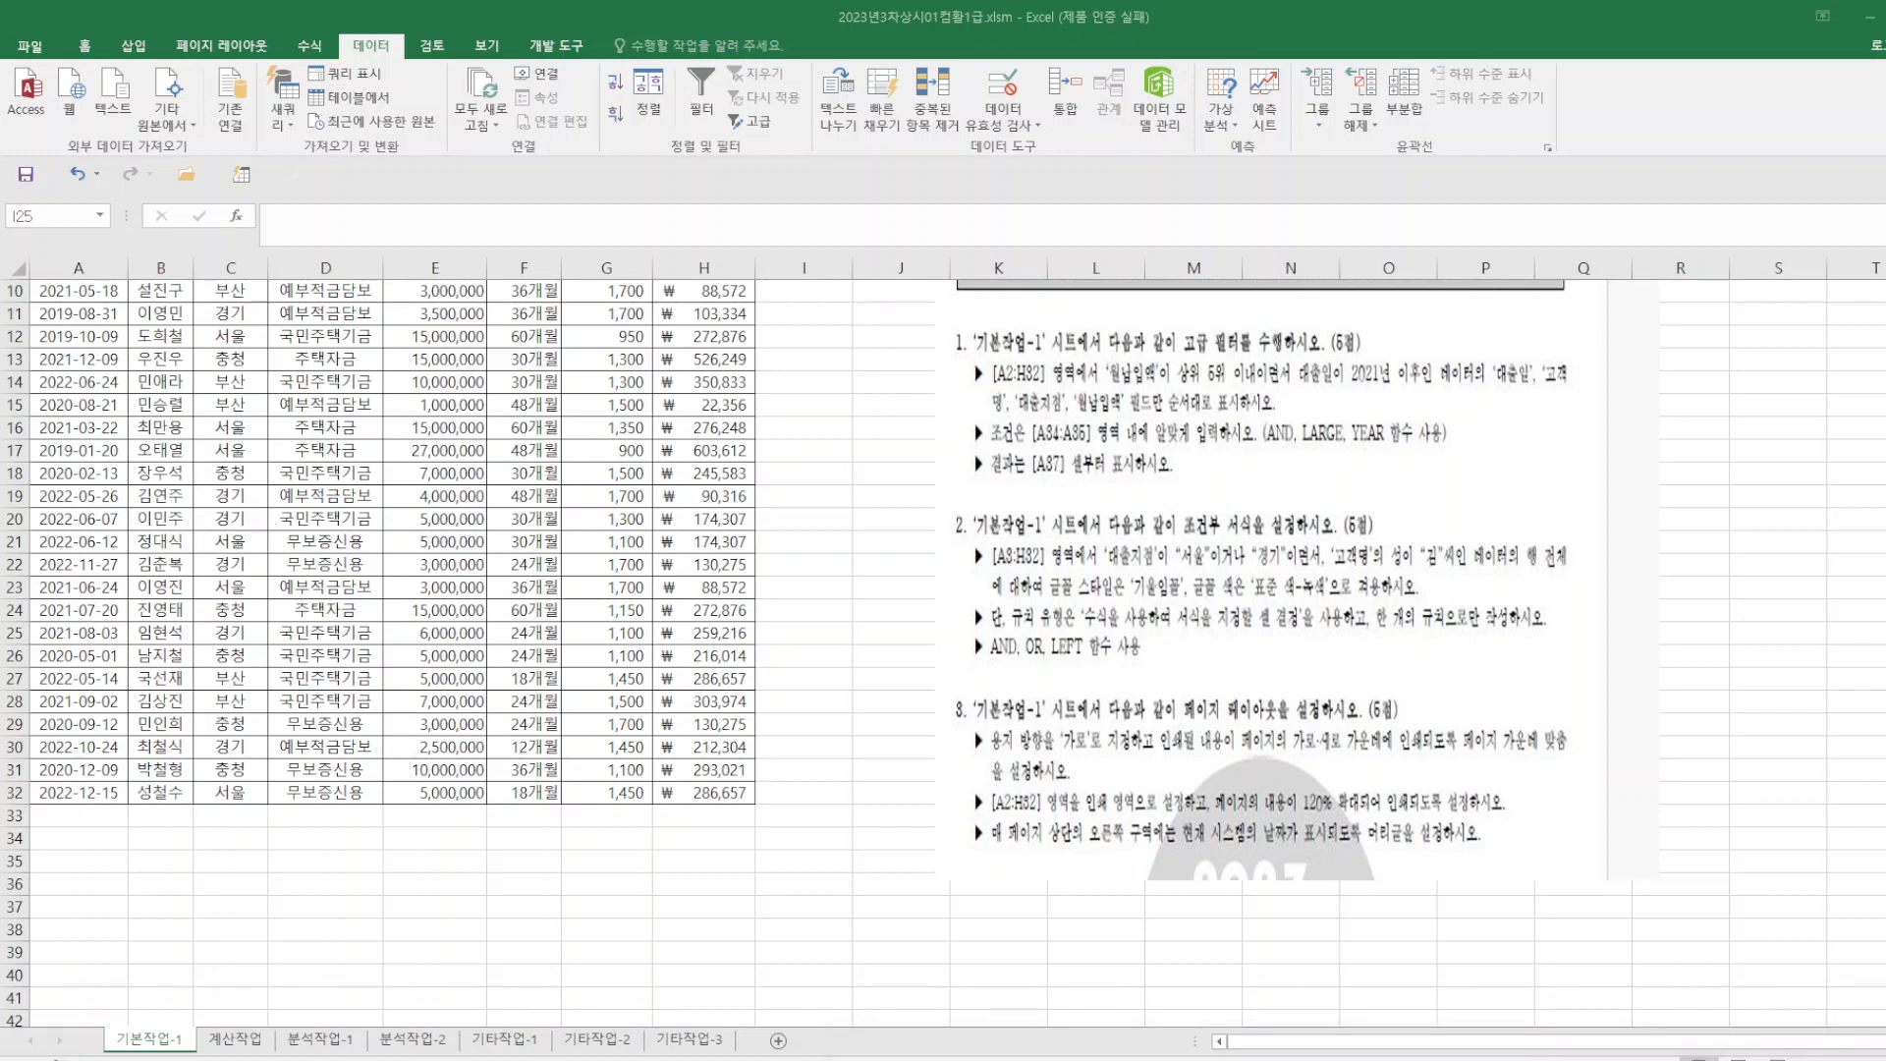
# - Move the picture of the exam instructions up and slightly closer to the loan table
pyautogui.scroll(3, 925, 581)
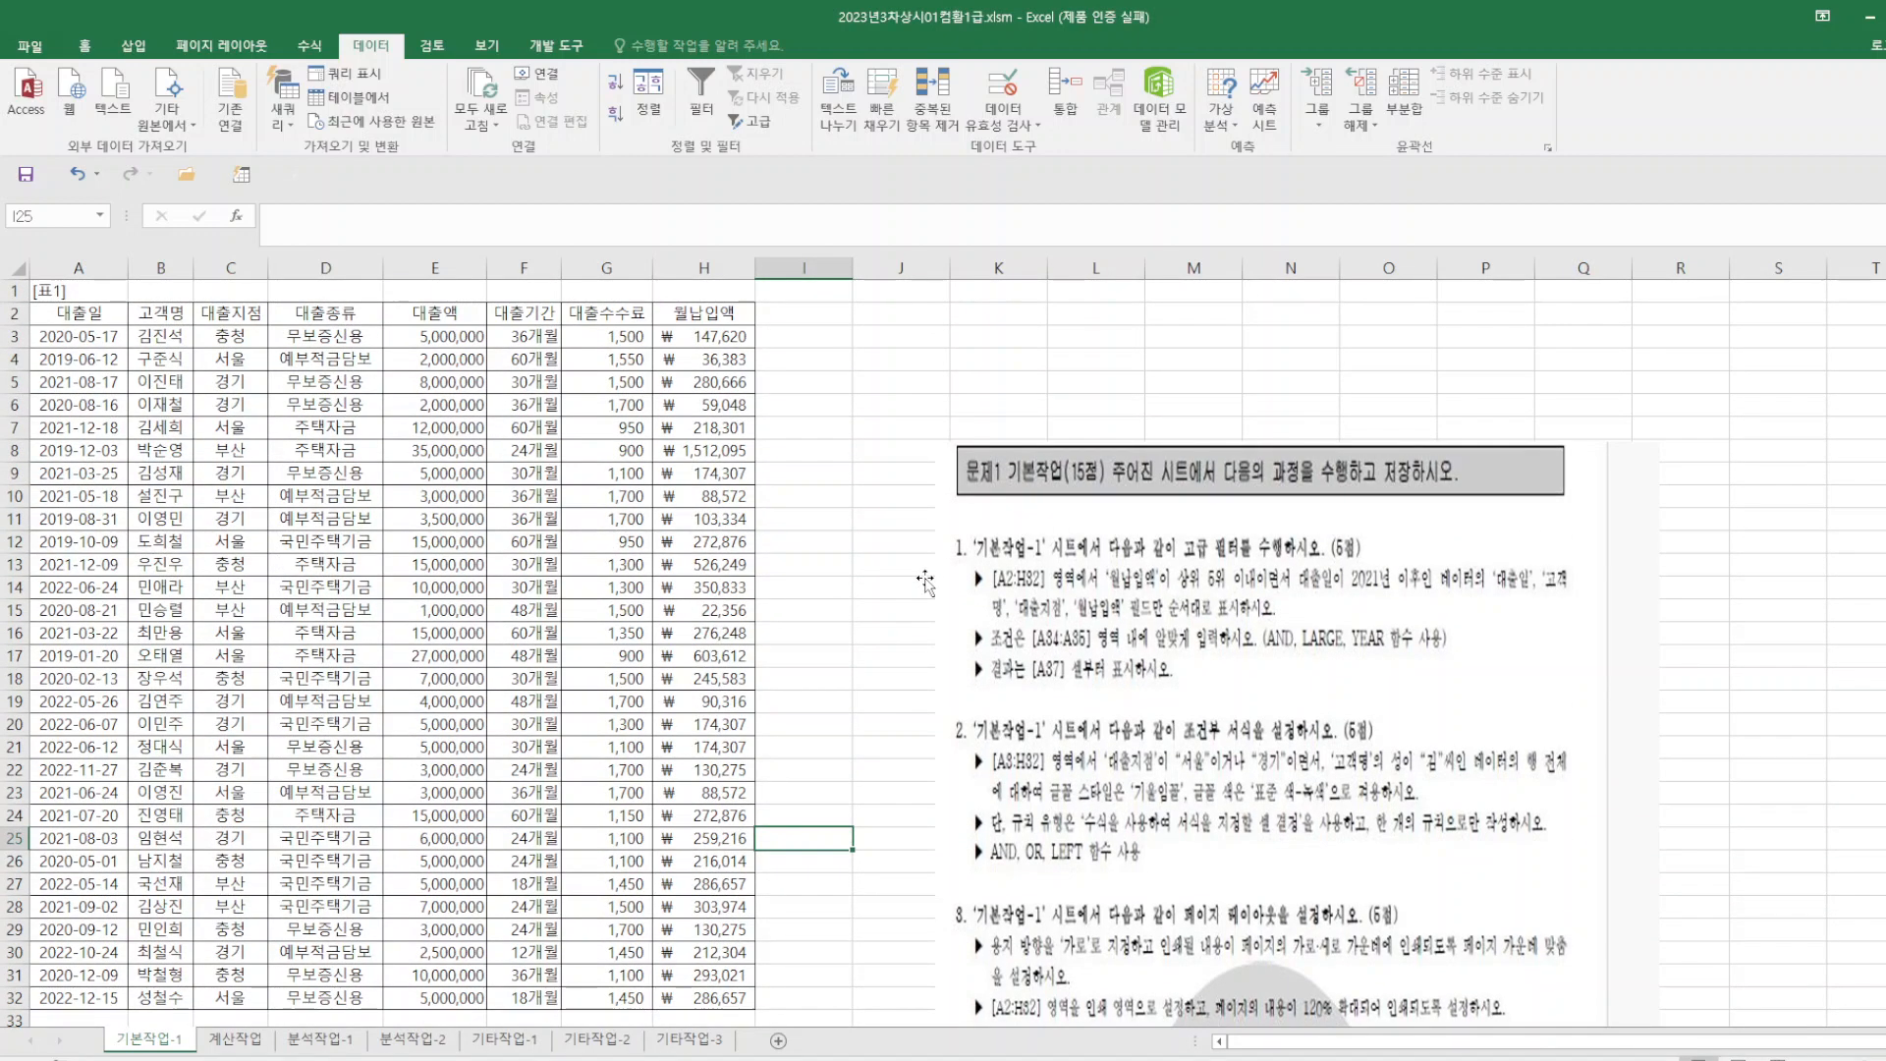
pyautogui.moveTo(1149, 514); pyautogui.dragTo(1106, 351)
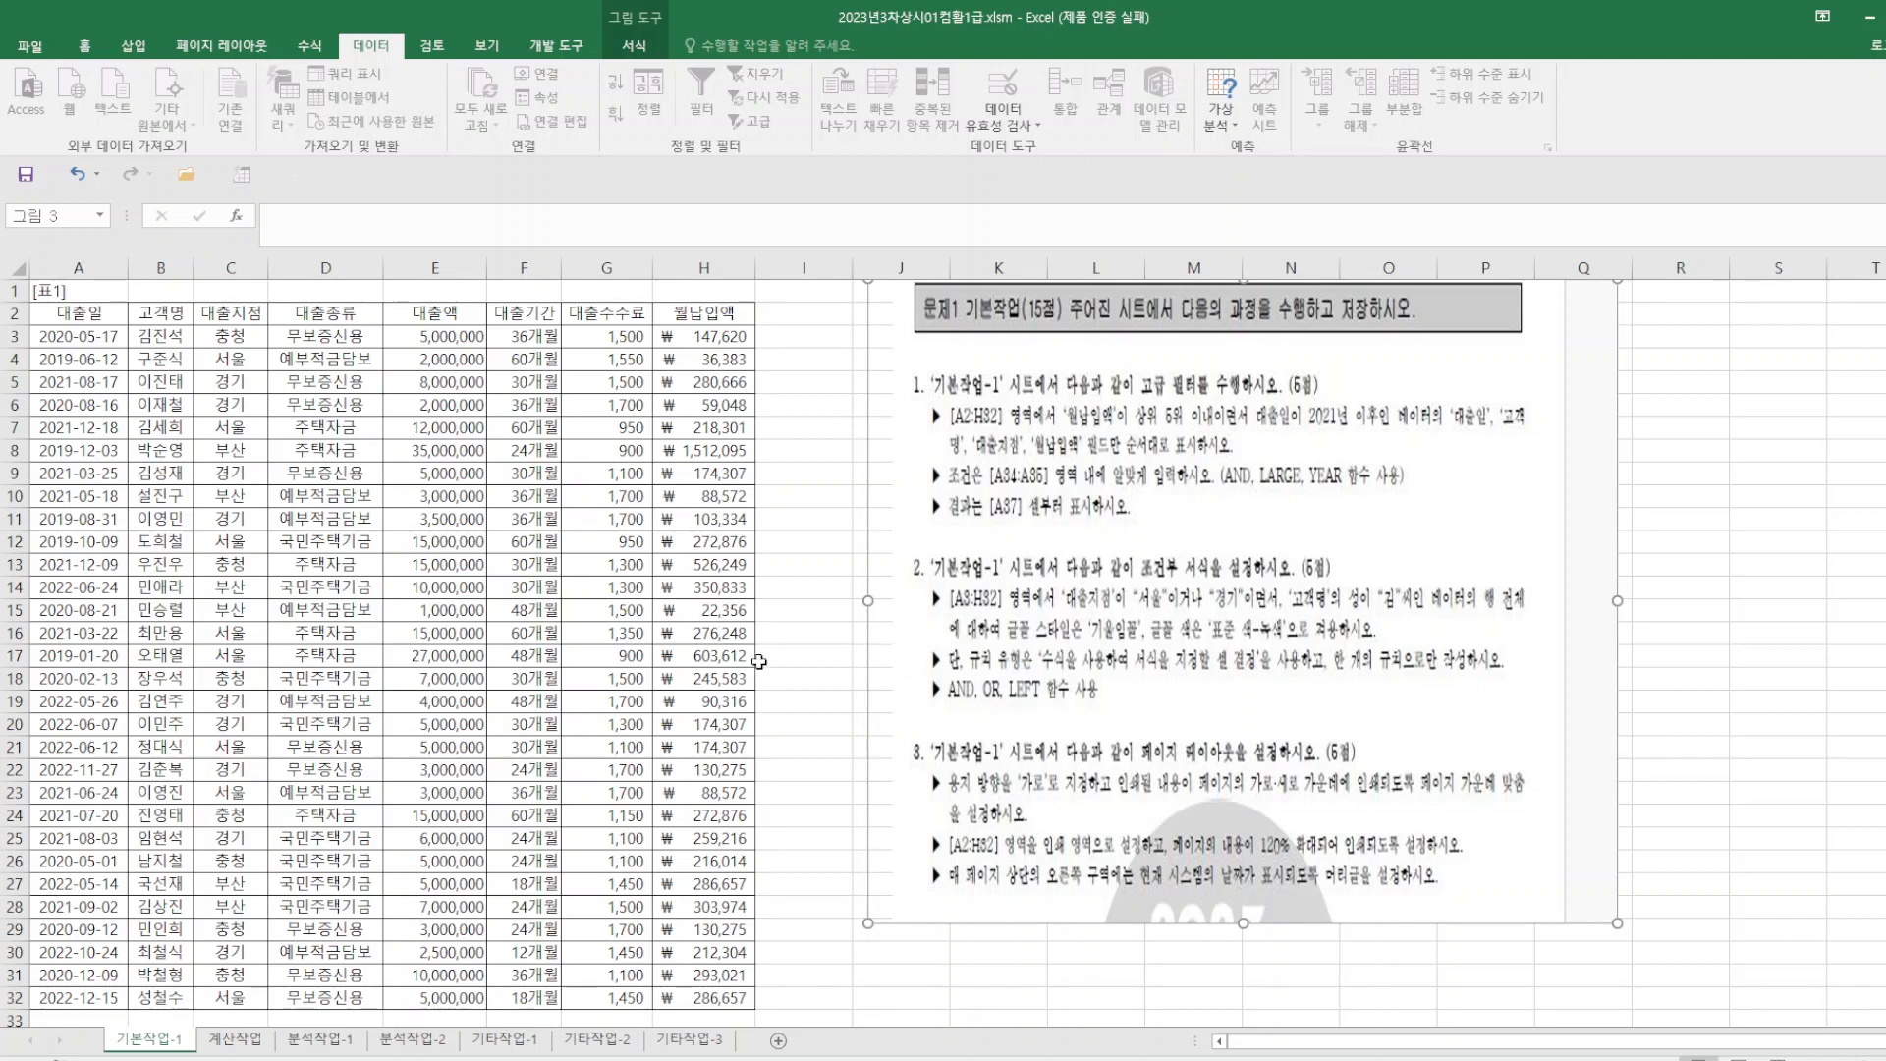
# - Enter the criteria heading 조건 in cell A34 below the loan table
pyautogui.scroll(-4, 643, 729)
pyautogui.scroll(2, 643, 729)
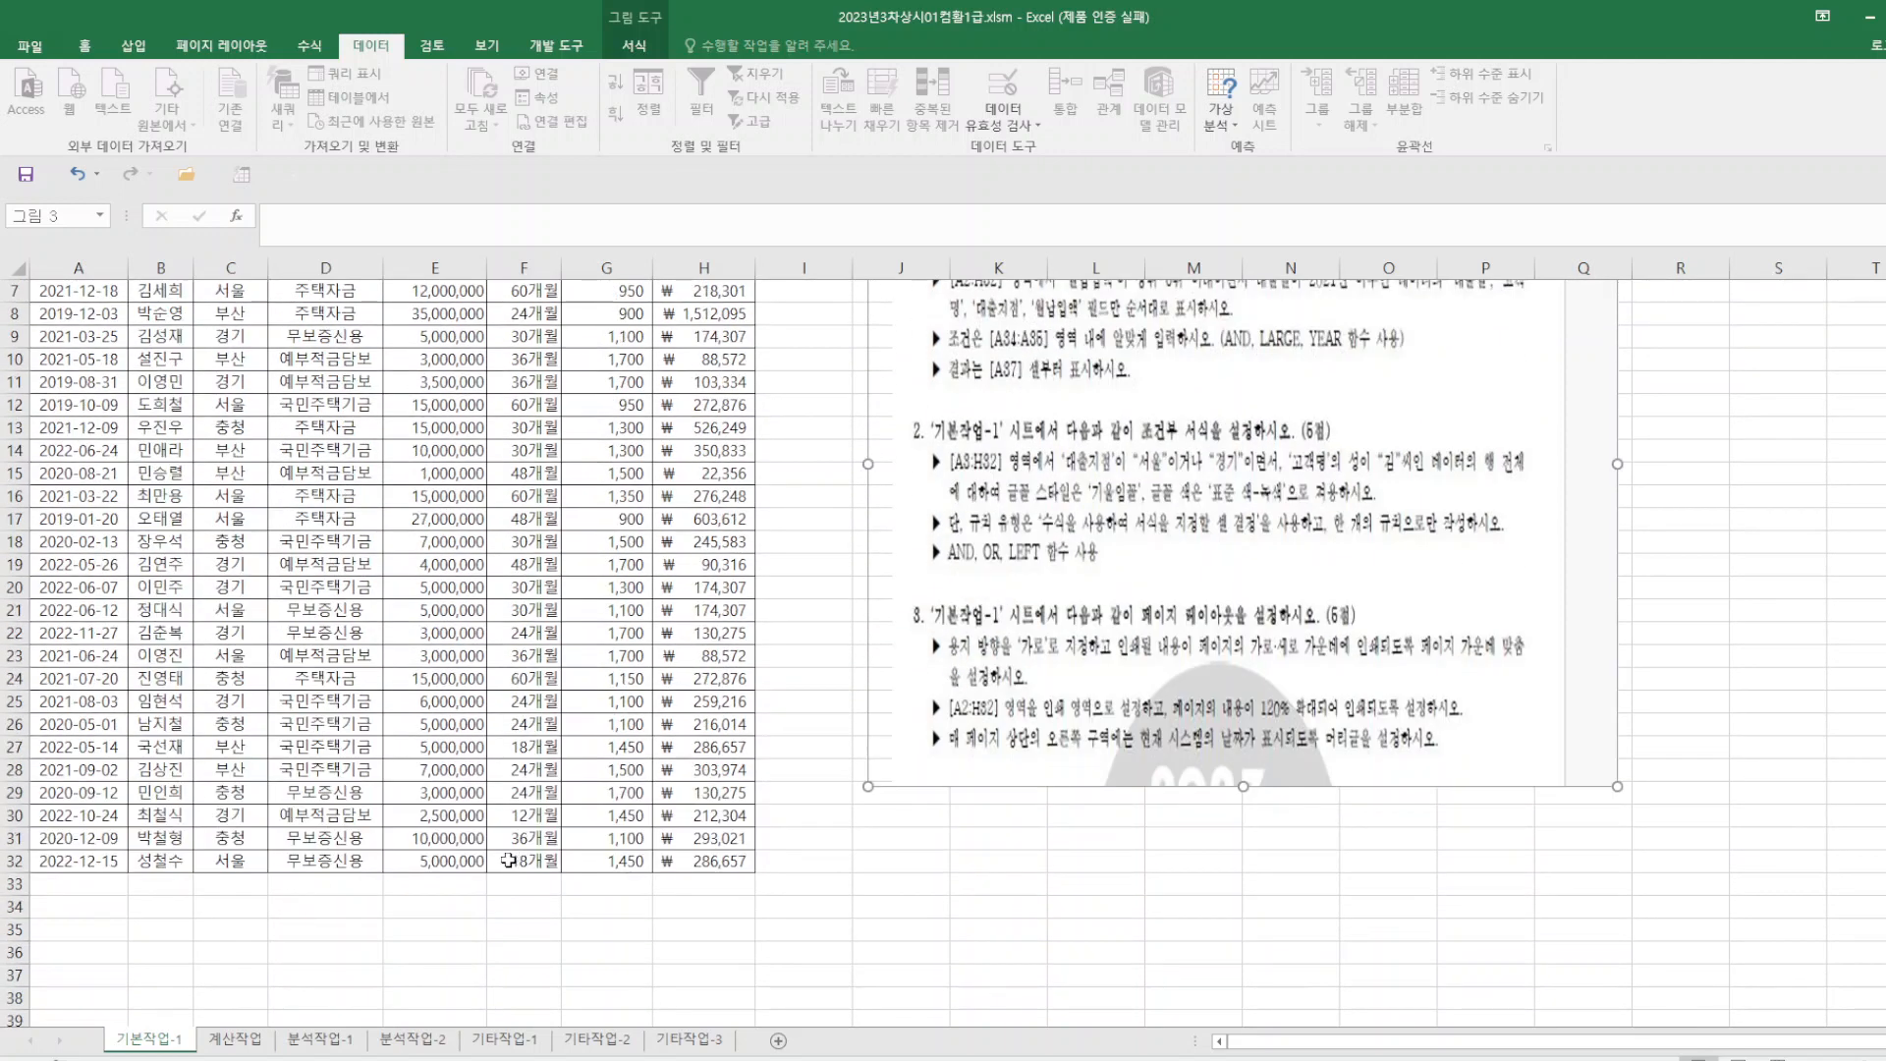
pyautogui.click(85, 903)
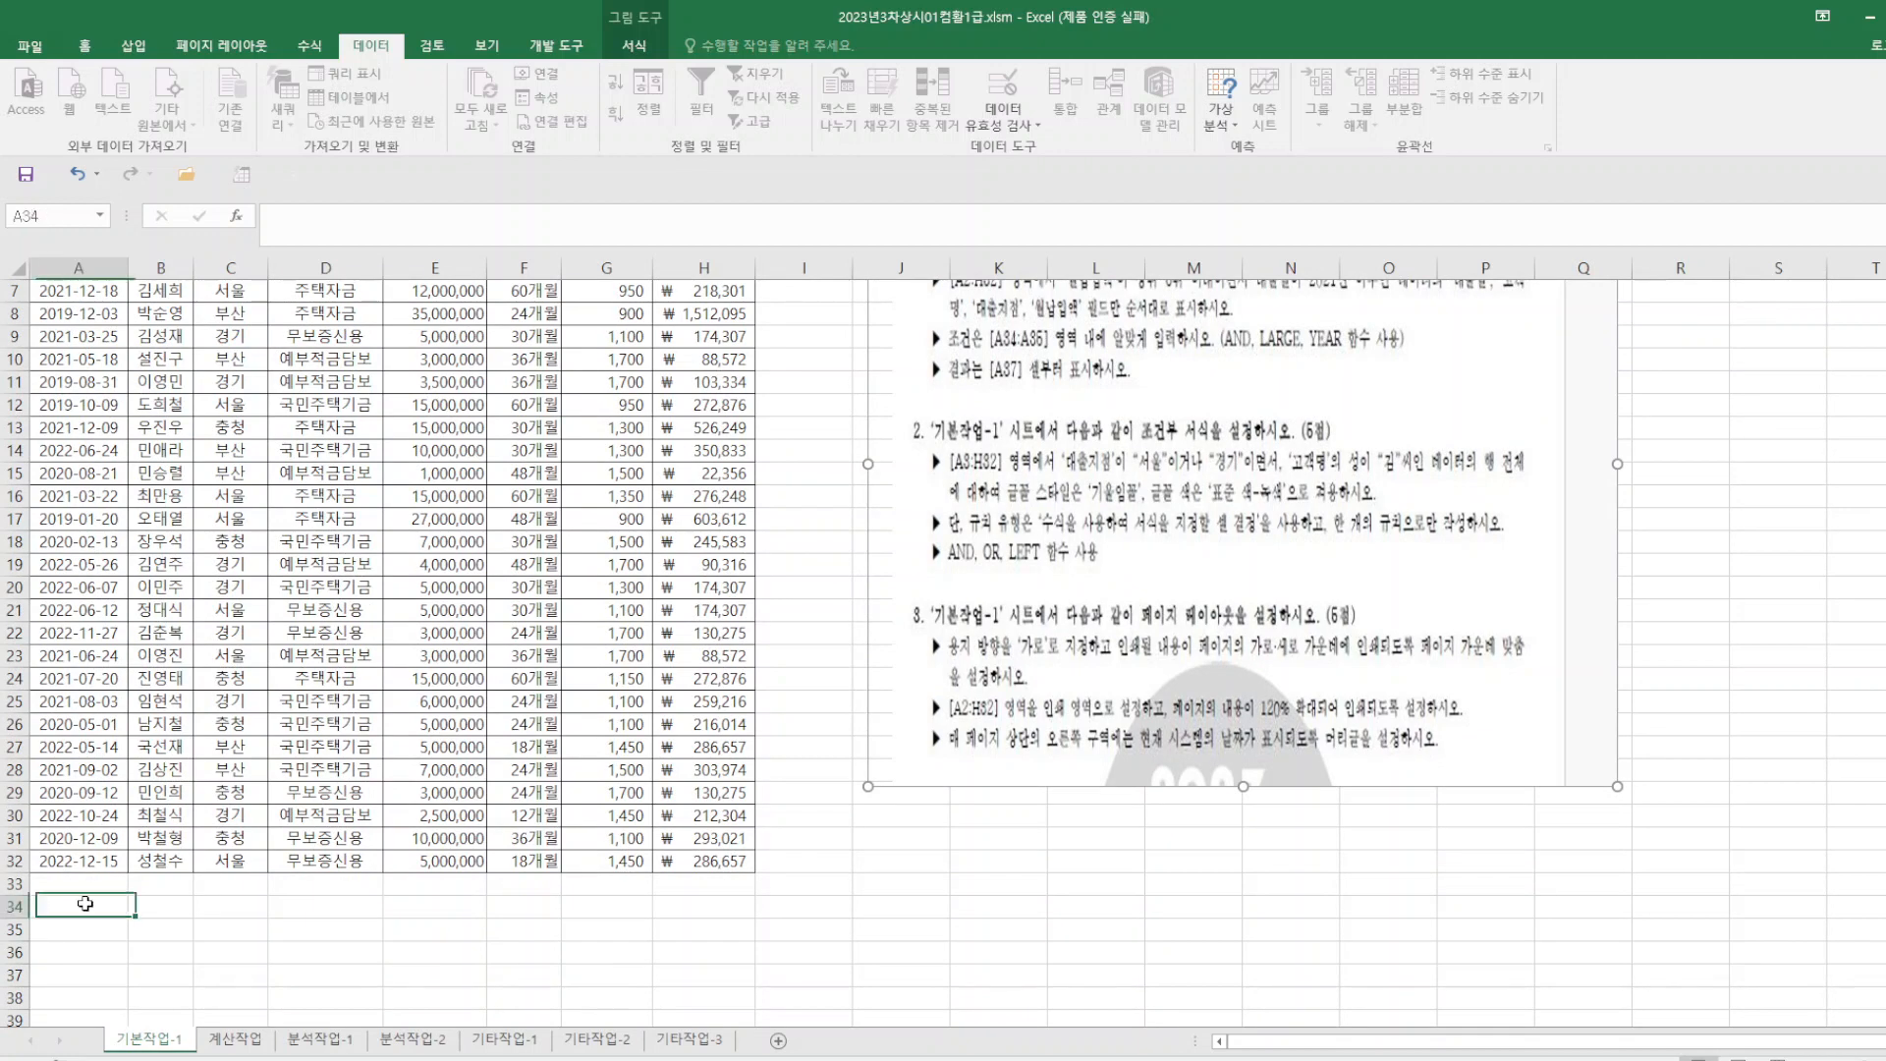
pyautogui.write('족')
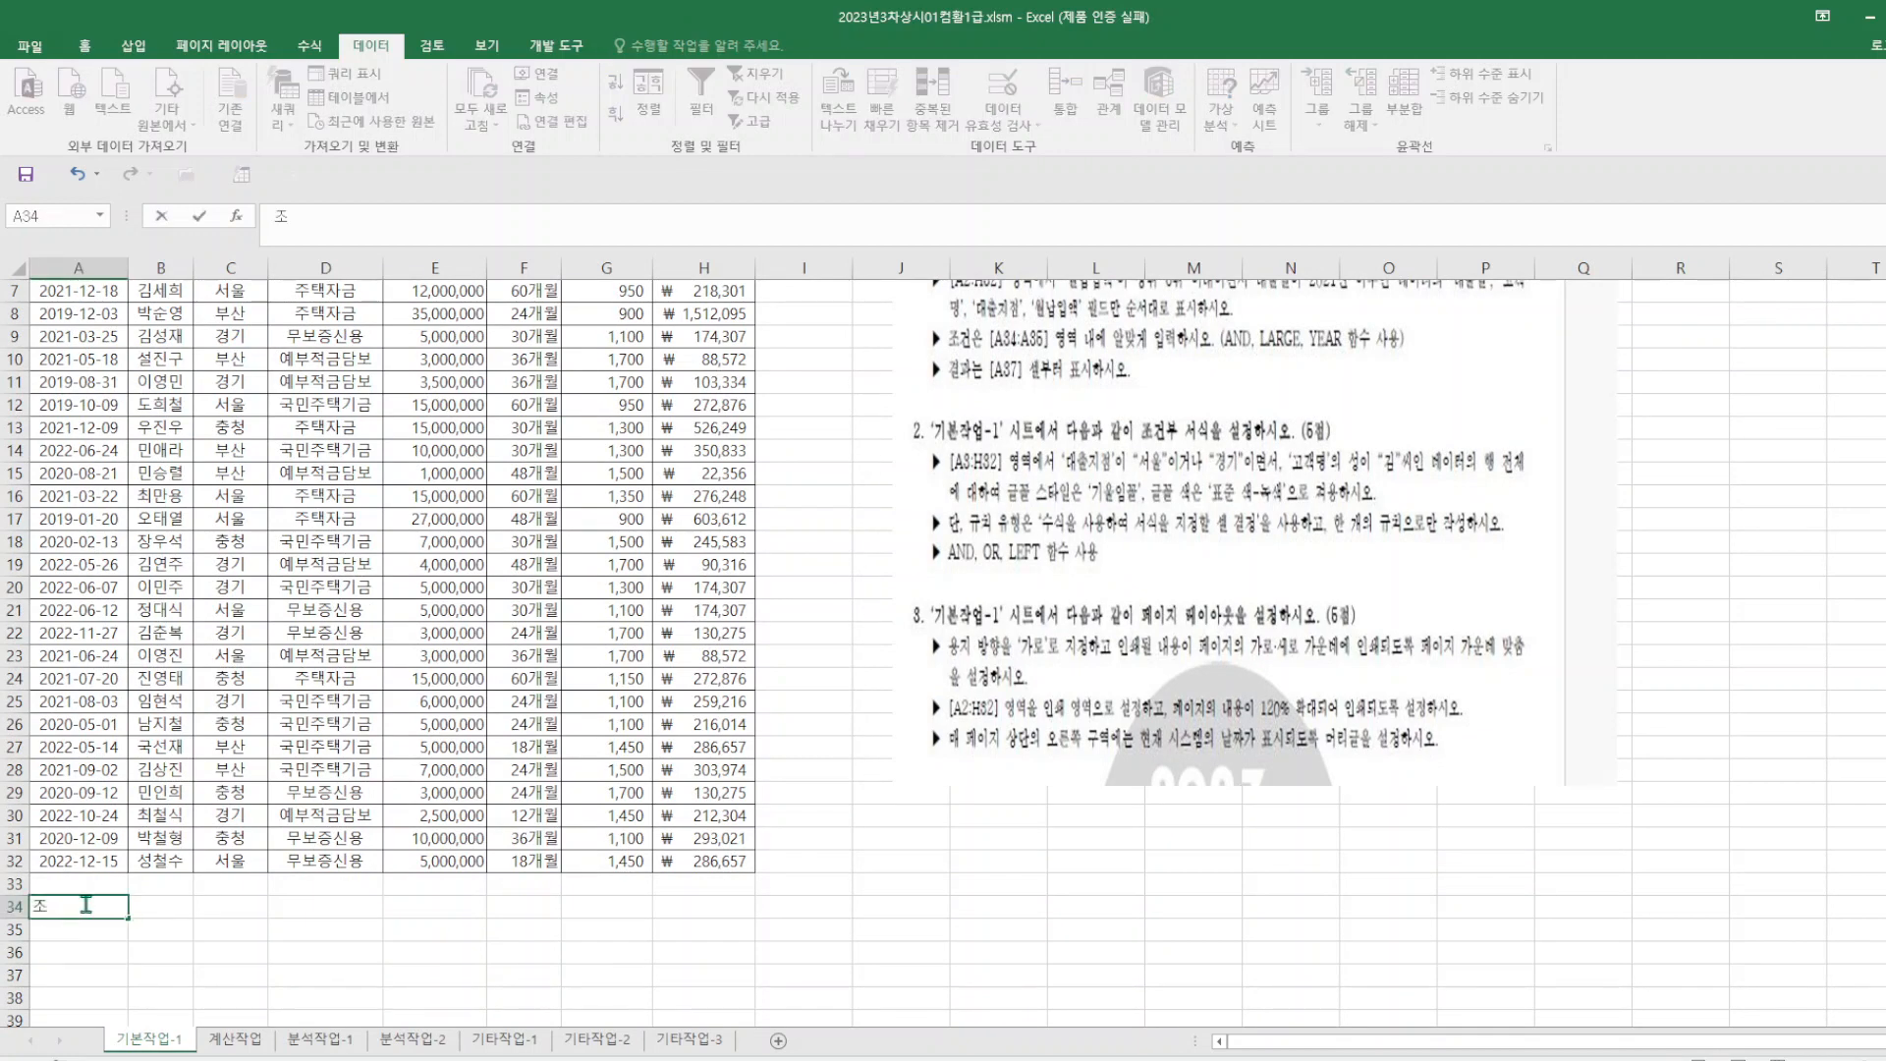
pyautogui.write('건')
pyautogui.press('Return')
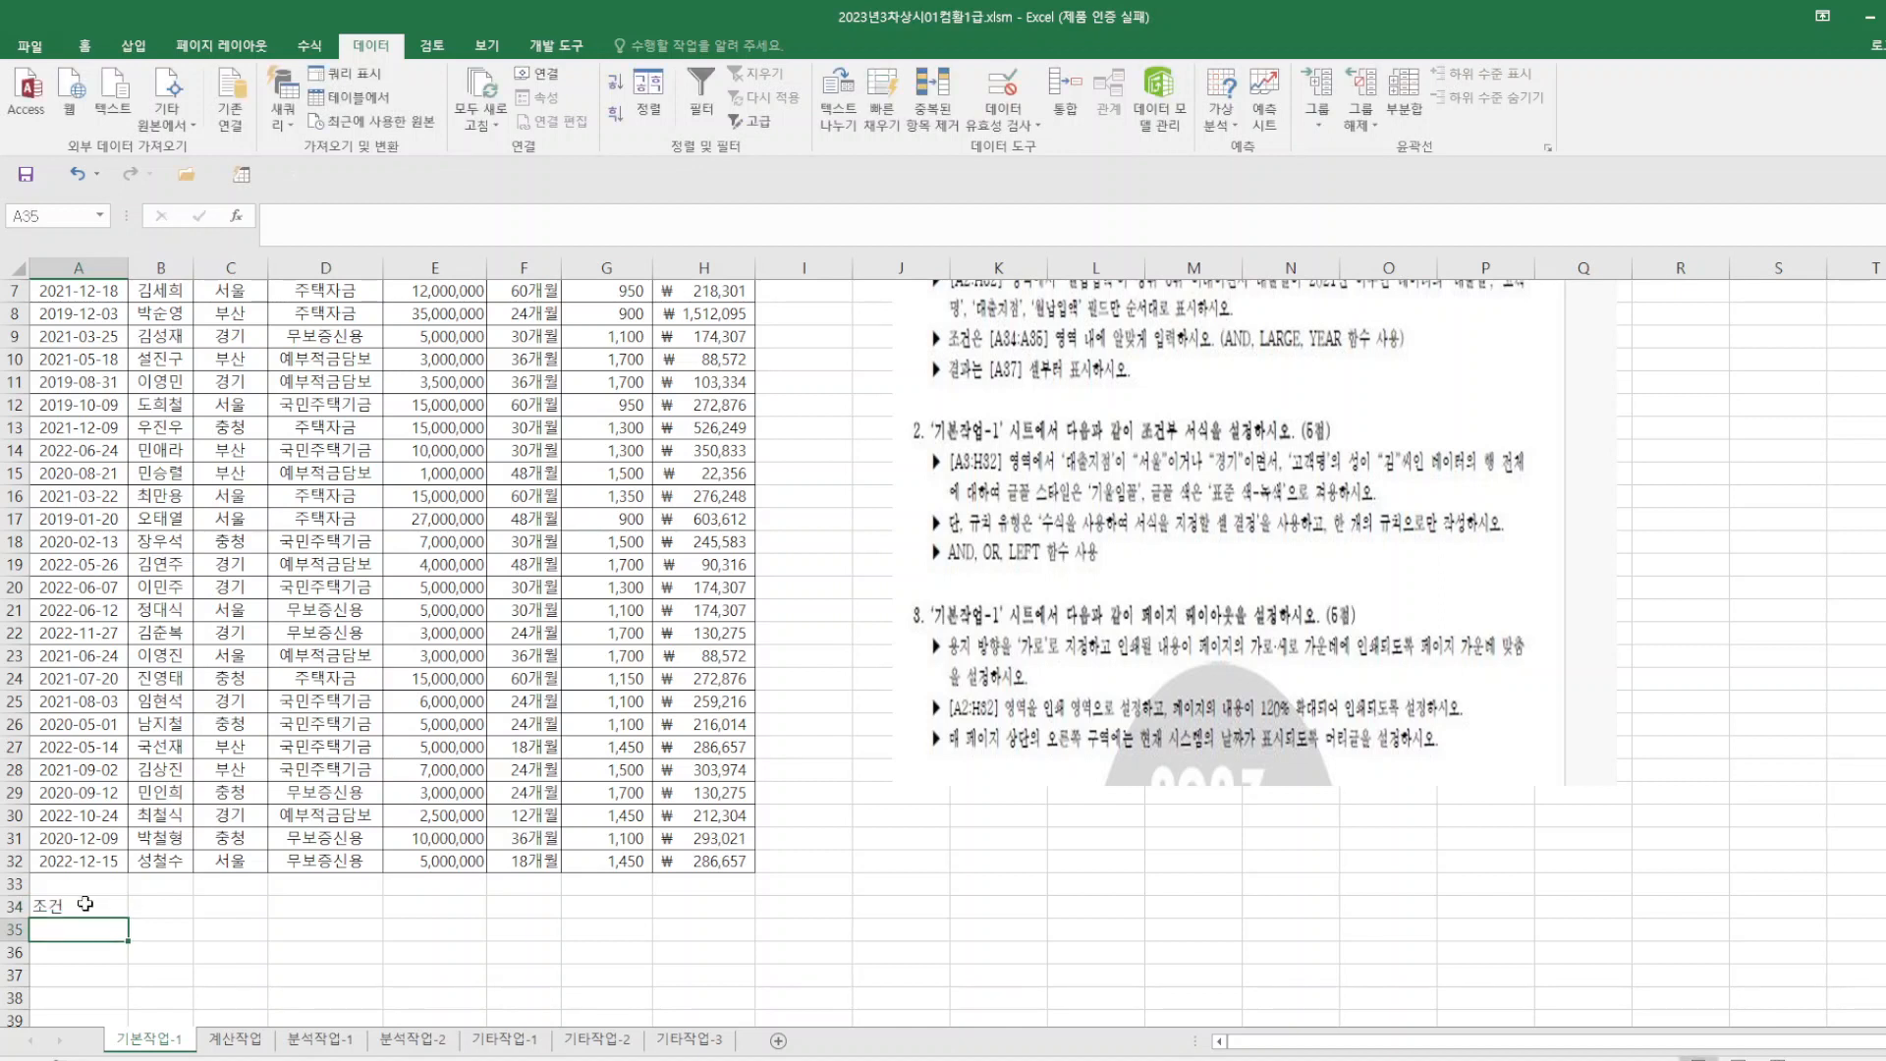
# - Begin an AND formula in A35 with the first condition H3>=LARGE($H$3:$H$32,5), using an absolute range
pyautogui.write('=')
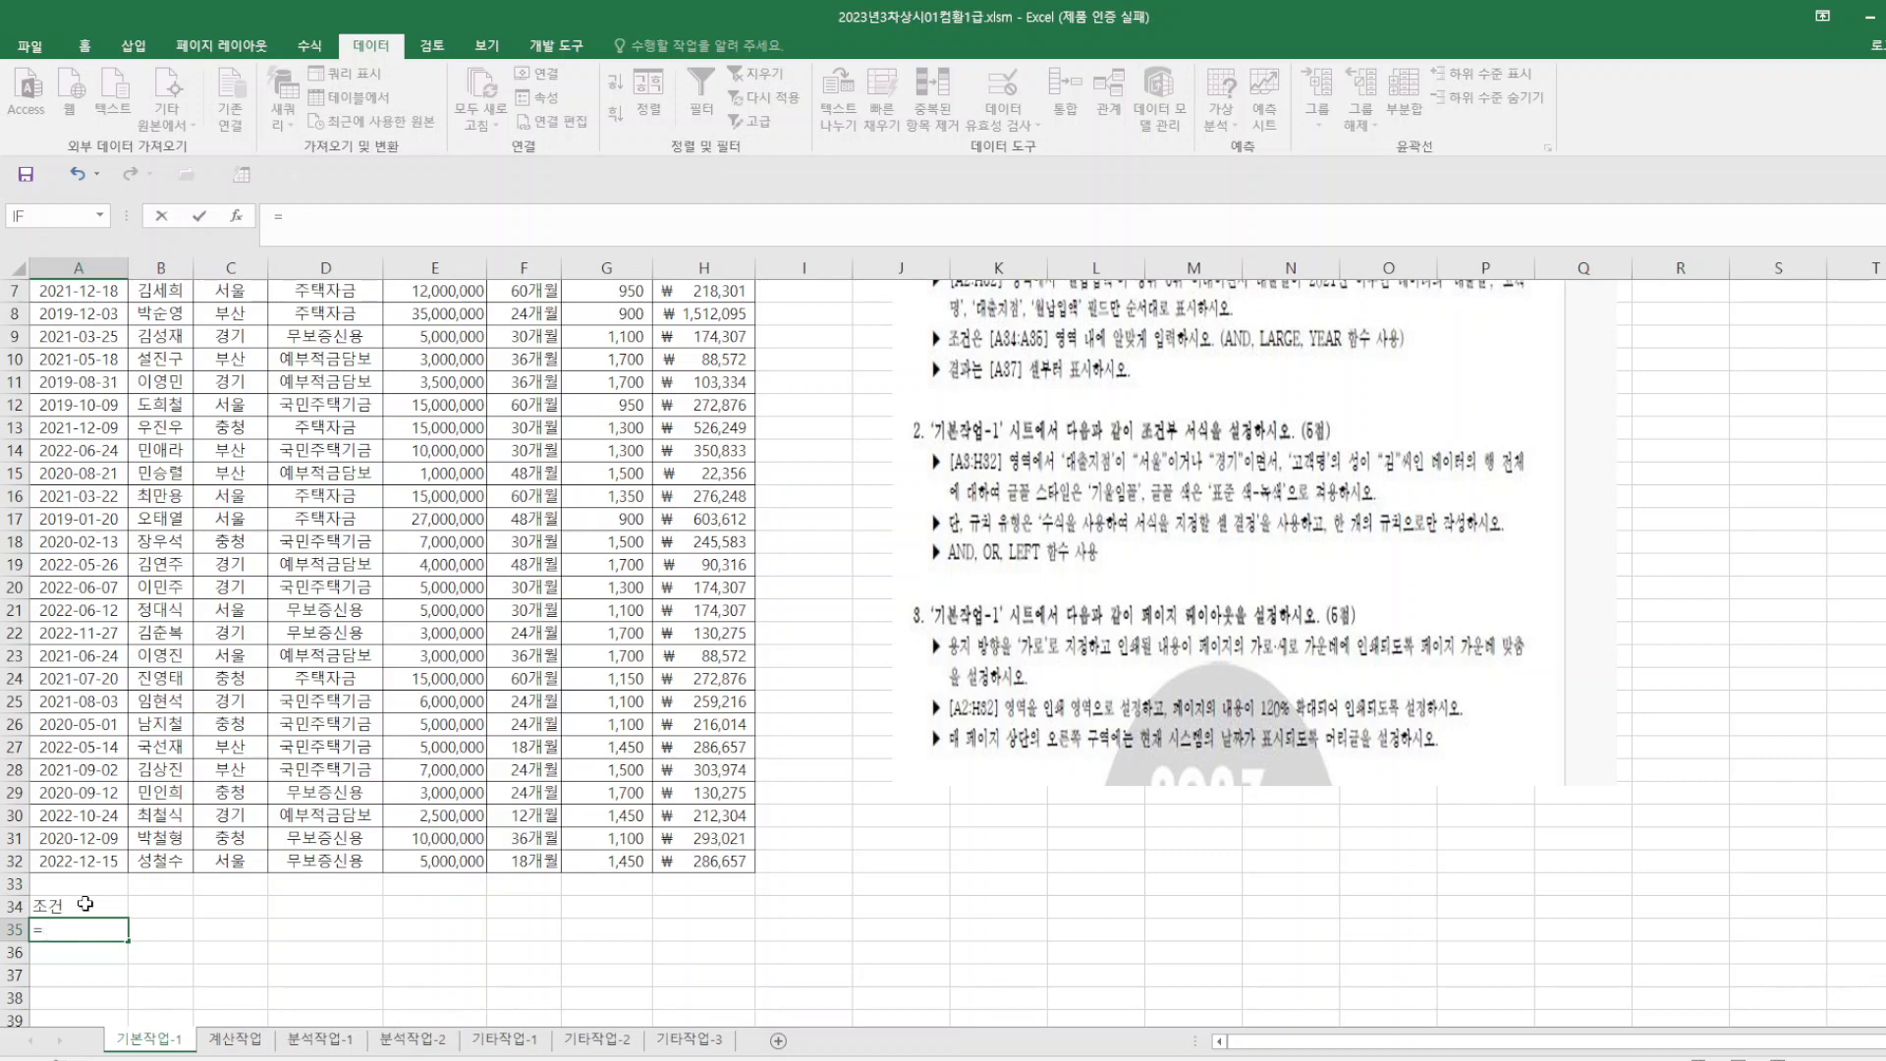
pyautogui.write('and(')
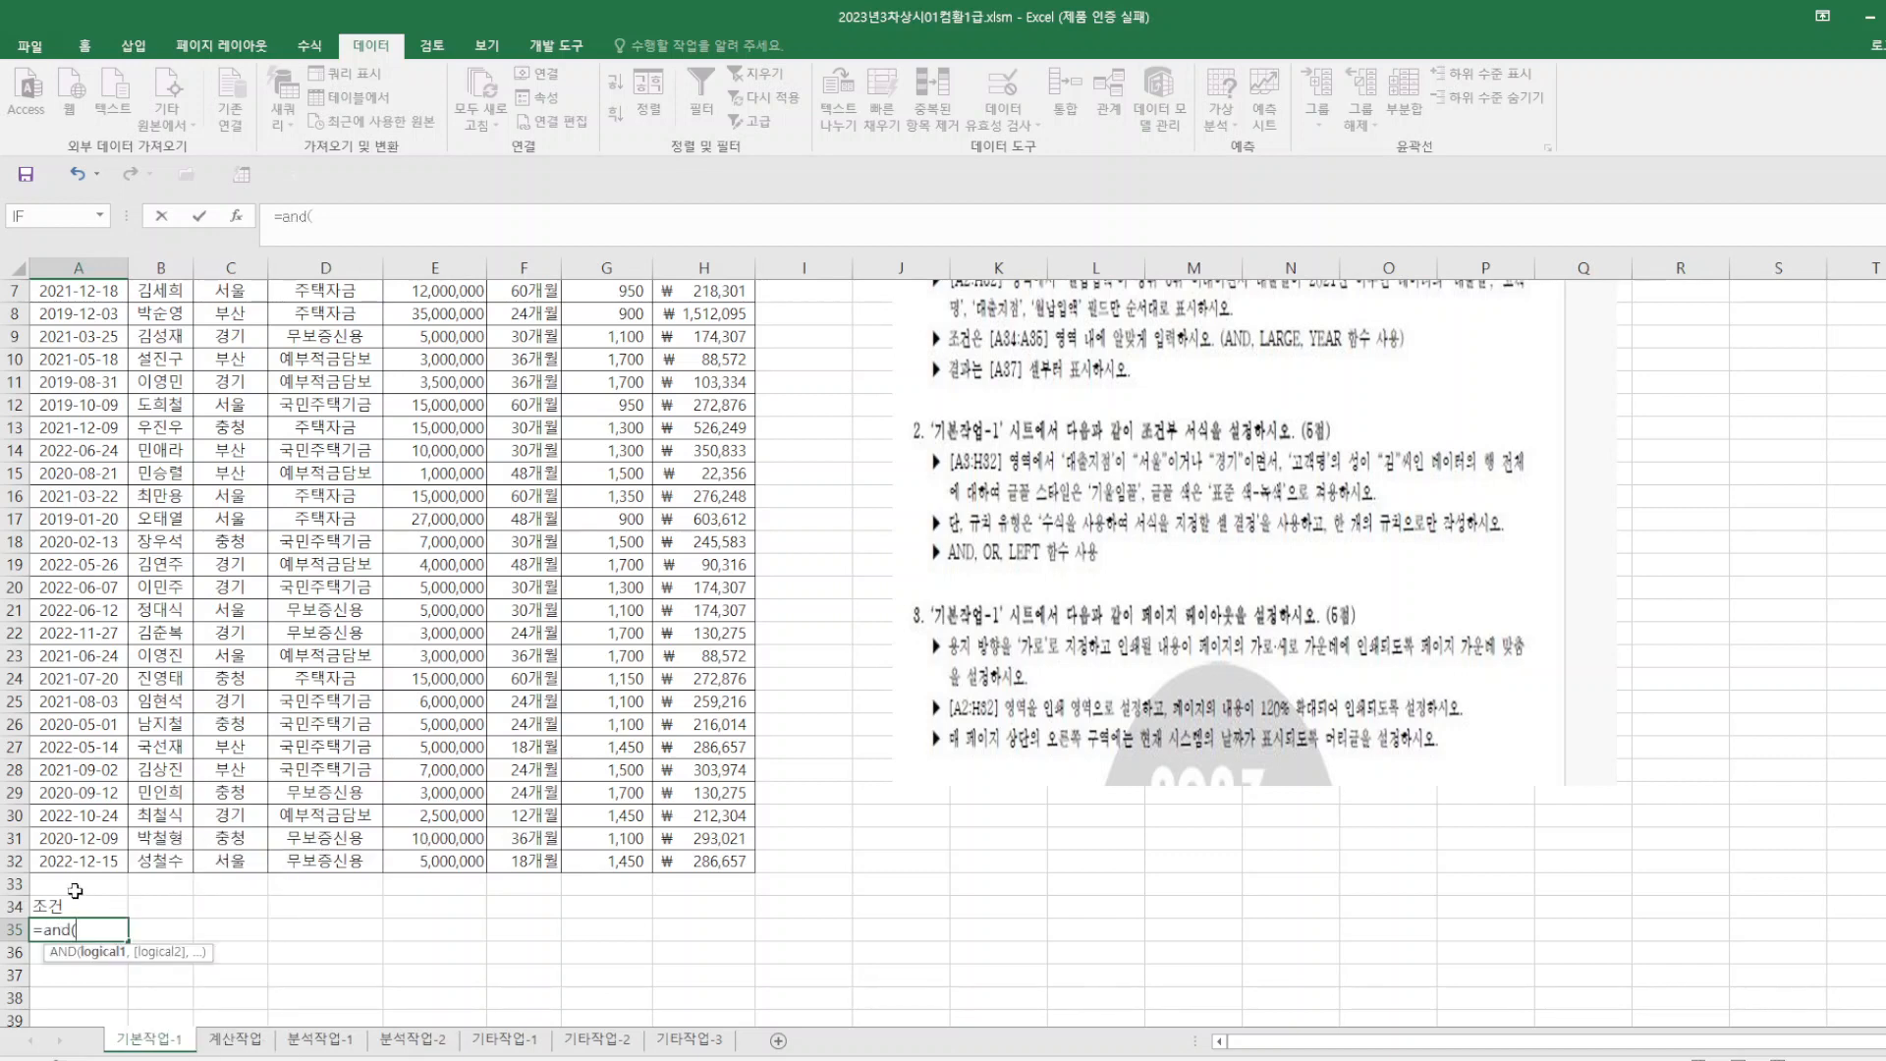
pyautogui.scroll(2, 969, 902)
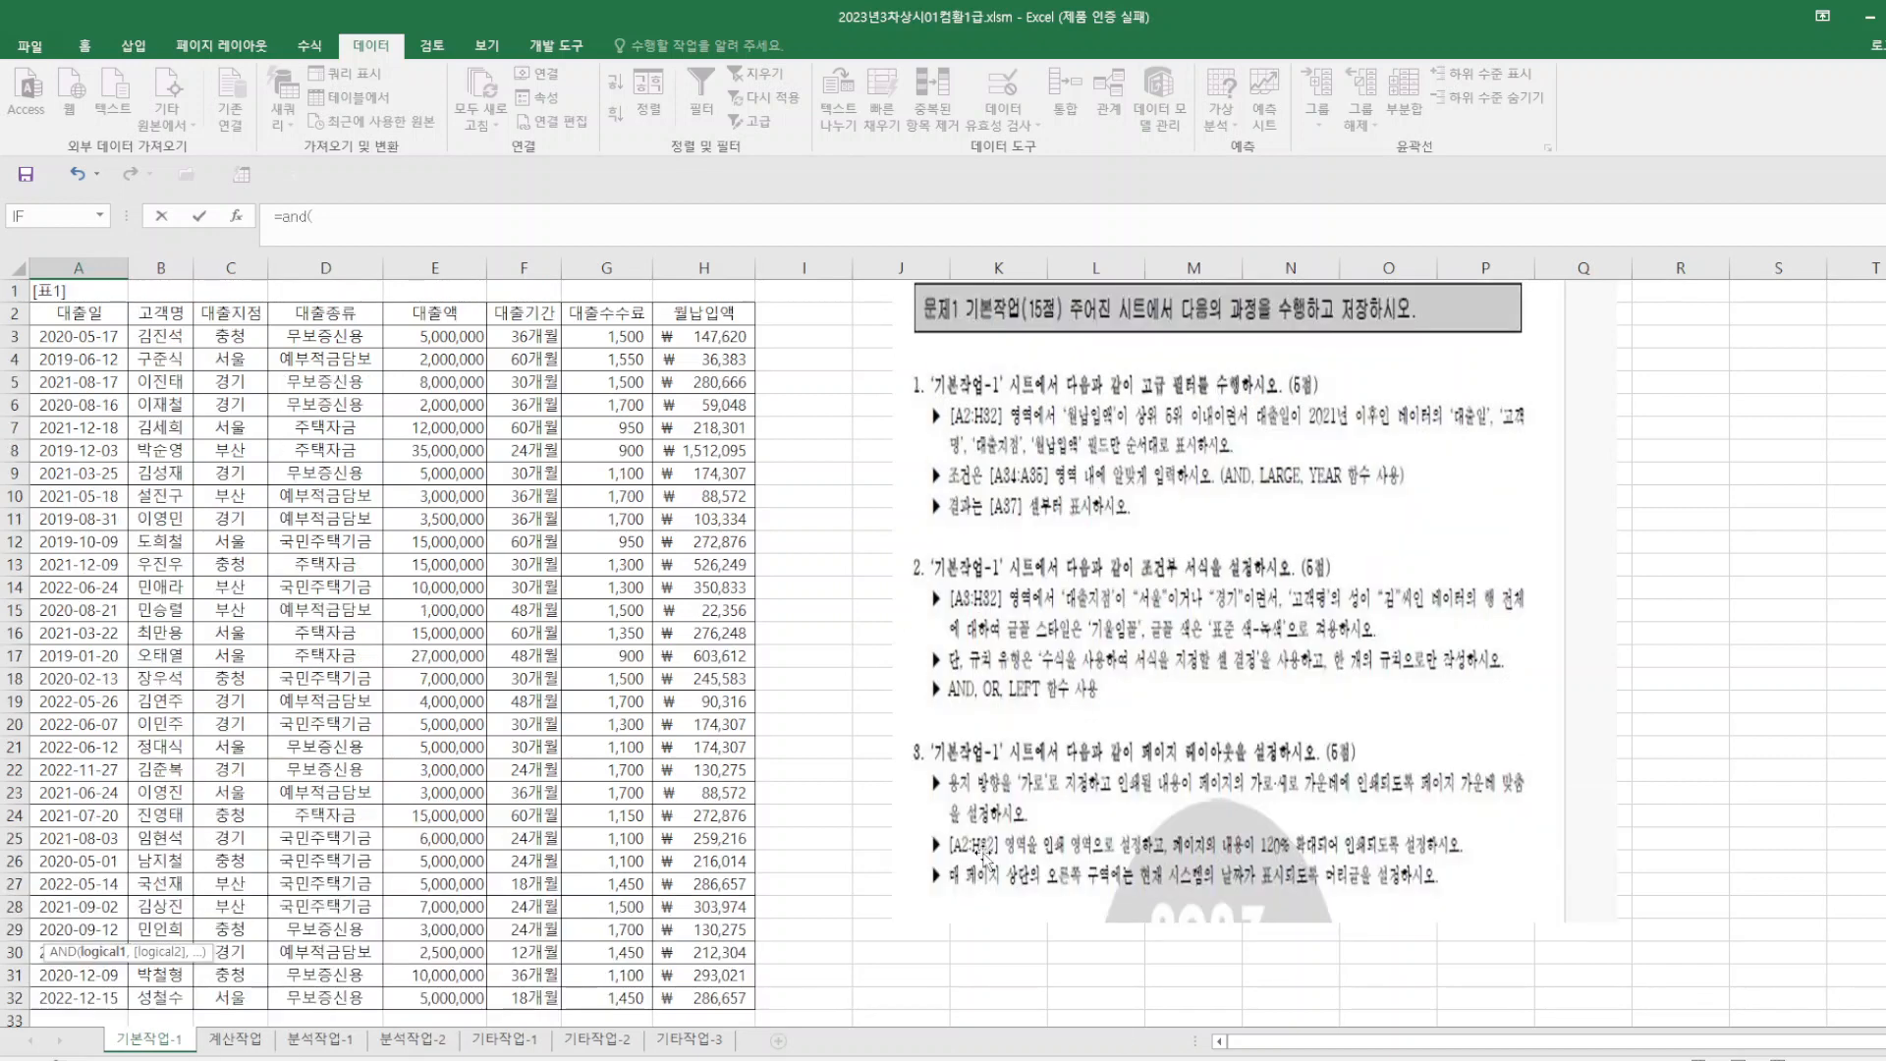
pyautogui.click(711, 343)
pyautogui.scroll(-4, 593, 869)
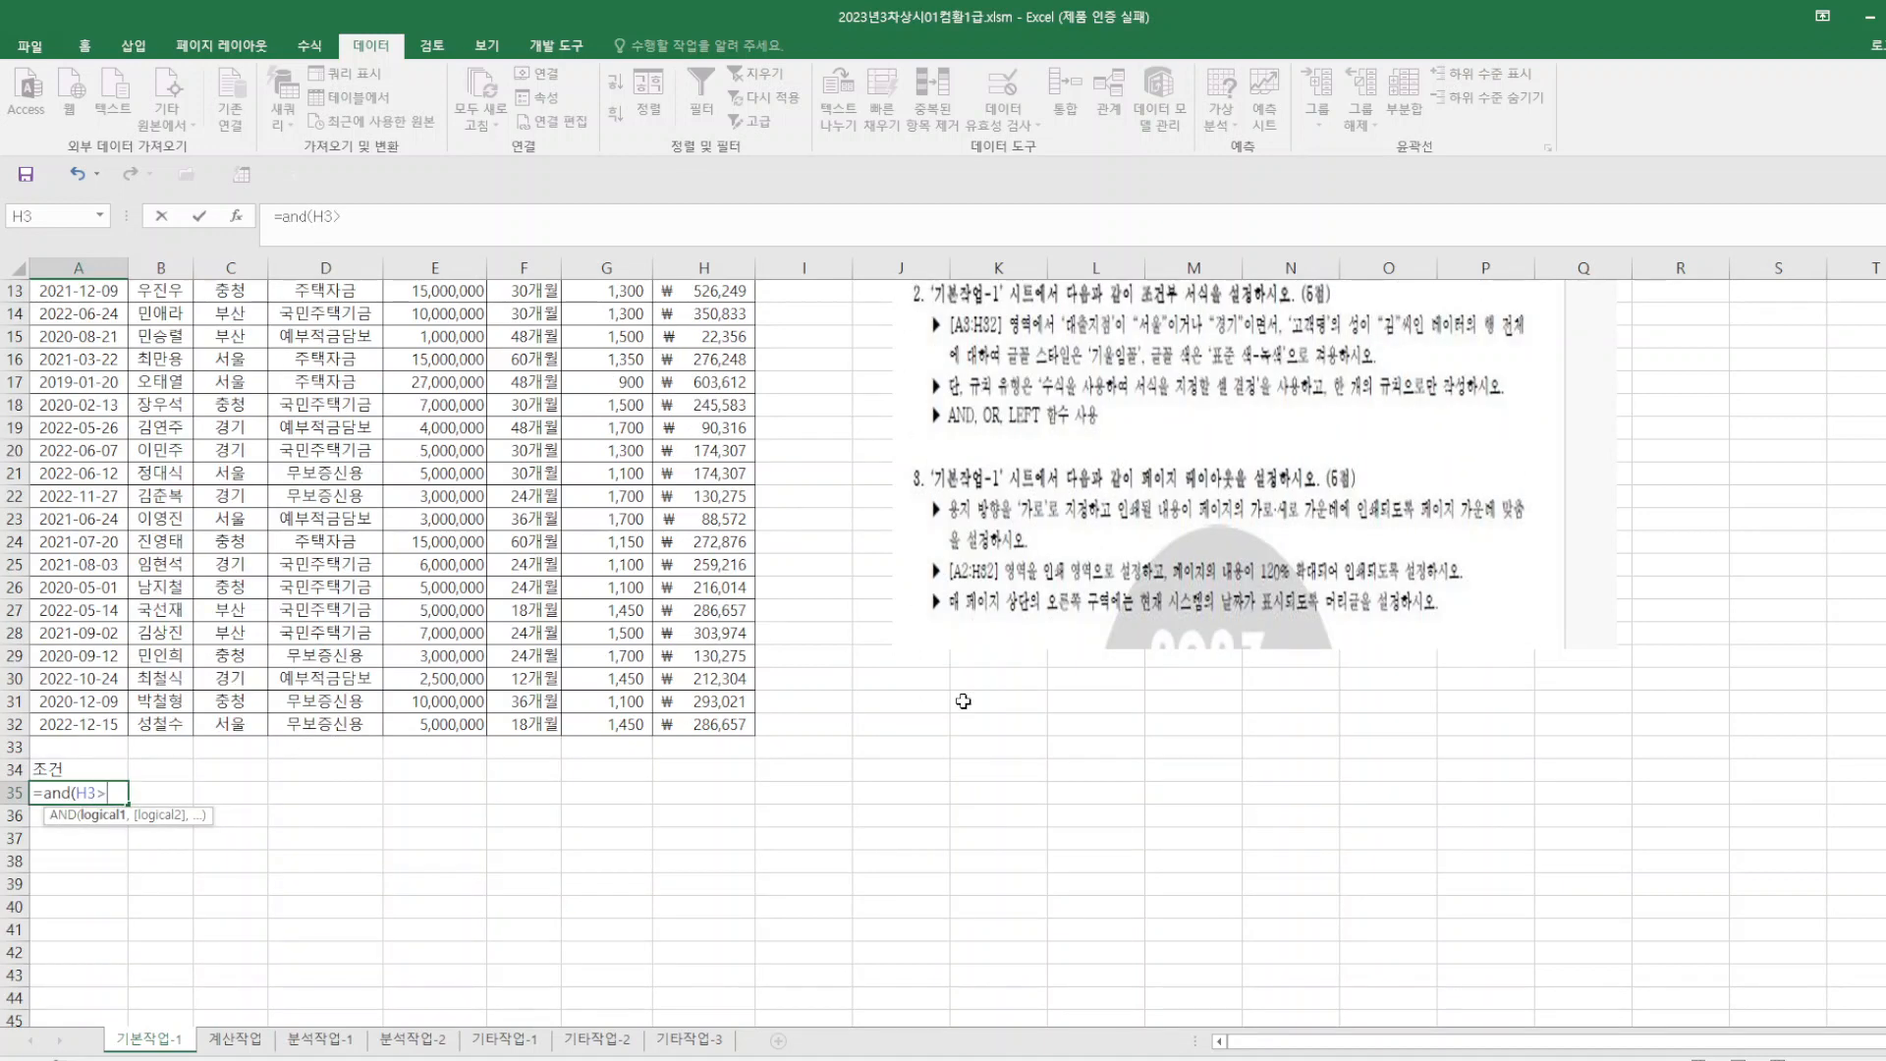
pyautogui.write('>=larg')
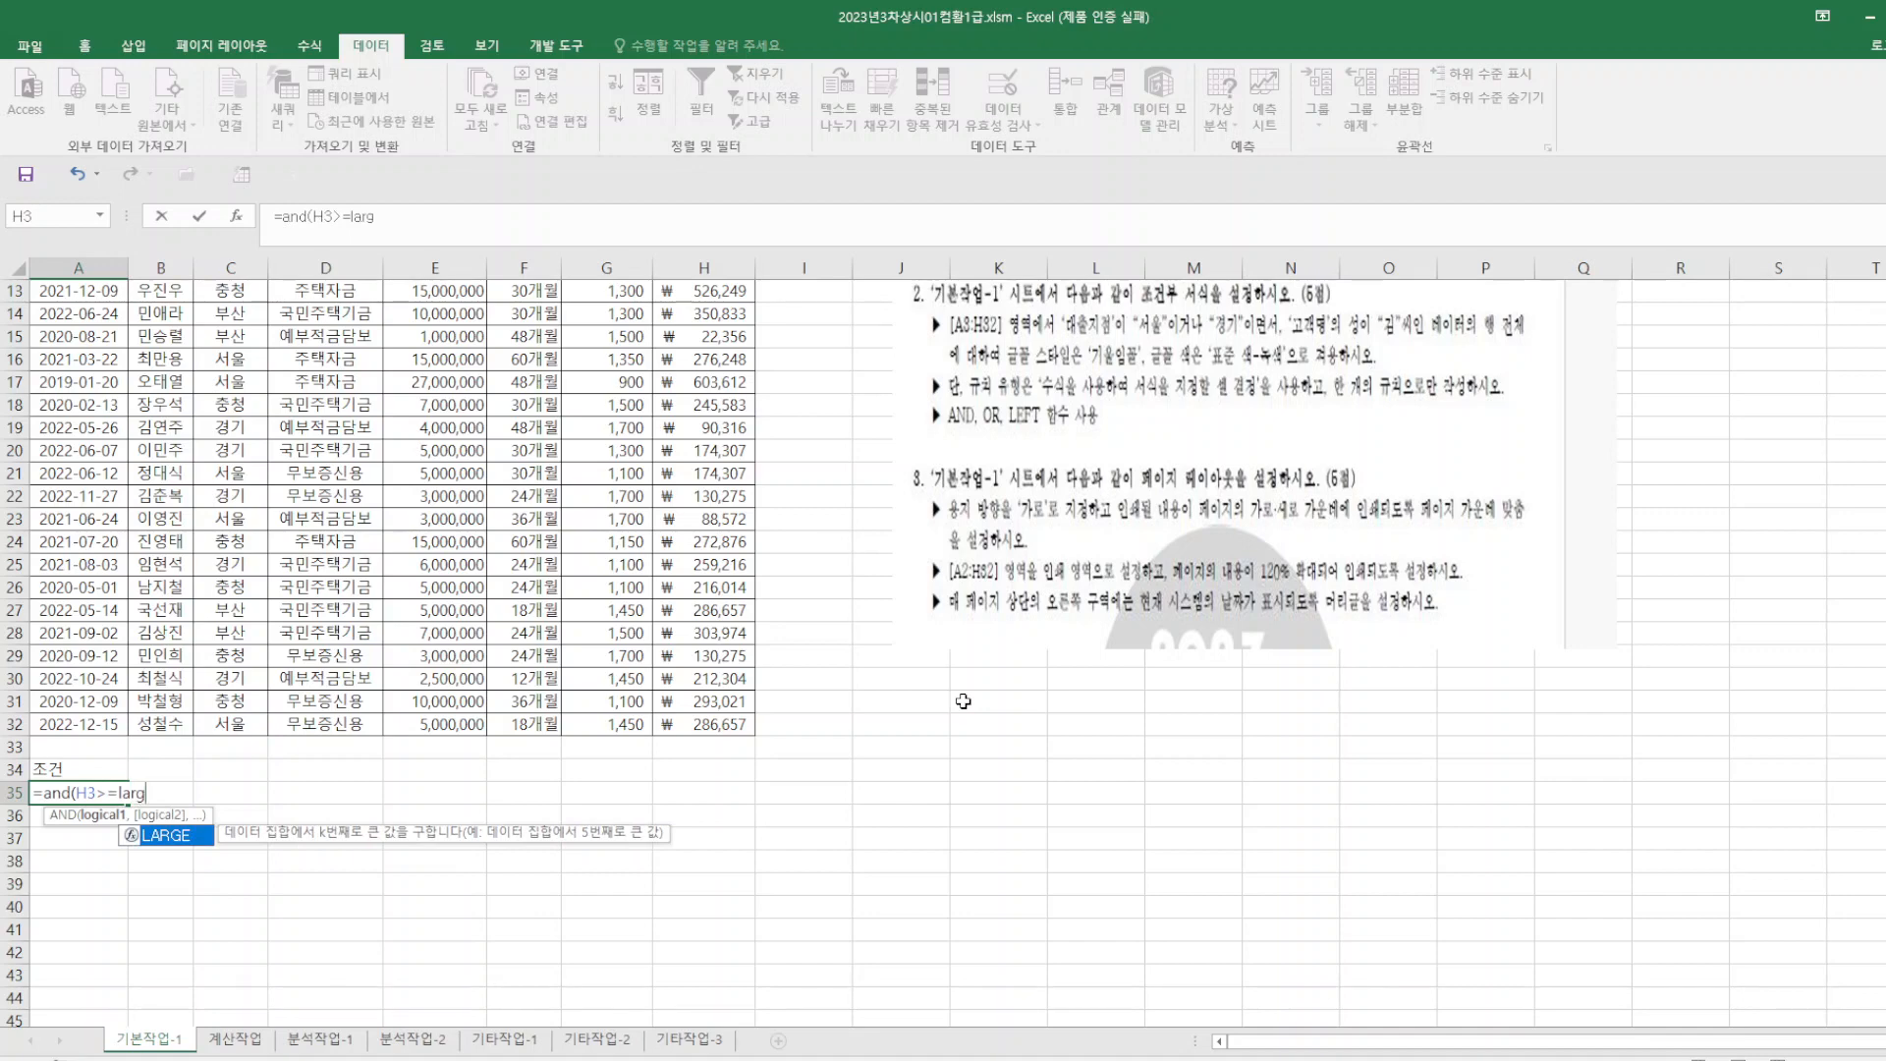
pyautogui.write('e(')
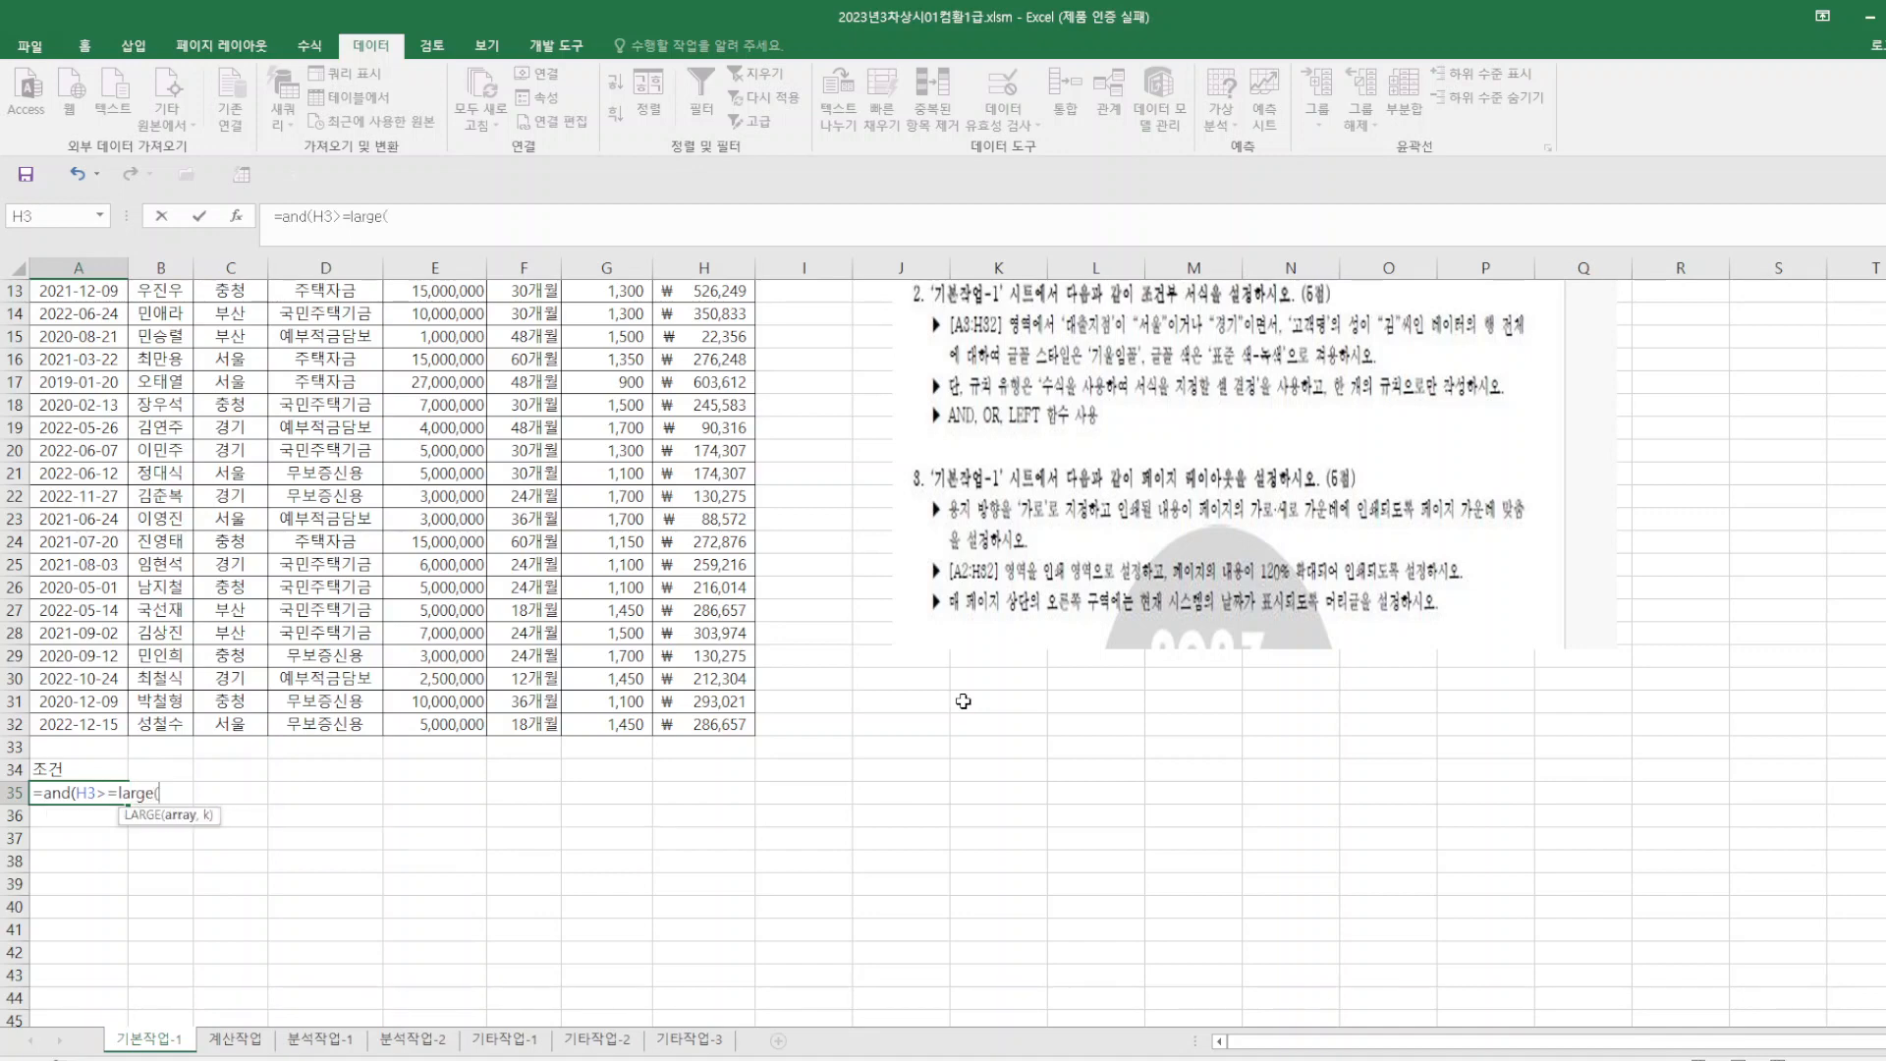
pyautogui.scroll(4, 1022, 759)
pyautogui.click(727, 336)
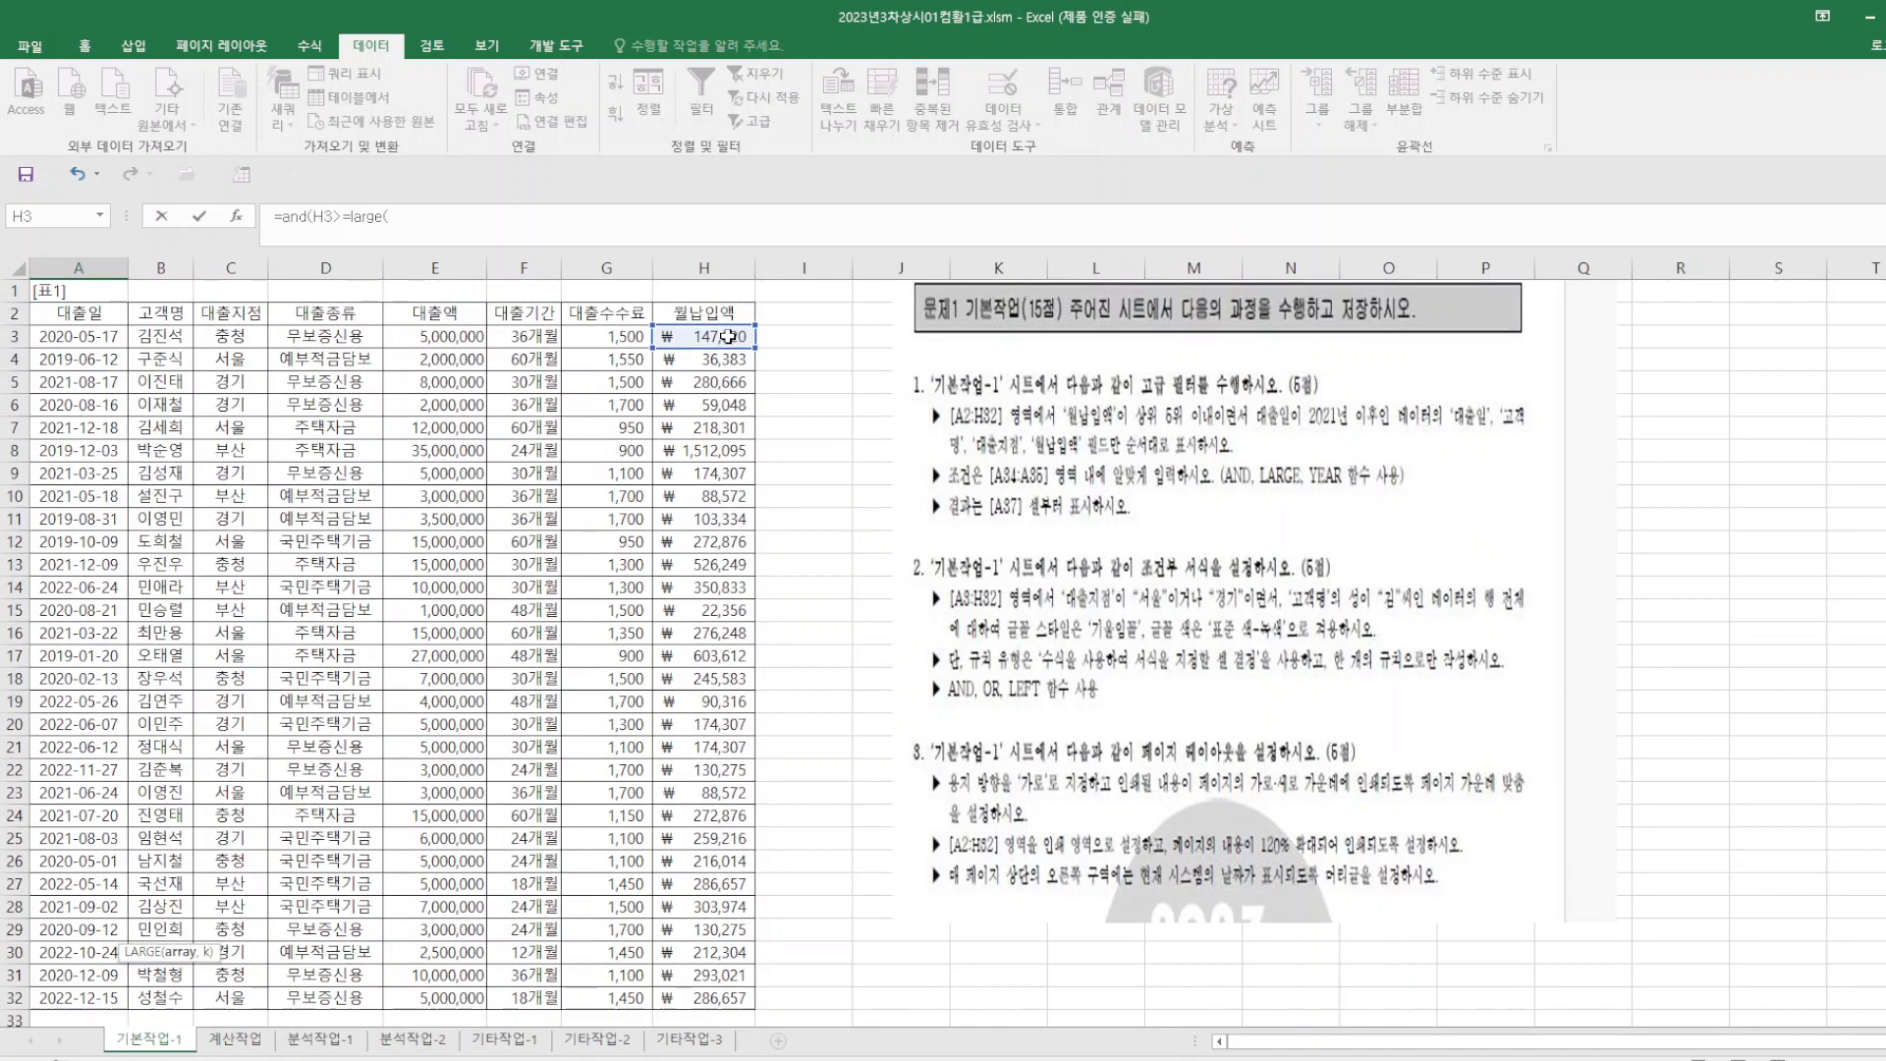
pyautogui.moveTo(726, 336); pyautogui.dragTo(736, 989)
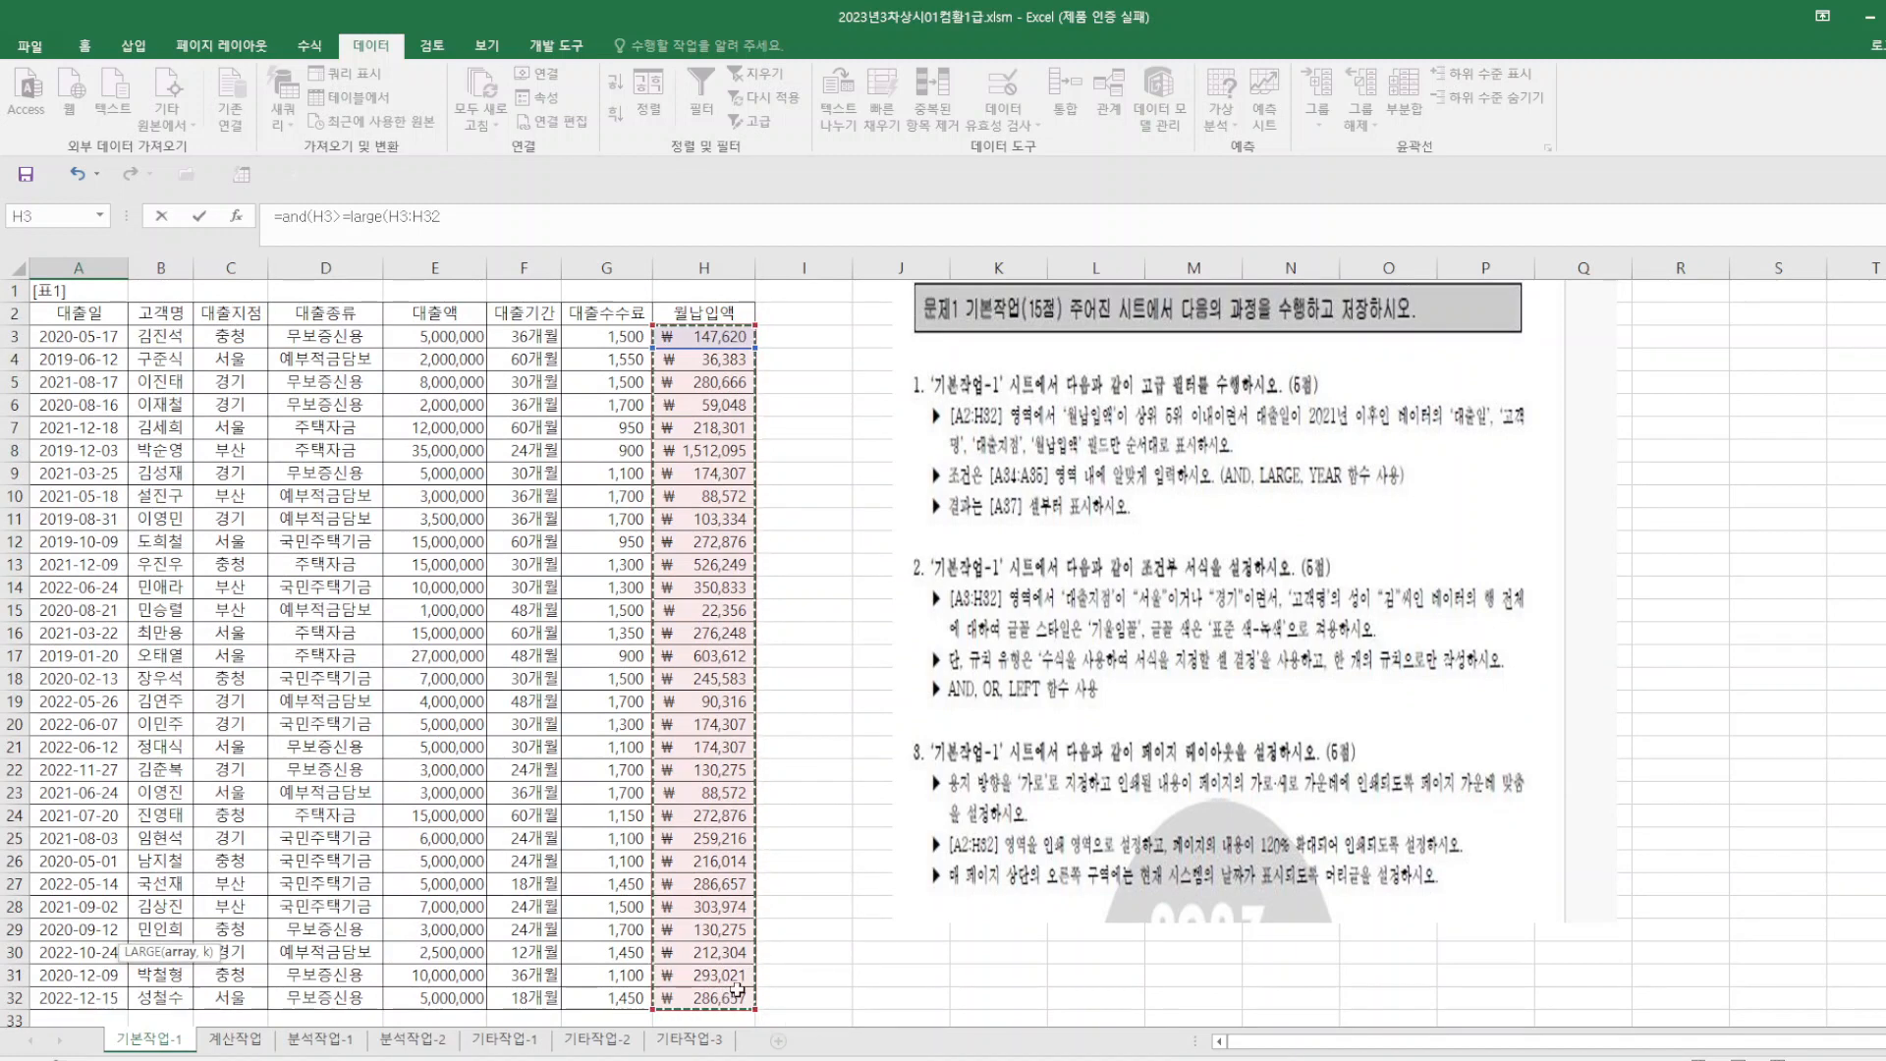
pyautogui.press('F4')
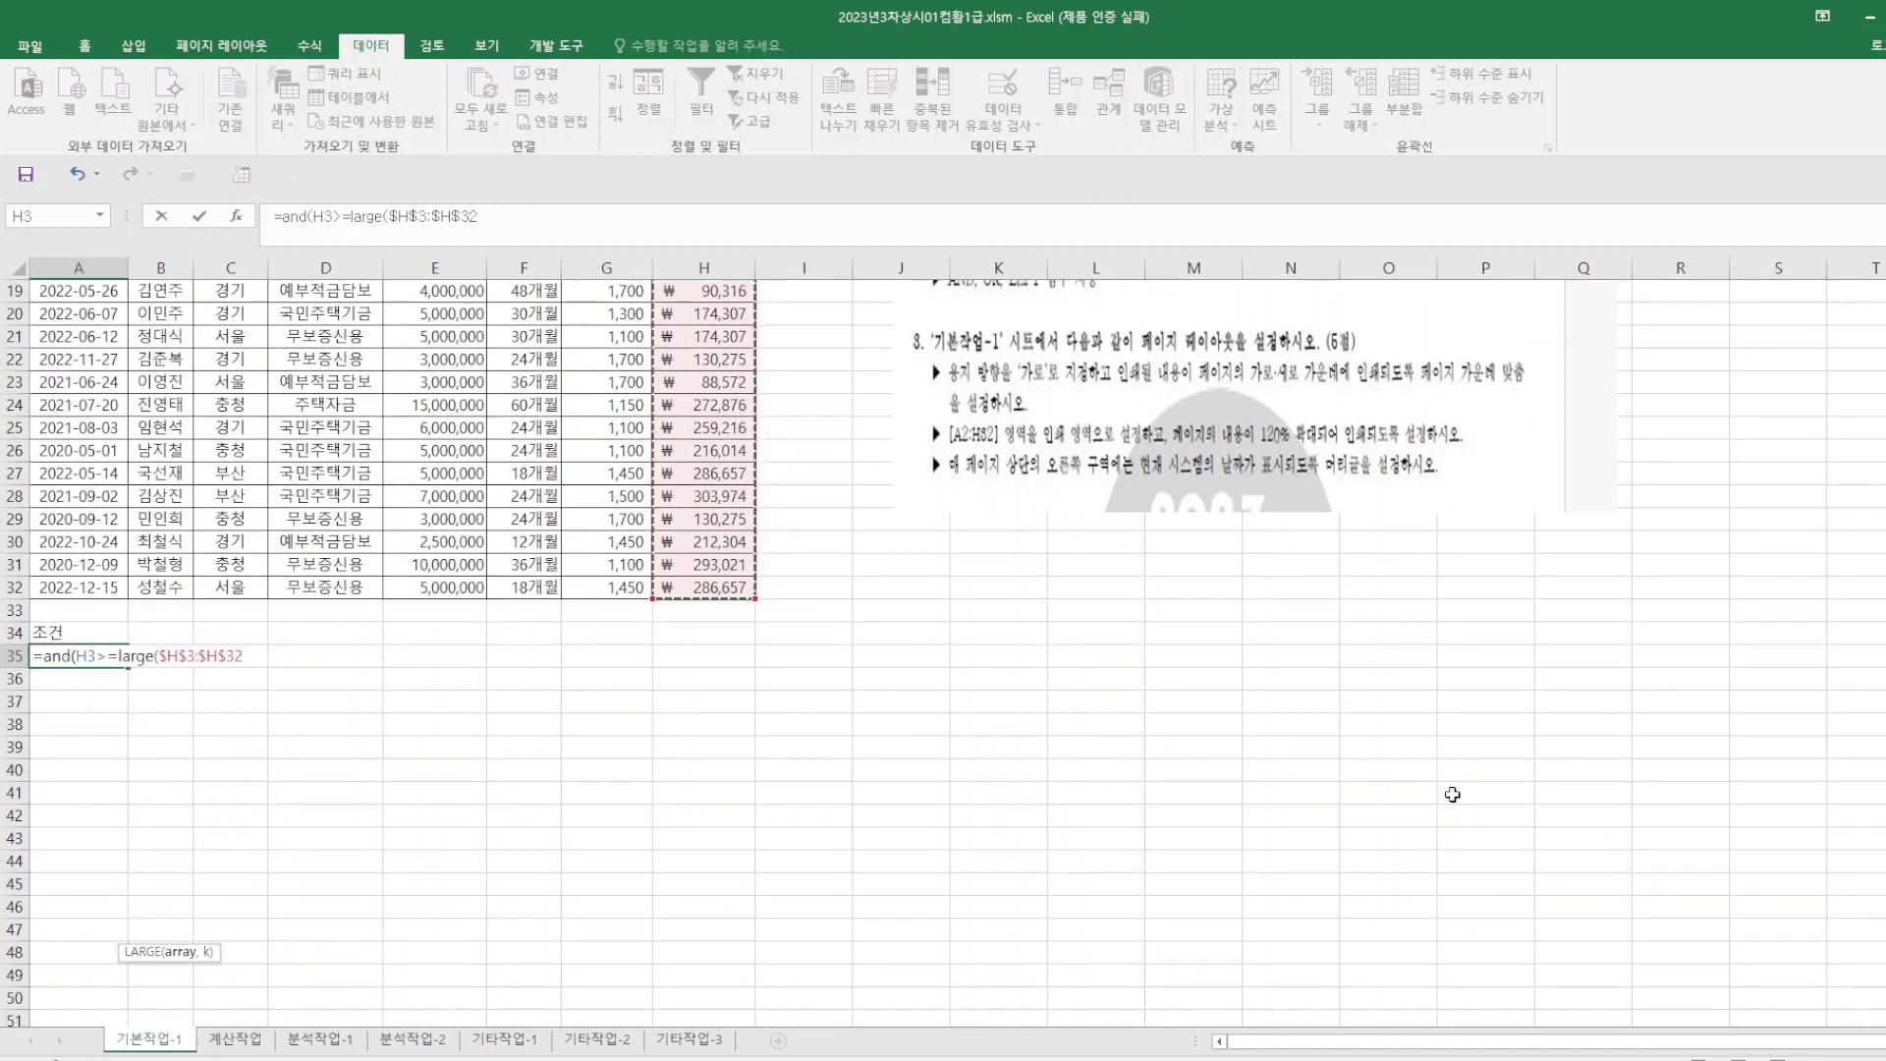
pyautogui.write(',5')
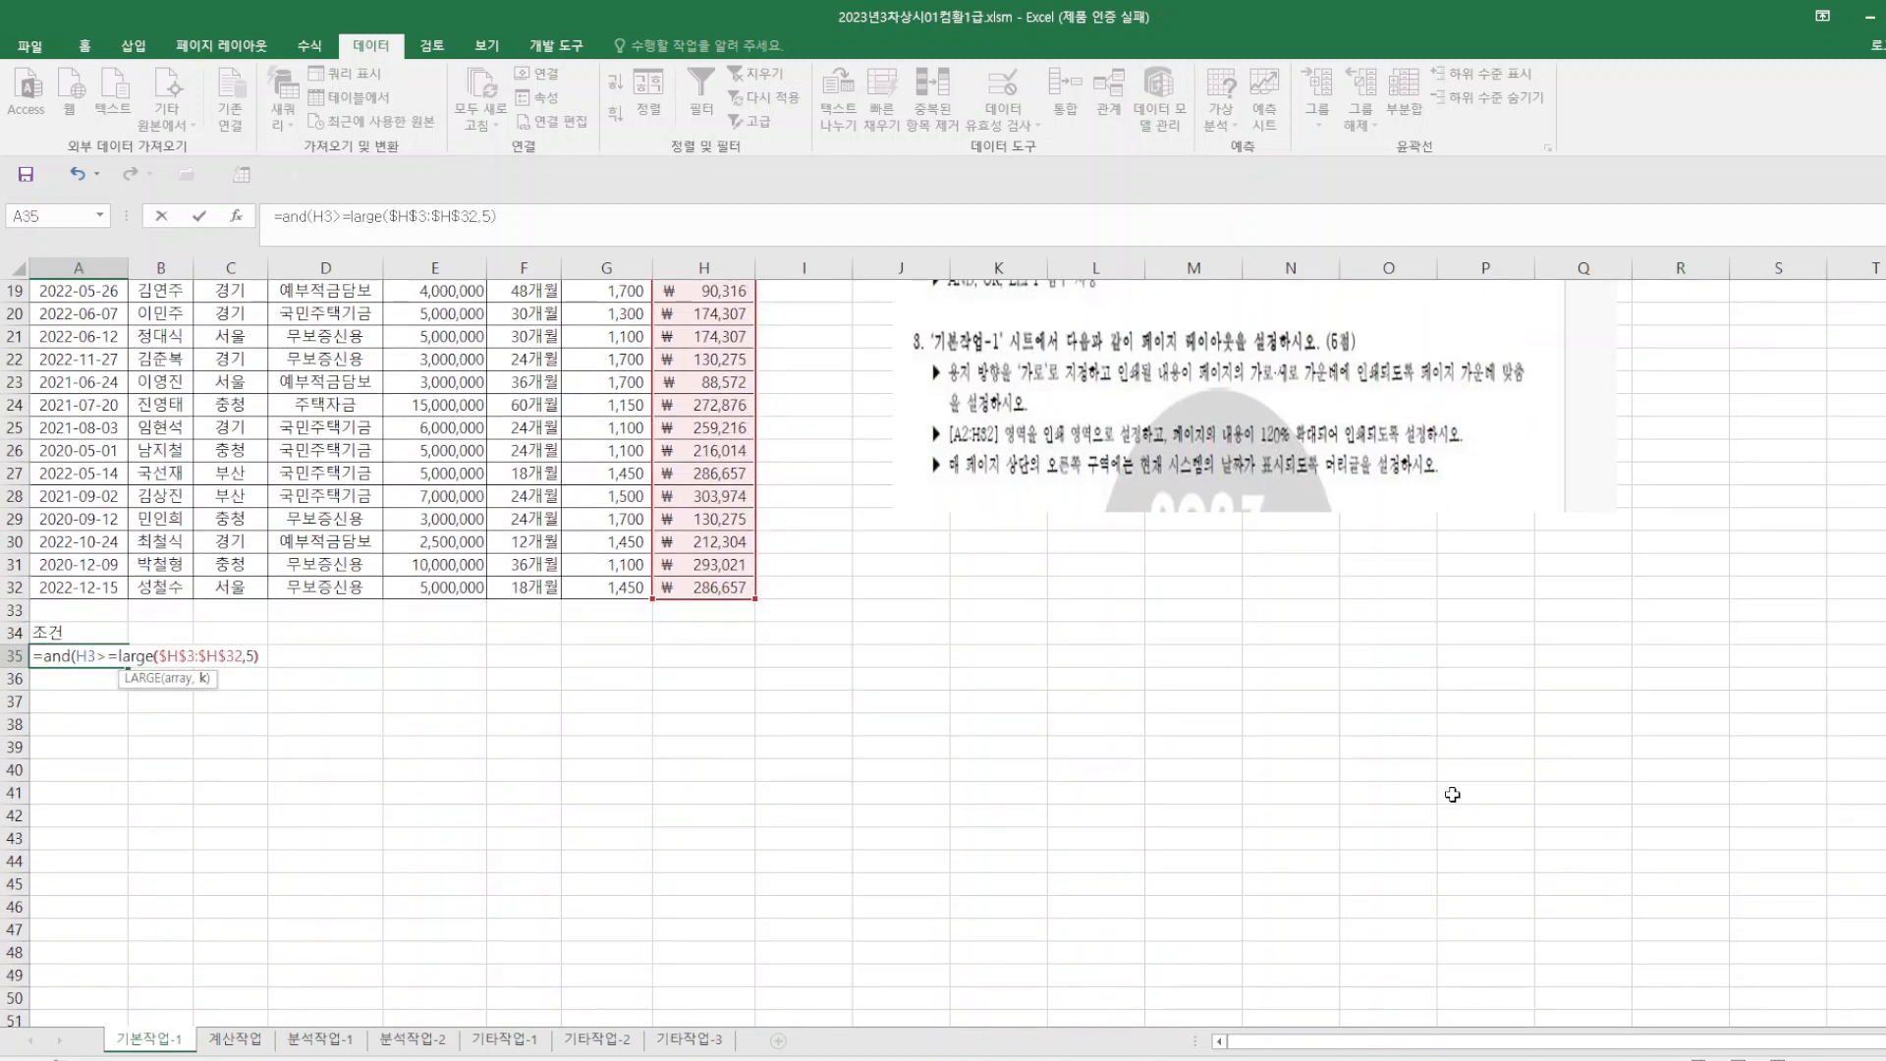
# - Add YEAR(A3)>=2021 as the second AND condition and complete the formula in A35
pyautogui.write('),y')
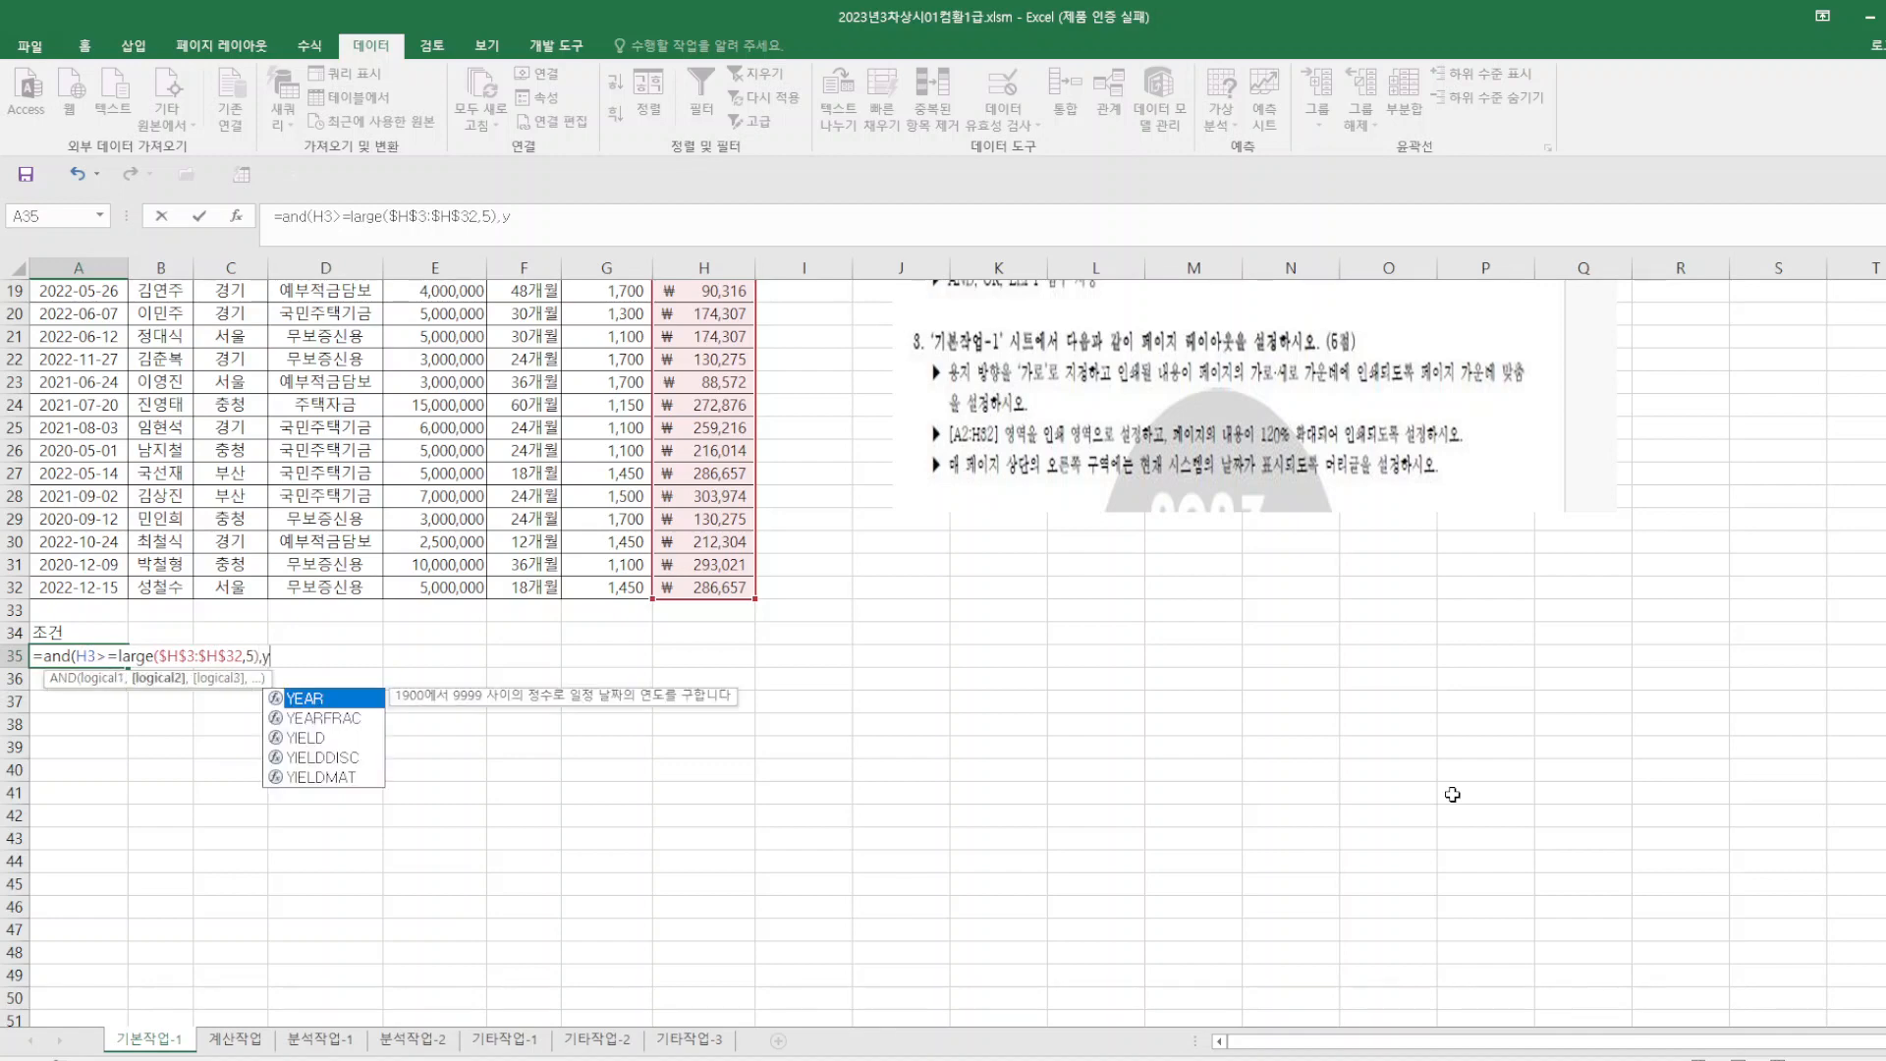
pyautogui.write('ear(')
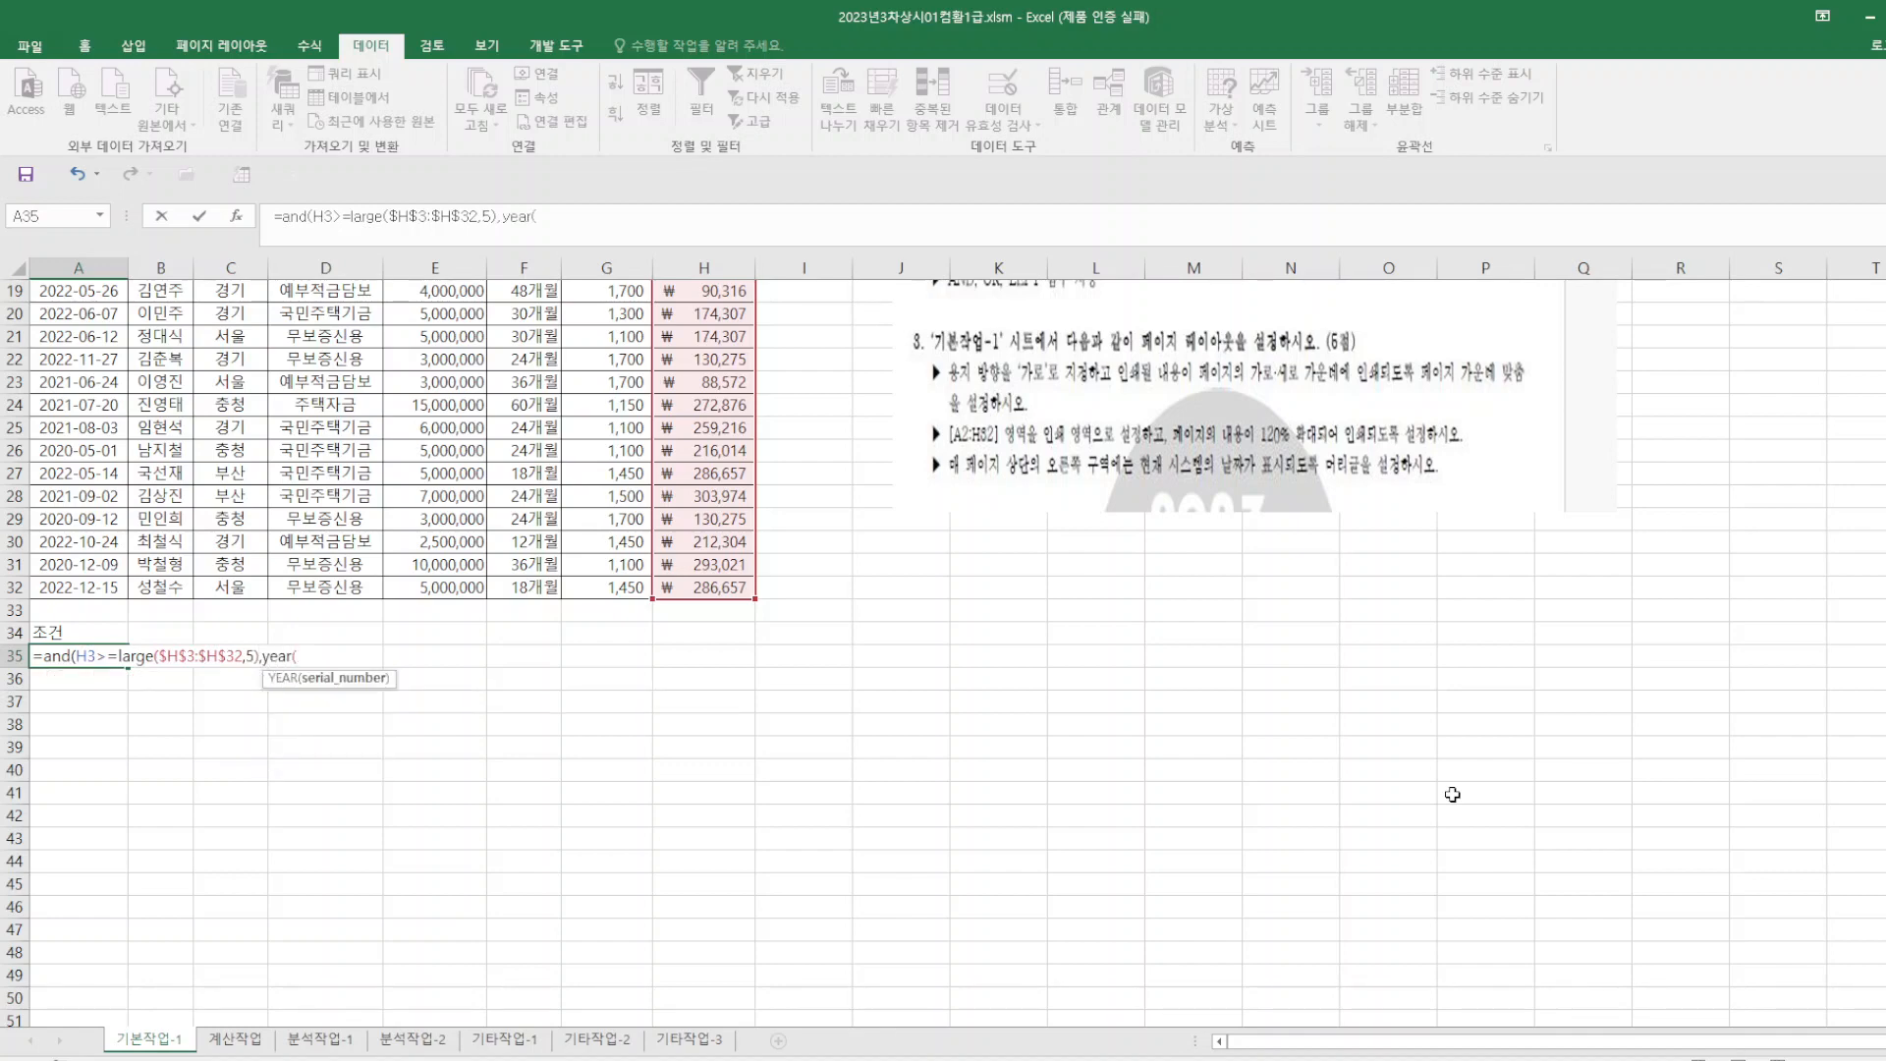
pyautogui.scroll(6, 1746, 292)
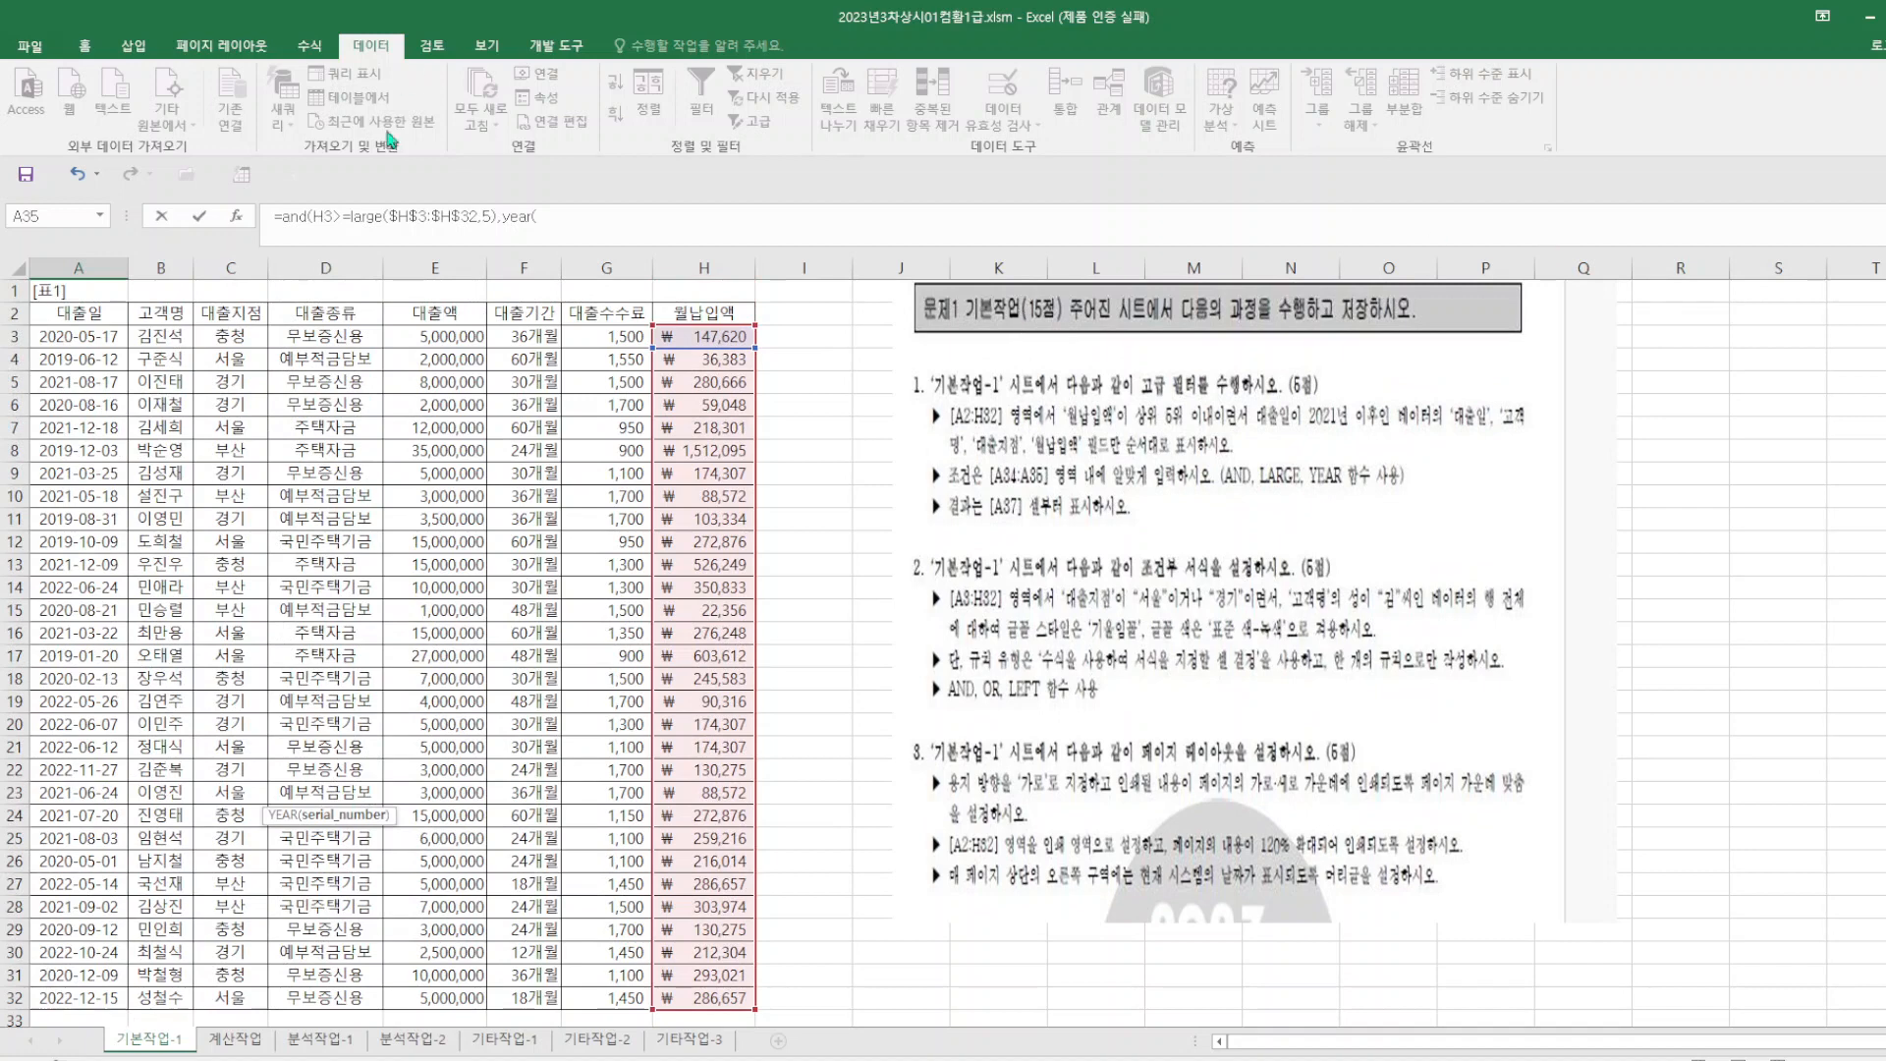
pyautogui.click(101, 335)
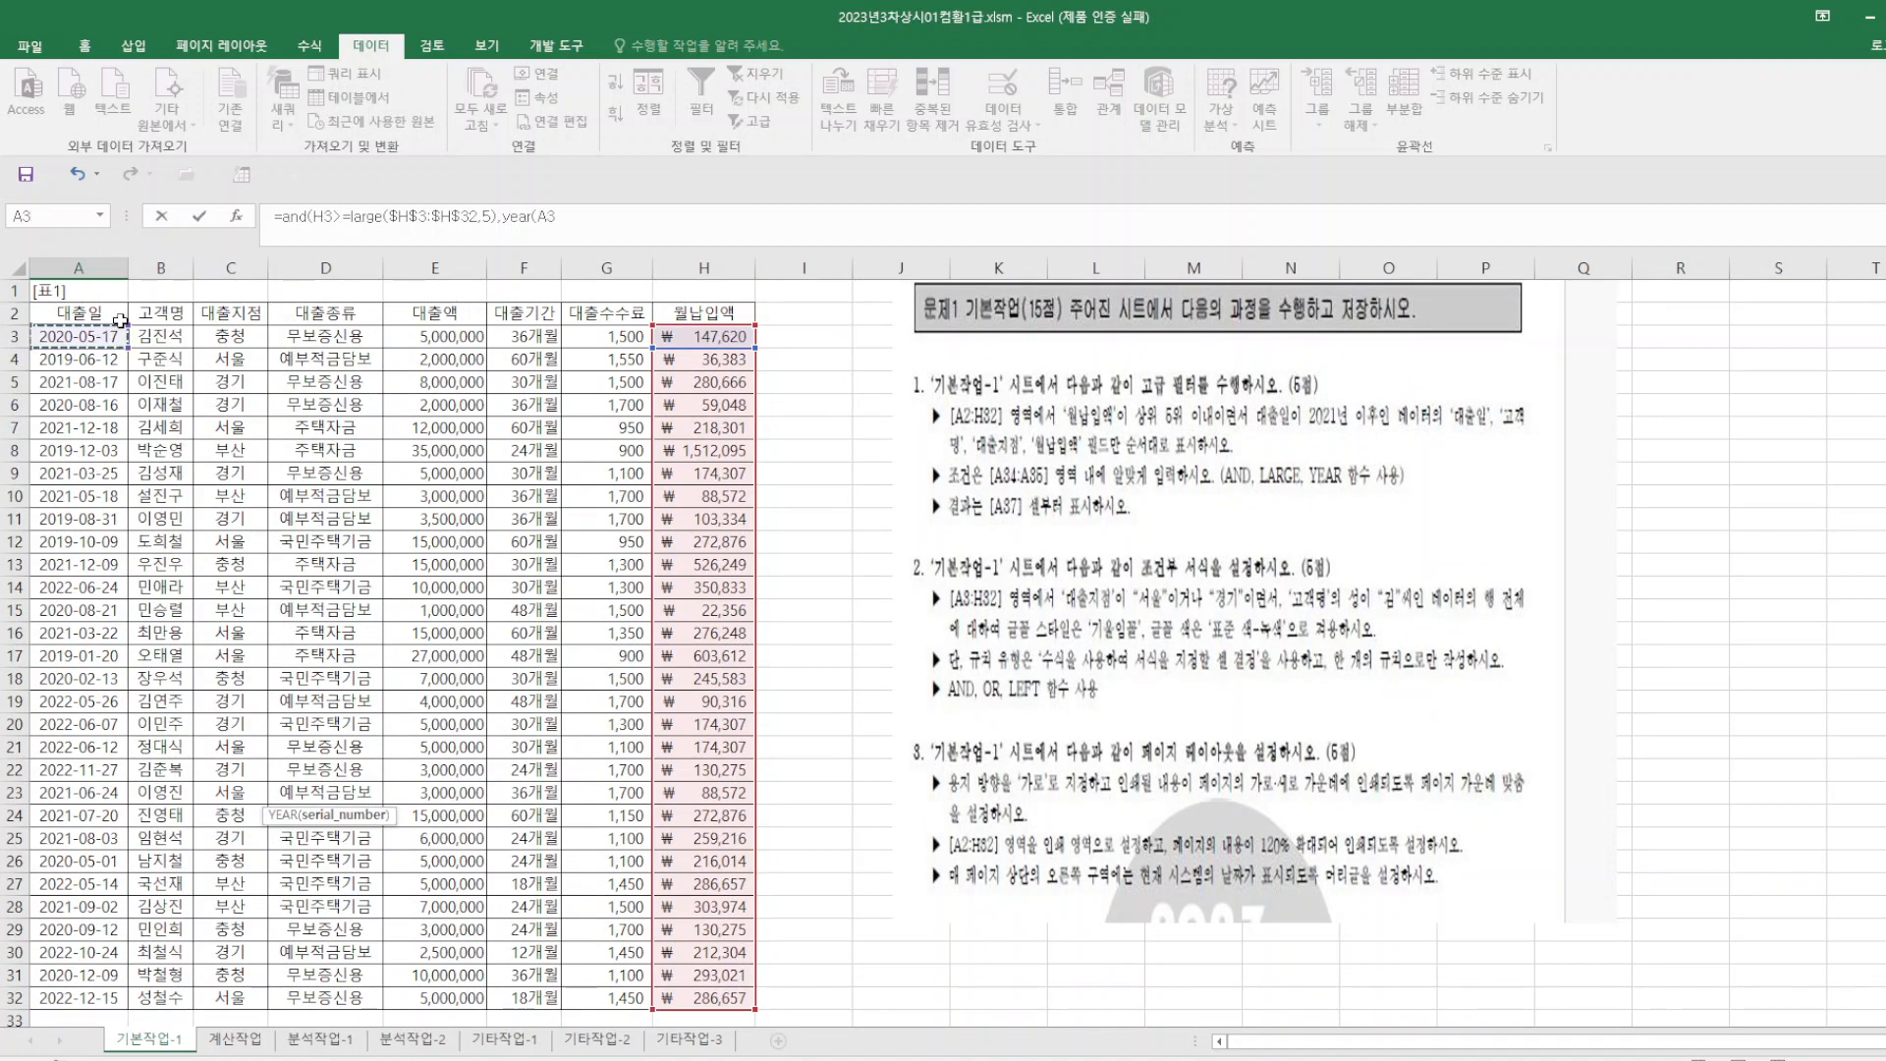
pyautogui.write(')>=2021')
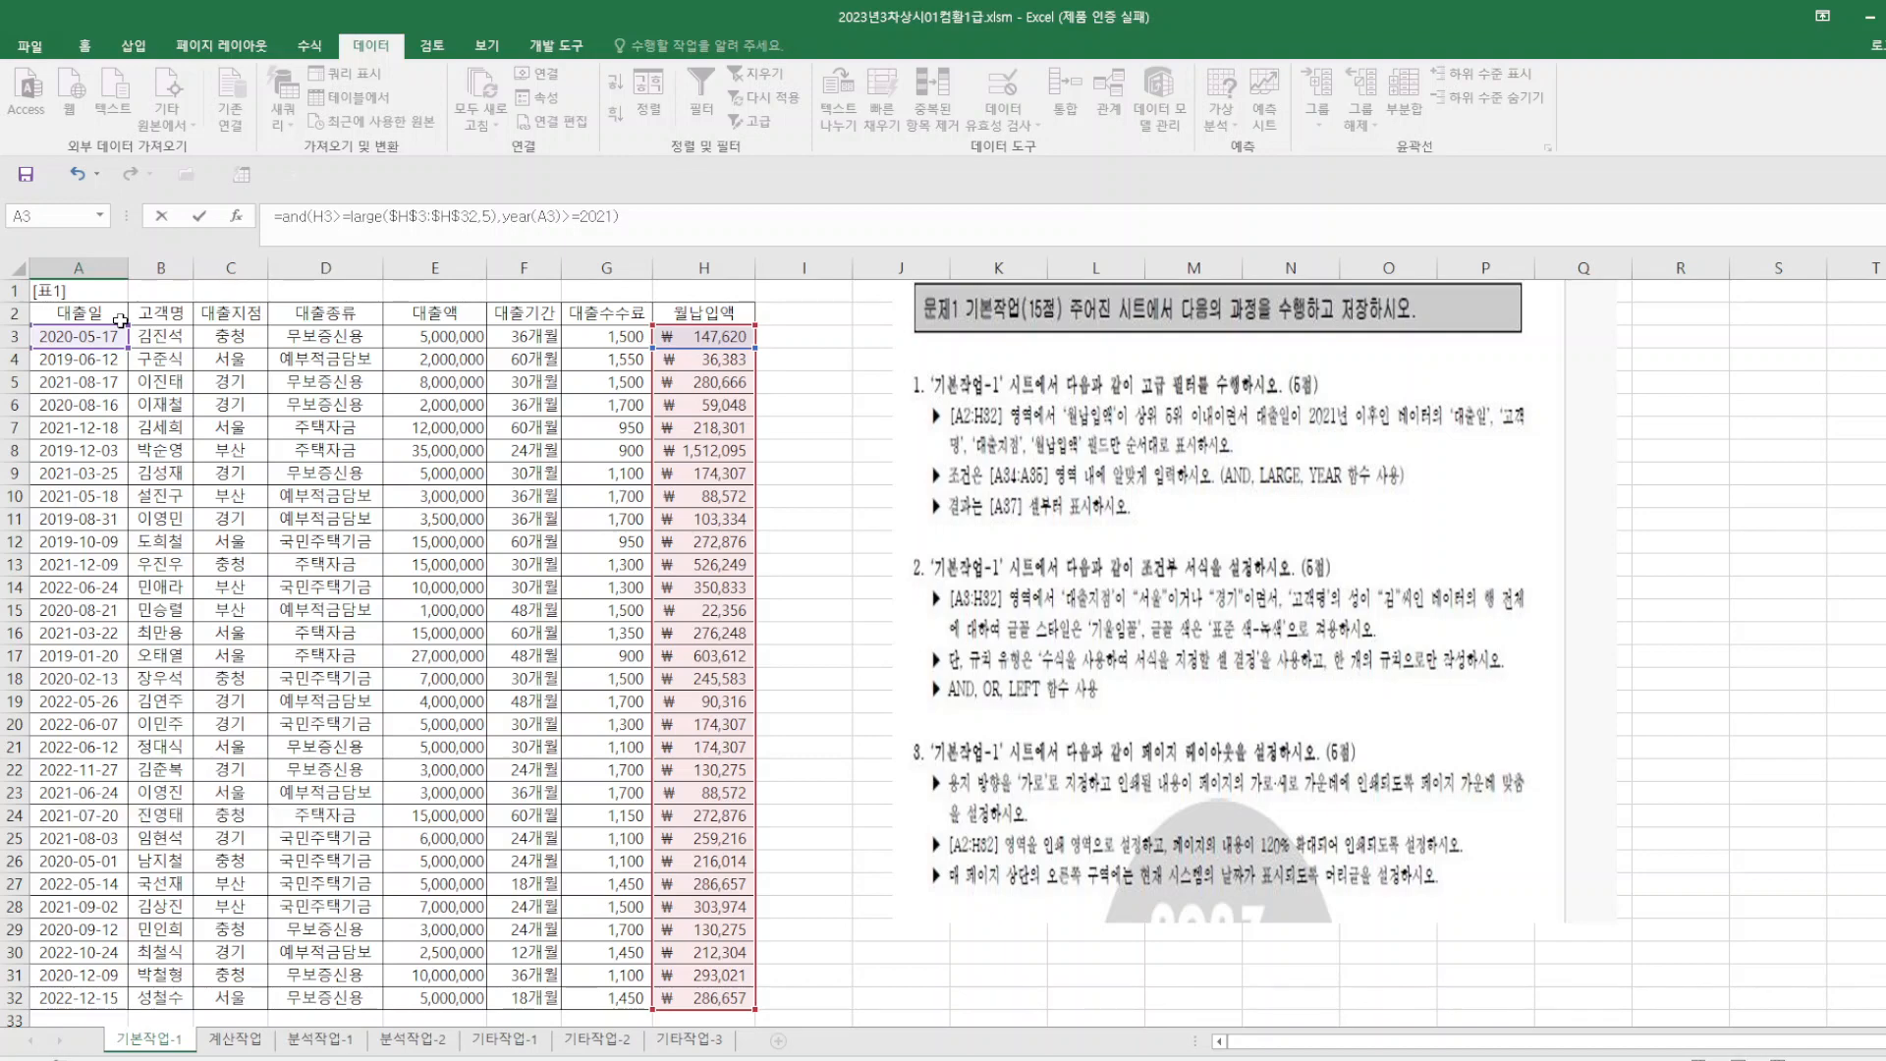
pyautogui.press('Return')
# - Copy the headers 대출일, 고객명, 대출지점 and 월납입액 from row 2 into the row starting at A37
pyautogui.scroll(-5, 740, 518)
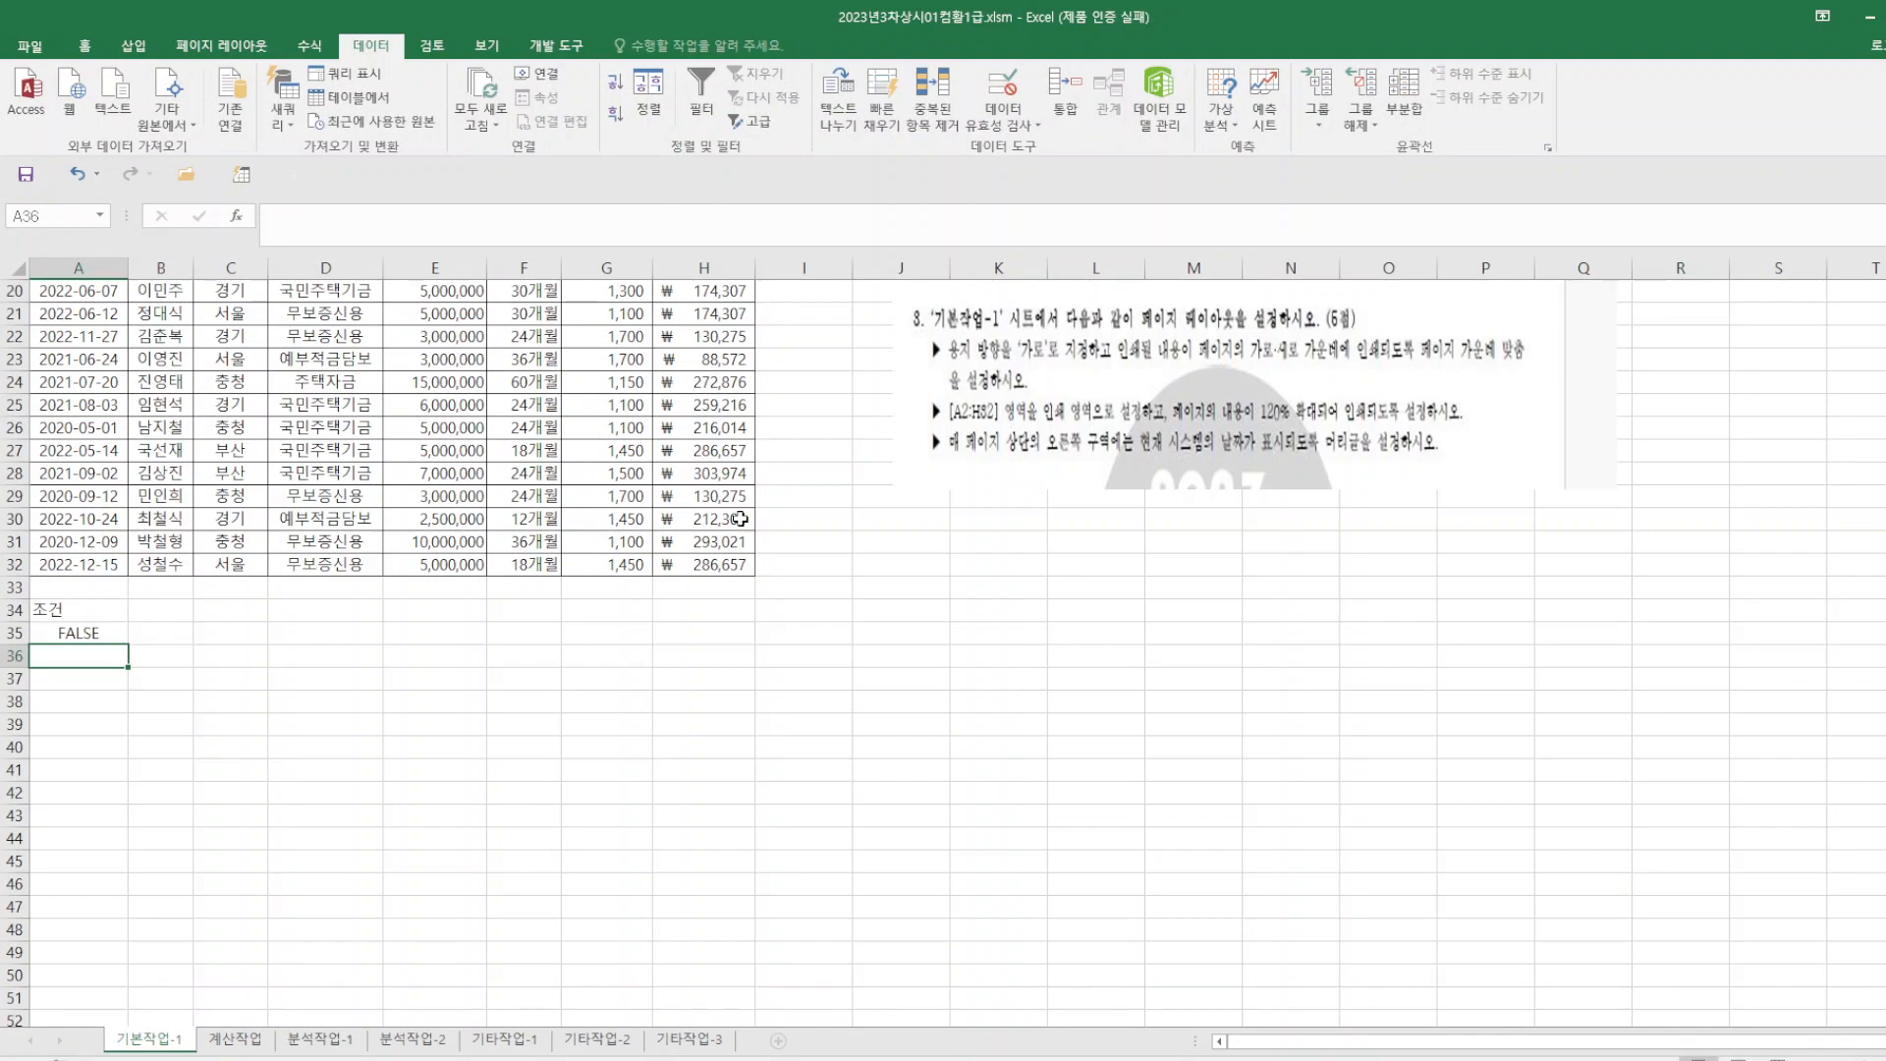
pyautogui.scroll(6, 1116, 606)
pyautogui.scroll(1, 957, 593)
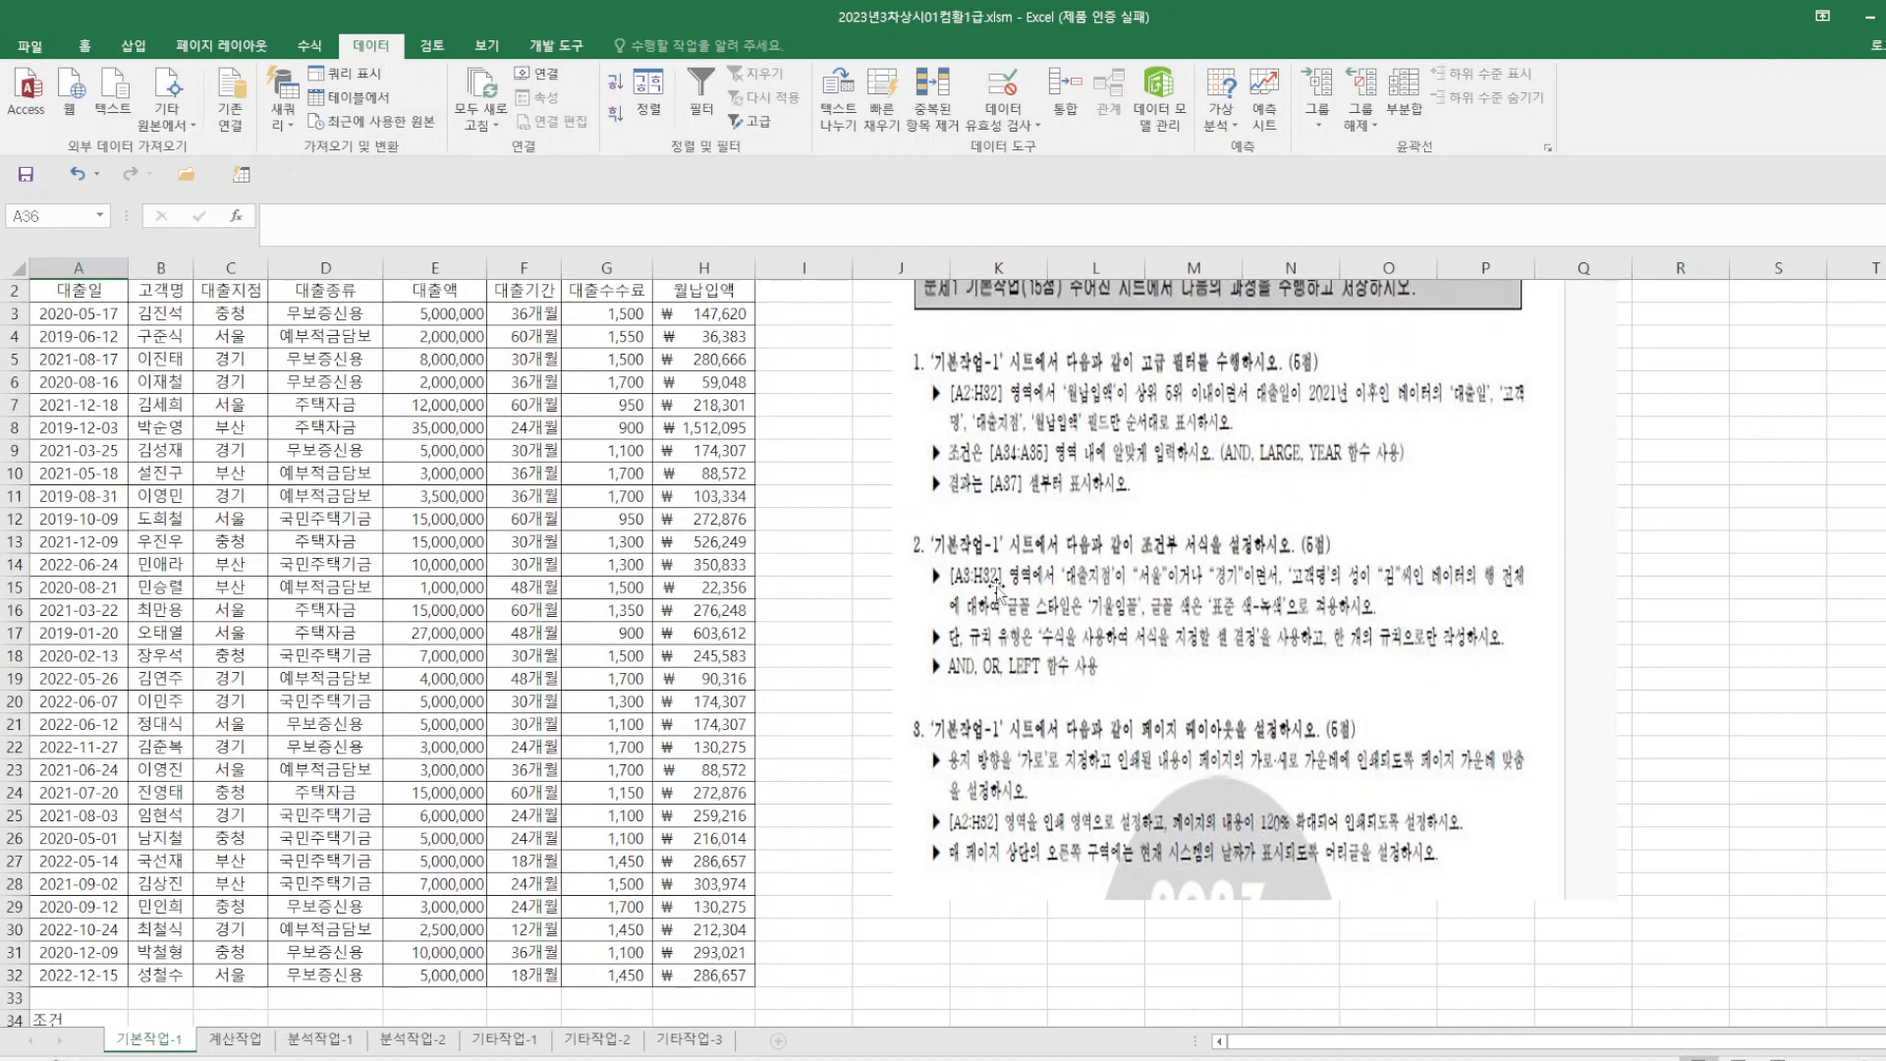
pyautogui.scroll(1, 997, 589)
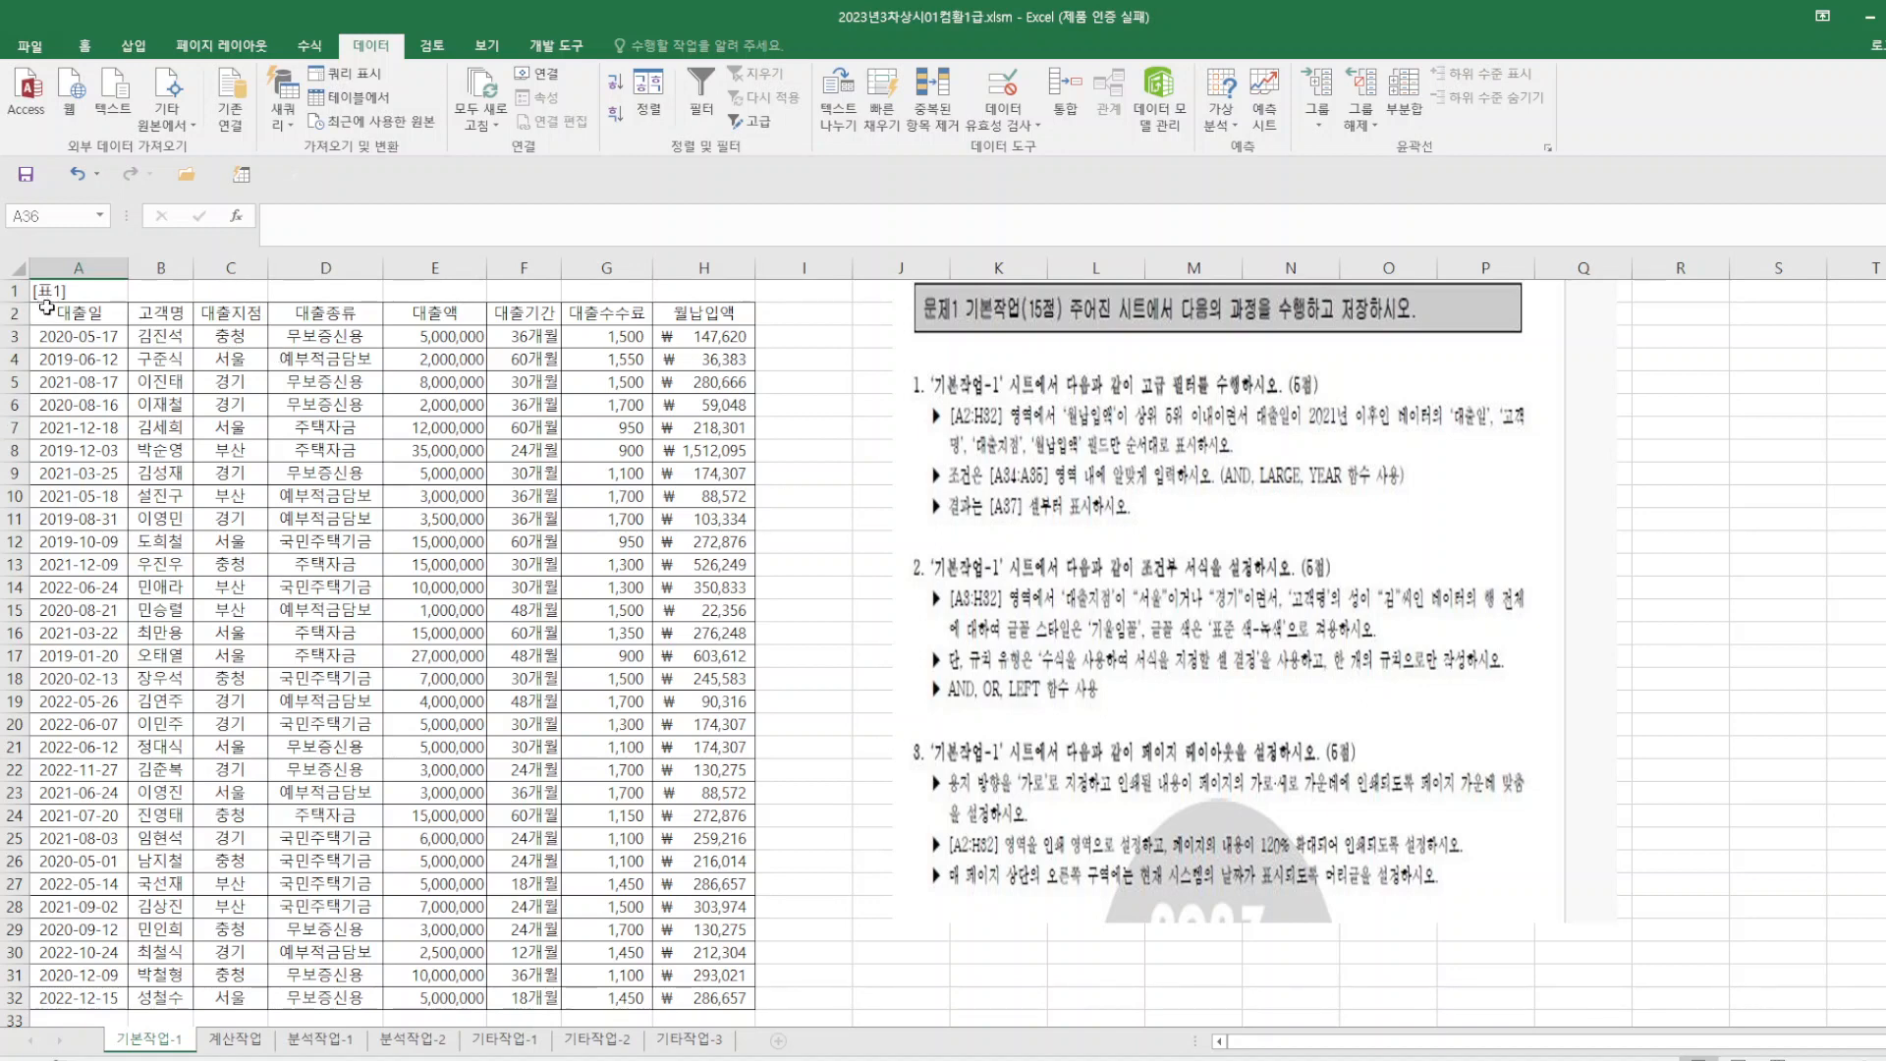
pyautogui.moveTo(65, 315); pyautogui.dragTo(242, 313)
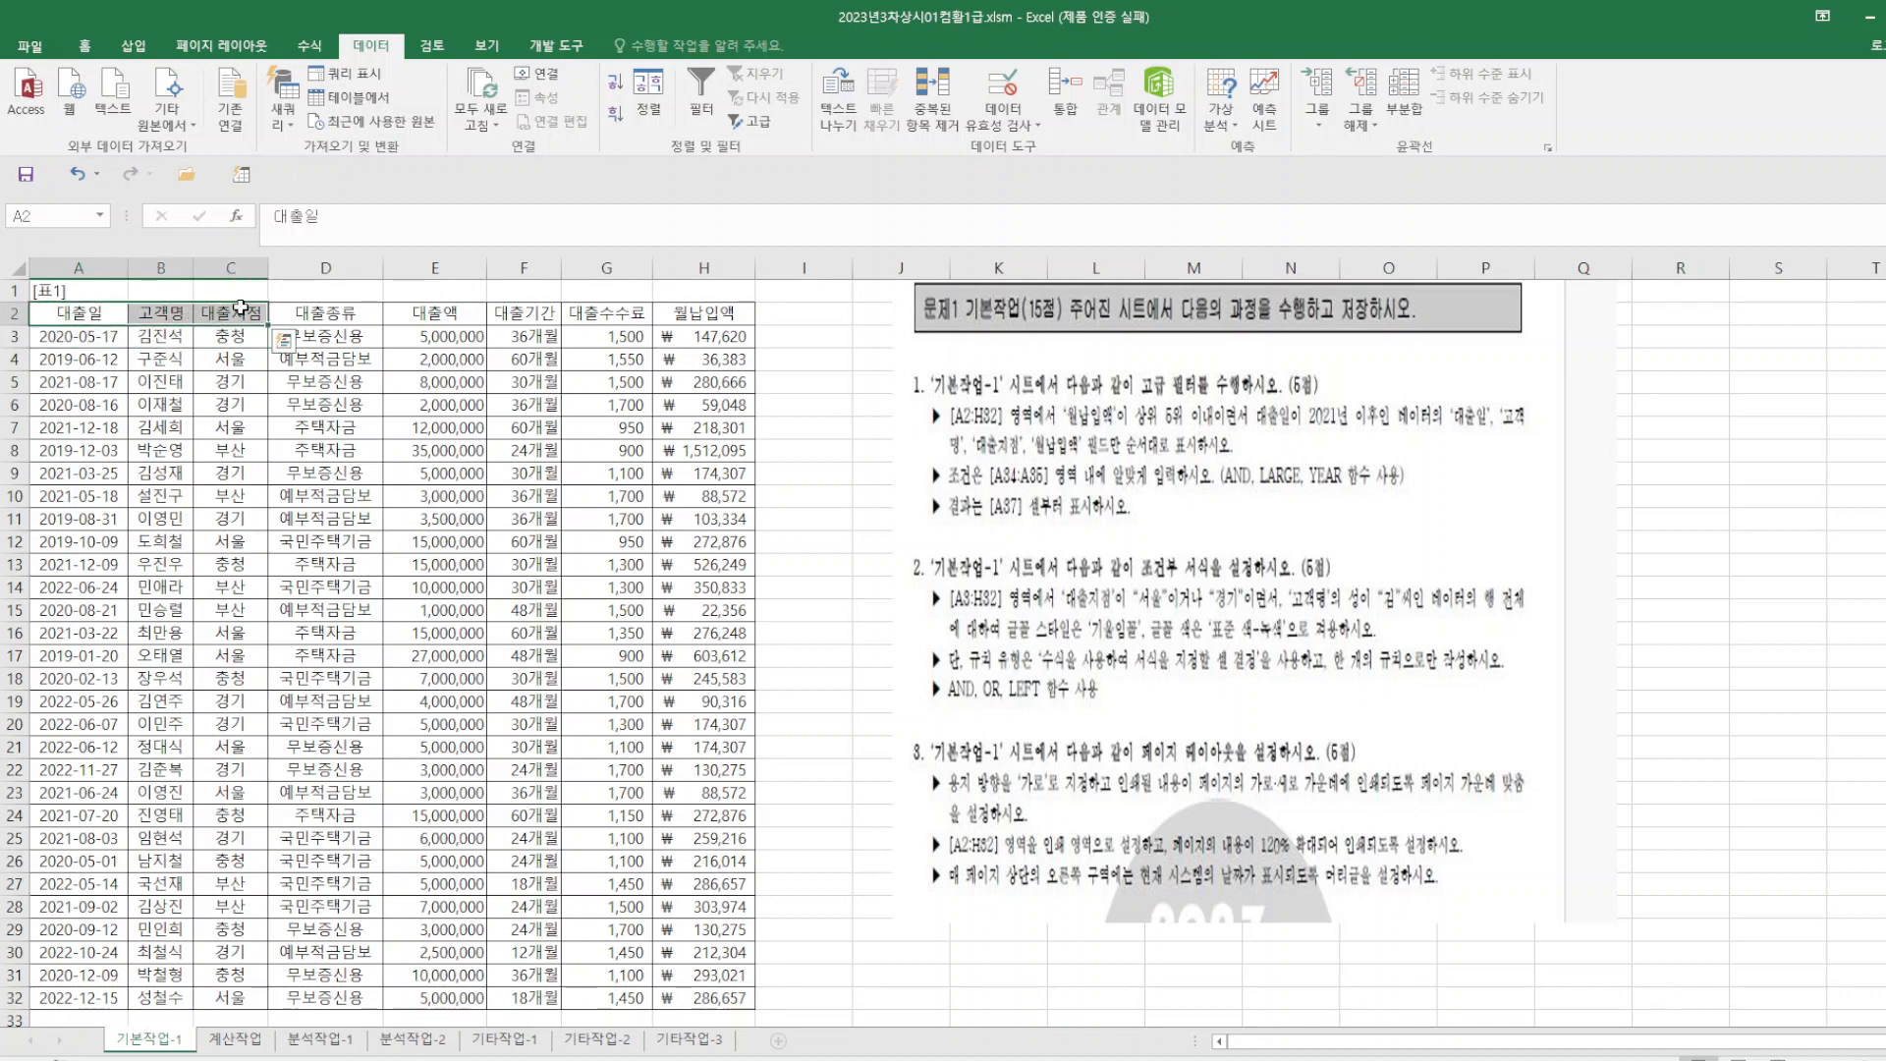
pyautogui.keyDown('ctrl'); pyautogui.click(715, 315); pyautogui.keyUp('ctrl')
pyautogui.rightClick(715, 315)
pyautogui.click(756, 357)
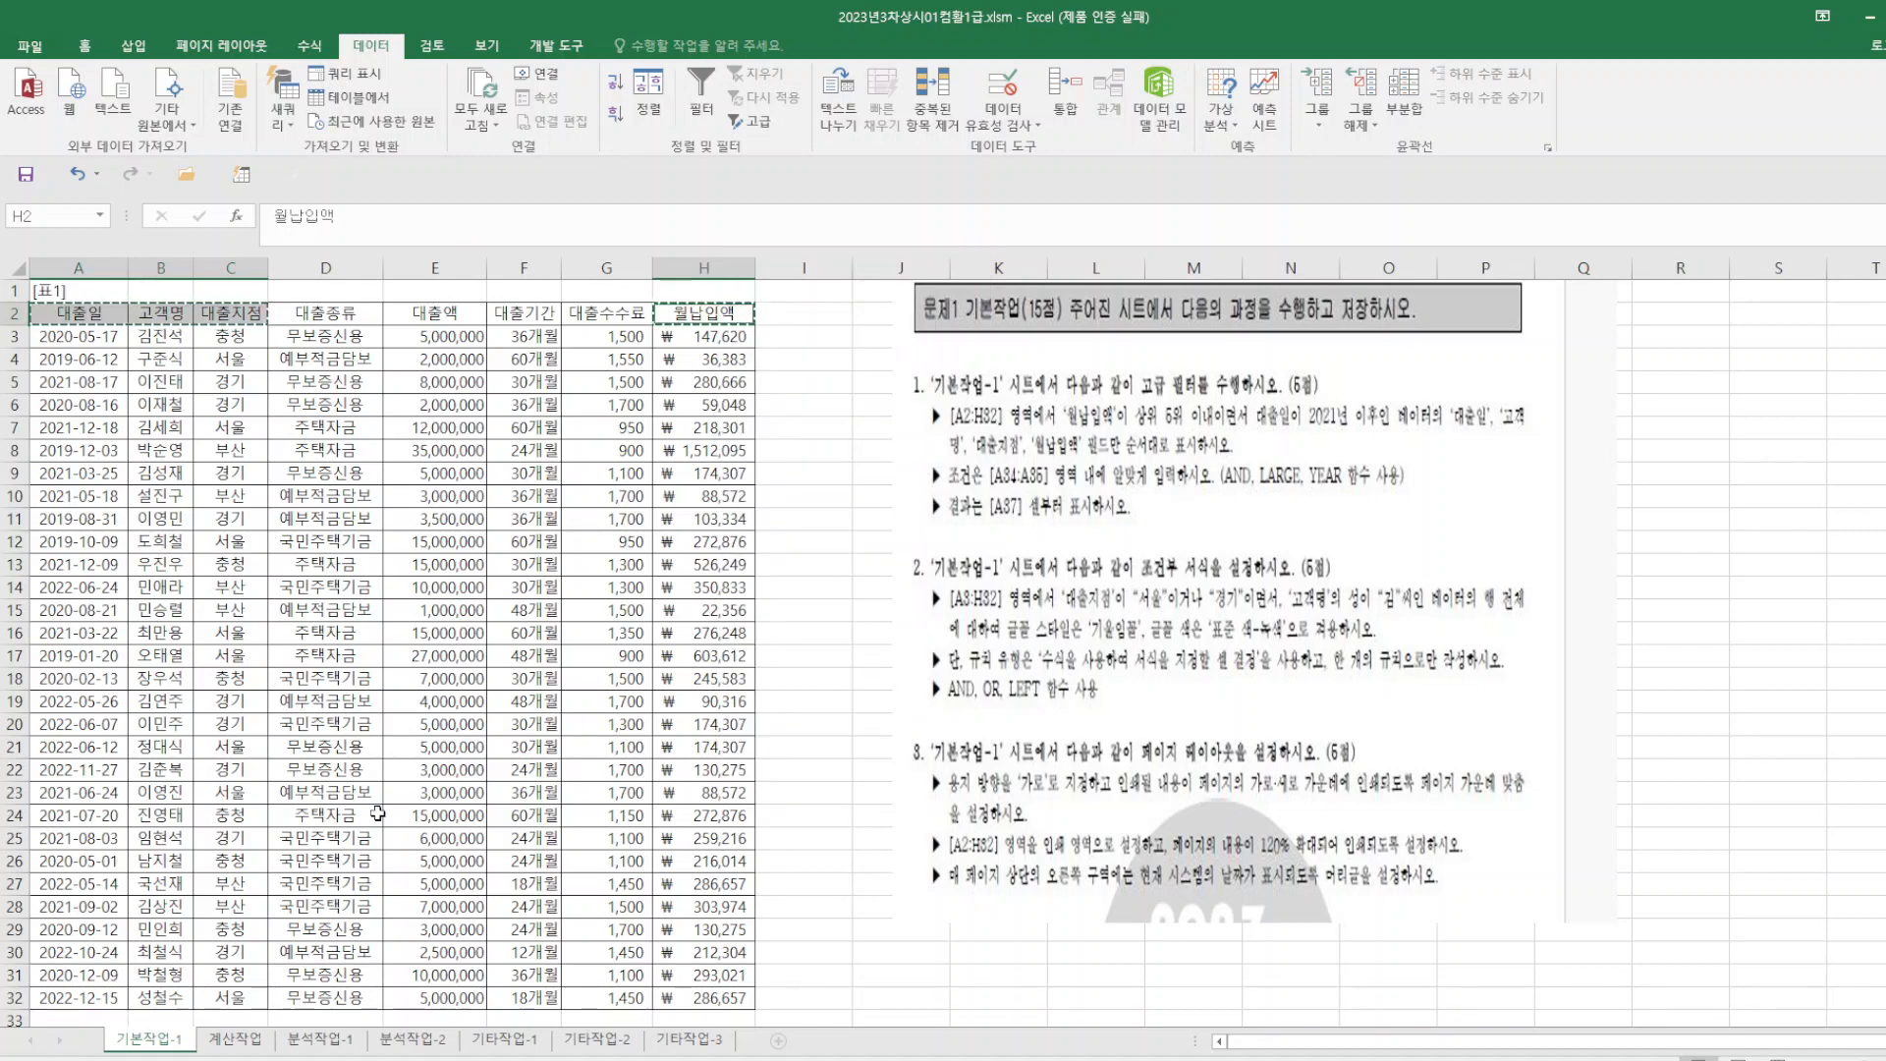
pyautogui.scroll(-4, 378, 813)
pyautogui.click(87, 837)
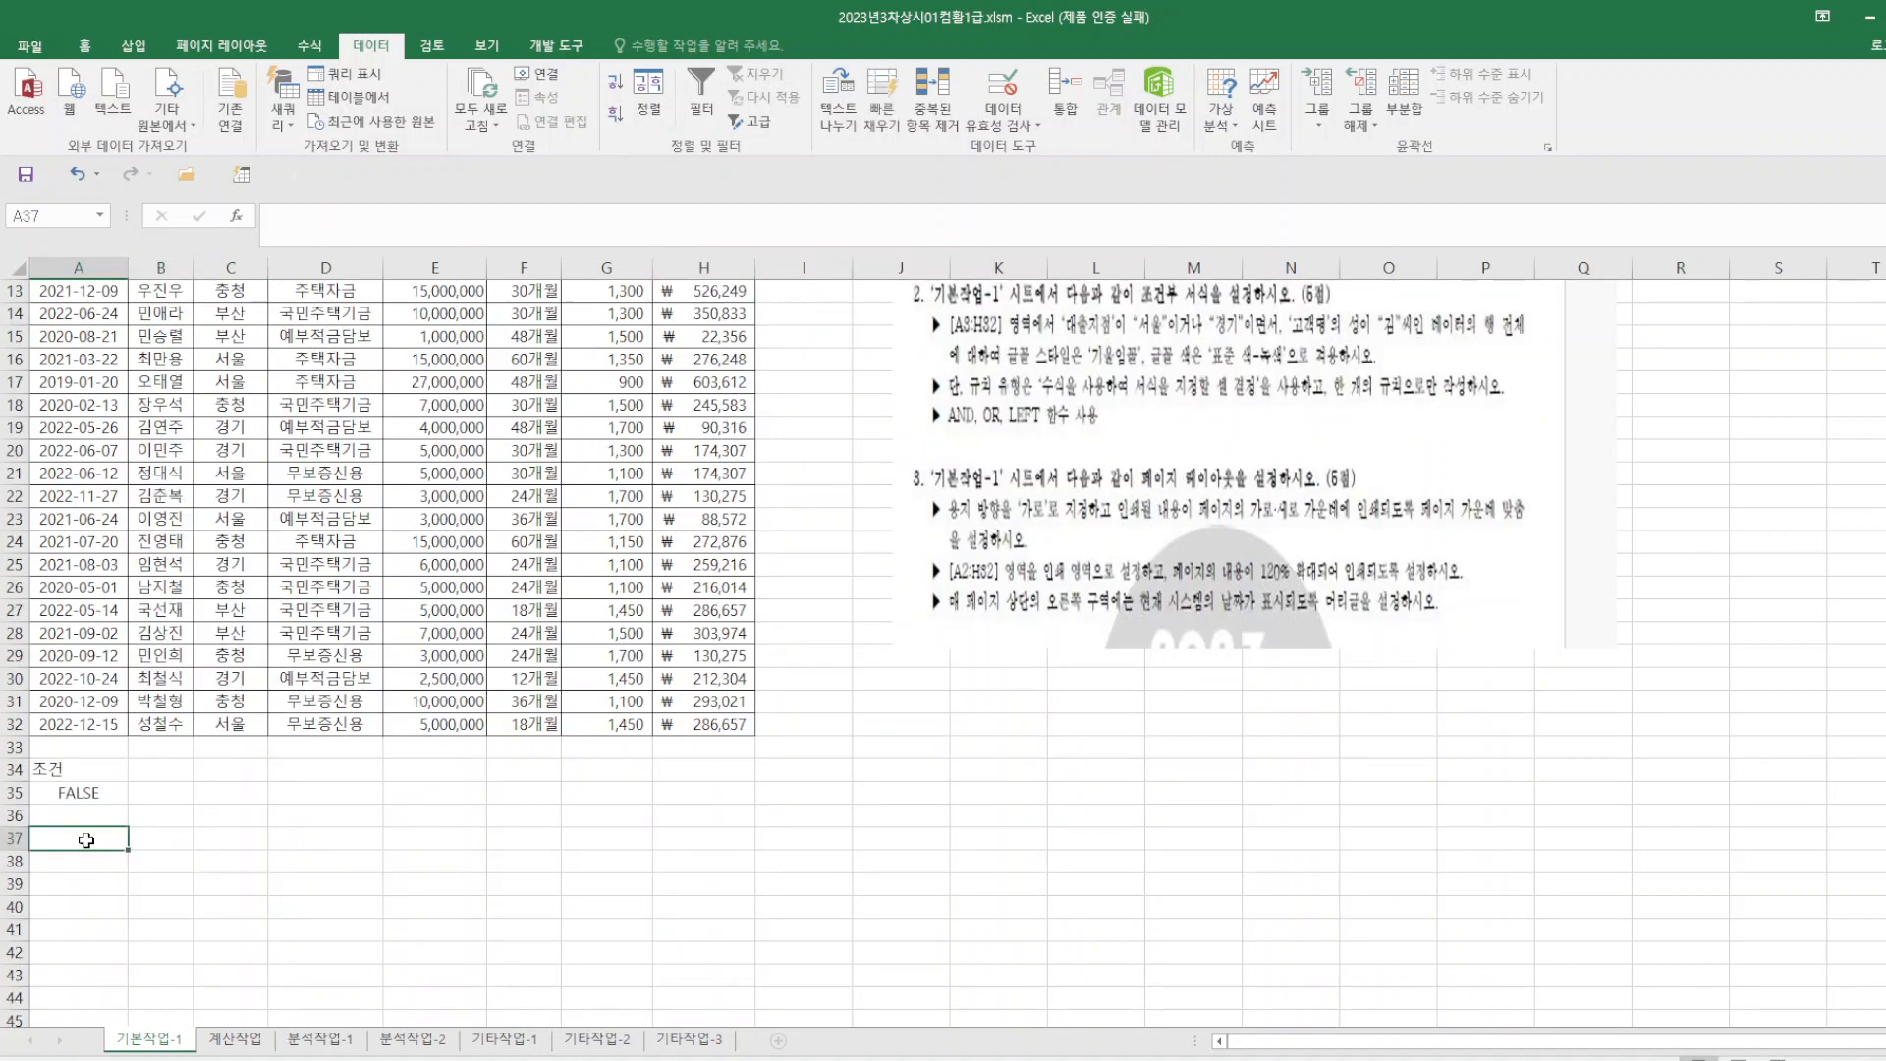
pyautogui.rightClick(86, 840)
pyautogui.click(131, 471)
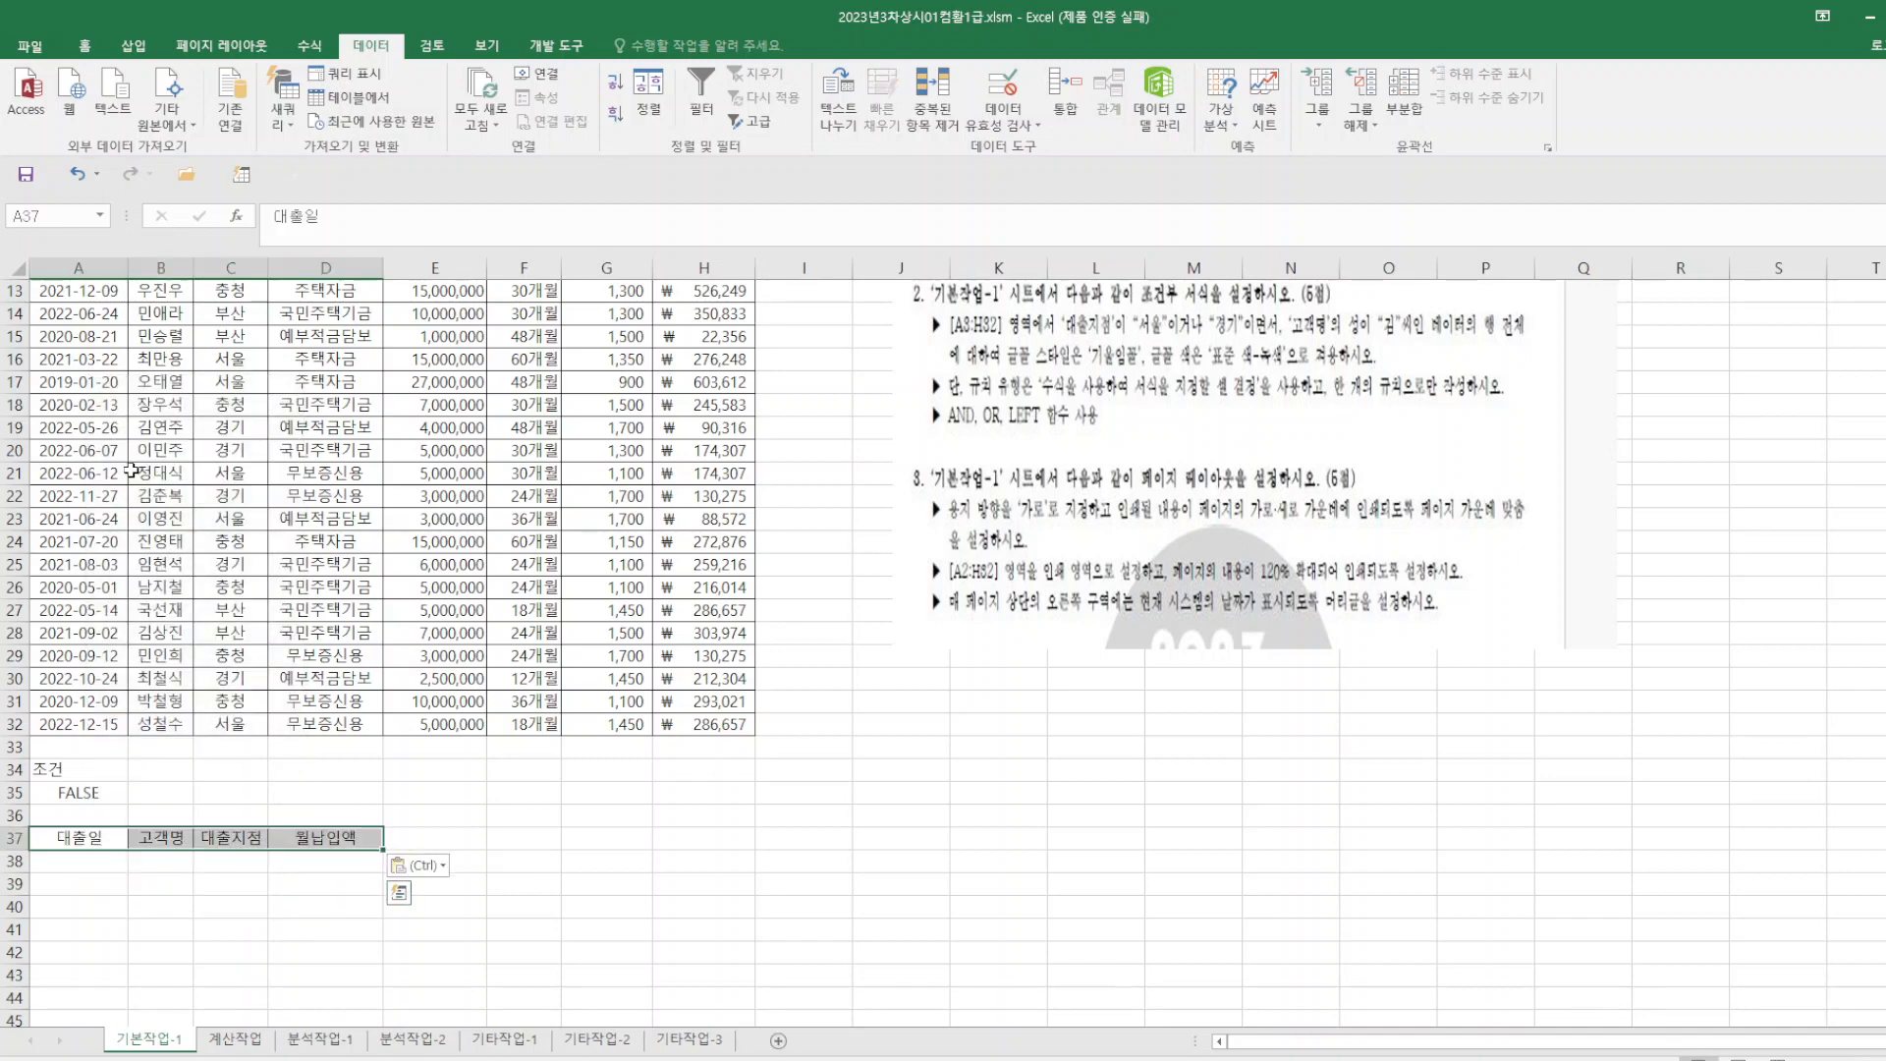
# - Run an Advanced Filter on A2:H32 with criteria range A34:A35, copying the results to the headers in A37:D37
pyautogui.click(555, 457)
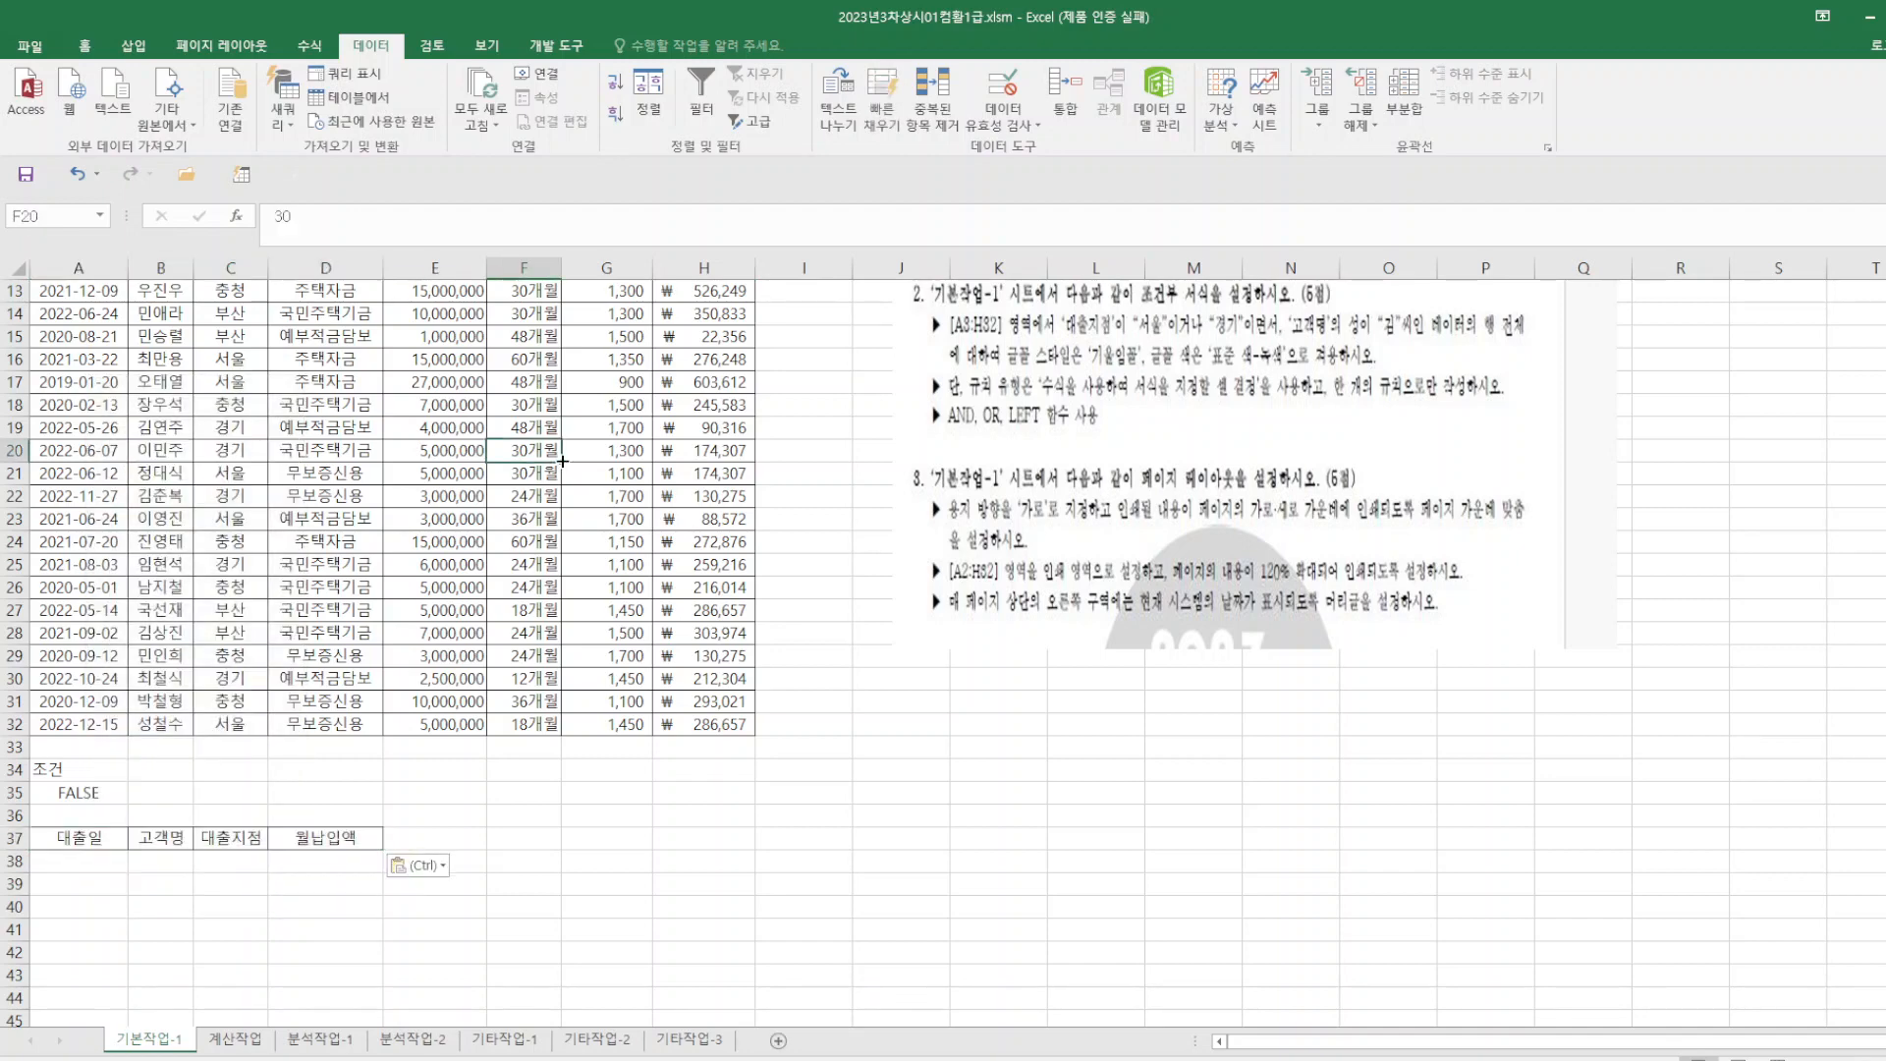
pyautogui.click(758, 125)
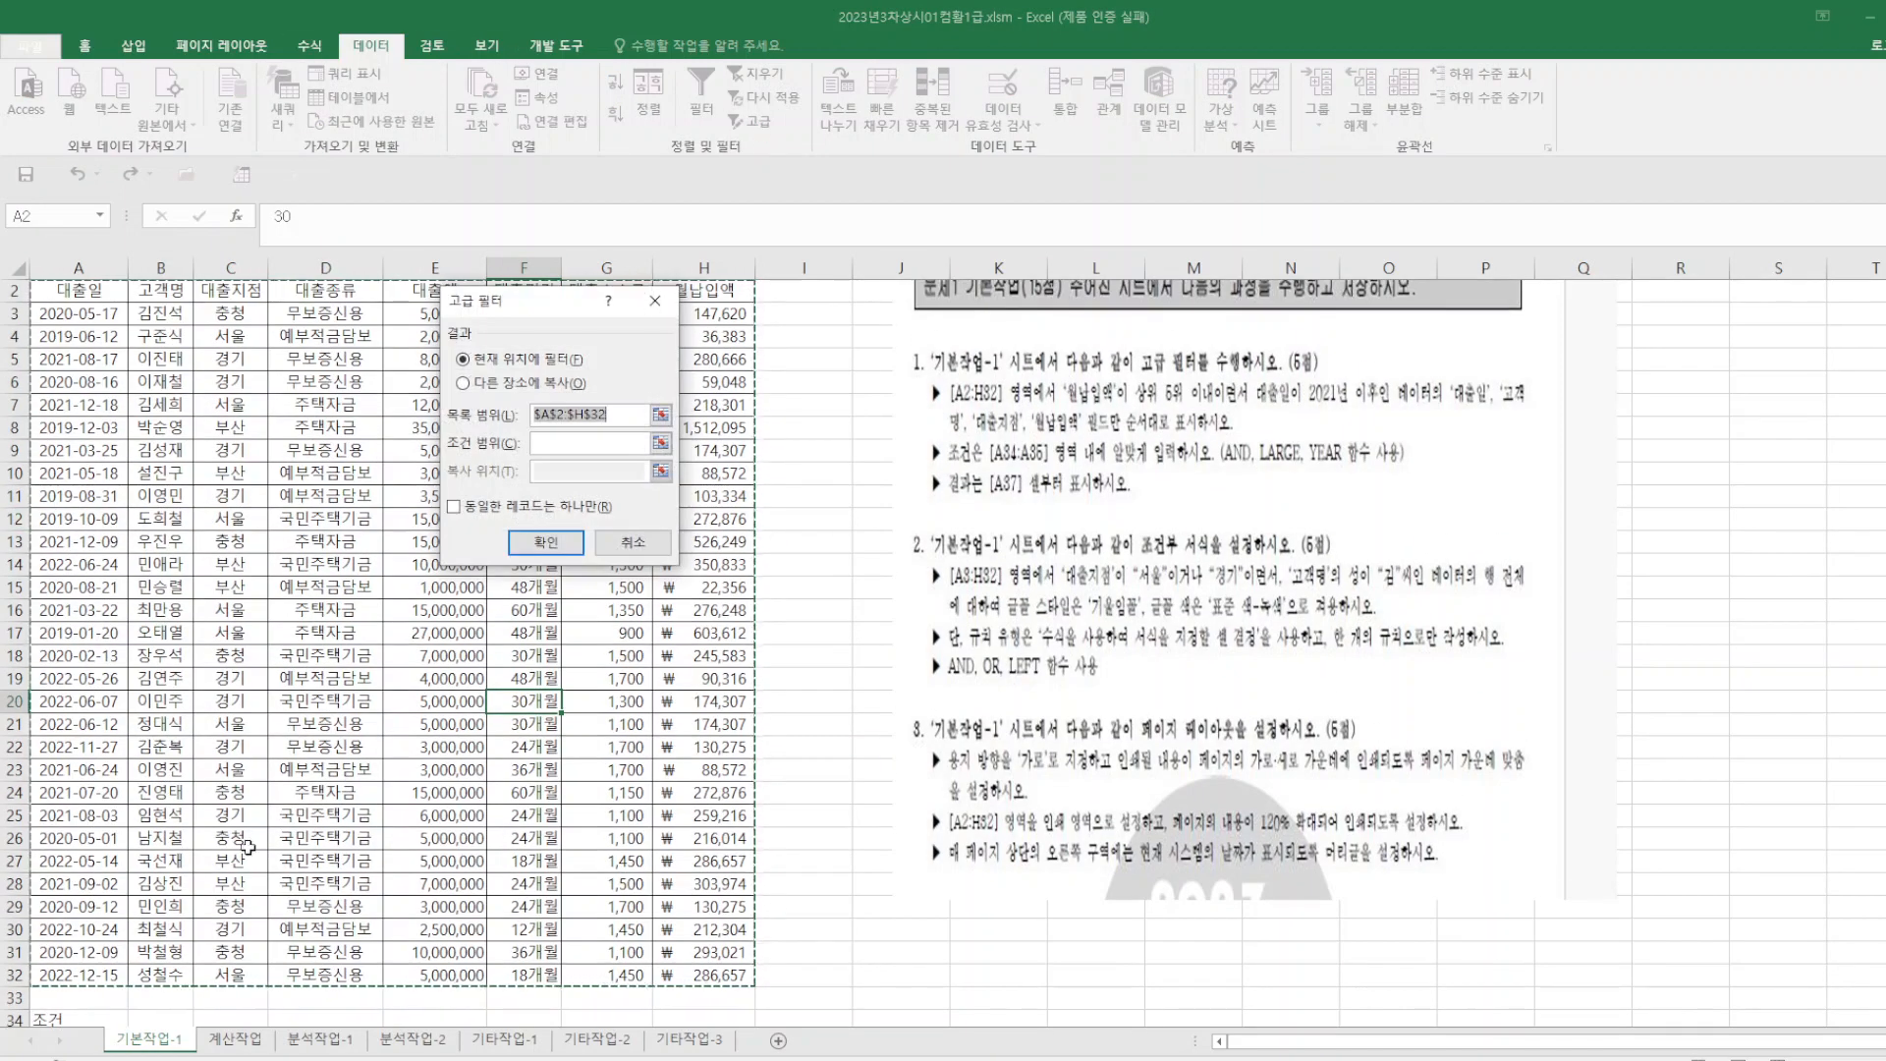
pyautogui.click(463, 382)
pyautogui.click(581, 442)
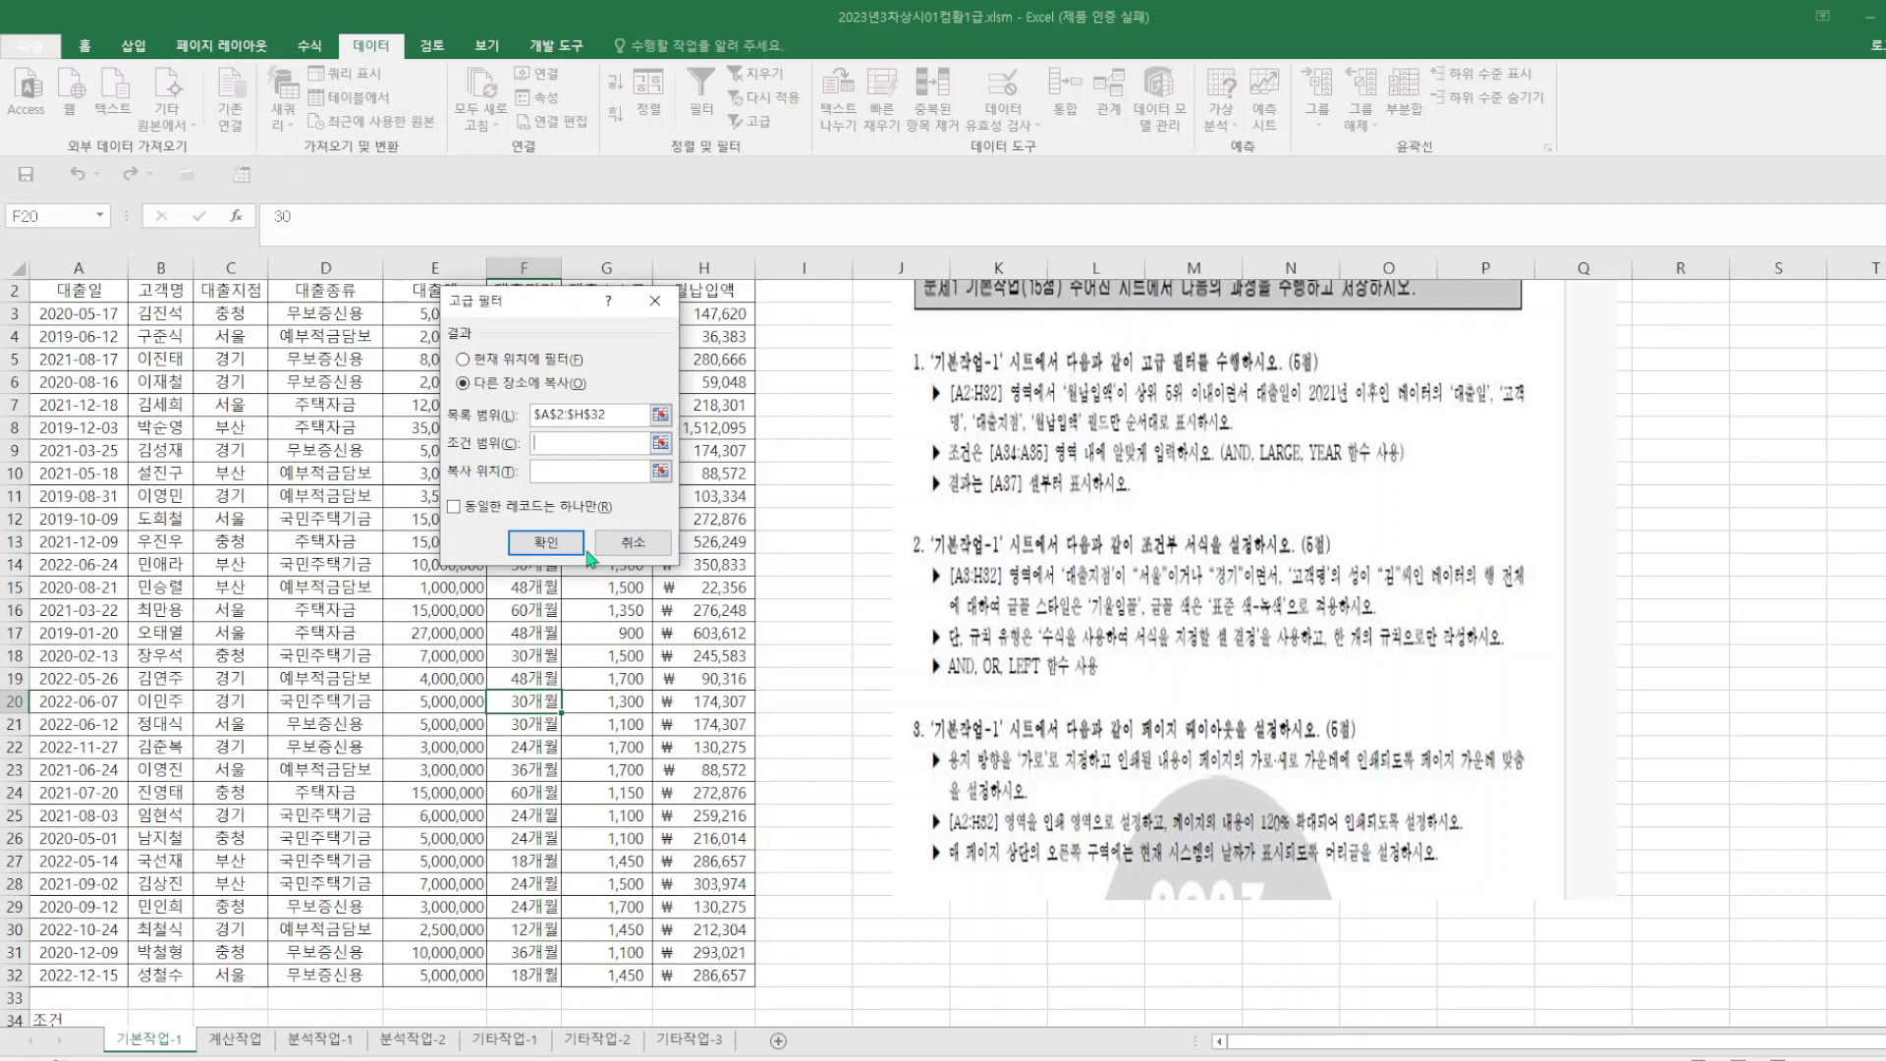
pyautogui.scroll(-5, 428, 699)
pyautogui.moveTo(59, 683); pyautogui.dragTo(361, 749)
pyautogui.press('Tab')
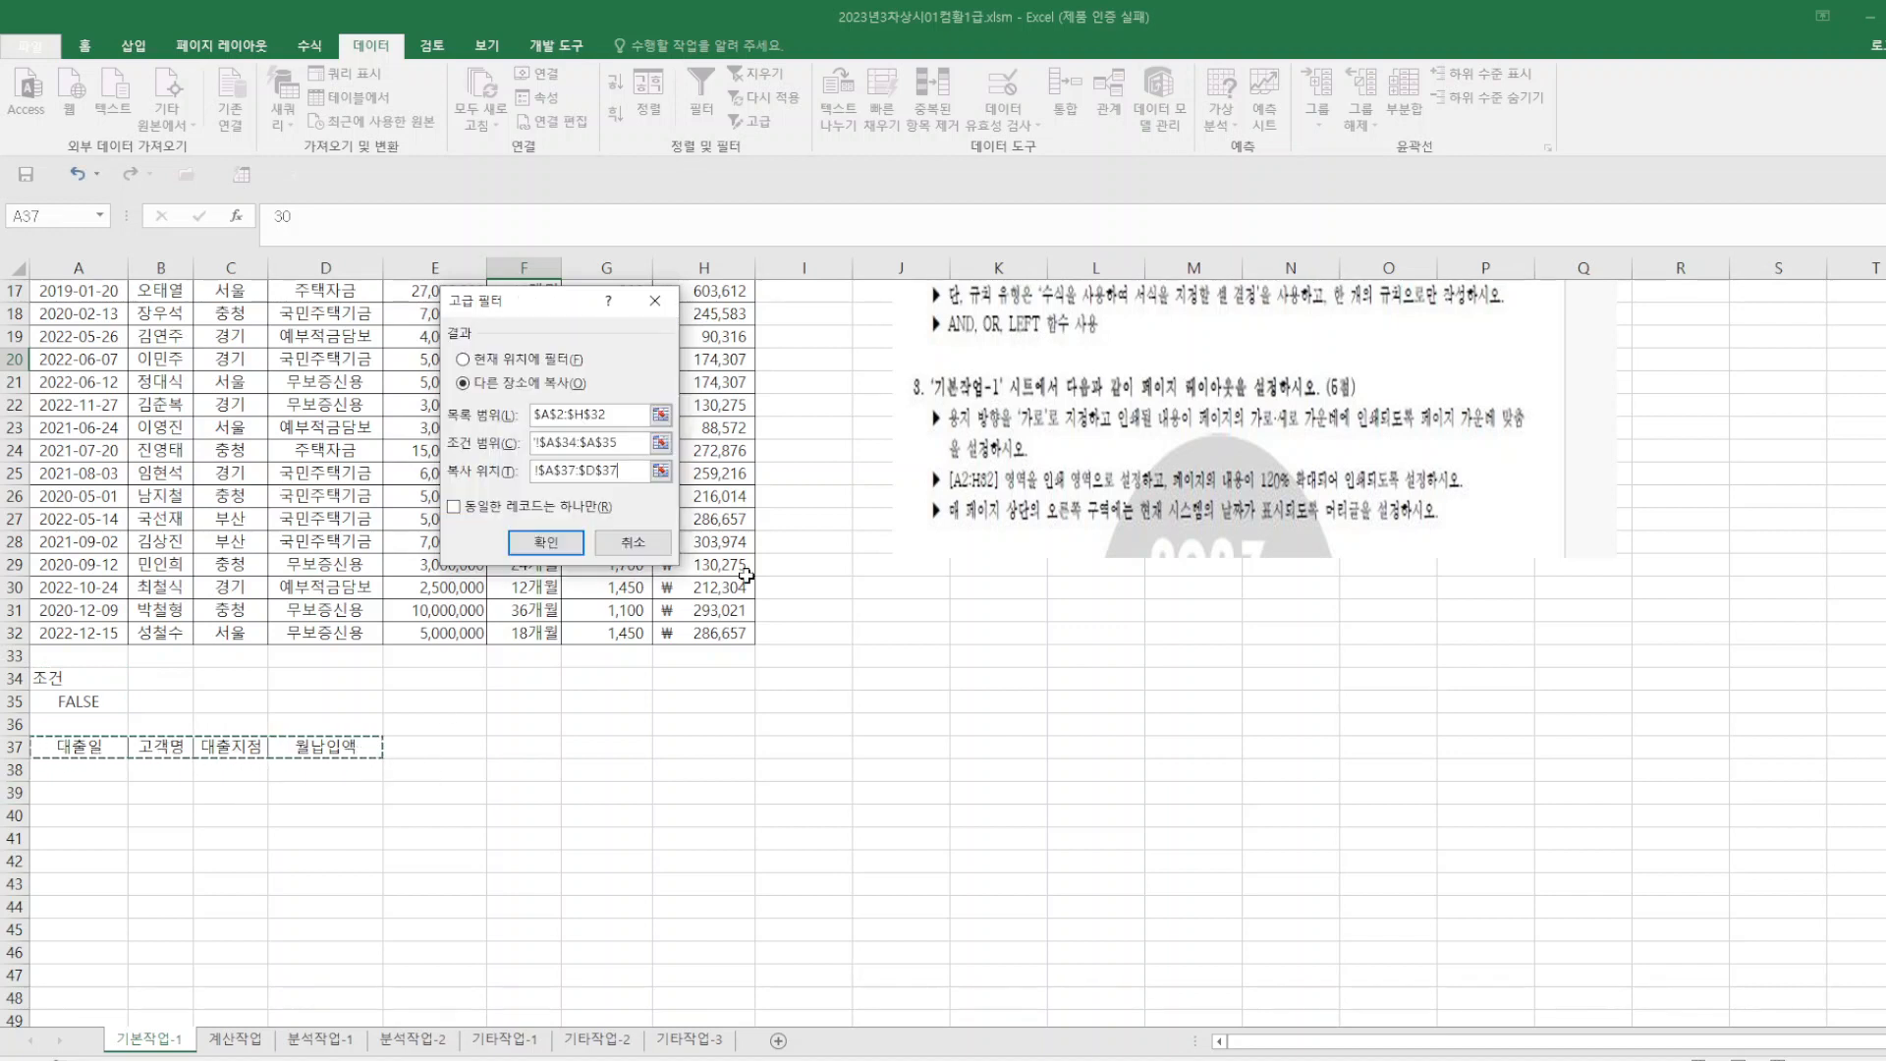
pyautogui.click(546, 542)
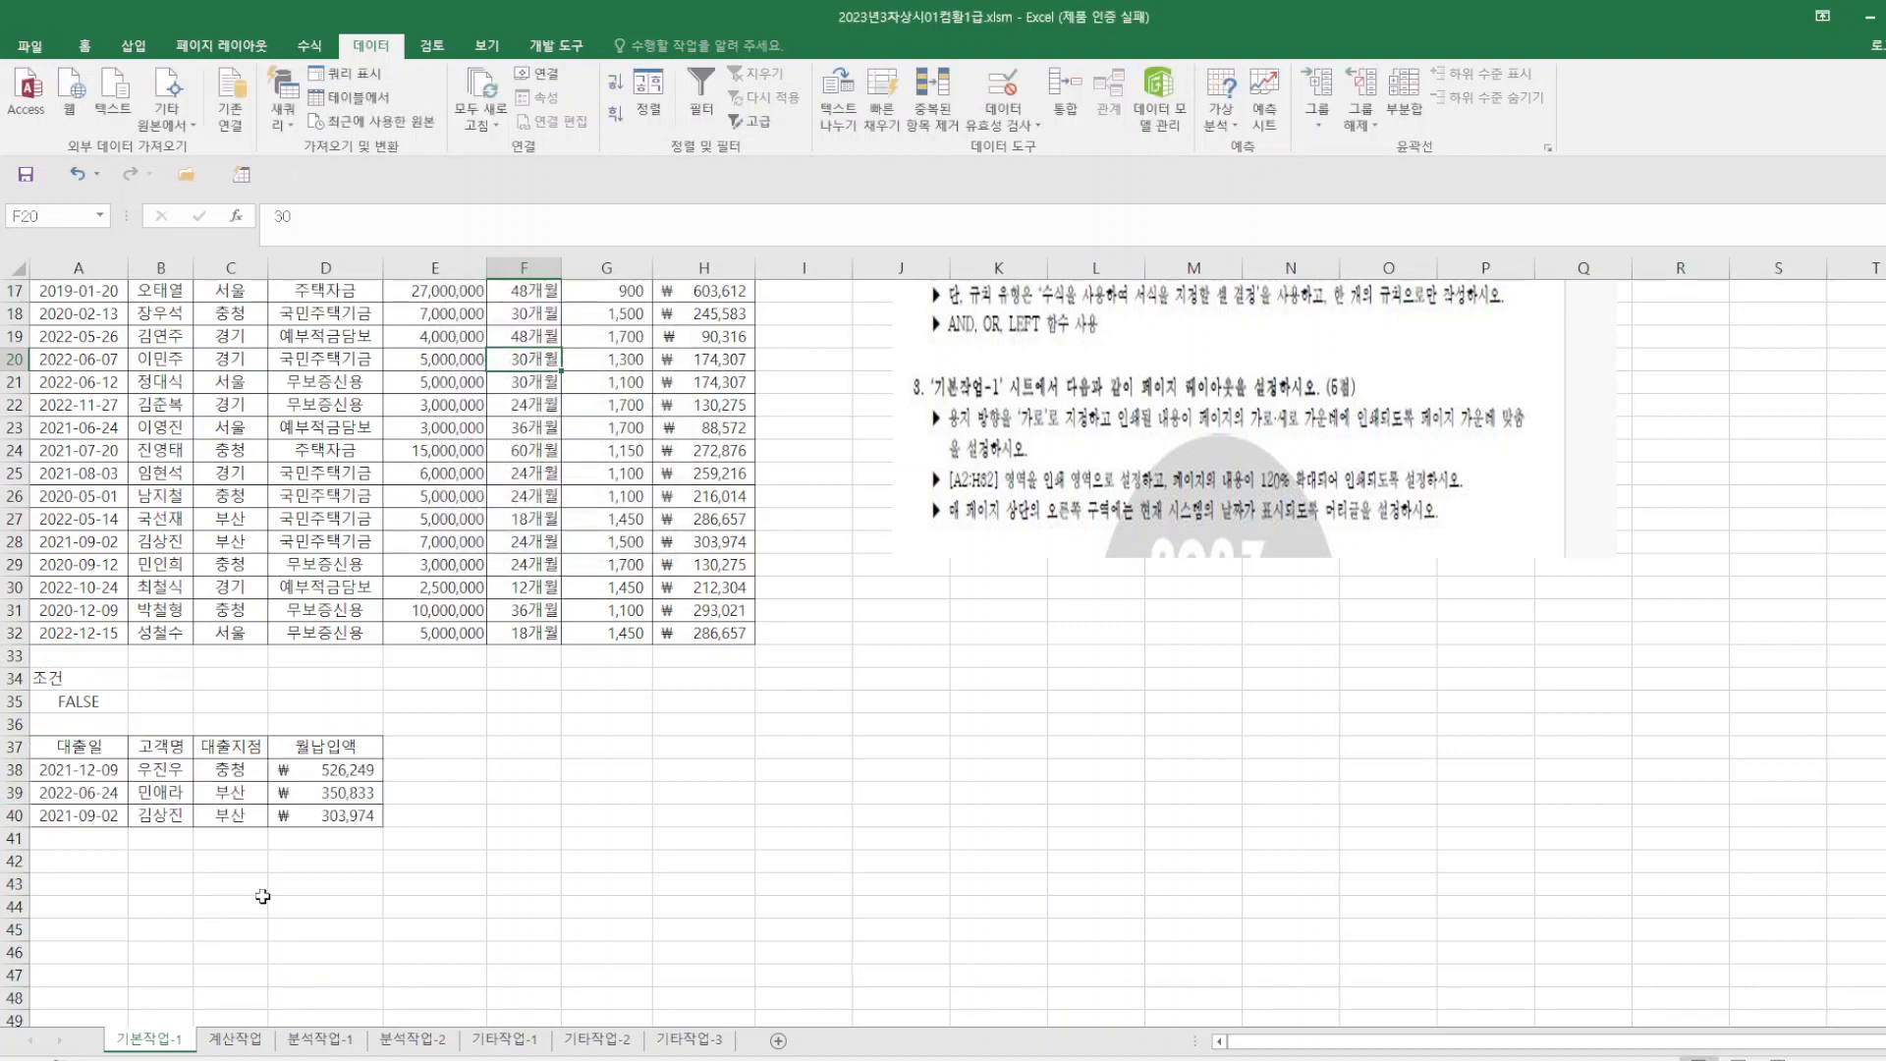
pyautogui.click(747, 884)
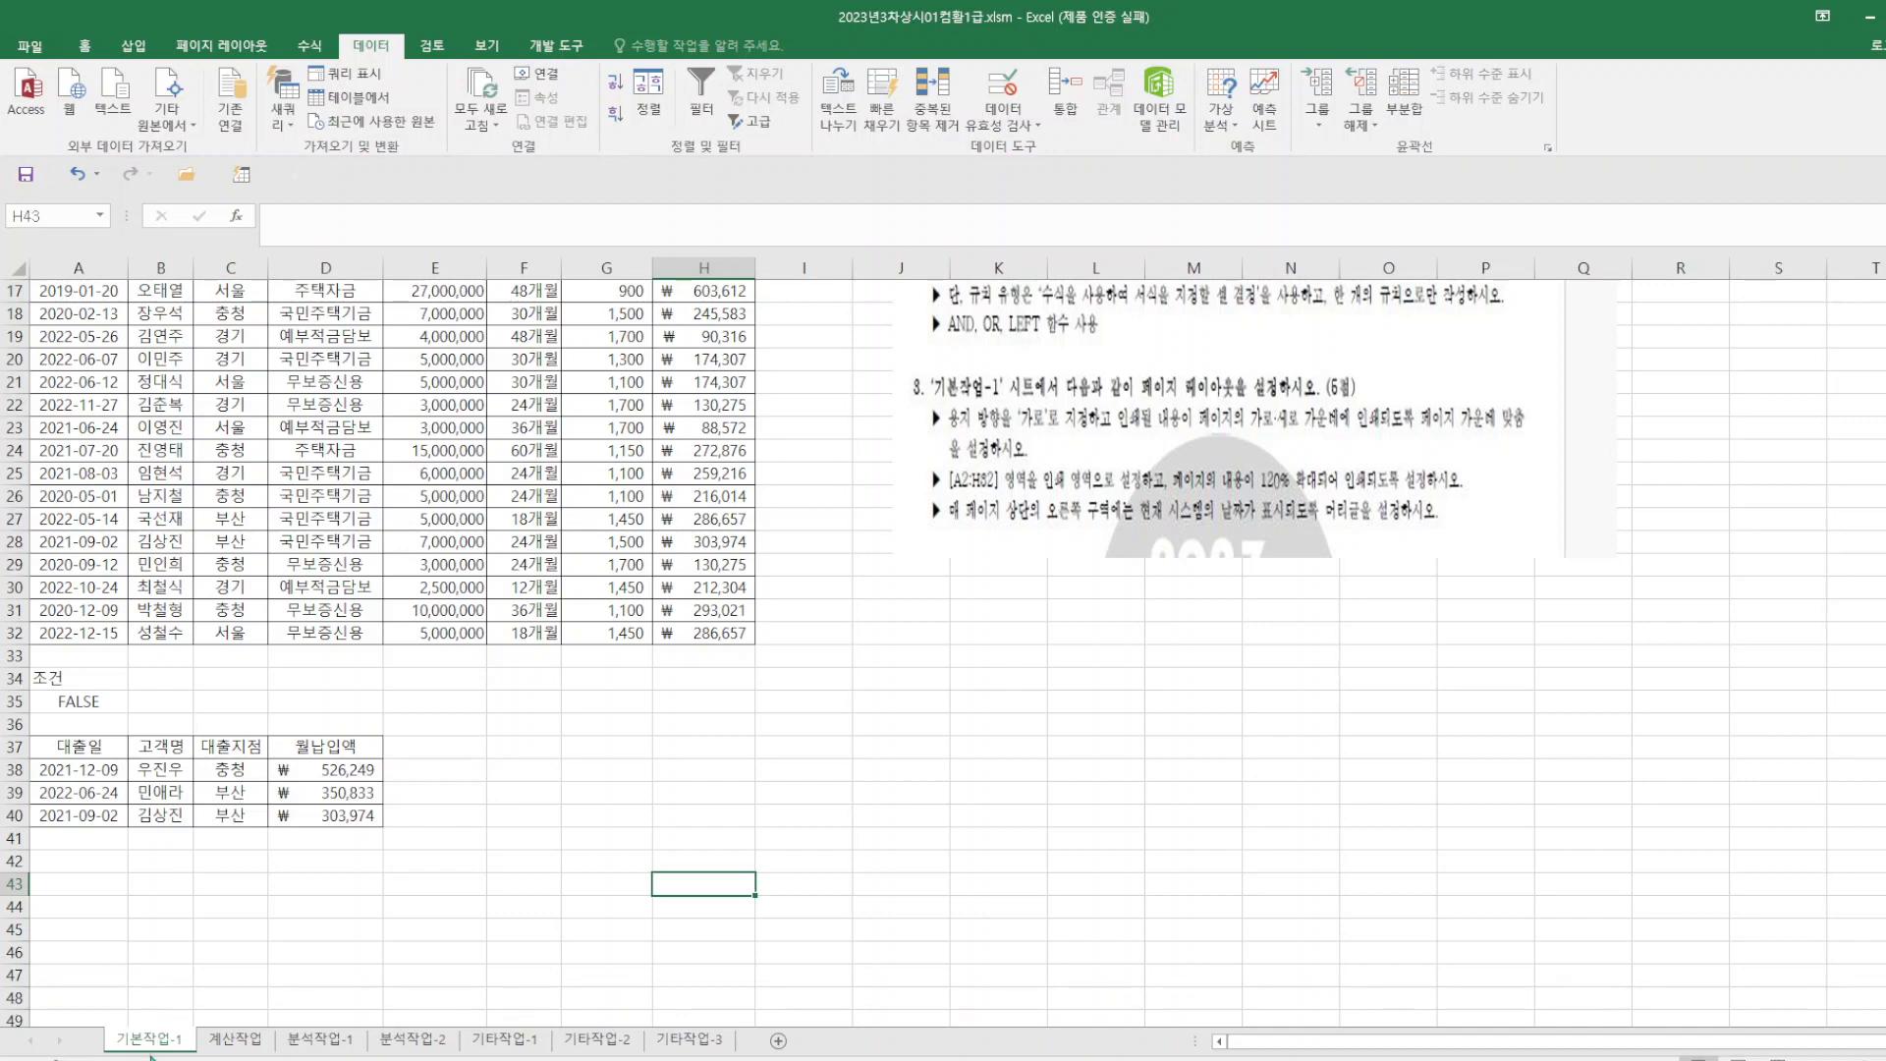
pyautogui.scroll(5, 418, 767)
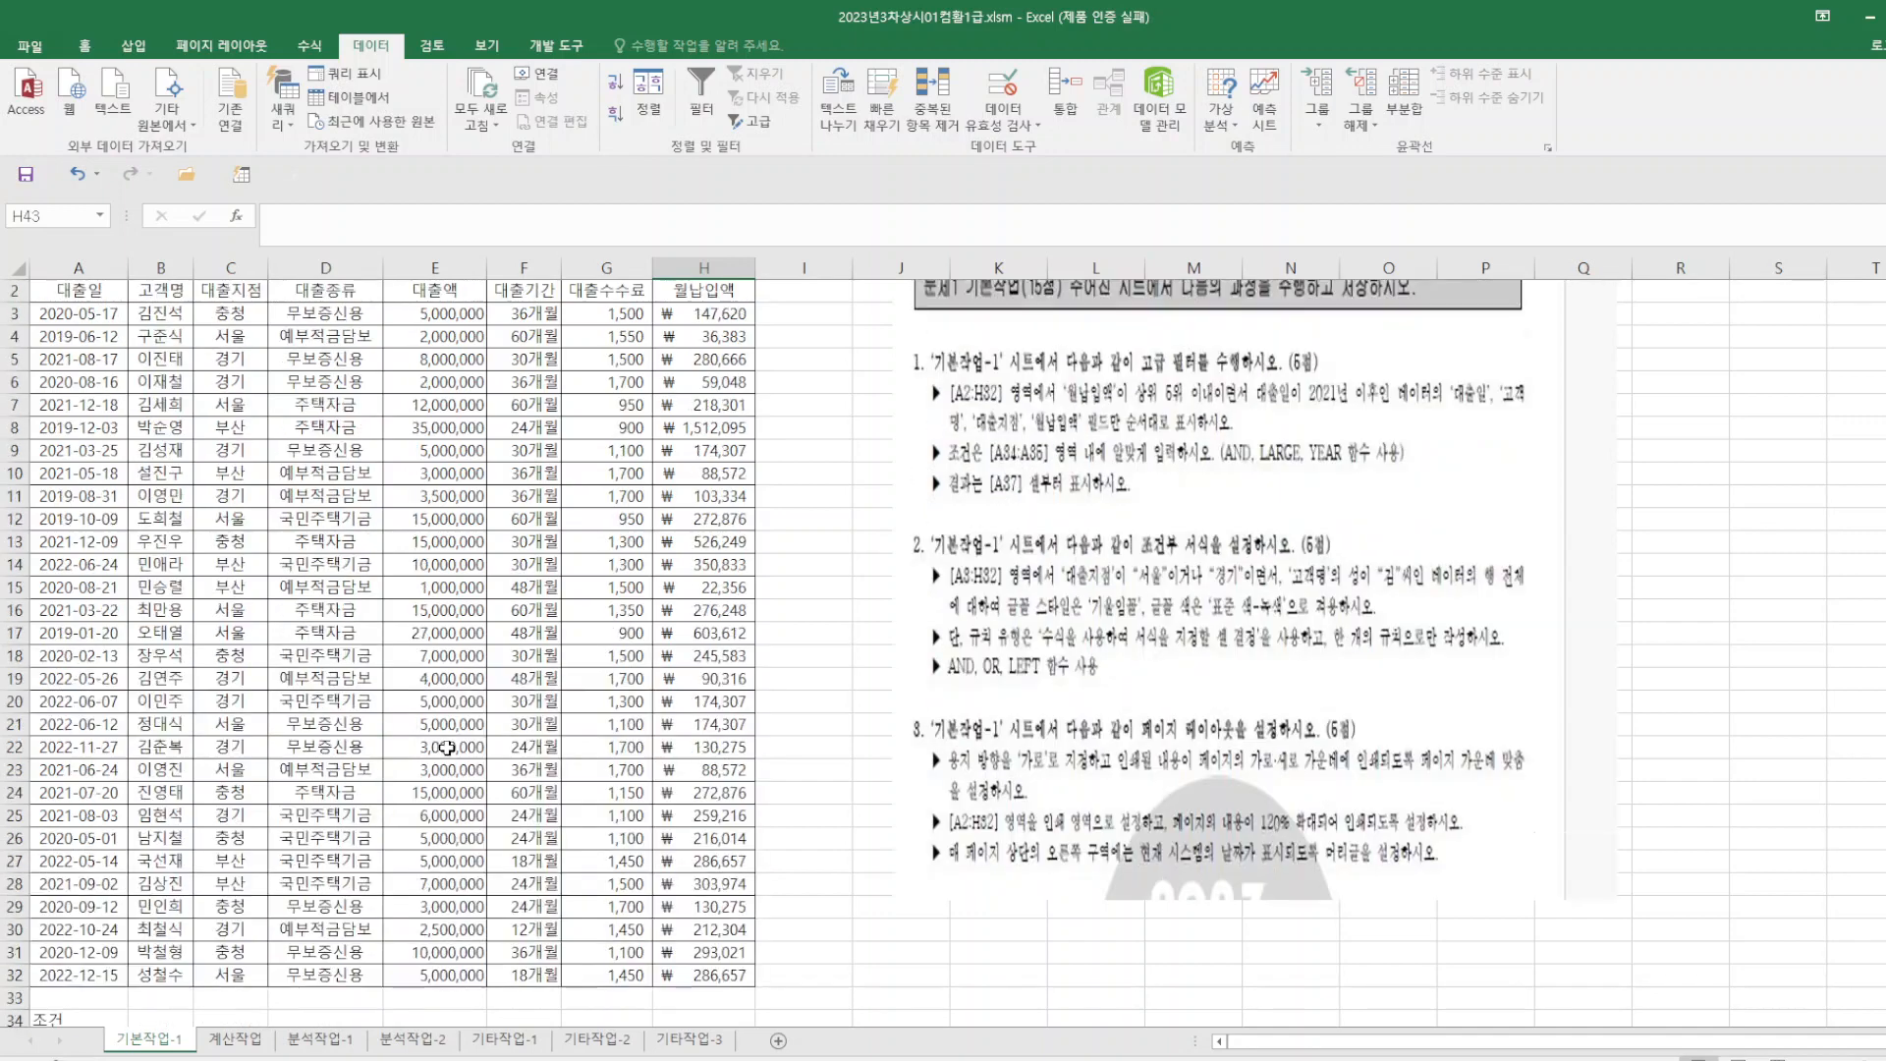
# - Start a new conditional formatting rule for A3:H32 of the type that uses a formula to determine the cells
pyautogui.click(42, 319)
pyautogui.moveTo(42, 319); pyautogui.dragTo(701, 976)
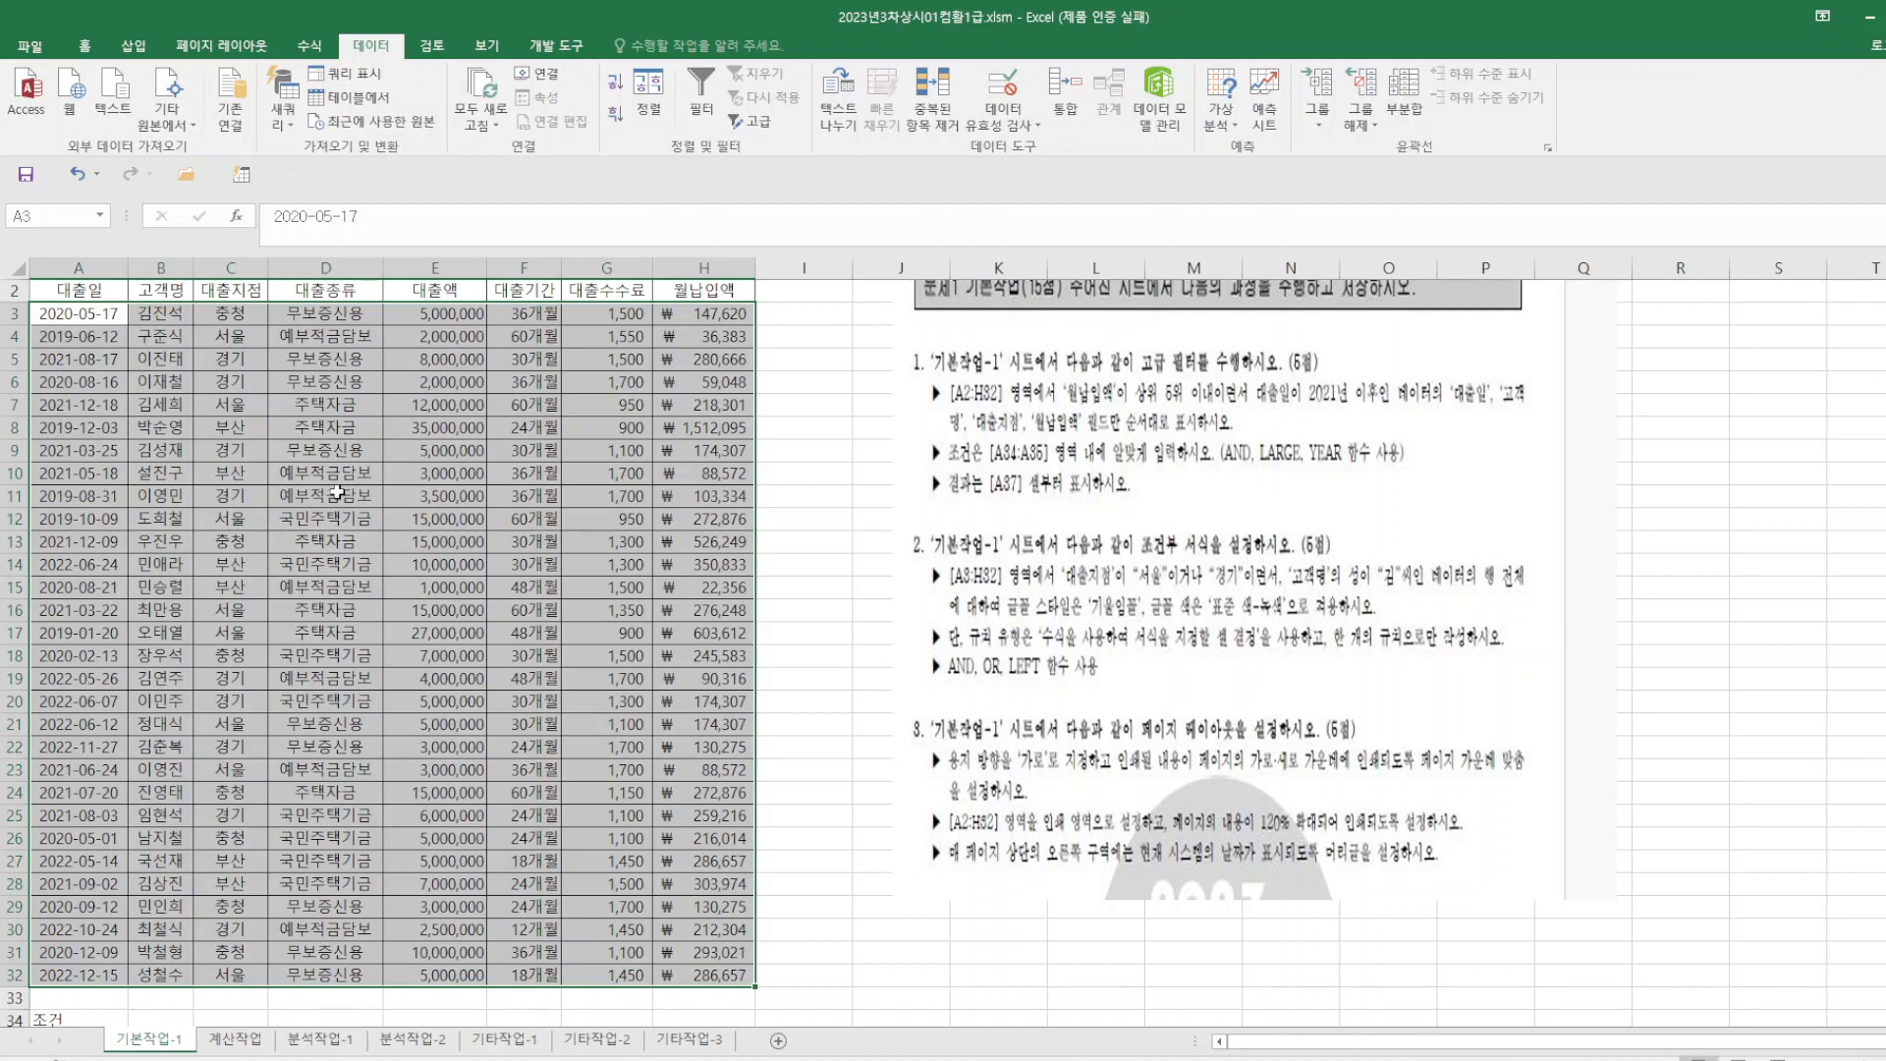
pyautogui.click(84, 45)
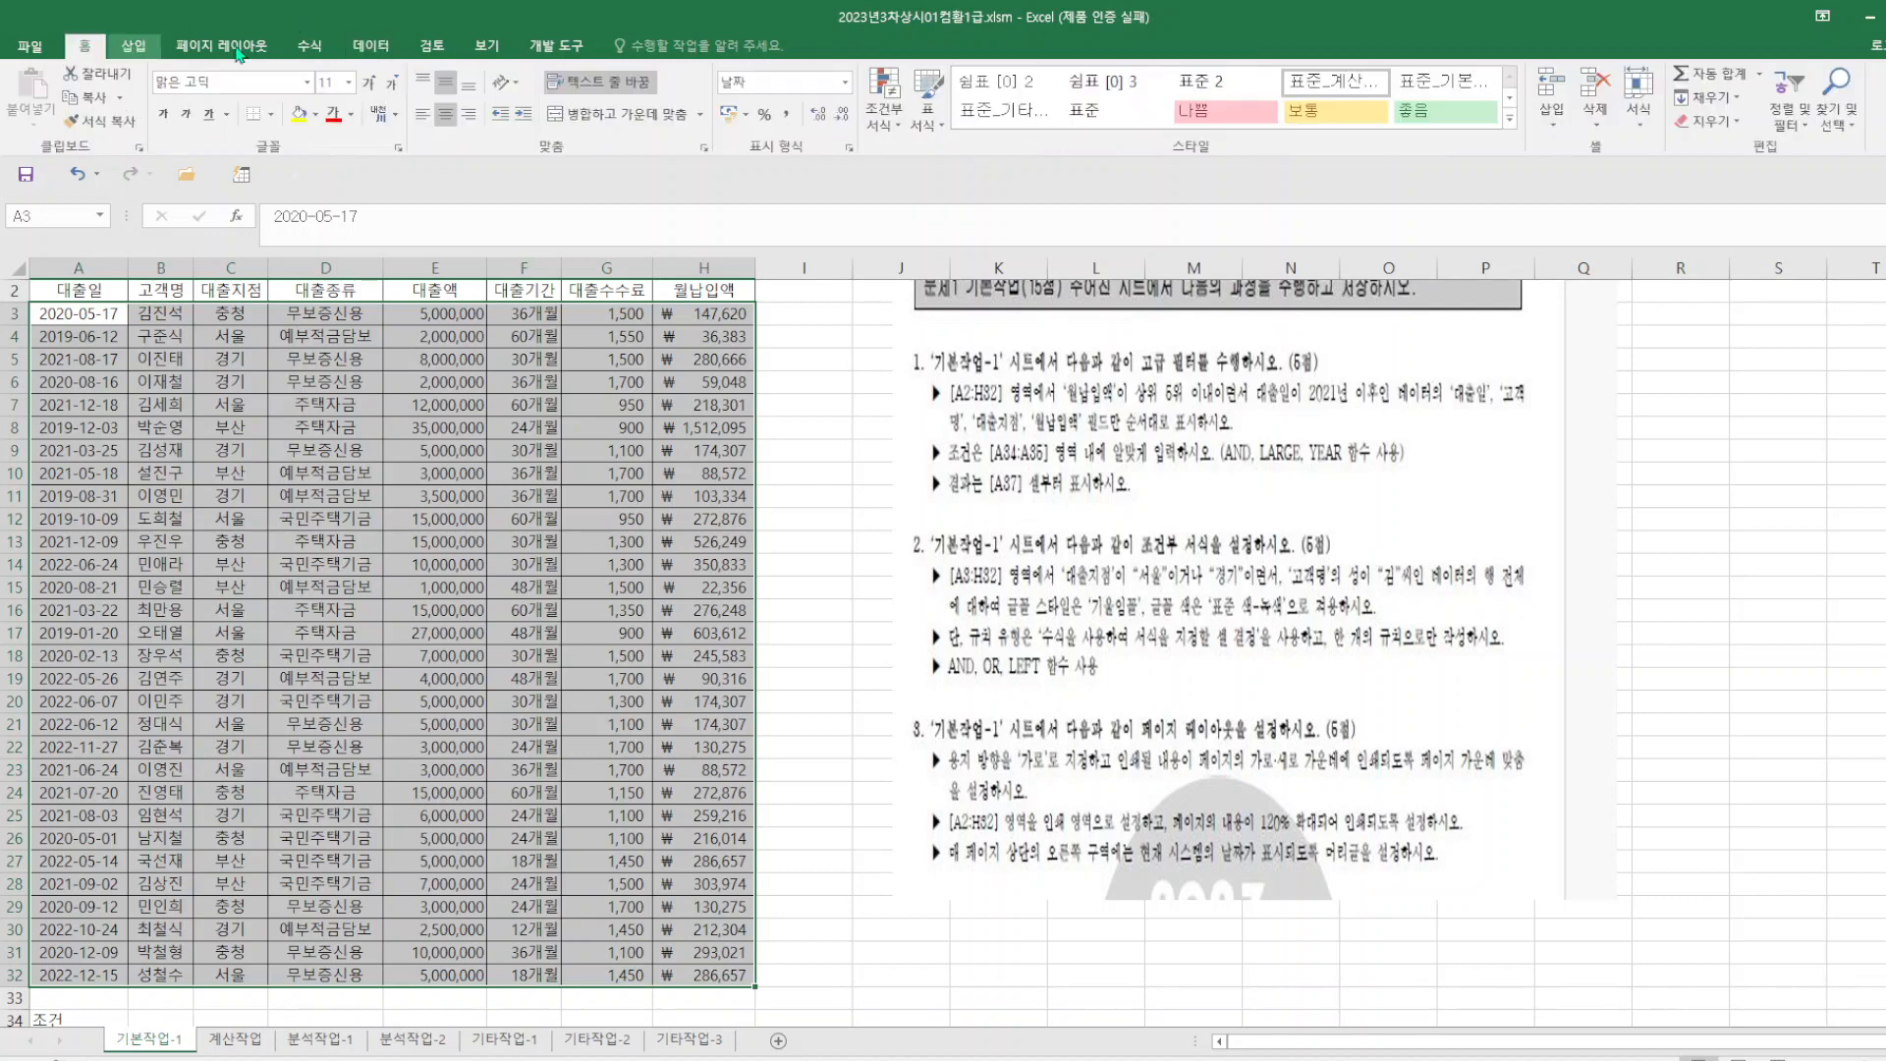
pyautogui.click(881, 128)
pyautogui.click(933, 379)
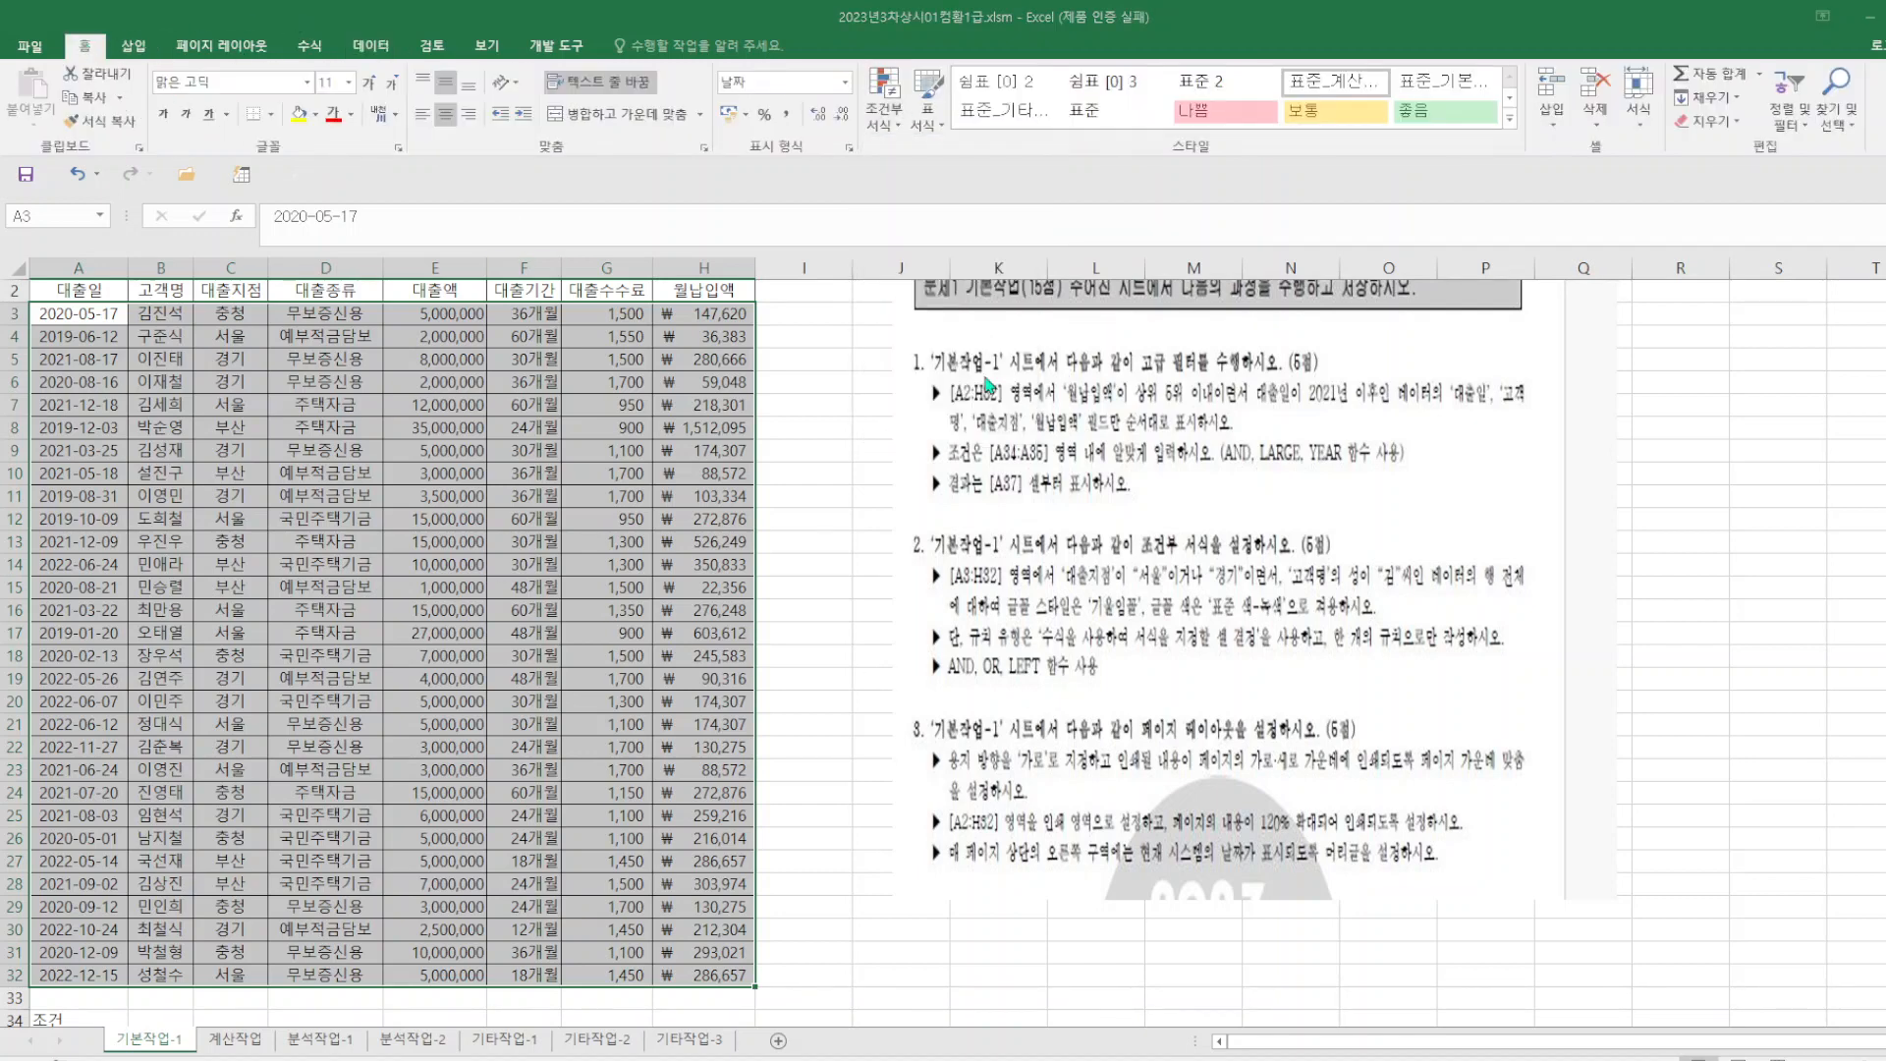
pyautogui.click(458, 412)
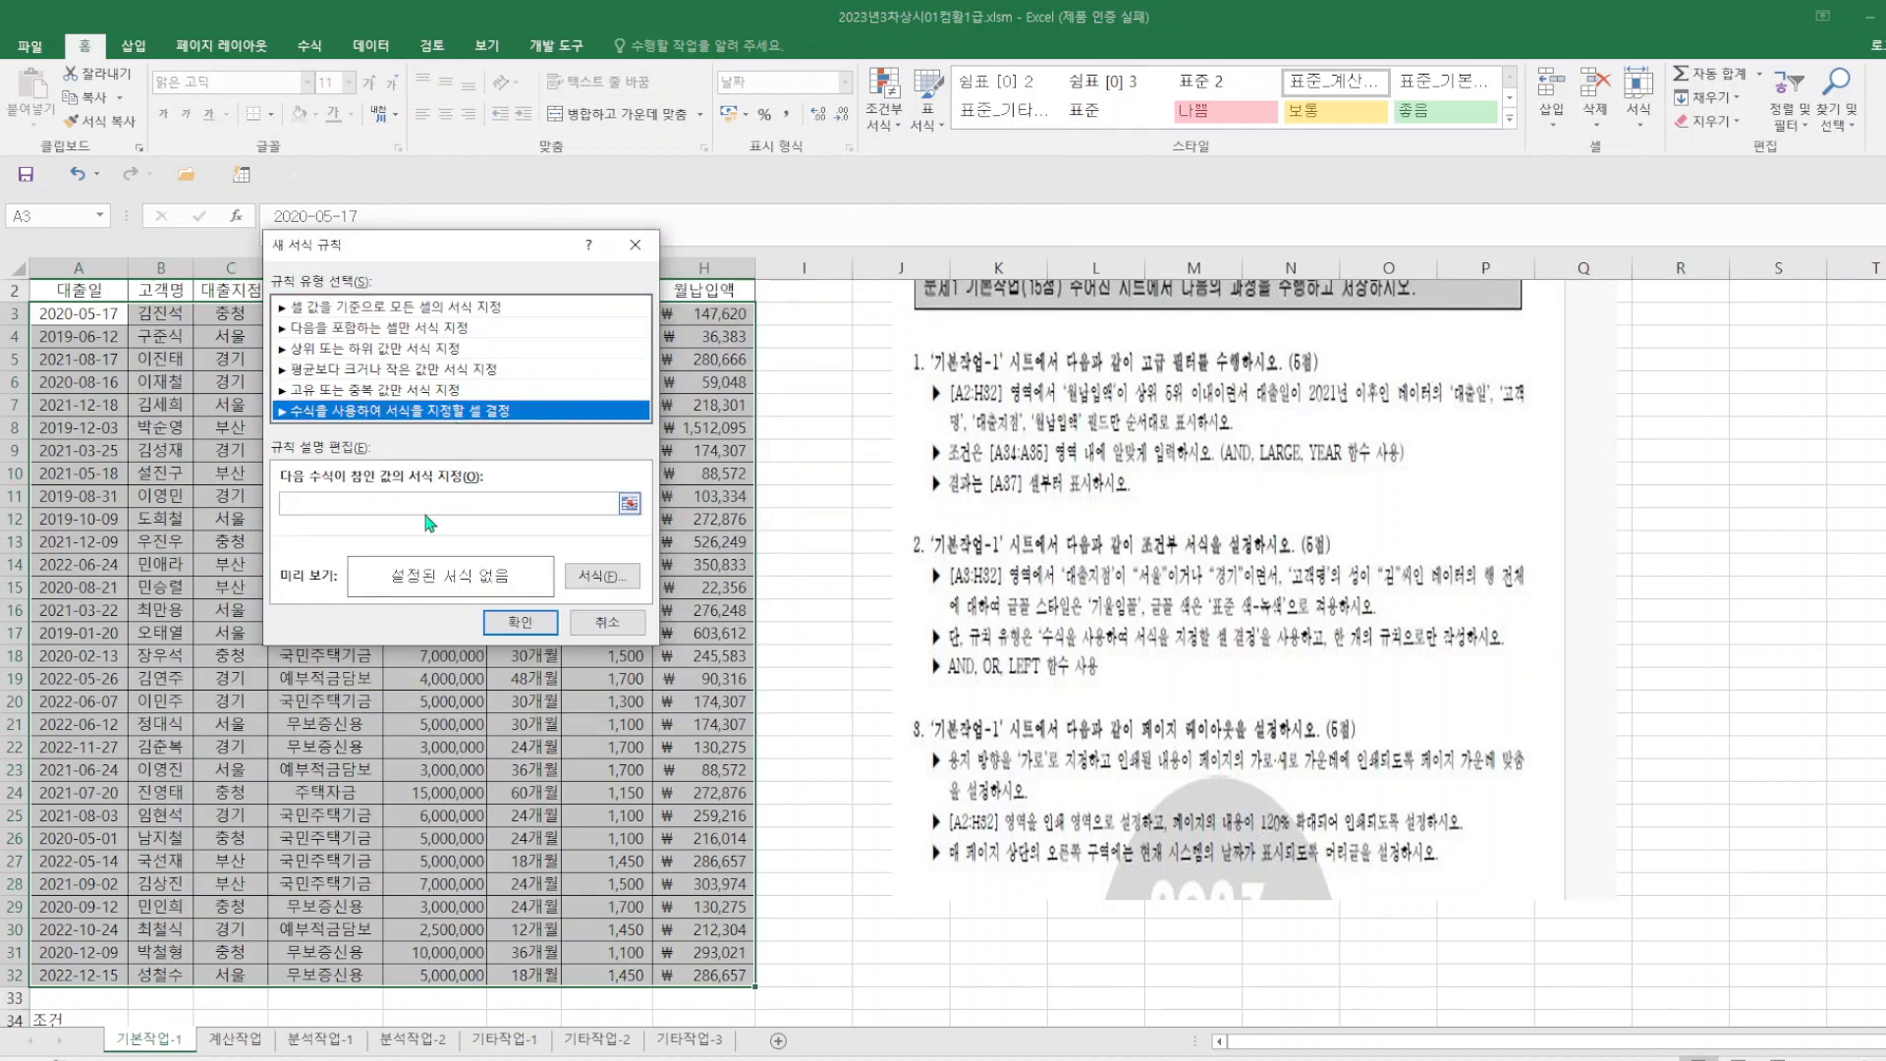
# - Begin the rule formula with =AND(OR($C3="서울",$C3="경기"), keeping only the column of each reference absolute
pyautogui.click(330, 502)
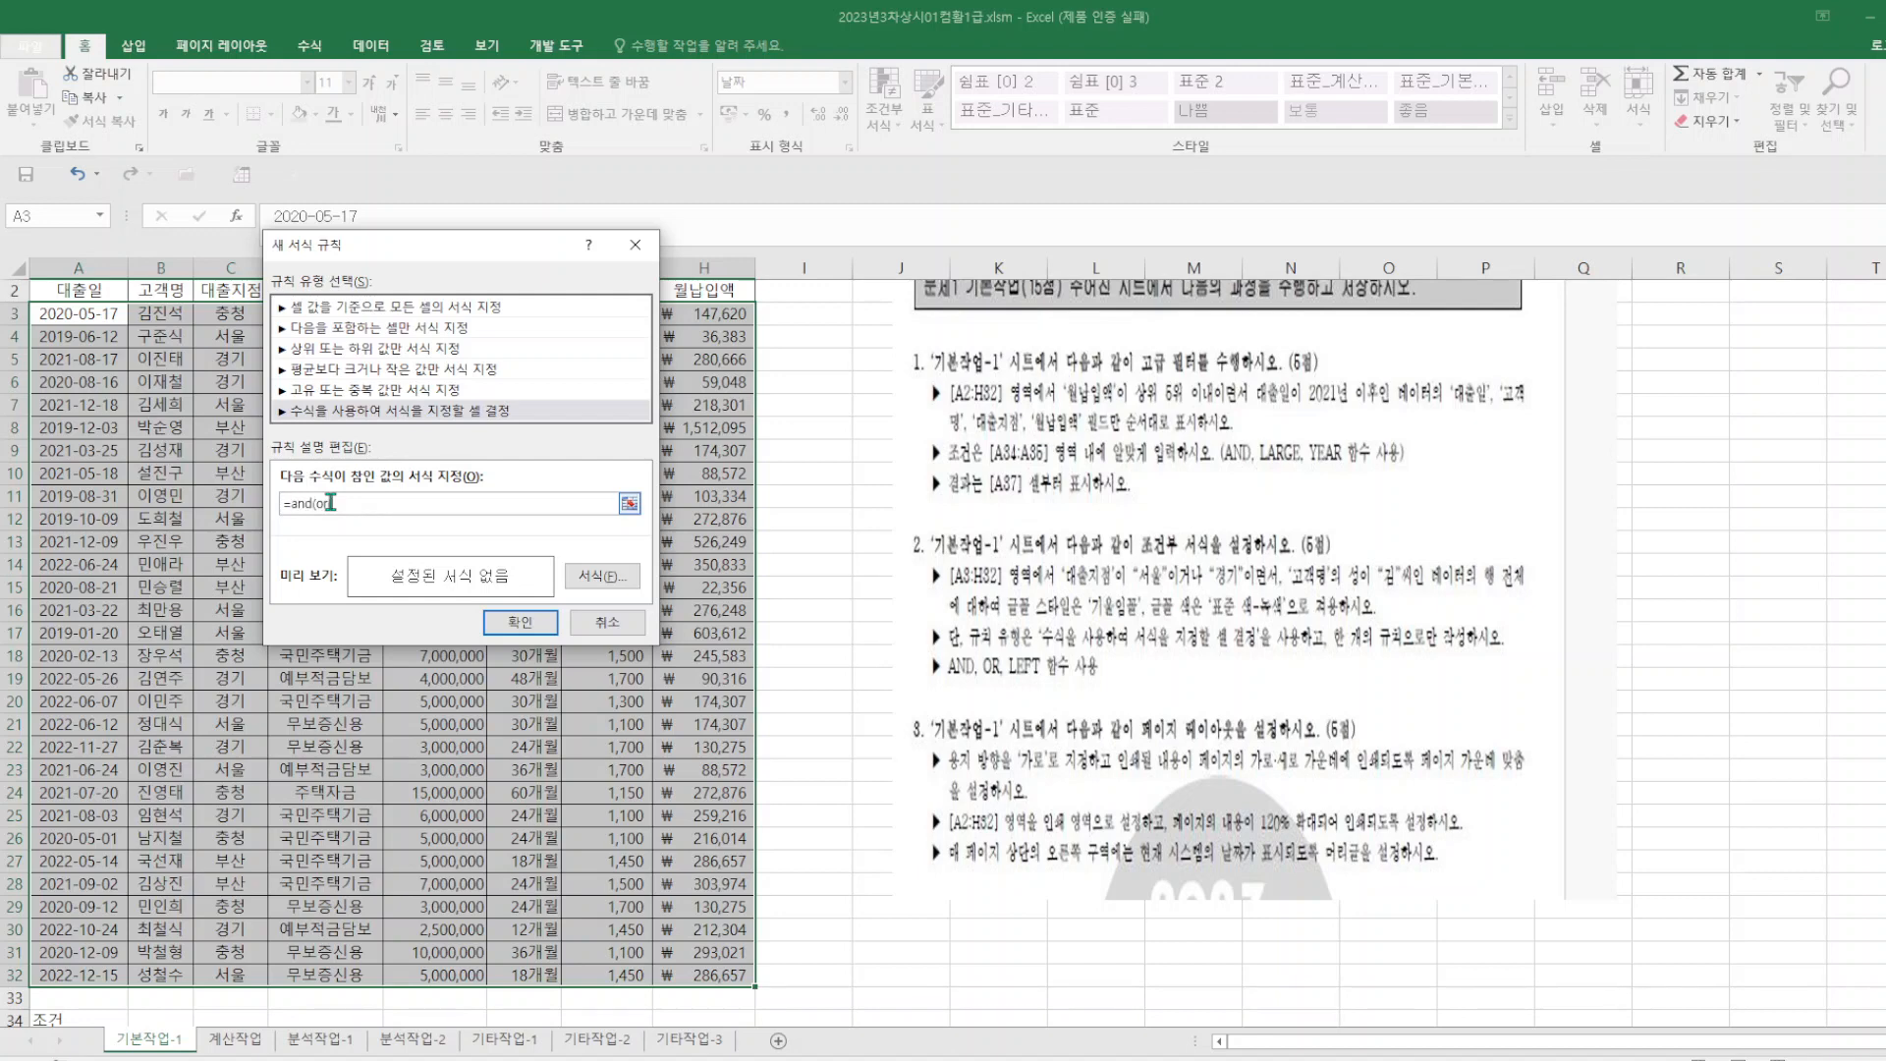
pyautogui.click(224, 311)
pyautogui.press('F4')
pyautogui.press('F4')
pyautogui.write('="서울",')
pyautogui.click(223, 312)
pyautogui.press('F4')
pyautogui.press('F4')
pyautogui.write('=')
pyautogui.write('"경')
pyautogui.write('기"')
# - Add LEFT($B3,1)="김" as the second AND condition and complete the rule formula
pyautogui.write('),ㅣㄷ')
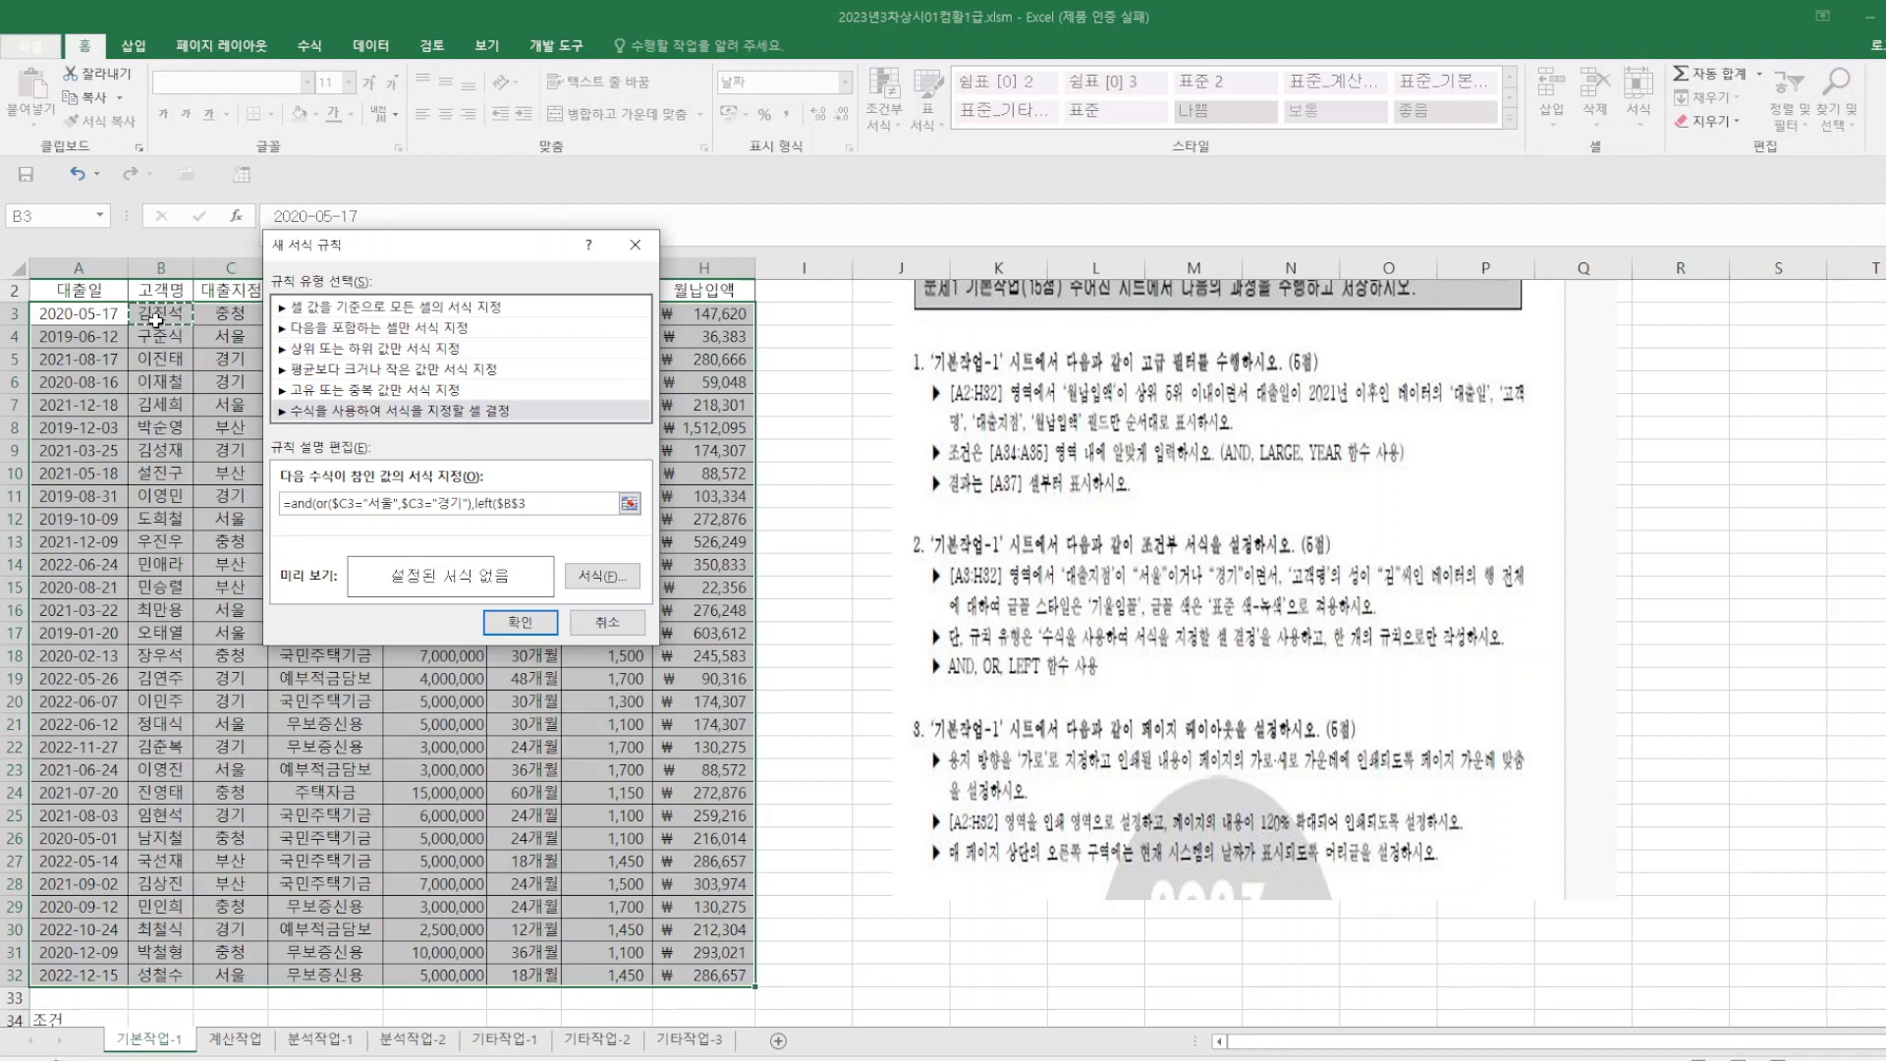
pyautogui.press('F4')
pyautogui.press('F4')
pyautogui.write(',')
pyautogui.write('1)="김"')
# - Format matching rows with the 기울임꼴 font style and the standard green font color, and apply the rule
pyautogui.click(599, 585)
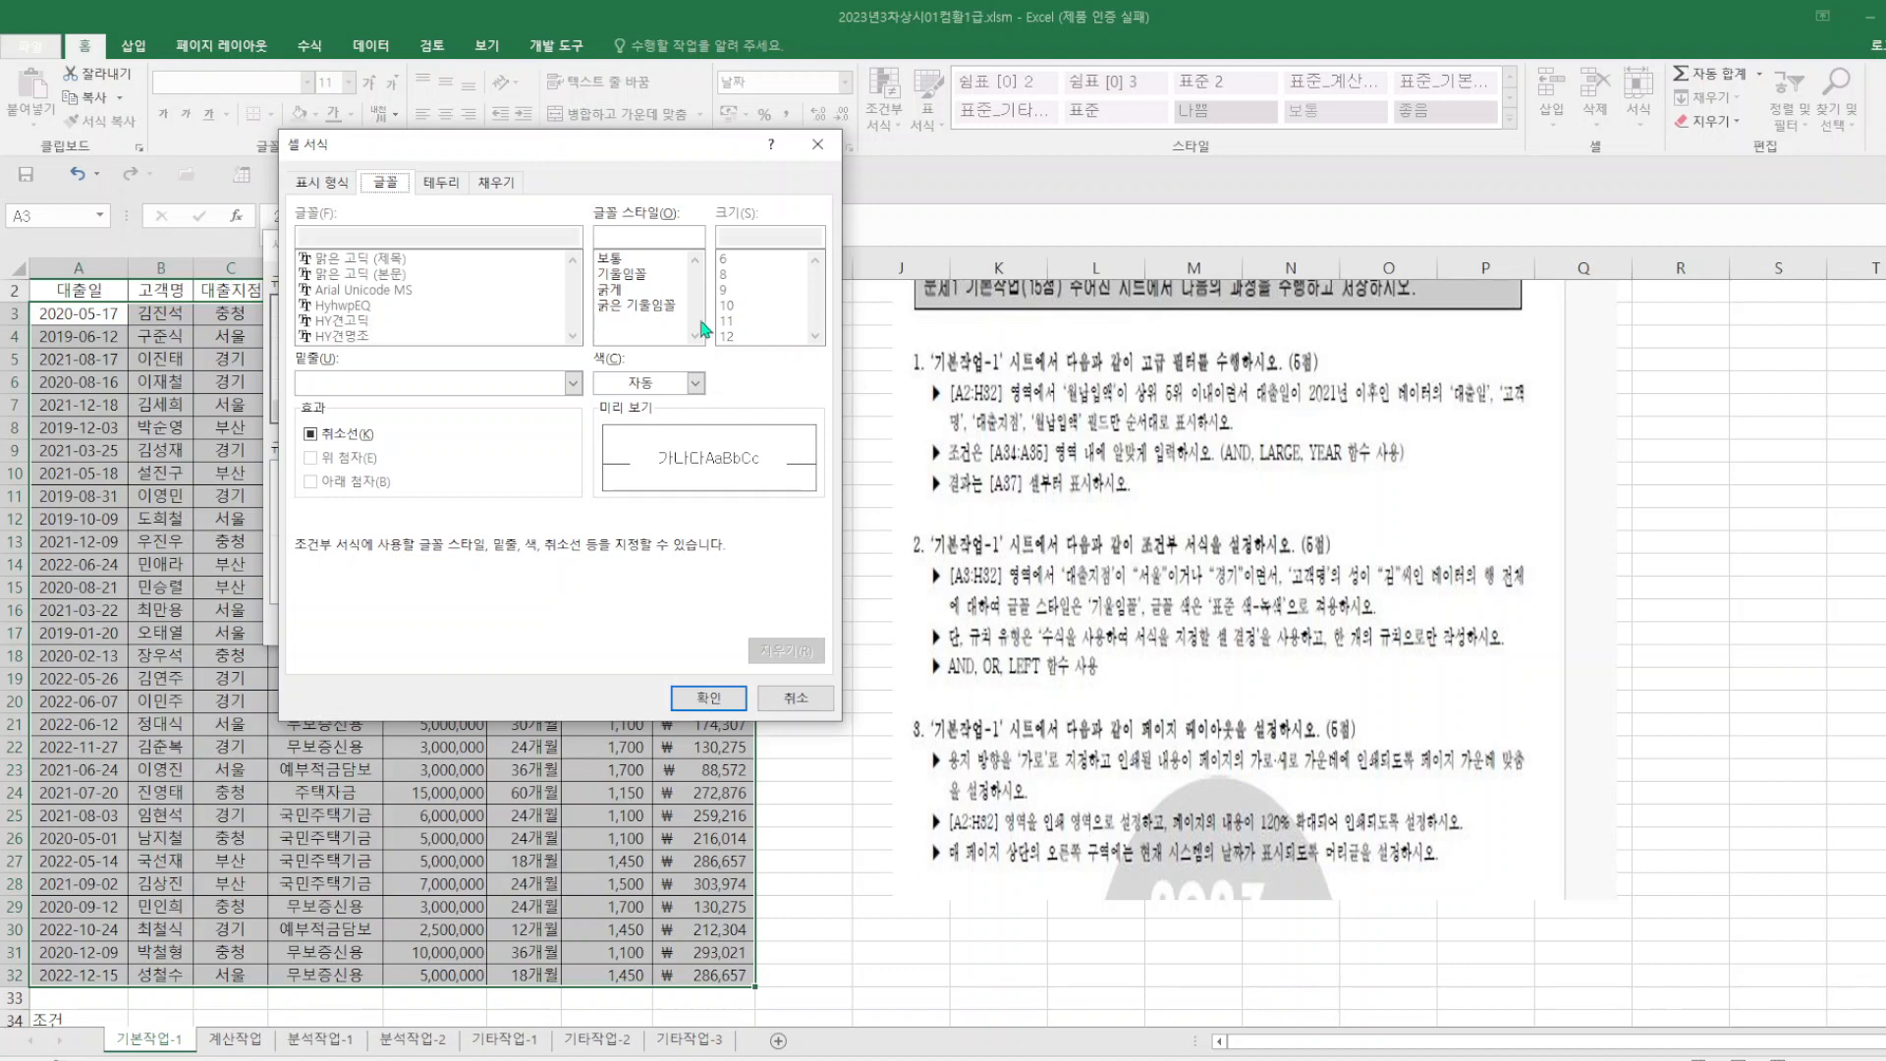
pyautogui.click(640, 275)
pyautogui.click(696, 383)
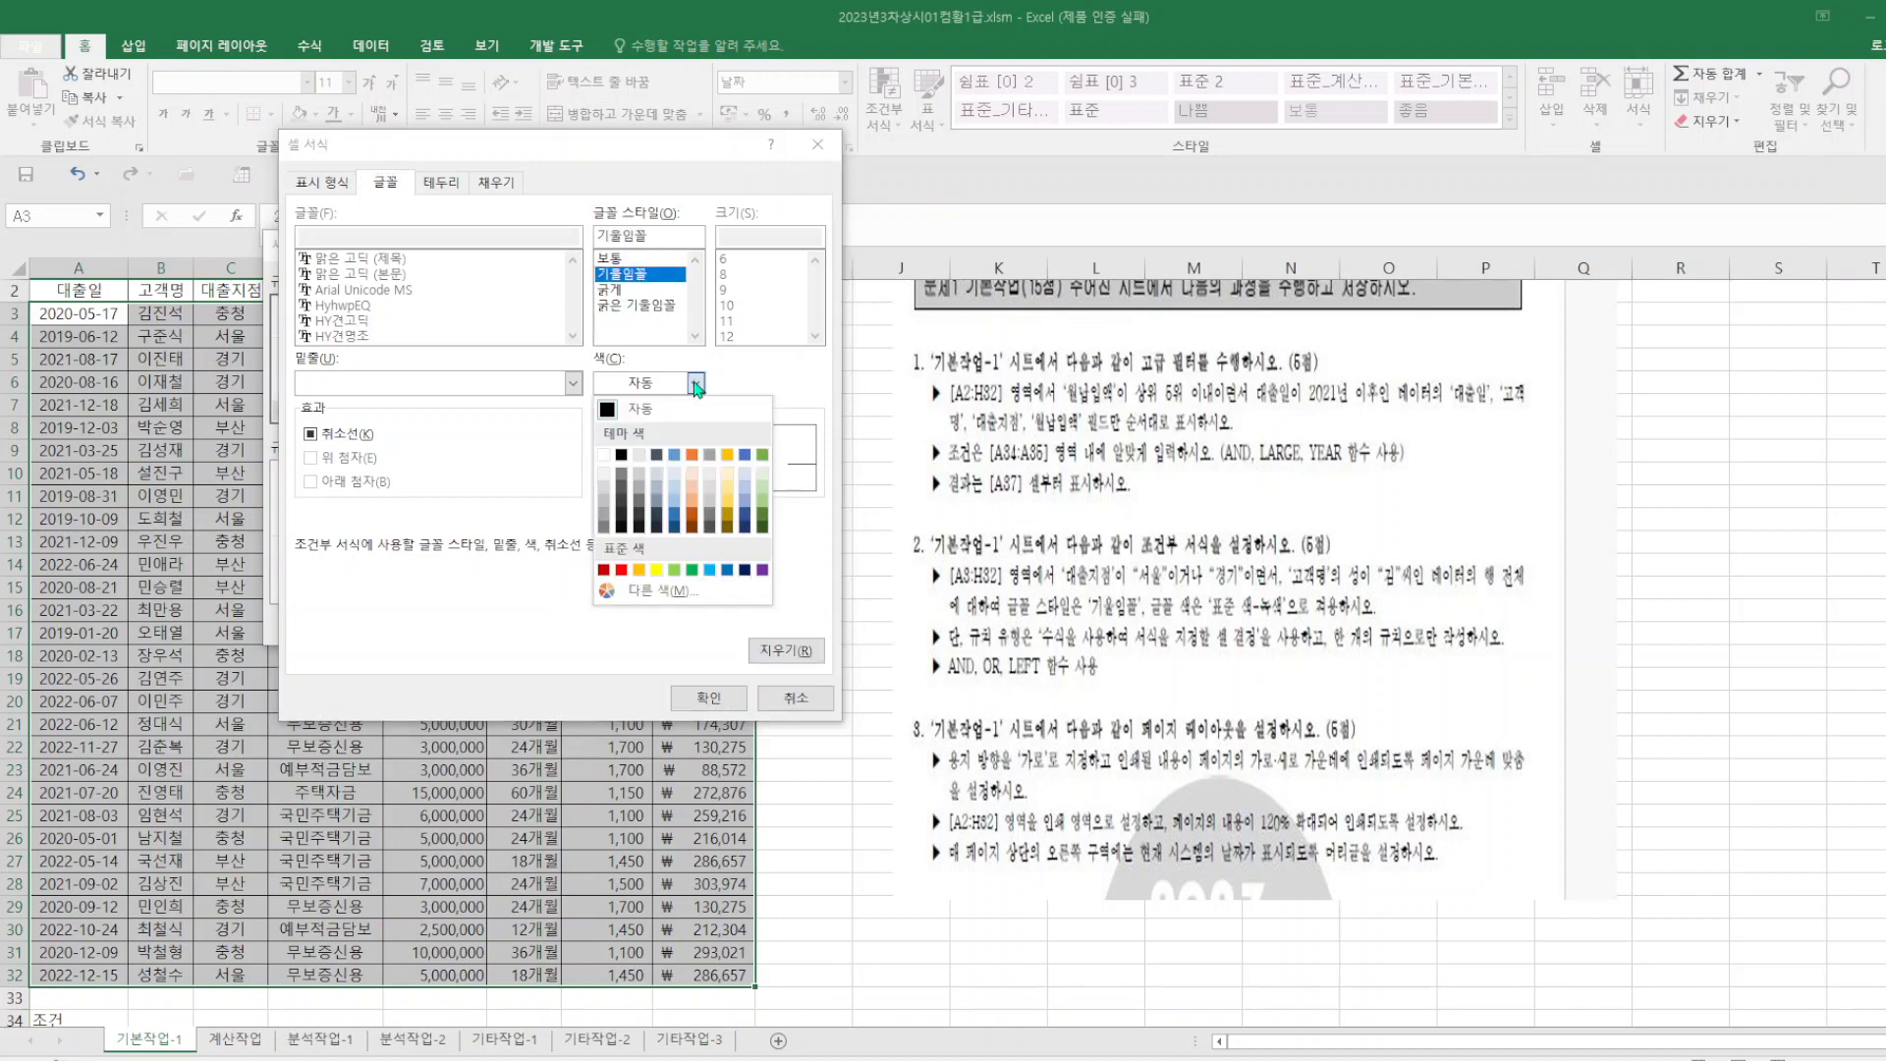
pyautogui.click(692, 572)
pyautogui.click(720, 699)
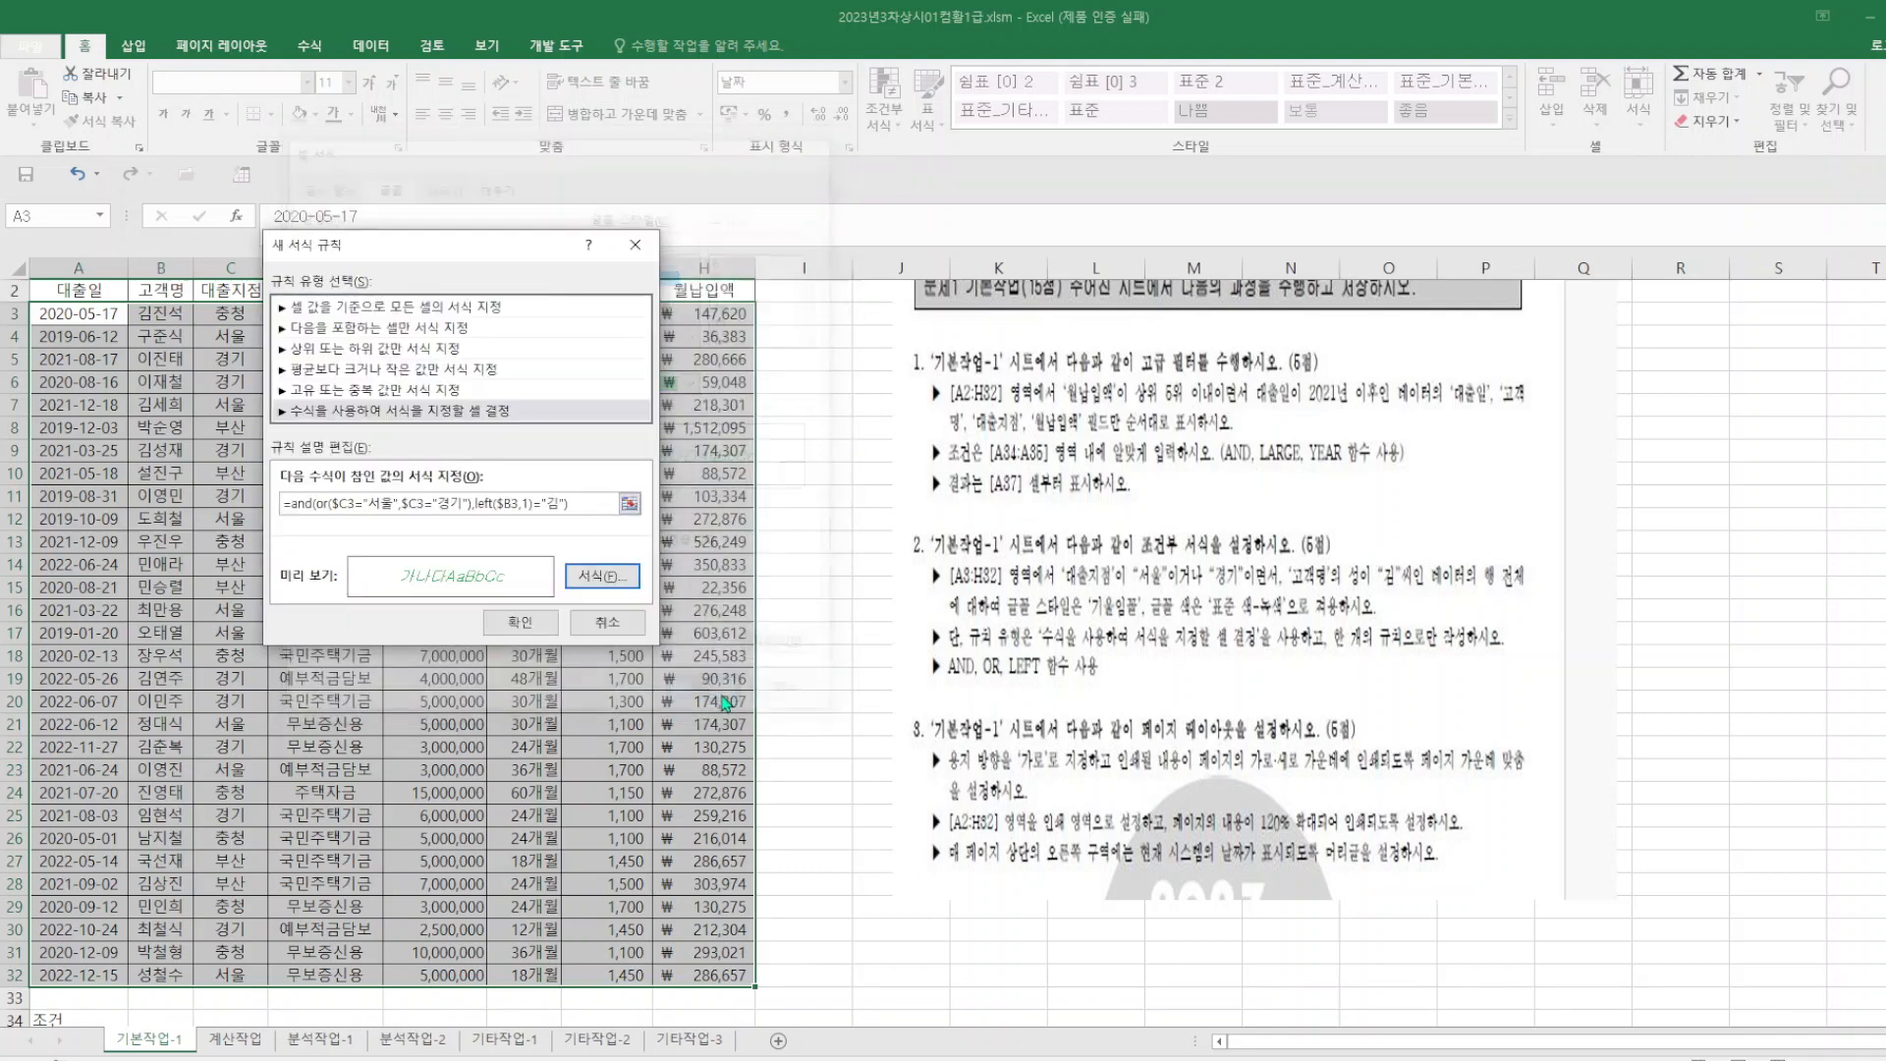
pyautogui.click(520, 622)
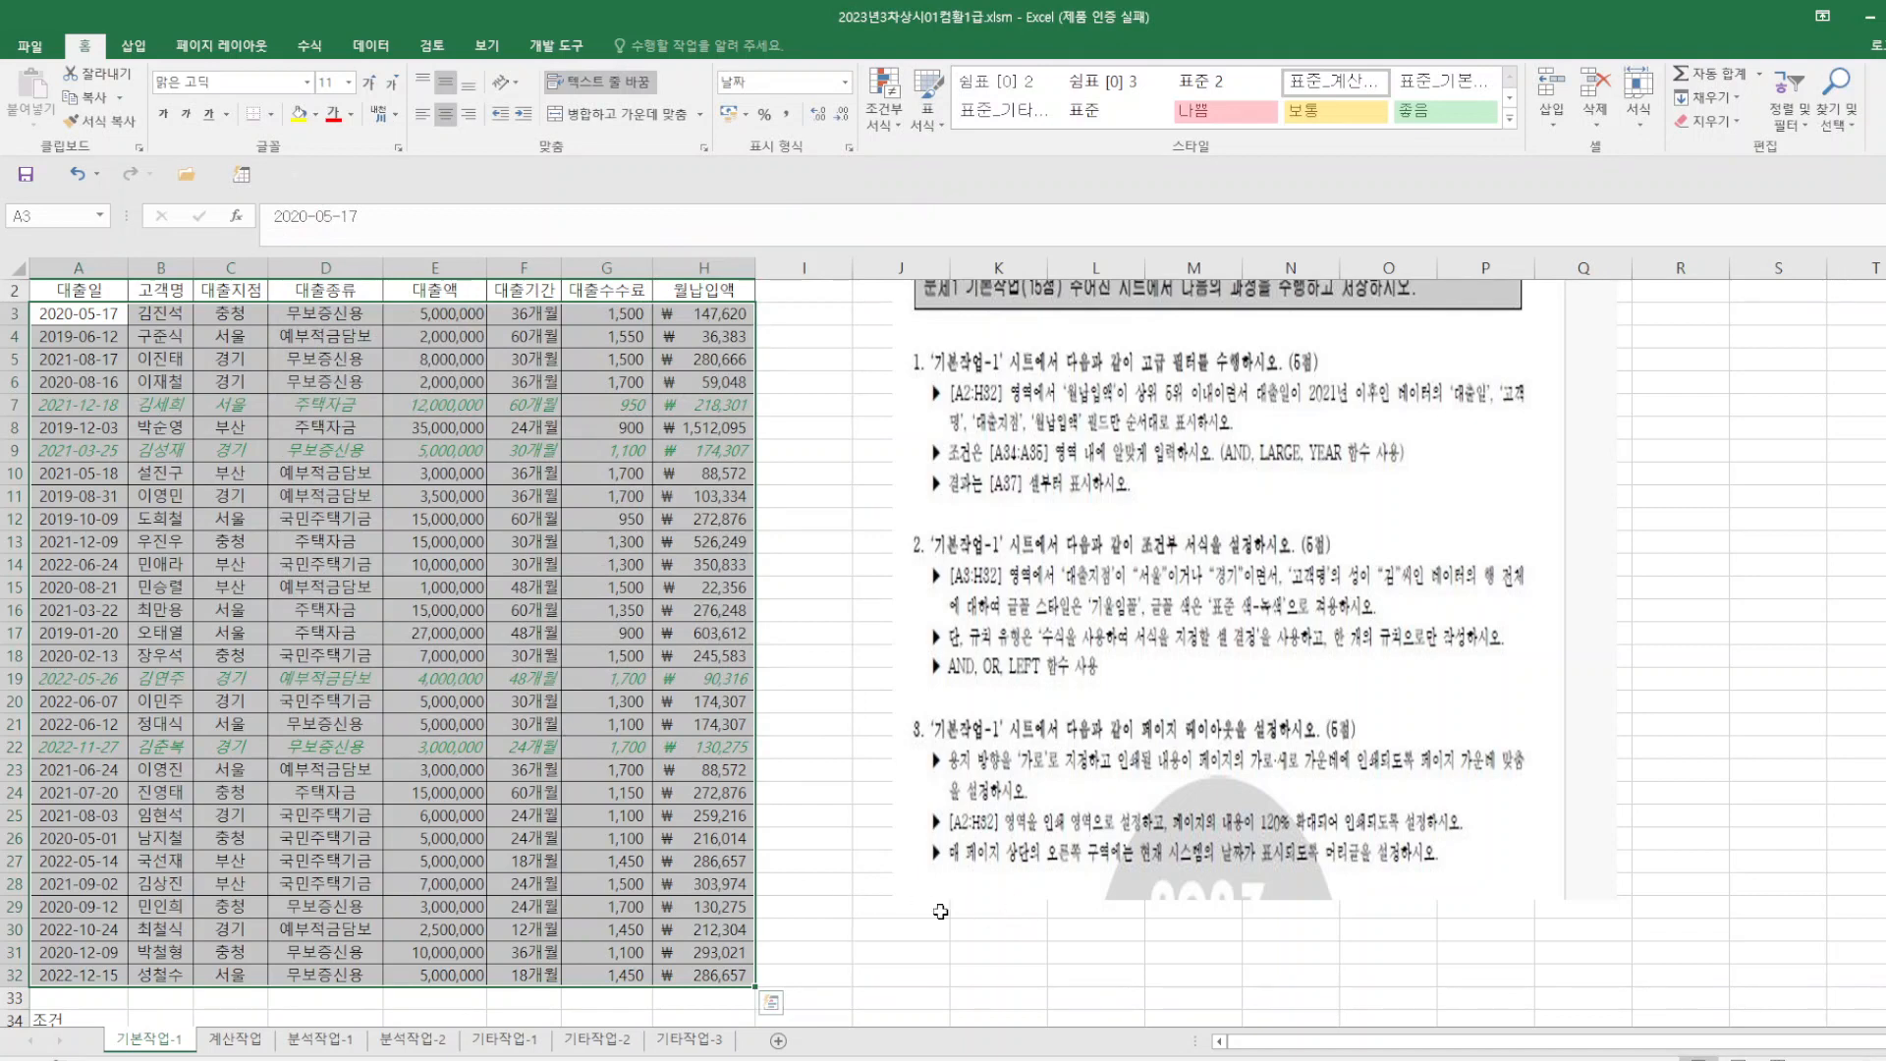
pyautogui.click(993, 953)
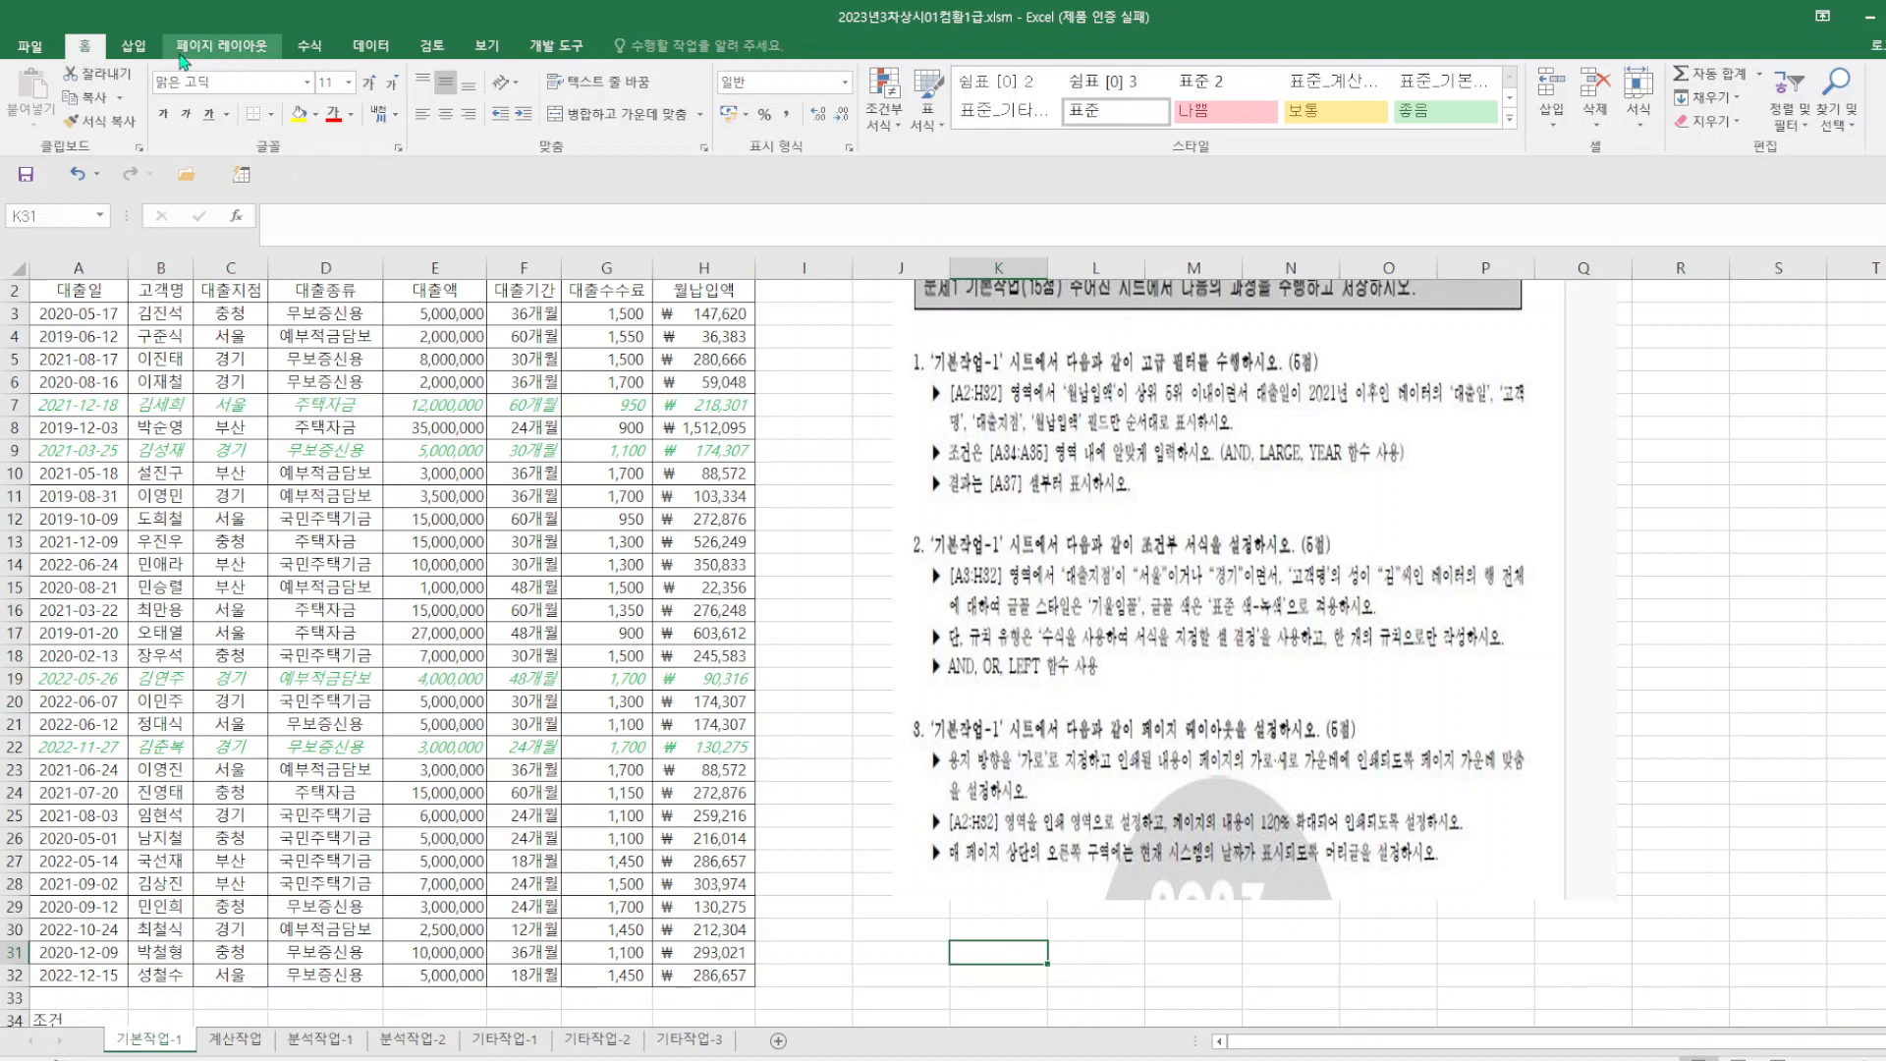
# - Set the page orientation to landscape (가로) and center the printout on the page horizontally and vertically
pyautogui.click(222, 45)
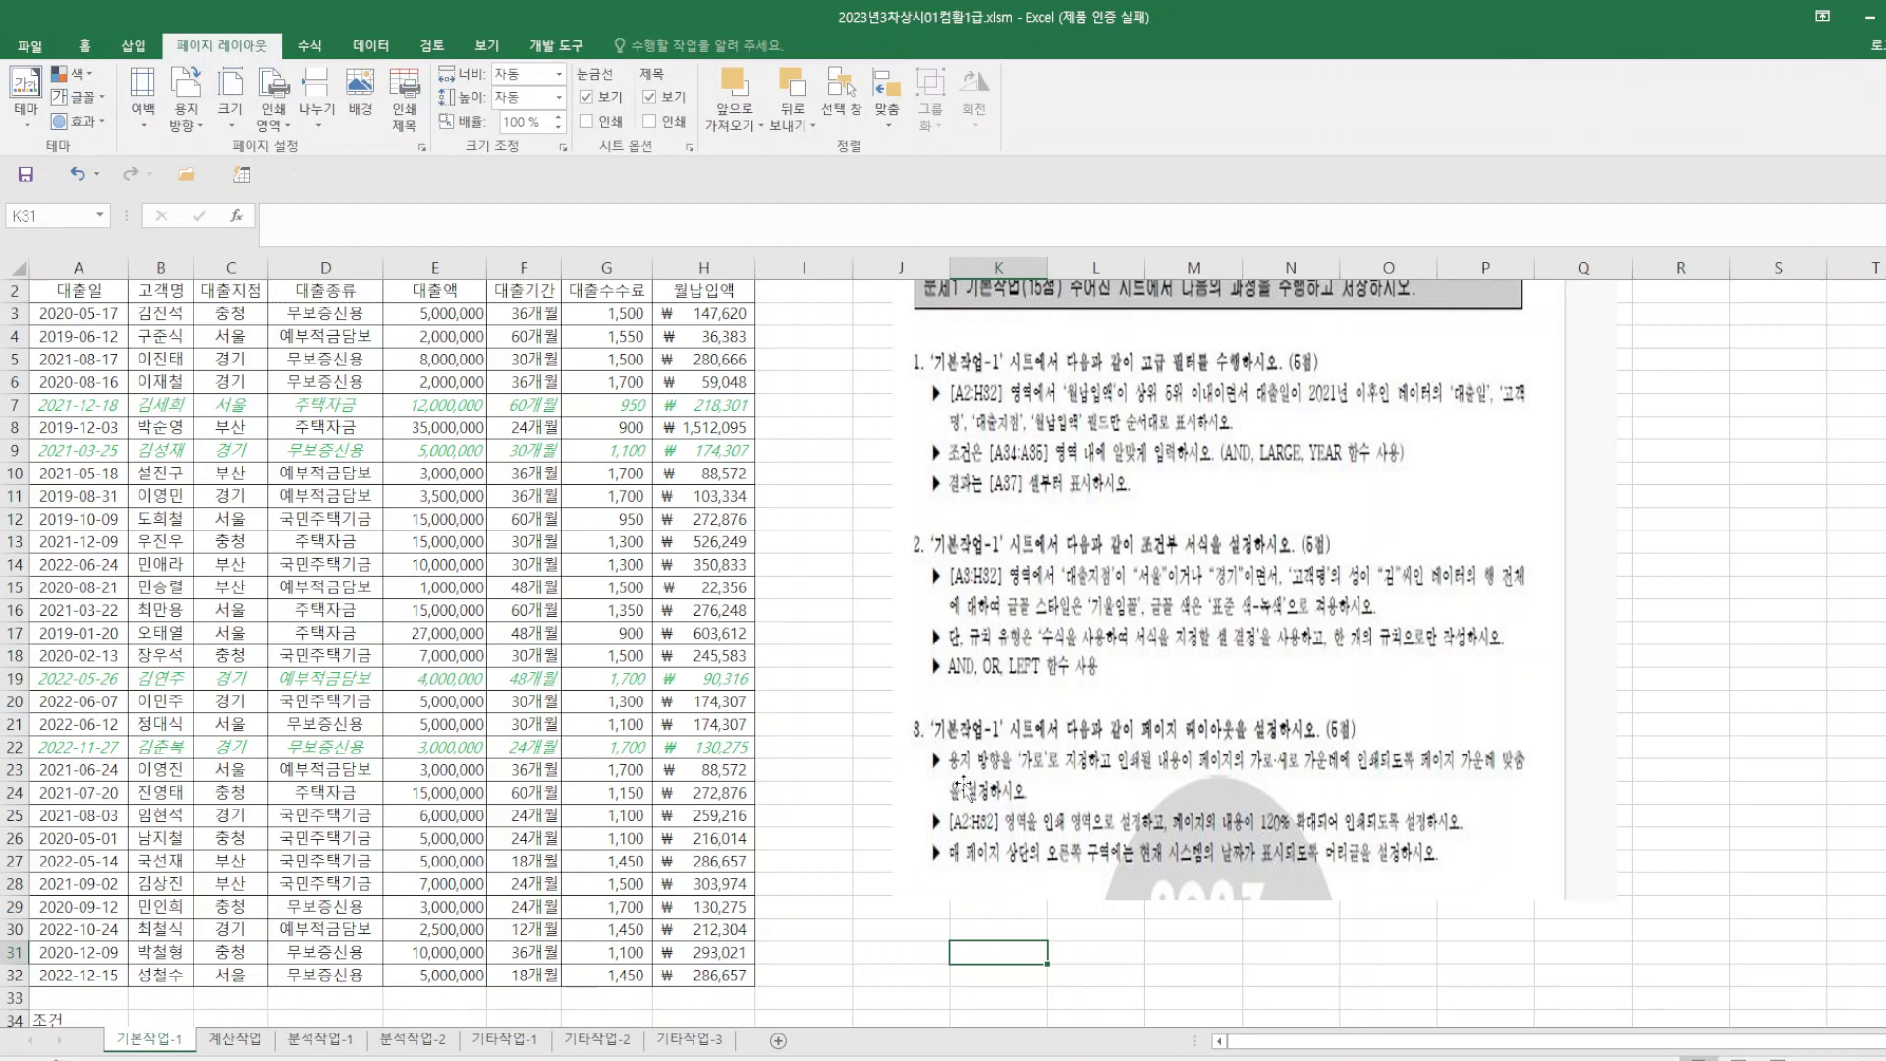
pyautogui.click(423, 148)
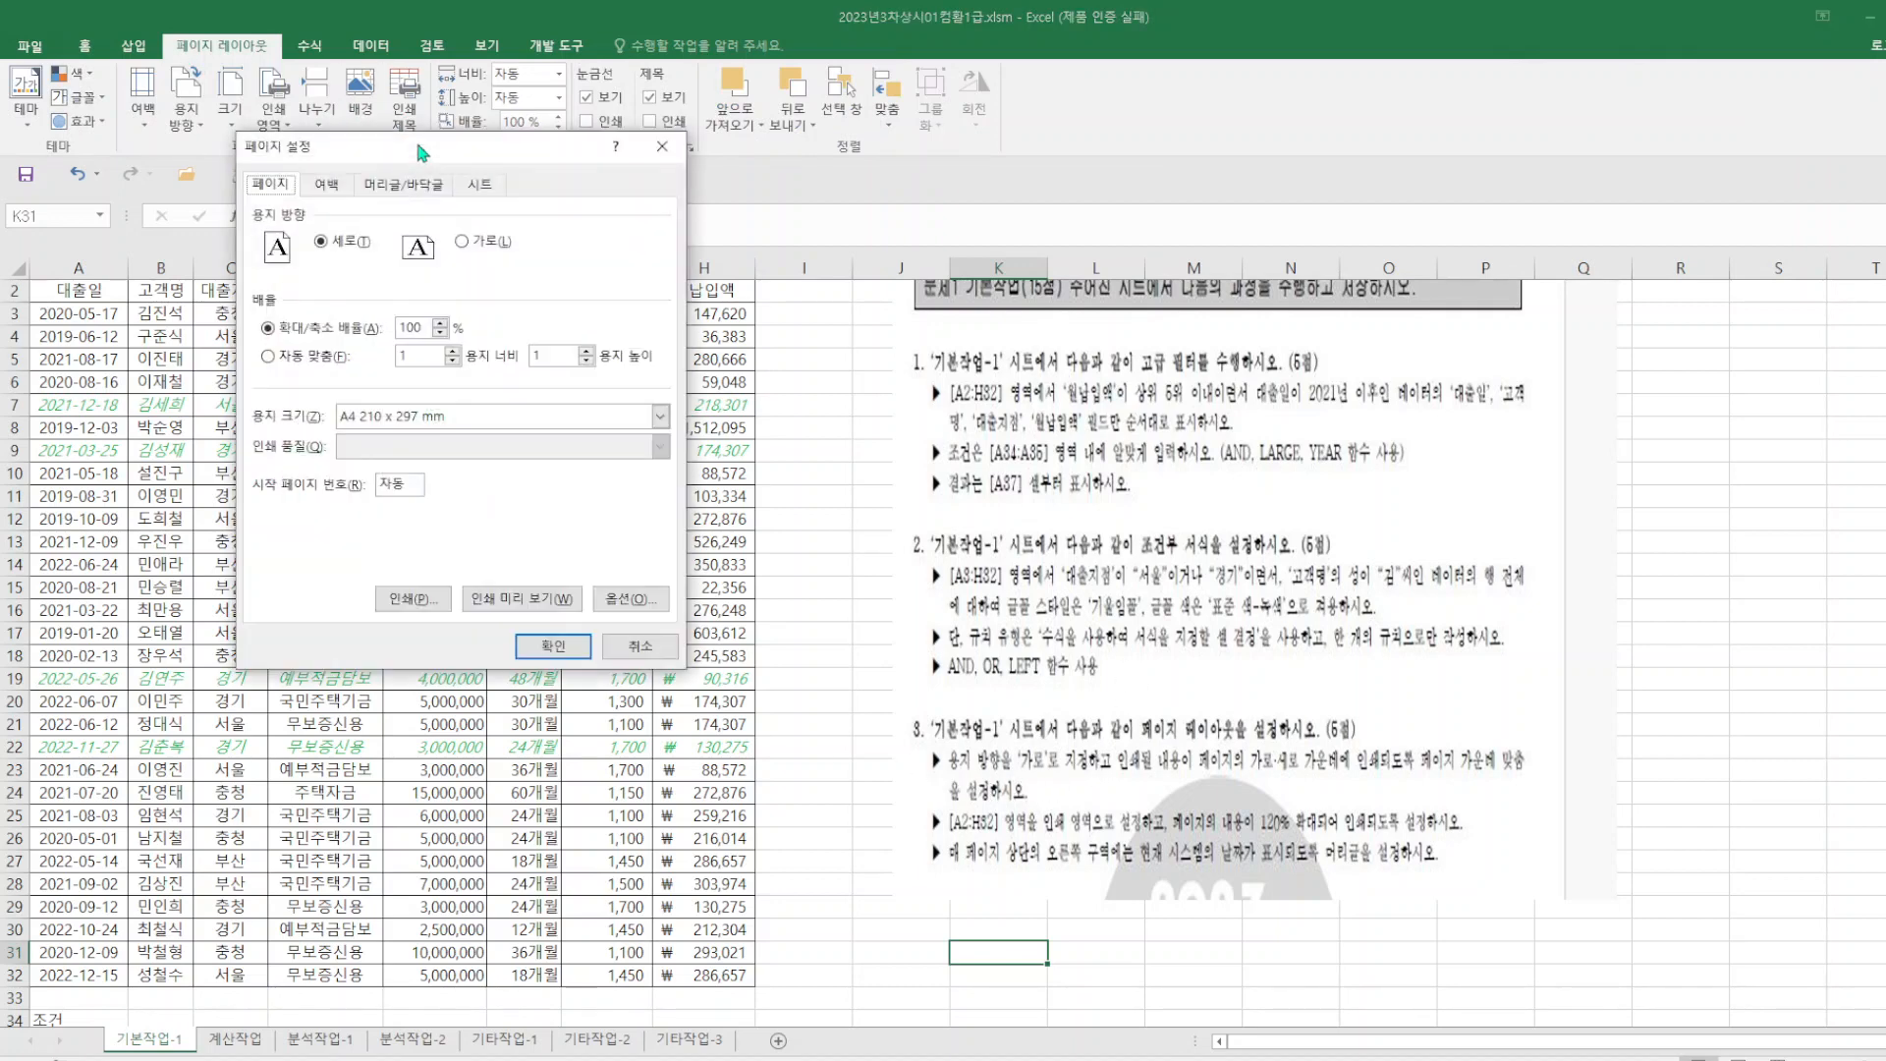
pyautogui.click(467, 245)
pyautogui.click(327, 187)
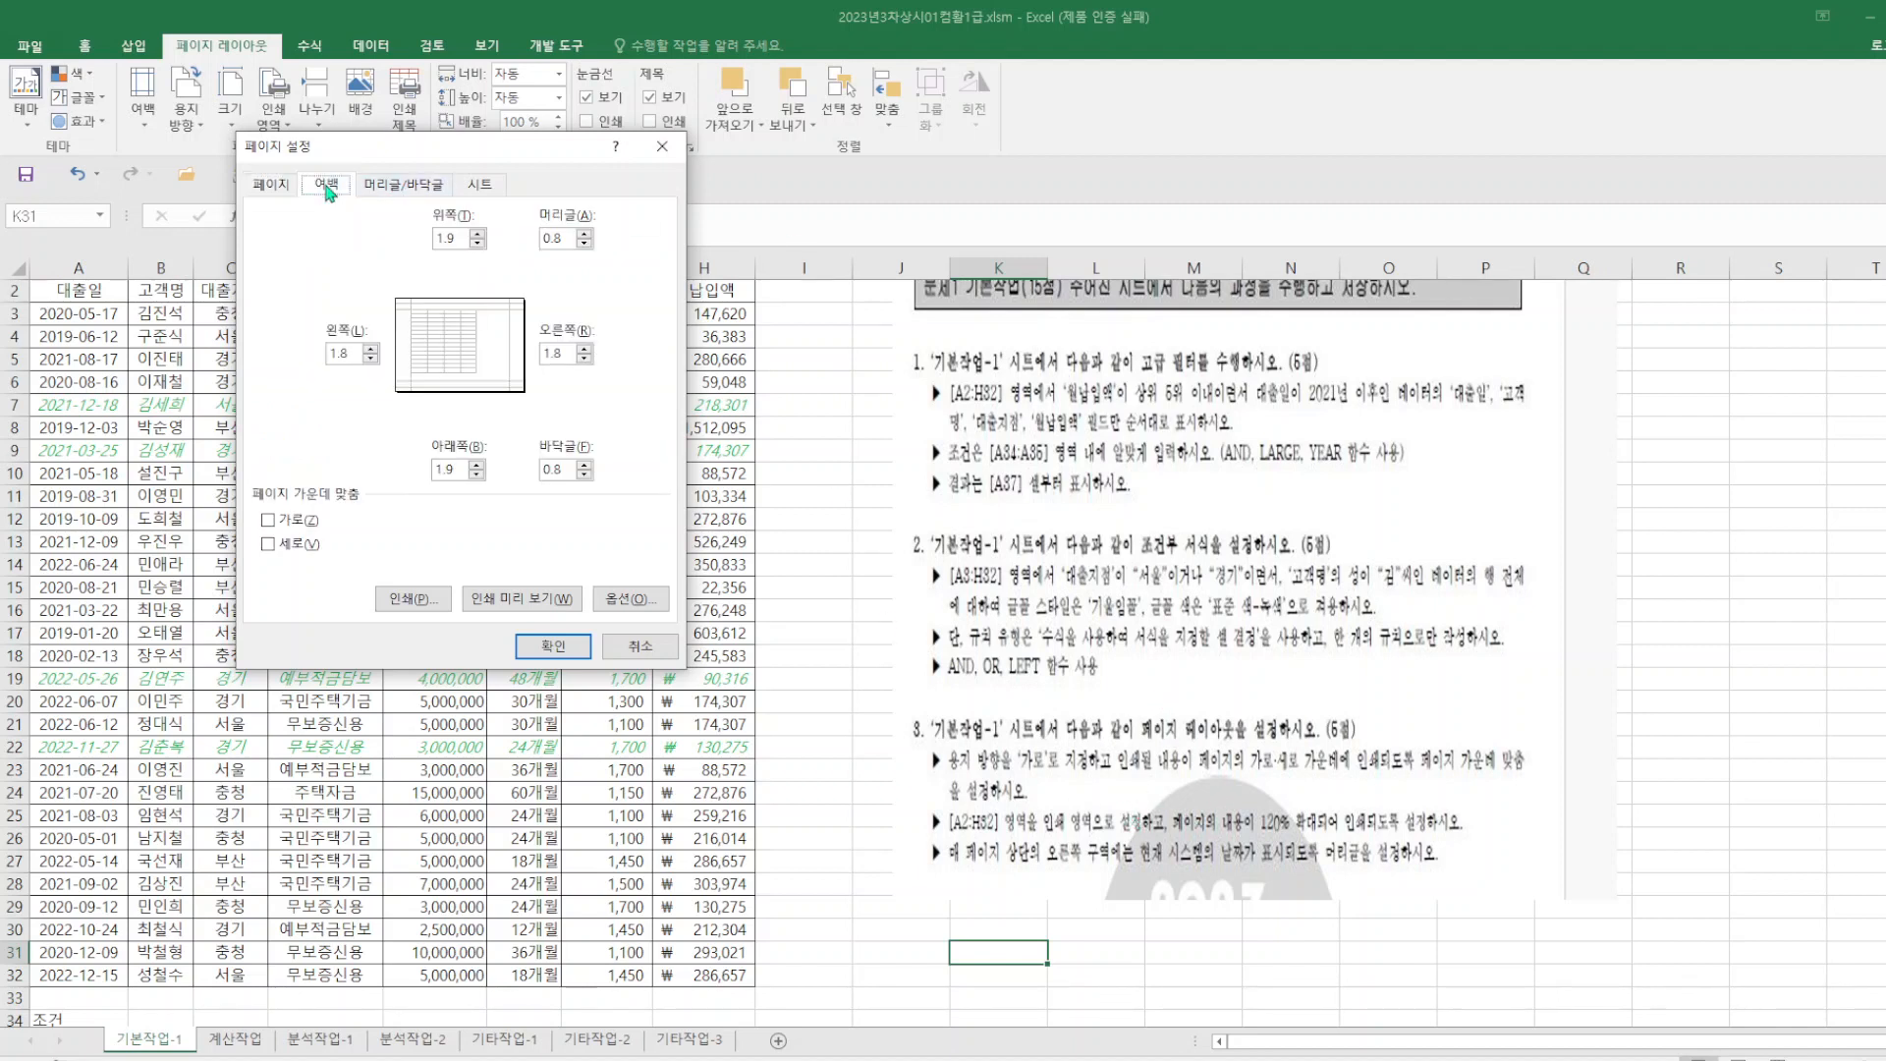
pyautogui.click(268, 521)
pyautogui.click(269, 544)
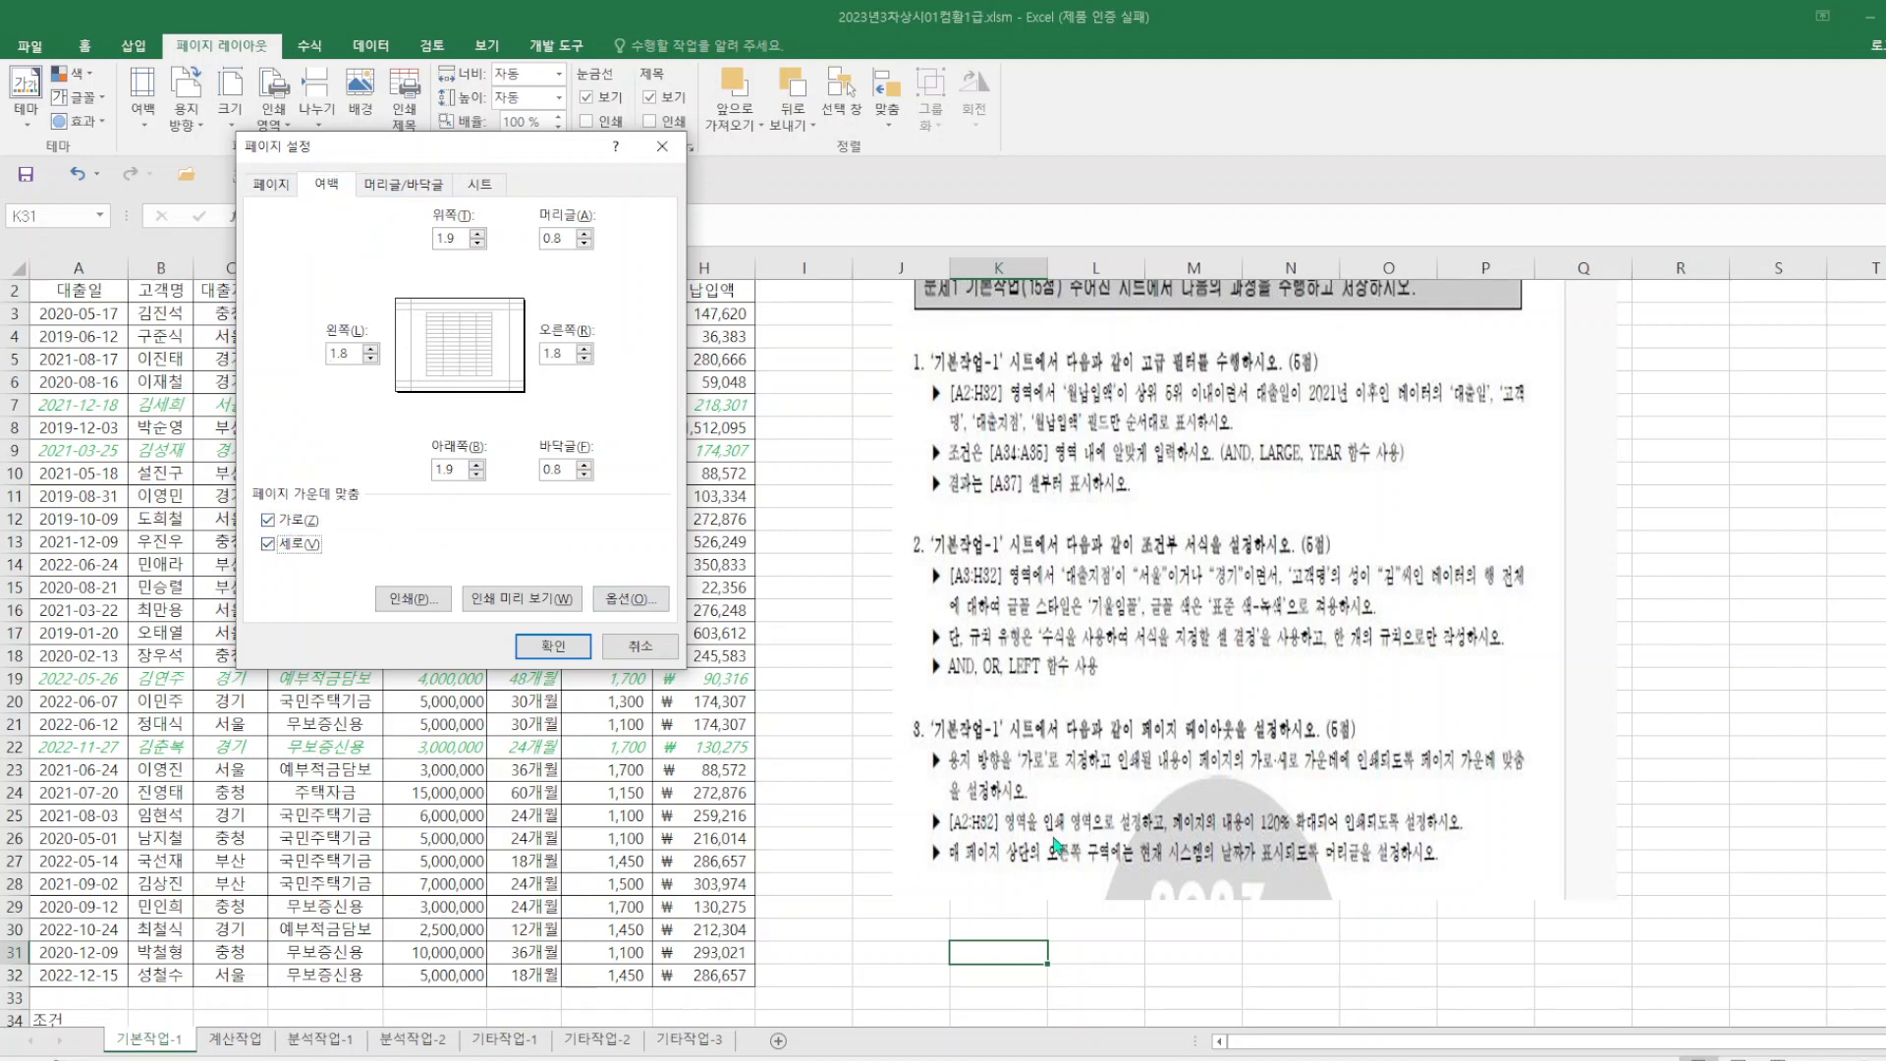
# - Set the print area to A2:H32 and the print scaling to 120%
pyautogui.click(480, 184)
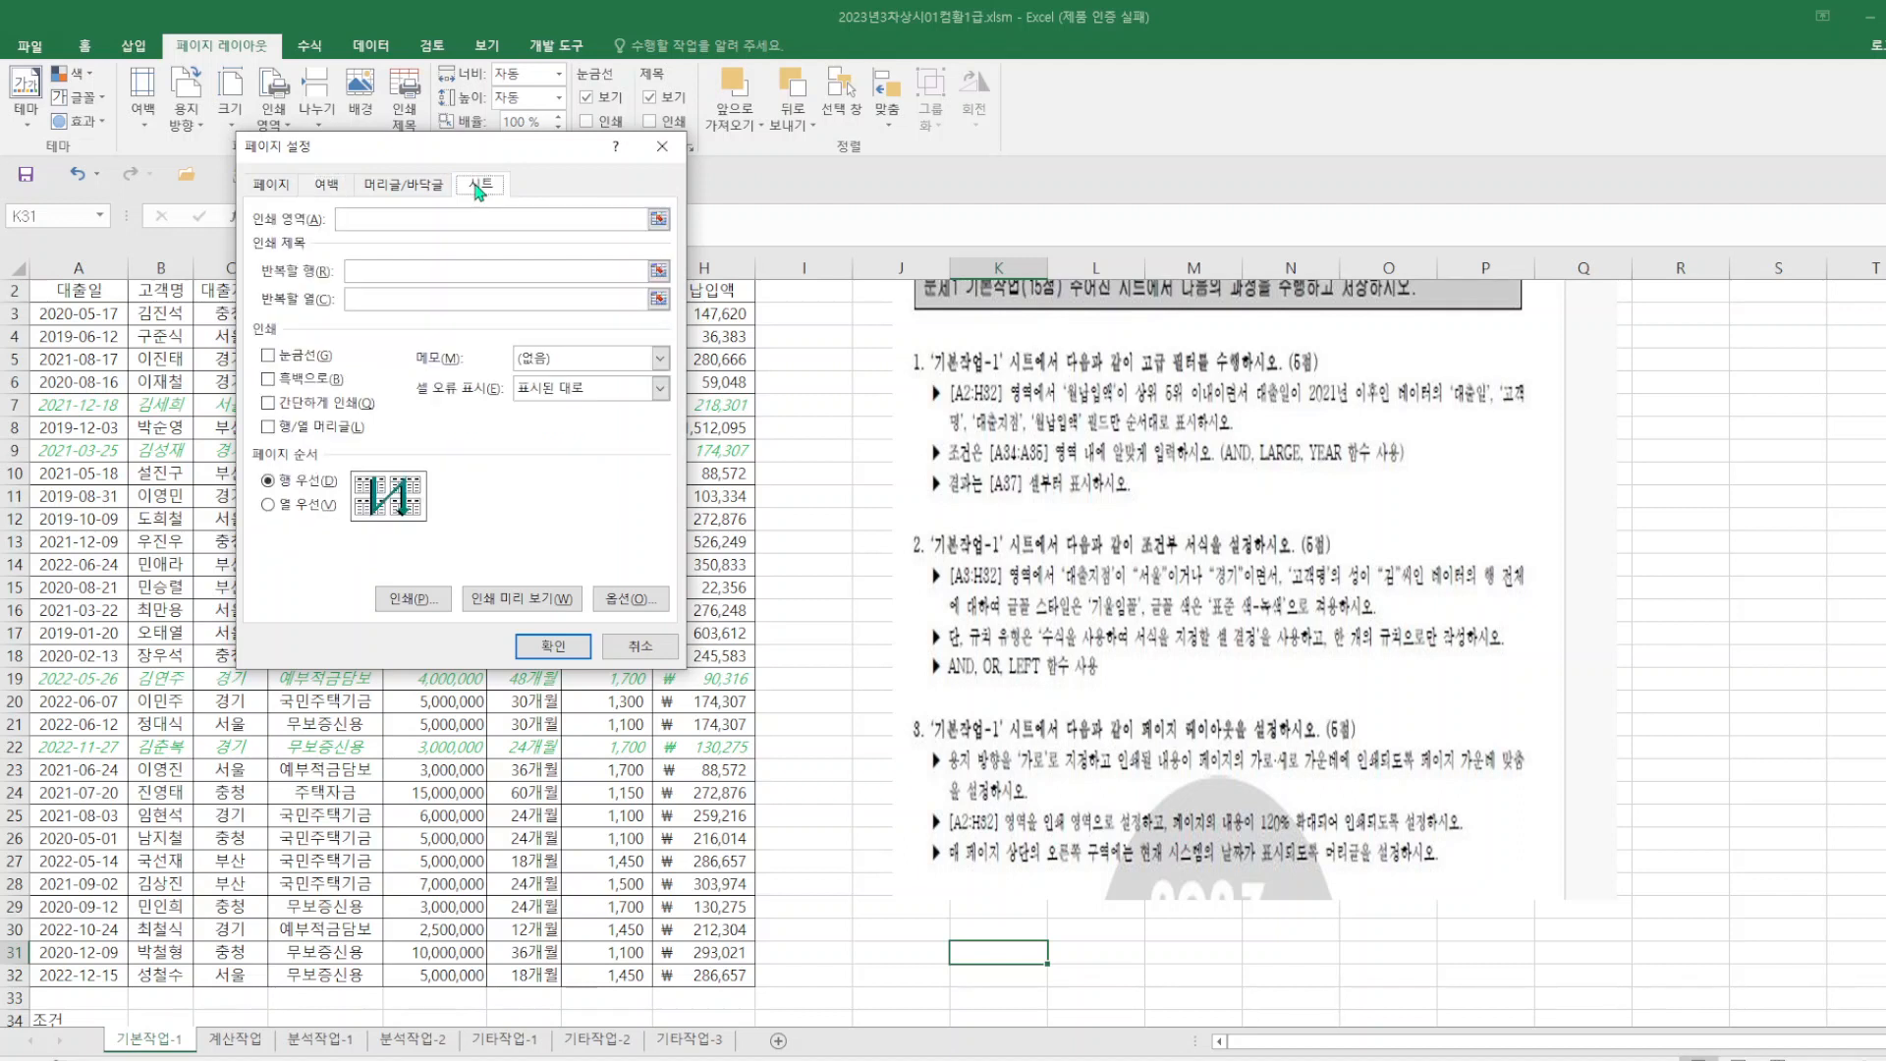
pyautogui.click(382, 222)
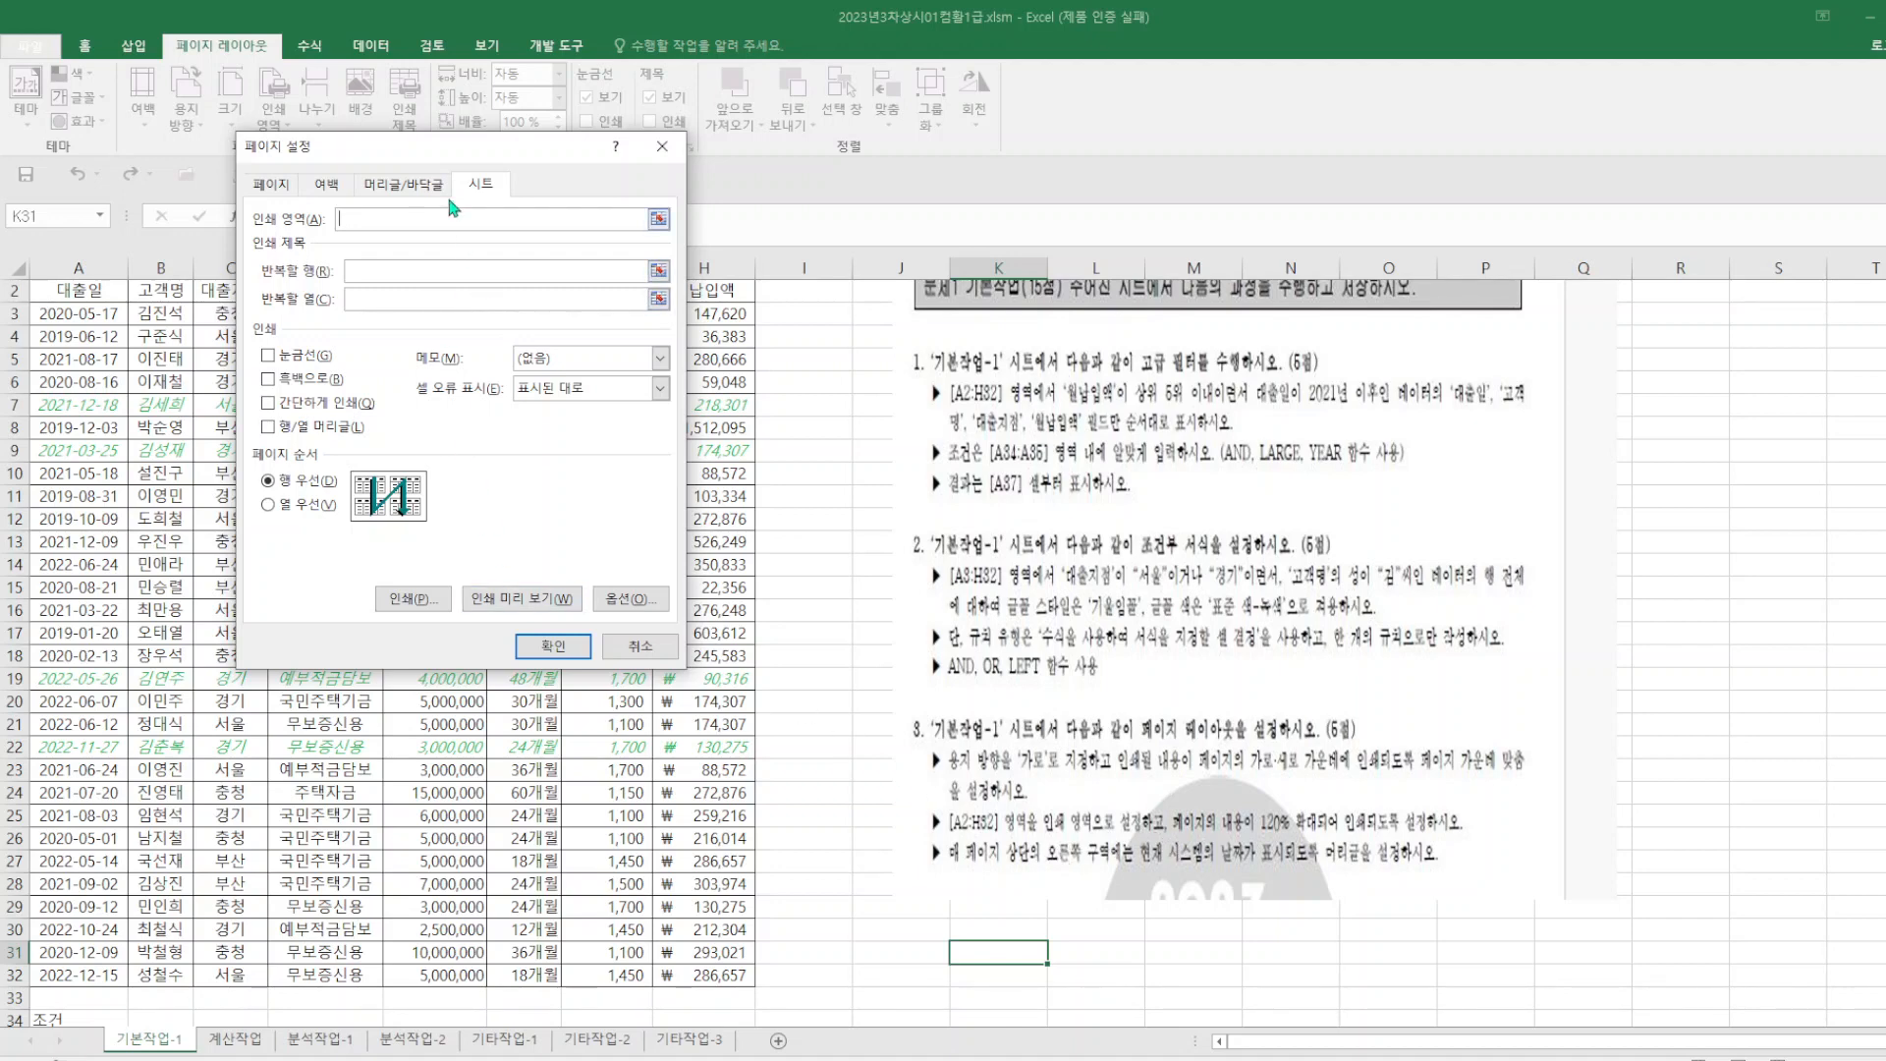
pyautogui.moveTo(485, 152); pyautogui.dragTo(1075, 120)
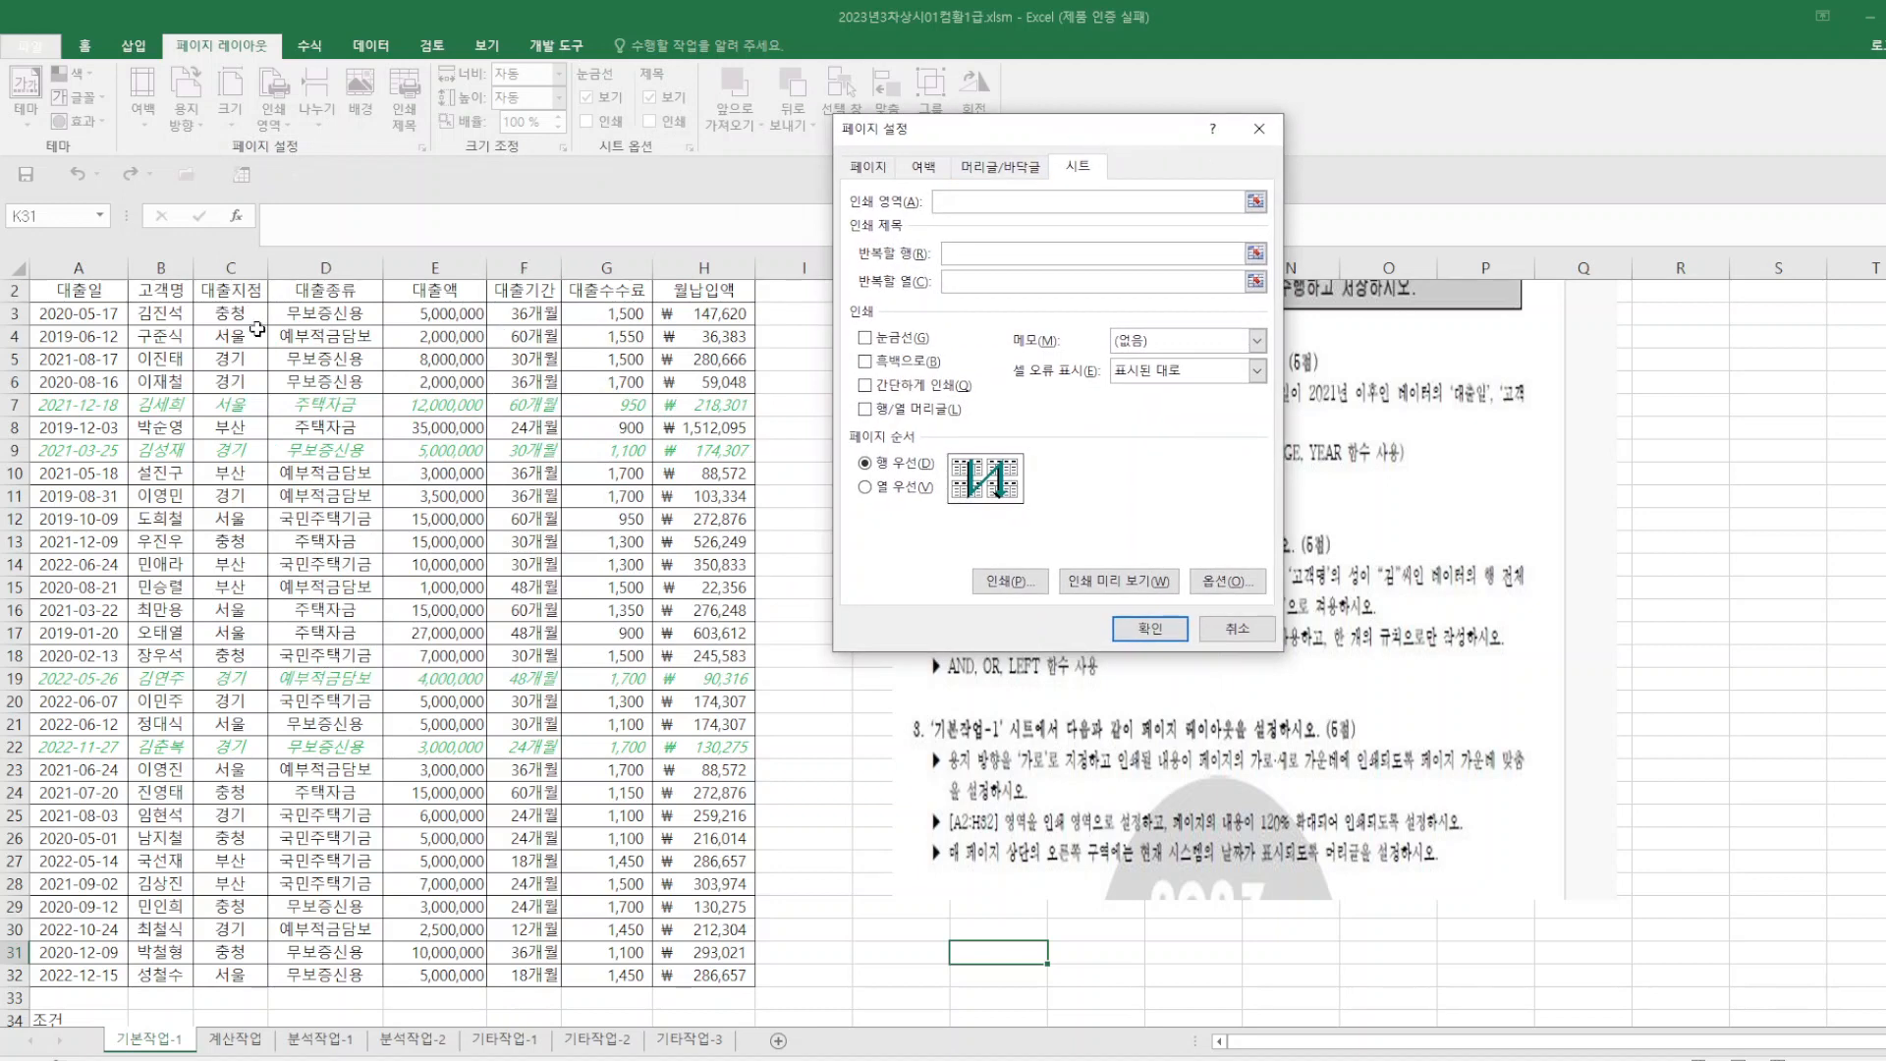
pyautogui.moveTo(71, 286); pyautogui.dragTo(732, 975)
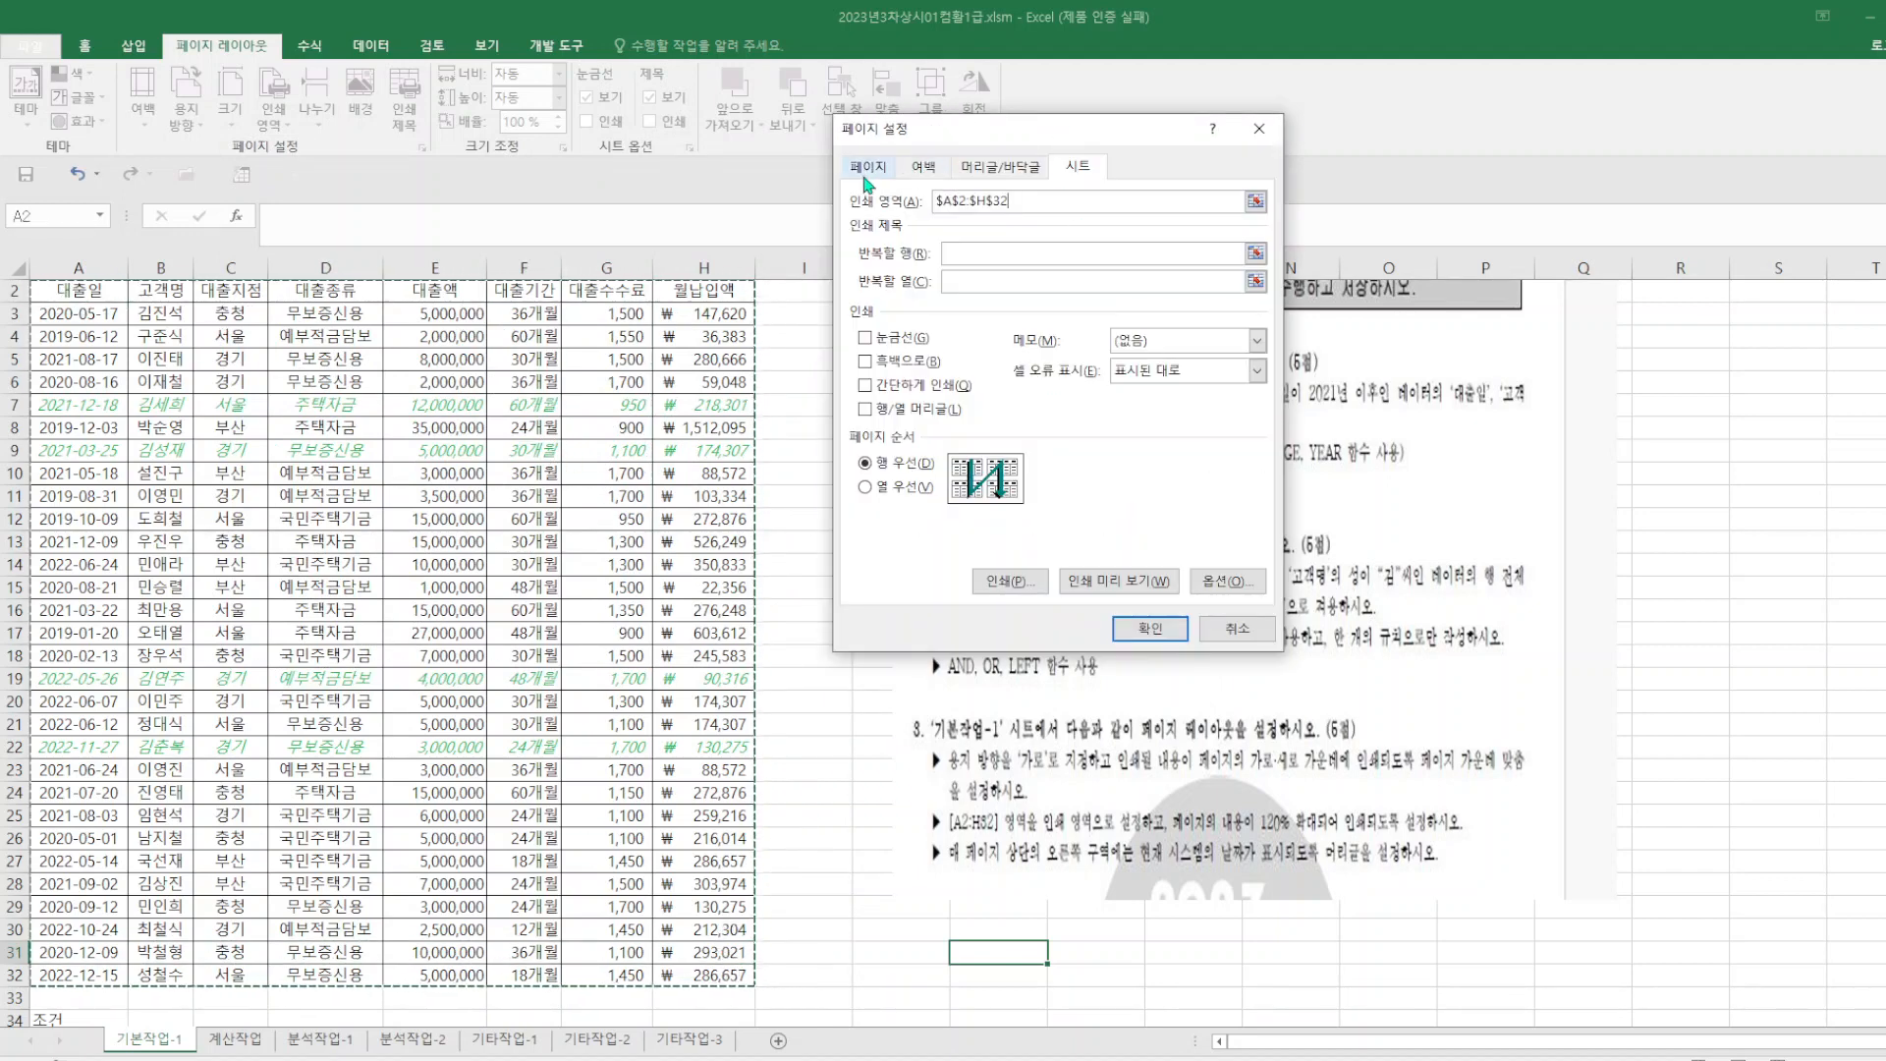
pyautogui.click(868, 167)
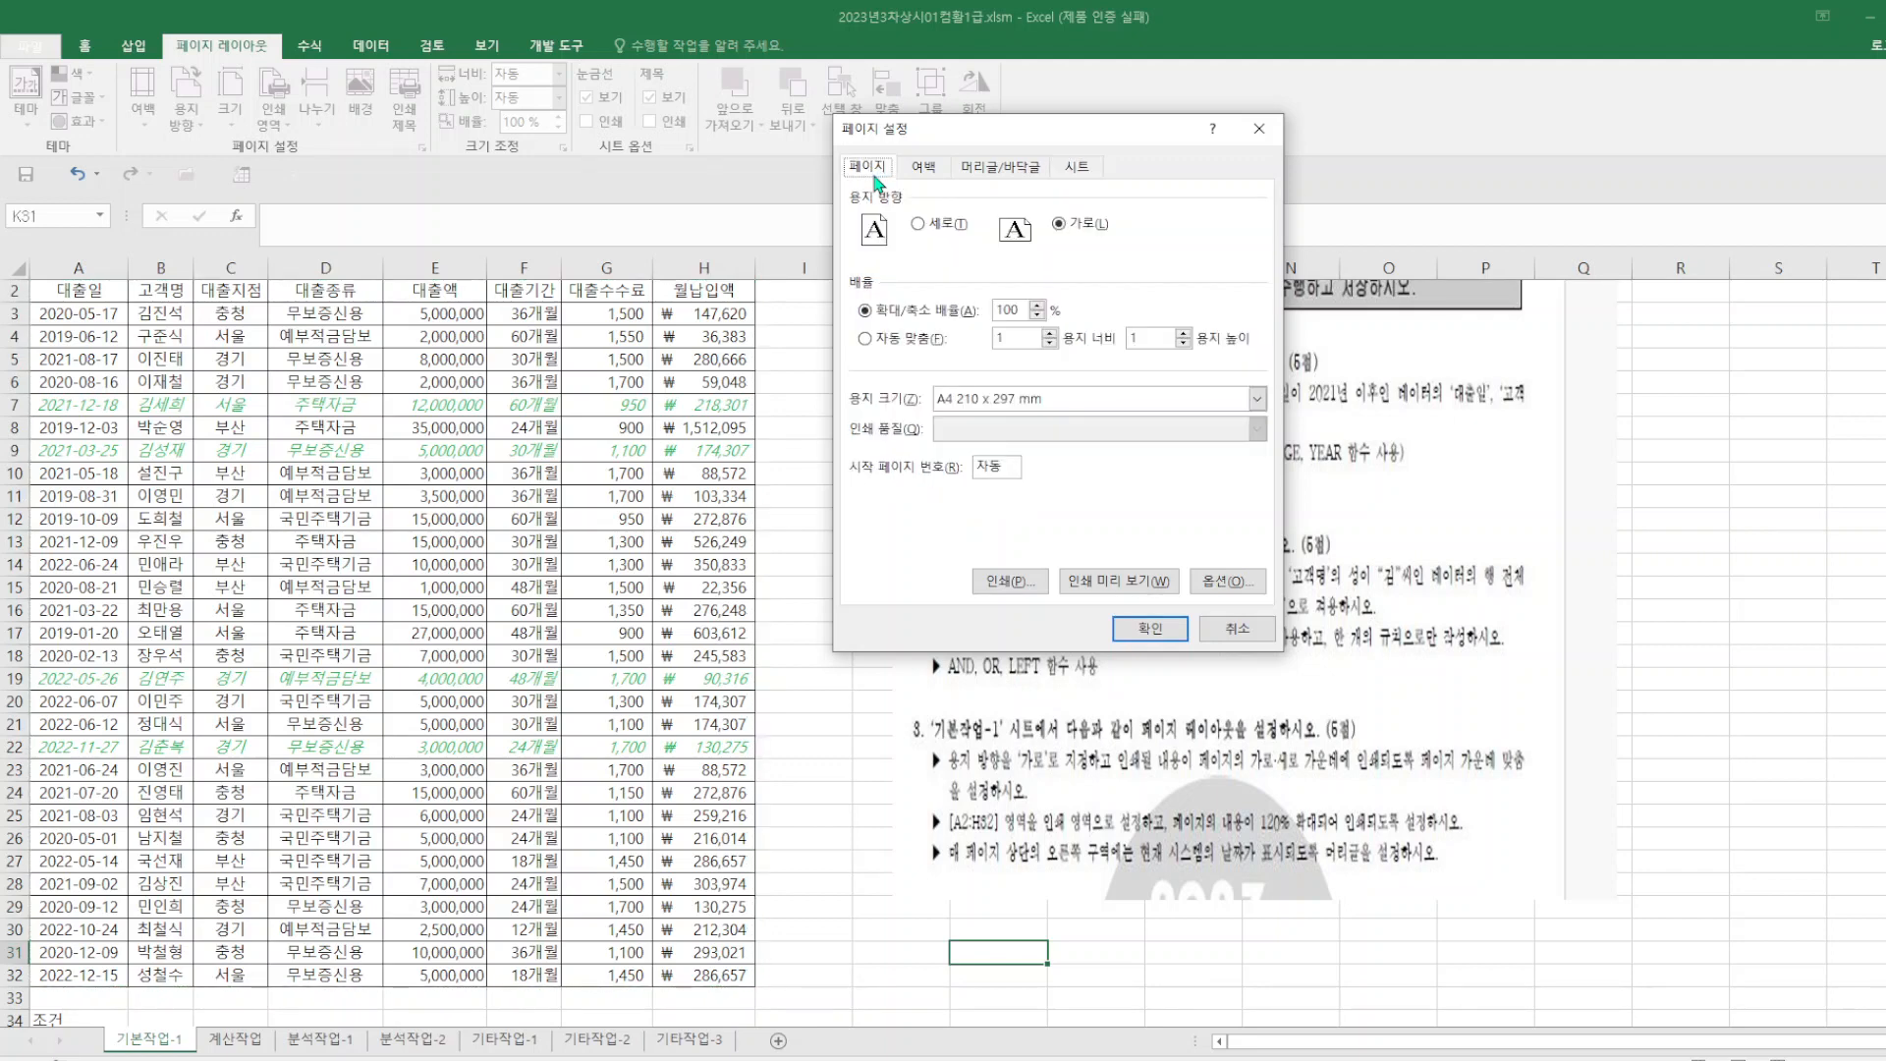
pyautogui.doubleClick(1012, 309)
pyautogui.write('1')
# - Add the current system date to the right section of the page header
pyautogui.click(1014, 169)
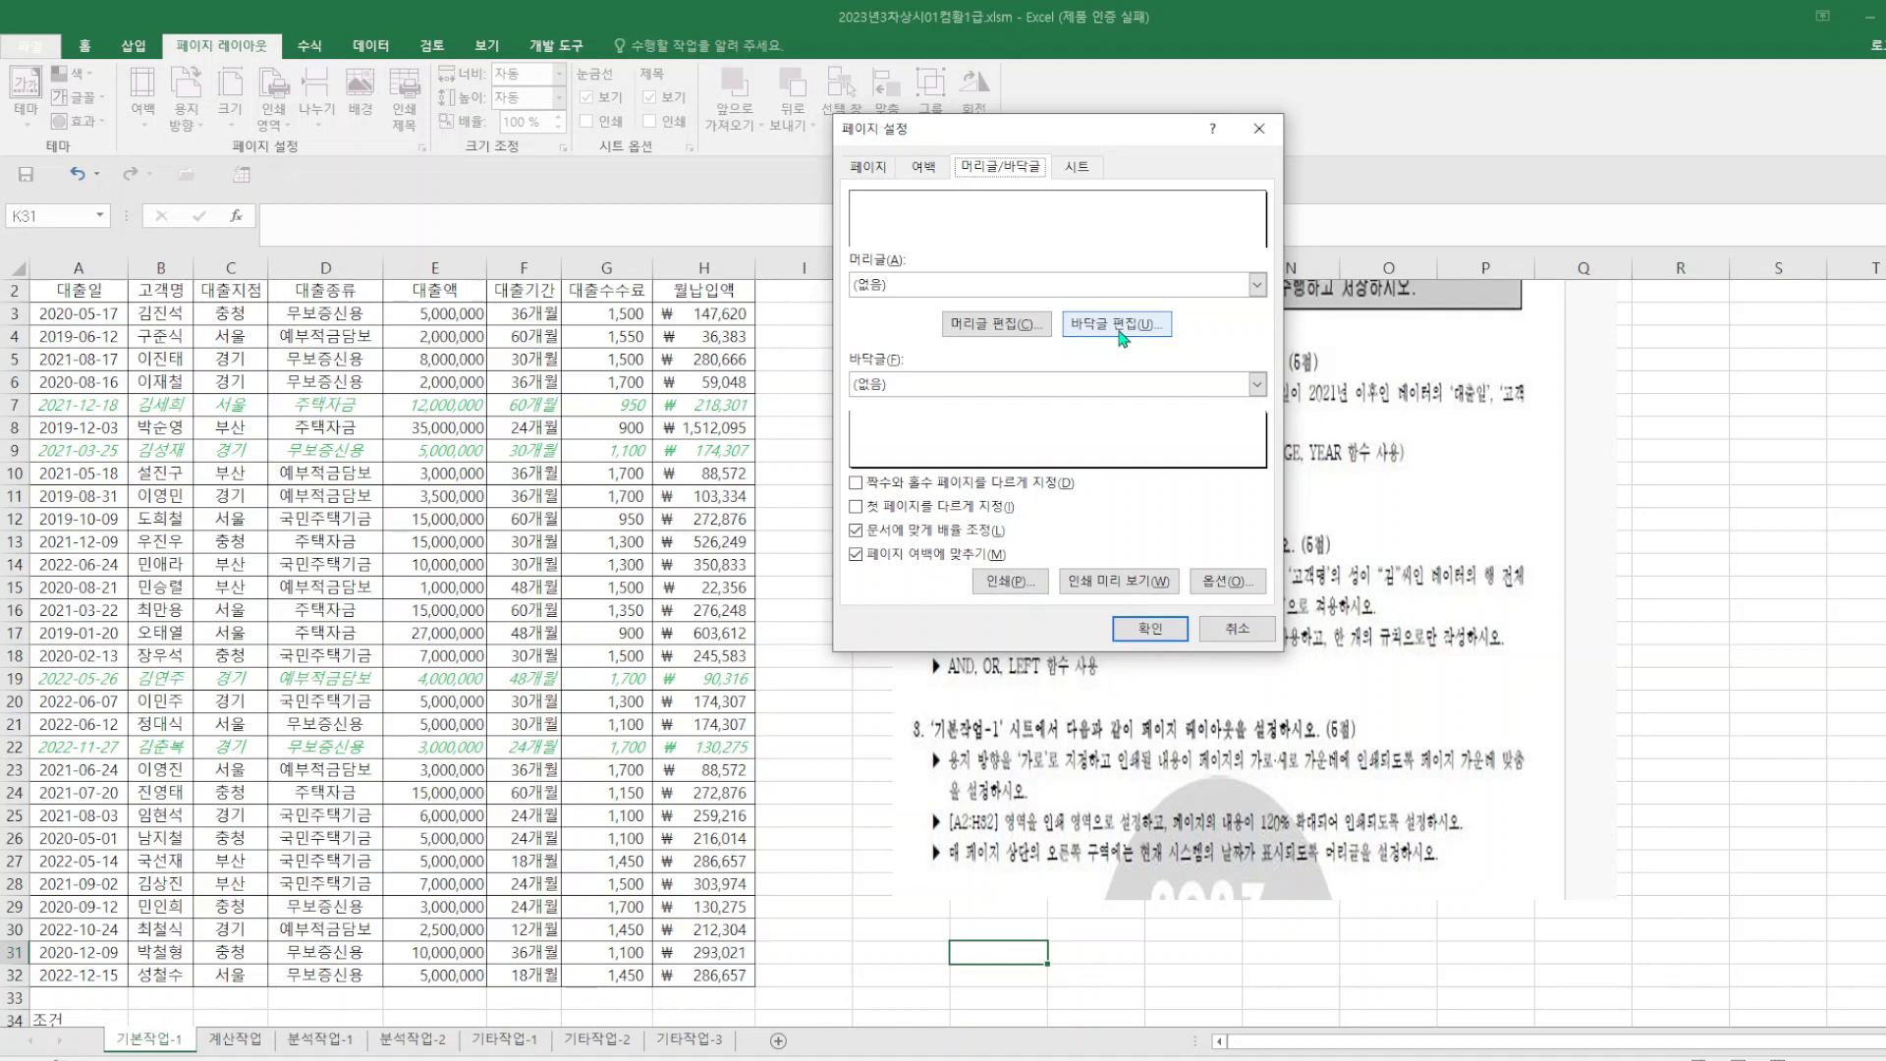
pyautogui.click(1015, 334)
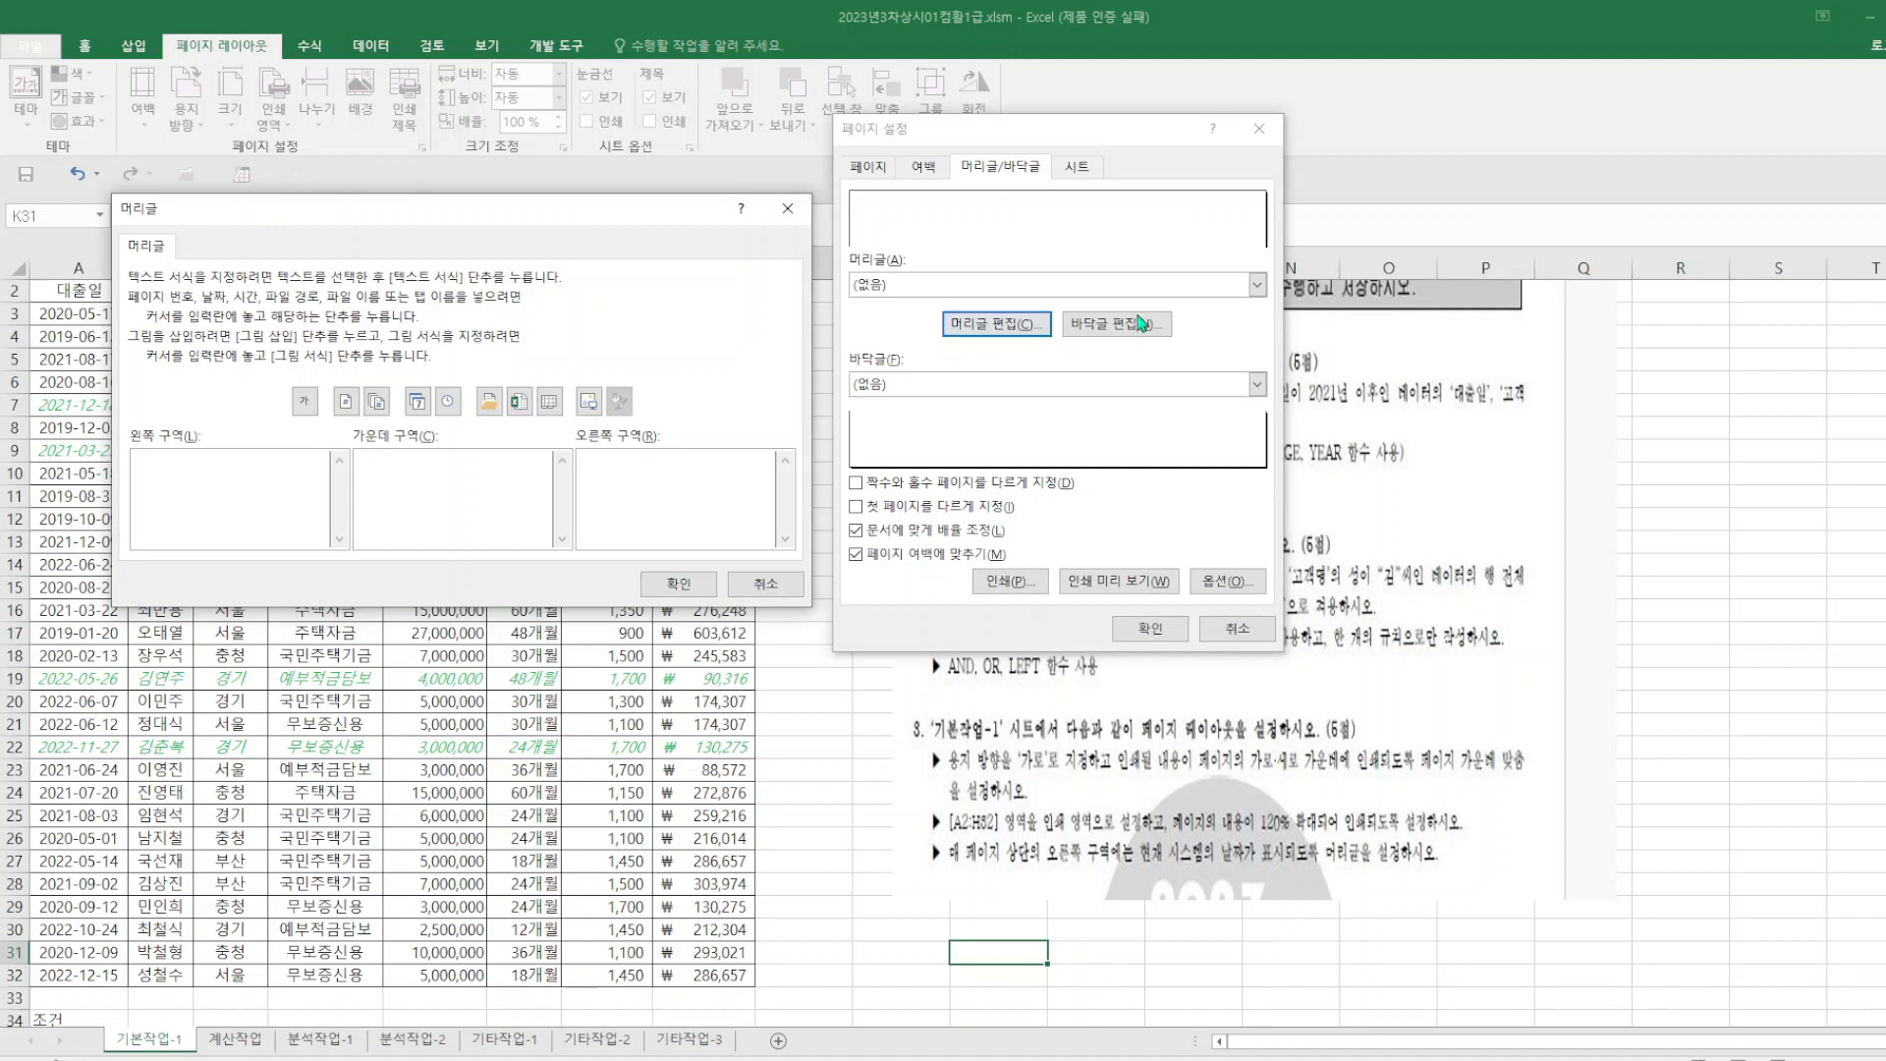
pyautogui.click(428, 411)
pyautogui.click(677, 583)
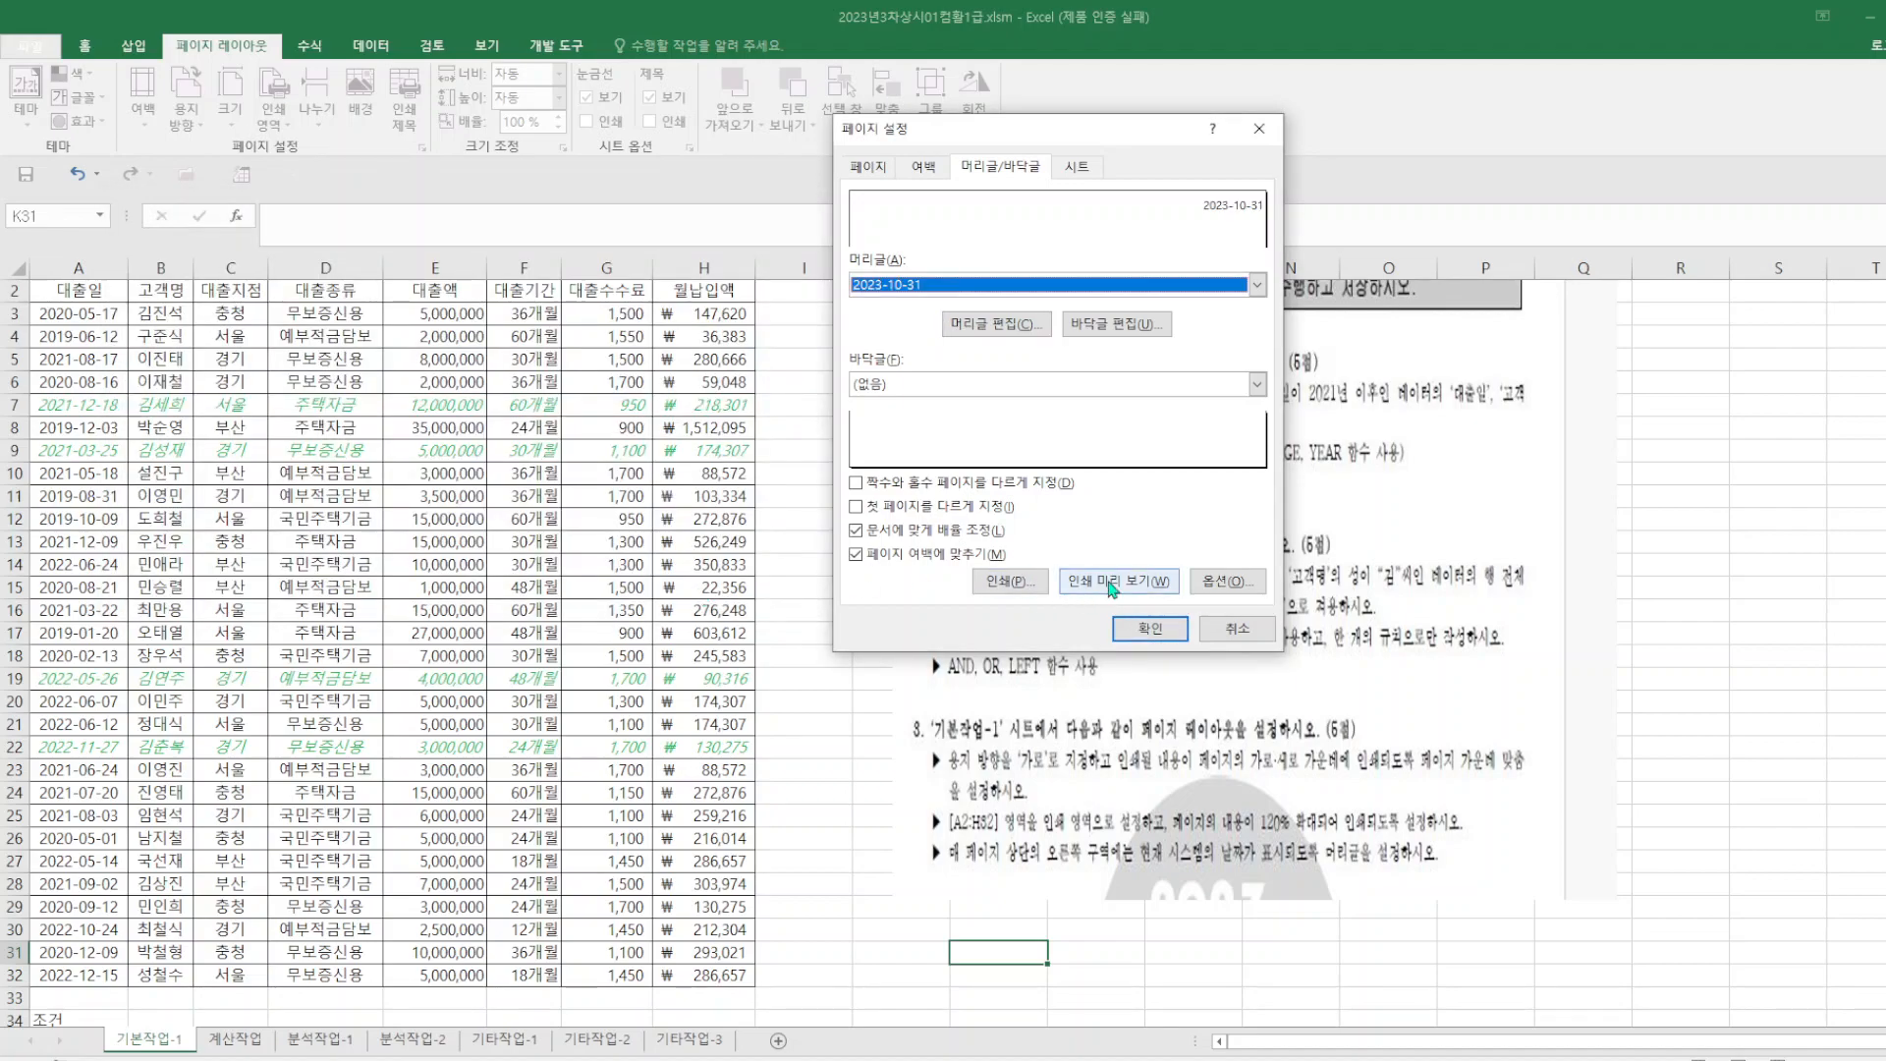
# - Check both pages in the print preview and save the workbook
pyautogui.click(1113, 583)
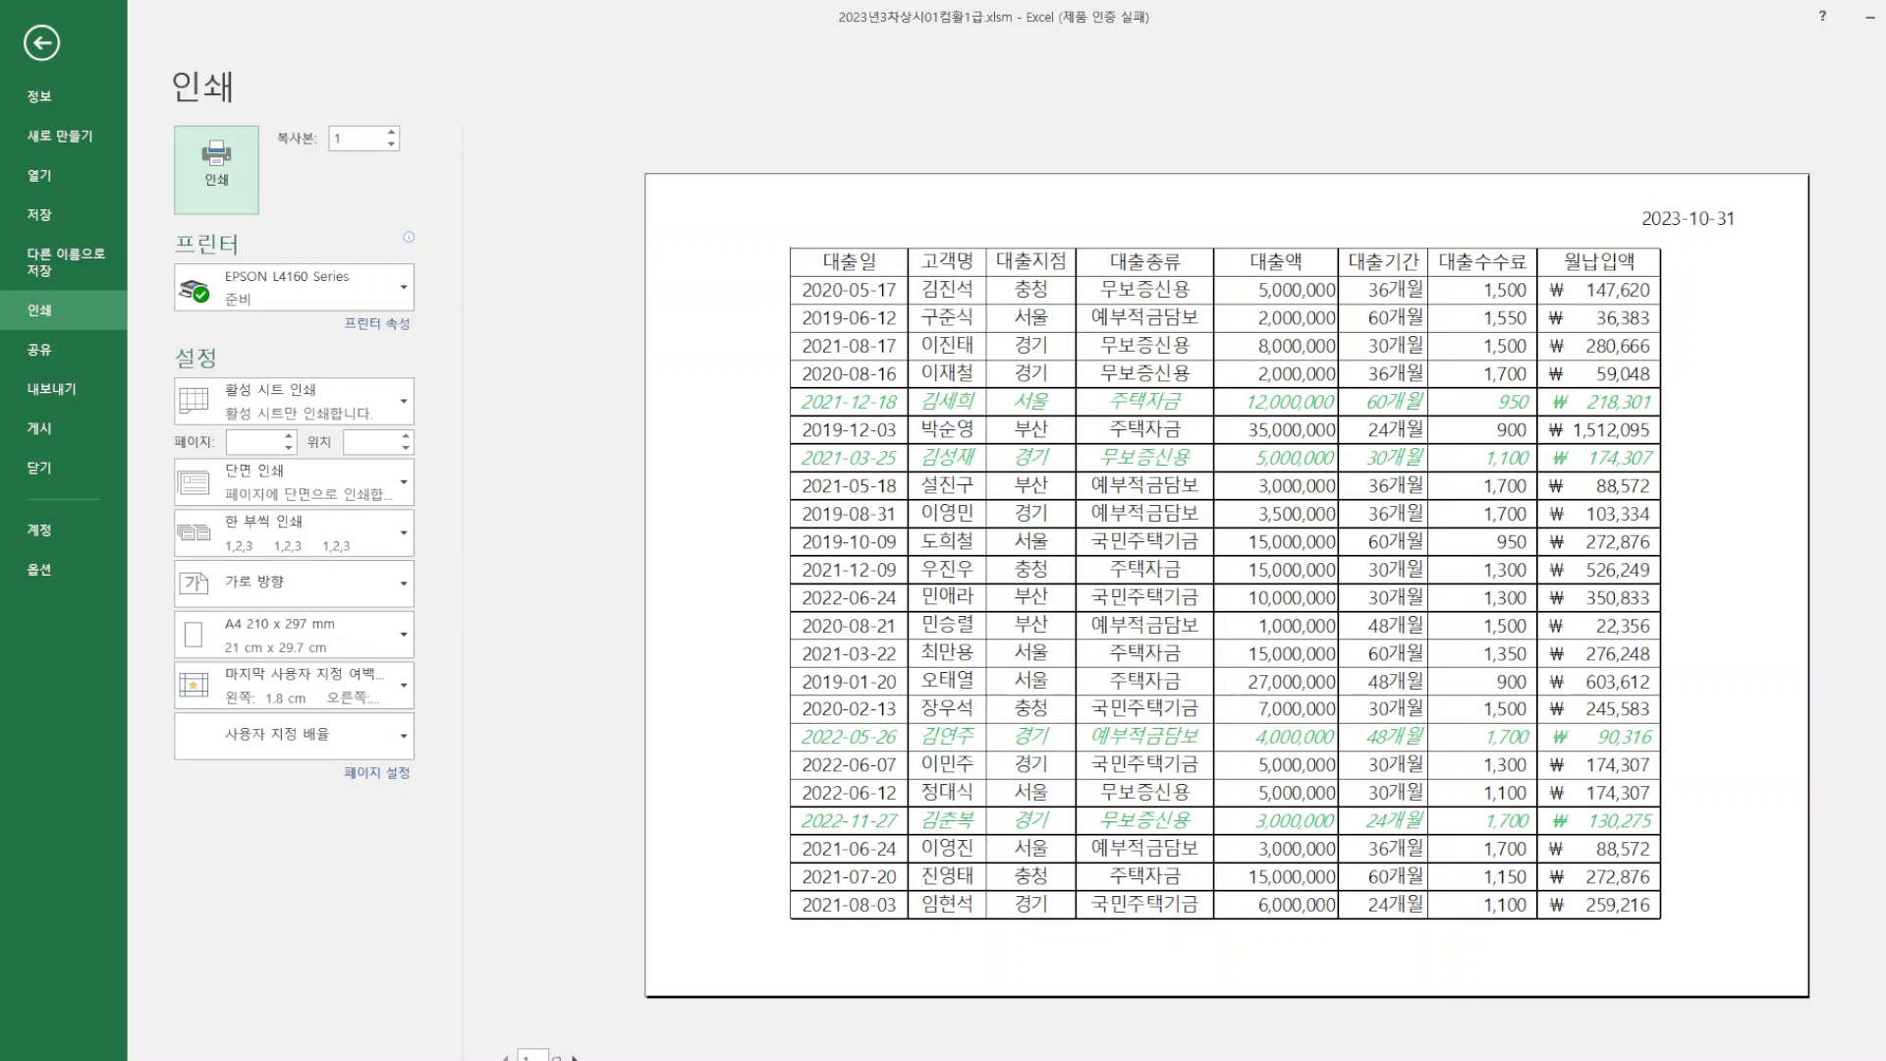
pyautogui.click(575, 1056)
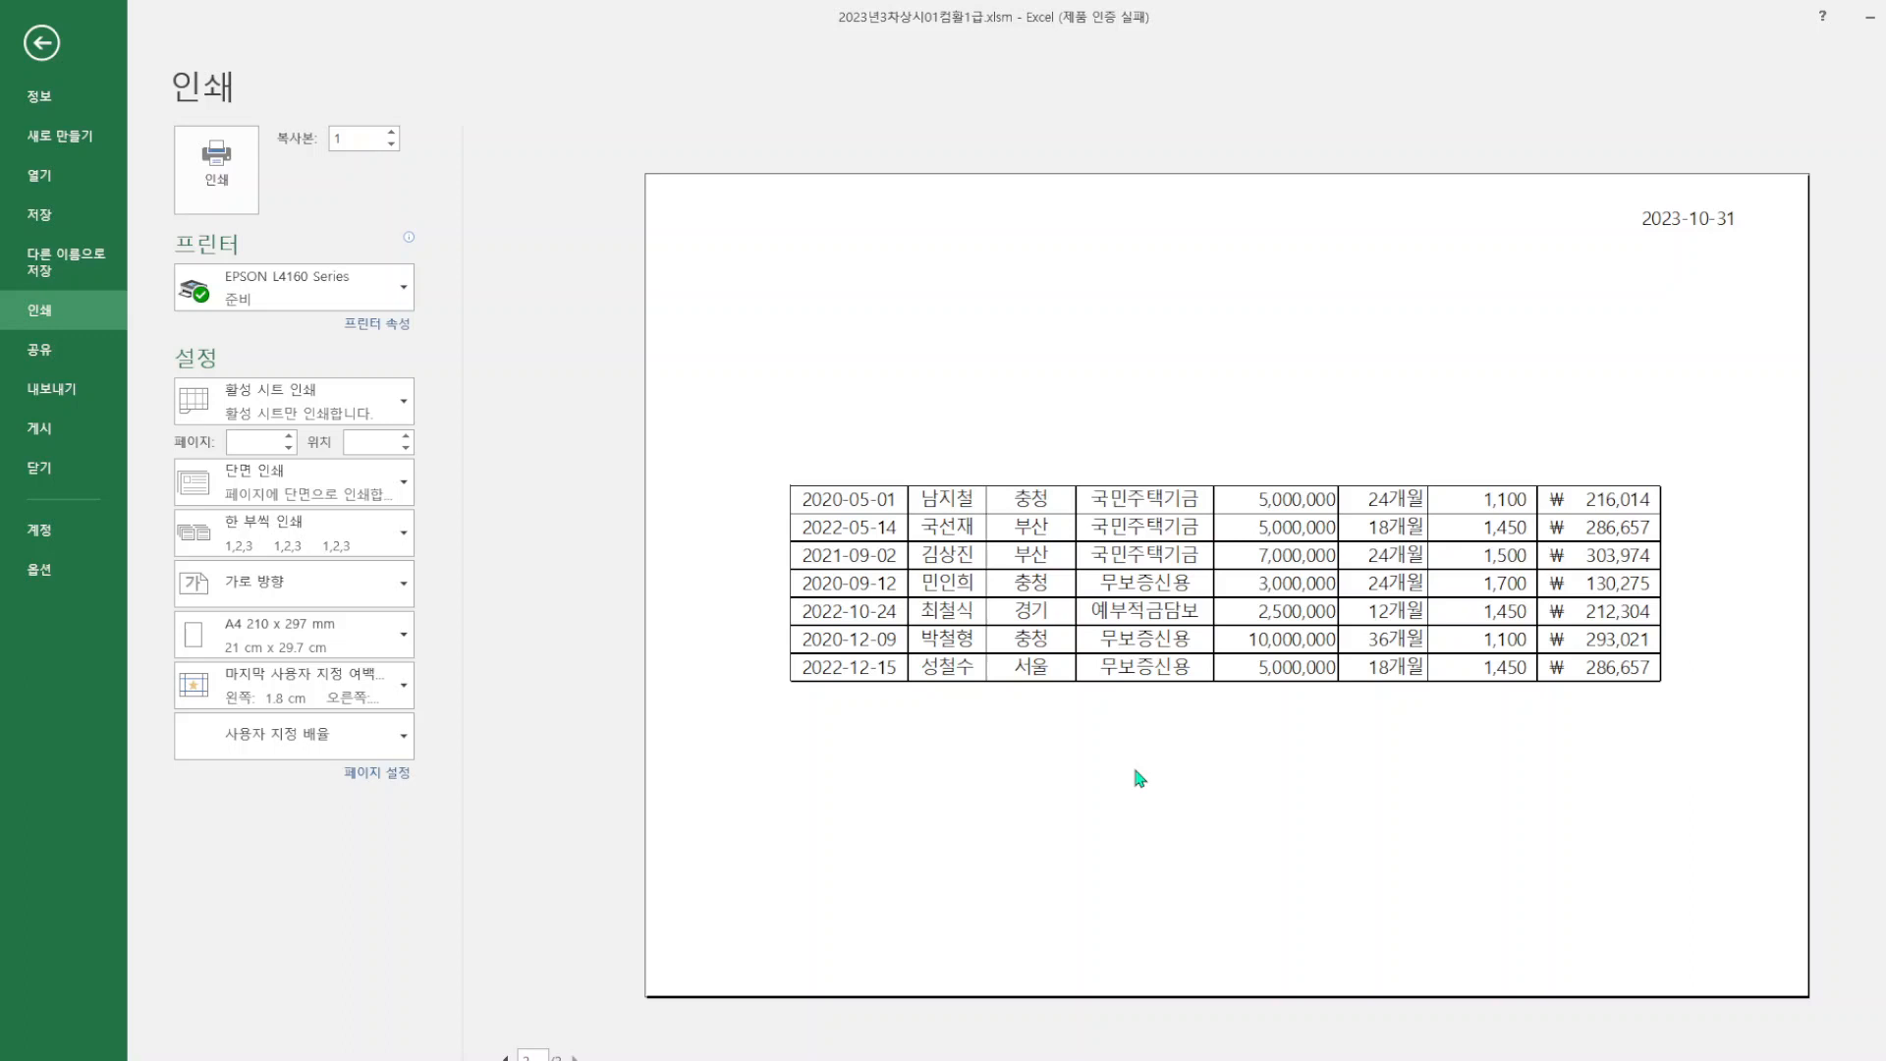
pyautogui.click(43, 55)
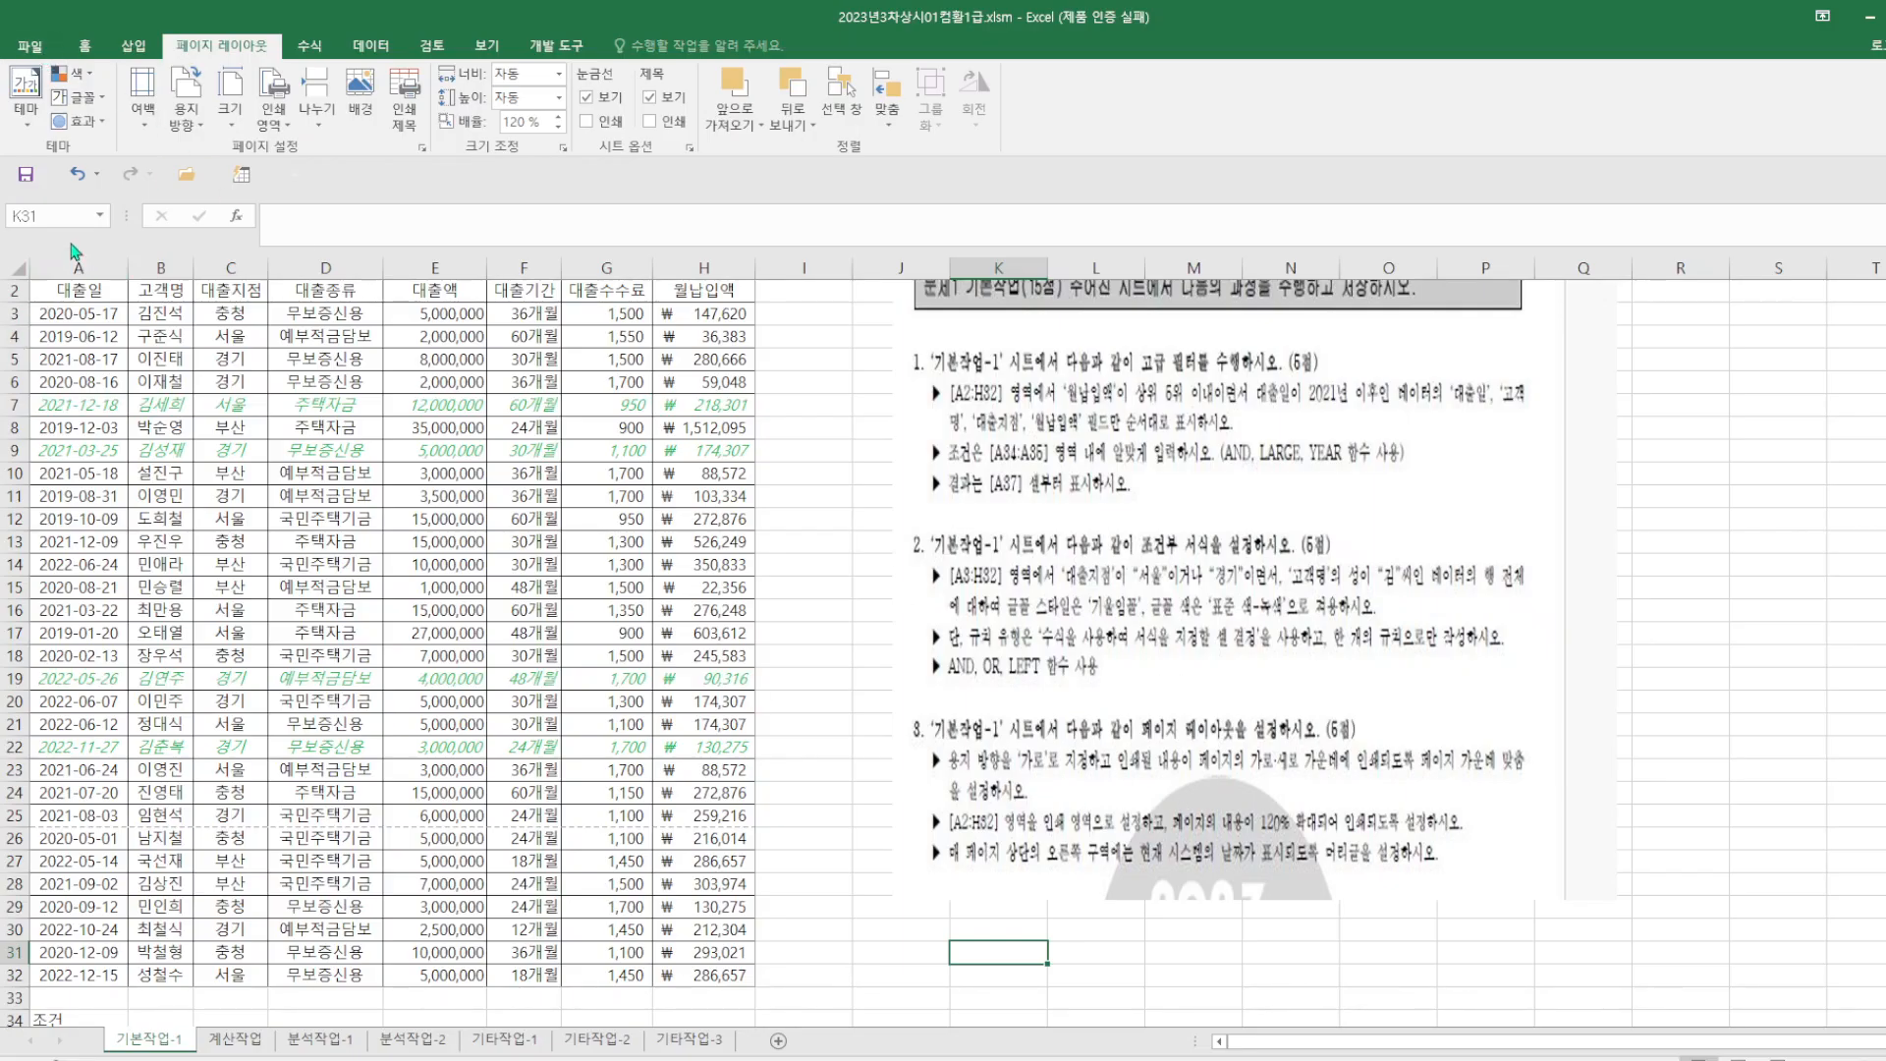
pyautogui.click(44, 186)
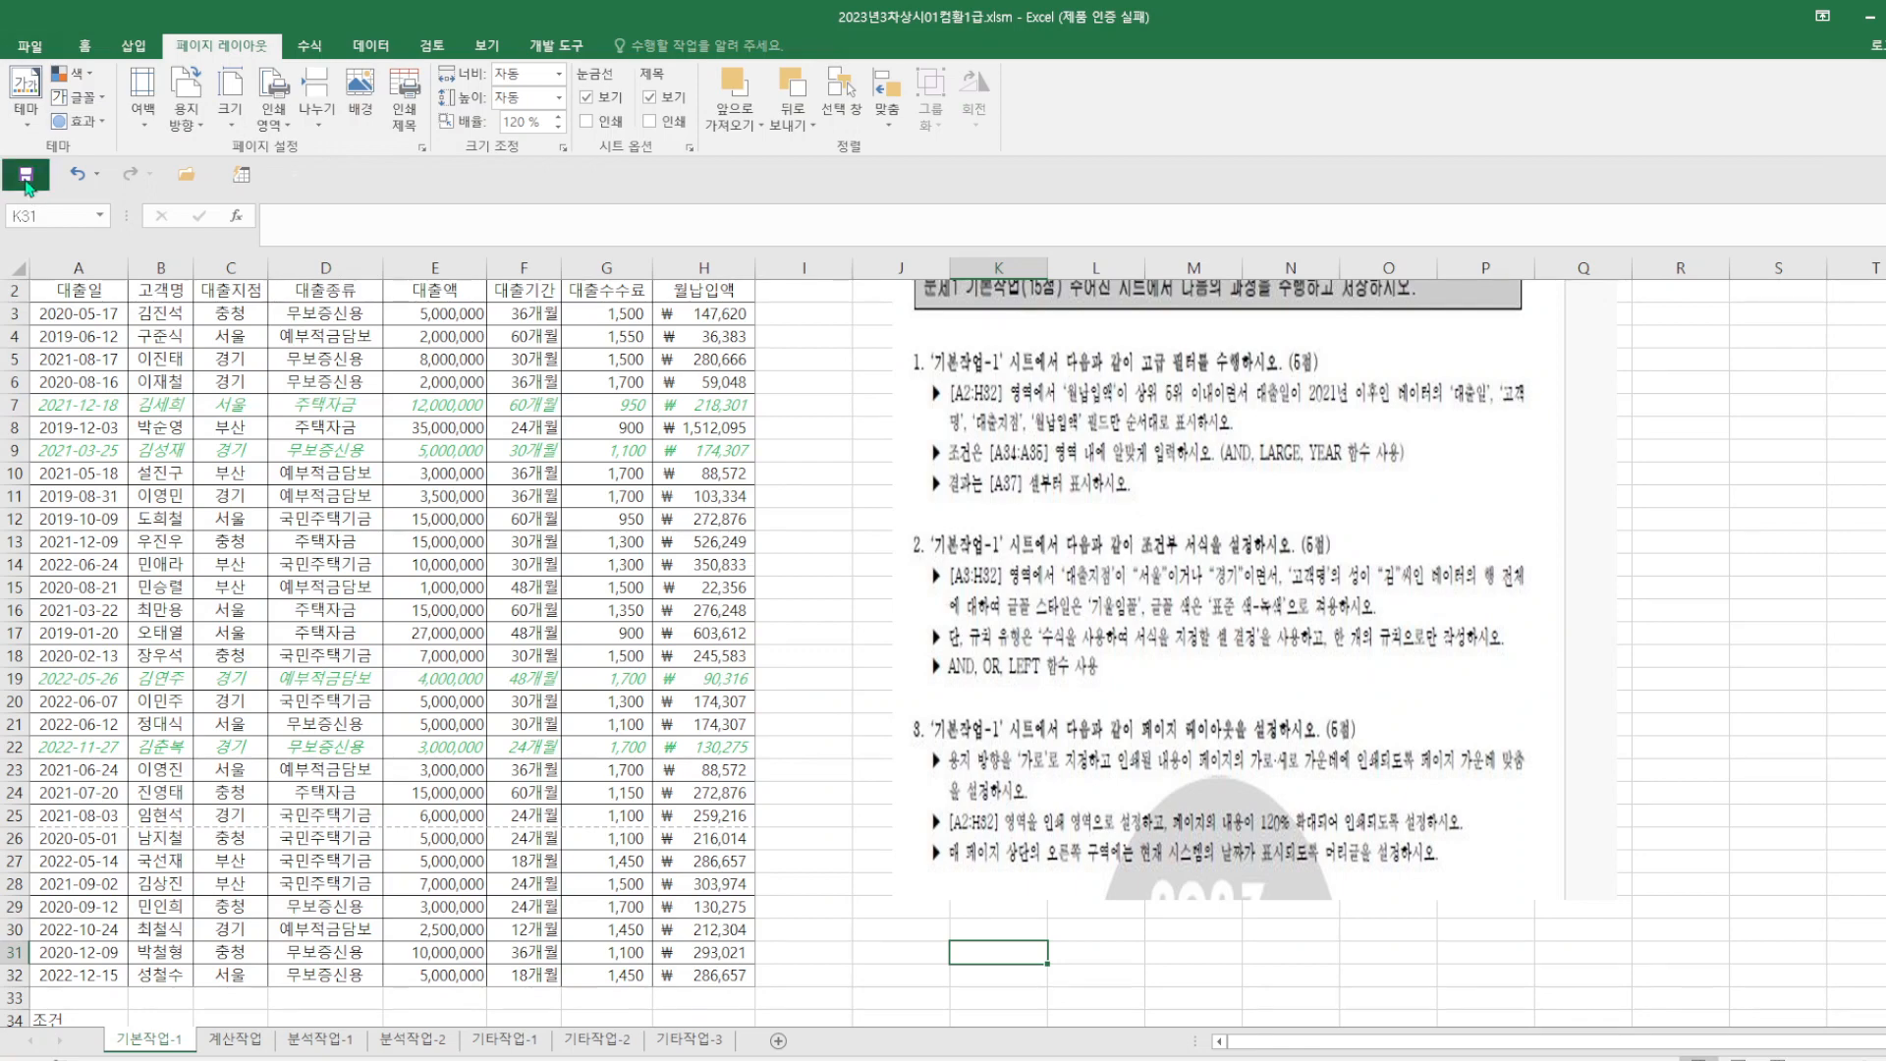
# - On the 계산작업 sheet, enlarge the upper task-description picture by making it slightly wider and taller
pyautogui.click(236, 1039)
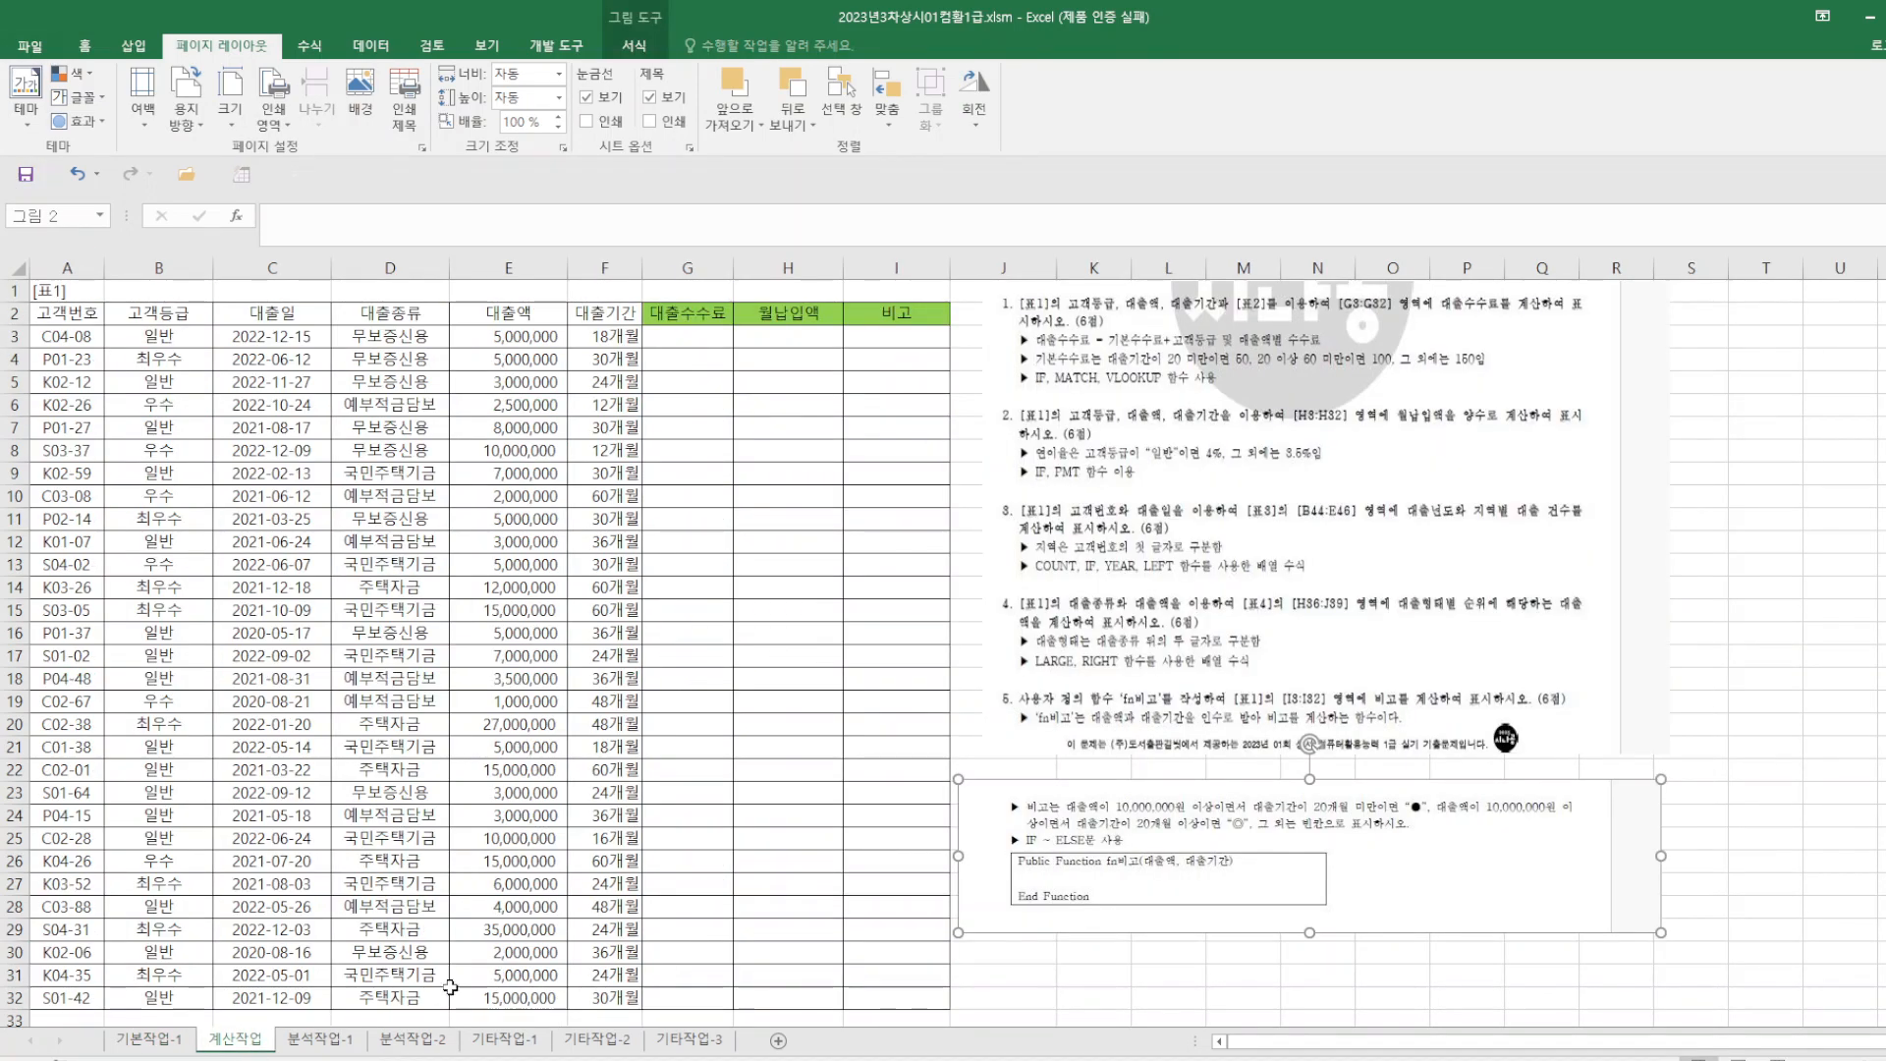
pyautogui.click(1632, 515)
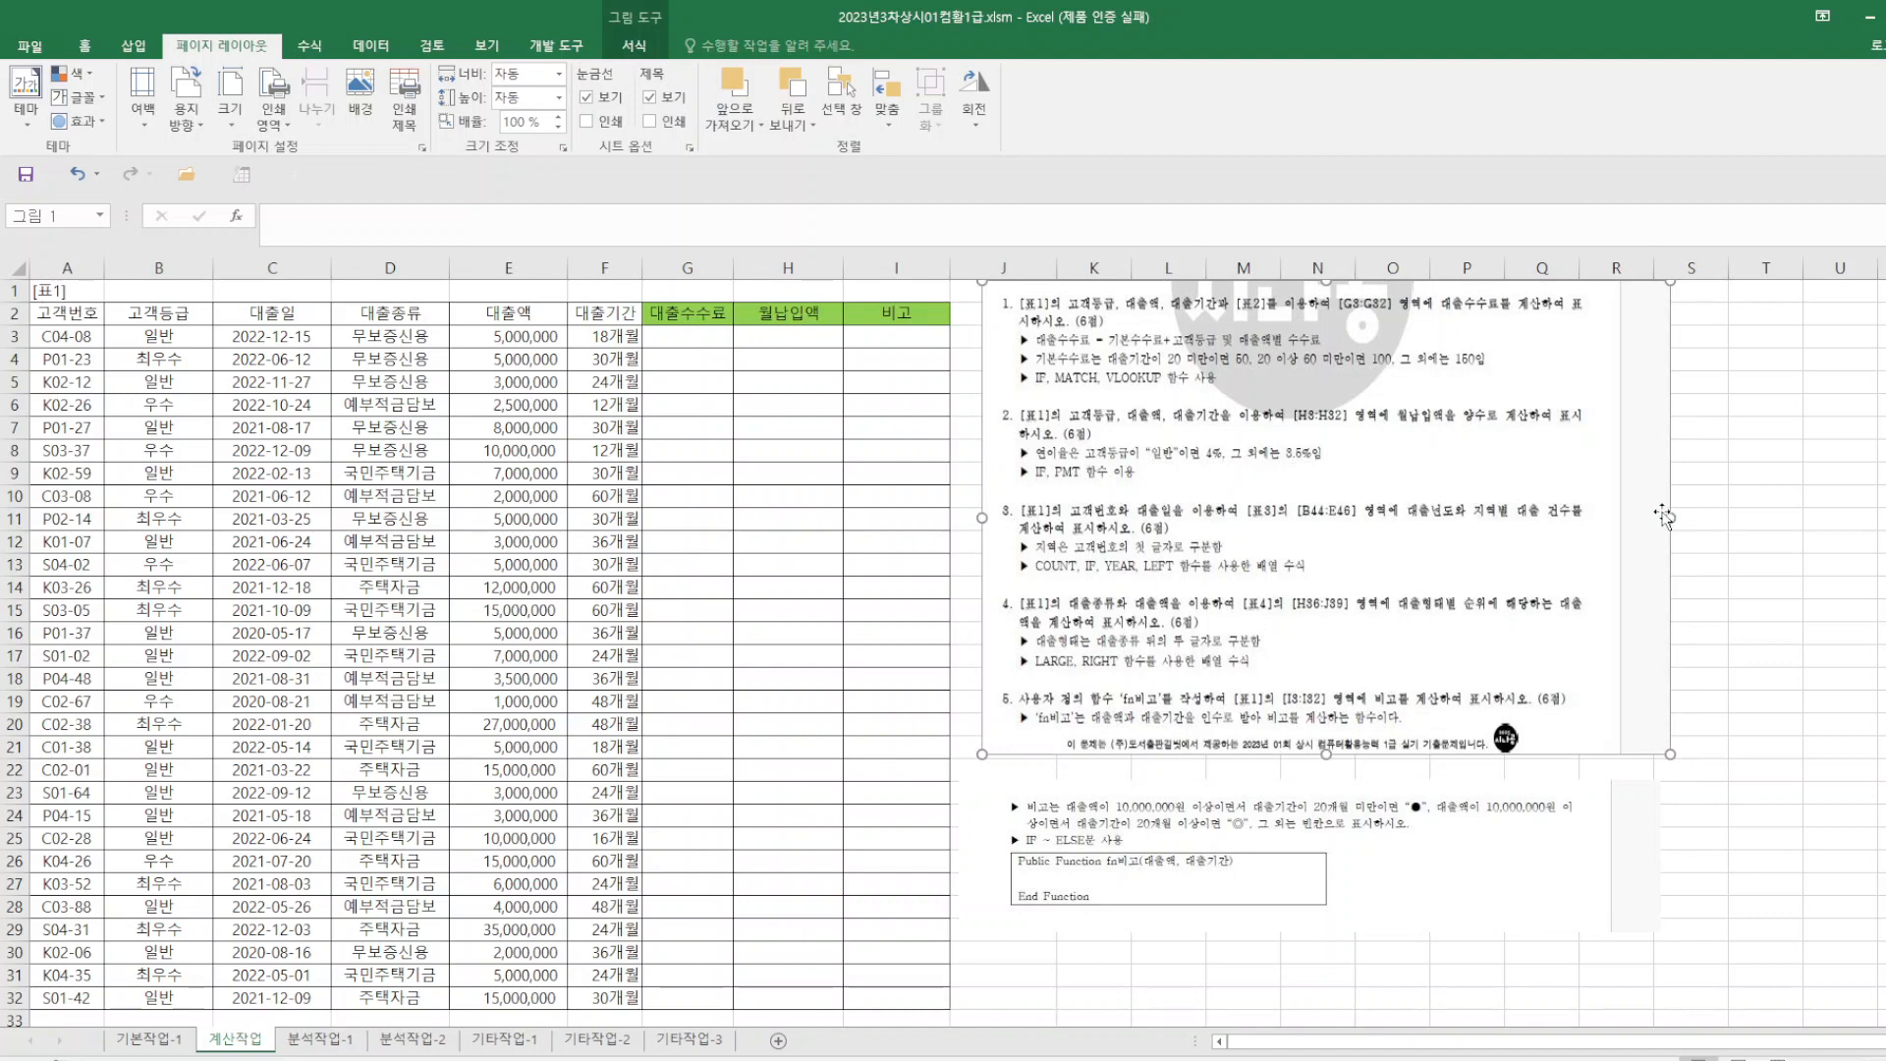
pyautogui.moveTo(1671, 517); pyautogui.dragTo(1696, 517)
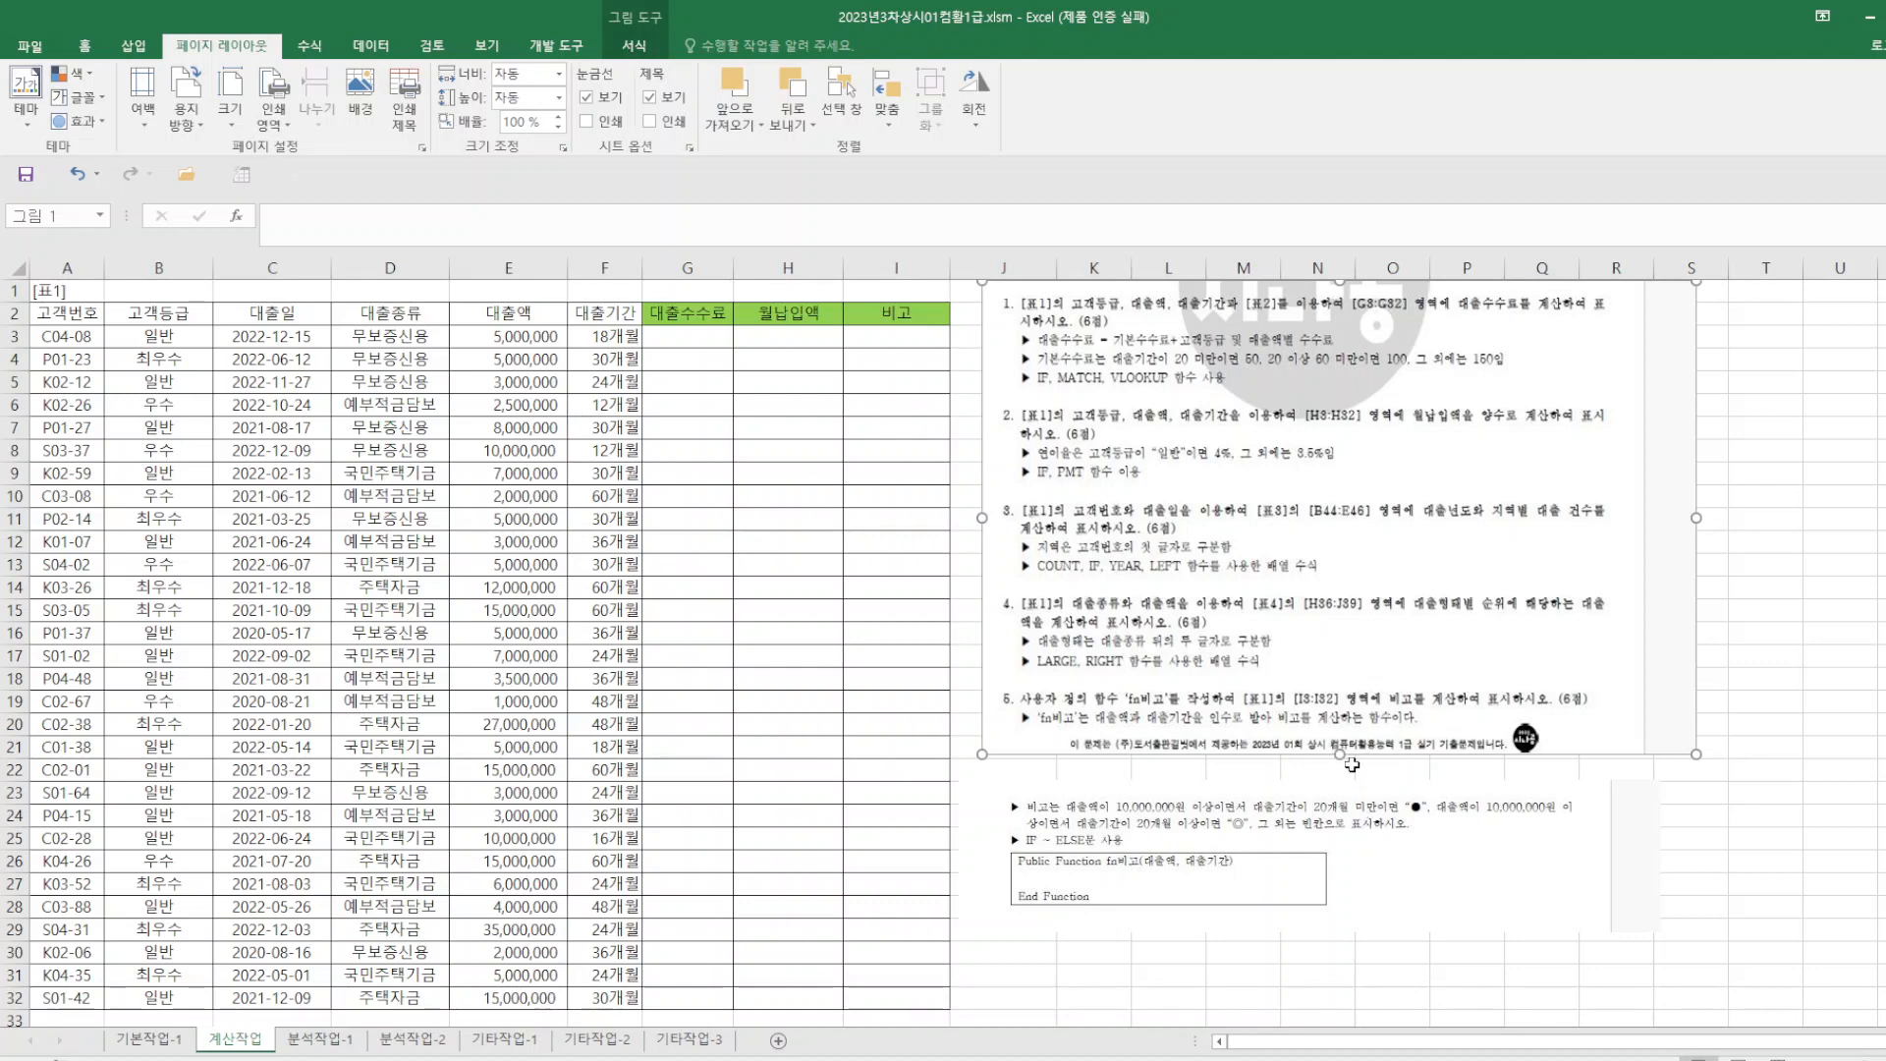
pyautogui.moveTo(1341, 753); pyautogui.dragTo(1342, 834)
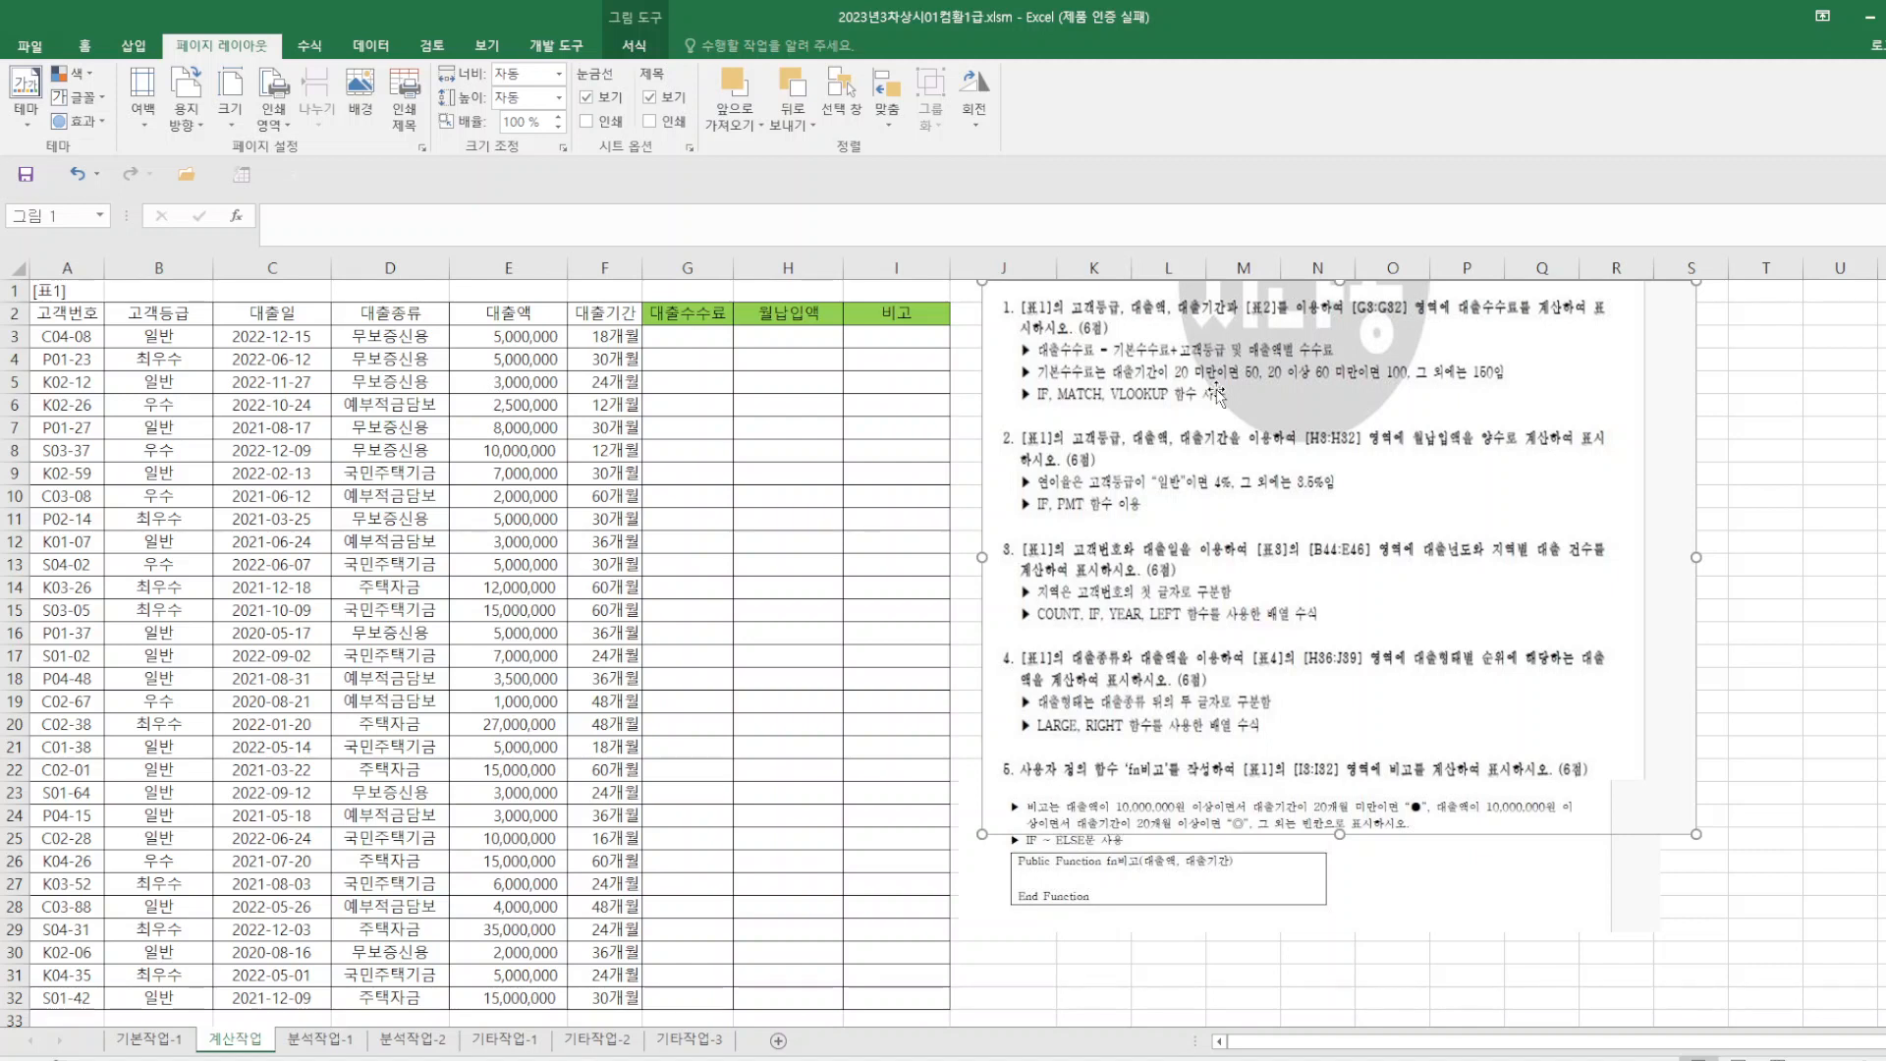
pyautogui.click(697, 337)
pyautogui.write('=')
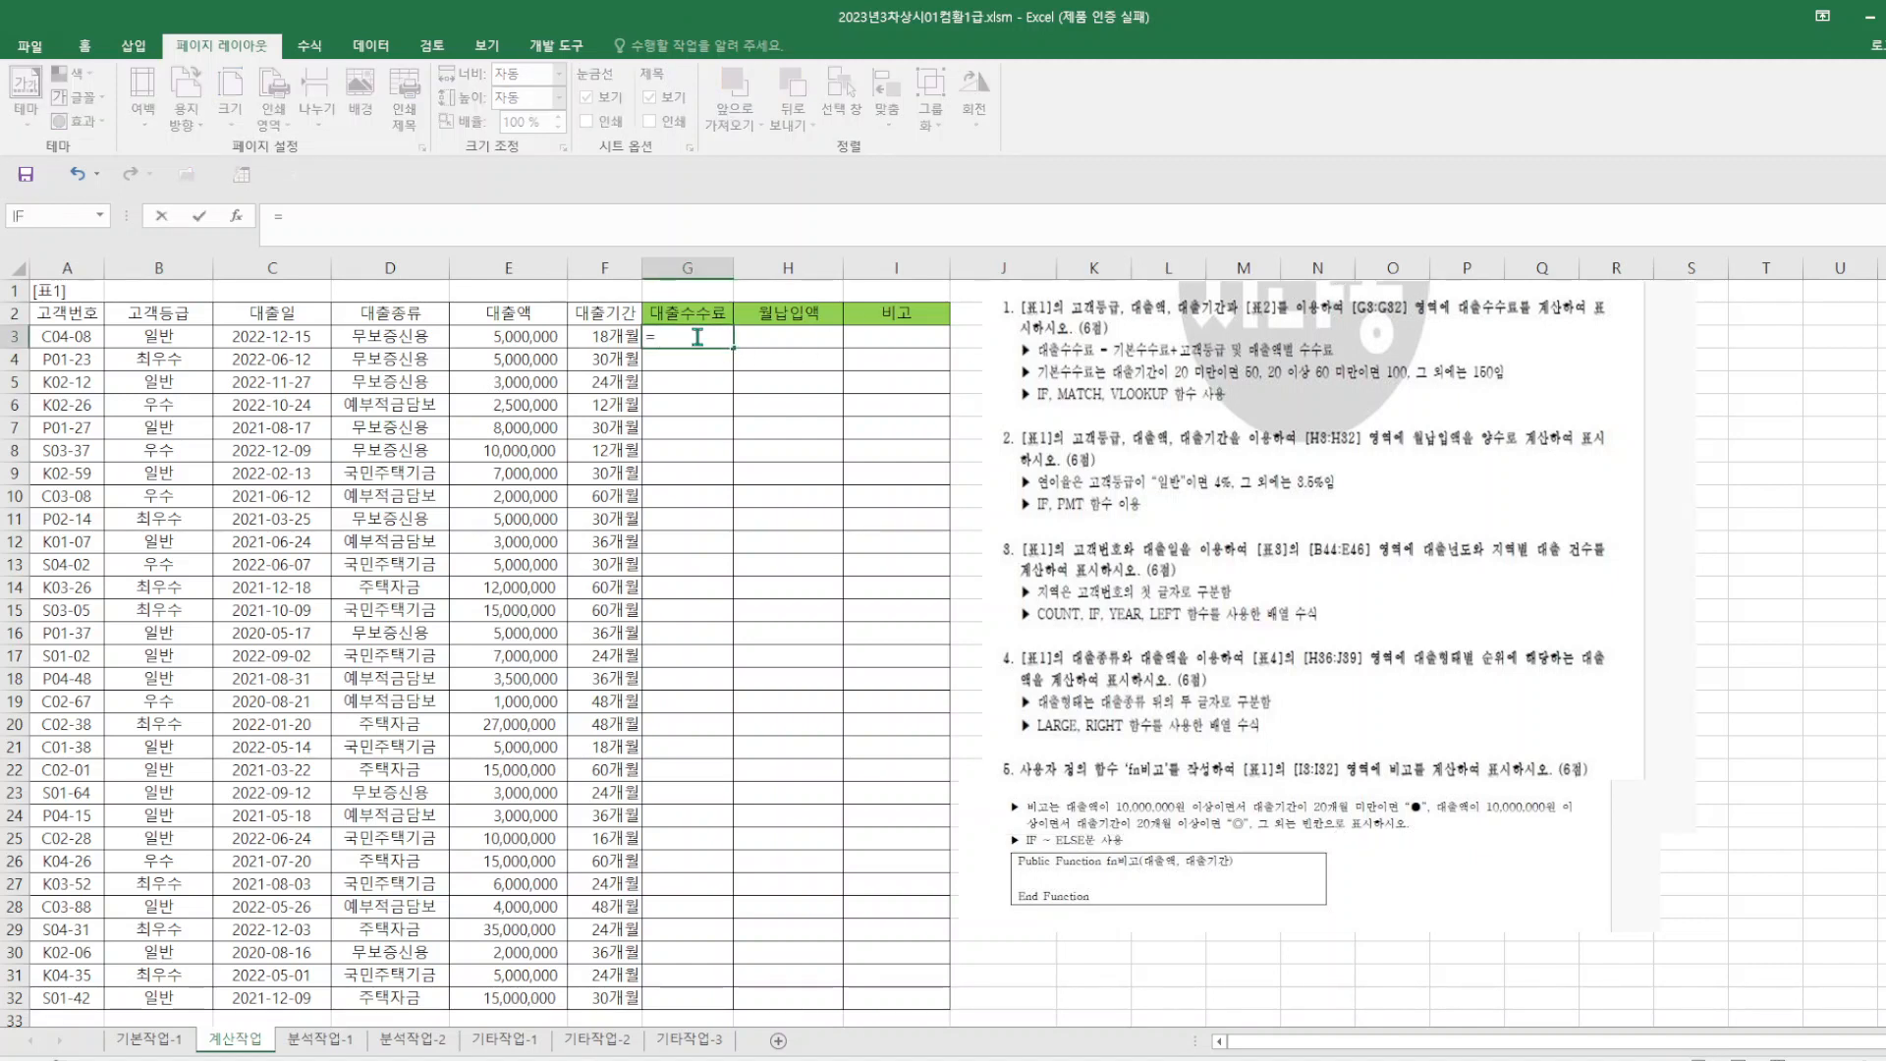
pyautogui.write('ㅑㄹ')
pyautogui.press('BackSpace')
pyautogui.press('BackSpace')
pyautogui.press('Hangul')
pyautogui.write('if(')
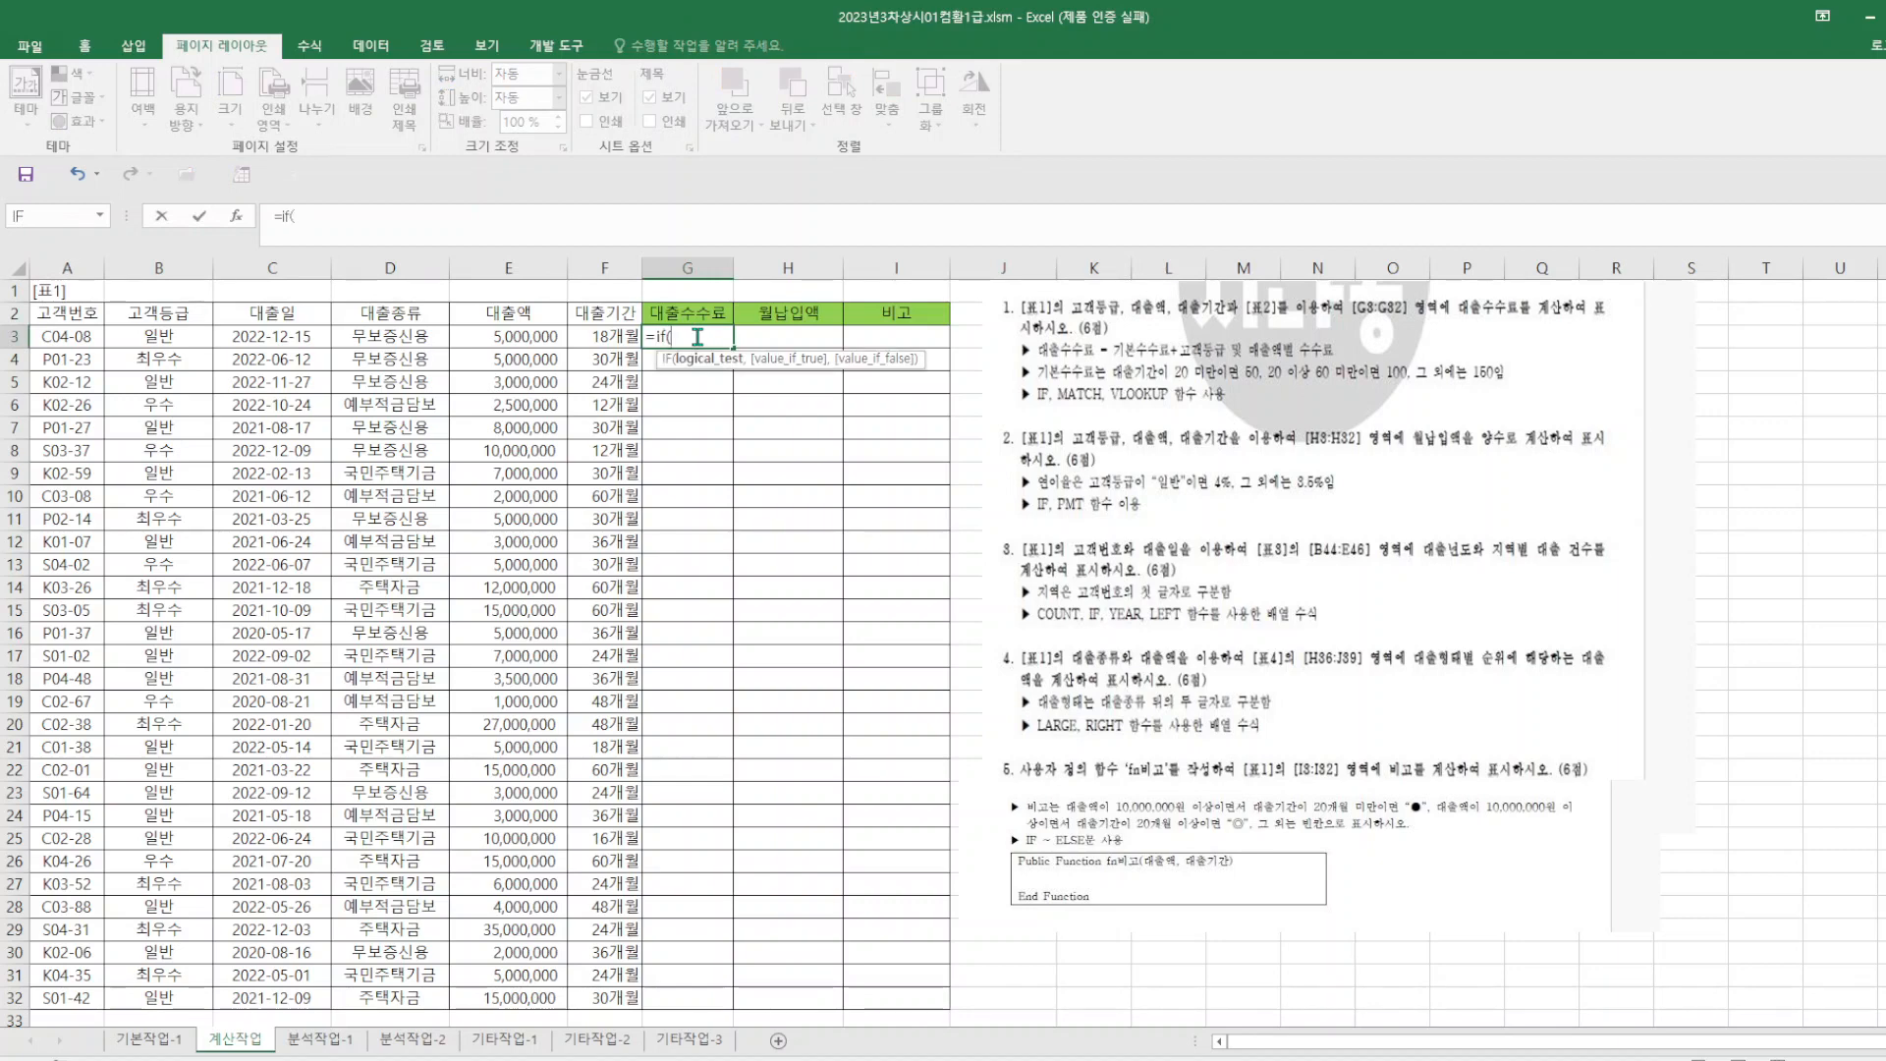
pyautogui.click(623, 336)
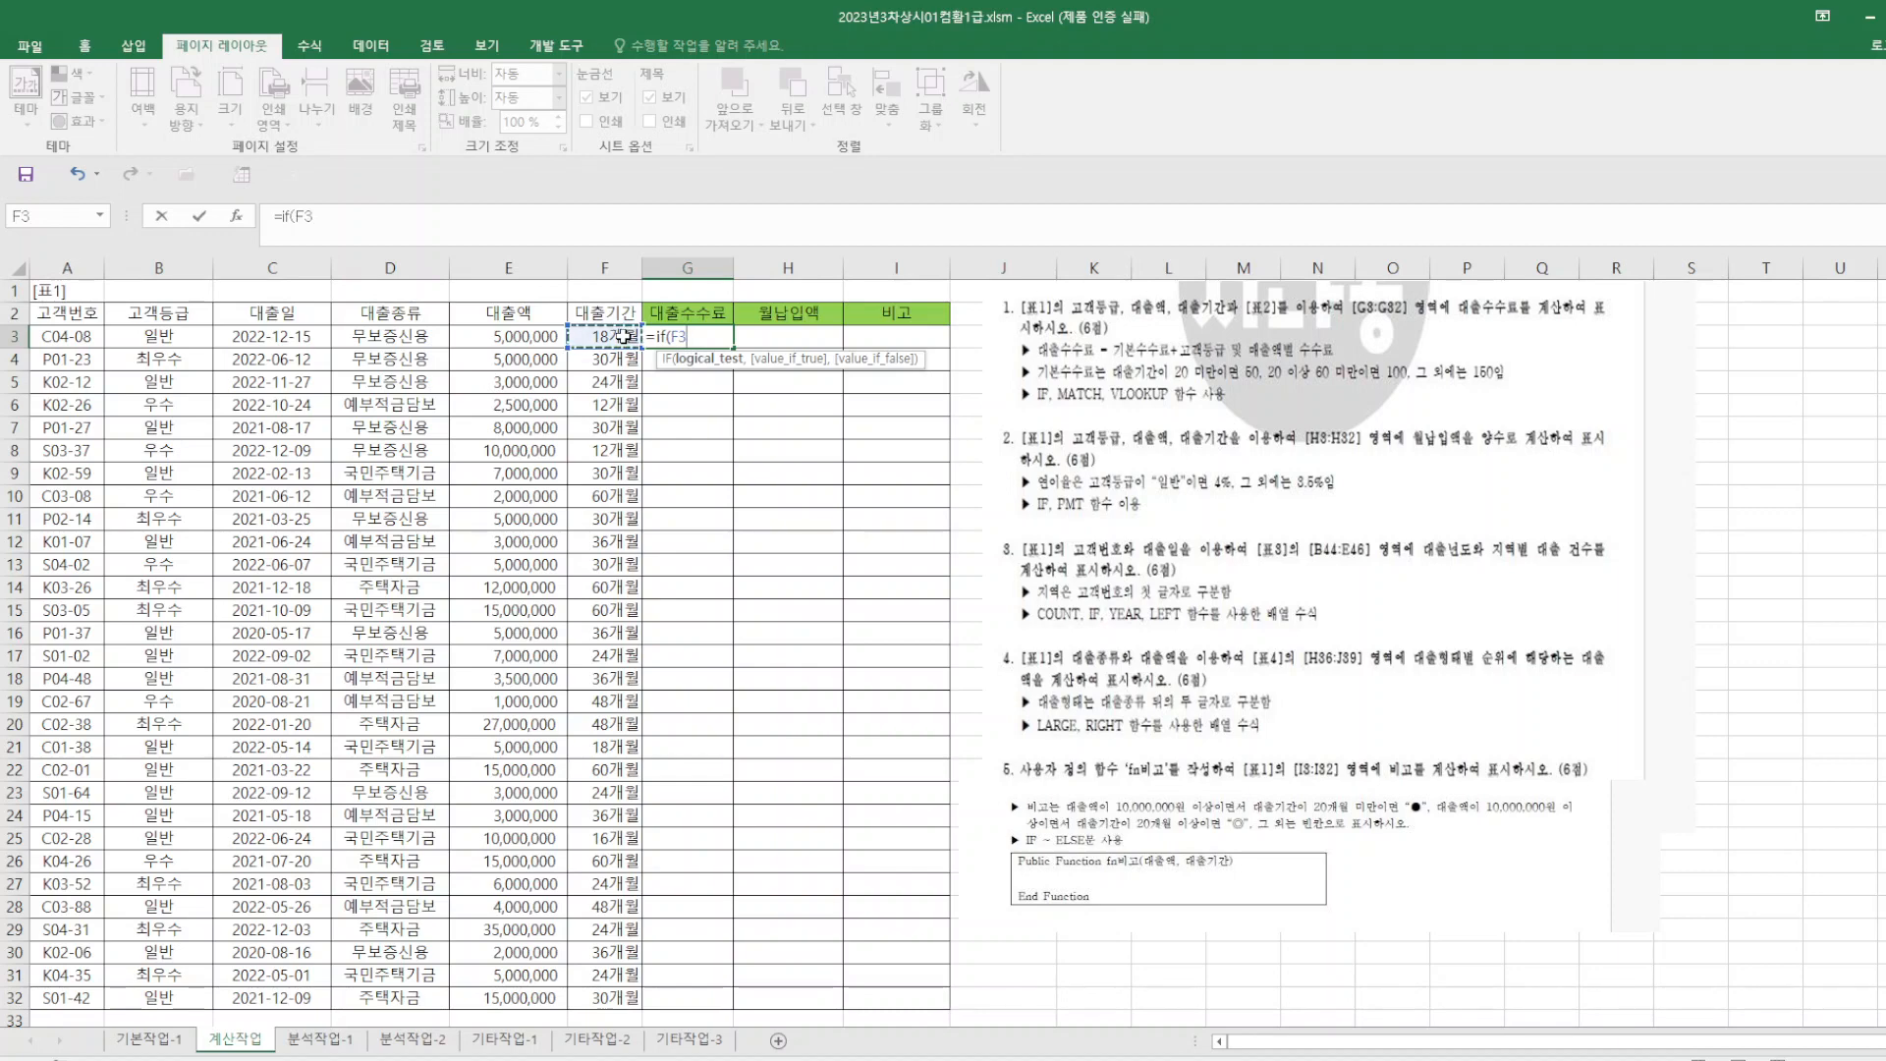
pyautogui.write('<20,50,')
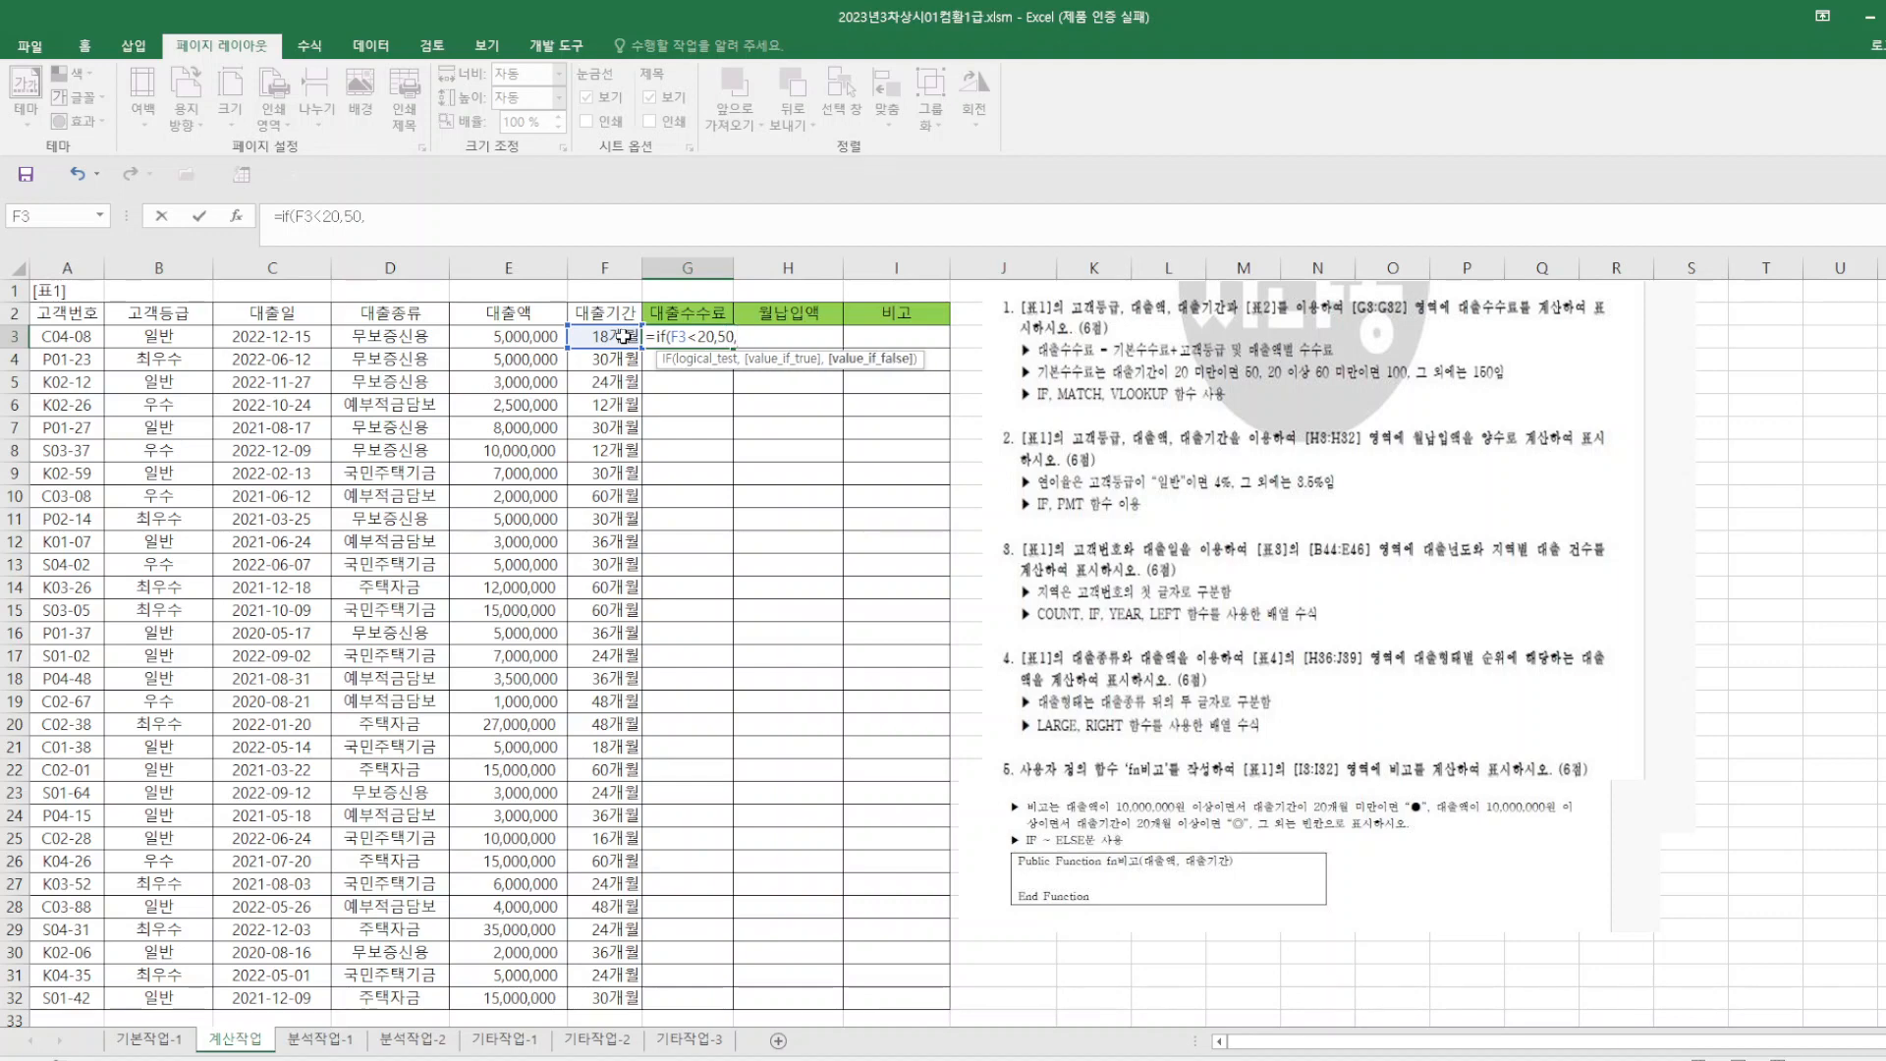
pyautogui.write('if(')
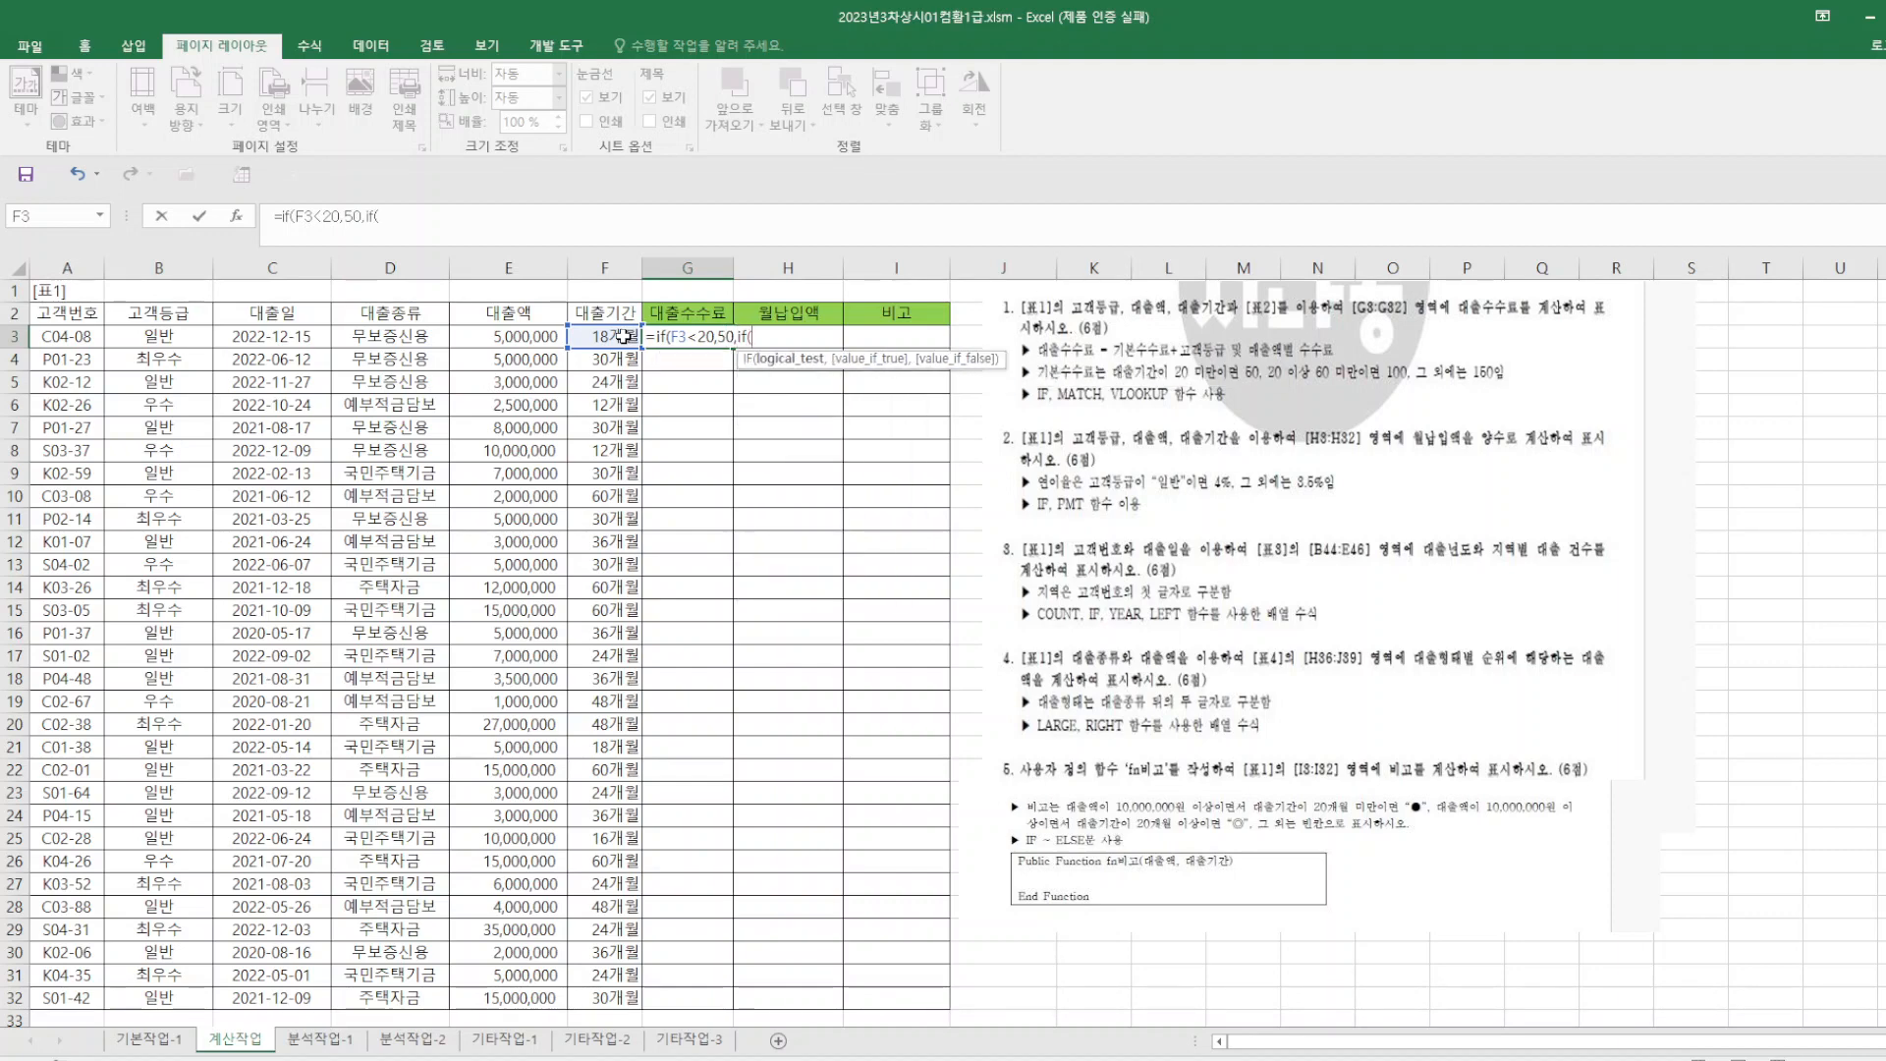
pyautogui.click(623, 336)
pyautogui.write('<60')
pyautogui.write(',100,1')
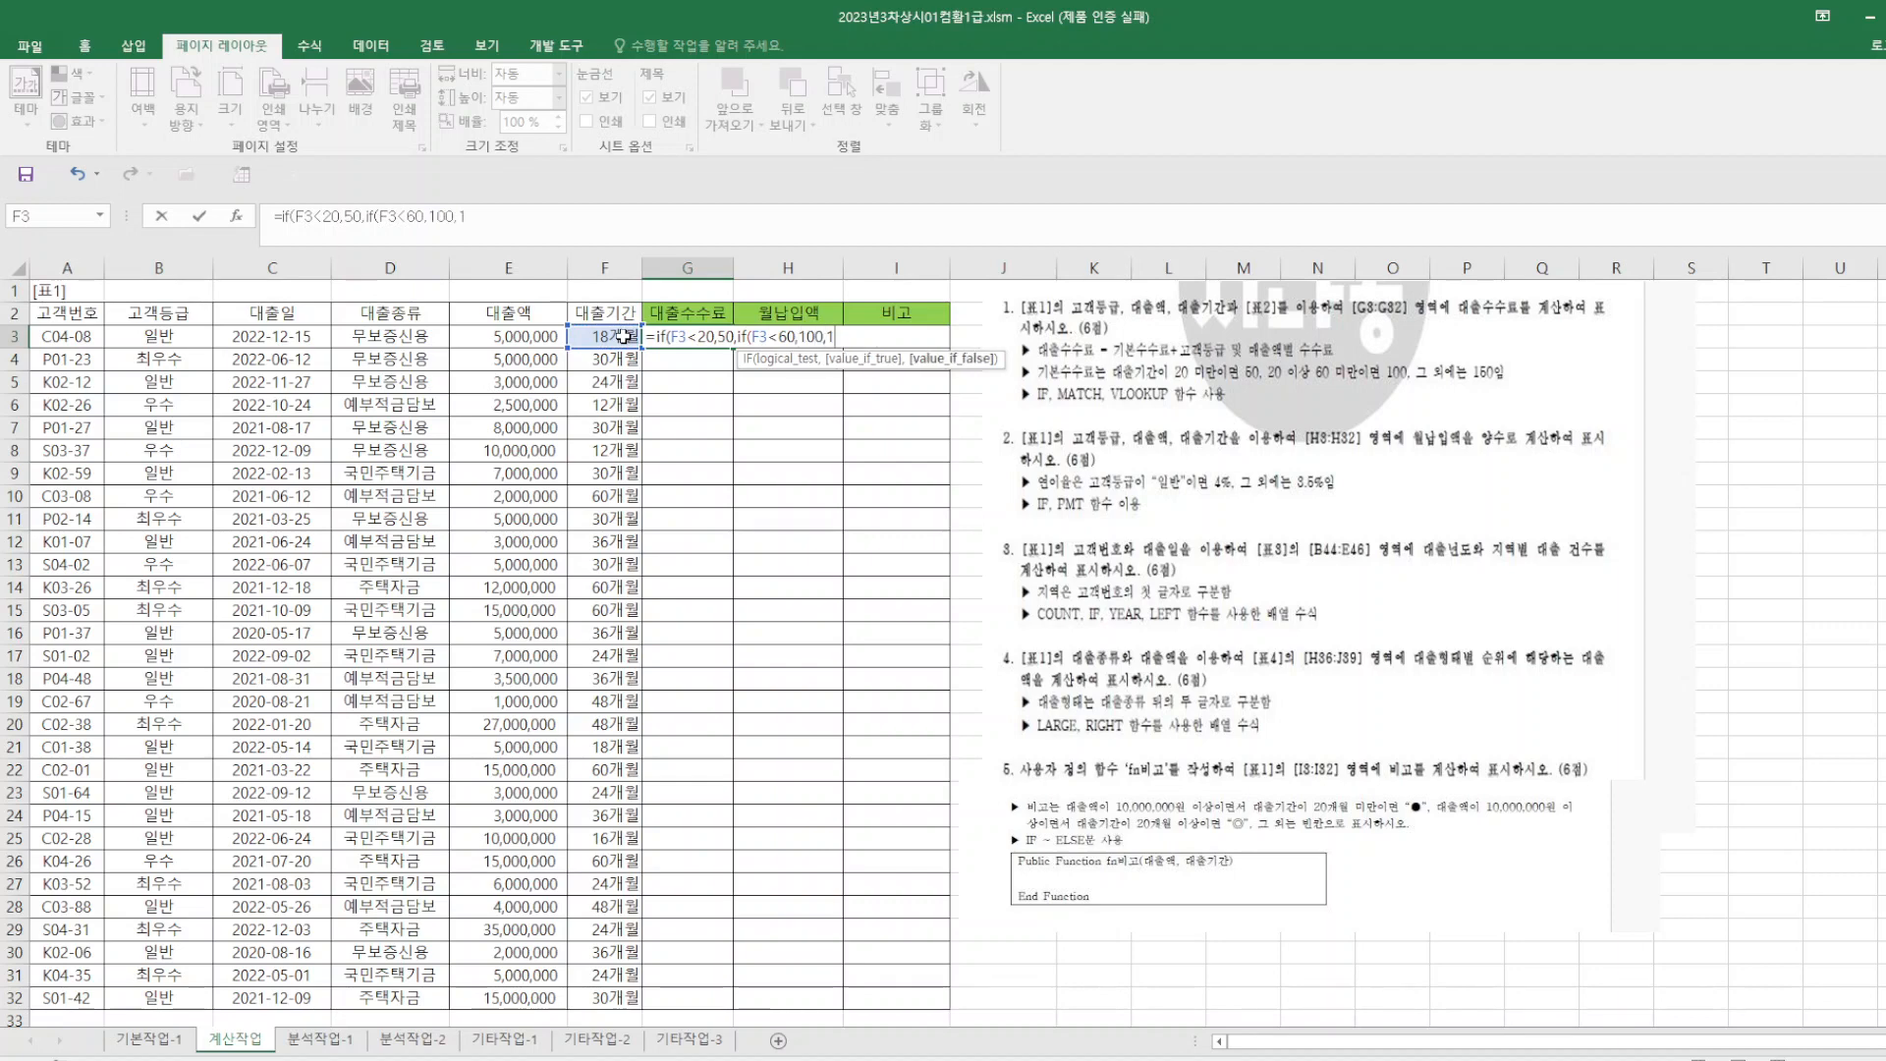
pyautogui.write('50))+')
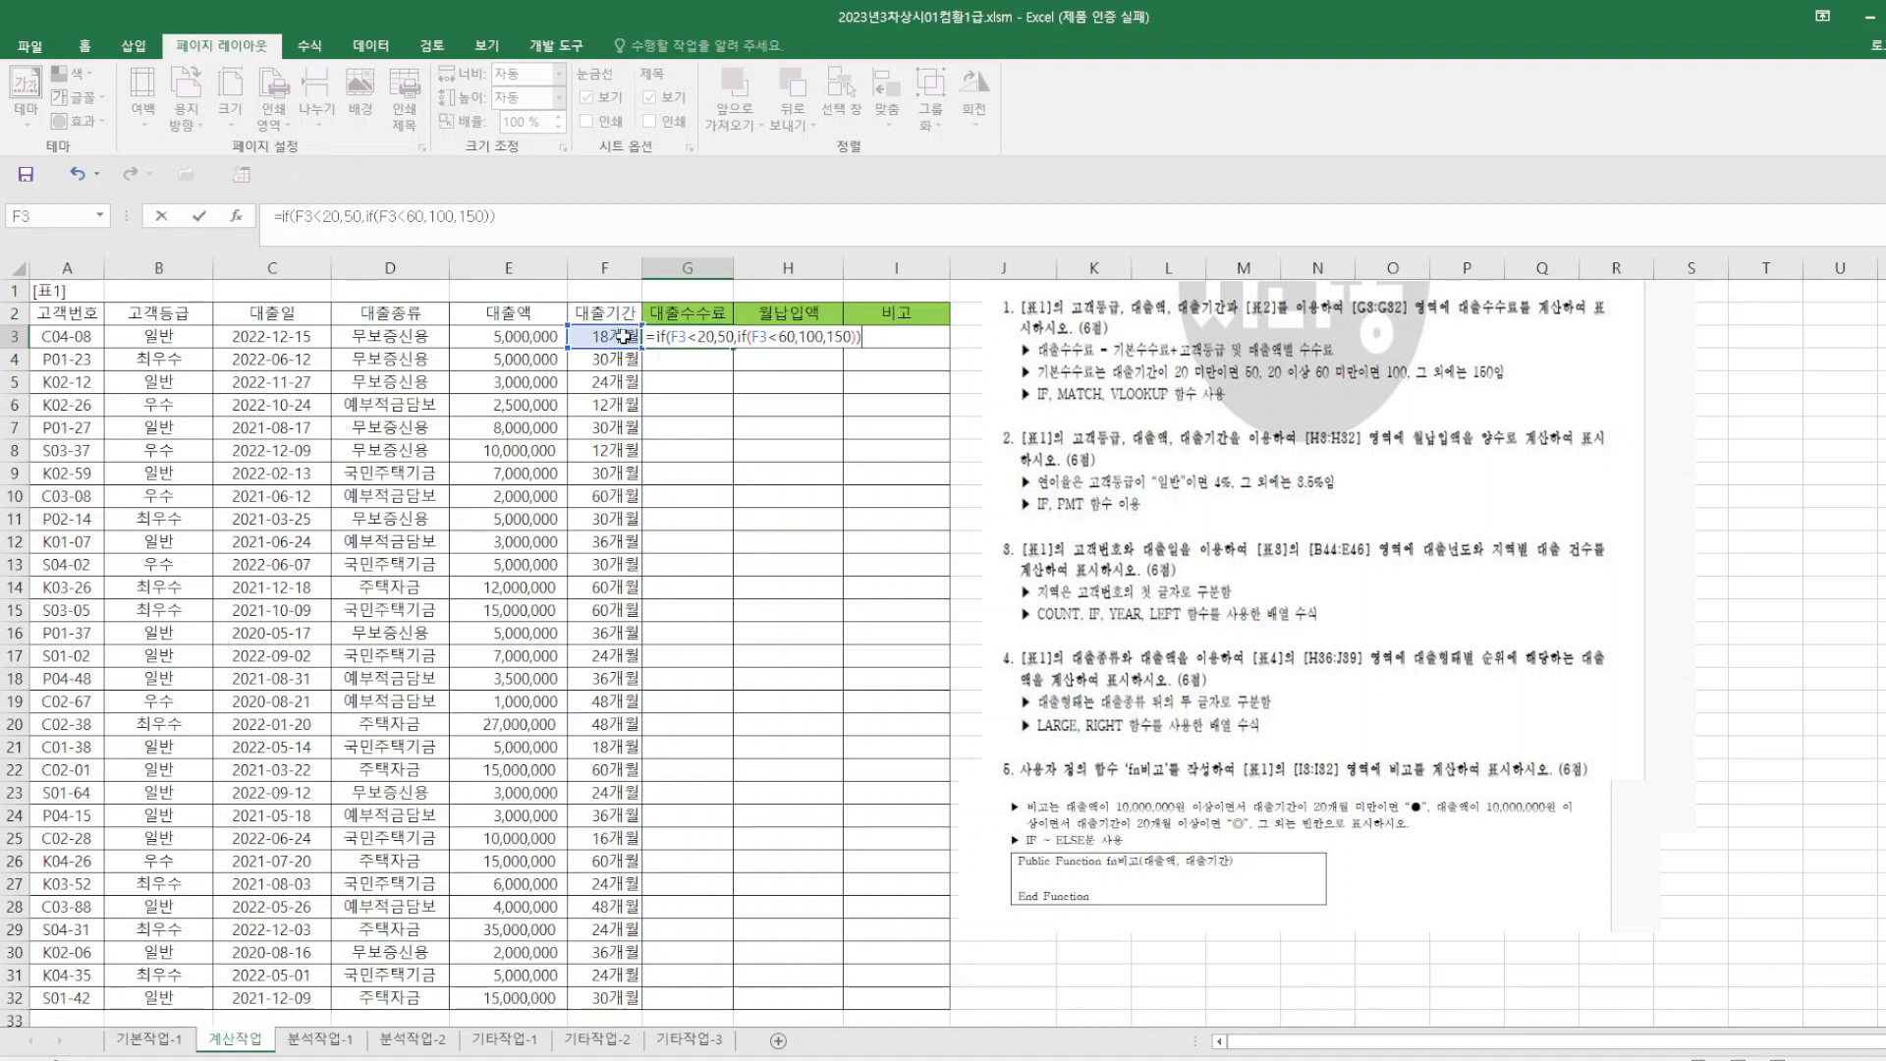
pyautogui.write('vl')
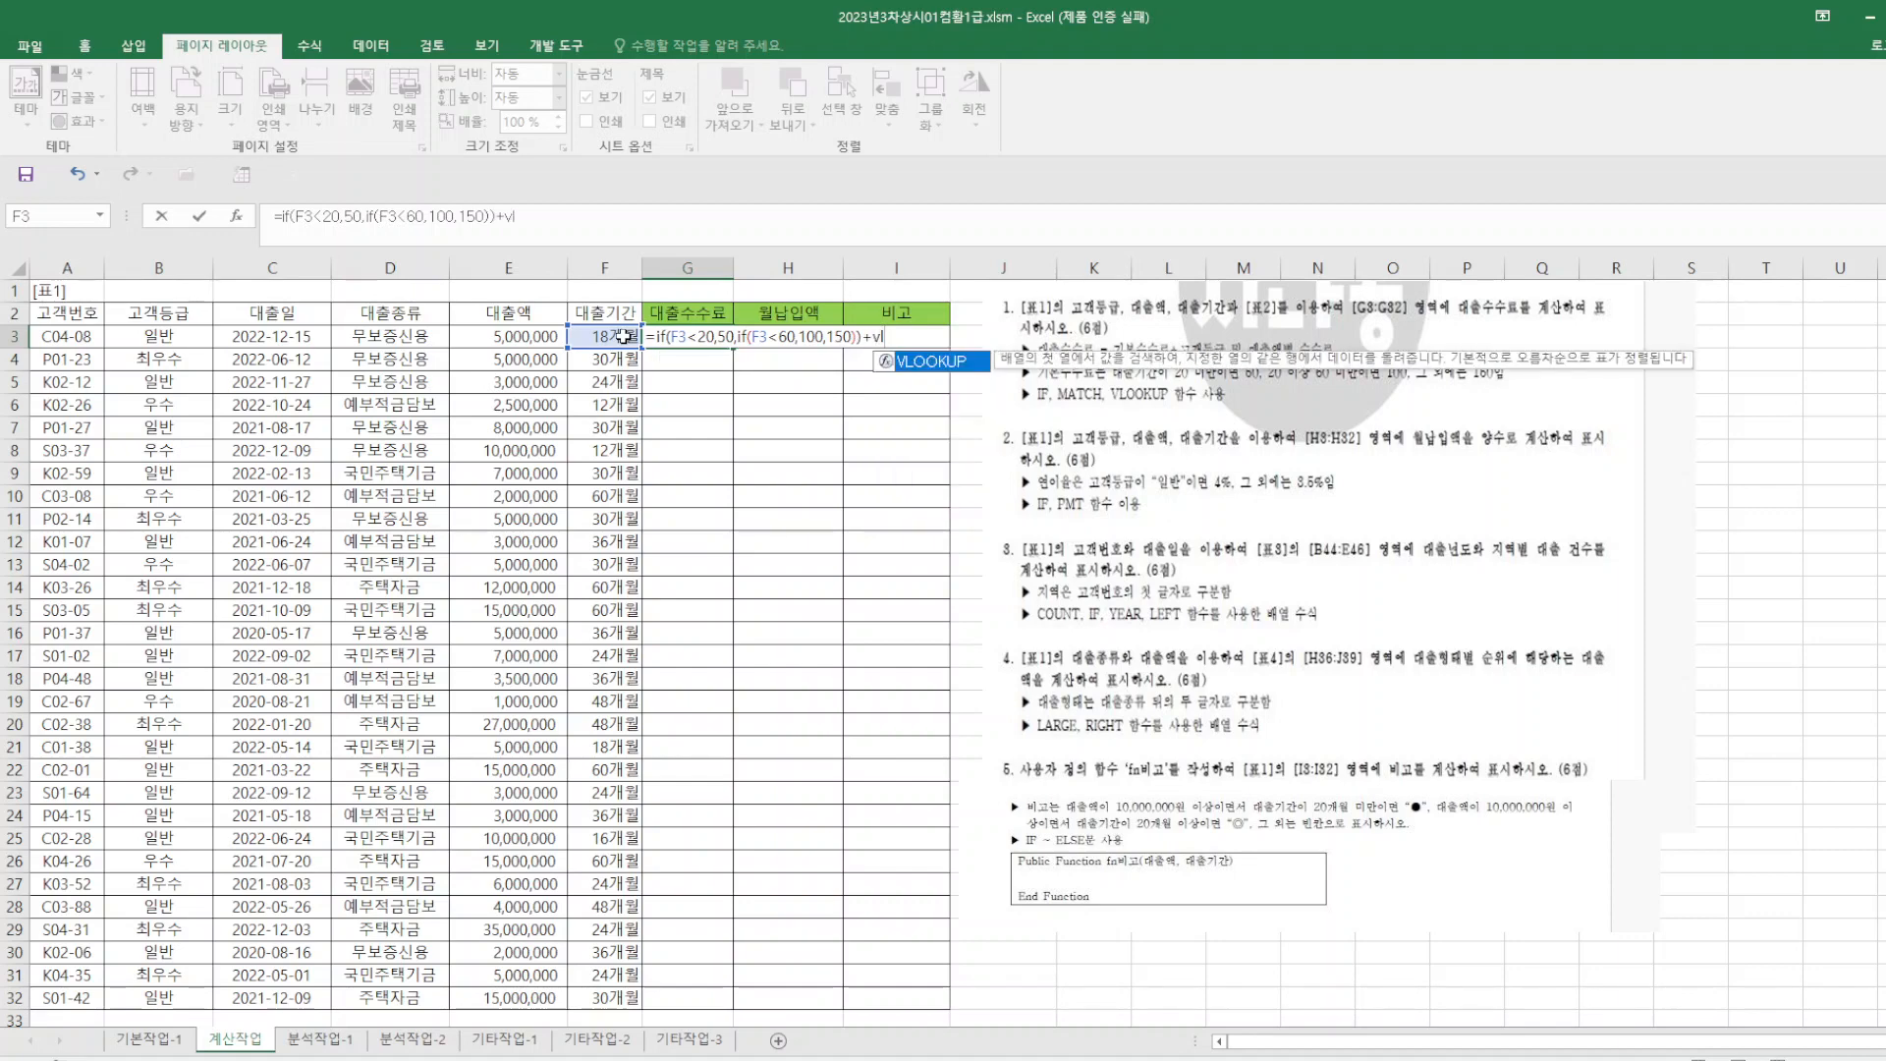
pyautogui.press('Tab')
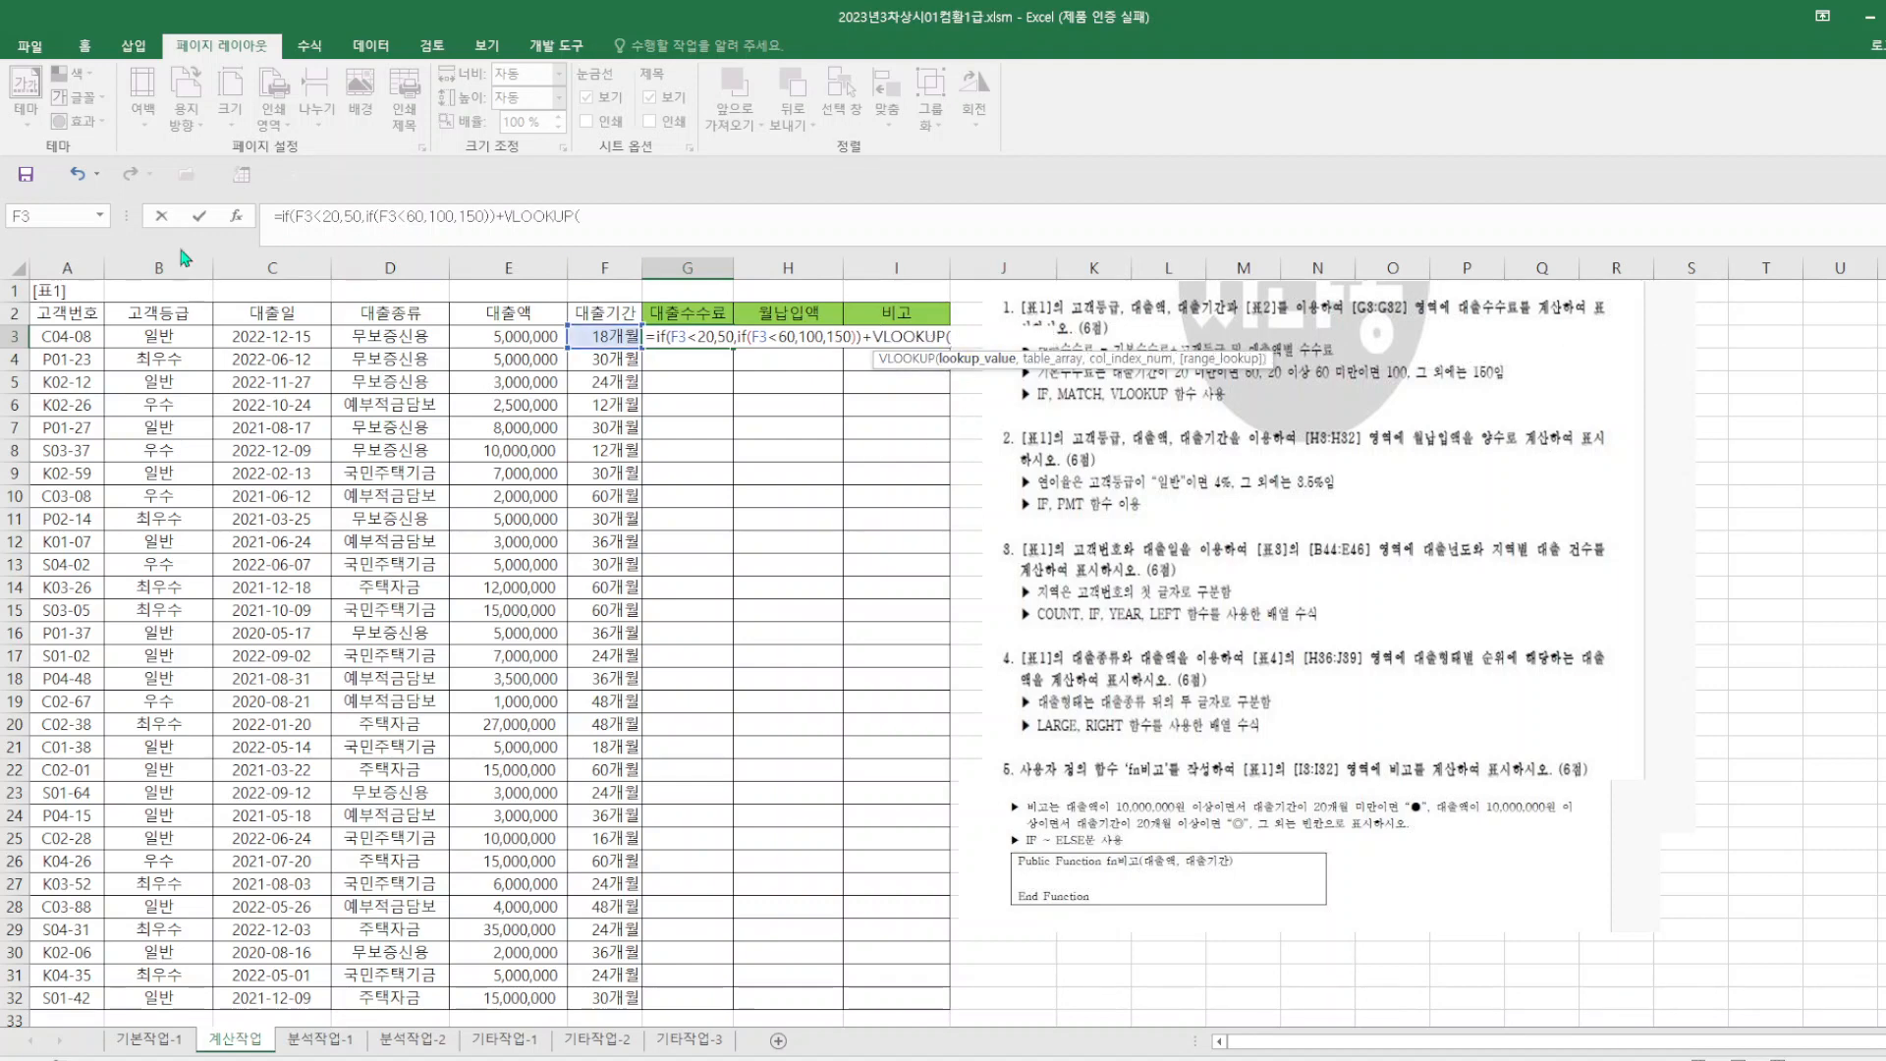
pyautogui.click(235, 217)
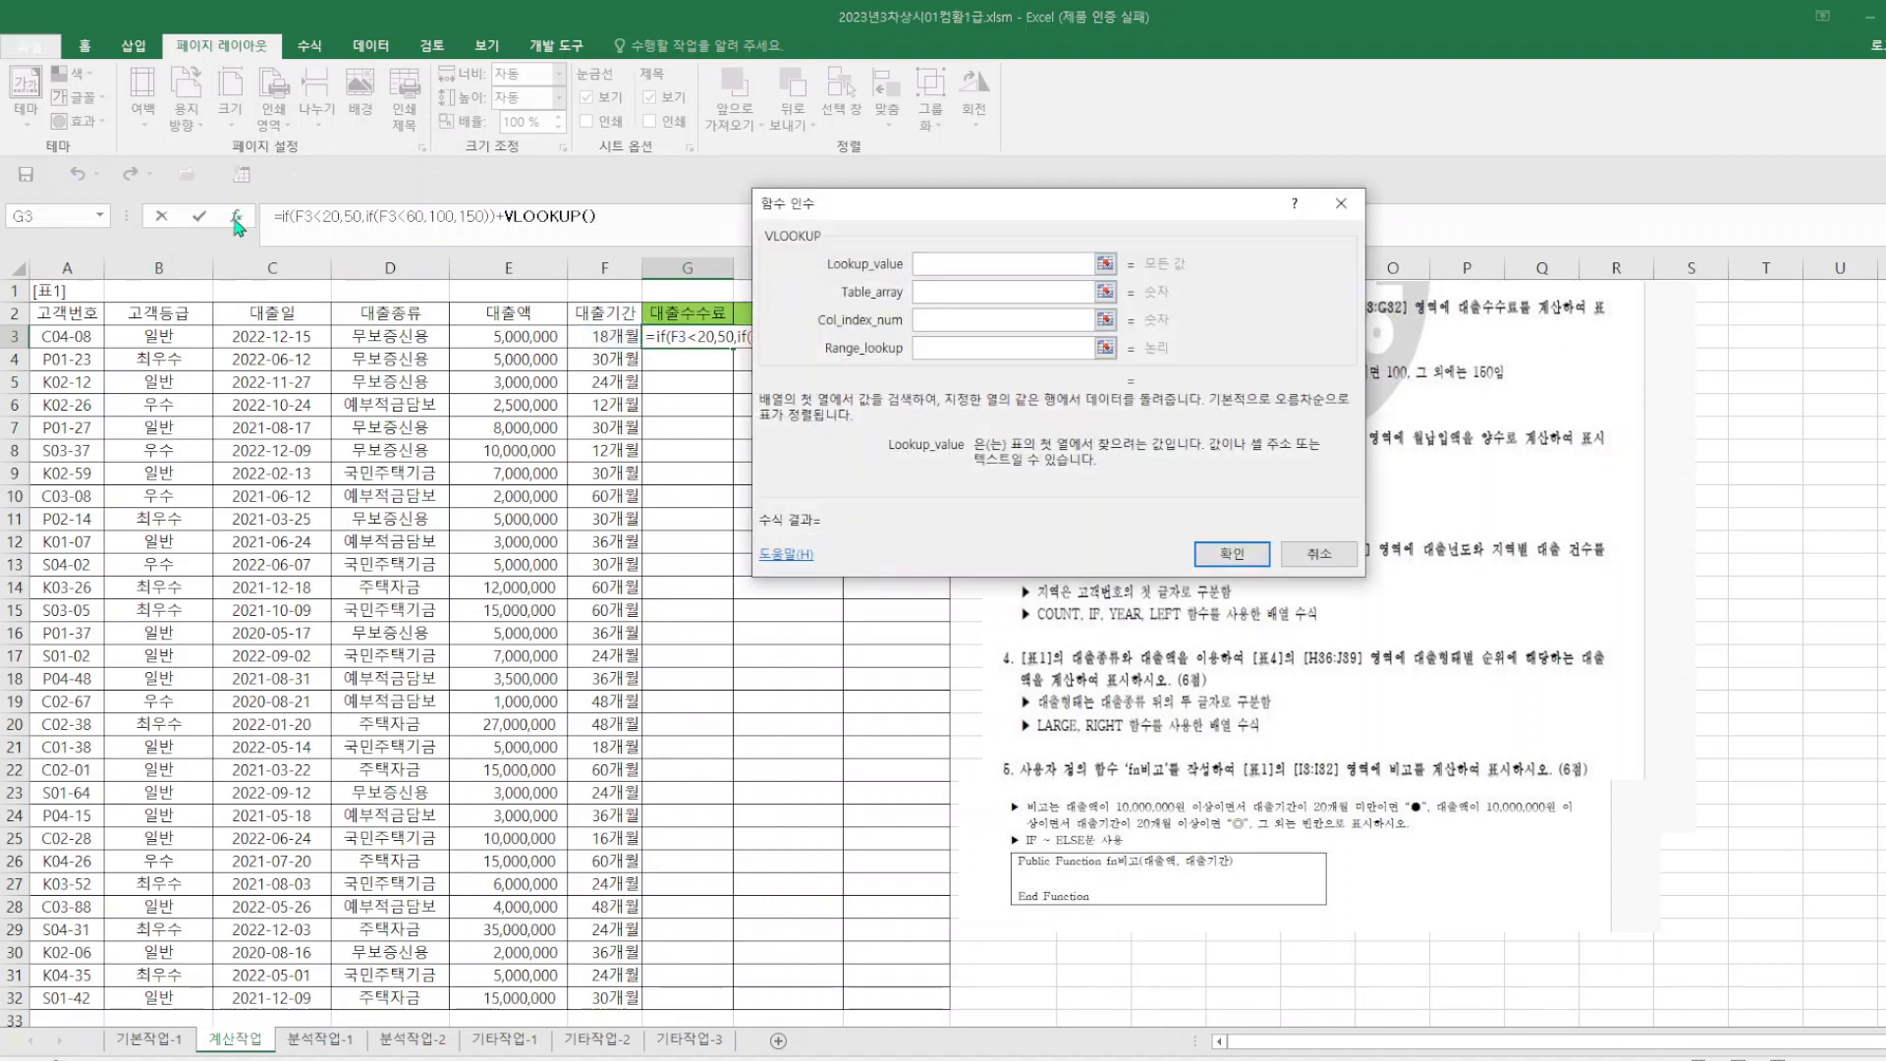
pyautogui.click(158, 340)
pyautogui.click(941, 291)
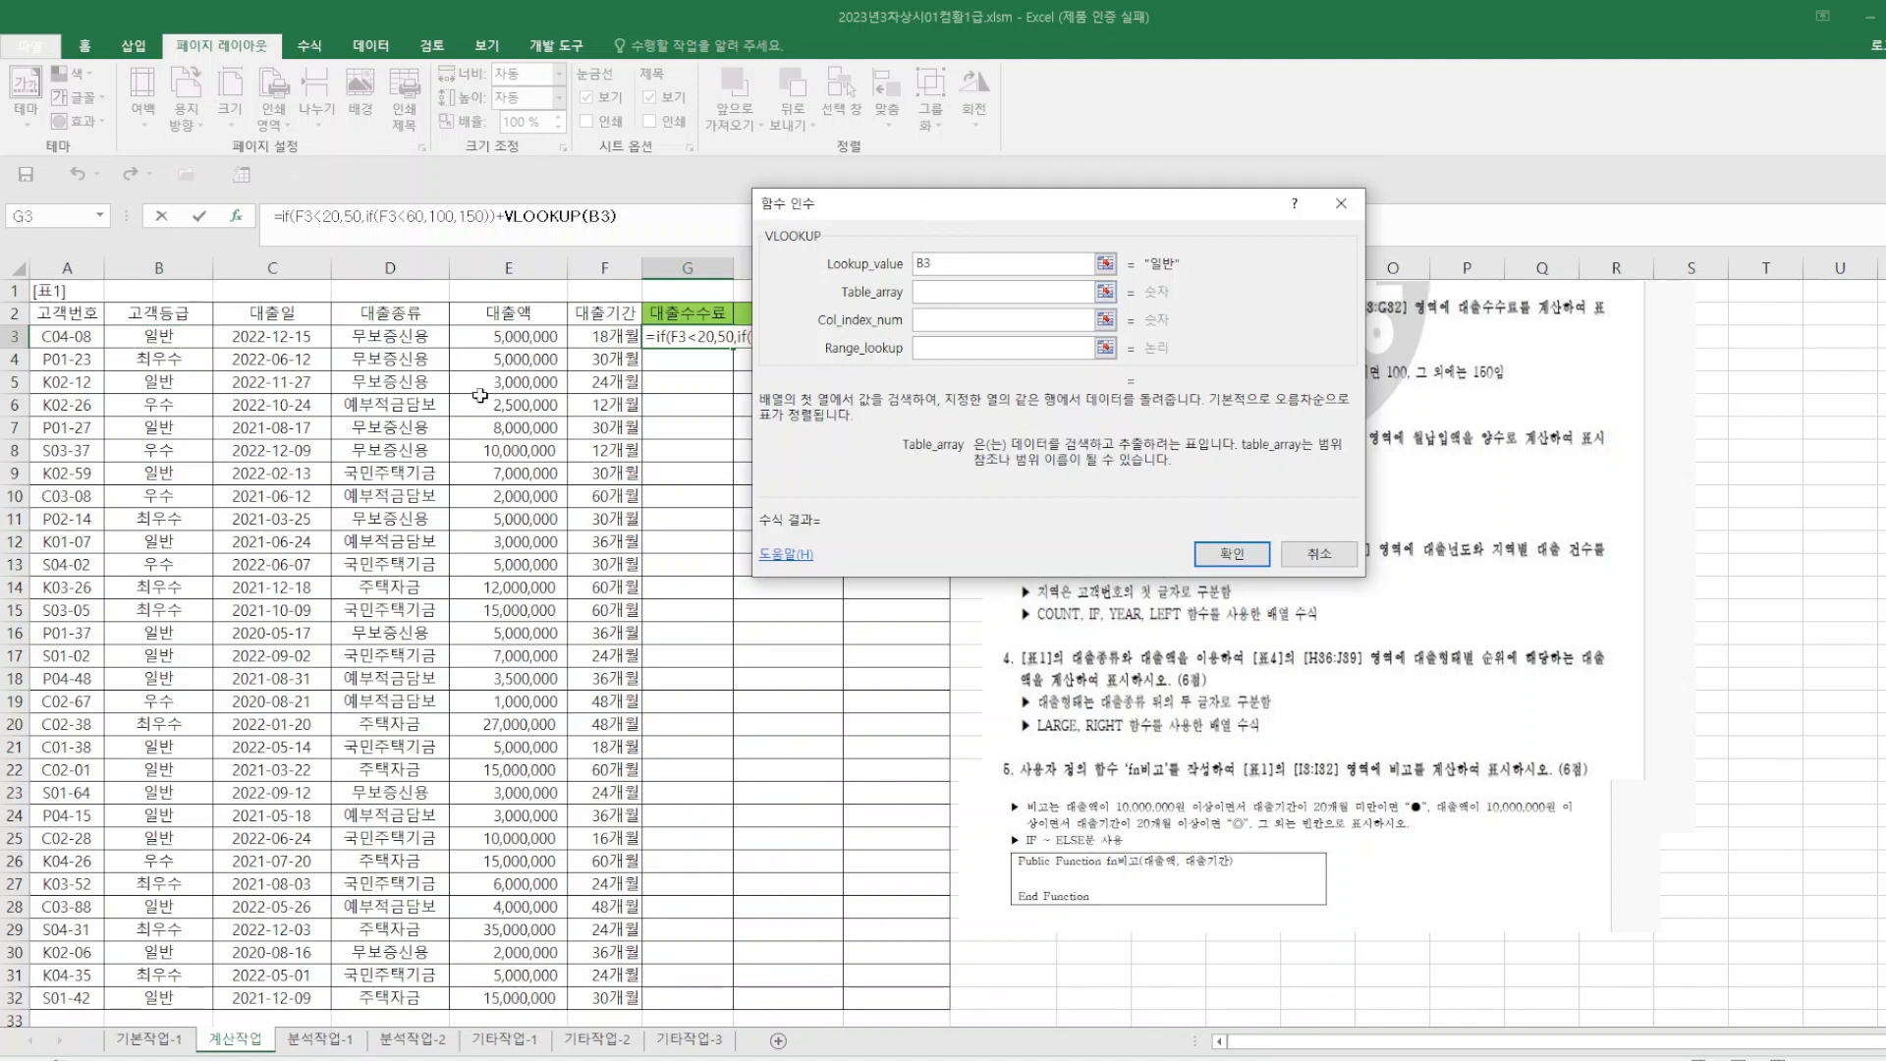
pyautogui.click(60, 337)
pyautogui.moveTo(60, 337); pyautogui.dragTo(512, 994)
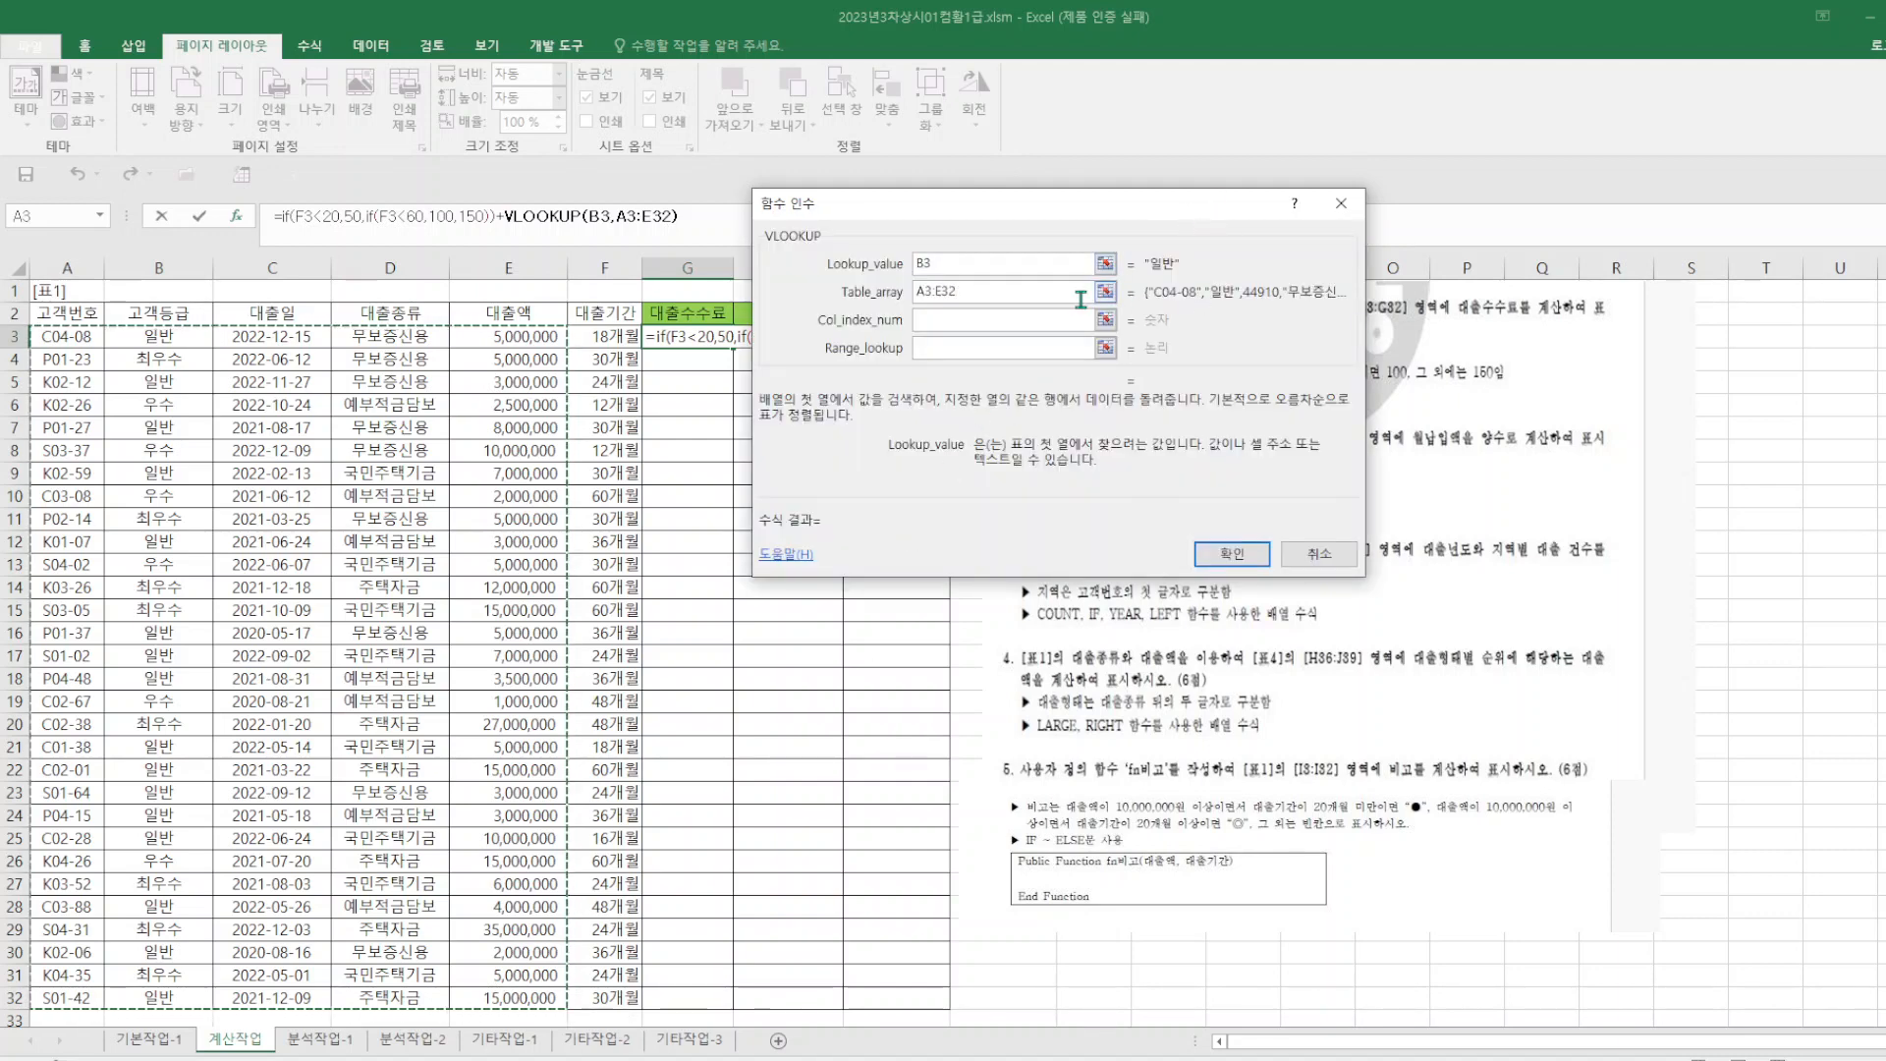
pyautogui.moveTo(949, 298); pyautogui.dragTo(824, 295)
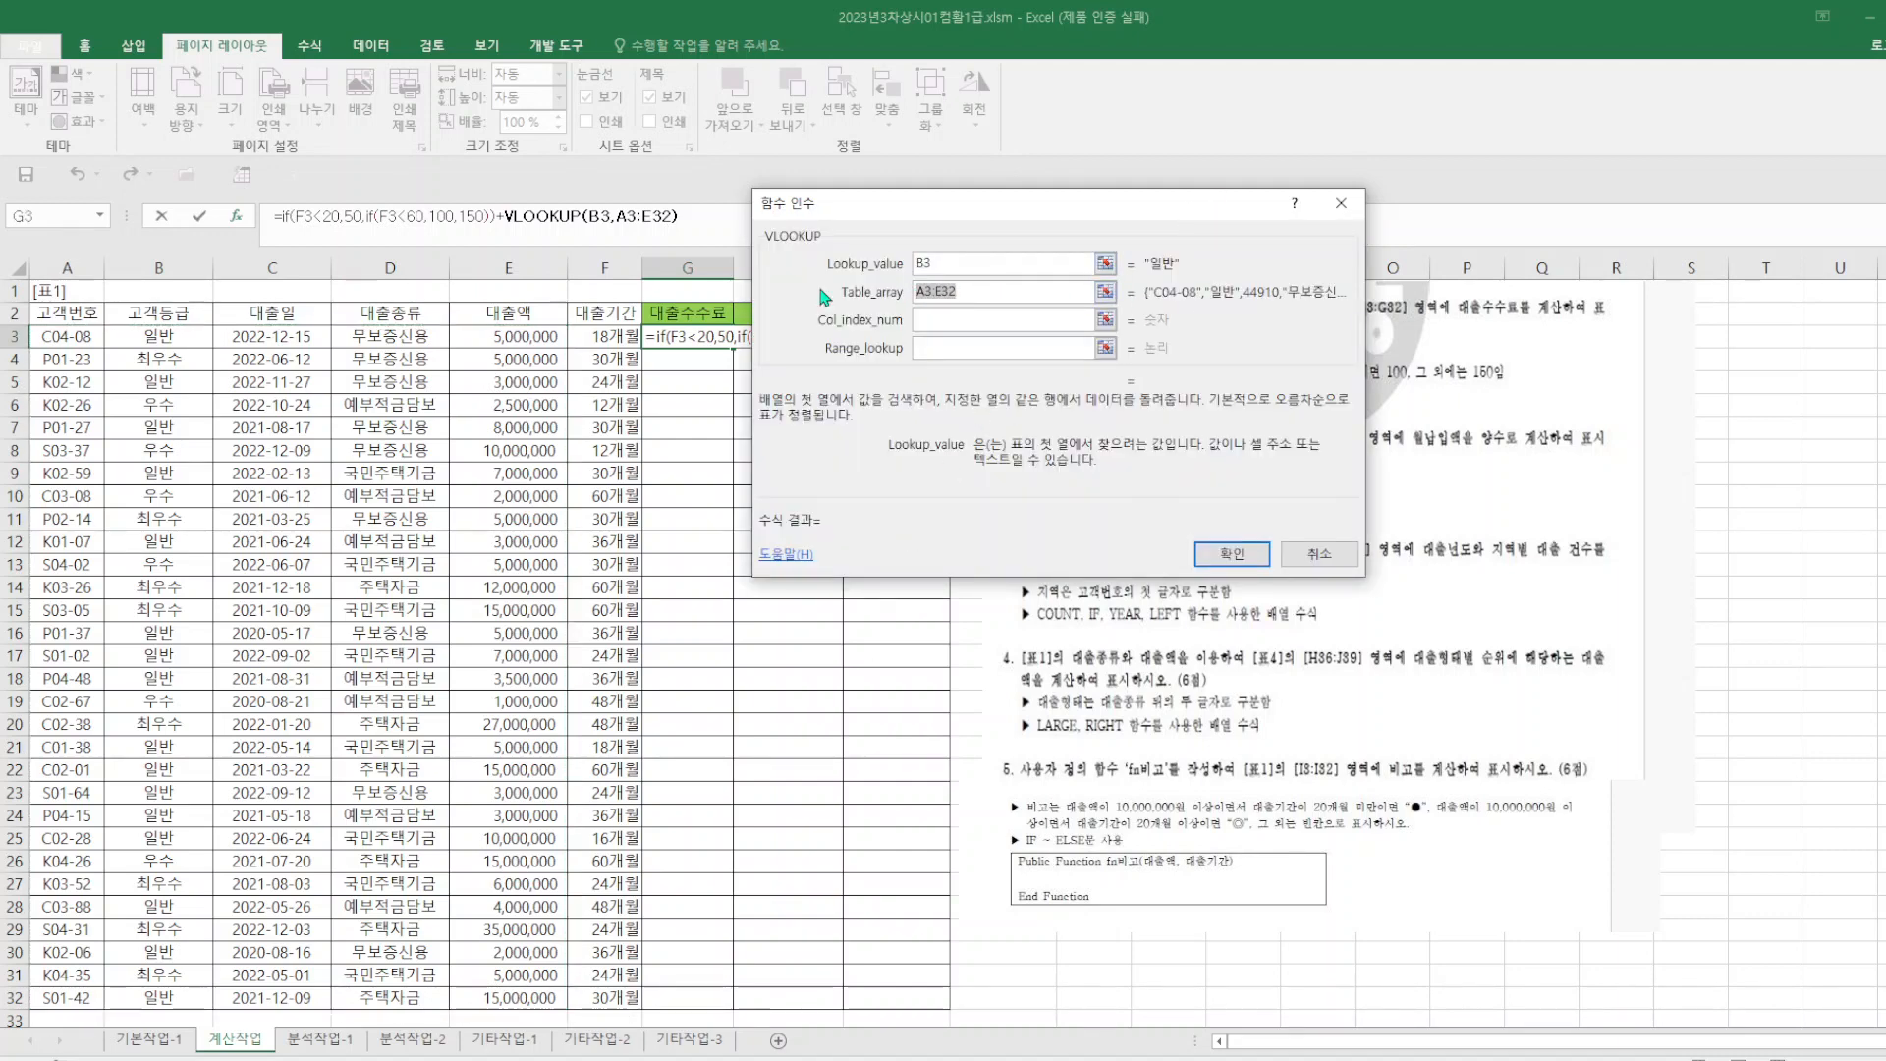
pyautogui.press('BackSpace')
pyautogui.click(1341, 203)
# - Shift the upper task-description picture slightly to the right and look over the 표2 fee table below 표1
pyautogui.moveTo(1488, 422); pyautogui.dragTo(1538, 420)
pyautogui.scroll(-5, 1109, 724)
pyautogui.scroll(-3, 1110, 724)
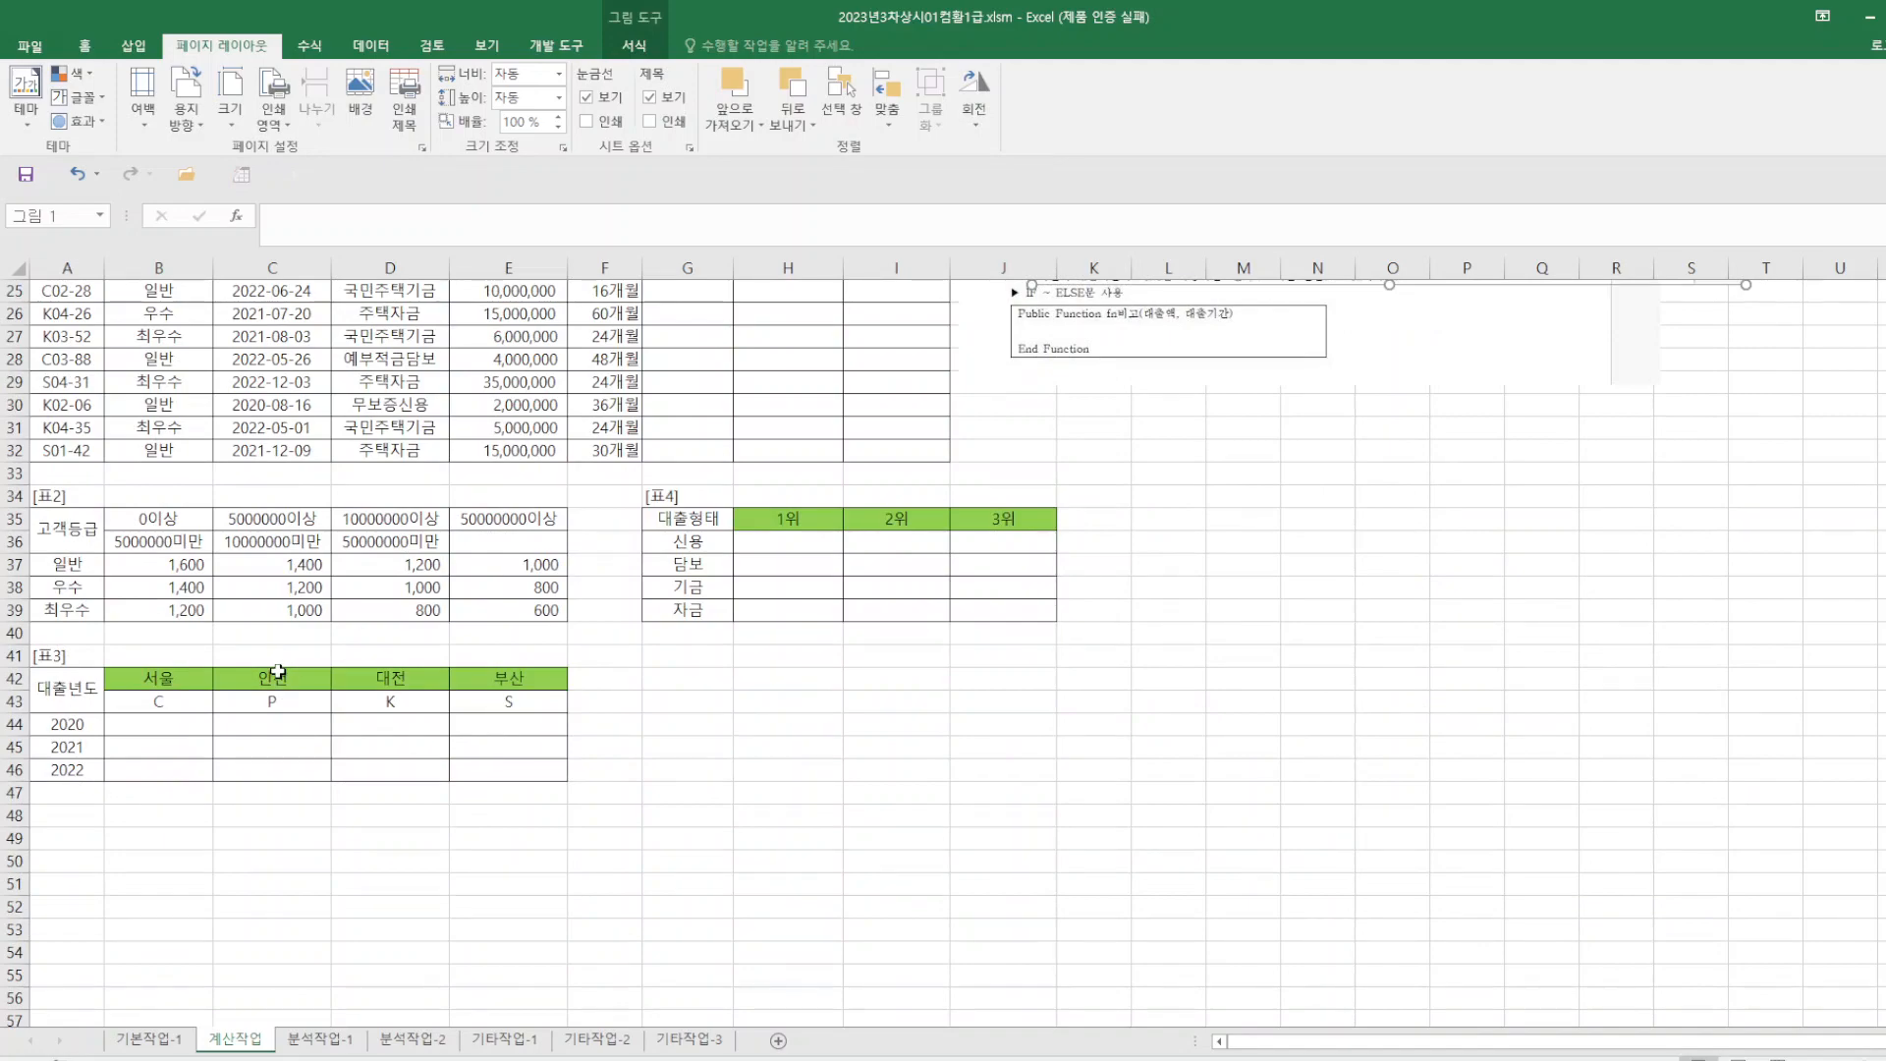
pyautogui.scroll(8, 830, 629)
pyautogui.scroll(1, 738, 456)
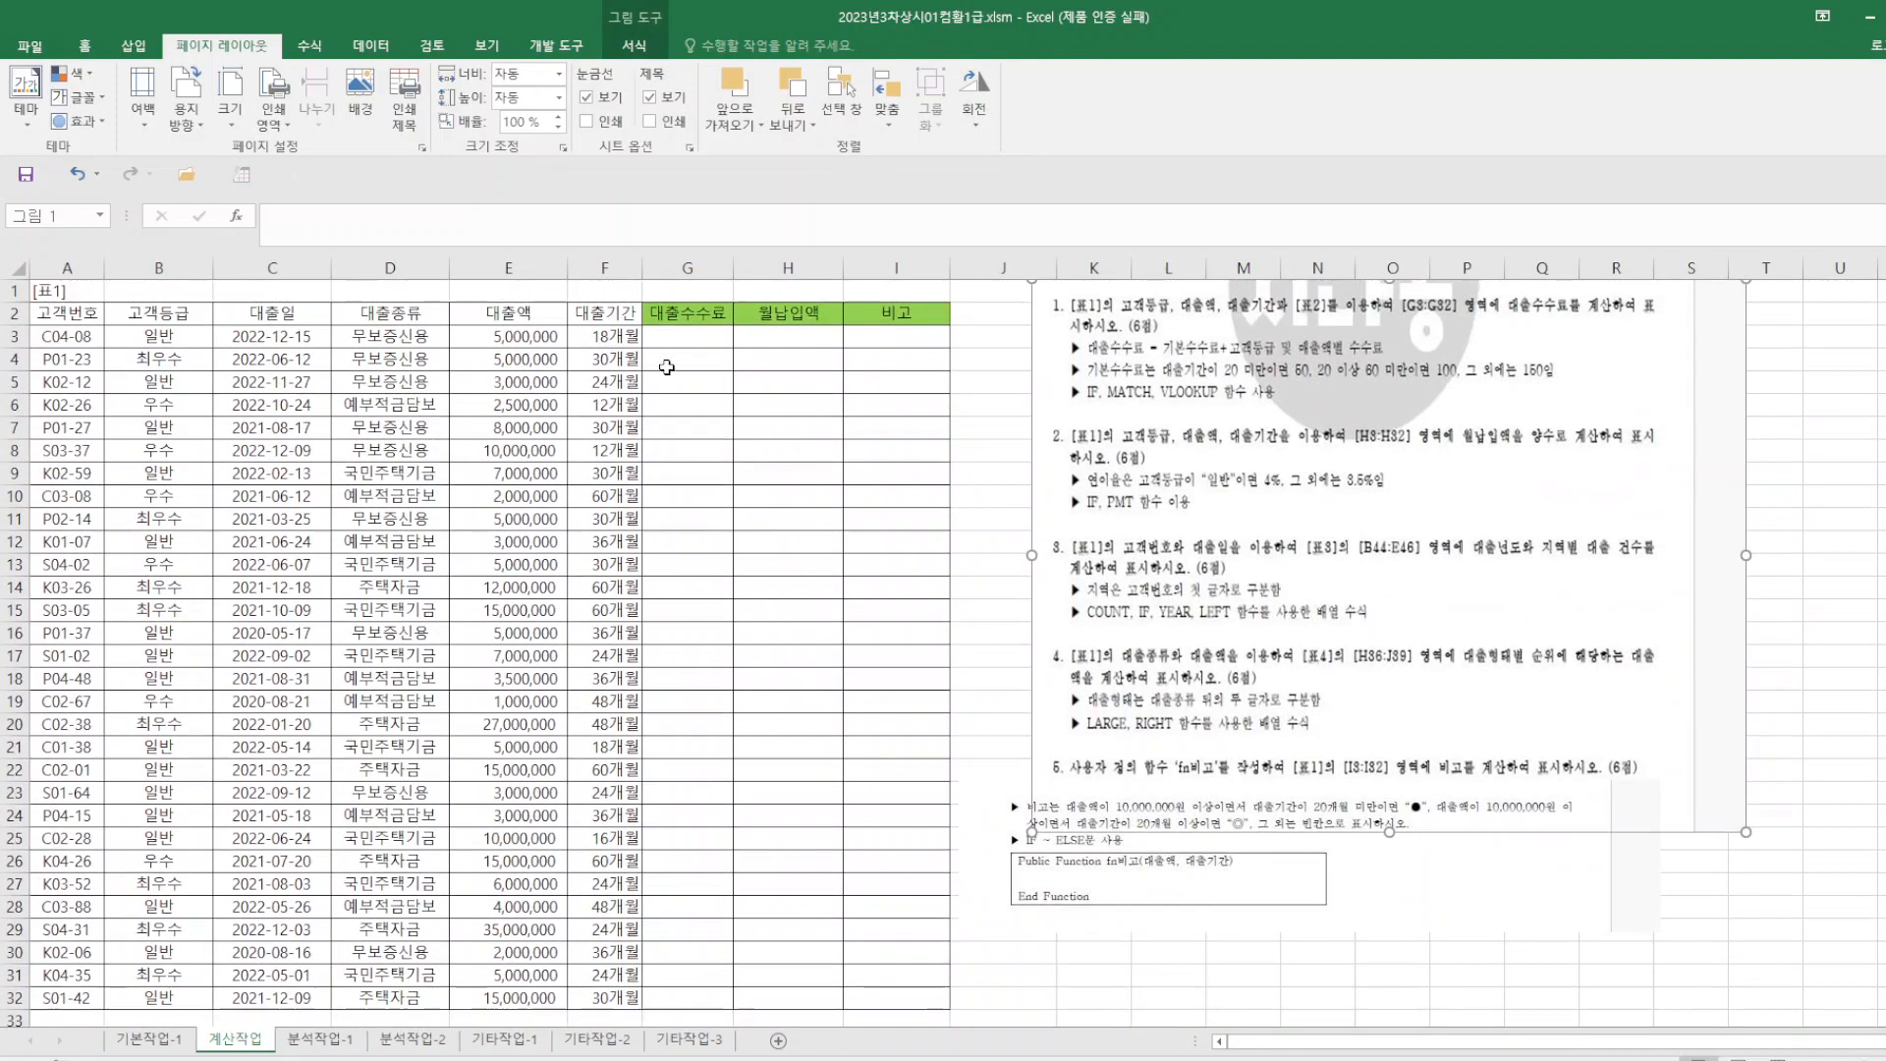
# - Begin the 대출수수료 formula in G3 with the basic fee: =if(F3<20,50,if(F3<60,100,150))
pyautogui.click(671, 338)
pyautogui.write('=')
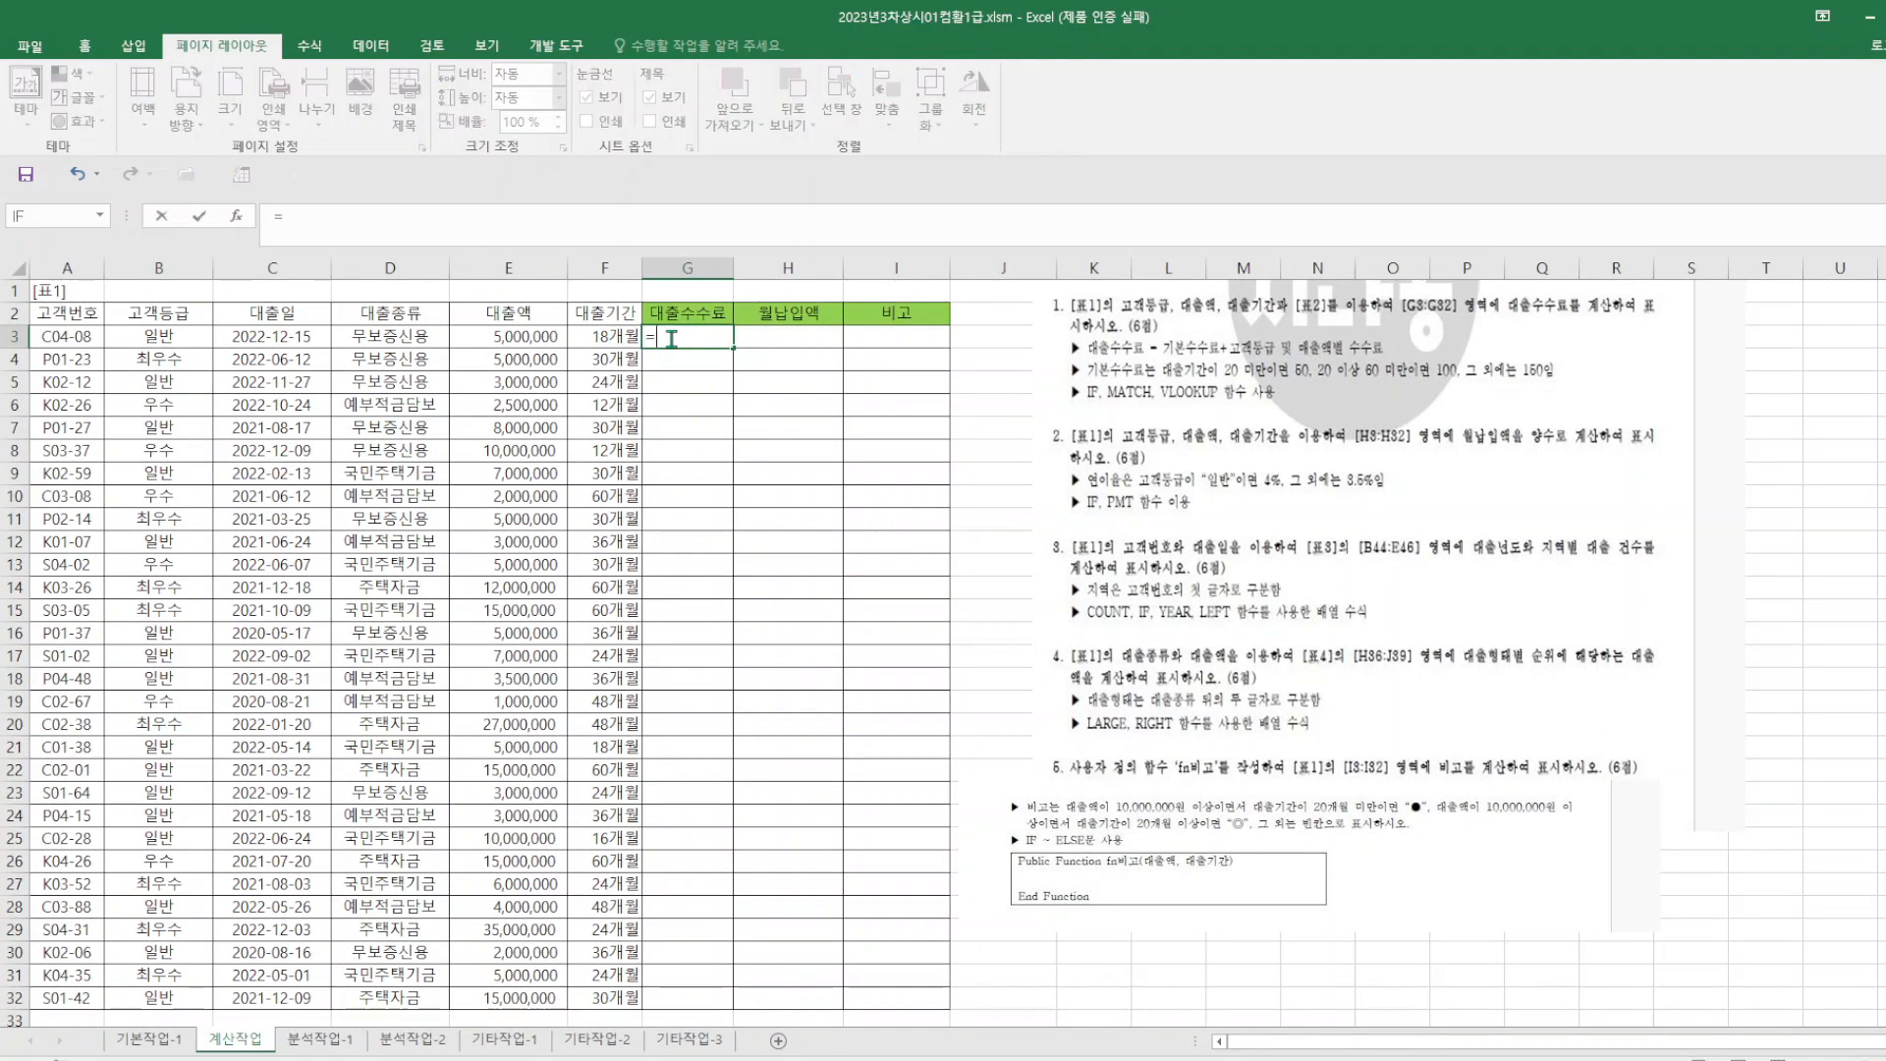
pyautogui.write('i')
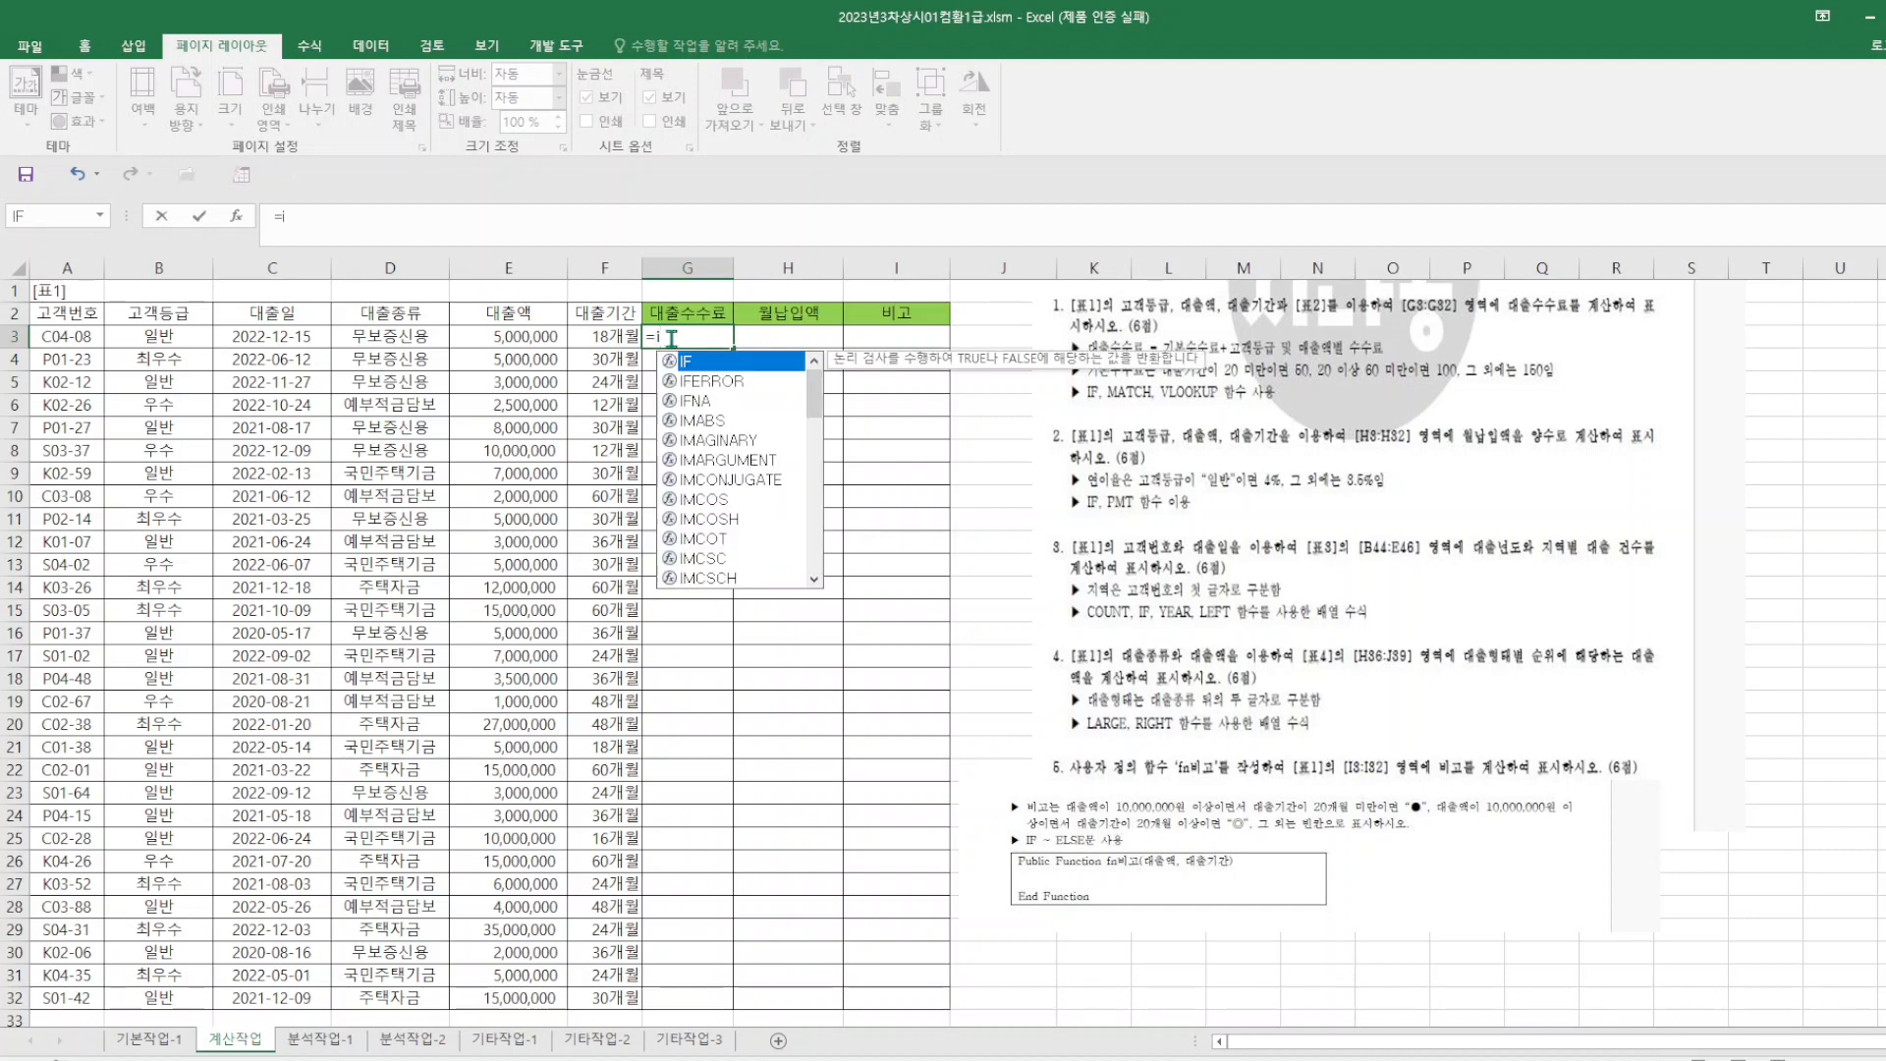
pyautogui.write('f(')
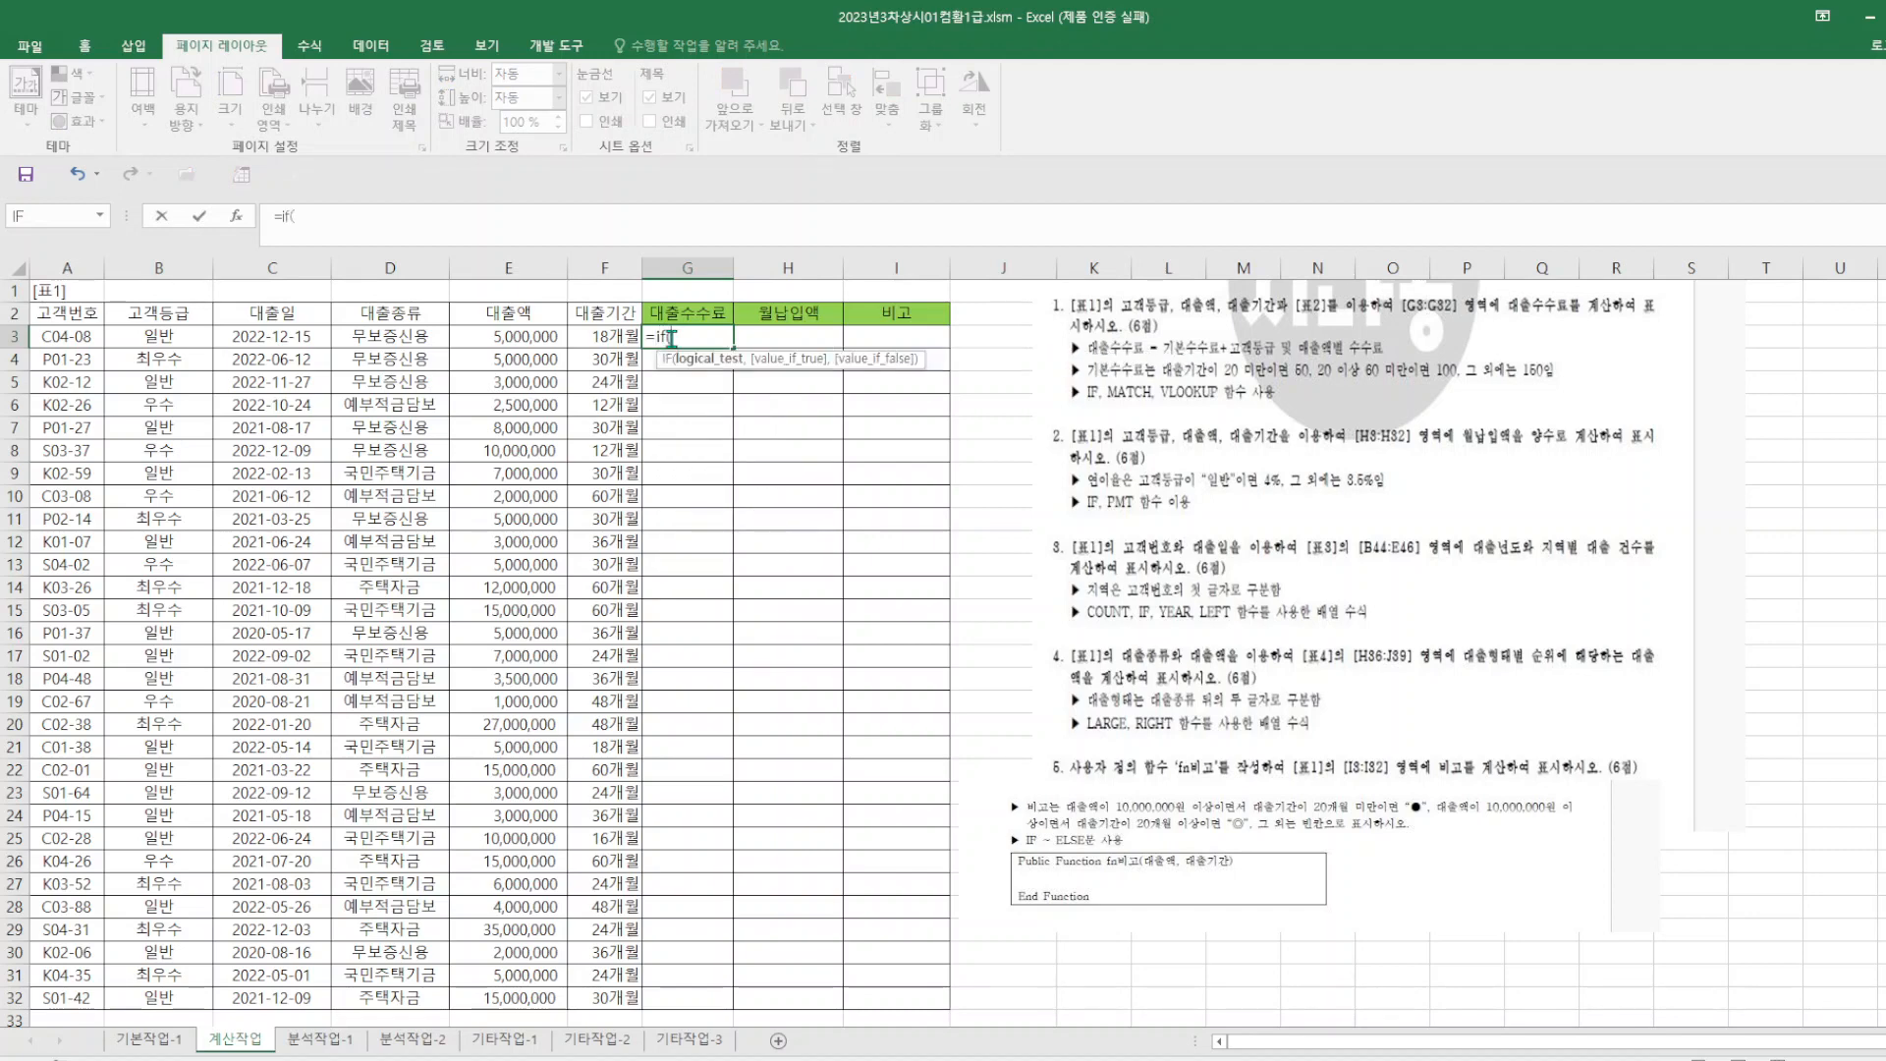
pyautogui.click(622, 335)
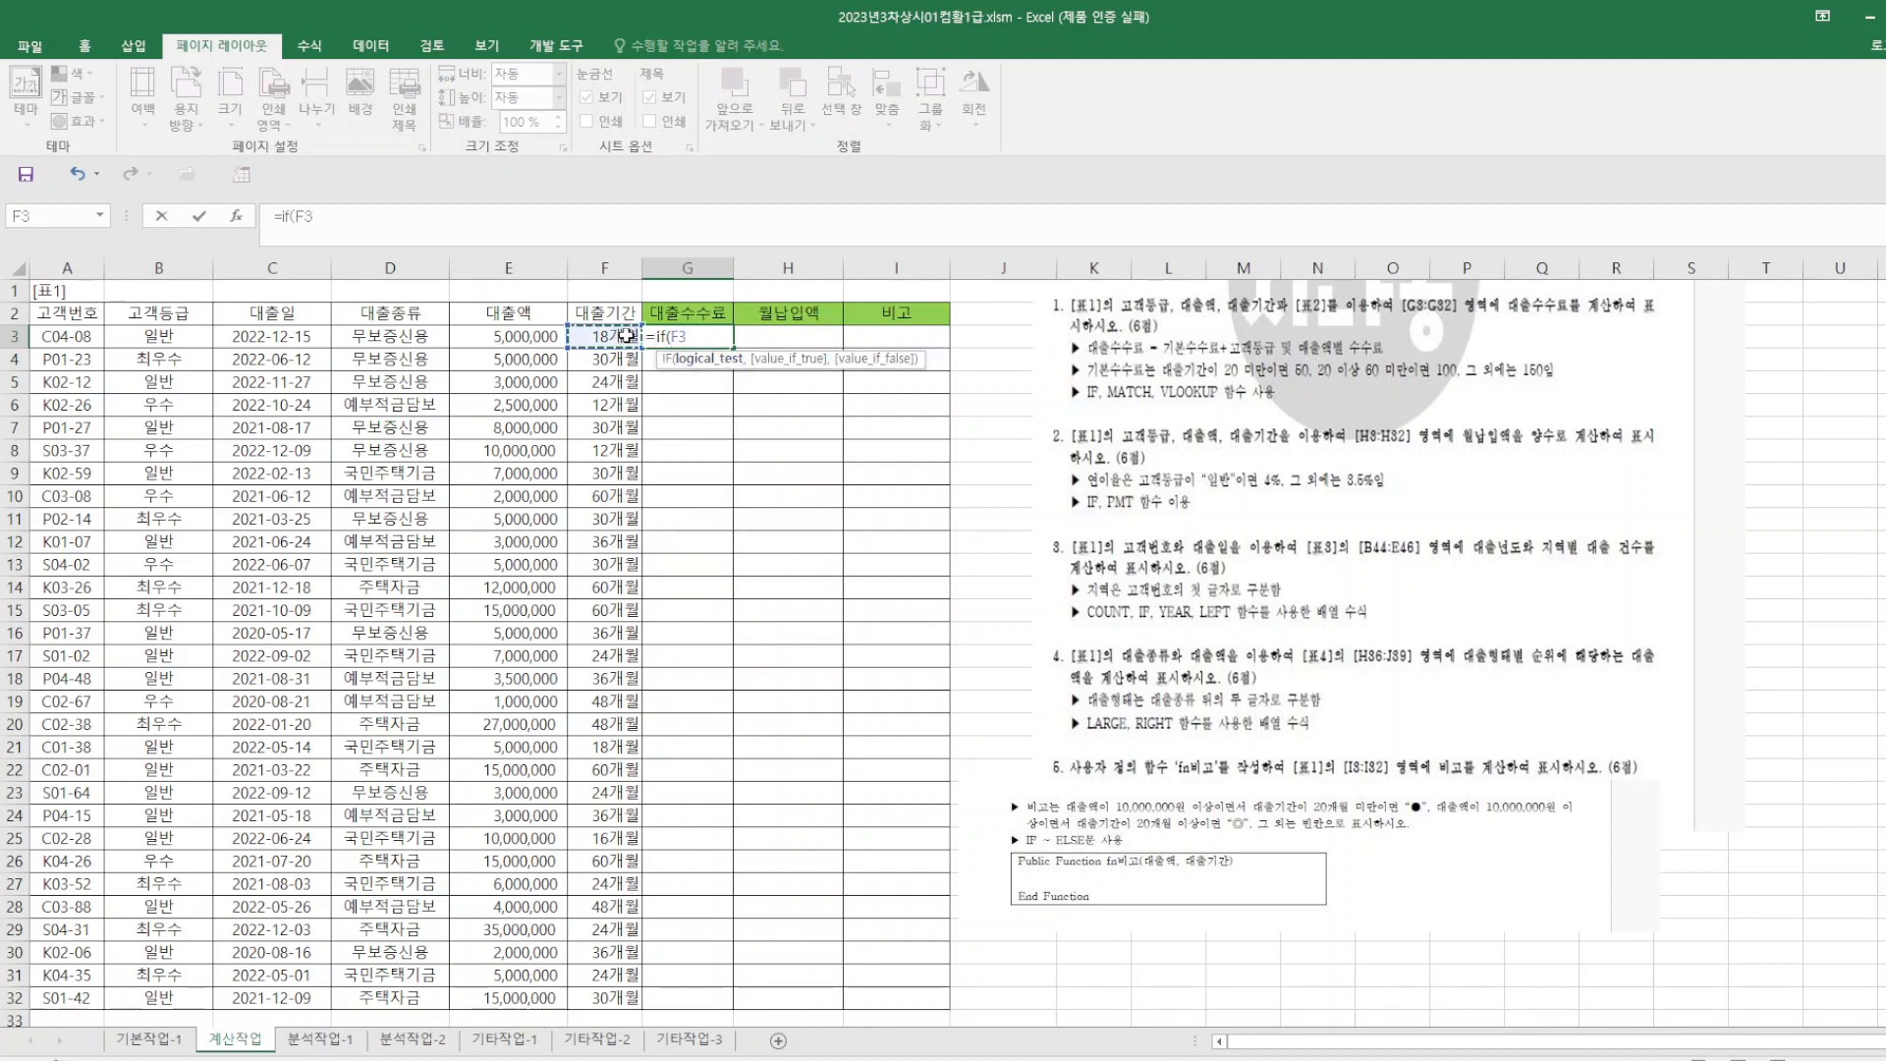
pyautogui.write('<20,')
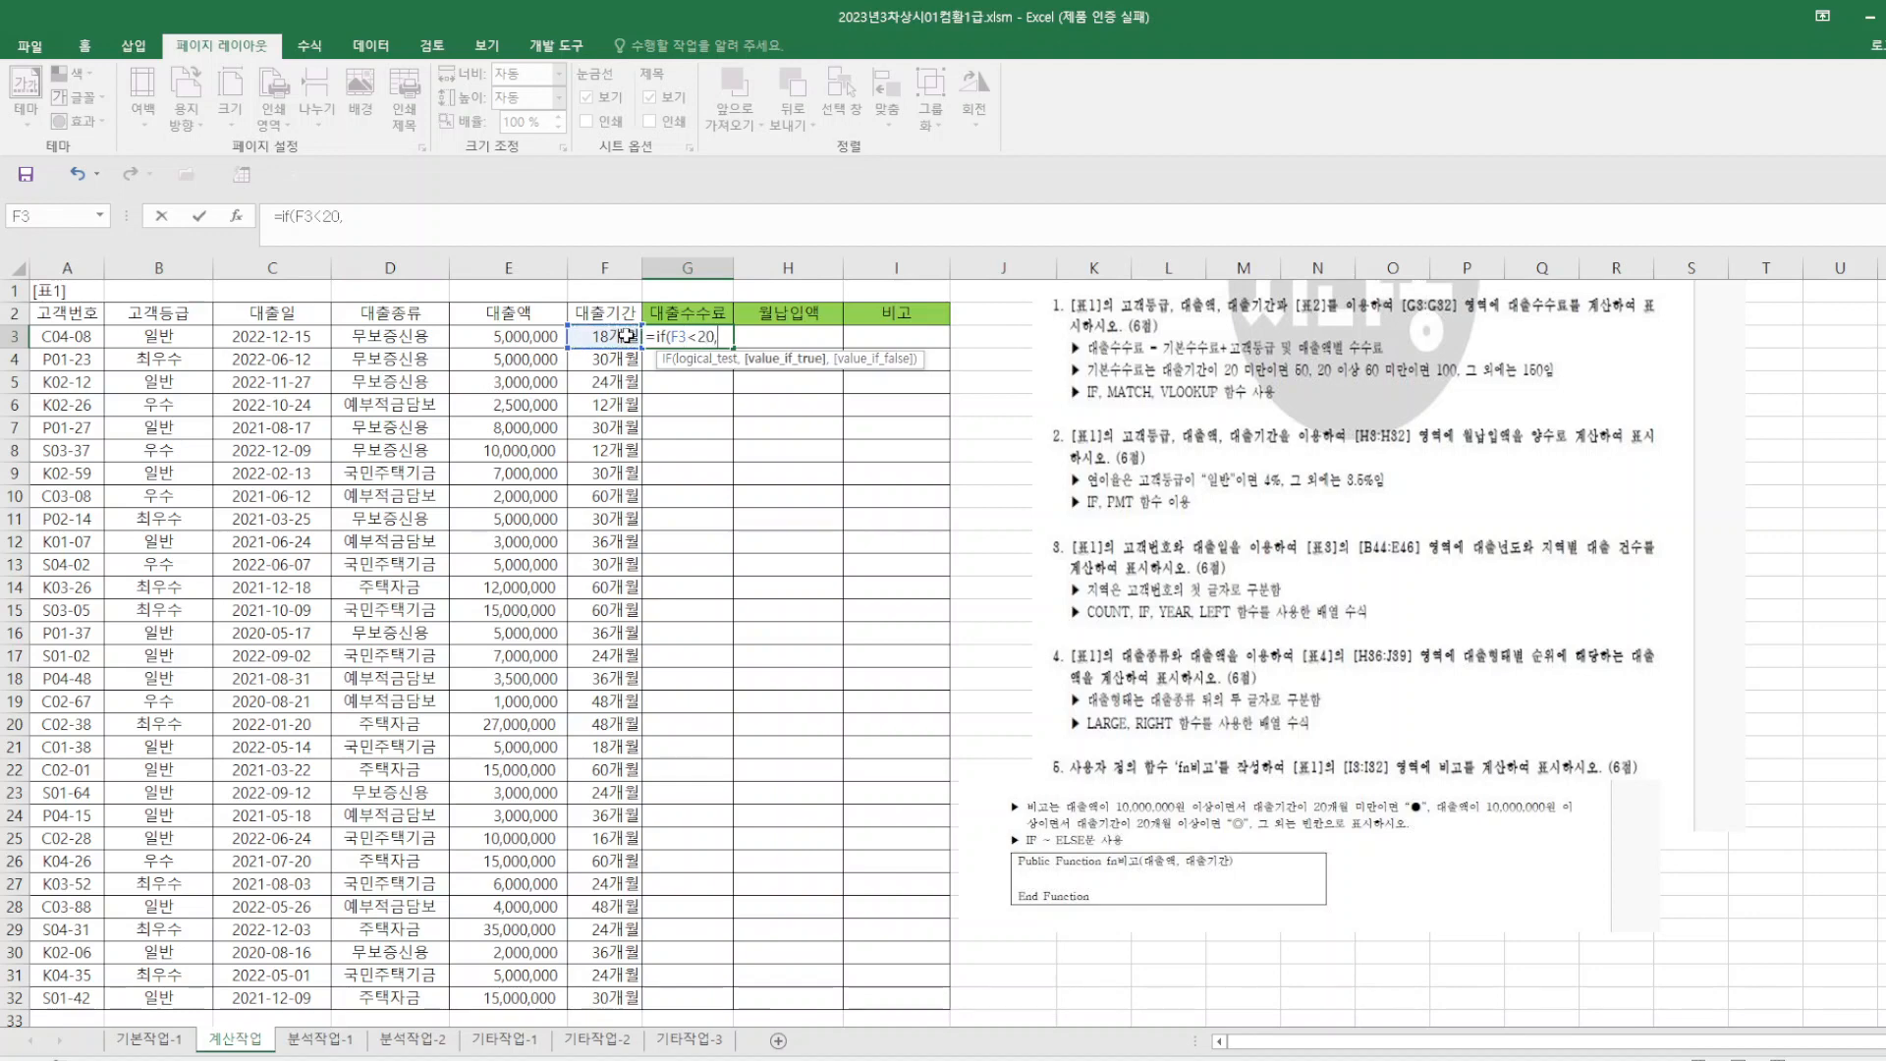
pyautogui.write('50,if(')
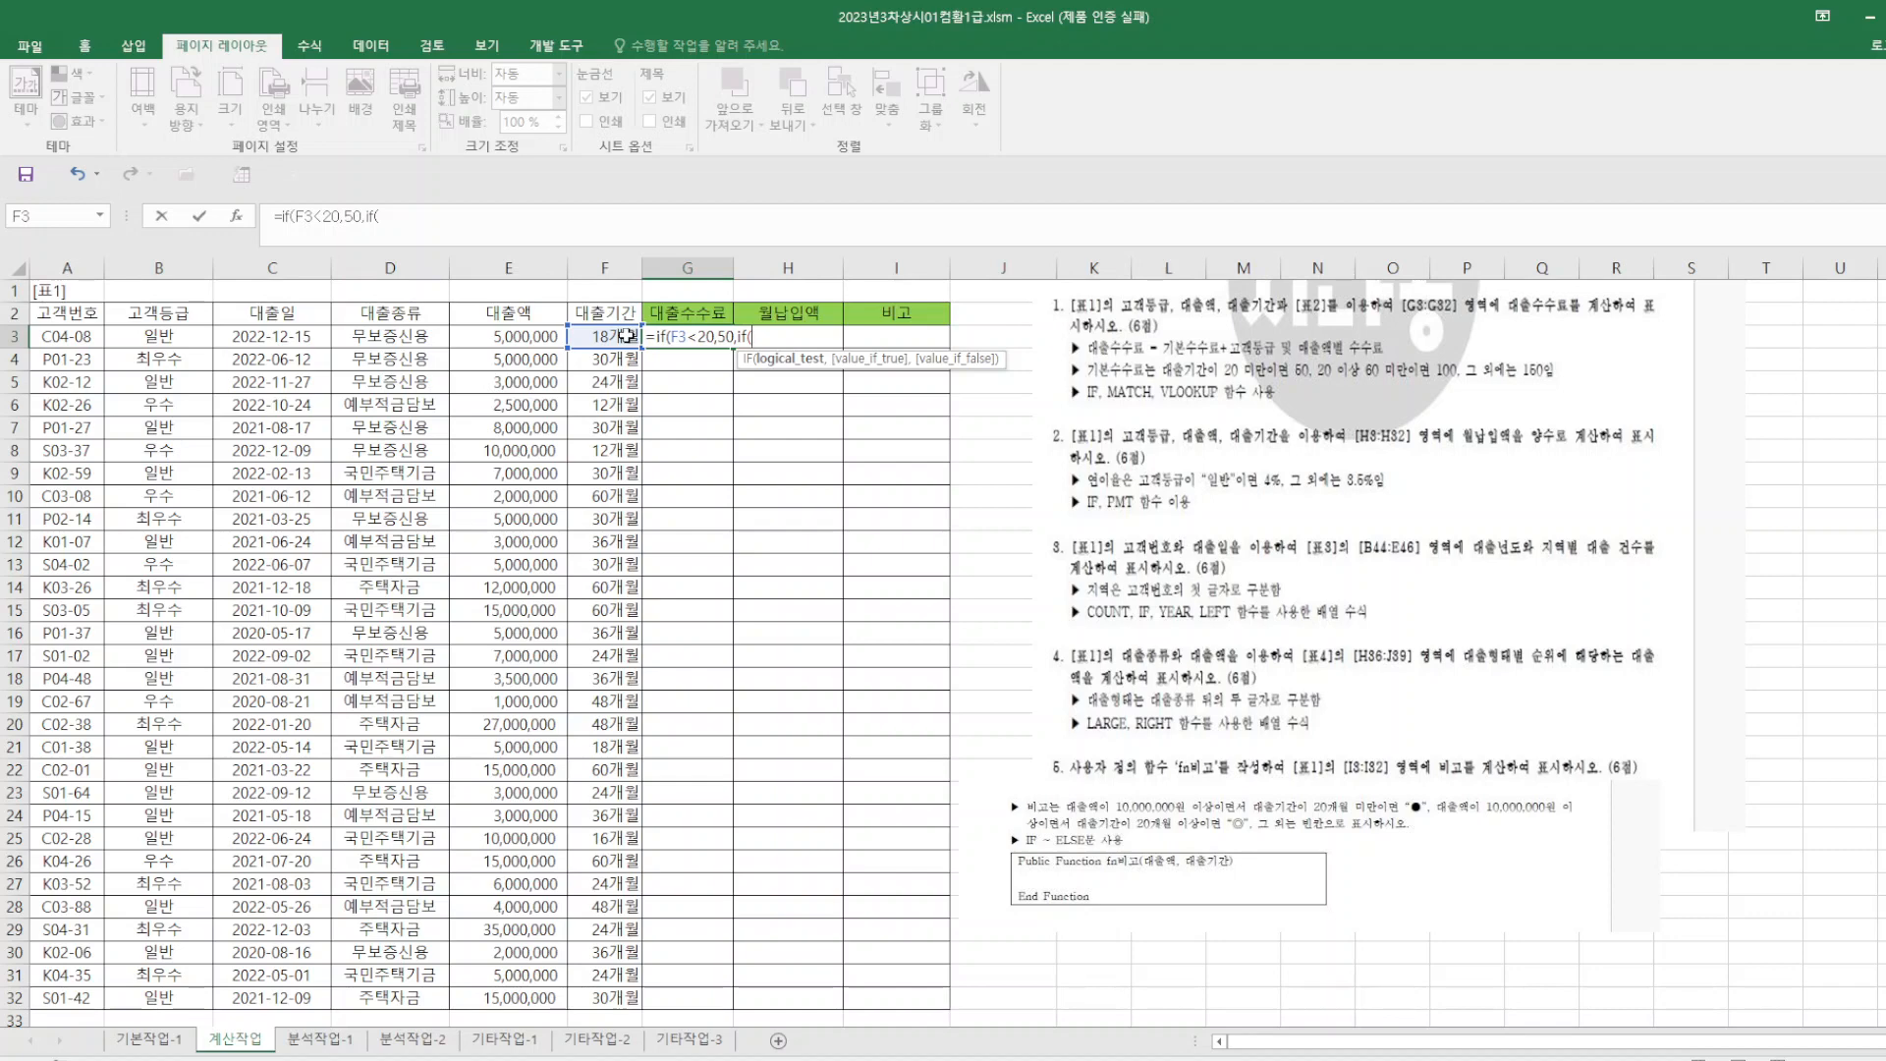
pyautogui.click(625, 336)
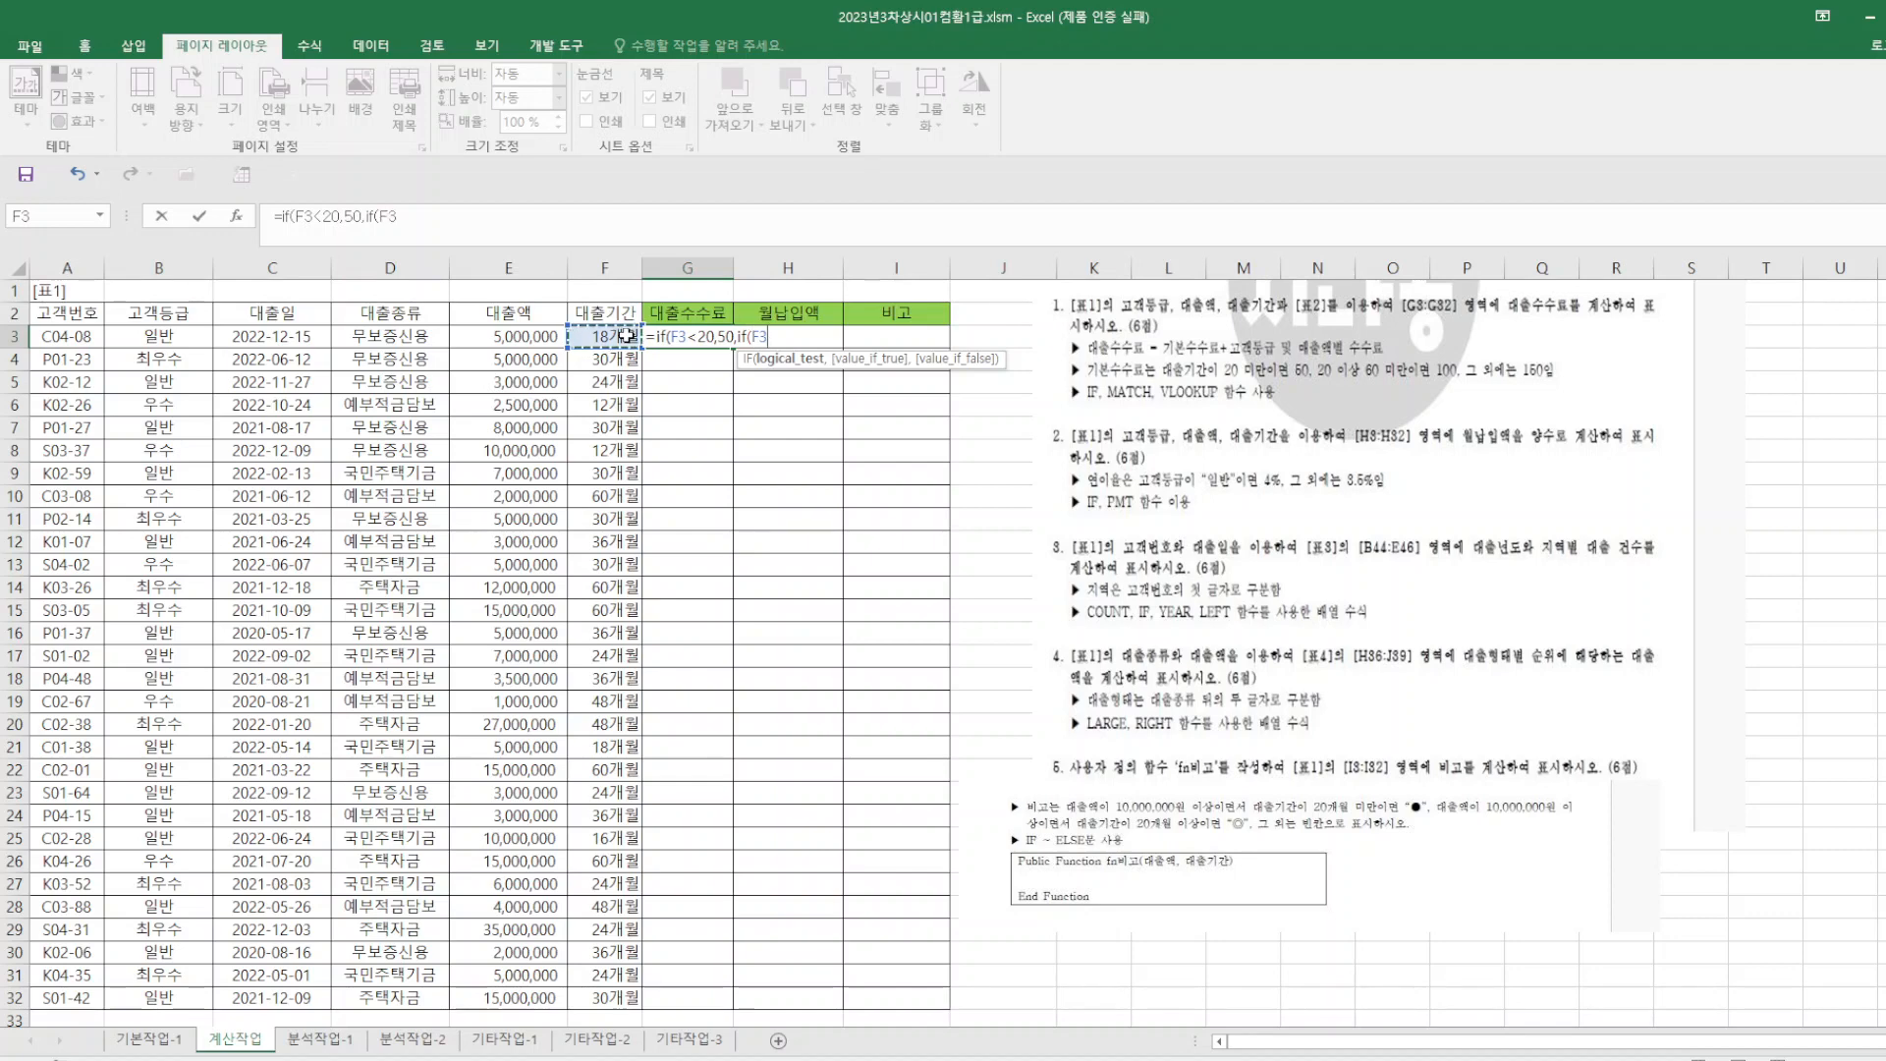
pyautogui.write('<60,100,')
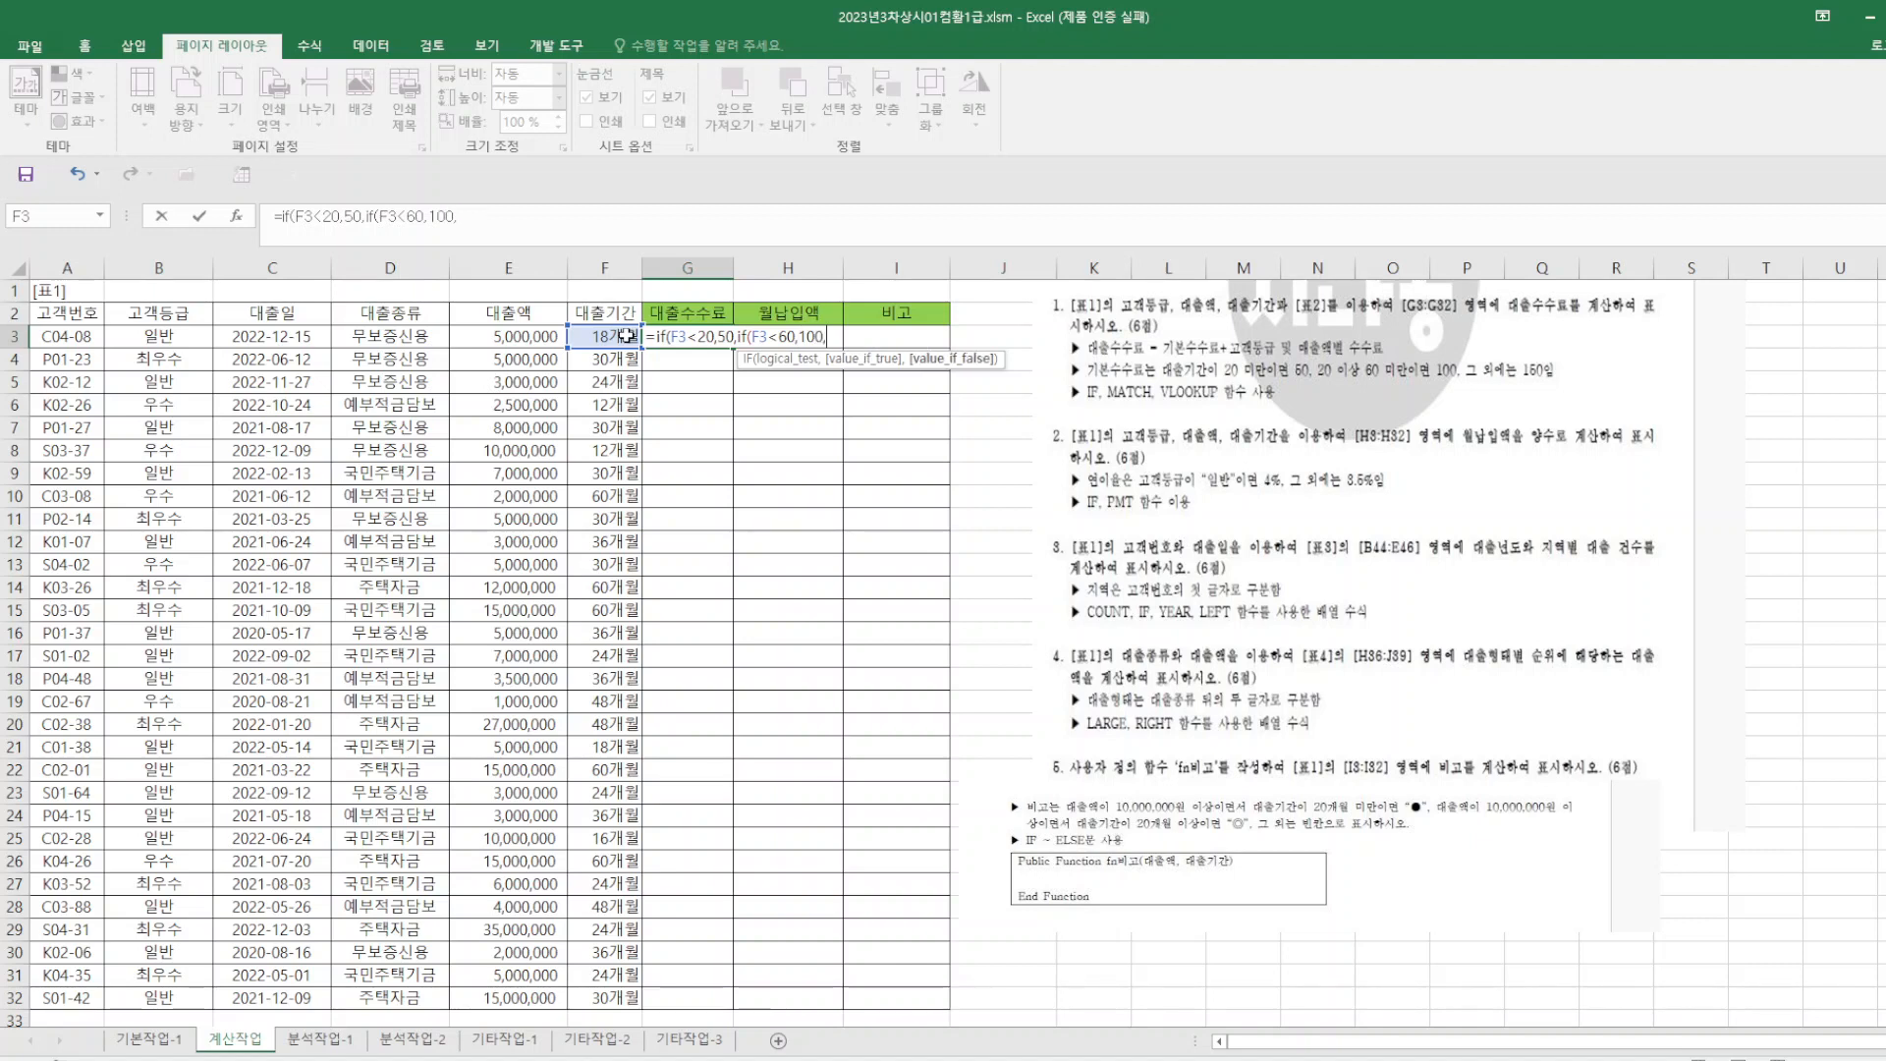
pyautogui.write('150))')
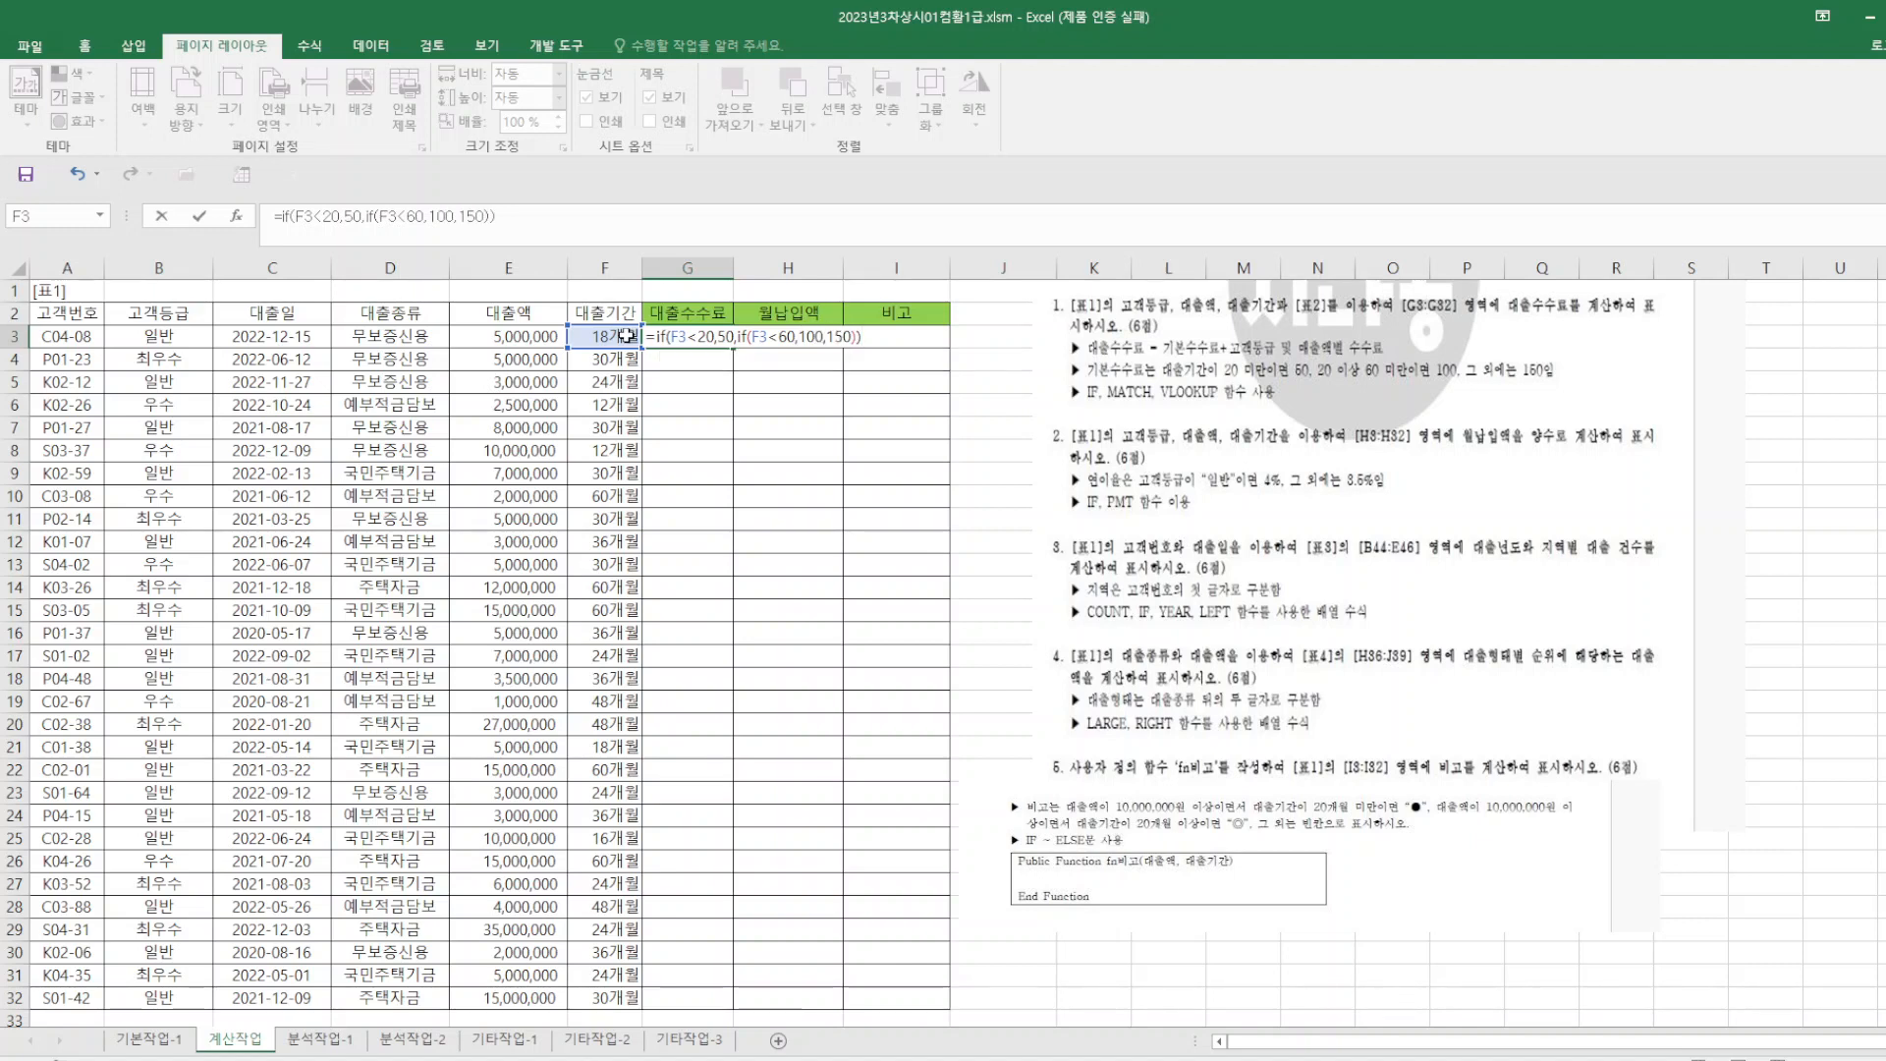
# - Add a VLOOKUP to the G3 formula with B3 as lookup value and the absolute range $A$37:$E$39 as table array
pyautogui.write('+vl')
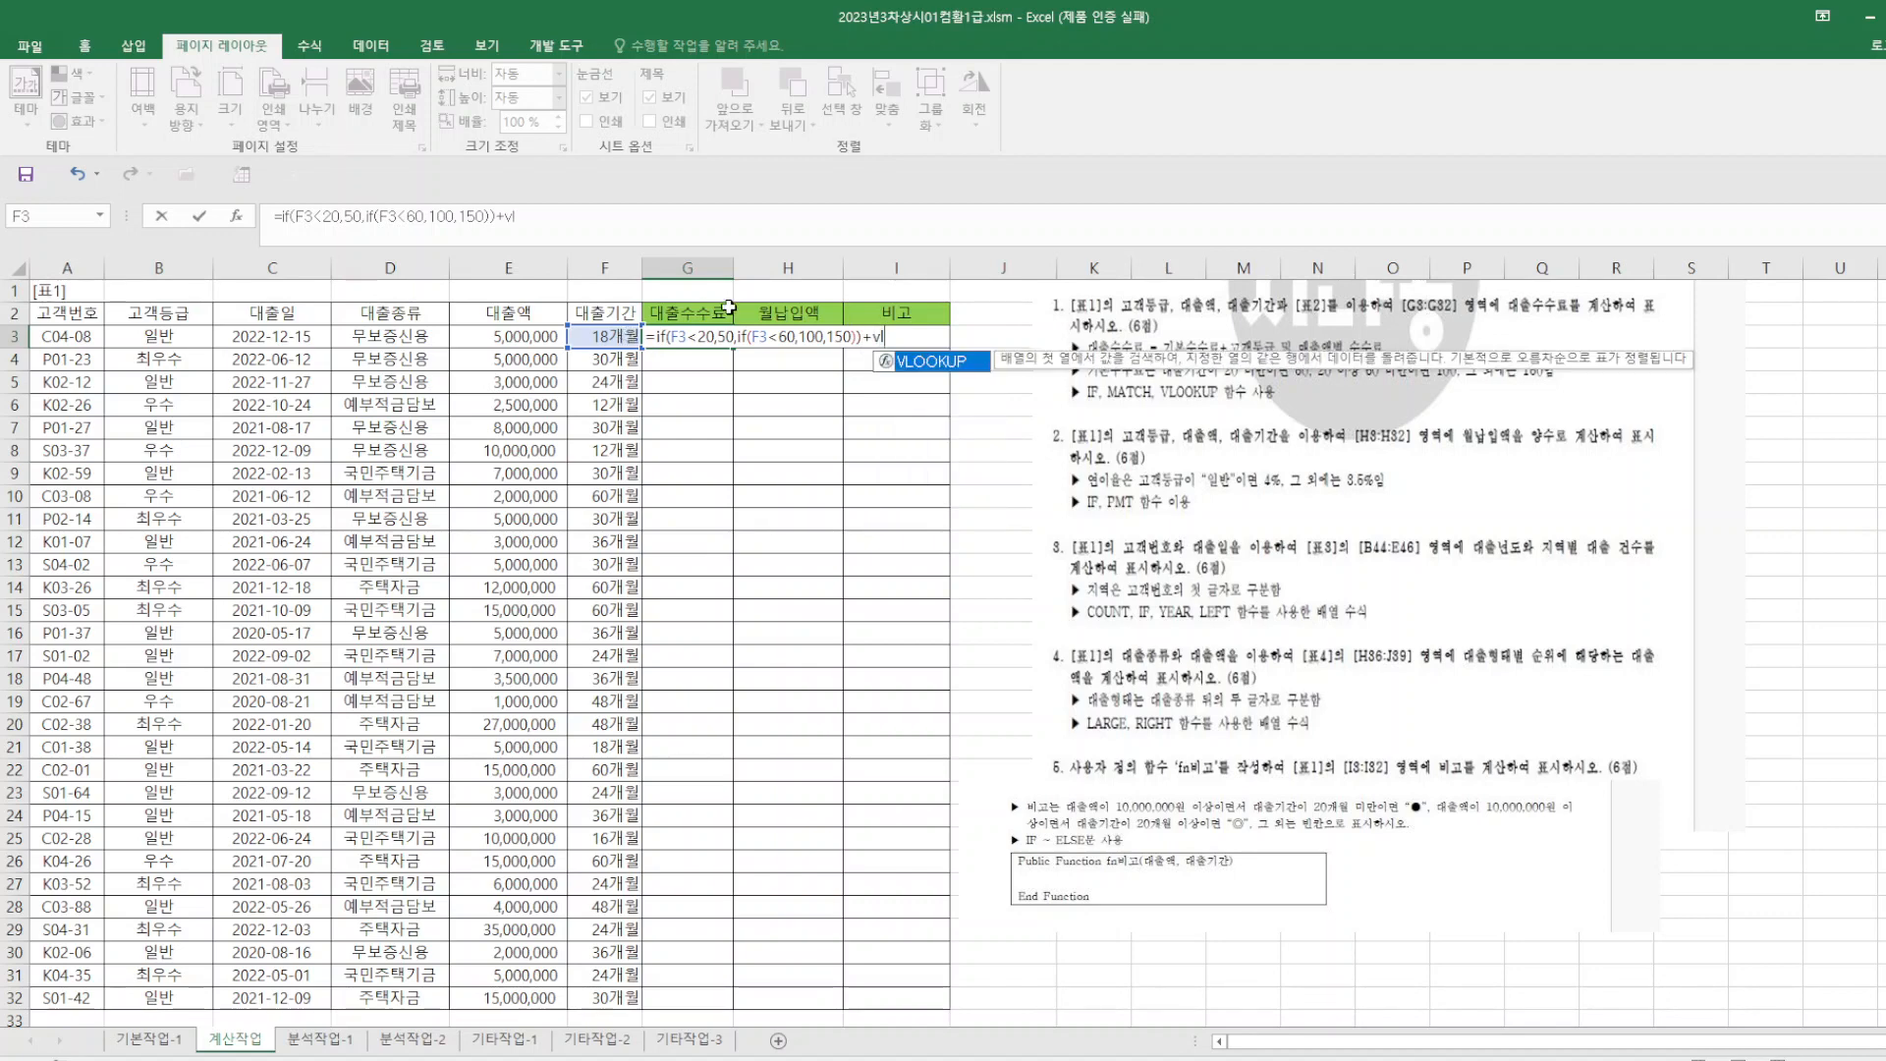
pyautogui.doubleClick(931, 361)
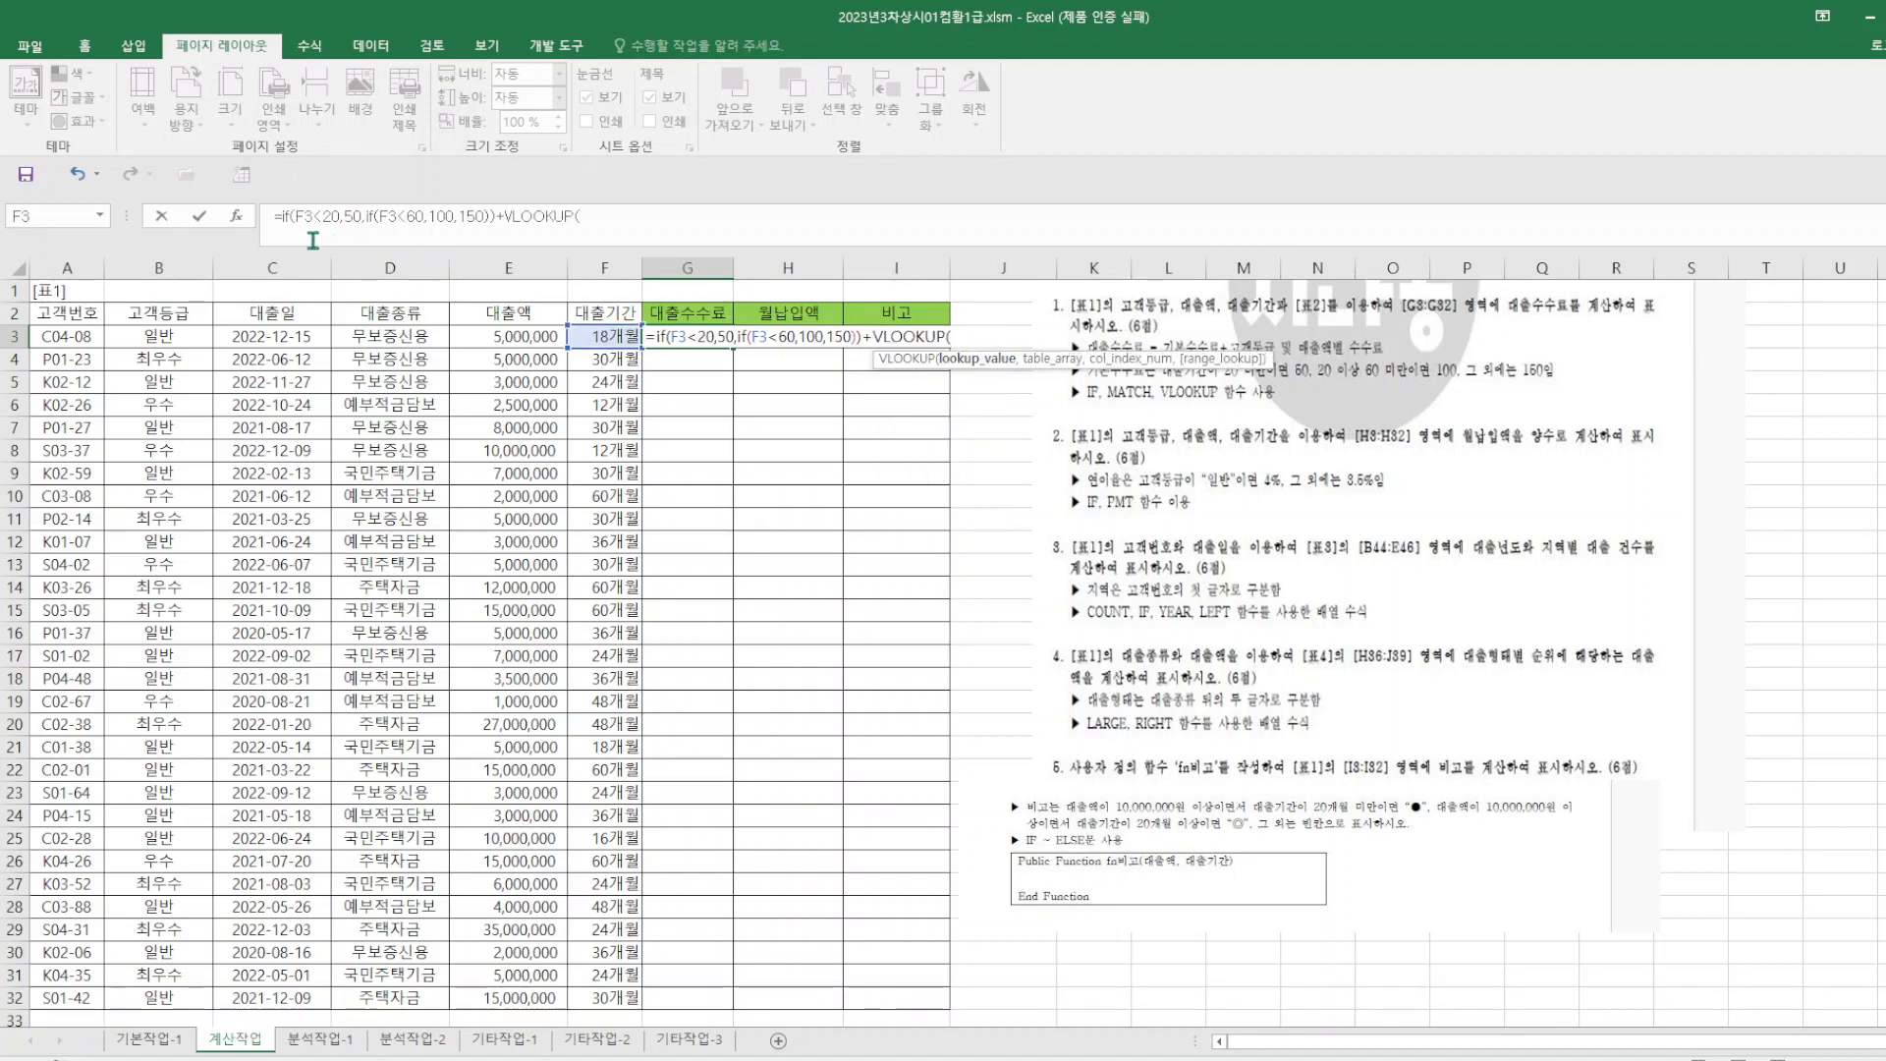
pyautogui.click(239, 216)
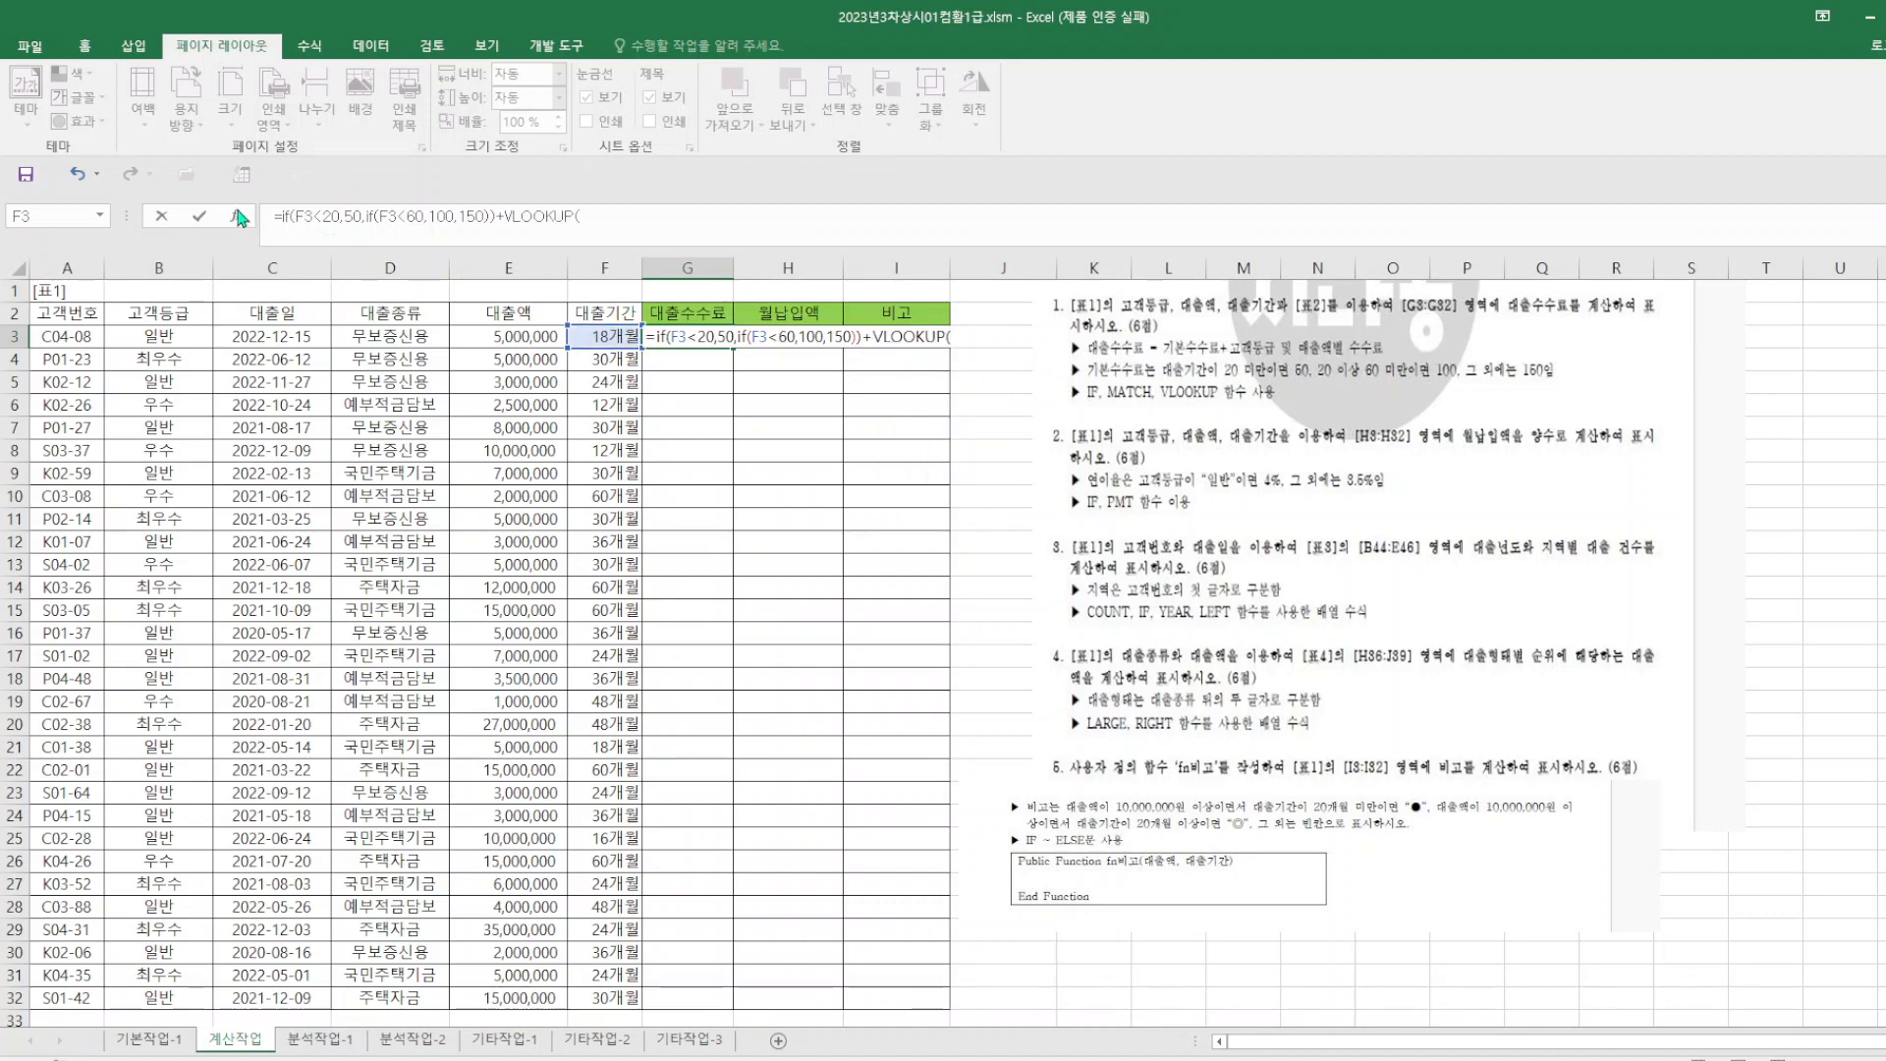
pyautogui.click(181, 336)
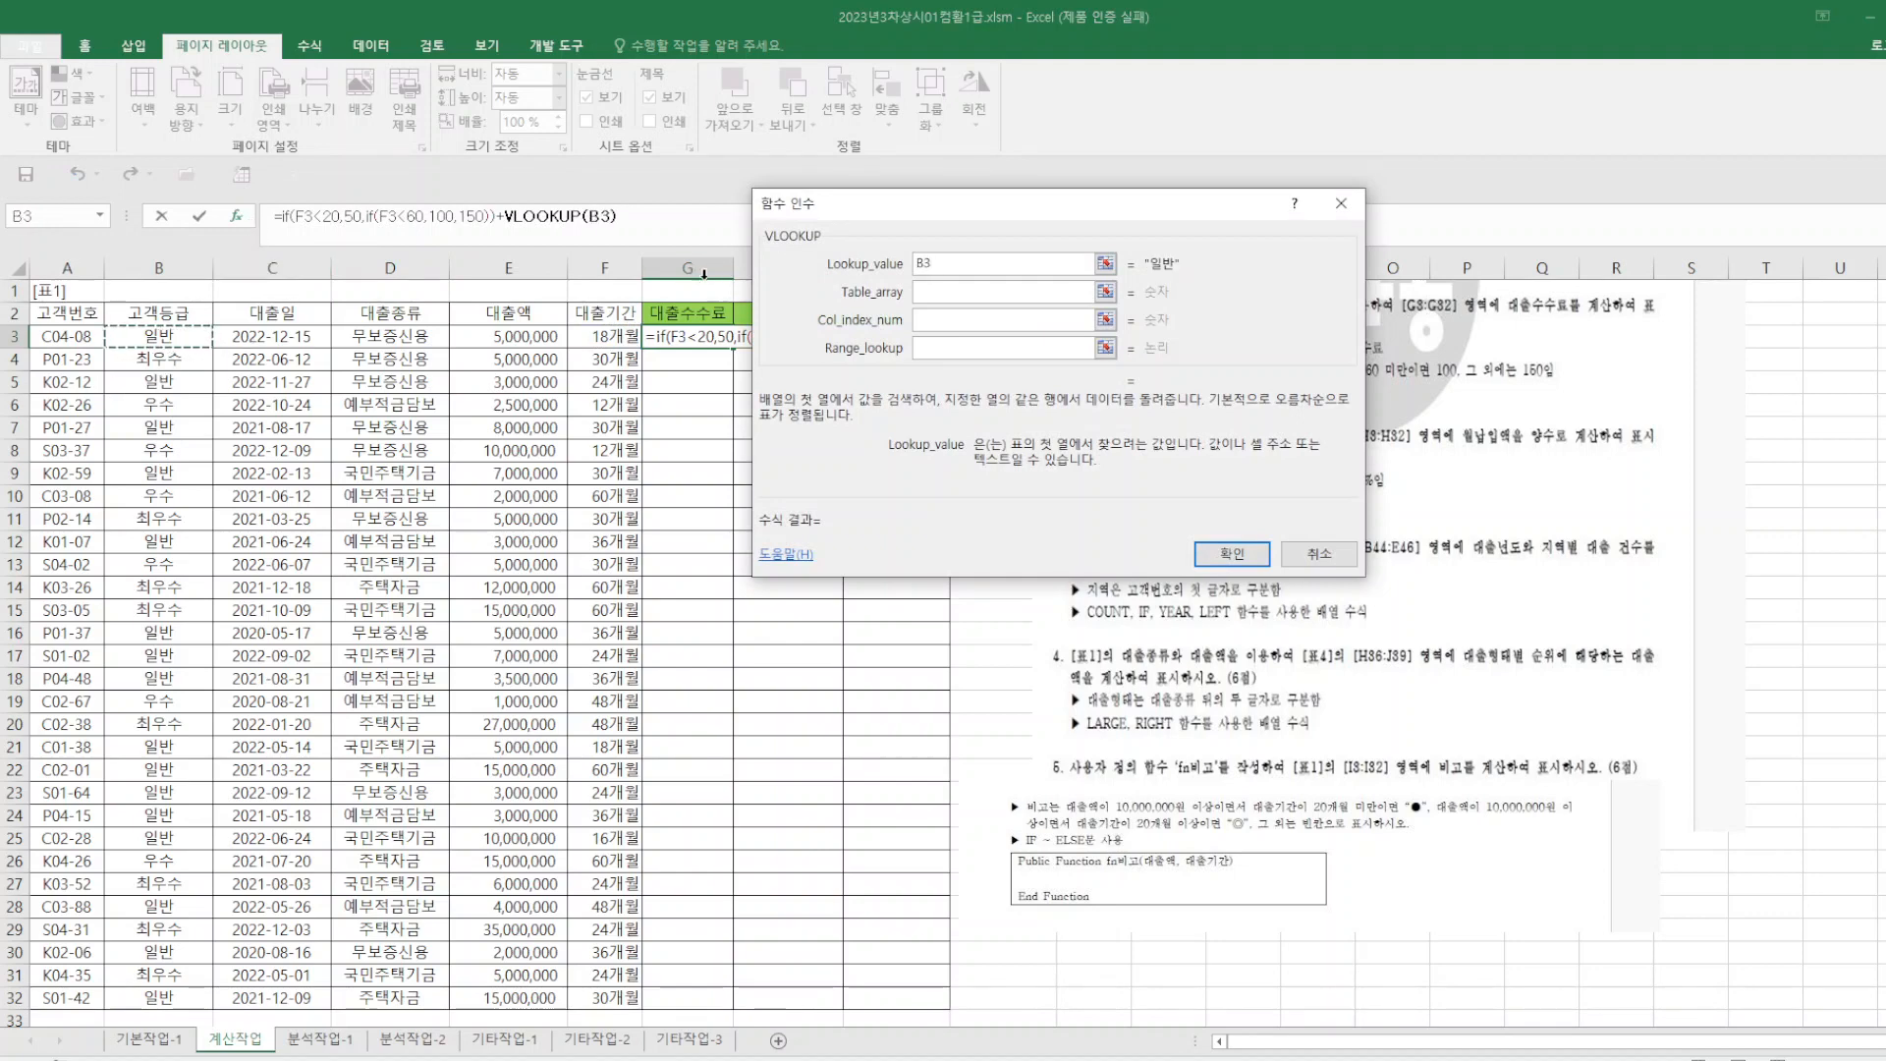
pyautogui.click(945, 292)
pyautogui.scroll(-4, 630, 669)
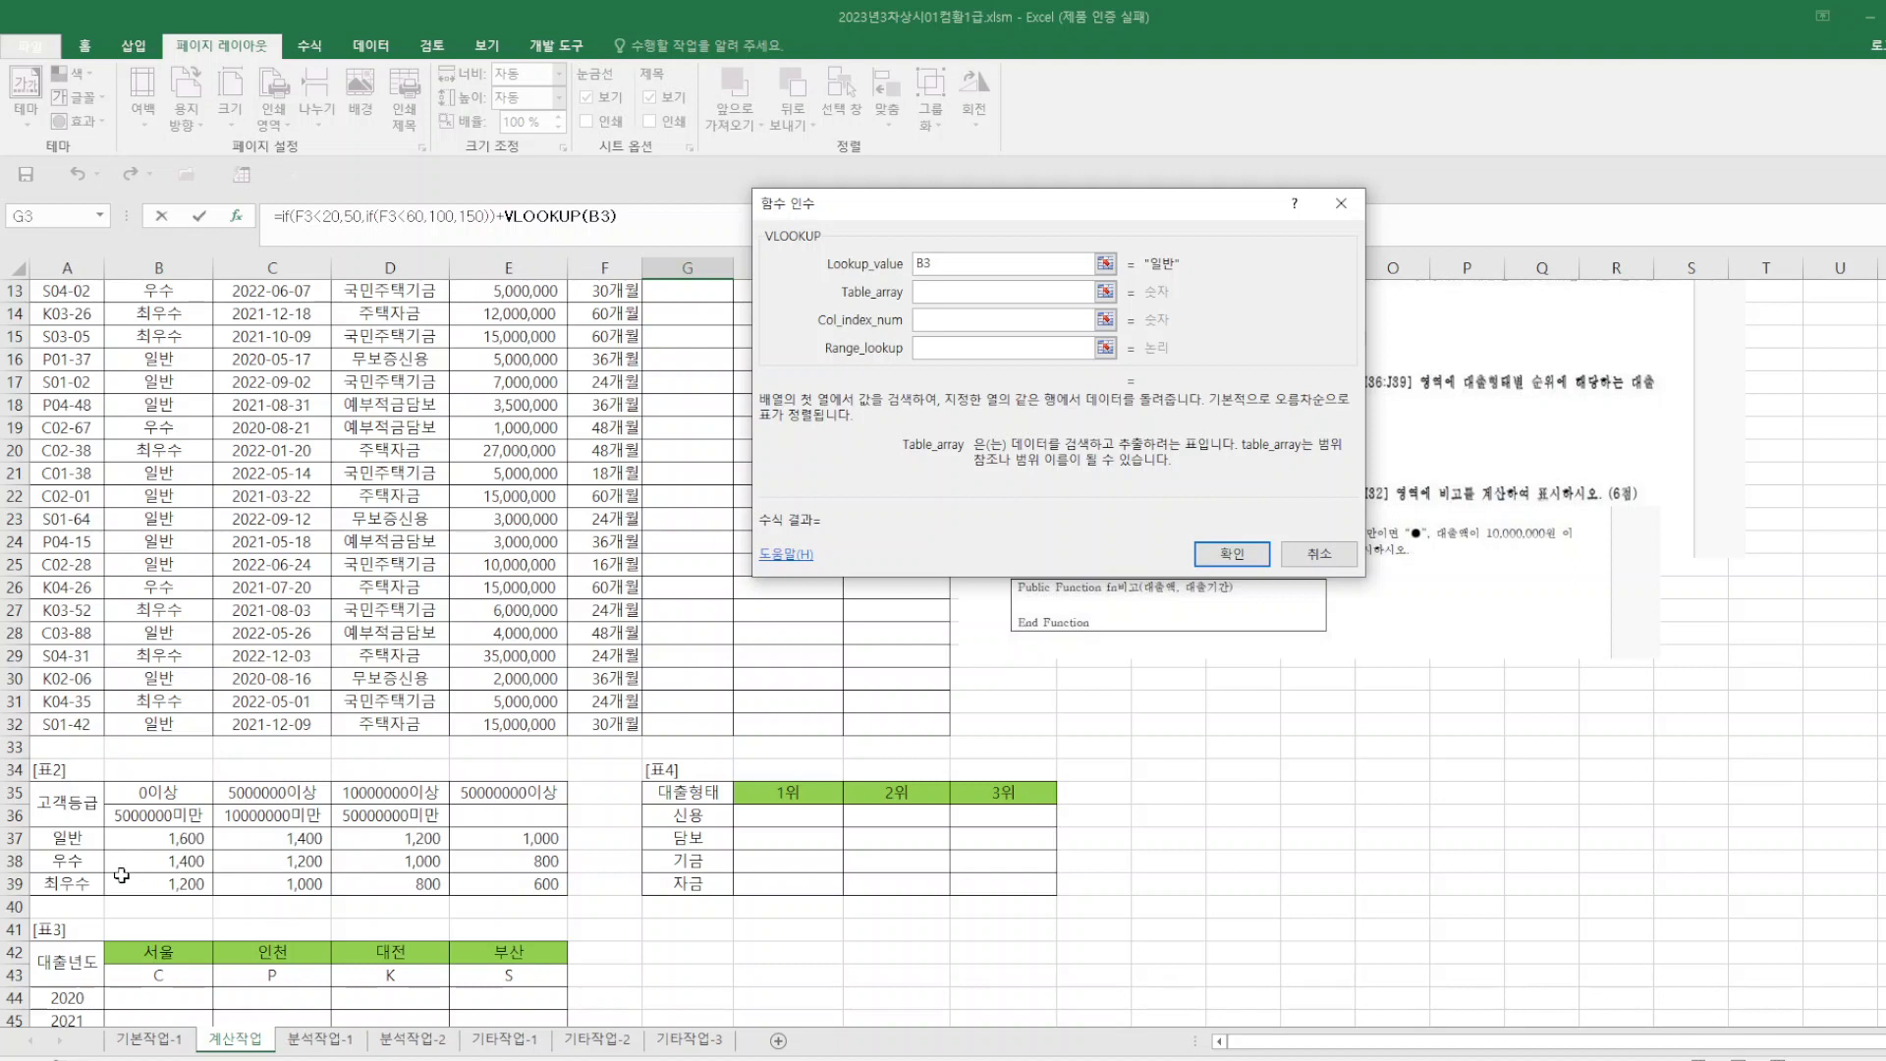
pyautogui.click(55, 837)
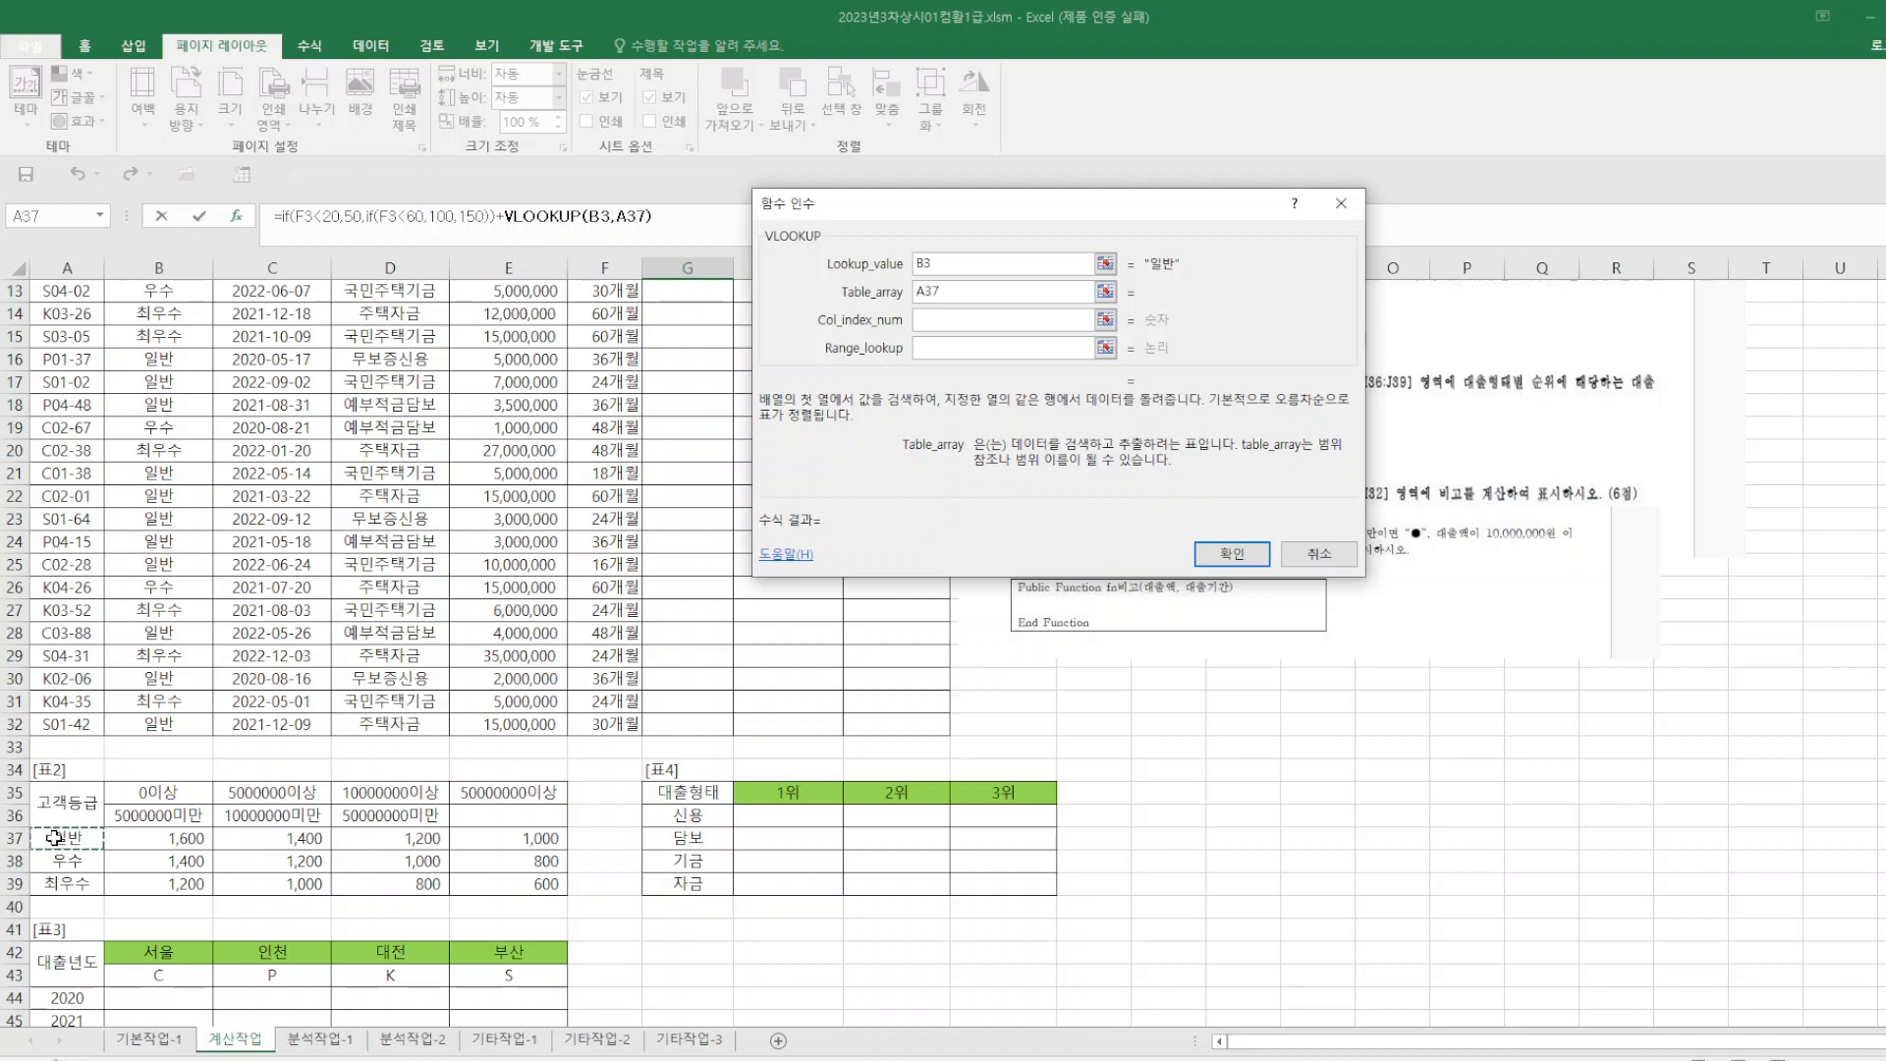
pyautogui.moveTo(55, 837); pyautogui.dragTo(492, 882)
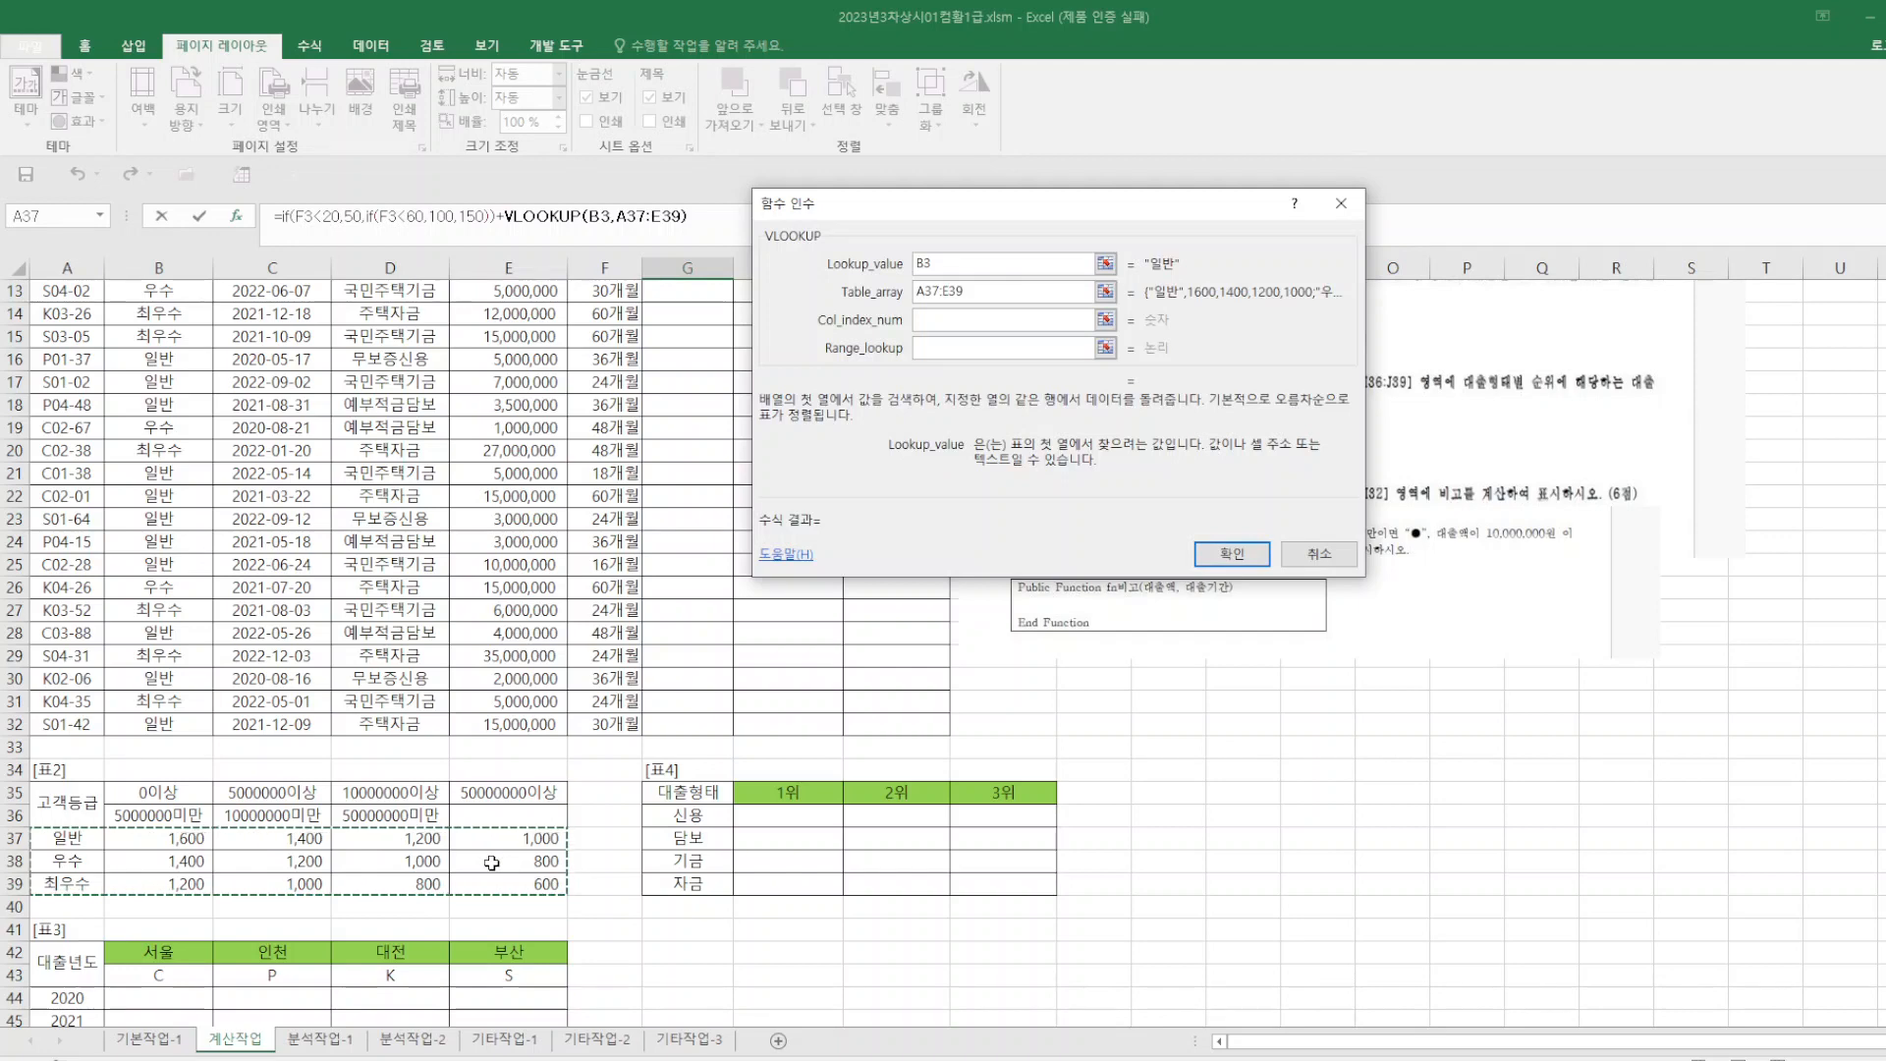
pyautogui.press('F4')
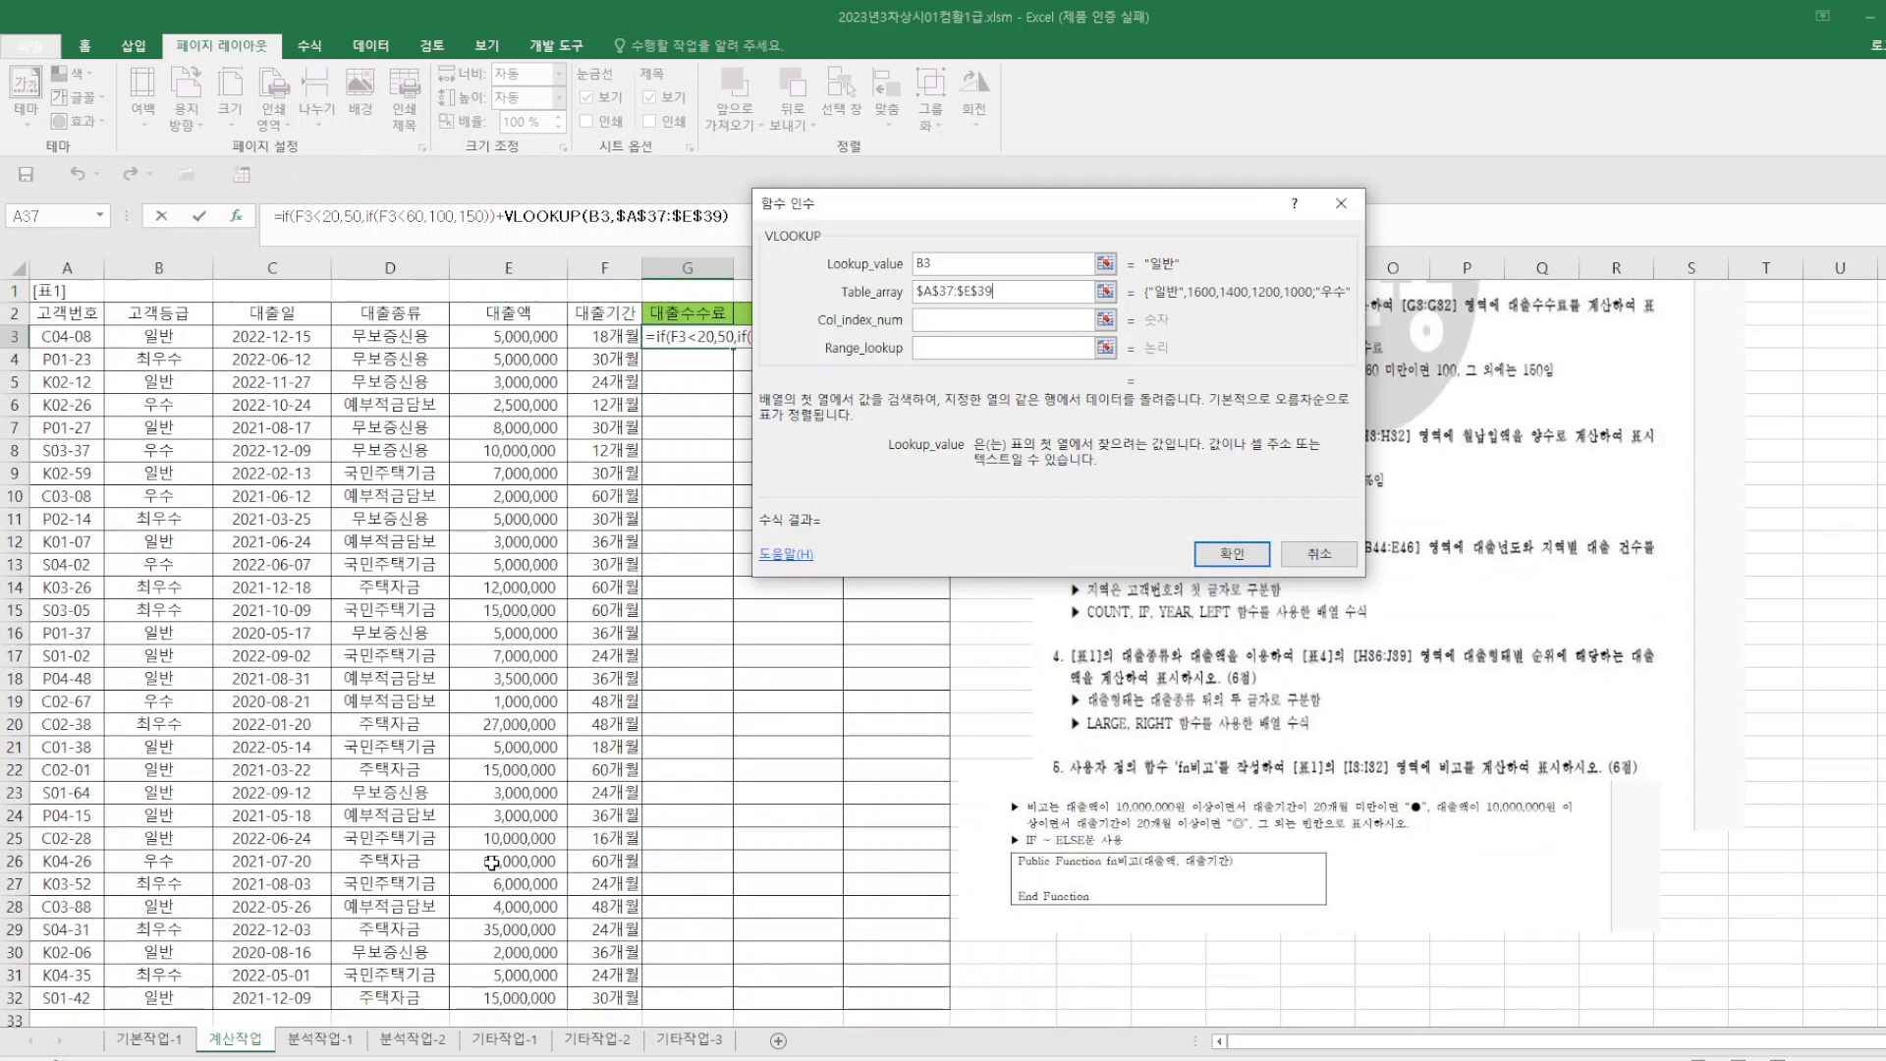
# - Begin the VLOOKUP's column index with a MATCH that looks up E3 in the 표2 header range B35:E35
pyautogui.click(944, 322)
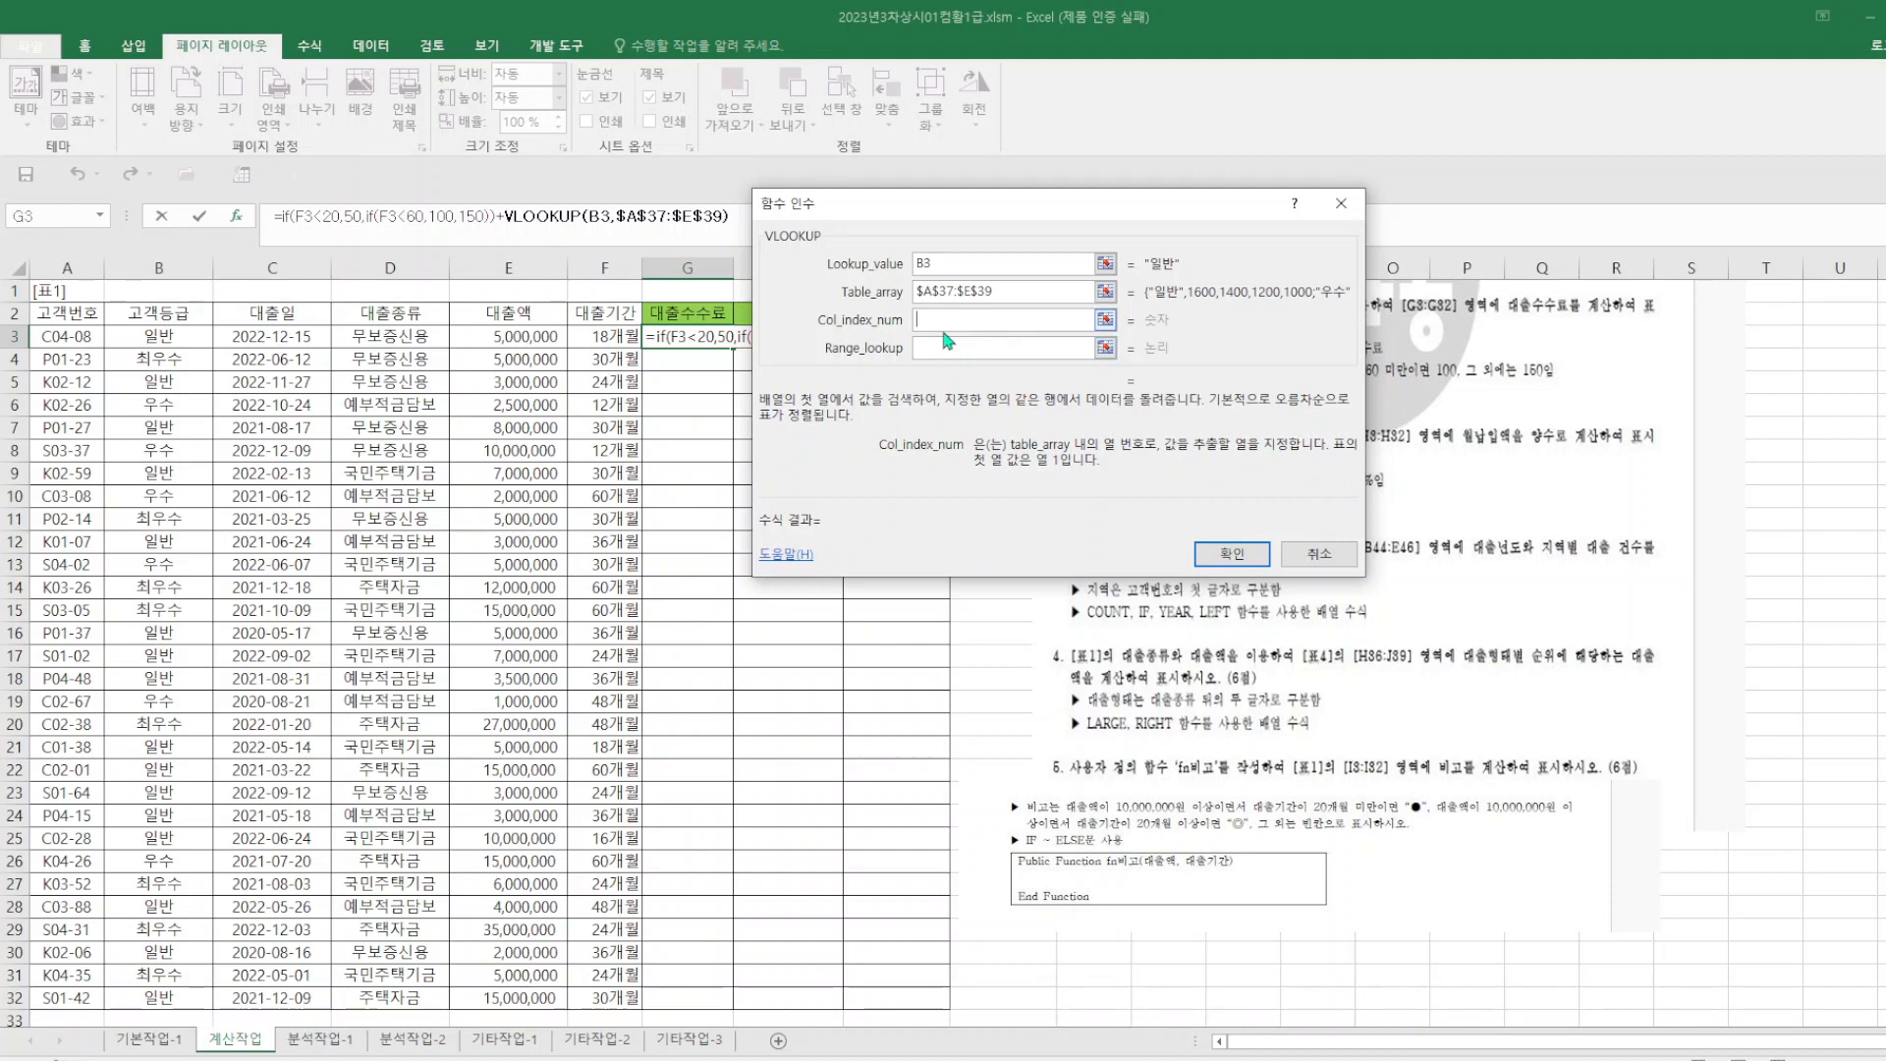
pyautogui.write('match(')
pyautogui.click(545, 339)
pyautogui.write(',')
pyautogui.scroll(-6, 609, 807)
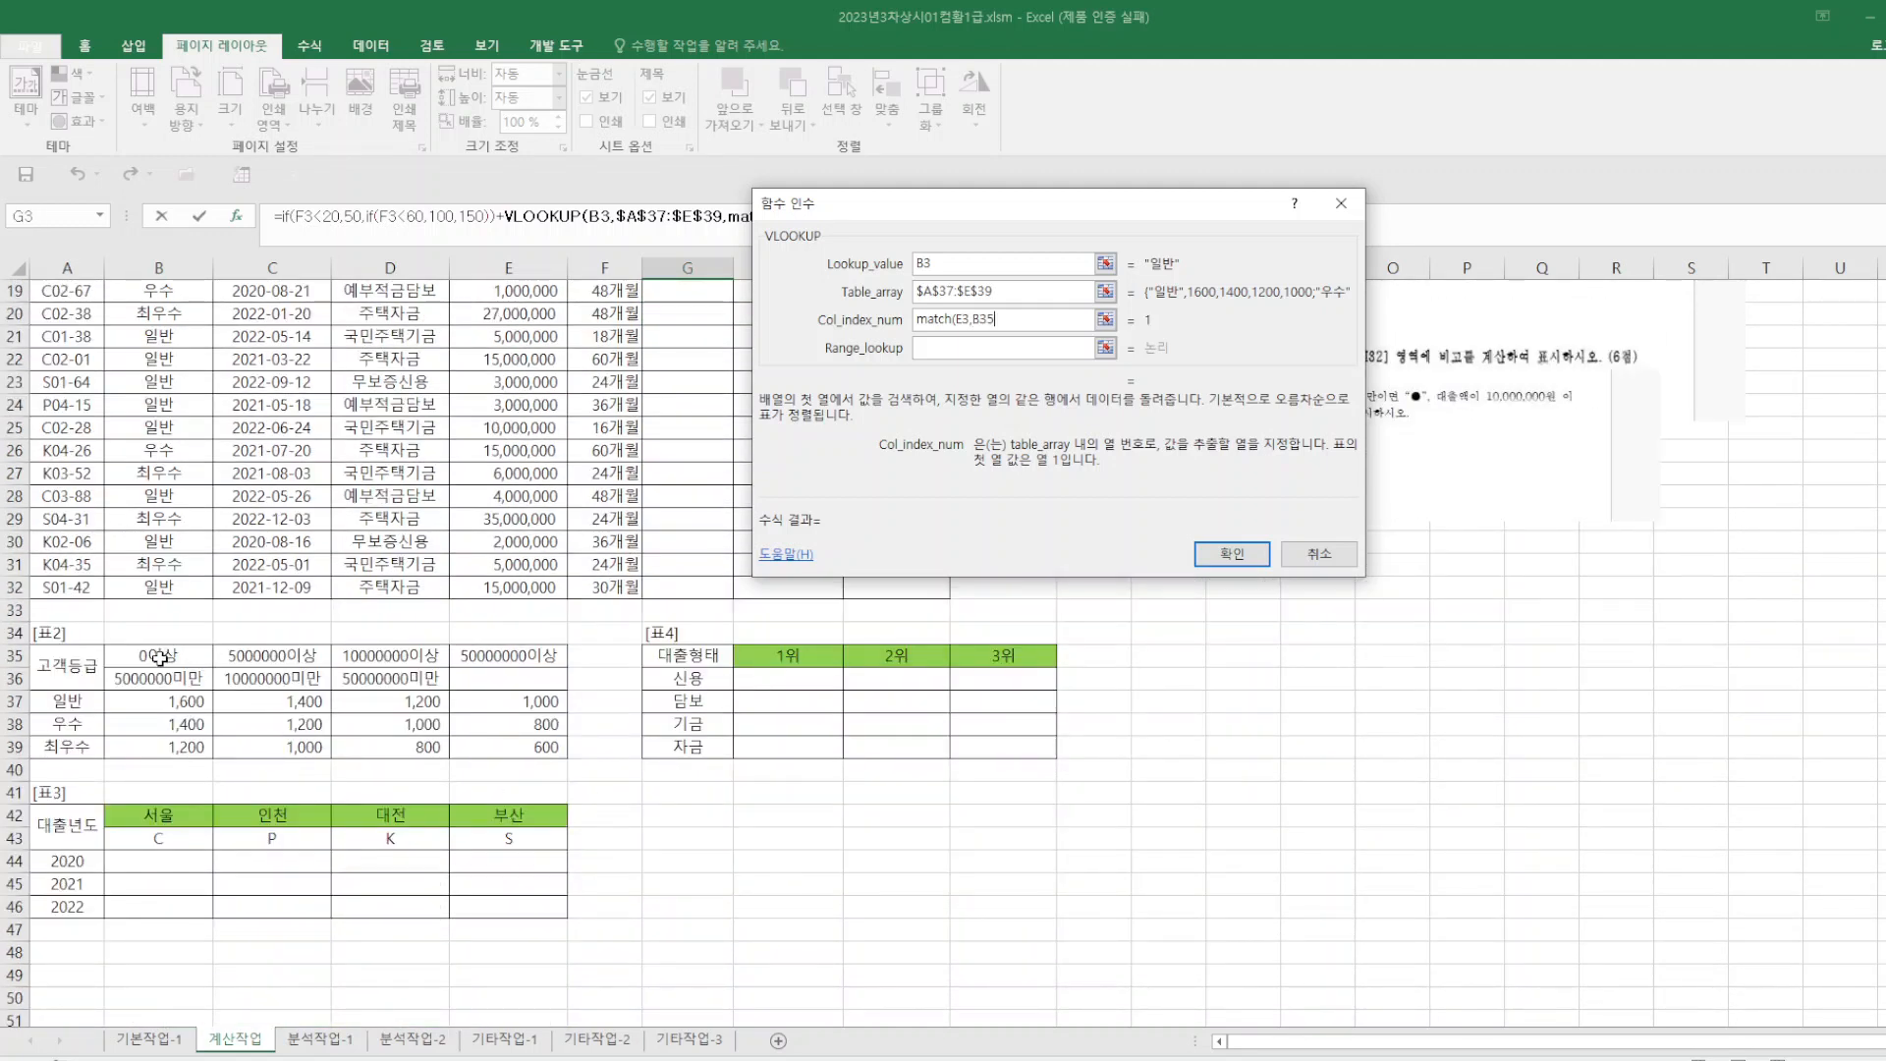
pyautogui.moveTo(157, 655); pyautogui.dragTo(481, 678)
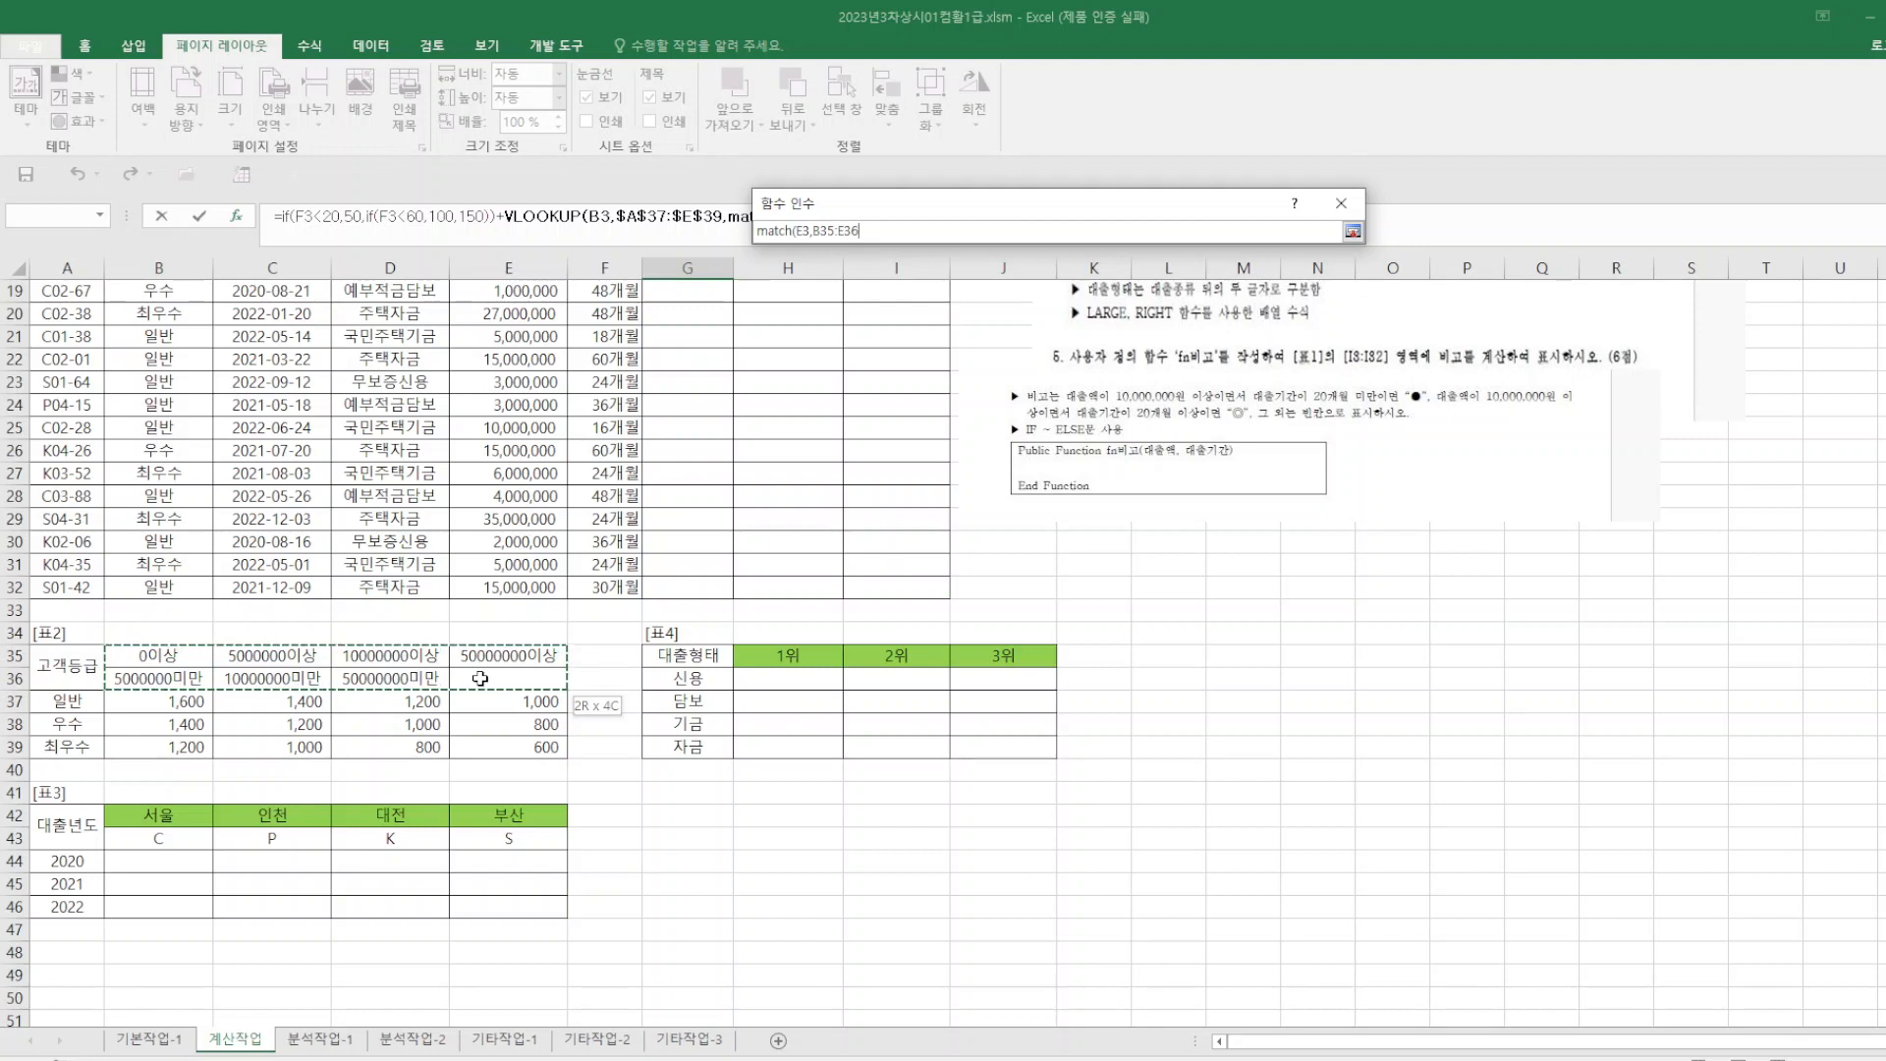
pyautogui.moveTo(481, 678); pyautogui.dragTo(489, 658)
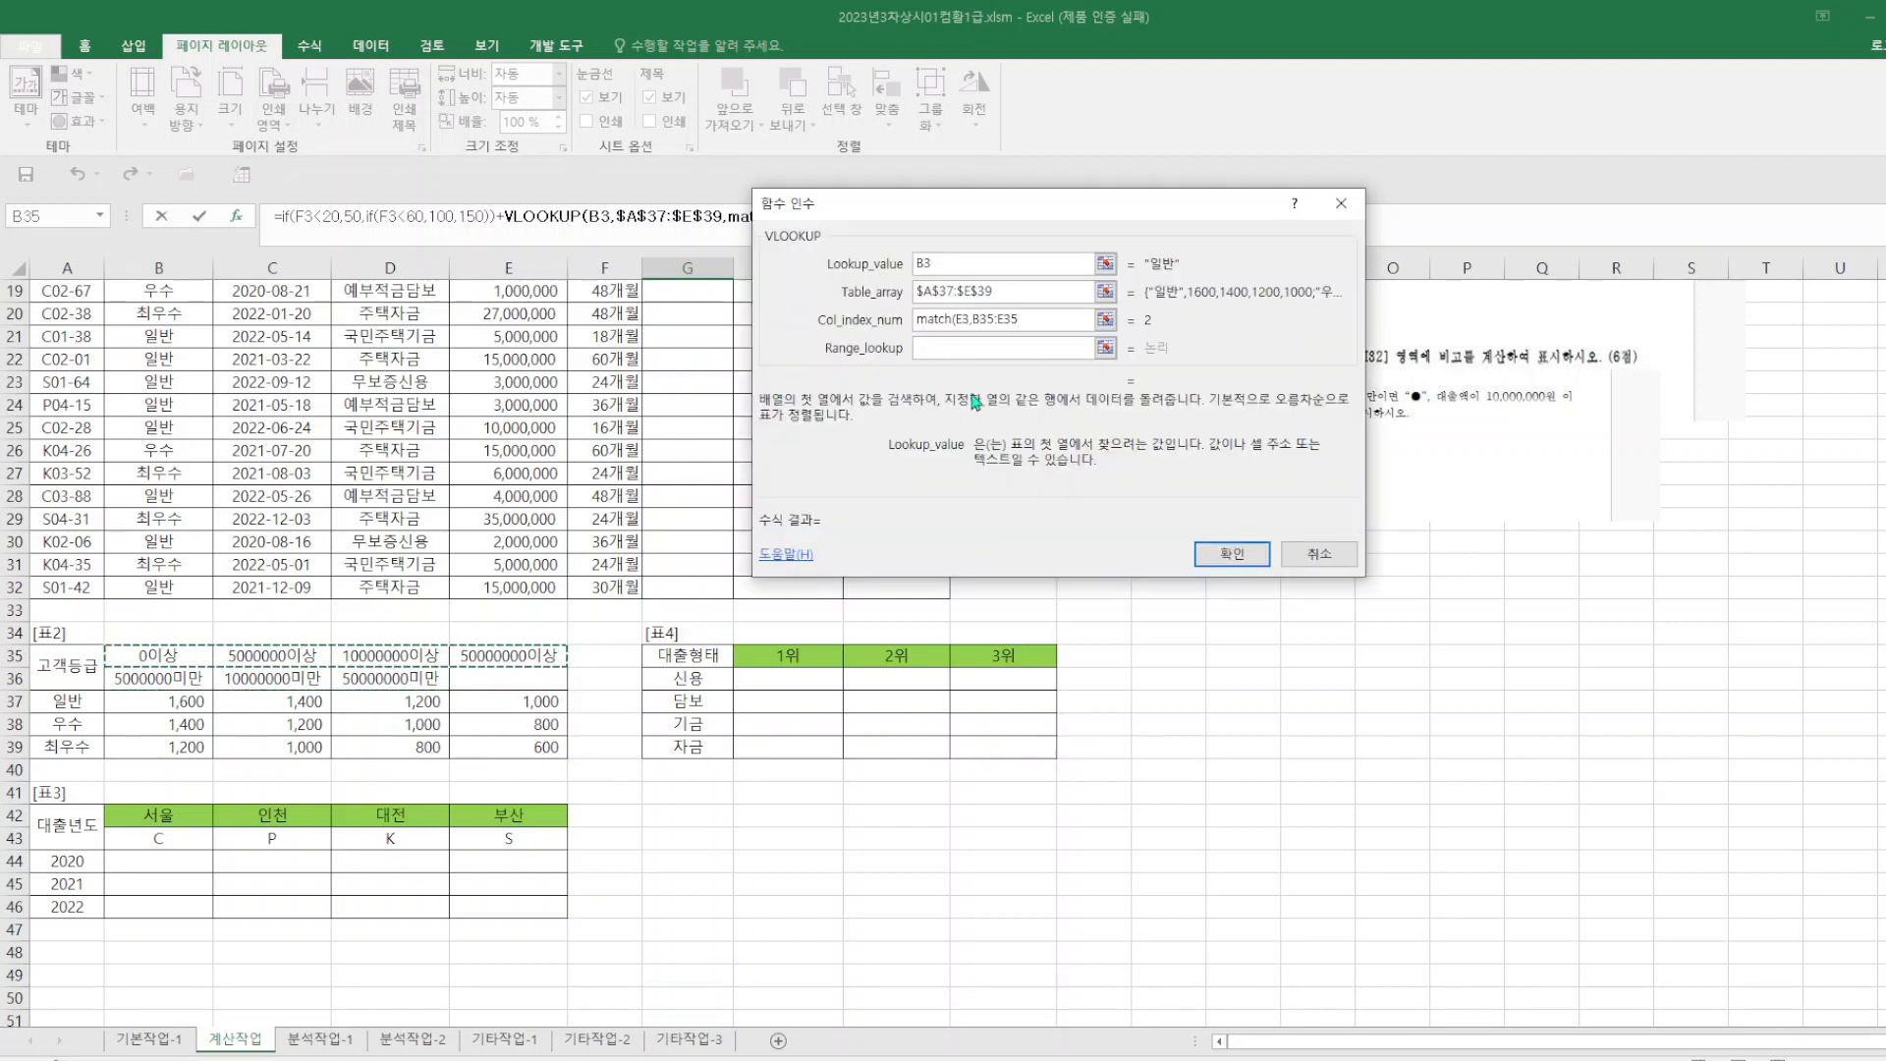
# - Make the MATCH range absolute as $B$35:$E$35 and close the function with match type 1
pyautogui.press('F4')
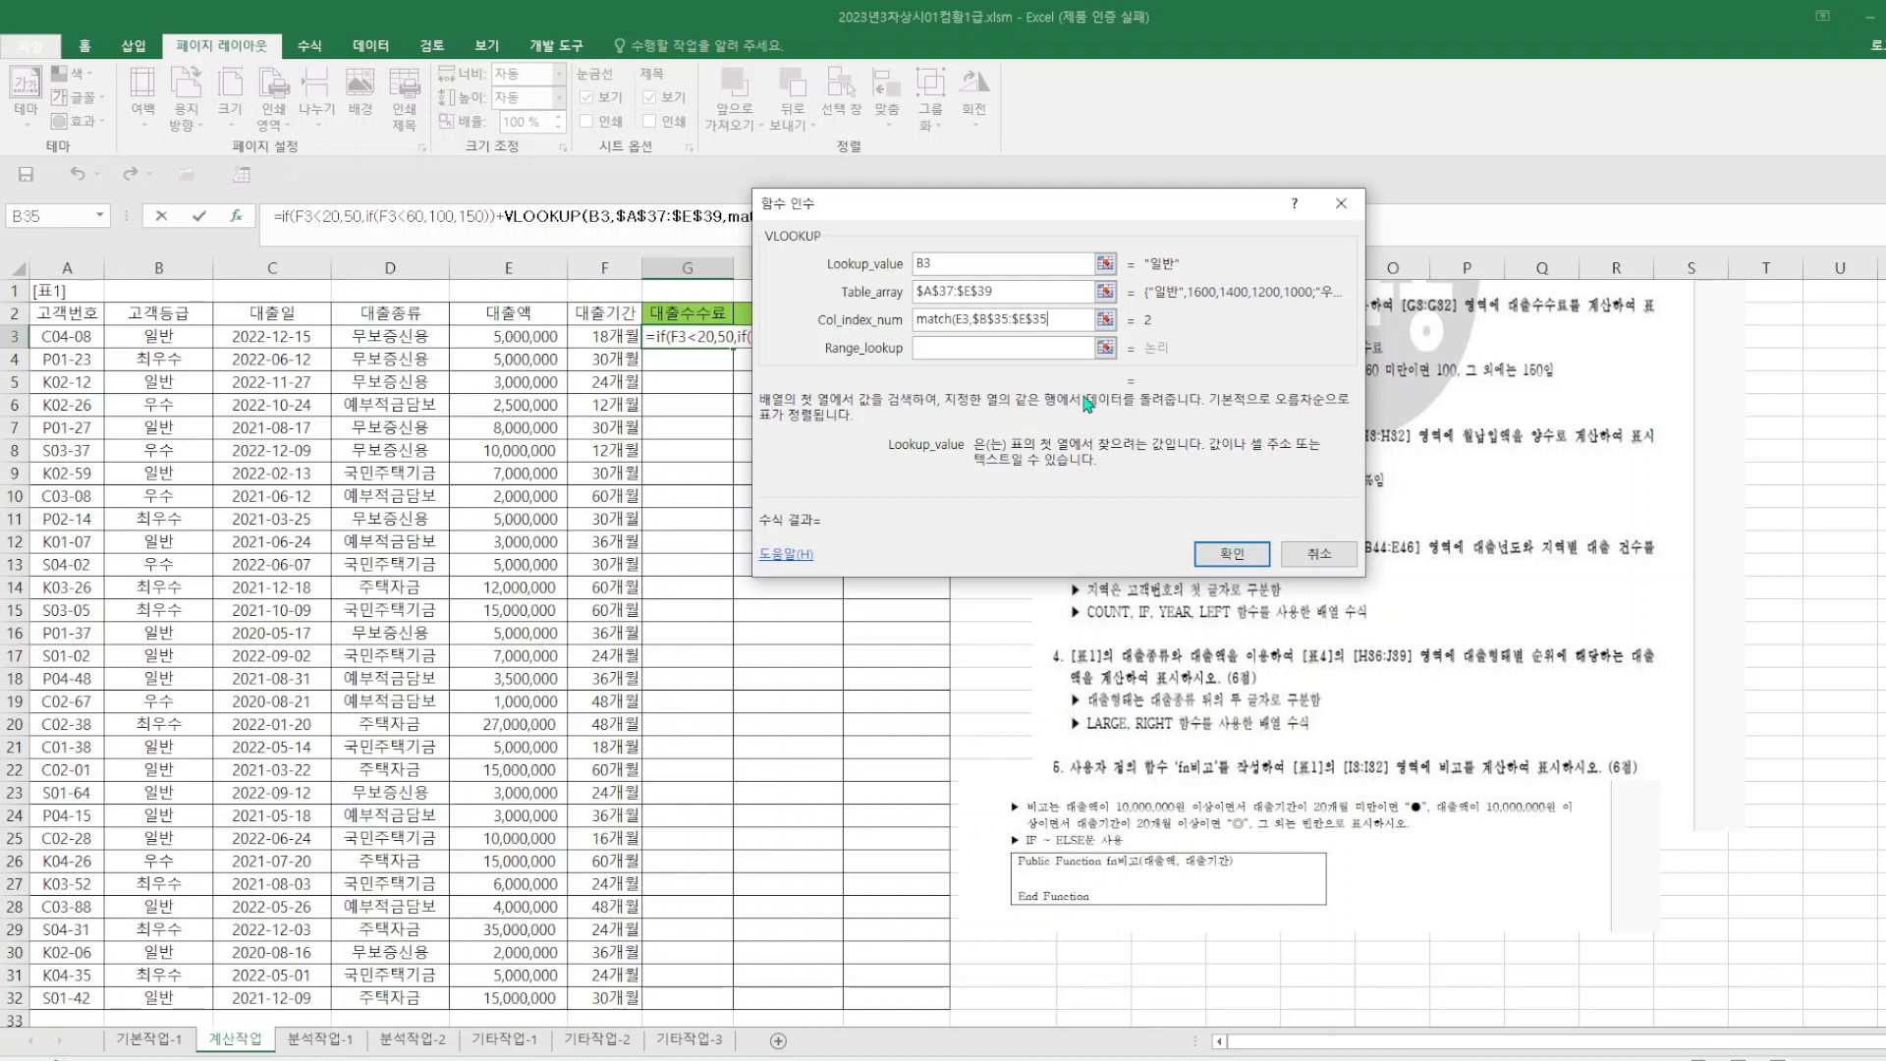
pyautogui.press('F4')
pyautogui.press('F4')
pyautogui.press('F4')
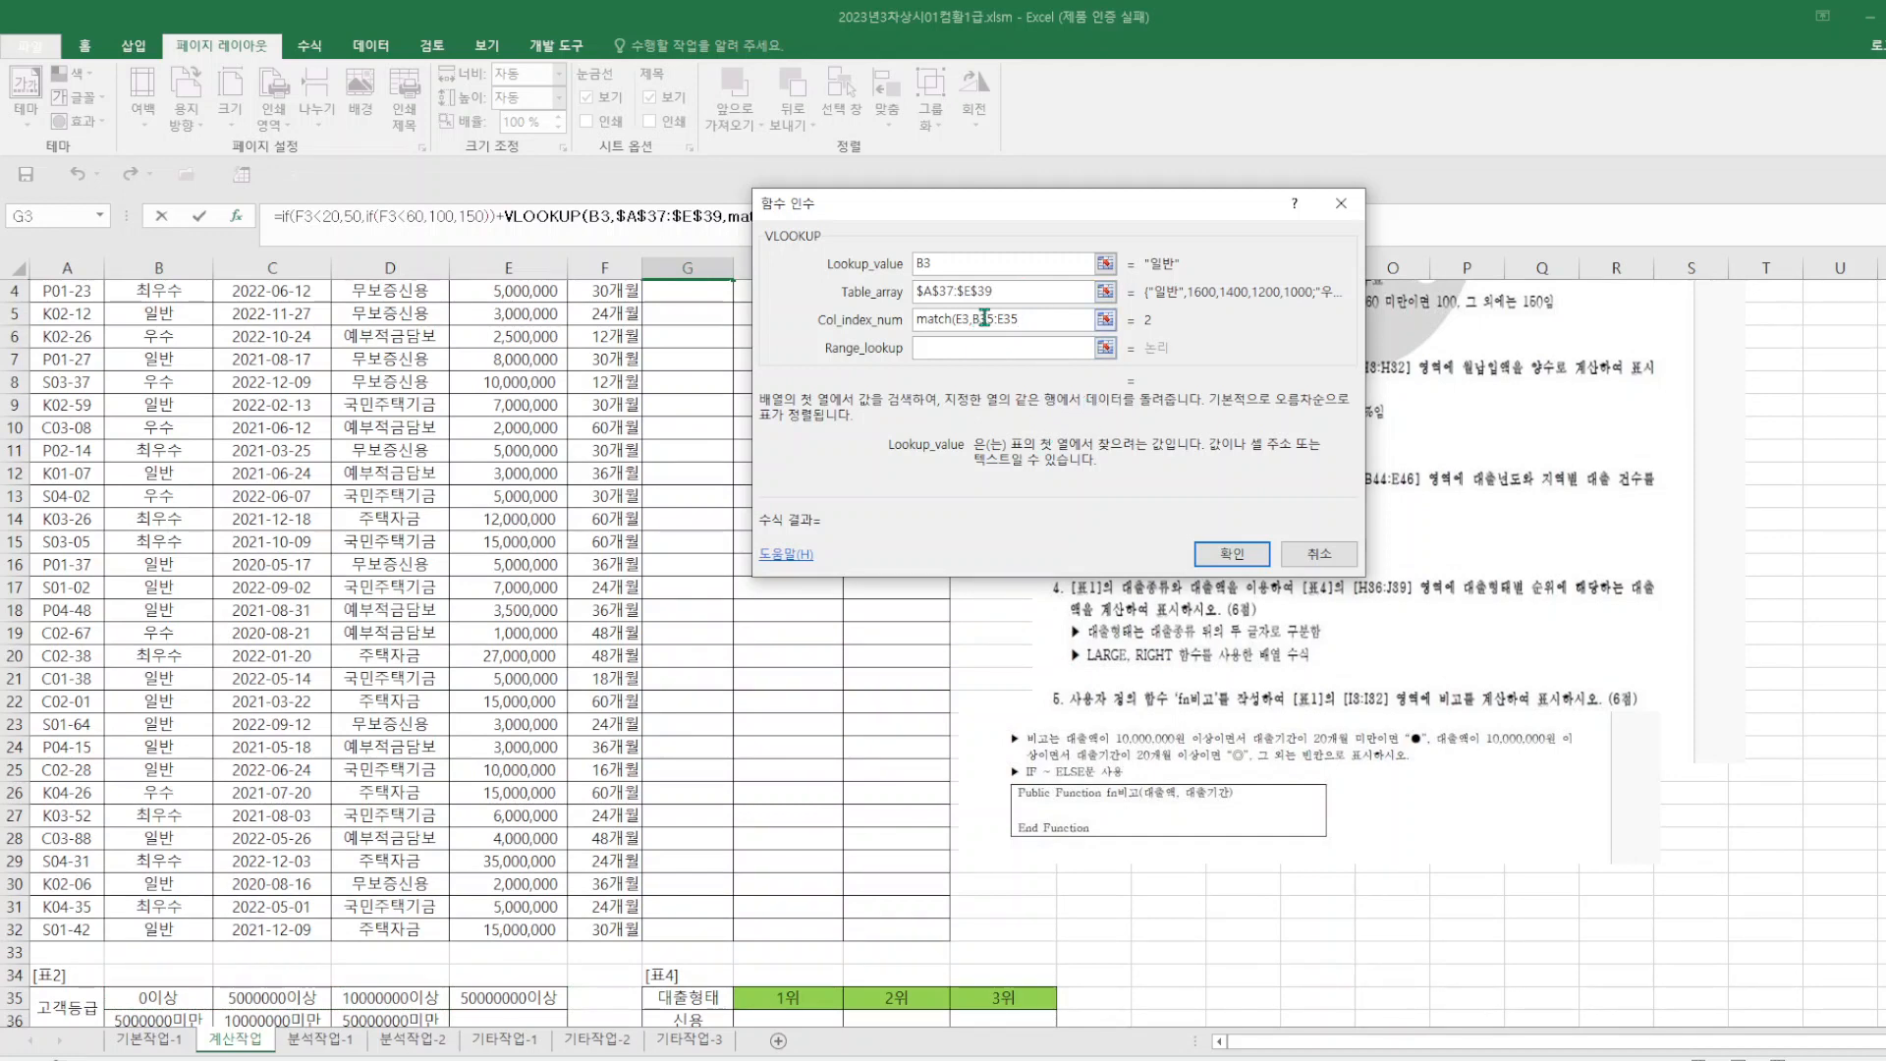
pyautogui.moveTo(973, 319); pyautogui.dragTo(1028, 319)
pyautogui.press('F4')
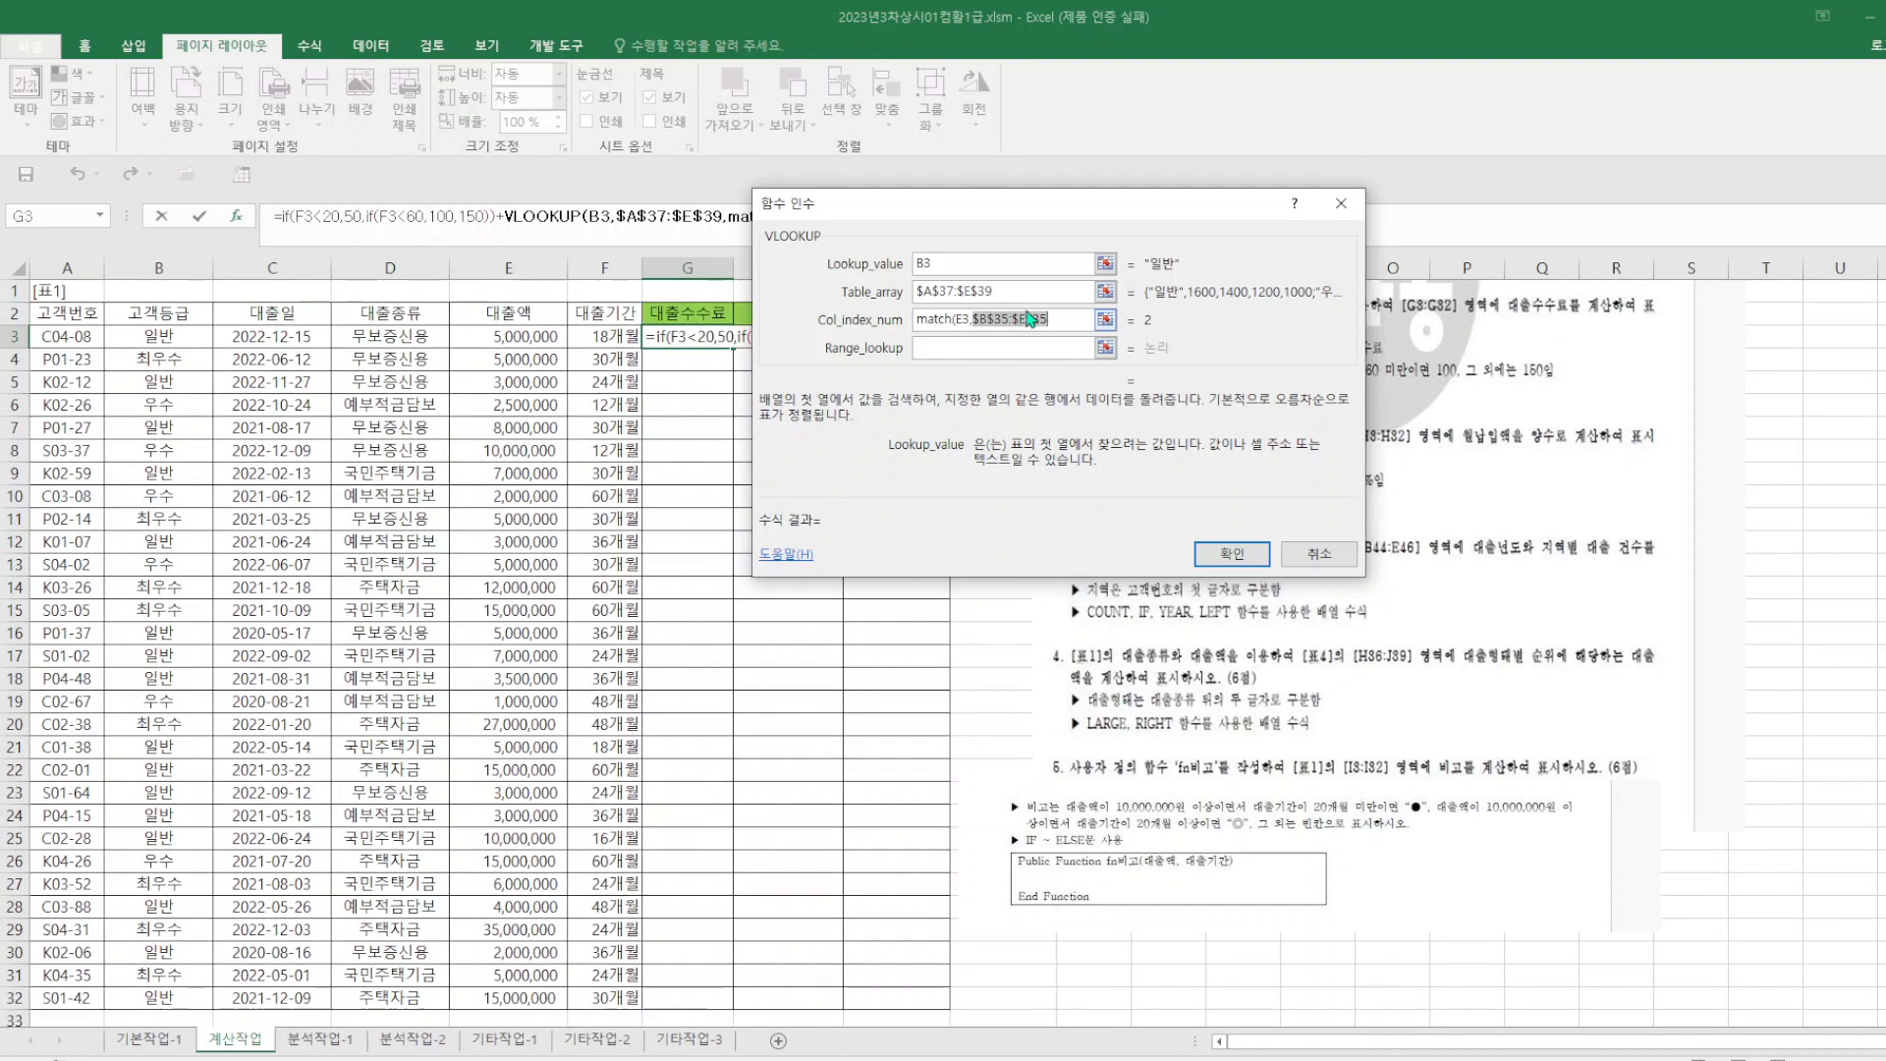
pyautogui.click(1055, 320)
pyautogui.write('1)')
# - Add +1 to the MATCH column index, set Range_lookup to 0 and confirm the G3 formula
pyautogui.click(968, 352)
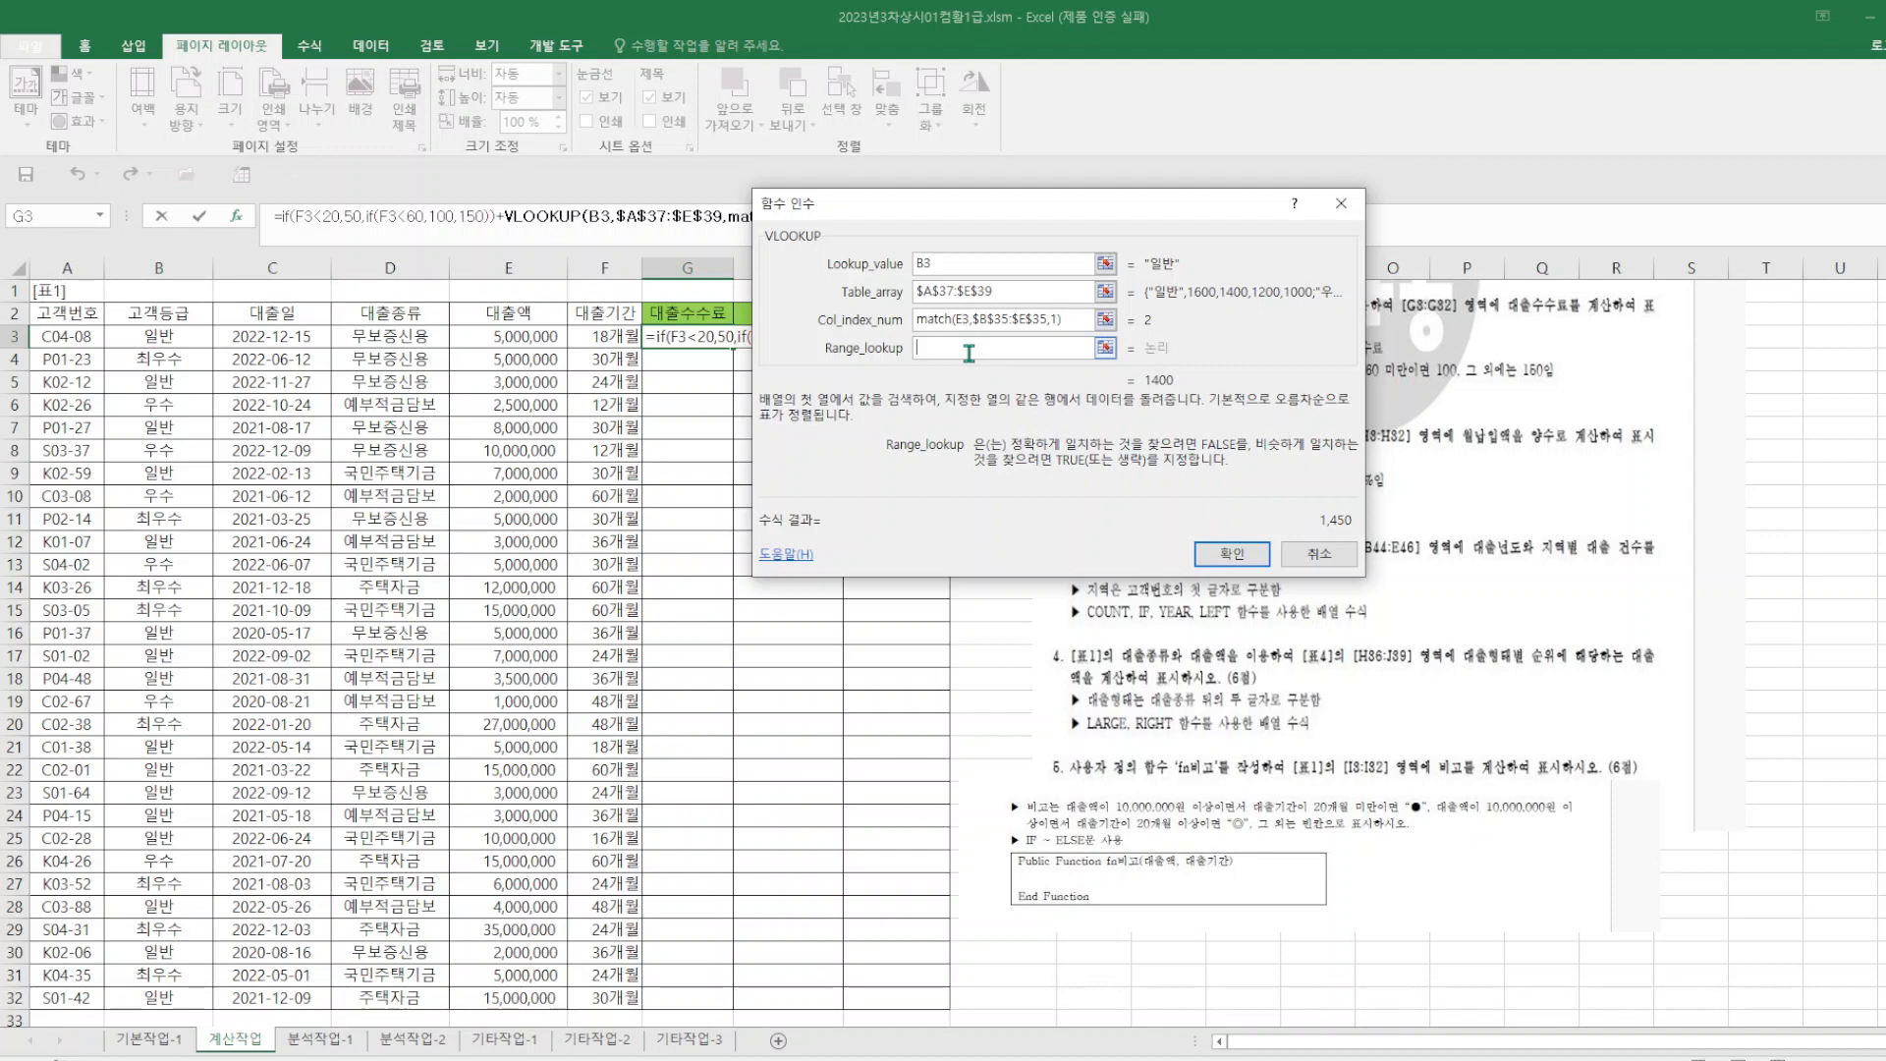
pyautogui.write('1')
pyautogui.click(1076, 320)
pyautogui.scroll(-7, 422, 850)
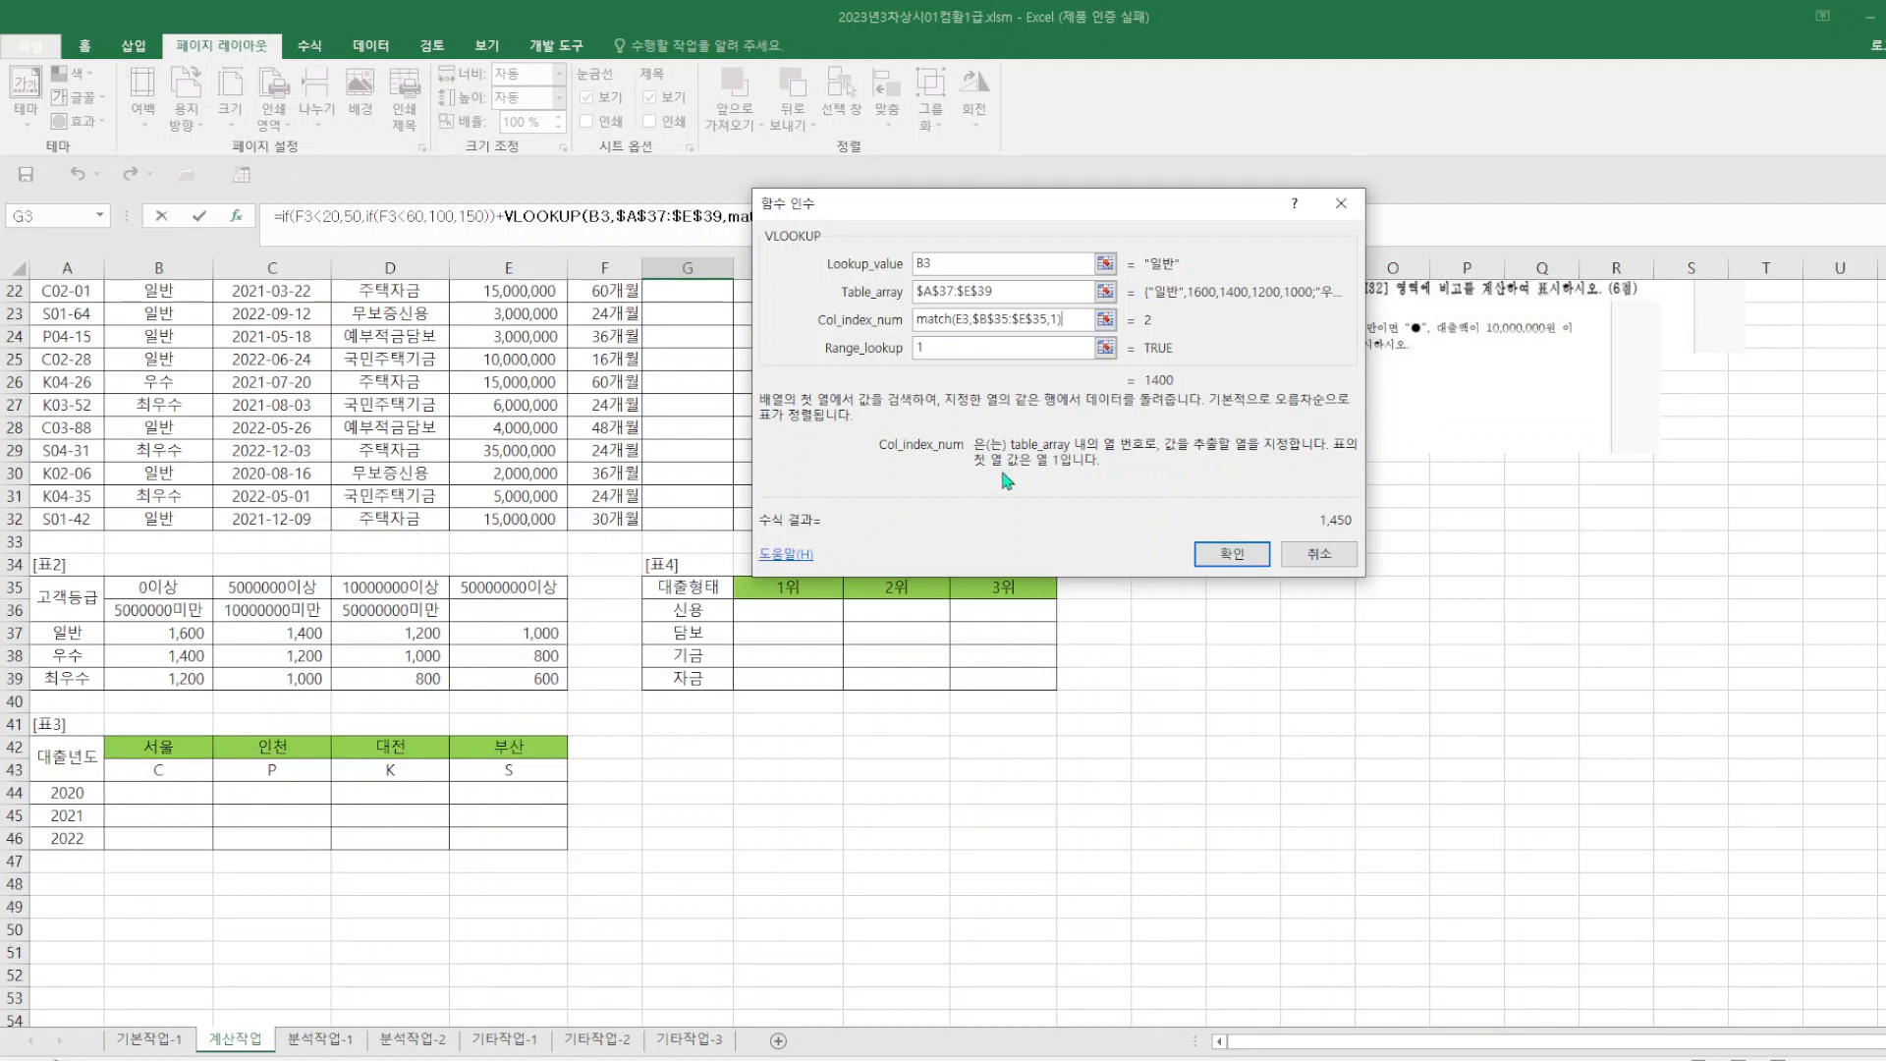
pyautogui.write('+1')
pyautogui.click(937, 351)
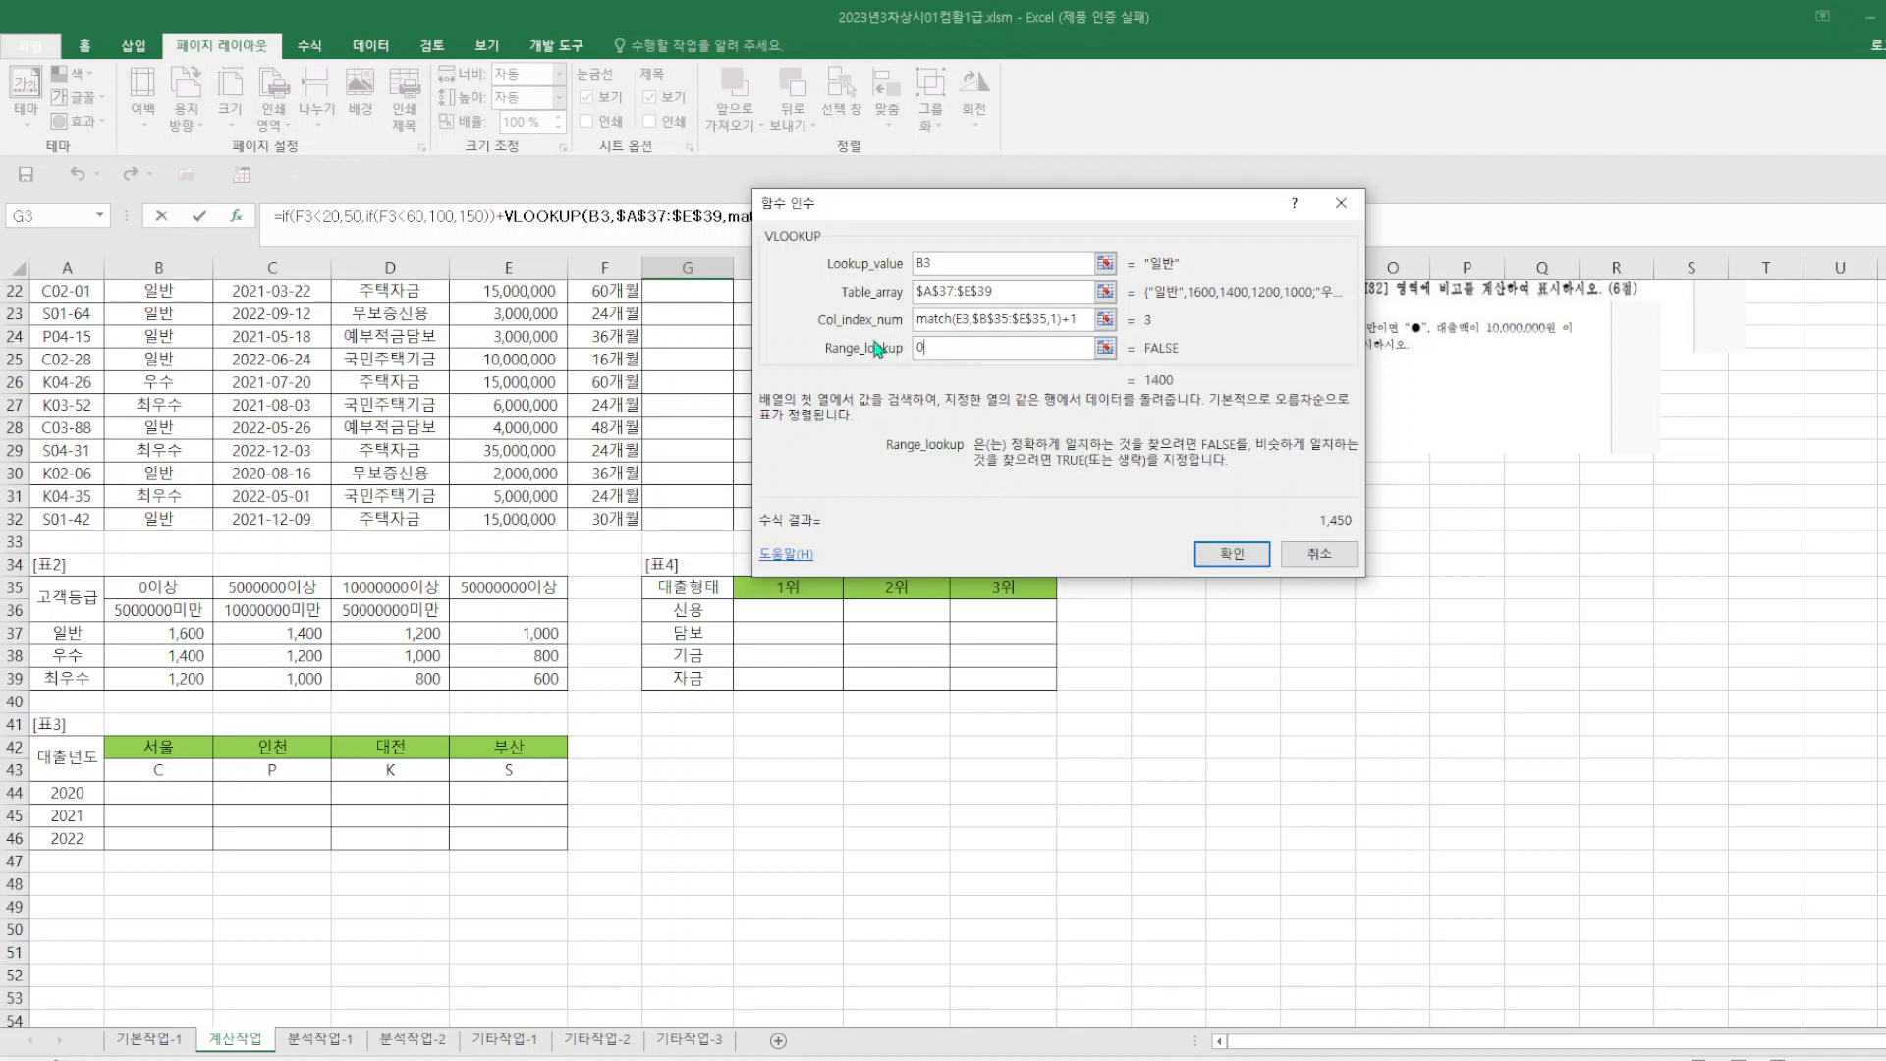
pyautogui.click(1235, 556)
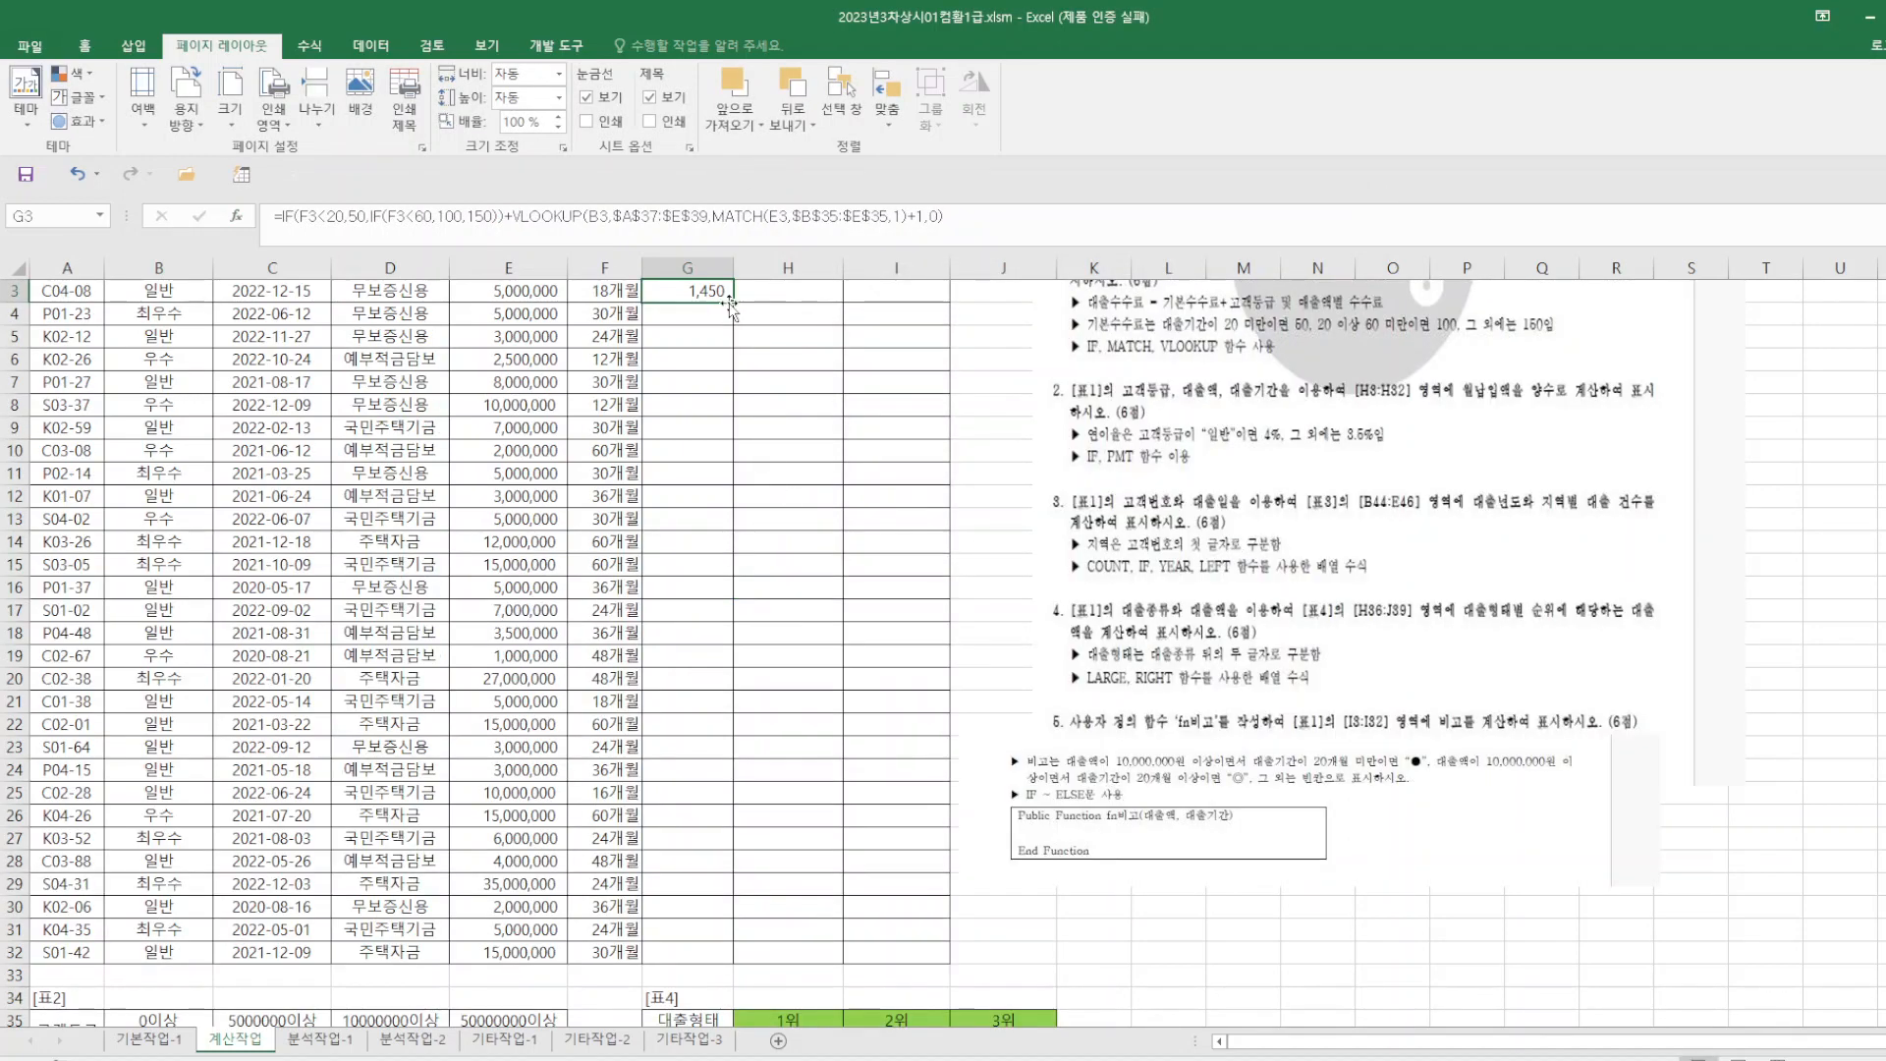
# - Fill the 대출수수료 formula from G3 down to G32 and save the workbook
pyautogui.moveTo(735, 304); pyautogui.dragTo(732, 957)
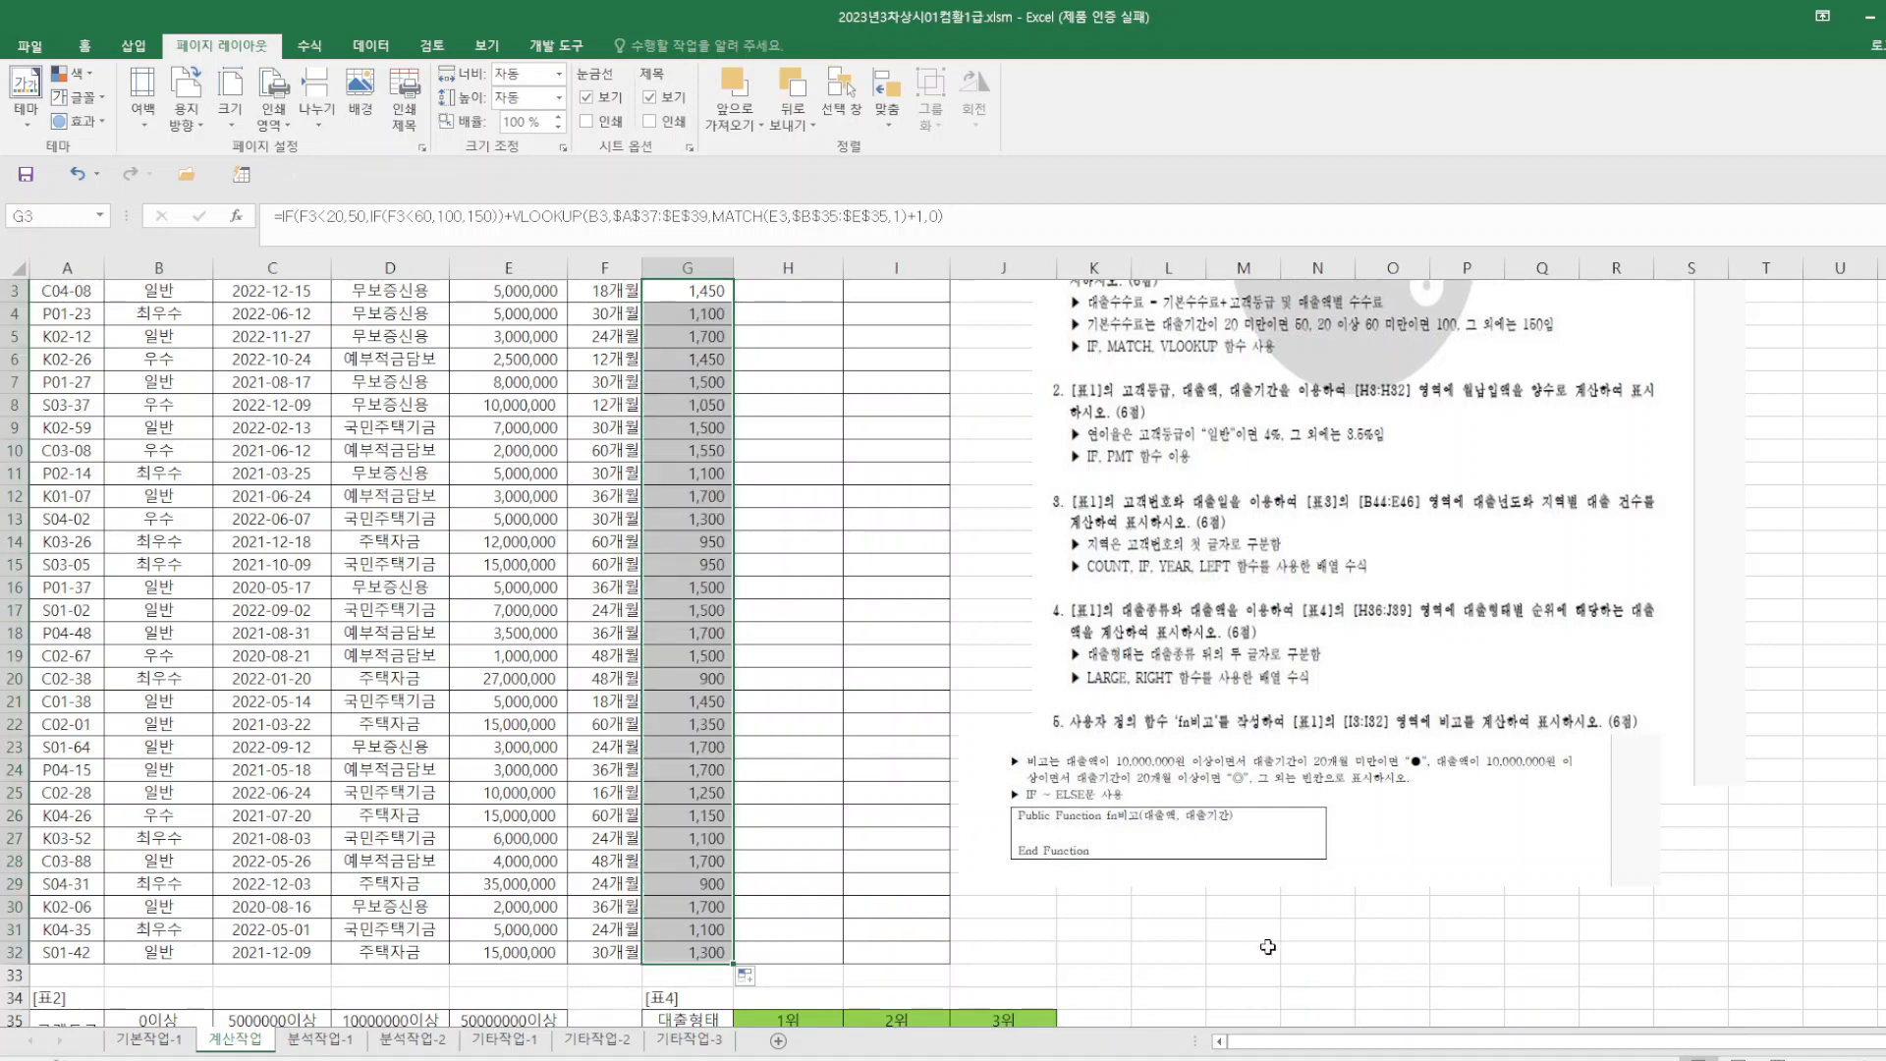
pyautogui.click(1276, 949)
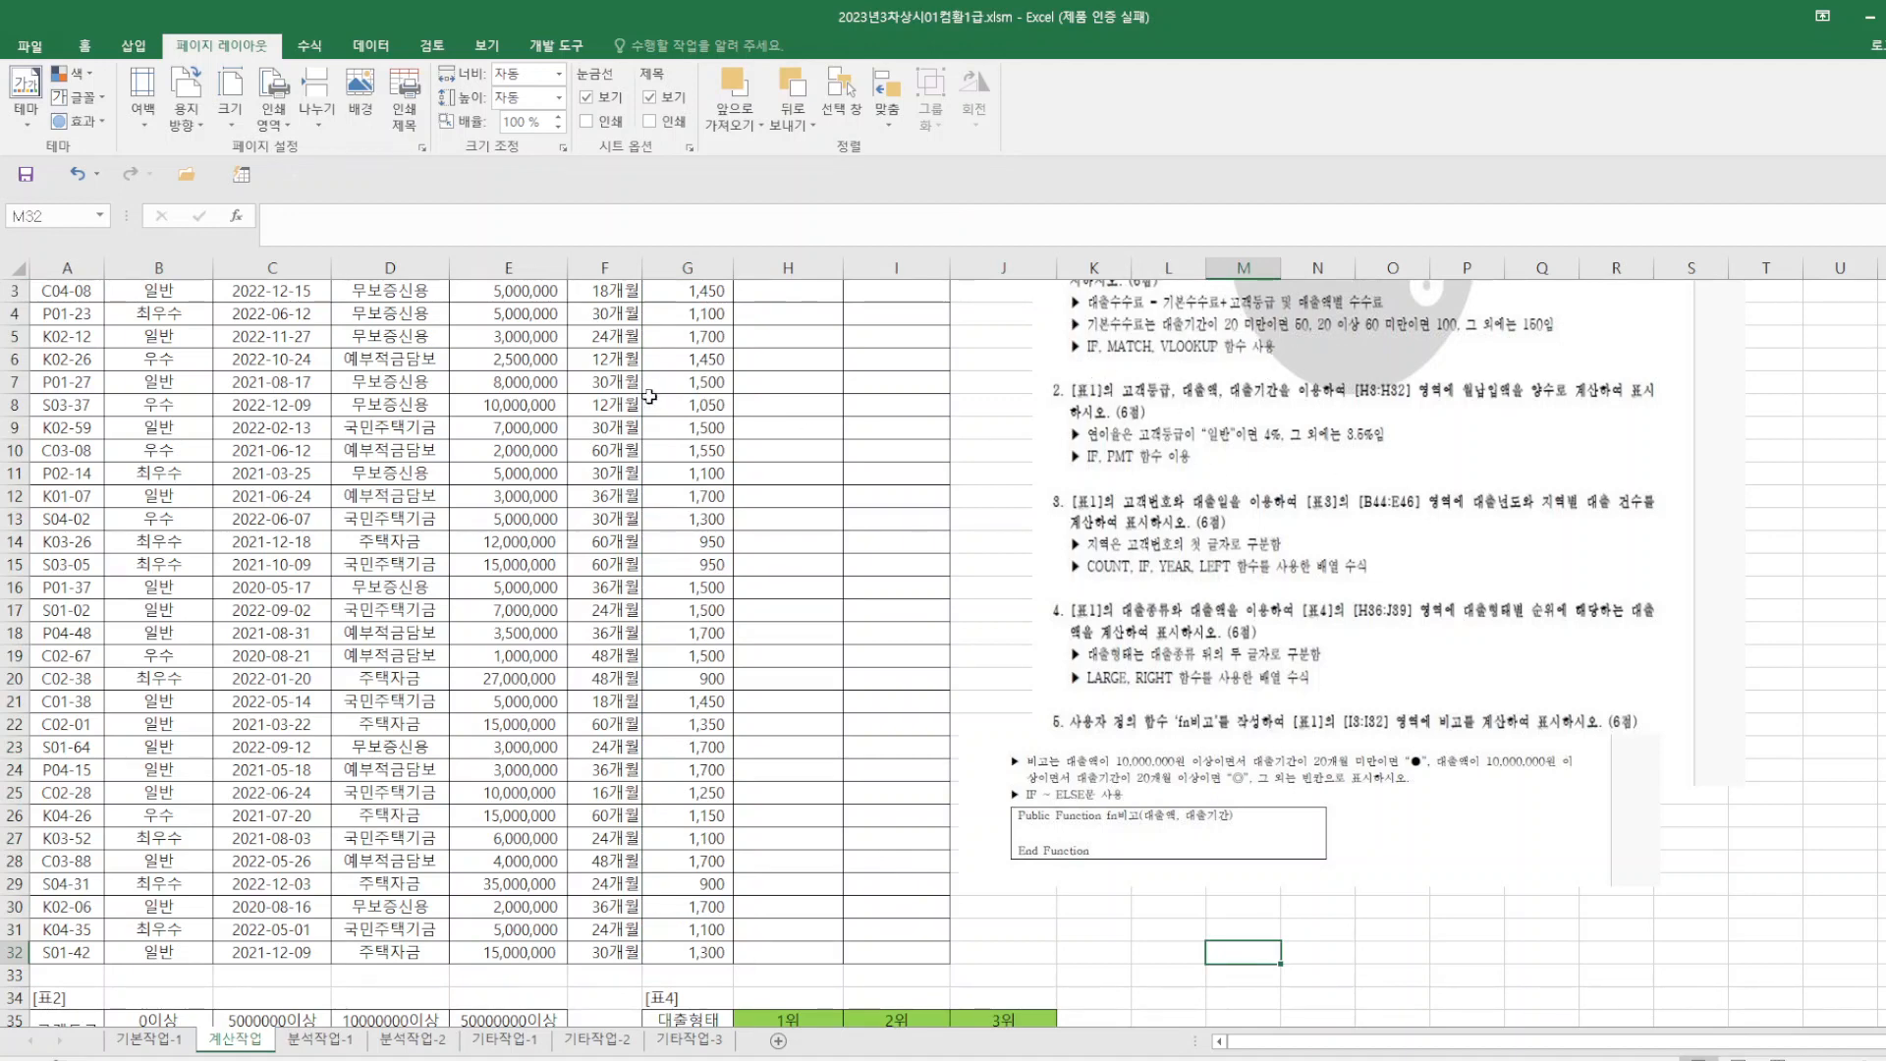
pyautogui.scroll(1, 678, 361)
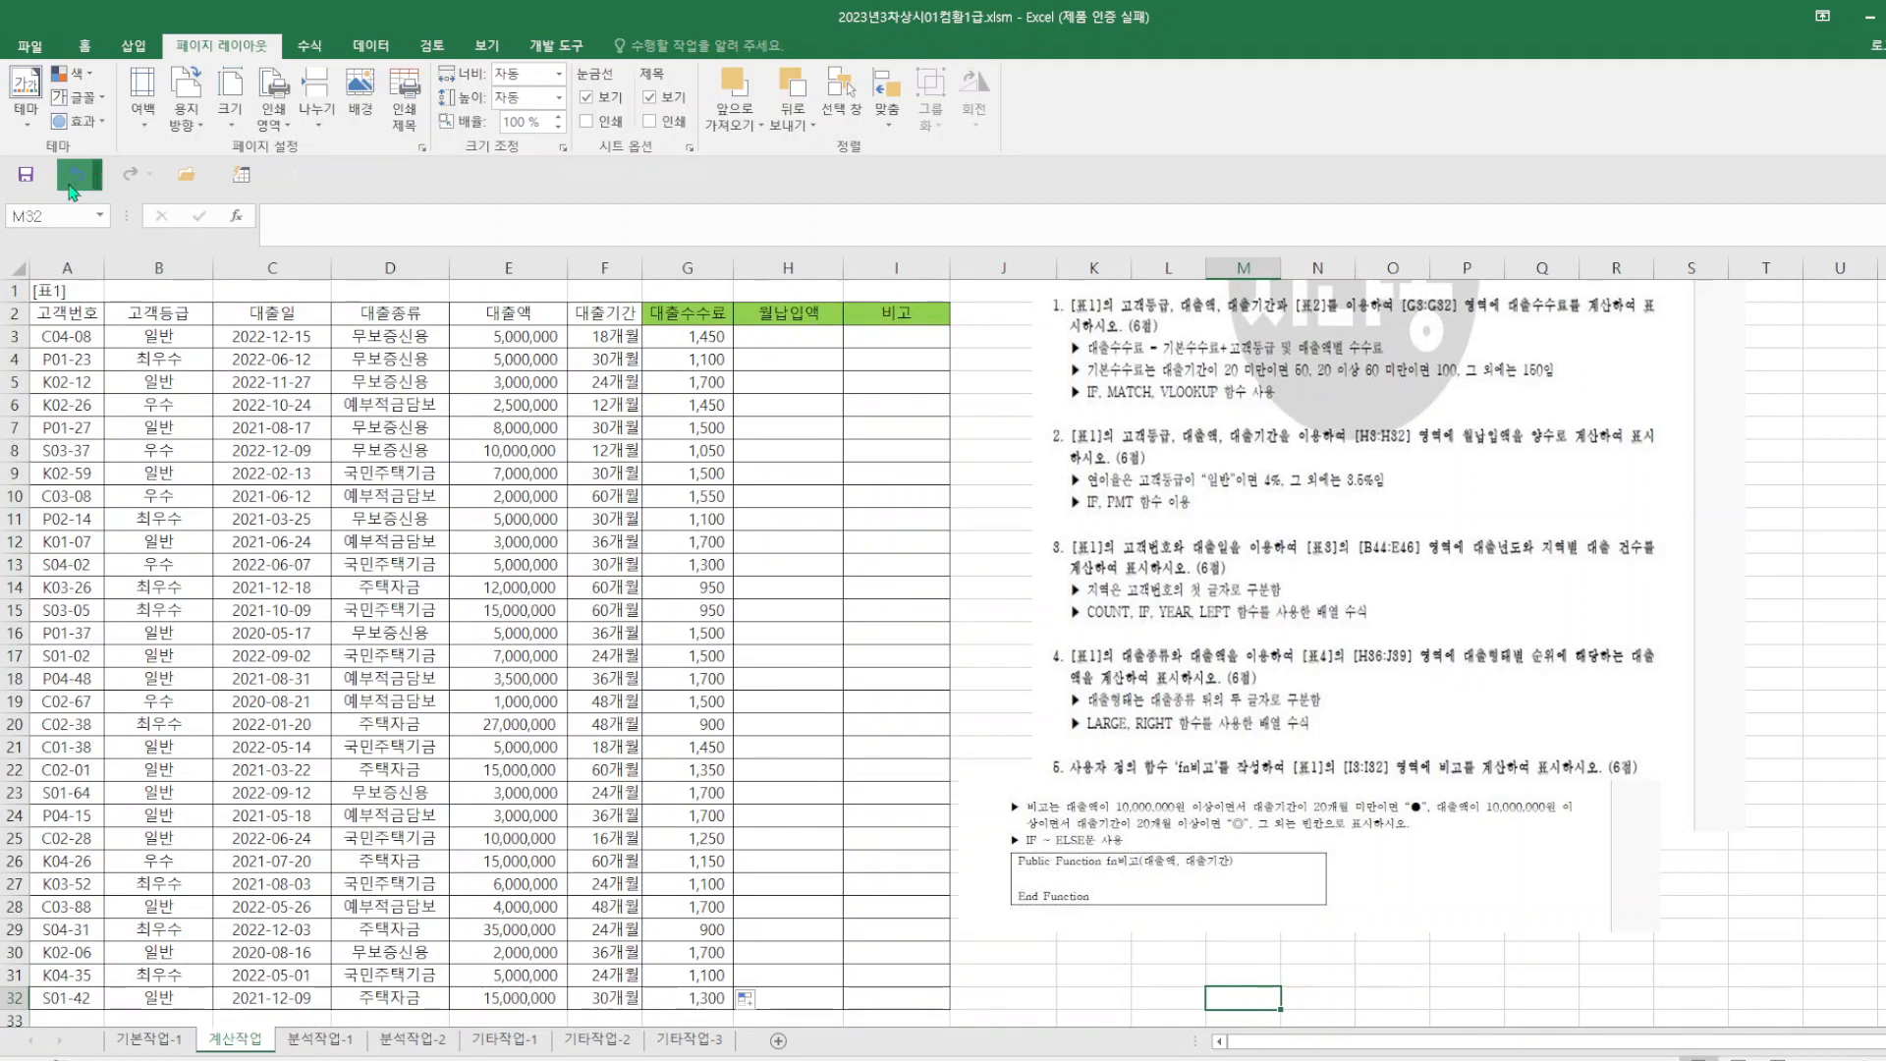
pyautogui.click(25, 179)
# - Begin the 월납입액 formula in H3 with PMT and its monthly rate: =pmt(if(B3="일반",4%,3.5%)/12,
pyautogui.click(817, 335)
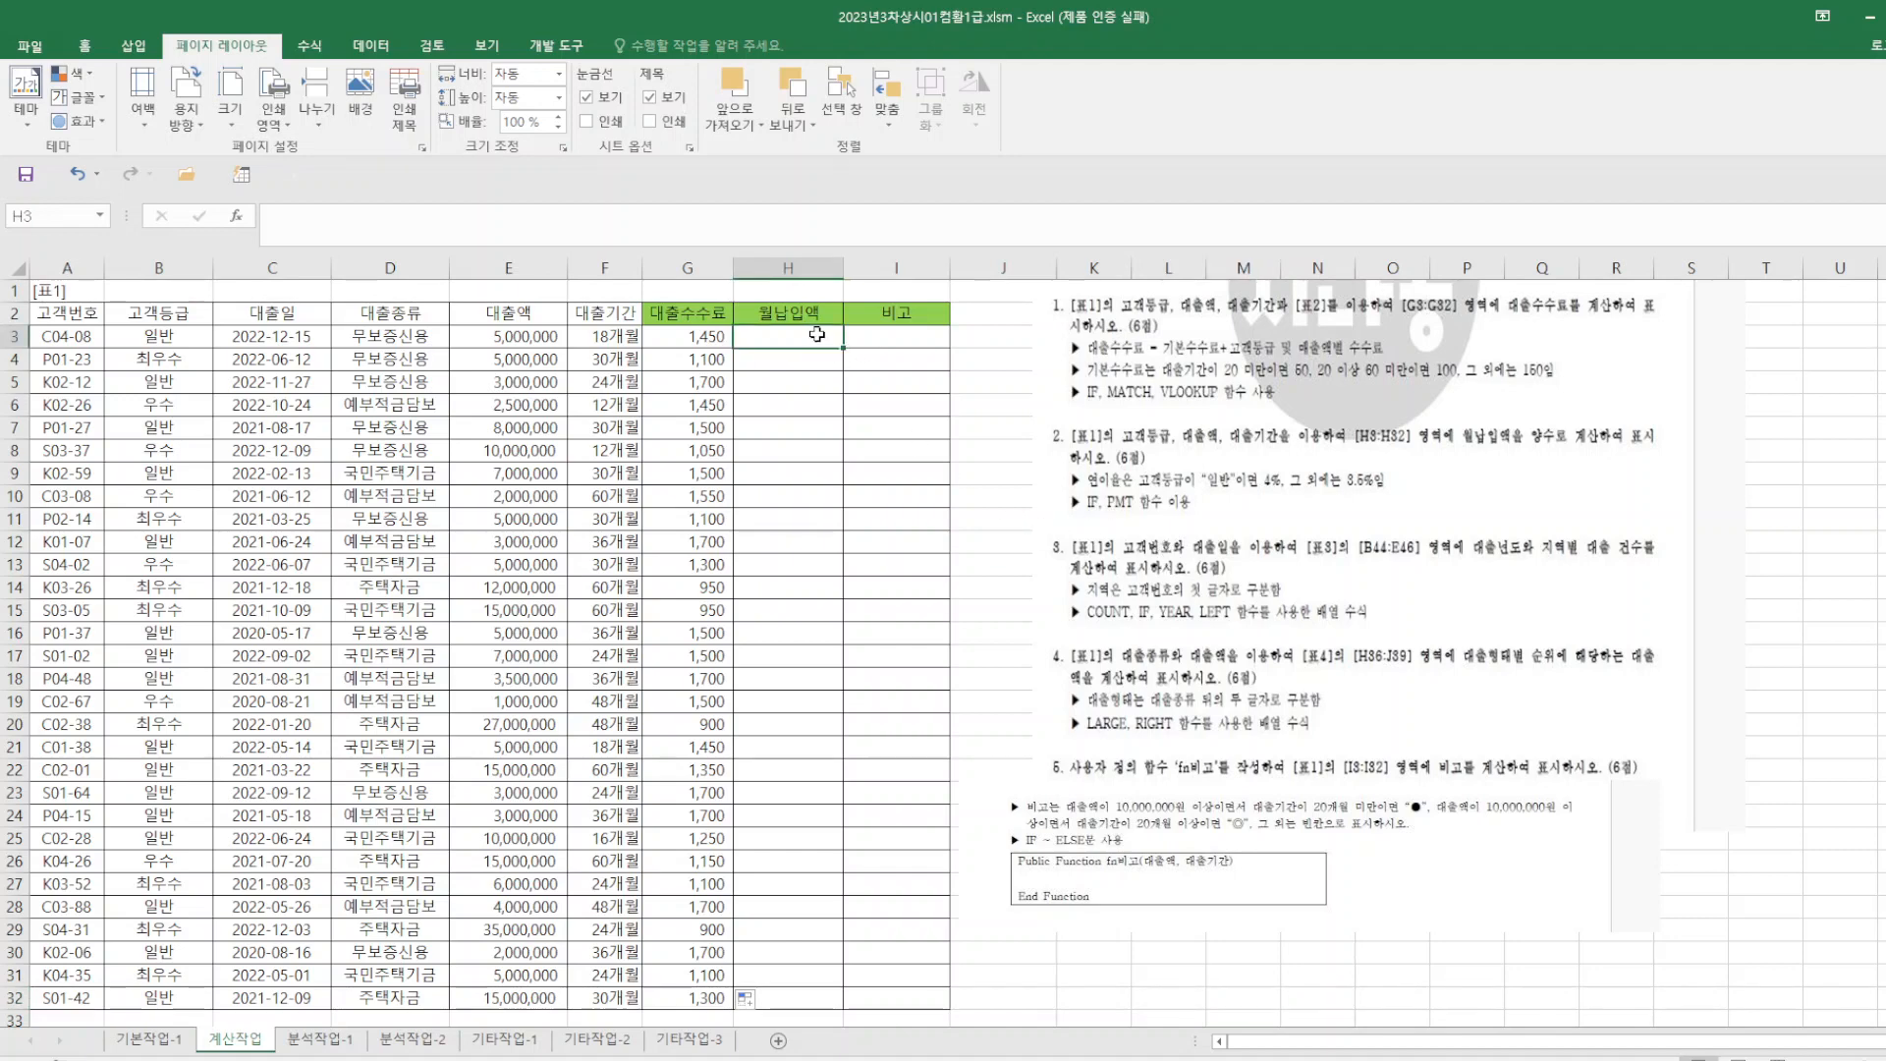
pyautogui.write('=')
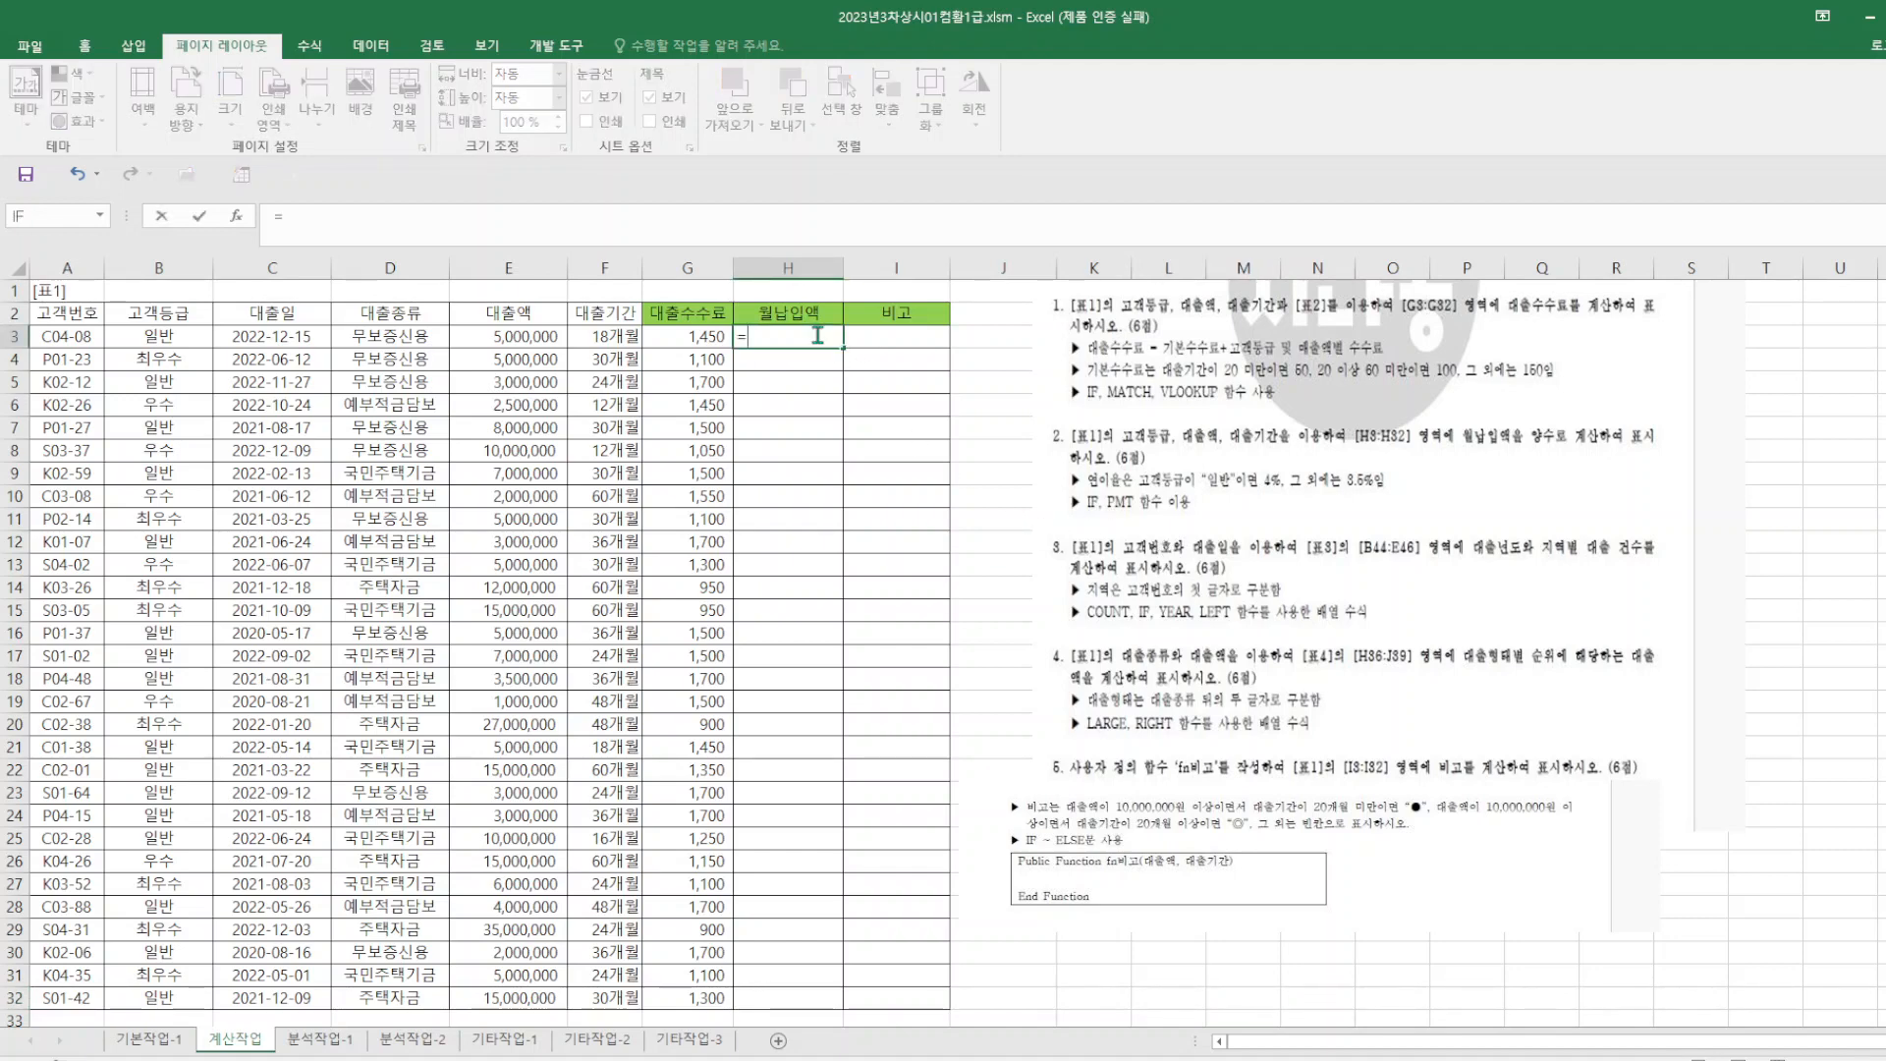
pyautogui.write('pm')
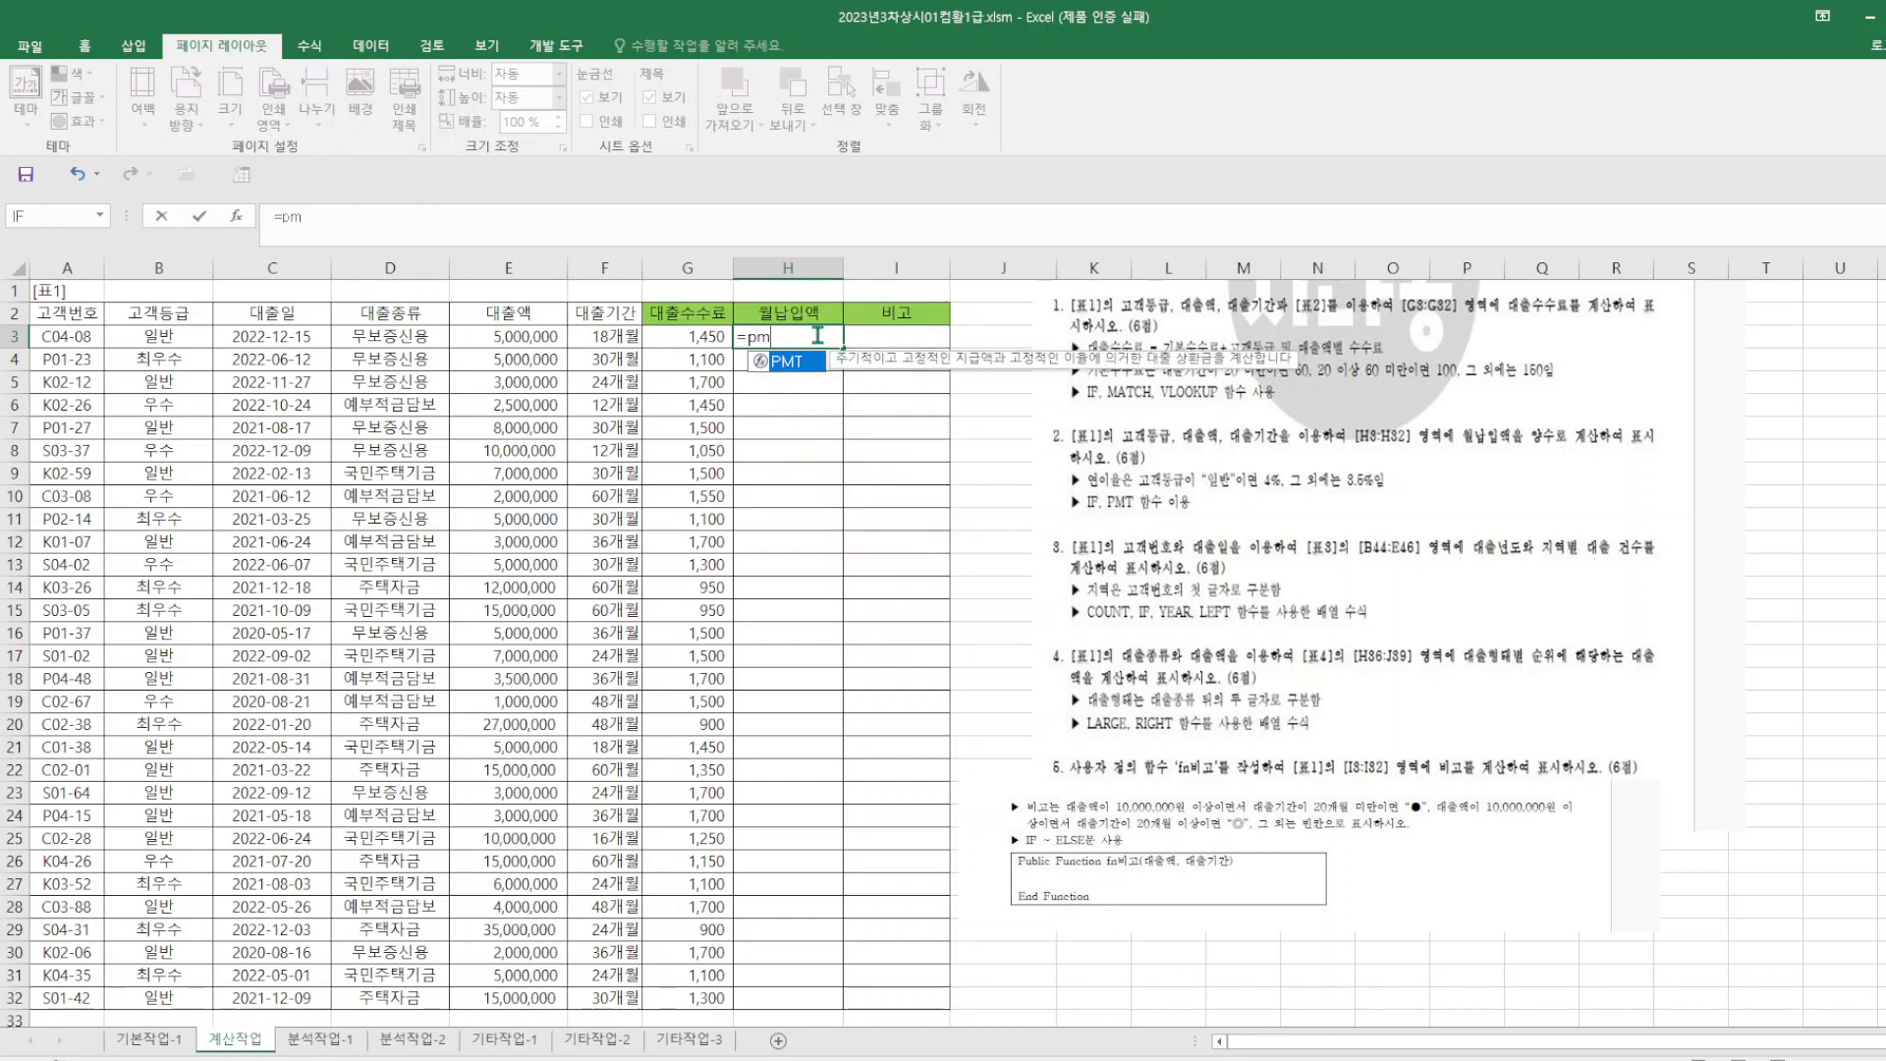
pyautogui.write('t(if(')
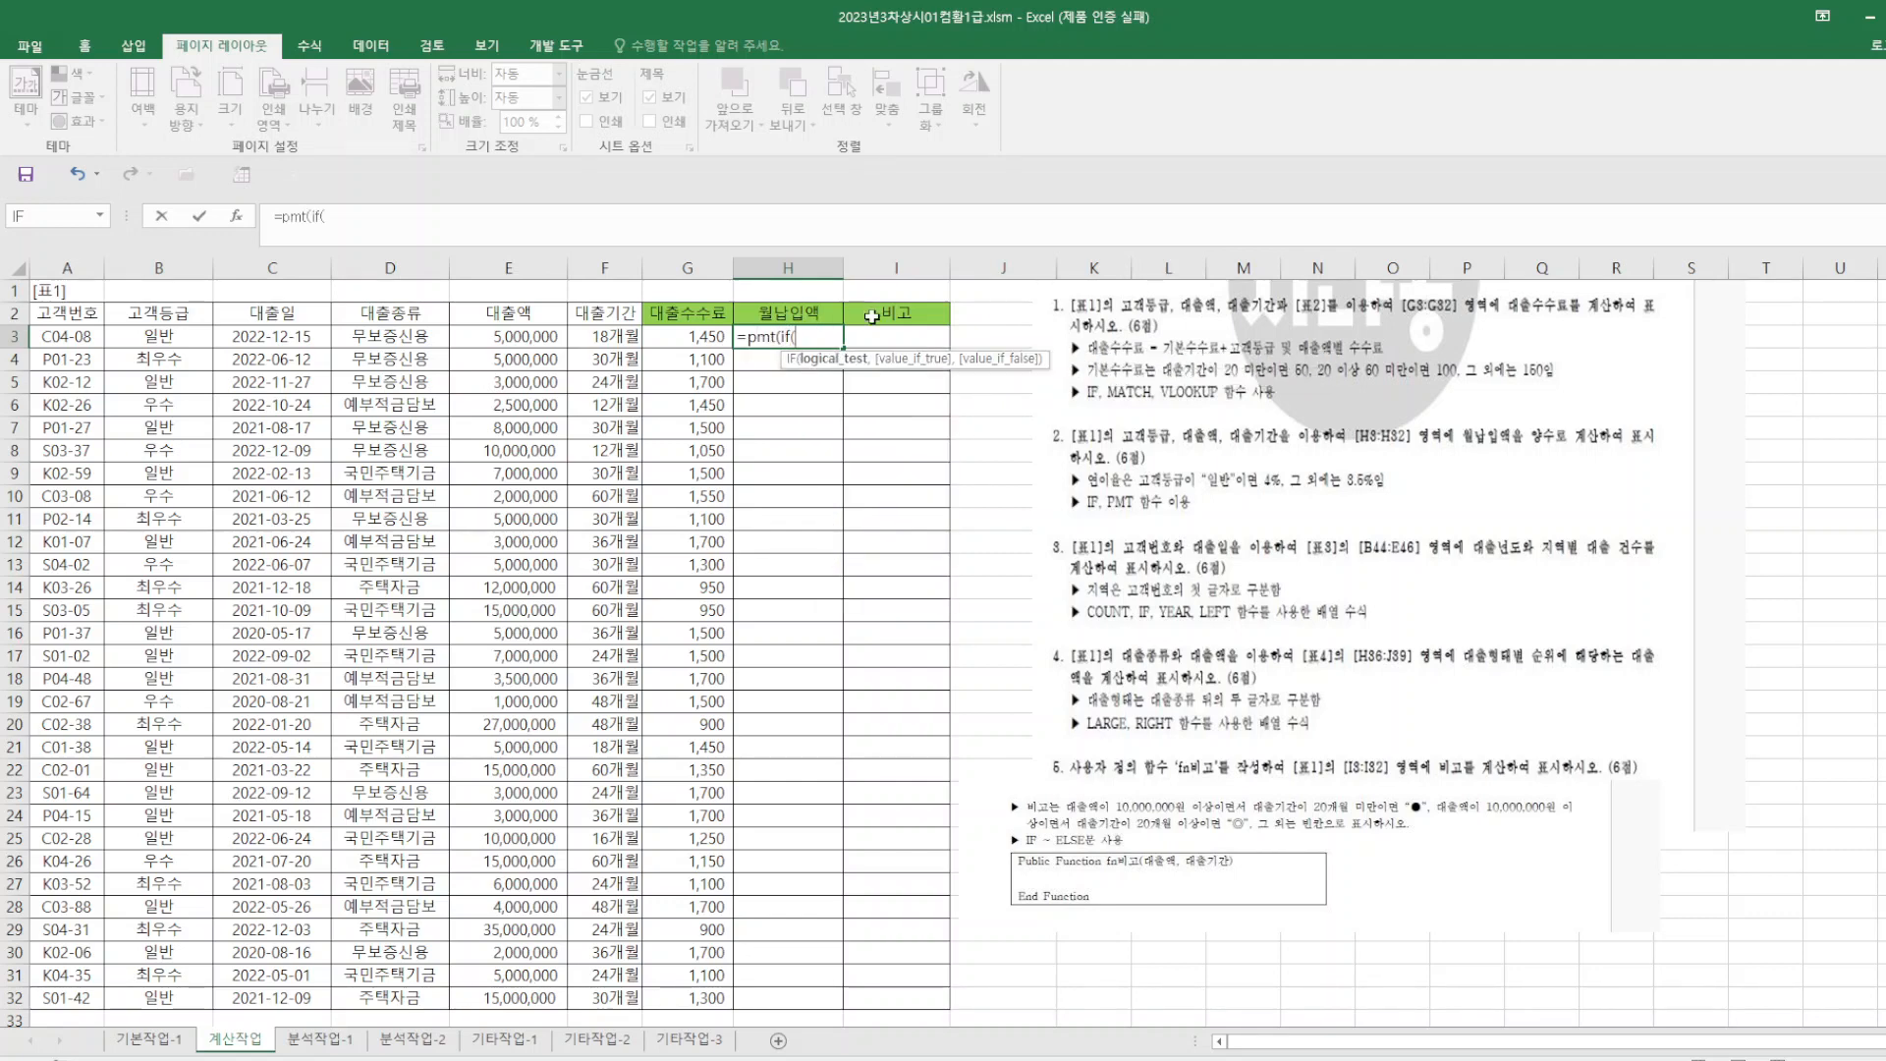
pyautogui.click(198, 339)
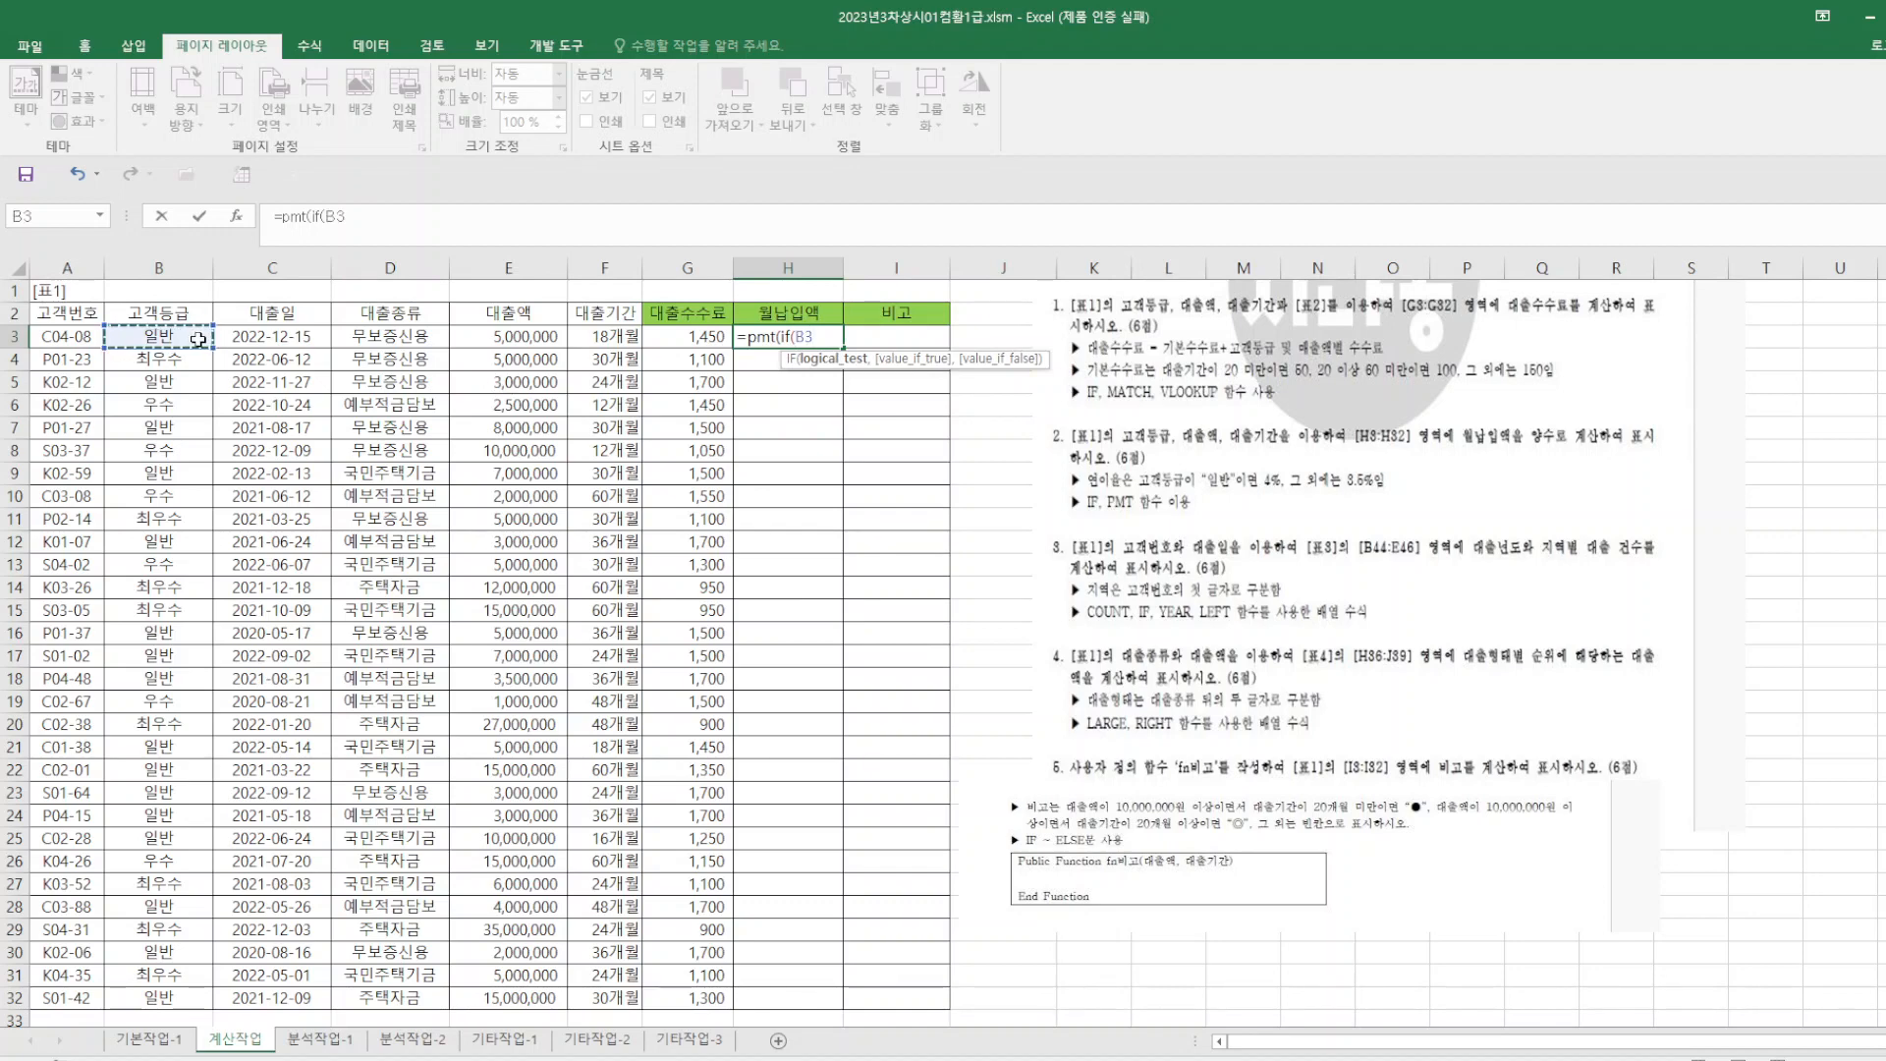
pyautogui.write('="일반",4%')
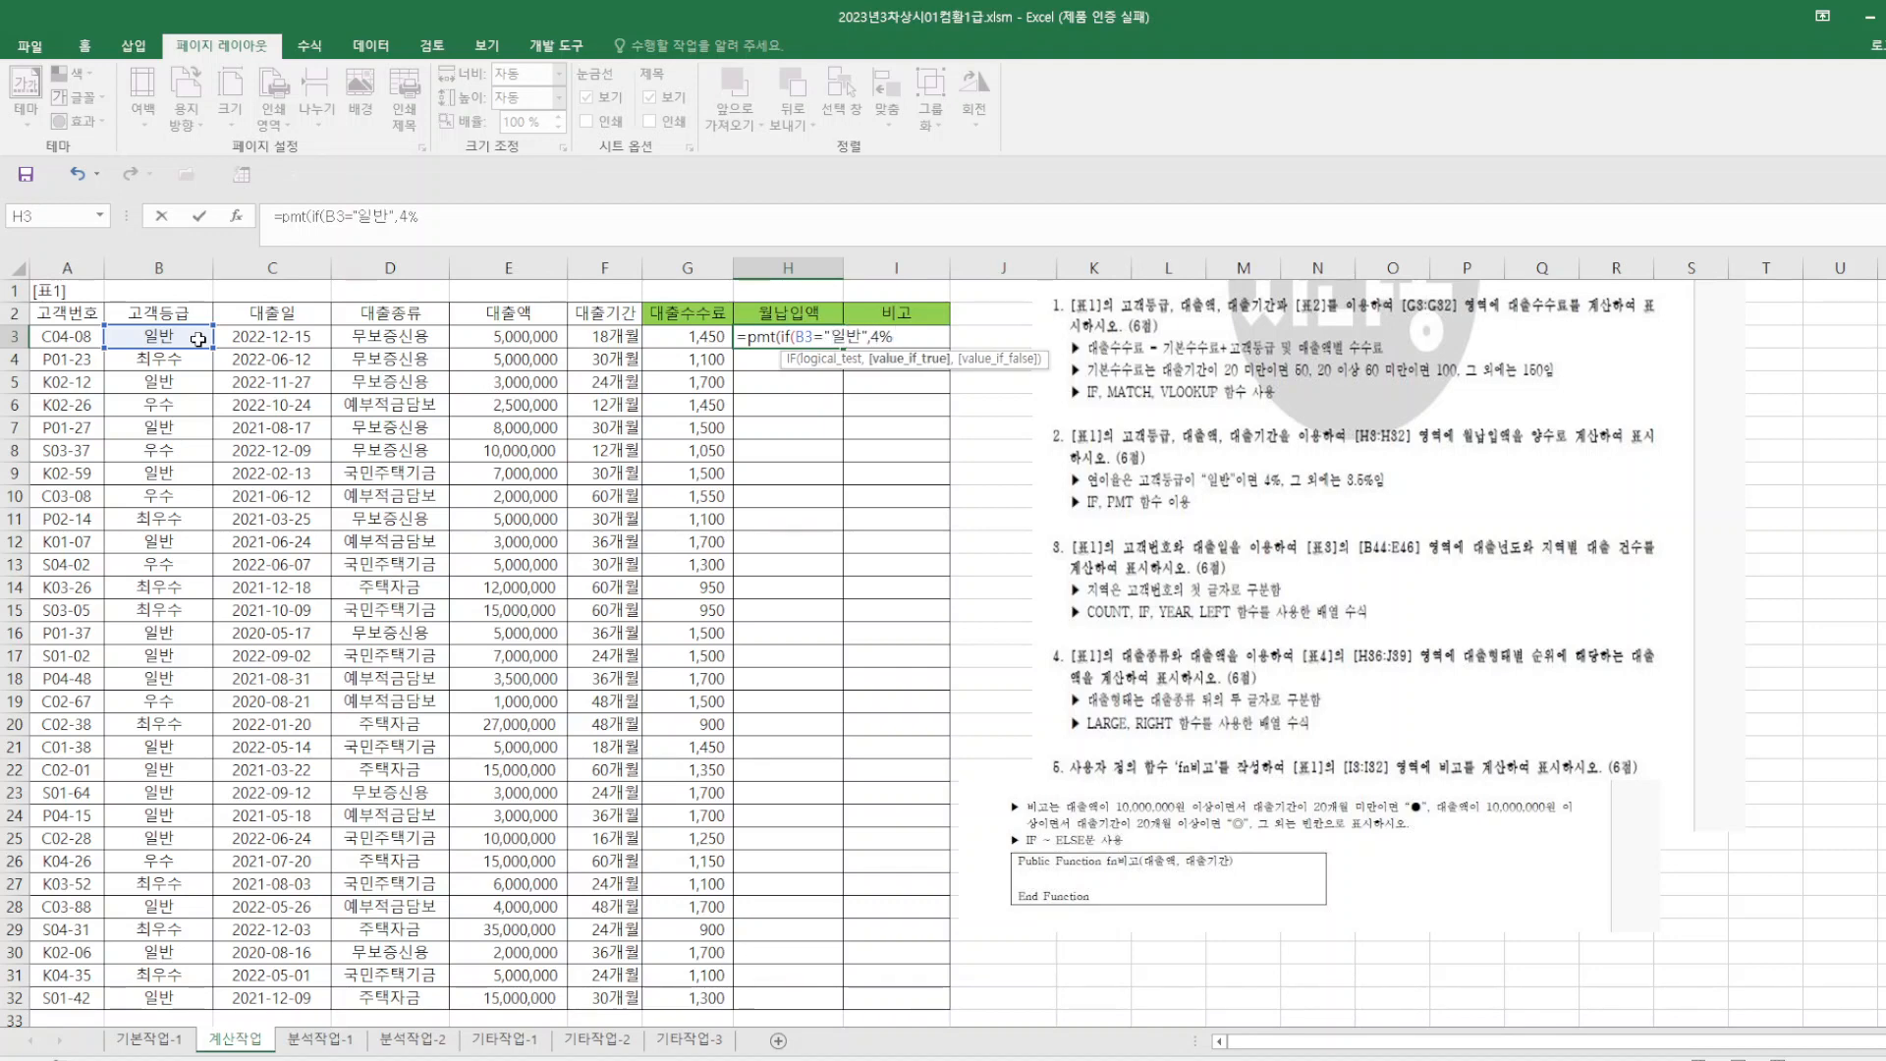
pyautogui.write(',3.5%)/1')
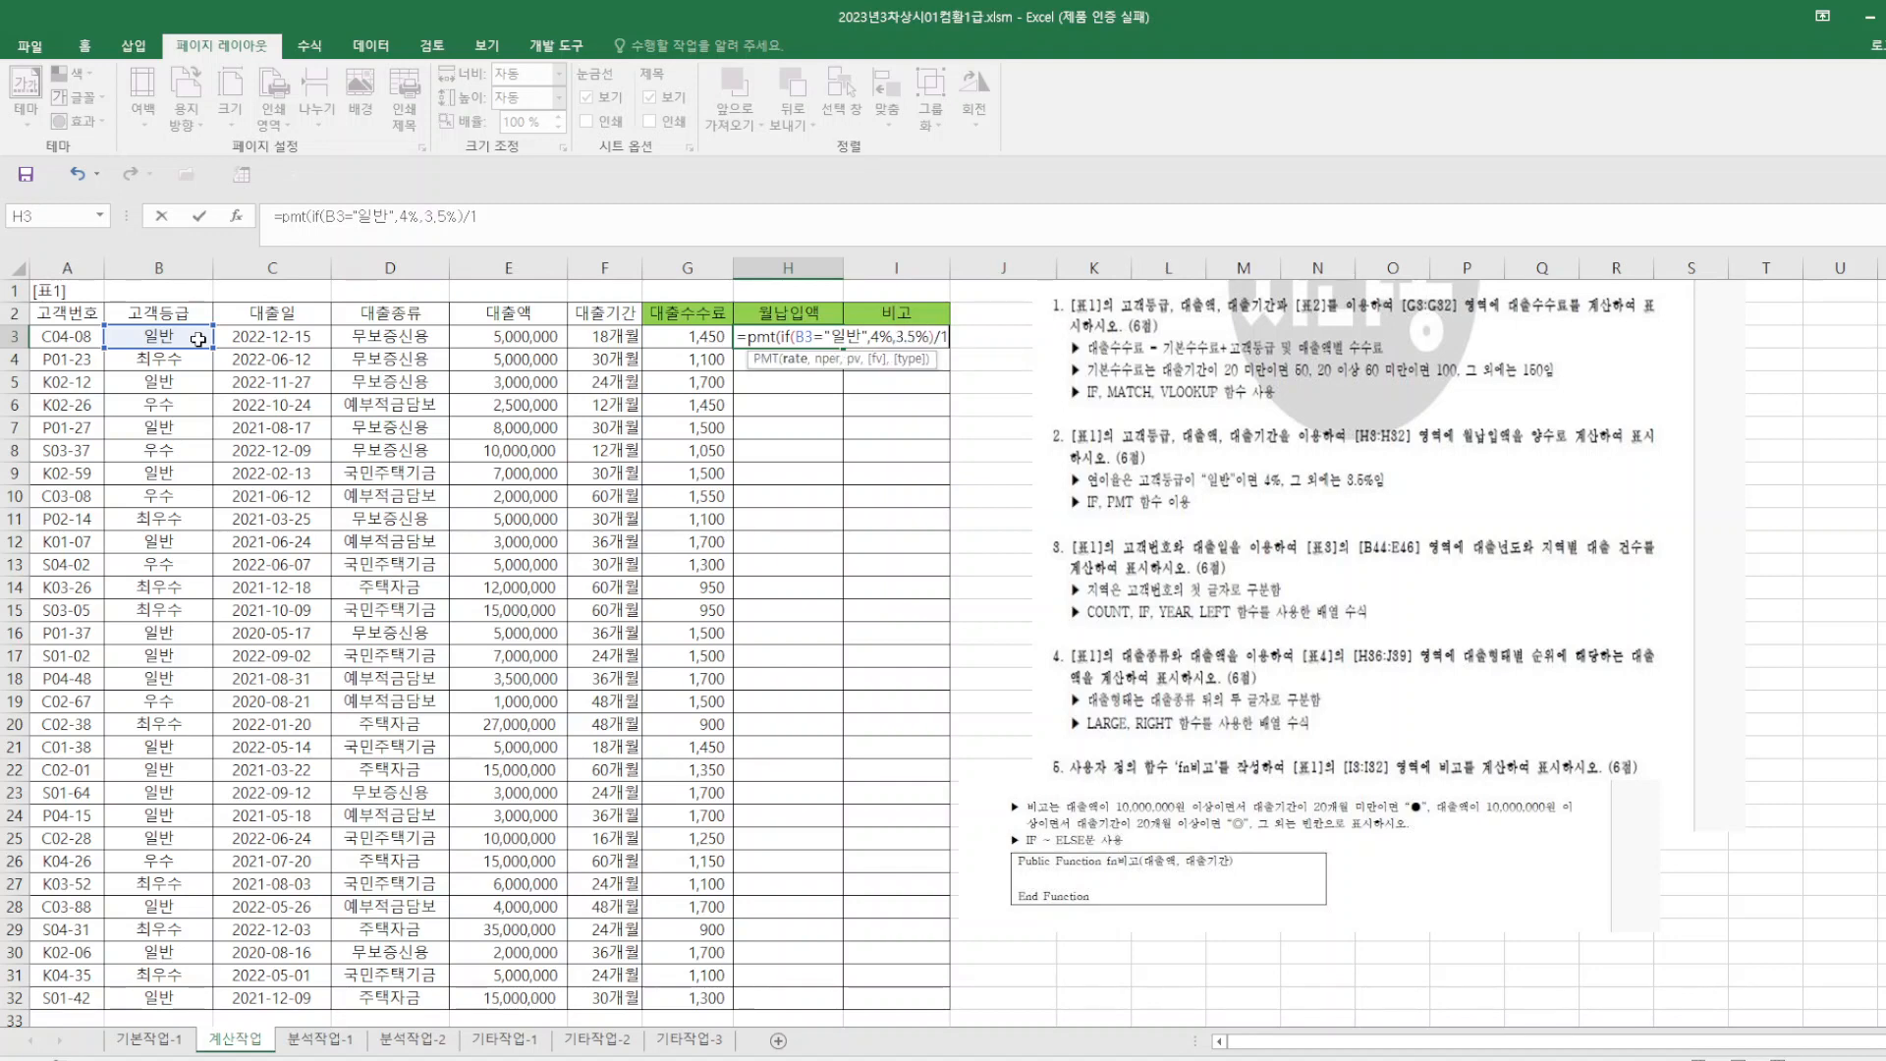
pyautogui.write('2,')
# - Complete the PMT formula in H3 with F3 as the number of periods and -E3 as the present value
pyautogui.click(602, 337)
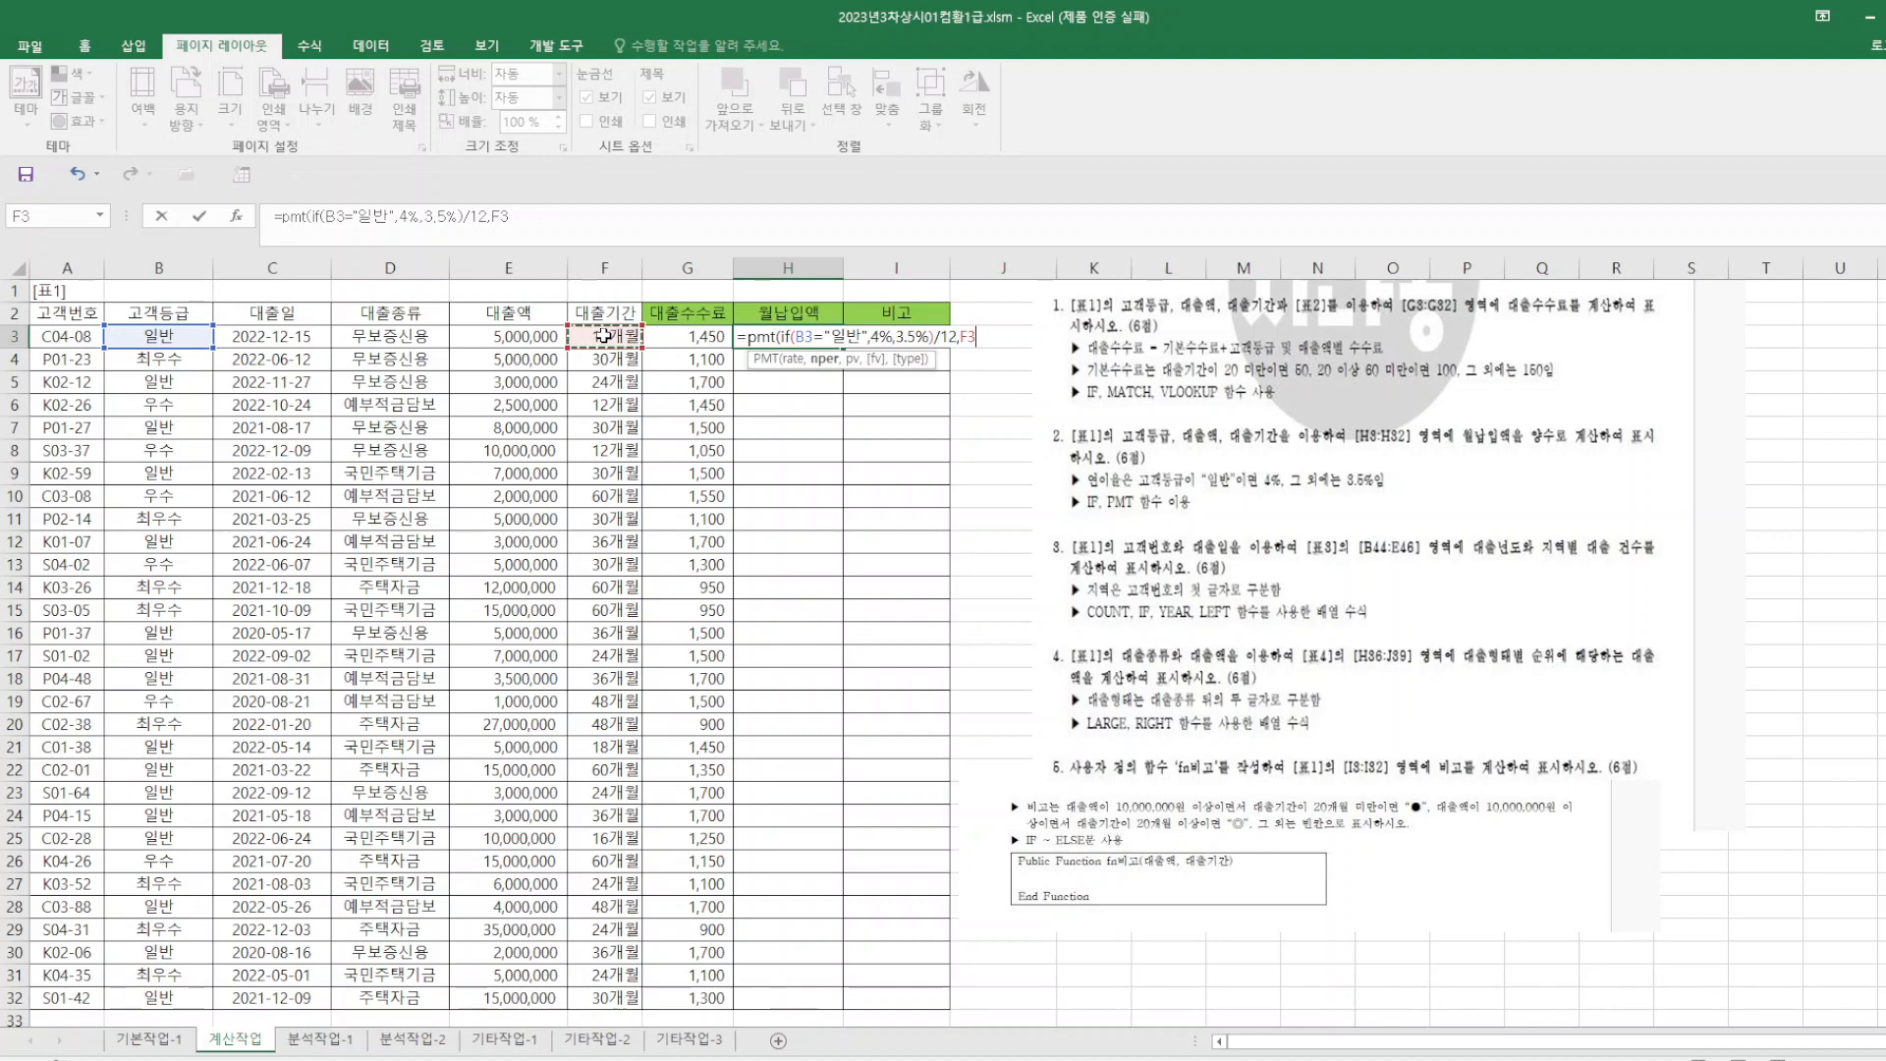
pyautogui.write(',')
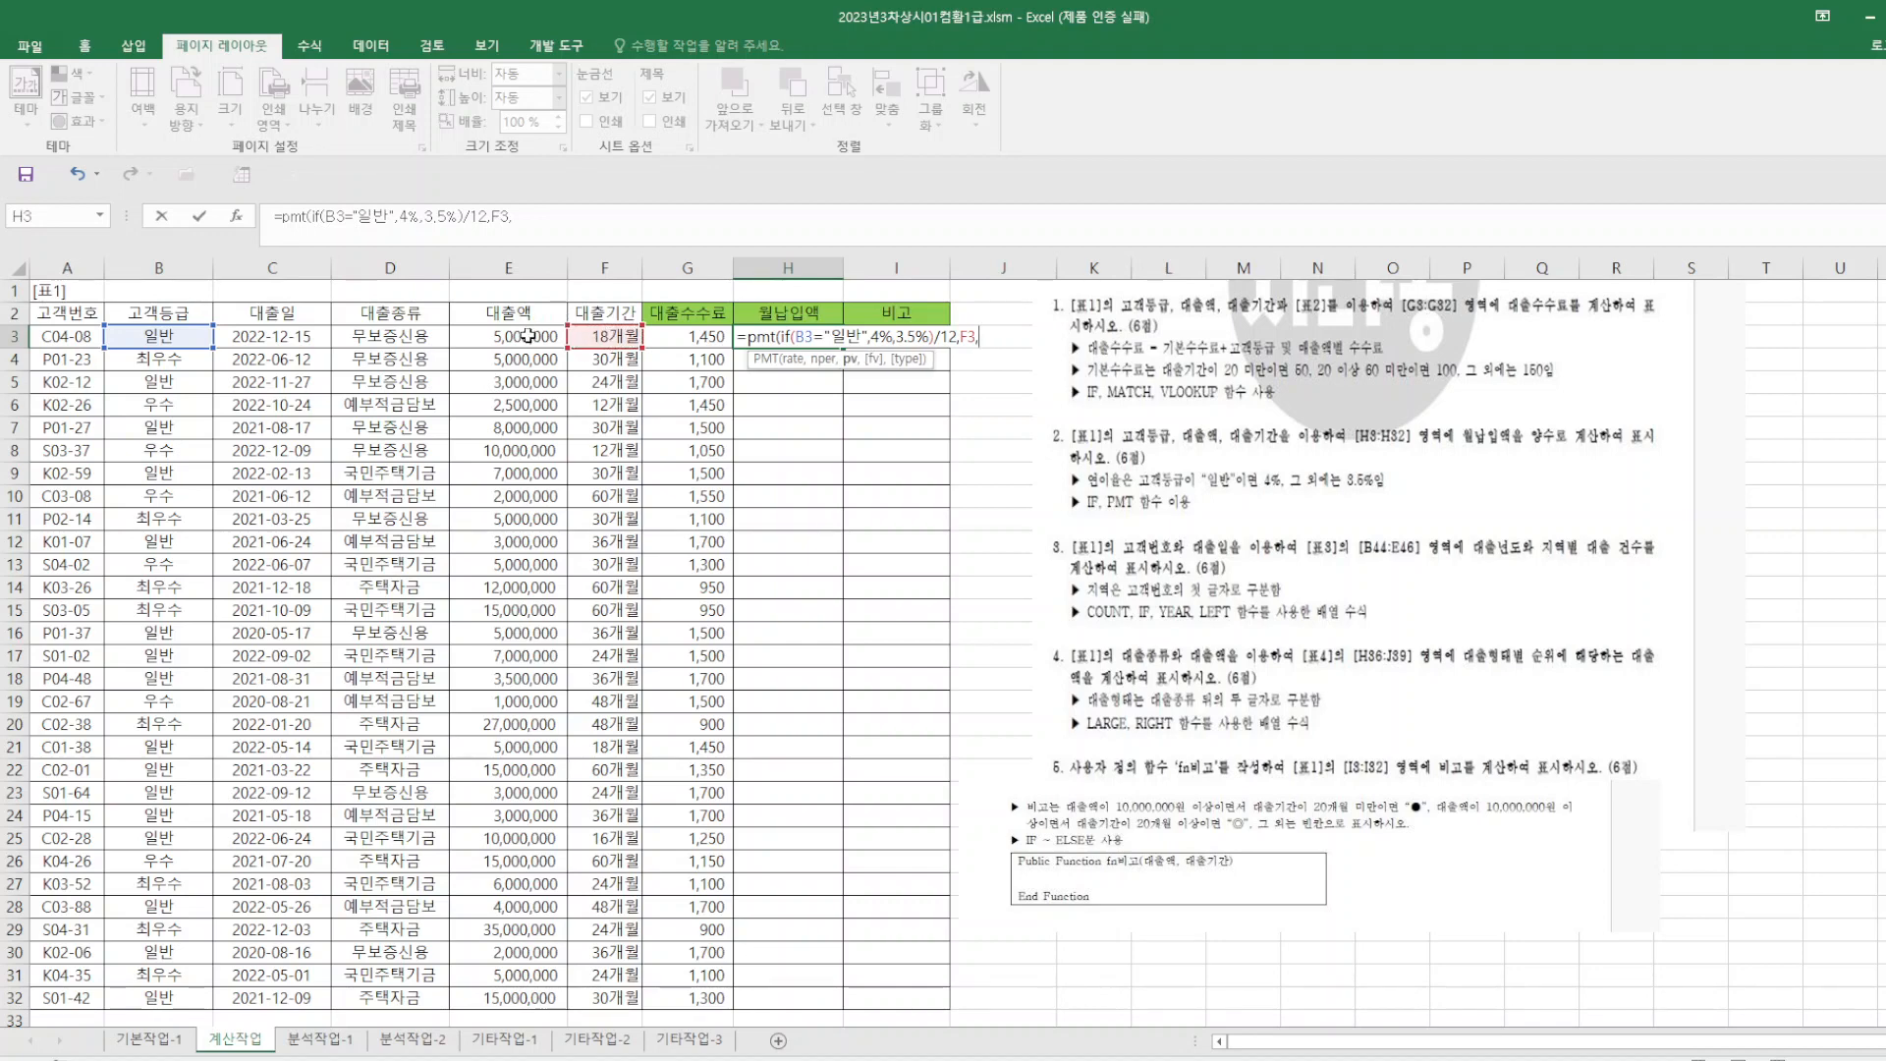
pyautogui.click(528, 336)
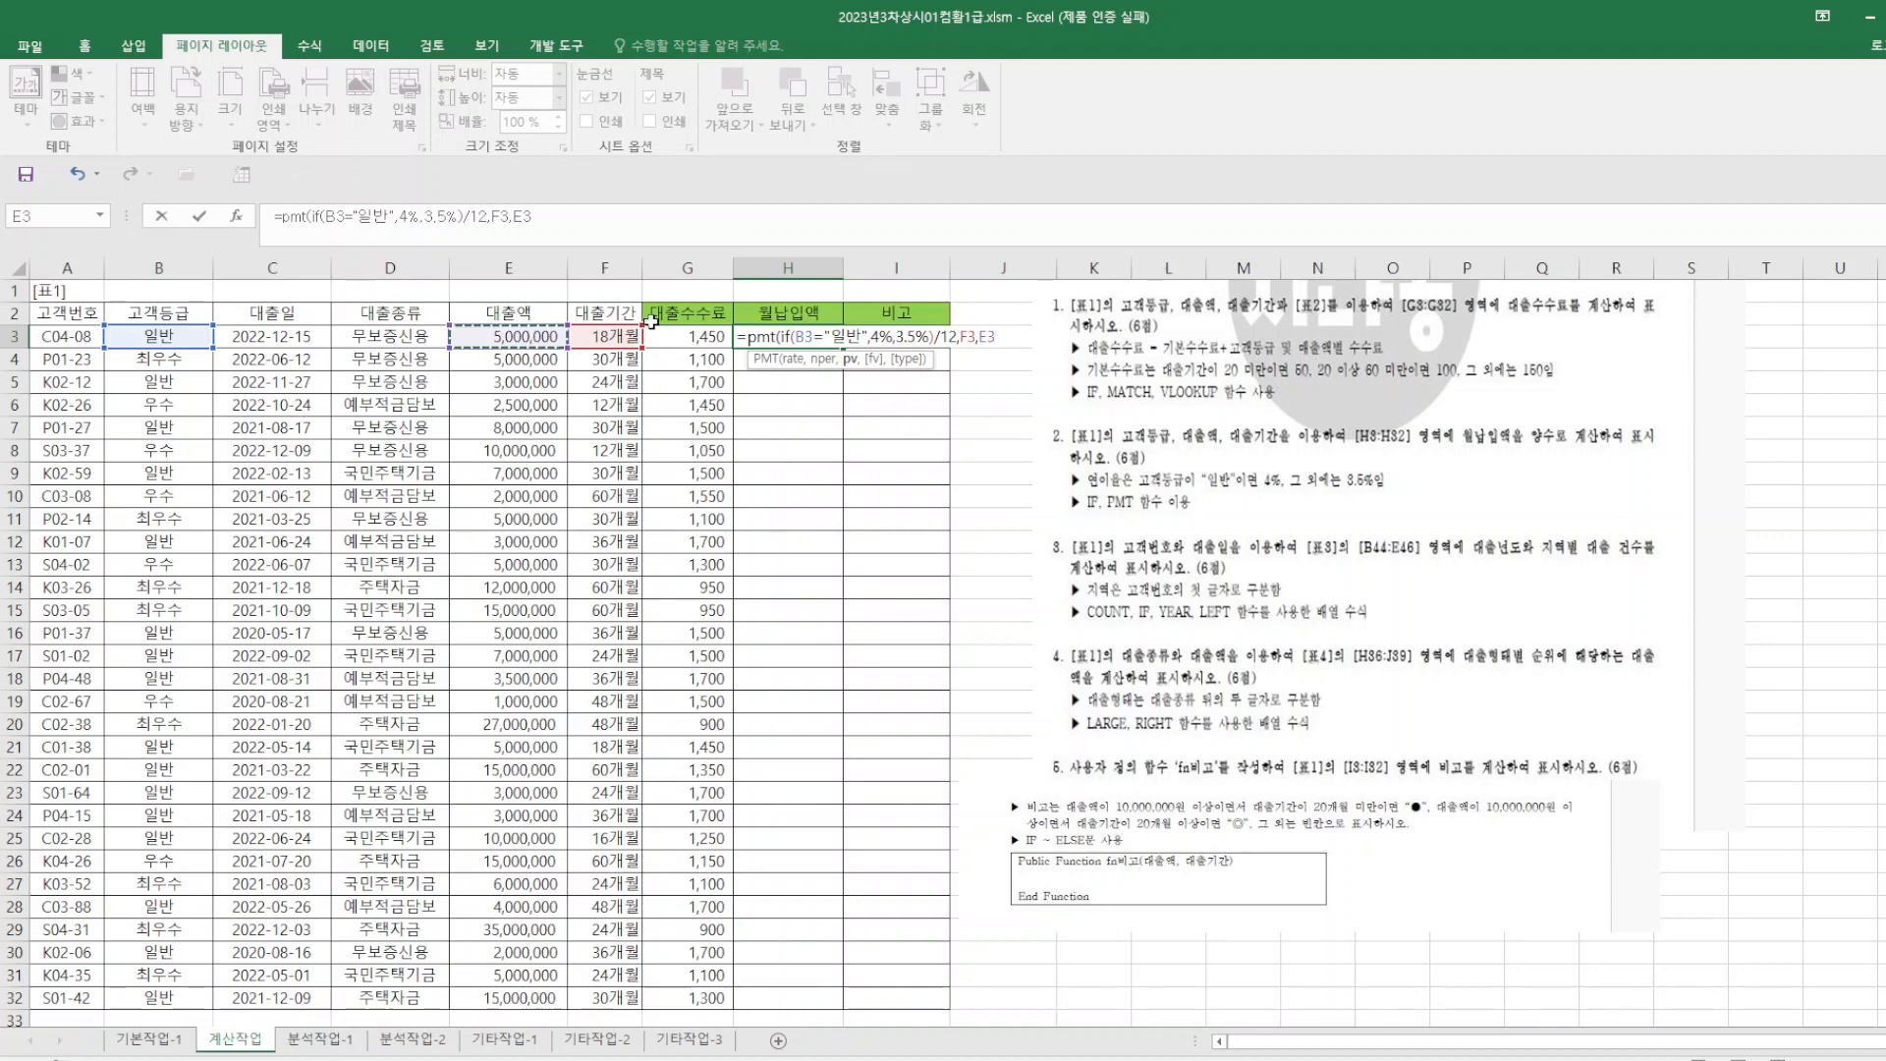
pyautogui.click(986, 337)
pyautogui.write('=')
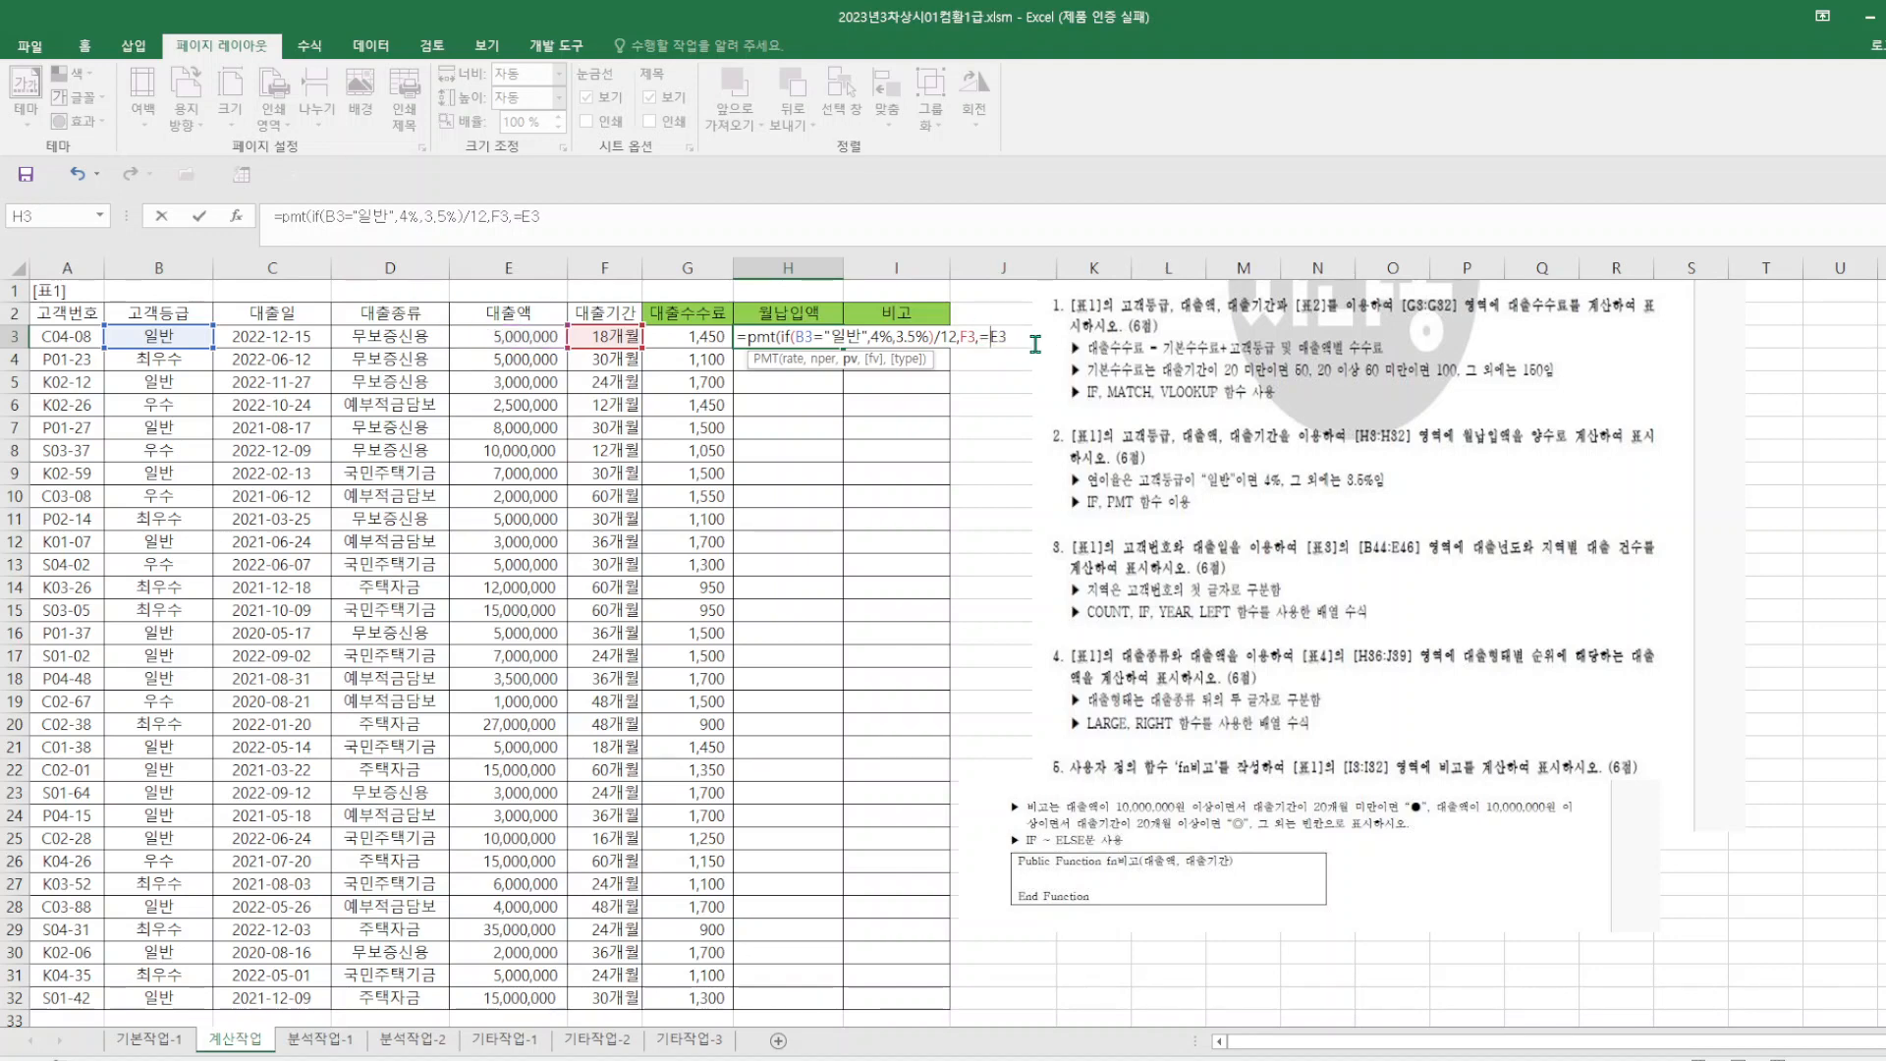
pyautogui.click(522, 215)
pyautogui.press('BackSpace')
pyautogui.write('-E3')
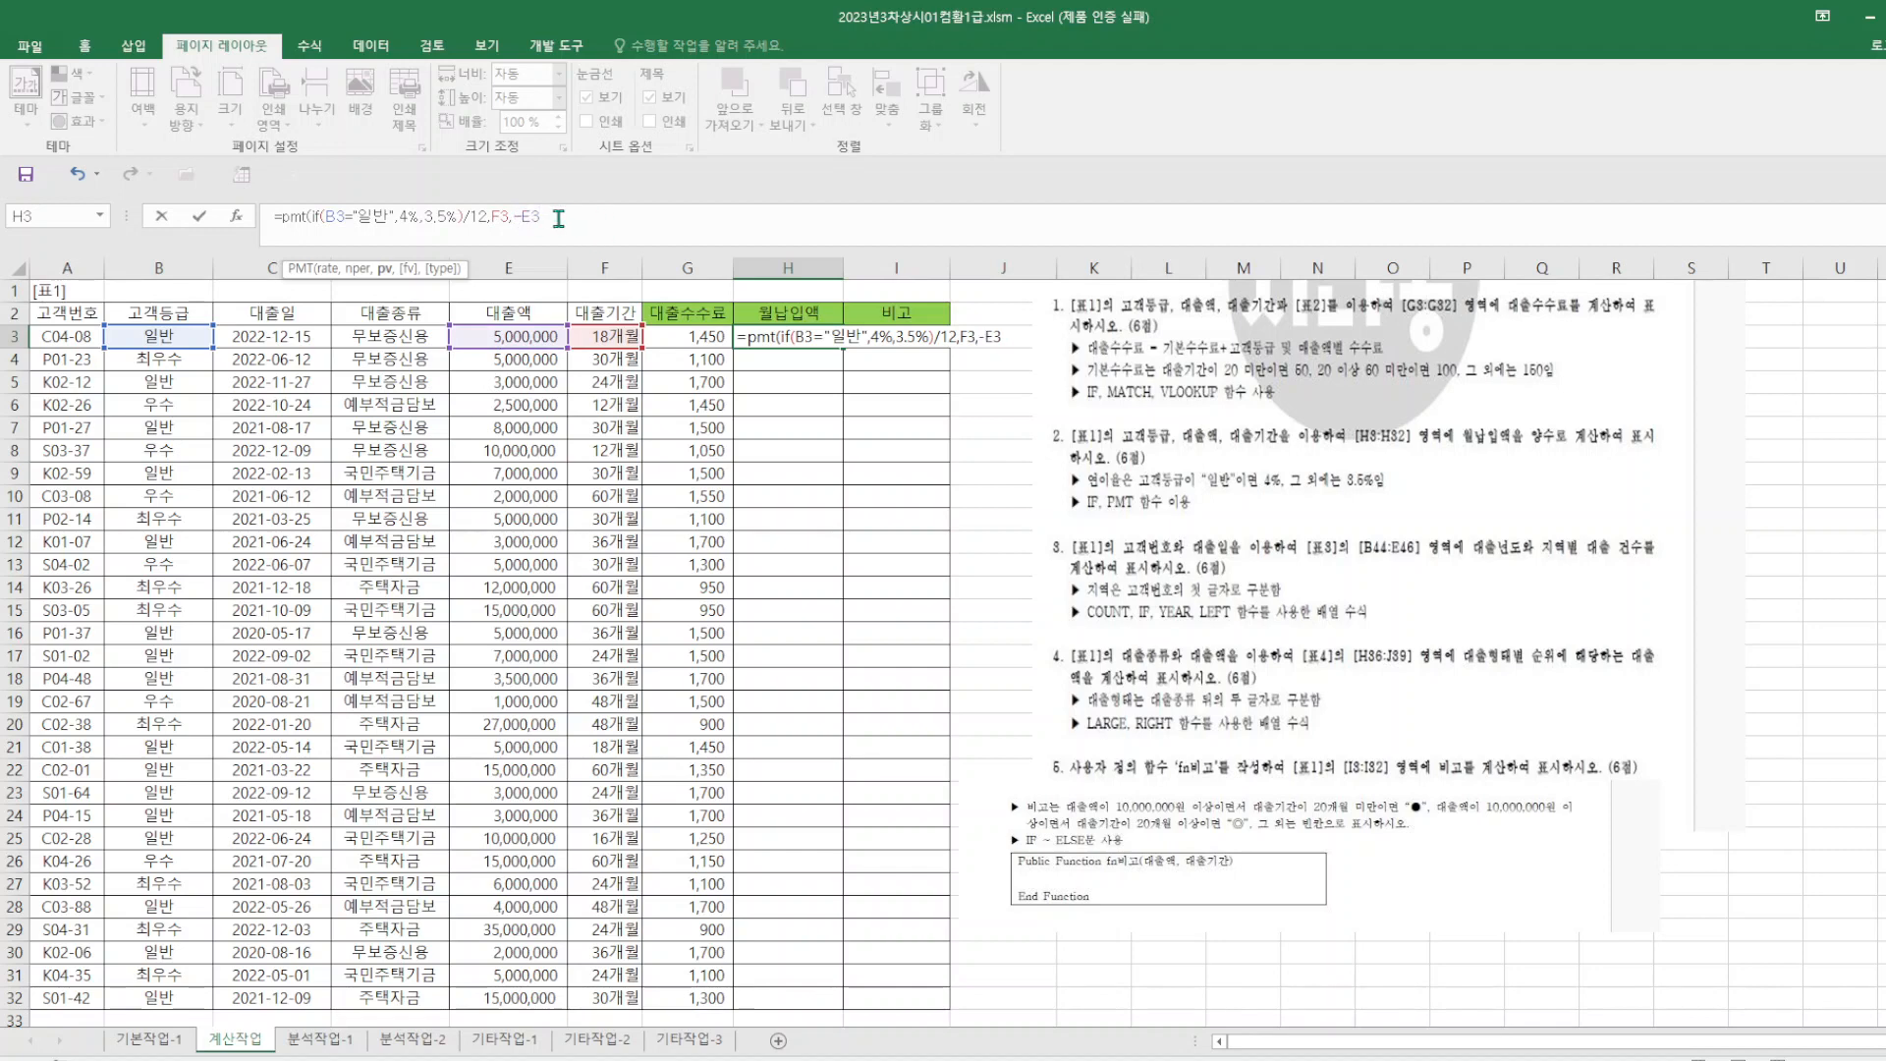
pyautogui.write(')')
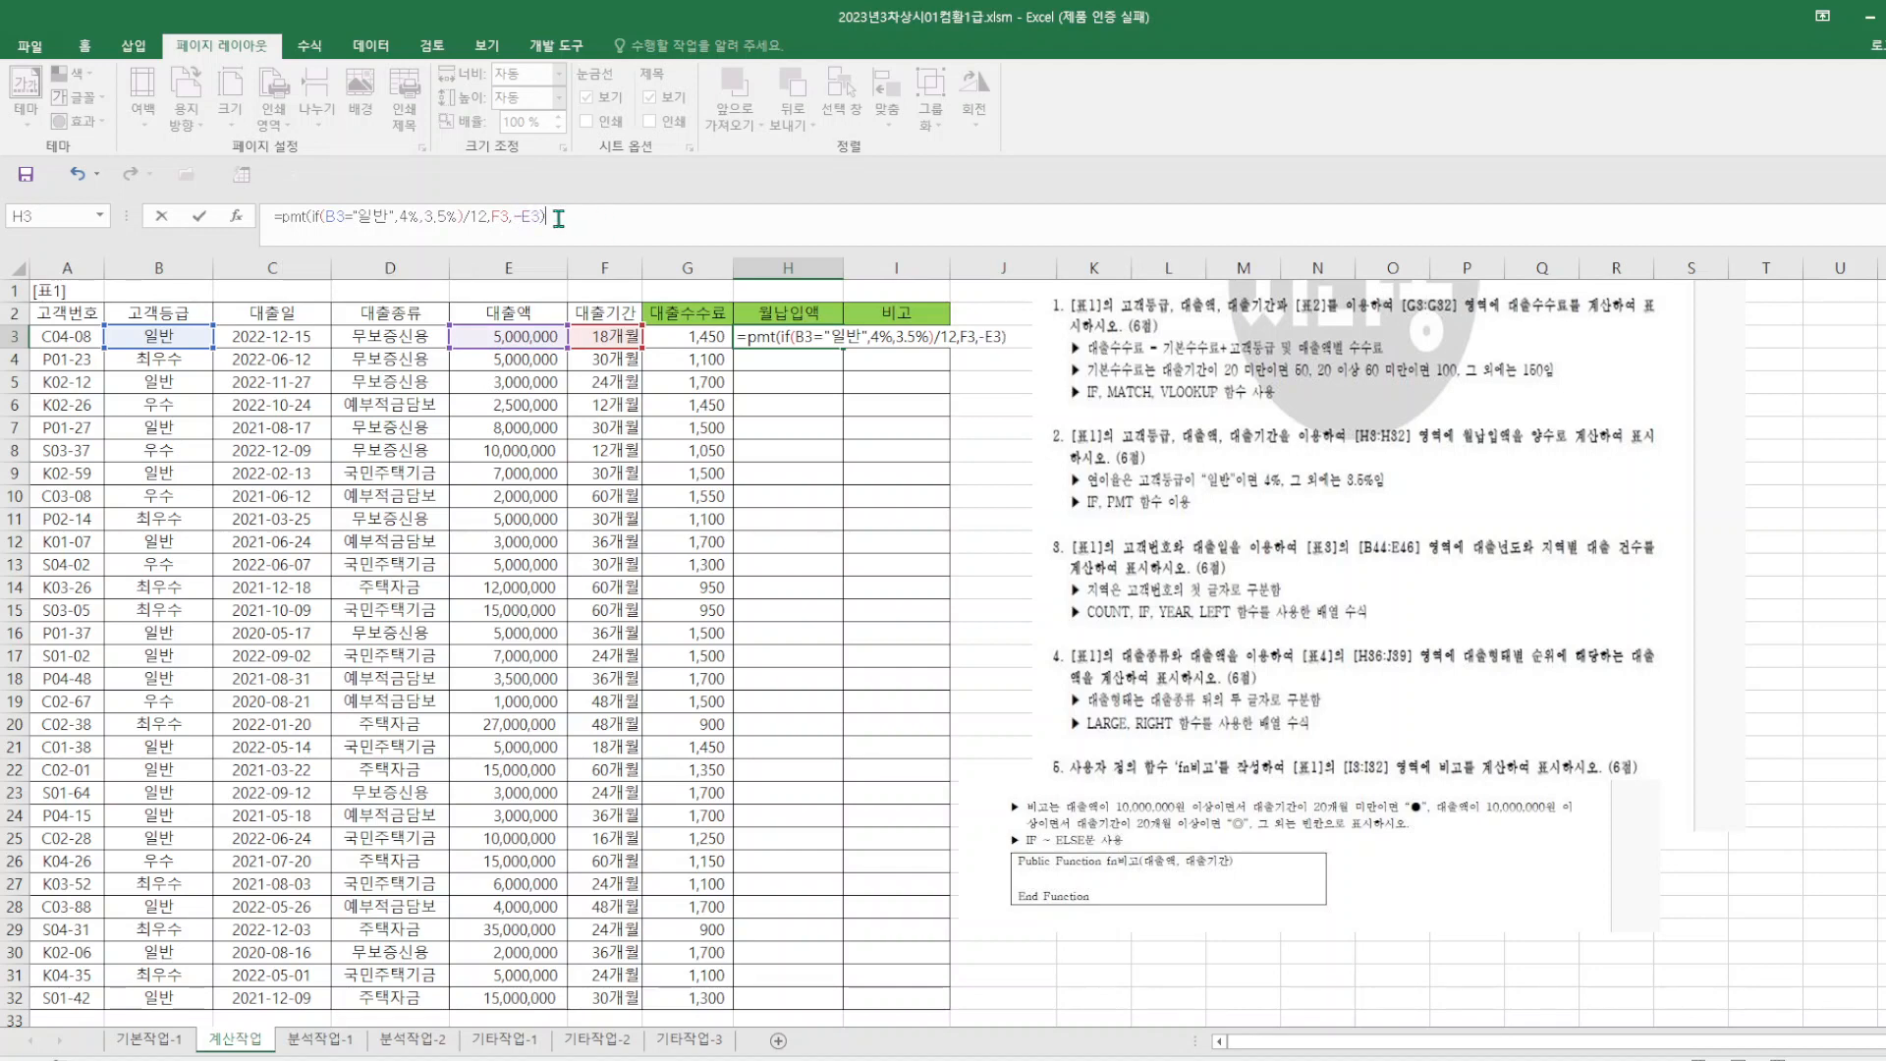
pyautogui.press('Return')
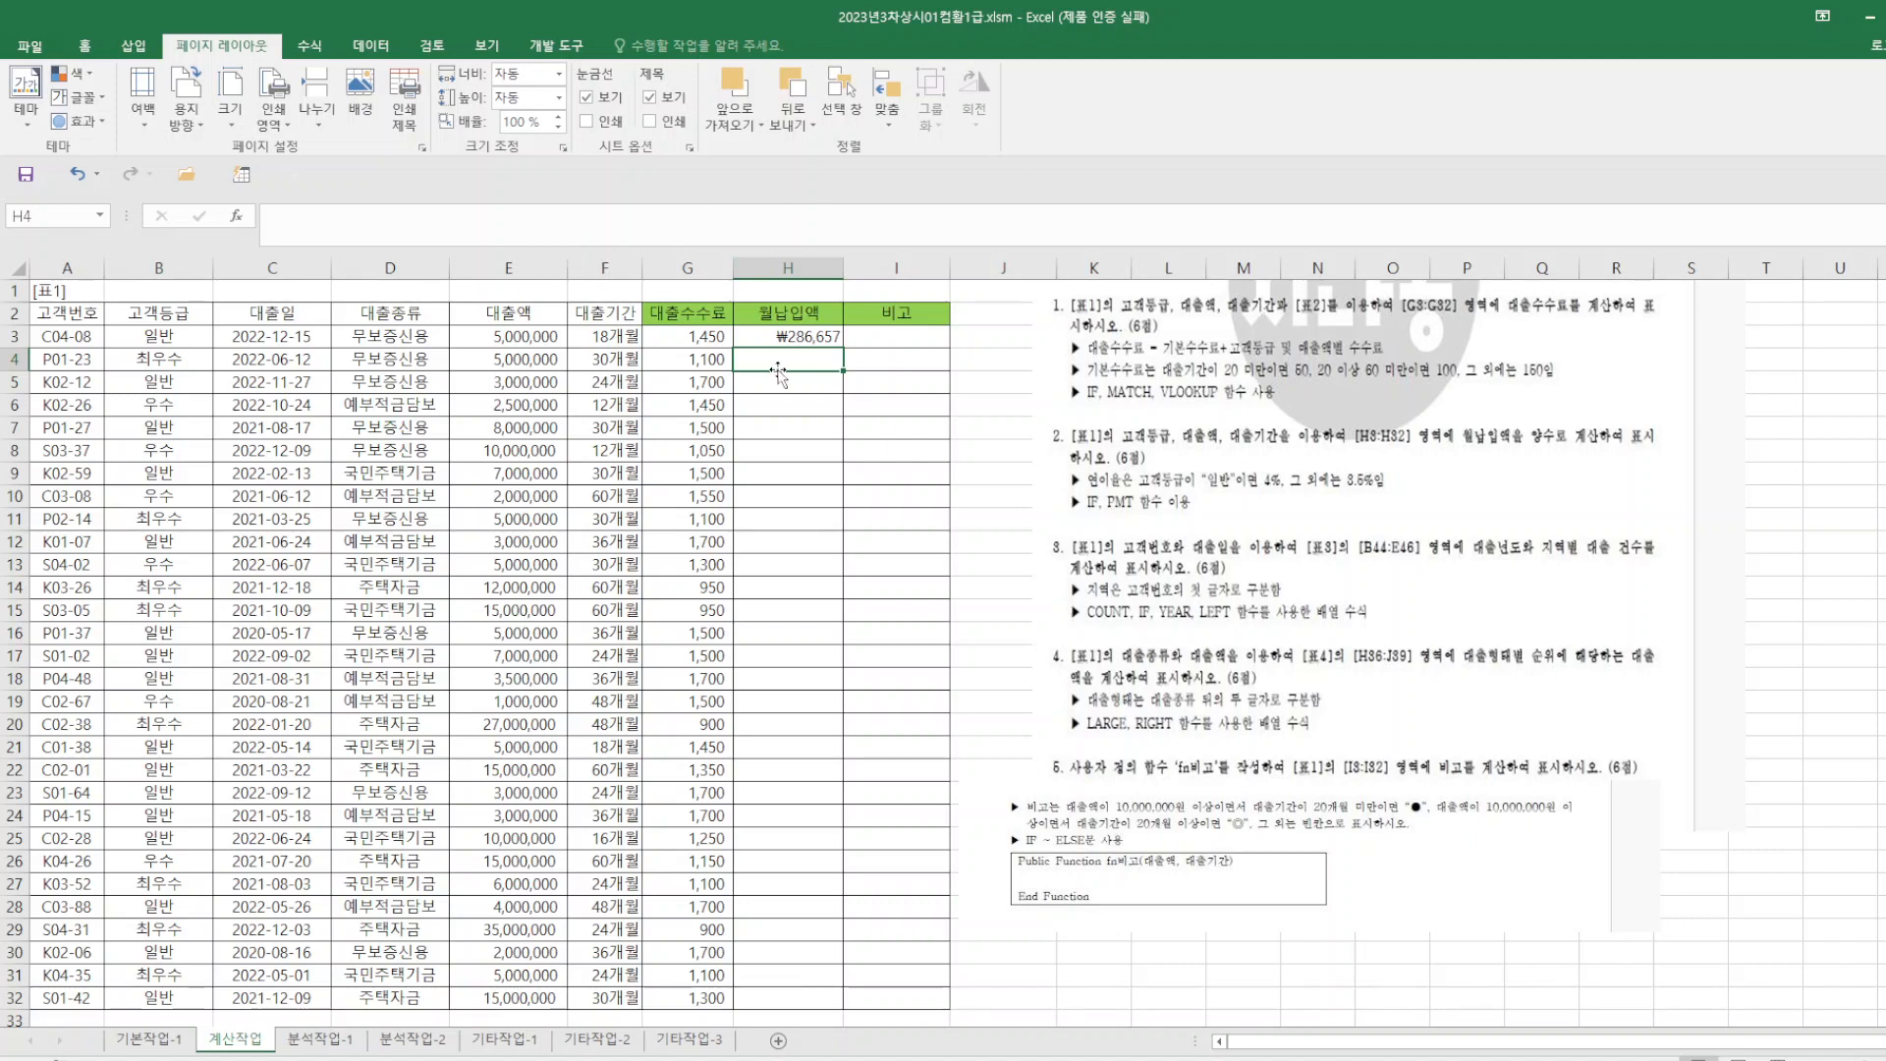
# - Fill the 월납입액 formula from H3 down to H32 and save the workbook
pyautogui.click(781, 335)
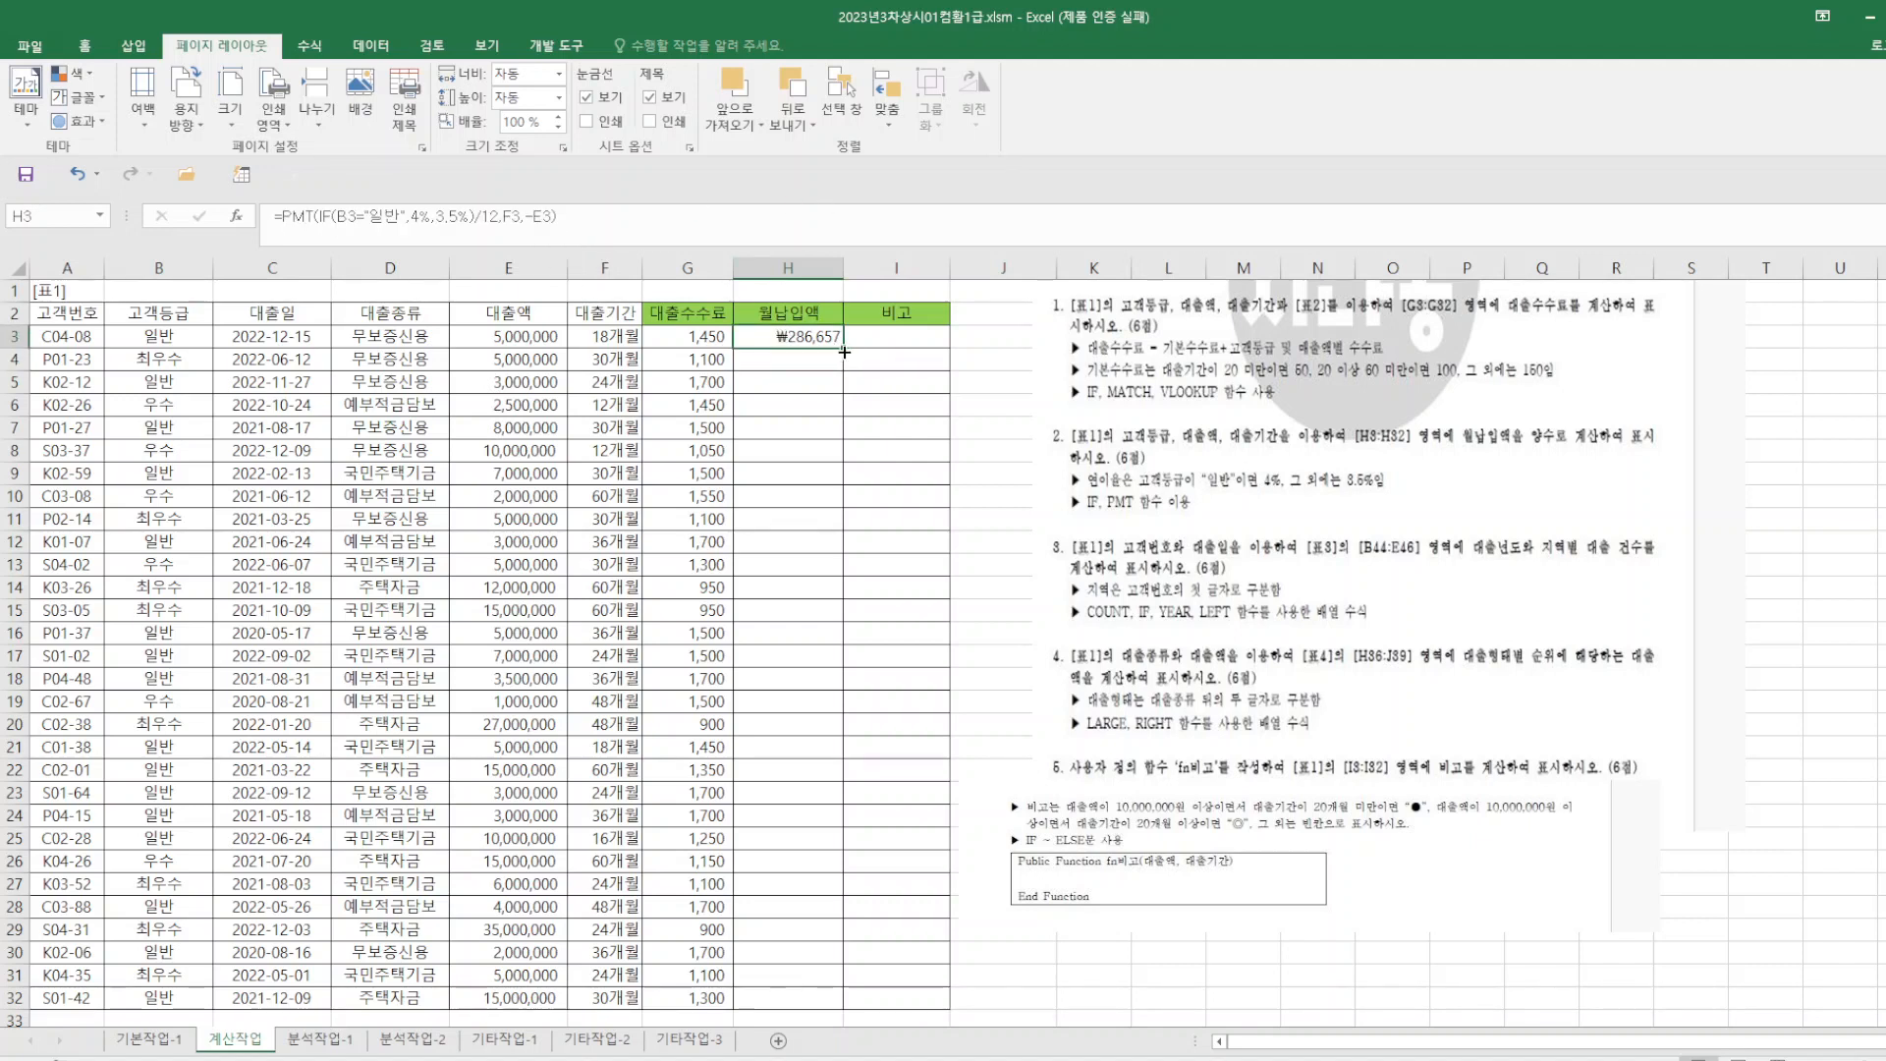
pyautogui.moveTo(843, 351); pyautogui.dragTo(880, 1007)
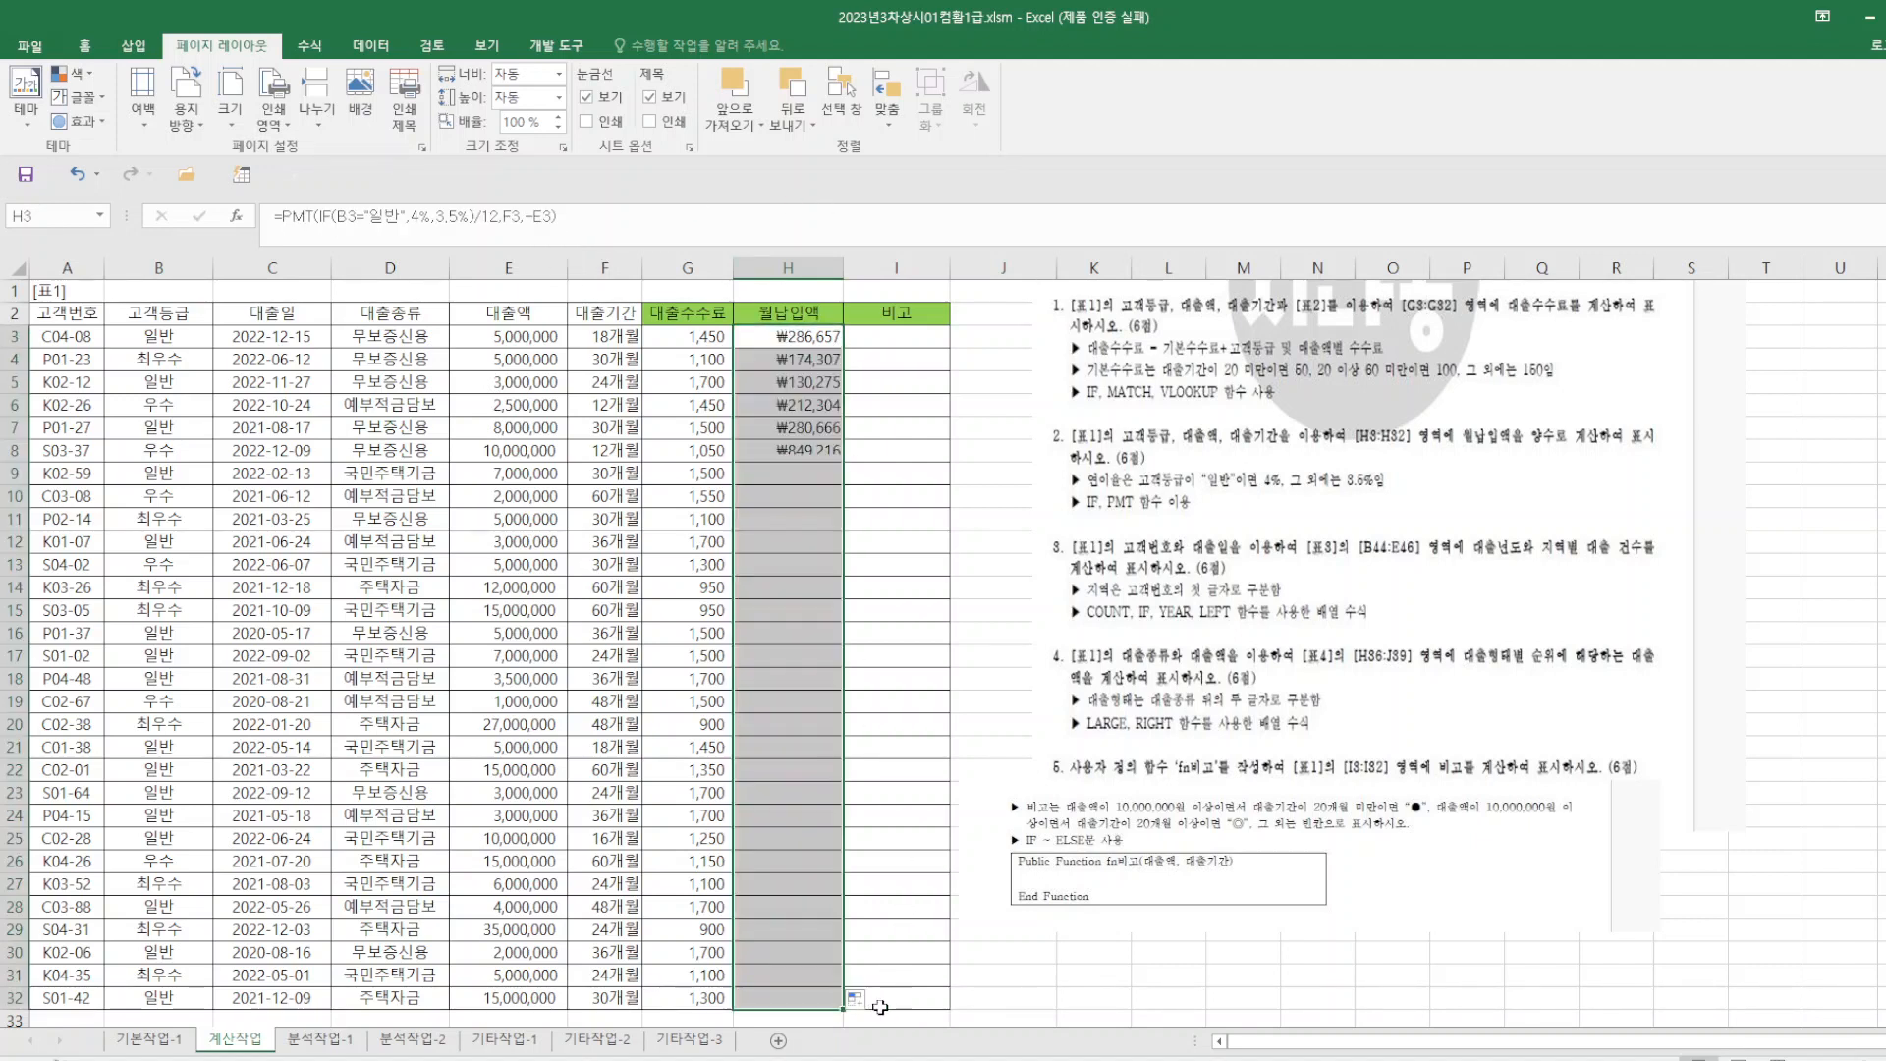
pyautogui.click(1285, 975)
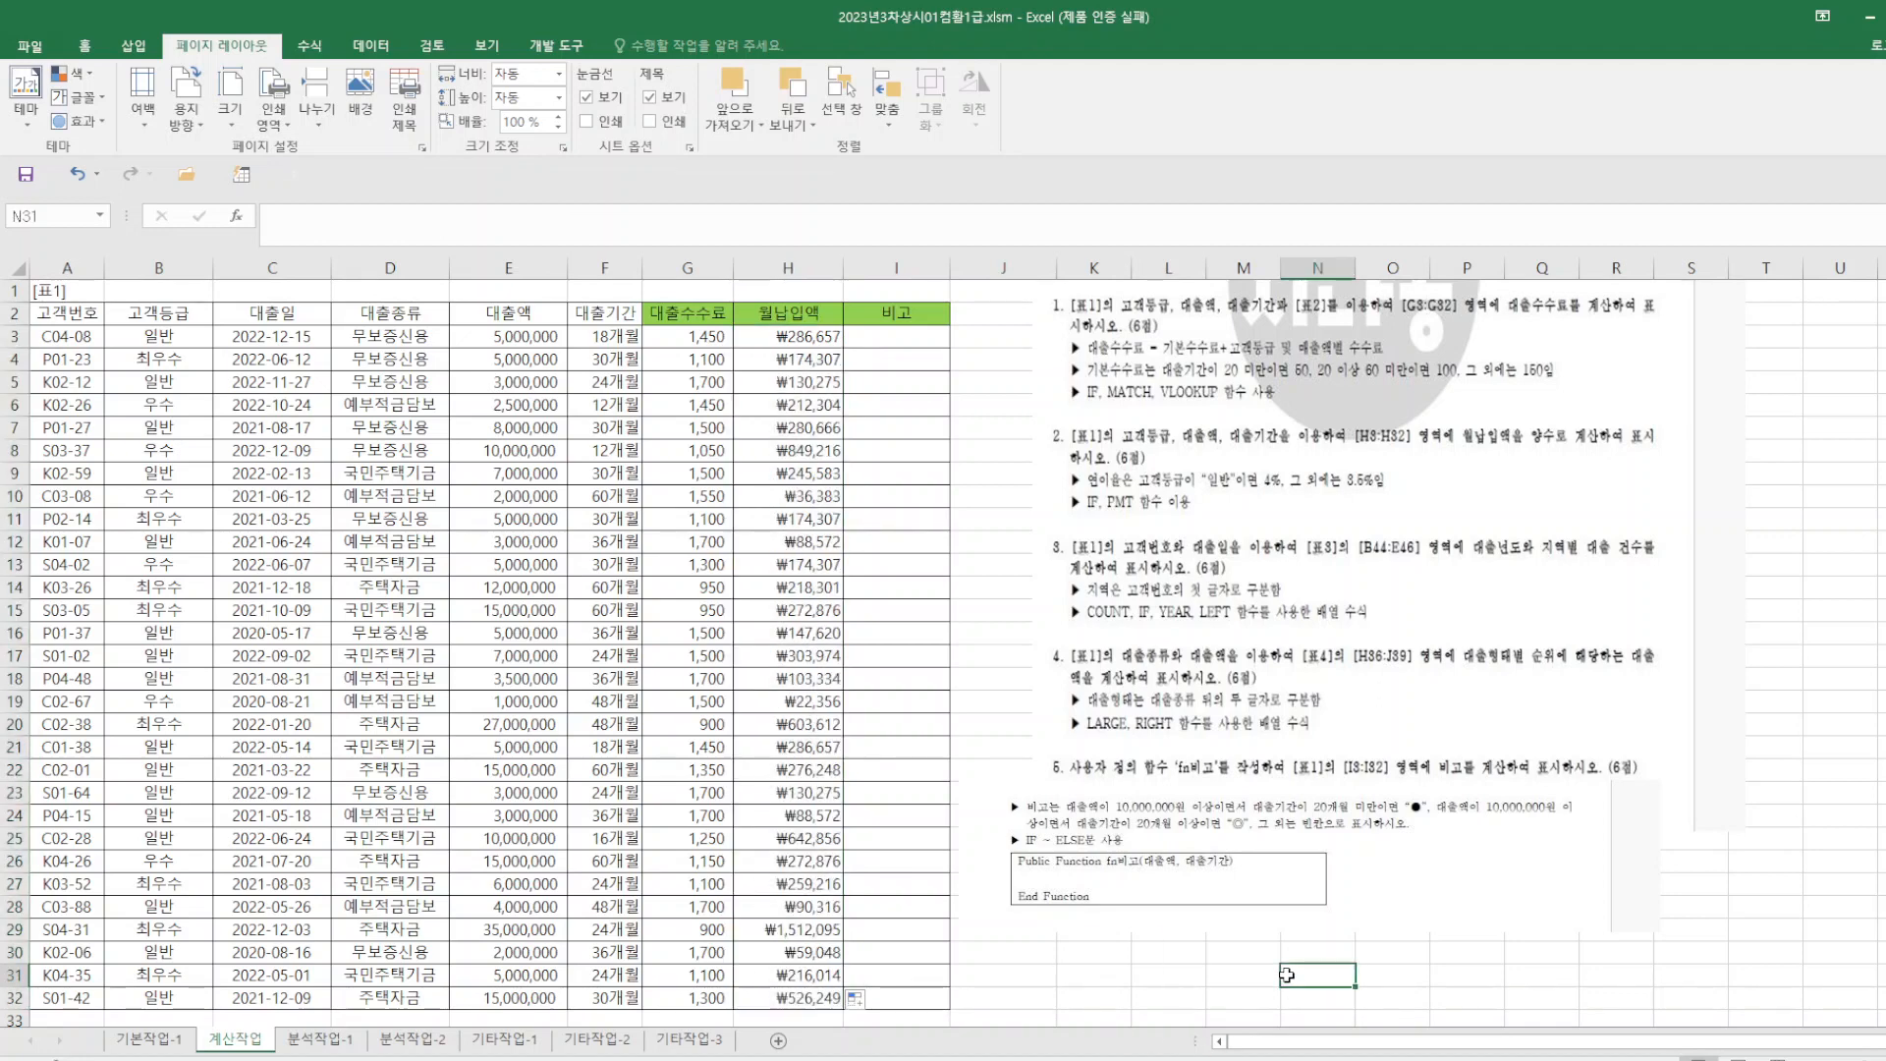
pyautogui.click(29, 173)
# - Begin the 표3 loan-count formula in B44 with nested COUNT, IF and LEFT functions: =count(if((left(
pyautogui.scroll(-5, 571, 814)
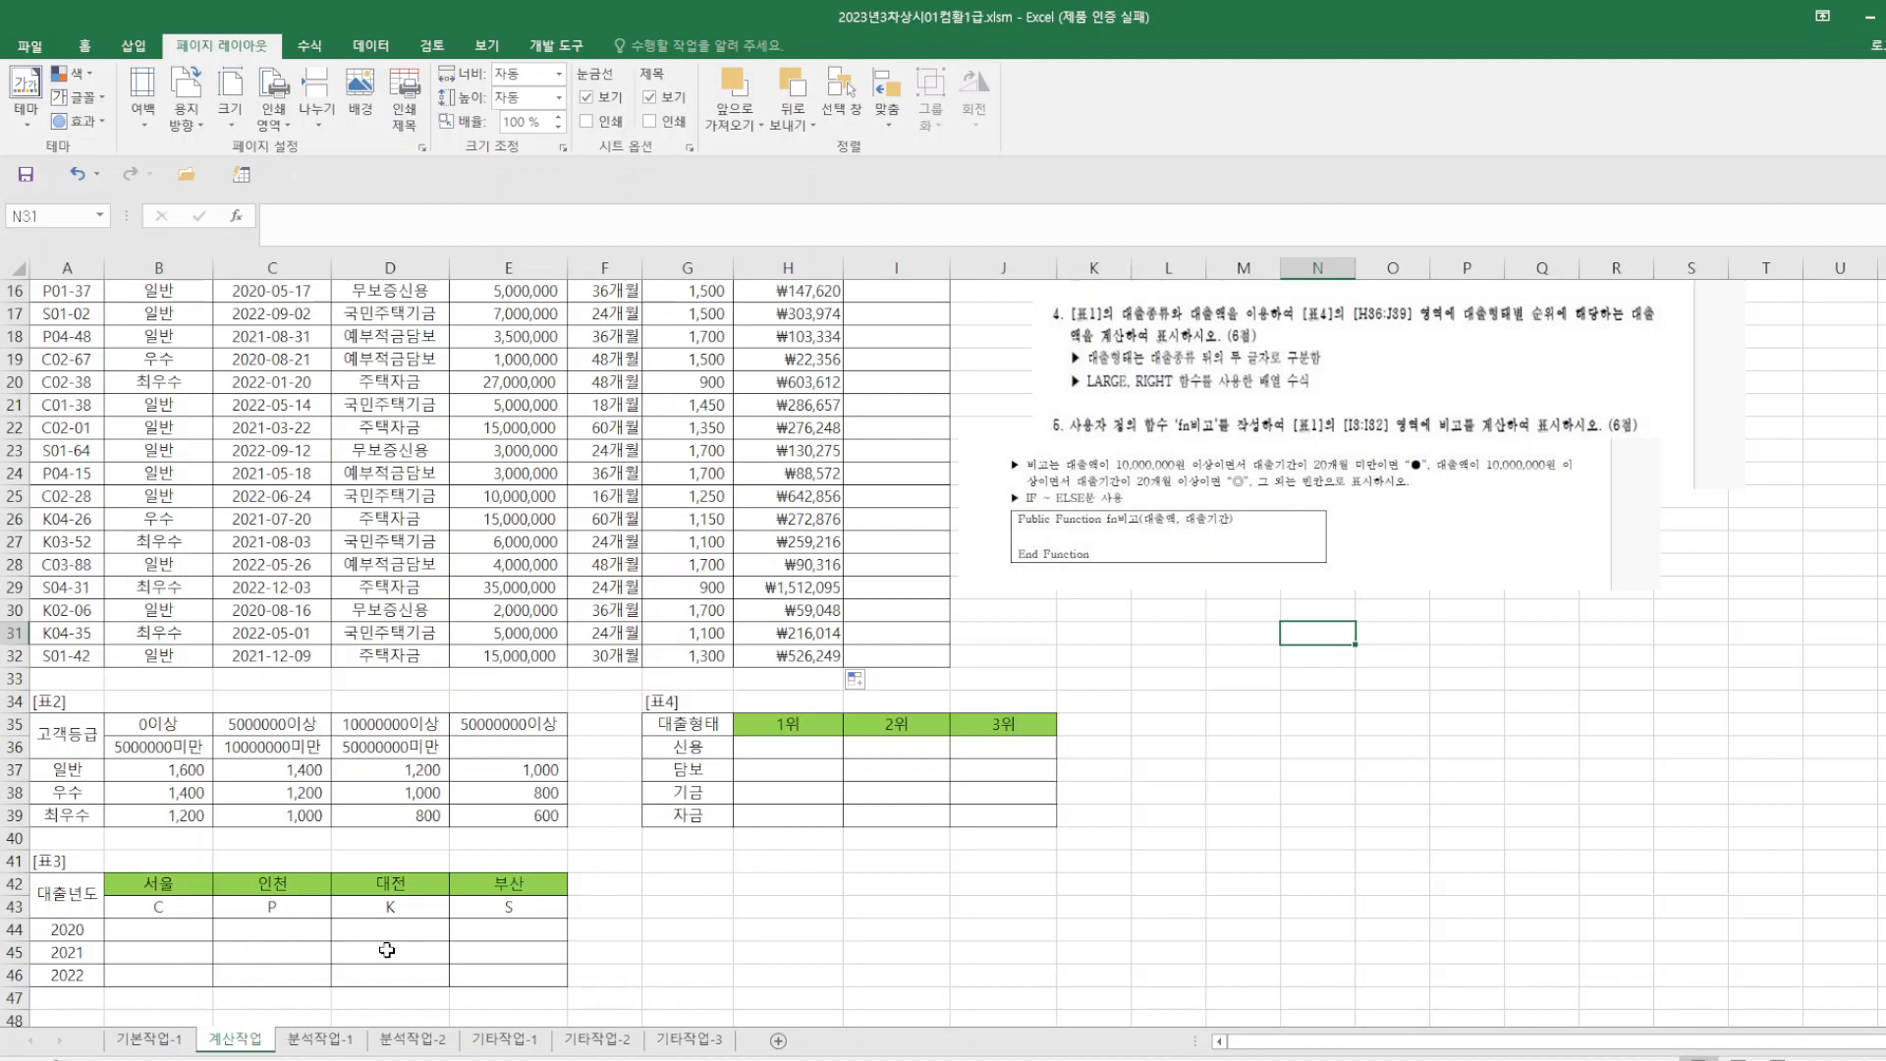
pyautogui.click(182, 933)
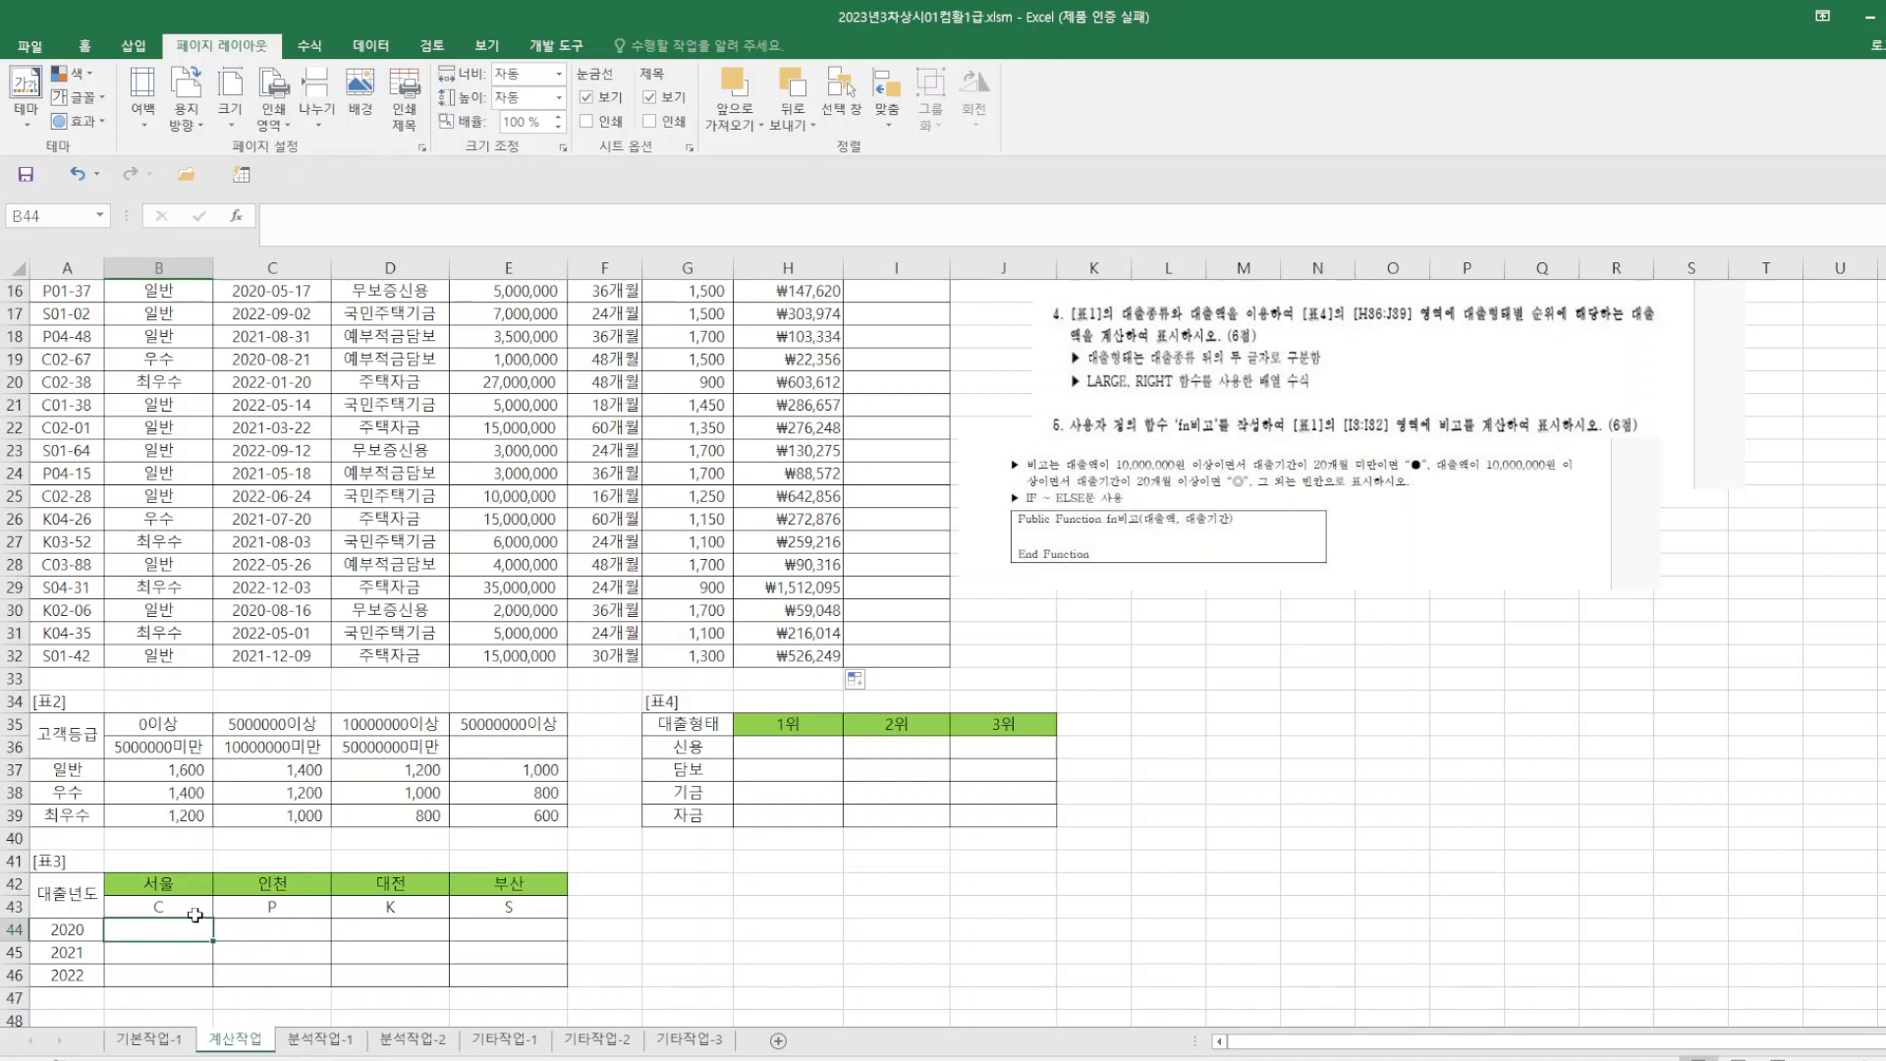
pyautogui.write('=')
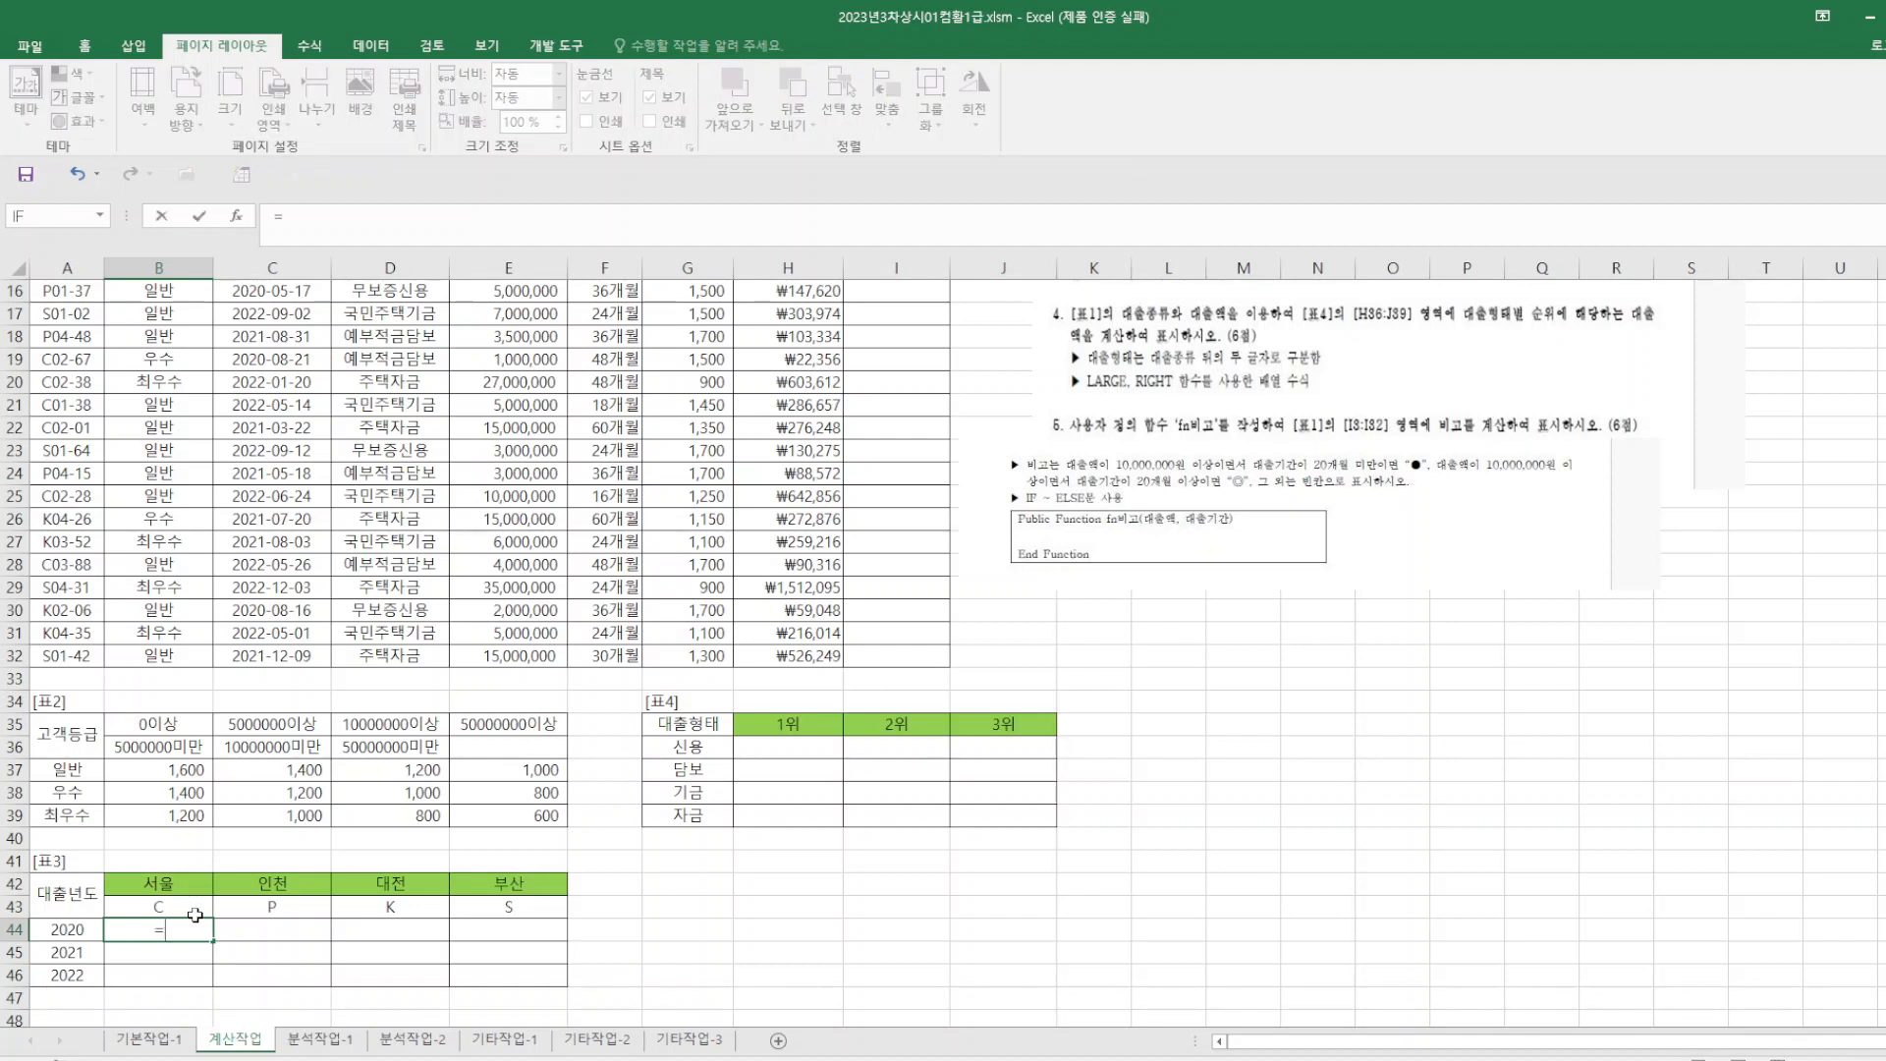
pyautogui.write('count(')
pyautogui.press('BackSpace')
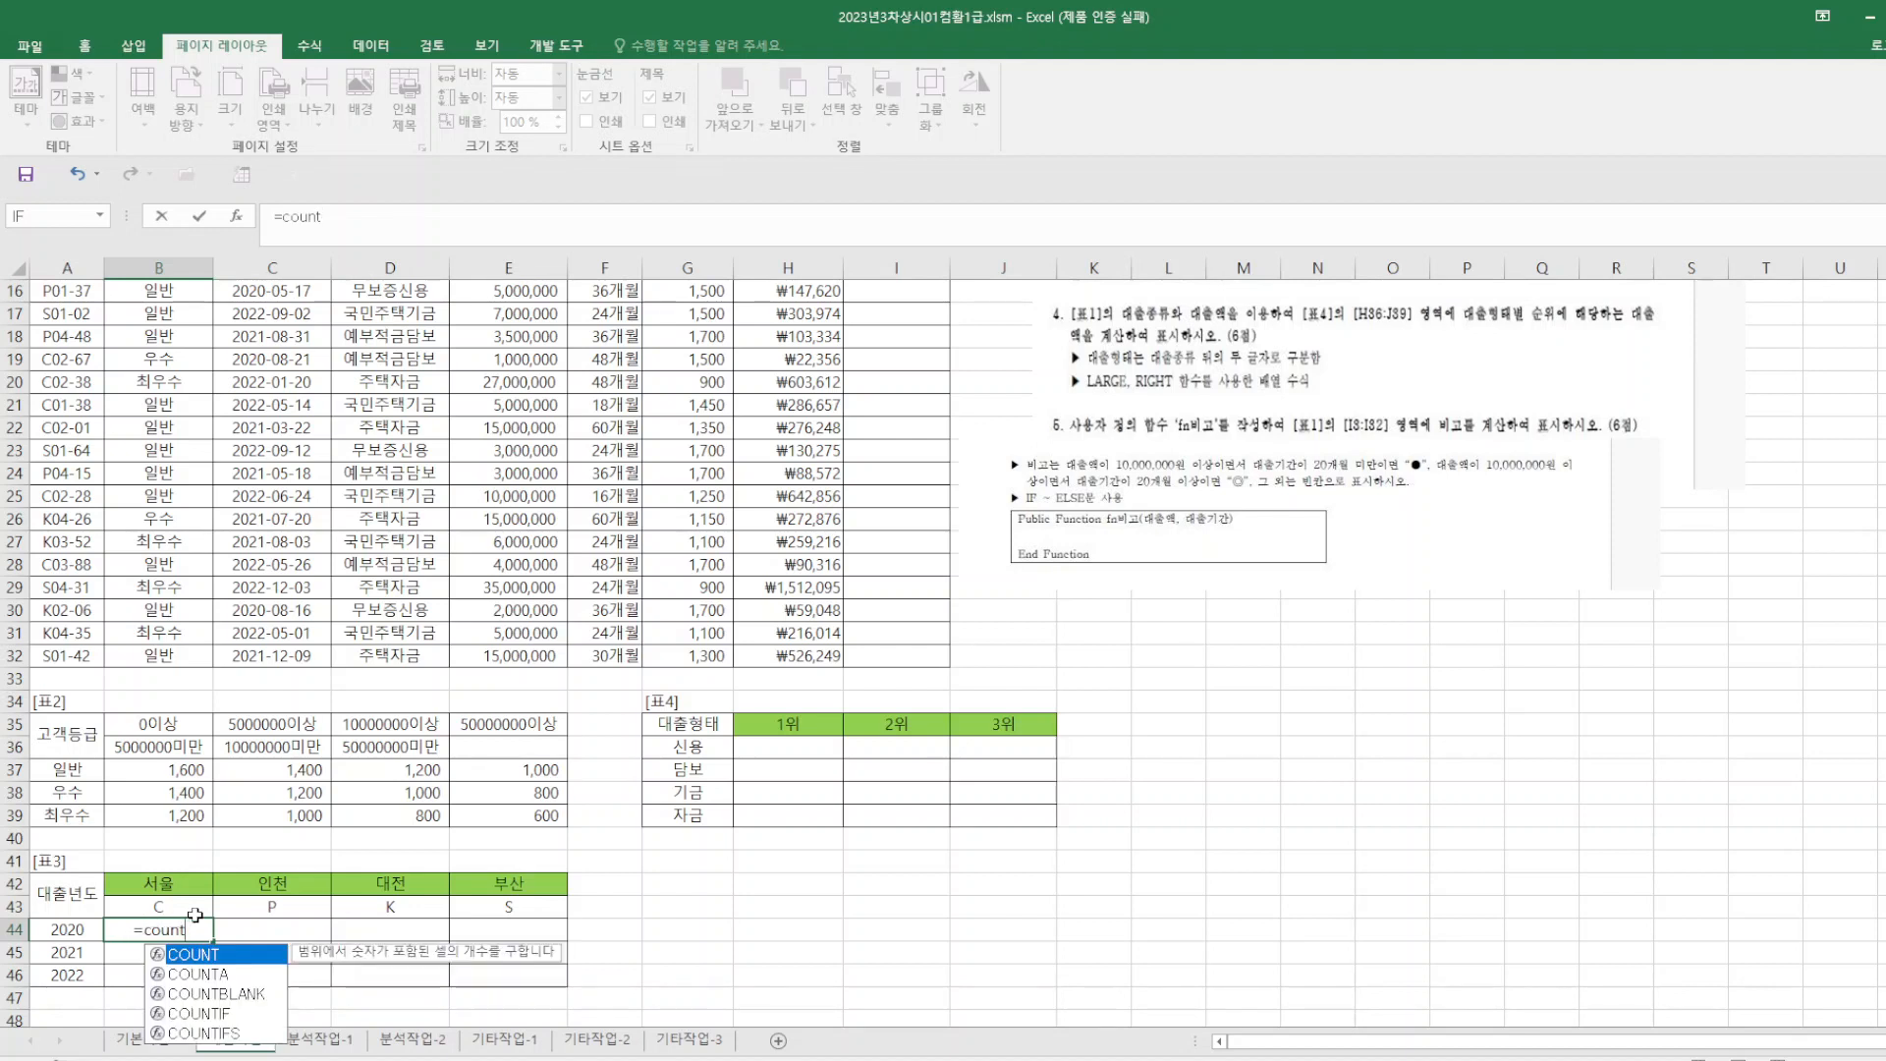
pyautogui.write('(if')
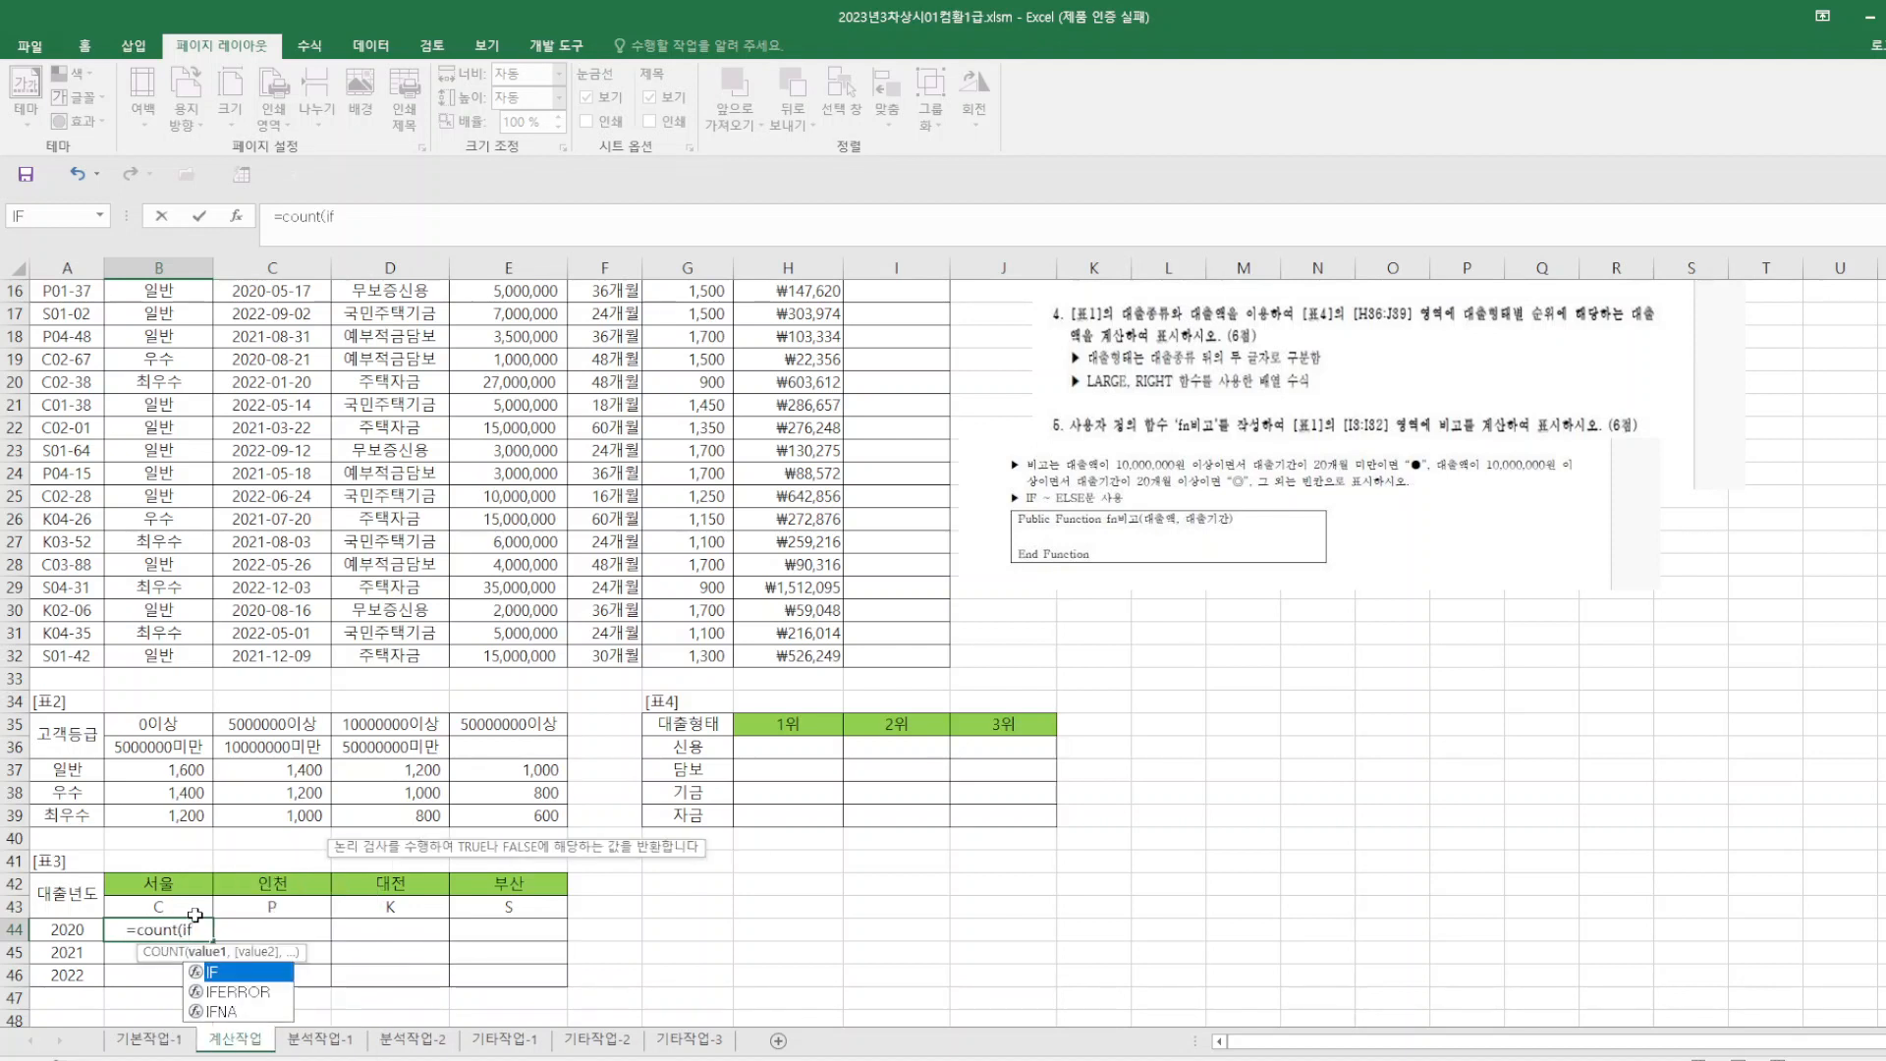
pyautogui.write('((')
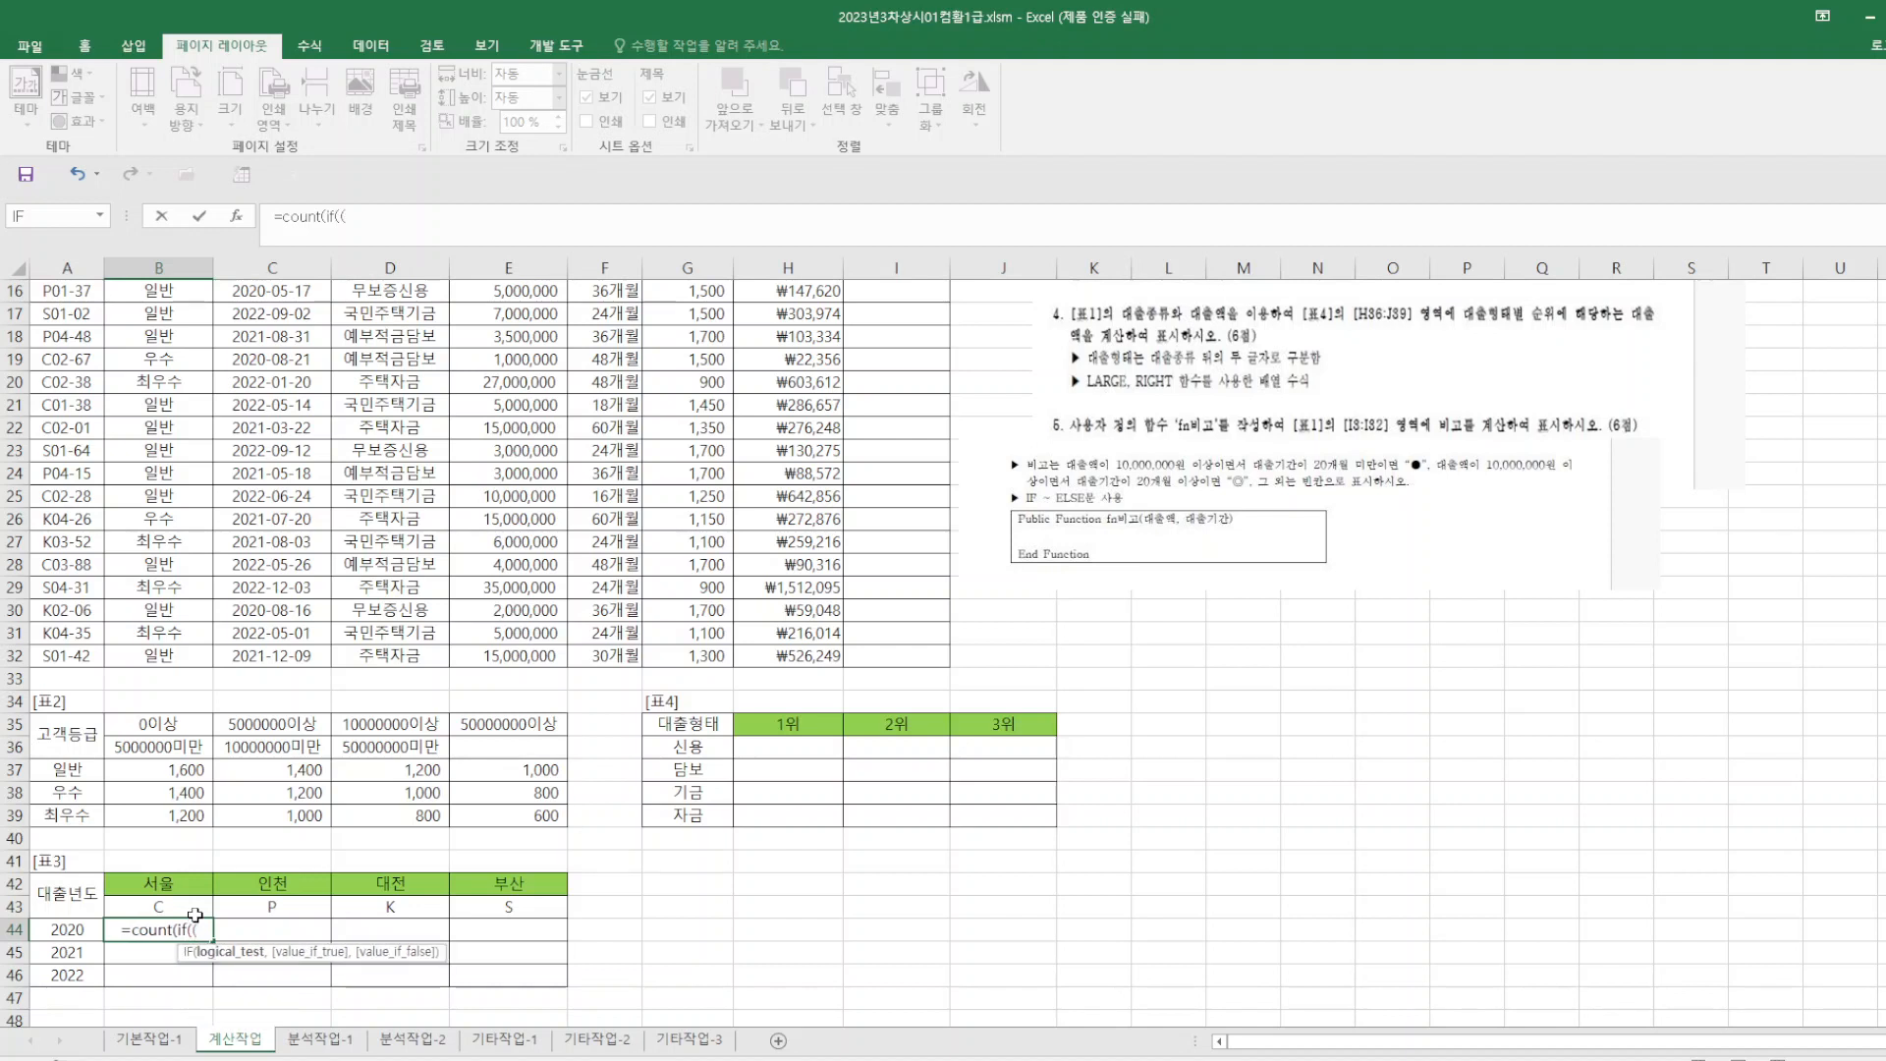
pyautogui.write('le')
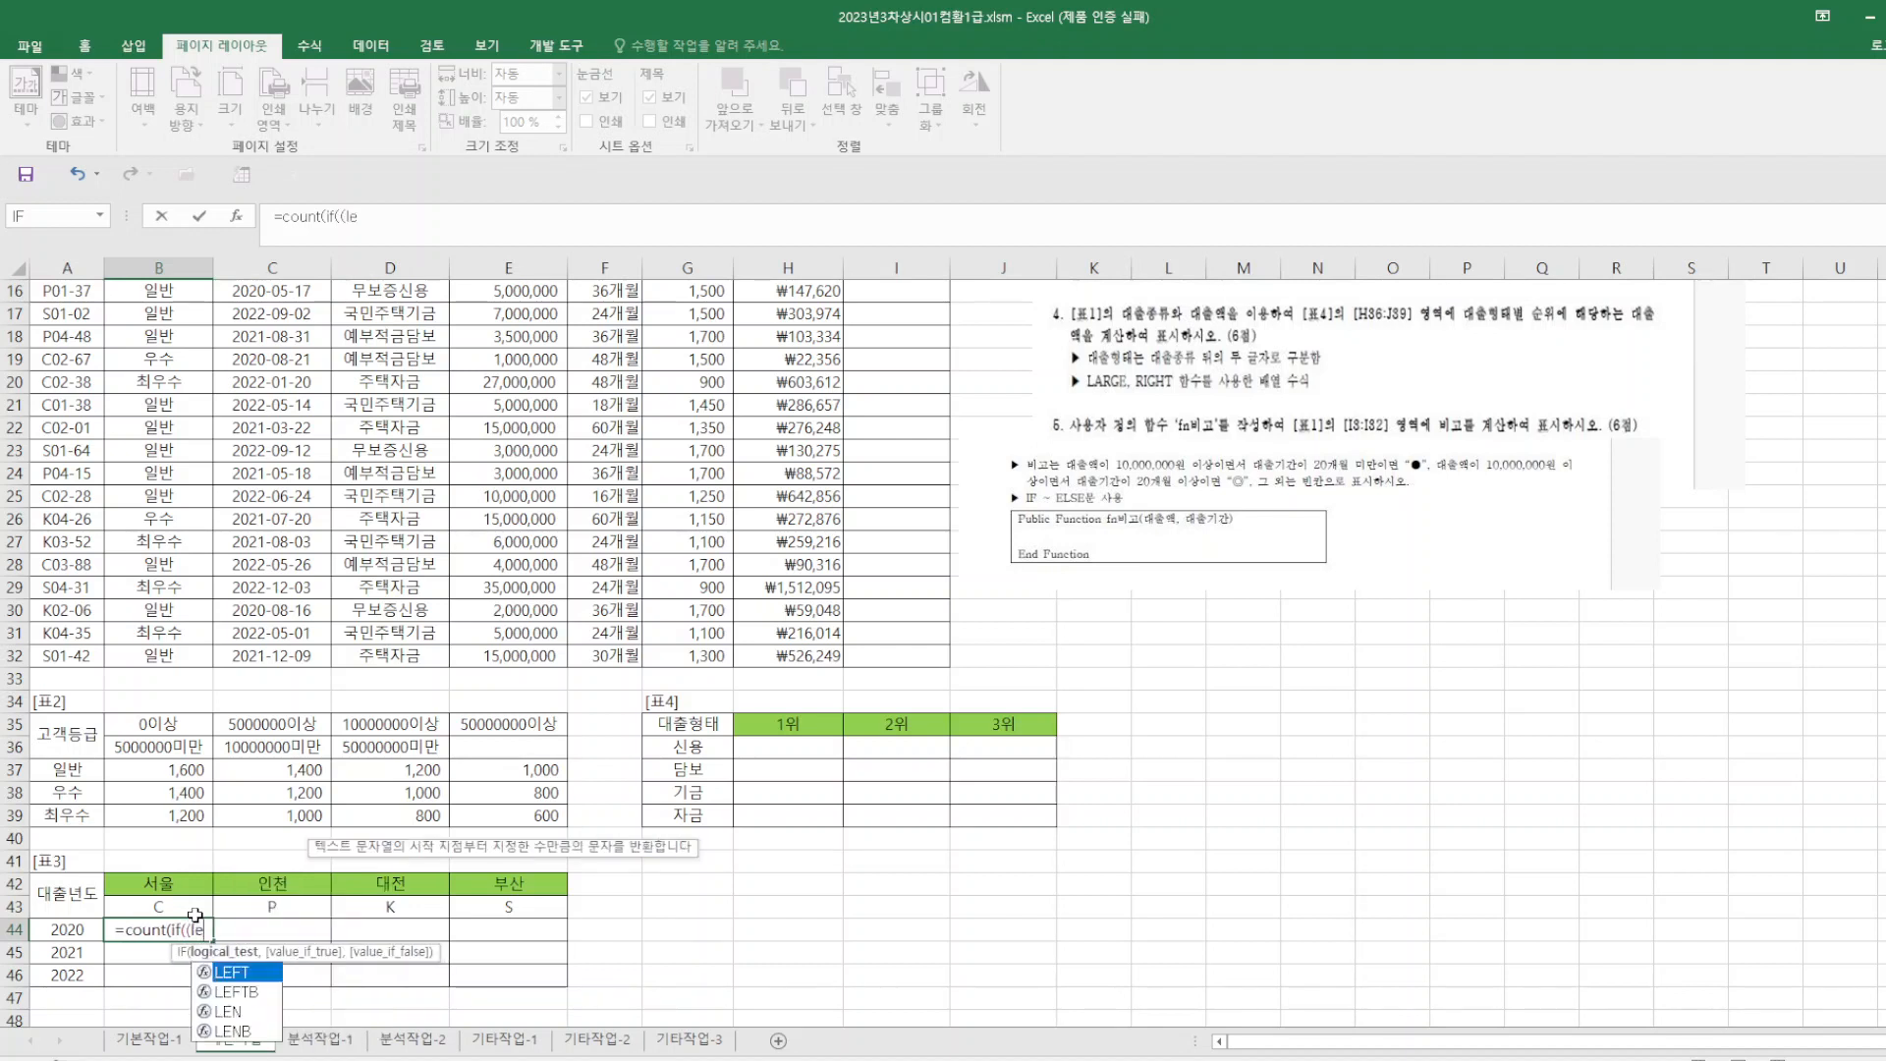
pyautogui.write('ft(')
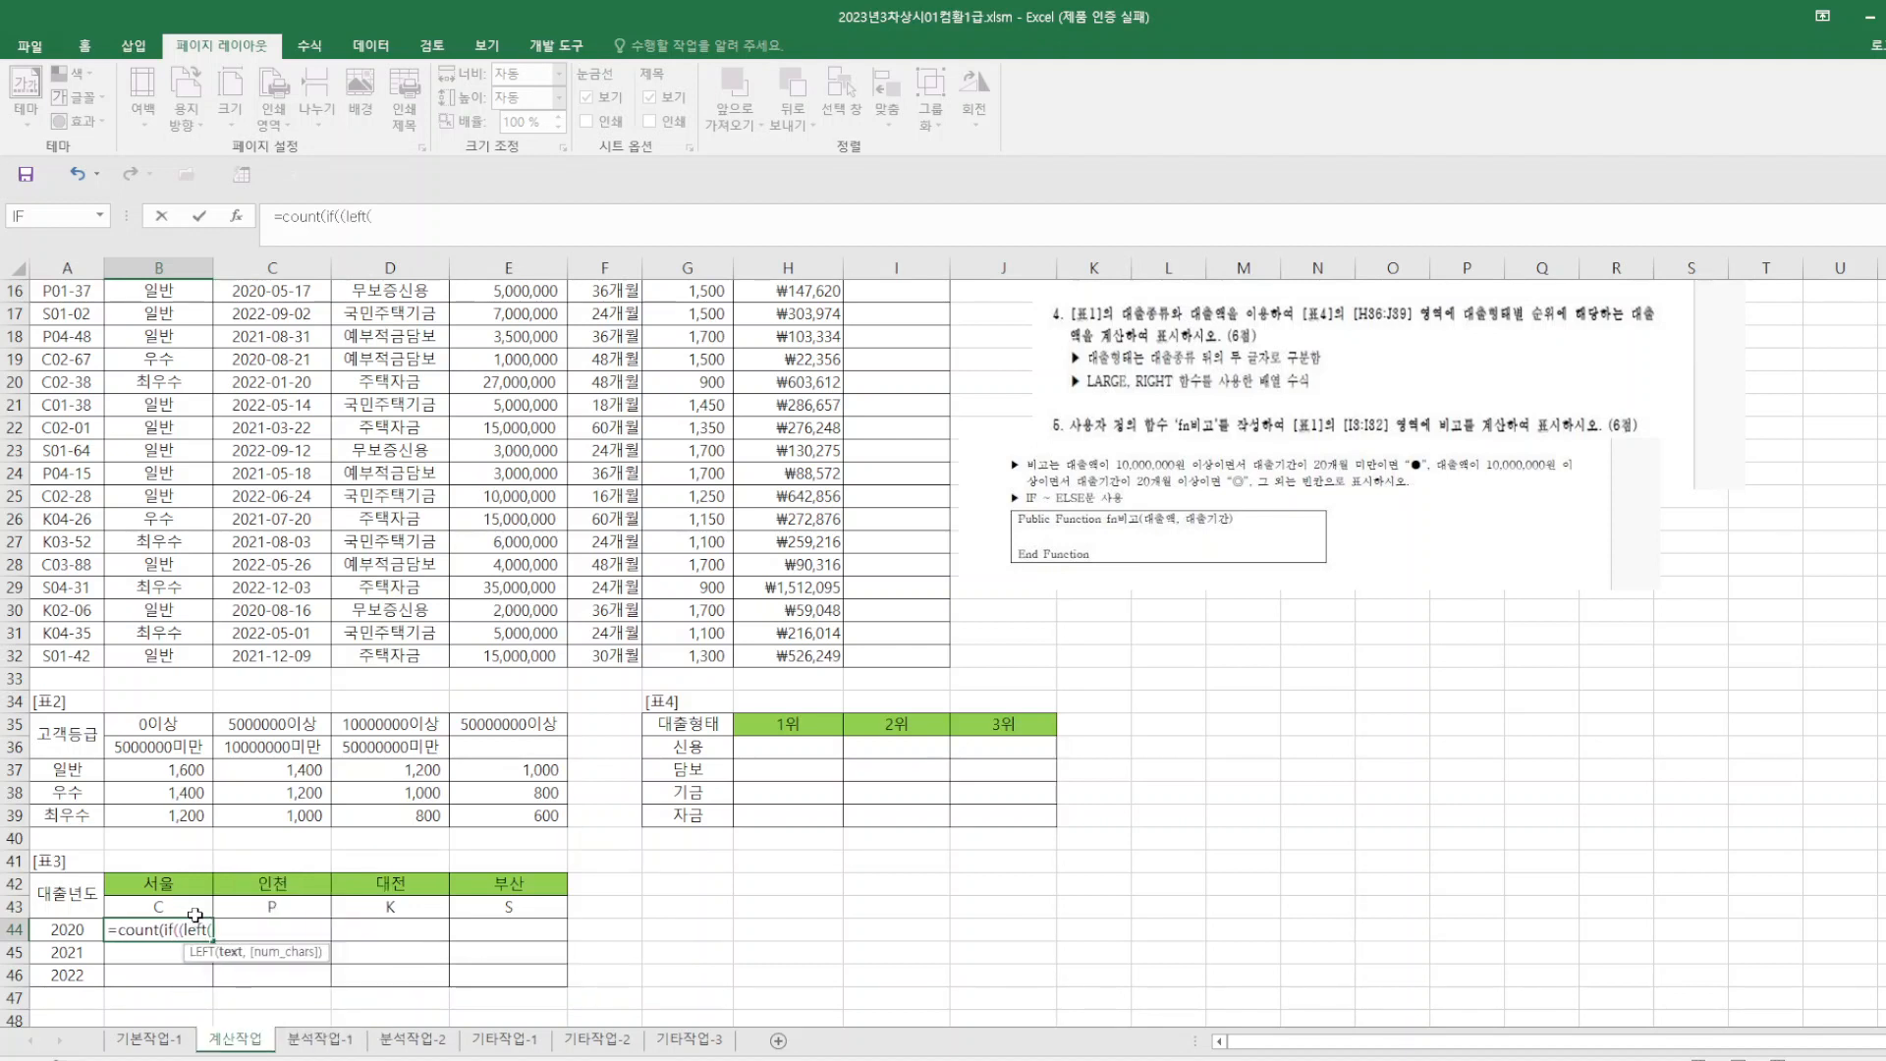
# - Give LEFT the absolute customer-number range $A$3:$A$32 and 1 character, followed by an equals sign for the comparison
pyautogui.scroll(5, 13, 404)
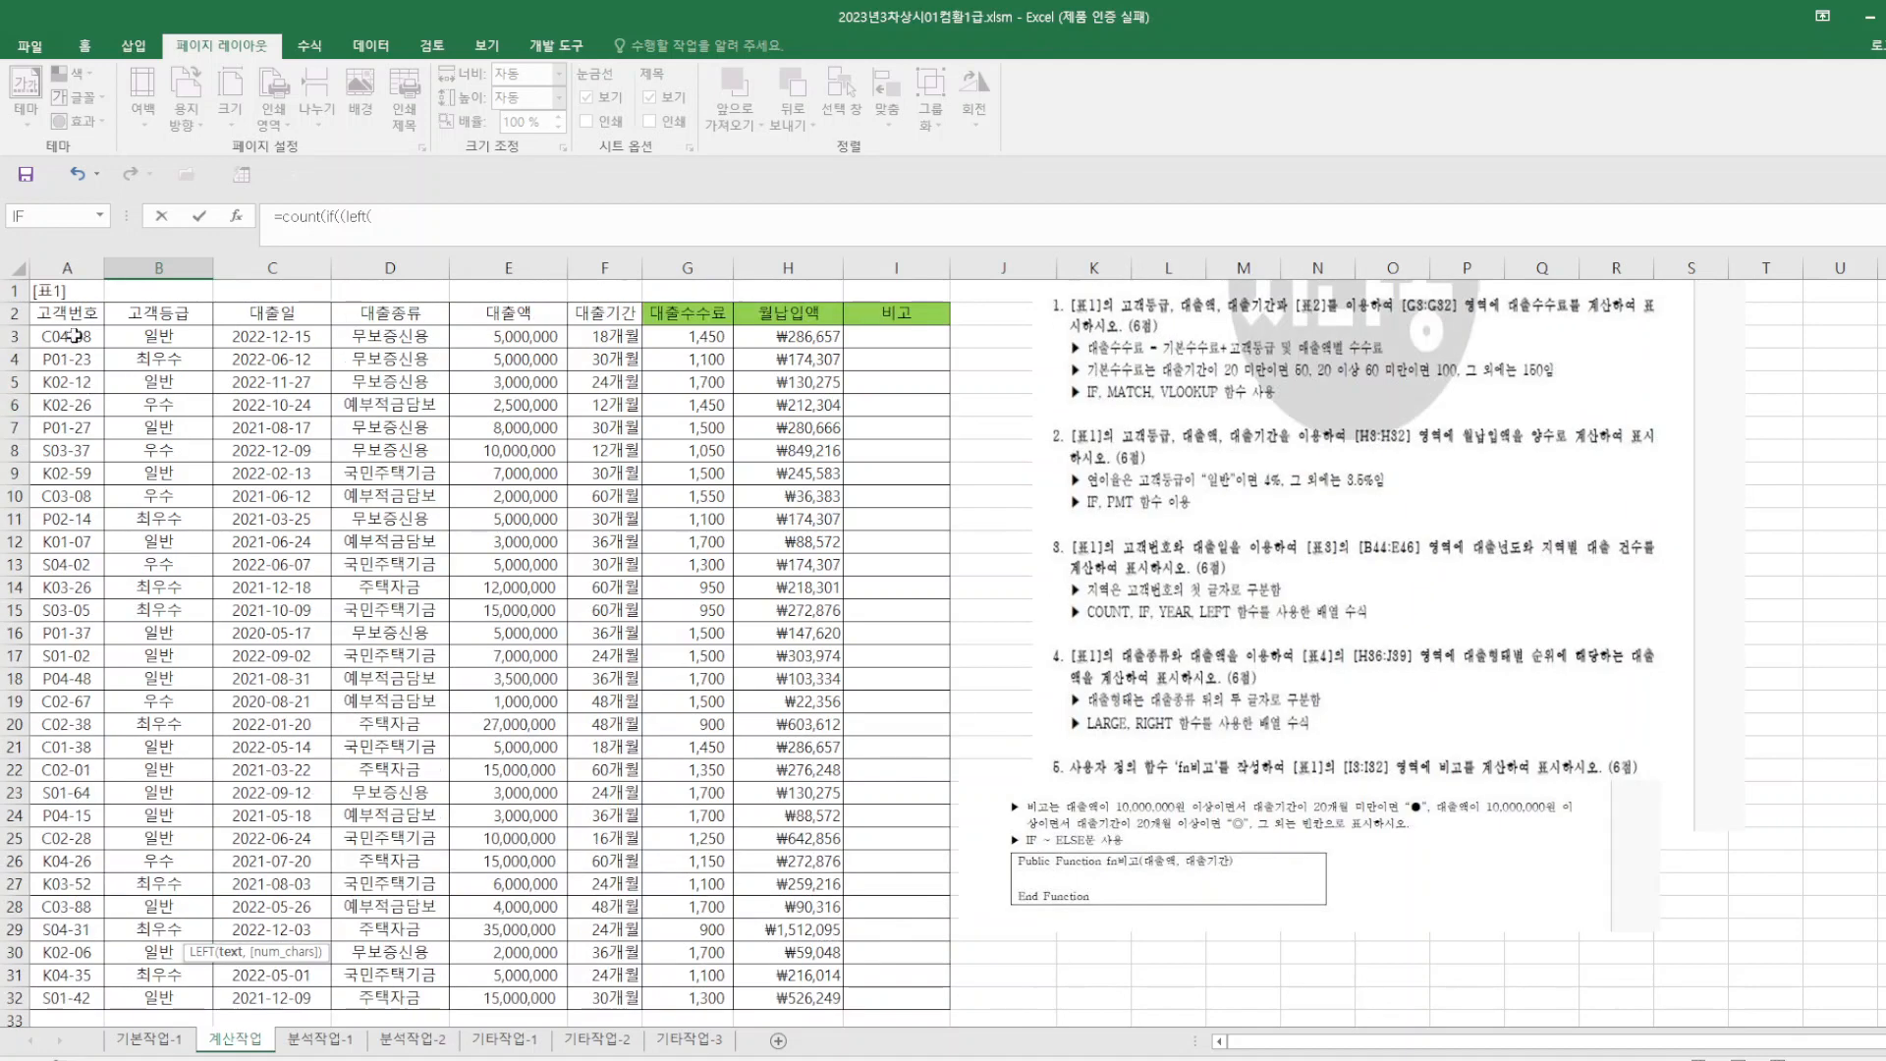
pyautogui.moveTo(69, 336); pyautogui.dragTo(79, 997)
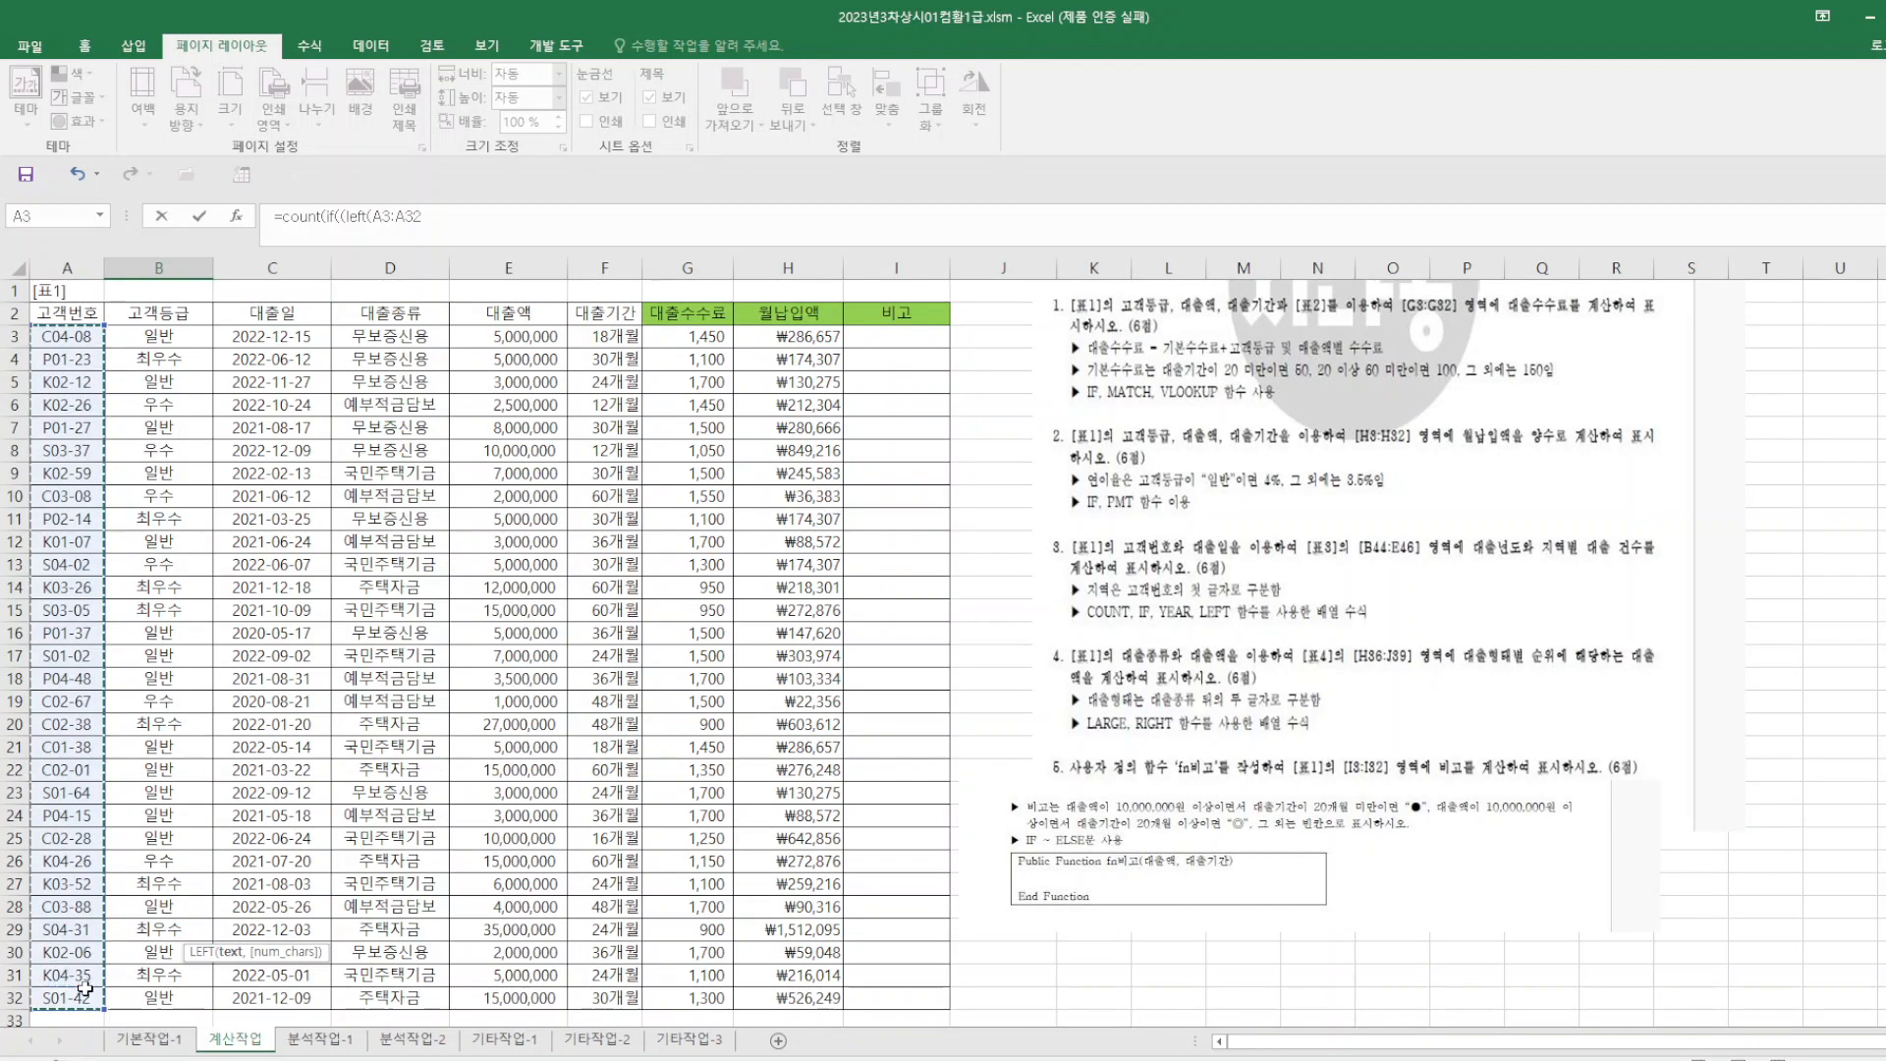
pyautogui.press('F4')
pyautogui.scroll(-9, 1428, 948)
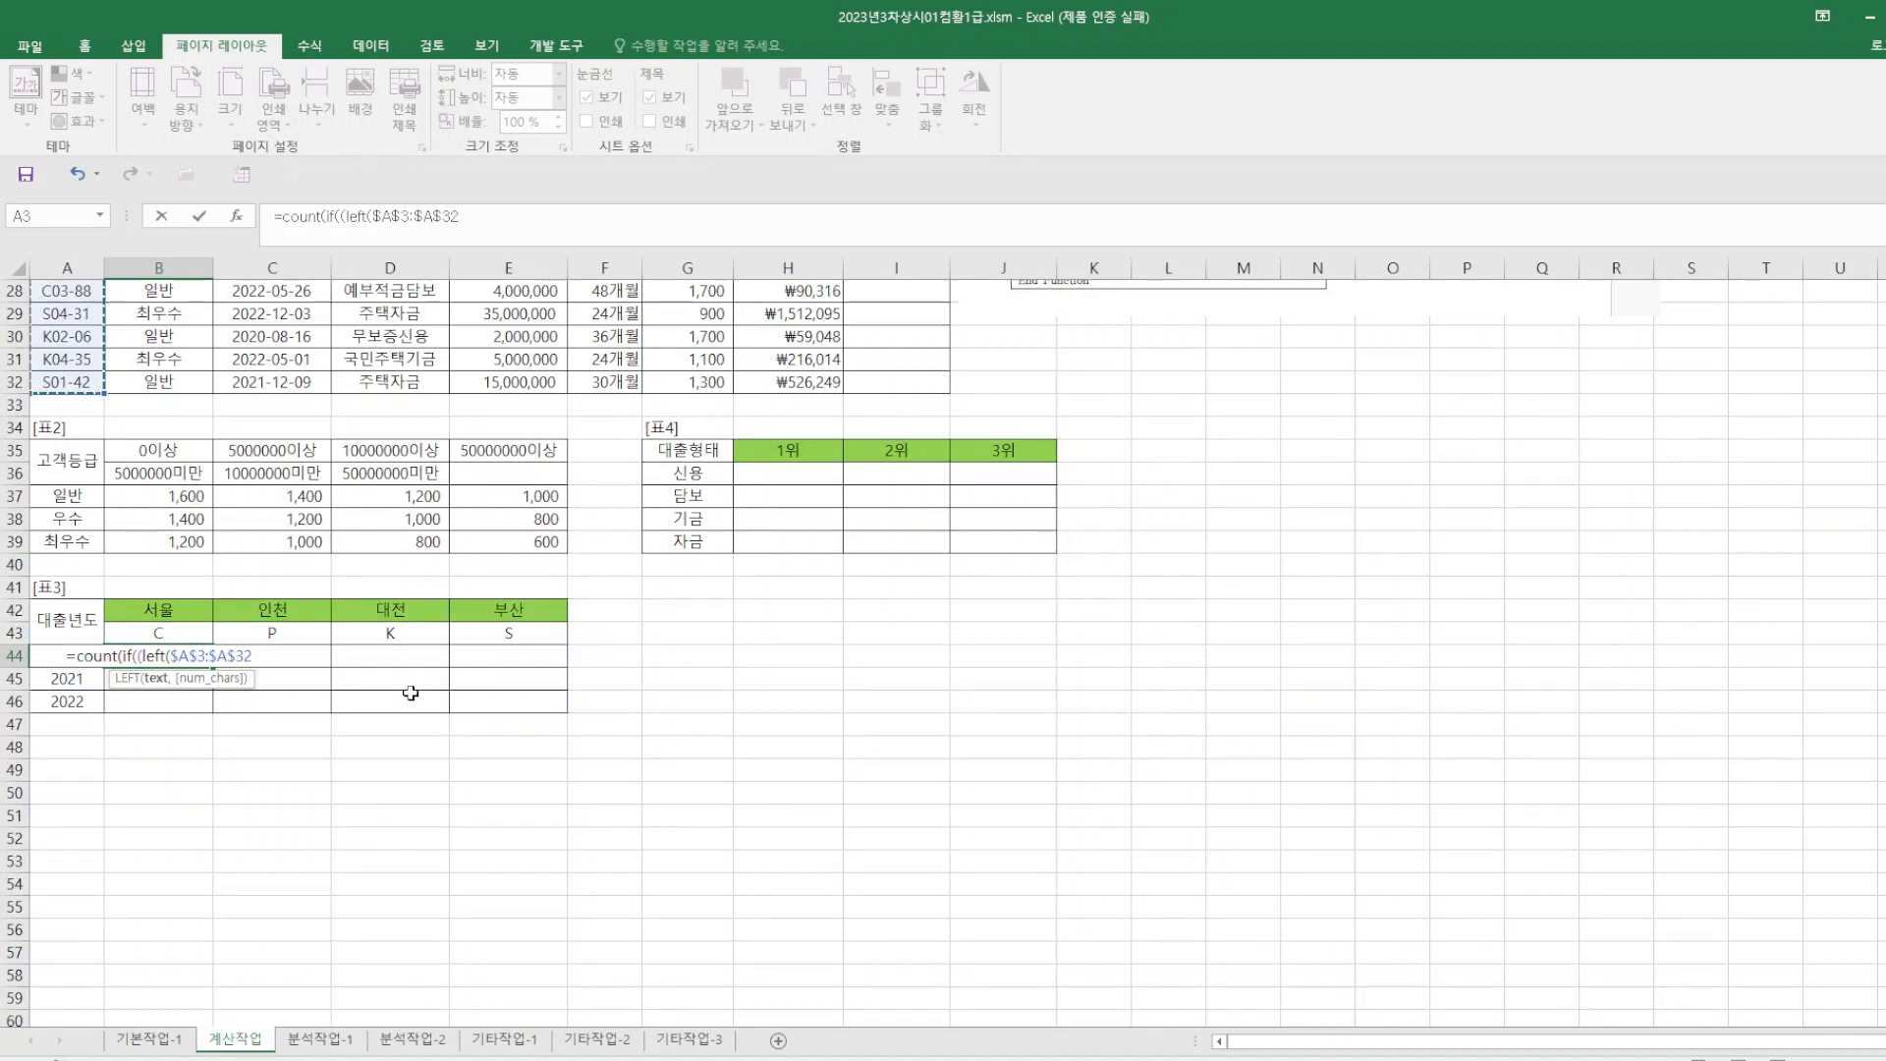
pyautogui.write(',1')
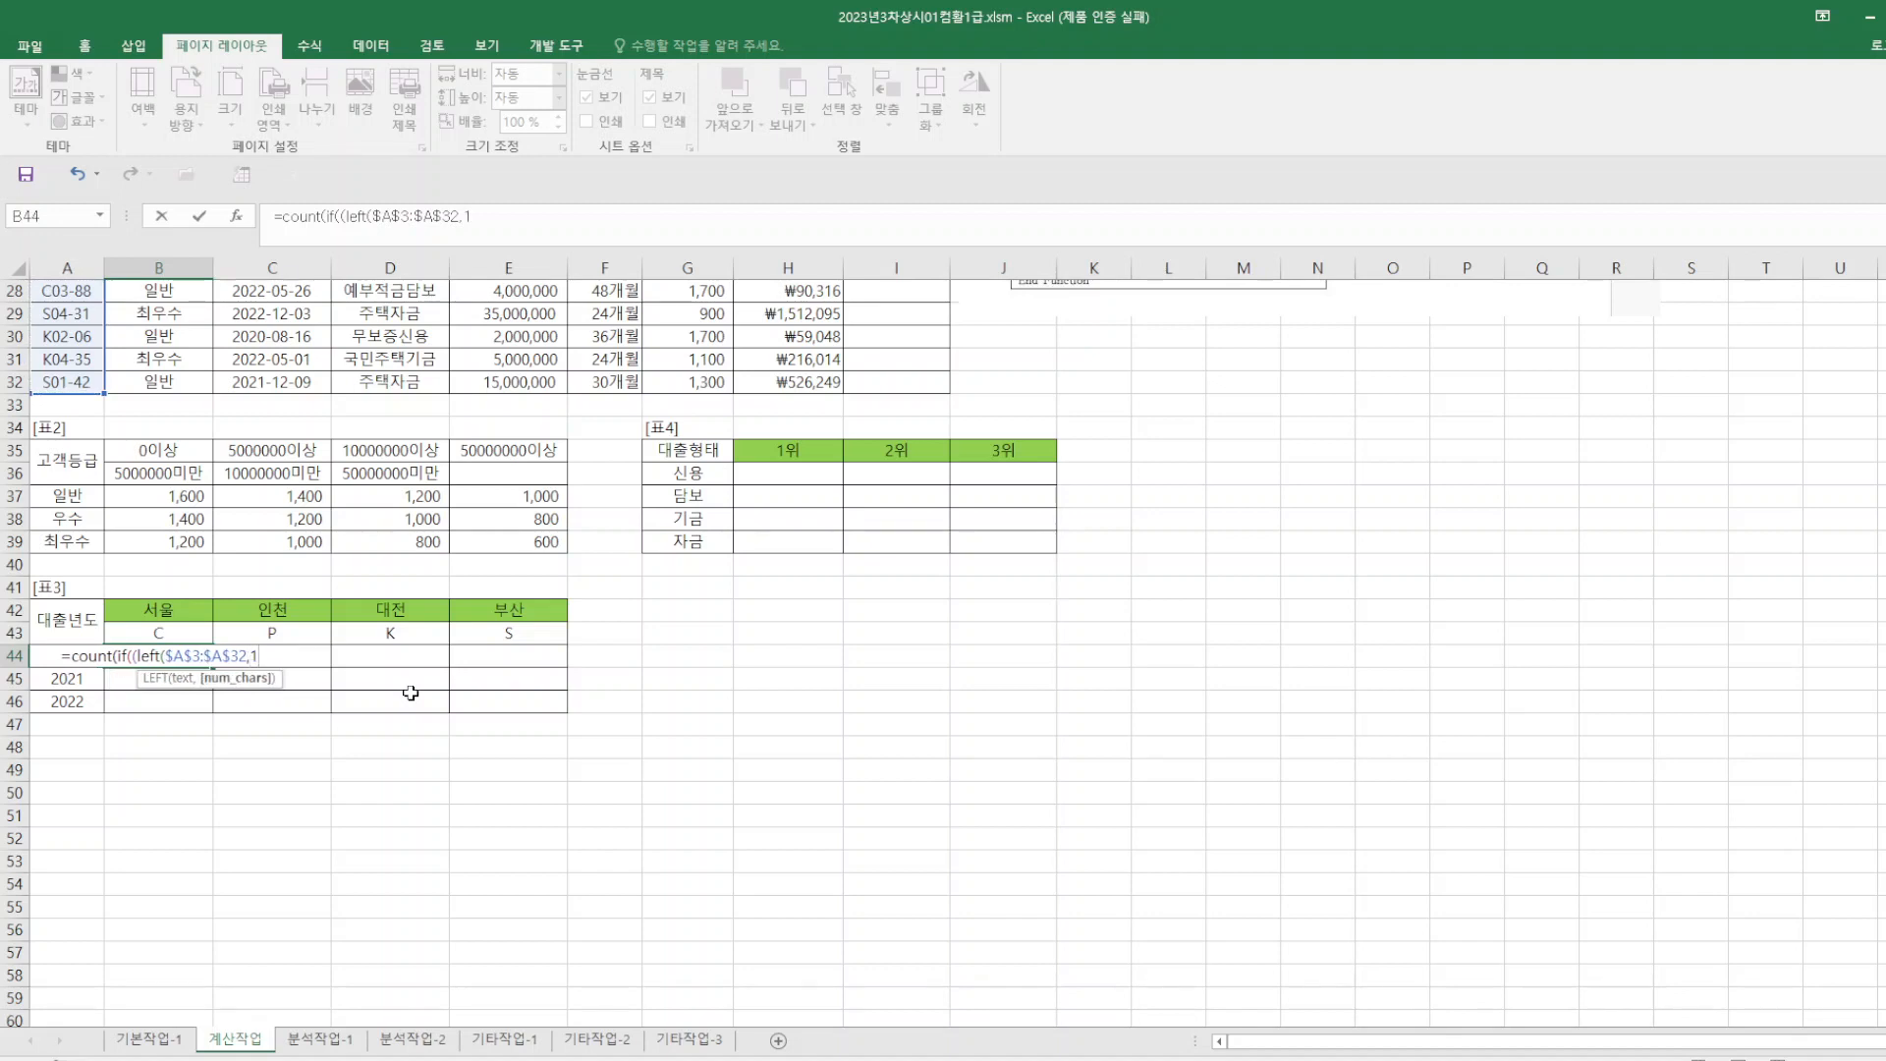
pyautogui.write(')=')
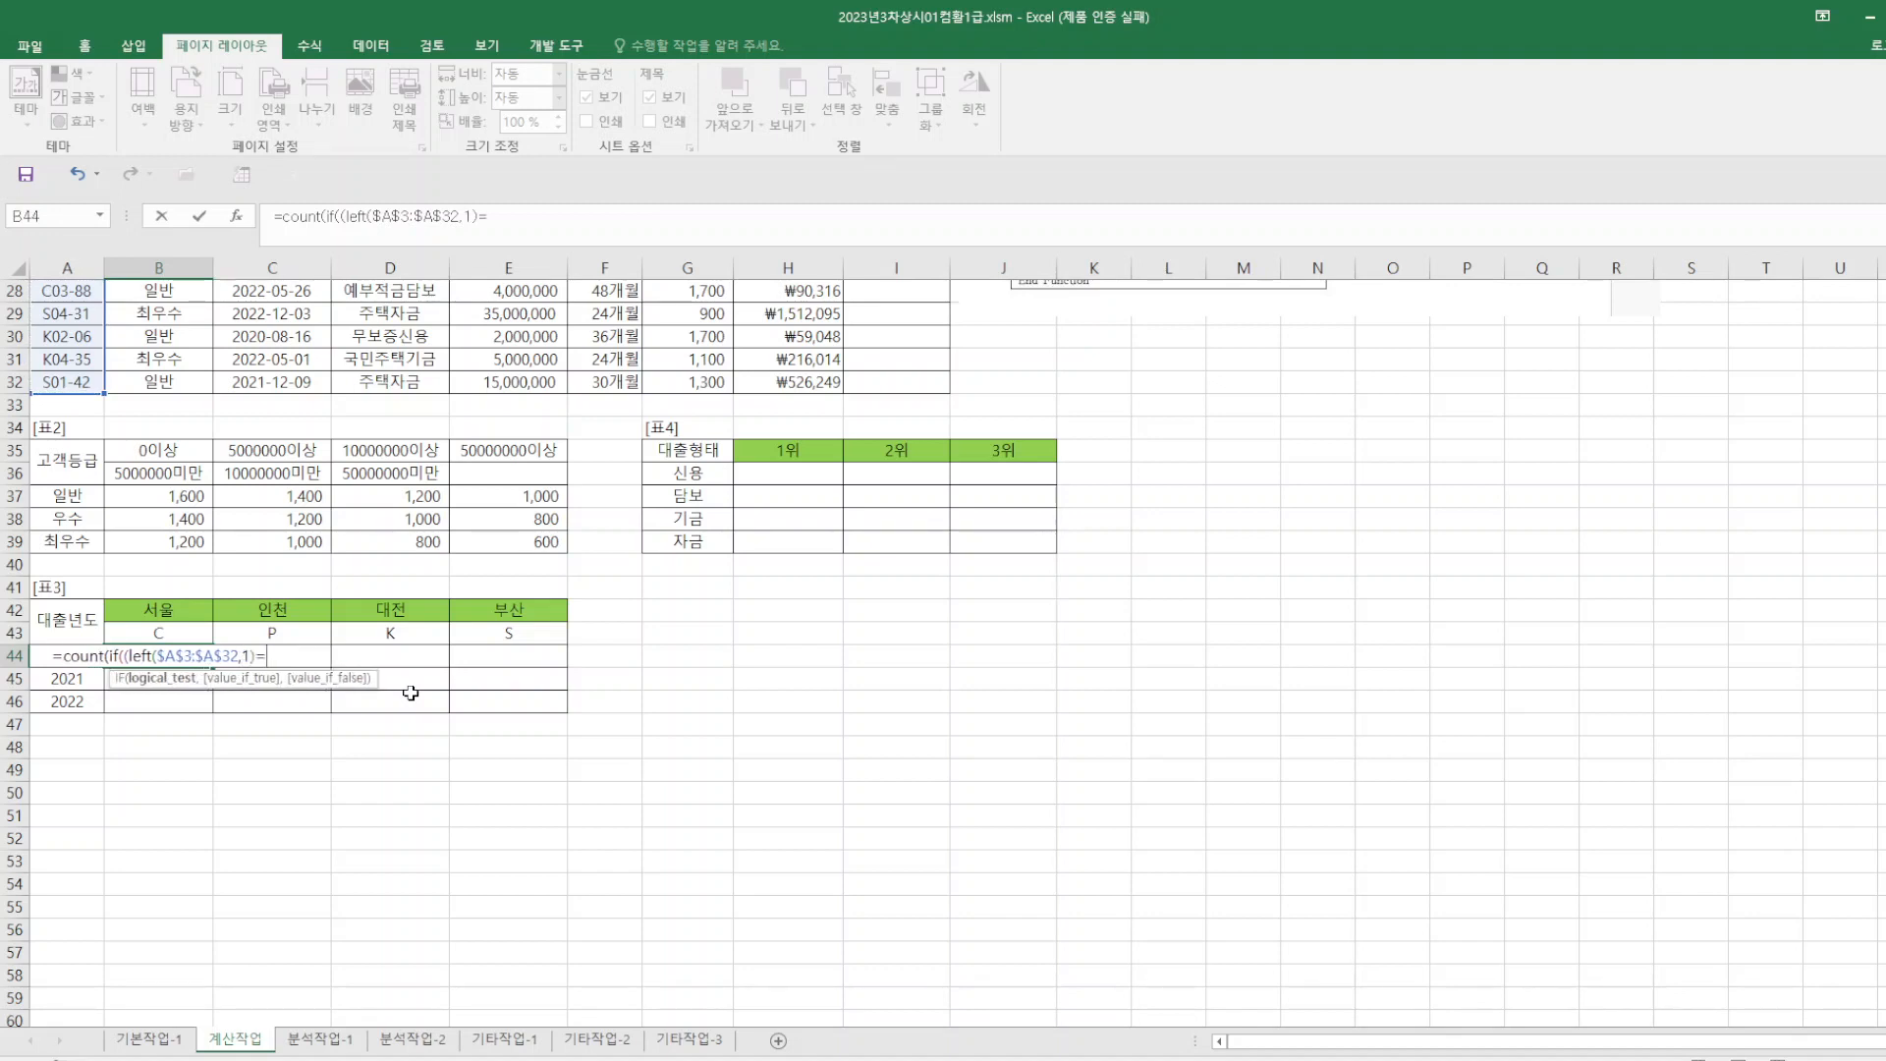
# - Compare the LEFT result with the 서울 region code cell, using the row-locked reference B$43
pyautogui.click(174, 609)
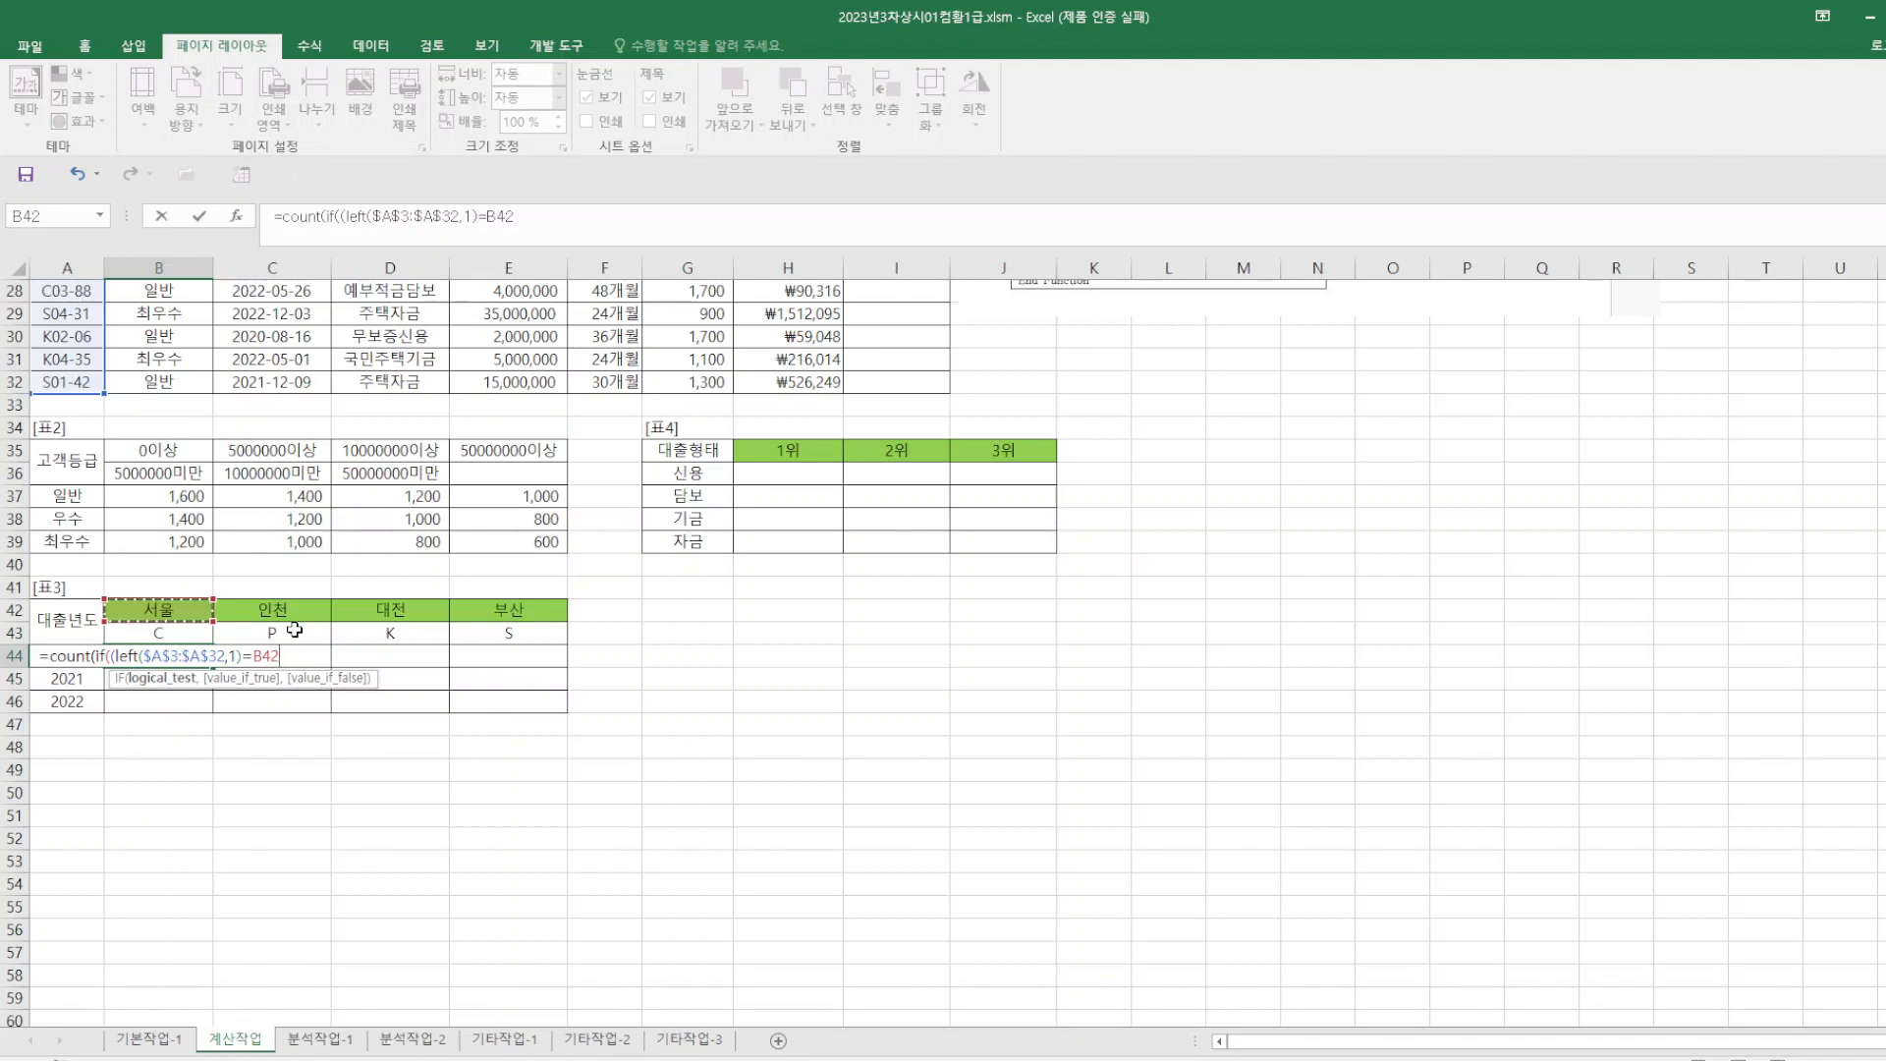
pyautogui.scroll(-4, 295, 629)
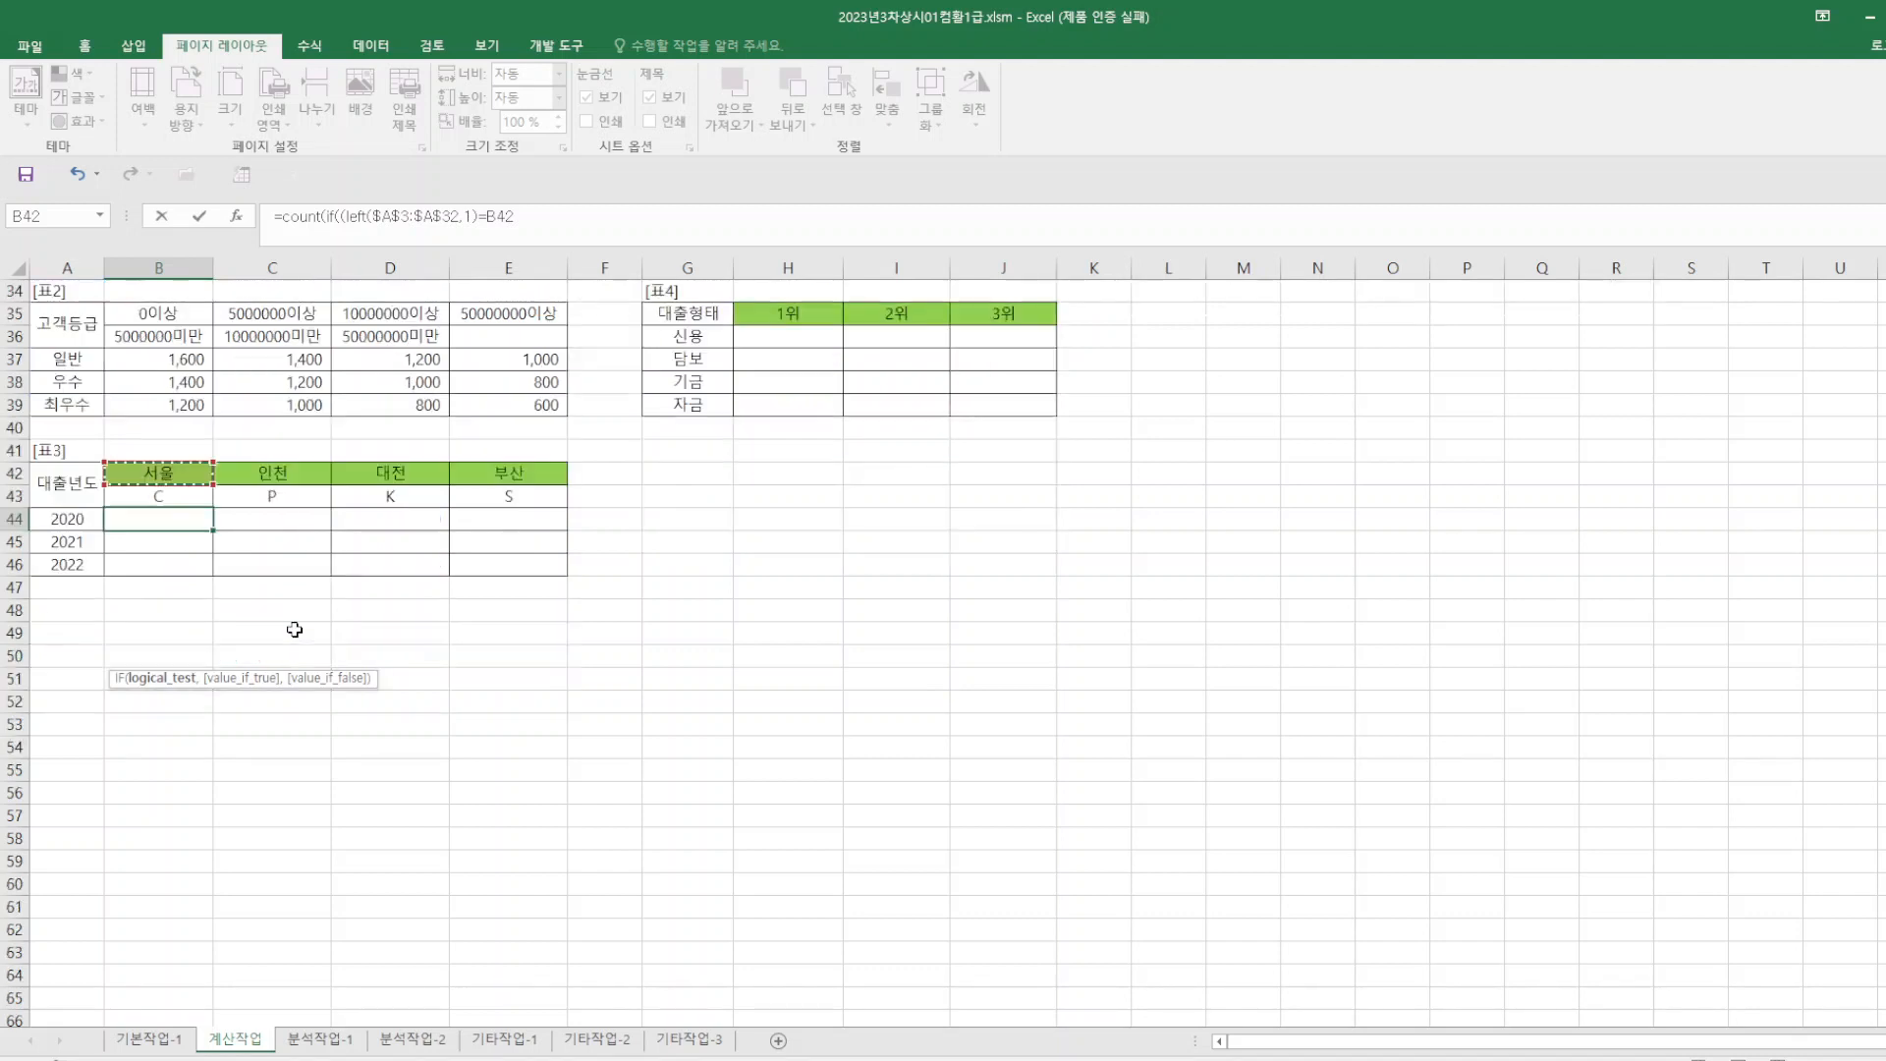
pyautogui.scroll(4, 294, 630)
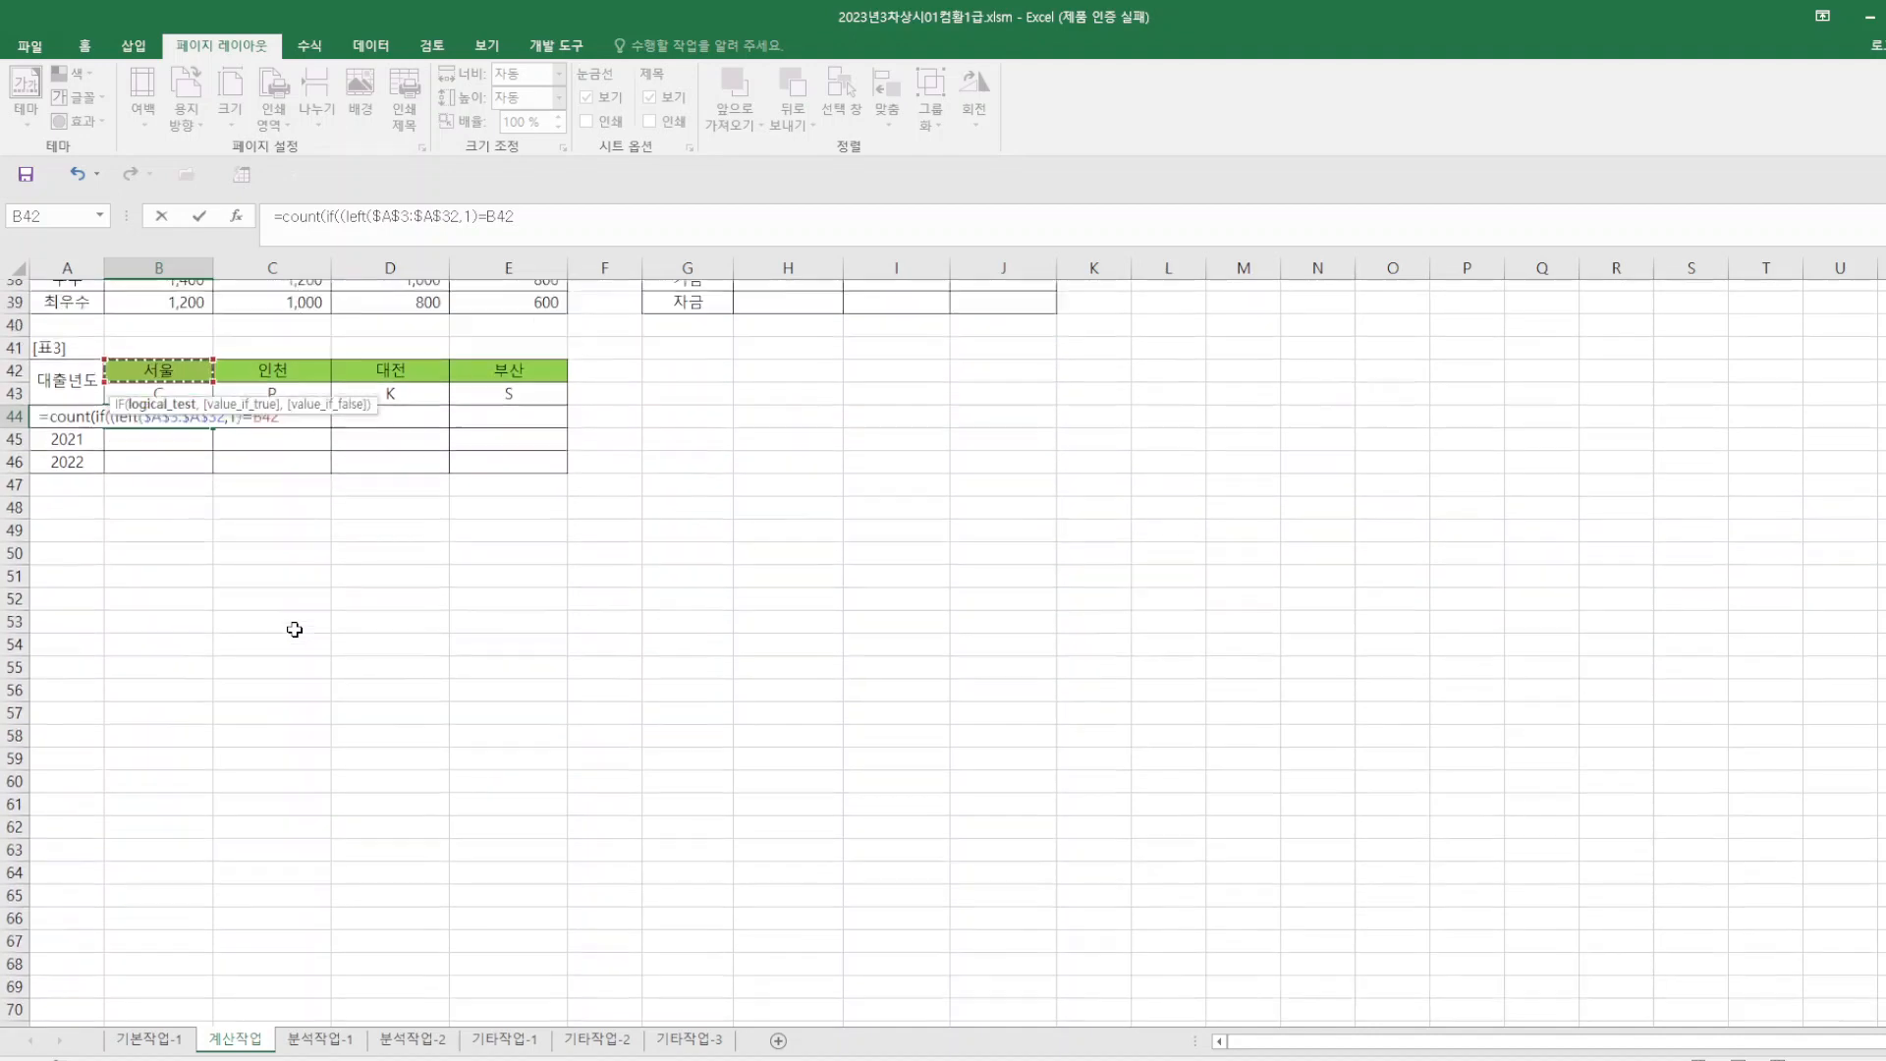
pyautogui.scroll(-1, 294, 629)
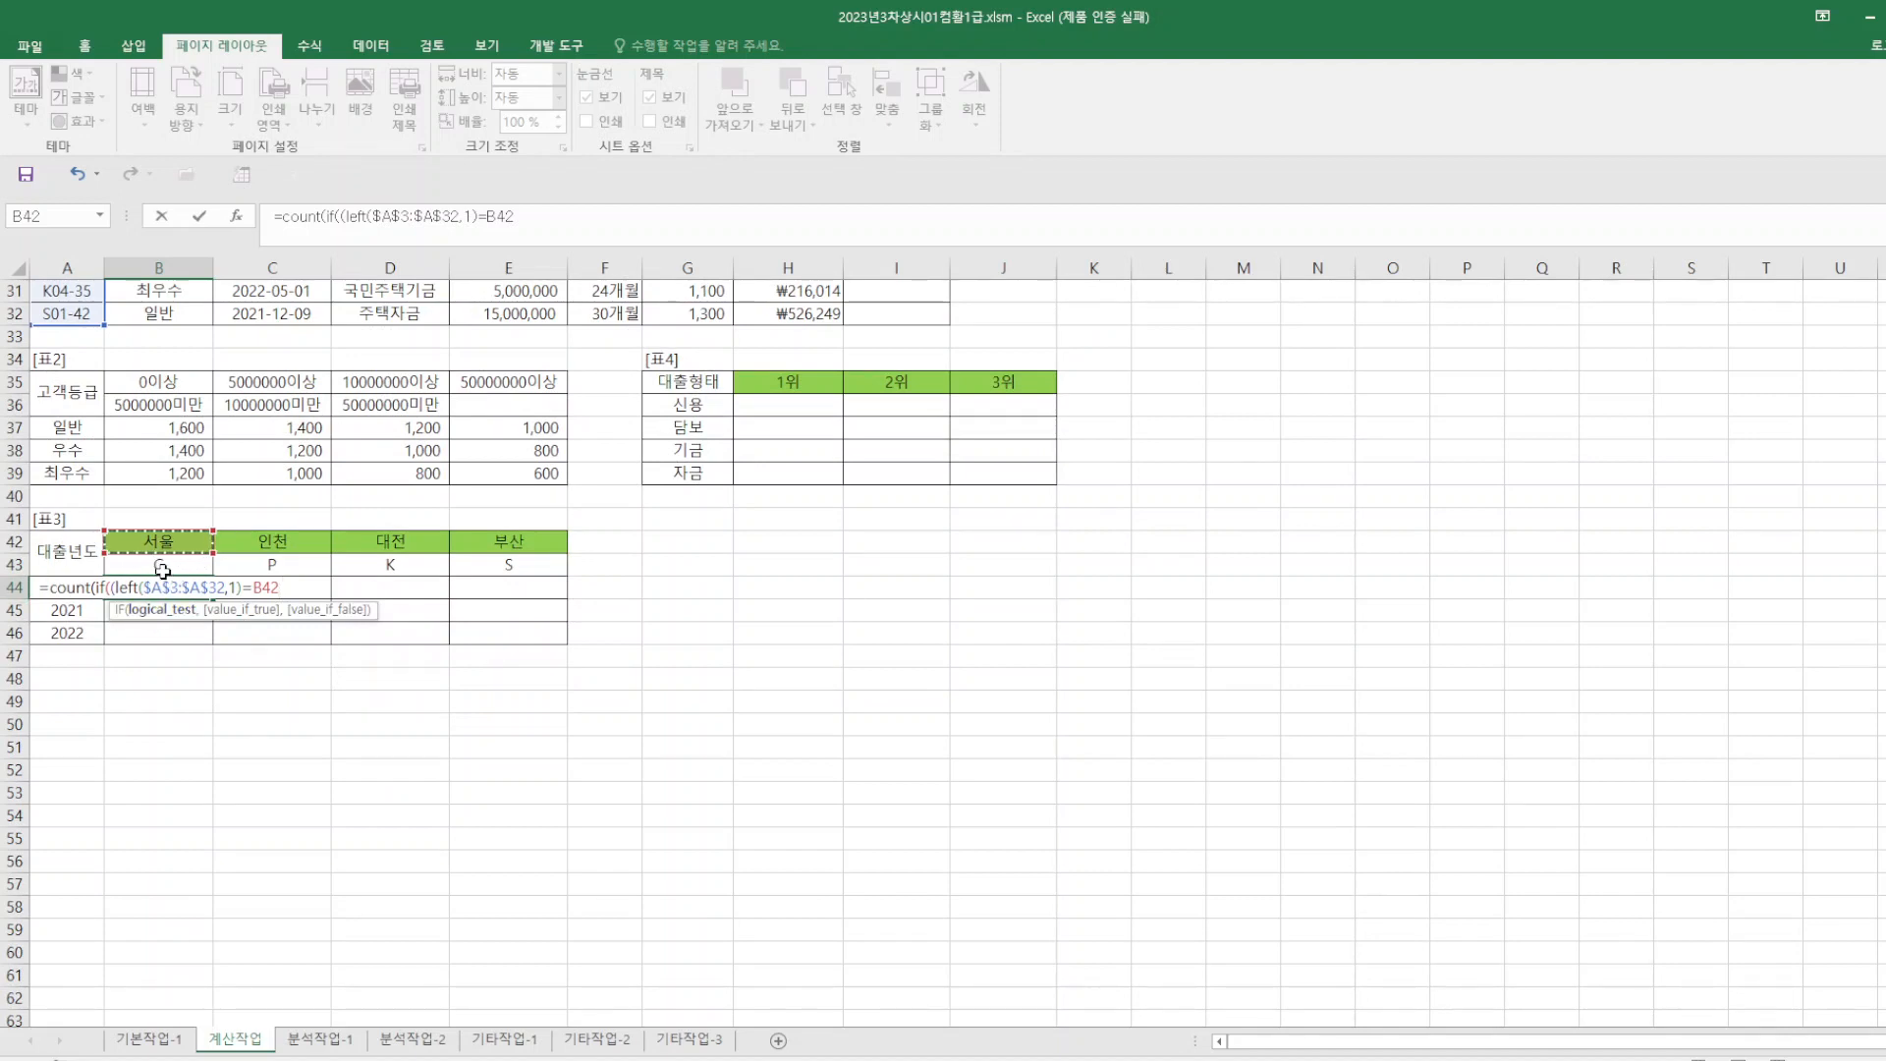
pyautogui.click(163, 566)
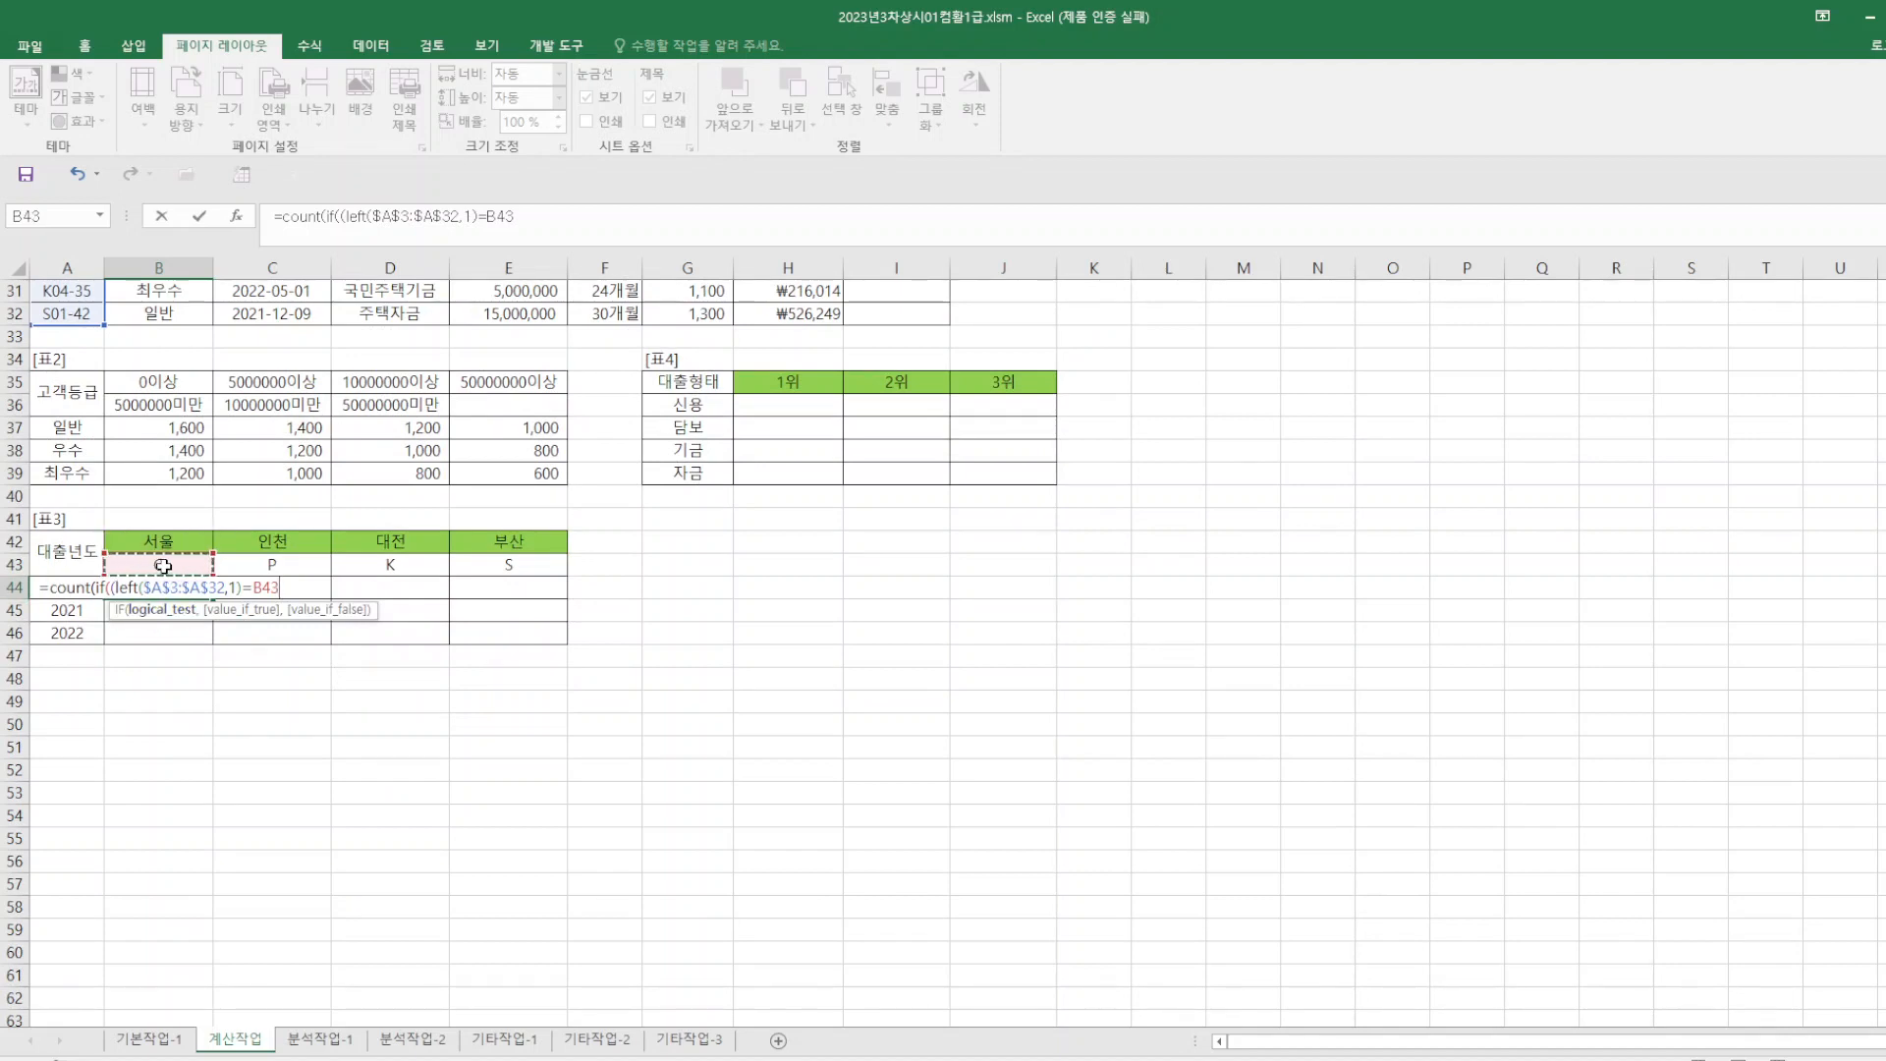
pyautogui.press('F4')
pyautogui.press('F4')
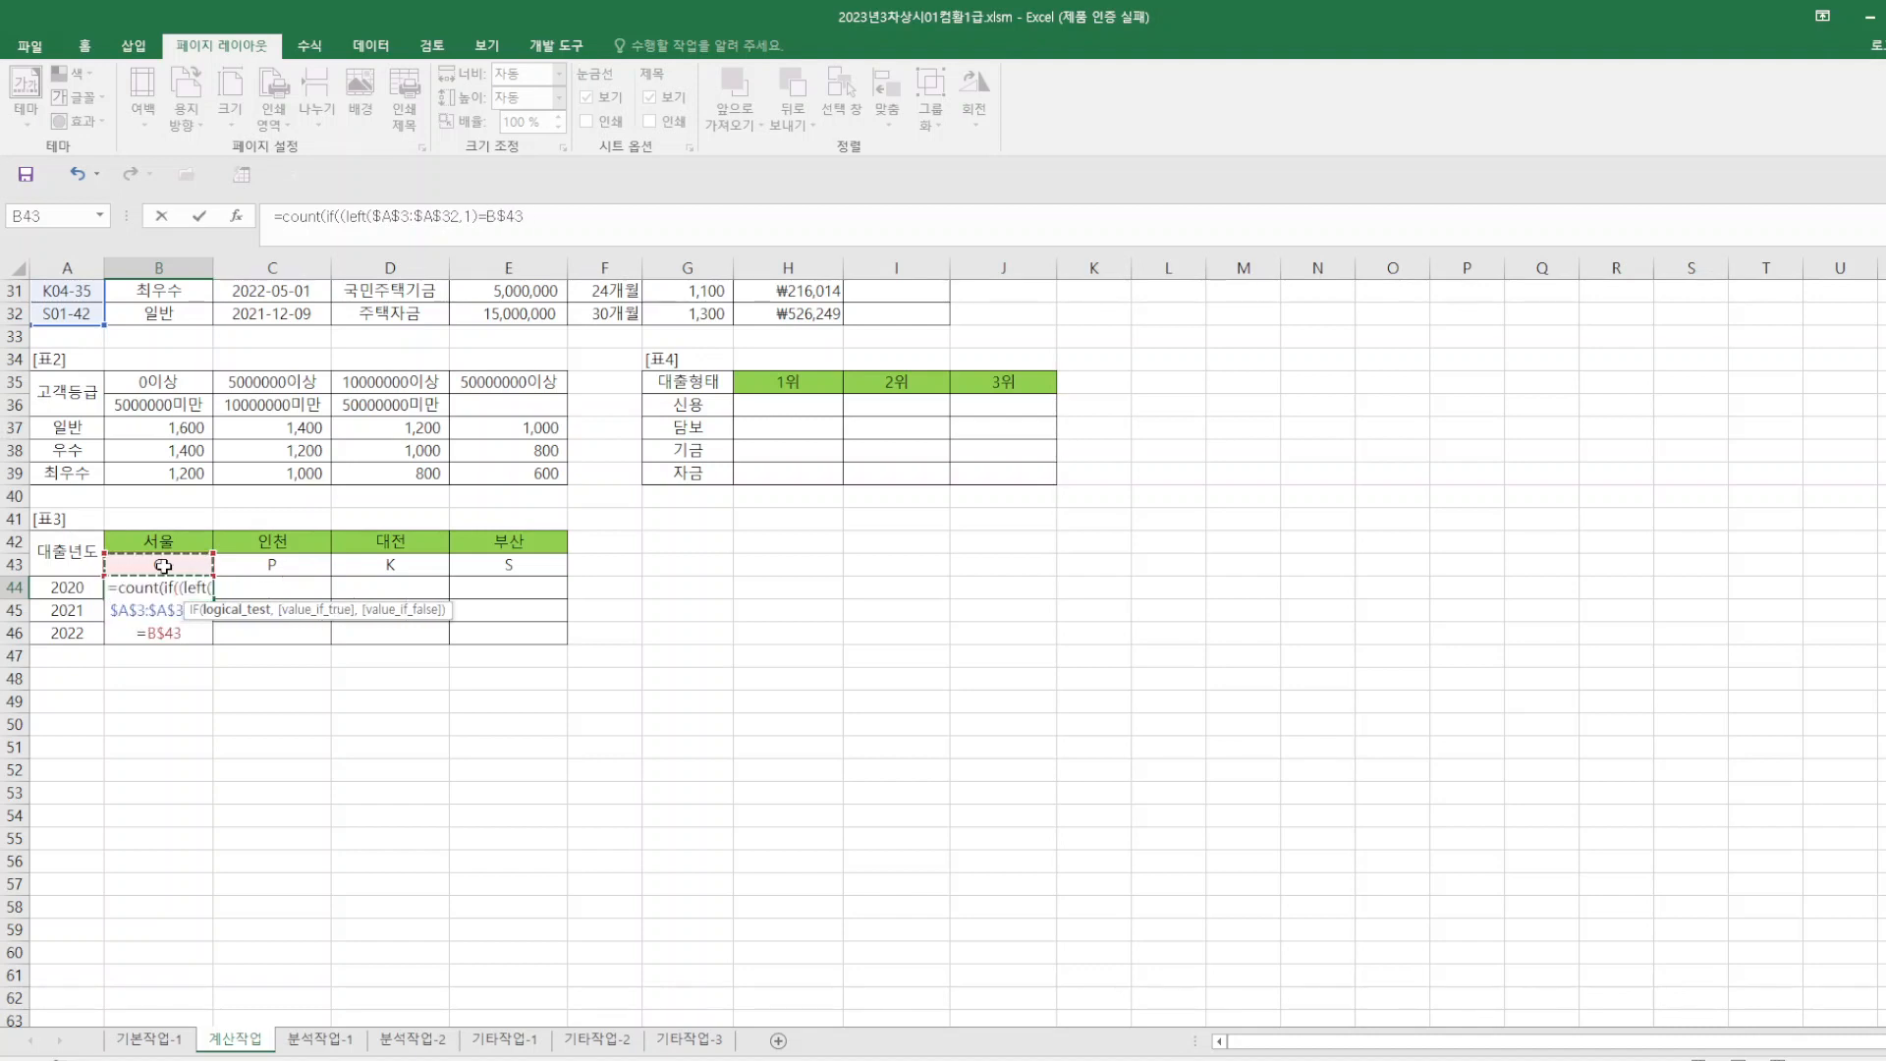
# - Multiply the region condition by a second one that starts with the year of the loan dates: (year($C$3:$C$32)
pyautogui.write(')*')
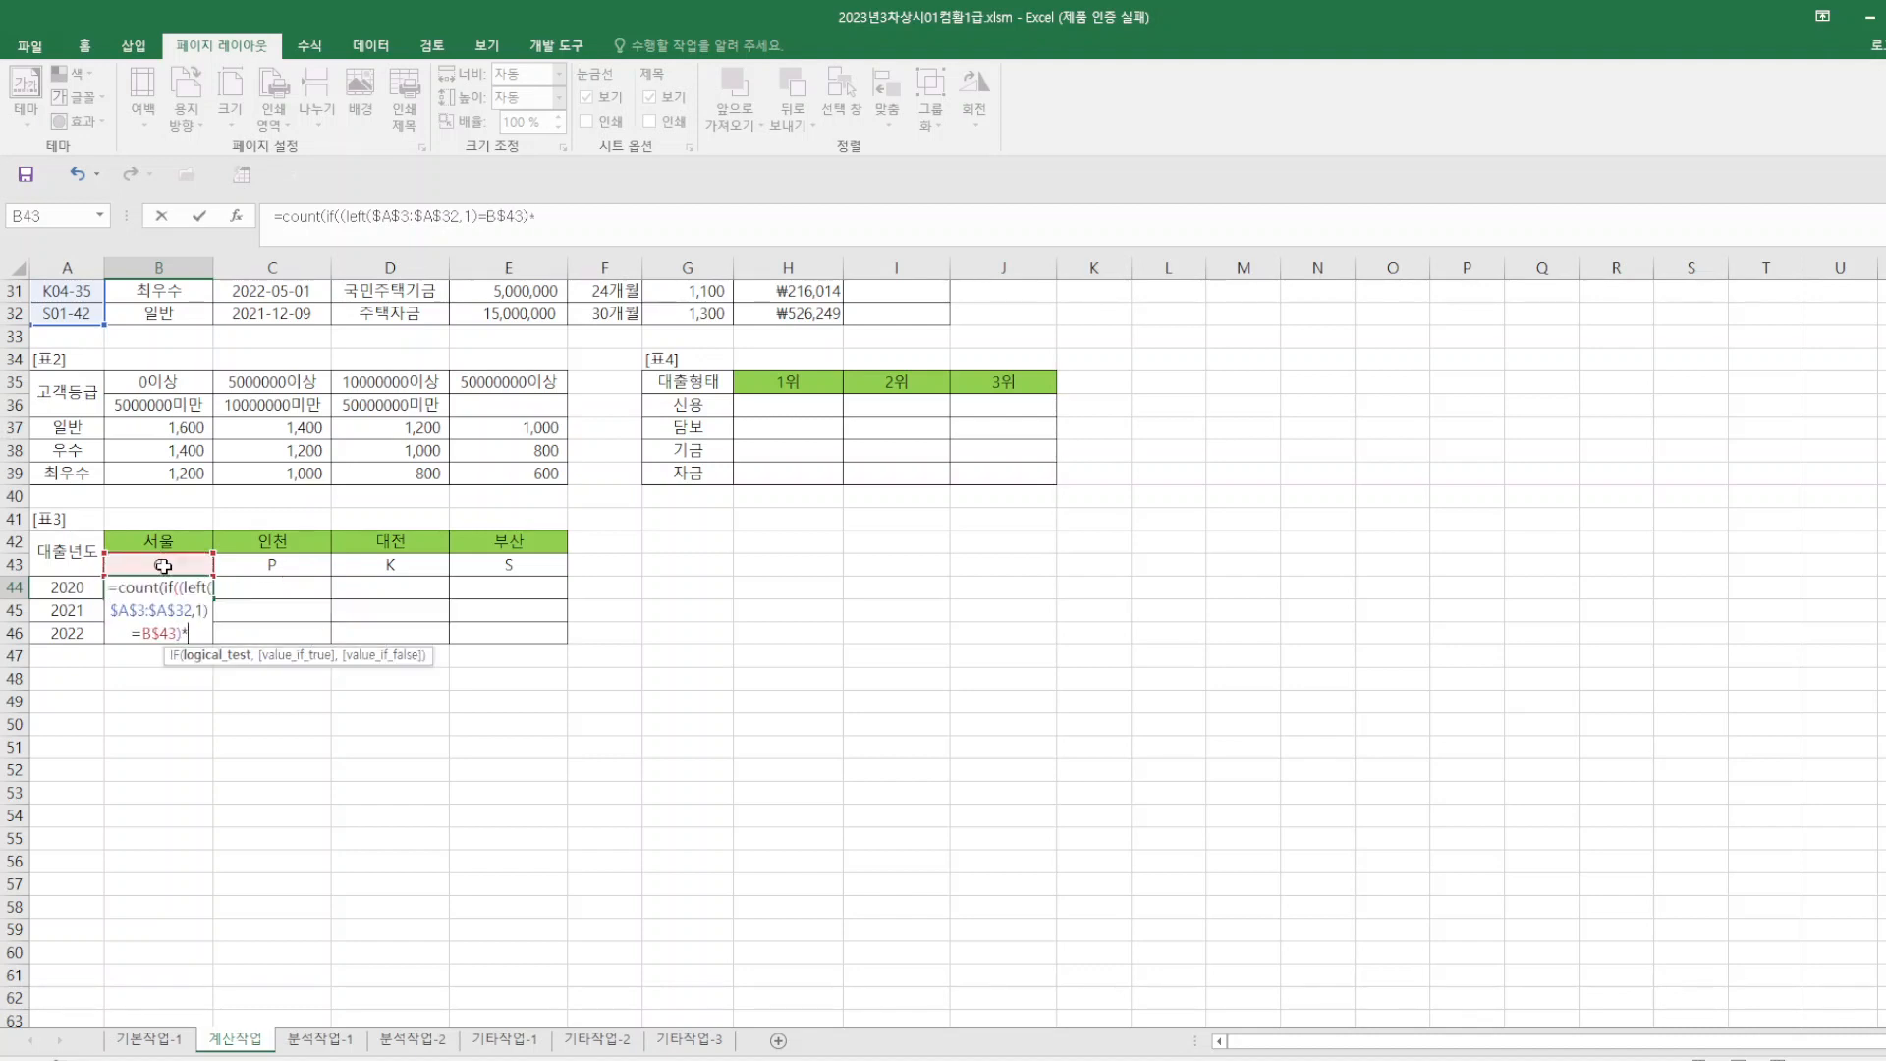
pyautogui.write('(y')
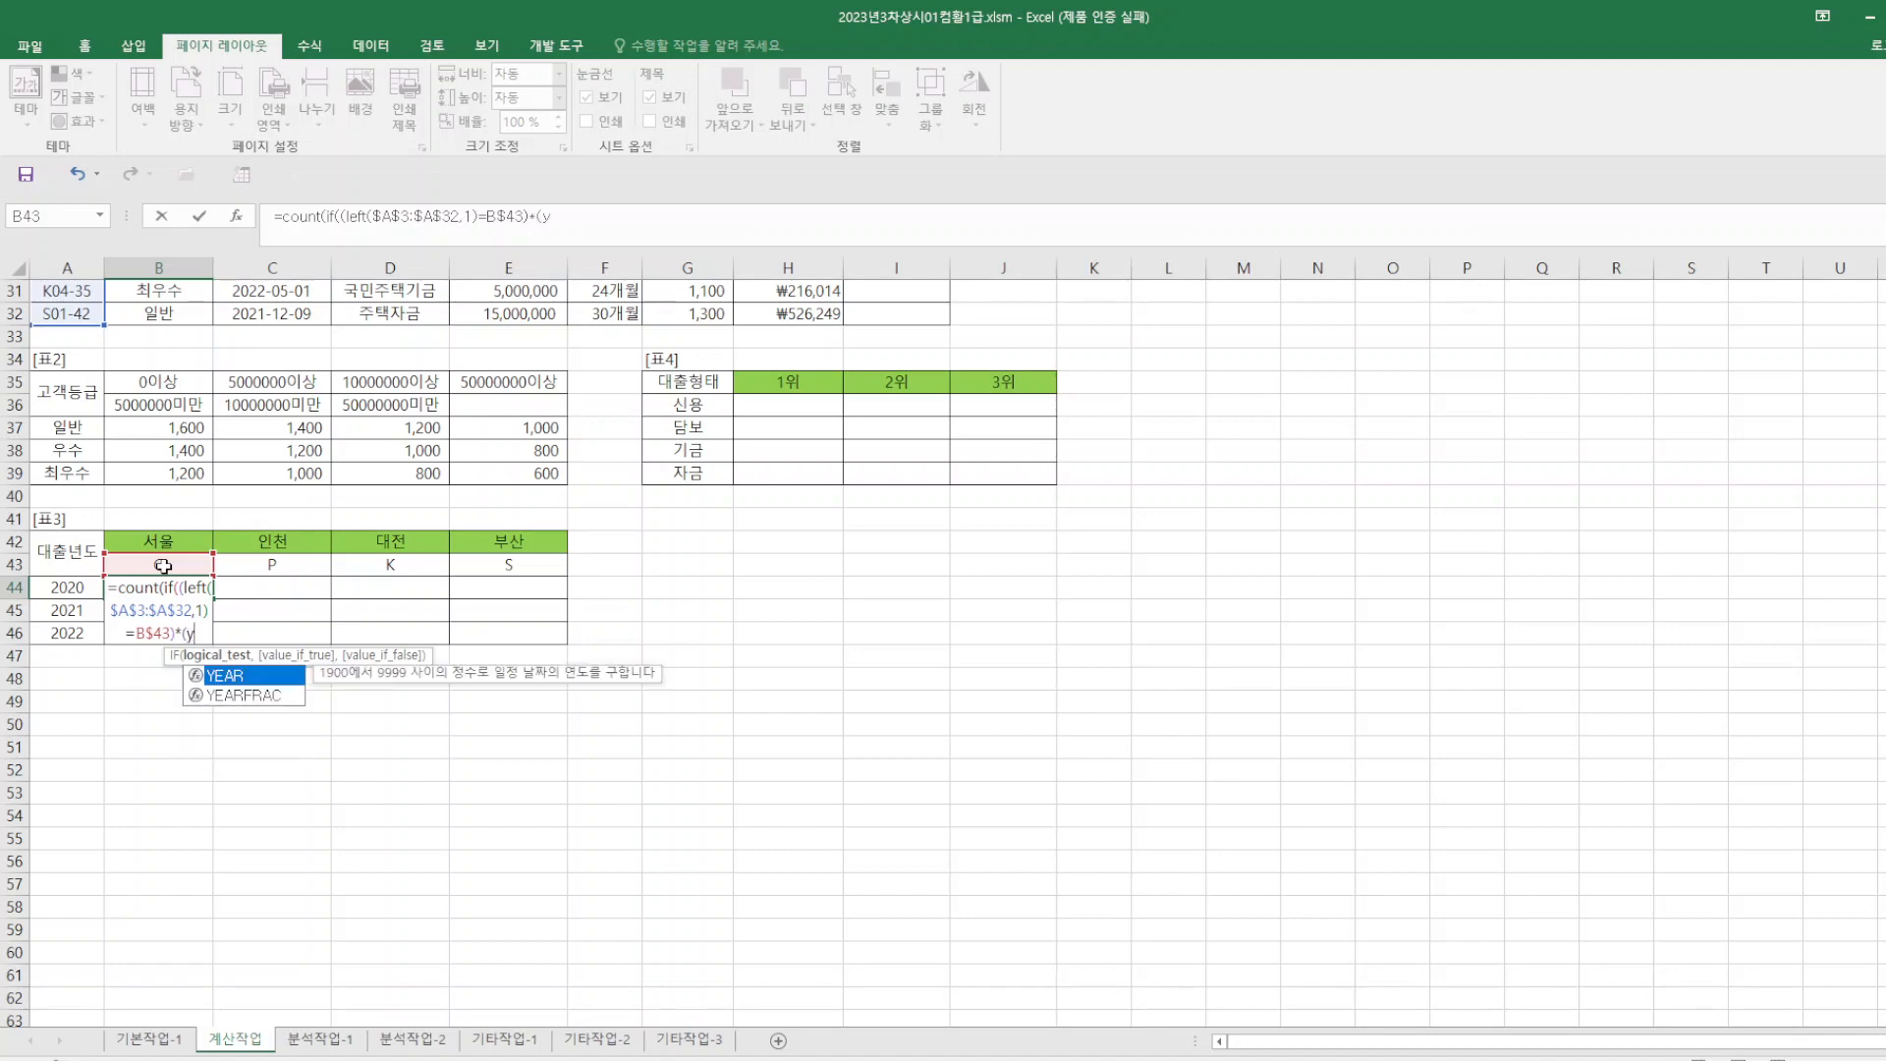
pyautogui.write('ear(')
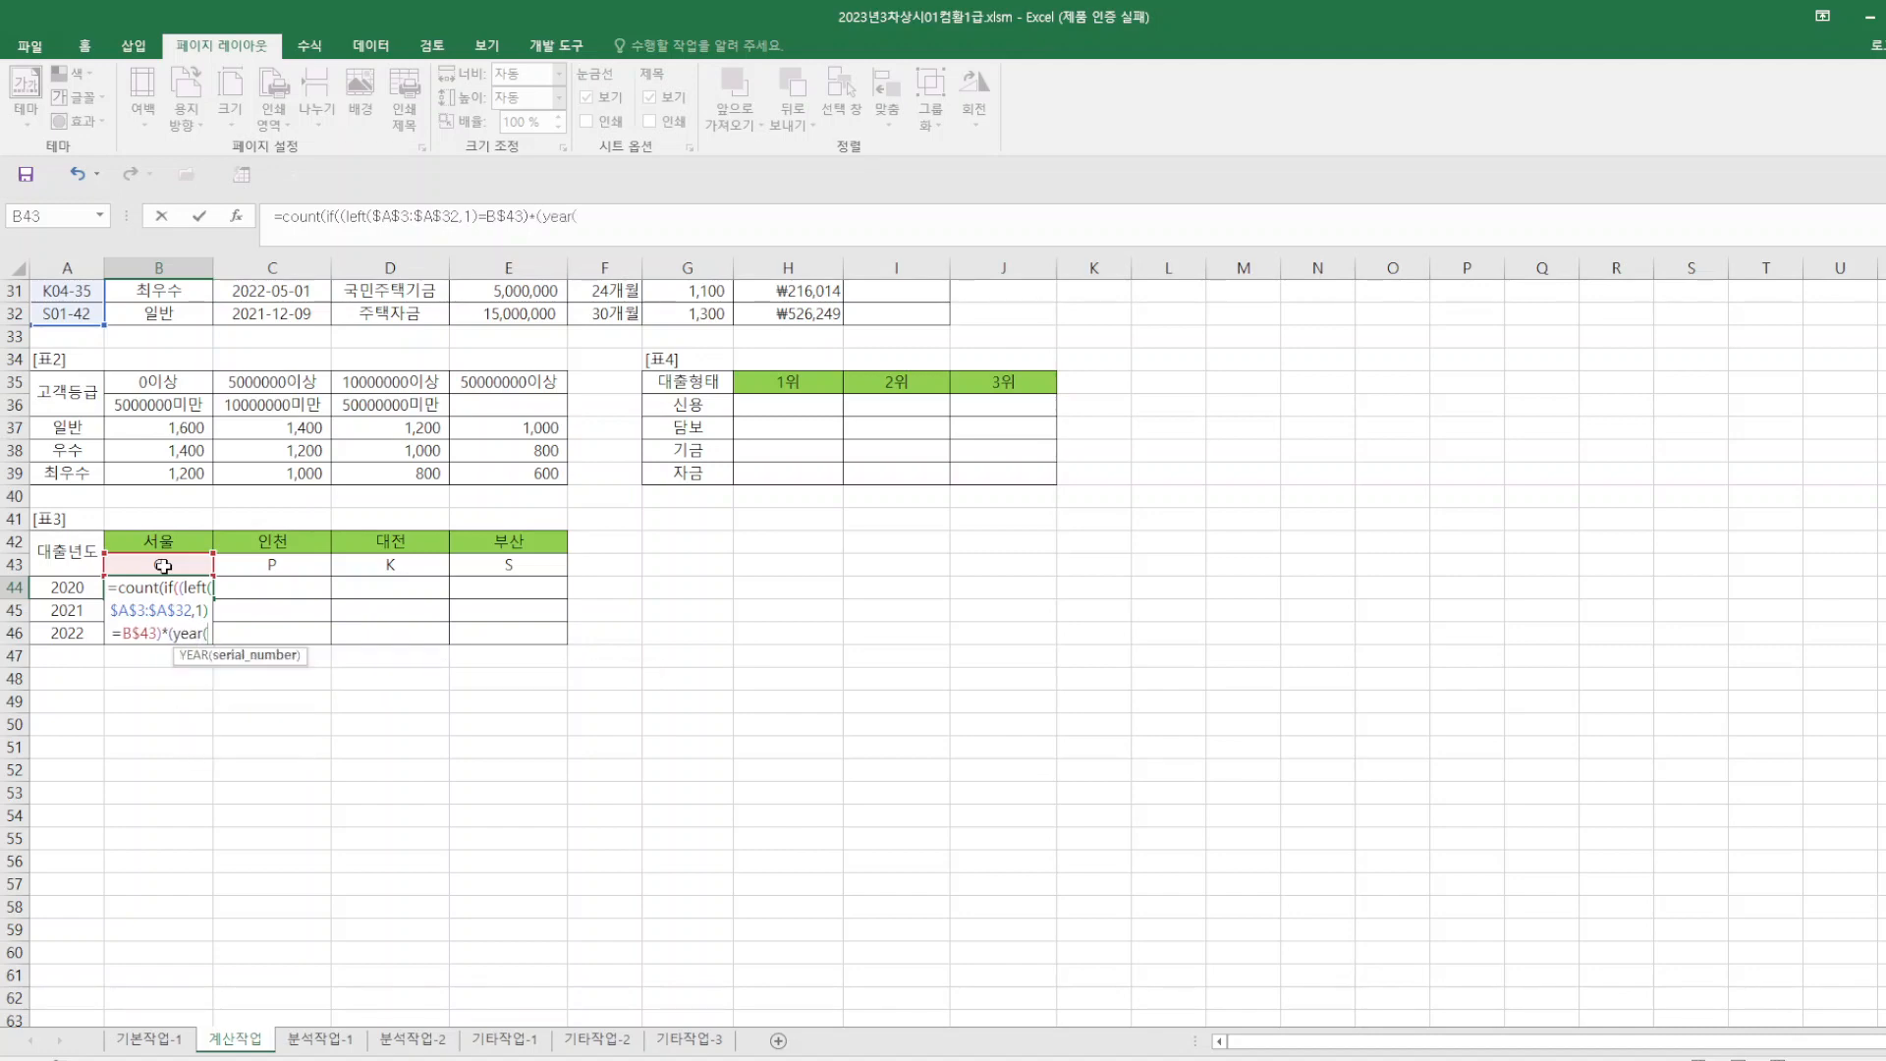
pyautogui.scroll(10, 258, 498)
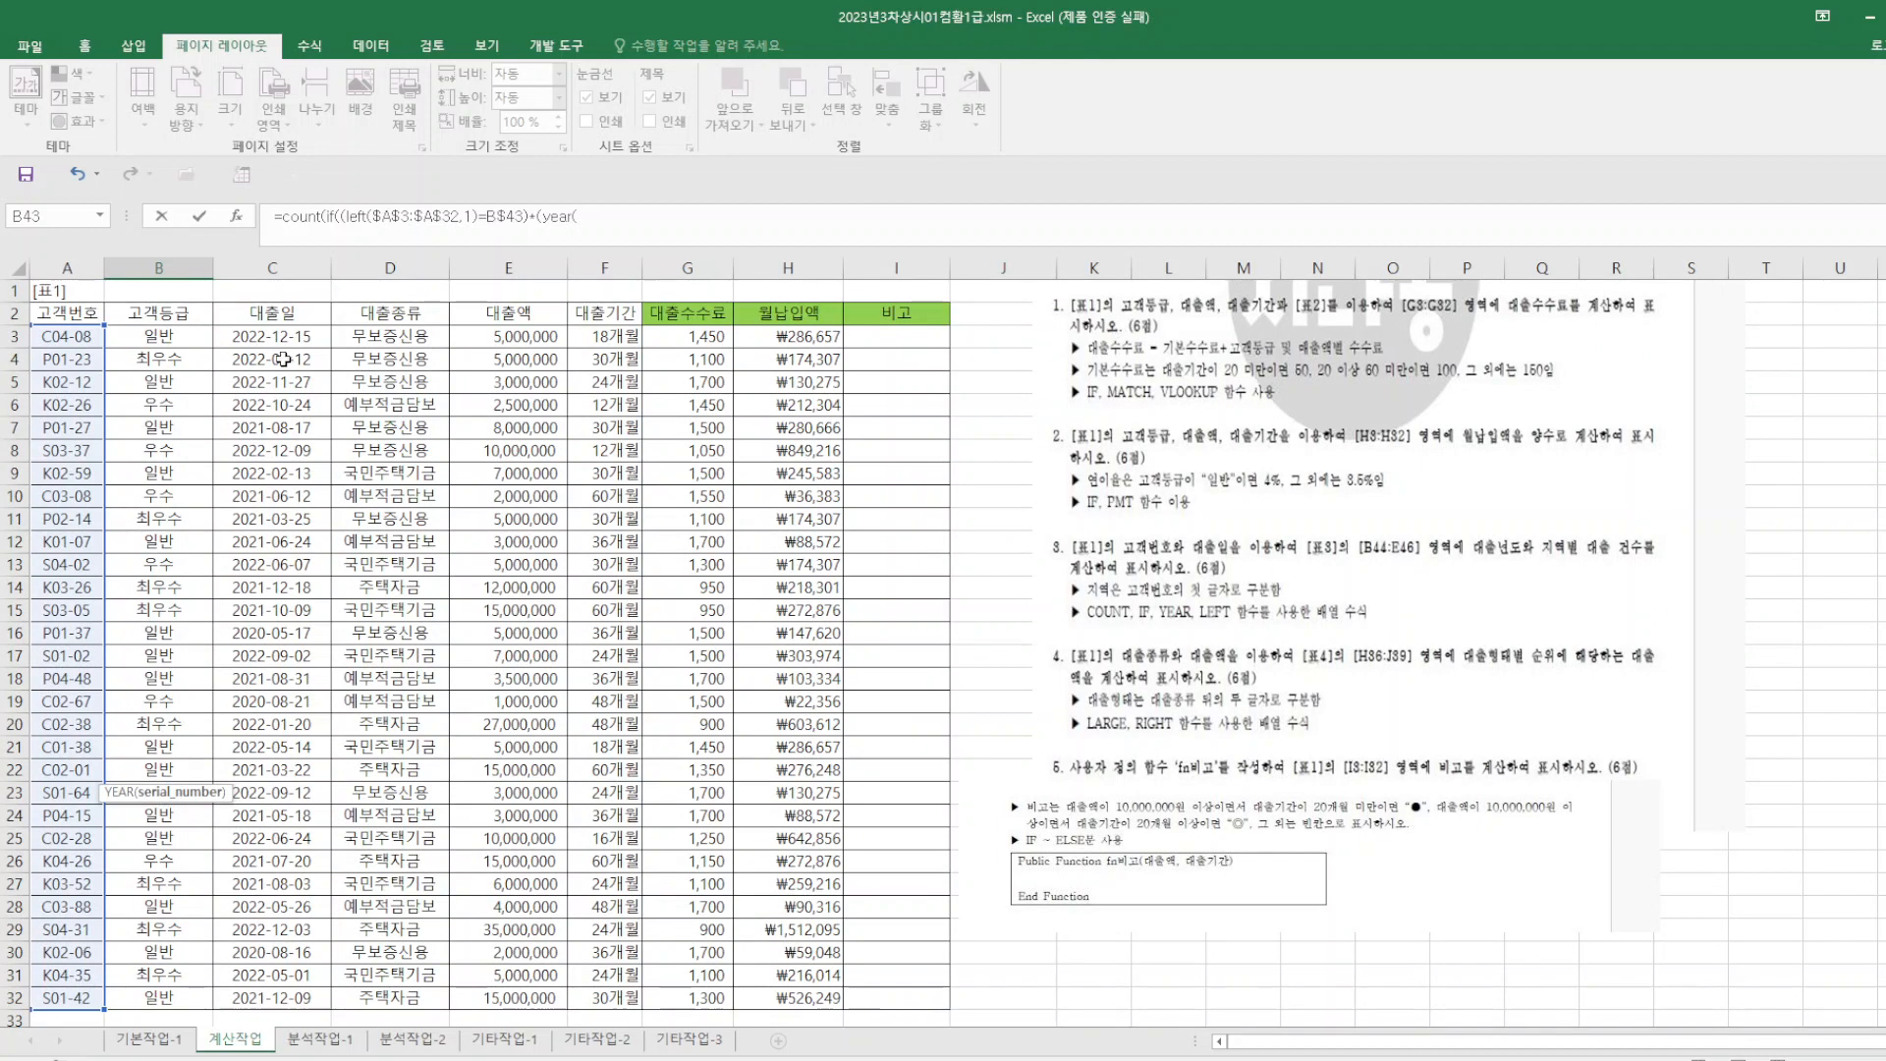
pyautogui.moveTo(280, 336); pyautogui.dragTo(276, 1006)
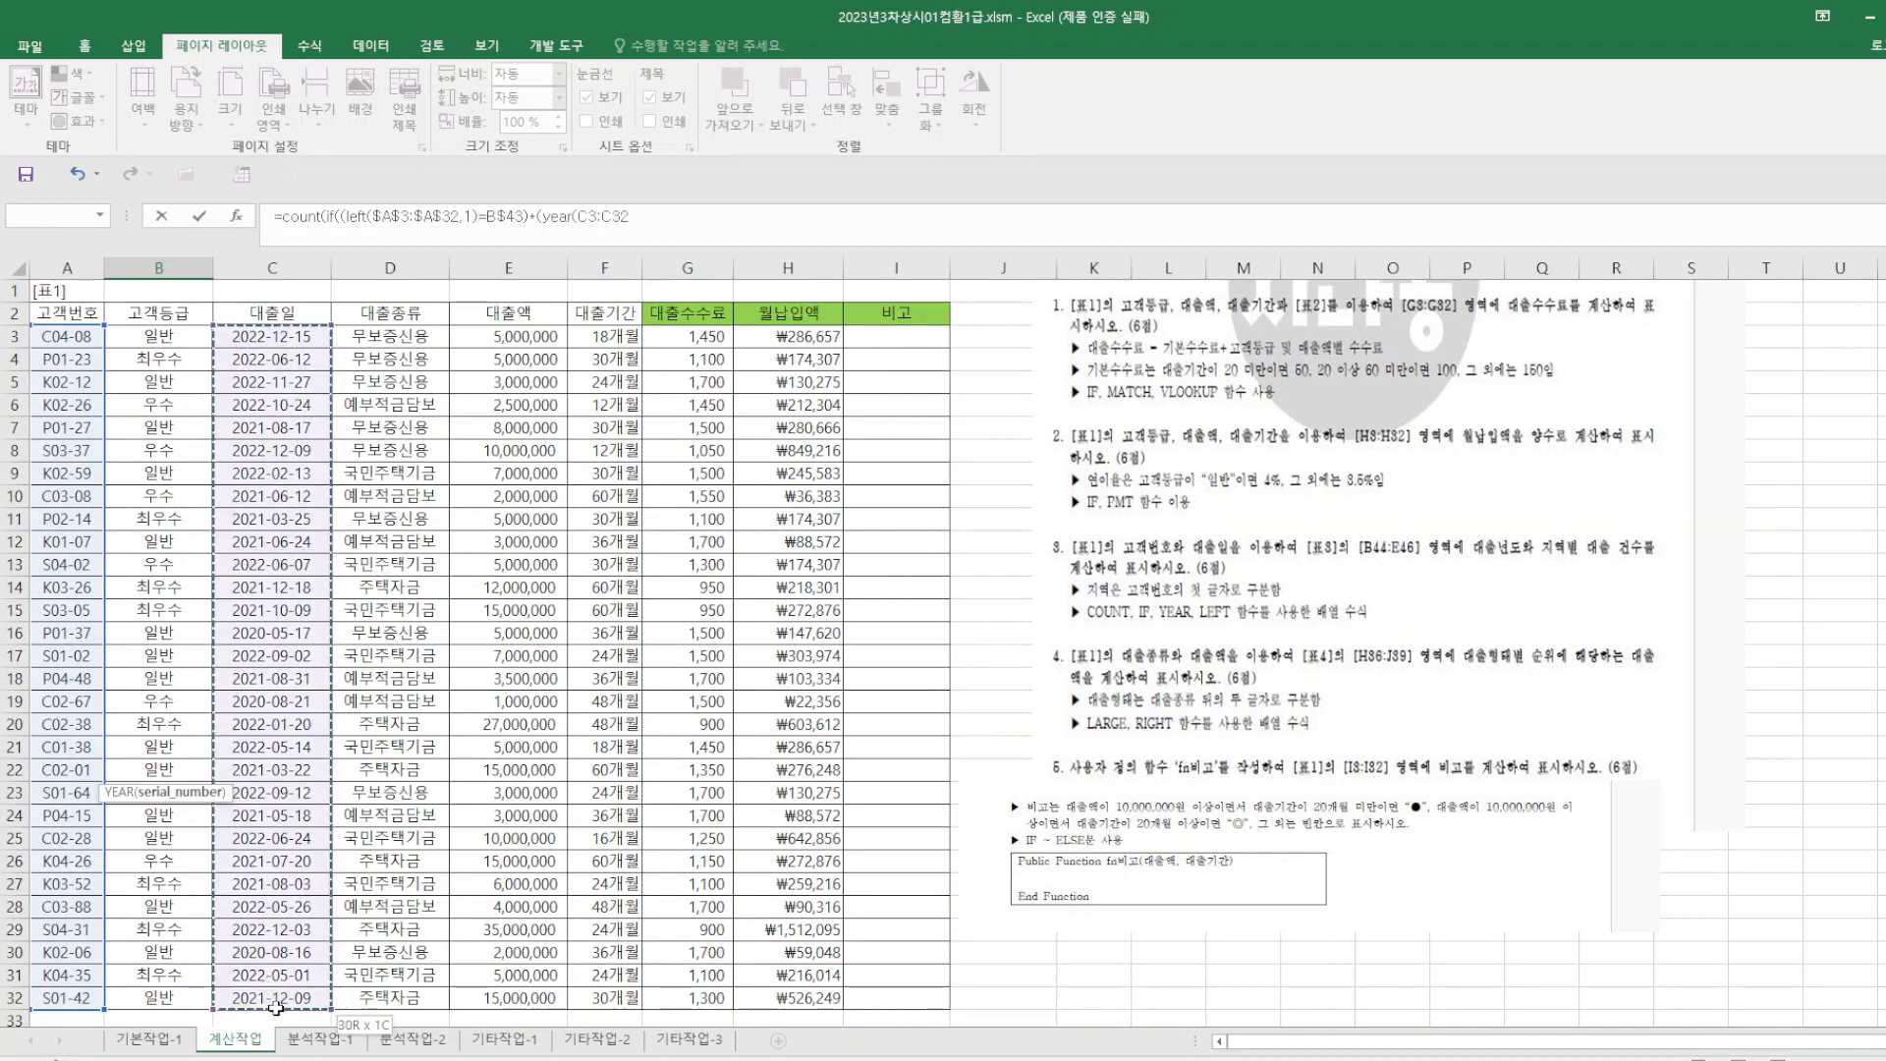
pyautogui.press('F4')
pyautogui.scroll(-9, 619, 958)
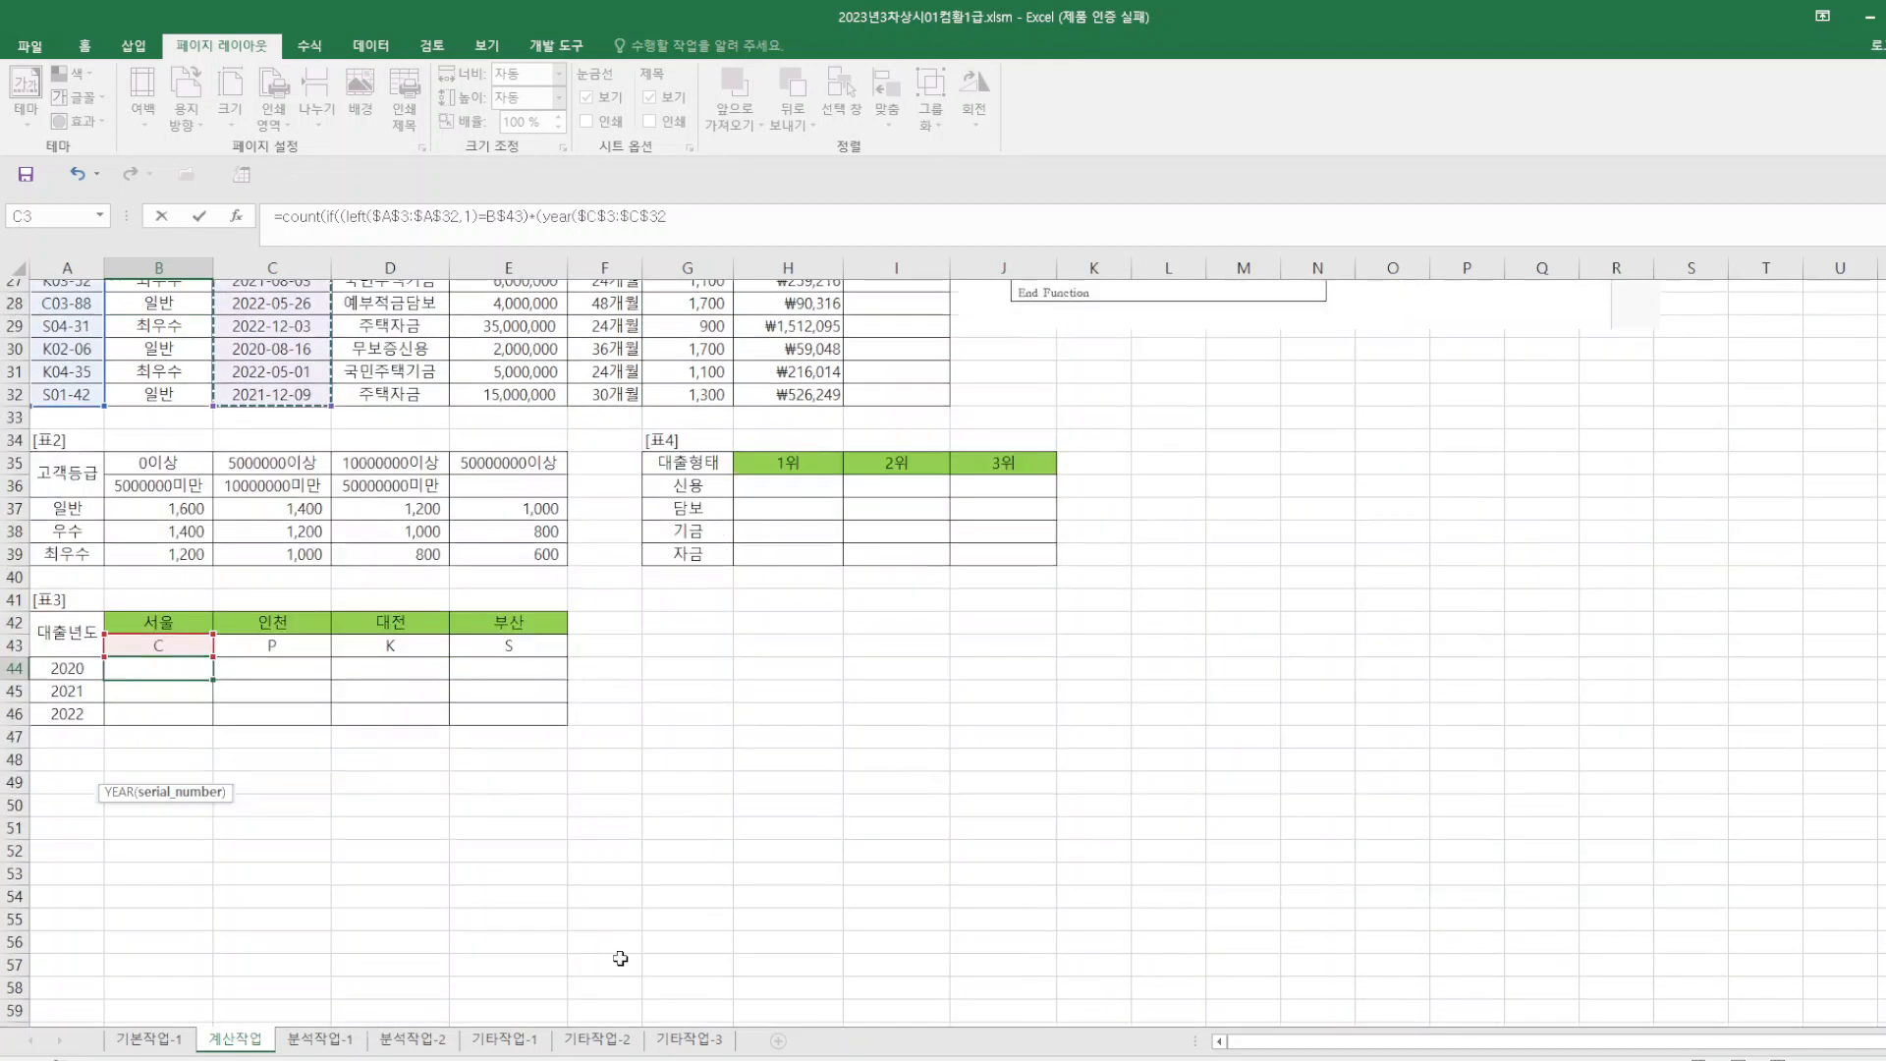
pyautogui.write(')')
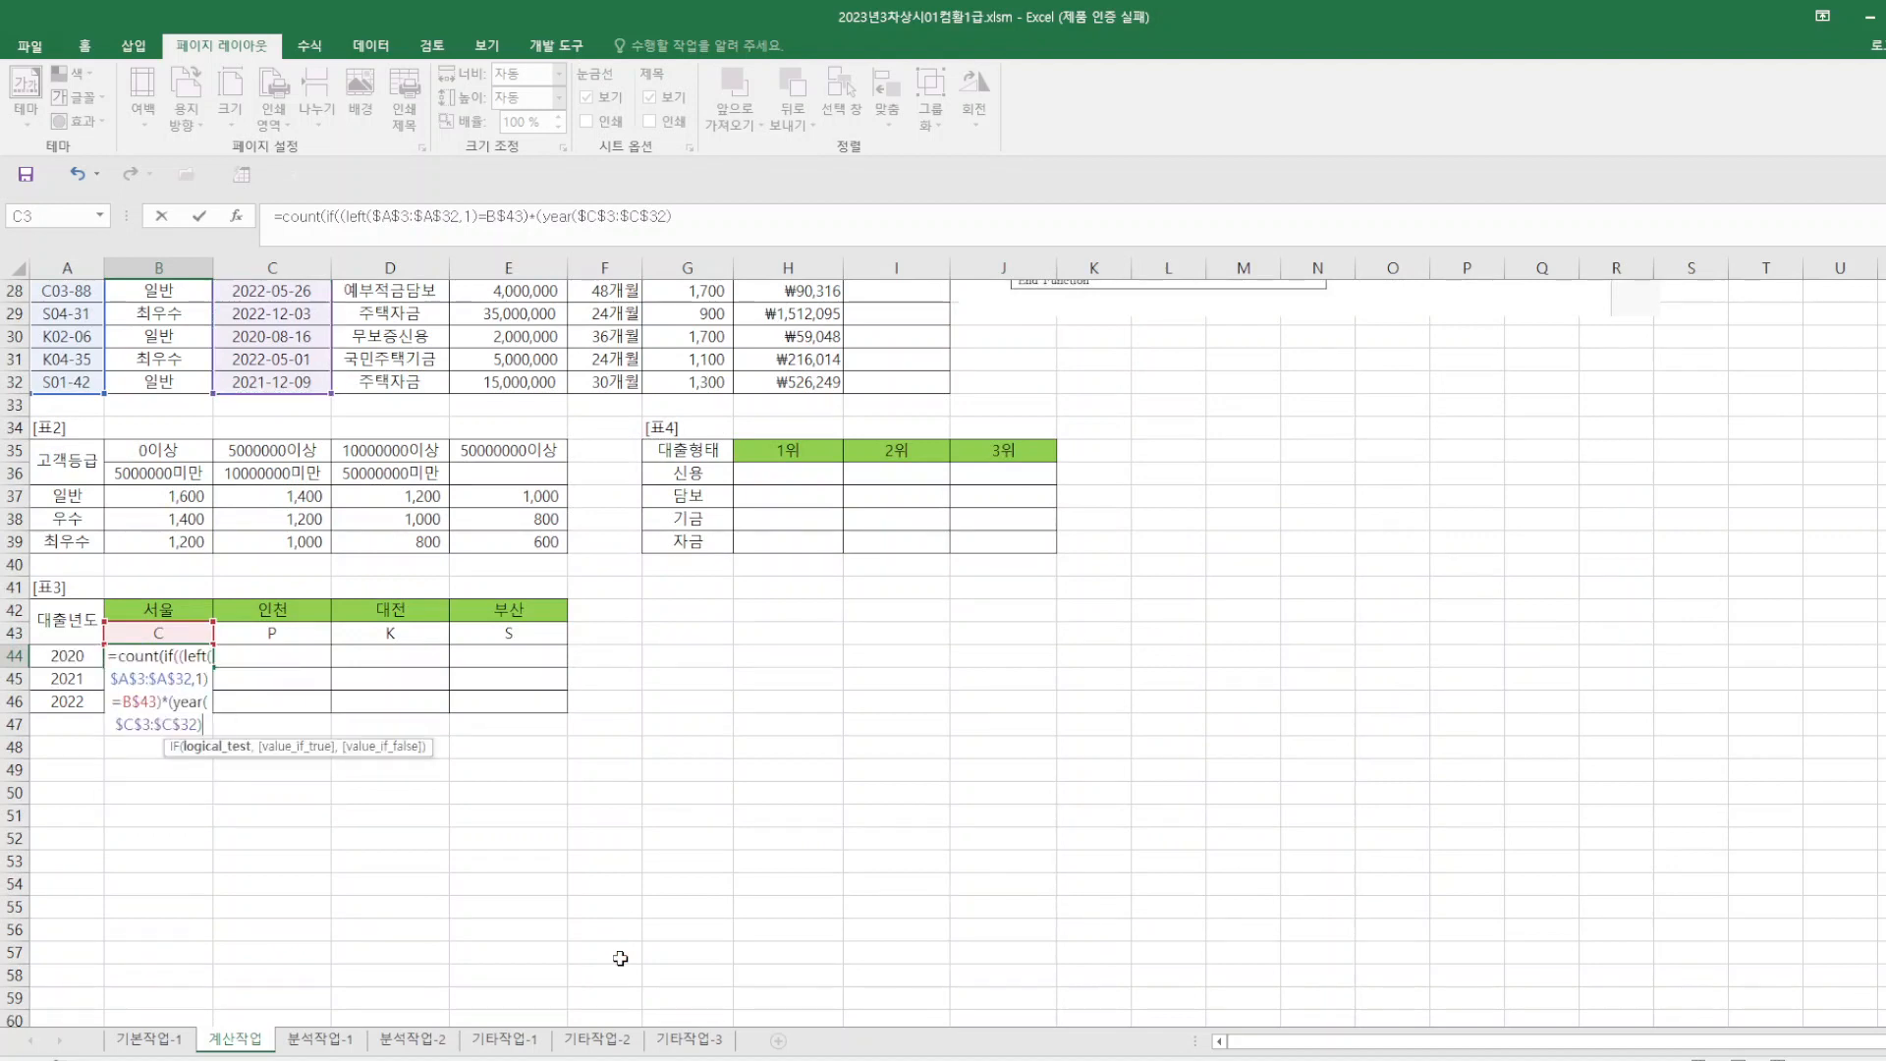
# - Compare the year with the column-locked reference $A44 and set 1 as IF's value when both conditions hold
pyautogui.write('=')
pyautogui.click(49, 655)
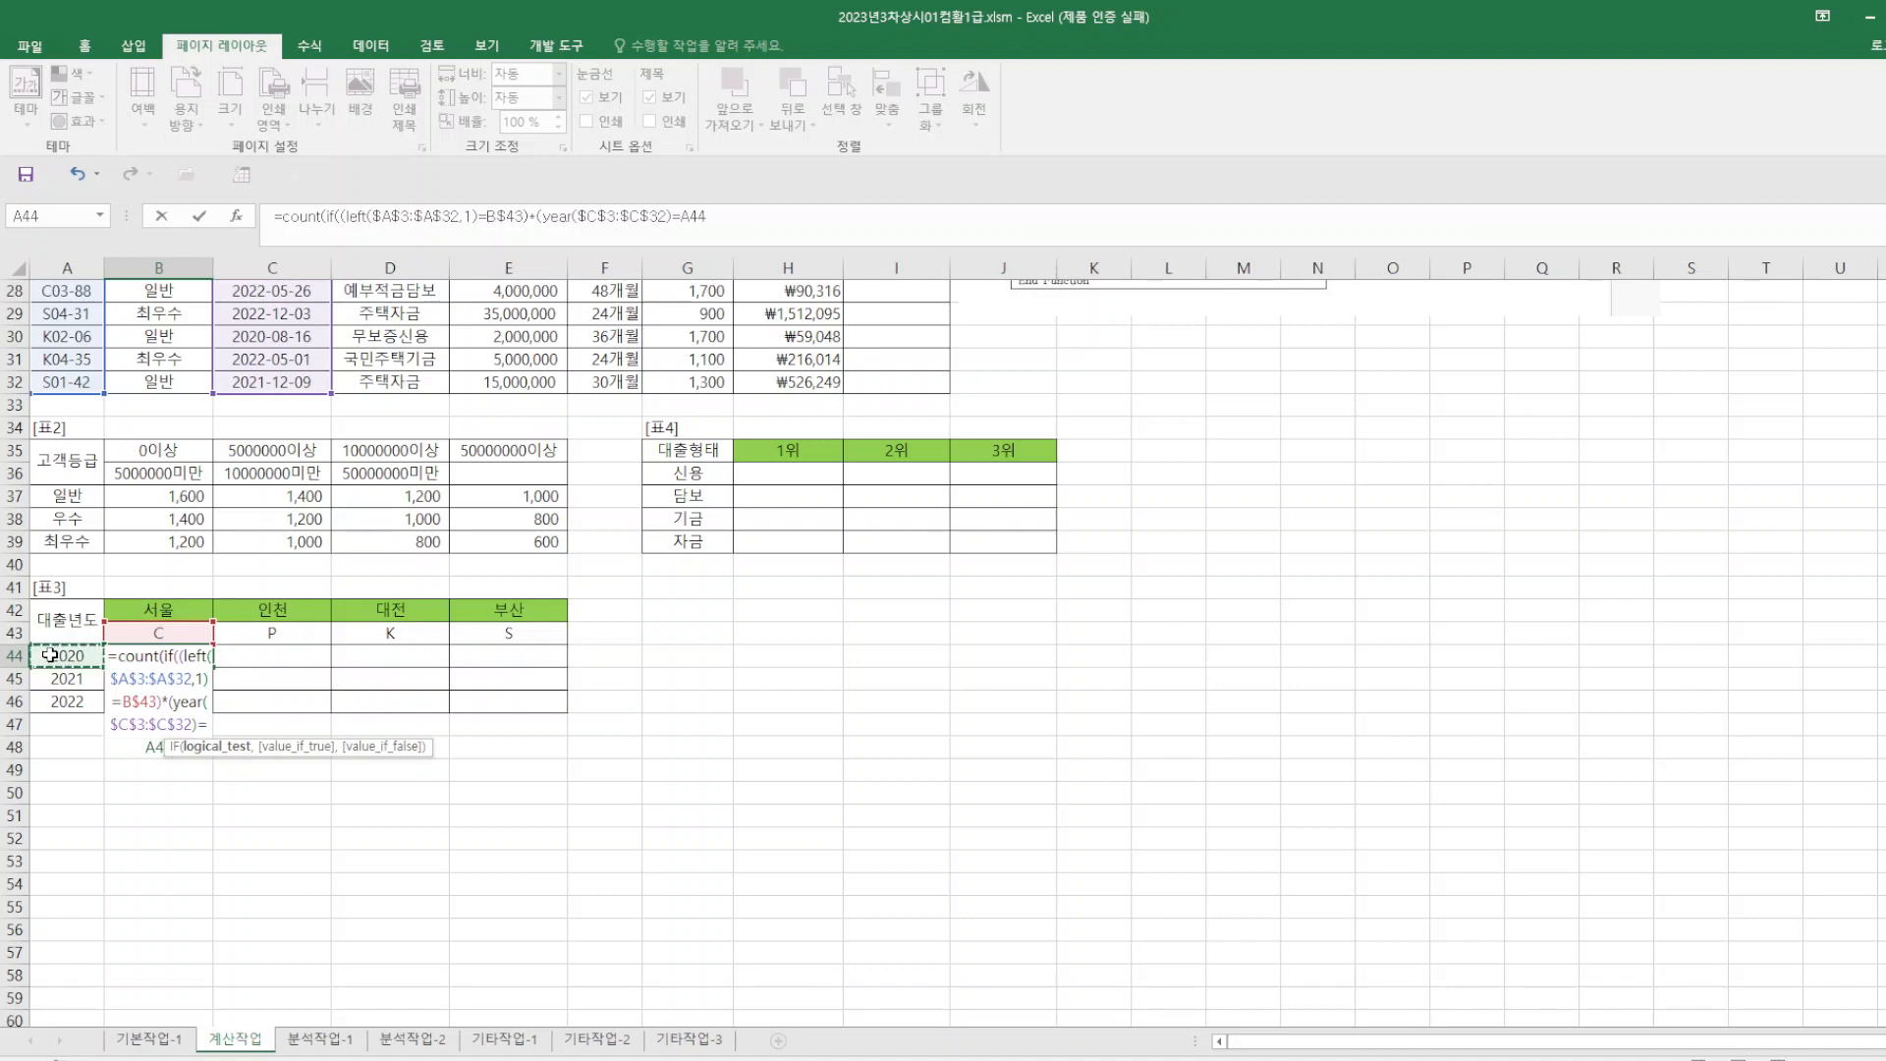
pyautogui.press('F4')
pyautogui.press('F4')
pyautogui.press('F4')
pyautogui.write(')')
pyautogui.write(',1')
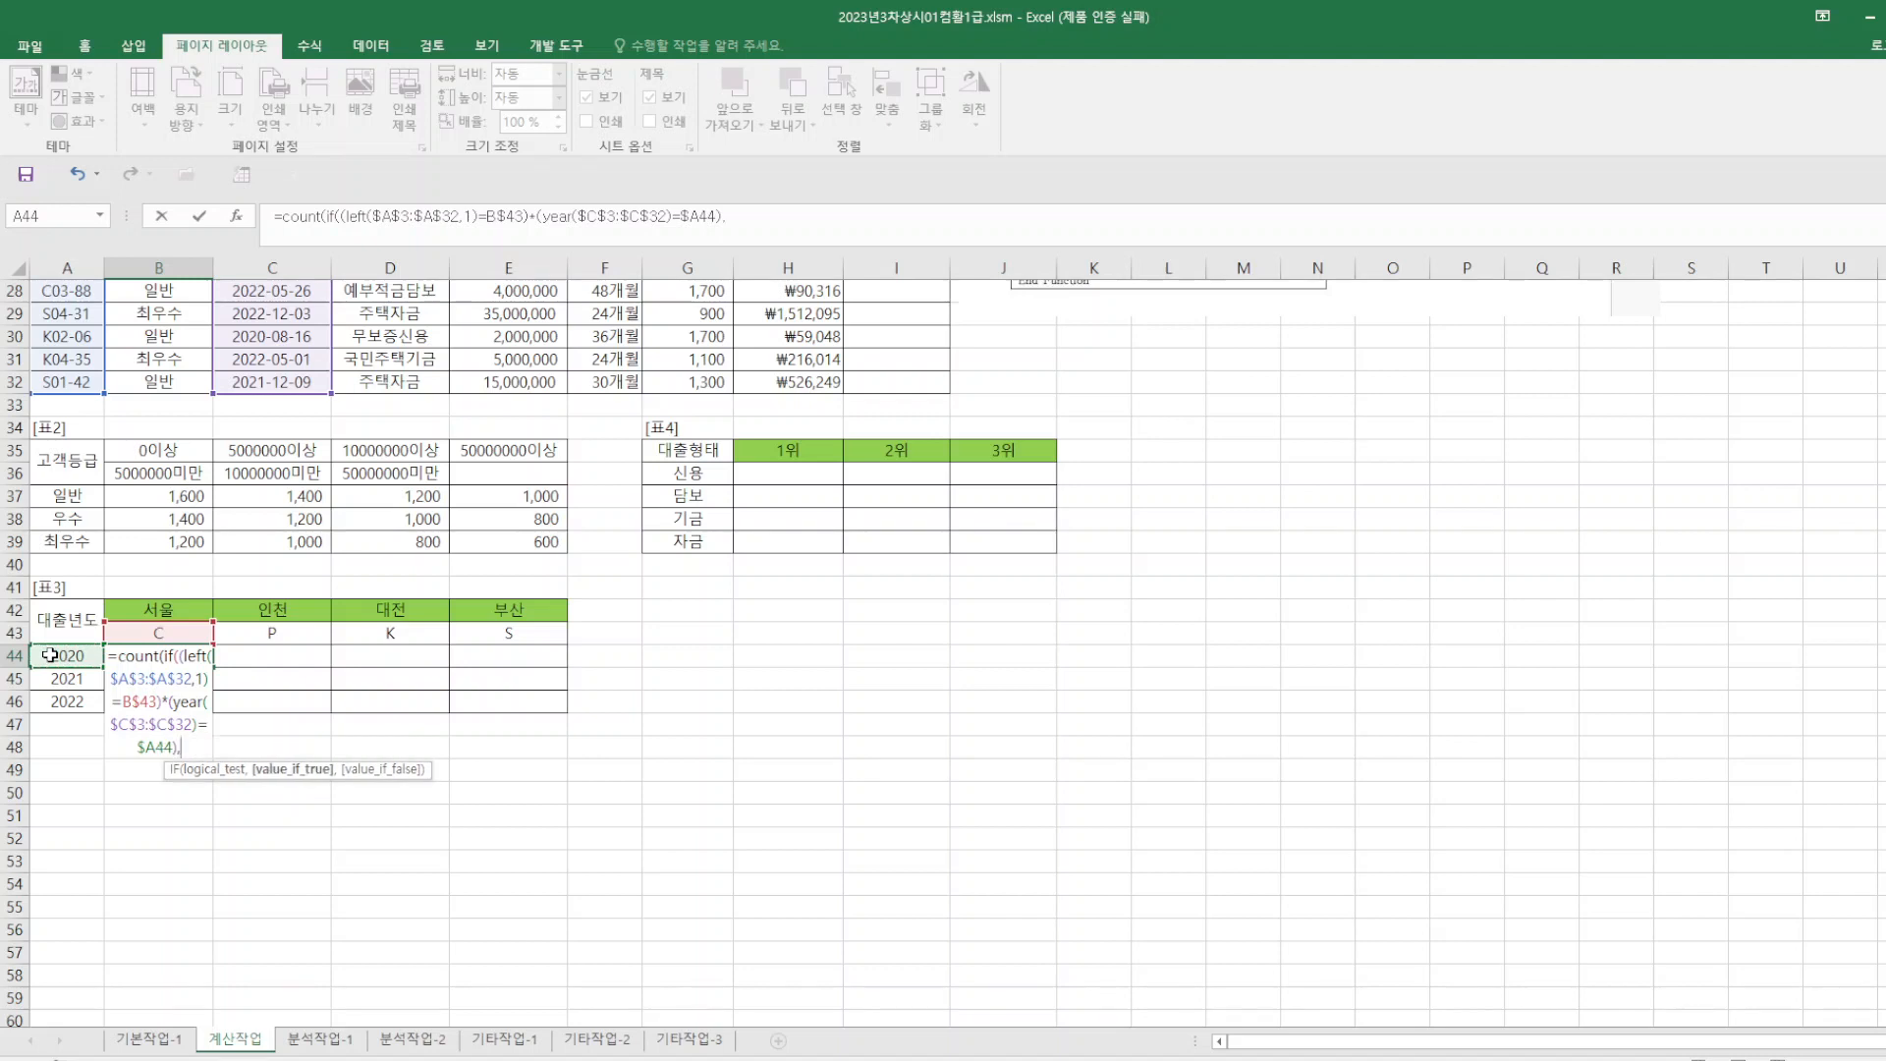
# - Close the B44 formula, enter it as an array formula and fill it across B44:E46
pyautogui.write('))')
pyautogui.hotkey('ctrl', 'shift', 'Return')
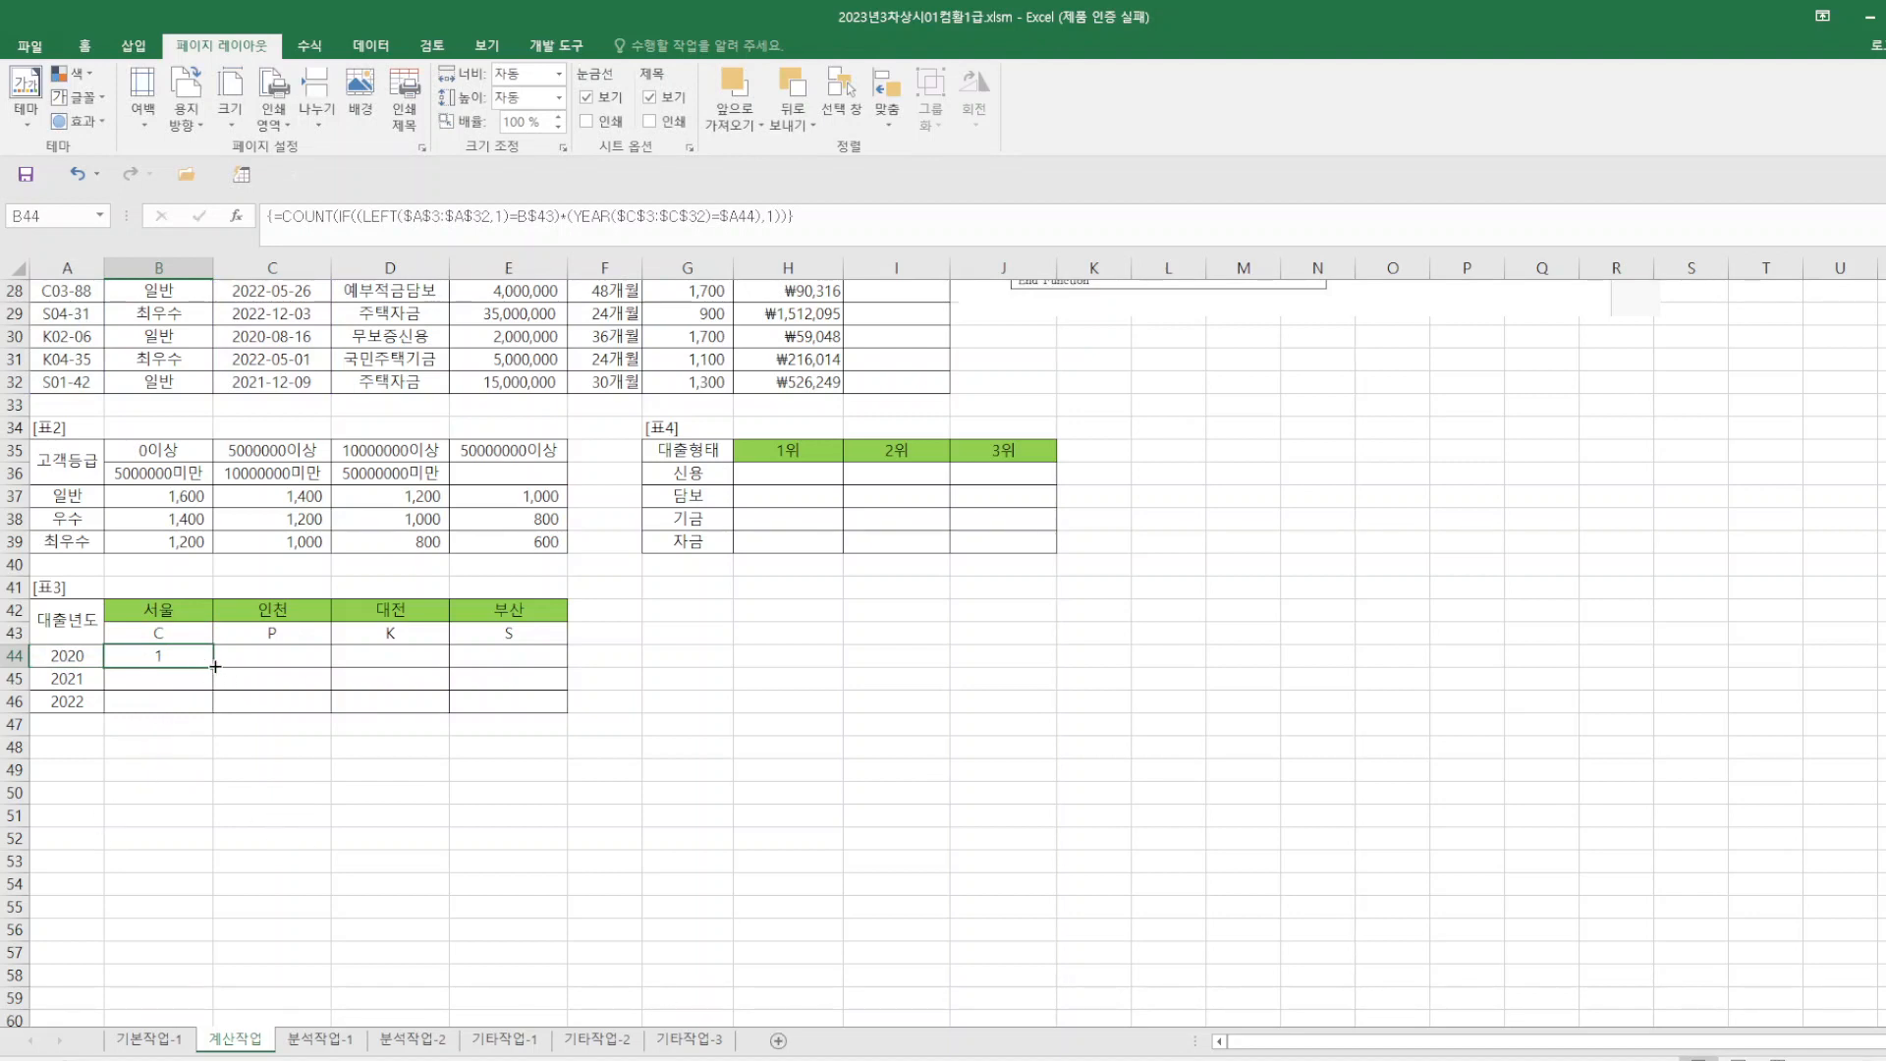
pyautogui.moveTo(215, 666); pyautogui.dragTo(565, 711)
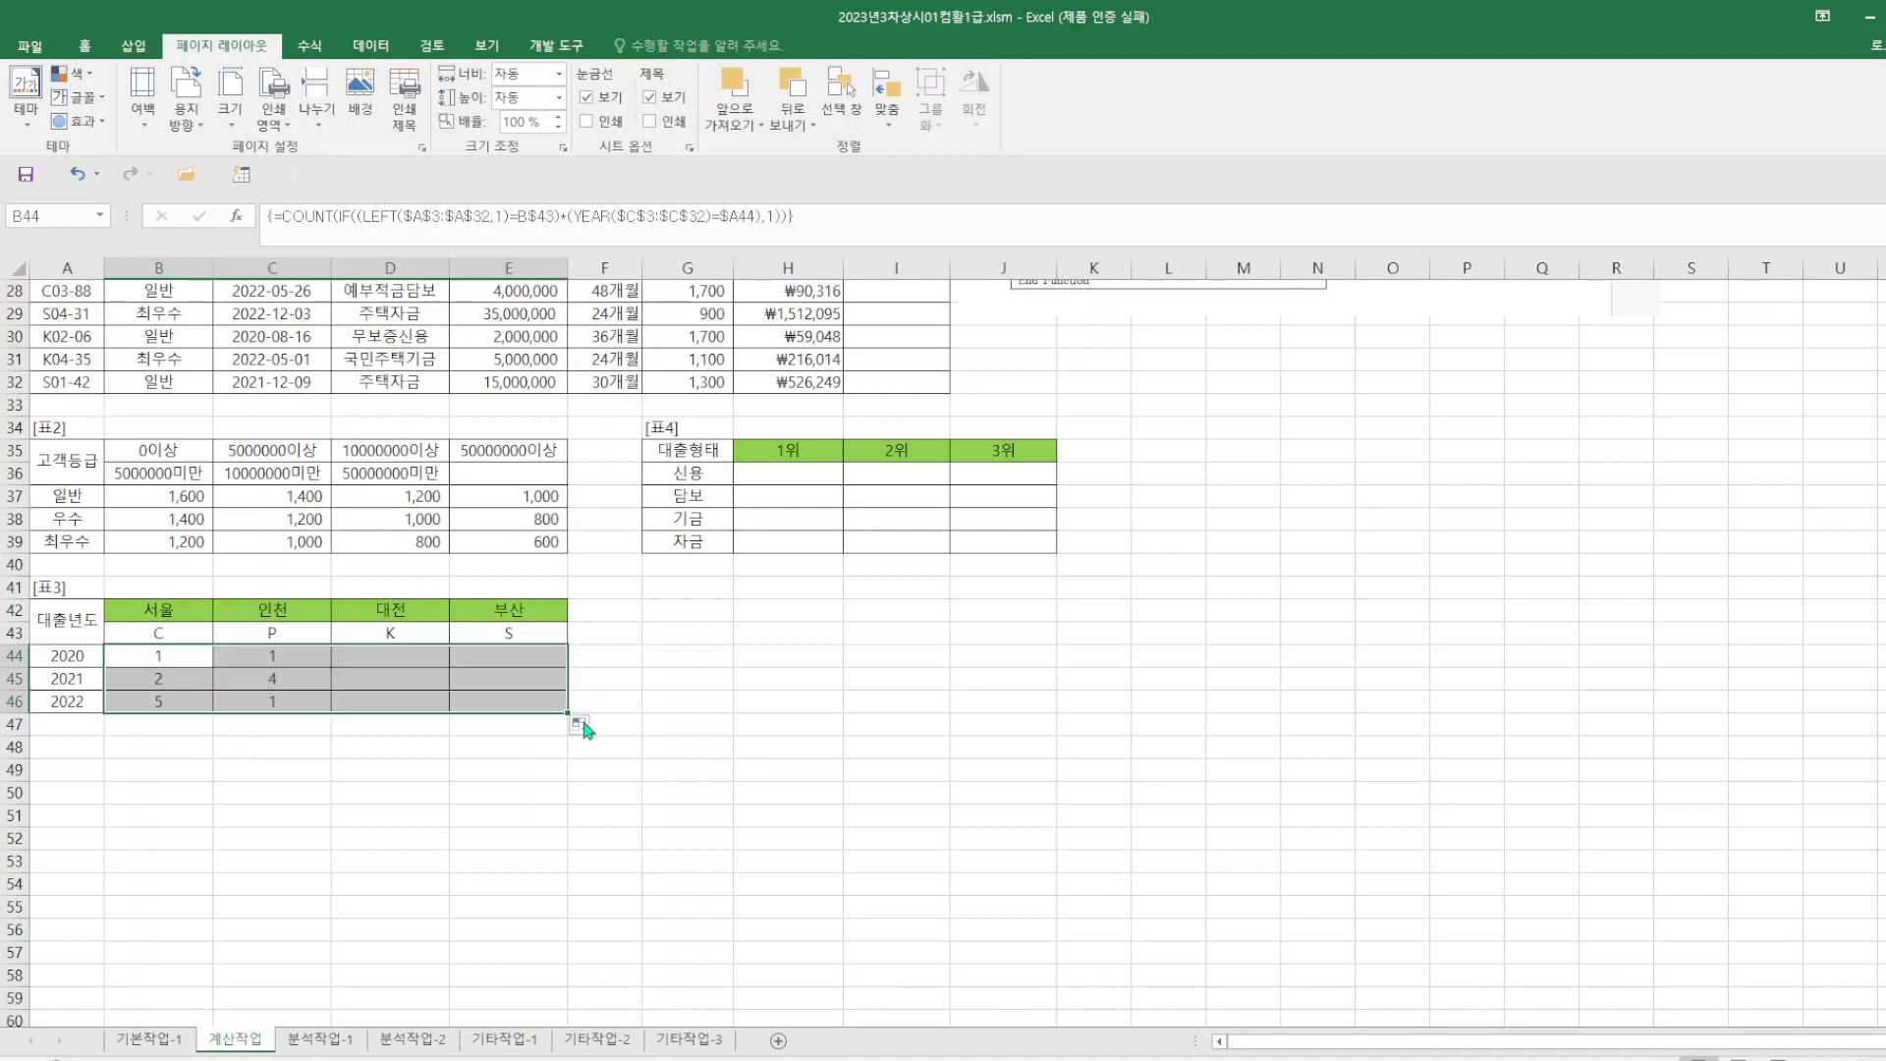
pyautogui.click(865, 783)
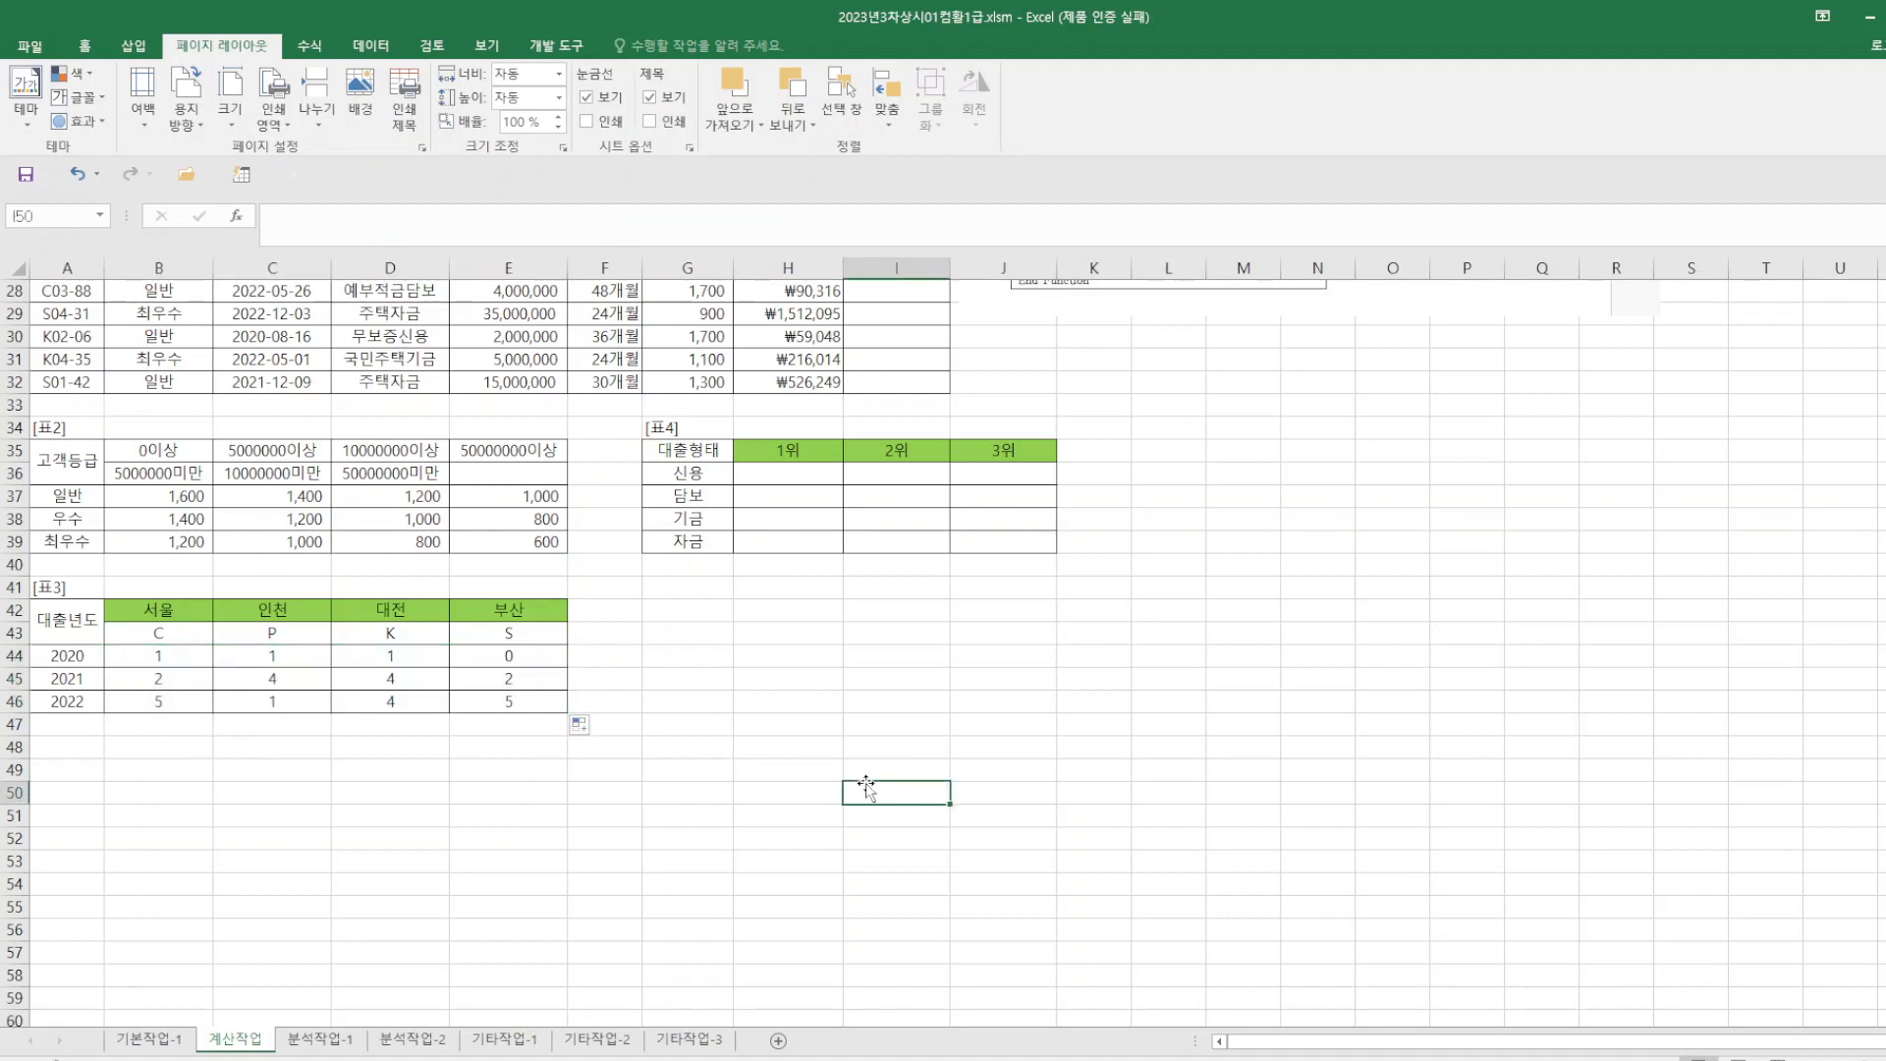
# - Start a LARGE formula in H36 with the absolute loan-type range: =large($D$3:$D$32,2)=
pyautogui.scroll(2, 832, 789)
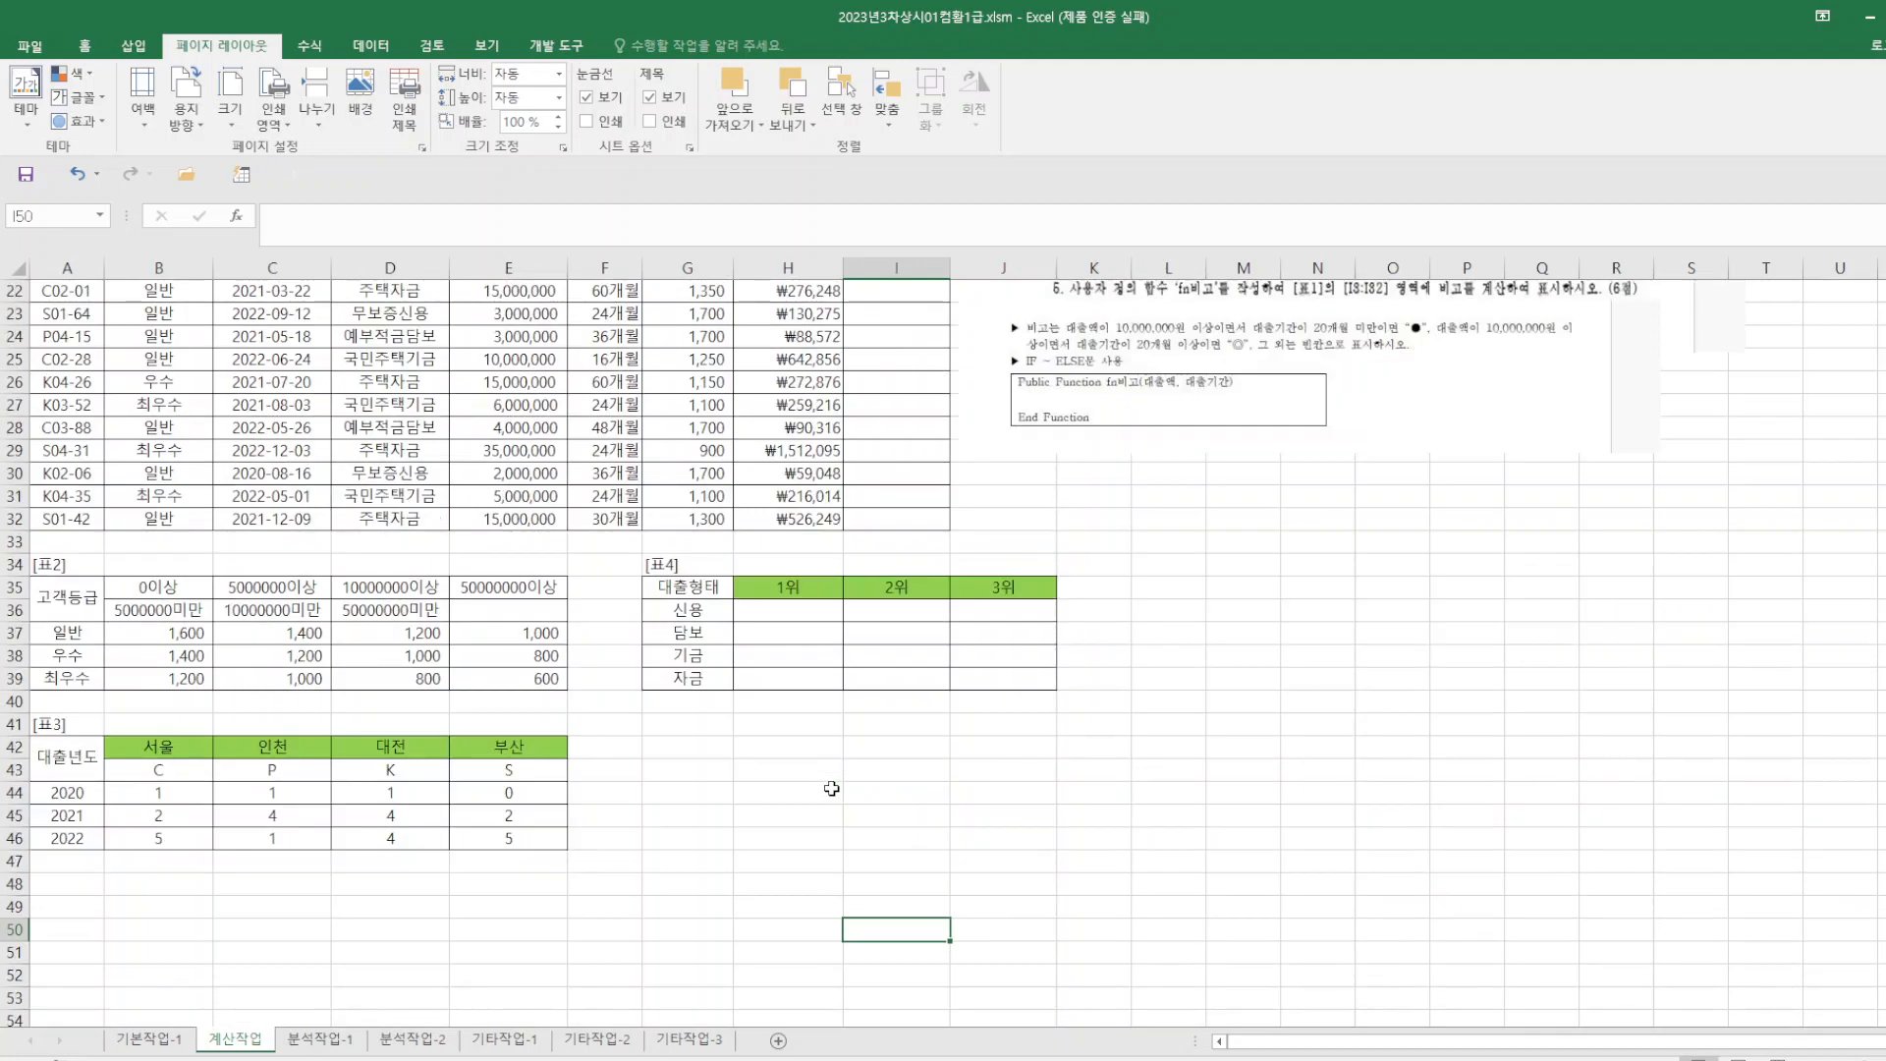
pyautogui.scroll(3, 832, 789)
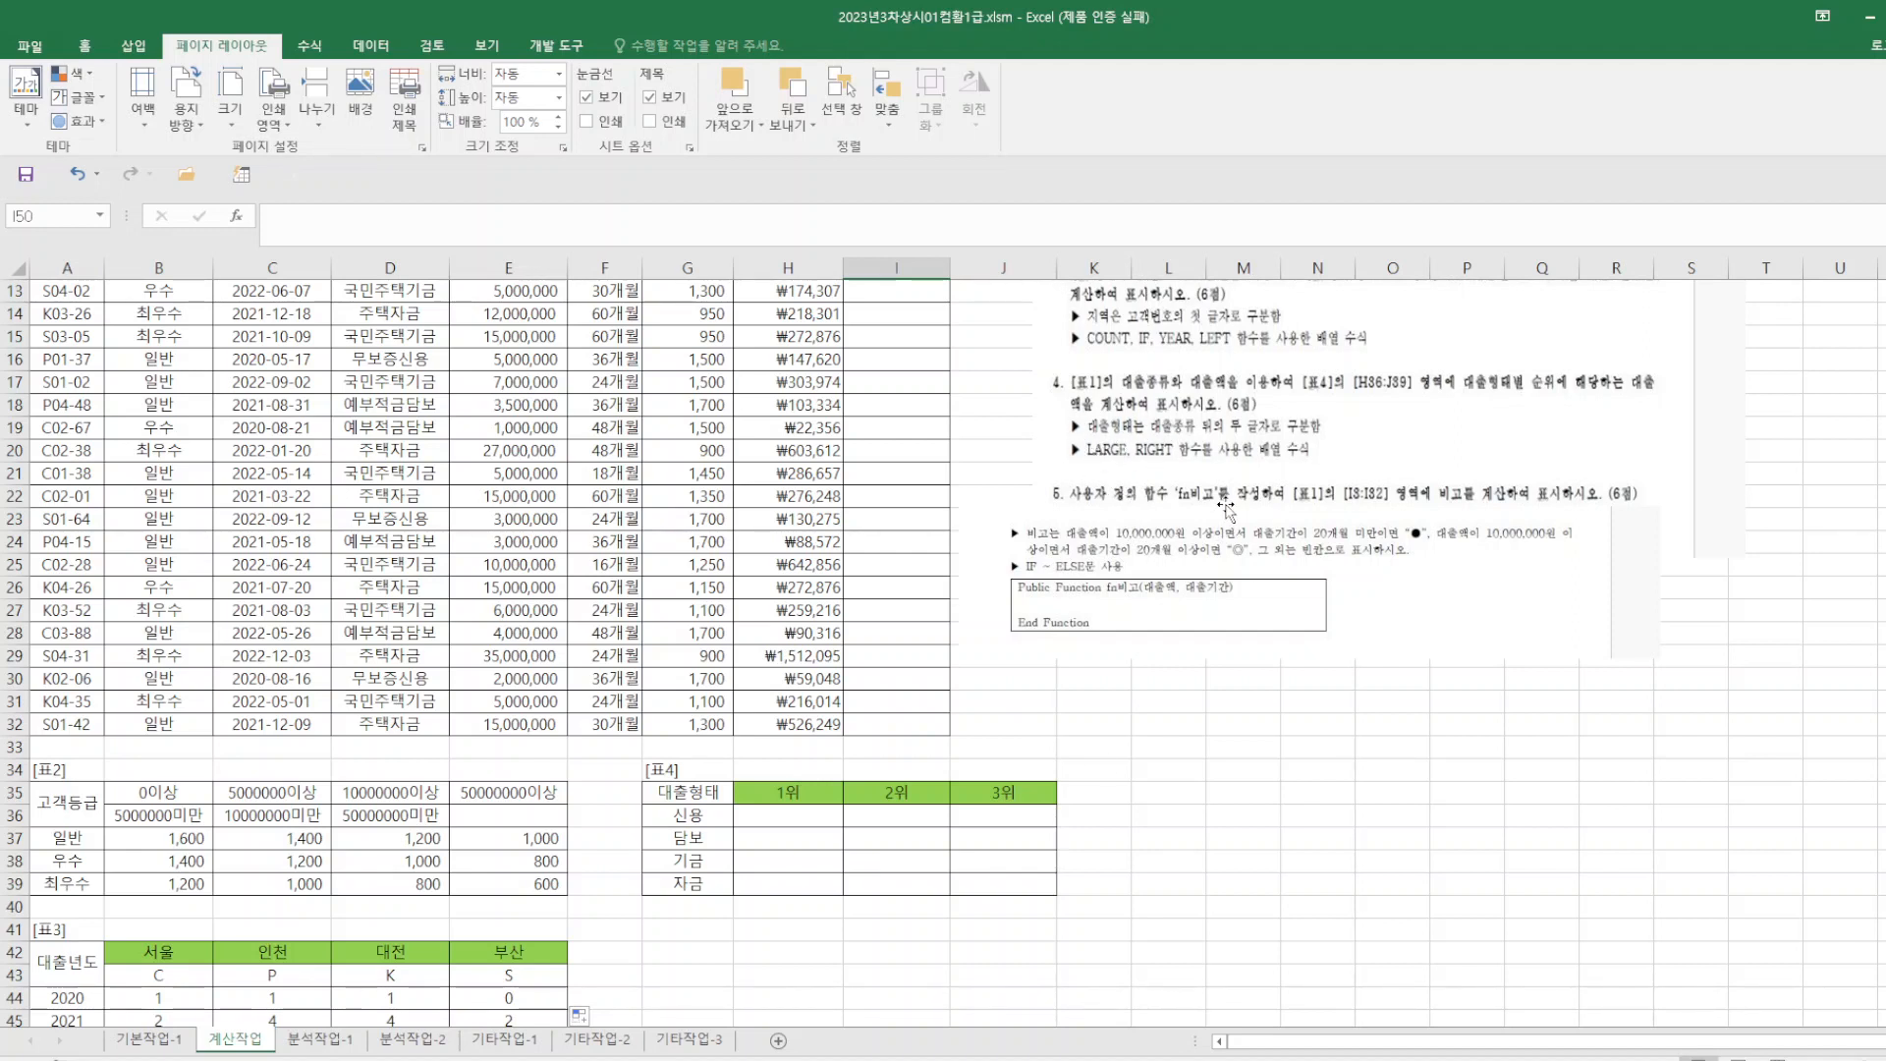
pyautogui.click(790, 815)
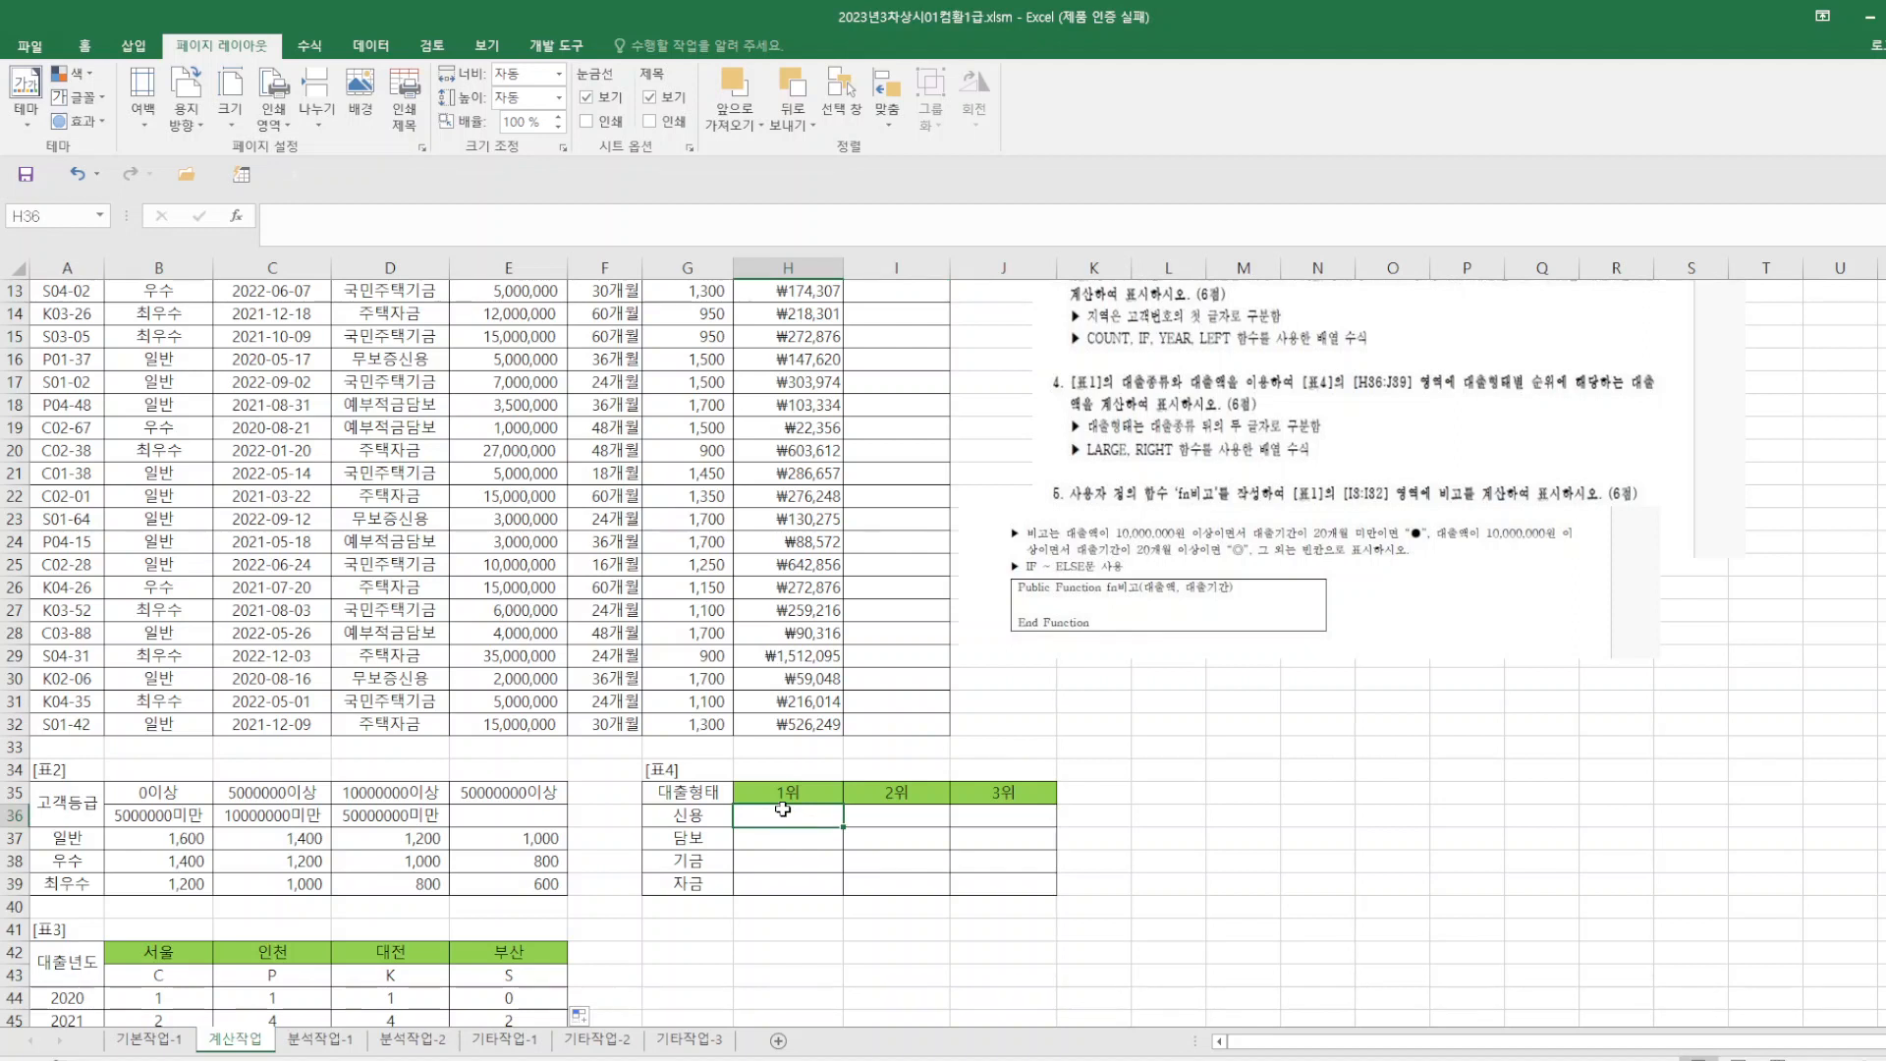
pyautogui.write('=')
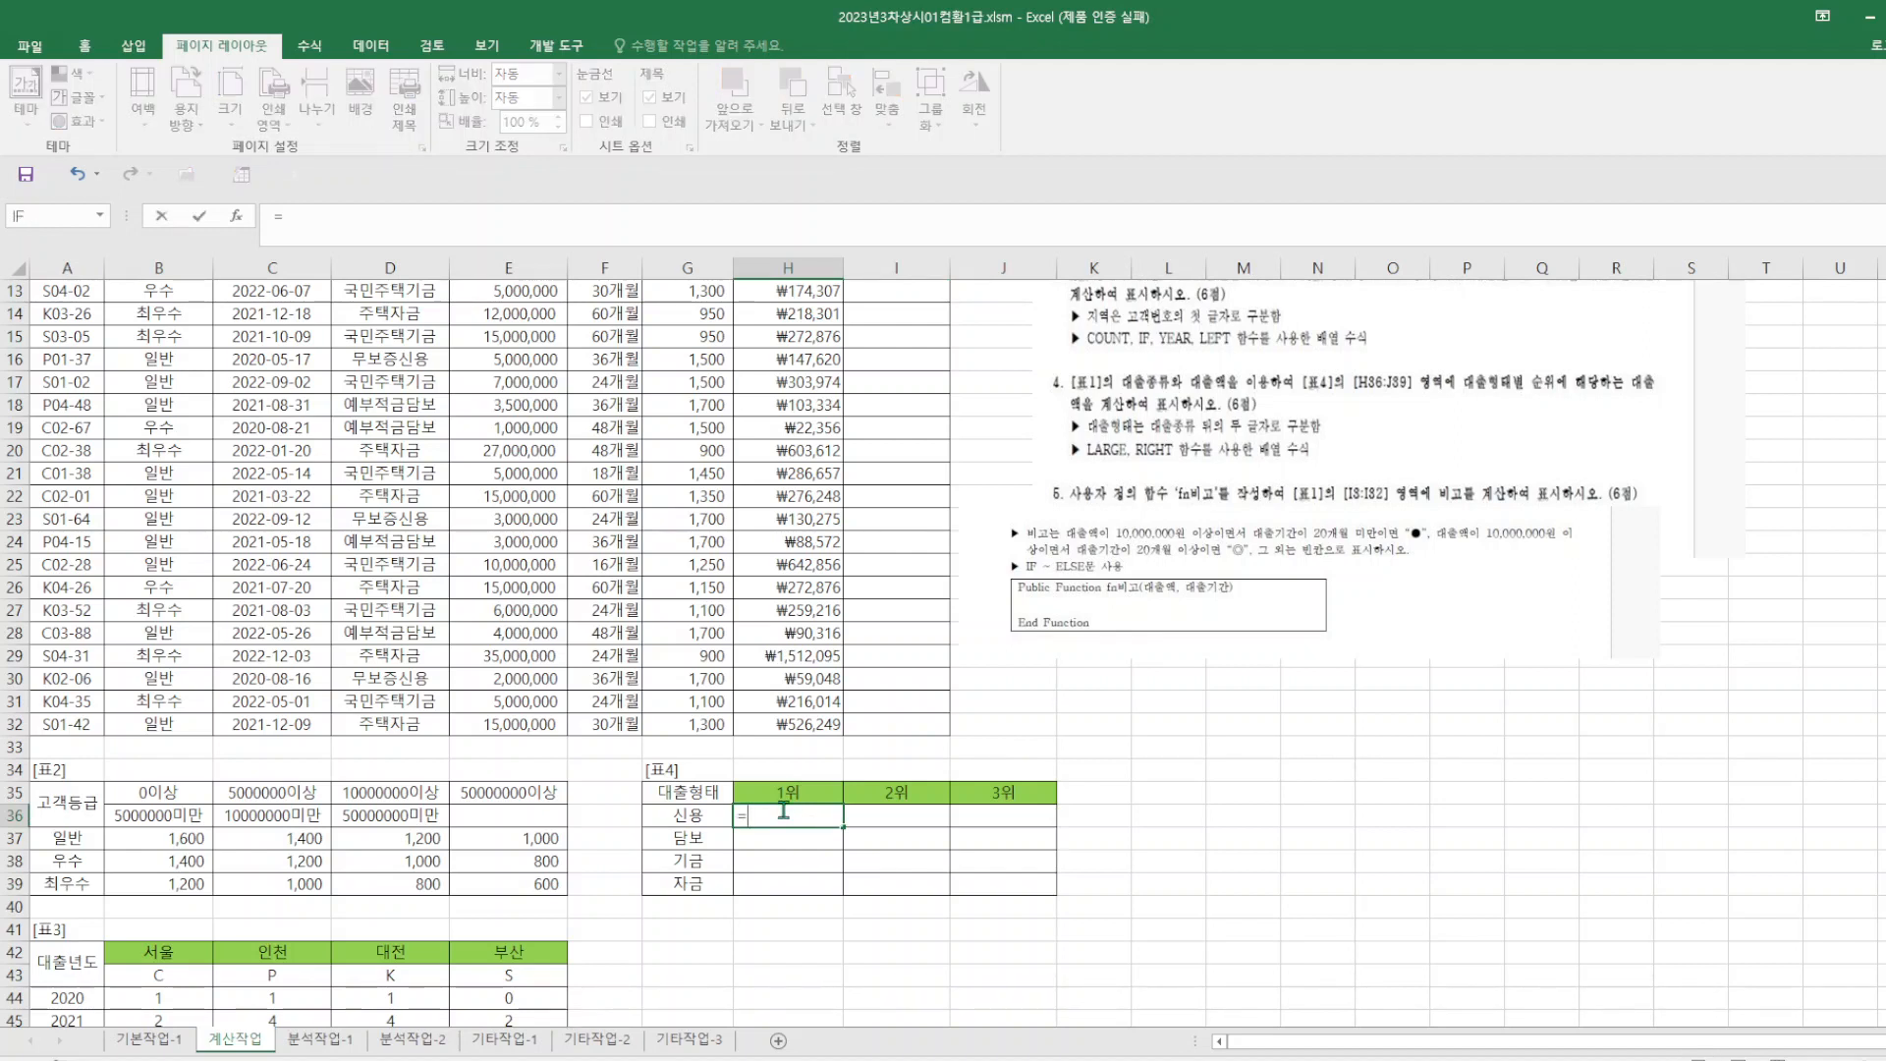
pyautogui.write('larg')
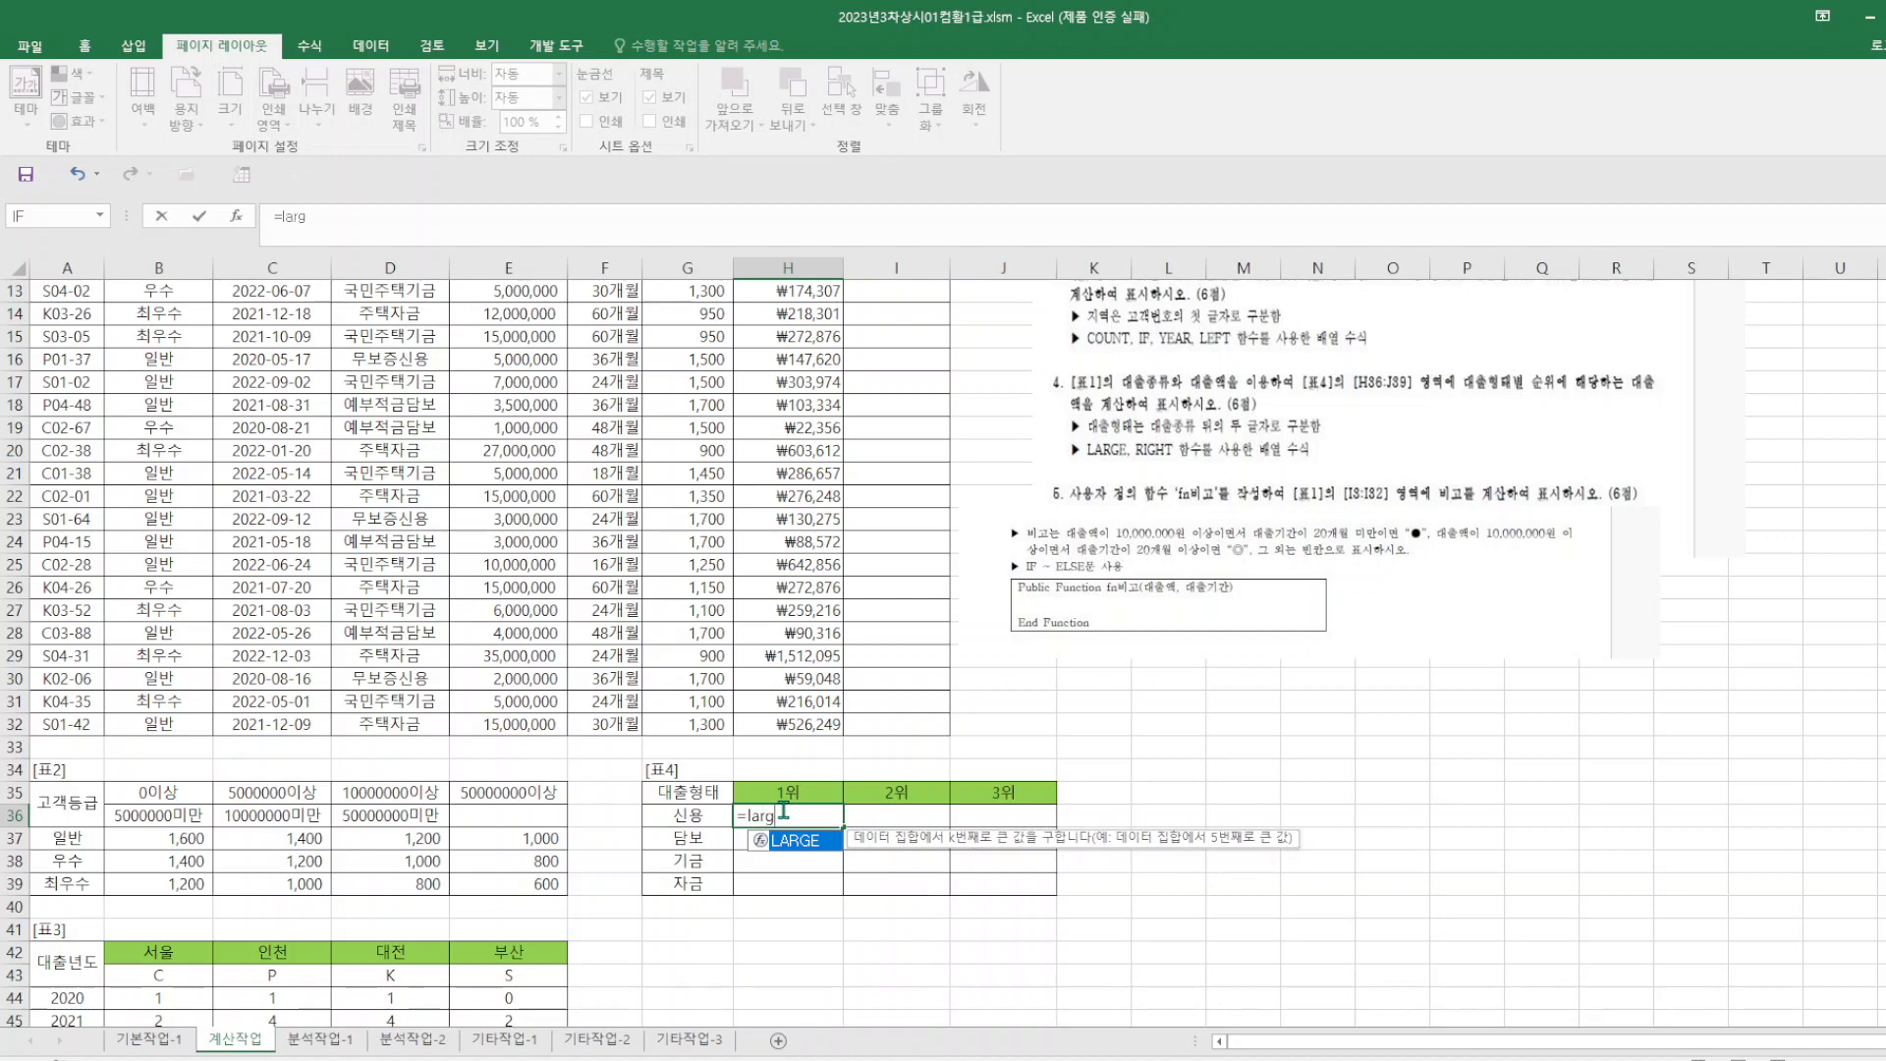
pyautogui.write('e(')
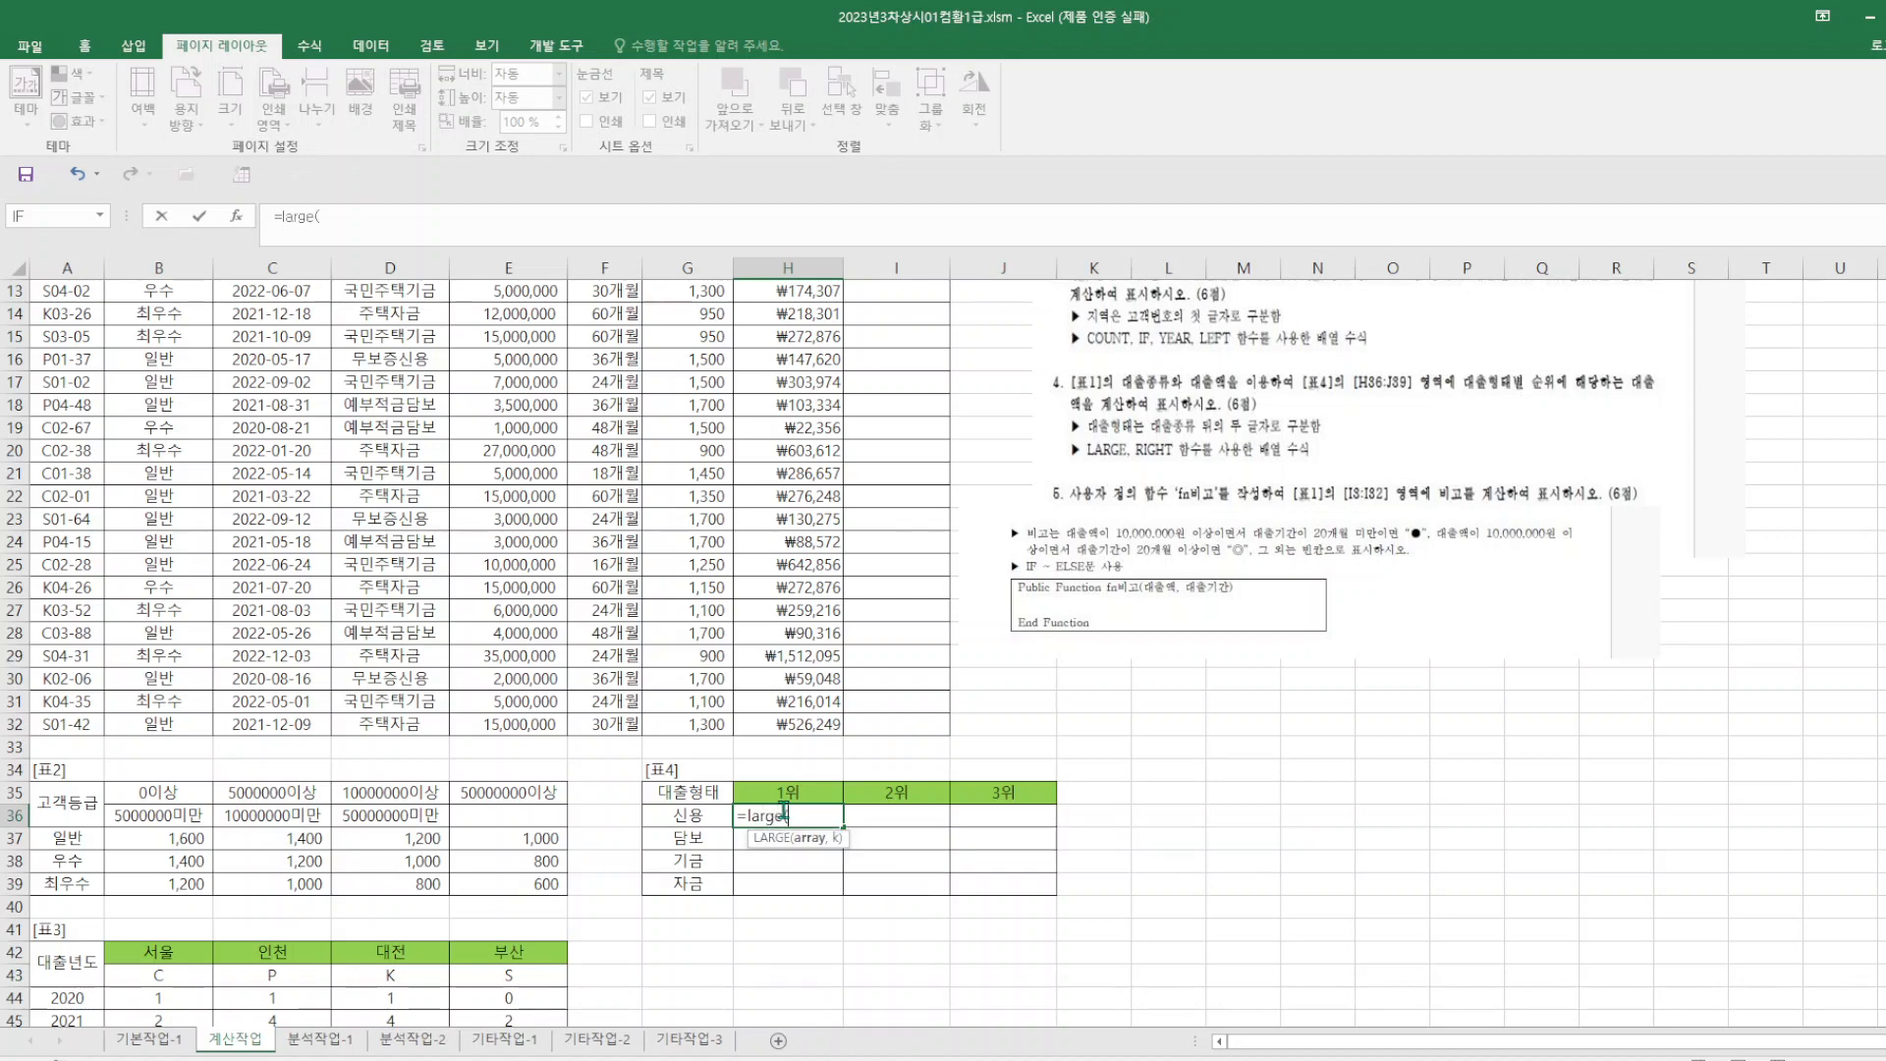
pyautogui.scroll(4, 475, 478)
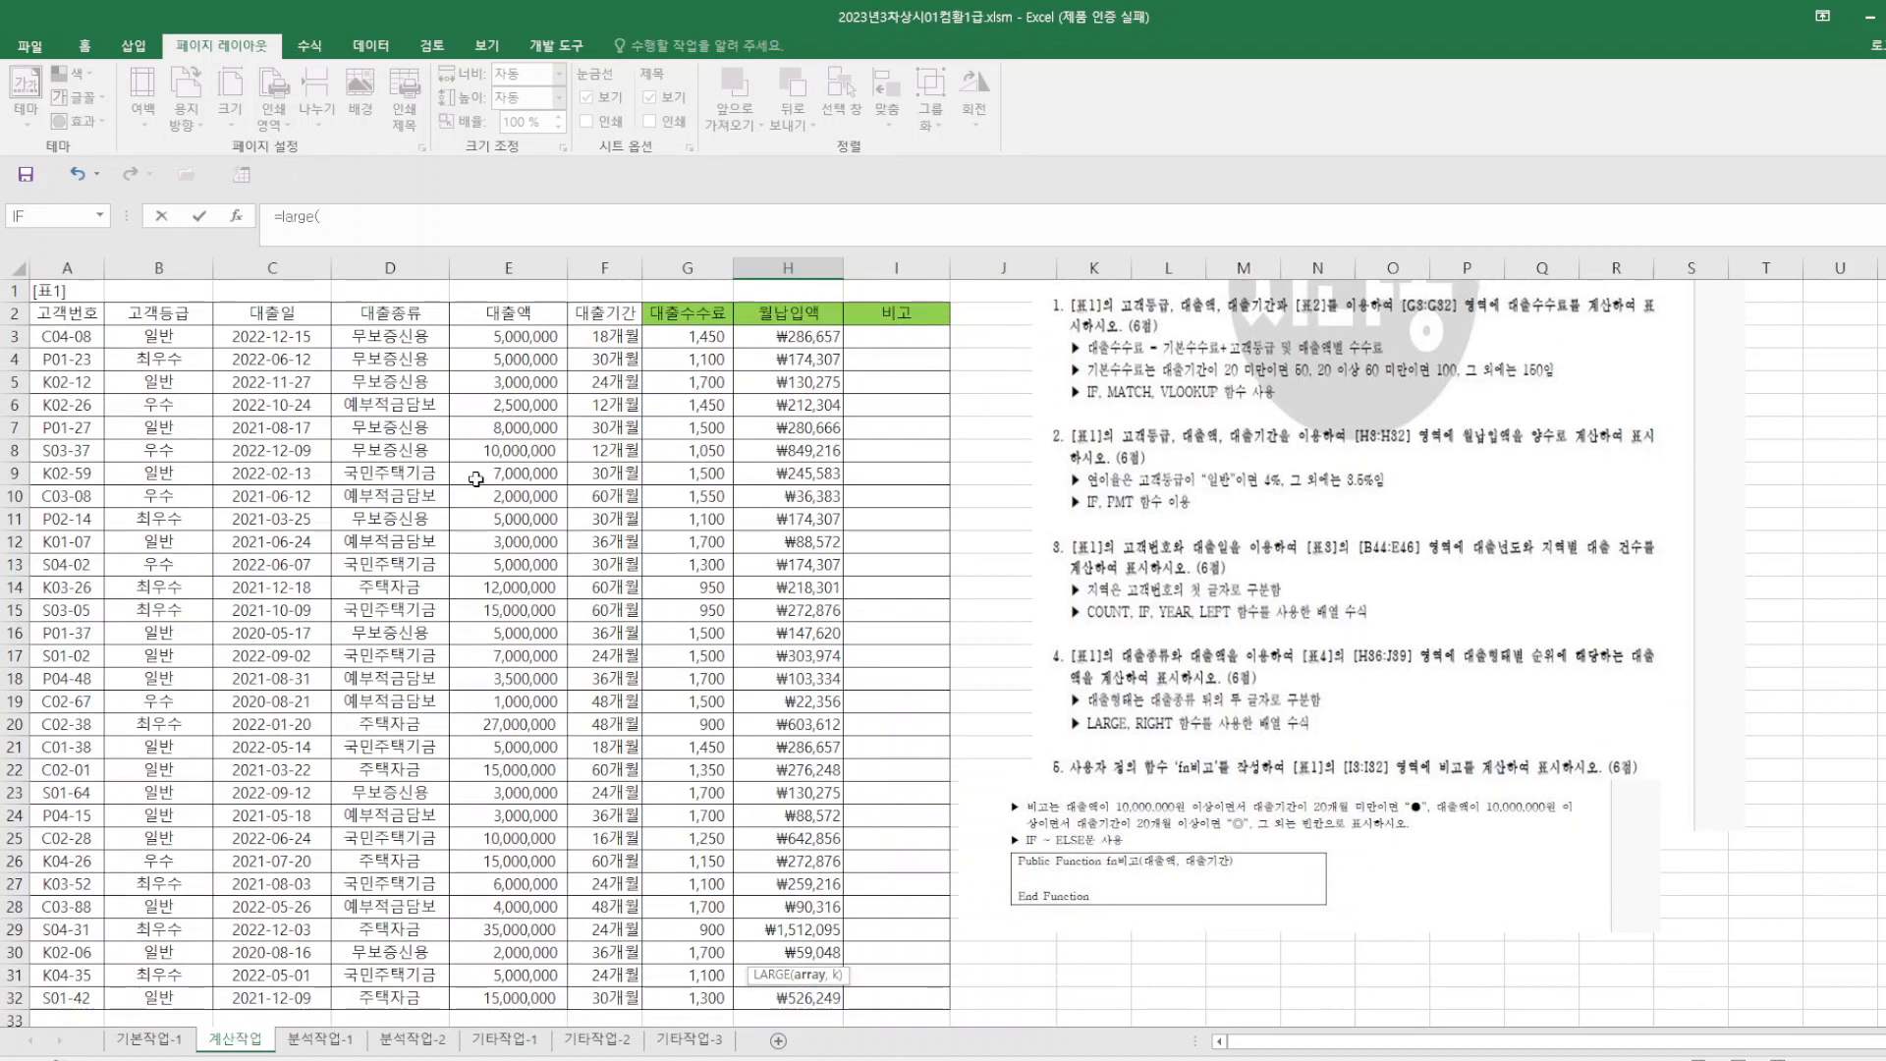
pyautogui.moveTo(396, 338); pyautogui.dragTo(393, 995)
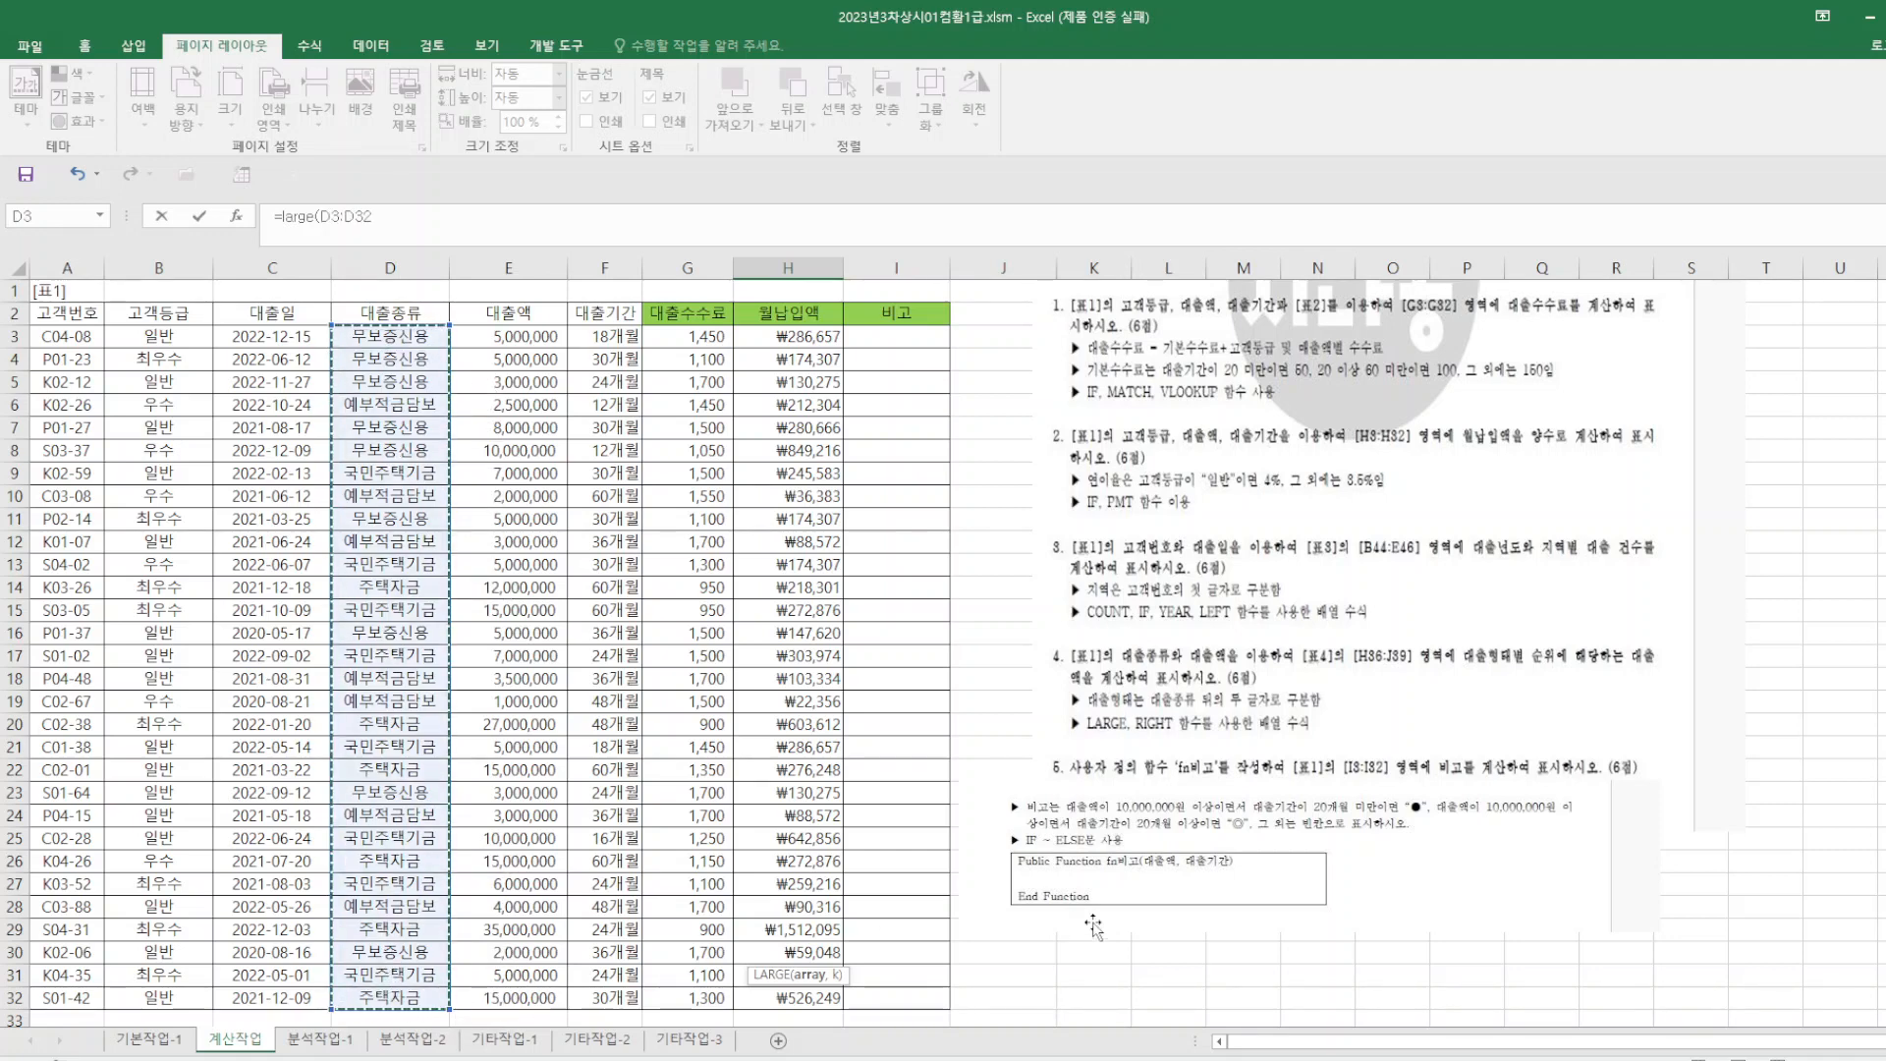
pyautogui.press('F4')
pyautogui.write(',2)=')
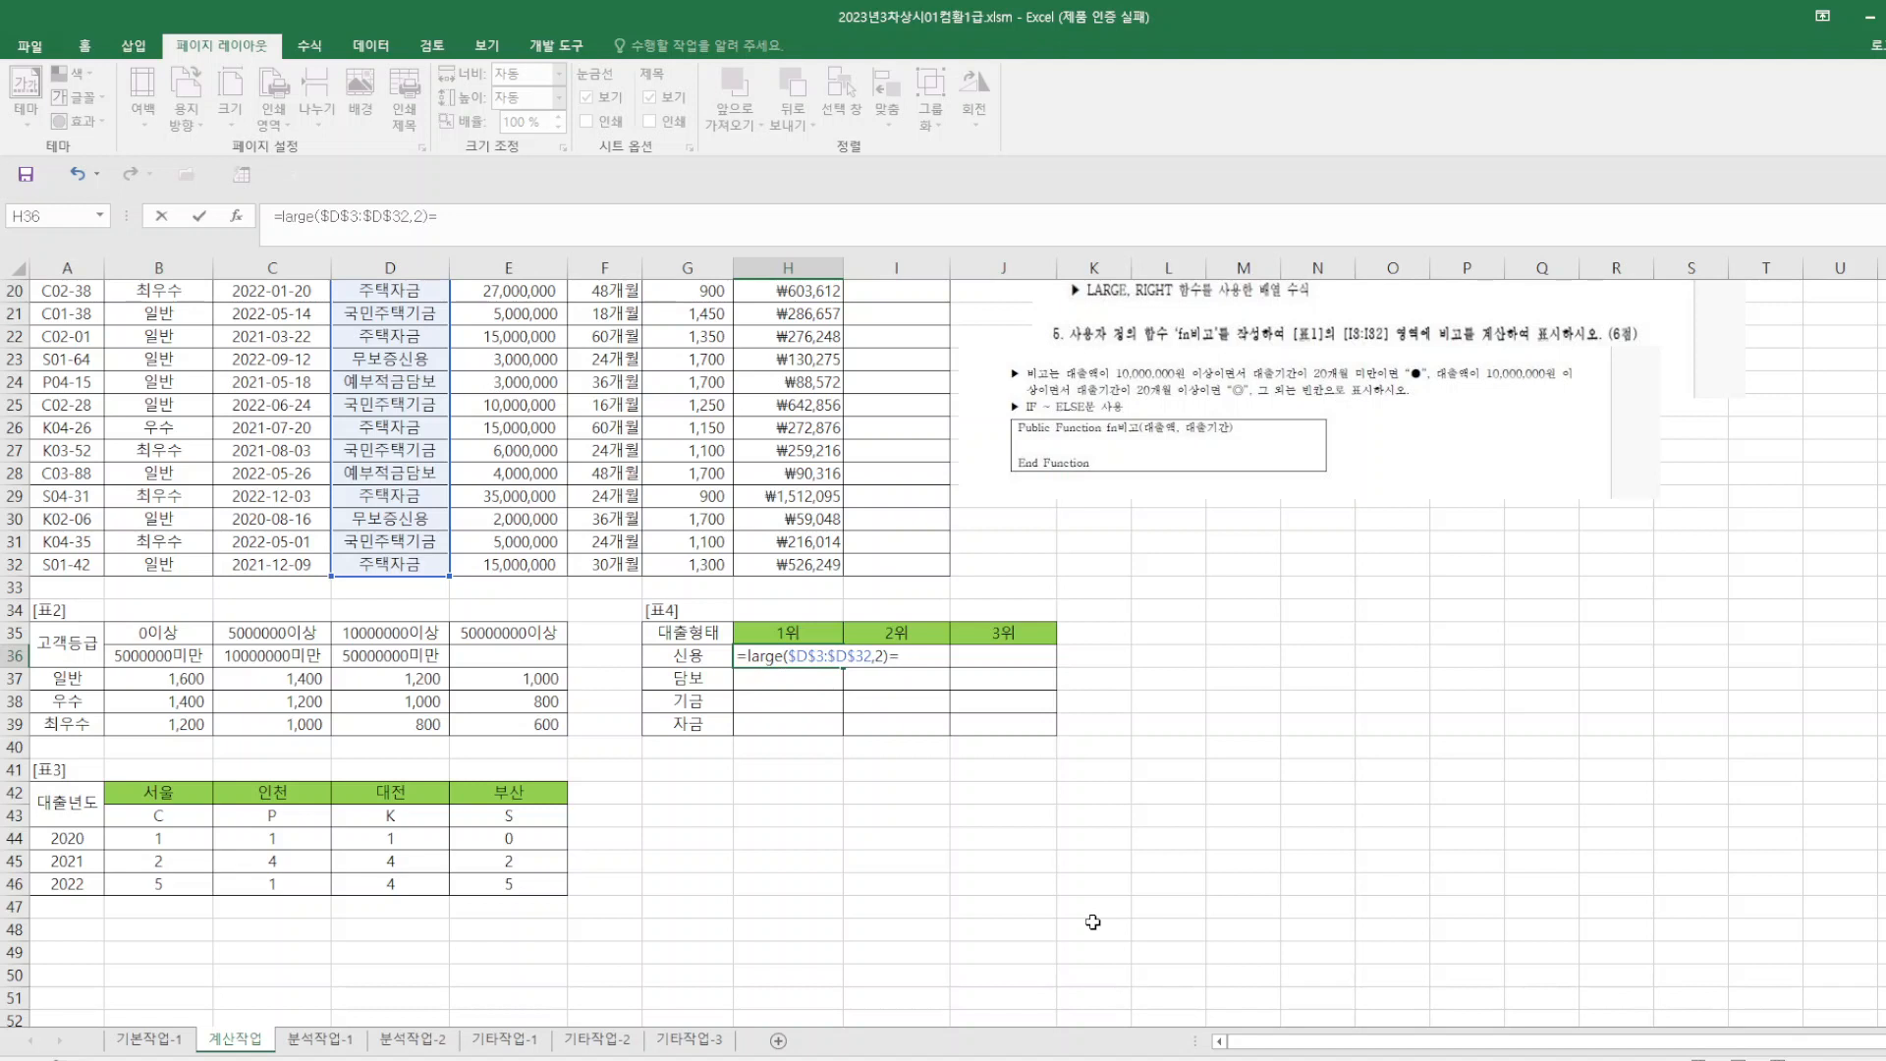
# - Compare with the column-locked 신용 cell $G36, close the condition and multiply it by the absolute loan amounts $E$3:$E$32
pyautogui.click(714, 662)
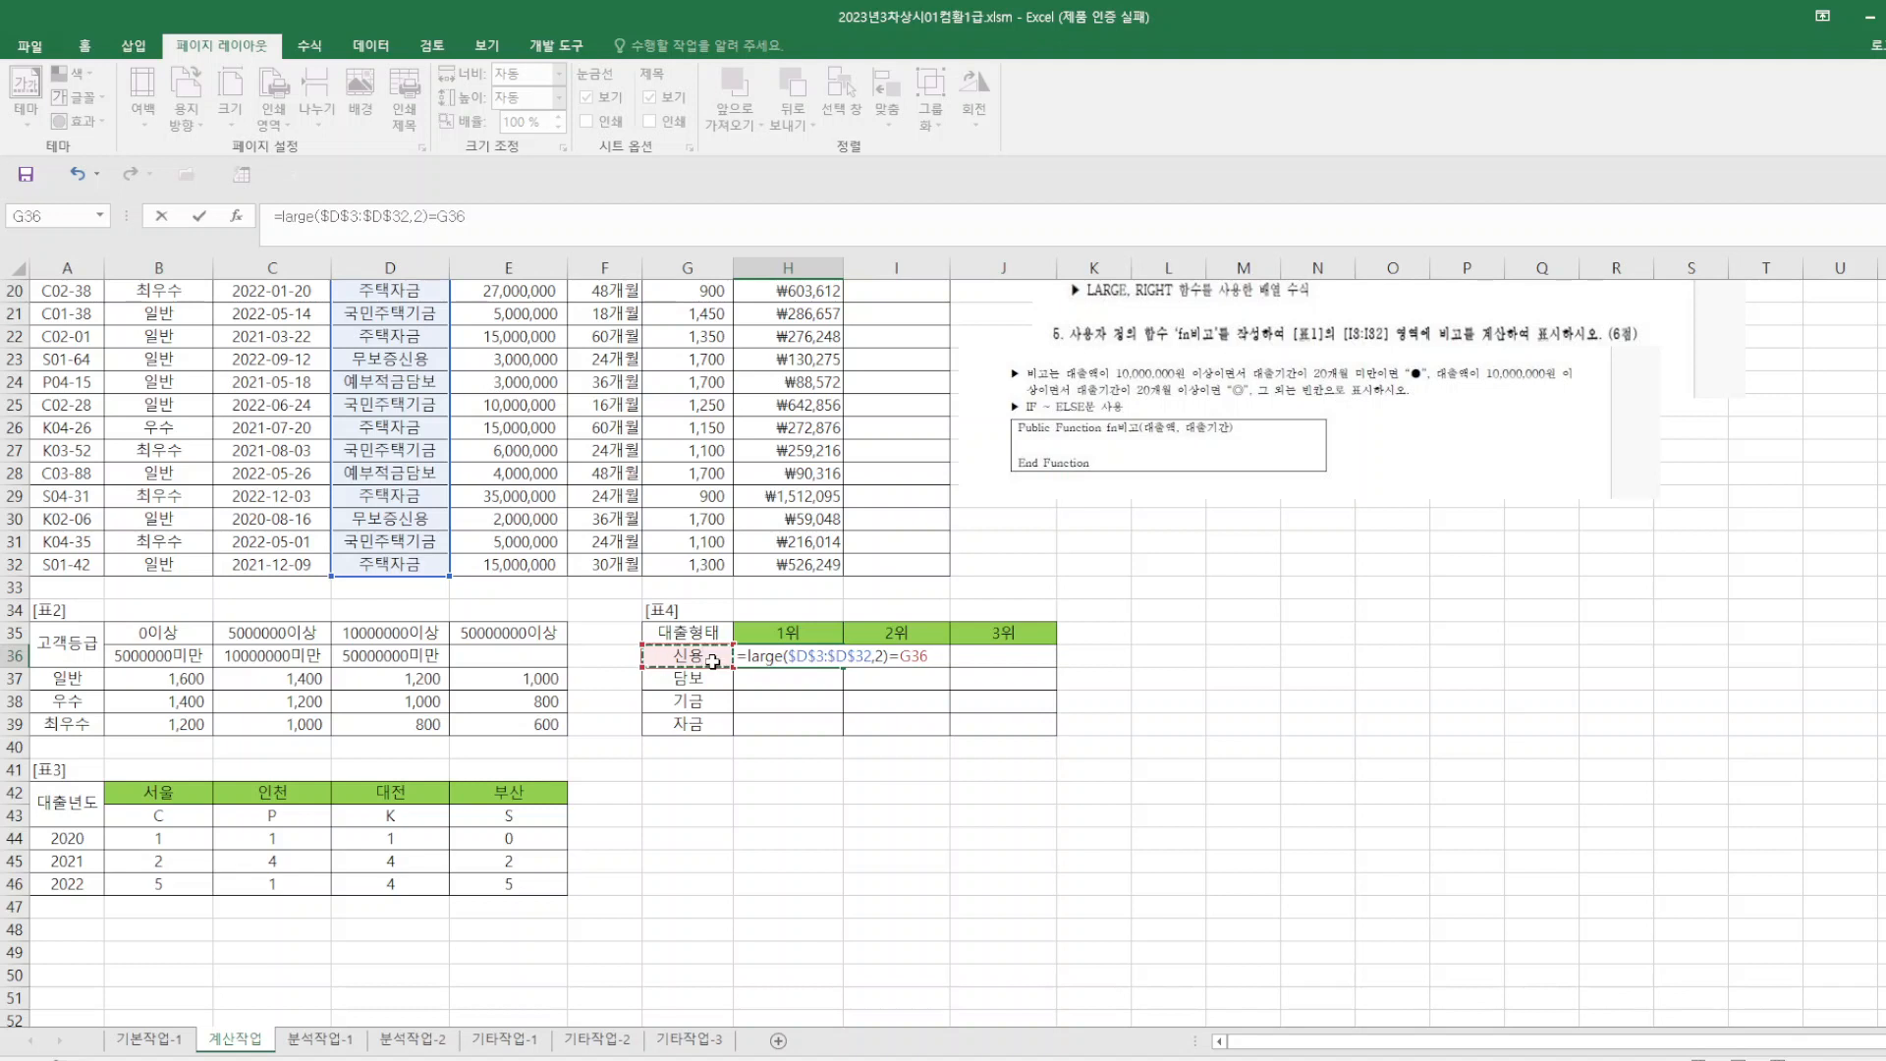
pyautogui.press('F4')
pyautogui.press('F4')
pyautogui.press('F4')
pyautogui.write(')')
pyautogui.scroll(6, 713, 661)
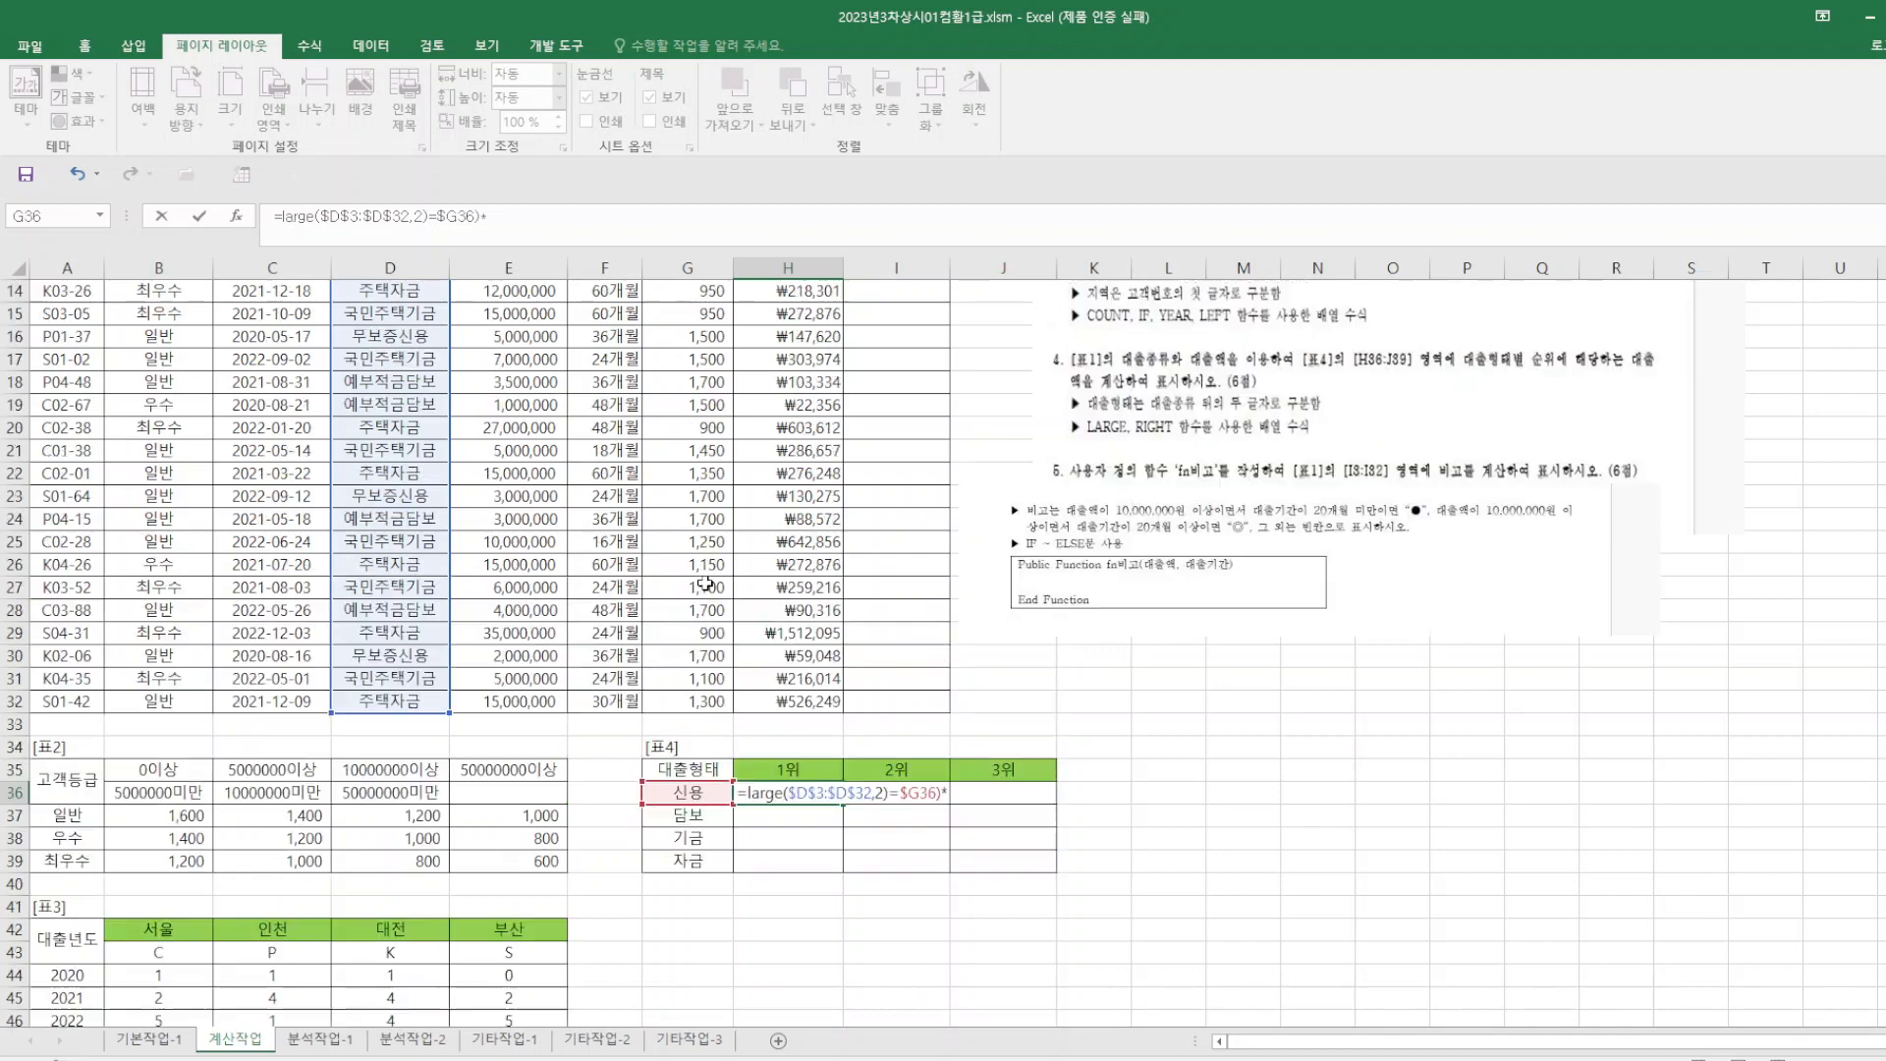
pyautogui.moveTo(529, 340); pyautogui.dragTo(532, 1000)
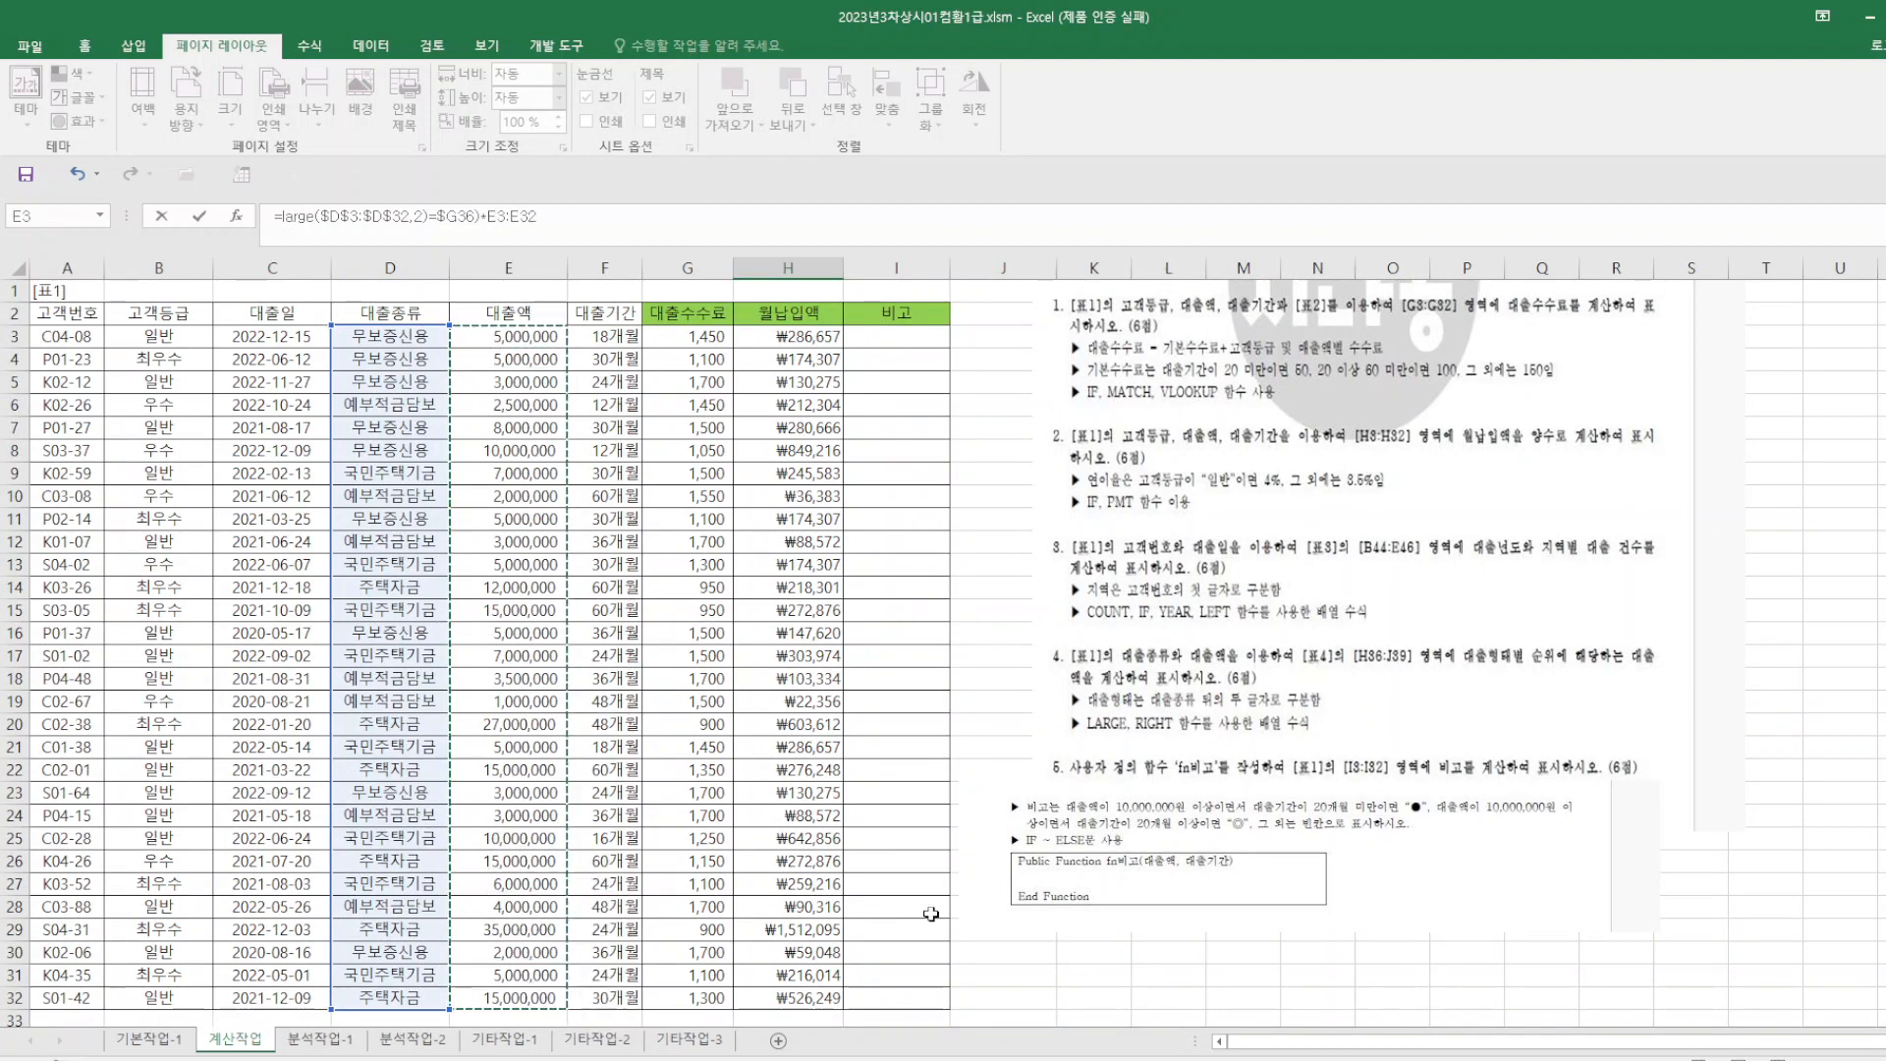
pyautogui.press('F4')
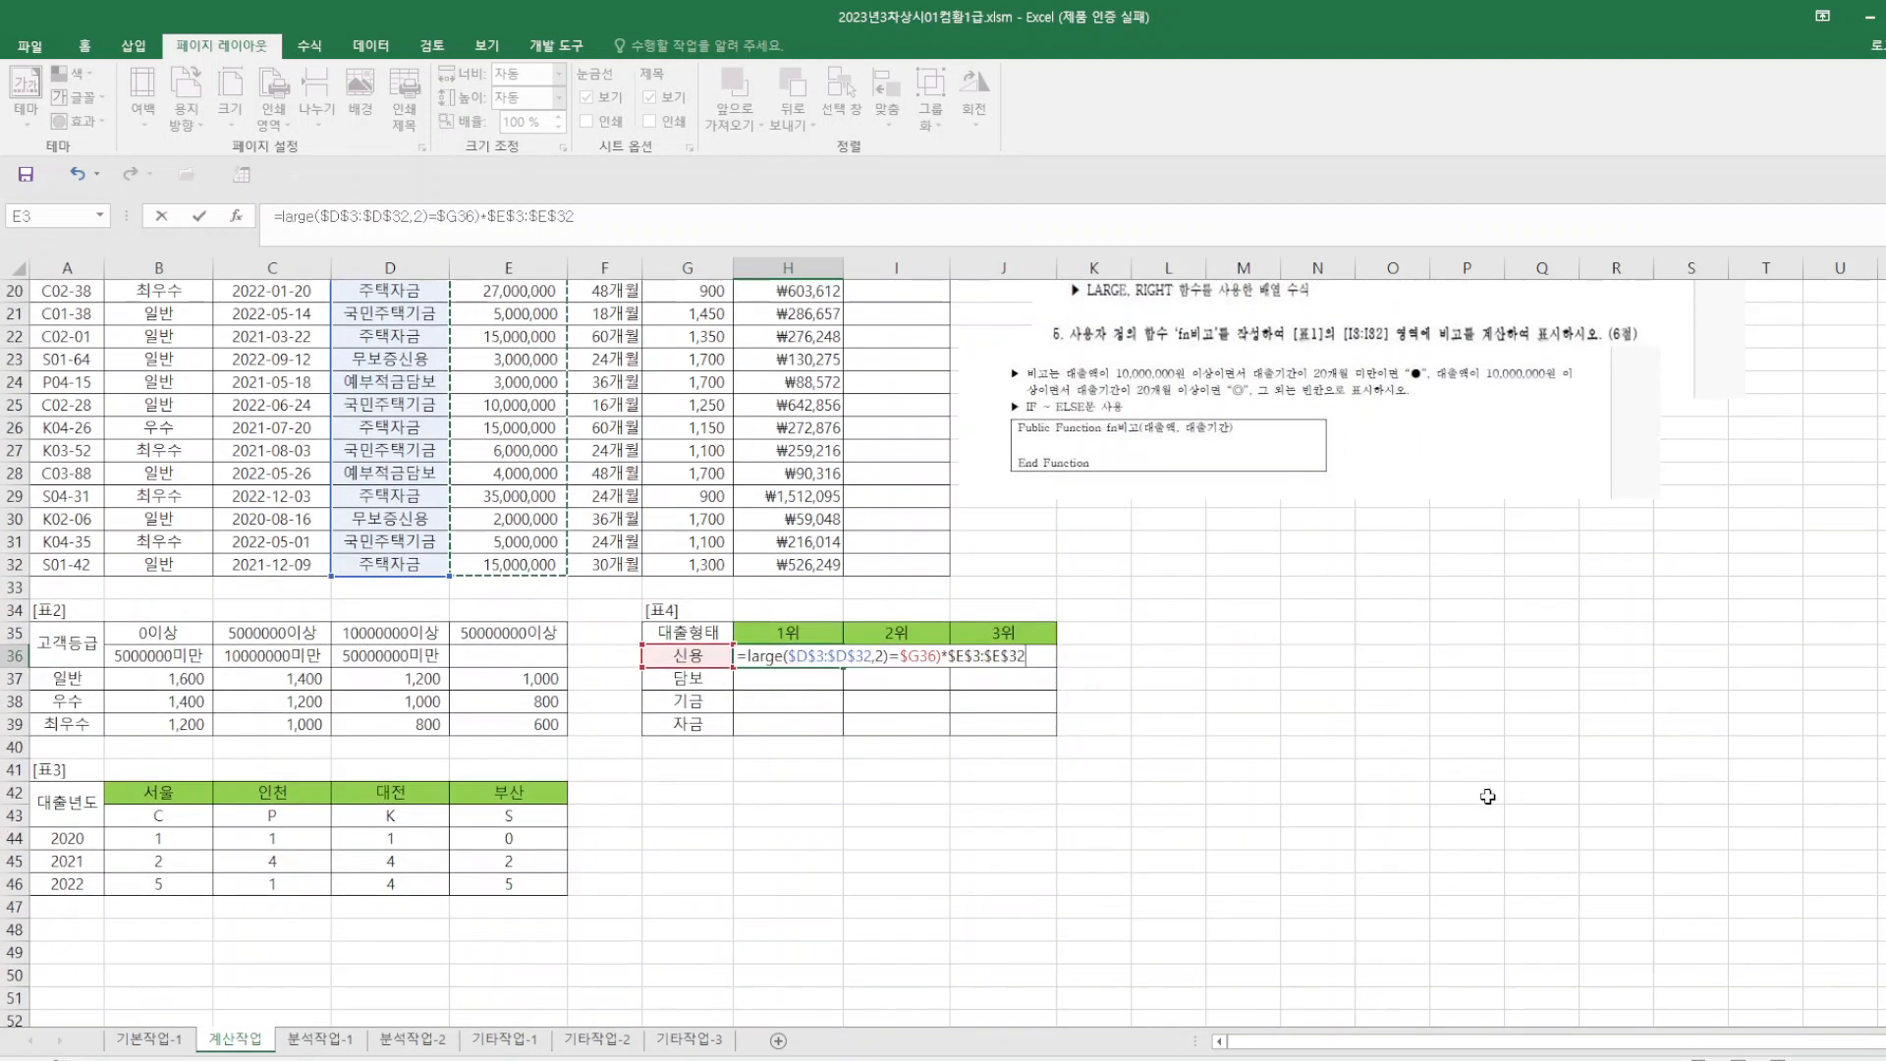
# - Add the row-locked rank header H$35 as LARGE's k and try to enter the H36 formula as an array formula
pyautogui.write(',')
pyautogui.click(800, 630)
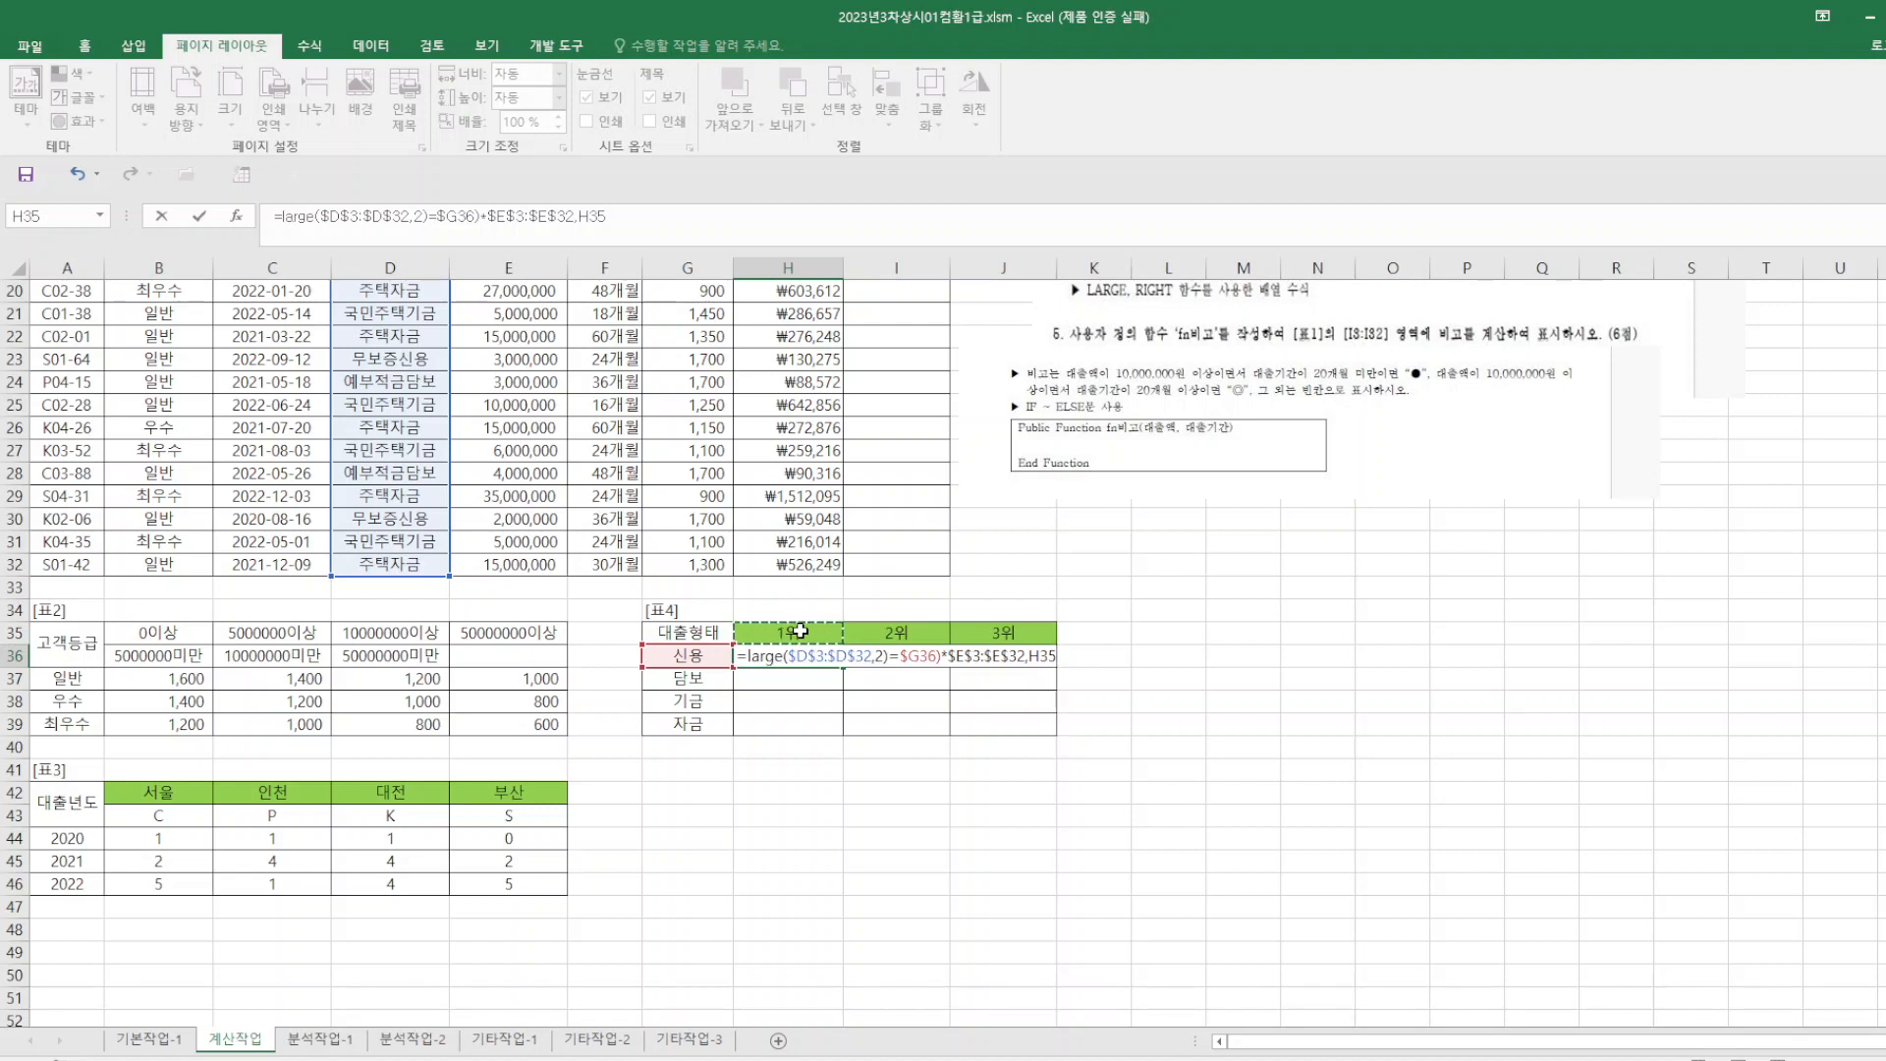
pyautogui.press('F4')
pyautogui.press('F4')
pyautogui.click(636, 218)
pyautogui.hotkey('ctrl', 'shift', 'Return')
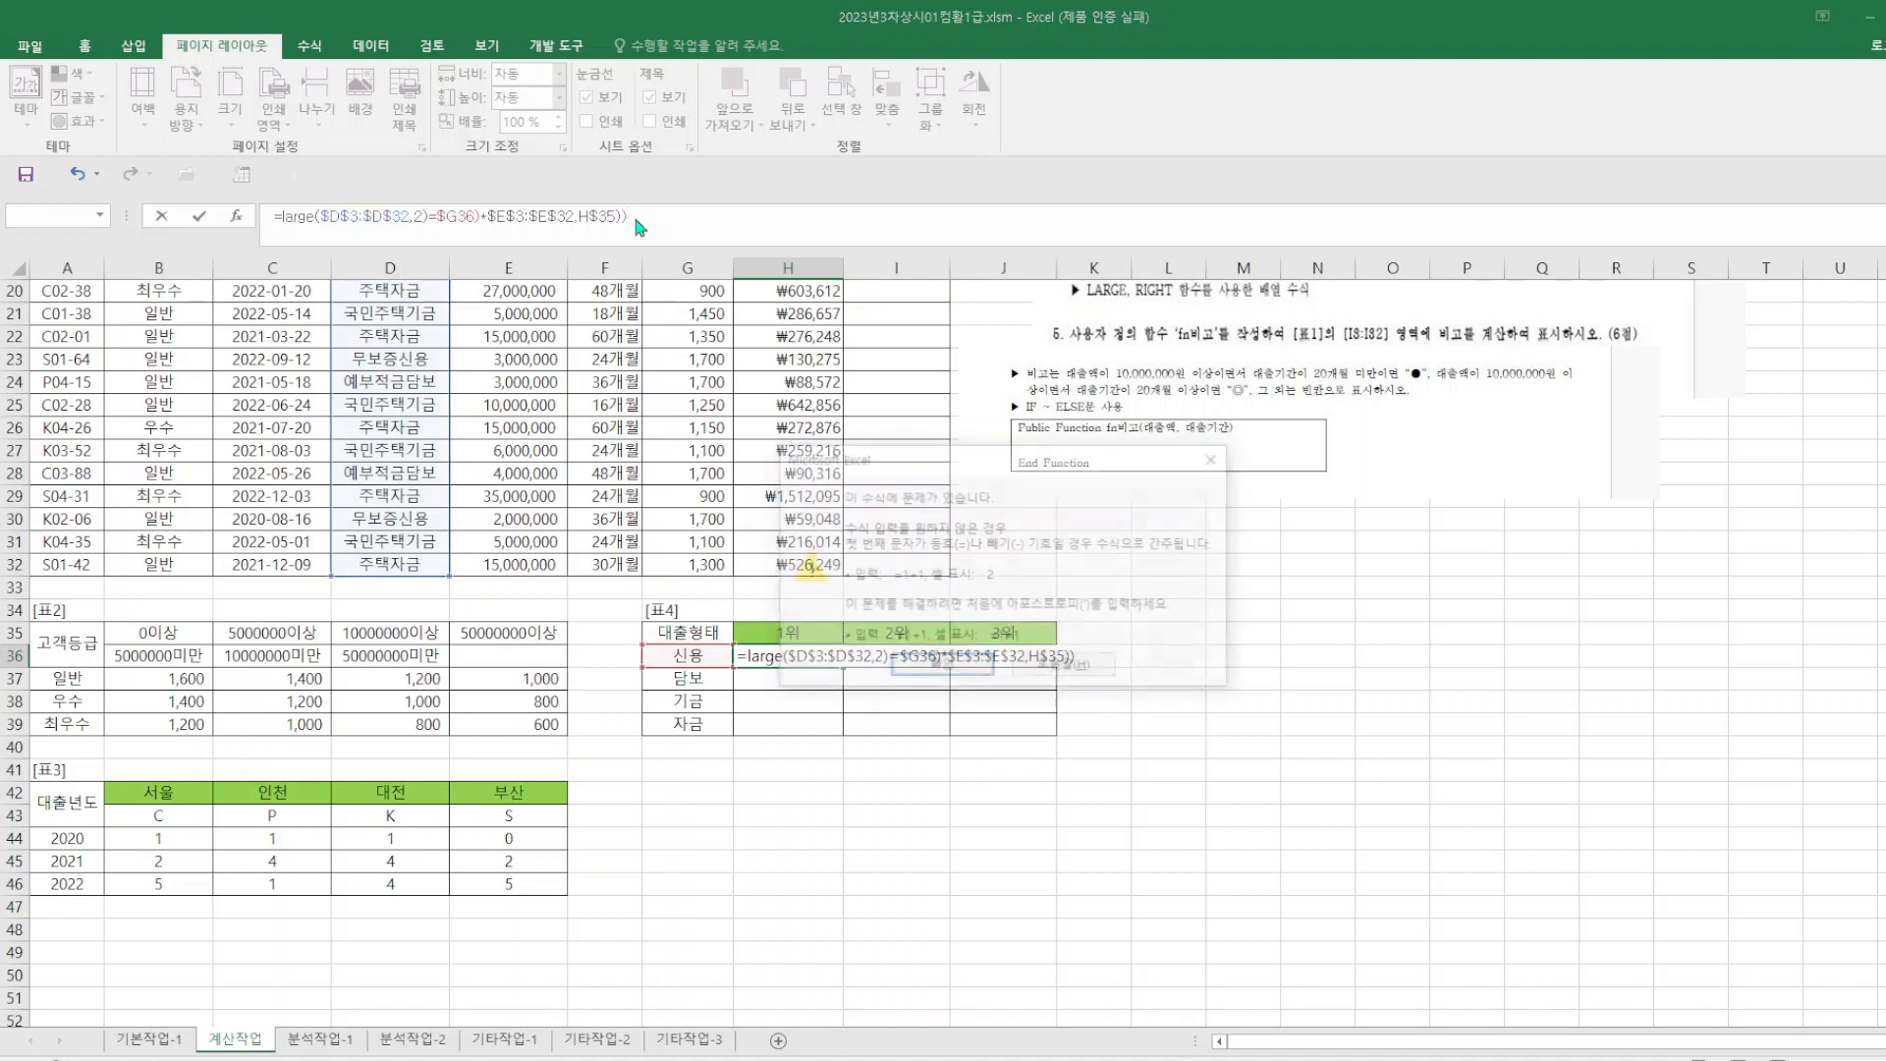
pyautogui.click(1217, 458)
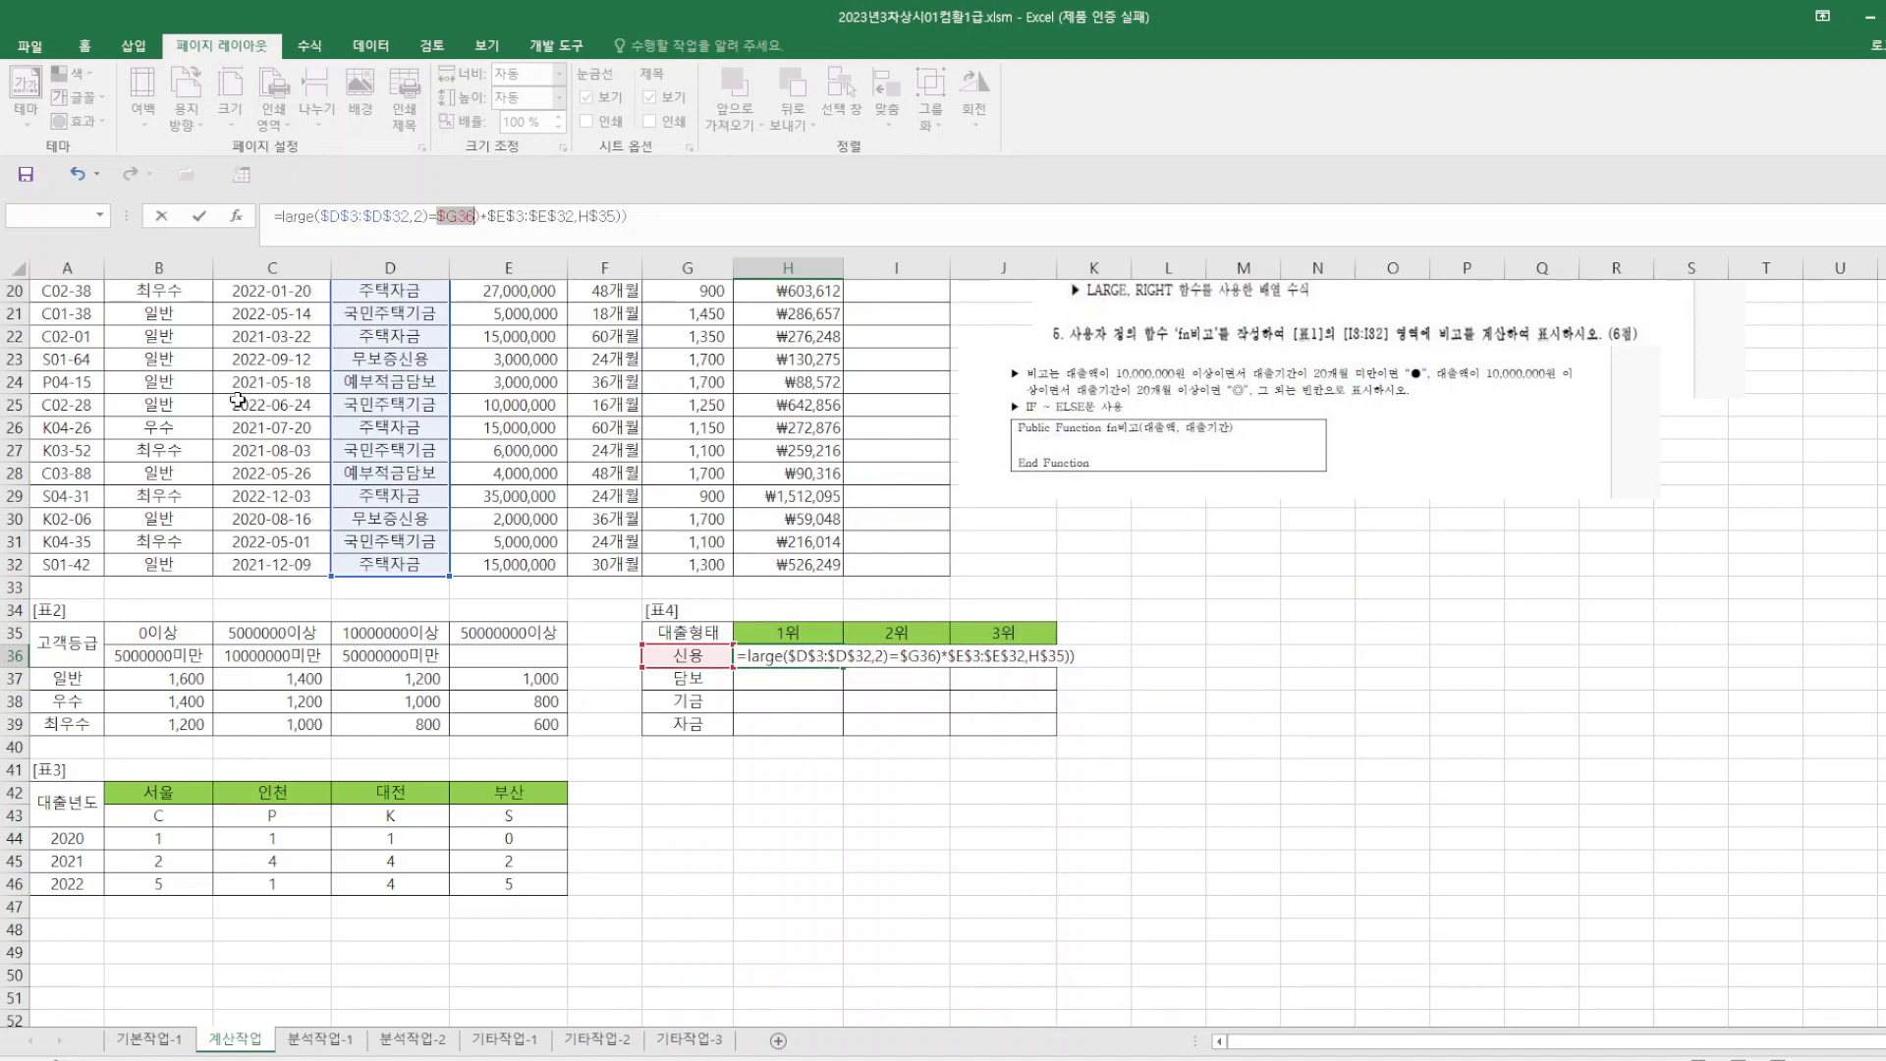
# - Insert the RIGHT function before $D$3:$D$32 in the H36 formula and try to enter it as an array formula
pyautogui.click(322, 215)
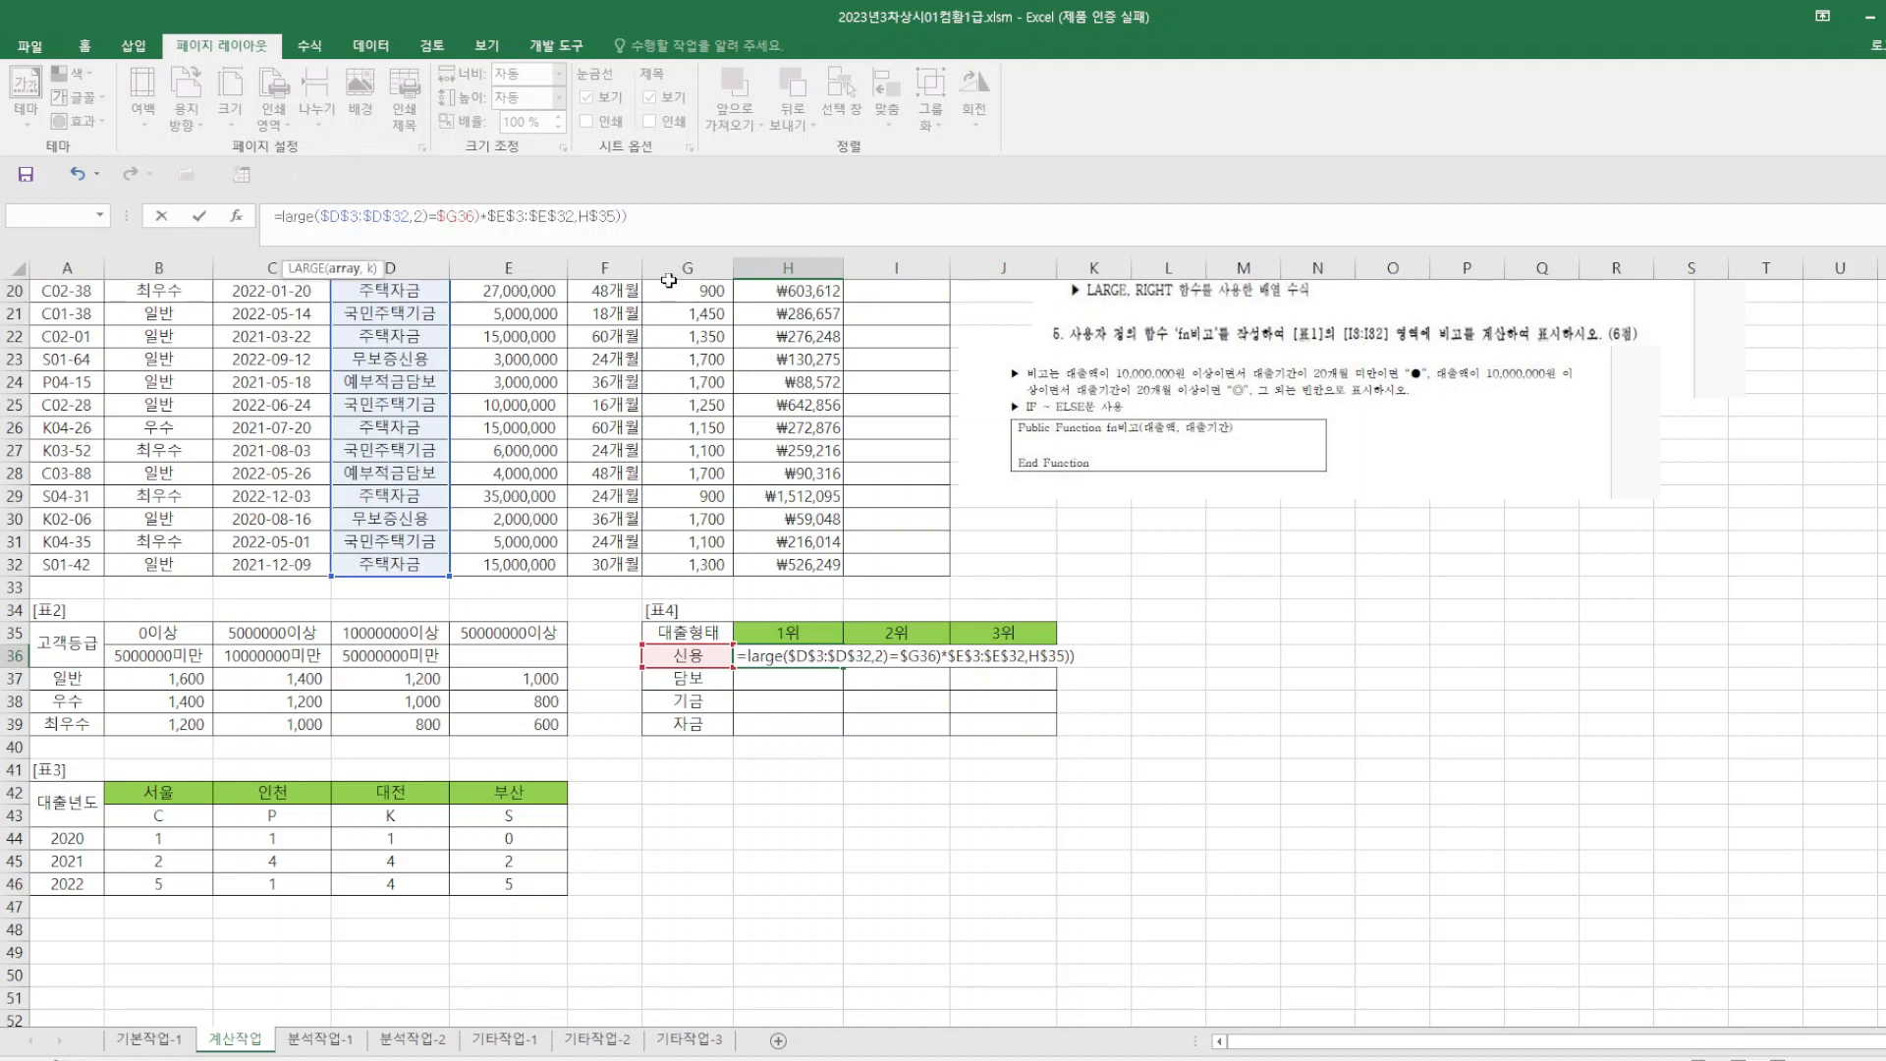
pyautogui.write('ri')
pyautogui.write('gt')
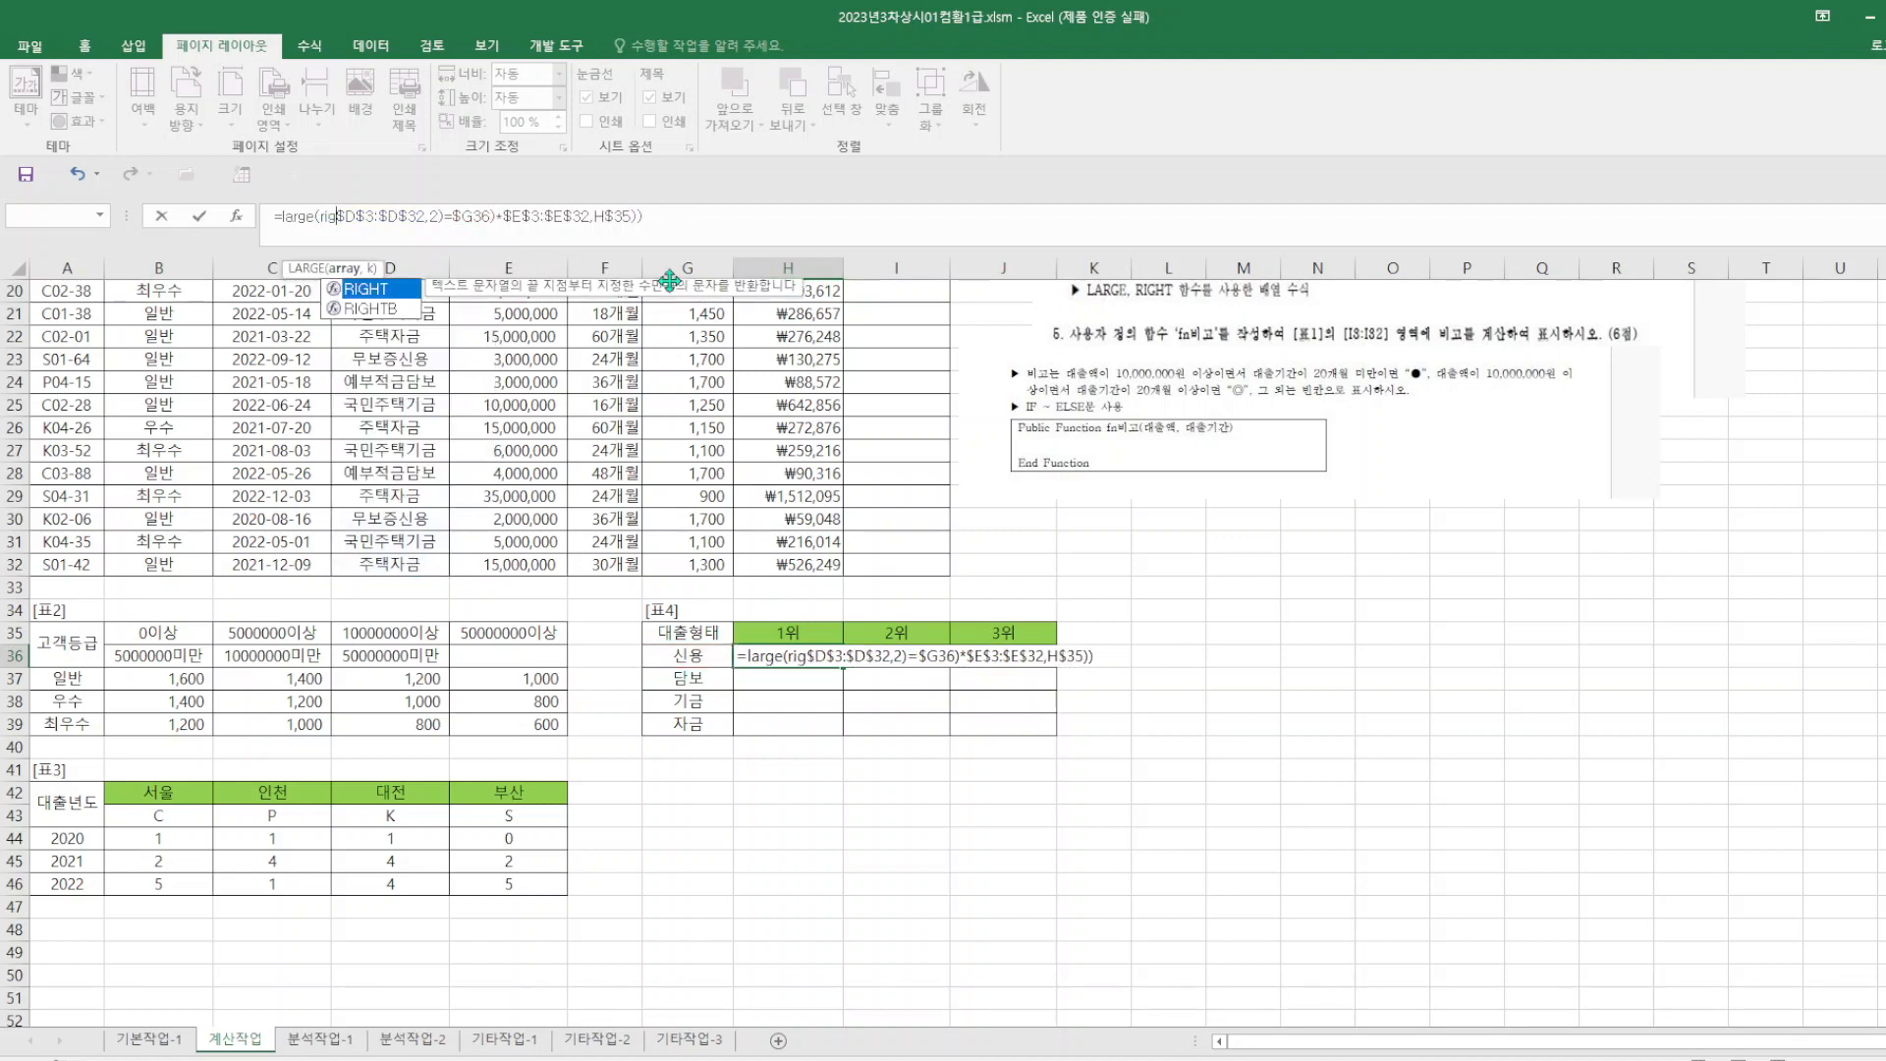
pyautogui.press('BackSpace')
pyautogui.write('ht(')
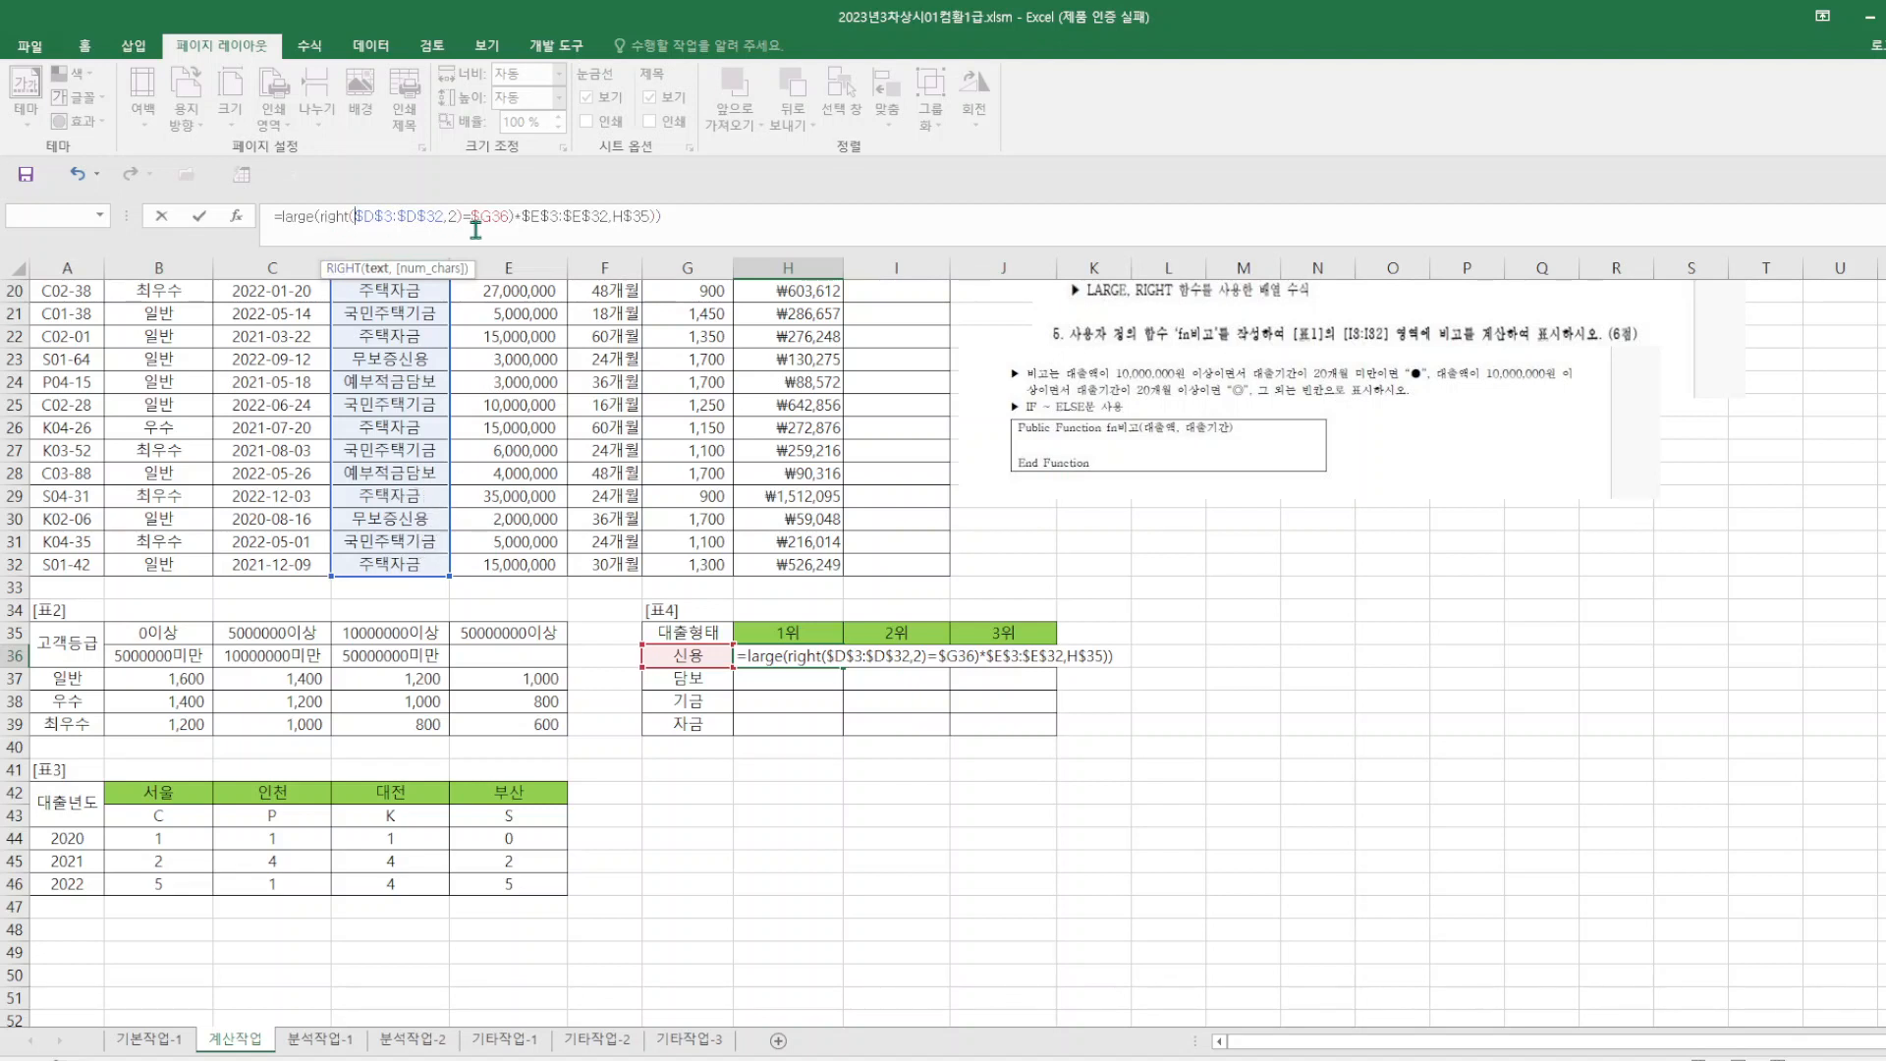
pyautogui.click(698, 223)
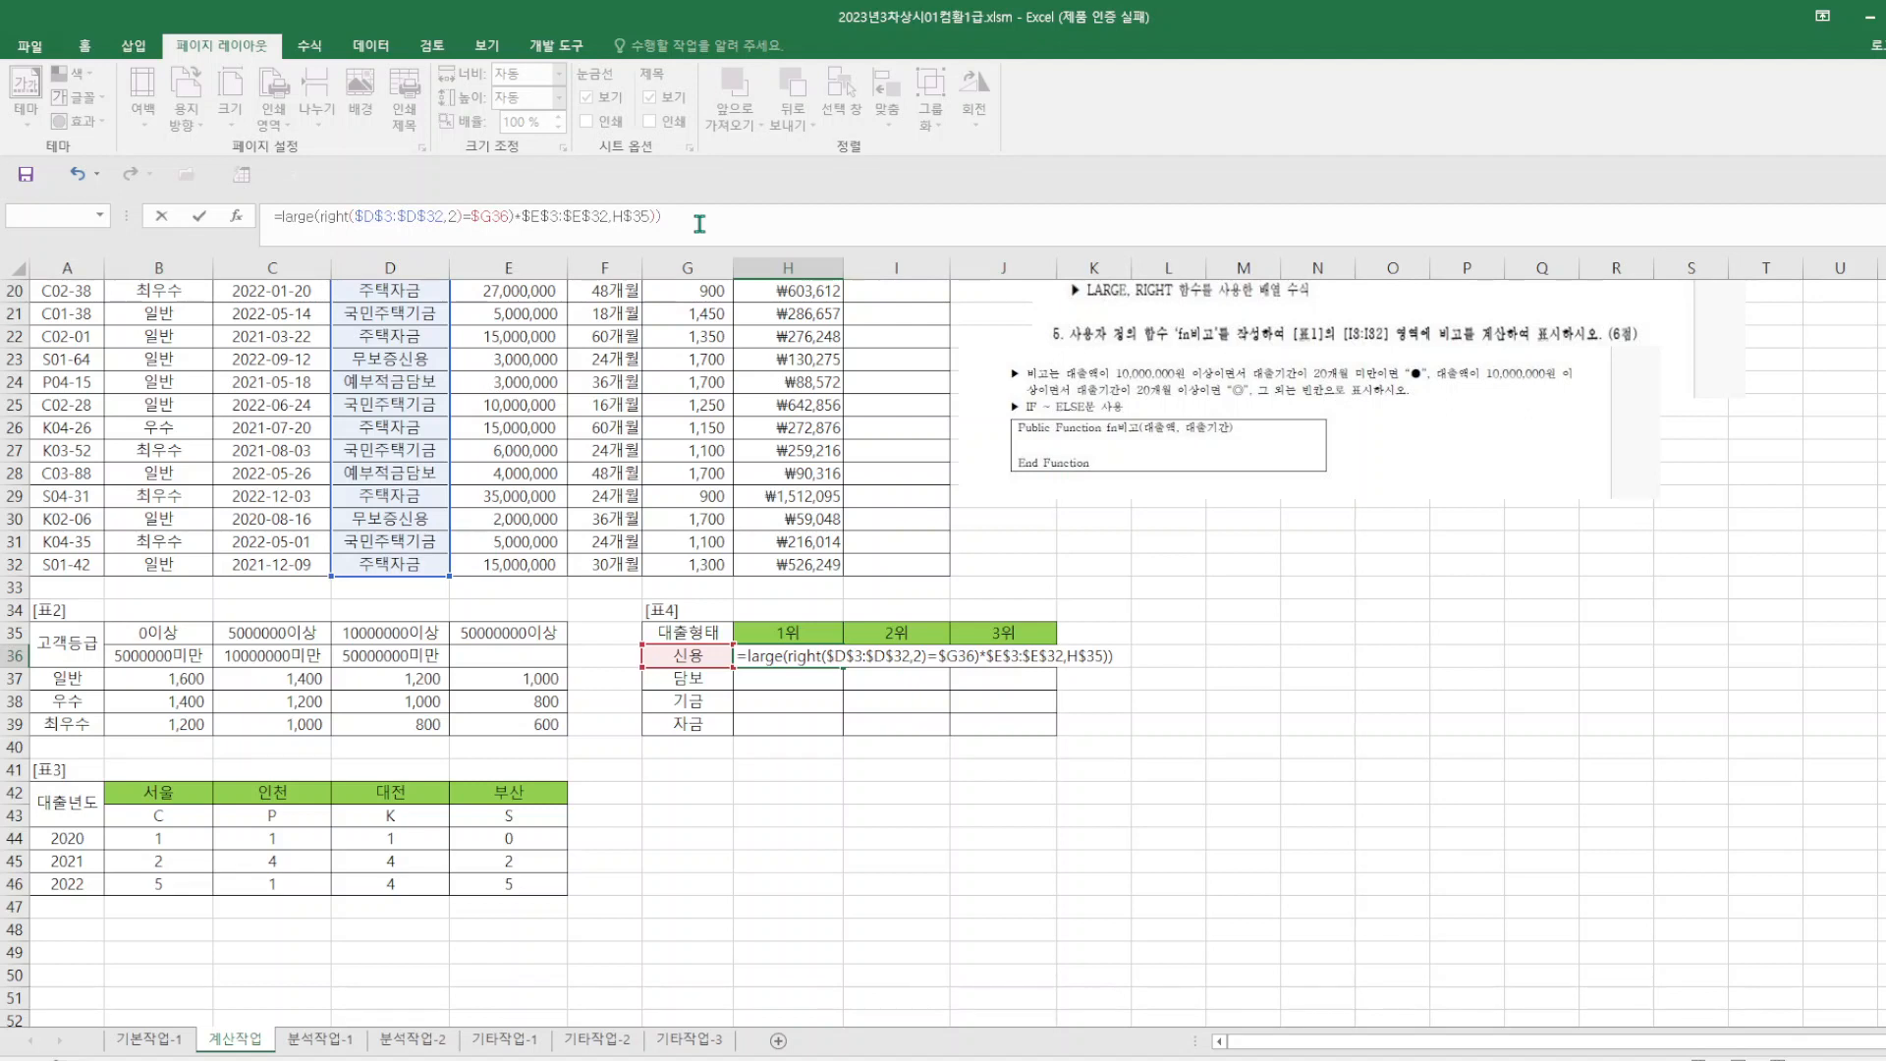
pyautogui.hotkey('ctrl', 'shift', 'Return')
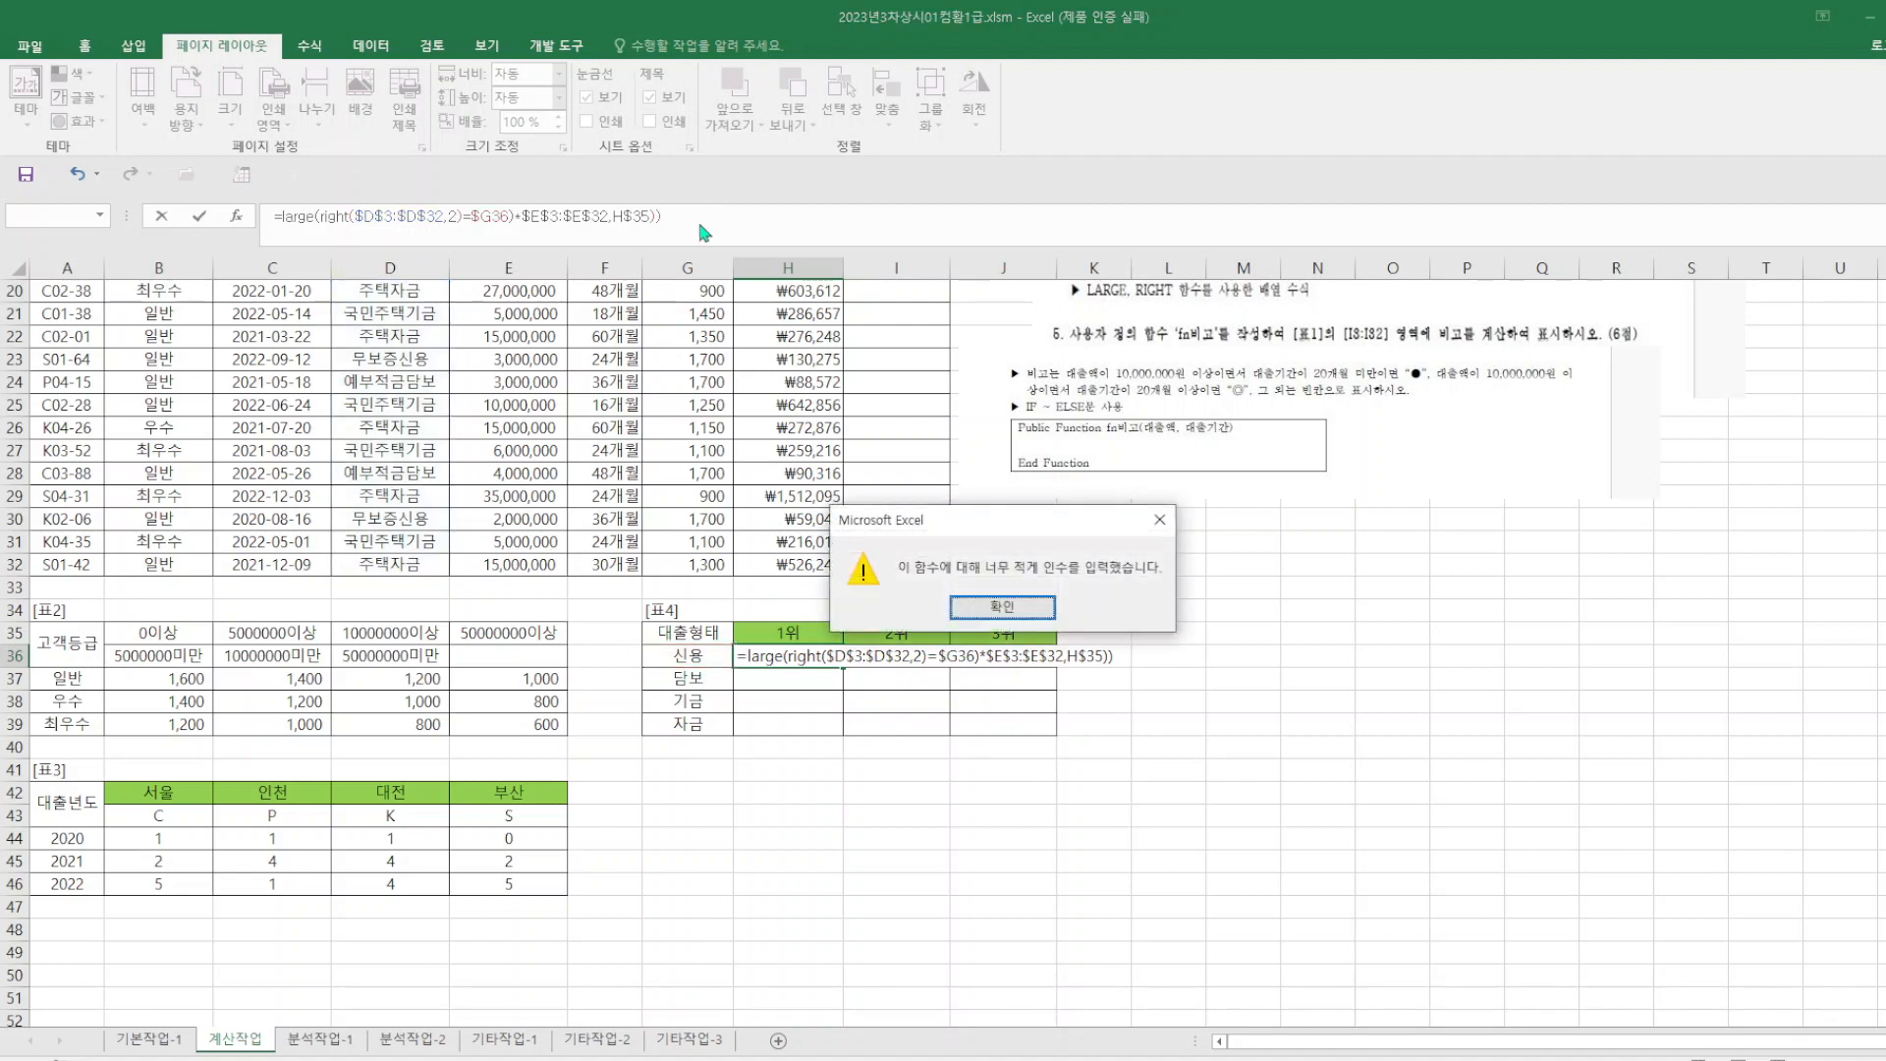
pyautogui.click(1000, 606)
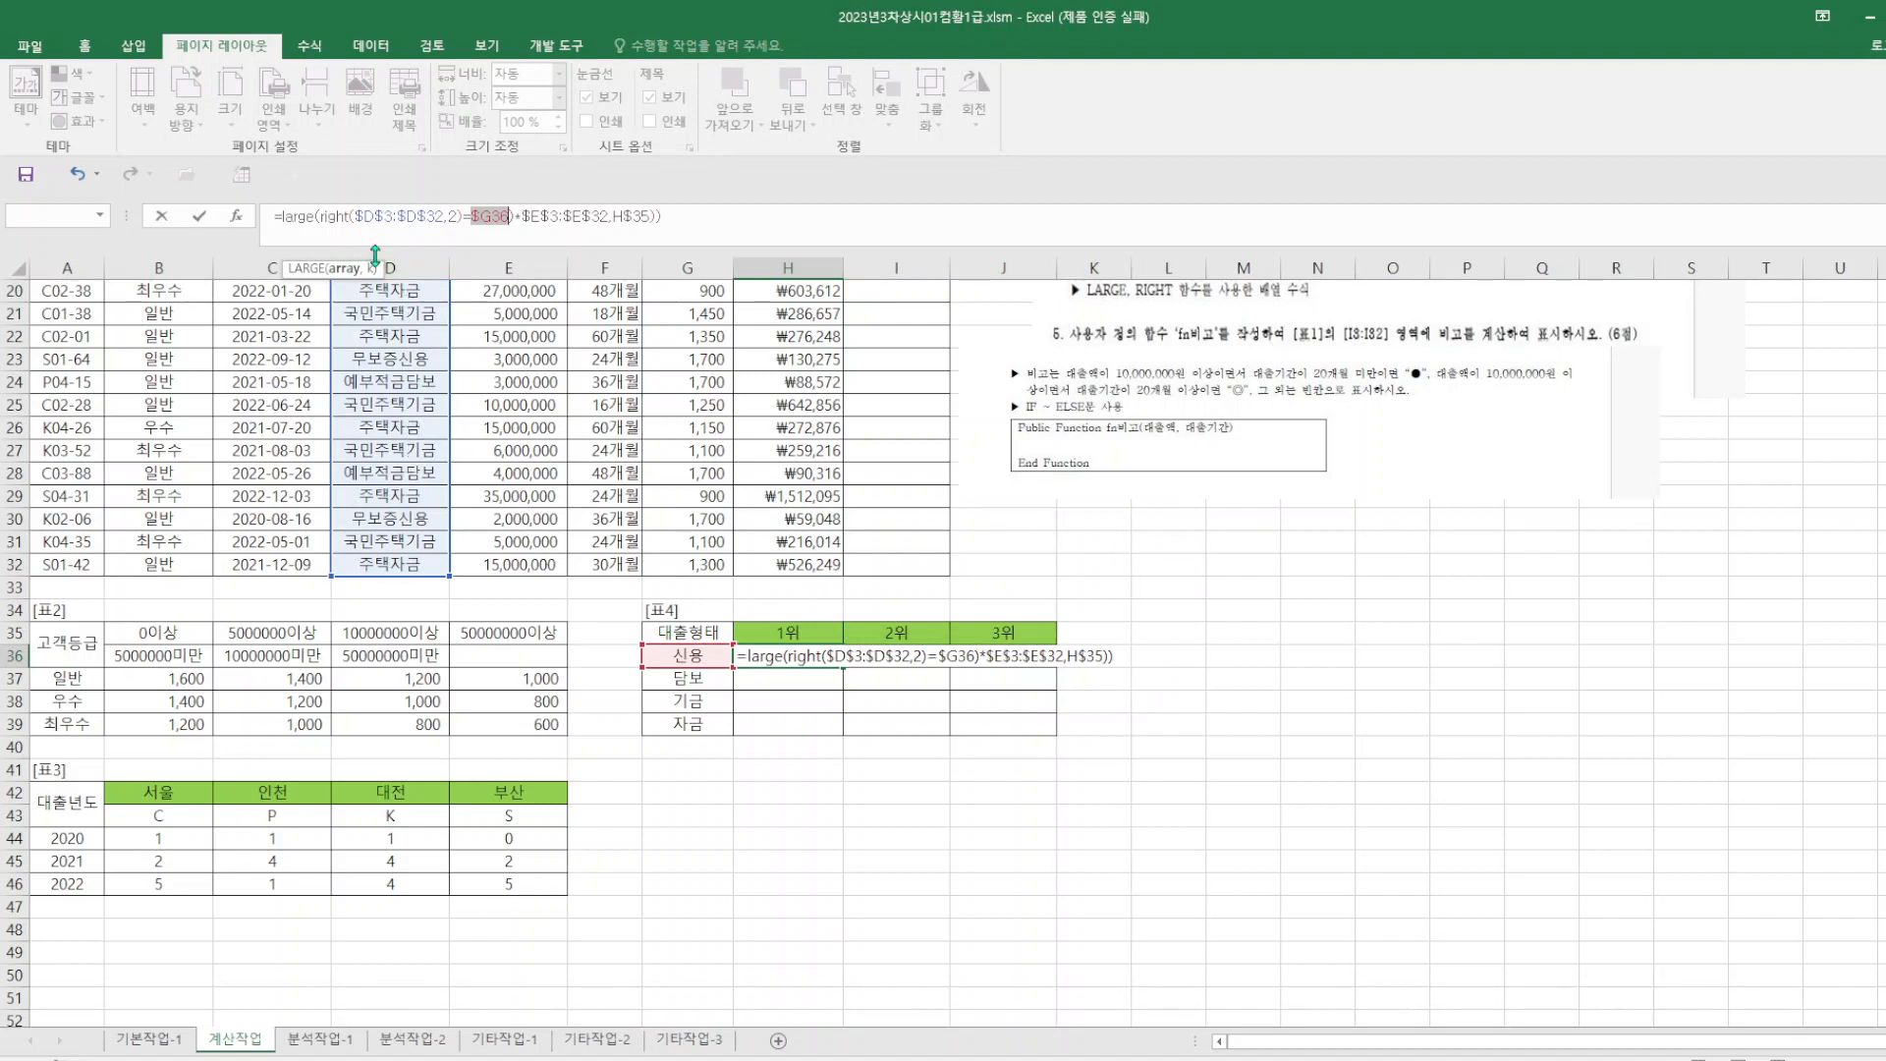
# - Try the H36 formula with an extra opening parenthesis after RIGHT and one closing parenthesis fewer, and discard the whole formula
pyautogui.click(355, 216)
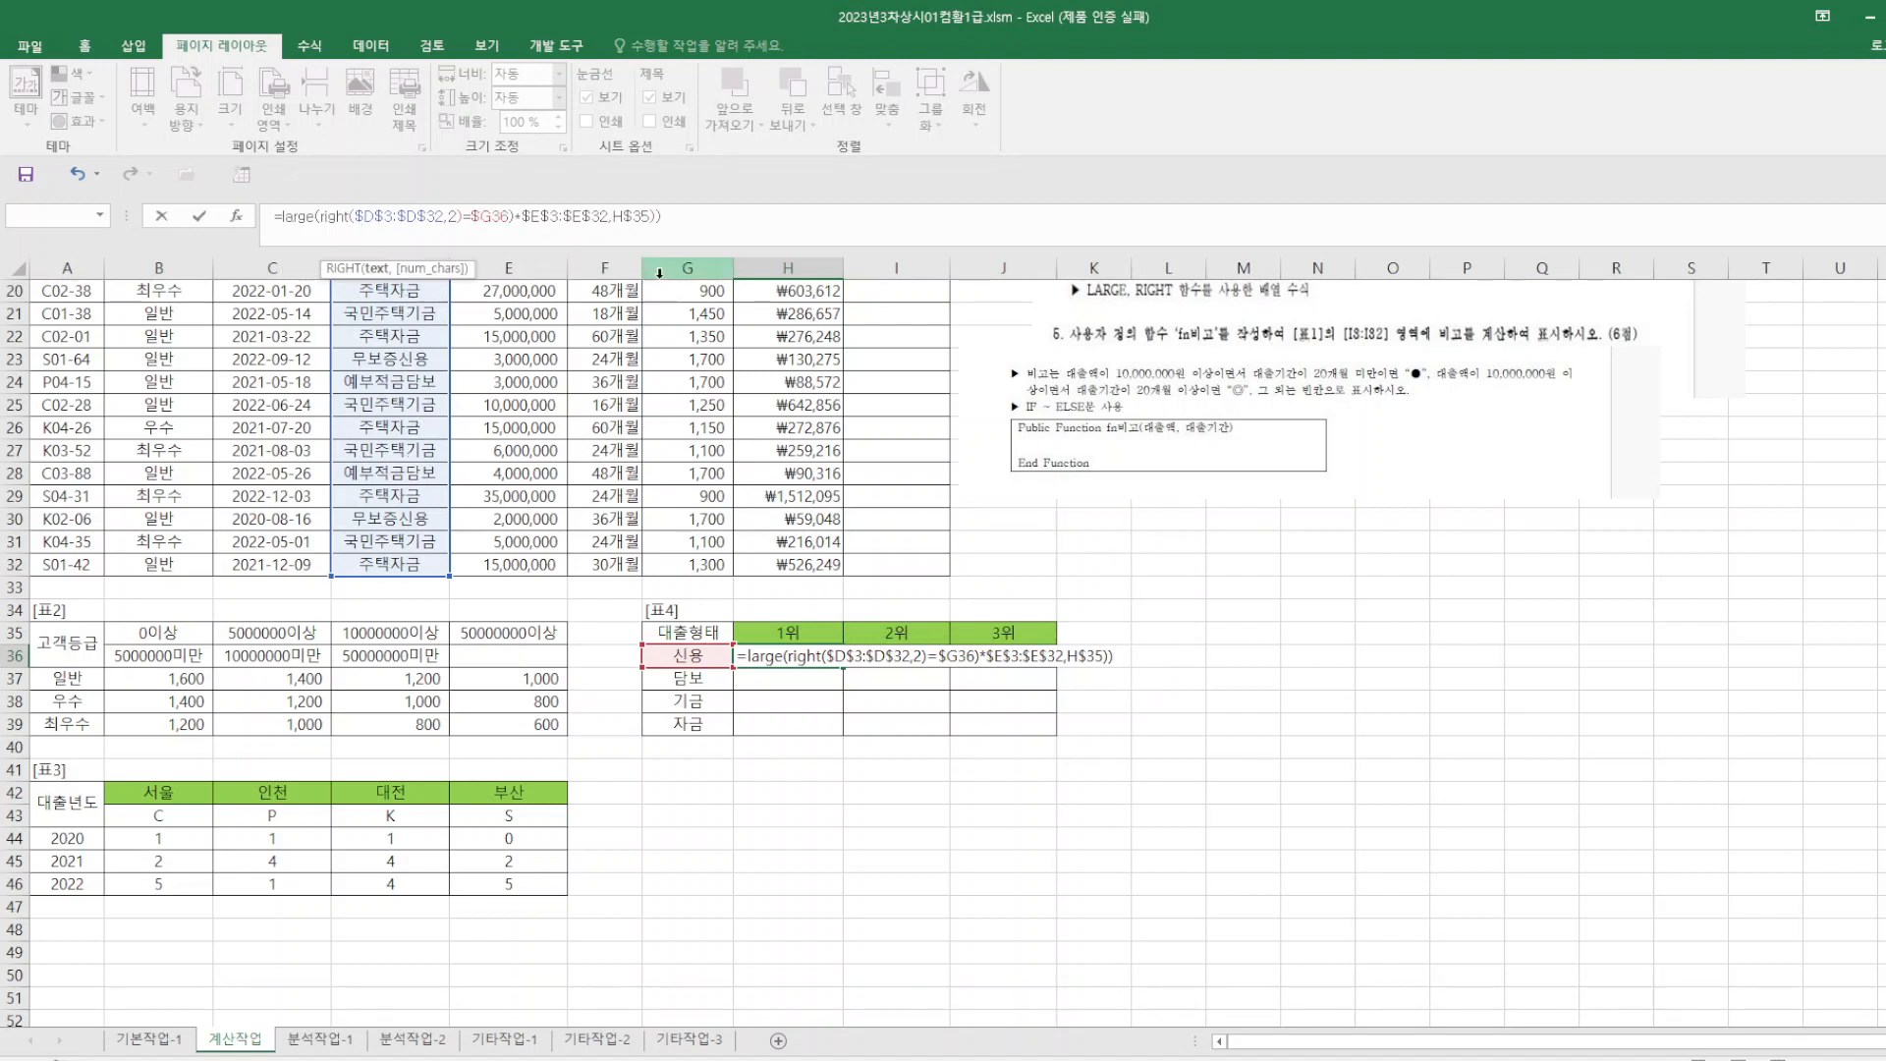
pyautogui.write('(')
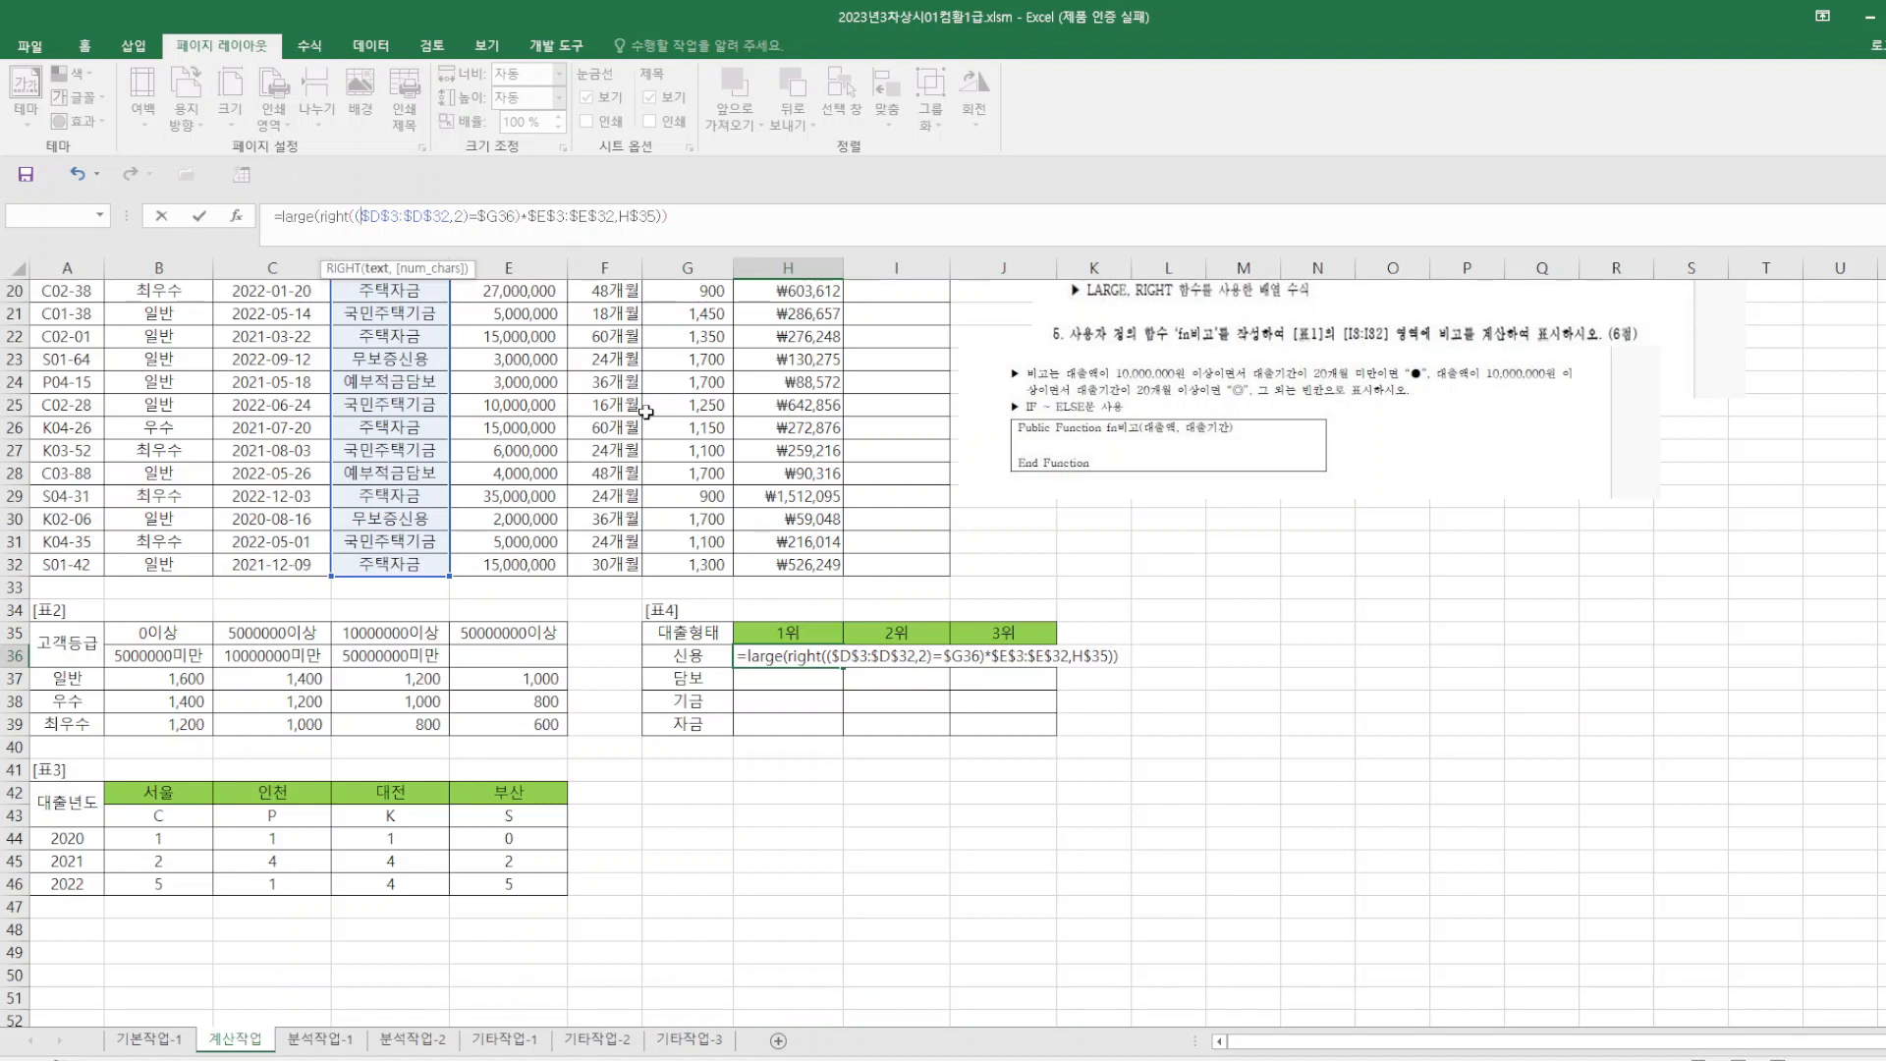
pyautogui.click(687, 214)
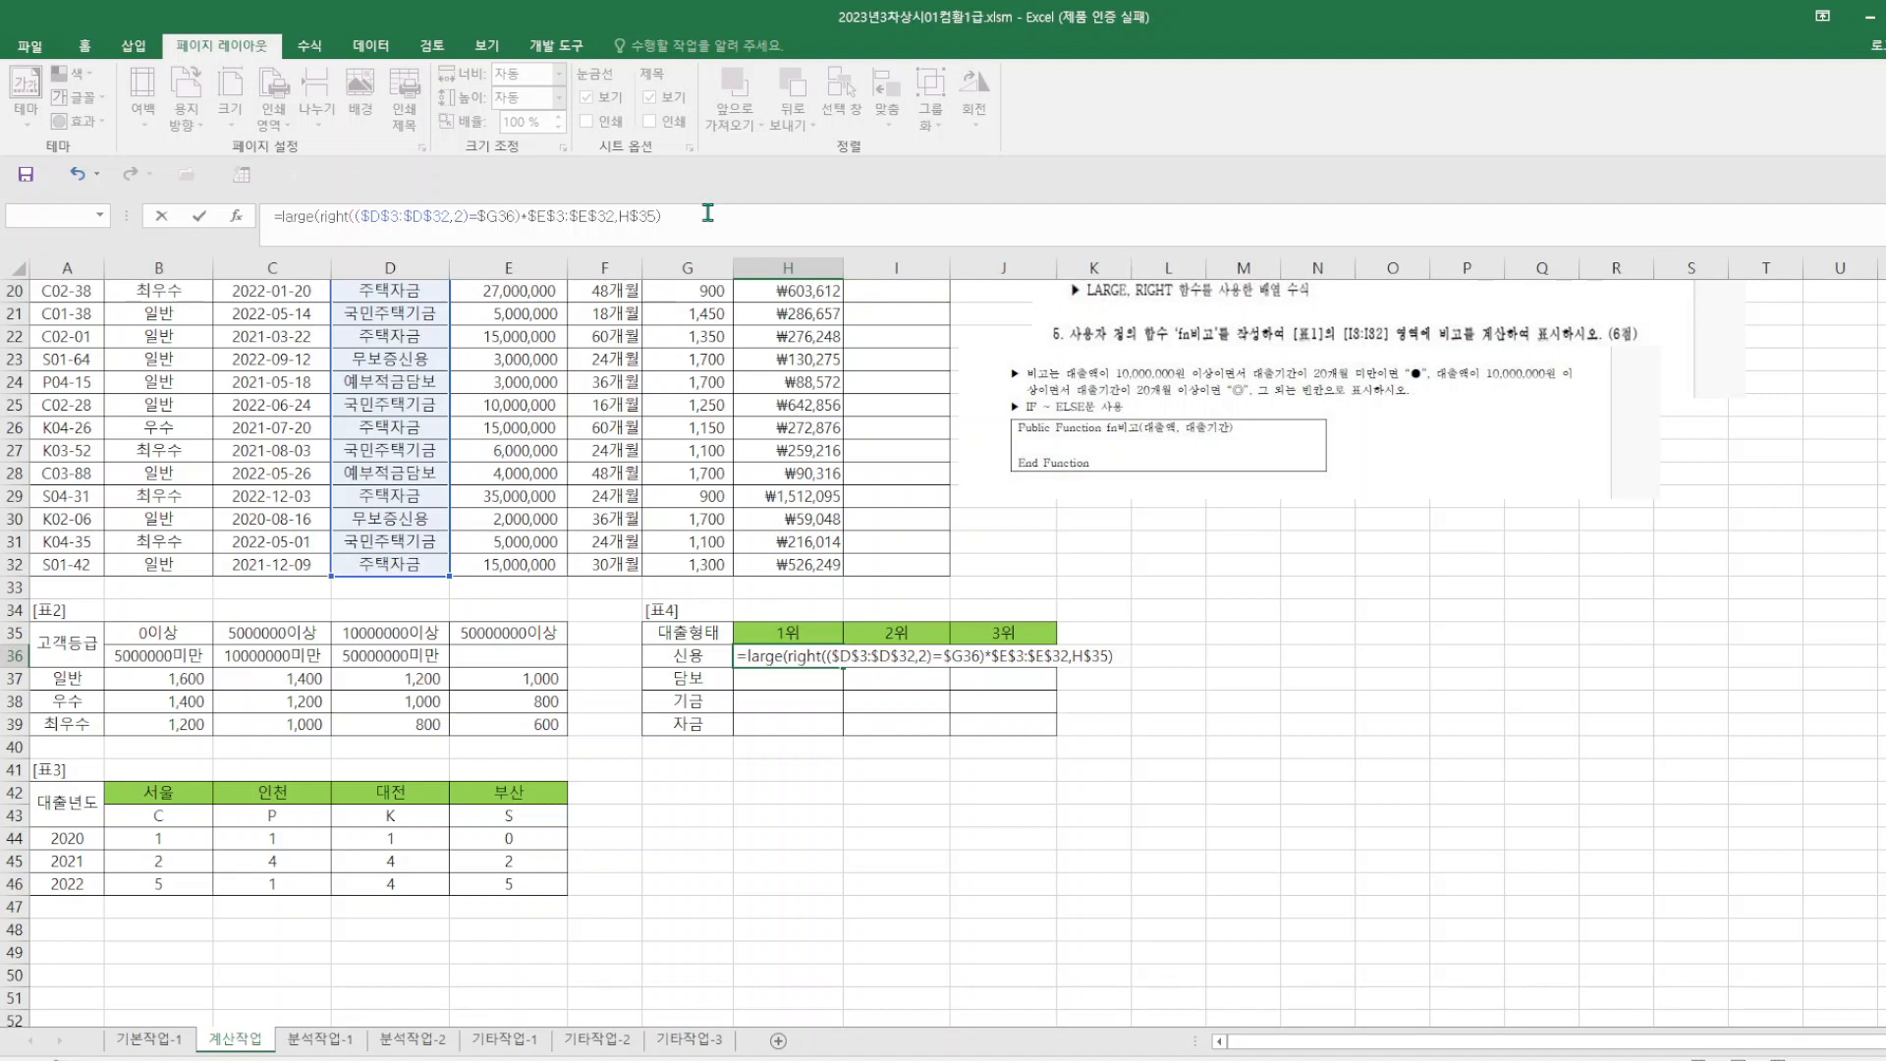
pyautogui.hotkey('ctrl', 'shift', 'Return')
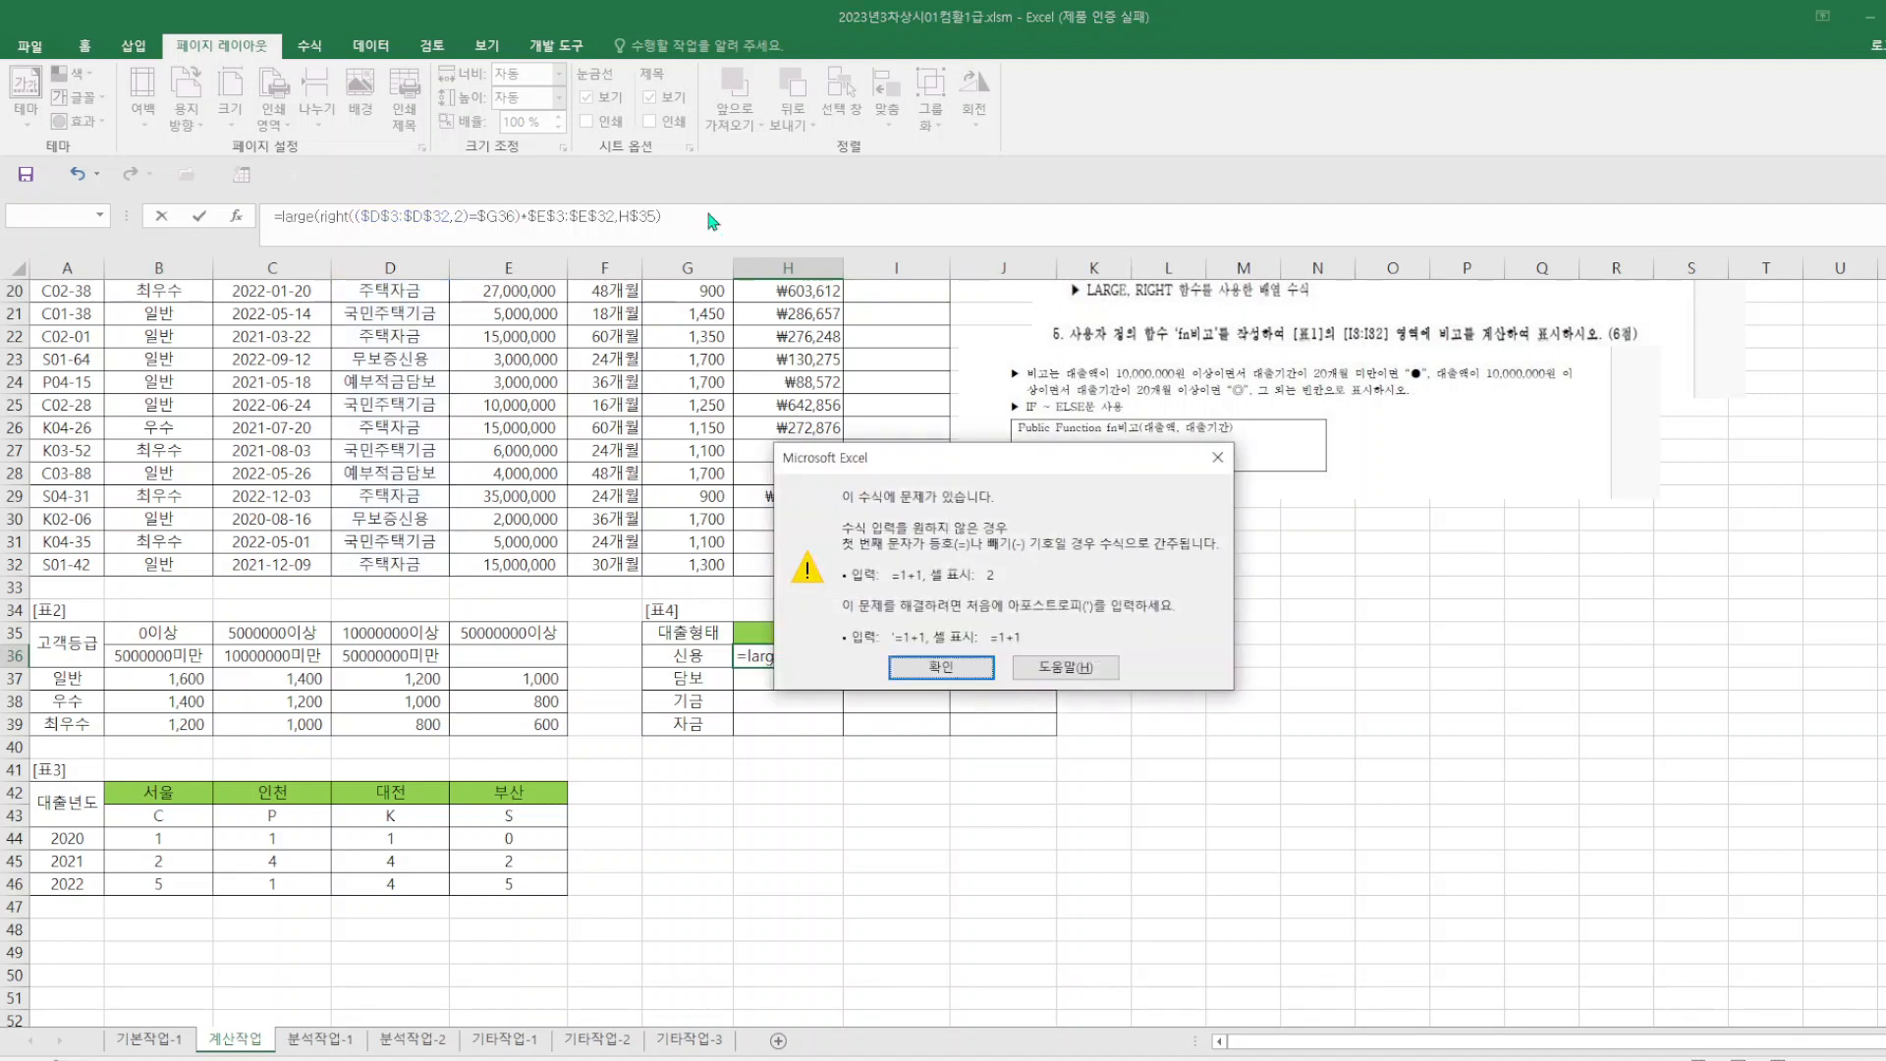
pyautogui.click(945, 670)
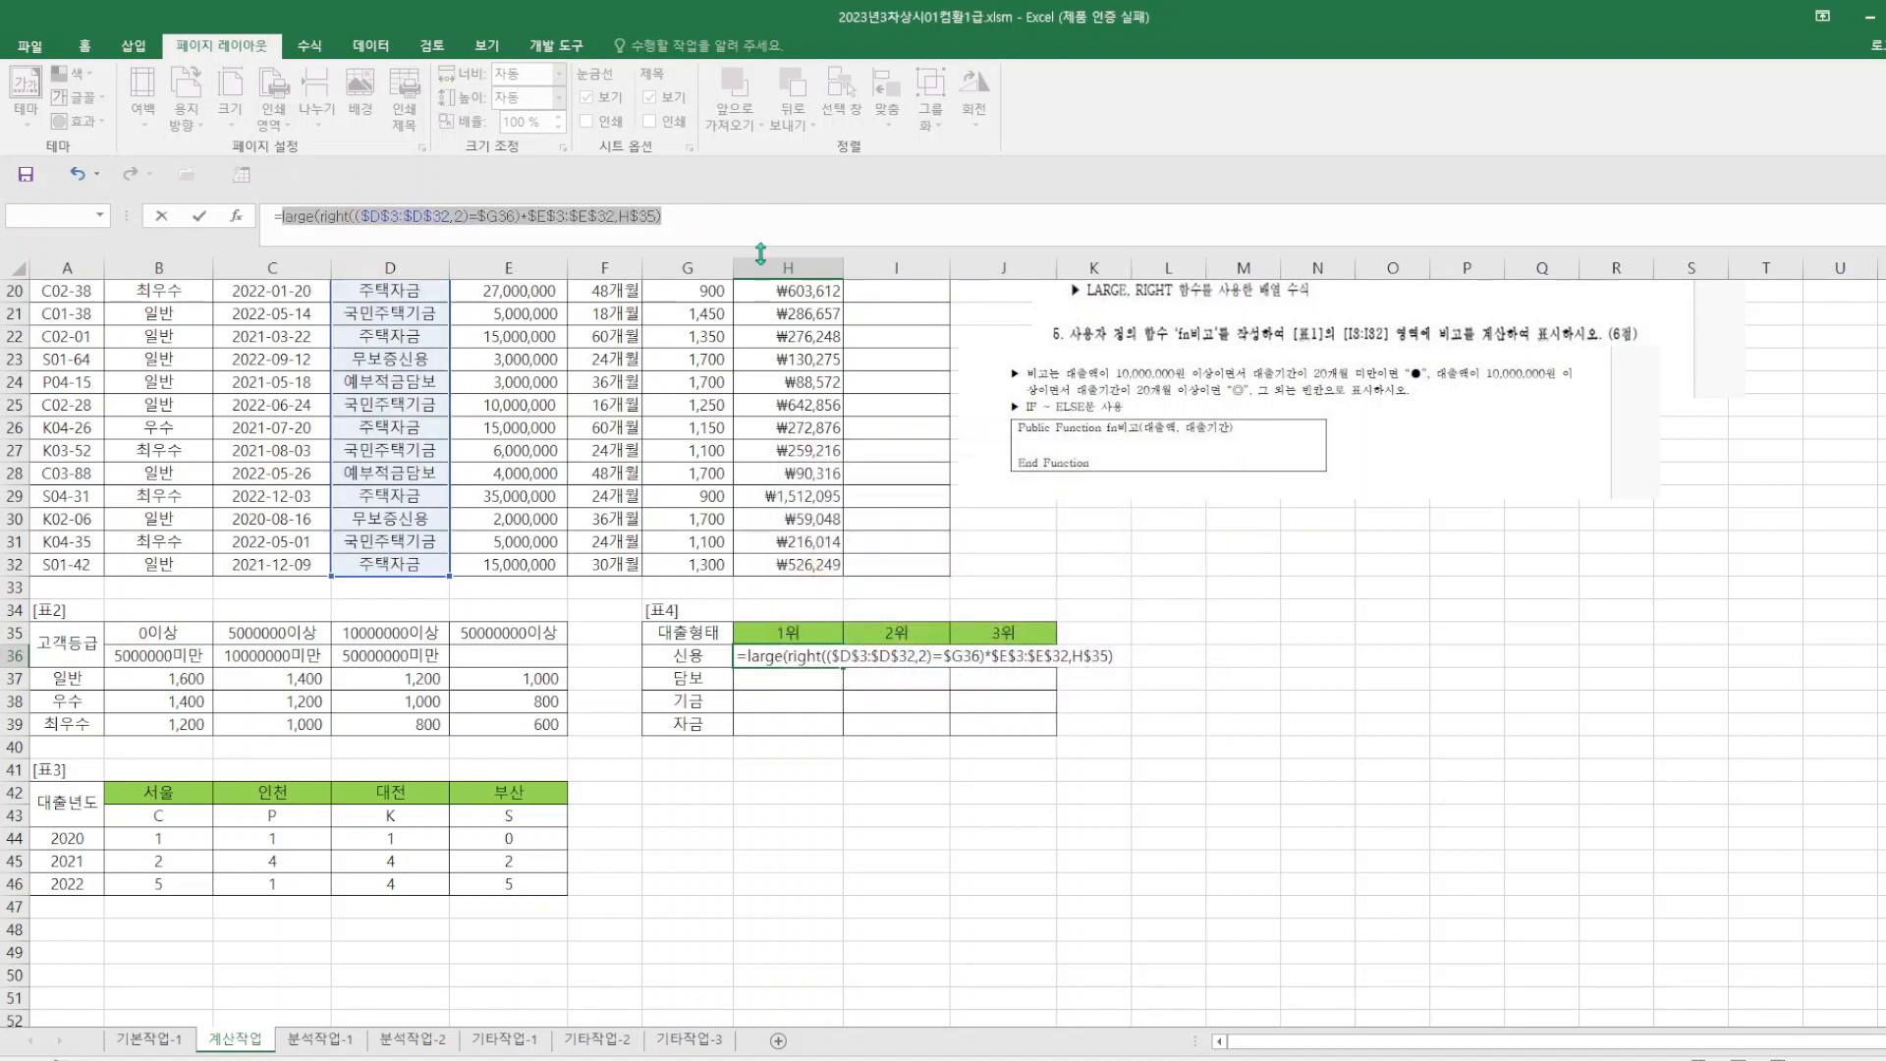
pyautogui.press('BackSpace')
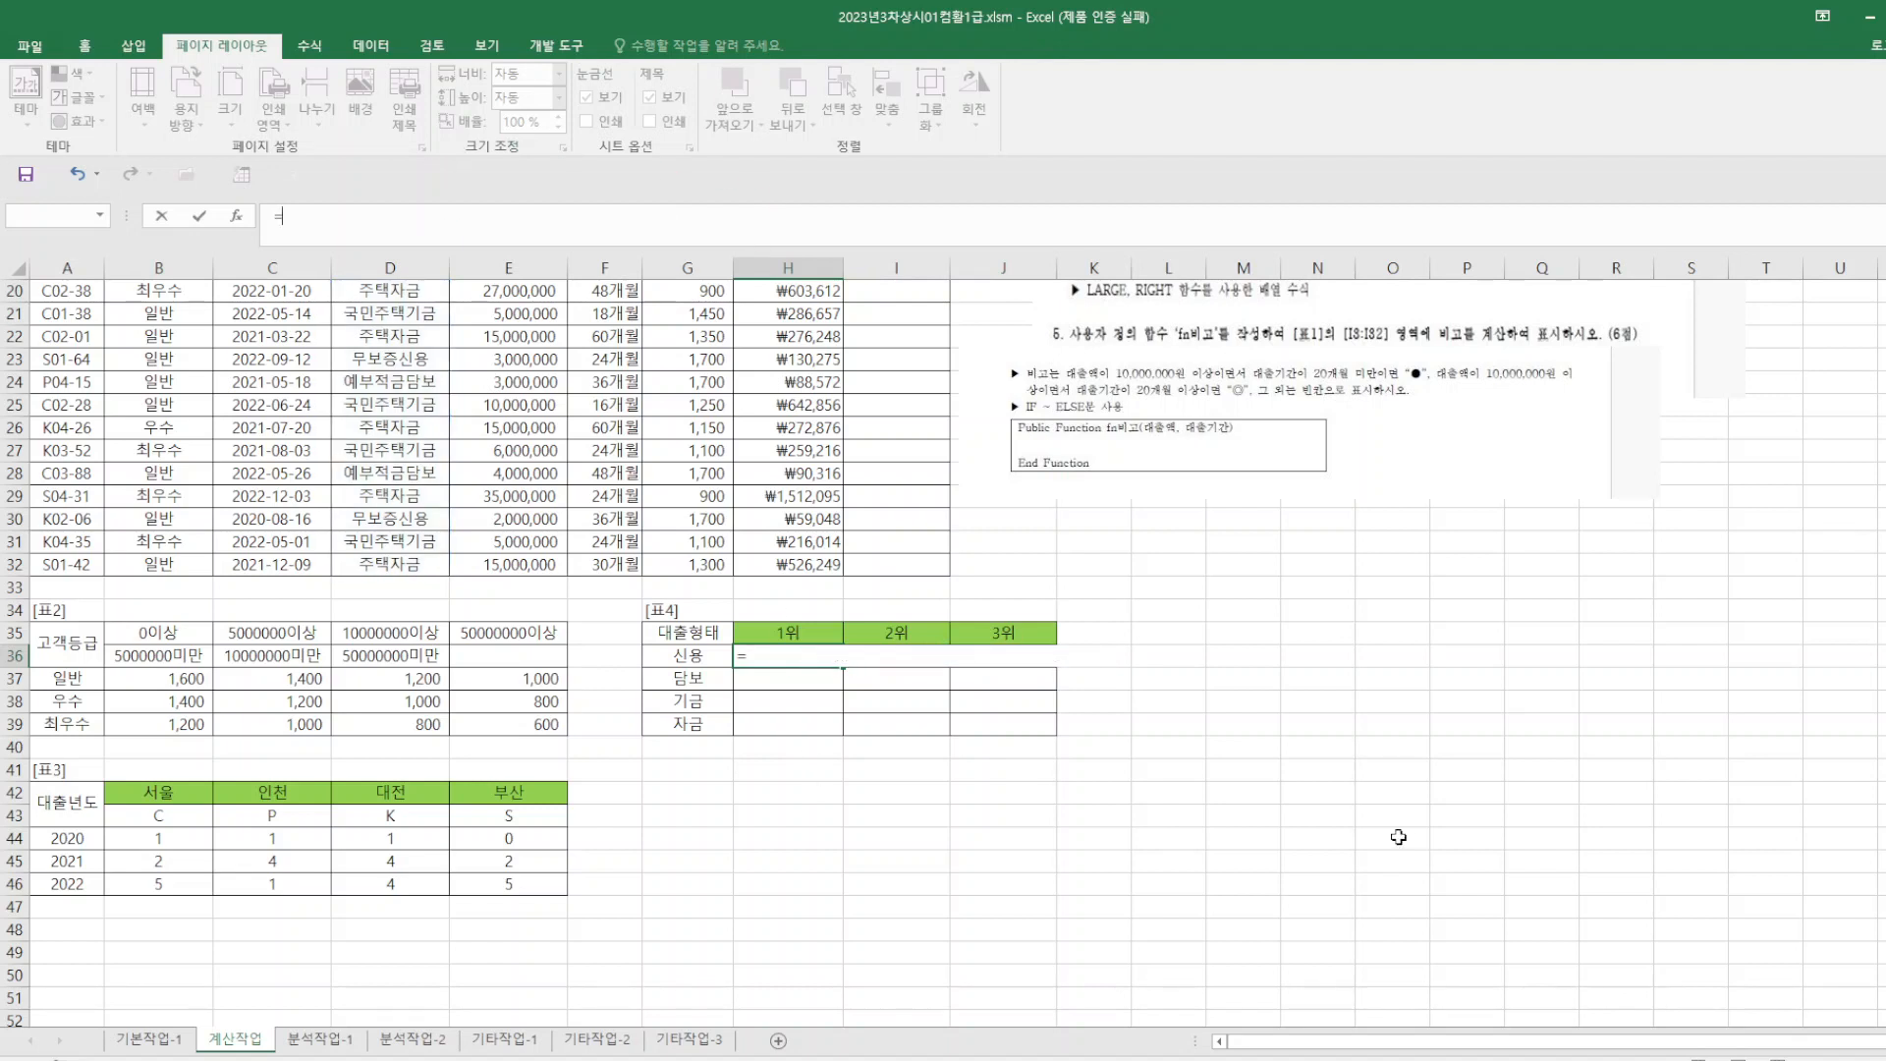
pyautogui.press('Escape')
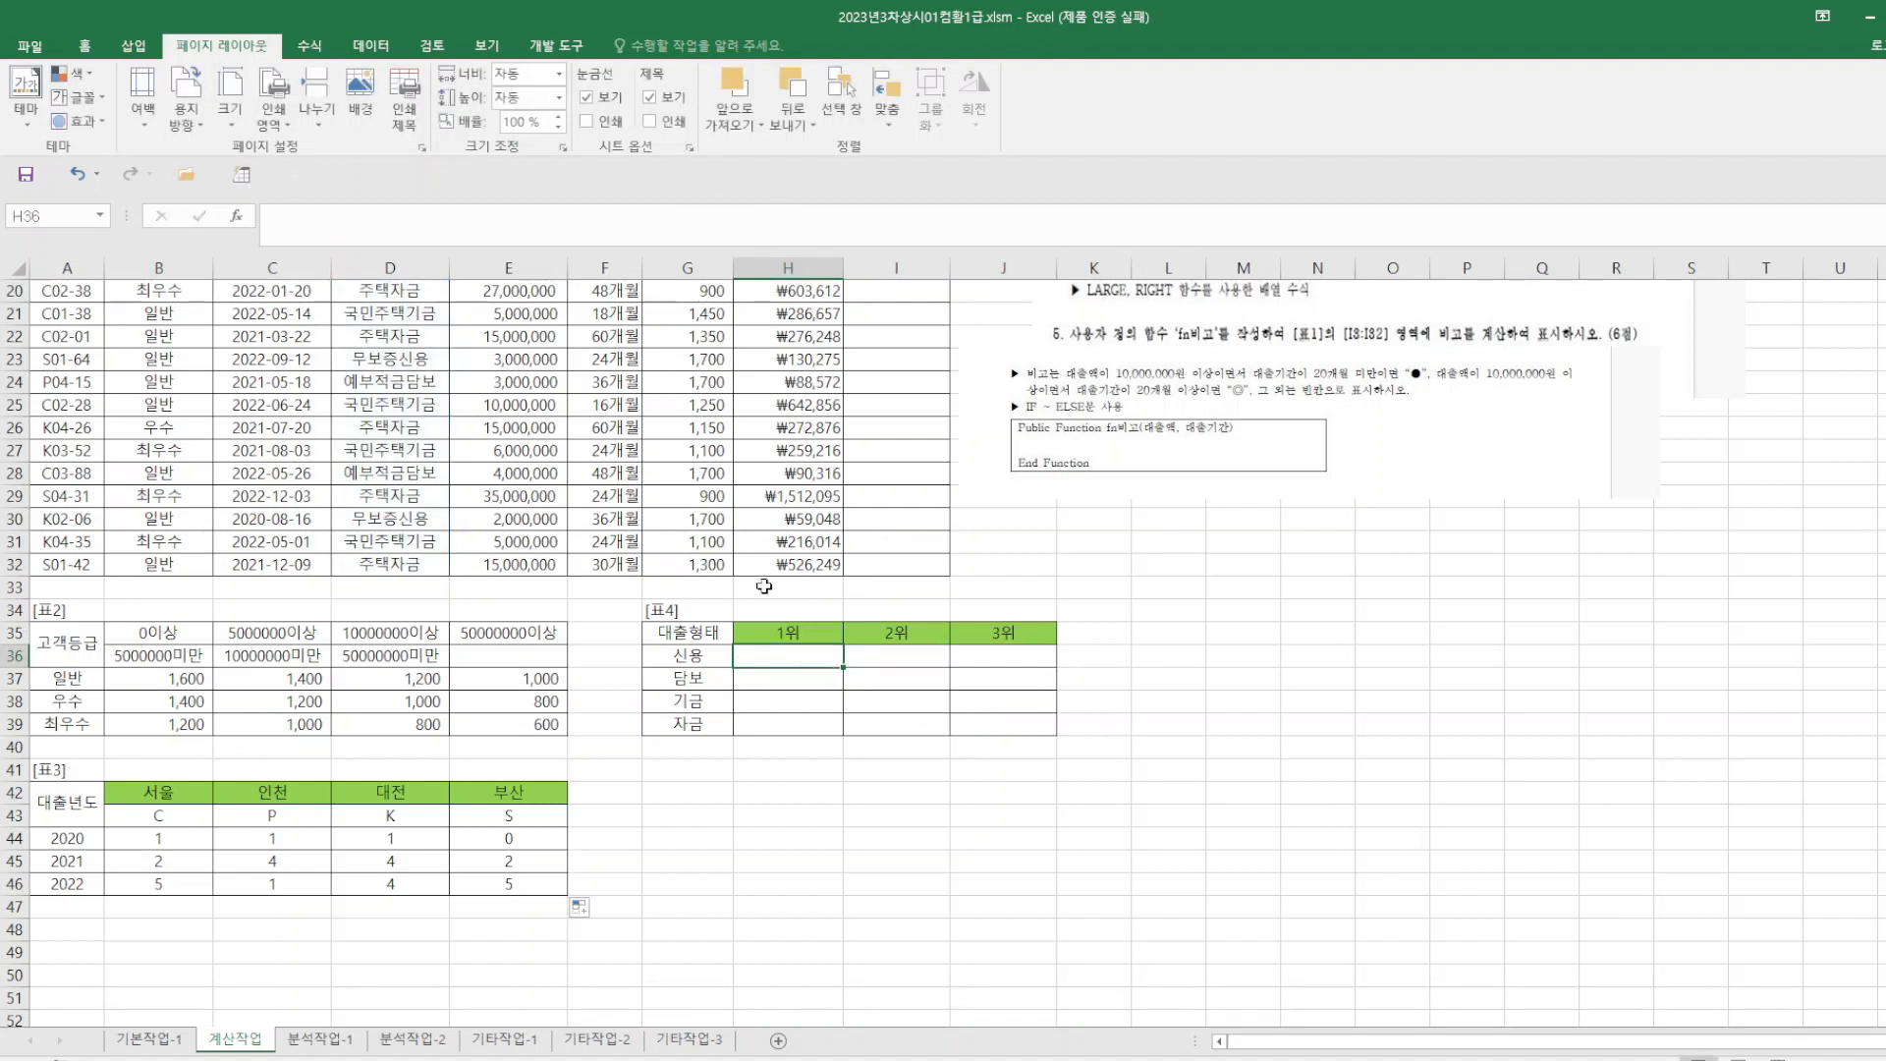
# - Start H36's formula with LARGE and an opened condition using RIGHT to take the last 2 characters of the absolute range $D$3:$D$32
pyautogui.click(297, 232)
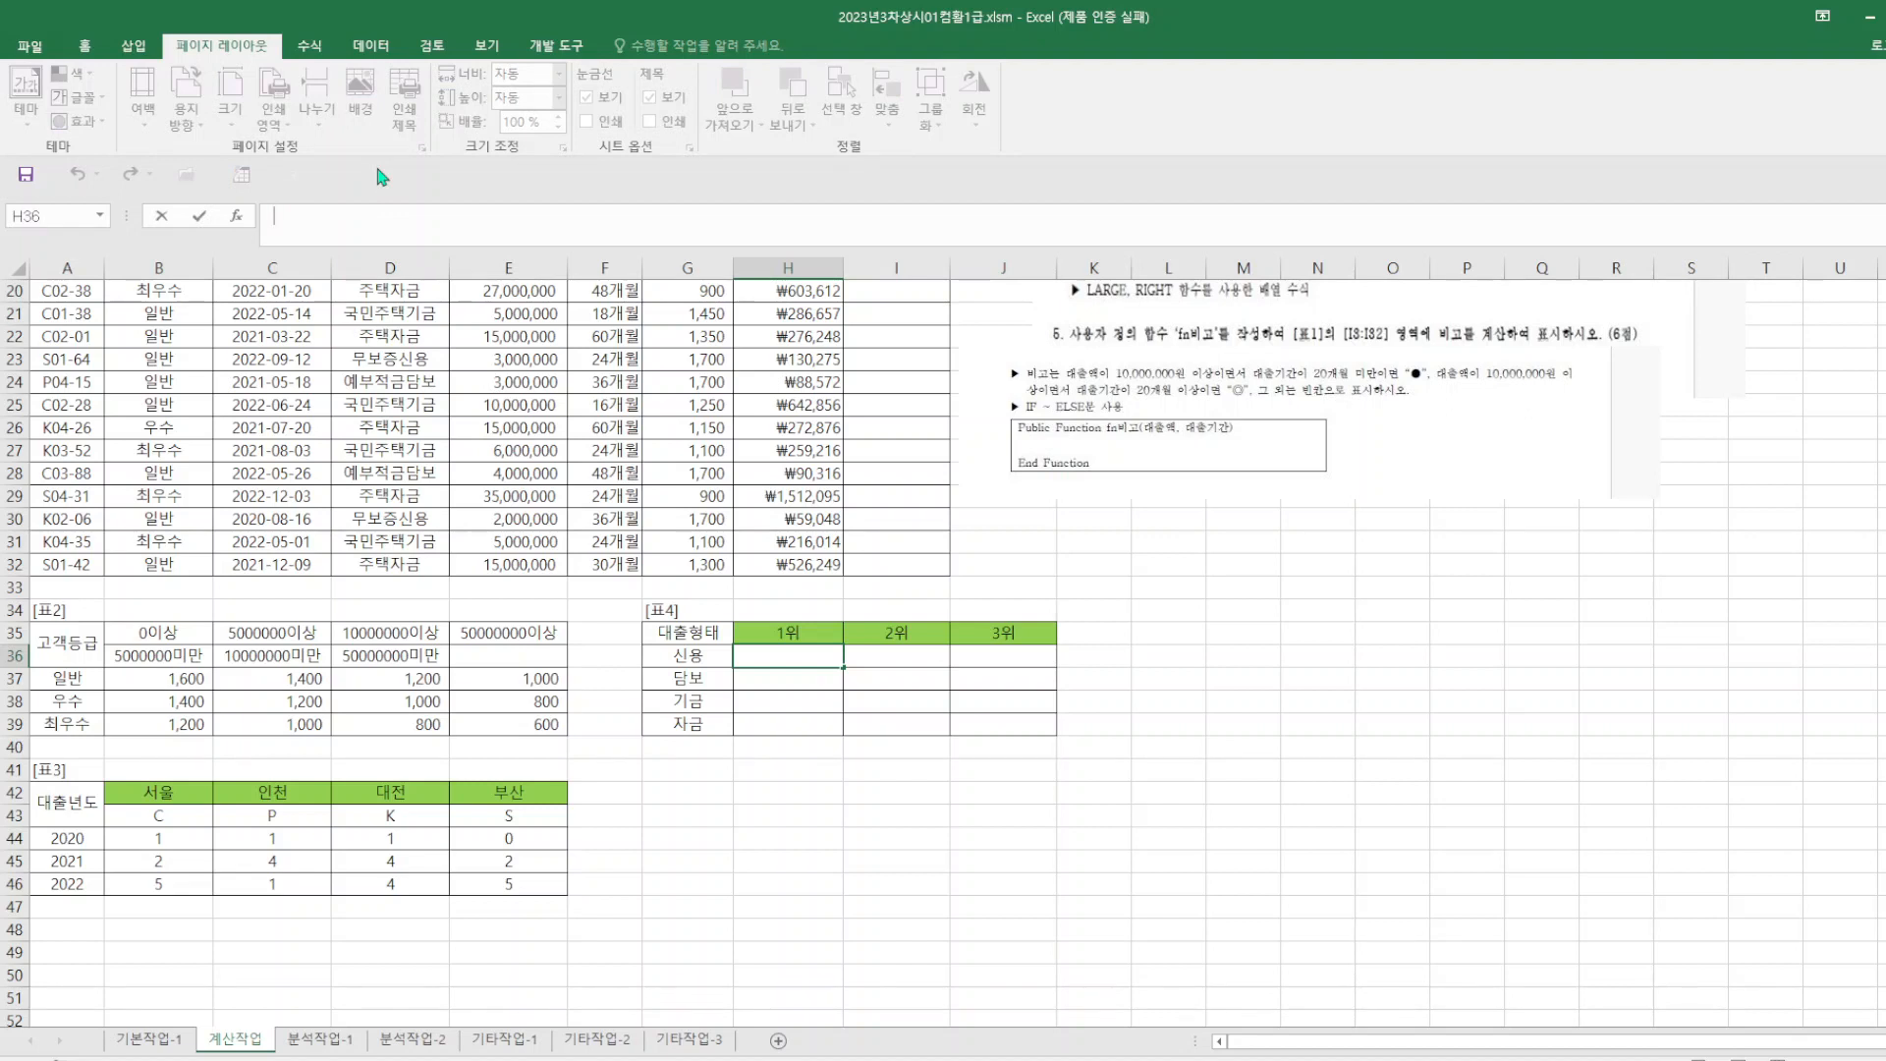
pyautogui.write('=large')
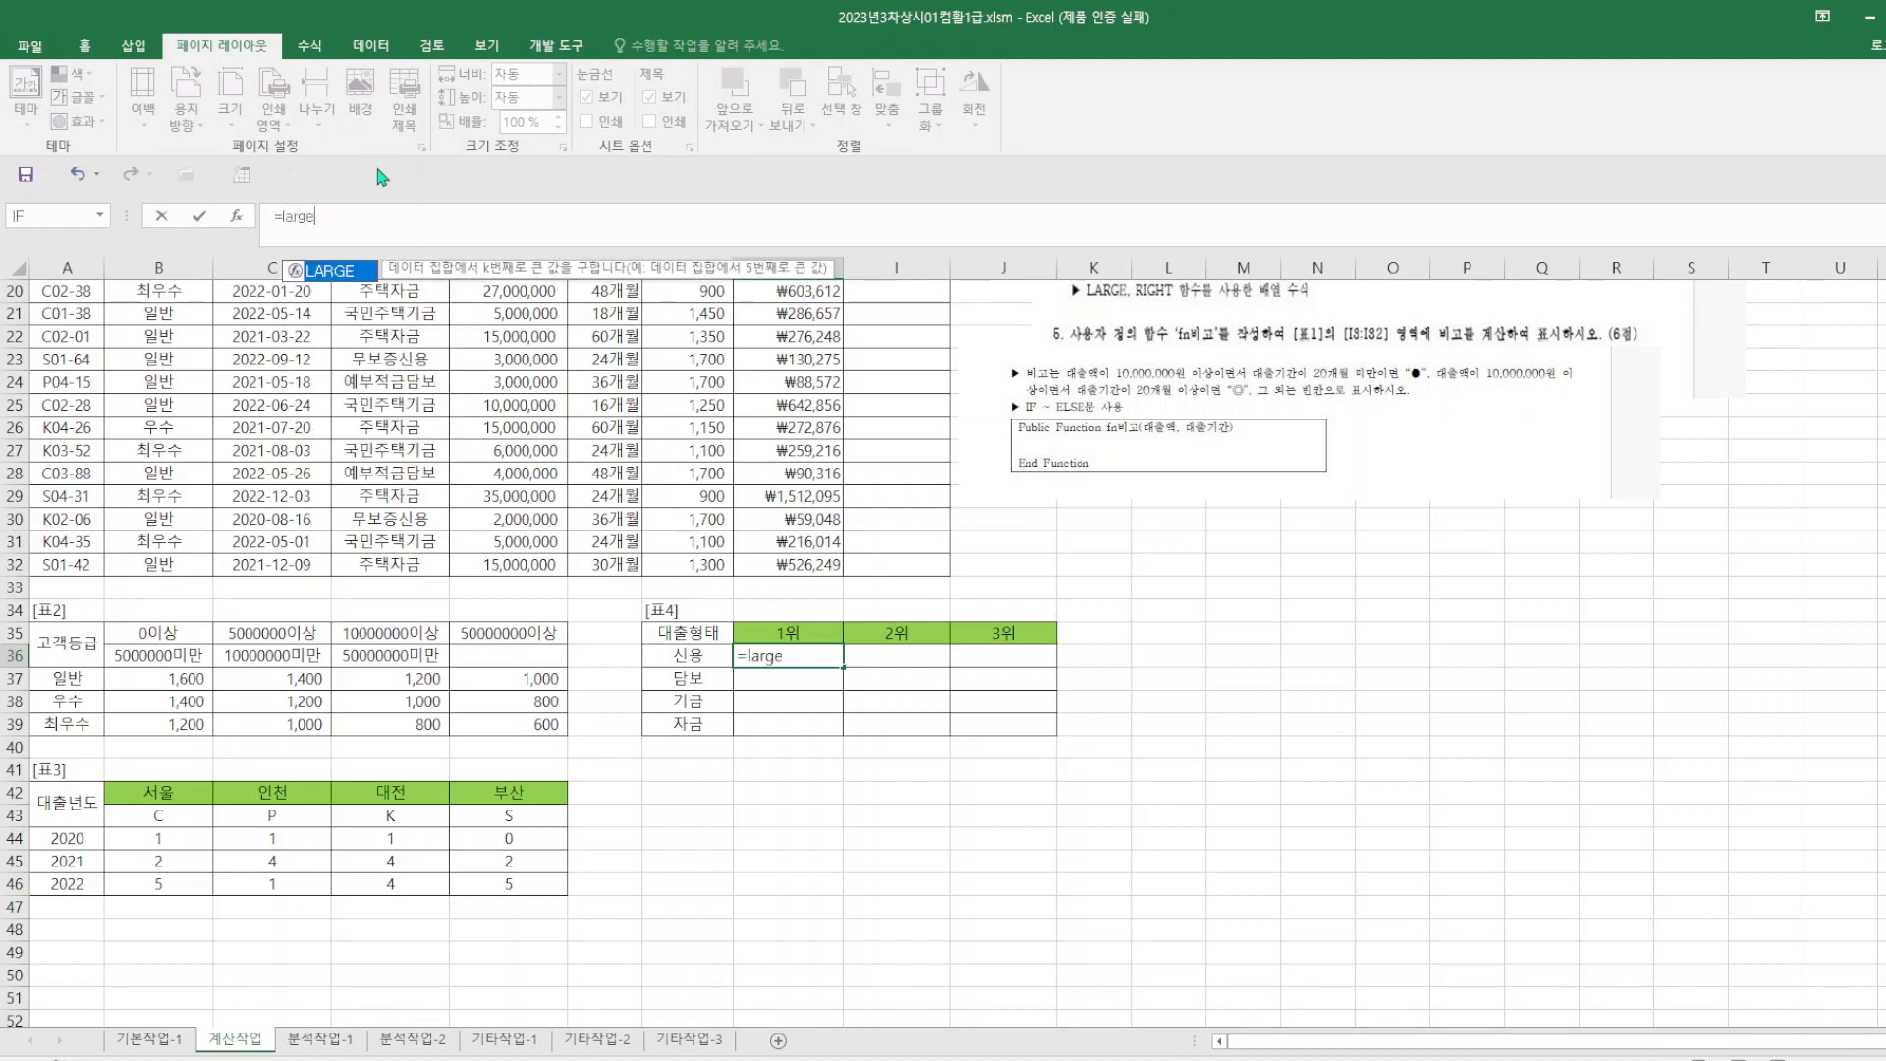
pyautogui.write('(')
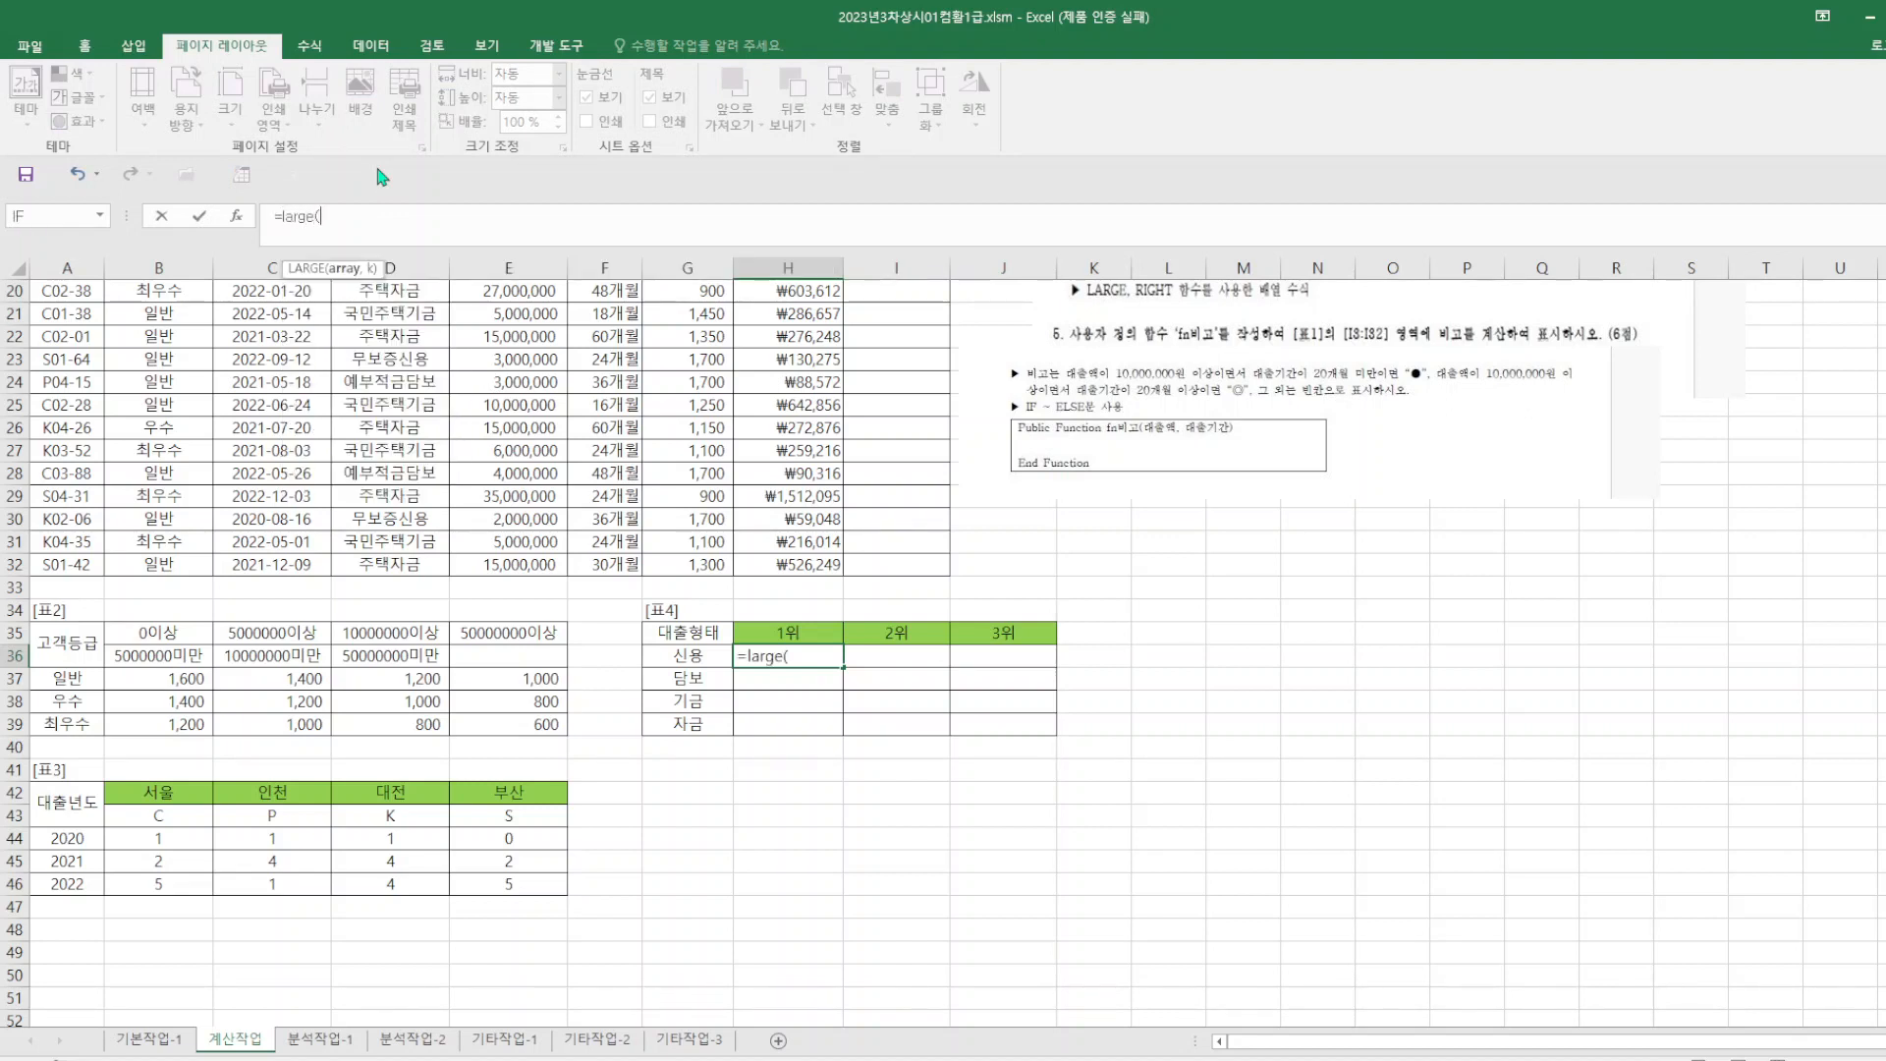
pyautogui.write('(right')
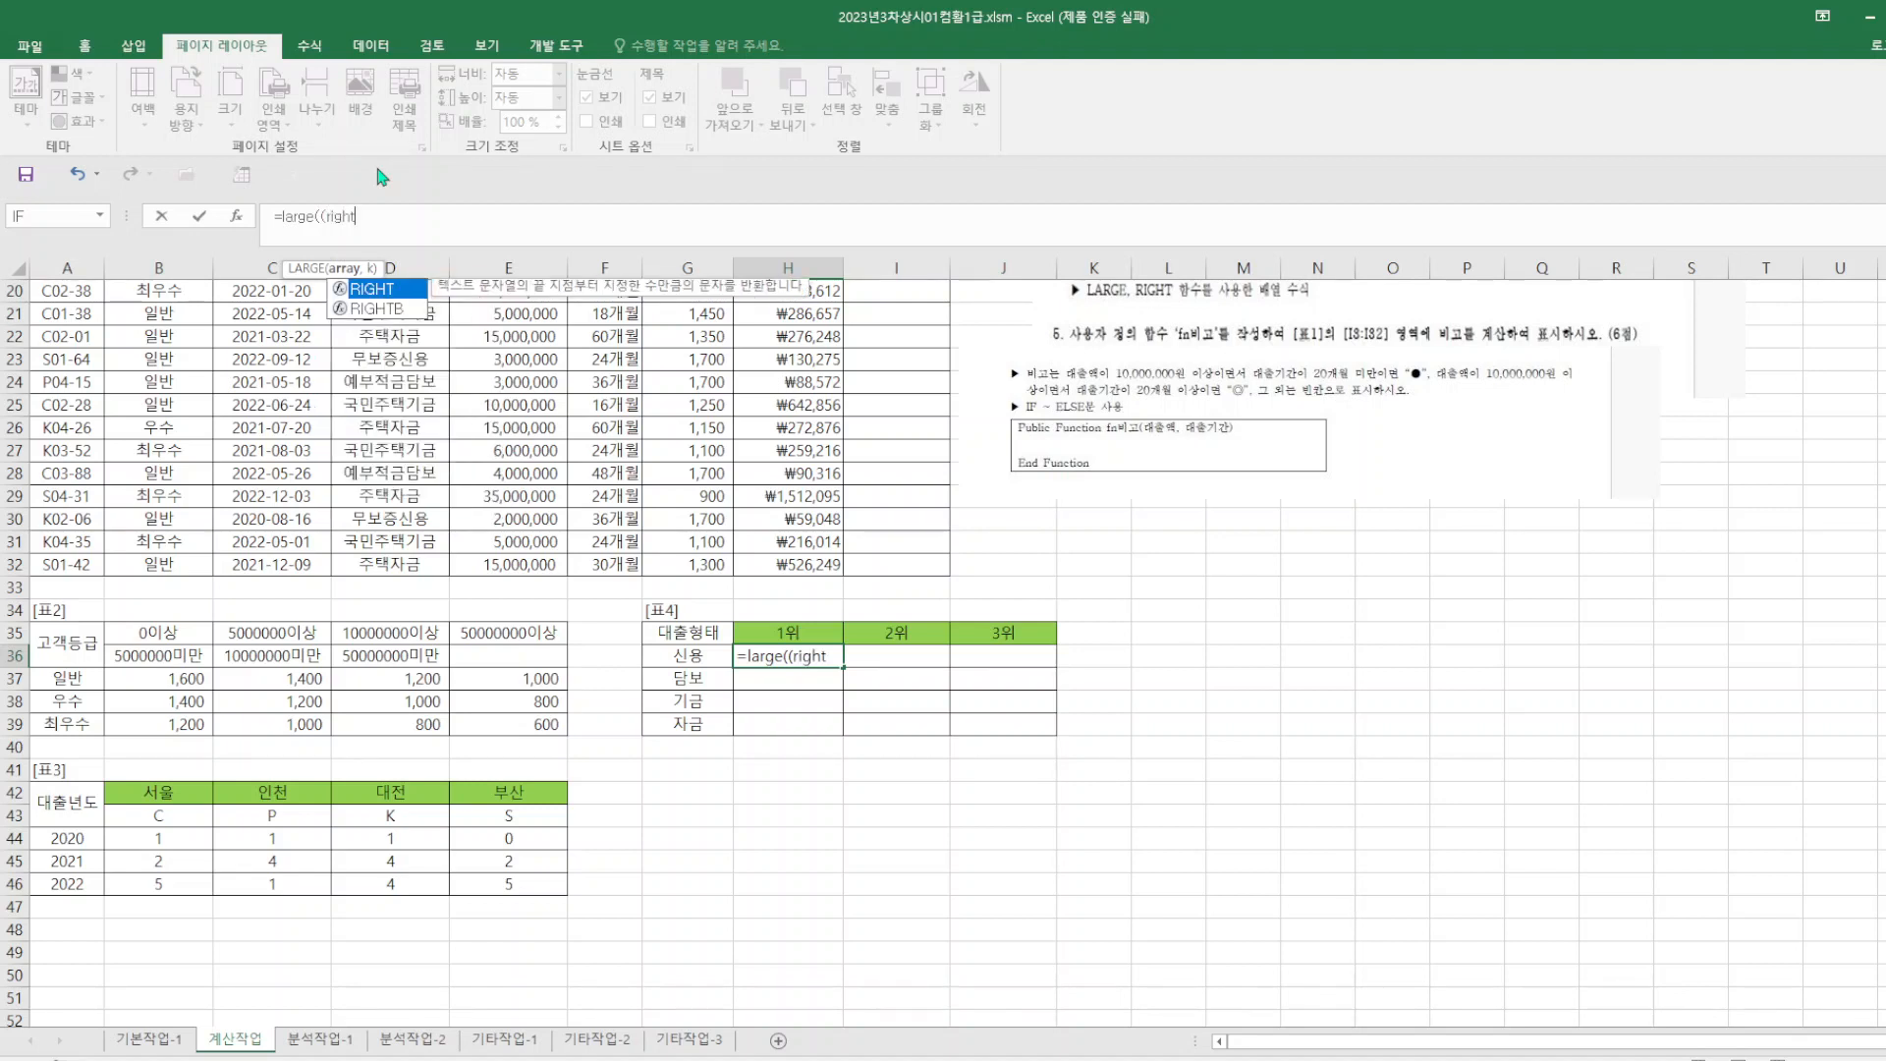
pyautogui.write('(')
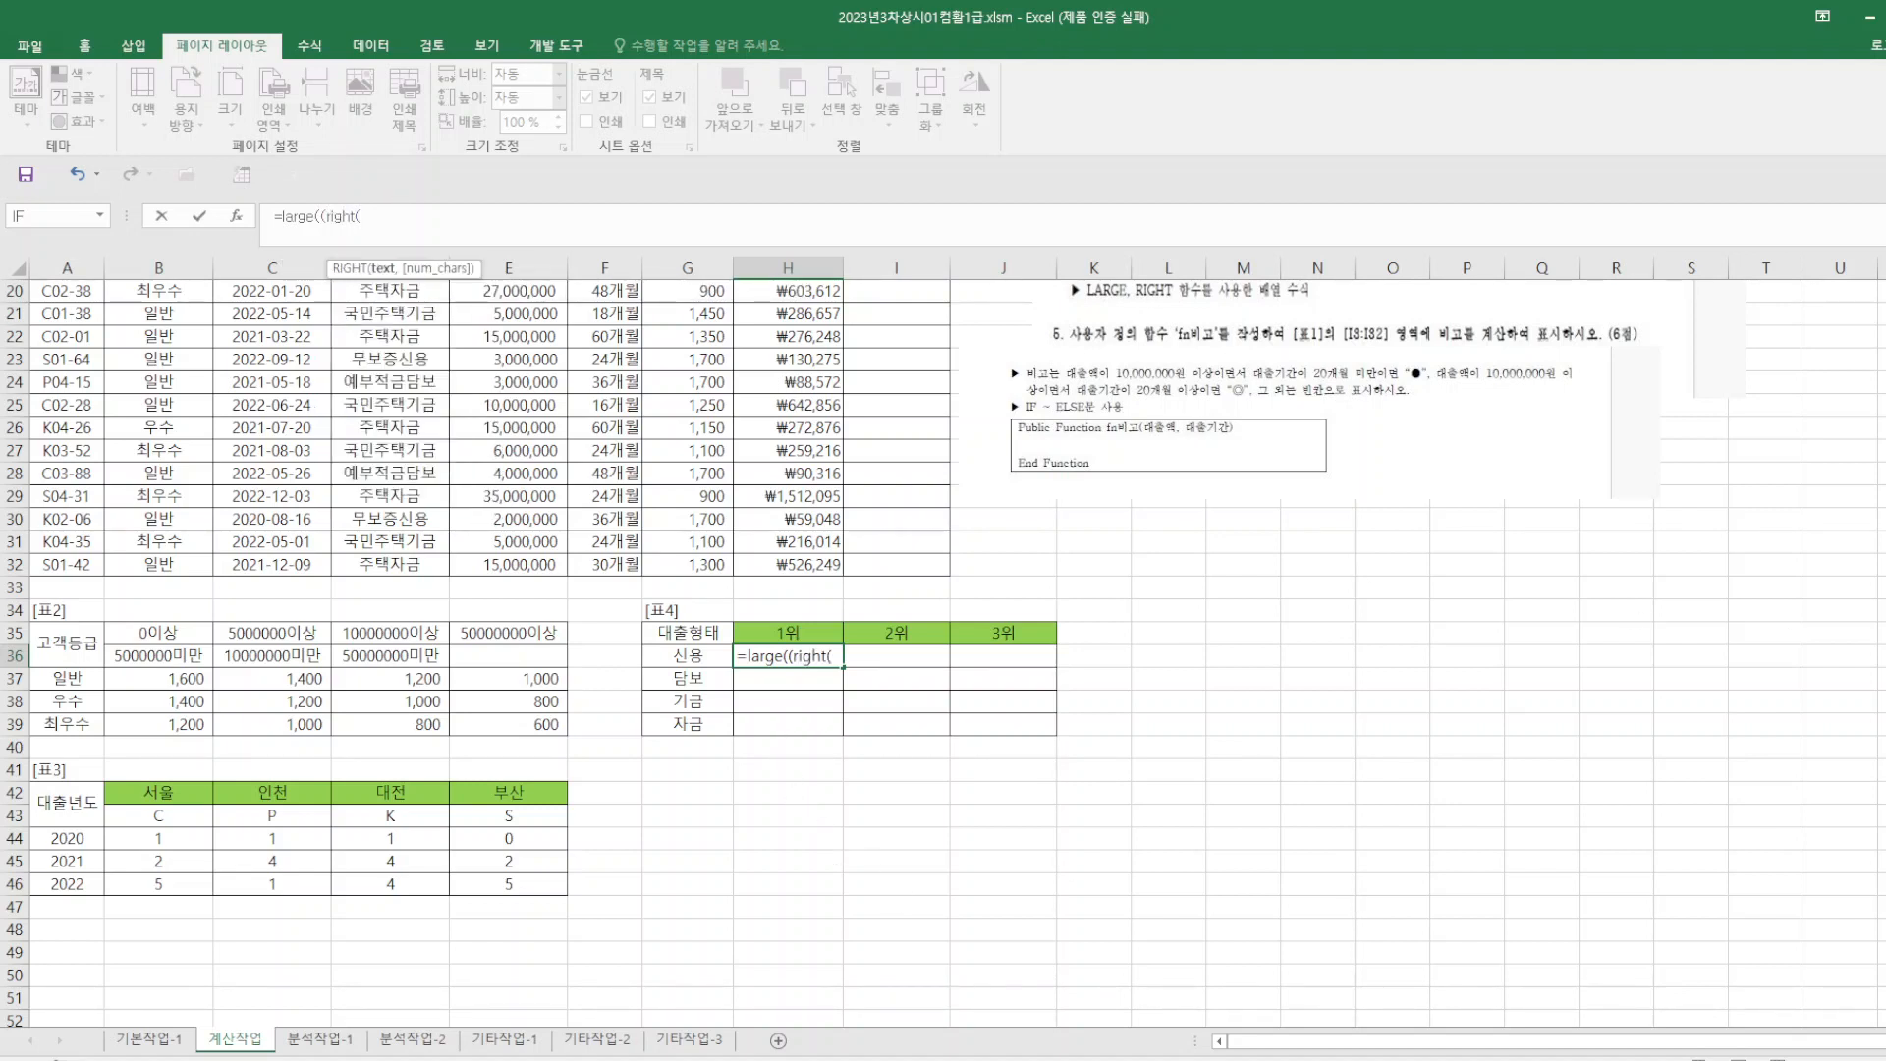
pyautogui.scroll(5, 424, 317)
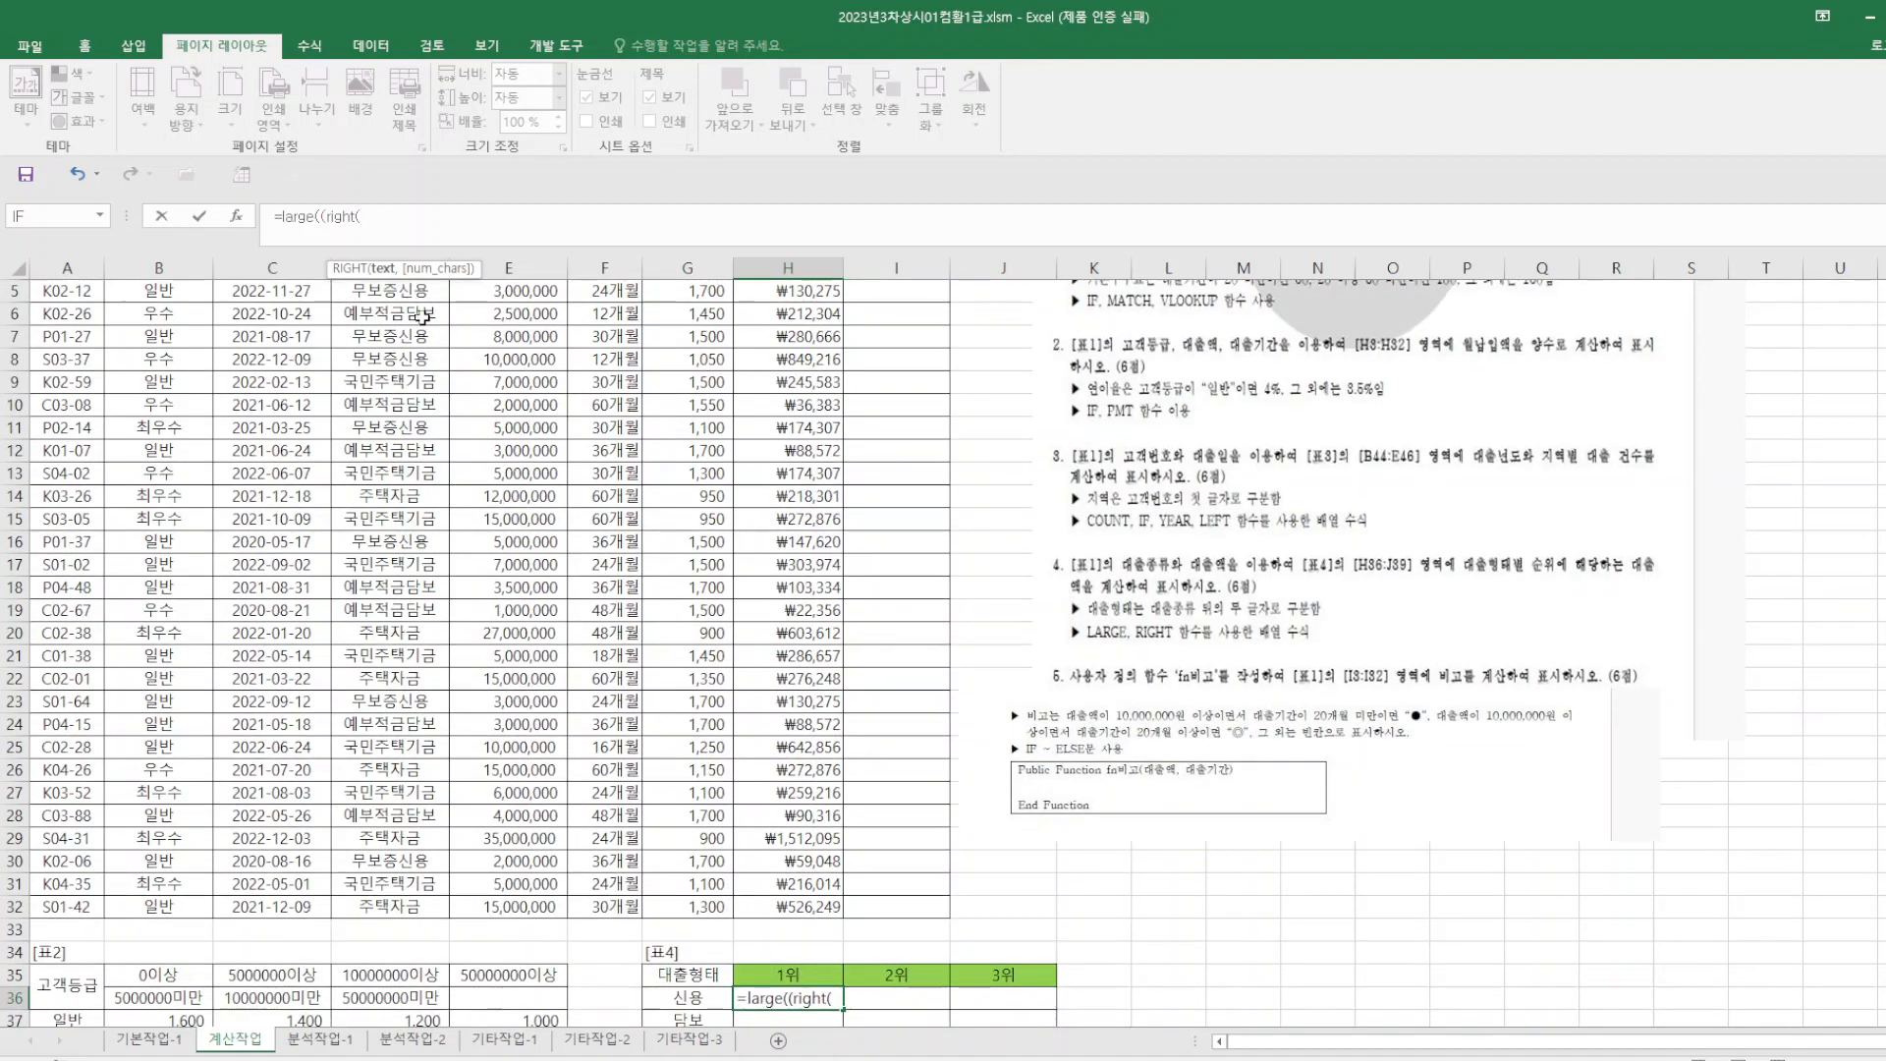
pyautogui.scroll(2, 1653, 289)
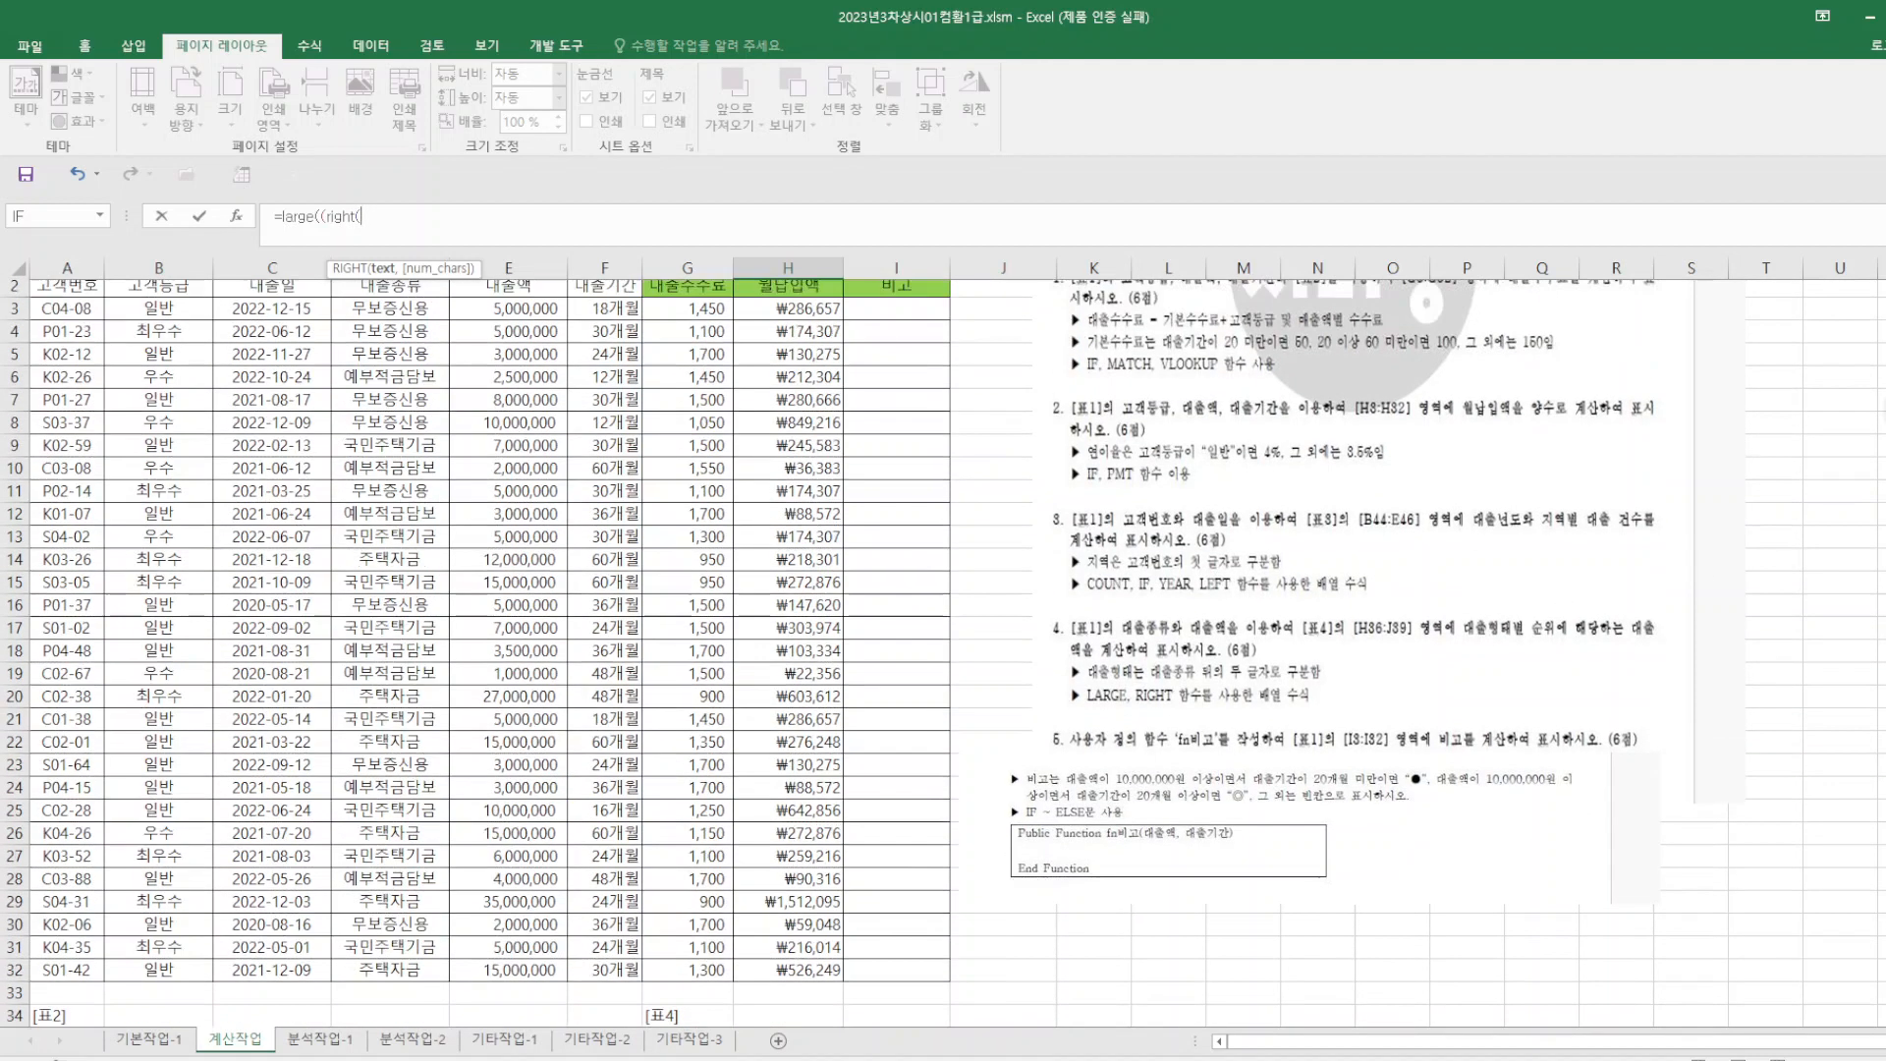
pyautogui.moveTo(383, 339); pyautogui.dragTo(390, 997)
pyautogui.press('F4')
pyautogui.write(',2')
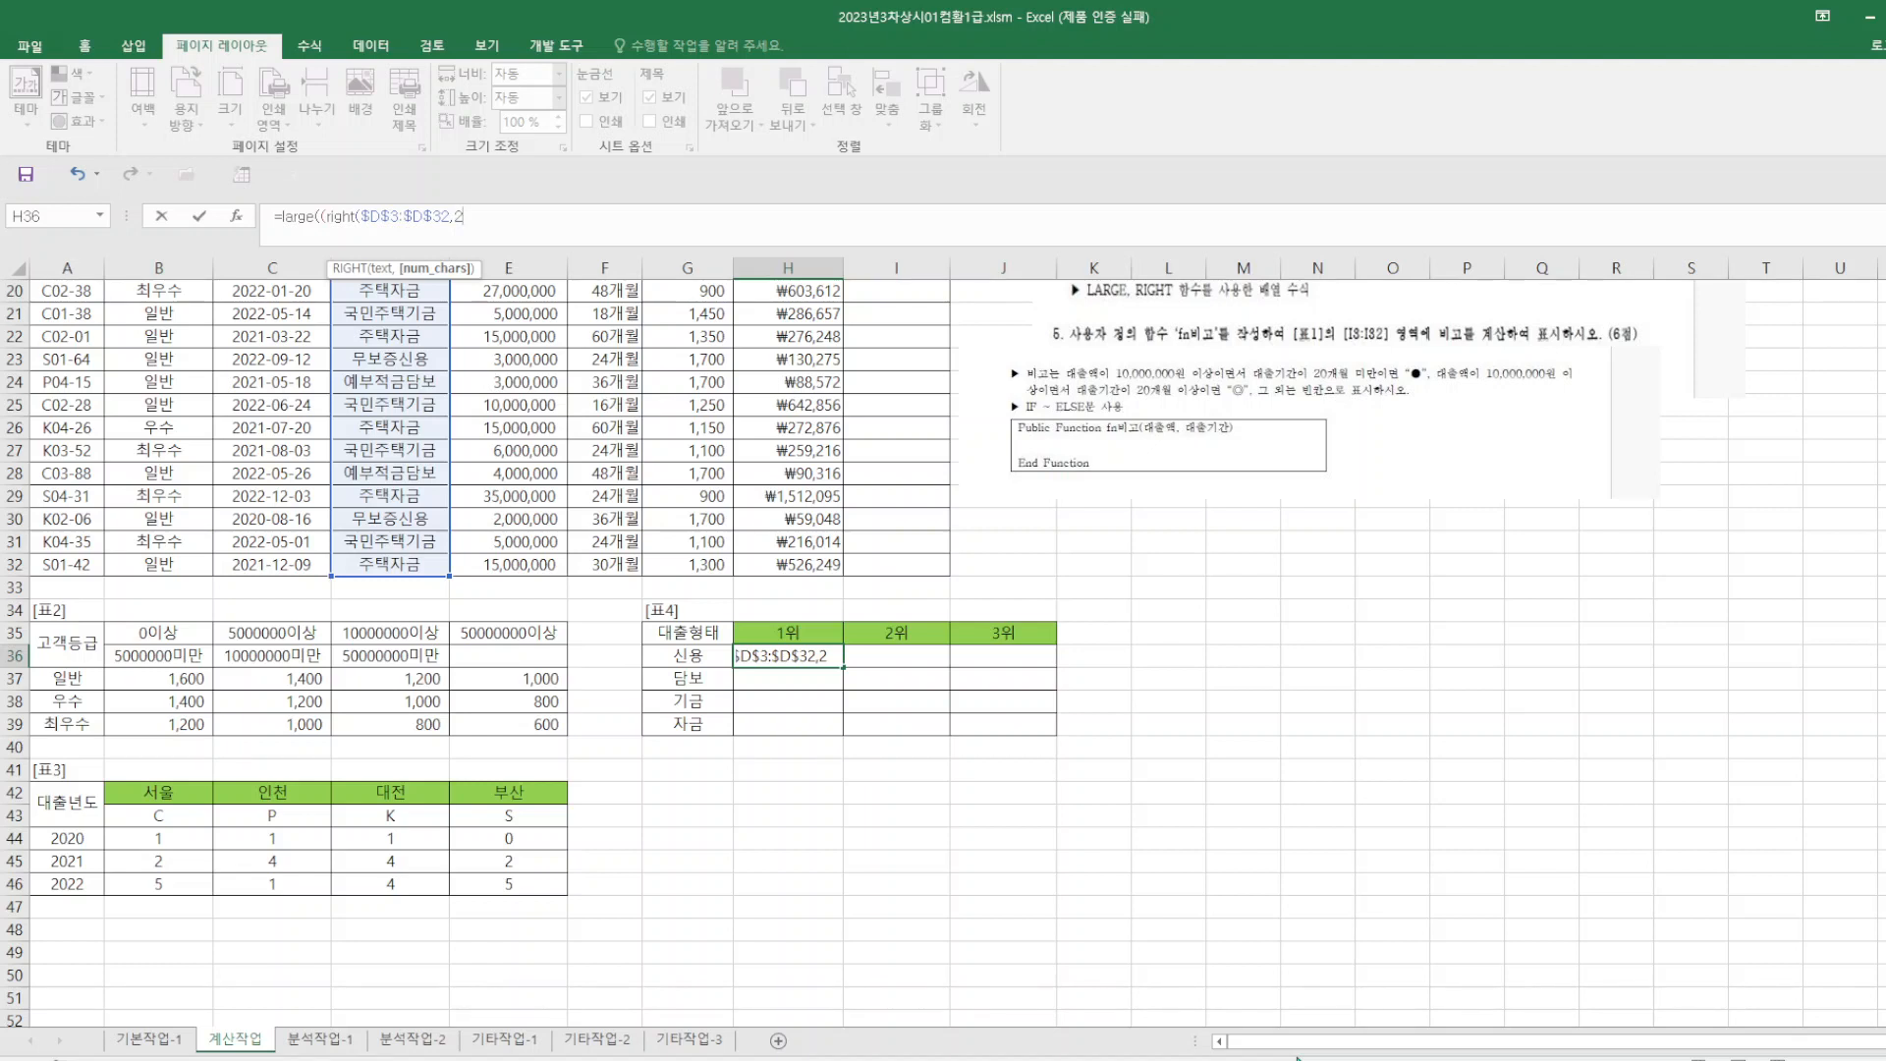
# - Close RIGHT, compare its result with the column-locked 신용 cell $G36, and close the condition
pyautogui.write(')=')
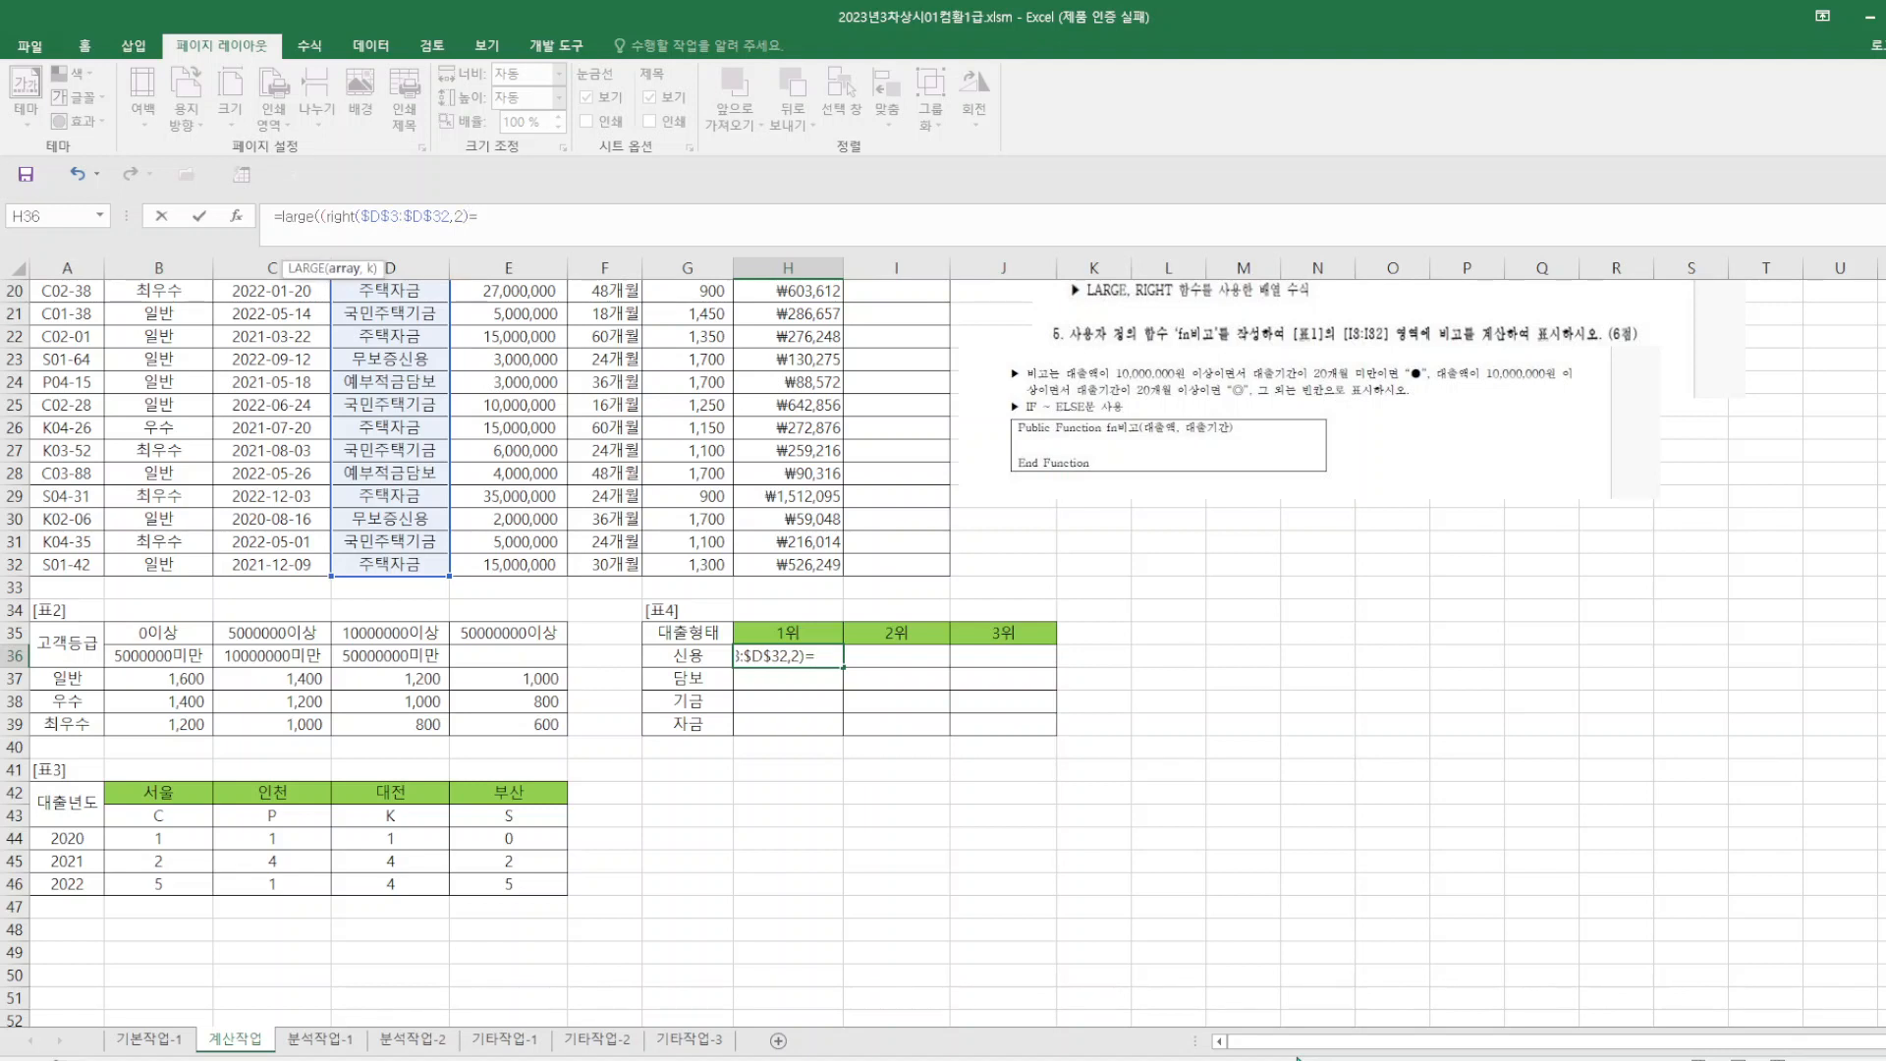
pyautogui.click(693, 655)
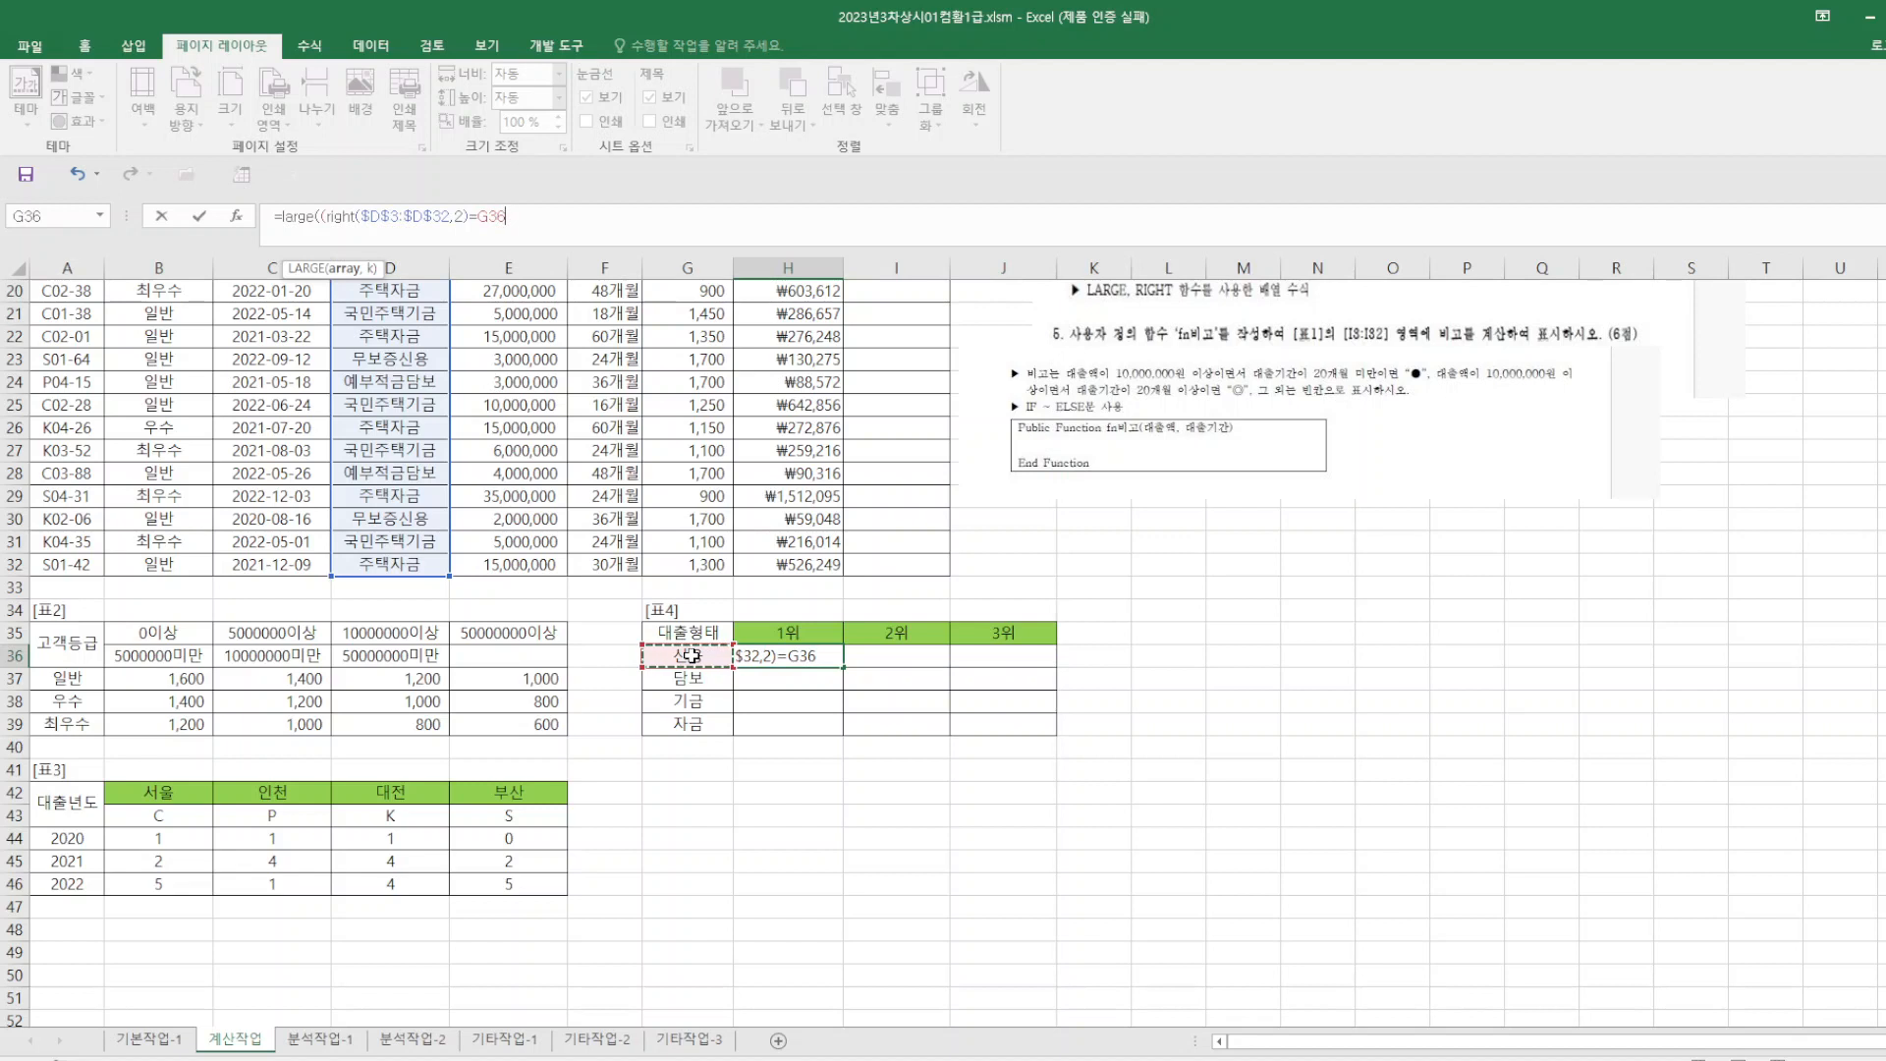
pyautogui.press('F4')
pyautogui.press('F4')
pyautogui.press('F4')
pyautogui.write(')')
# - Multiply the condition by the absolute loan-amount range $E$3:$E$31 to complete LARGE's array argument
pyautogui.scroll(3, 1184, 496)
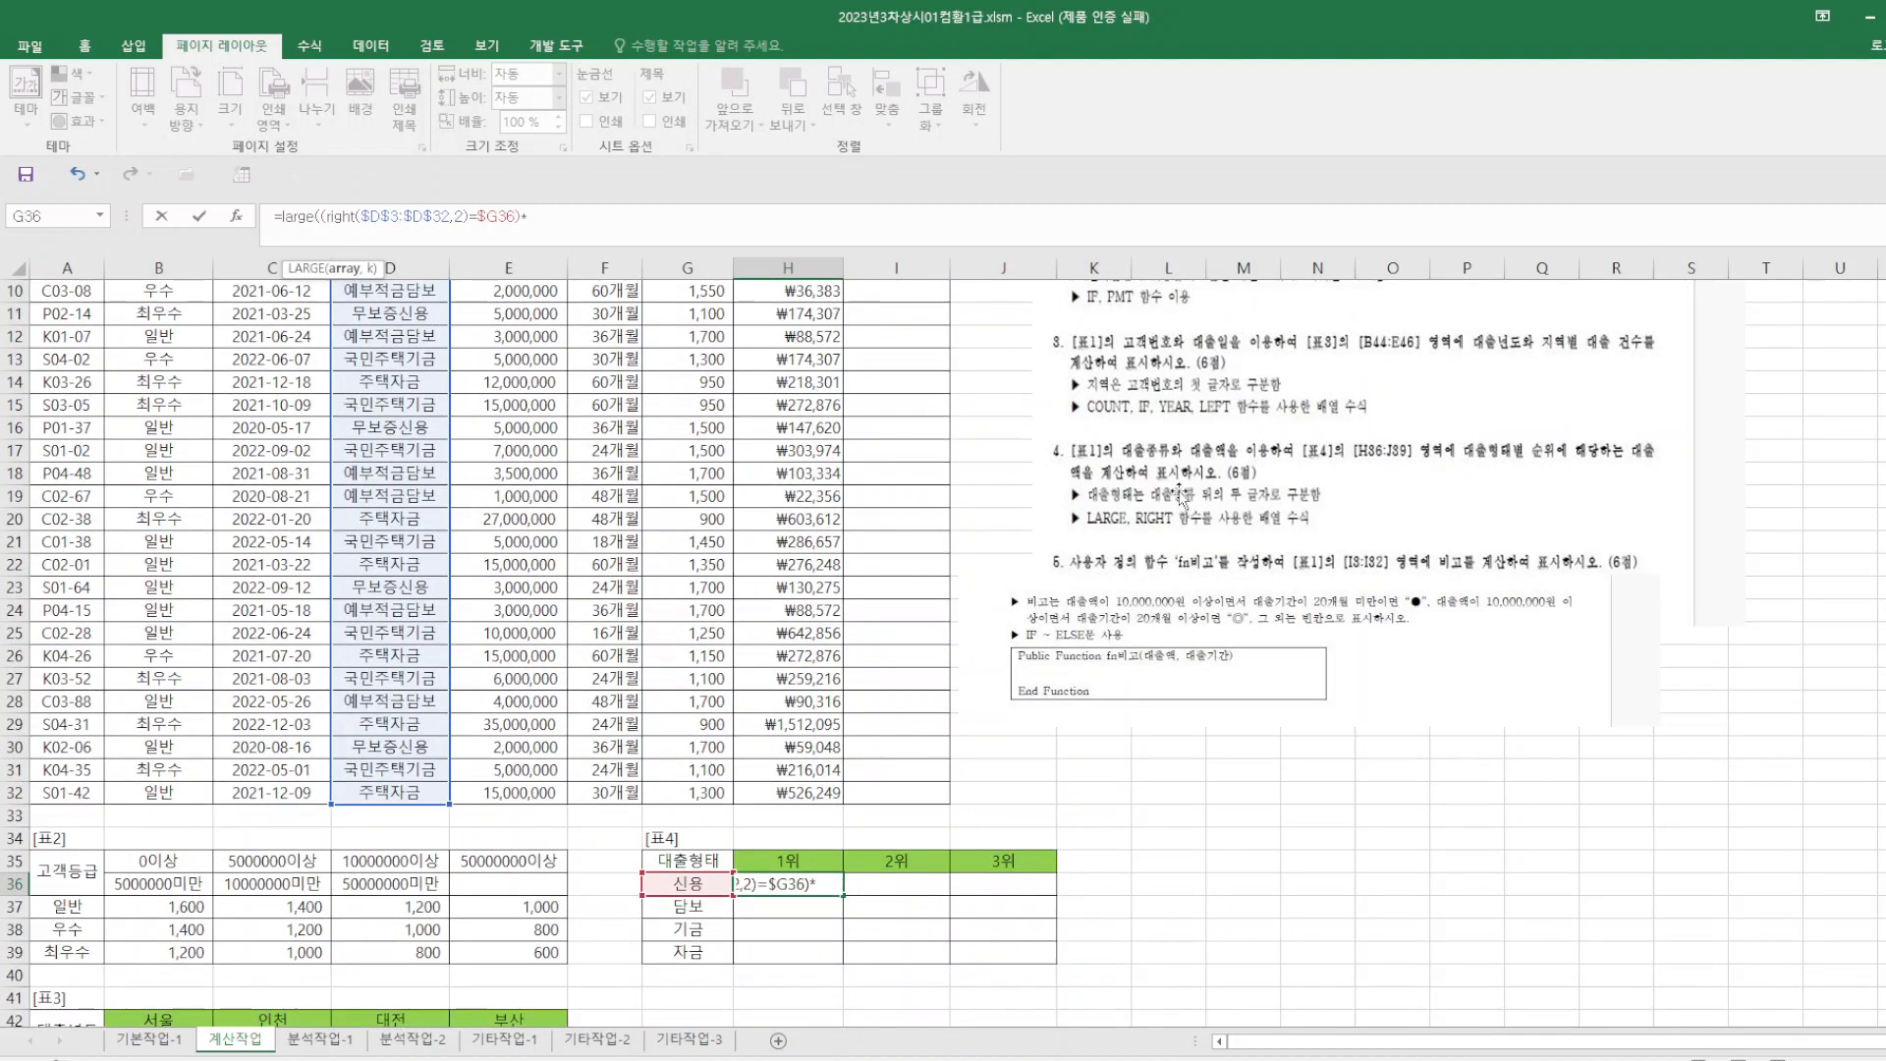
pyautogui.scroll(3, 1236, 419)
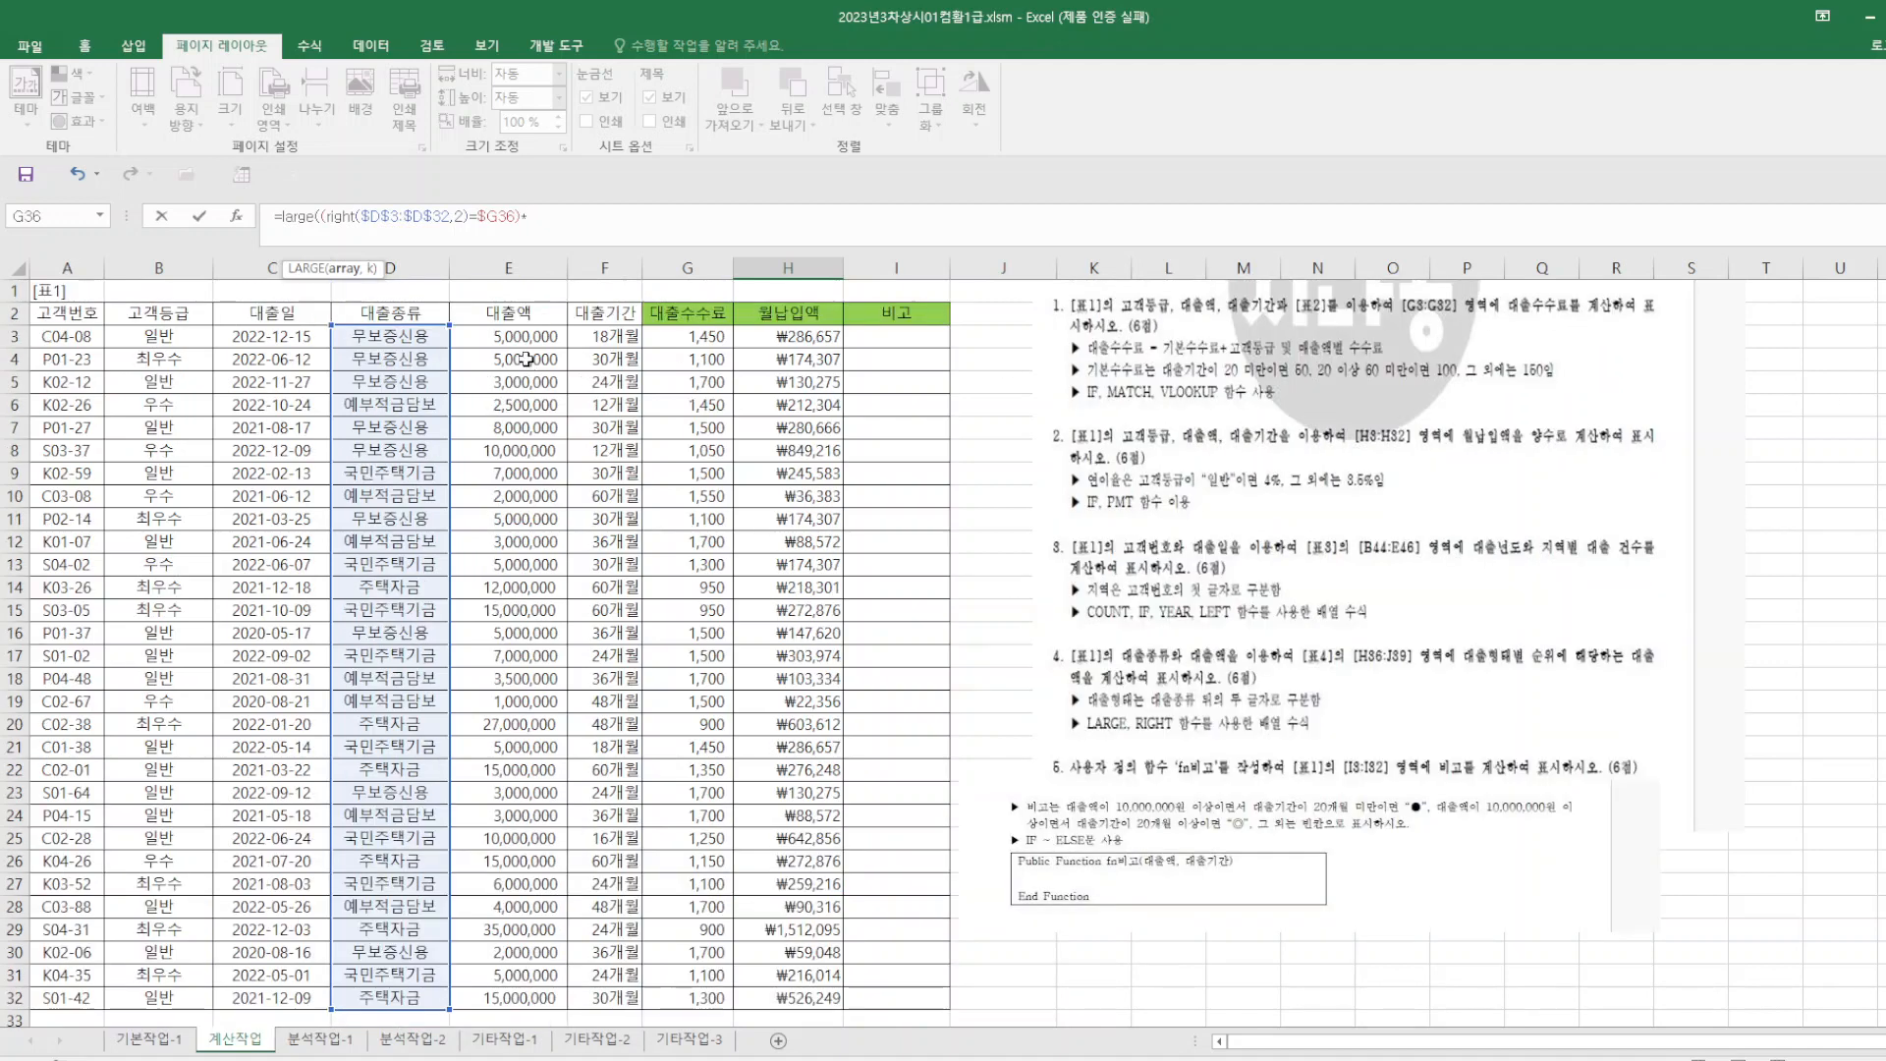
pyautogui.moveTo(526, 336); pyautogui.dragTo(526, 975)
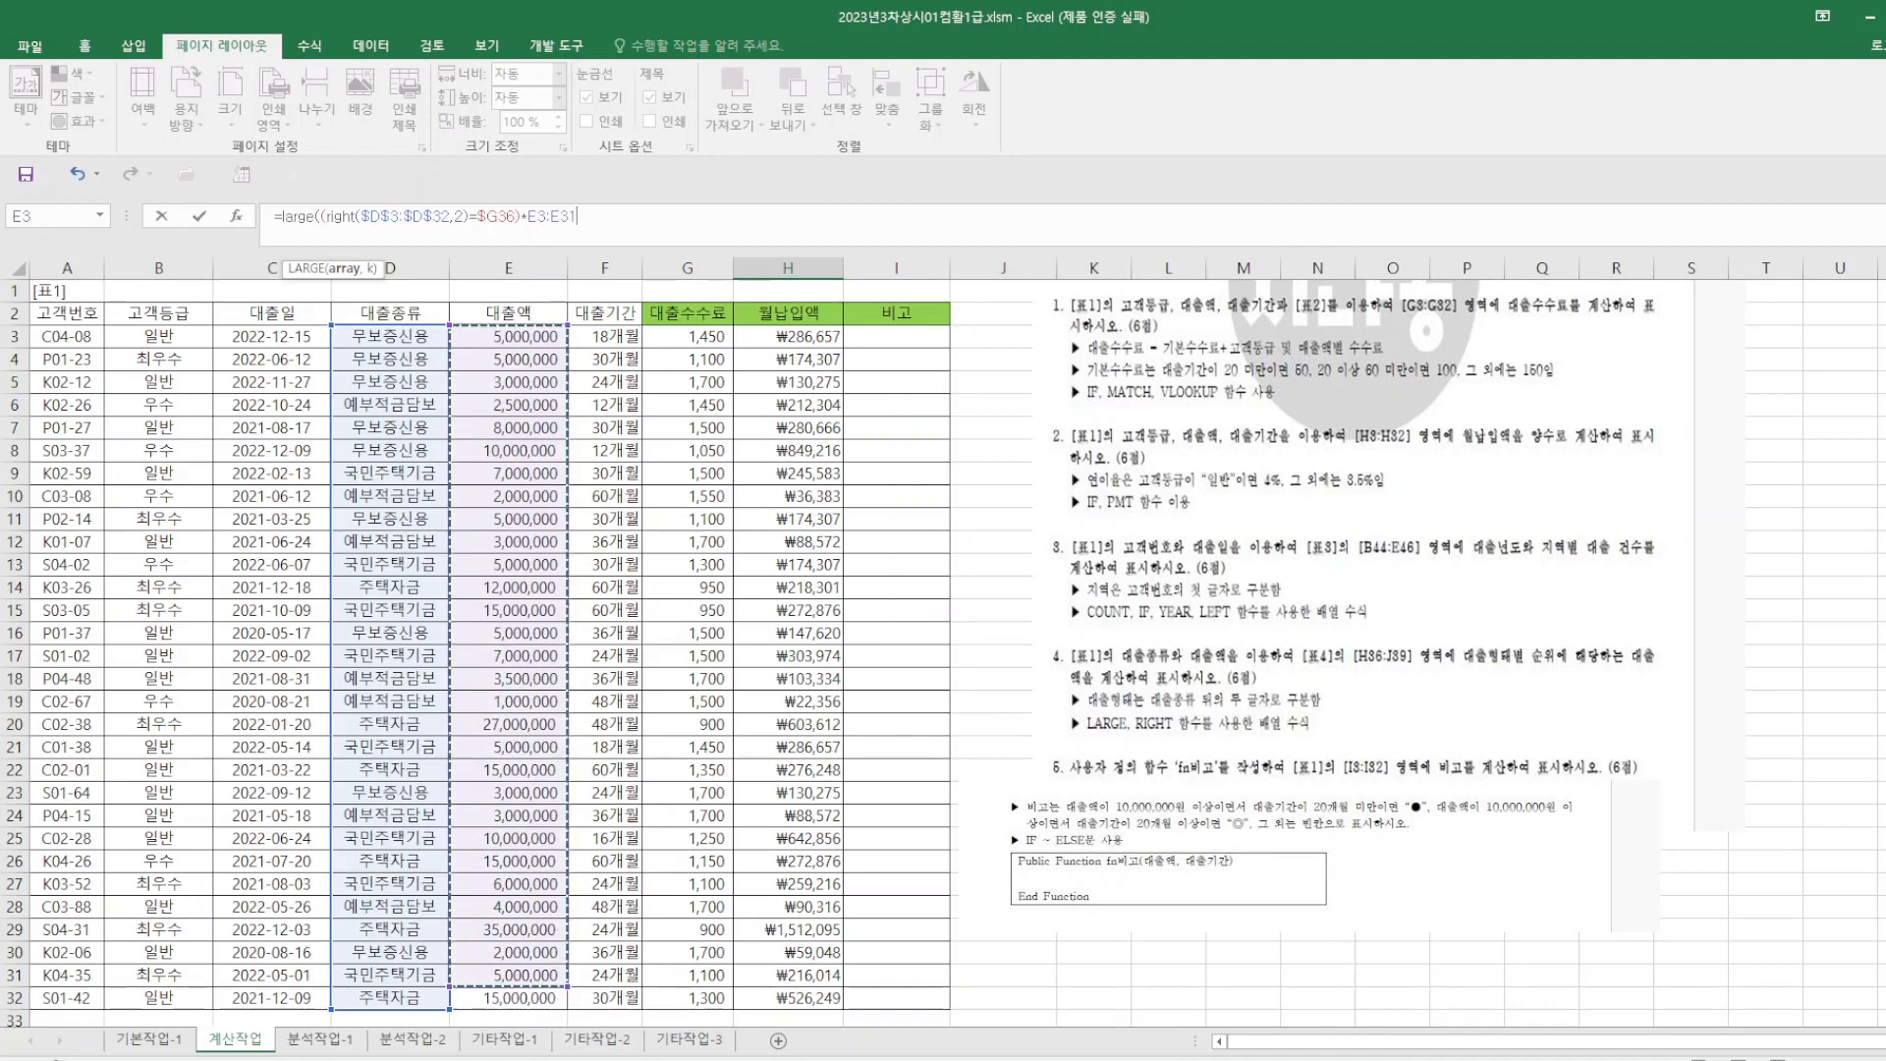
pyautogui.press('F4')
pyautogui.write(',')
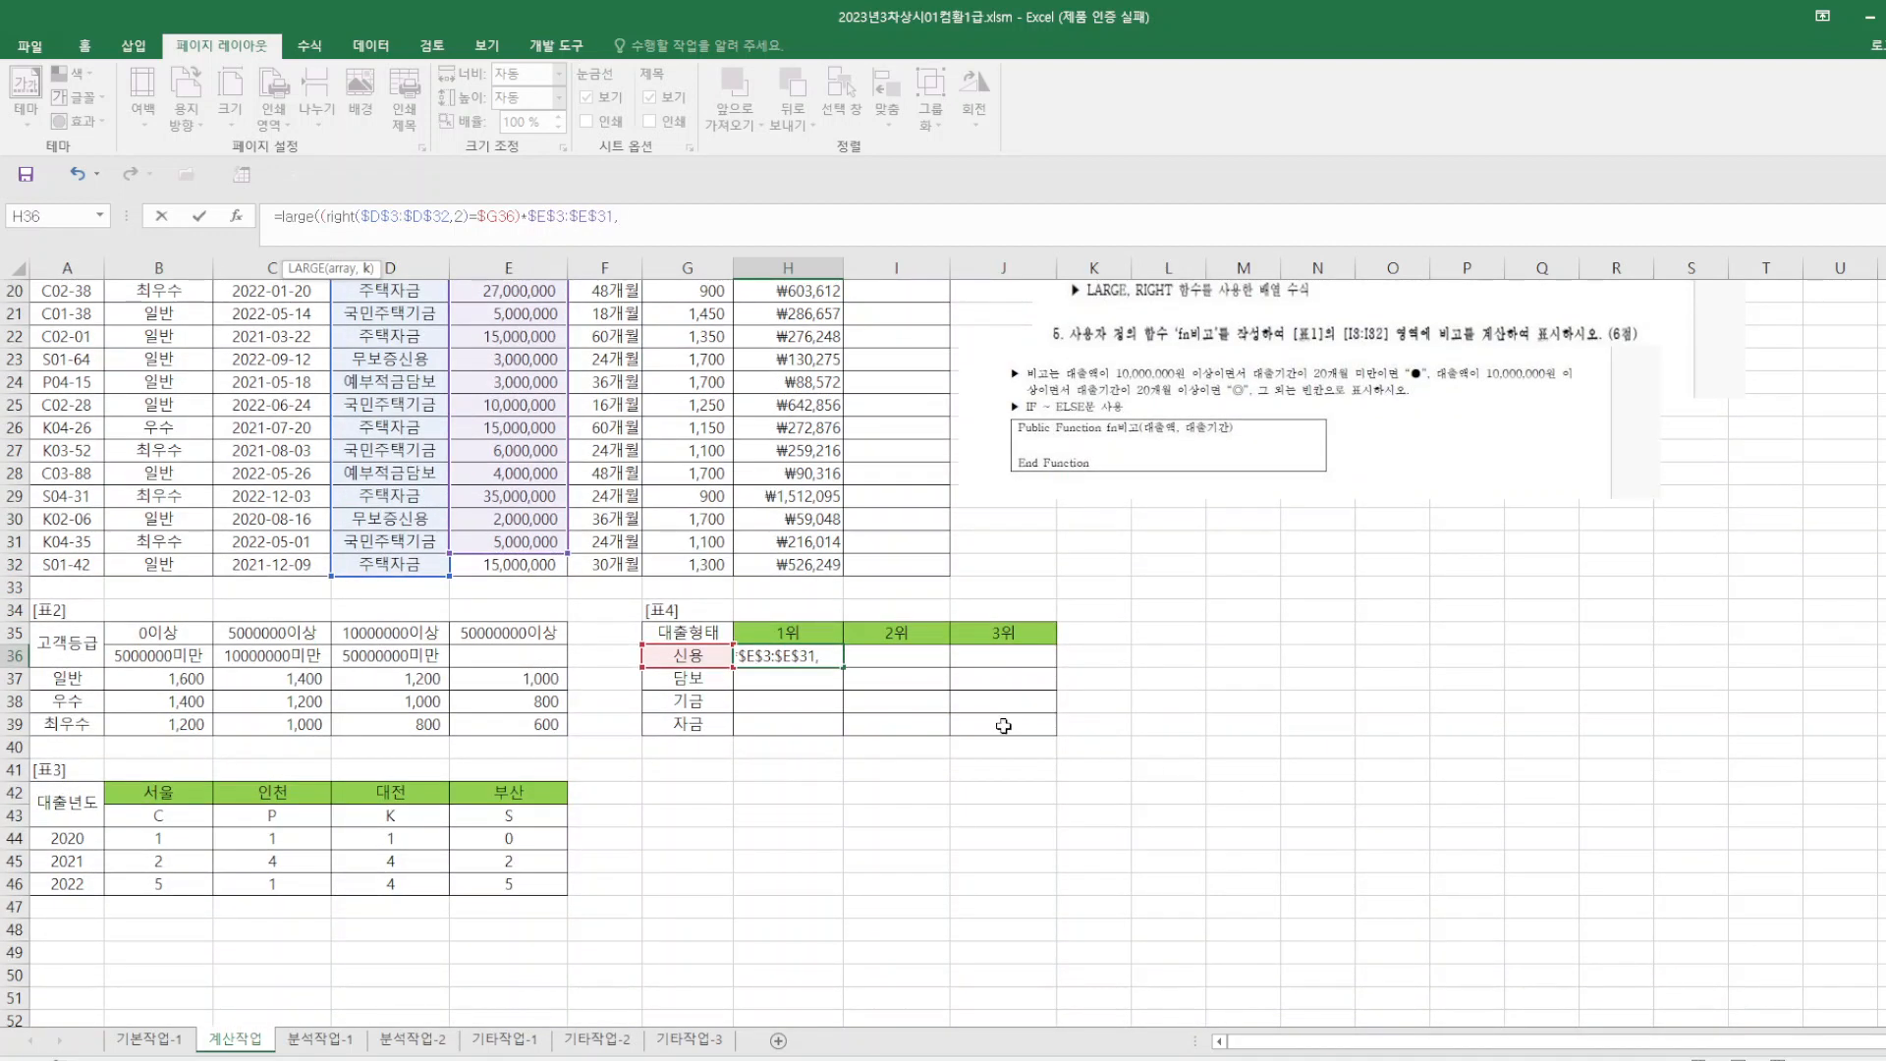
# - Add the row-locked rank header H$35 as LARGE's k and enter the H36 formula as an array formula
pyautogui.click(791, 630)
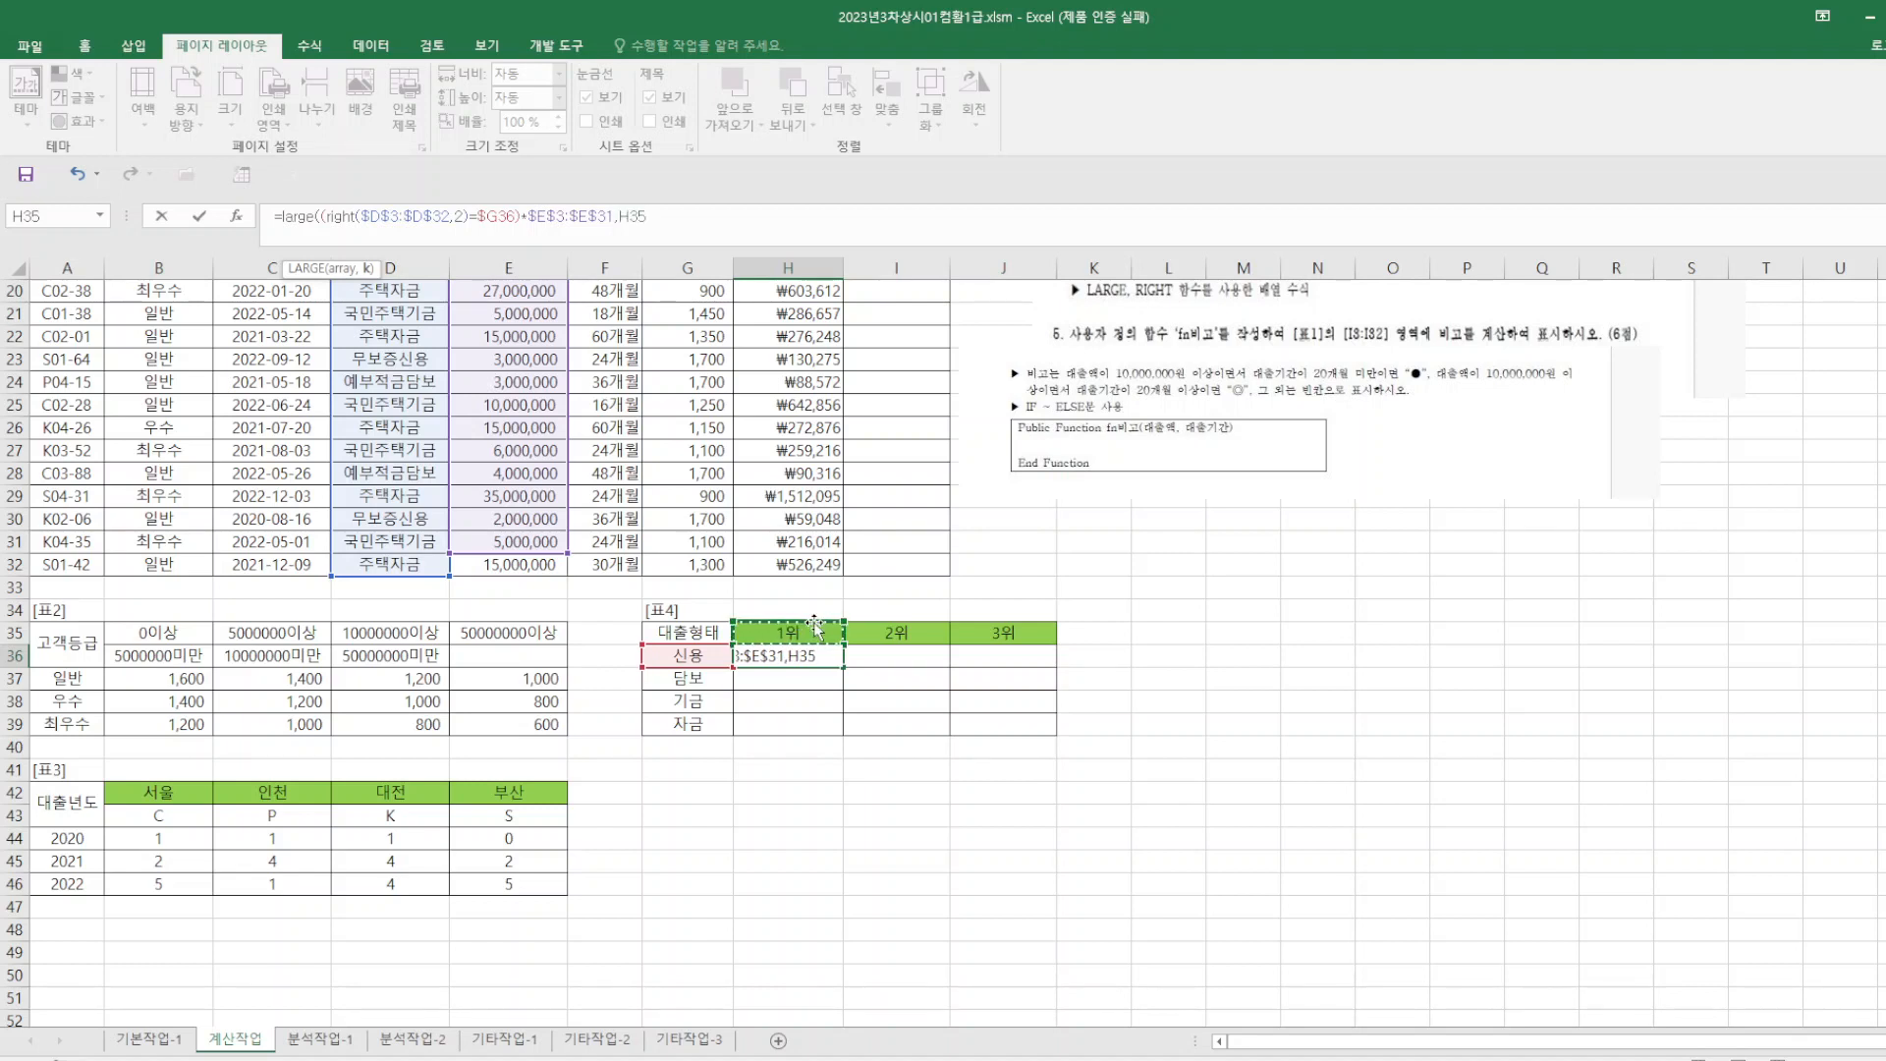
pyautogui.press('F4')
pyautogui.press('F4')
pyautogui.write(')')
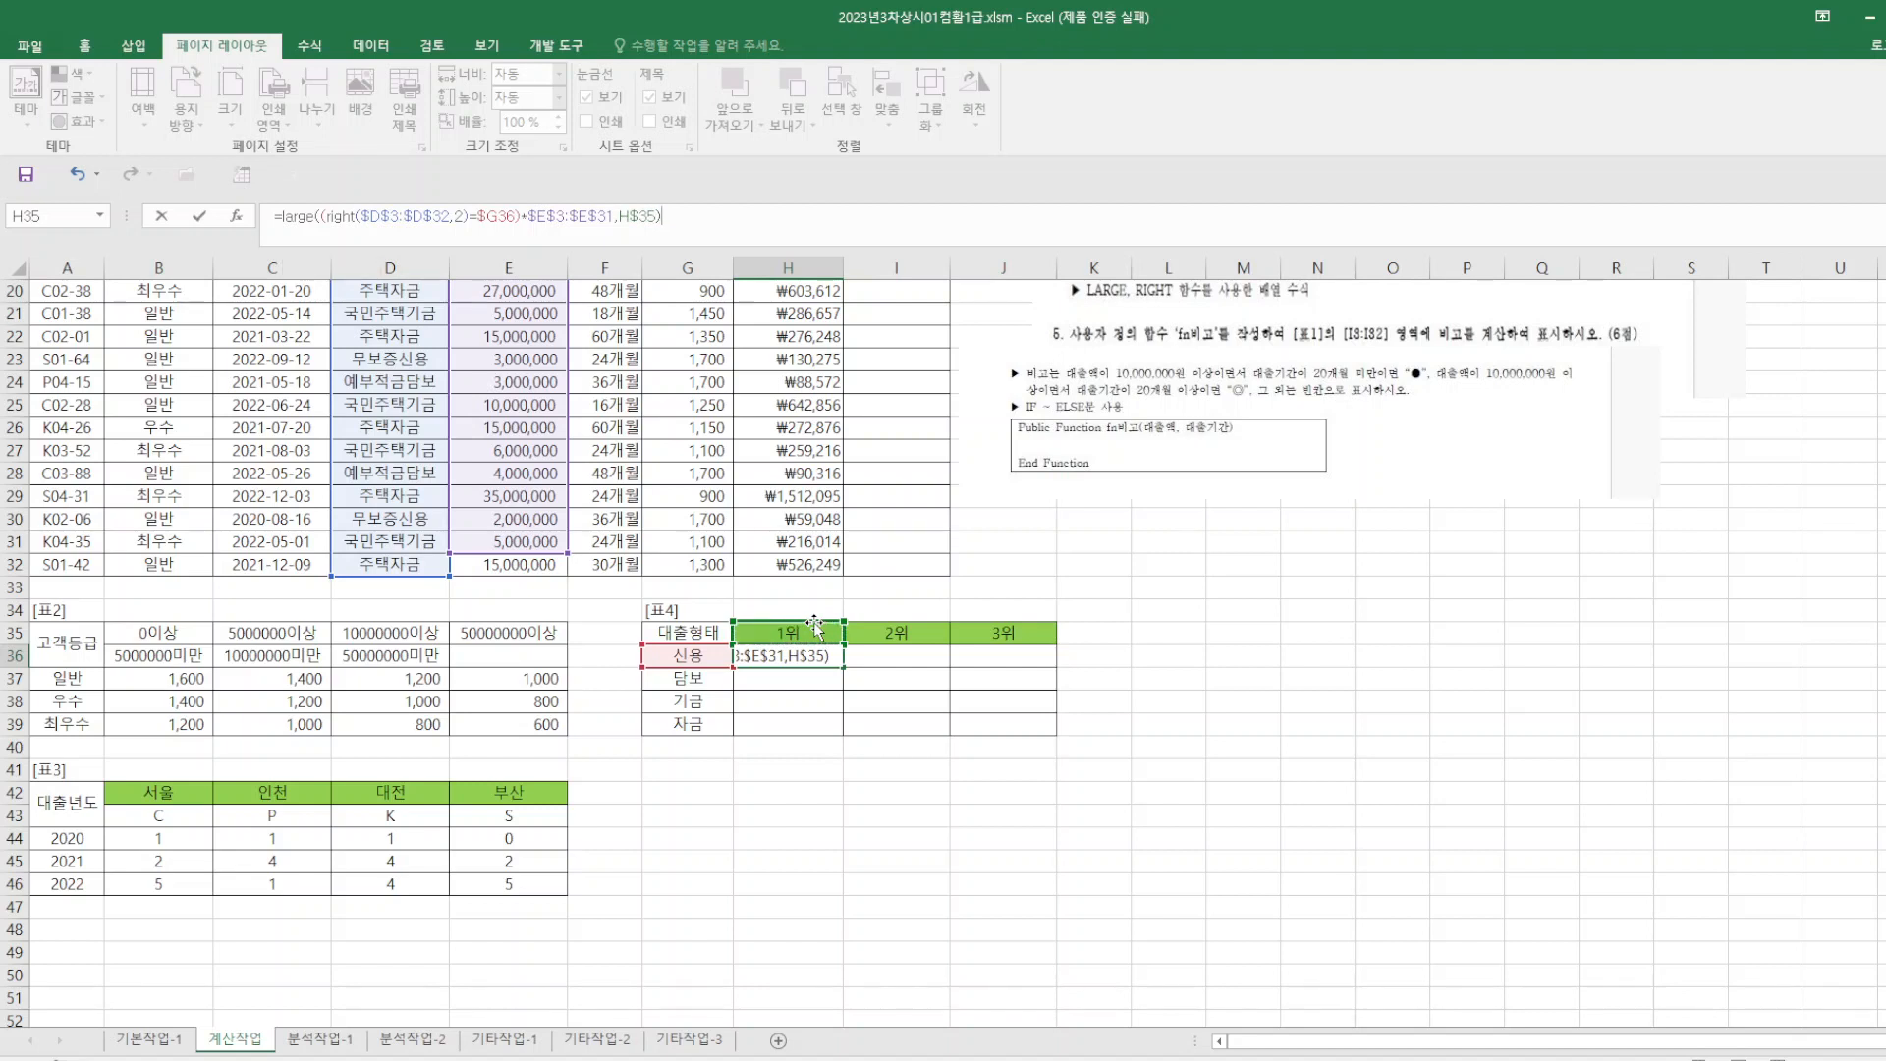
pyautogui.hotkey('ctrl', 'shift', 'Return')
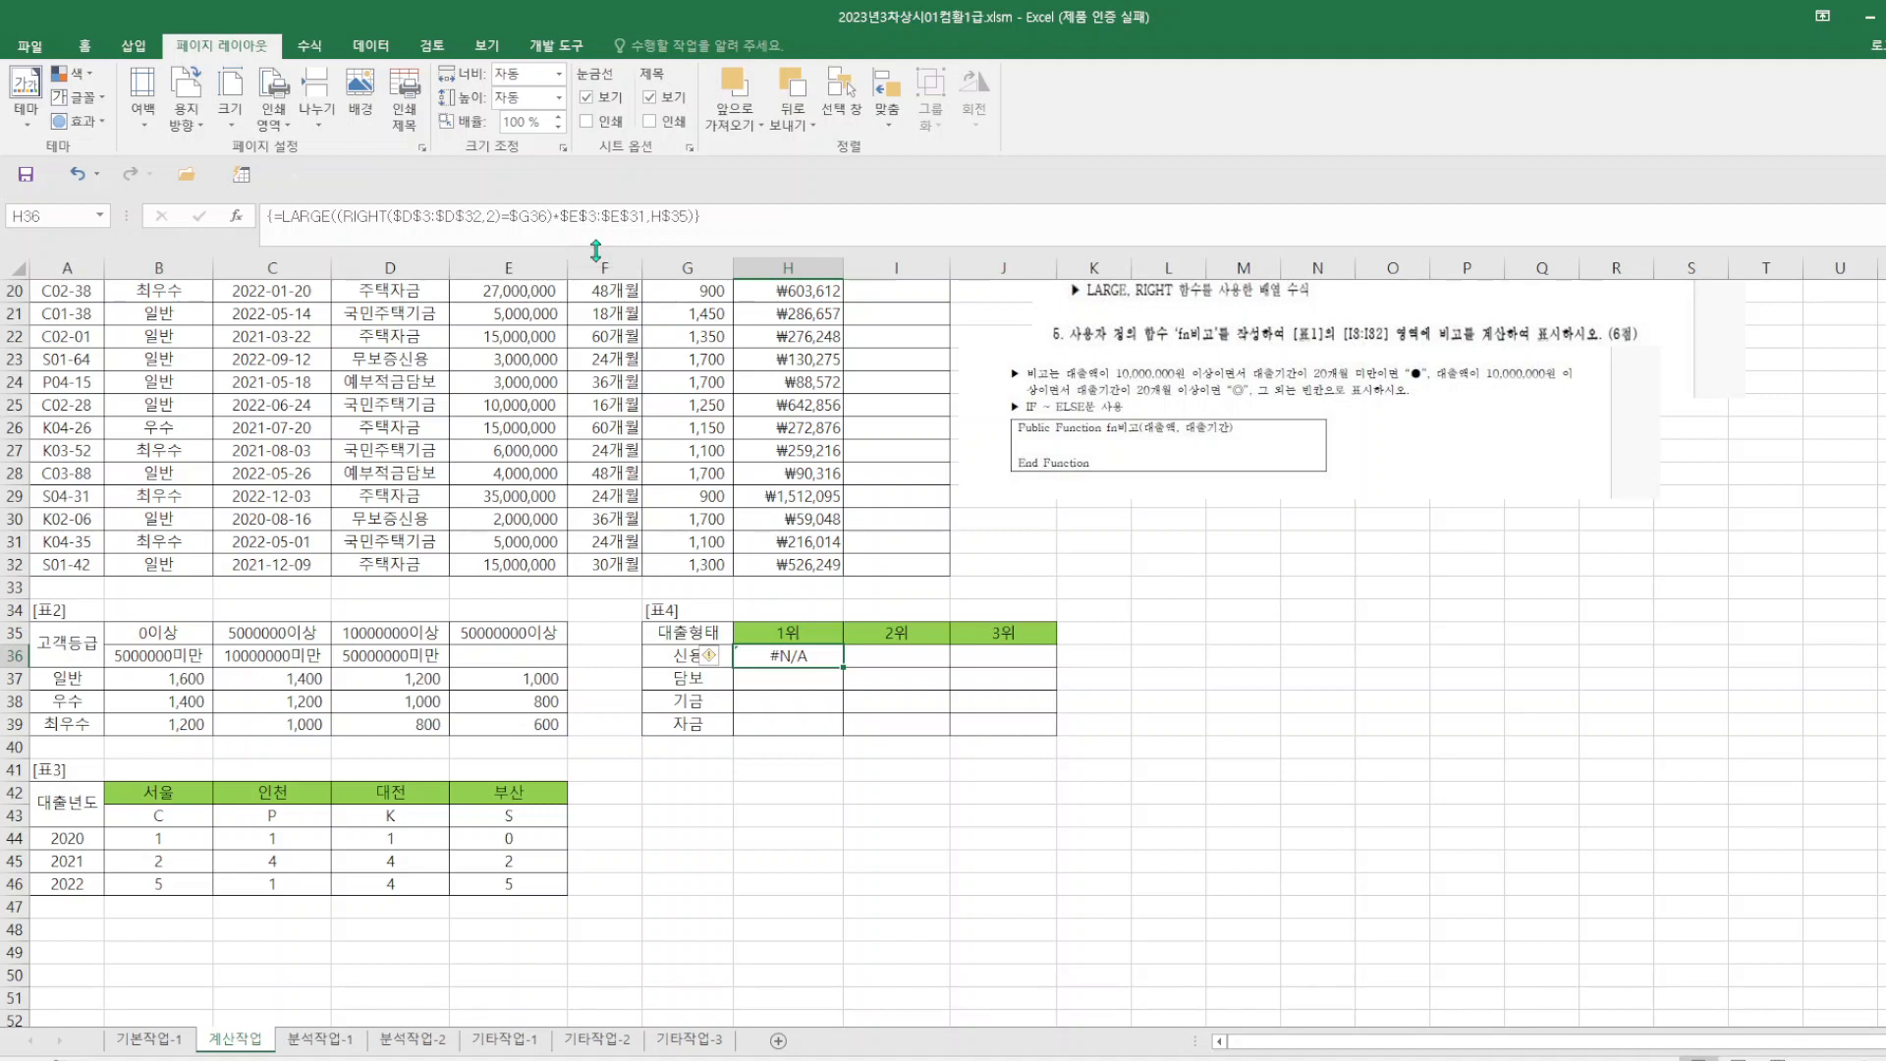
# - Correct the loan-amount range in H36 to $E$3:$E$32, re-enter it as an array formula, and fill it across H36:J39
pyautogui.click(645, 216)
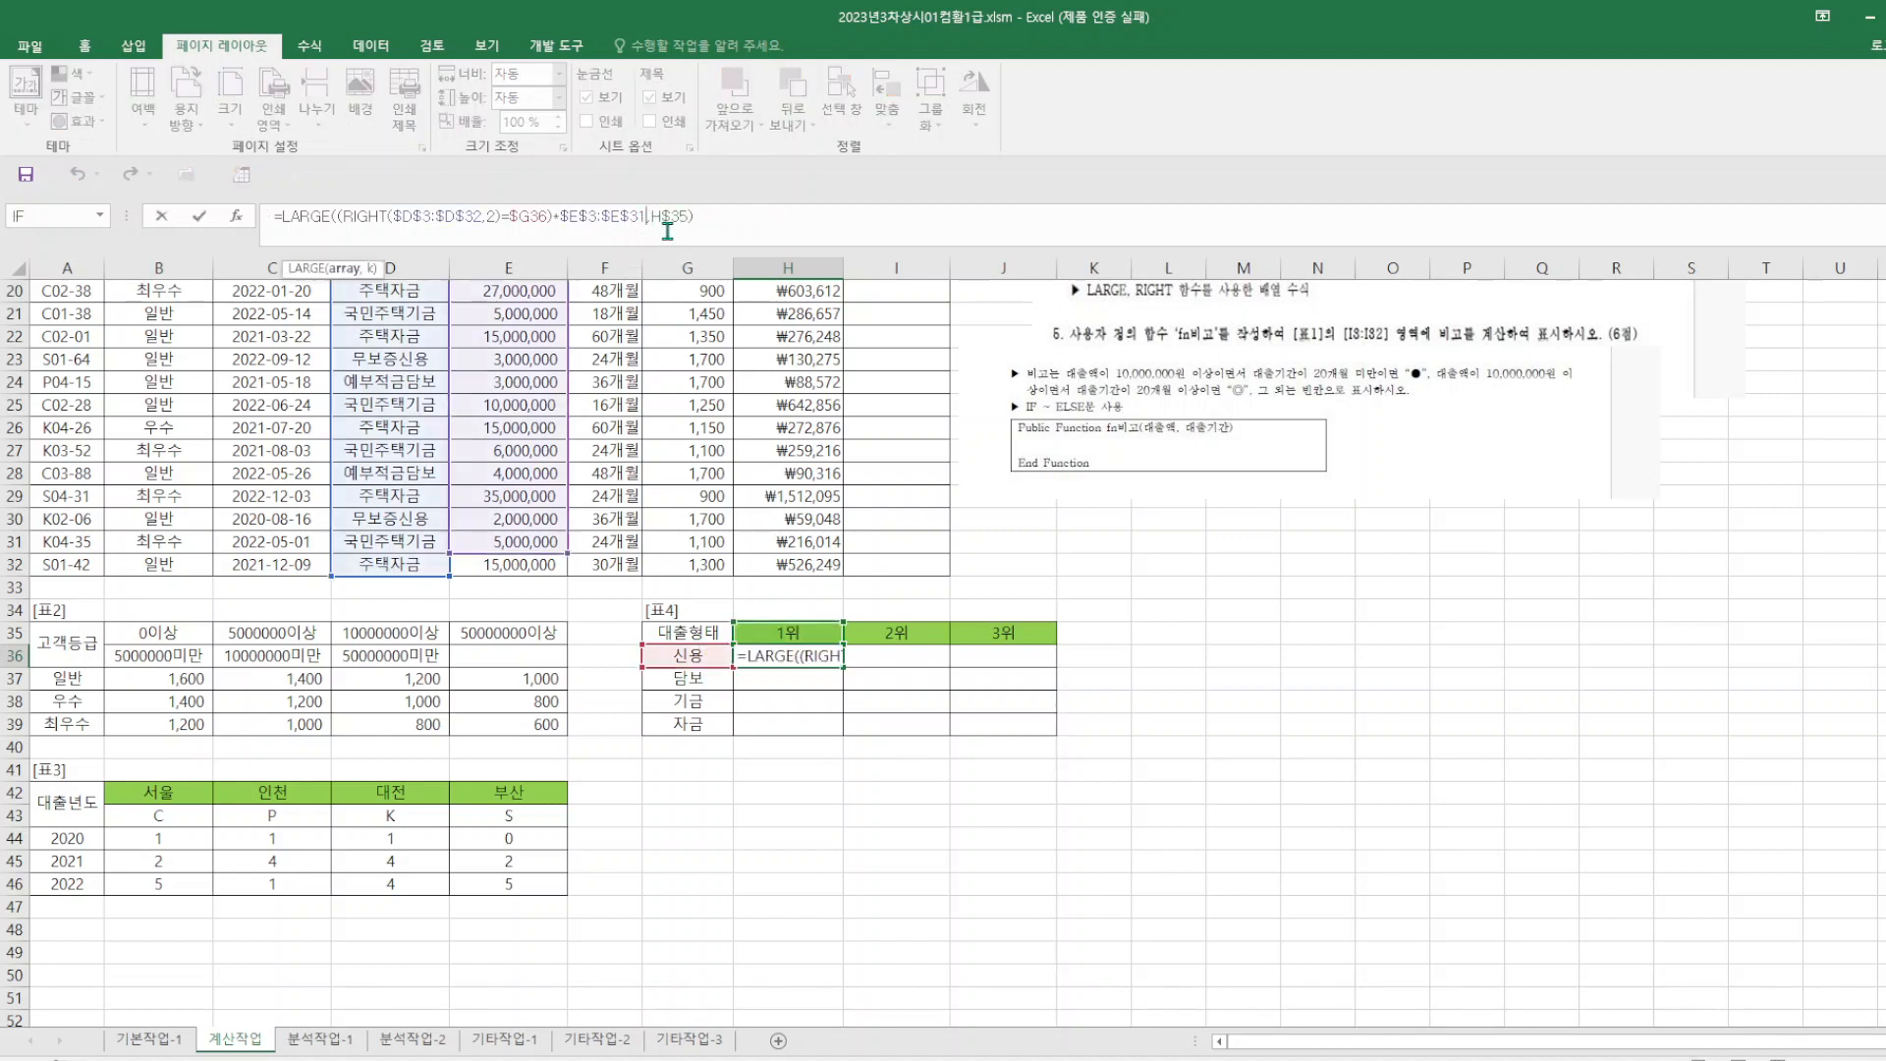
pyautogui.press('BackSpace')
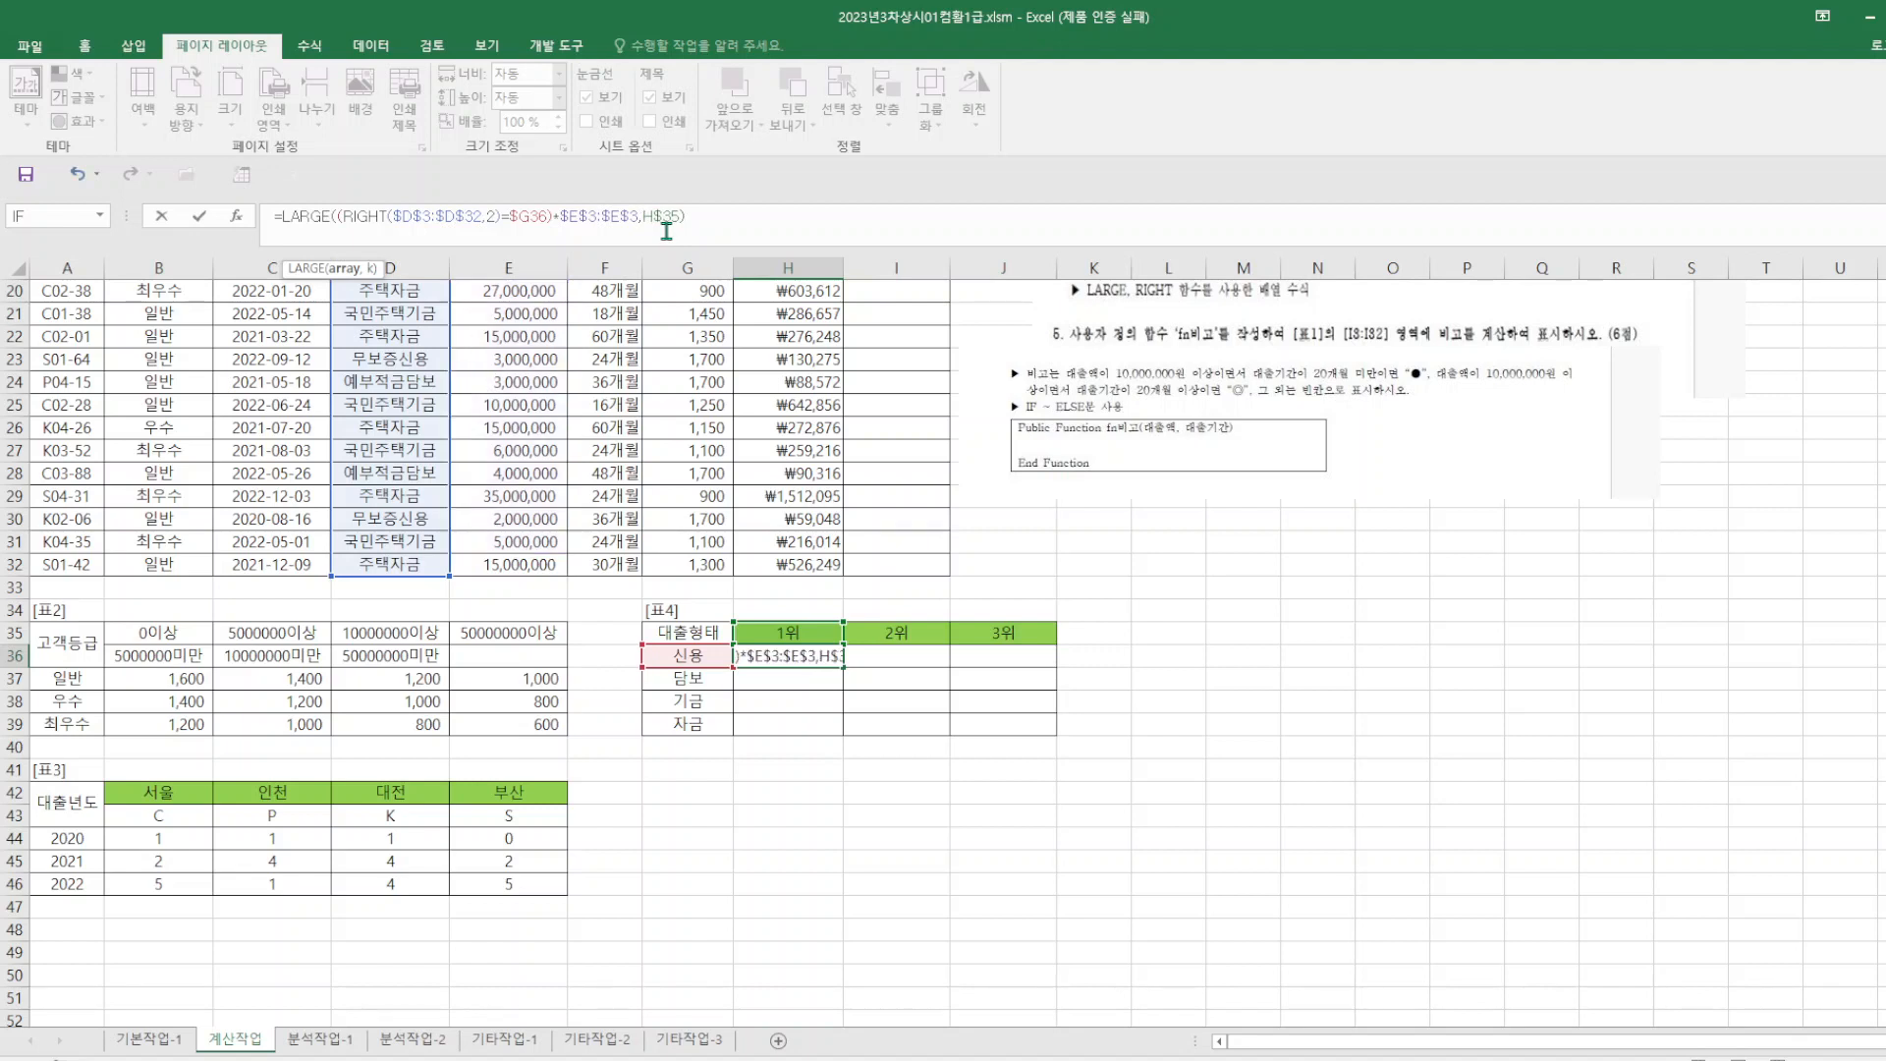
pyautogui.write('2')
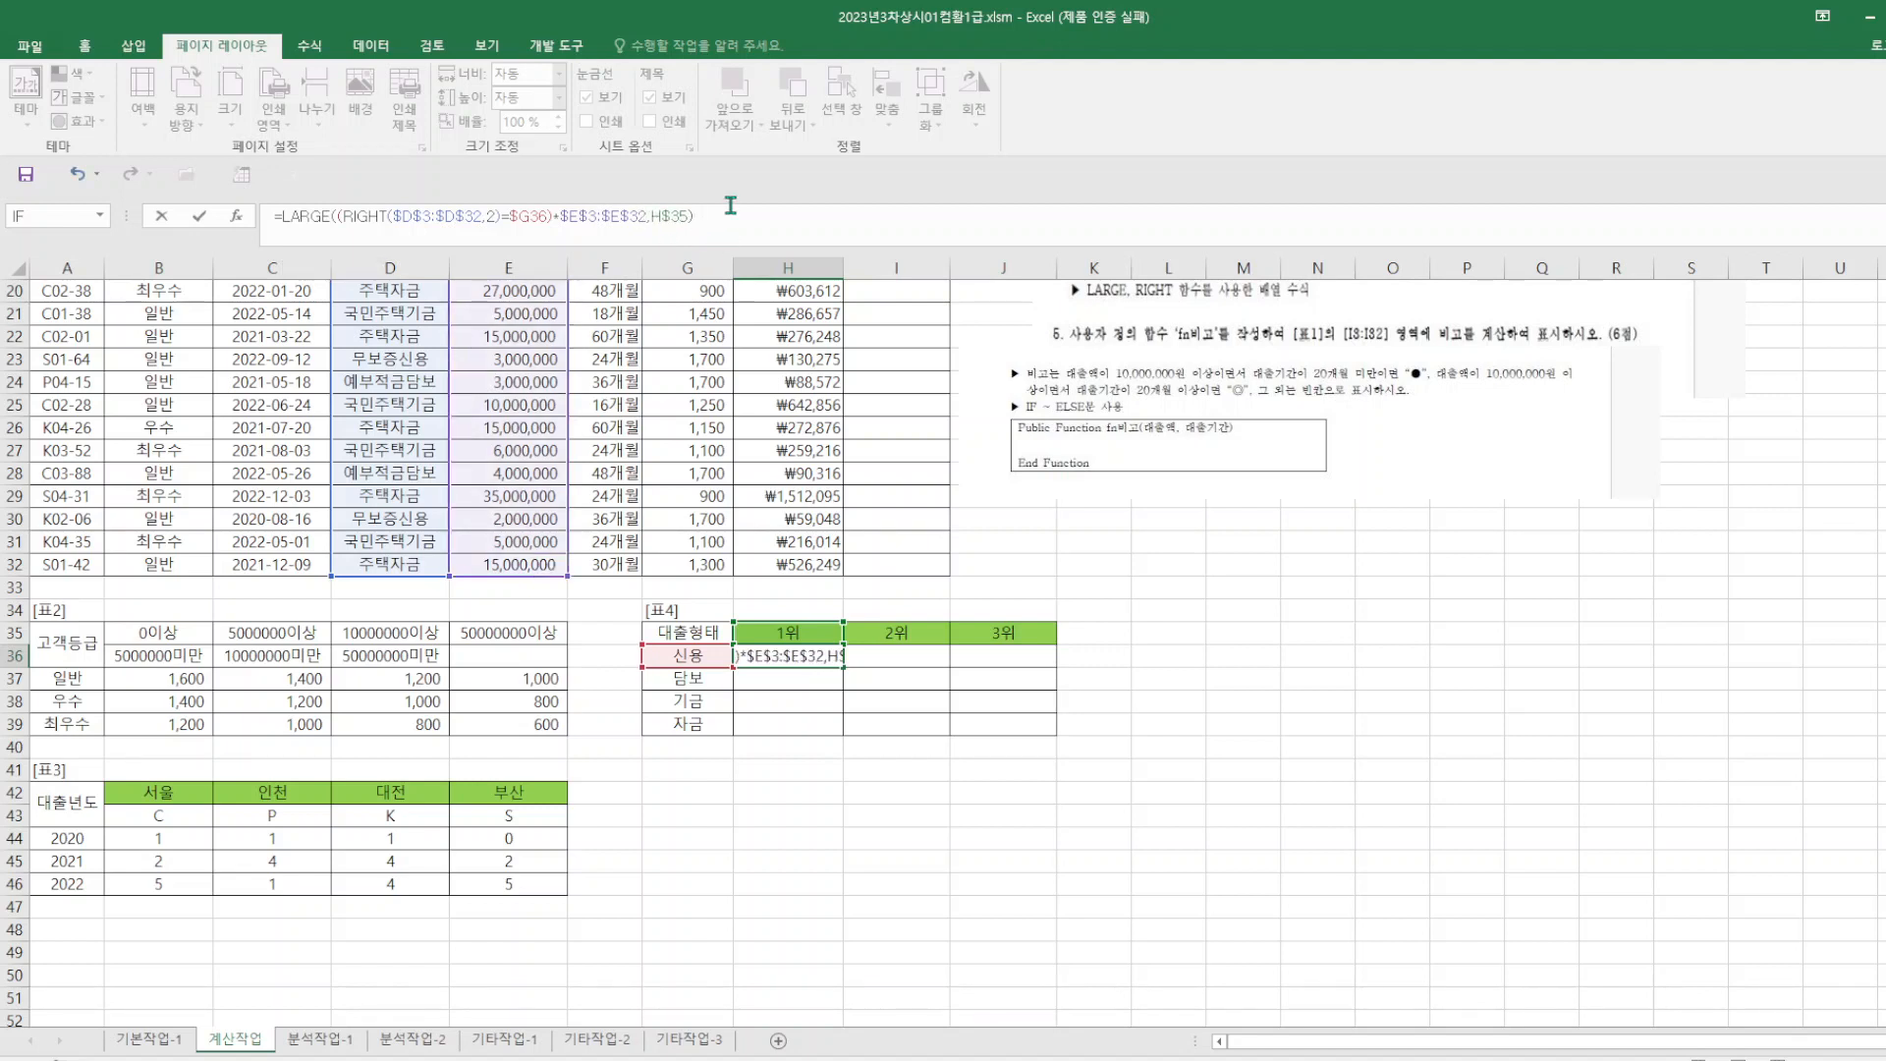
pyautogui.click(729, 204)
pyautogui.hotkey('ctrl', 'shift', 'Return')
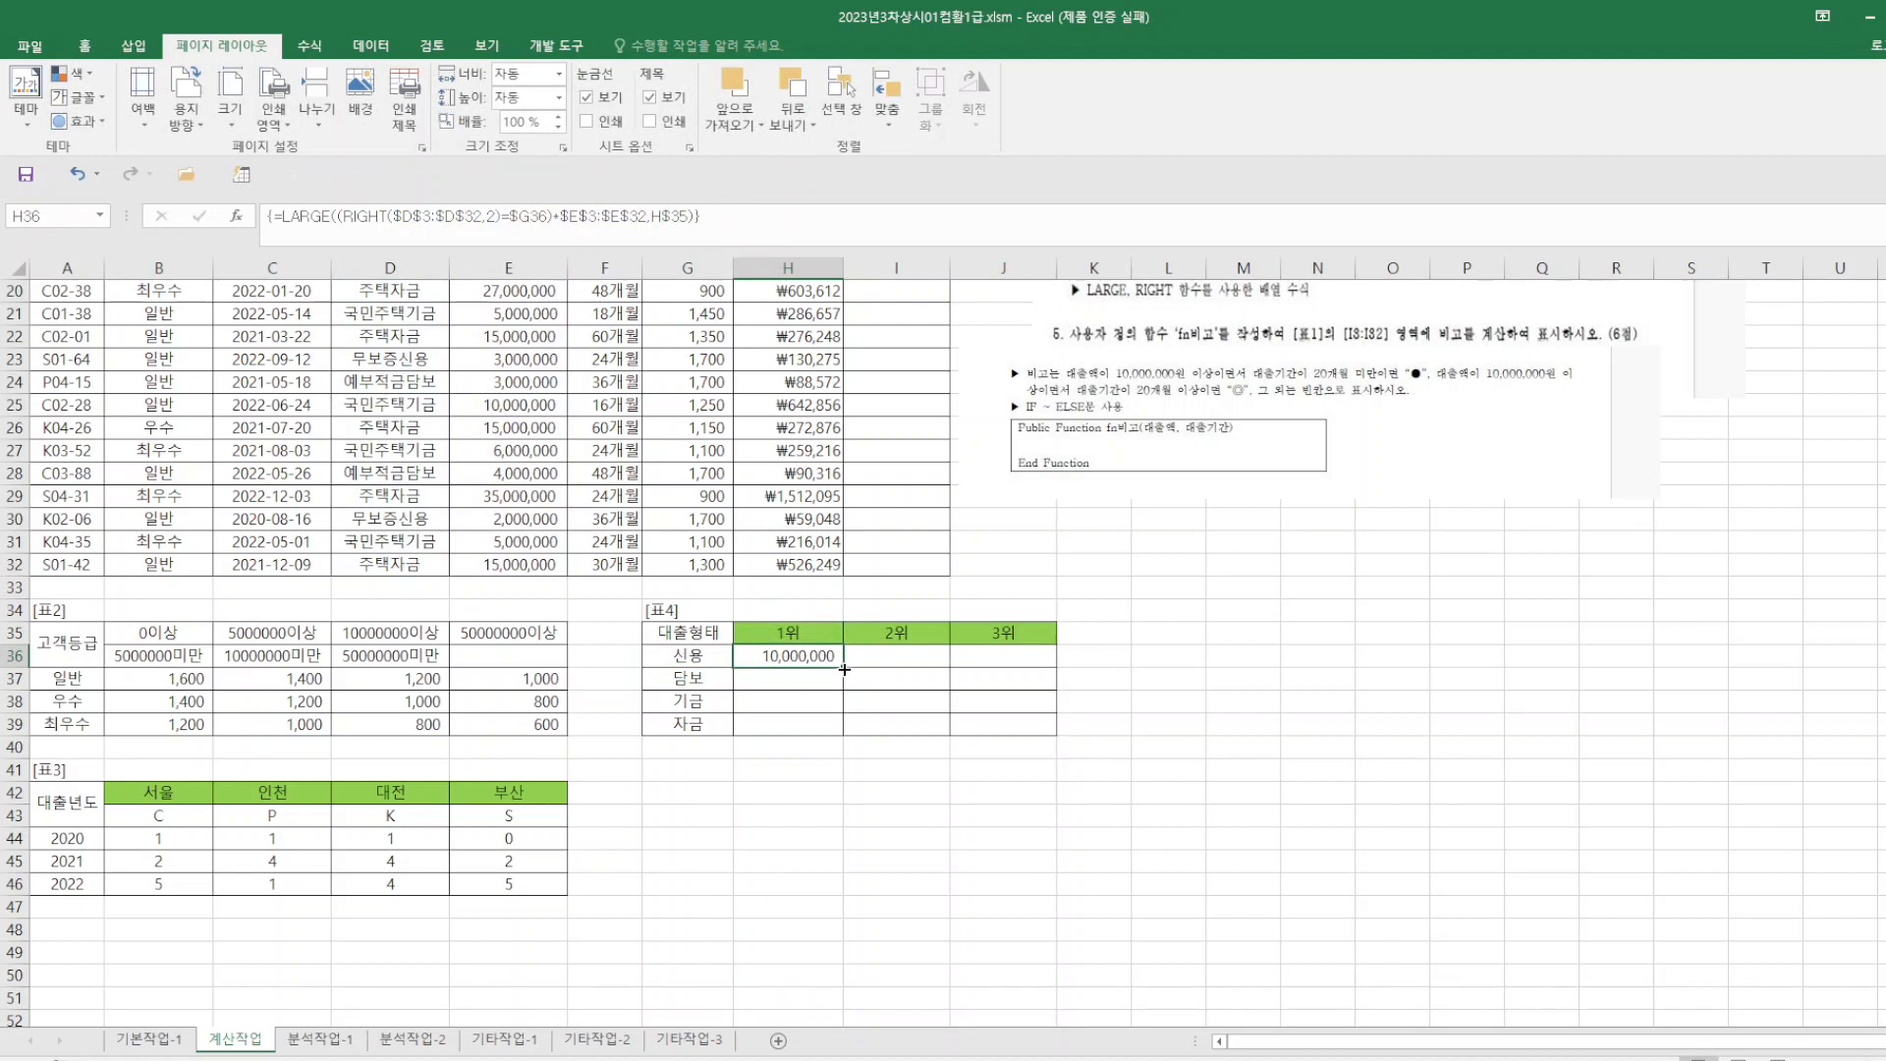
pyautogui.moveTo(844, 669); pyautogui.dragTo(1049, 736)
pyautogui.click(1259, 739)
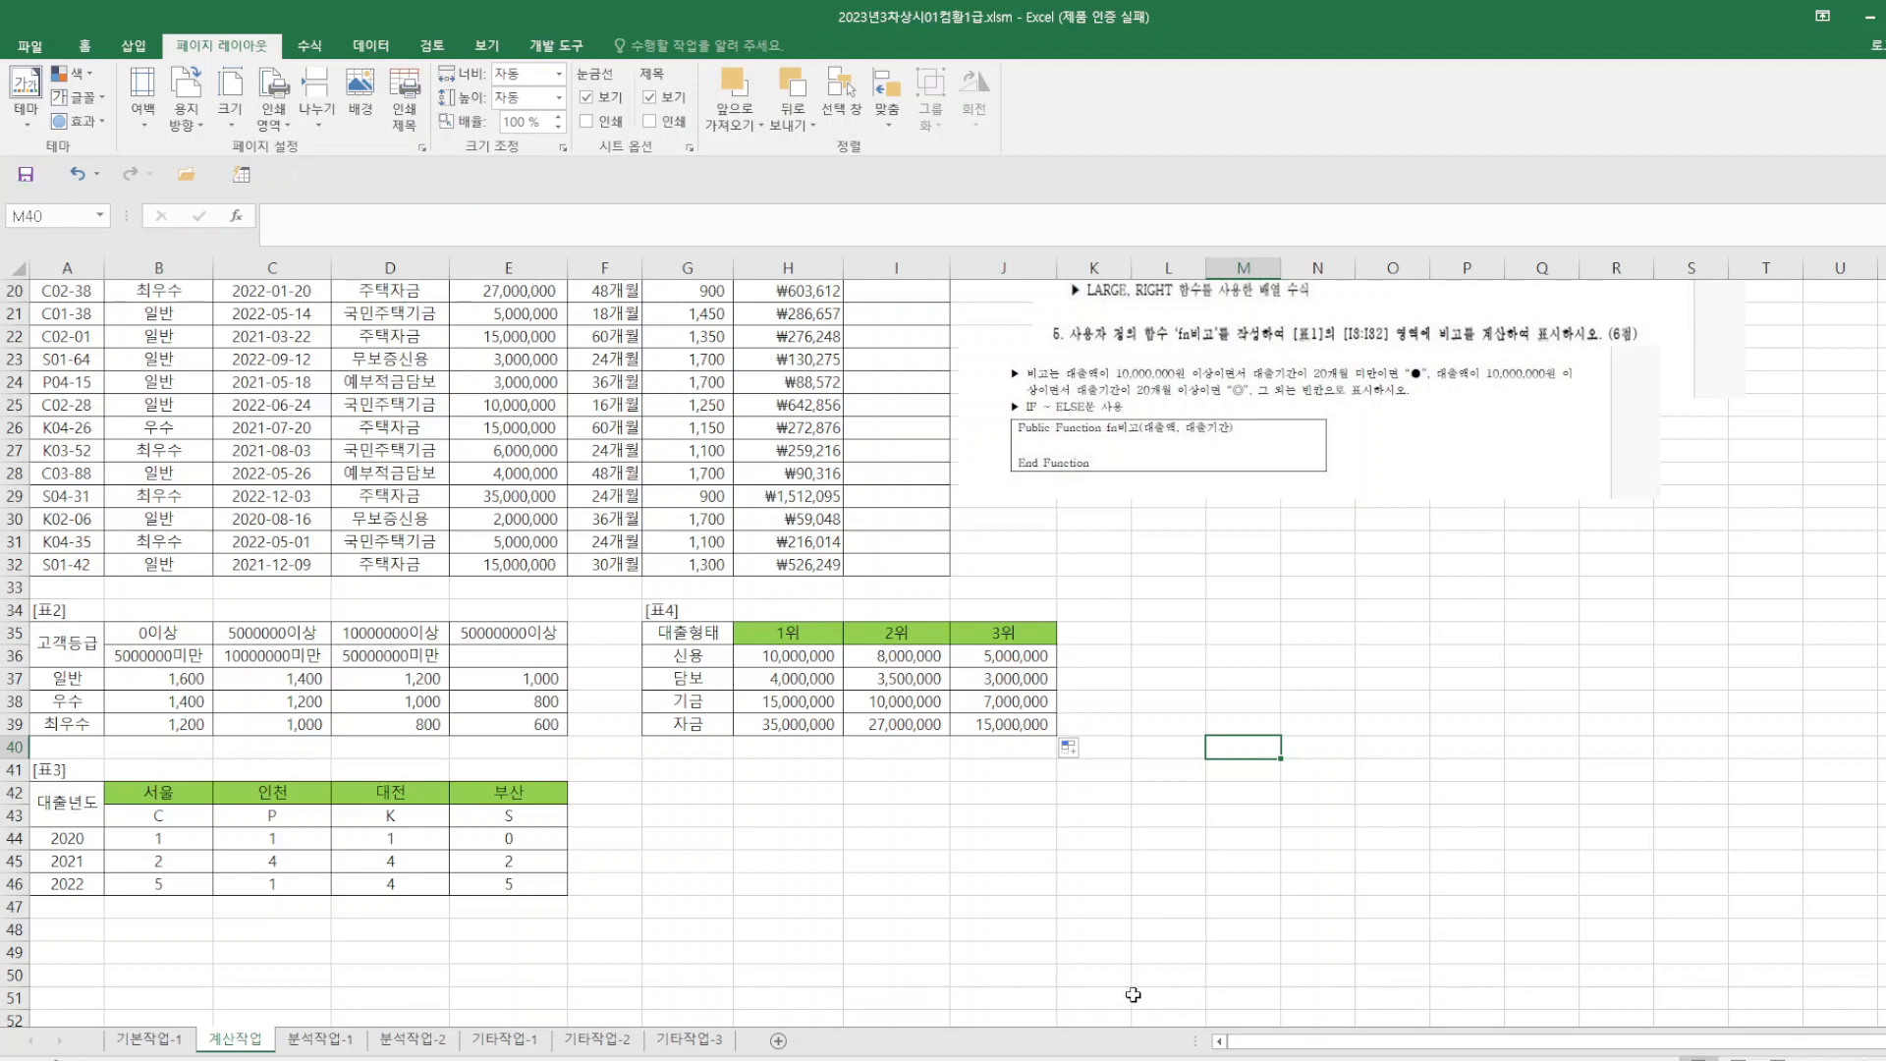
# - Select the first 비고 cell I3, switch to the Visual Basic editor and insert a new module in the workbook's project
pyautogui.scroll(3, 1293, 700)
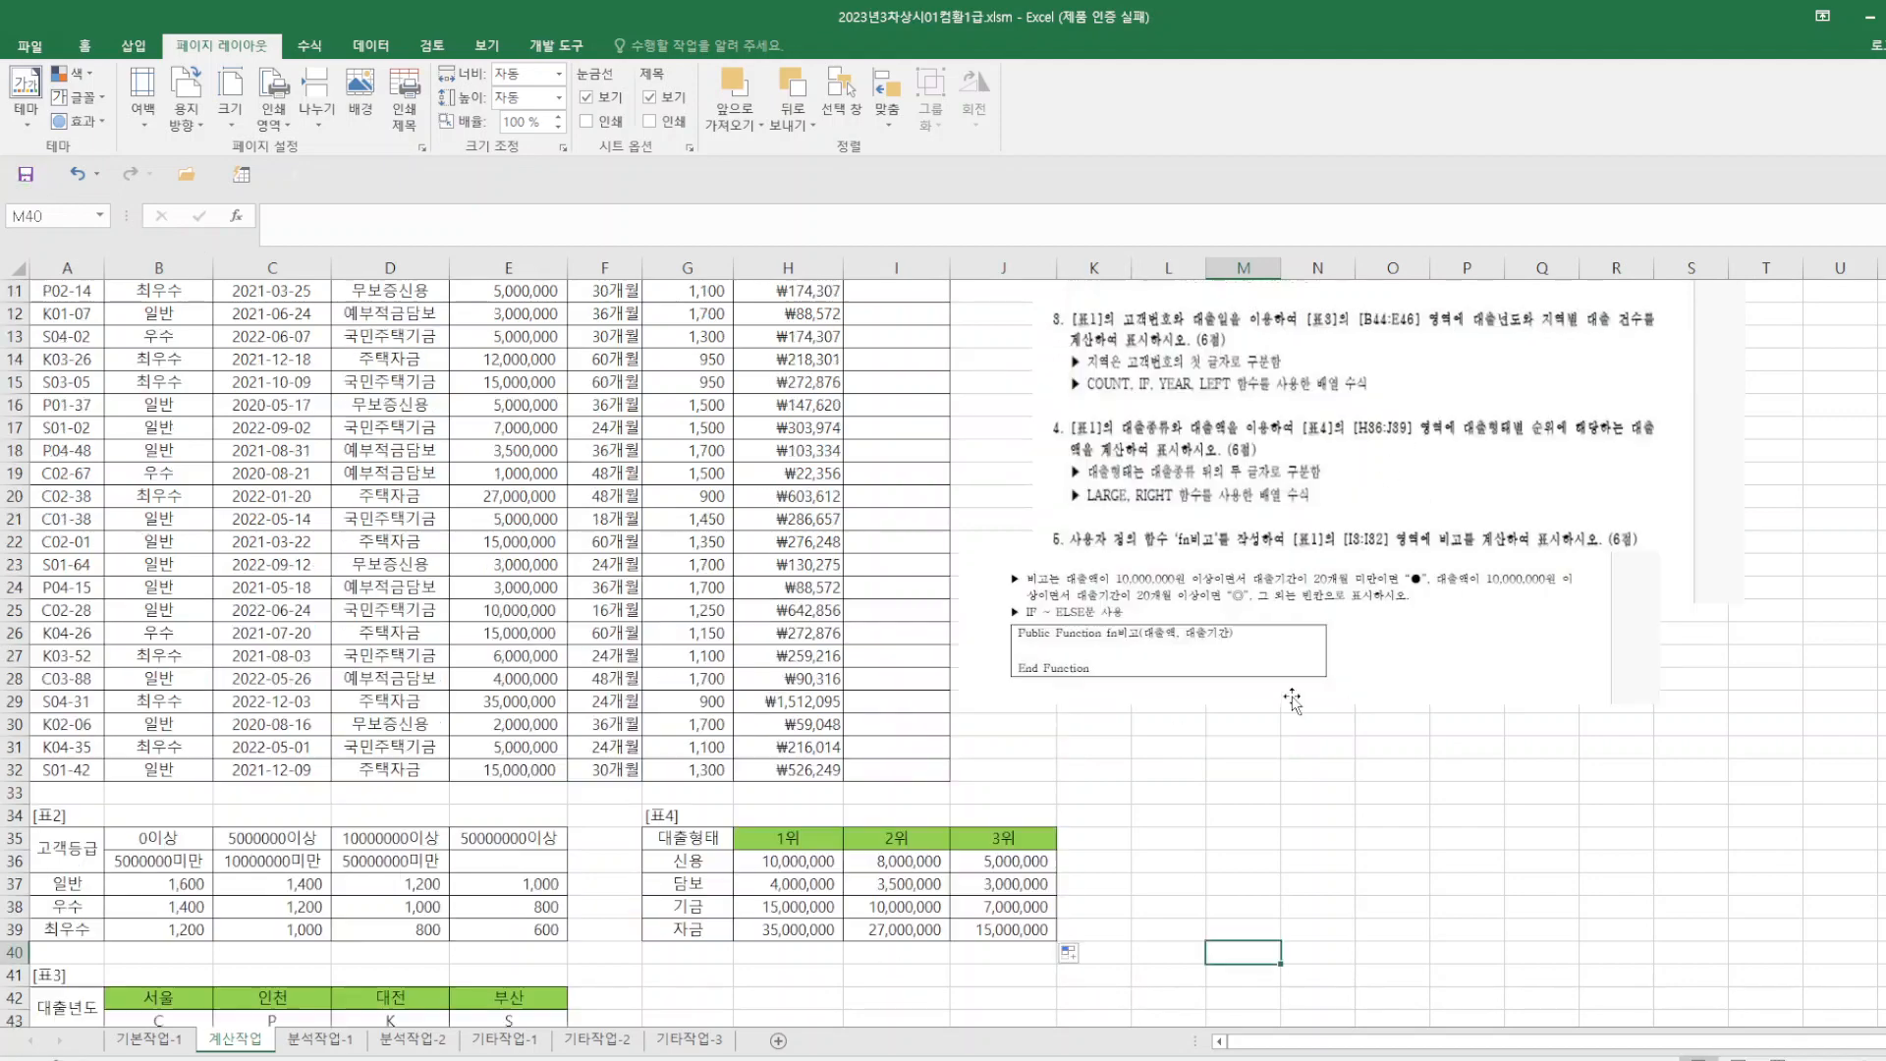
pyautogui.scroll(2, 1293, 700)
pyautogui.scroll(2, 1027, 531)
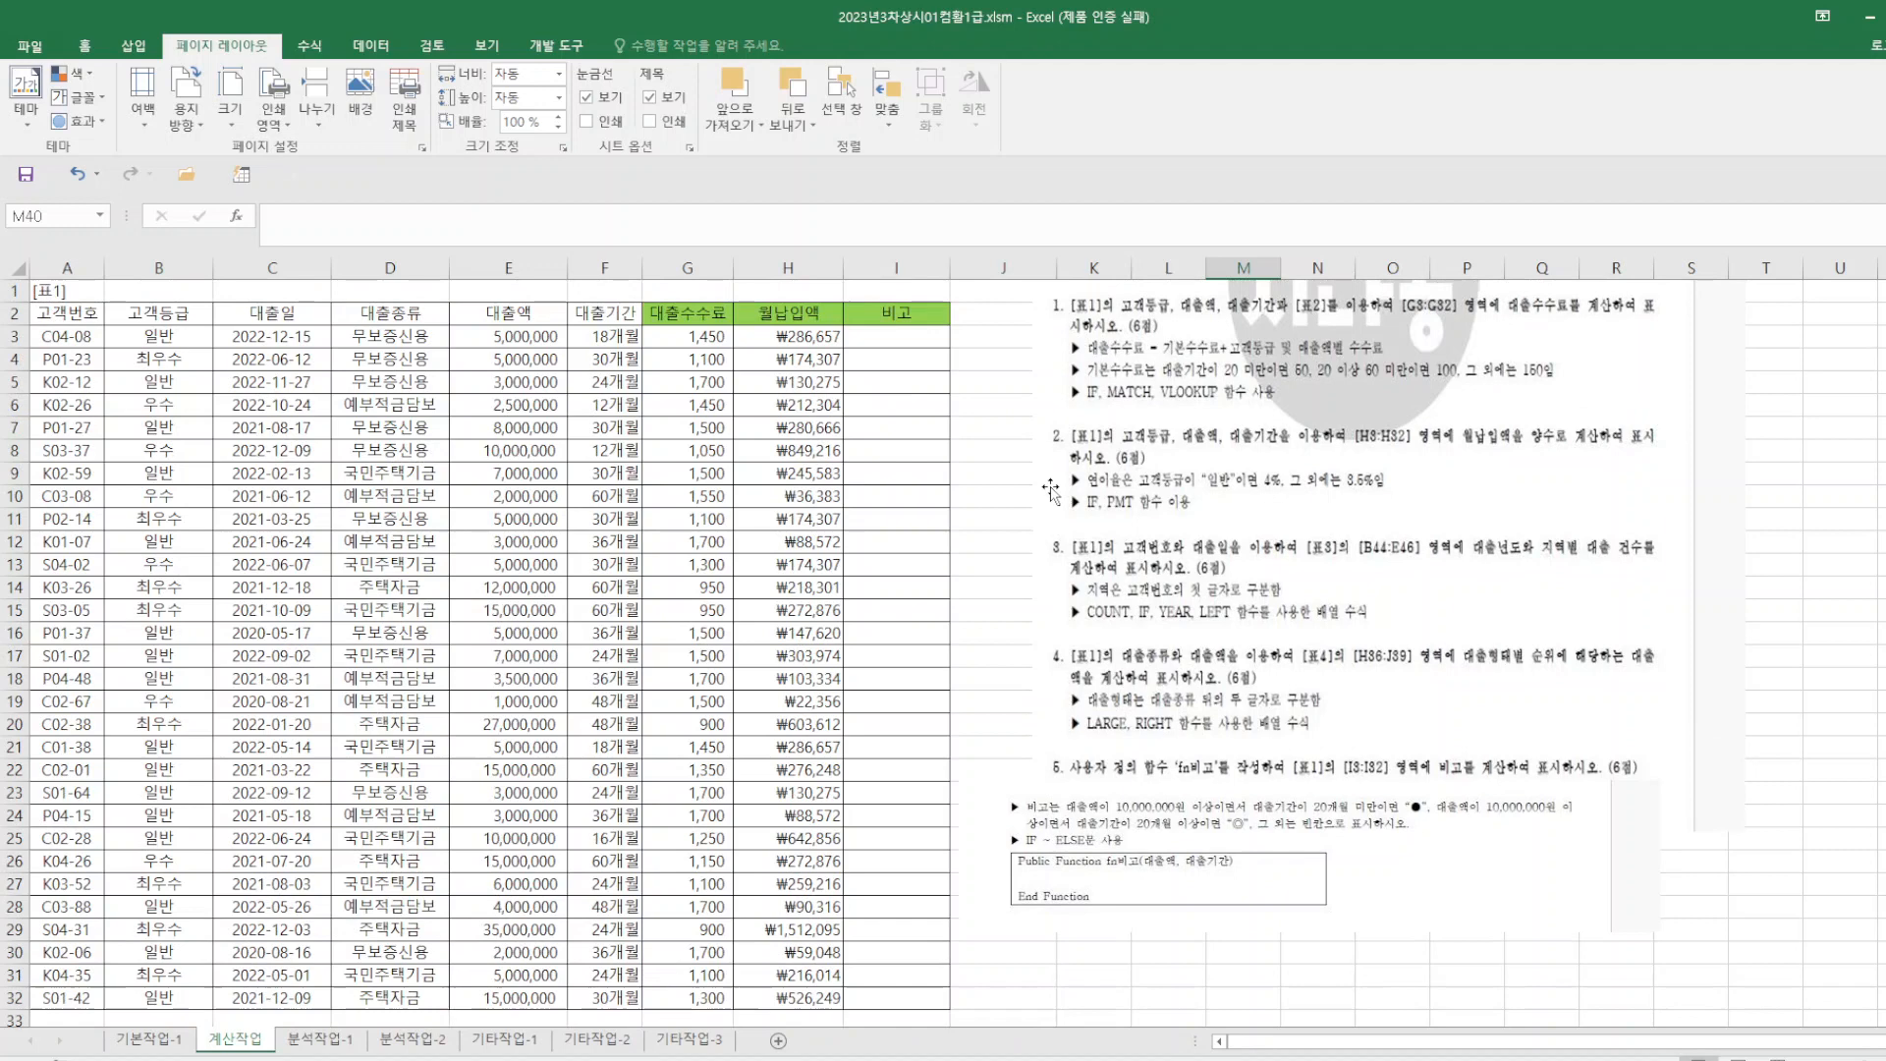
pyautogui.click(918, 340)
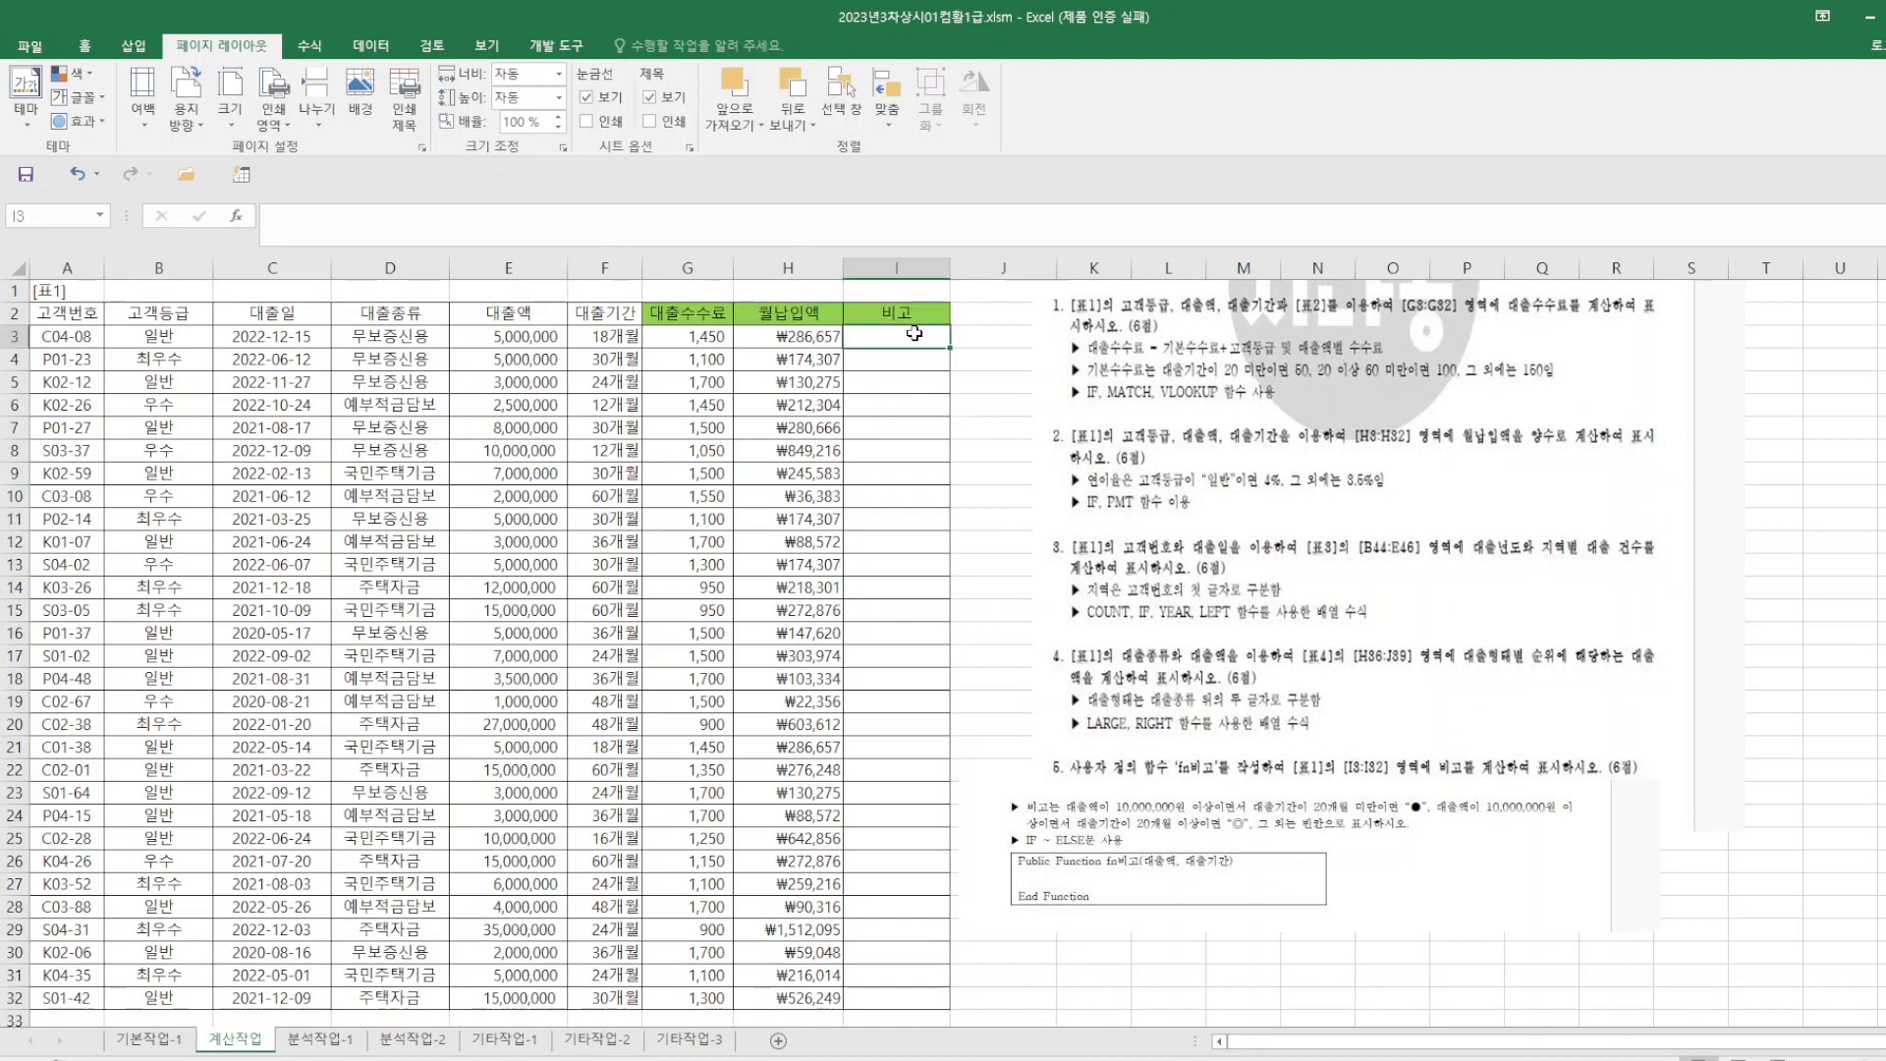
pyautogui.click(567, 46)
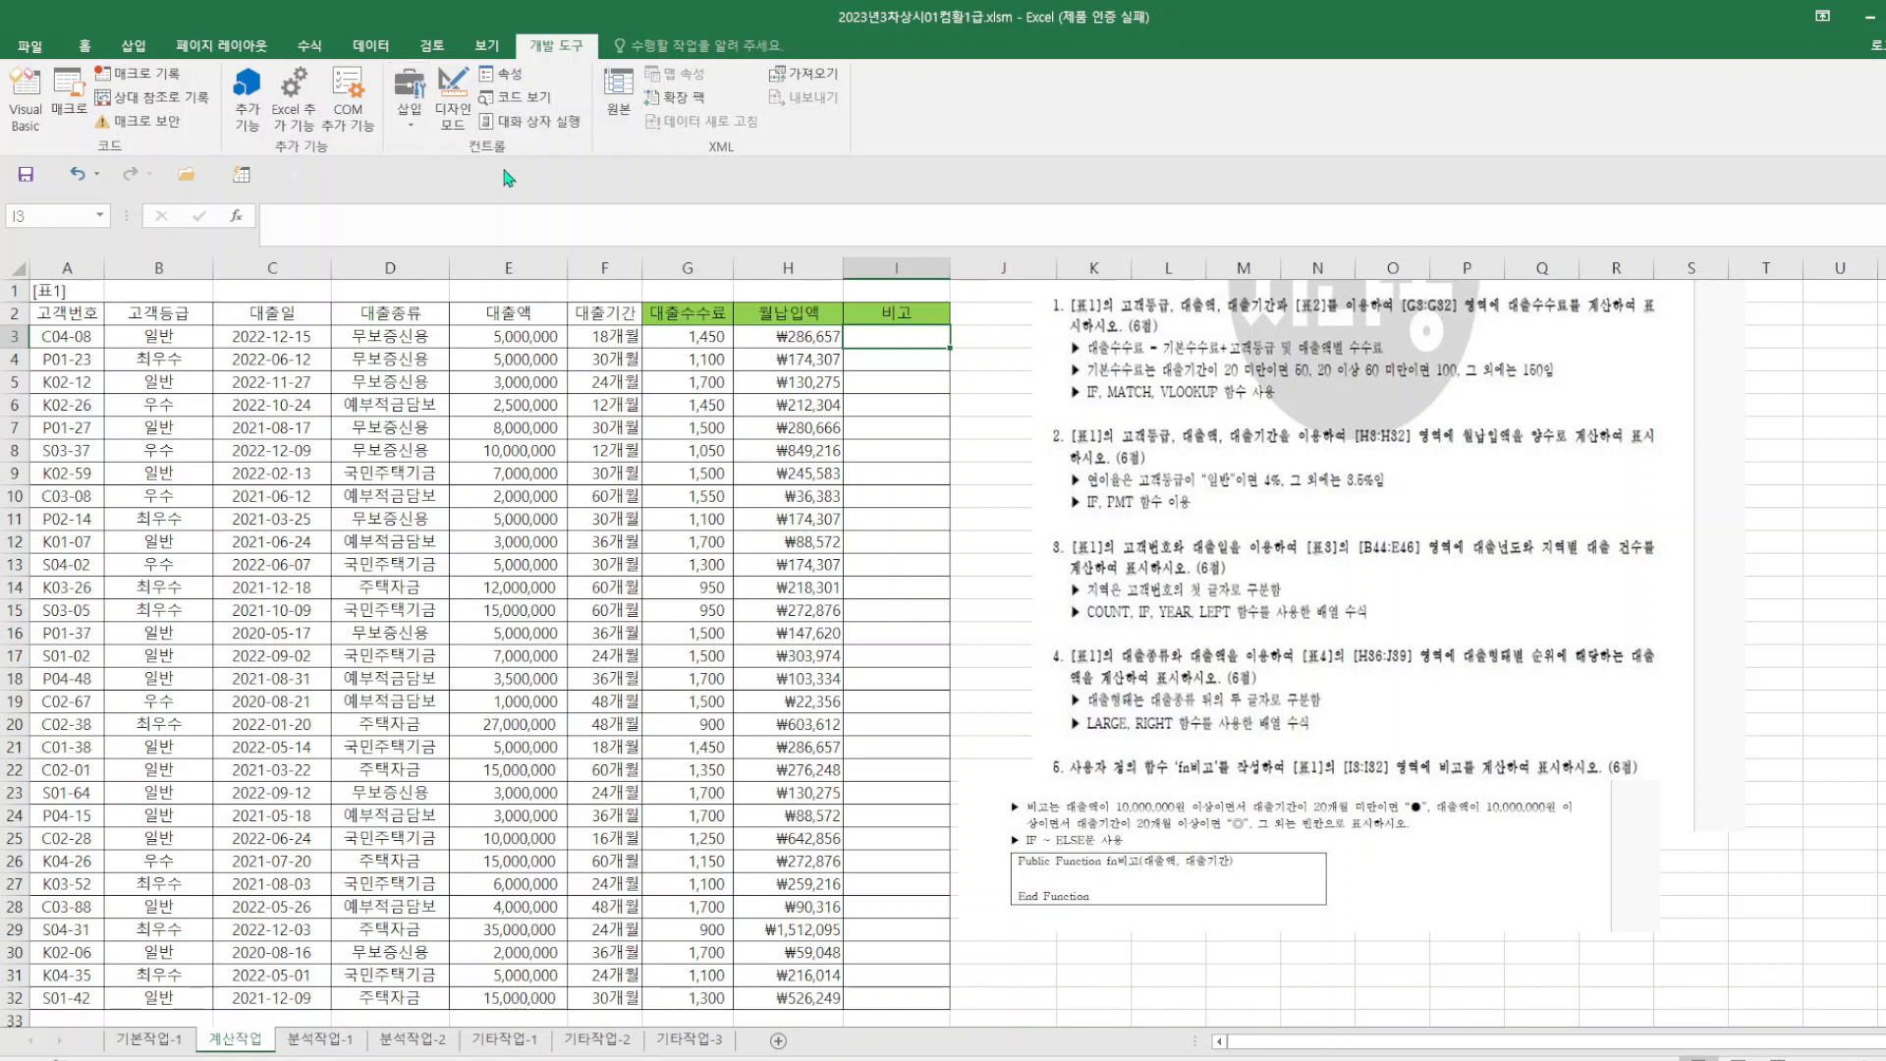
pyautogui.click(26, 98)
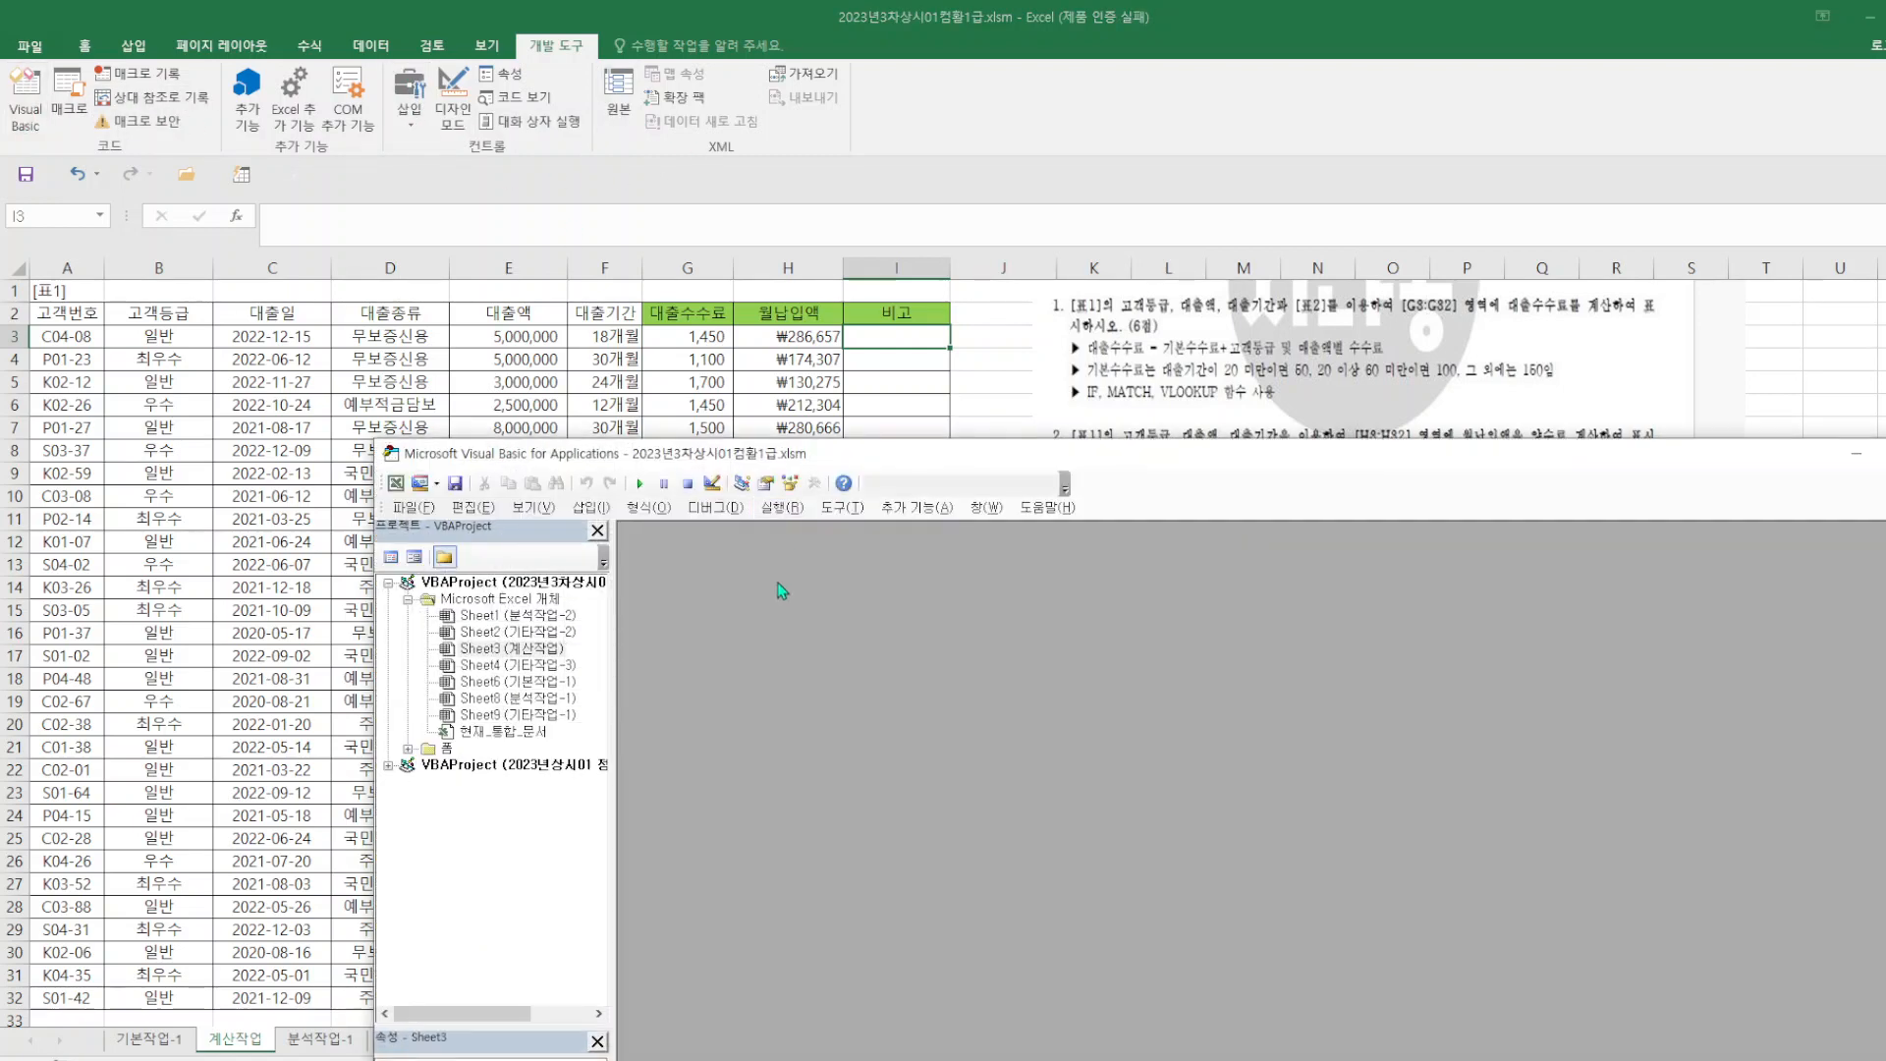
pyautogui.click(590, 508)
pyautogui.click(636, 581)
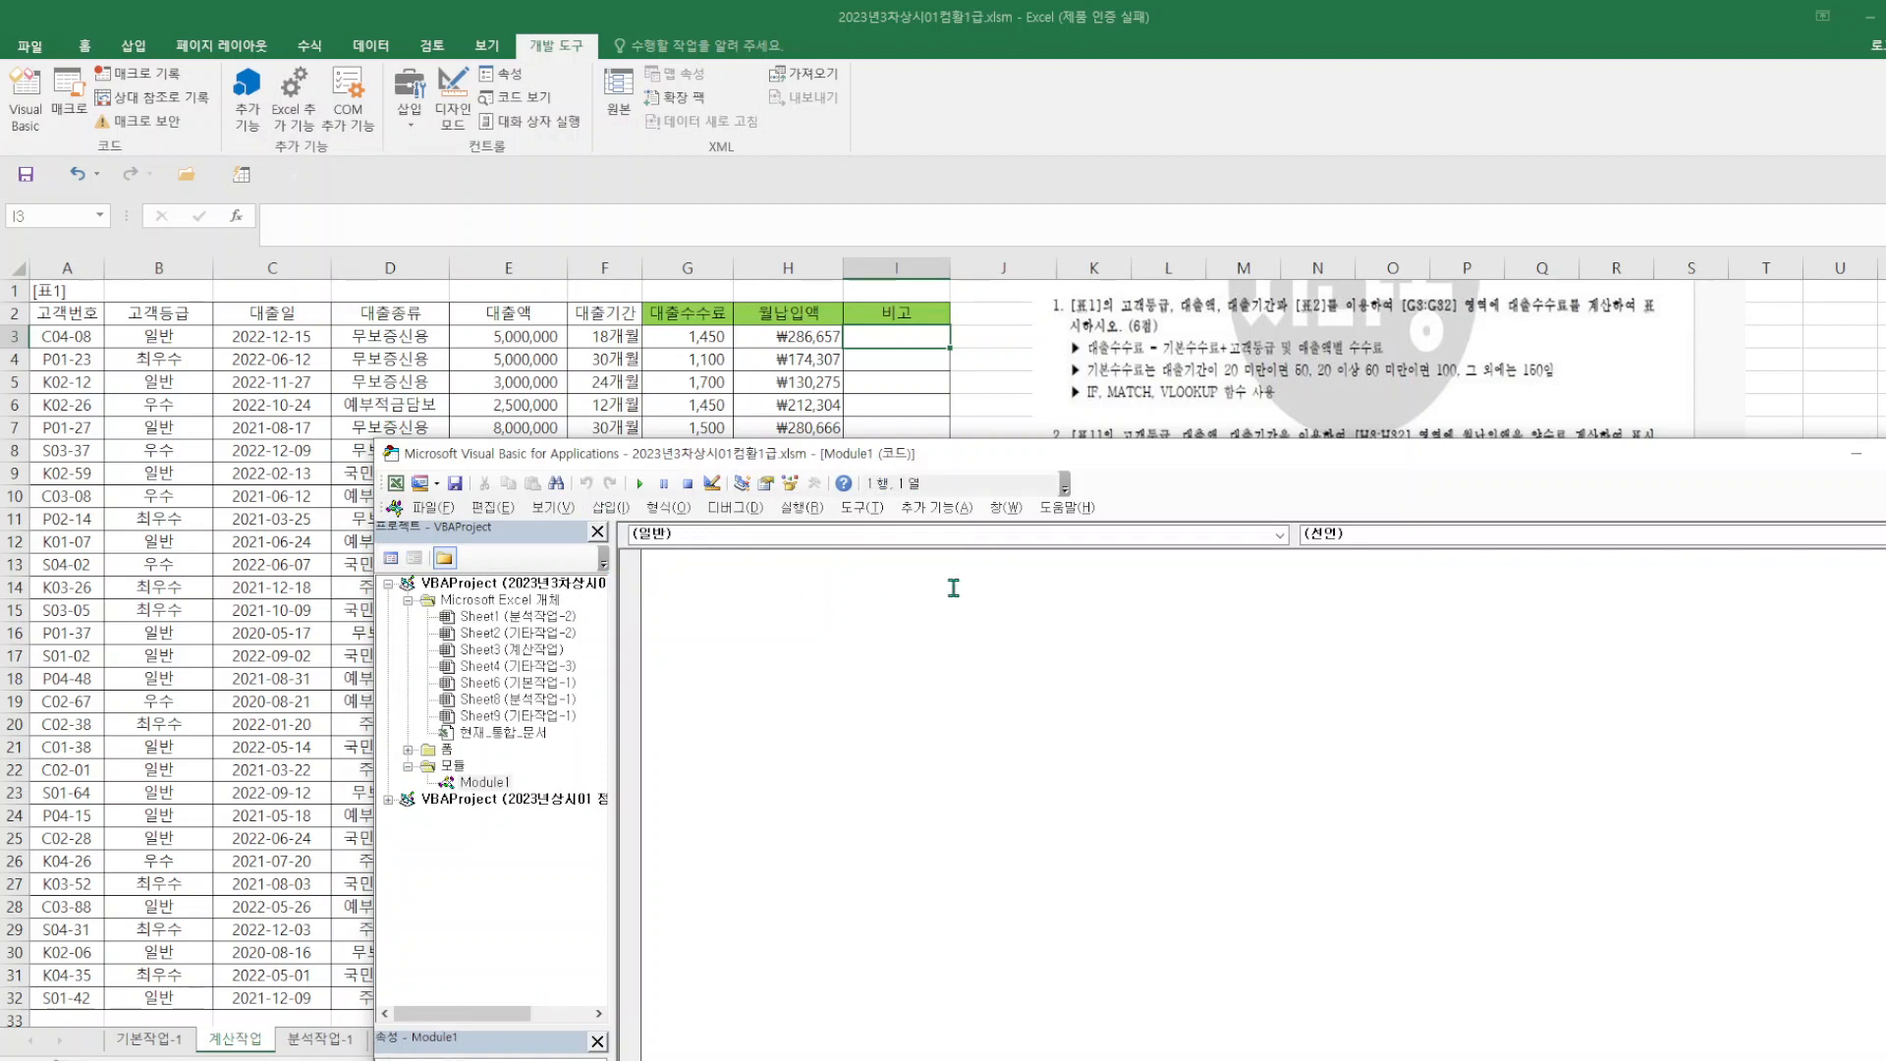
# - Declare the public function fn비고 with the parameters 대출액 and 대출기간 in the new module
pyautogui.write('public function')
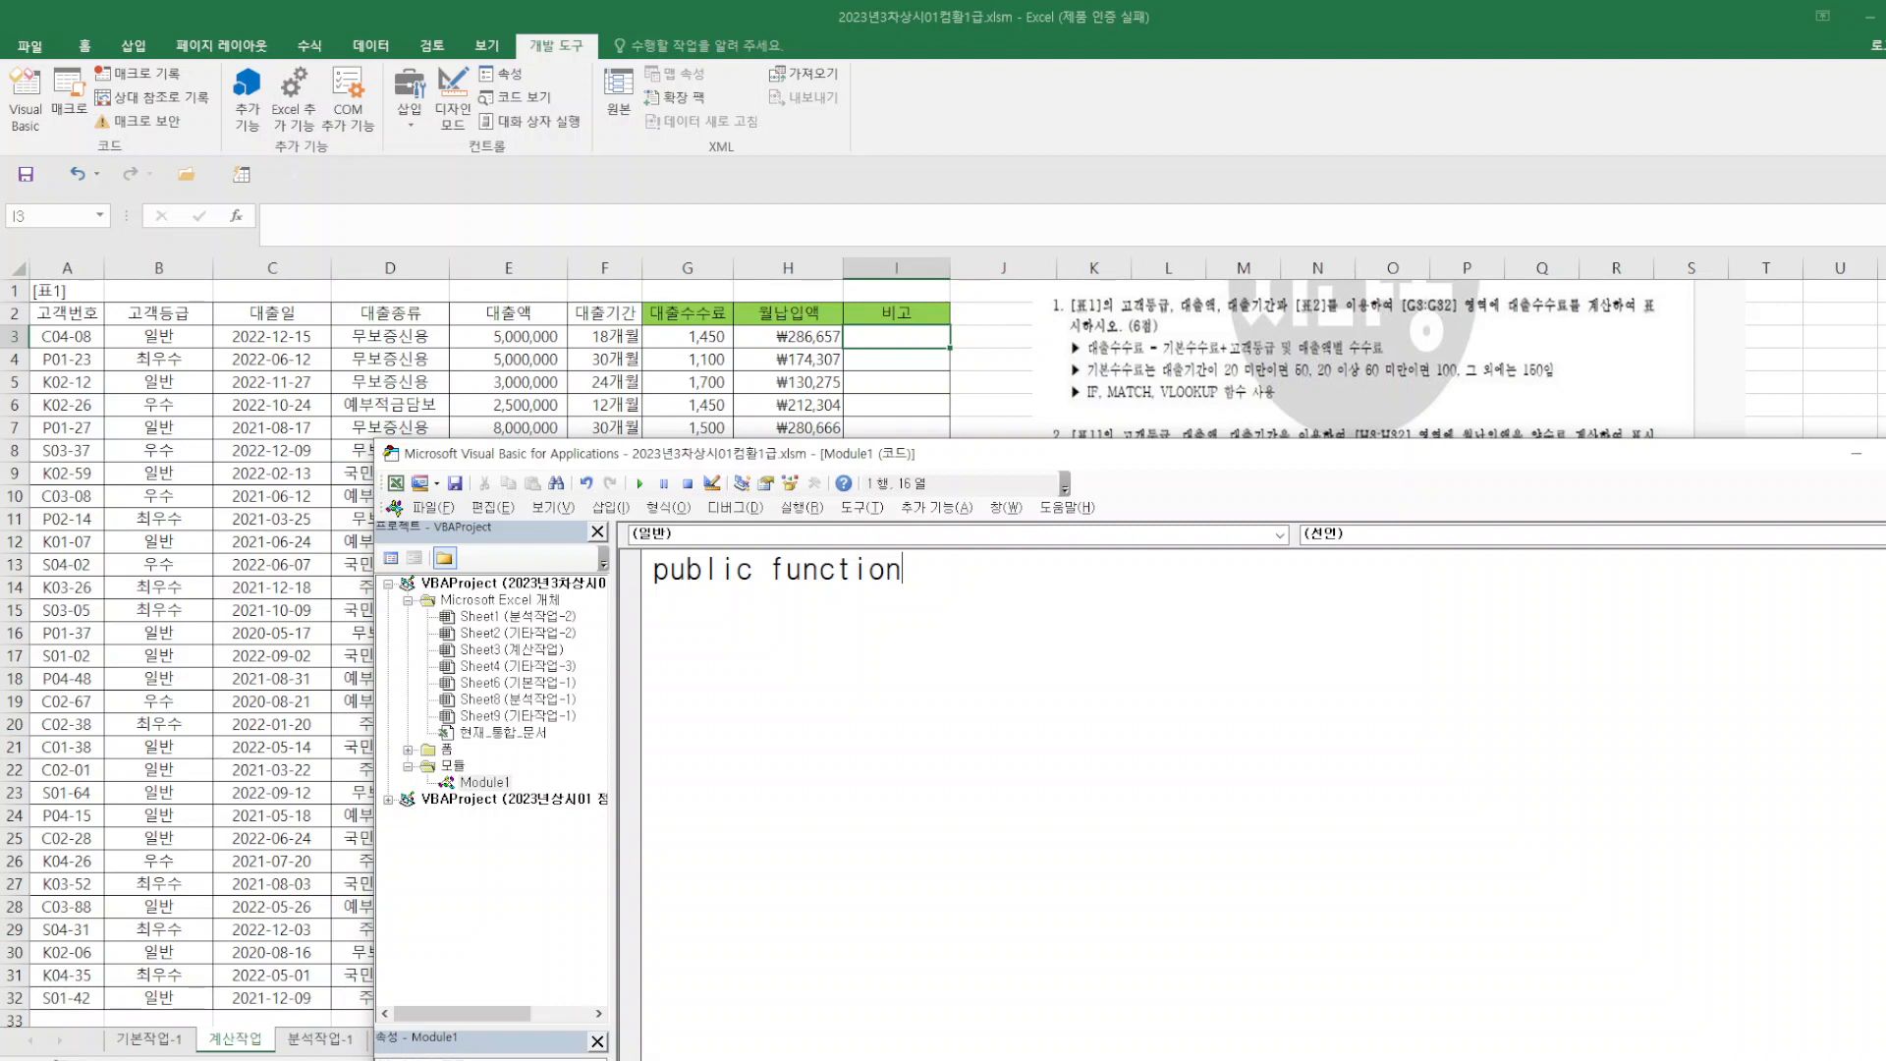
pyautogui.write('fnㅂ고')
pyautogui.press('BackSpace')
pyautogui.press('BackSpace')
pyautogui.write('비고')
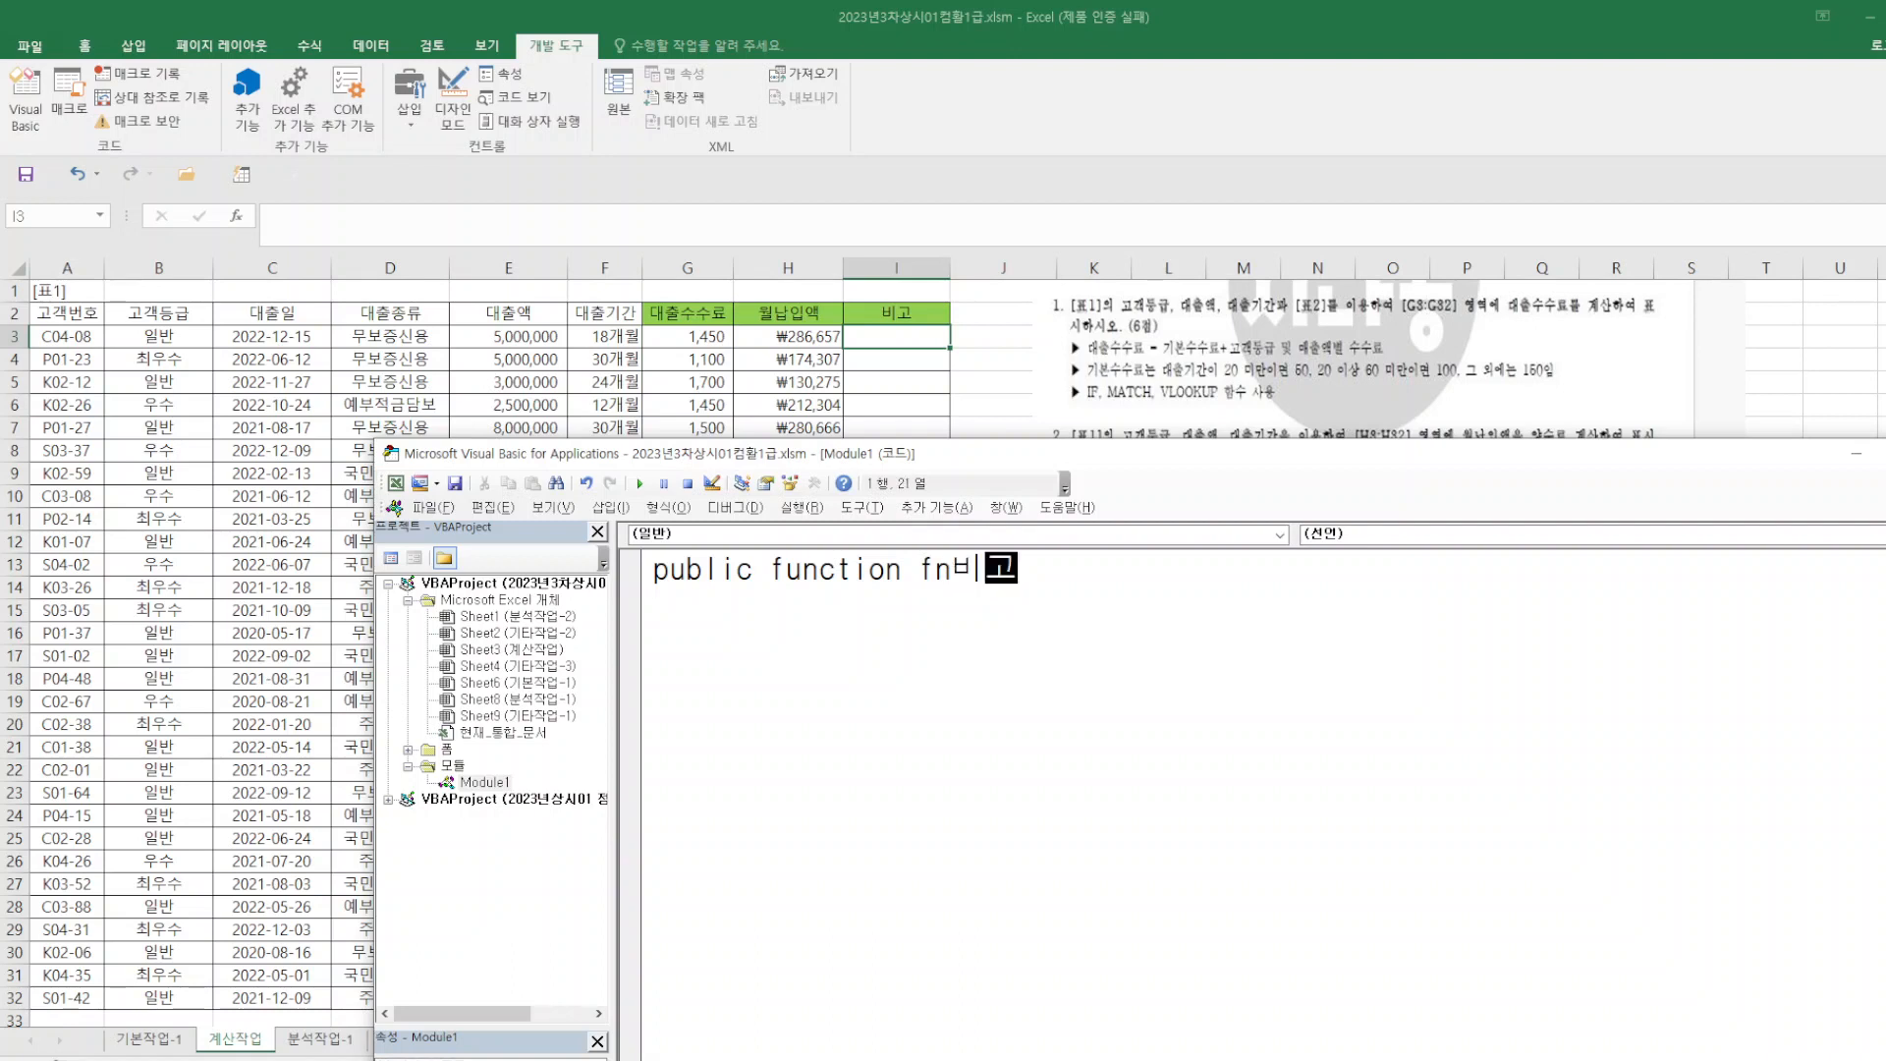
pyautogui.write('(대출액,')
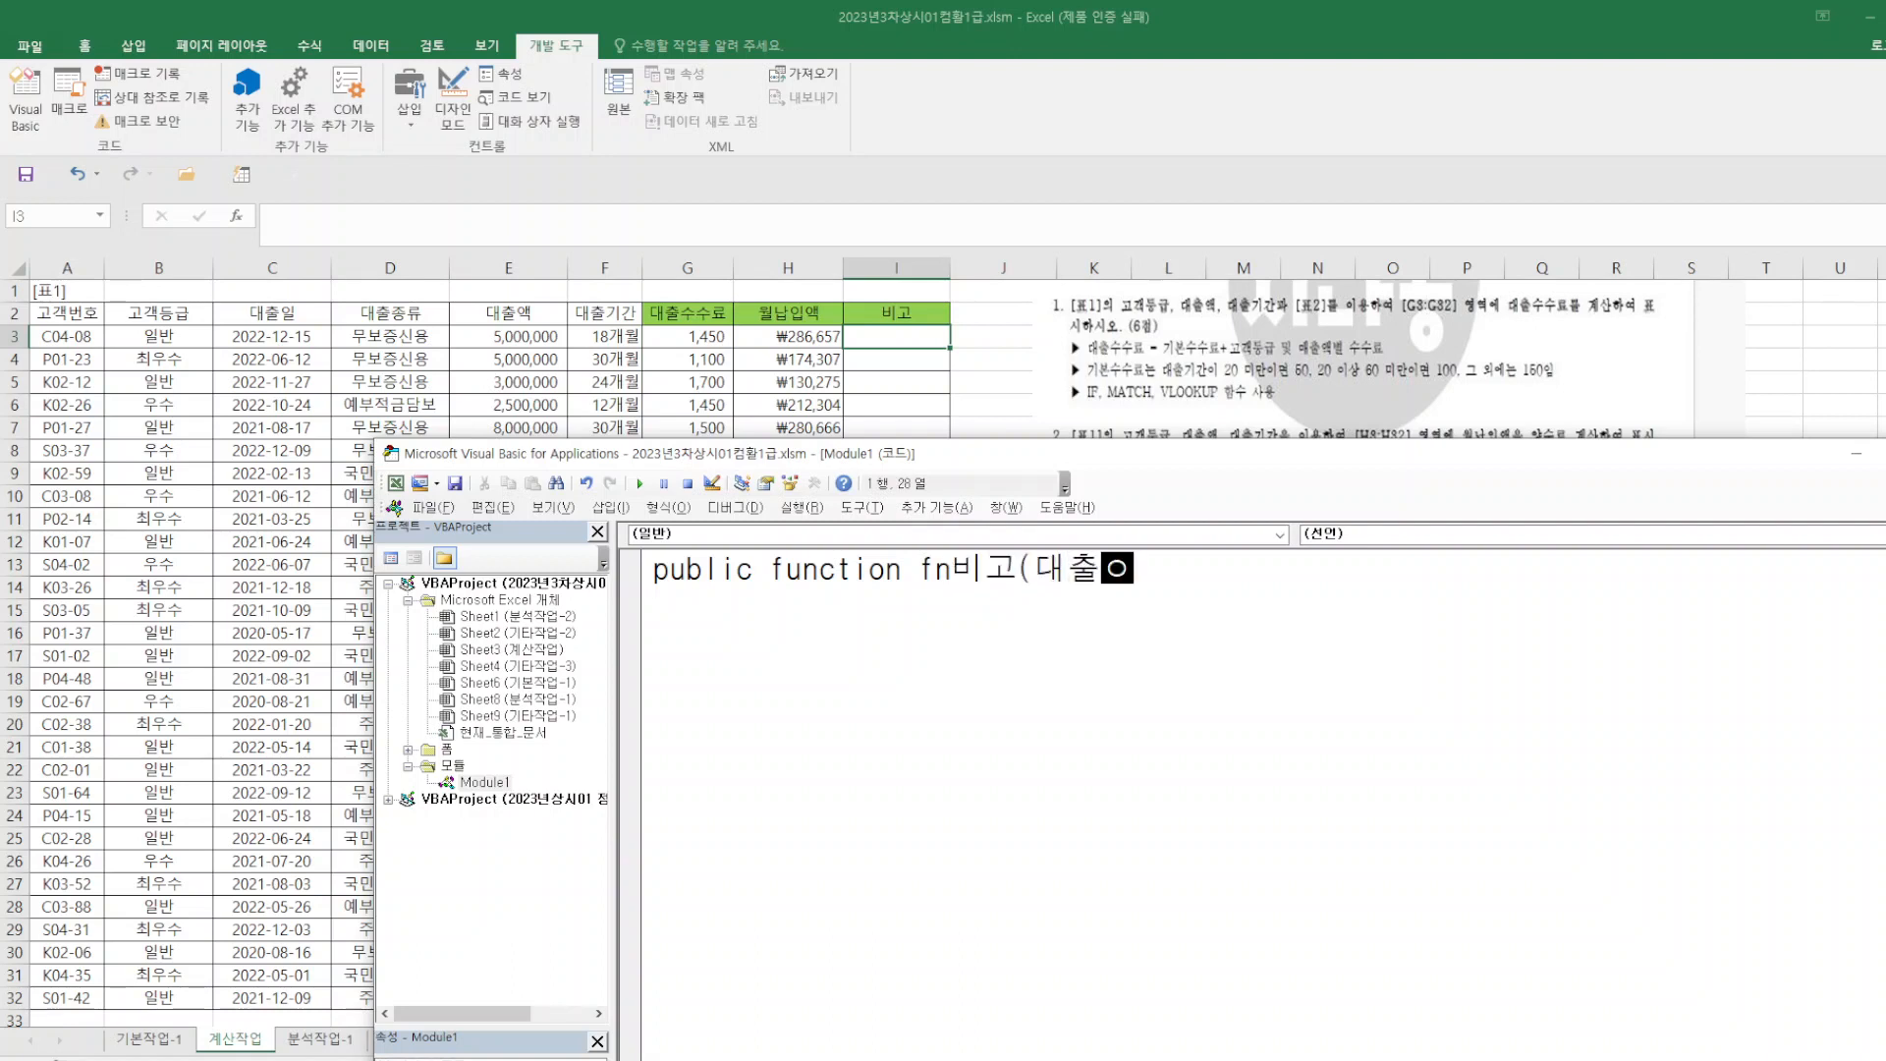
pyautogui.write(' 대출기간)')
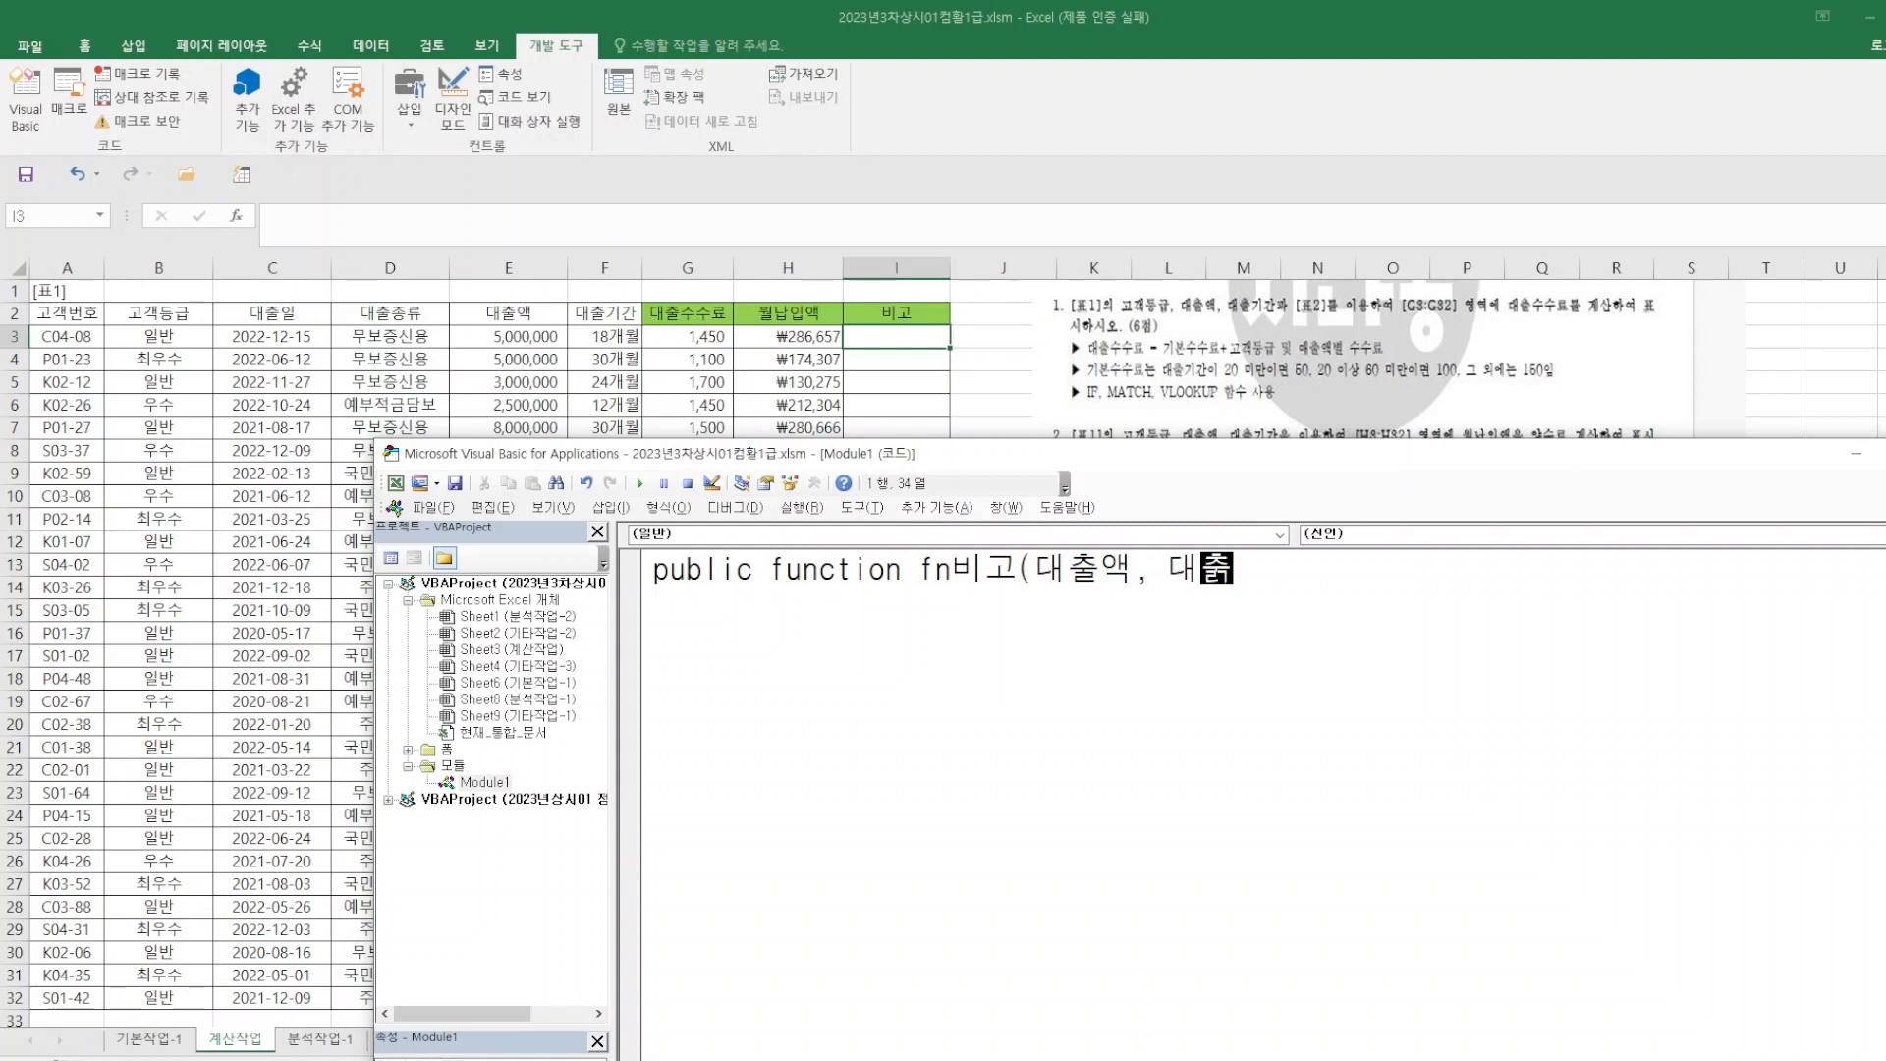
pyautogui.press('Return')
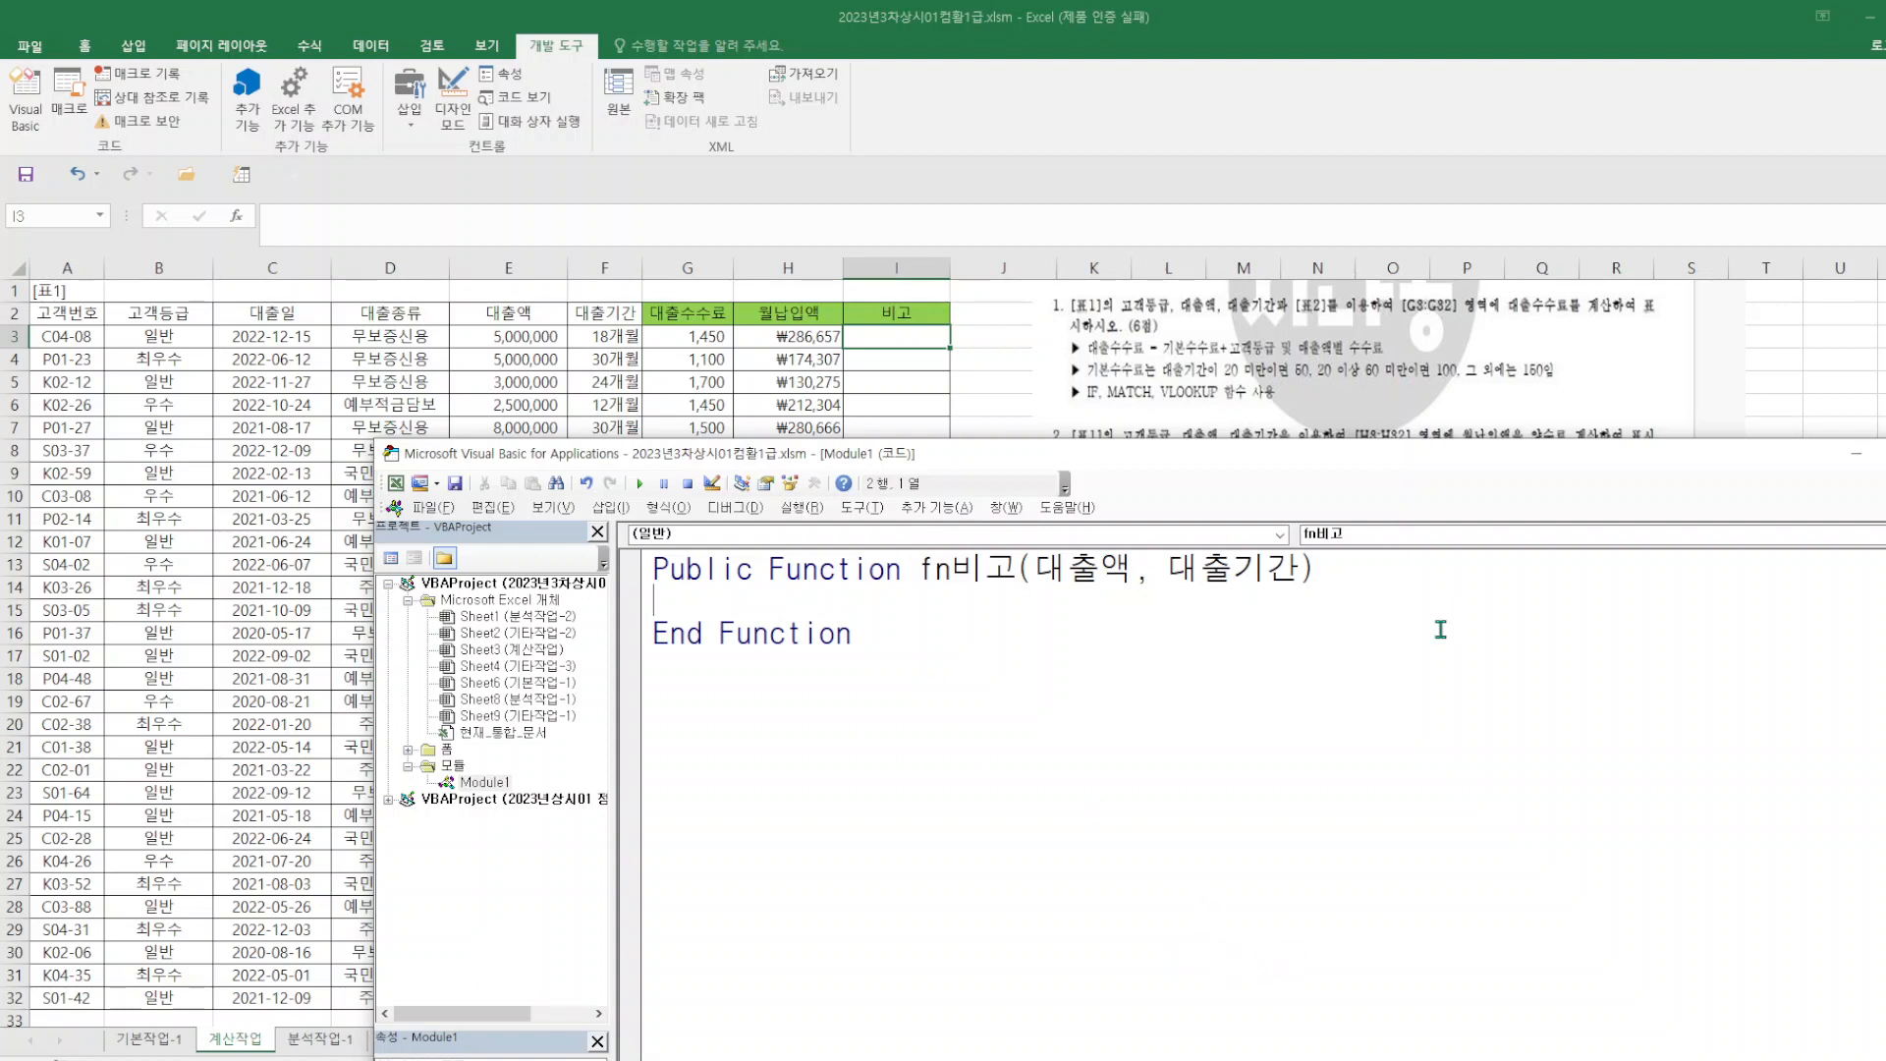
# - Write the function's opening condition as If 대출액 >= 10000000 And 대출기간 < 20 Then
pyautogui.write('if 대출액 >')
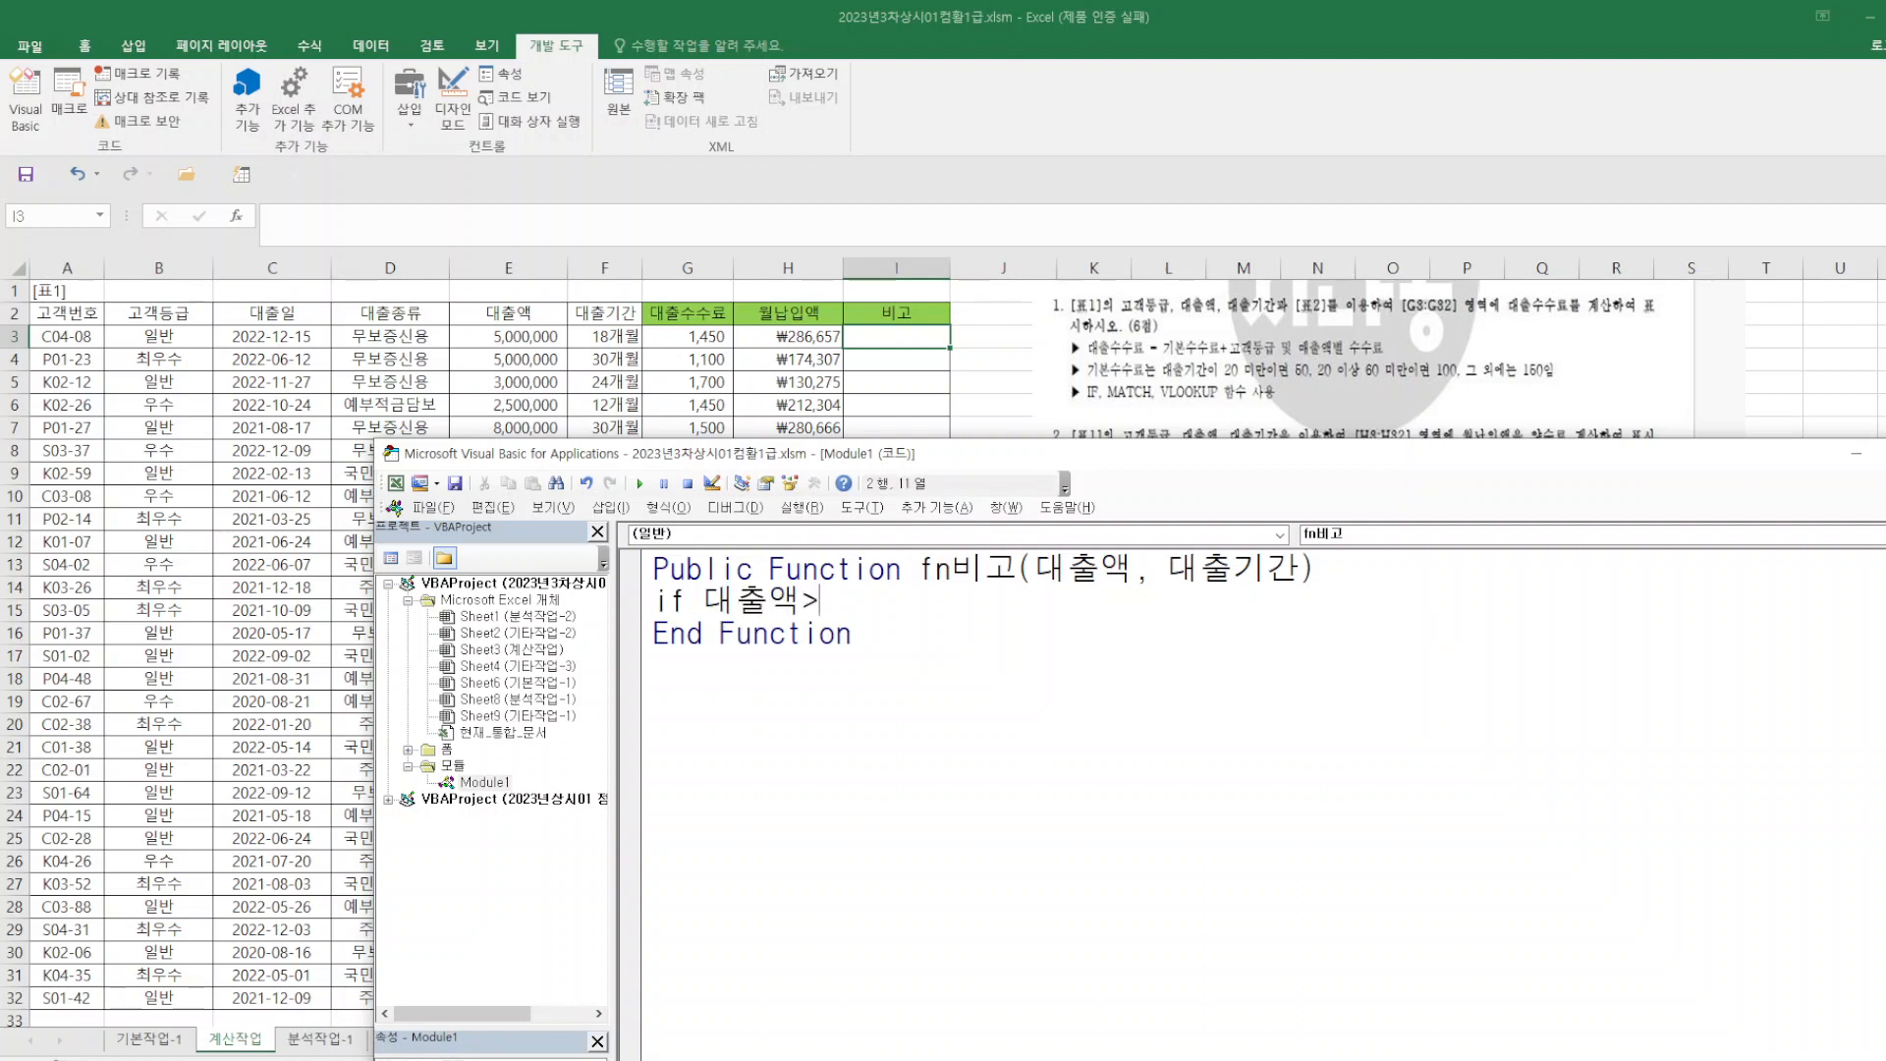
pyautogui.write('=10000000')
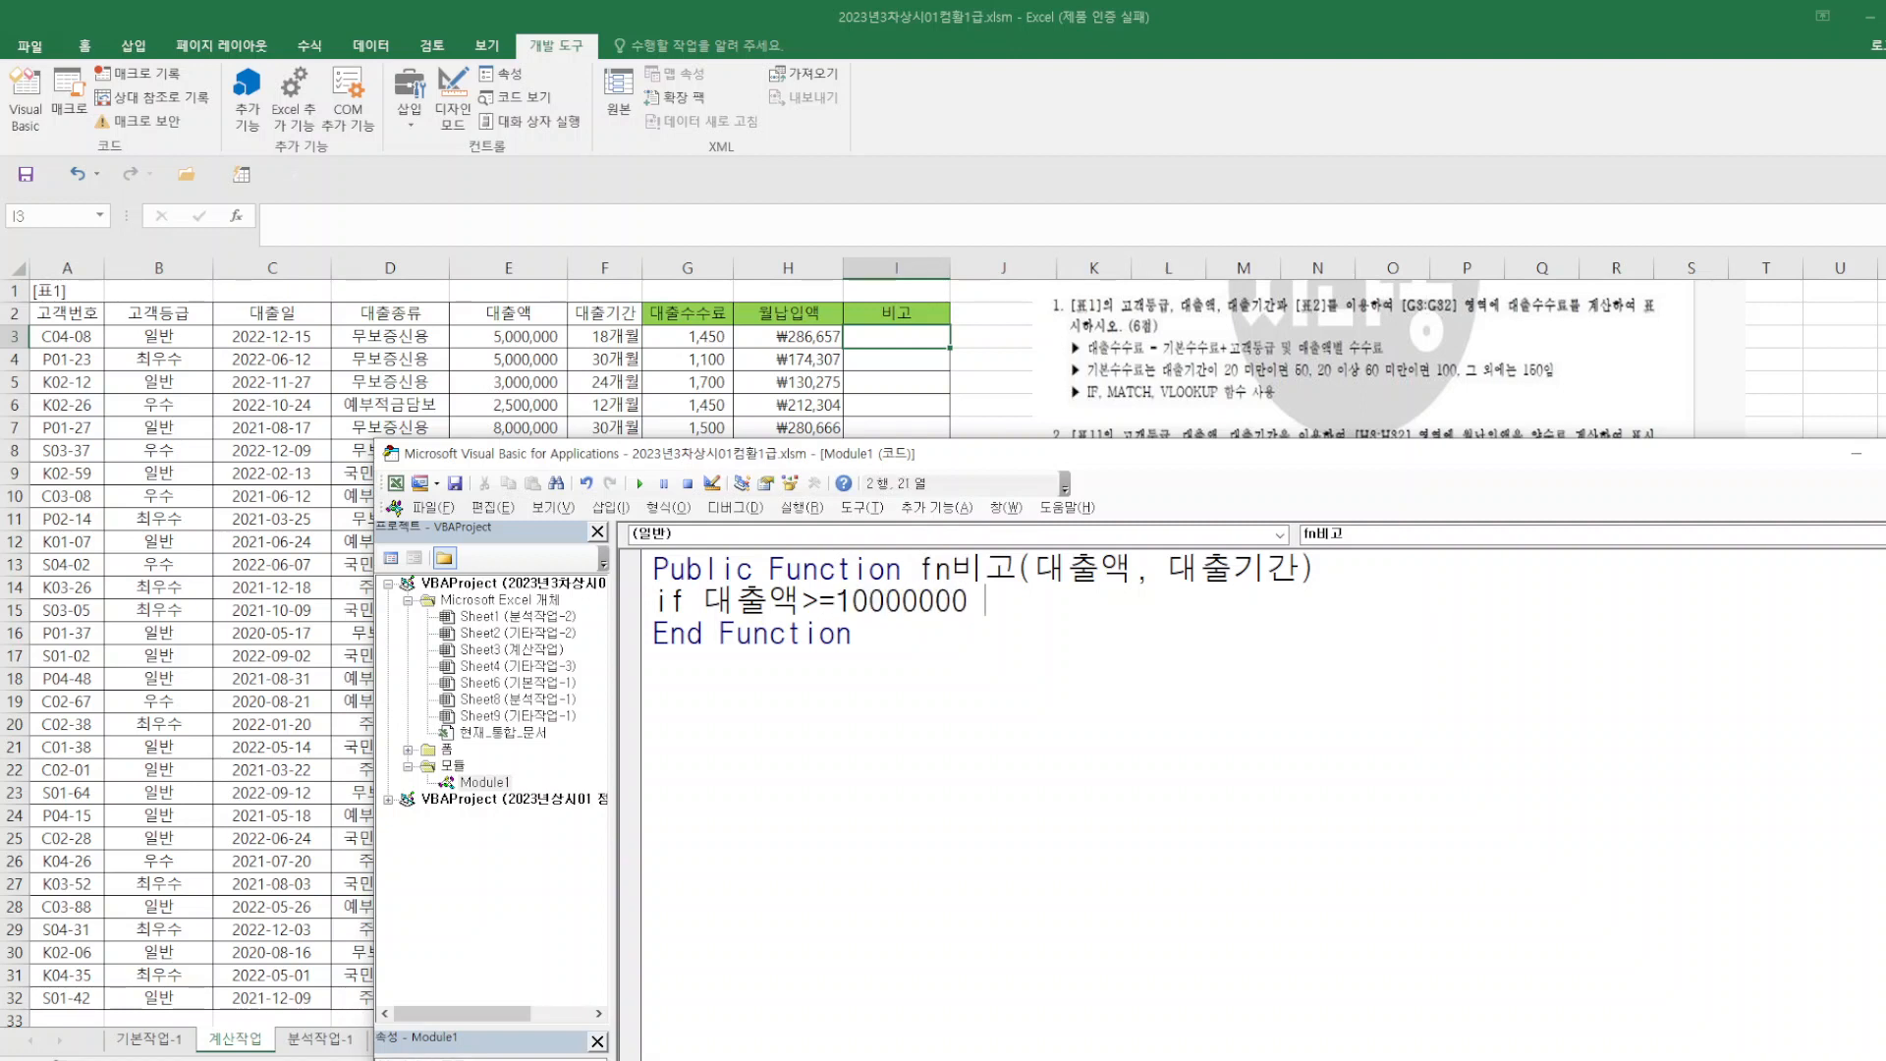
pyautogui.write(' and eocnfrlrks')
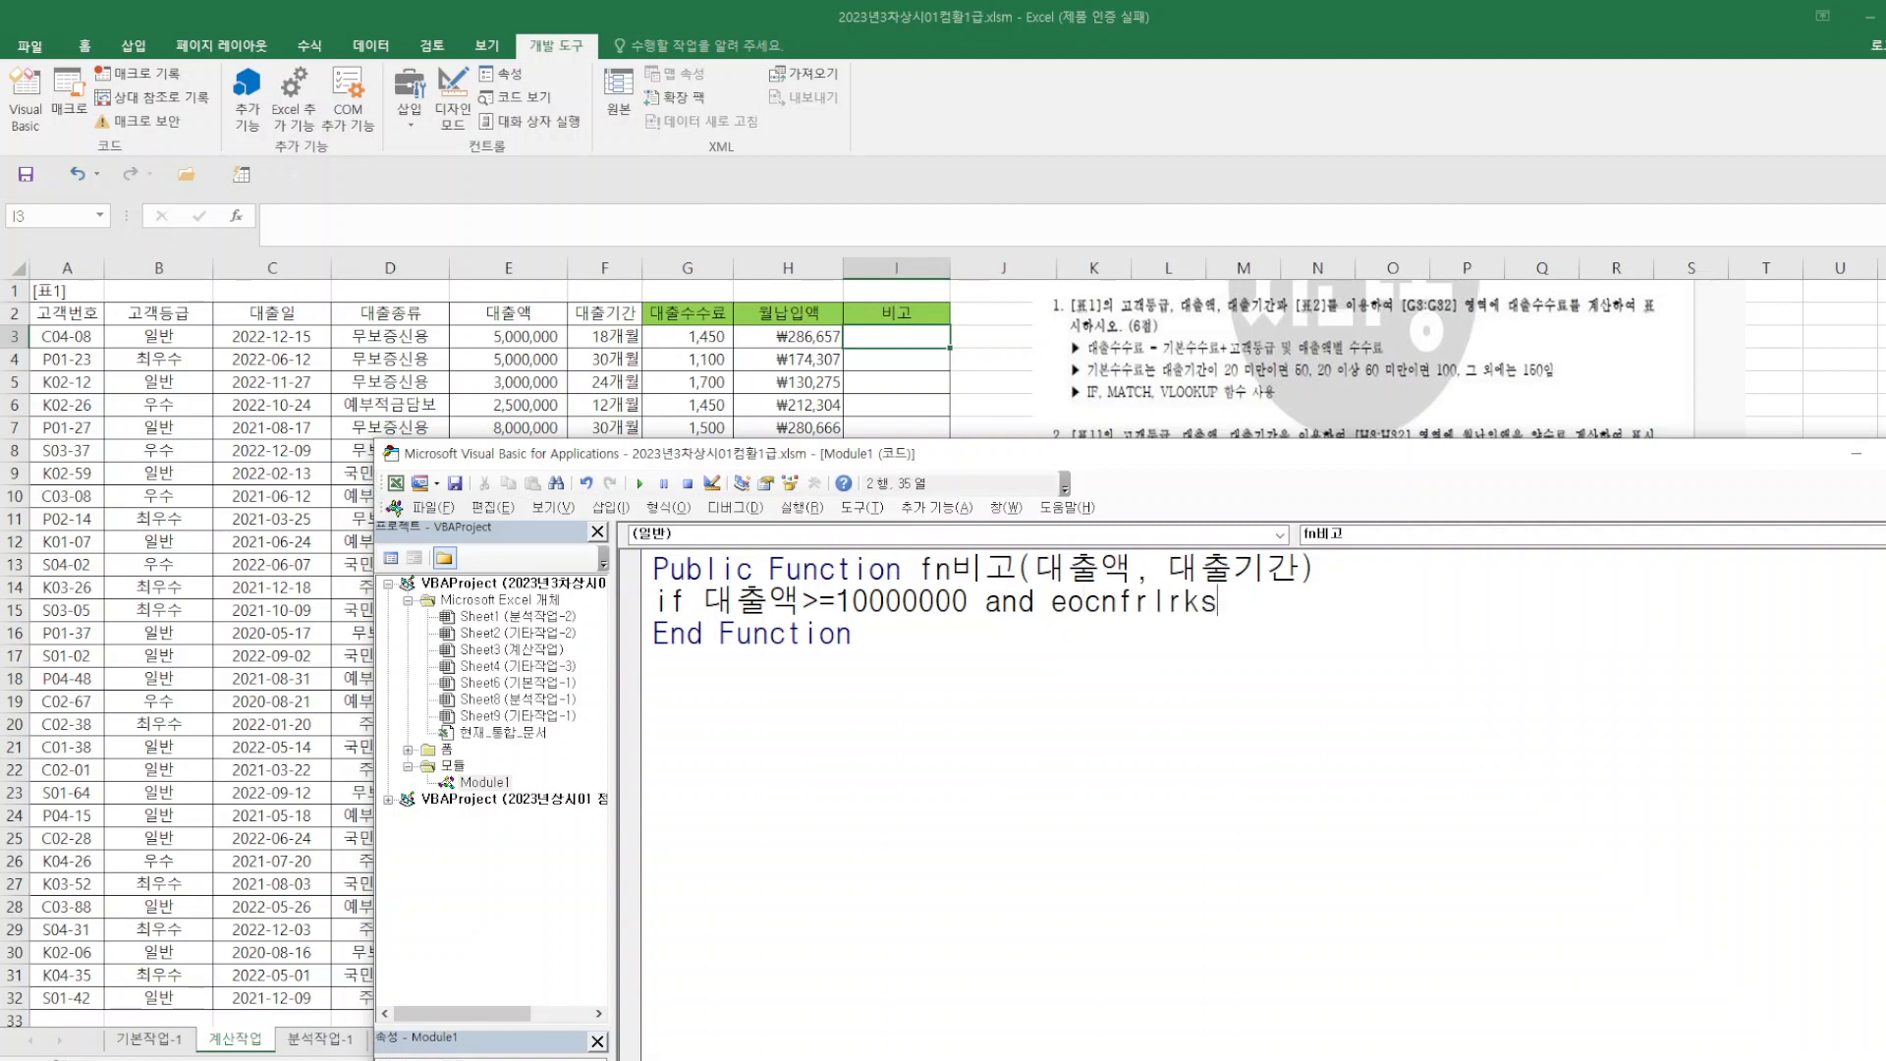
pyautogui.write('<20 소두')
pyautogui.press('BackSpace')
pyautogui.press('BackSpace')
pyautogui.press('Hangul')
pyautogui.write('then')
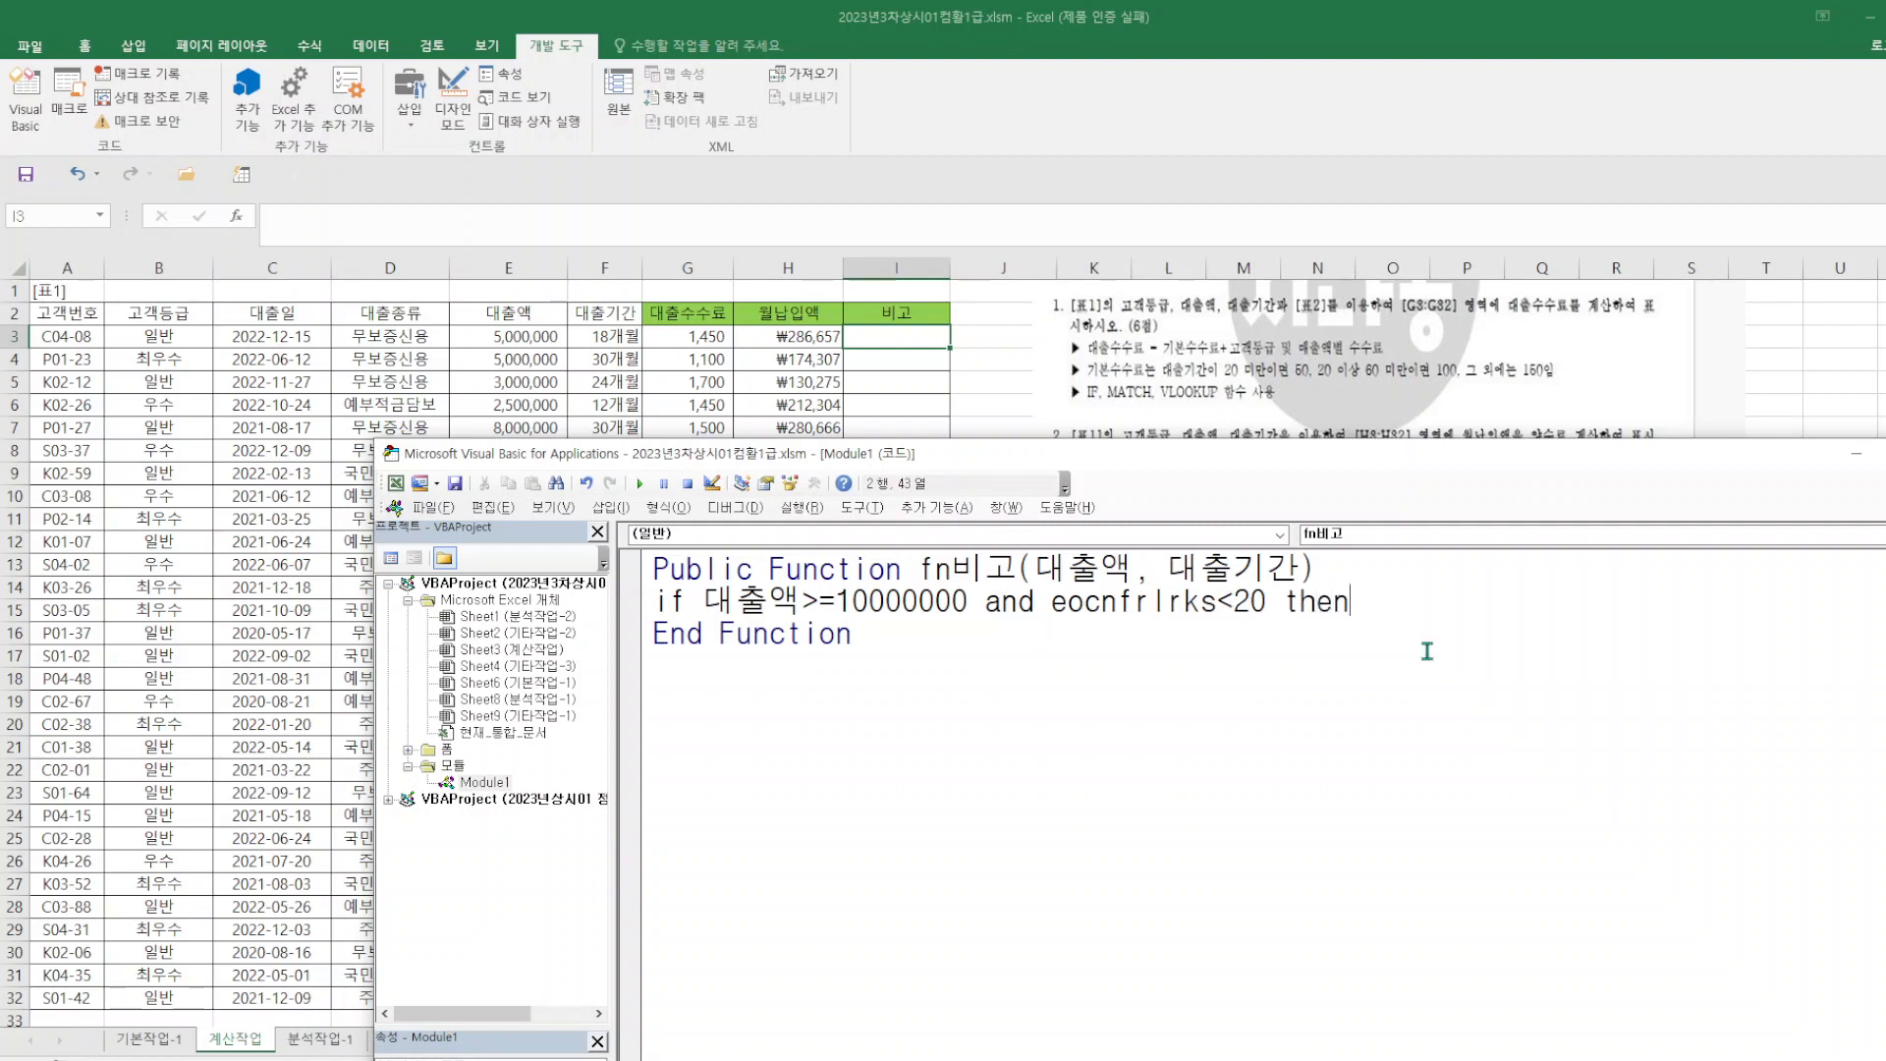
pyautogui.moveTo(1050, 601); pyautogui.dragTo(1218, 589)
pyautogui.press('Hangul')
pyautogui.write('대출기간')
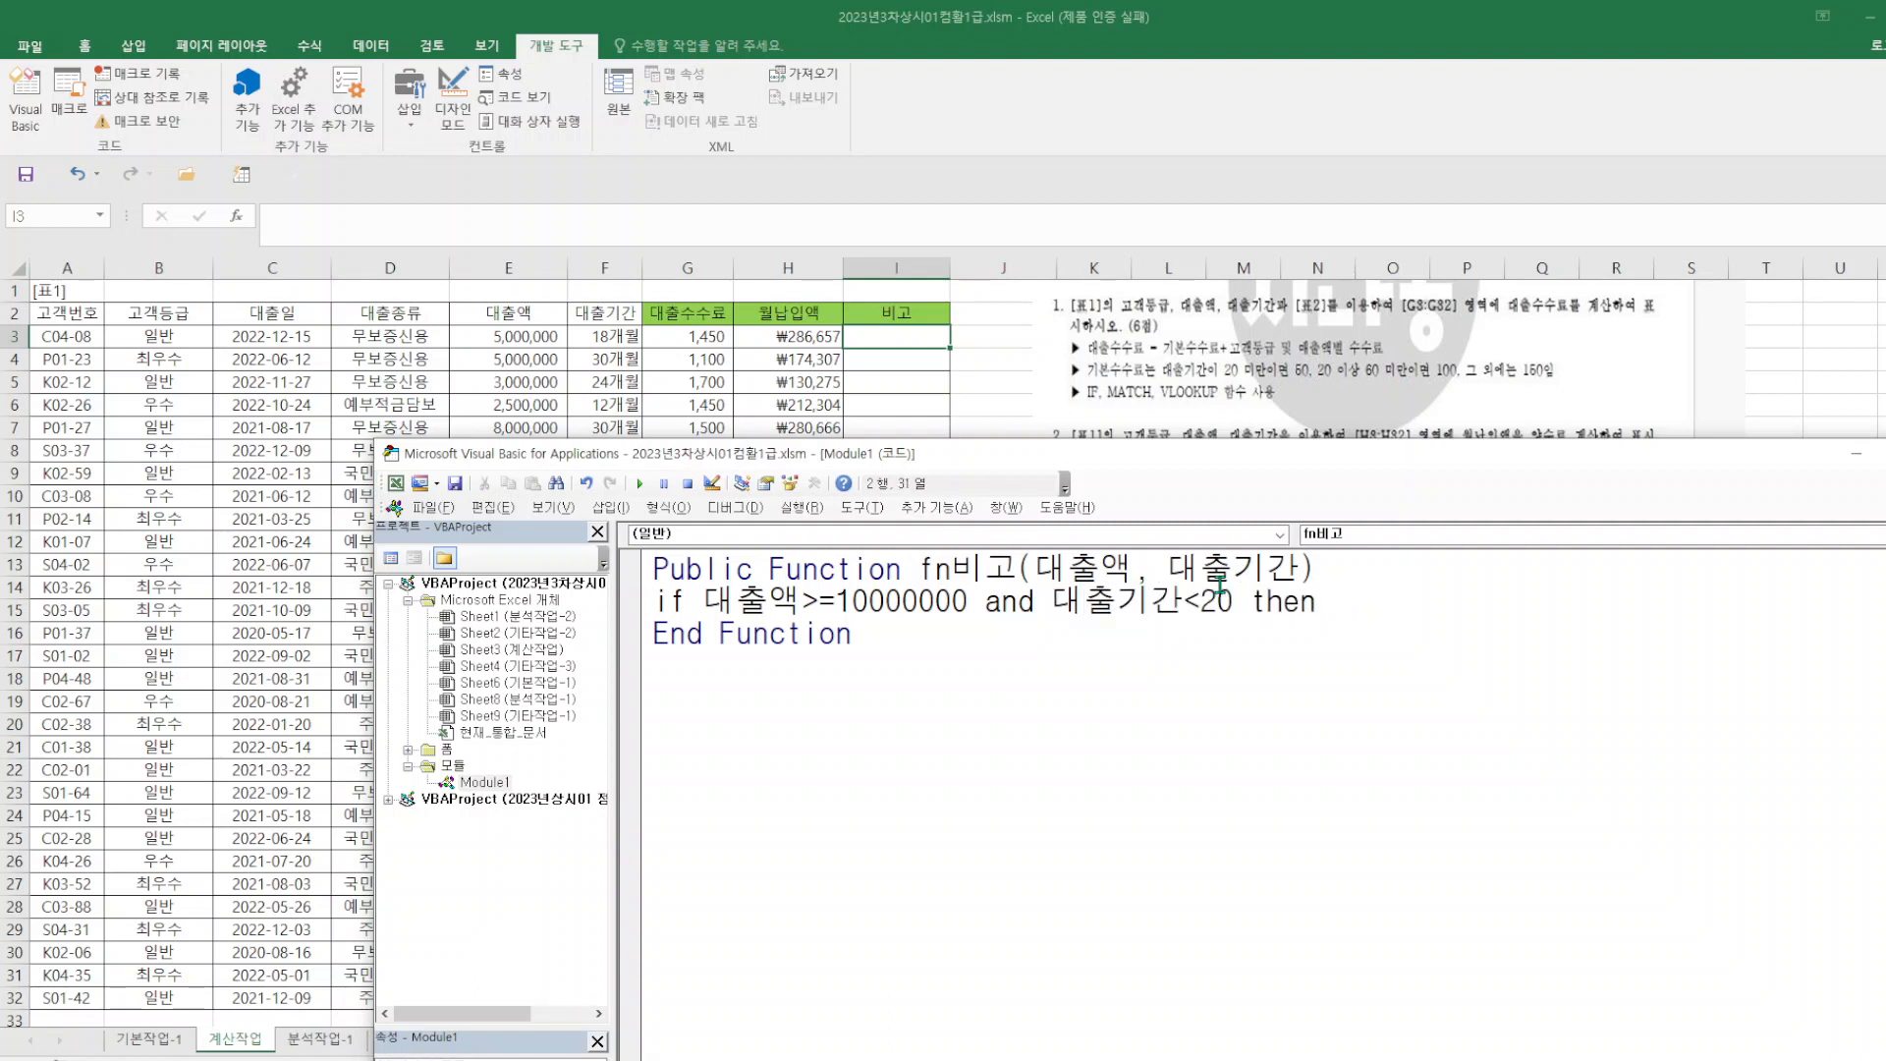
pyautogui.click(1466, 631)
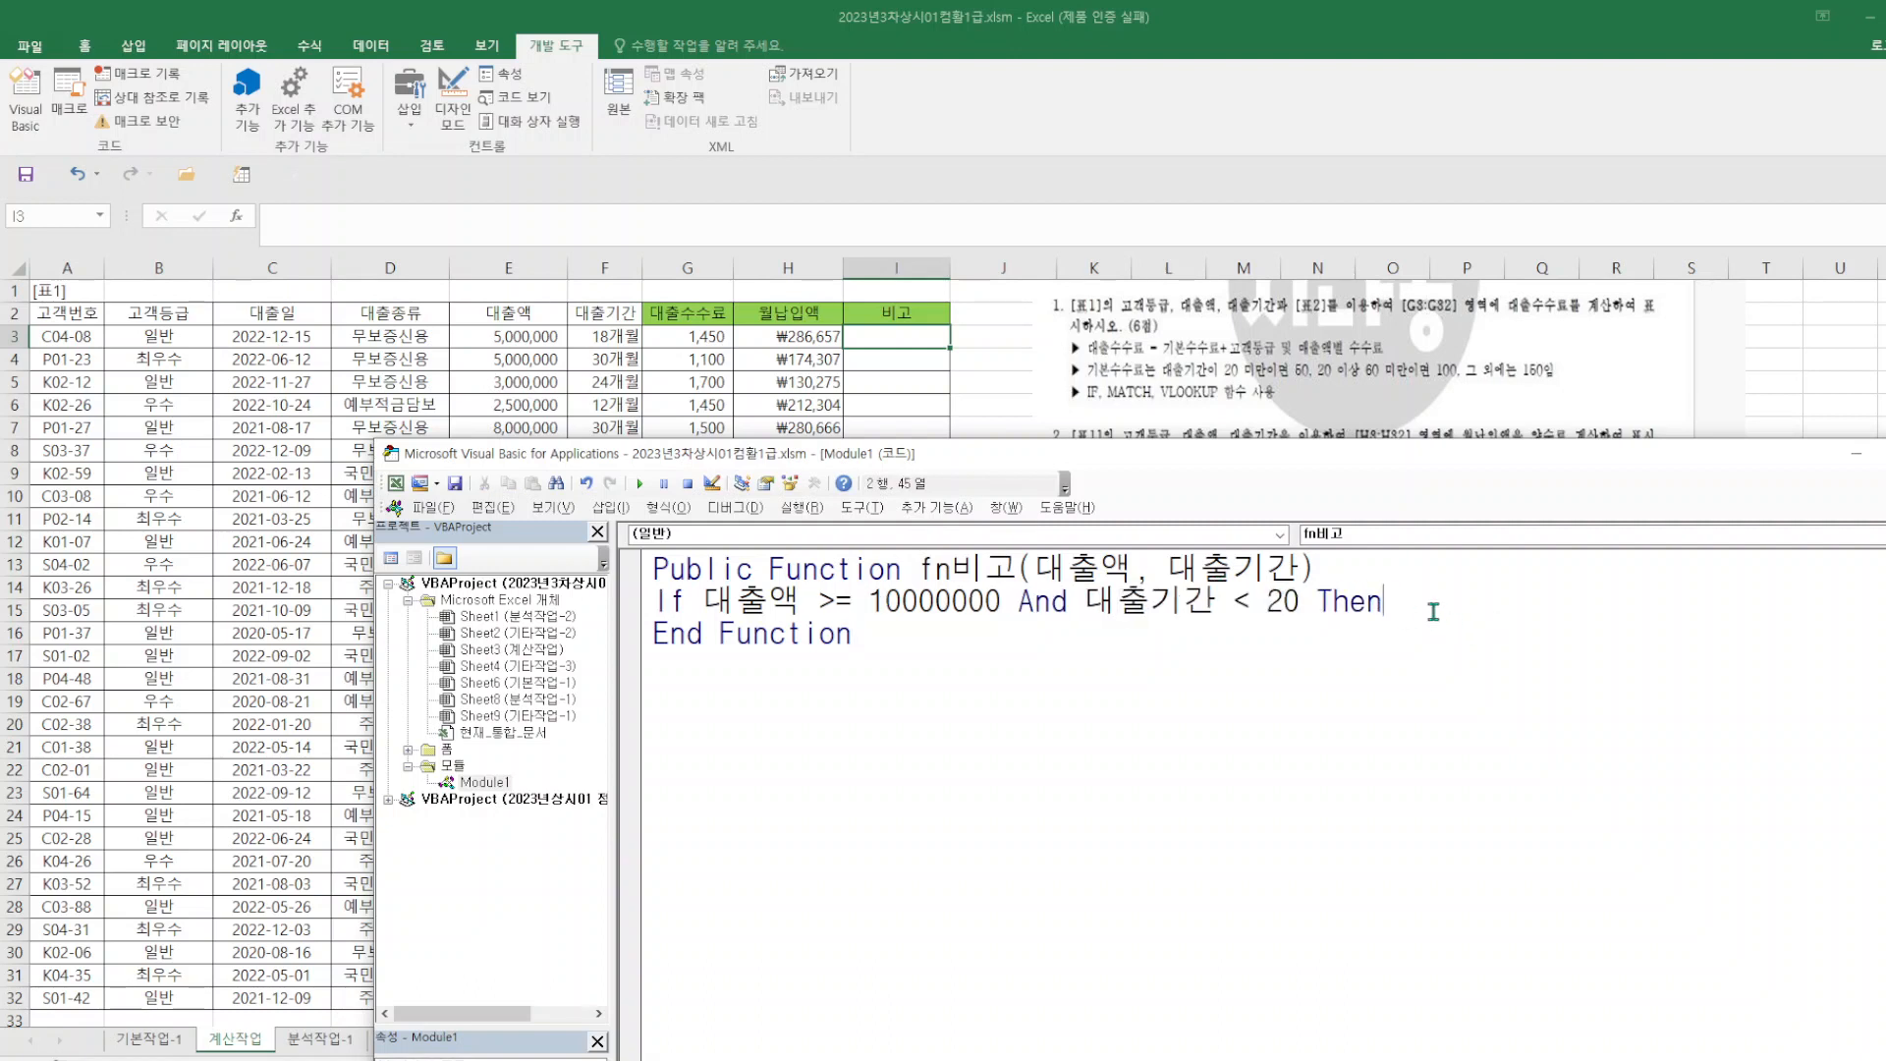
# - Add a line below the If condition that assigns the special-character string "●:" to the function's return value
pyautogui.press('Return')
pyautogui.write('fn')
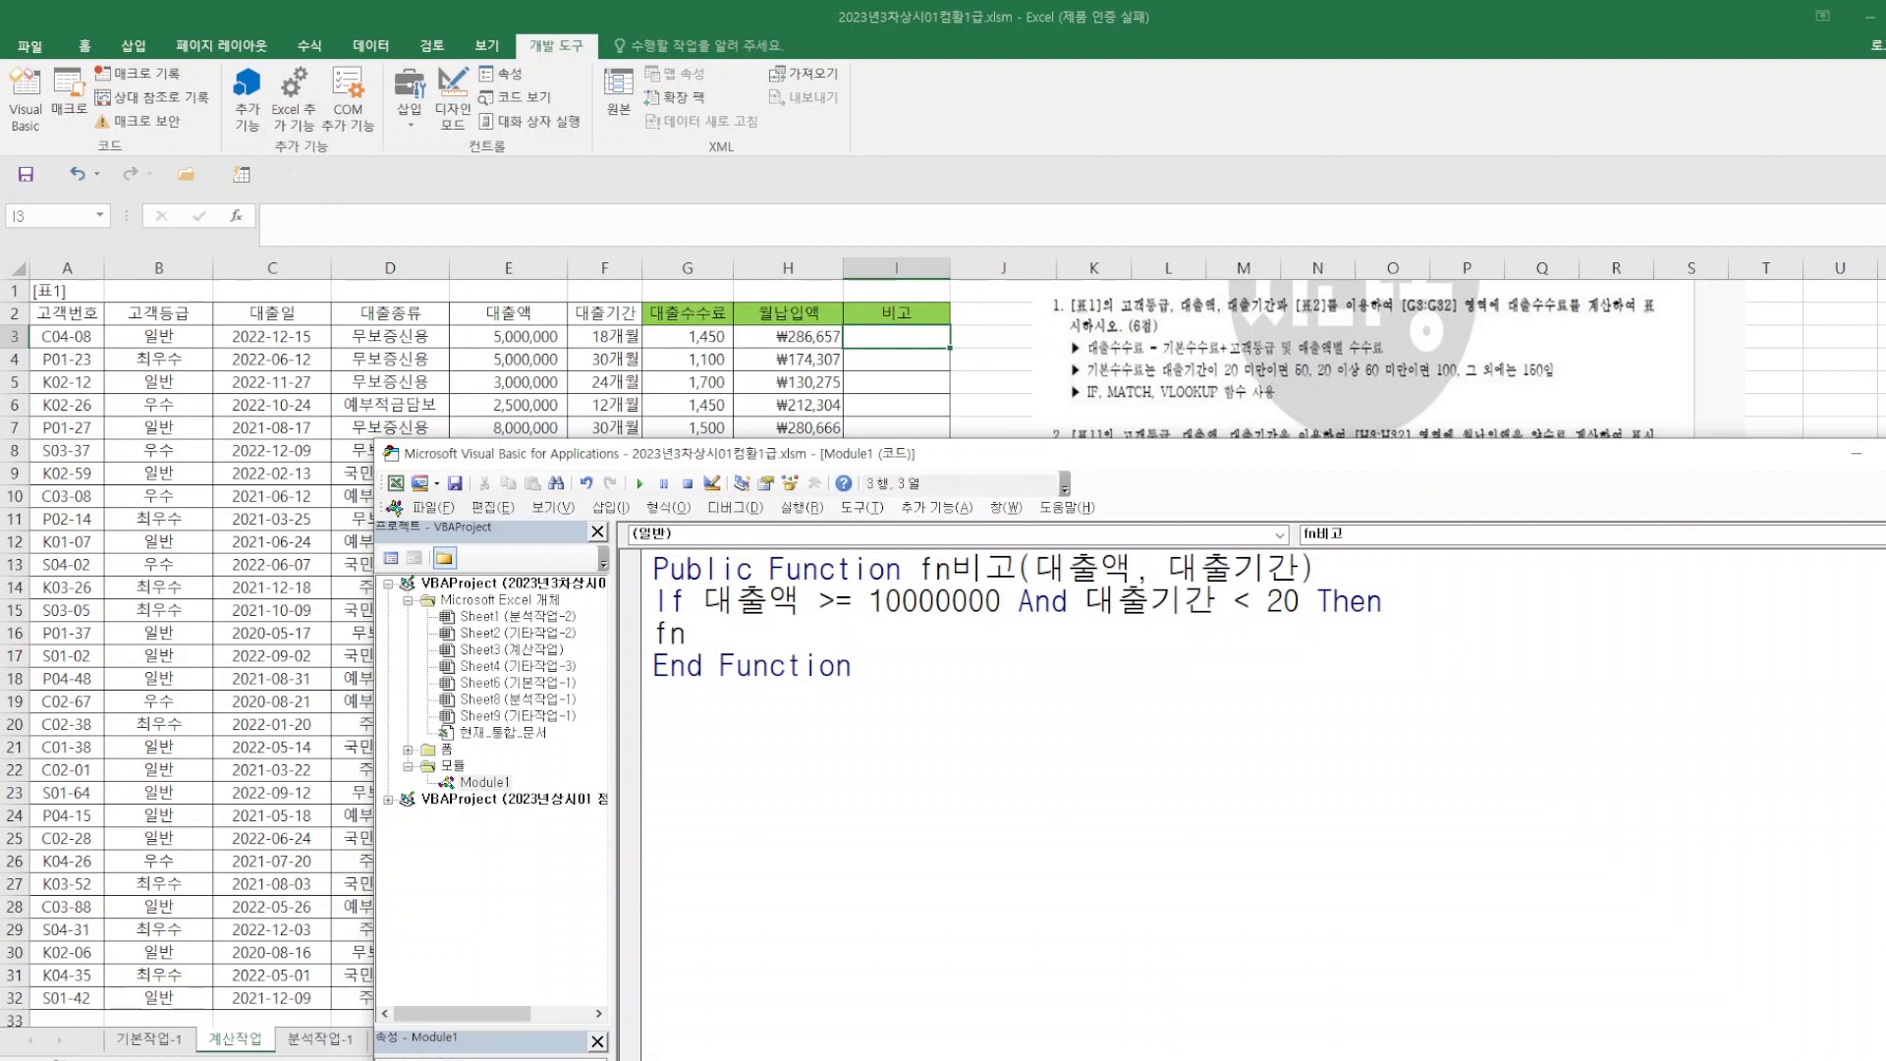
pyautogui.write('qlrh')
pyautogui.press('BackSpace')
pyautogui.press('BackSpace')
pyautogui.press('BackSpace')
pyautogui.press('BackSpace')
pyautogui.write('qrh="a')
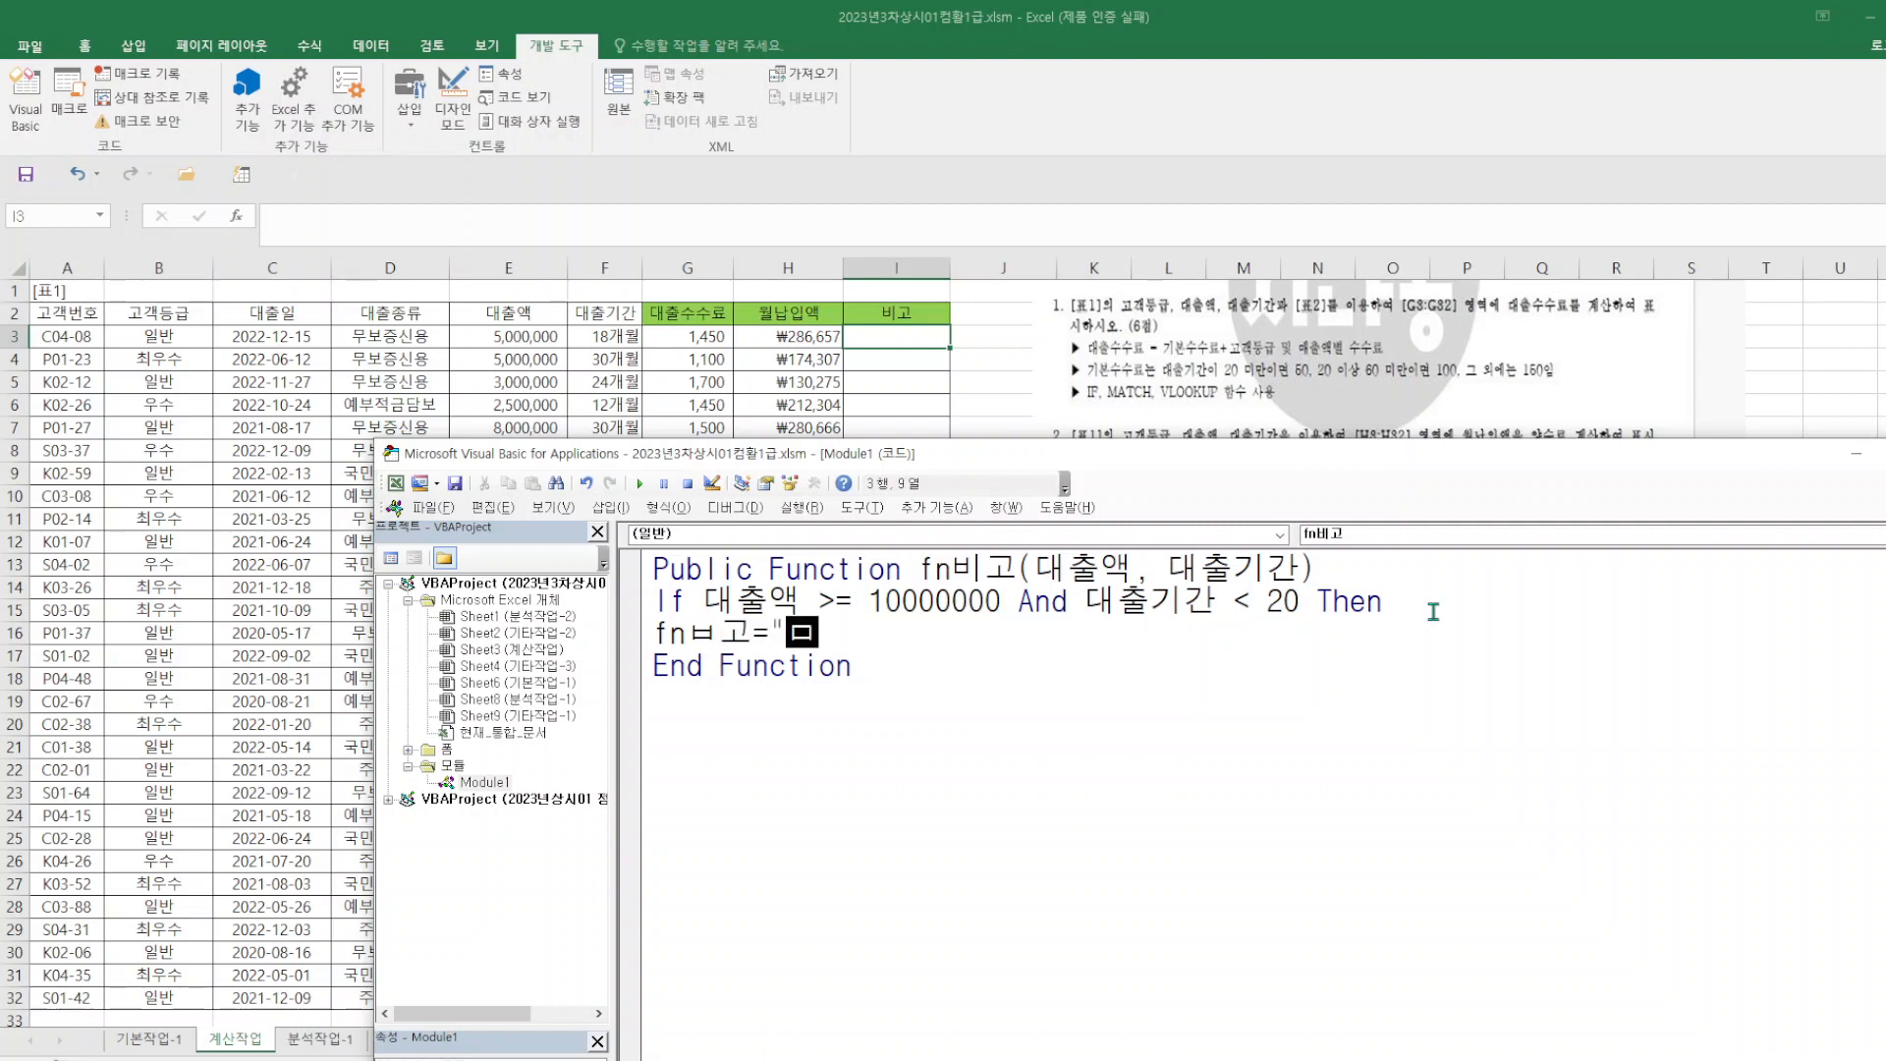
pyautogui.press('Hangul_Hanja')
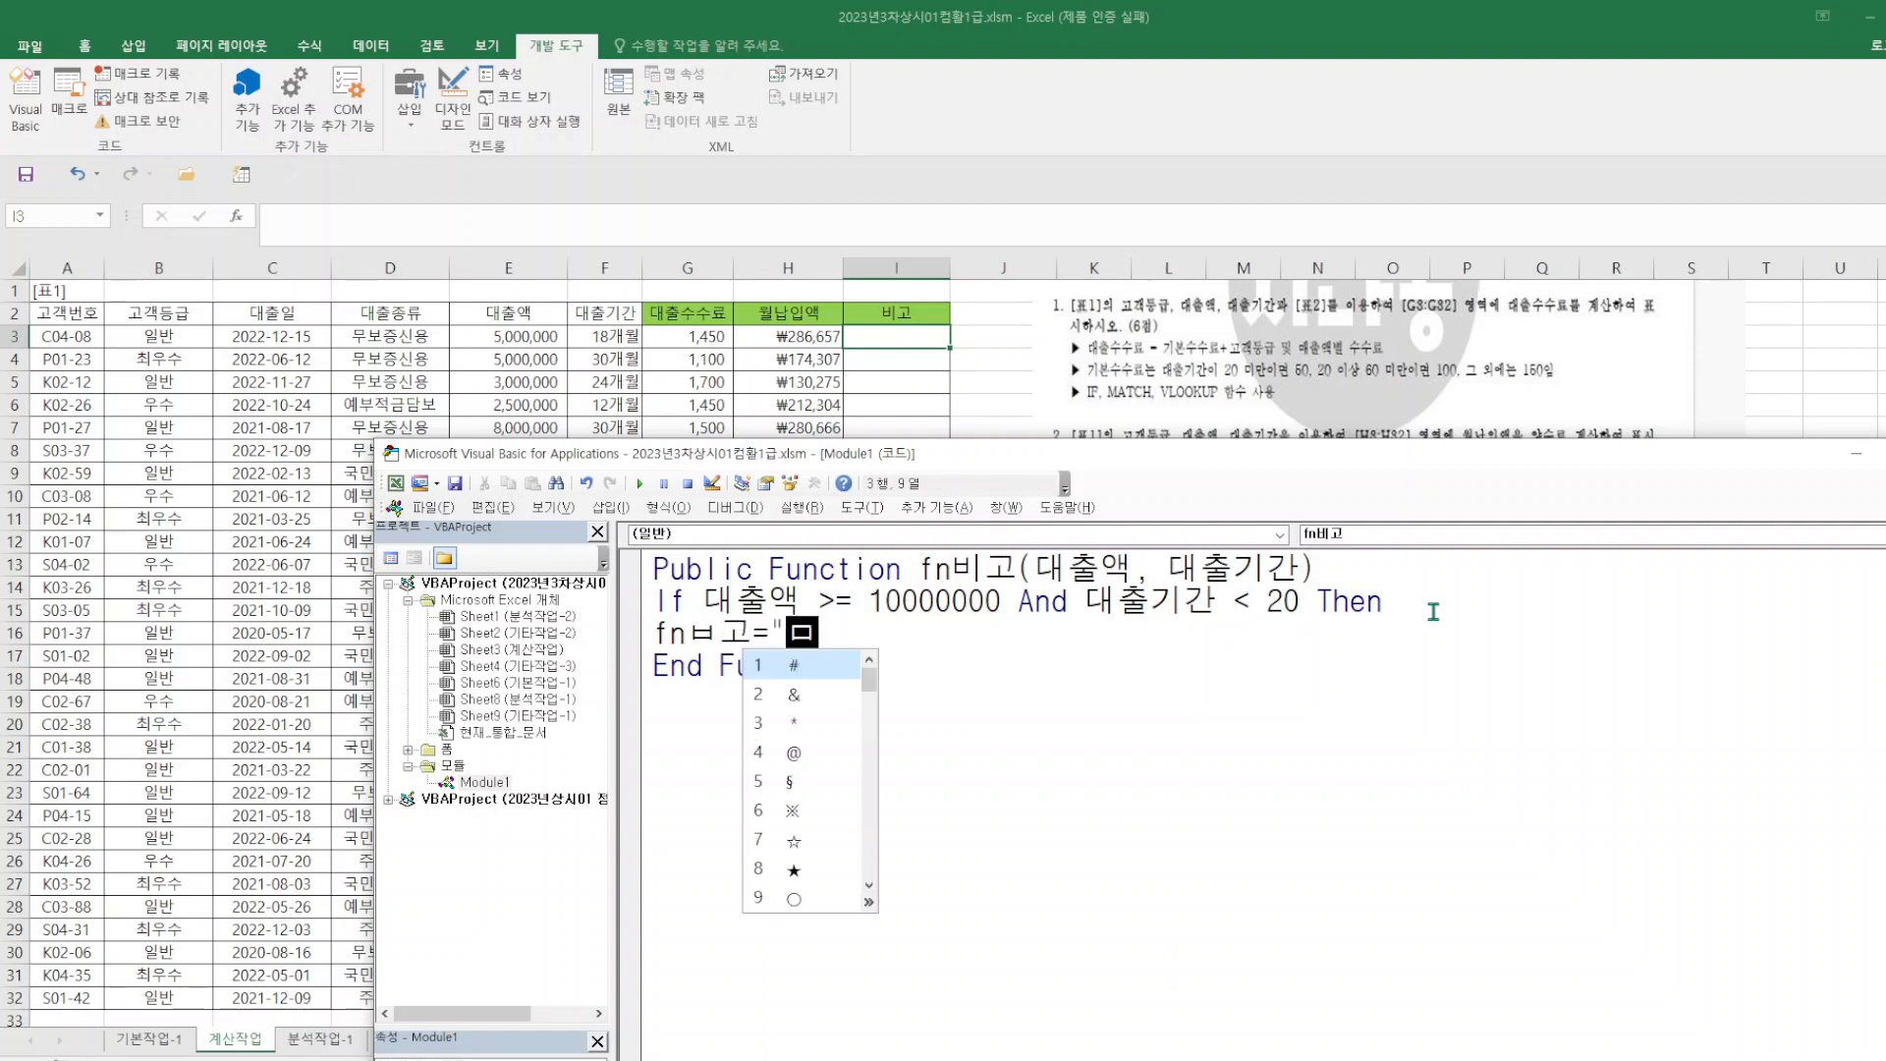
pyautogui.click(870, 903)
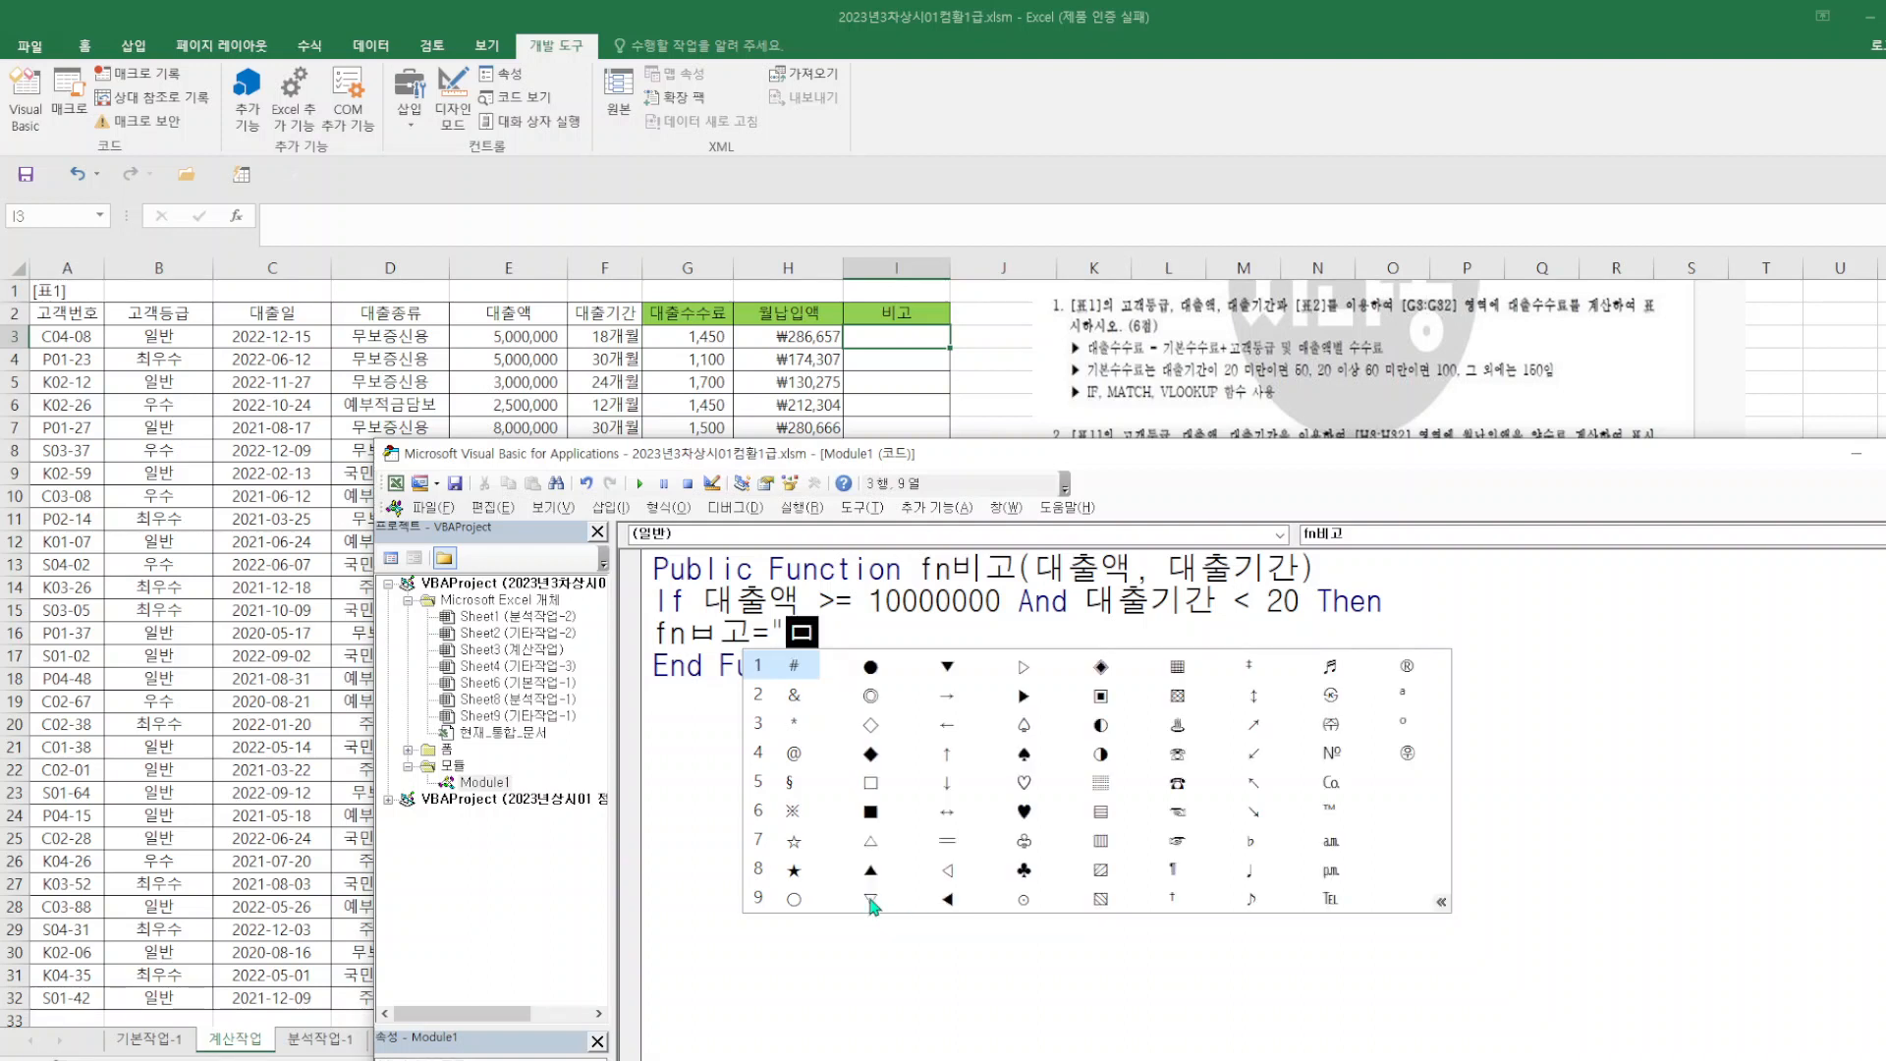
pyautogui.click(868, 668)
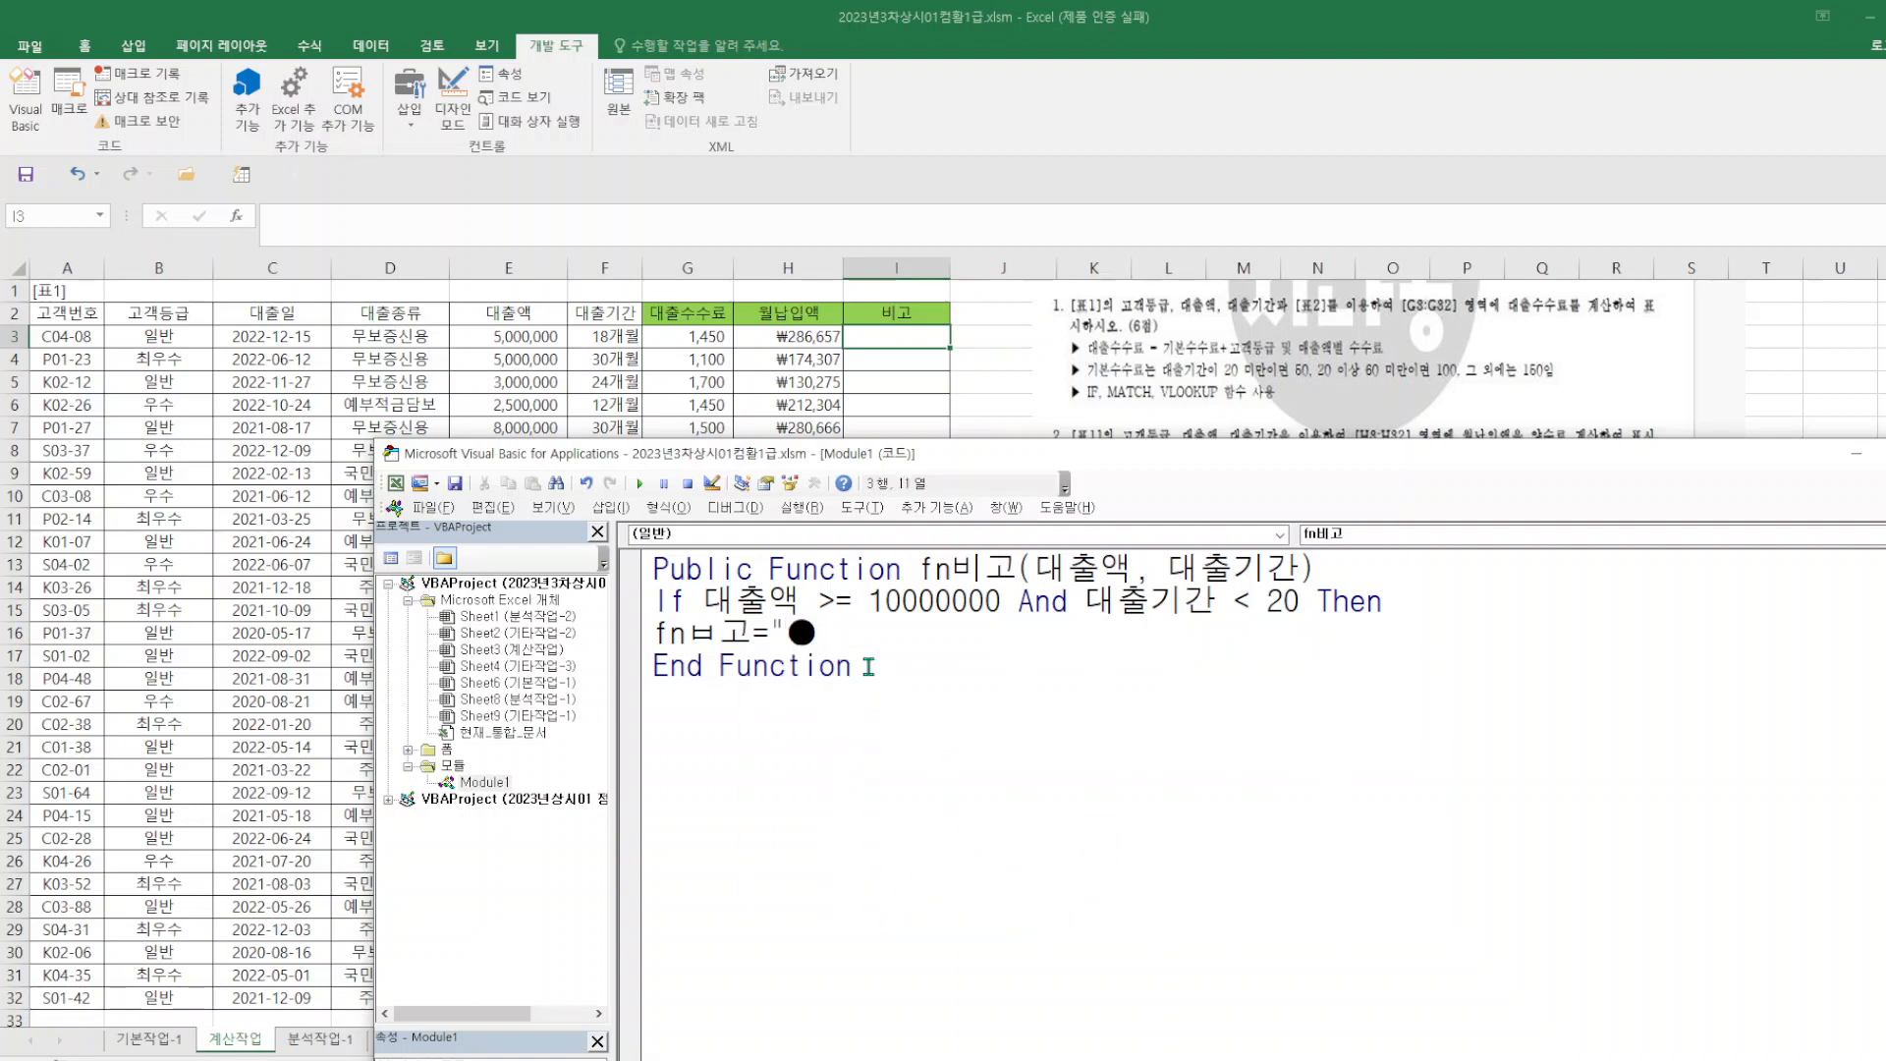
pyautogui.write(':')
pyautogui.press('Return')
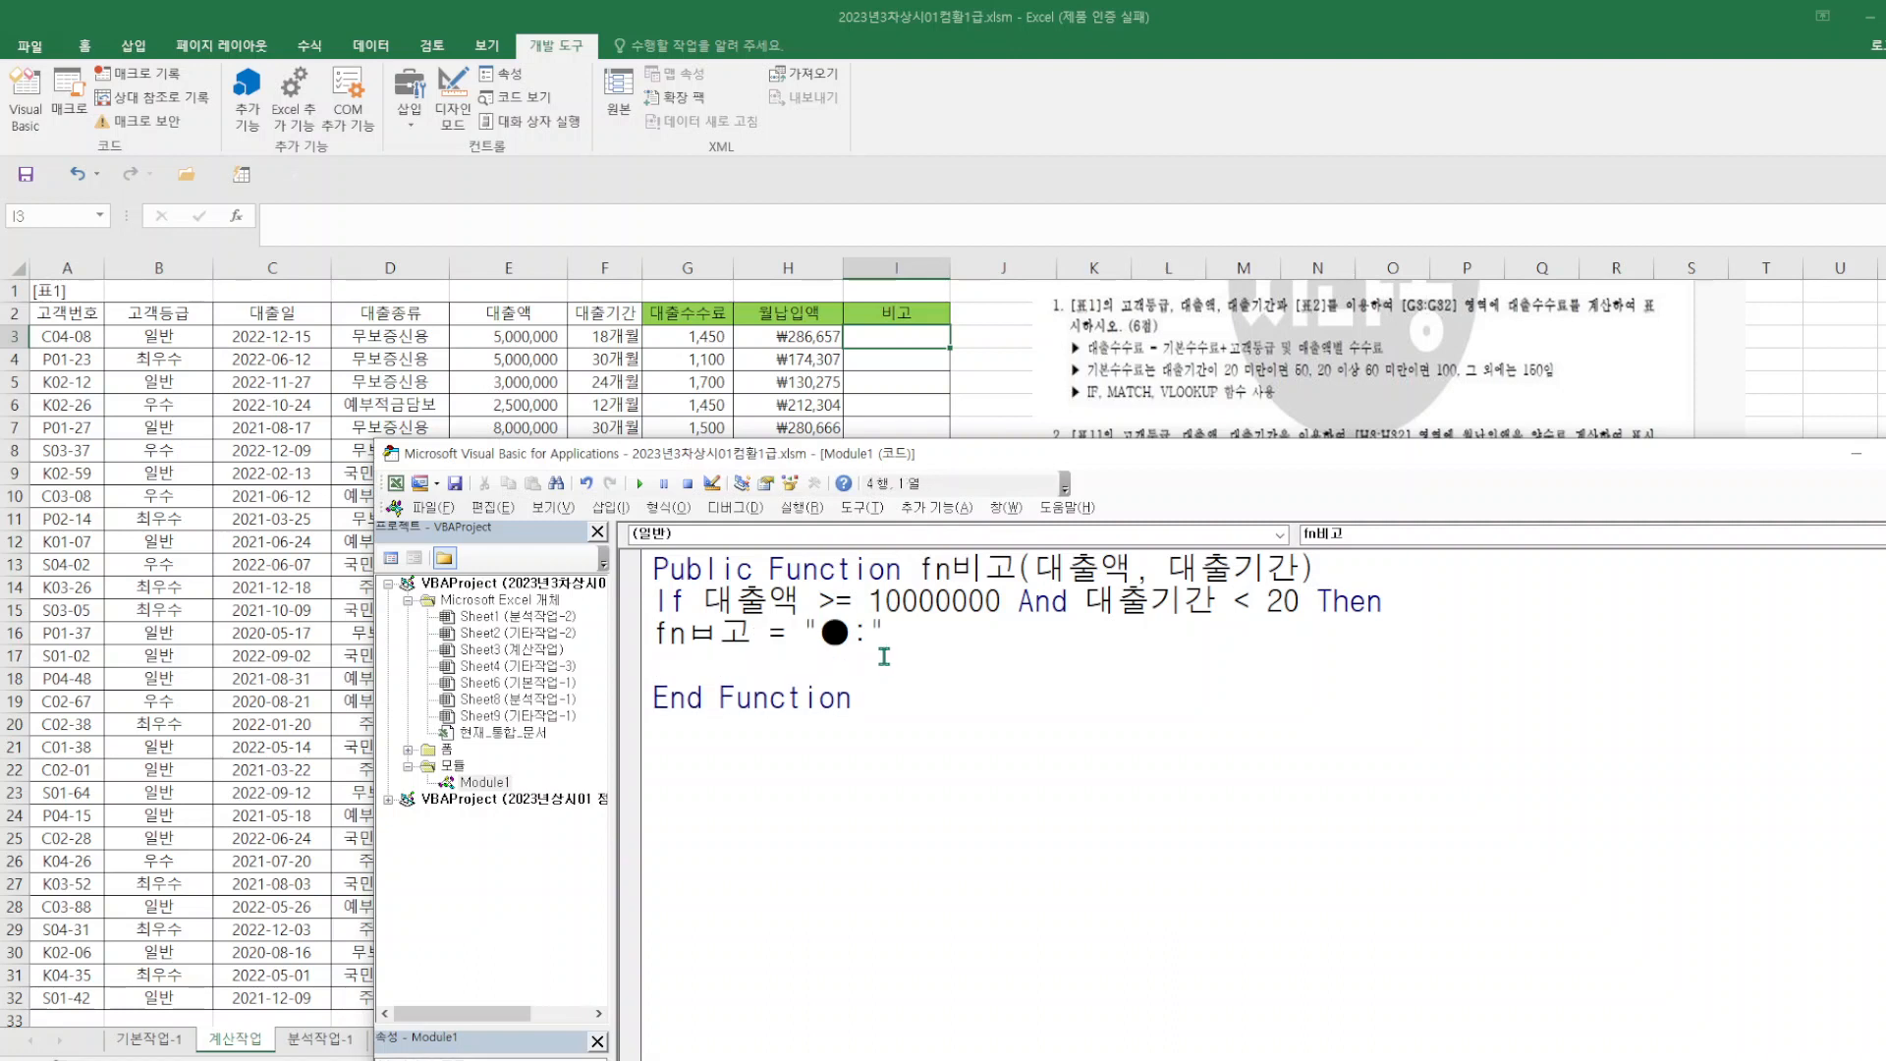
# - Correct the mistyped function name in the assignment line to fn비고
pyautogui.click(720, 632)
pyautogui.press('BackSpace')
pyautogui.write('비')
# - Duplicate the If condition and its fn비고 assignment line directly below the originals
pyautogui.moveTo(655, 600); pyautogui.dragTo(929, 647)
pyautogui.hotkey('ctrl', 'c')
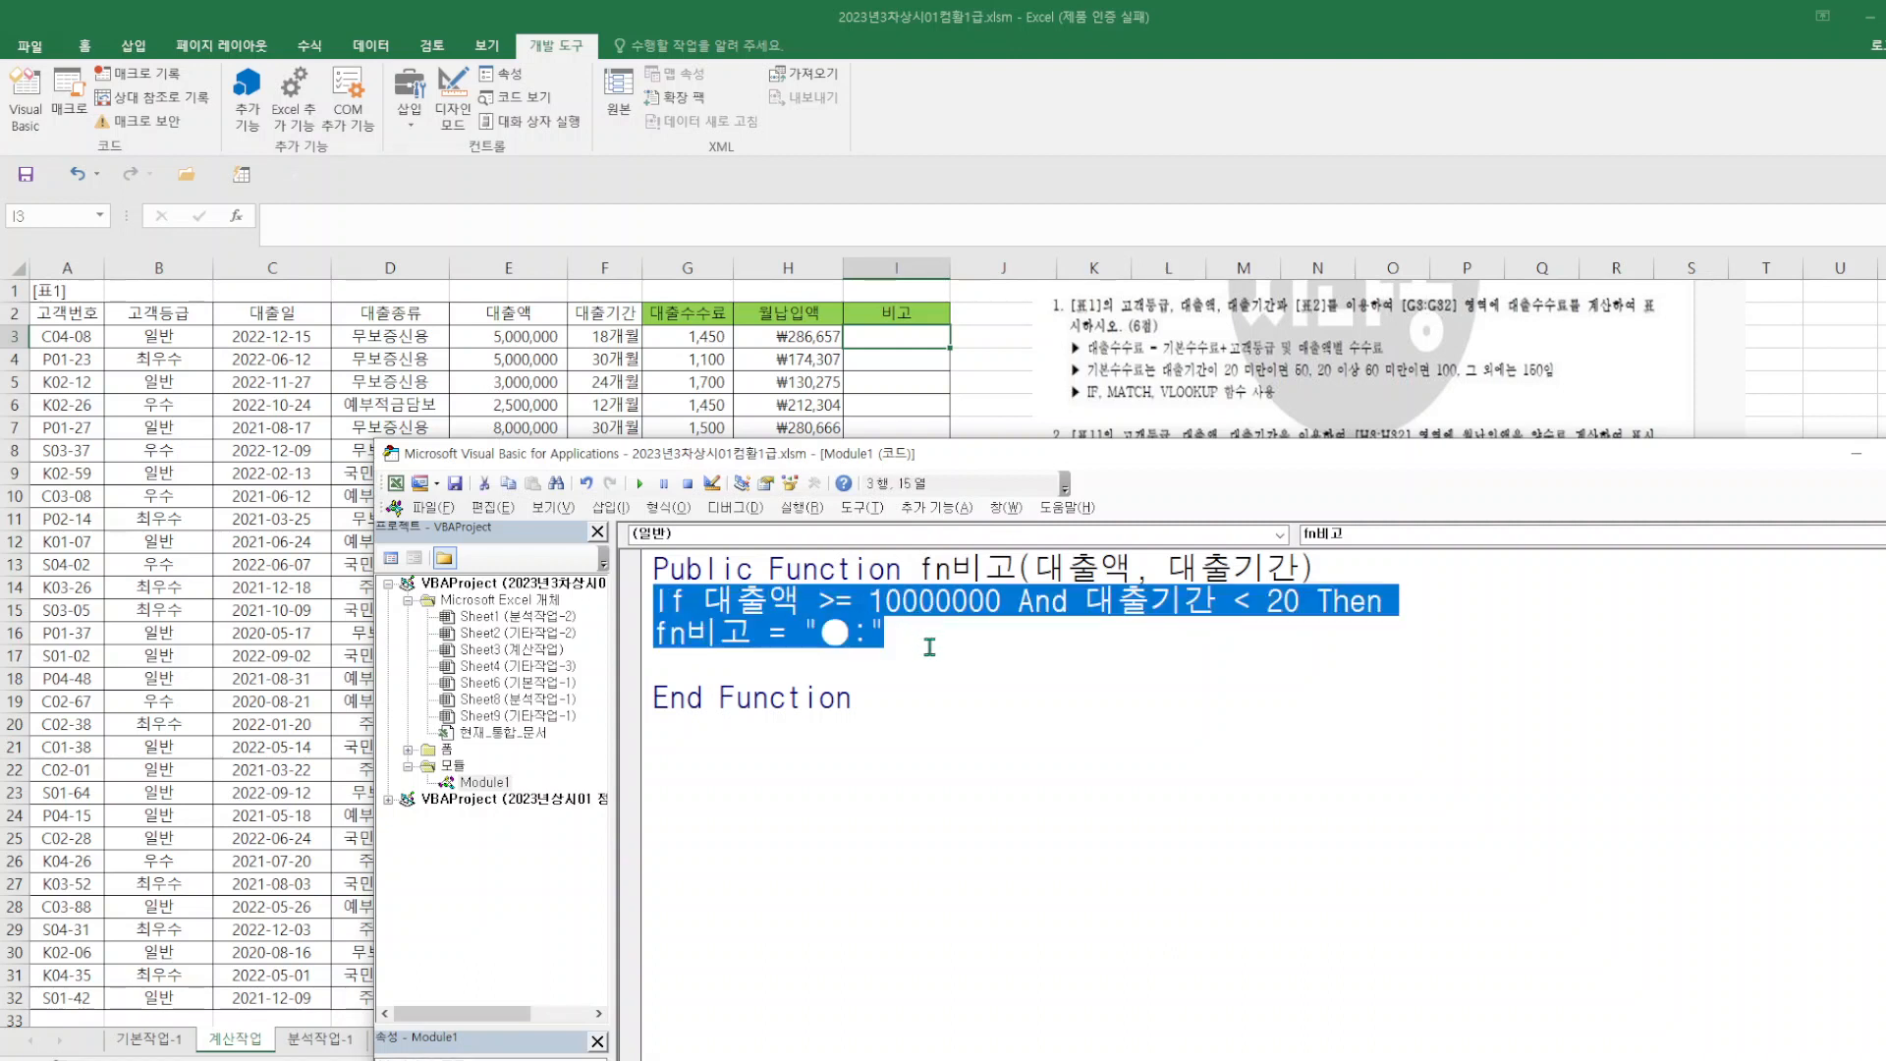
pyautogui.rightClick(929, 614)
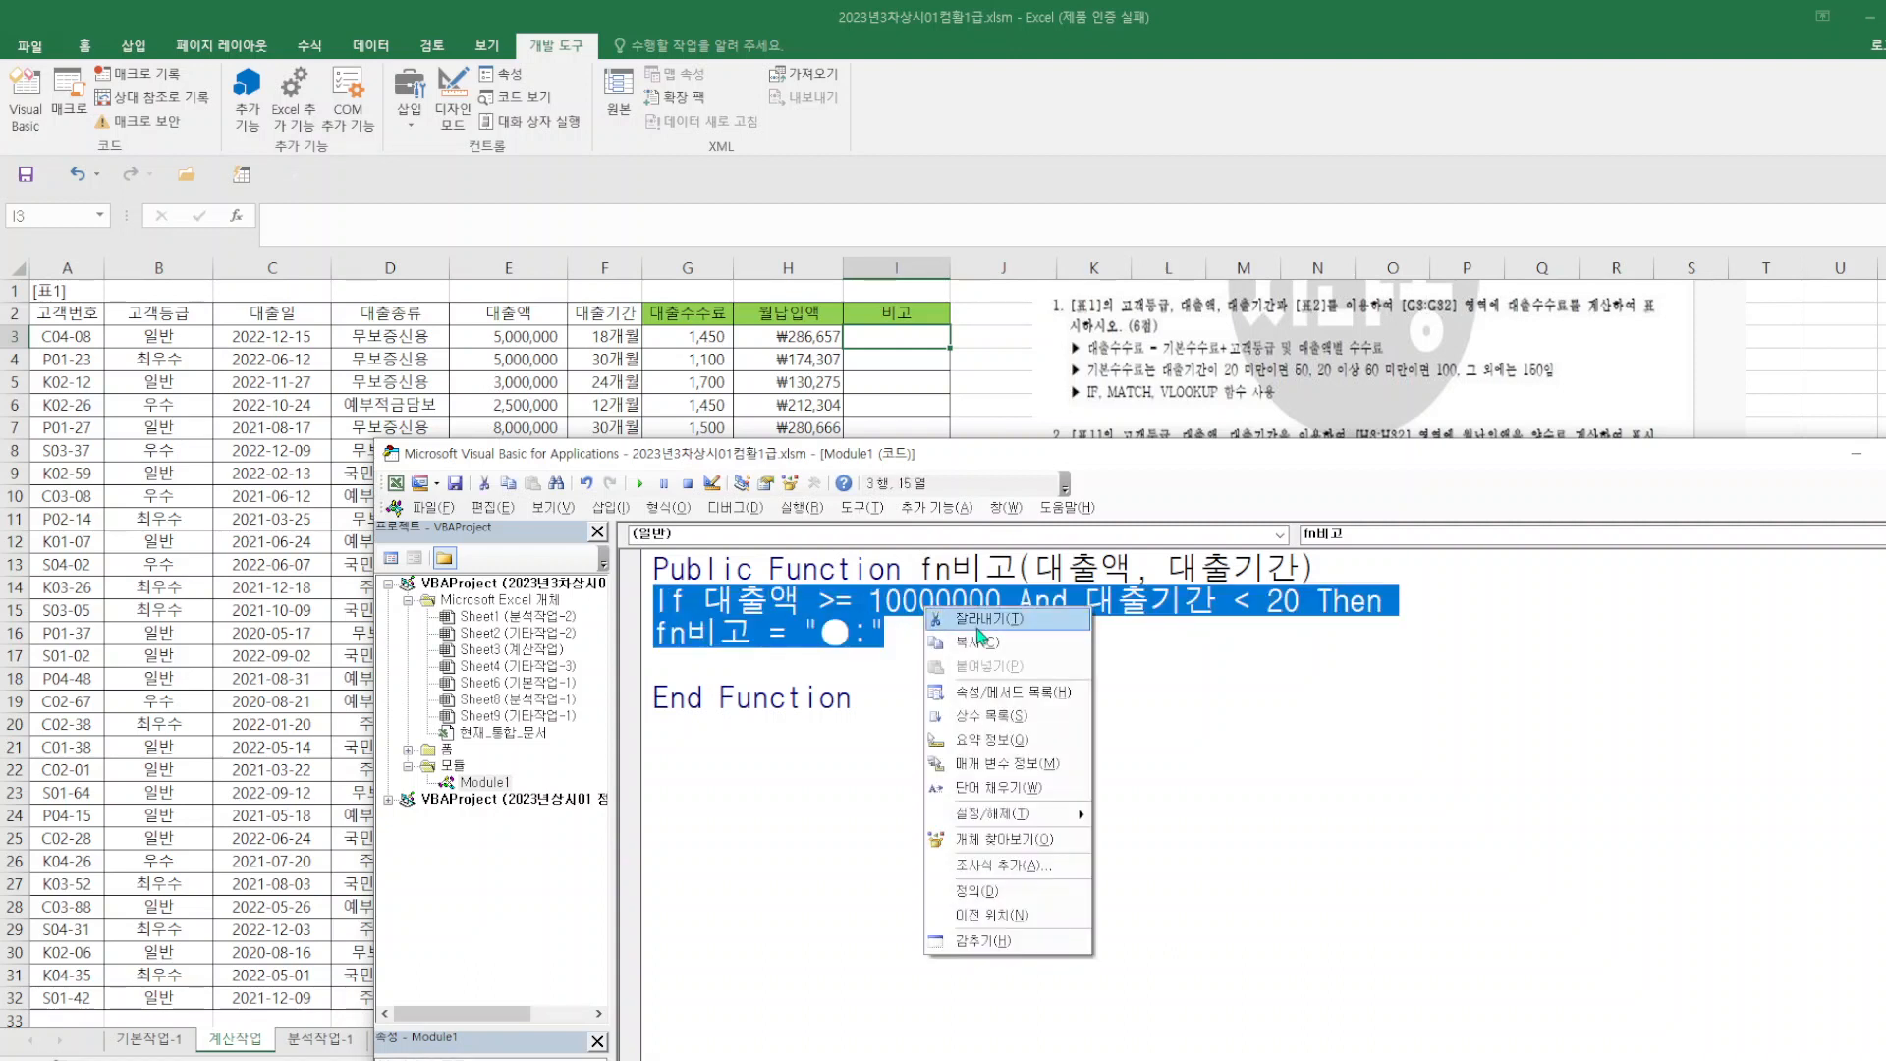
pyautogui.press('Escape')
pyautogui.click(742, 665)
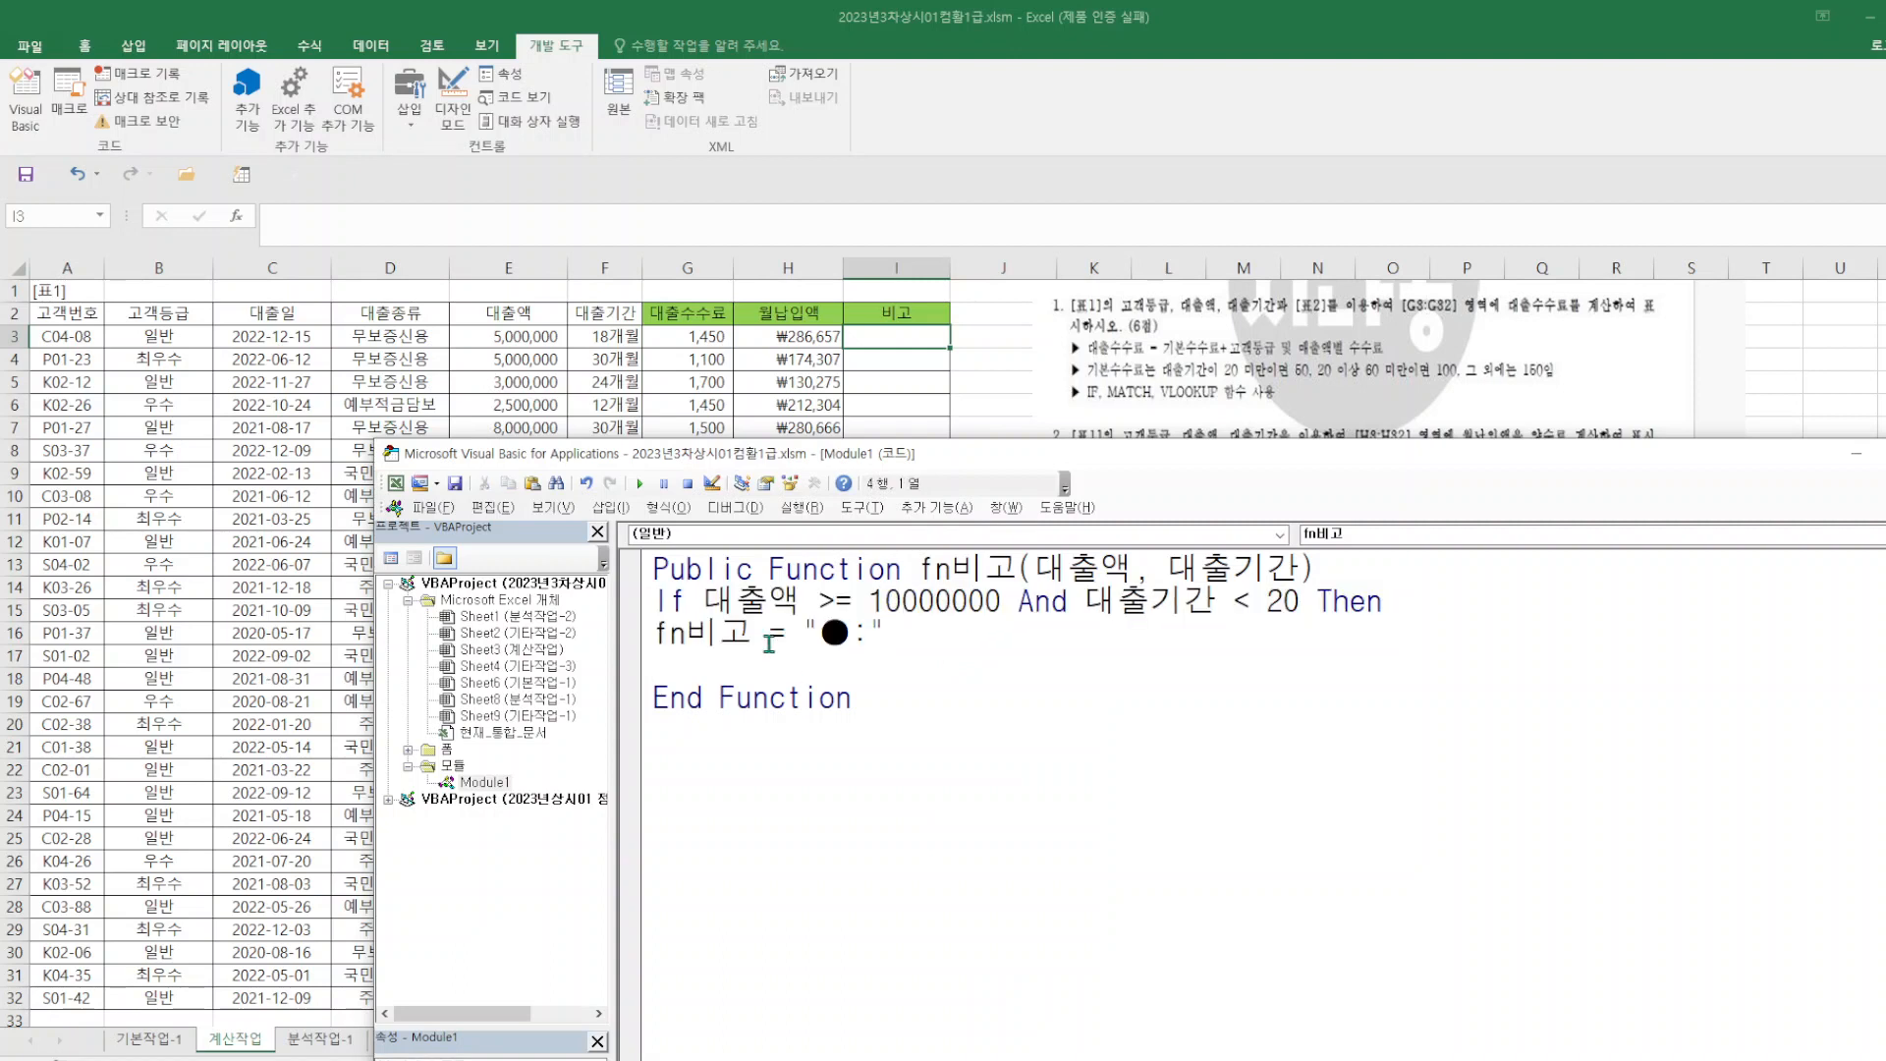
pyautogui.write('디')
pyautogui.press('BackSpace')
pyautogui.press('BackSpace')
pyautogui.write('el')
pyautogui.press('BackSpace')
pyautogui.press('BackSpace')
pyautogui.hotkey('ctrl', 'v')
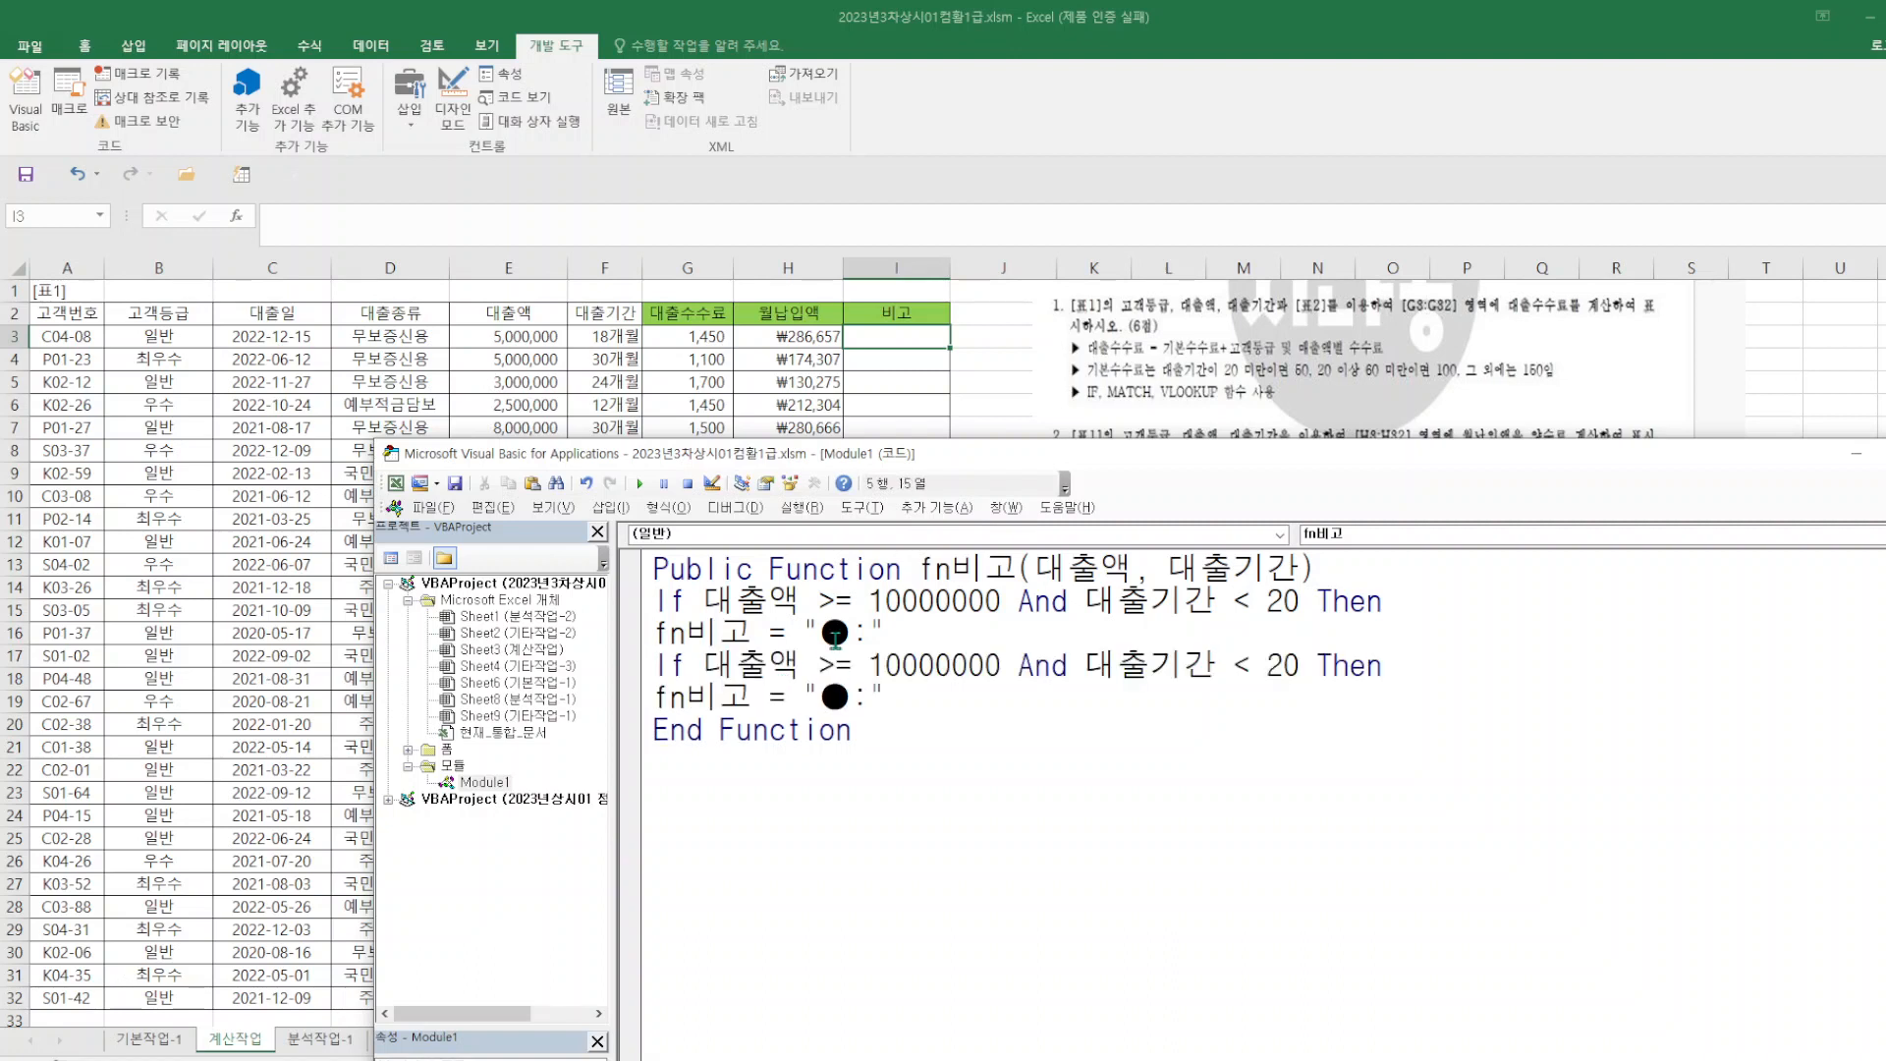
# - Remove the stray colon from both assigned strings so each contains only ●
pyautogui.press('BackSpace')
pyautogui.click(866, 697)
pyautogui.press('BackSpace')
# - Turn the duplicated condition into an ElseIf that tests 대출기간 >= 20
pyautogui.click(655, 666)
pyautogui.write('else')
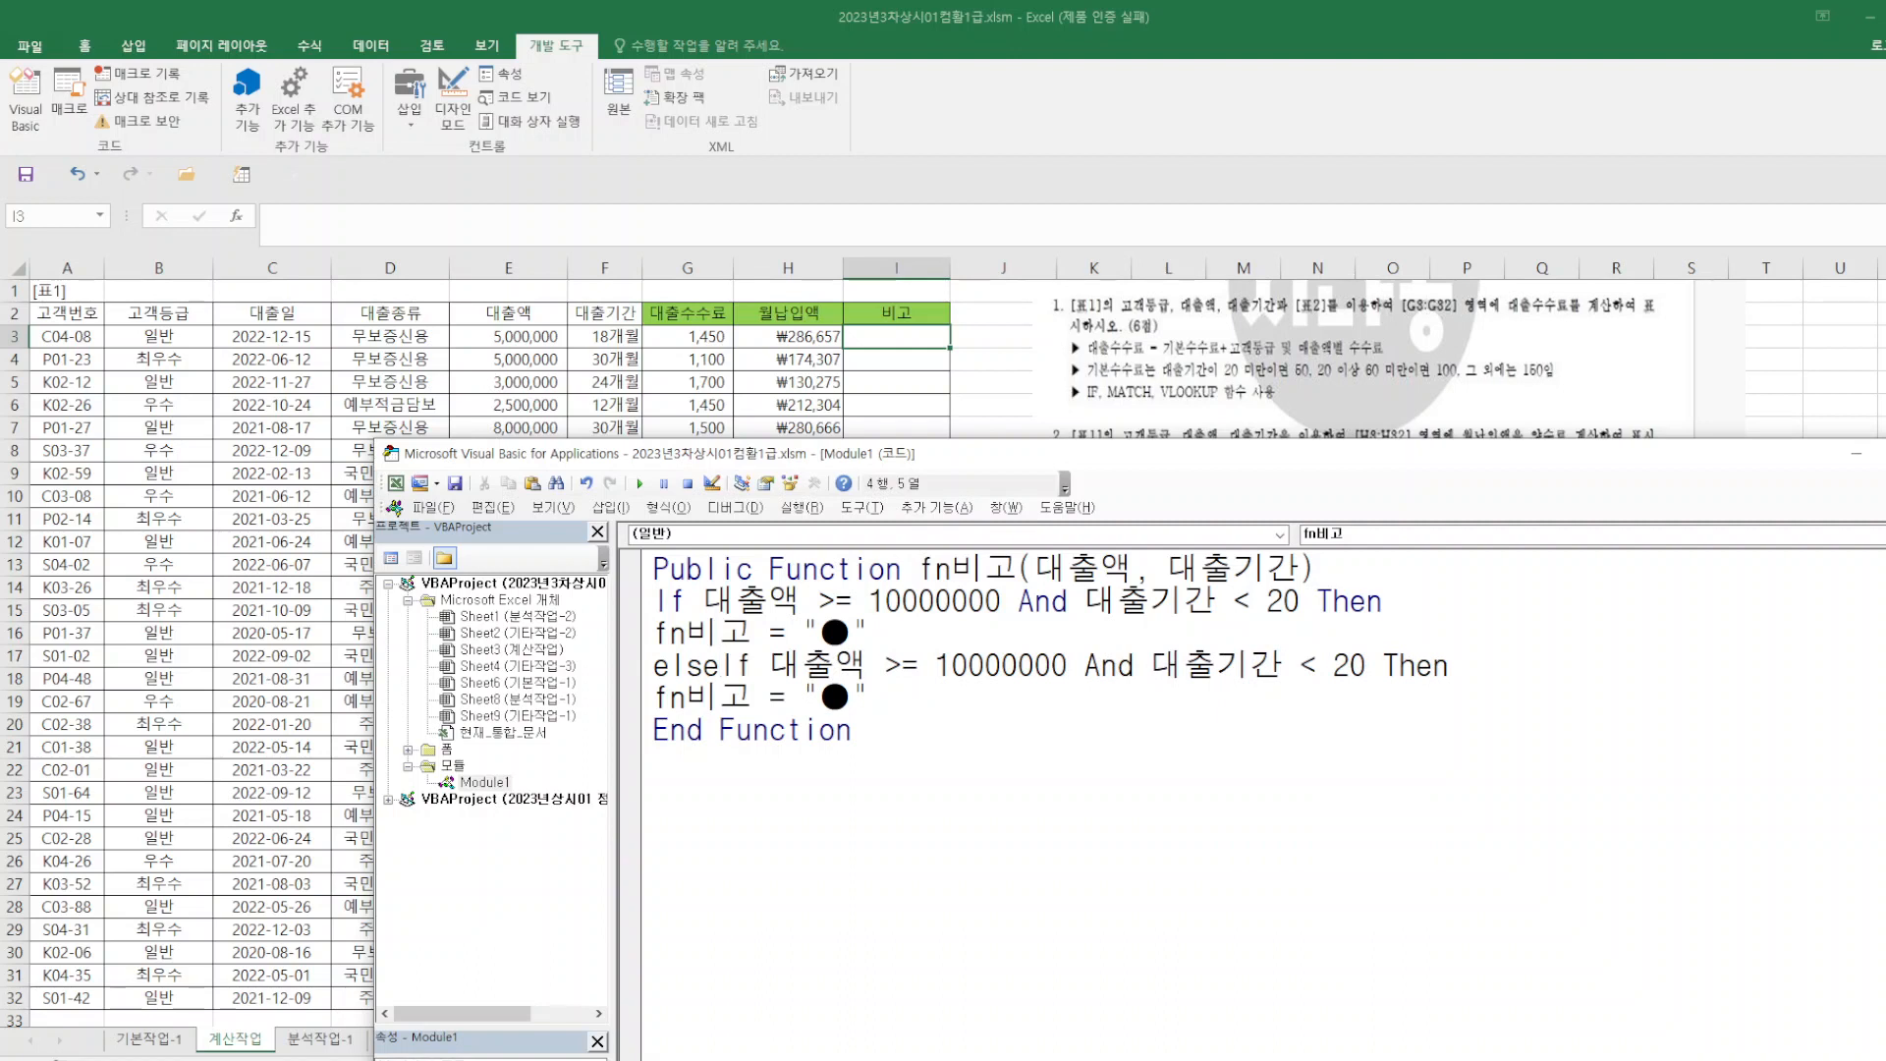
pyautogui.click(1318, 667)
pyautogui.press('BackSpace')
pyautogui.write('>=')
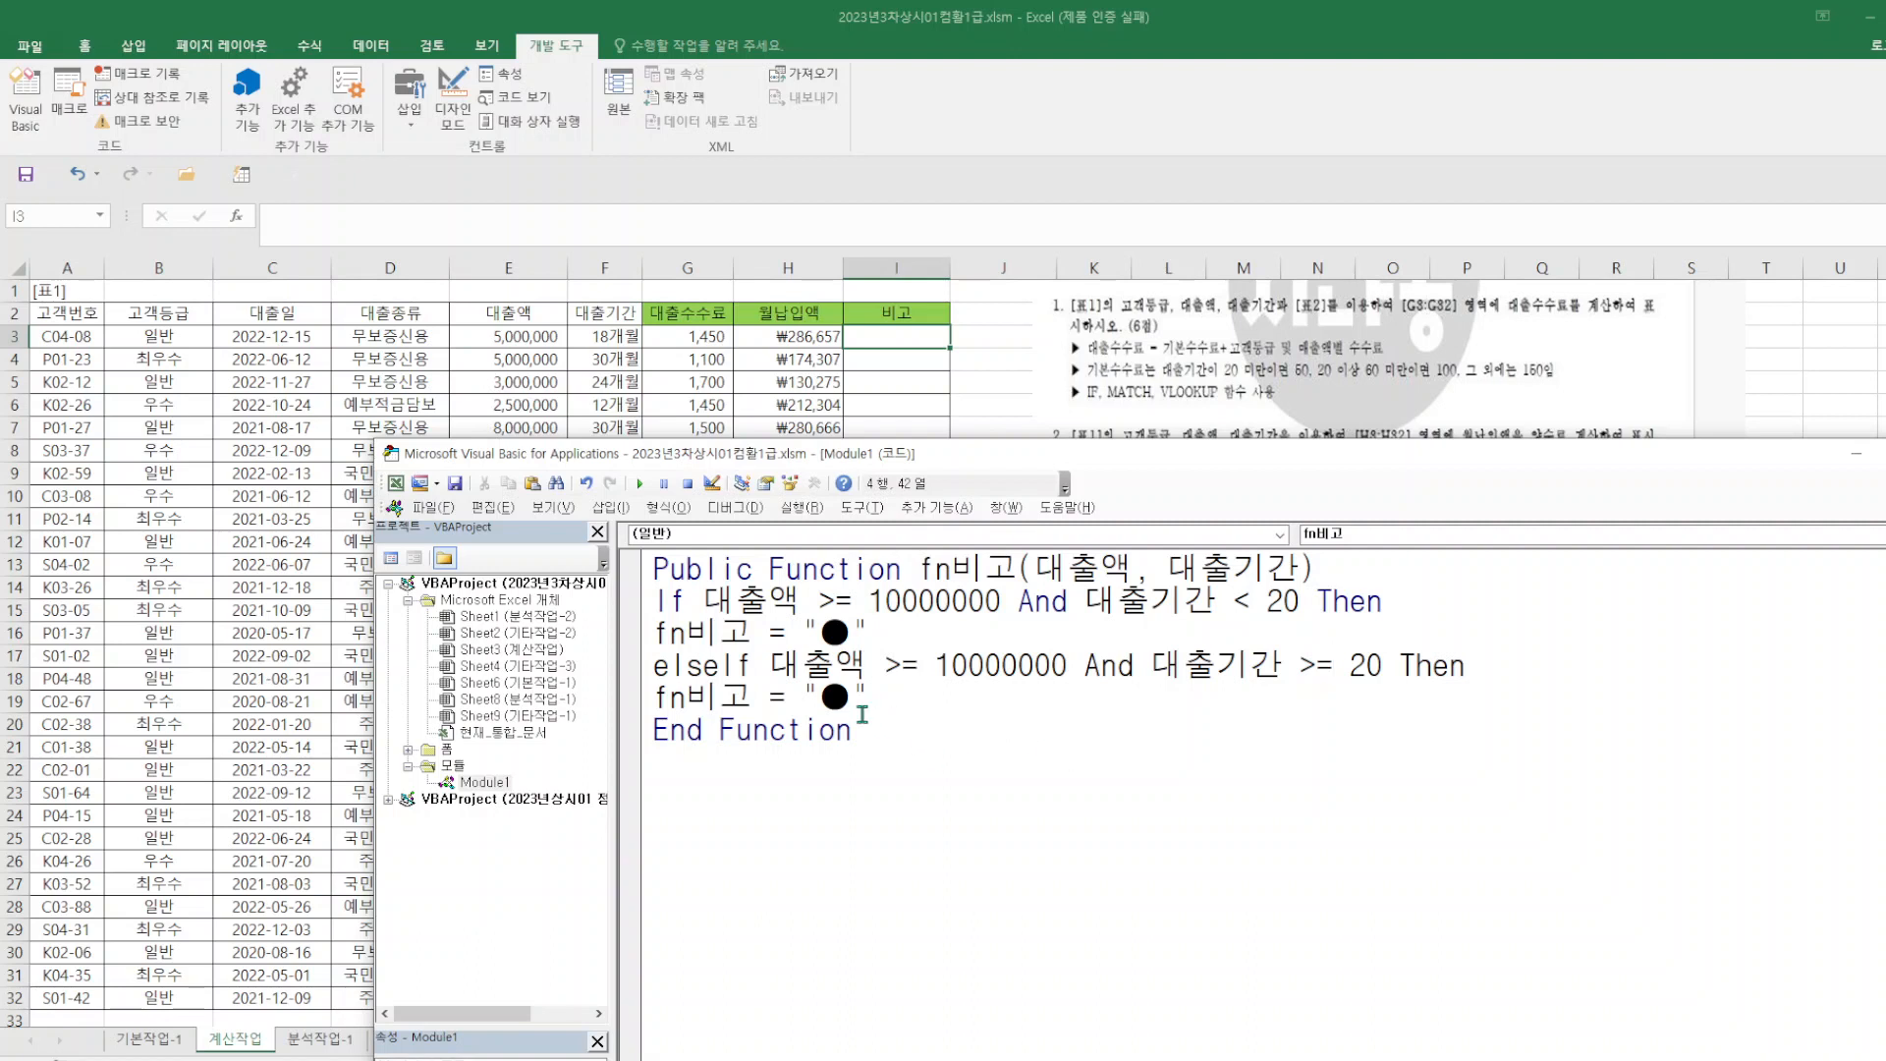
# - Replace the ● in the ElseIf branch's fn비고 string with the special character ◎
pyautogui.click(827, 695)
pyautogui.doubleClick(842, 699)
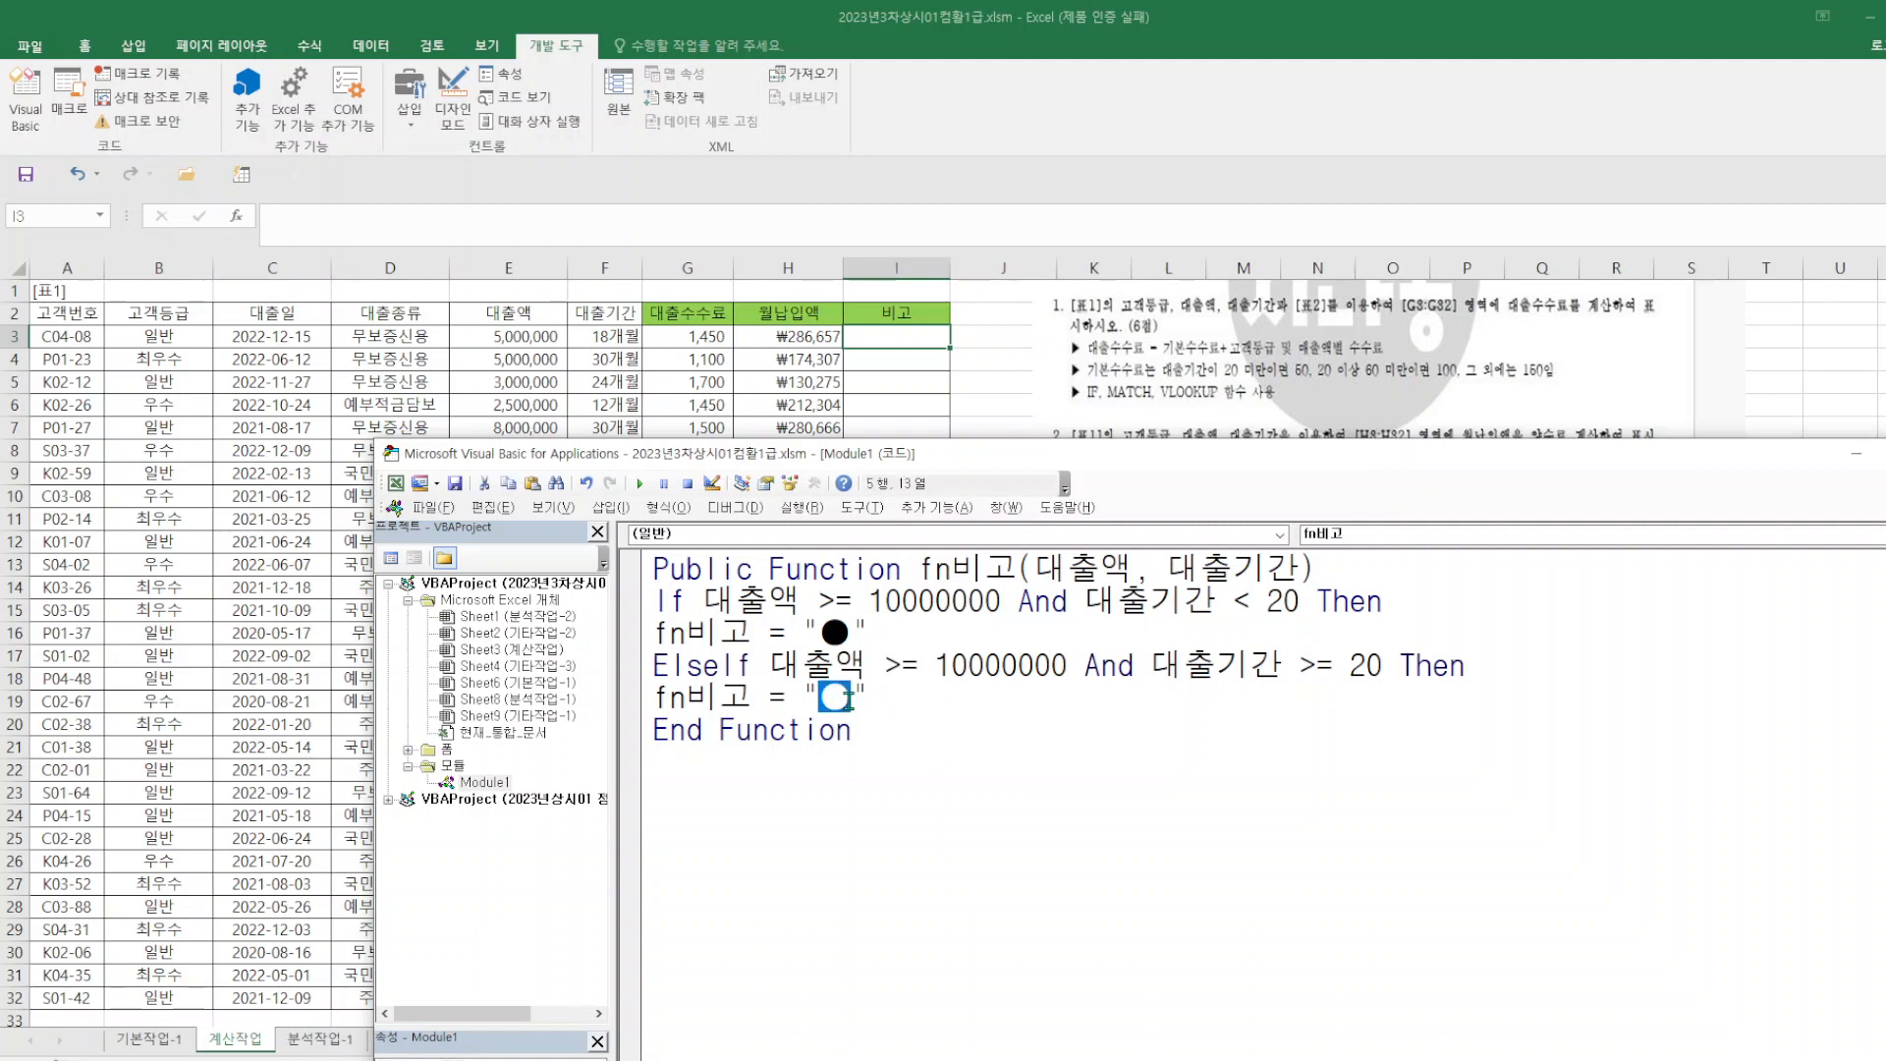
pyautogui.write('a')
pyautogui.press('BackSpace')
pyautogui.write('ㅁ')
pyautogui.press('Hangul_Hanja')
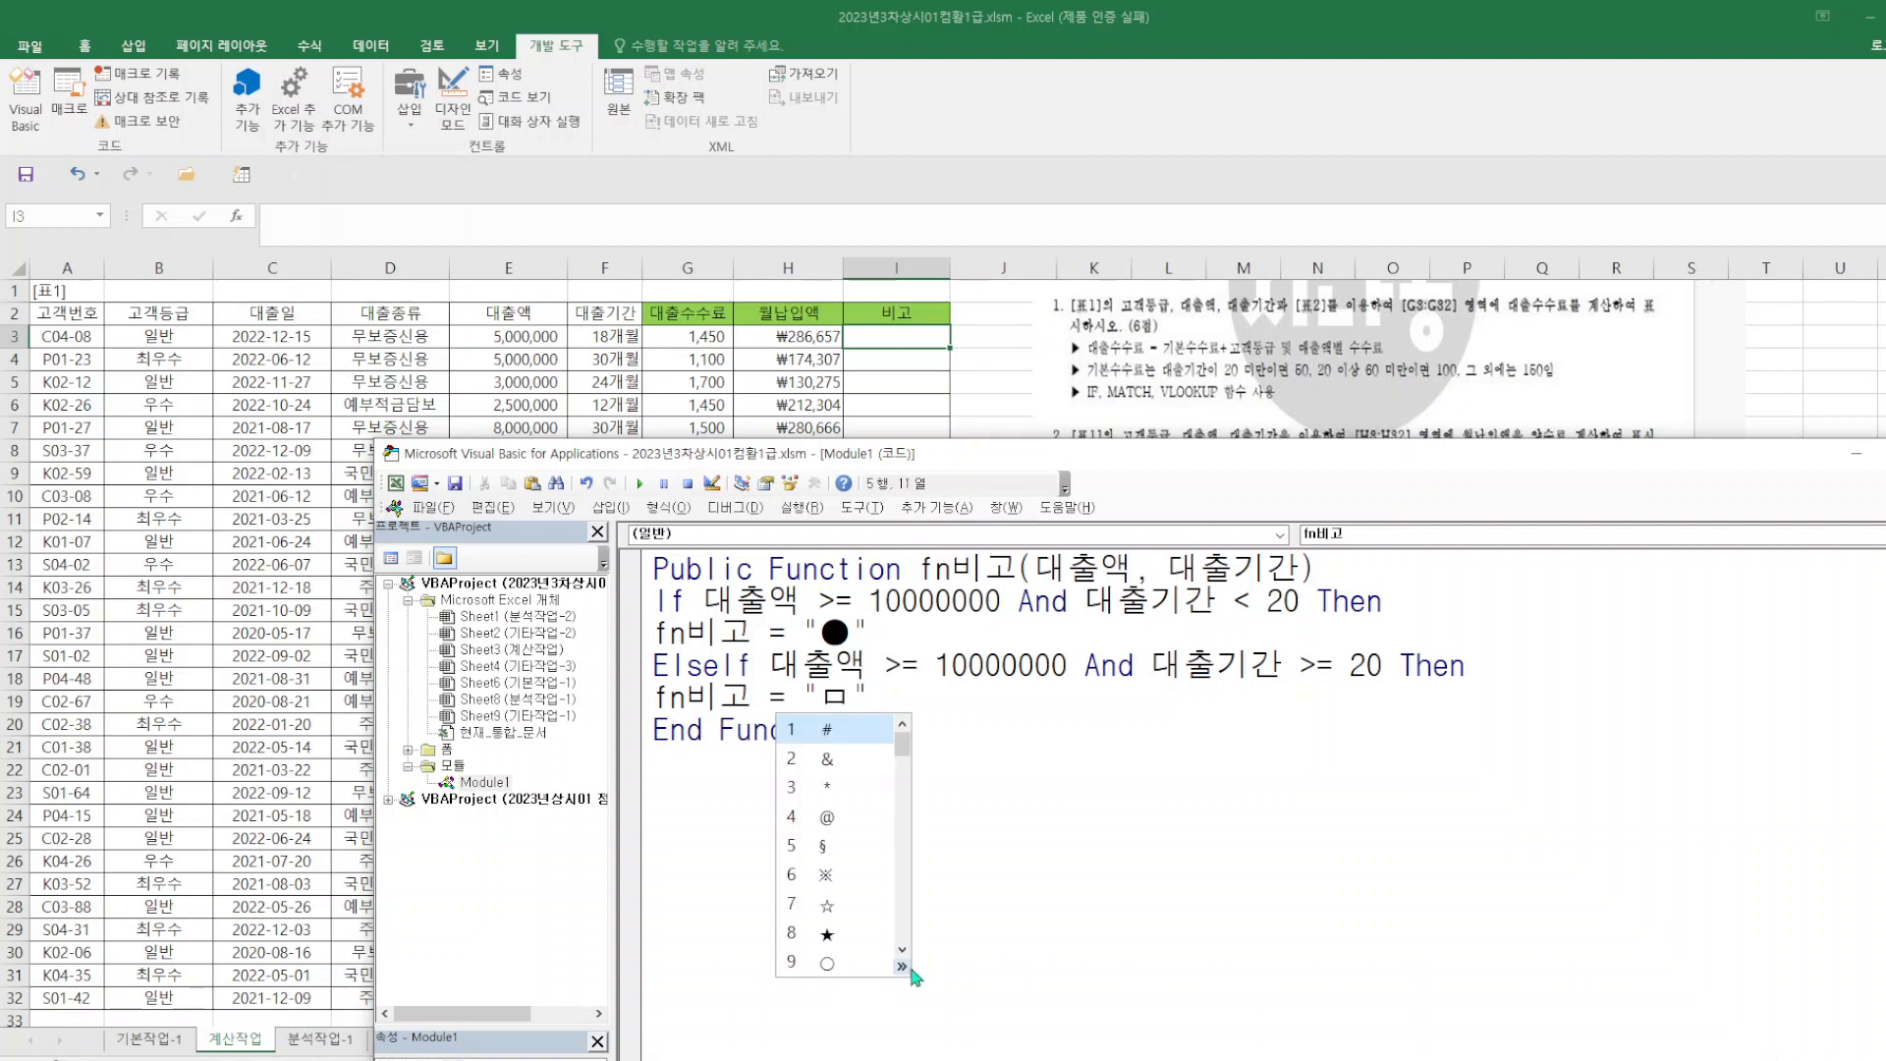
pyautogui.click(904, 968)
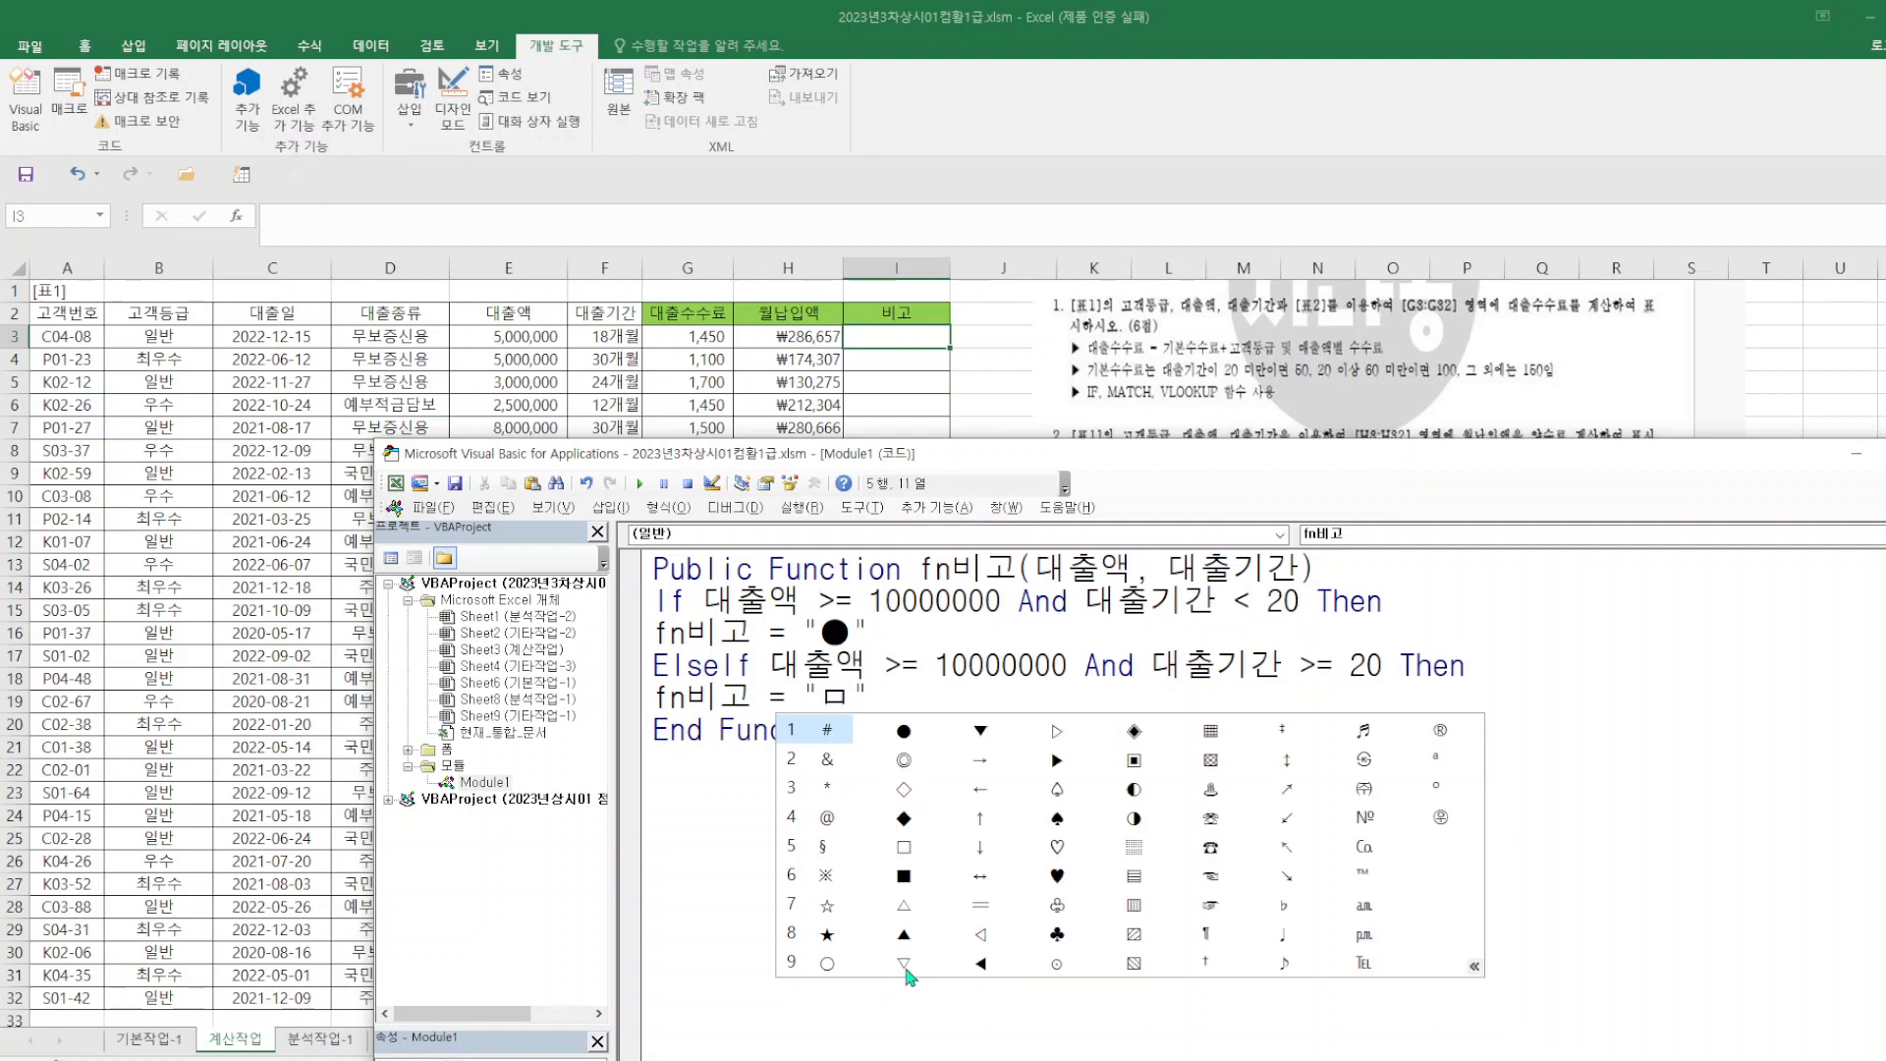
pyautogui.click(823, 817)
pyautogui.press('BackSpace')
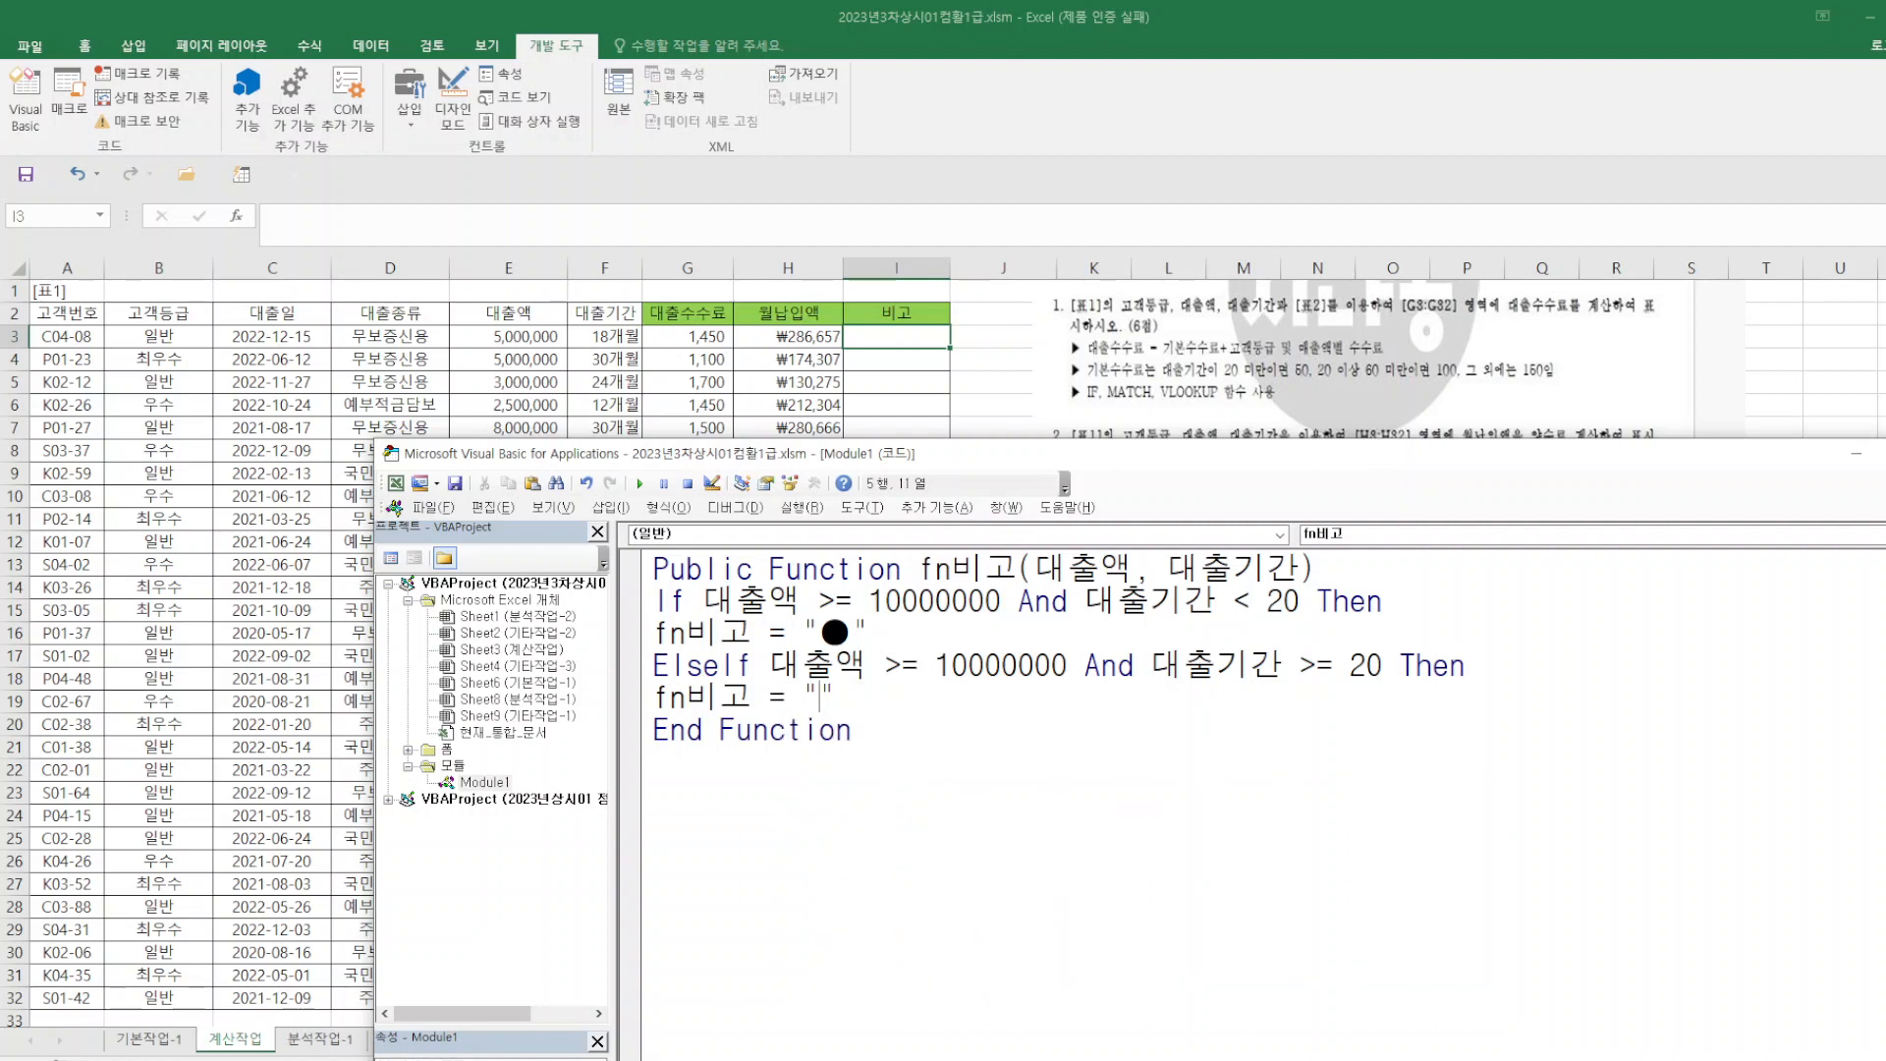
pyautogui.write('ㅁ')
pyautogui.press('Hangul_Hanja')
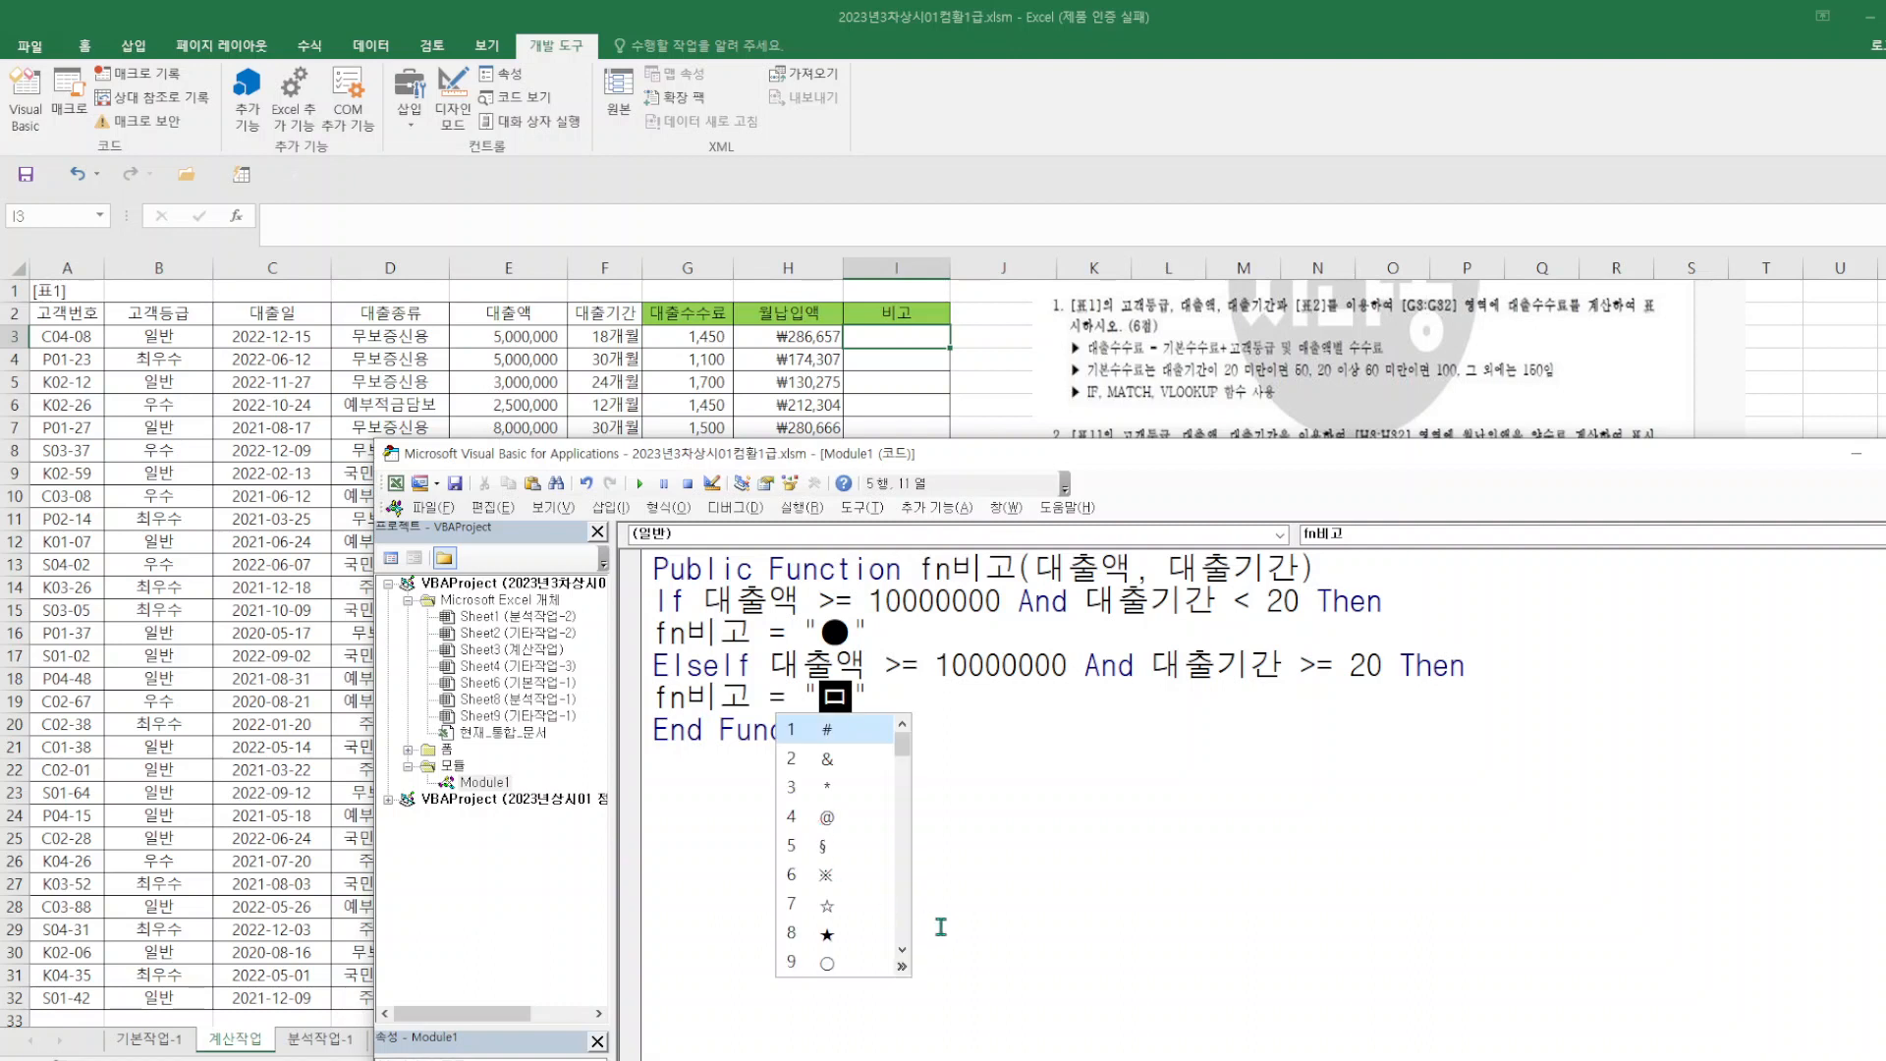
pyautogui.click(901, 966)
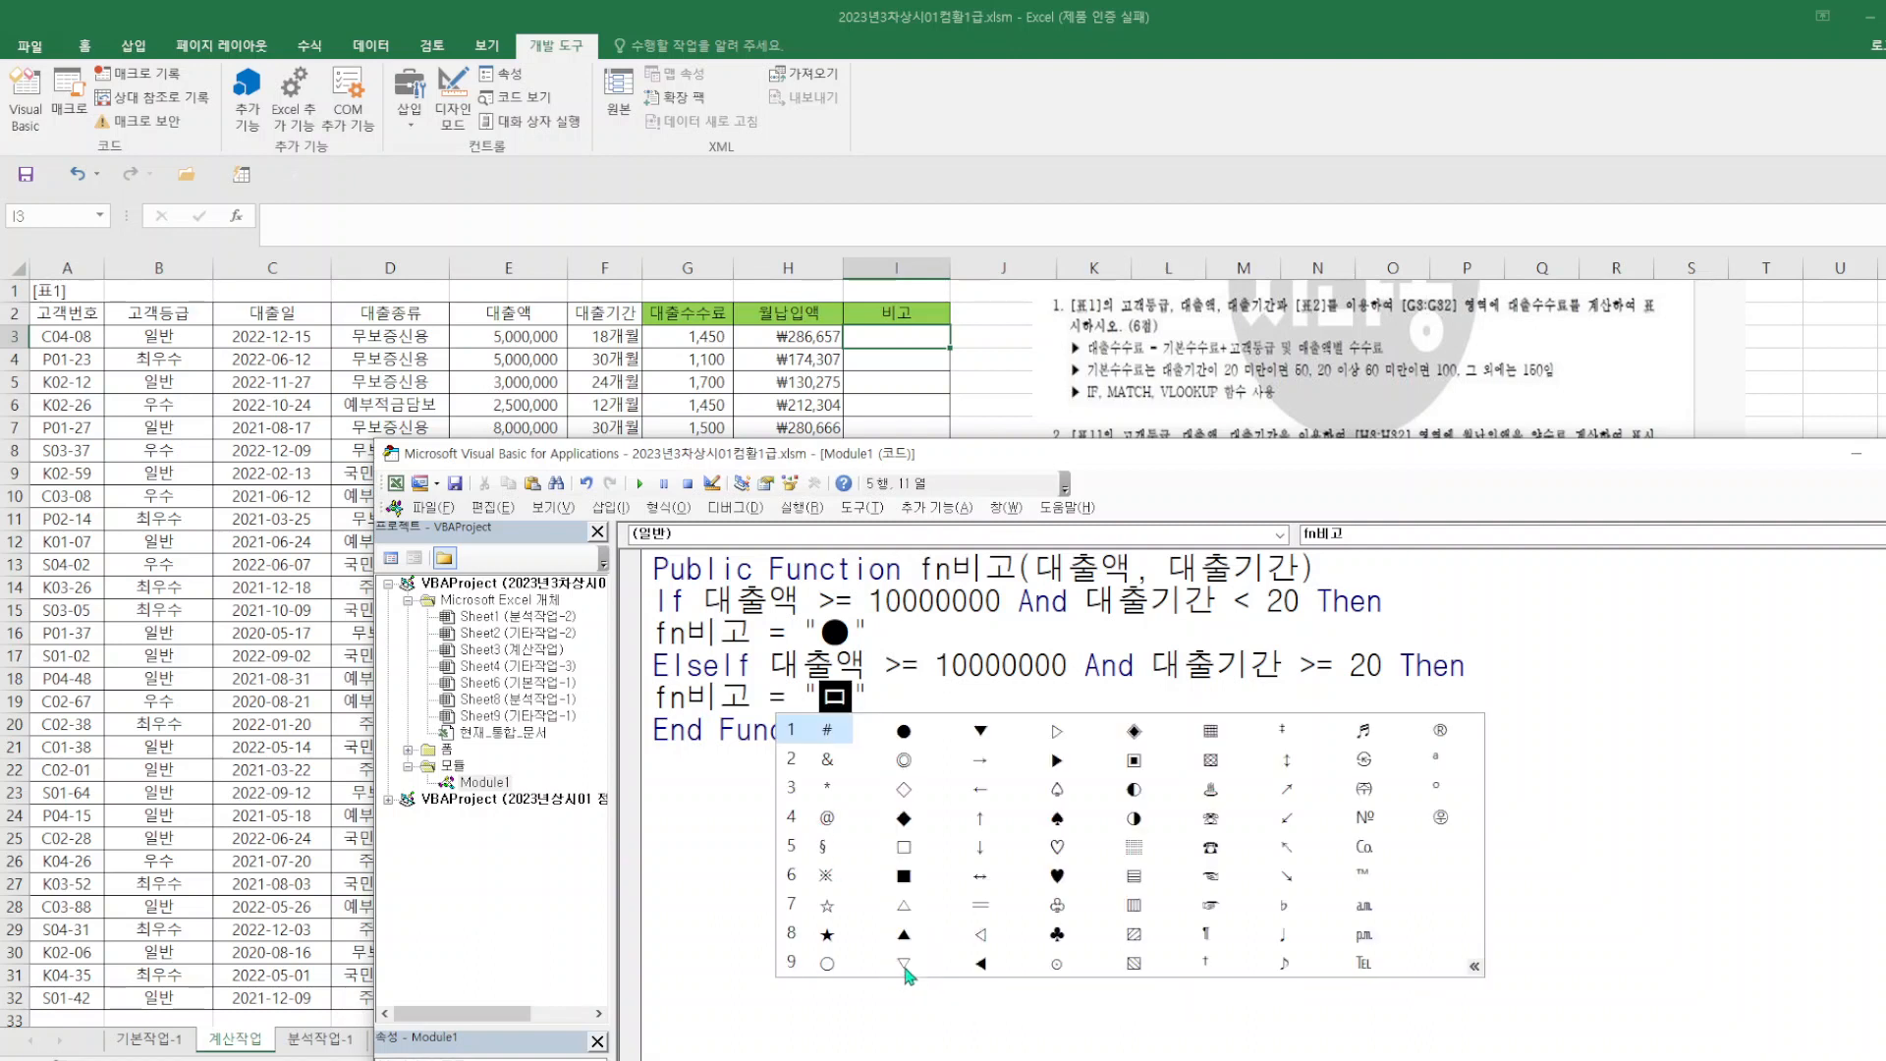
pyautogui.click(904, 760)
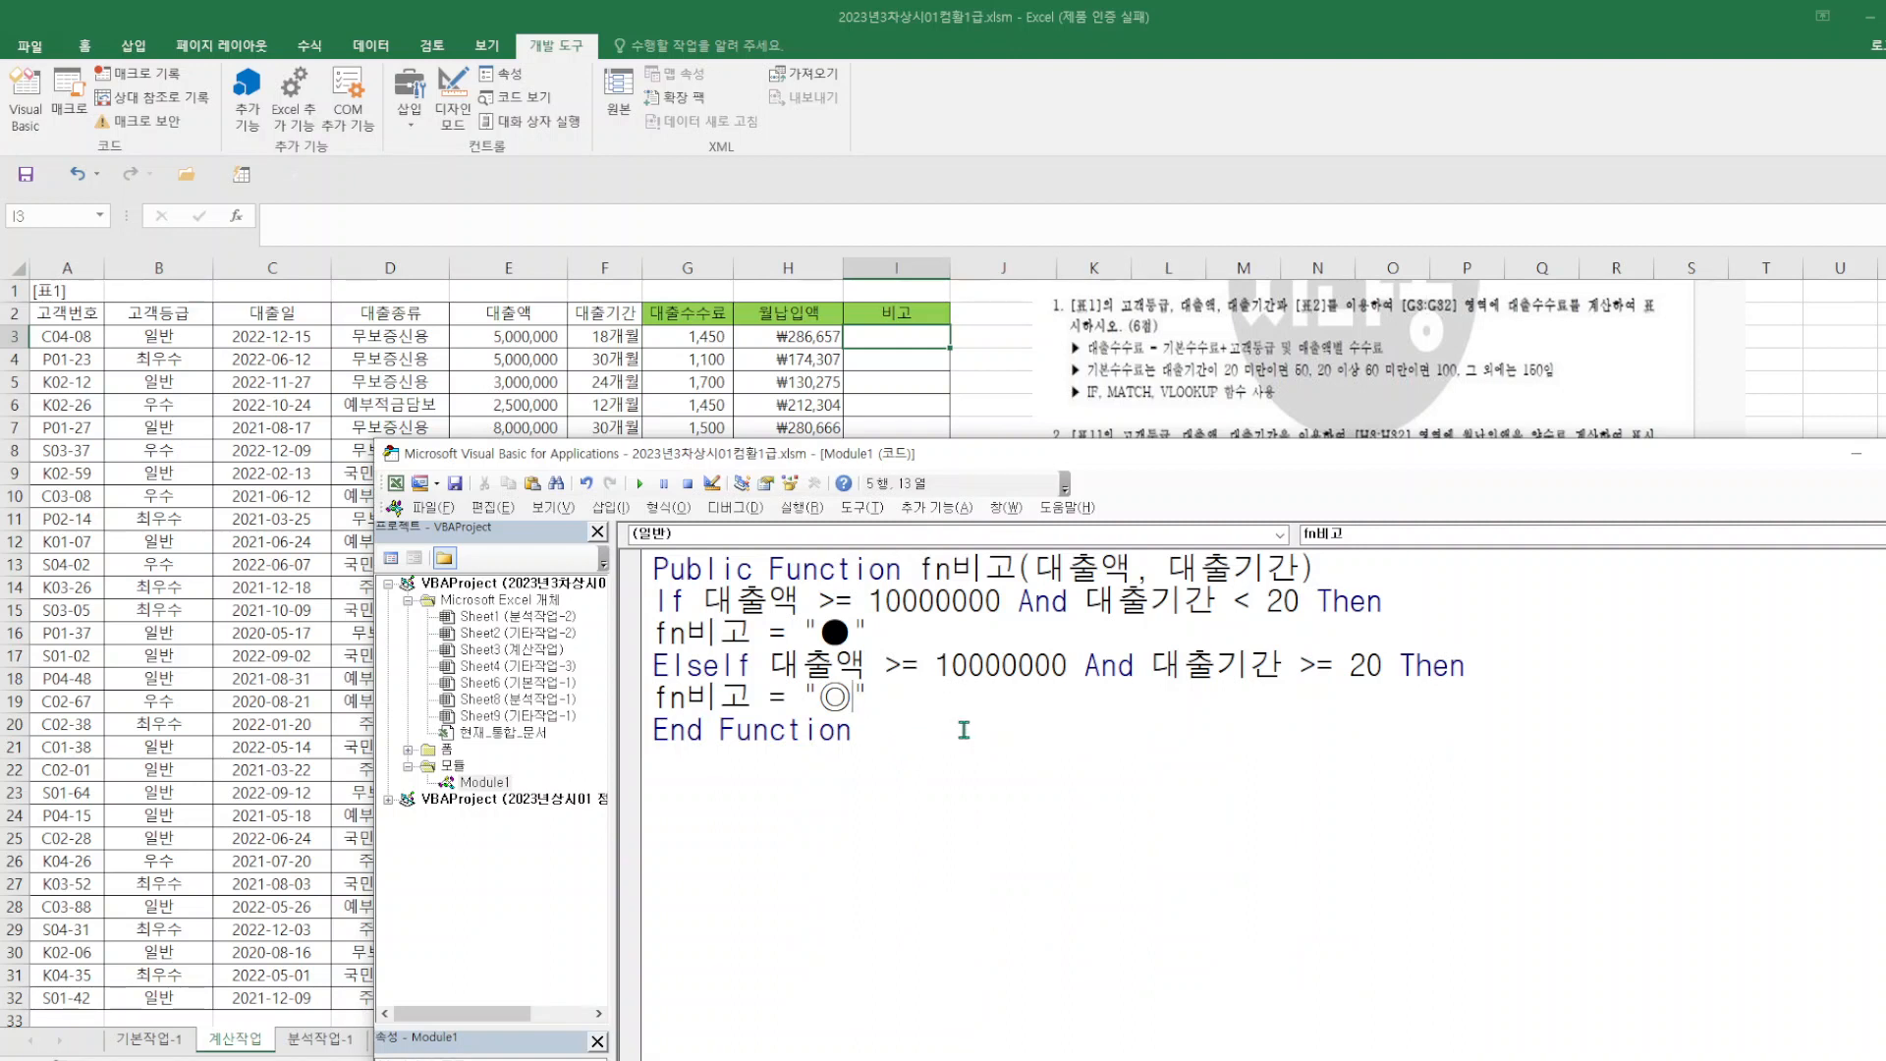
# - Add the line fn비고 = "" after the ◎ assignment and close the block with End If
pyautogui.click(932, 693)
pyautogui.press('Return')
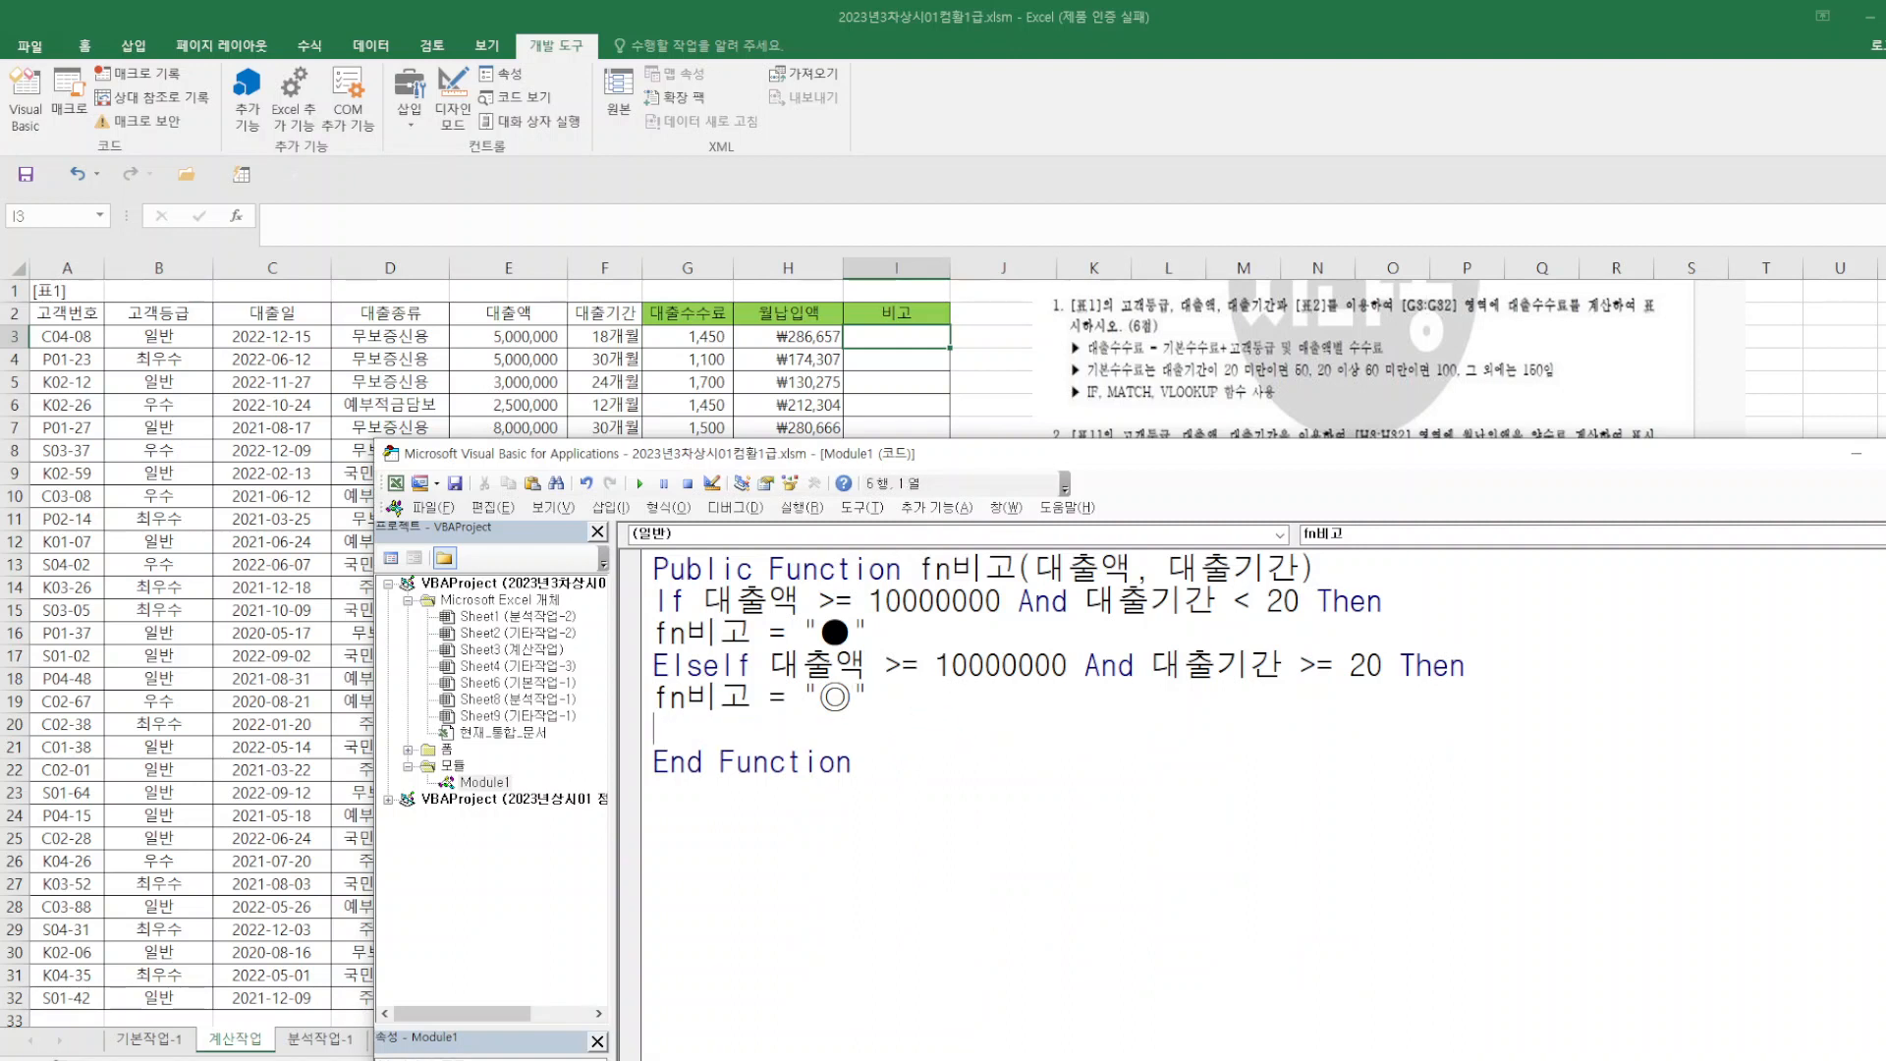
pyautogui.write('fn비고=""')
pyautogui.press('Return')
pyautogui.write('e')
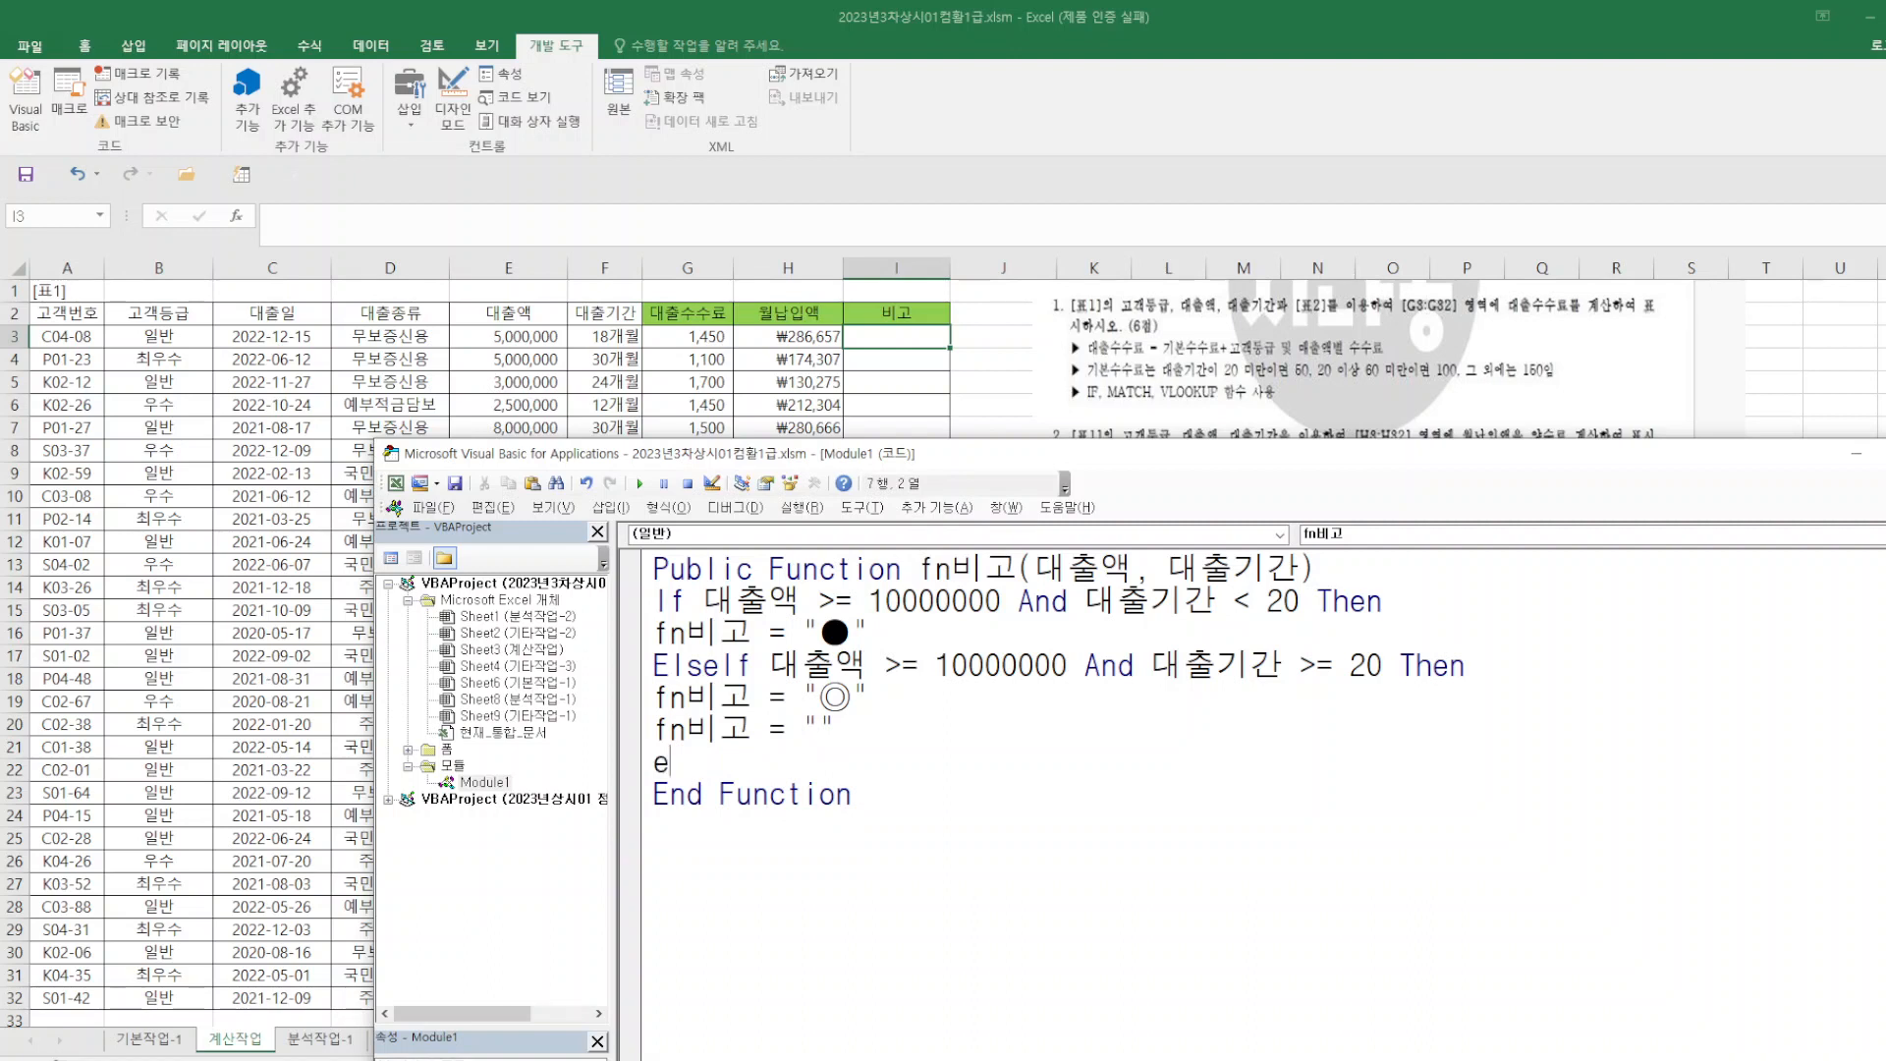
pyautogui.write('nd if')
# - Close the Visual Basic editor to return to Excel and enter =fn비고(E3,F3) in I3
pyautogui.click(437, 511)
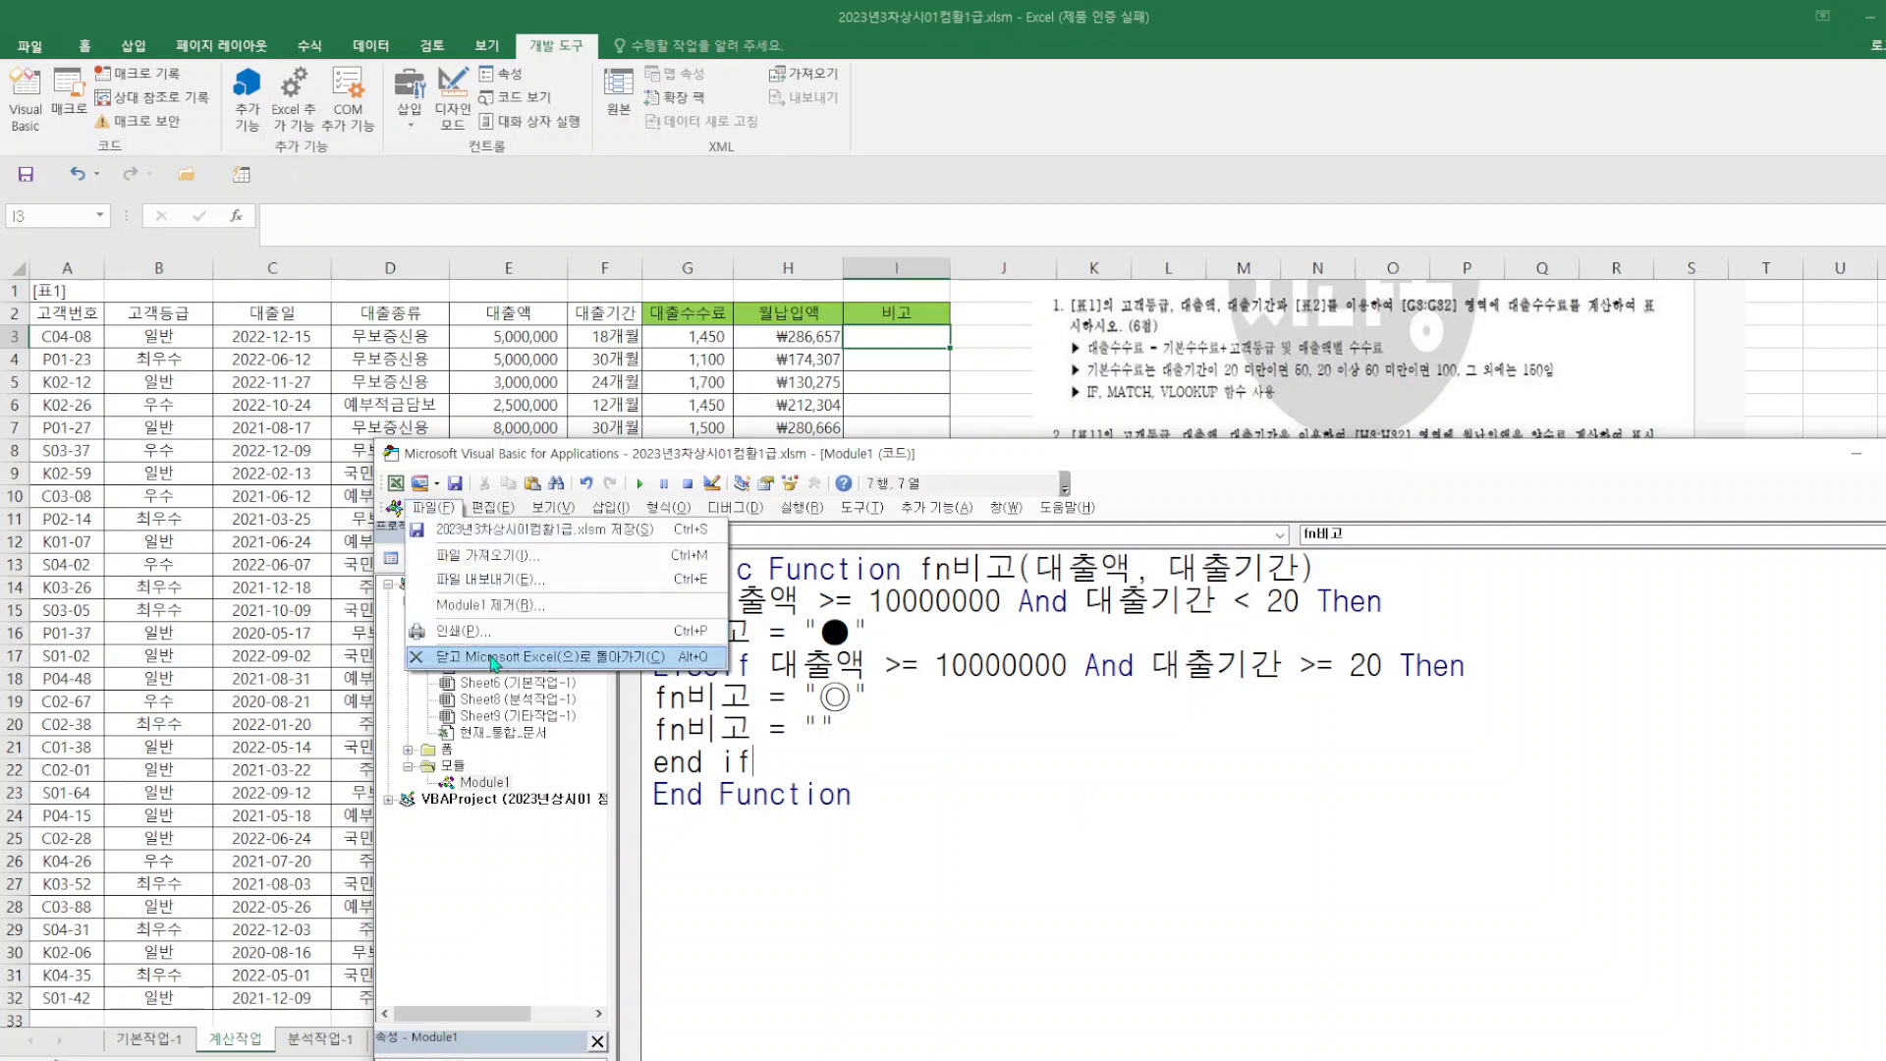
pyautogui.click(491, 656)
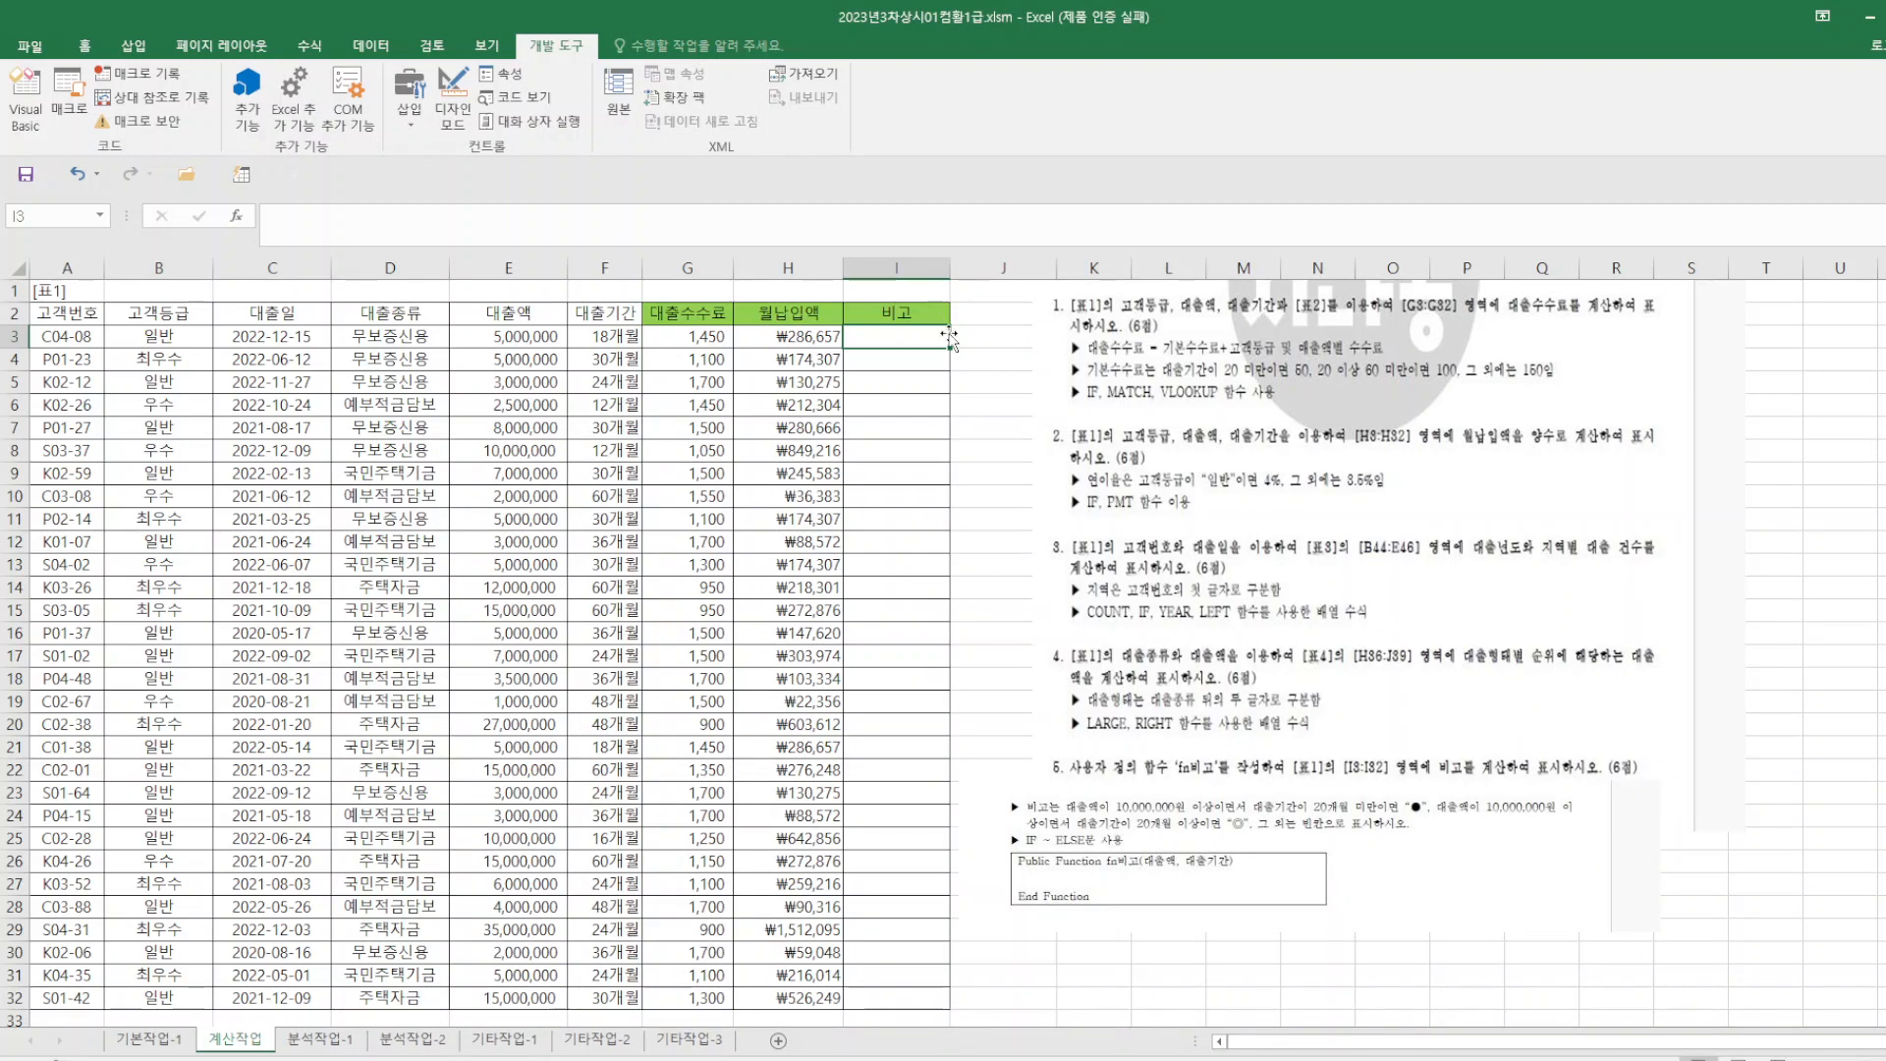
pyautogui.write('=fn')
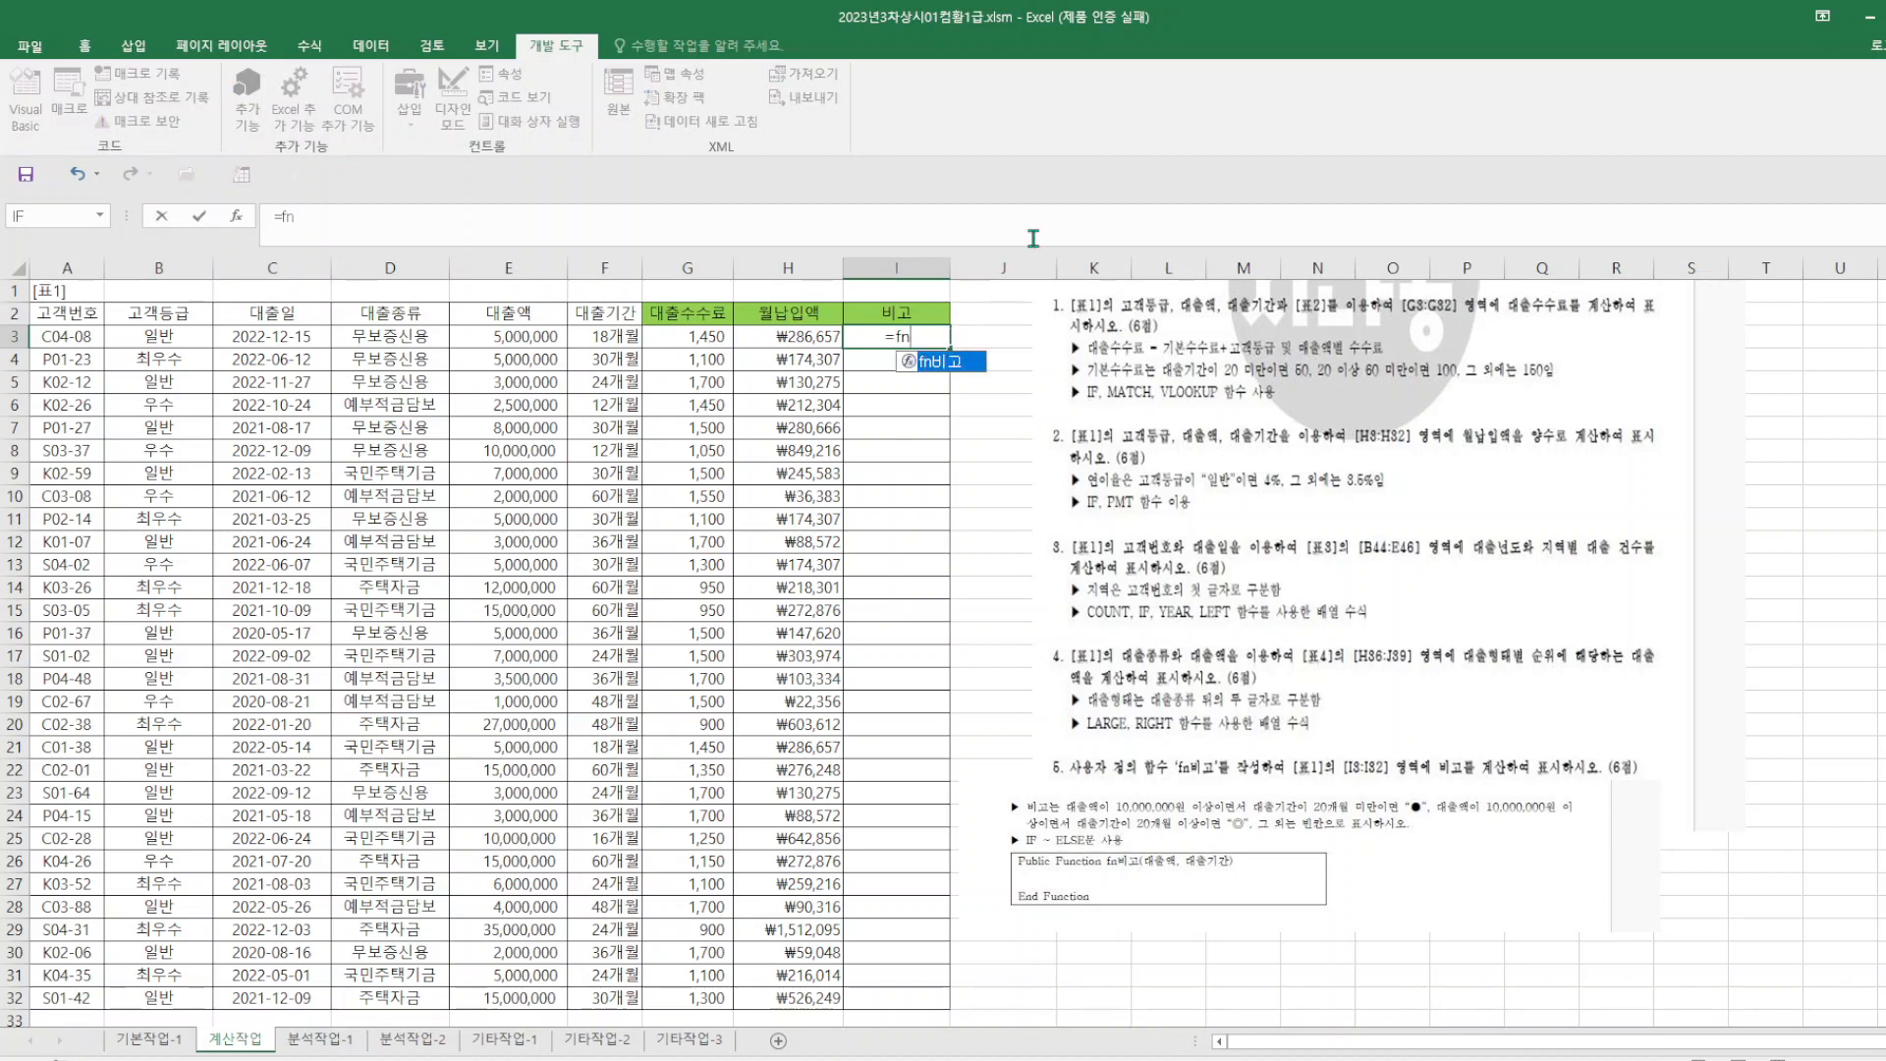
pyautogui.doubleClick(941, 360)
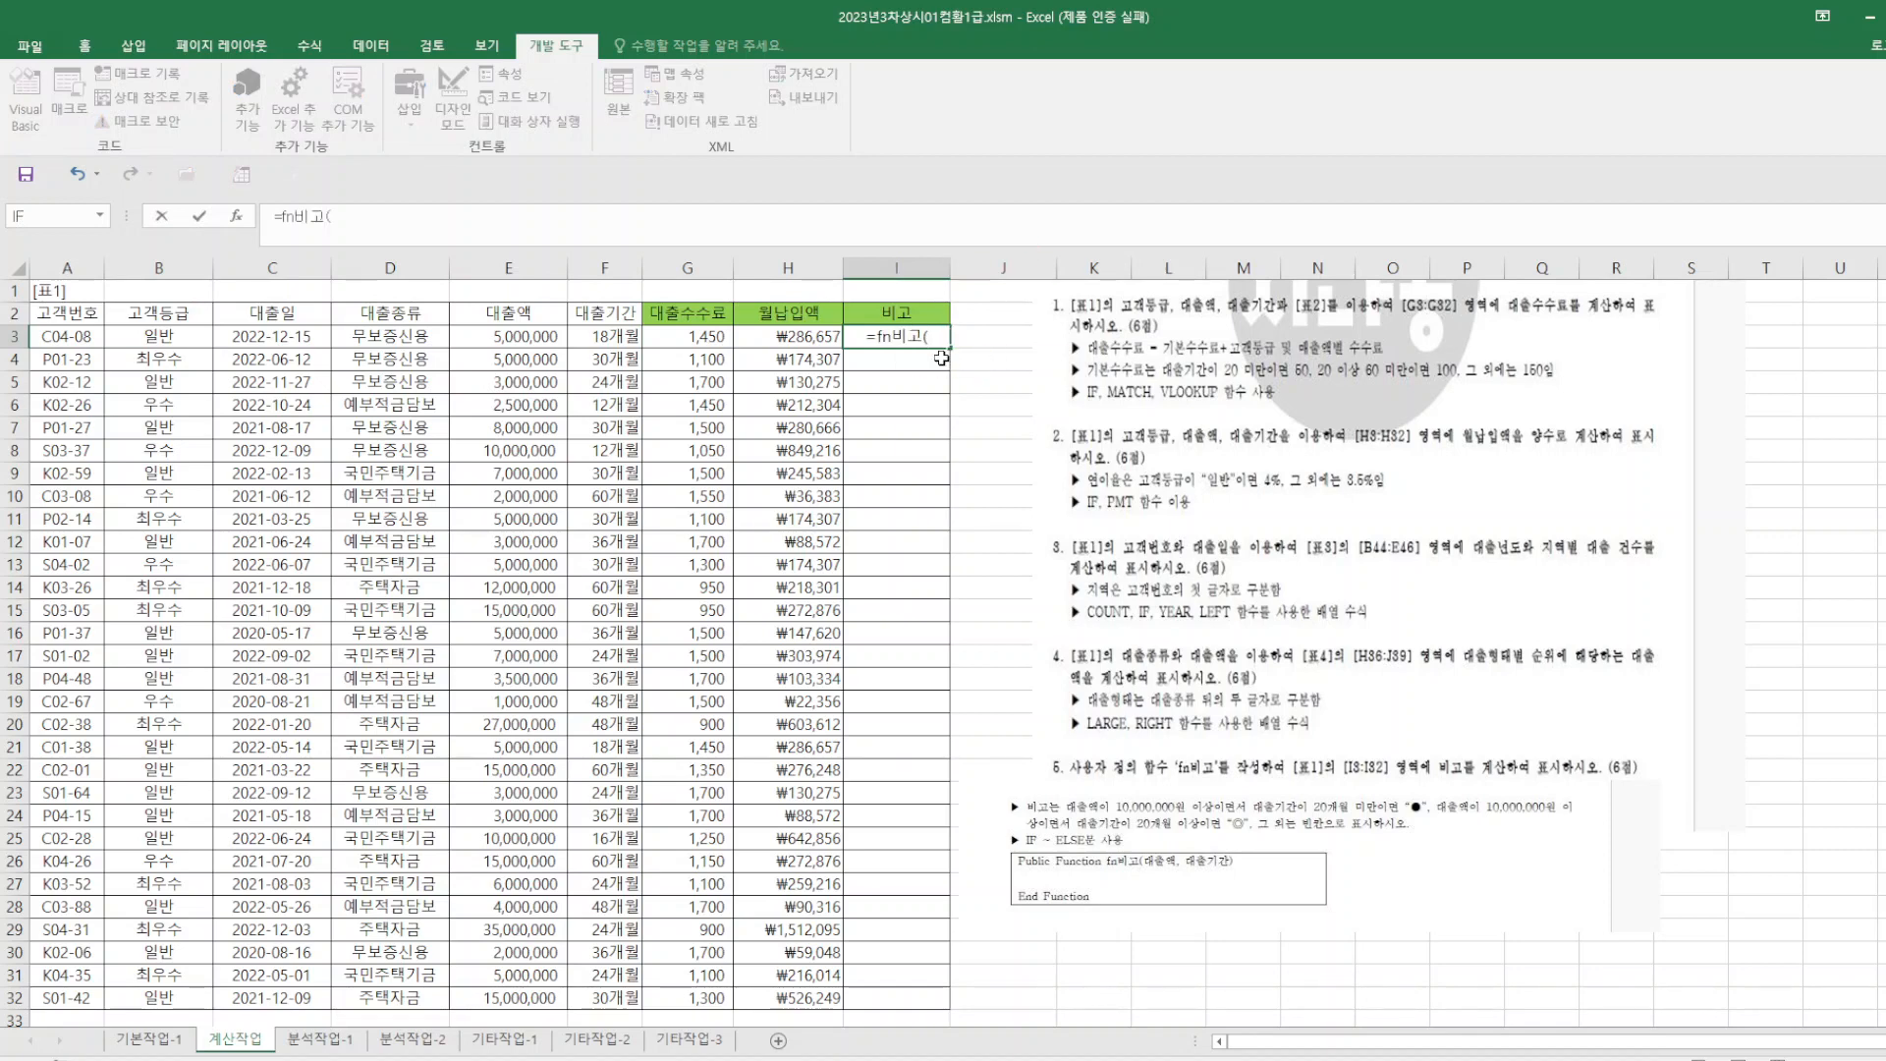
pyautogui.click(512, 337)
pyautogui.write(',')
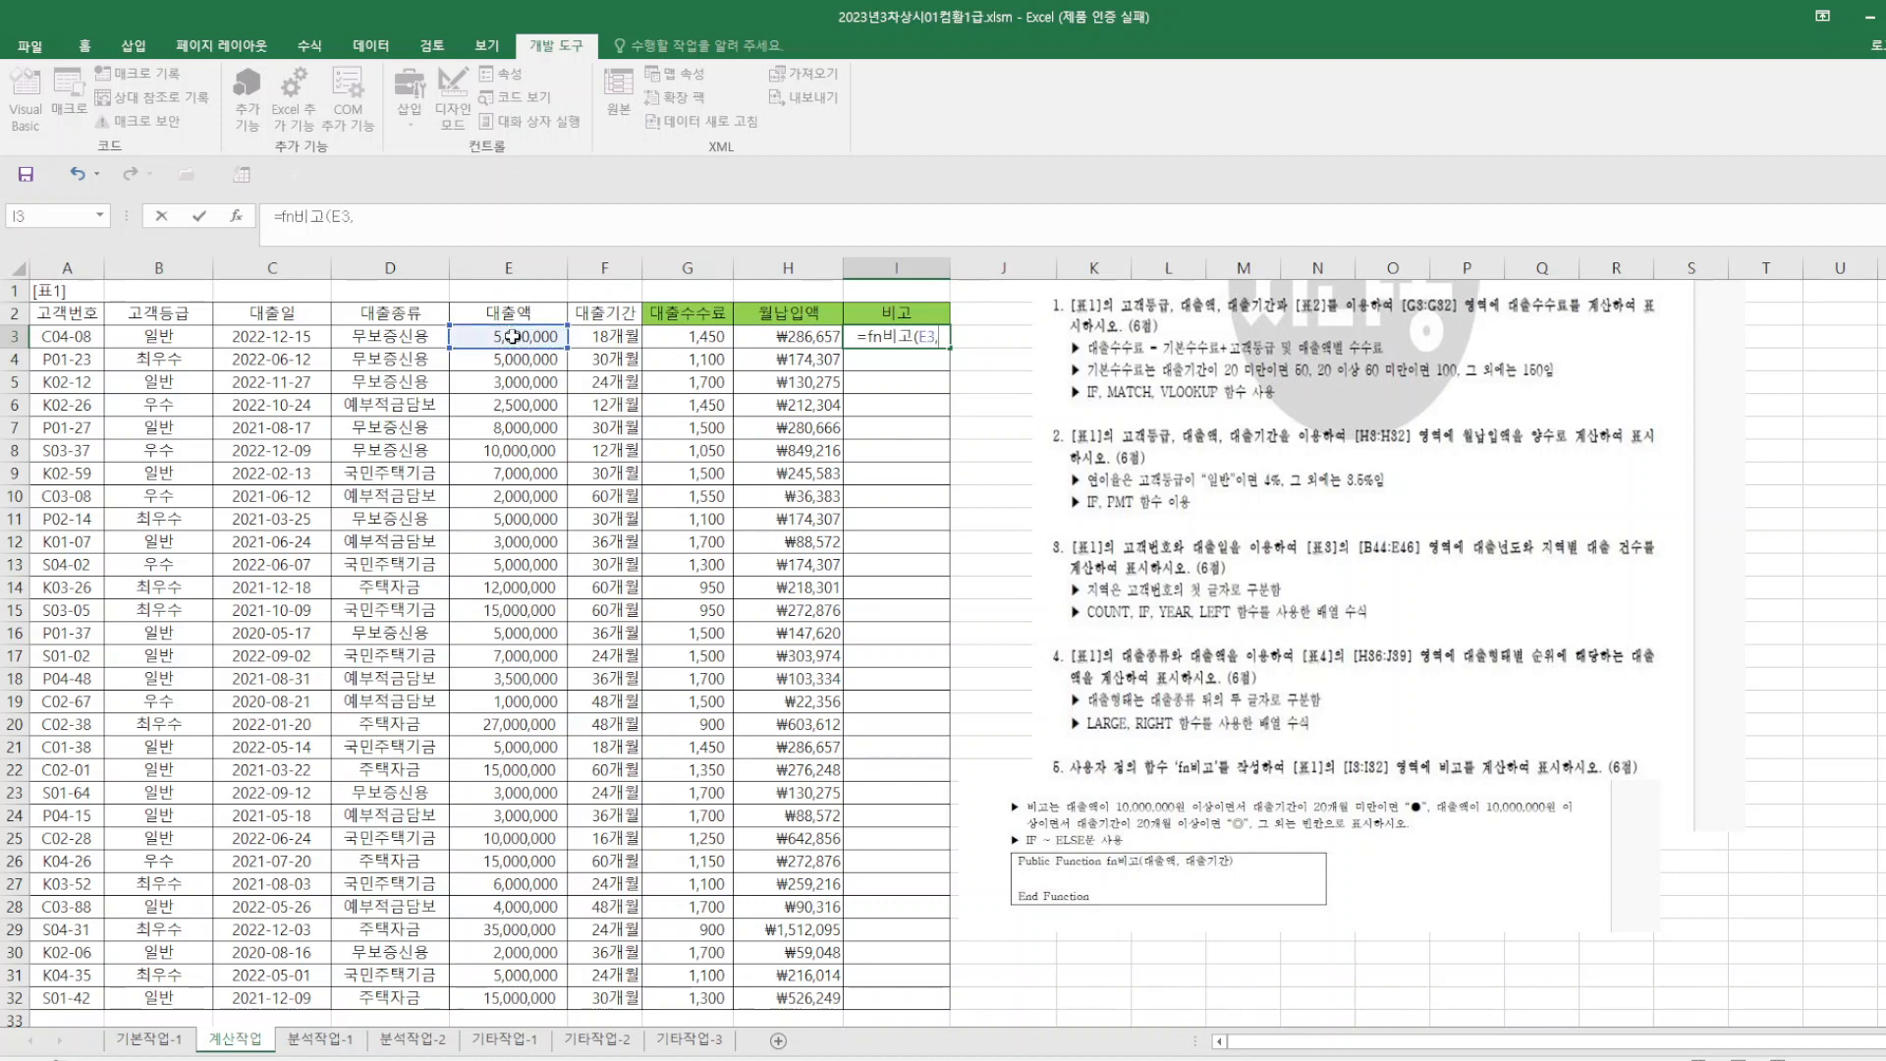
pyautogui.click(613, 336)
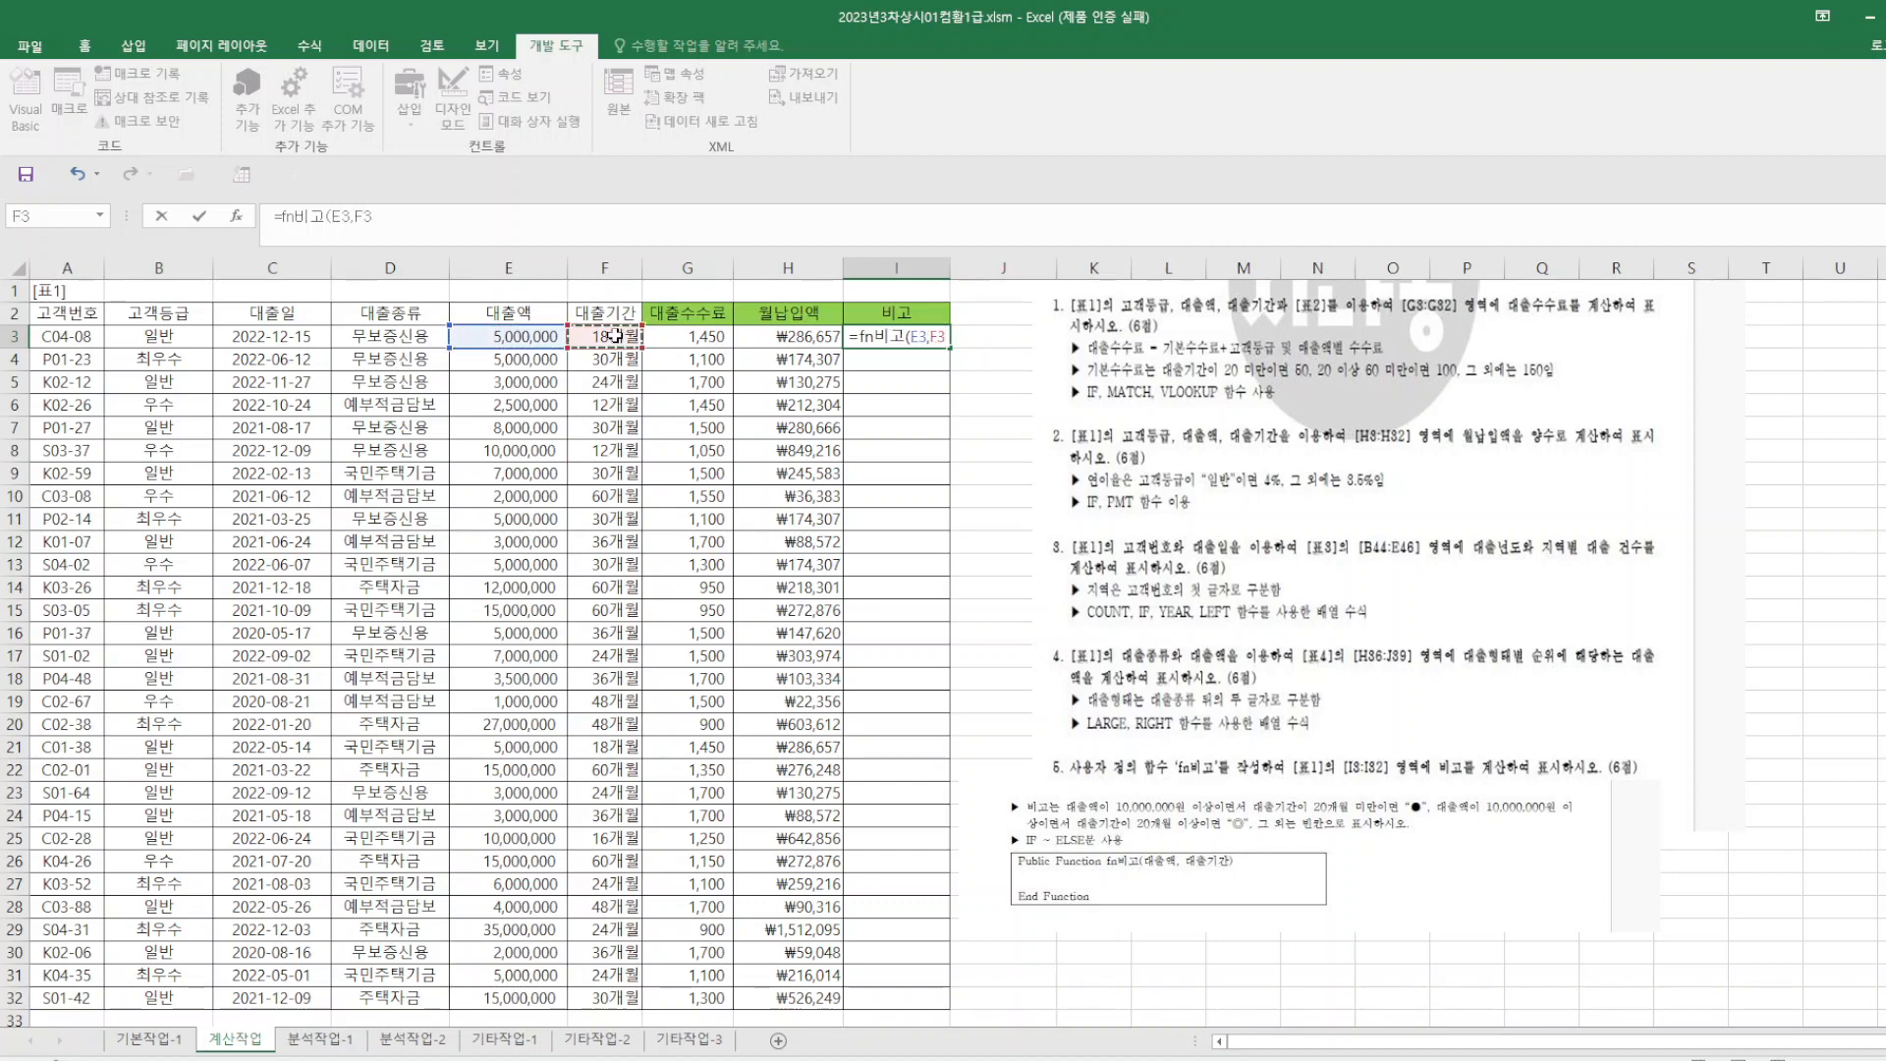
pyautogui.press('Return')
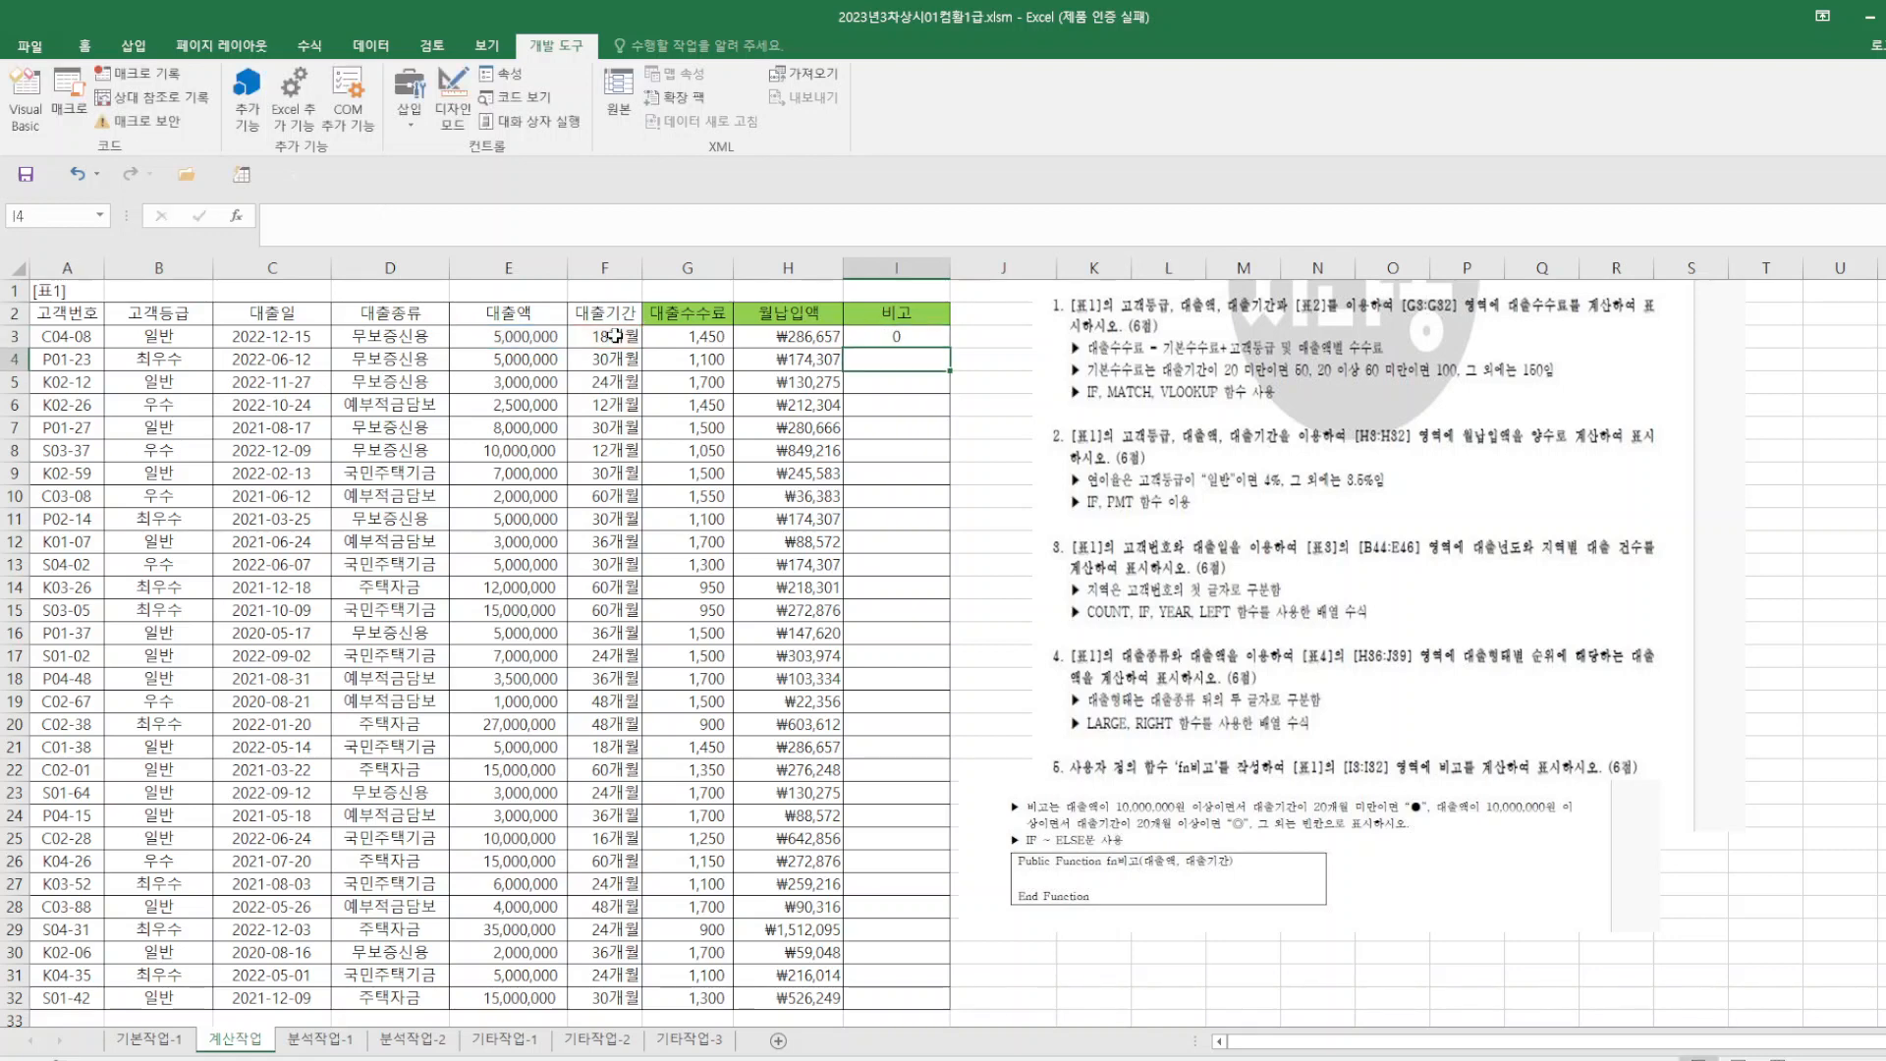
pyautogui.click(912, 337)
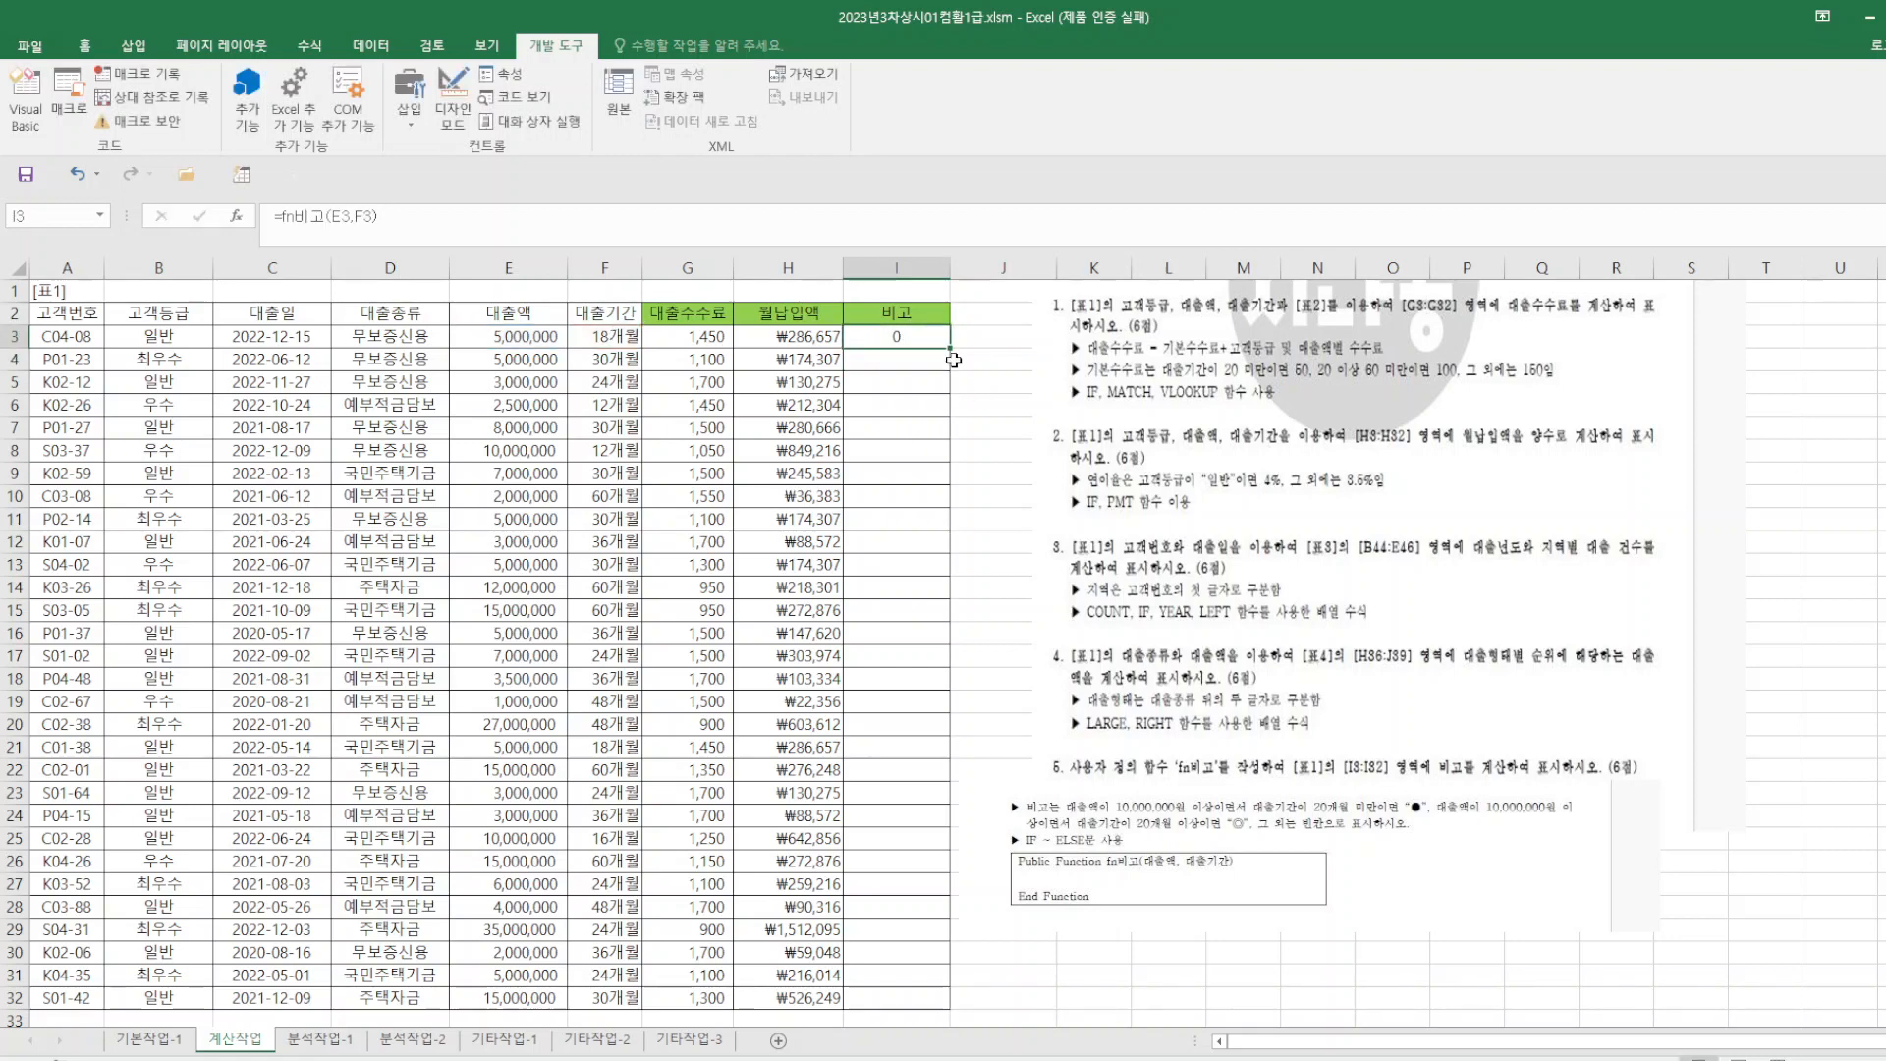
# - Fill the fn비고 formula from I3 down through I32
pyautogui.moveTo(948, 351); pyautogui.dragTo(987, 1002)
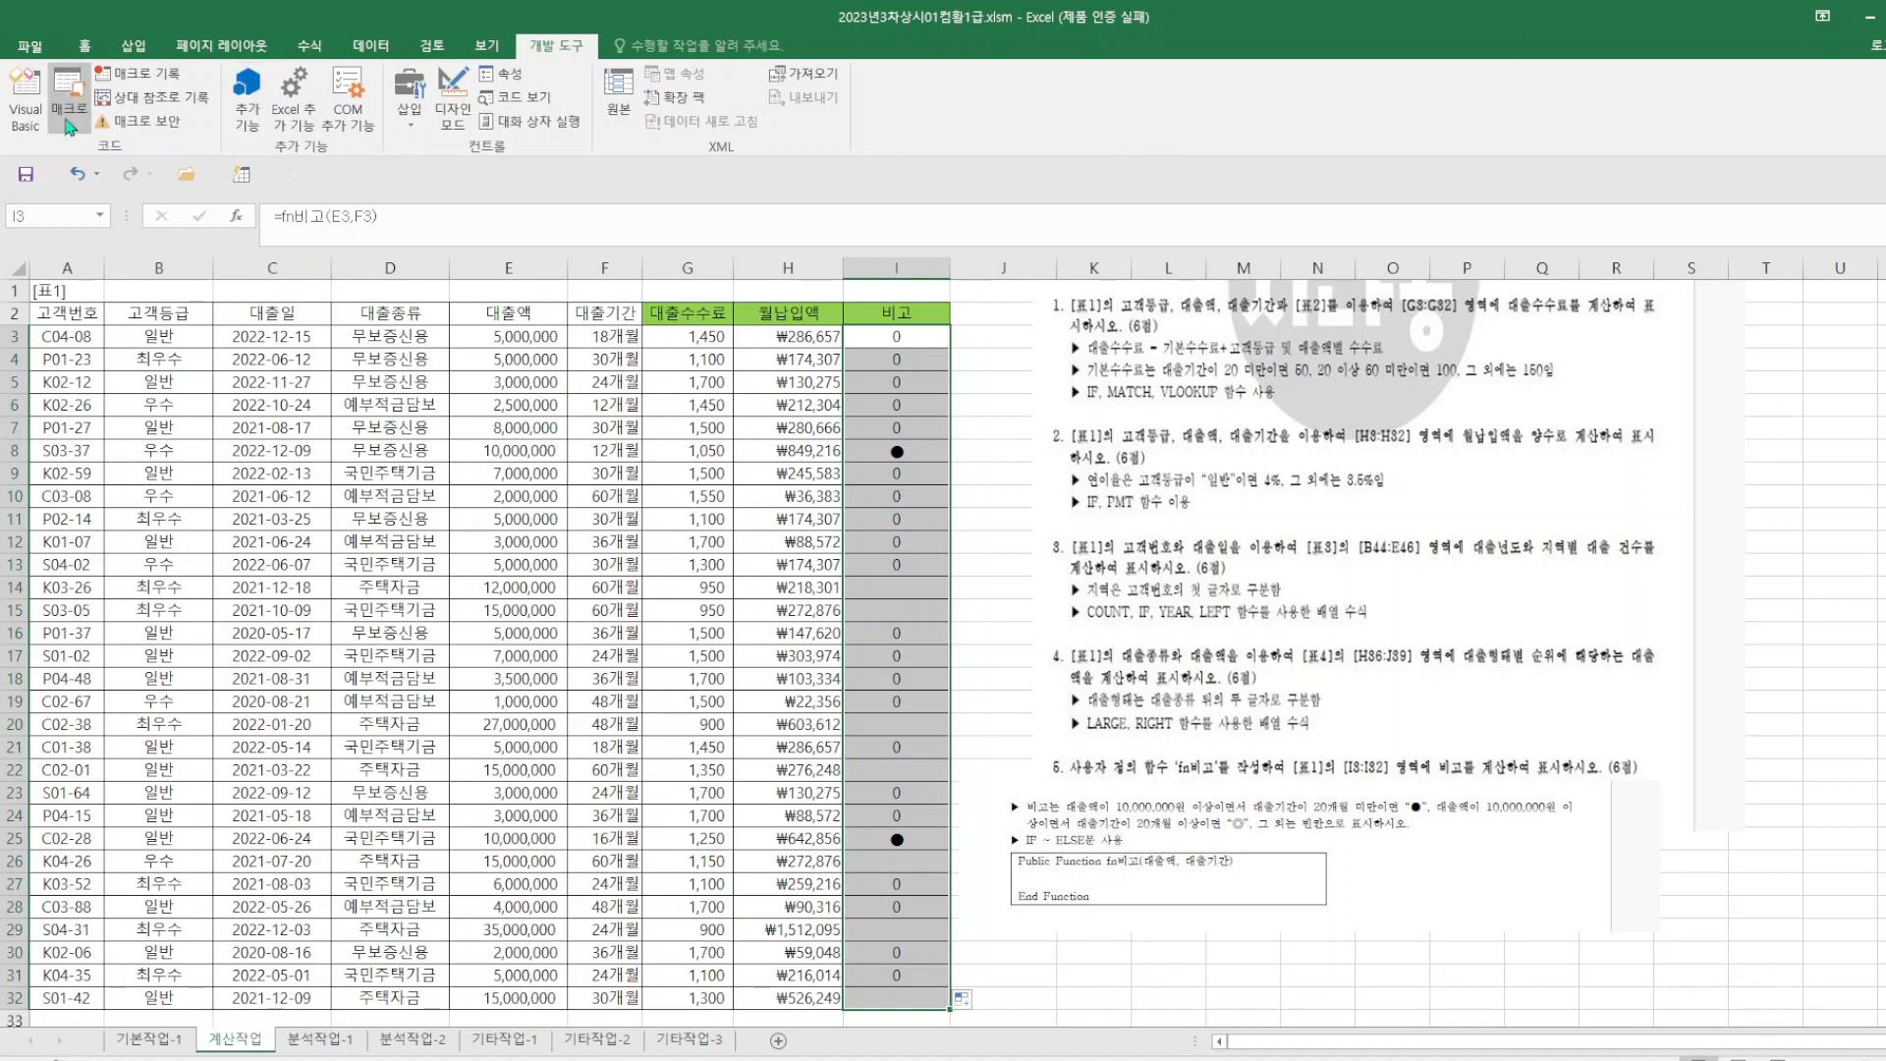
# - Reopen the fn비고 code, indent the ● and ◎ assignment lines, and insert an Else line before fn비고 = ""
pyautogui.click(25, 113)
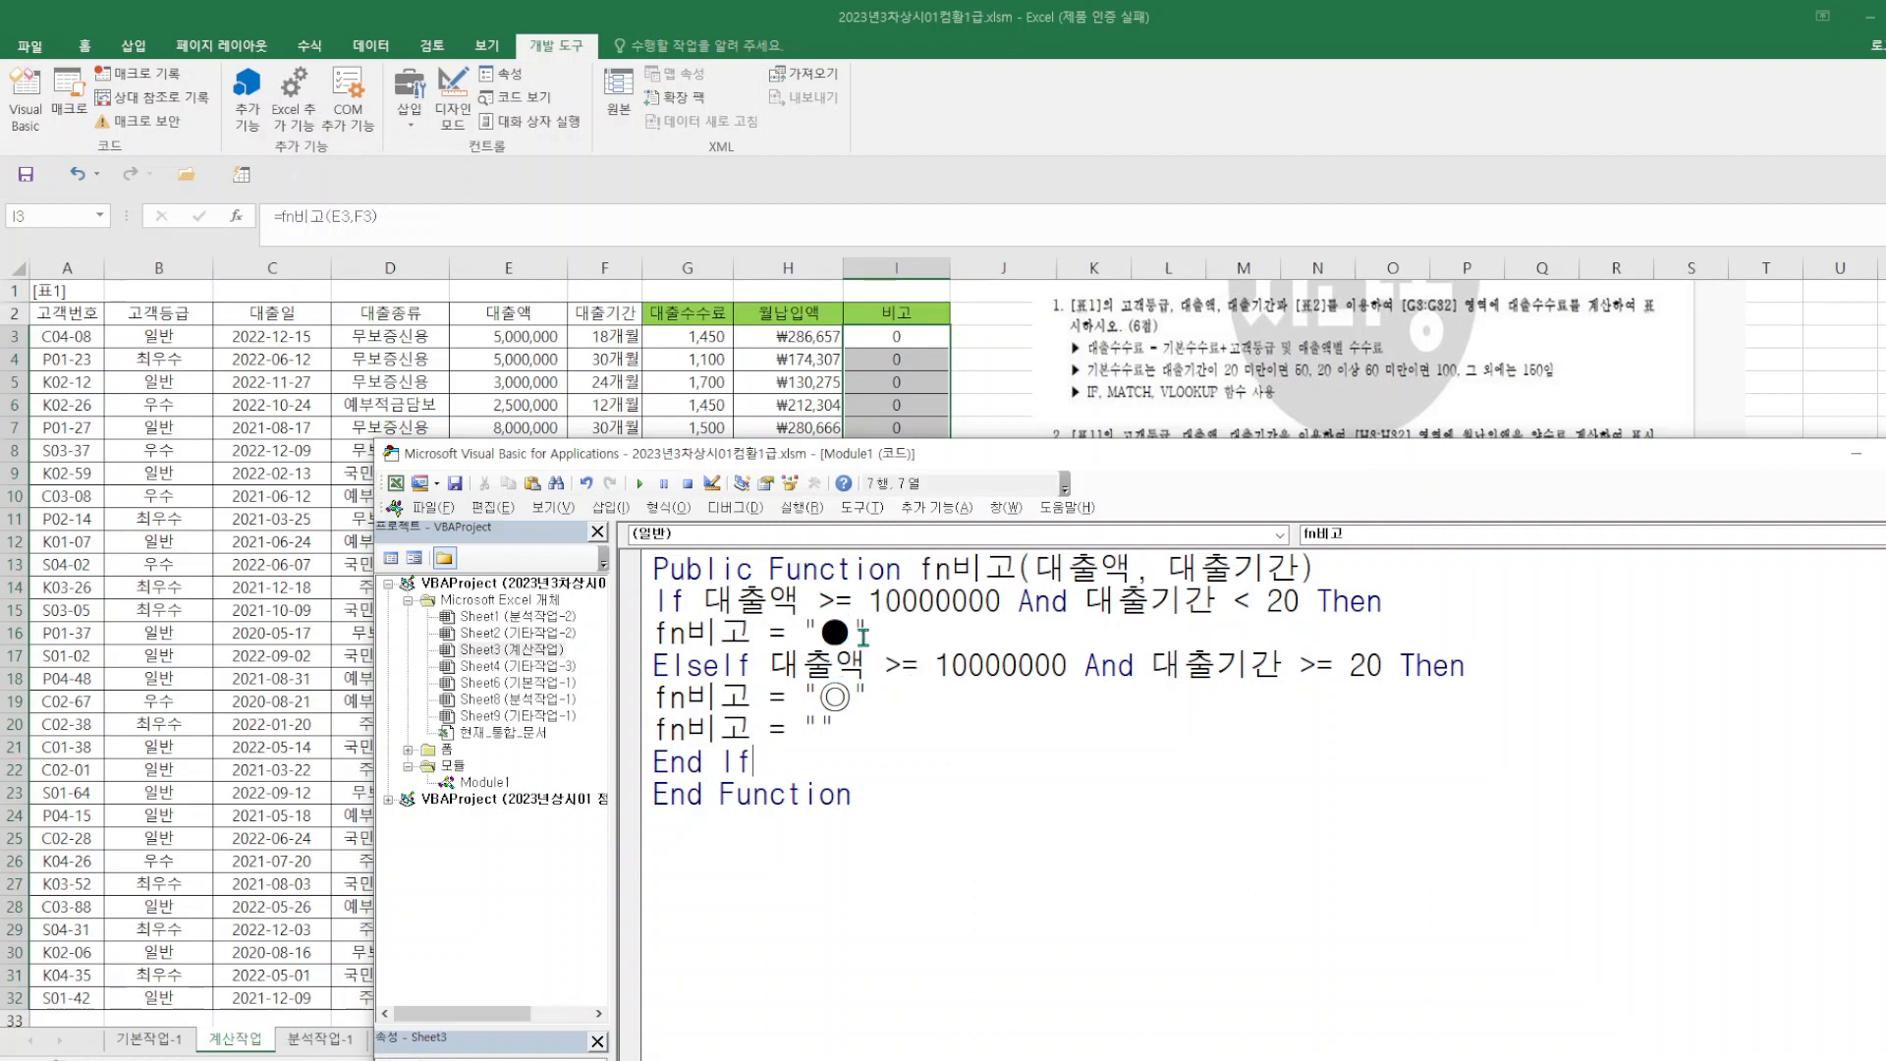
pyautogui.click(654, 640)
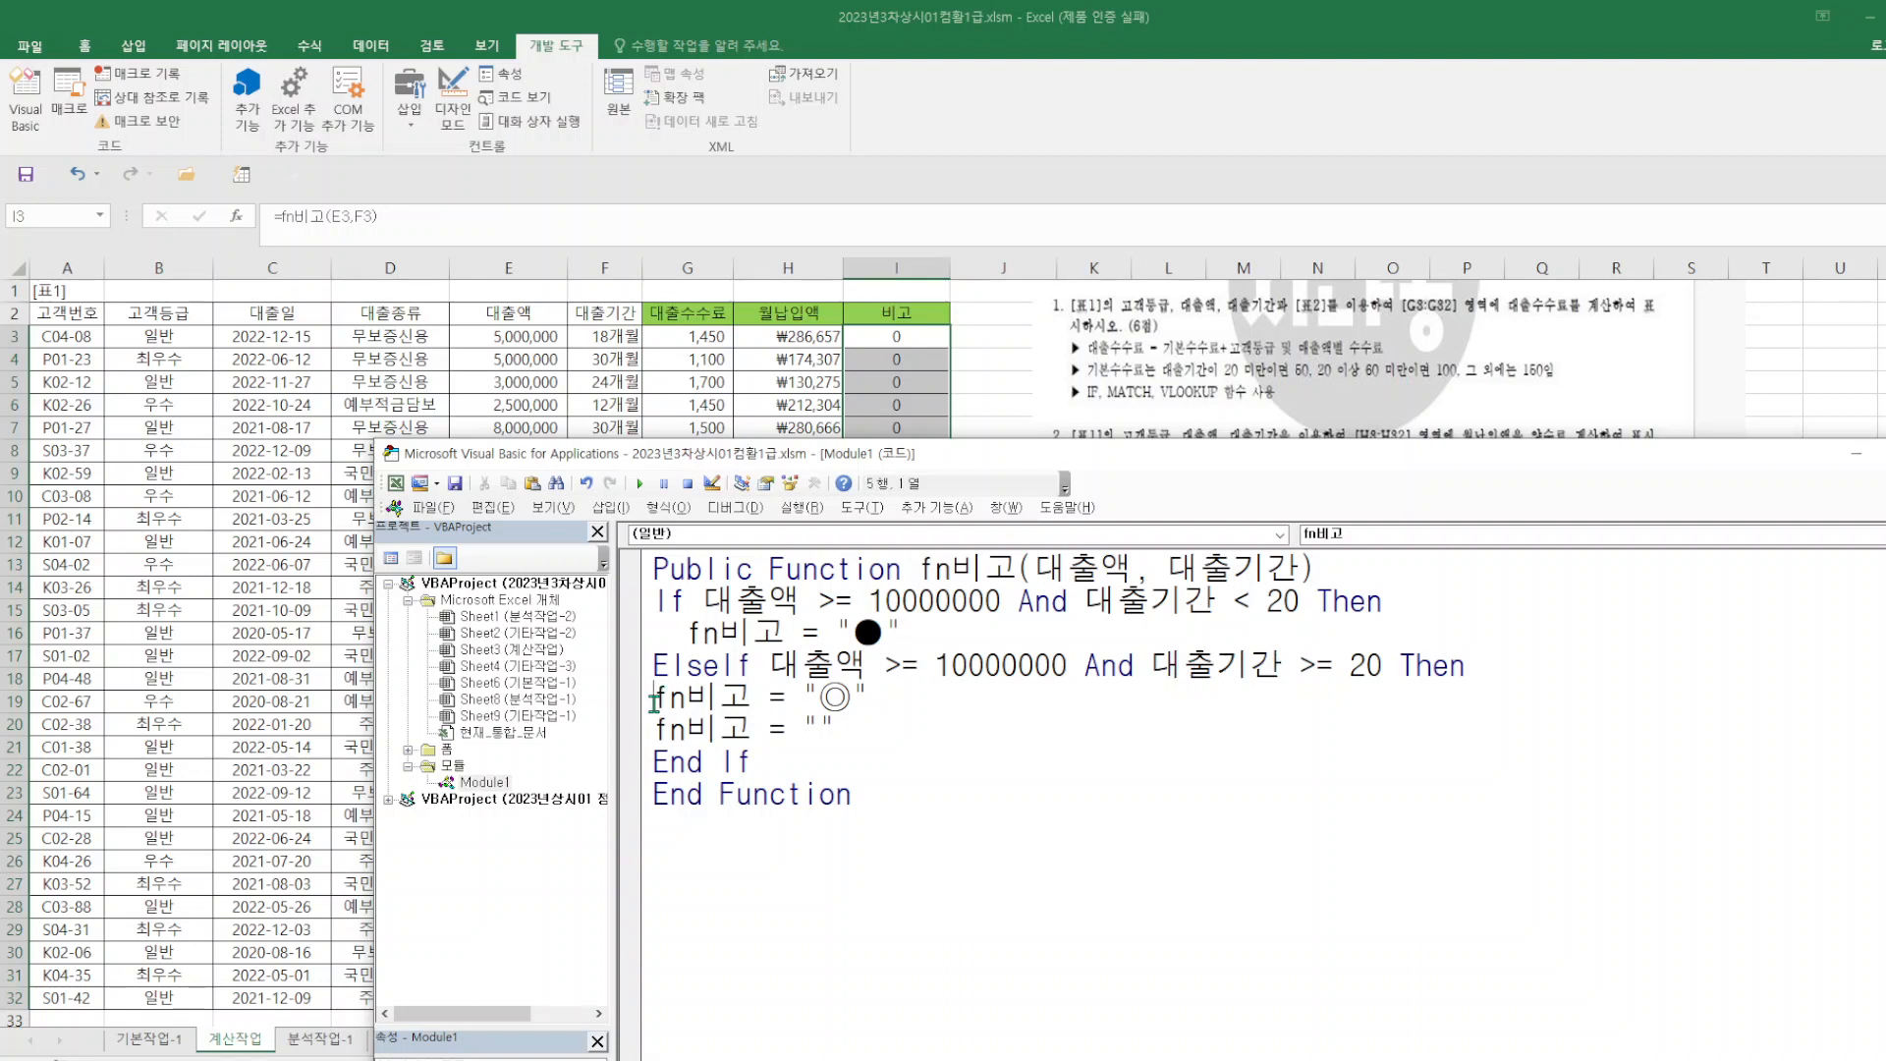
pyautogui.press('Tab')
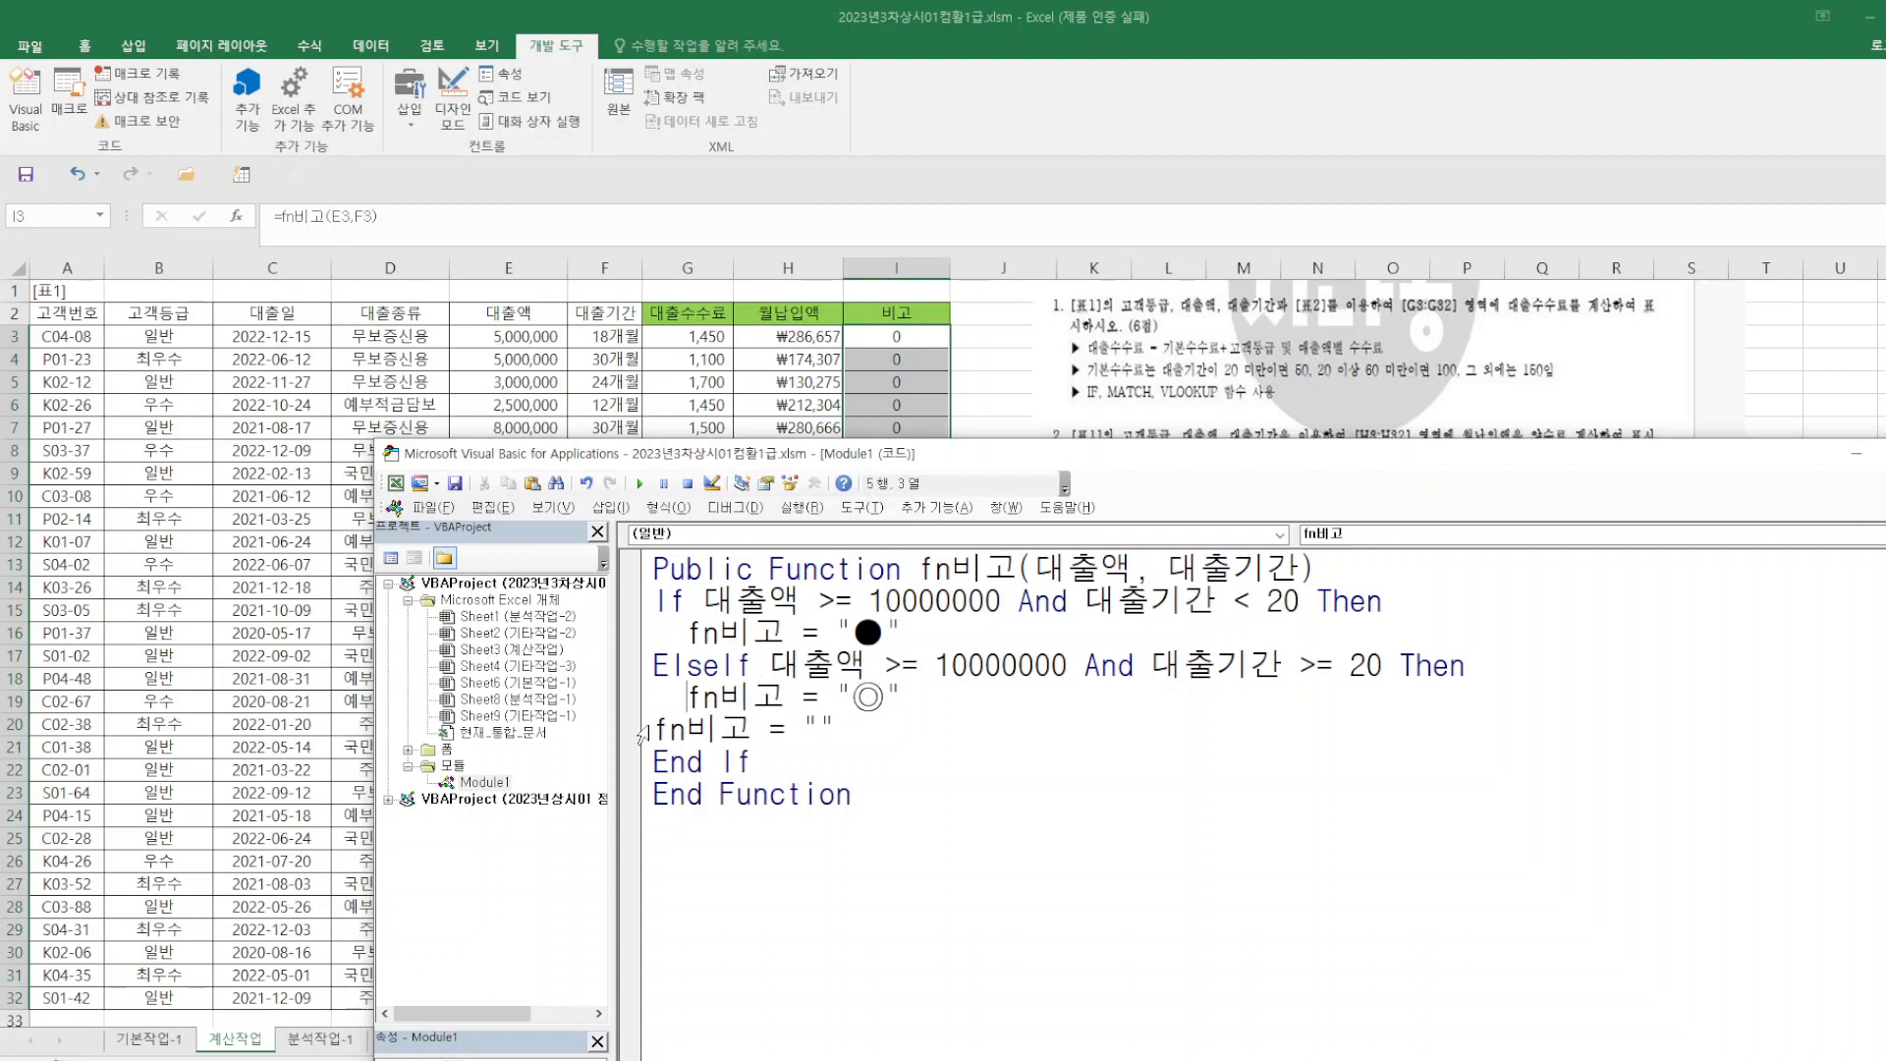
pyautogui.click(937, 696)
pyautogui.press('Return')
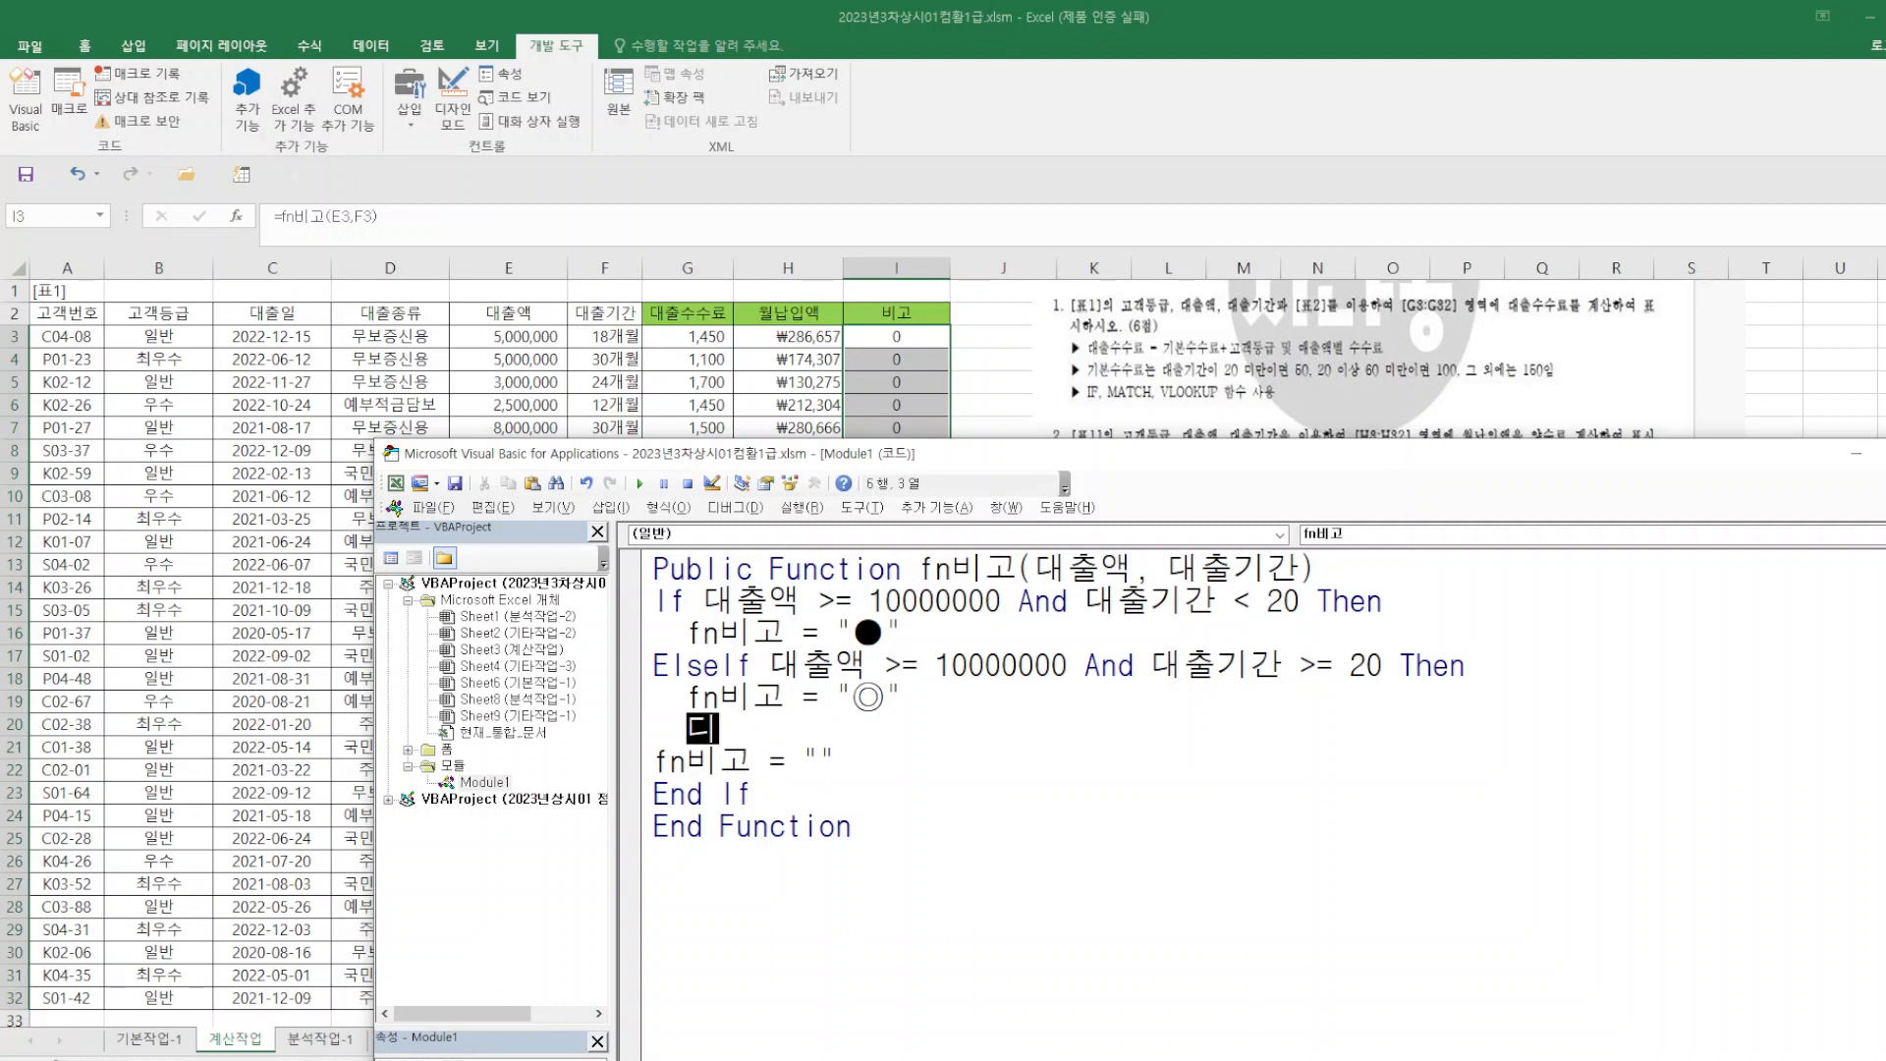
pyautogui.write('else')
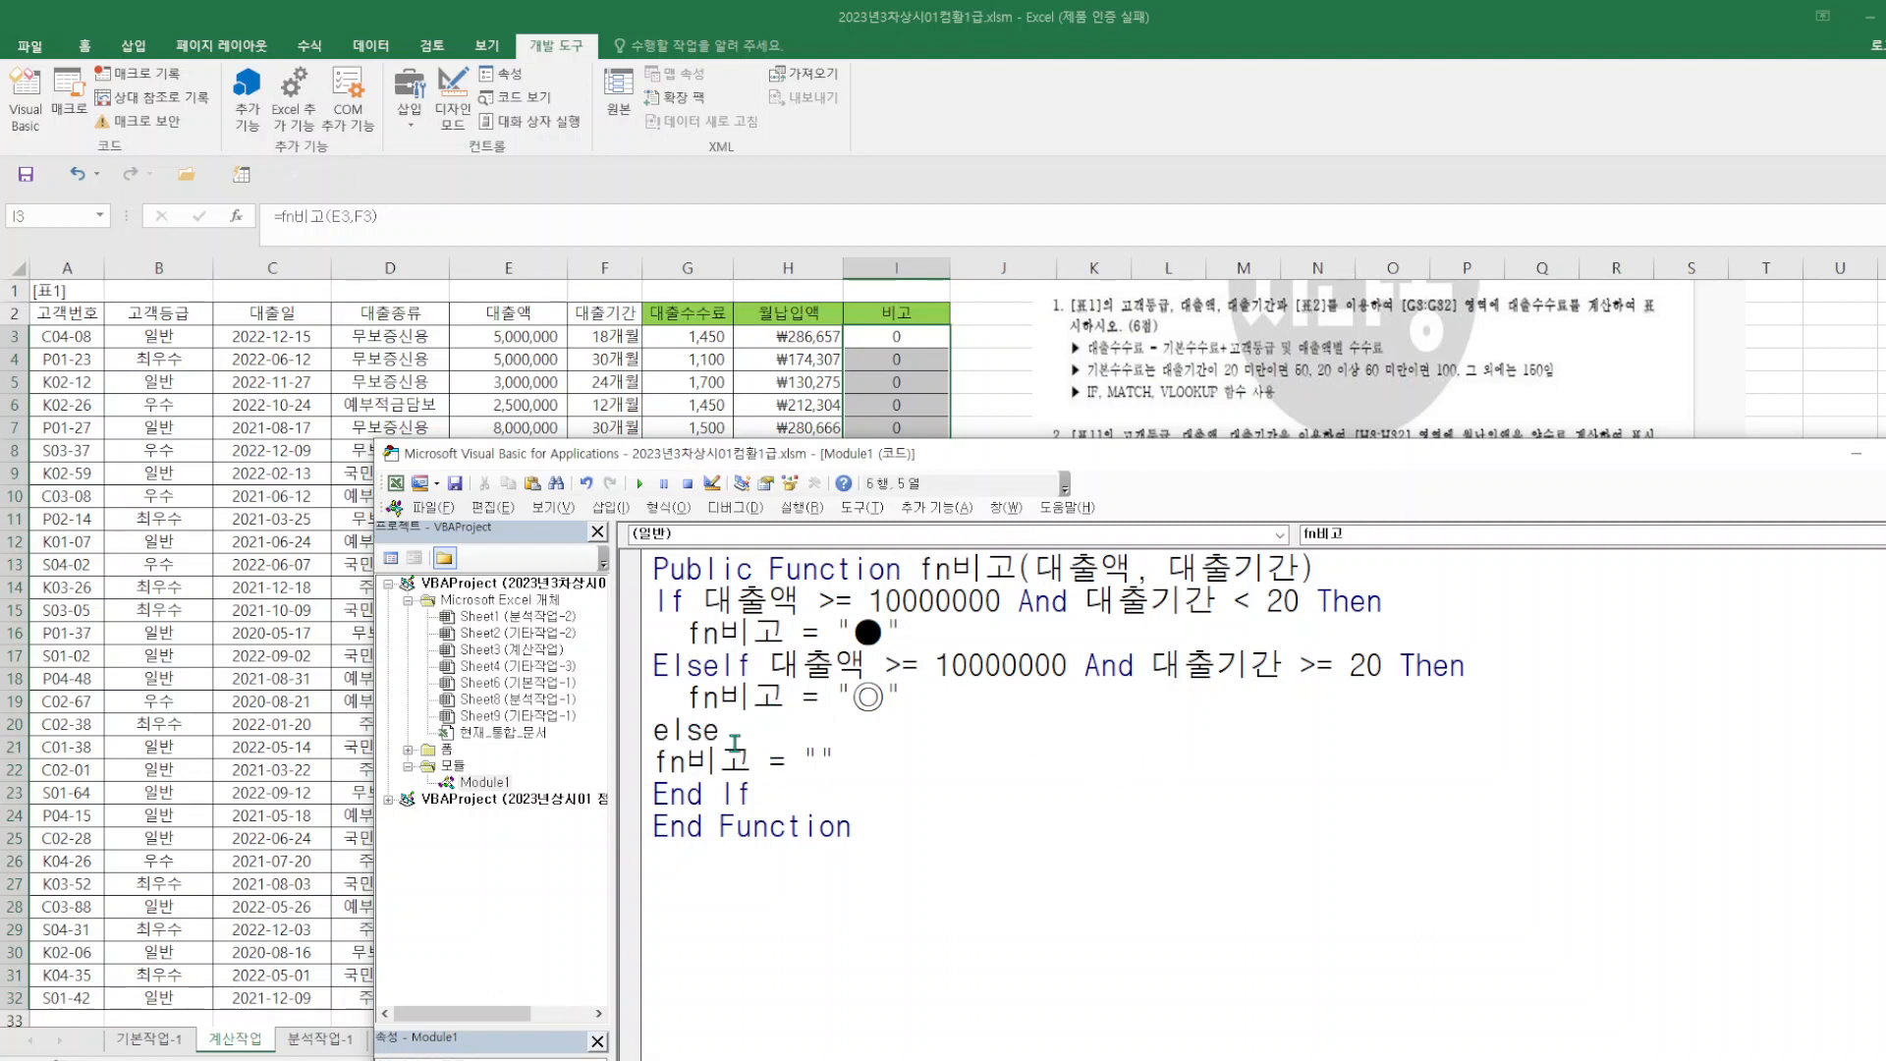
# - Close the Visual Basic editor to return to Excel and clear the 비고 cells I3:I32
pyautogui.click(437, 509)
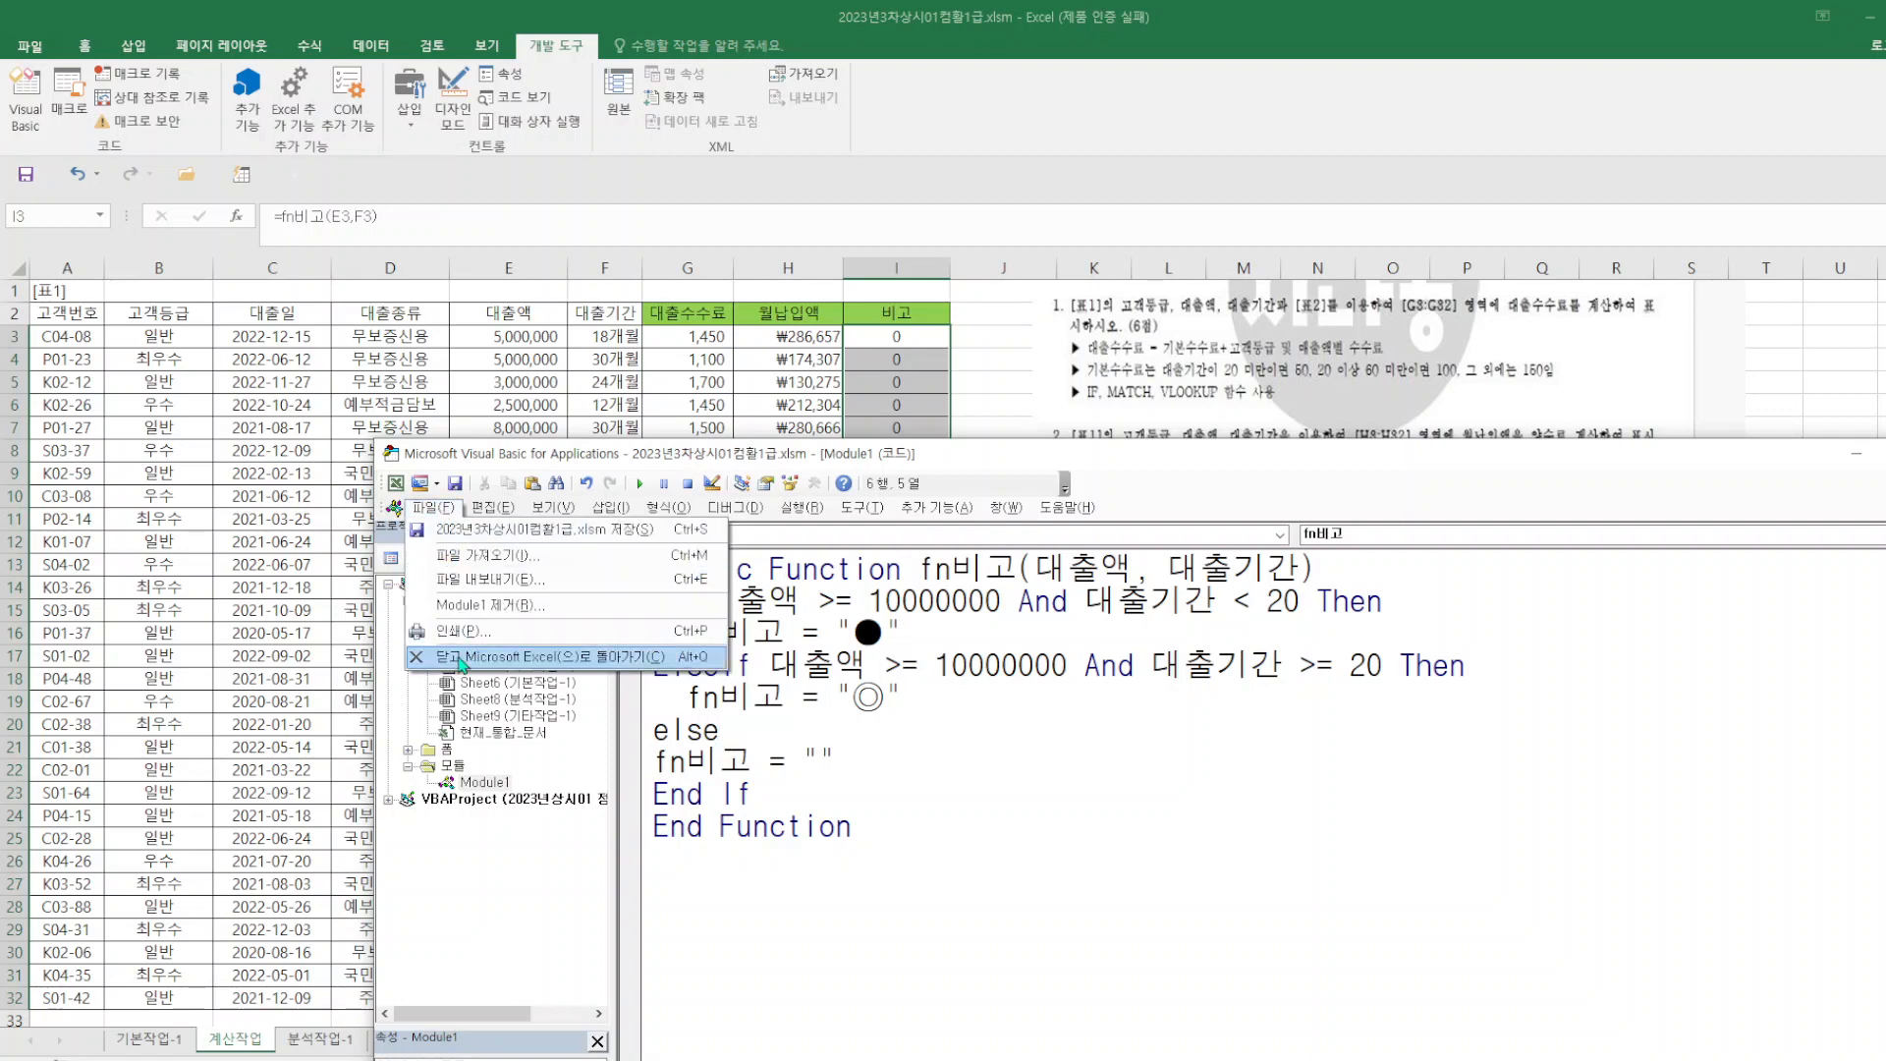
pyautogui.click(457, 655)
pyautogui.click(882, 343)
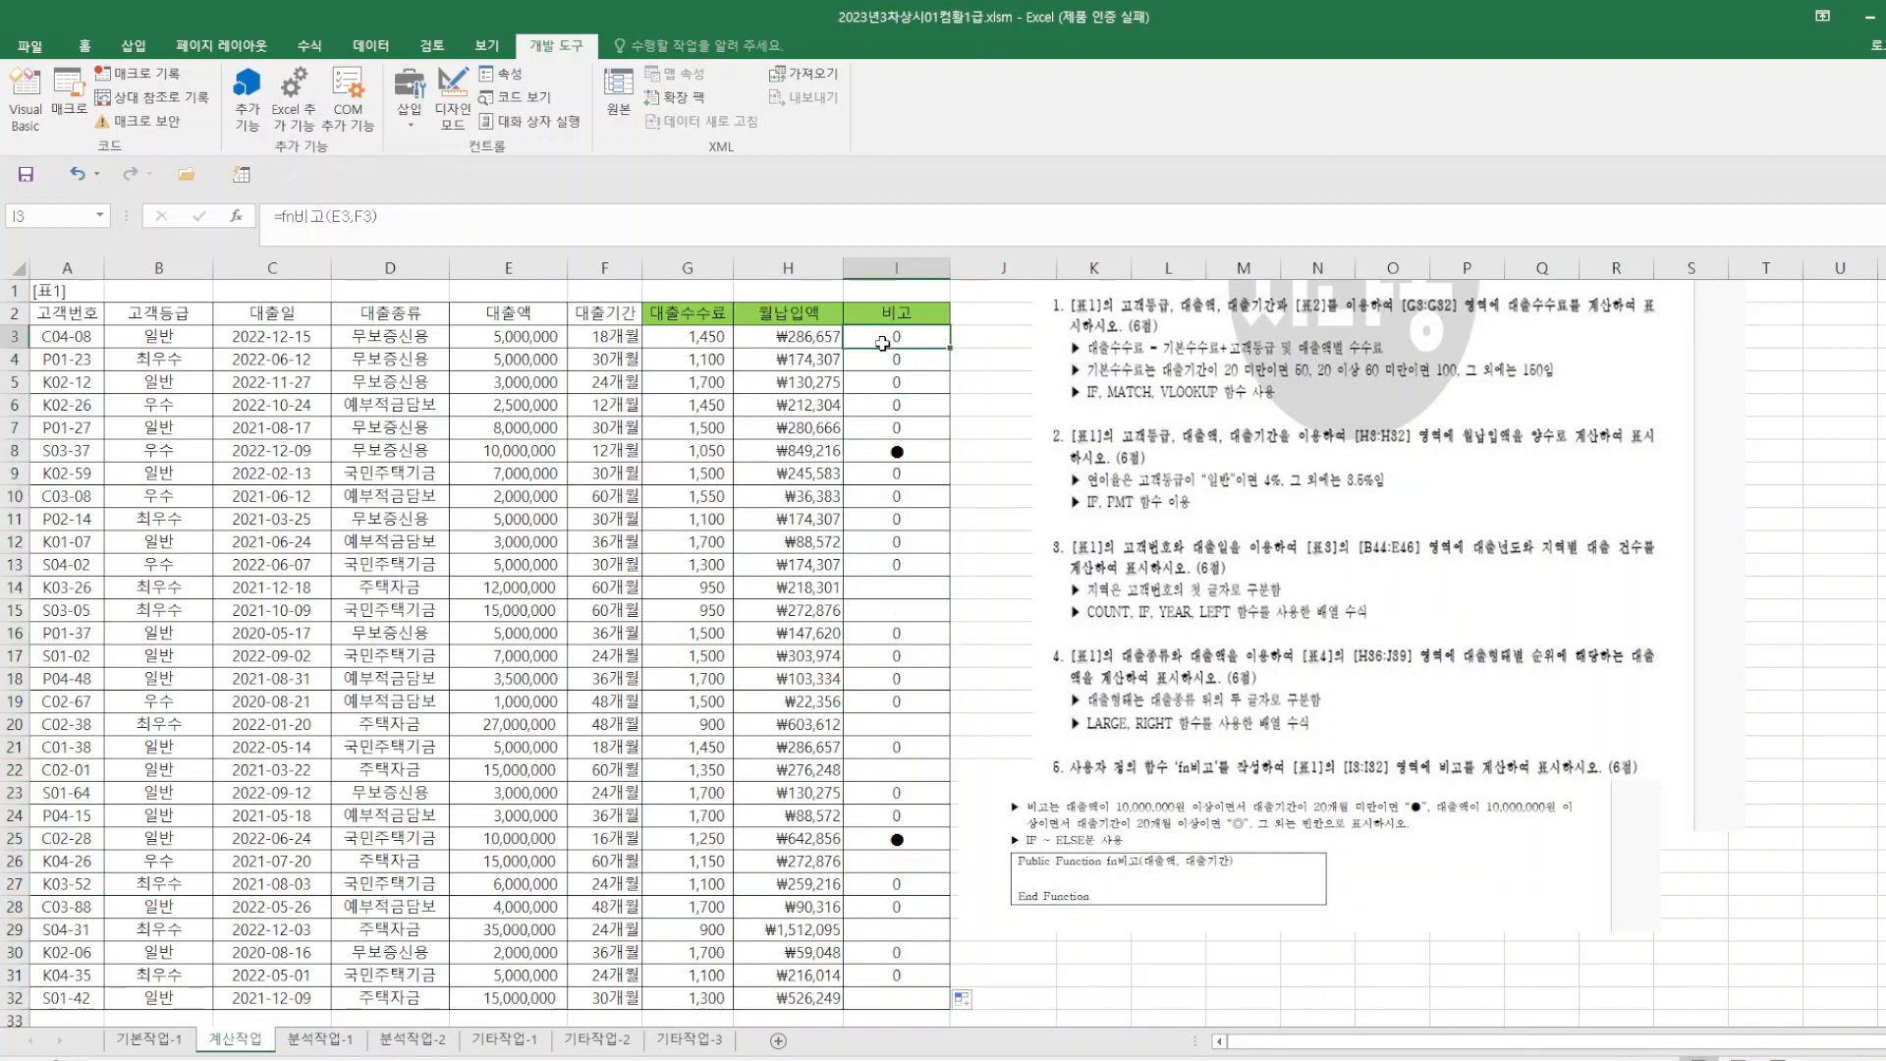
pyautogui.moveTo(884, 339); pyautogui.dragTo(901, 1001)
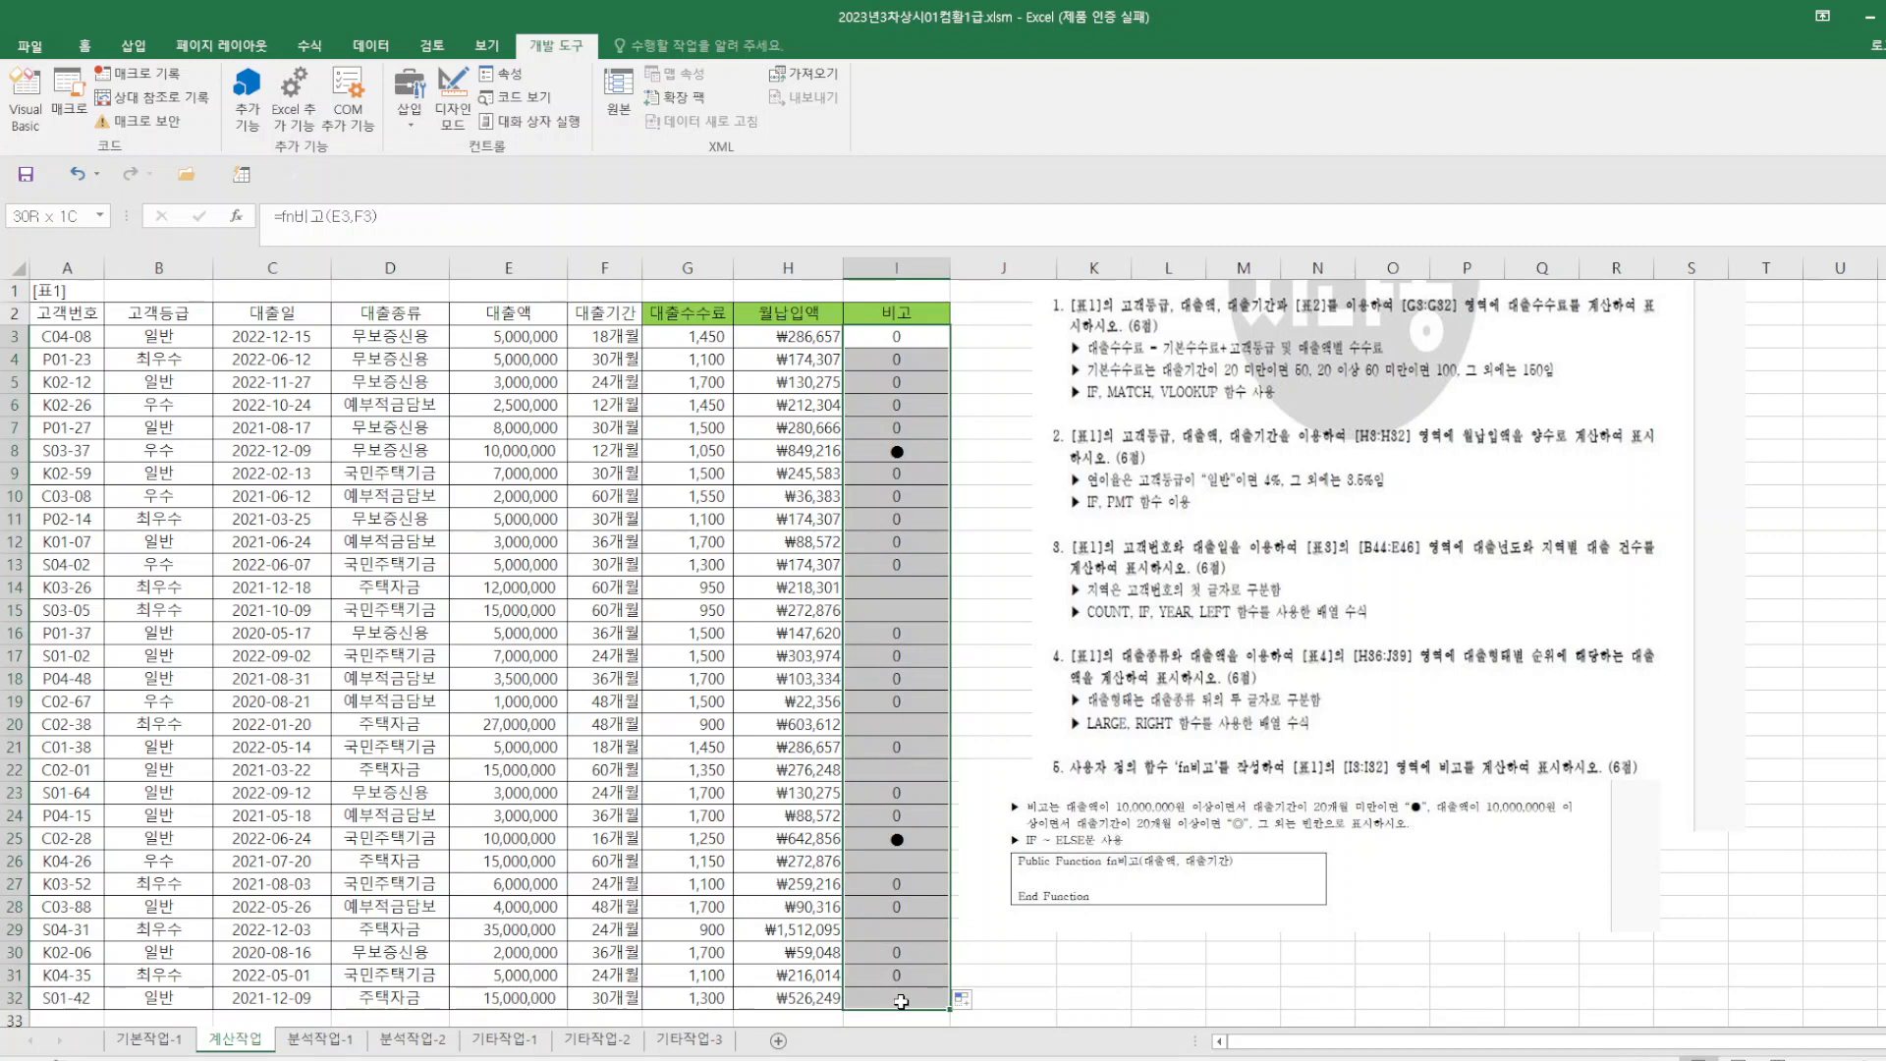
pyautogui.press('Delete')
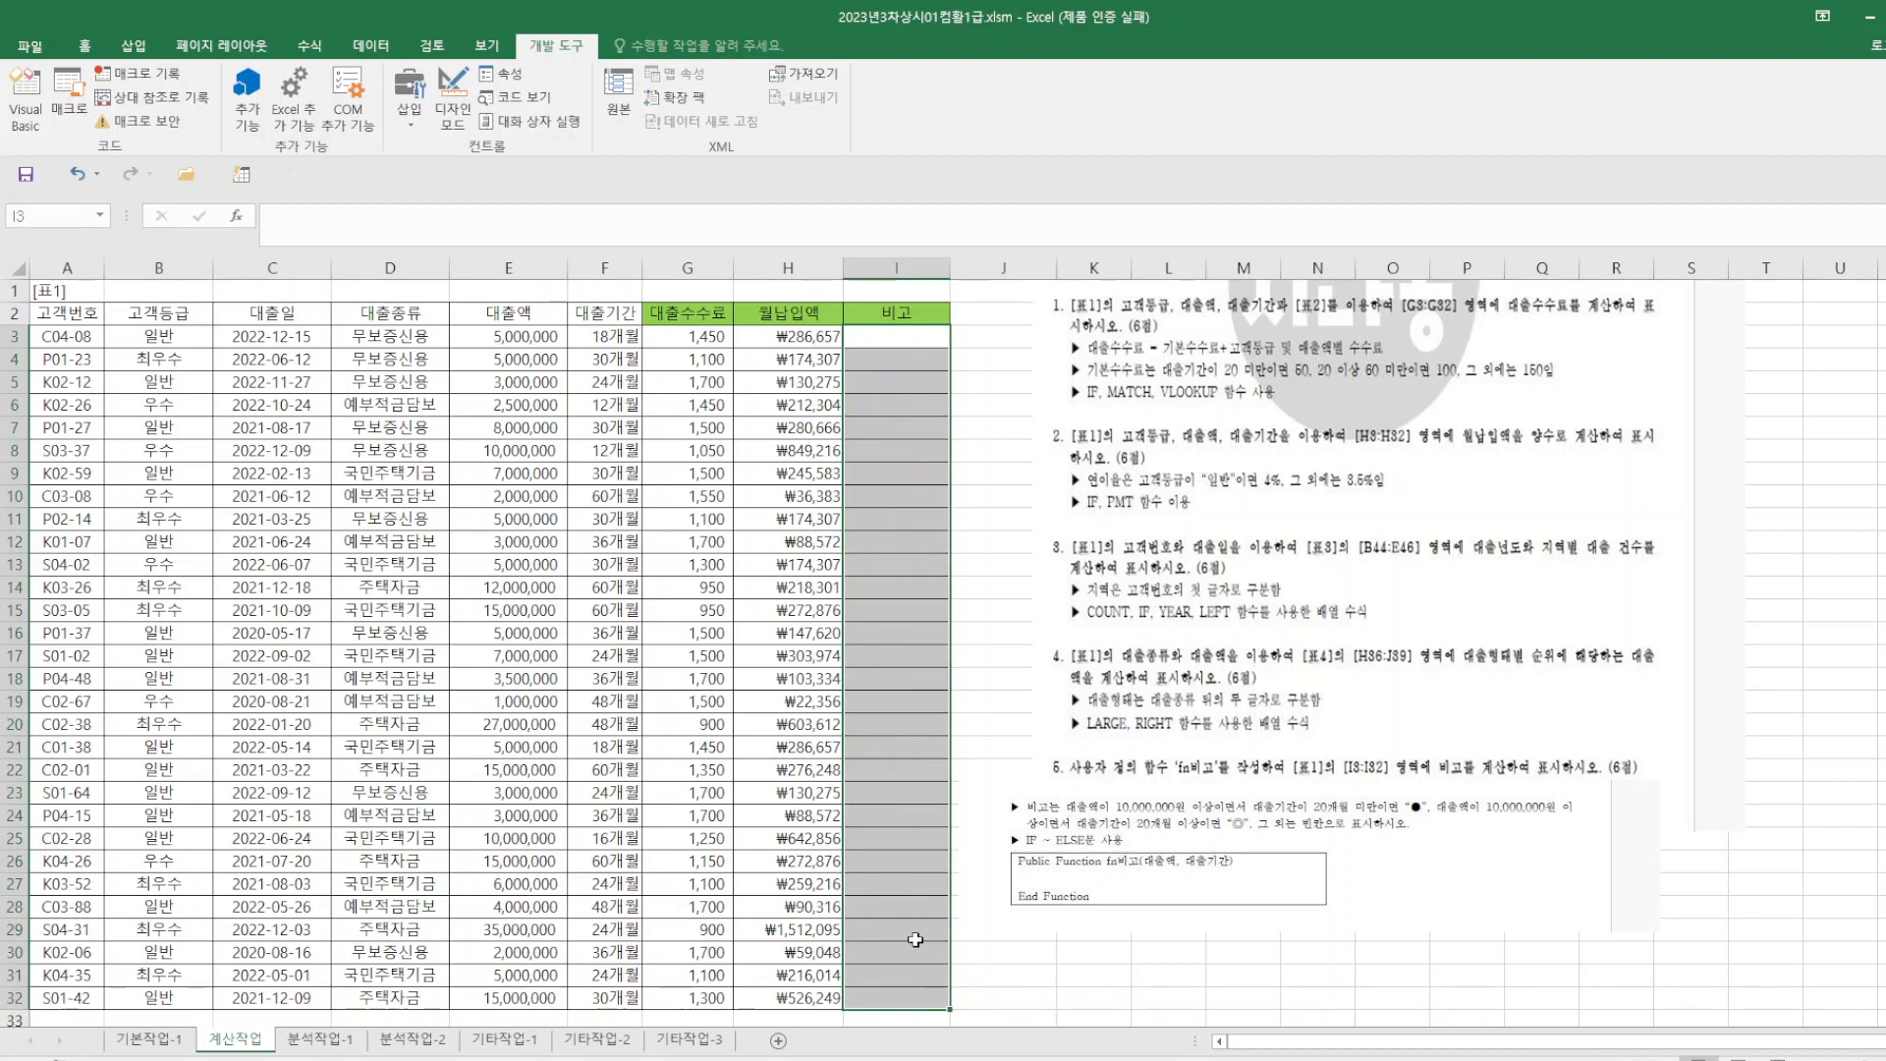
# - Enter =fn비고(E3,F3) in I3, using E3 as 대출액 and F3 as 대출기간
pyautogui.click(908, 337)
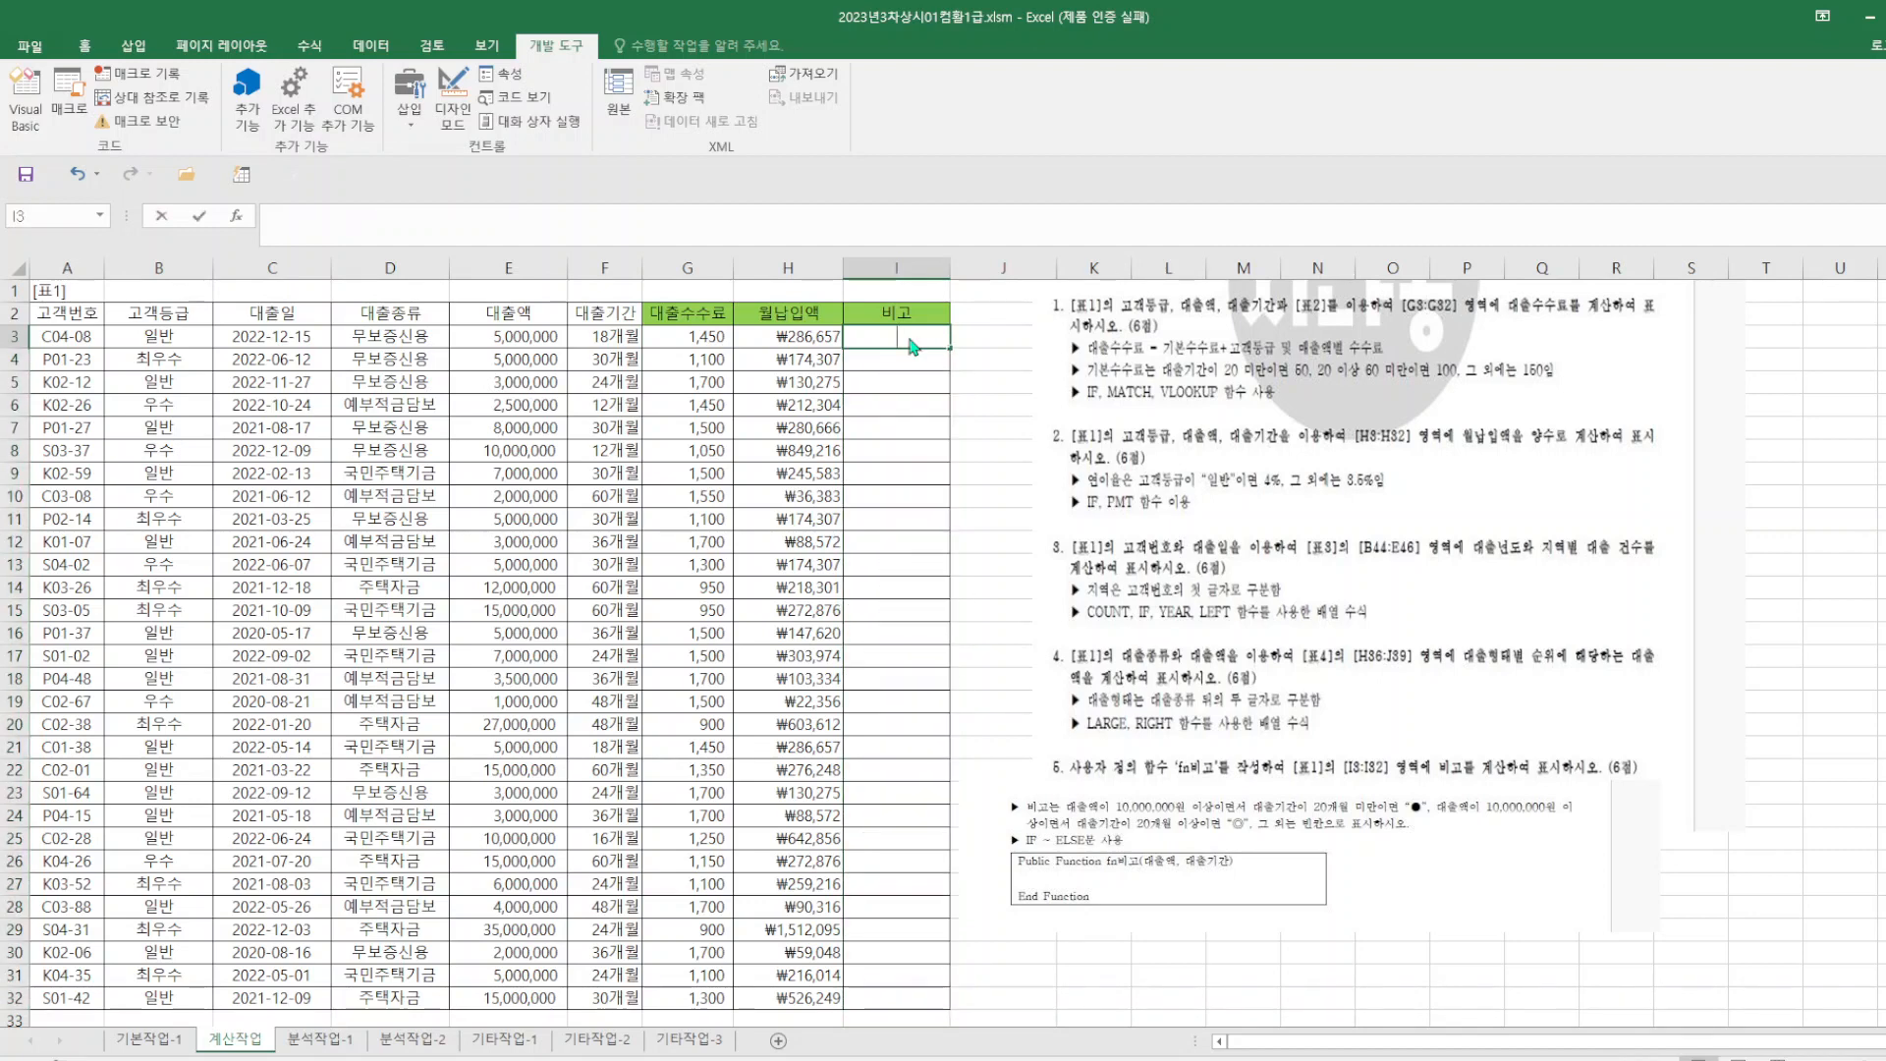
pyautogui.write('=fn')
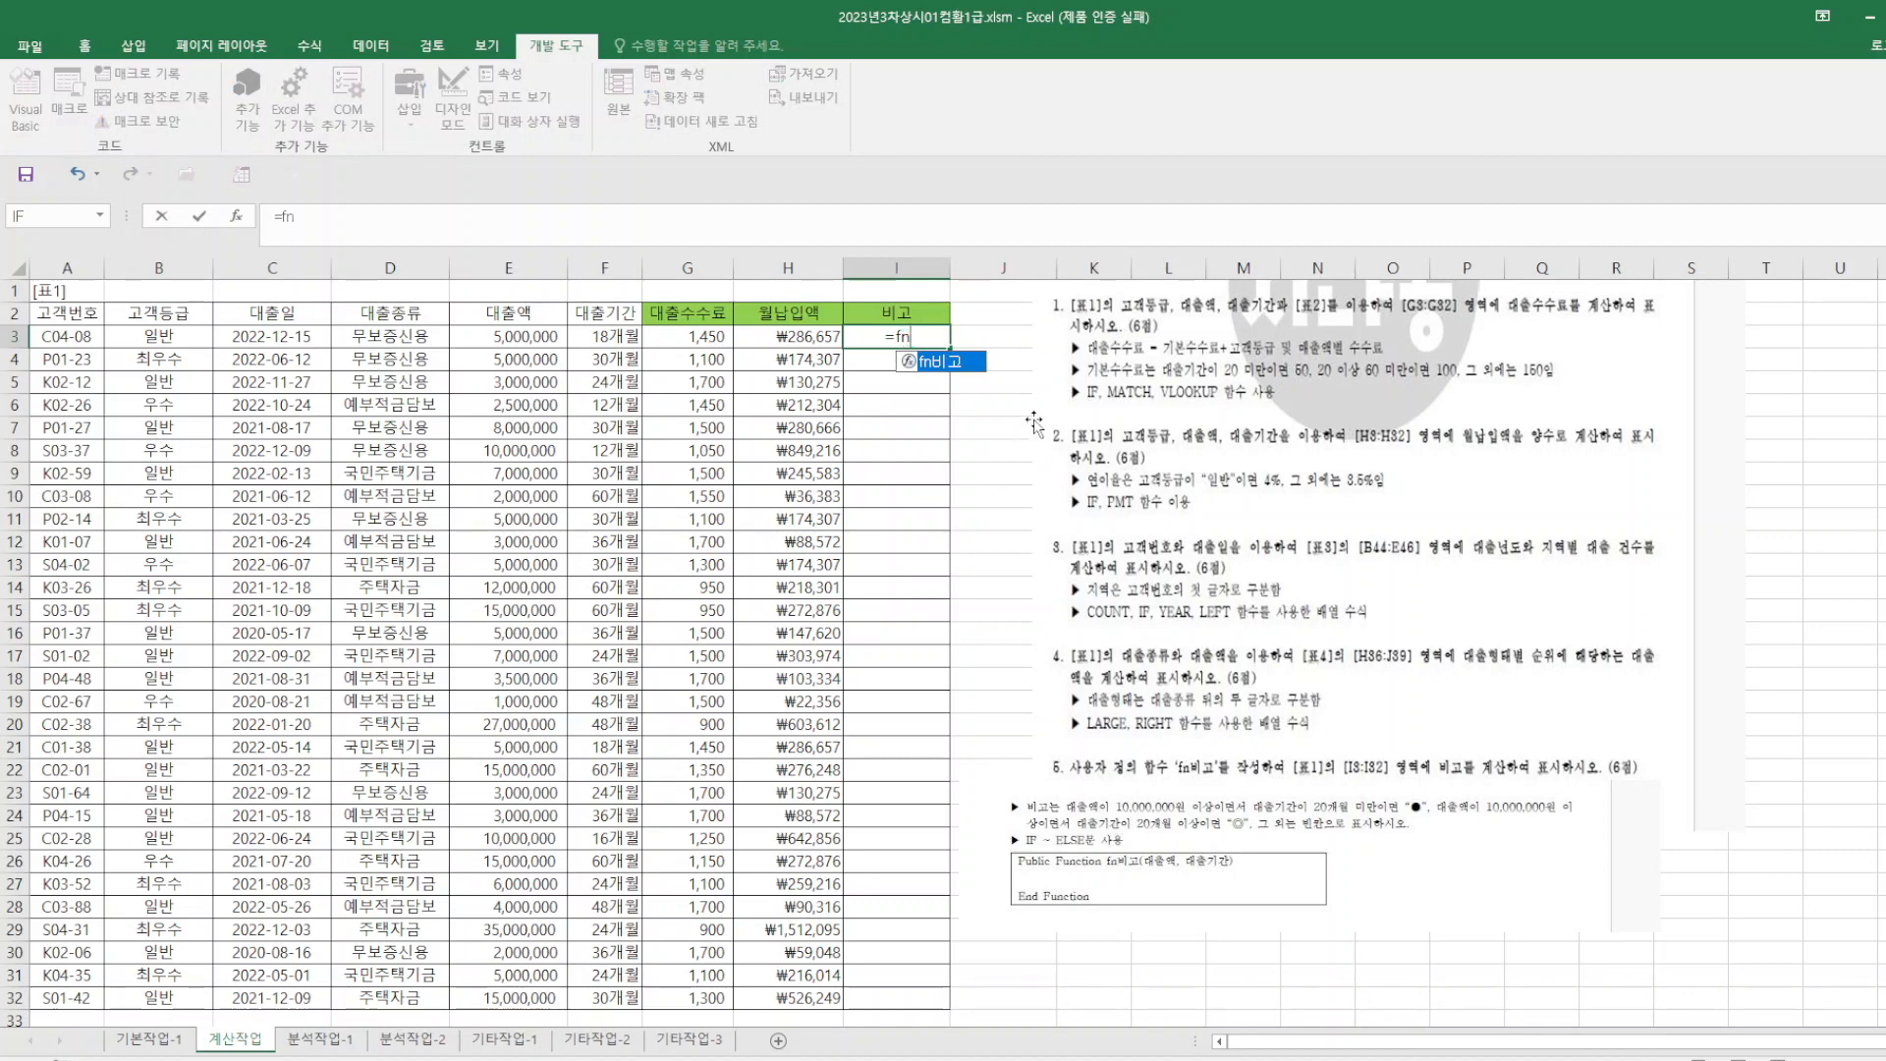
pyautogui.doubleClick(958, 362)
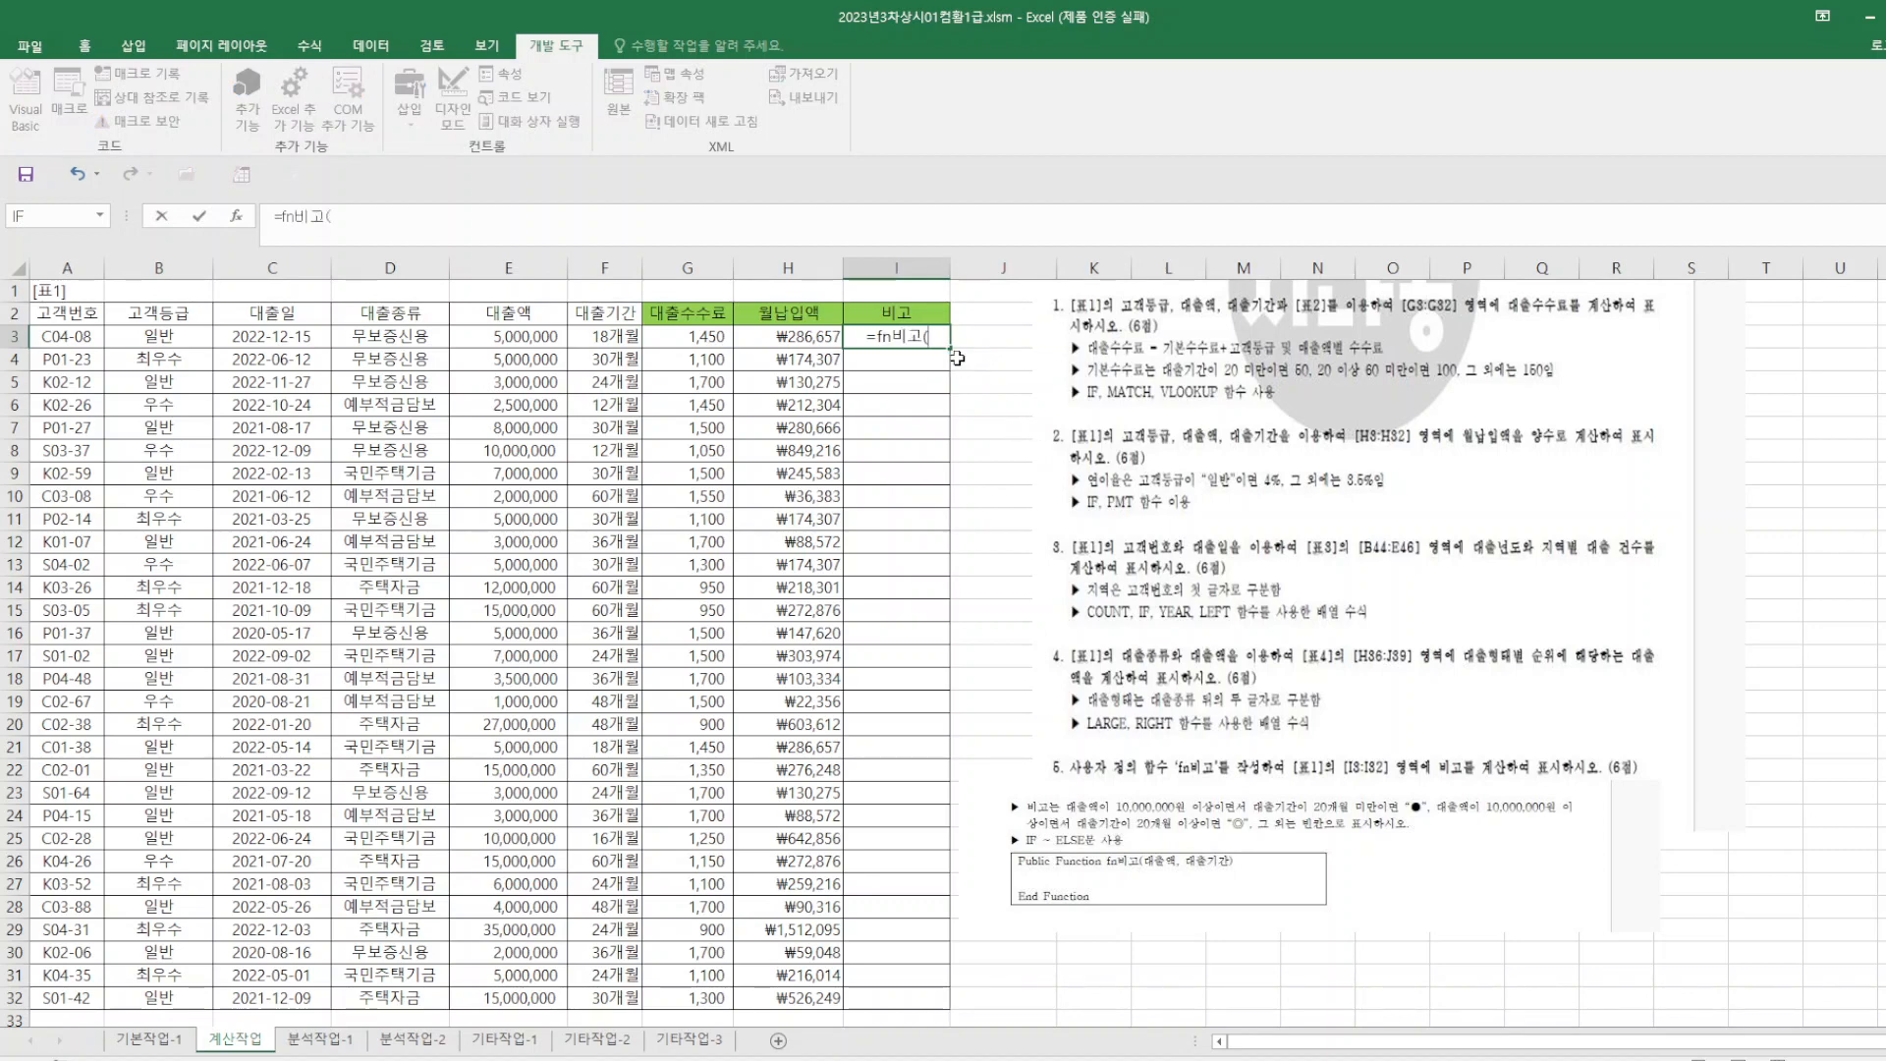
pyautogui.click(237, 216)
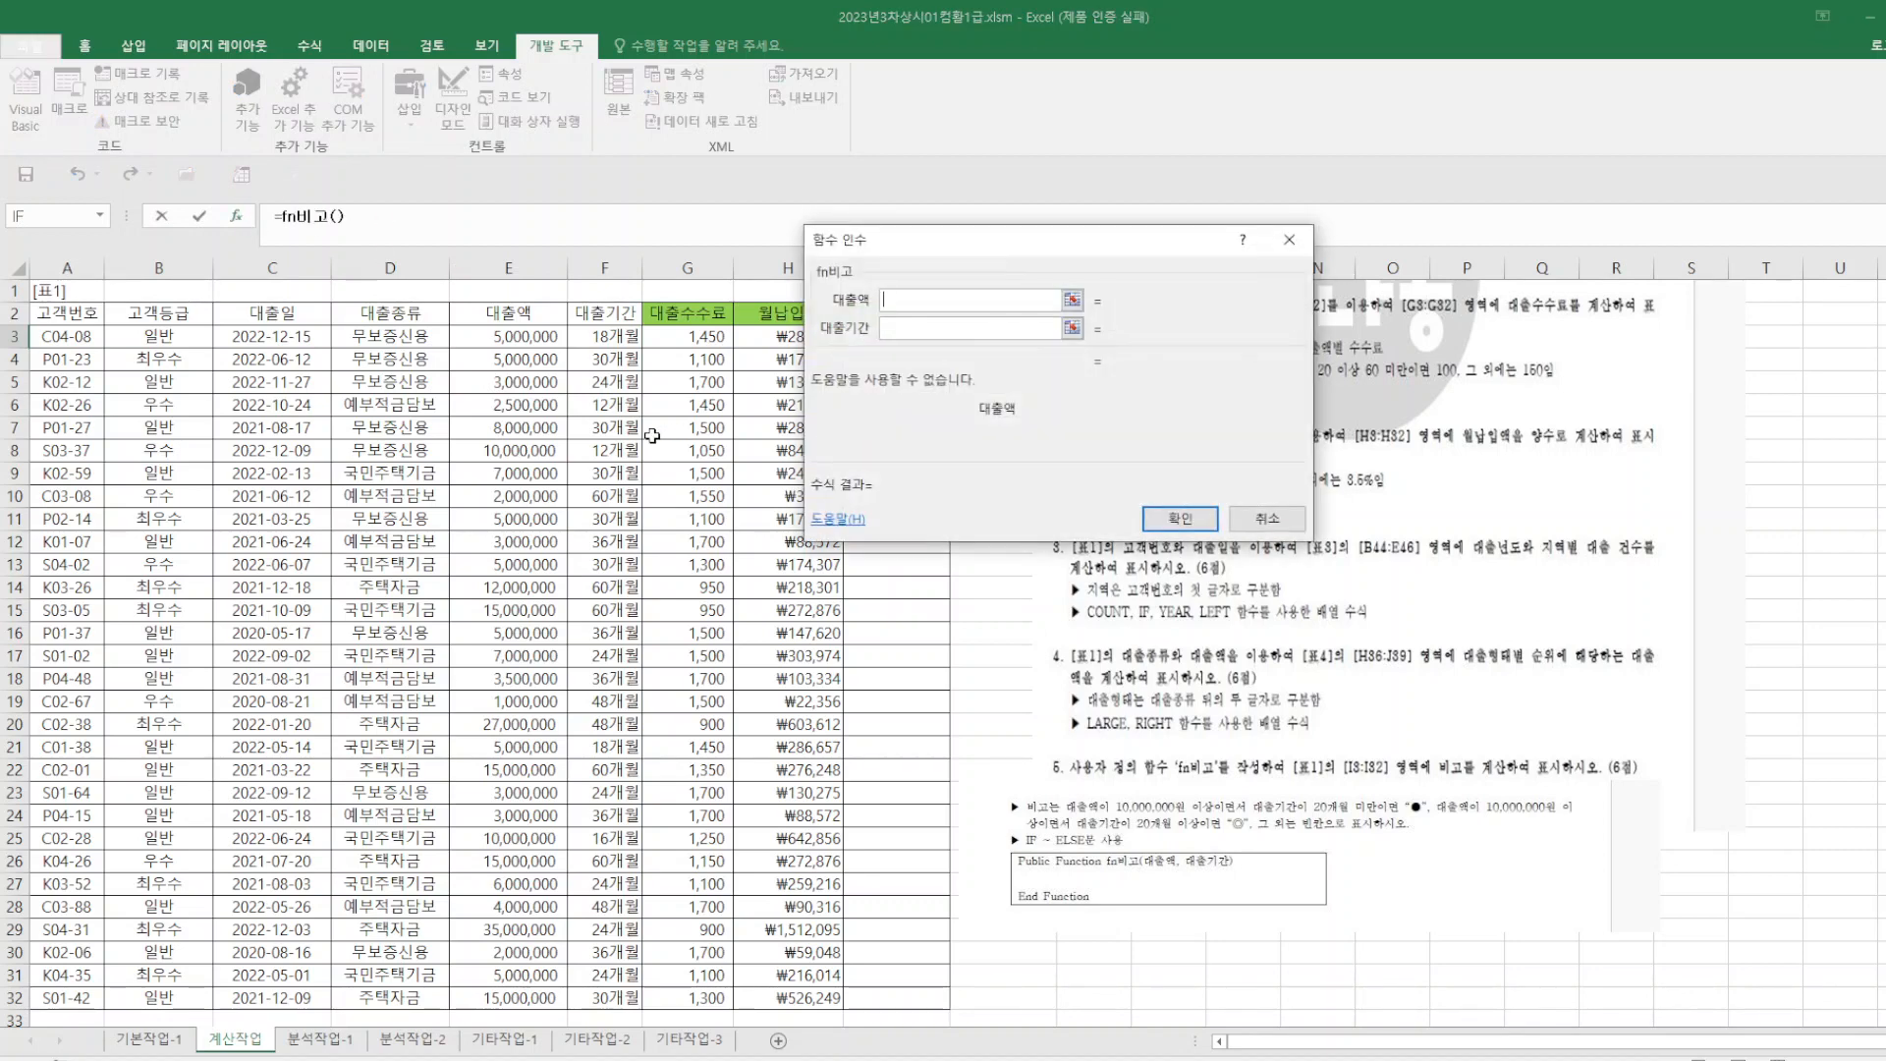
pyautogui.click(537, 337)
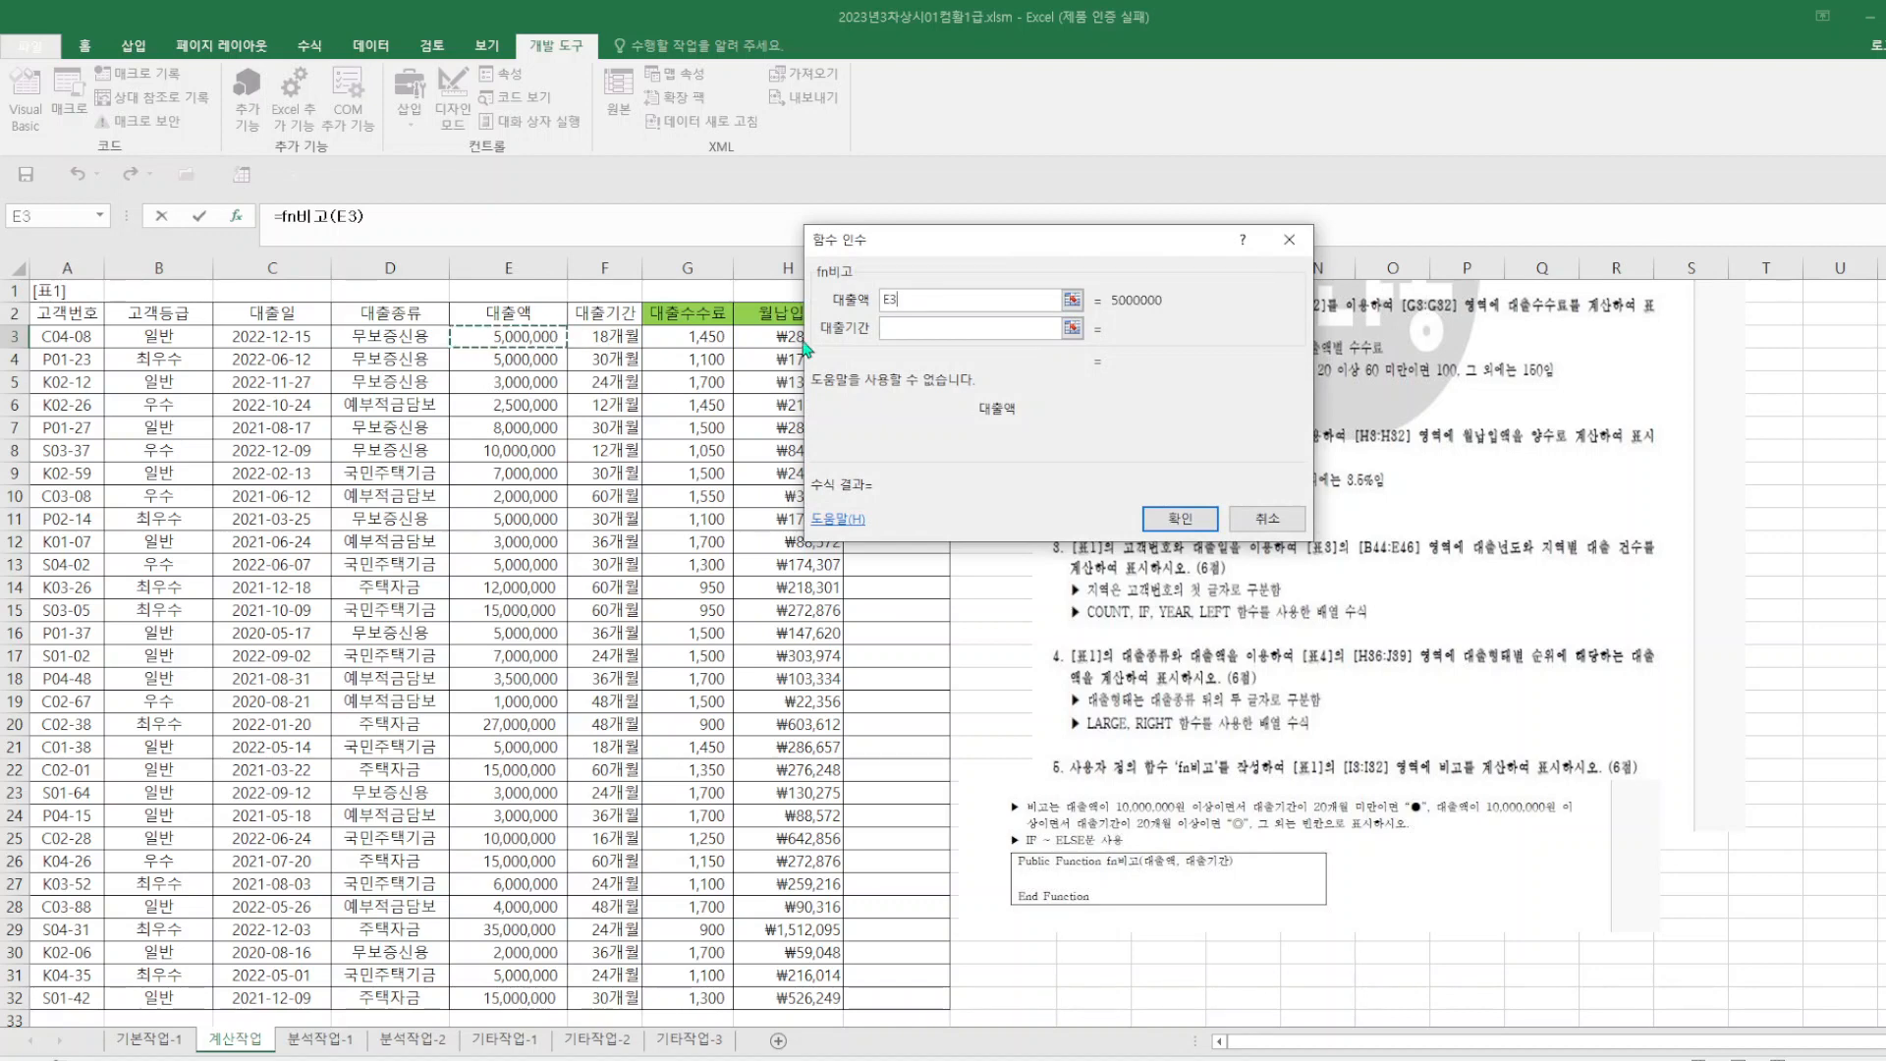
pyautogui.click(906, 328)
pyautogui.click(610, 340)
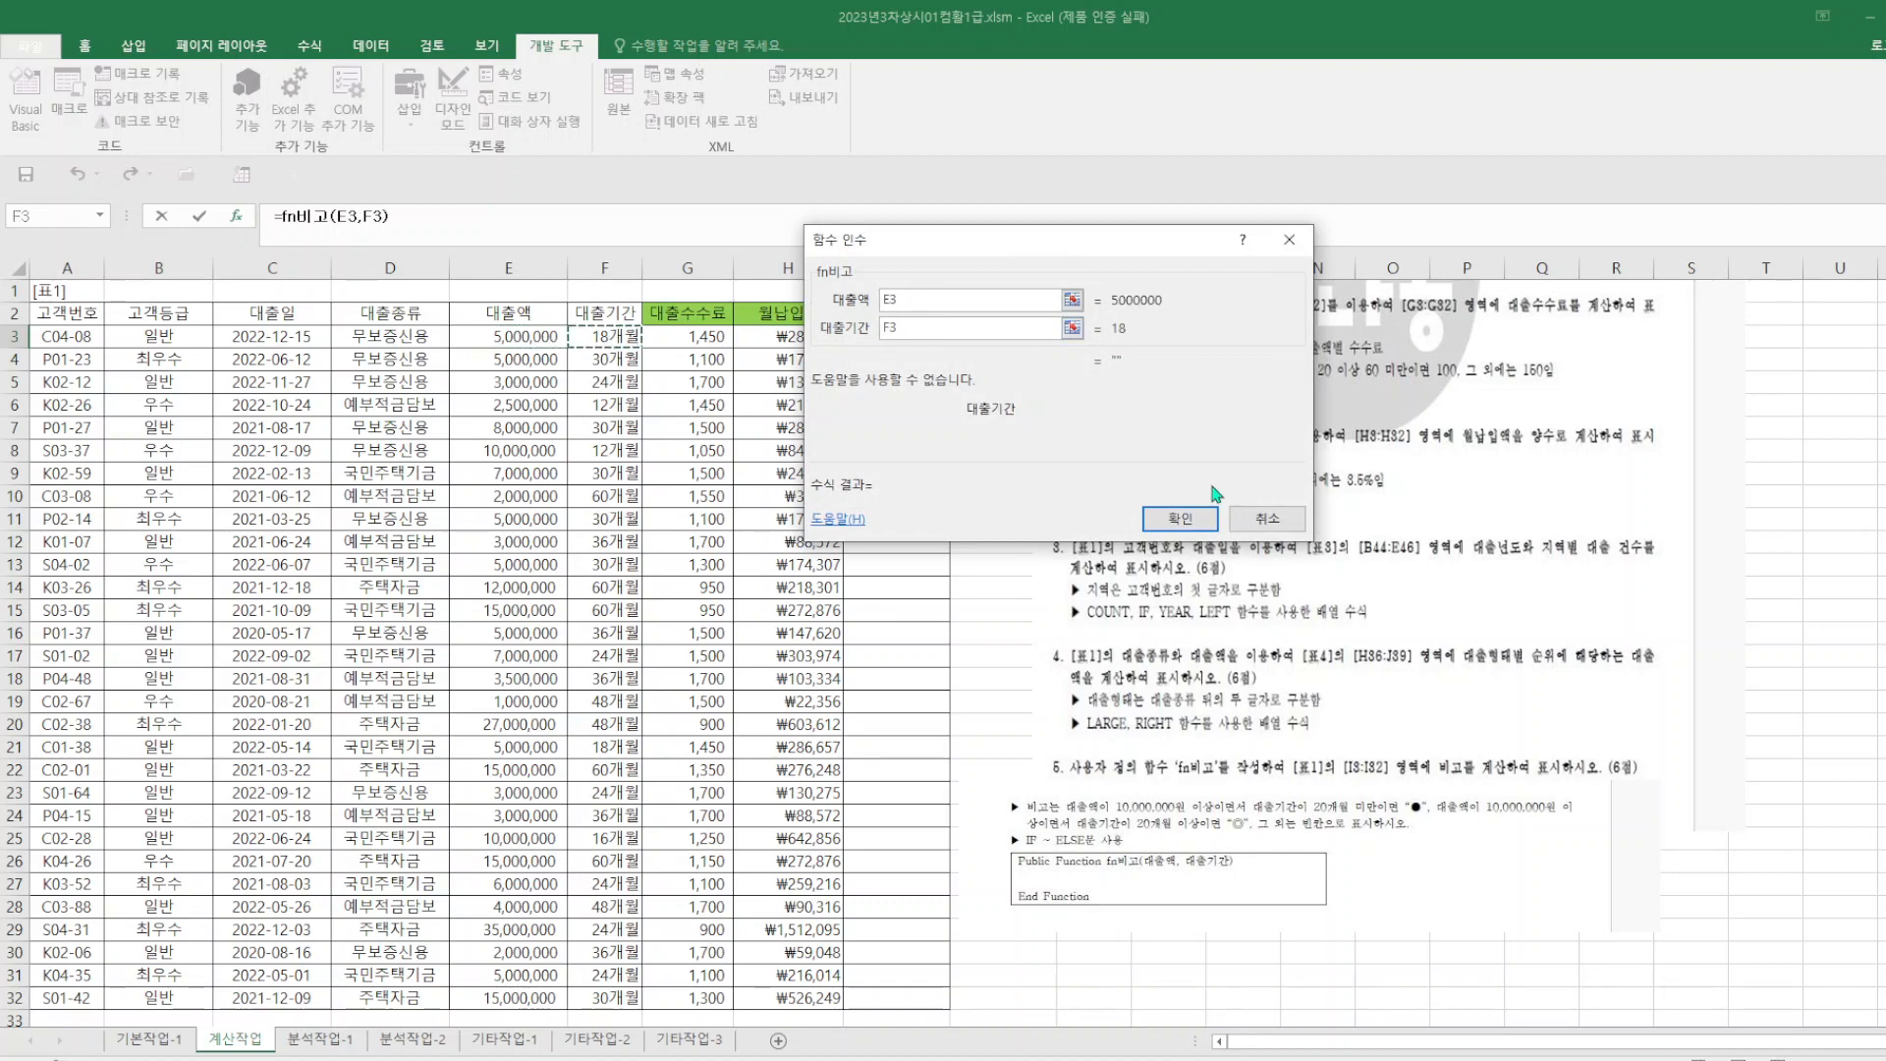
pyautogui.click(1179, 517)
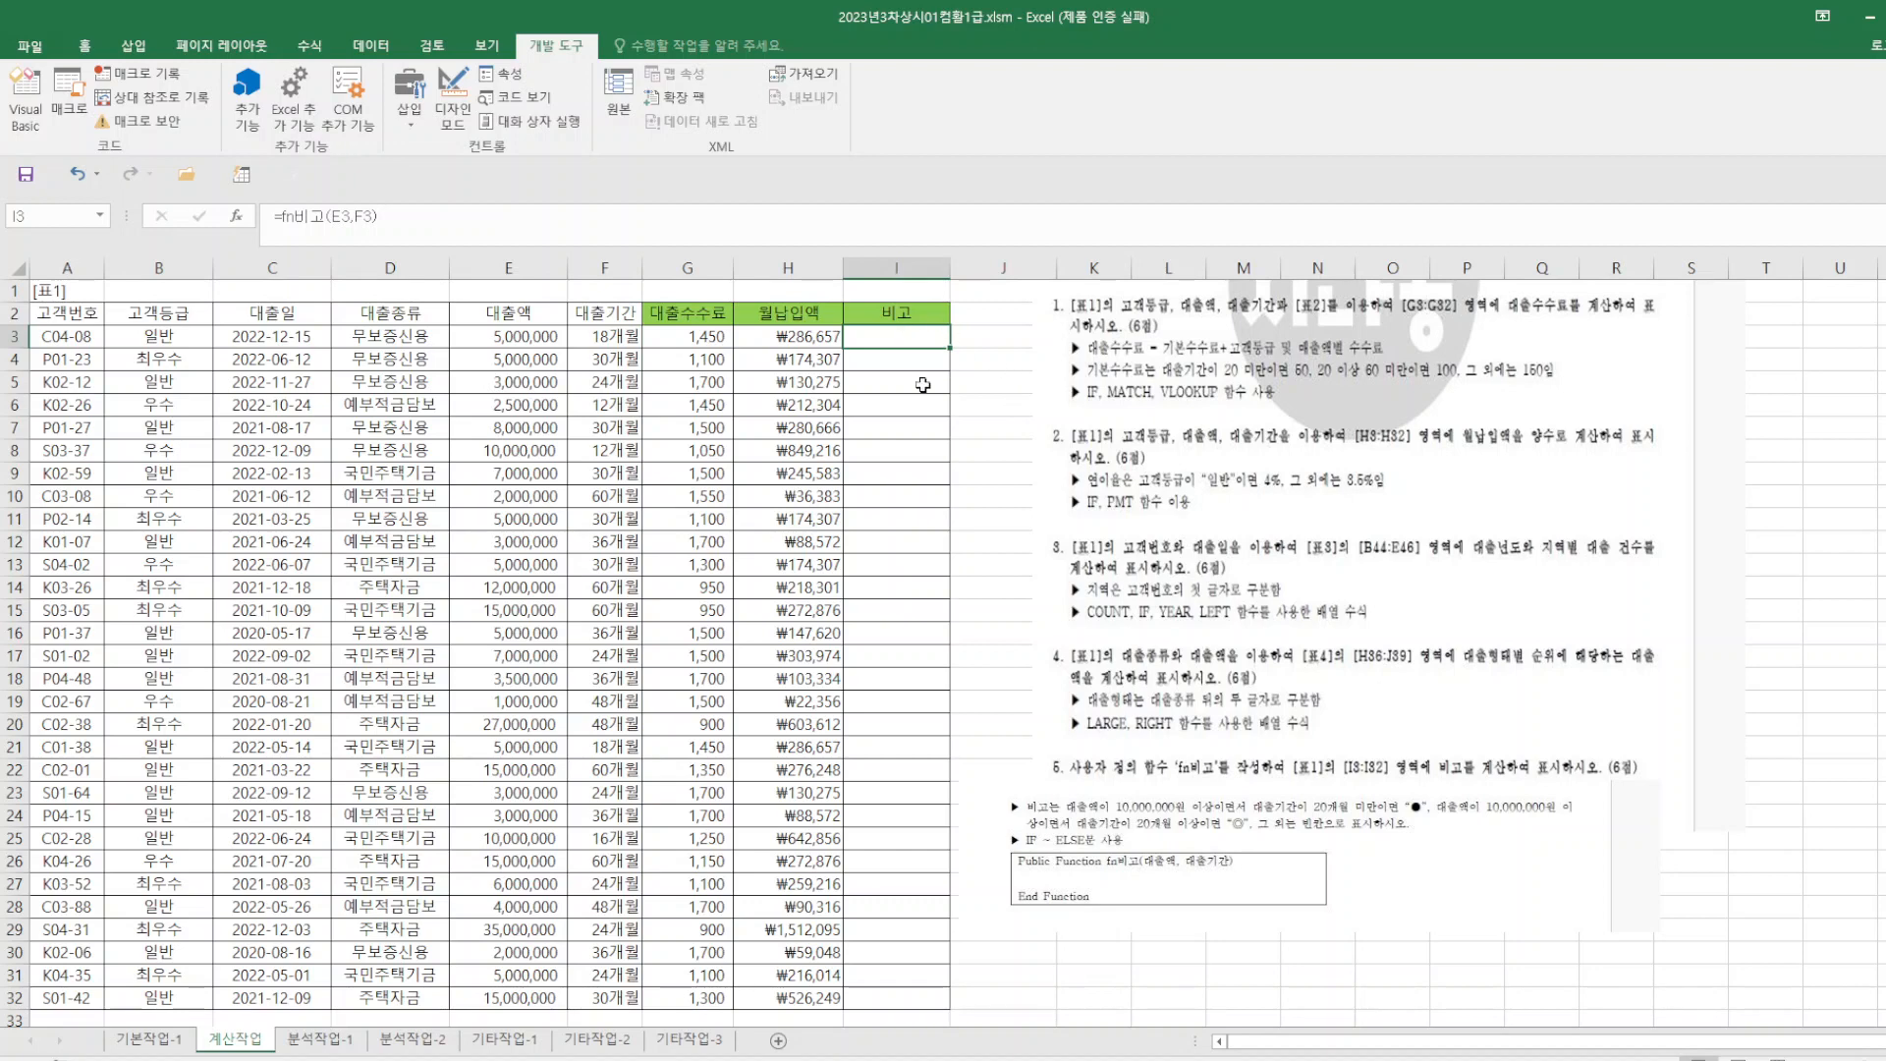
# - Copy the I3 formula down the 비고 column to I32 and deselect the range
pyautogui.moveTo(950, 349); pyautogui.dragTo(953, 1004)
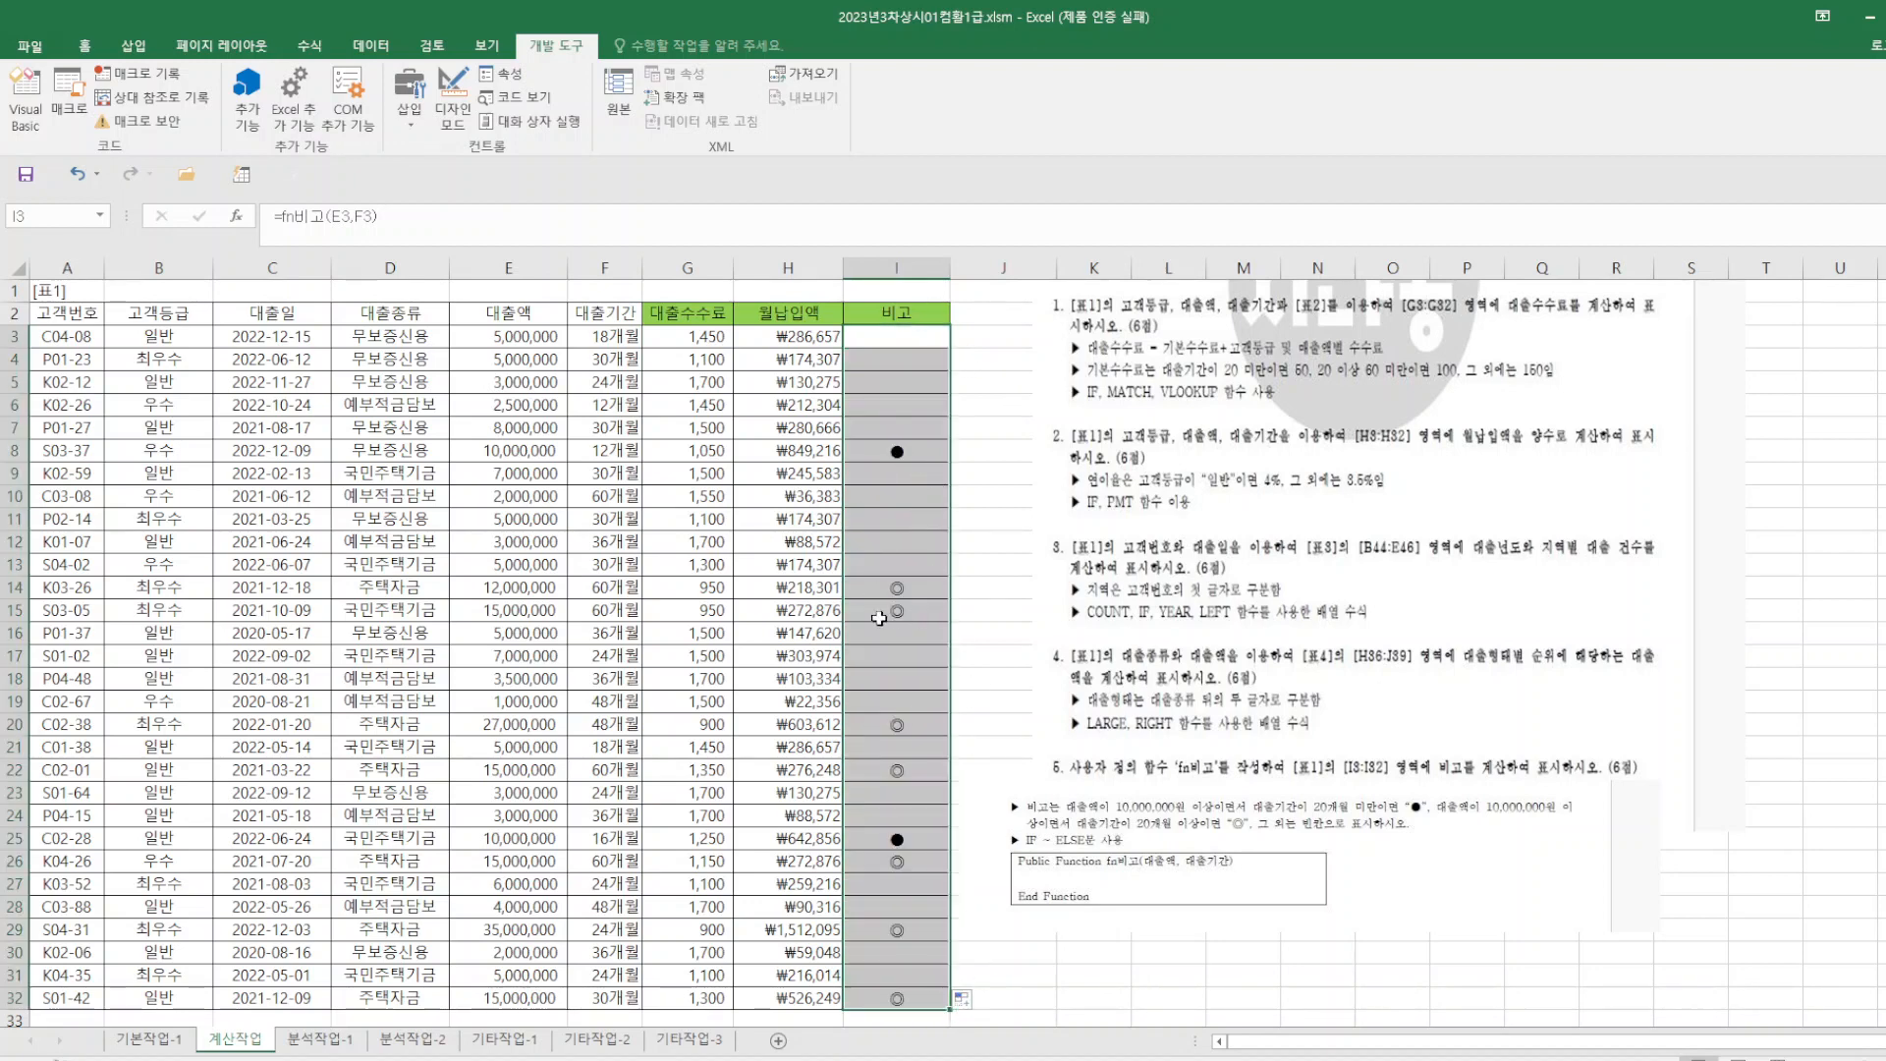
pyautogui.click(1165, 953)
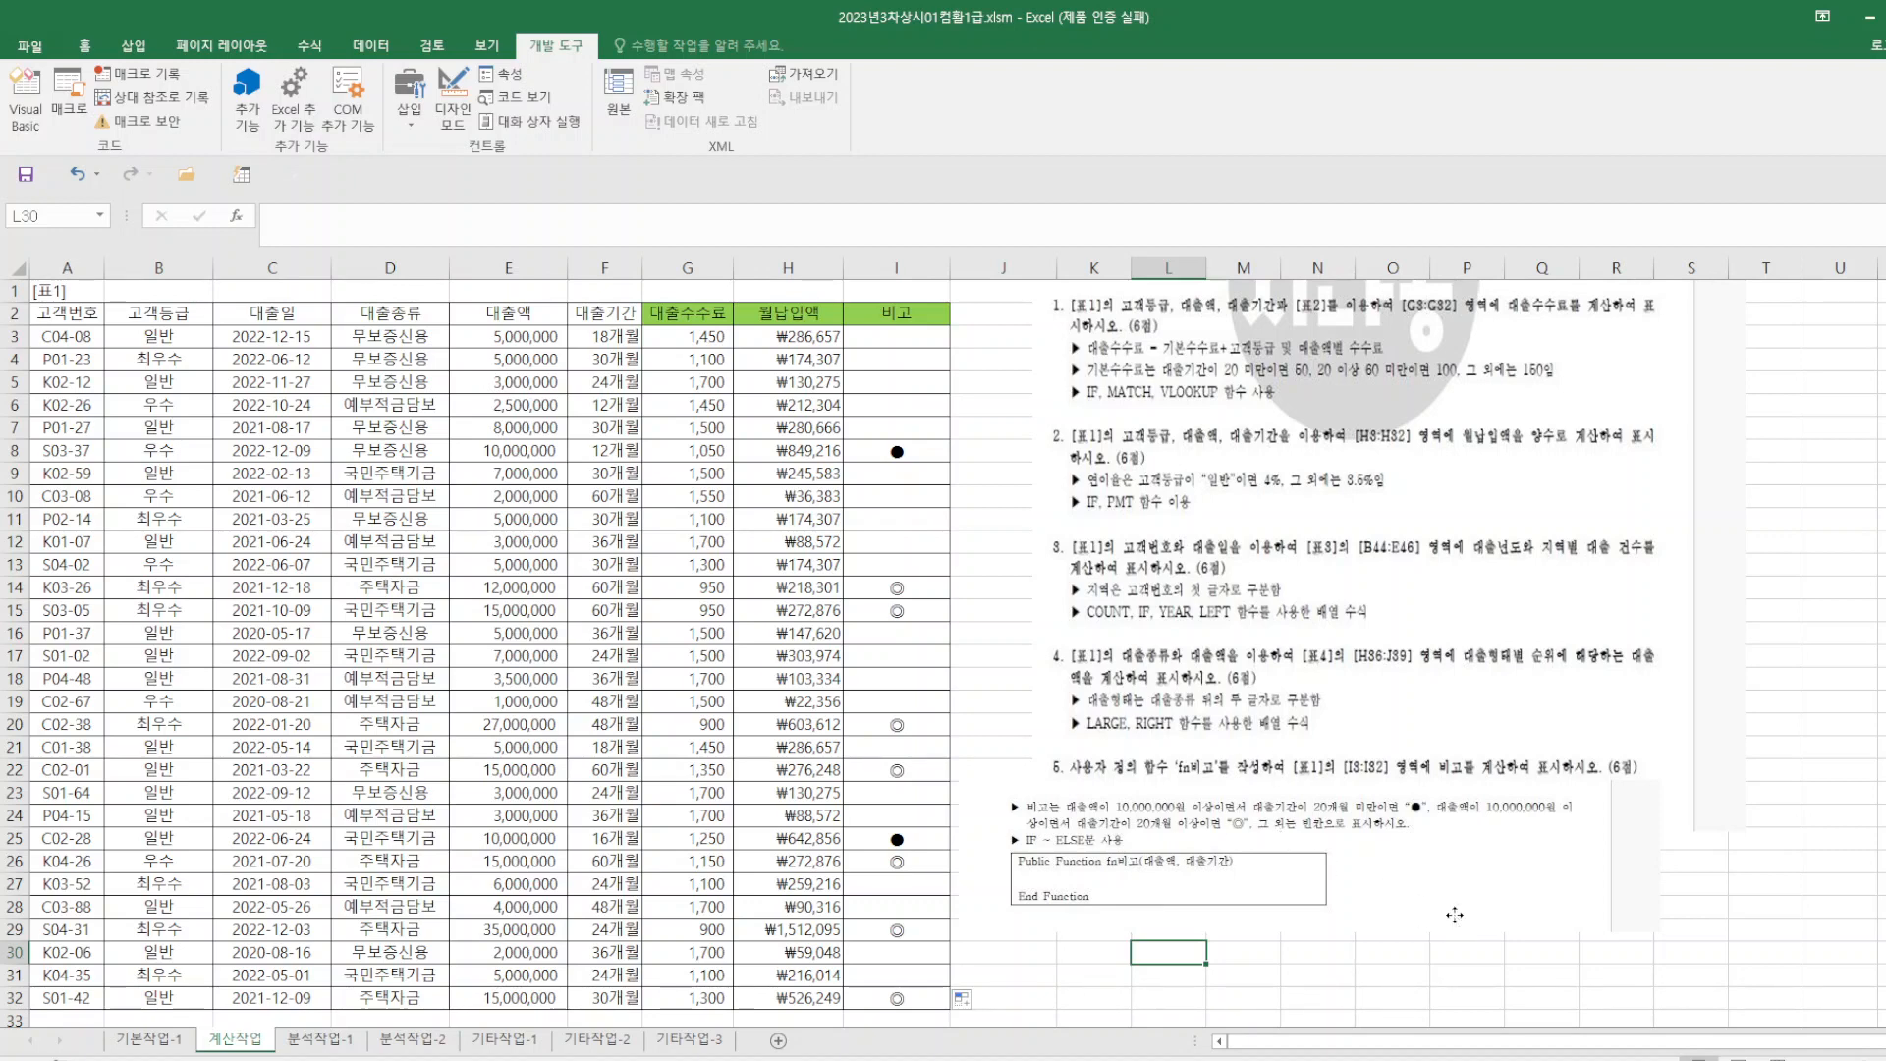
pyautogui.click(1451, 871)
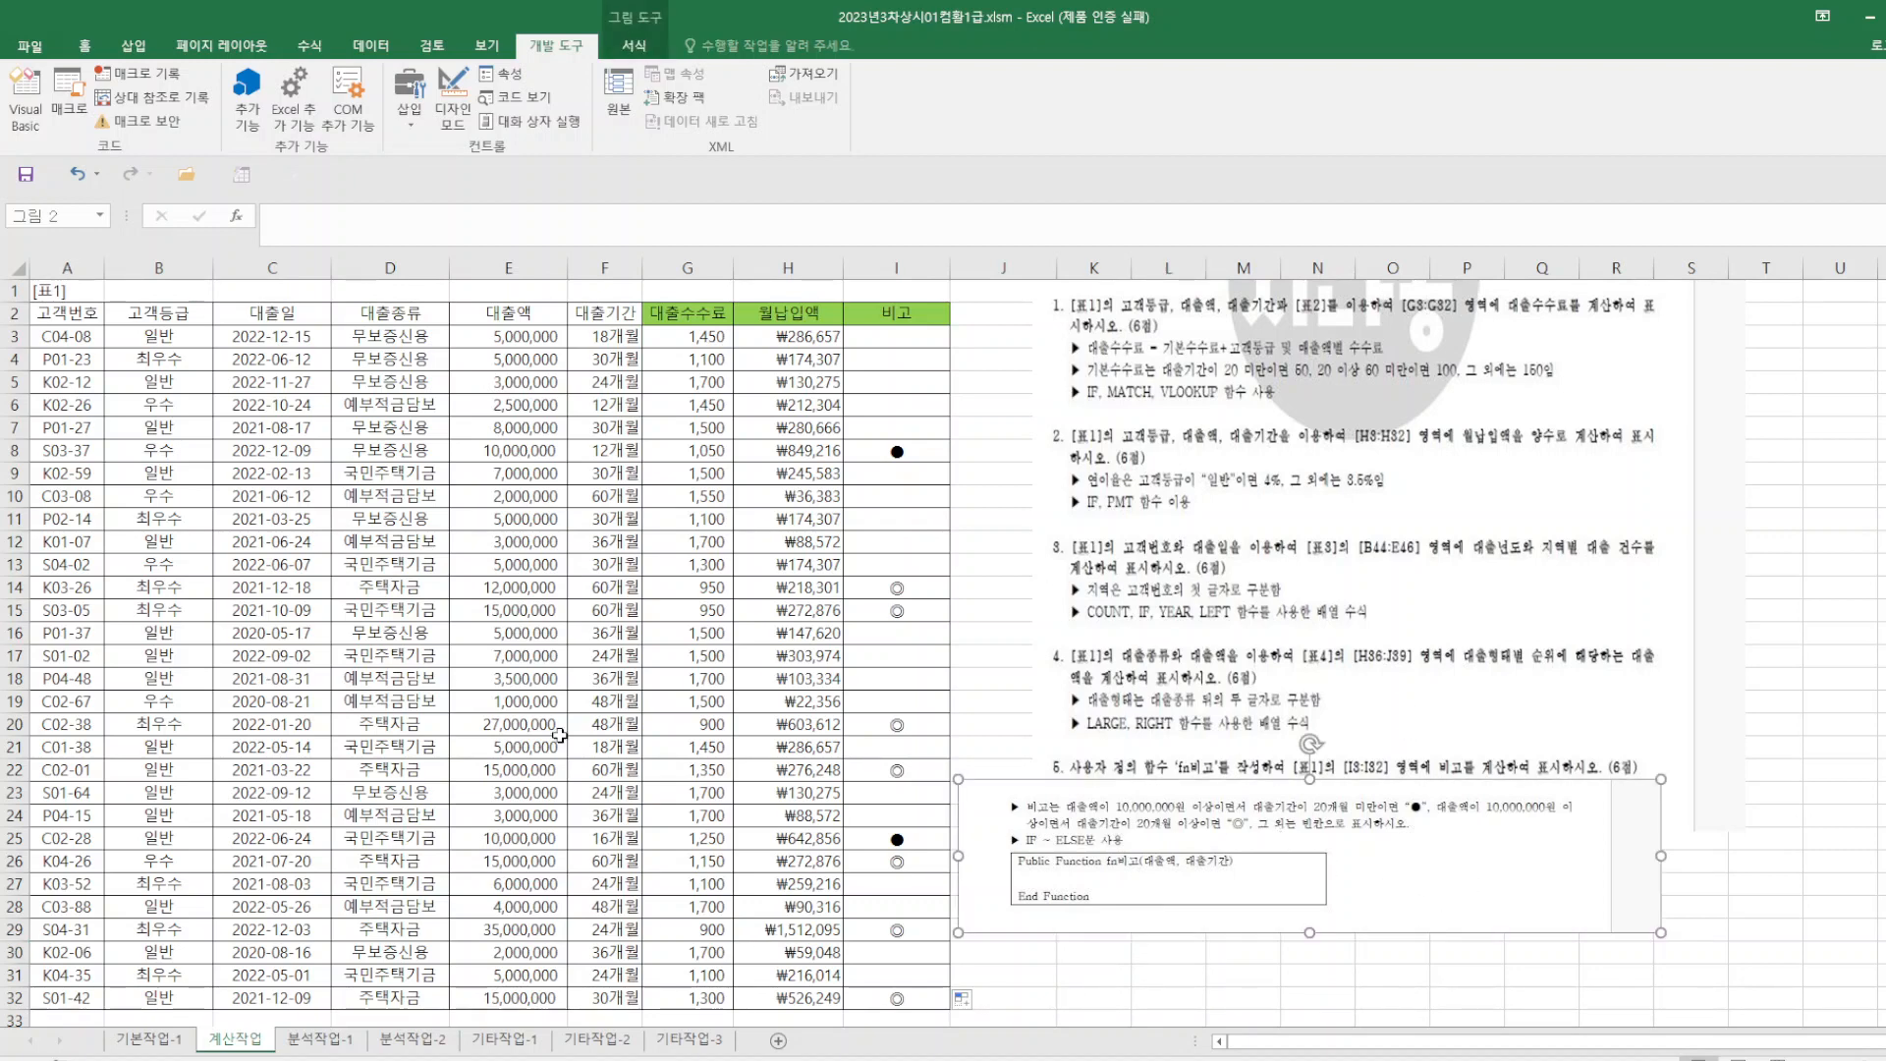
# - On sheet 분석작업-1, start a Microsoft Query import and connect to the Access database 대출관리.accdb in the first 23년3차_컴활1급 exam subfolder
pyautogui.click(321, 1040)
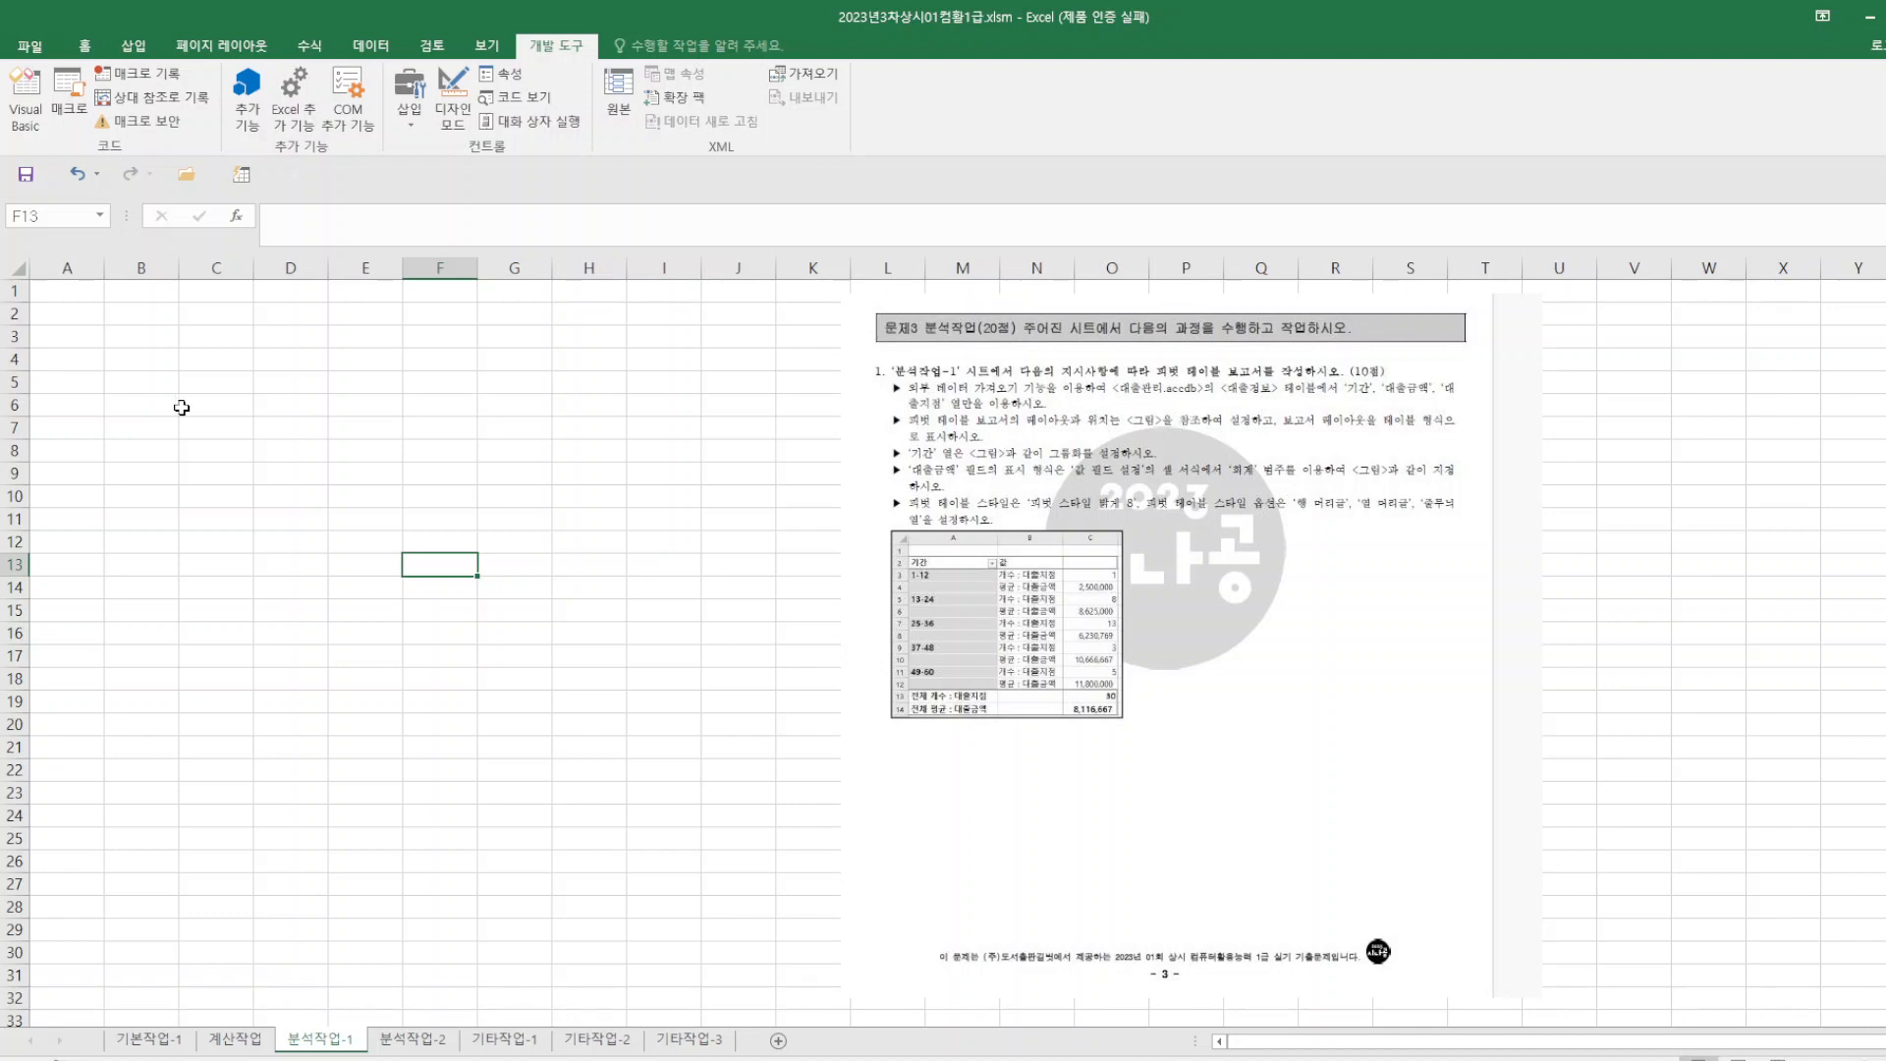
pyautogui.click(86, 49)
pyautogui.click(379, 46)
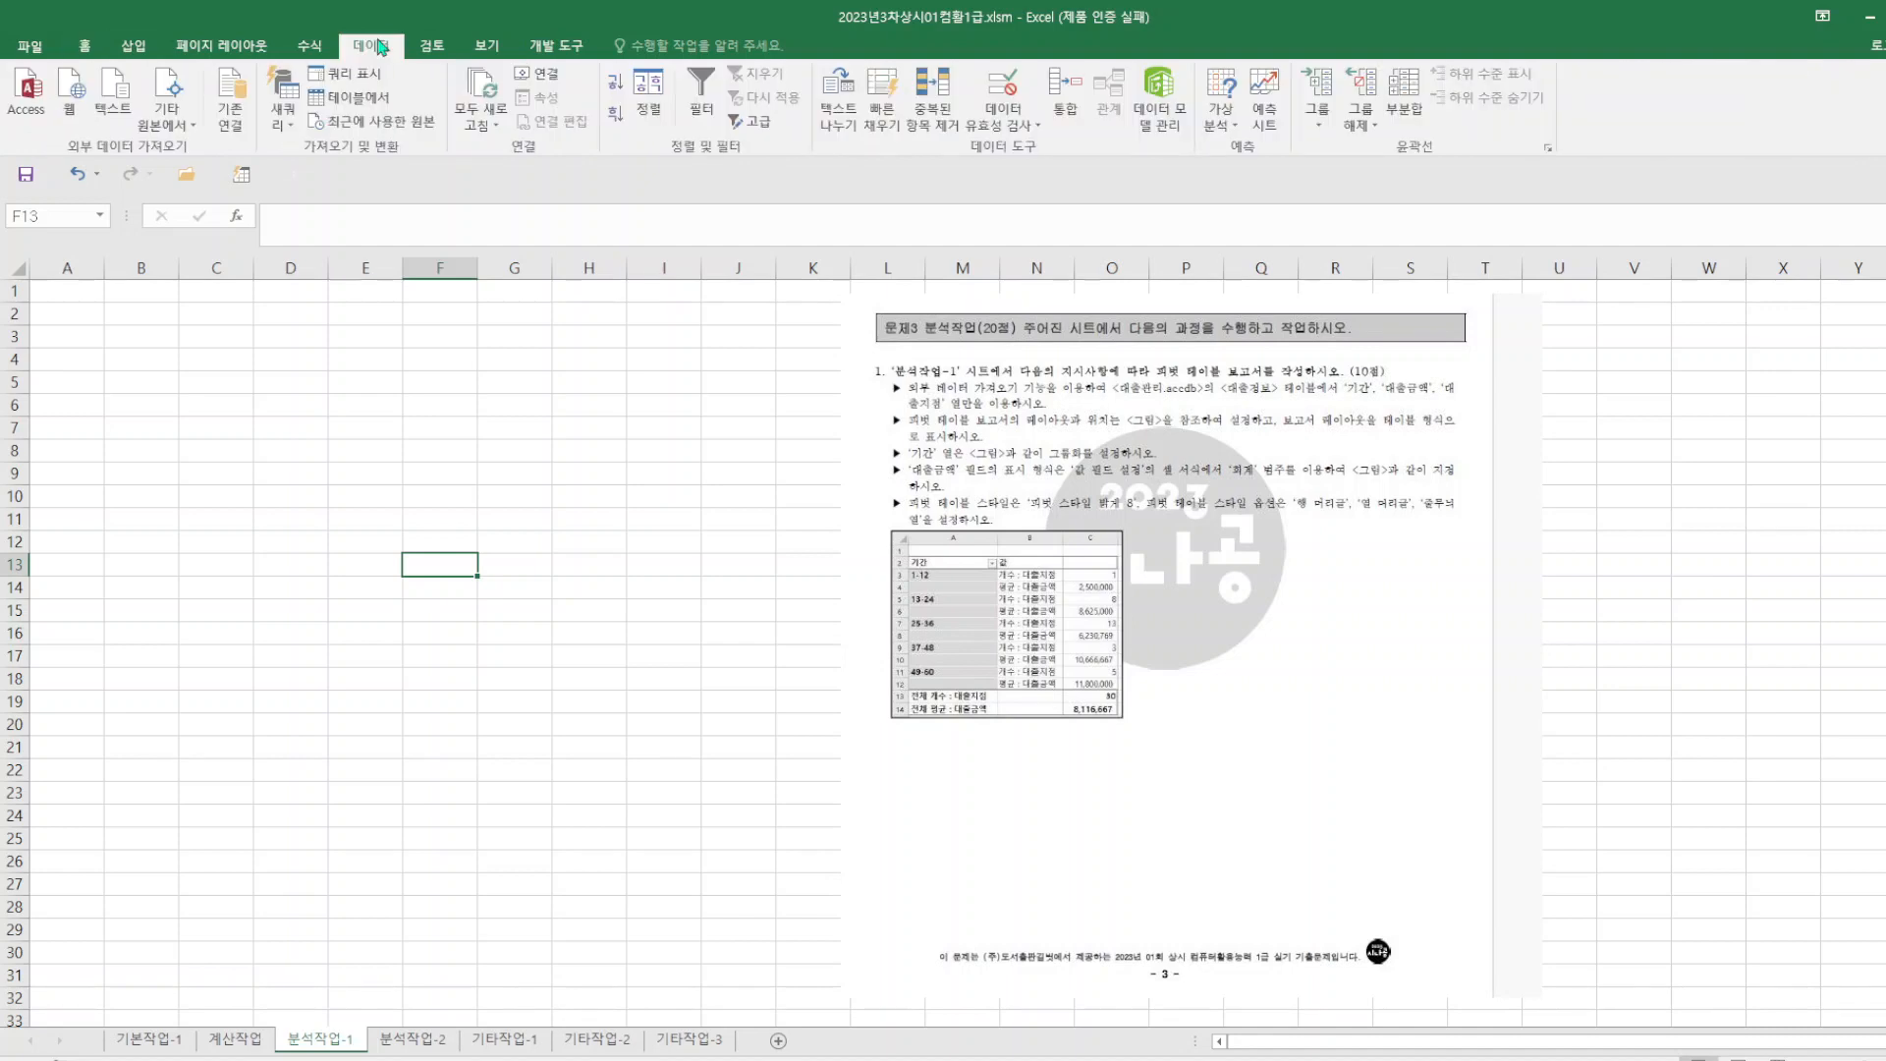
pyautogui.click(193, 130)
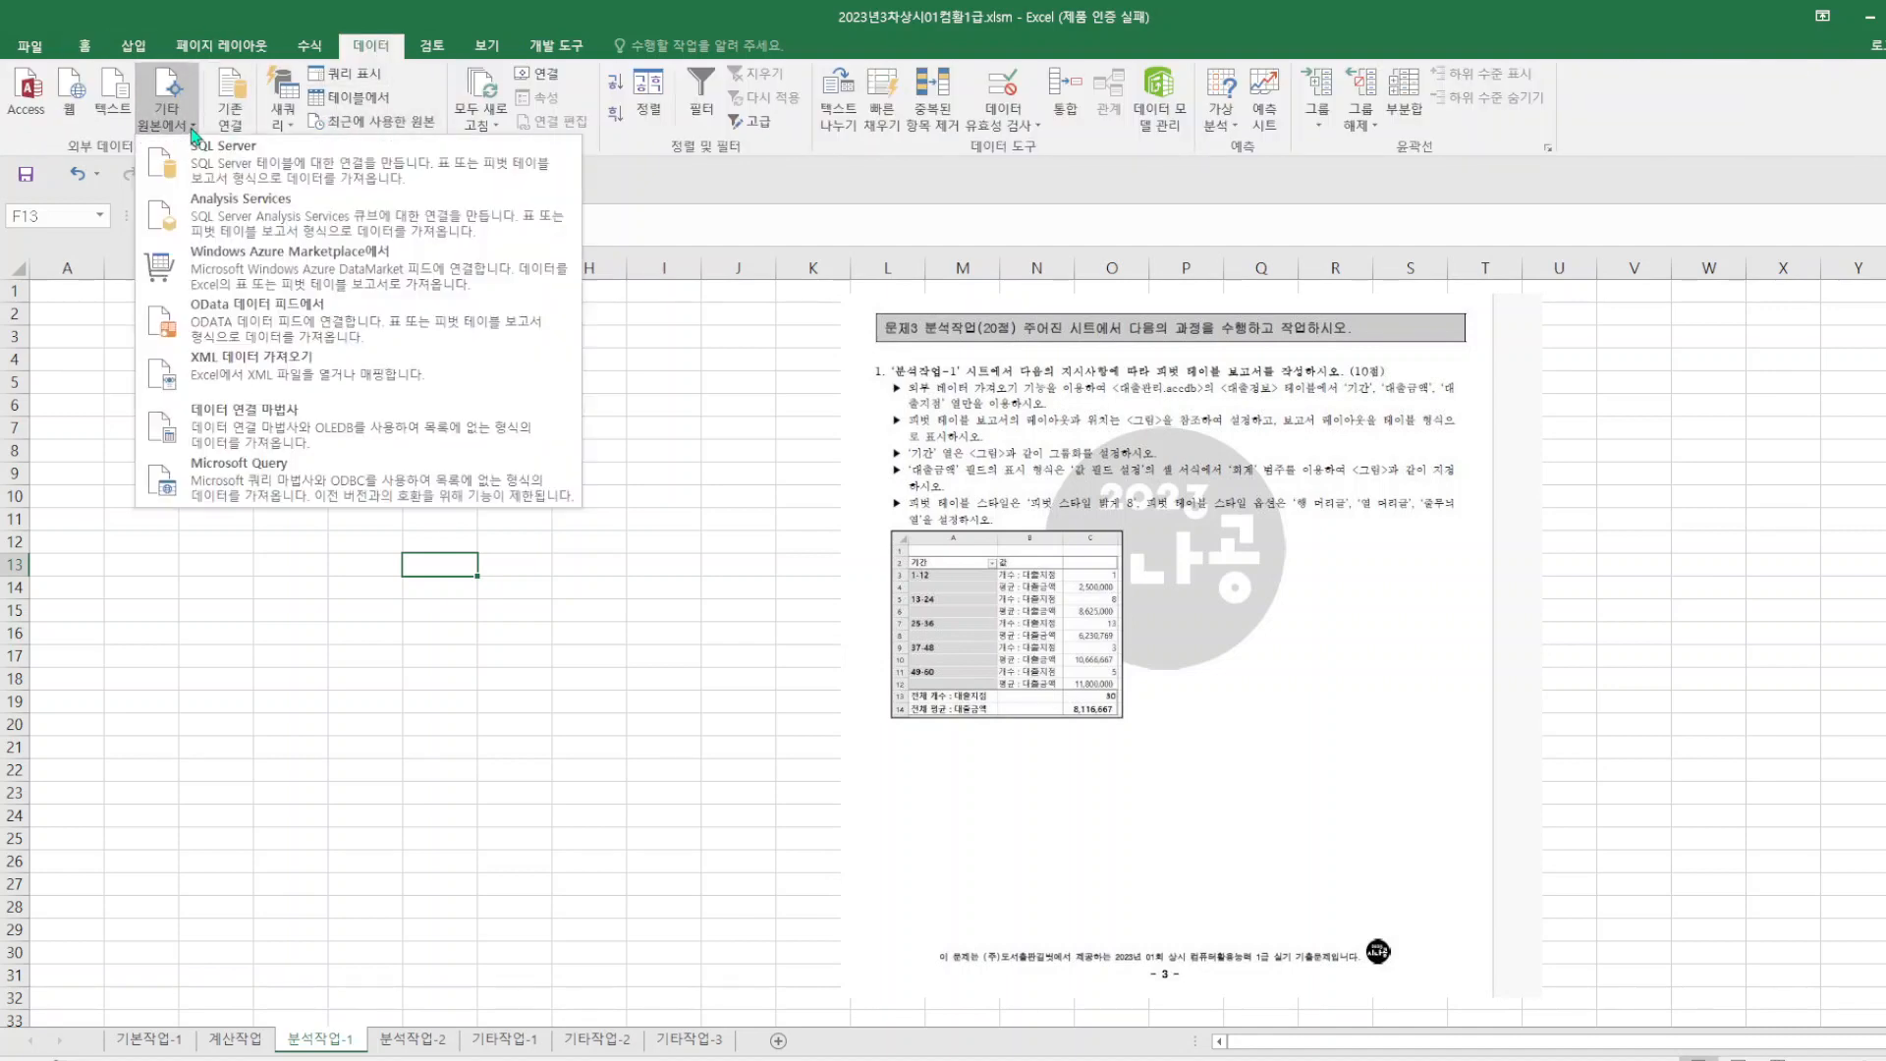
pyautogui.click(180, 480)
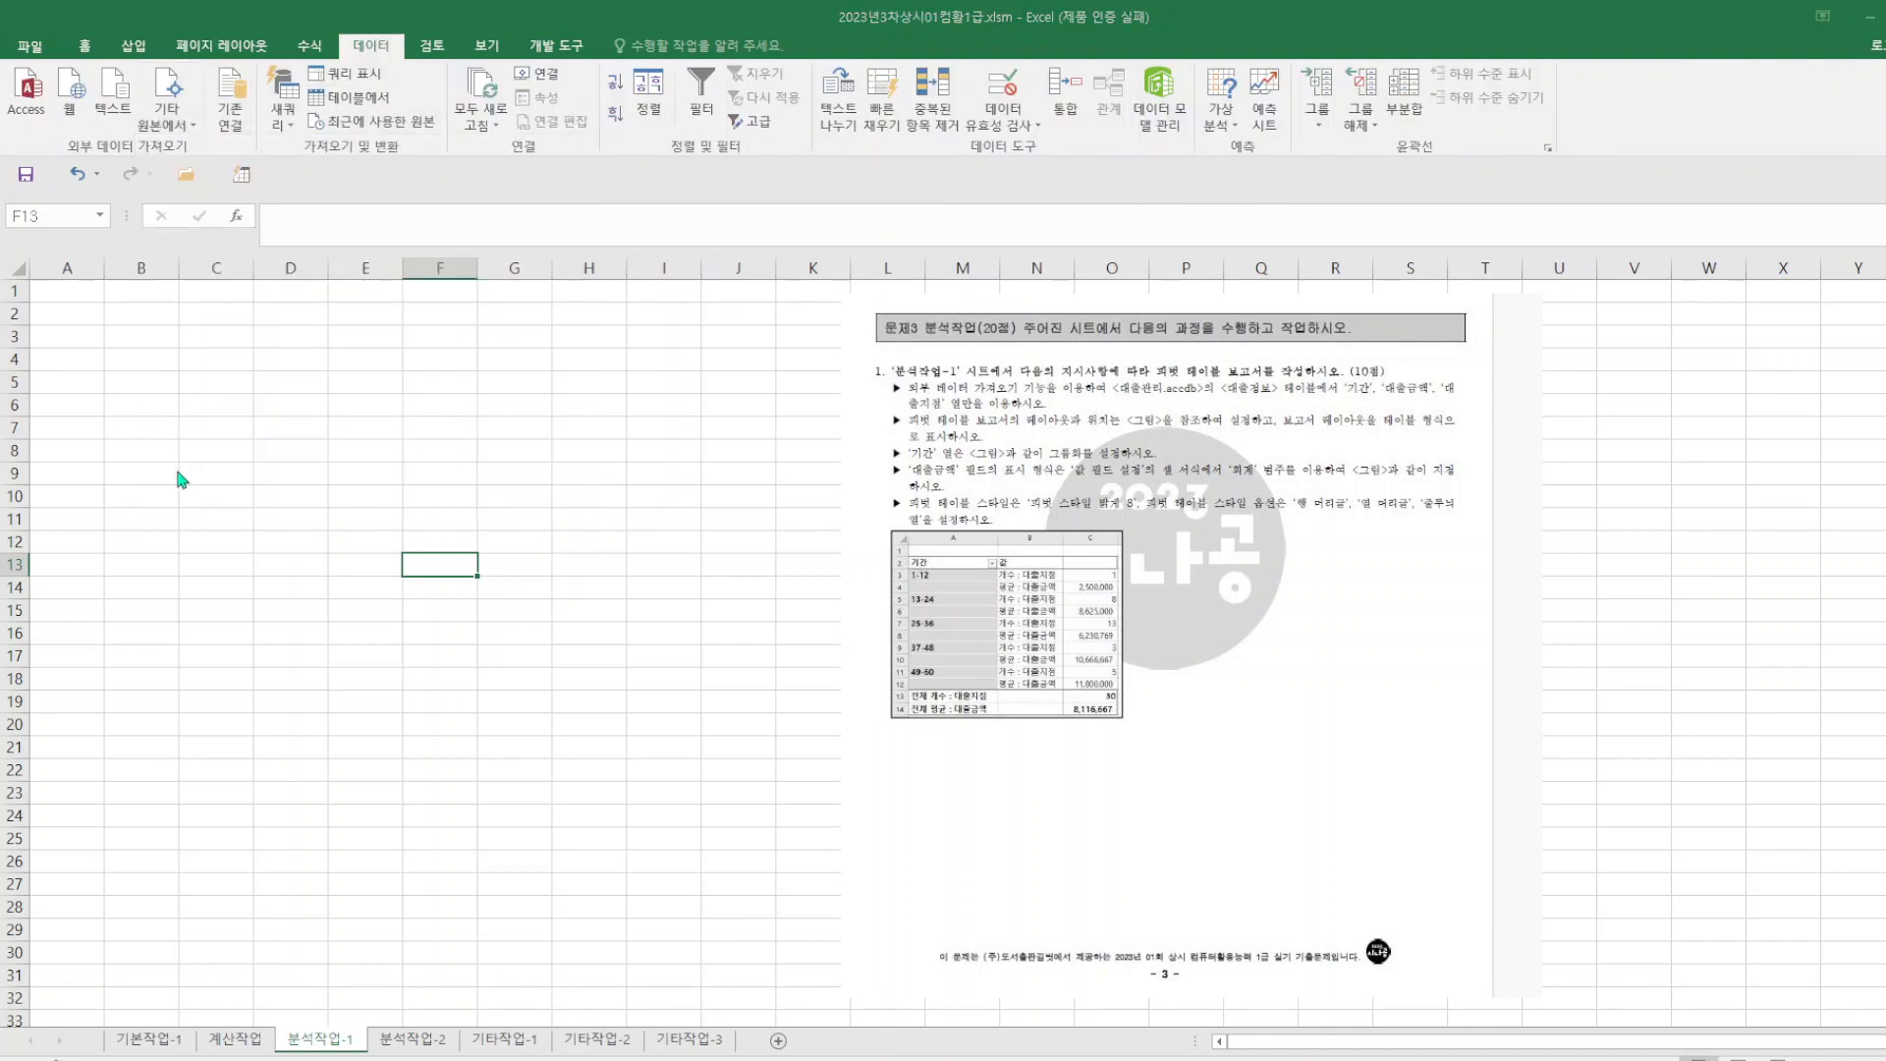
pyautogui.doubleClick(807, 517)
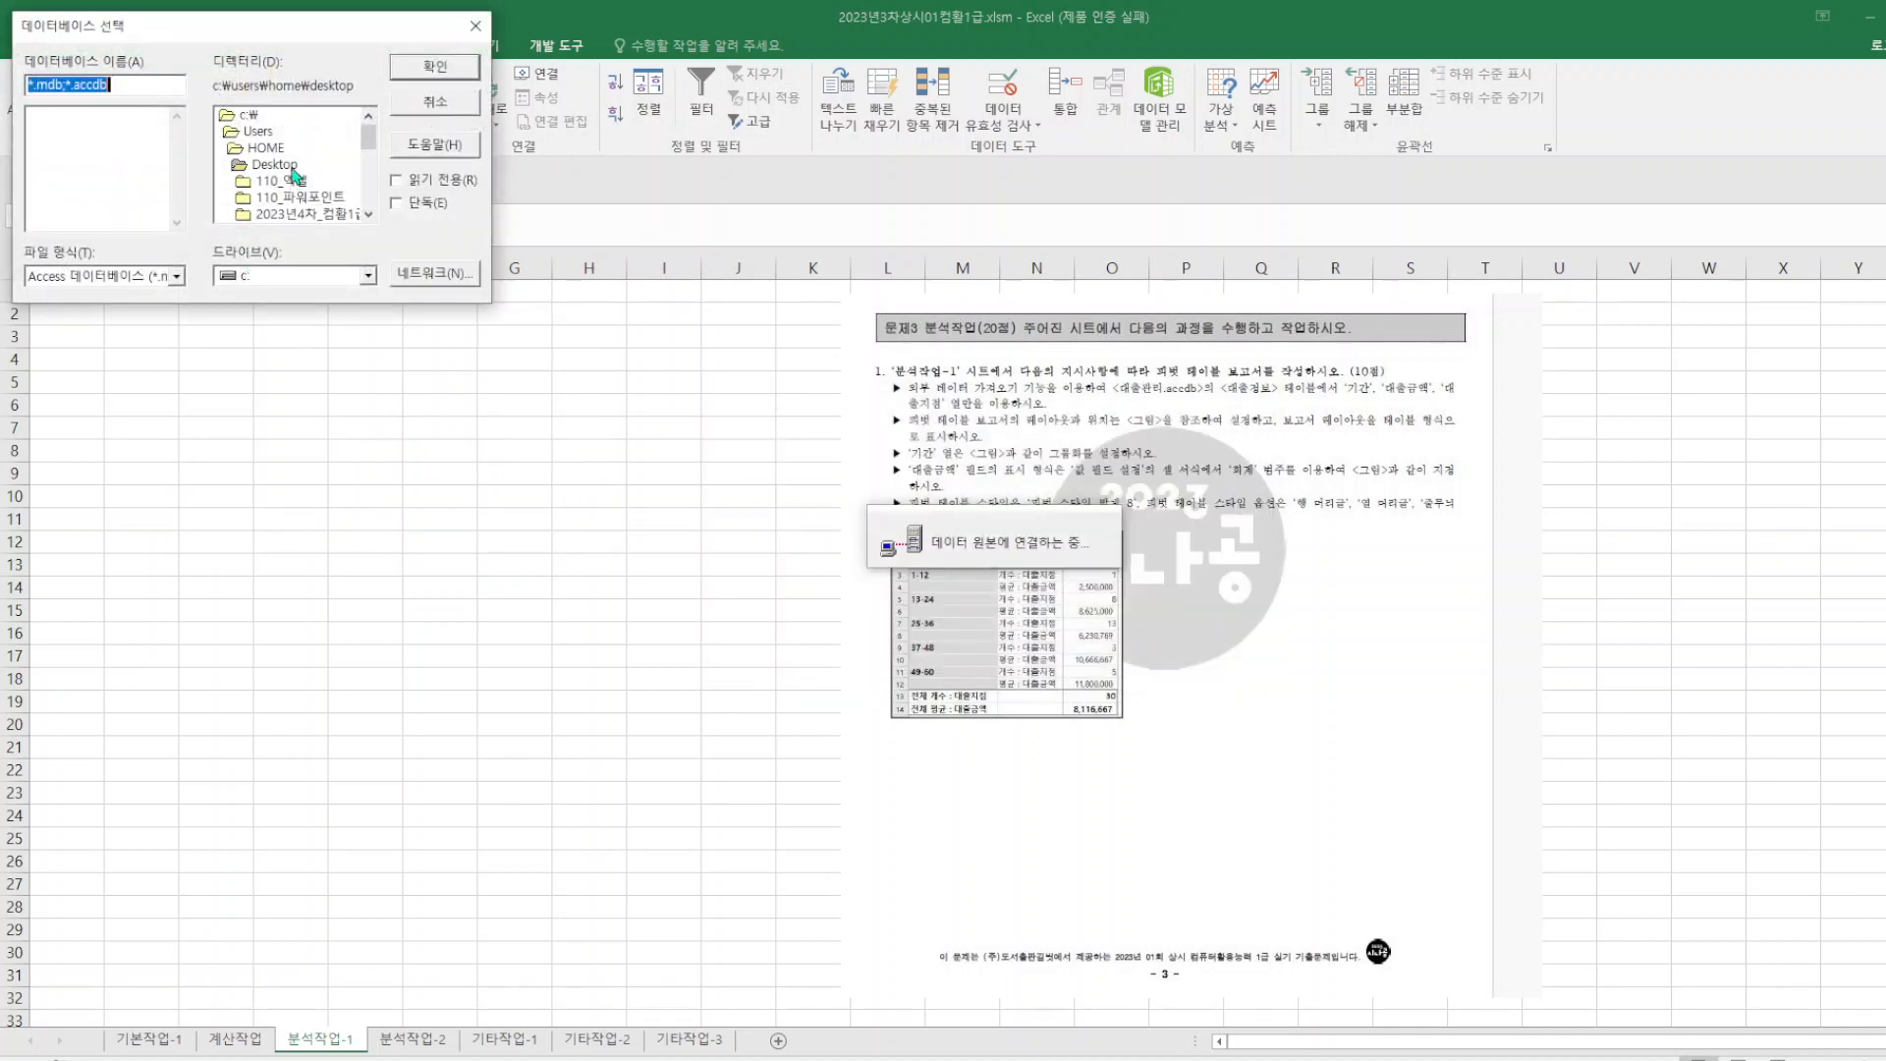
pyautogui.moveTo(370, 155); pyautogui.dragTo(370, 167)
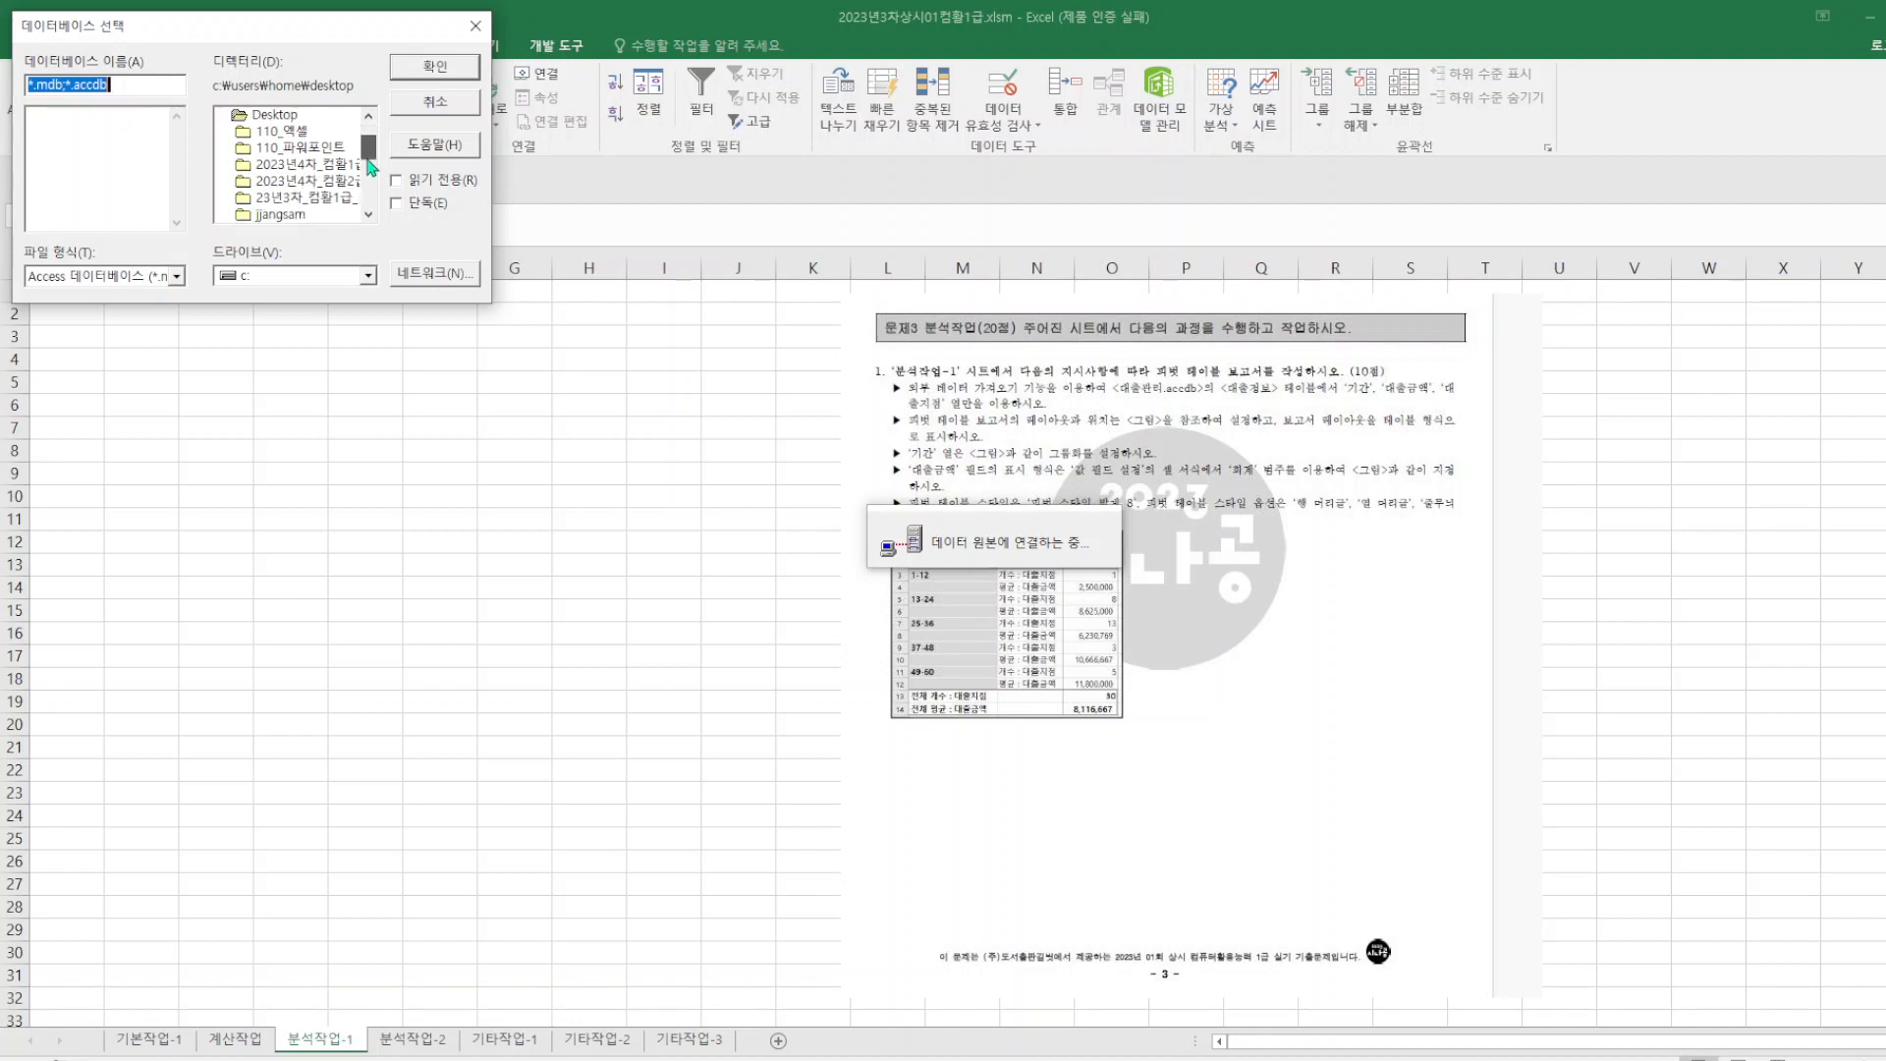
pyautogui.doubleClick(324, 199)
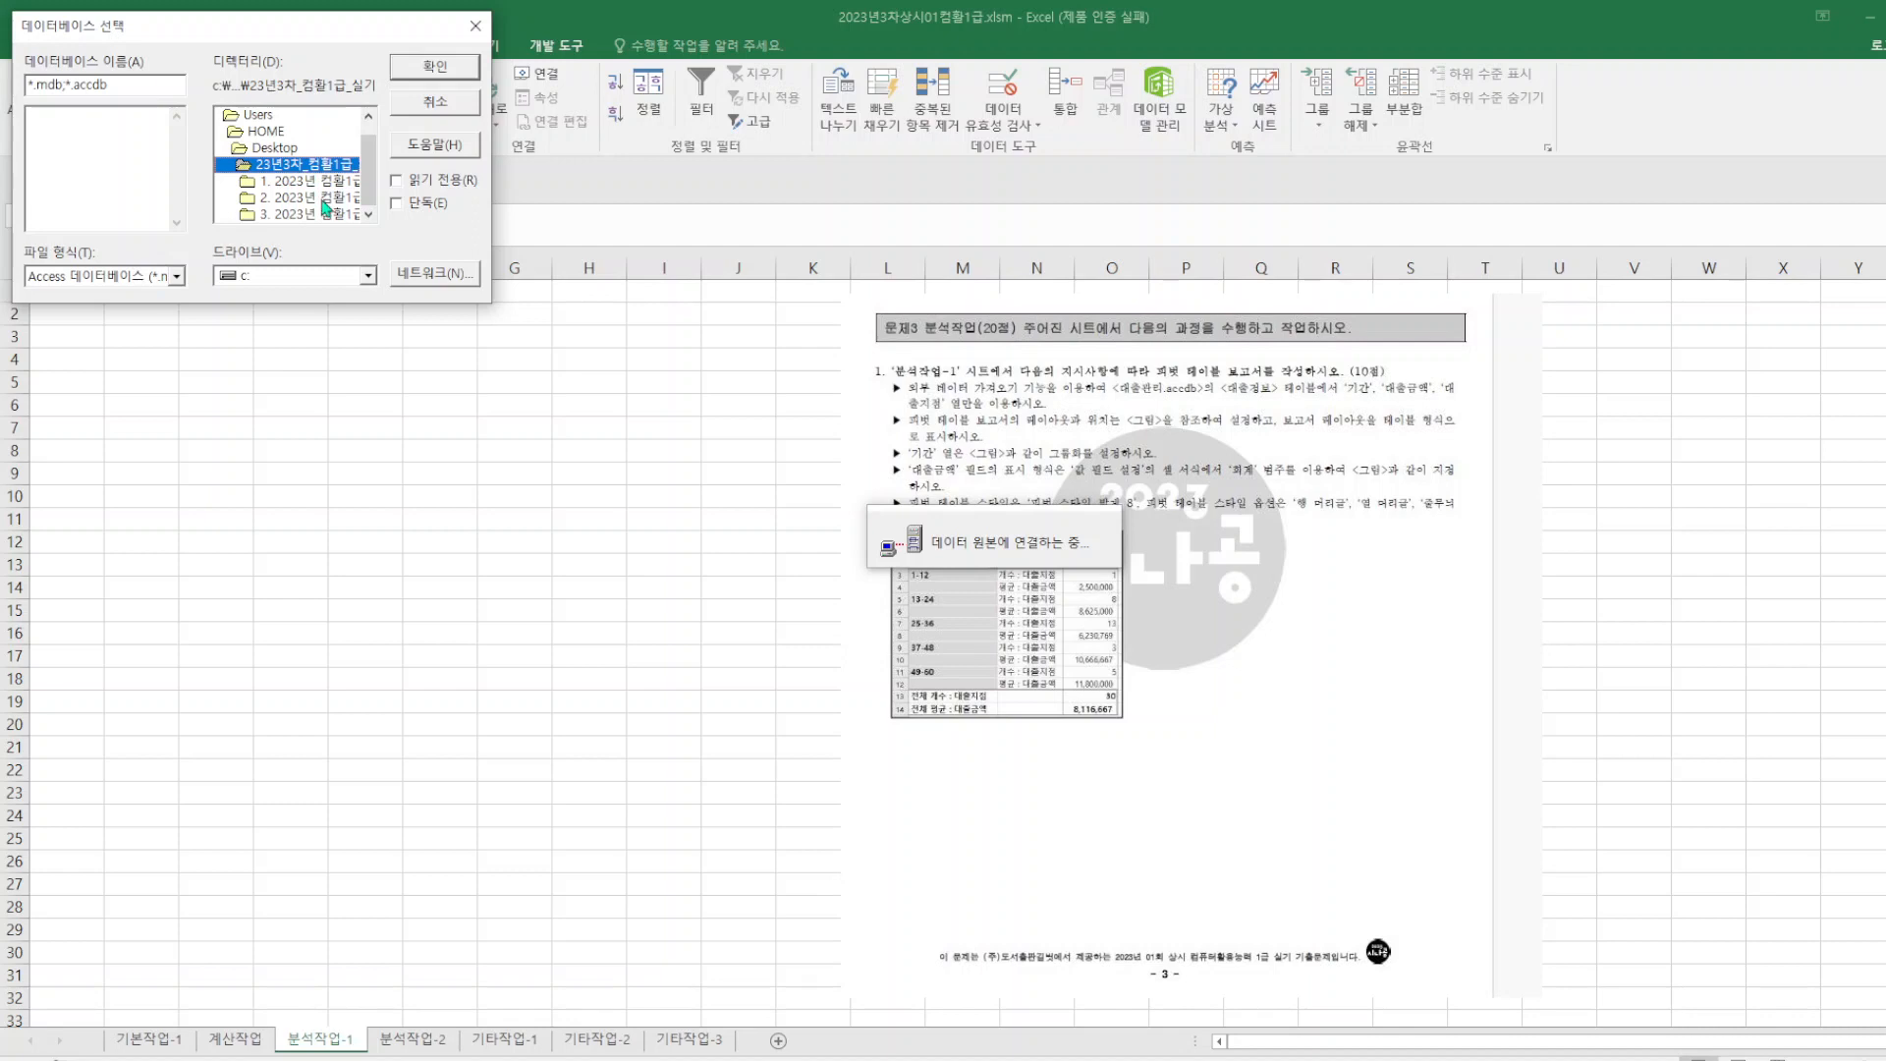
pyautogui.doubleClick(325, 181)
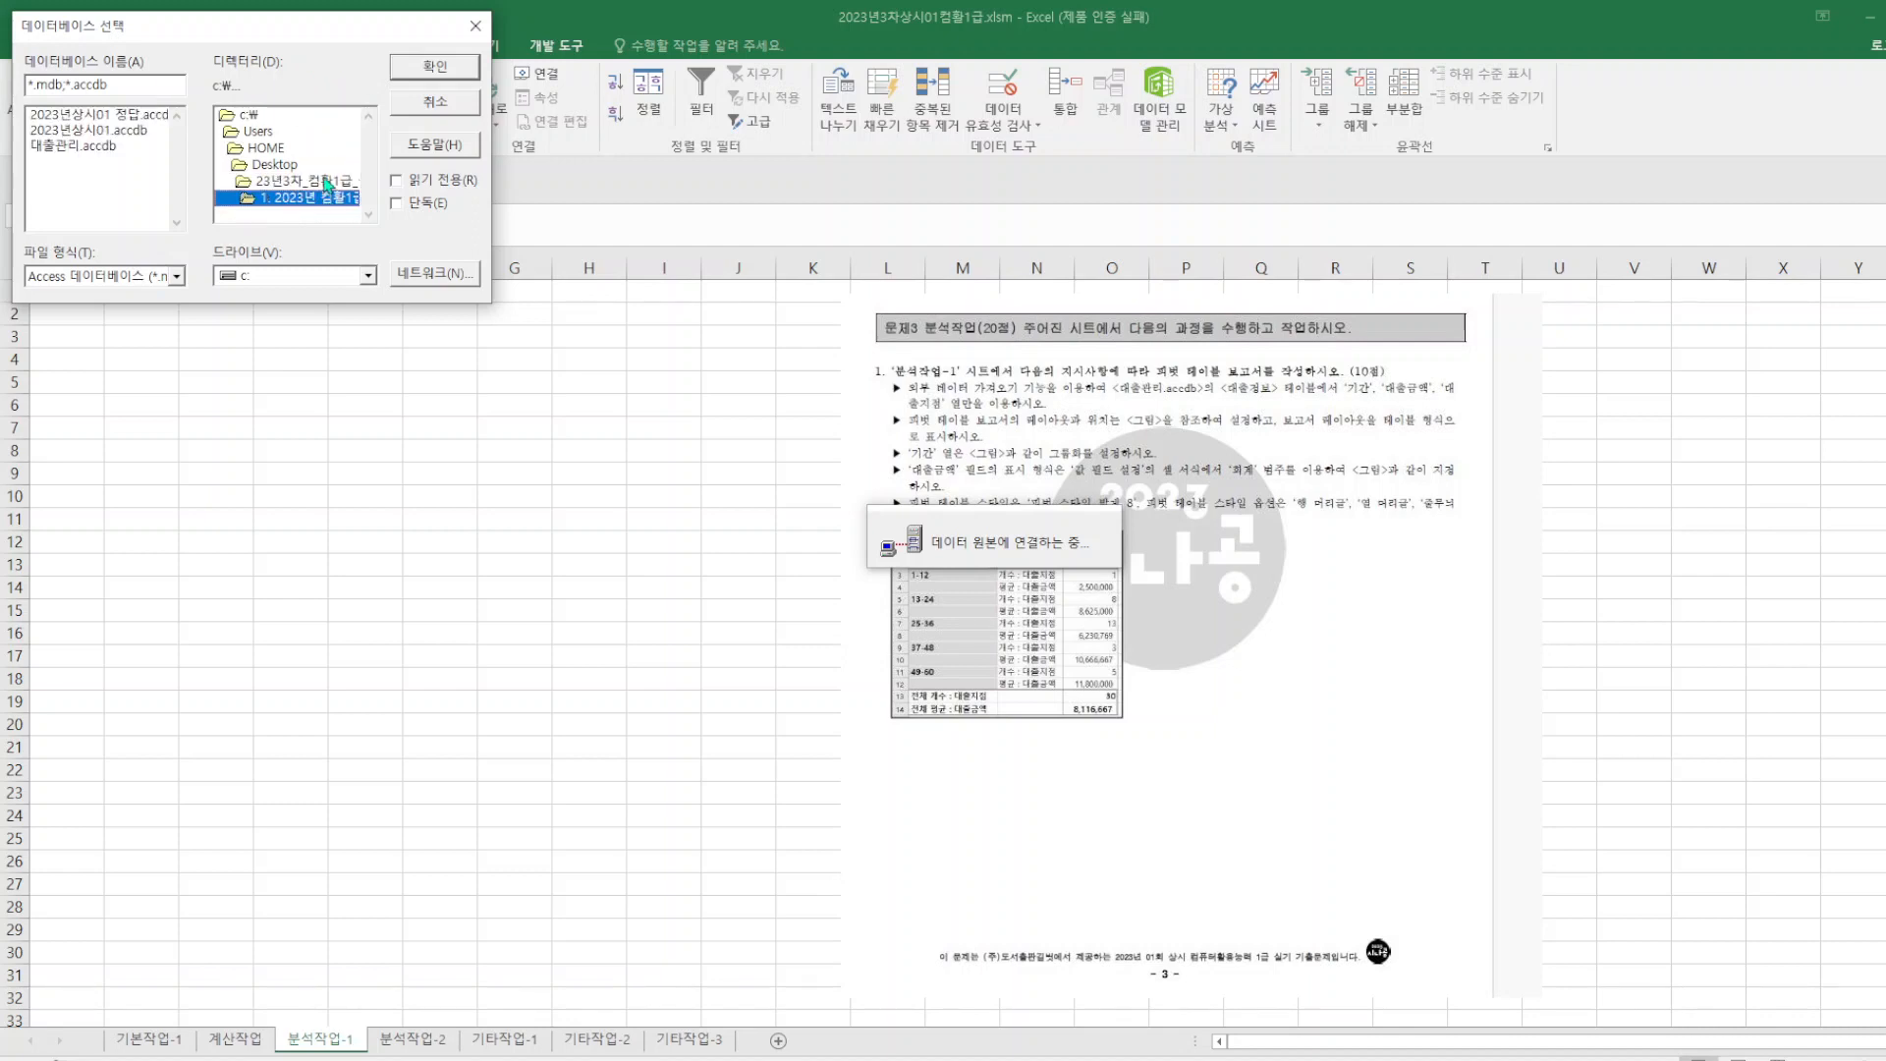
pyautogui.doubleClick(122, 147)
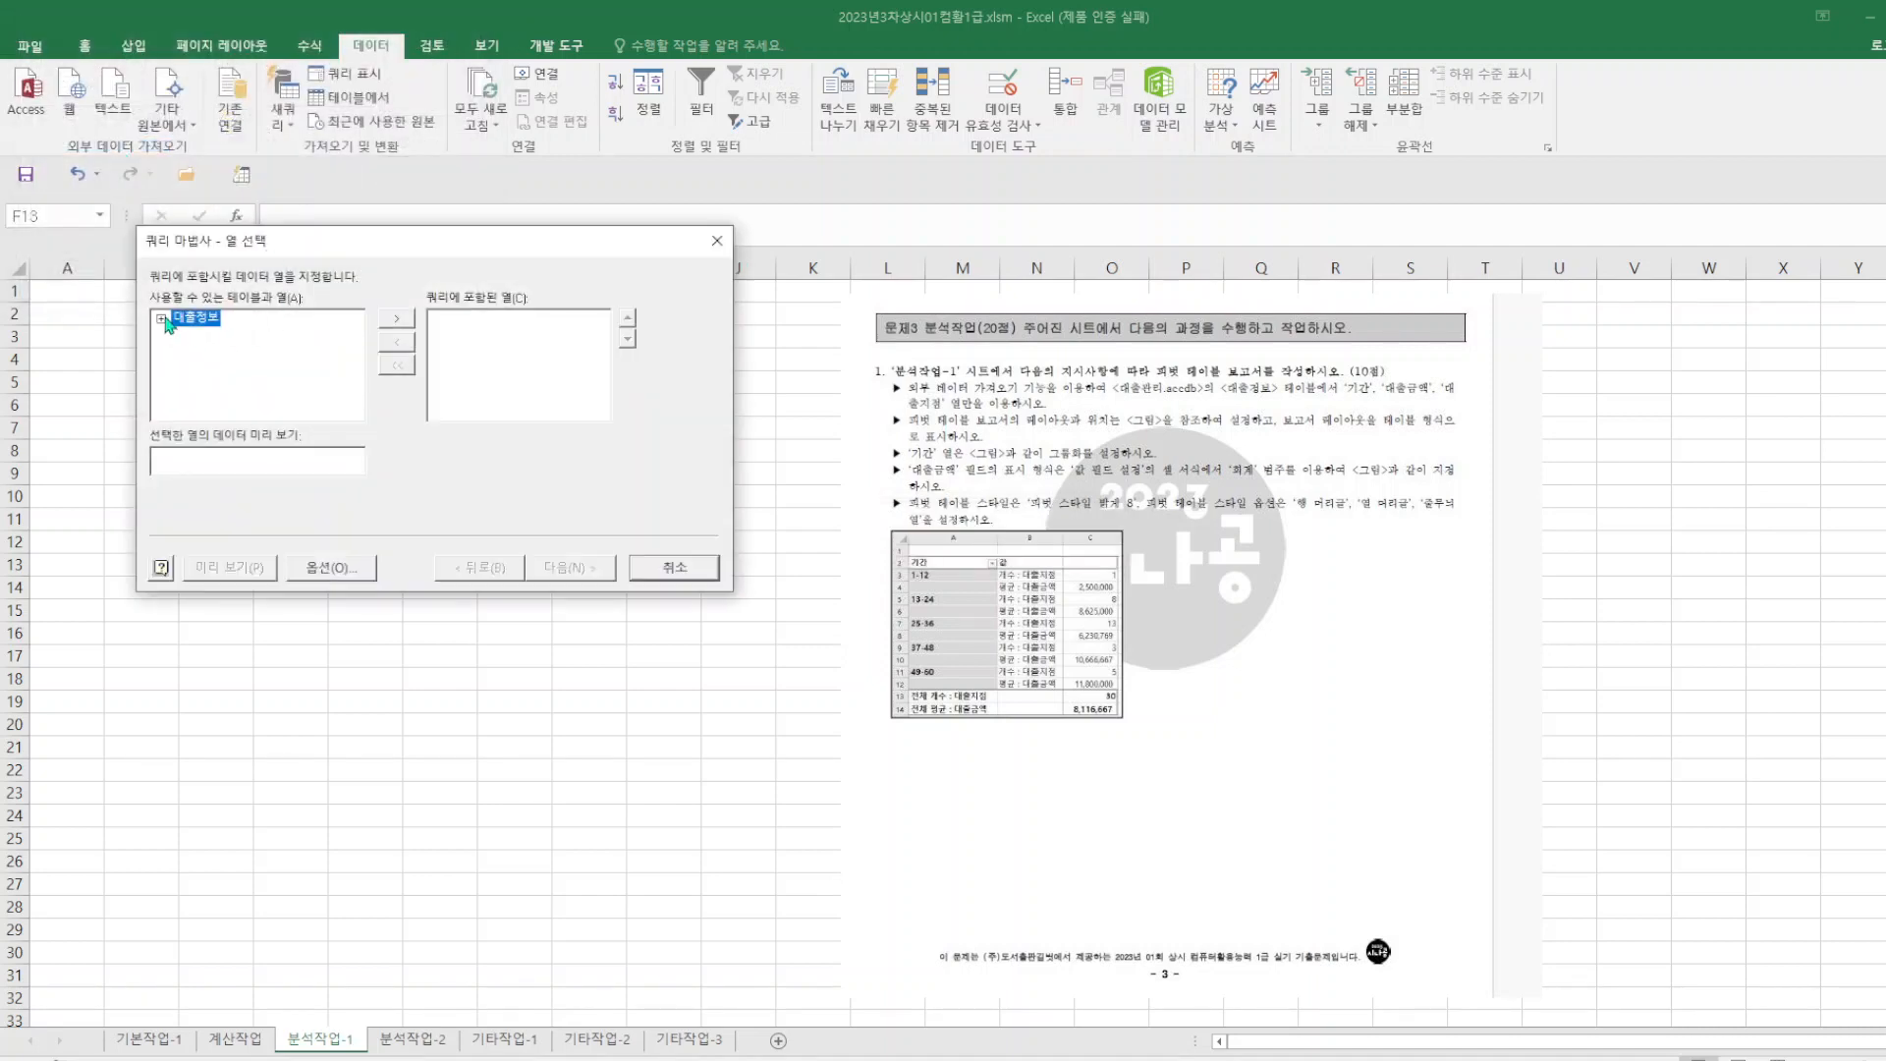
# - Add the 기간, 대출금액 and 대출지점 columns of the 대출정보 table to the query and proceed to data filtering
pyautogui.click(161, 318)
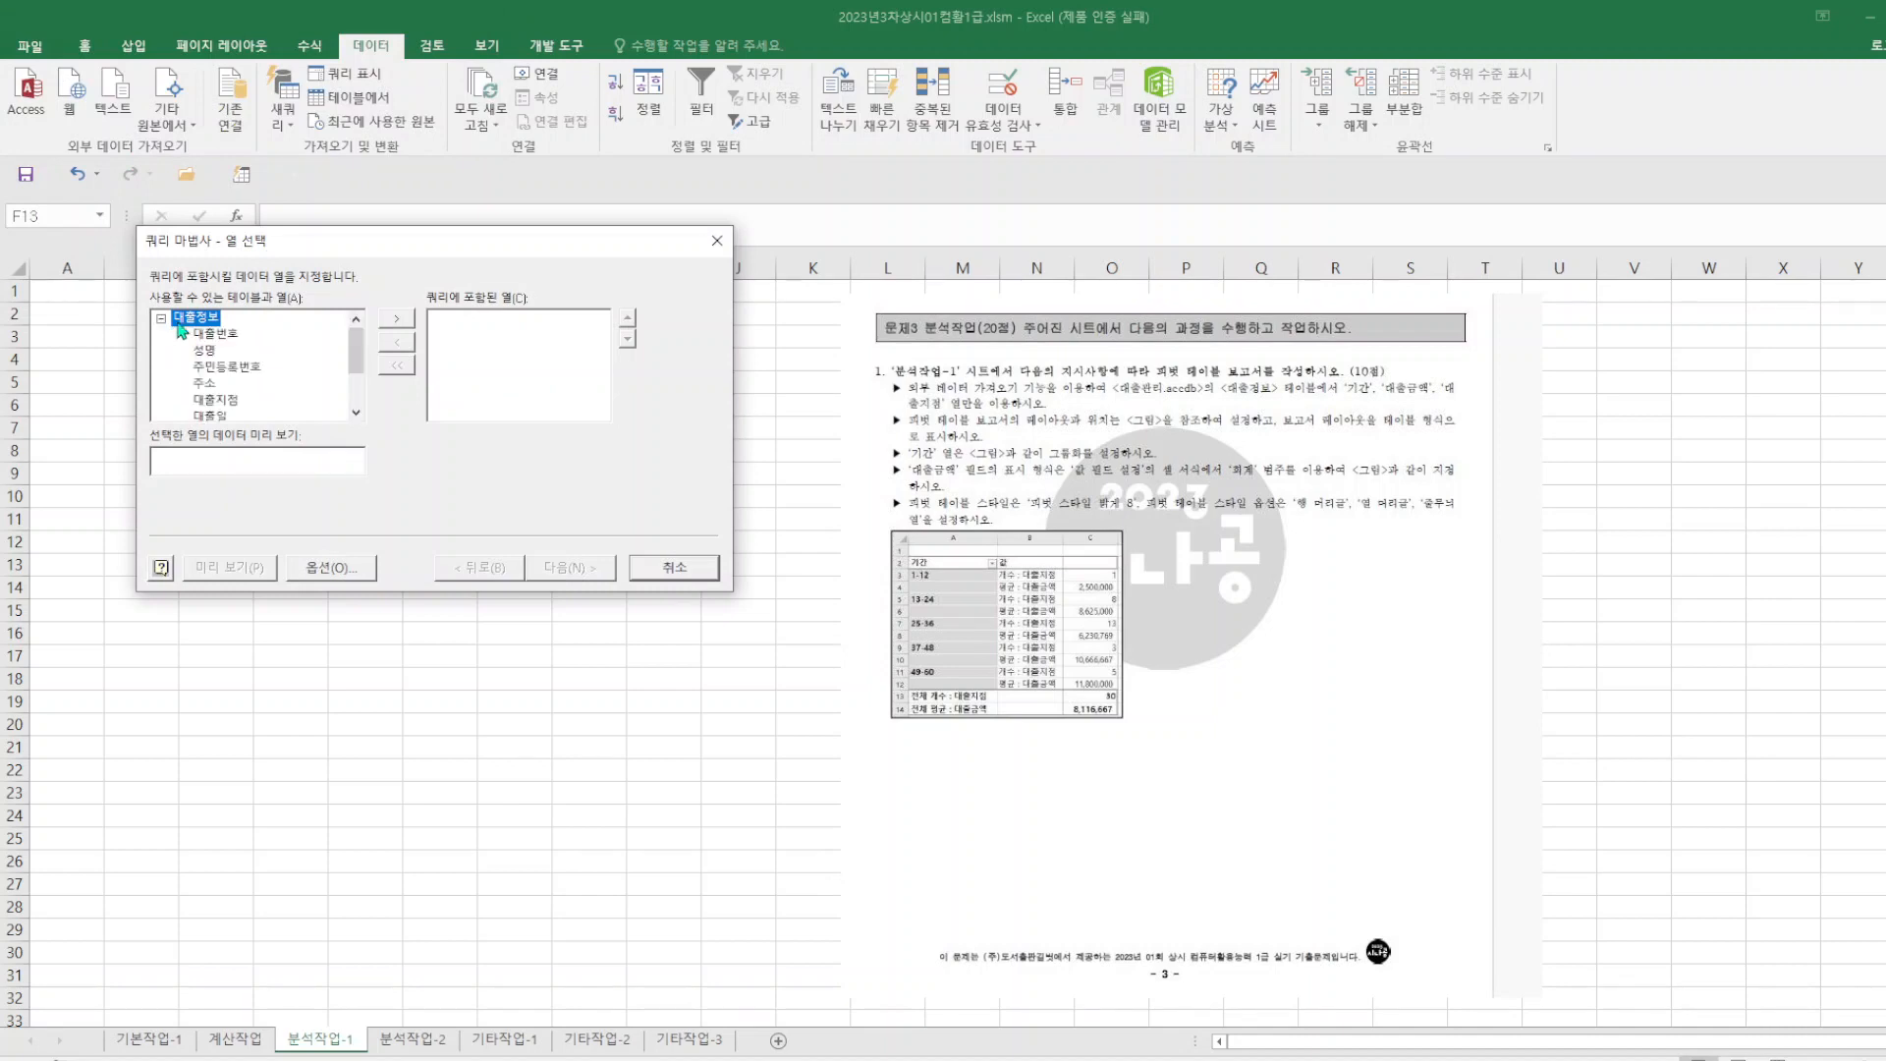
pyautogui.moveTo(356, 371); pyautogui.dragTo(360, 398)
pyautogui.doubleClick(203, 400)
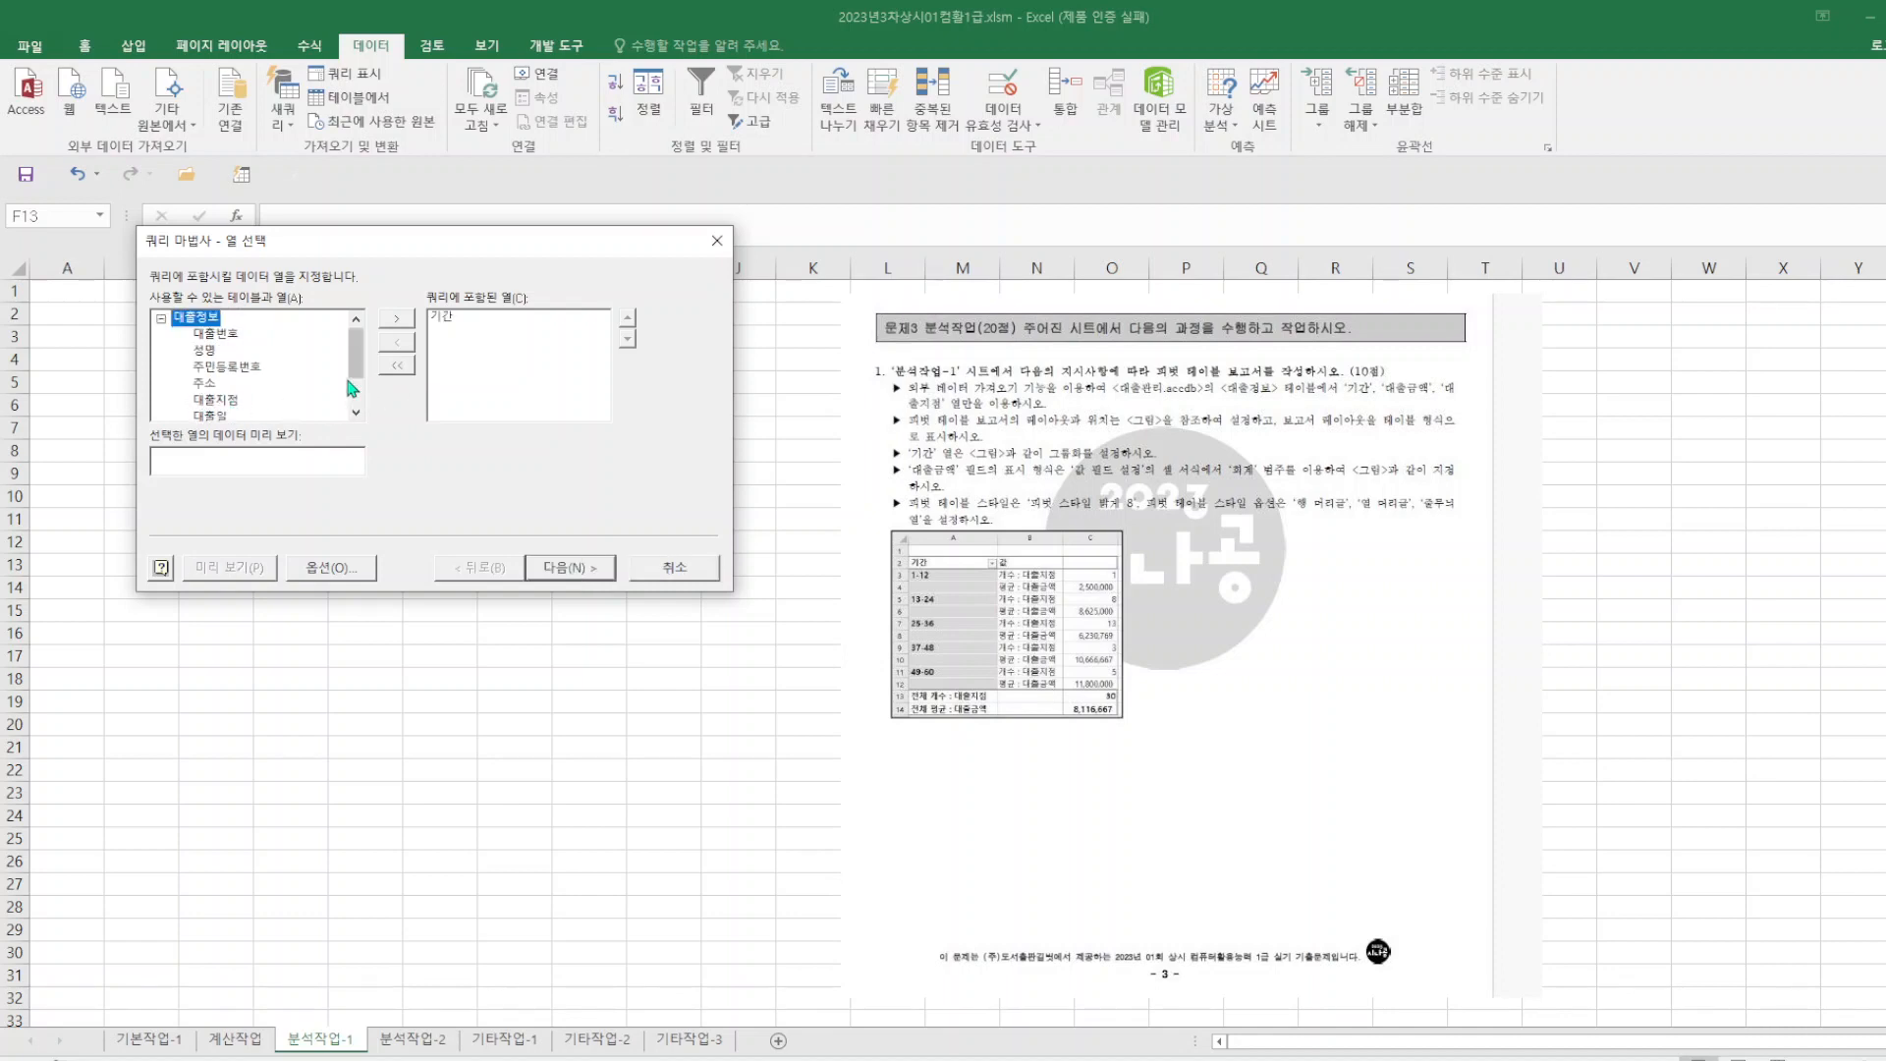
pyautogui.scroll(-1, 352, 387)
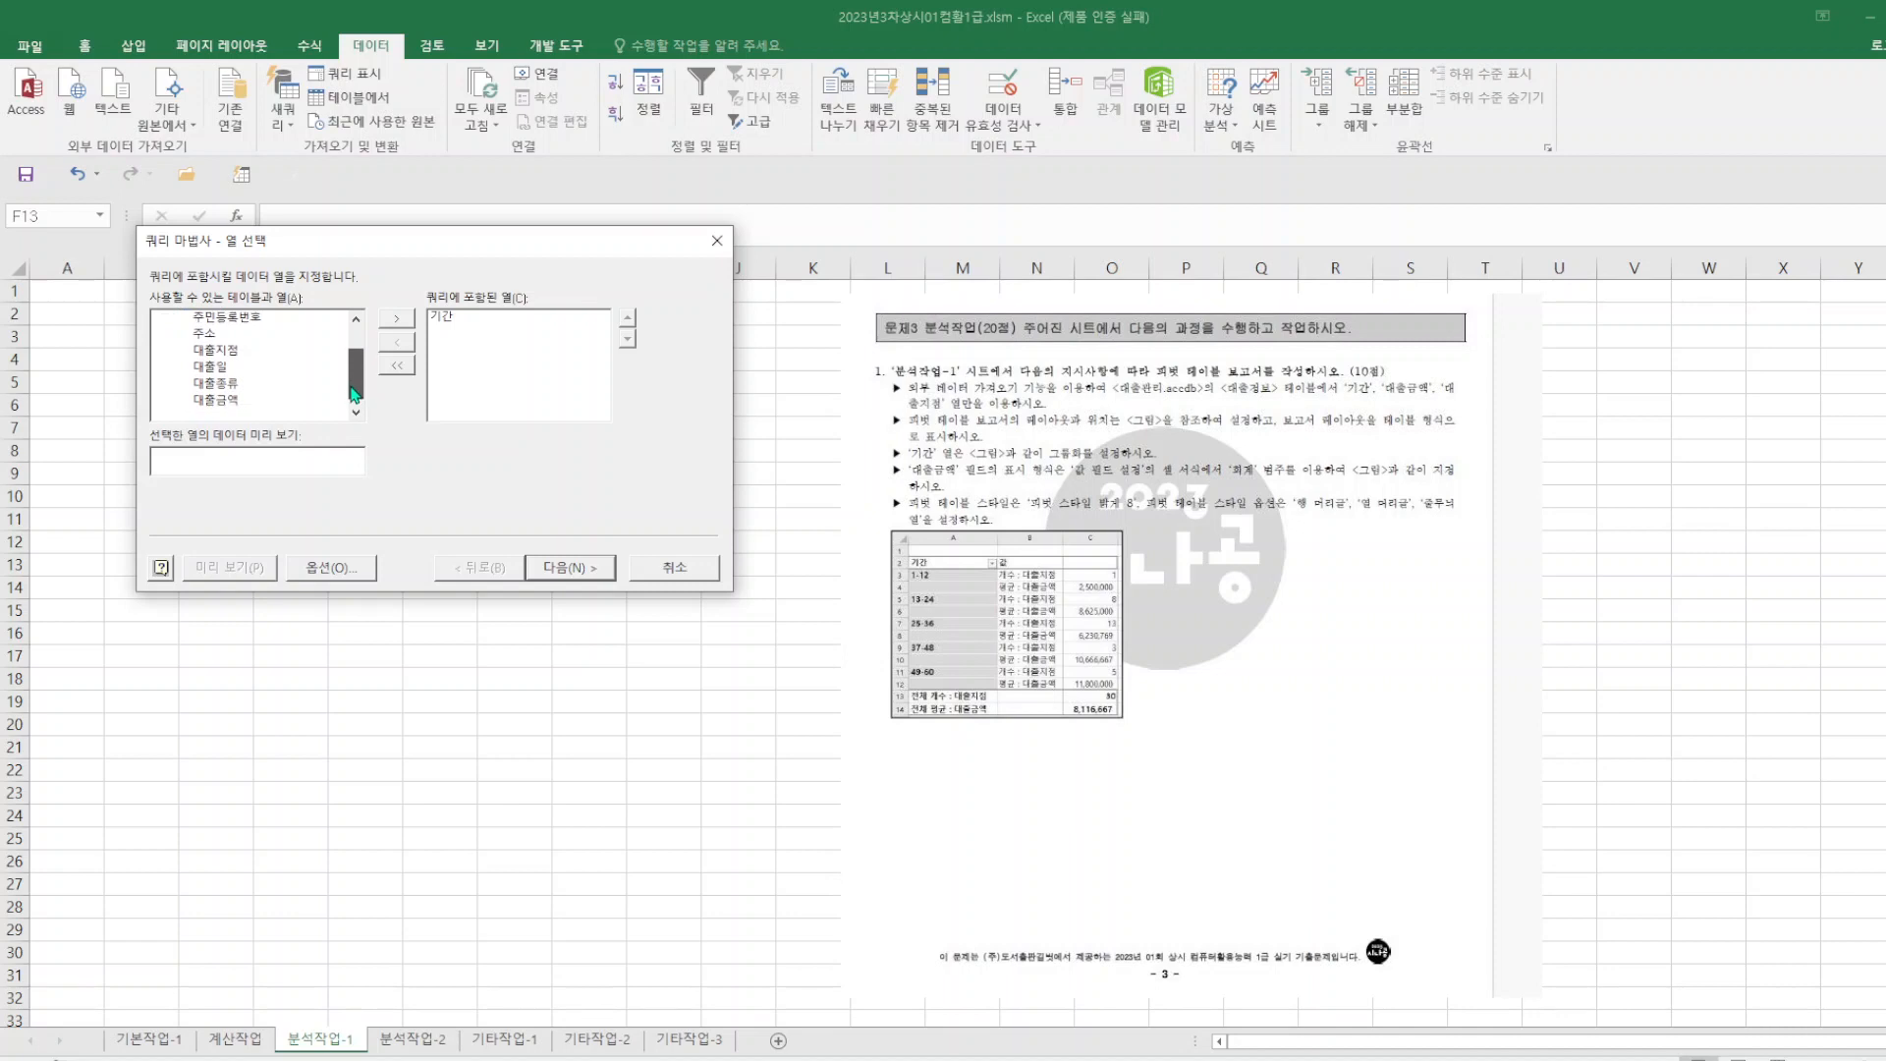
pyautogui.doubleClick(220, 403)
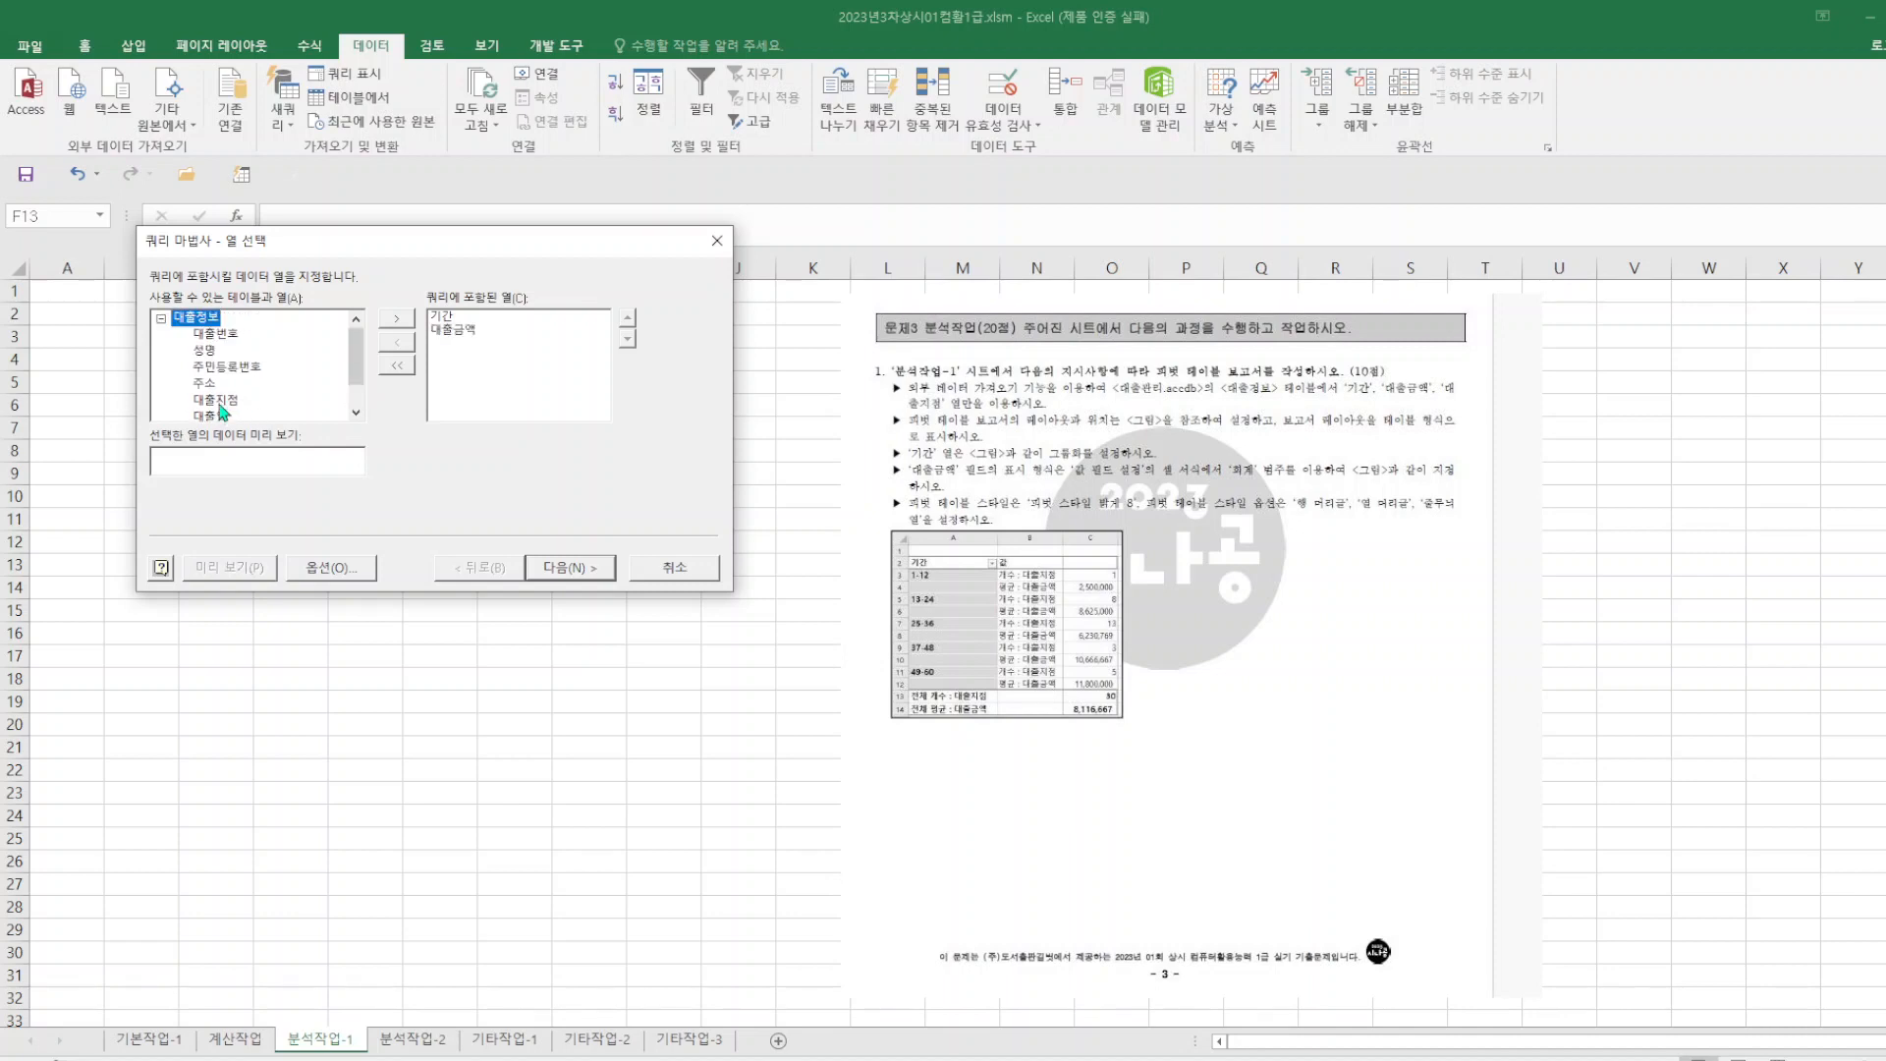
pyautogui.doubleClick(228, 403)
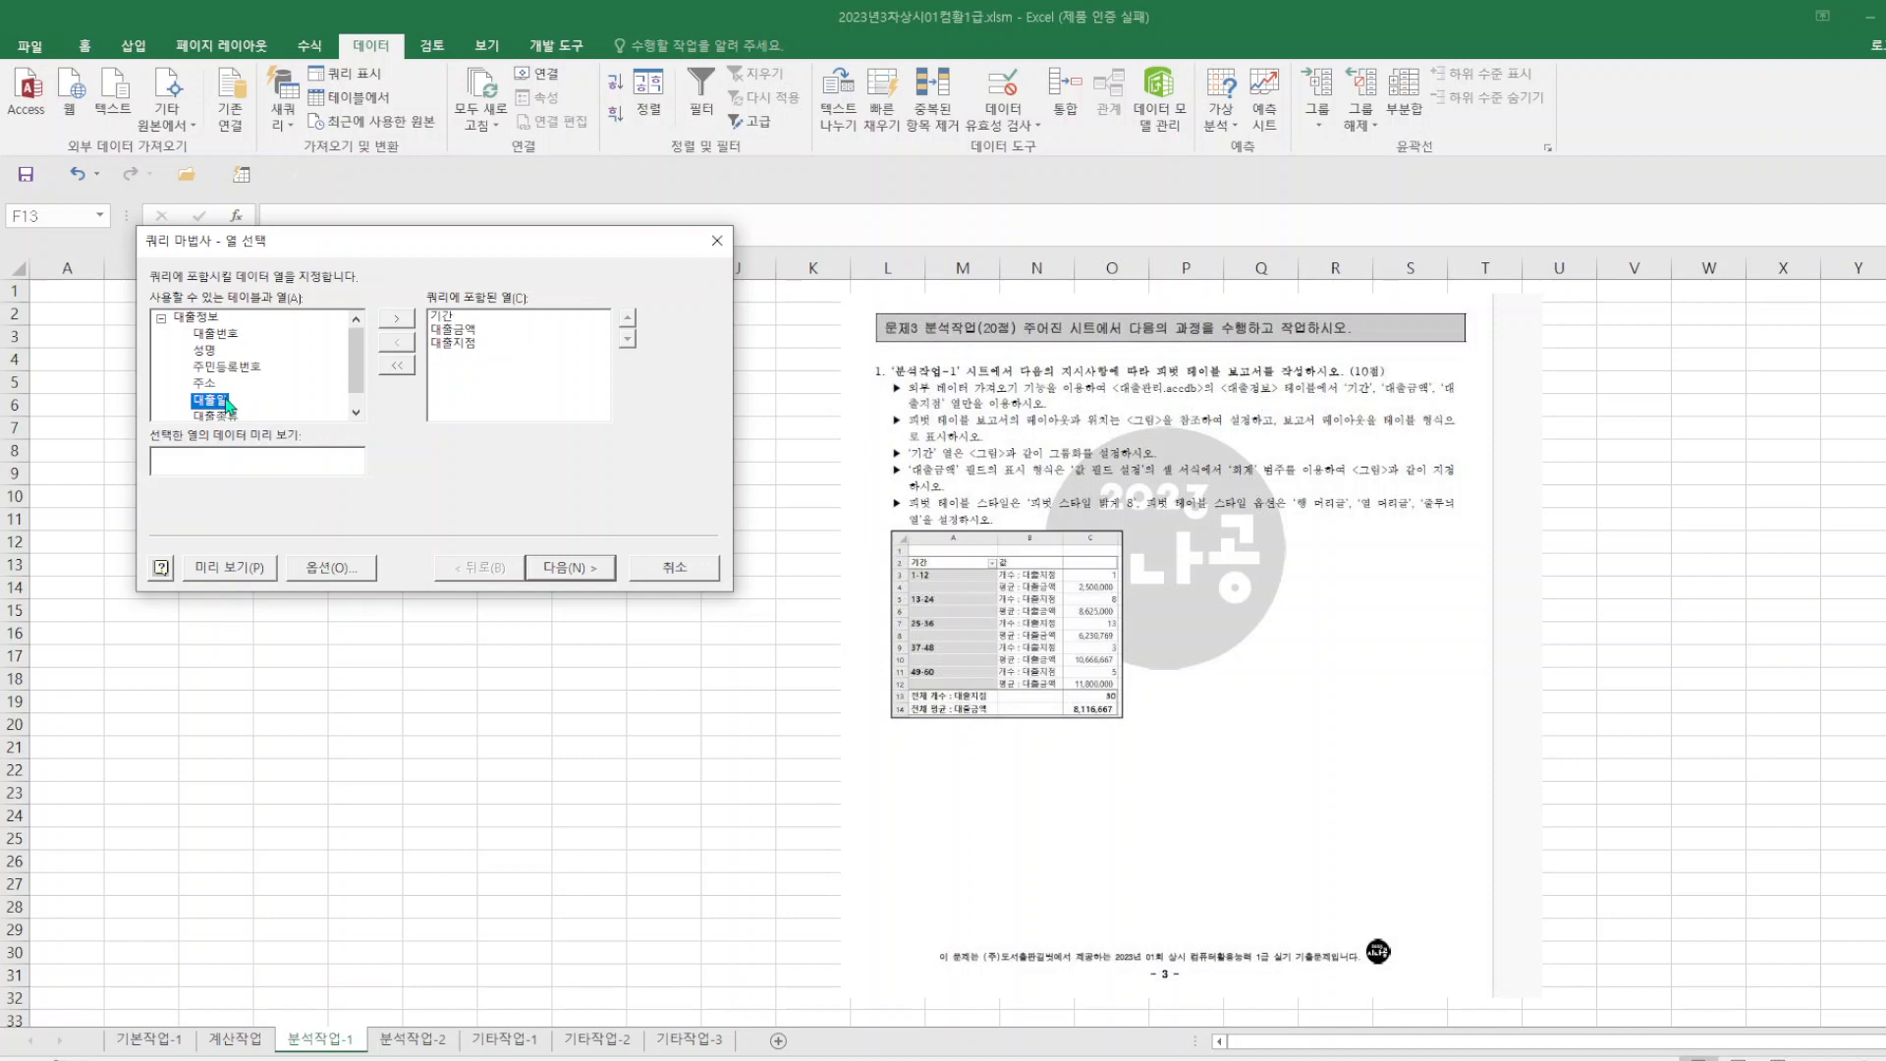
pyautogui.click(573, 571)
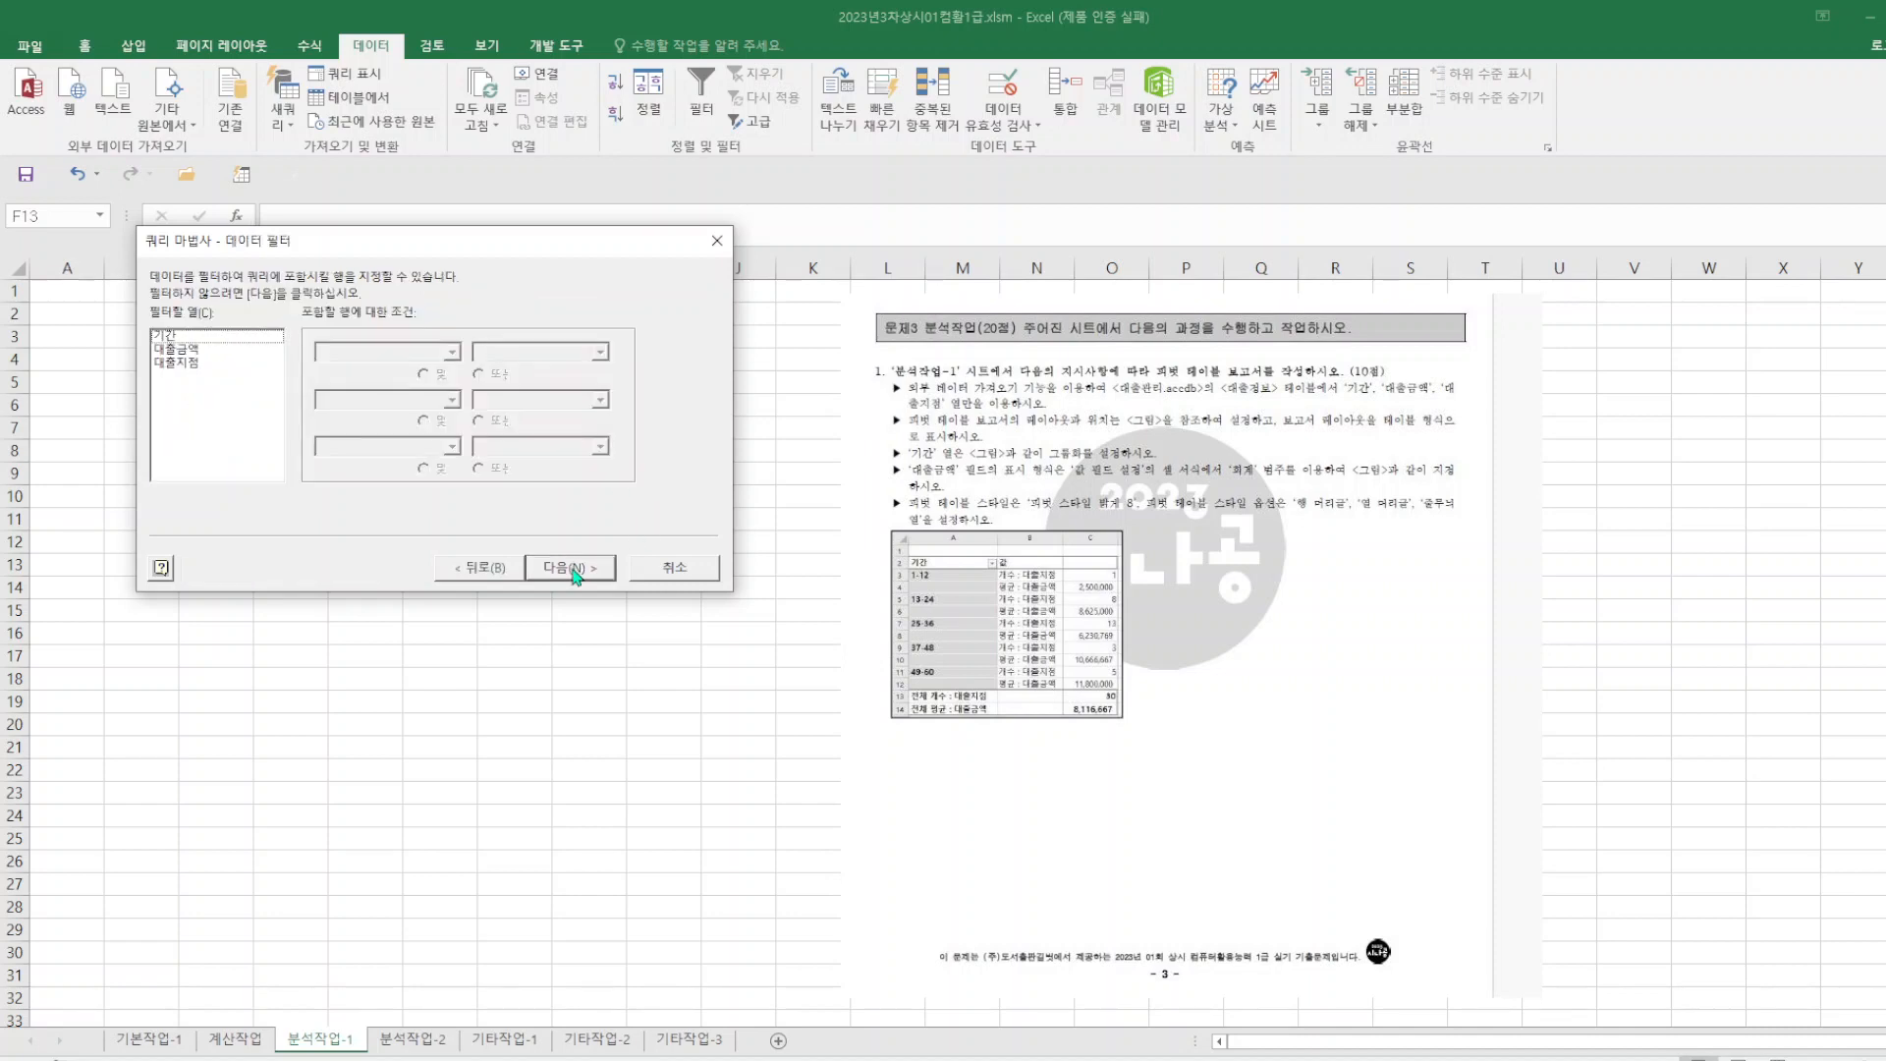
# - Finish the query without filtering or sorting and import the data as a pivot table report at A2 of the existing worksheet
pyautogui.click(575, 574)
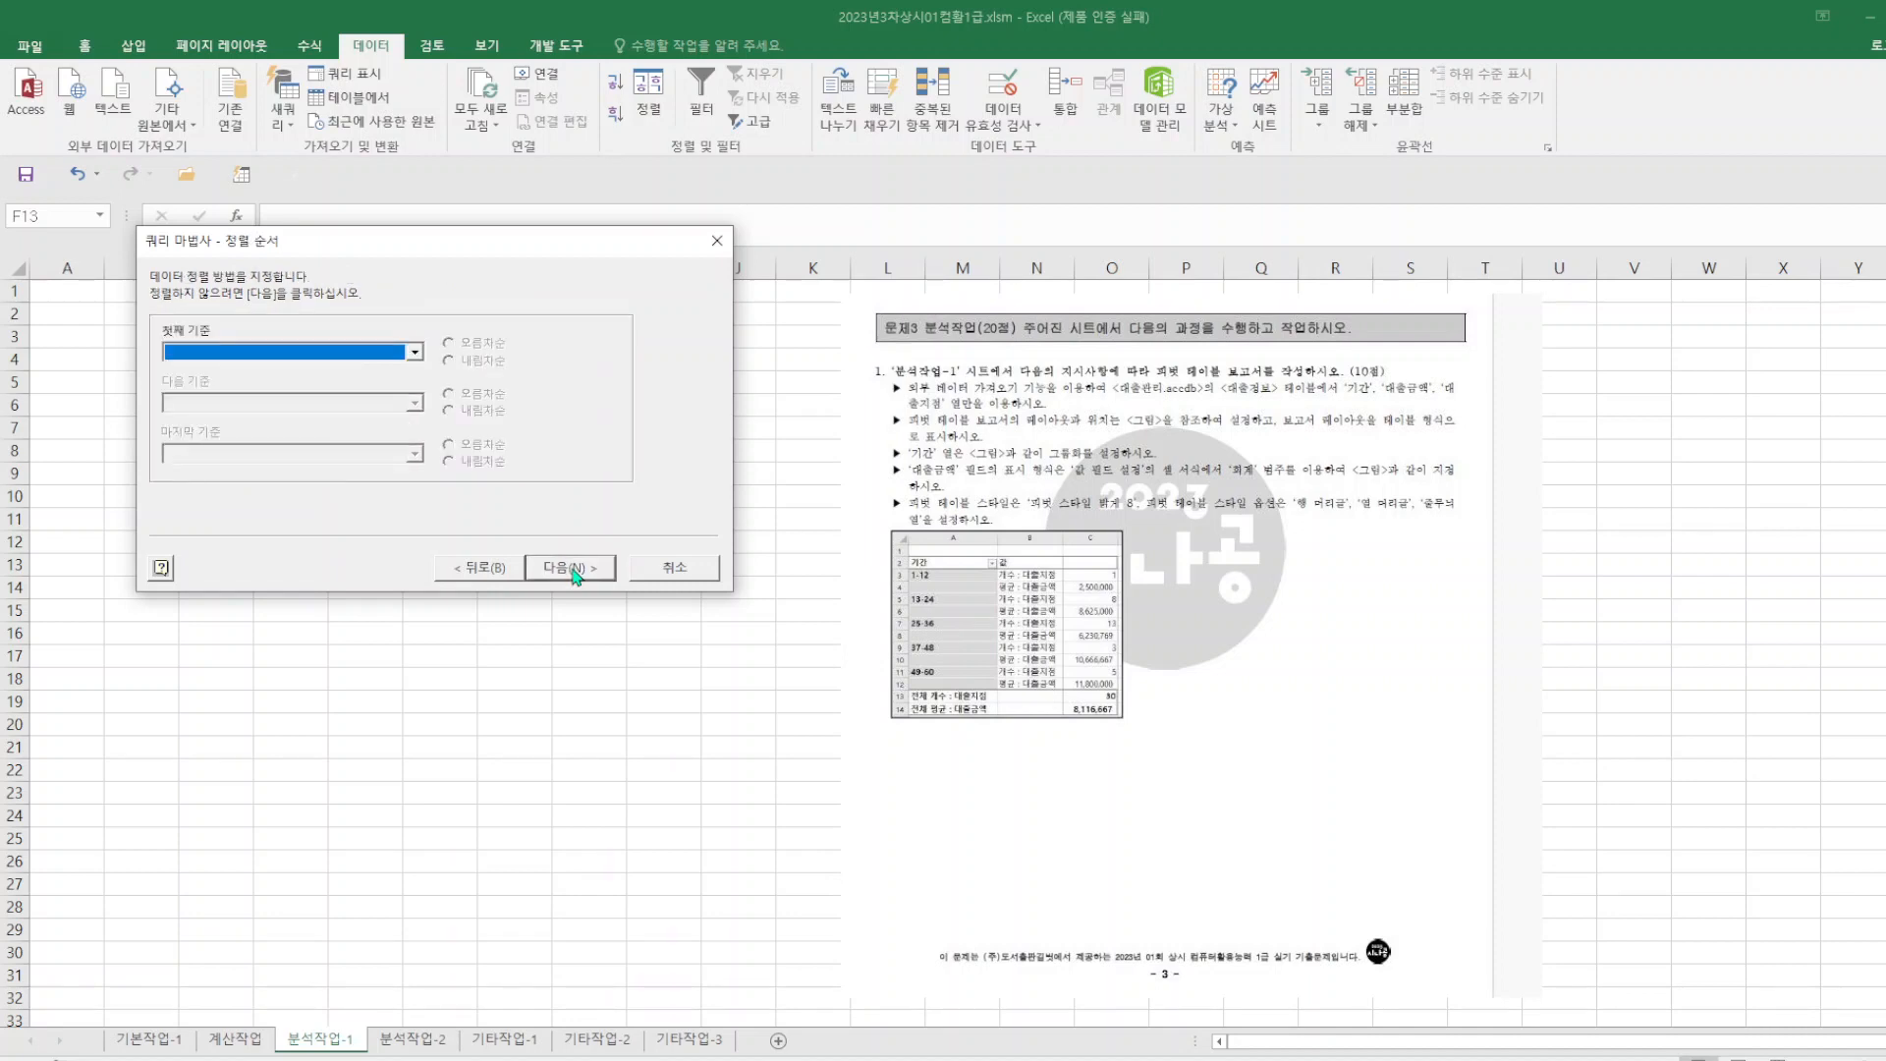
pyautogui.click(576, 574)
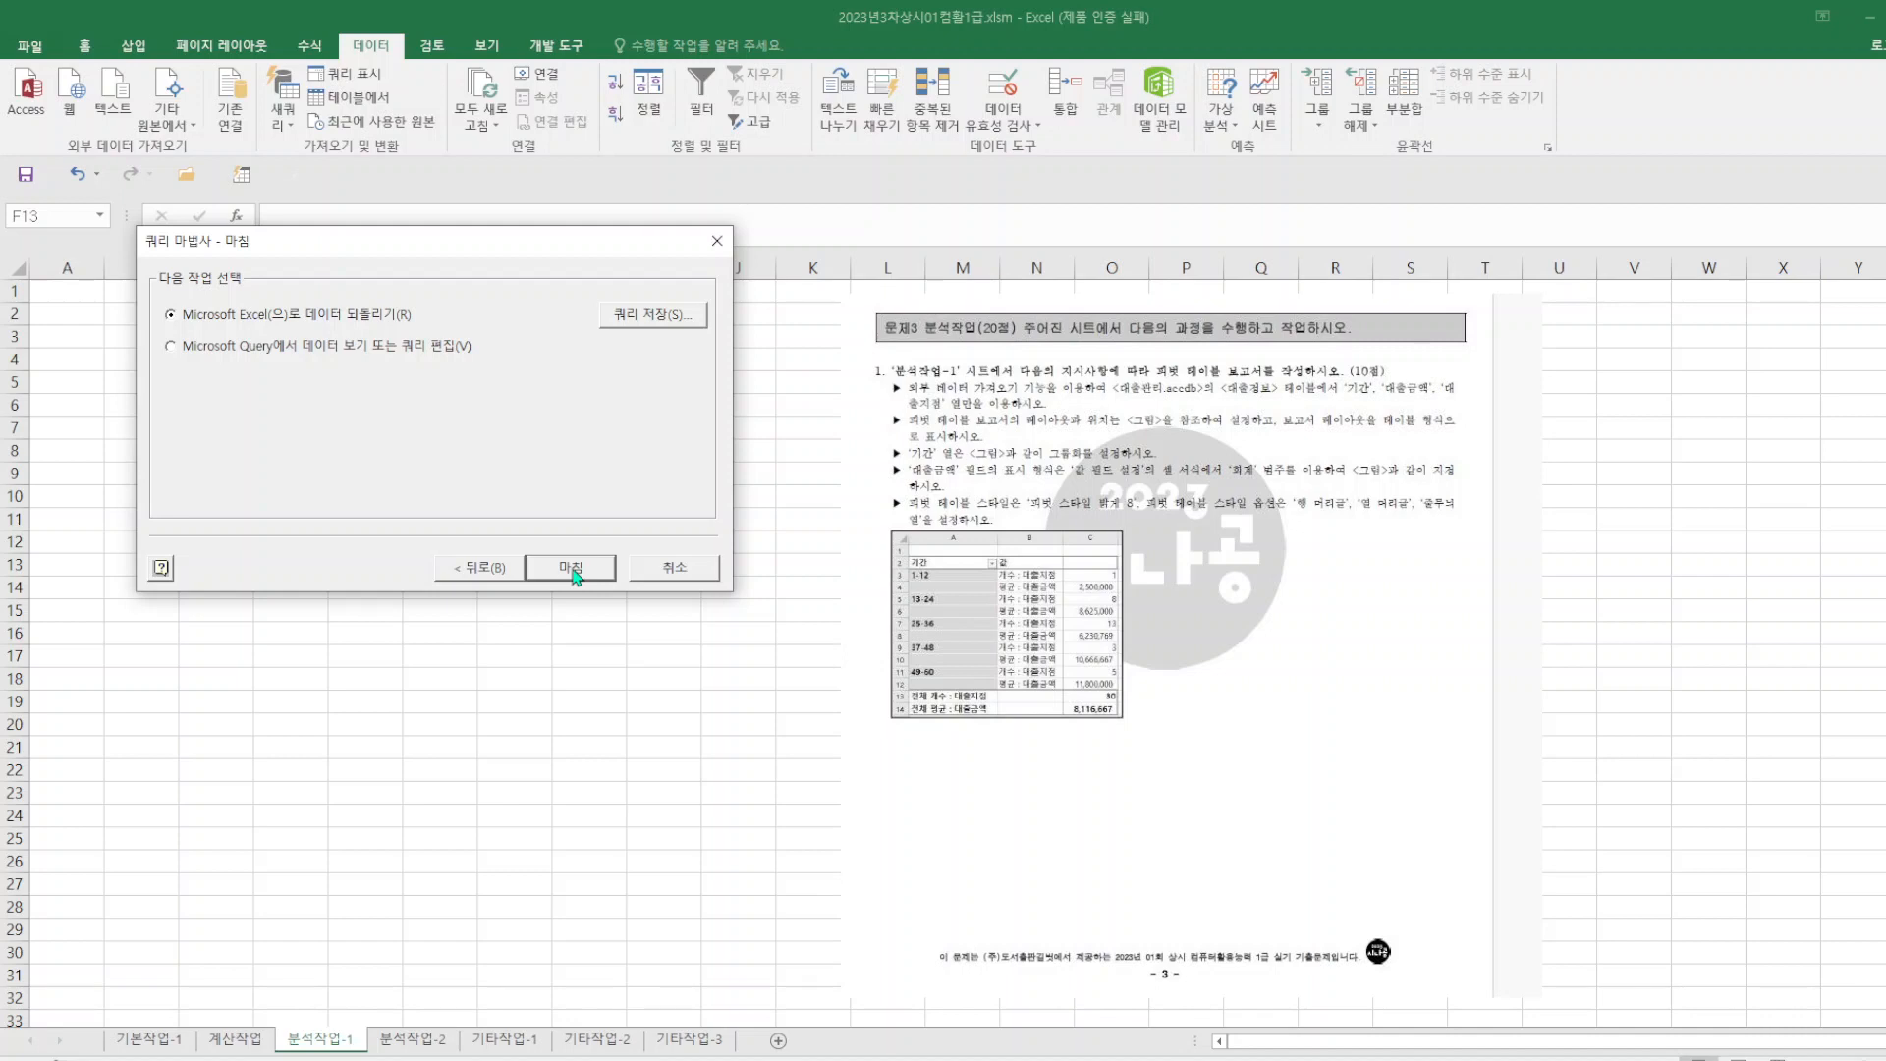
pyautogui.click(573, 570)
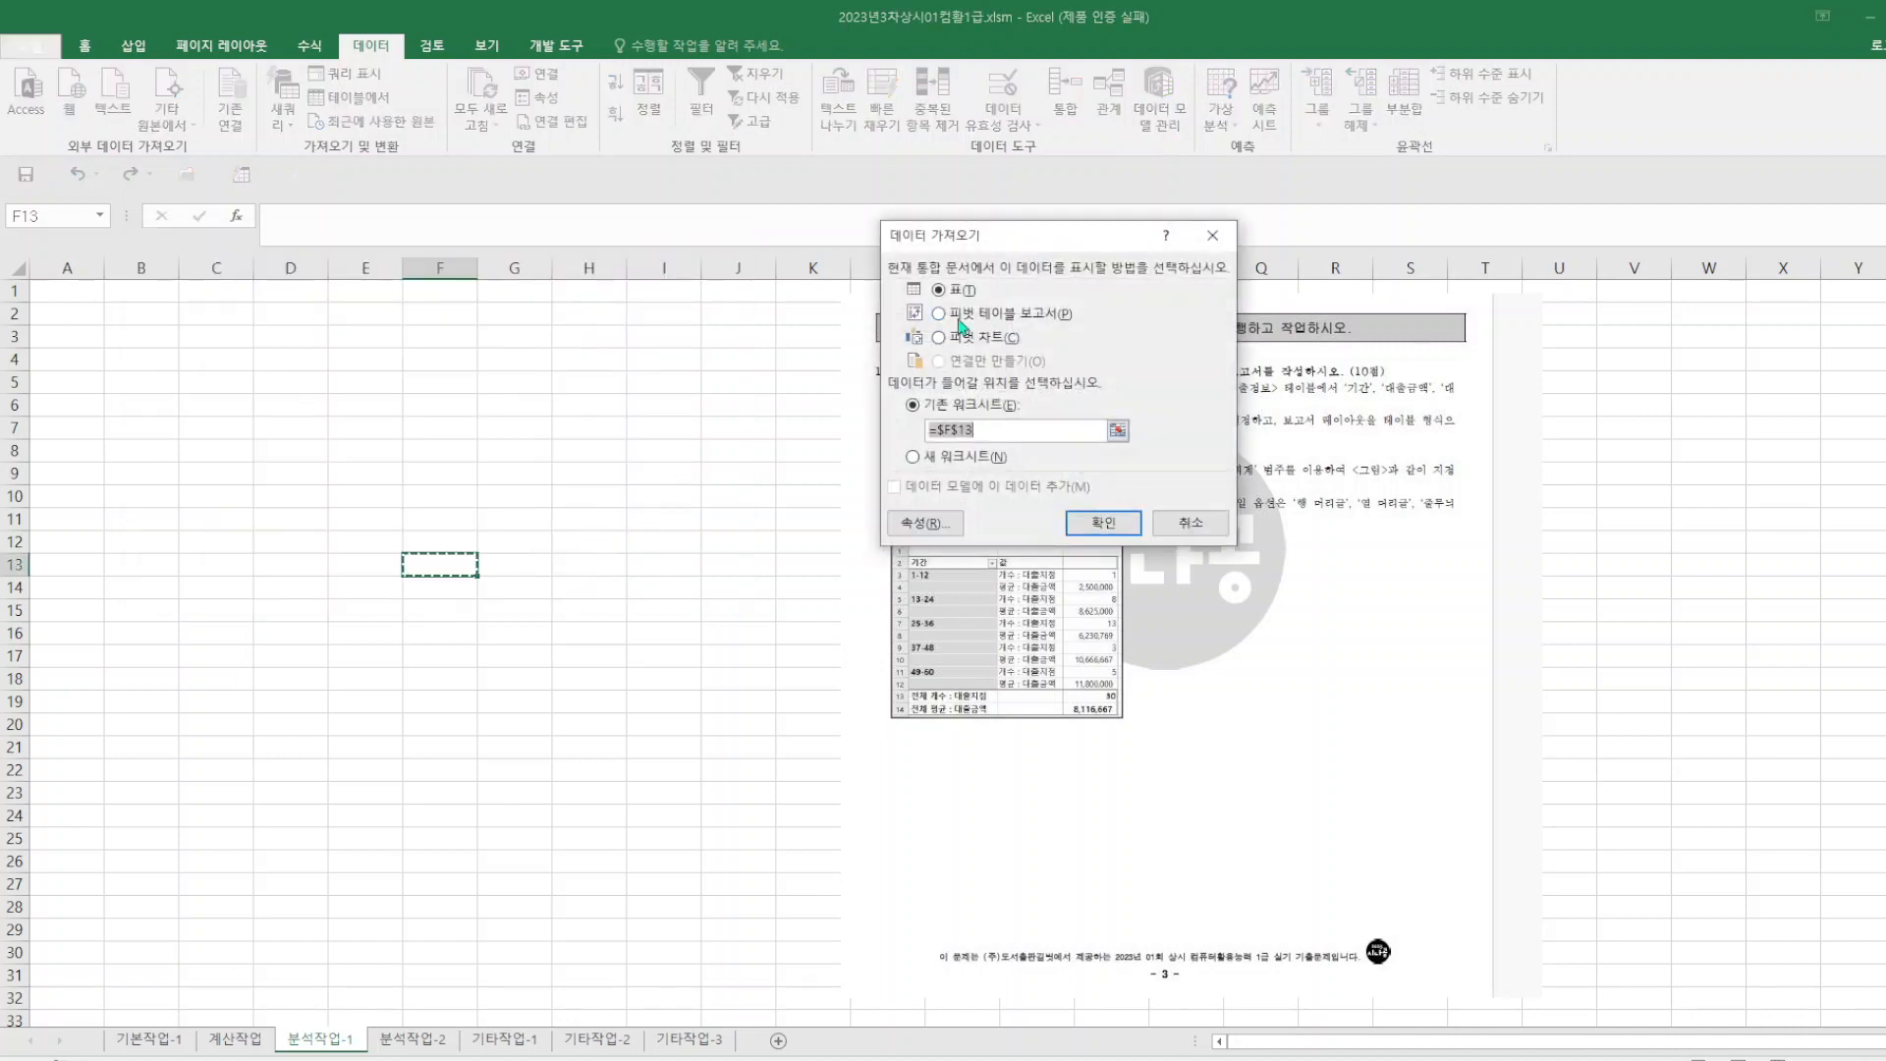
pyautogui.click(957, 317)
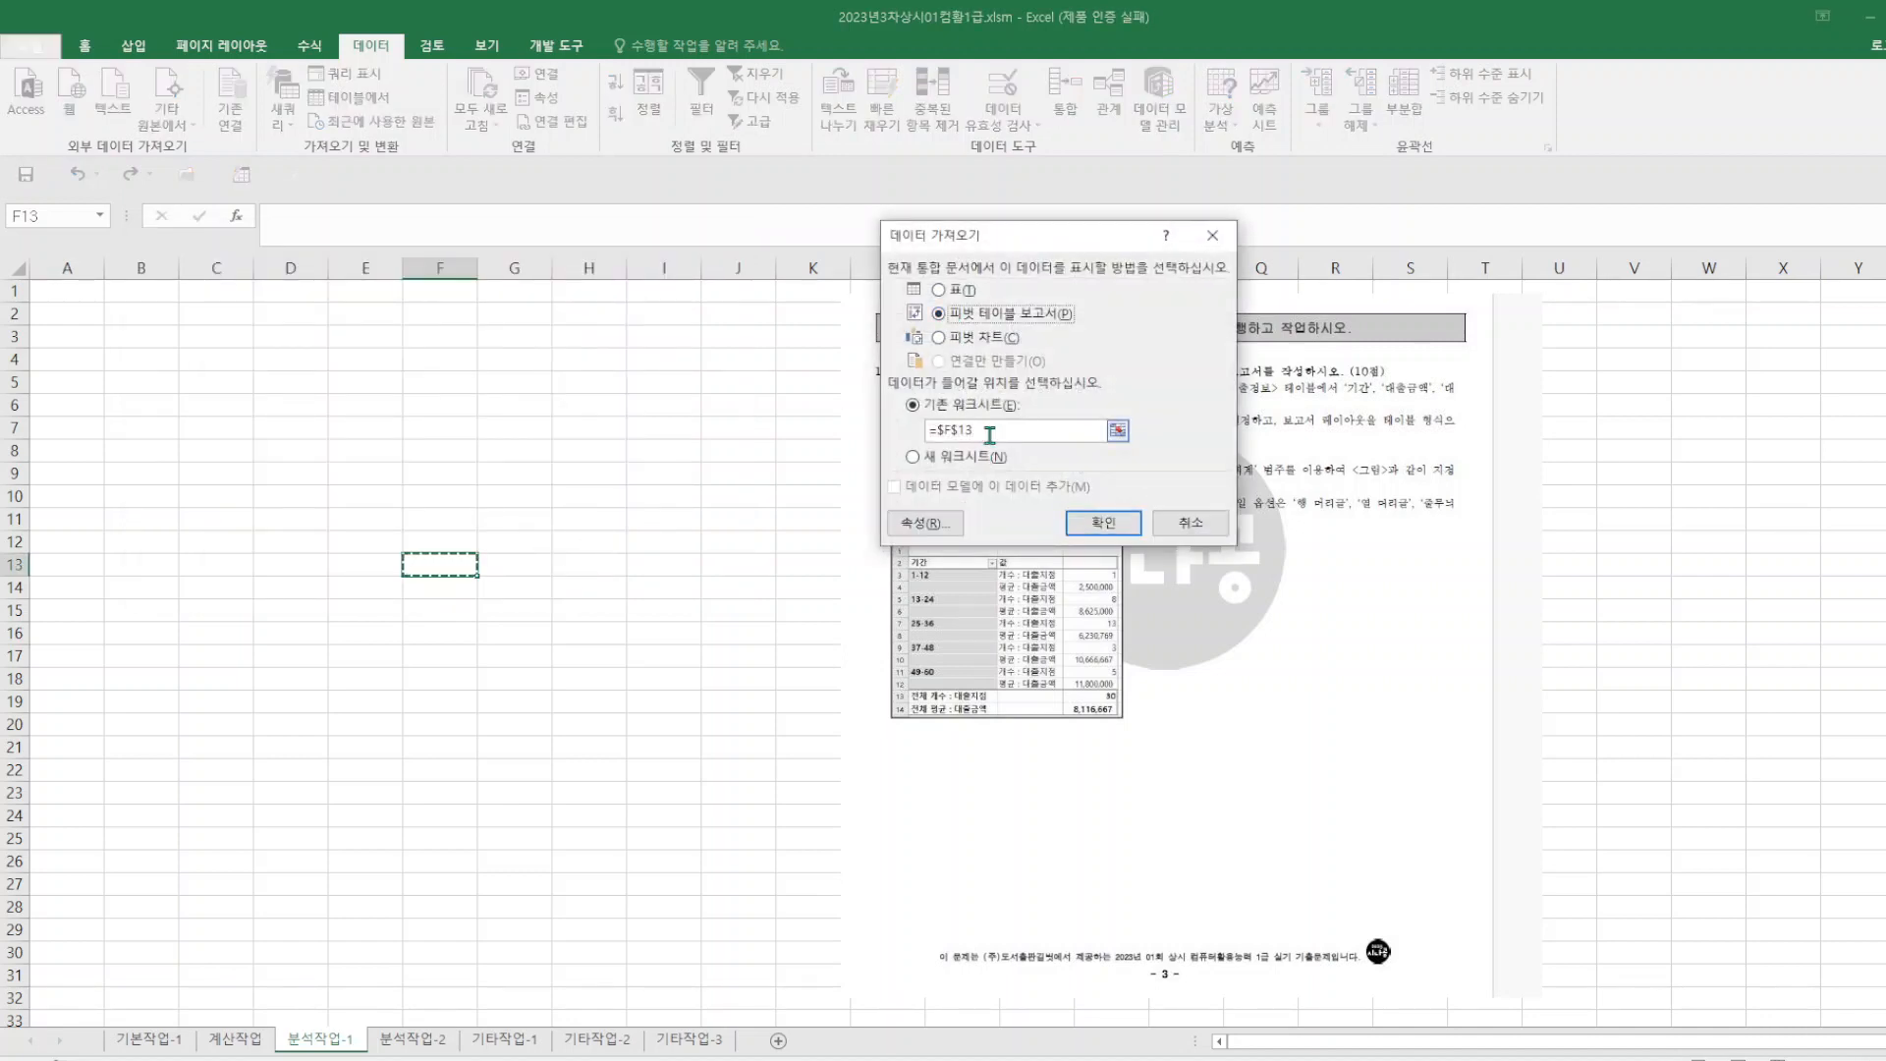
pyautogui.moveTo(989, 435); pyautogui.dragTo(887, 433)
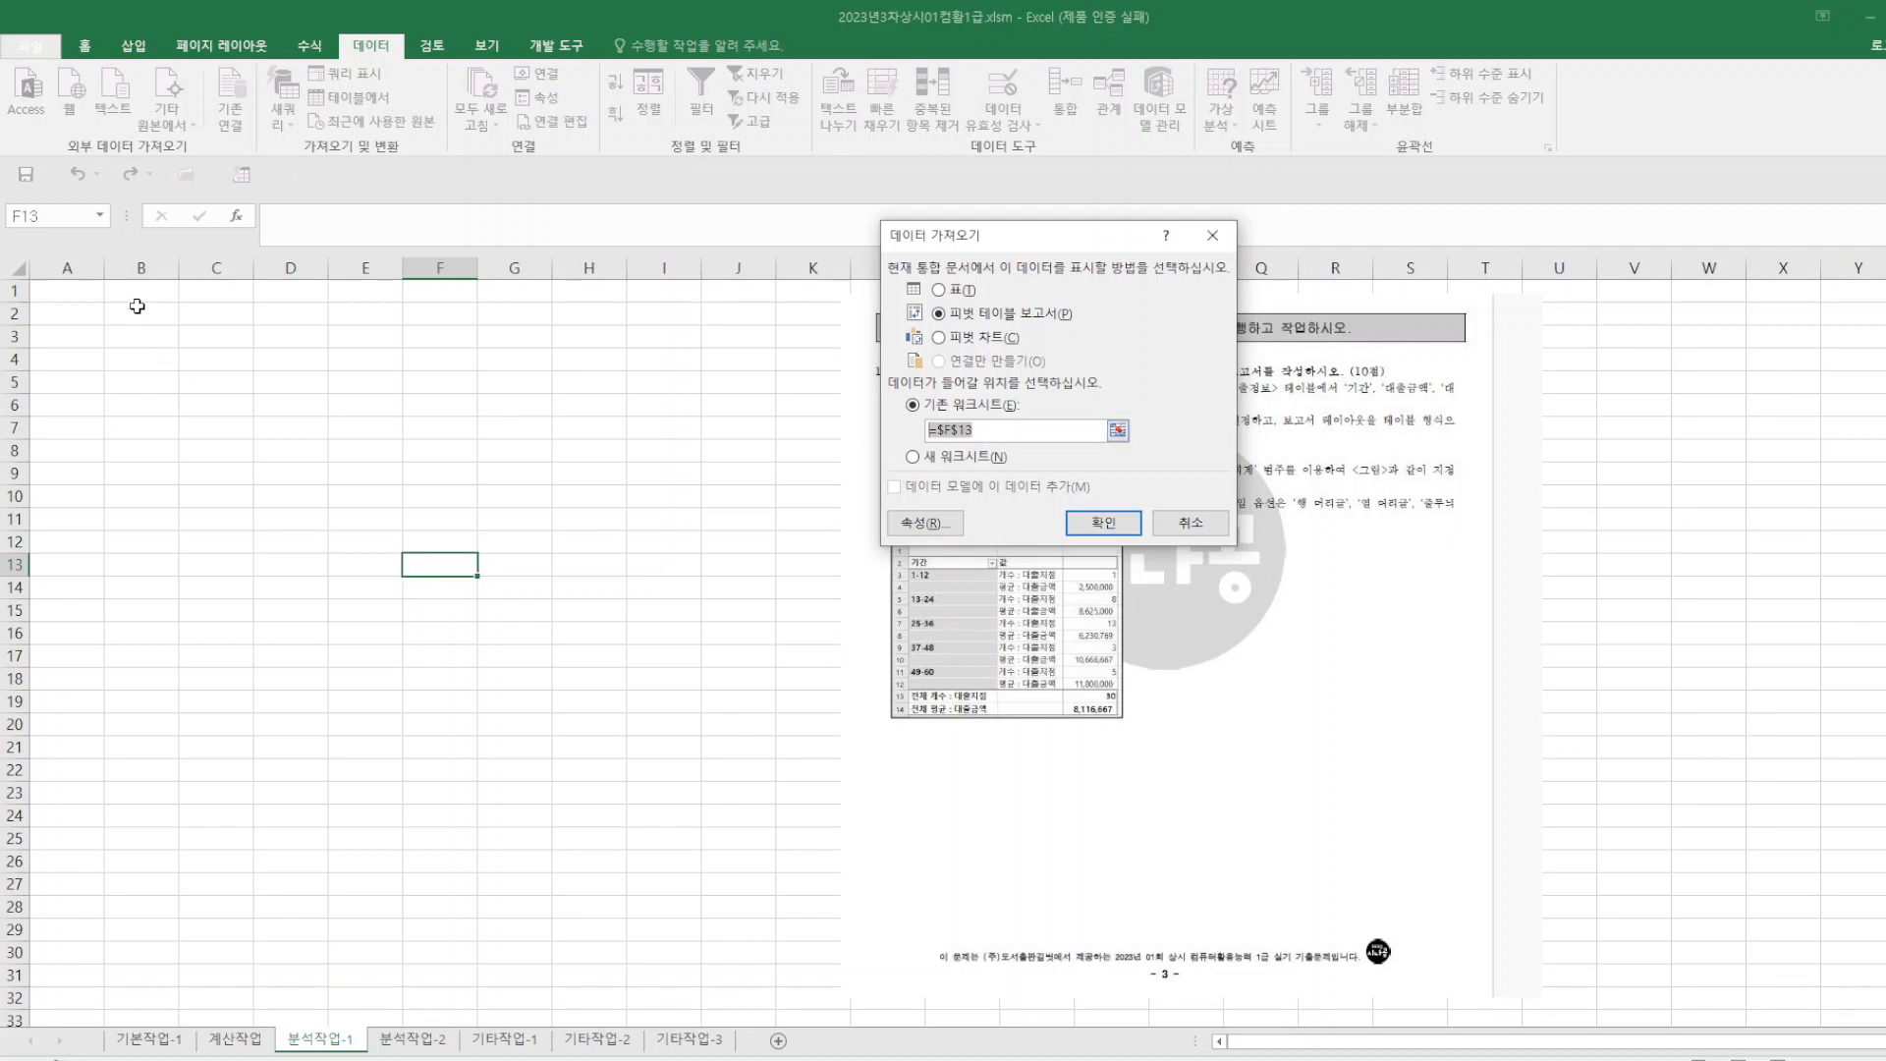
pyautogui.click(65, 317)
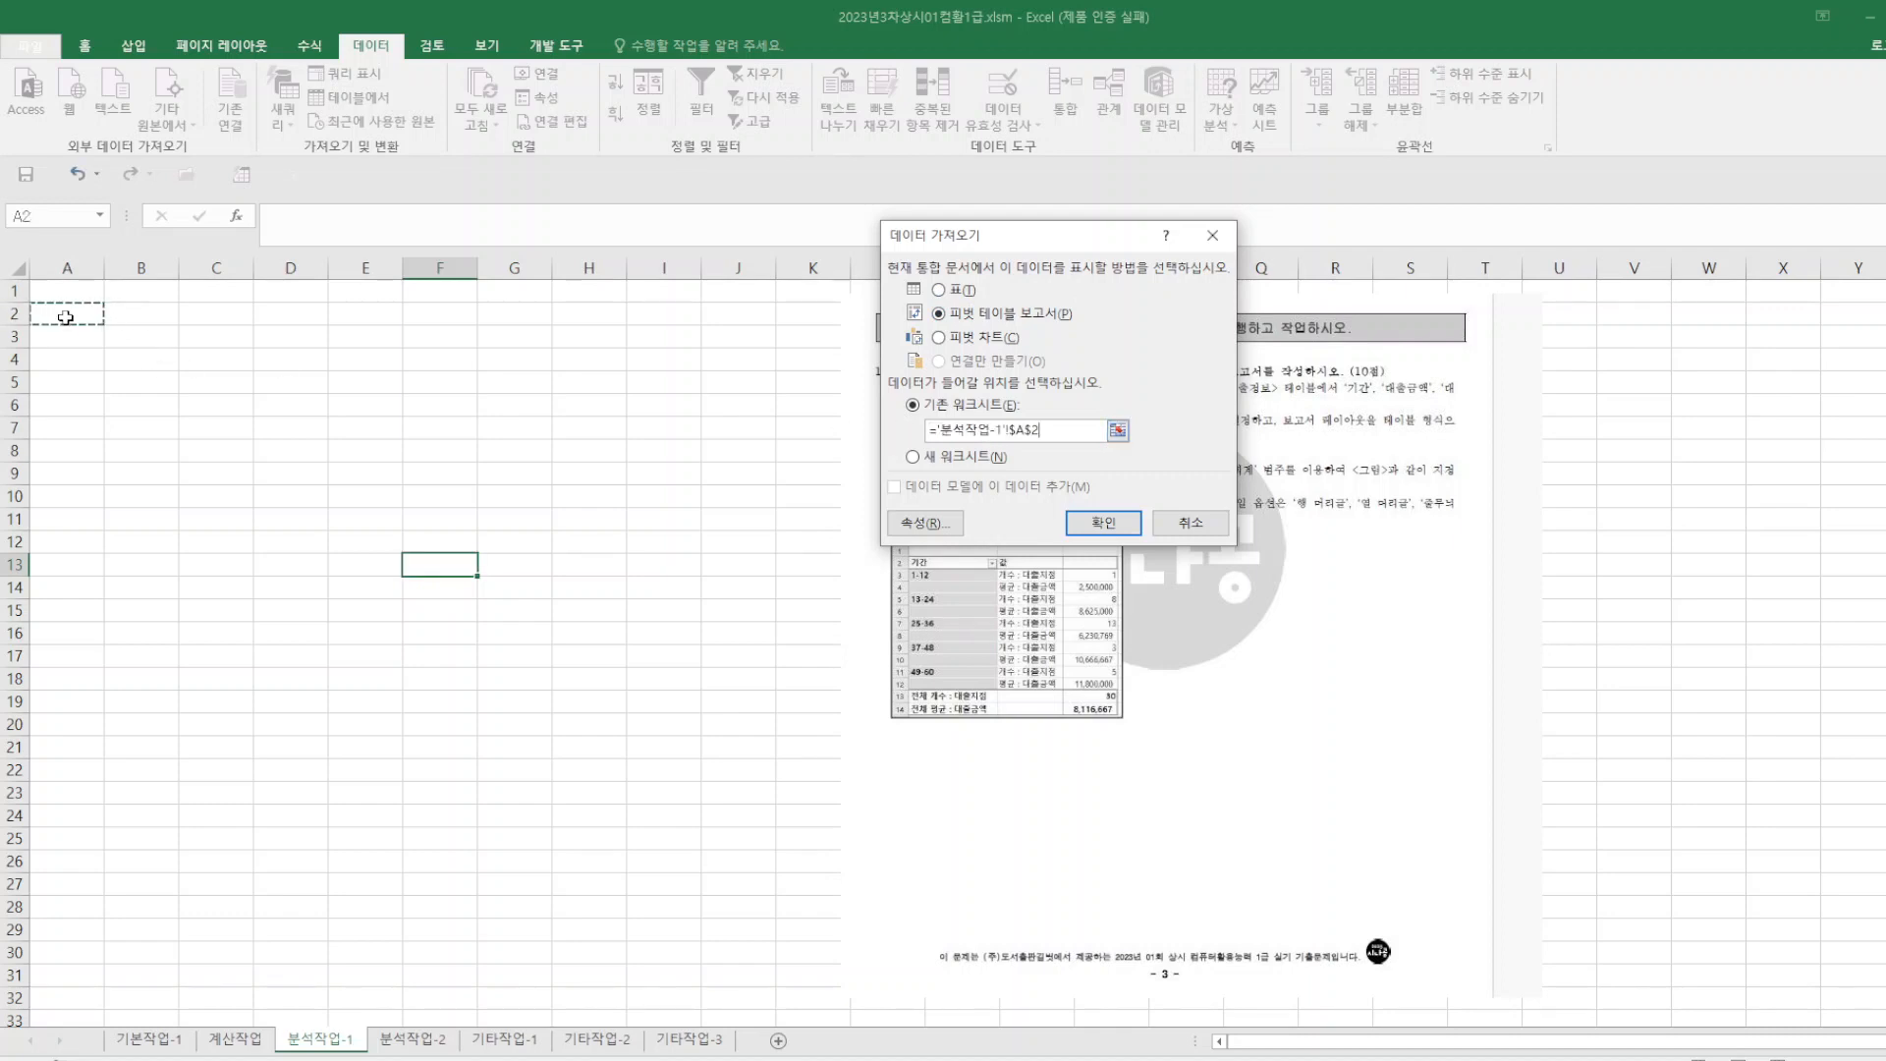
pyautogui.click(1092, 521)
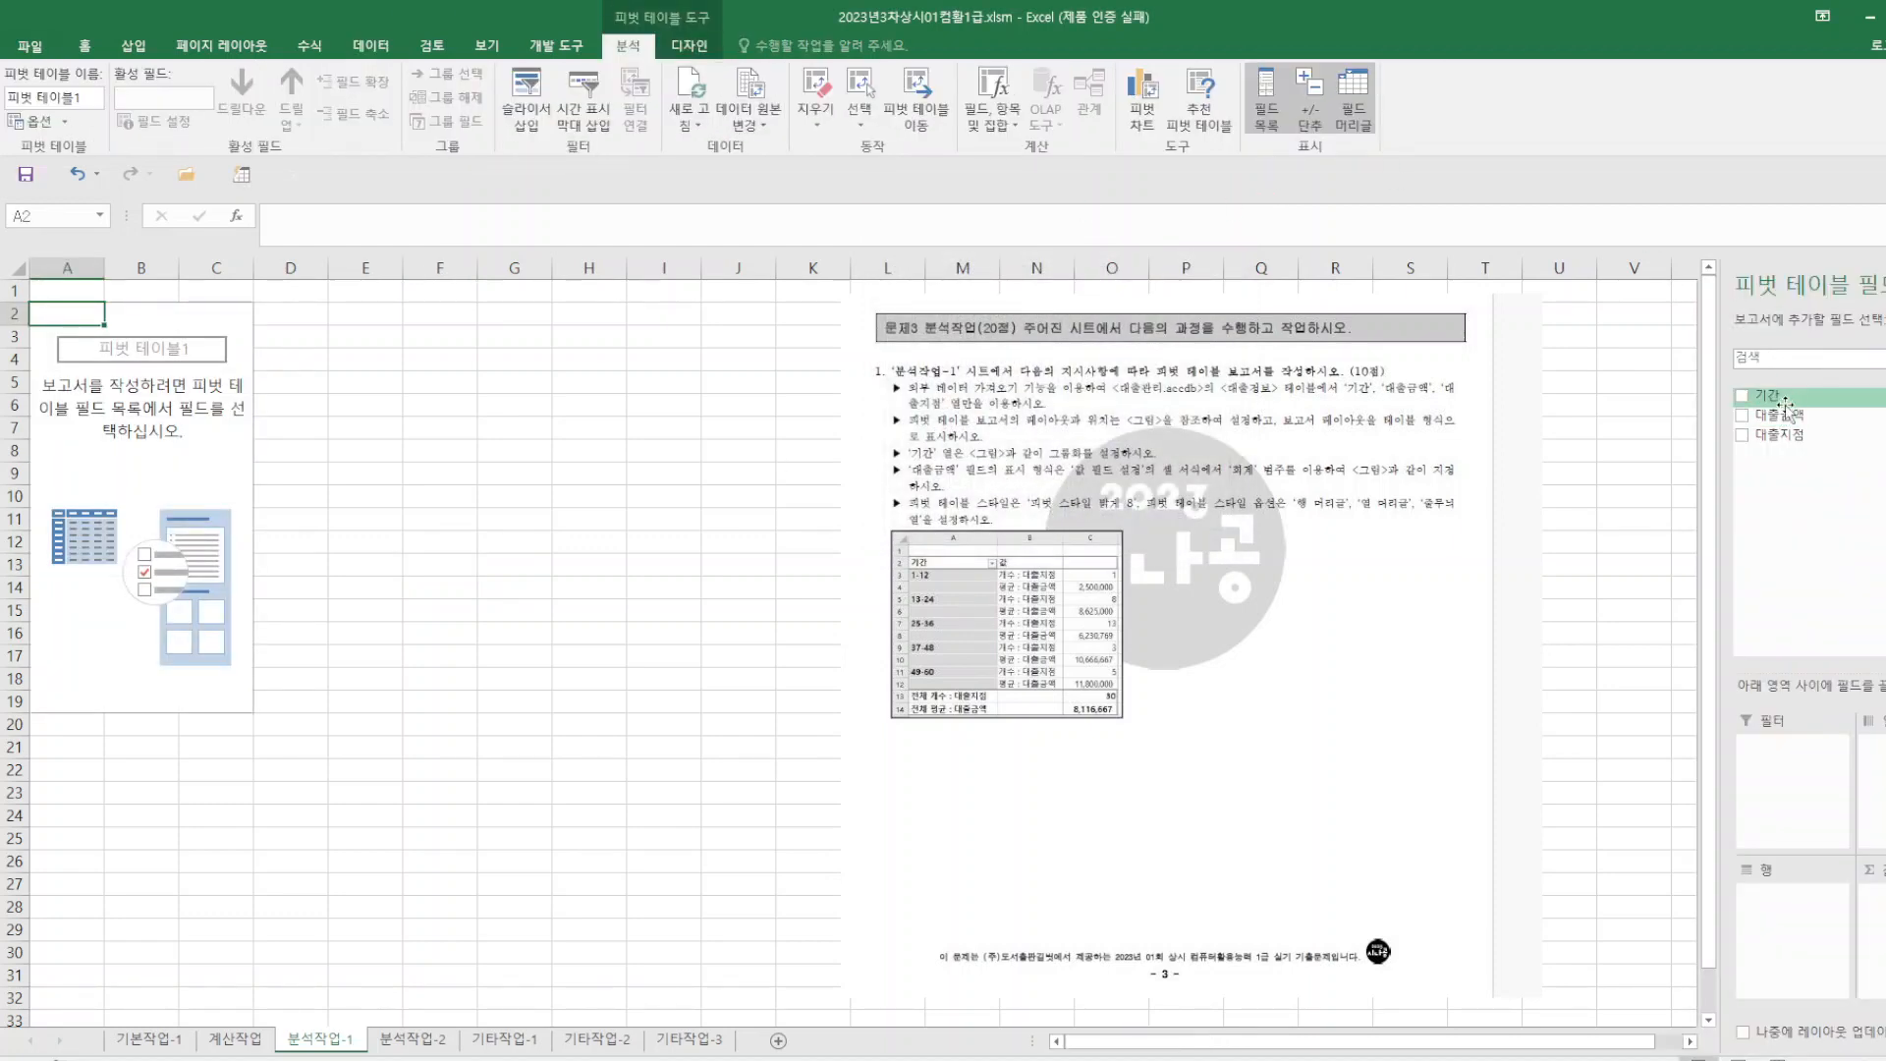
# - Place 기간 in the pivot table's row area and add 대출지점 and 대출금액, in that order, as values
pyautogui.moveTo(1785, 402); pyautogui.dragTo(1803, 905)
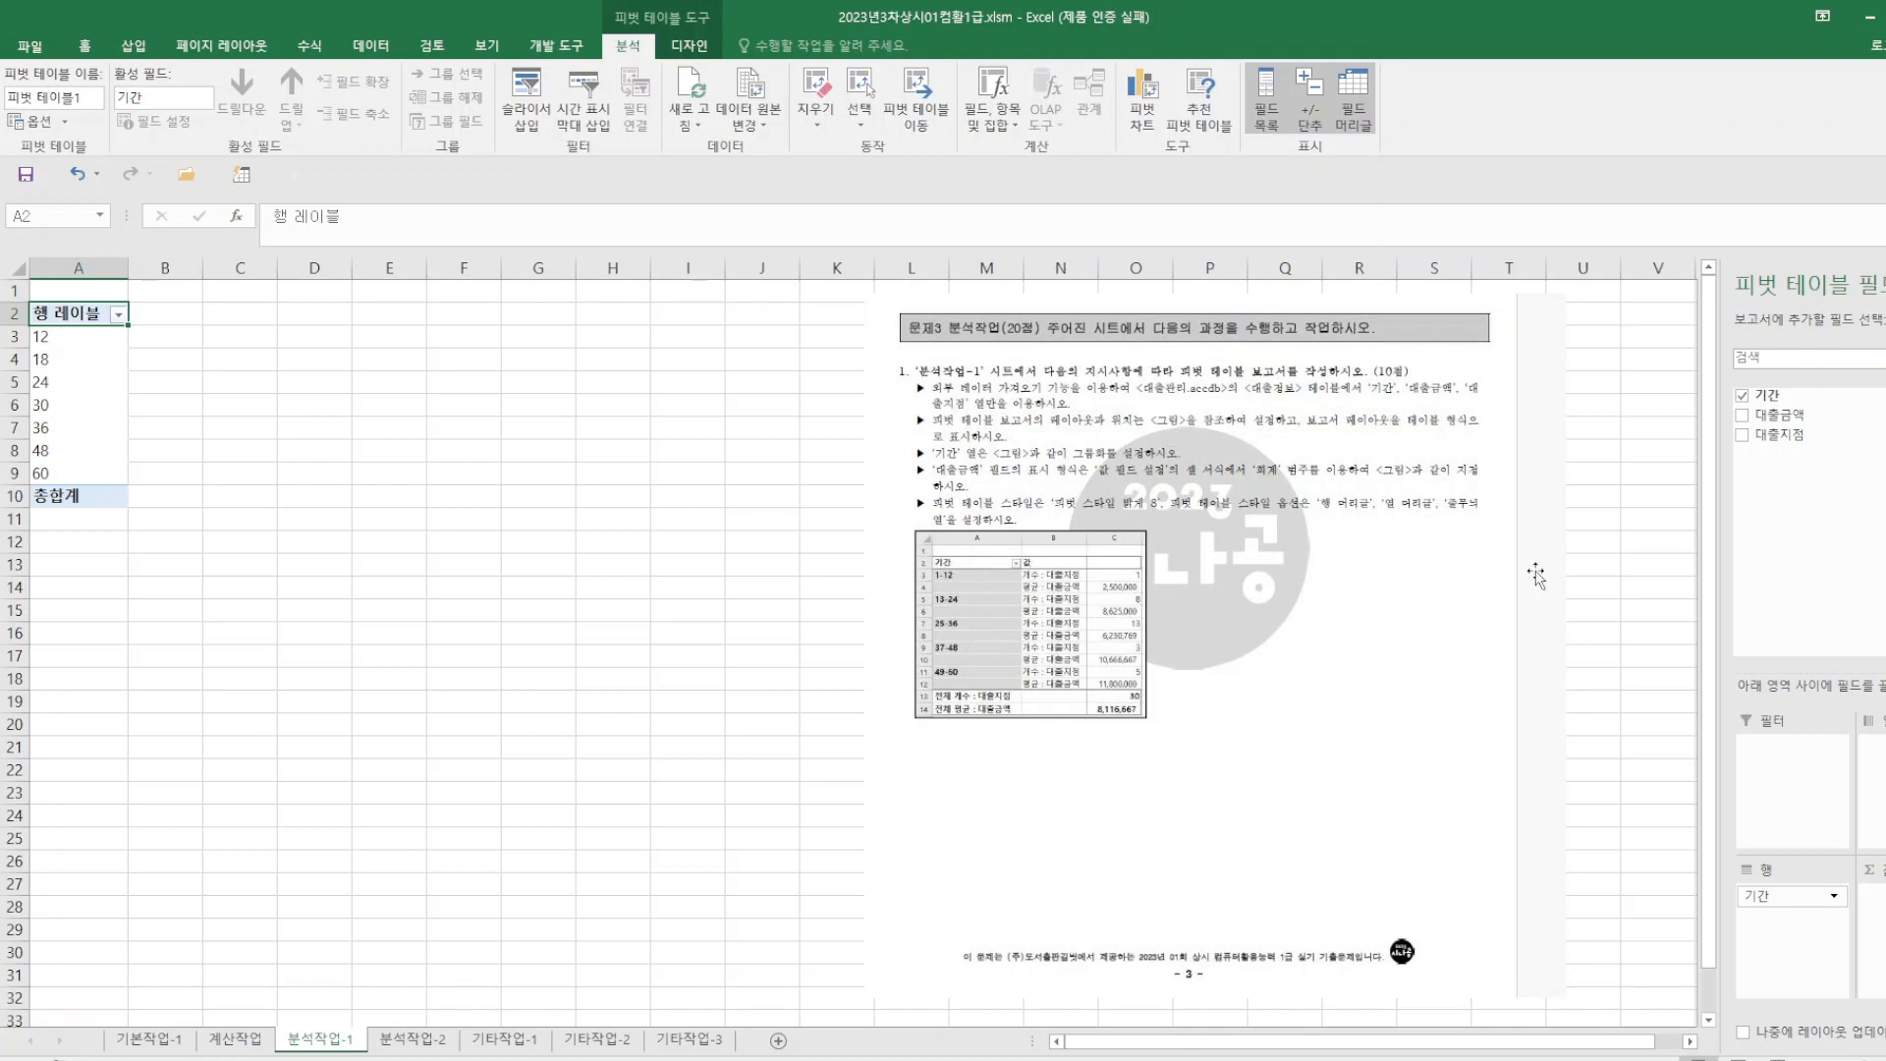
pyautogui.moveTo(1819, 435); pyautogui.dragTo(1881, 899)
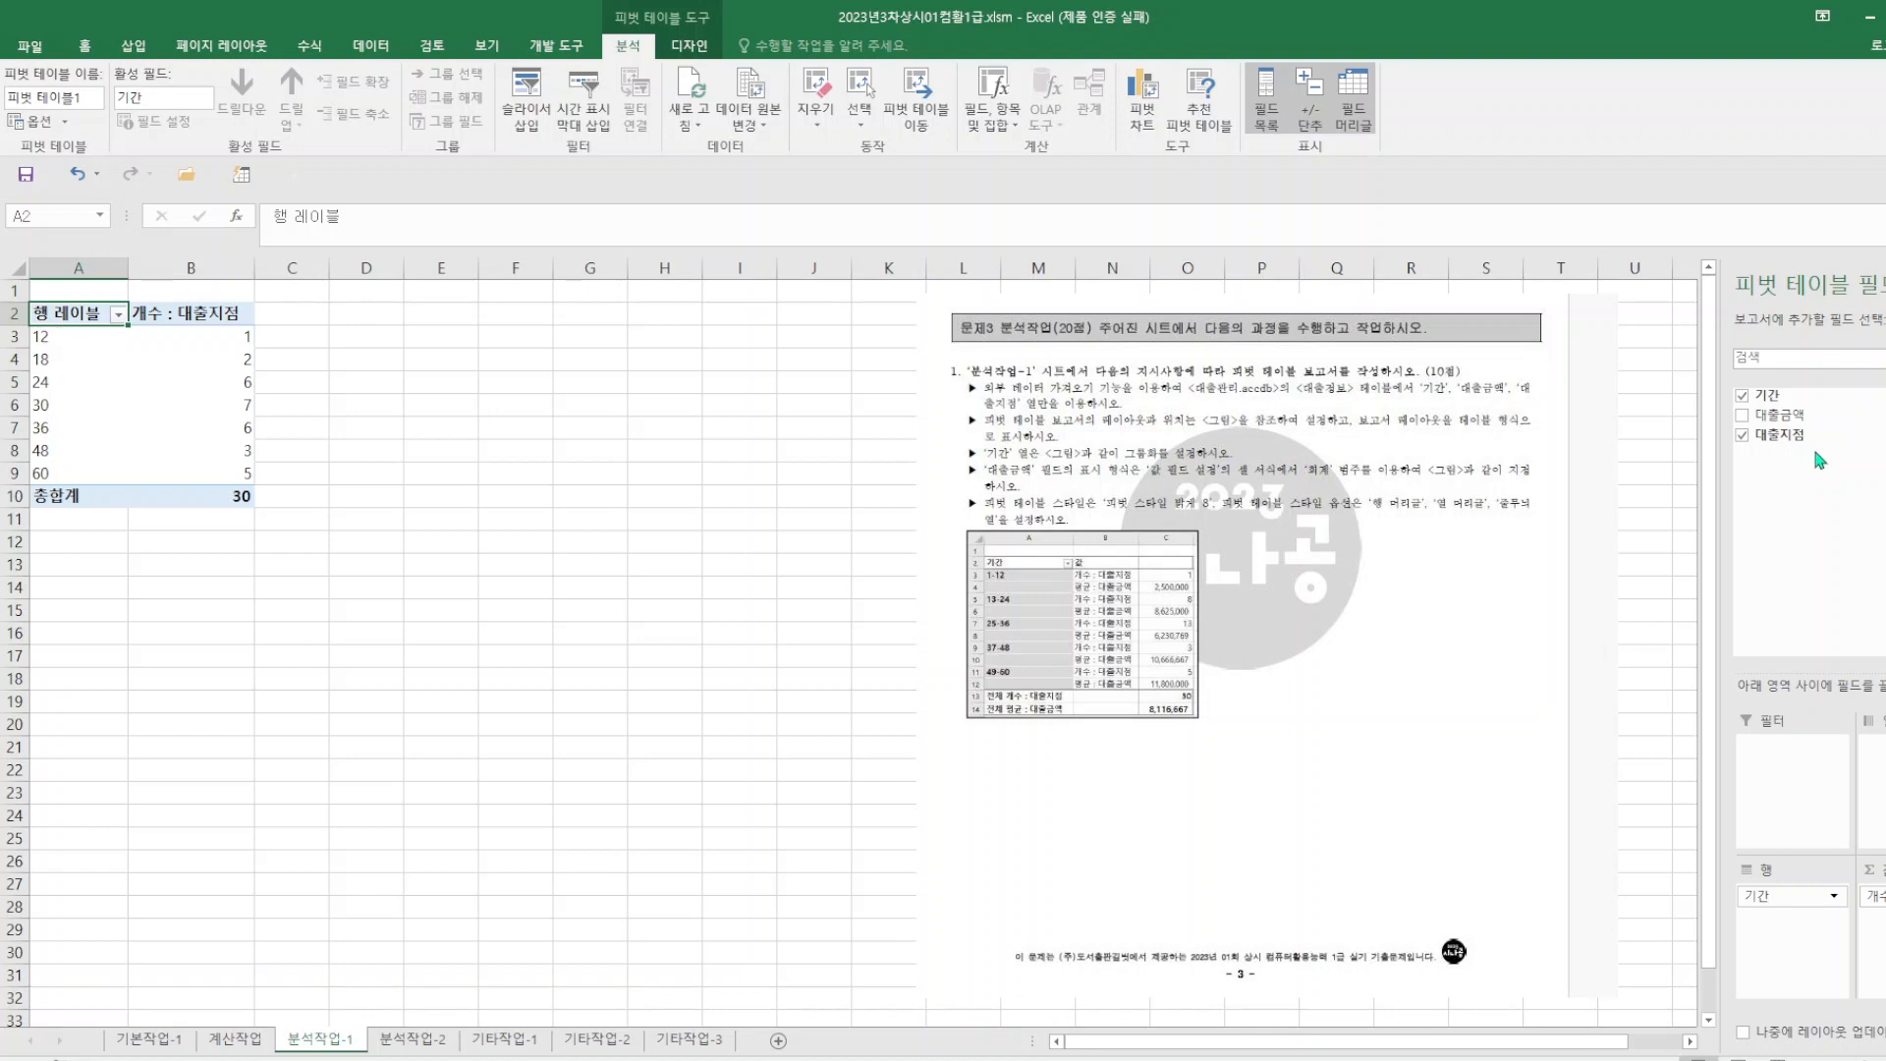
pyautogui.moveTo(1818, 416); pyautogui.dragTo(1882, 916)
# - Change the summary calculation of the 대출금액 value field to 평균
pyautogui.click(1880, 920)
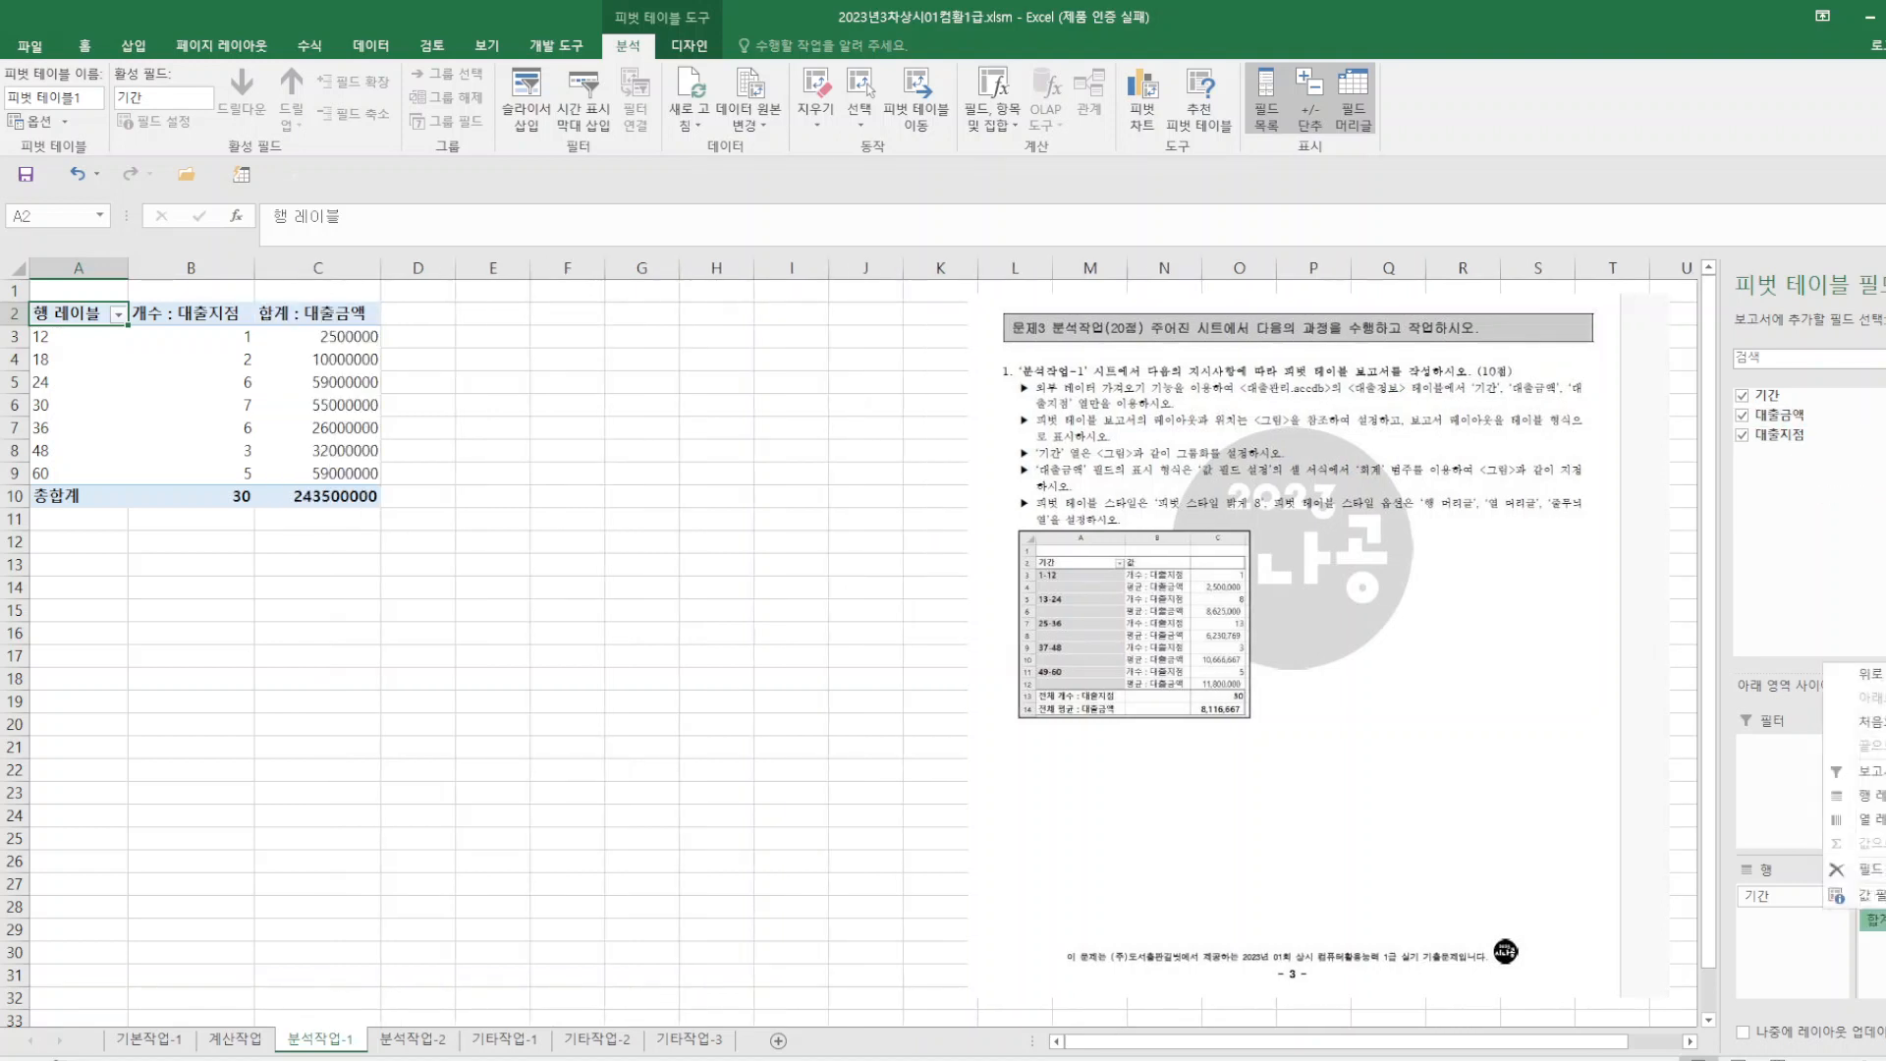
pyautogui.click(1880, 896)
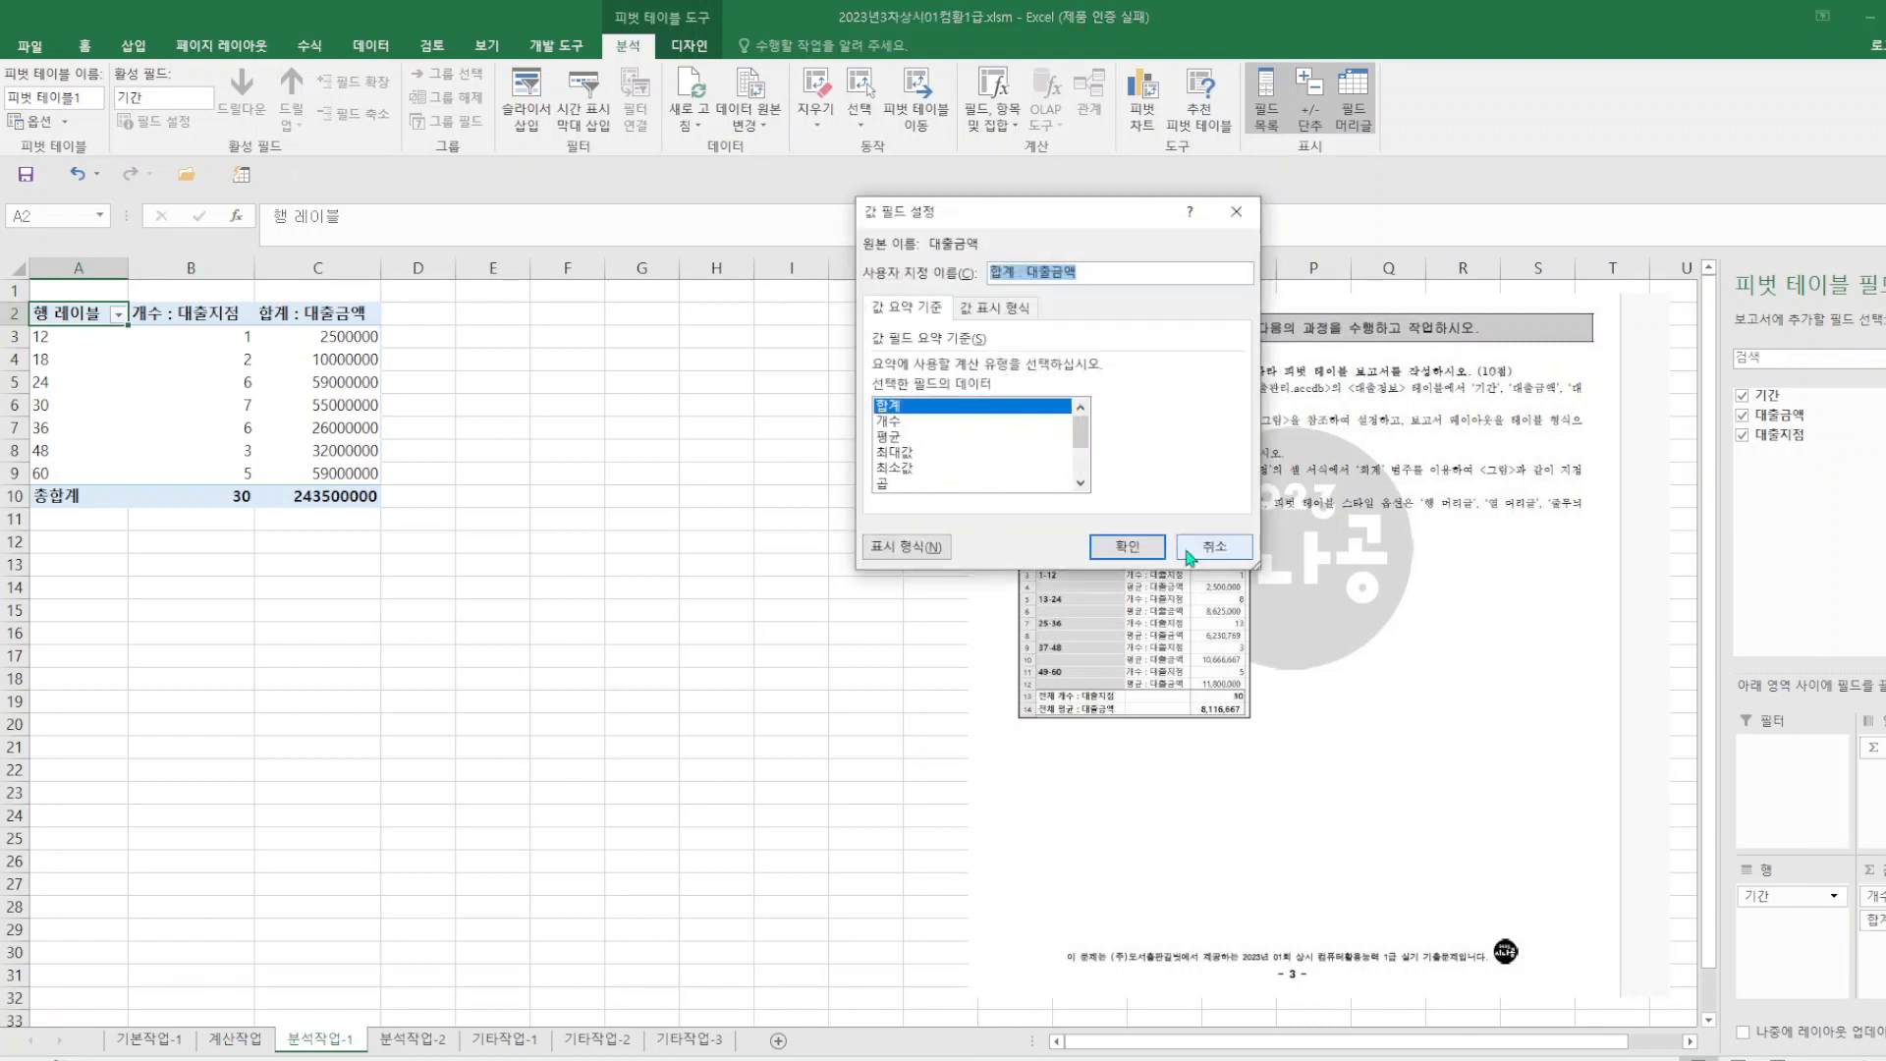
pyautogui.click(901, 438)
pyautogui.click(1128, 548)
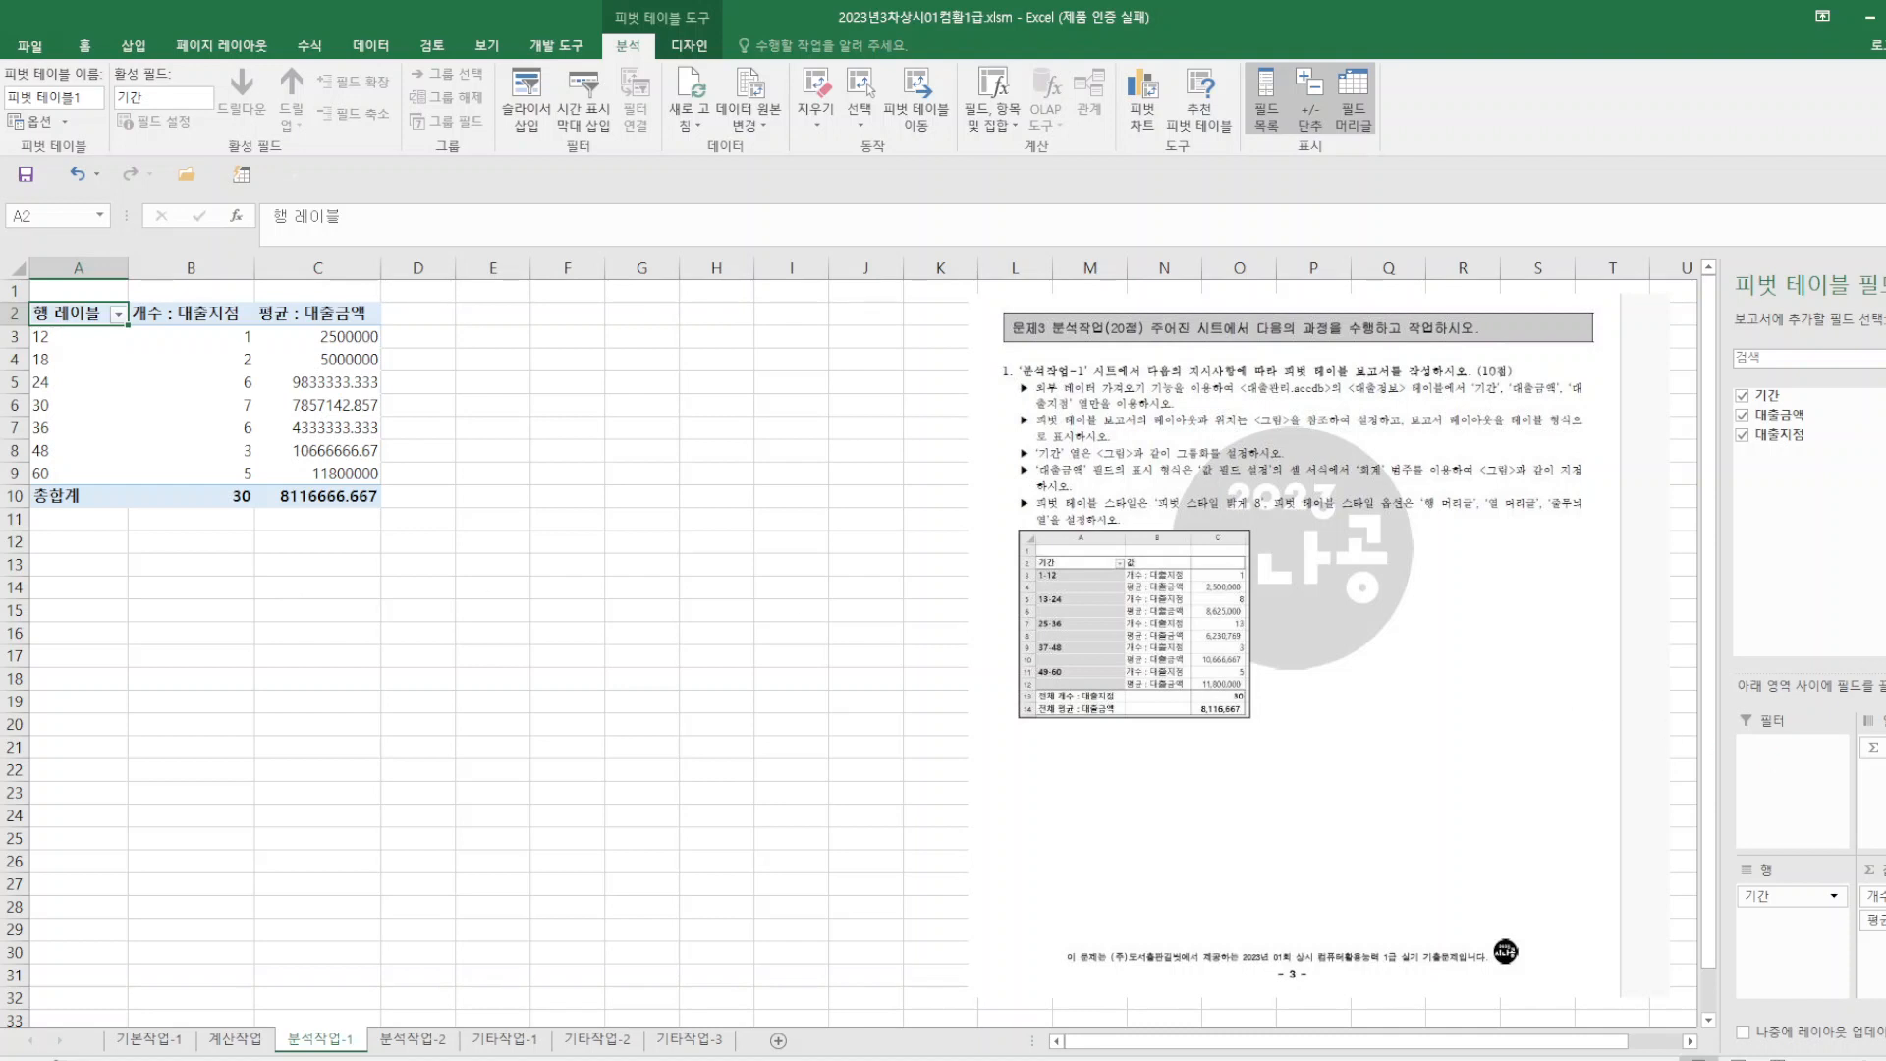
# - Move the Σ 값 field below 기간 in the row area and show the report layout in tabular form (테이블 형식)
pyautogui.moveTo(1871, 749); pyautogui.dragTo(1804, 945)
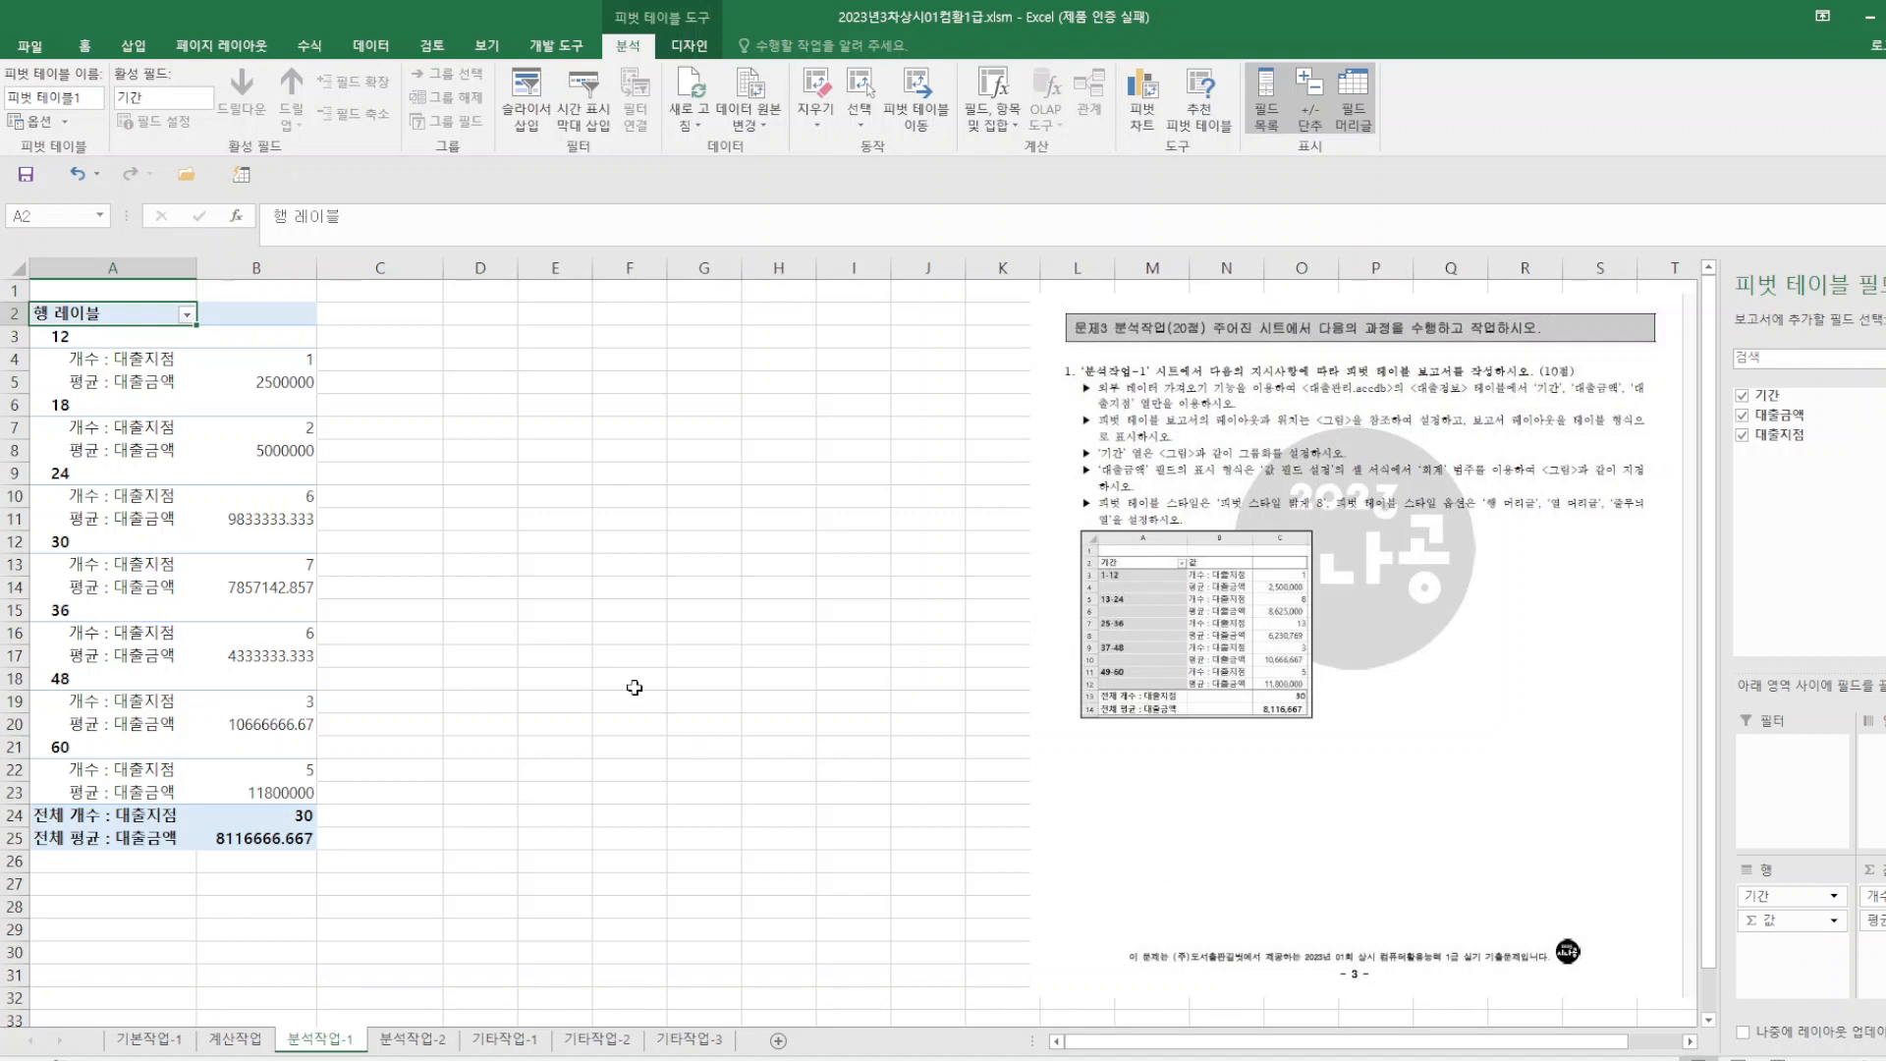
pyautogui.click(702, 47)
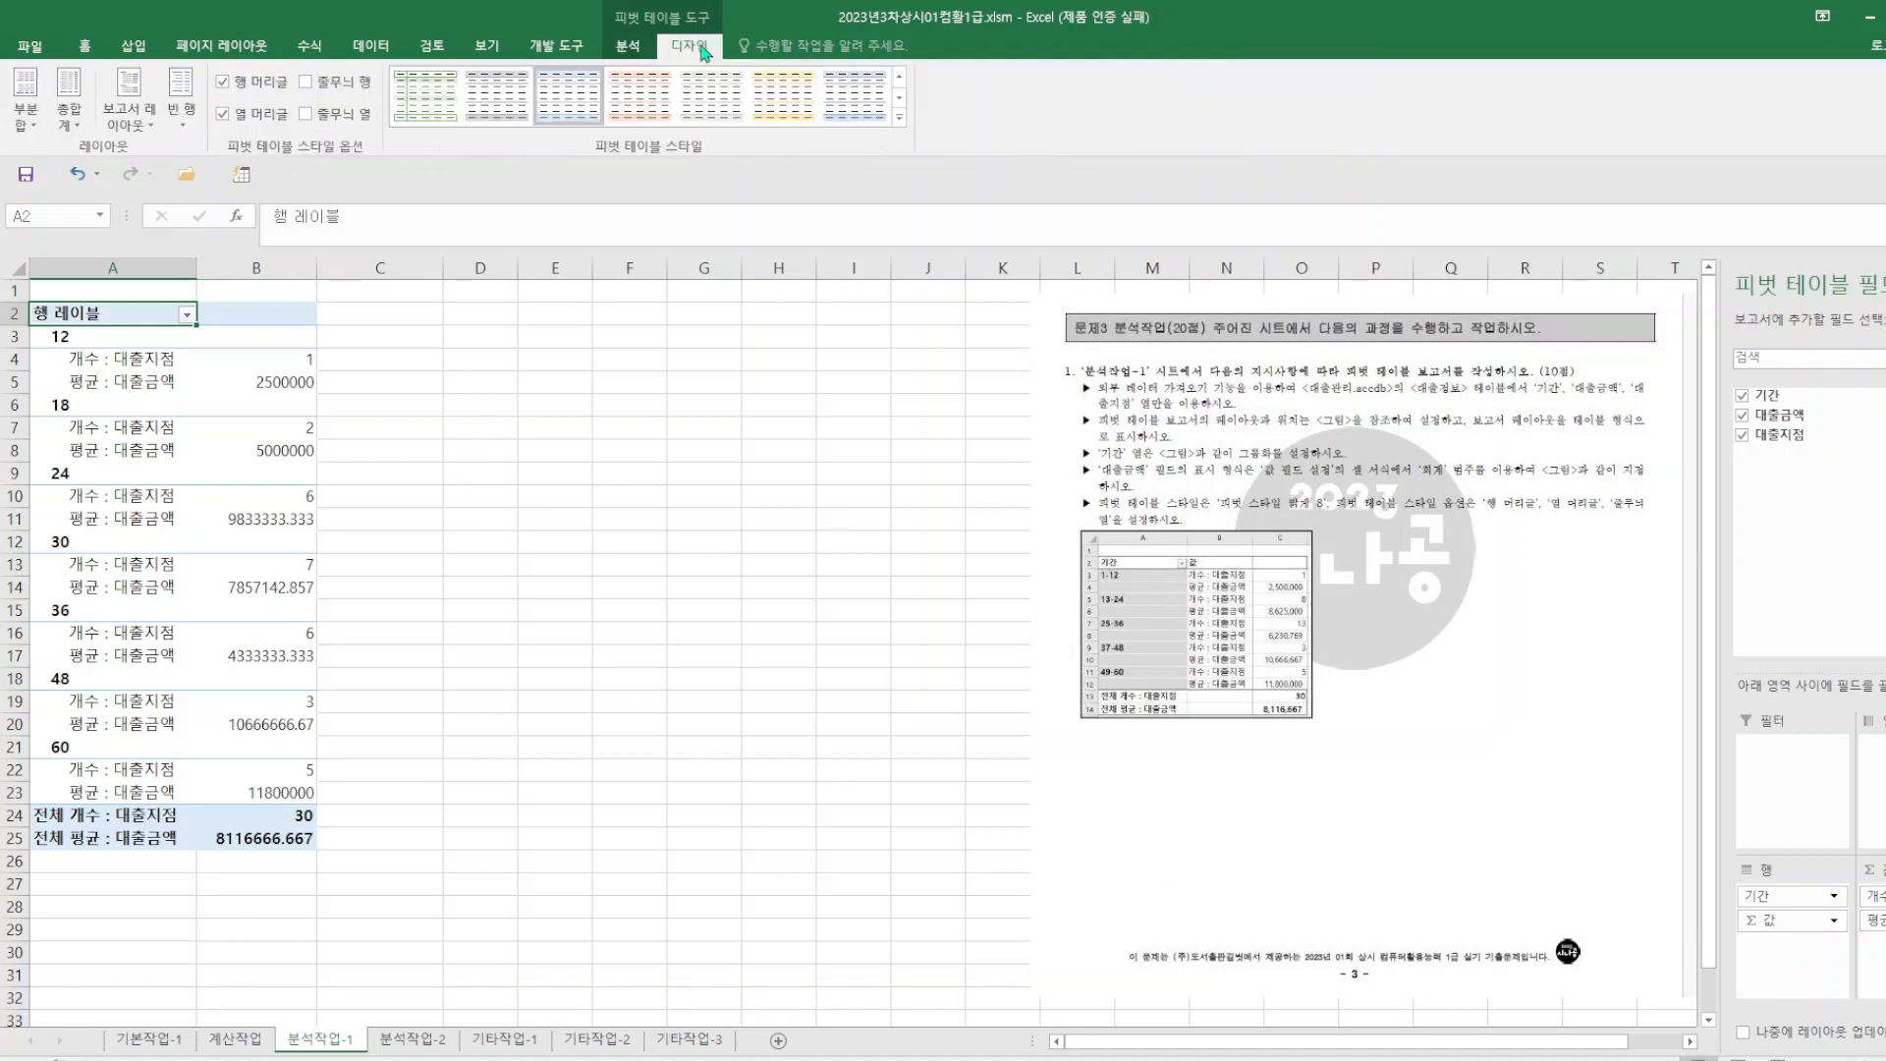
pyautogui.click(127, 122)
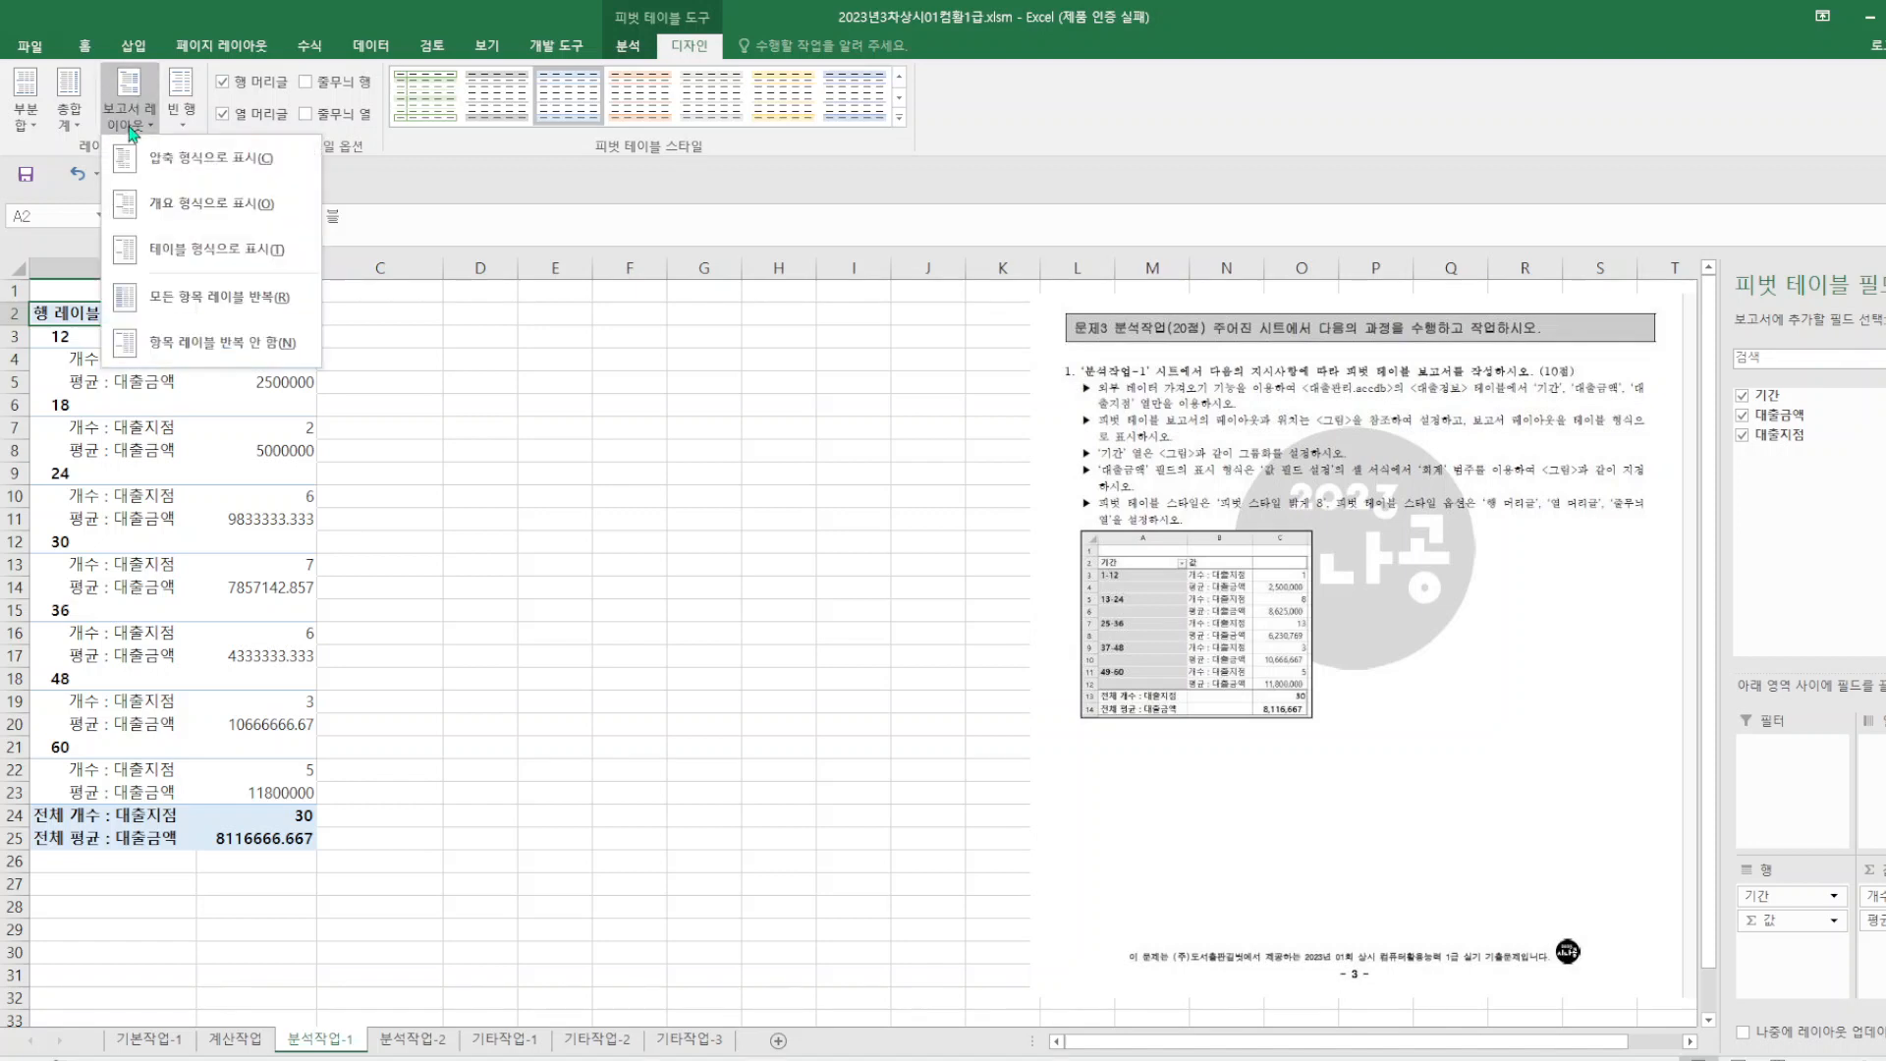
pyautogui.click(196, 250)
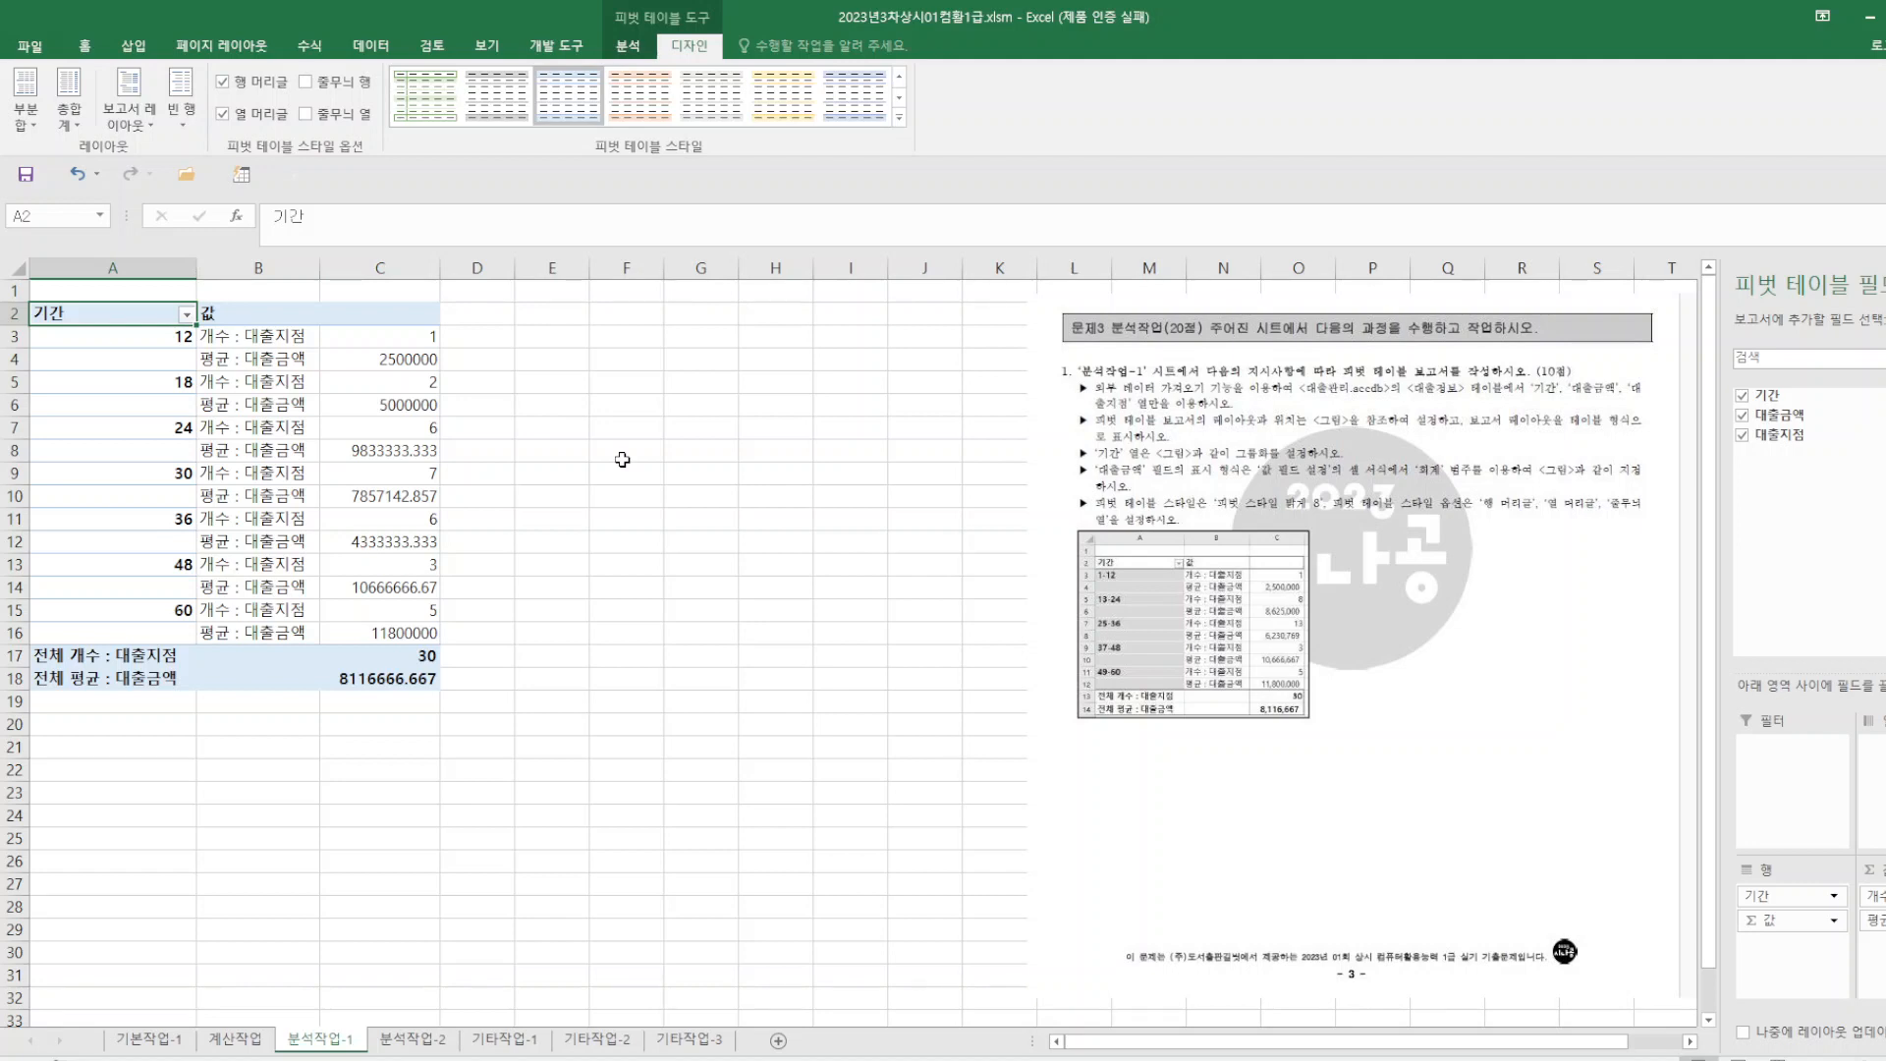
# - Group the 기간 row field starting at 1 in intervals of 12, and save the workbook
pyautogui.rightClick(154, 340)
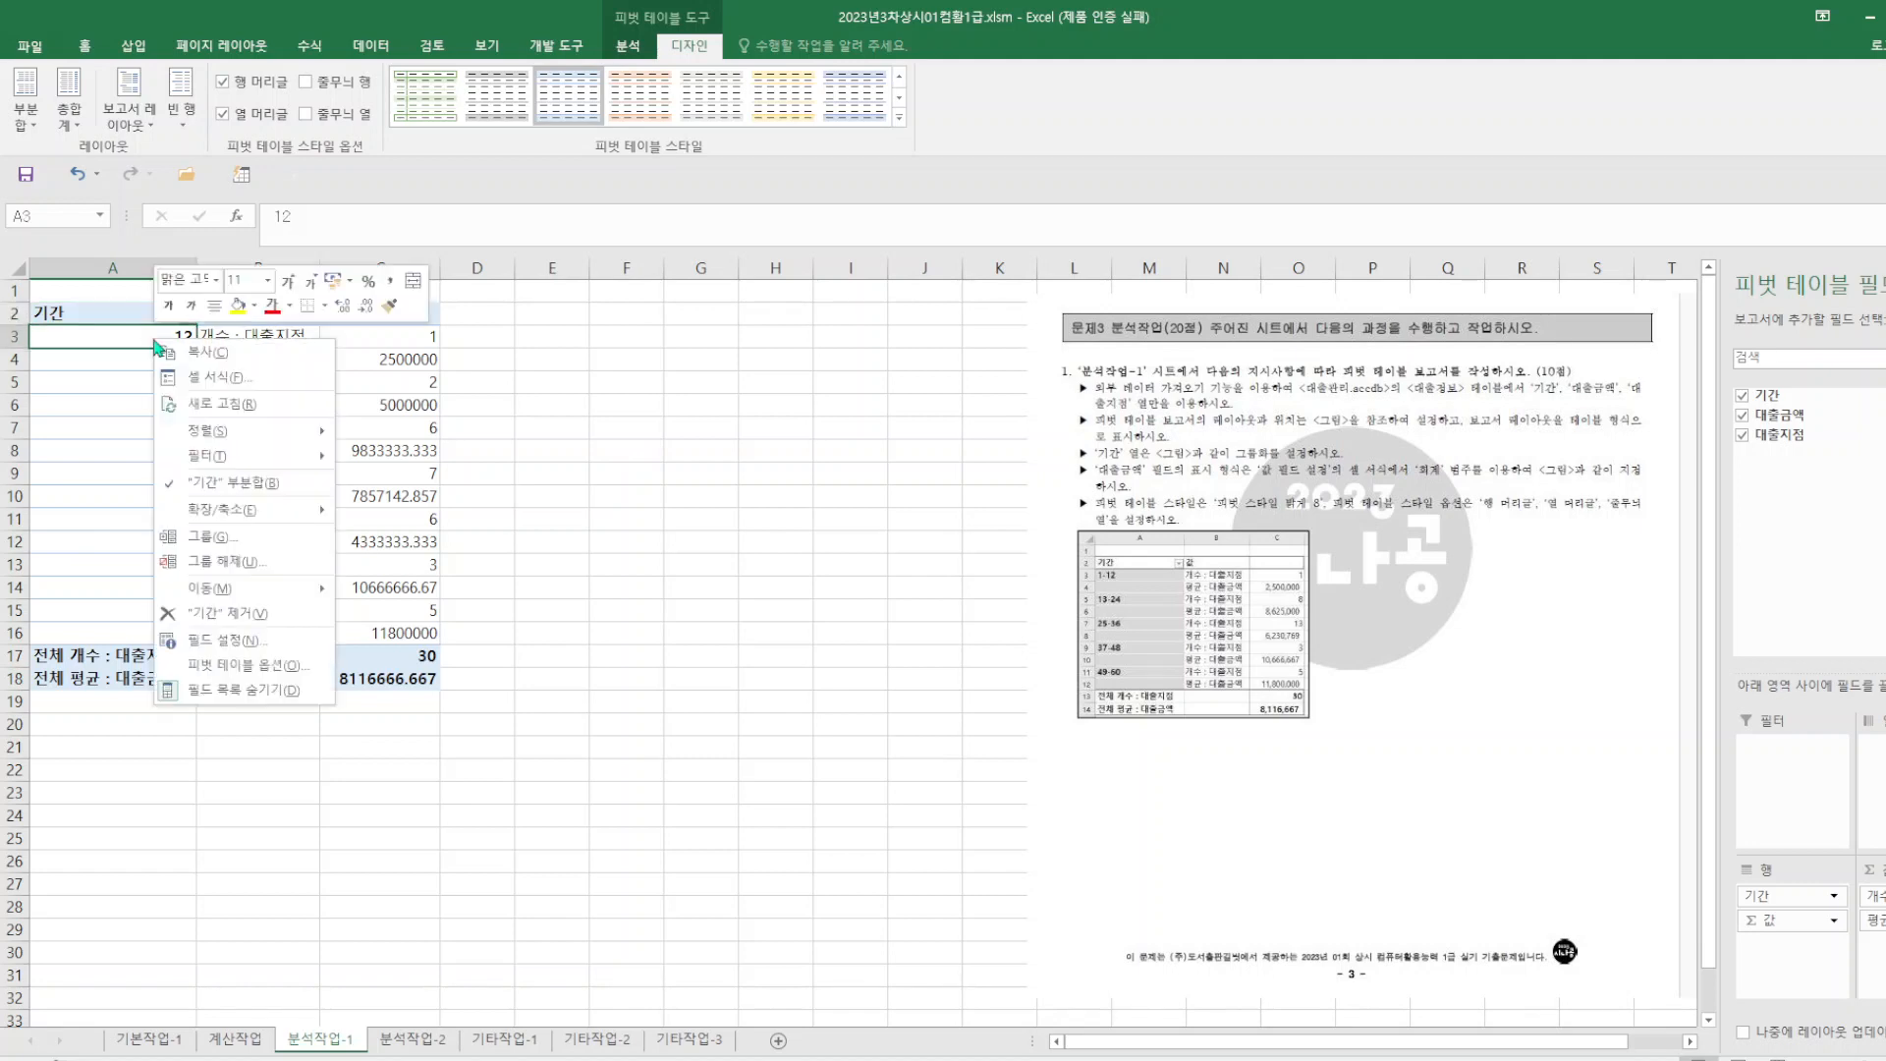
pyautogui.click(217, 538)
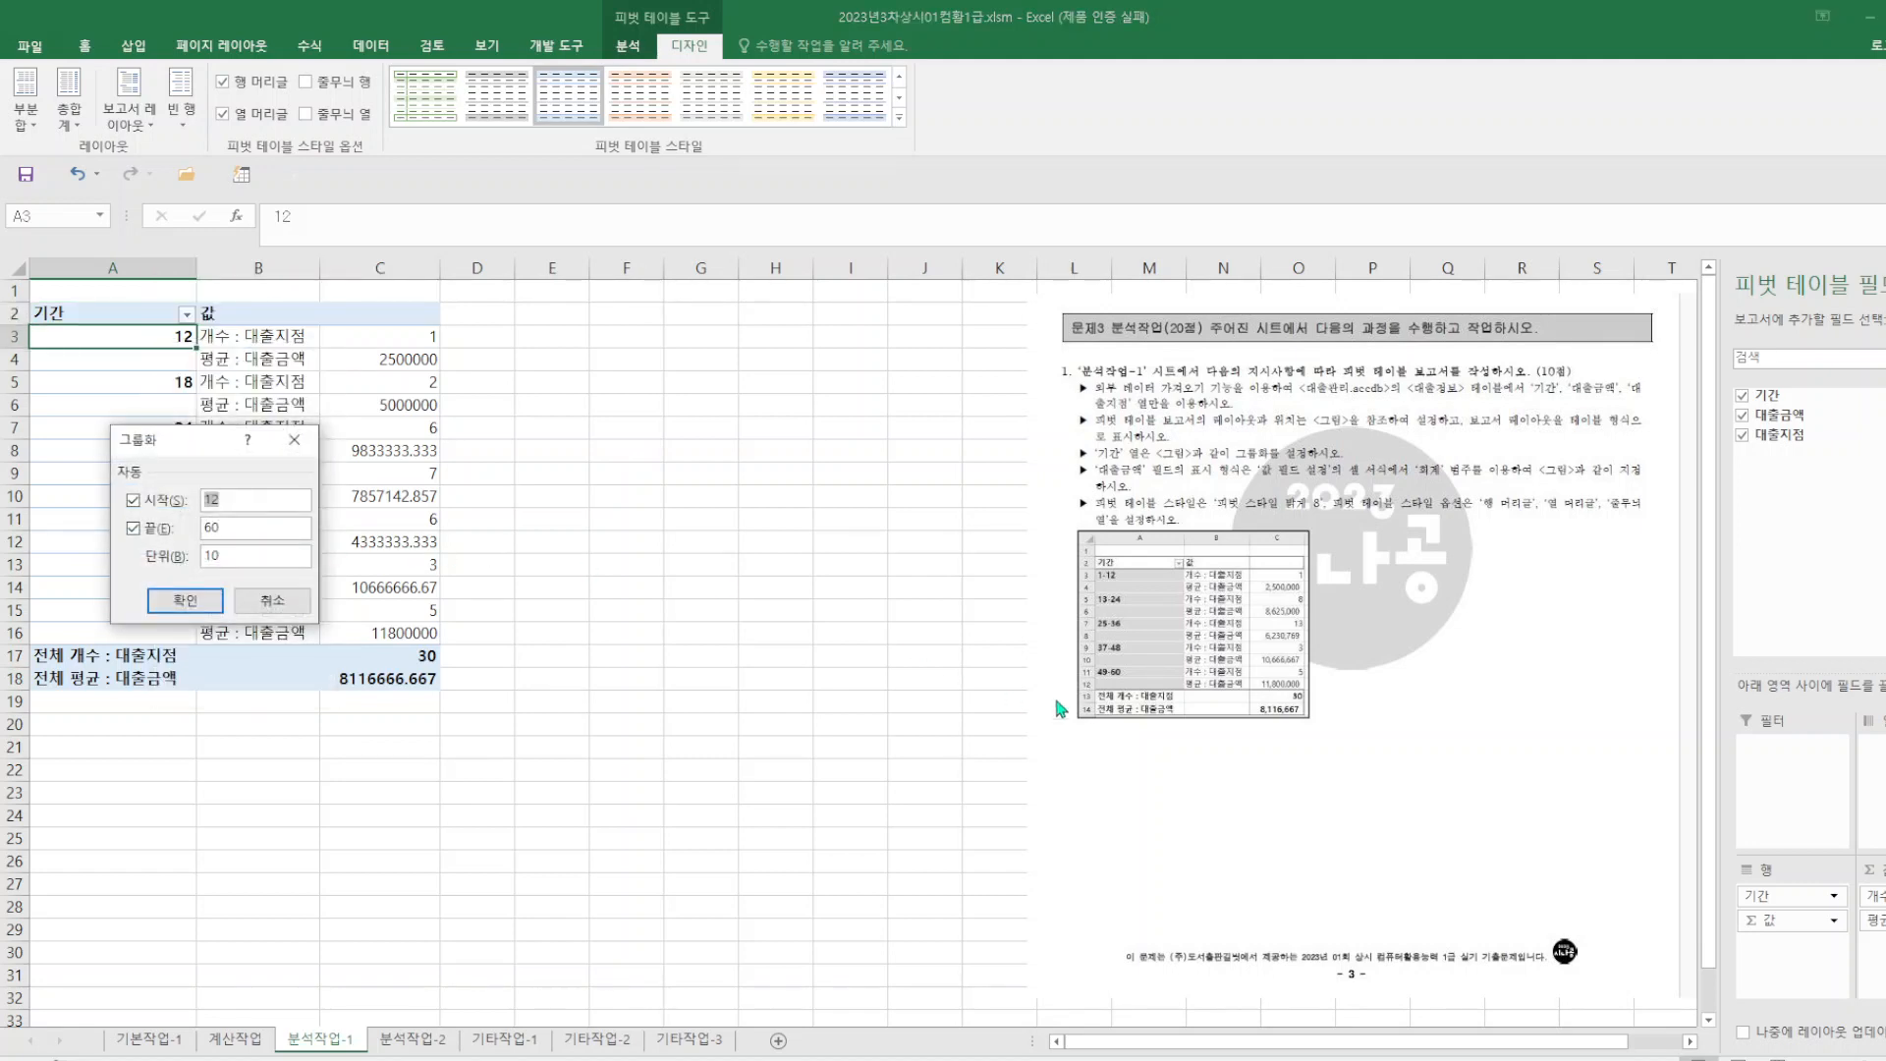
pyautogui.doubleClick(210, 500)
pyautogui.write('1')
pyautogui.click(234, 555)
pyautogui.press('BackSpace')
pyautogui.write('2')
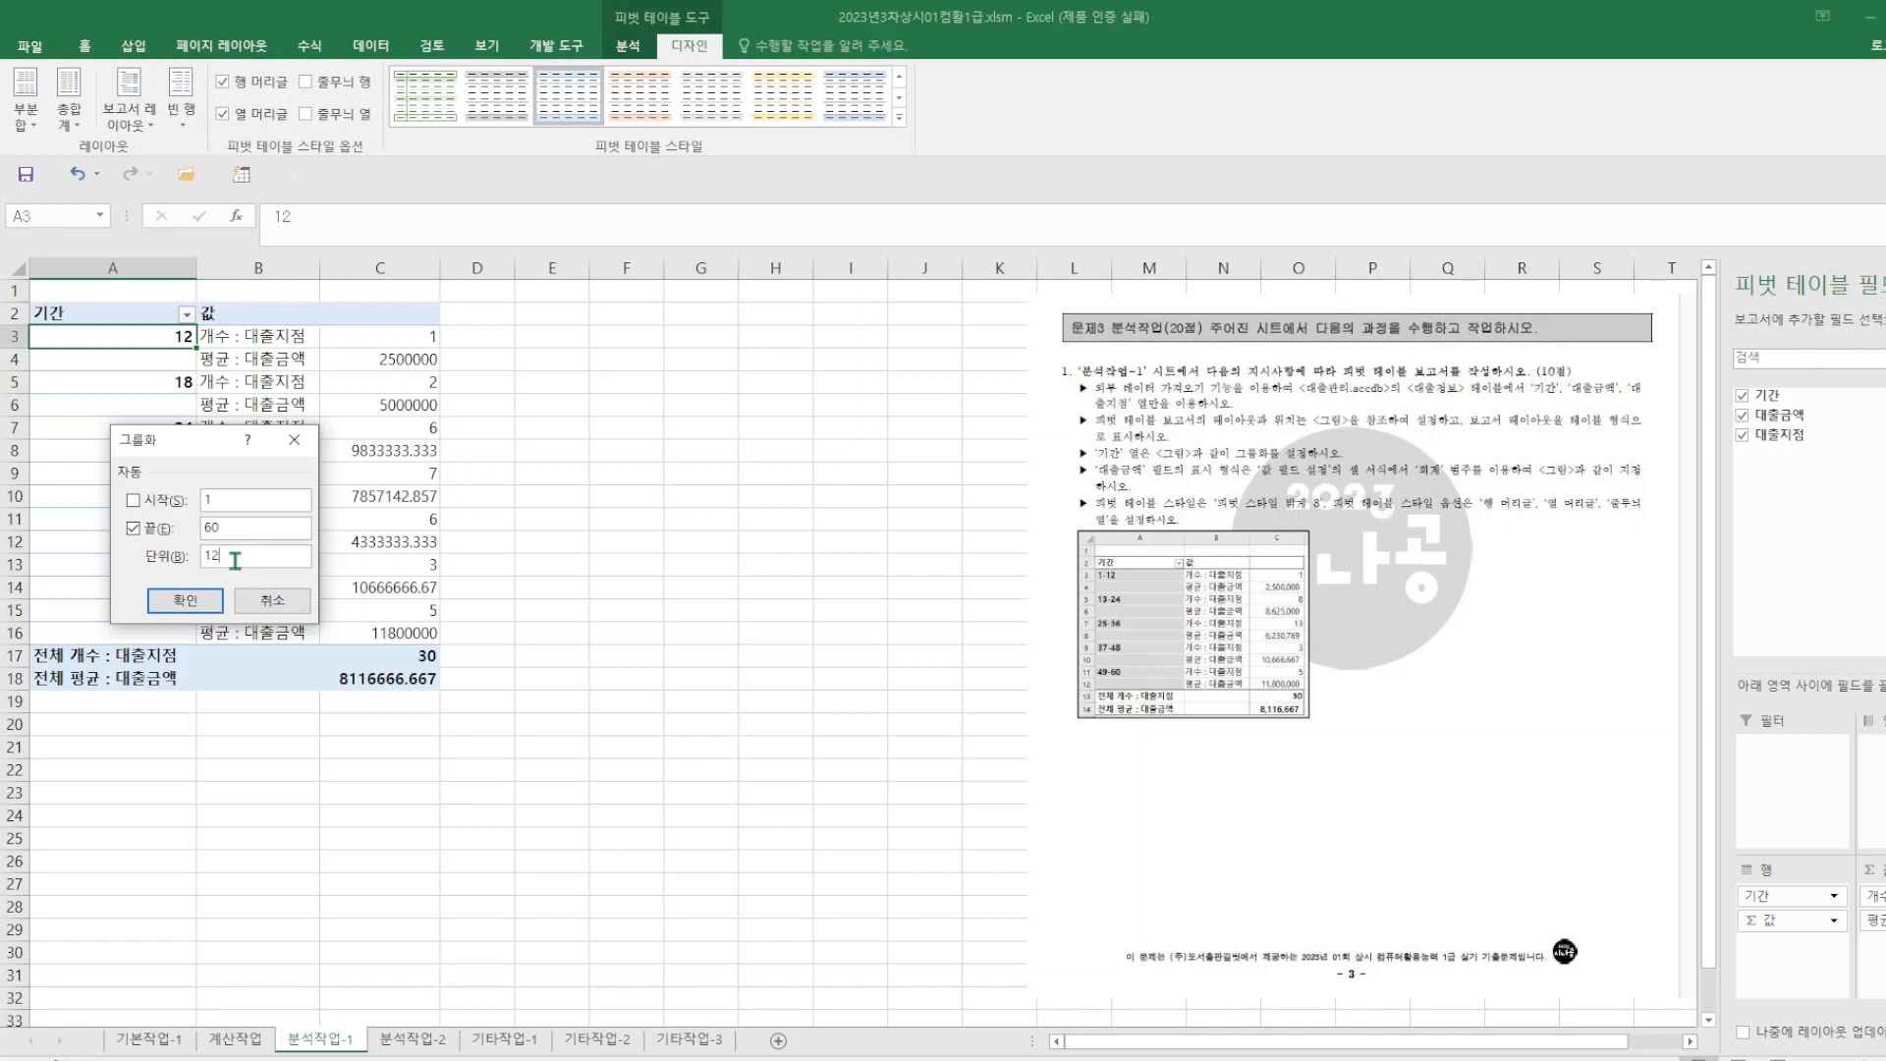
pyautogui.click(187, 601)
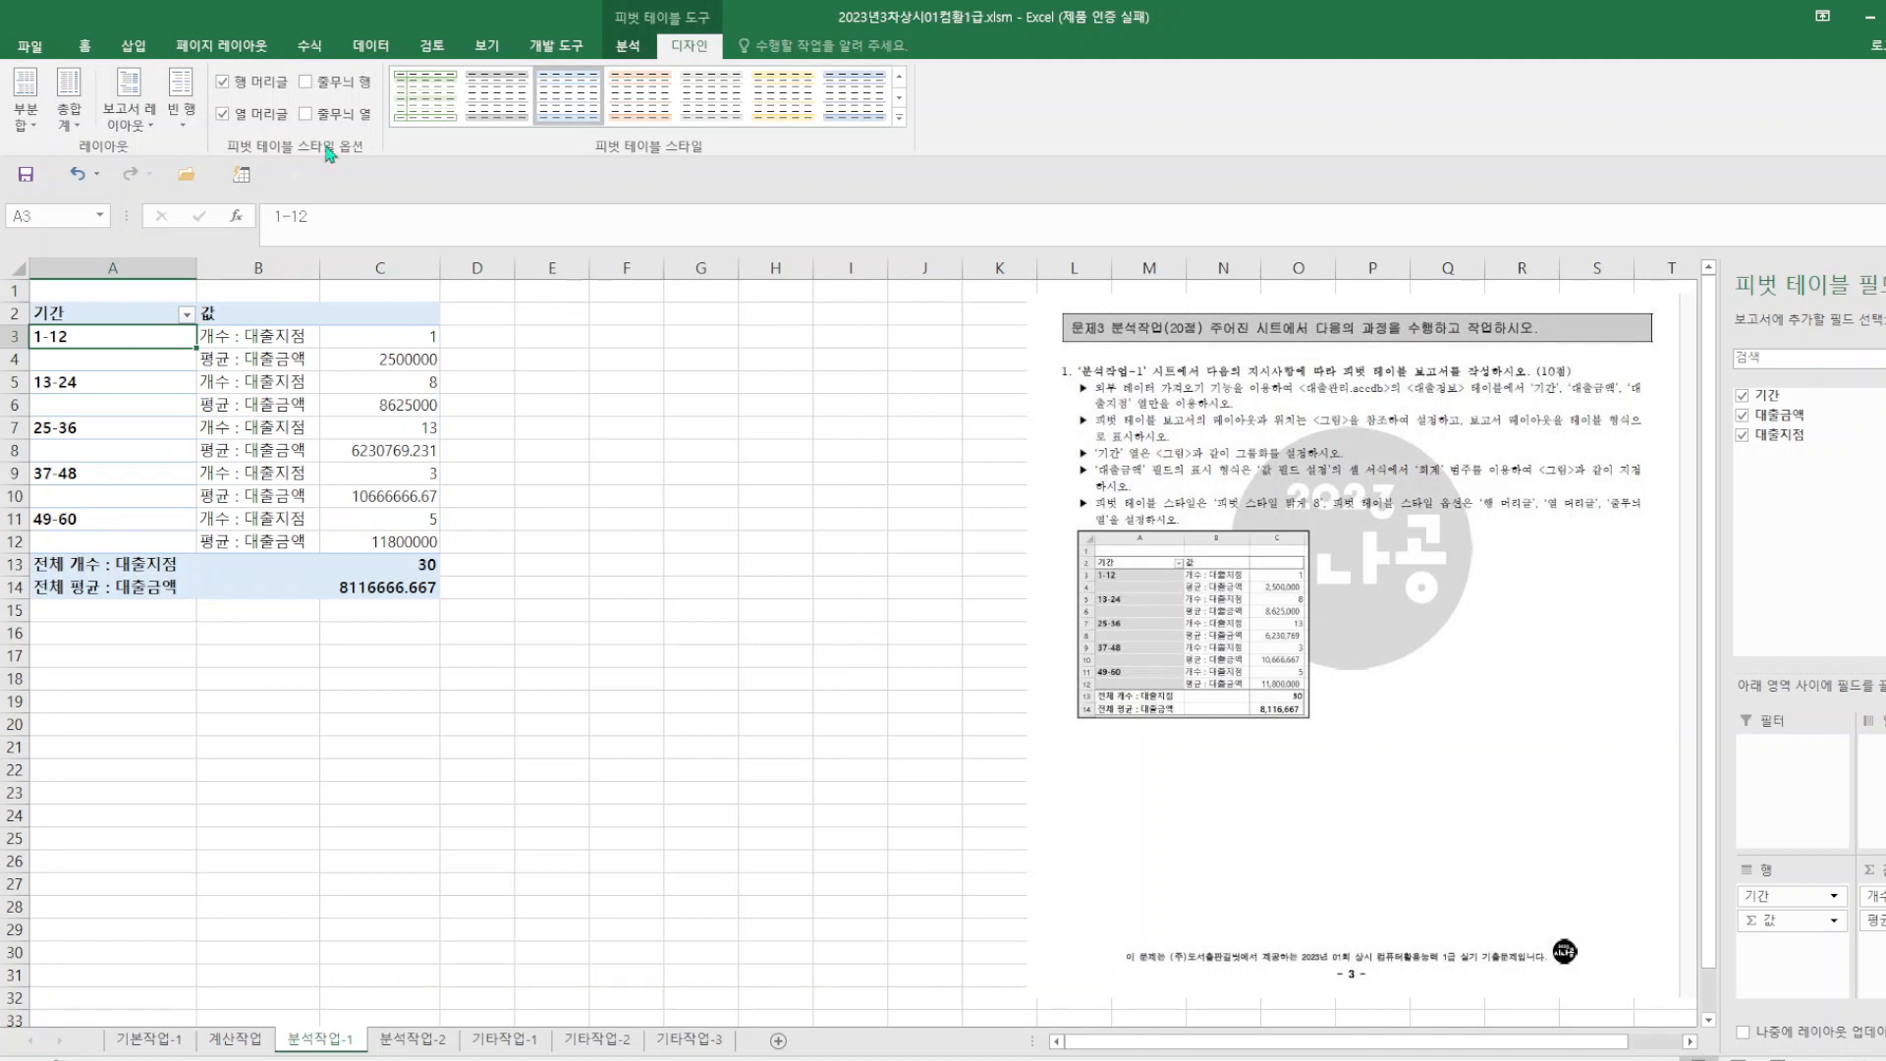
pyautogui.click(25, 174)
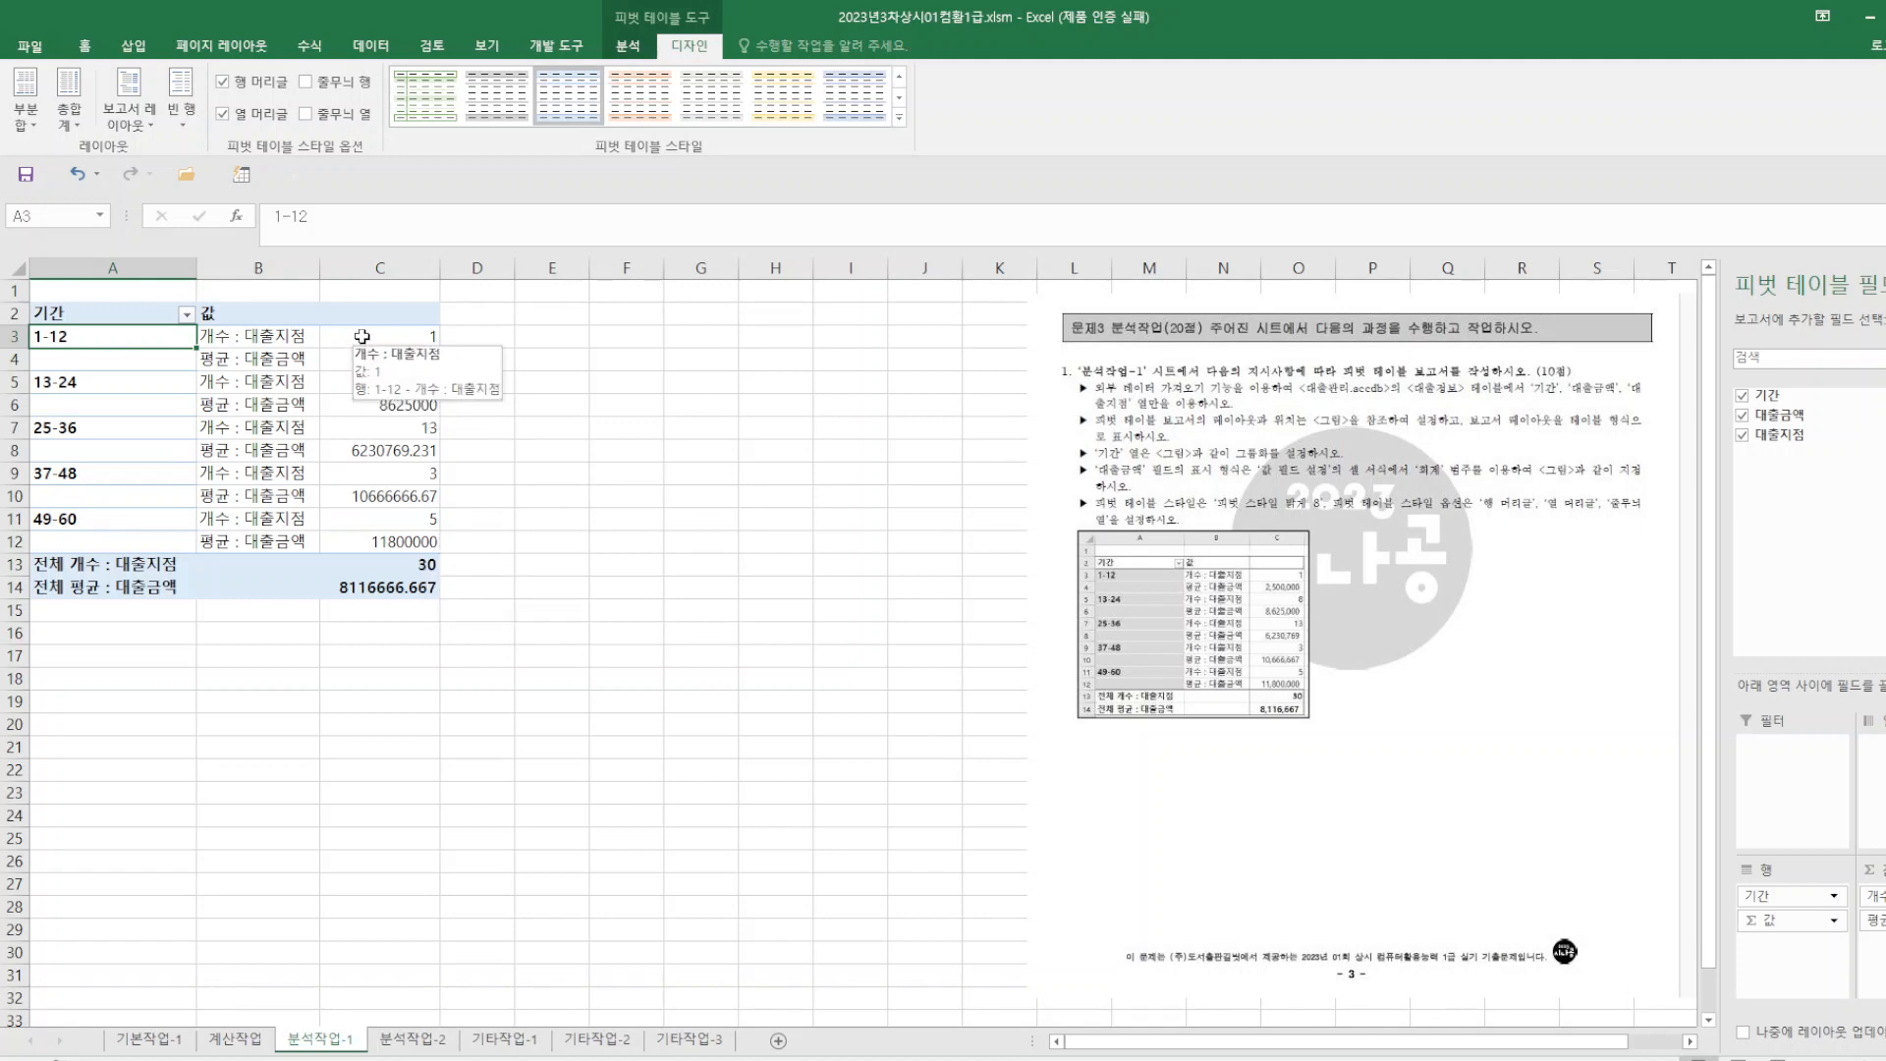
# - With C3:C14 selected, format the 개수 : 대출지점 value field as 숫자 with the thousands separator
pyautogui.moveTo(363, 336); pyautogui.dragTo(418, 585)
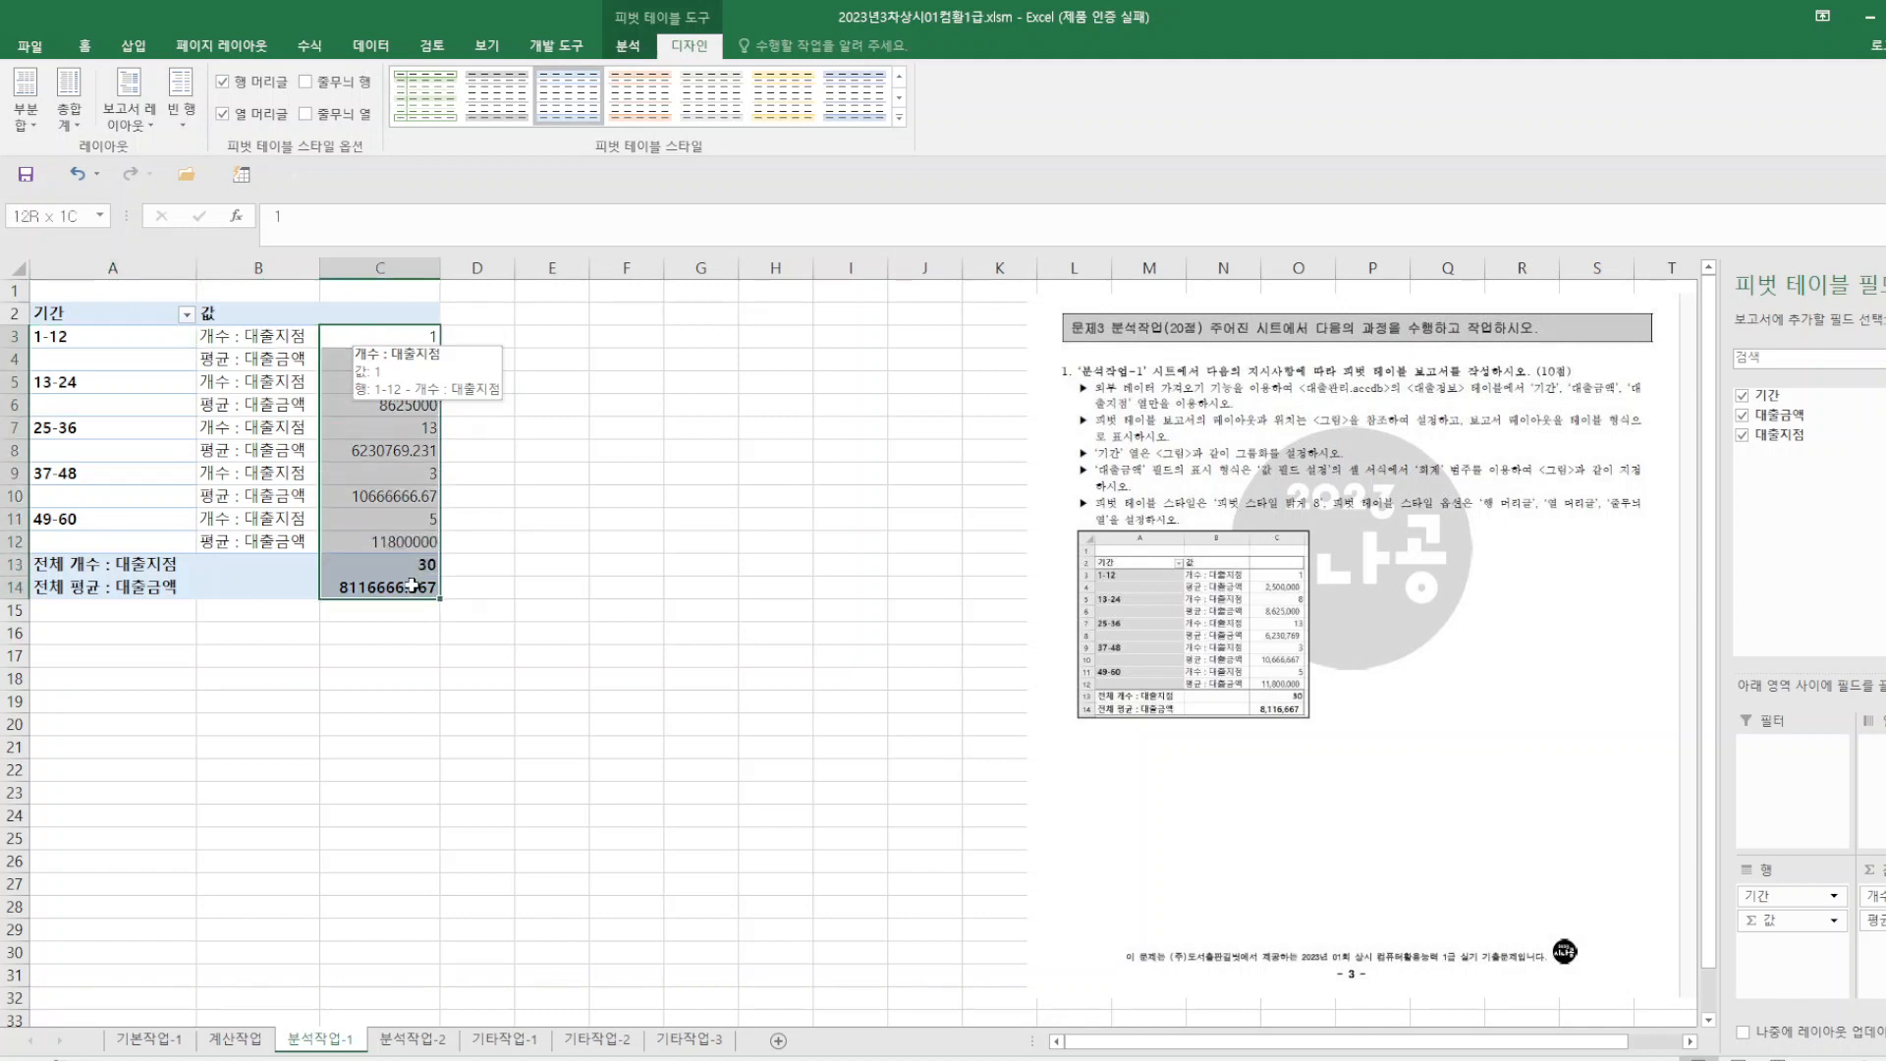
pyautogui.rightClick(422, 495)
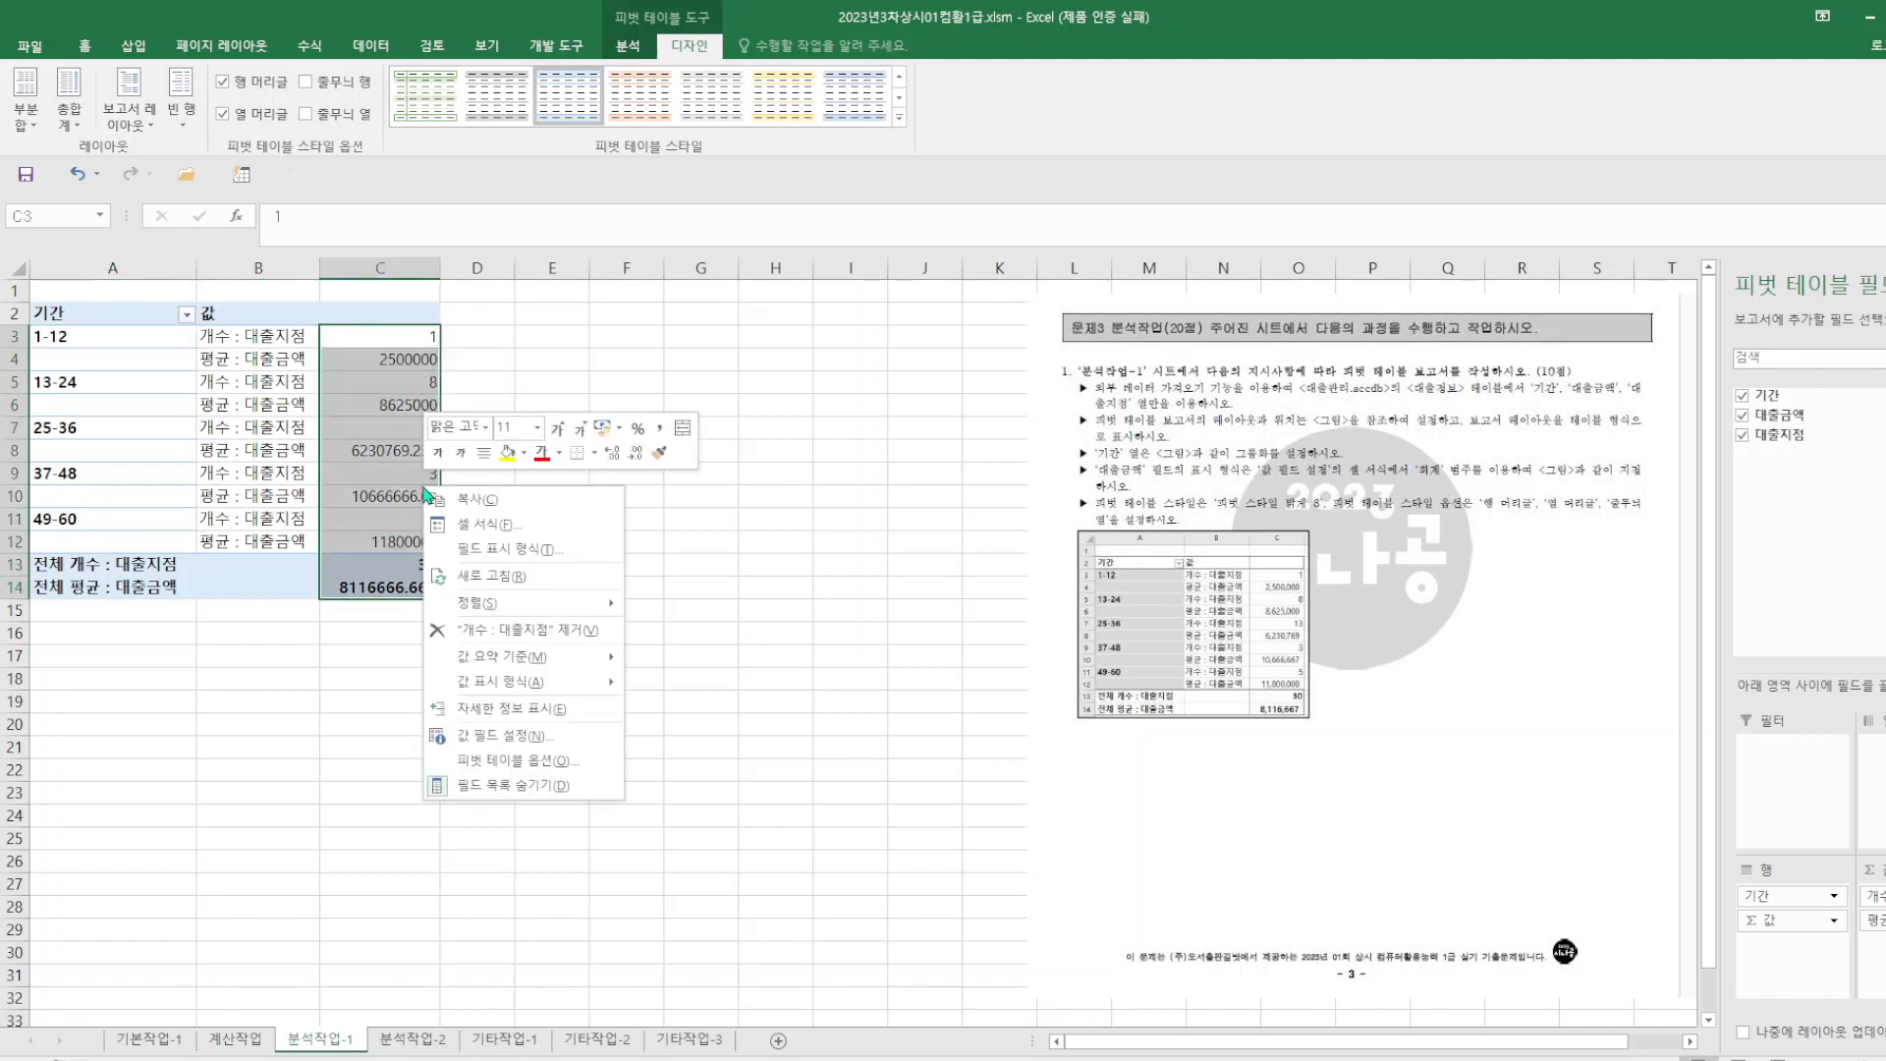
pyautogui.click(538, 739)
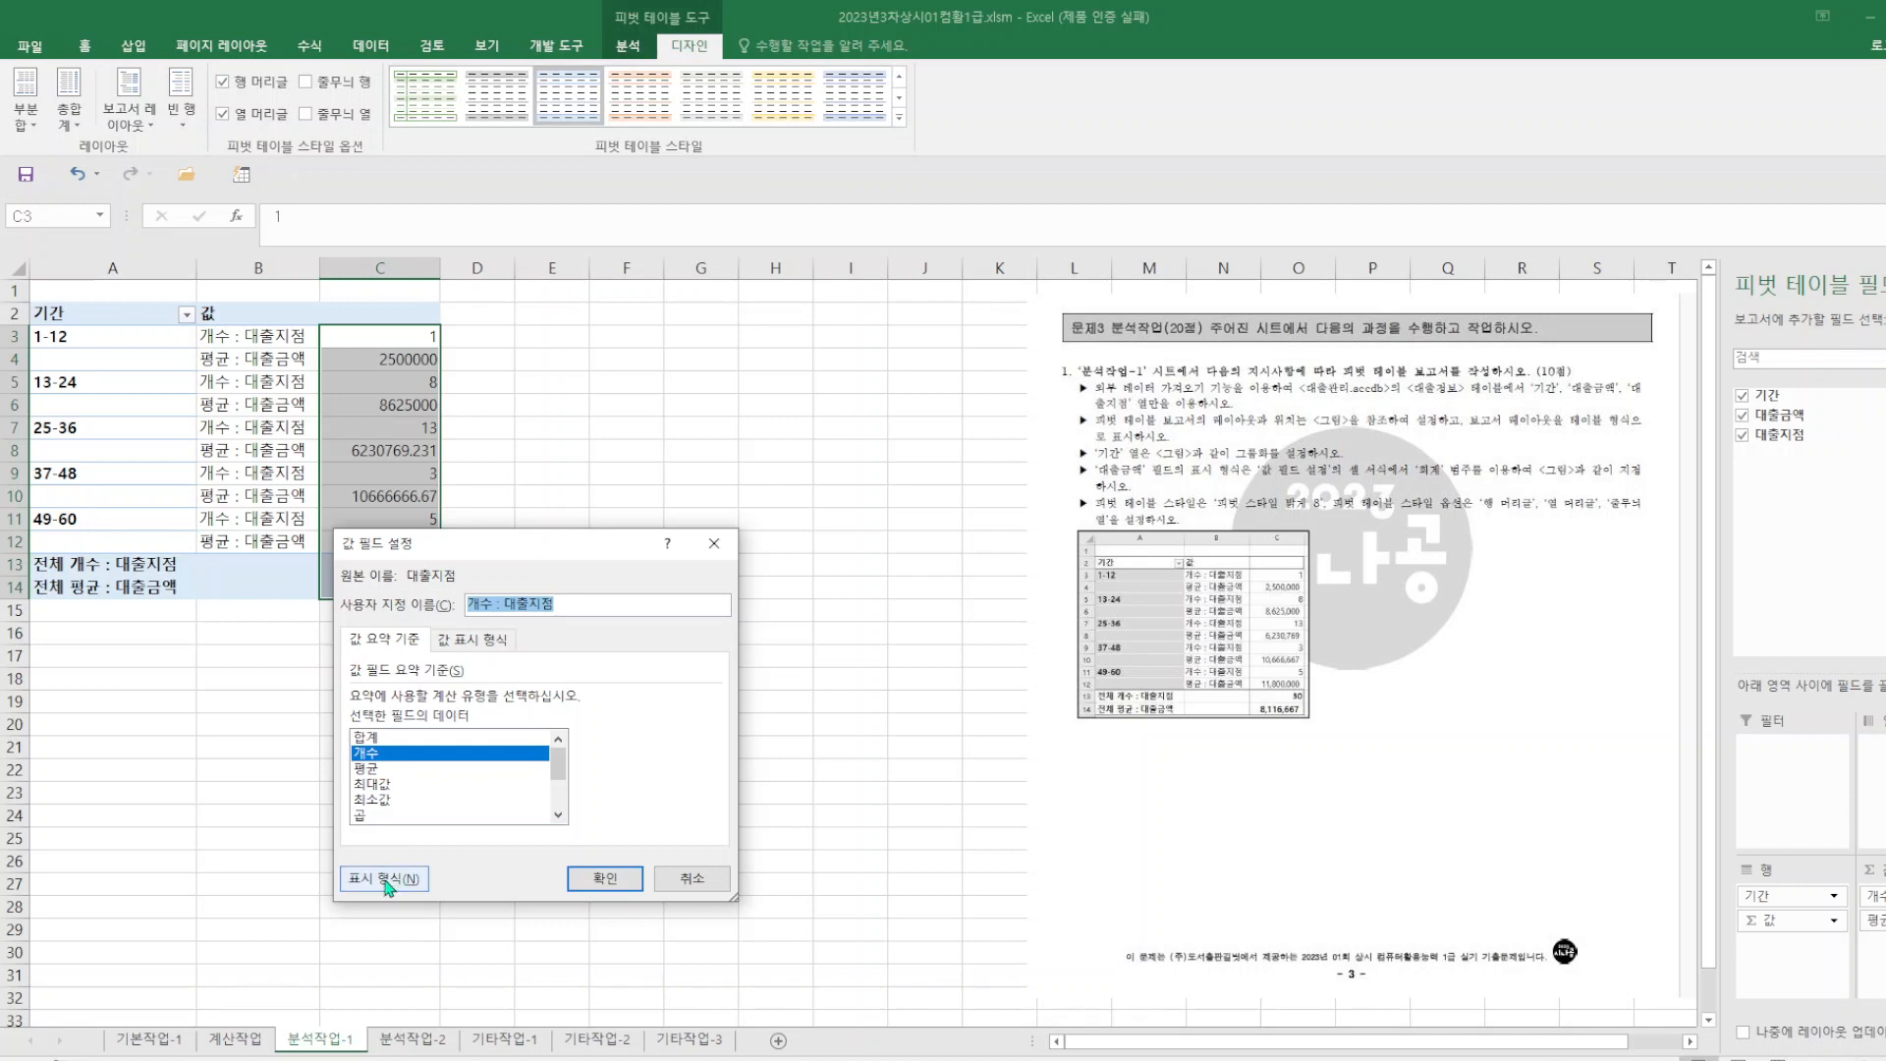
pyautogui.click(388, 881)
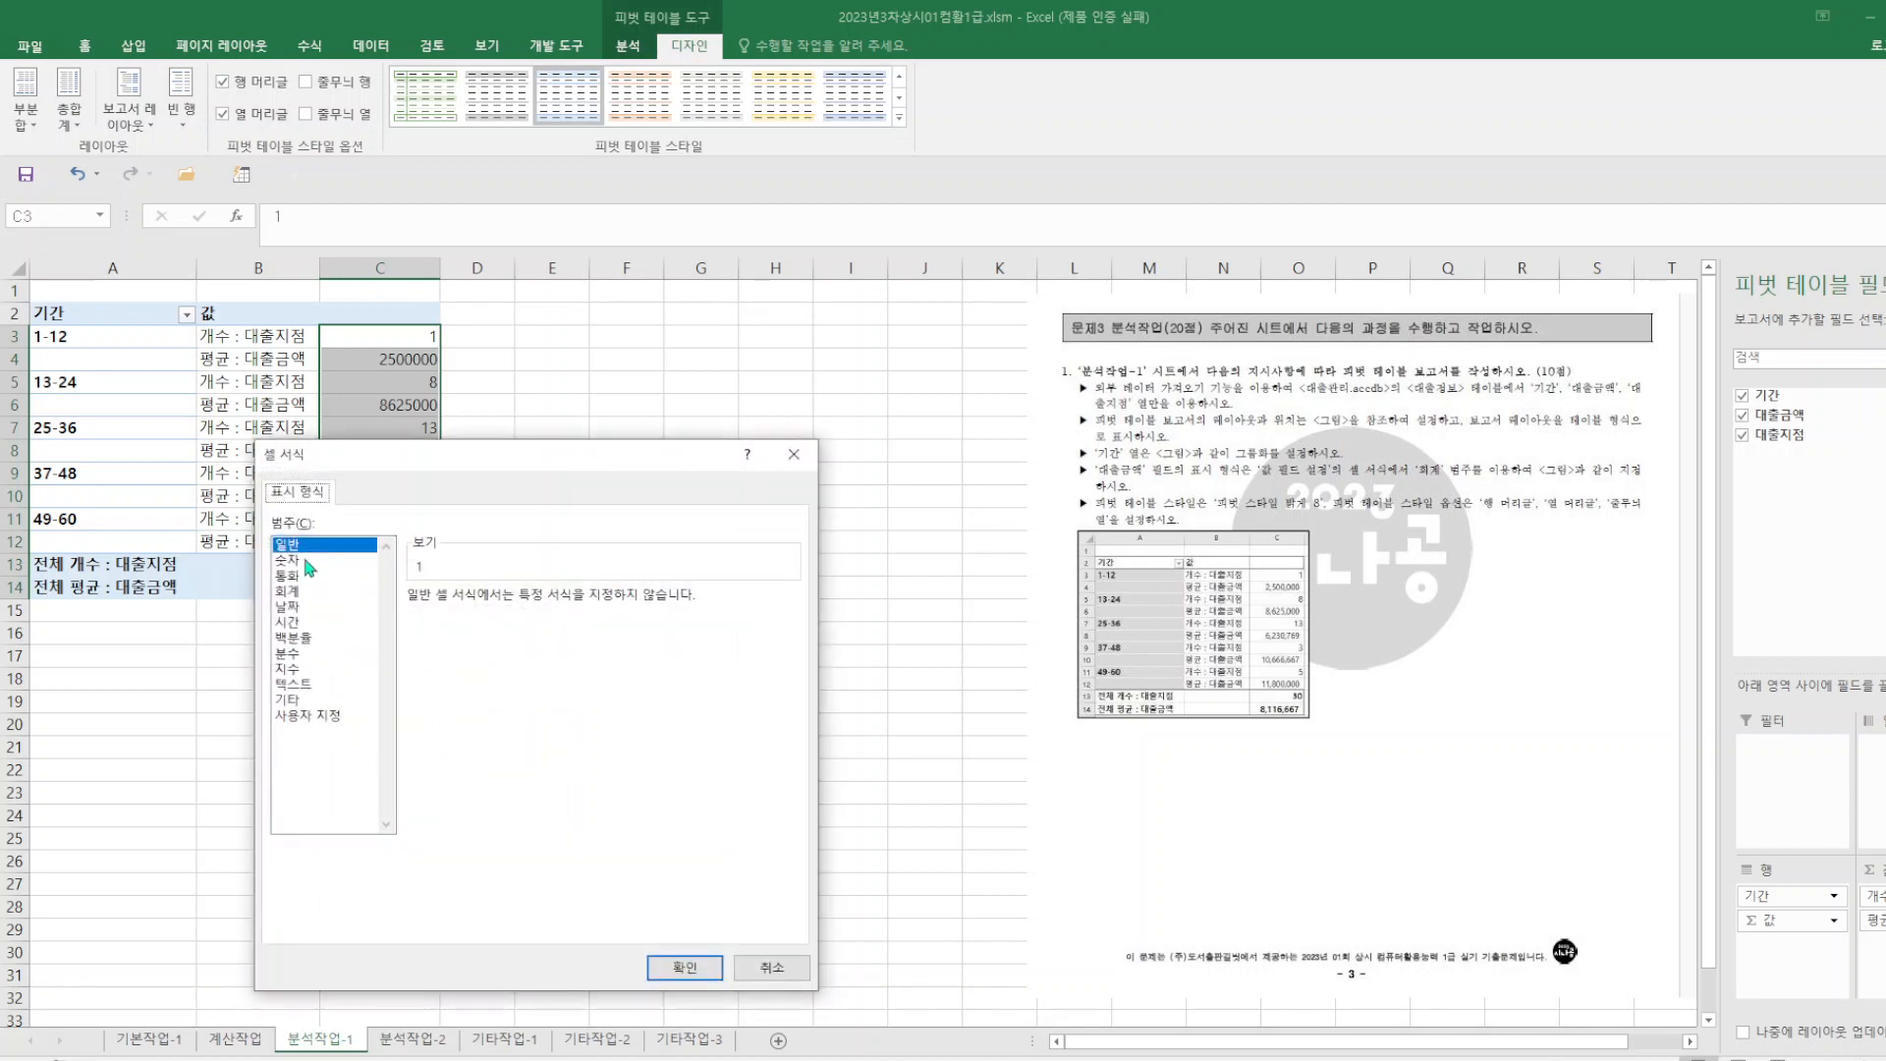
pyautogui.click(309, 562)
pyautogui.click(417, 629)
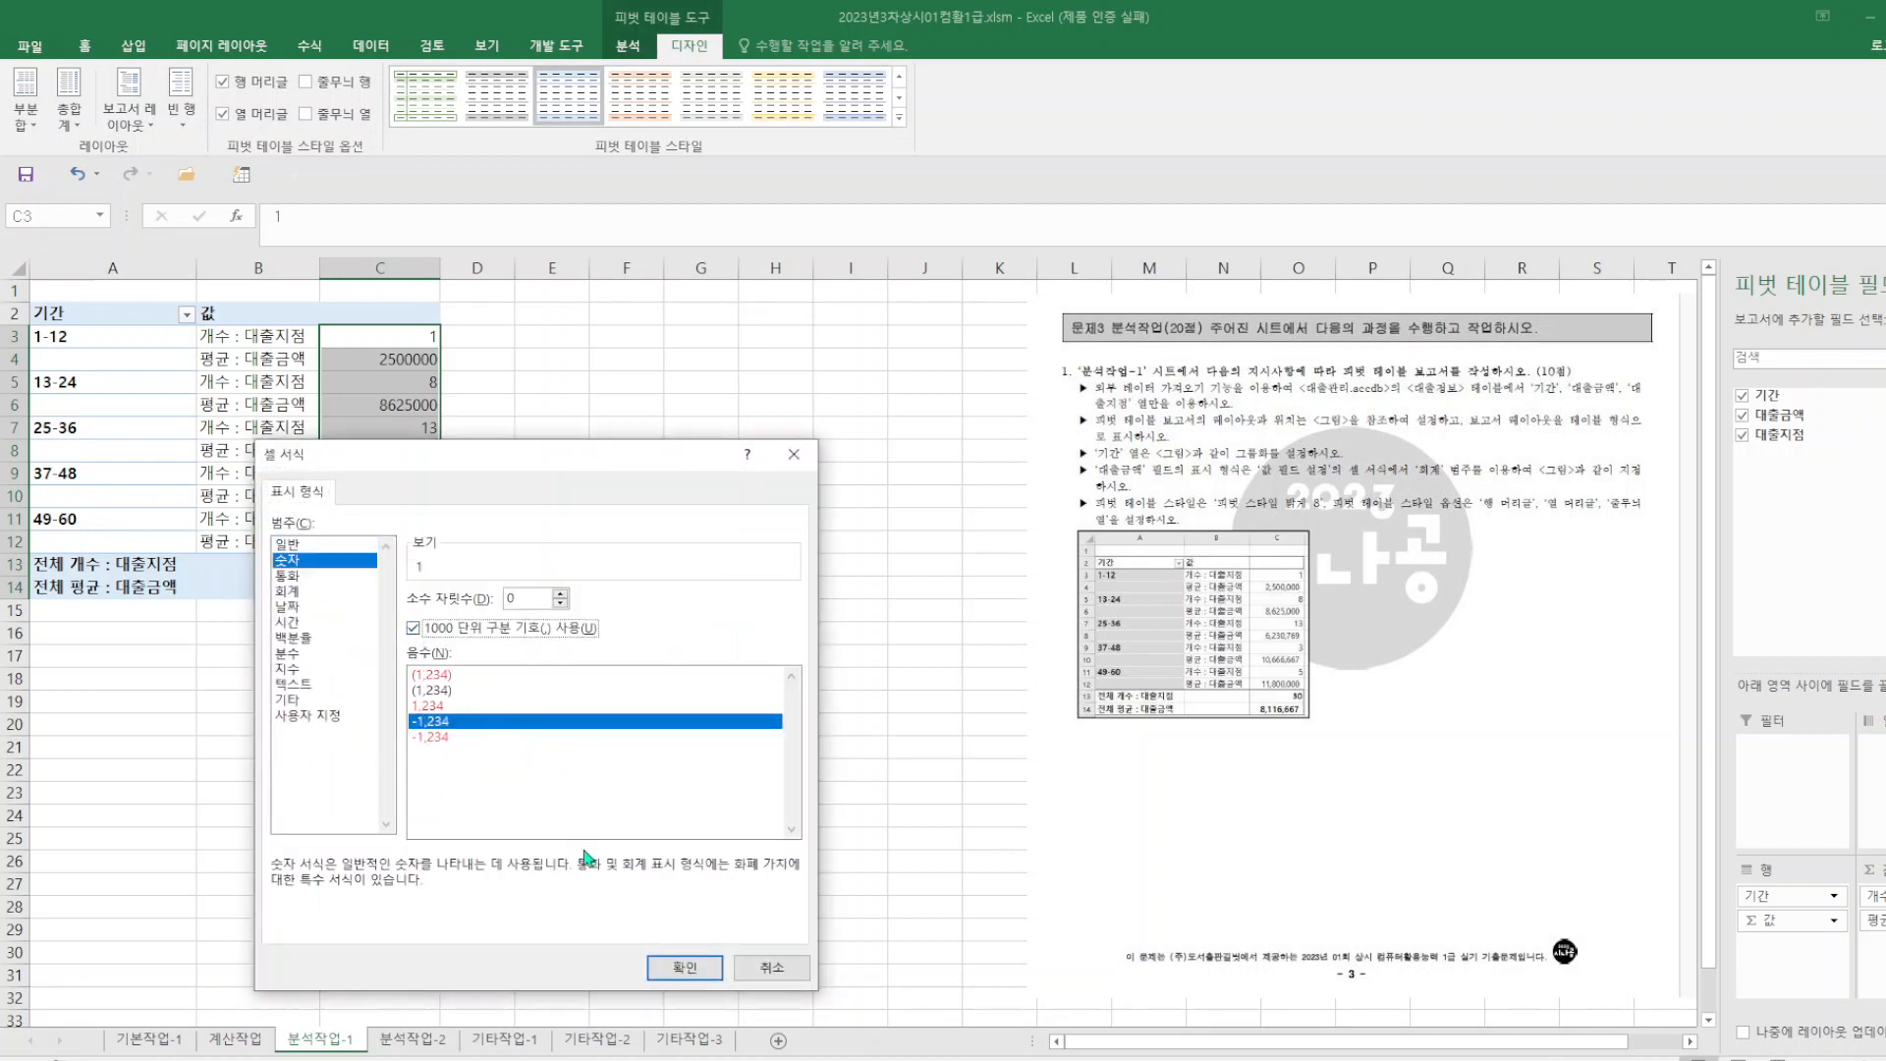
pyautogui.click(679, 967)
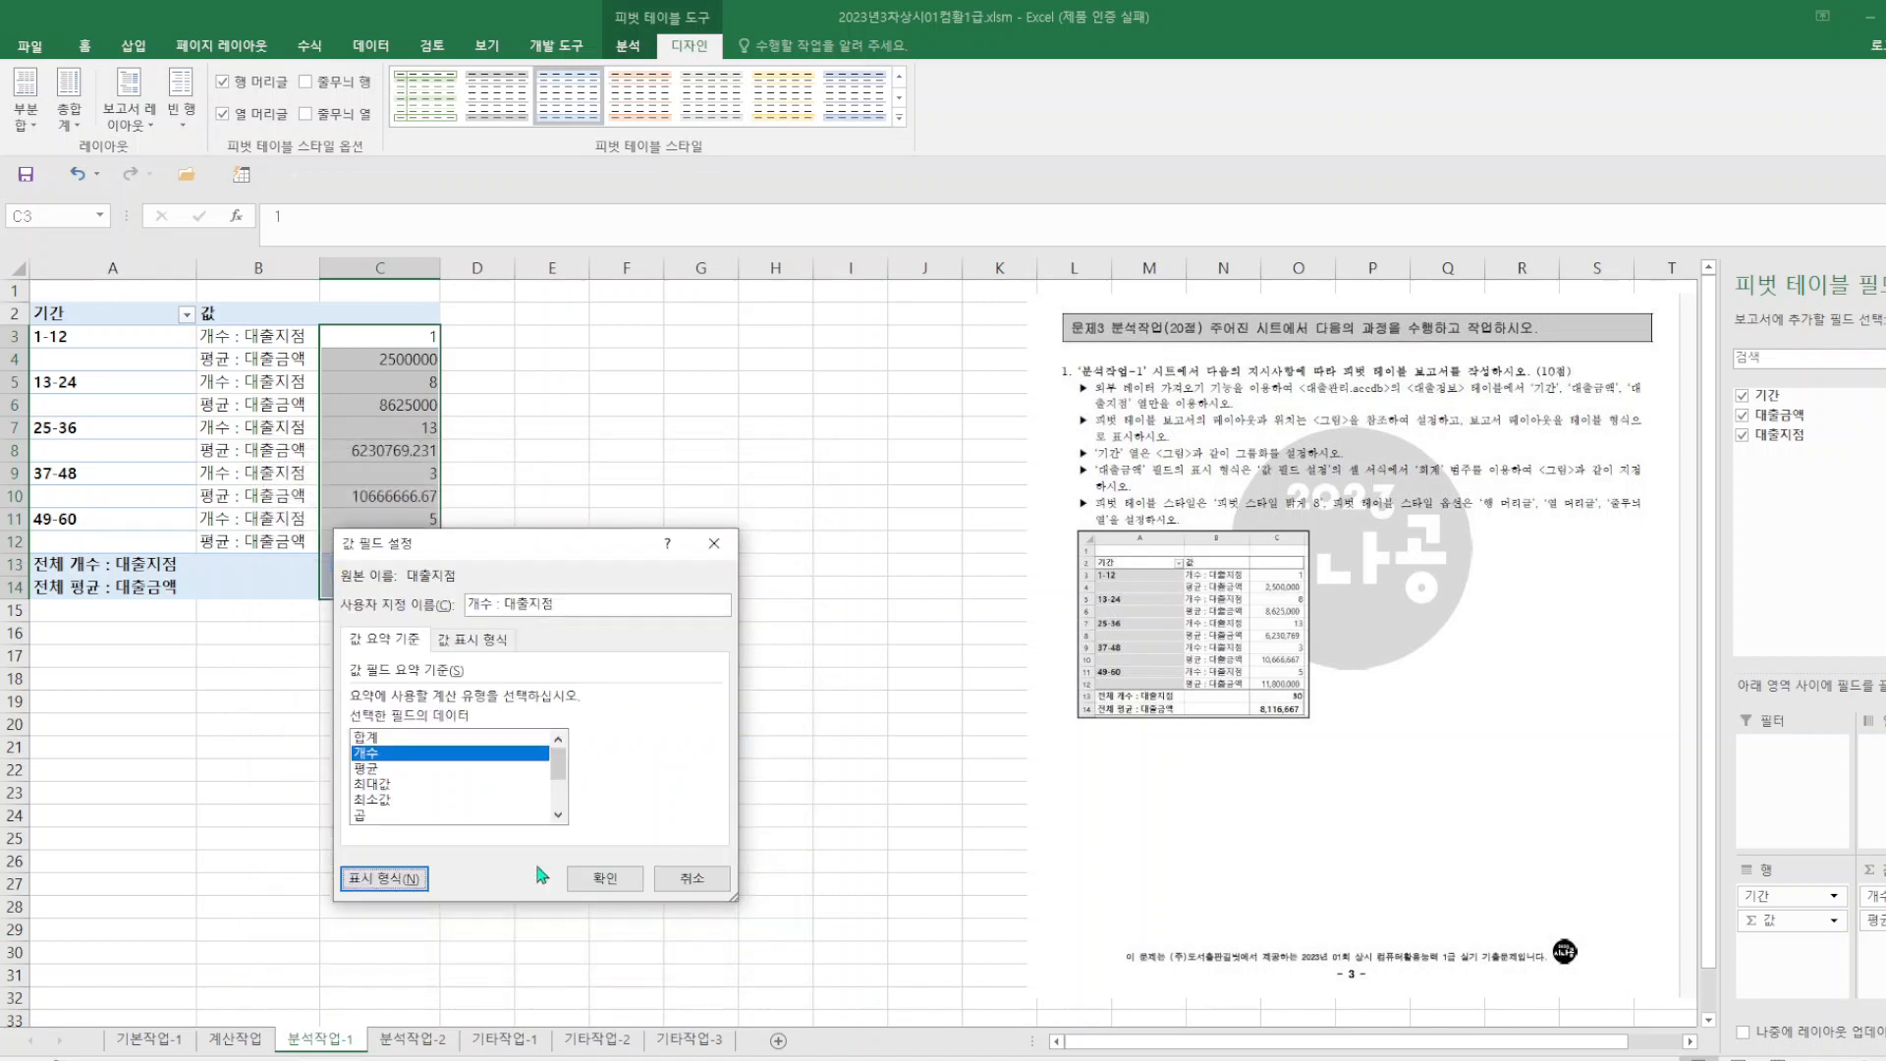
pyautogui.click(600, 881)
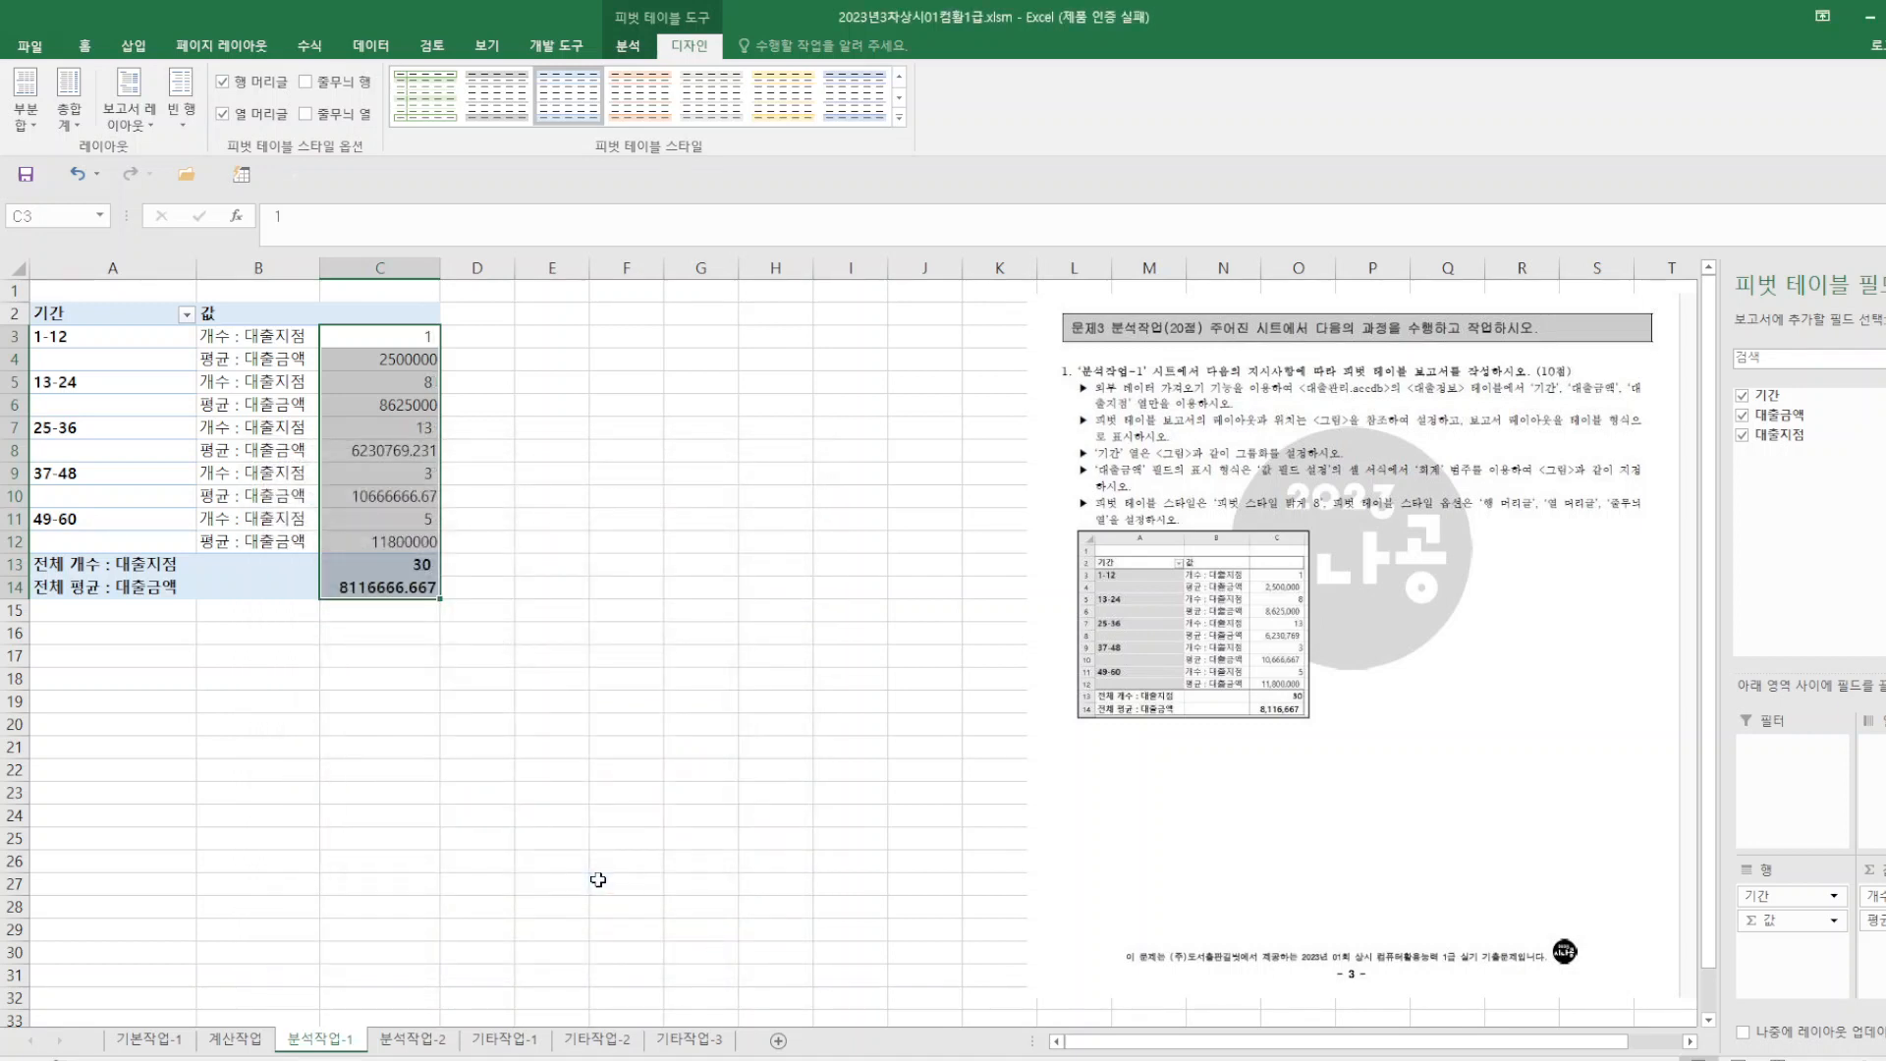
# - Check the number format of the 개수 : 대출지점 value field, close its settings and select the 평균 : 대출금액 value in C4
pyautogui.rightClick(395, 496)
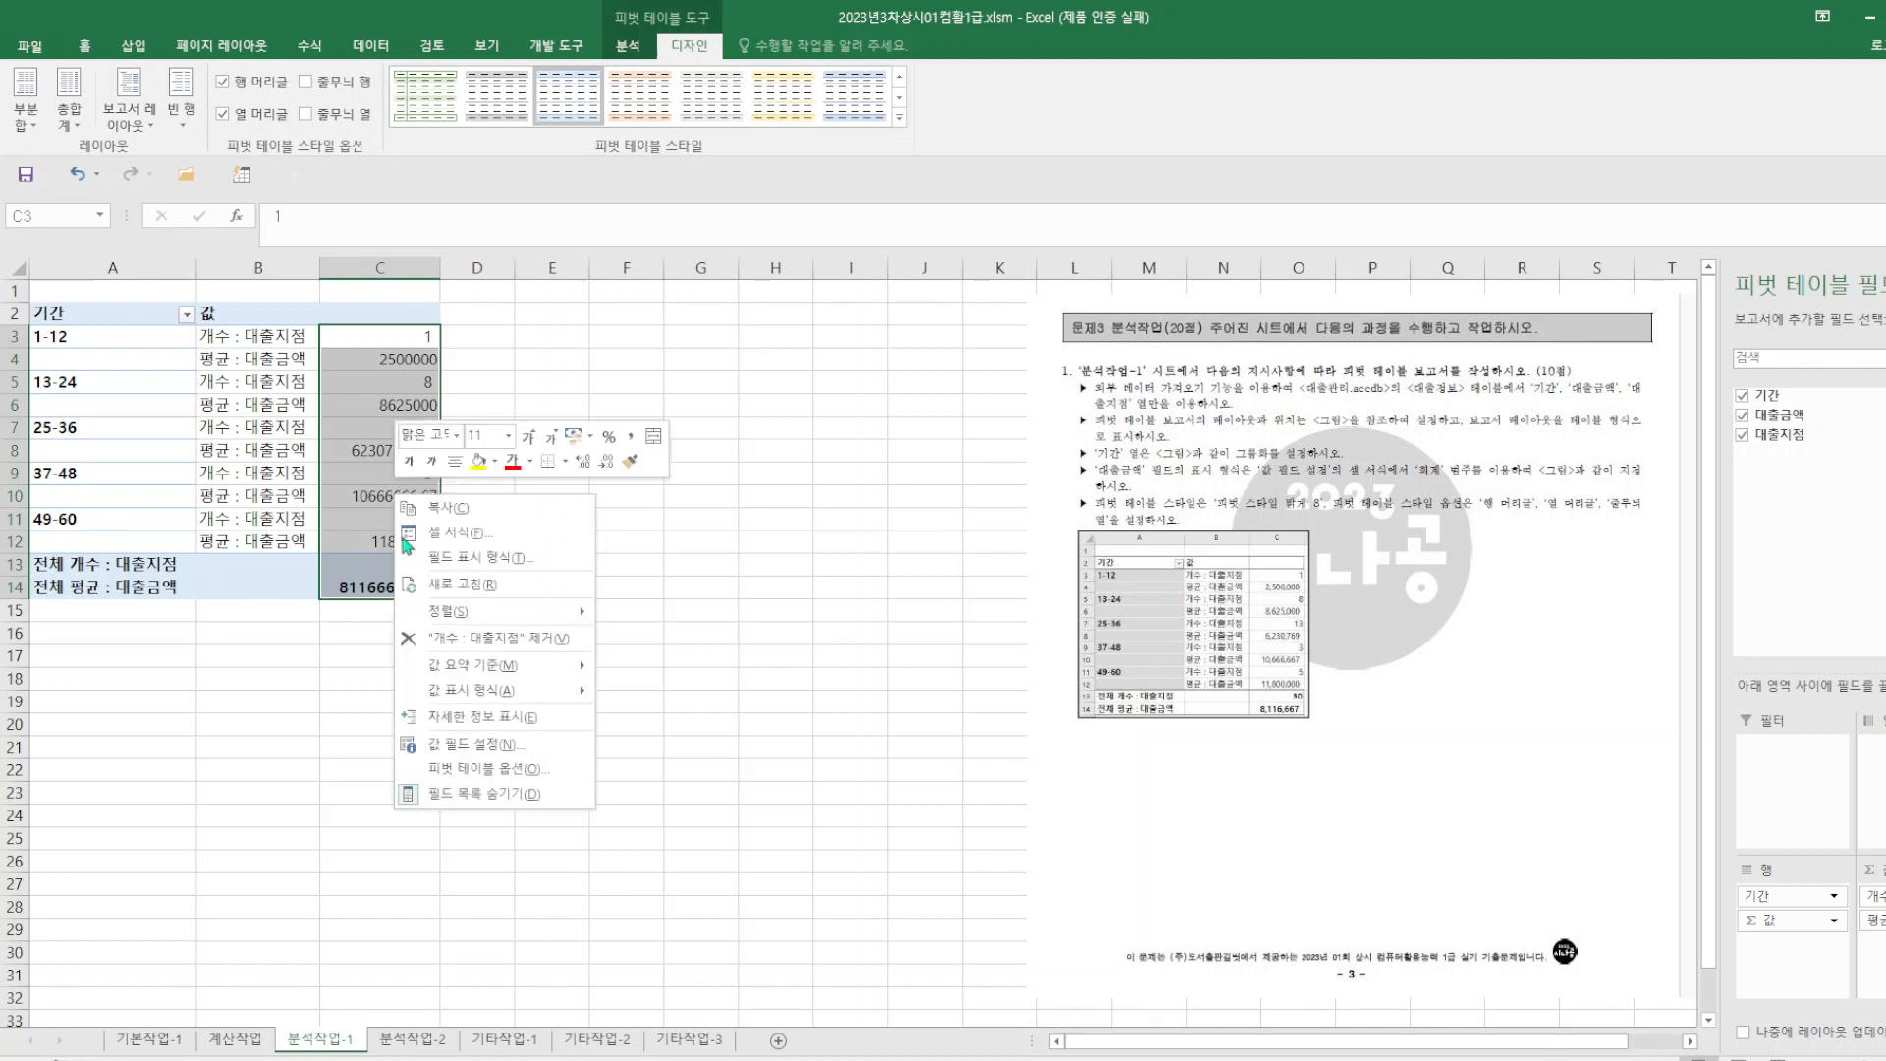
pyautogui.click(491, 743)
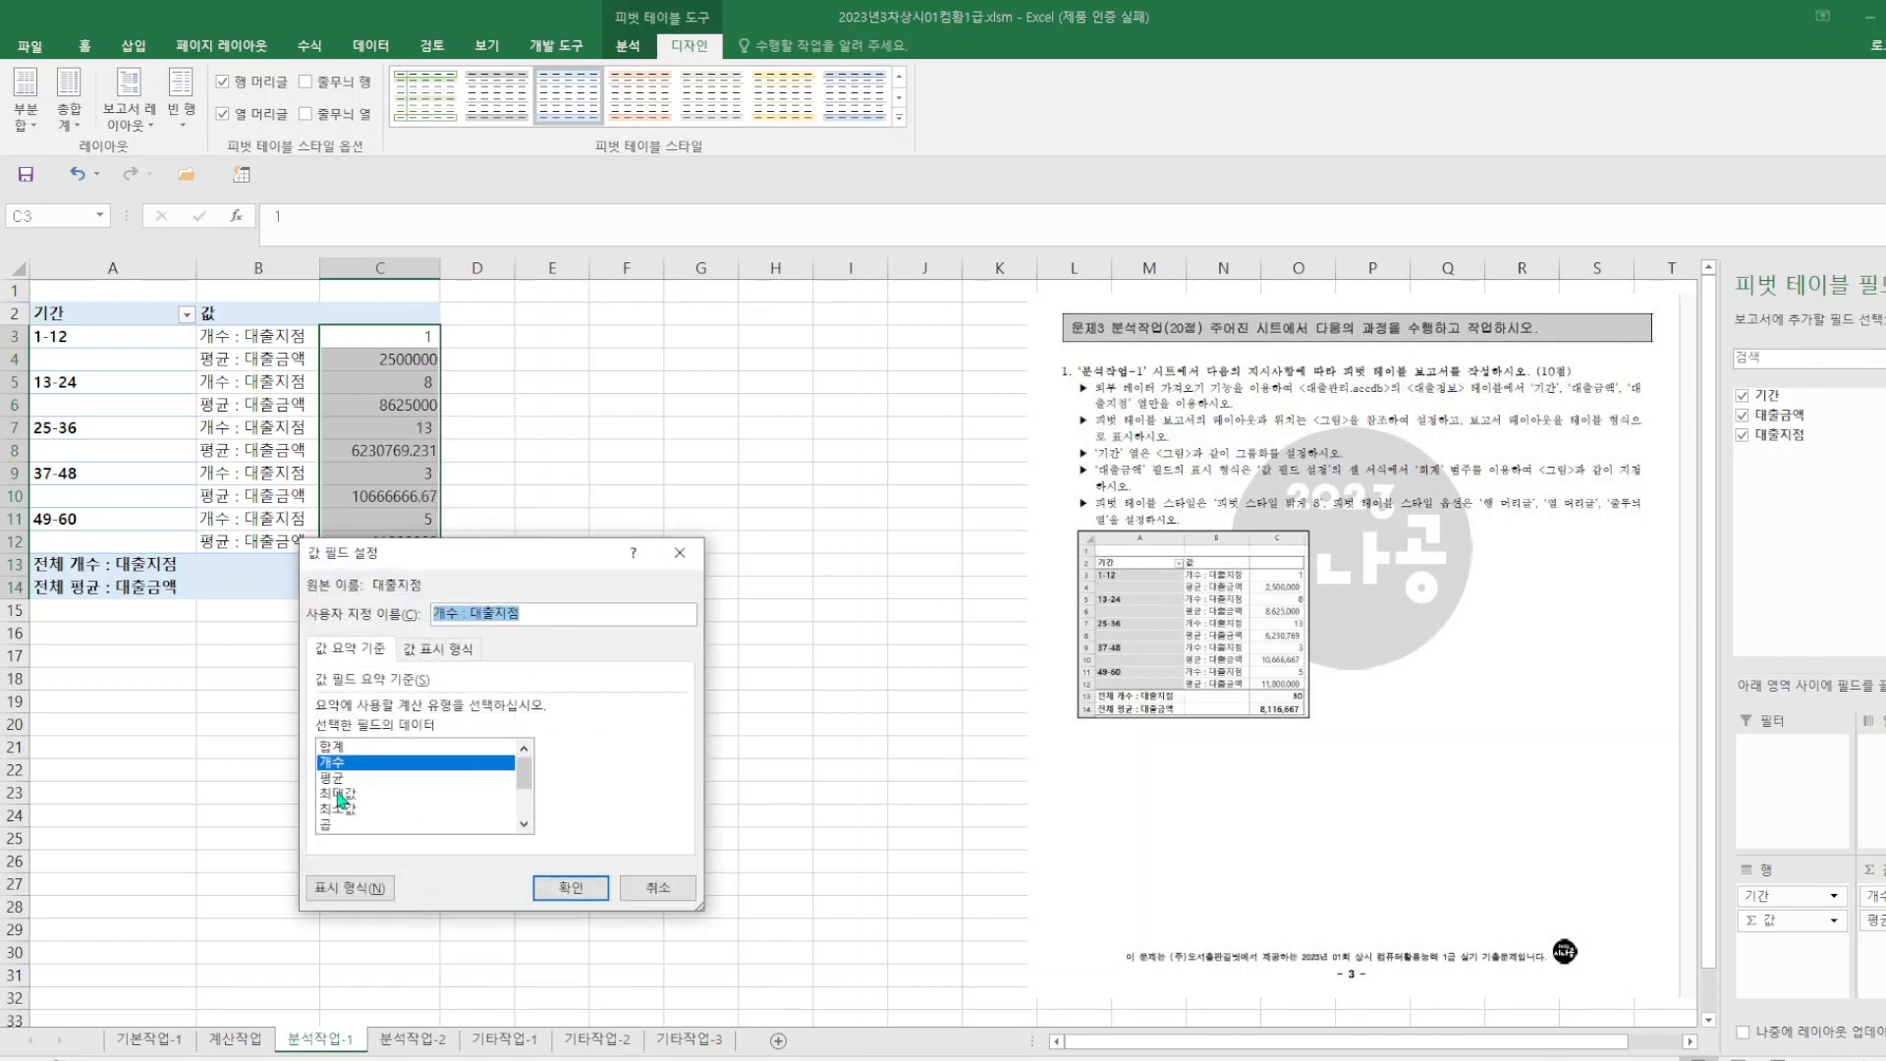
pyautogui.click(371, 896)
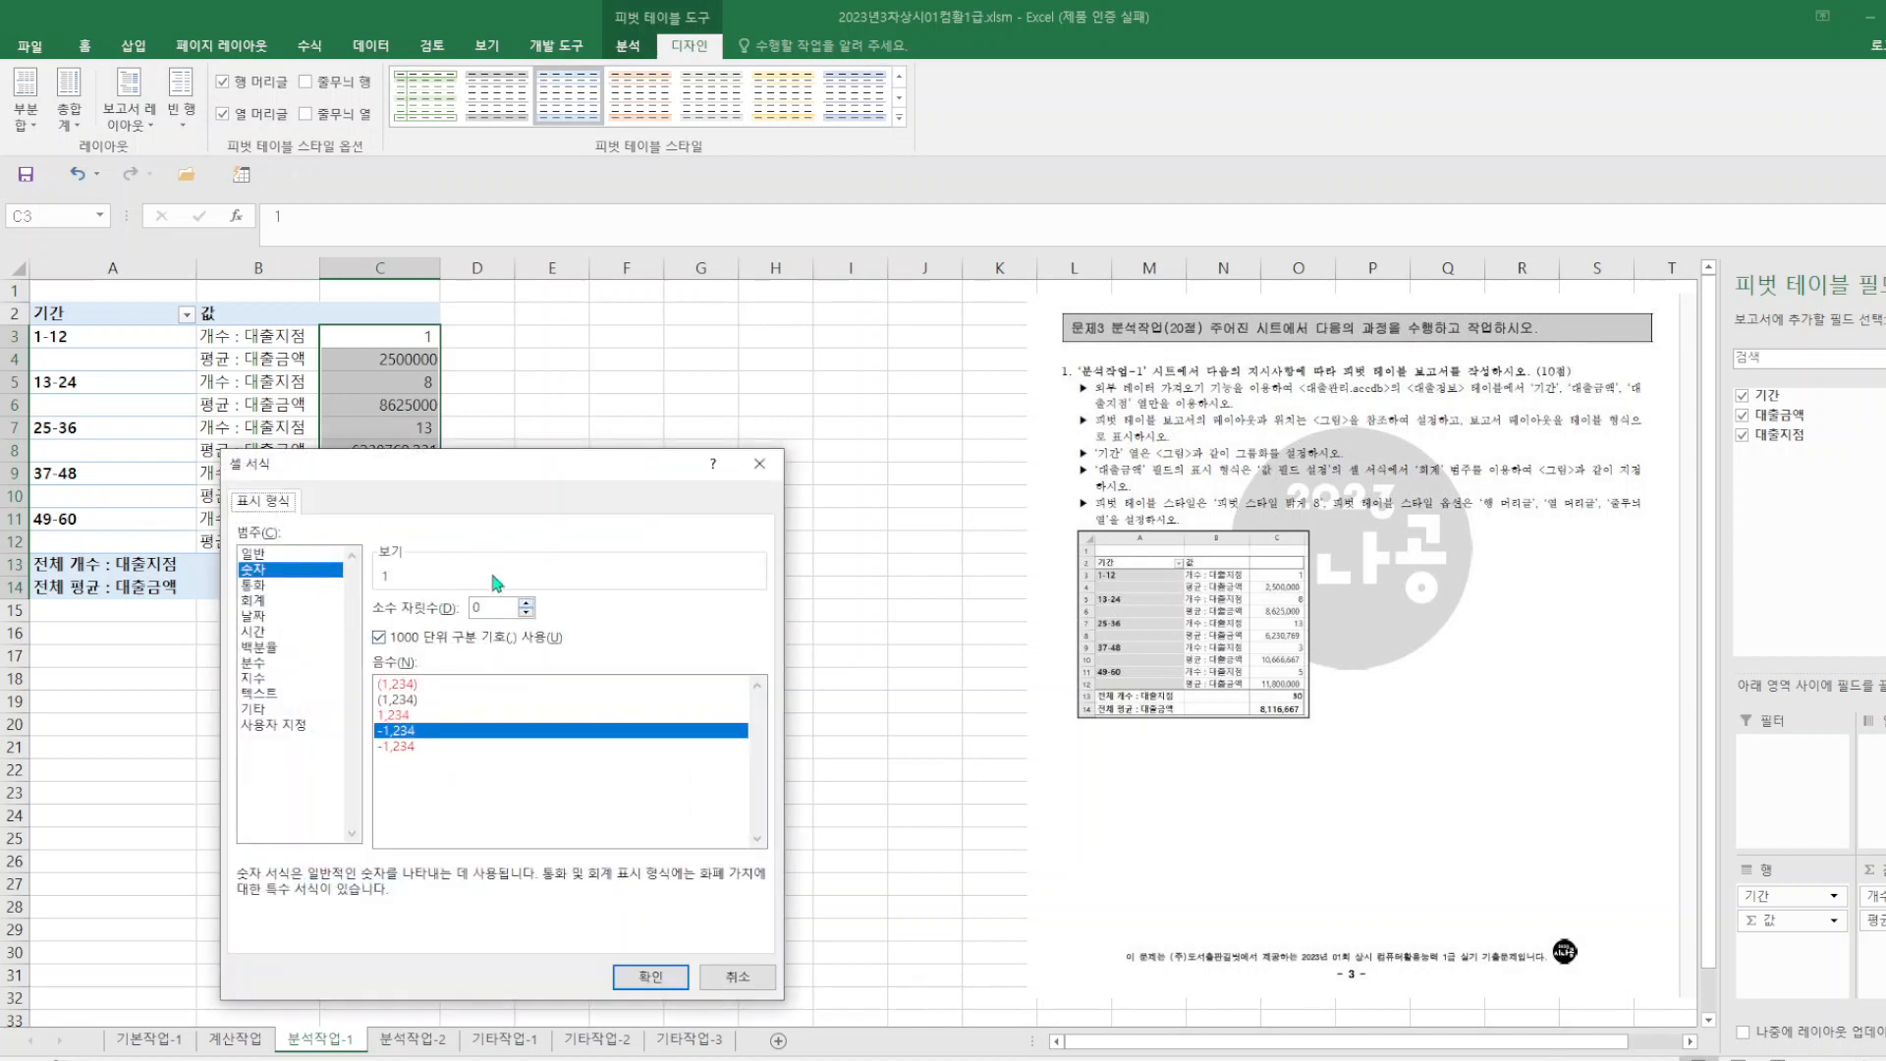
pyautogui.click(668, 977)
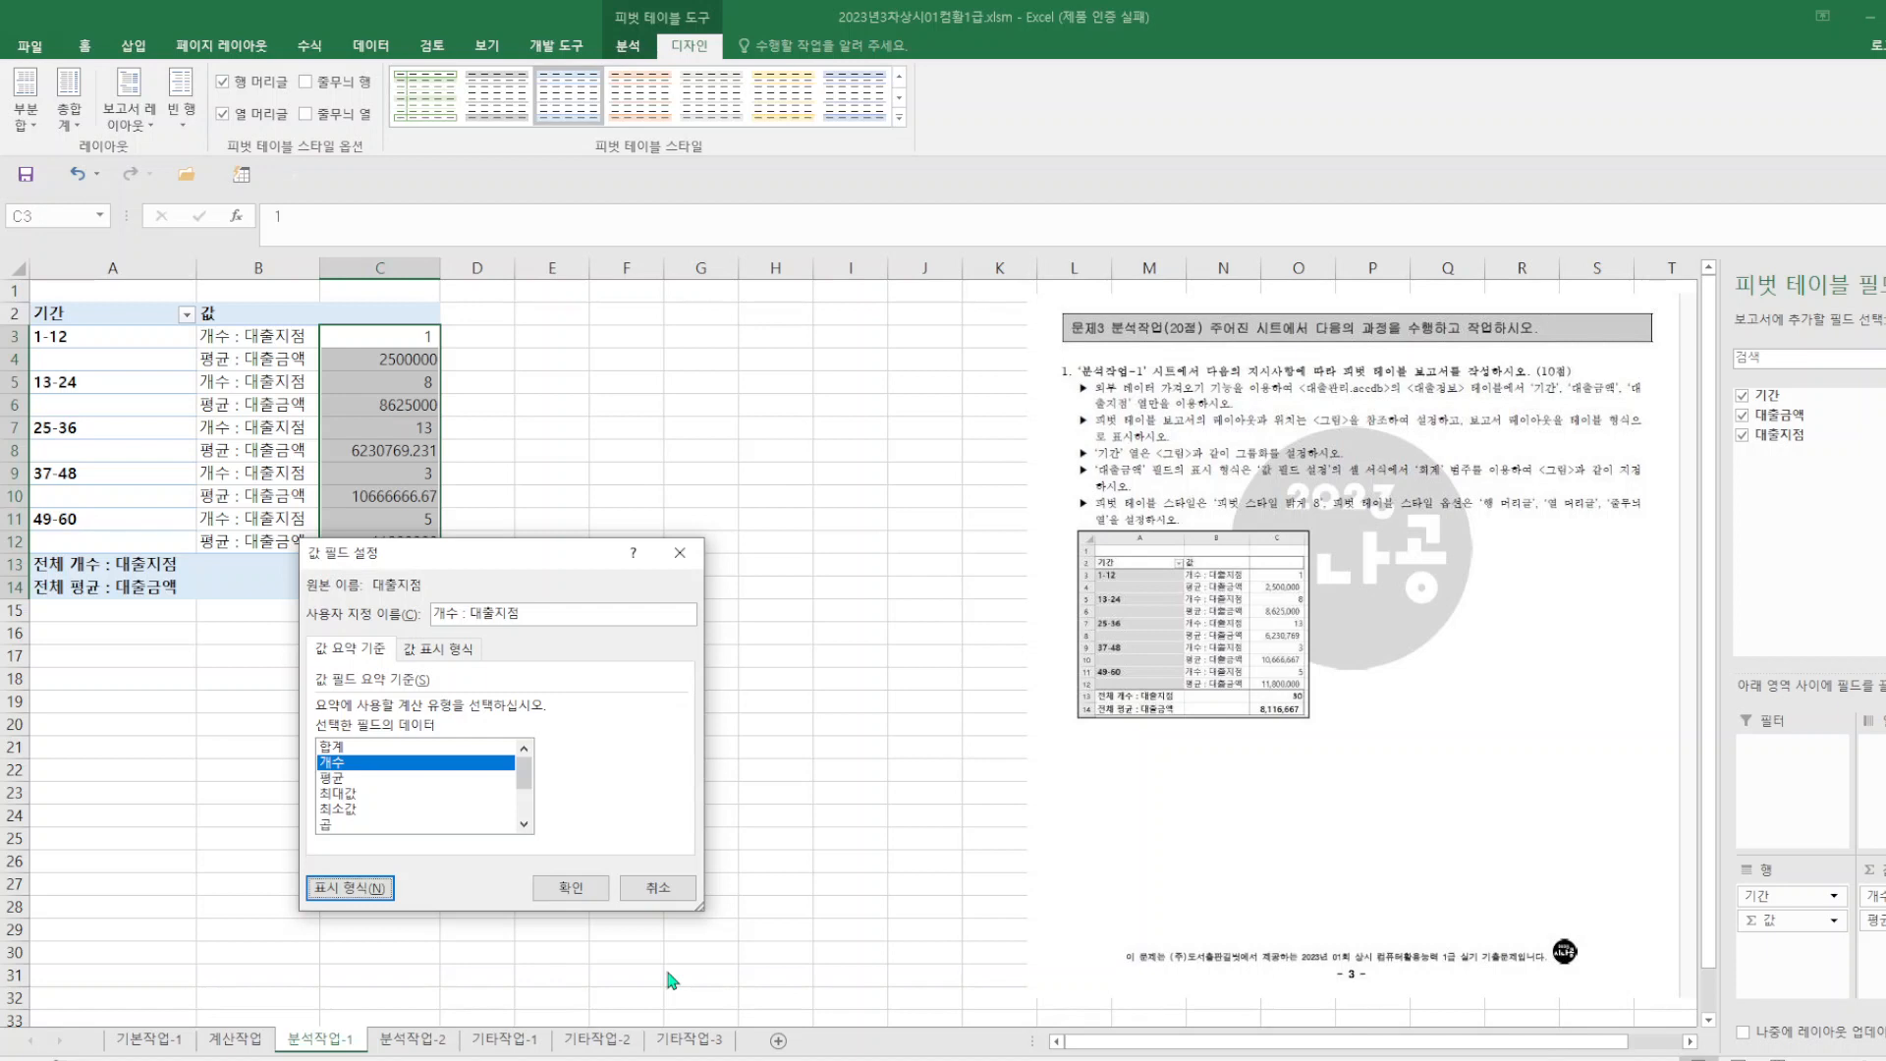
pyautogui.click(678, 553)
pyautogui.click(766, 512)
pyautogui.click(410, 359)
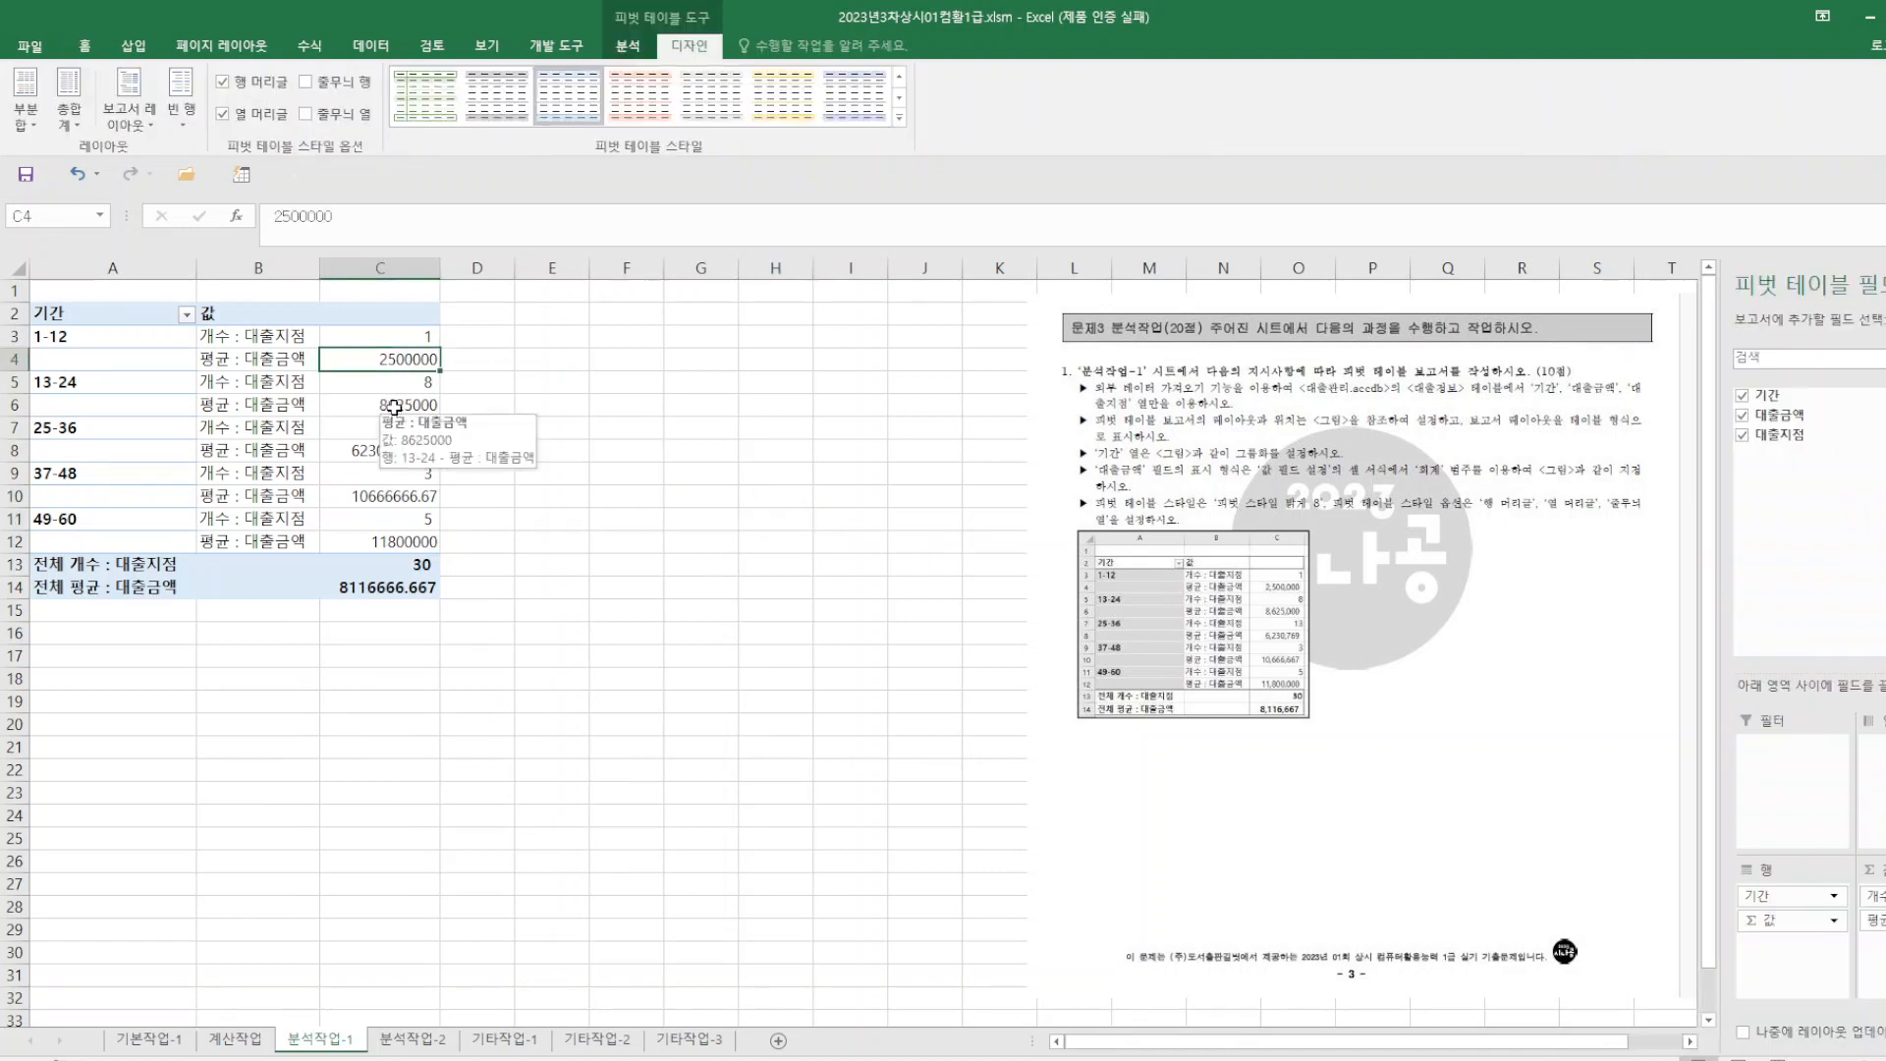
# - Format the 평균 : 대출금액 value field, including its grand total, as 숫자 with 0 decimal places through the value field settings
pyautogui.keyDown('ctrl'); pyautogui.click(393, 407); pyautogui.keyUp('ctrl')
pyautogui.keyDown('ctrl'); pyautogui.click(380, 452); pyautogui.keyUp('ctrl')
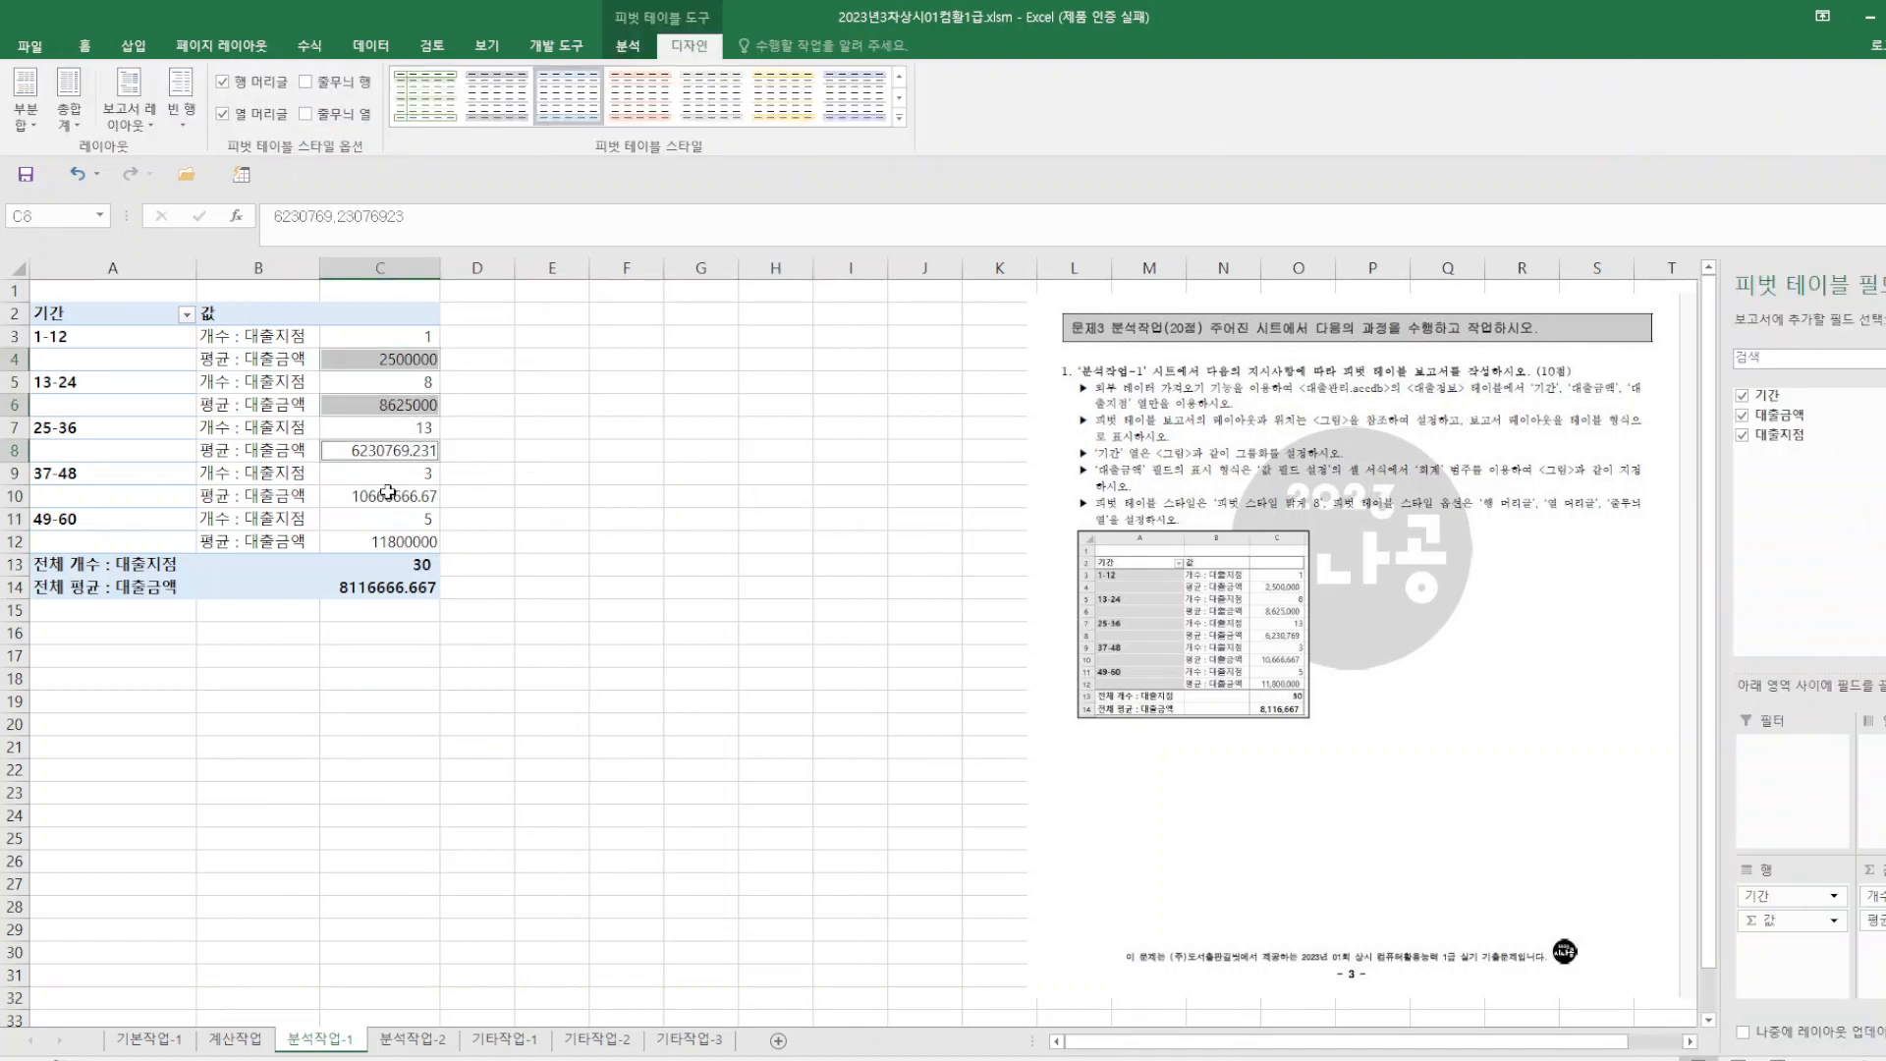
pyautogui.keyDown('ctrl'); pyautogui.click(388, 494); pyautogui.keyUp('ctrl')
pyautogui.keyDown('ctrl'); pyautogui.click(388, 544); pyautogui.keyUp('ctrl')
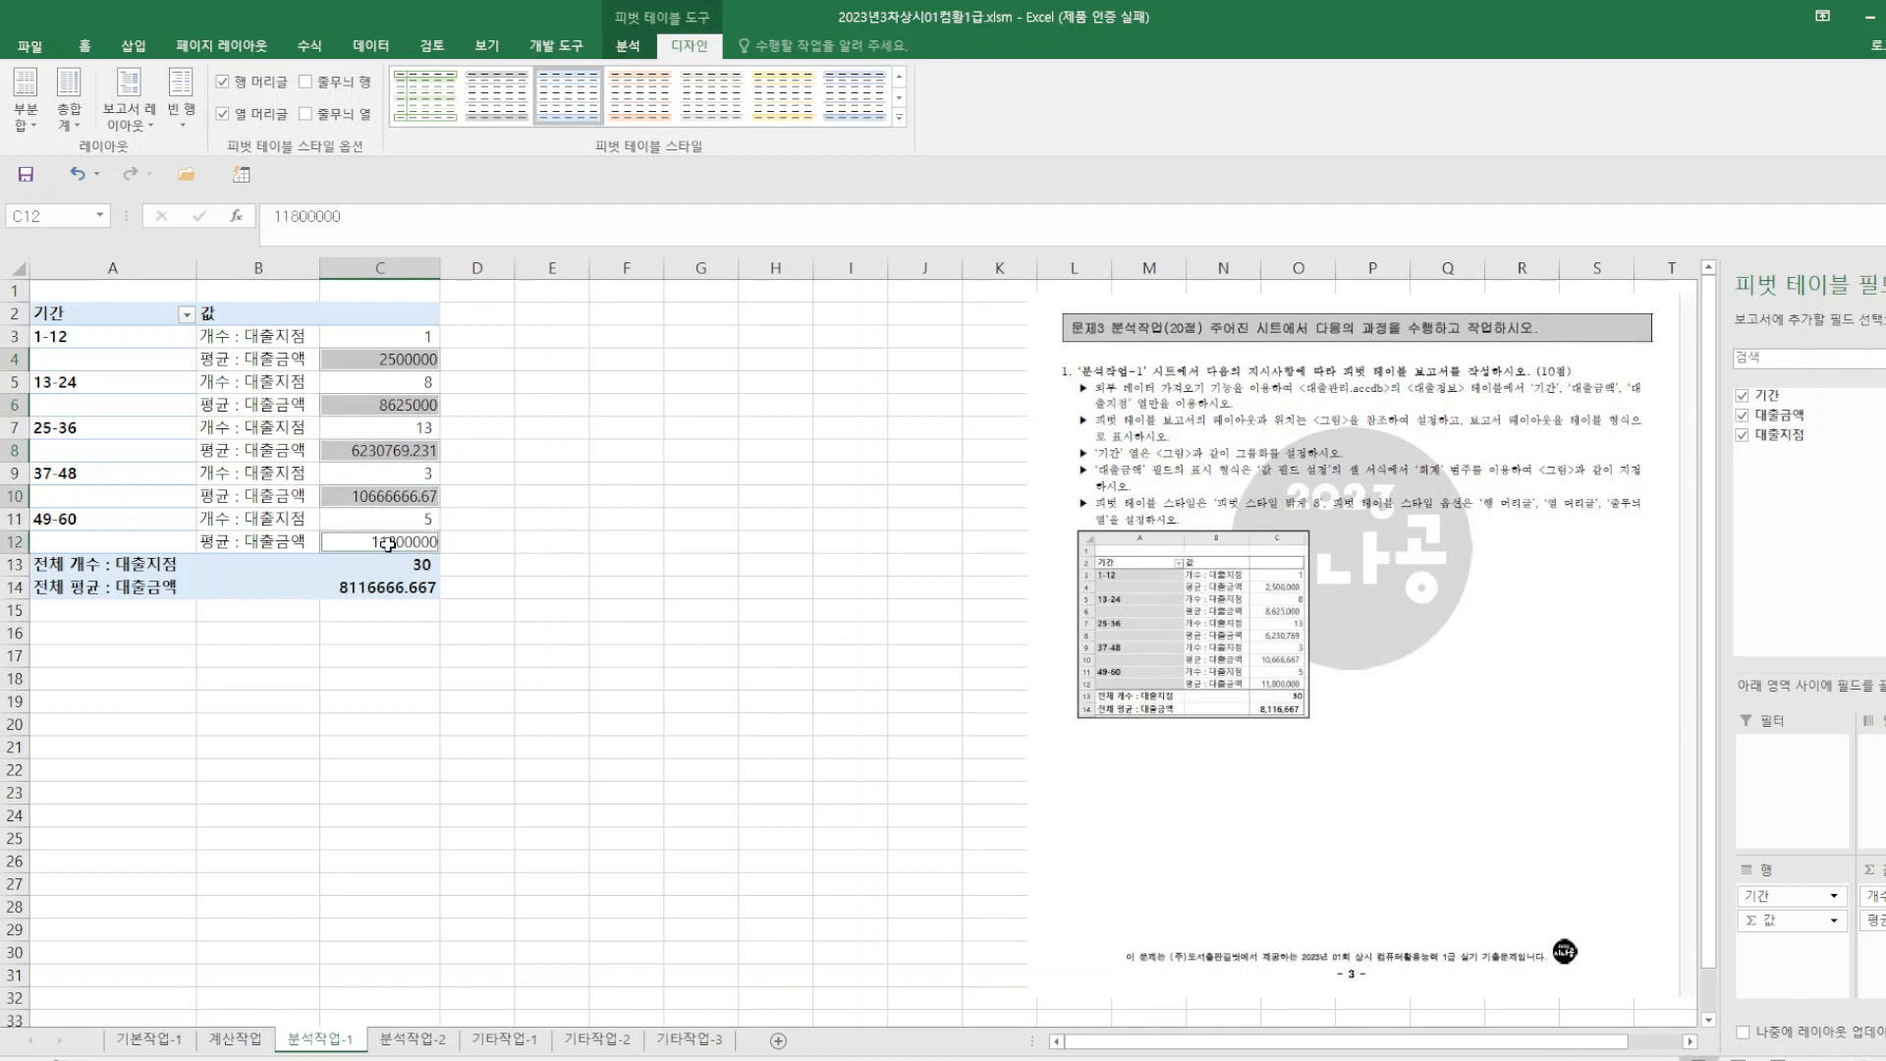
pyautogui.keyDown('ctrl'); pyautogui.click(383, 589); pyautogui.keyUp('ctrl')
pyautogui.rightClick(383, 589)
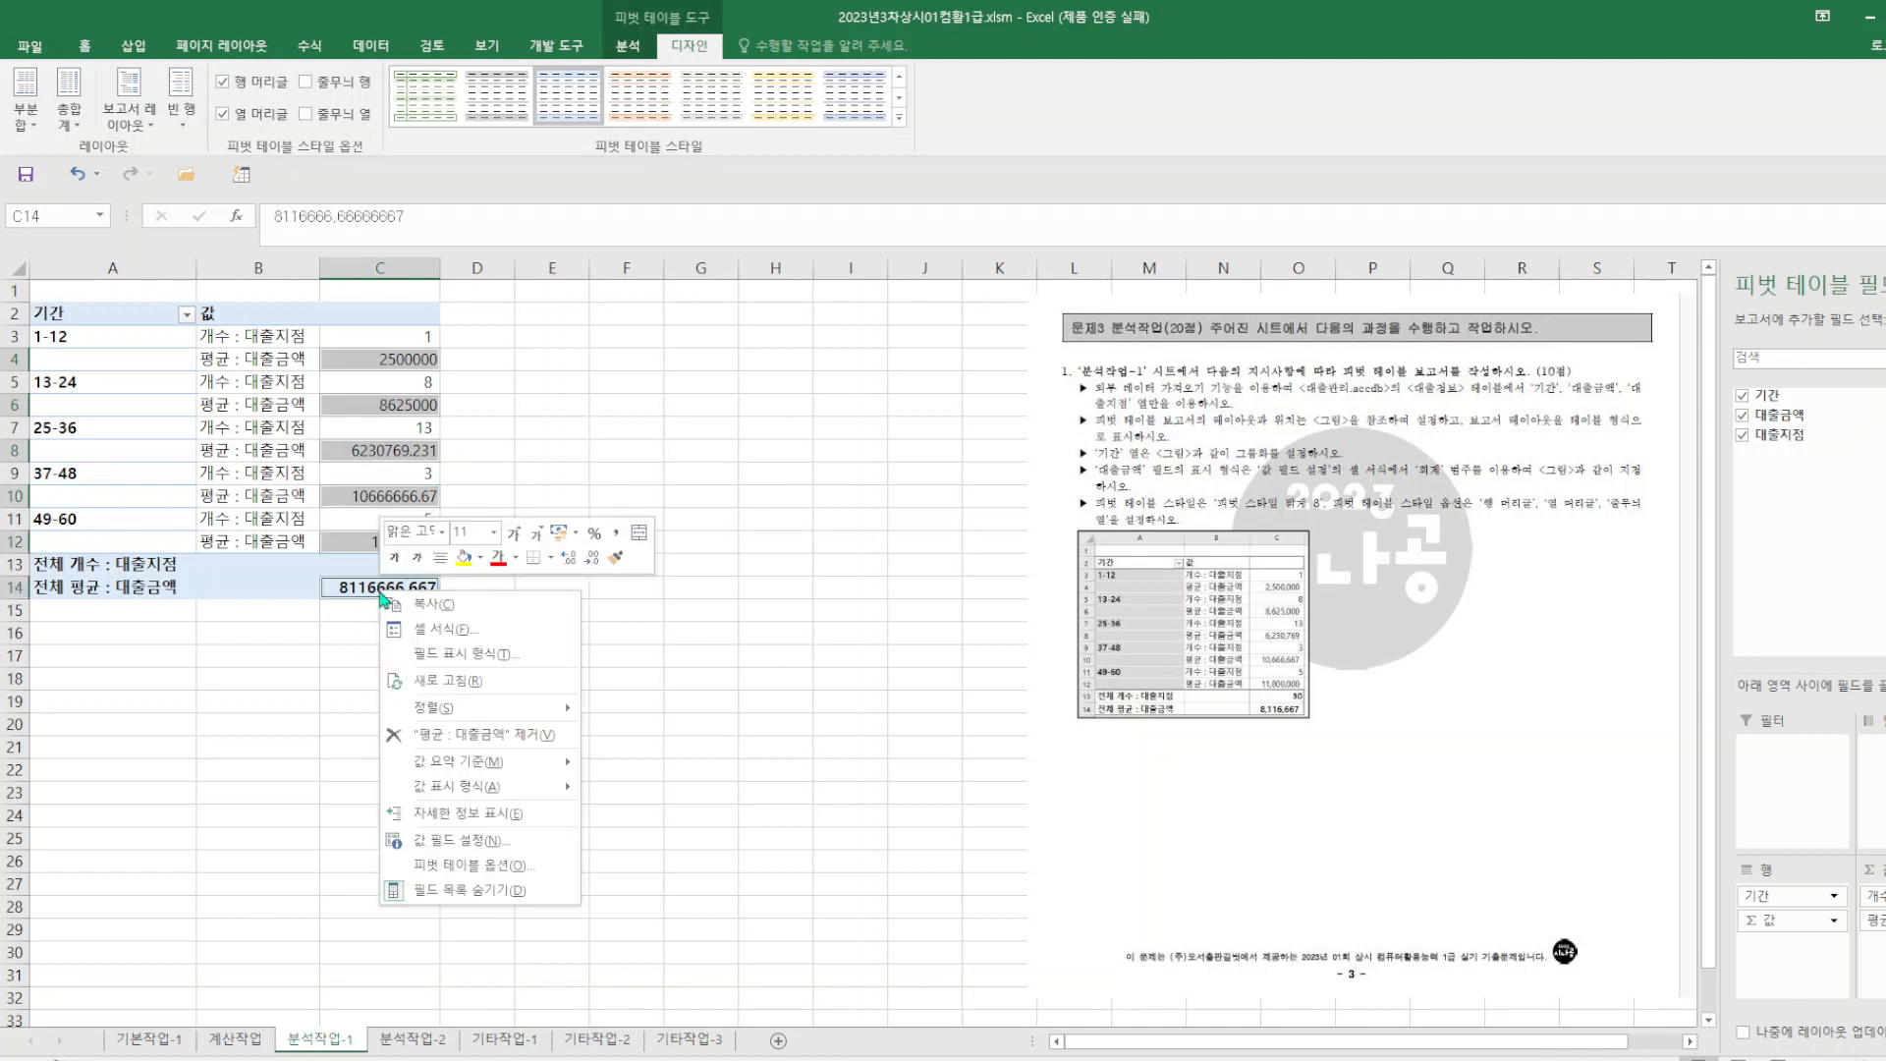
pyautogui.click(467, 842)
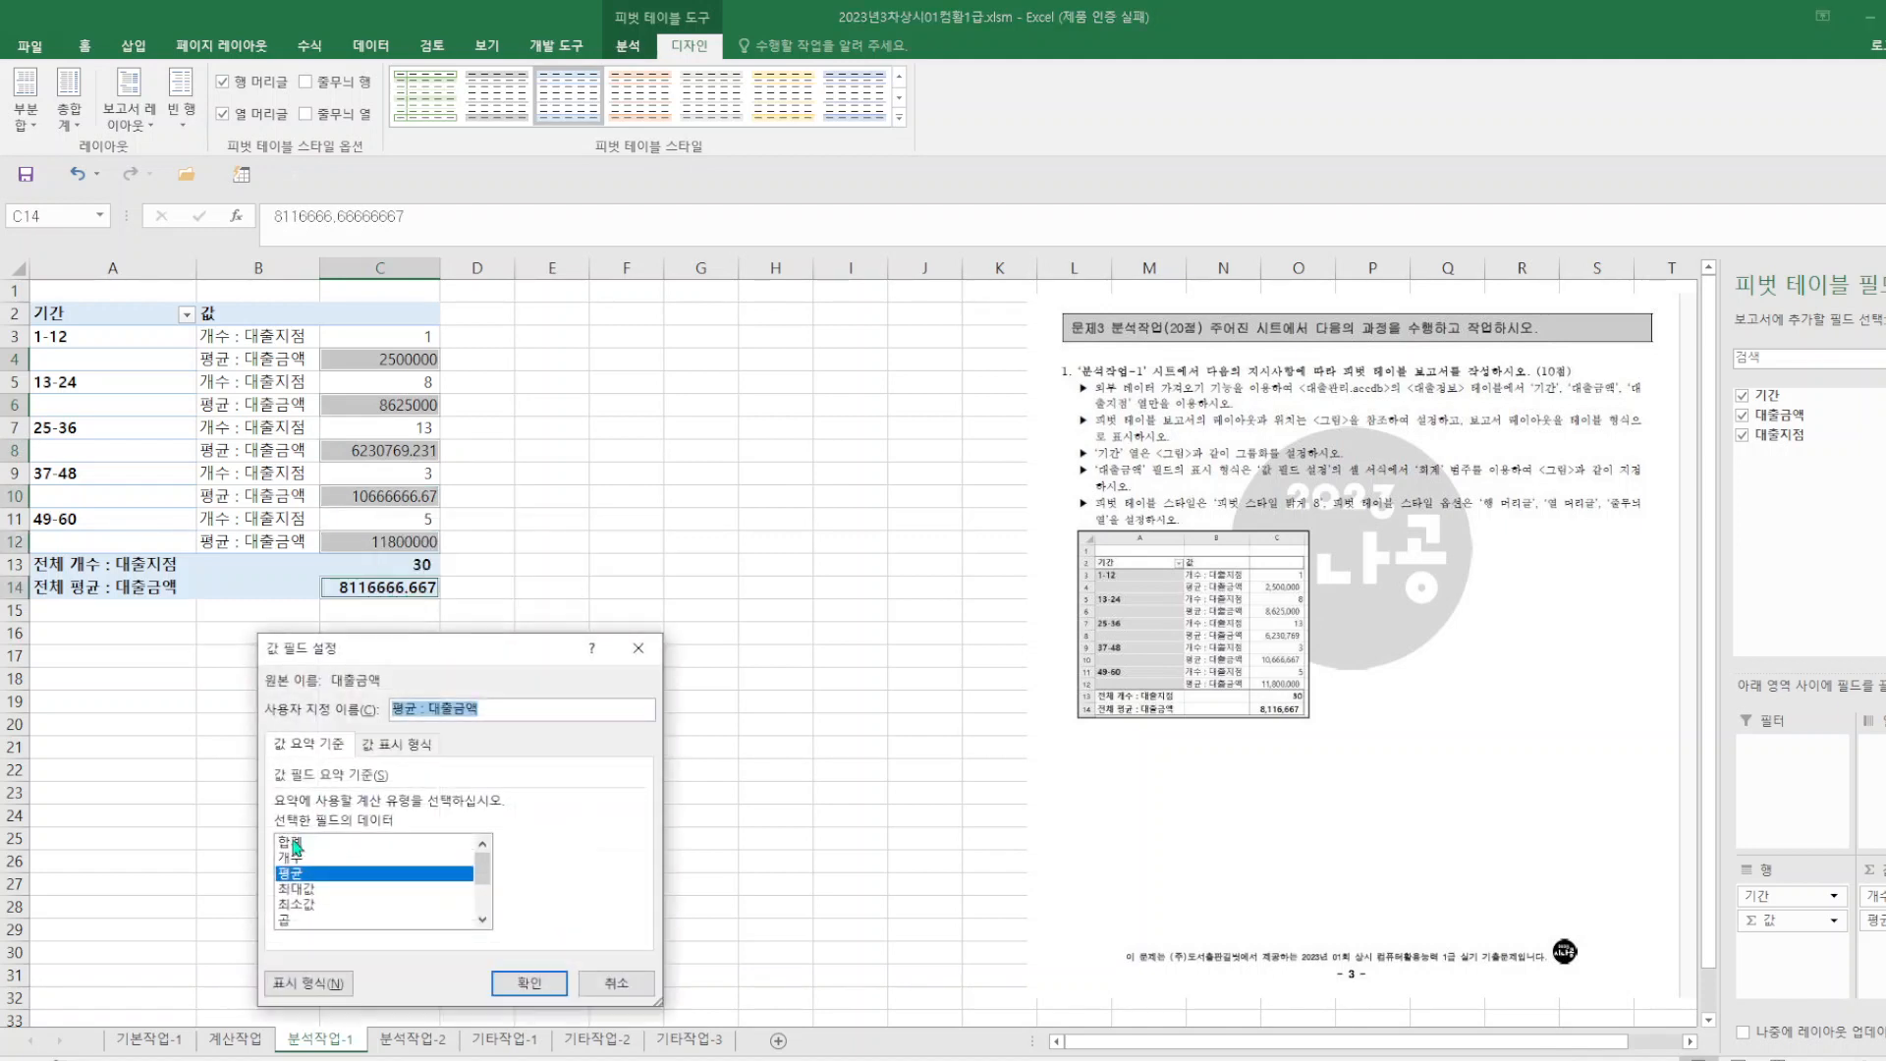
pyautogui.click(286, 983)
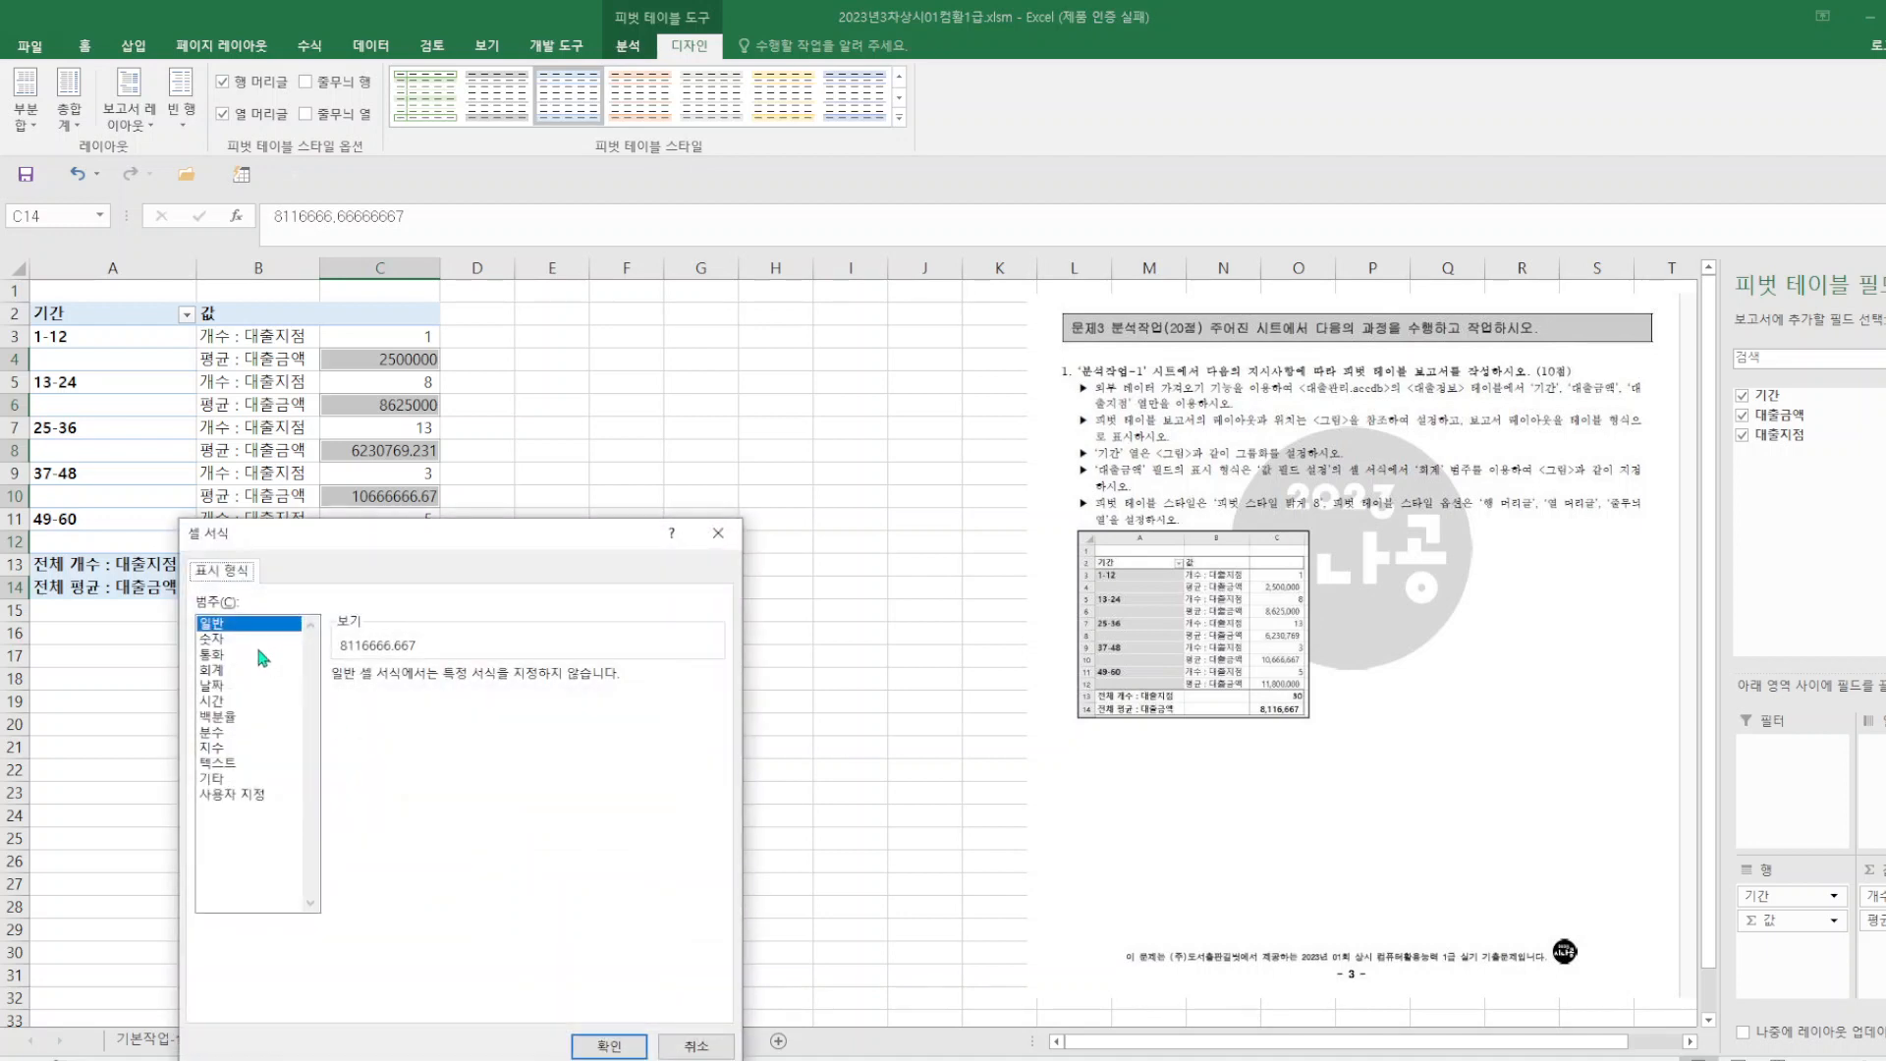
pyautogui.click(231, 638)
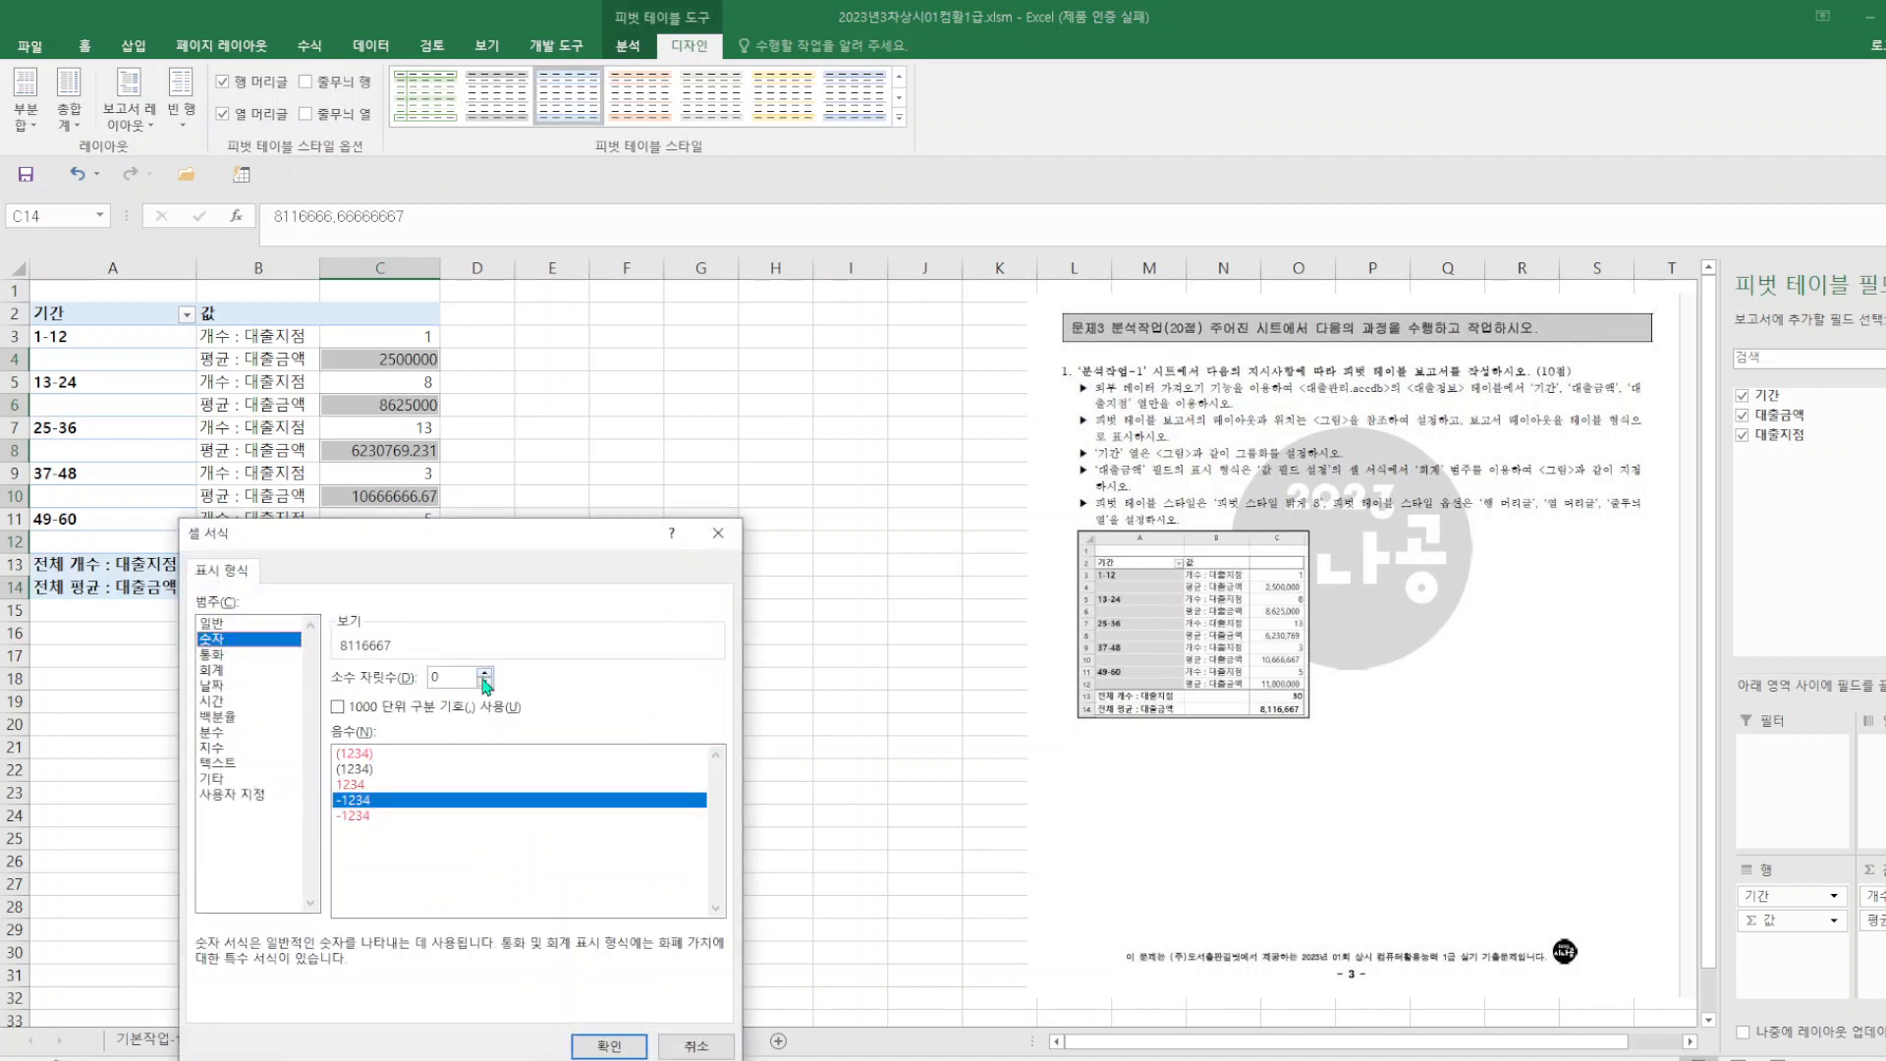
pyautogui.click(609, 1045)
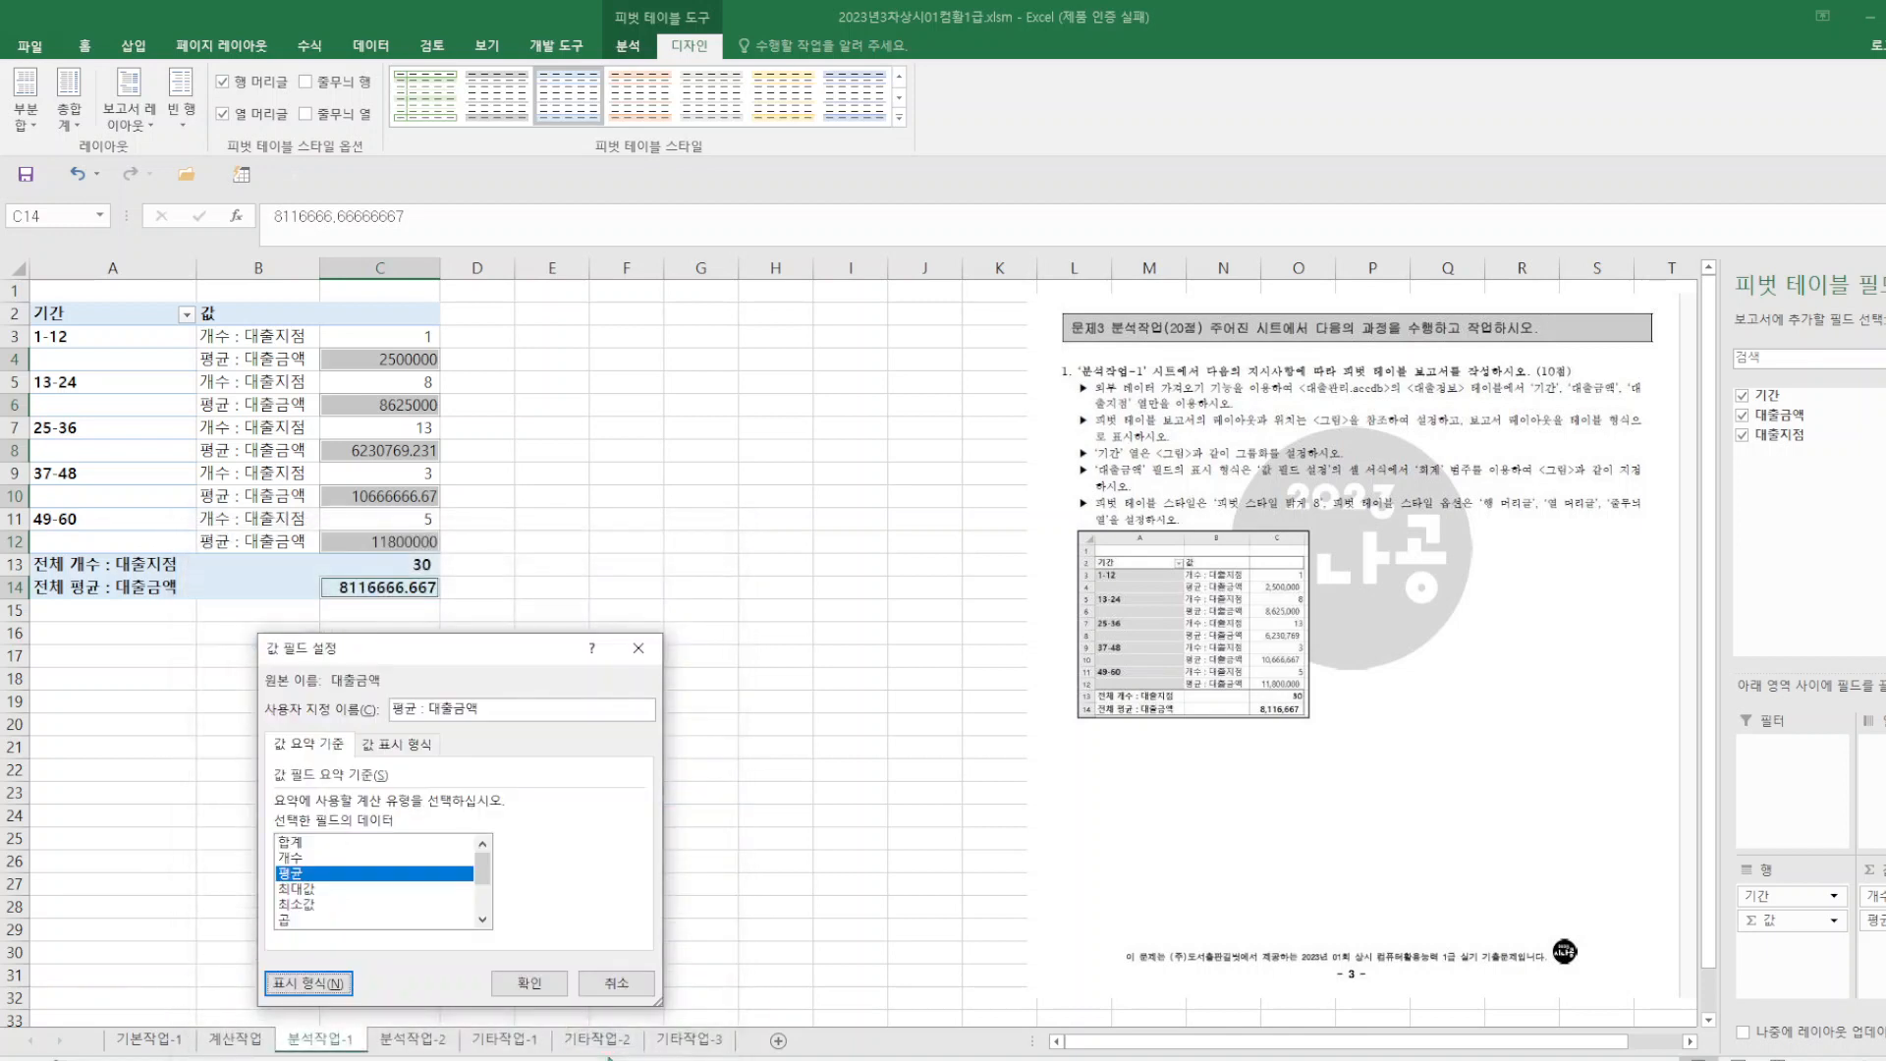
pyautogui.click(530, 983)
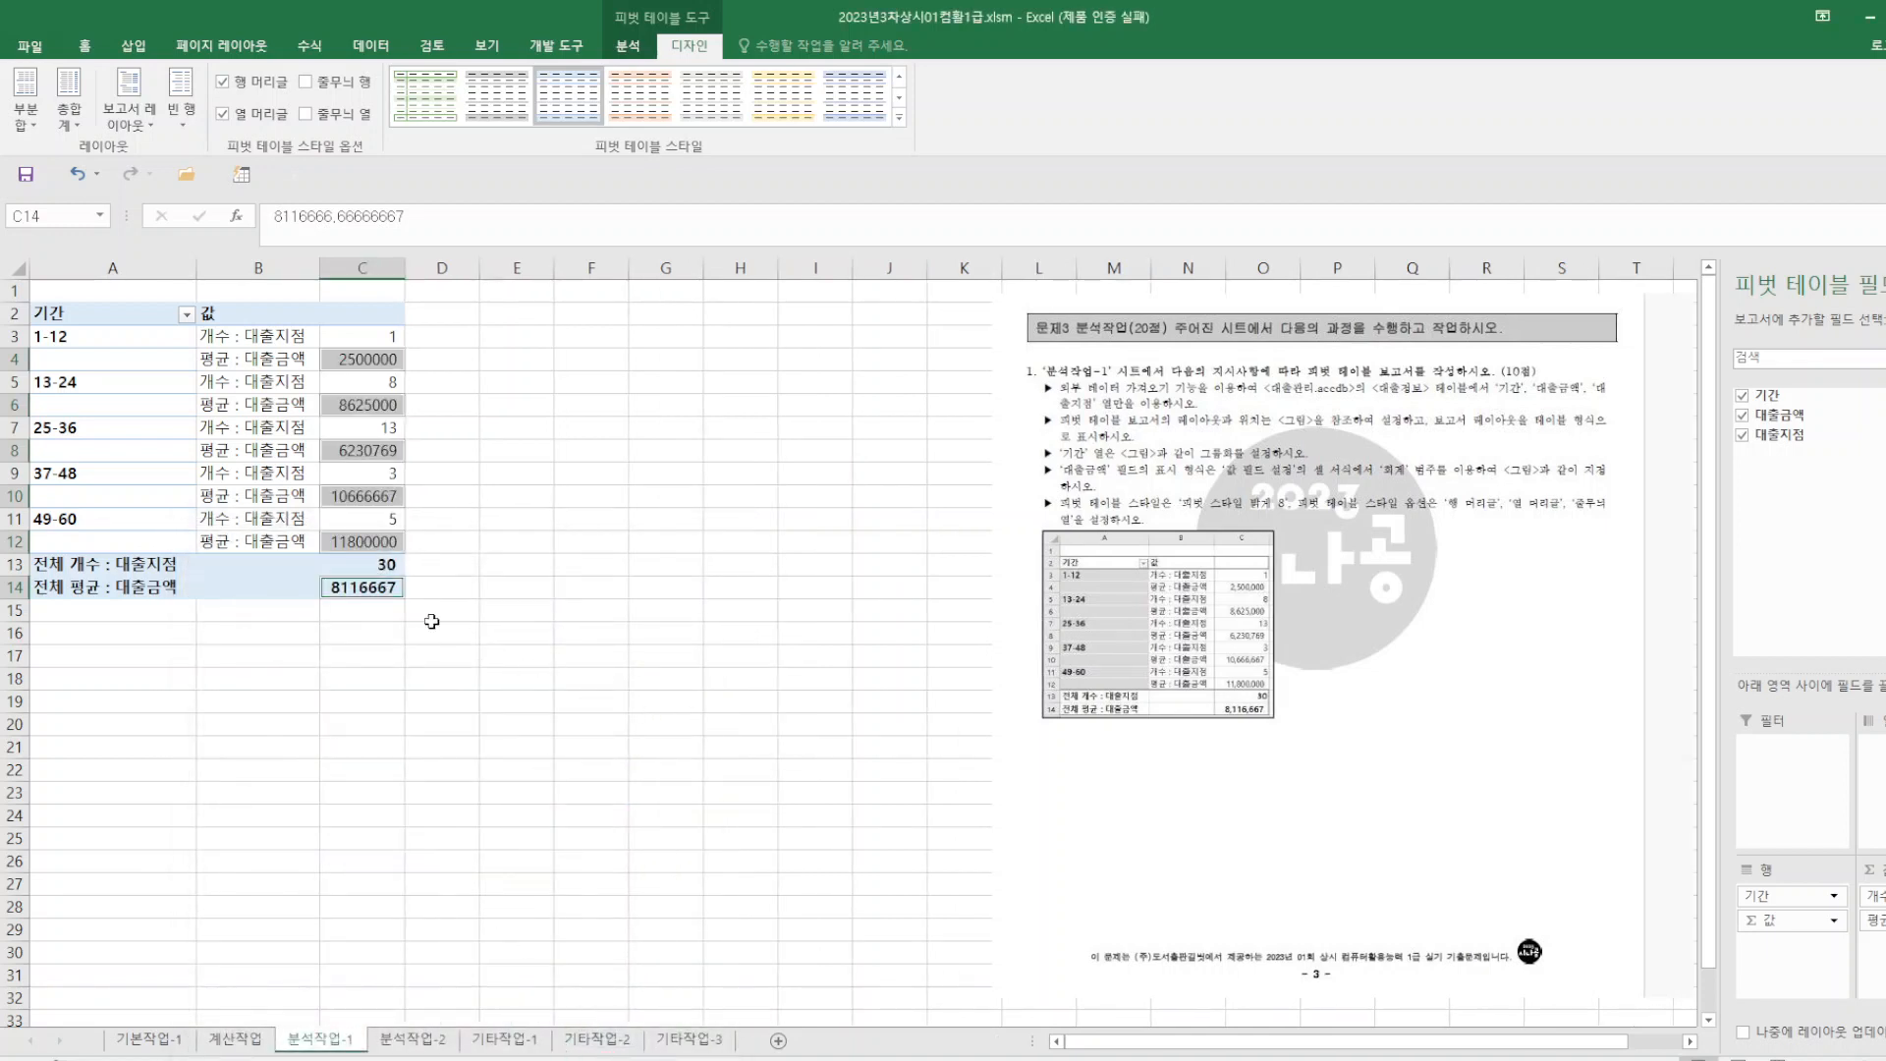
# - Turn on the 1000 separator in the number format of the 평균 : 대출금액 value field
pyautogui.rightClick(378, 543)
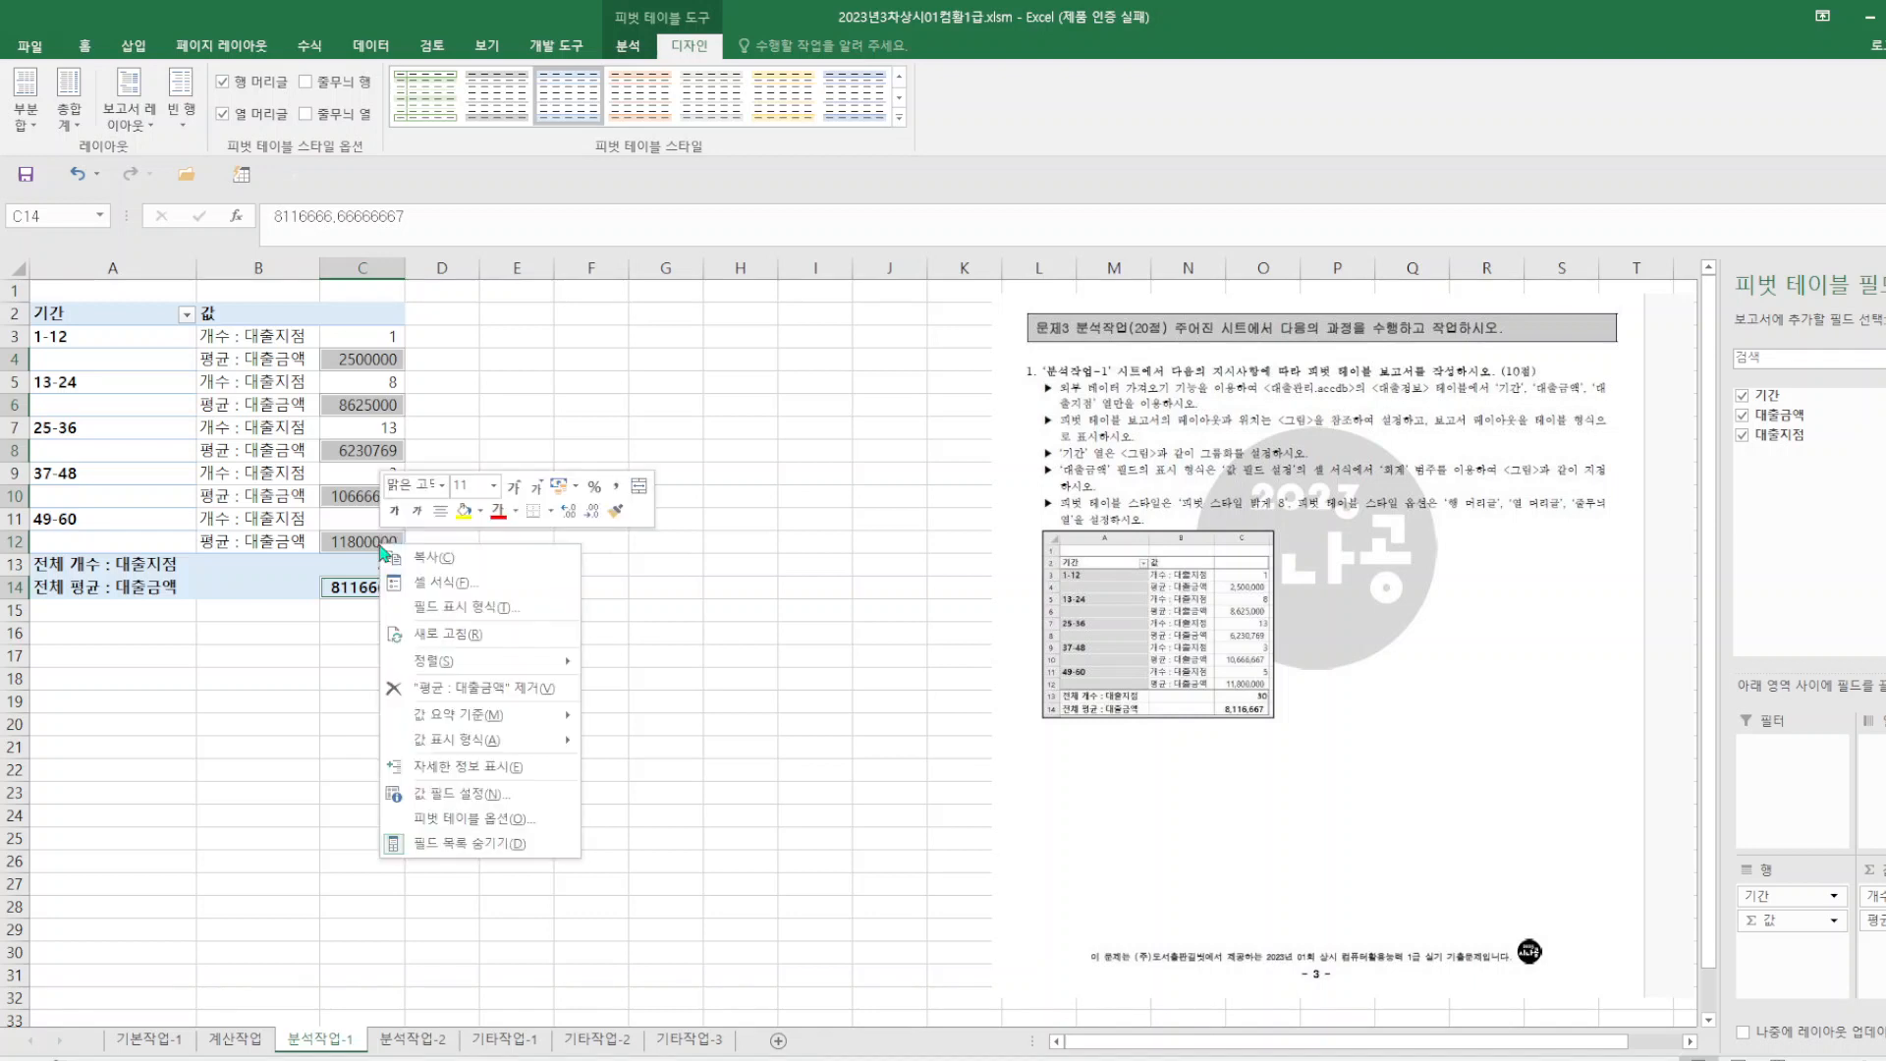
pyautogui.click(458, 800)
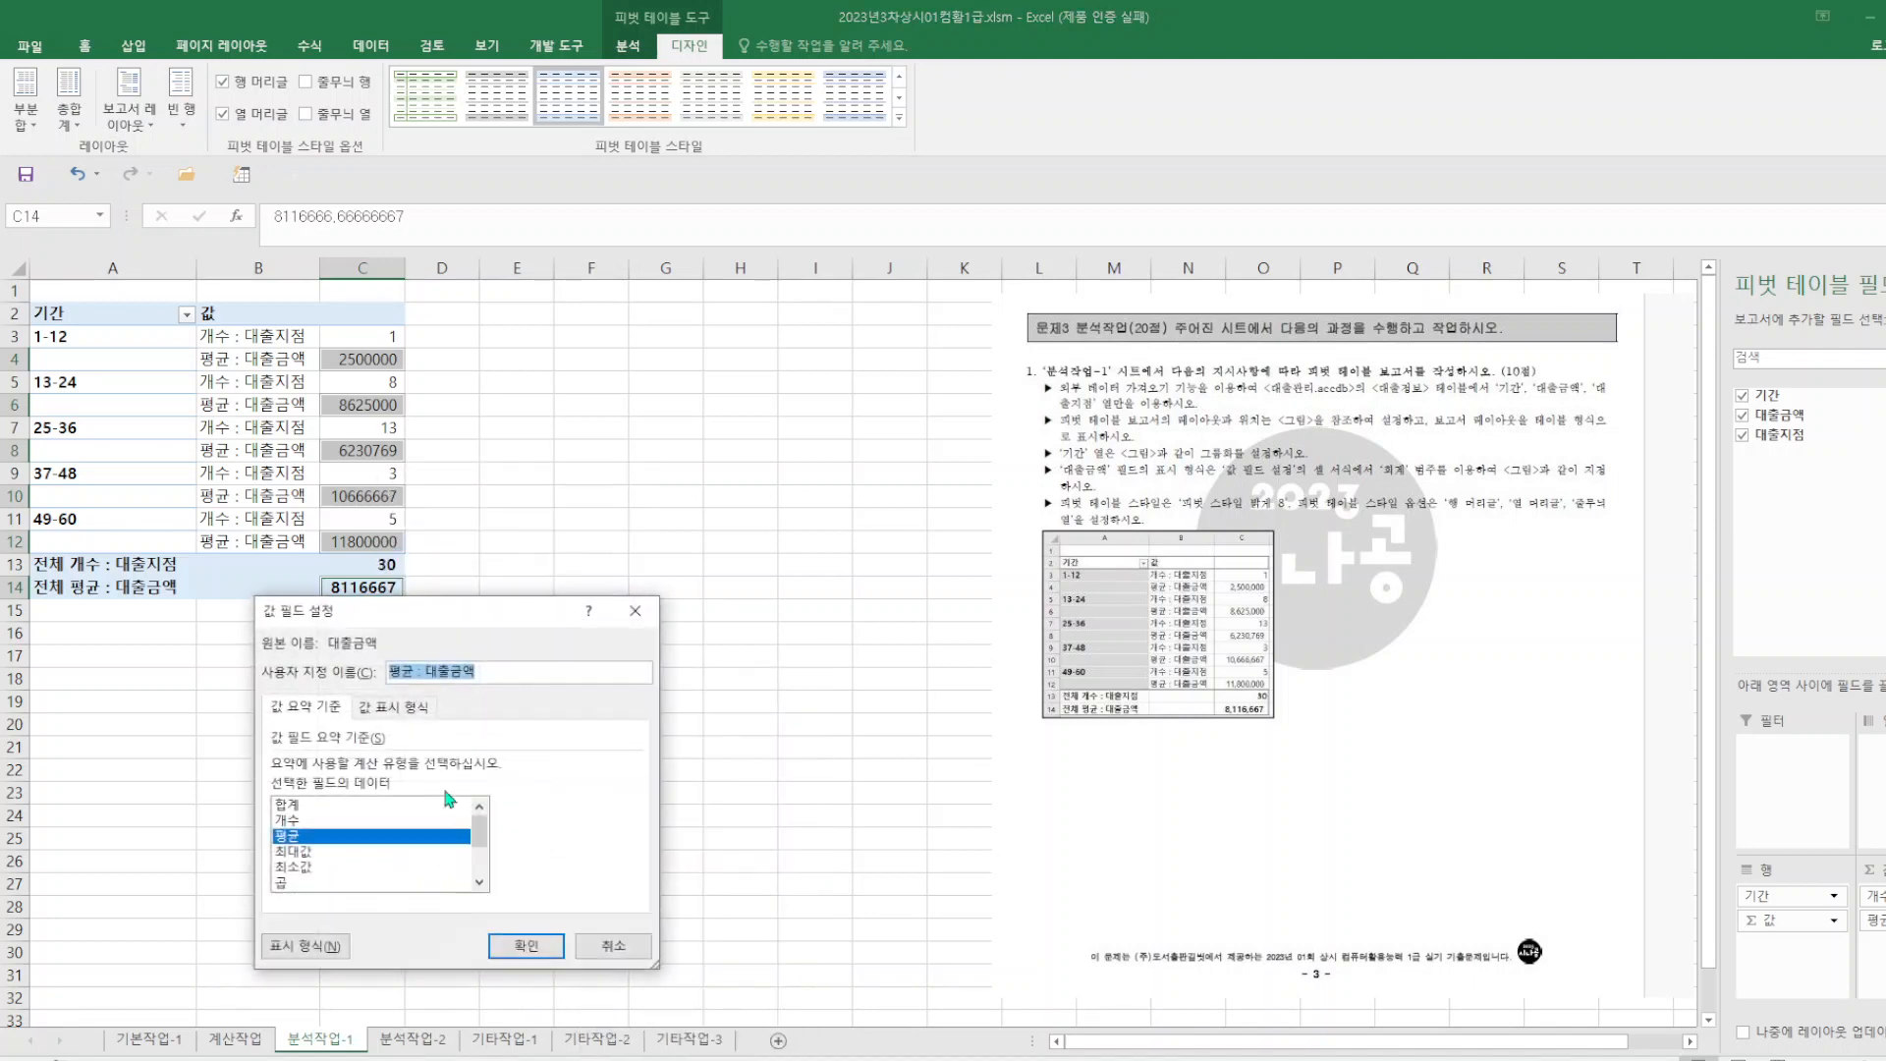
pyautogui.click(322, 948)
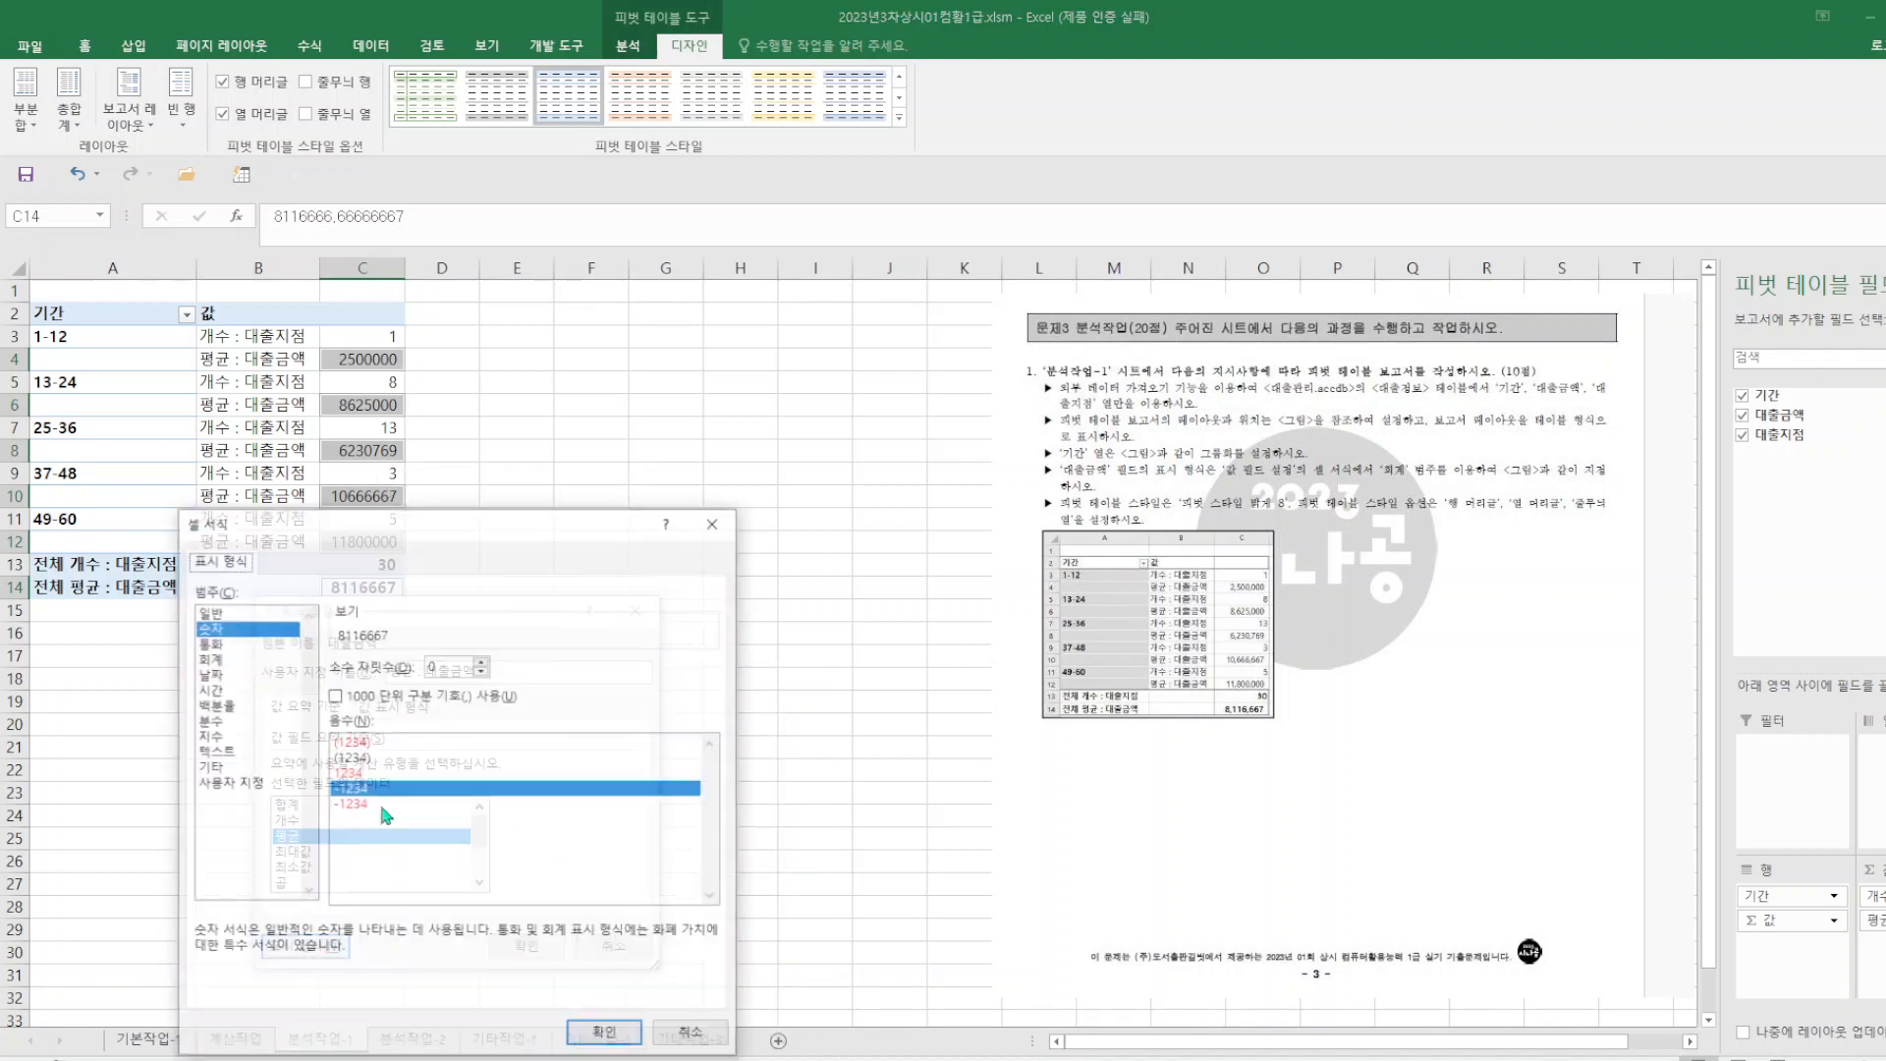
pyautogui.click(335, 695)
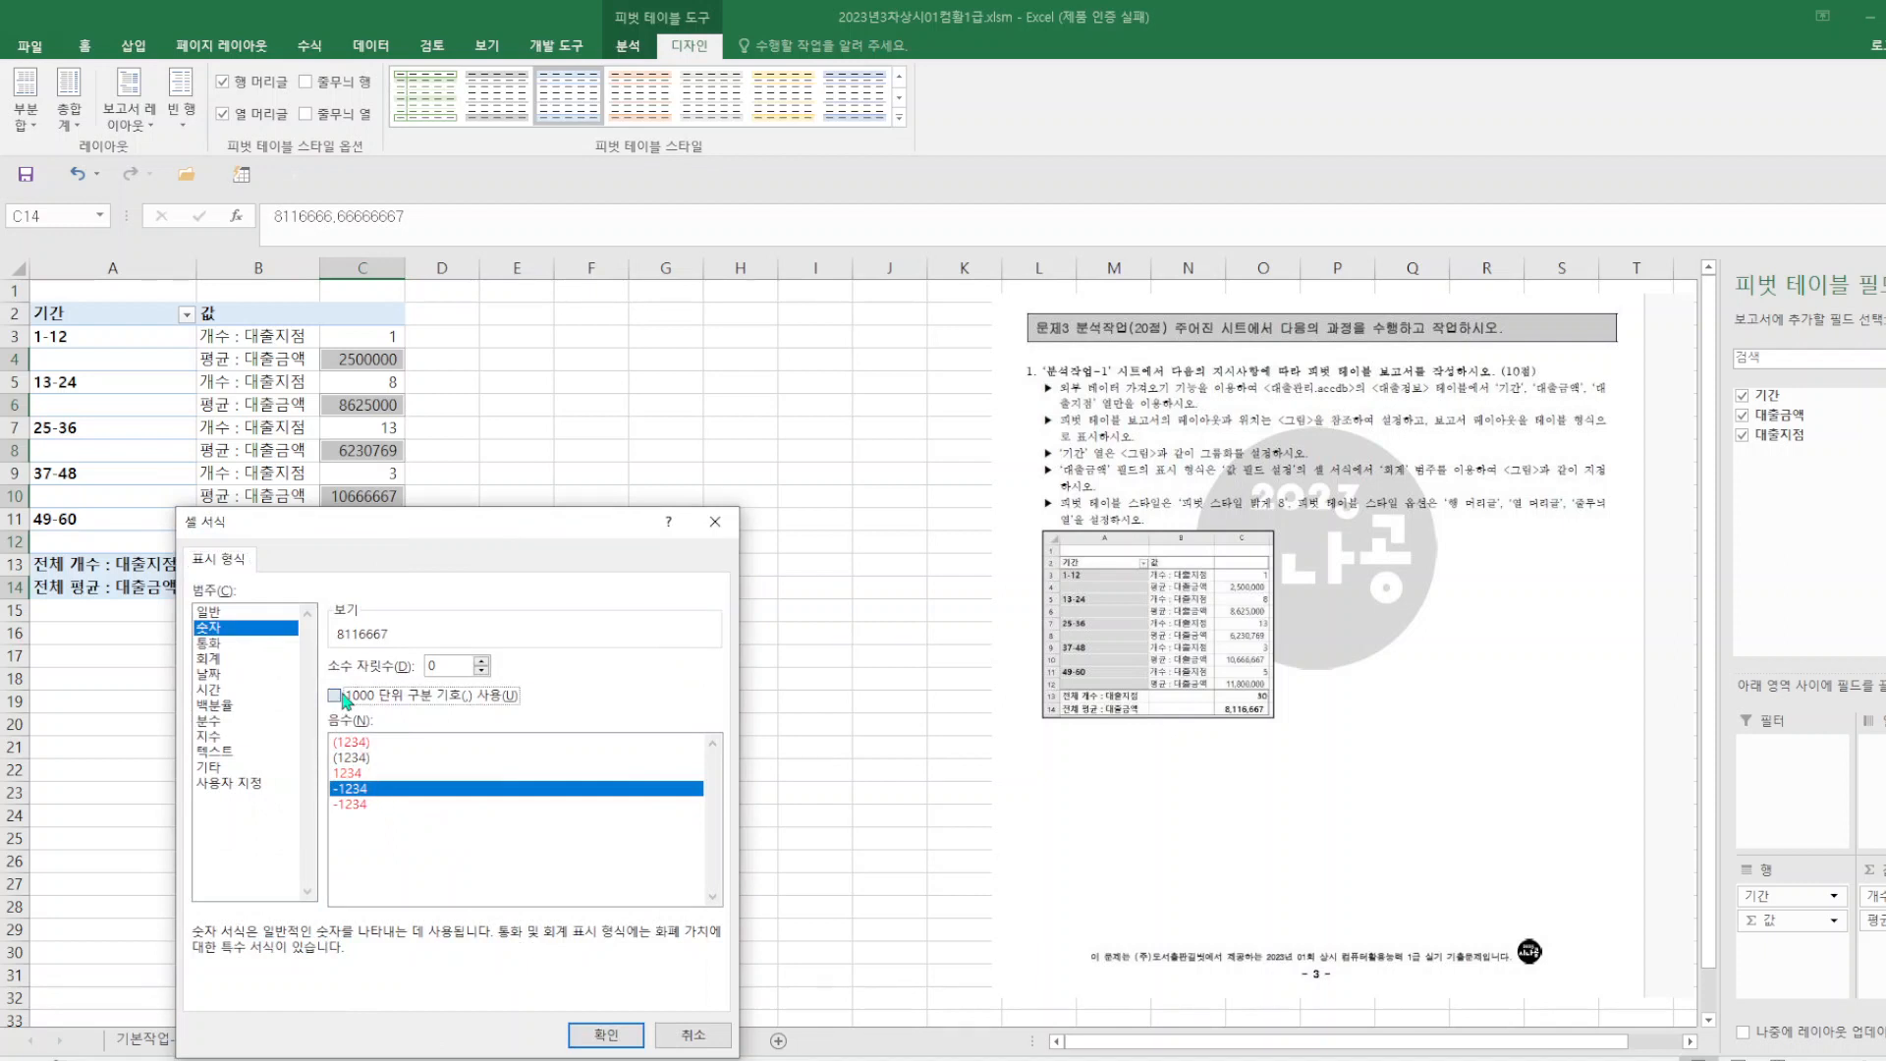
pyautogui.click(606, 1035)
pyautogui.click(524, 945)
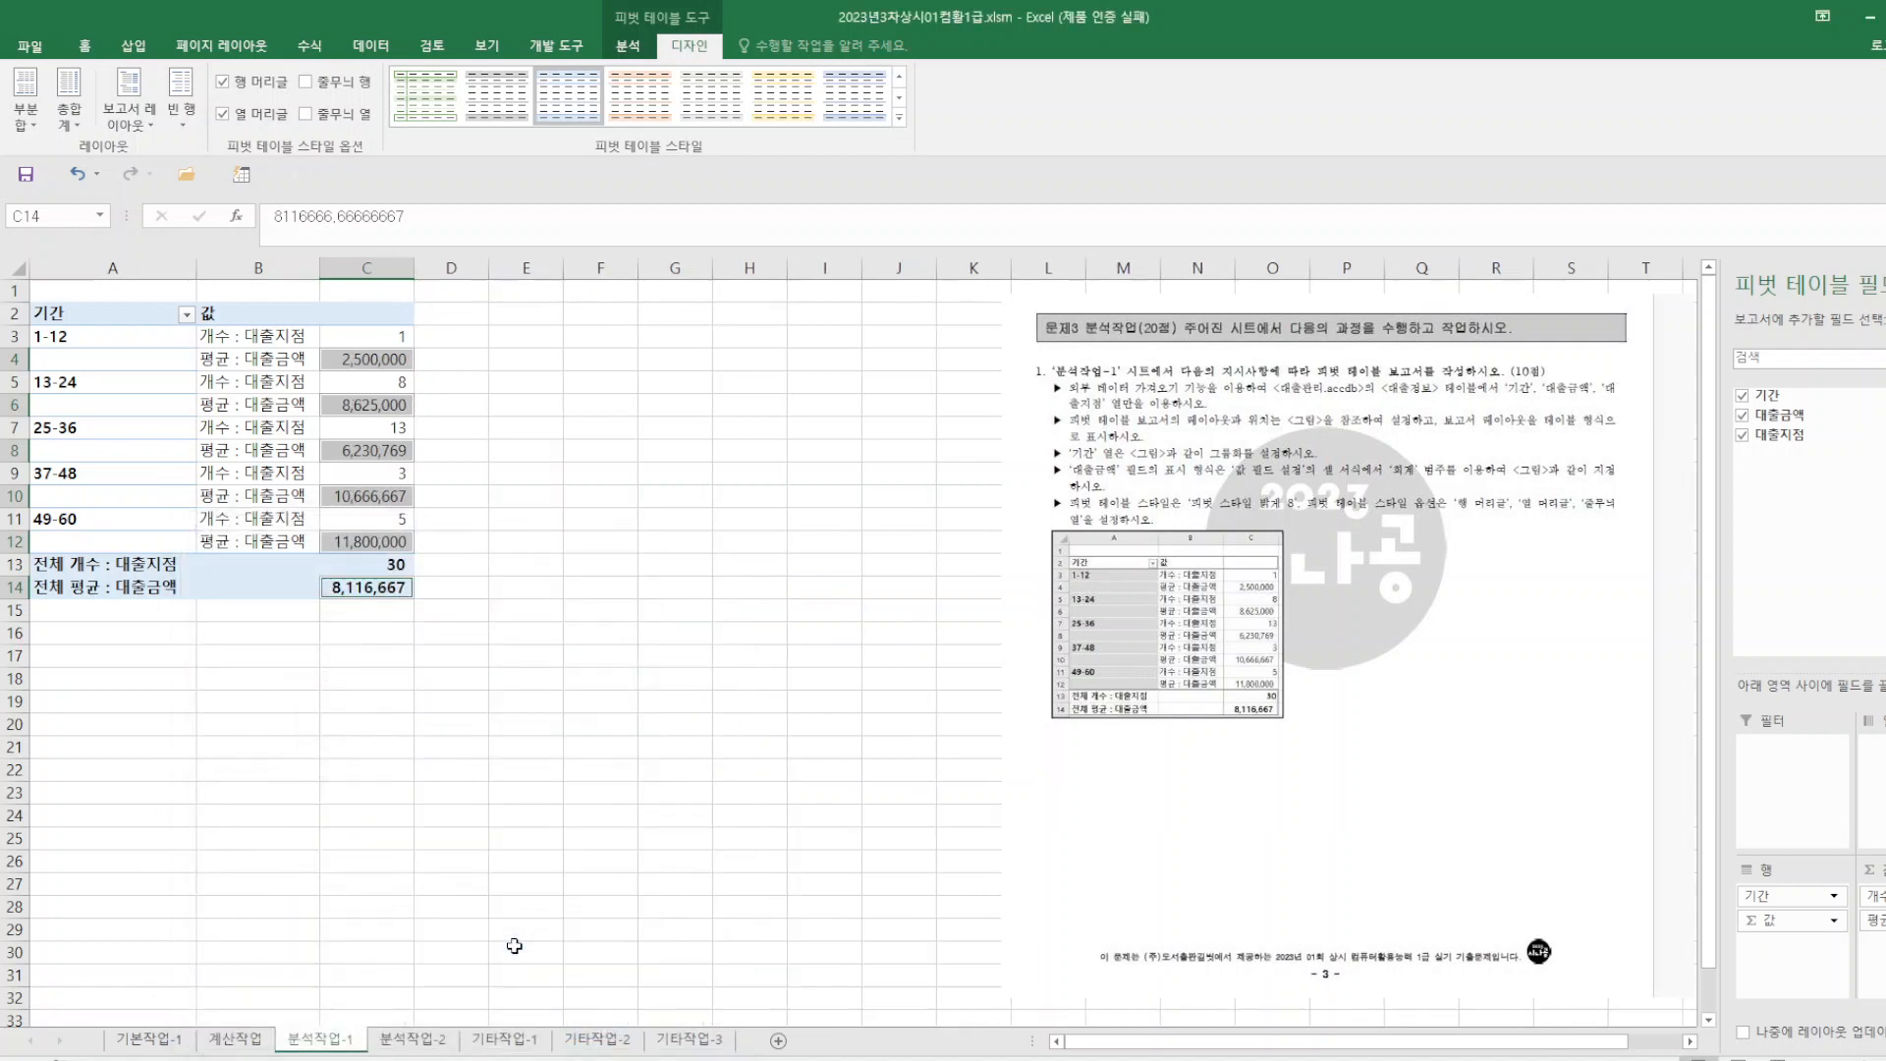
pyautogui.click(674, 744)
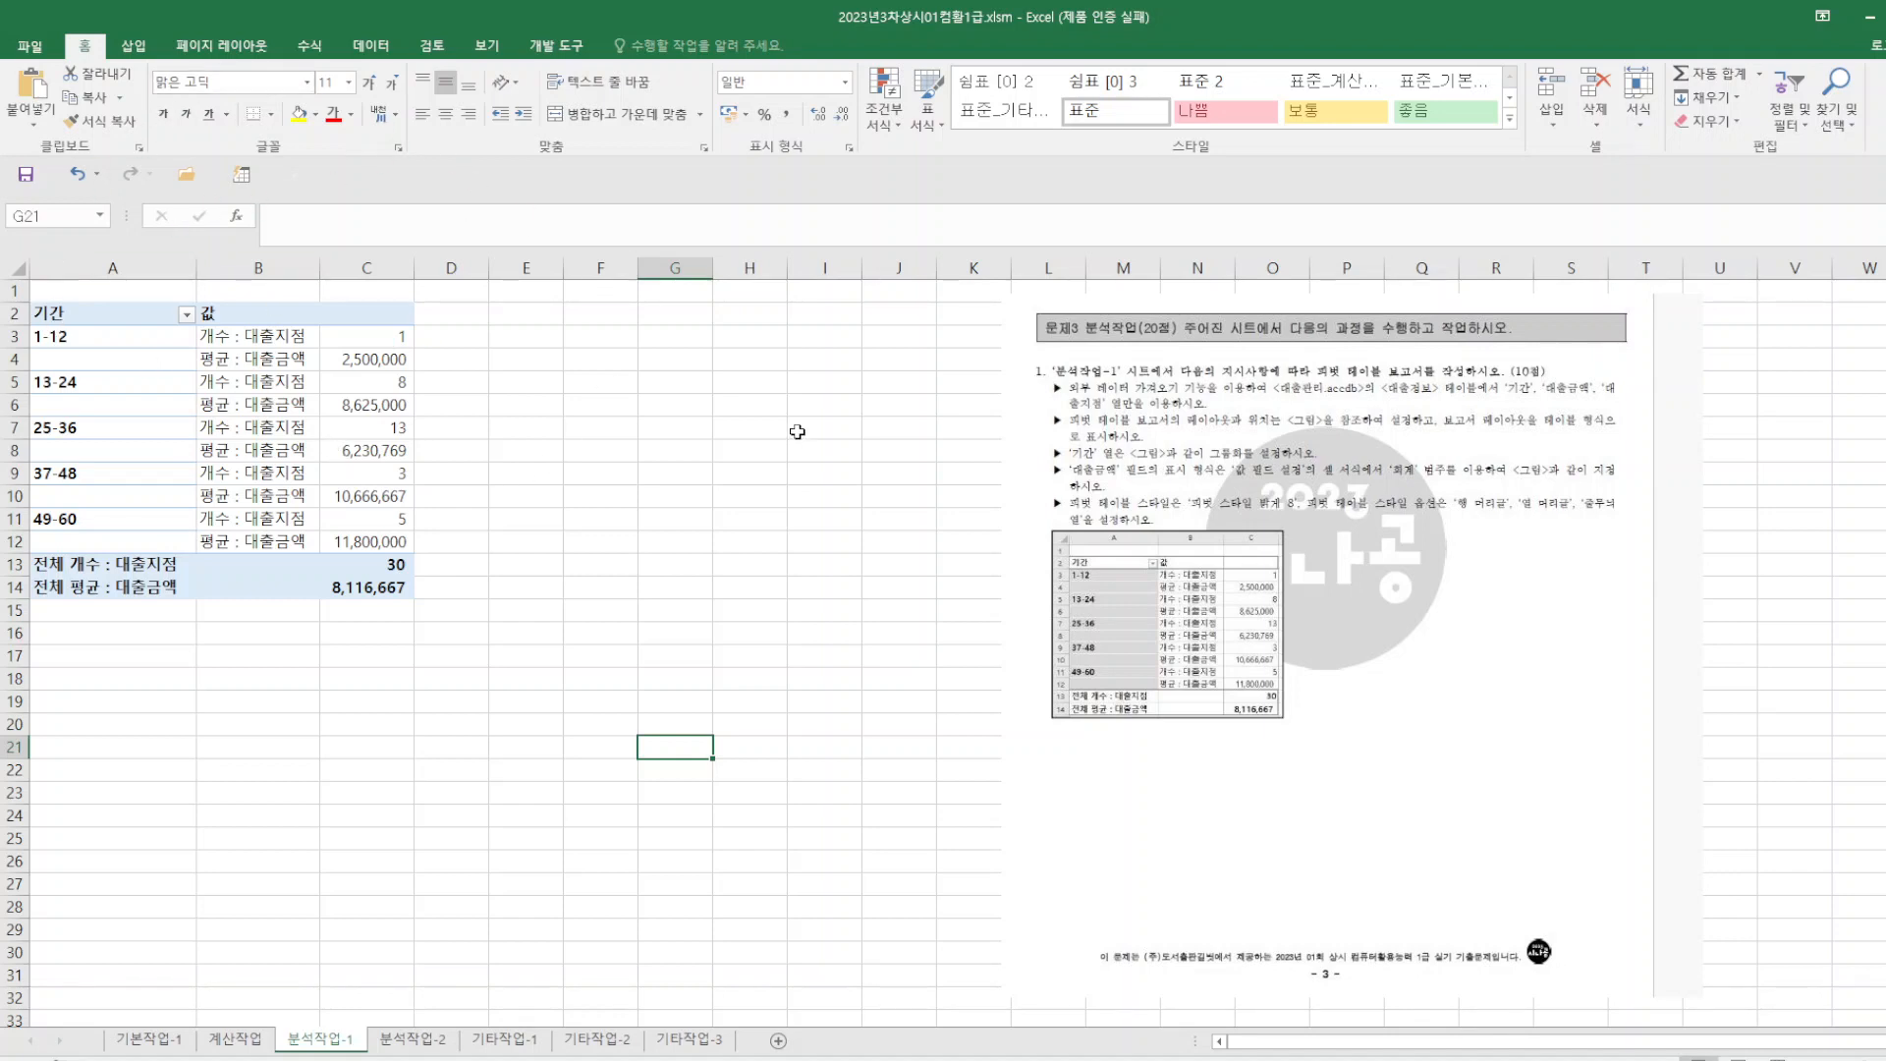
# - Enable banded columns (줄무늬 열) on the pivot table and apply the grey-and-black pivot style 밝게 8
pyautogui.click(388, 382)
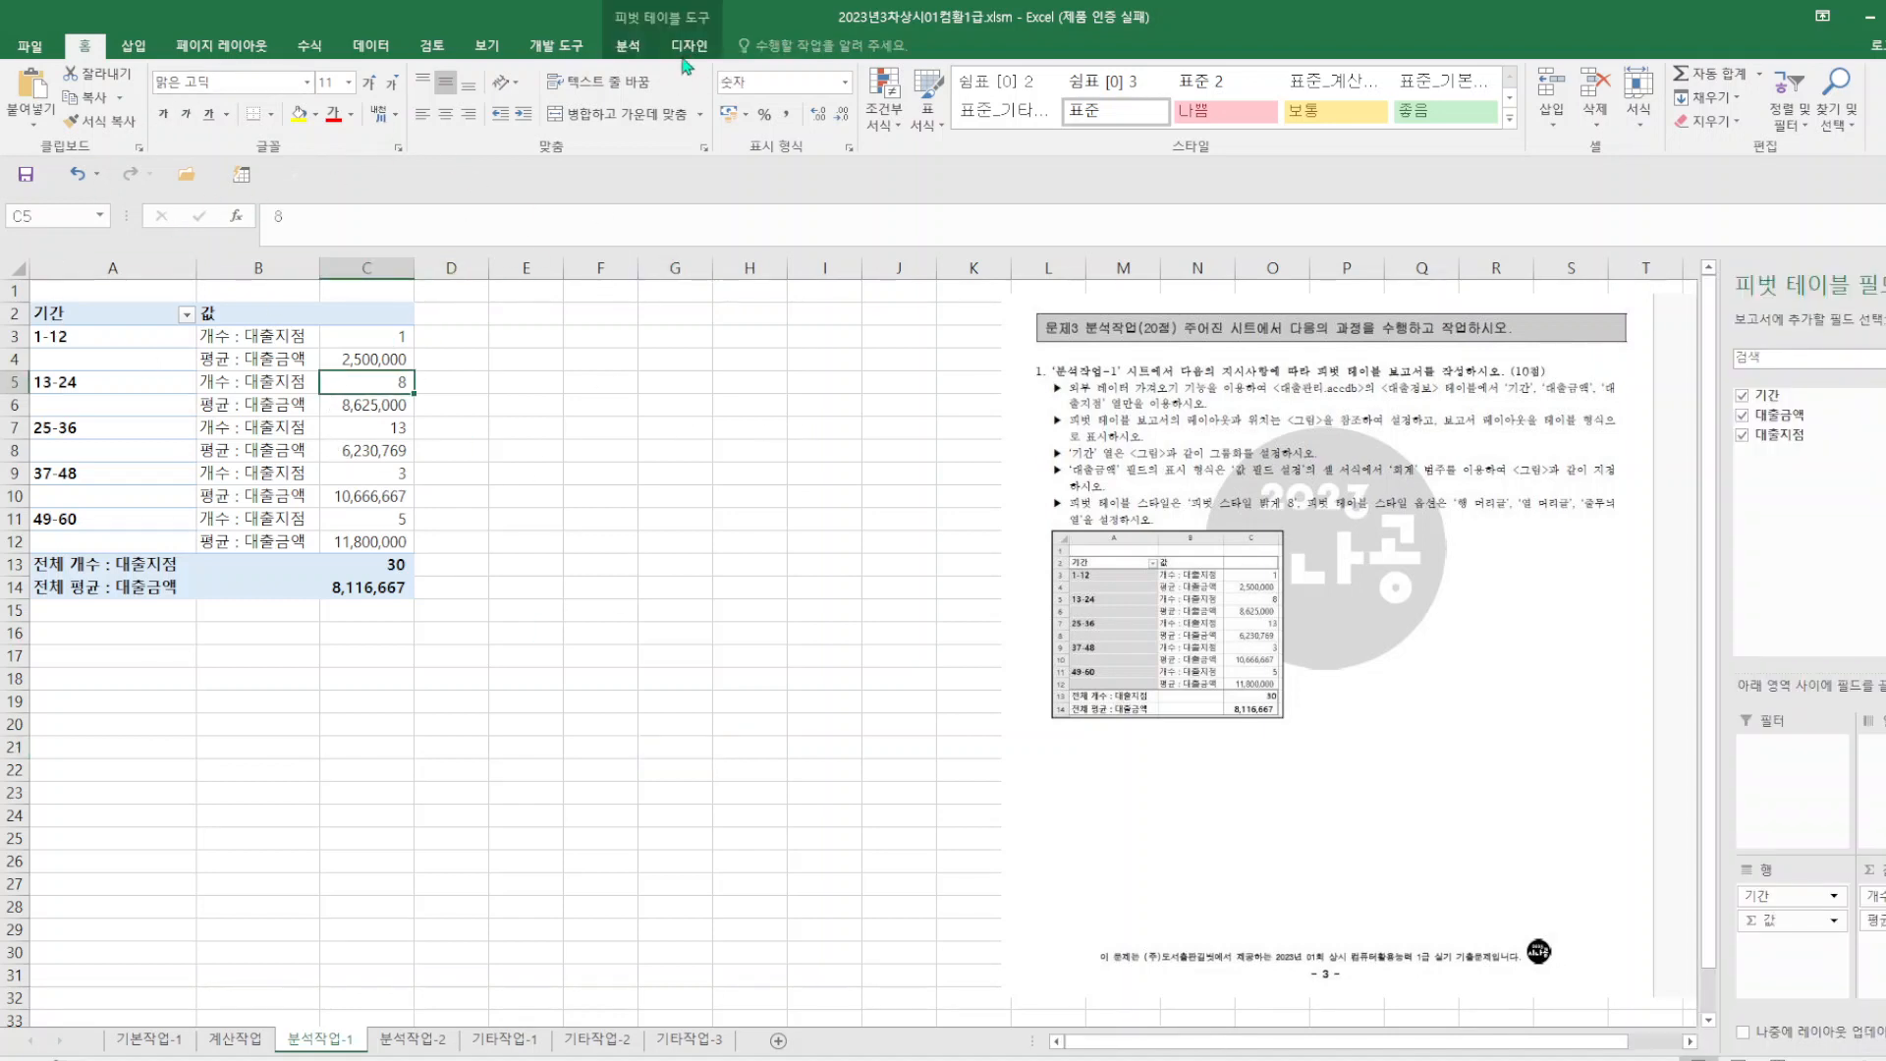
pyautogui.click(689, 45)
pyautogui.click(899, 119)
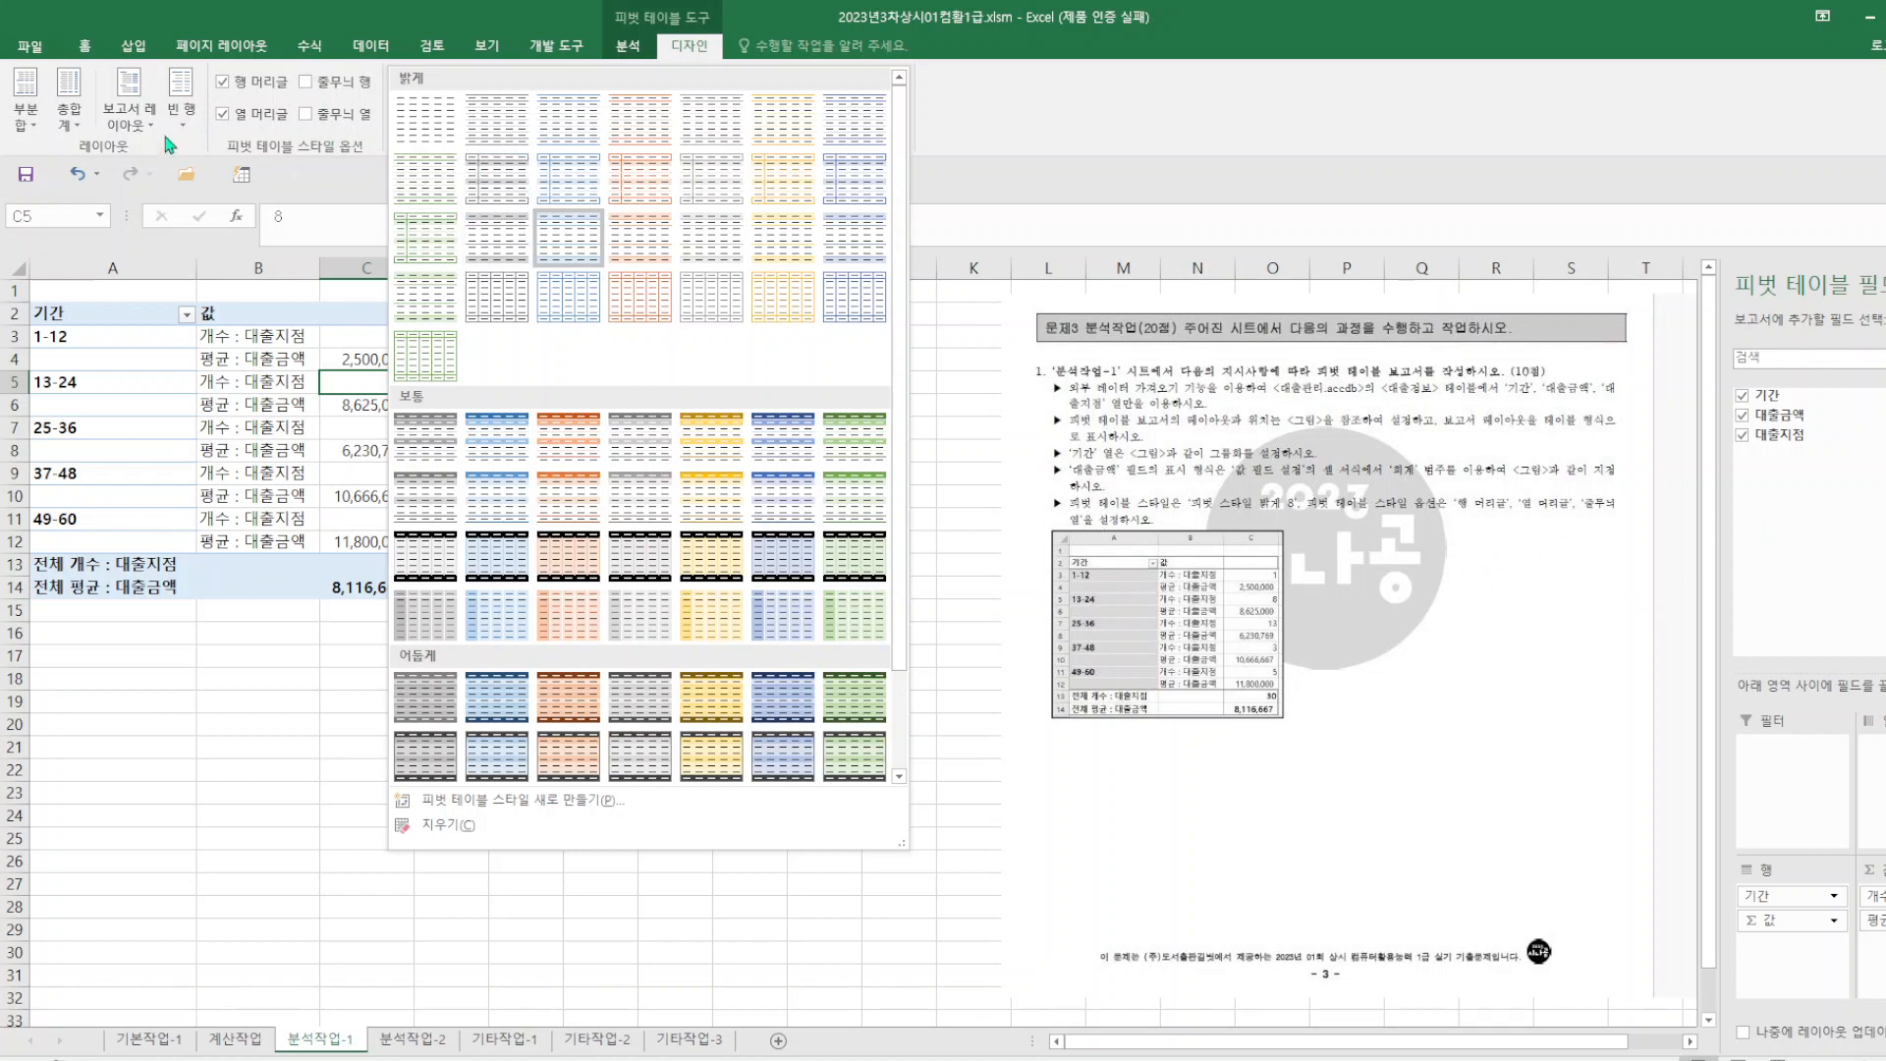
pyautogui.click(306, 116)
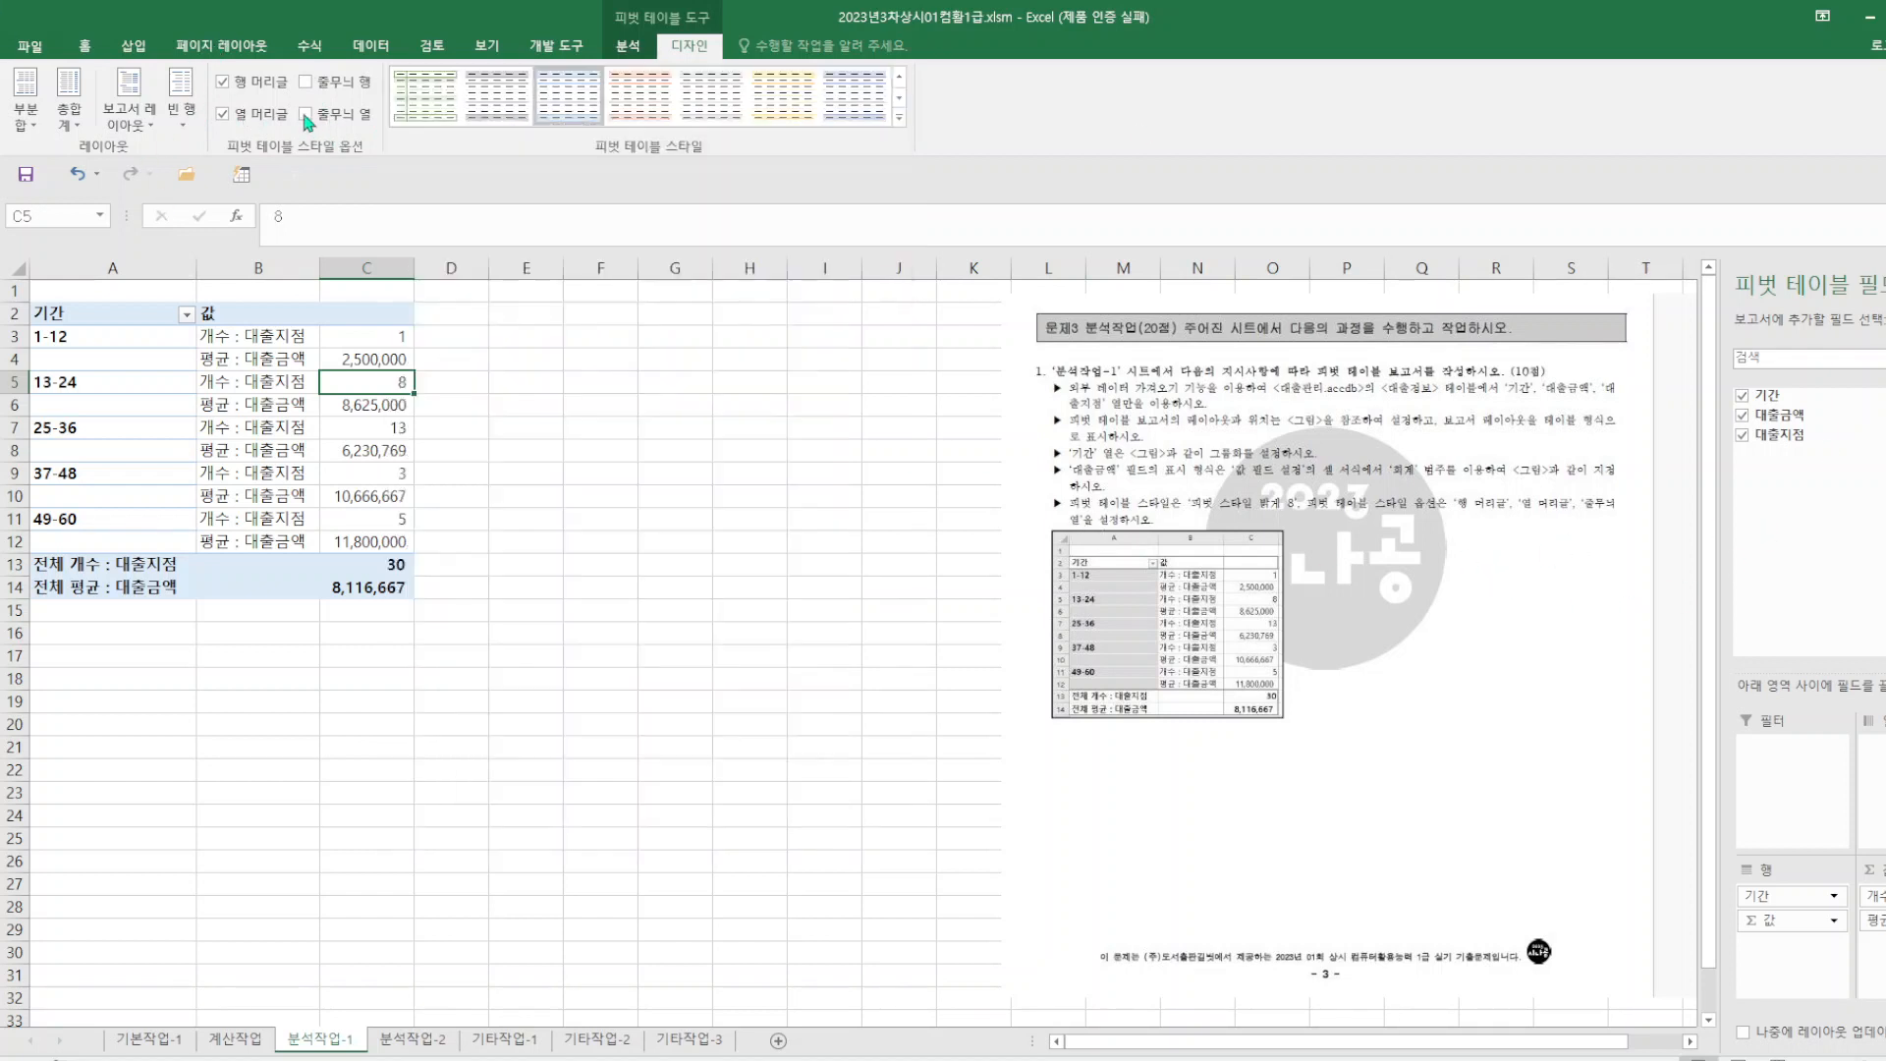
pyautogui.click(901, 120)
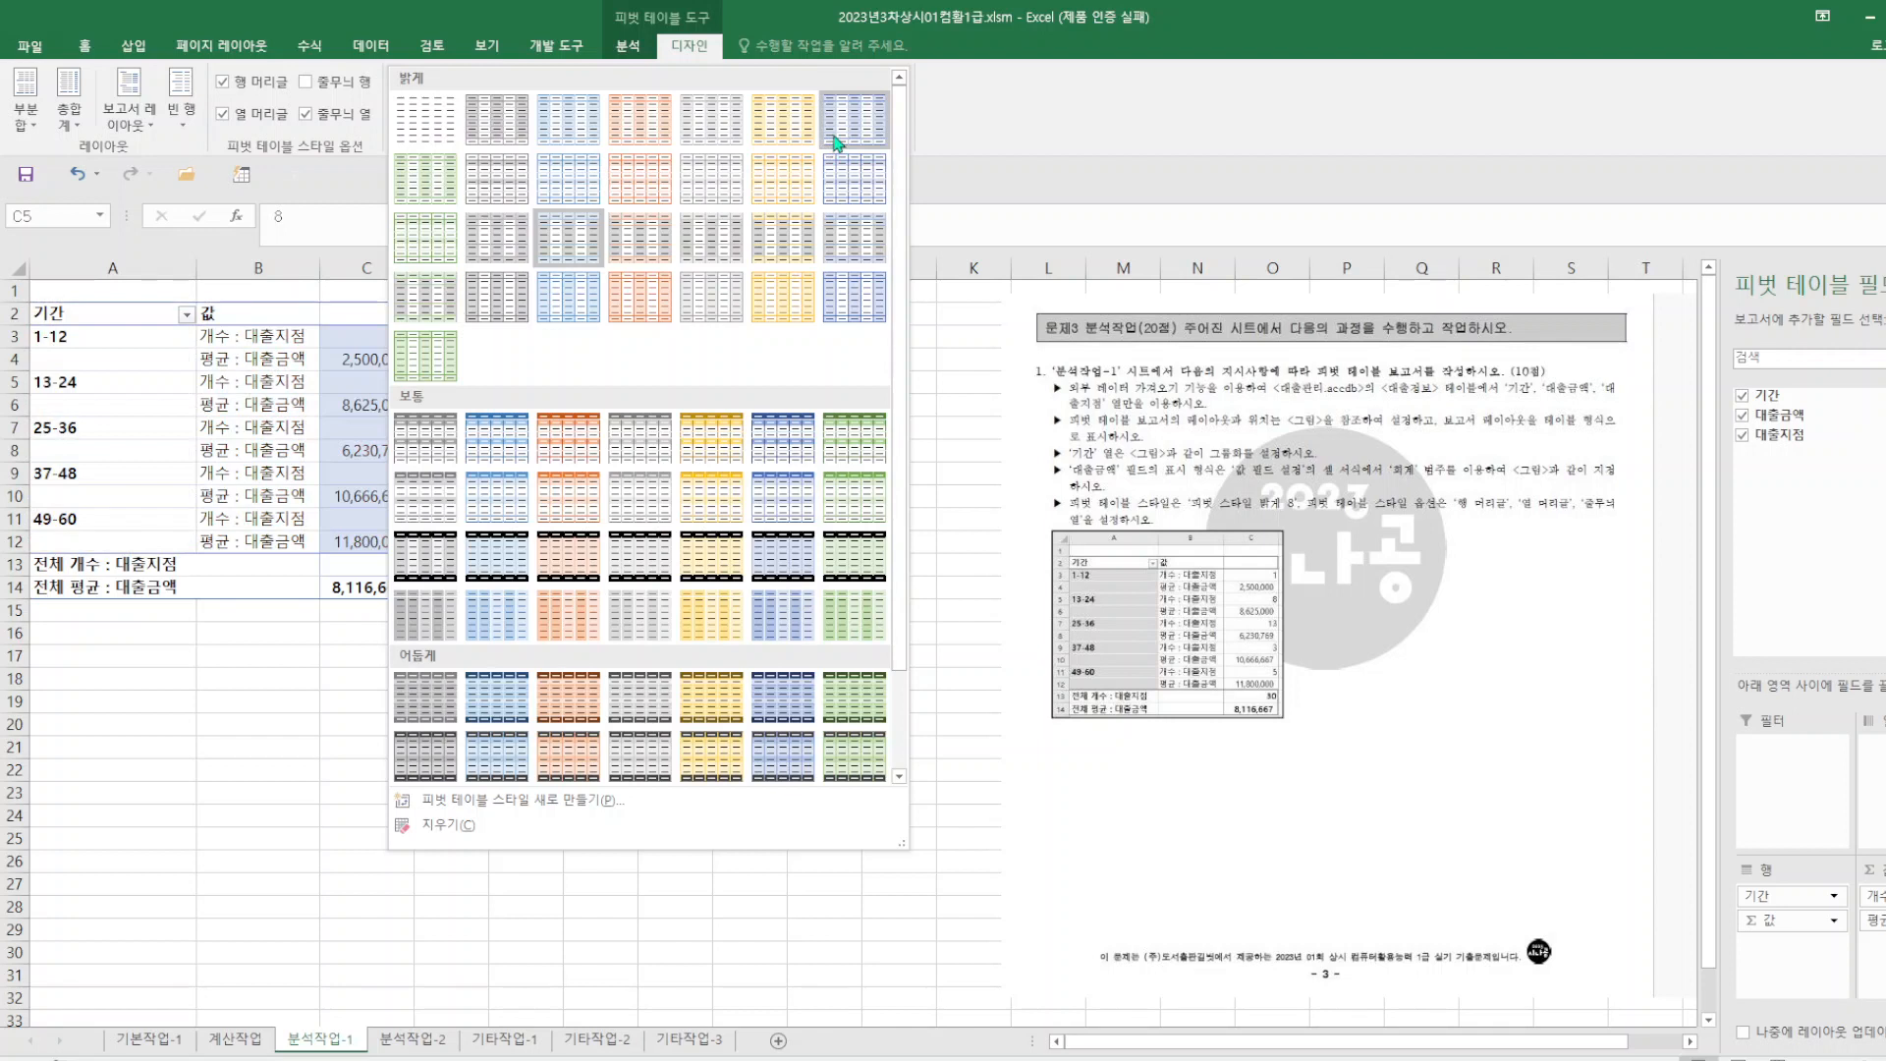
pyautogui.click(497, 180)
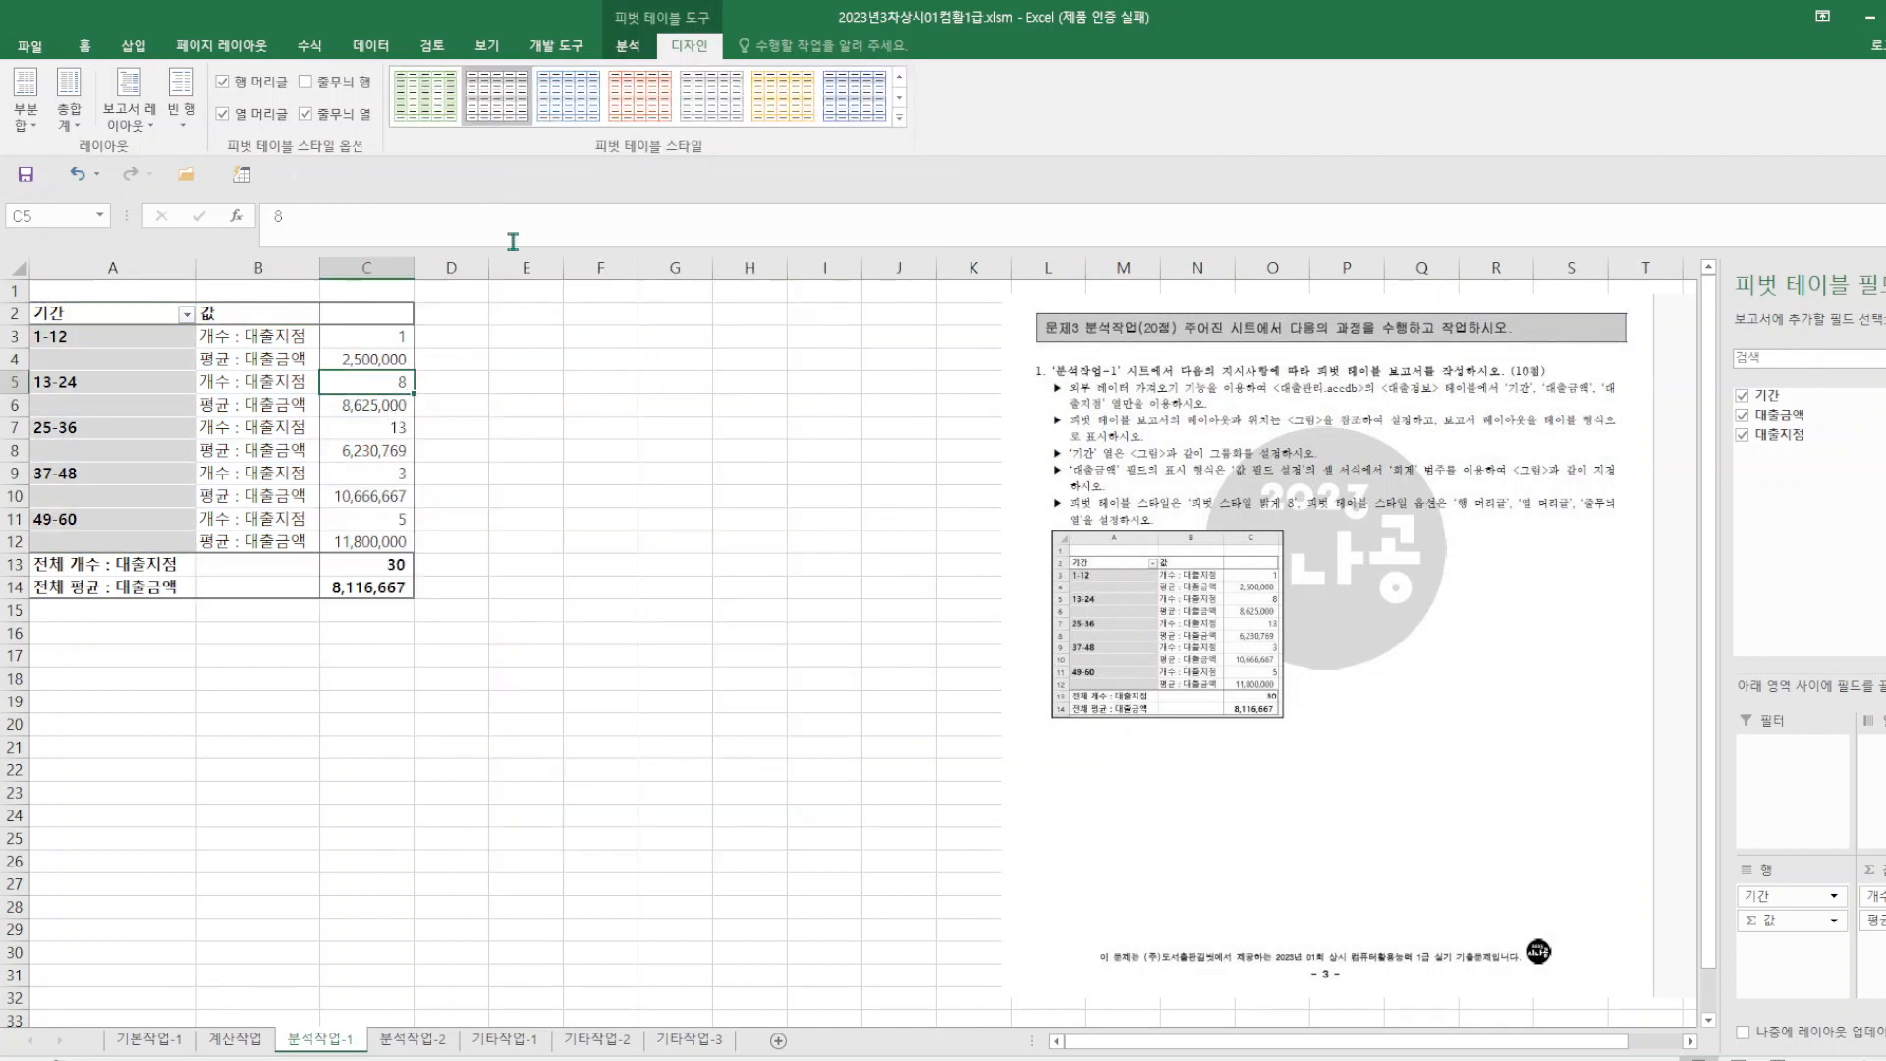
pyautogui.click(643, 531)
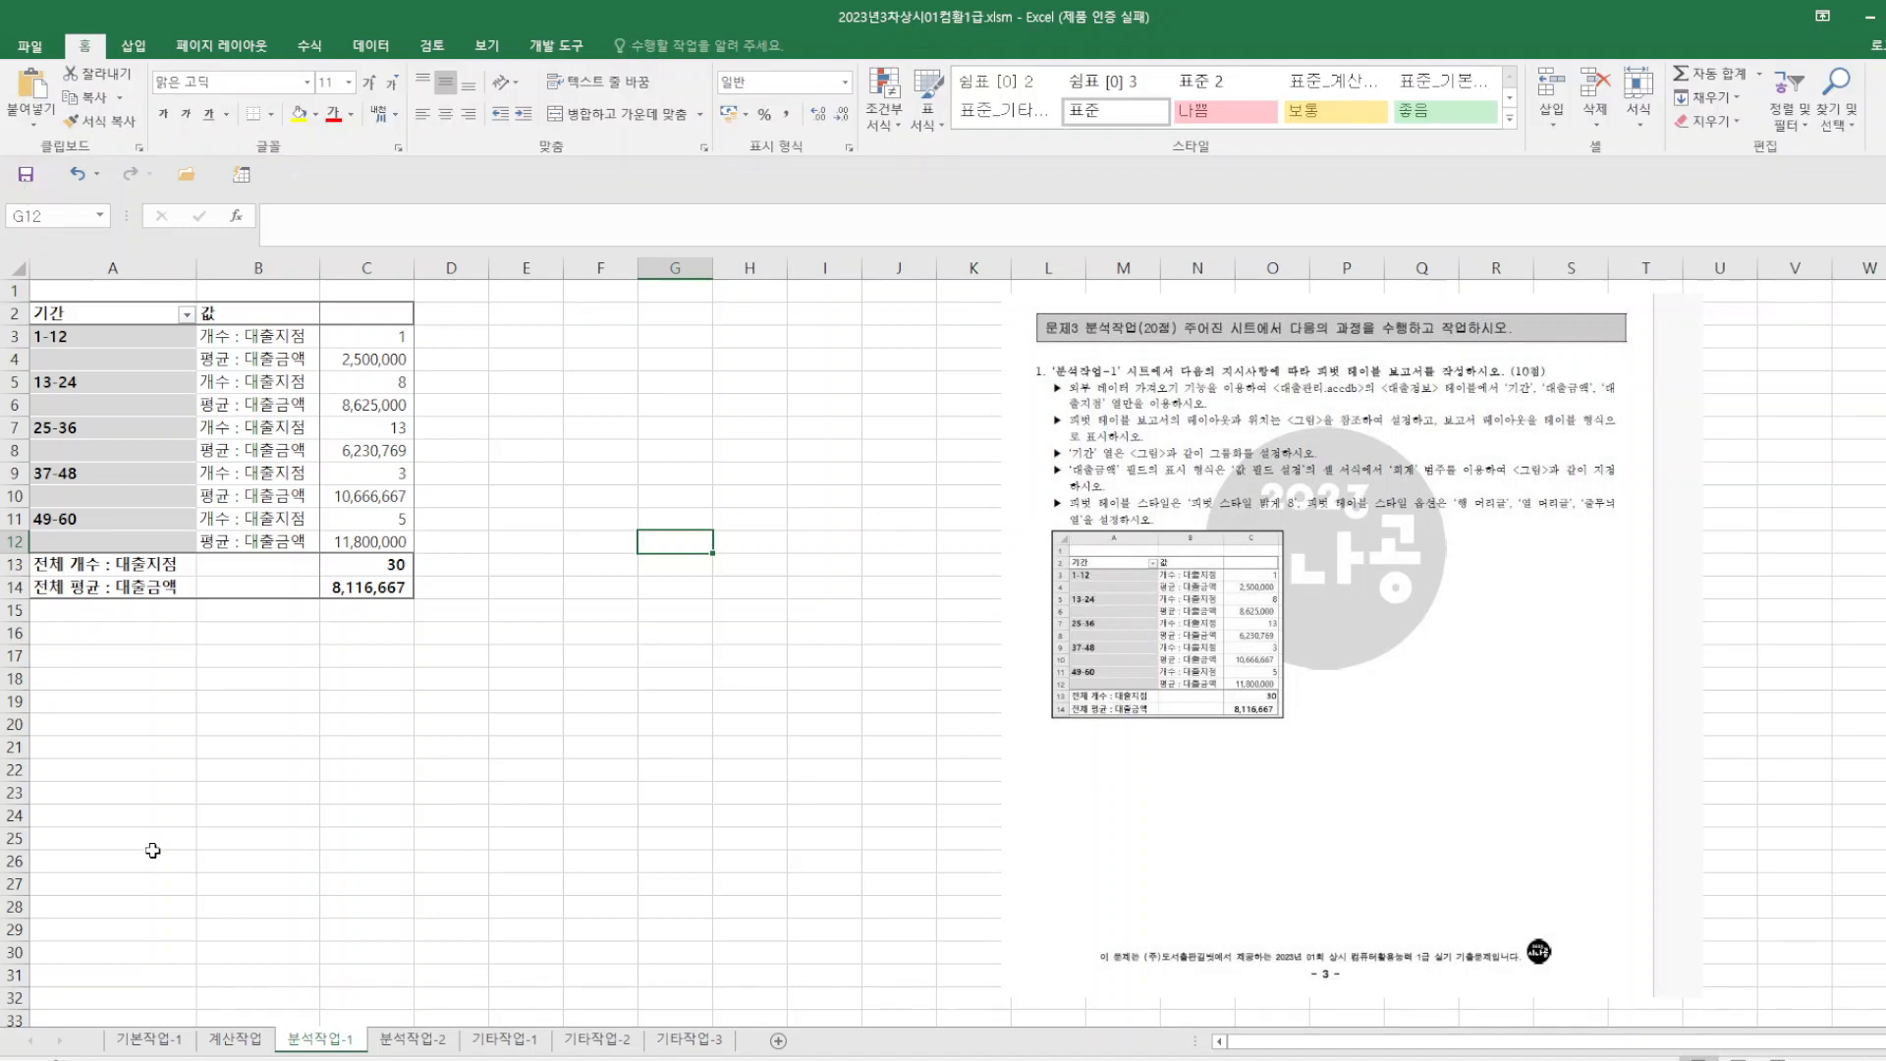
# - Copy the question picture from the 기타작업-1 sheet and paste it at cell M4 of the 분석작업-2 sheet
pyautogui.click(412, 1039)
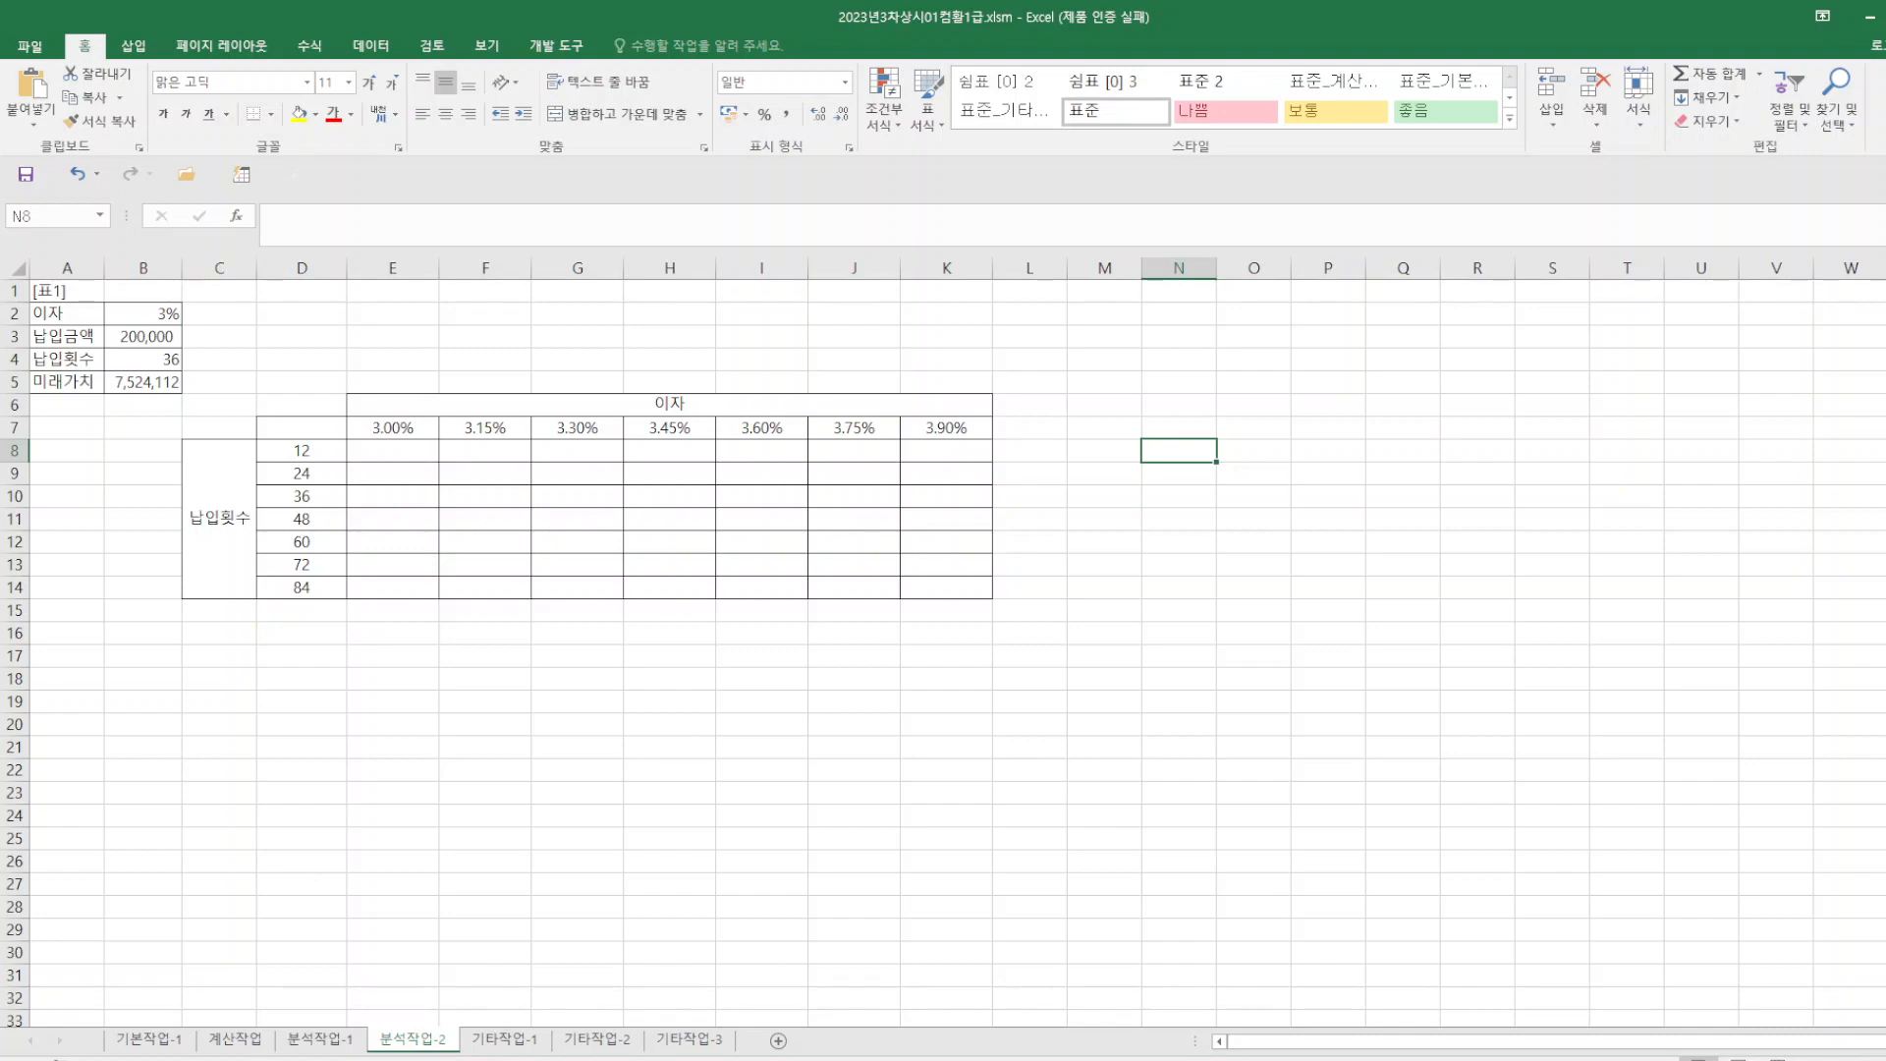
pyautogui.click(161, 1043)
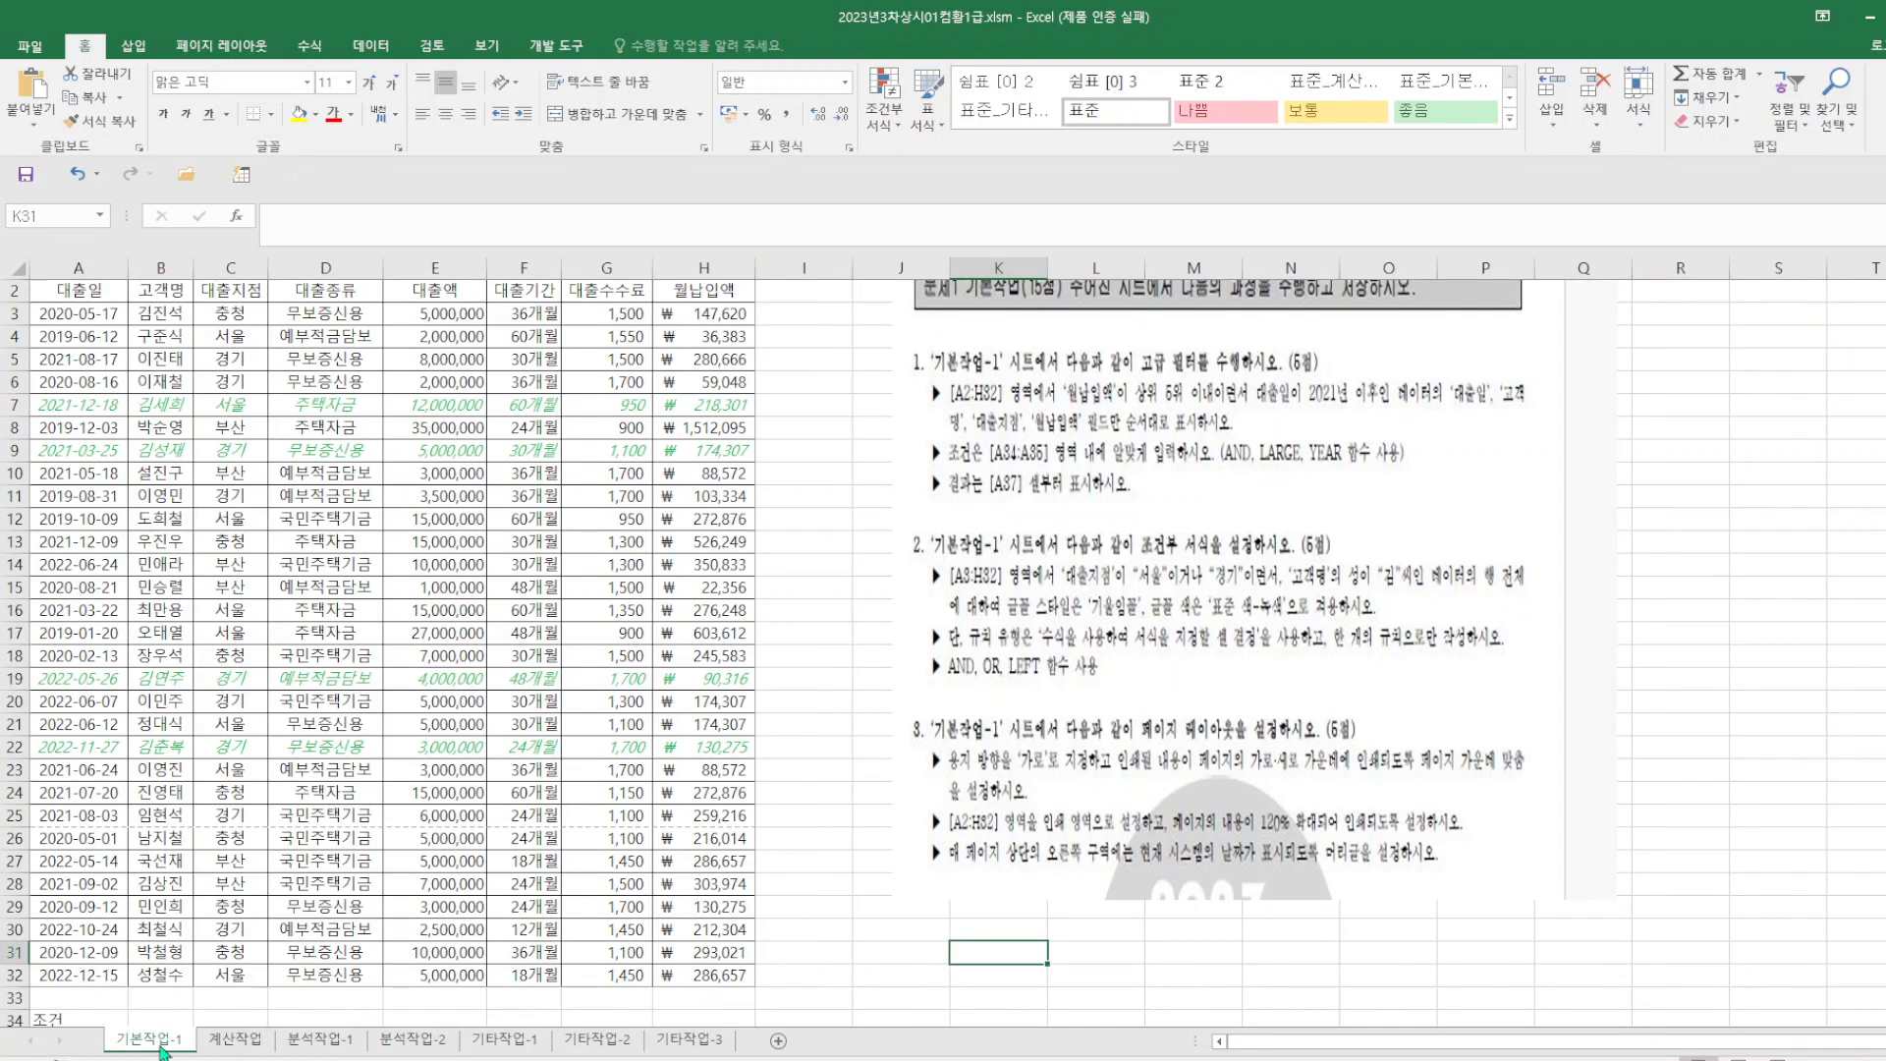
pyautogui.click(235, 1039)
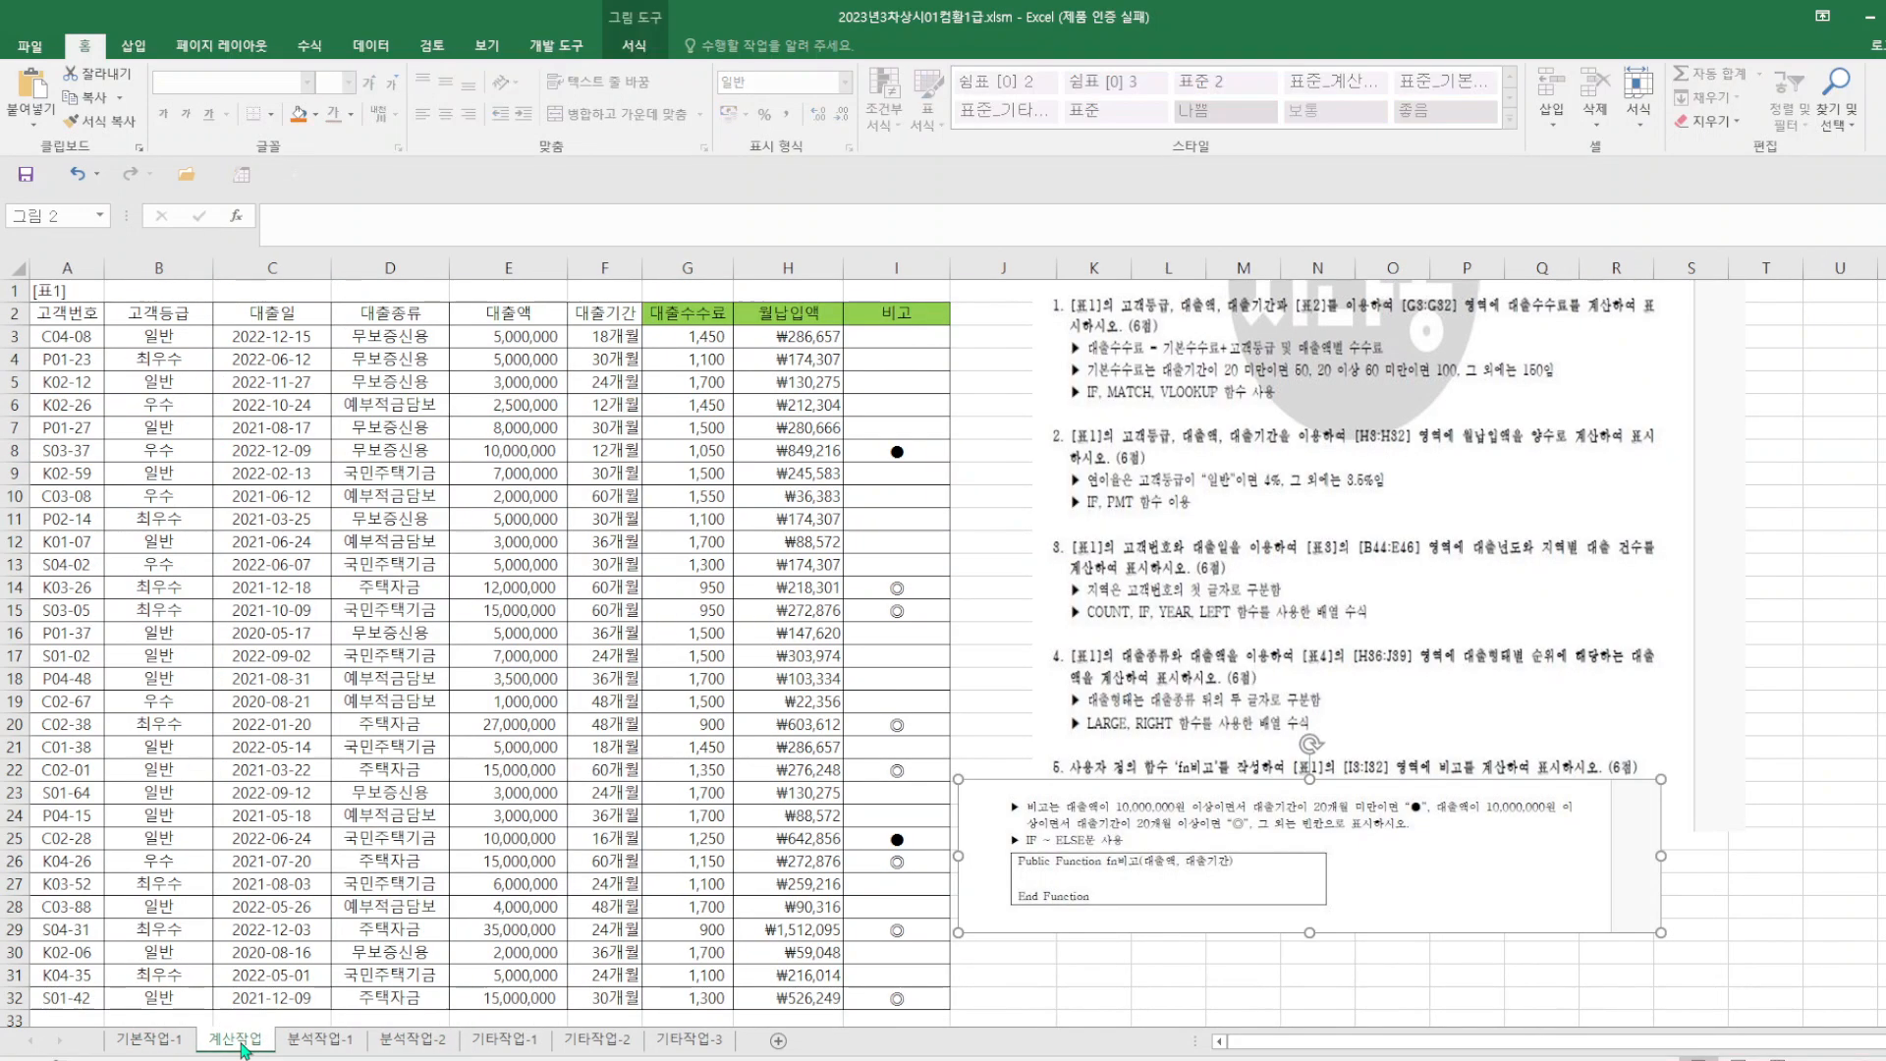
pyautogui.click(312, 1044)
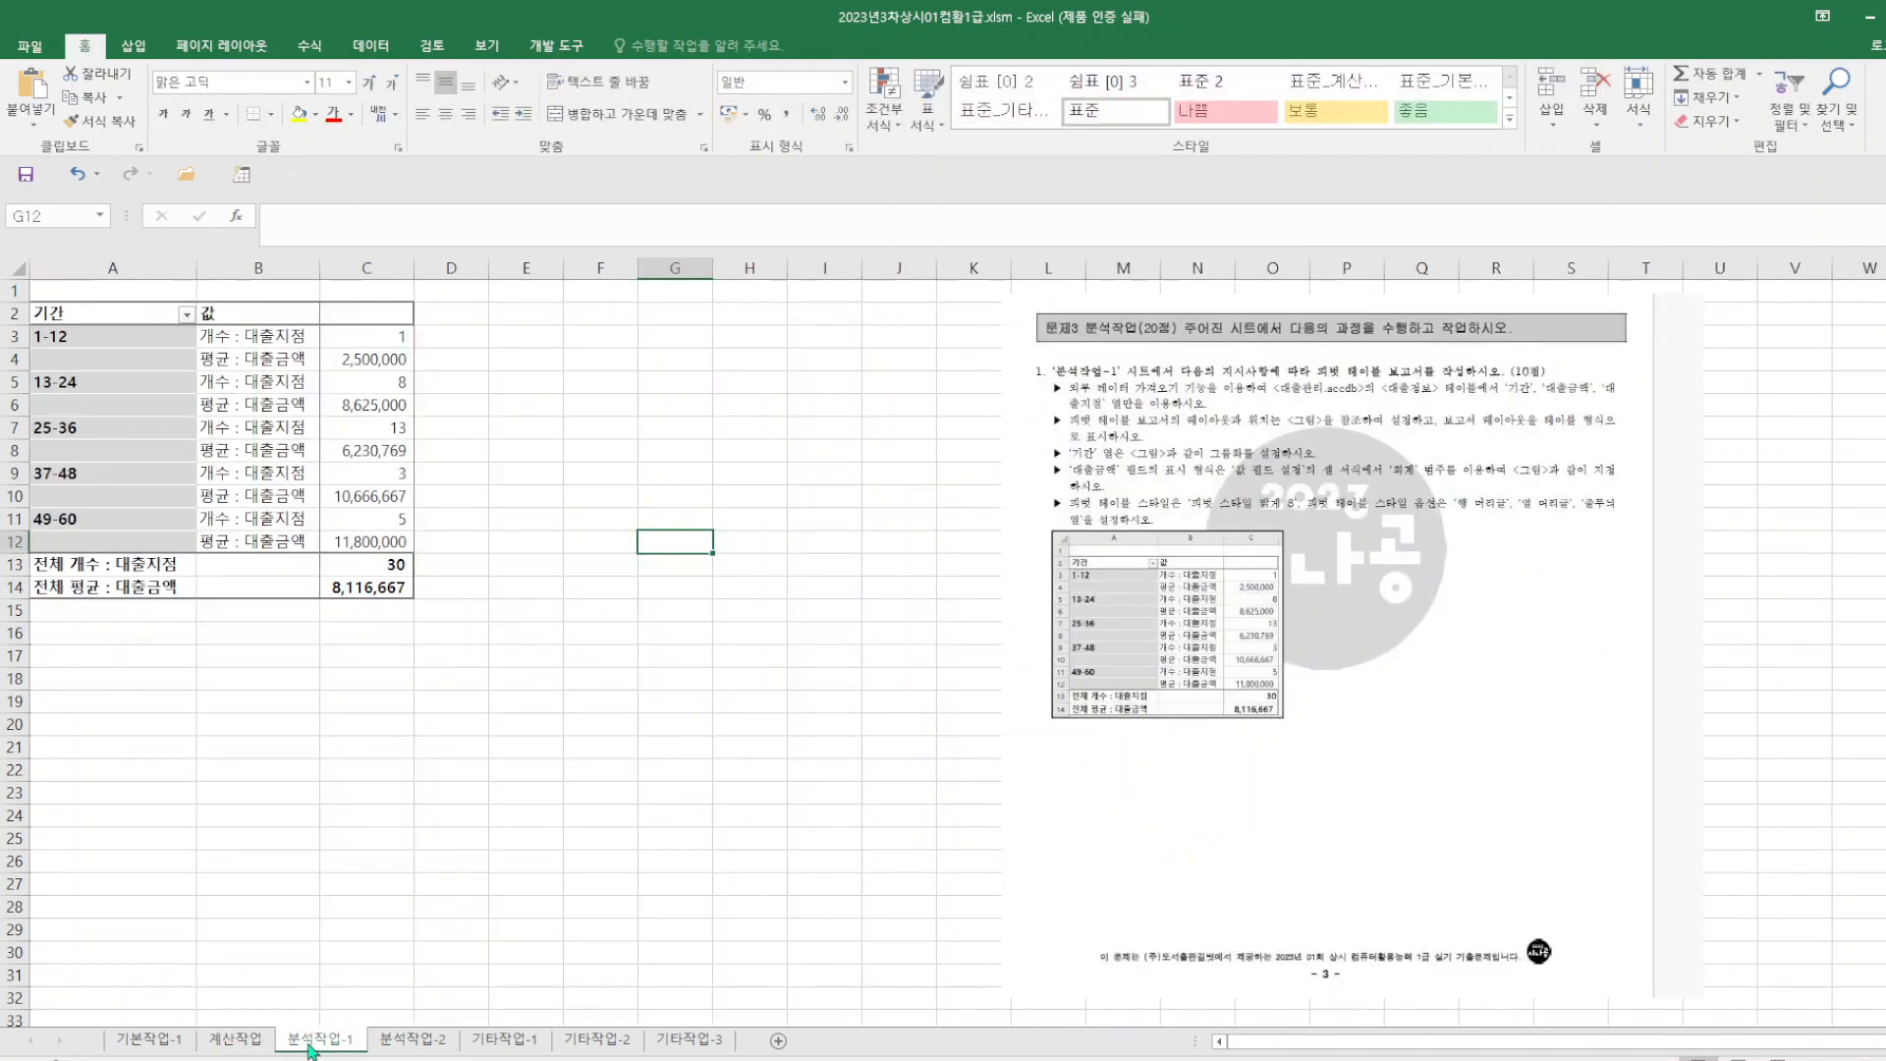
pyautogui.click(416, 1045)
pyautogui.click(526, 1041)
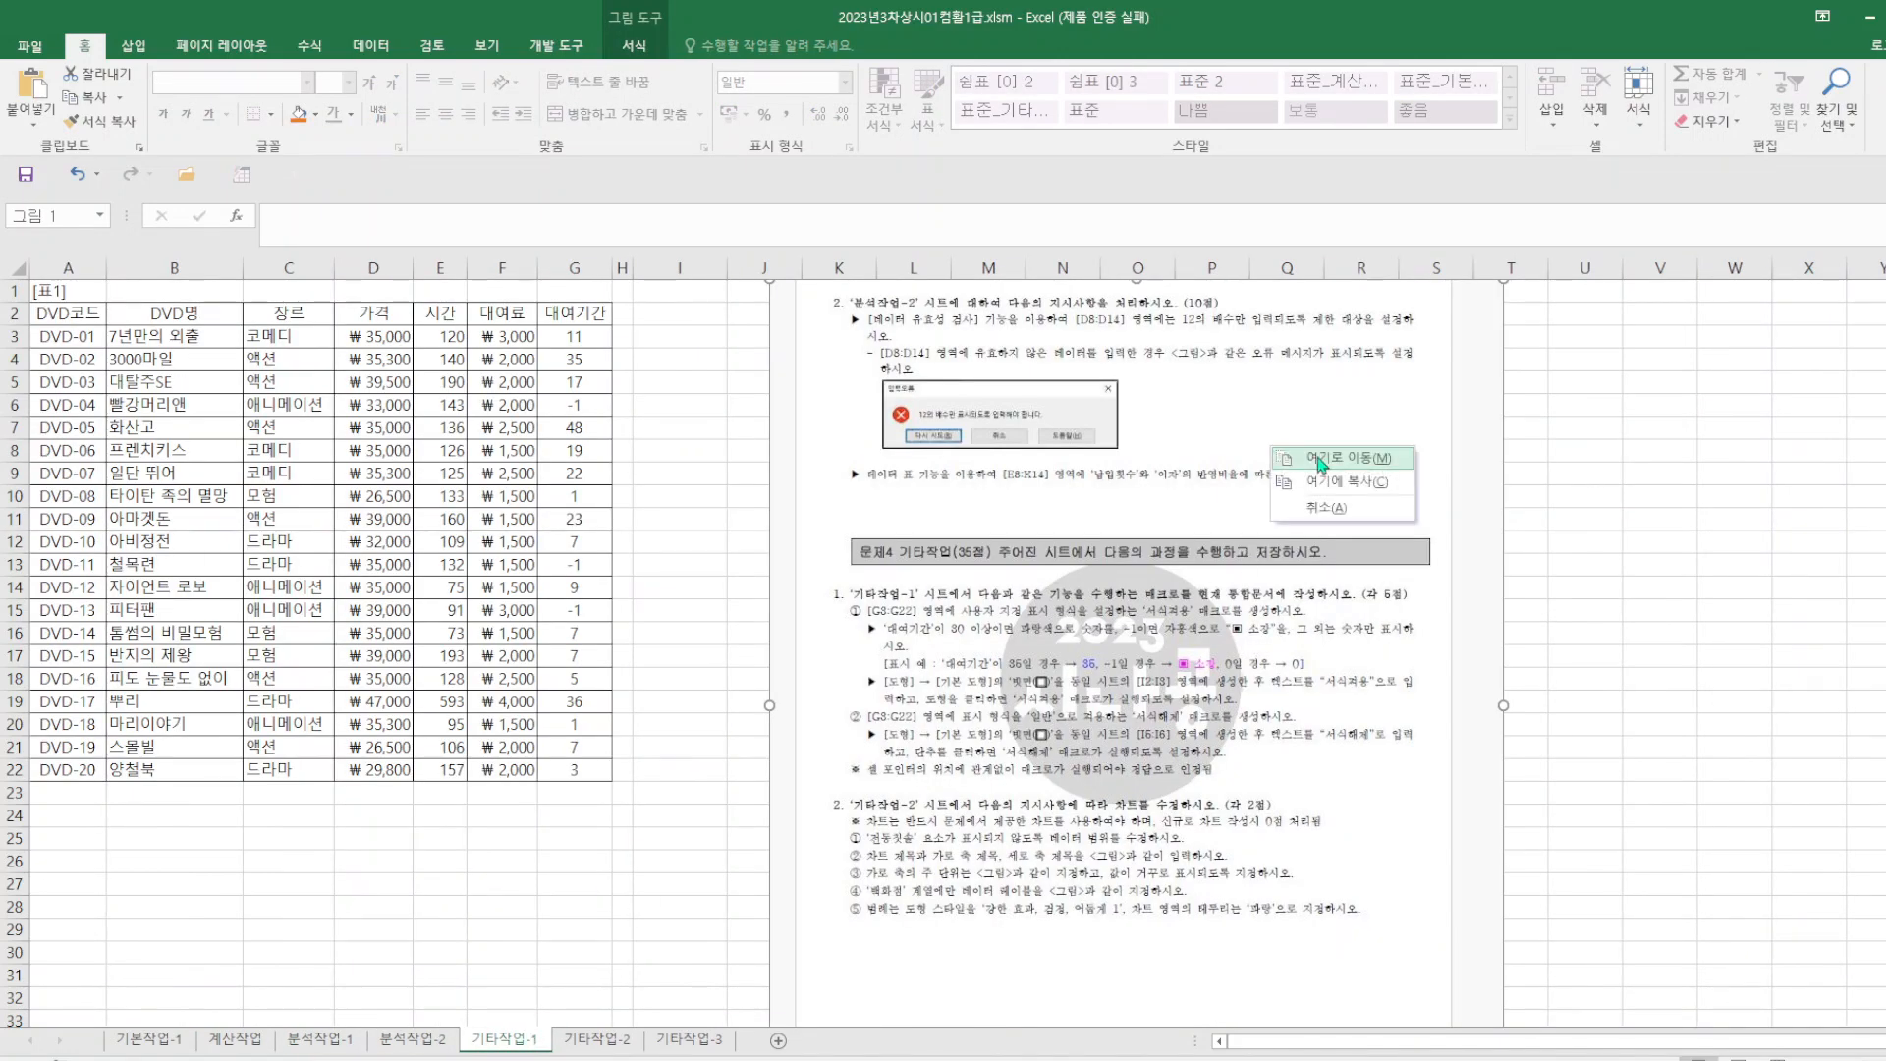
pyautogui.rightClick(1255, 410)
pyautogui.click(1282, 452)
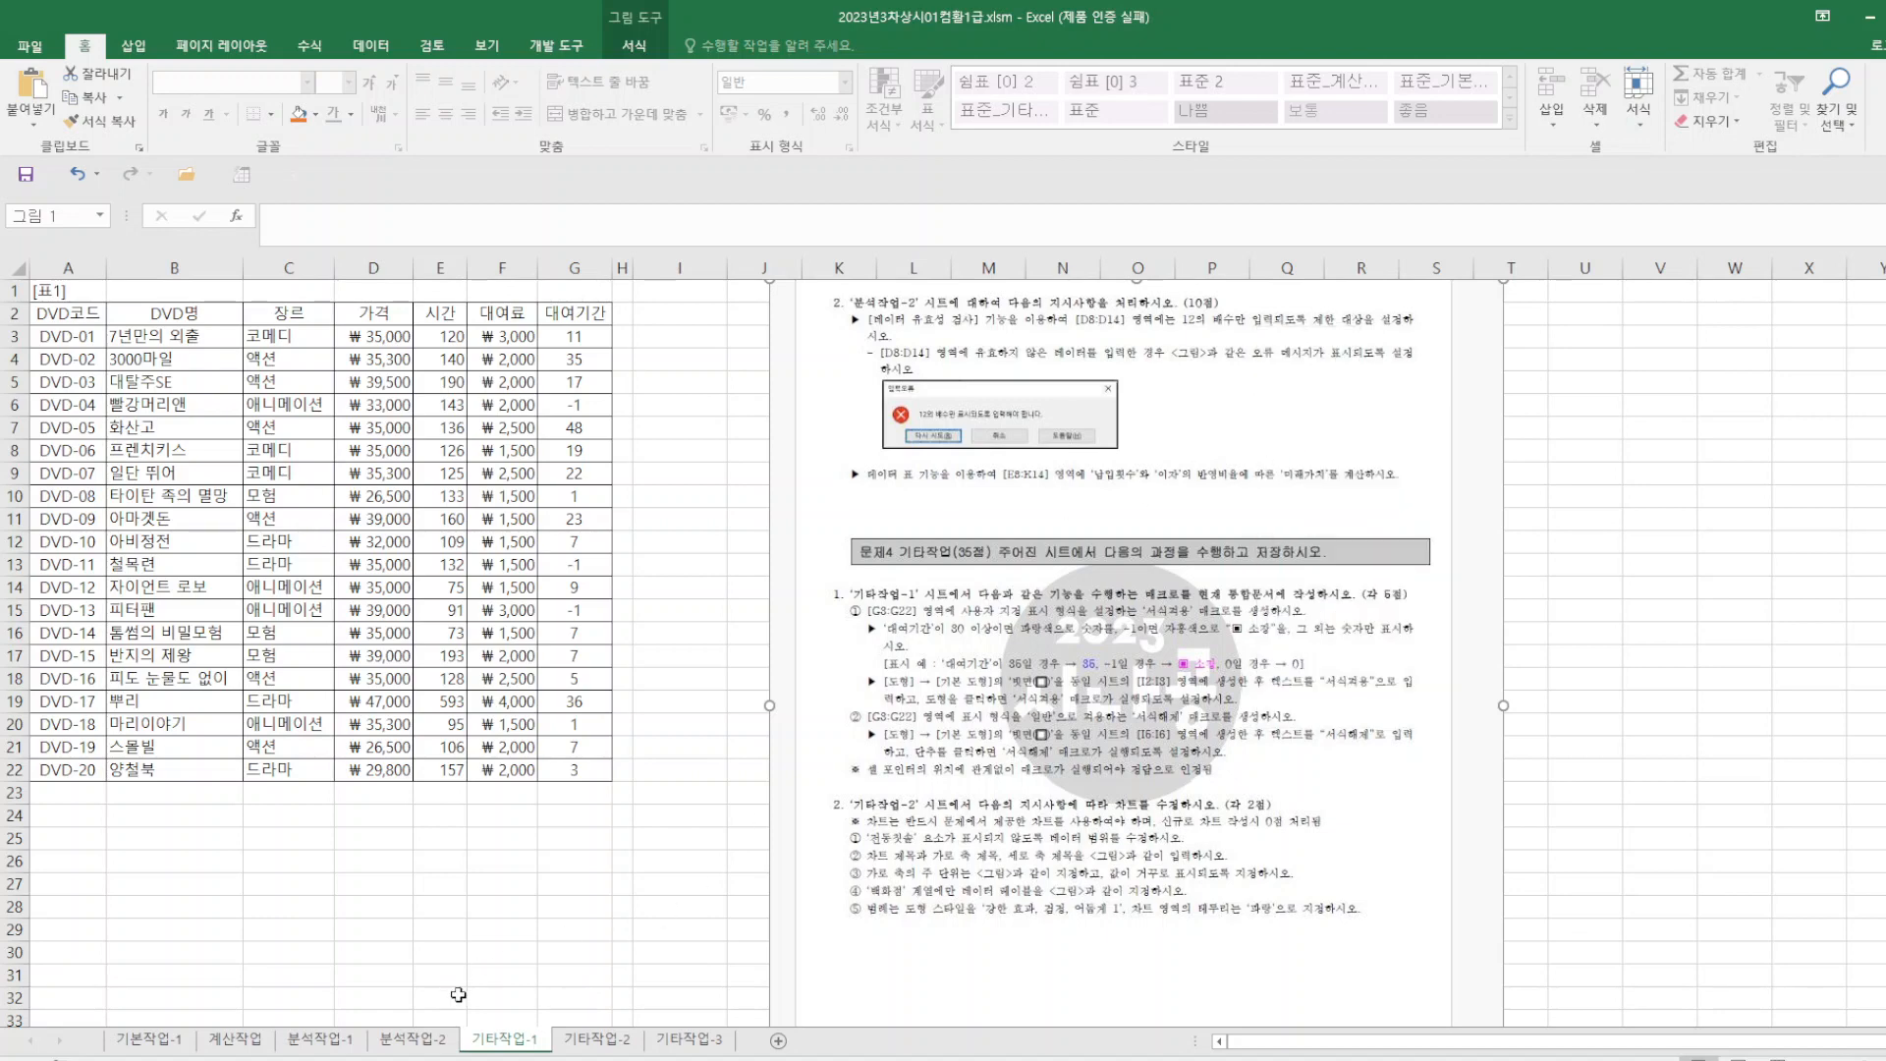
pyautogui.click(413, 1039)
pyautogui.rightClick(1130, 361)
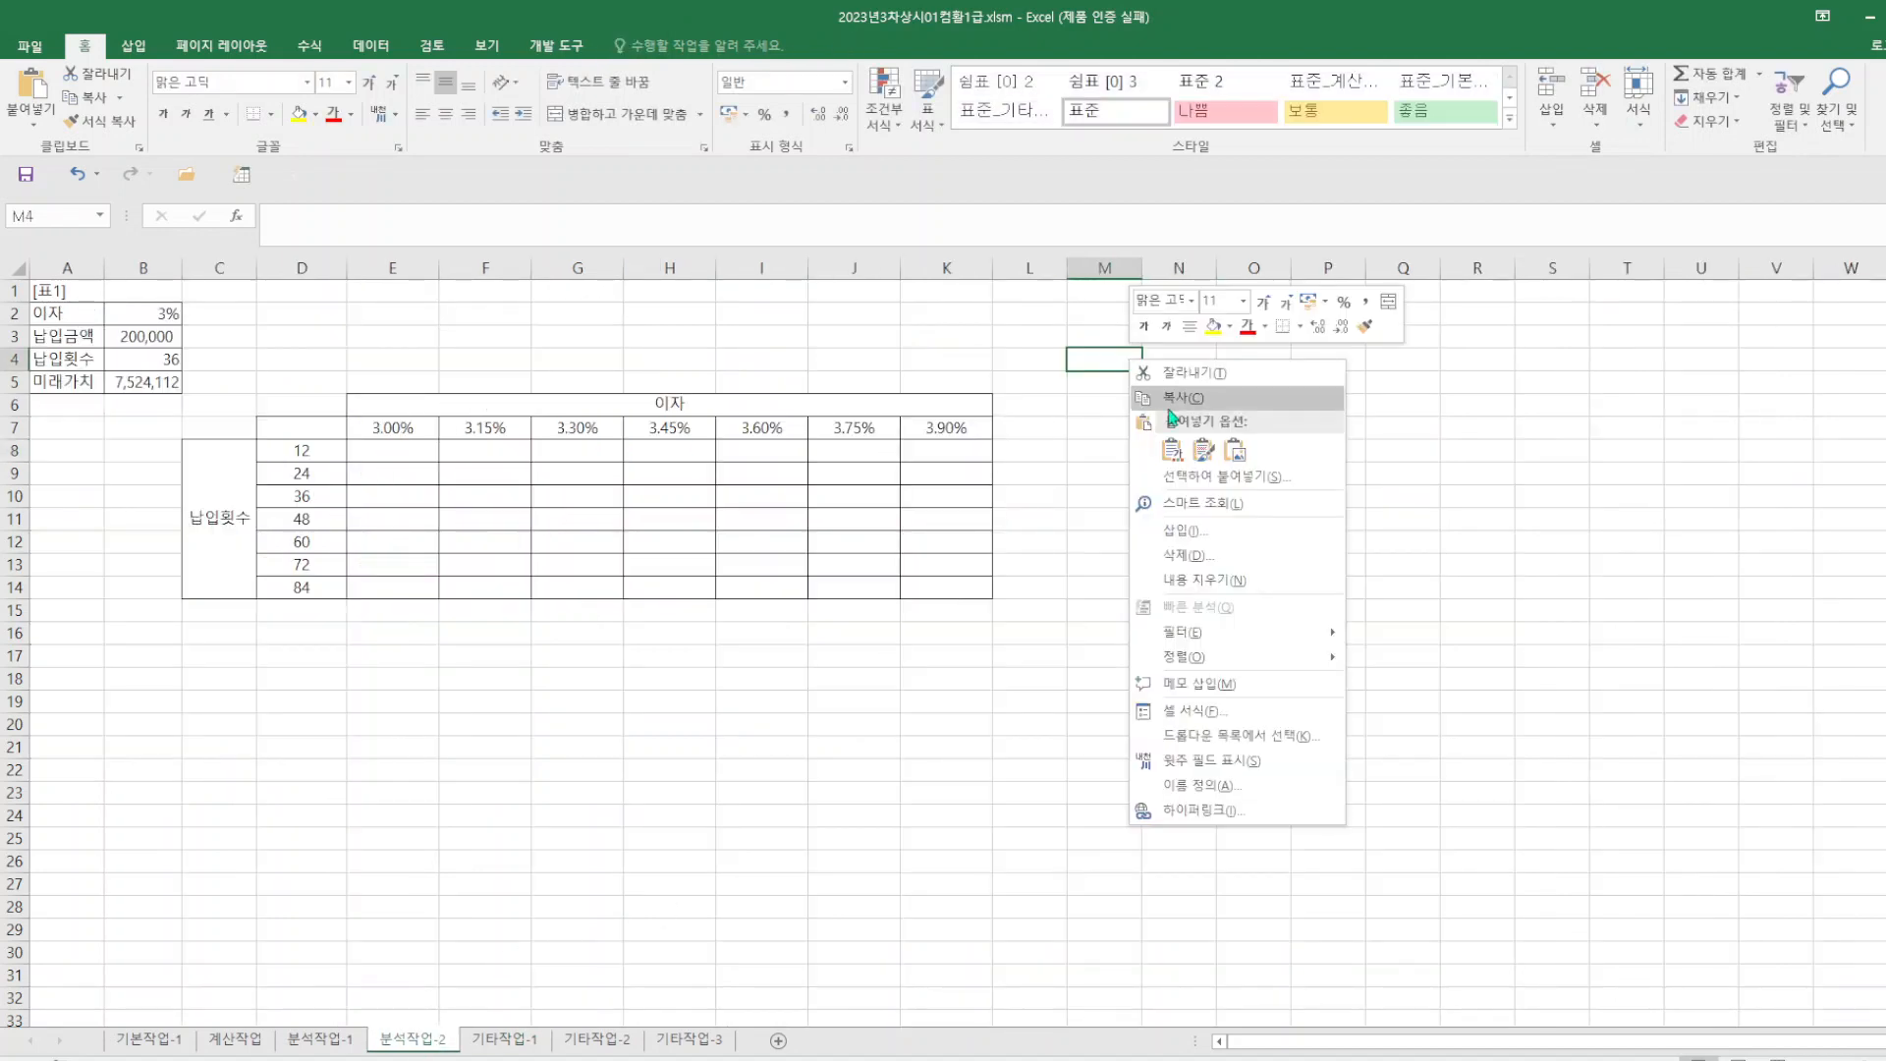
pyautogui.click(1169, 452)
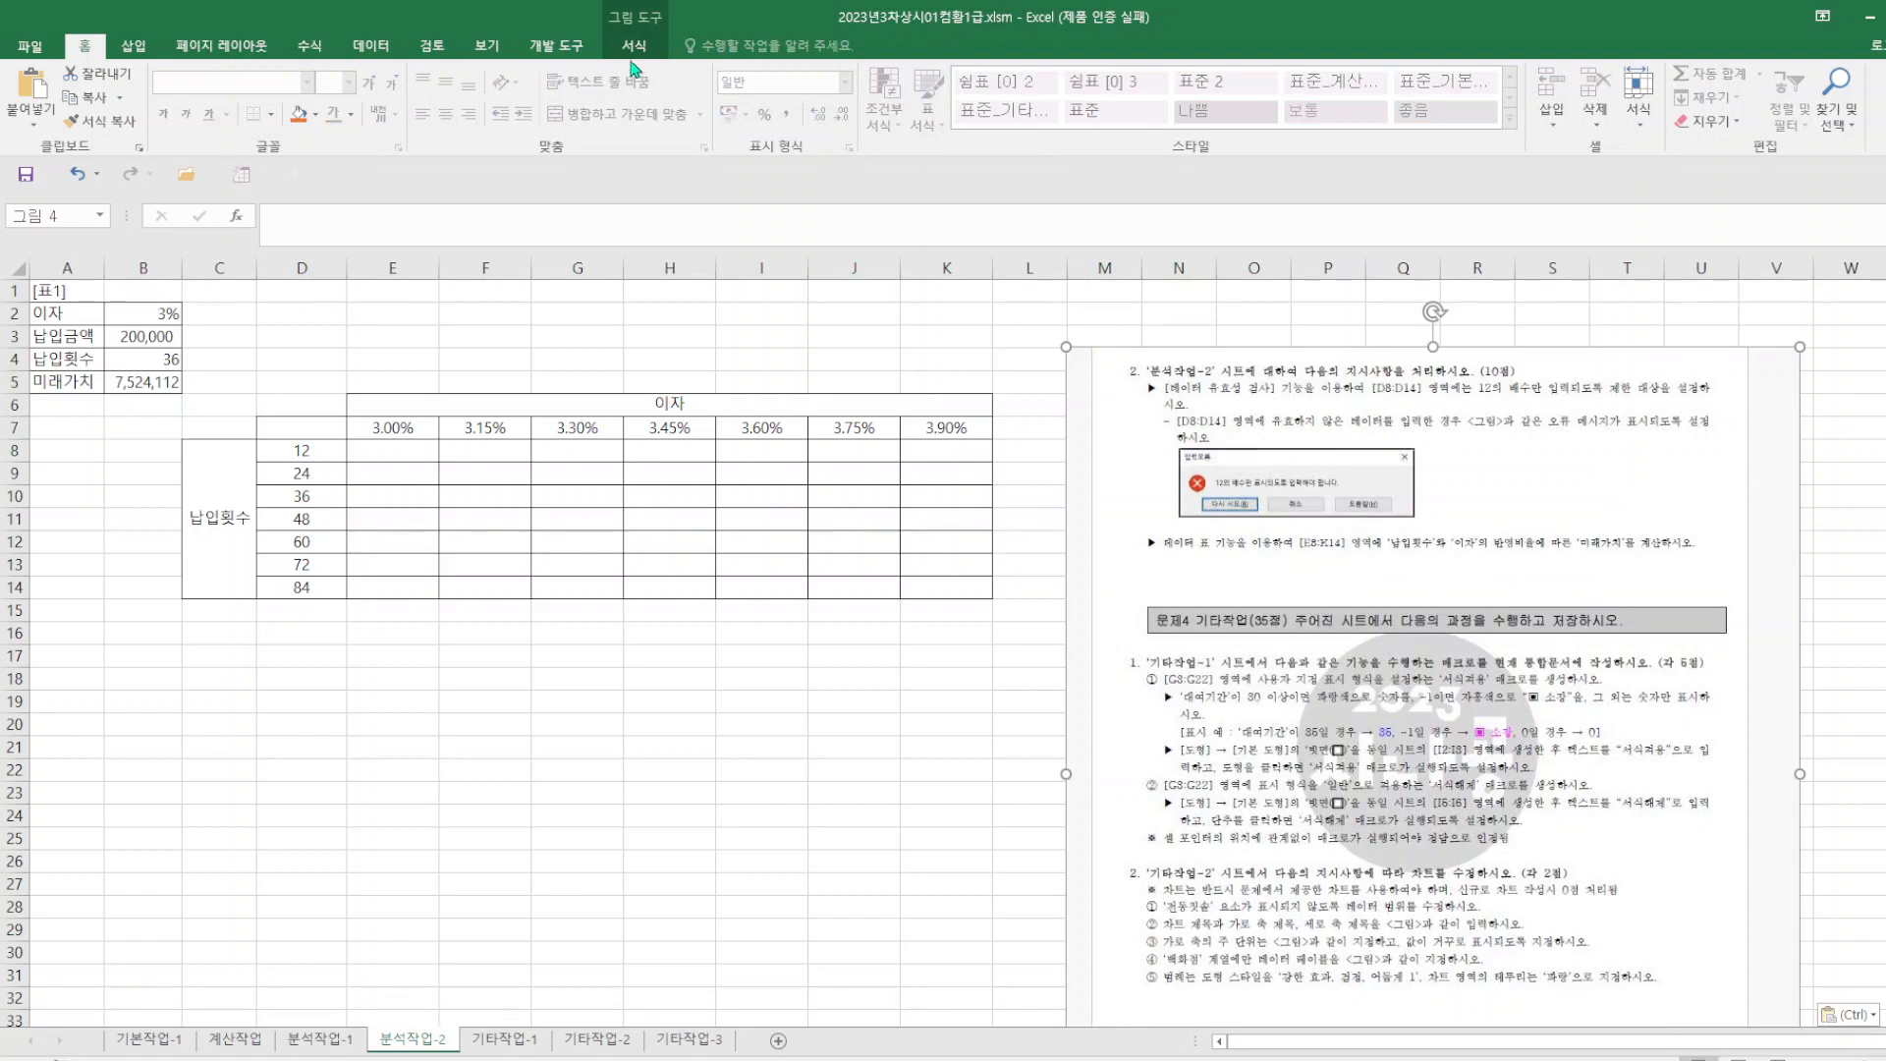
# - Crop the pasted picture from below to keep only the 분석작업-2 question, and stretch it vertically down to about row 20
pyautogui.click(635, 50)
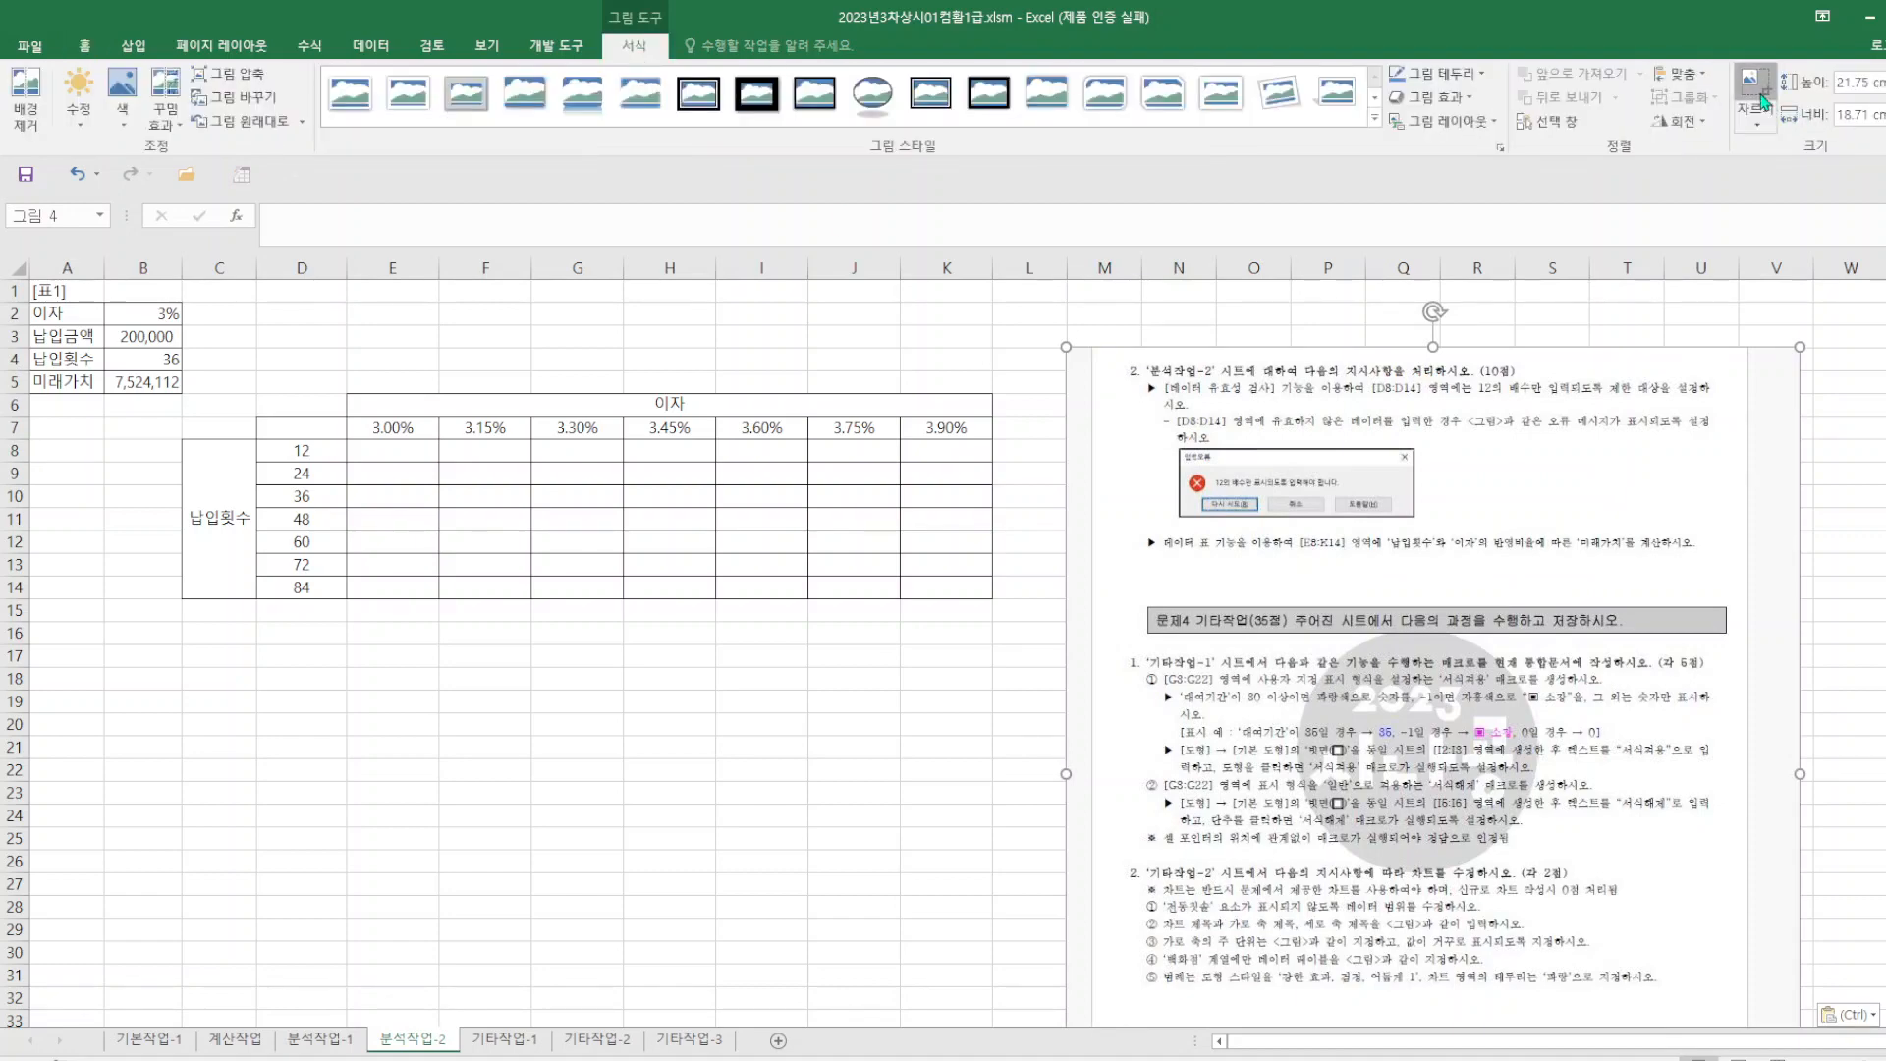
pyautogui.click(1754, 86)
pyautogui.scroll(-3, 1414, 863)
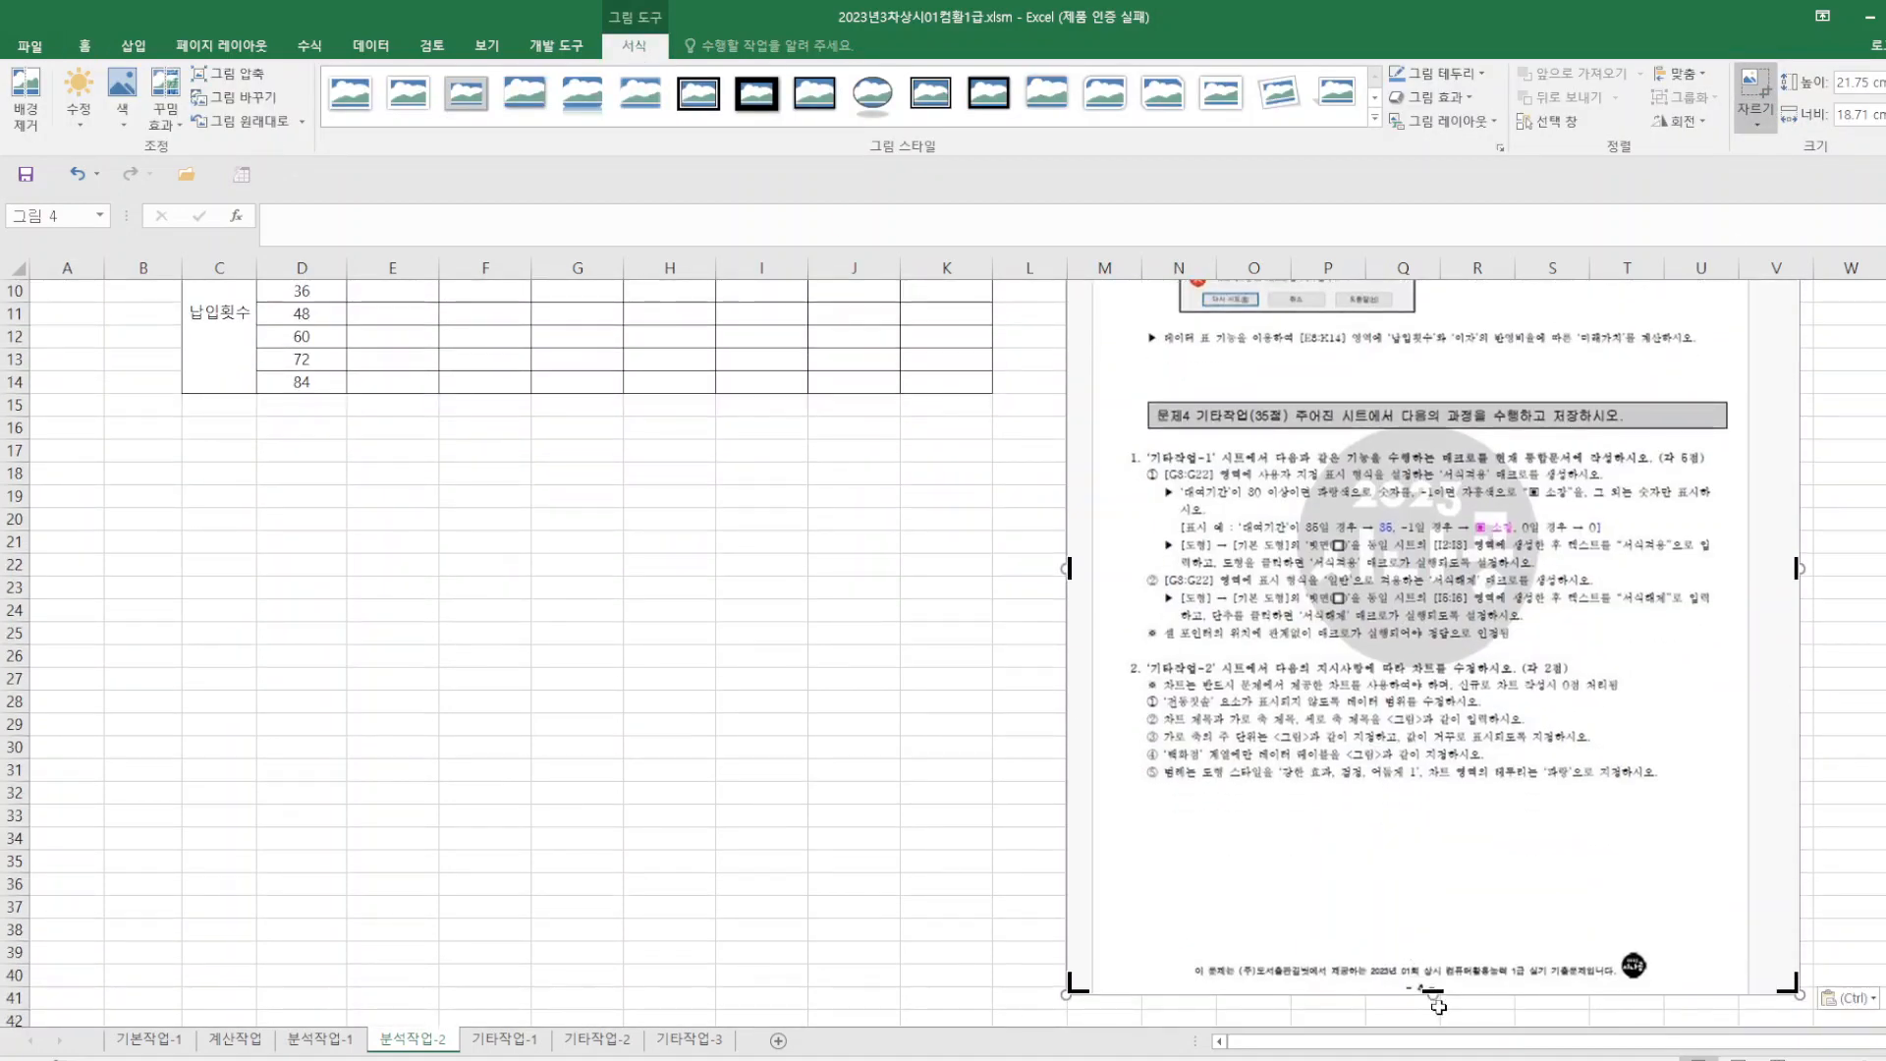
pyautogui.moveTo(1432, 990); pyautogui.dragTo(1349, 386)
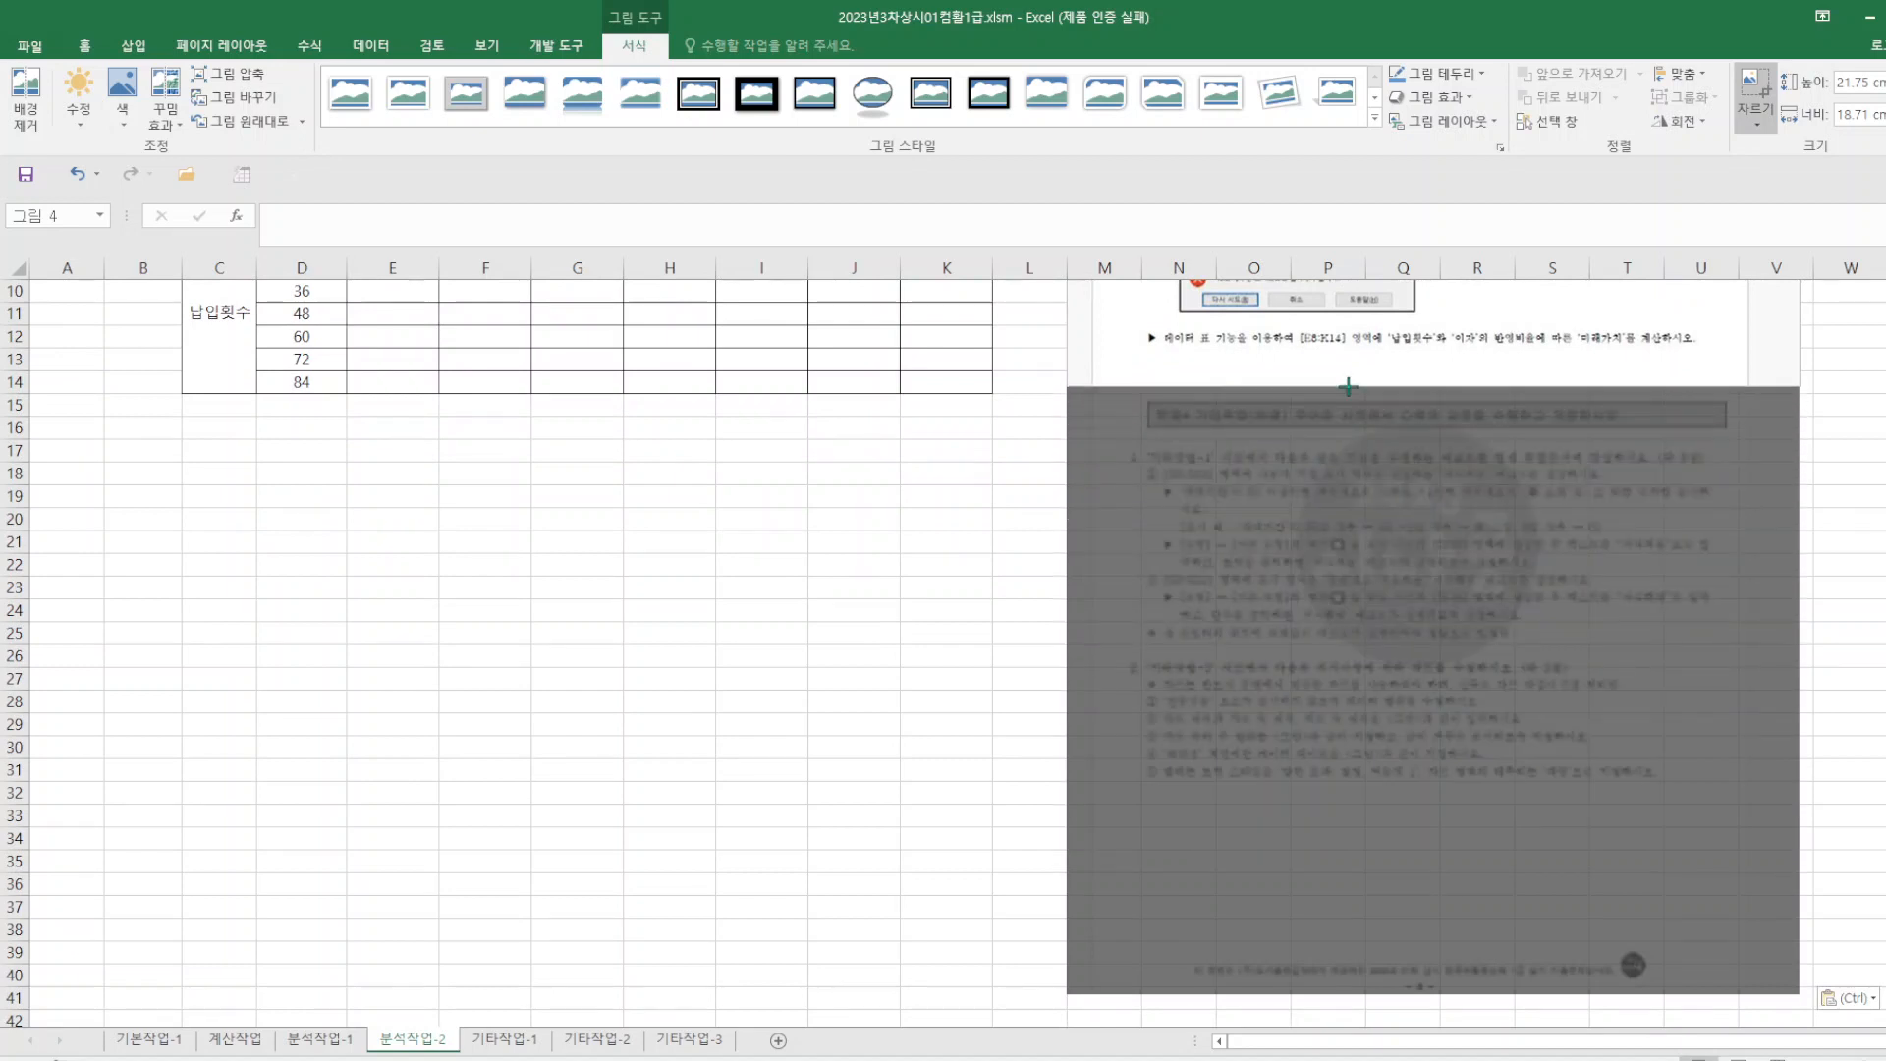
pyautogui.click(1756, 579)
pyautogui.scroll(3, 1572, 590)
pyautogui.click(1334, 457)
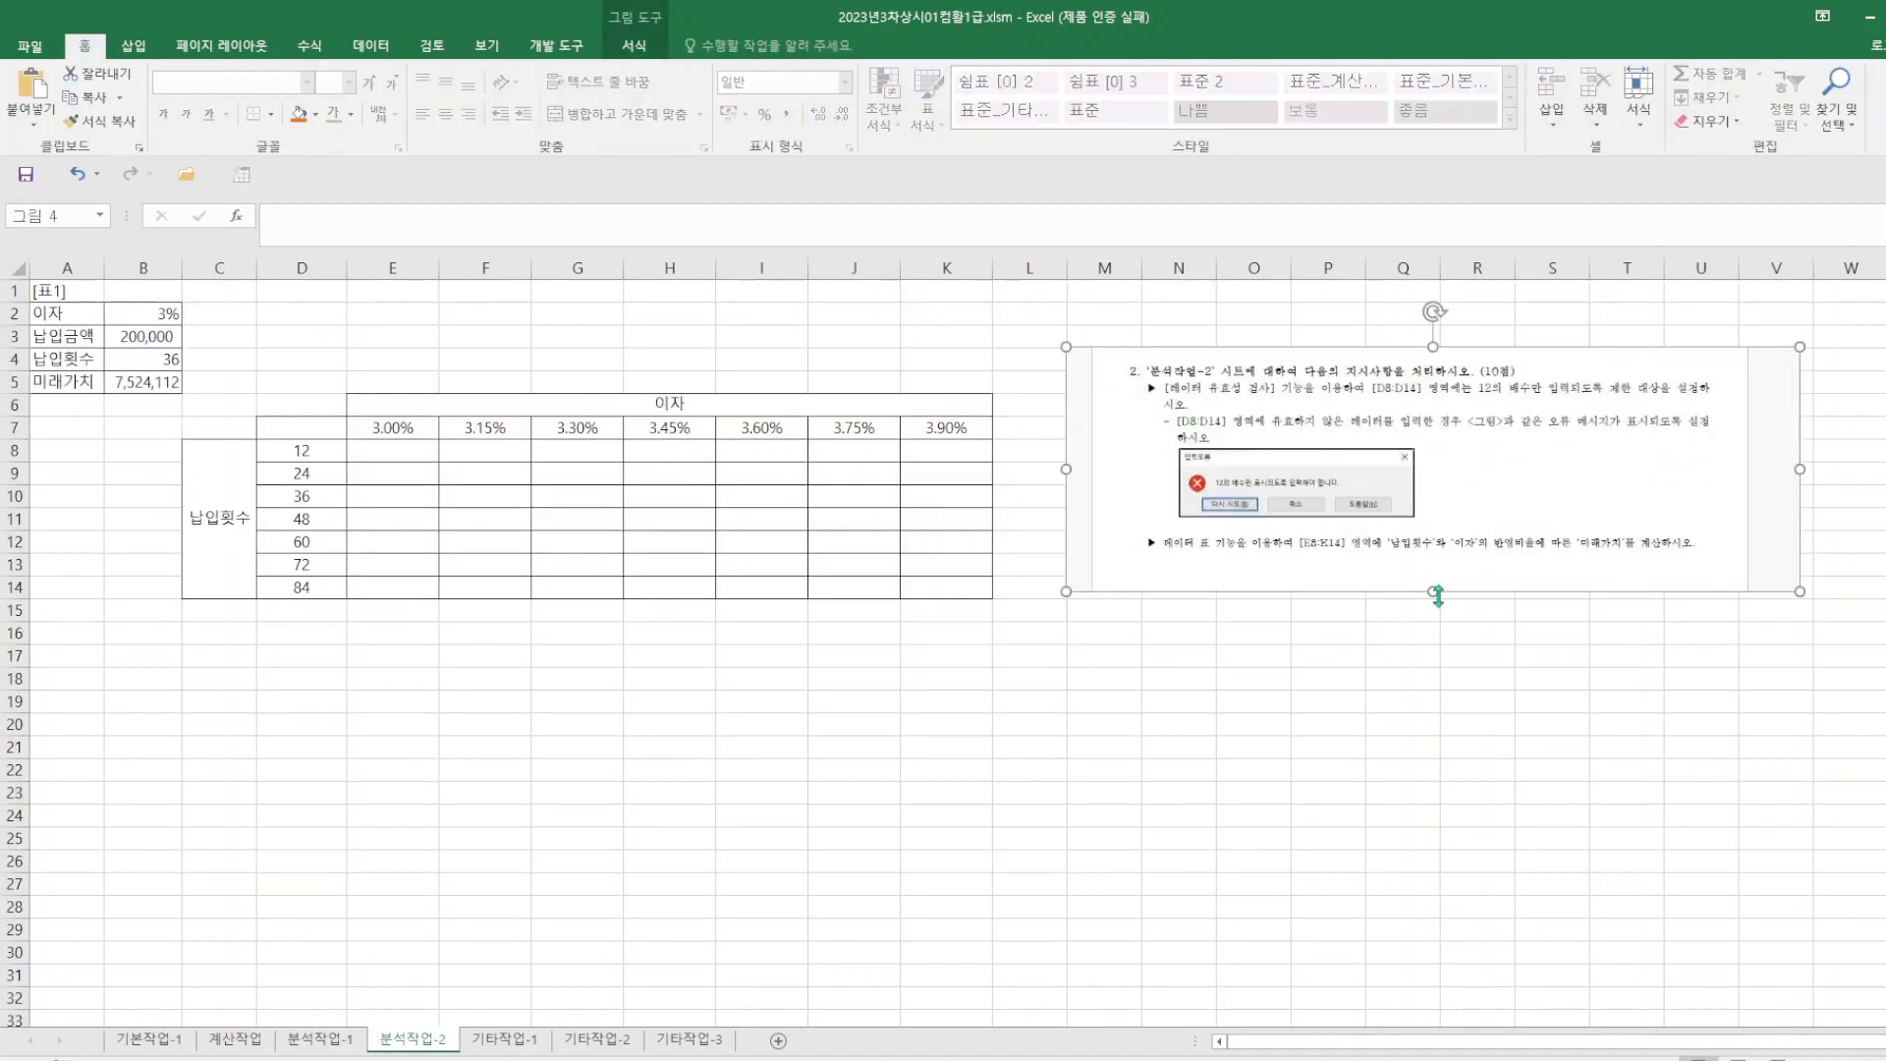
pyautogui.moveTo(1433, 592); pyautogui.dragTo(1430, 736)
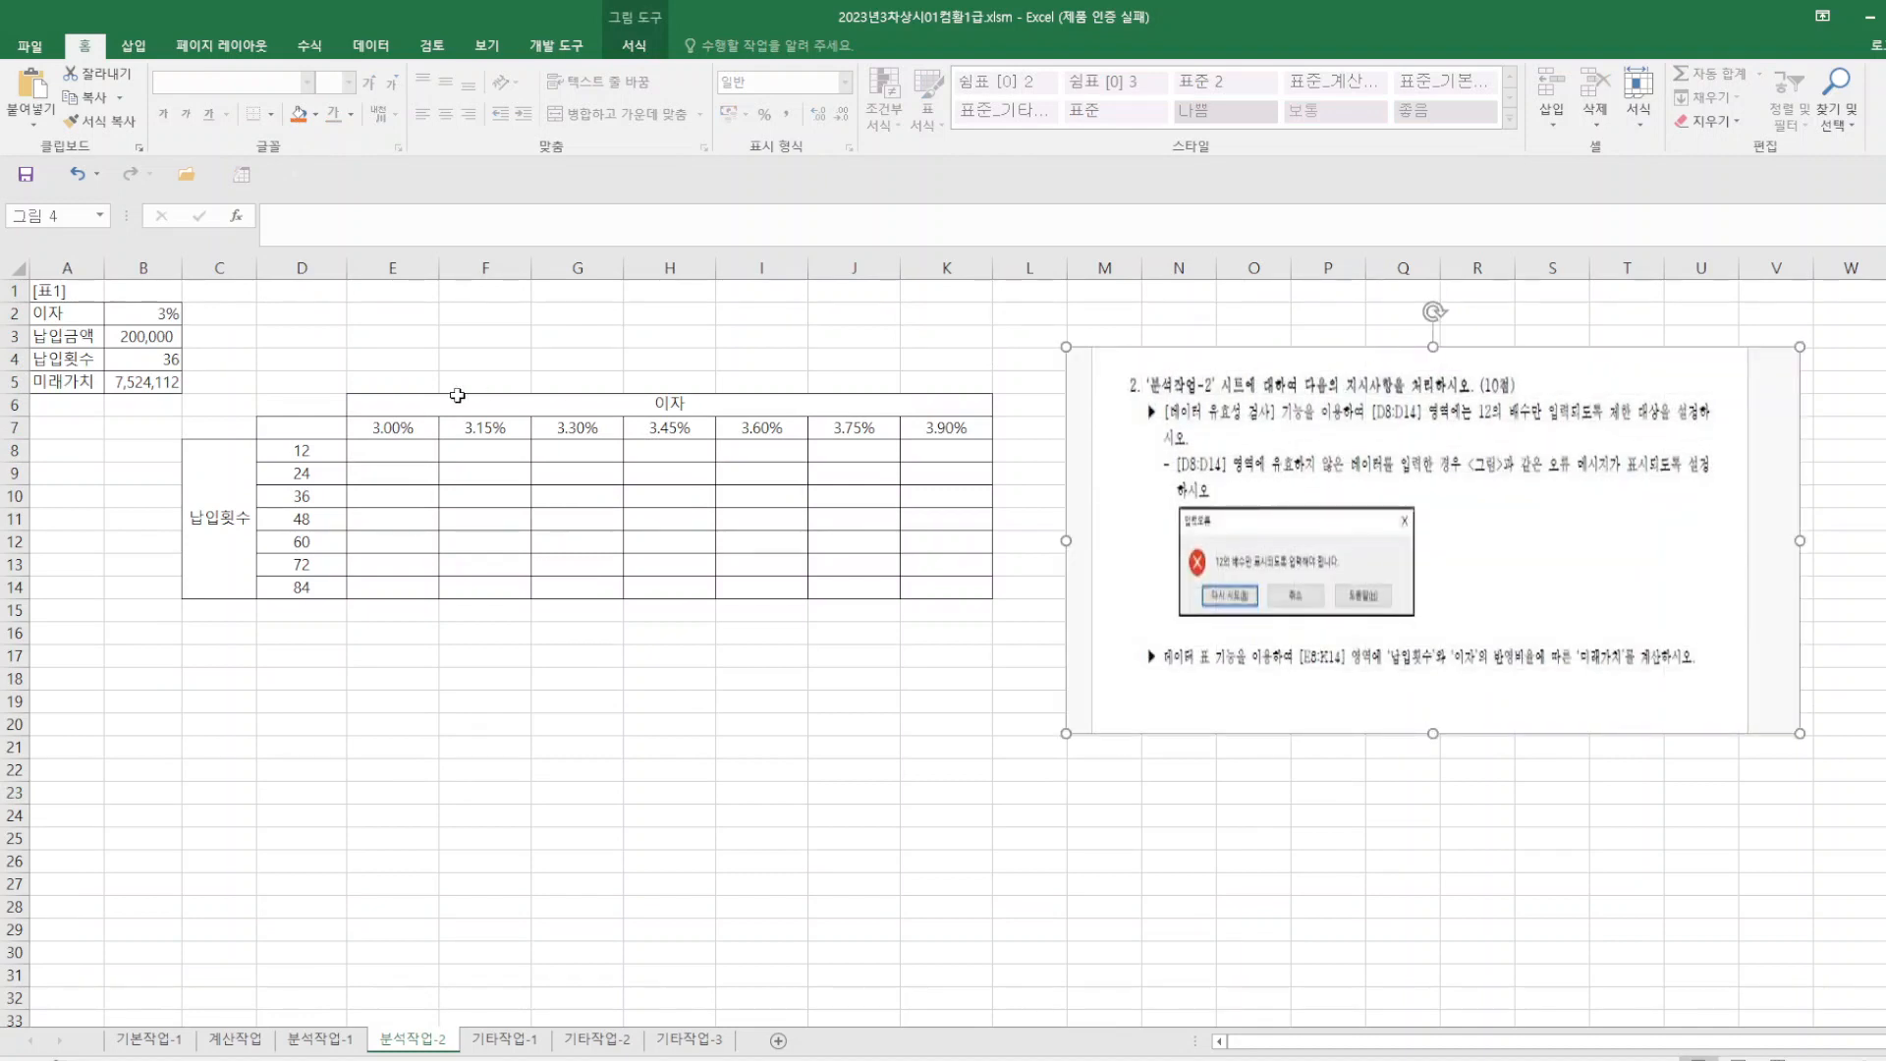
# - Copy the formula text =FV(B2/12,B4,-B3) from the 미래가치 cell B5 without changing the cell
pyautogui.click(150, 384)
pyautogui.moveTo(440, 223); pyautogui.dragTo(65, 221)
pyautogui.hotkey('ctrl', 'c')
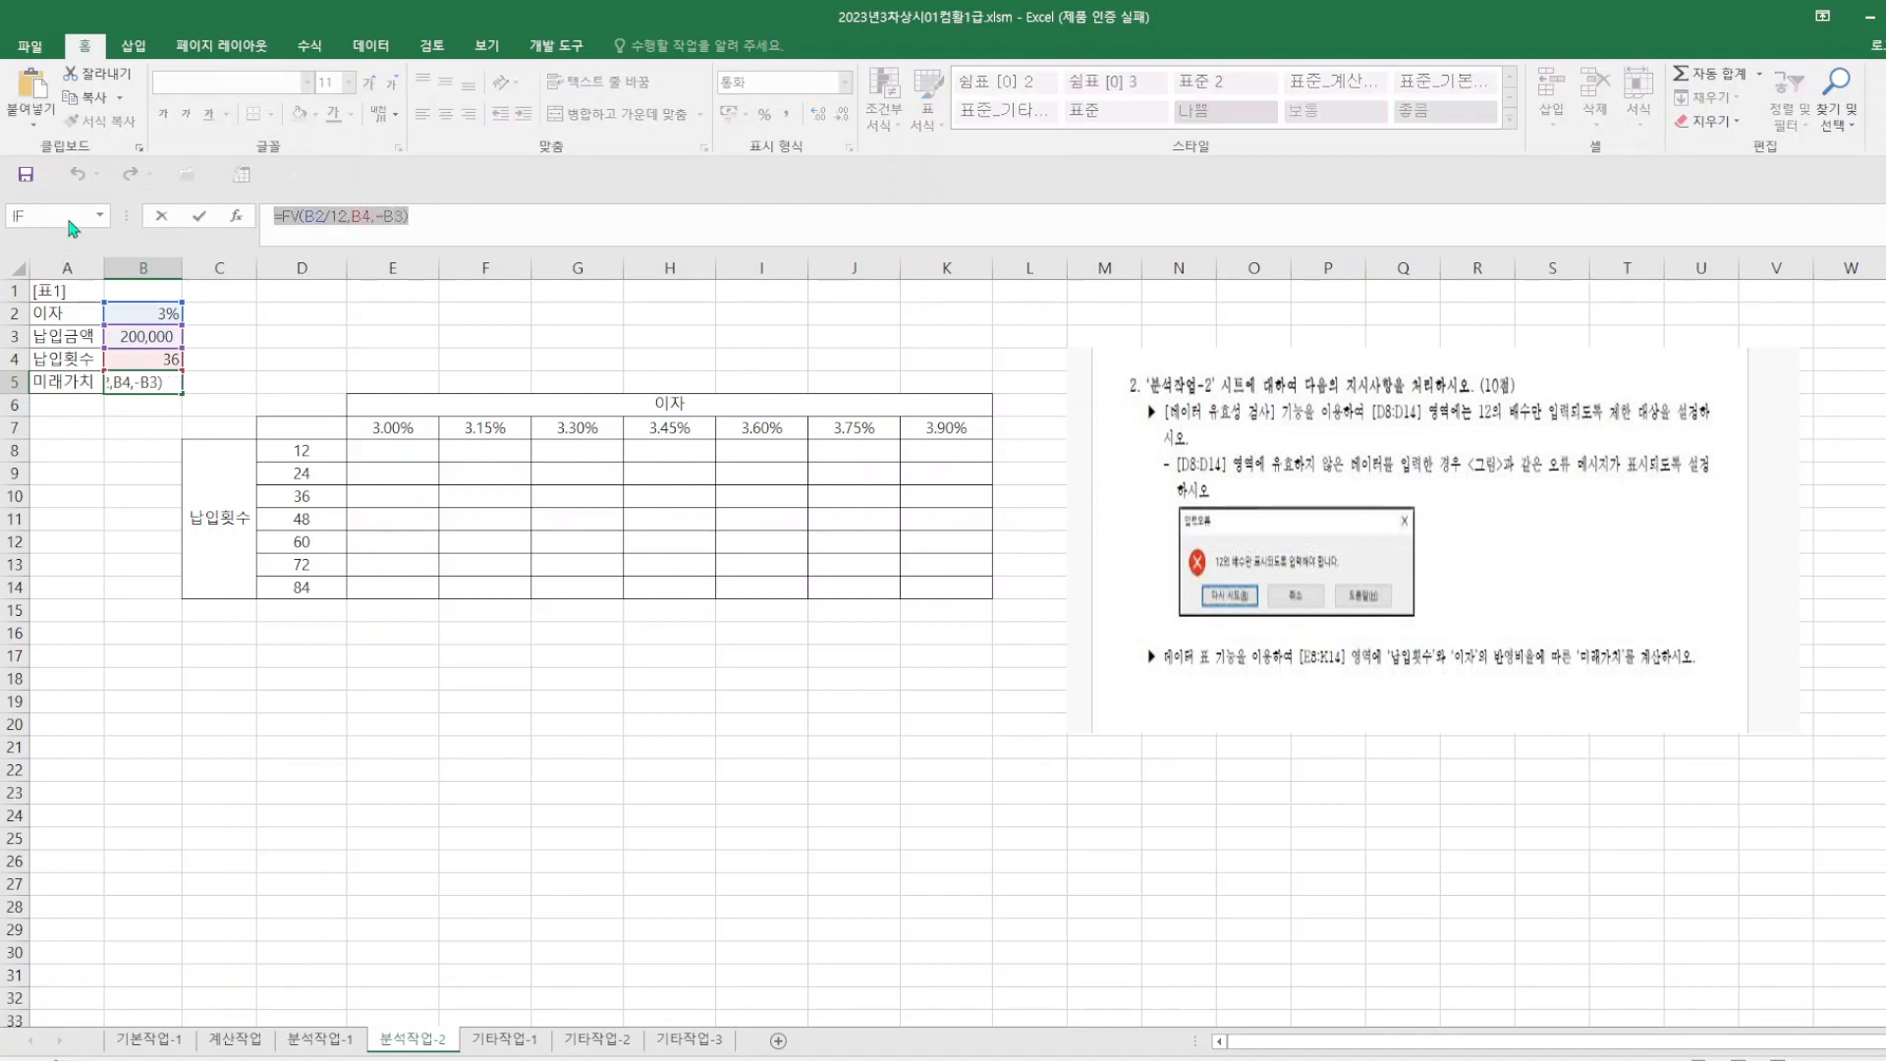
pyautogui.press('Escape')
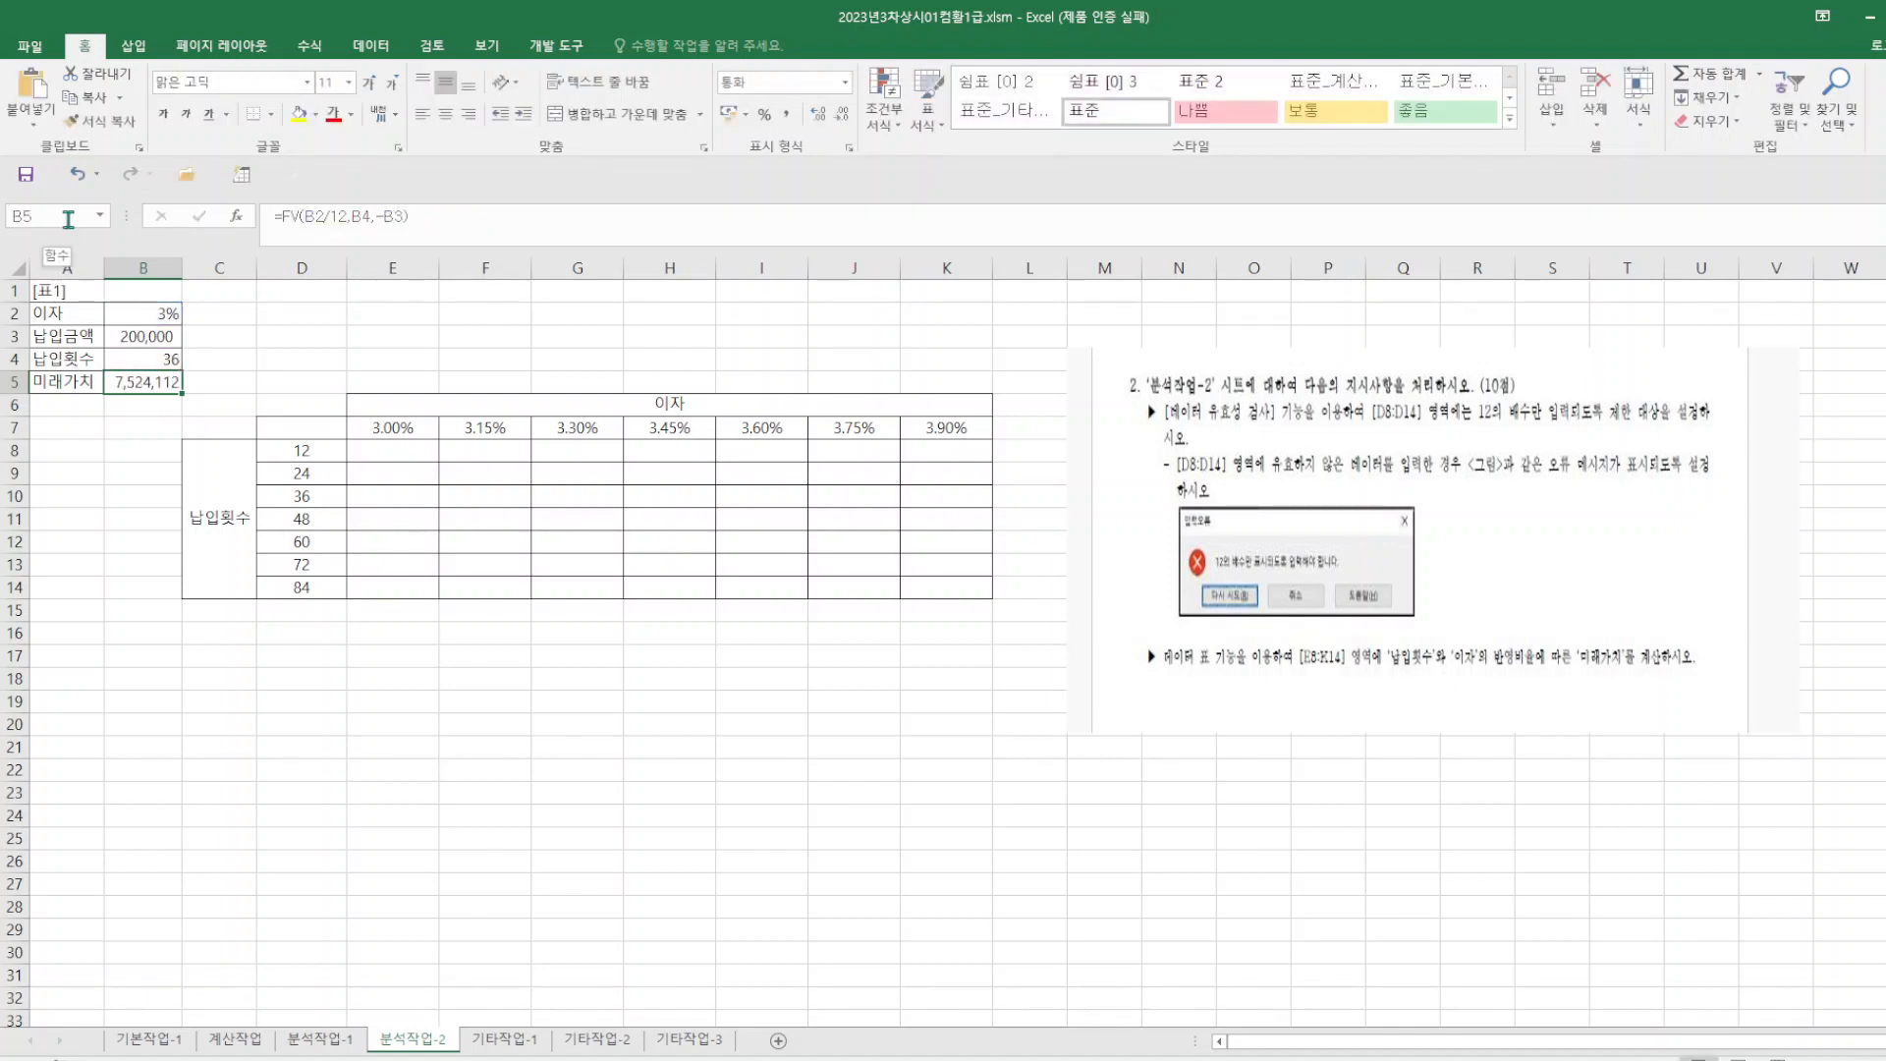
# - Paste the copied 미래가치 formula =FV(B2/12,B4,-B3) into cell D7, the corner of the 이자 and 납입횟수 table
pyautogui.click(322, 432)
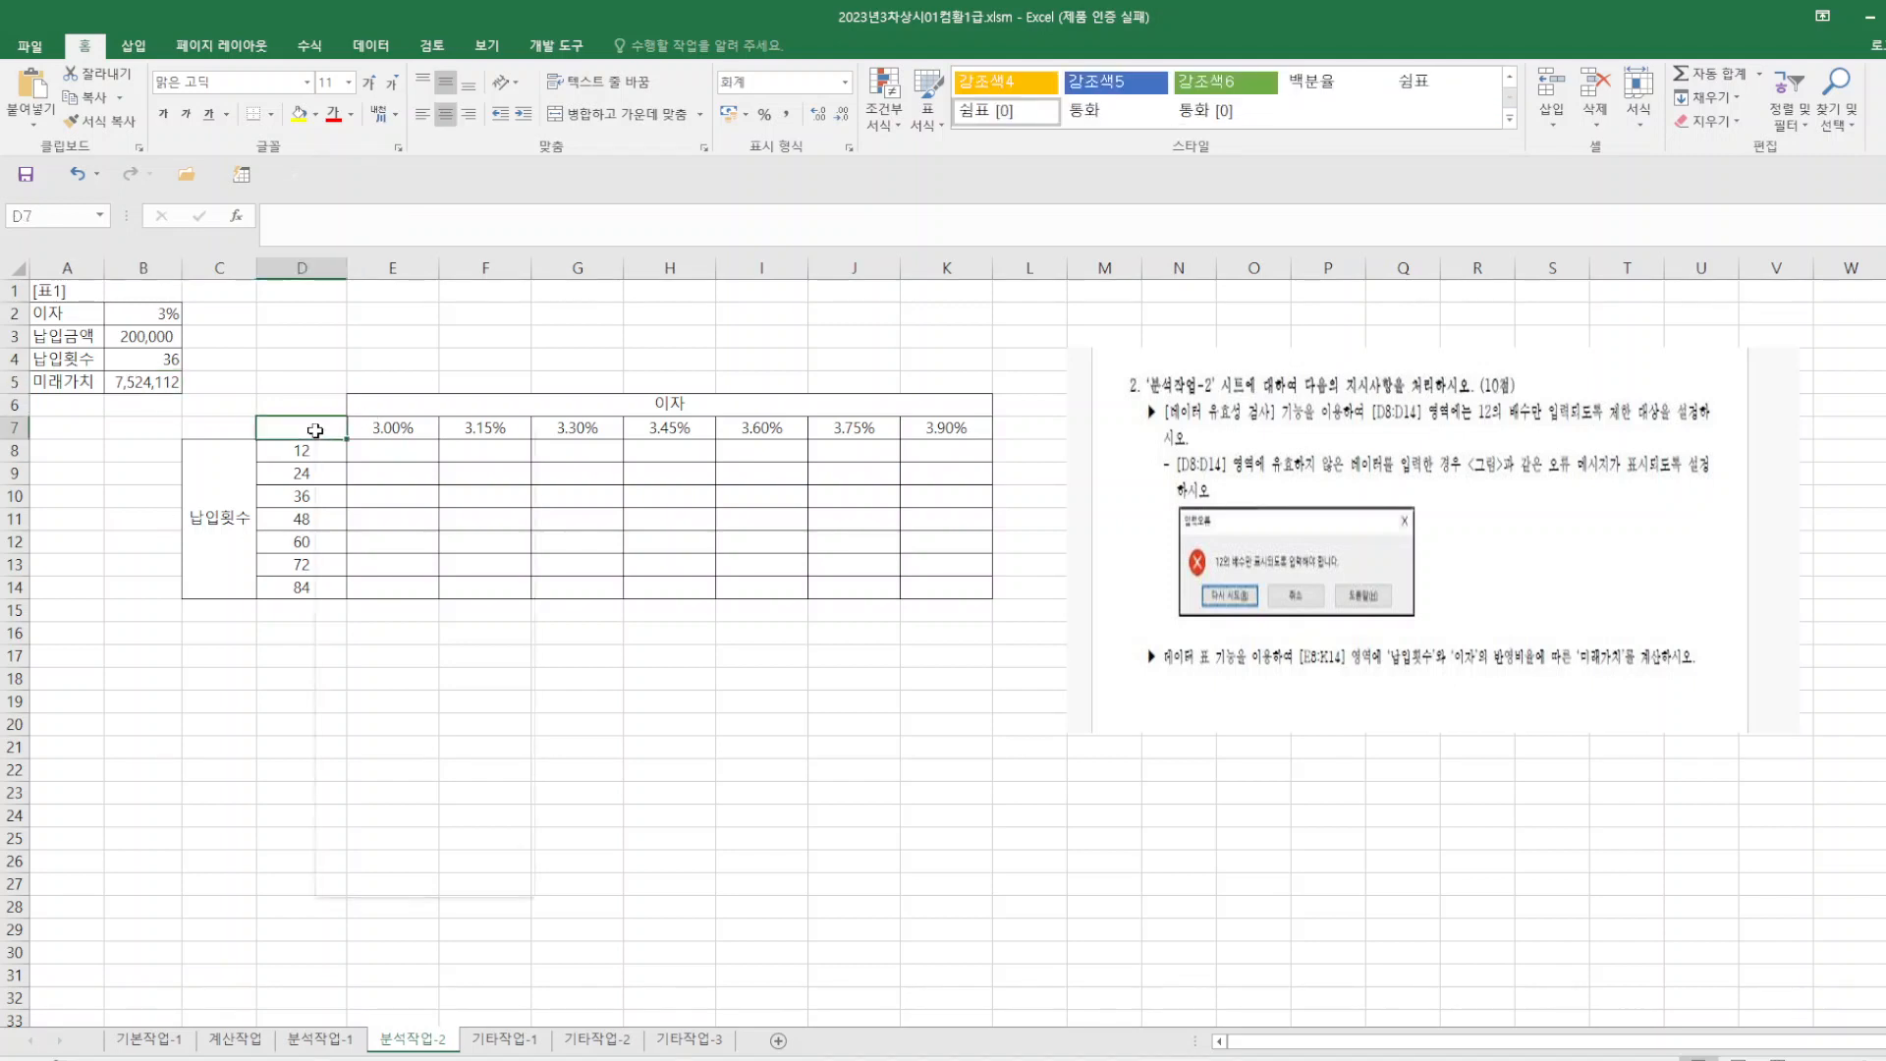
pyautogui.rightClick(322, 432)
pyautogui.click(365, 534)
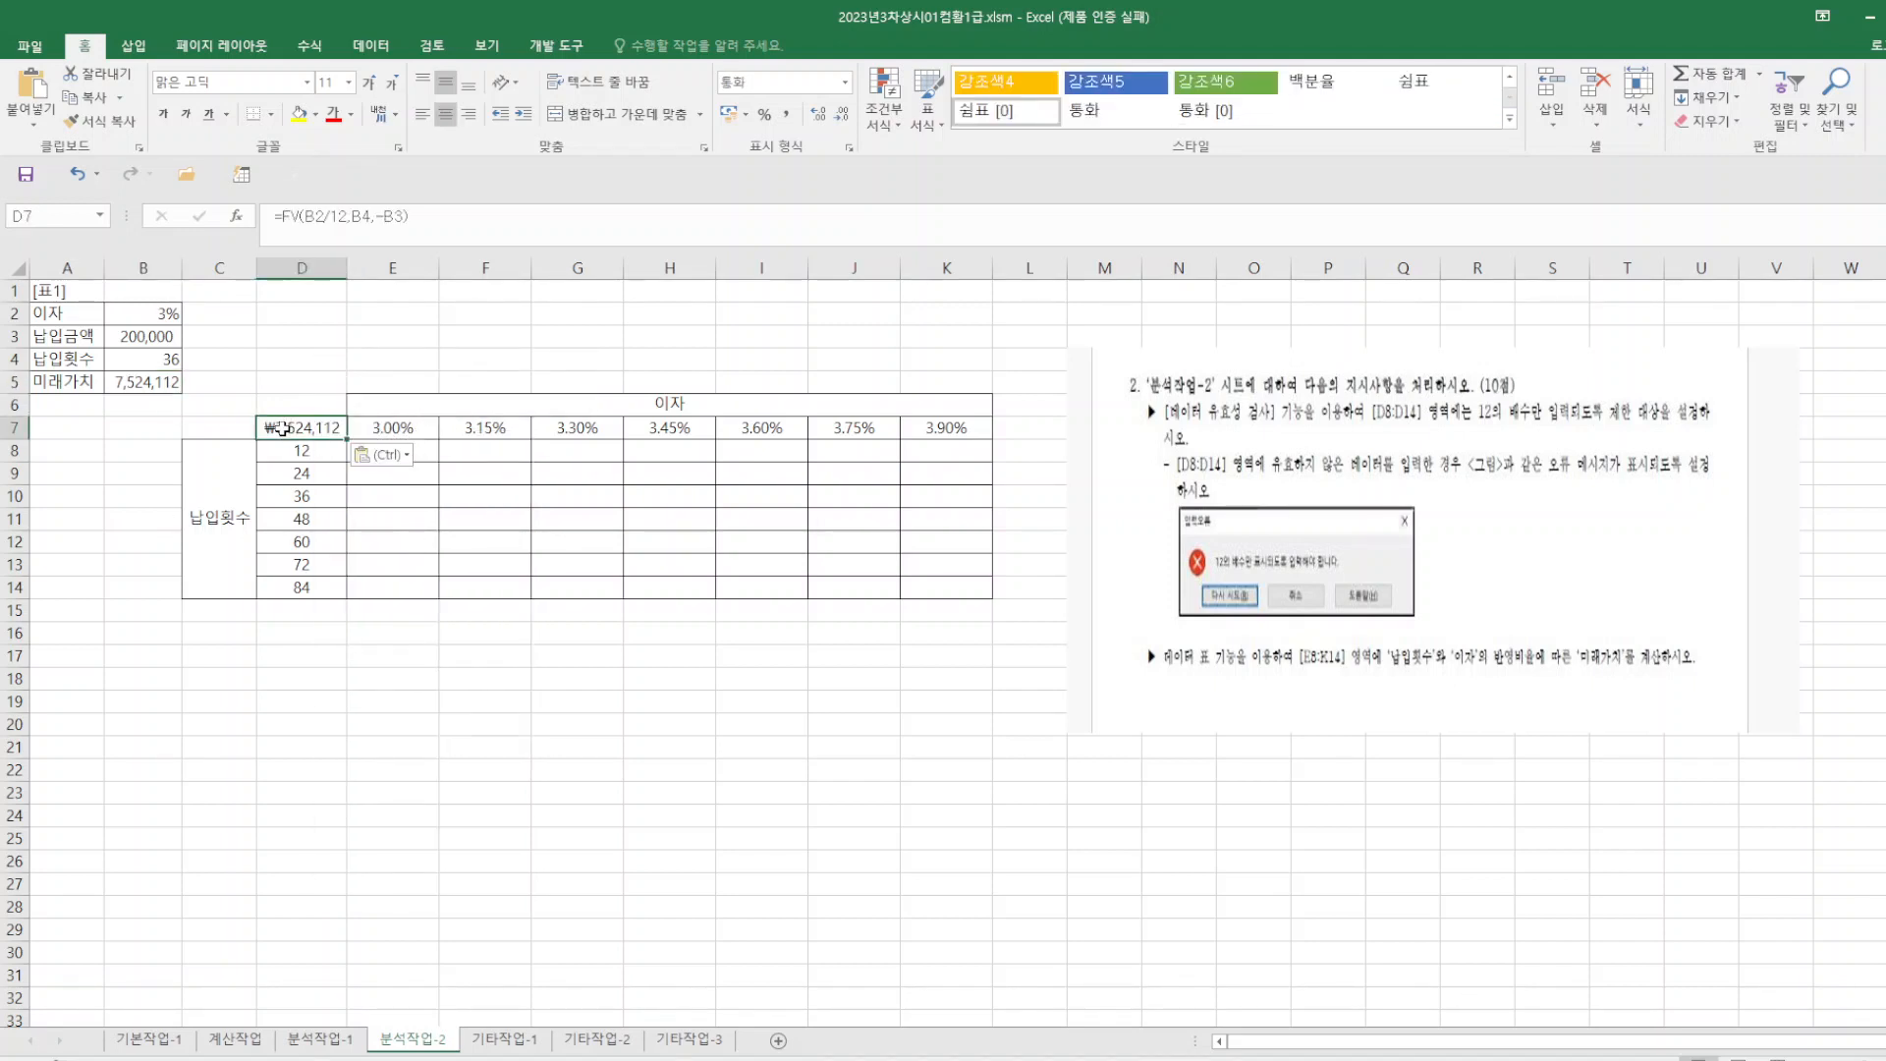
# - Fill D7:K14 with a what-if data table using B2 as row input cell and B4 as column input cell, and save the workbook
pyautogui.moveTo(282, 429)
pyautogui.mouseDown()
pyautogui.moveTo(687, 440)
pyautogui.moveTo(938, 496)
pyautogui.moveTo(951, 591)
pyautogui.mouseUp()
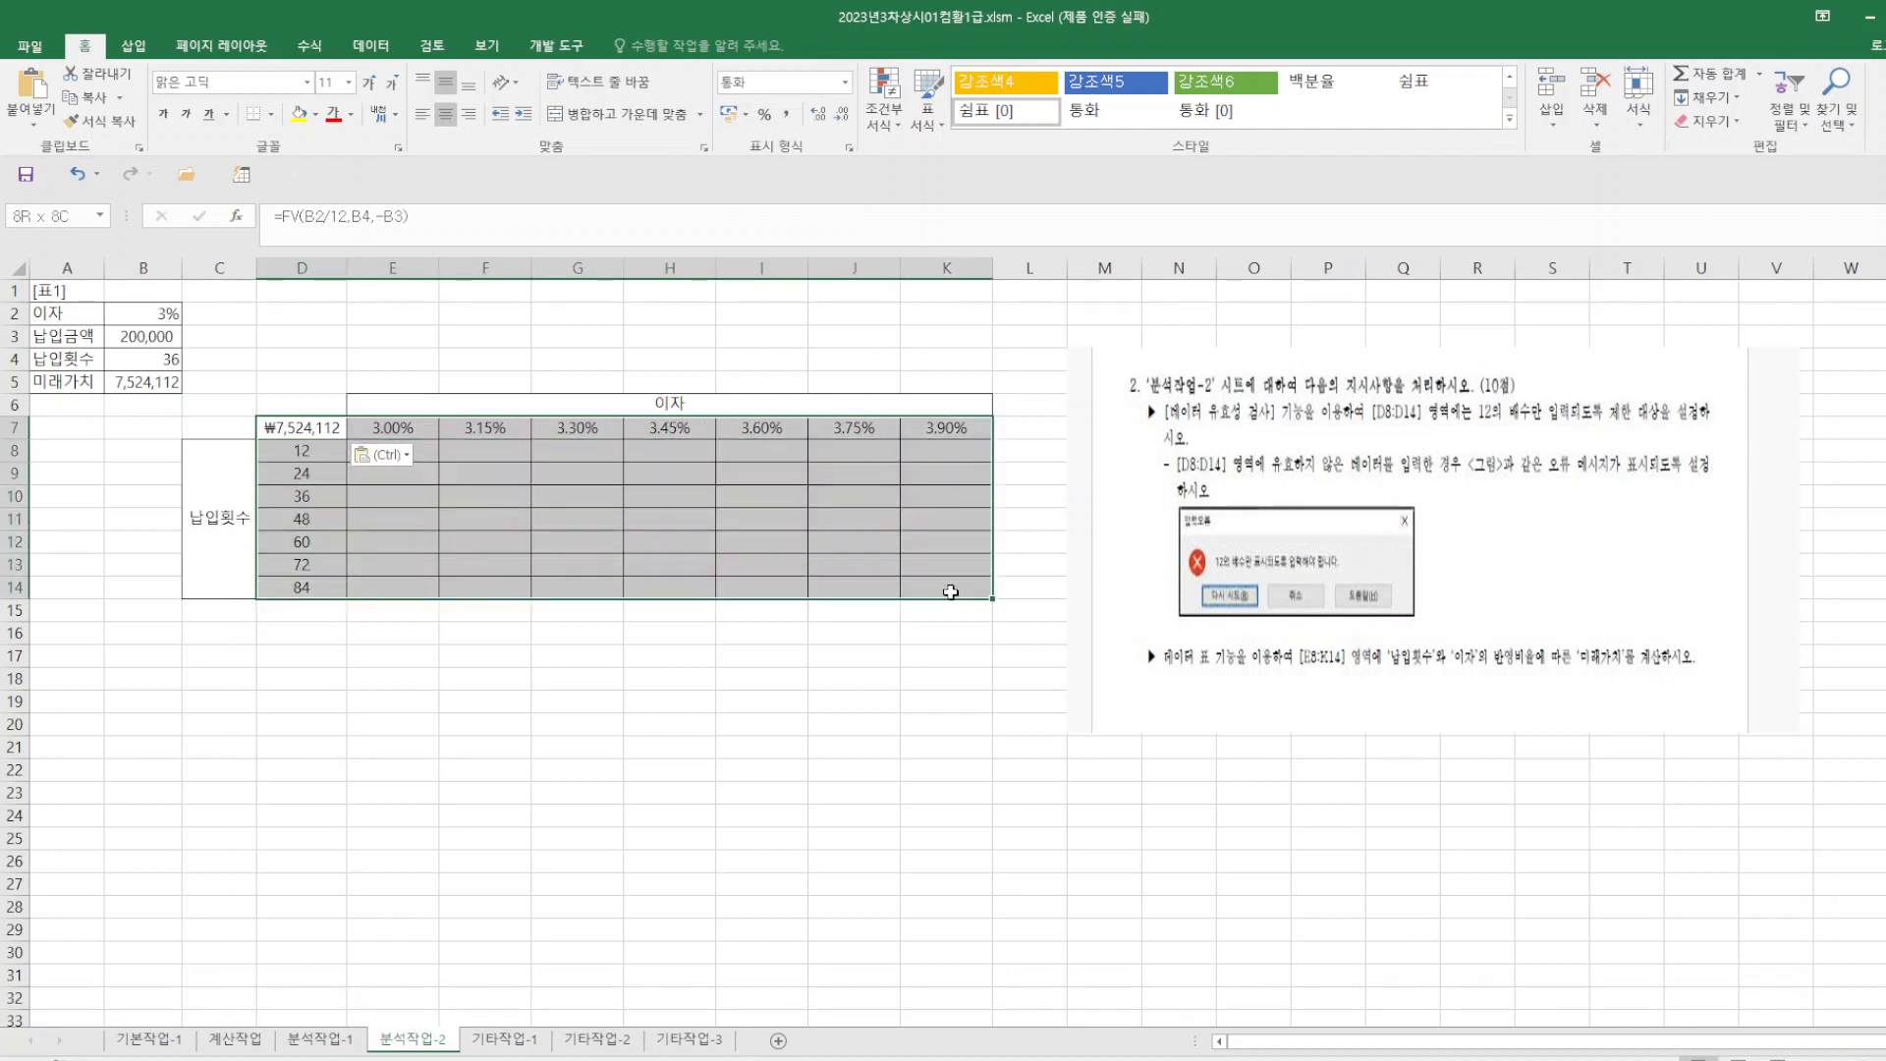
pyautogui.click(371, 45)
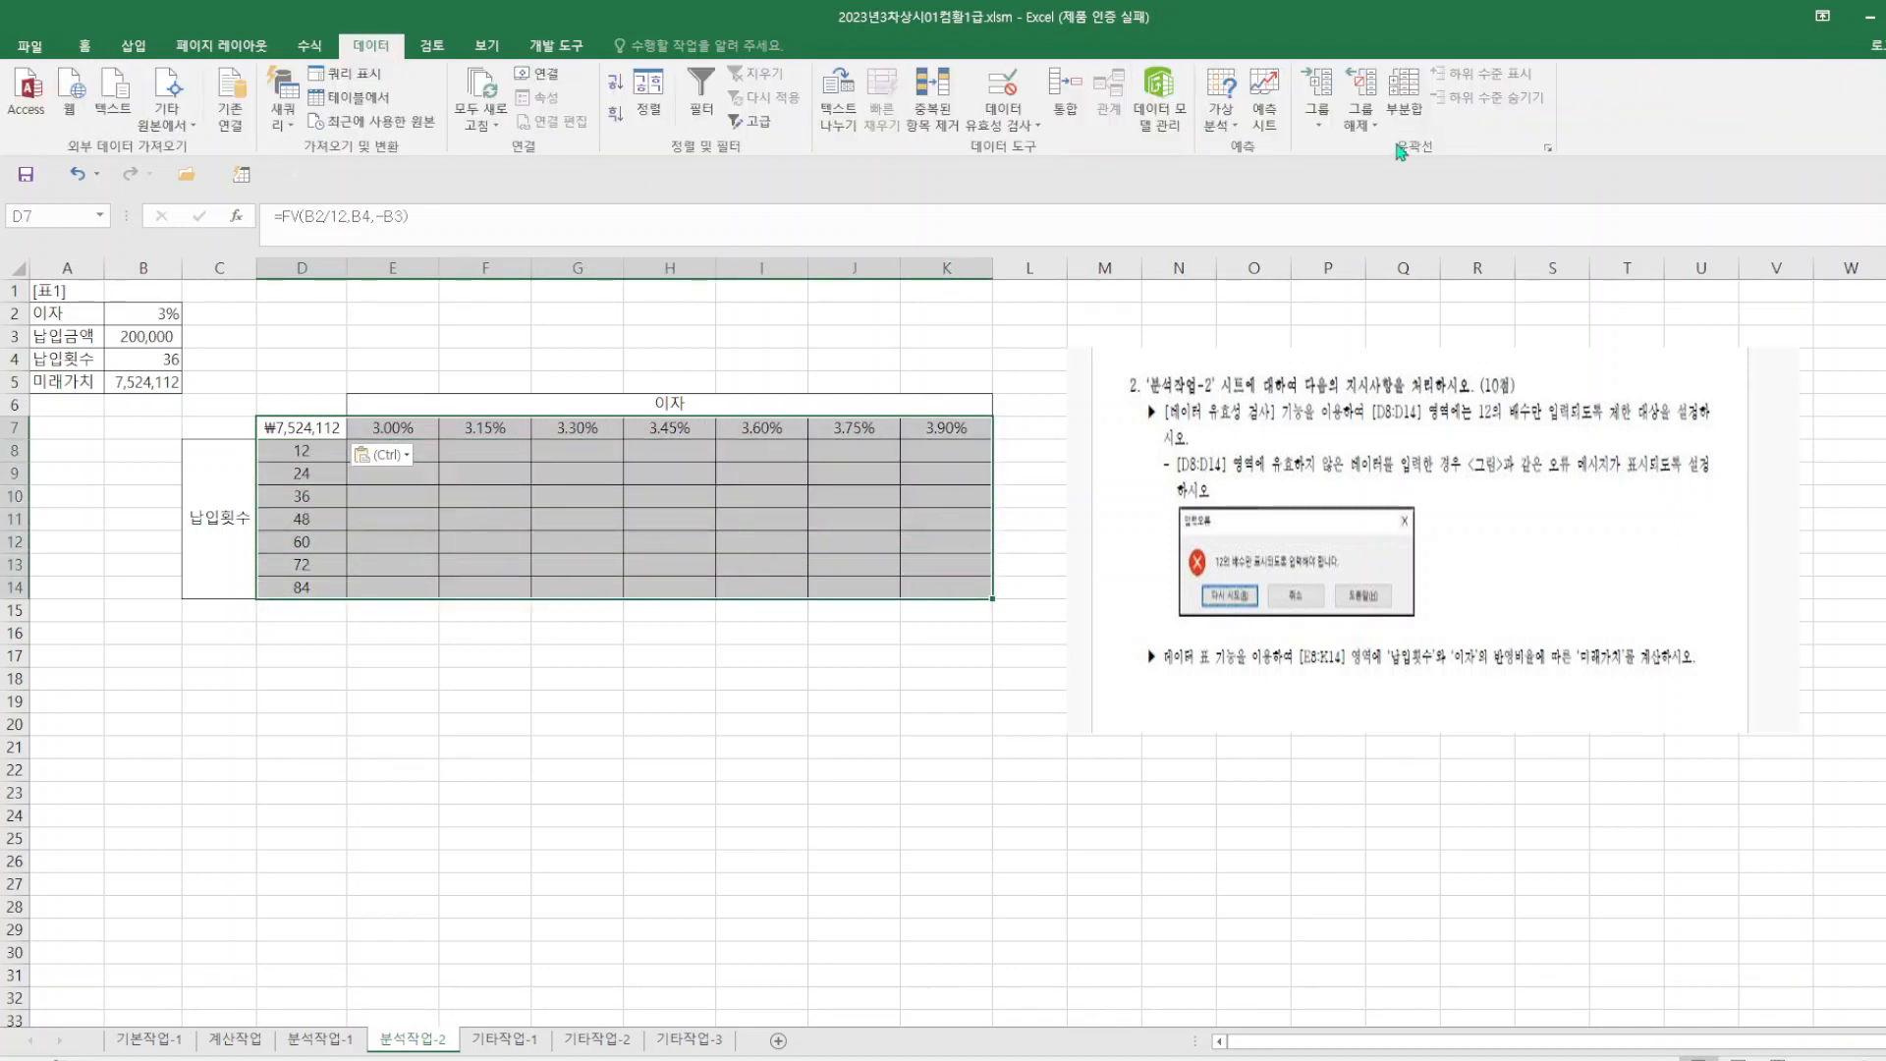
pyautogui.click(1223, 116)
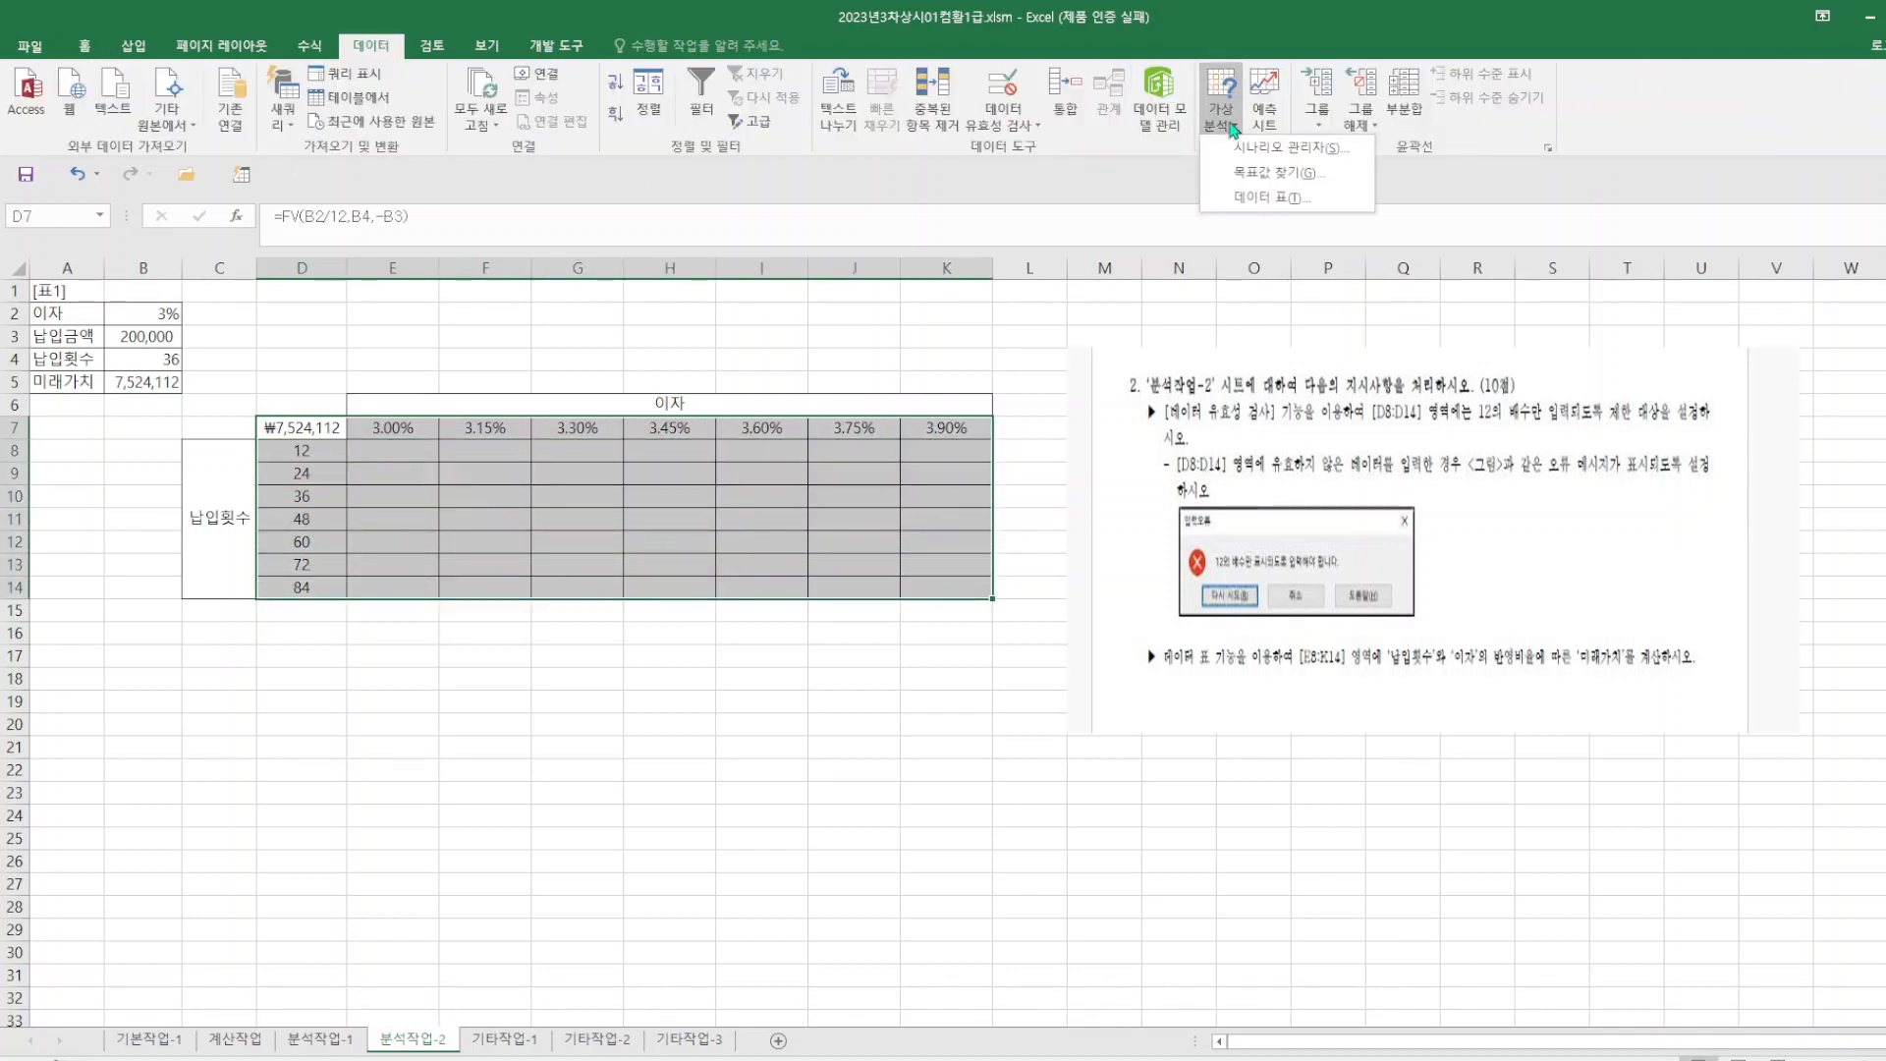
pyautogui.click(1272, 198)
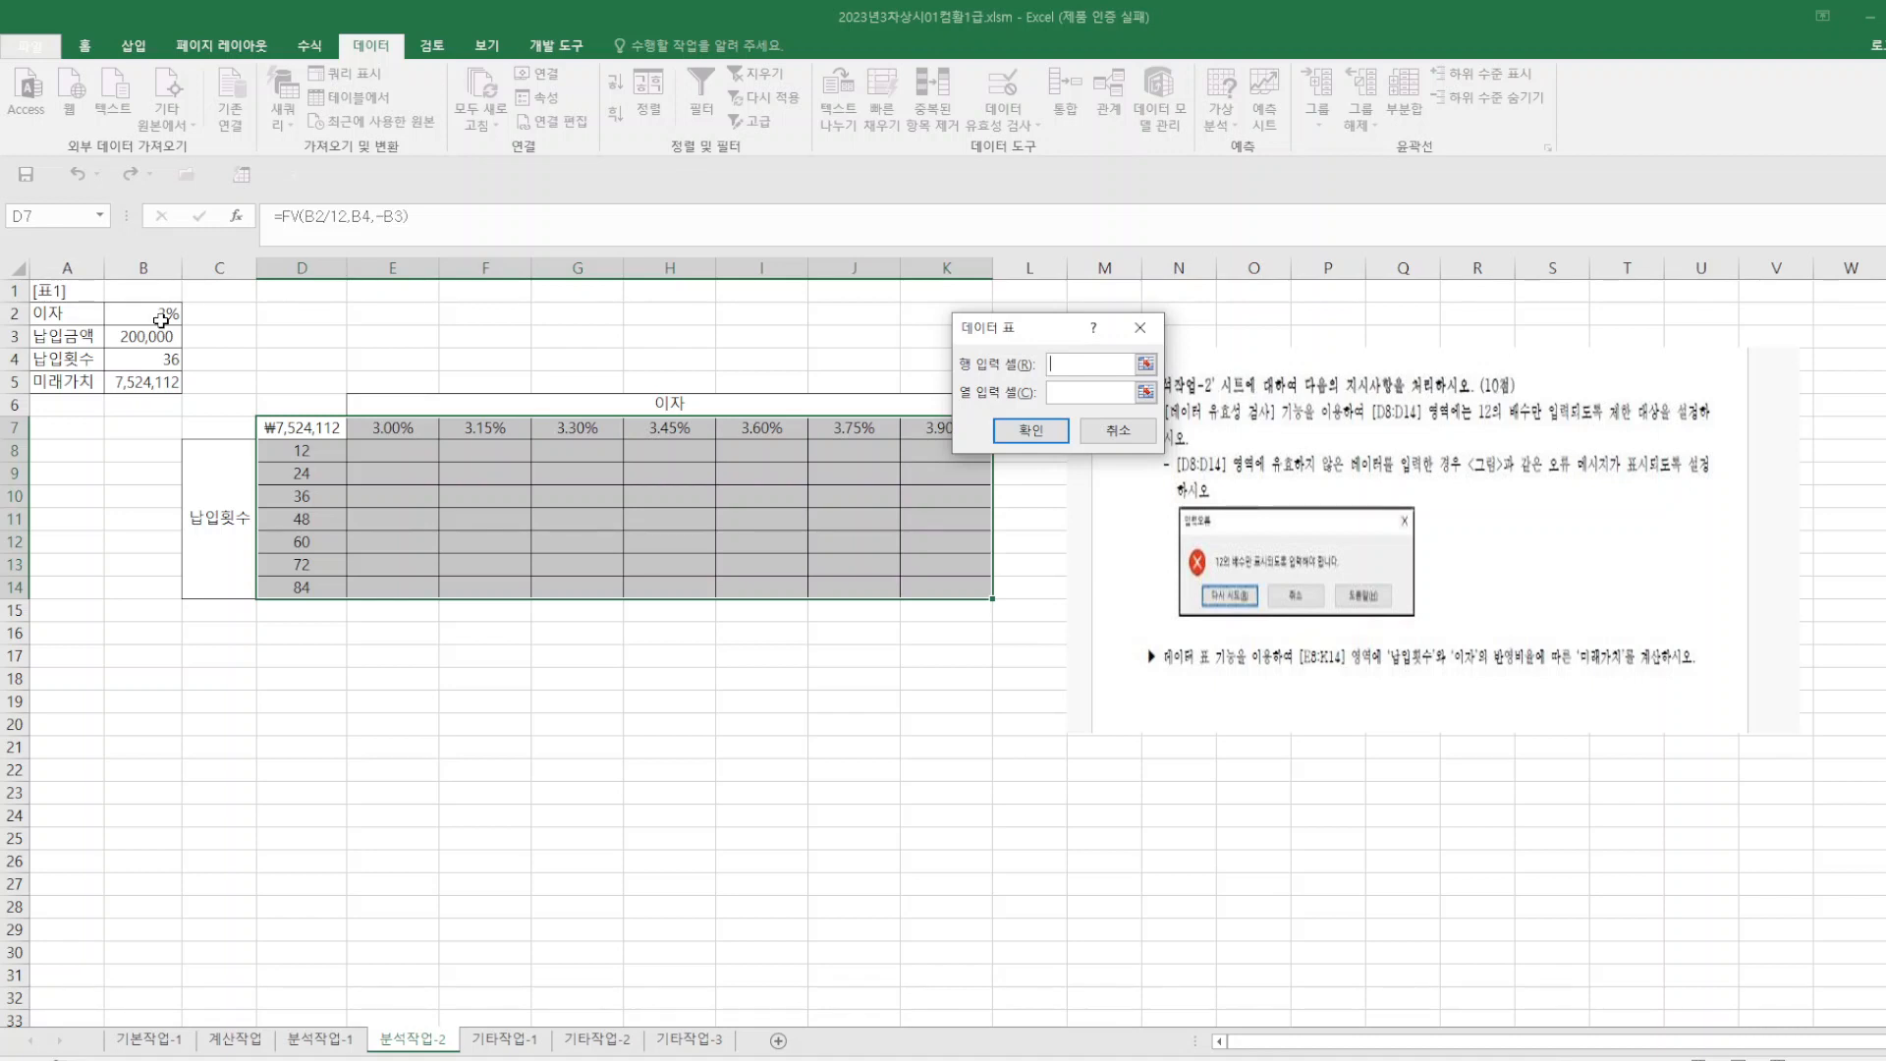
pyautogui.click(161, 320)
pyautogui.click(1060, 393)
pyautogui.click(154, 362)
pyautogui.click(1030, 431)
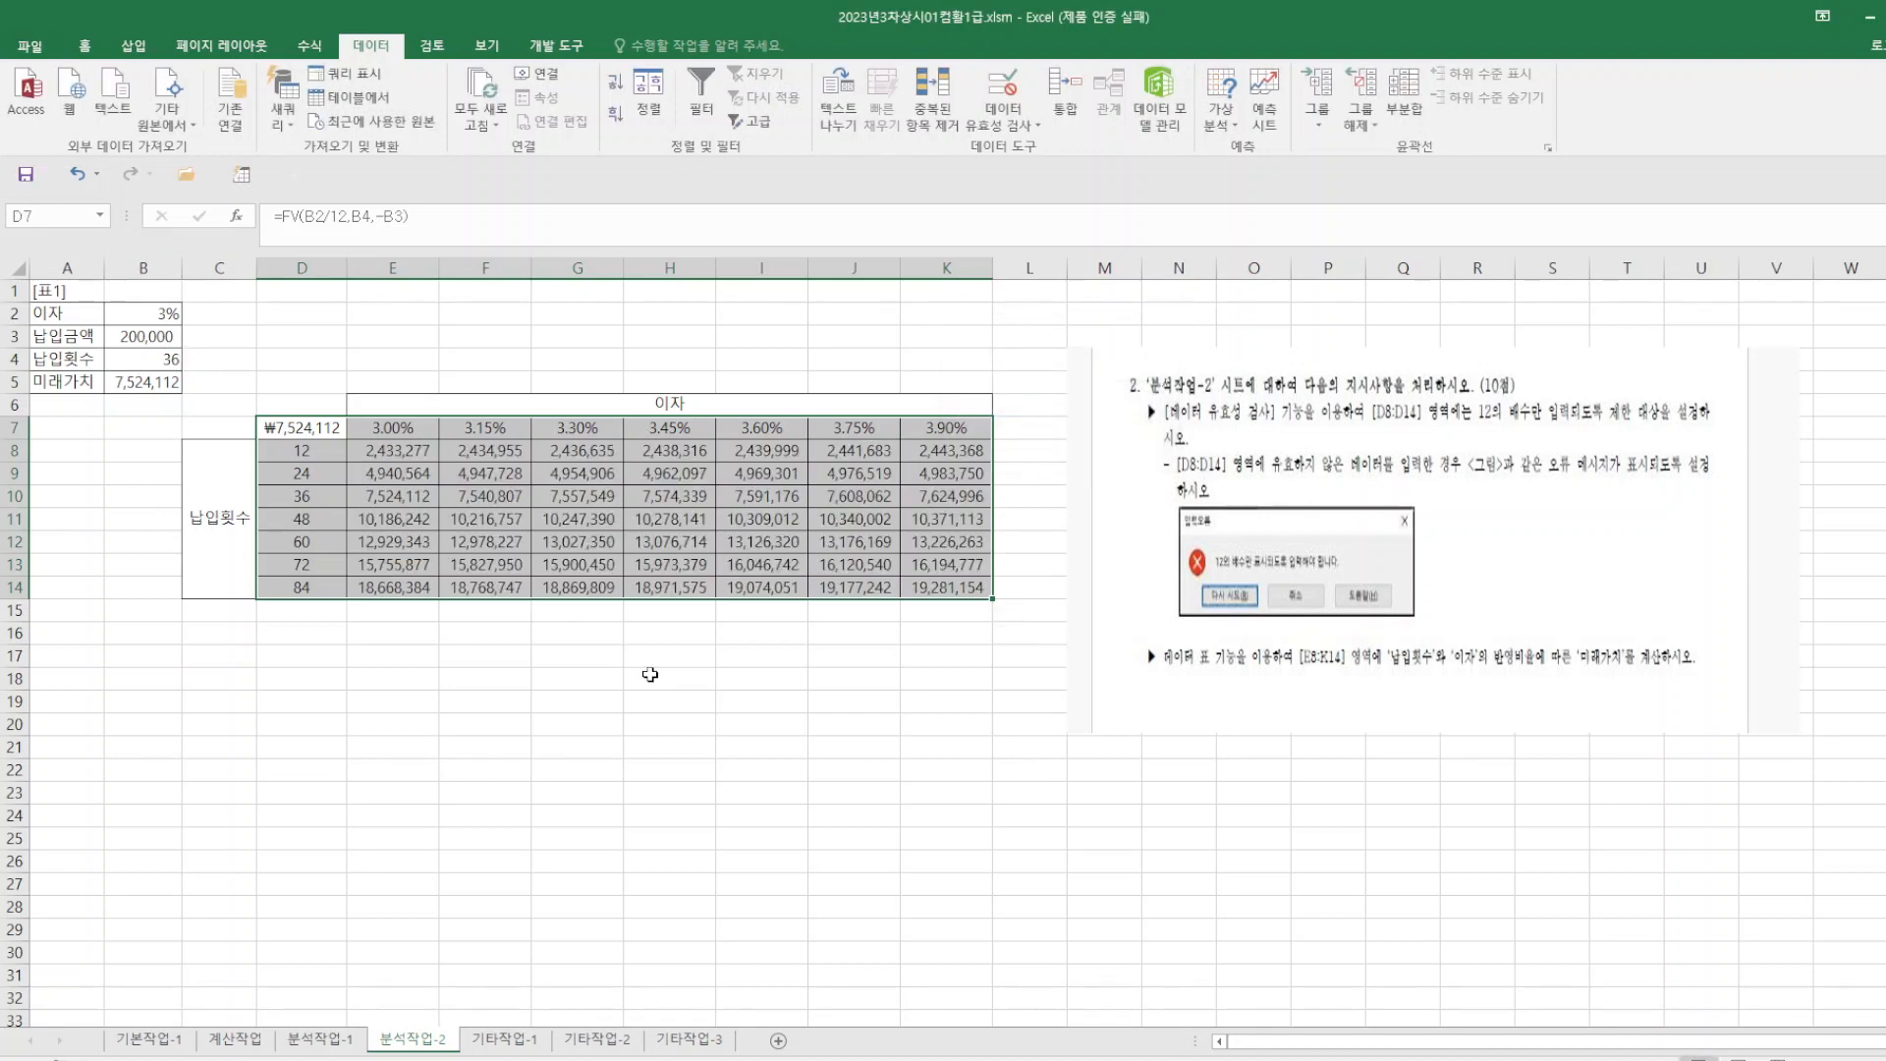
pyautogui.click(601, 819)
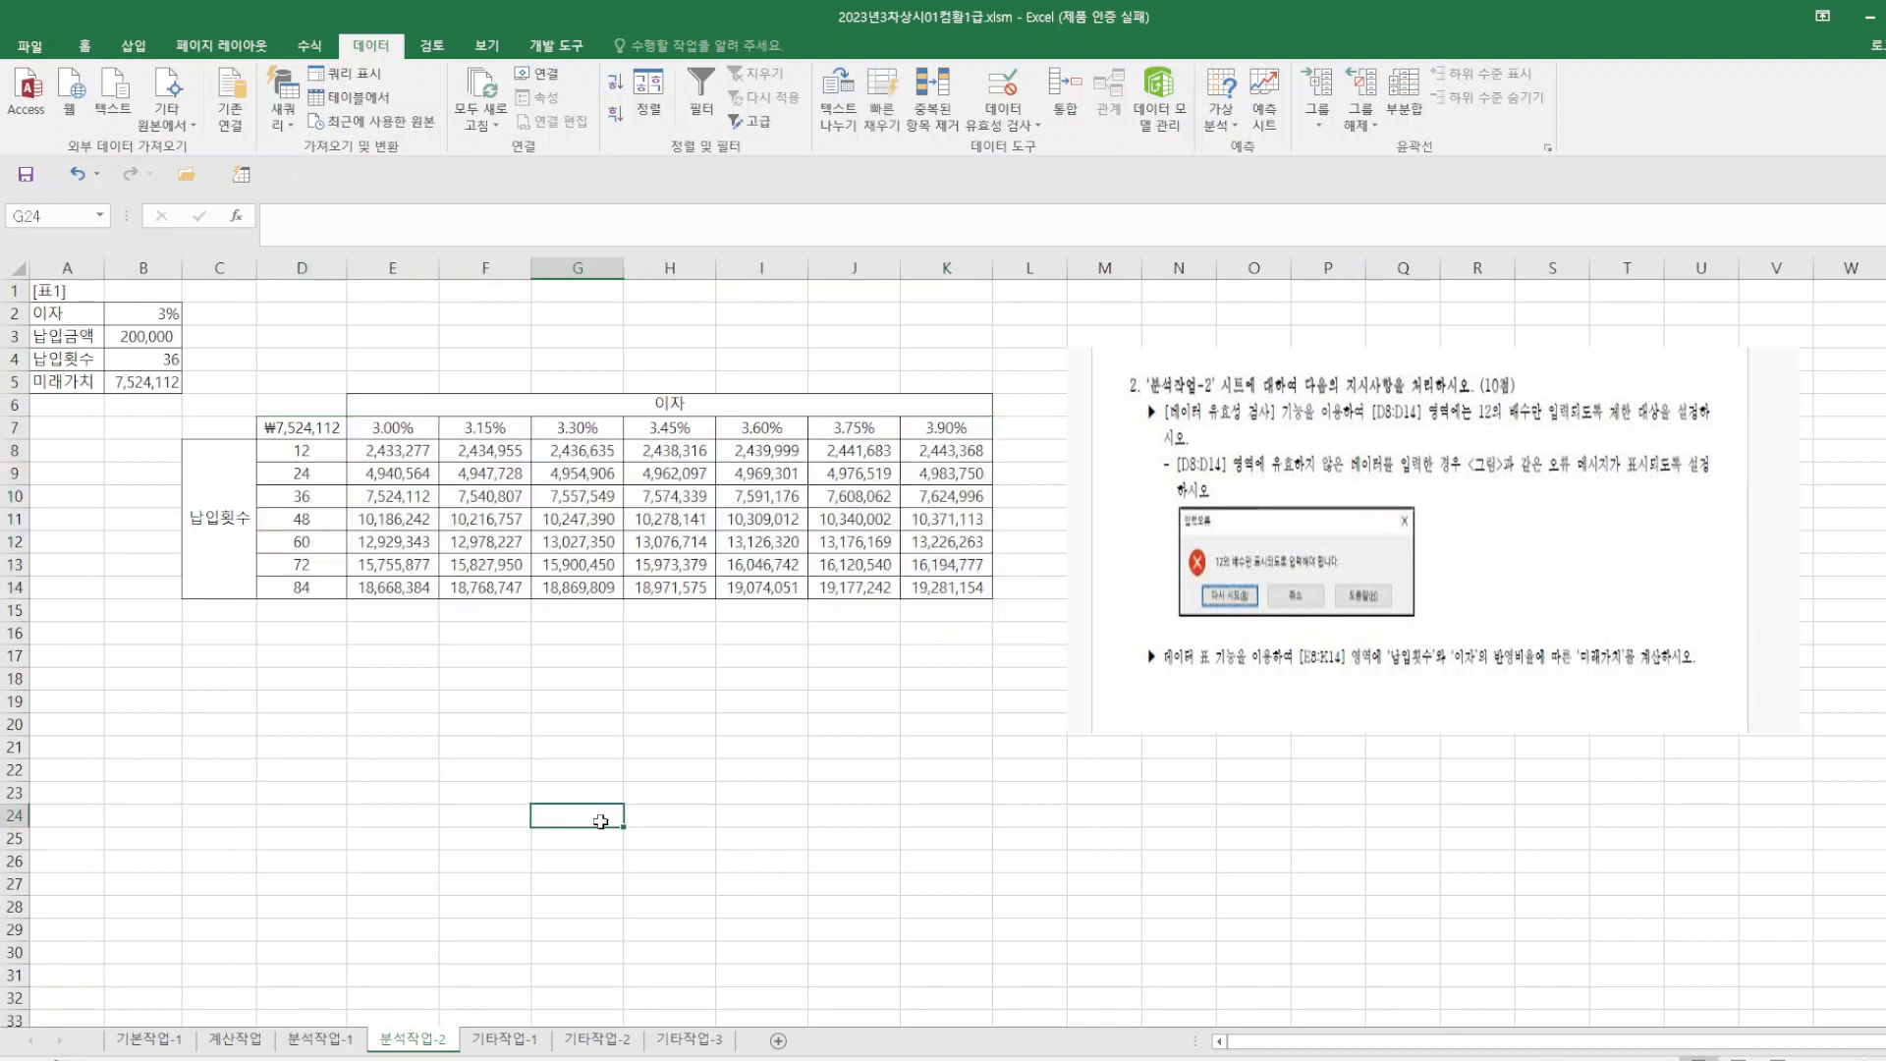
pyautogui.click(28, 175)
pyautogui.click(870, 703)
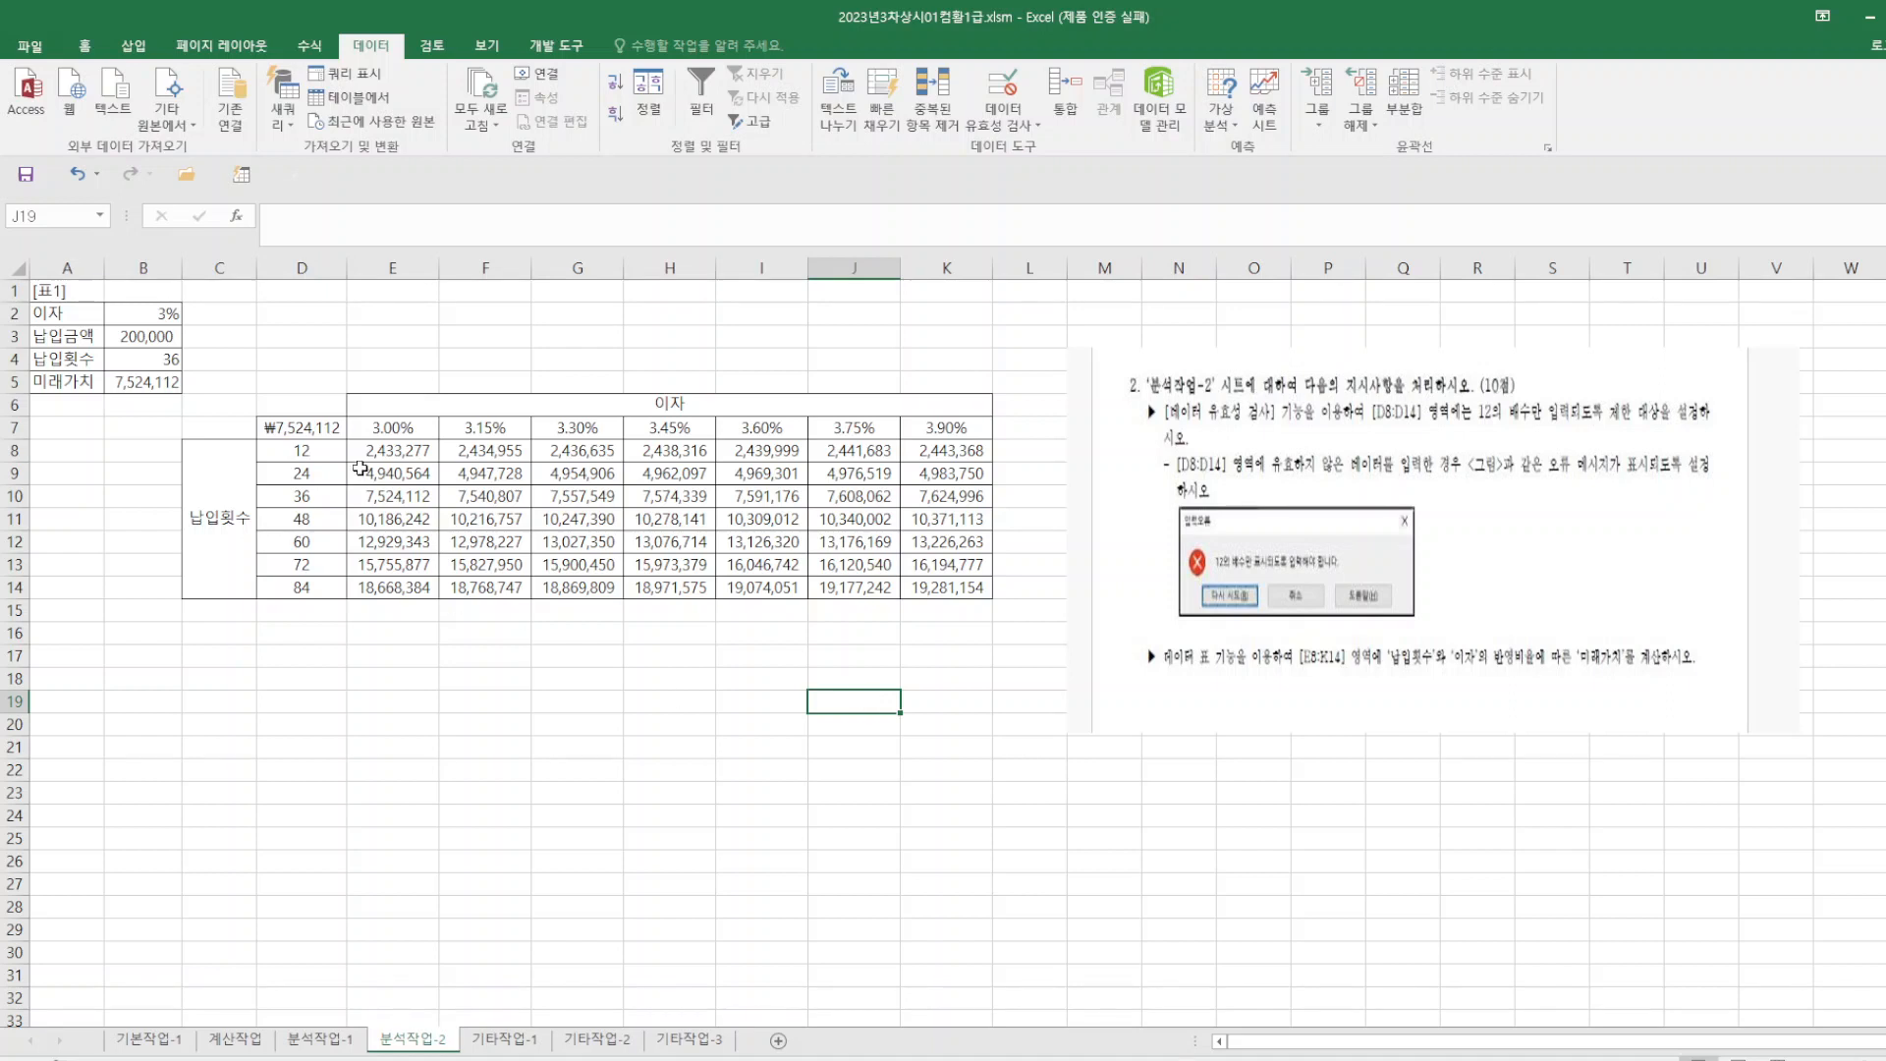
pyautogui.moveTo(325, 451); pyautogui.dragTo(319, 588)
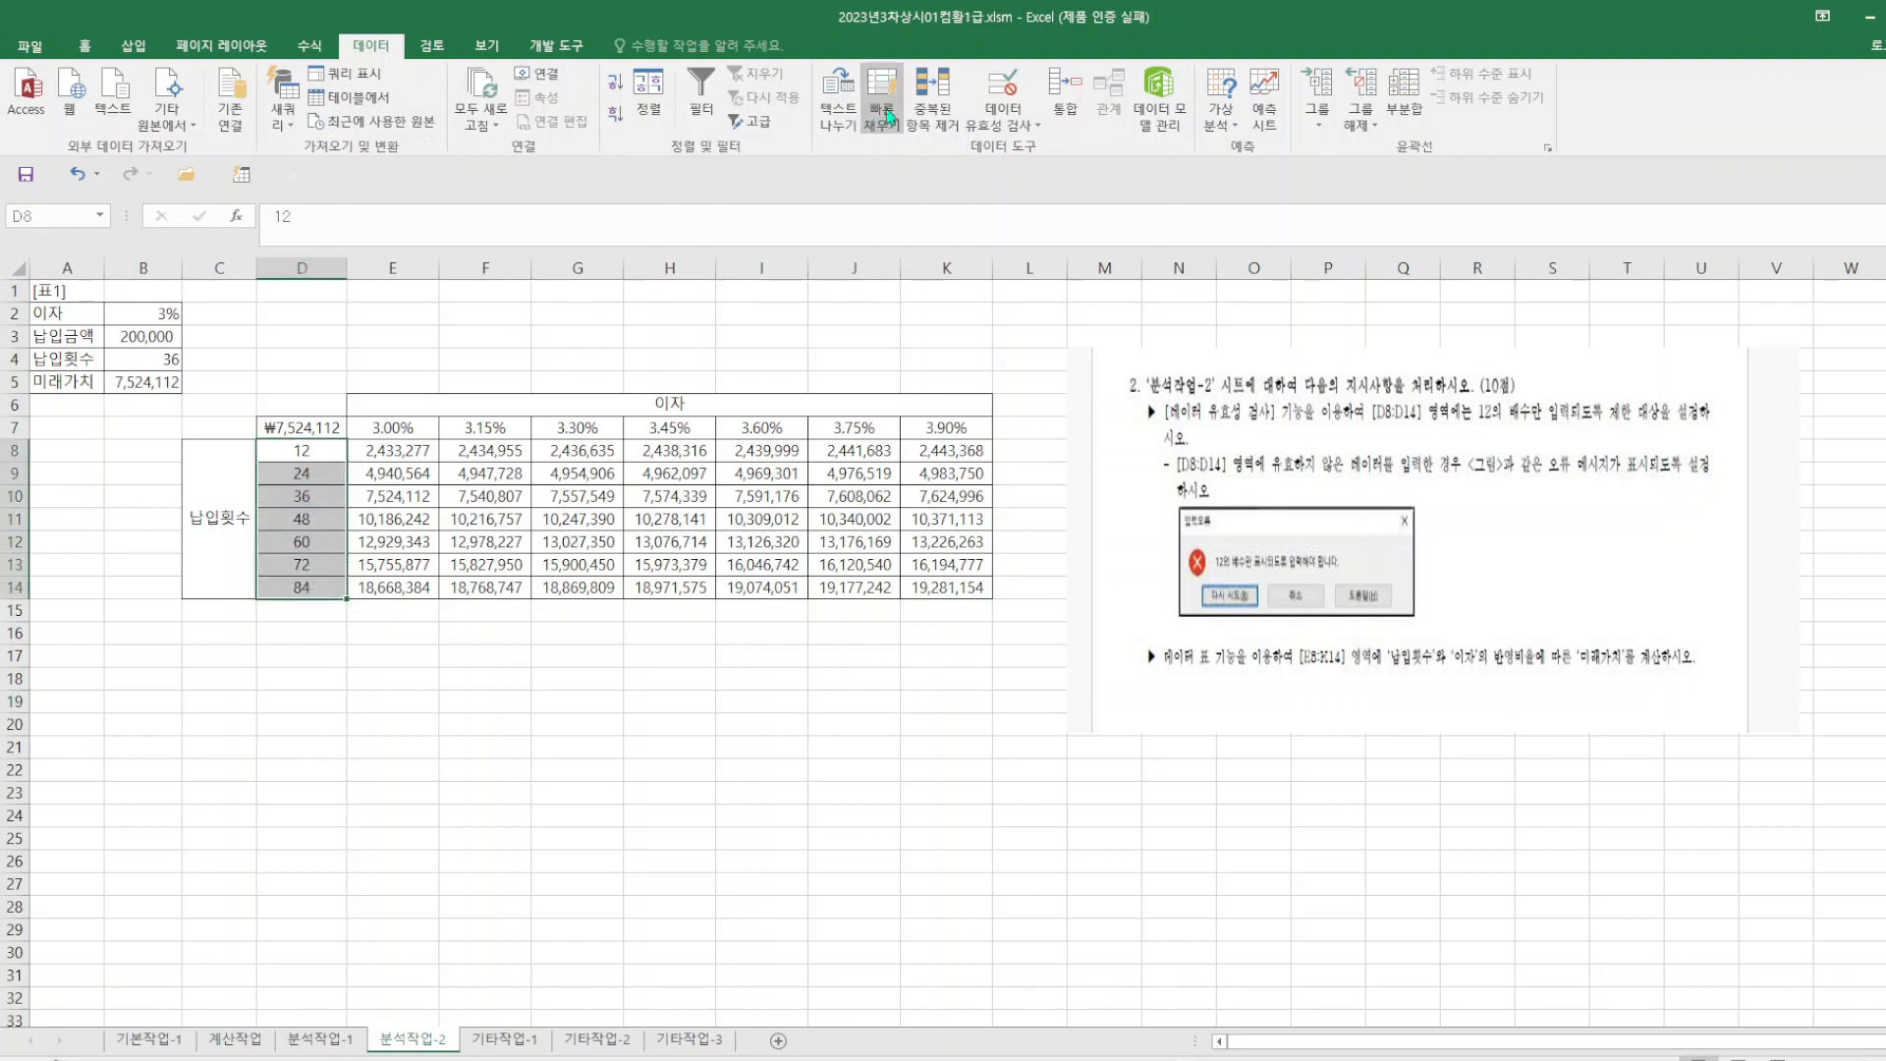
pyautogui.click(1006, 94)
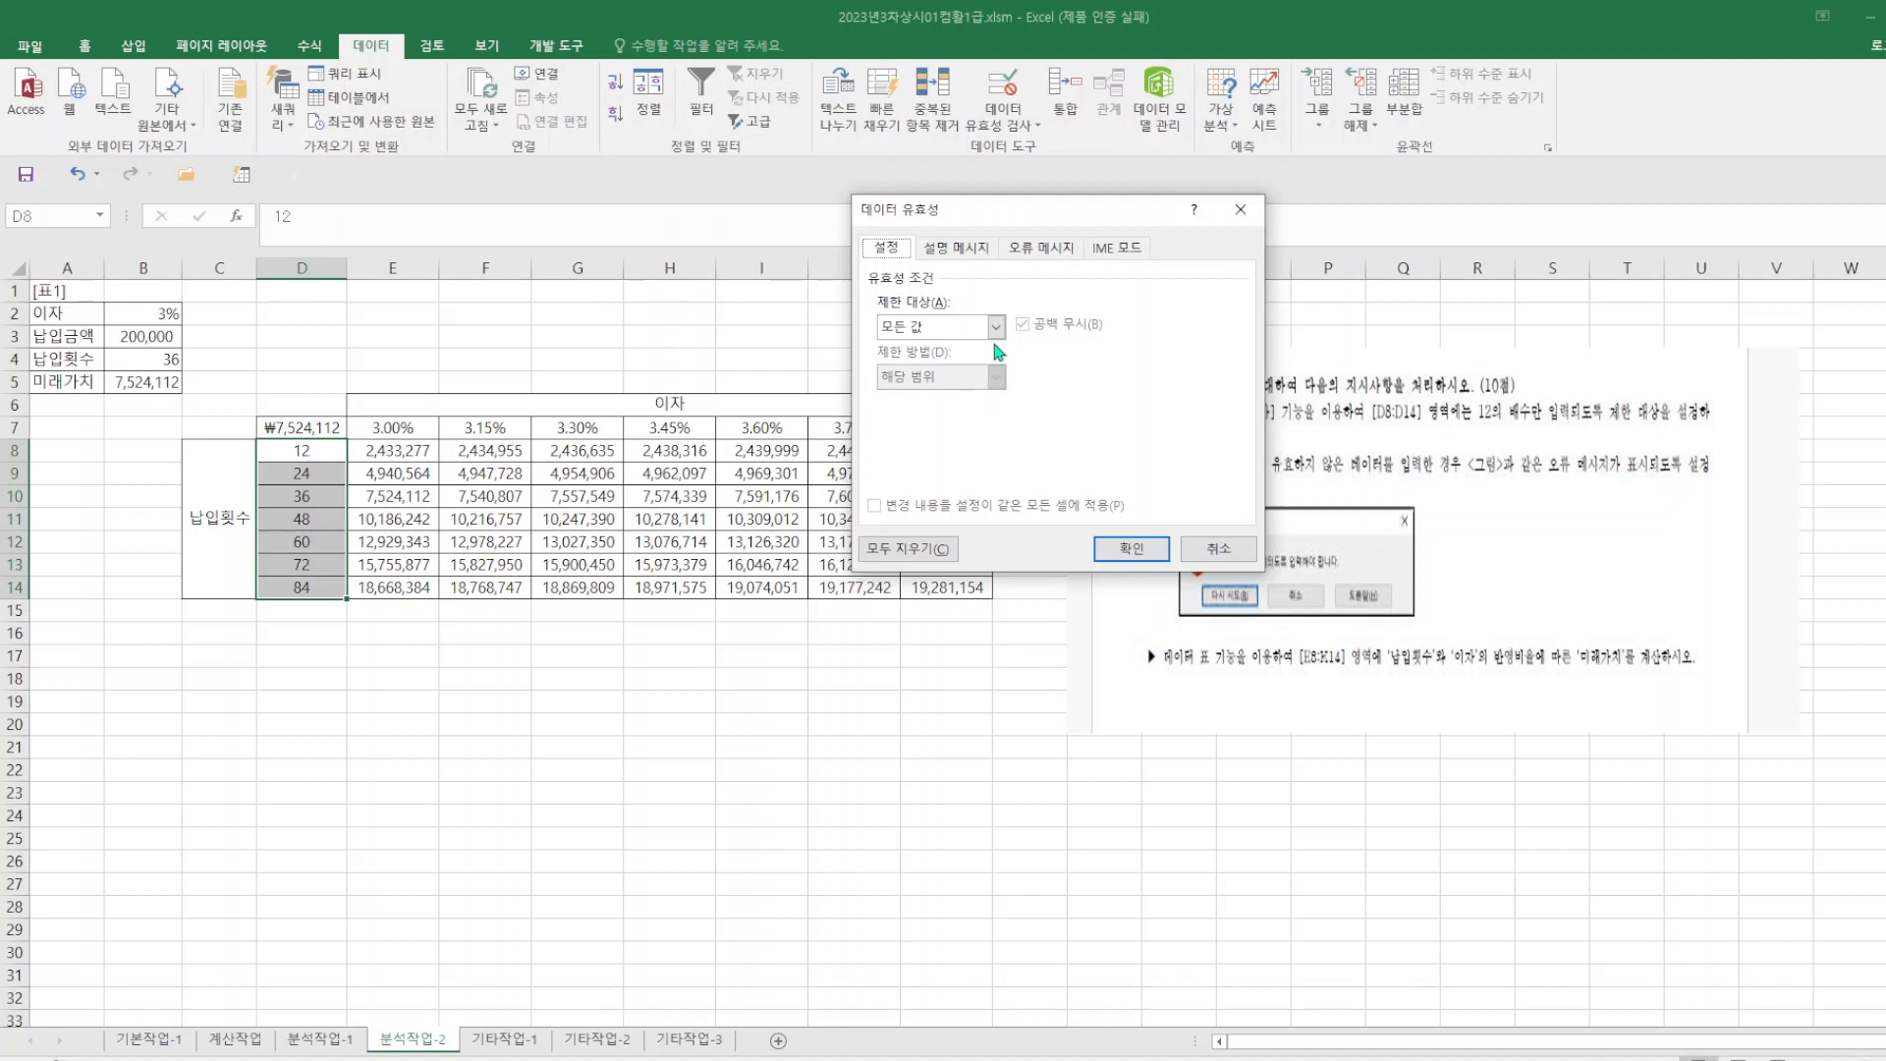
pyautogui.click(996, 330)
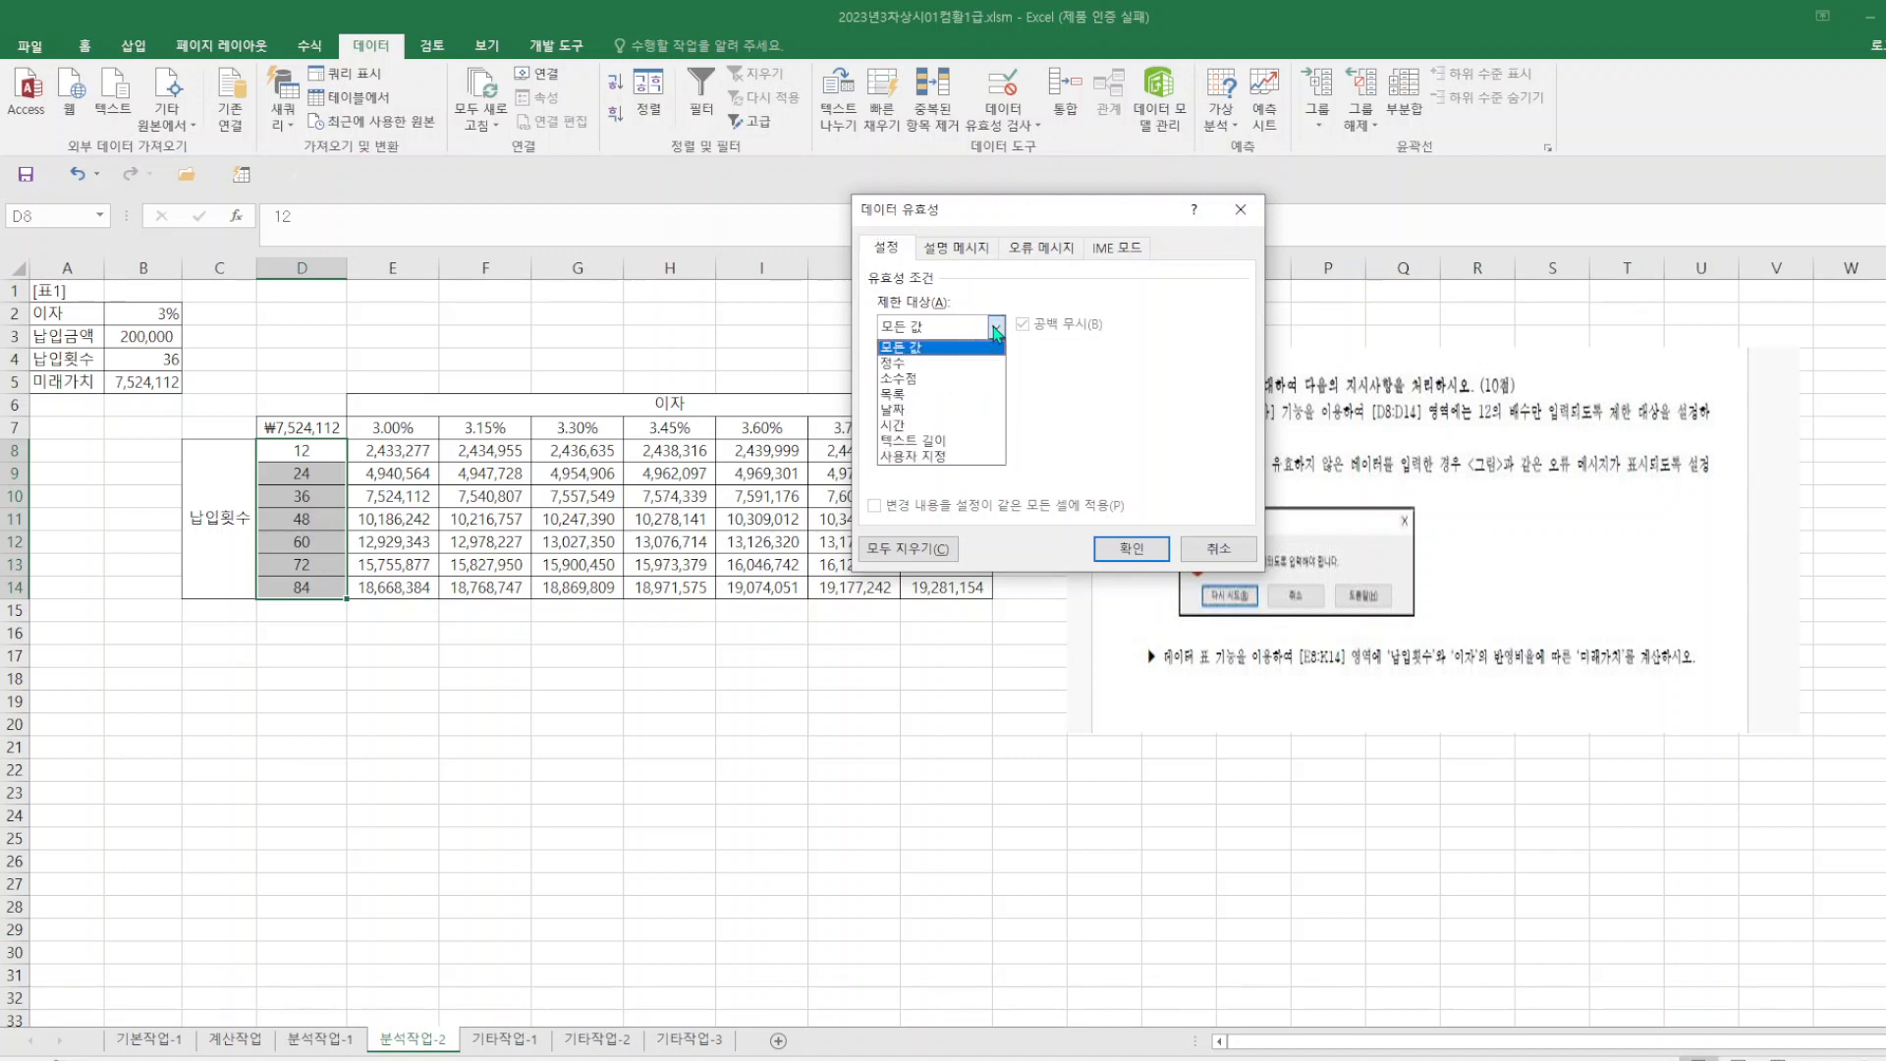
pyautogui.click(1130, 371)
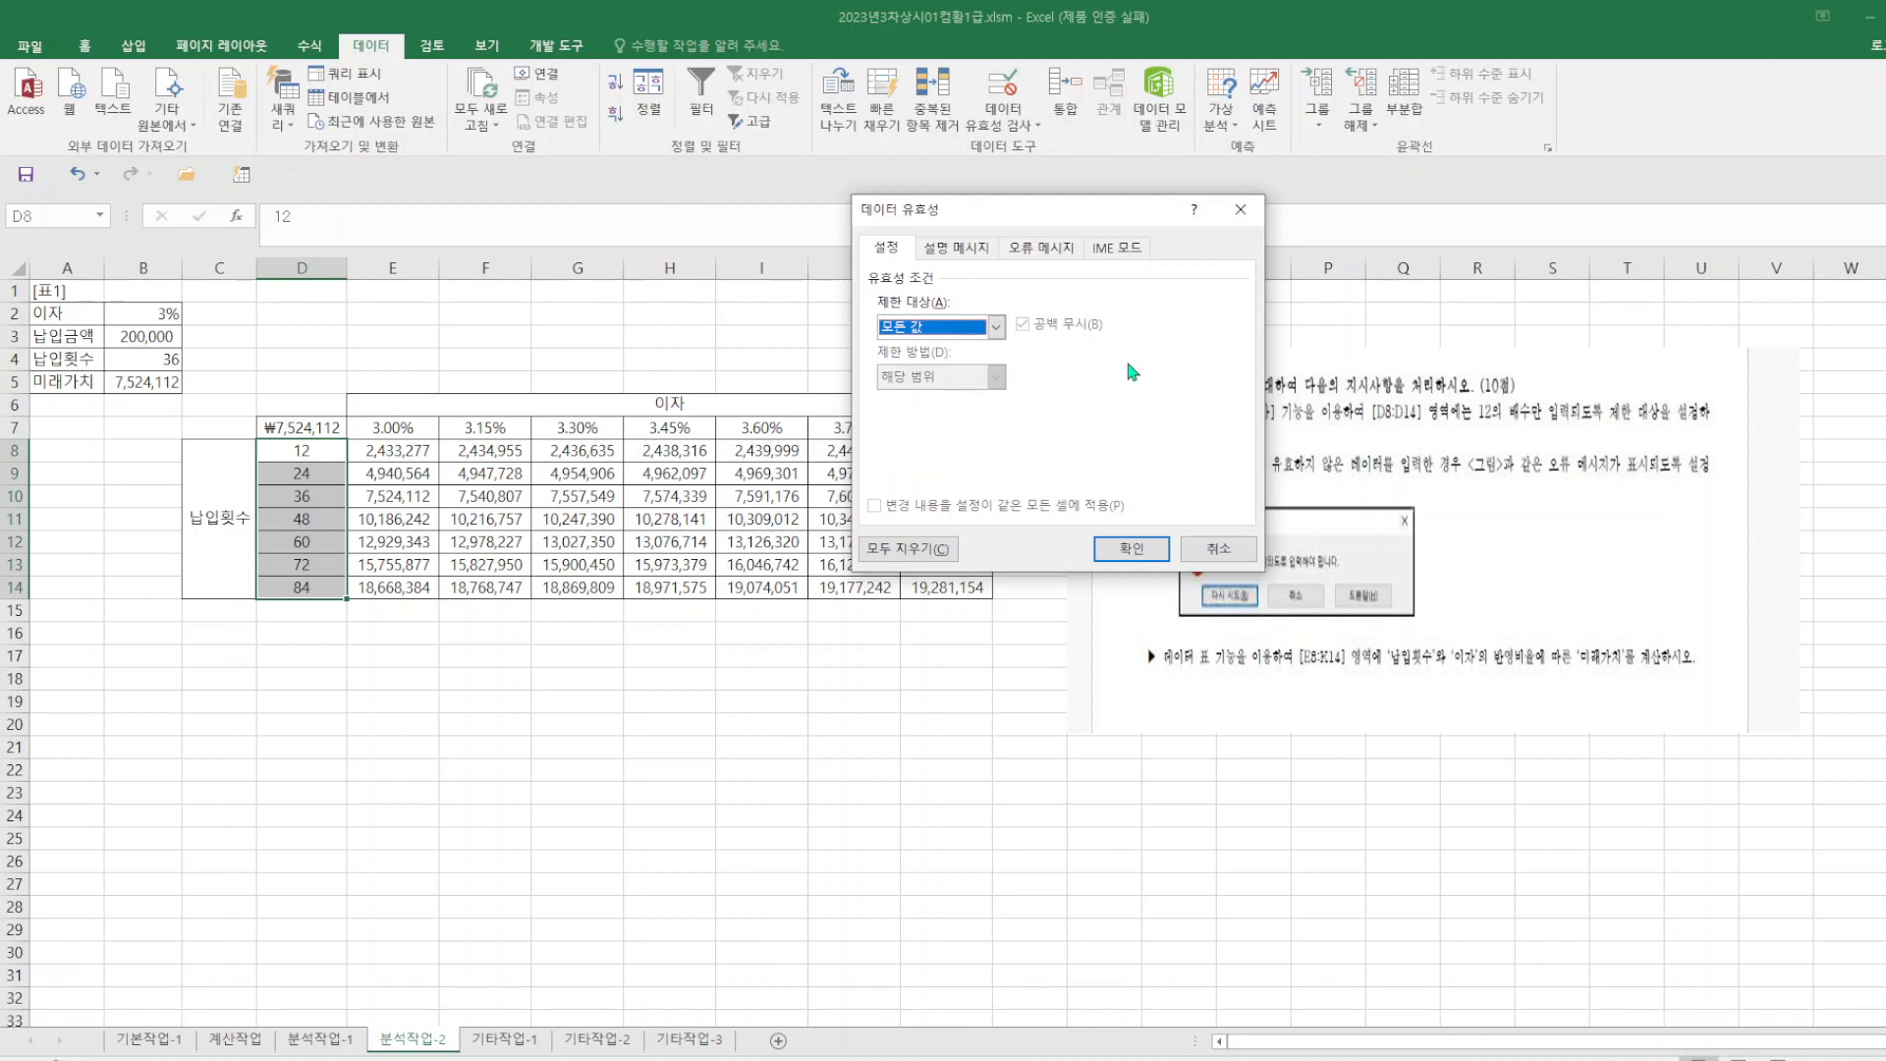
pyautogui.click(996, 328)
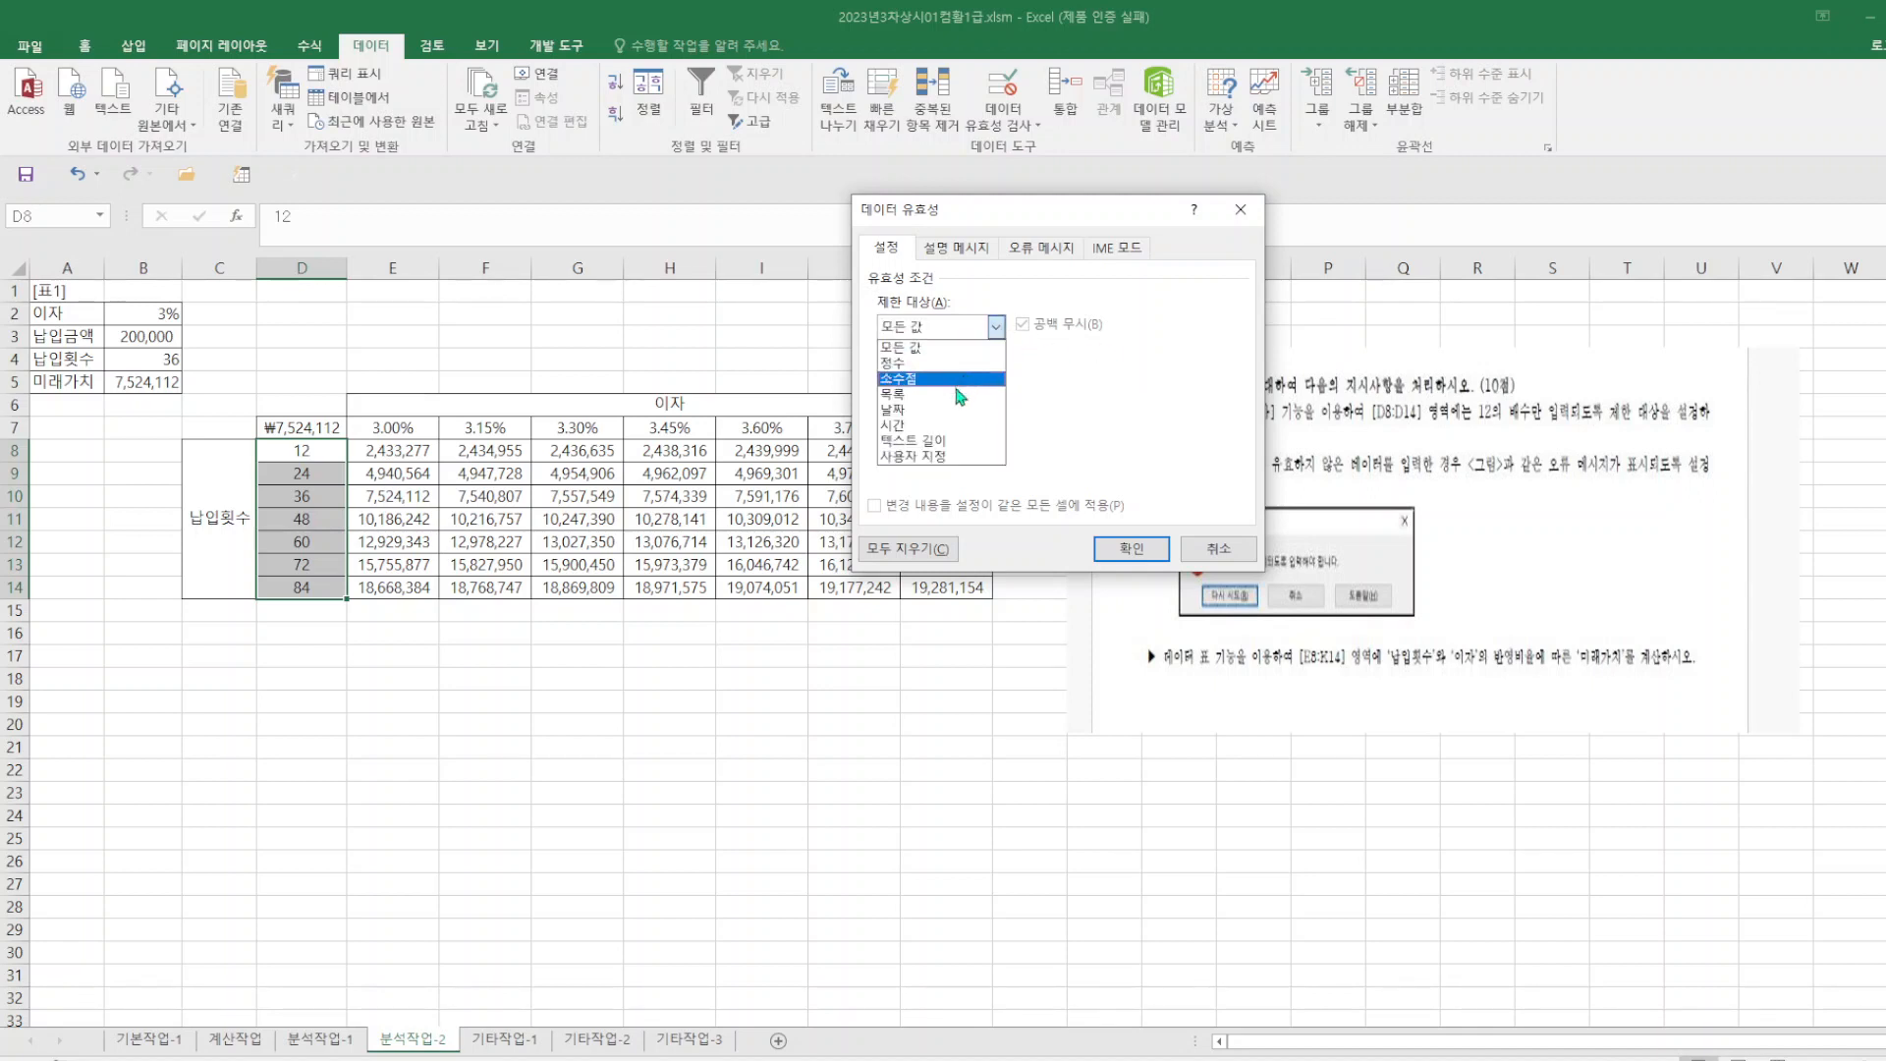
pyautogui.click(954, 395)
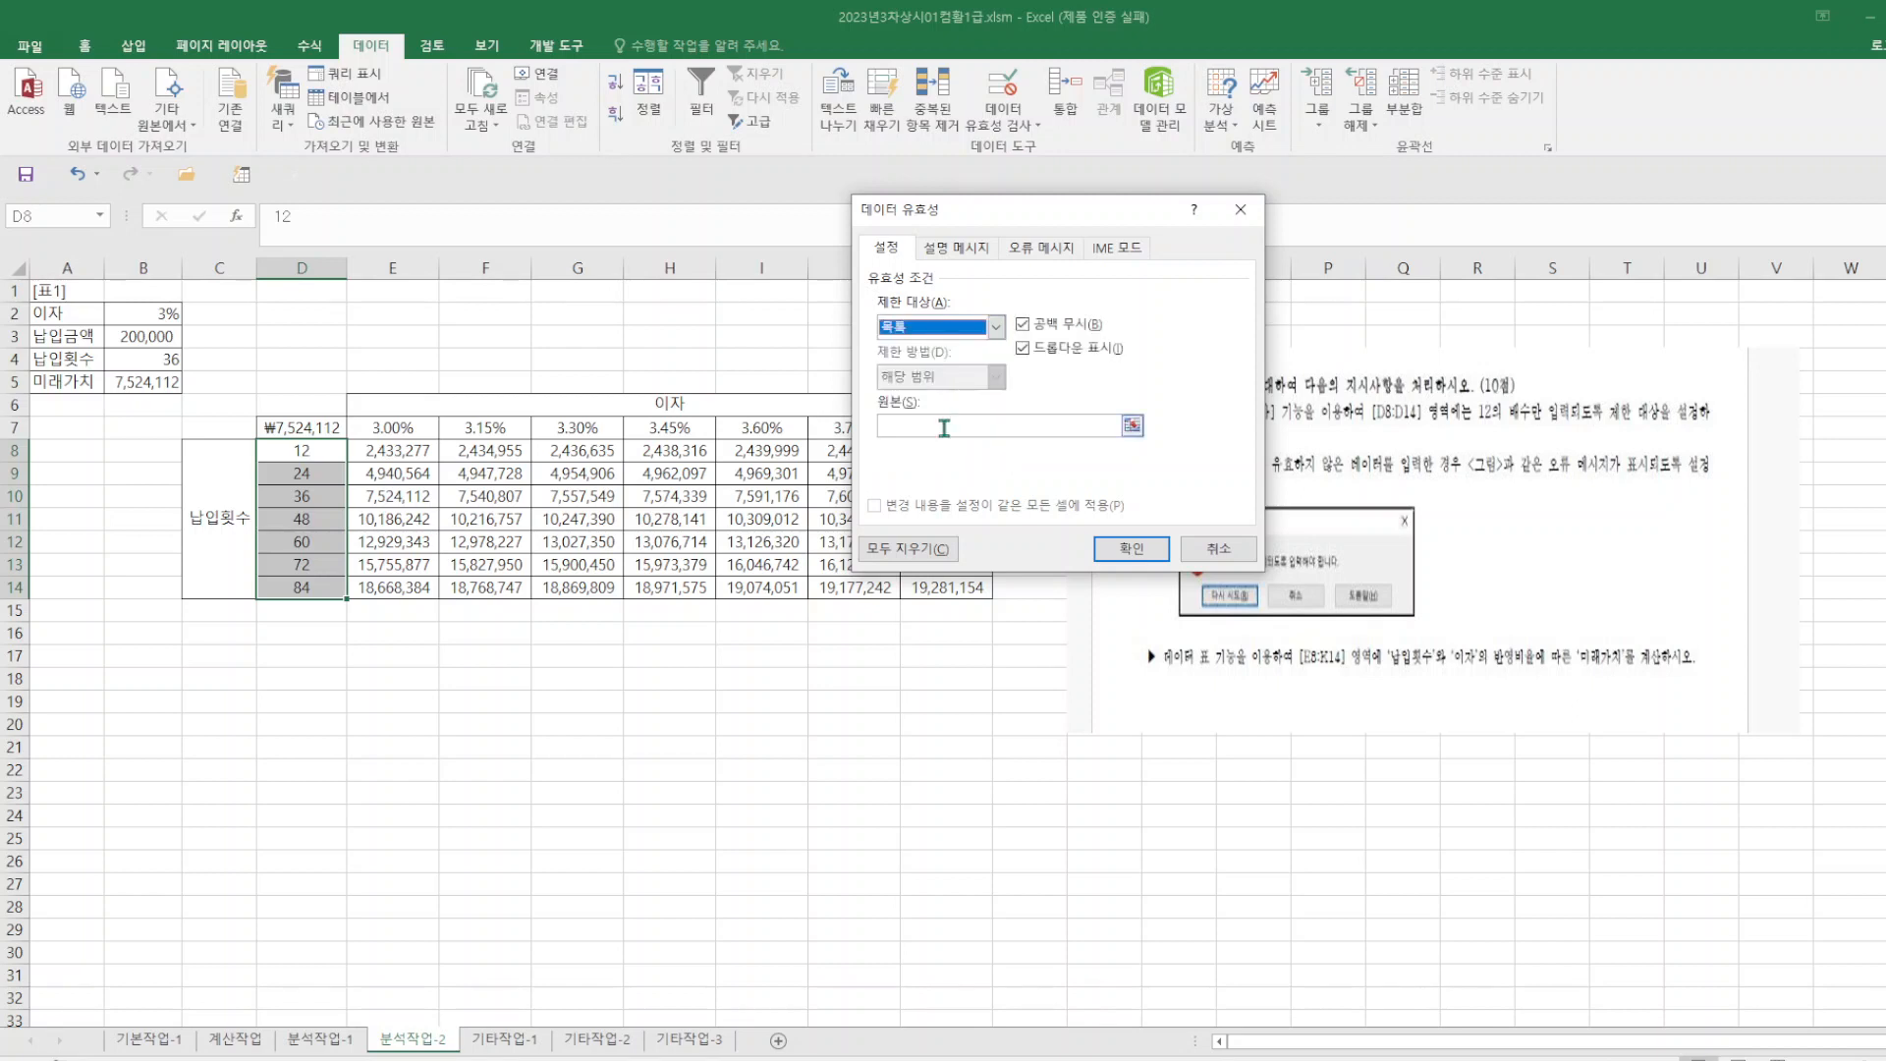
pyautogui.click(944, 428)
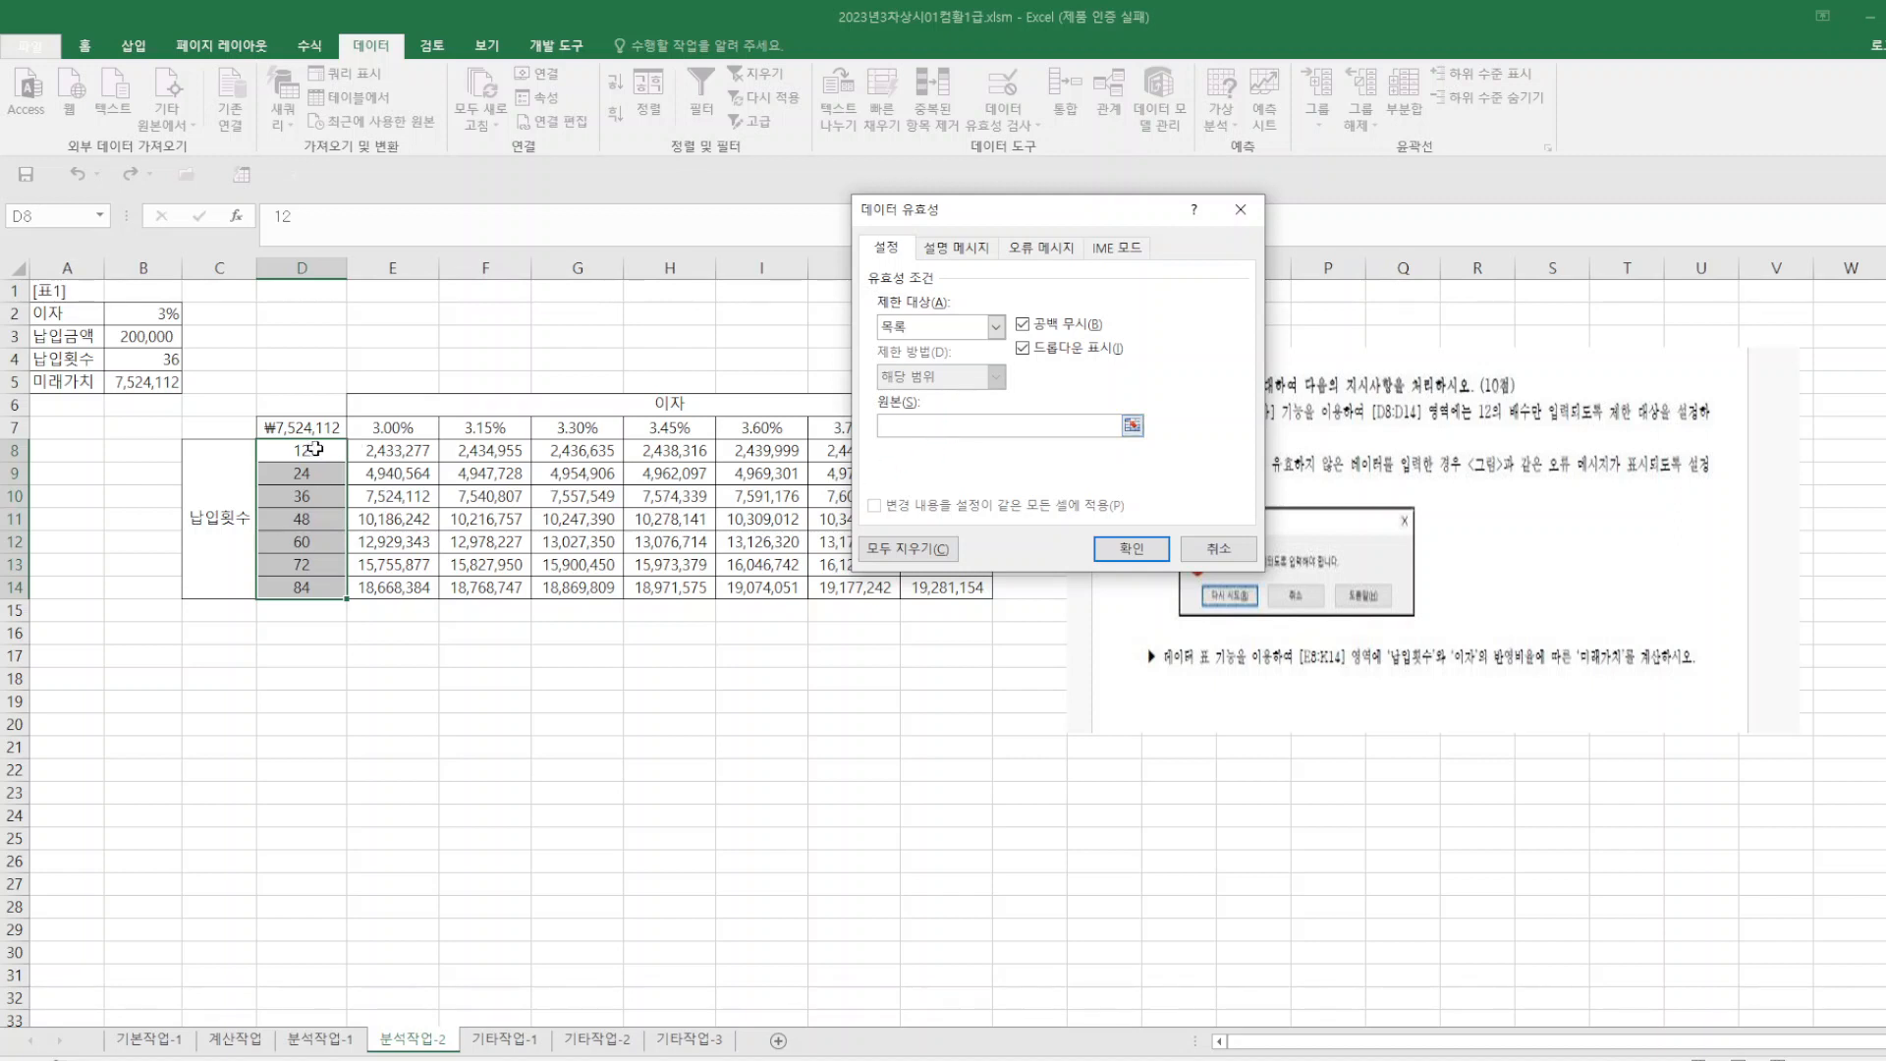
pyautogui.moveTo(314, 449); pyautogui.dragTo(315, 587)
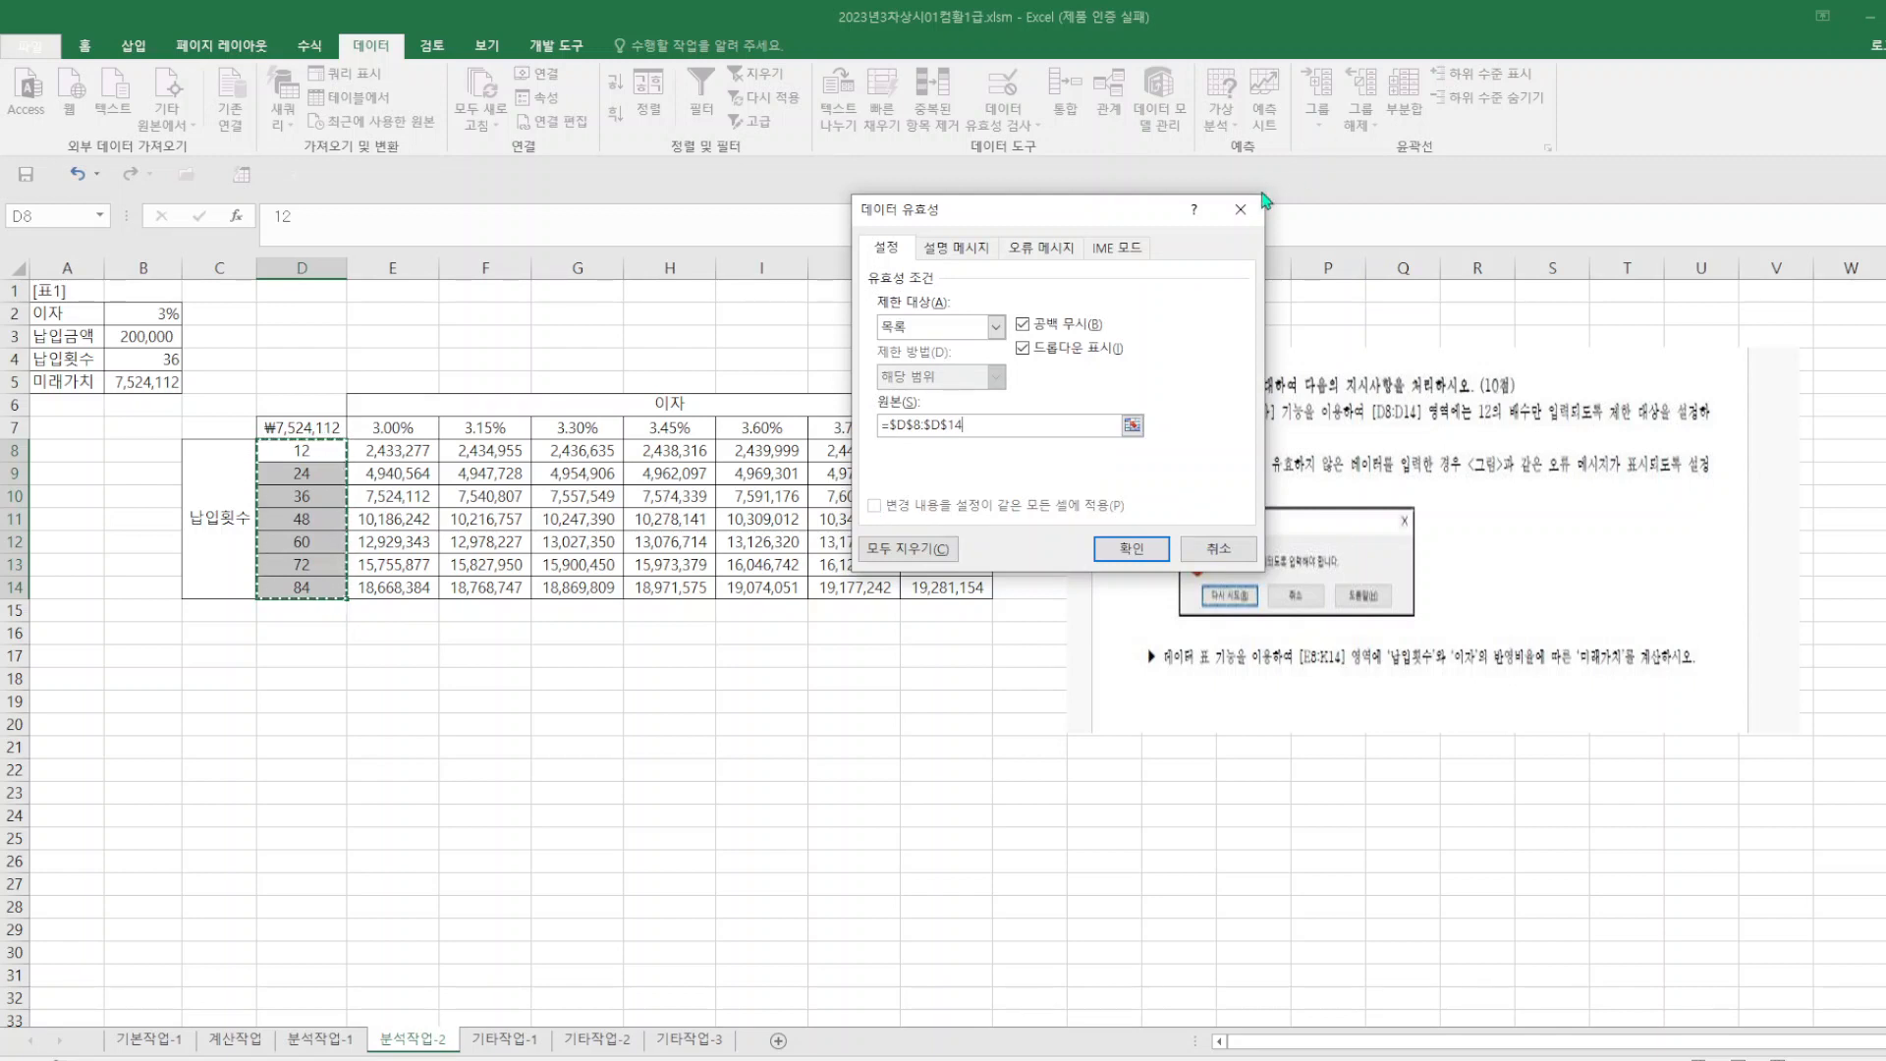
pyautogui.click(1239, 208)
pyautogui.click(702, 792)
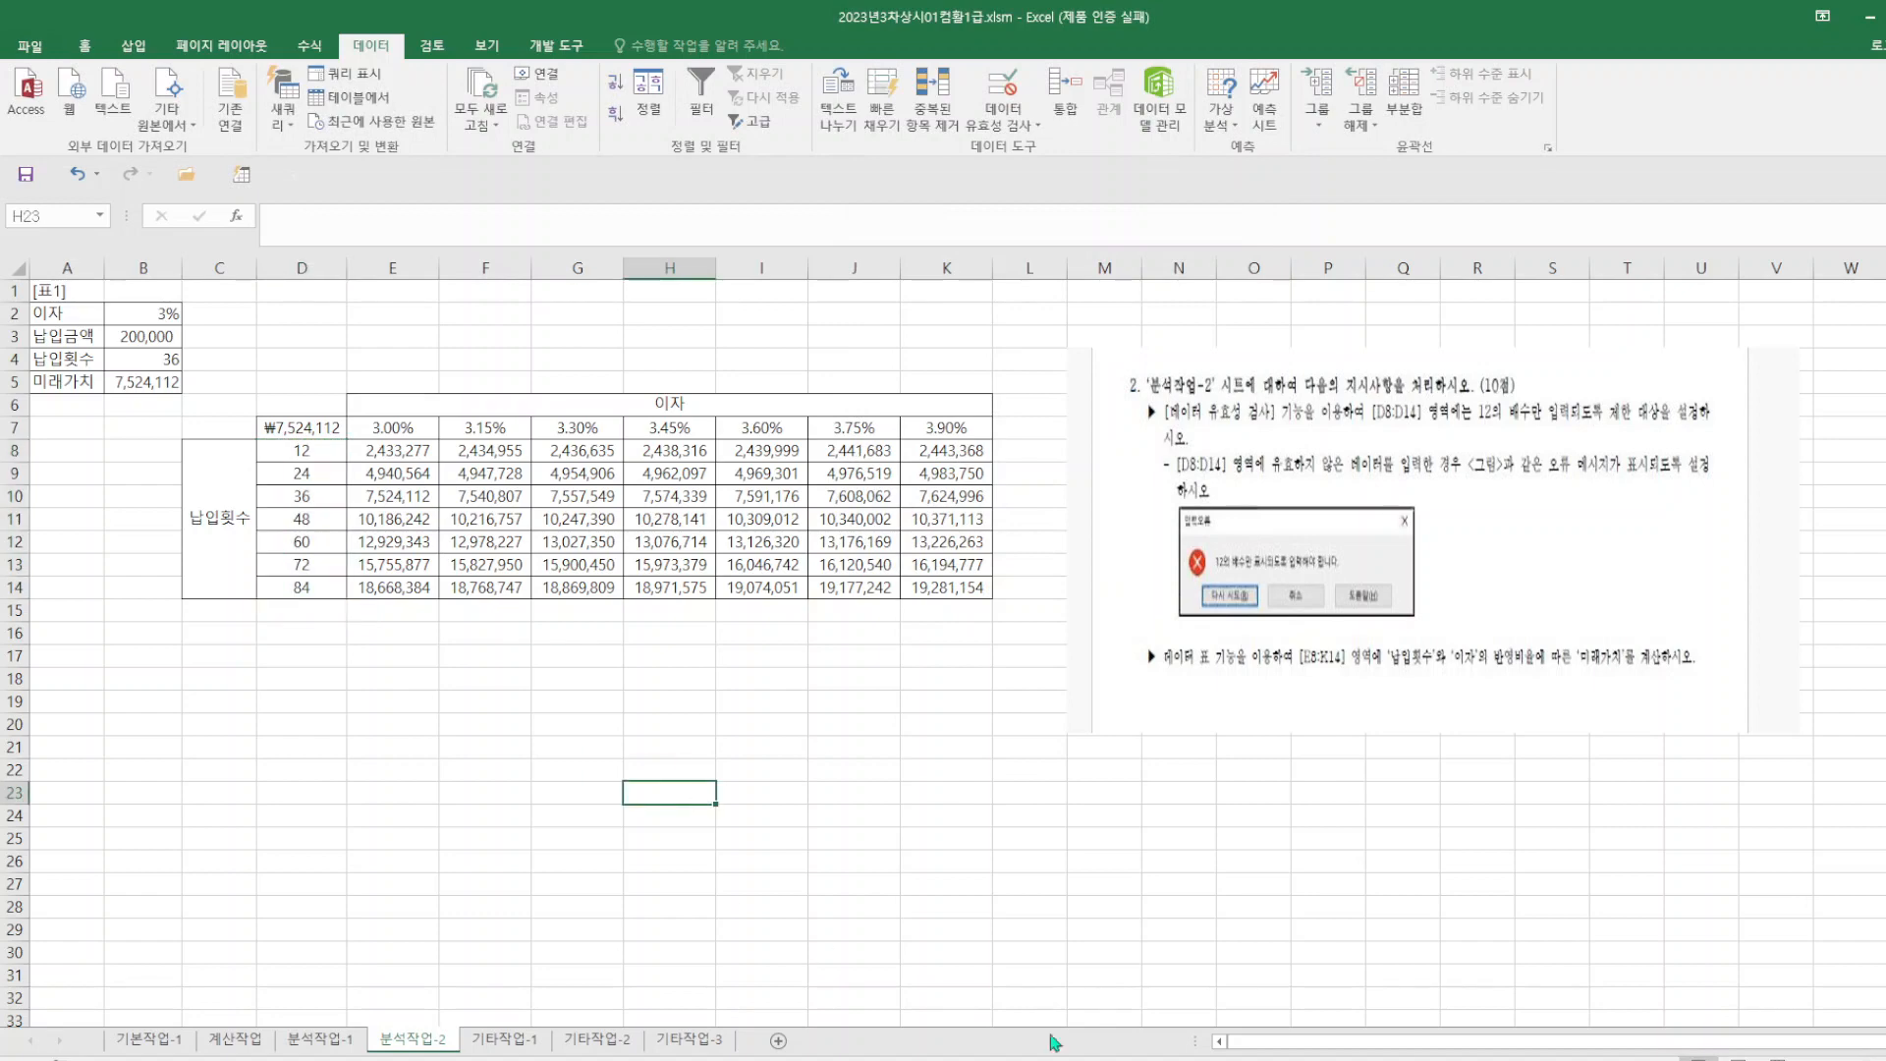
# - Switch to the answer workbook 2023년상시01 정답.xlsm and show its 분석작업-2 sheet
pyautogui.click(1144, 1060)
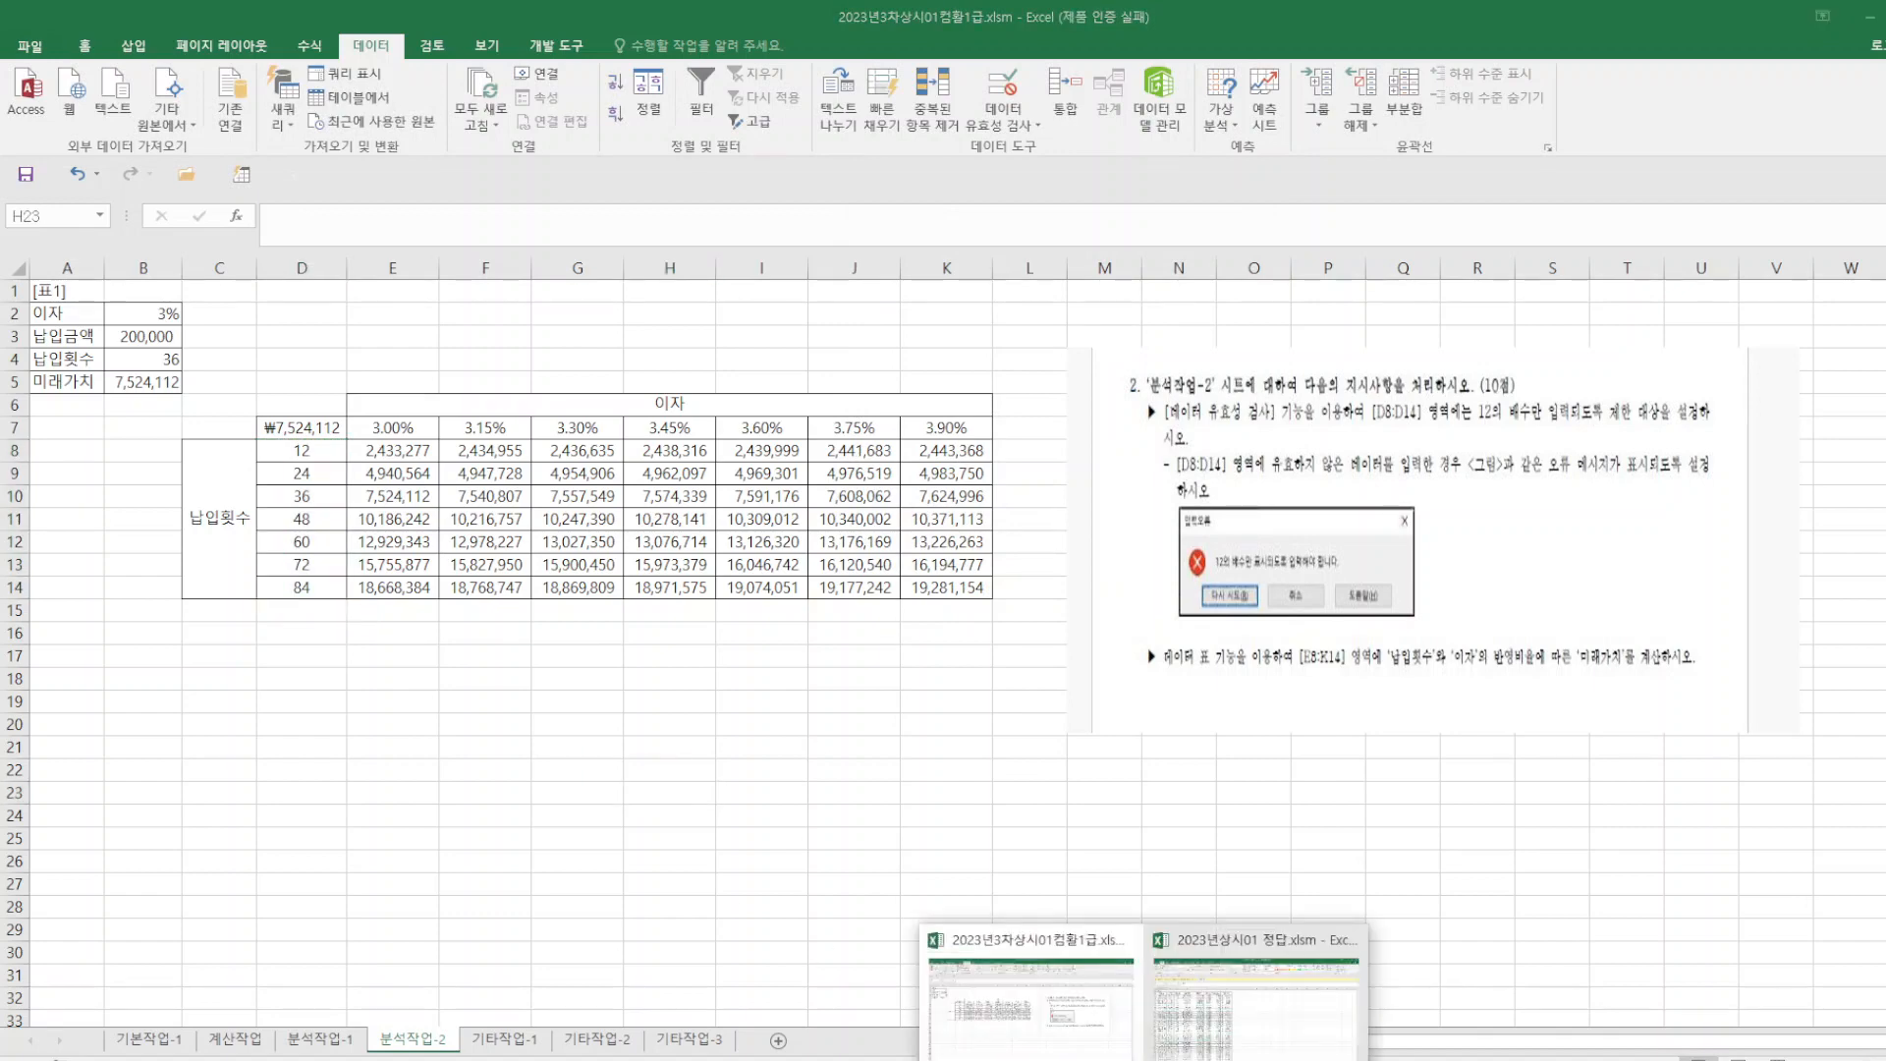
pyautogui.click(1256, 1048)
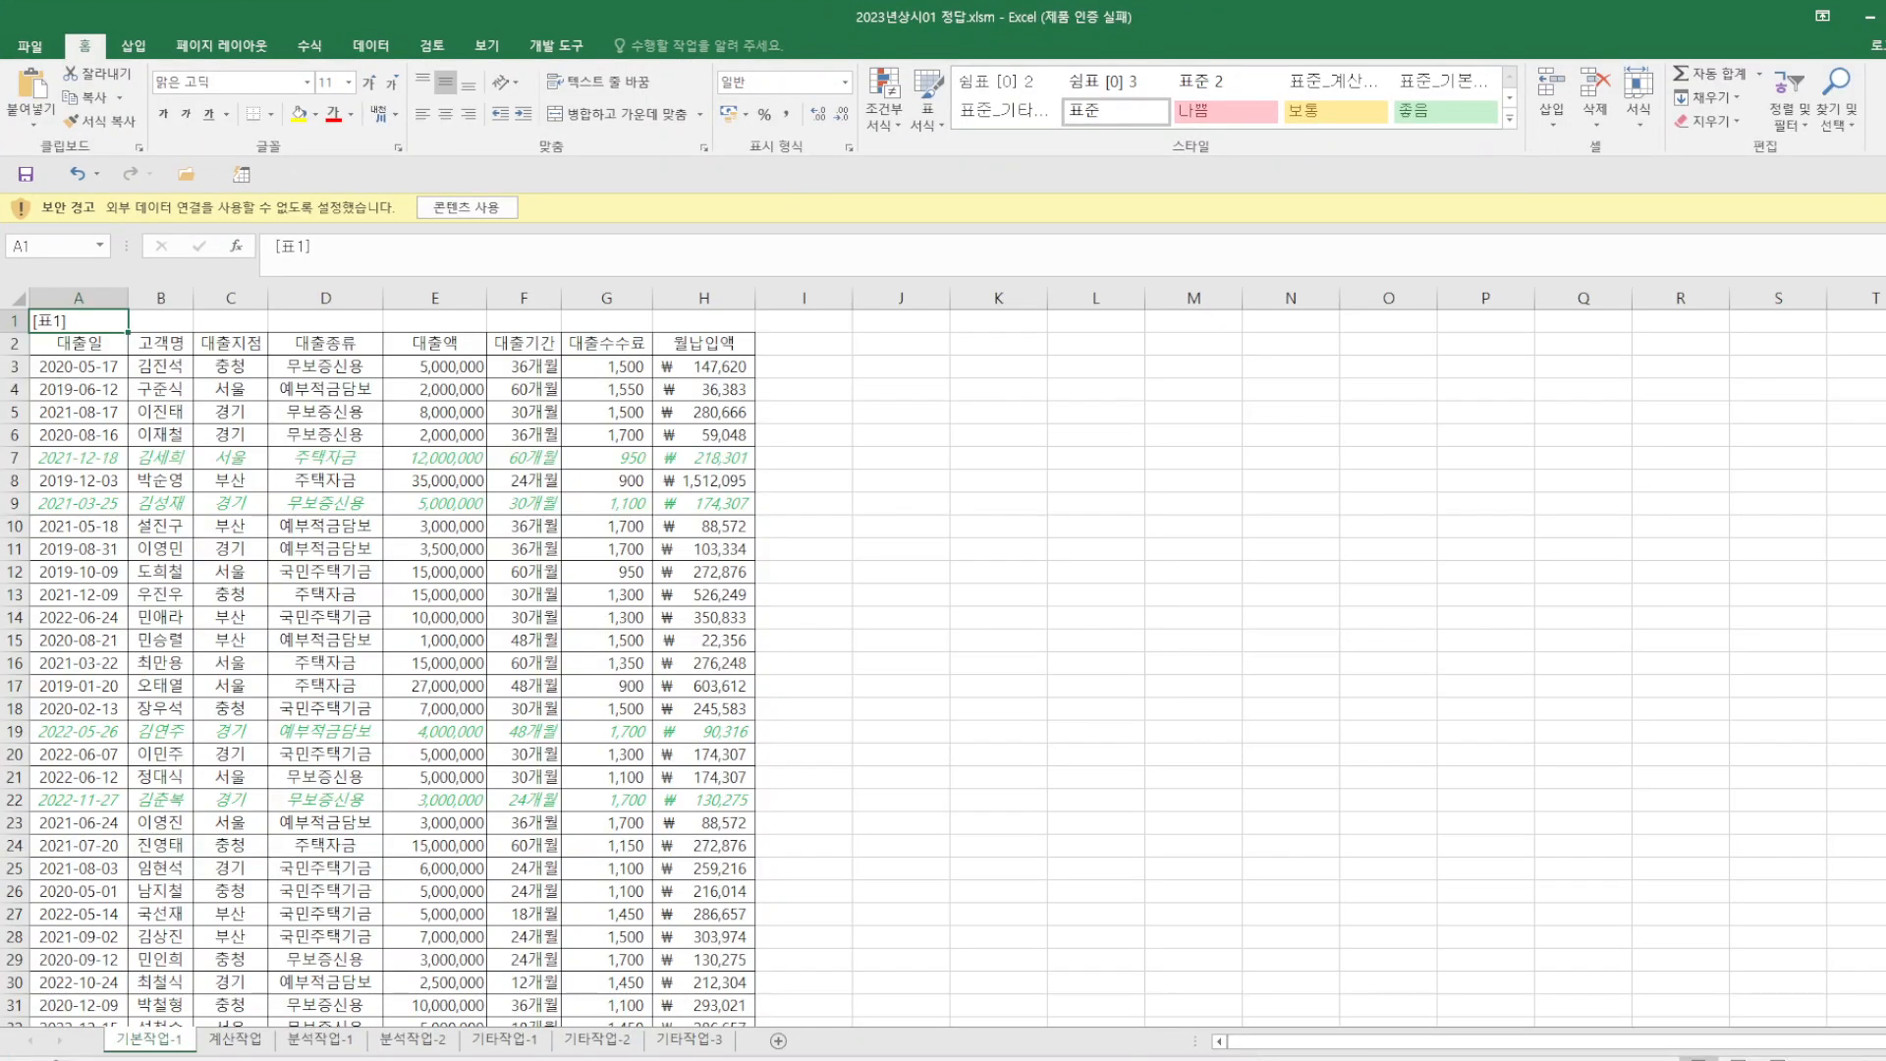
pyautogui.click(504, 1039)
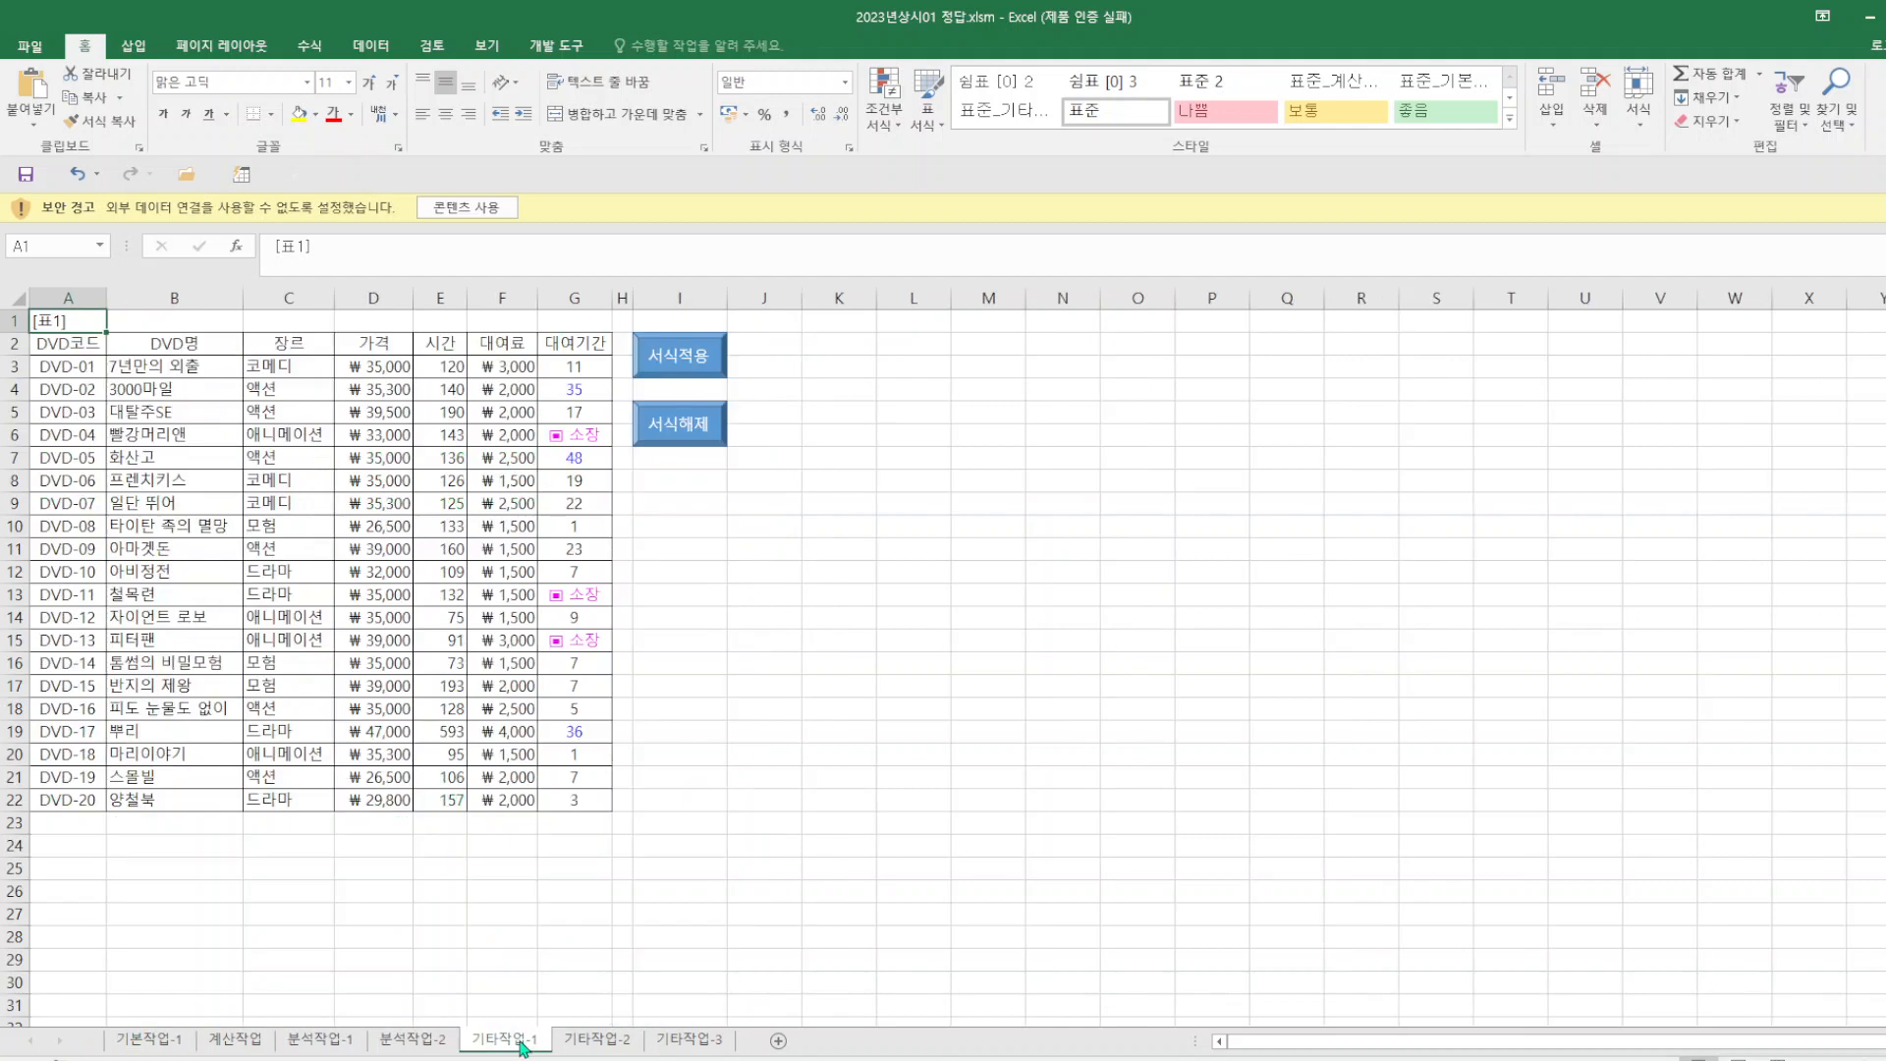
pyautogui.click(415, 1039)
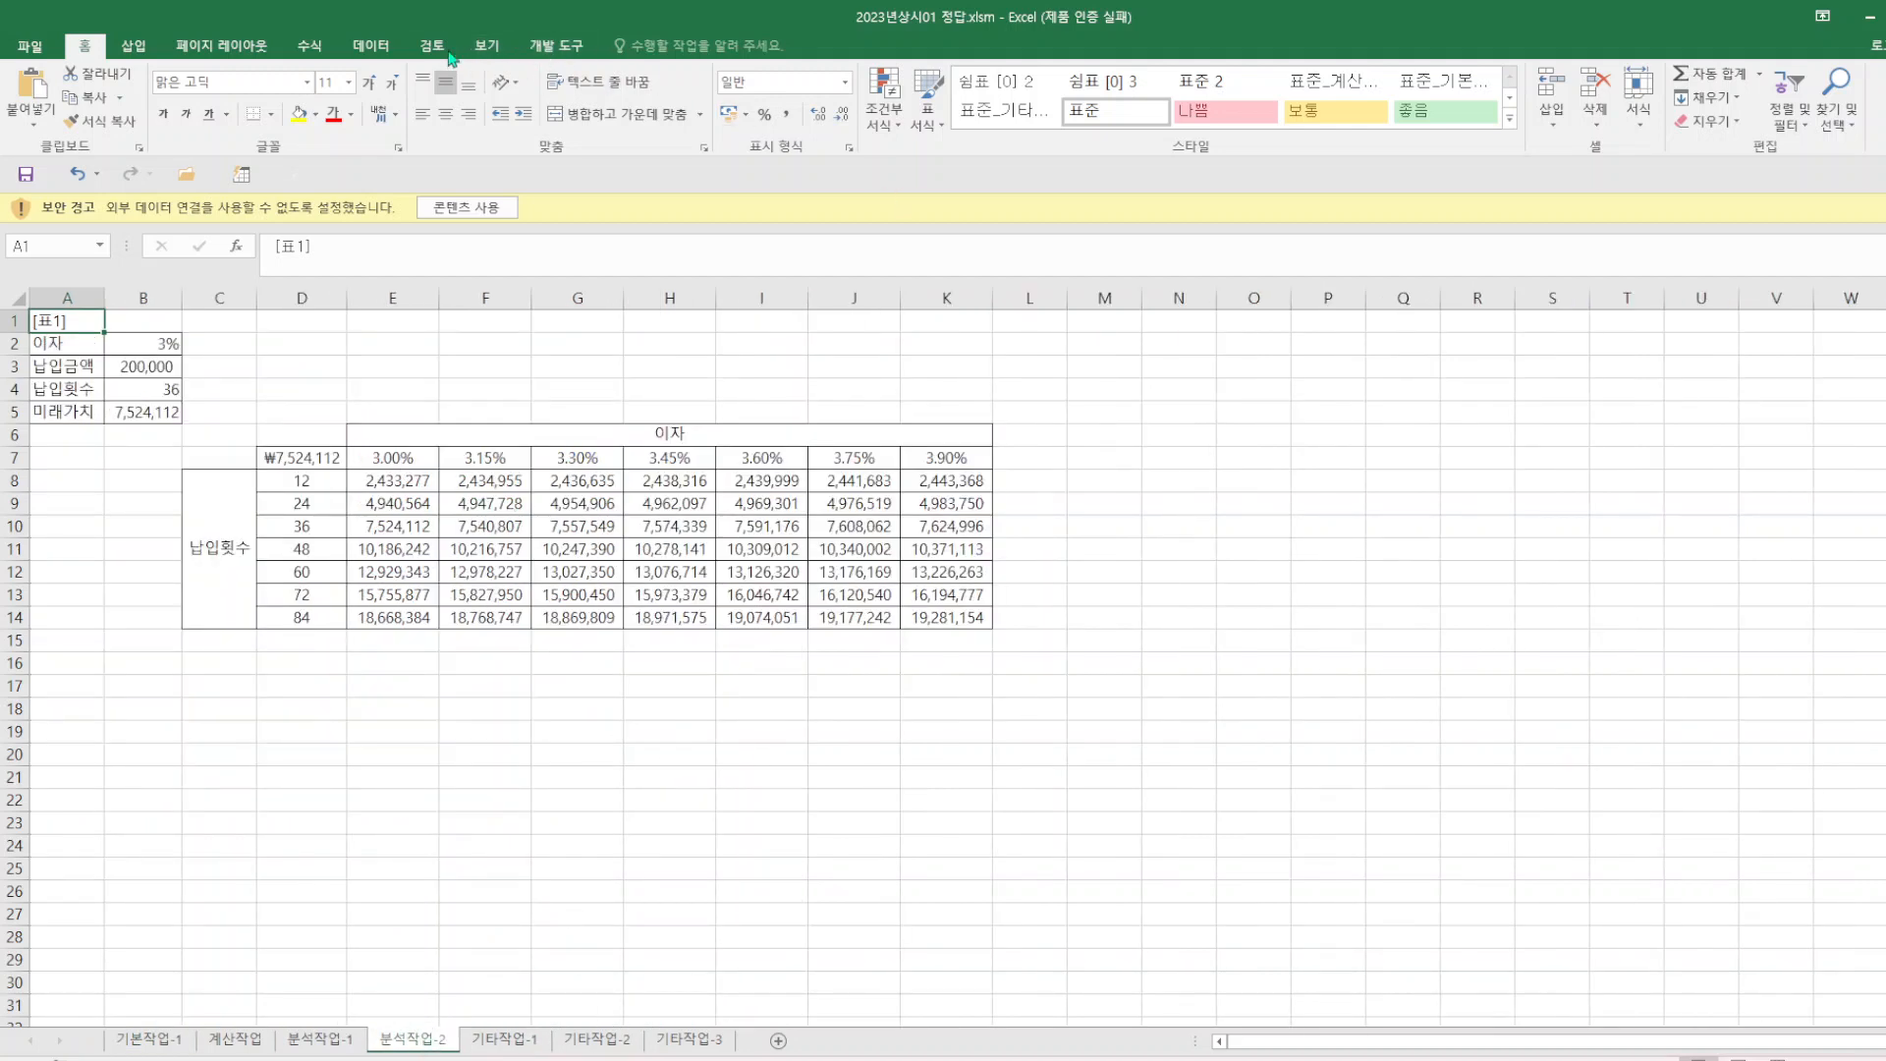
pyautogui.click(383, 49)
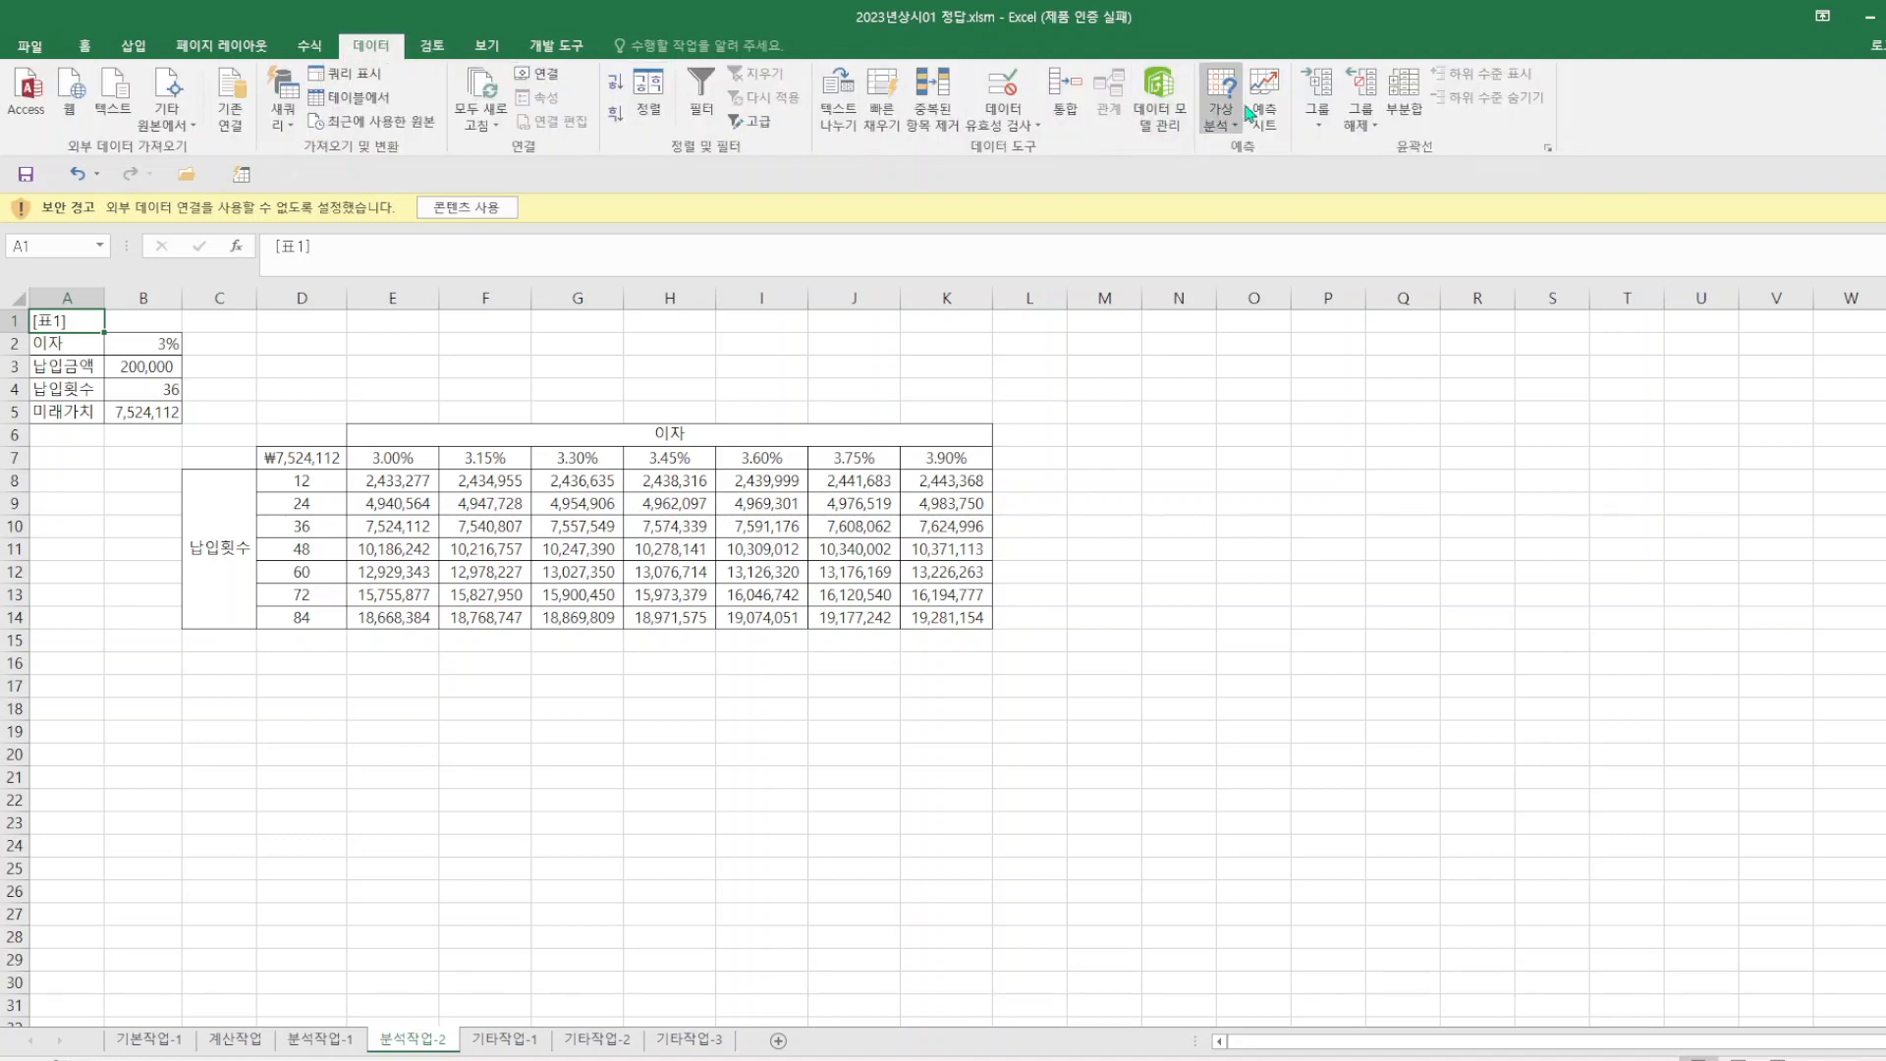
pyautogui.click(1001, 95)
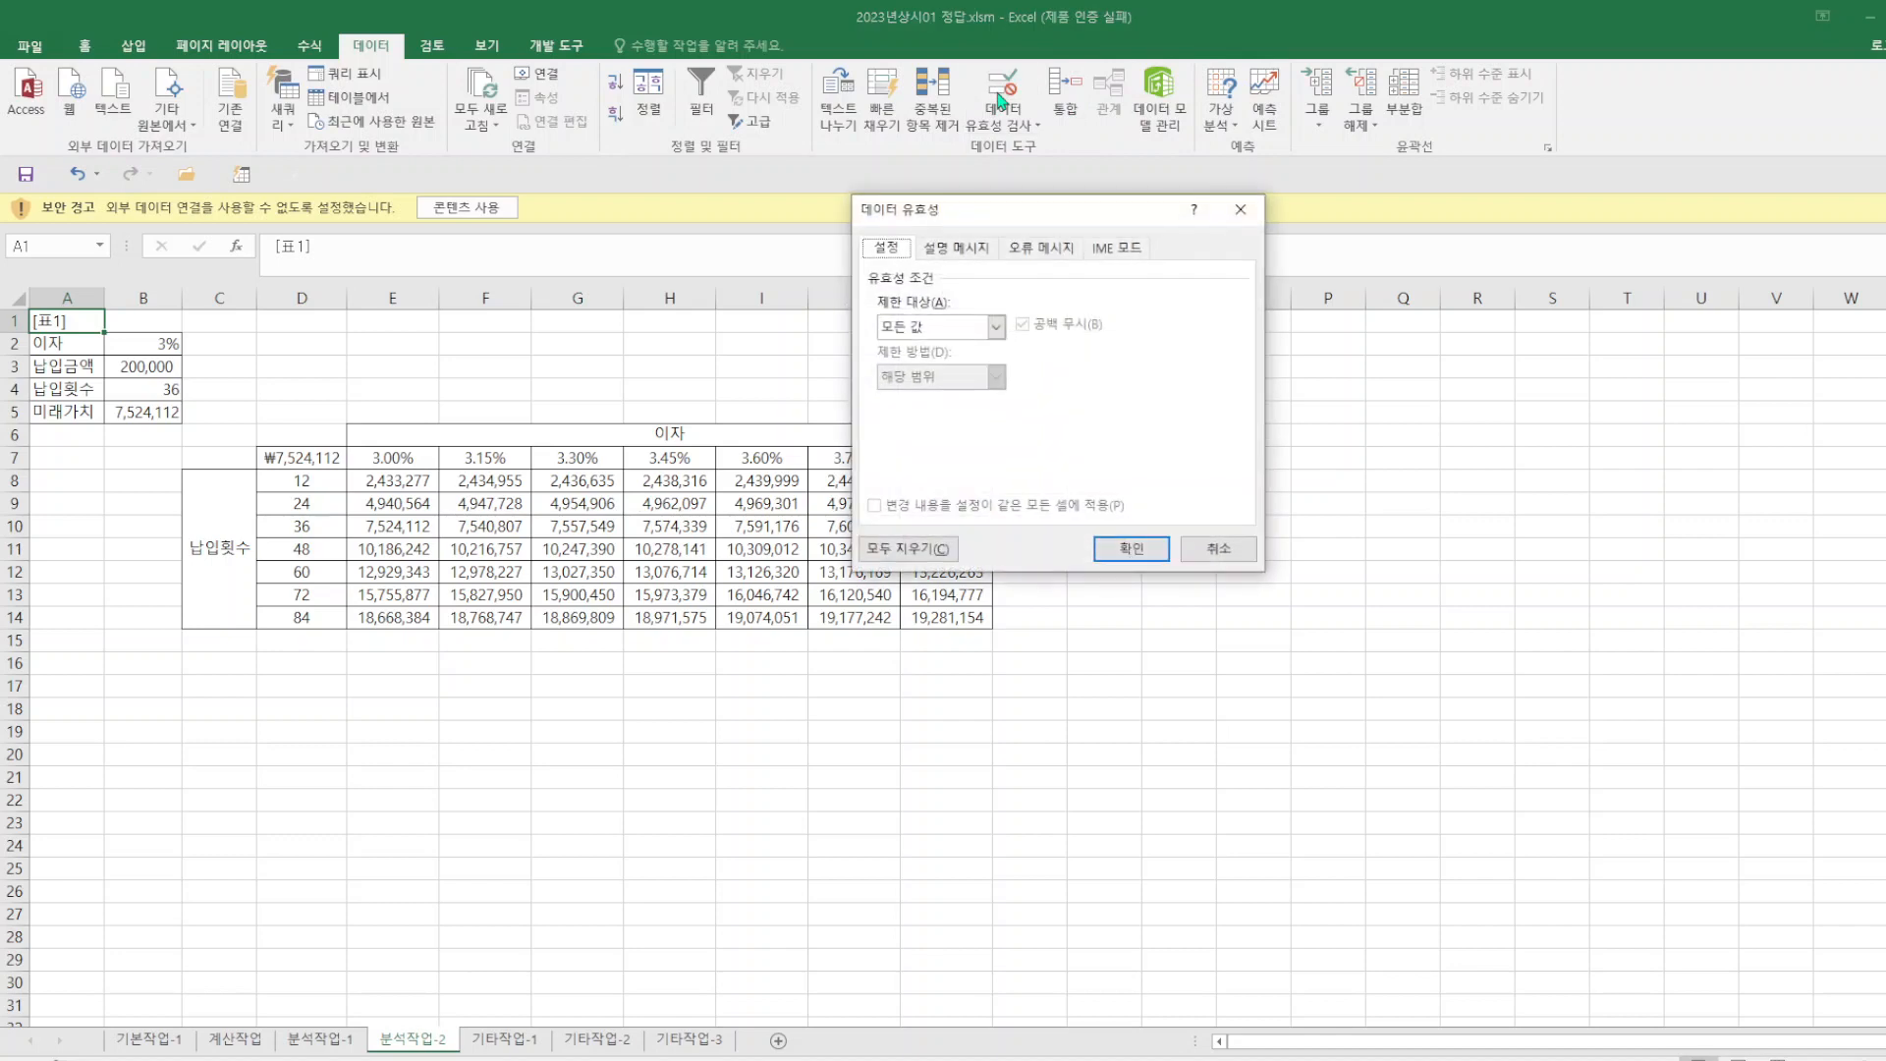
pyautogui.click(961, 251)
pyautogui.click(1063, 248)
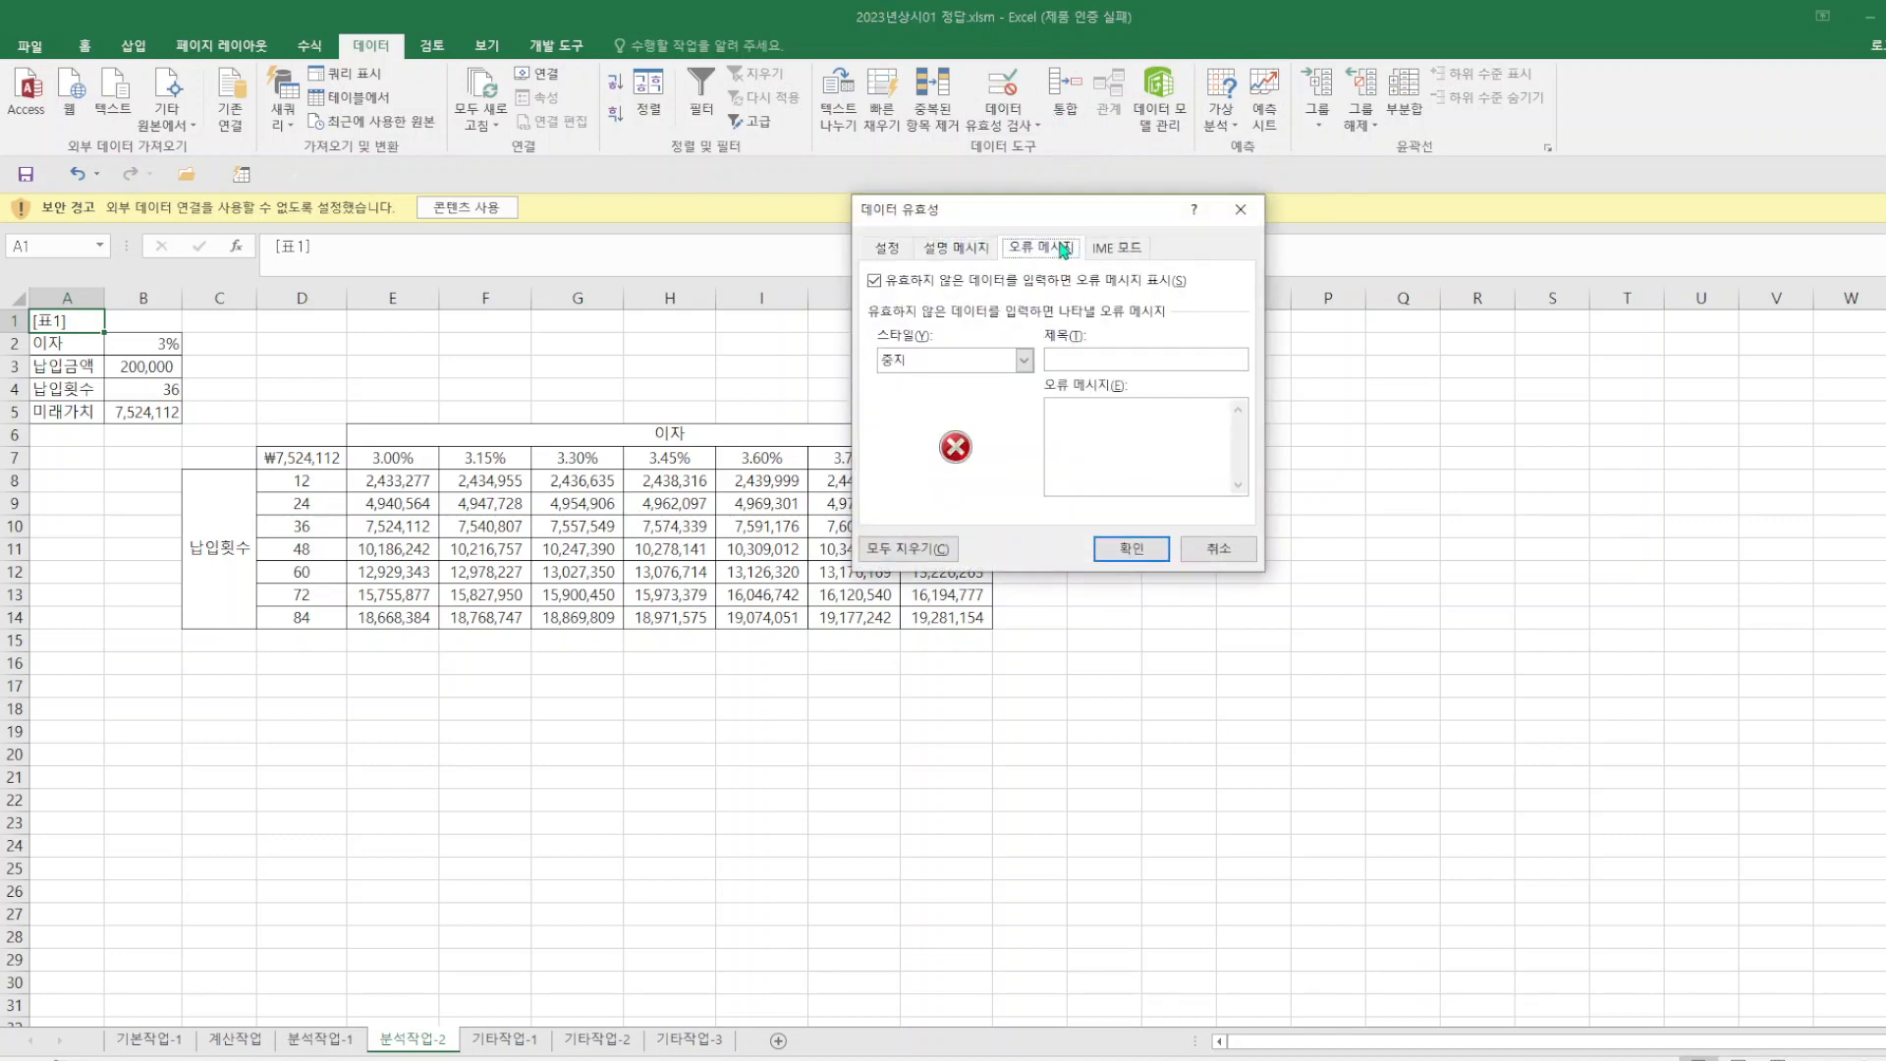
pyautogui.click(1240, 209)
pyautogui.click(576, 800)
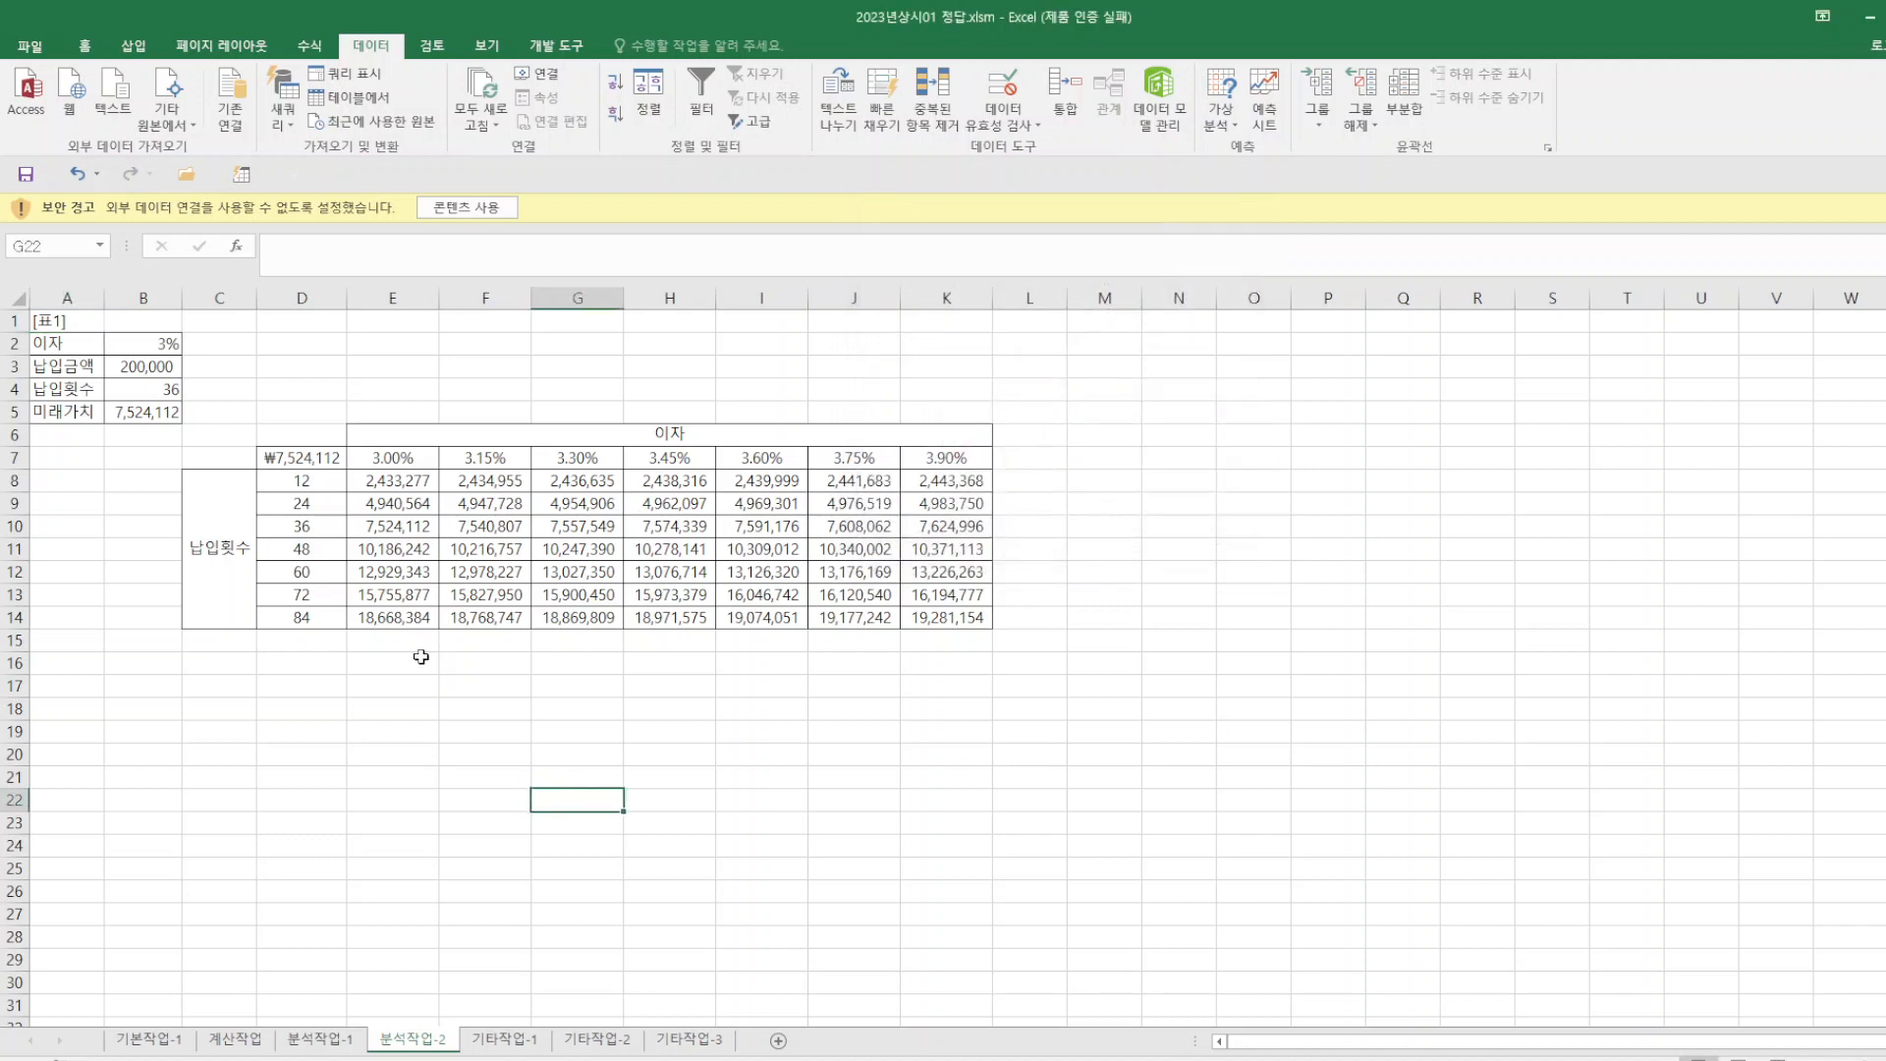
# - Review the data validation messages of D8:D14 and copy its custom formula =MOD(D8:D14,12)=0 without changing the rule
pyautogui.moveTo(339, 488); pyautogui.dragTo(315, 617)
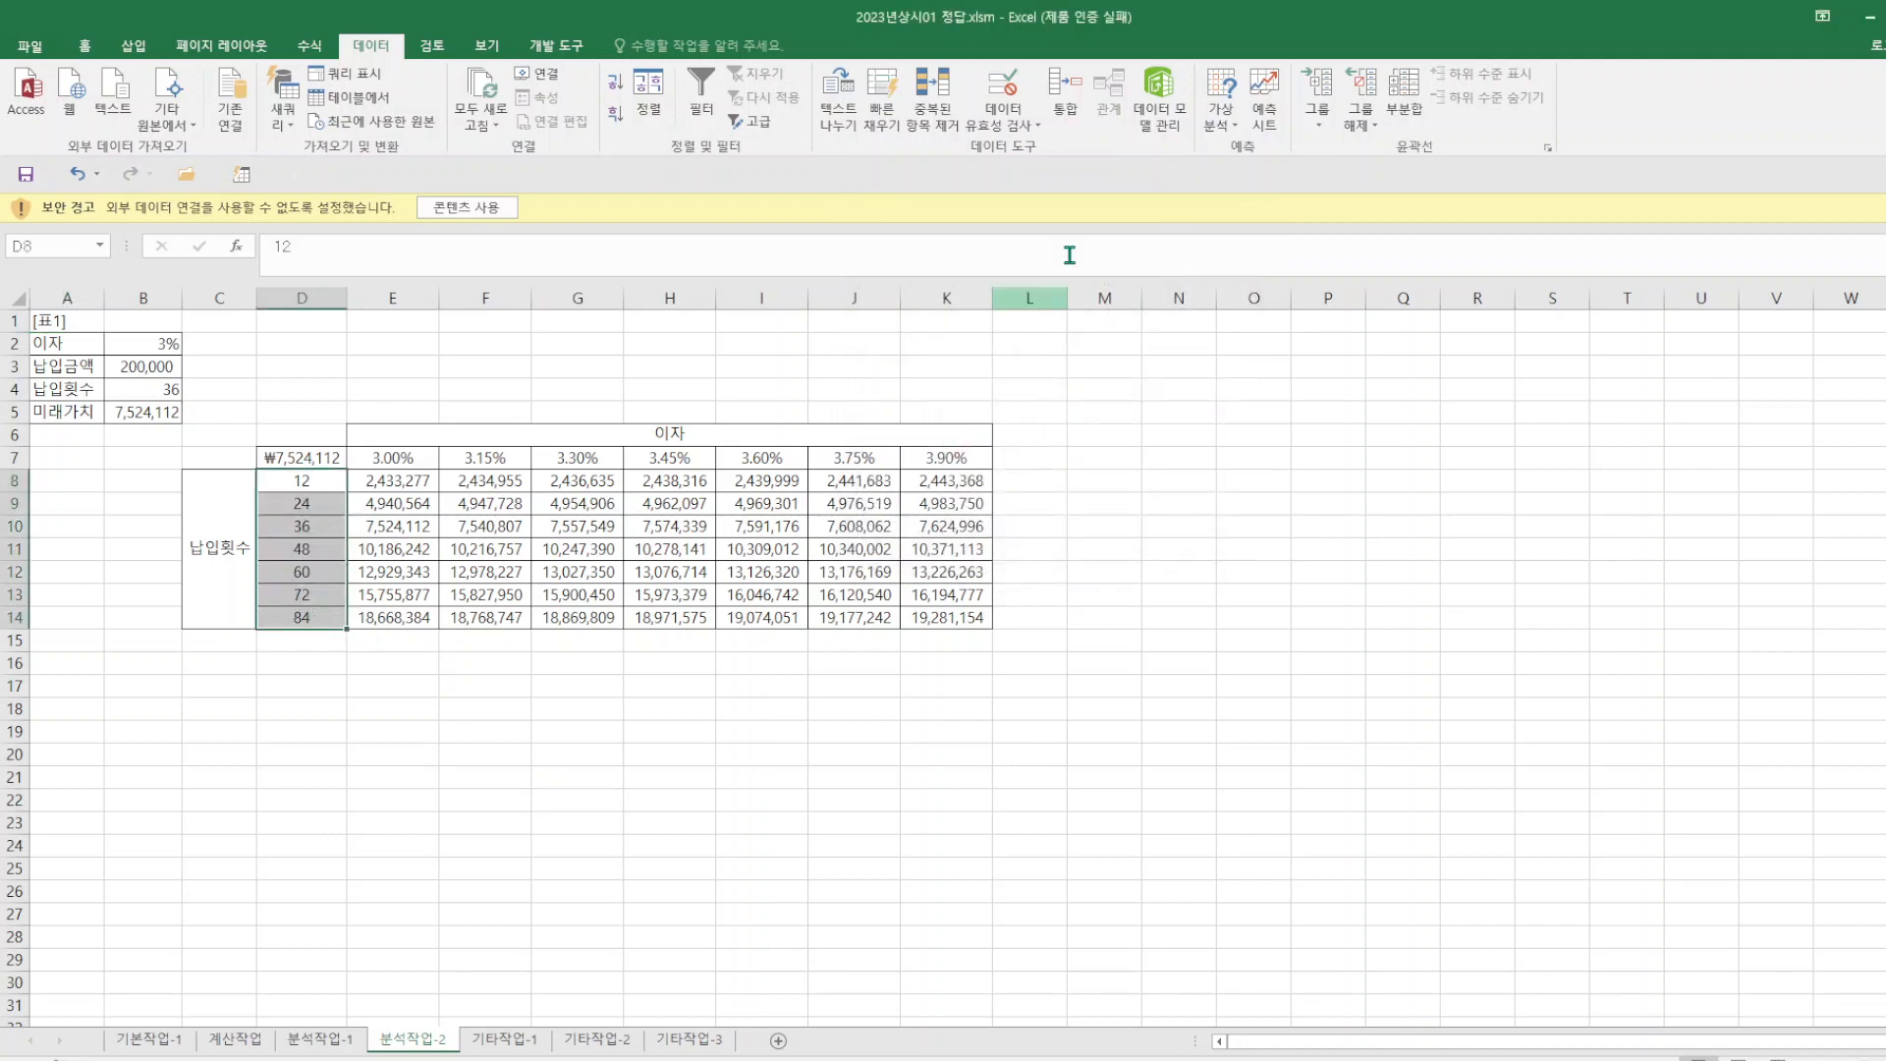
pyautogui.click(1016, 101)
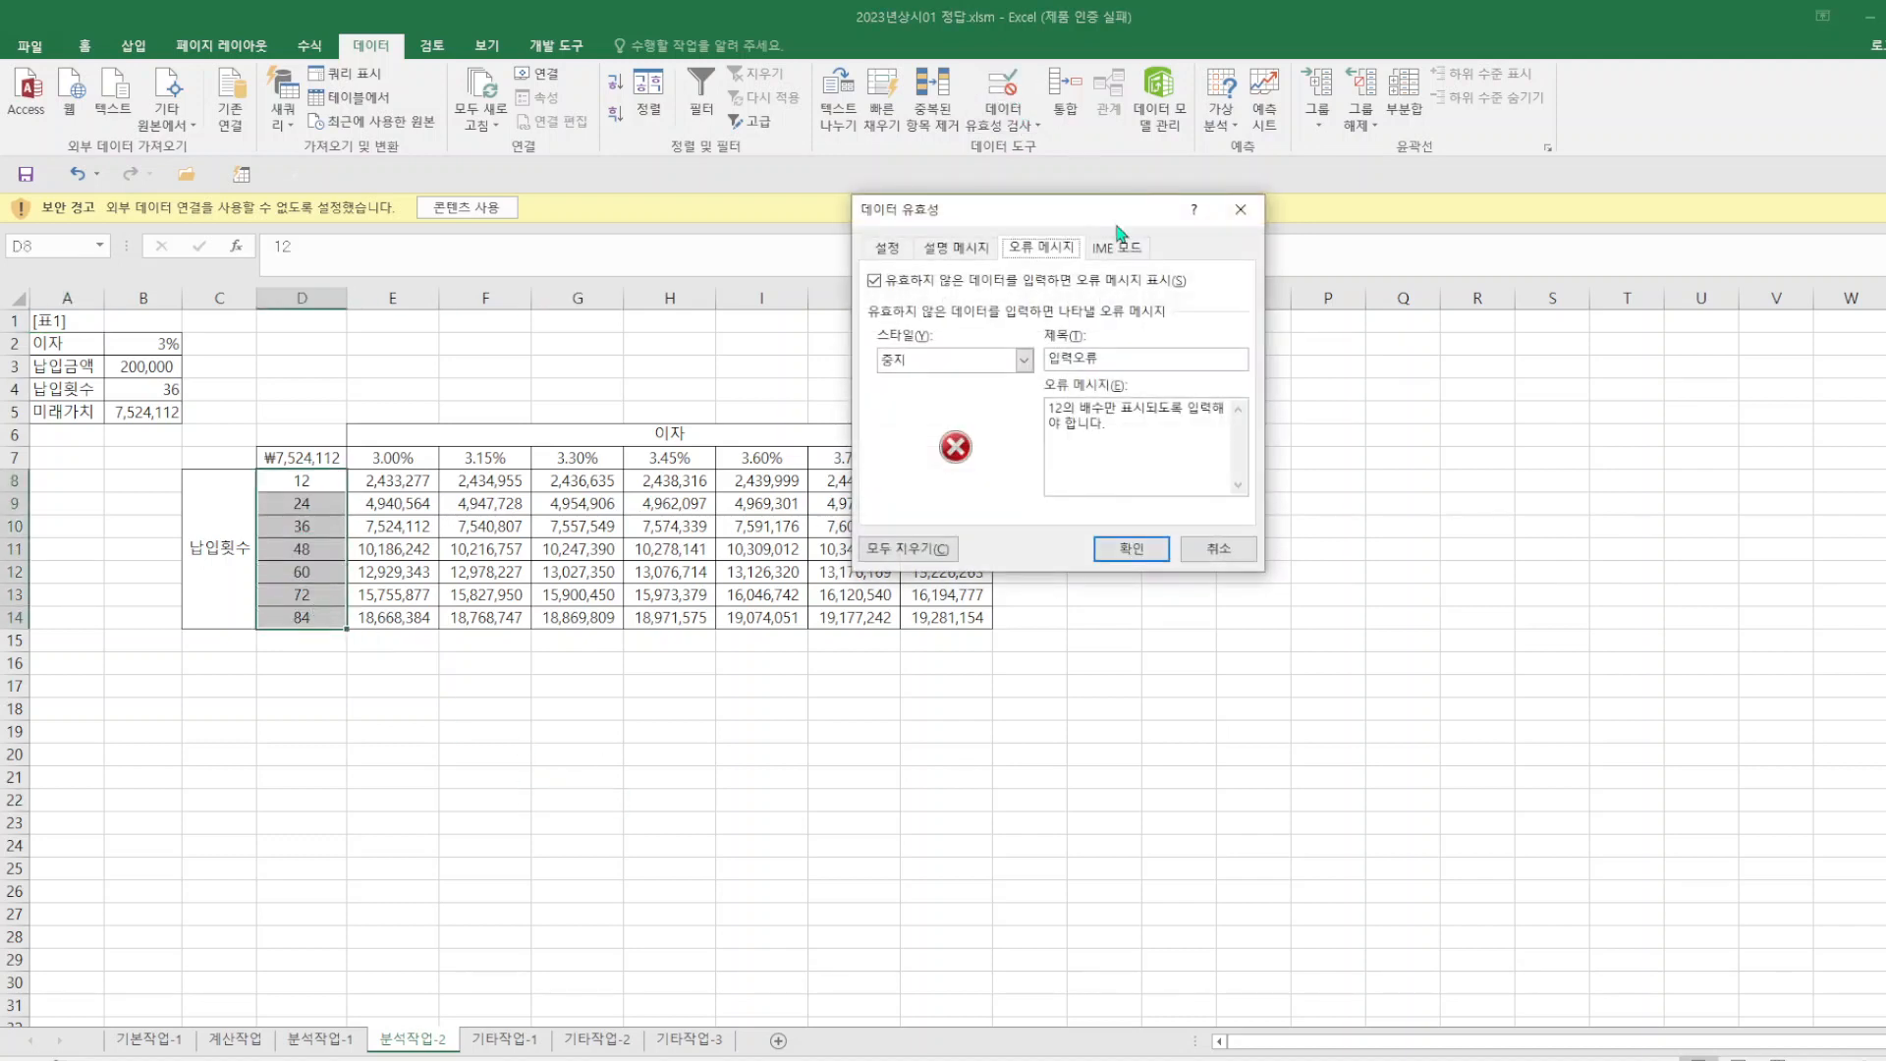
pyautogui.click(948, 251)
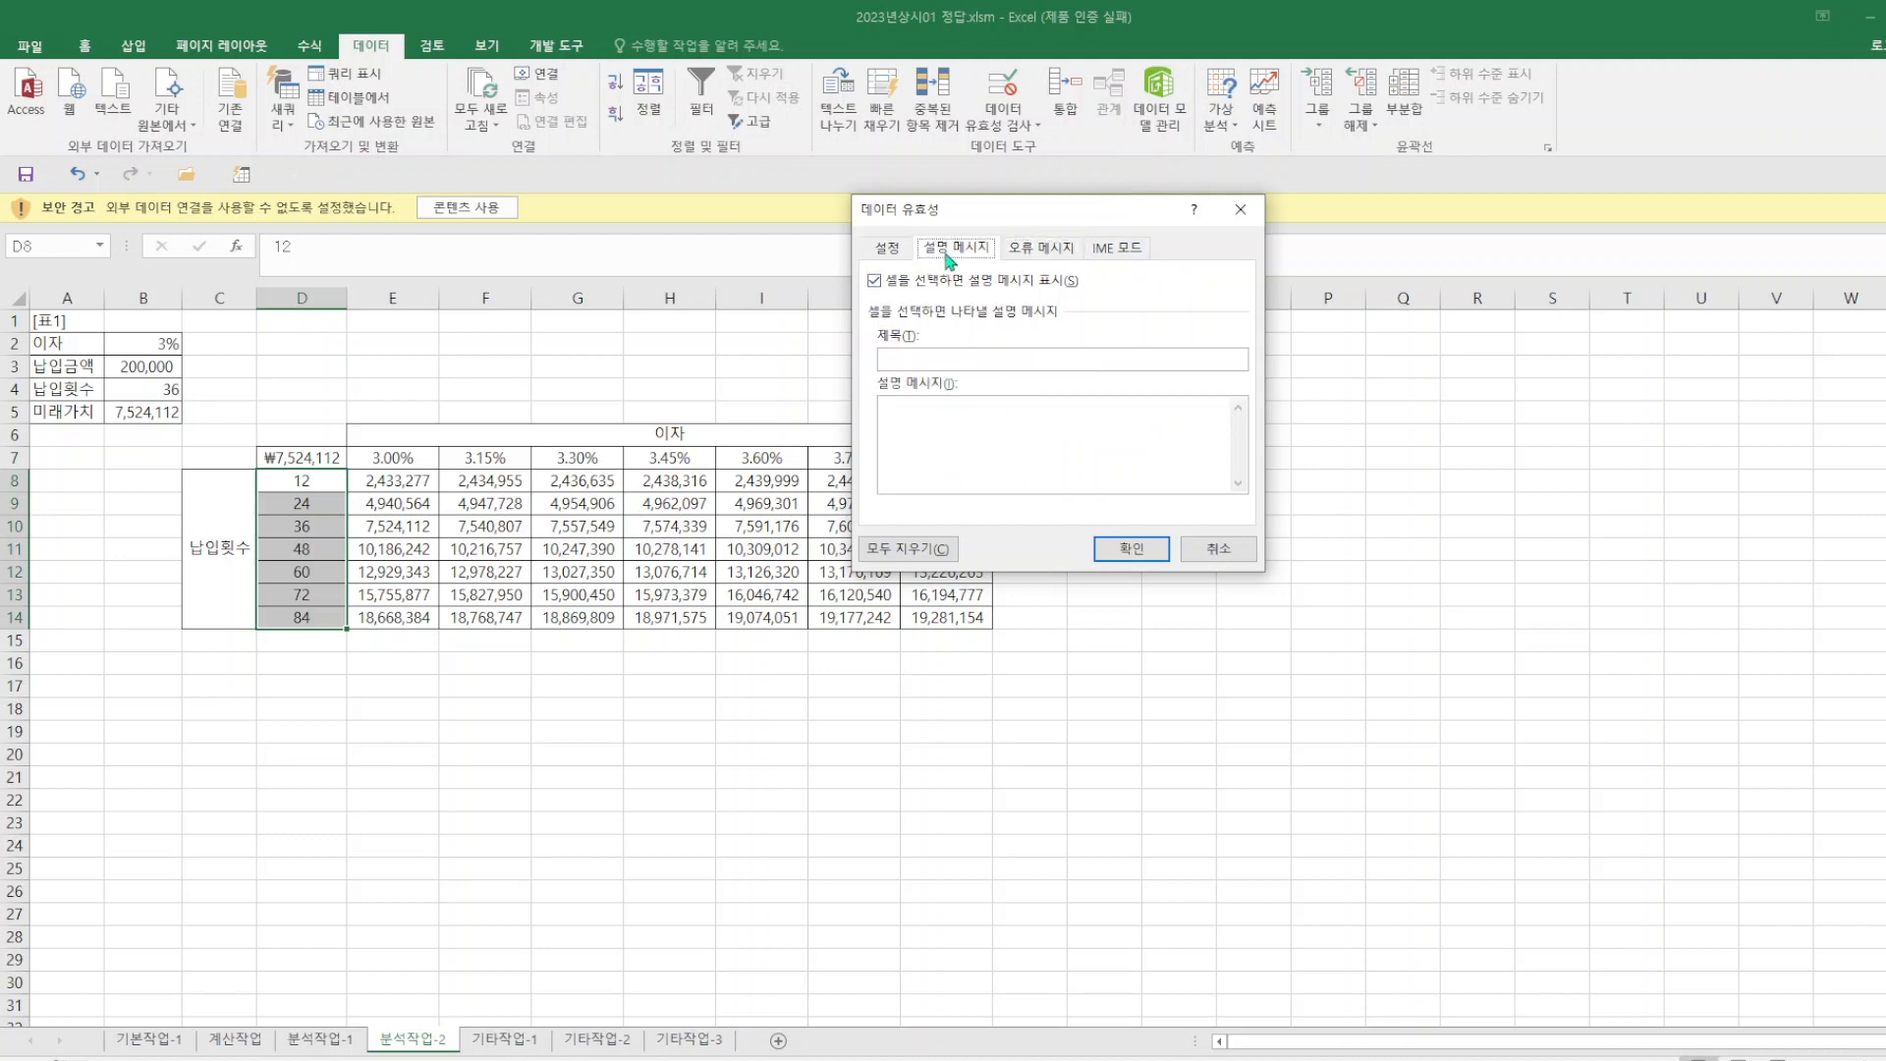
pyautogui.click(901, 253)
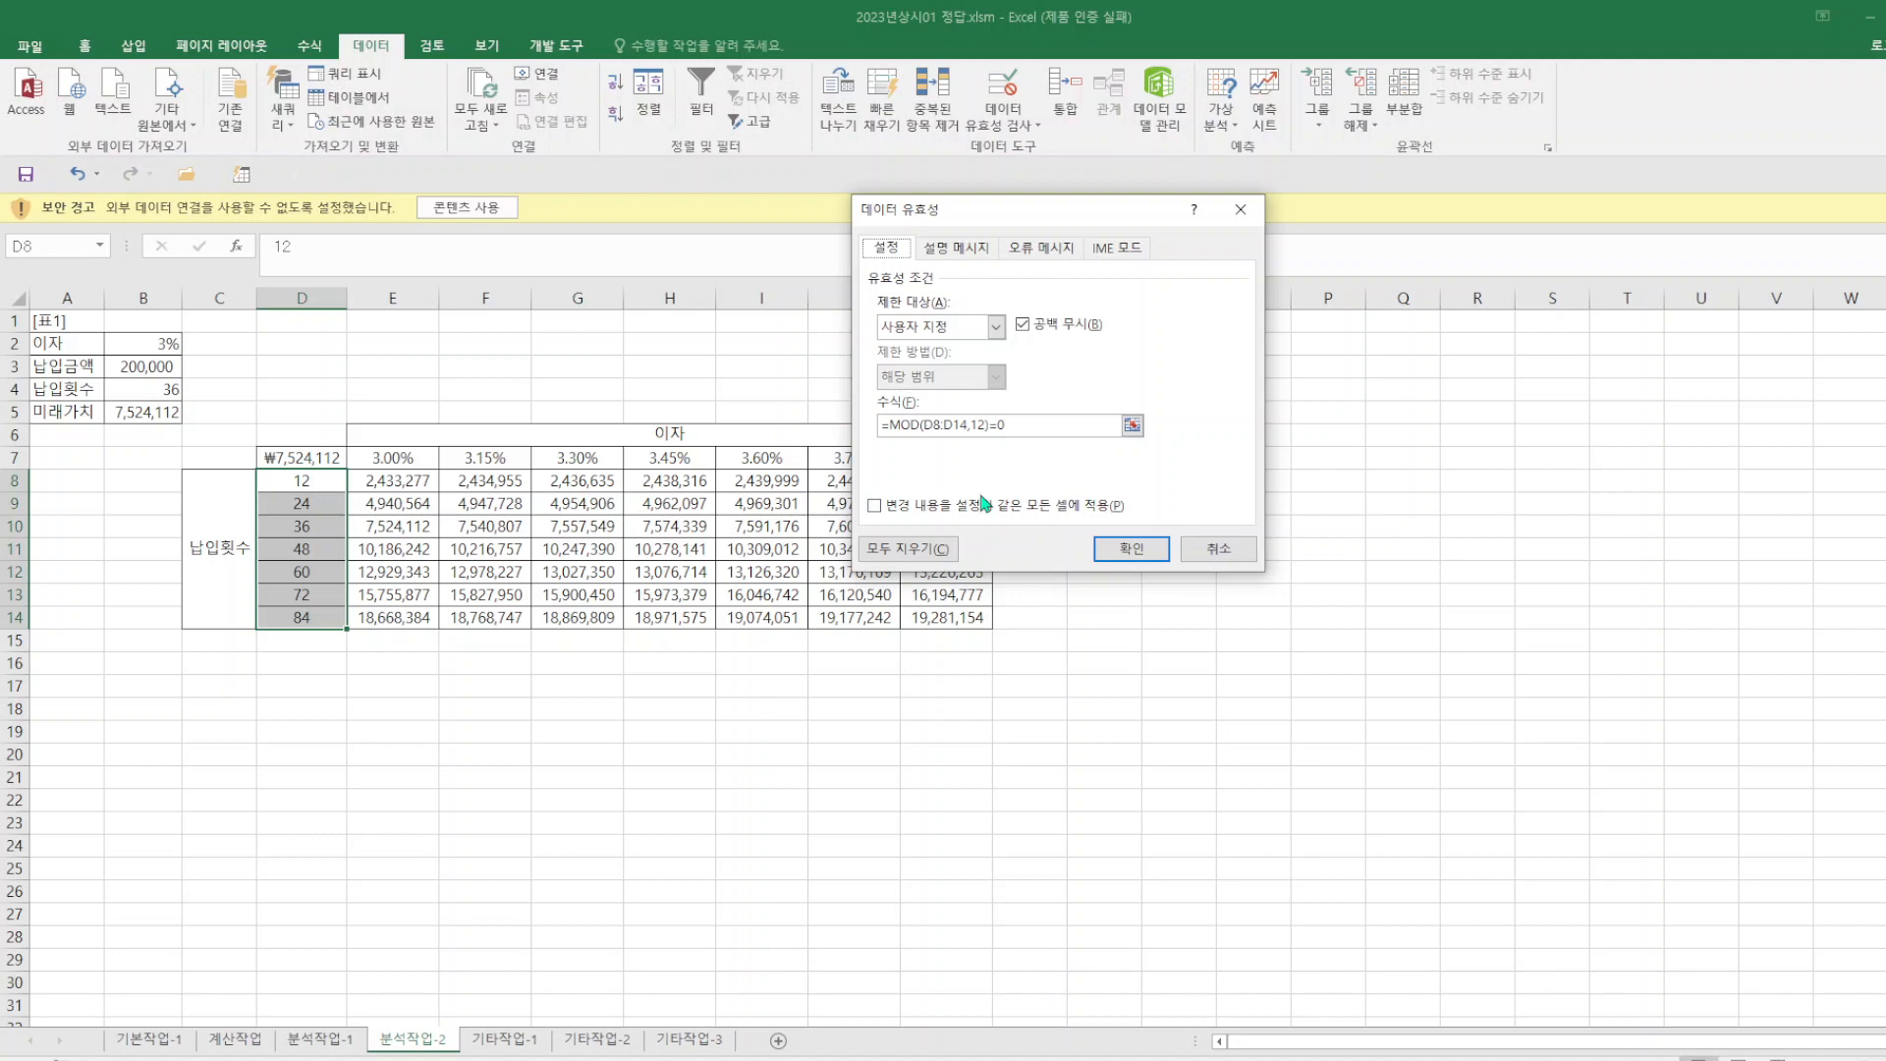
pyautogui.moveTo(1031, 426); pyautogui.dragTo(842, 427)
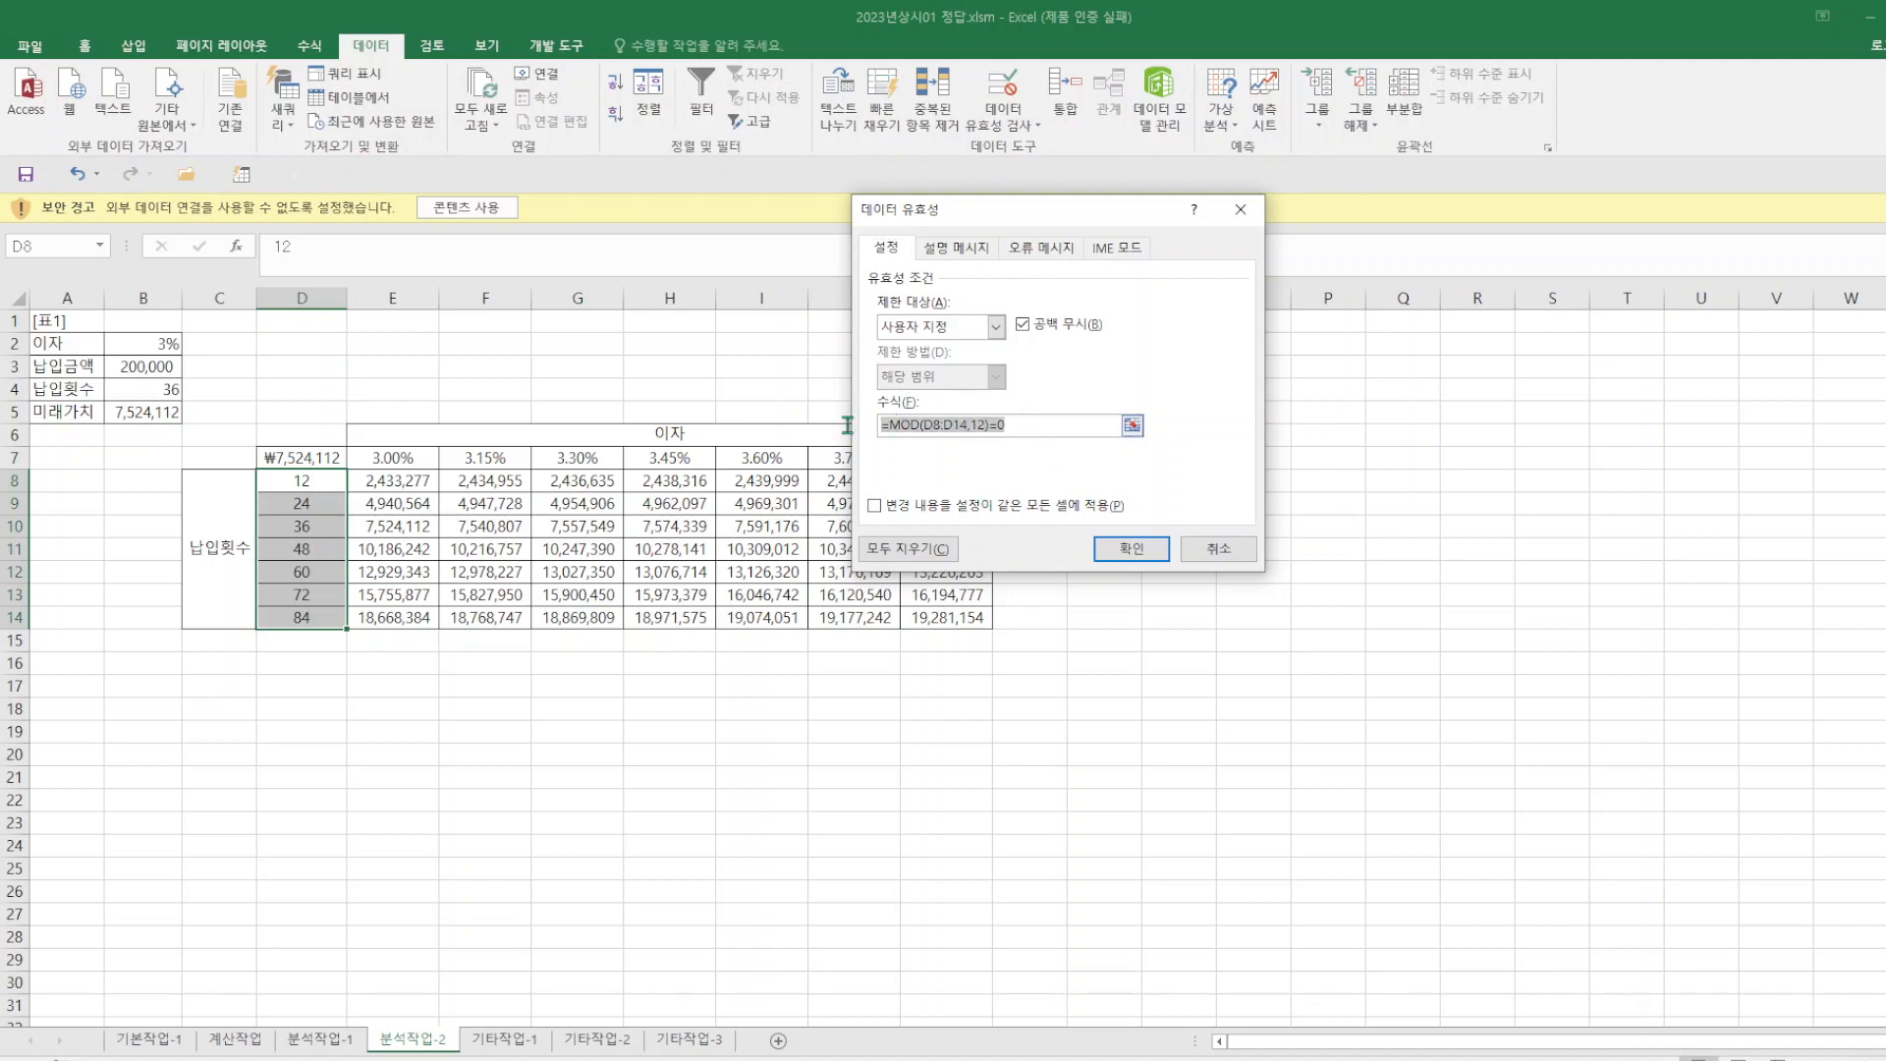
pyautogui.rightClick(974, 429)
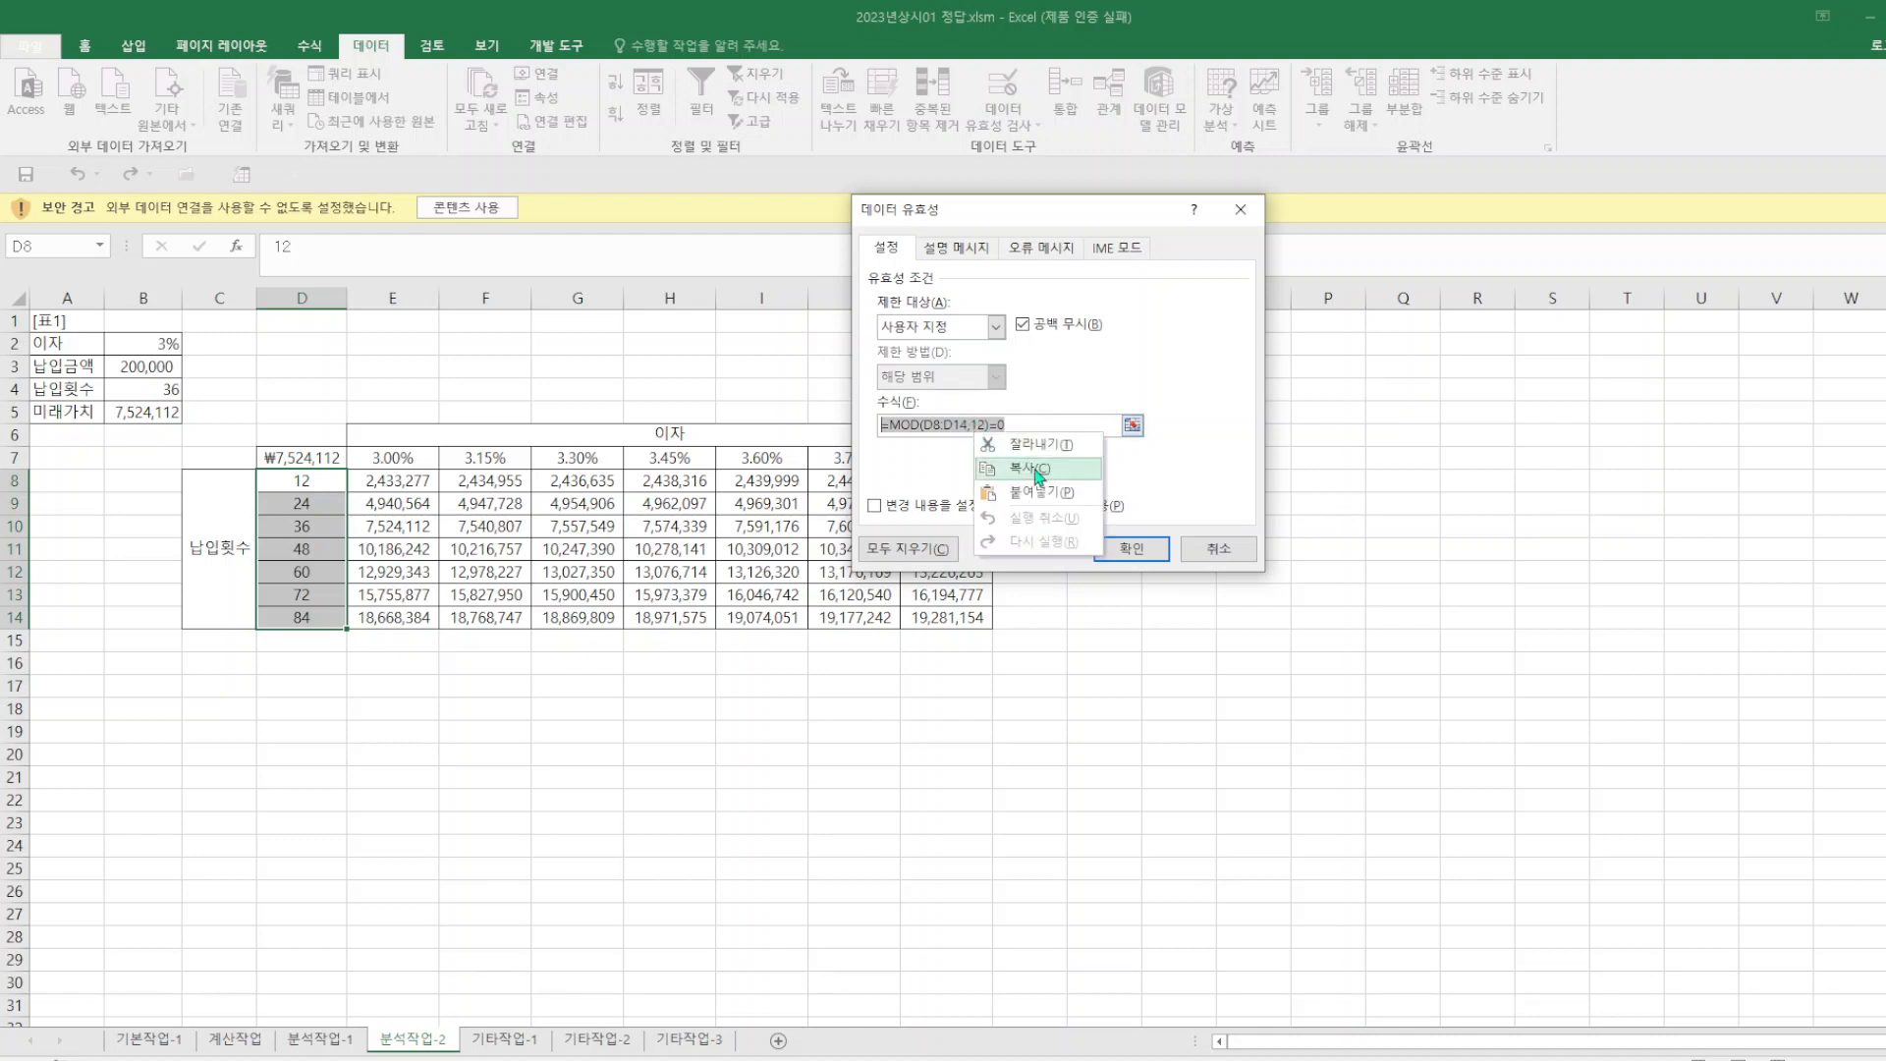
pyautogui.click(1039, 471)
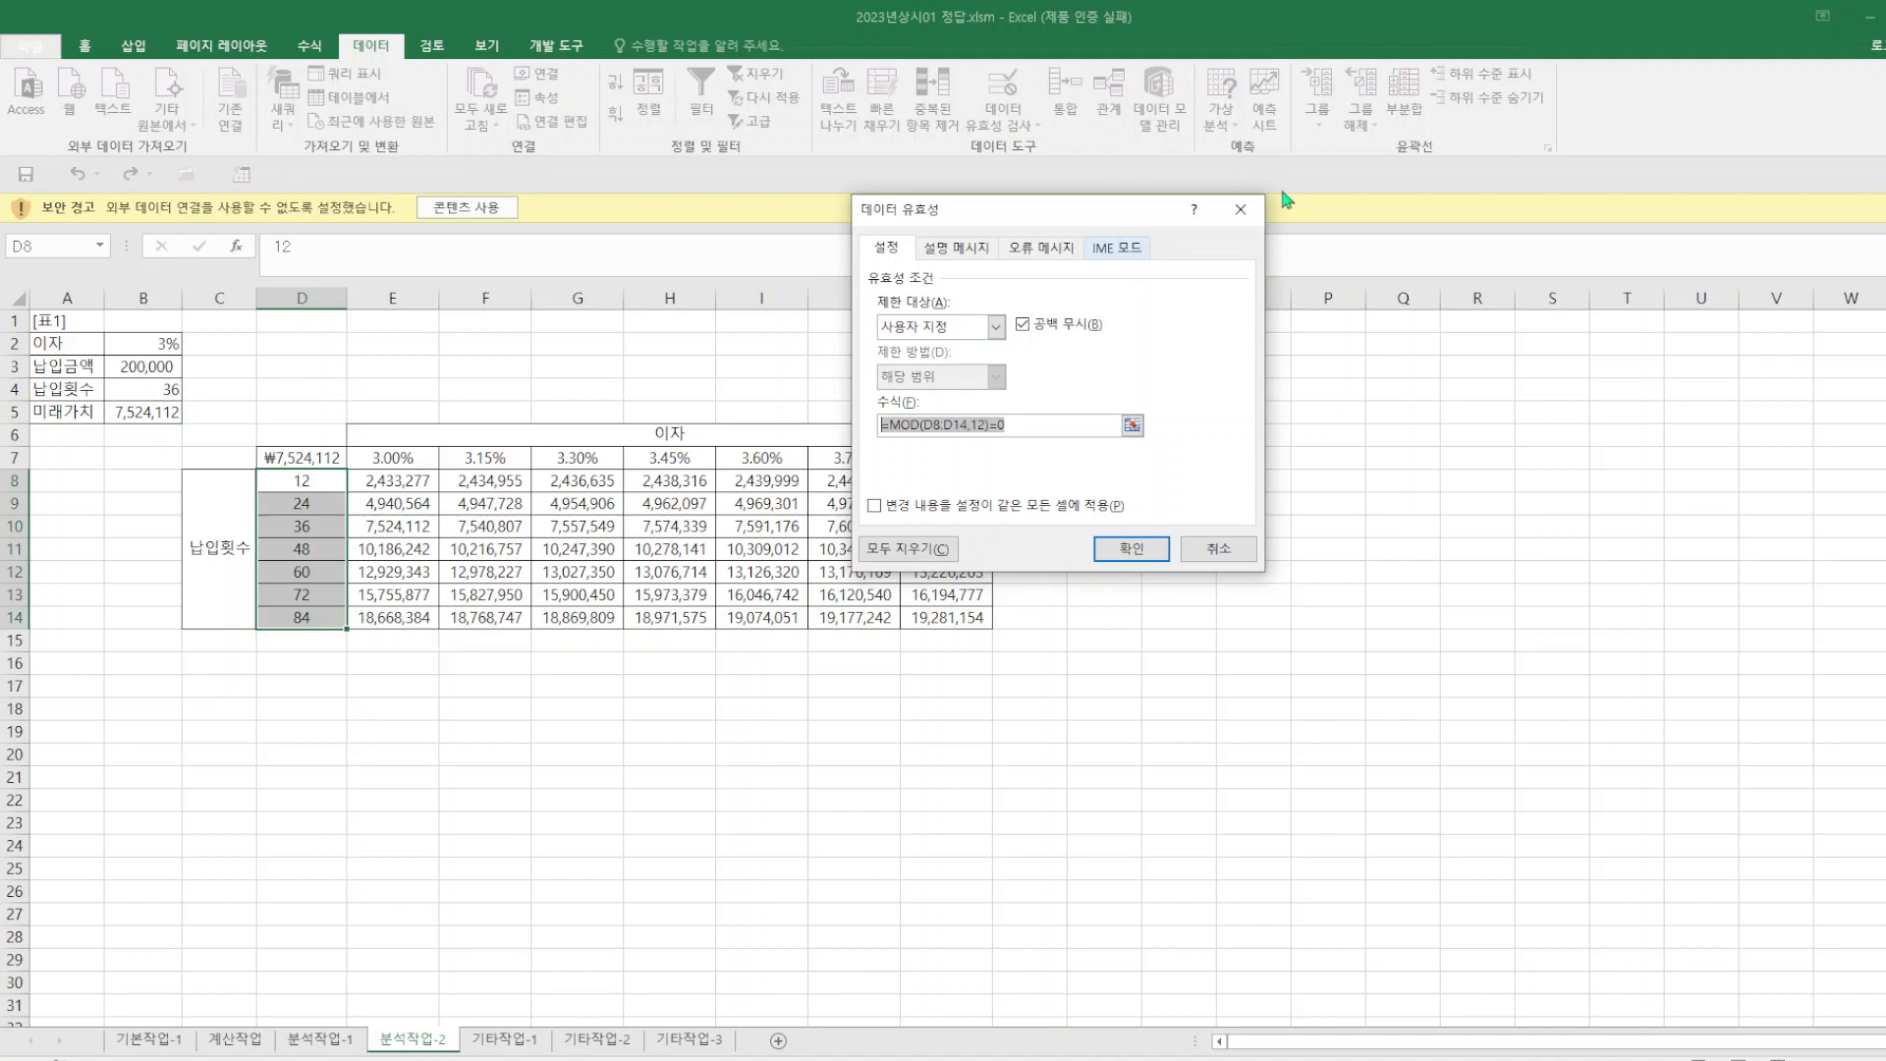
pyautogui.click(1244, 210)
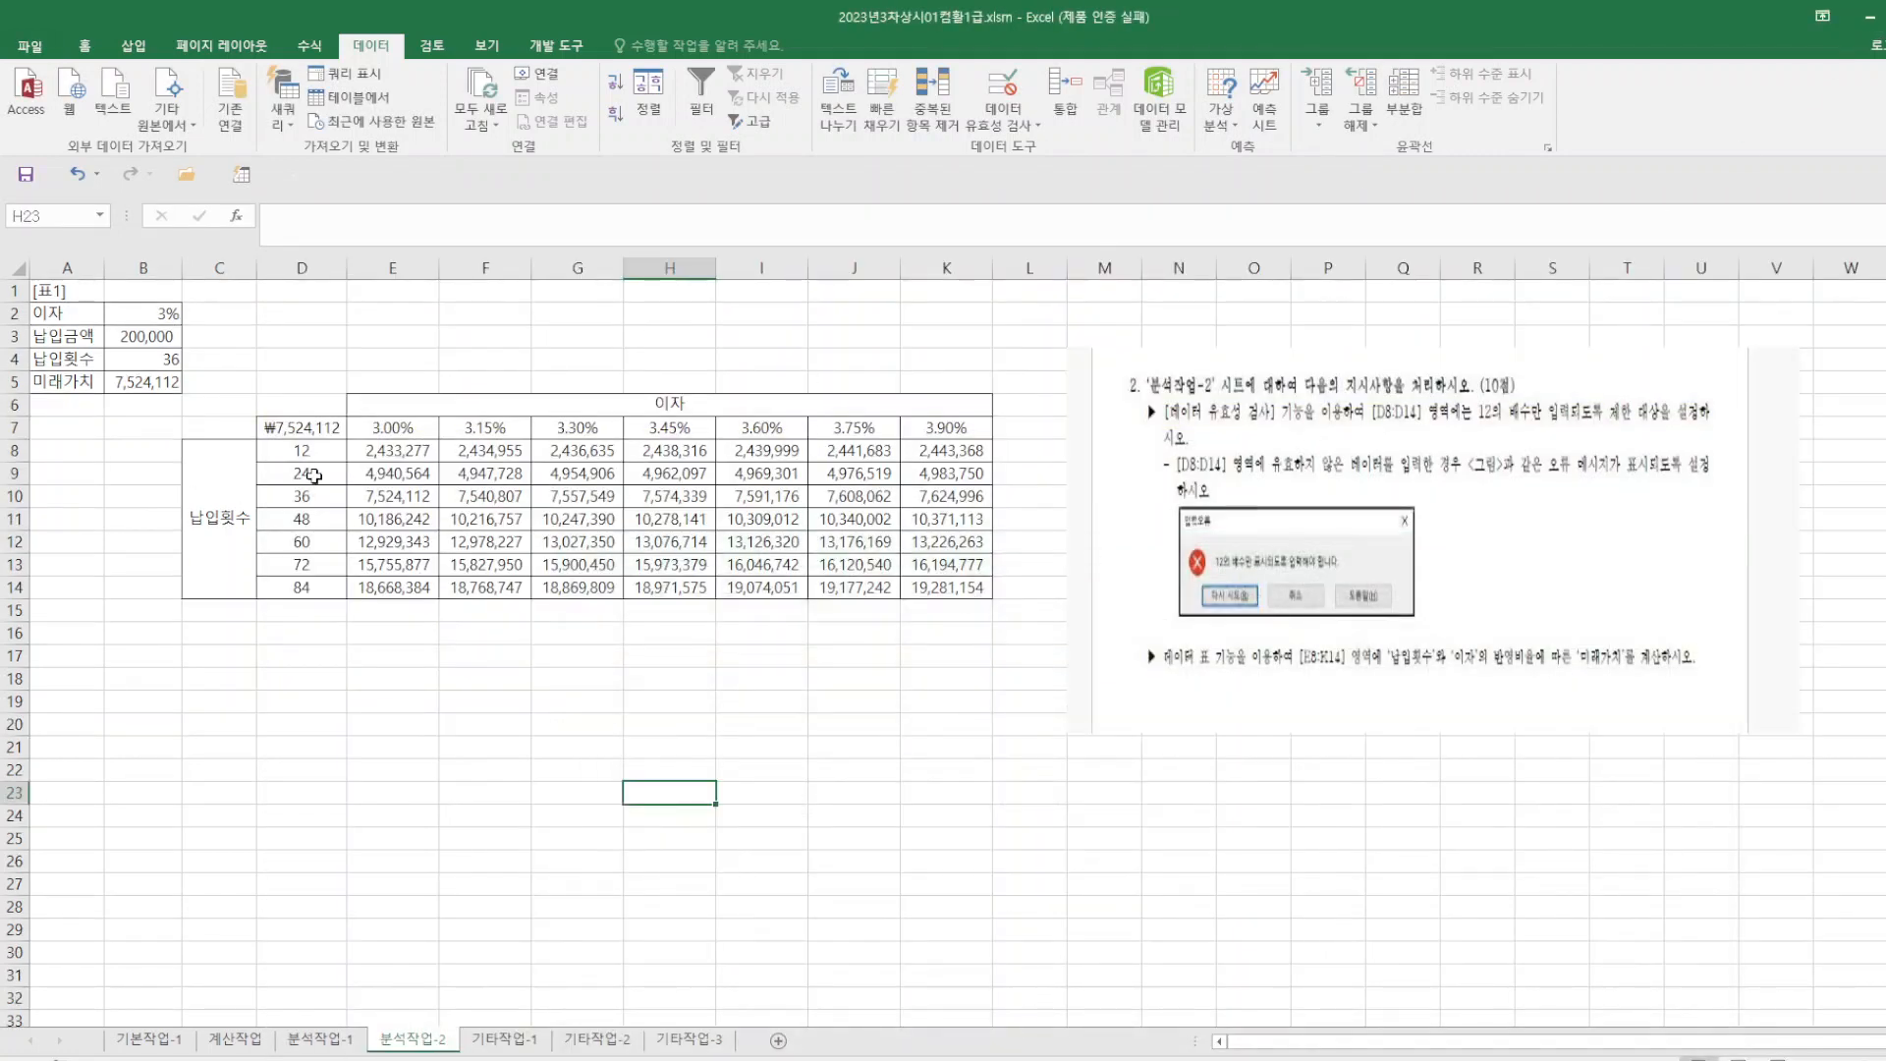
# - Add a custom data validation rule to D8:D14 with the formula =MOD(D8:D14,12)=0
pyautogui.moveTo(304, 452); pyautogui.dragTo(324, 590)
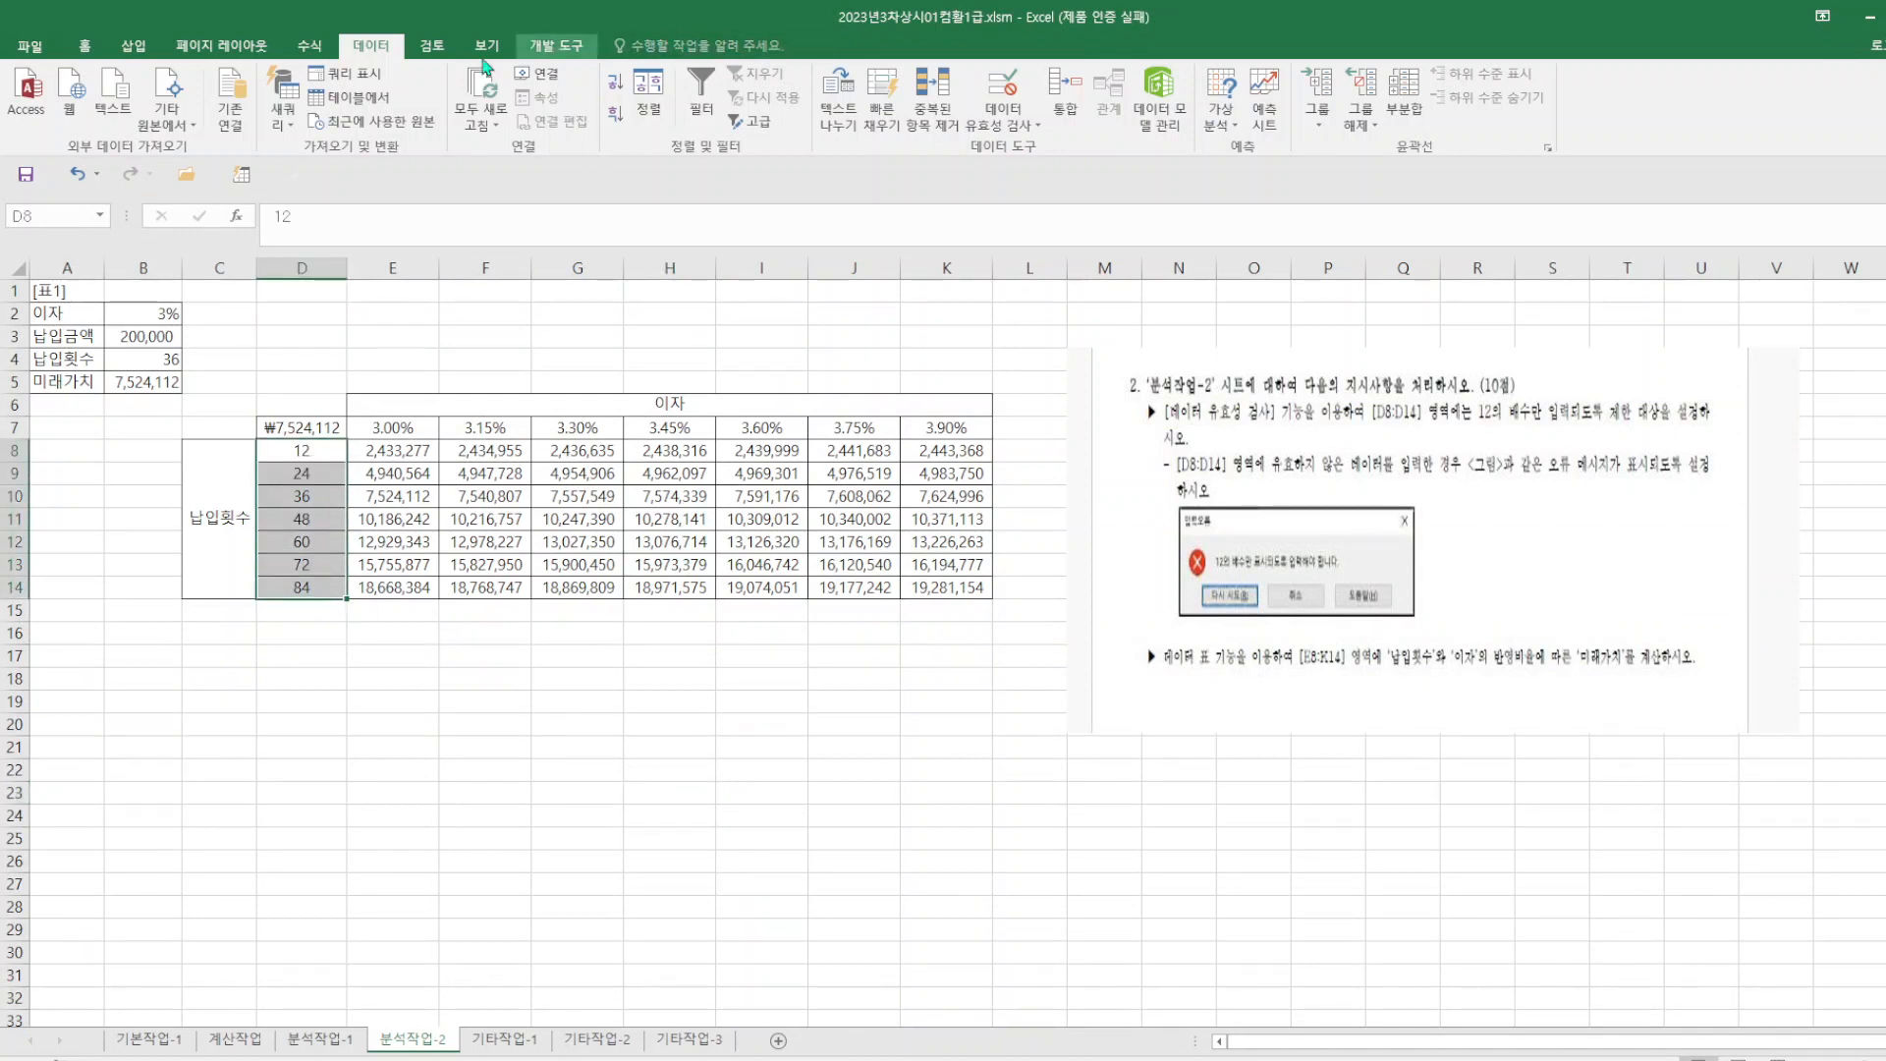
pyautogui.click(1005, 94)
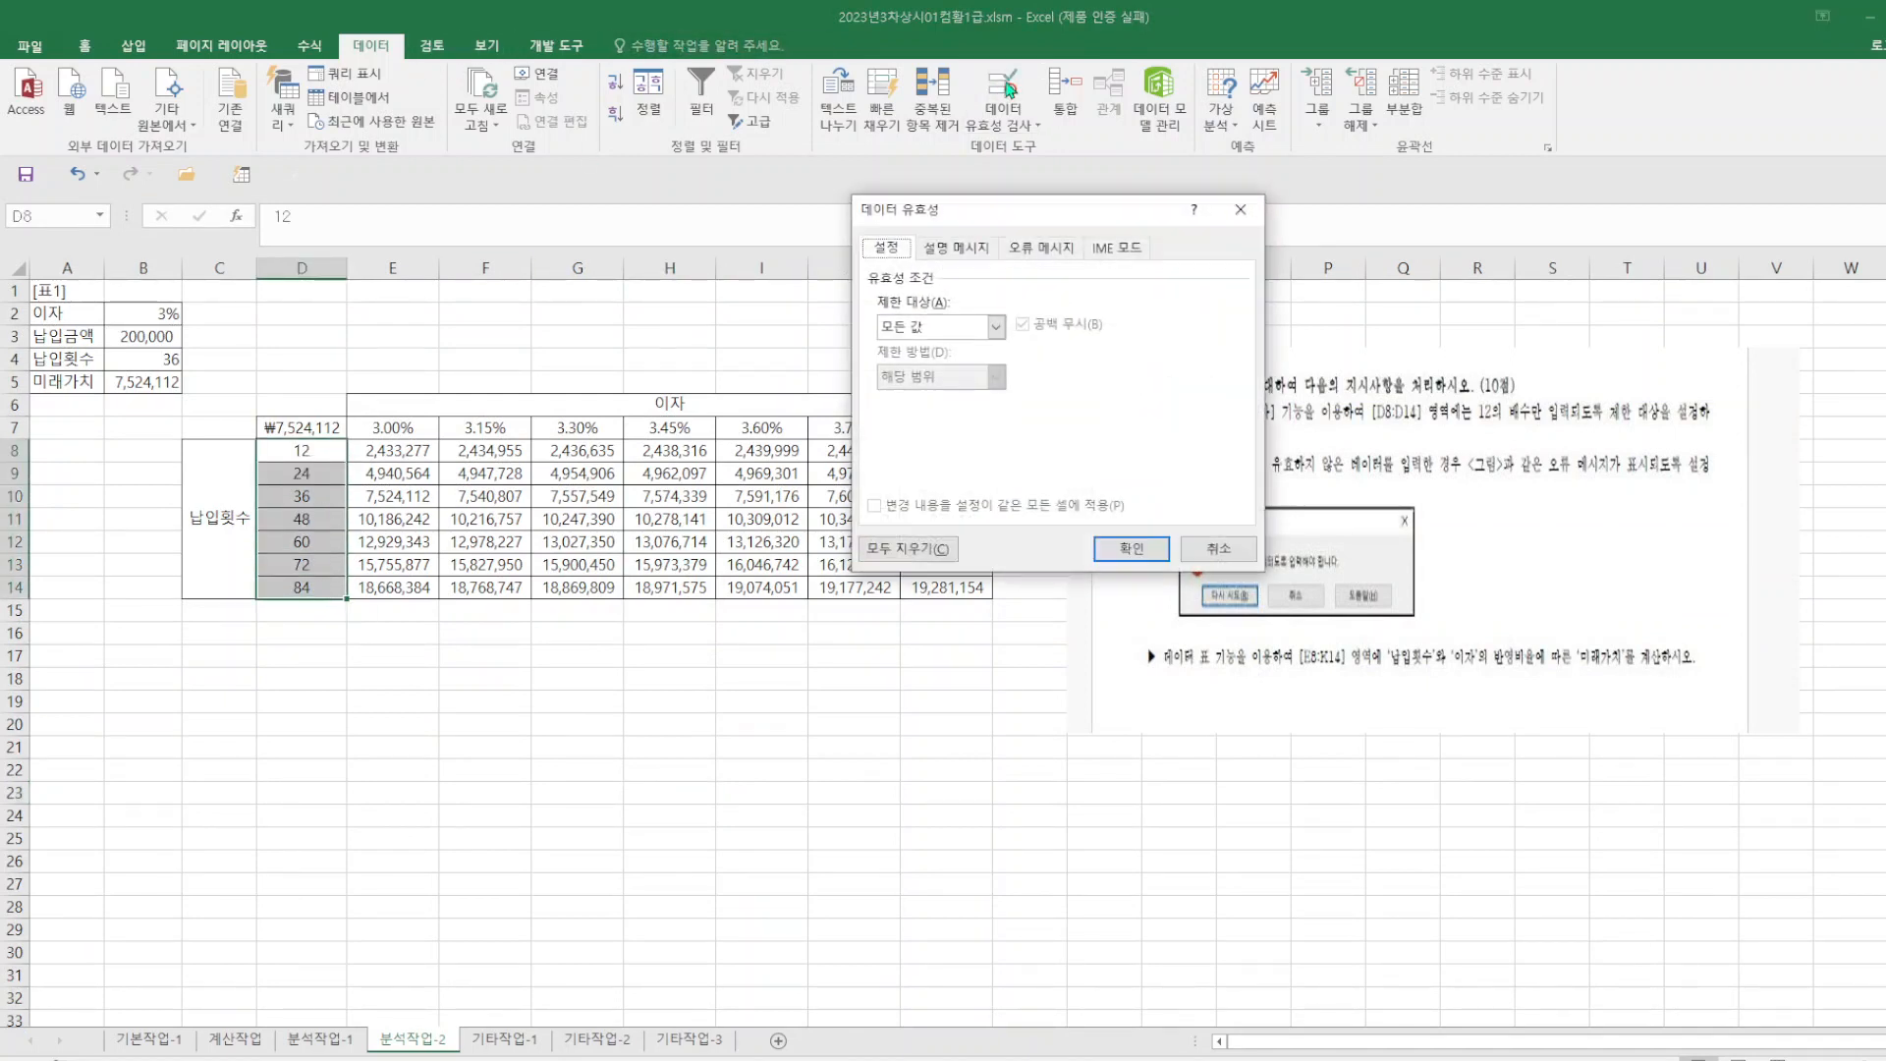
pyautogui.click(994, 327)
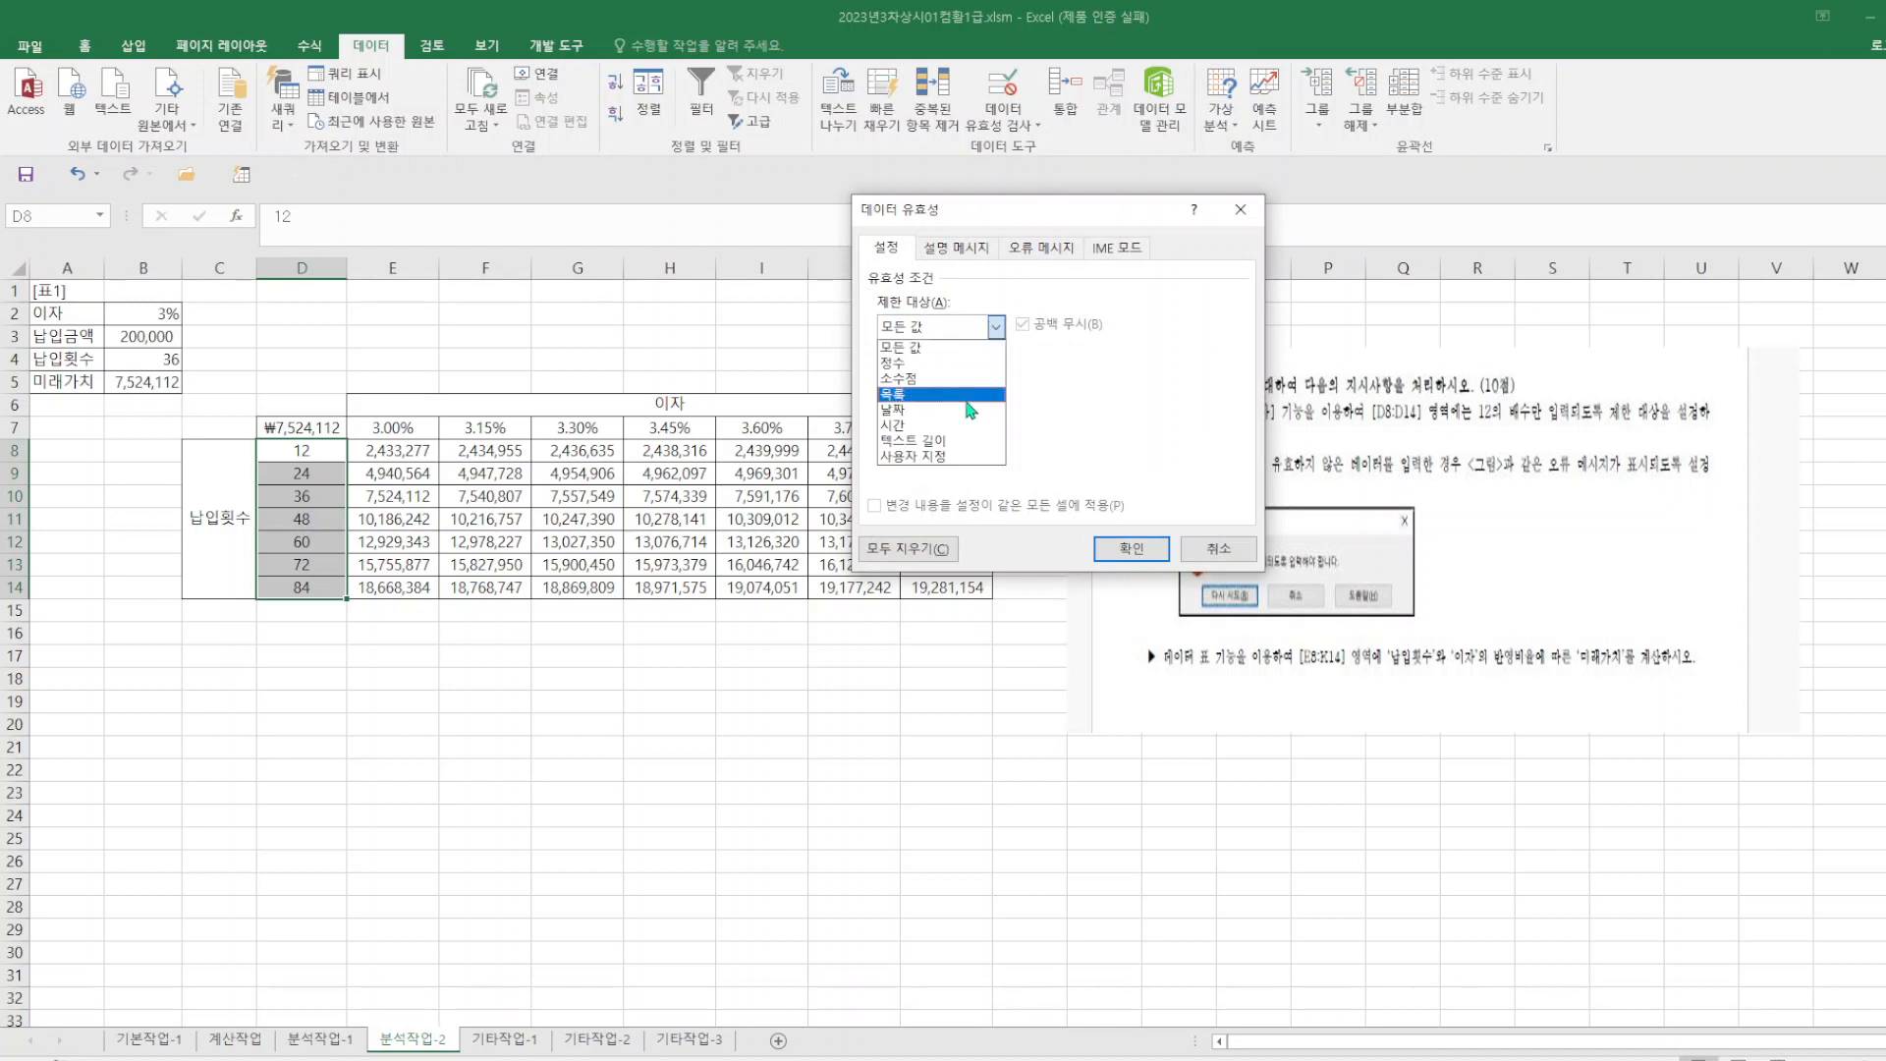
pyautogui.click(952, 456)
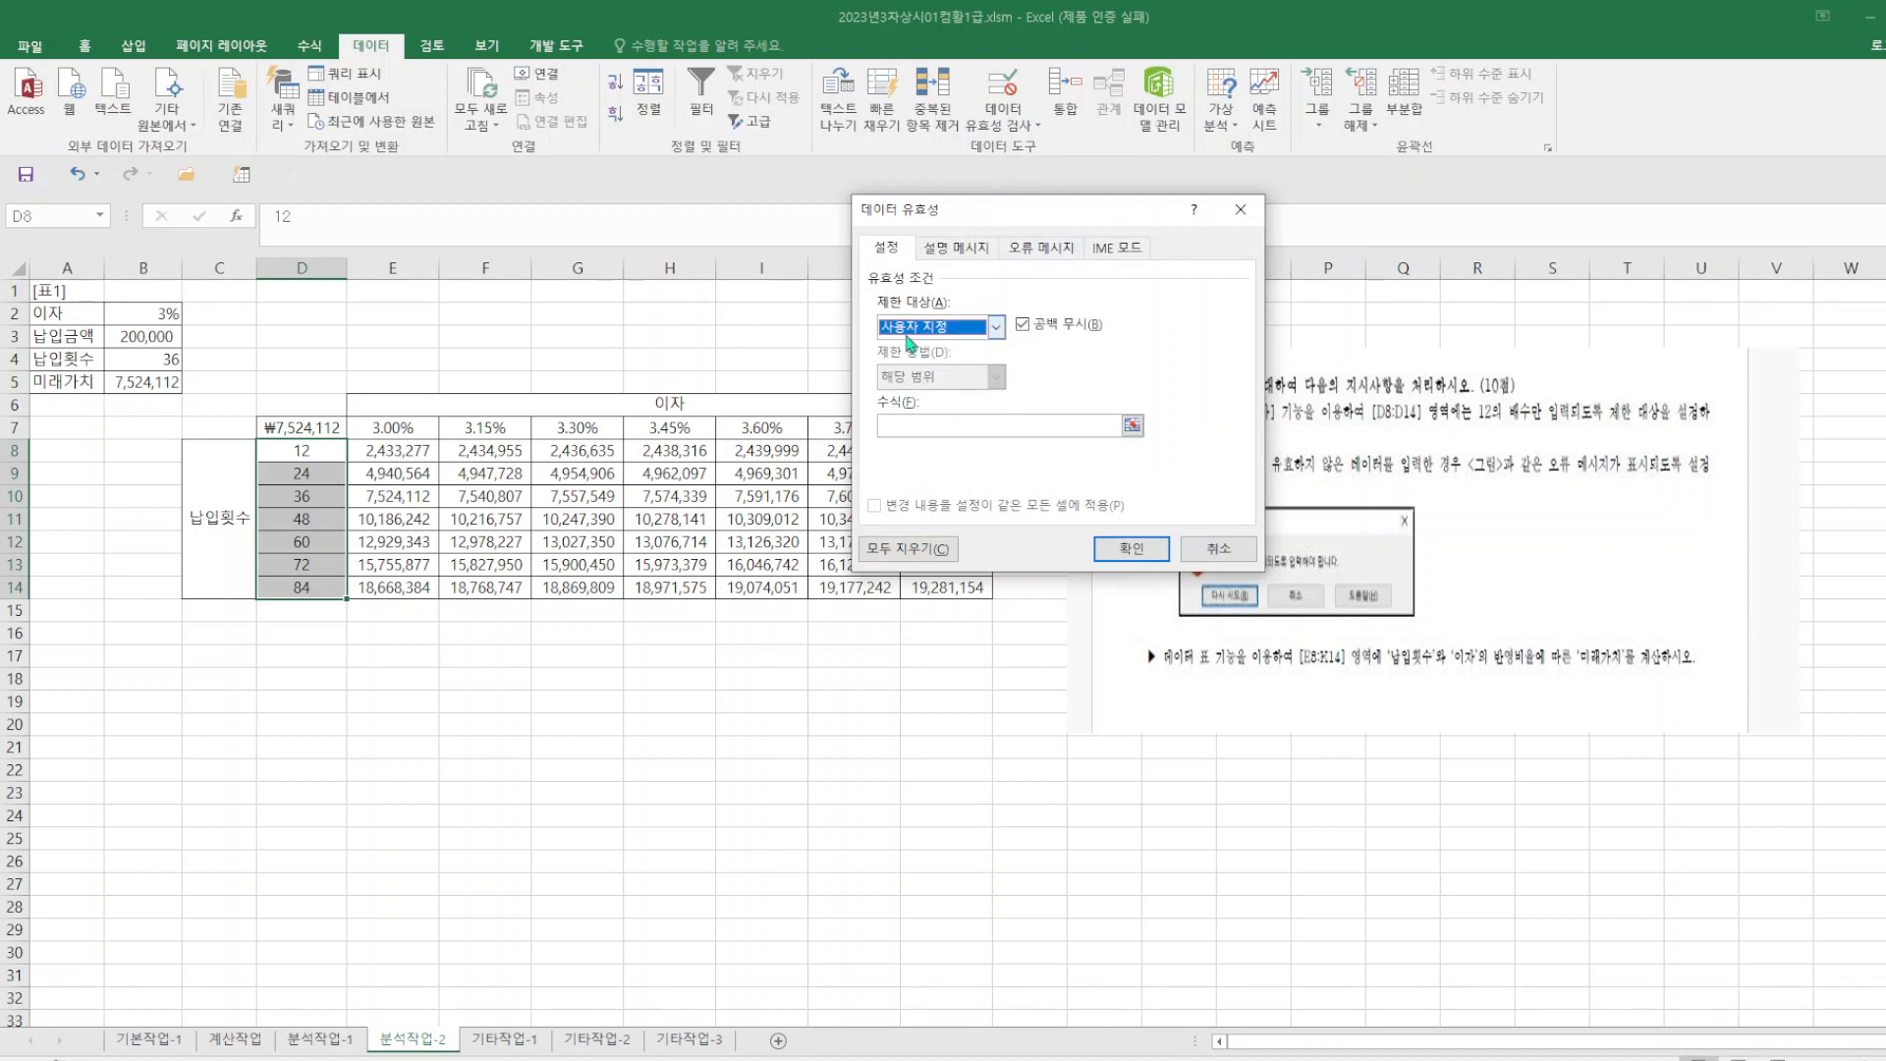
pyautogui.click(923, 425)
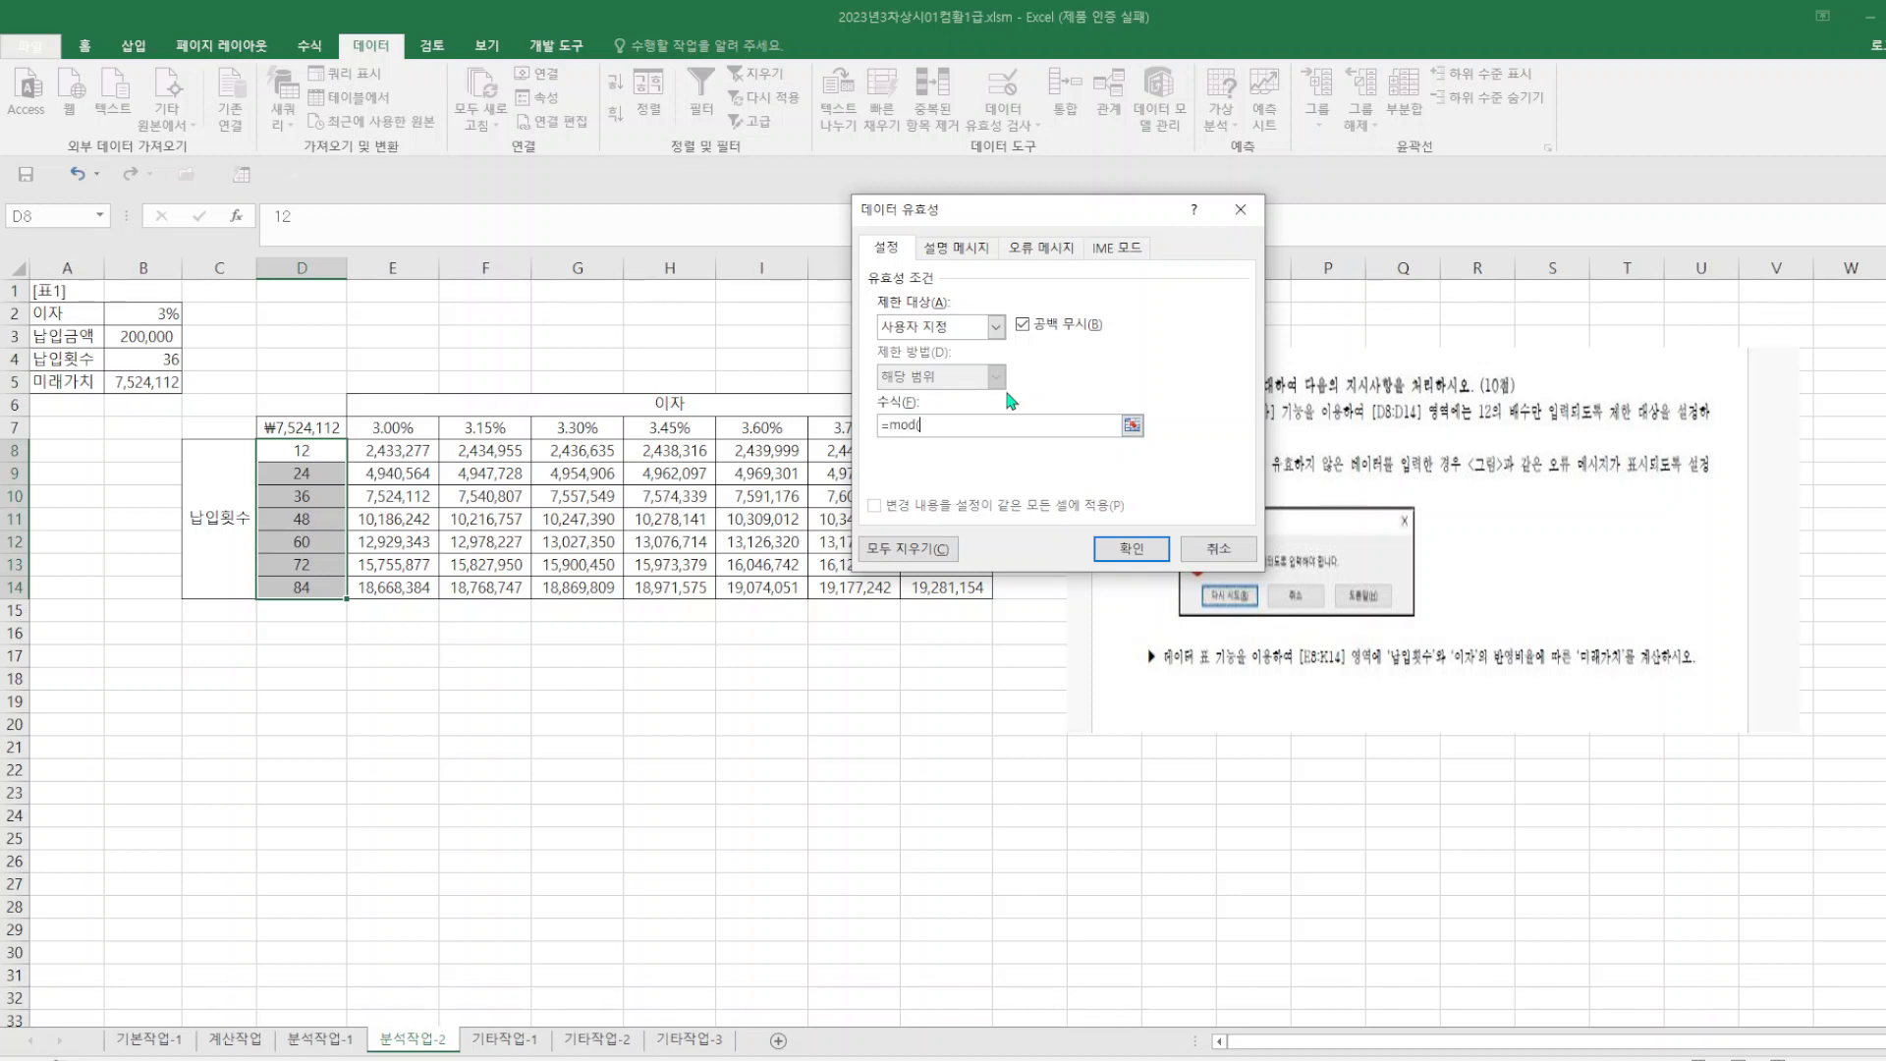
pyautogui.moveTo(300, 448); pyautogui.dragTo(307, 587)
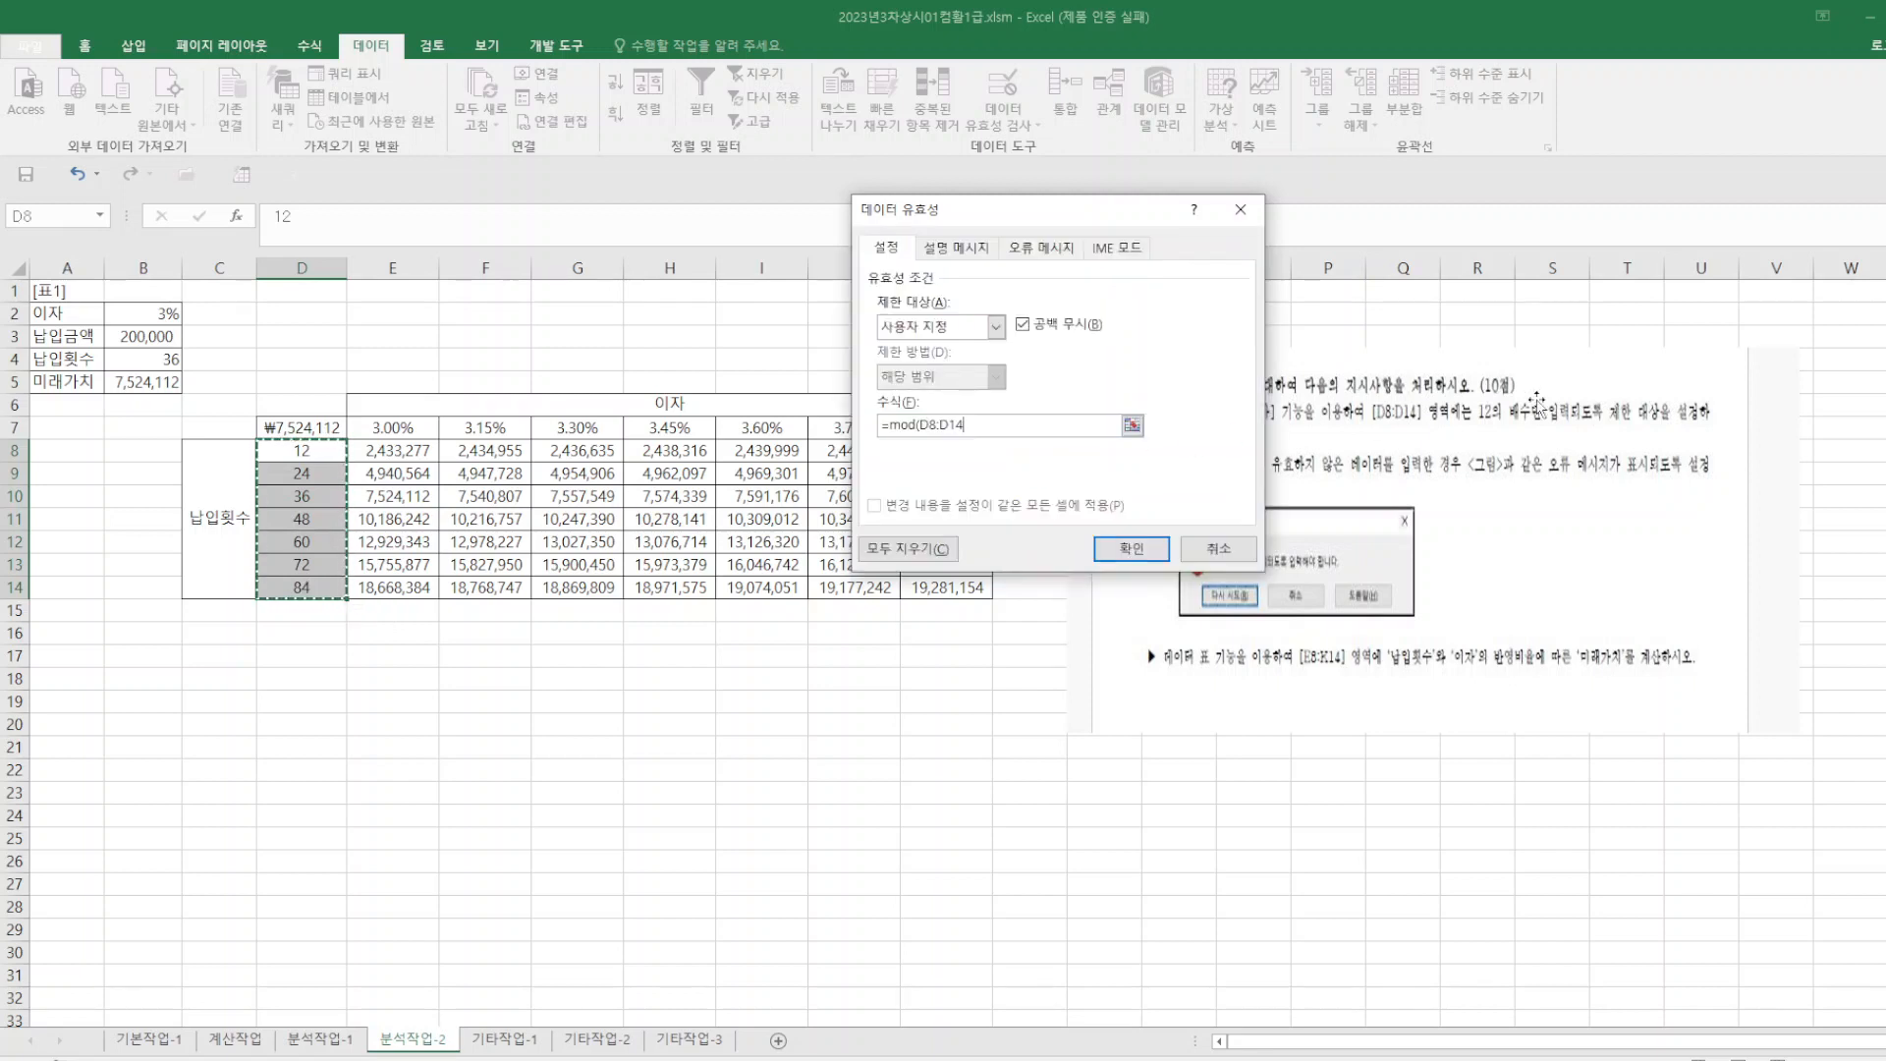
pyautogui.write(',12)=0')
pyautogui.click(1145, 550)
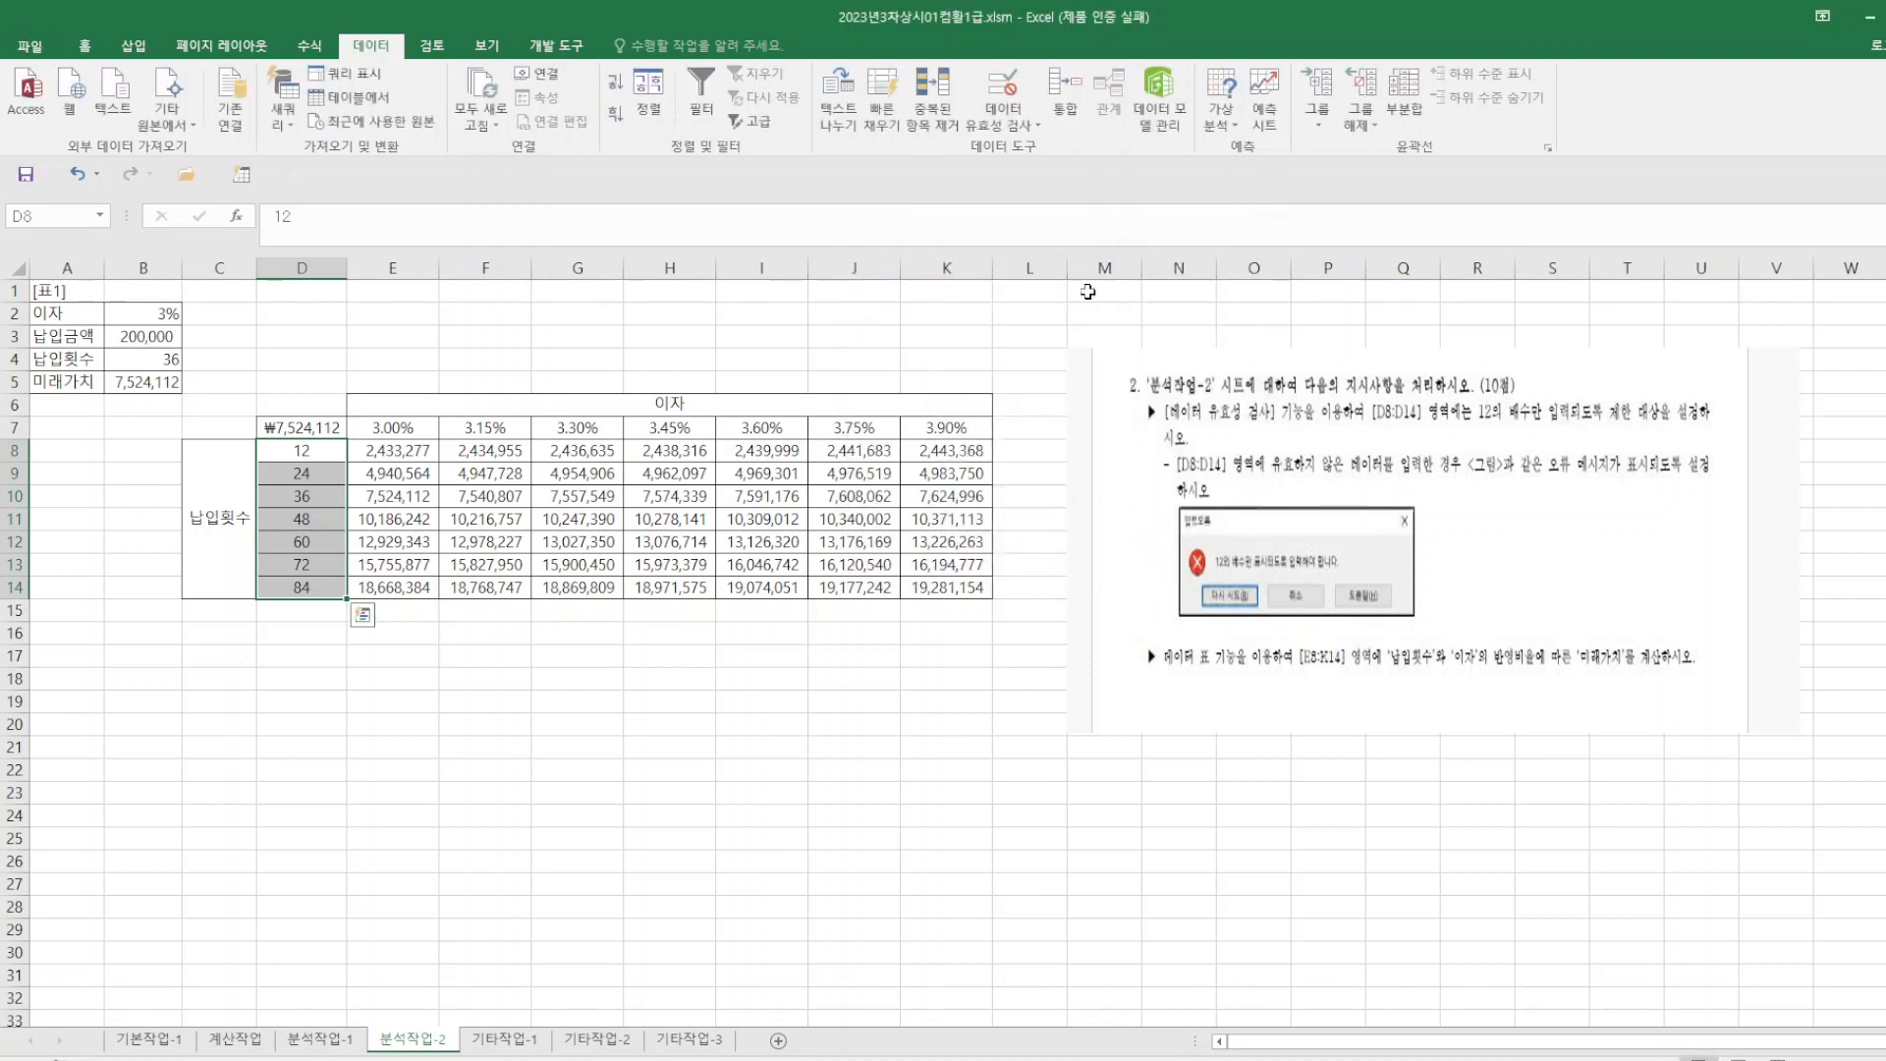
# - Give the D8:D14 validation a 중지 error alert titled 입력오류 with the message "12의 배수만 표시되도록 입력해야합니다."
pyautogui.click(1003, 98)
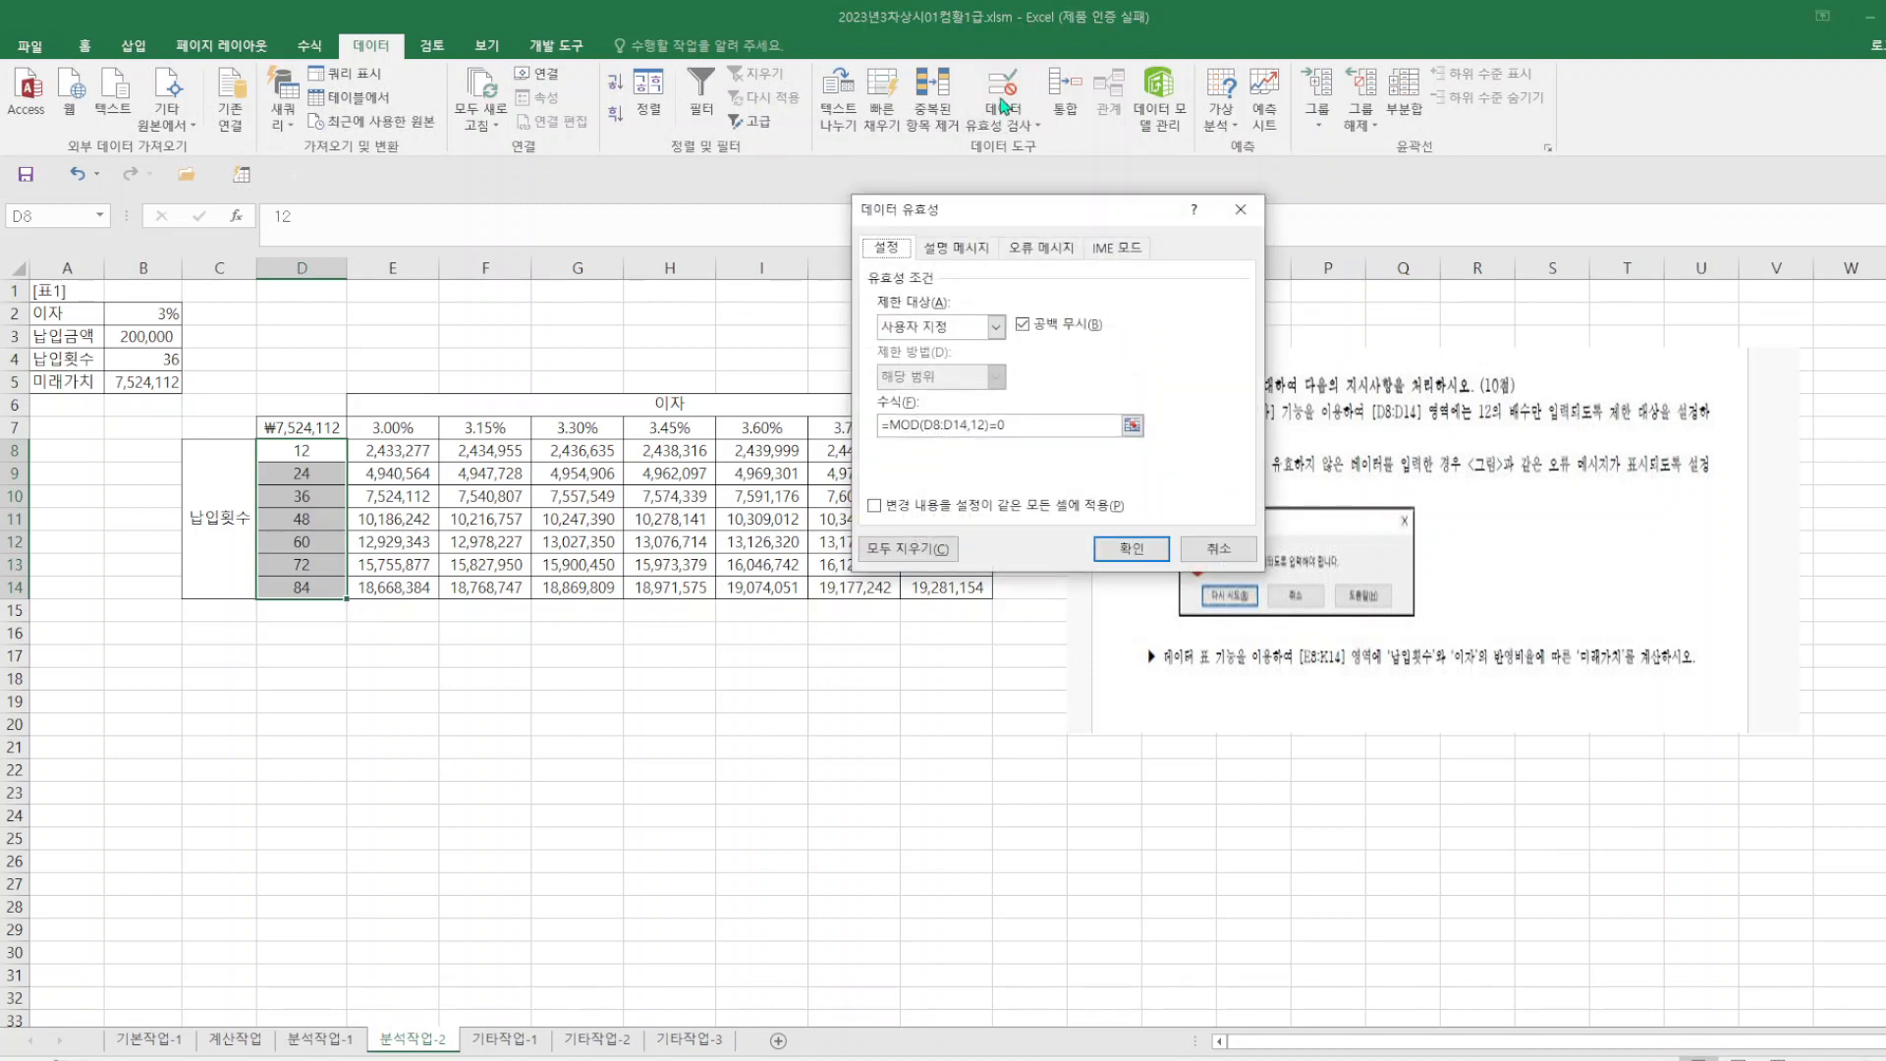
pyautogui.click(1053, 249)
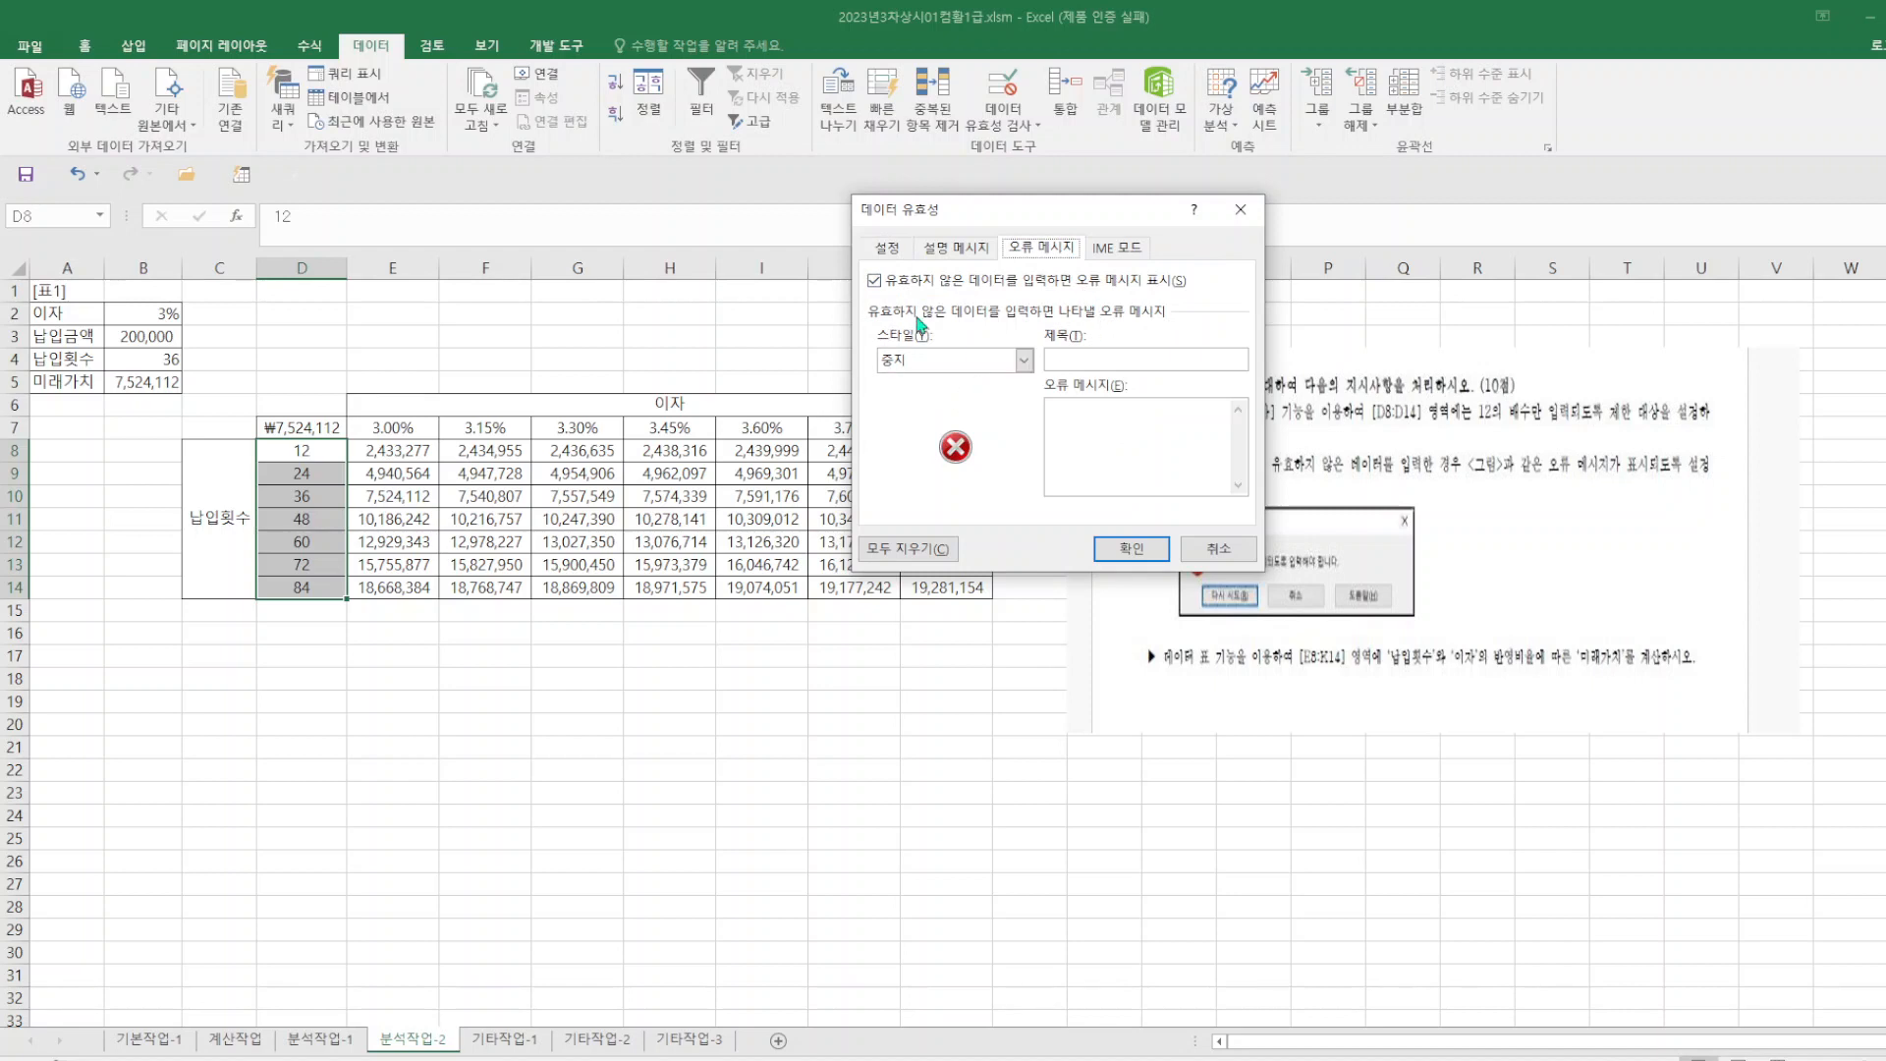
pyautogui.click(1155, 356)
pyautogui.write('ㄷㅣㅂㅇㅗㄹㅠ')
pyautogui.click(1102, 420)
pyautogui.write('12의 배수ㄹ')
pyautogui.write('표시되록')
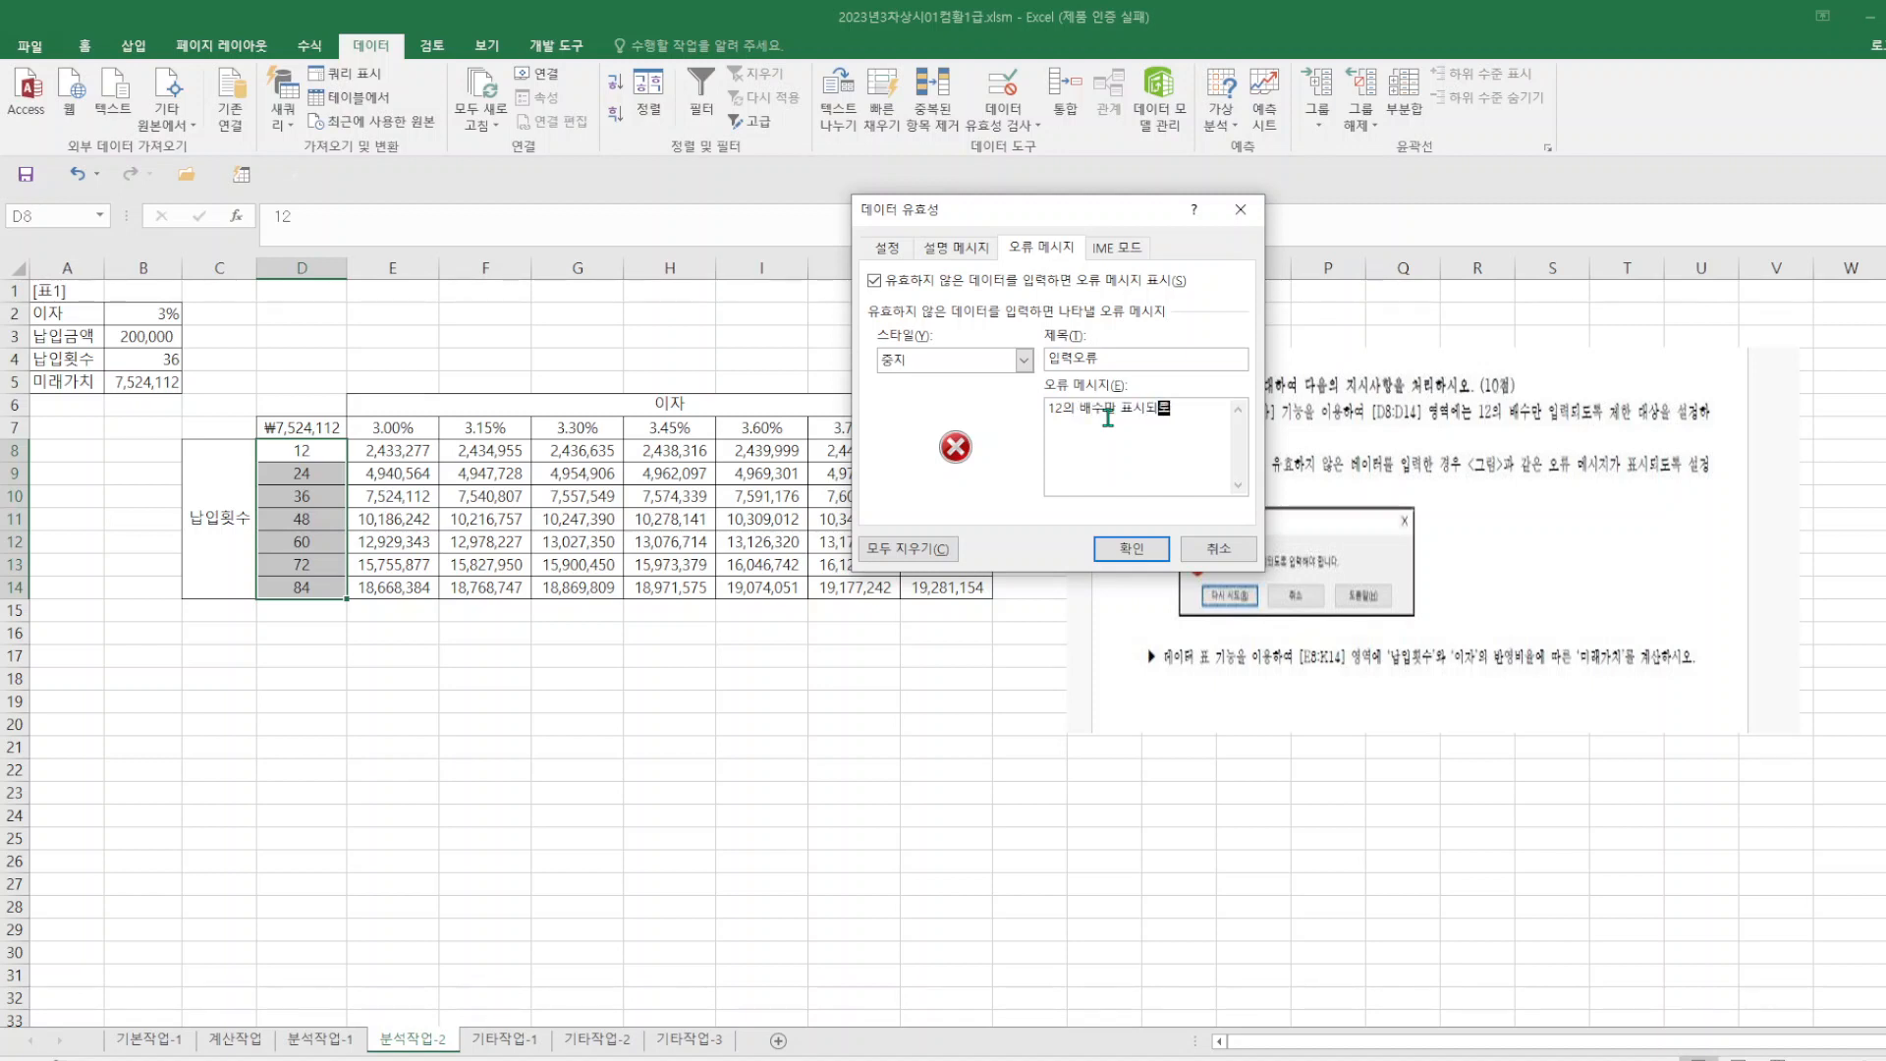
pyautogui.write(' ㅇ력해야합니다.')
pyautogui.click(1131, 549)
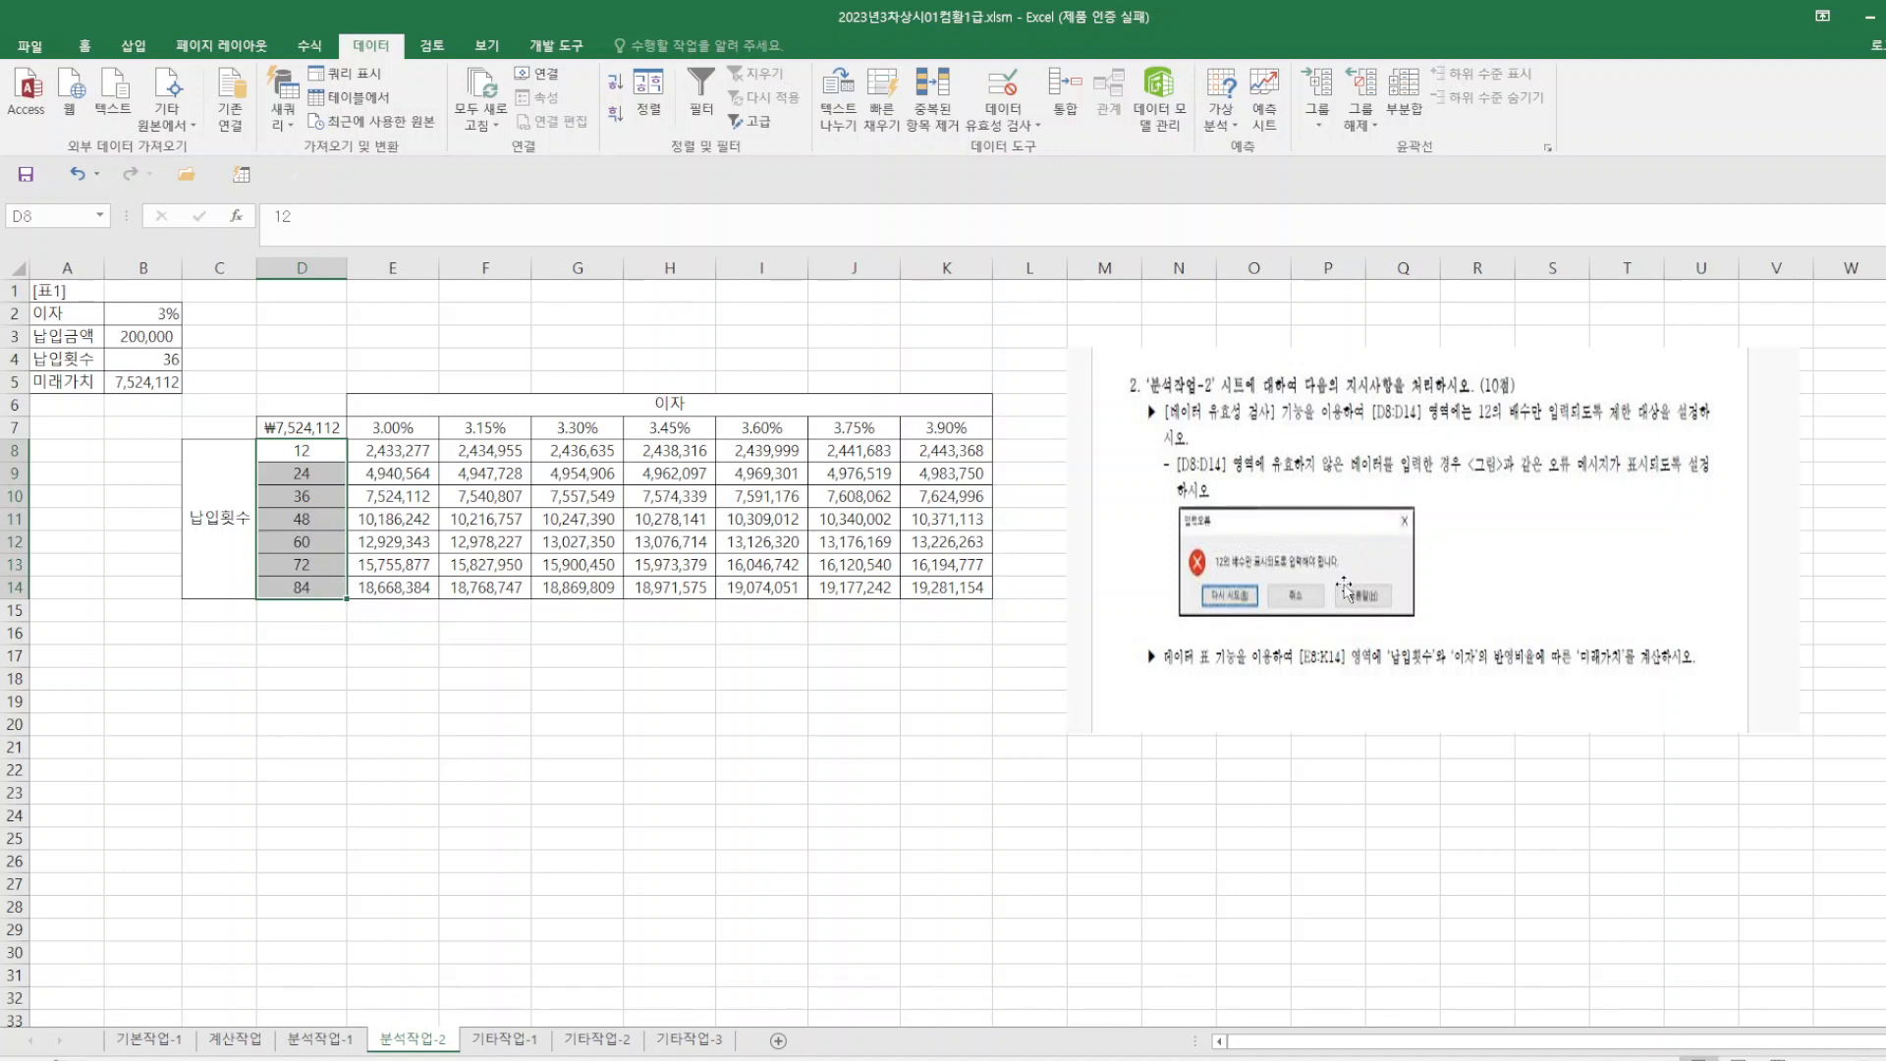
# - Draw a bevel (빗면) shape about 12.2 cm wide and 2.28 cm high below the data table, spanning columns E to I
pyautogui.click(703, 807)
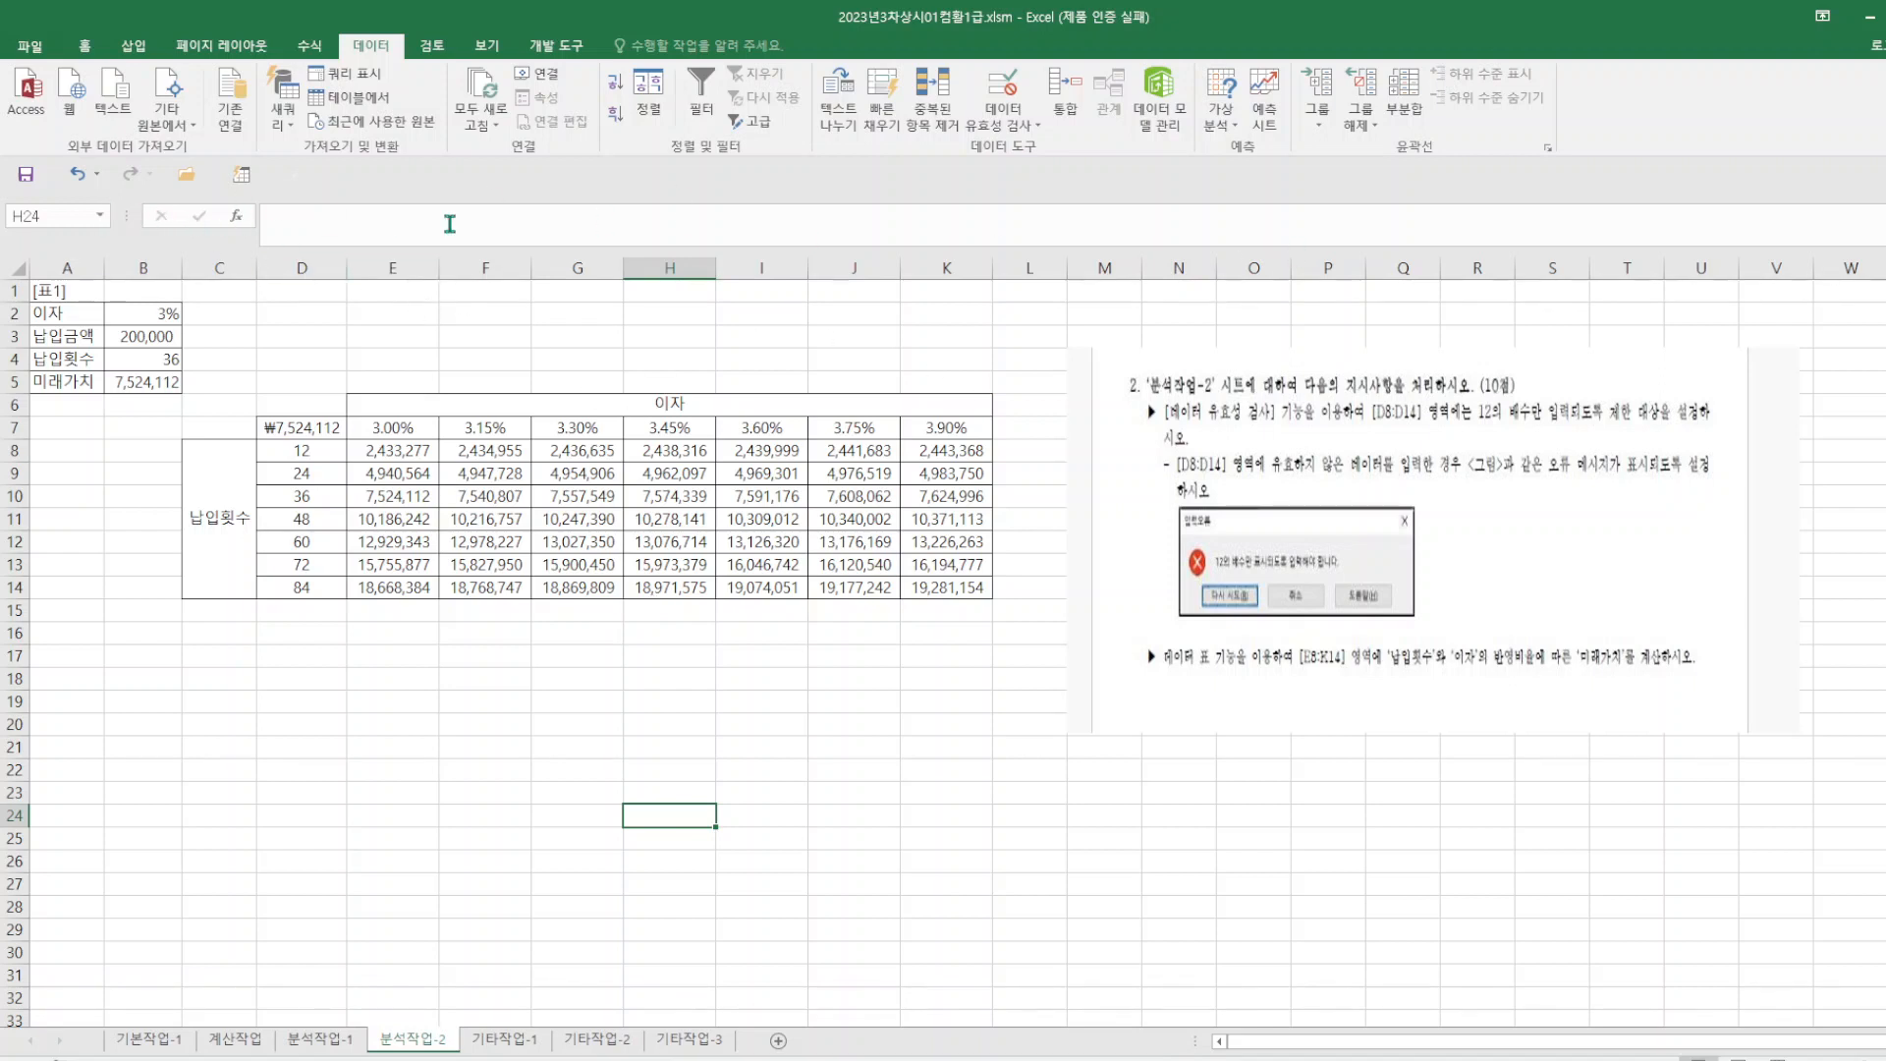
pyautogui.click(135, 48)
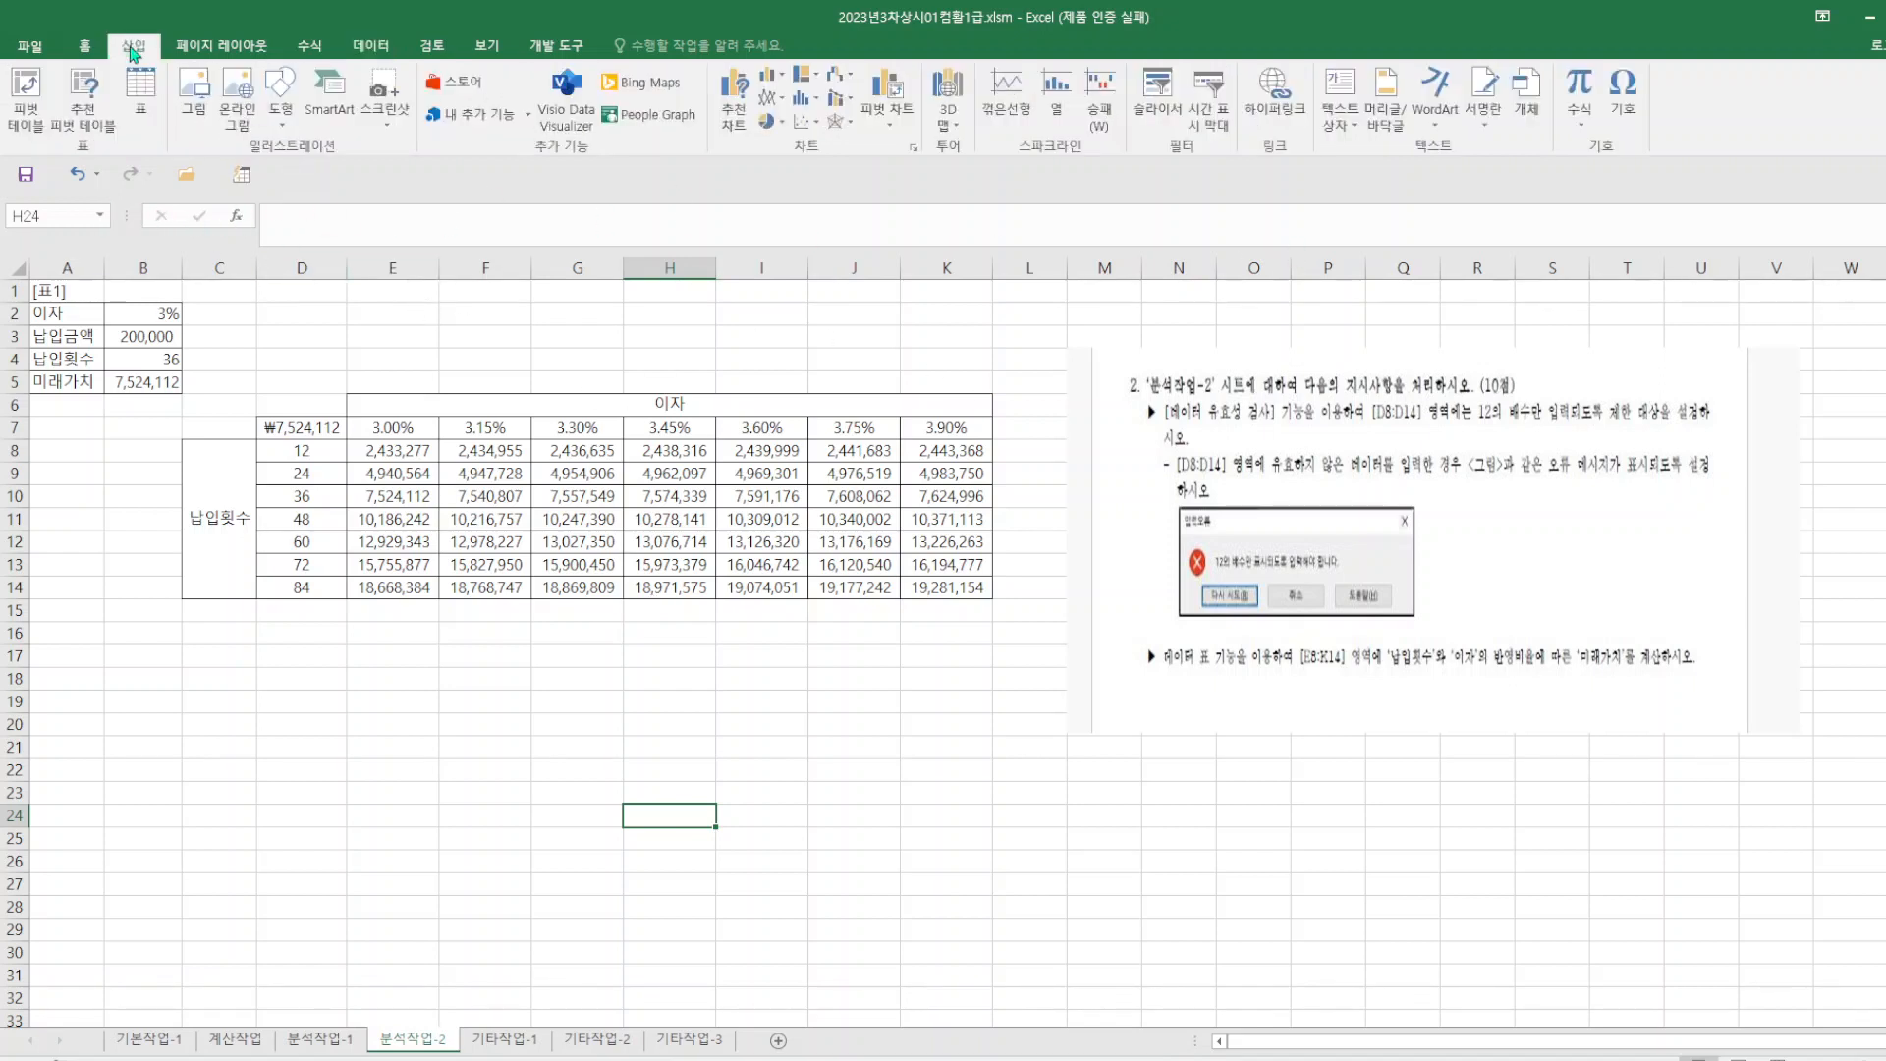
pyautogui.click(285, 125)
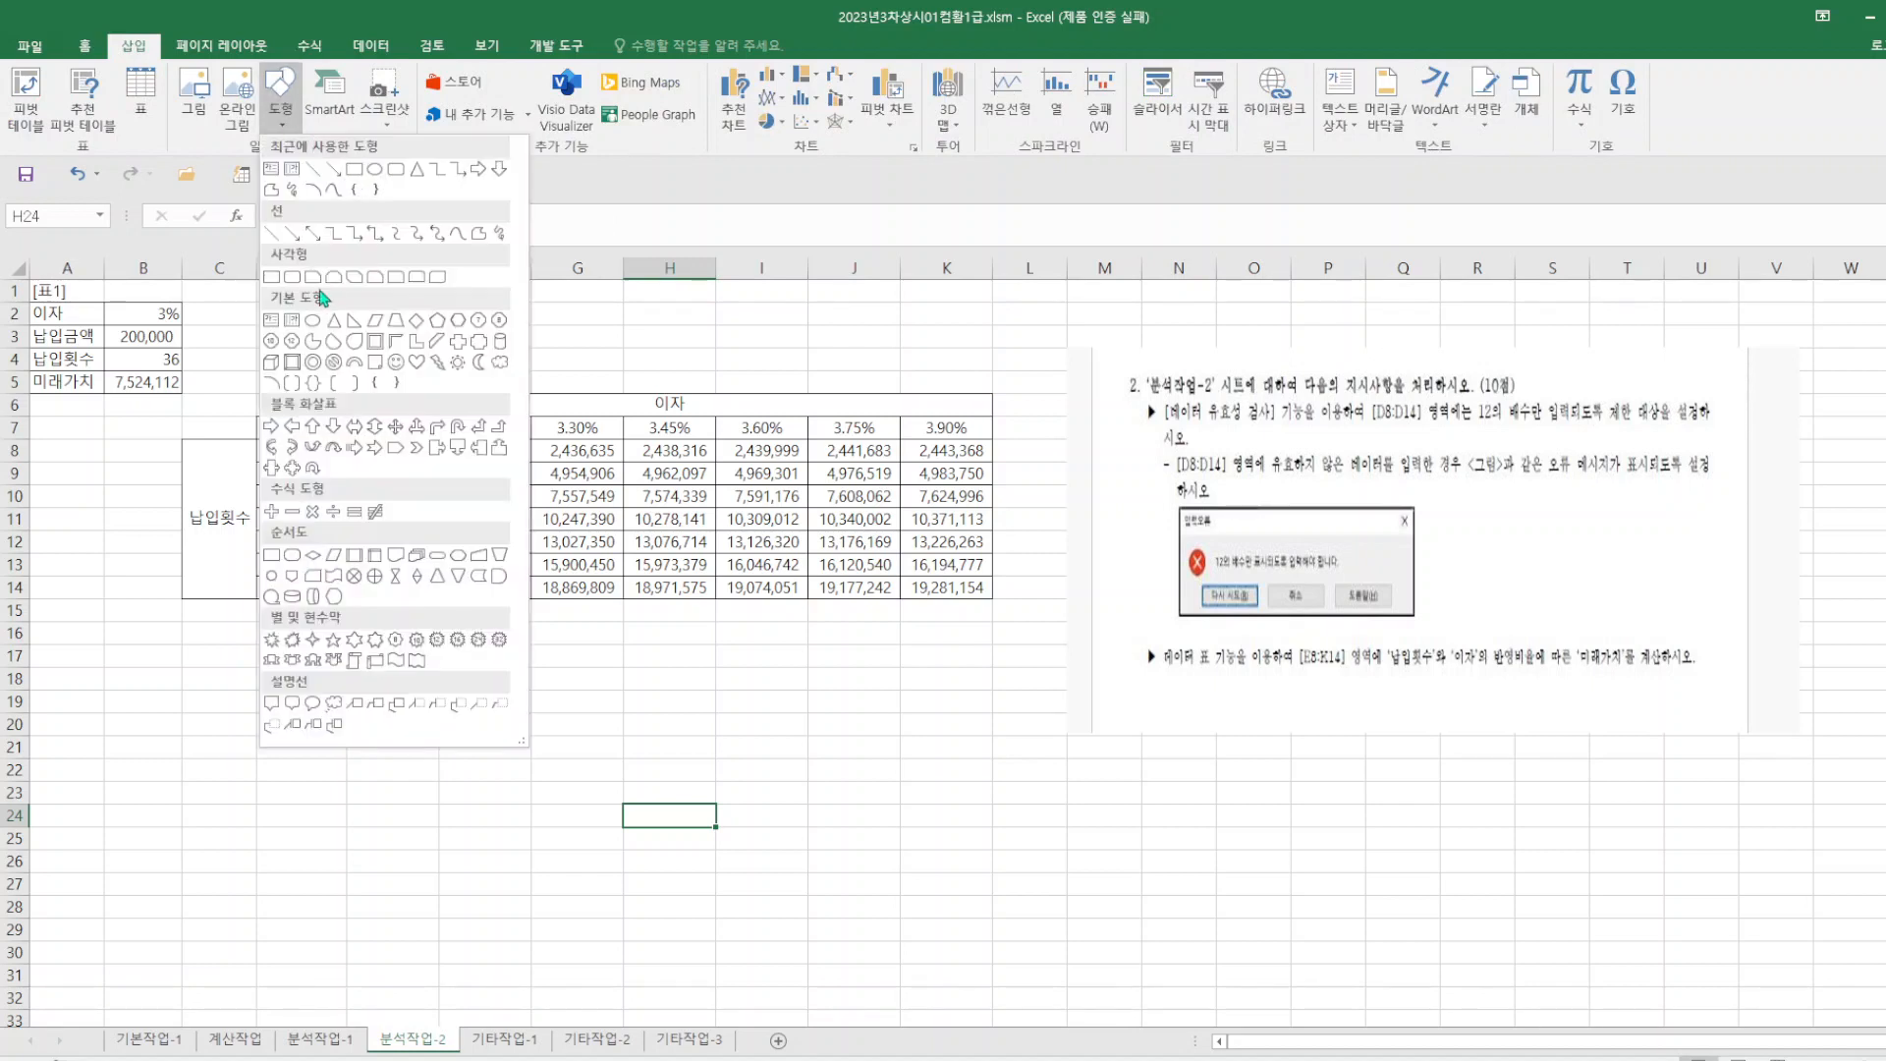
pyautogui.click(274, 340)
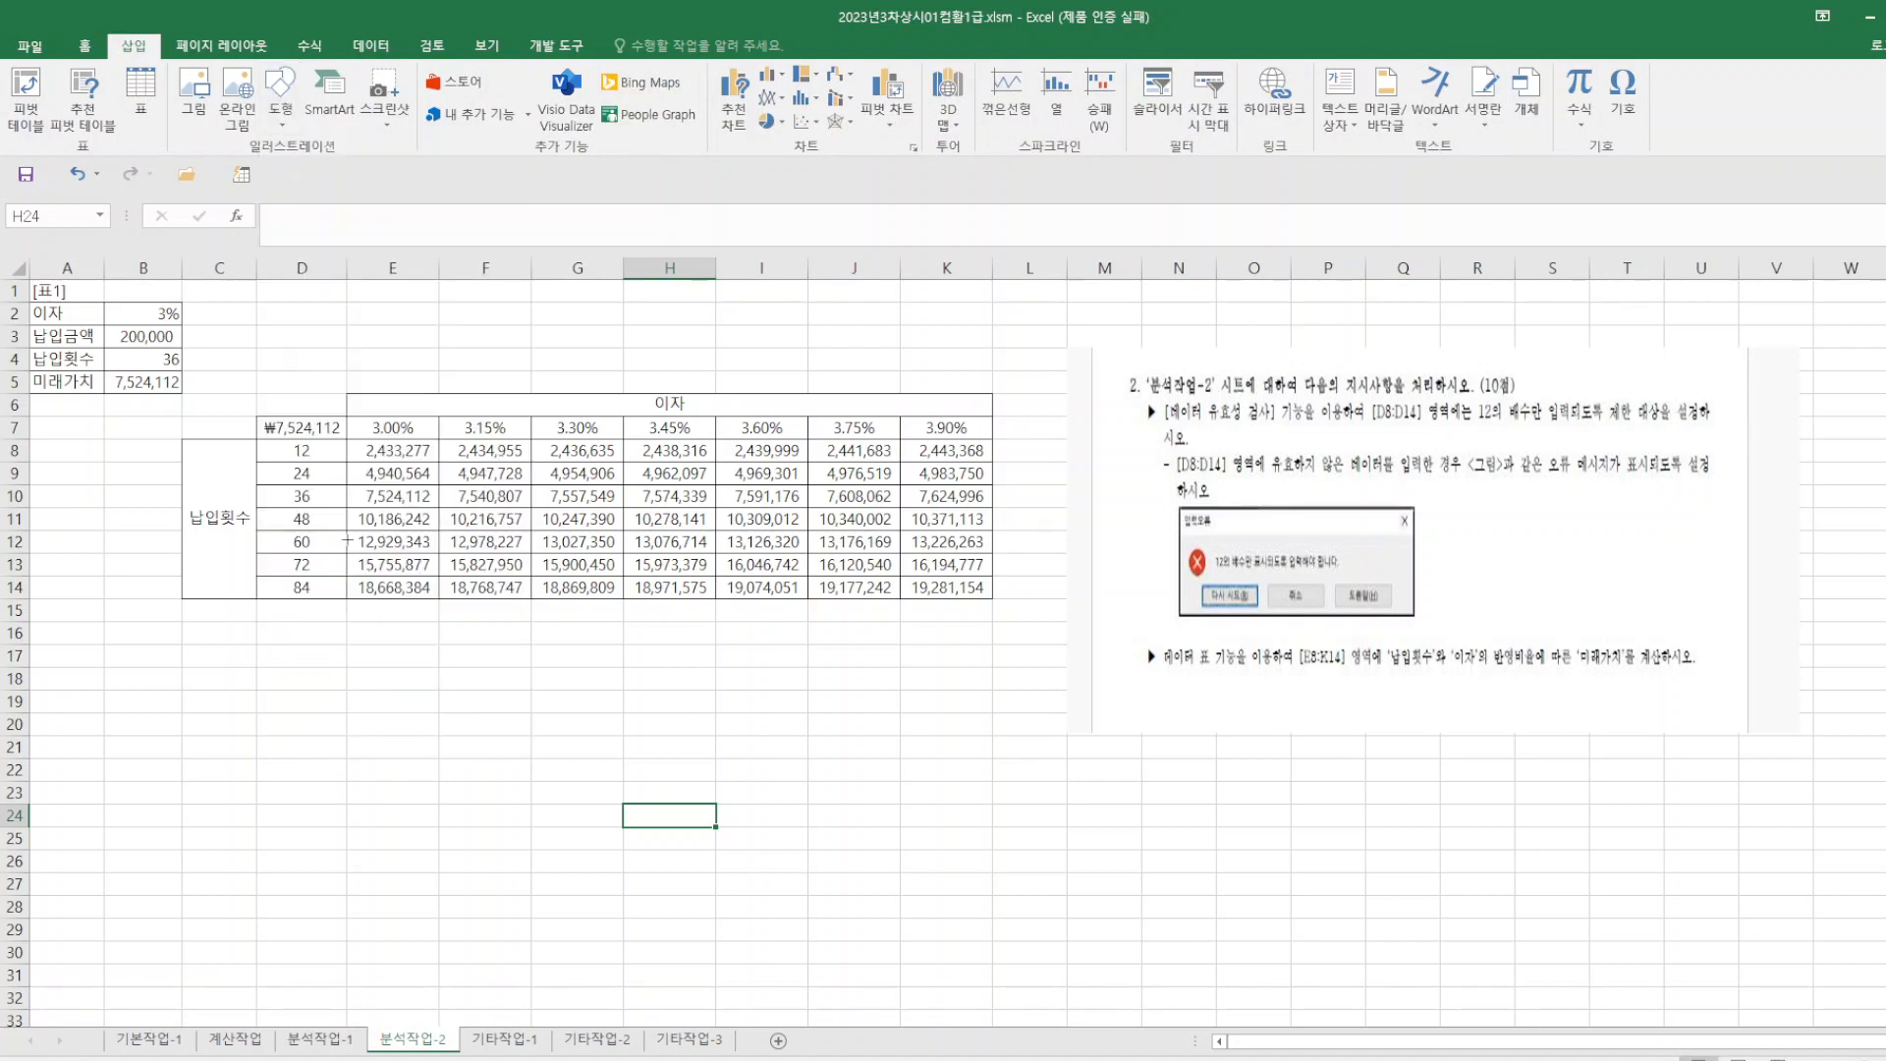
pyautogui.moveTo(403, 666); pyautogui.dragTo(881, 756)
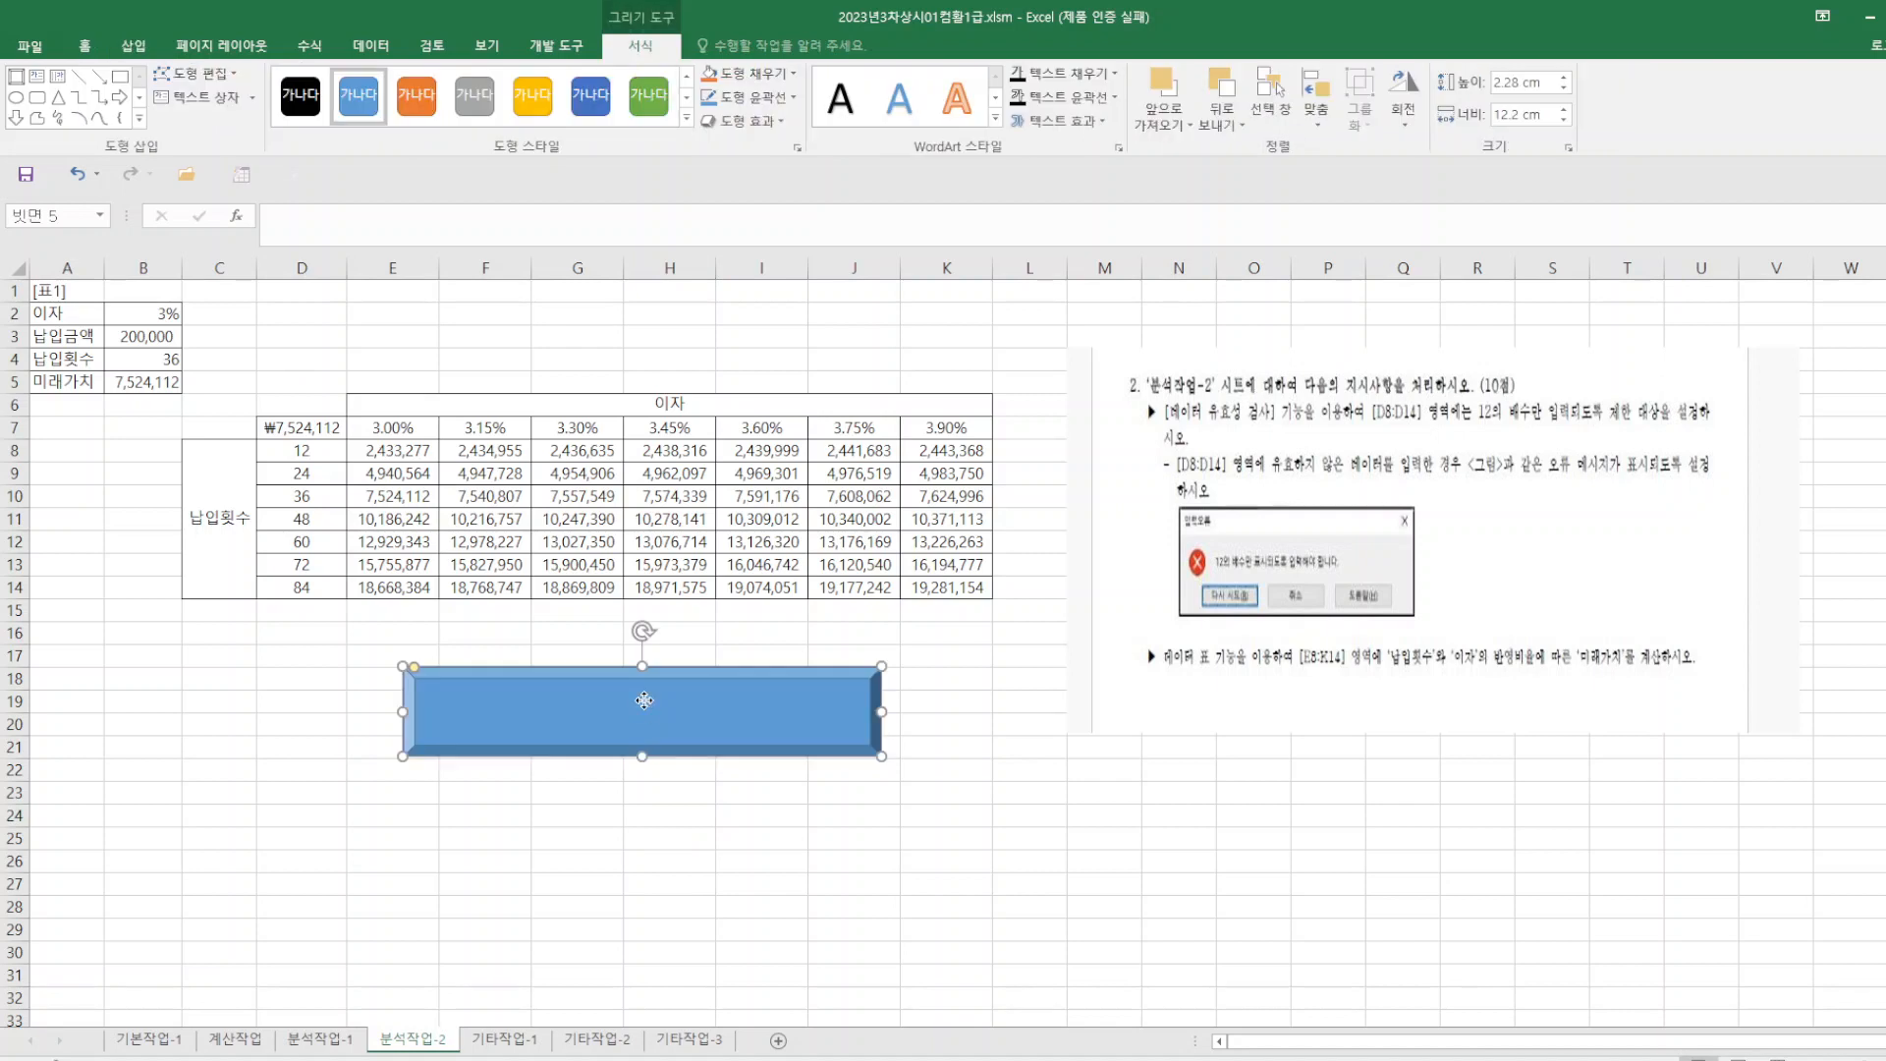
# - Paste the copied =MOD(D8:D14,12)=0 as a text box, place it on the bevel shape and enlarge it to about 9 × 1.54 cm
pyautogui.rightClick(646, 705)
pyautogui.click(688, 791)
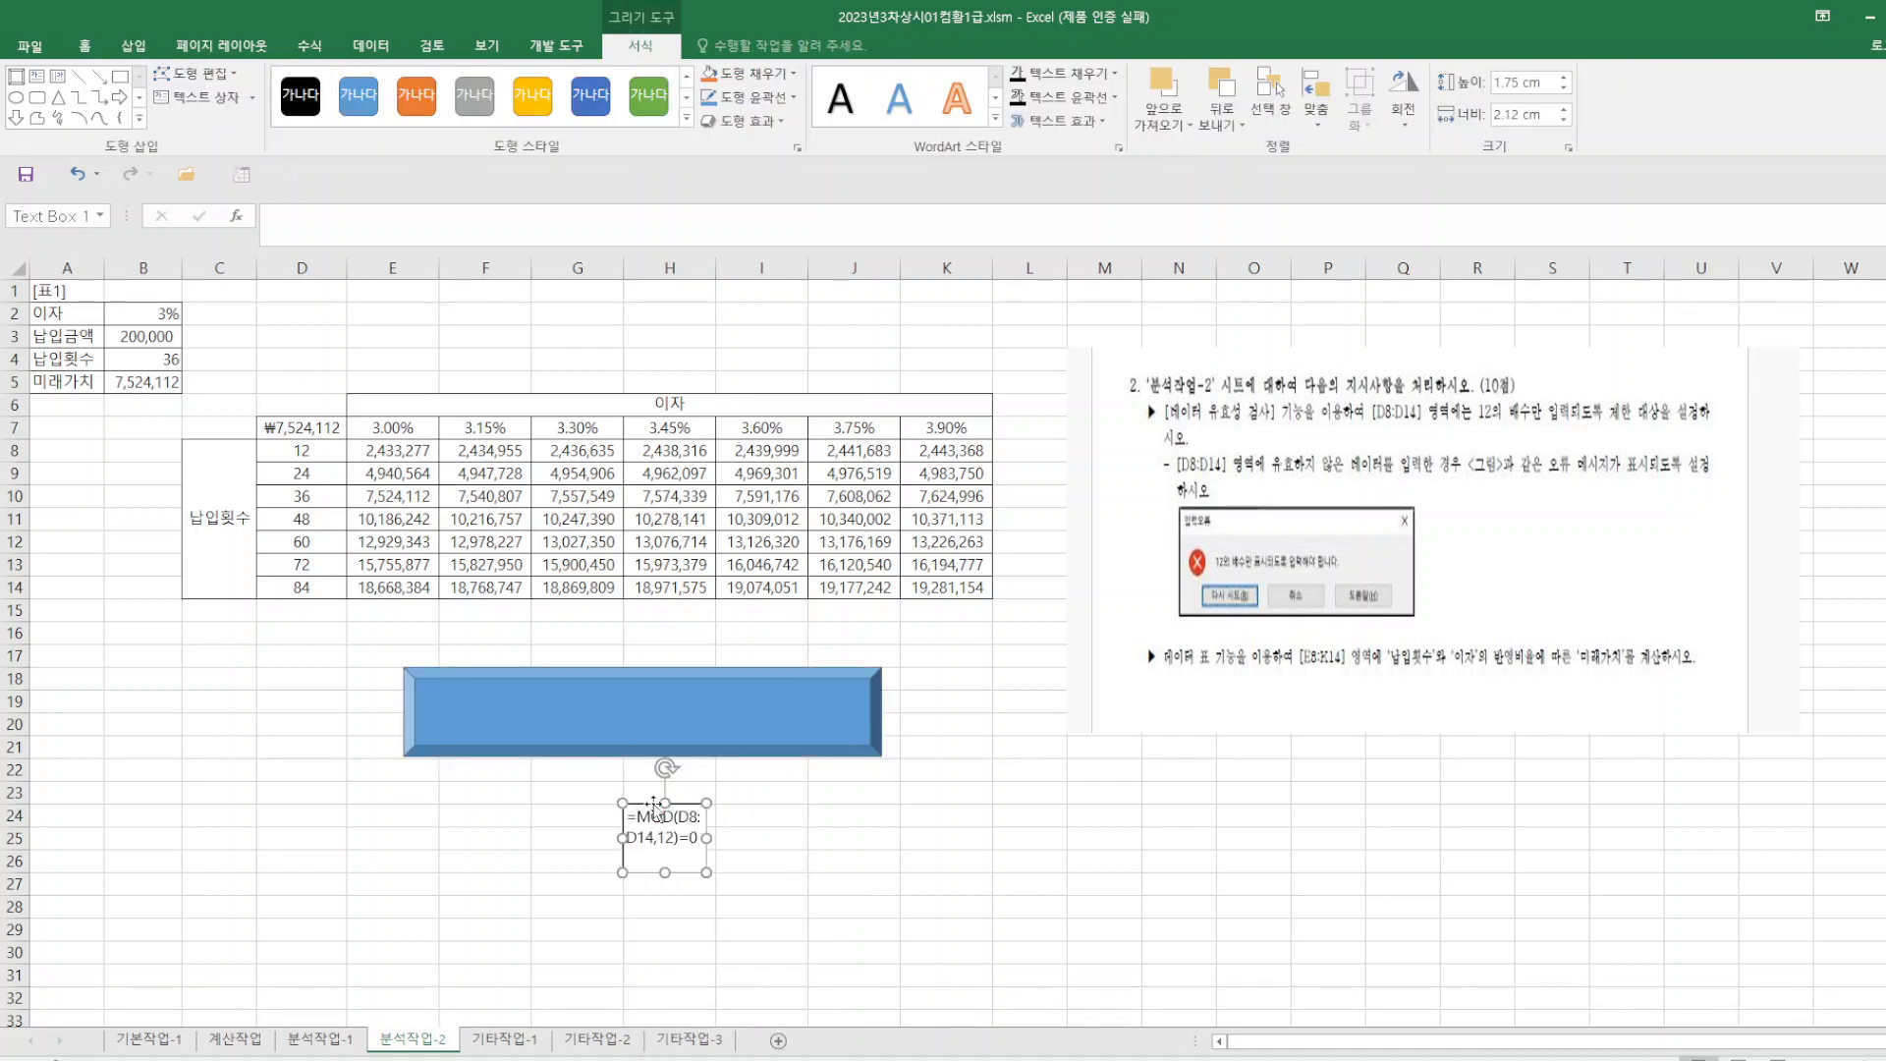
pyautogui.moveTo(653, 807); pyautogui.dragTo(563, 683)
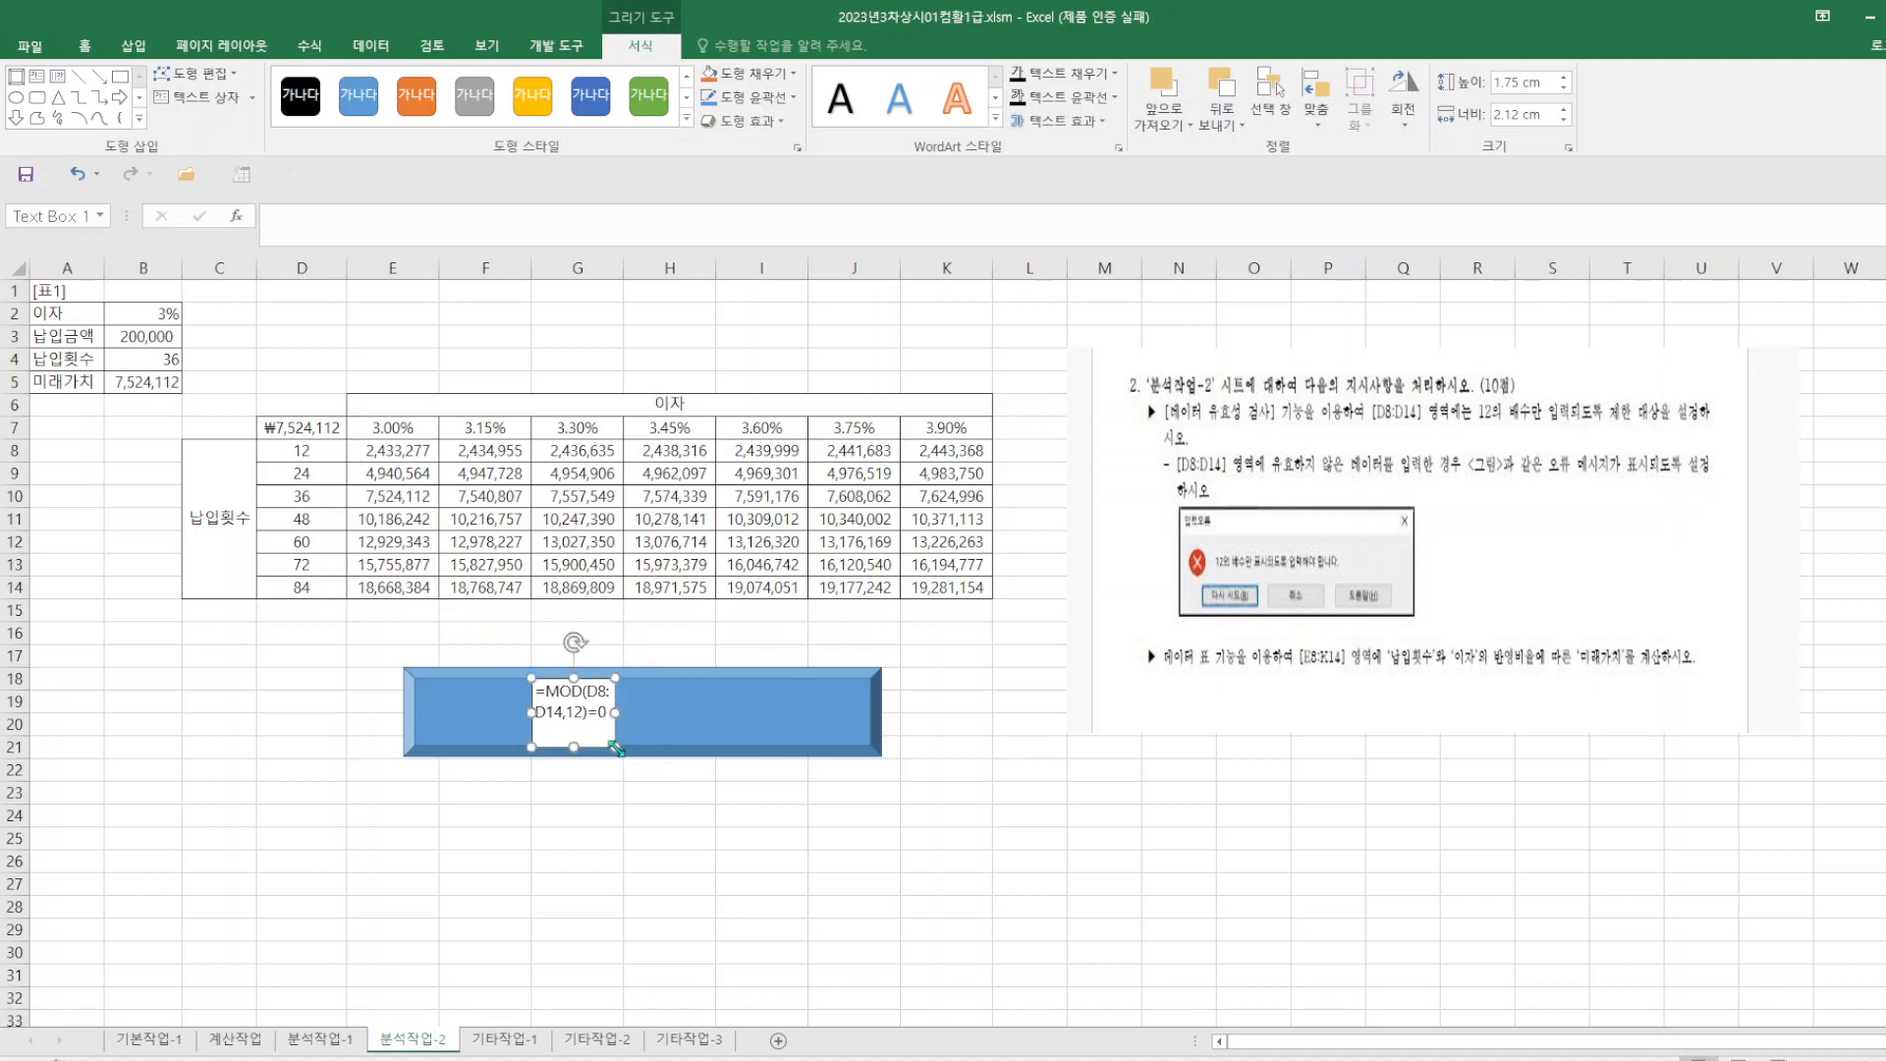
pyautogui.moveTo(616, 748); pyautogui.dragTo(830, 742)
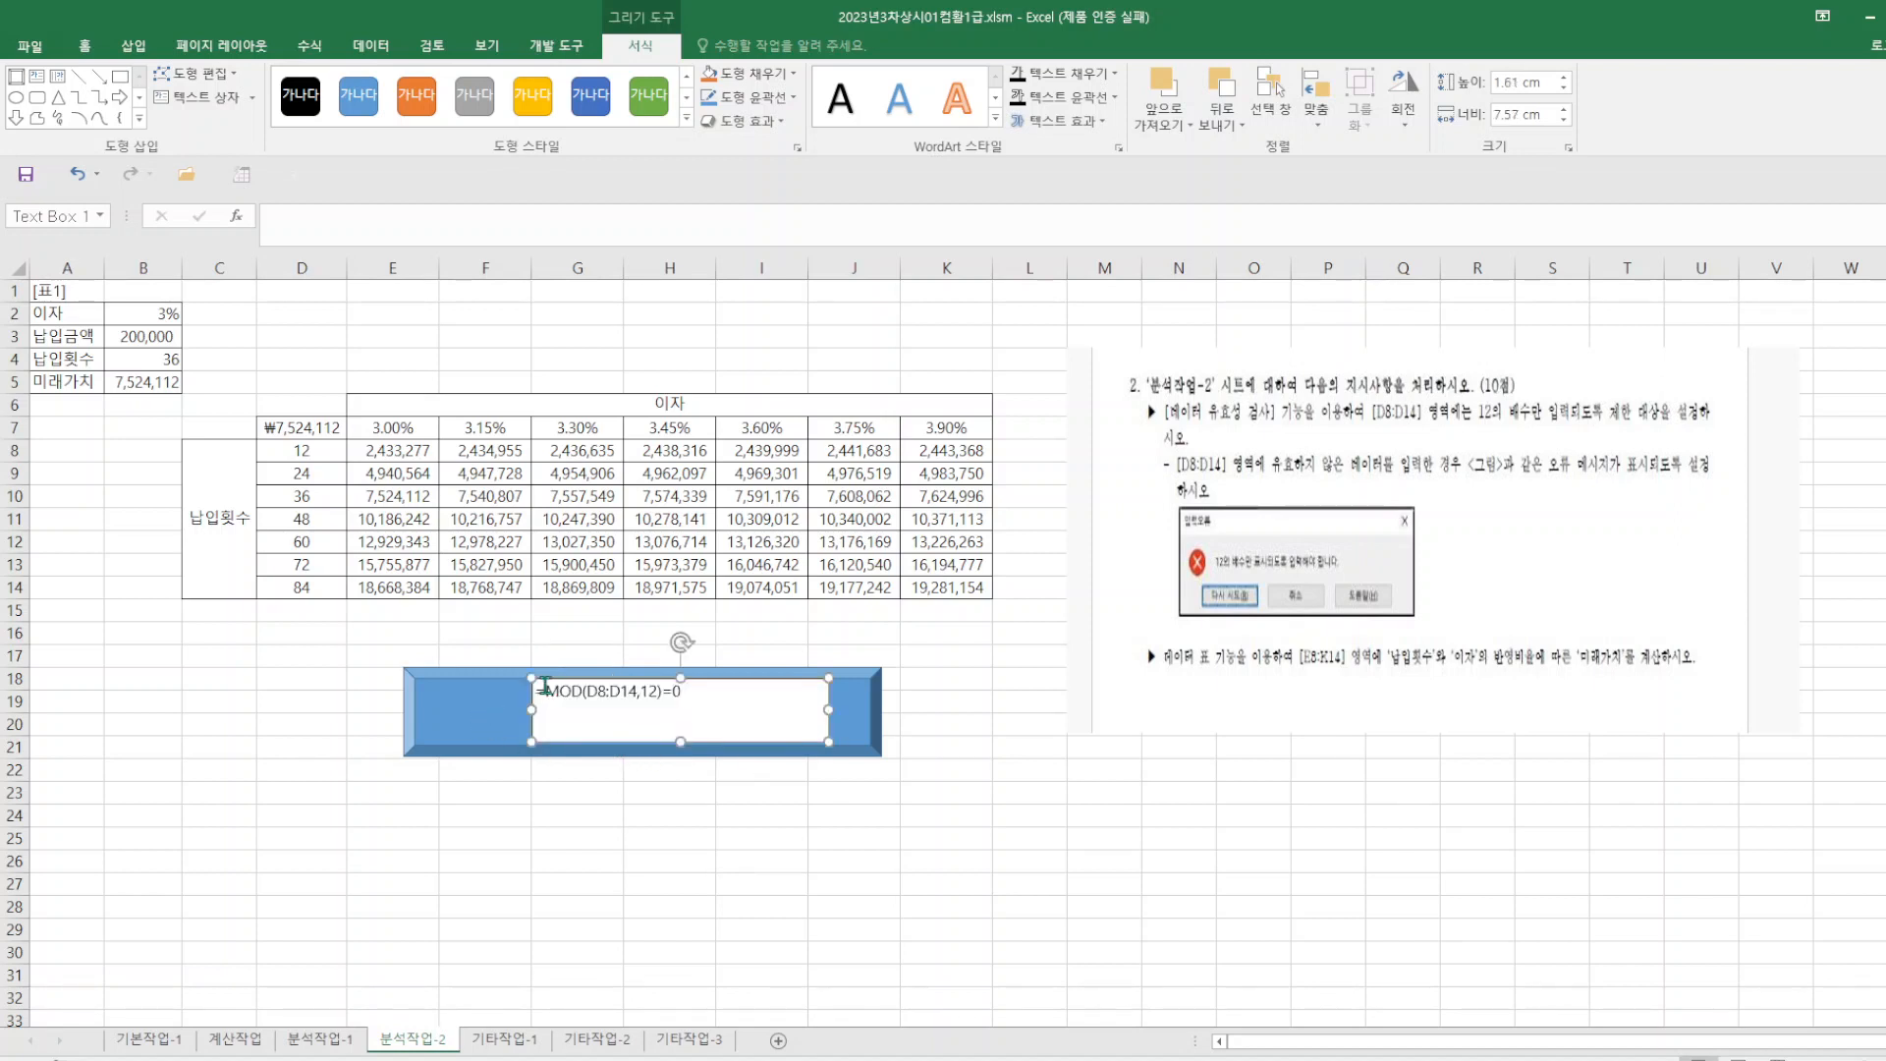
pyautogui.moveTo(532, 678); pyautogui.dragTo(475, 681)
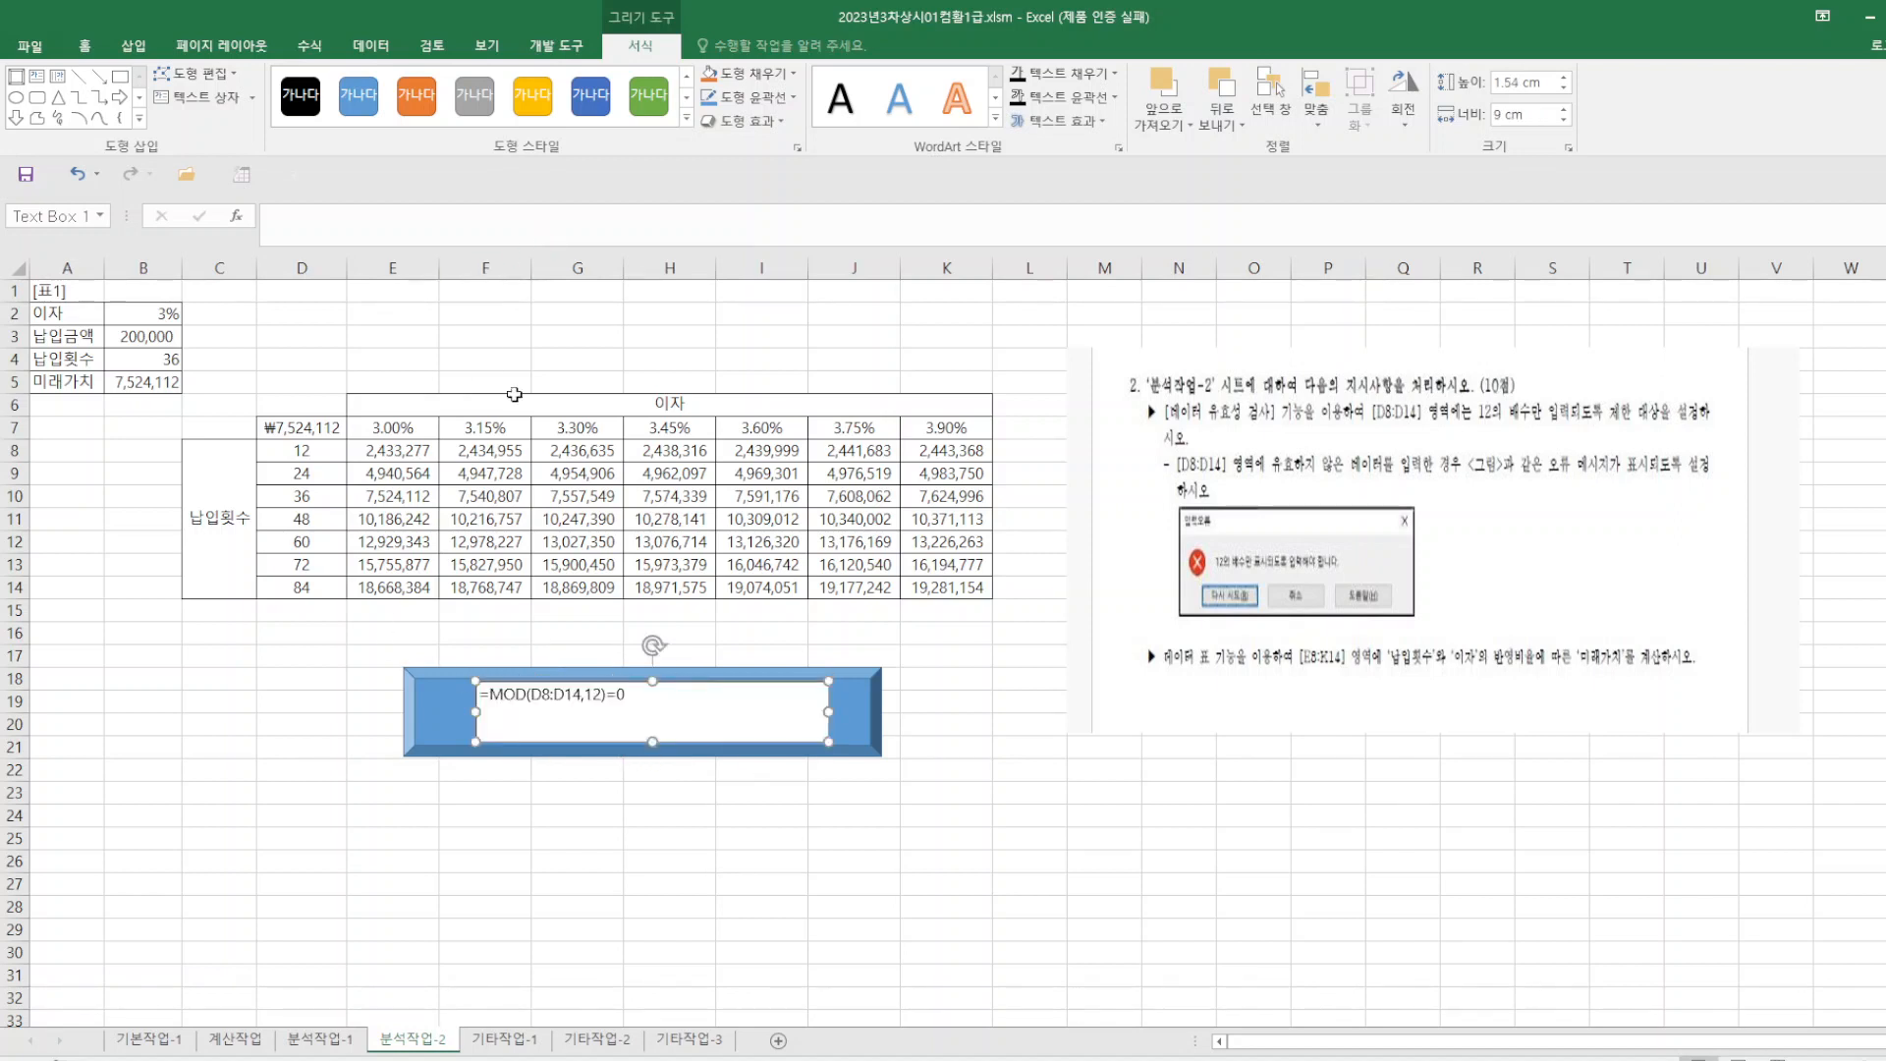
# - Apply the green preset shape style to the bevel shape behind the formula text box
pyautogui.click(447, 699)
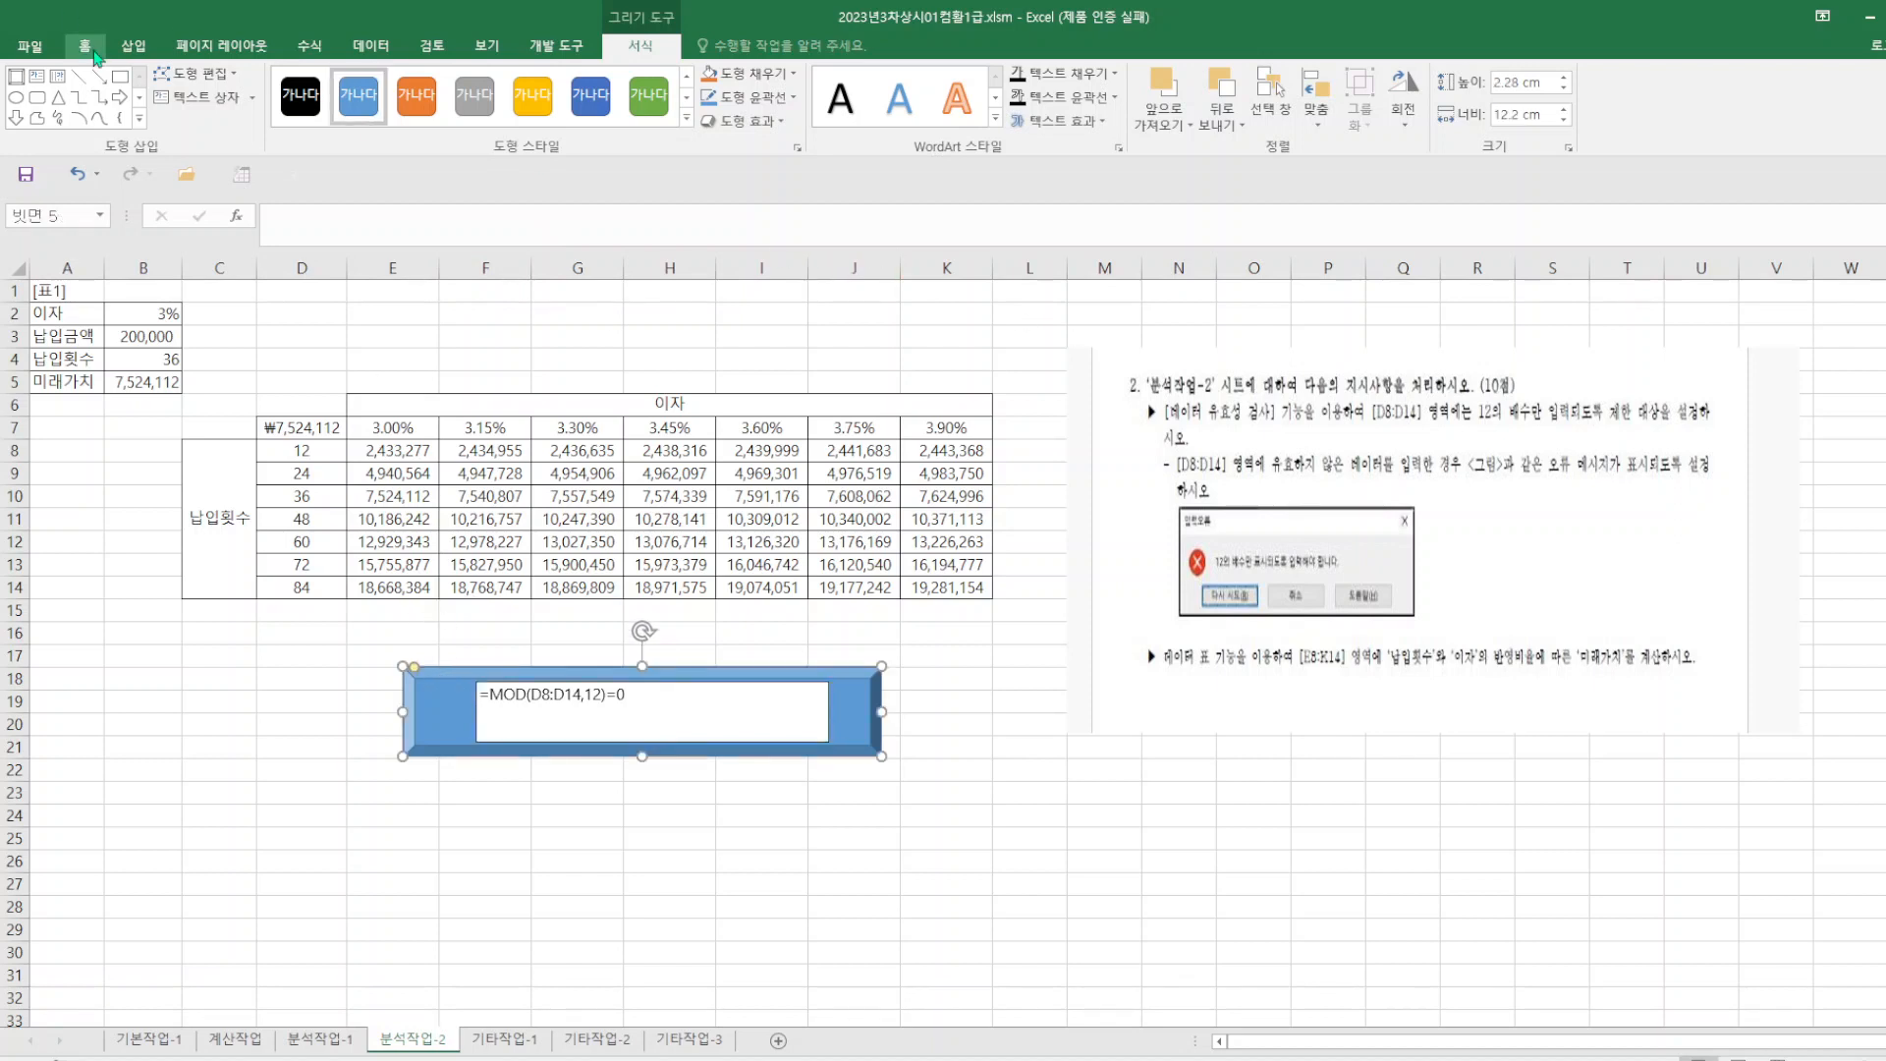
pyautogui.click(645, 114)
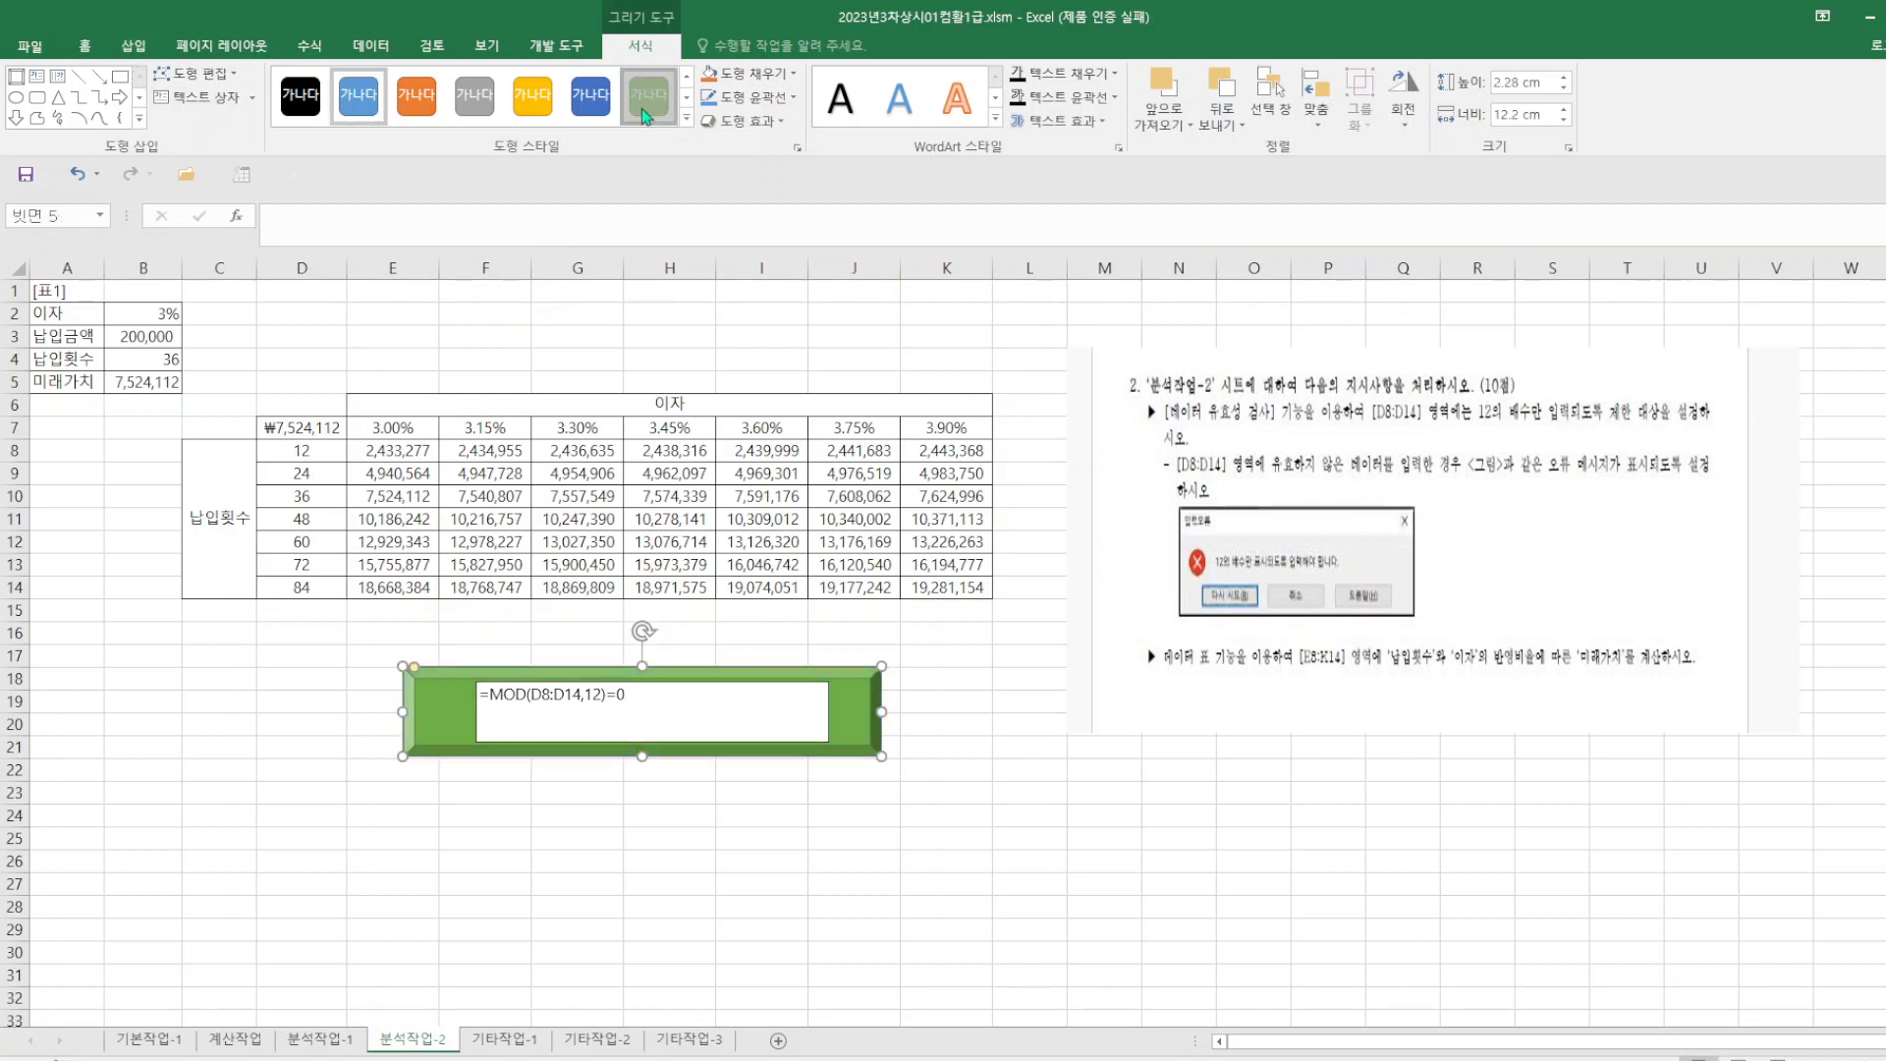
pyautogui.click(1069, 668)
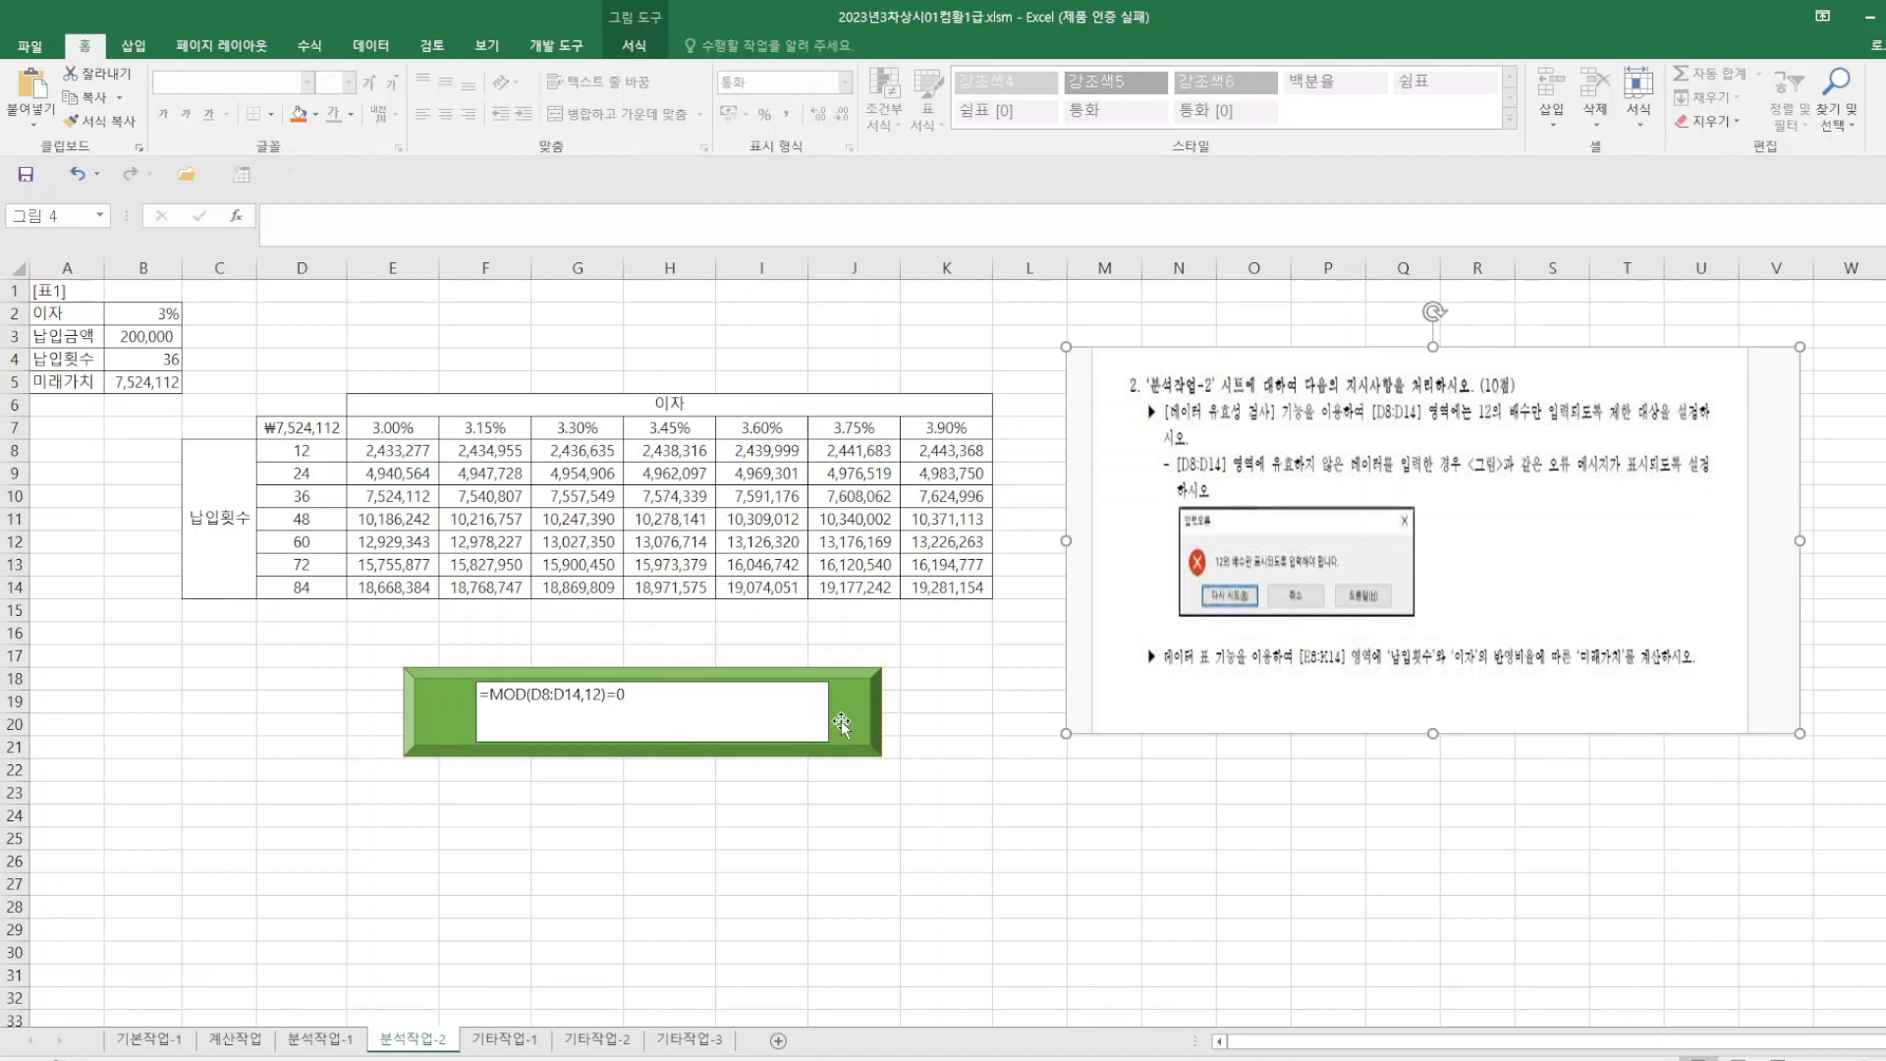
pyautogui.click(779, 674)
pyautogui.click(599, 798)
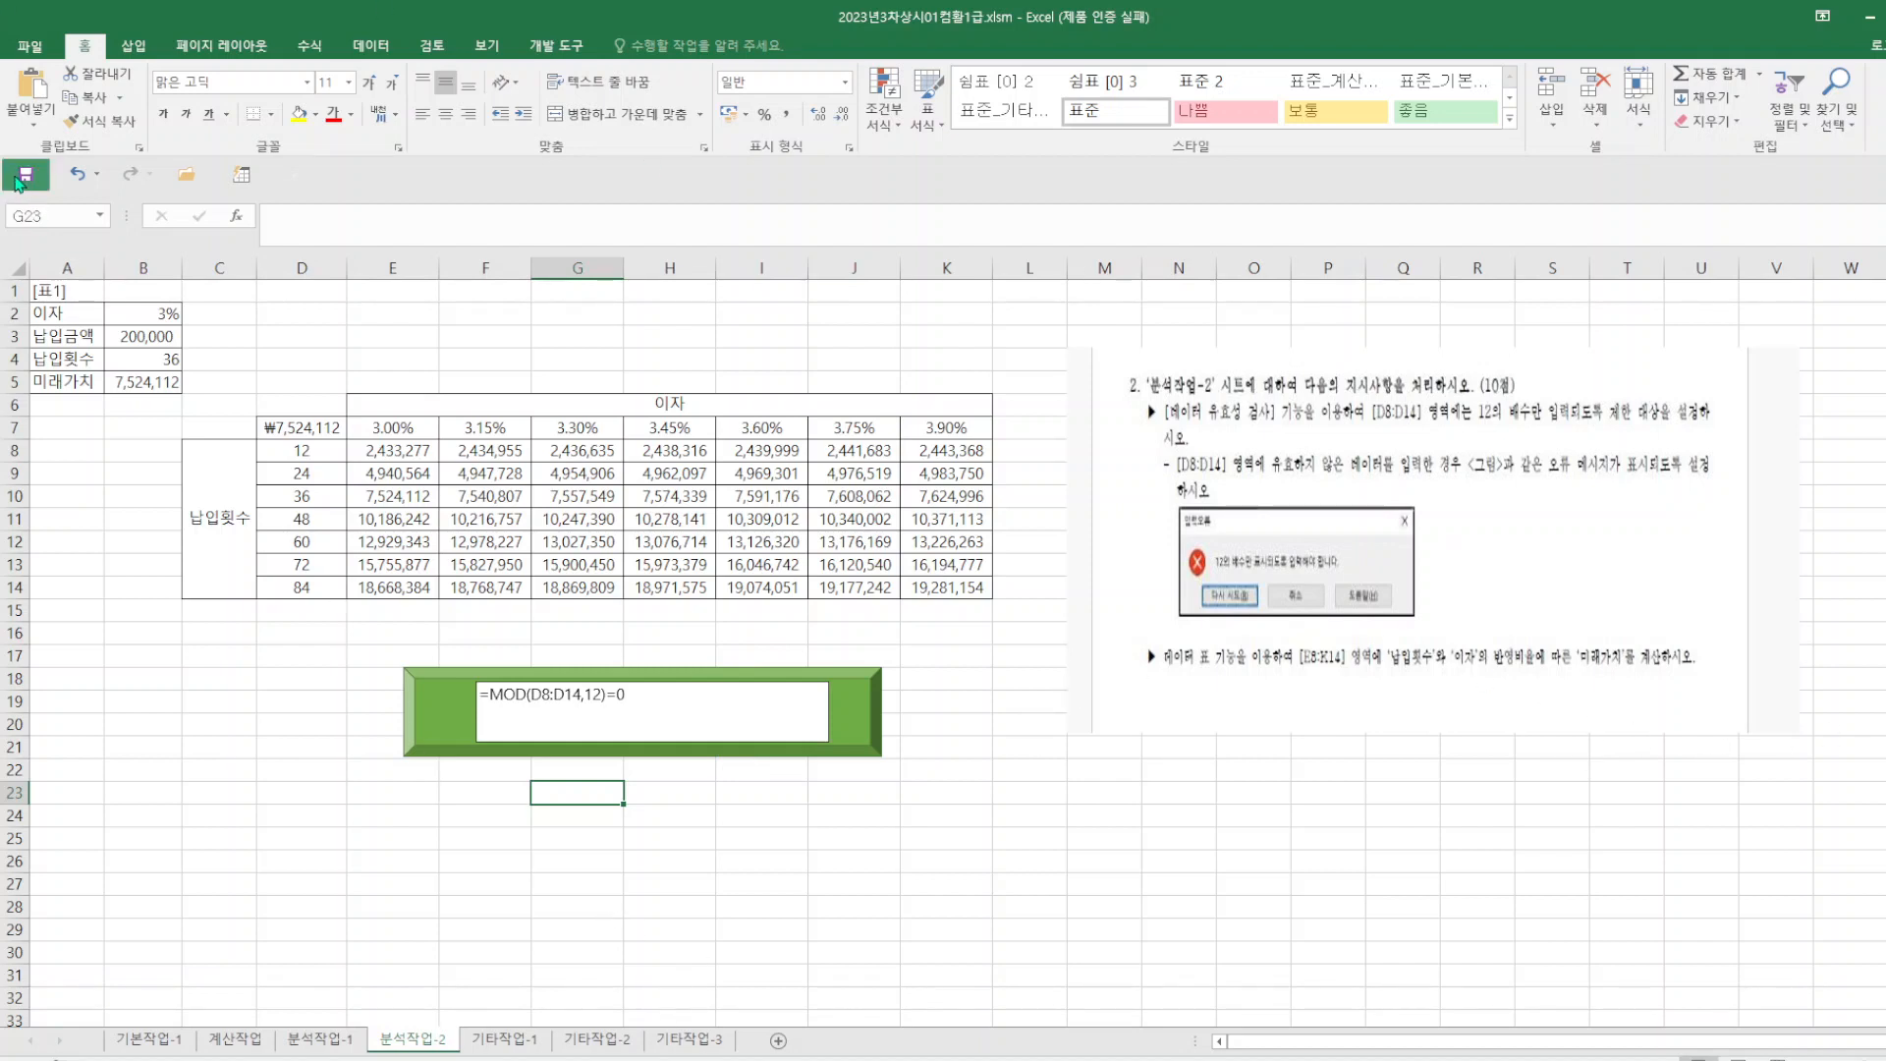
# - On sheet 기타작업-1, crop the 분석작업-2 section off the task picture's top, then move and enlarge the picture to about 22.01 cm wide
pyautogui.click(505, 1039)
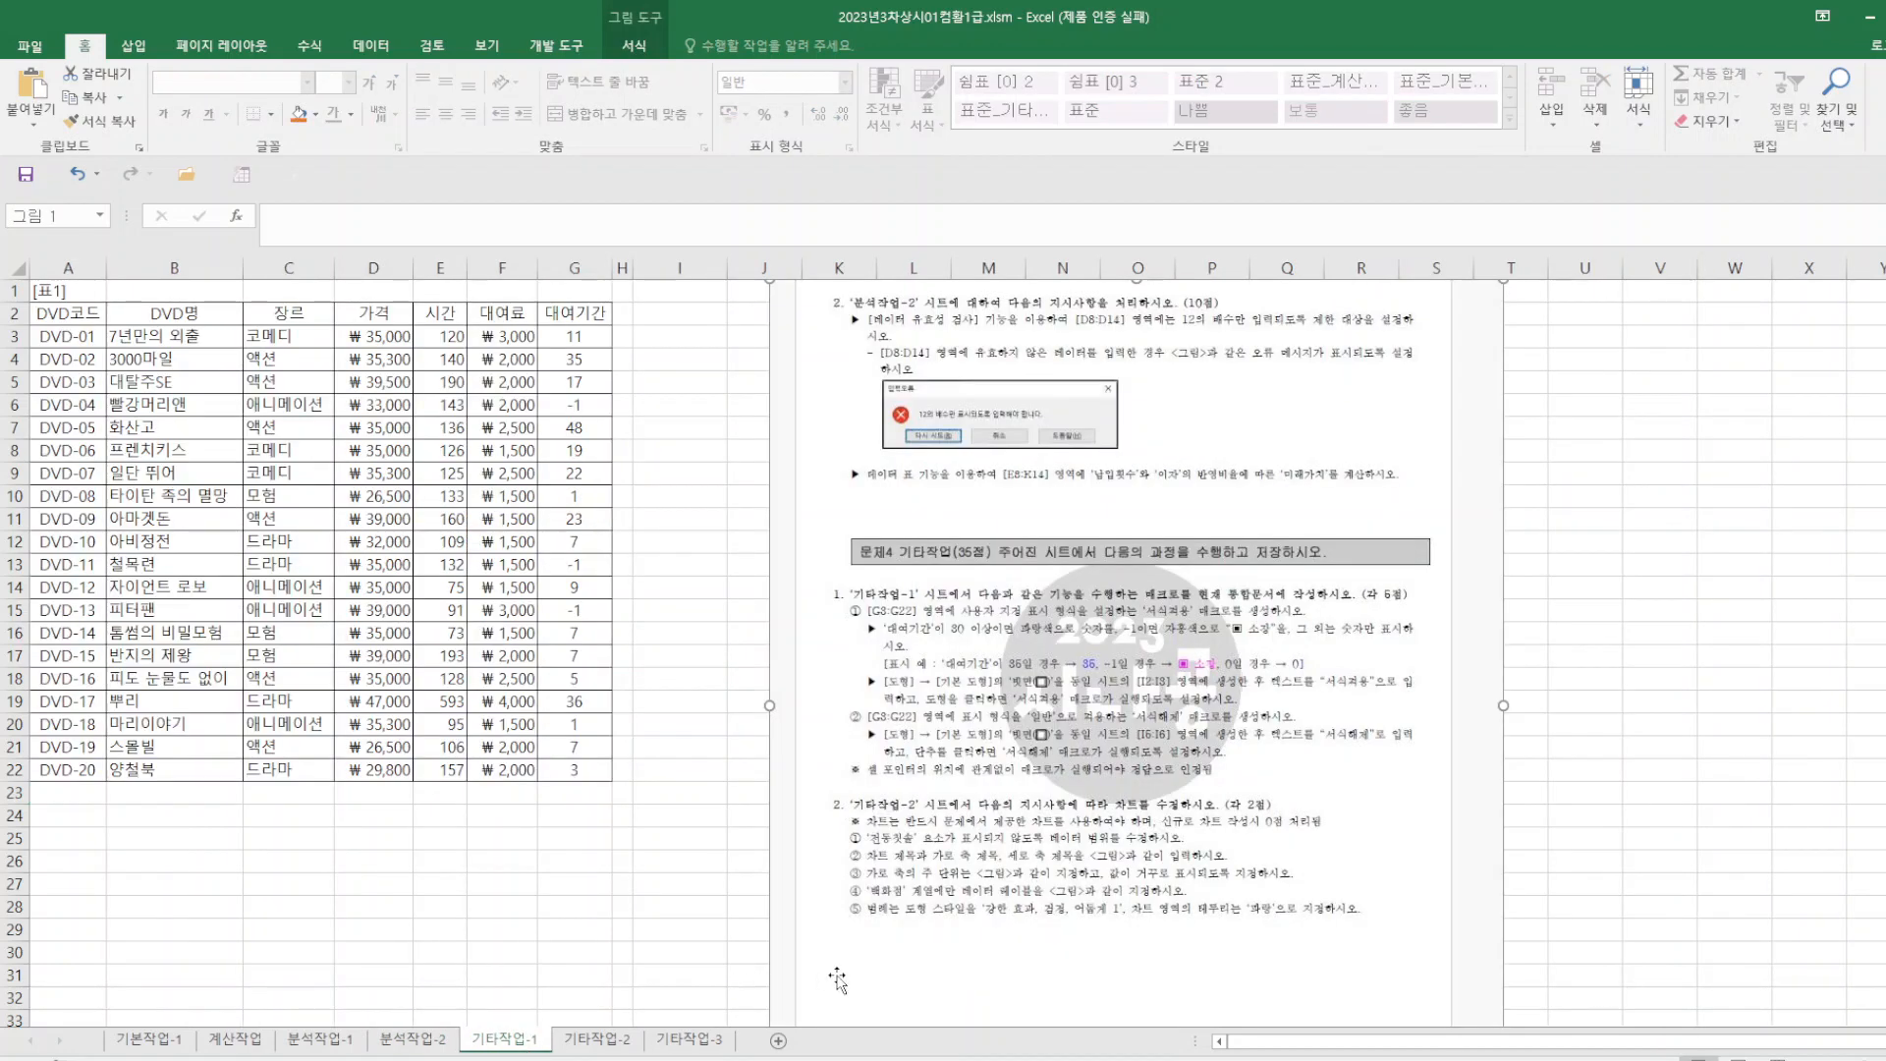
pyautogui.click(634, 45)
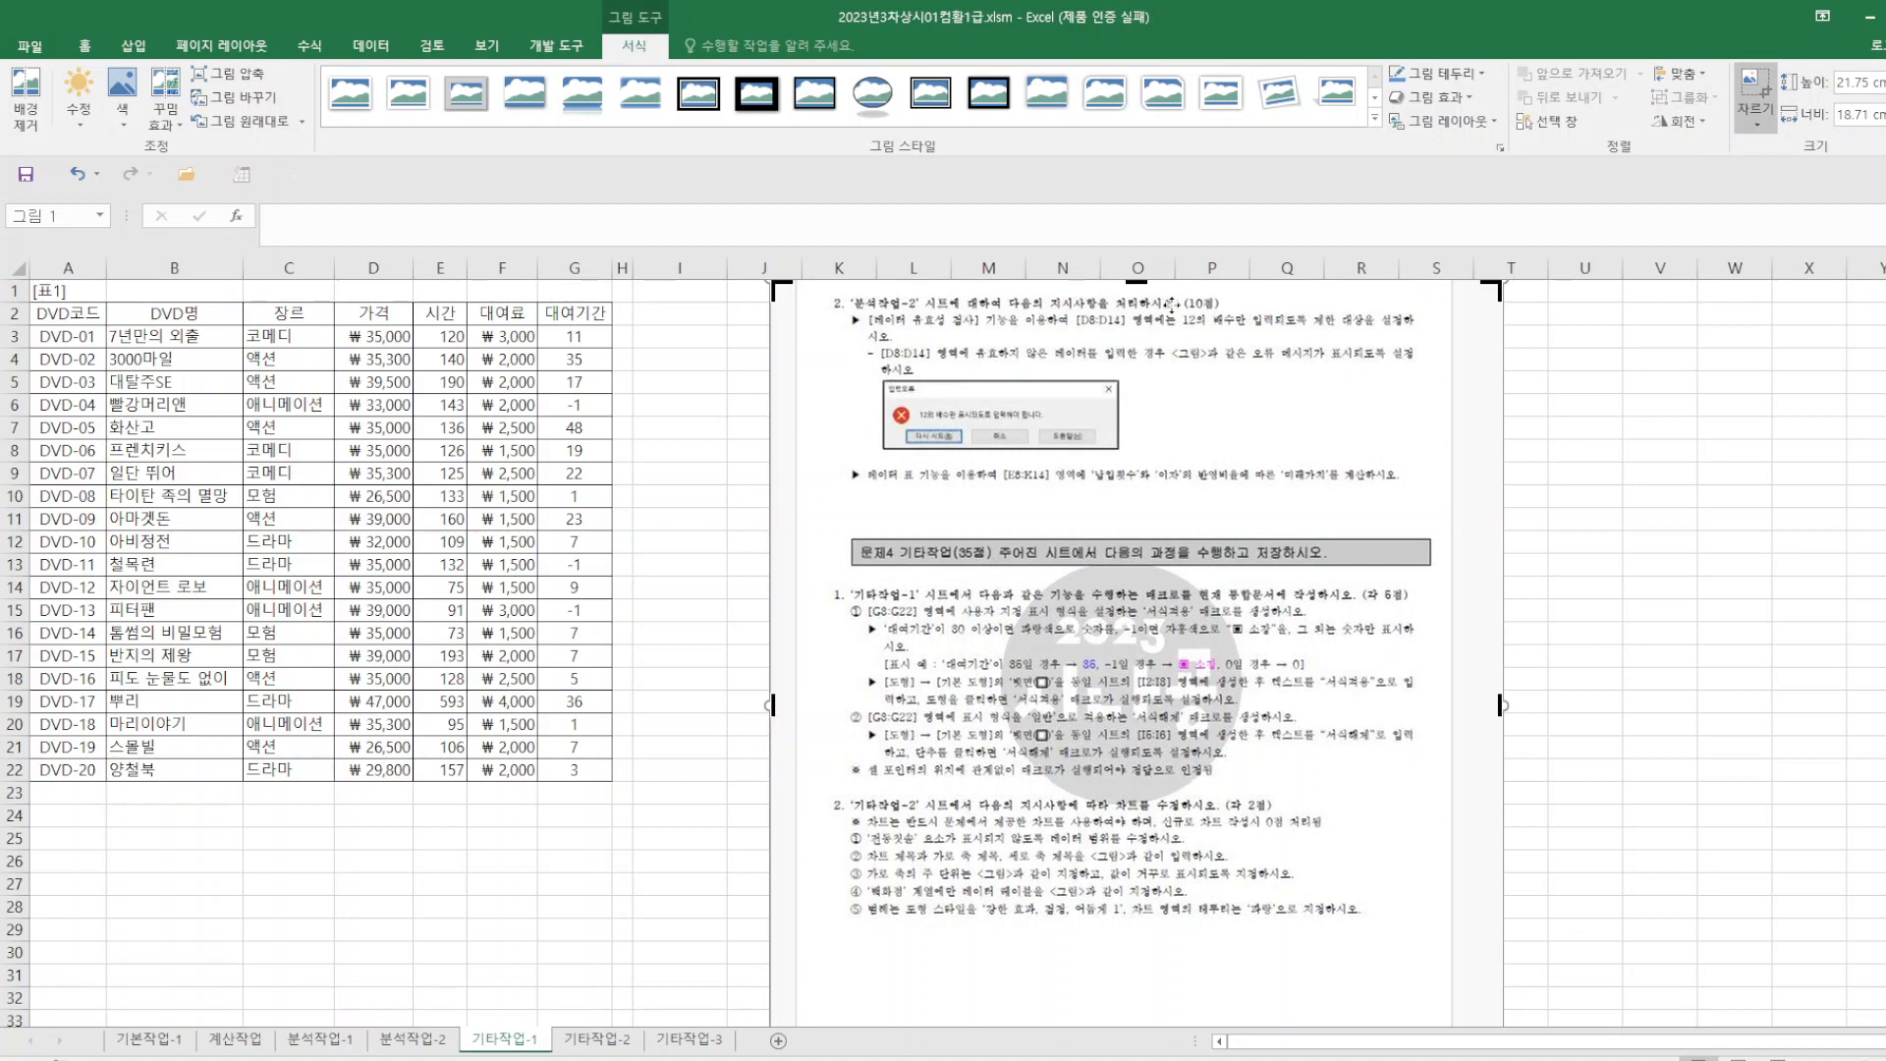
pyautogui.moveTo(1136, 285); pyautogui.dragTo(1126, 524)
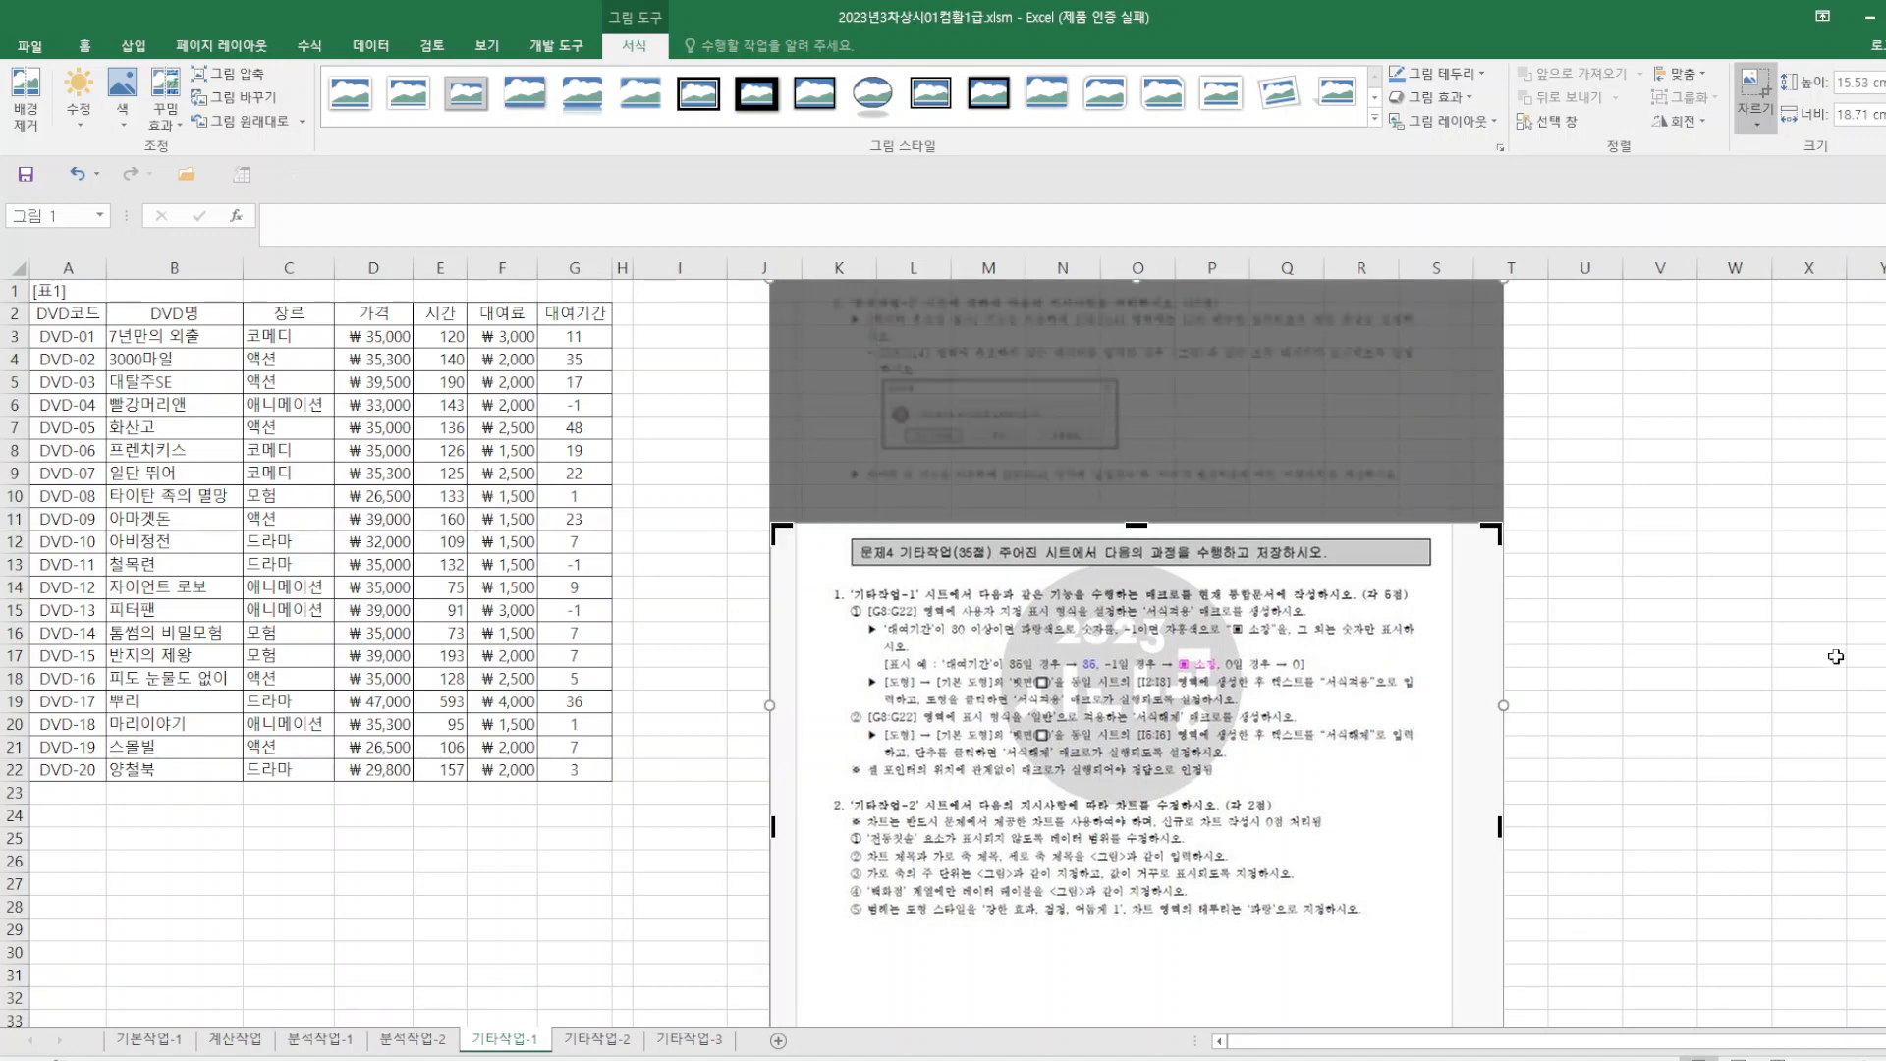
pyautogui.click(1730, 651)
pyautogui.moveTo(1275, 546); pyautogui.dragTo(1252, 515)
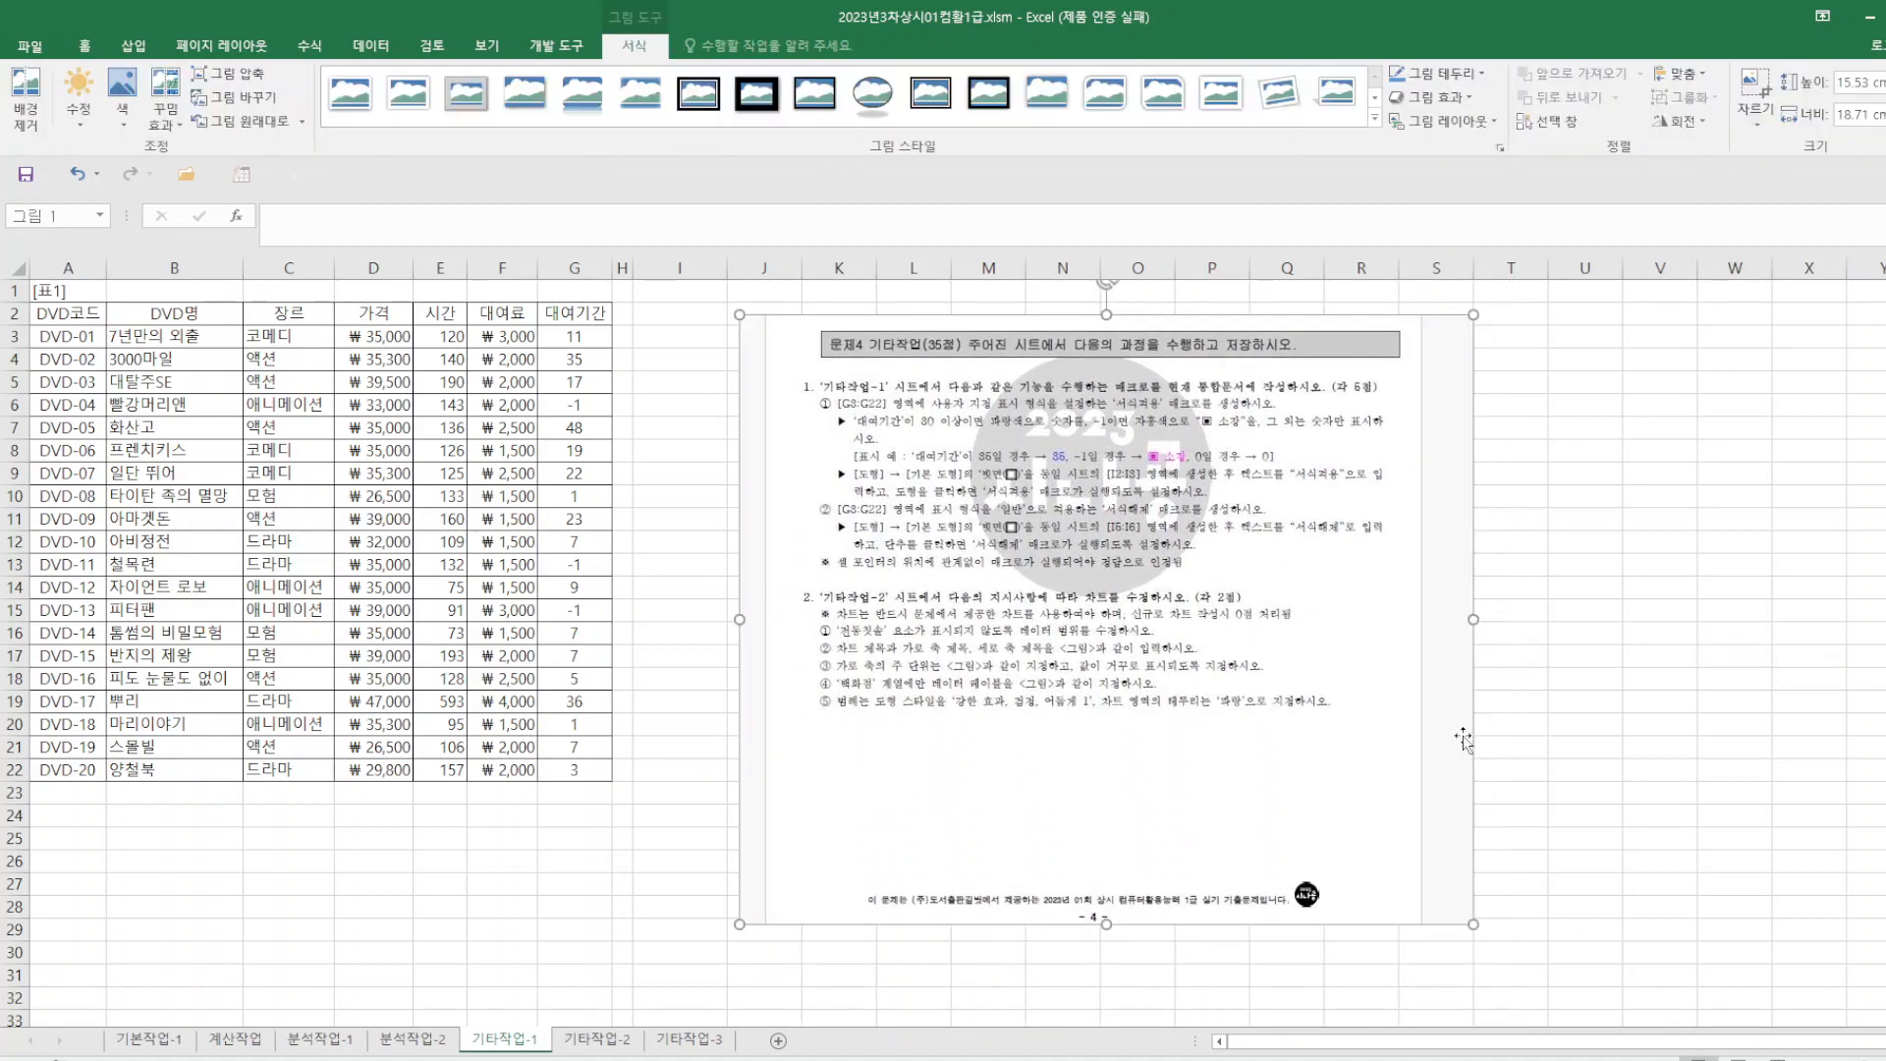
pyautogui.moveTo(1474, 927); pyautogui.dragTo(1603, 941)
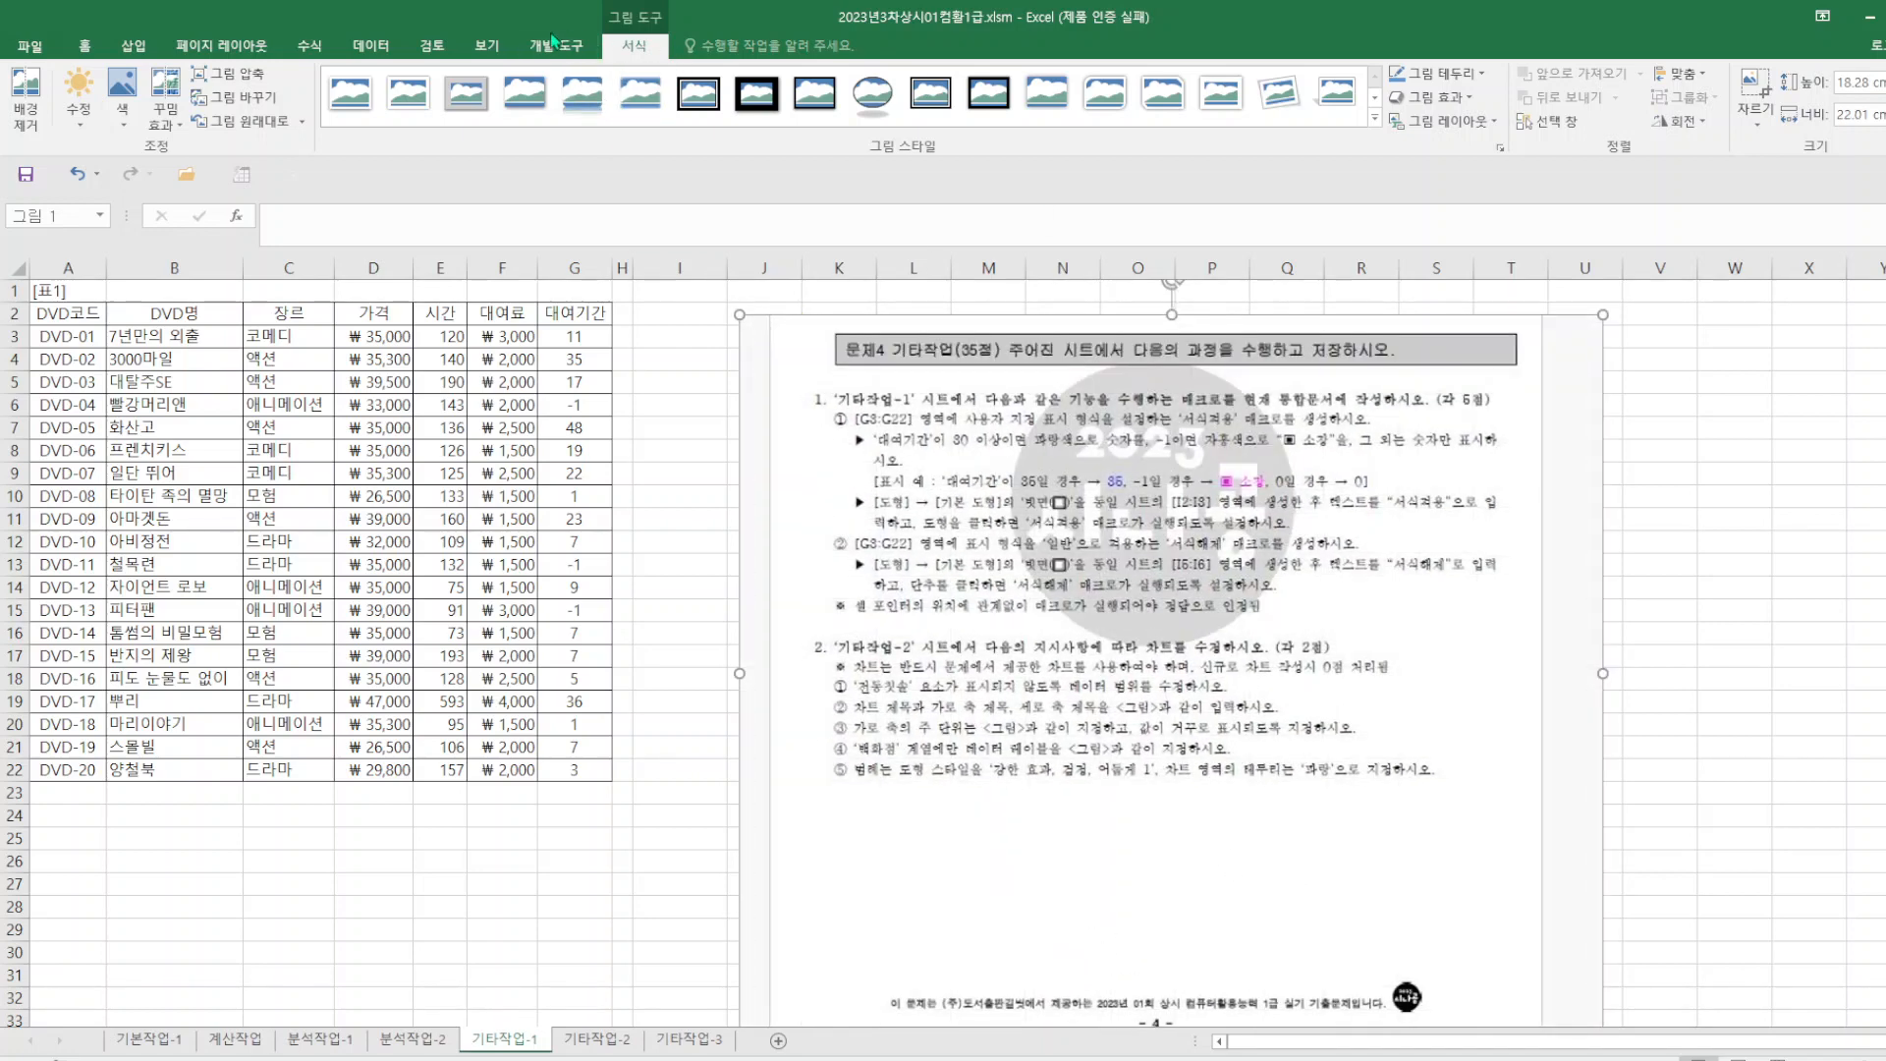
# - Start recording a macro named 서식적용, stored in 현재 통합 문서
pyautogui.click(556, 45)
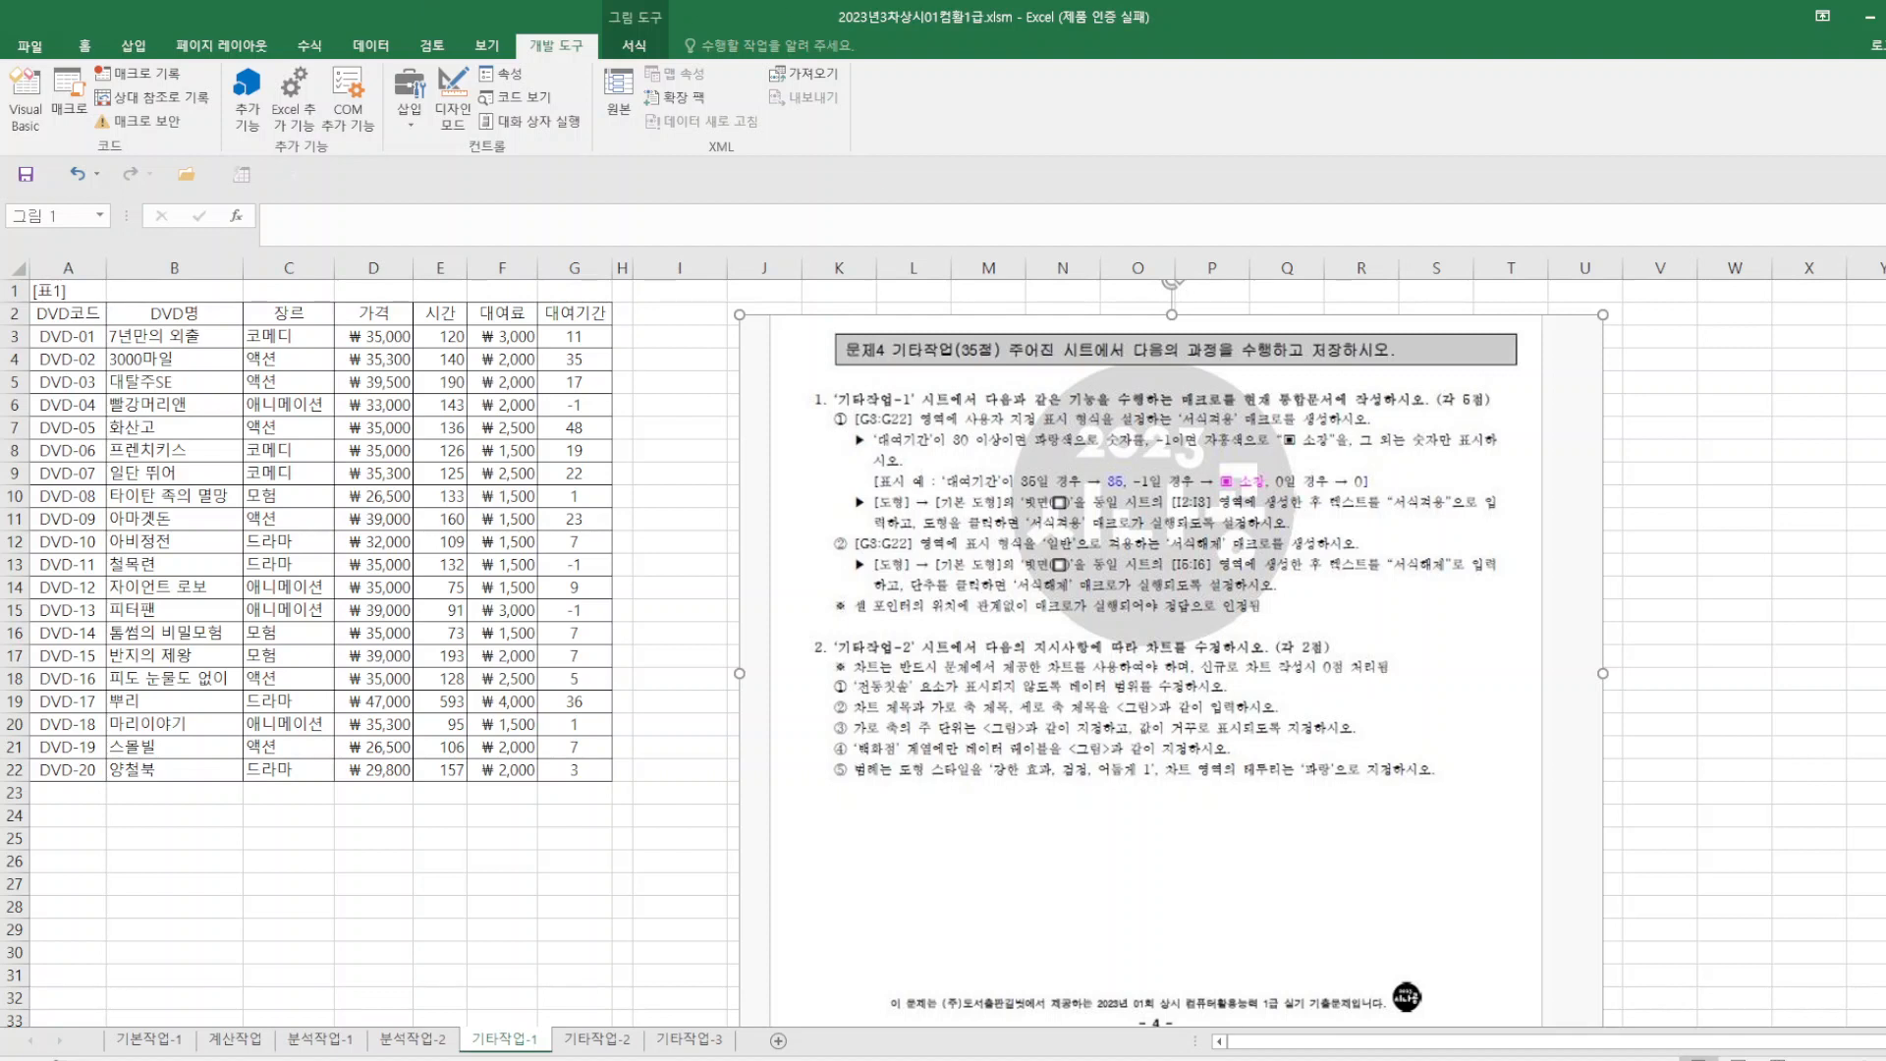
pyautogui.click(159, 78)
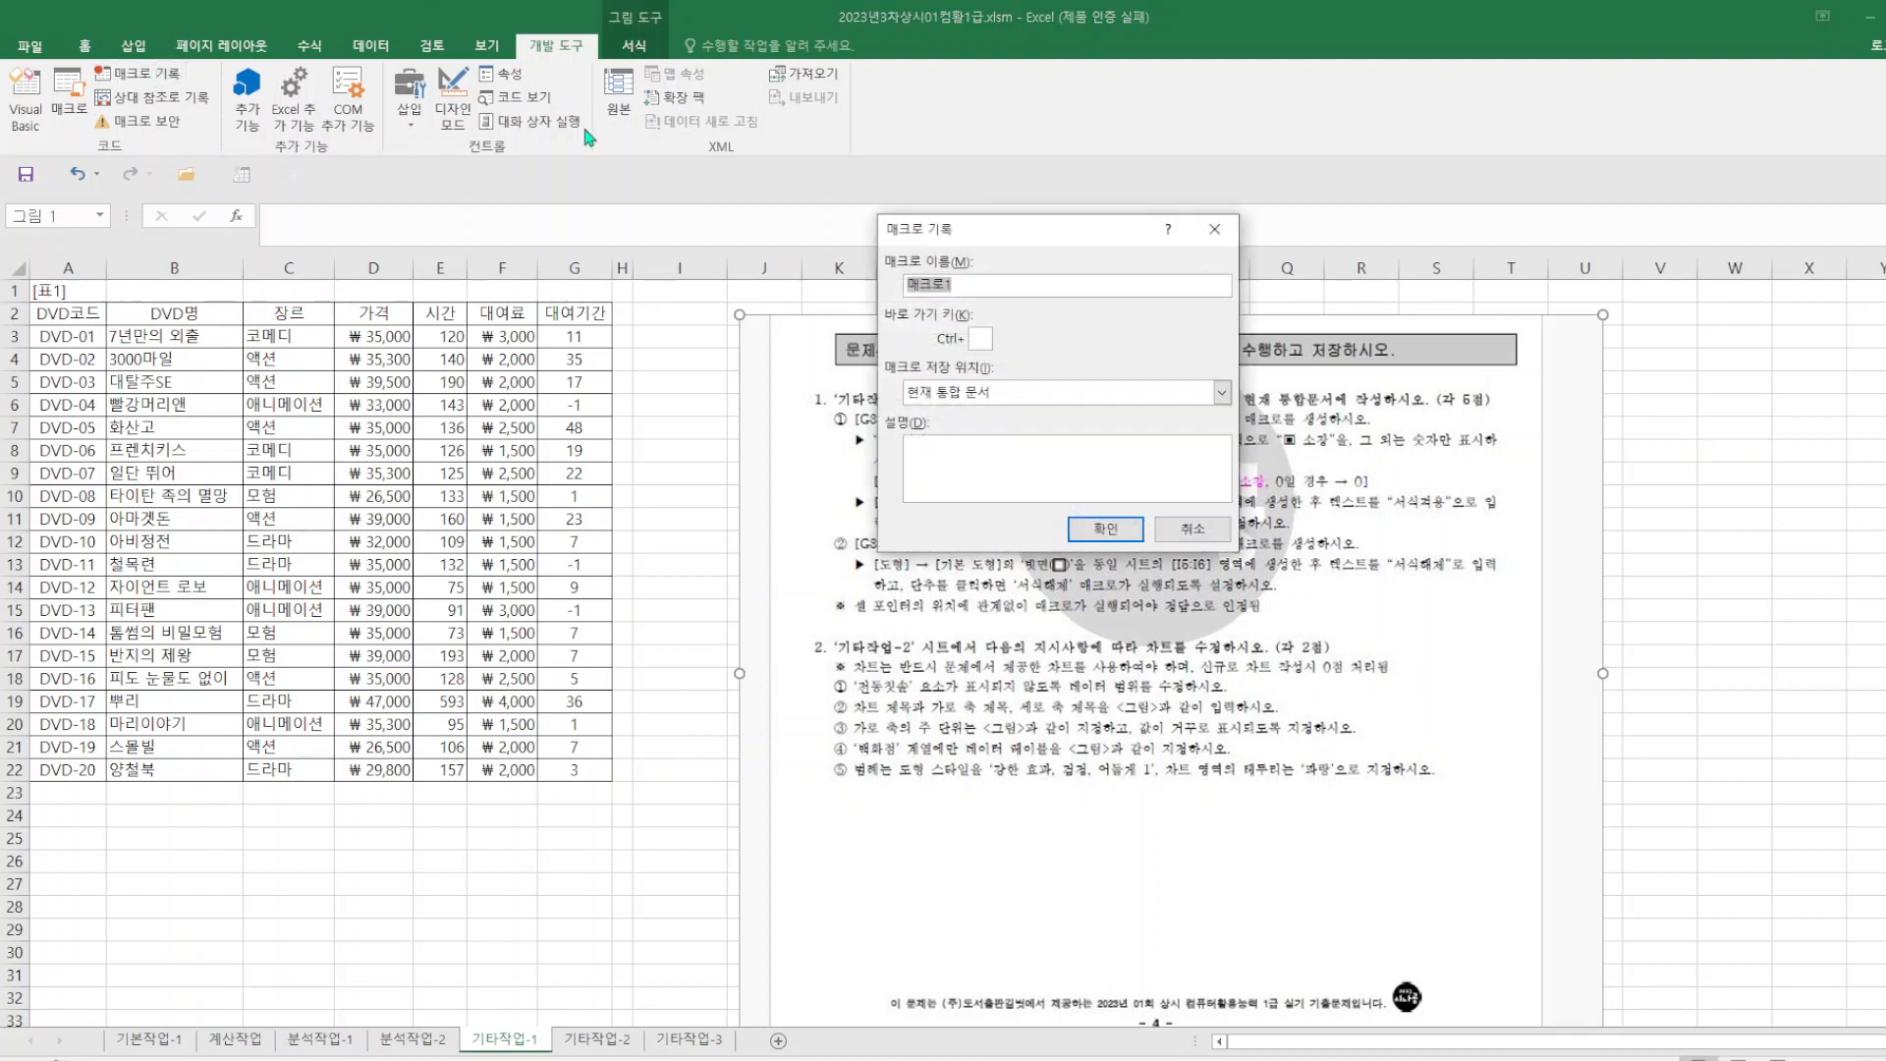
pyautogui.write('서식적요')
pyautogui.click(1105, 529)
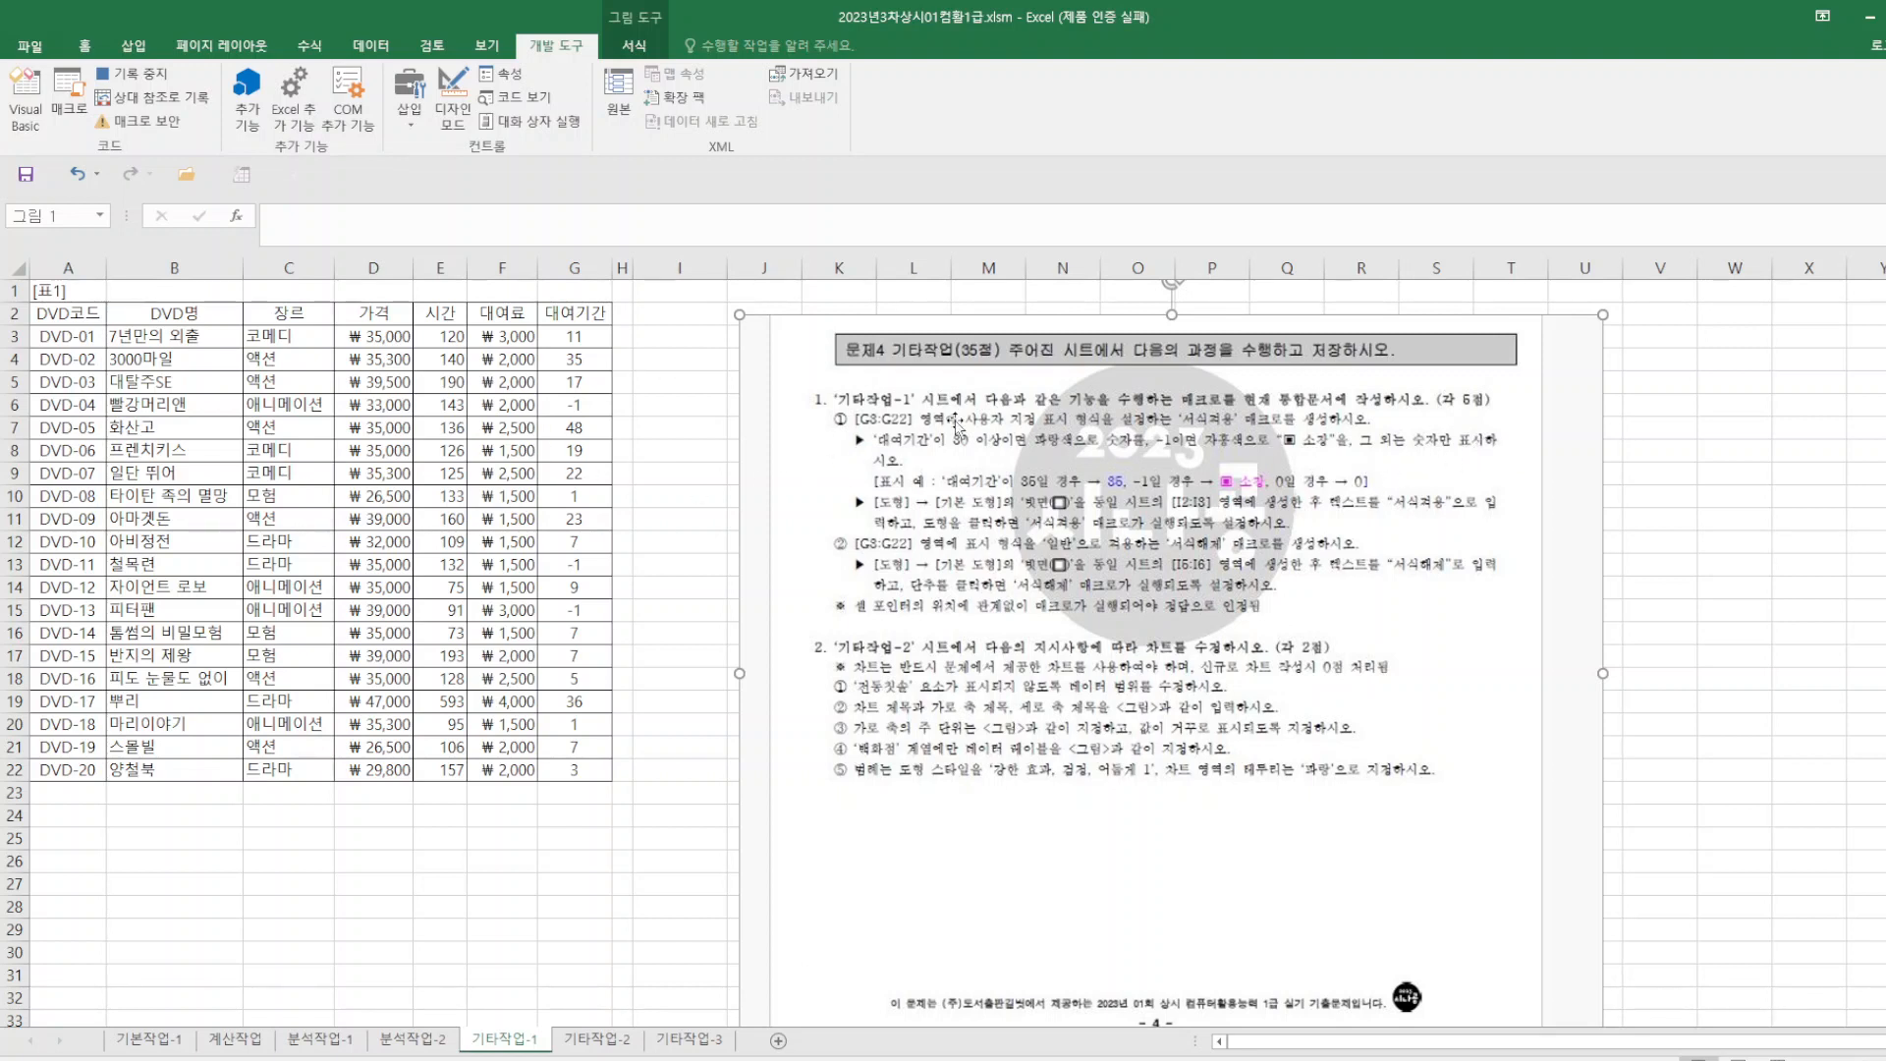
# - Start a custom number format for G3:G22 with the conditions [파랑][>=30]0;[자홍][=1]
pyautogui.moveTo(557, 335); pyautogui.dragTo(575, 771)
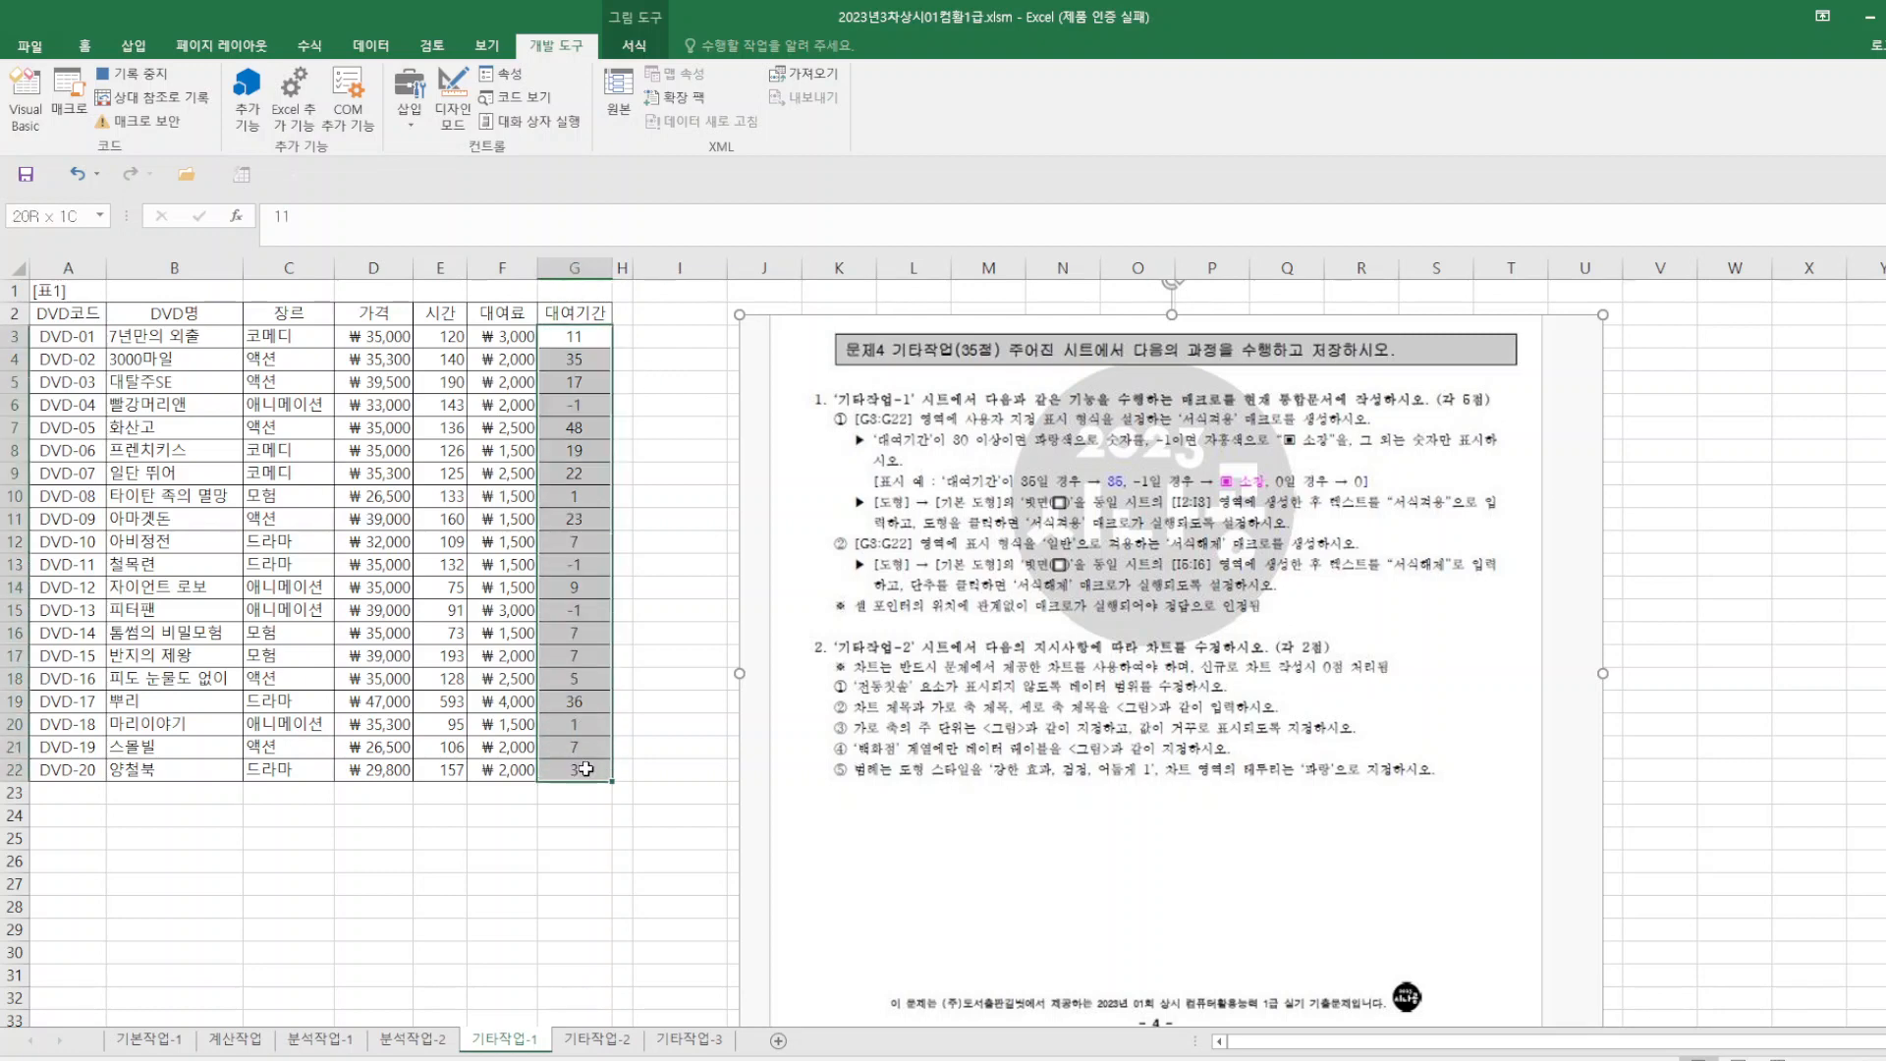
pyautogui.rightClick(583, 673)
pyautogui.click(650, 542)
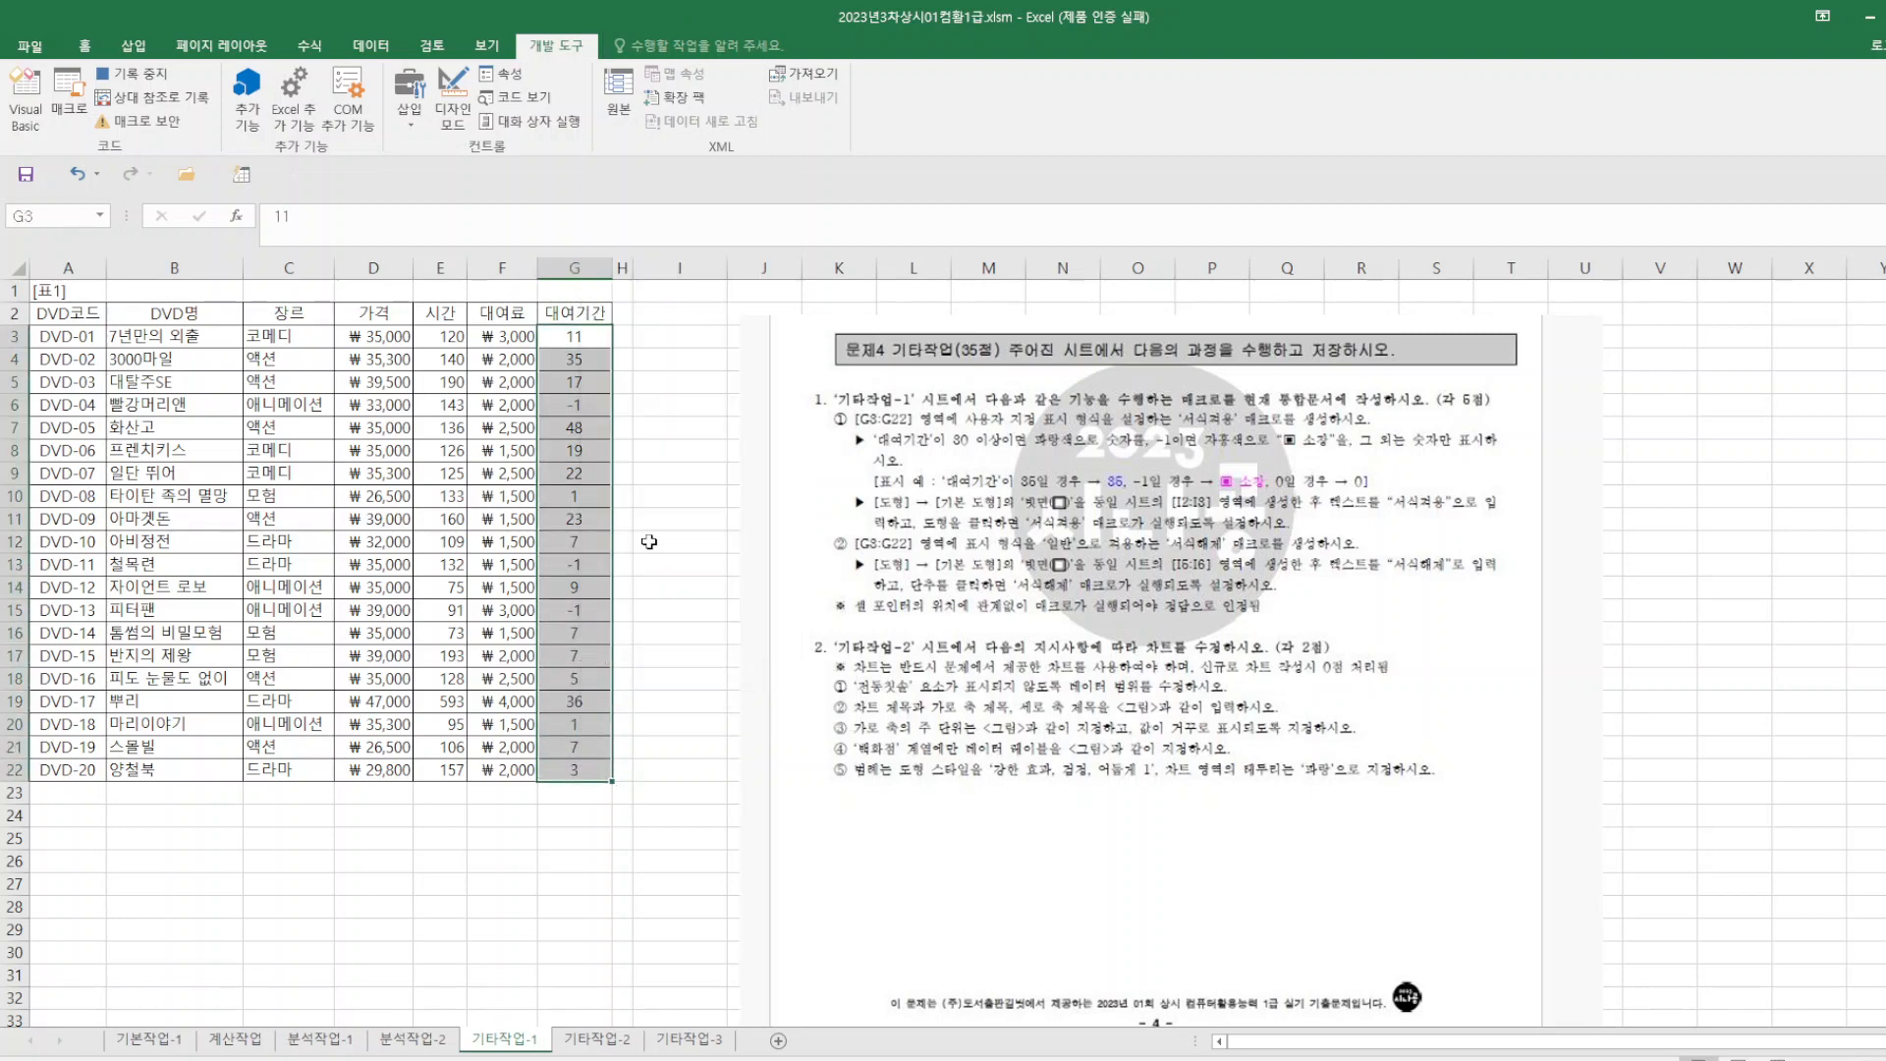
pyautogui.click(440, 527)
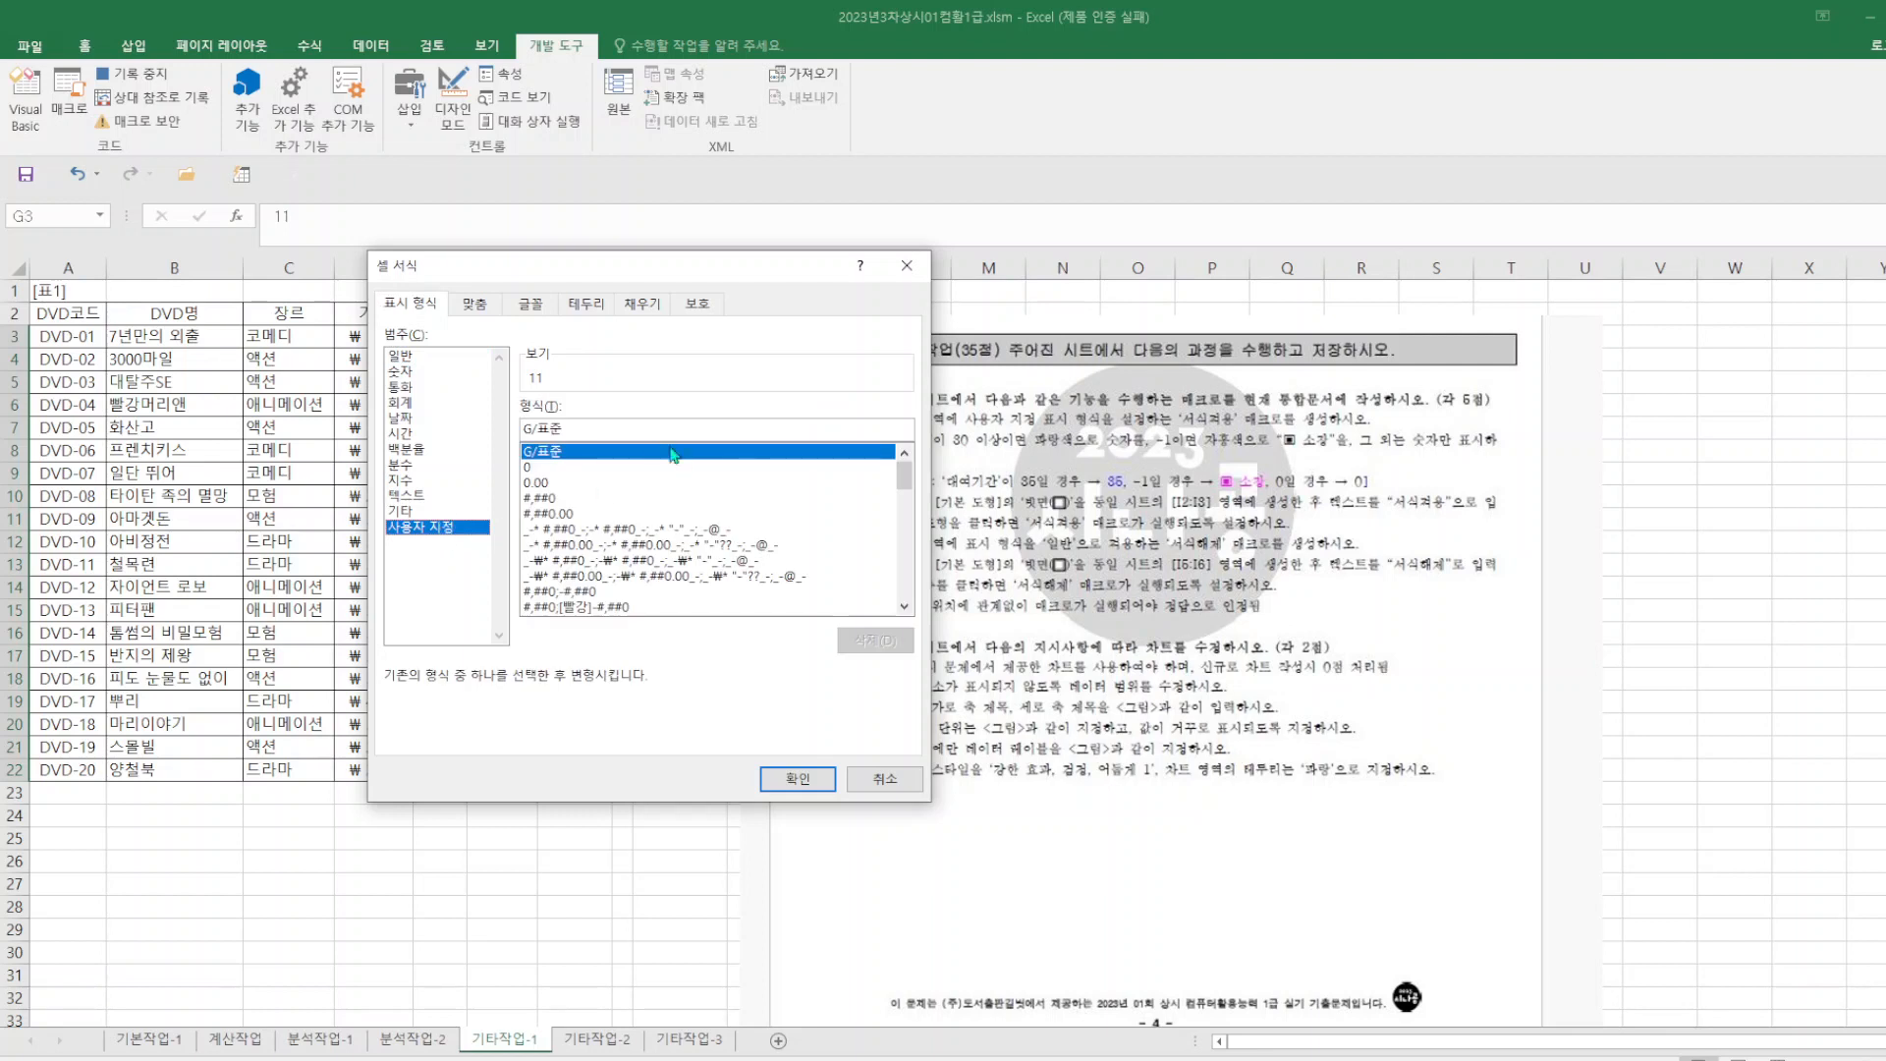
pyautogui.moveTo(585, 430); pyautogui.dragTo(493, 432)
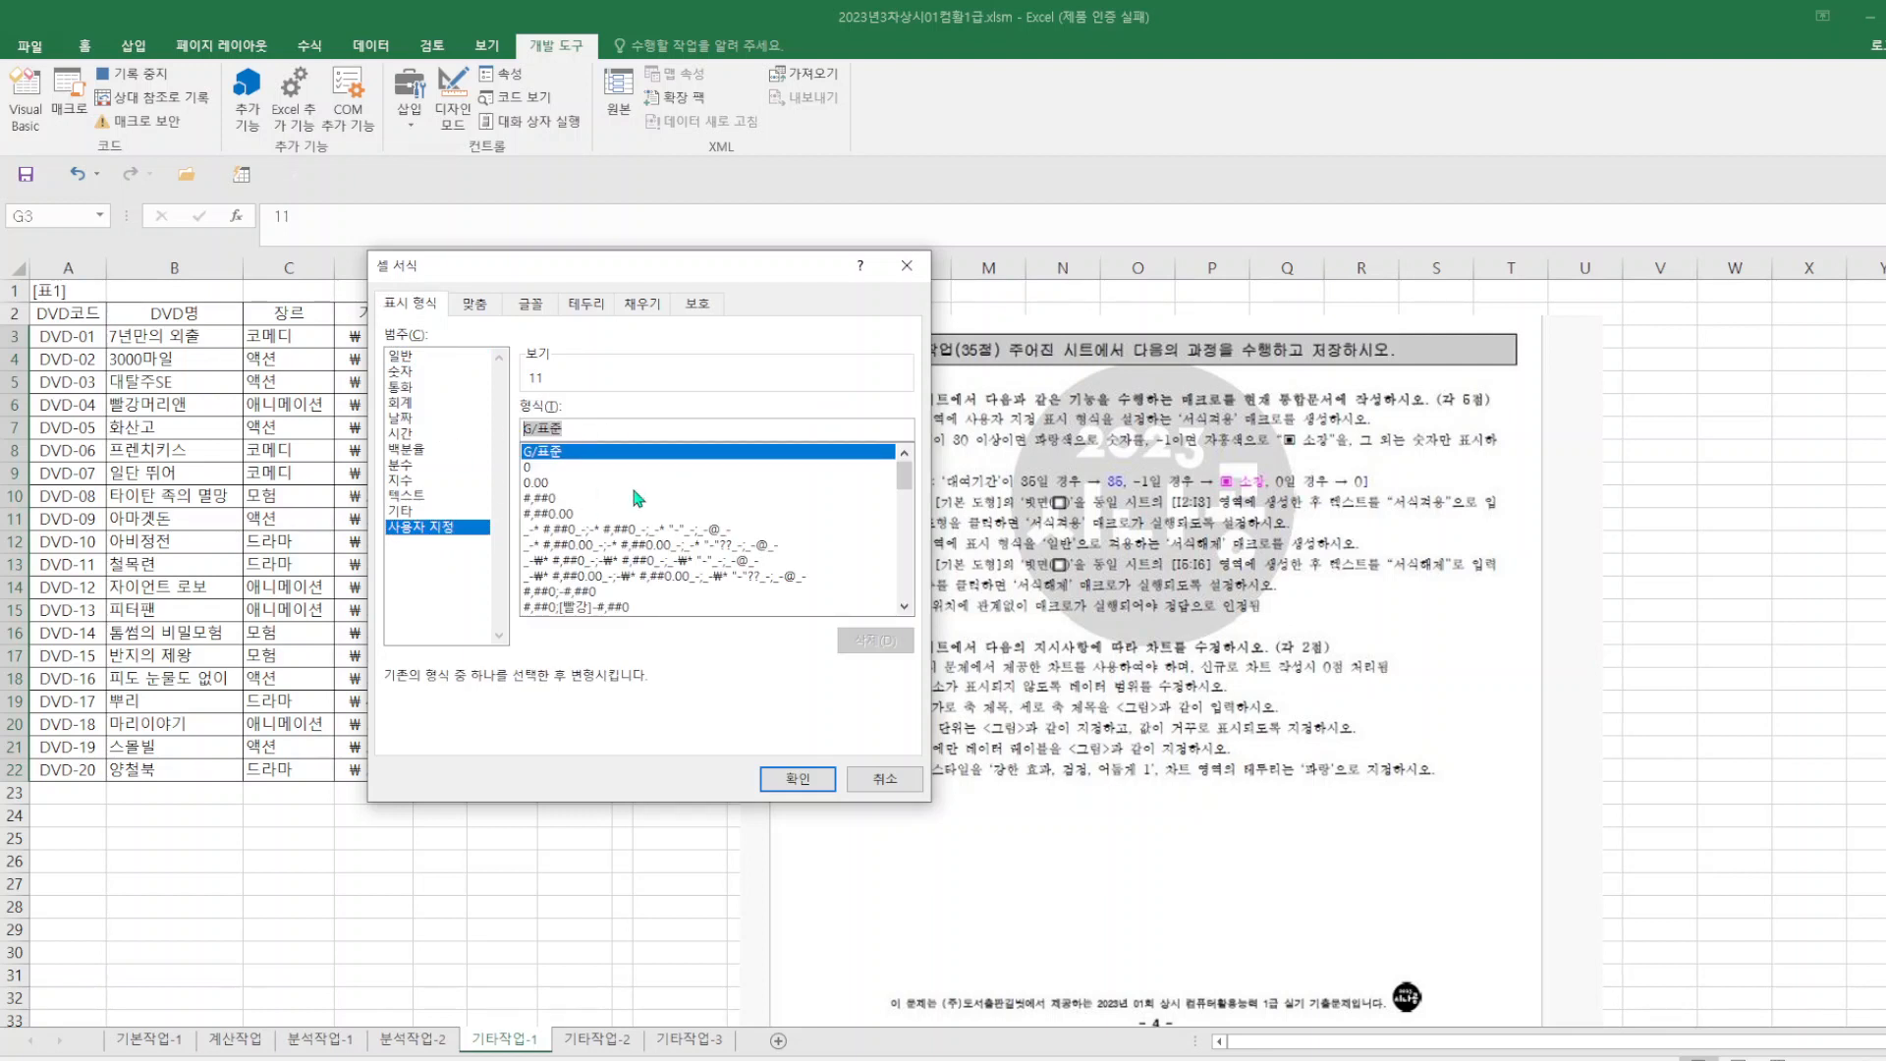
pyautogui.write('[파')
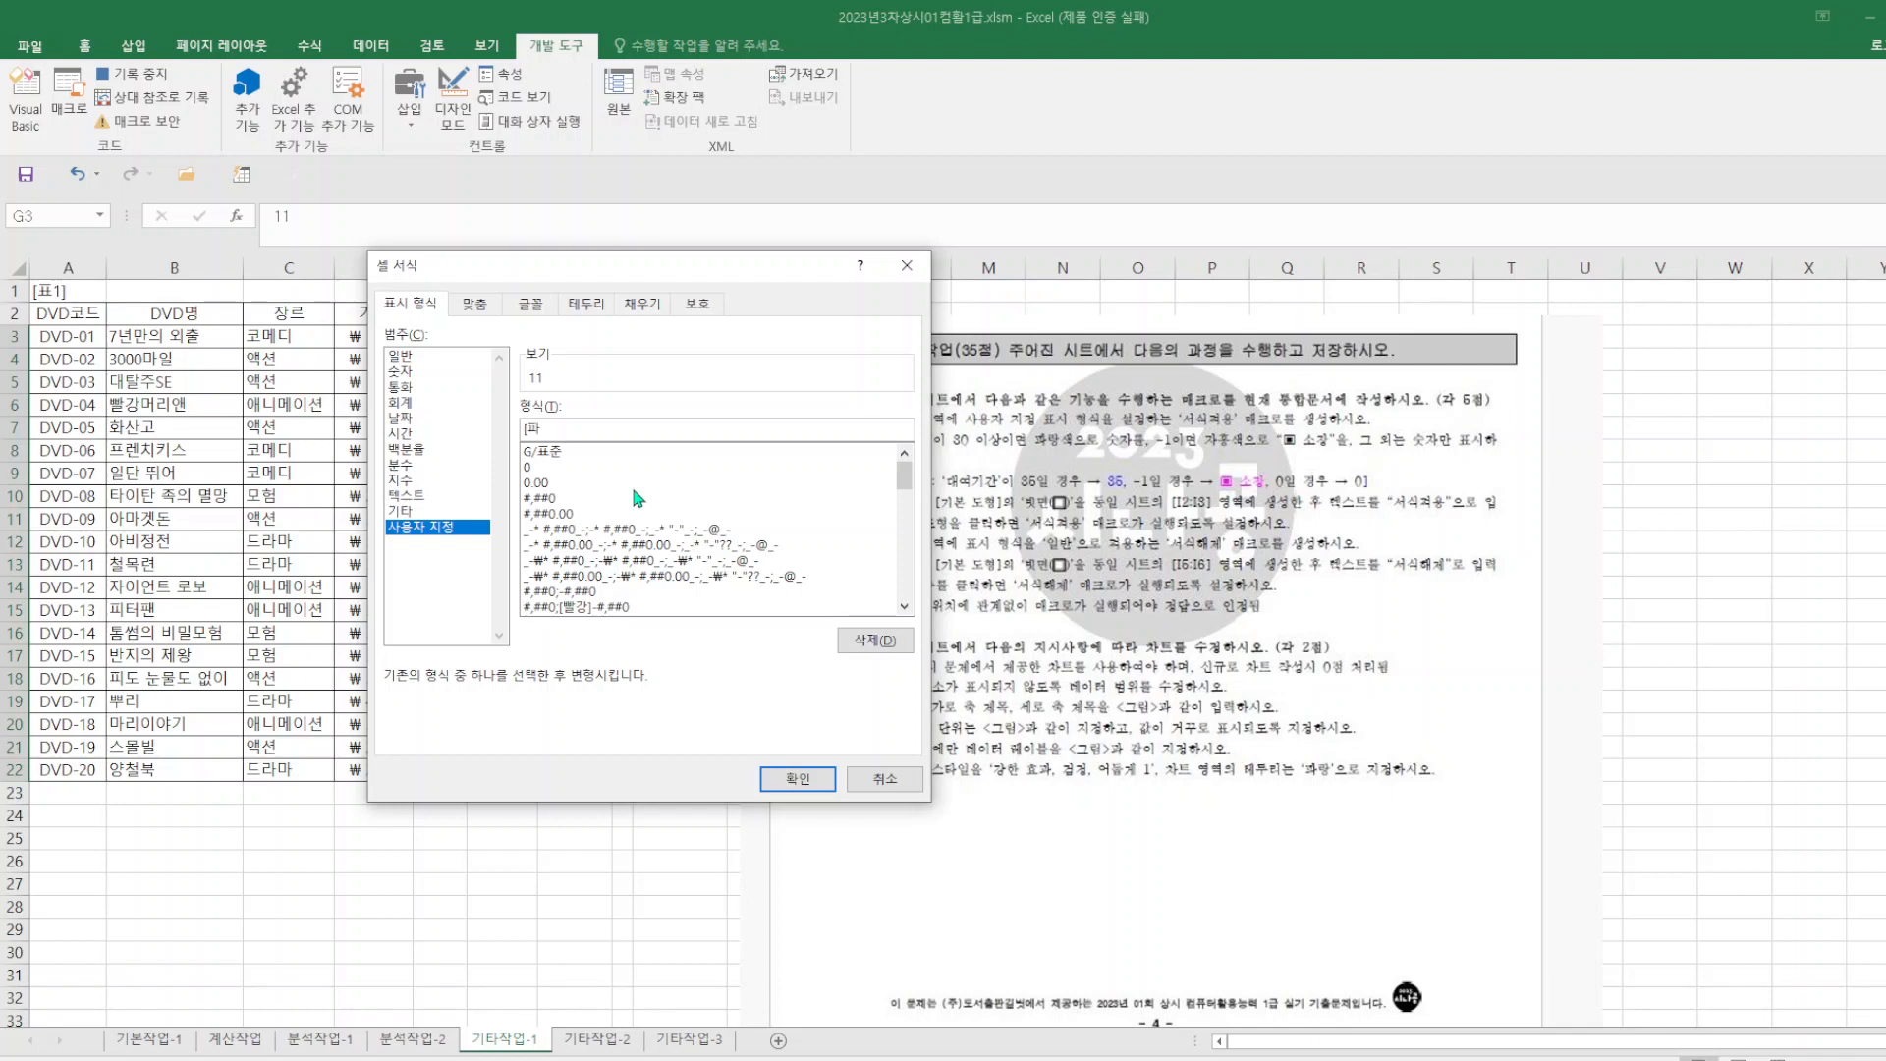
pyautogui.write('랑')
pyautogui.write('][>=30')
pyautogui.write(']')
pyautogui.write('0')
pyautogui.write(';ㅊ')
pyautogui.write('홍')
pyautogui.write(']')
pyautogui.write('[=1')
# - Complete the custom format with "▣소장";0, inserting ▣ as a special character, and apply it to G3:G22
pyautogui.write(']"ㅁ')
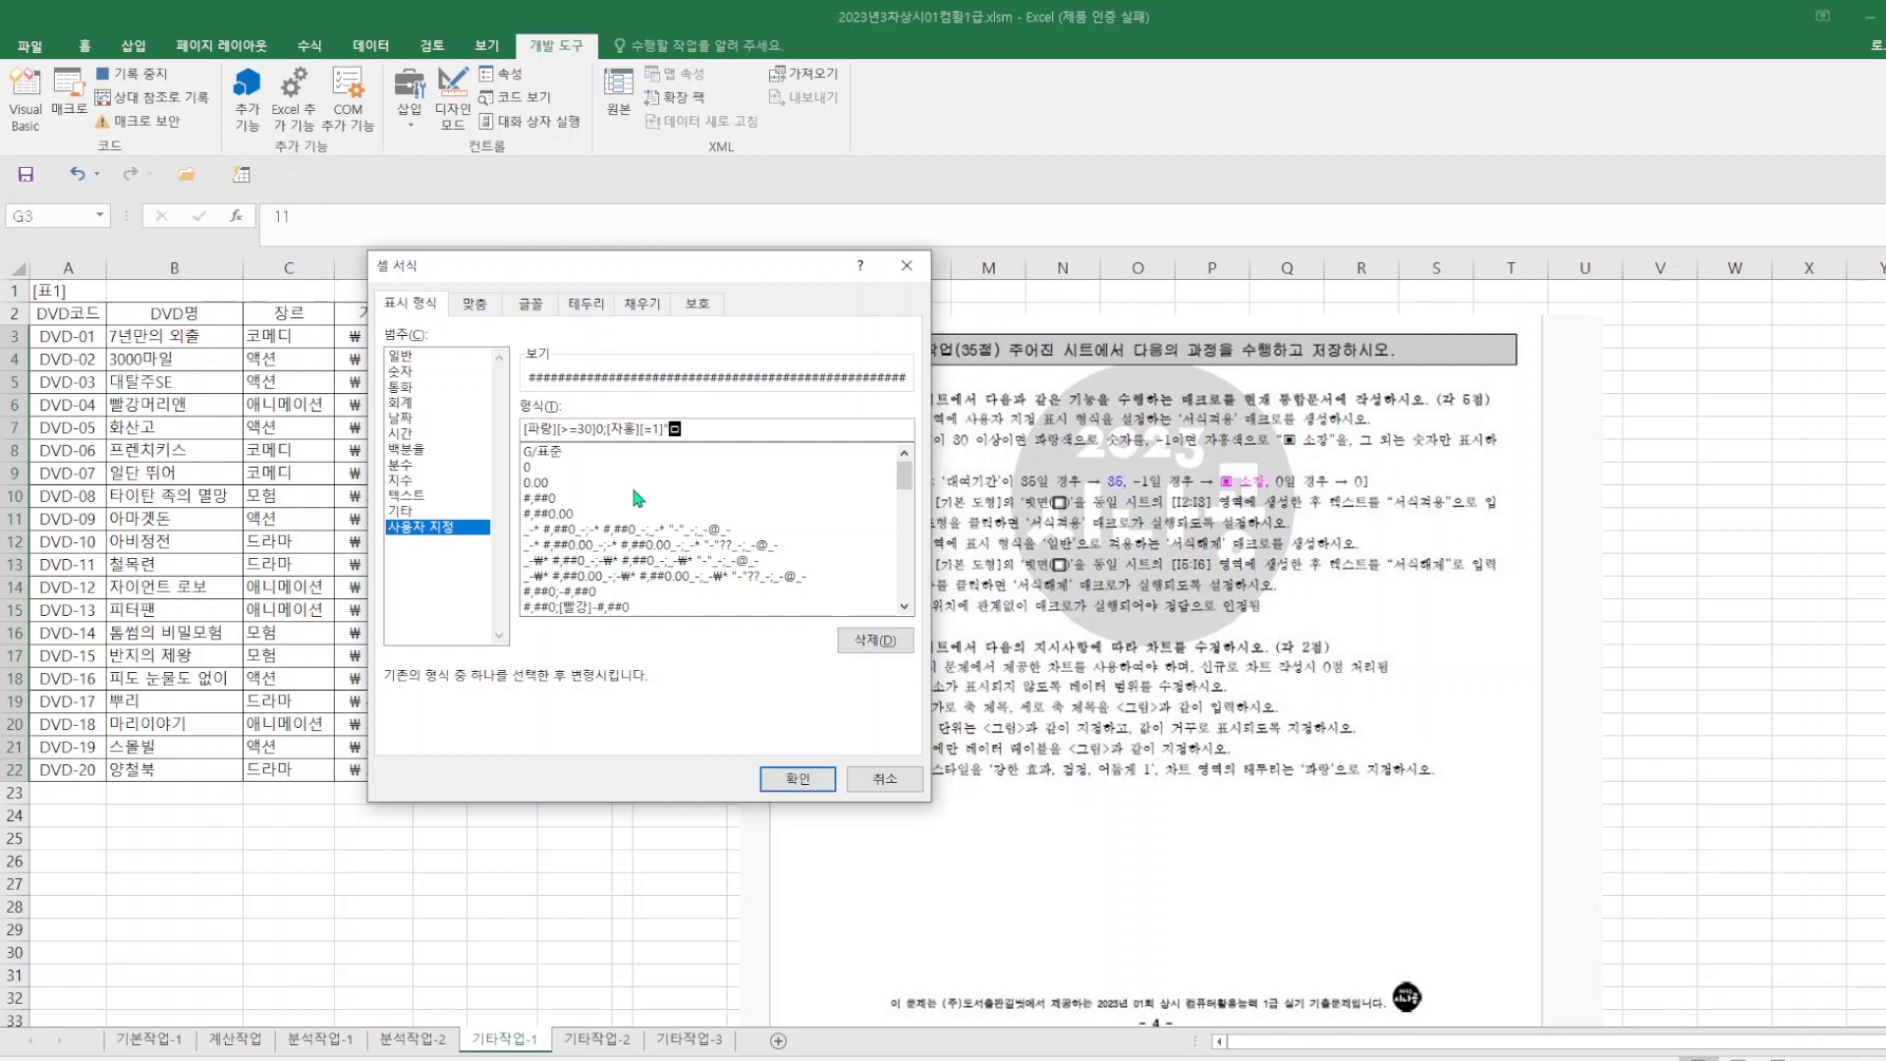
pyautogui.press('Hangul_Hanja')
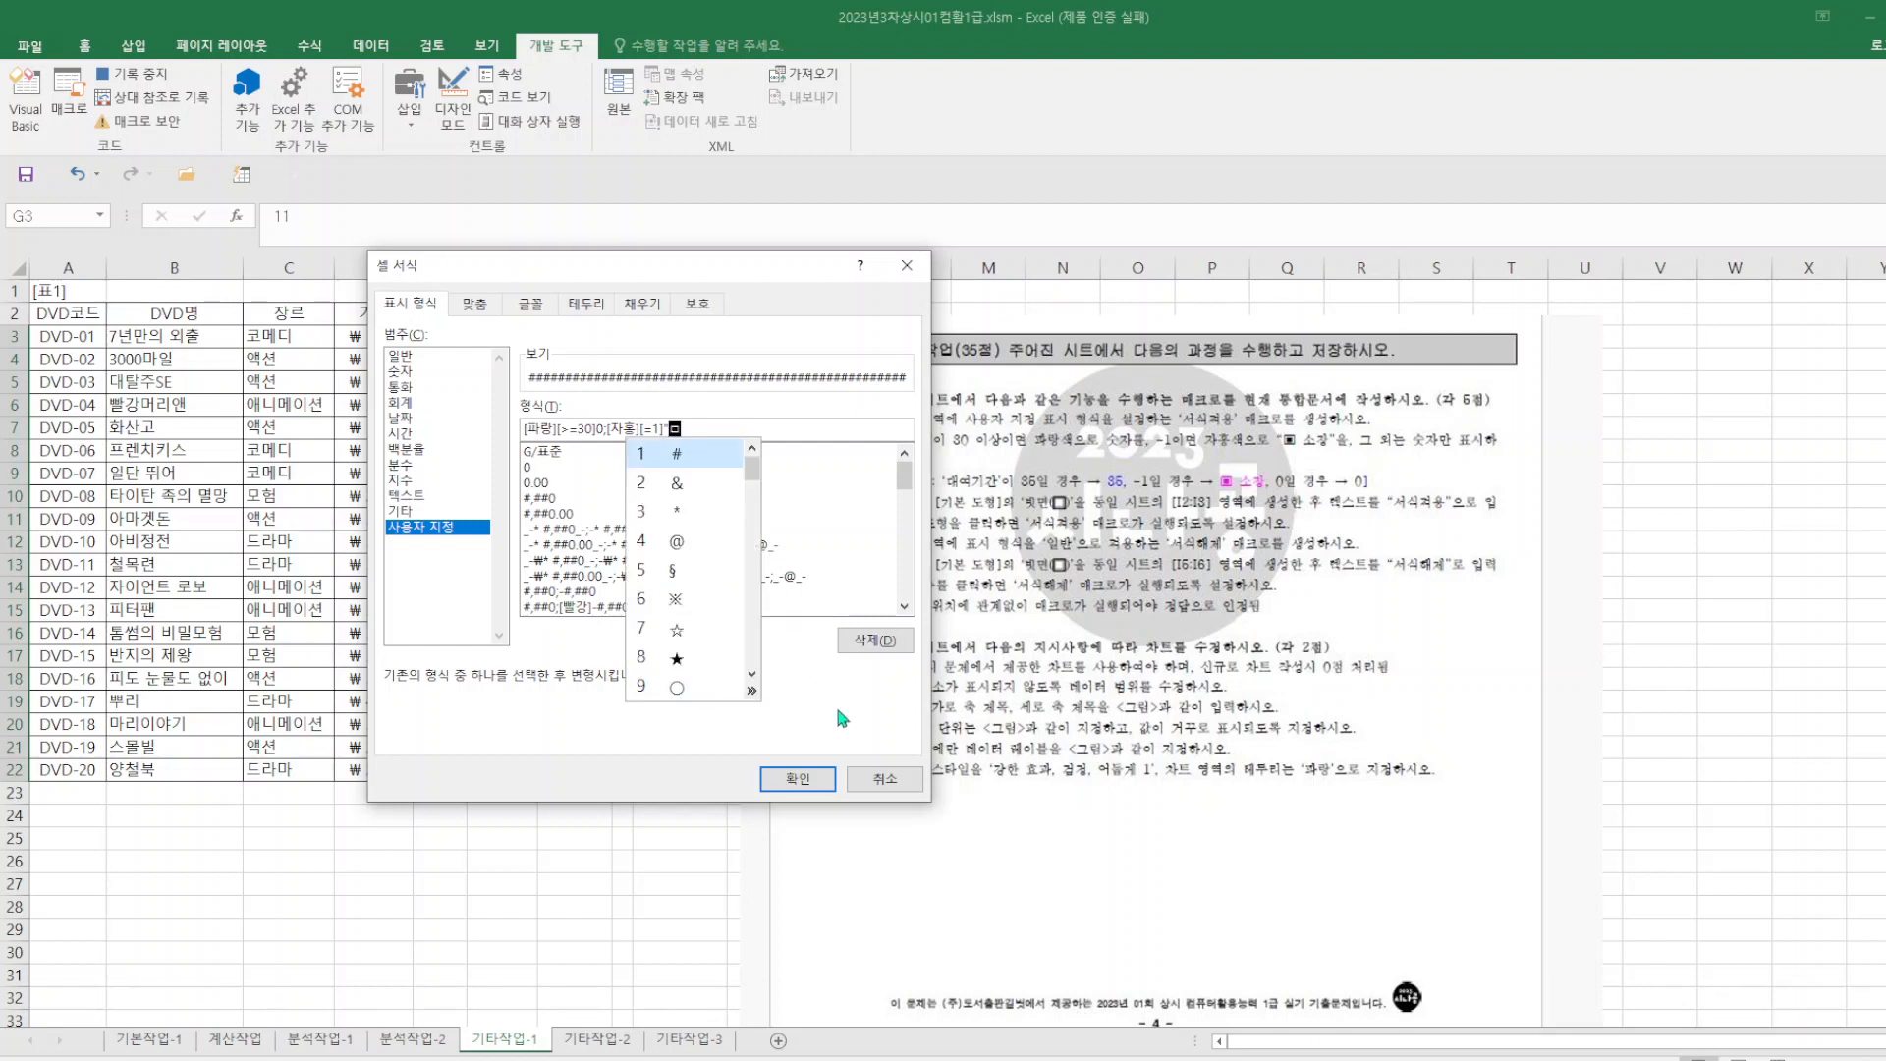
pyautogui.click(751, 691)
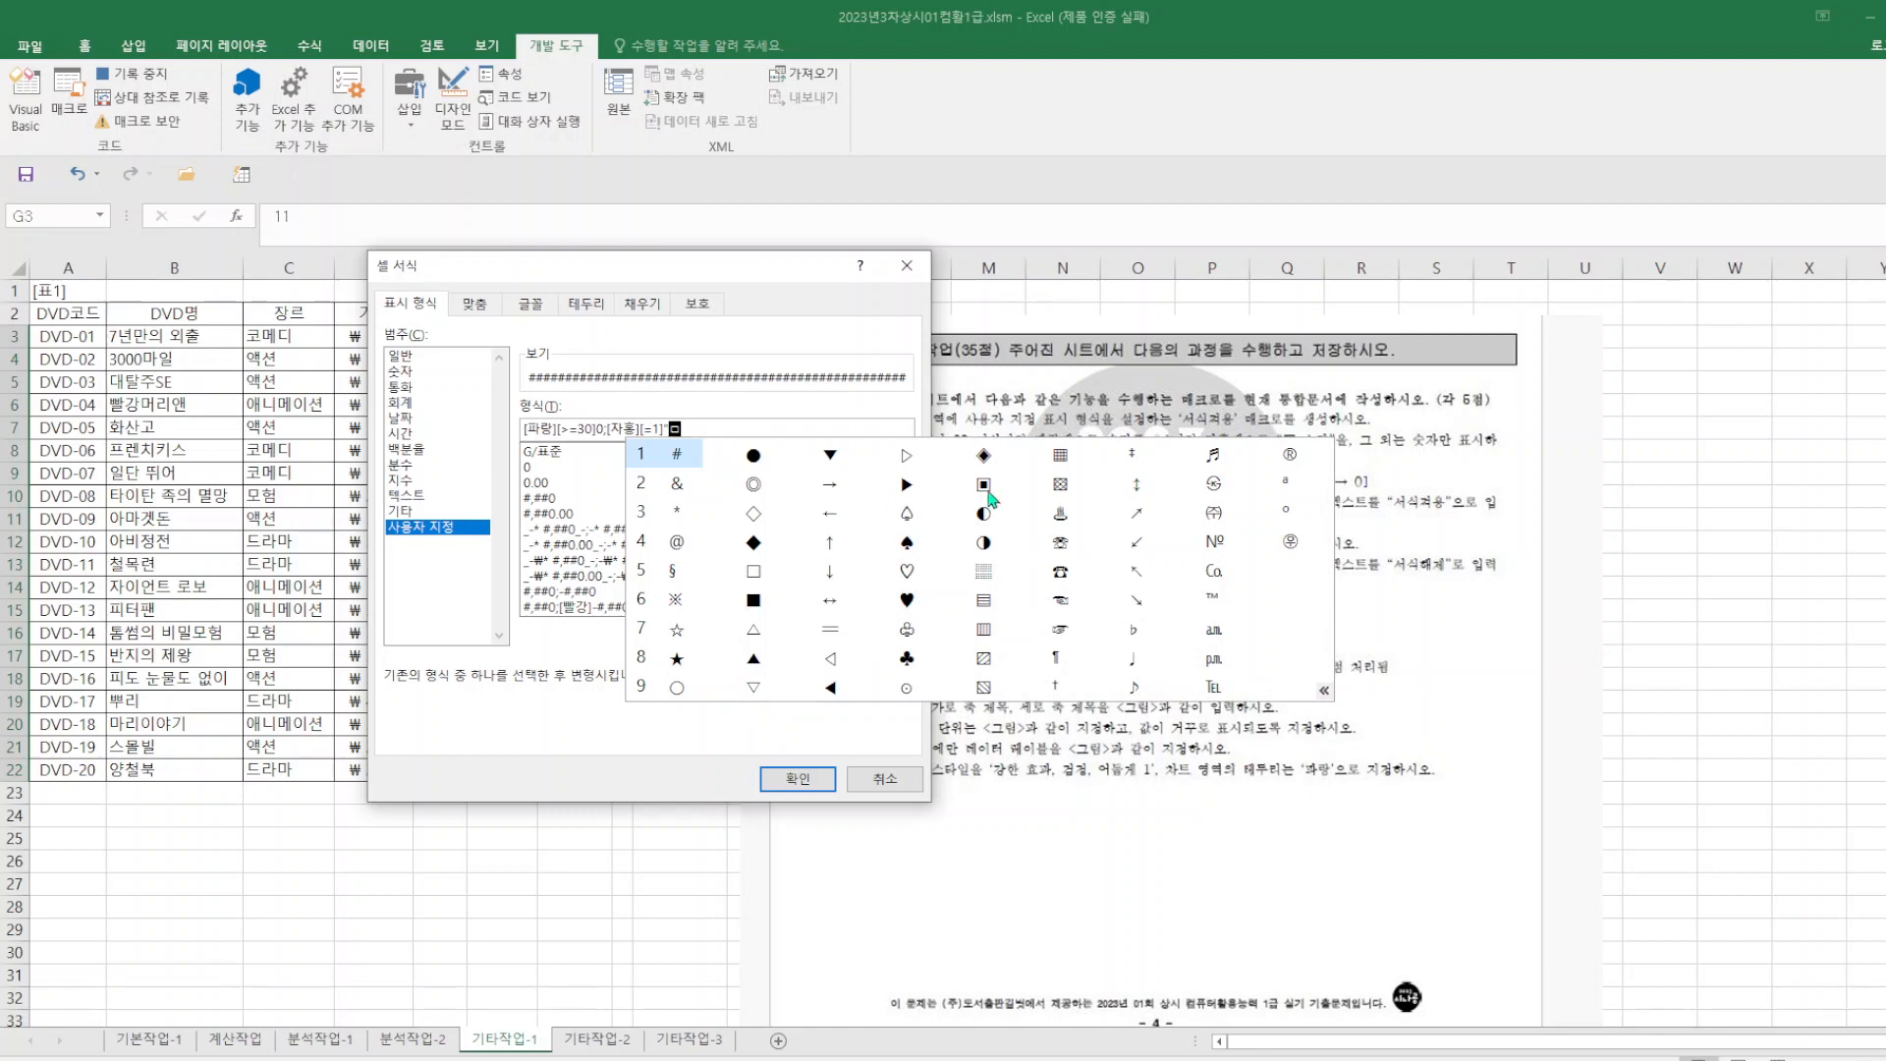
pyautogui.click(987, 492)
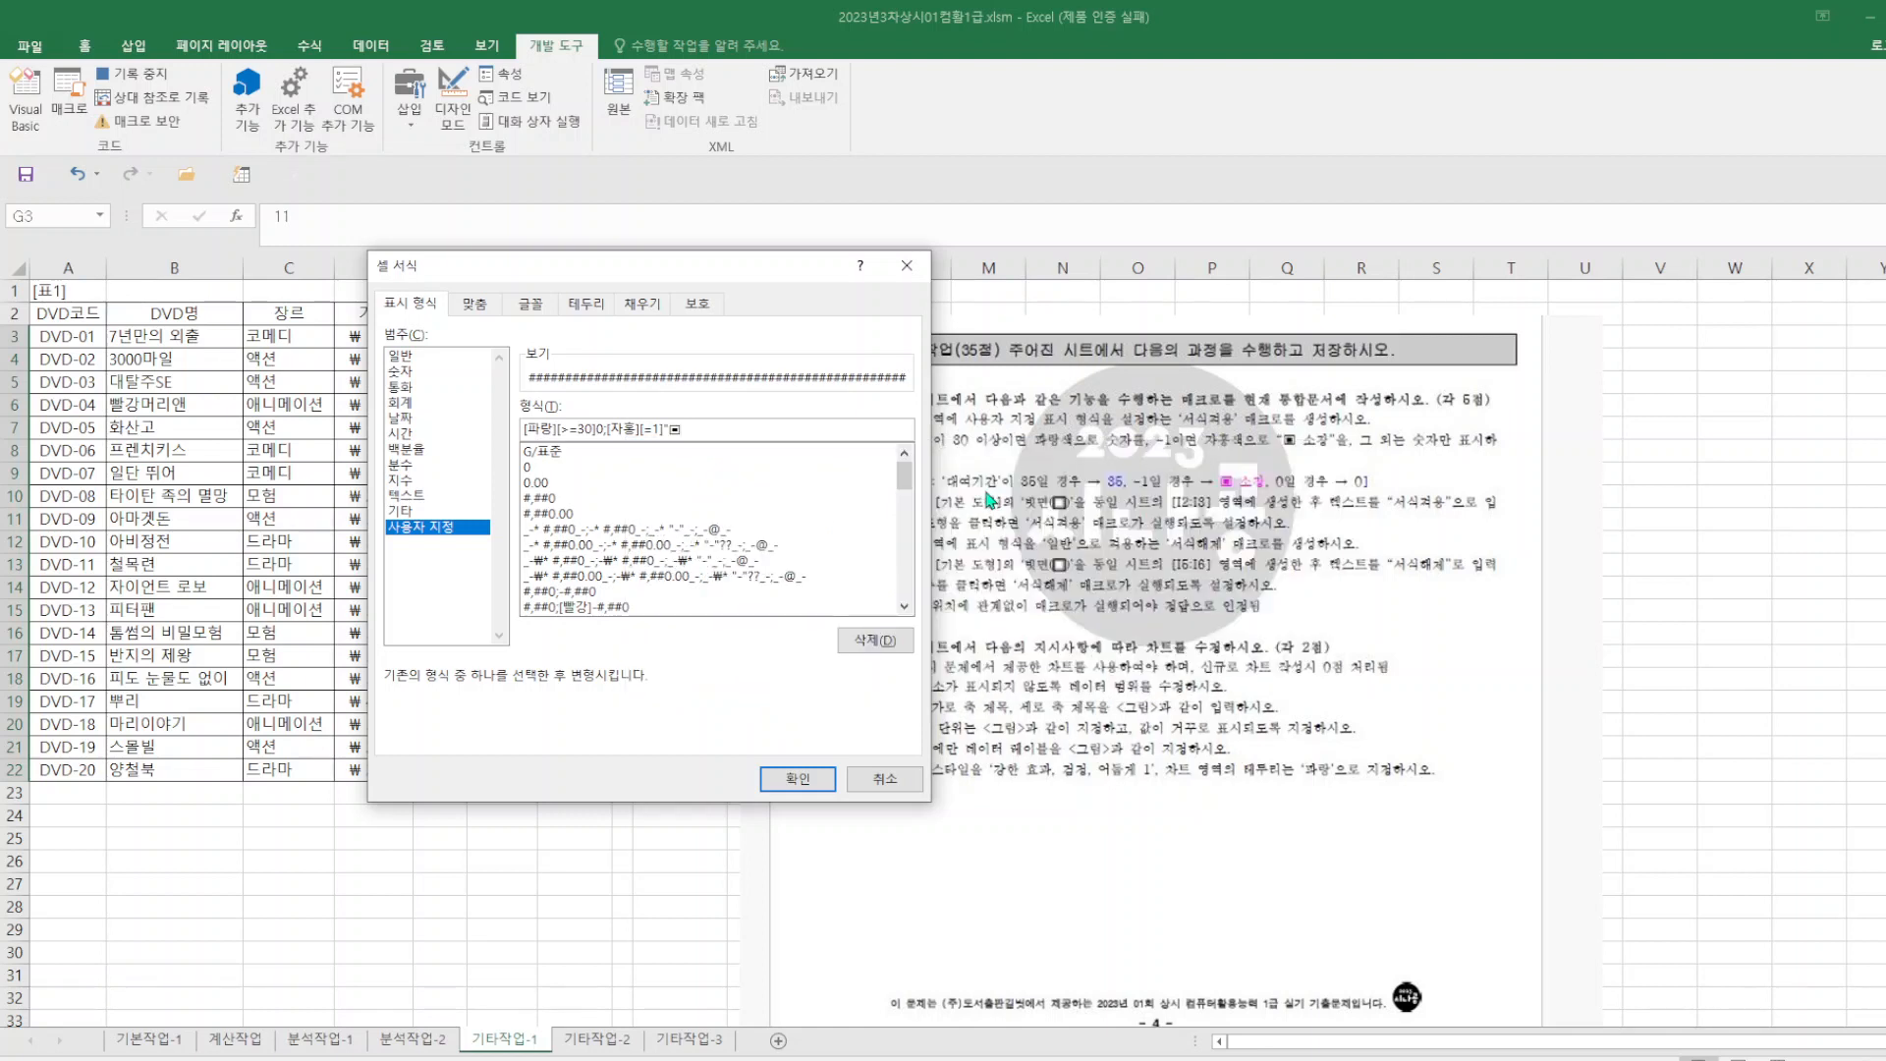
pyautogui.write('thw')
pyautogui.write('소자')
pyautogui.write('장";')
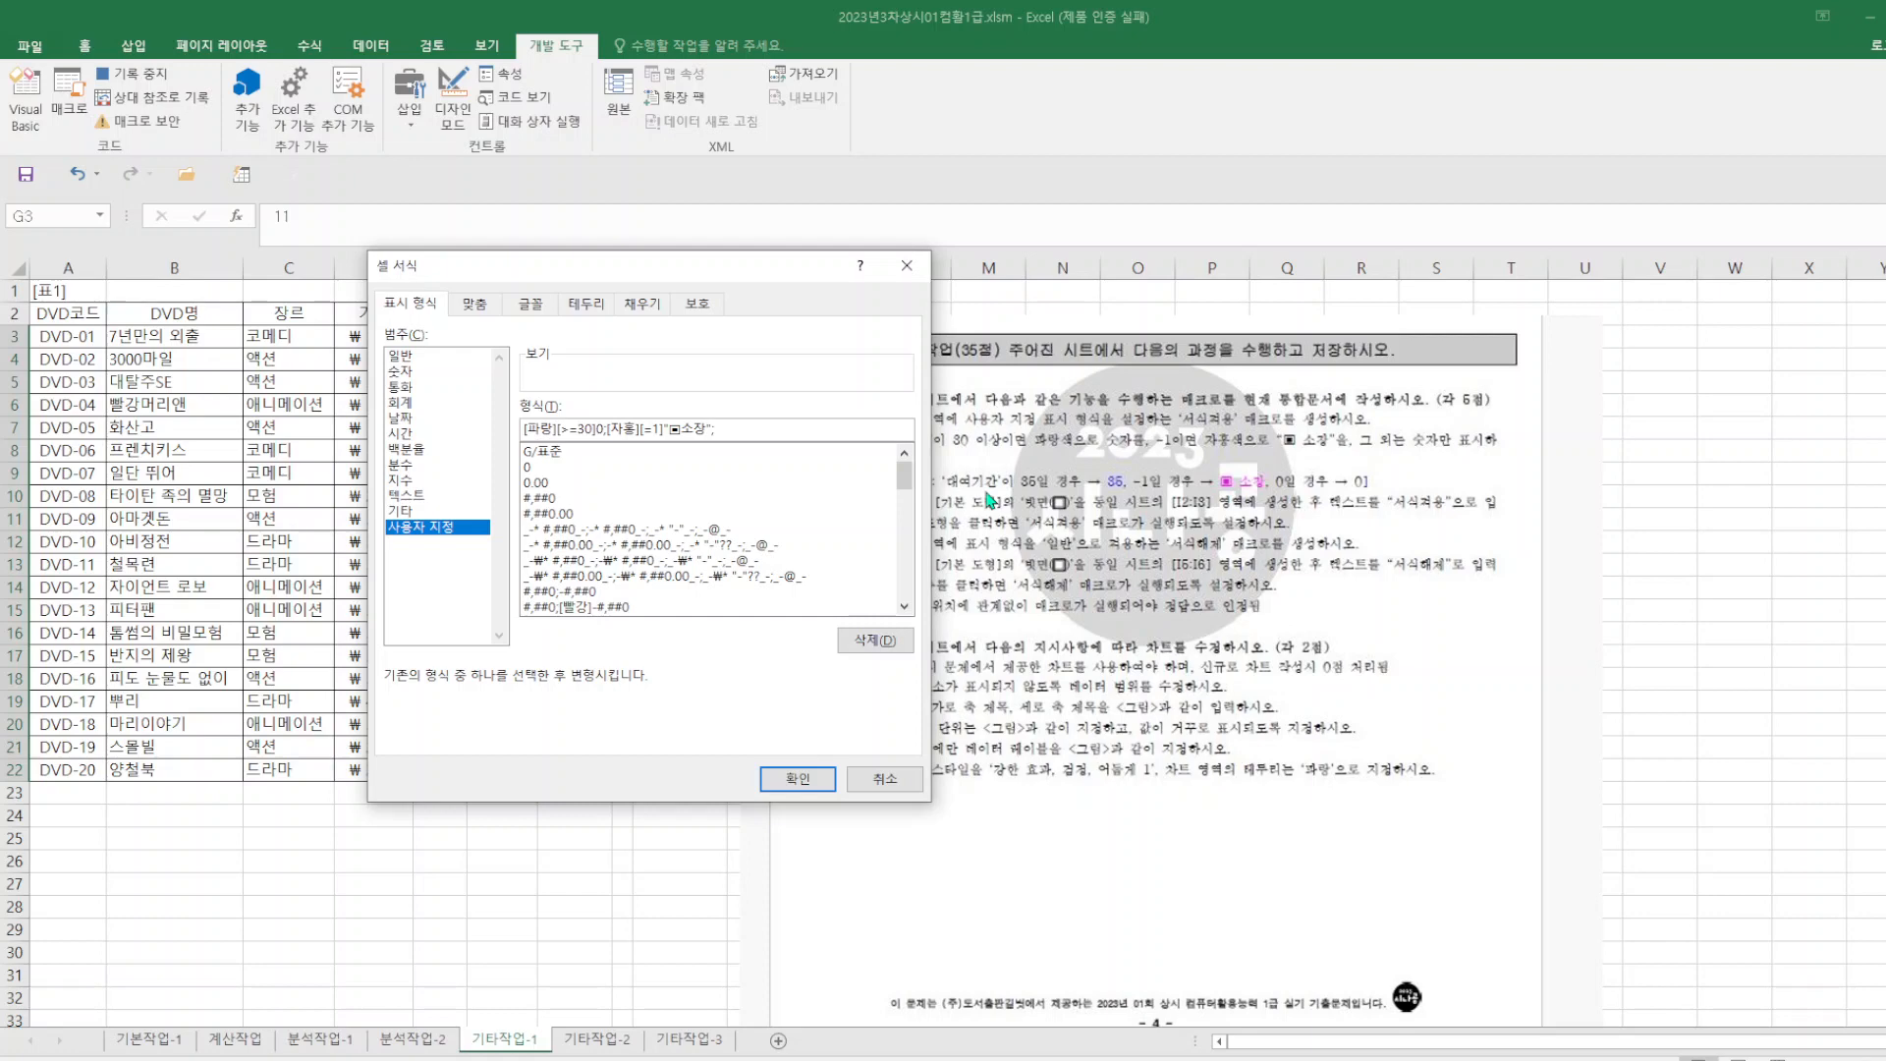
pyautogui.write('0')
pyautogui.click(791, 778)
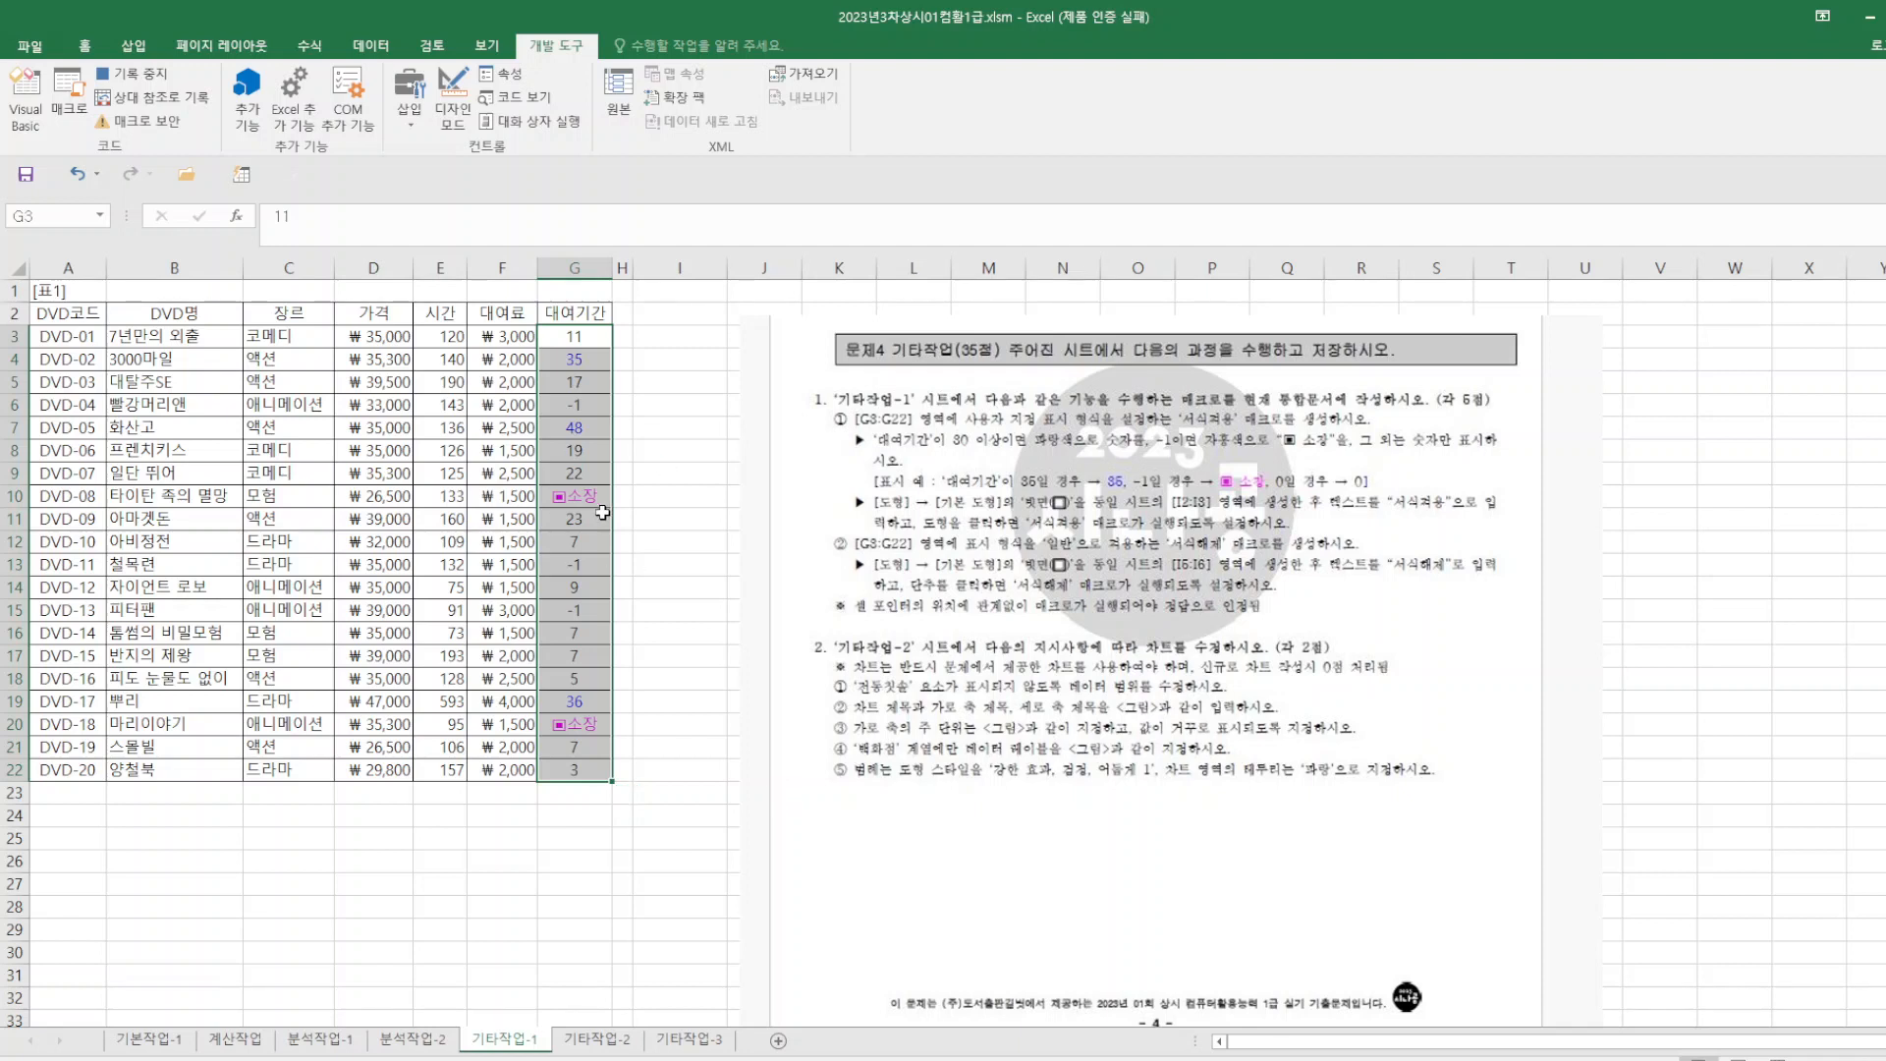
# - Stop recording the 서식적용 macro and start recording a new one named 서식해제, stored in 현재 통합 문서
pyautogui.click(717, 433)
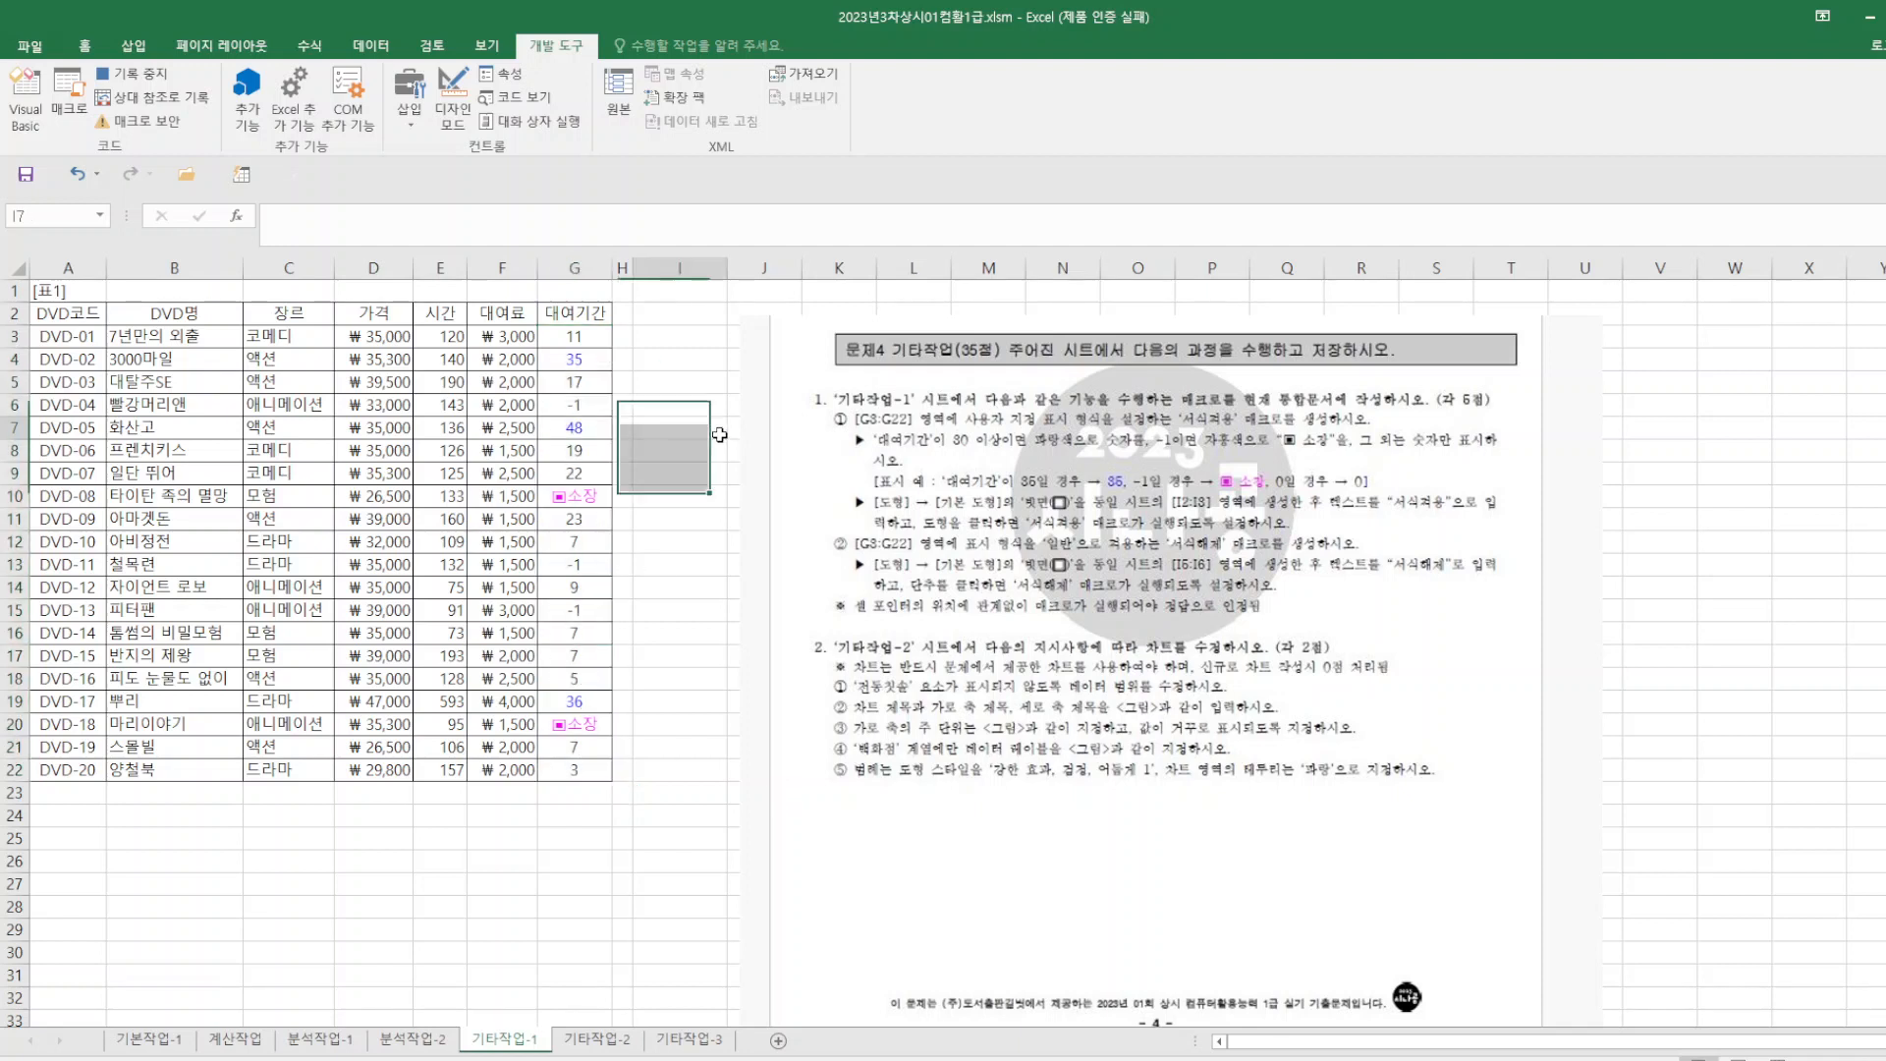
pyautogui.click(133, 73)
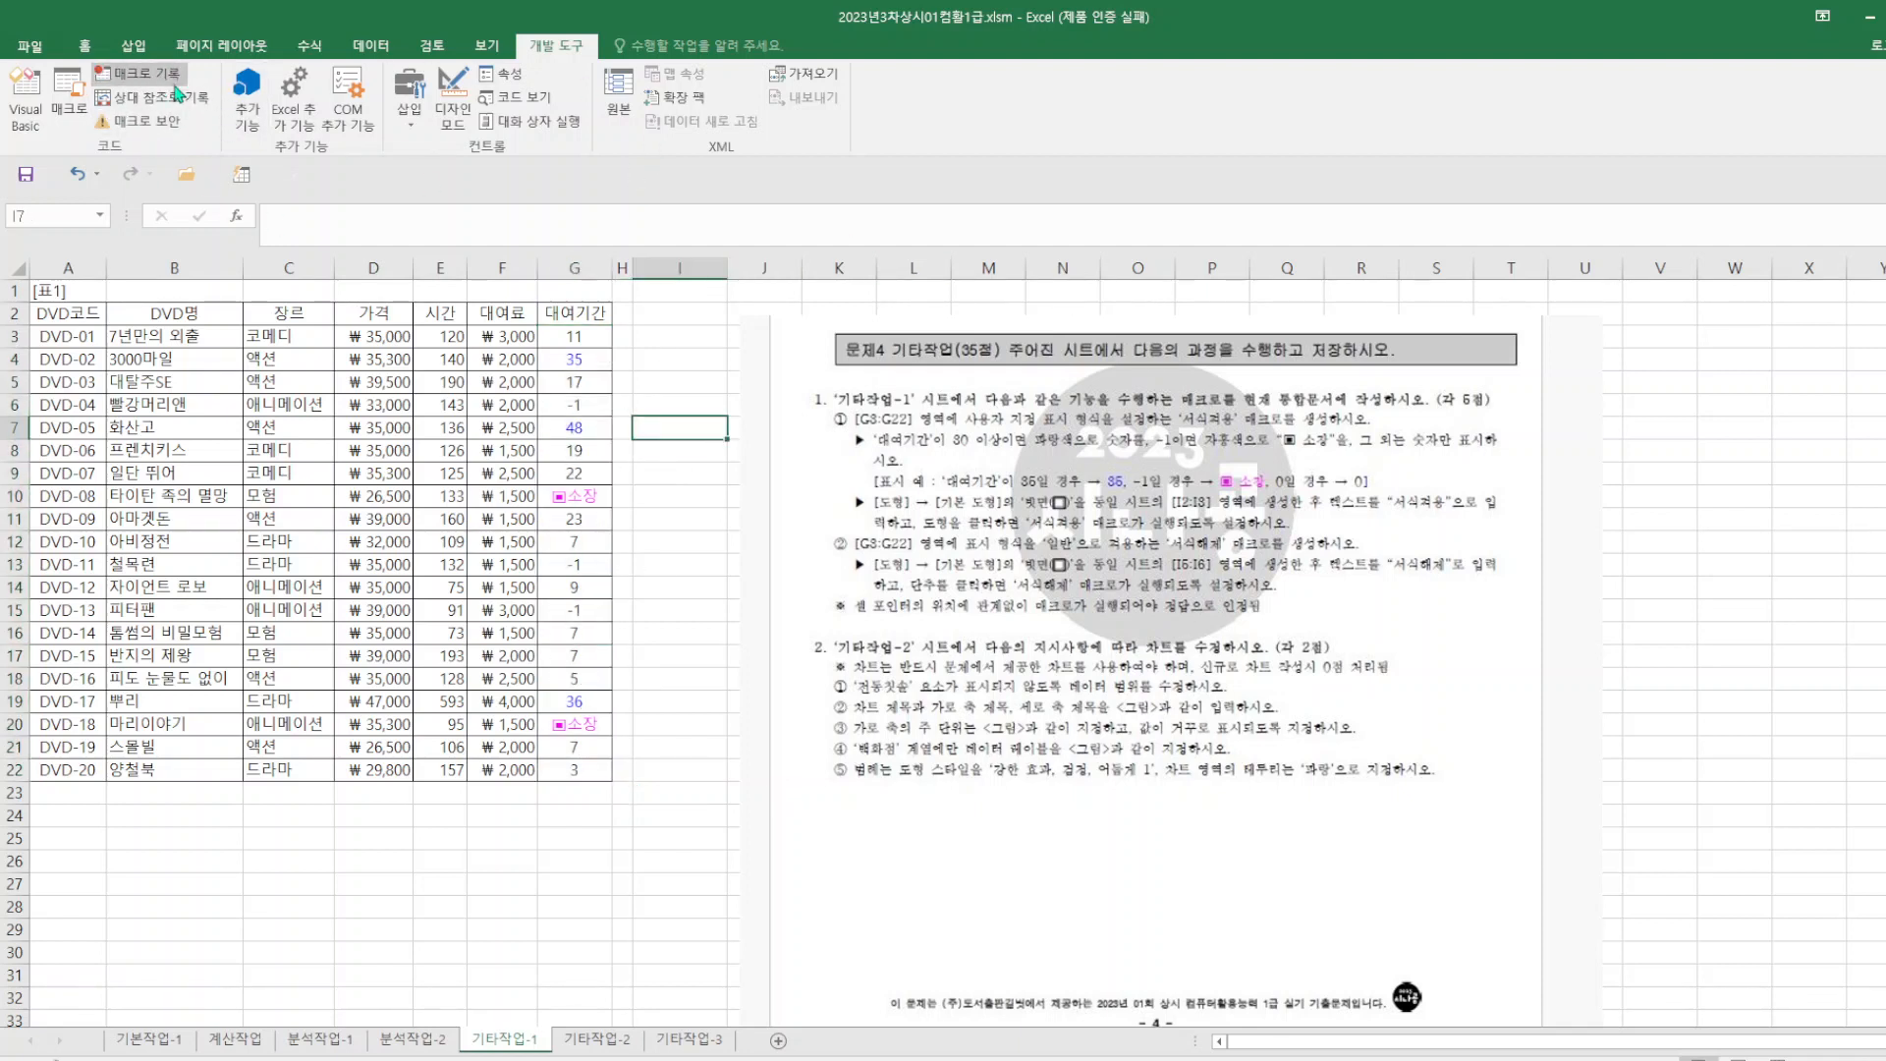
pyautogui.click(132, 72)
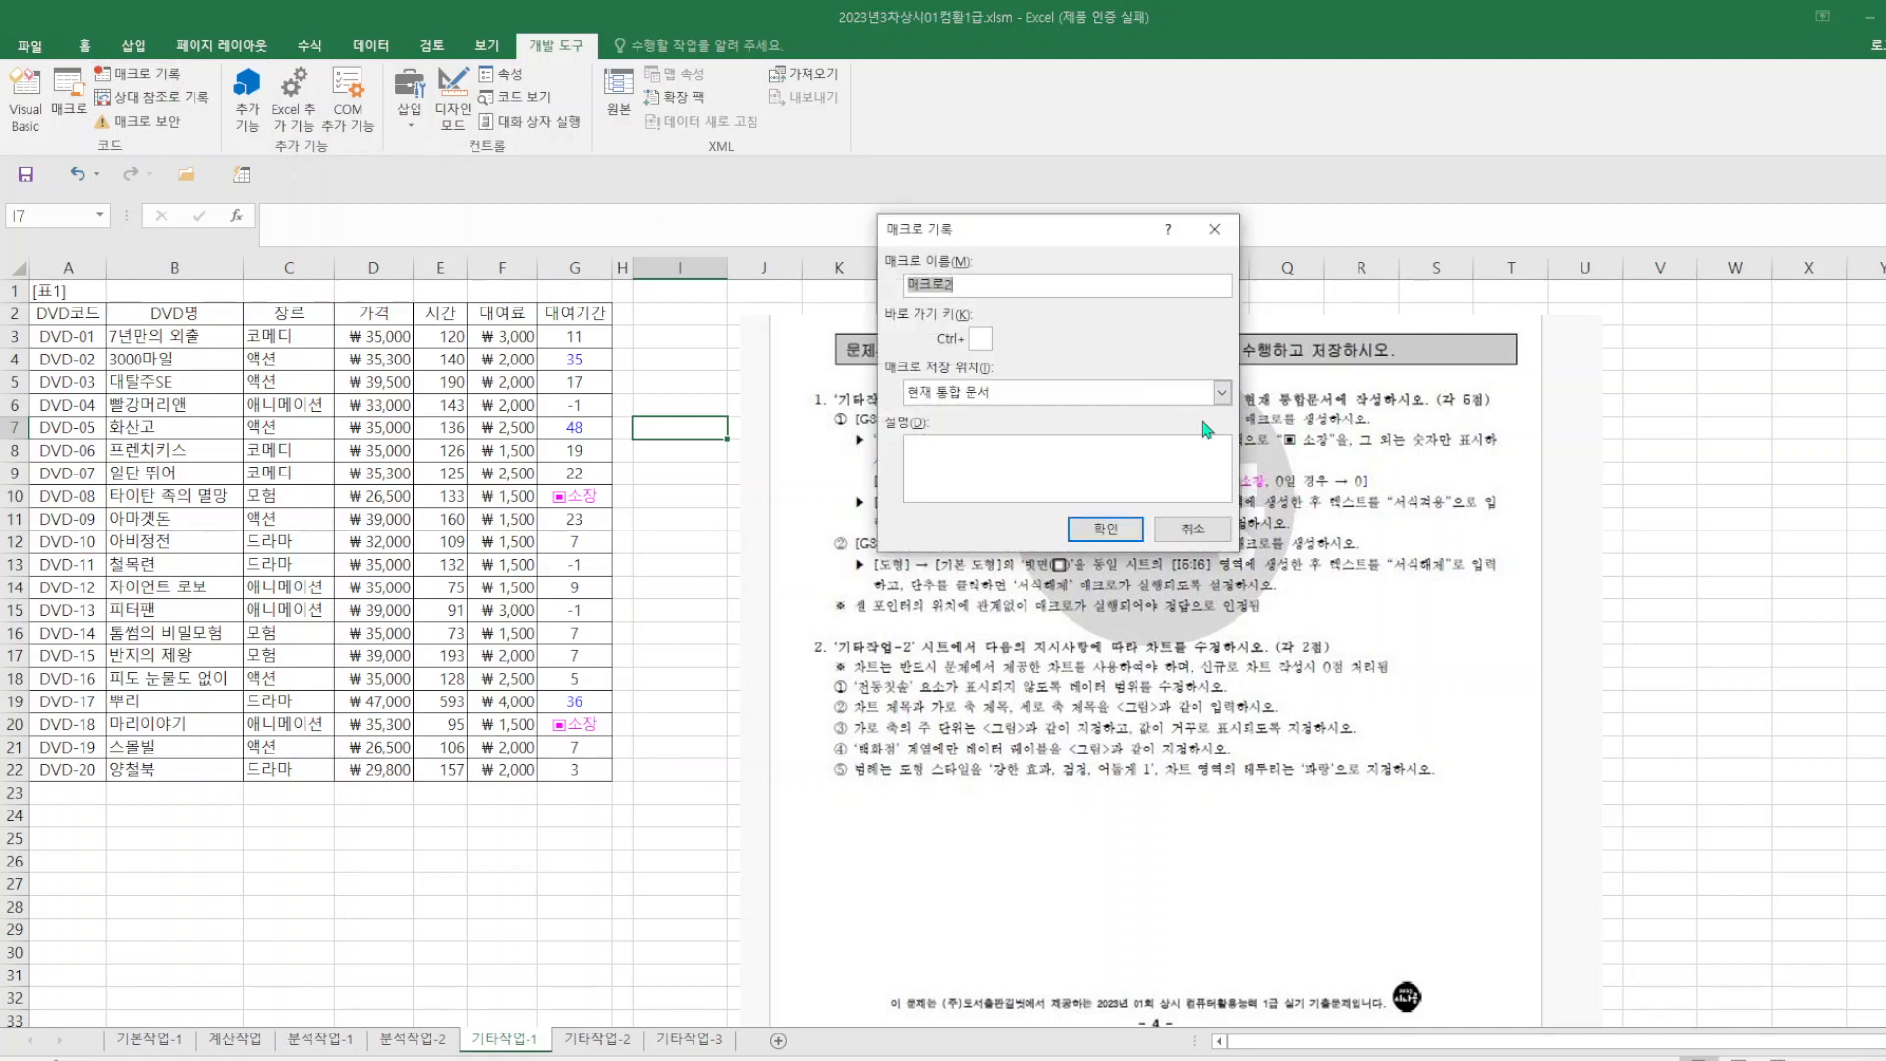
pyautogui.write('서식해제')
pyautogui.press('Return')
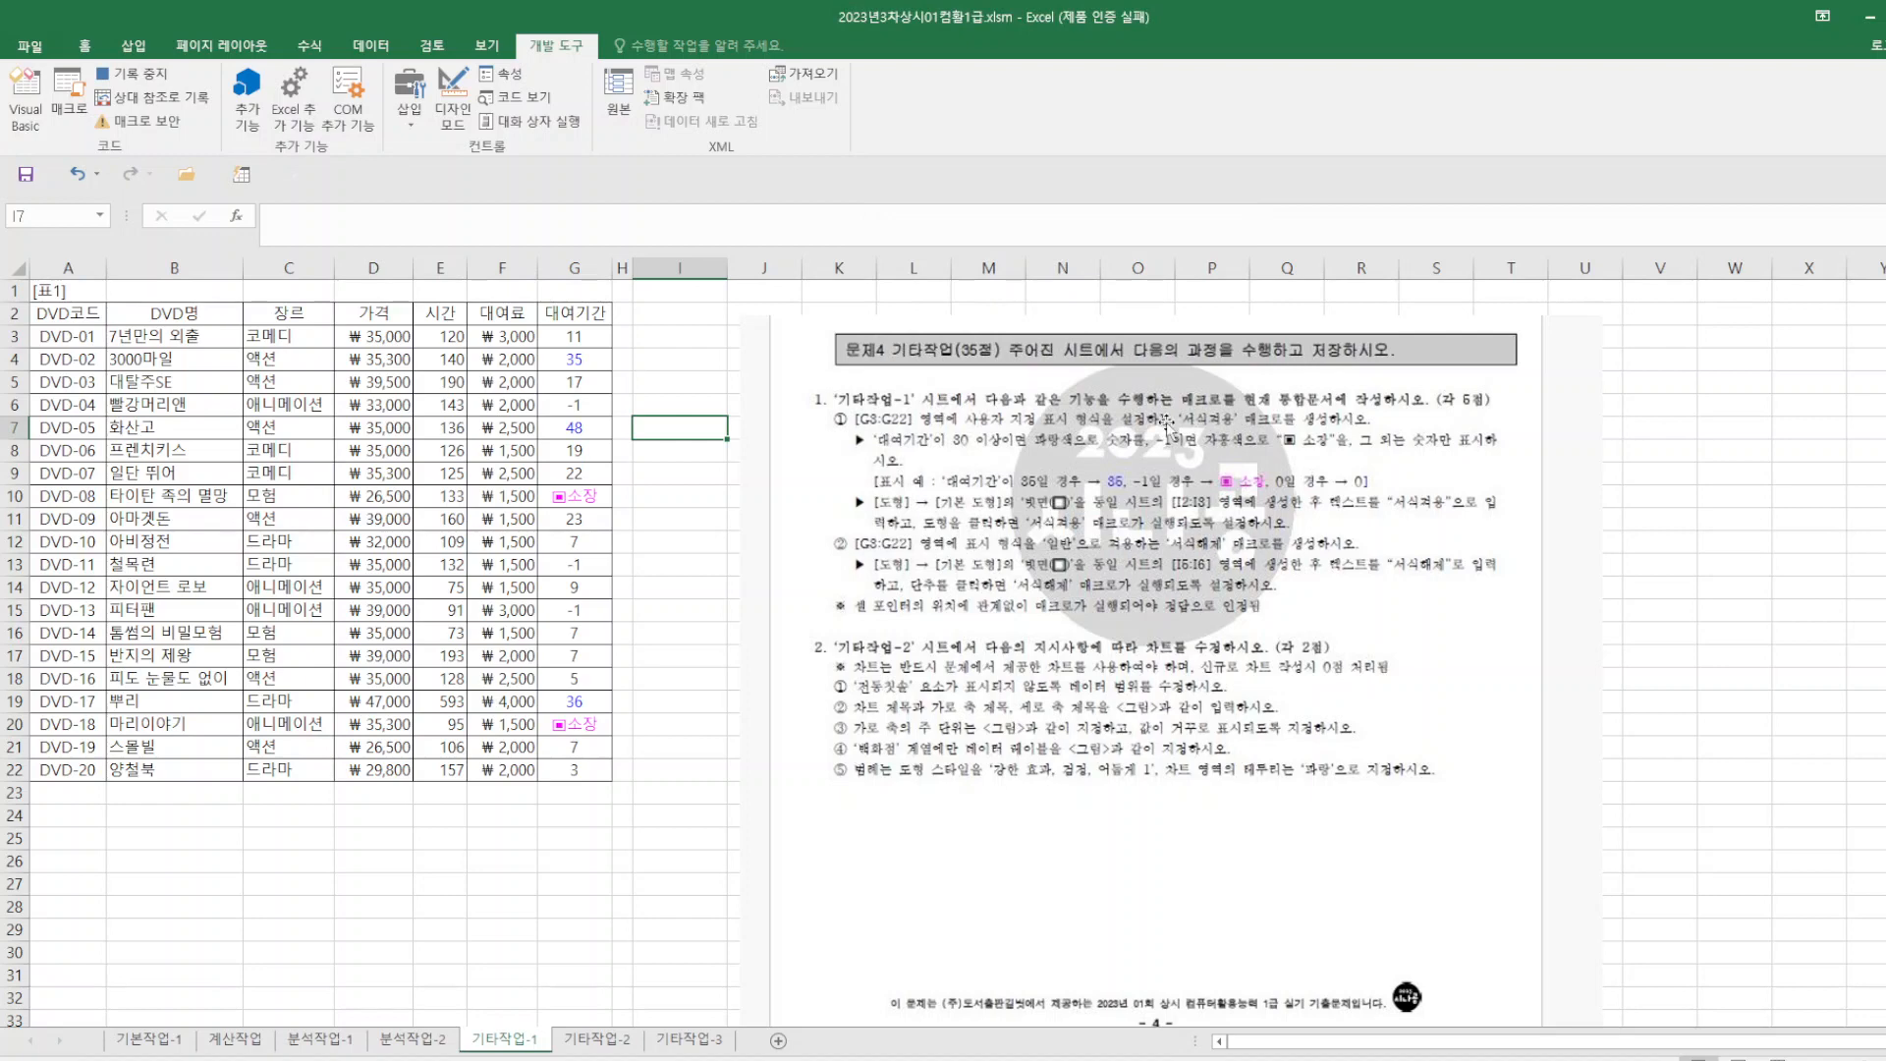
# - Set the number format of G3:G22 to 일반 and stop recording the 서식해제 macro
pyautogui.moveTo(583, 336); pyautogui.dragTo(577, 771)
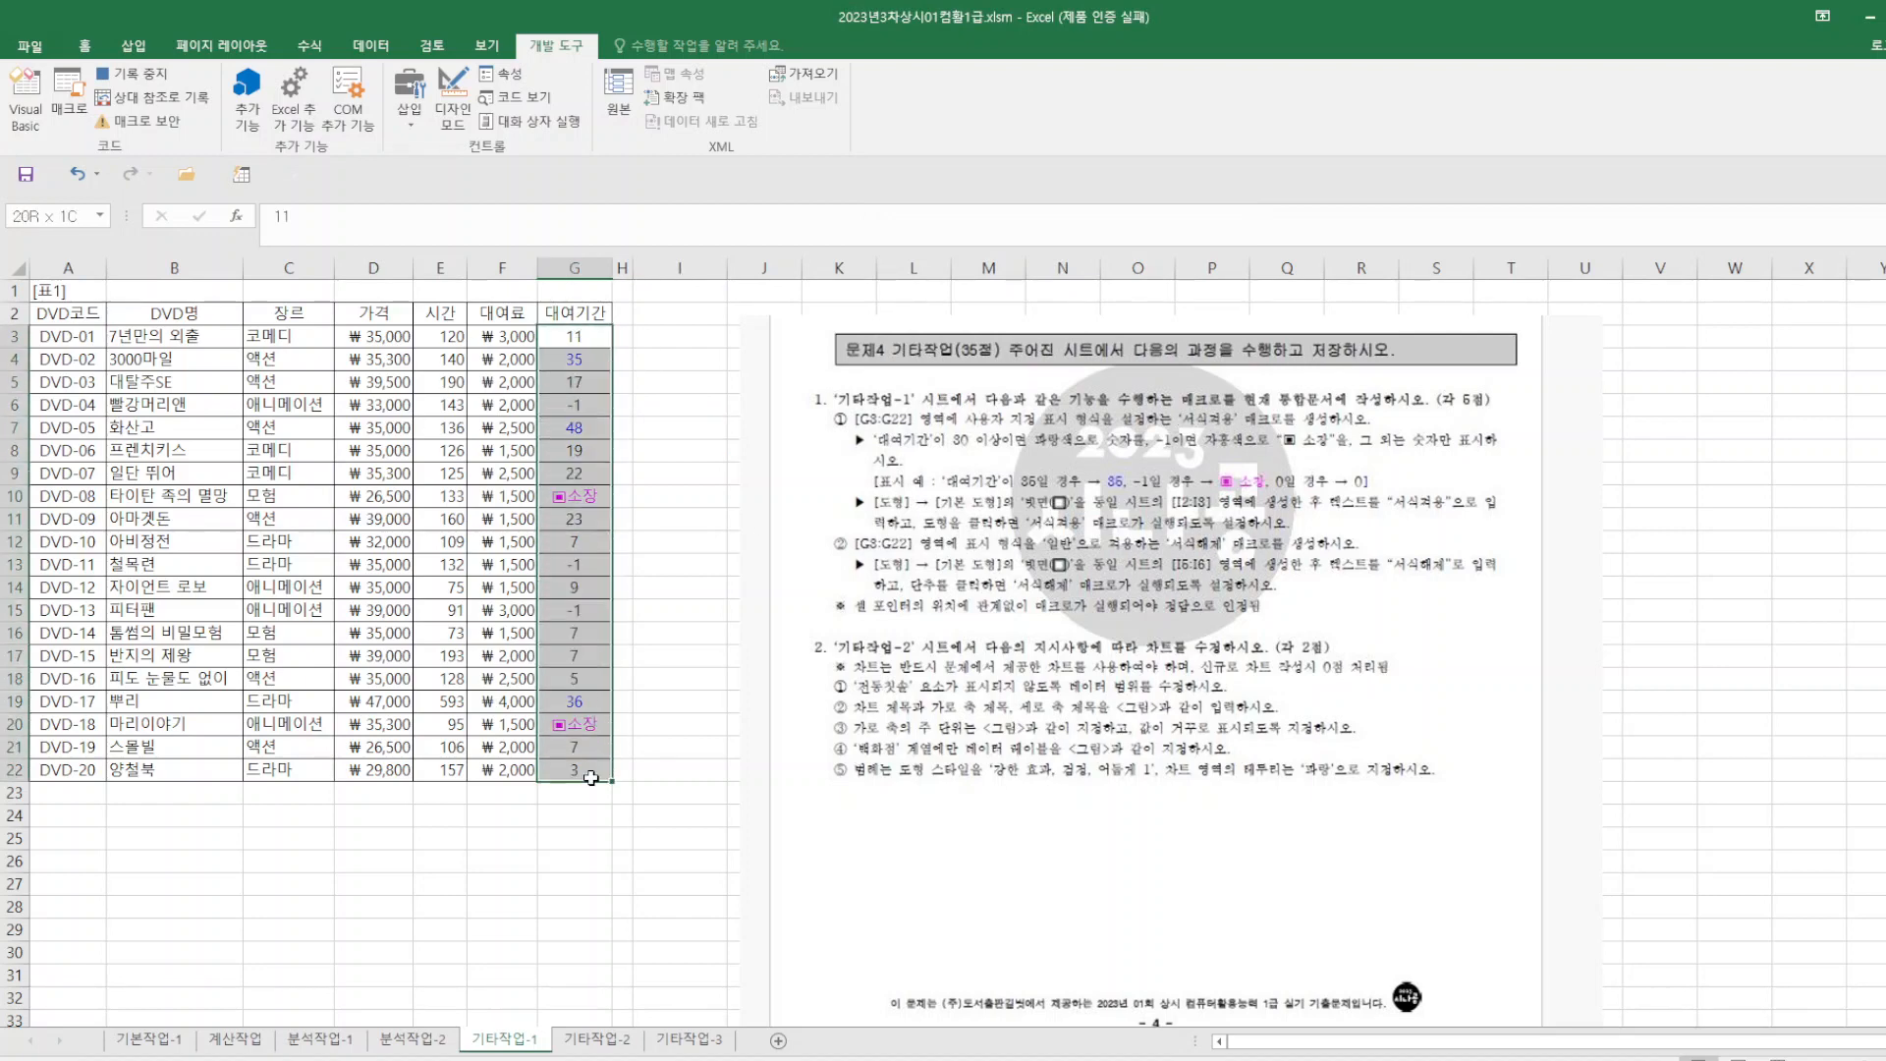
pyautogui.rightClick(592, 626)
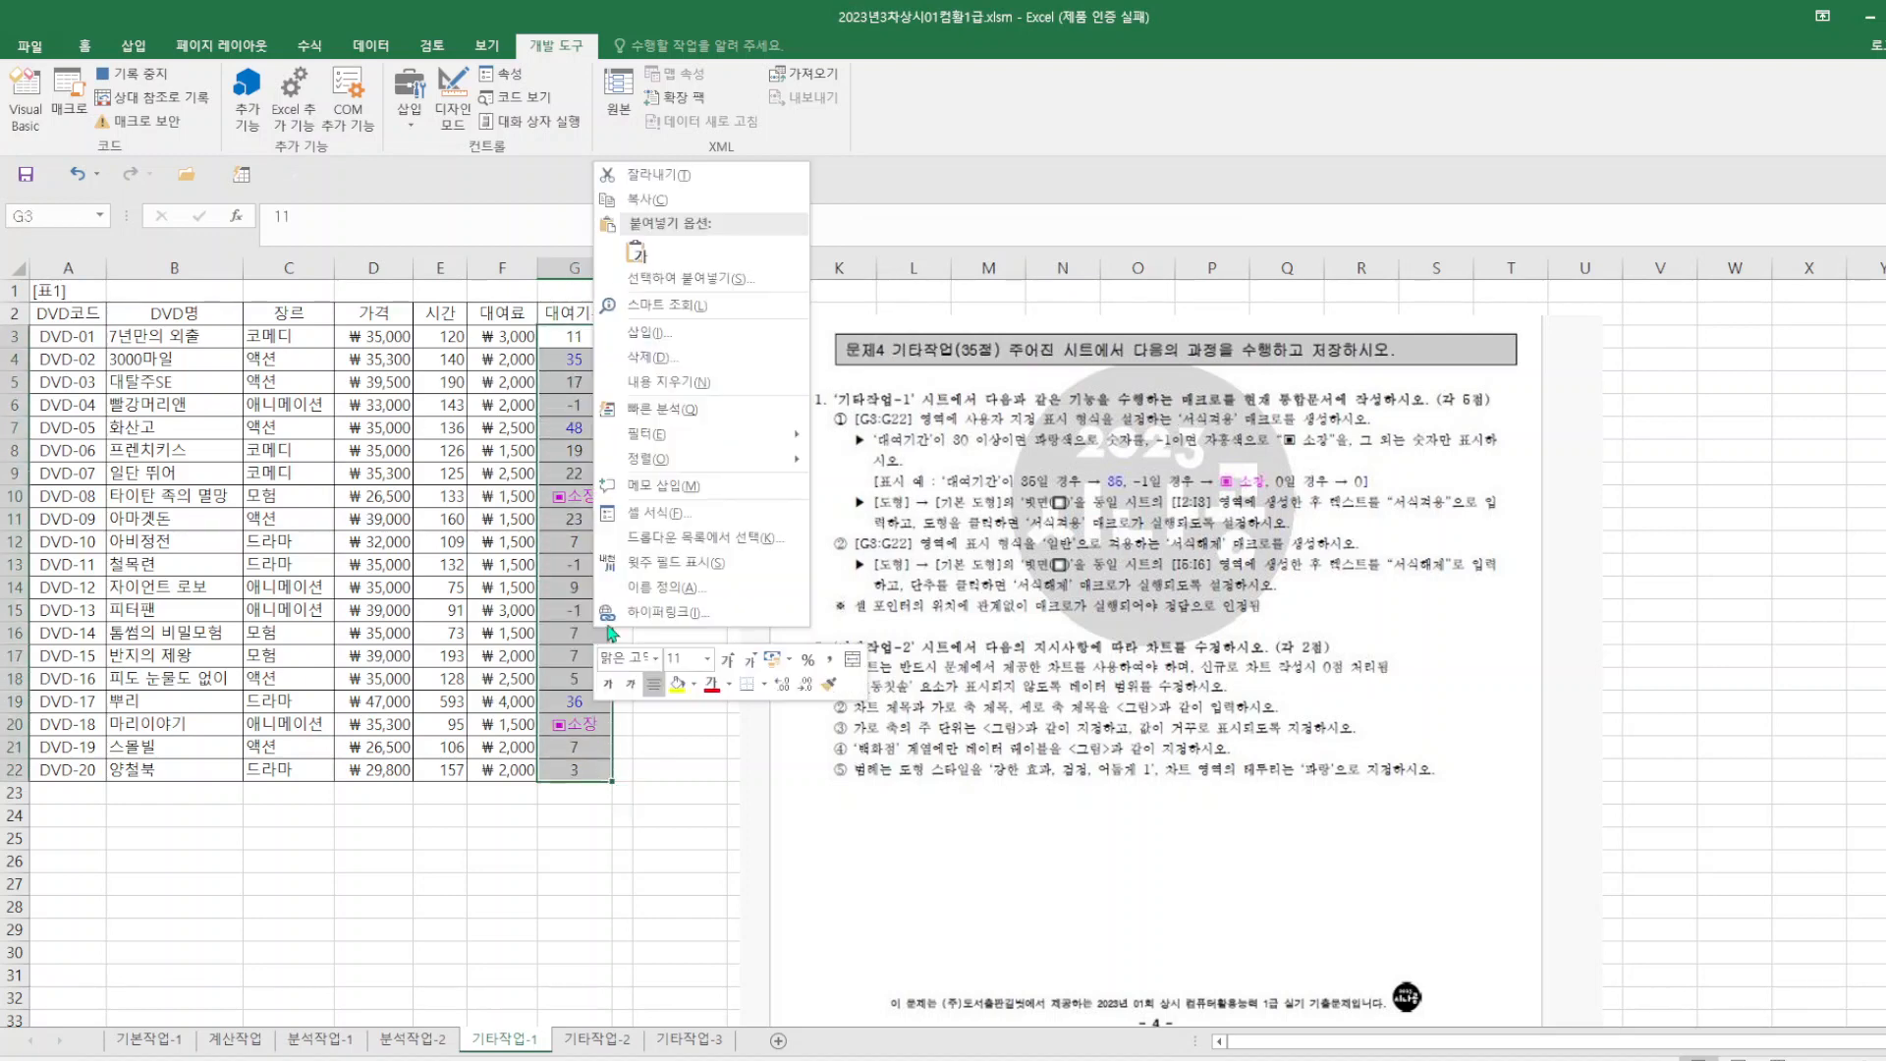
pyautogui.click(661, 523)
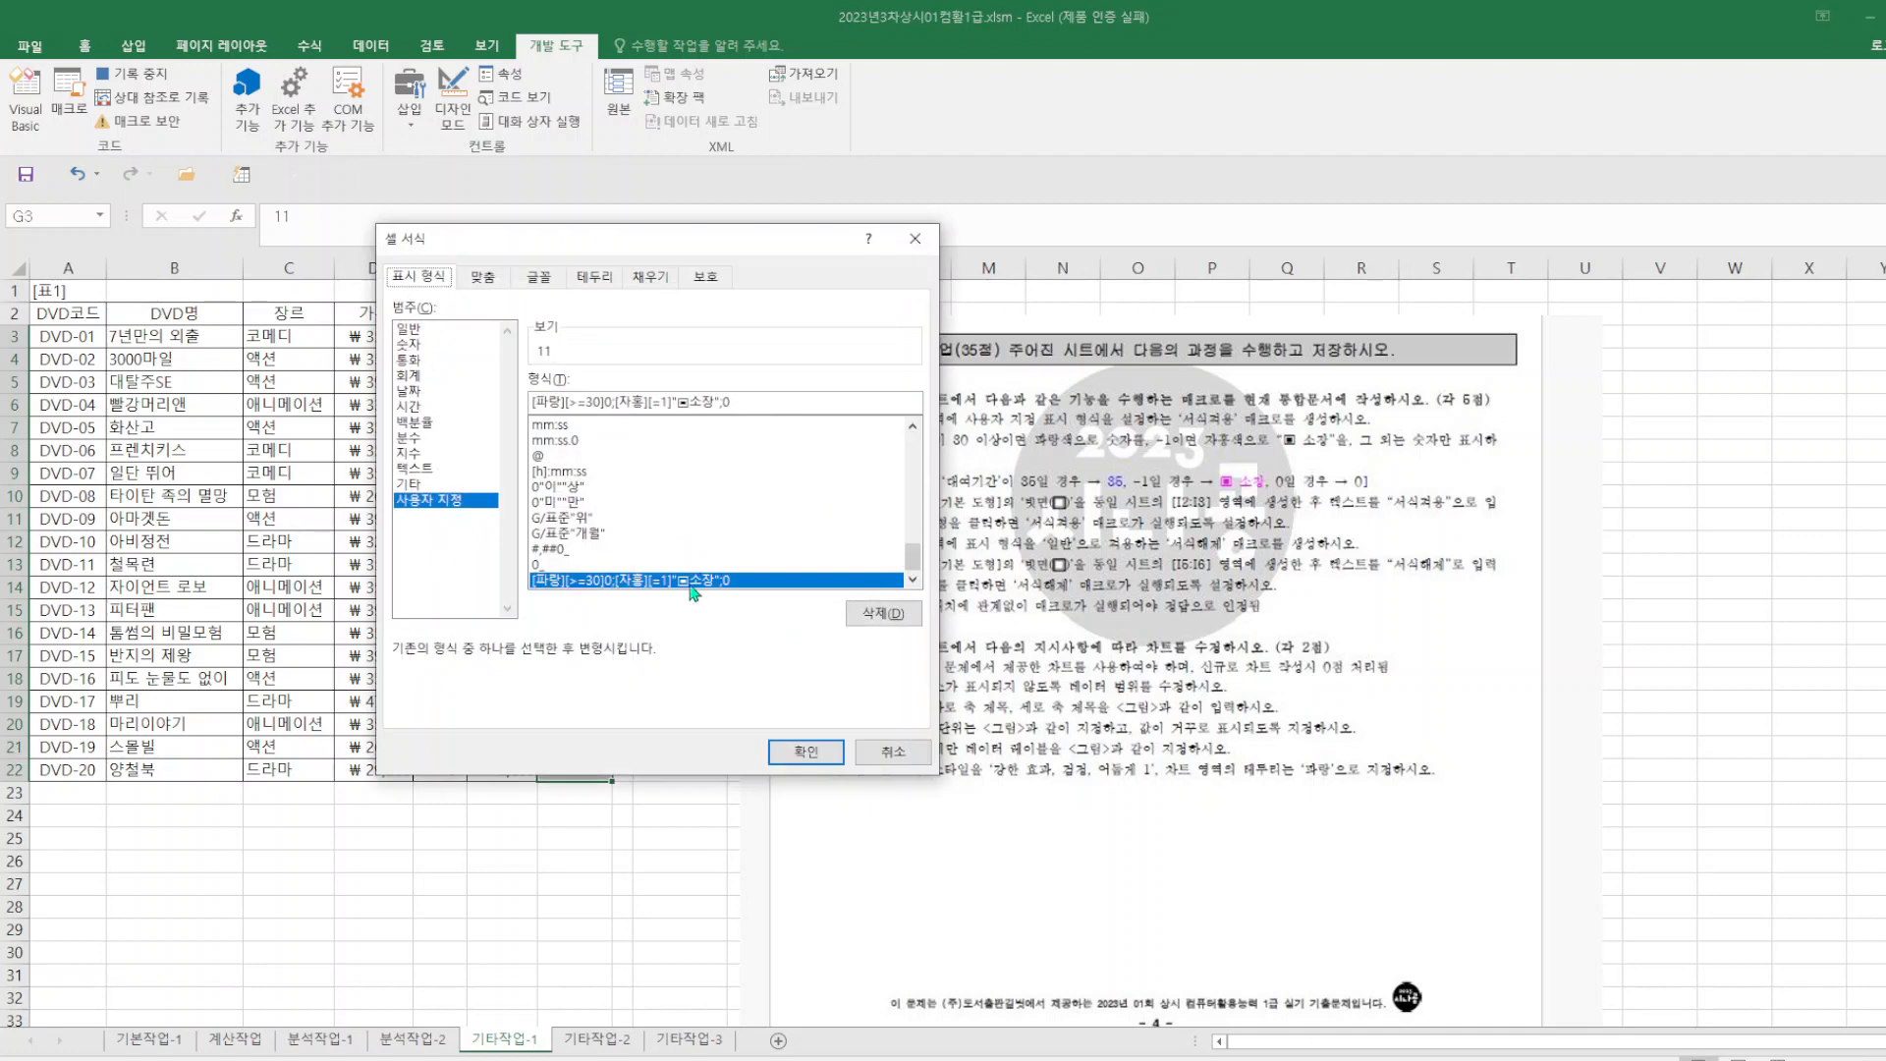
pyautogui.click(425, 331)
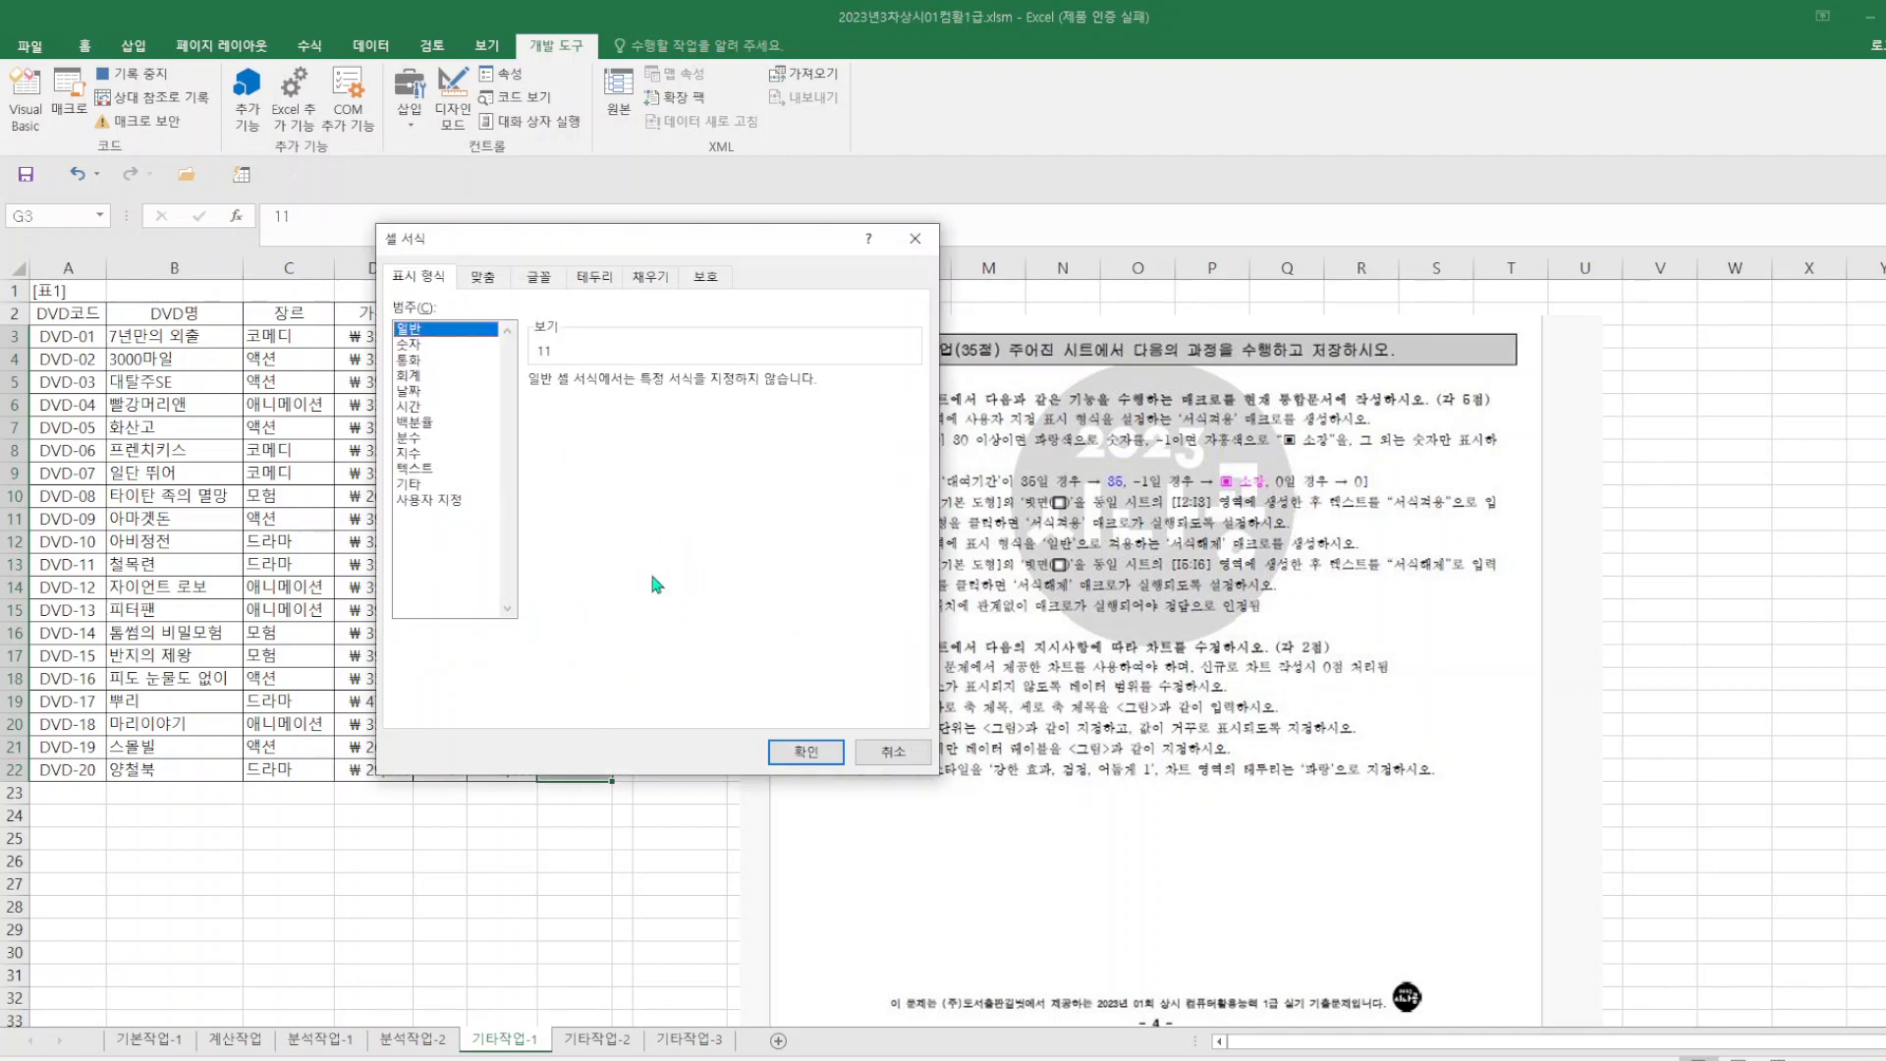
pyautogui.click(802, 752)
pyautogui.click(717, 497)
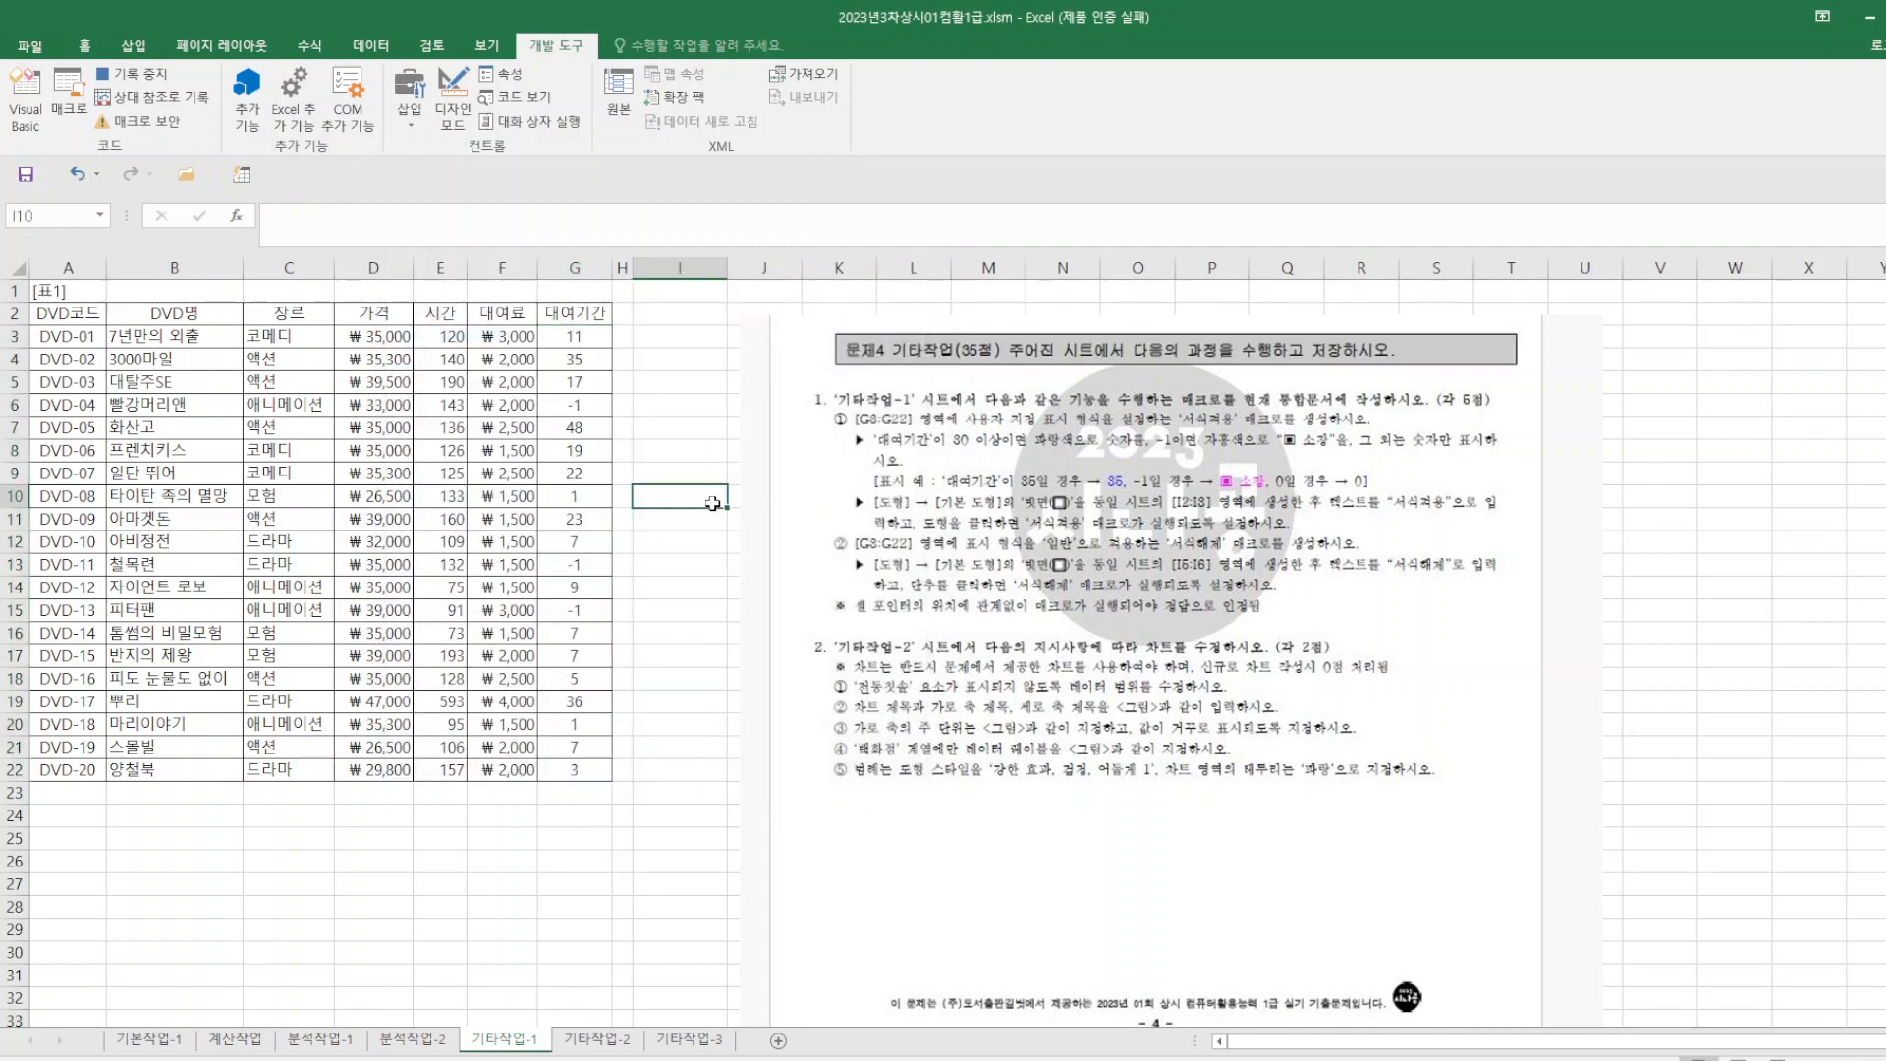
pyautogui.click(133, 74)
# - Draw a bevel shape fitted exactly to cells I2:I3, about 2.41 × 1.16 cm, and label it 서식적용
pyautogui.click(133, 45)
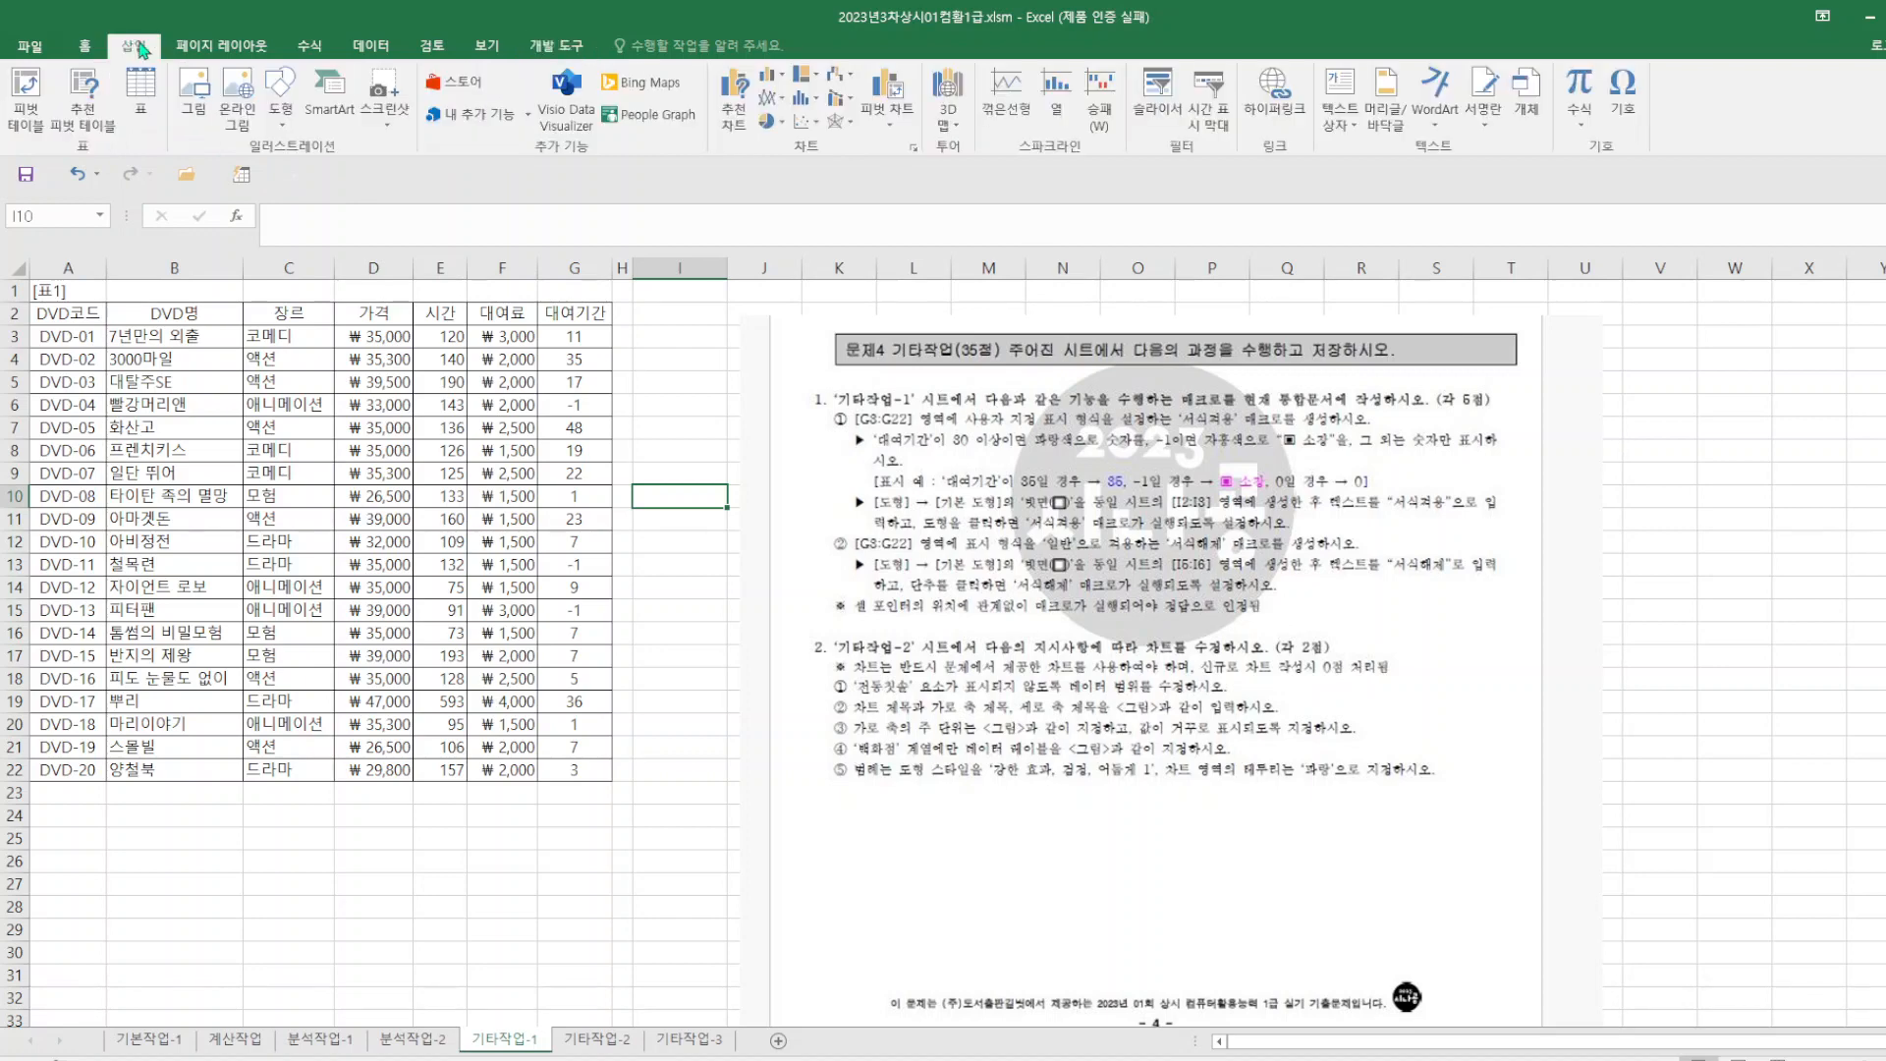
pyautogui.click(283, 125)
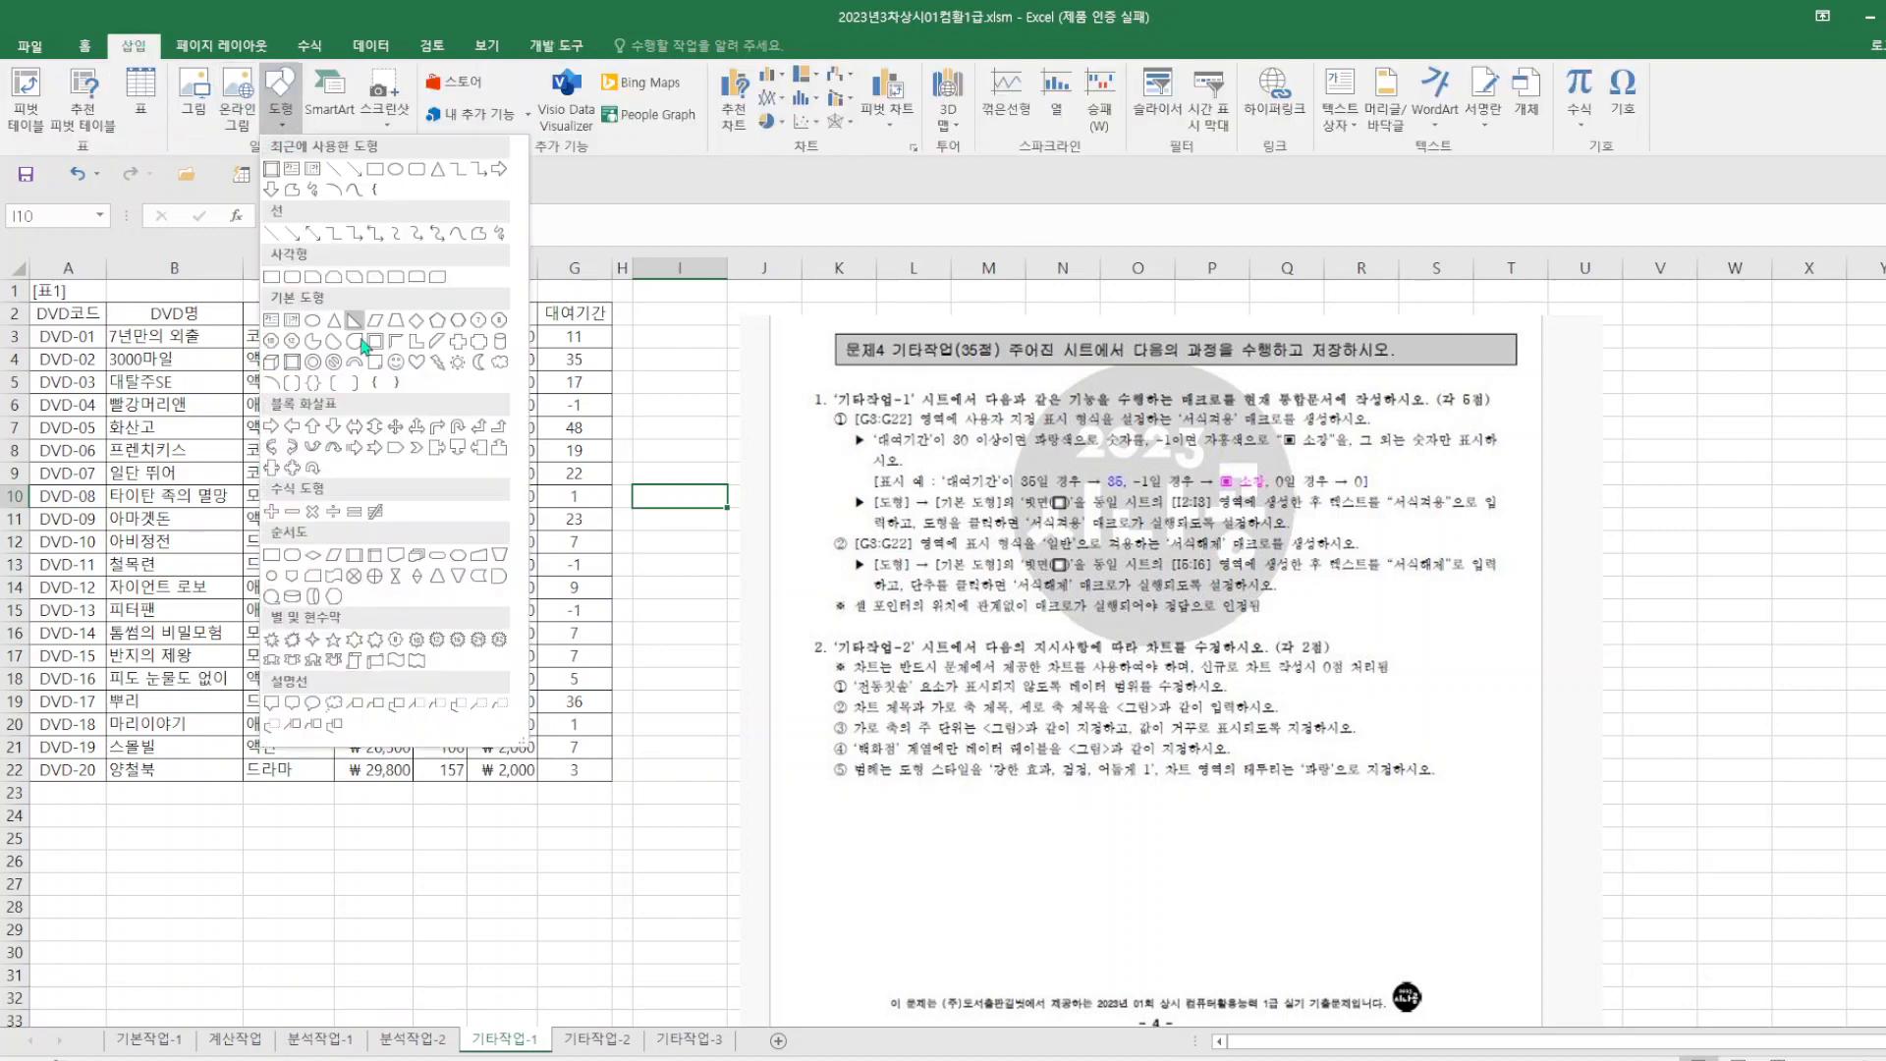
pyautogui.click(291, 362)
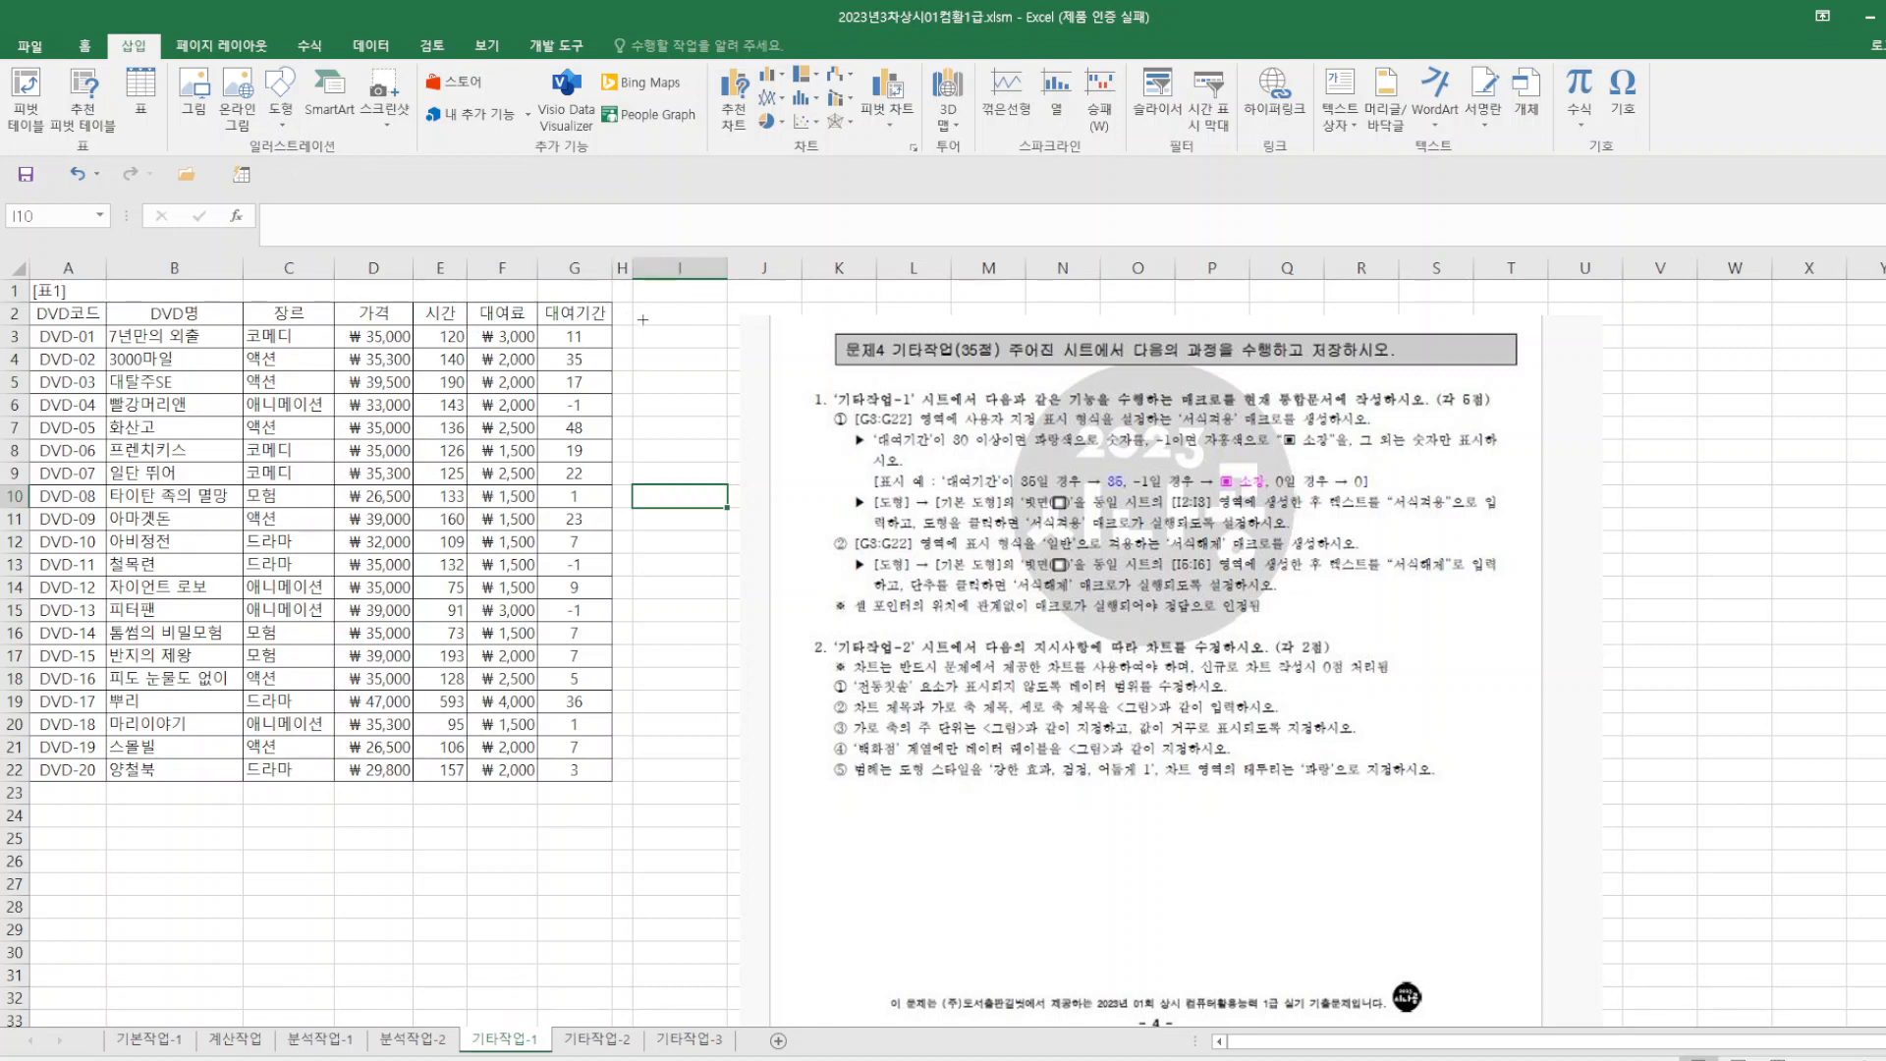
pyautogui.press('alt')
pyautogui.moveTo(641, 306); pyautogui.dragTo(688, 347)
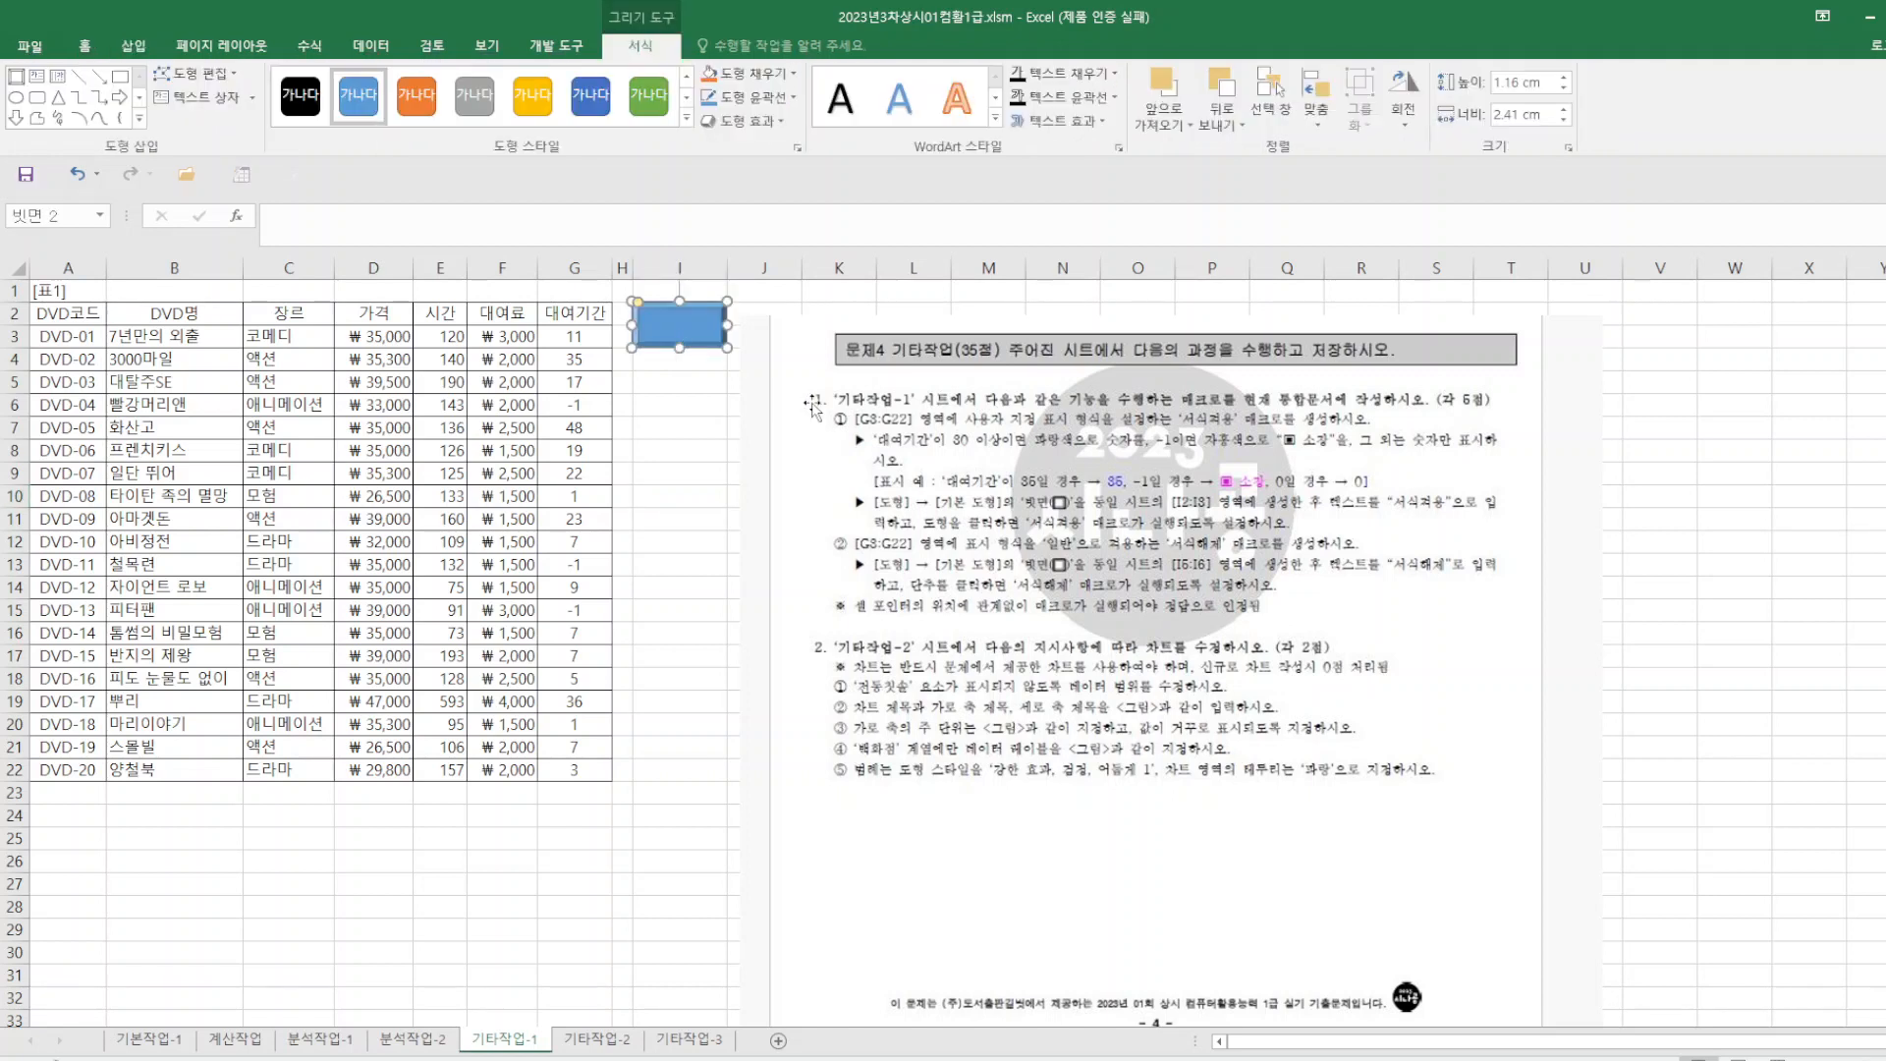
pyautogui.write('서')
pyautogui.write('시')
pyautogui.write('적요')
# - Assign this workbook's 서식적용 macro to the bevel shape over I2:I3 and deselect the shape
pyautogui.rightClick(697, 328)
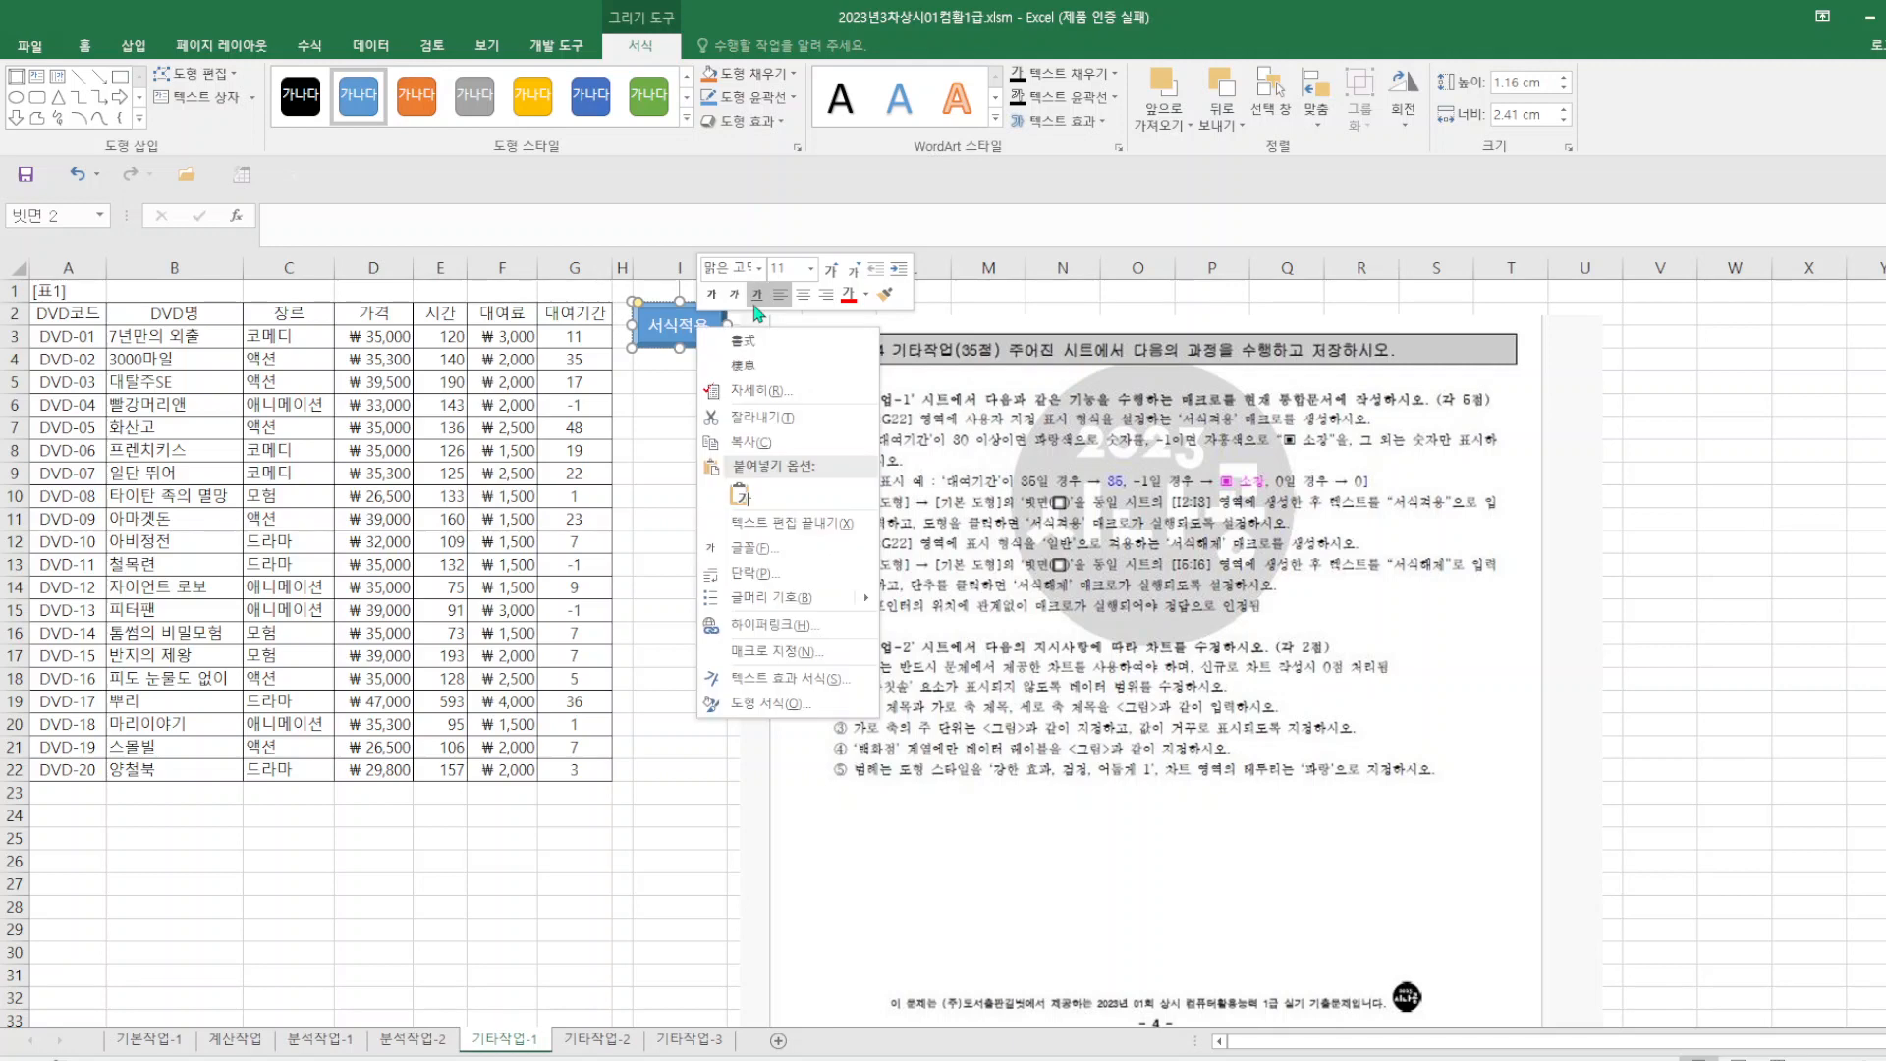
pyautogui.click(786, 651)
pyautogui.click(619, 513)
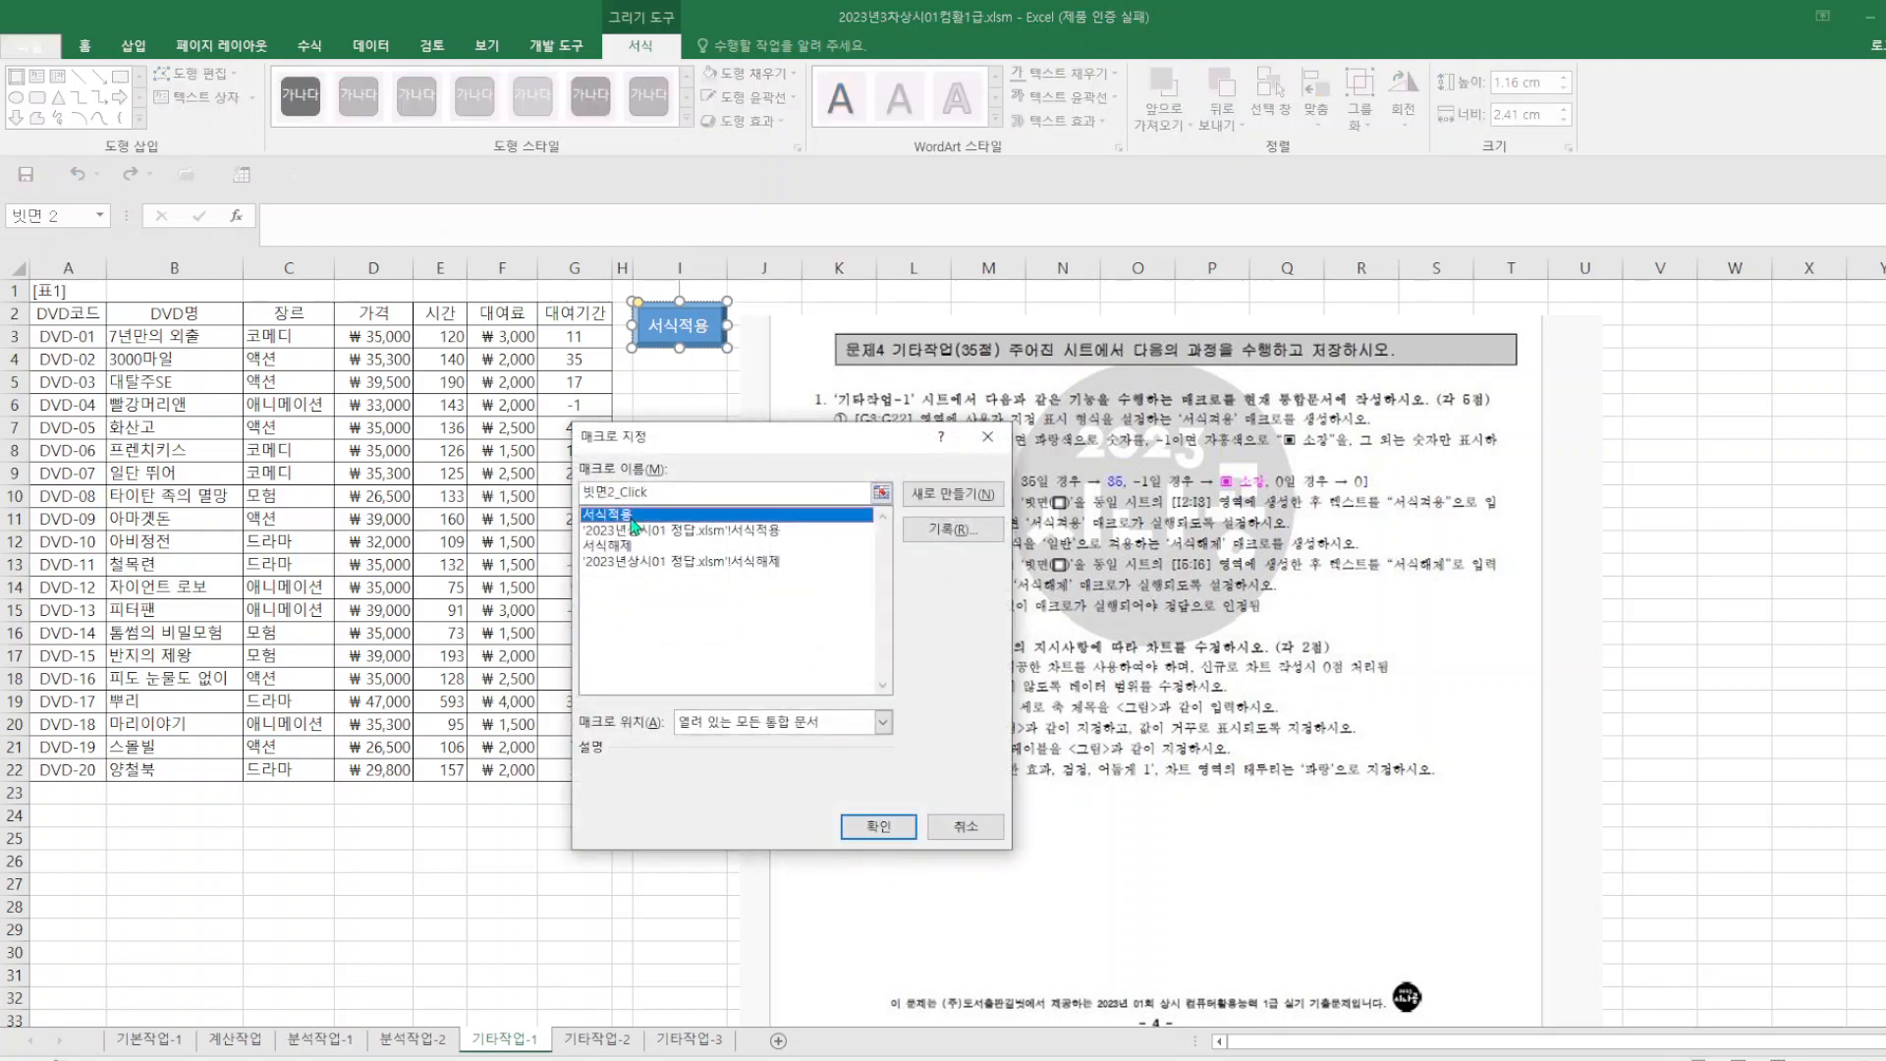
pyautogui.click(877, 826)
pyautogui.click(686, 921)
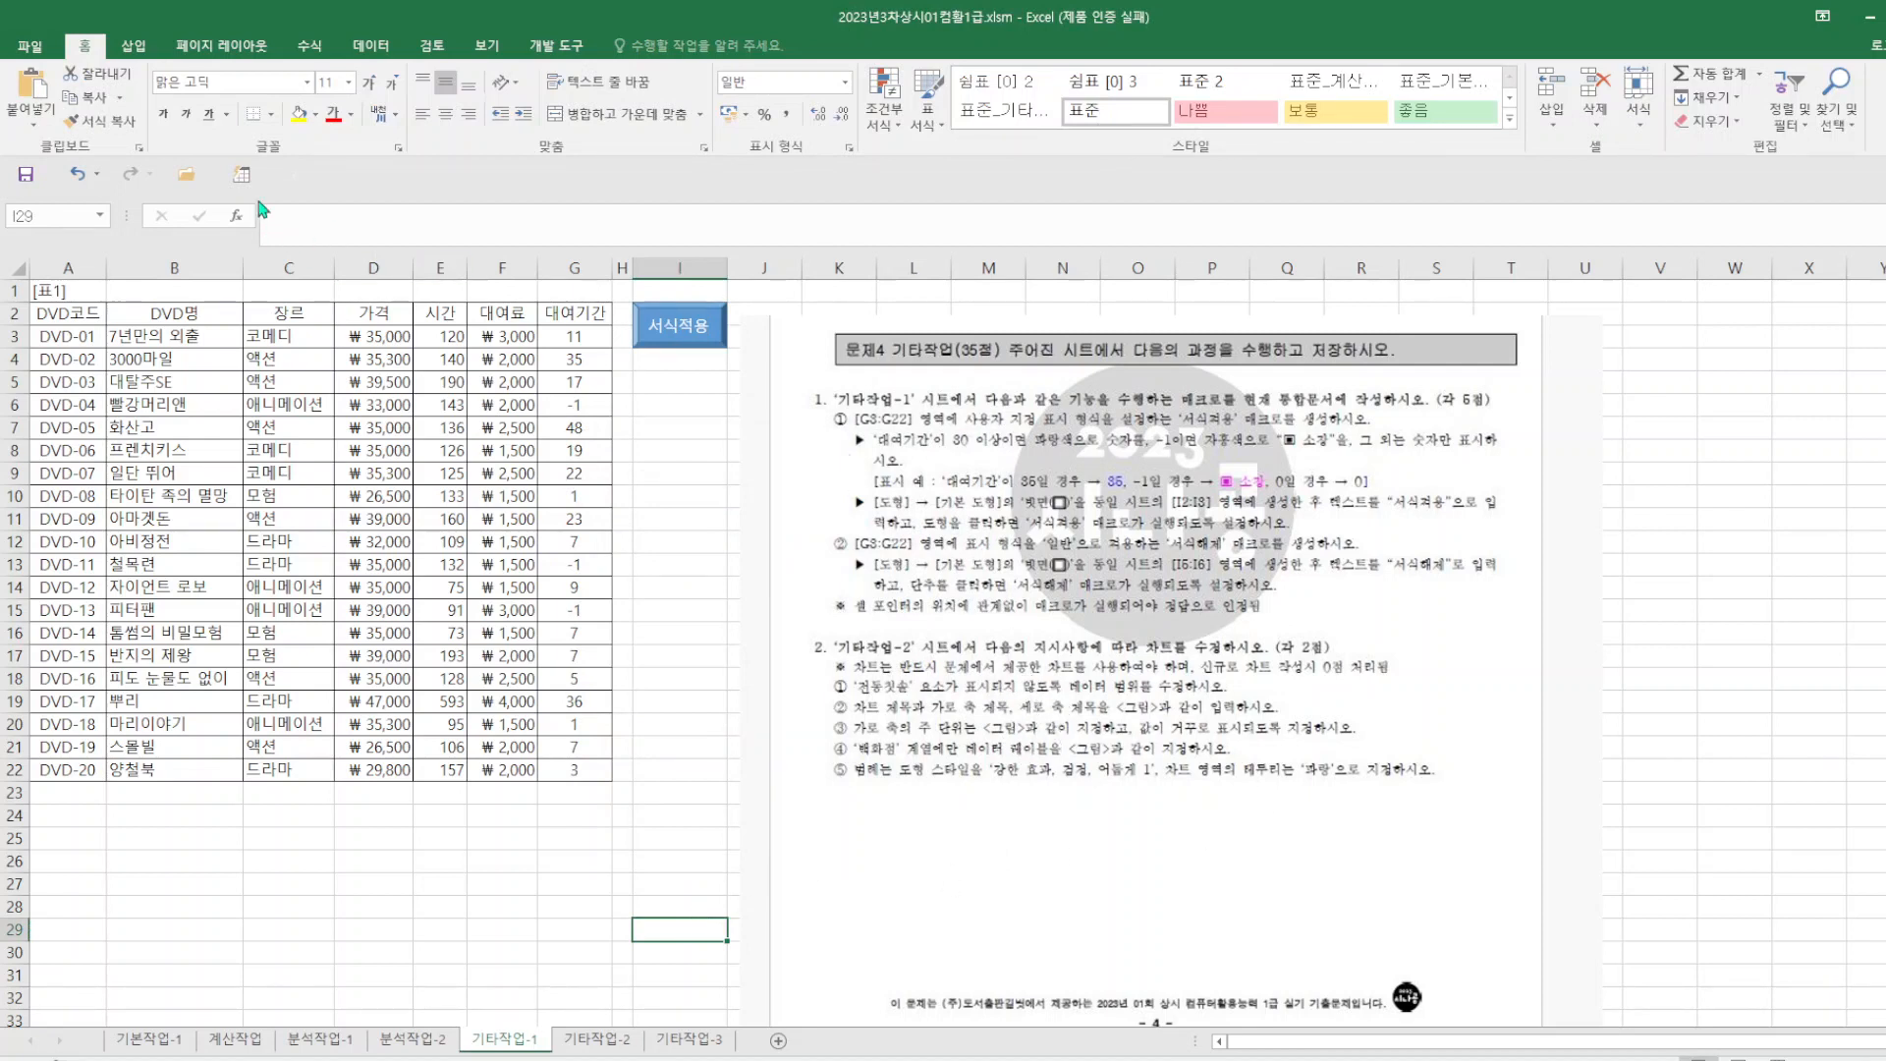
# - Draw a second bevel shape fitted exactly to cells I5:I6, about 2.41 × 1.16 cm, and label it 서식해제
pyautogui.click(144, 54)
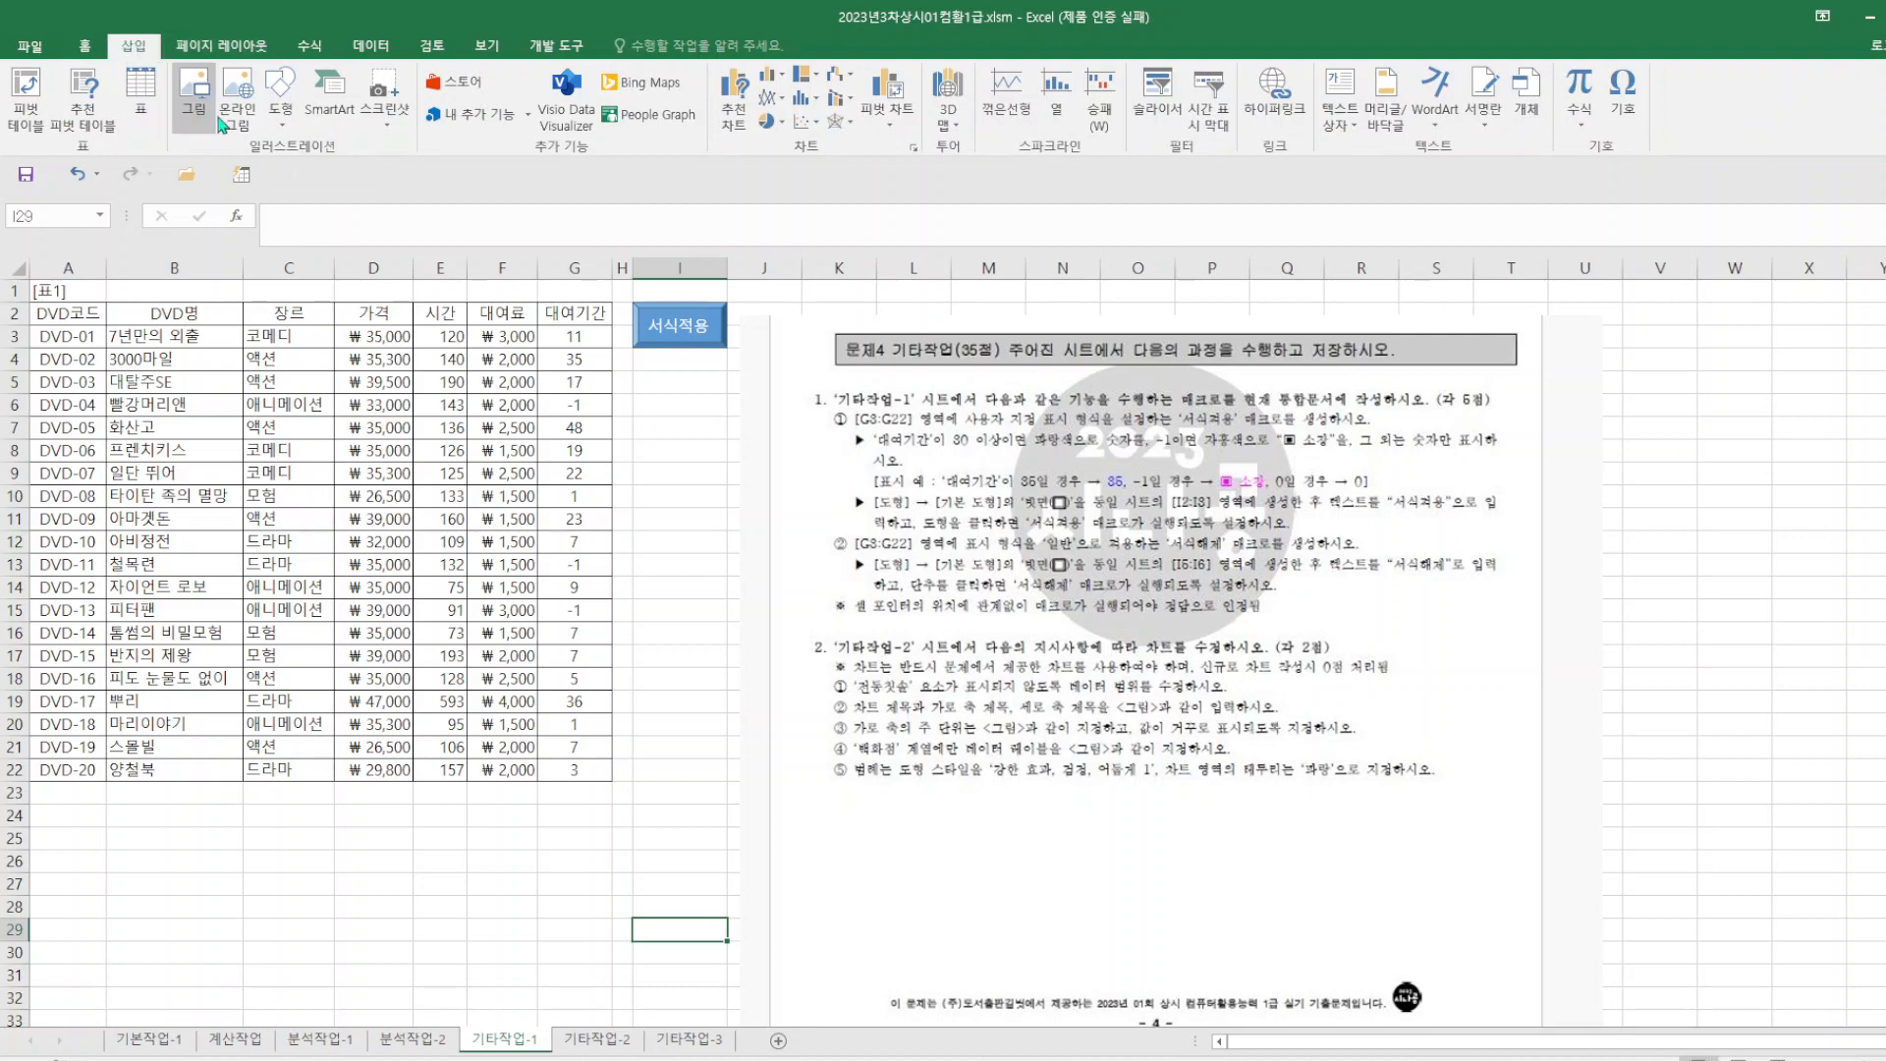
pyautogui.click(281, 93)
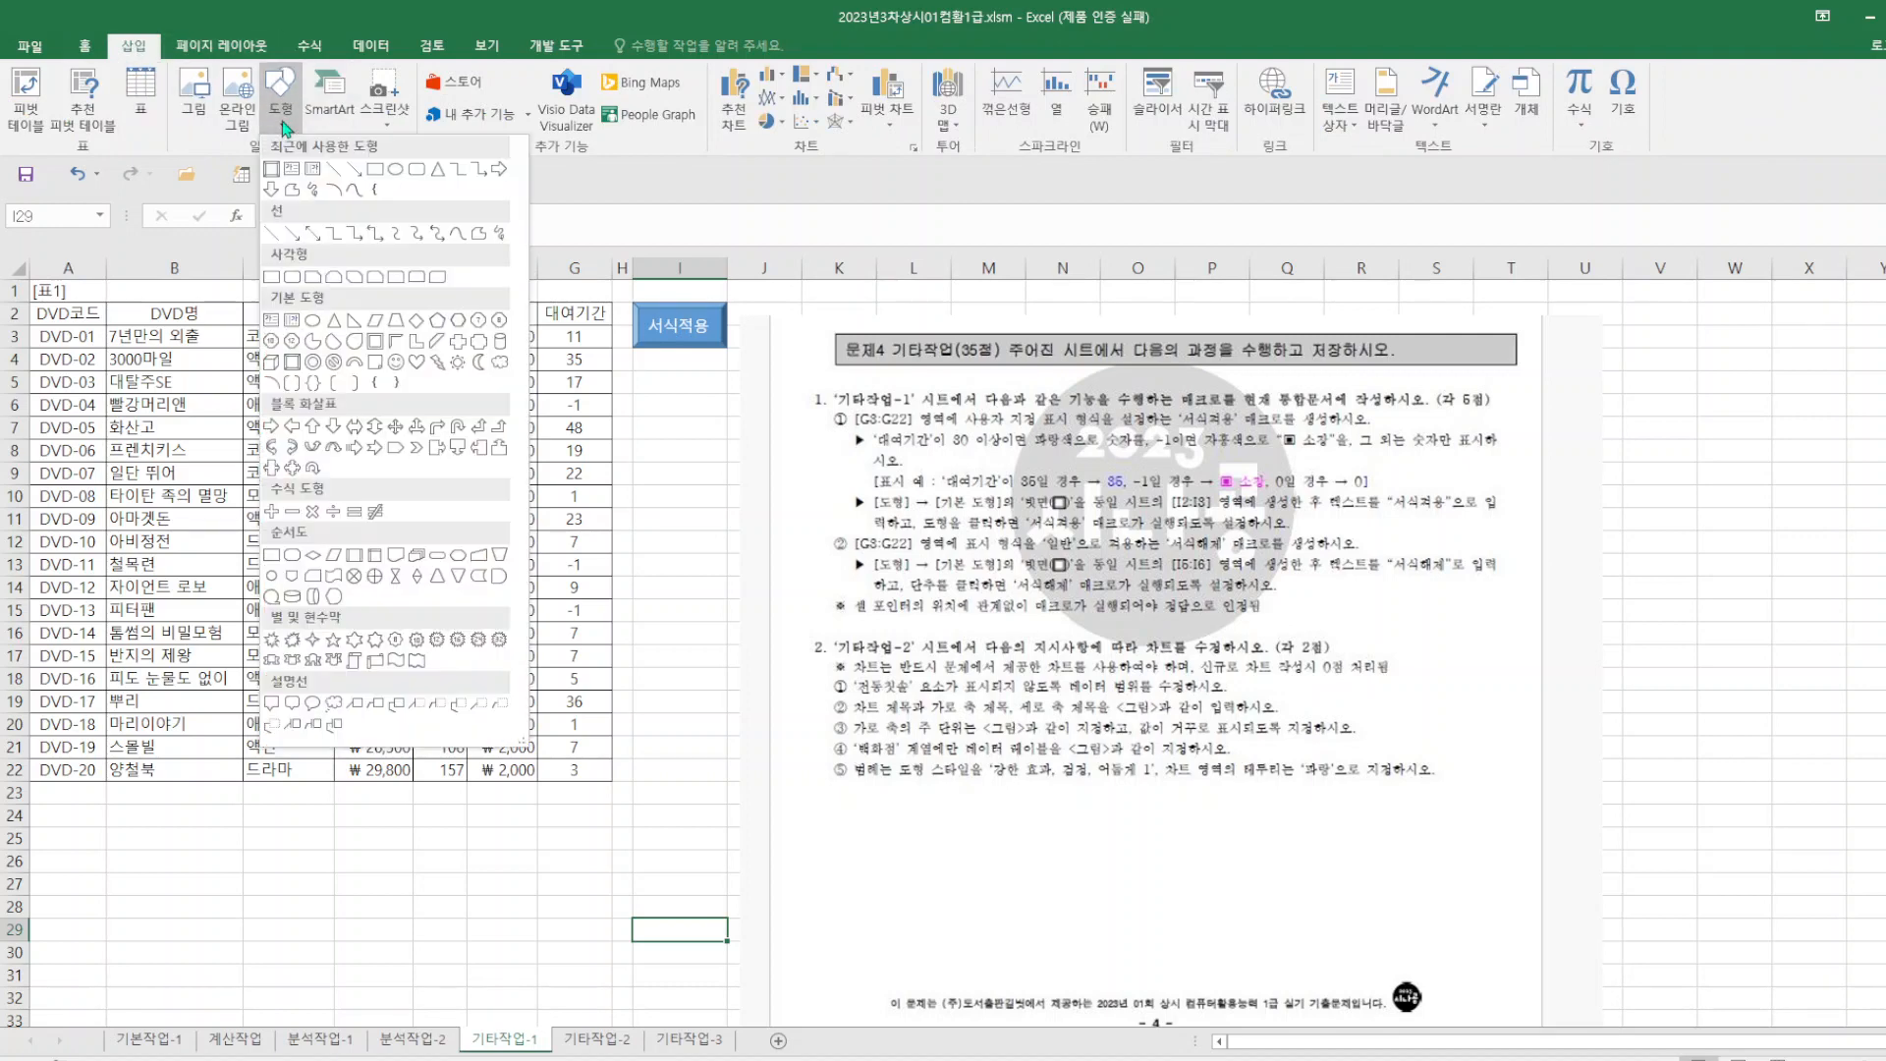
pyautogui.click(273, 169)
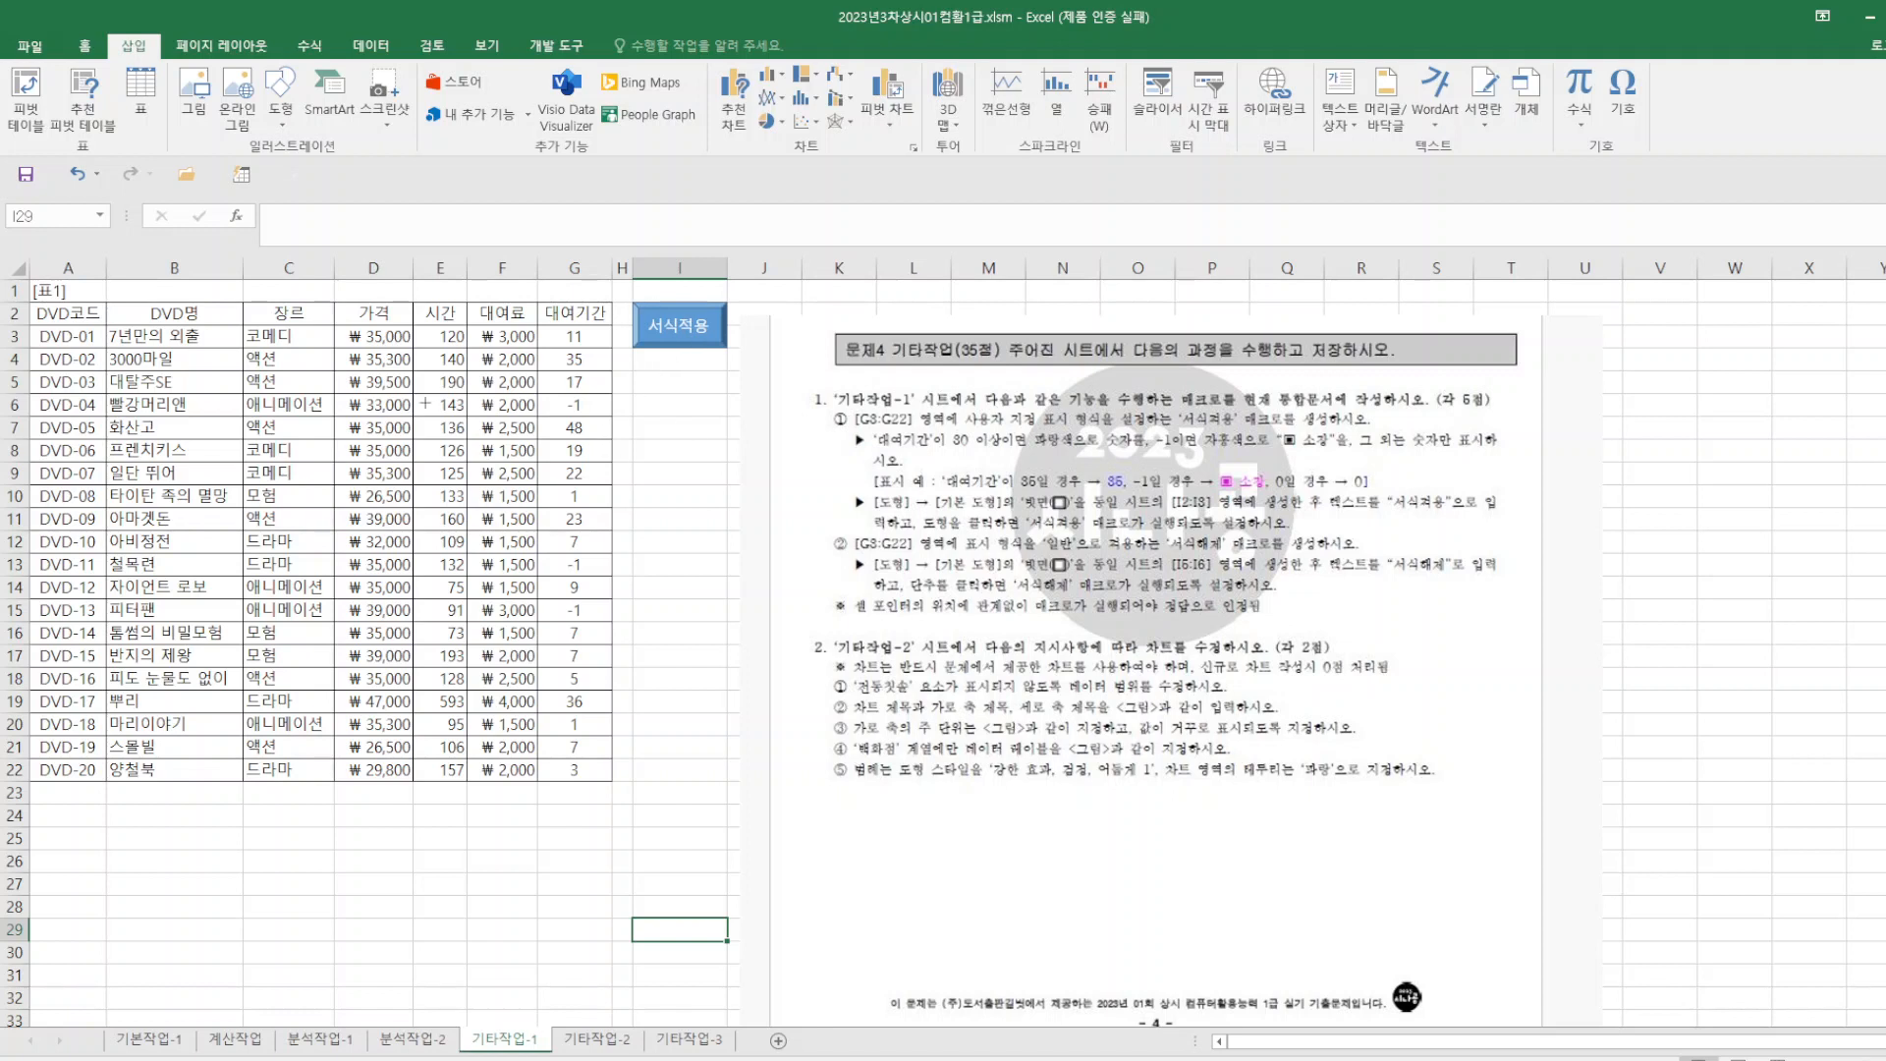
pyautogui.press('alt')
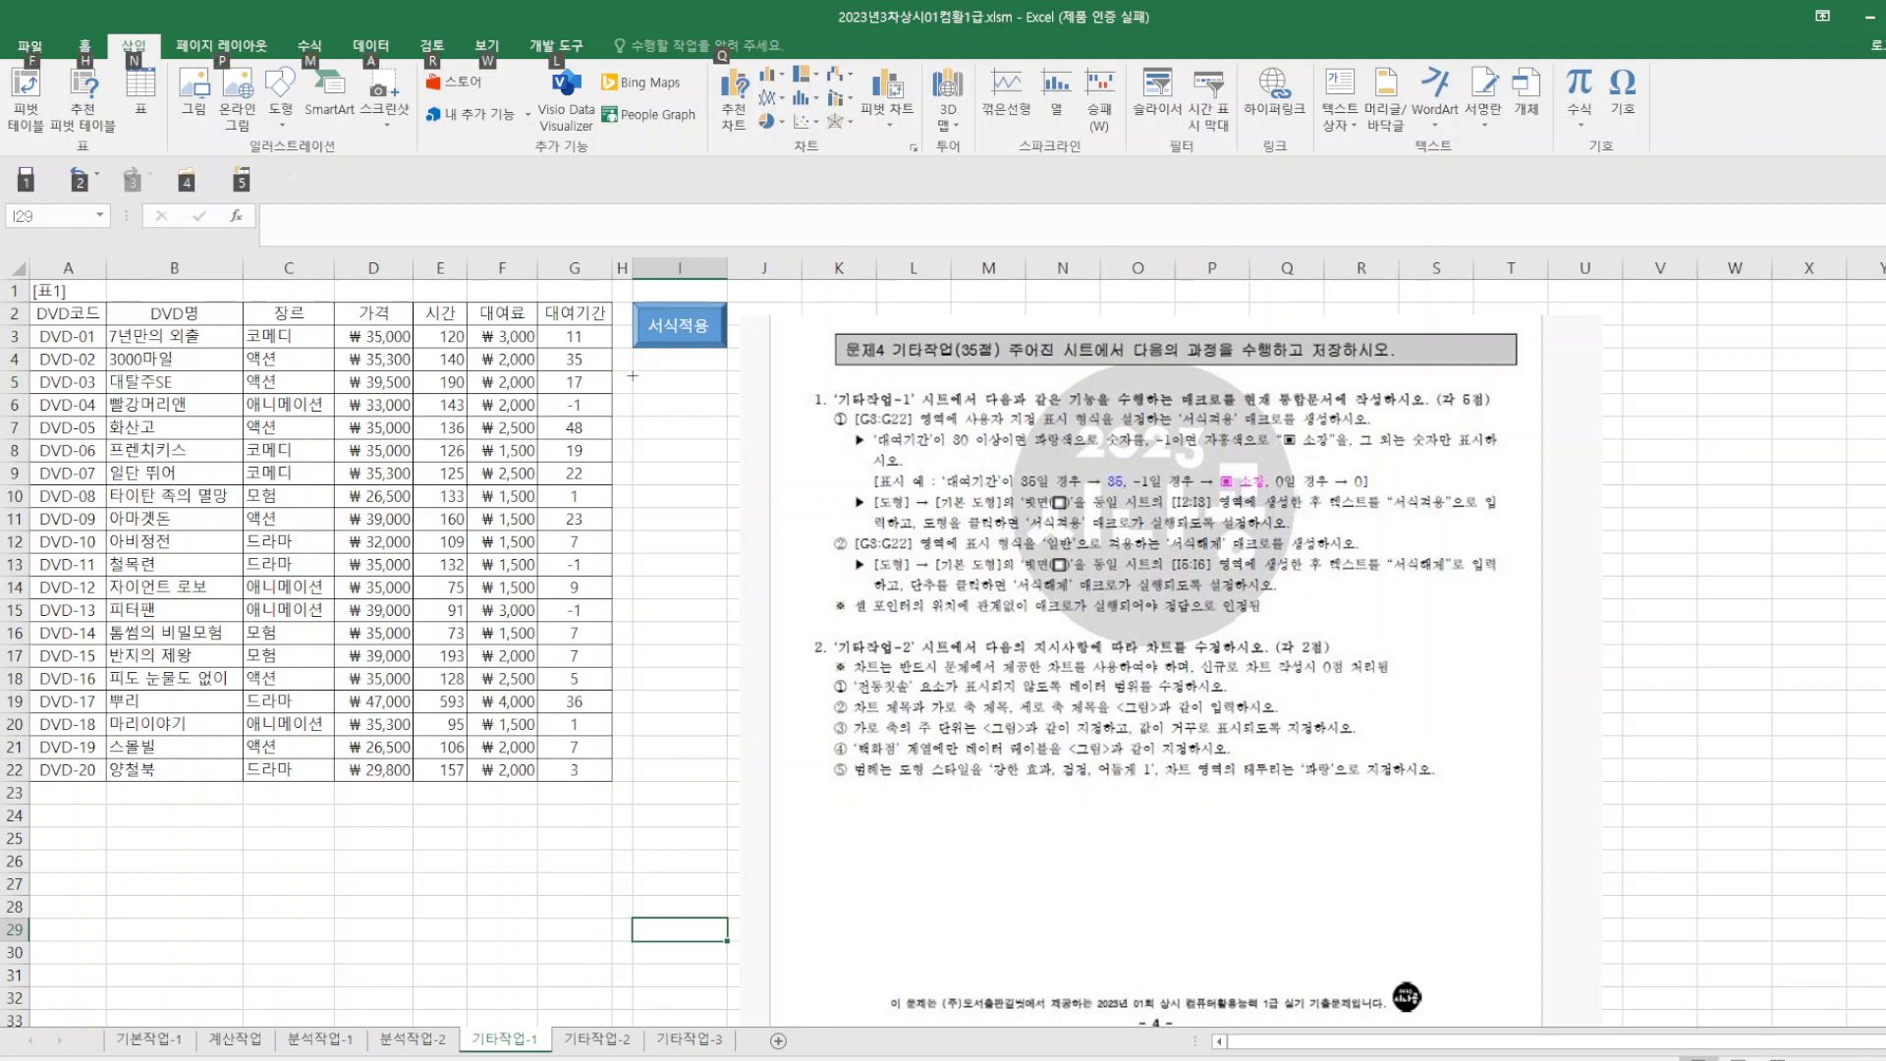
pyautogui.moveTo(632, 370); pyautogui.dragTo(728, 416)
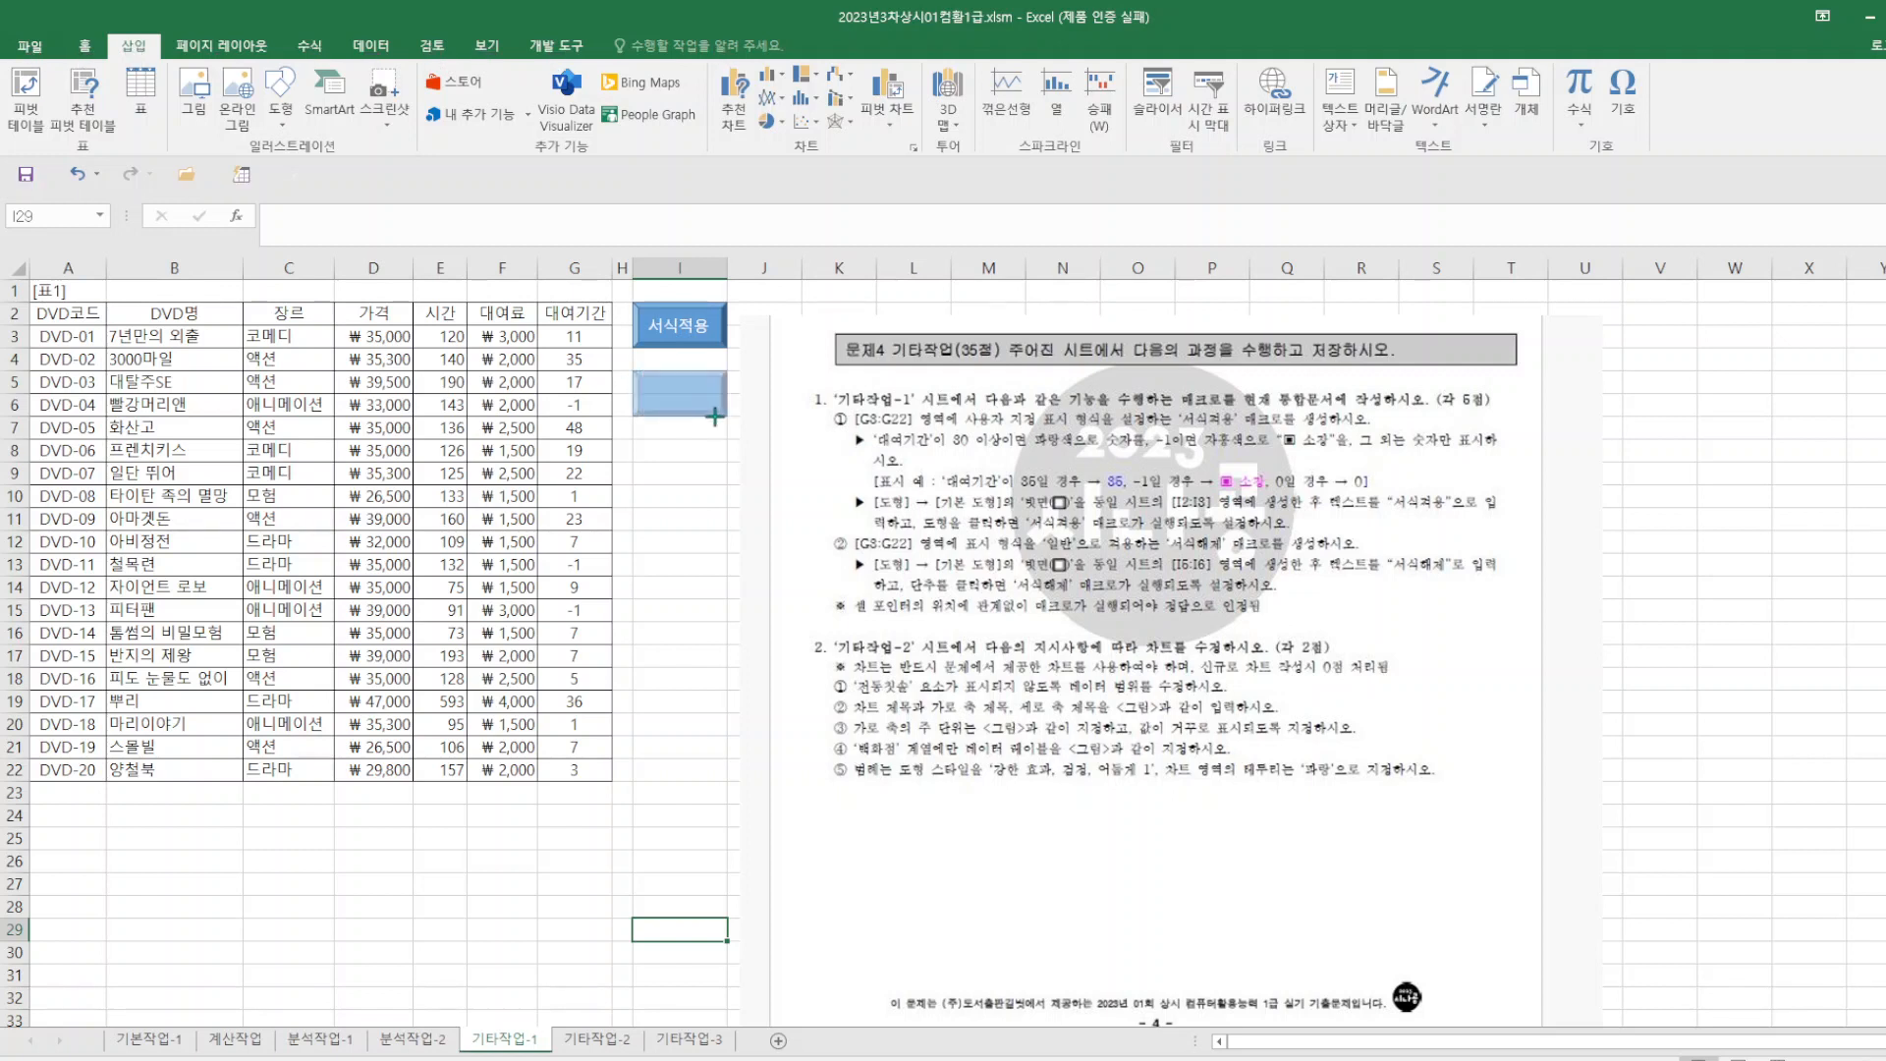
pyautogui.write('ㅅ')
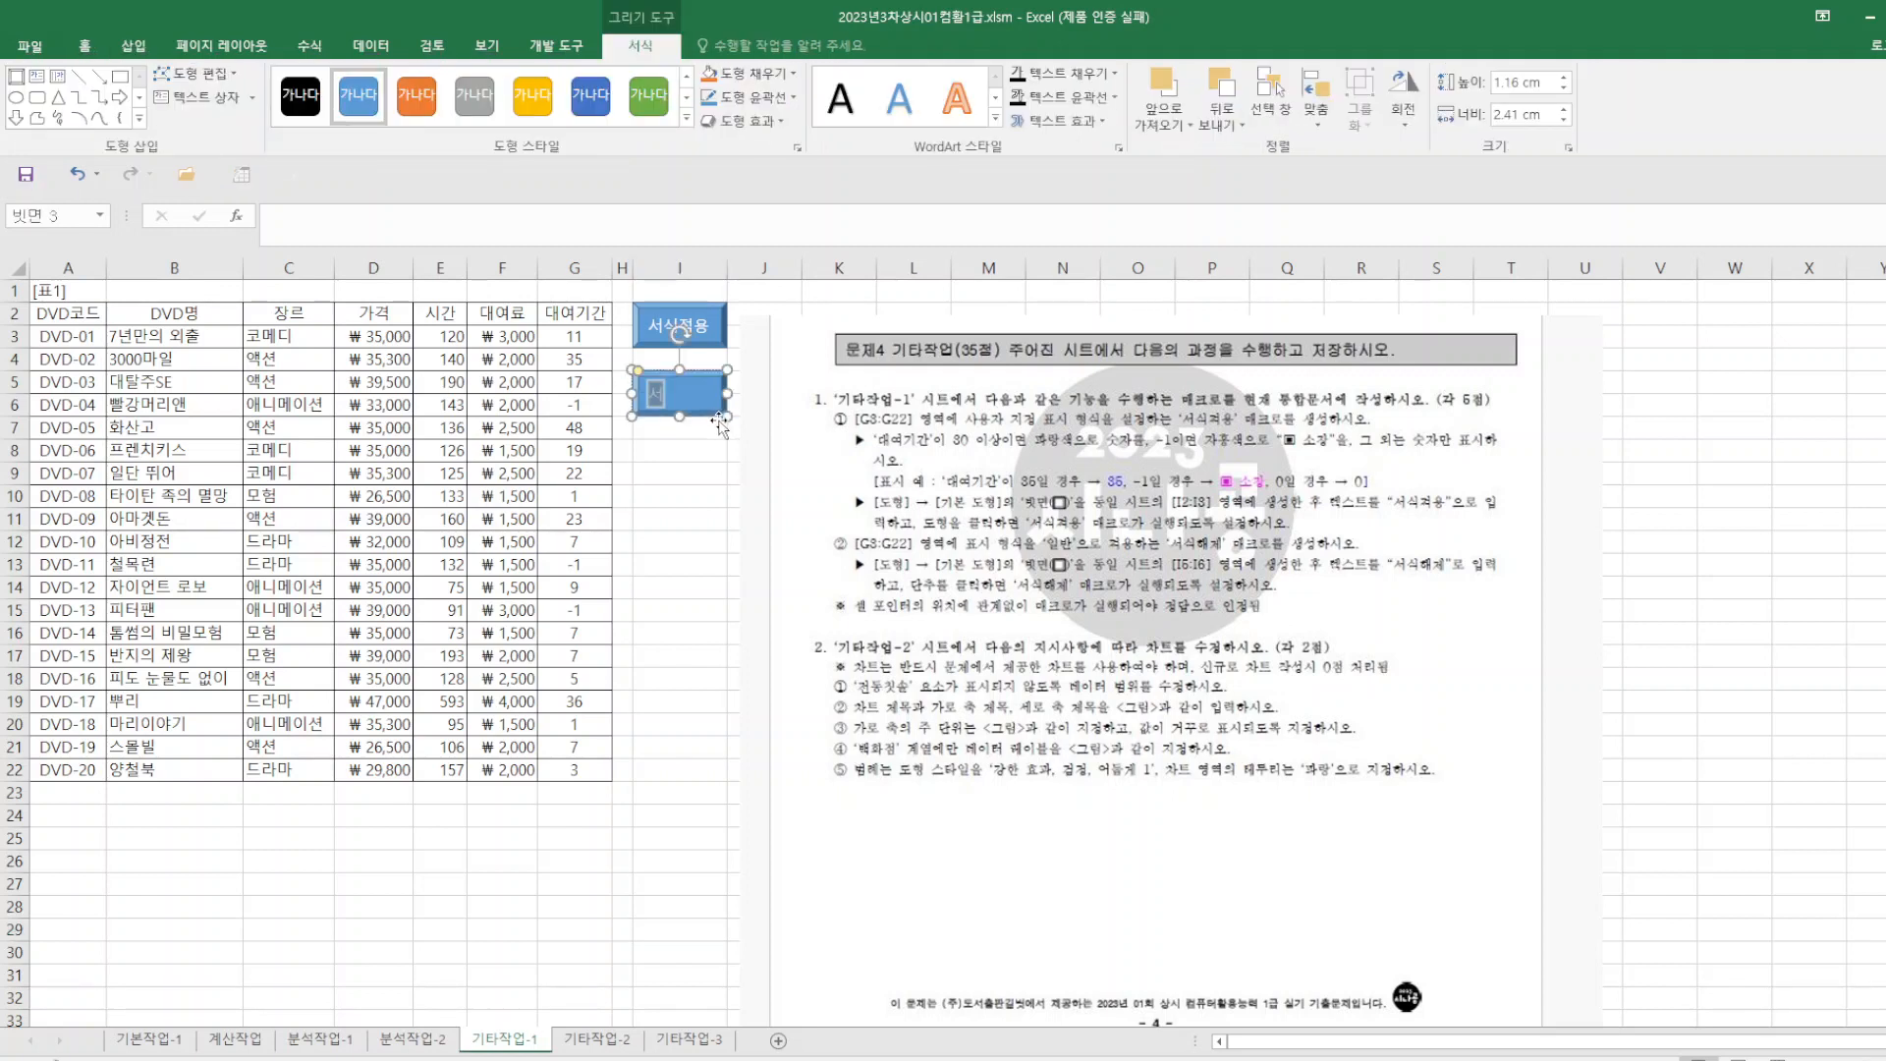
pyautogui.write('시')
pyautogui.write('해제')
# - Assign this workbook's 서식해제 macro to the bevel shape over I5:I6 and deselect the shape
pyautogui.rightClick(646, 410)
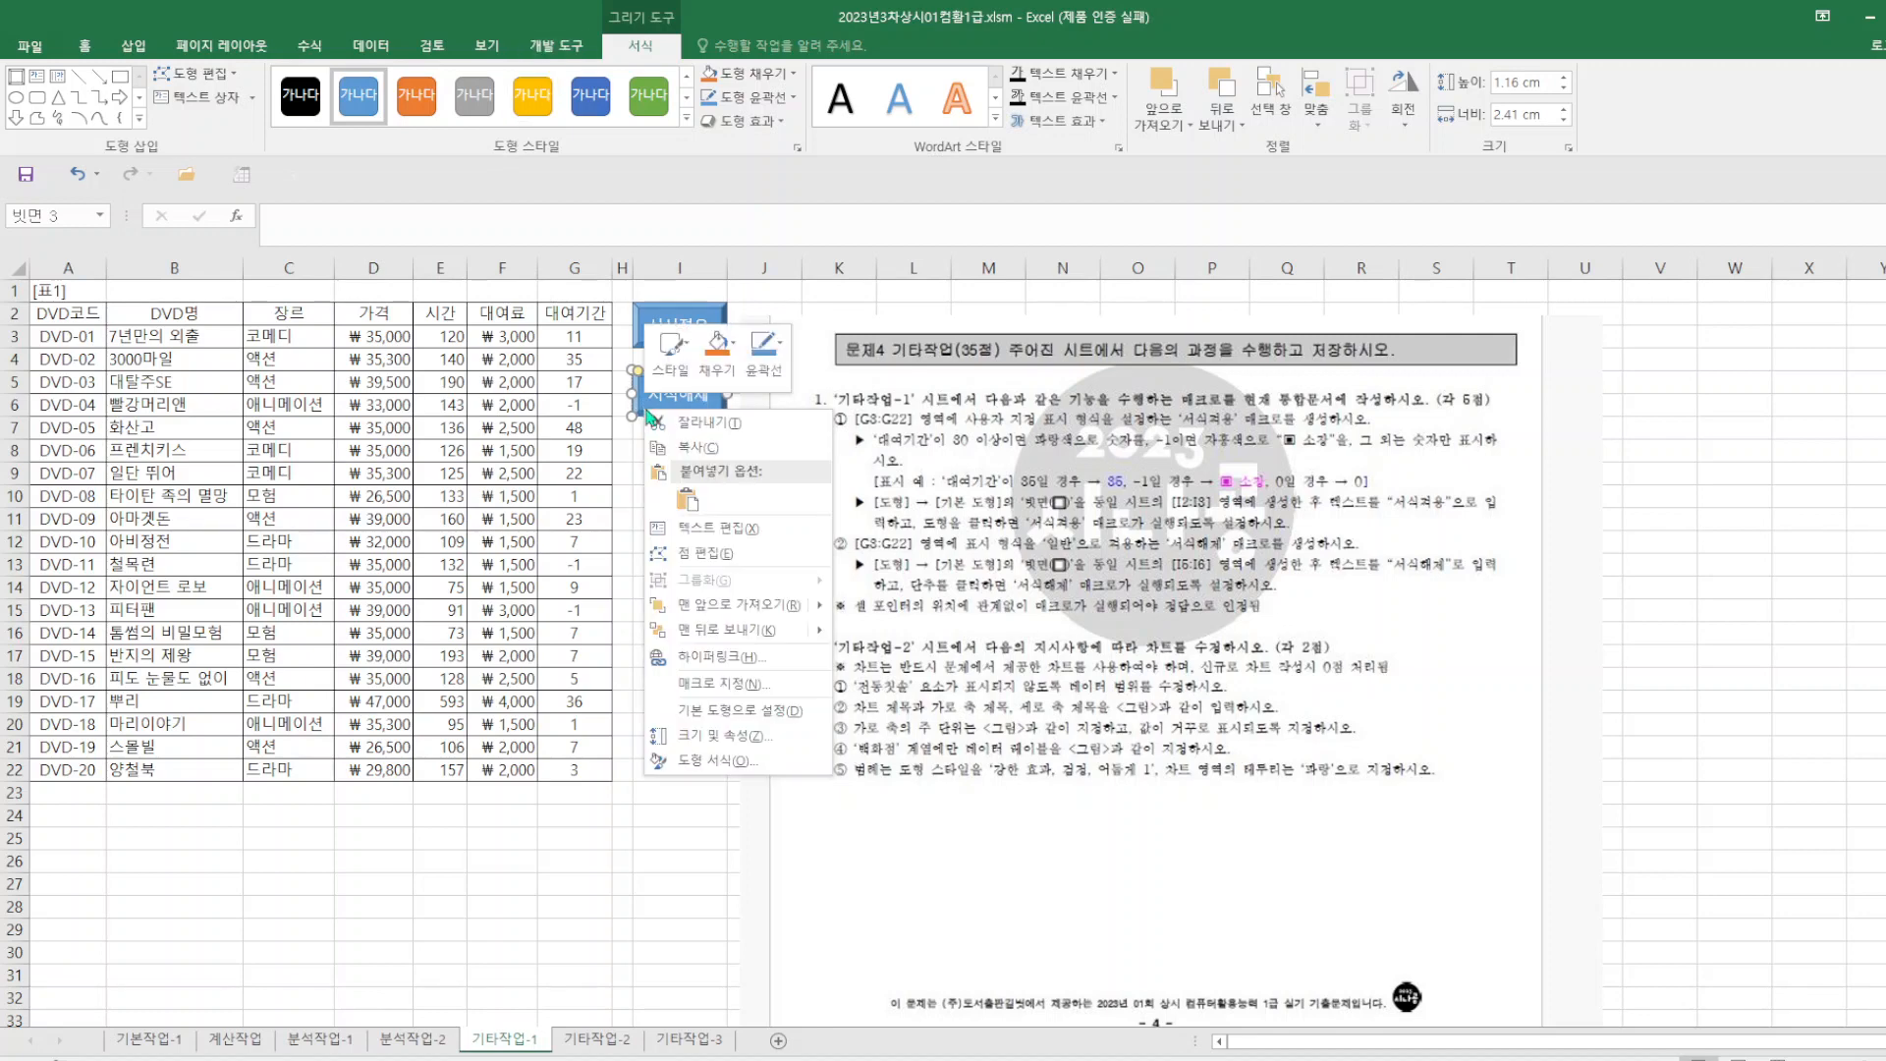
pyautogui.click(674, 680)
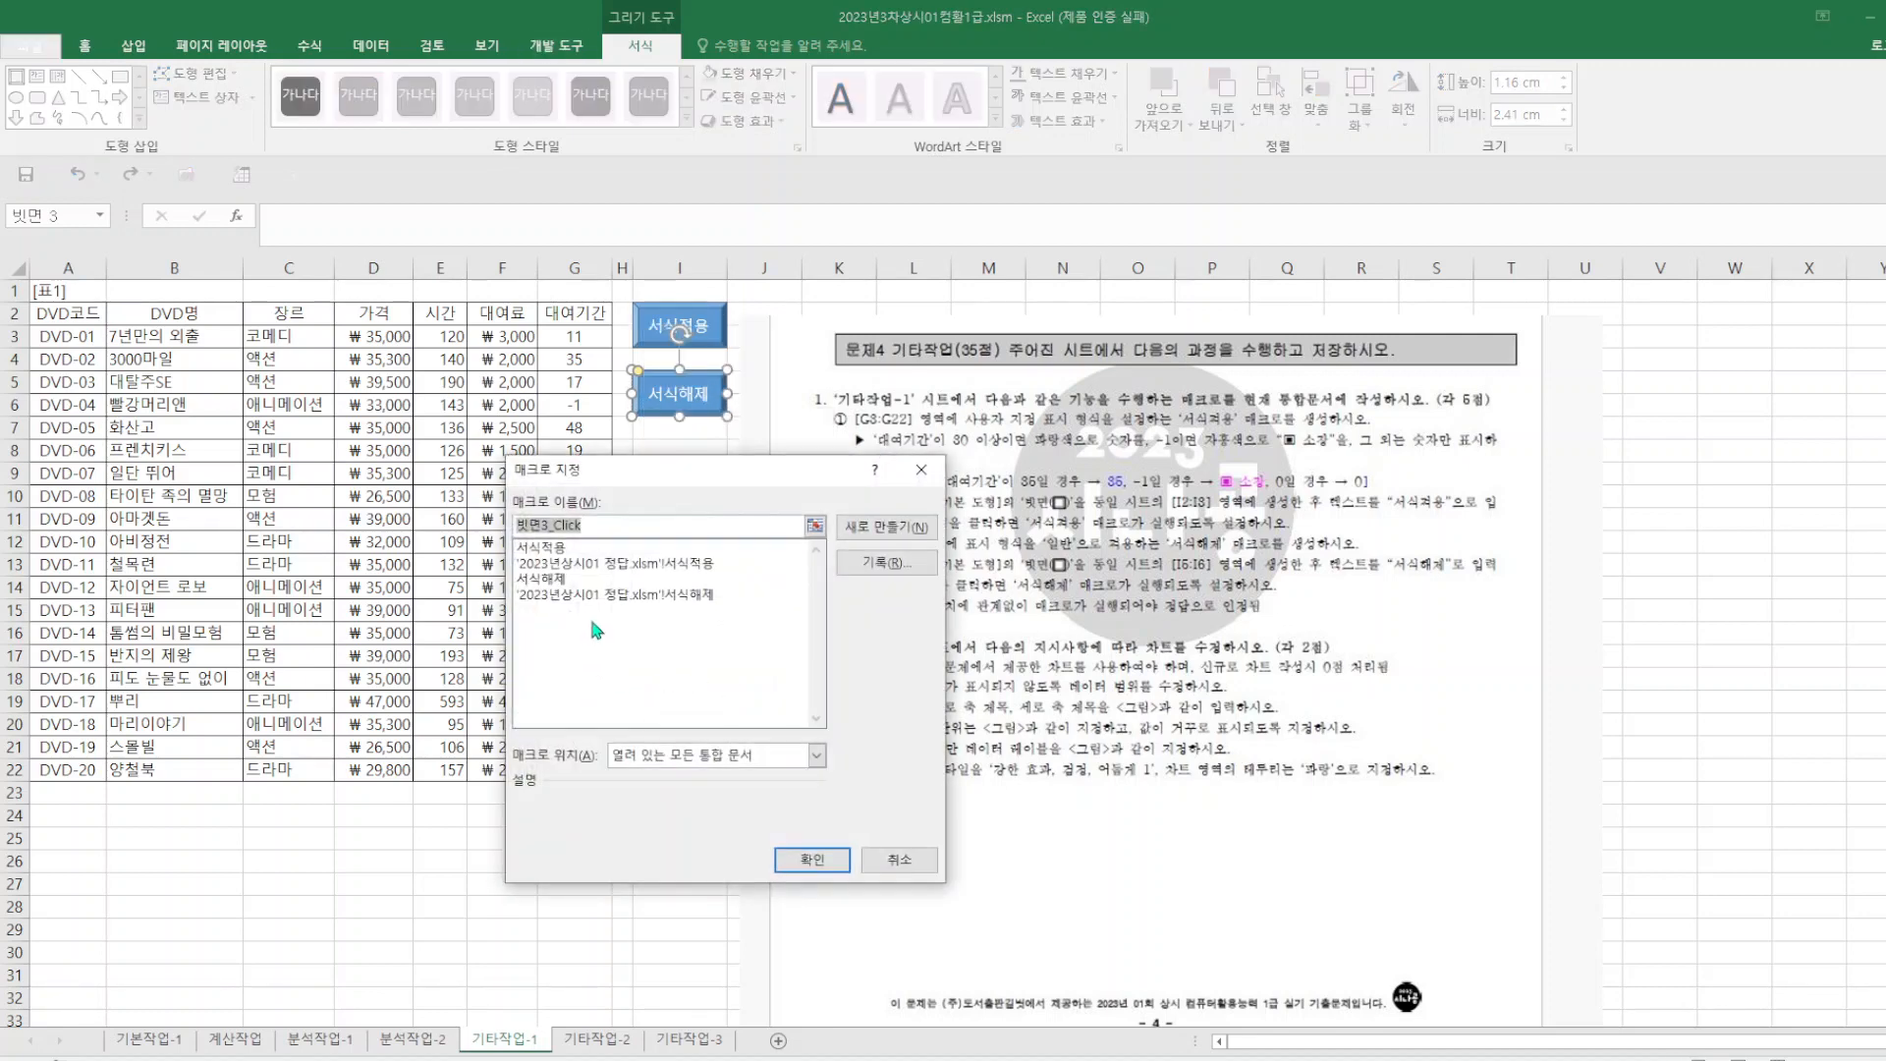
pyautogui.click(574, 583)
pyautogui.click(812, 859)
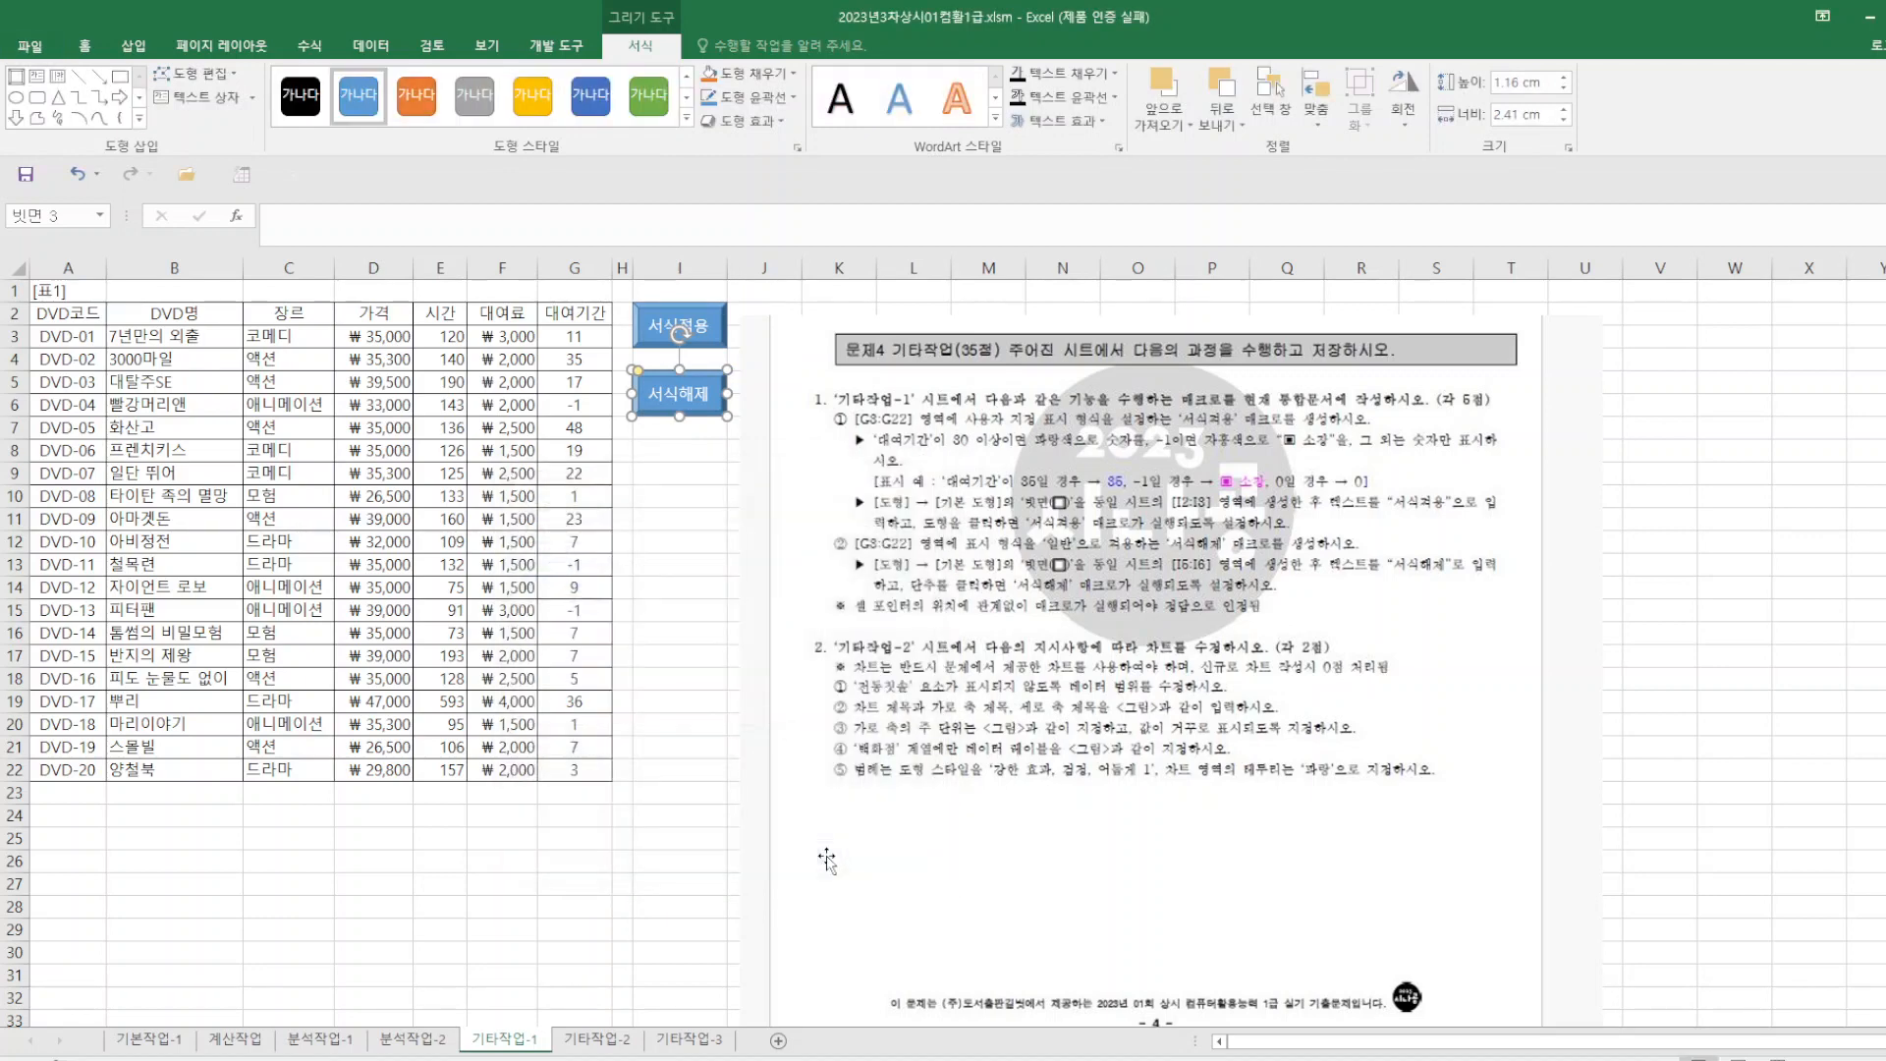
pyautogui.click(686, 884)
# - Test the 서식적용 and 서식해제 macros by running each from its shape, and save the workbook
pyautogui.click(680, 332)
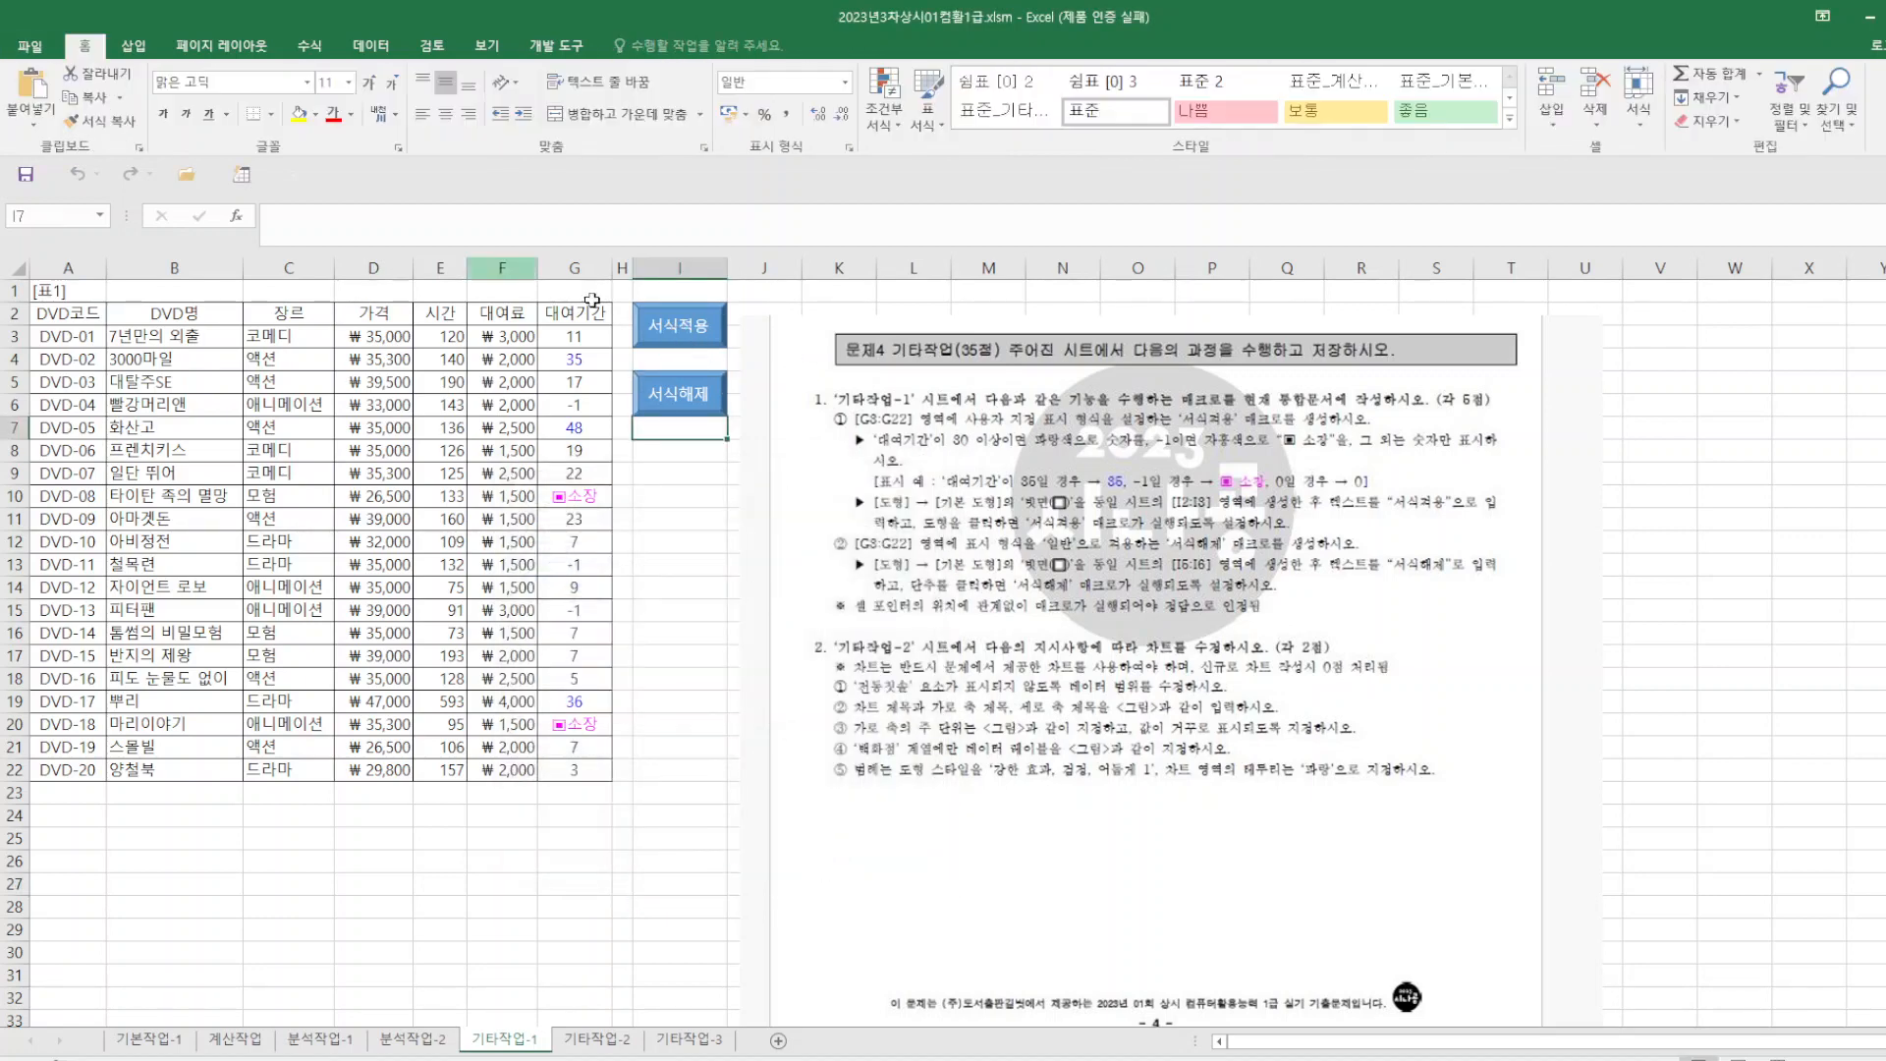
pyautogui.click(688, 398)
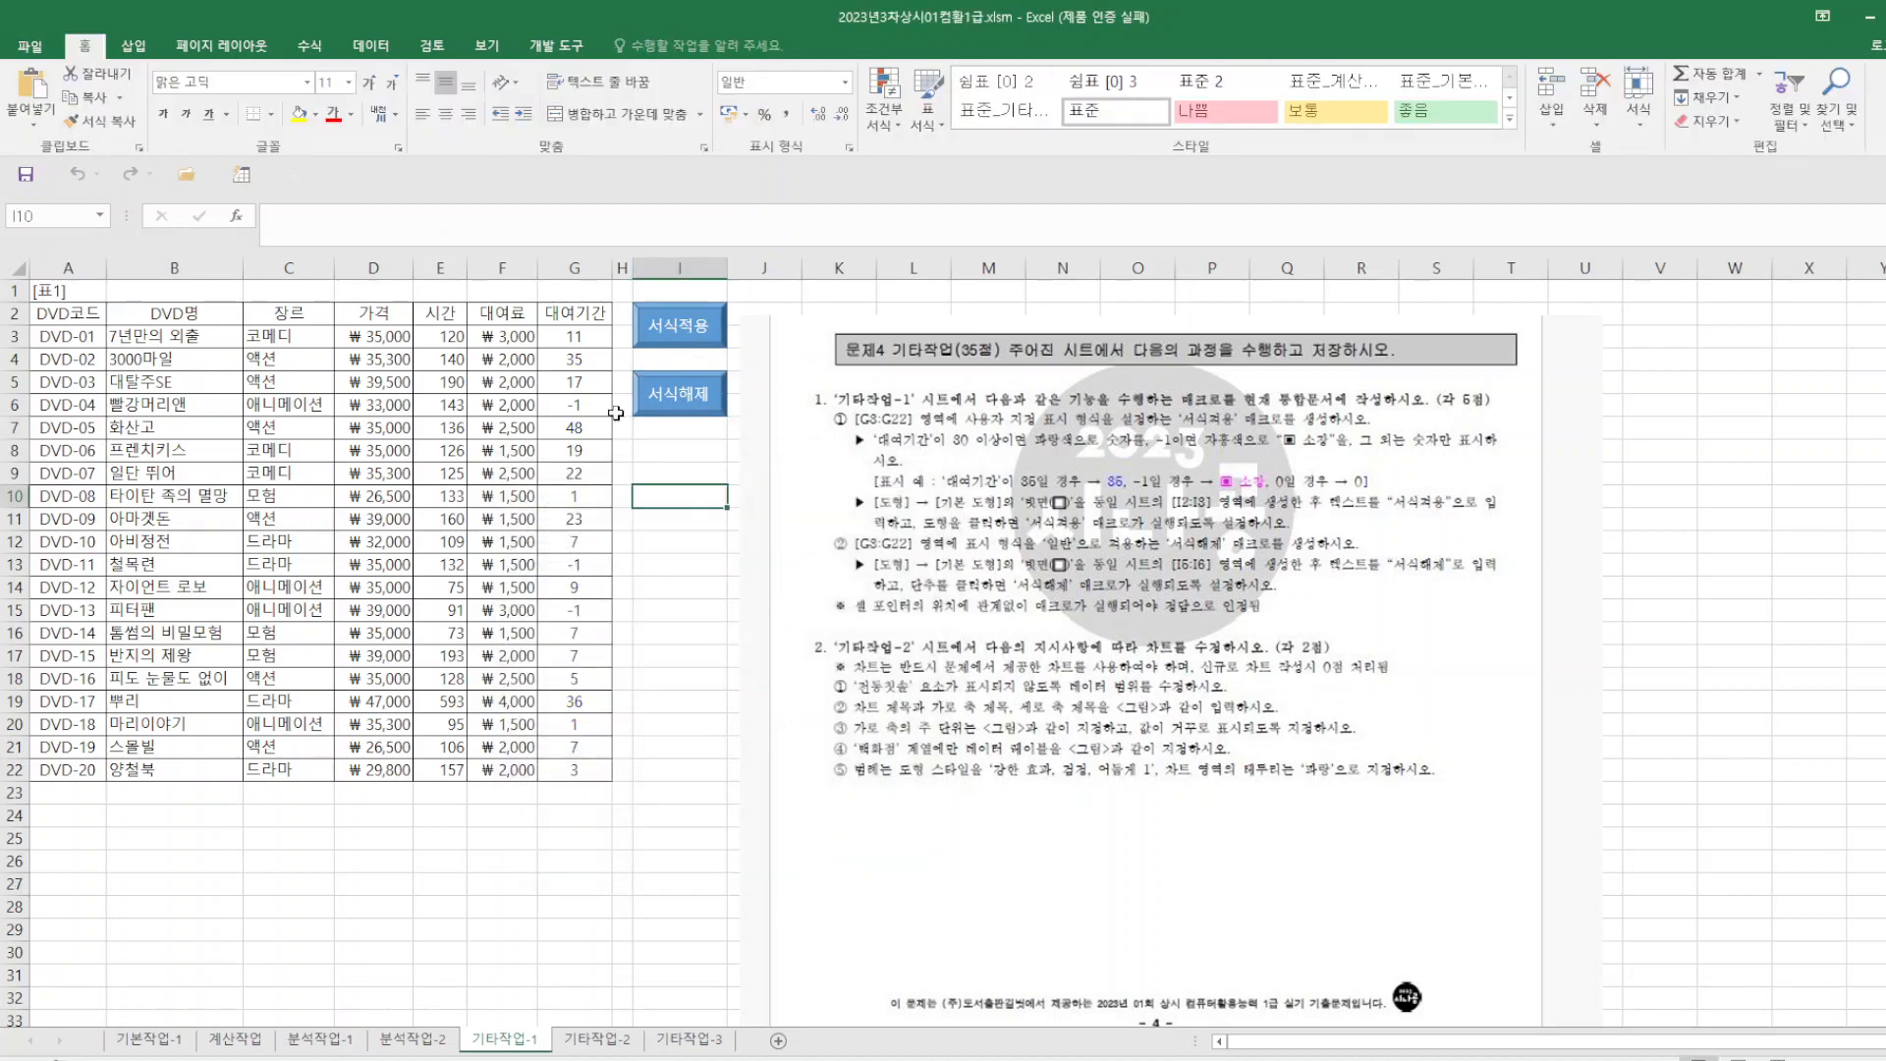
pyautogui.click(691, 791)
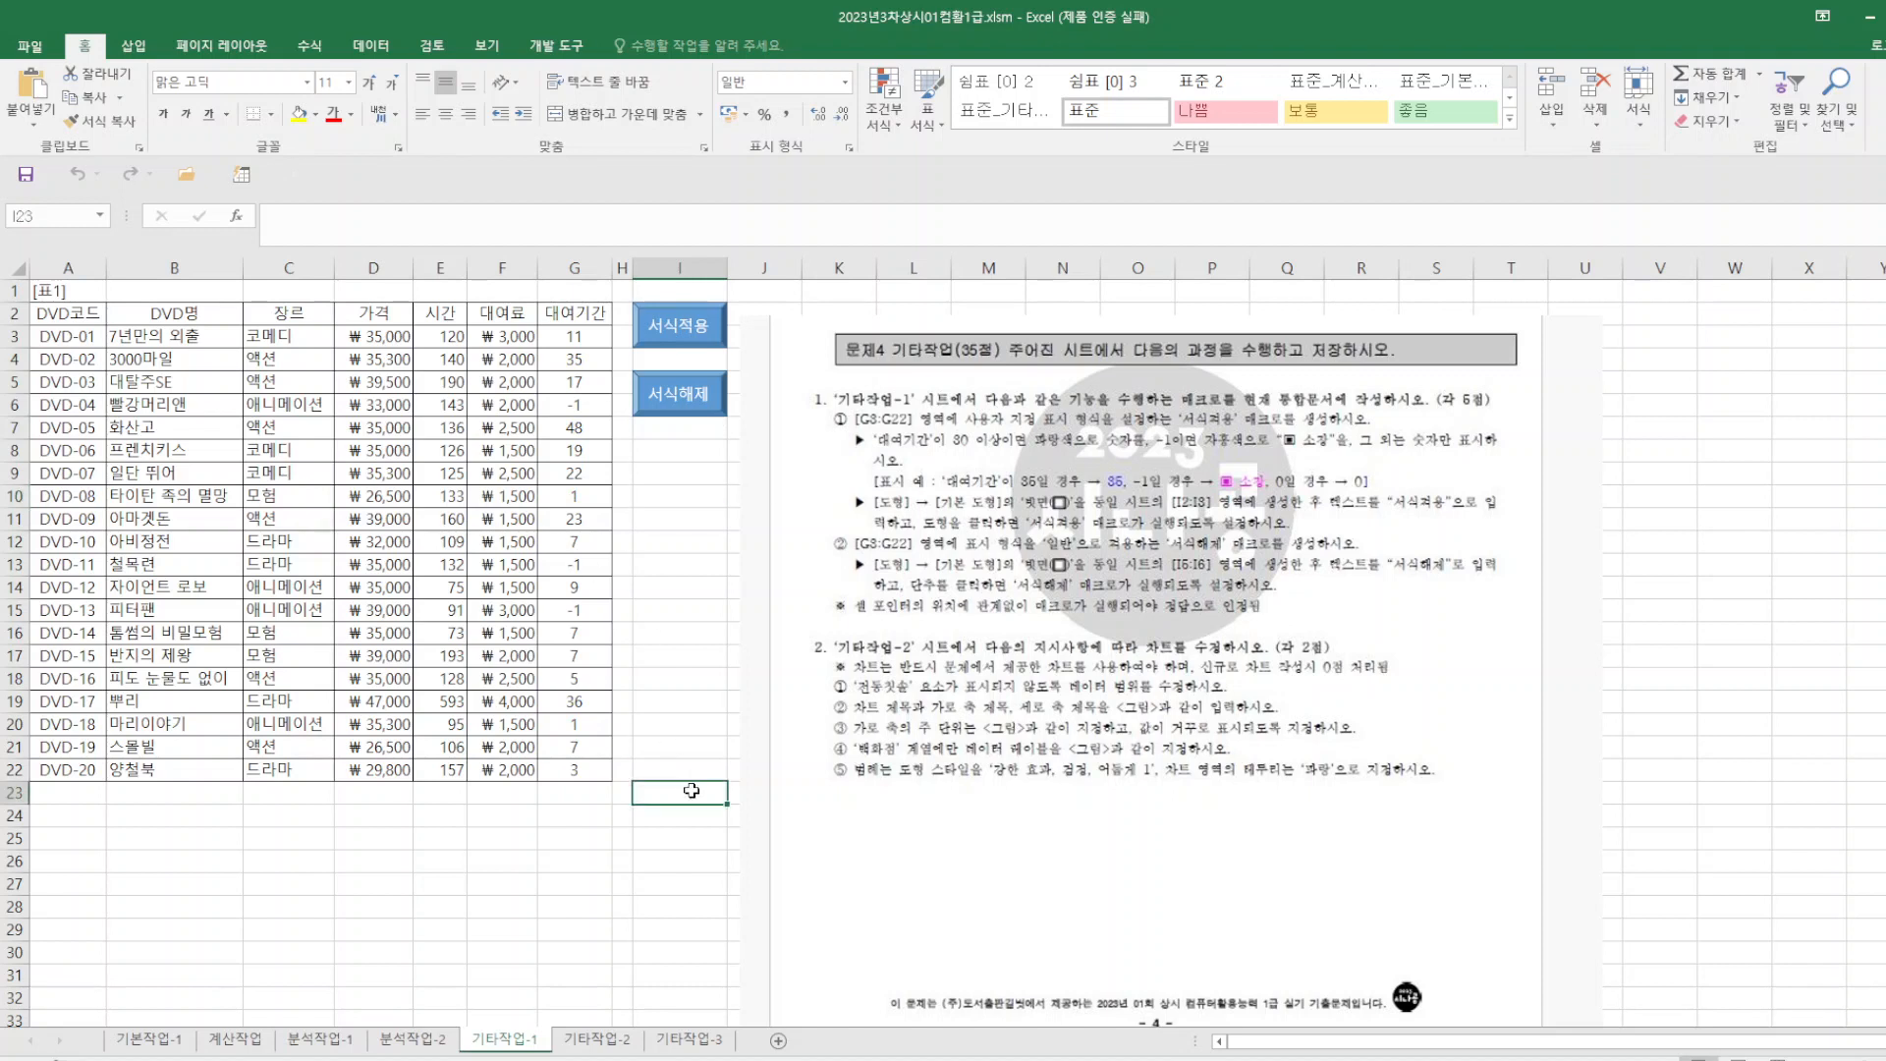
pyautogui.click(24, 176)
# - On the 기타작업-2 sheet, crop the top of the instruction picture so that it starts at question 2
pyautogui.click(618, 1047)
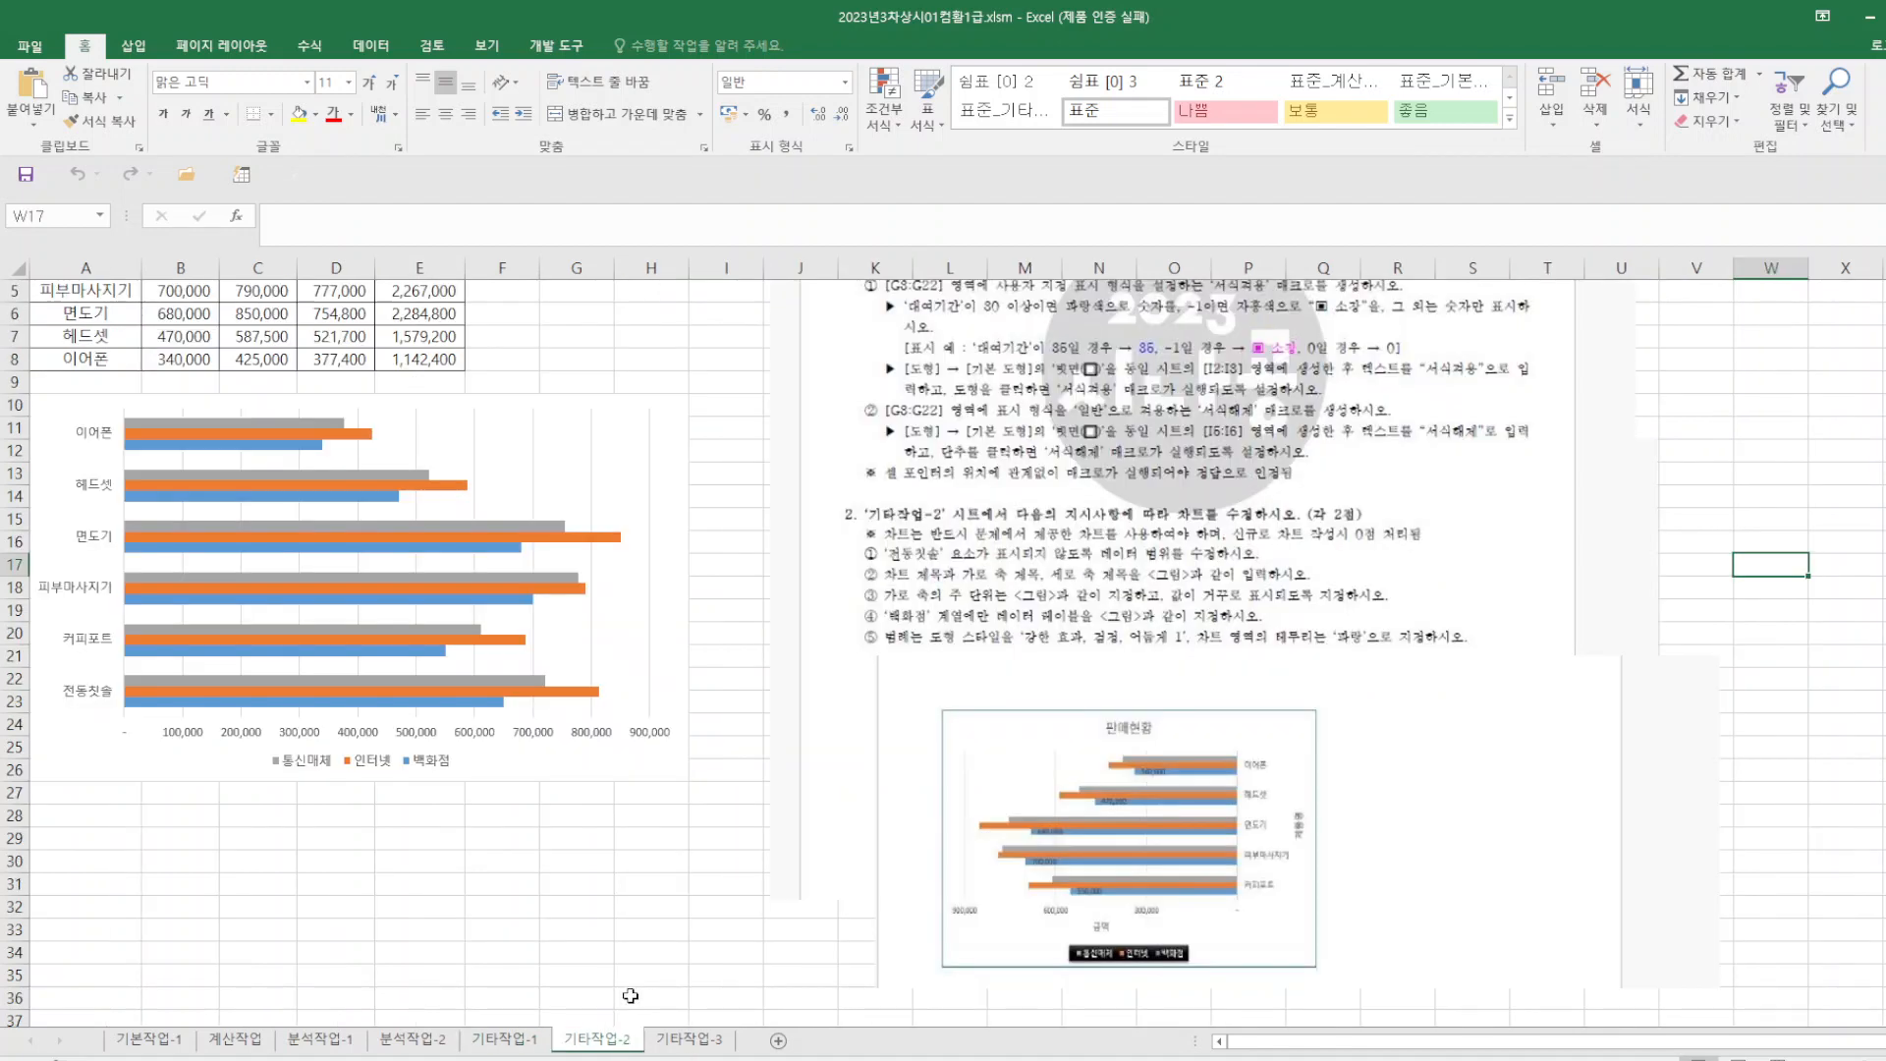
pyautogui.click(1140, 454)
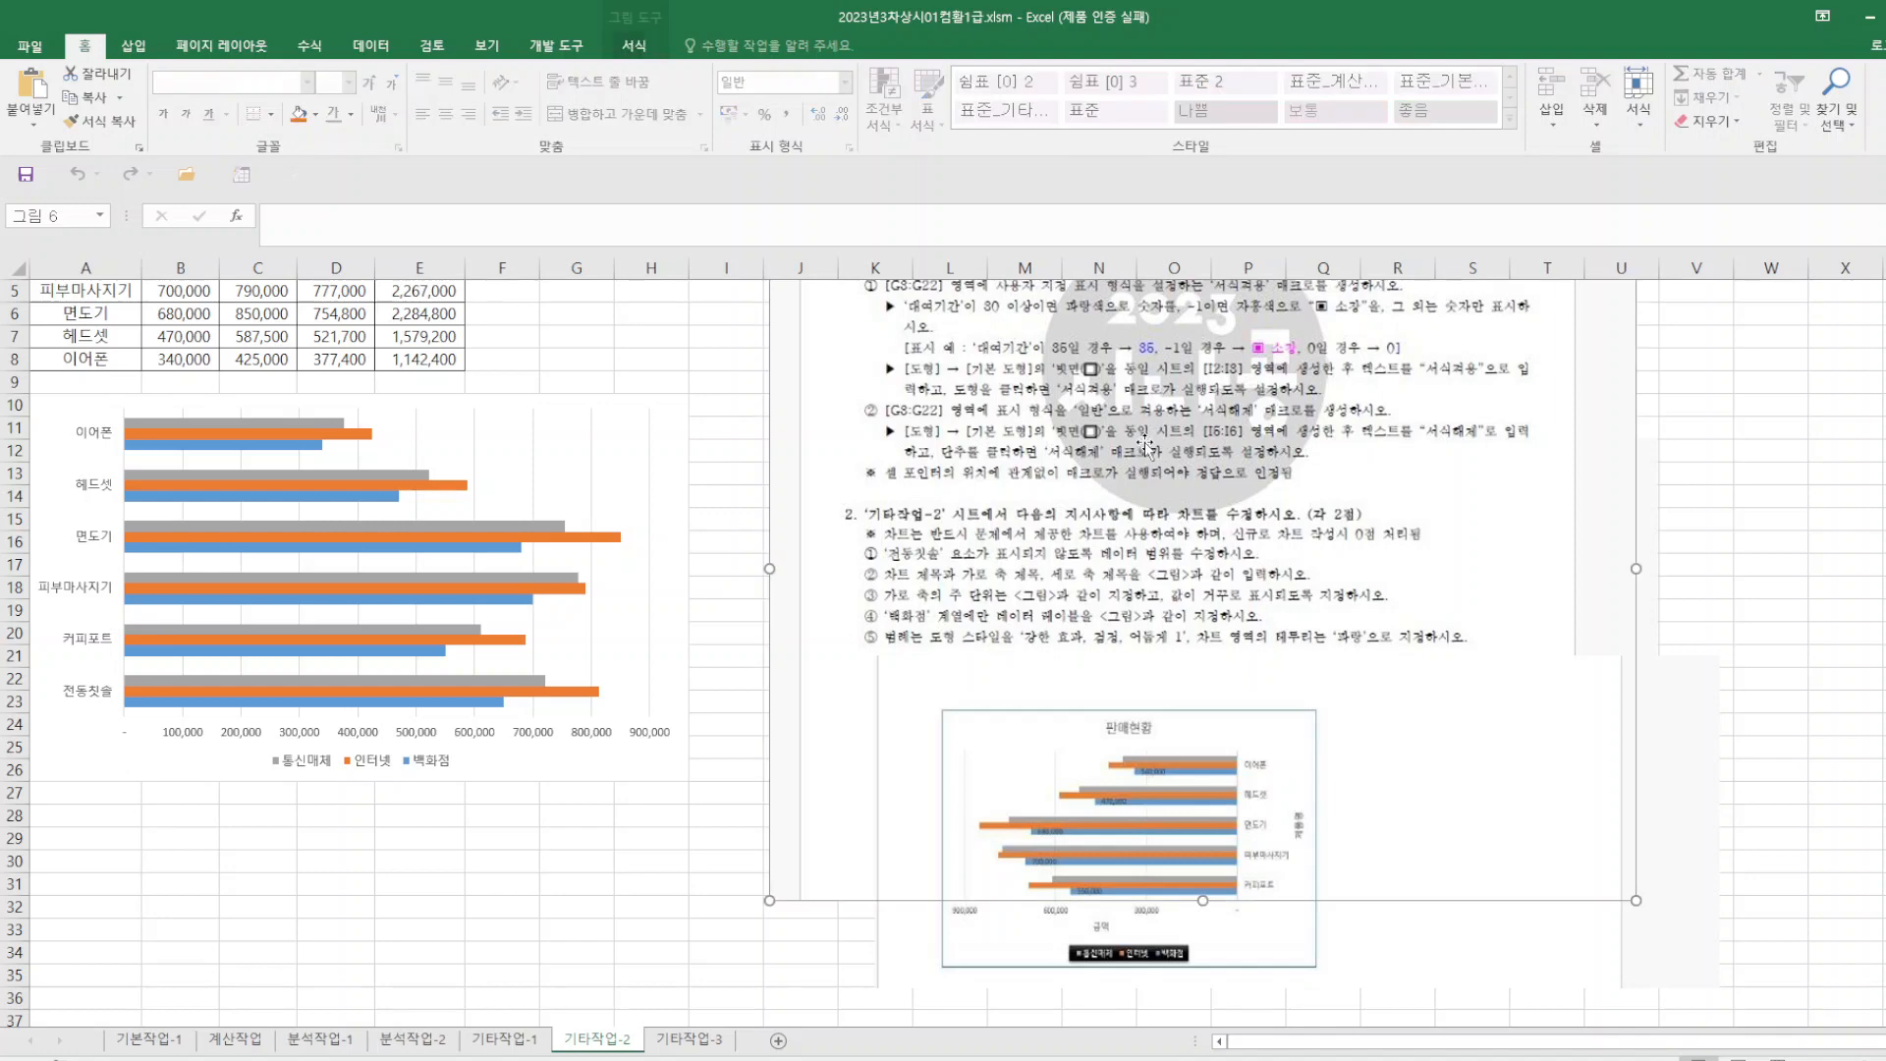
pyautogui.click(634, 45)
pyautogui.scroll(2, 1369, 416)
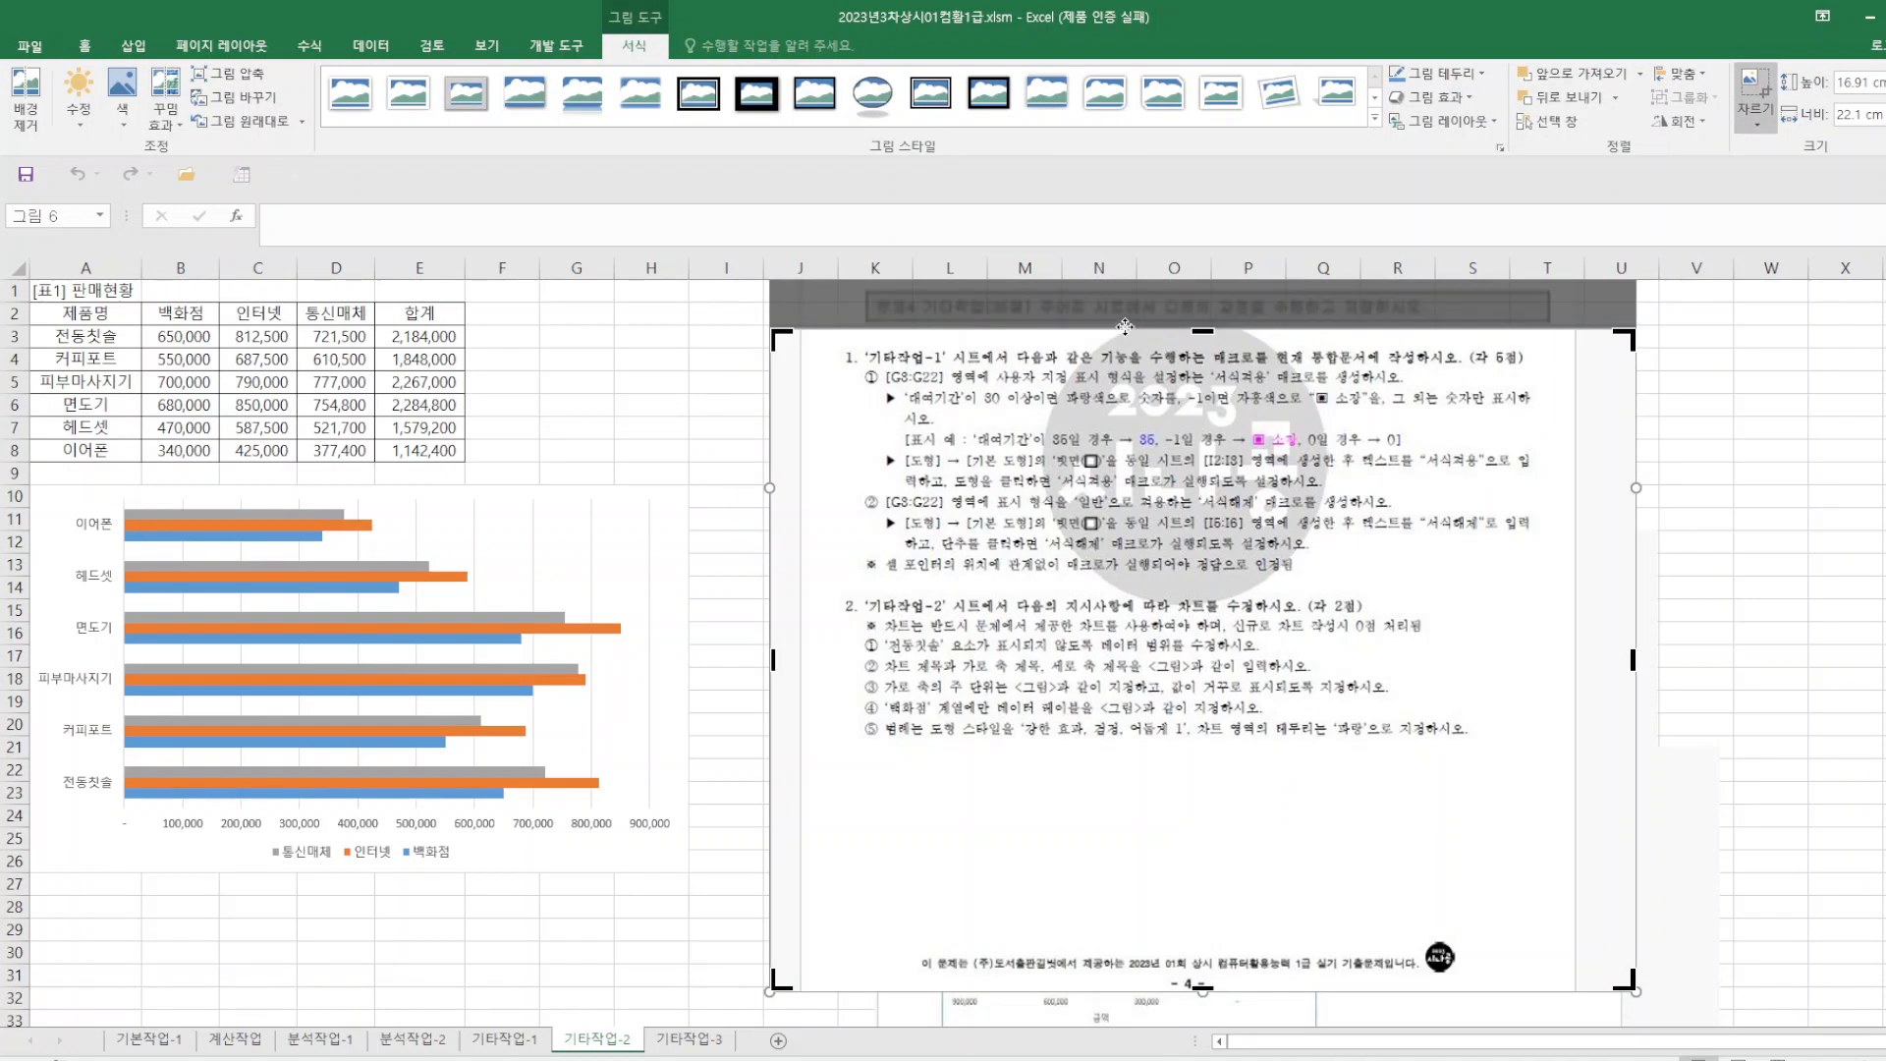
pyautogui.moveTo(1195, 330); pyautogui.dragTo(1194, 586)
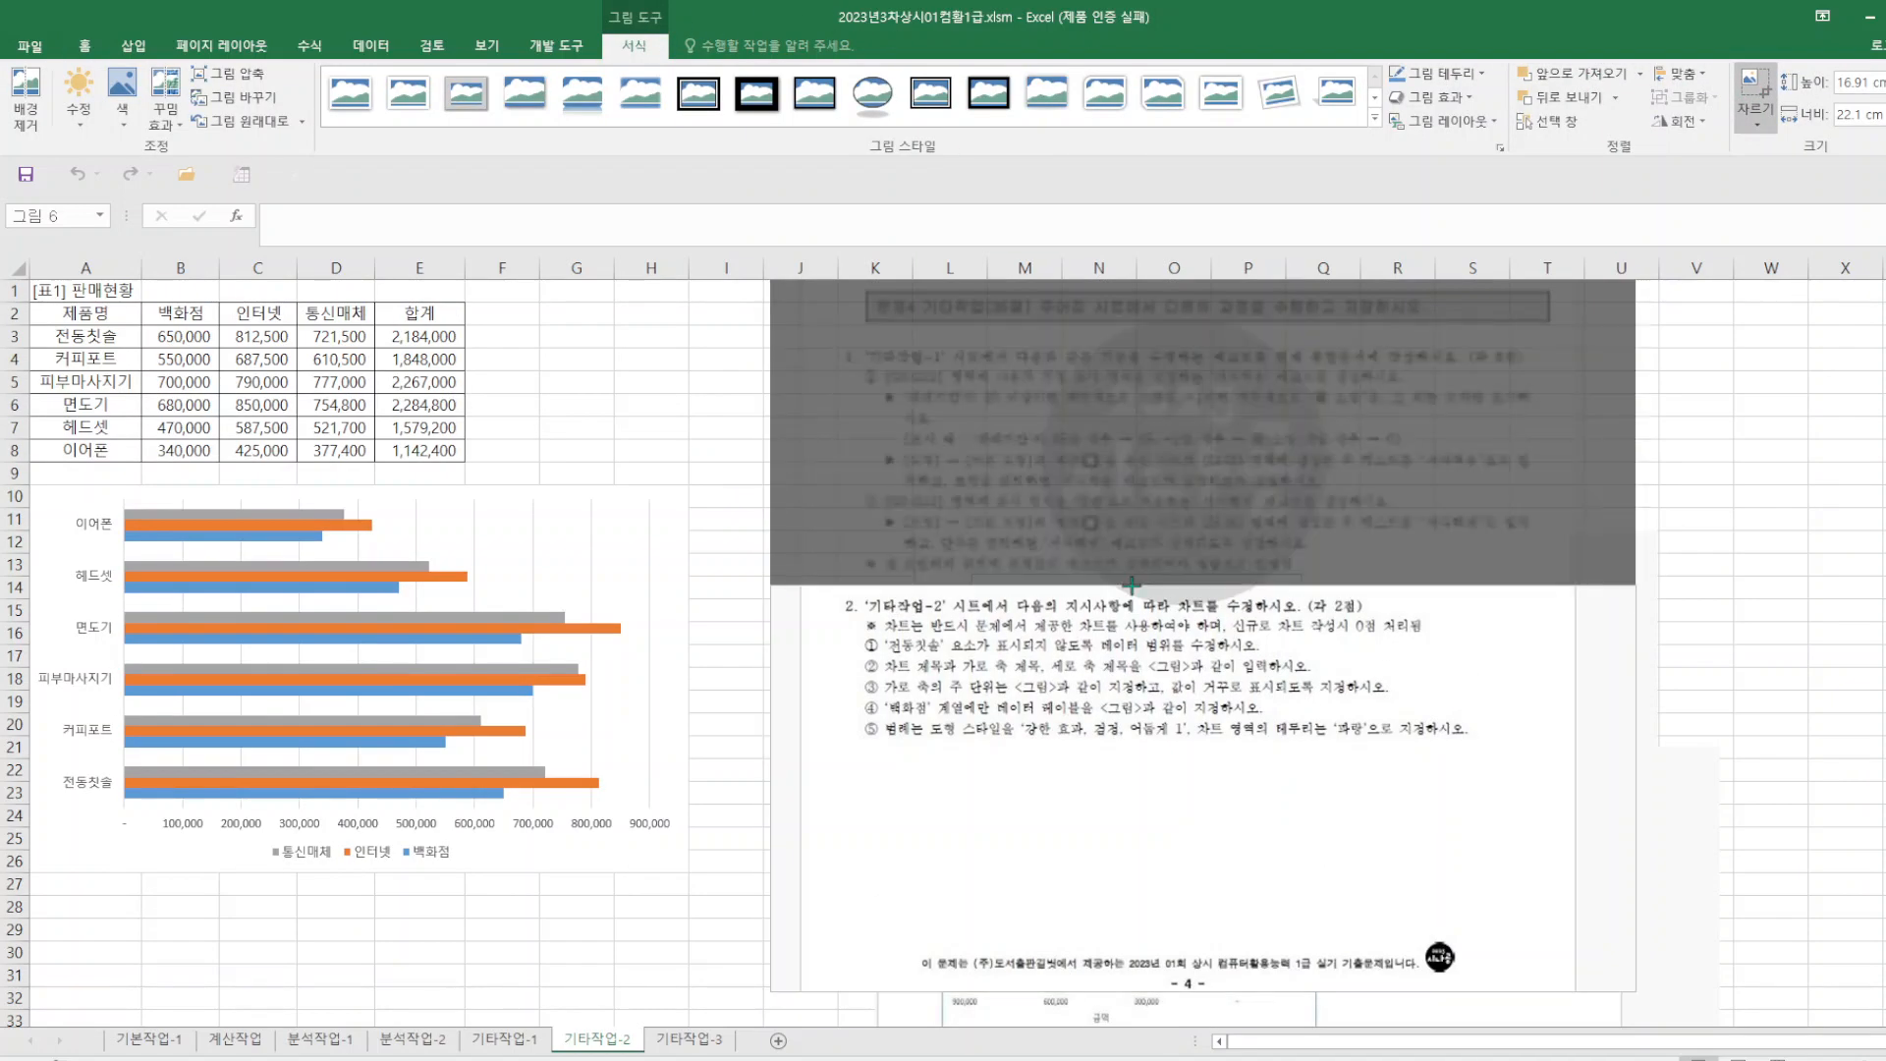
pyautogui.click(1745, 637)
# - Move the instruction and sample chart pictures up beside the worksheet chart, and stretch the instruction picture to about 11.7 cm high
pyautogui.moveTo(1253, 729); pyautogui.dragTo(1233, 531)
pyautogui.moveTo(1184, 841); pyautogui.dragTo(1121, 680)
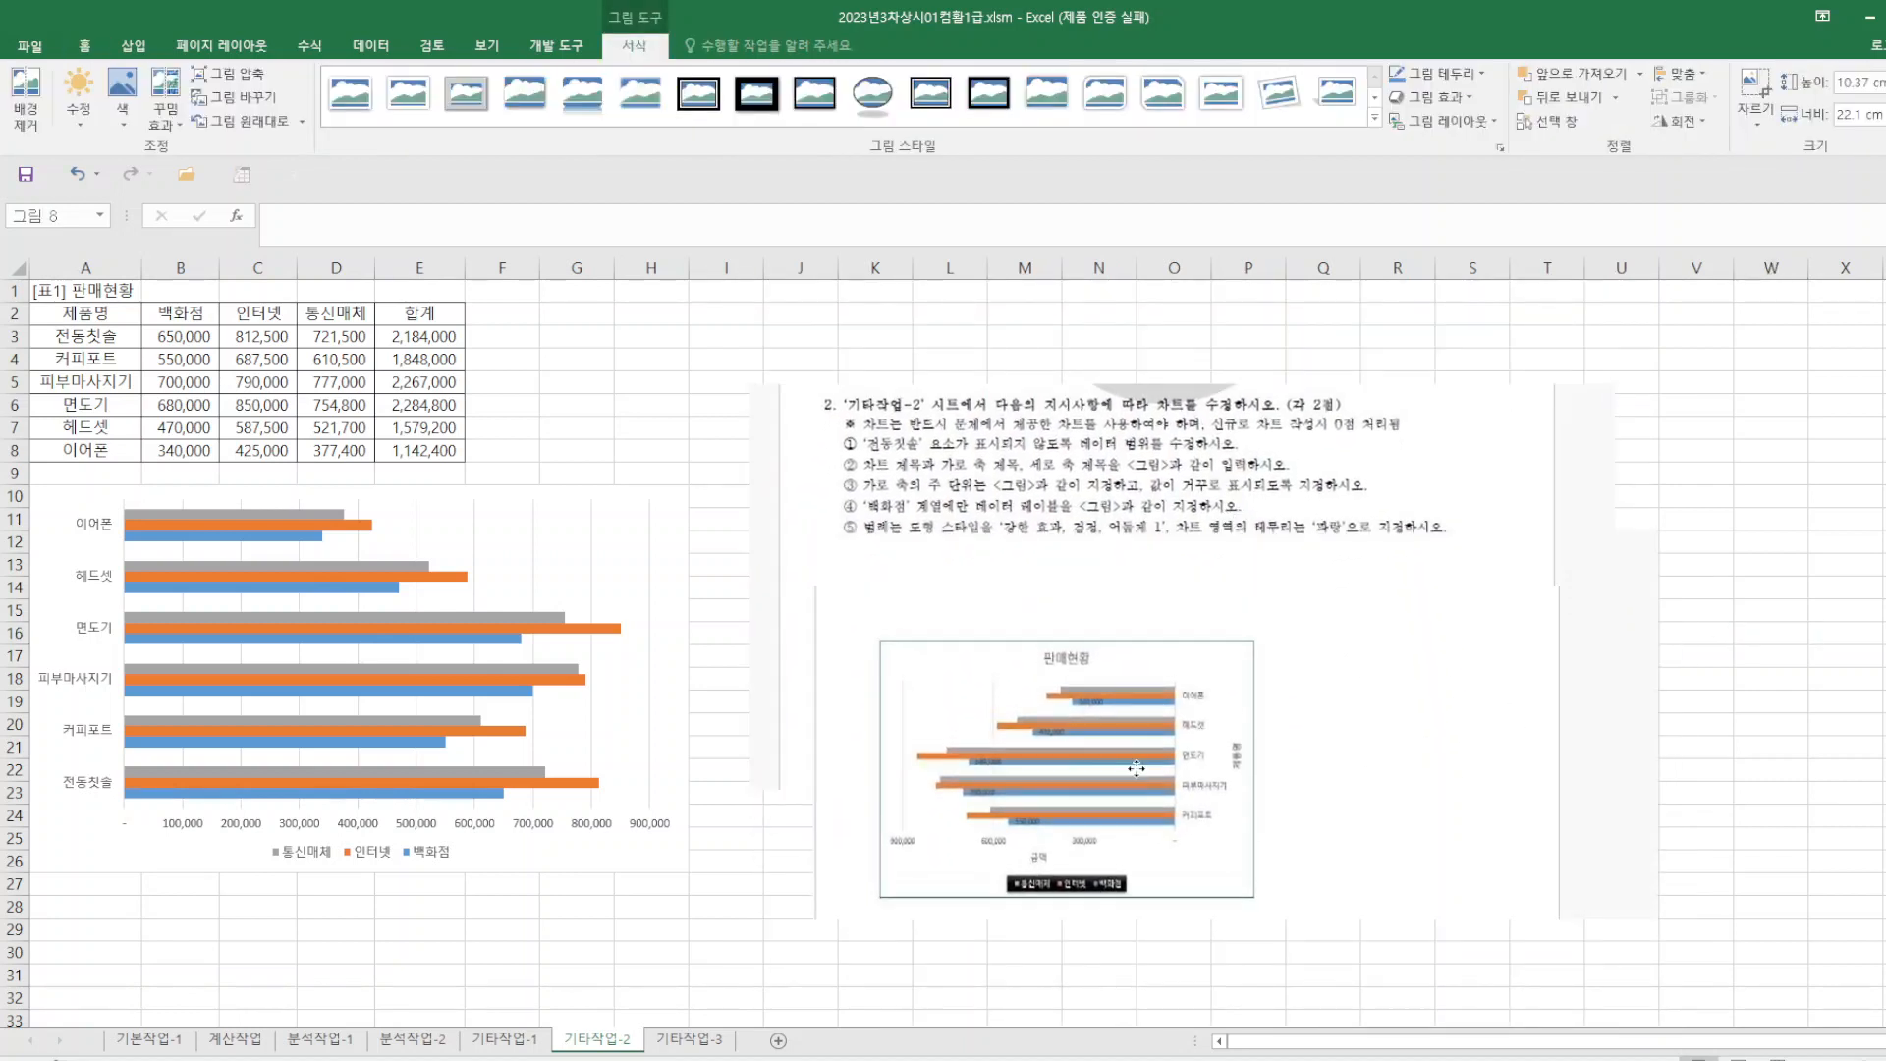
pyautogui.click(1047, 442)
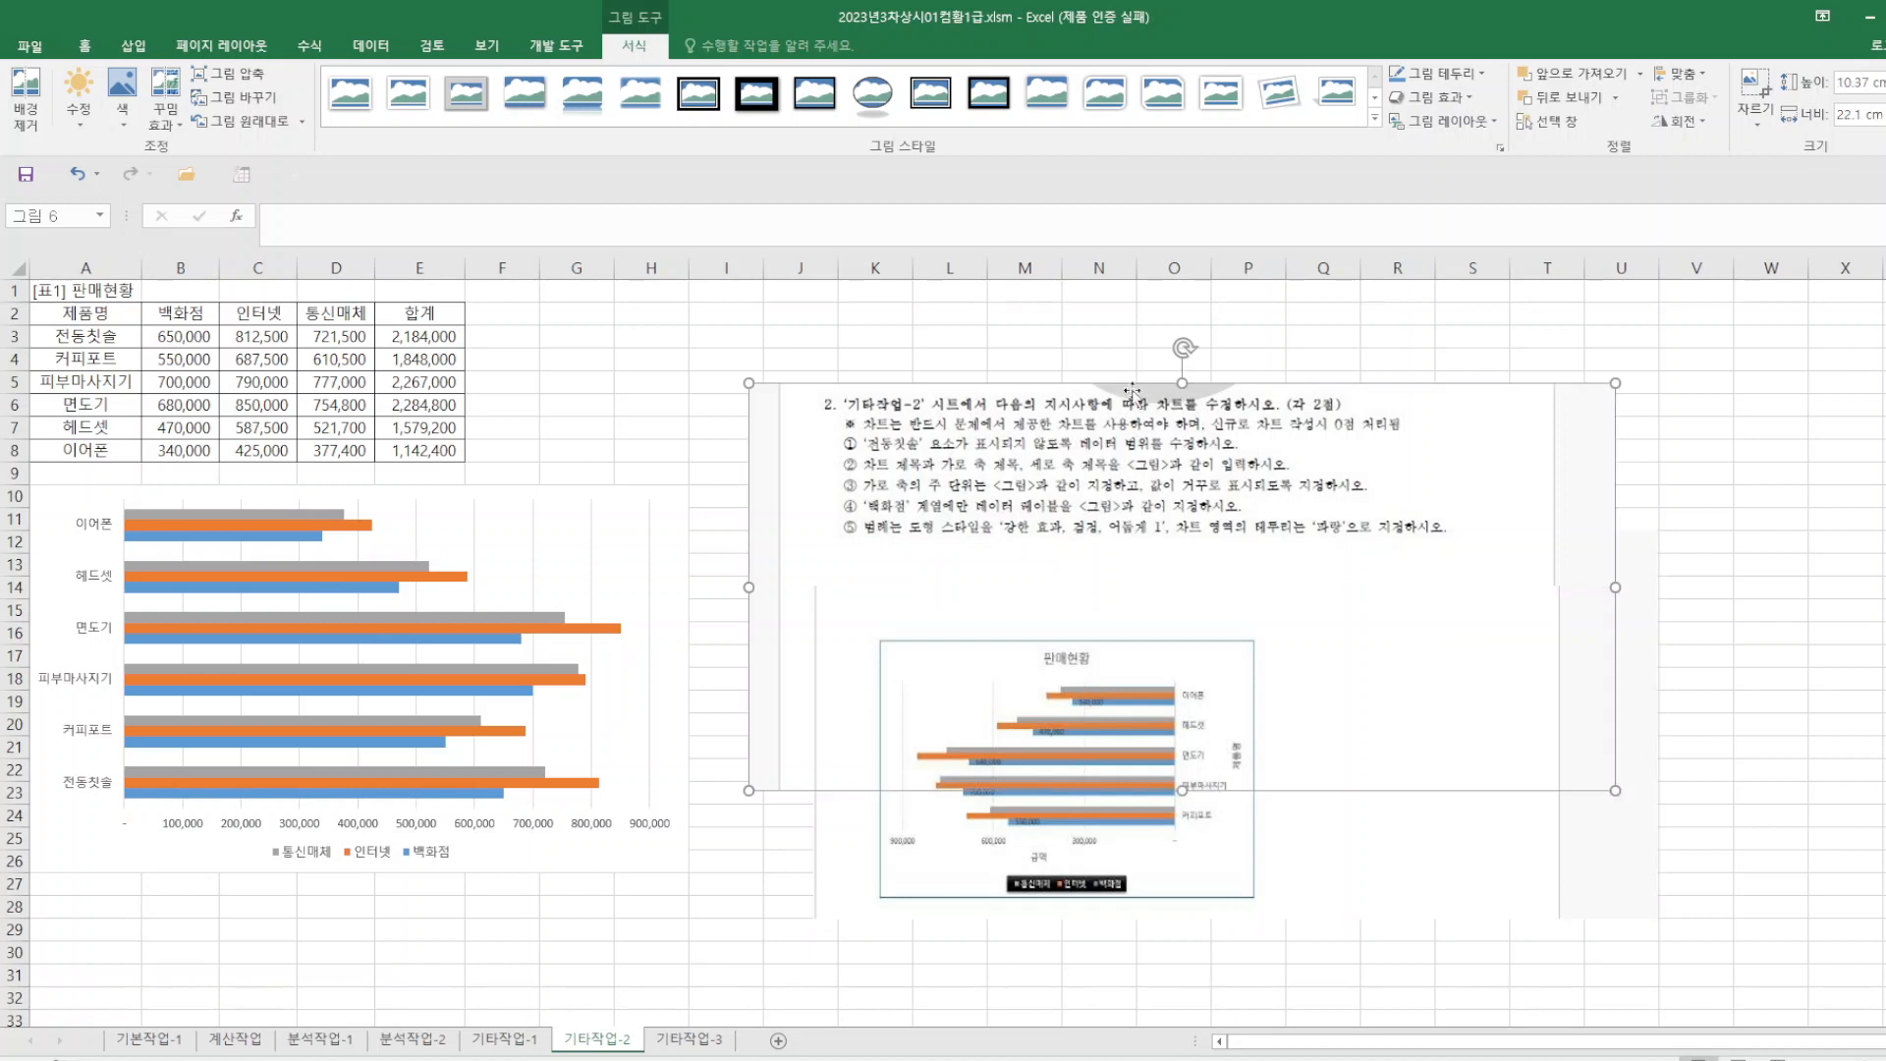
pyautogui.moveTo(1183, 363); pyautogui.dragTo(1179, 334)
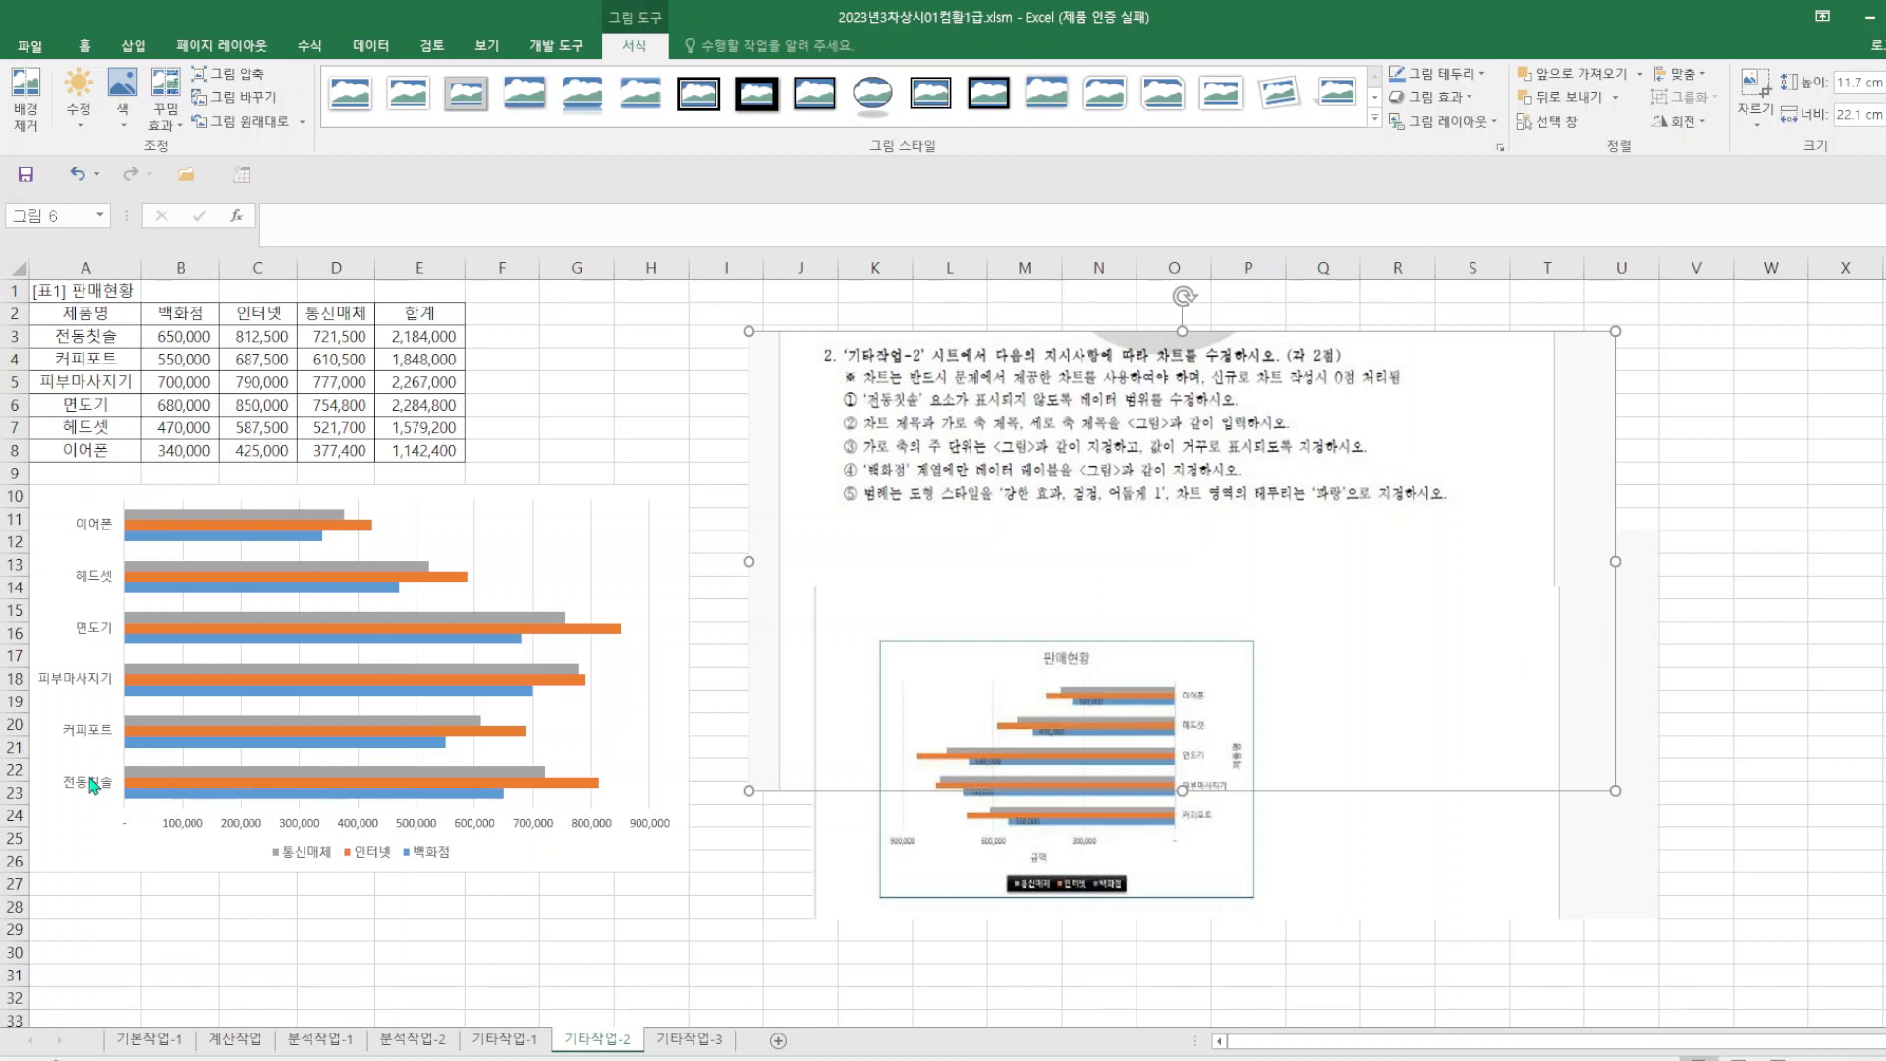
# - Exclude the 전동칫솔 category from the chart's source data
pyautogui.rightClick(639, 521)
pyautogui.click(741, 637)
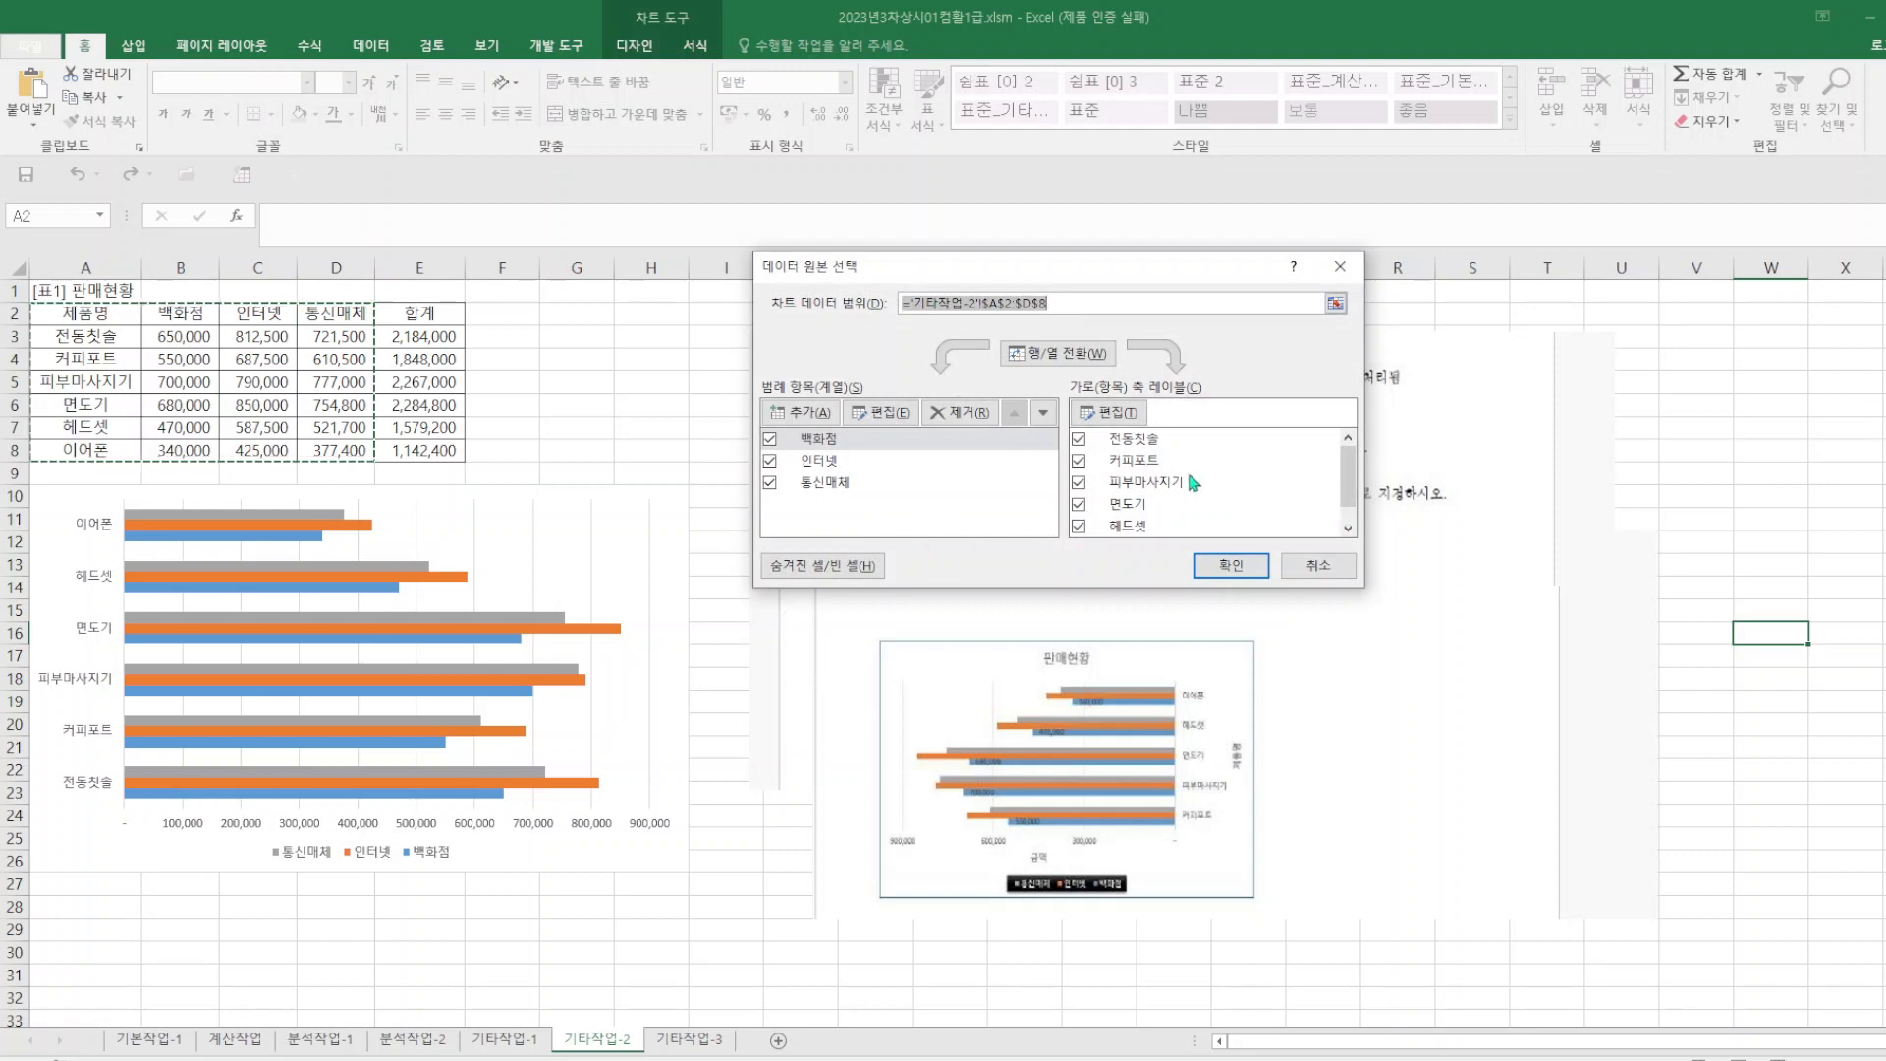
pyautogui.click(1078, 439)
pyautogui.click(1244, 567)
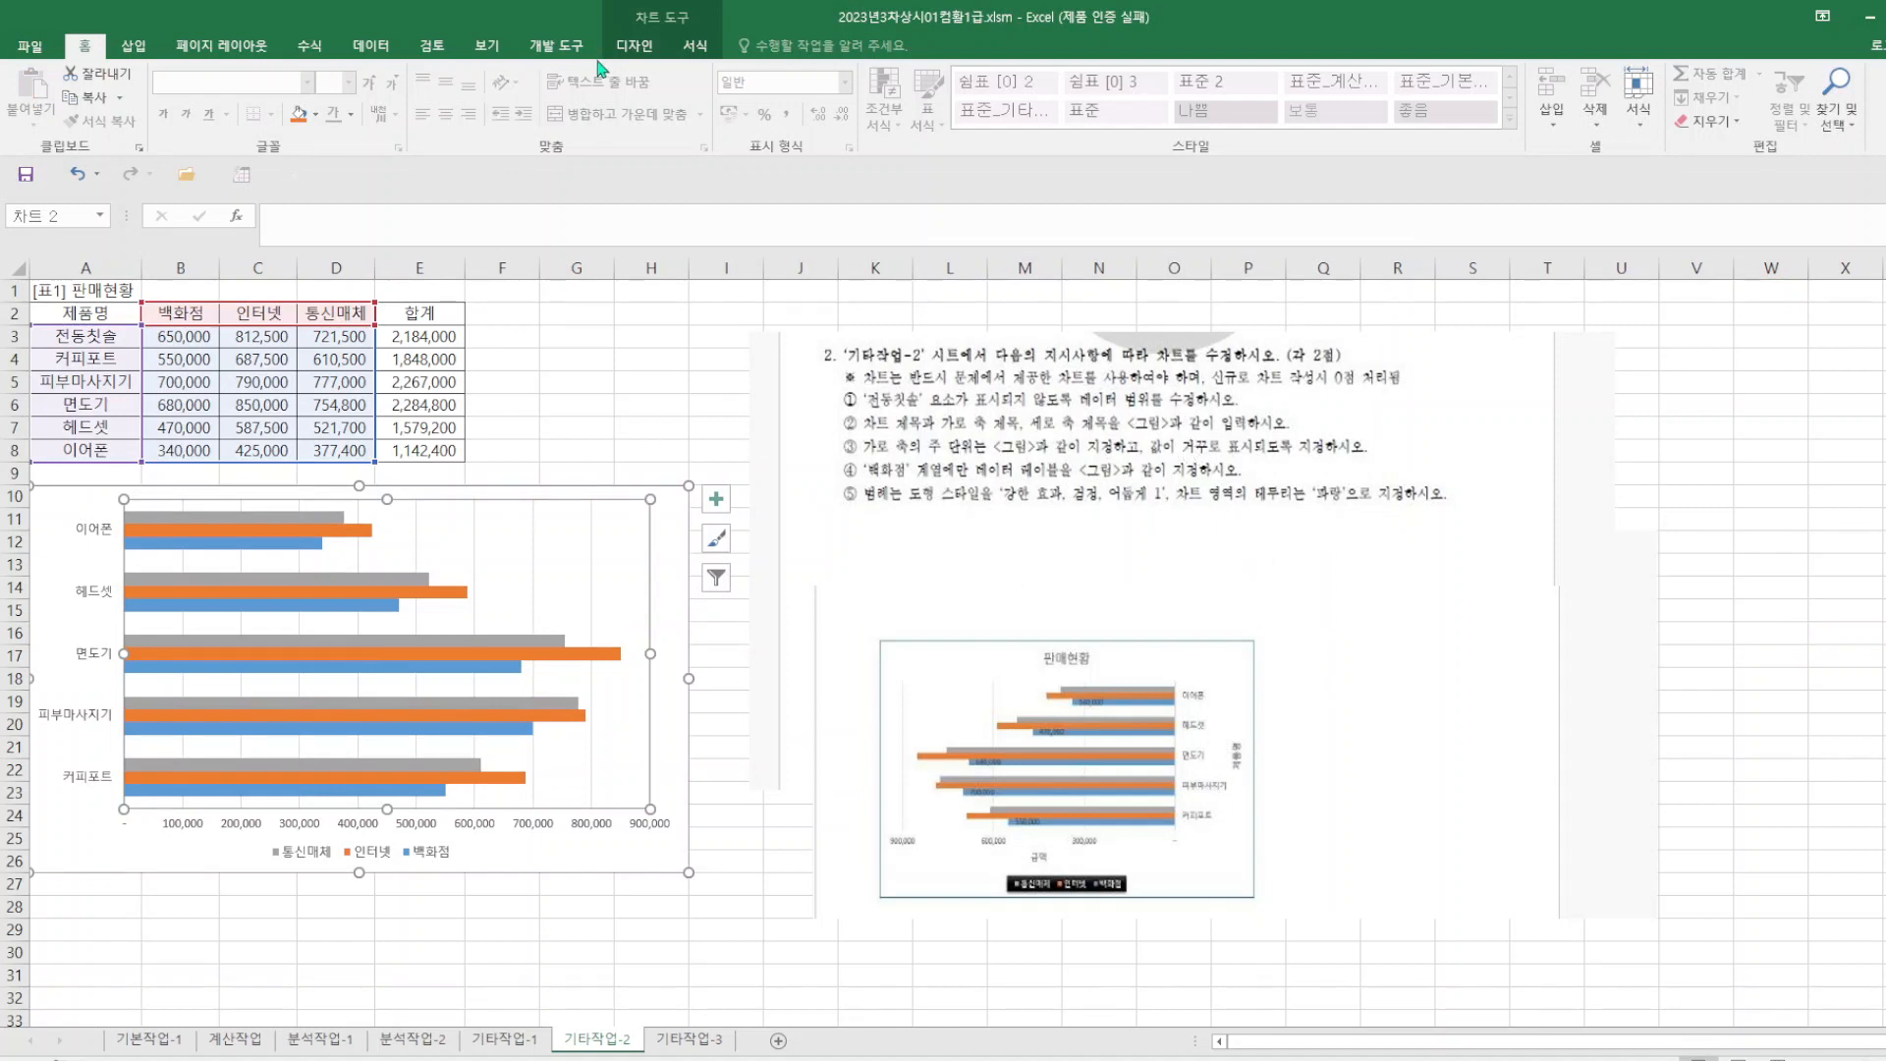
# - Add a title above the chart with the text 판매현황
pyautogui.click(634, 46)
pyautogui.click(51, 129)
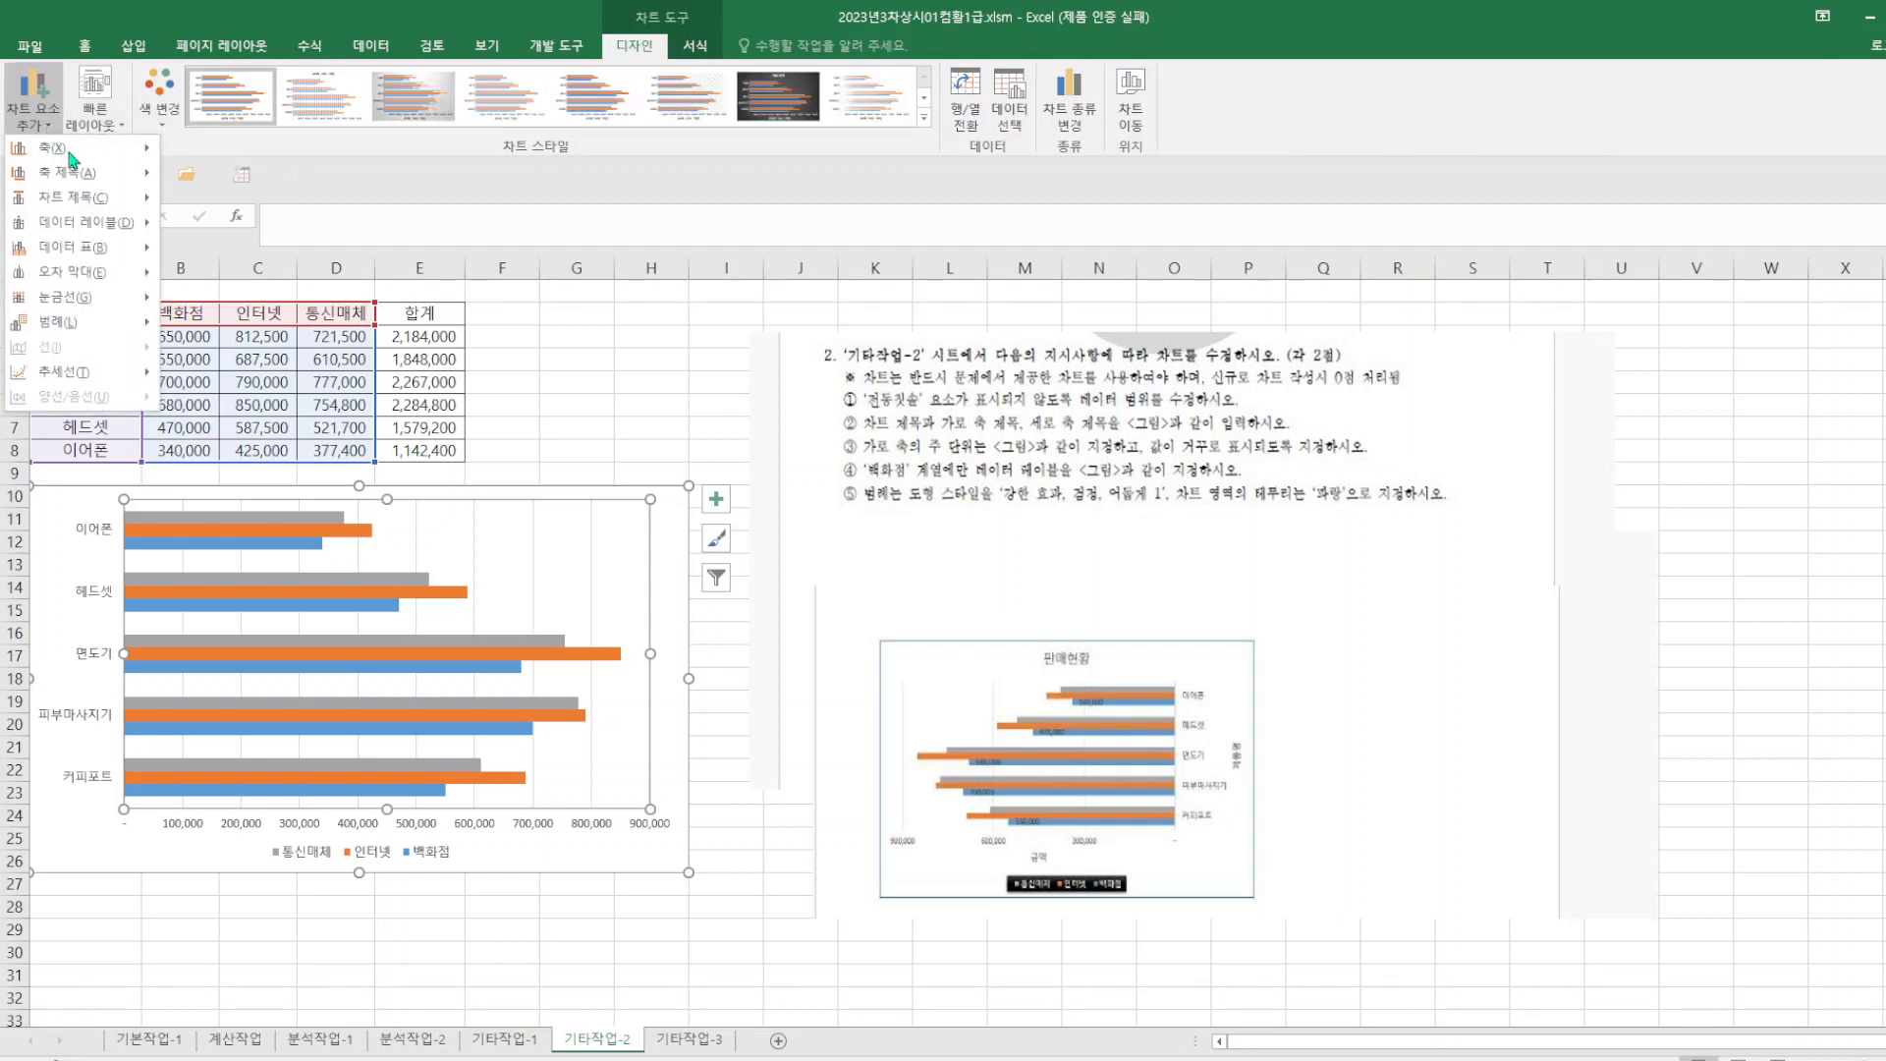
pyautogui.moveTo(85, 197)
pyautogui.click(207, 256)
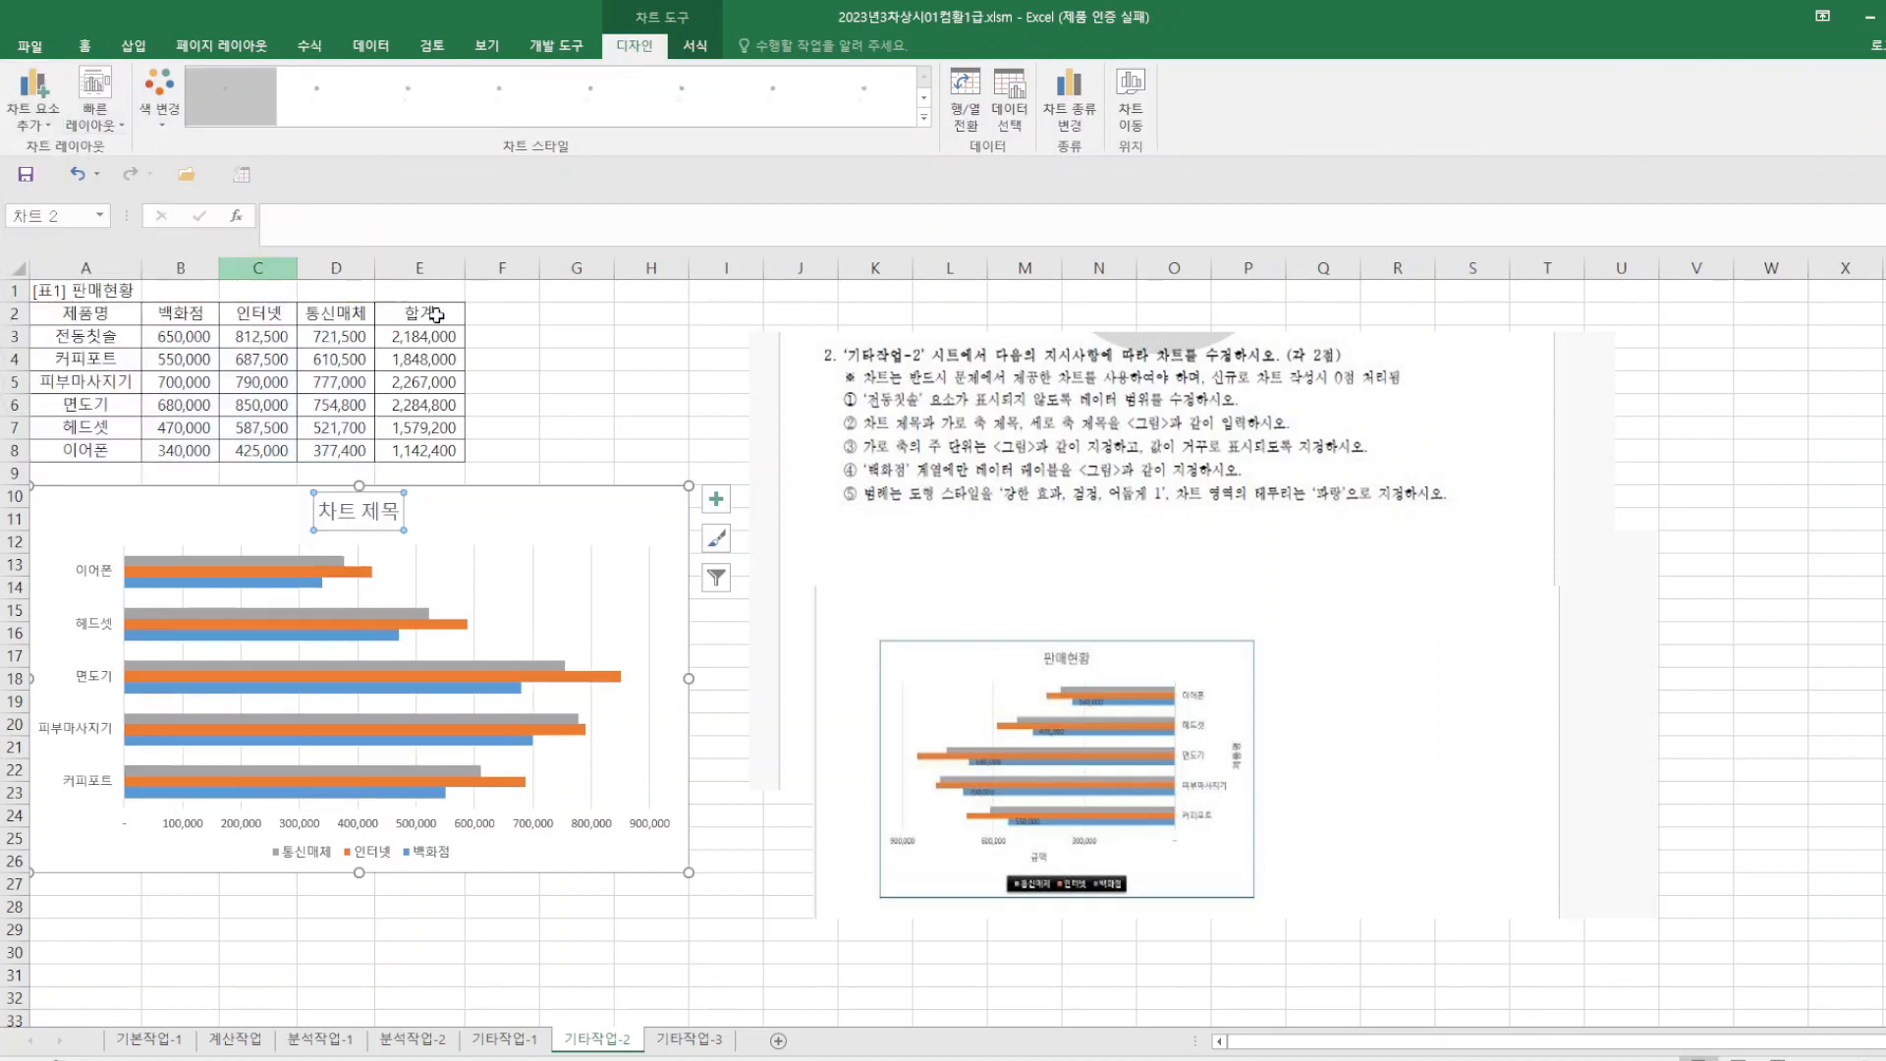
pyautogui.moveTo(327, 509); pyautogui.dragTo(433, 513)
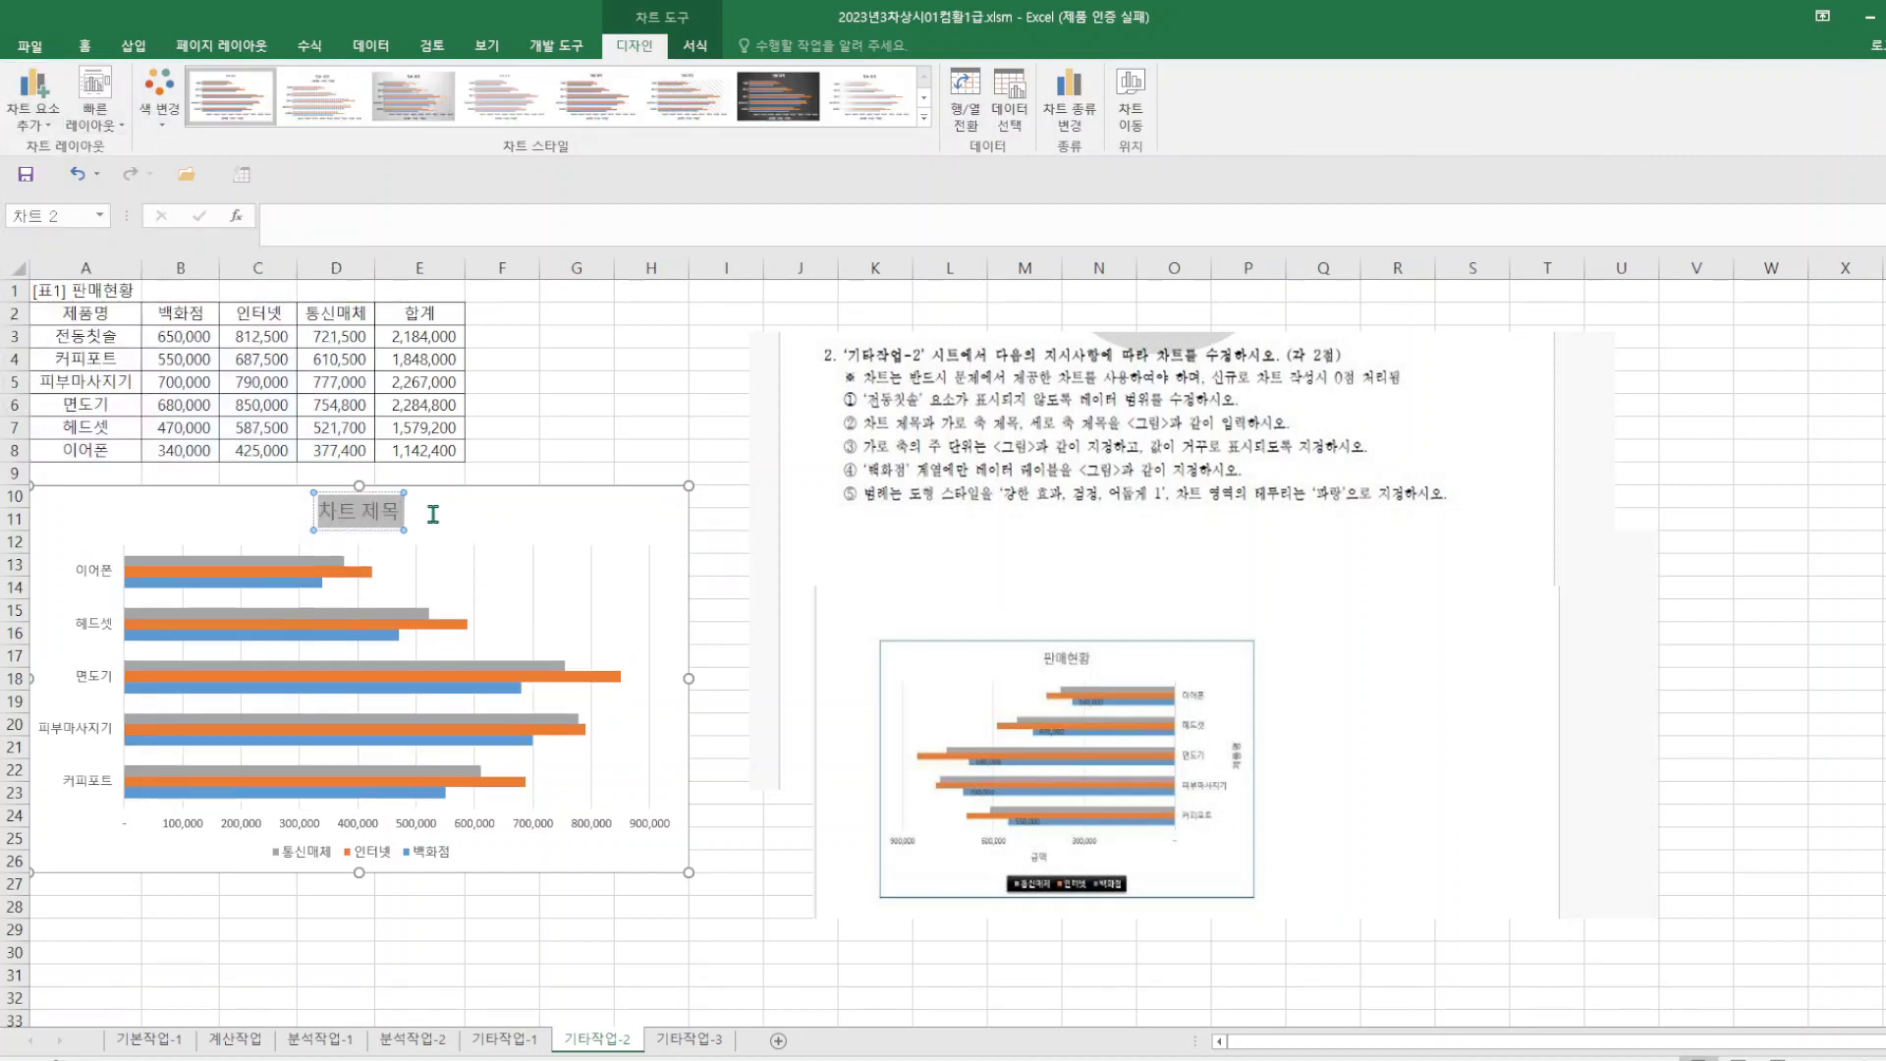
pyautogui.write('ㅍ')
pyautogui.write('매현황')
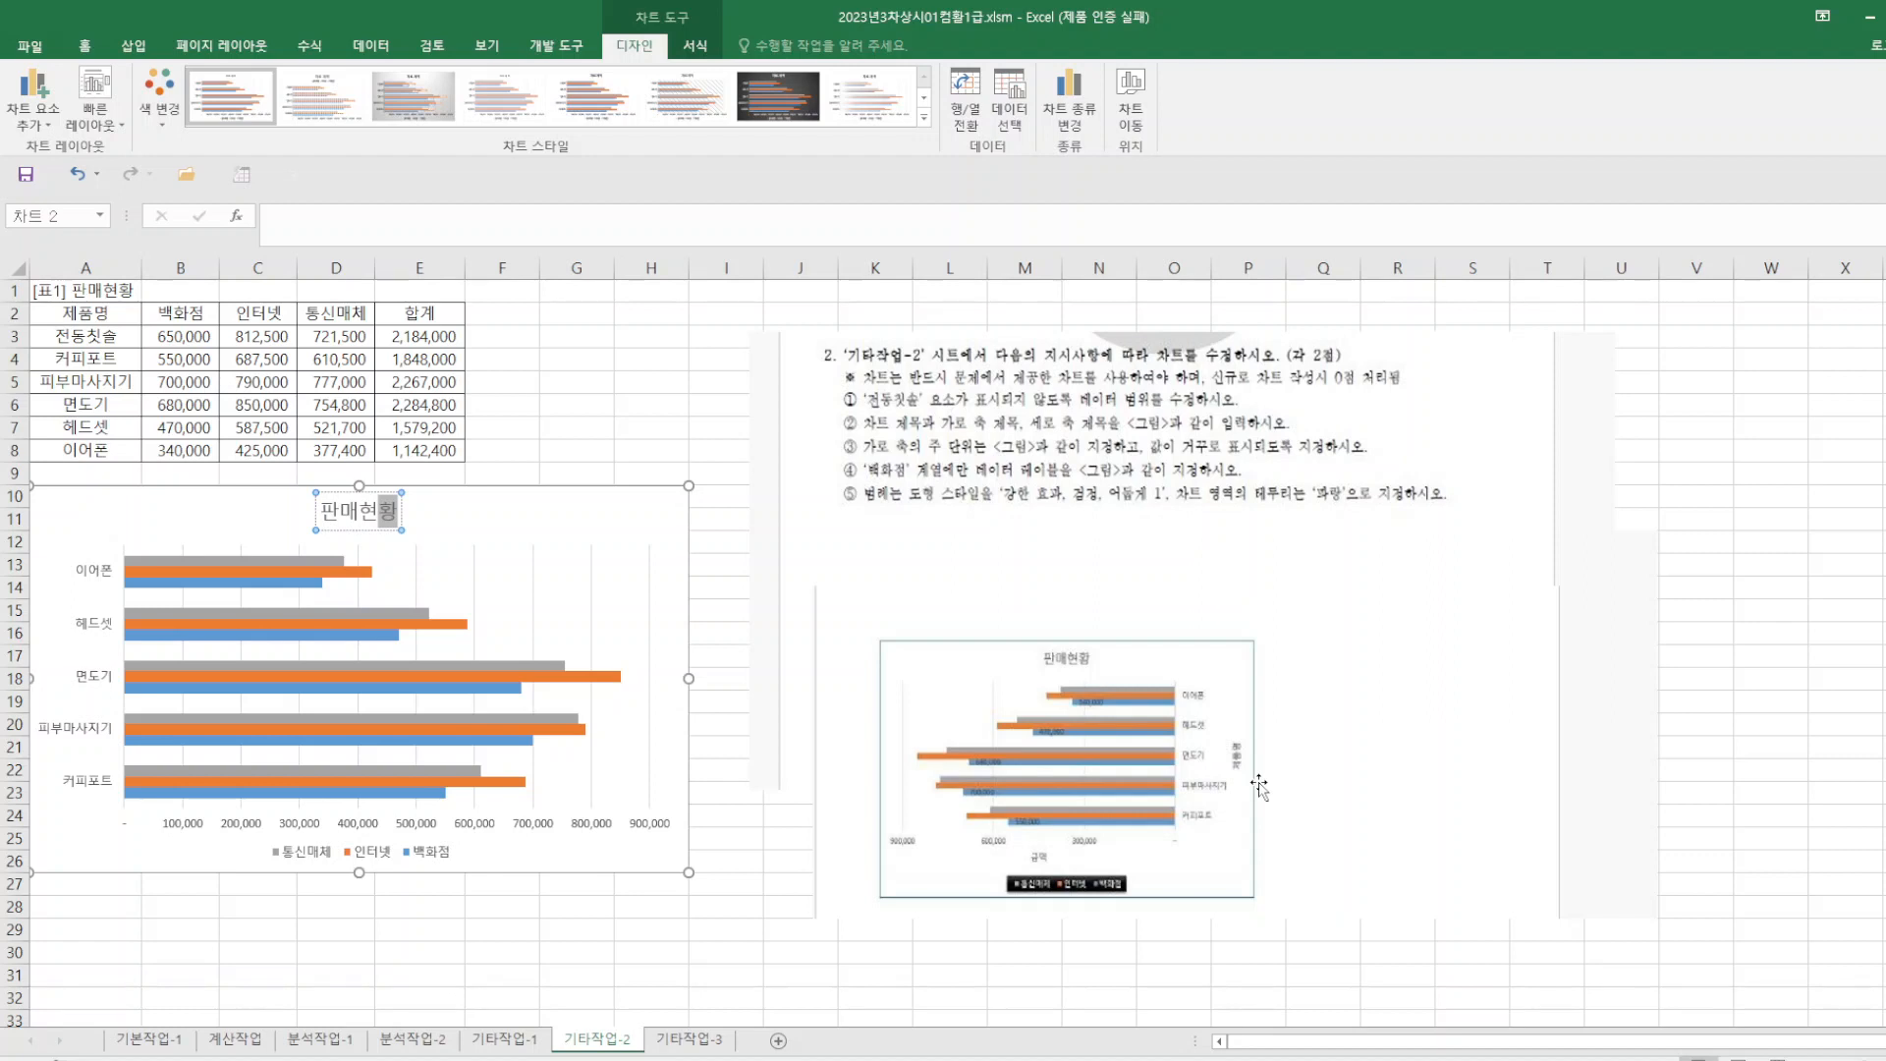
# - Enlarge the sample chart picture and place it clear of the worksheet chart
pyautogui.click(1210, 705)
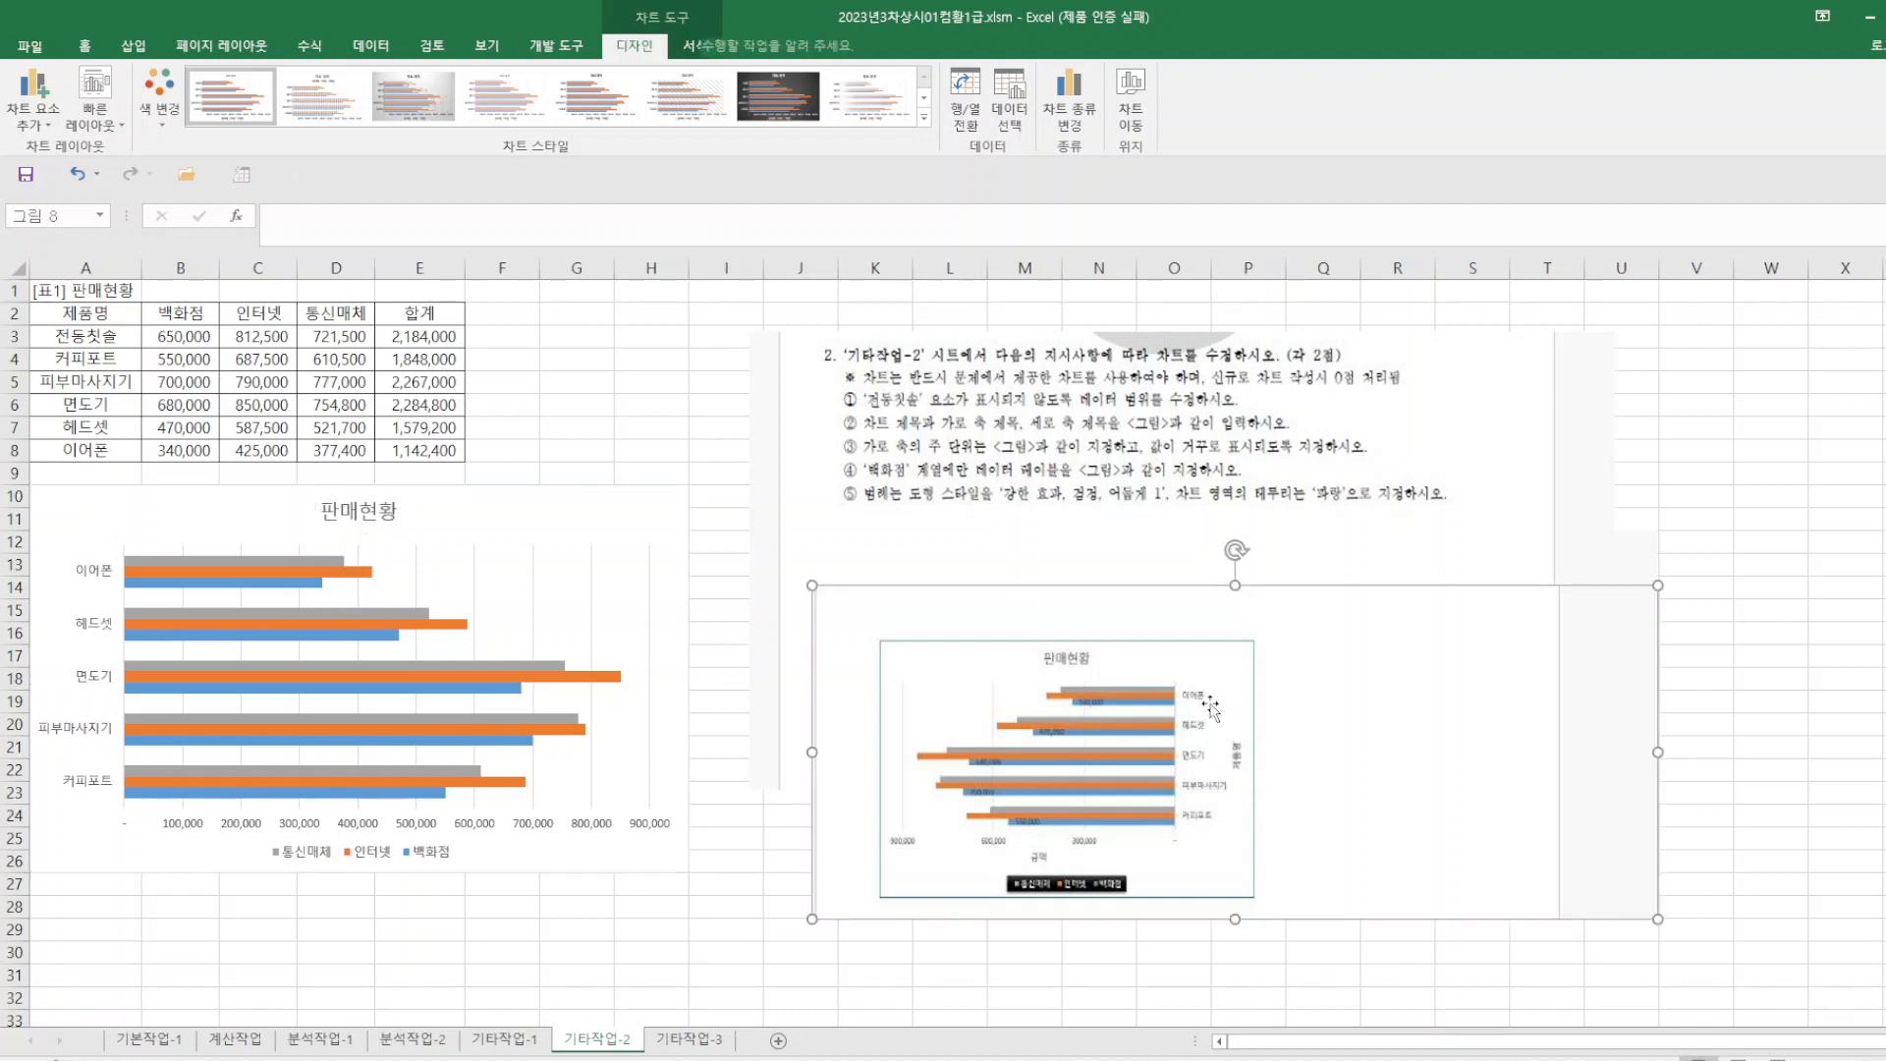
pyautogui.moveTo(812, 584); pyautogui.dragTo(472, 452)
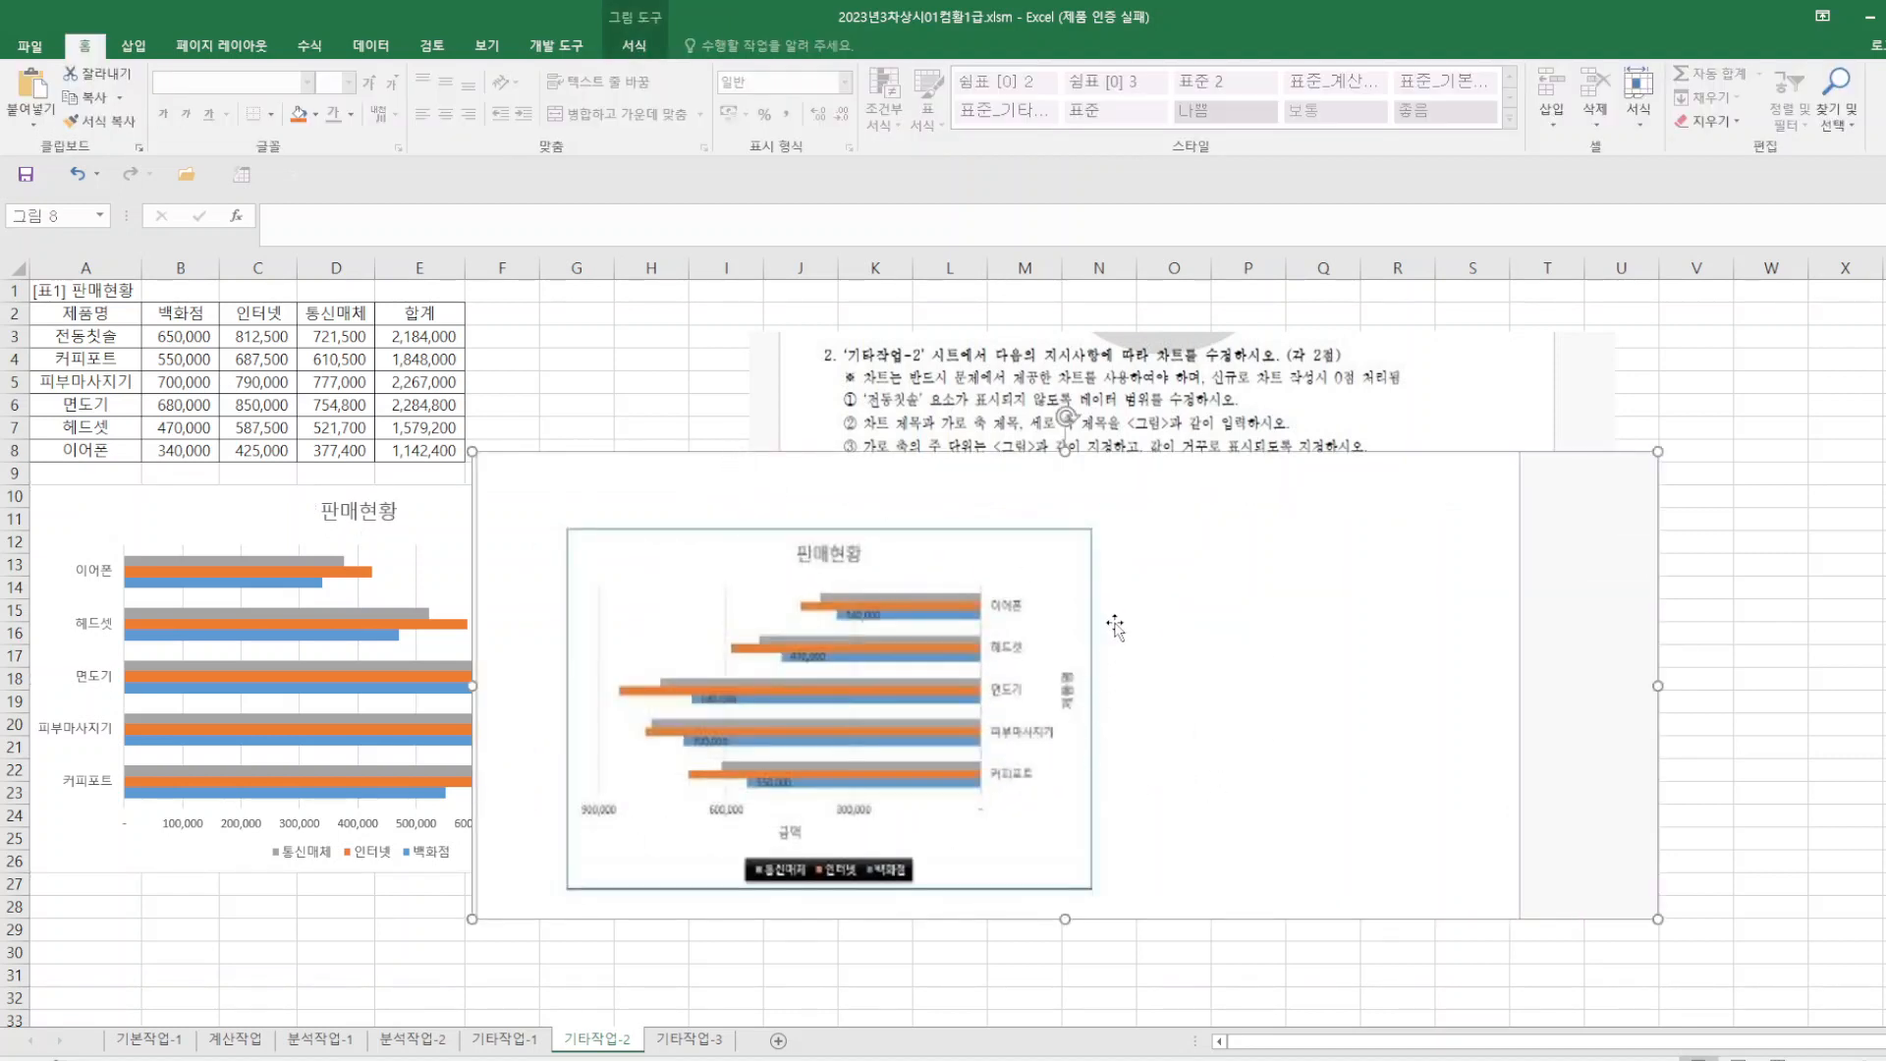
pyautogui.moveTo(1076, 496); pyautogui.dragTo(1398, 510)
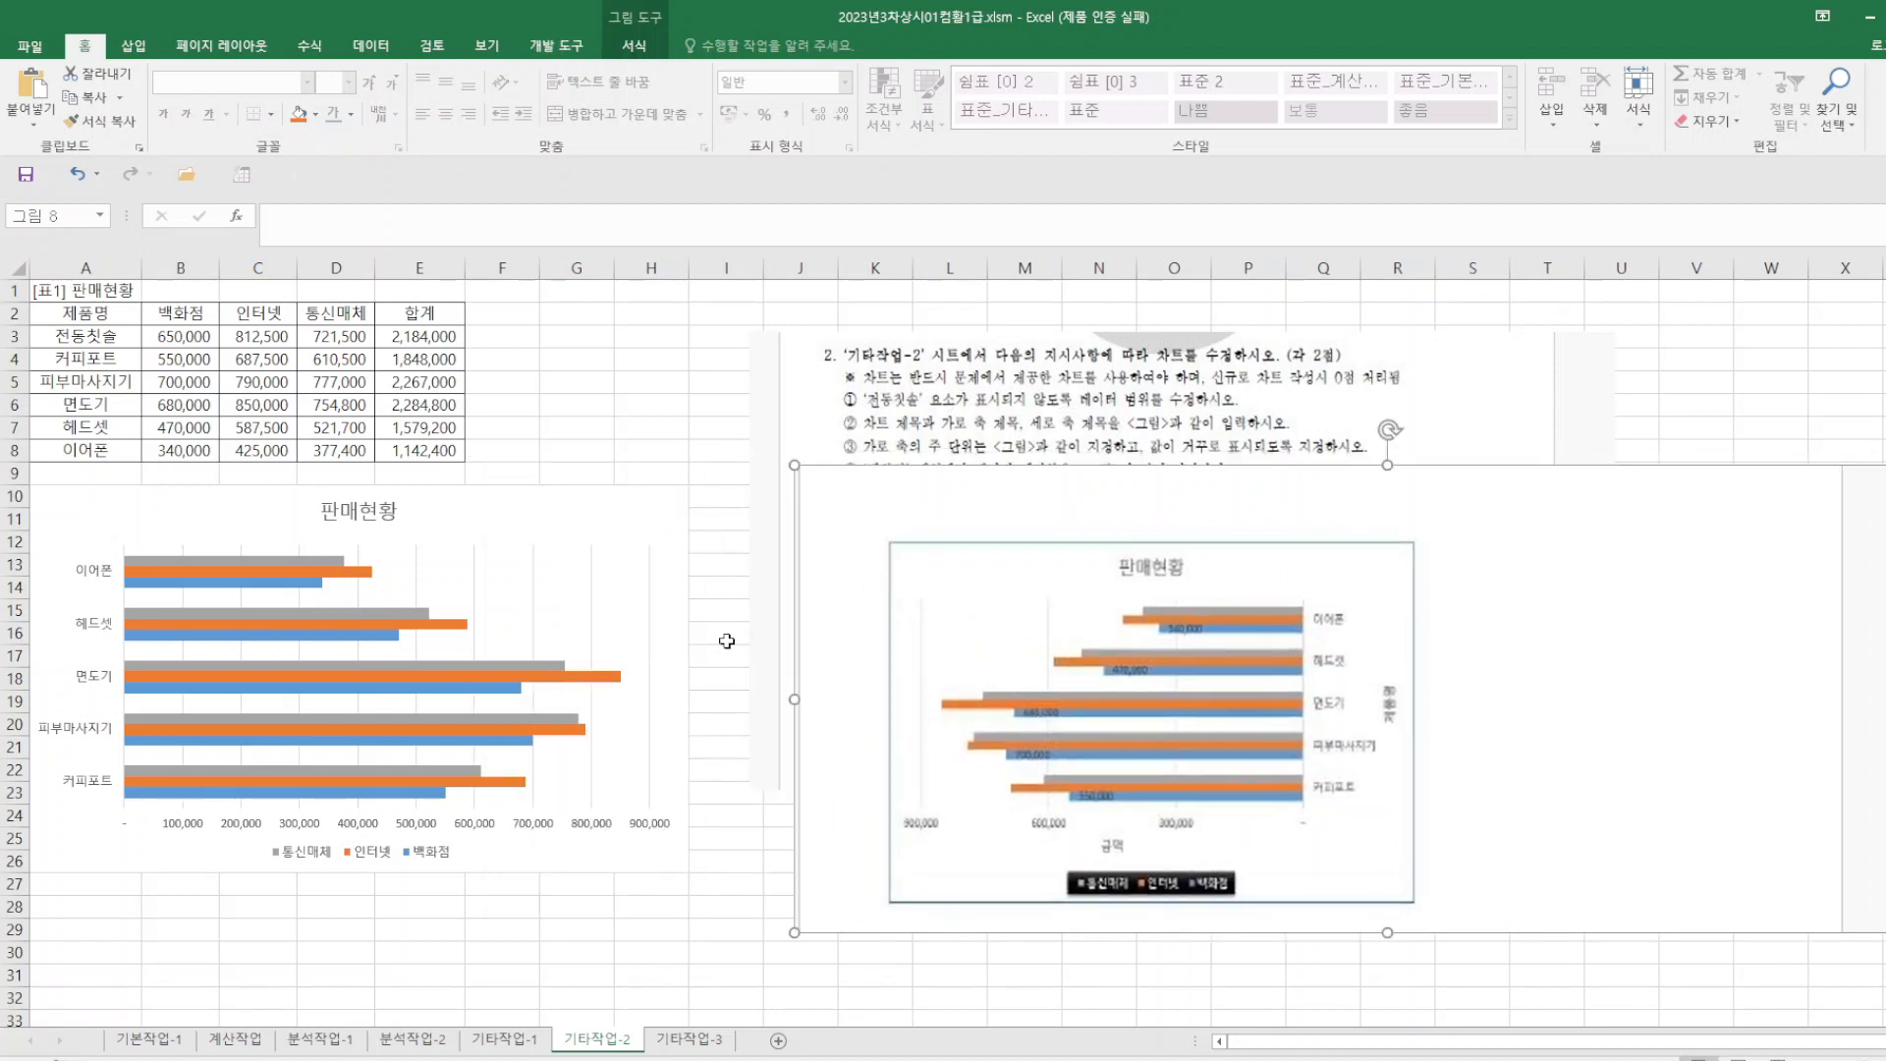
# - Add a vertical axis title to the chart with the text 제품명
pyautogui.click(622, 547)
pyautogui.click(639, 46)
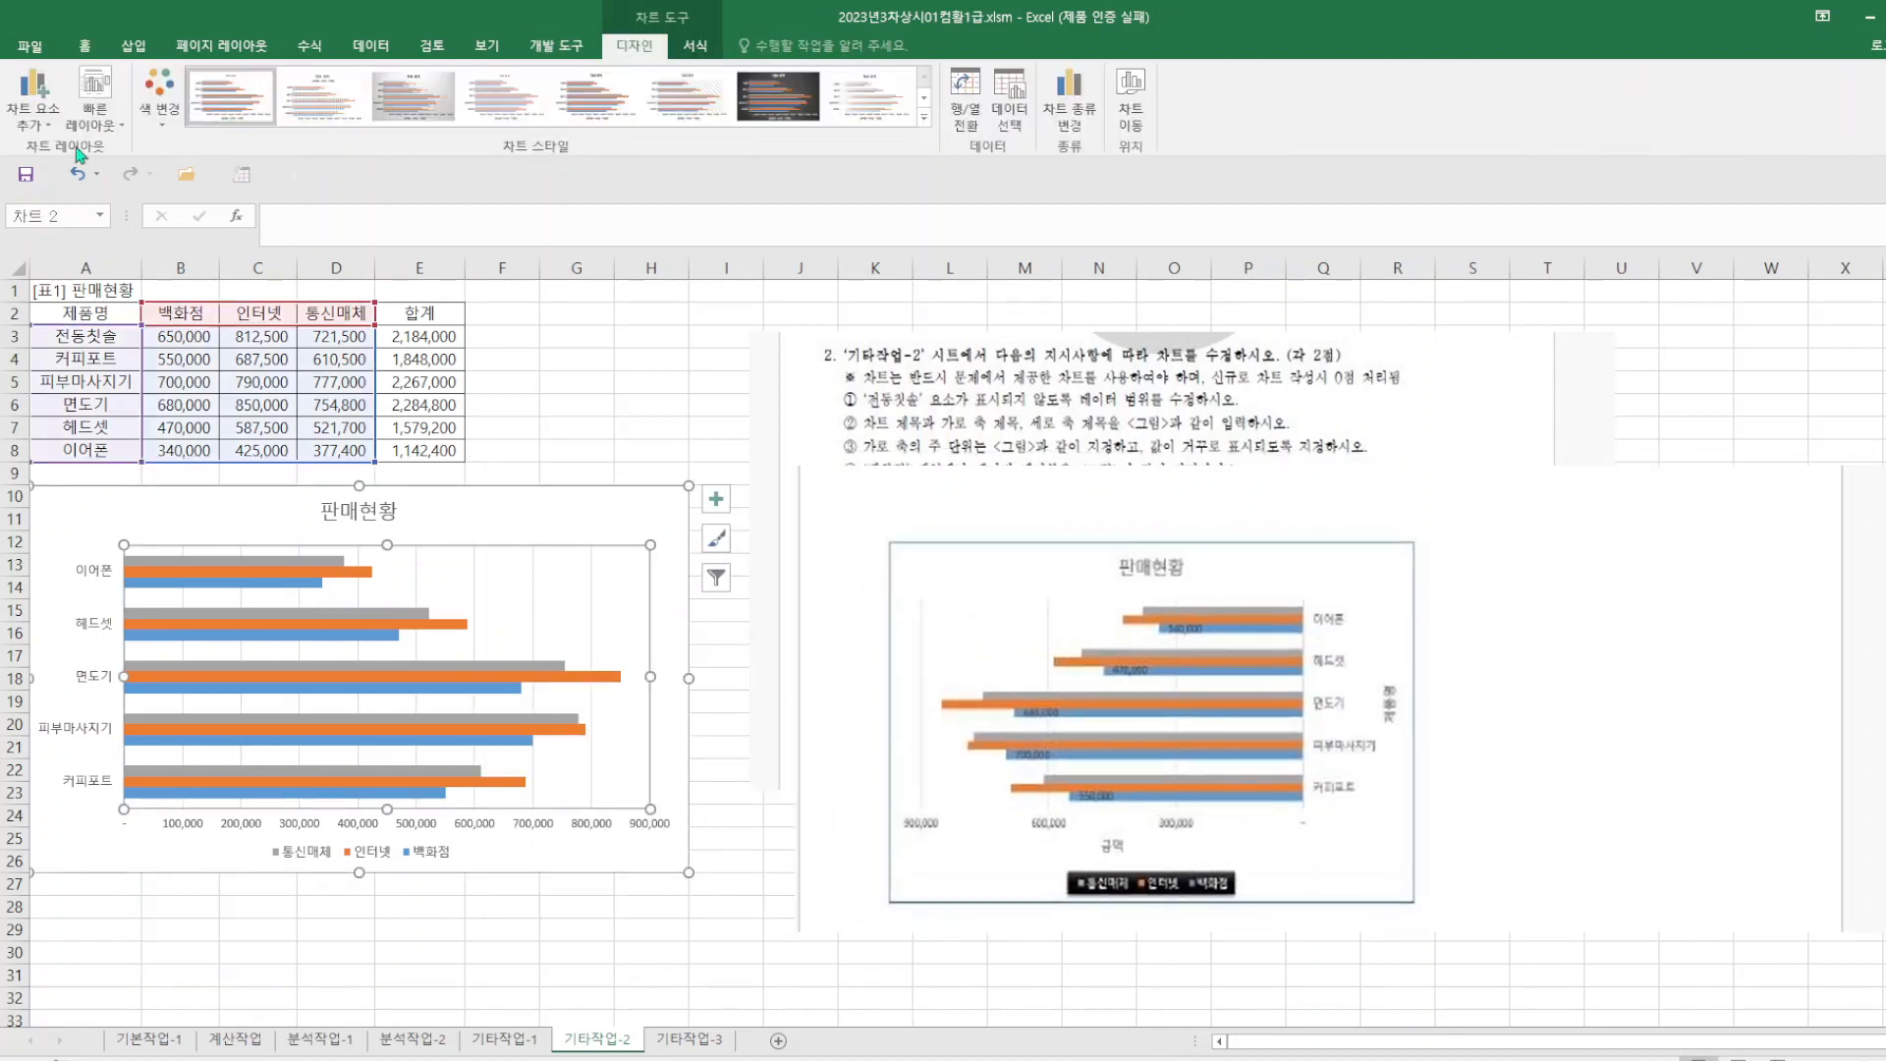
pyautogui.click(47, 124)
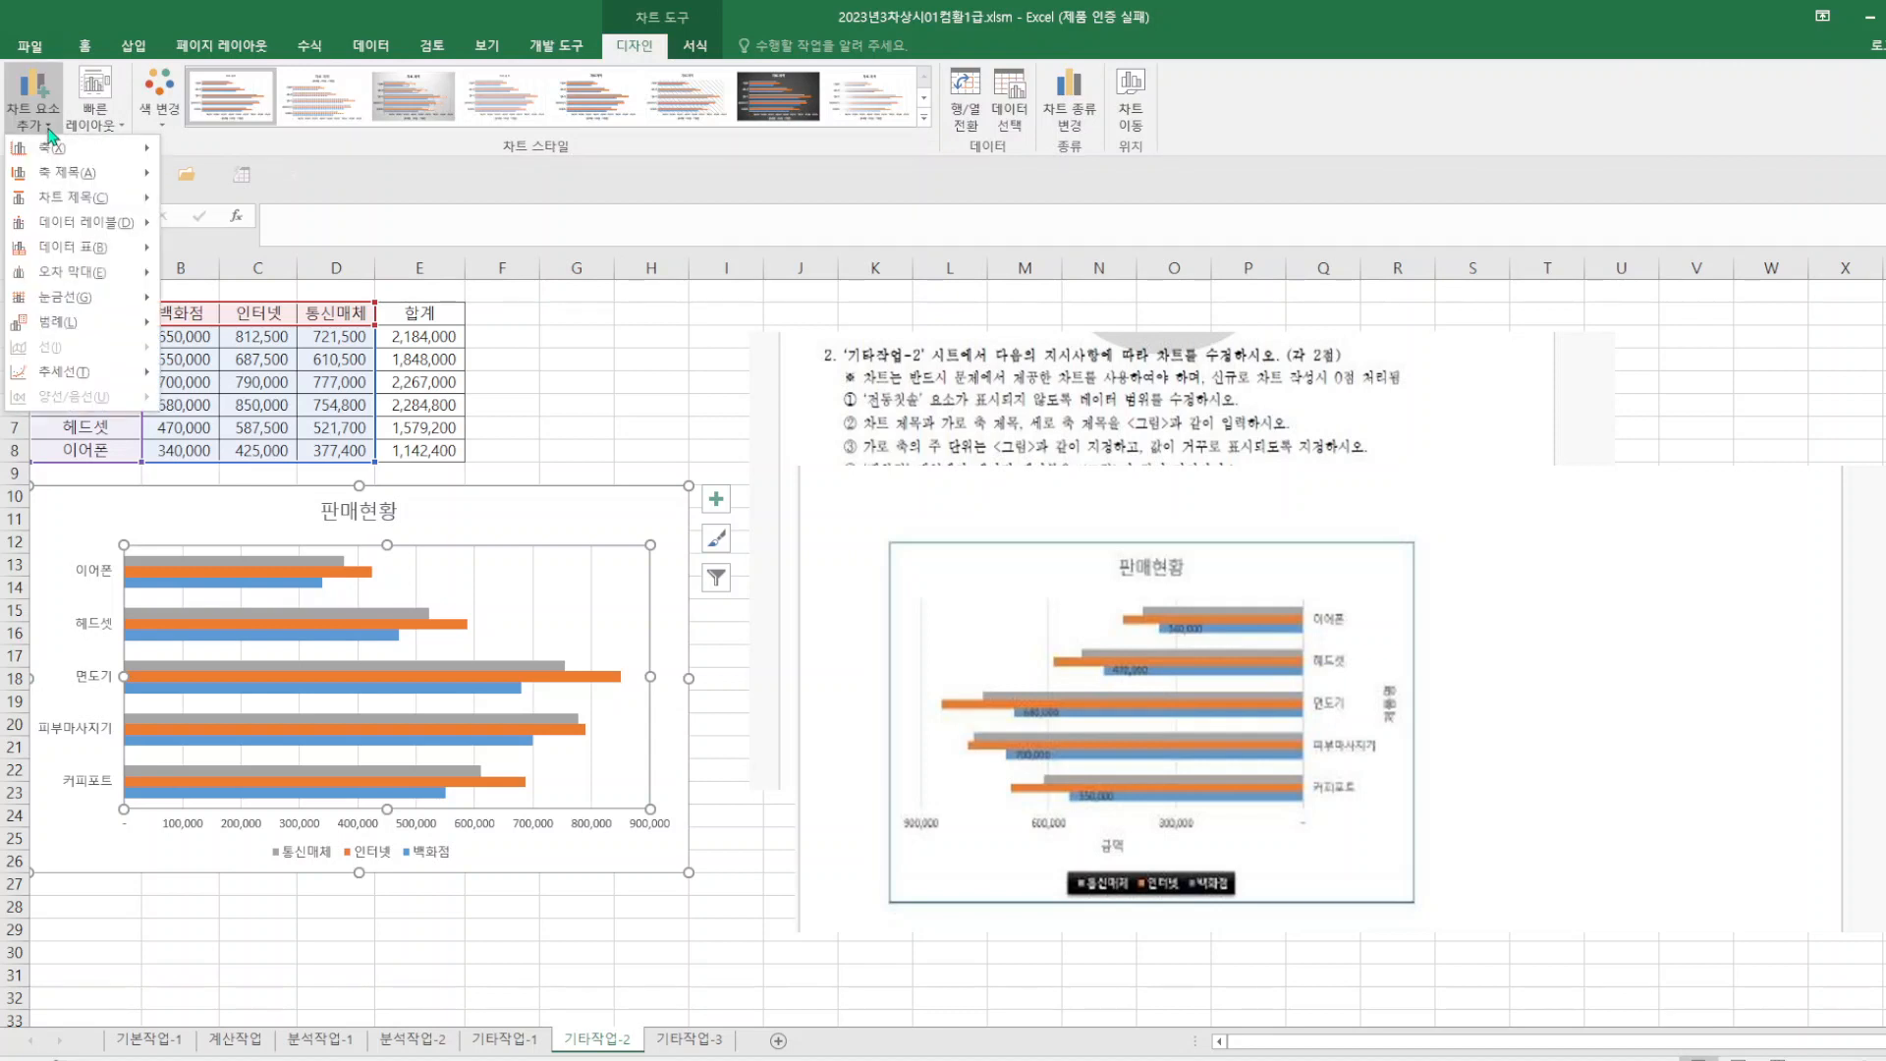
pyautogui.moveTo(62, 178)
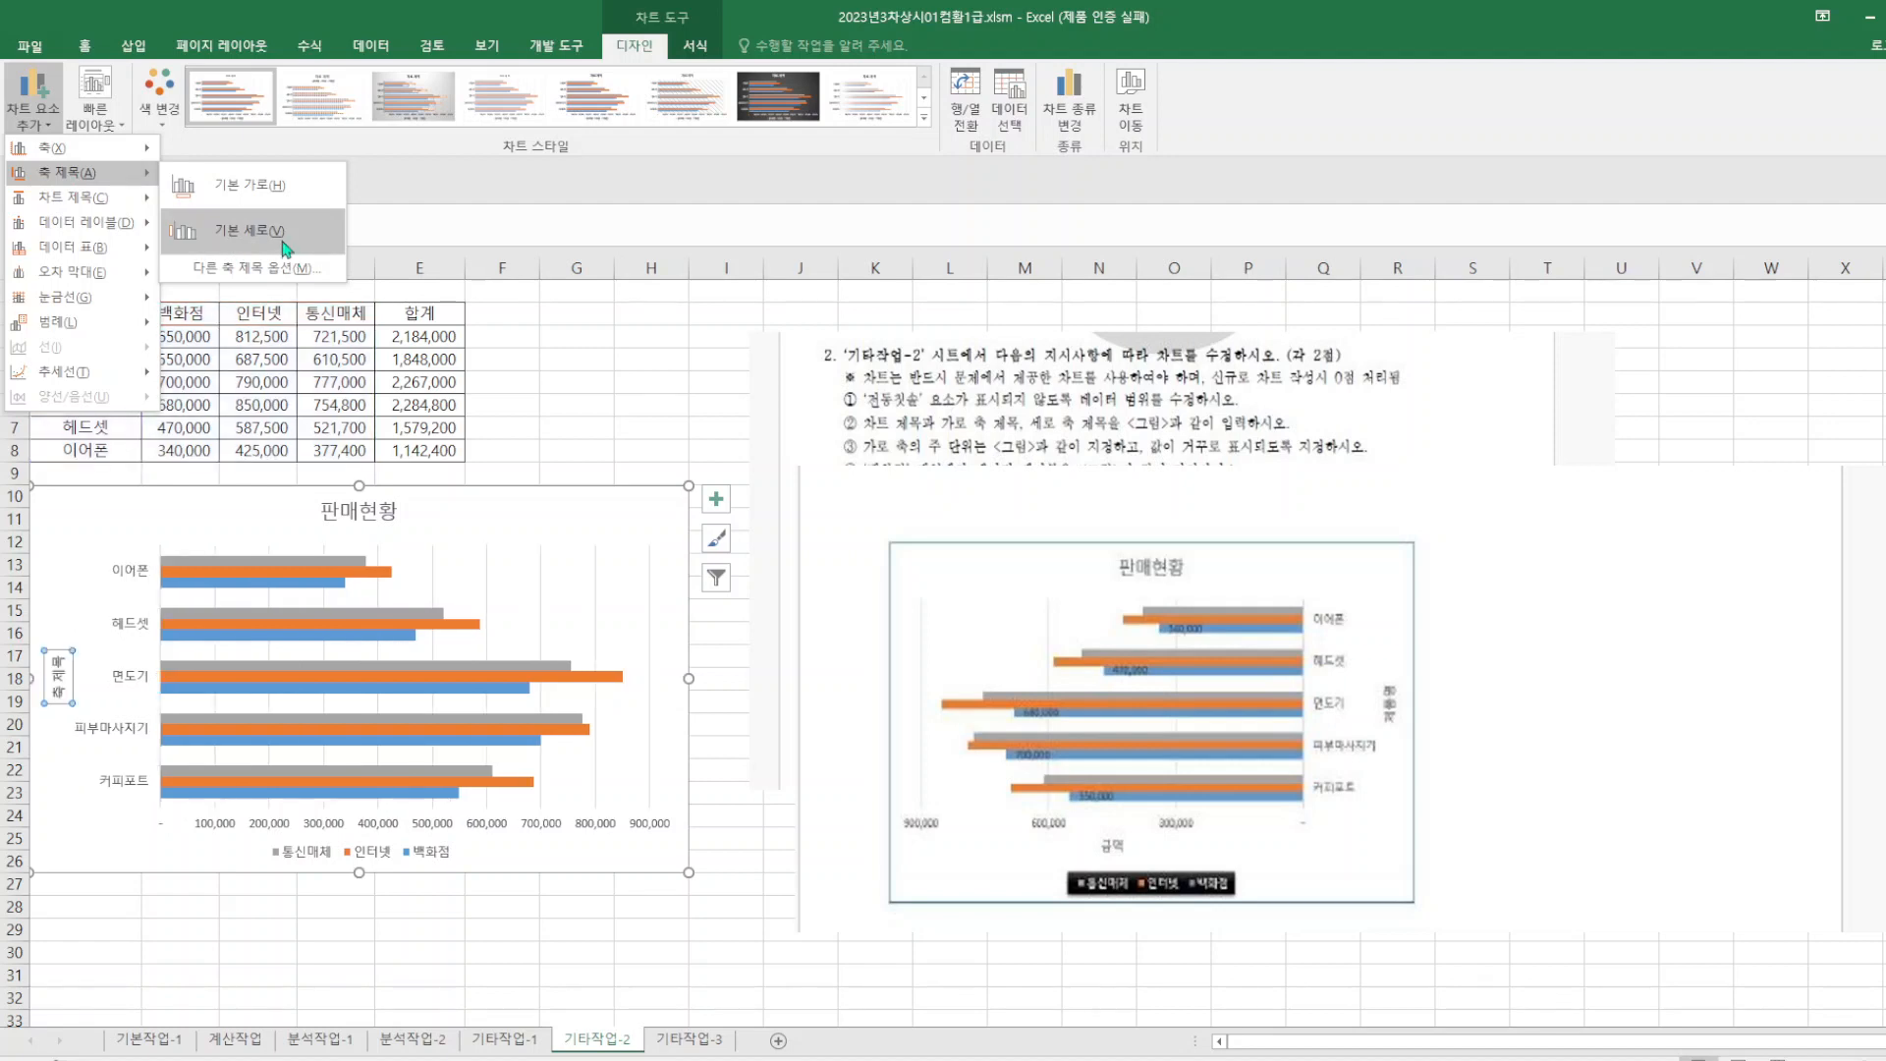
pyautogui.click(283, 240)
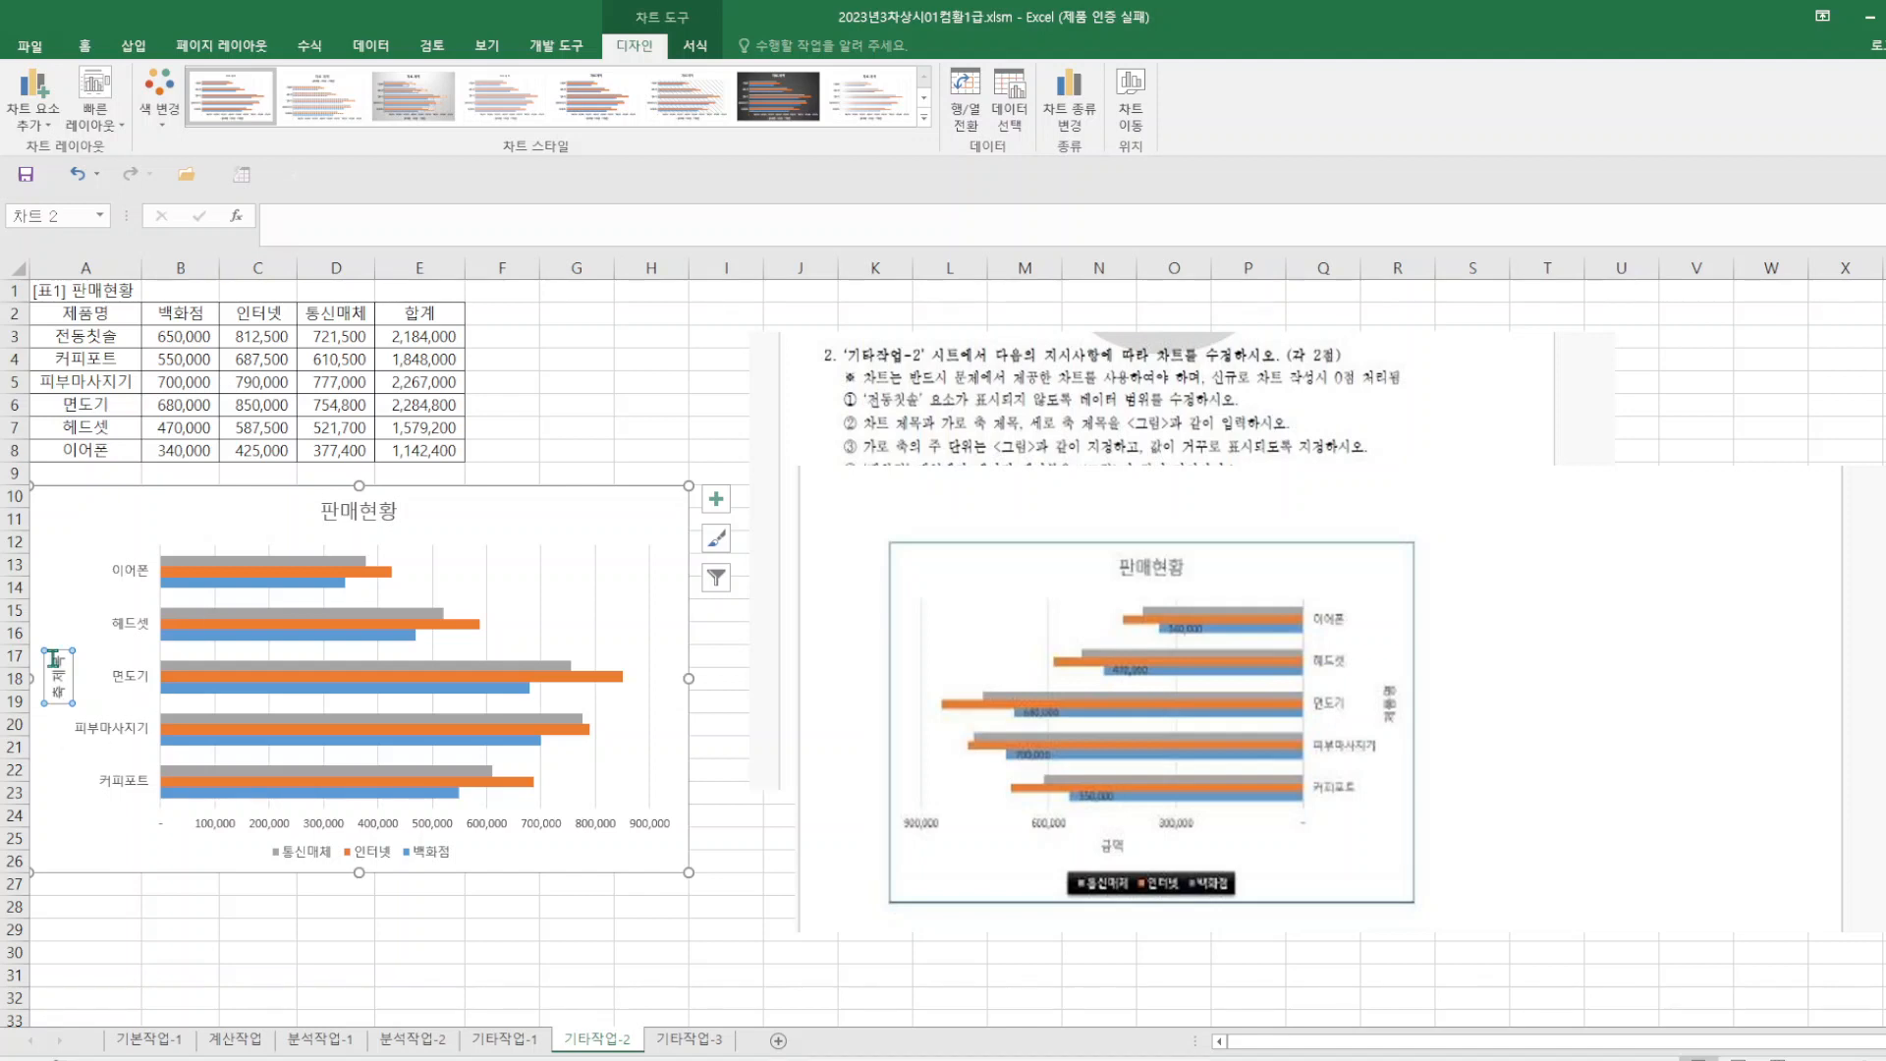
pyautogui.moveTo(55, 657); pyautogui.dragTo(60, 699)
pyautogui.write('제푸')
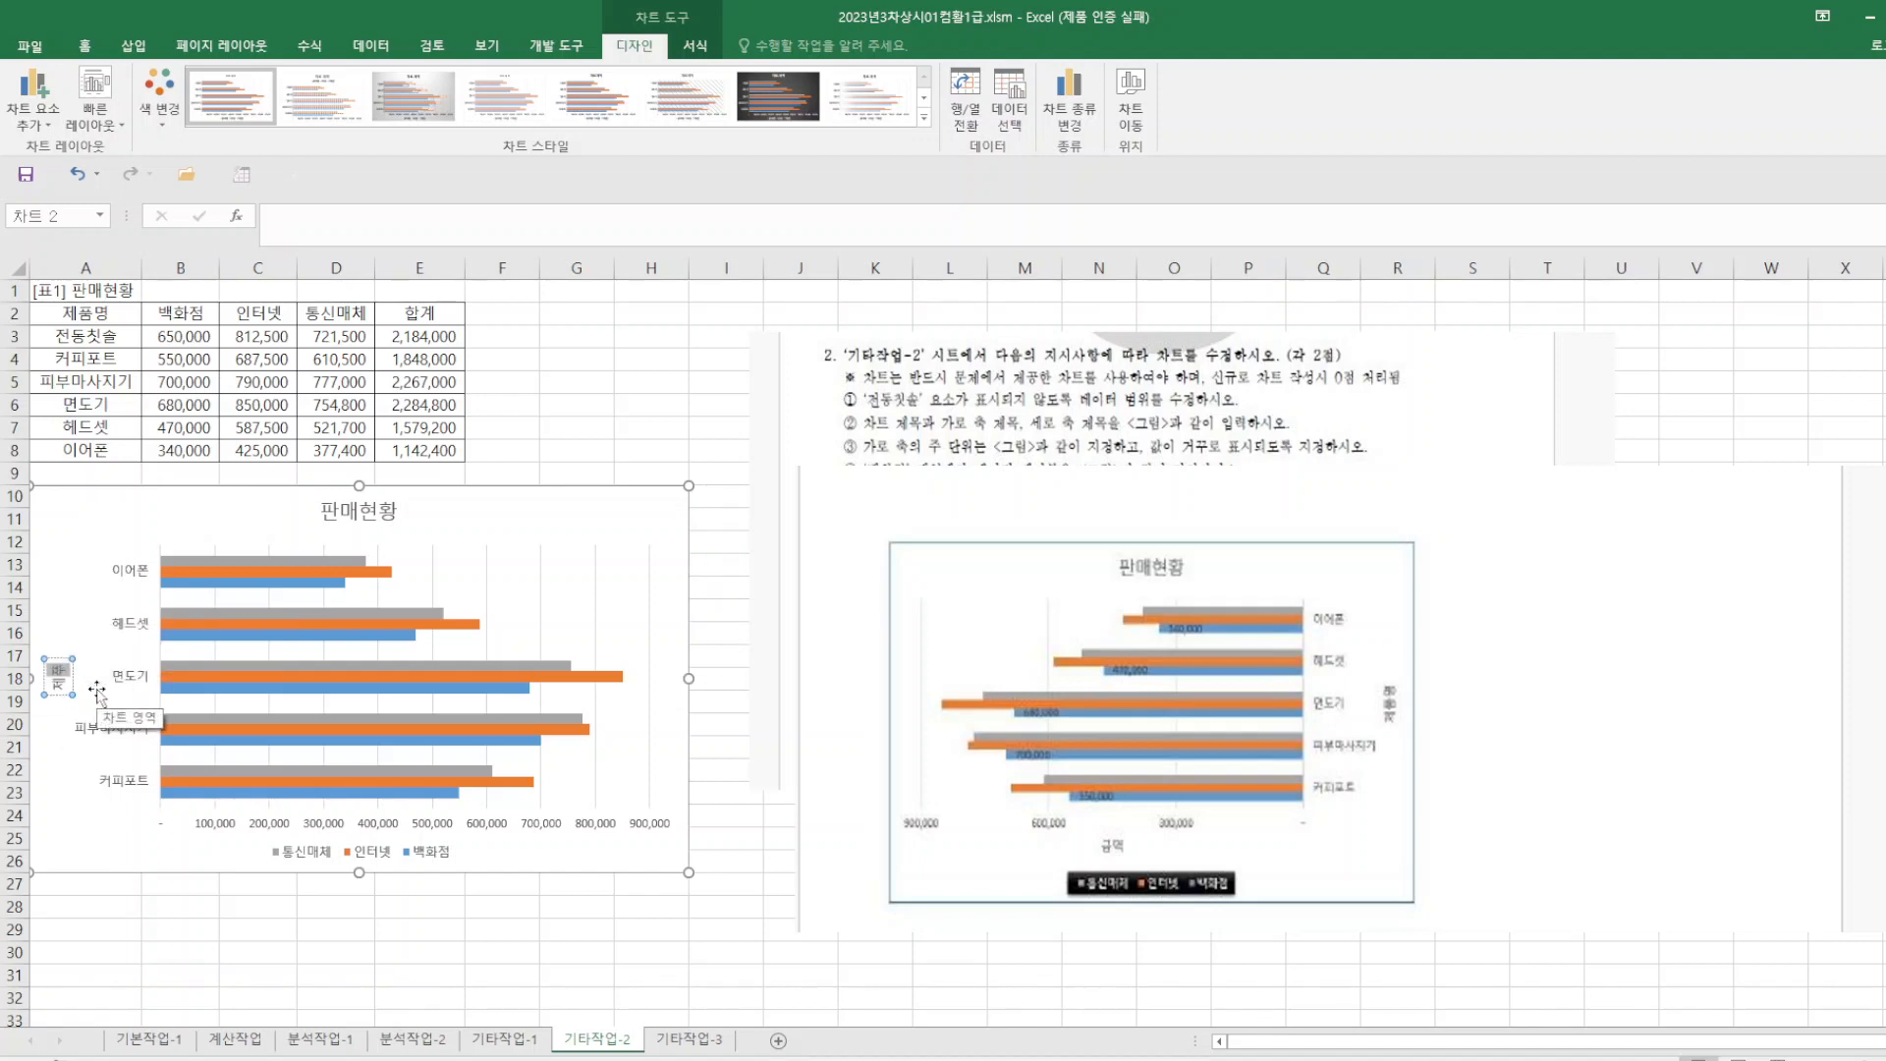
pyautogui.write('ㅁㅁ')
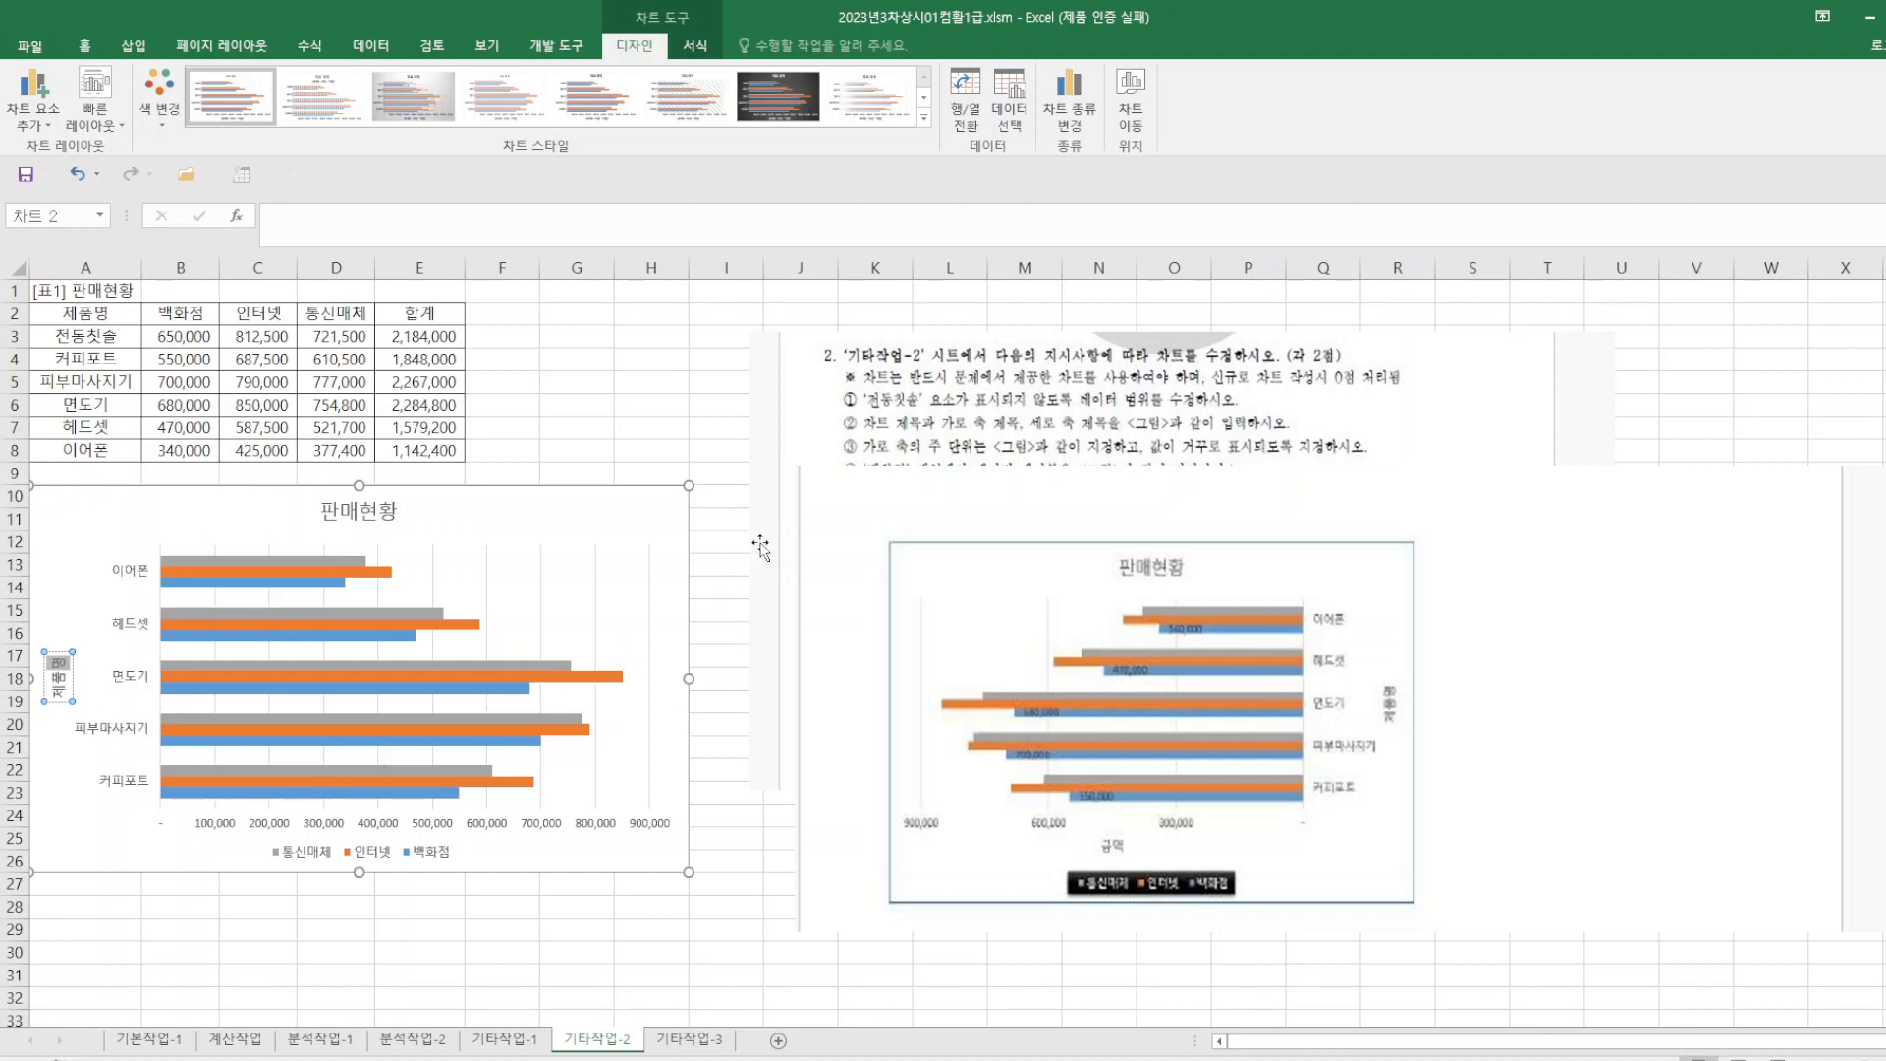
# - Move the sample chart picture down clear of the instructions, and open the format options of the 통신매체 data series
pyautogui.moveTo(1023, 516); pyautogui.dragTo(1027, 712)
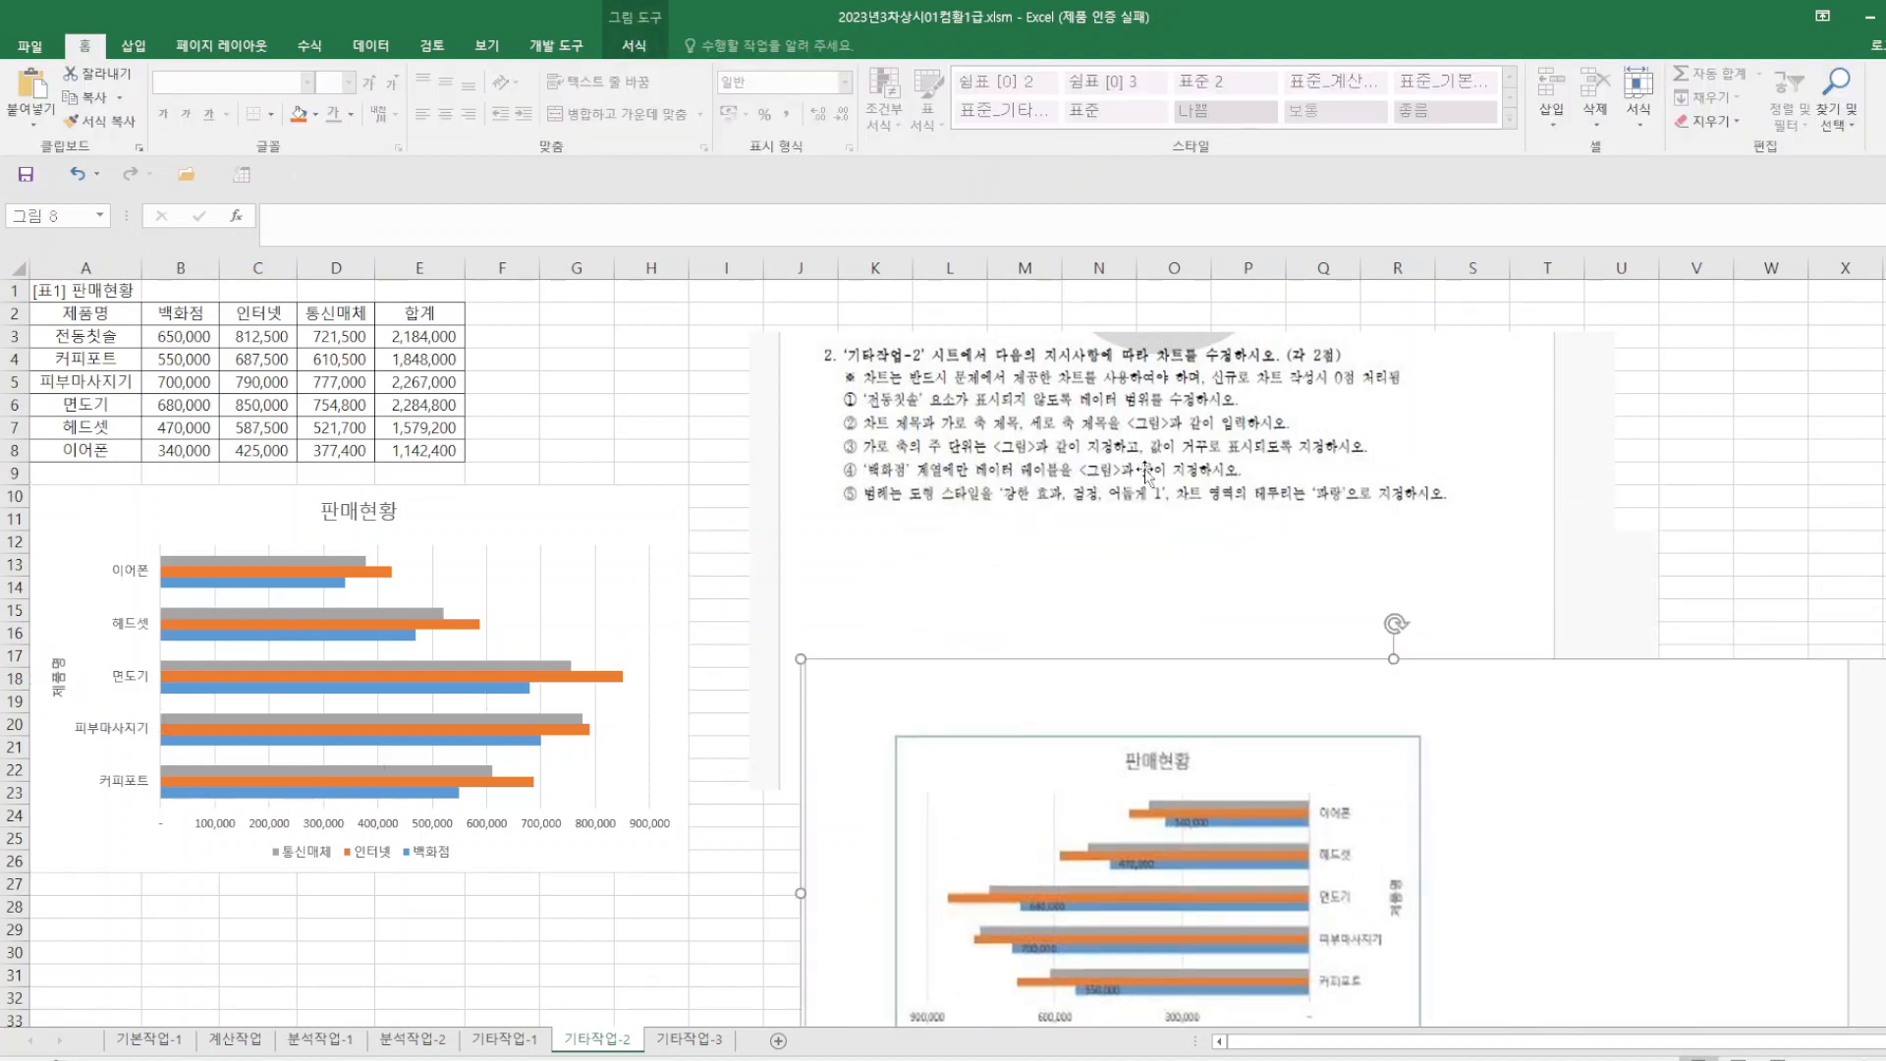
pyautogui.rightClick(611, 573)
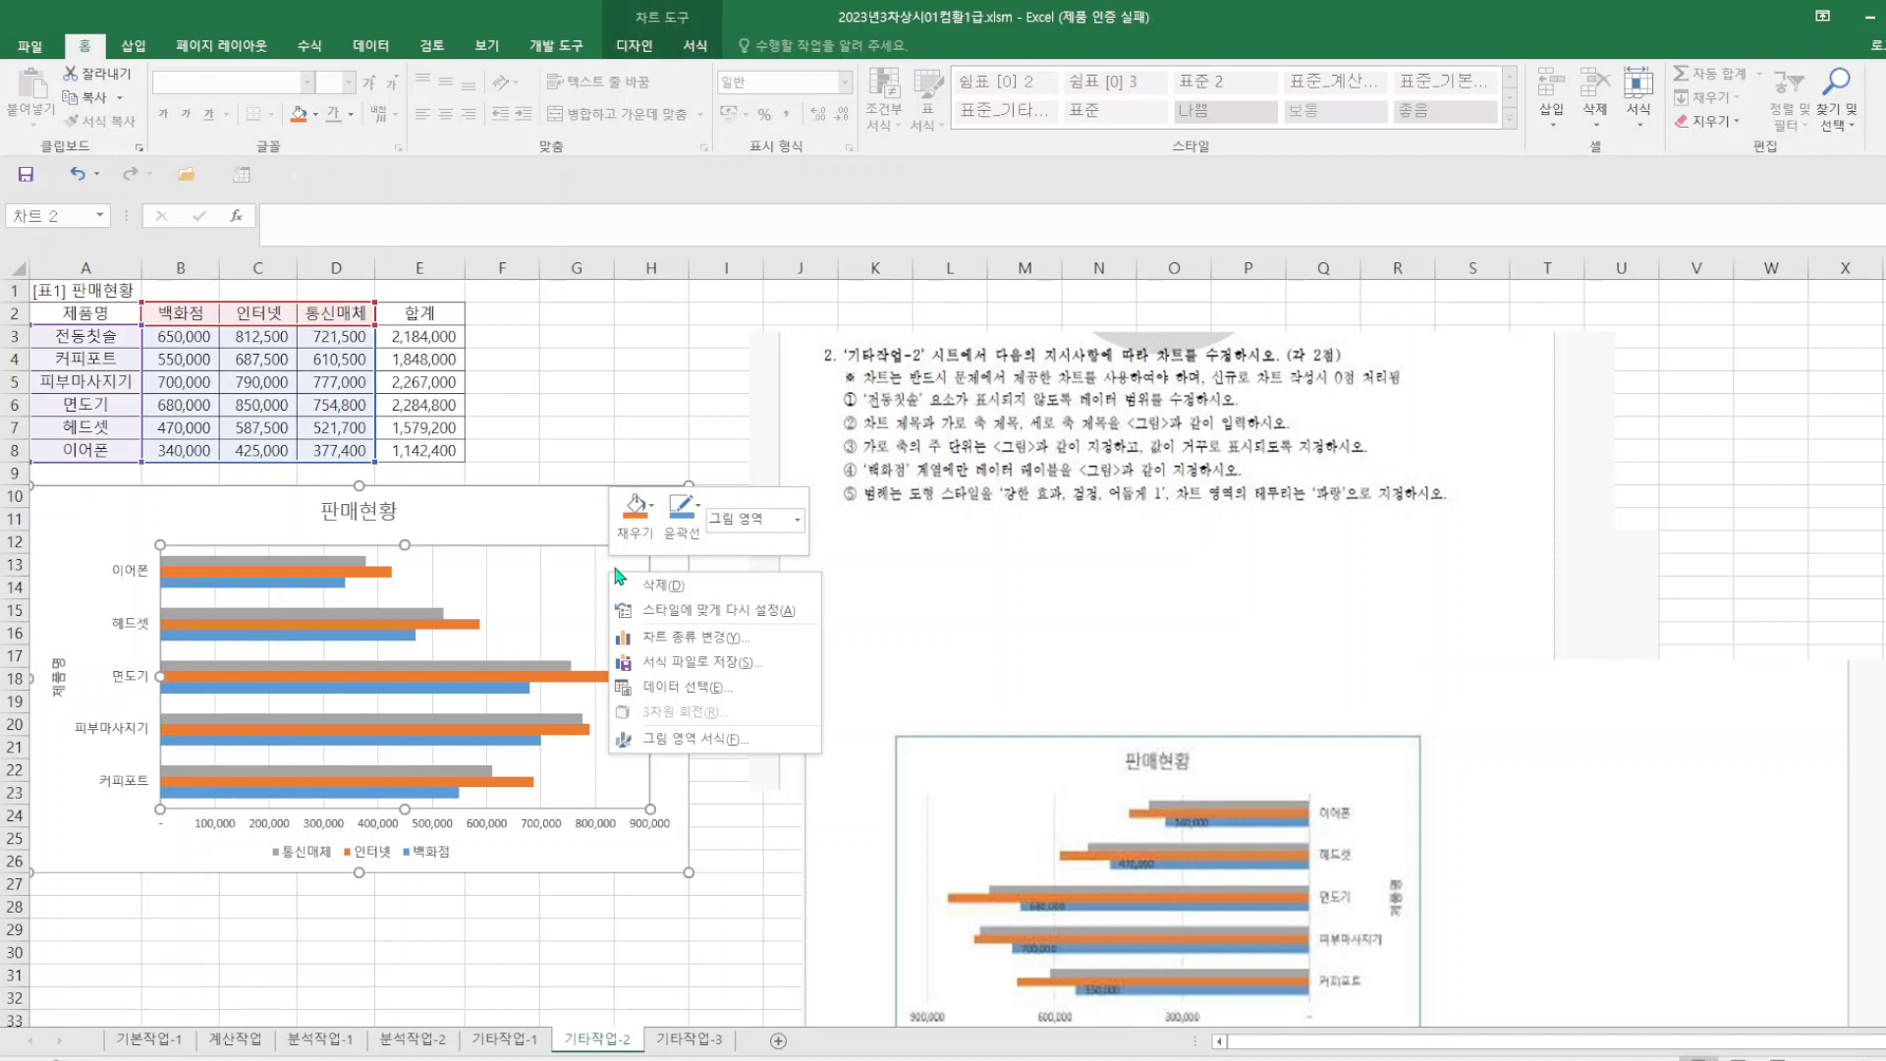
pyautogui.rightClick(565, 508)
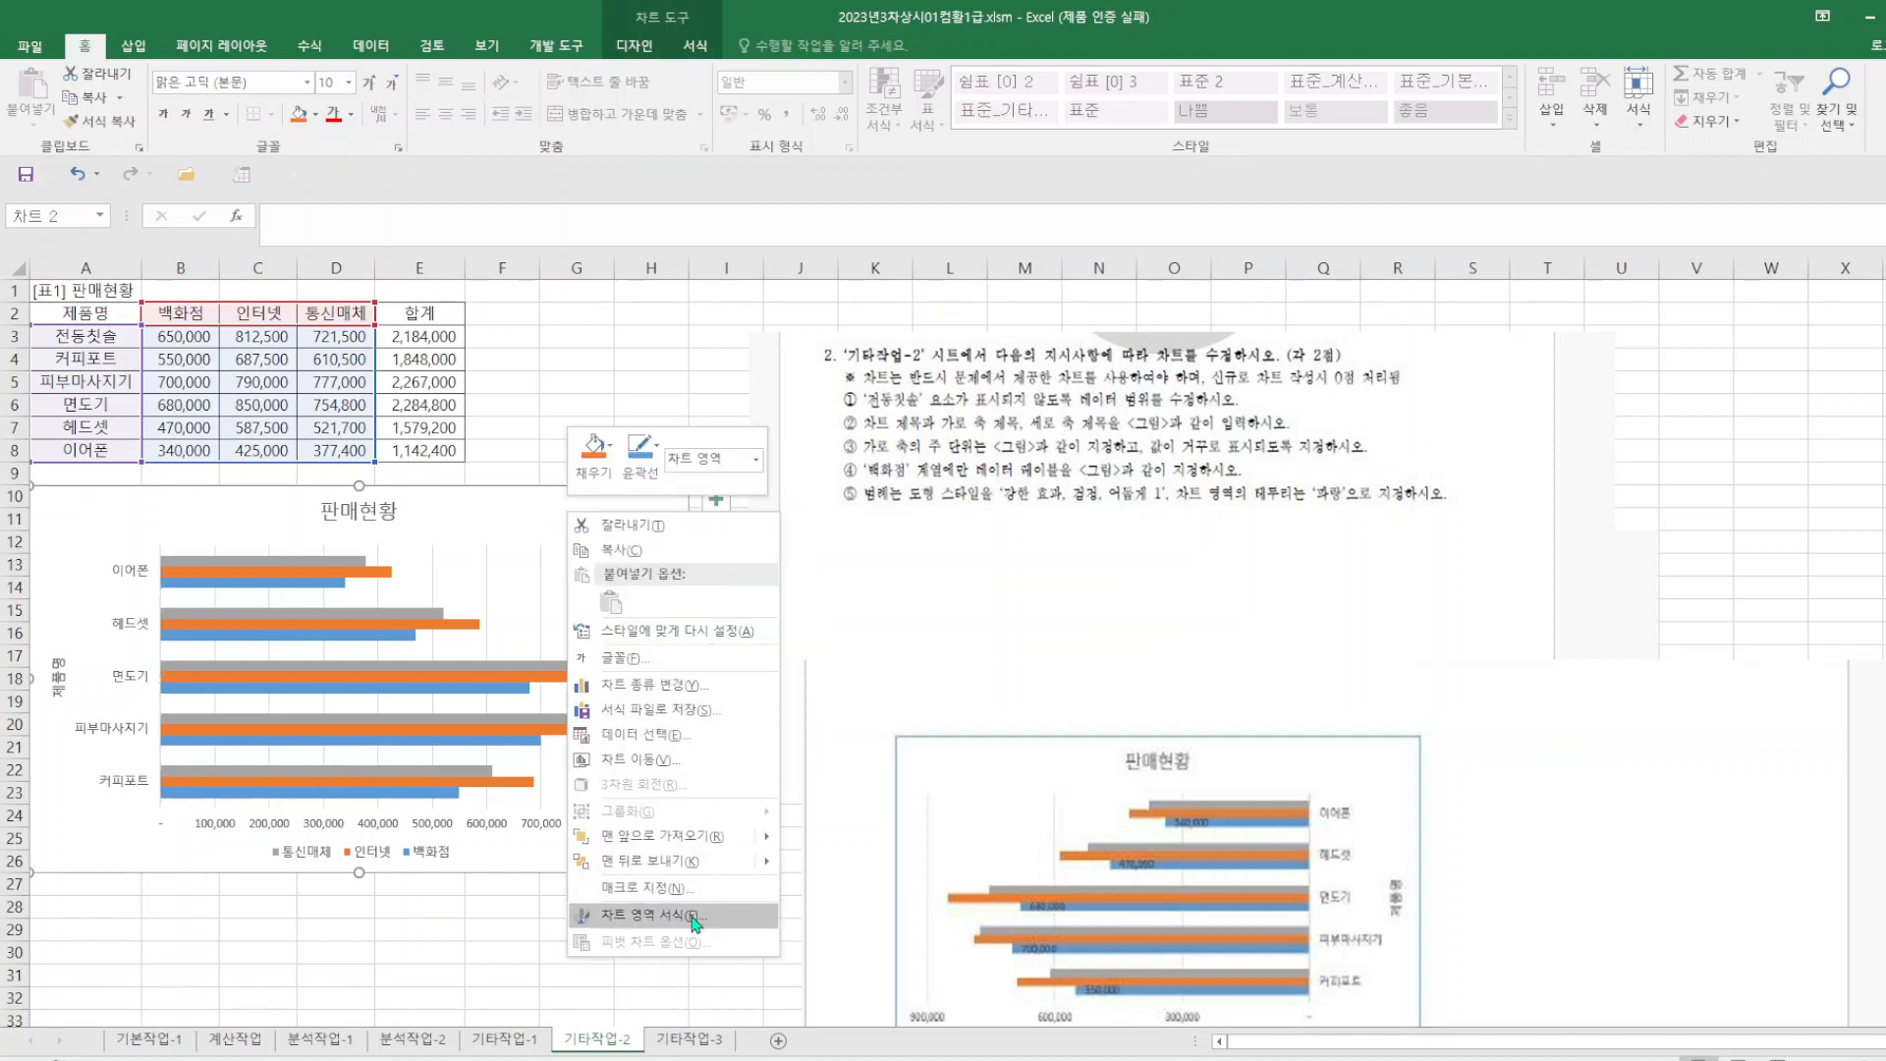
pyautogui.rightClick(324, 566)
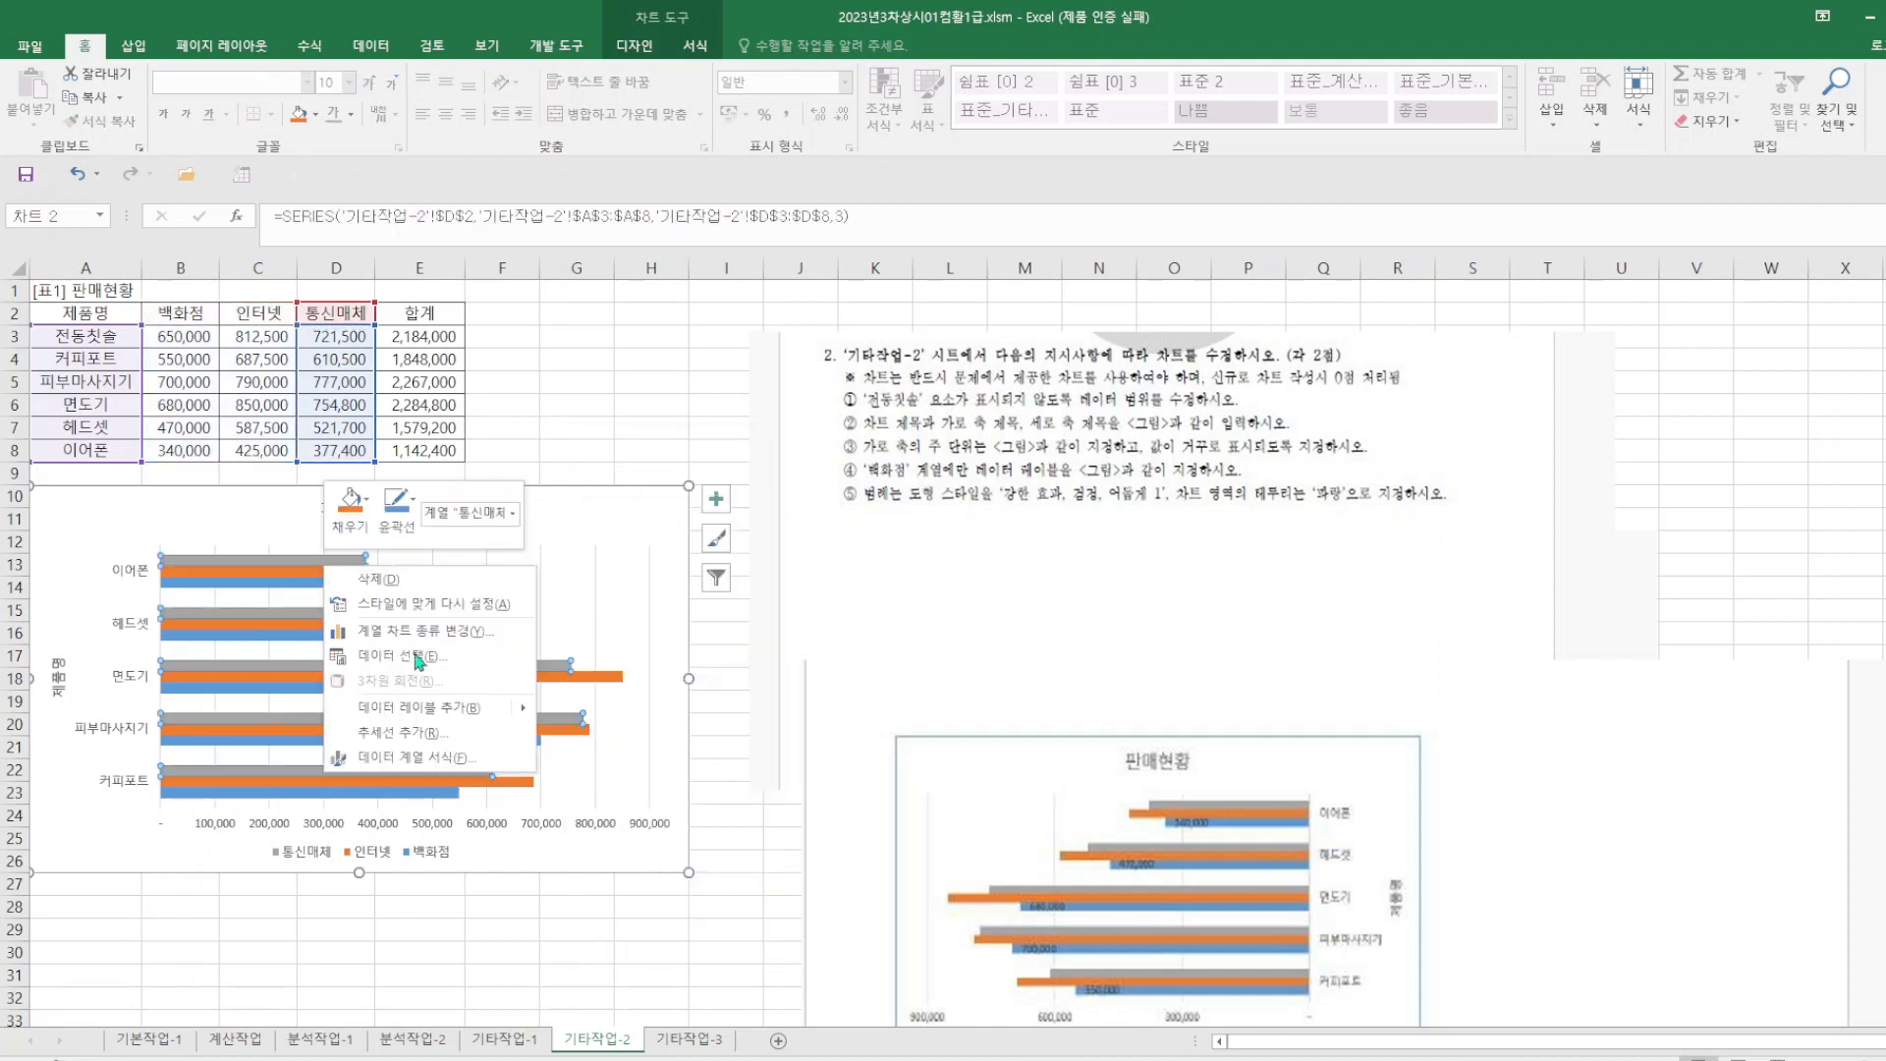
pyautogui.click(505, 760)
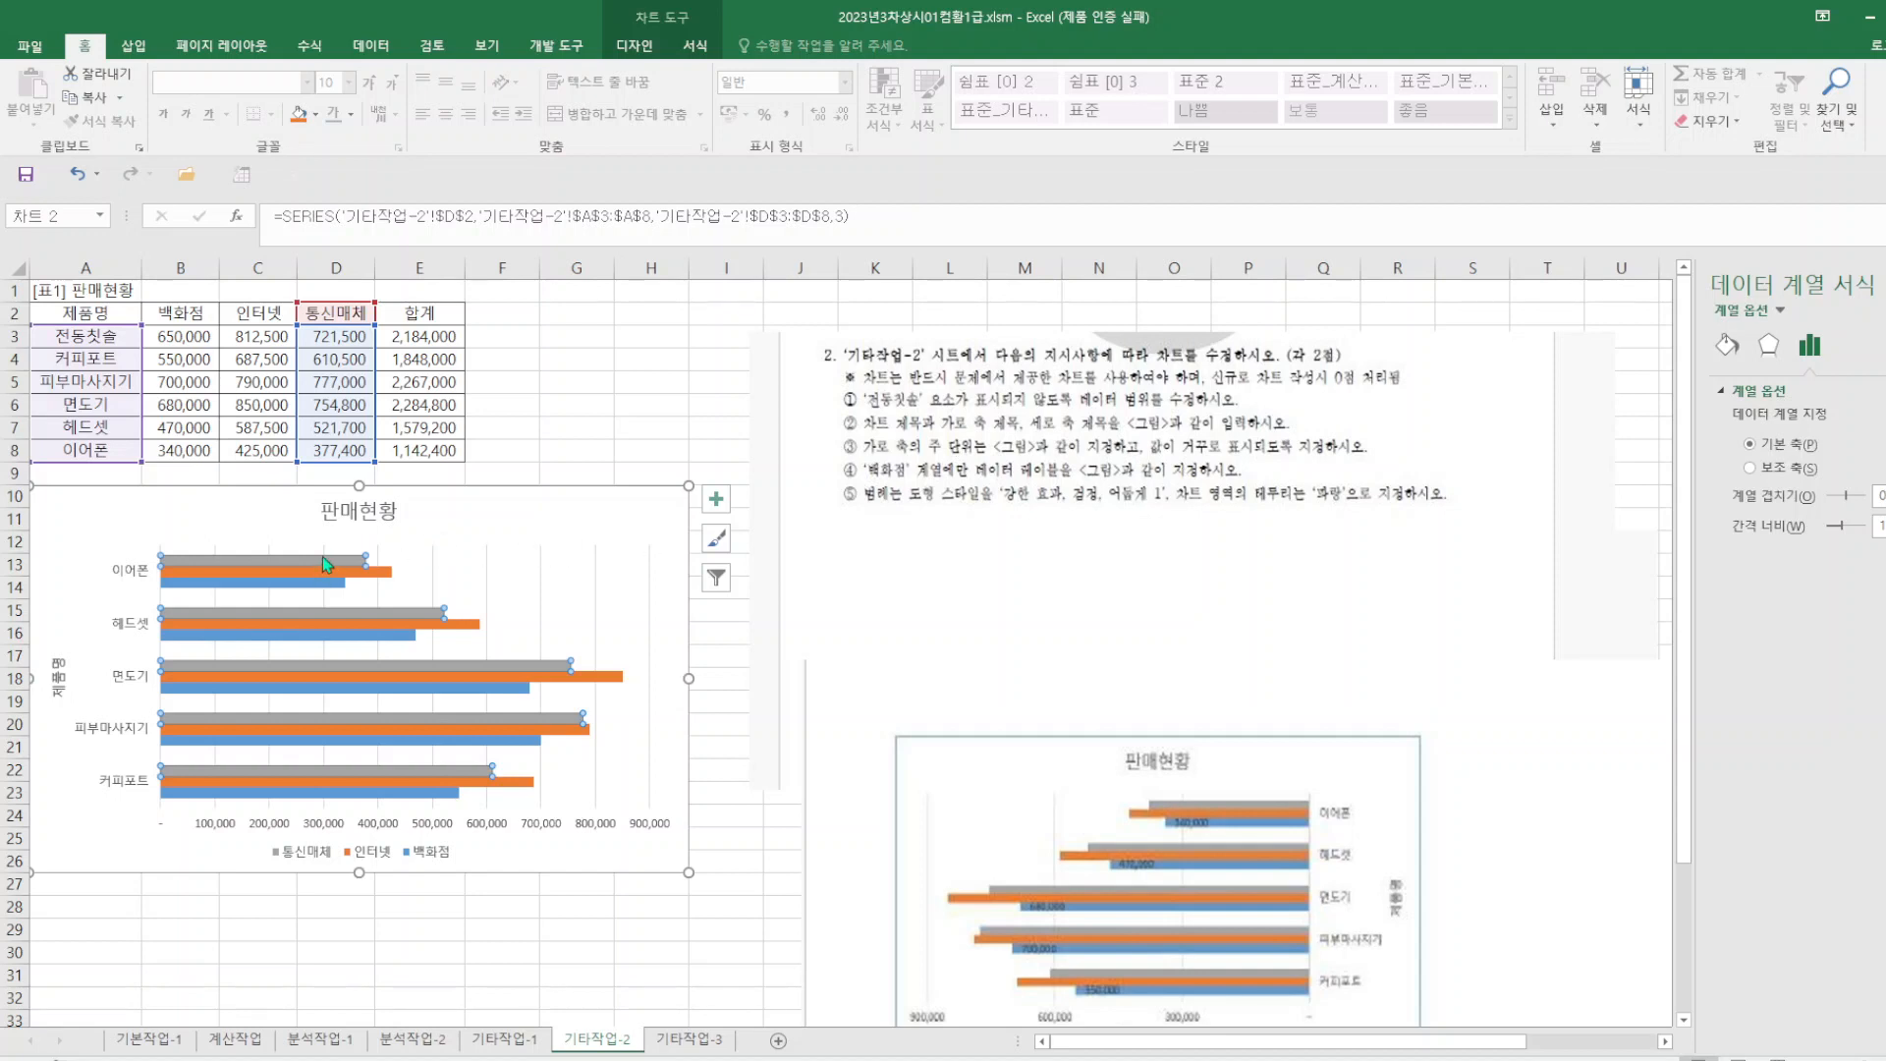
# - Set the horizontal value axis's major unit to 300000 and display its values in reverse order
pyautogui.moveTo(323, 557)
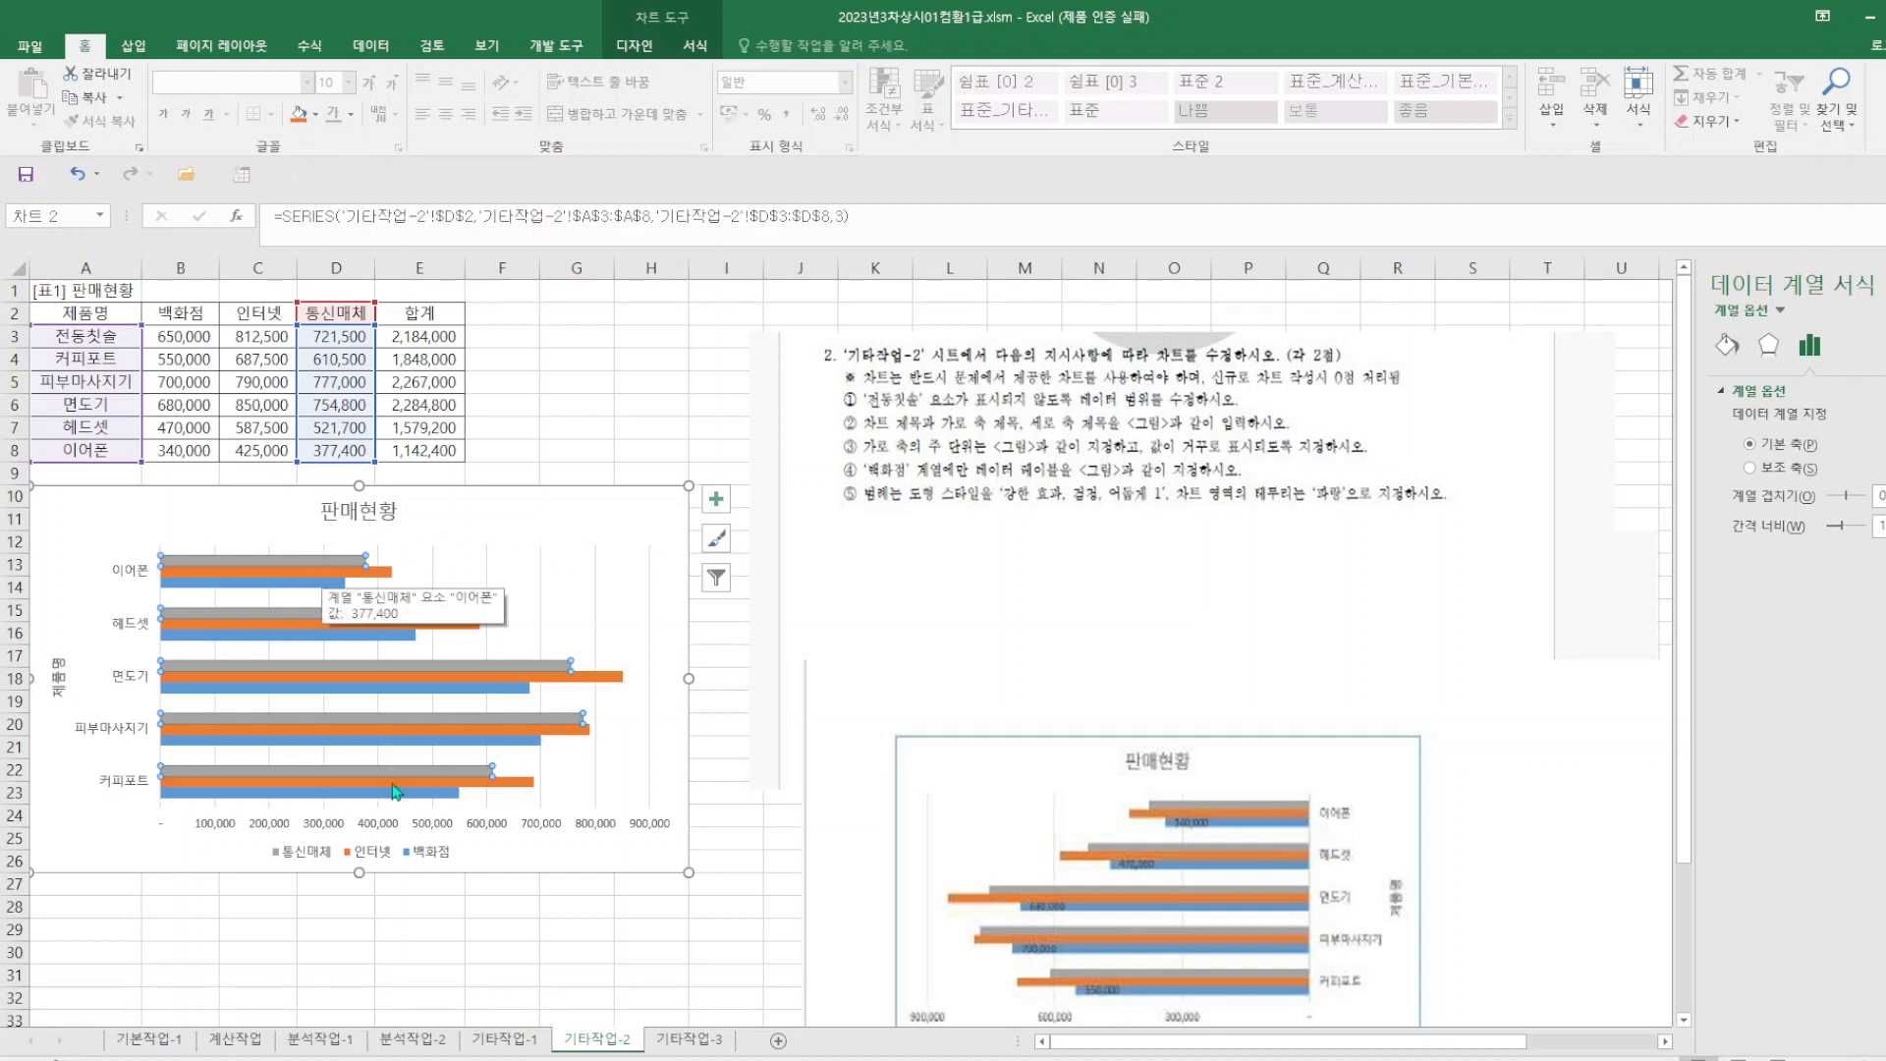
pyautogui.rightClick(387, 825)
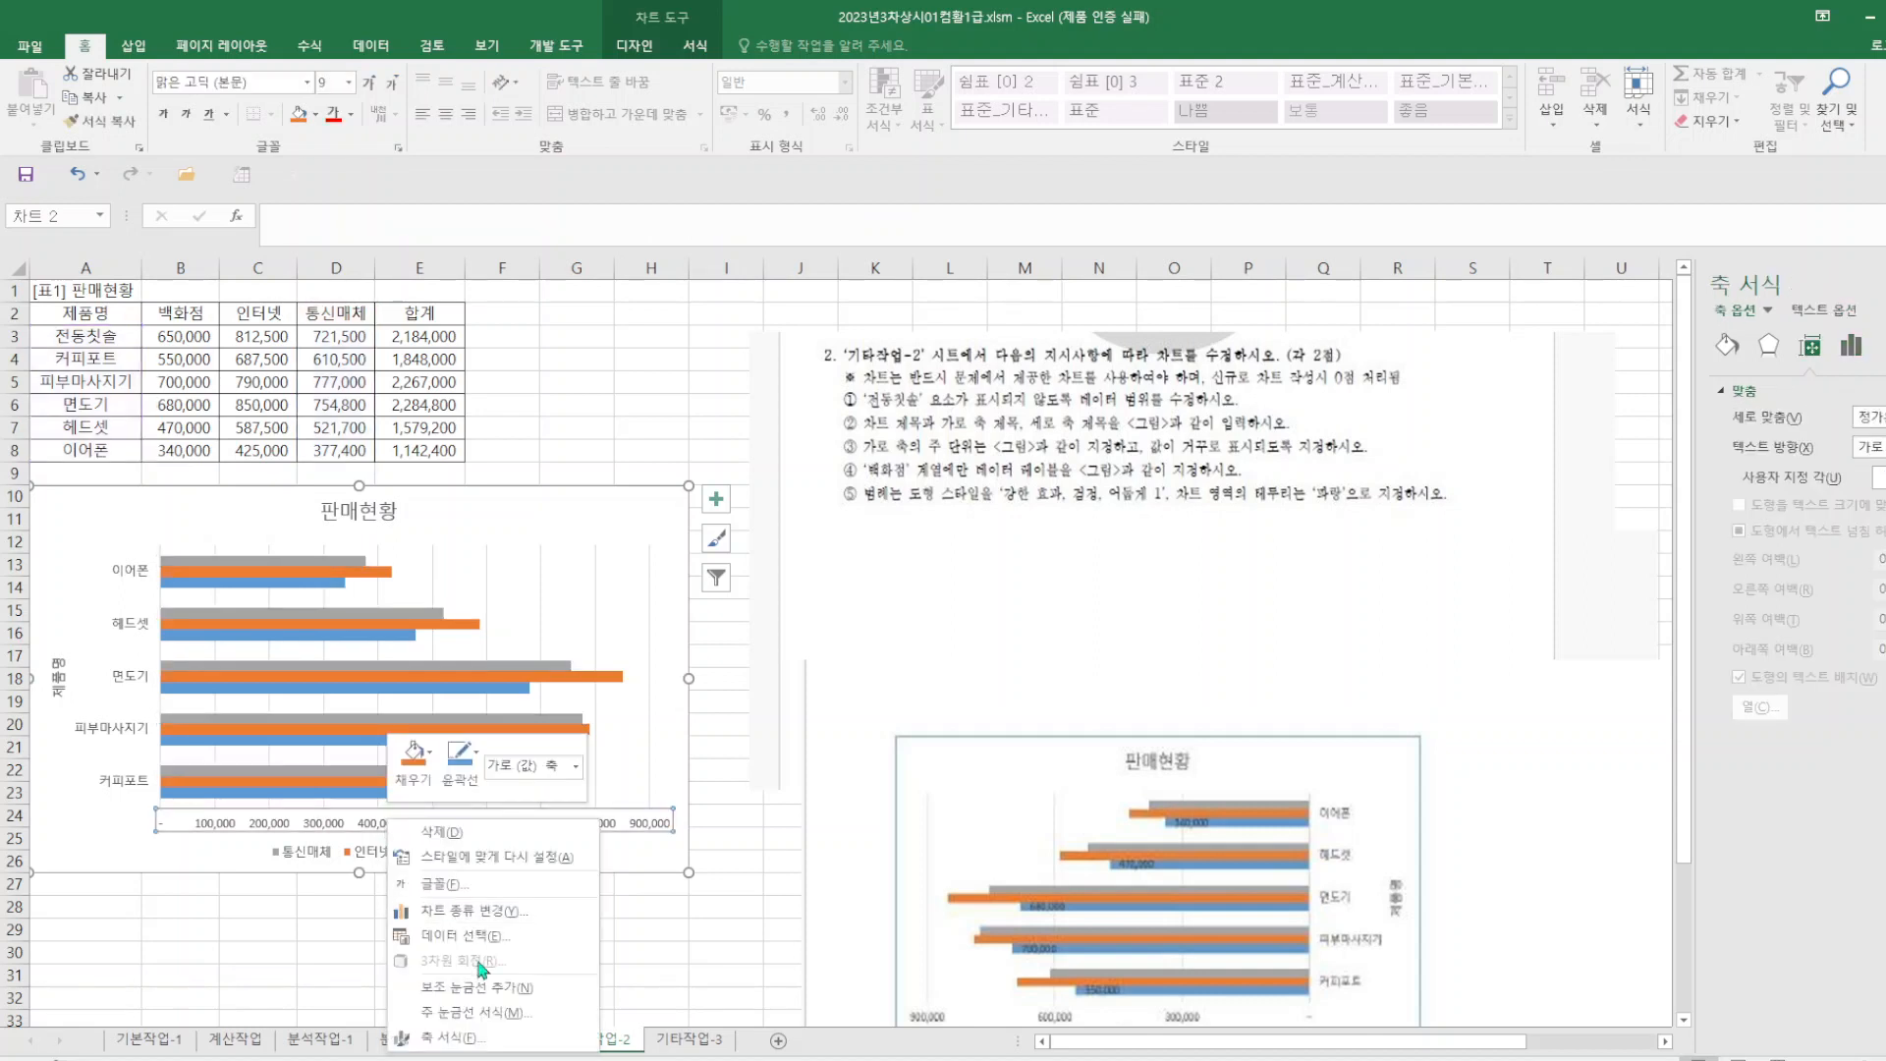
pyautogui.click(485, 1039)
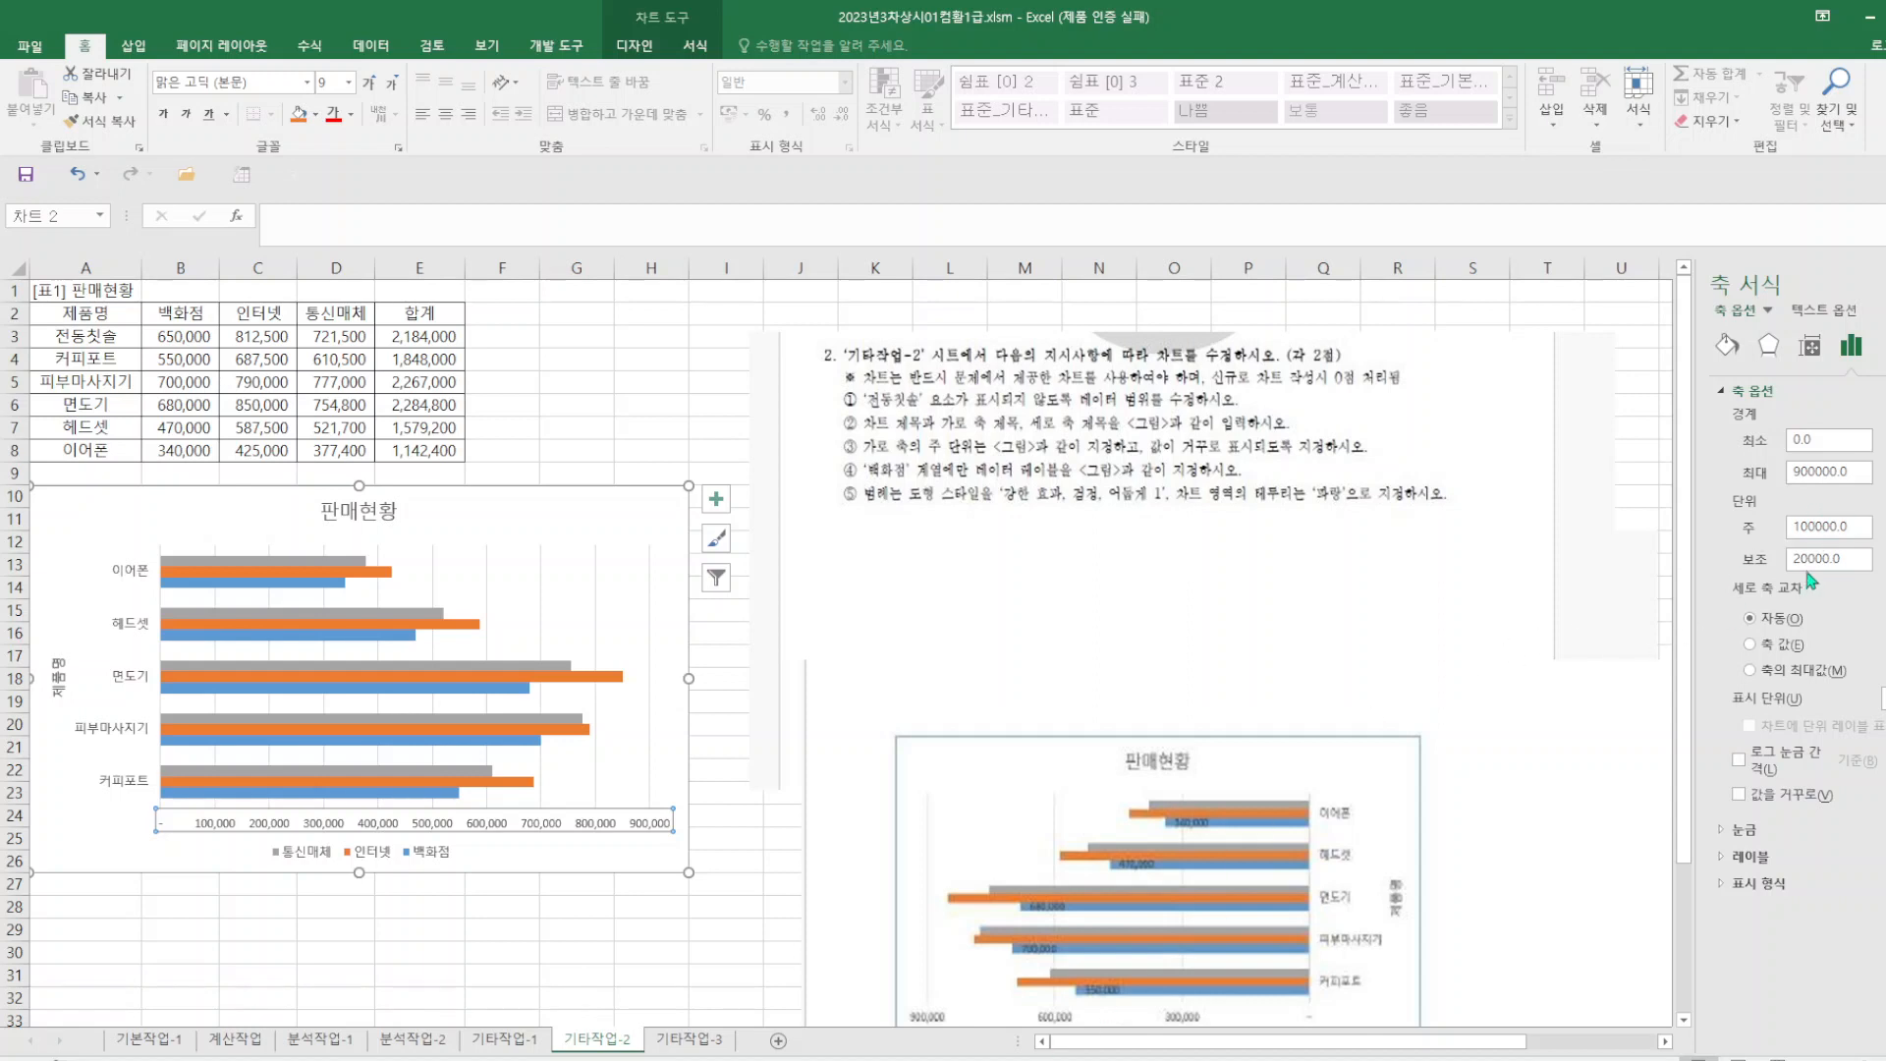
pyautogui.moveTo(1806, 527); pyautogui.dragTo(1773, 538)
pyautogui.write('3')
pyautogui.click(1754, 801)
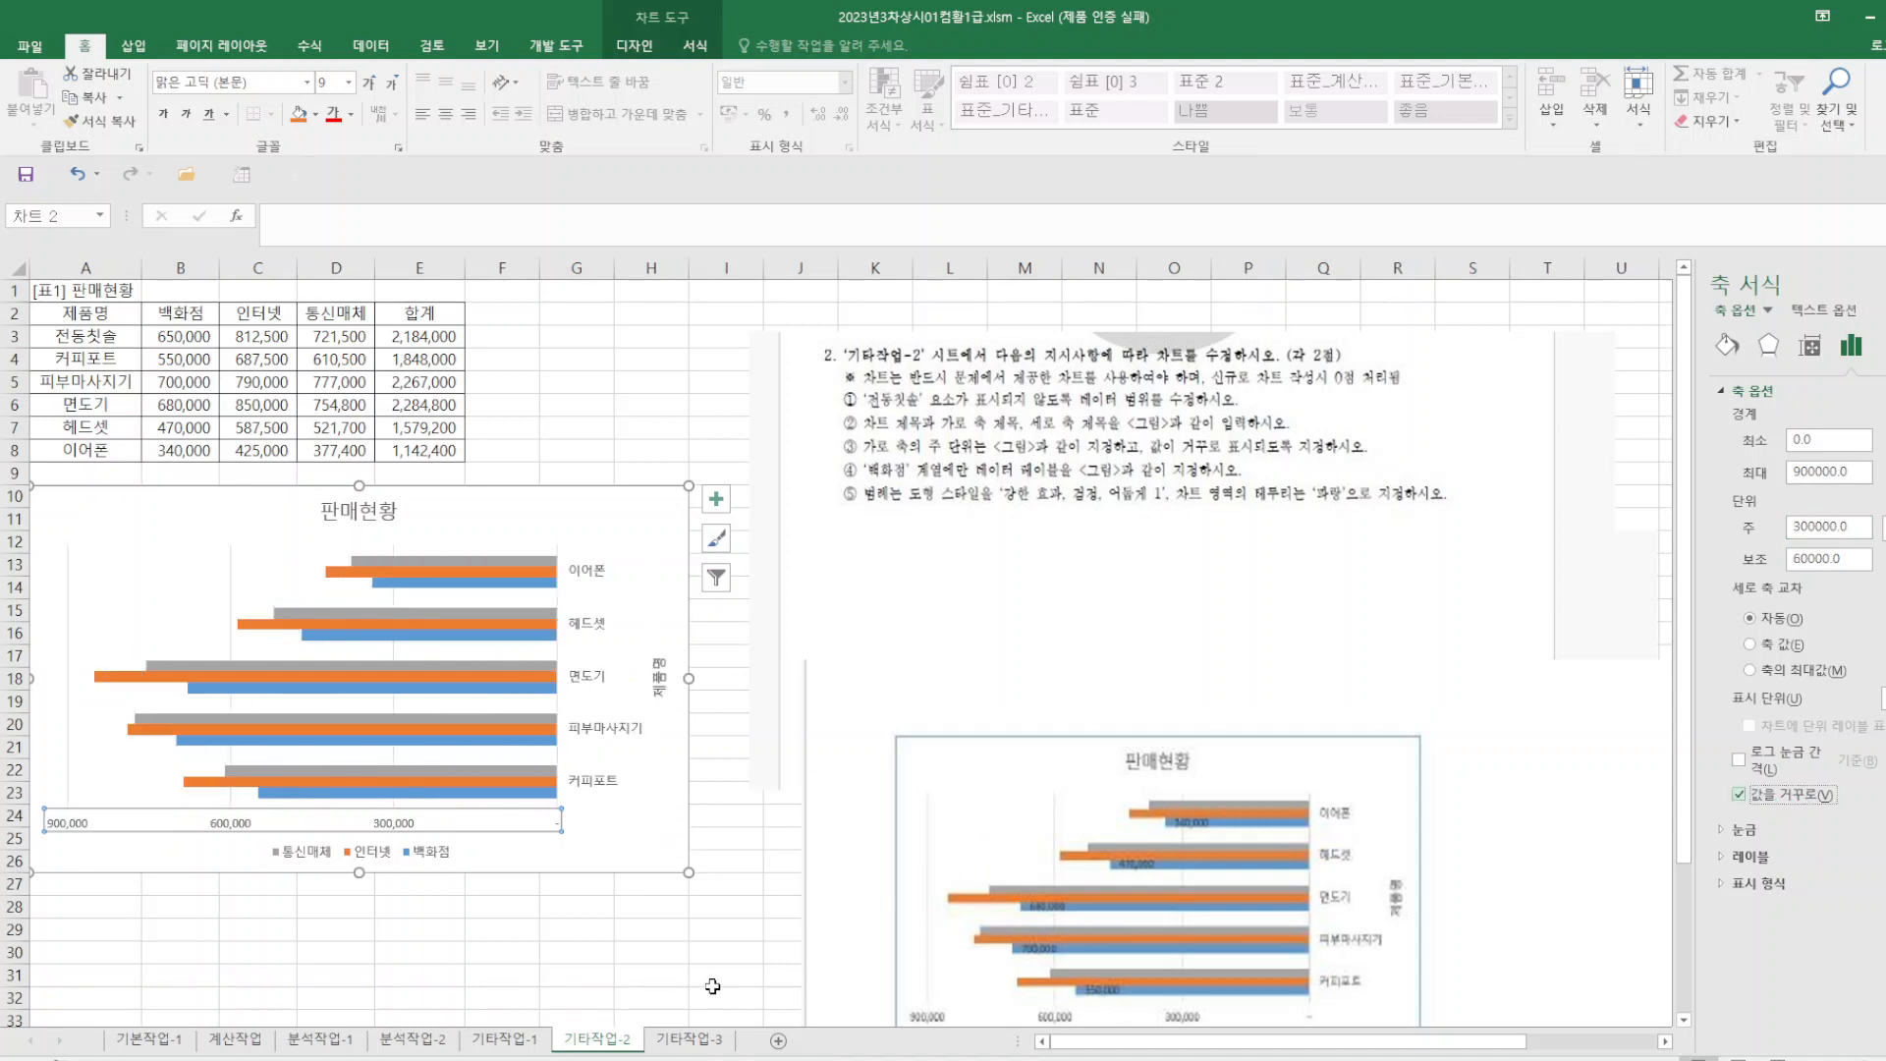
pyautogui.click(714, 954)
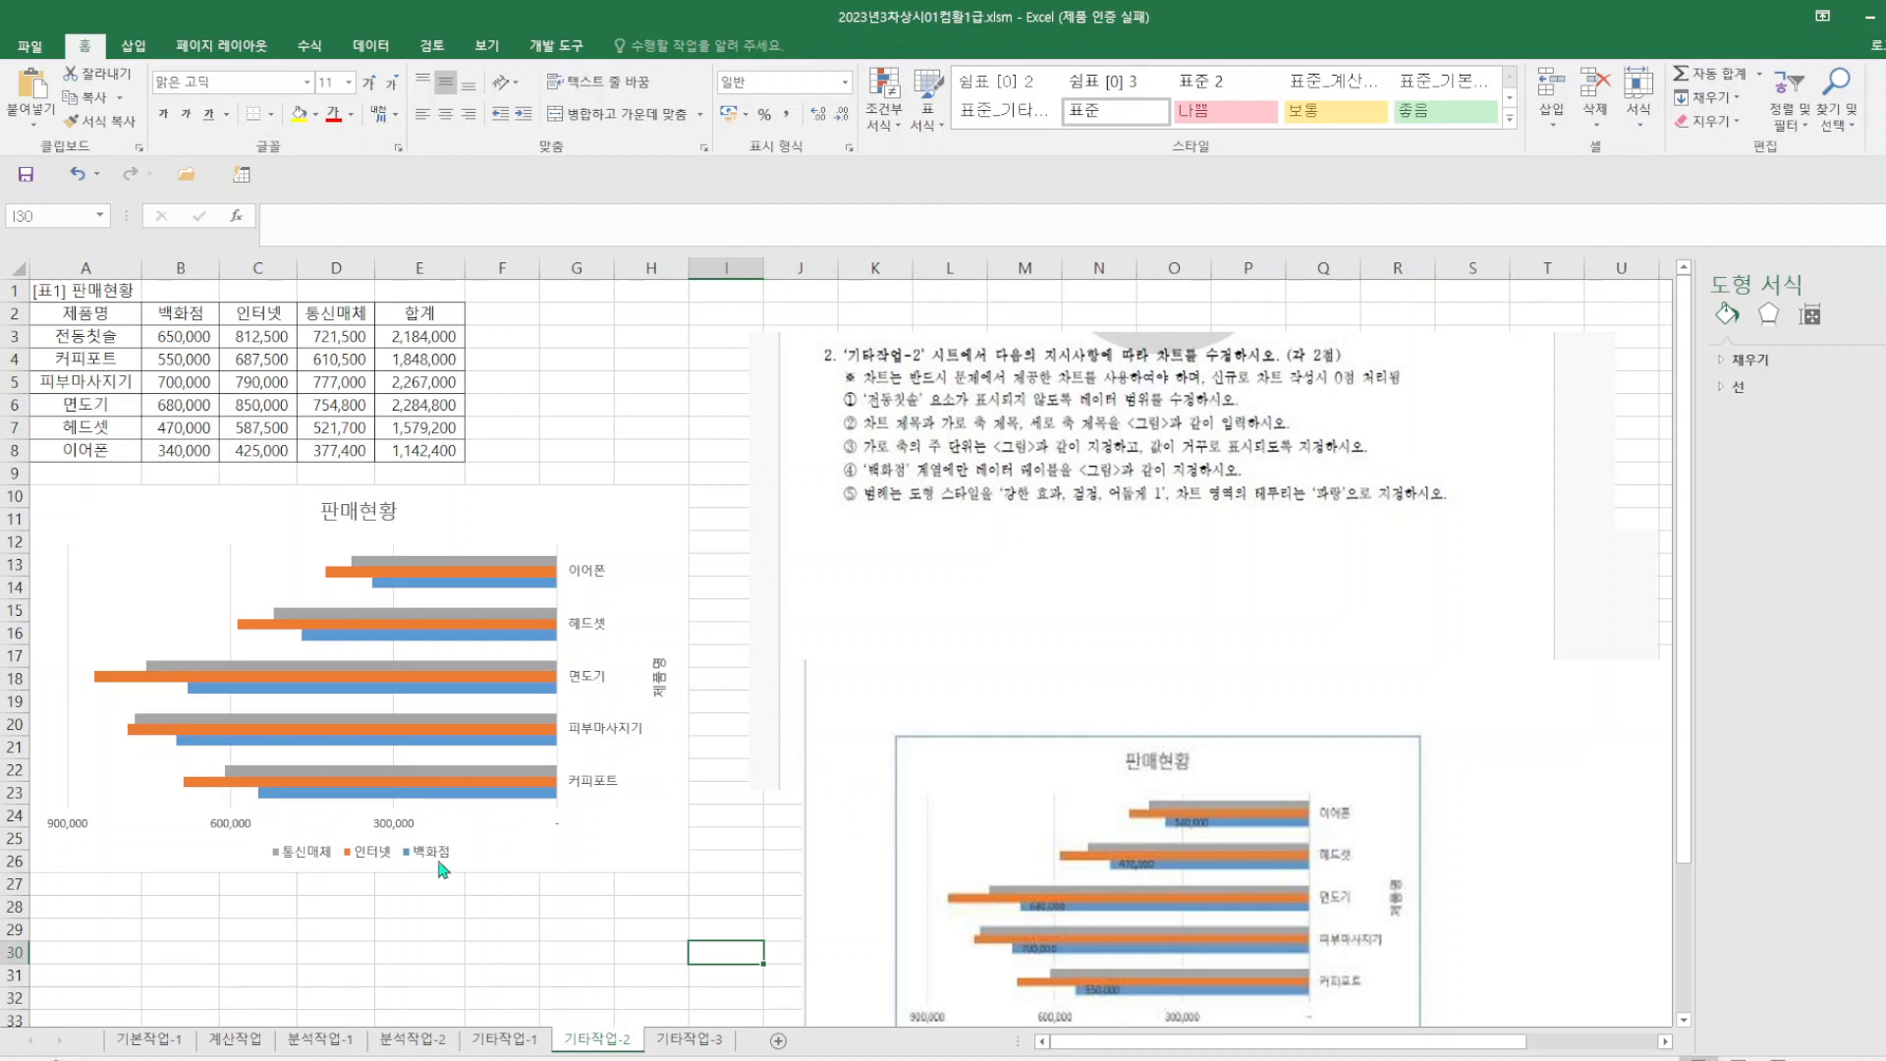
# - Add data labels to the 백화점 series only and set their position to 안쪽 끝에
pyautogui.click(536, 591)
pyautogui.click(535, 591)
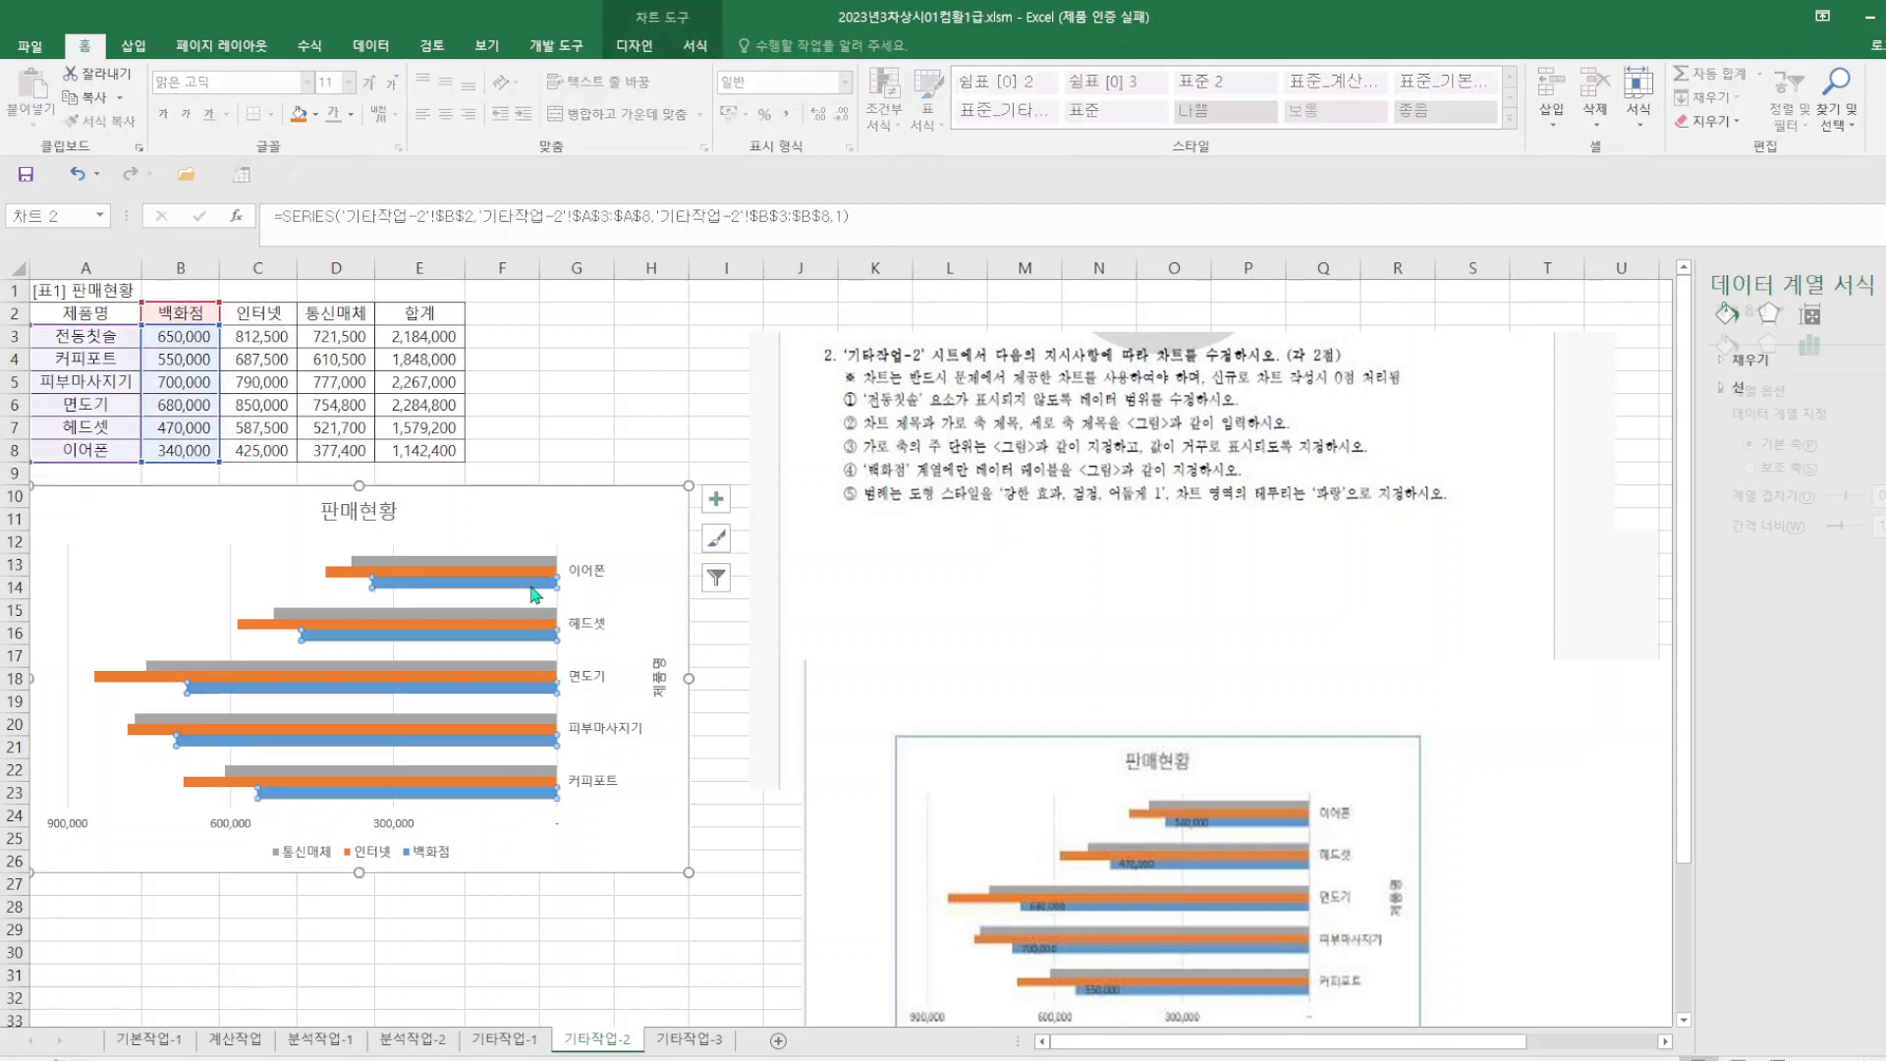
pyautogui.rightClick(536, 591)
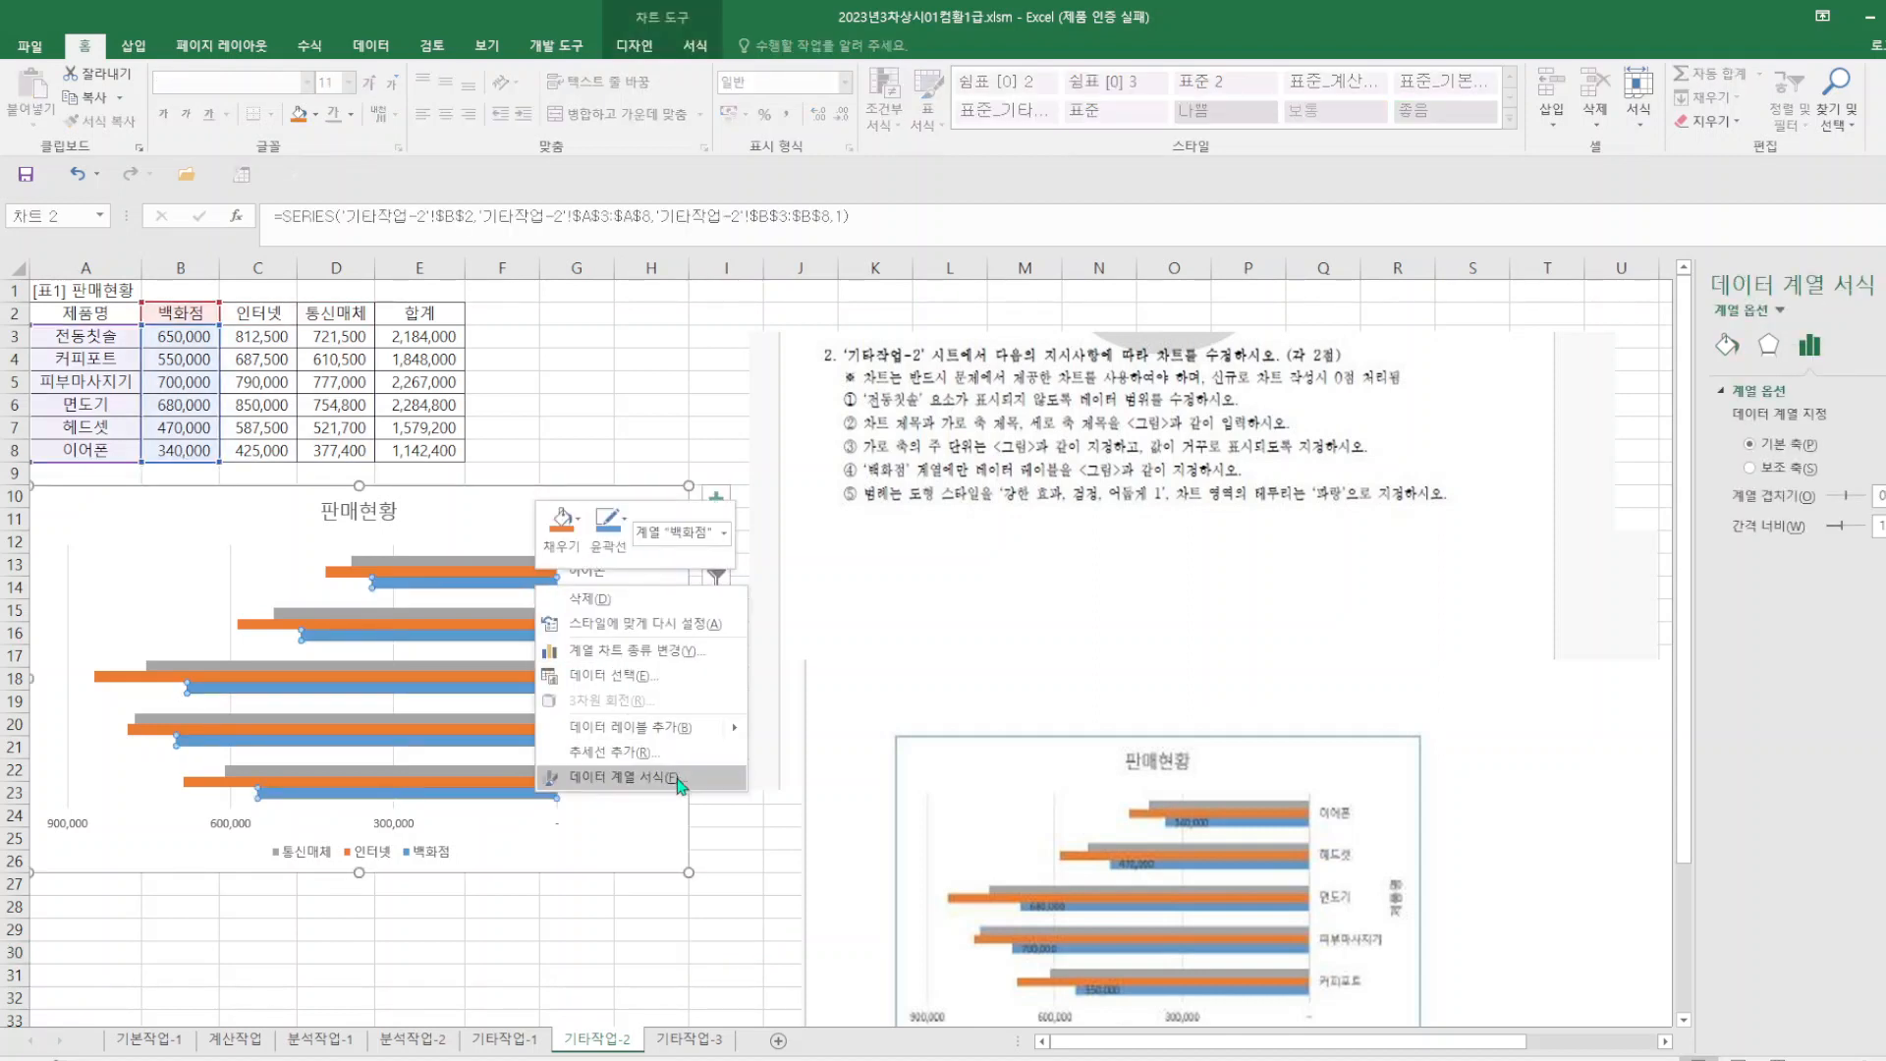
pyautogui.click(678, 732)
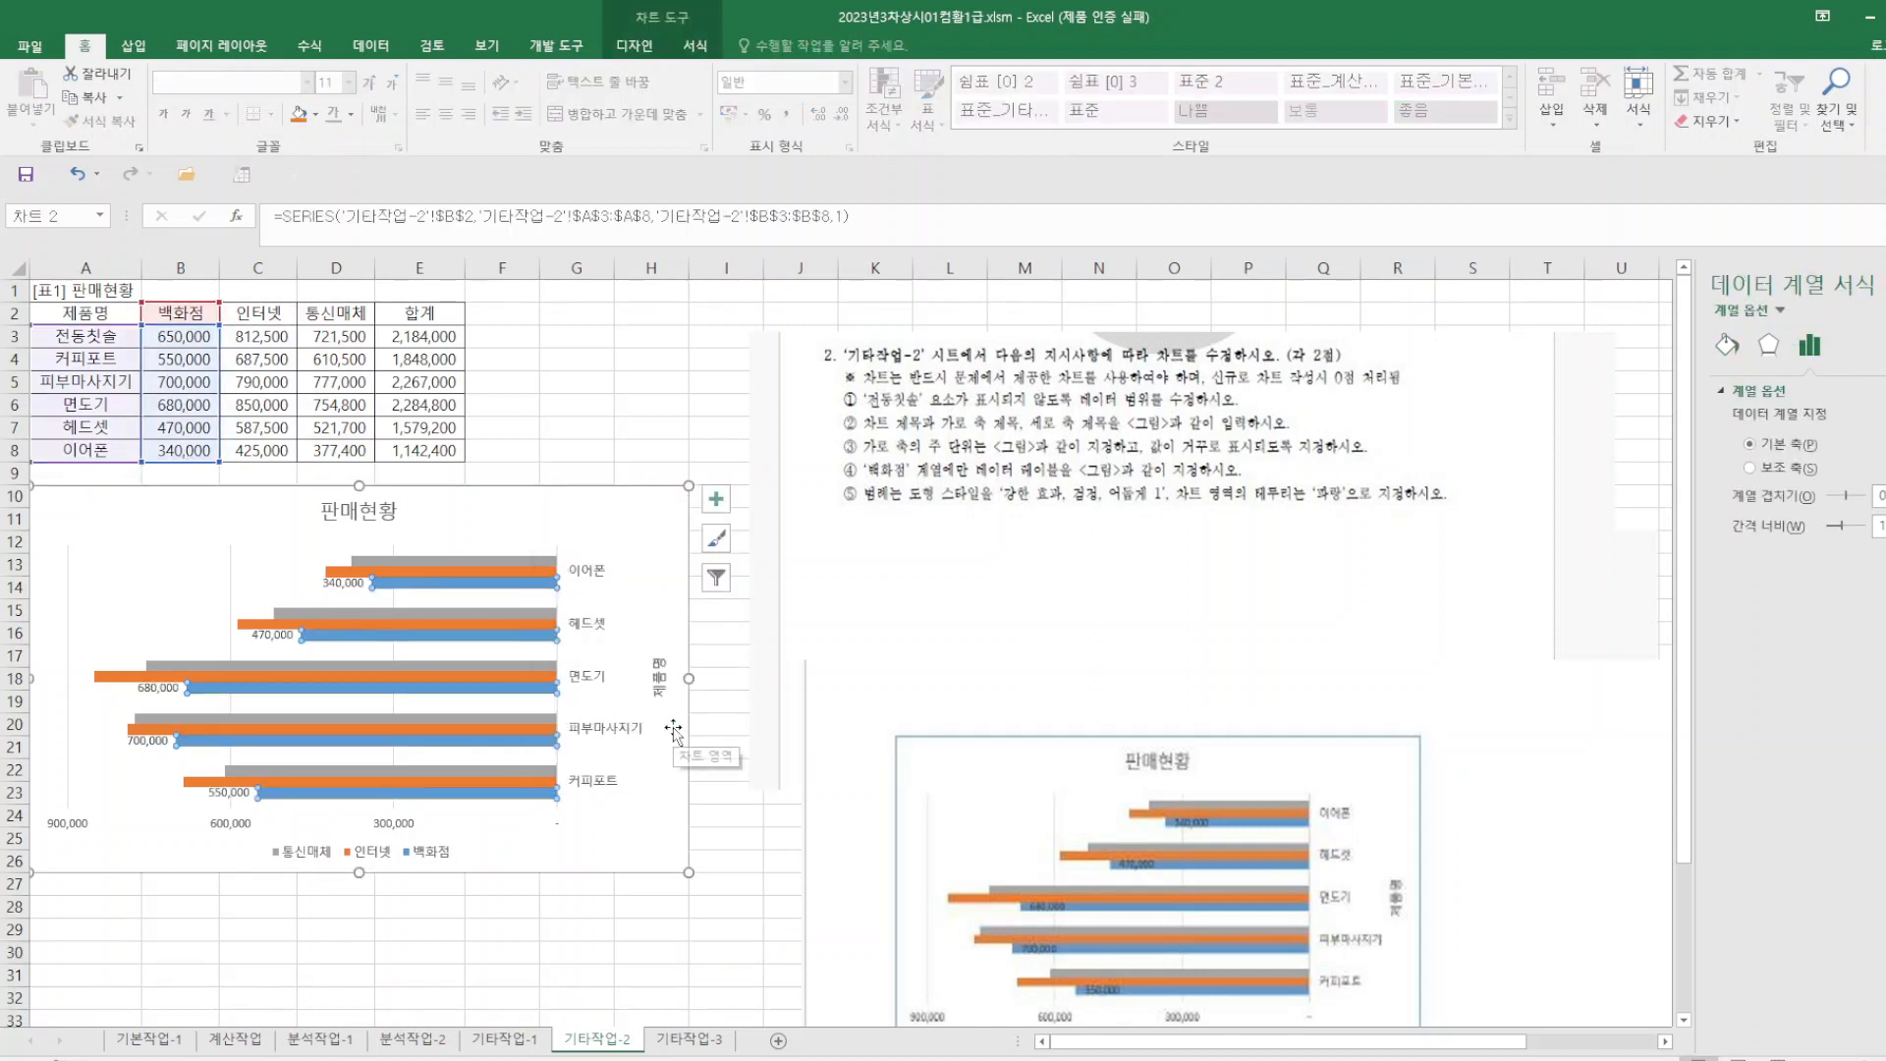
pyautogui.rightClick(354, 586)
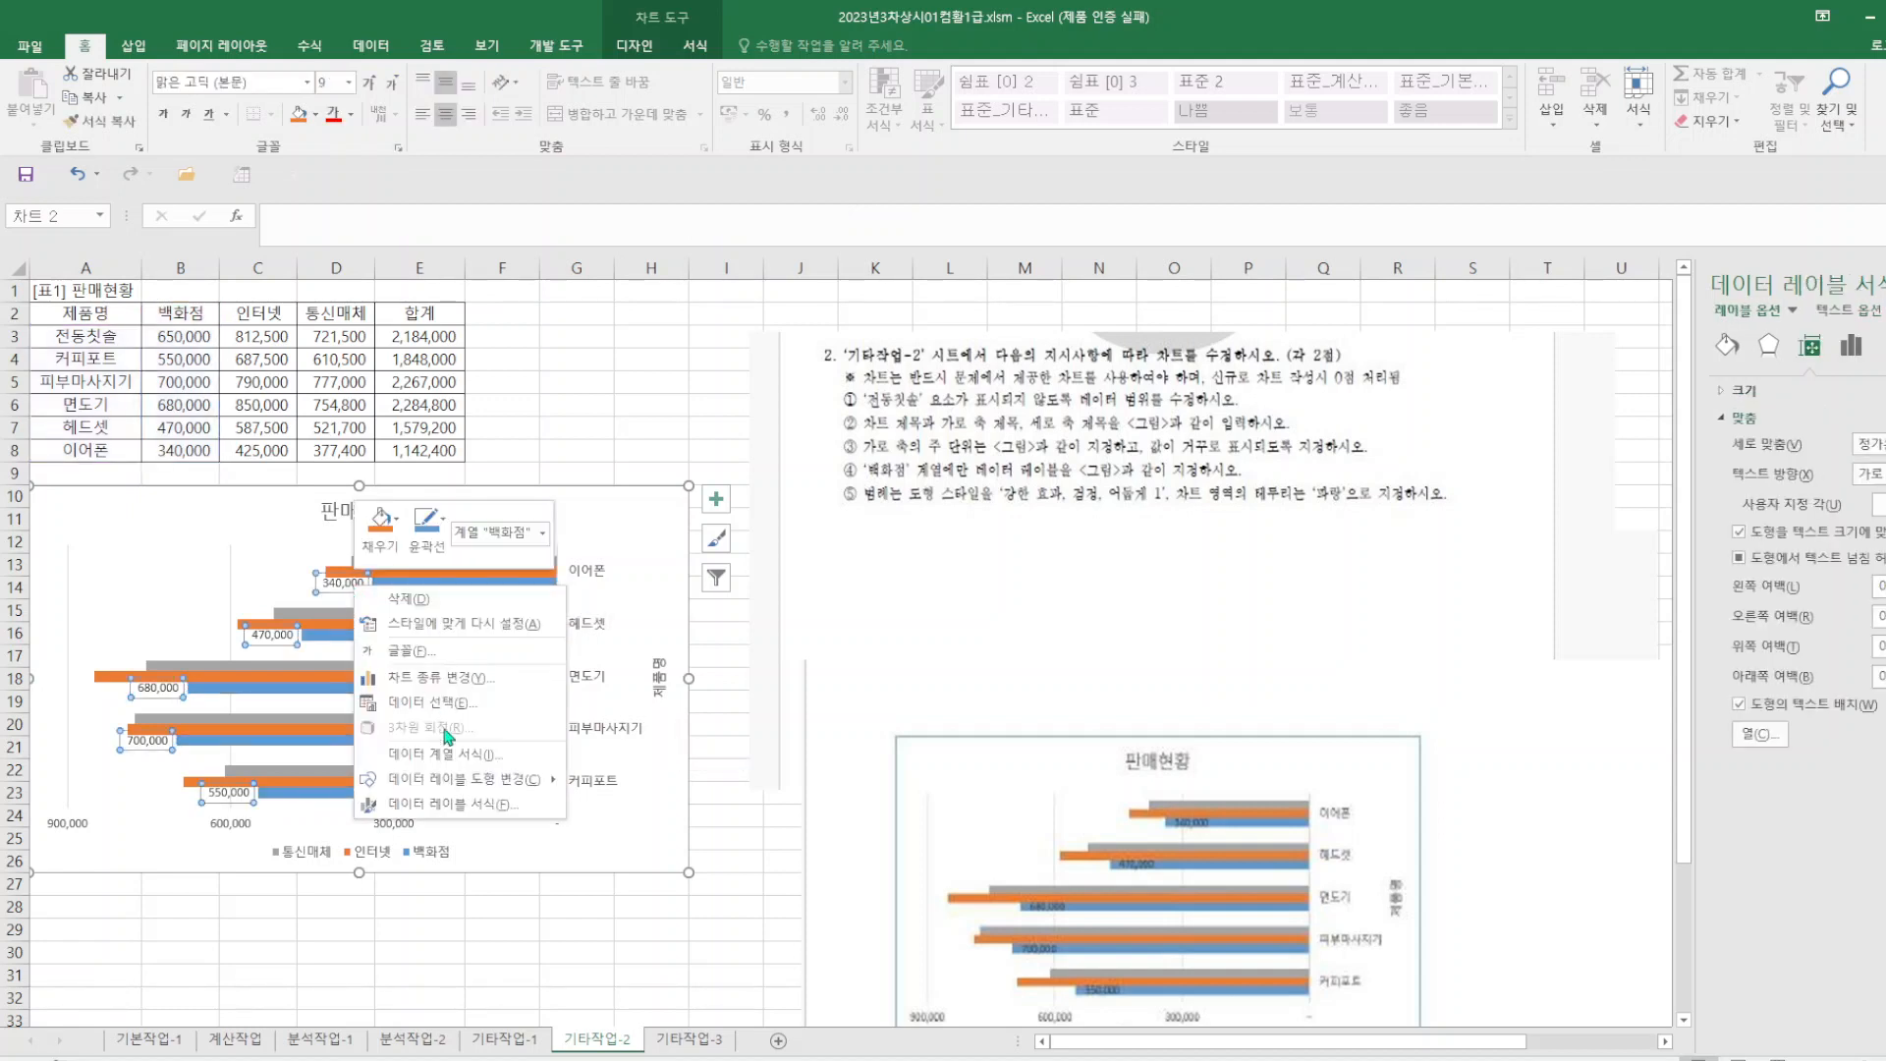
pyautogui.click(475, 805)
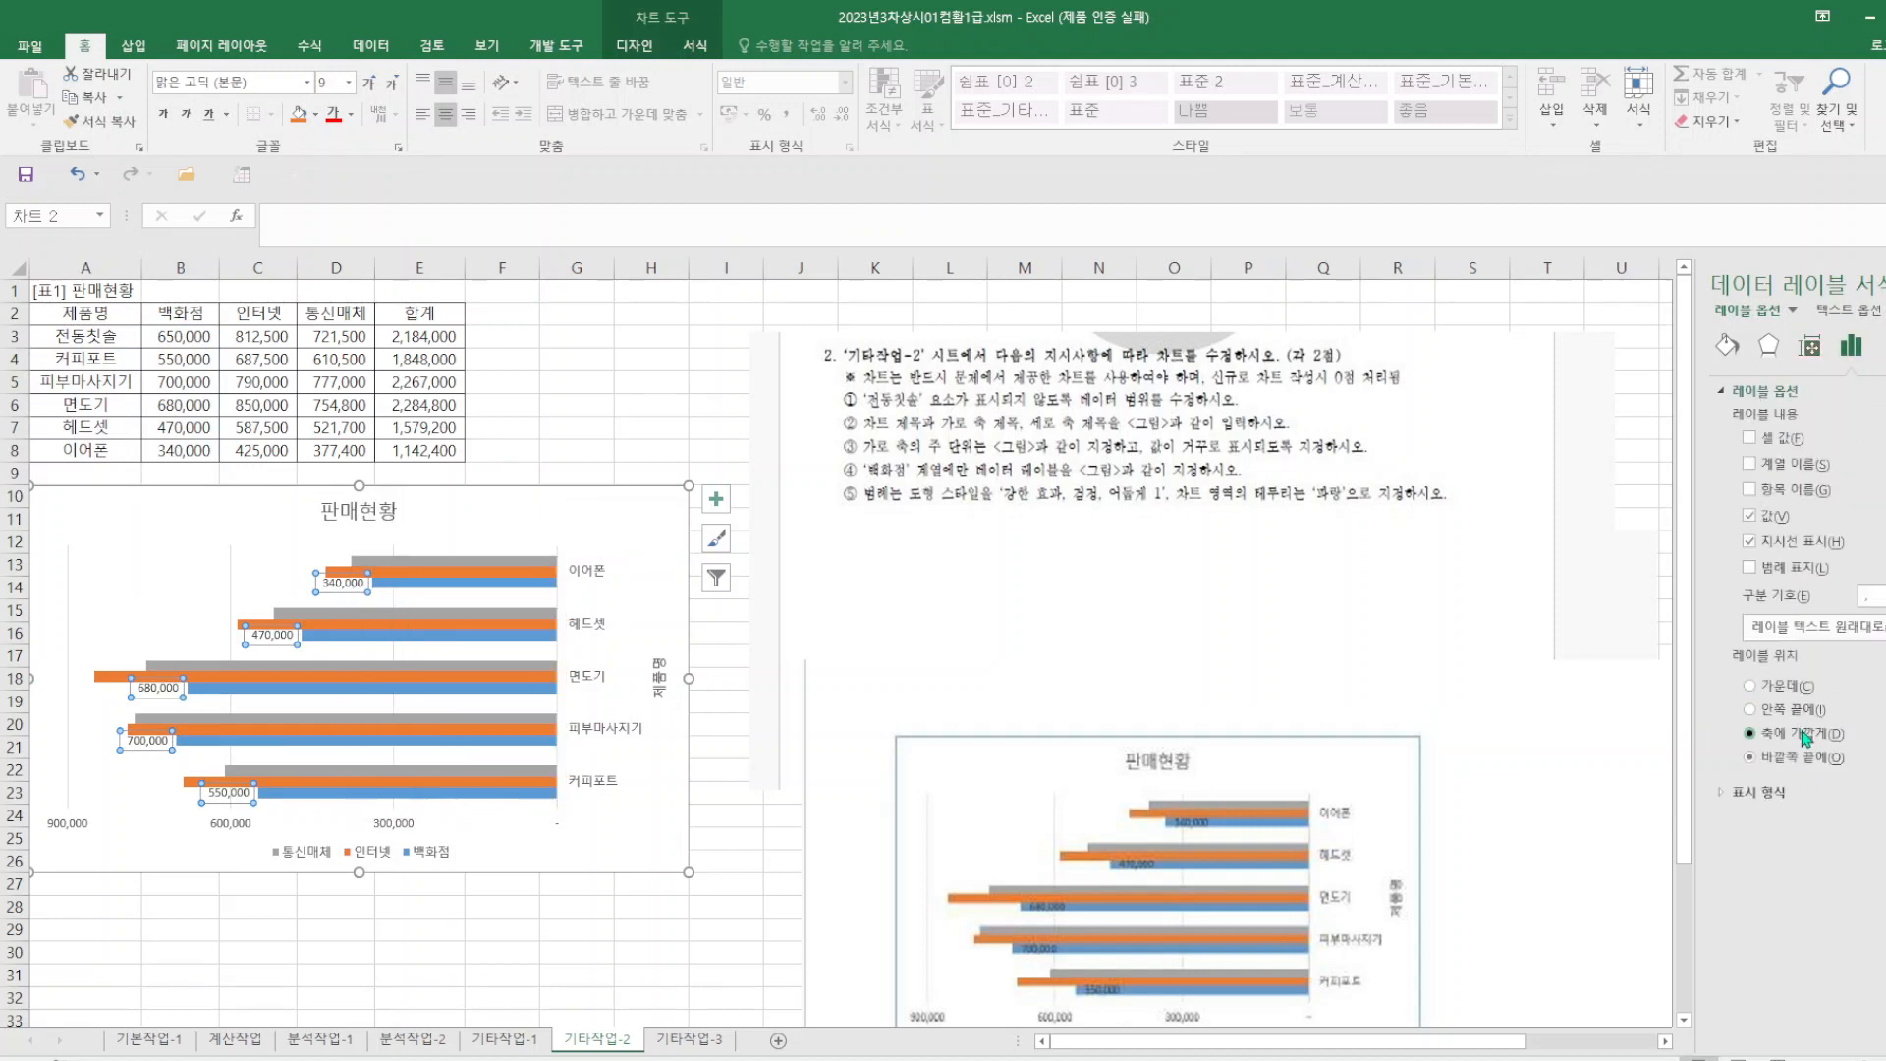
pyautogui.click(1806, 737)
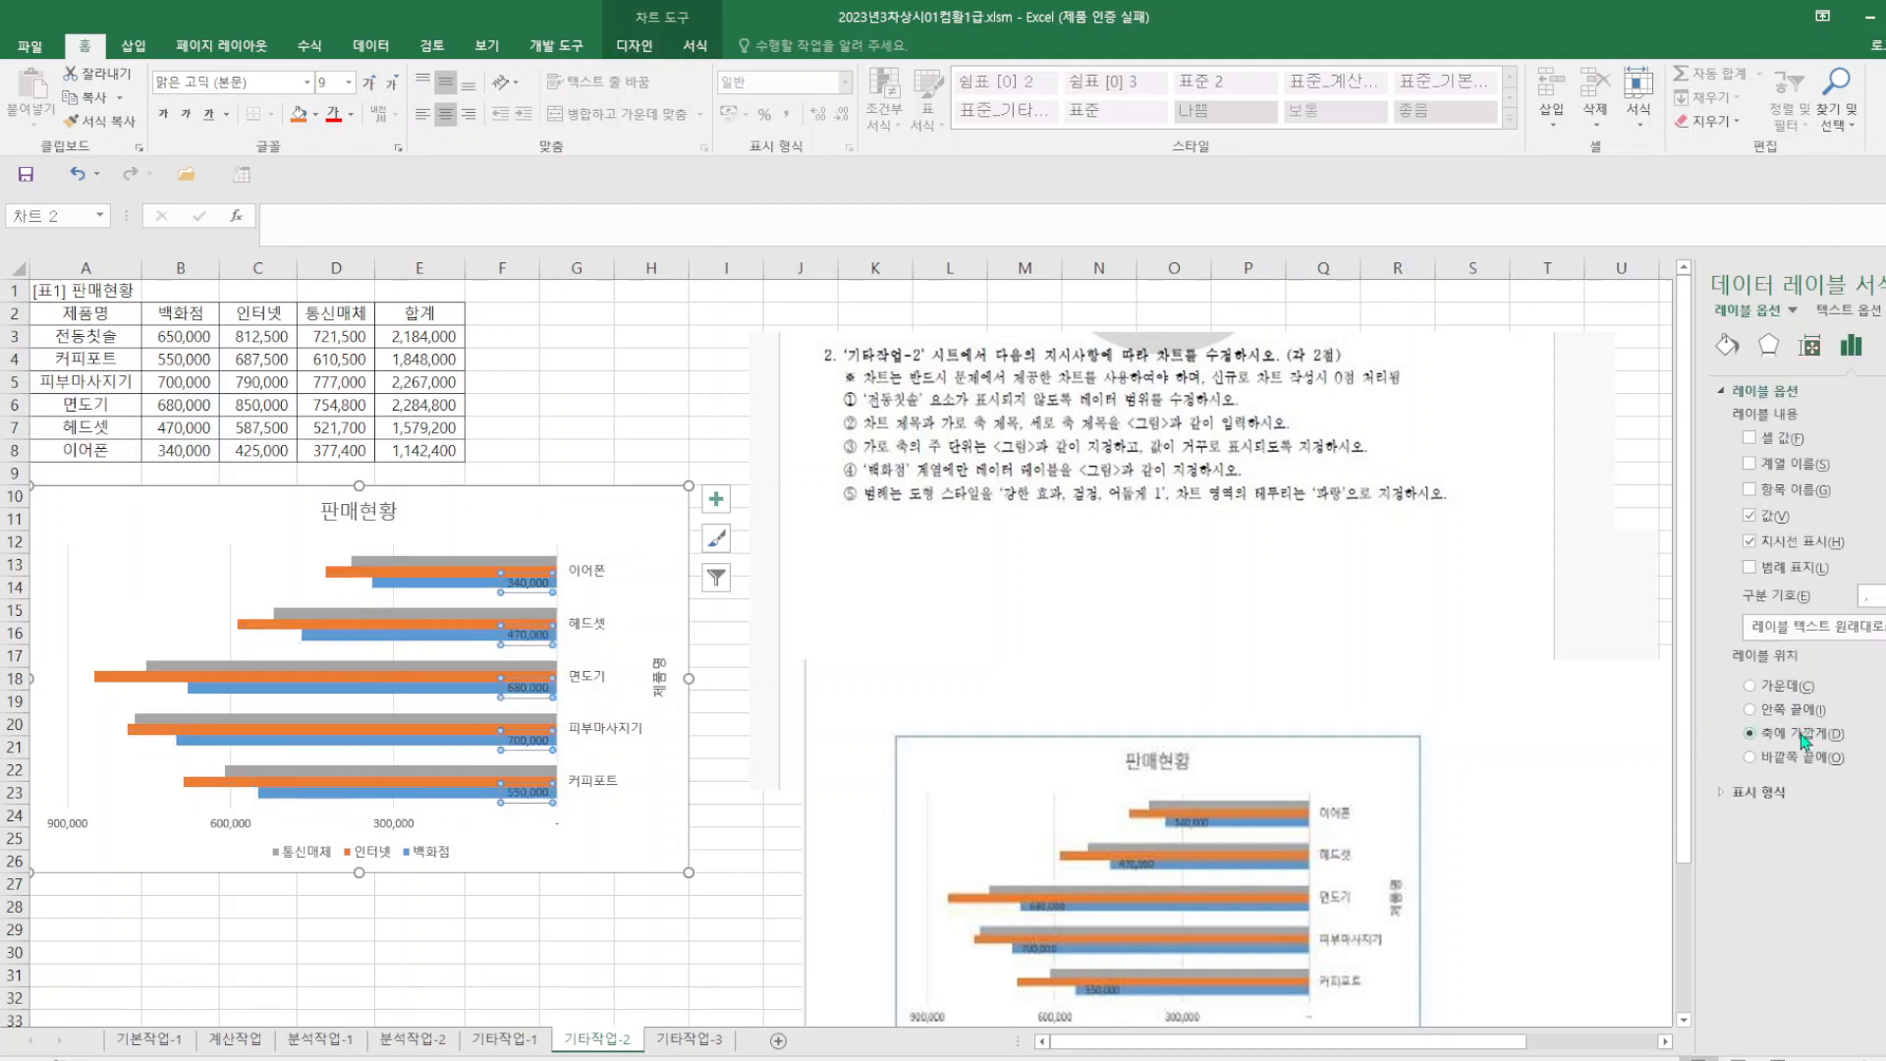
pyautogui.click(1752, 710)
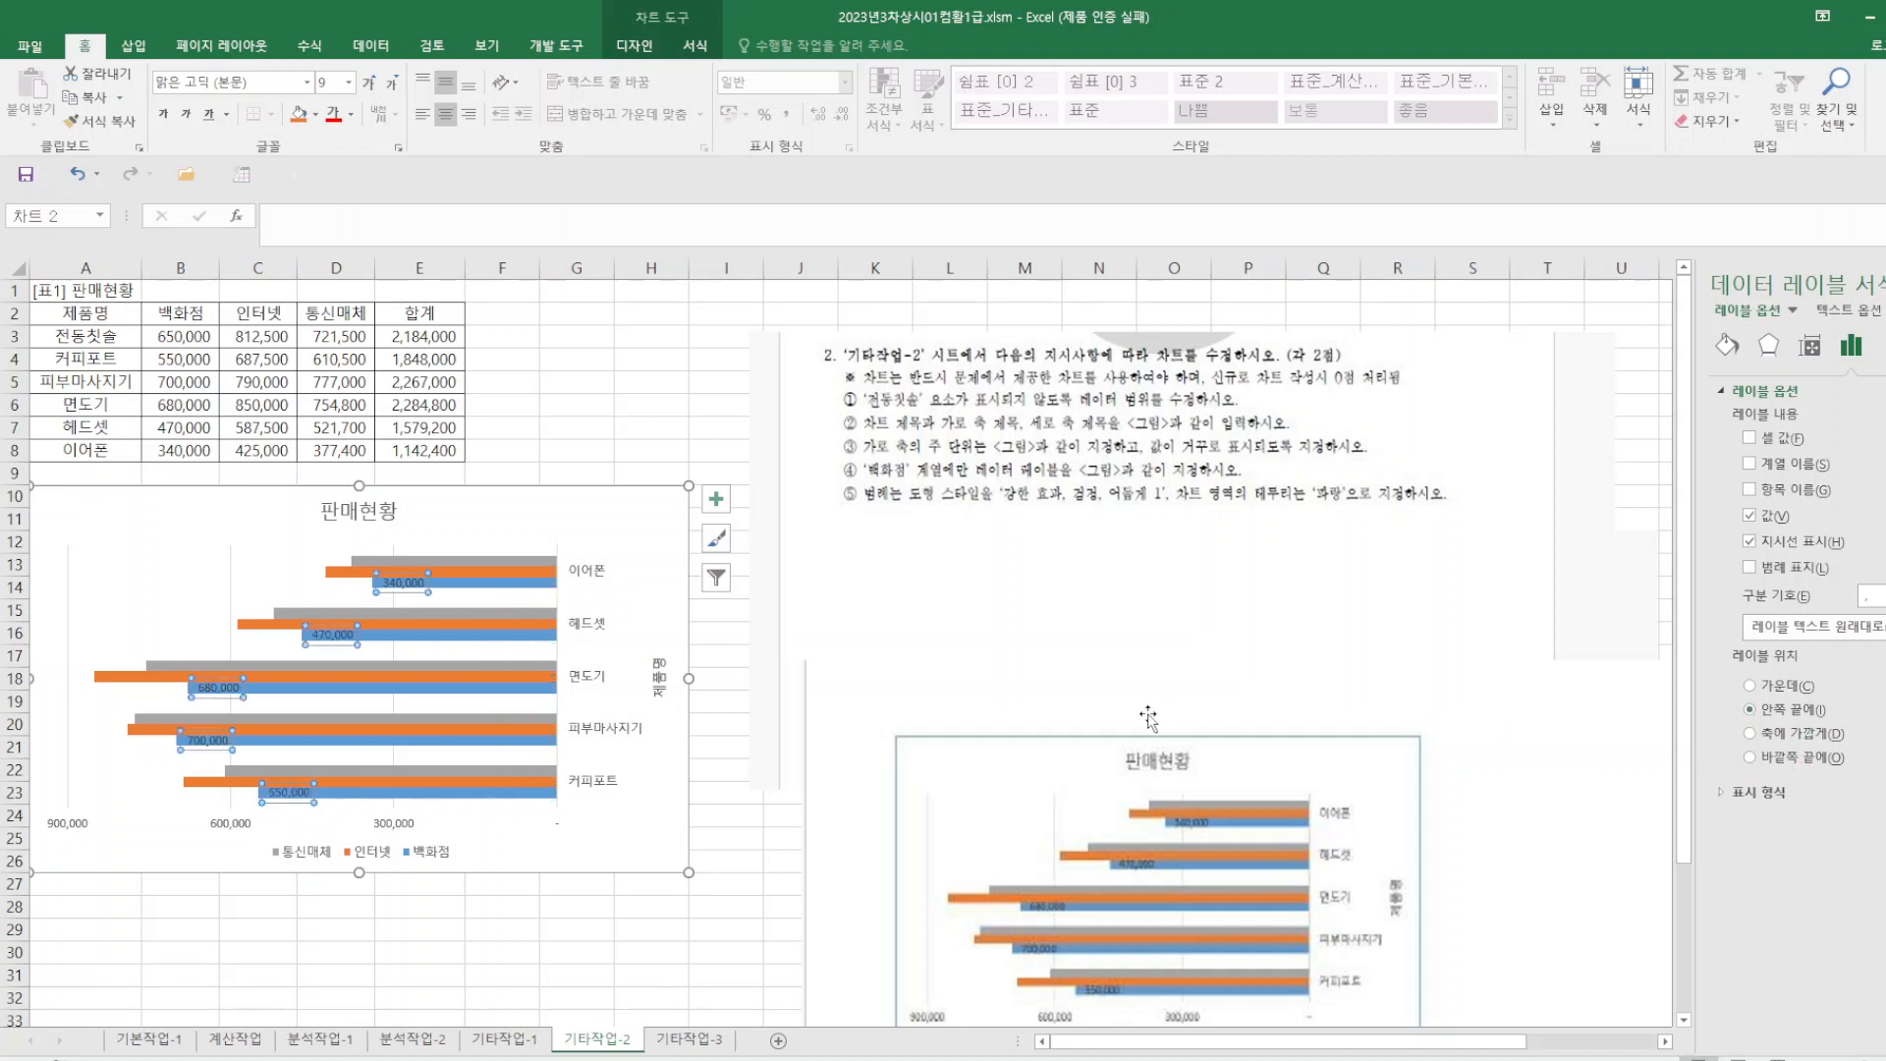
# - Move the sample chart picture up to just below the instructions so that its whole chart and legend show
pyautogui.click(960, 649)
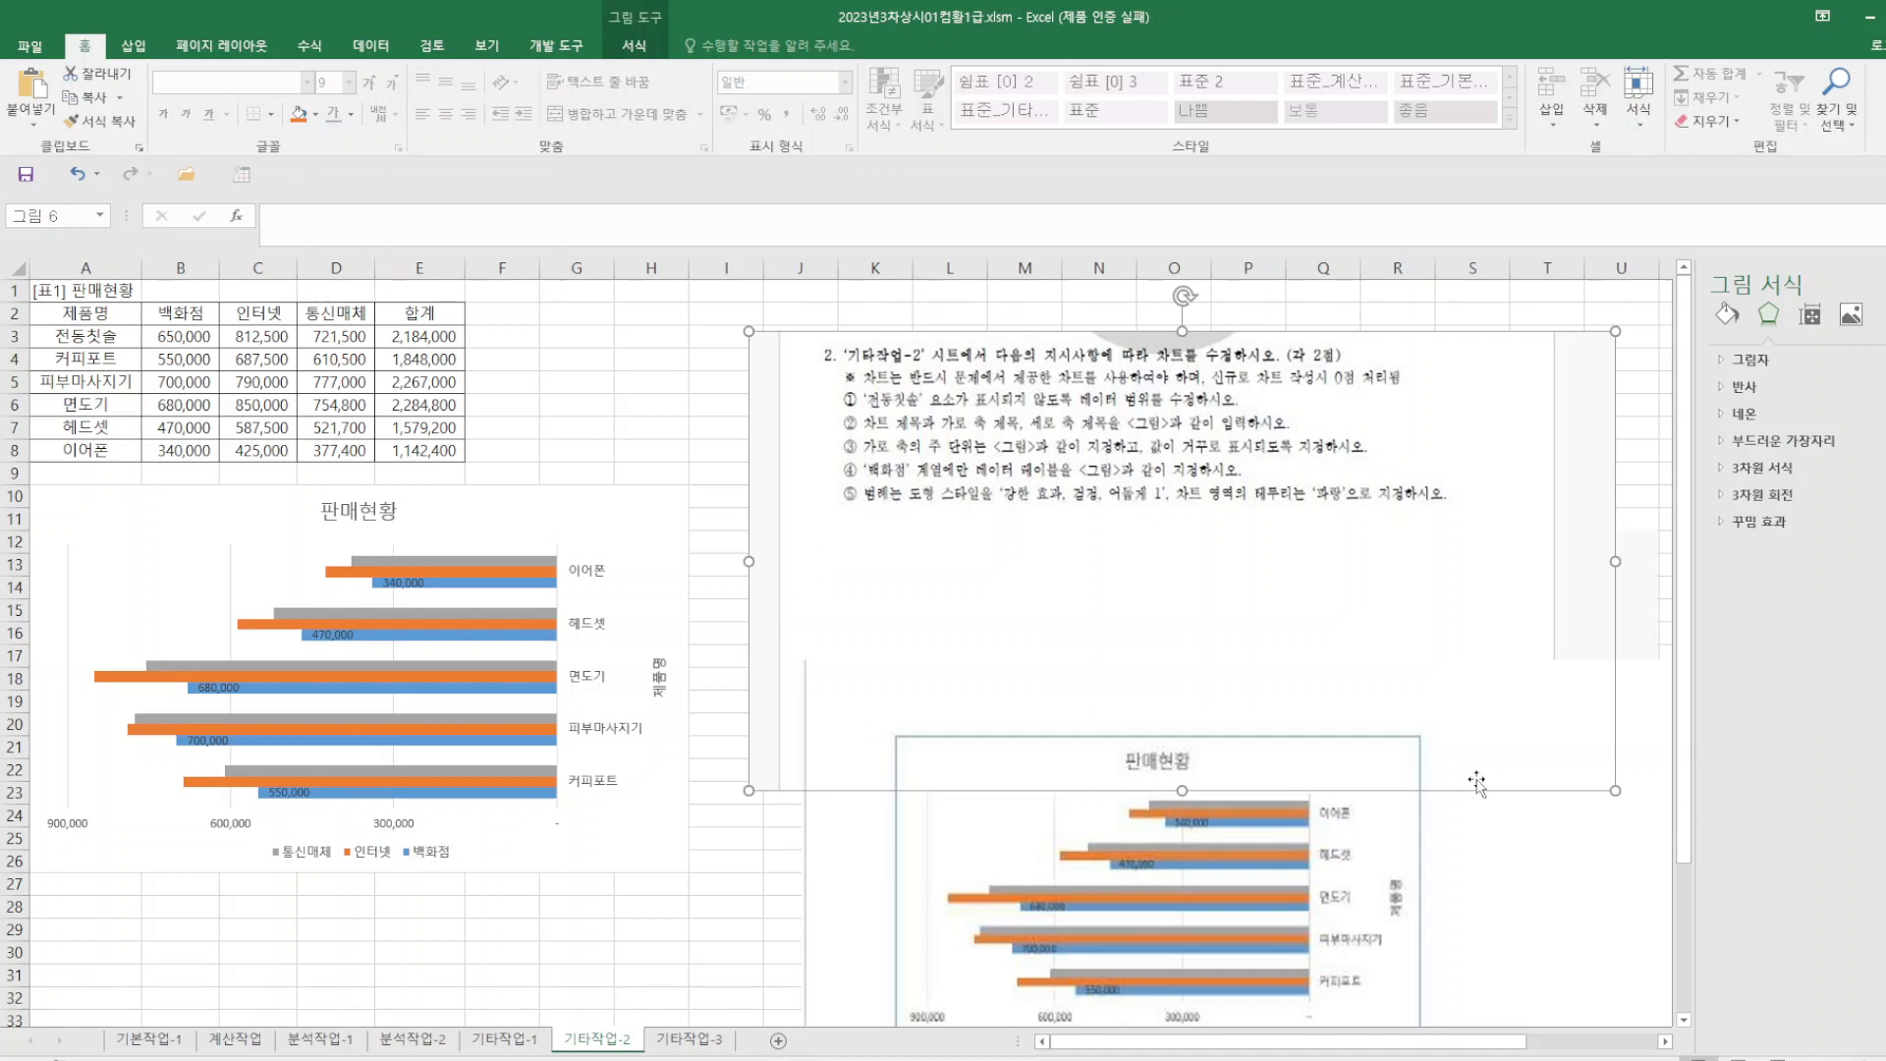
pyautogui.moveTo(1333, 770); pyautogui.dragTo(1313, 571)
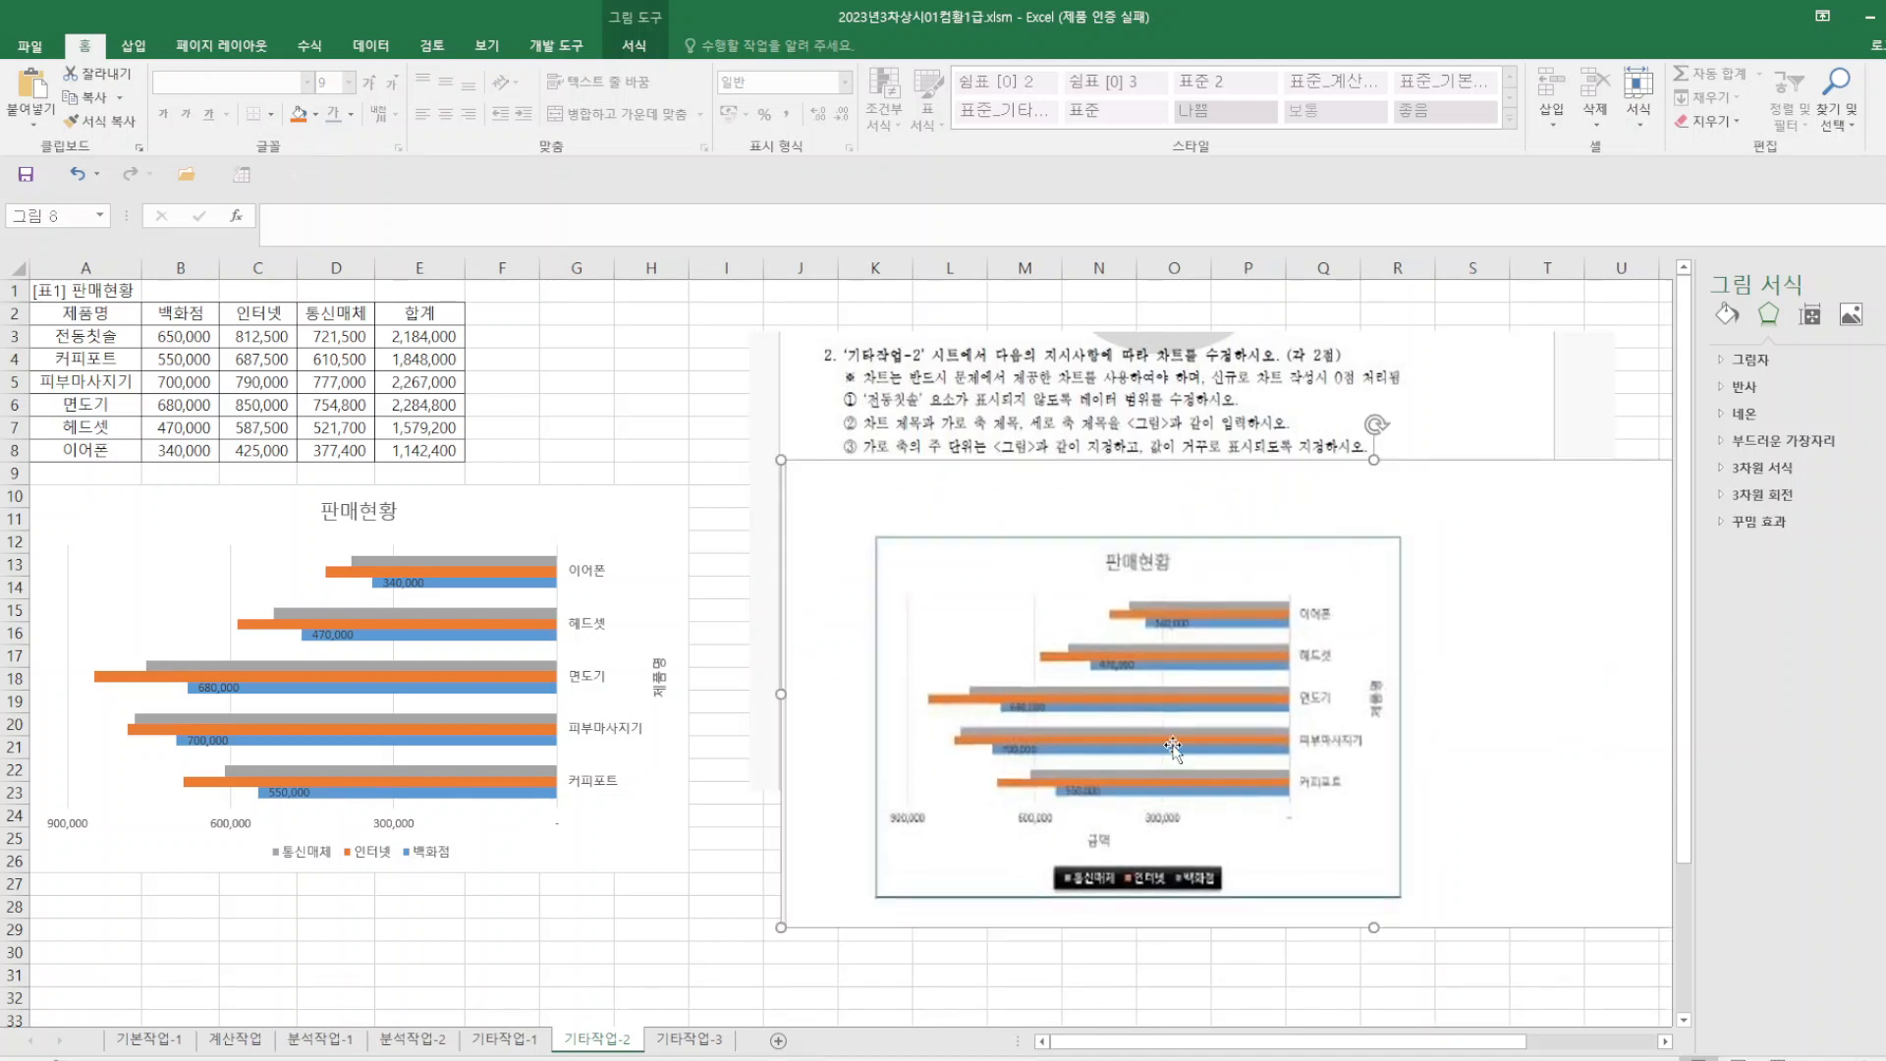
pyautogui.moveTo(1484, 511); pyautogui.dragTo(1495, 604)
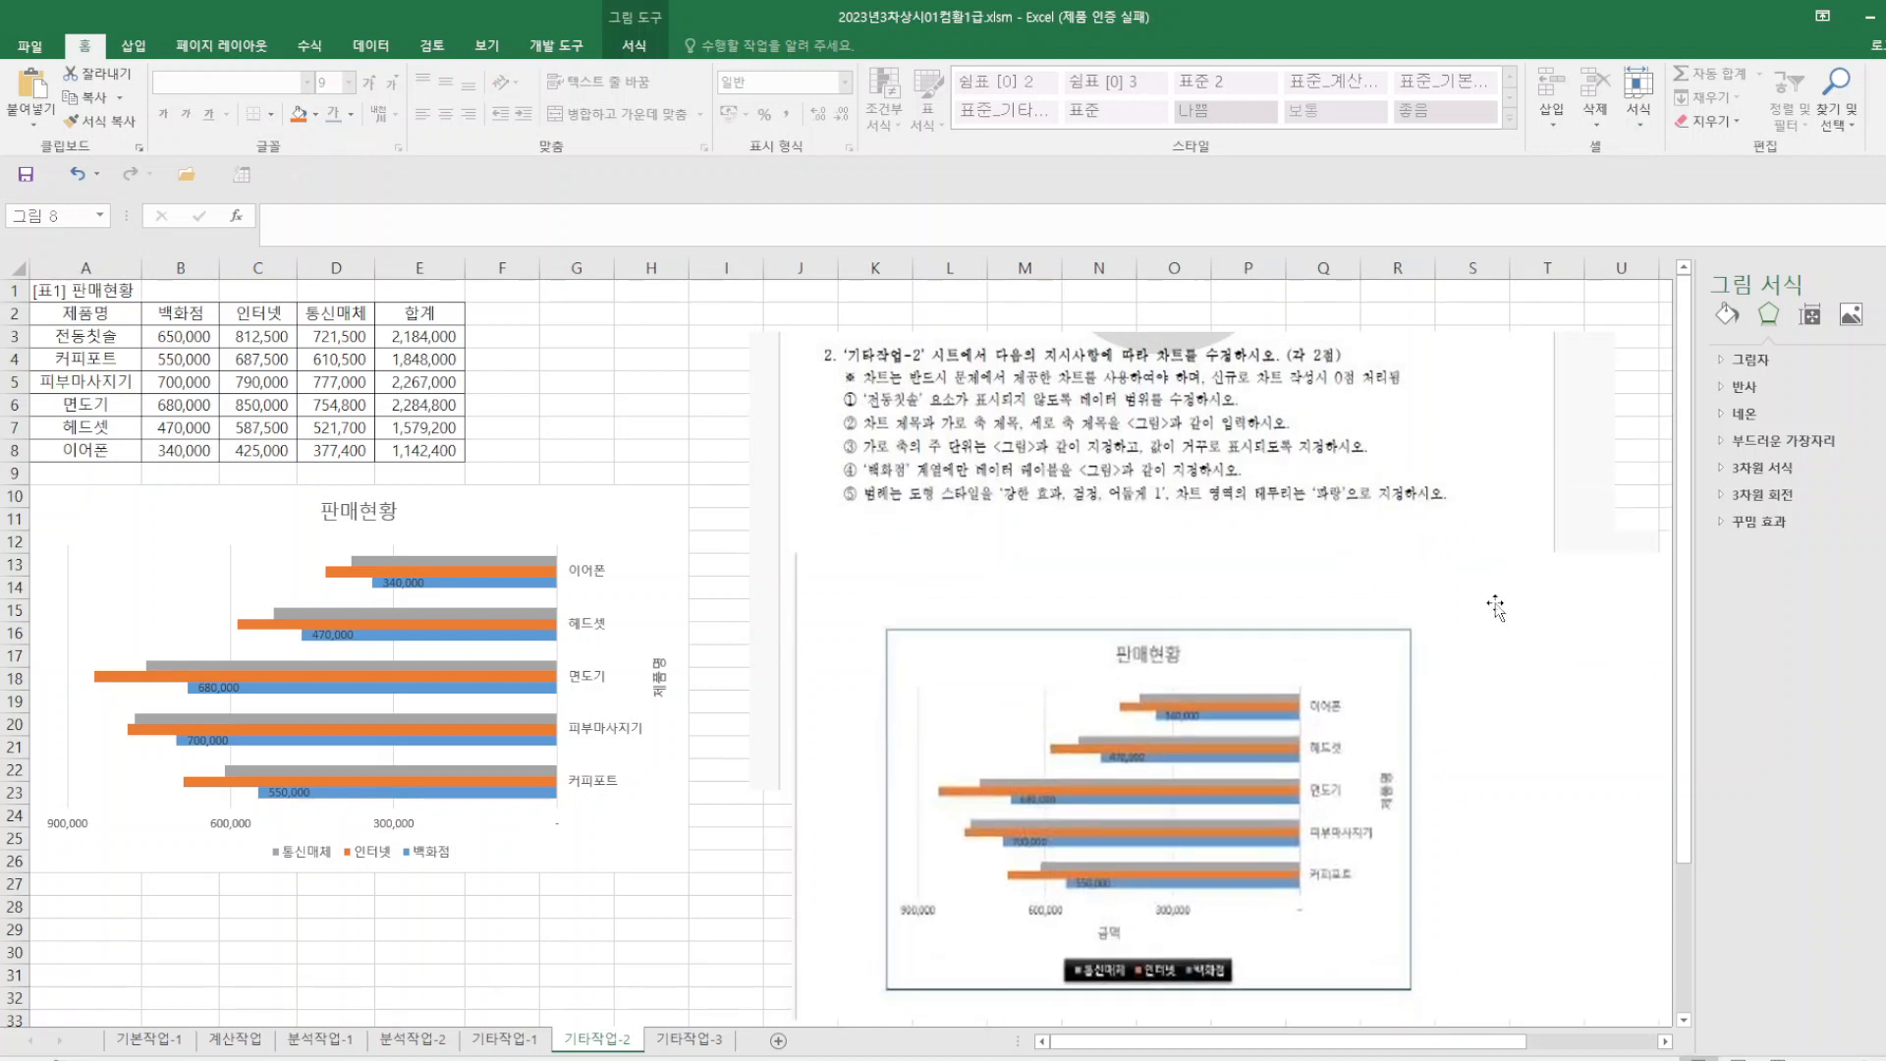
# - Apply the shape style 강한 효과 - 검정, 어둡게 1 to the chart legend
pyautogui.click(447, 847)
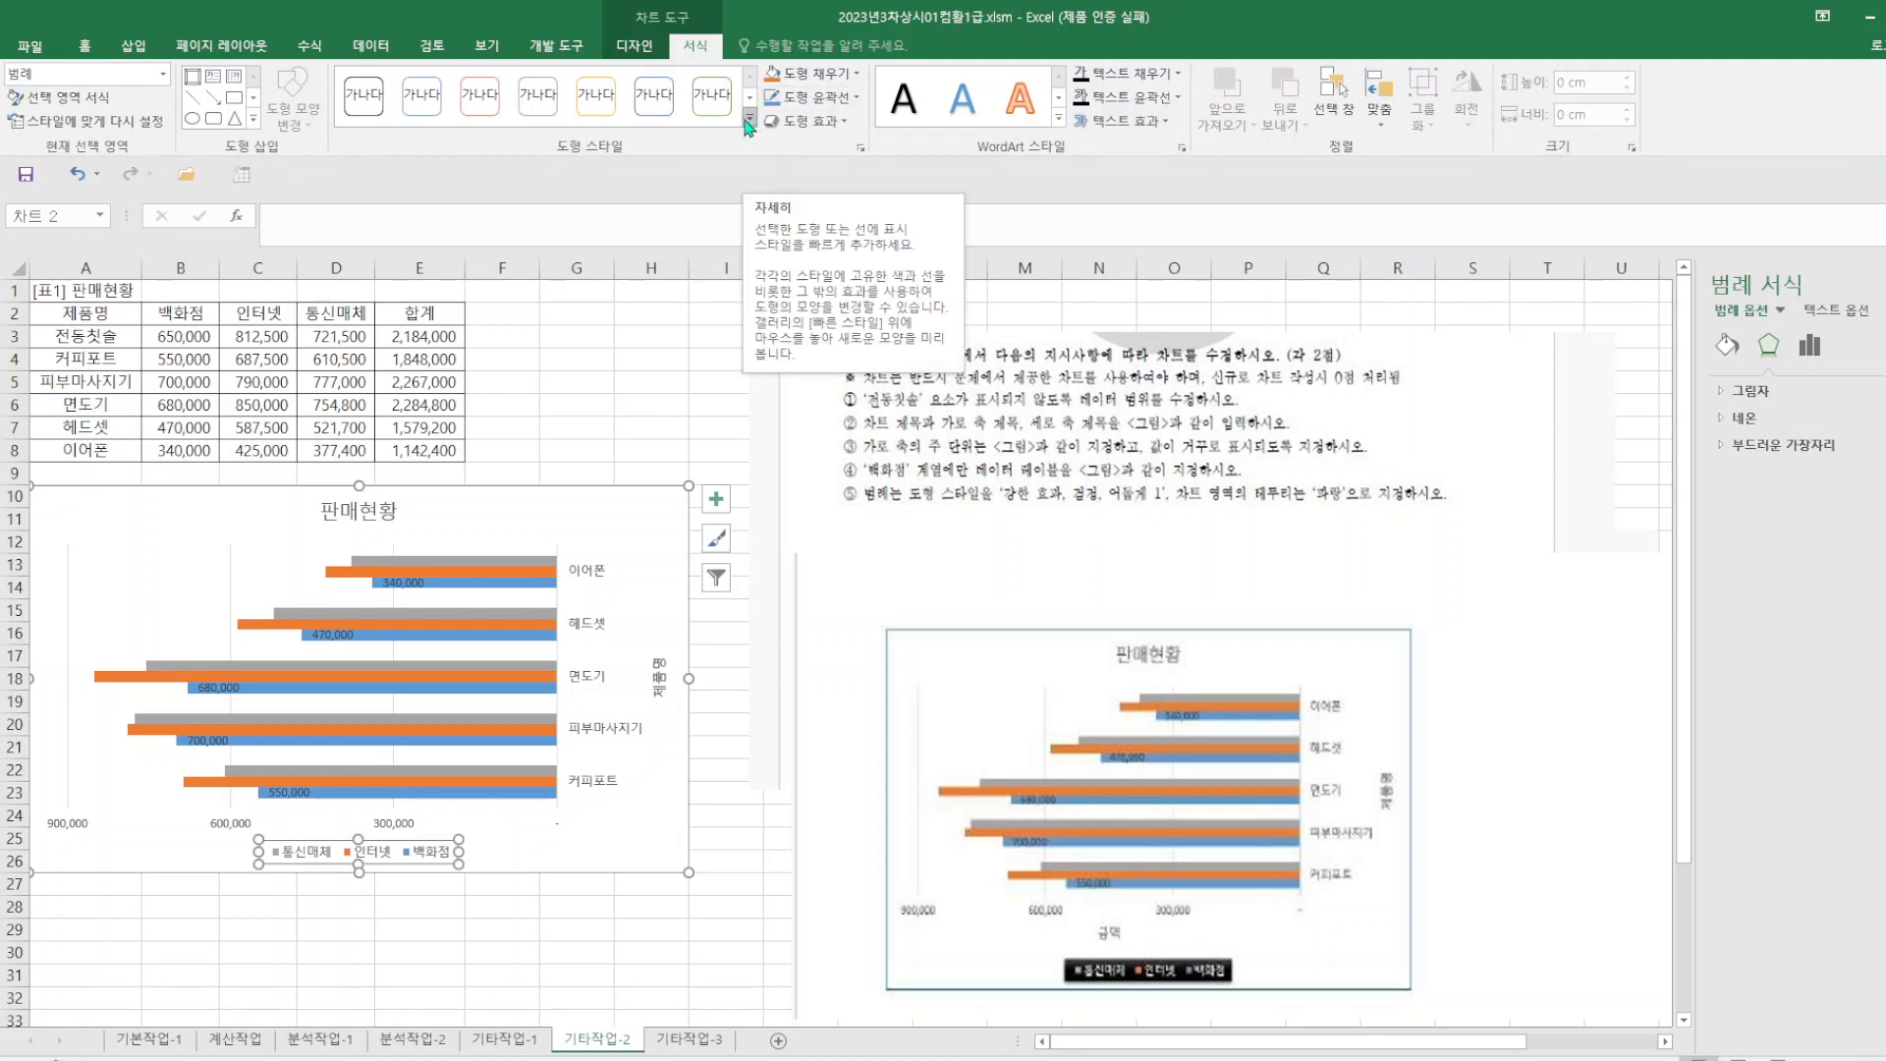
pyautogui.click(750, 120)
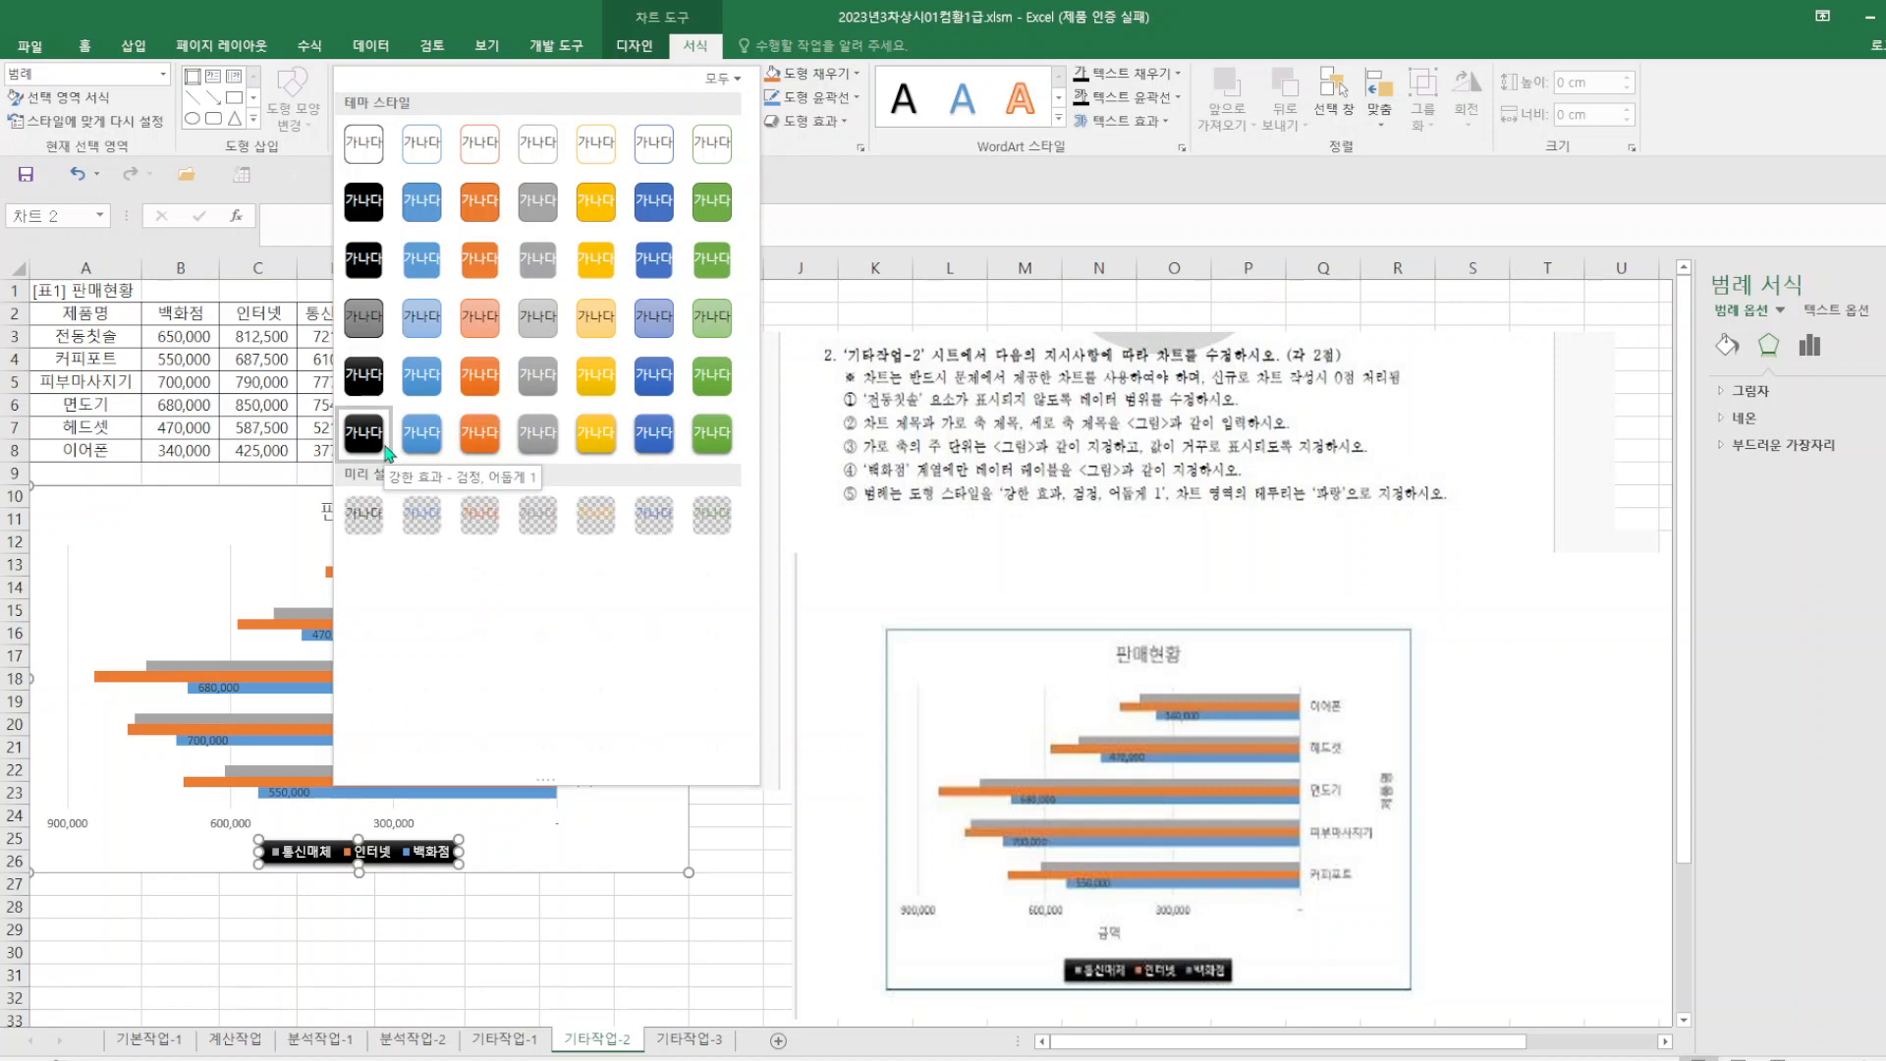
pyautogui.click(385, 450)
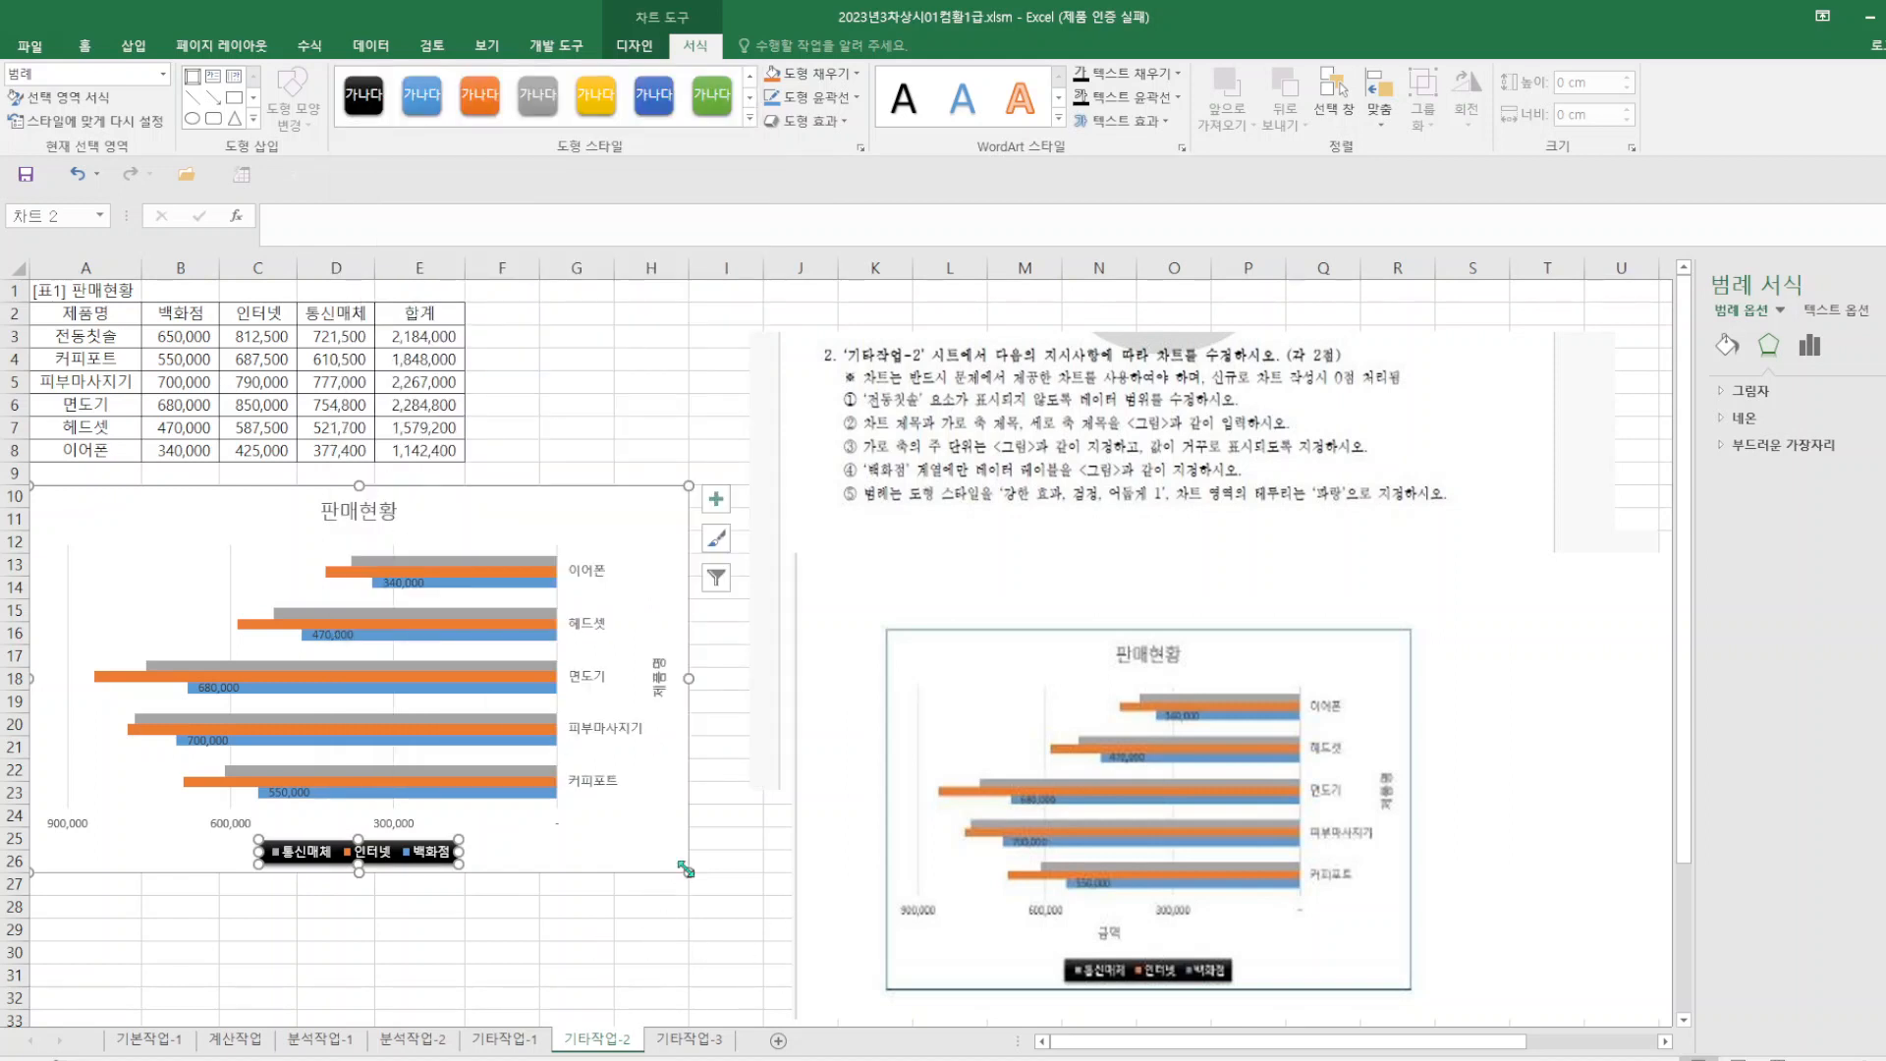
pyautogui.click(798, 745)
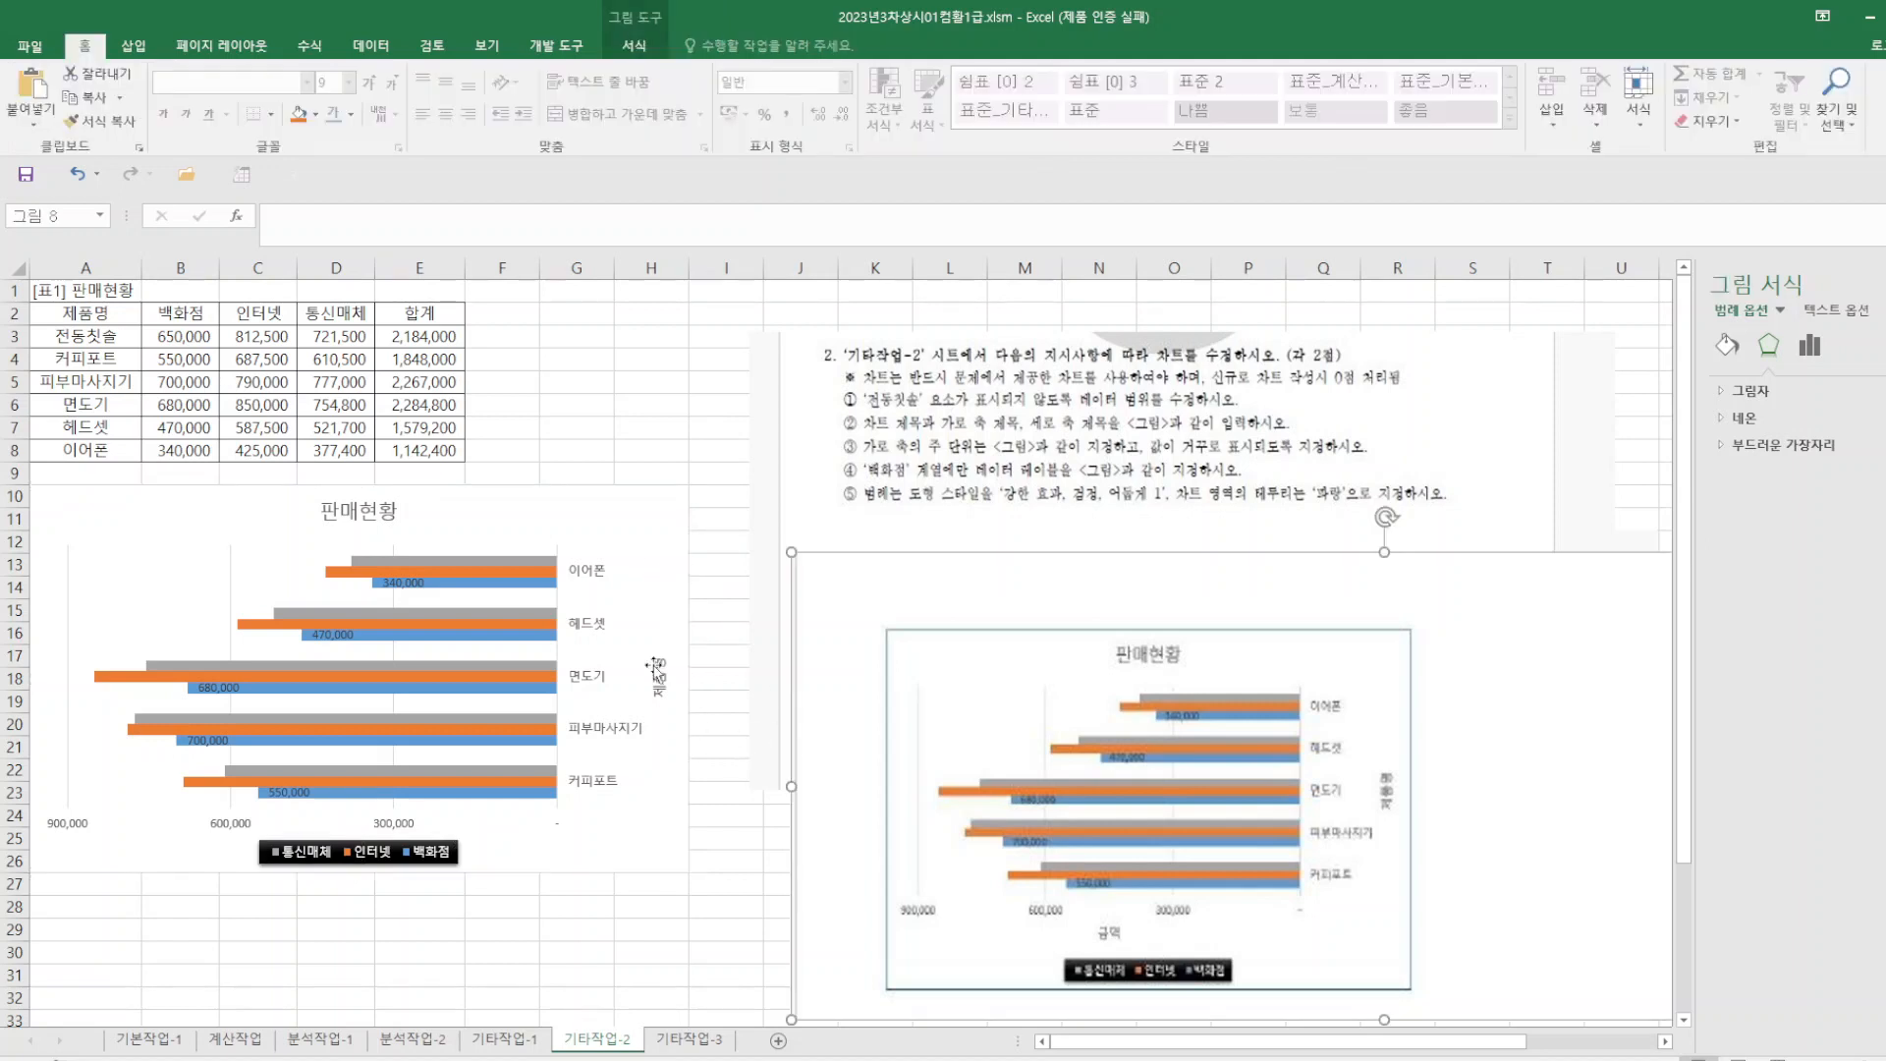
# - Set the chart area's border to a solid line in the standard colour 파랑
pyautogui.click(656, 677)
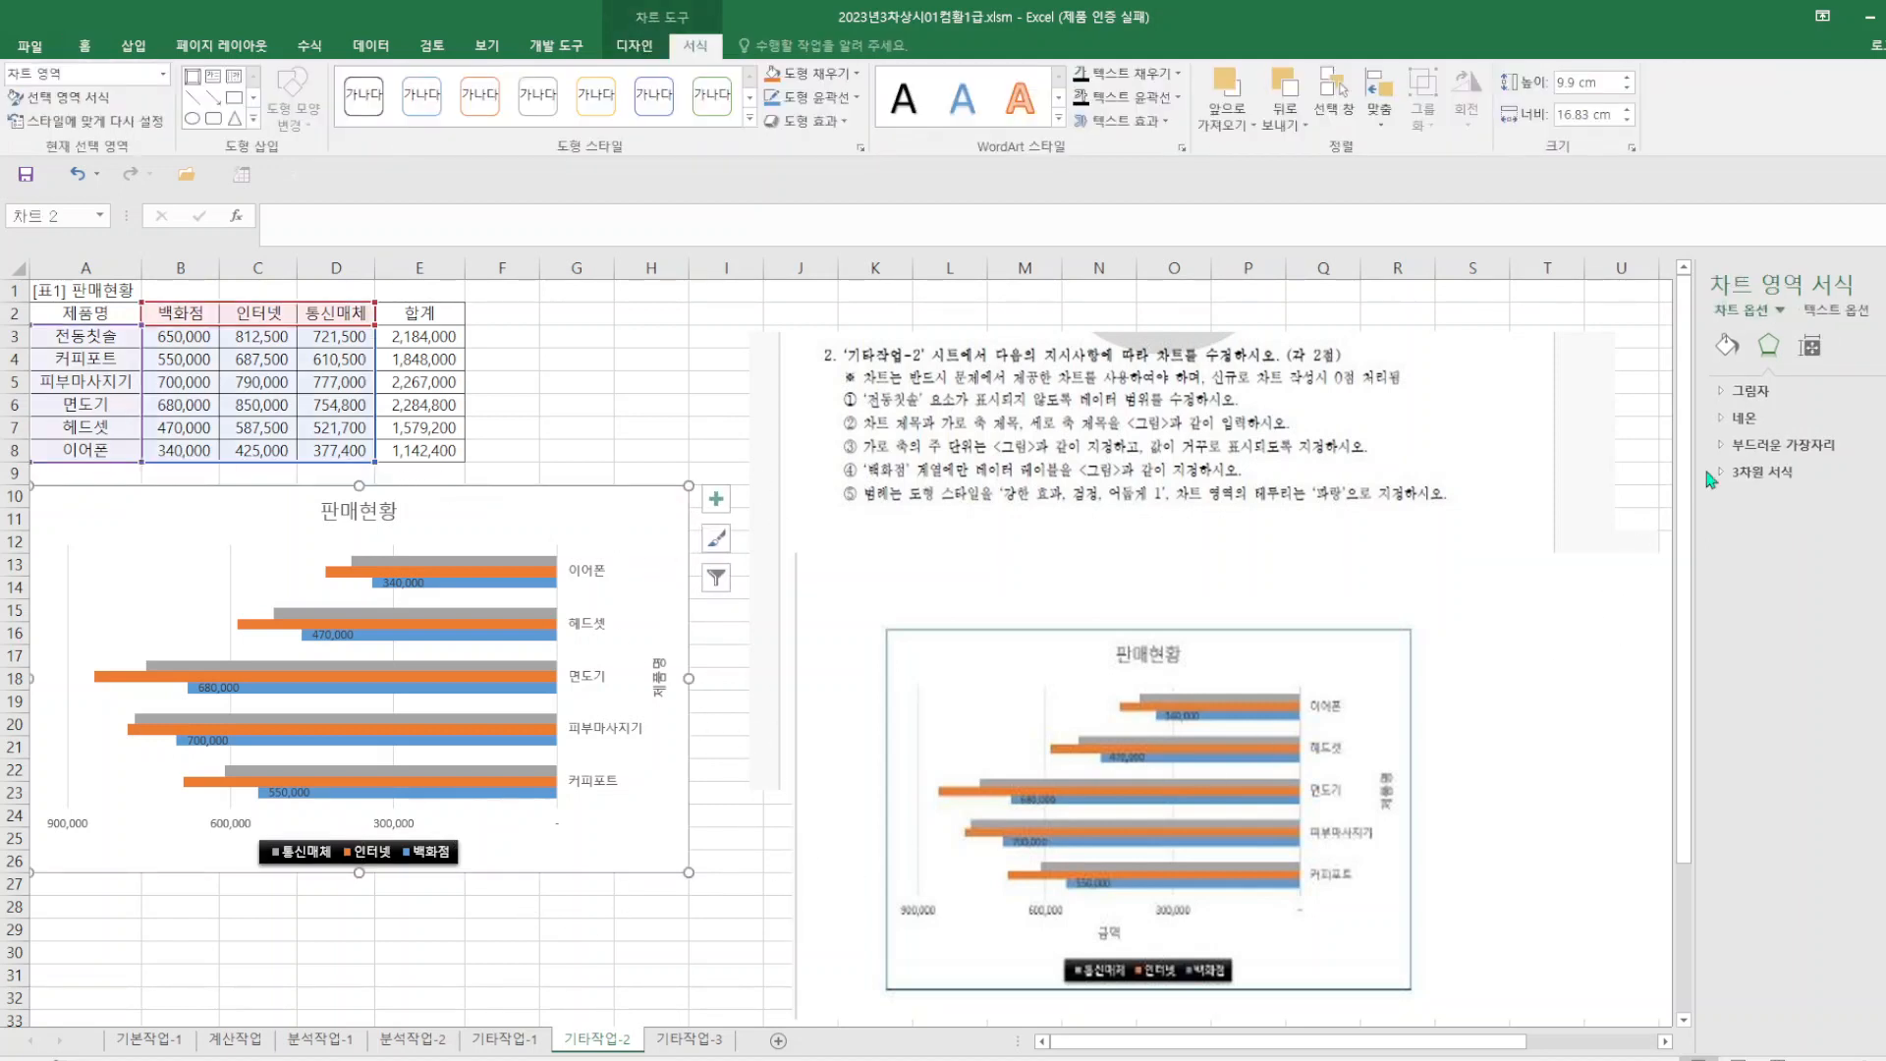
pyautogui.rightClick(661, 560)
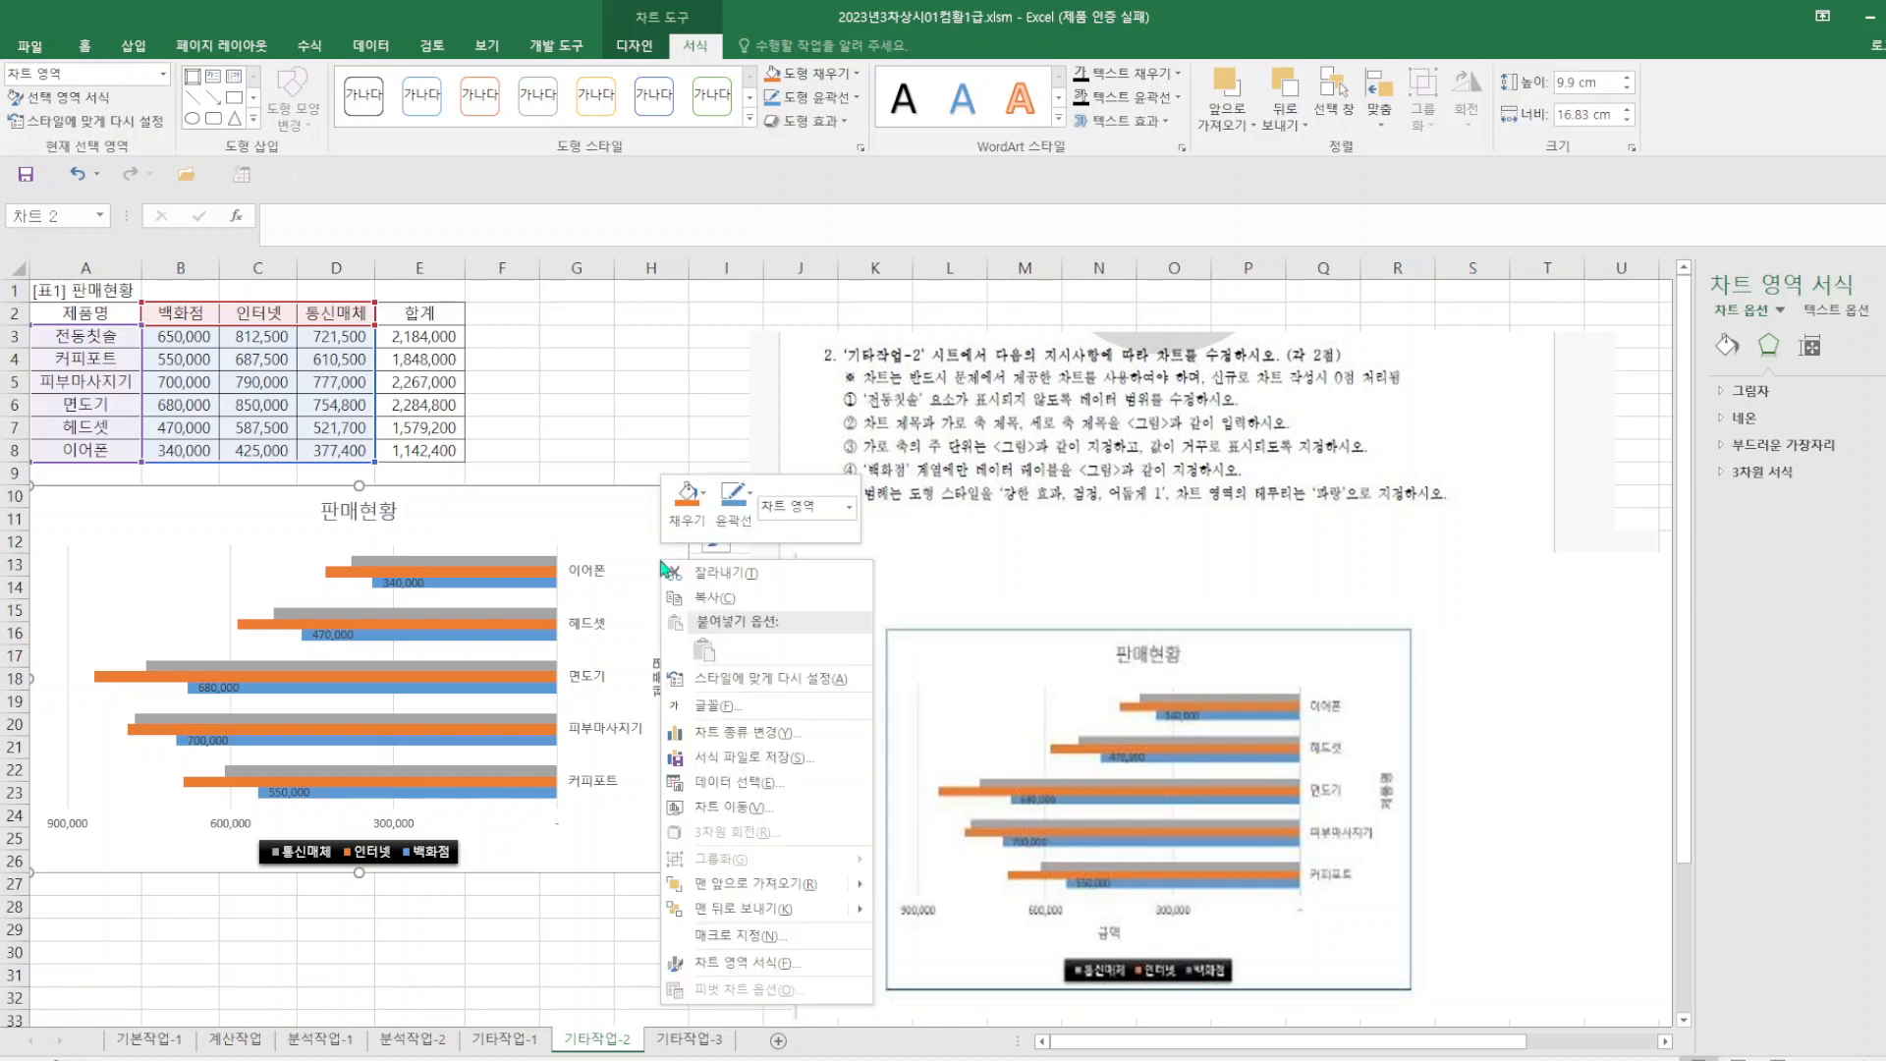
pyautogui.click(756, 962)
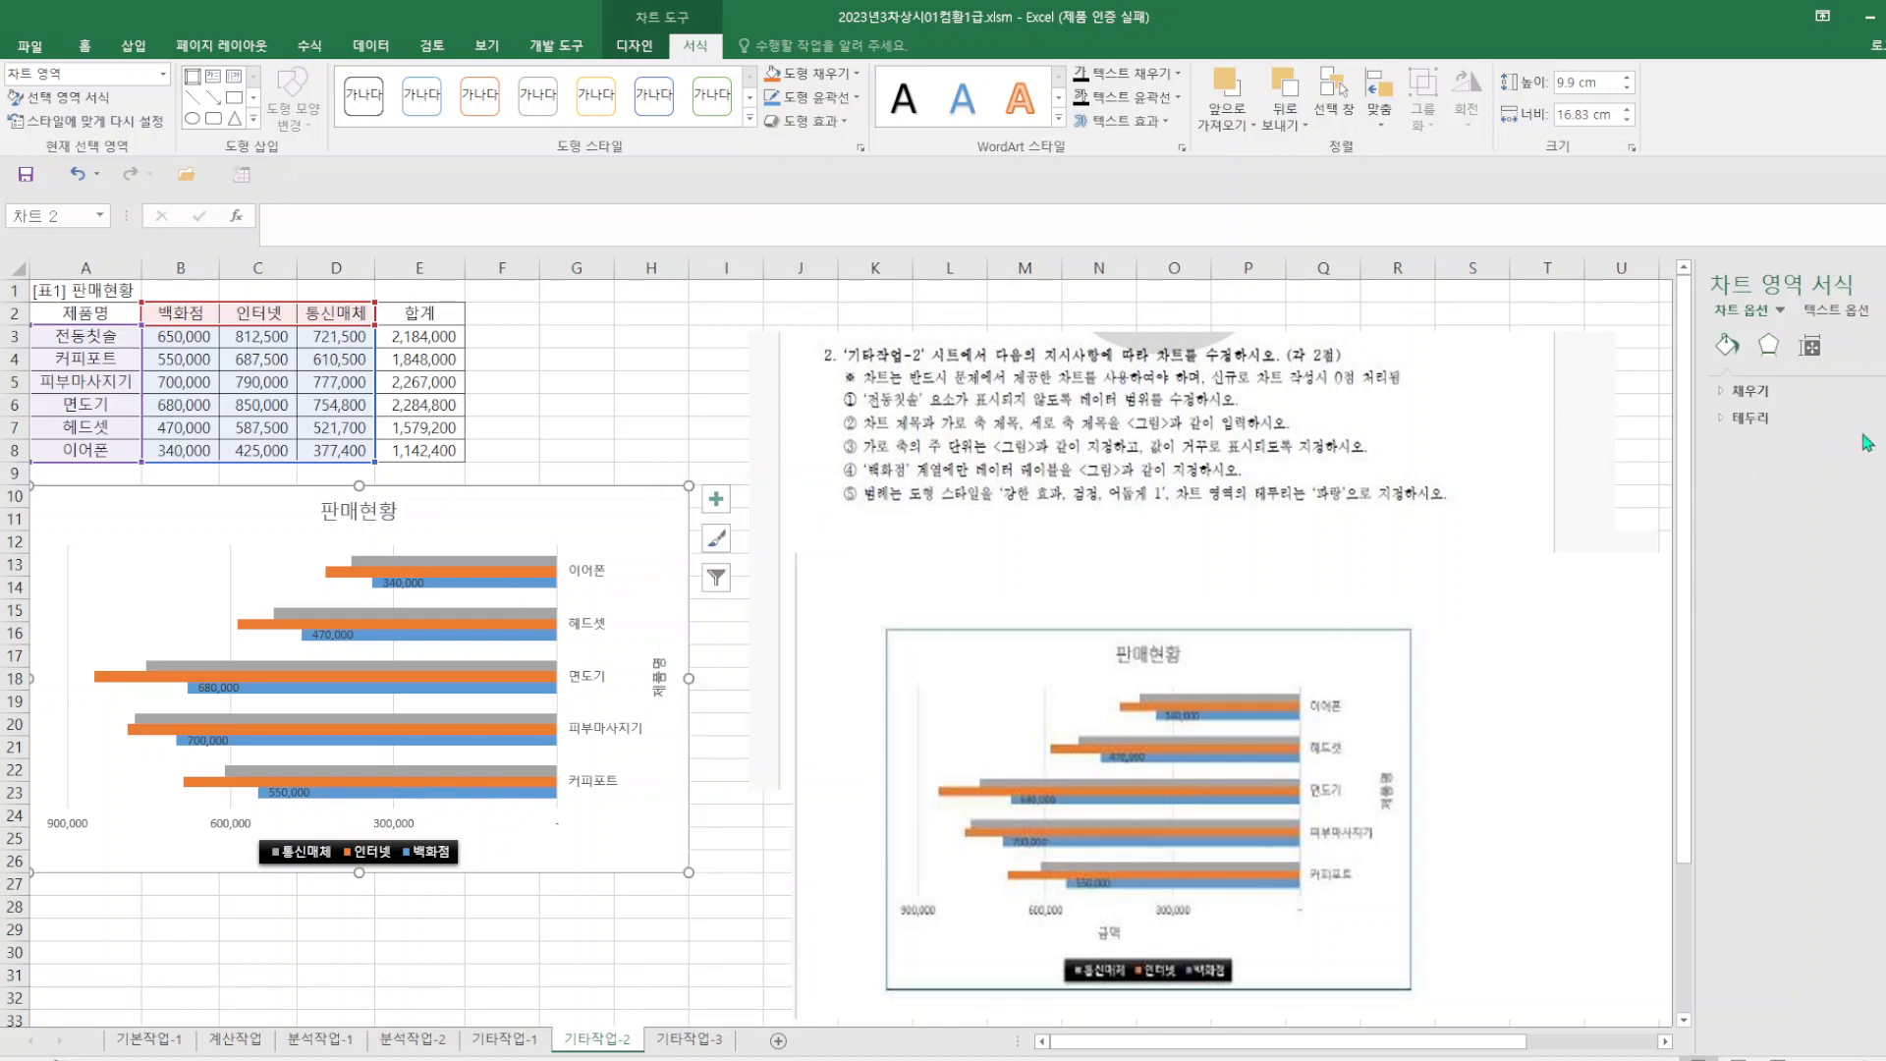
pyautogui.click(1794, 420)
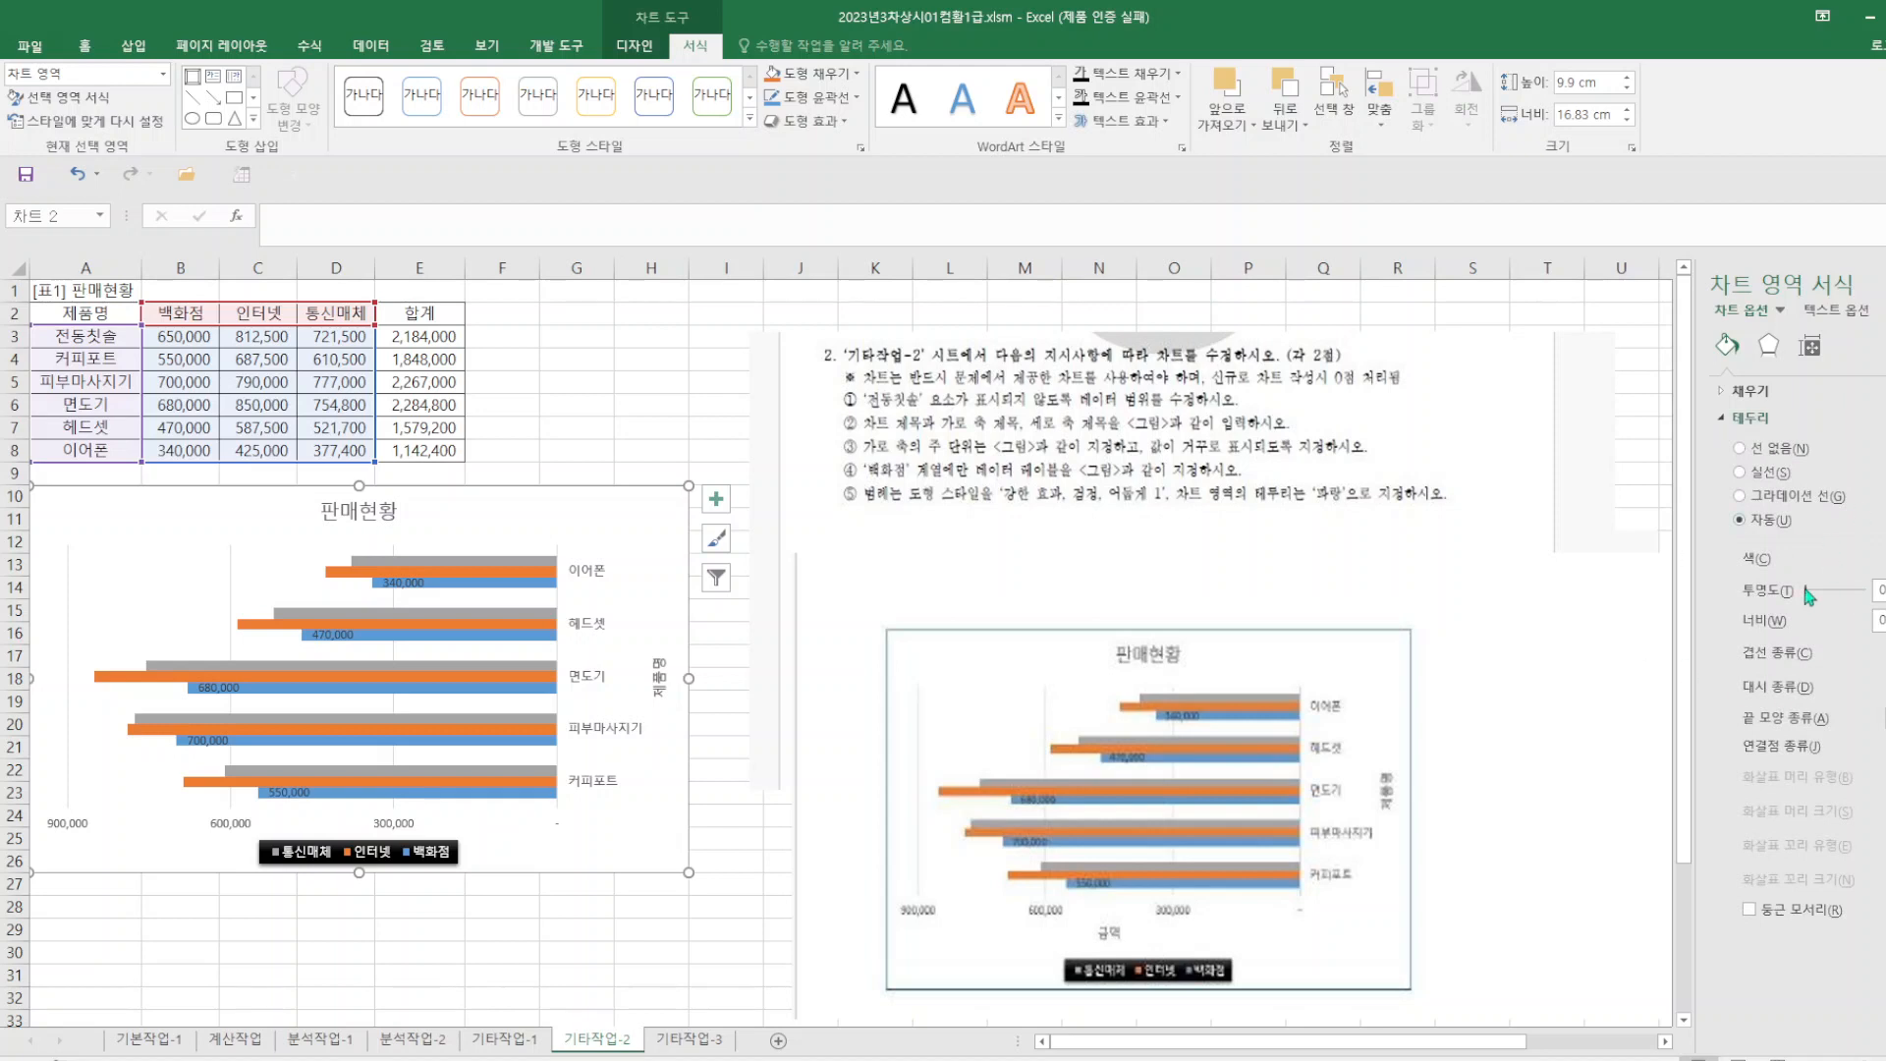
pyautogui.click(1883, 559)
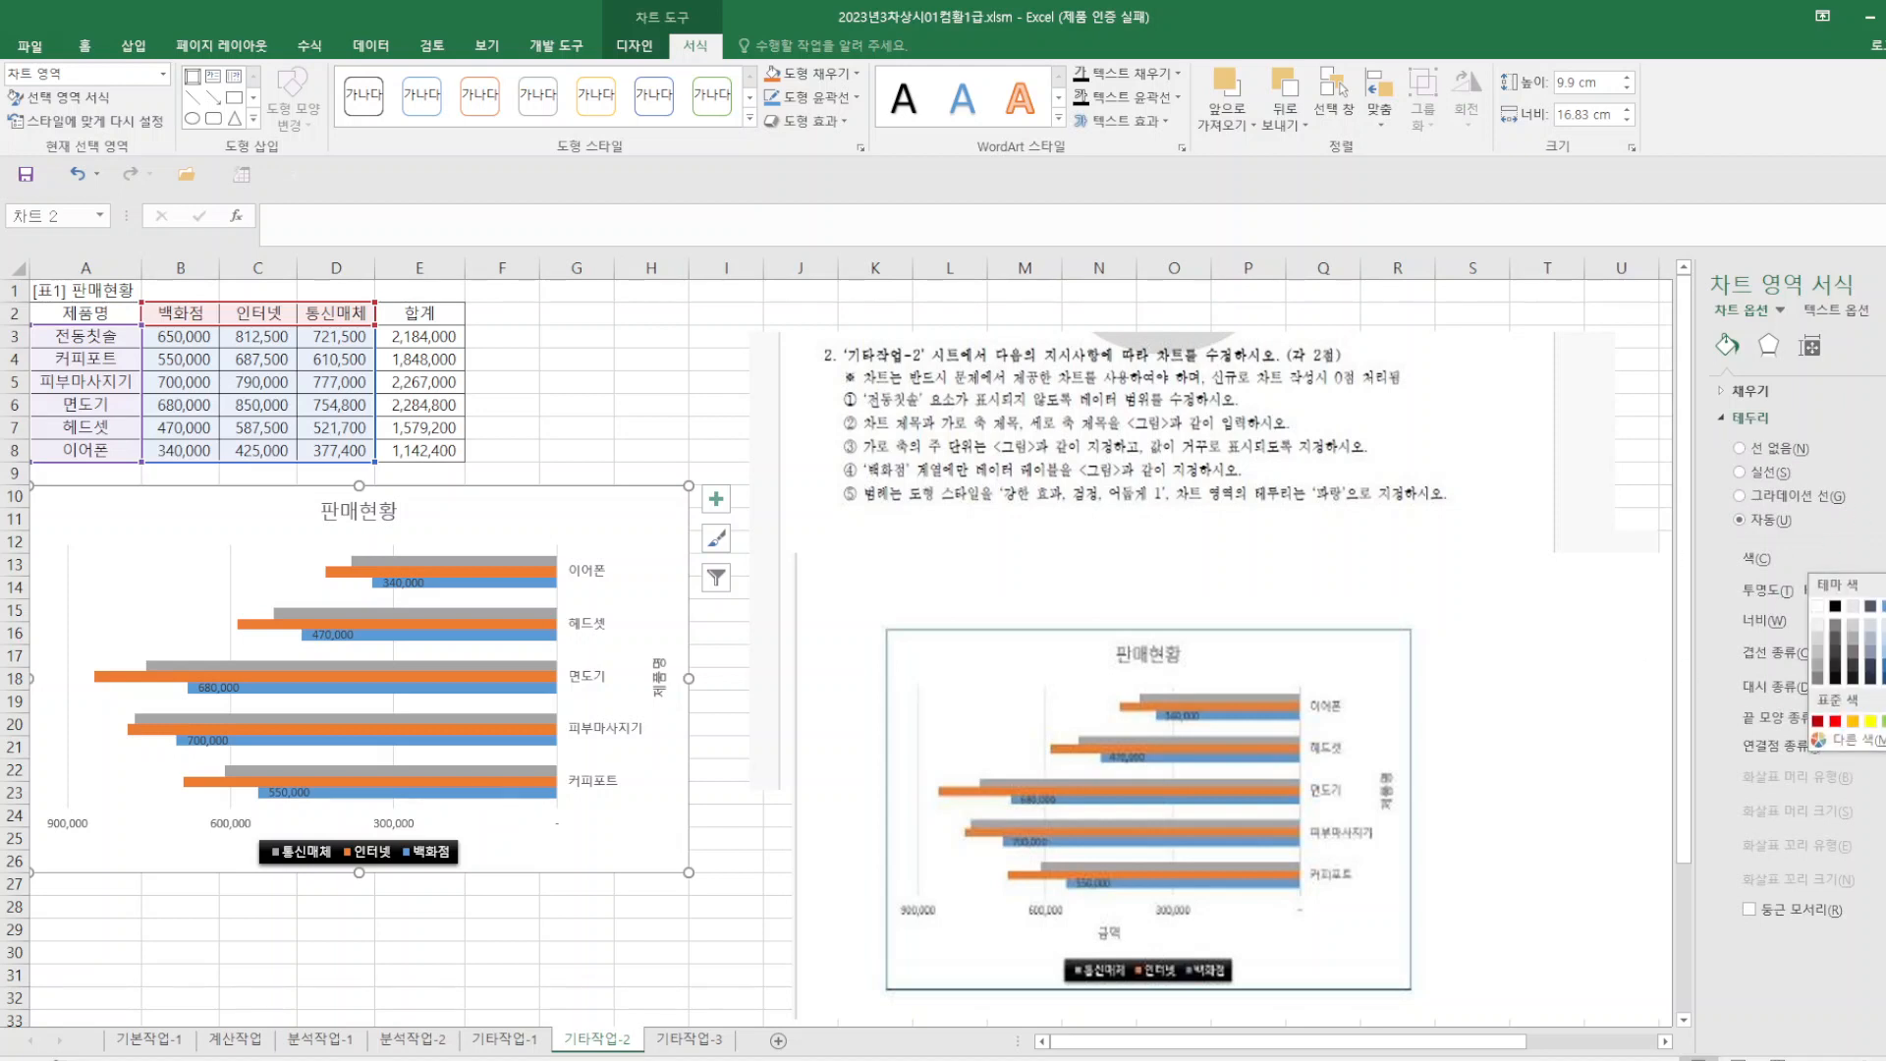
pyautogui.click(1884, 721)
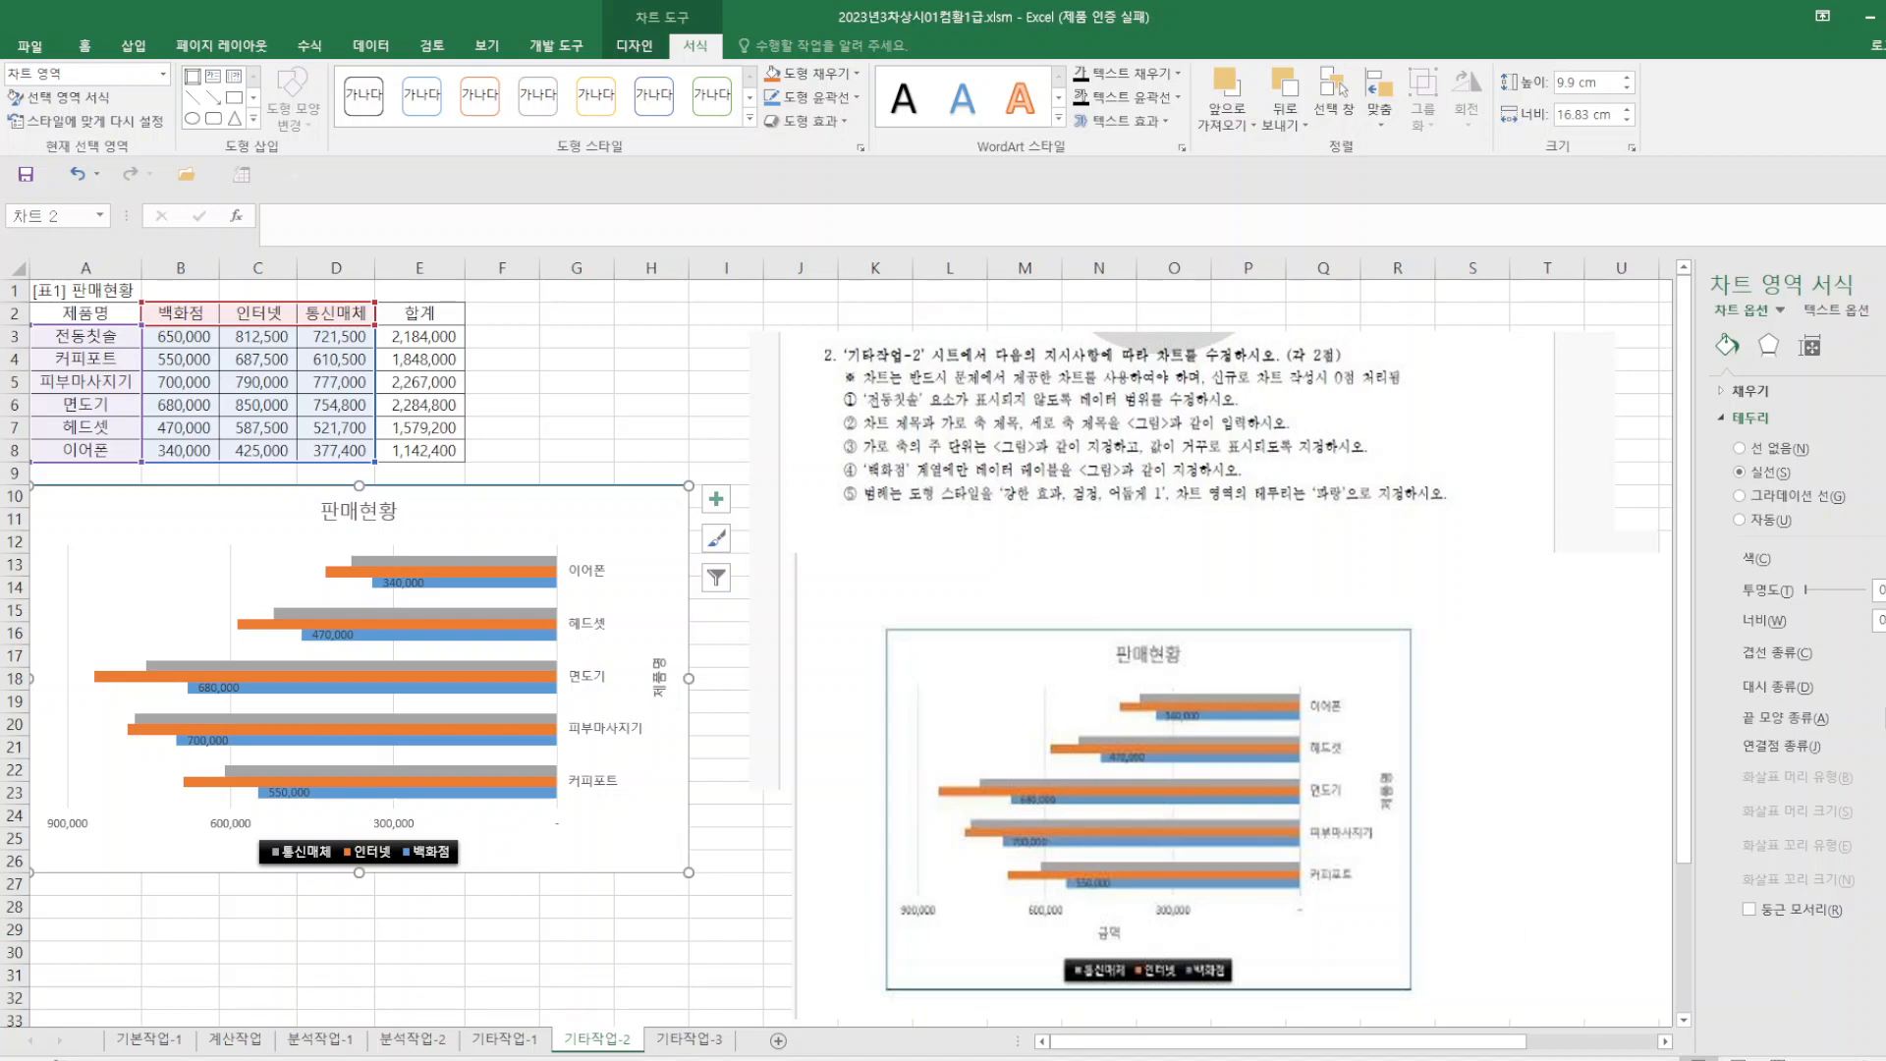
pyautogui.click(662, 954)
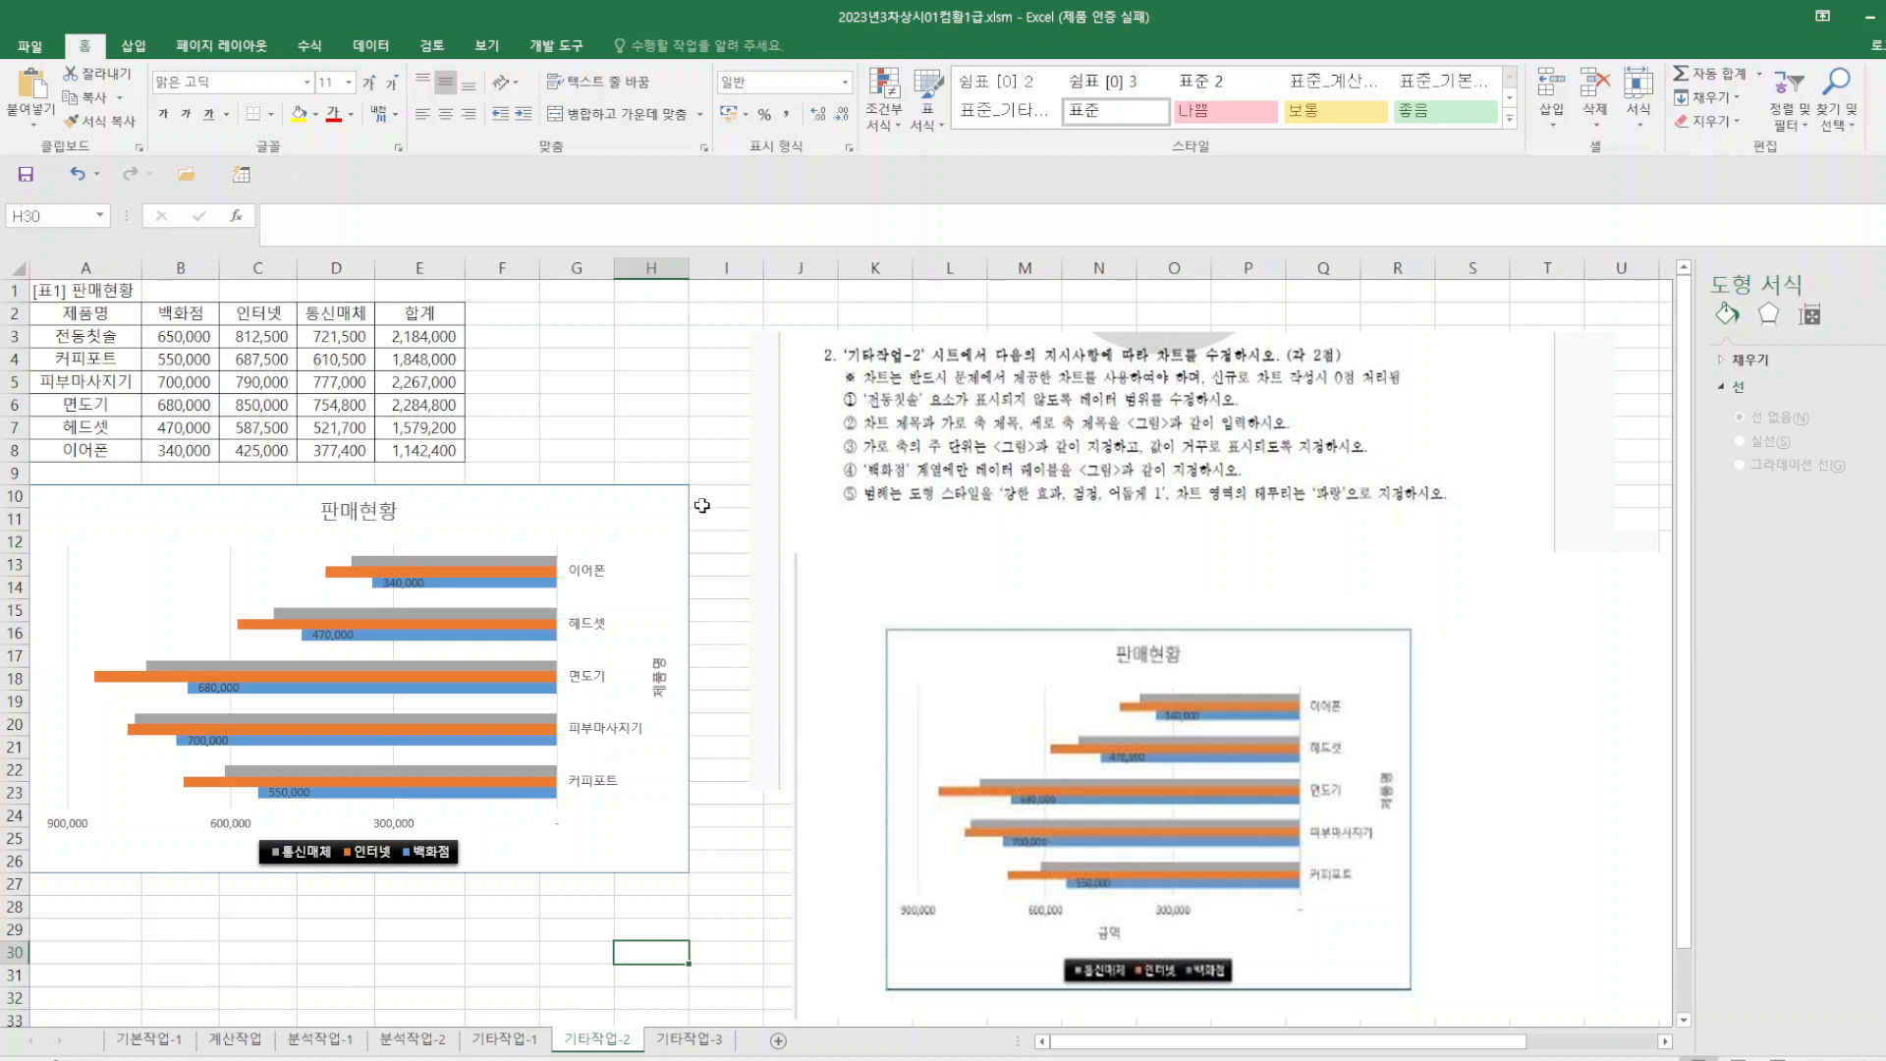
pyautogui.click(634, 361)
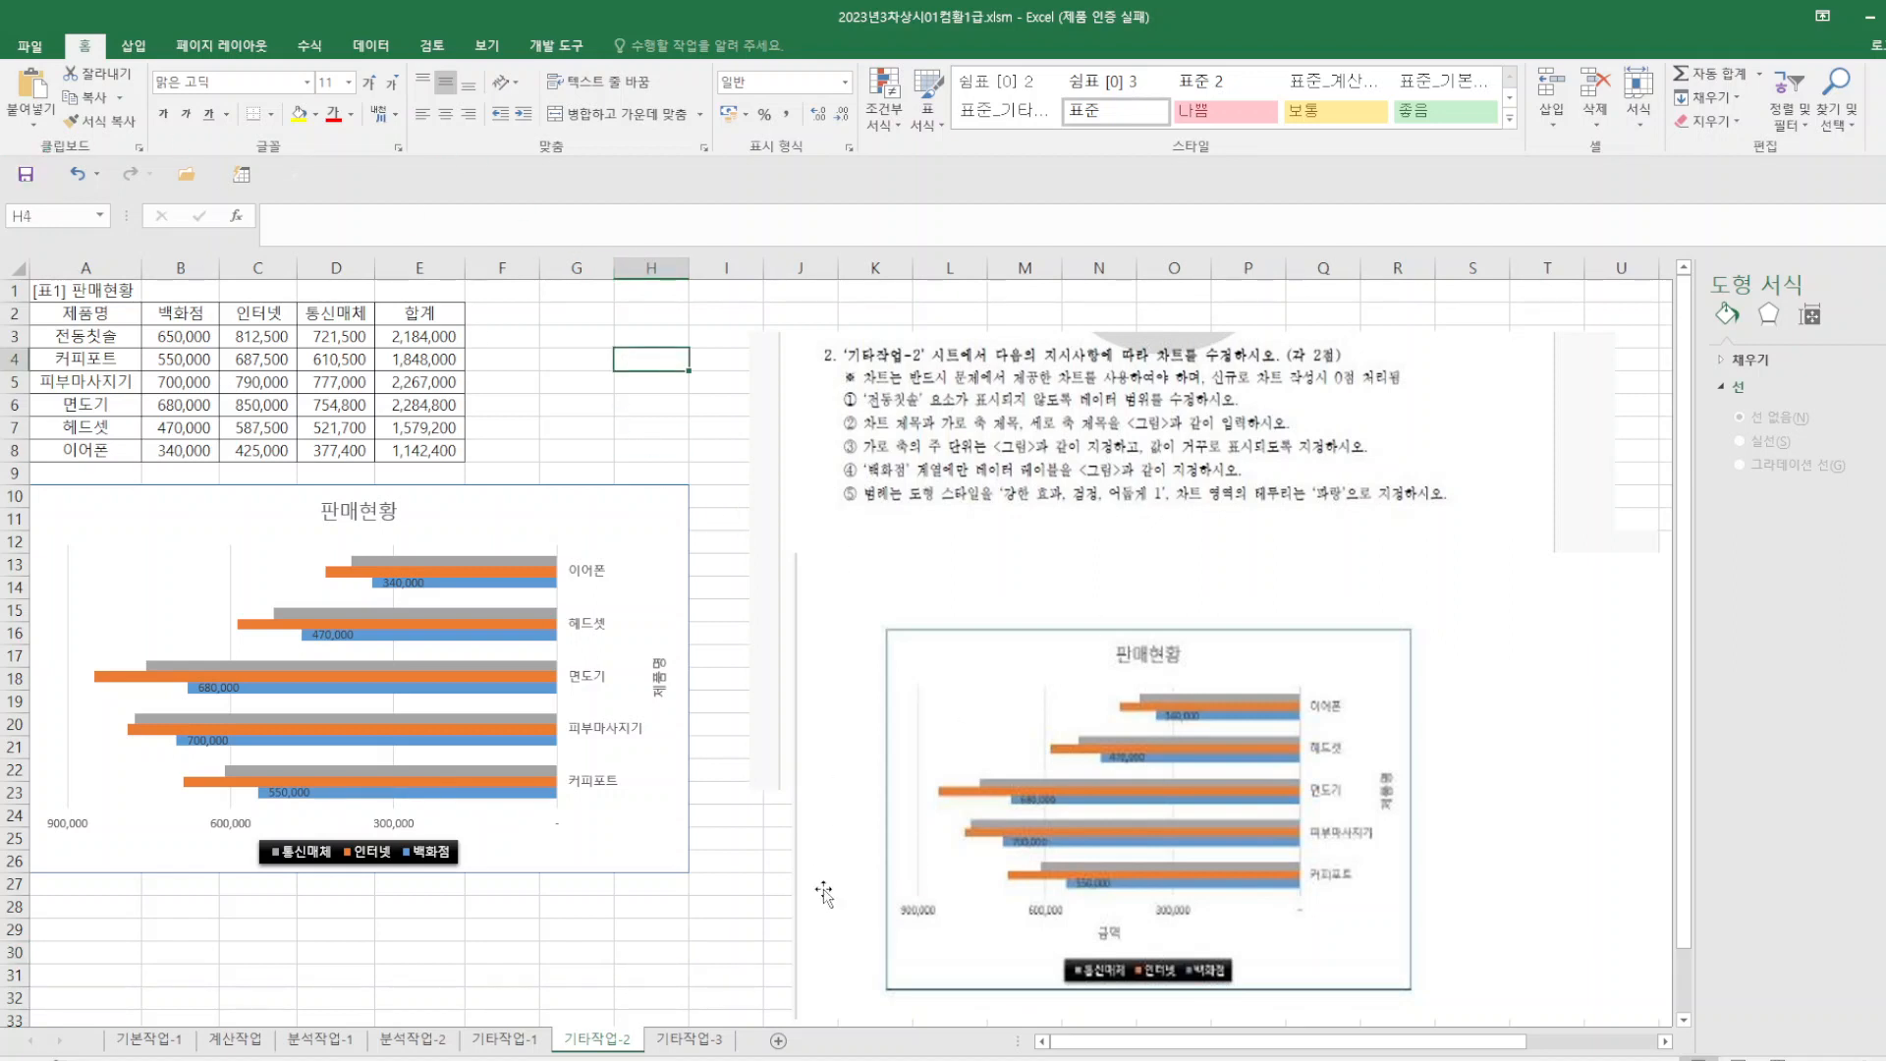
# - Go to the 기타작업-3 sheet and widen the instruction picture toward the data table
pyautogui.click(694, 1041)
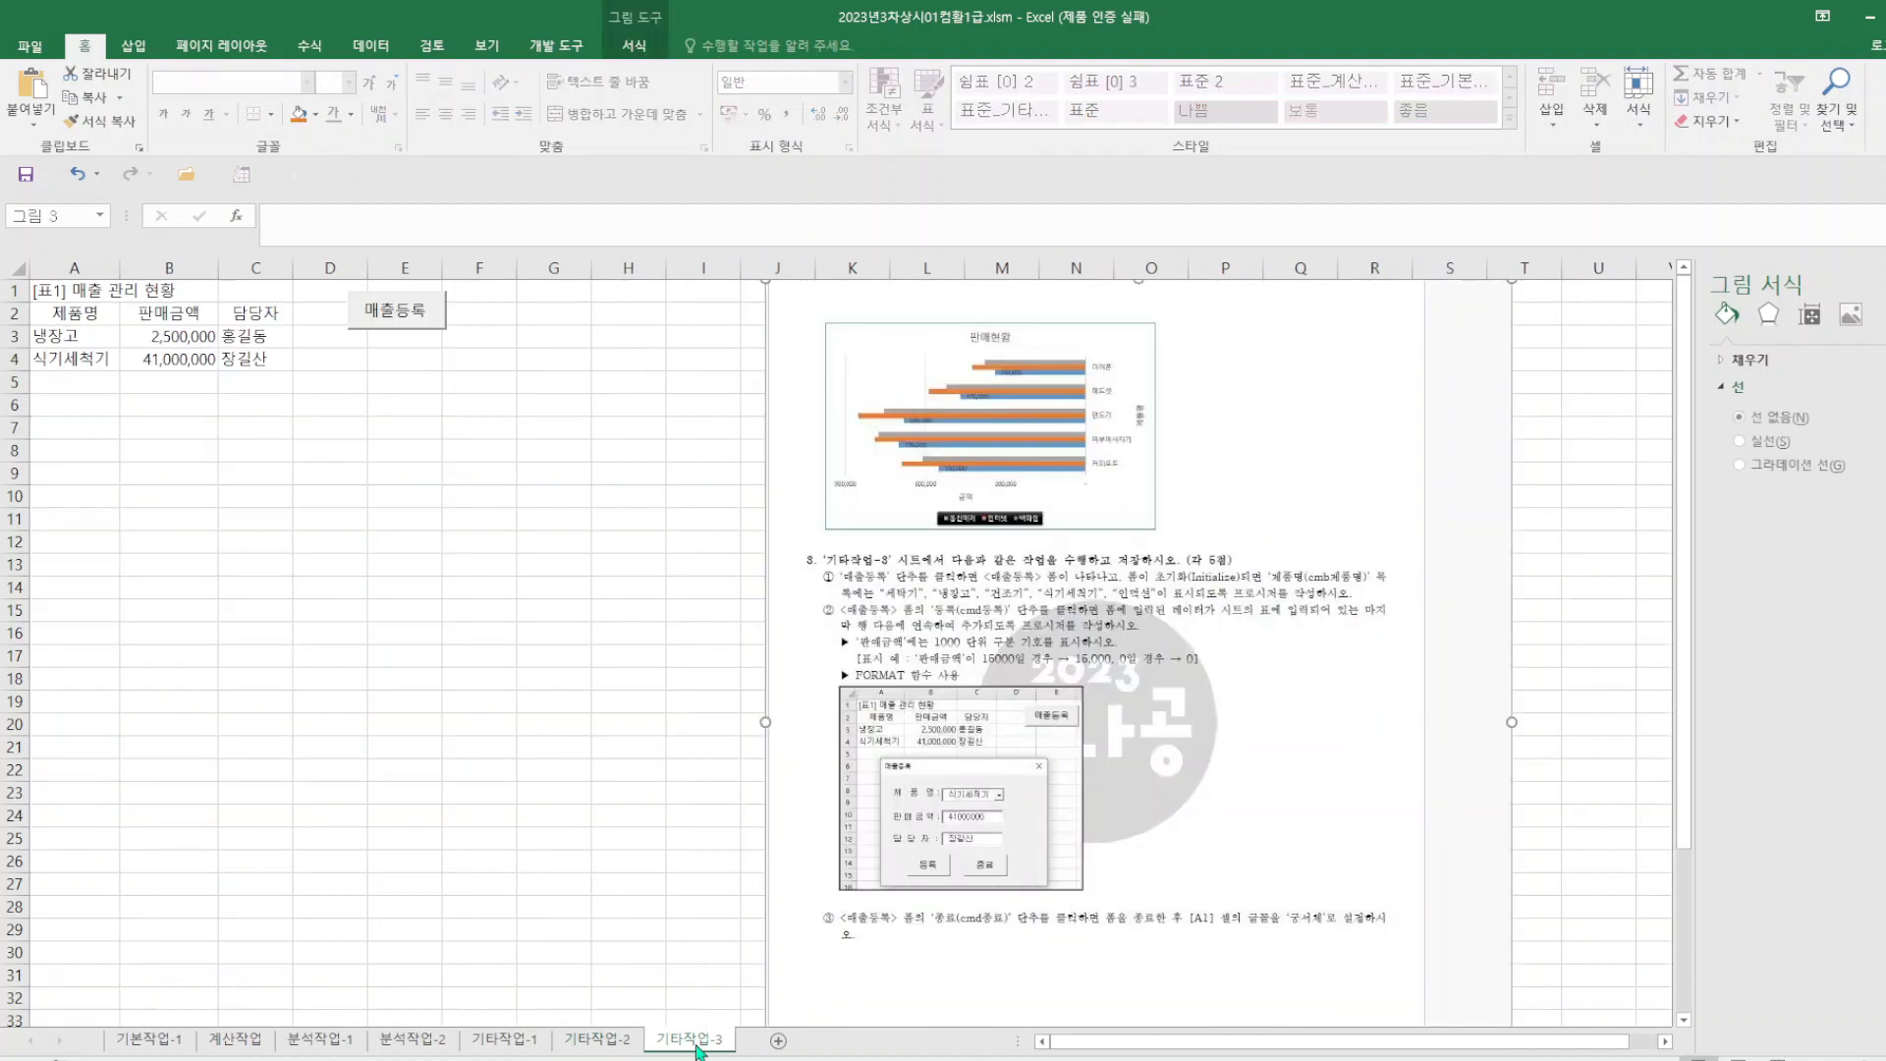
pyautogui.moveTo(765, 724); pyautogui.dragTo(593, 725)
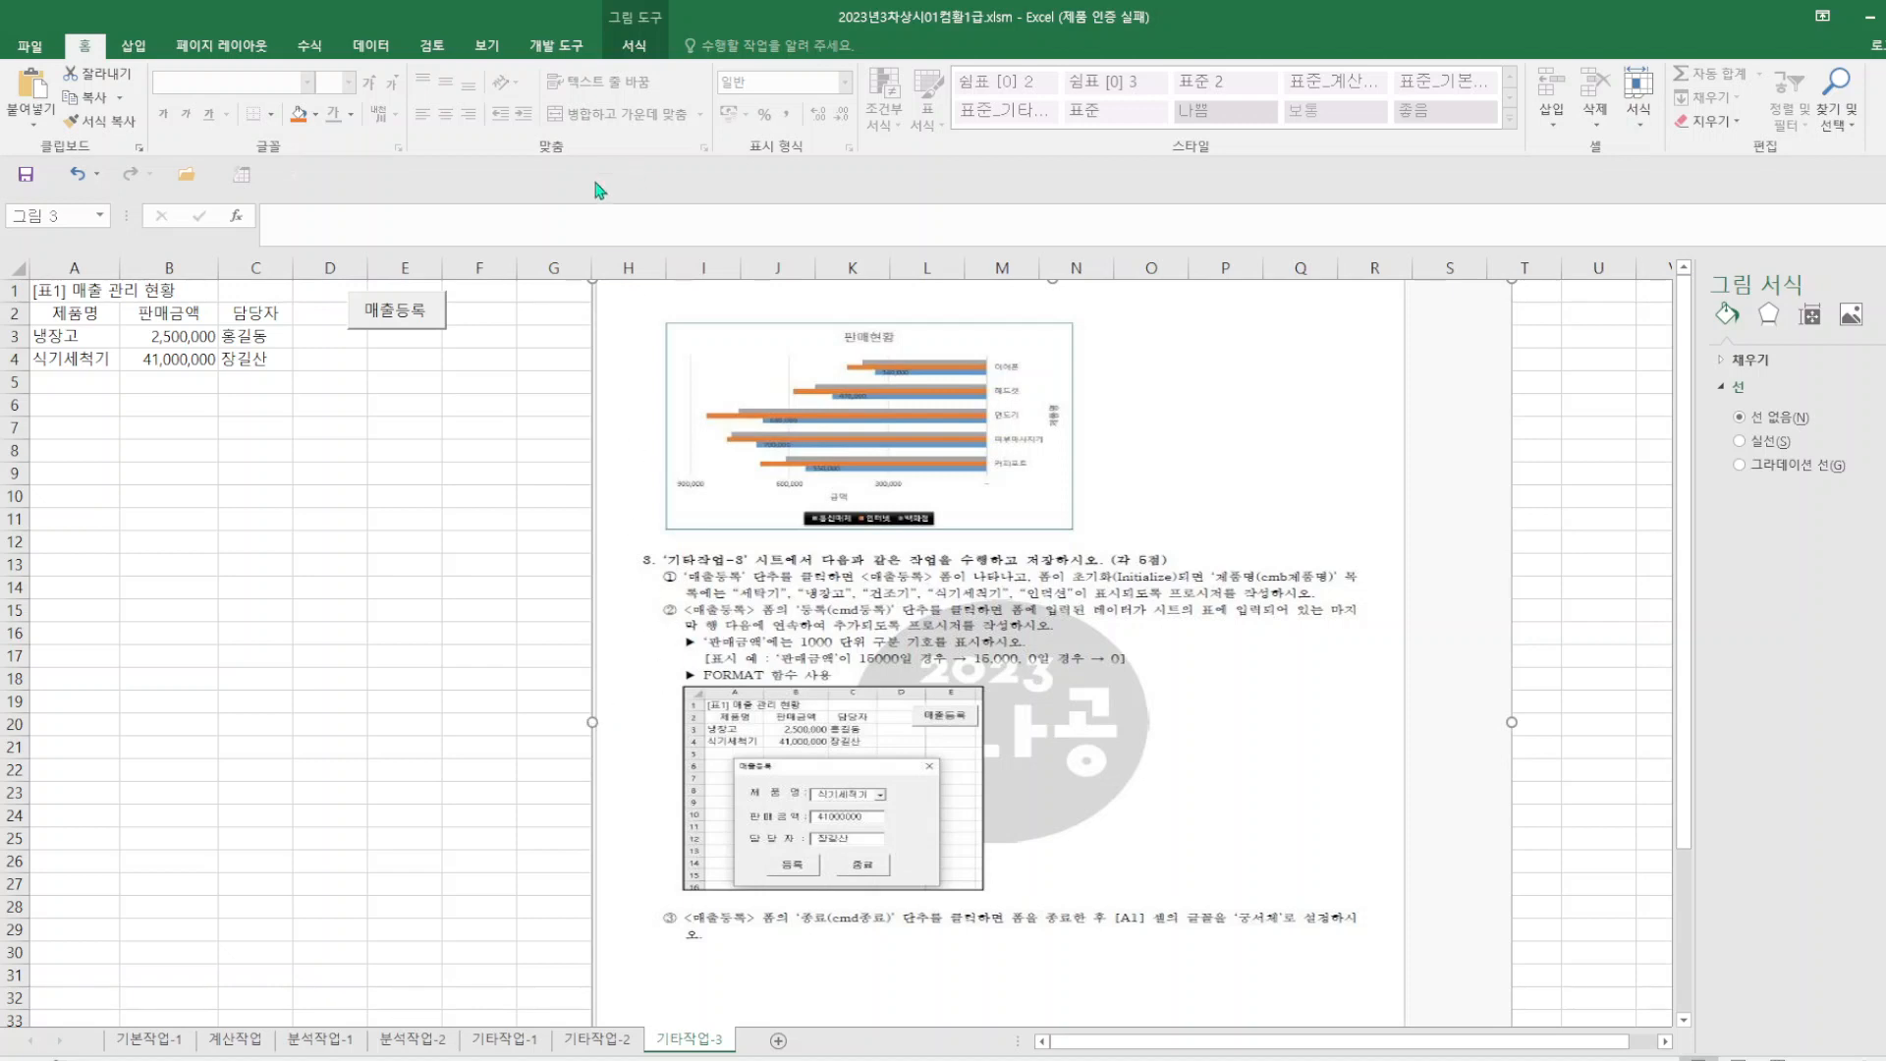
# - Turn on design mode and open the click event procedure of the 매출등록 button on the sheet
pyautogui.click(570, 49)
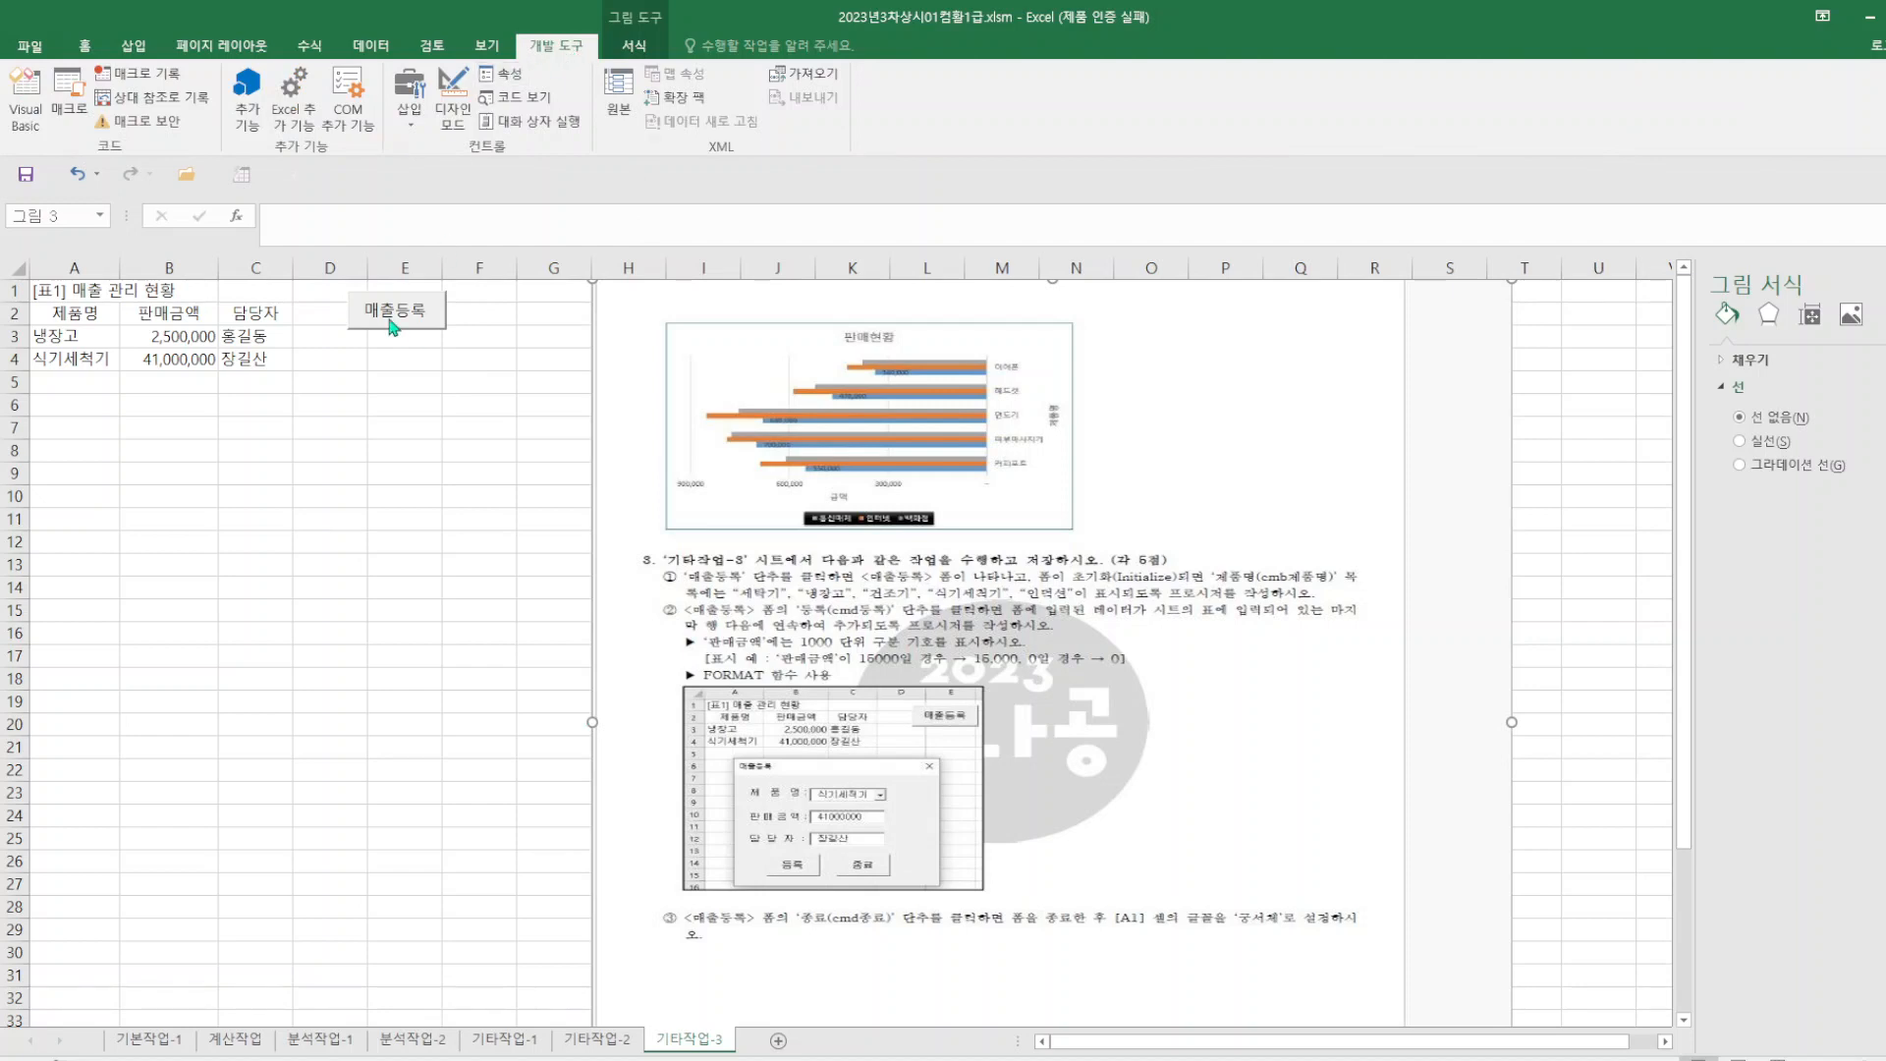
pyautogui.click(453, 99)
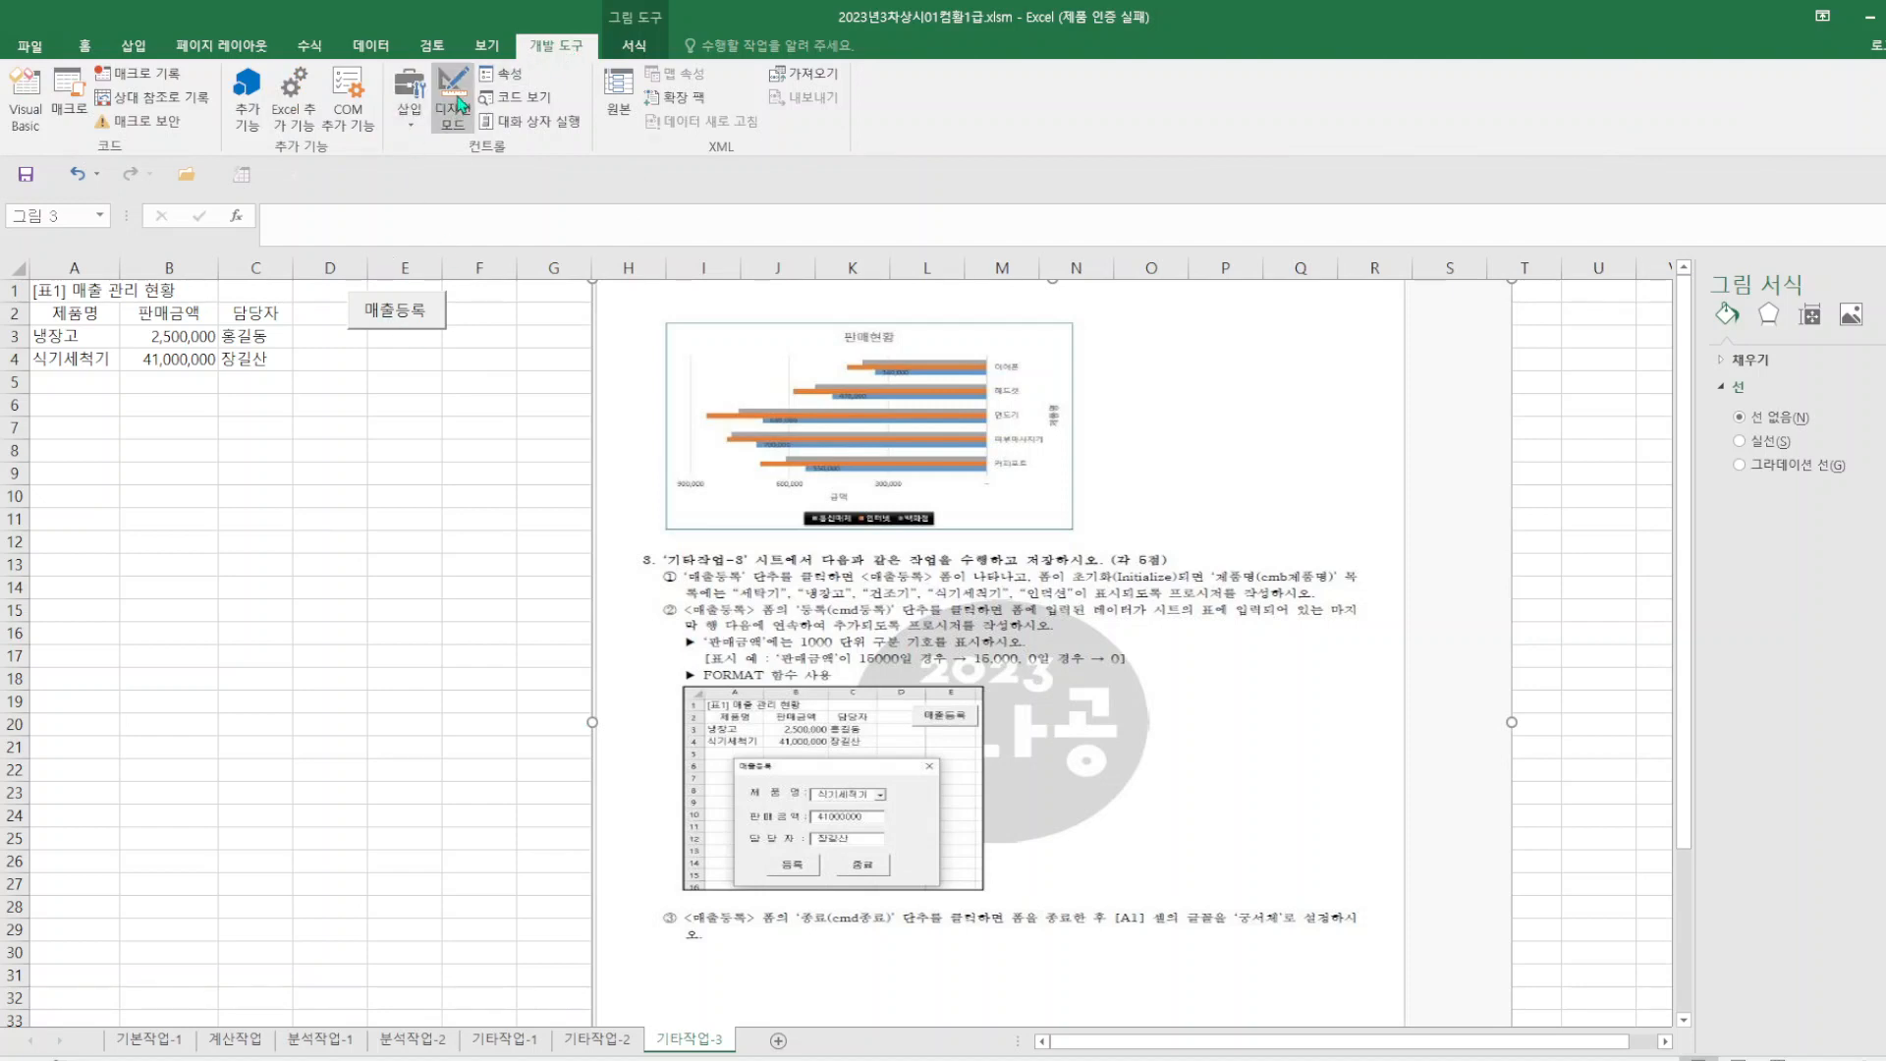
pyautogui.doubleClick(381, 329)
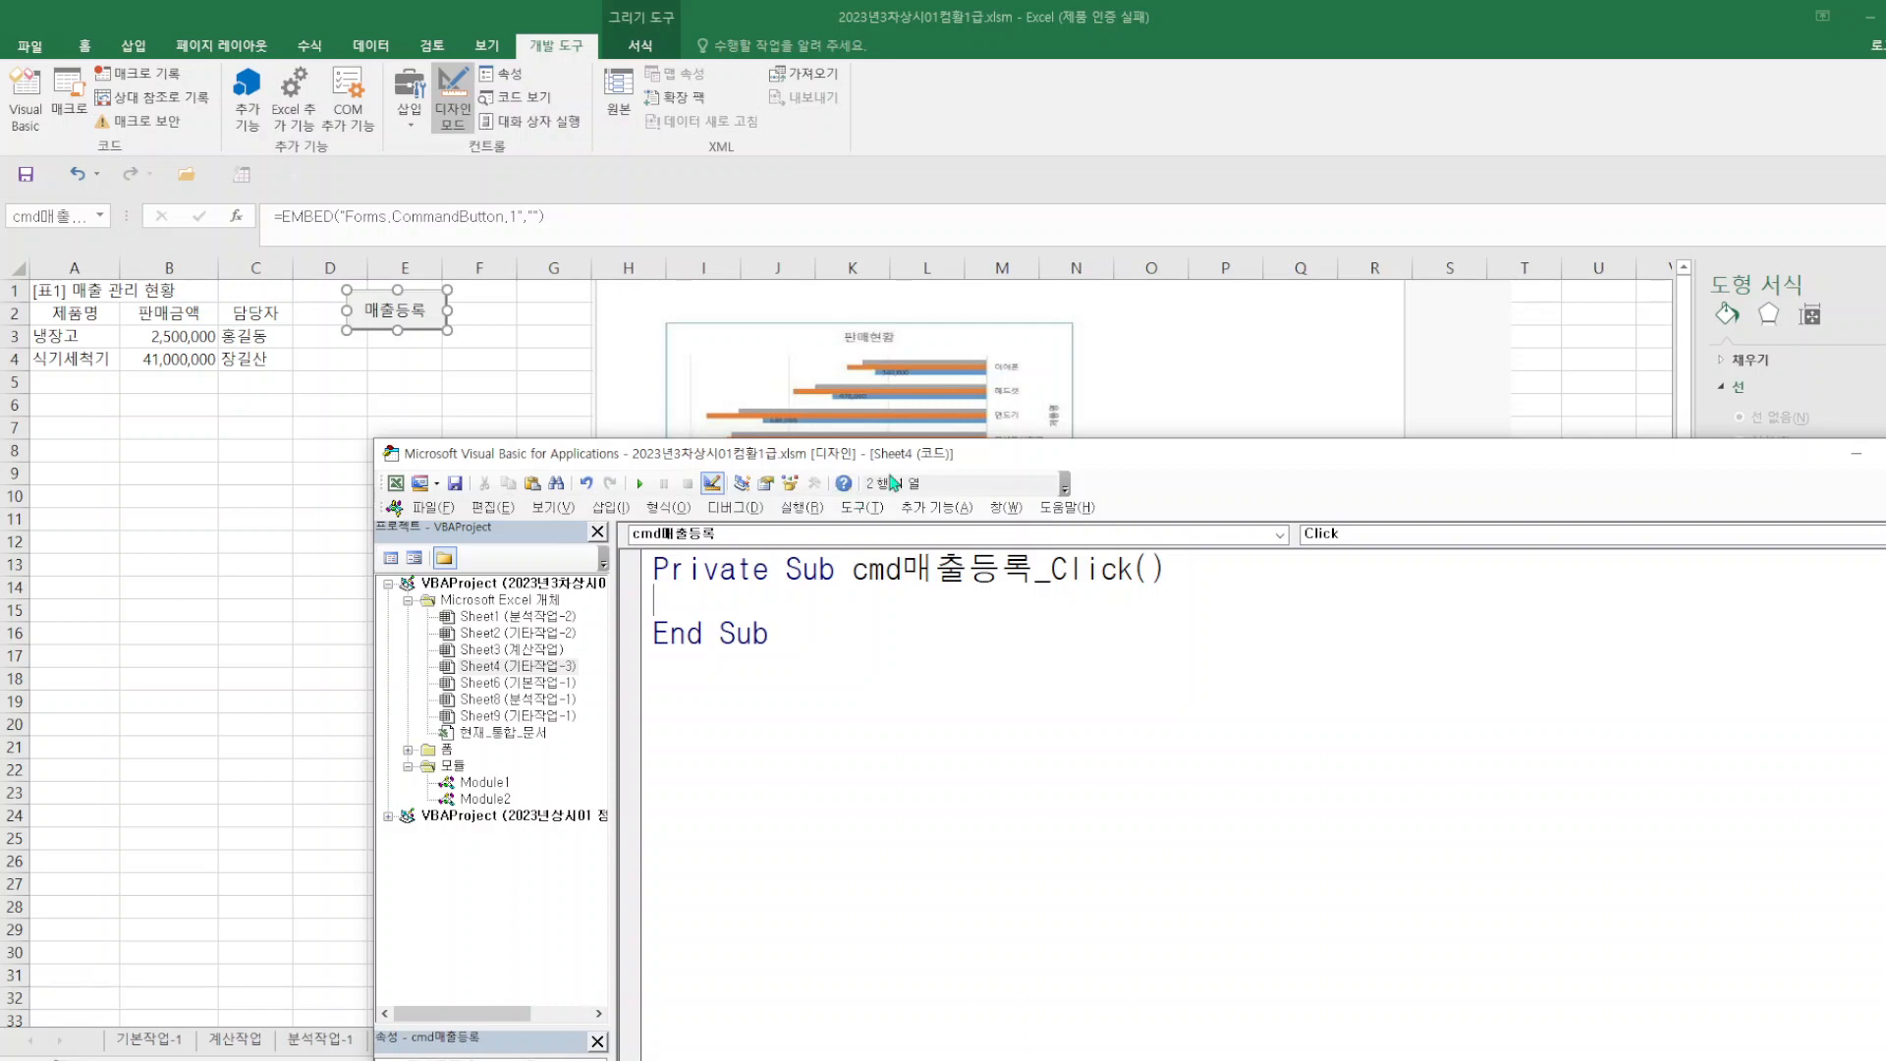
pyautogui.moveTo(1205, 450); pyautogui.dragTo(1333, 834)
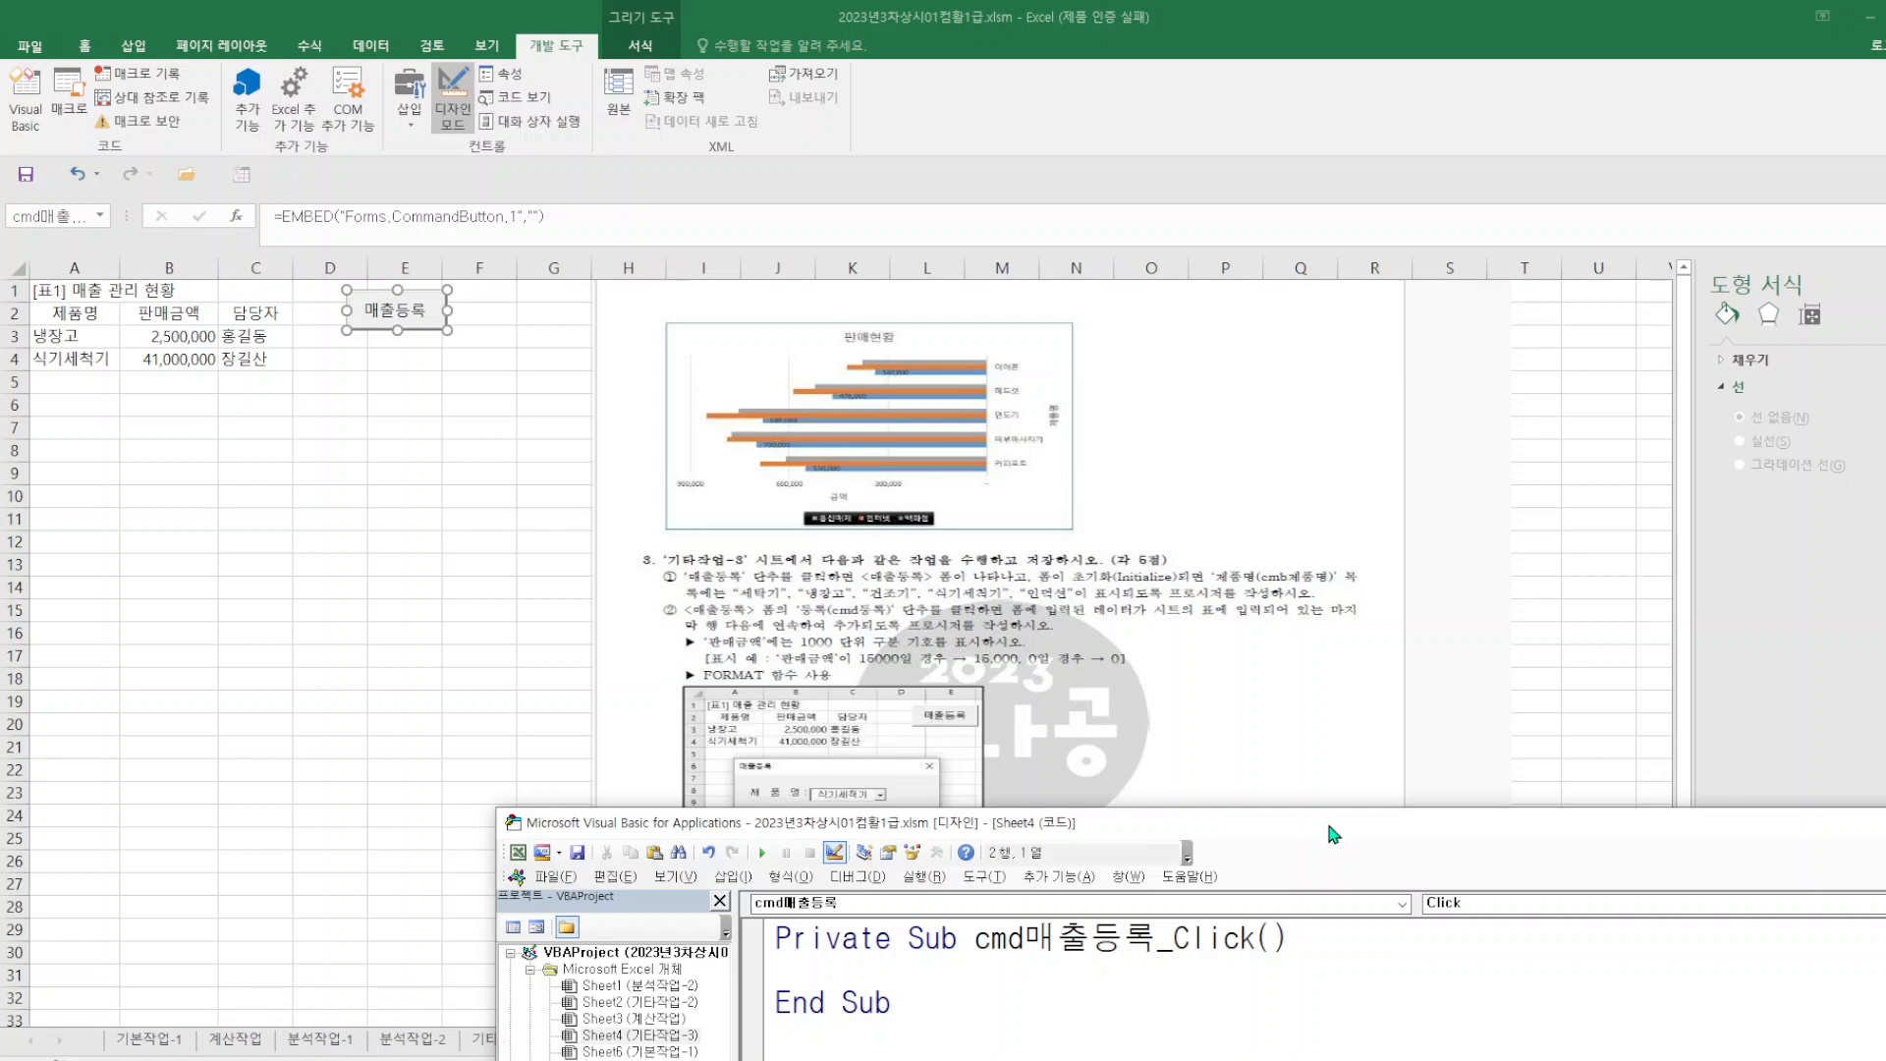
pyautogui.moveTo(1333, 834); pyautogui.dragTo(1133, 432)
# - Write the statement 매출등록.Show in the cmd매출등록_Click procedure
pyautogui.write('매')
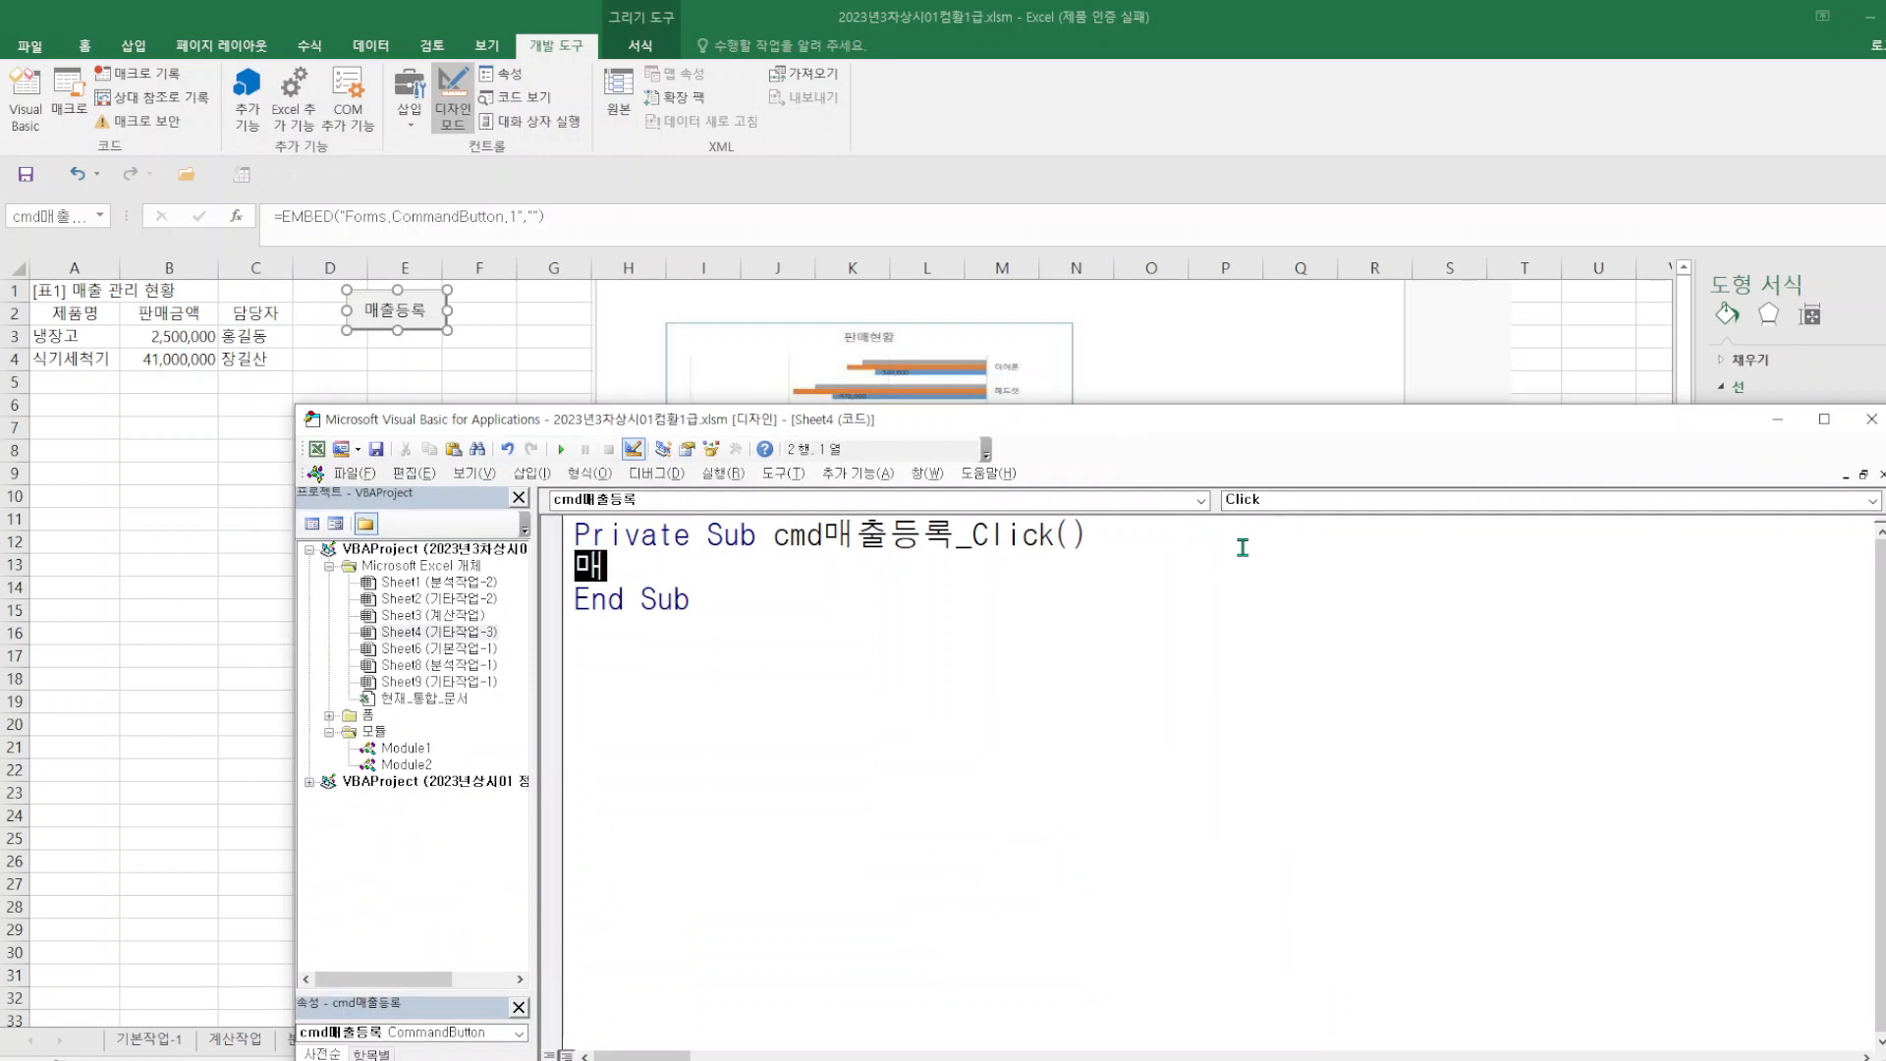
pyautogui.write('출등록')
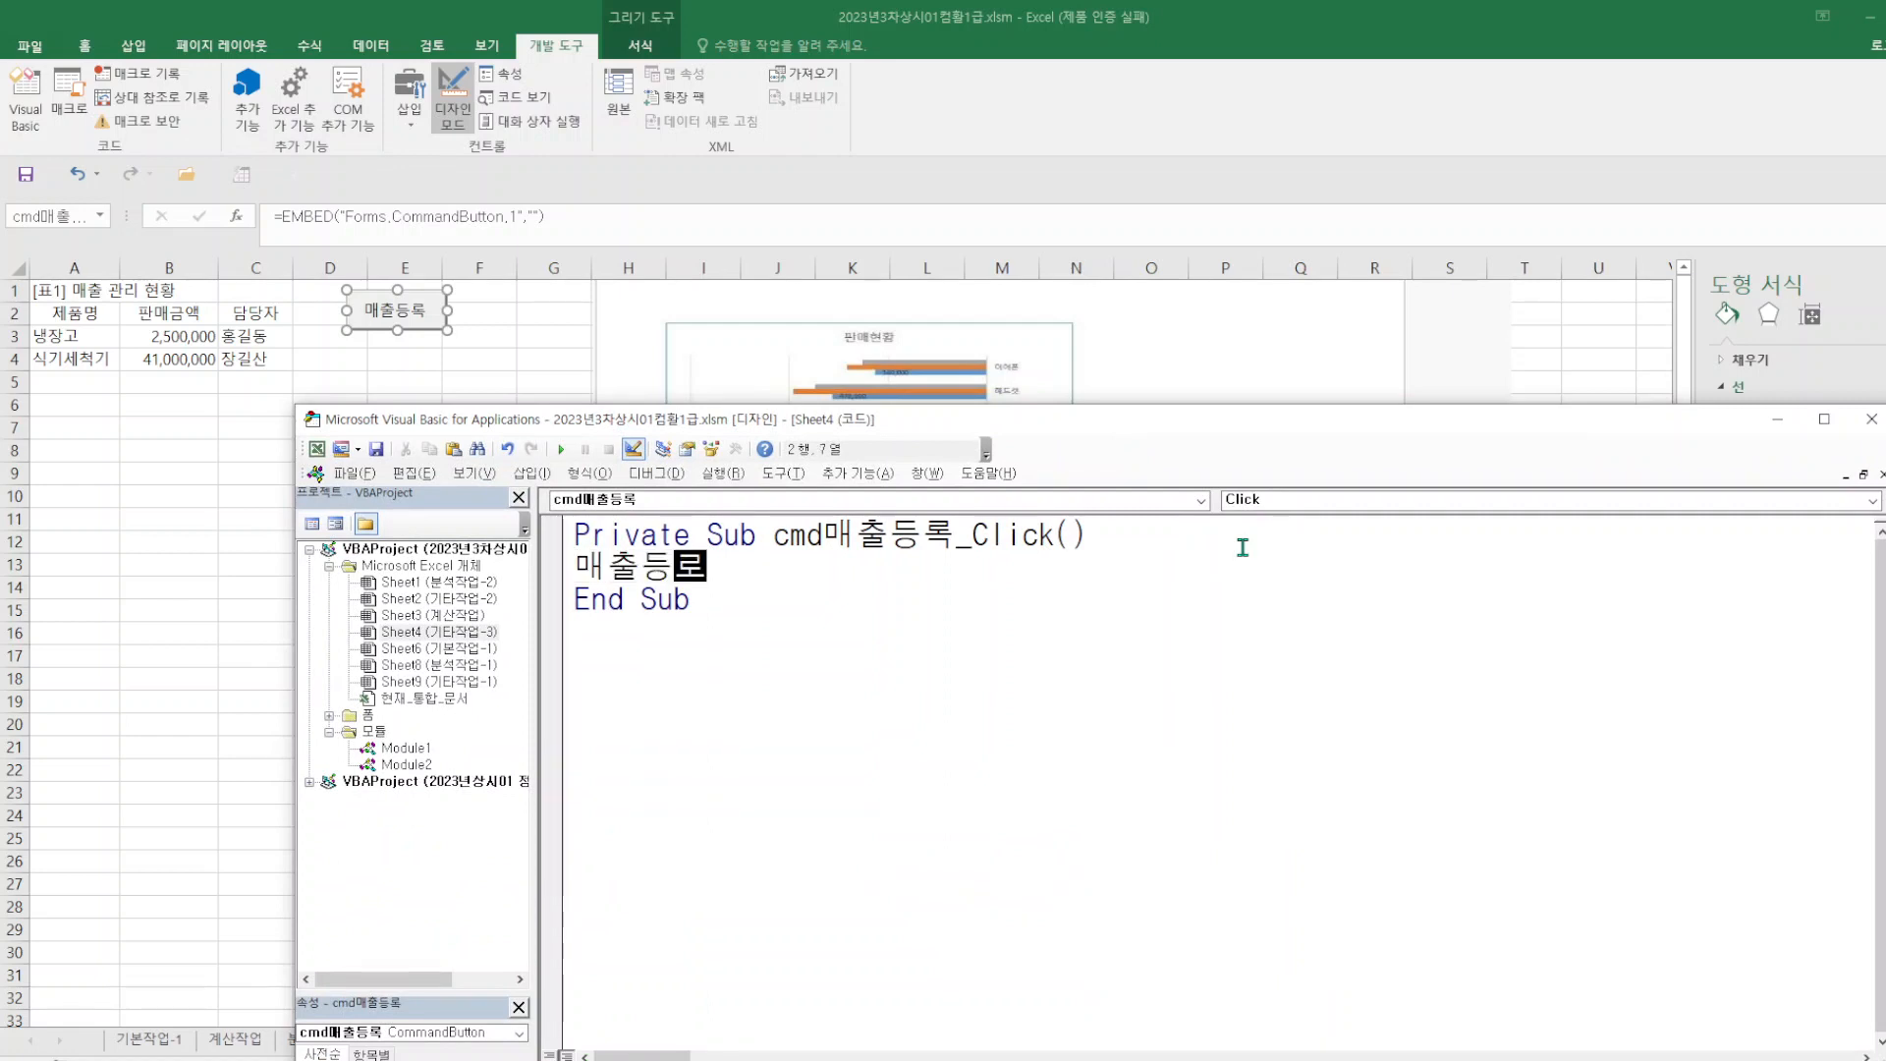
pyautogui.write('.')
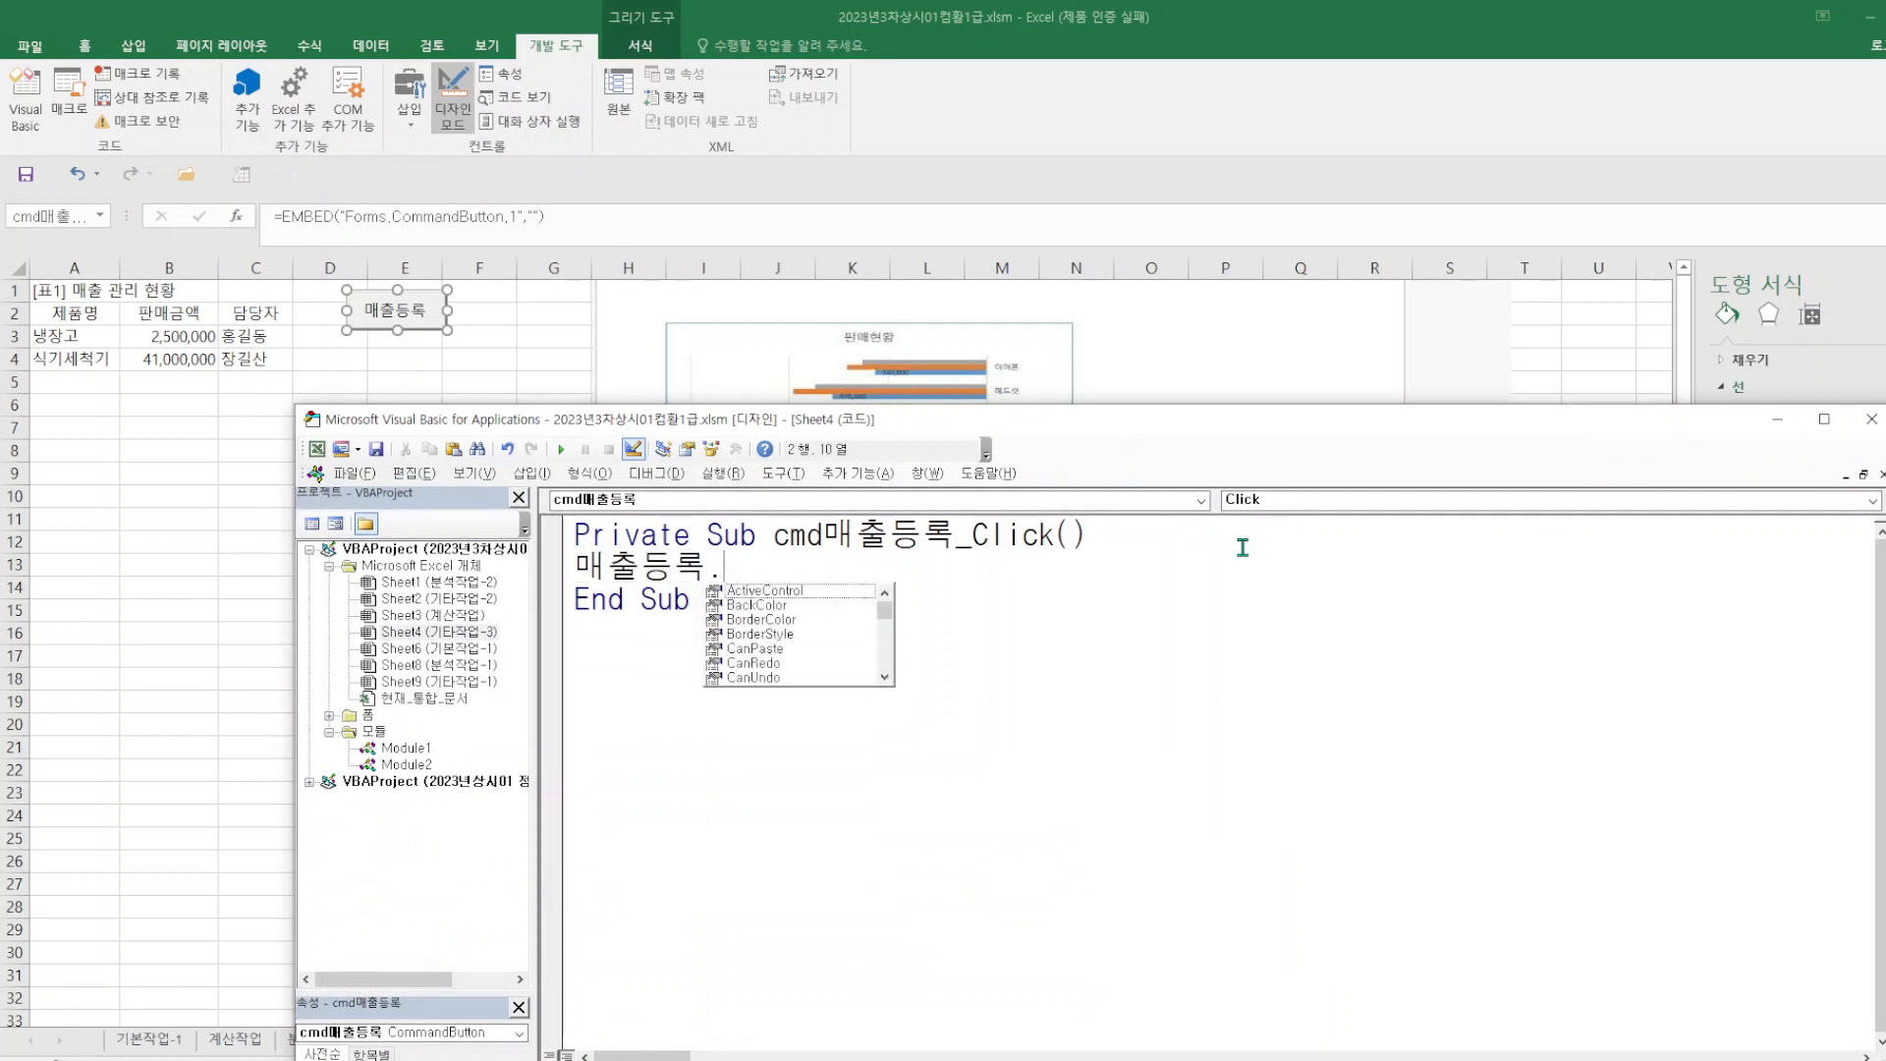
pyautogui.write('show')
pyautogui.press('Return')
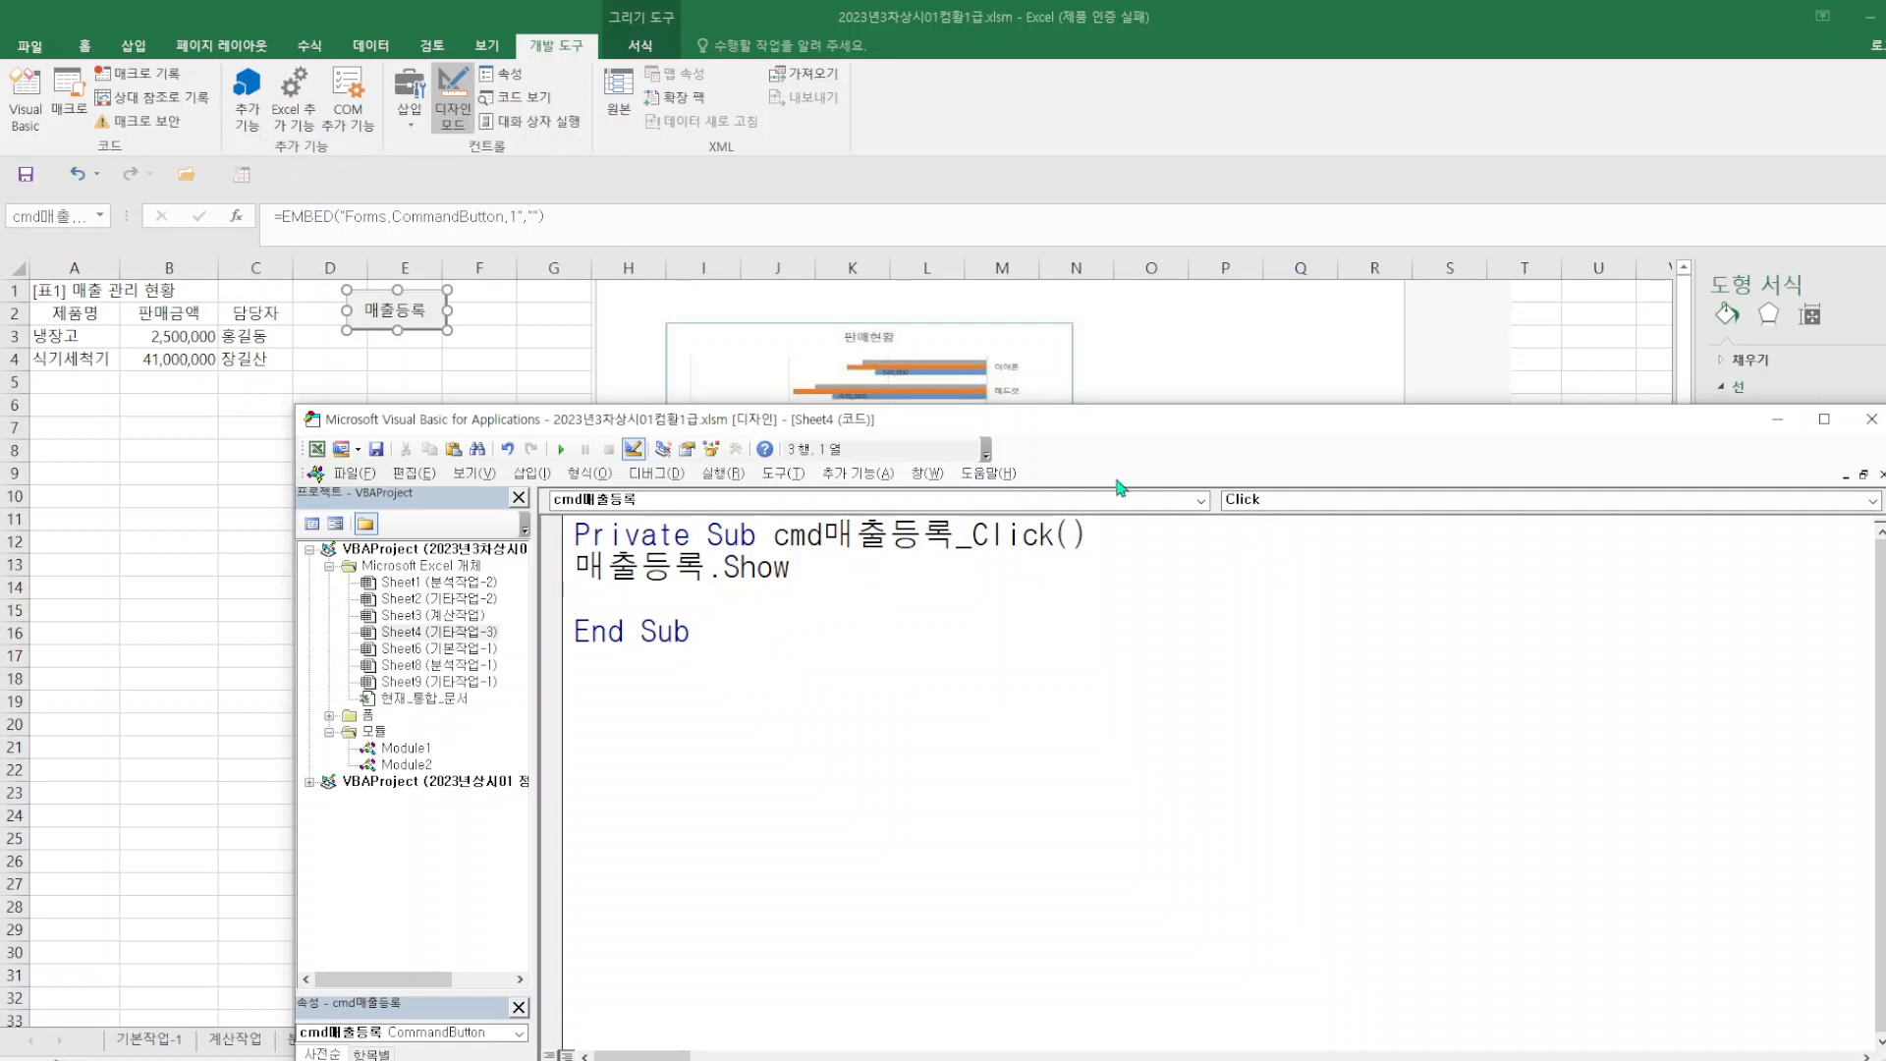
# - Return to the worksheet, leave design mode and test the 매출등록 button, closing the form it opens
pyautogui.click(353, 472)
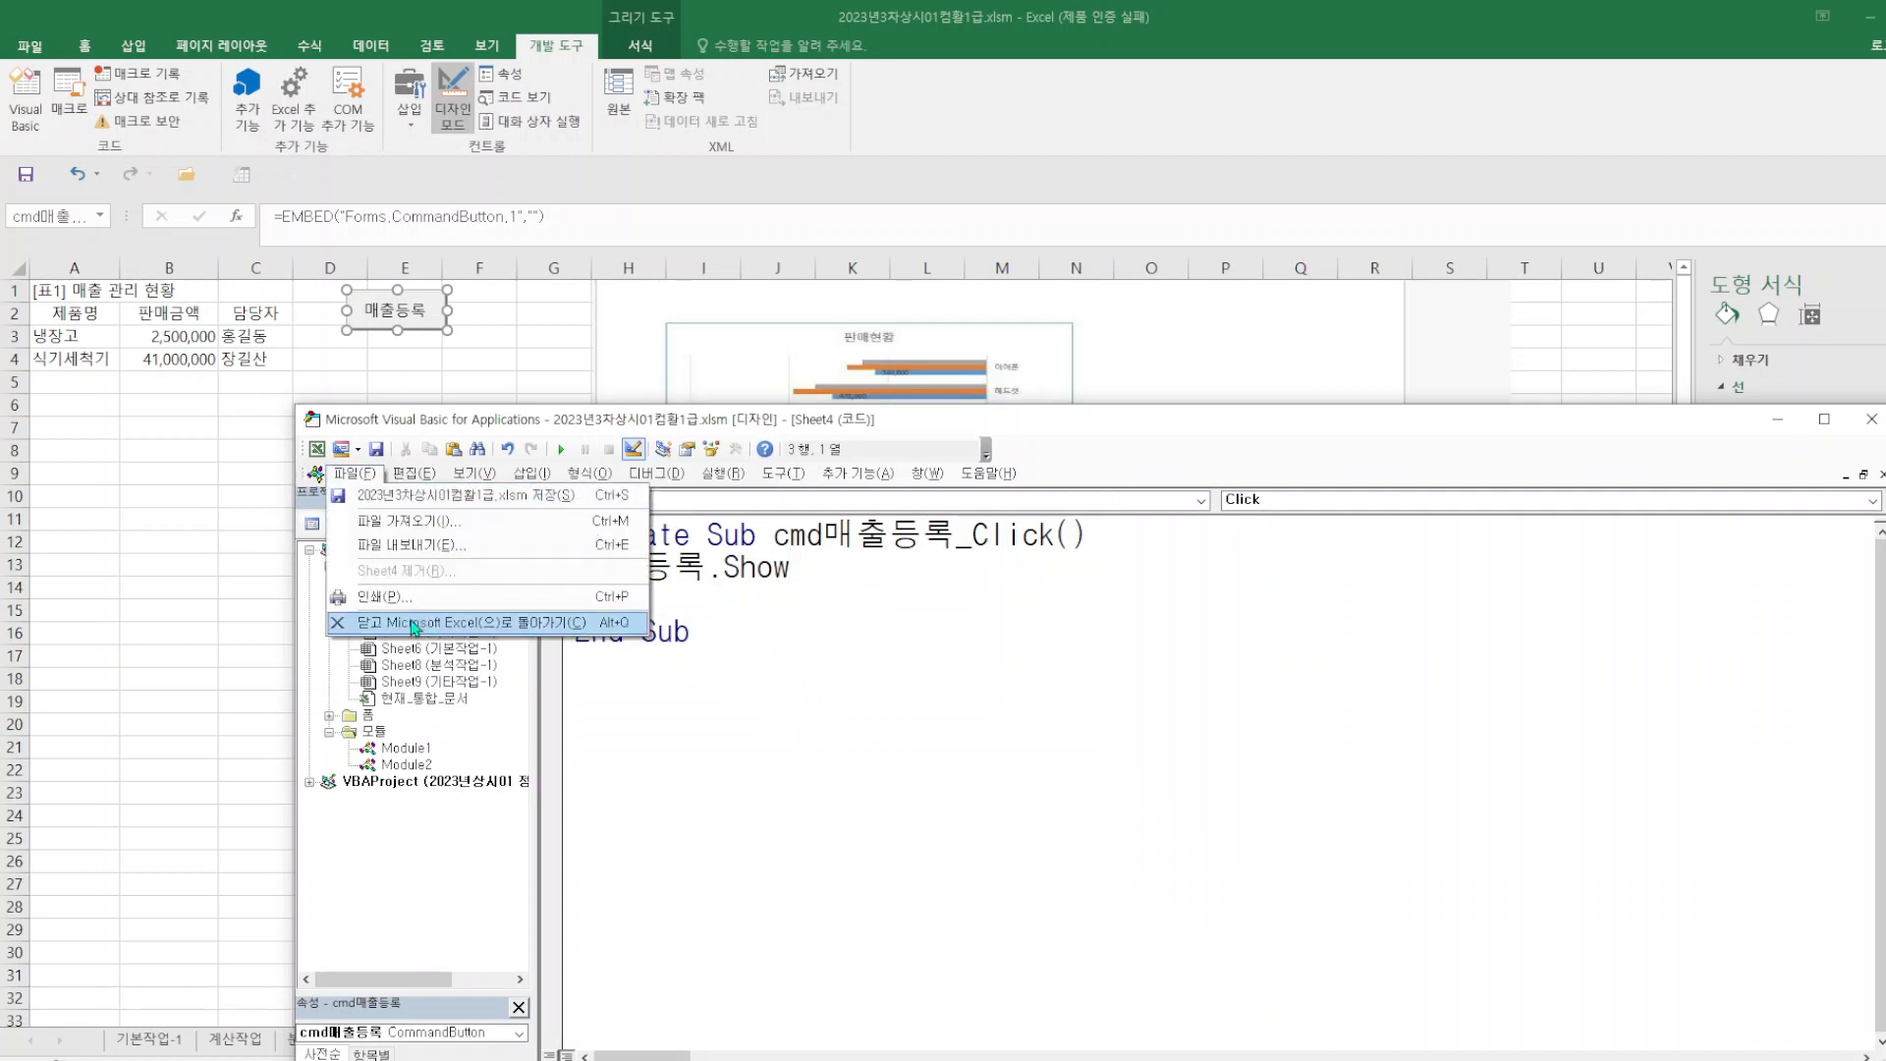
pyautogui.click(412, 622)
pyautogui.click(453, 98)
pyautogui.click(391, 316)
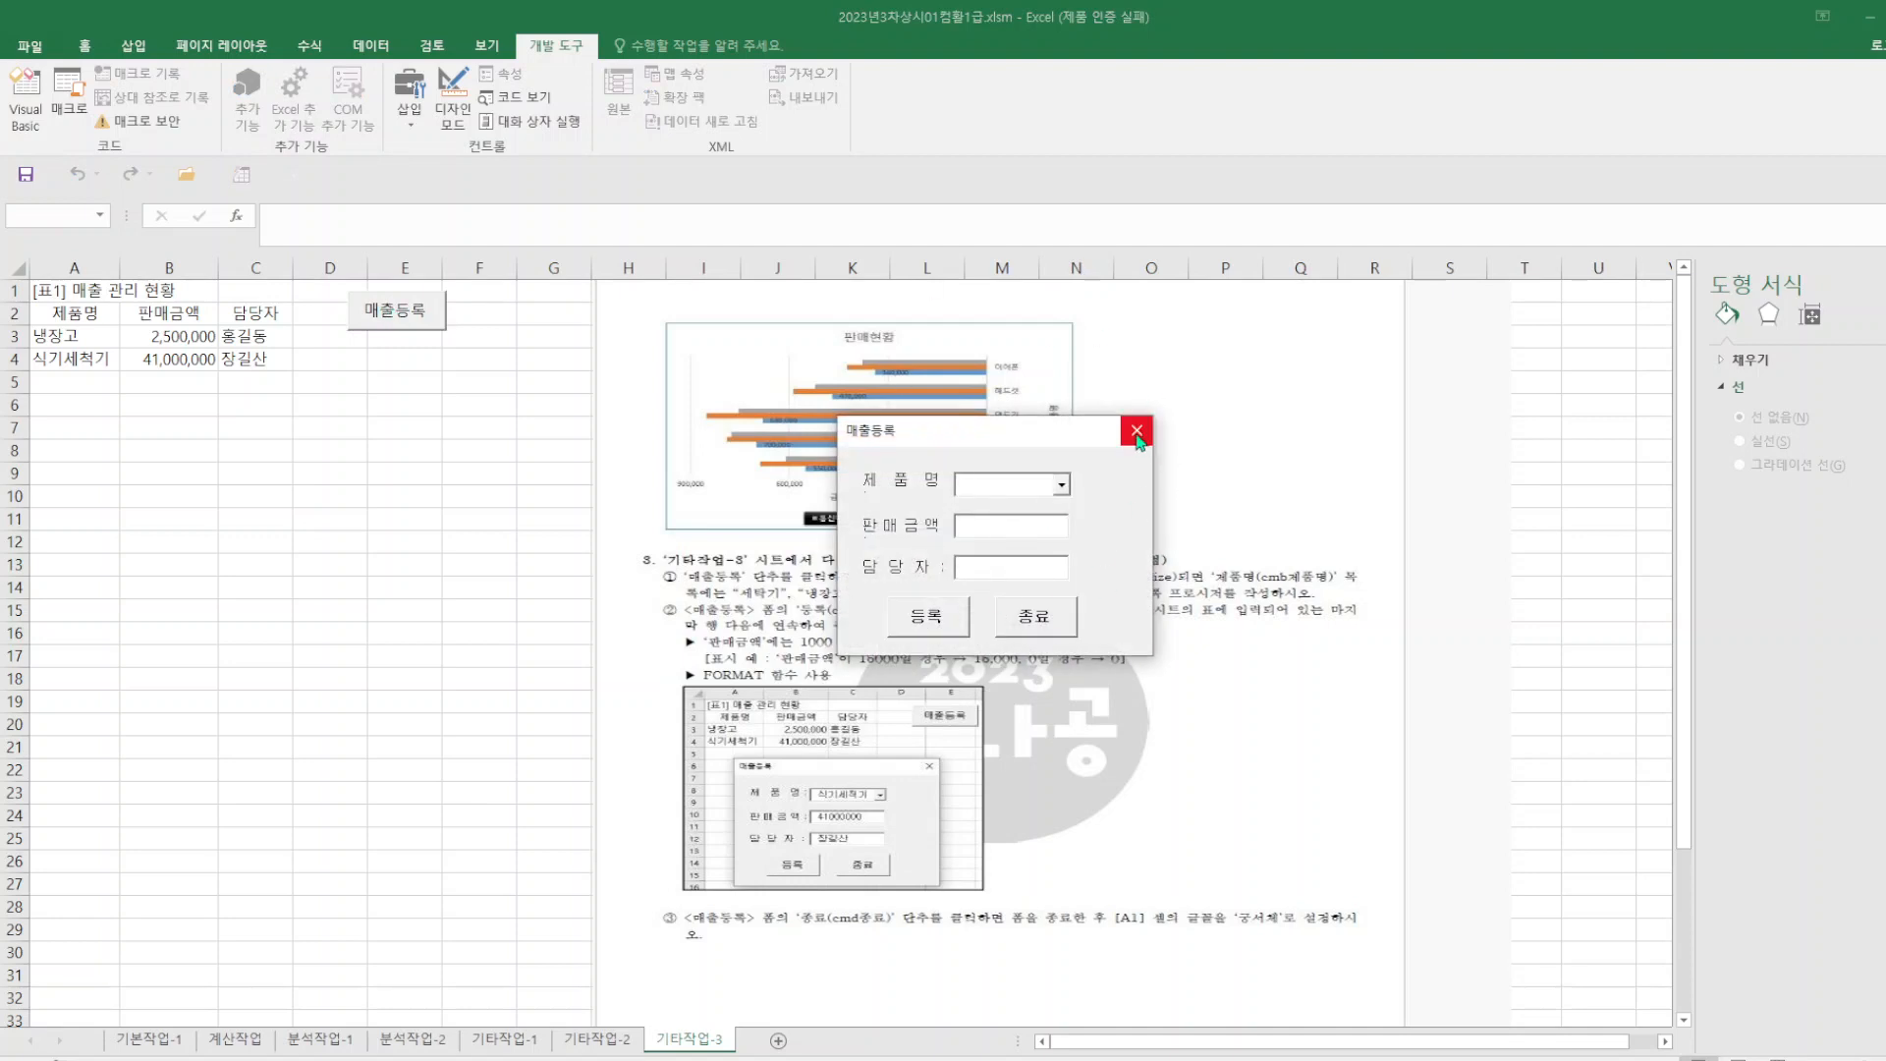
pyautogui.click(1137, 434)
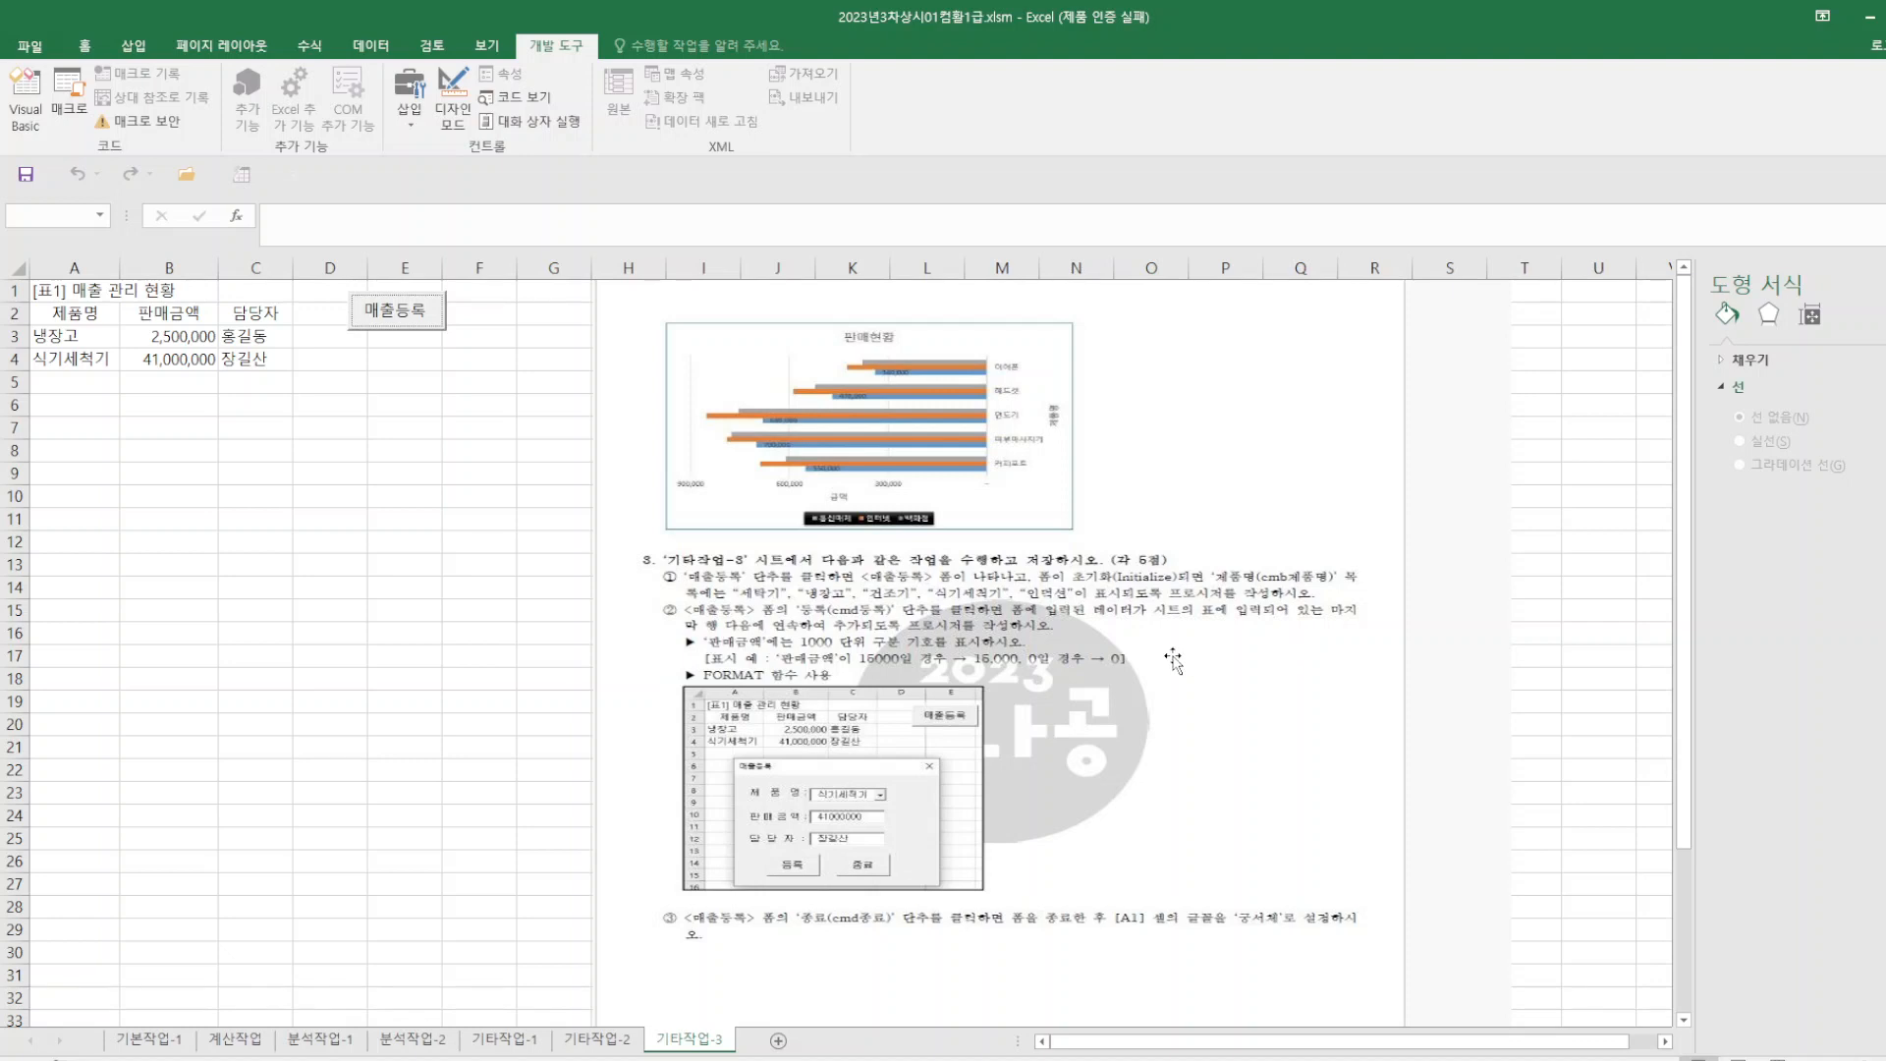
# - Open the code of the 매출등록 form and create its UserForm Initialize event procedure
pyautogui.click(535, 98)
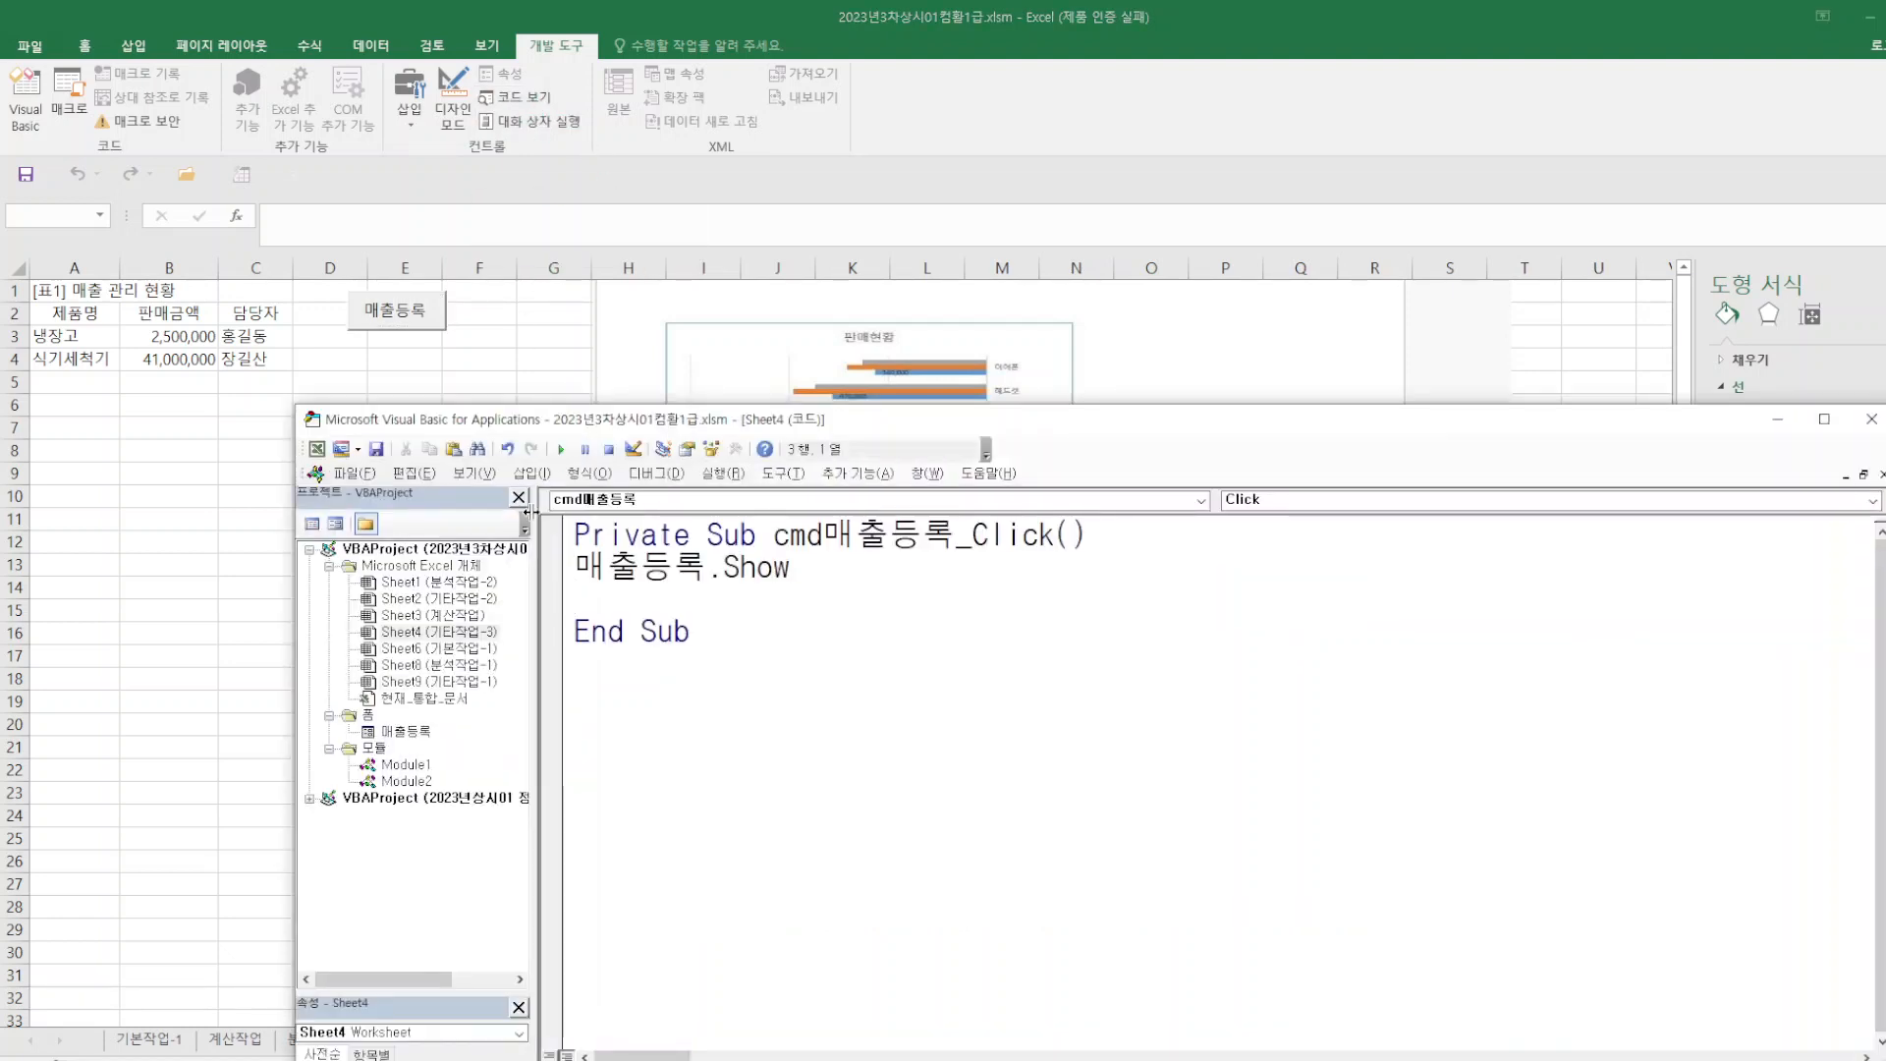
pyautogui.rightClick(425, 735)
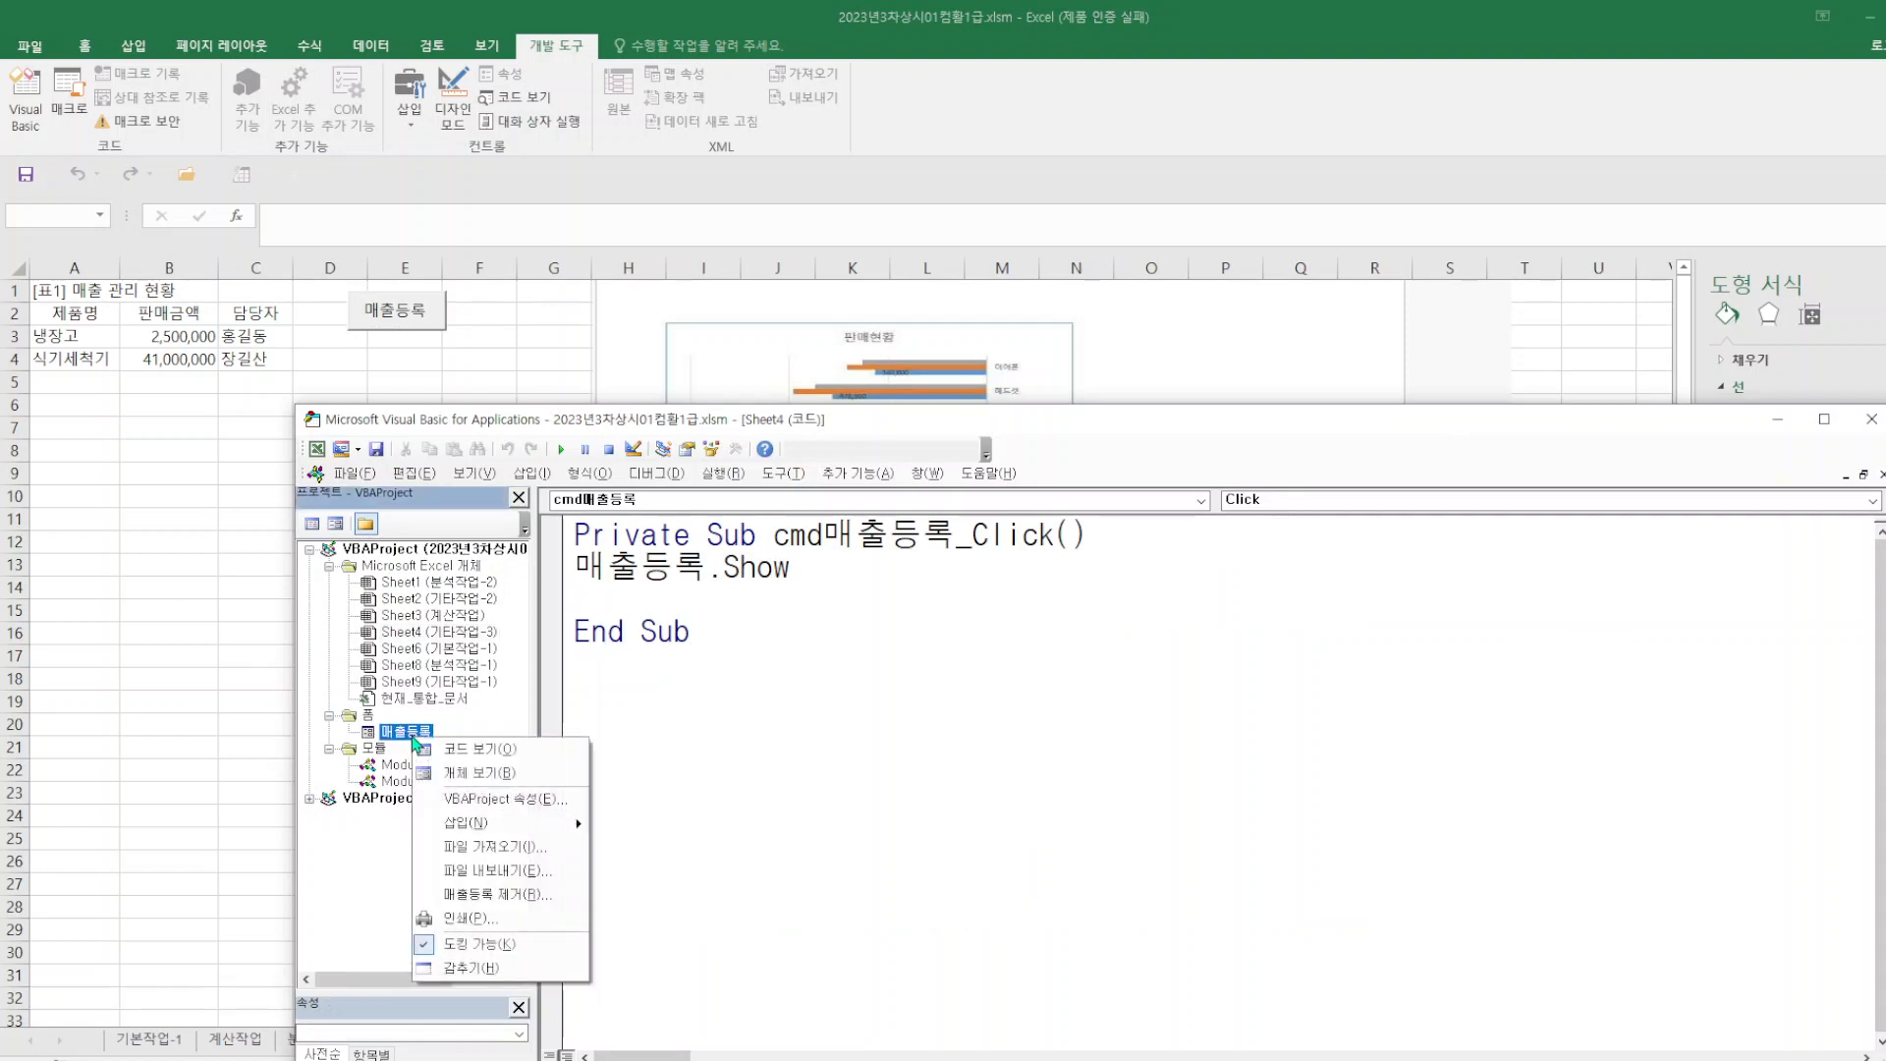
pyautogui.click(441, 758)
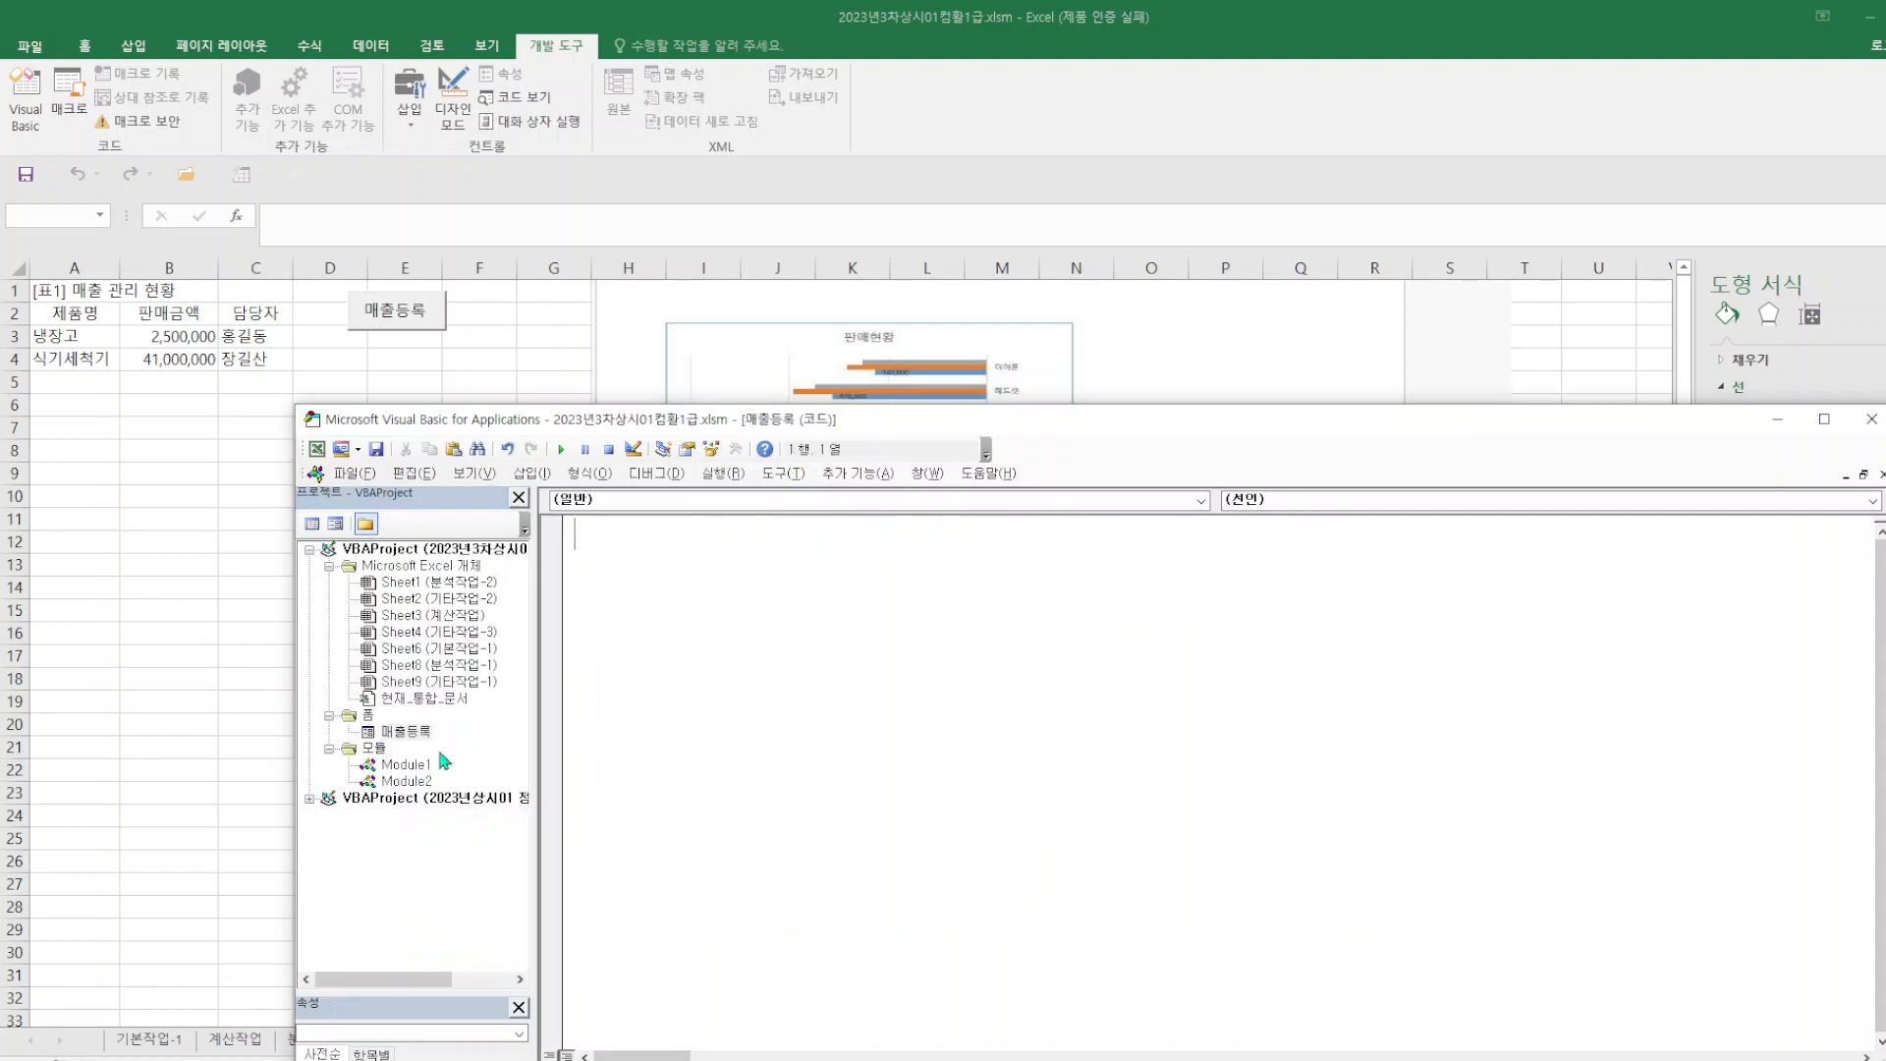
pyautogui.click(1202, 502)
pyautogui.click(872, 629)
pyautogui.click(1873, 501)
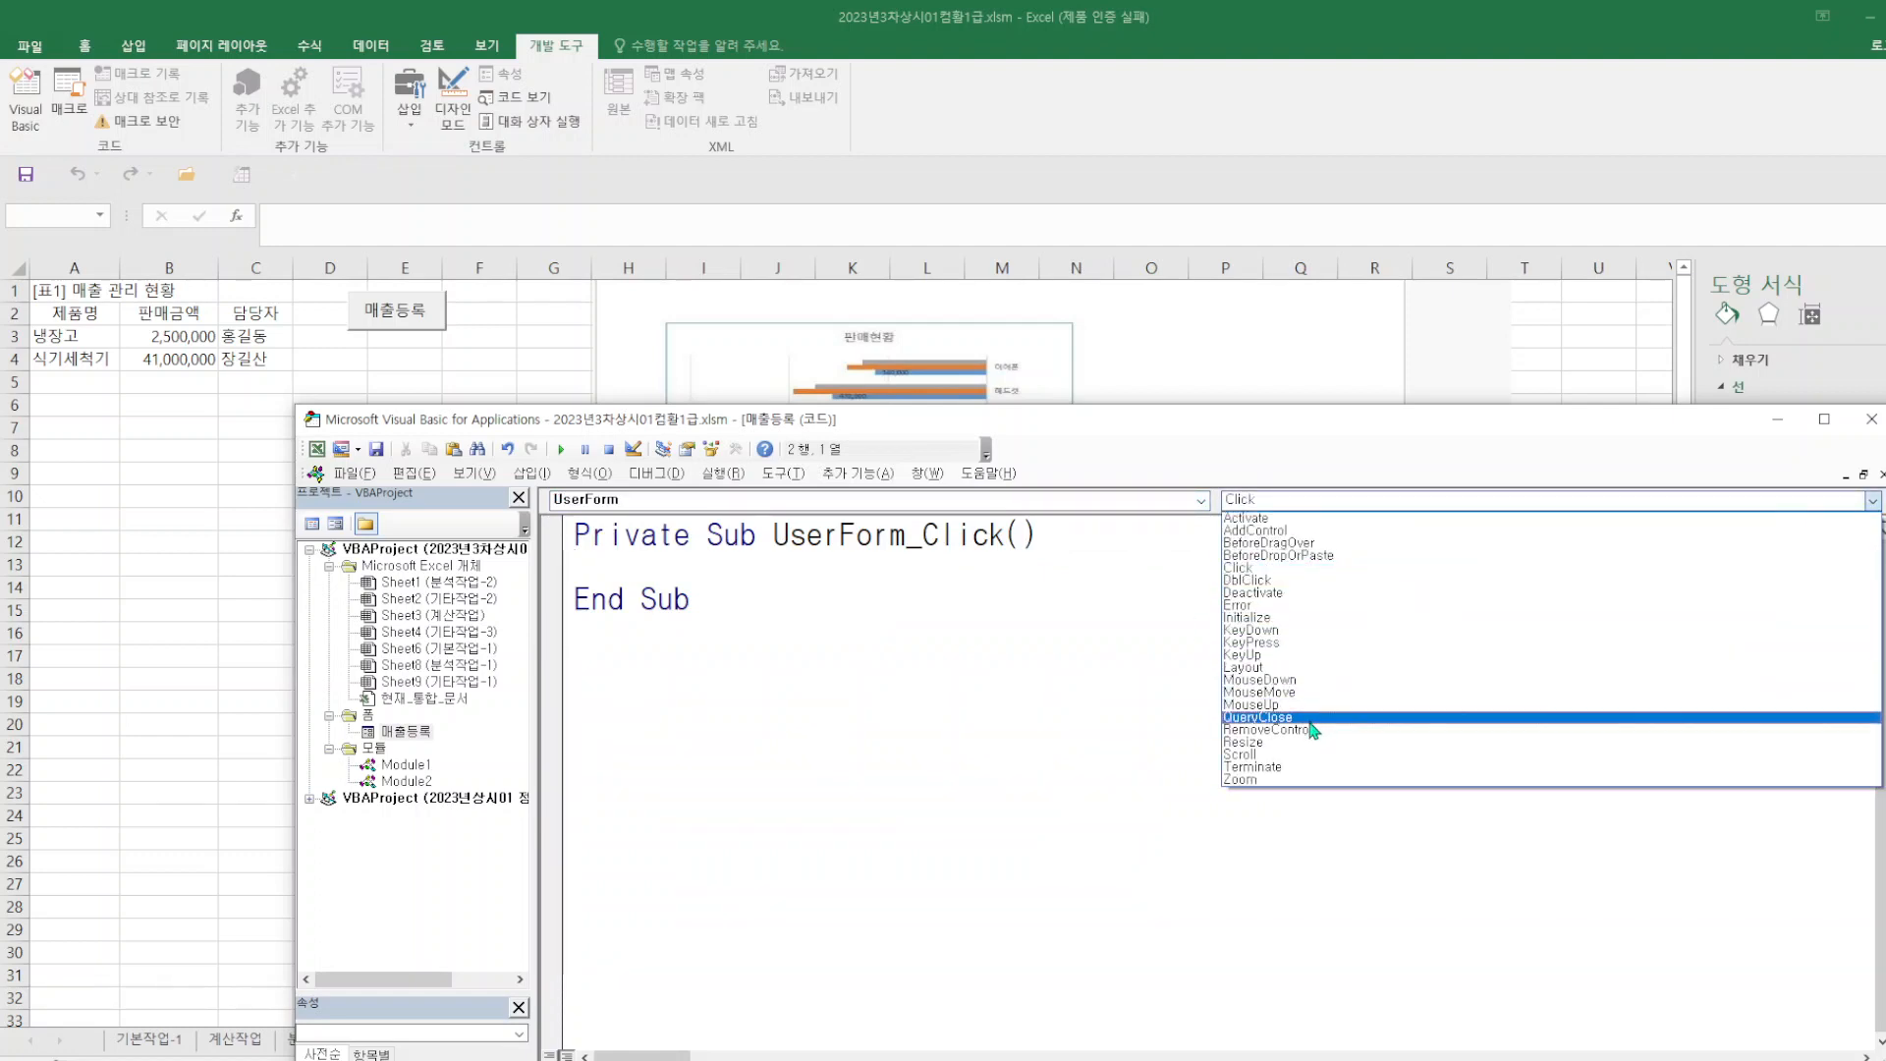
pyautogui.click(1277, 617)
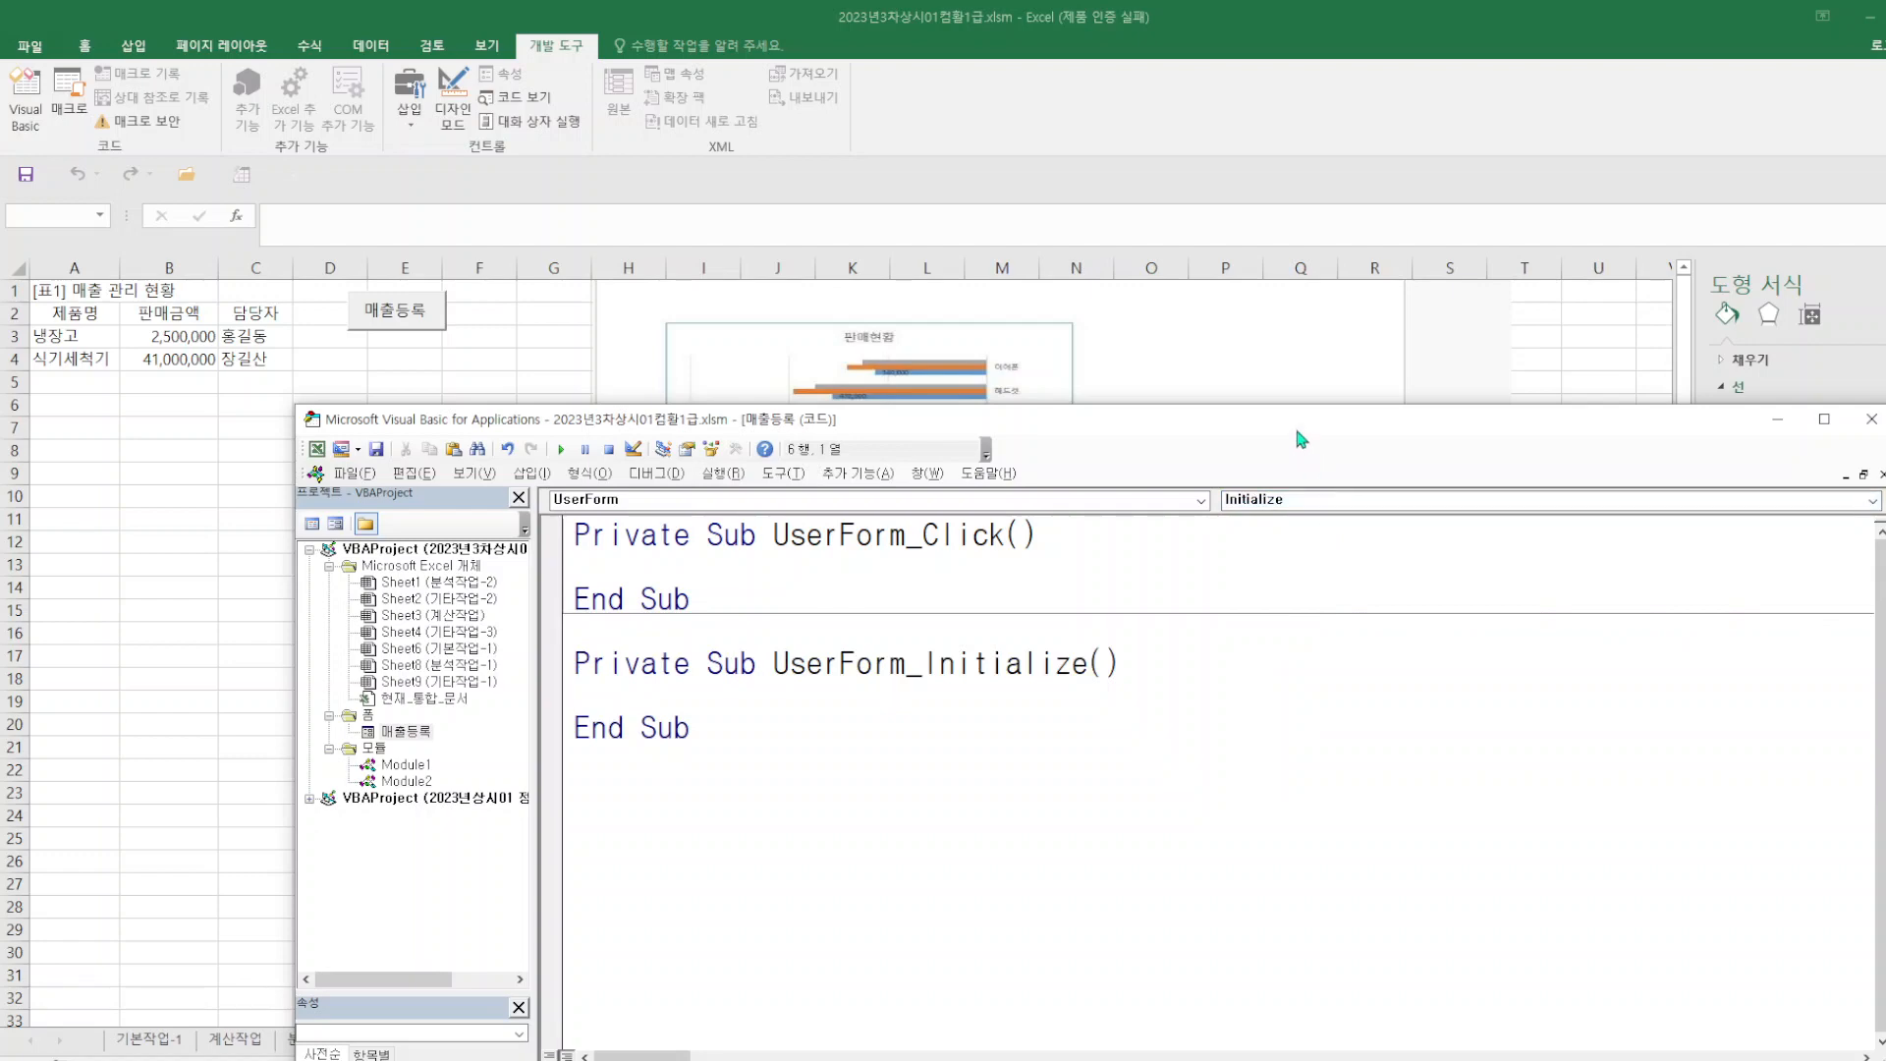
# - Enter cmb제품명.AddItem in the UserForm_Initialize procedure, checking the control name and product items in the sheet's instructions
pyautogui.moveTo(1301, 439); pyautogui.dragTo(1330, 738)
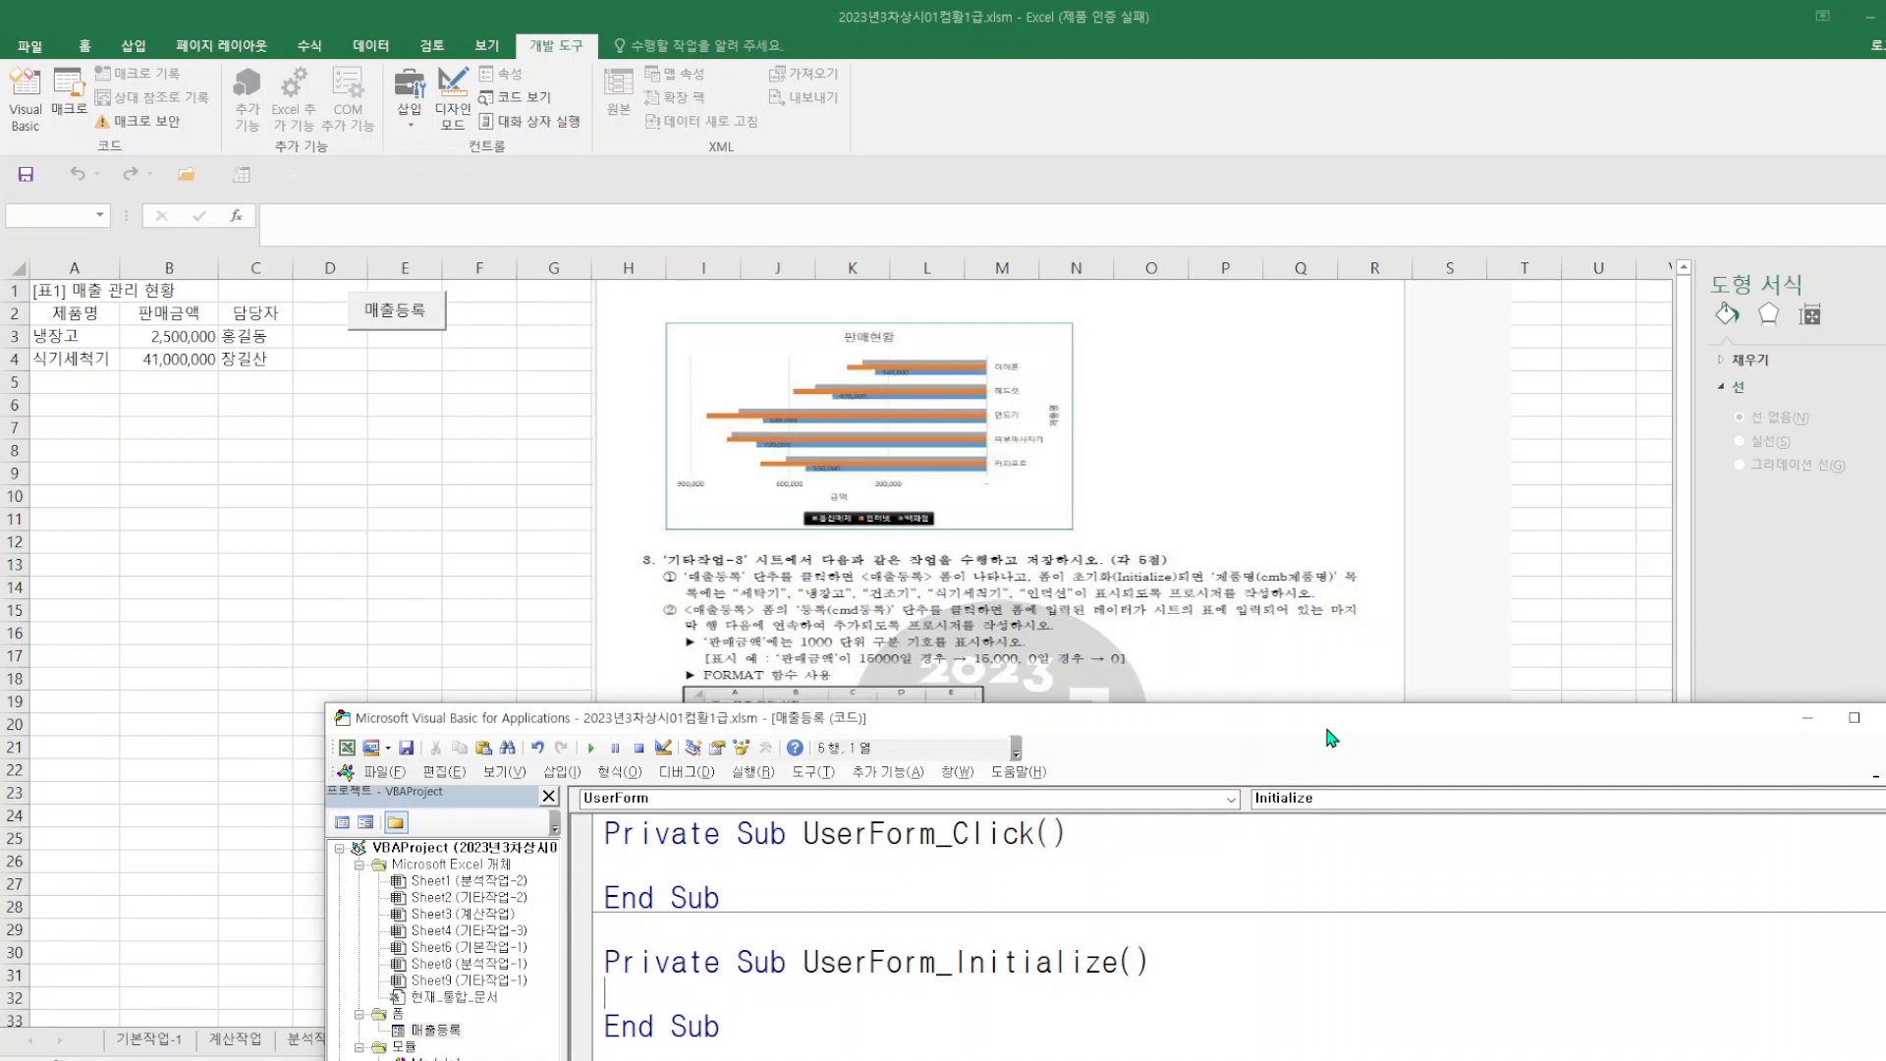
pyautogui.moveTo(1331, 738); pyautogui.dragTo(1351, 369)
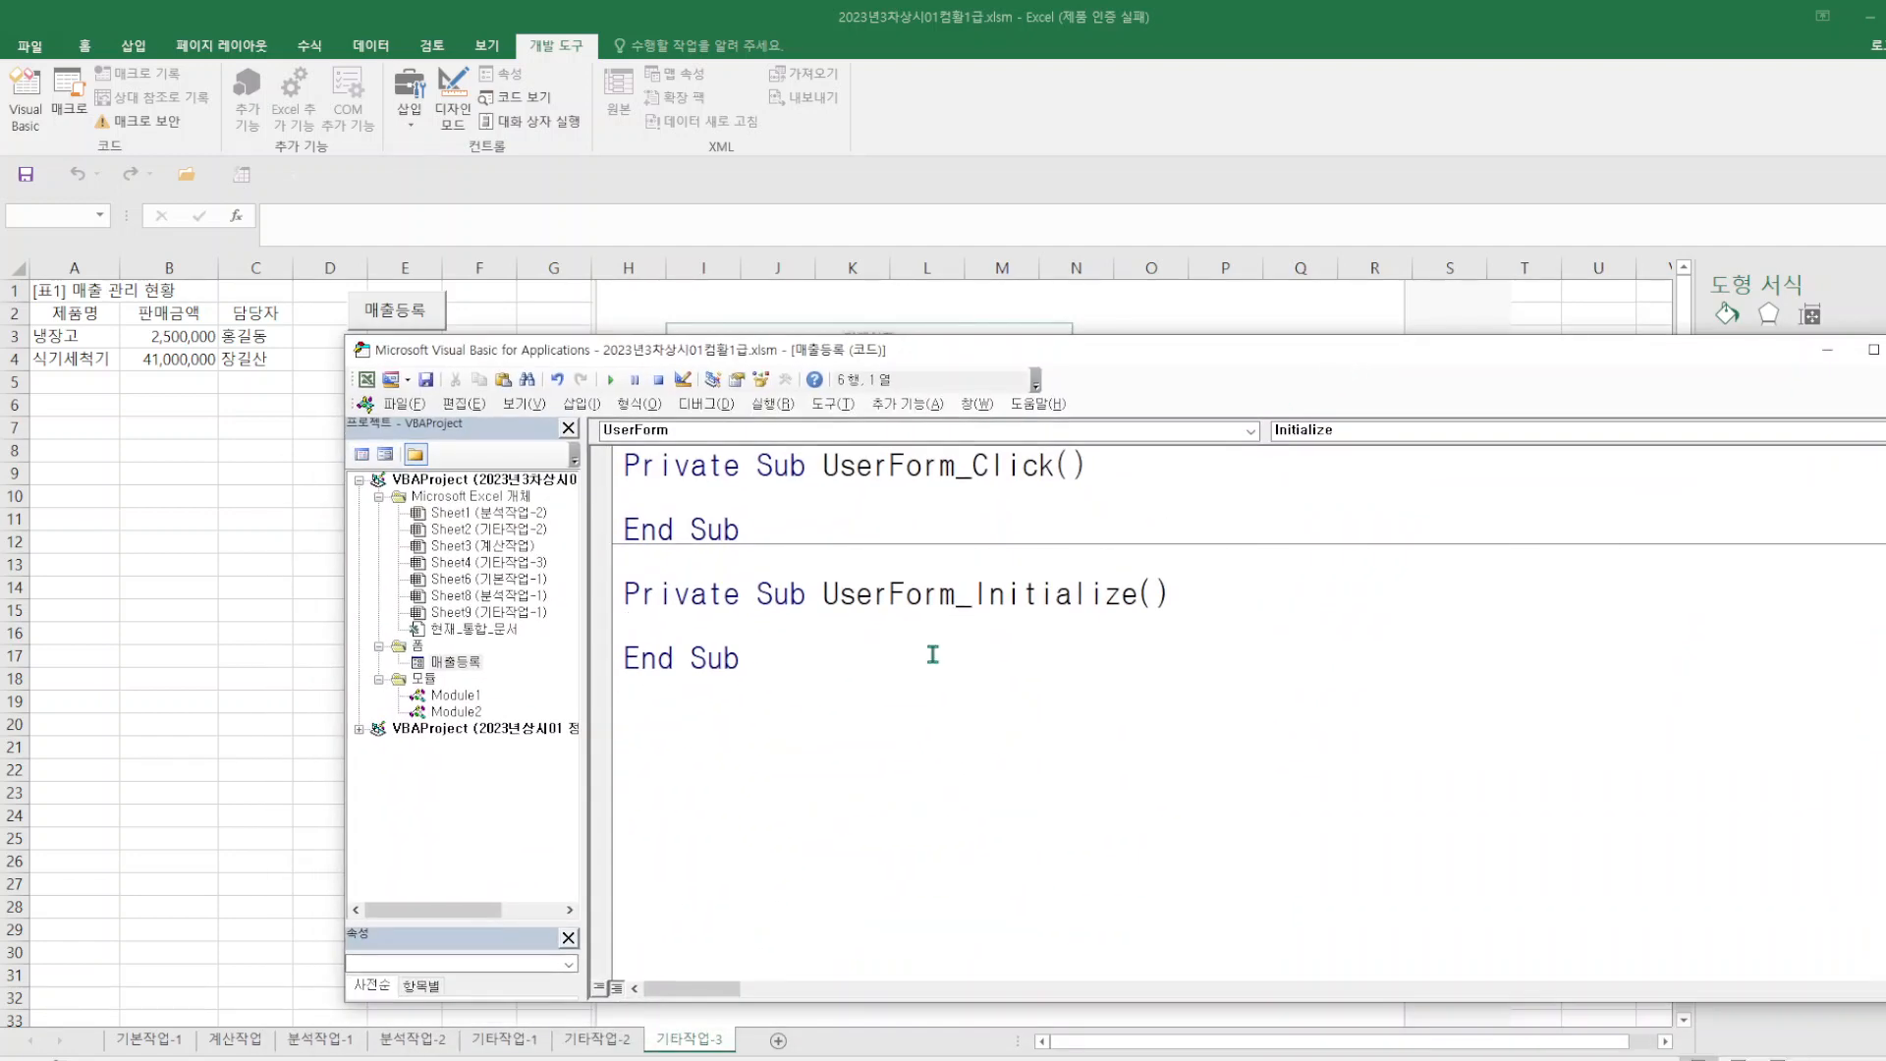
pyautogui.write('cmb제품명')
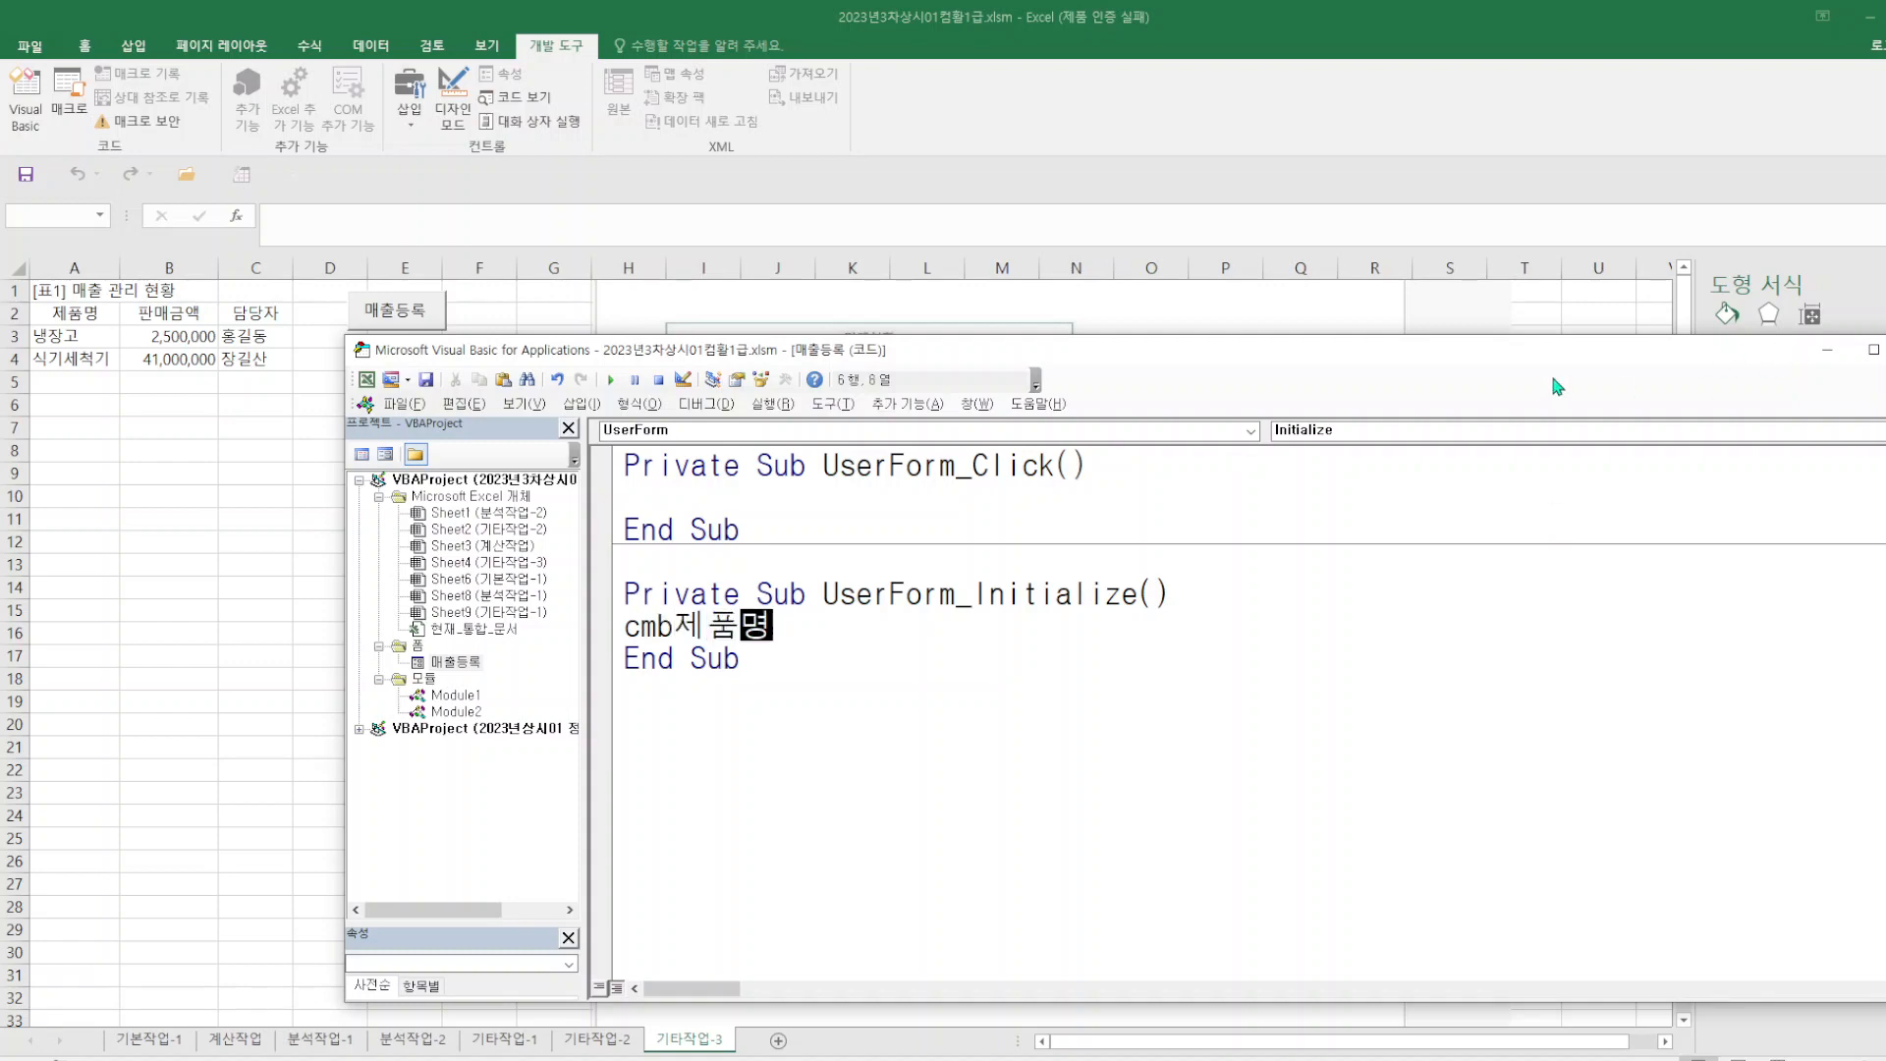
pyautogui.moveTo(1434, 350); pyautogui.dragTo(1583, 811)
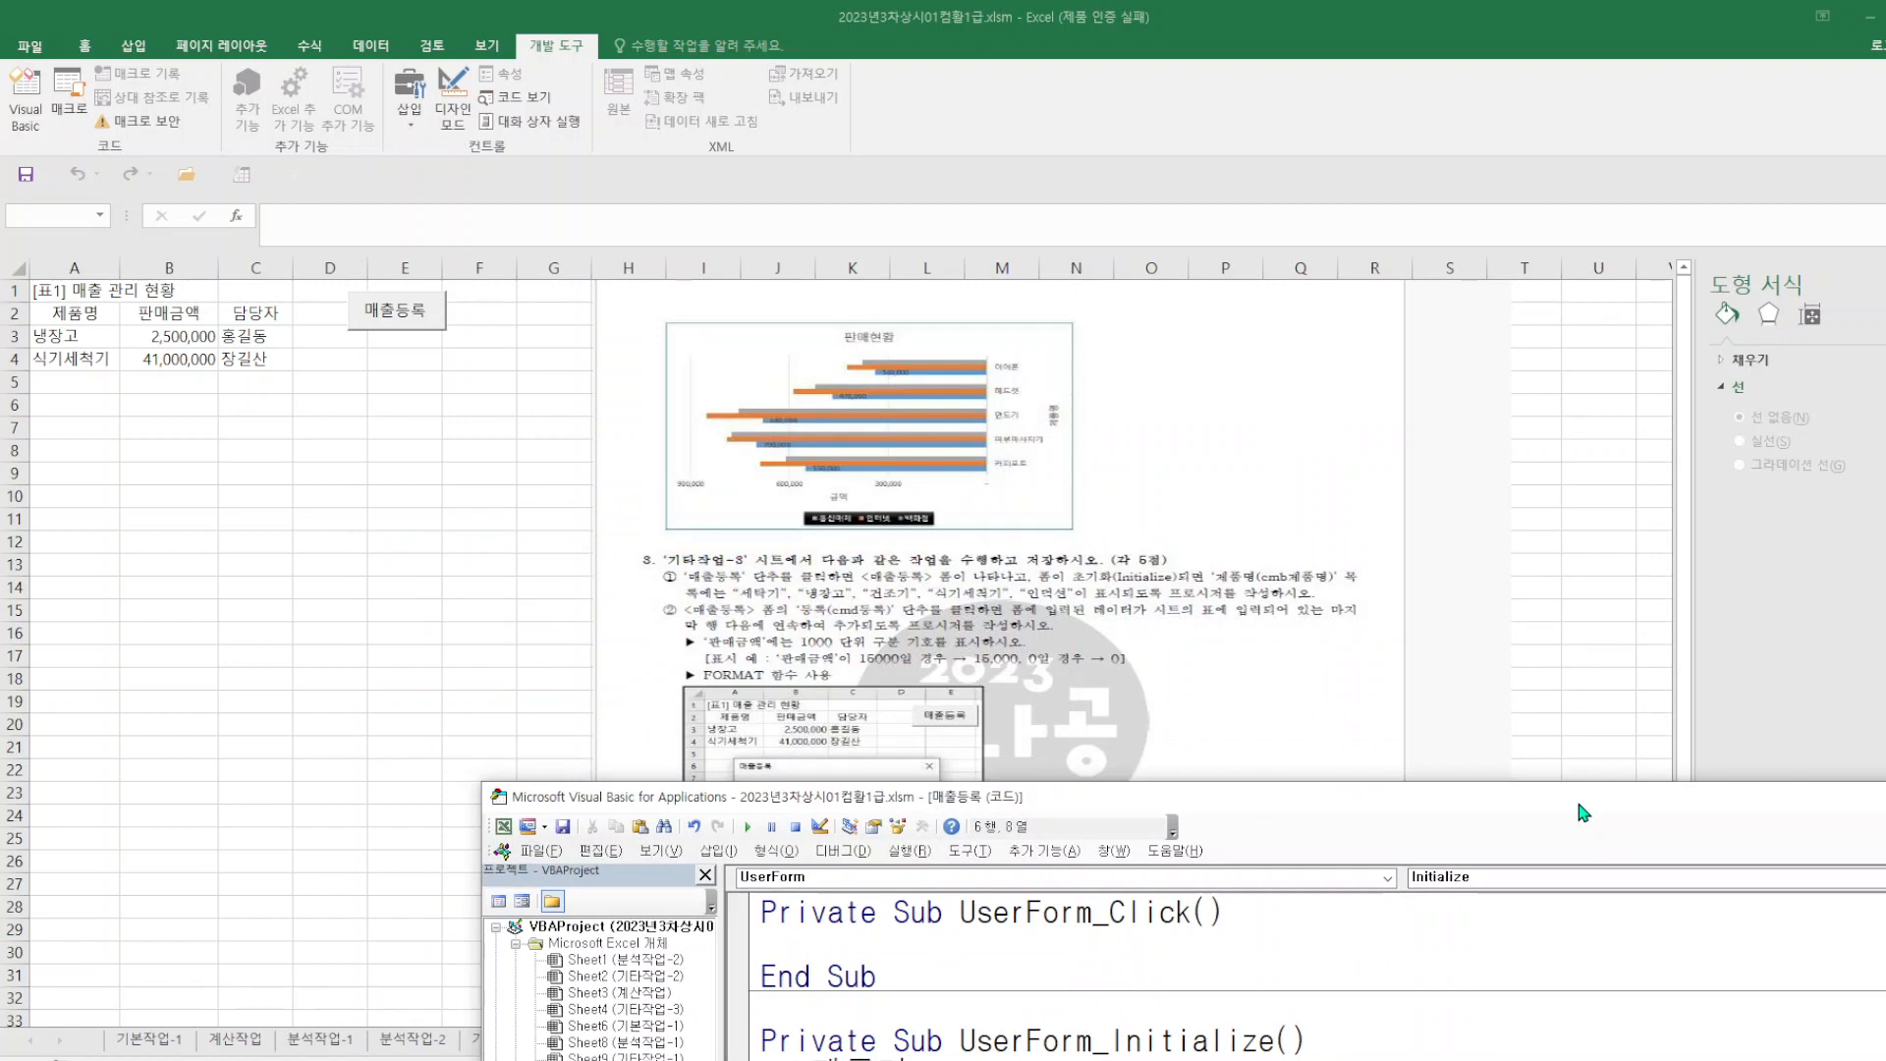
pyautogui.moveTo(1583, 811); pyautogui.dragTo(1383, 463)
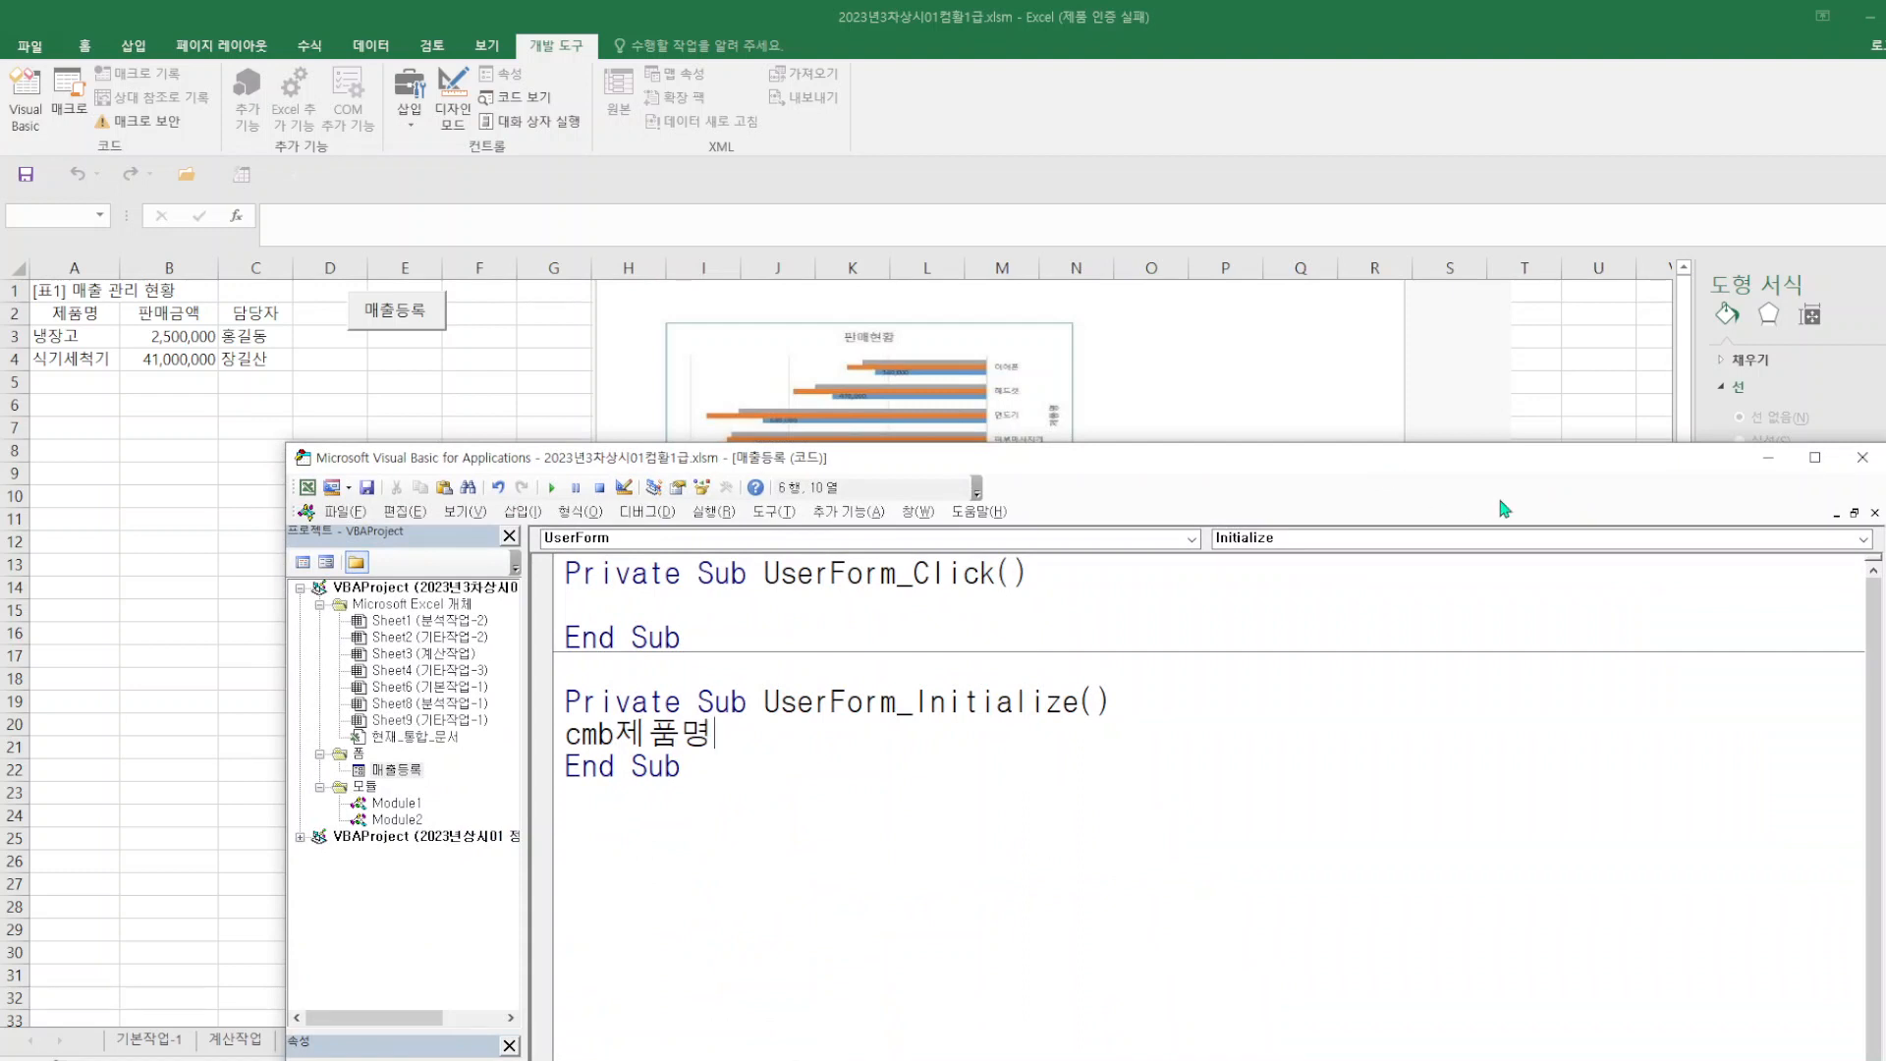
pyautogui.write('.ㅁ')
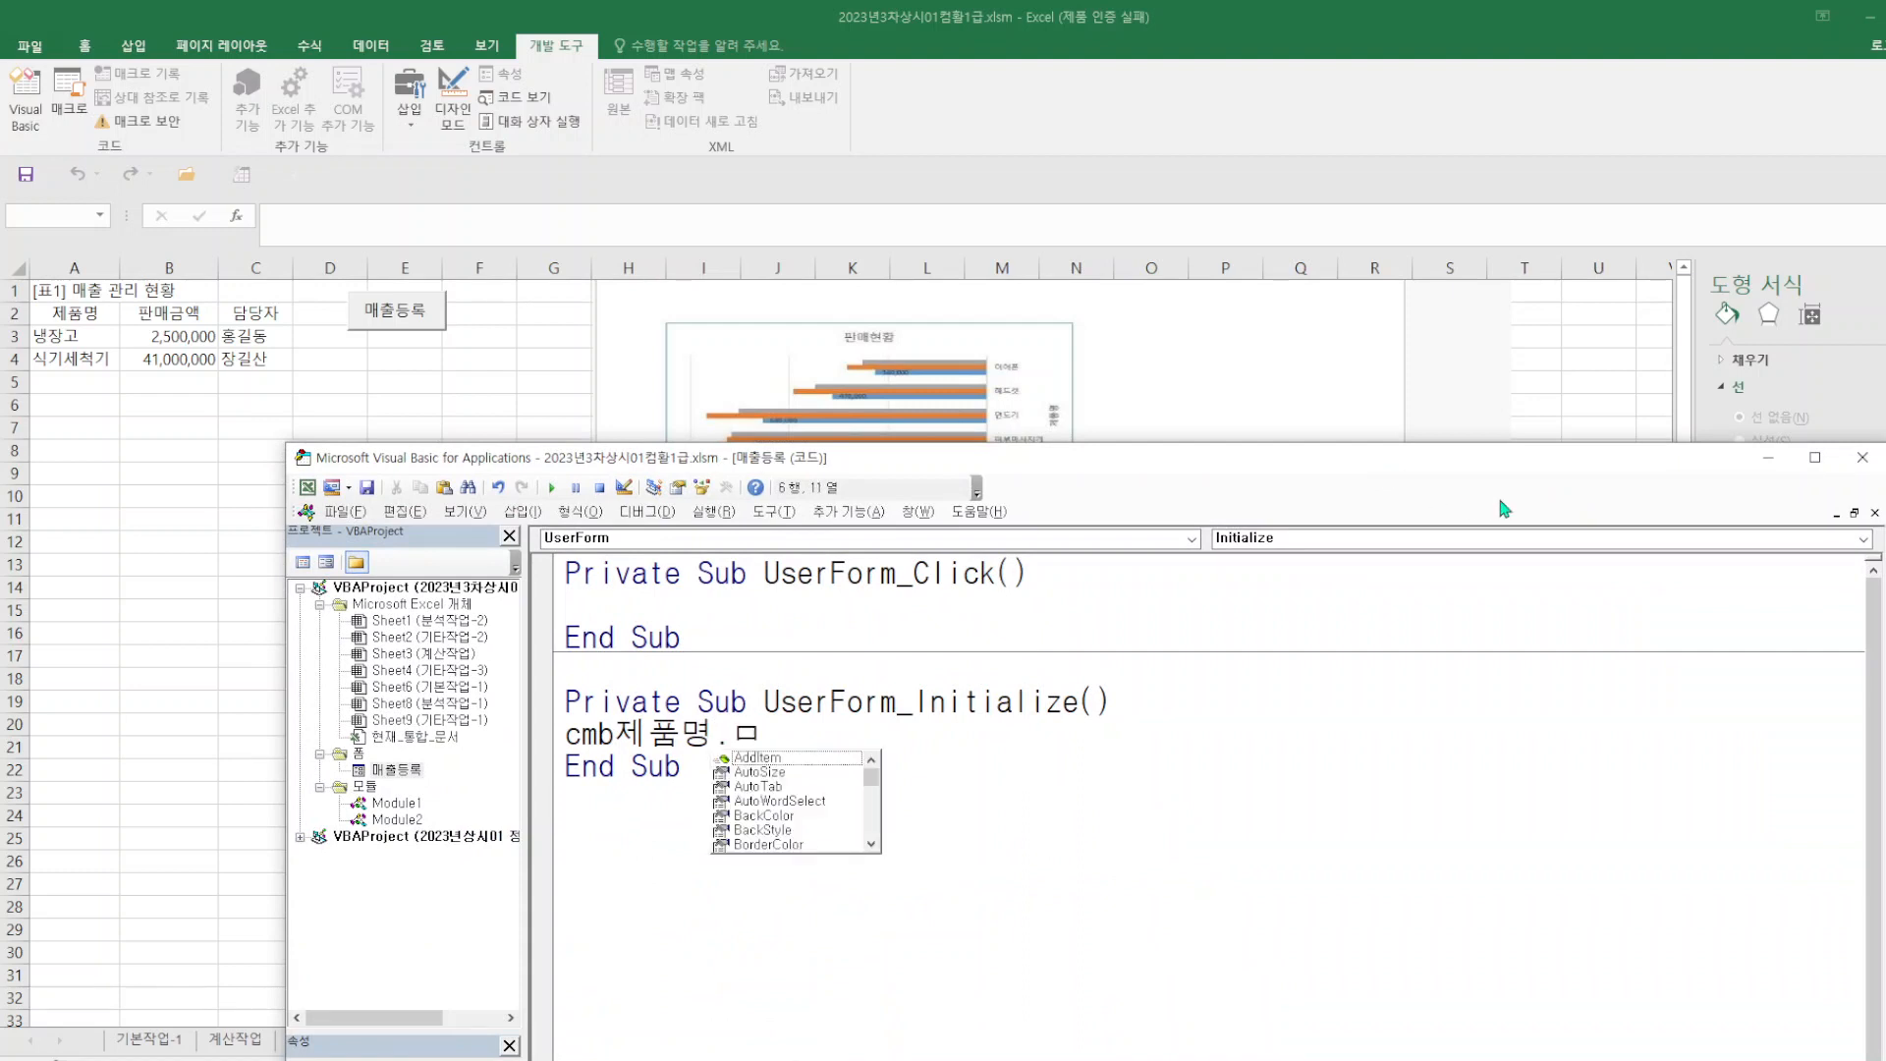
pyautogui.doubleClick(786, 762)
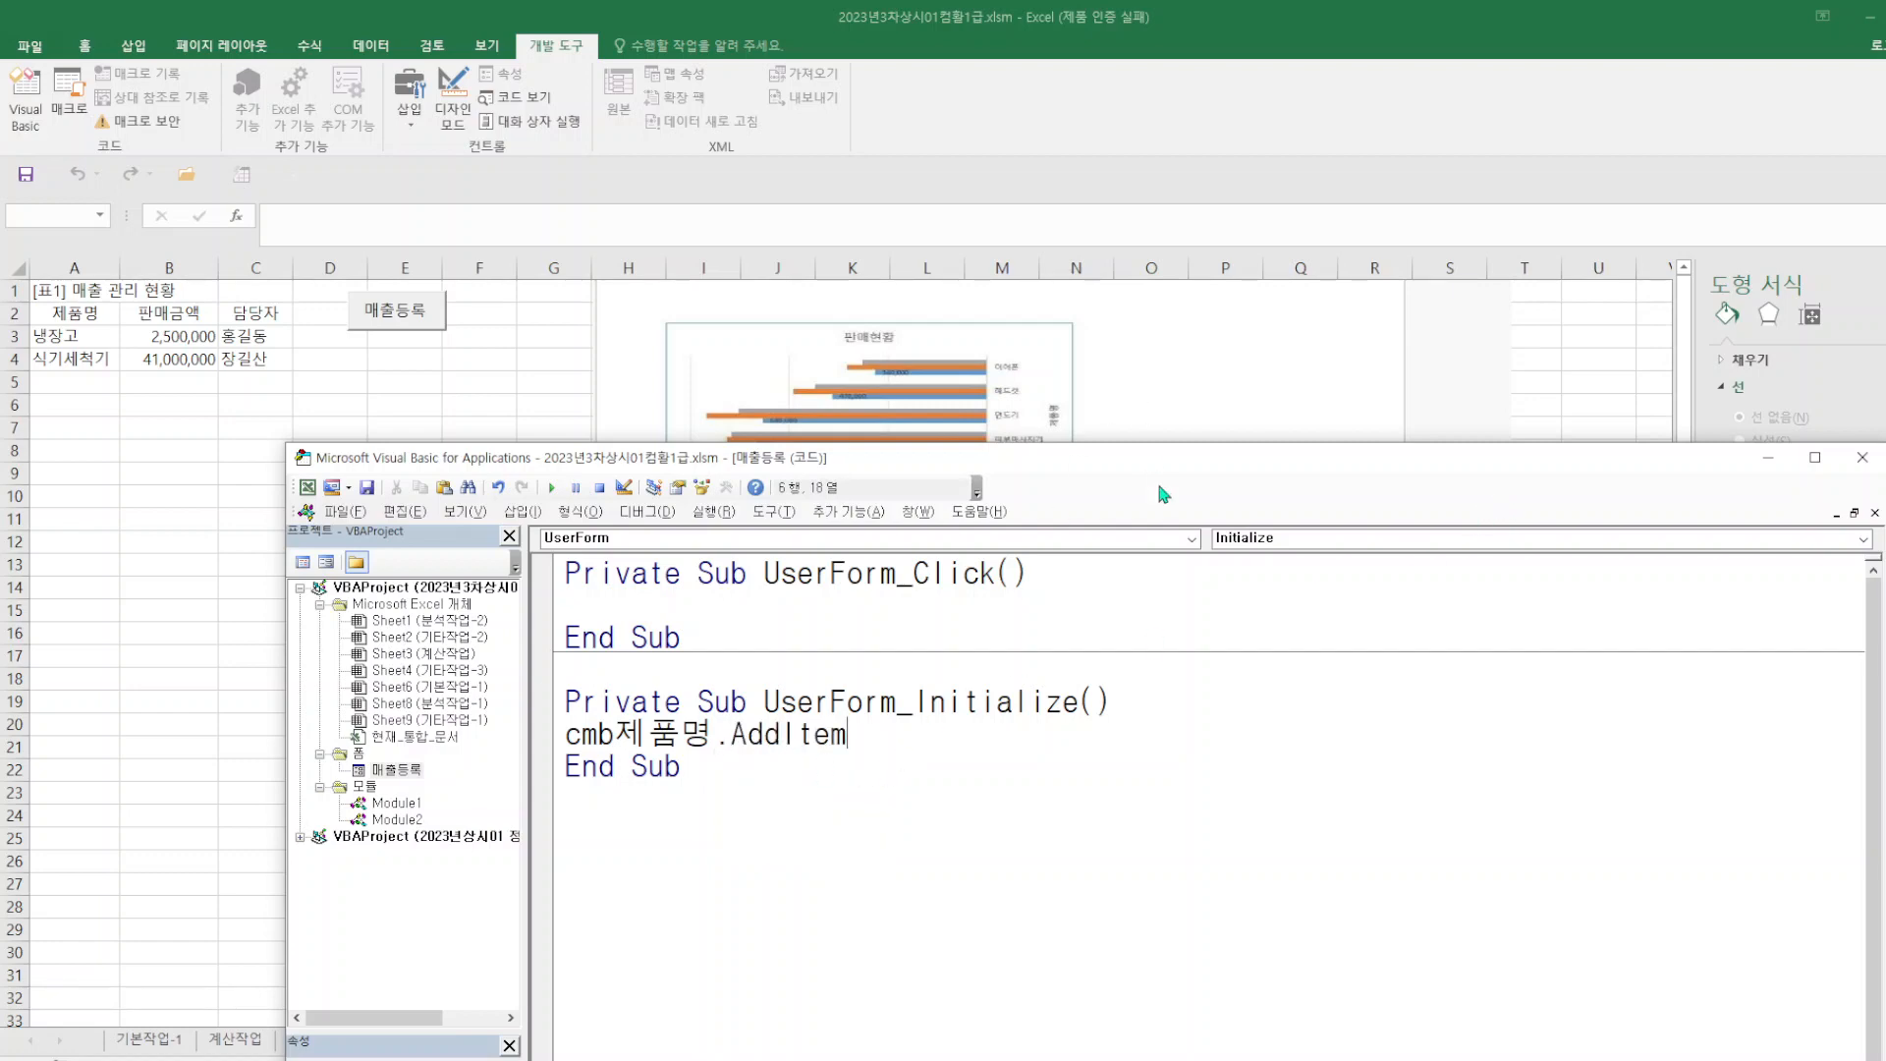
pyautogui.moveTo(1157, 463); pyautogui.dragTo(1218, 685)
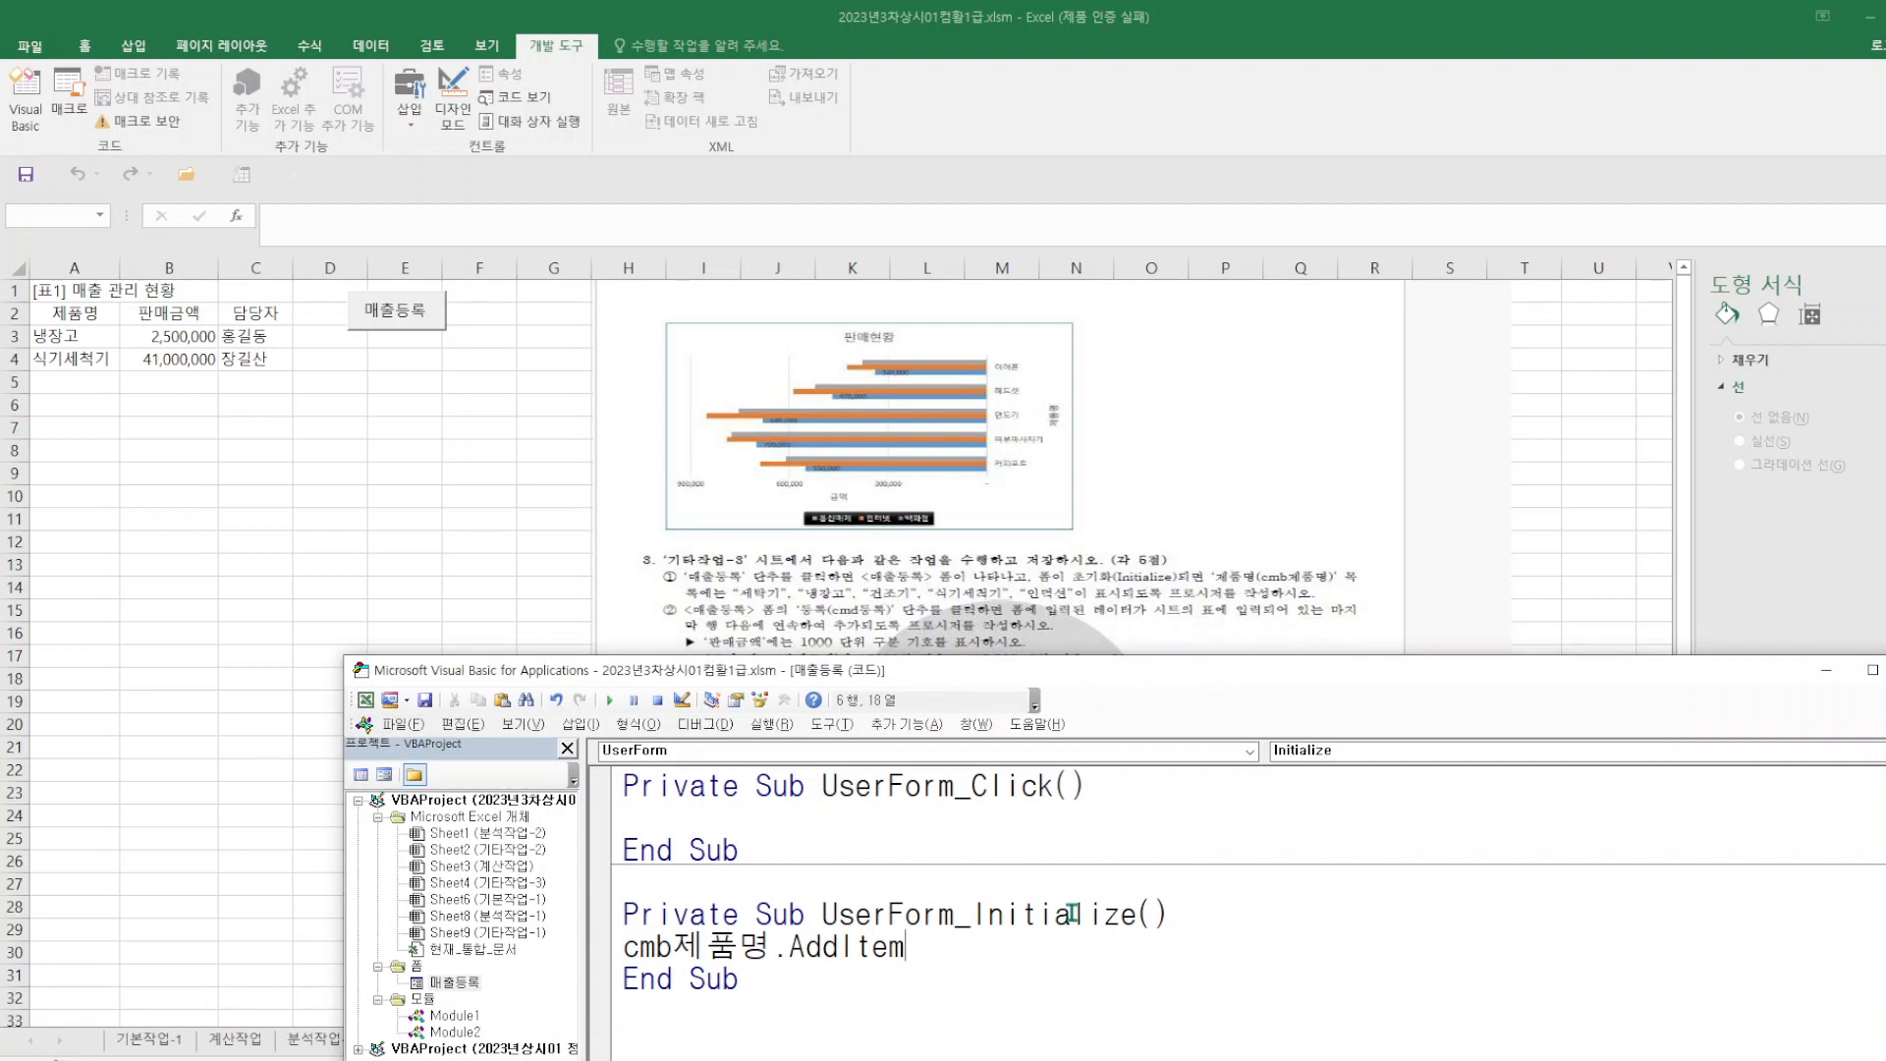
pyautogui.press('Return')
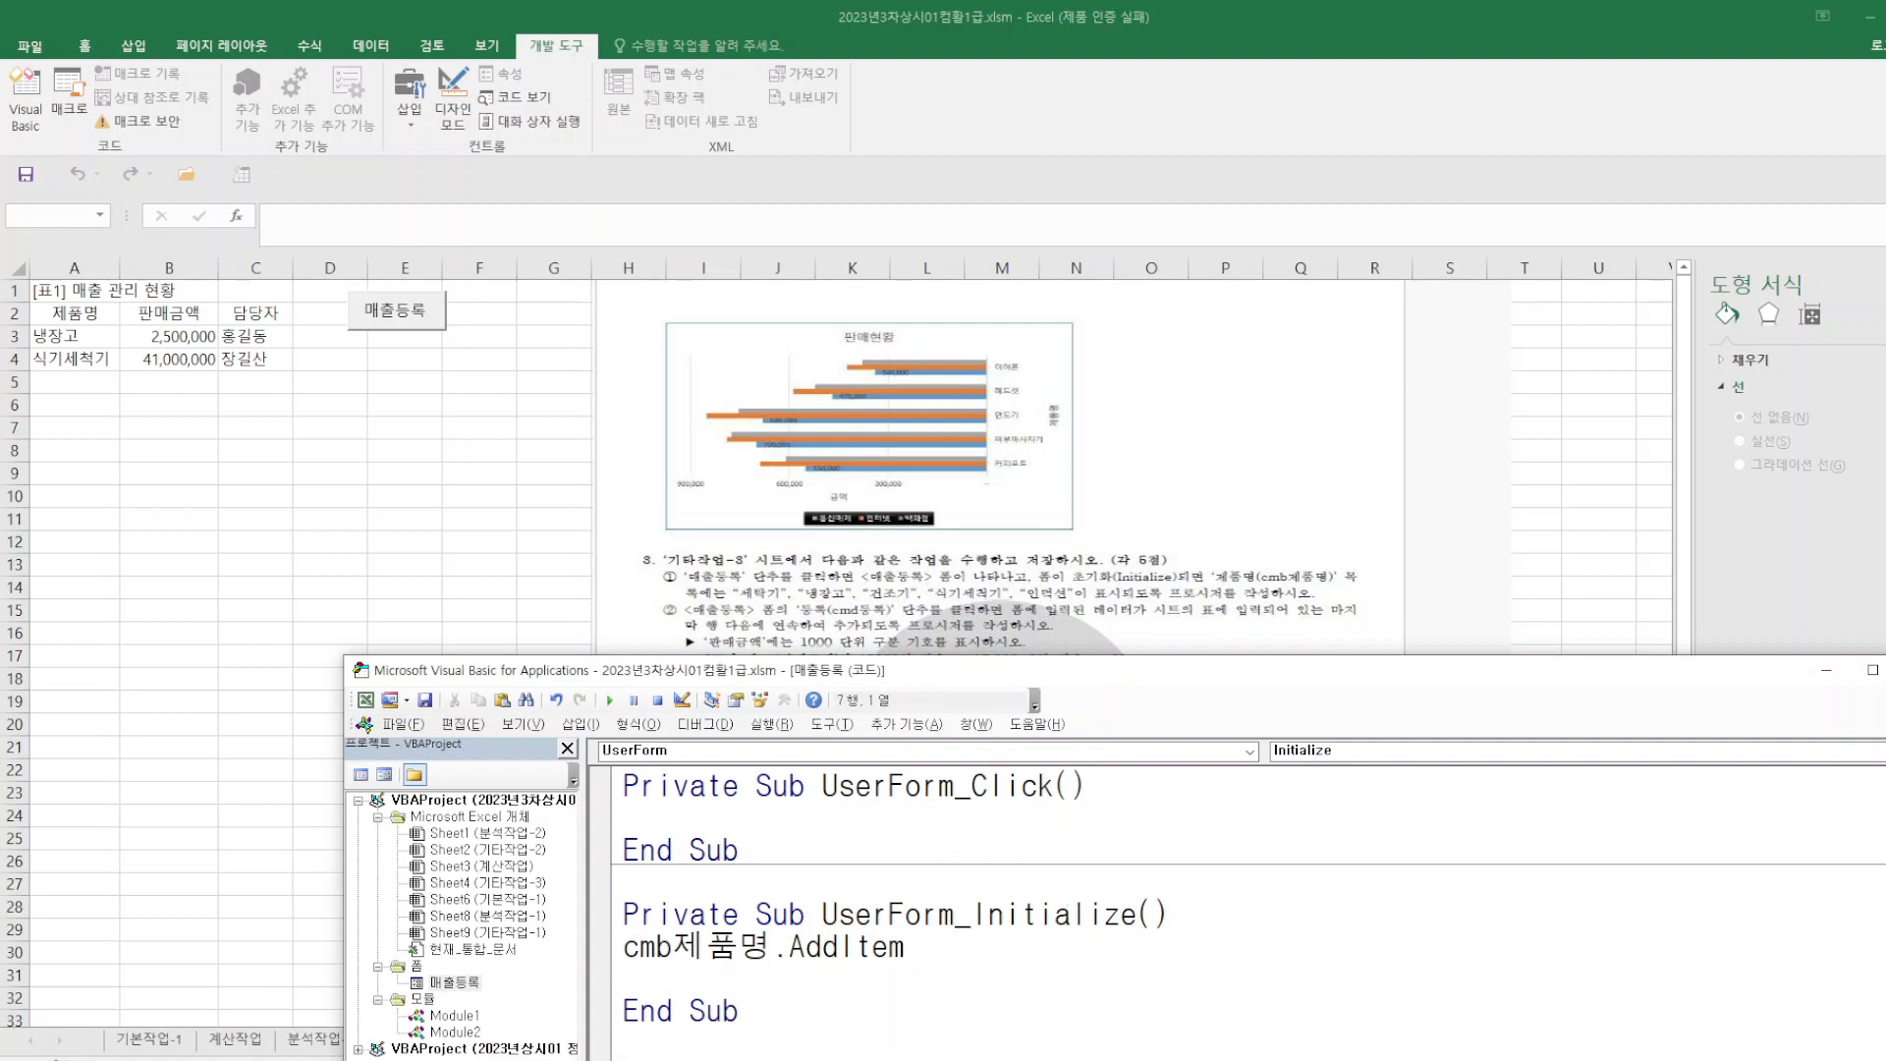
pyautogui.write('ㅊ')
pyautogui.press('BackSpace')
pyautogui.write('츠ㅠEnd Sub')
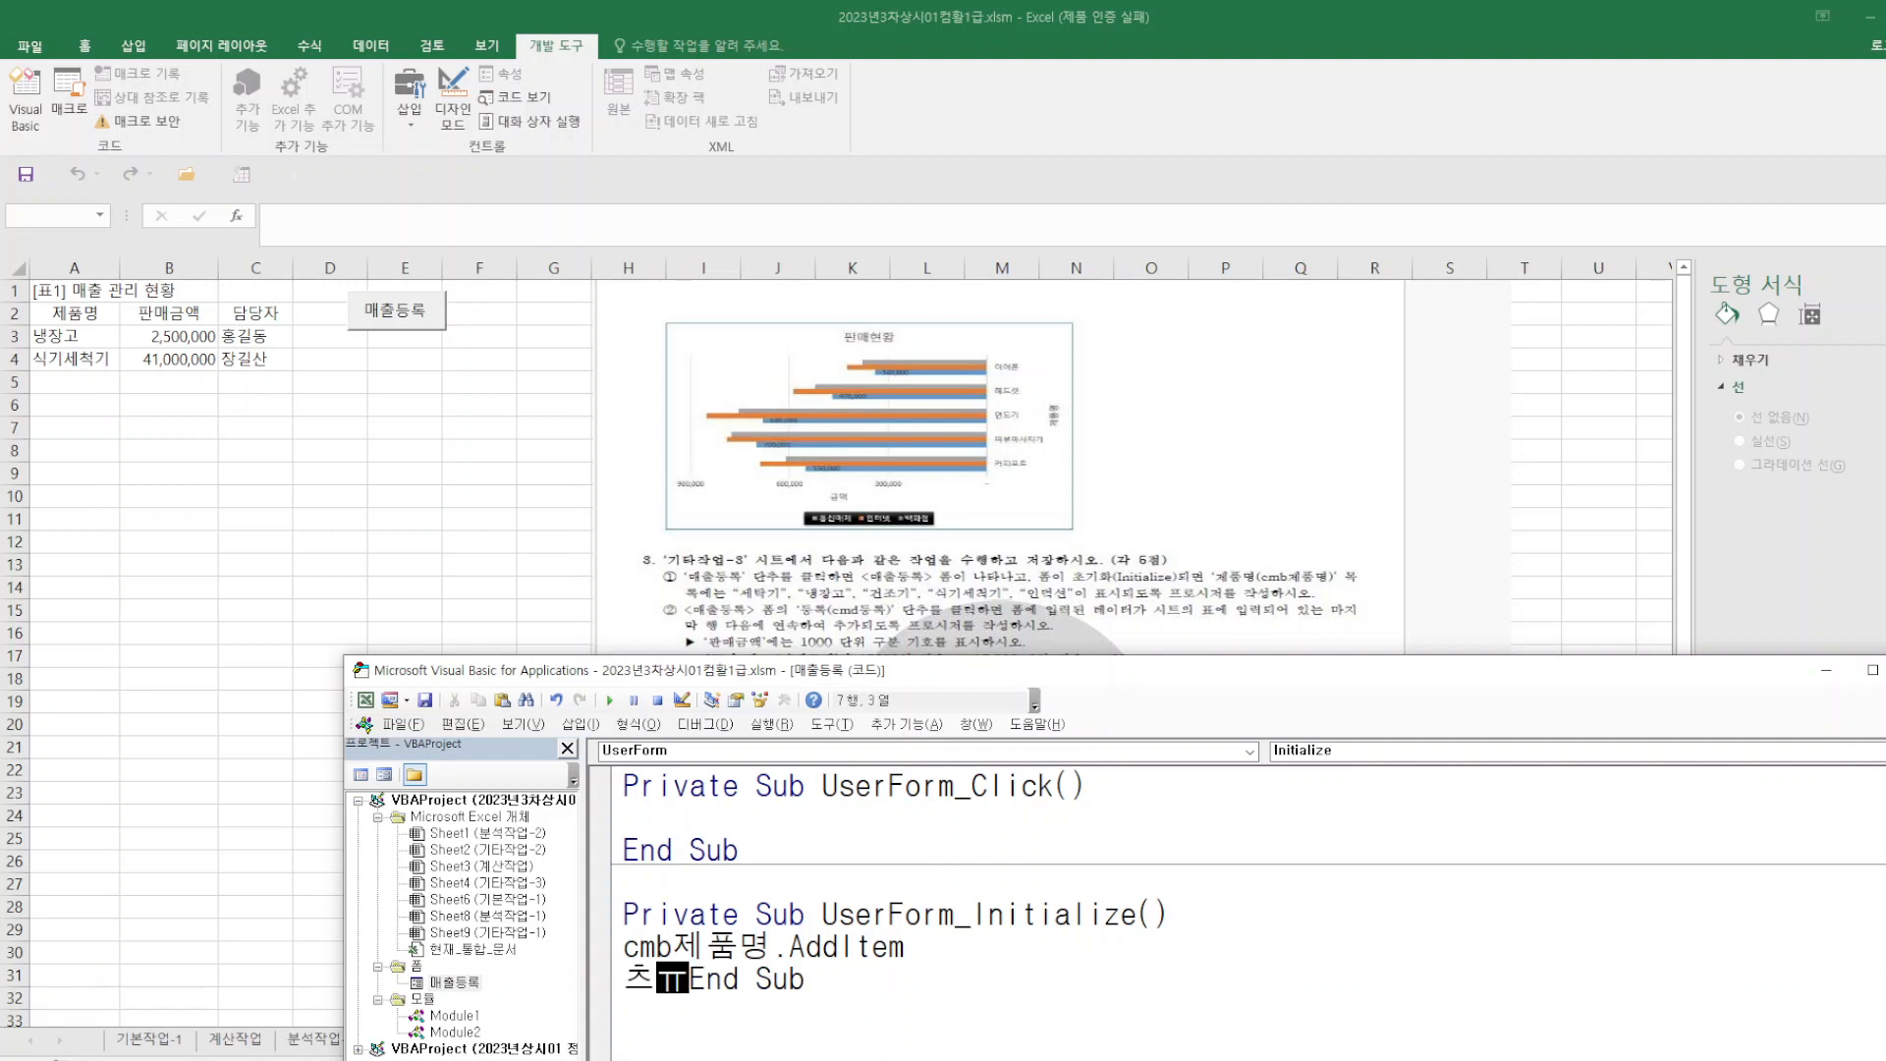
pyautogui.press('BackSpace')
pyautogui.press('BackSpace')
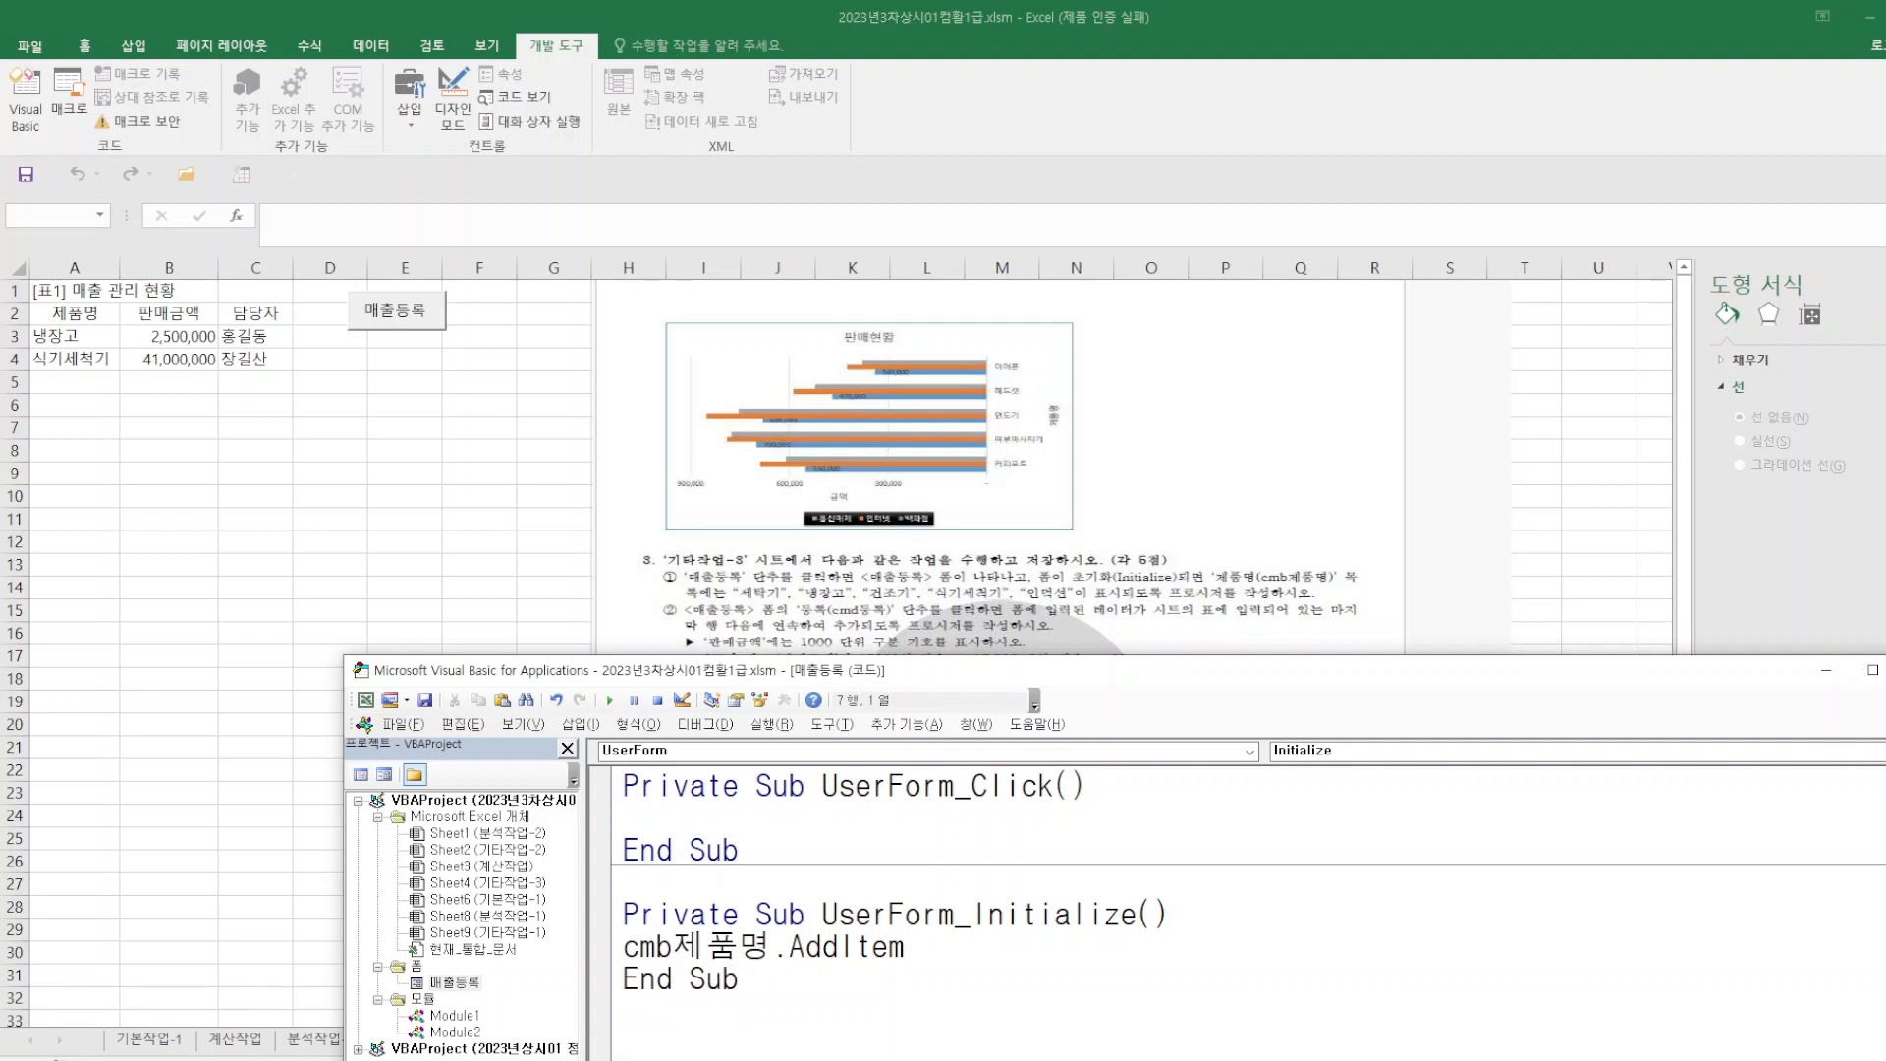
# - Add a new line below cmb제품명.AddItem and enter the control name cmb제품명 on it
pyautogui.click(963, 947)
pyautogui.press('Return')
pyautogui.write('c')
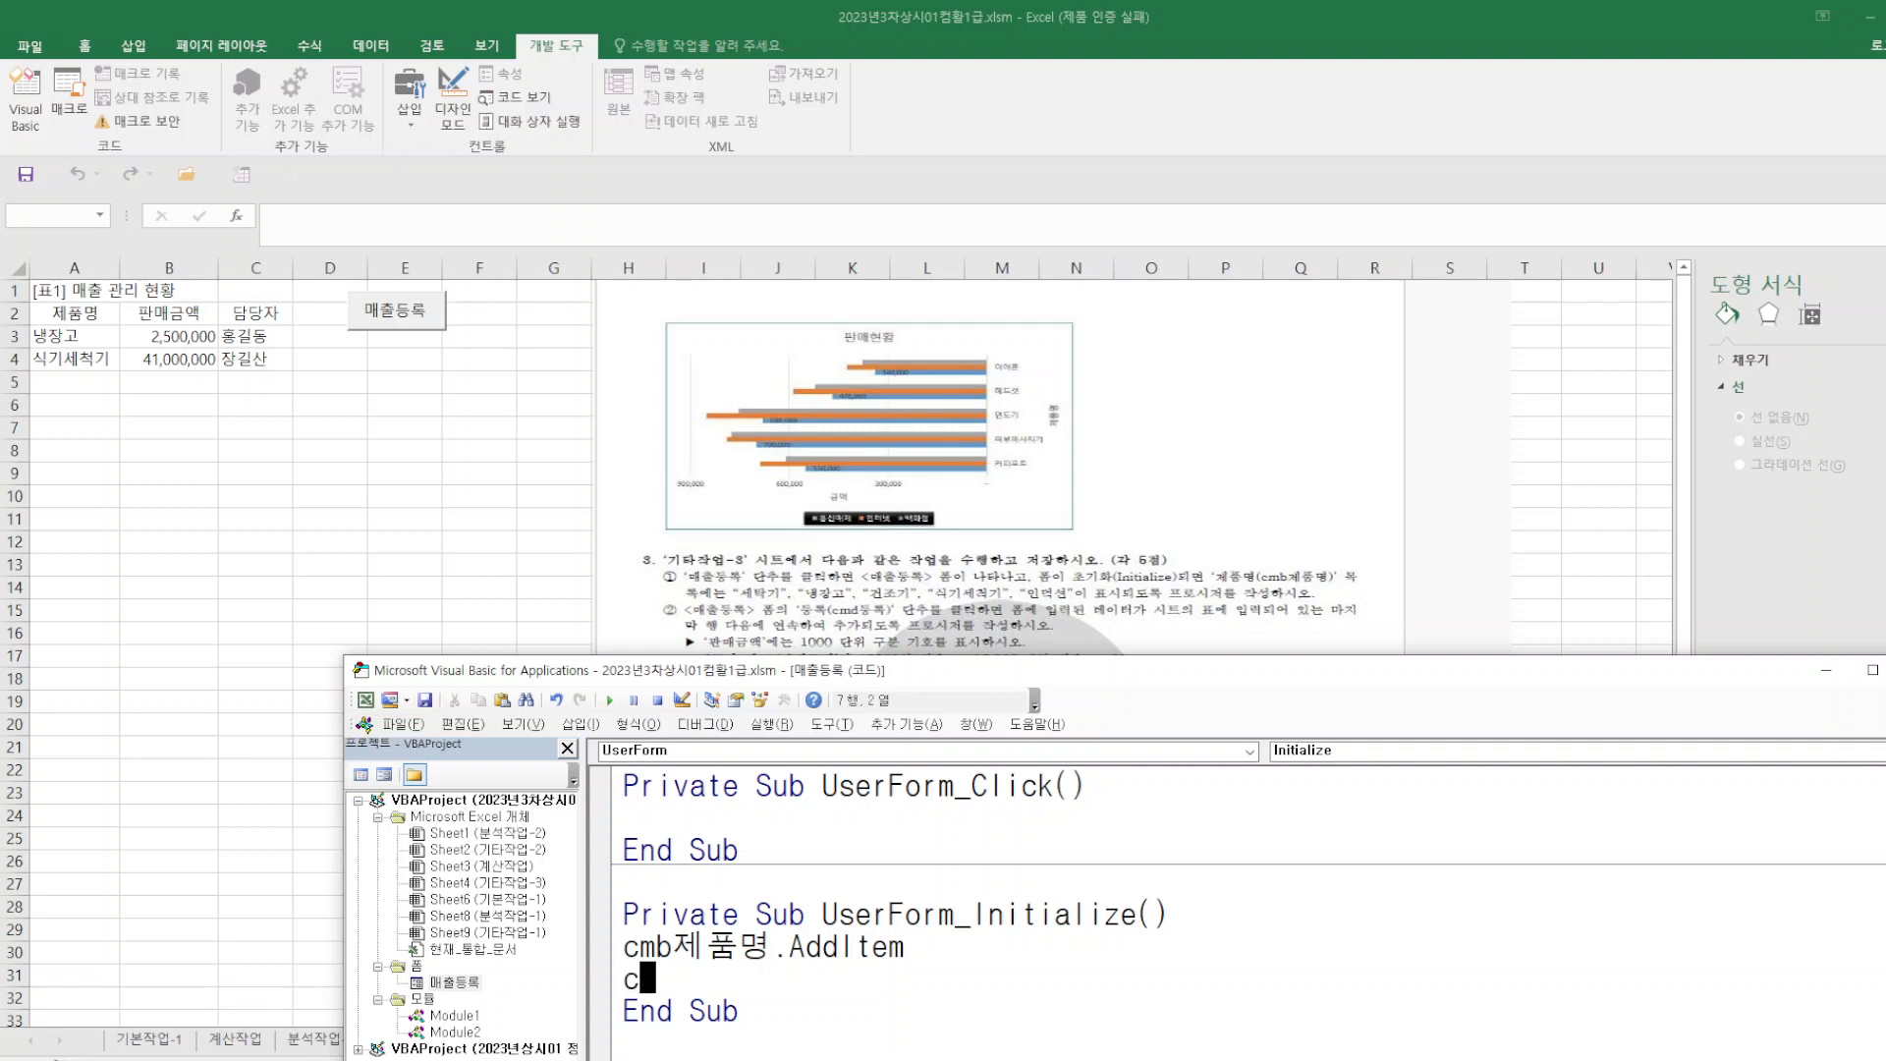
pyautogui.write('mbwpv')
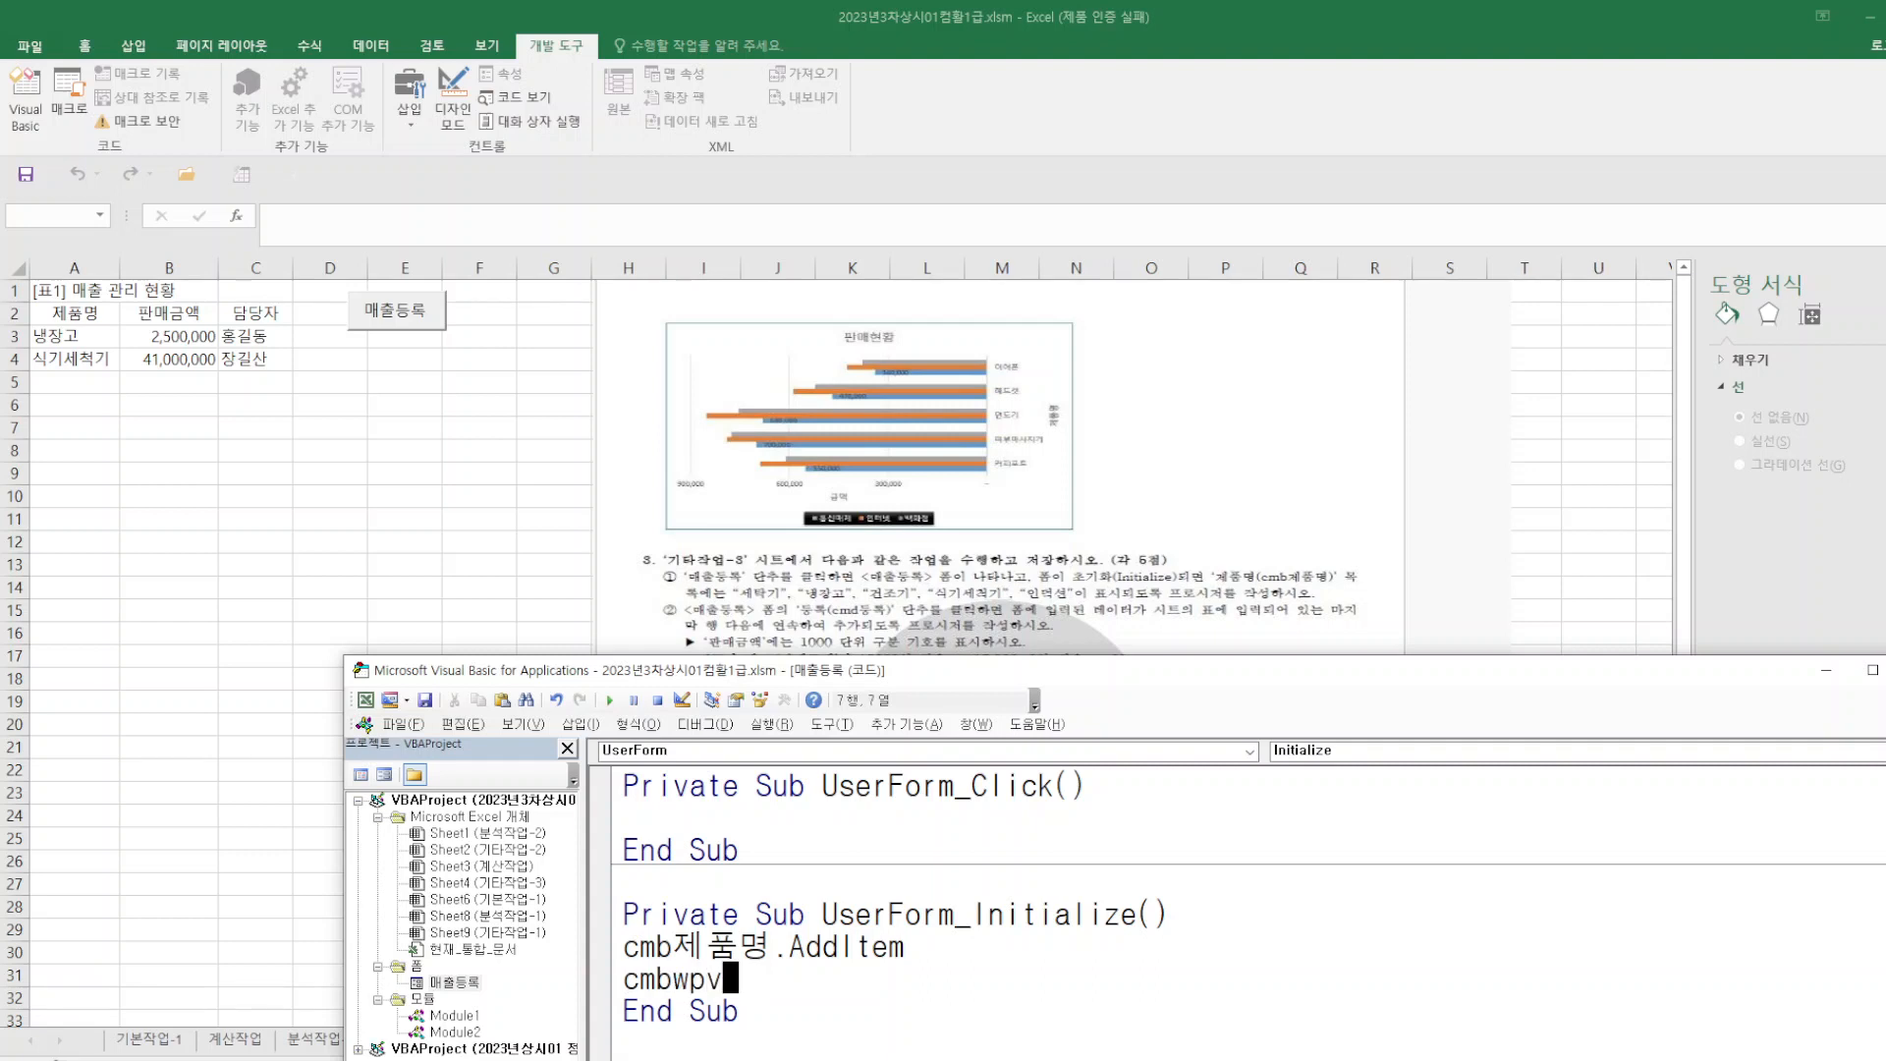
pyautogui.press('BackSpace')
pyautogui.press('BackSpace')
pyautogui.press('BackSpace')
pyautogui.press('Hangul')
pyautogui.write('제품')
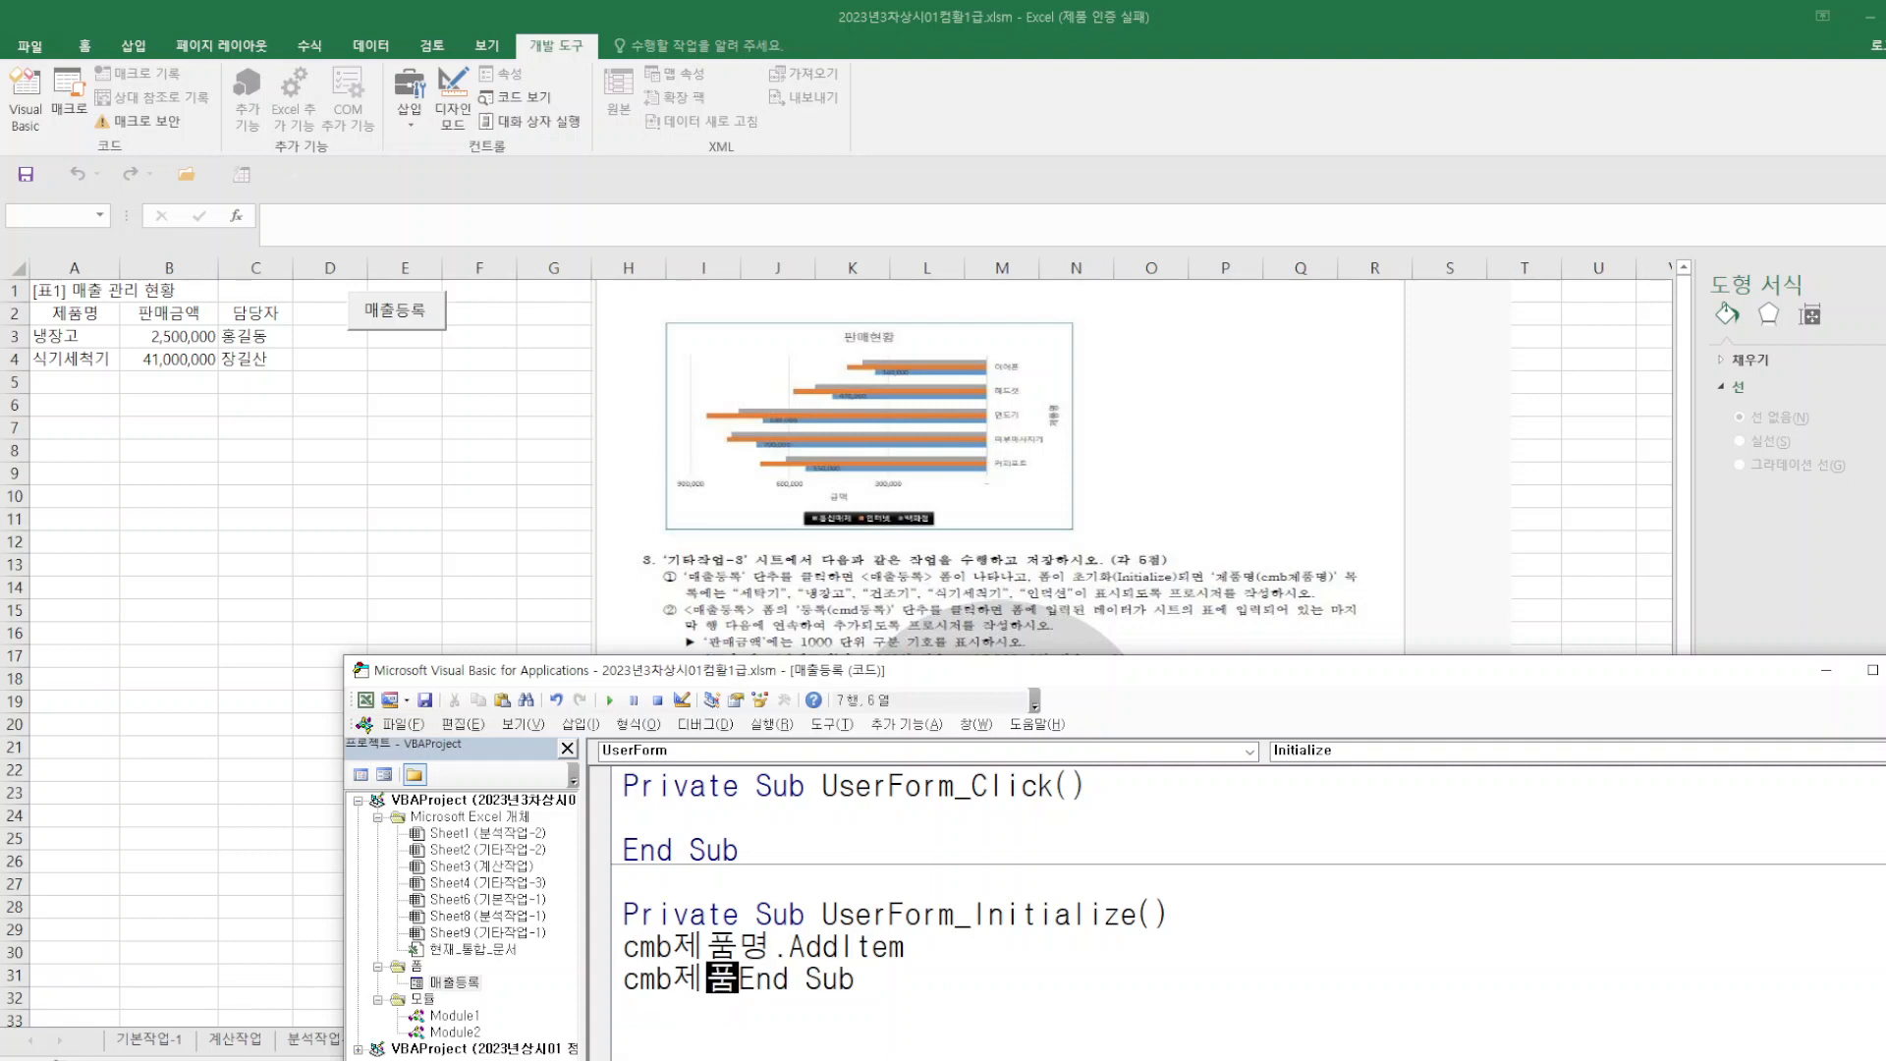
pyautogui.write('며')
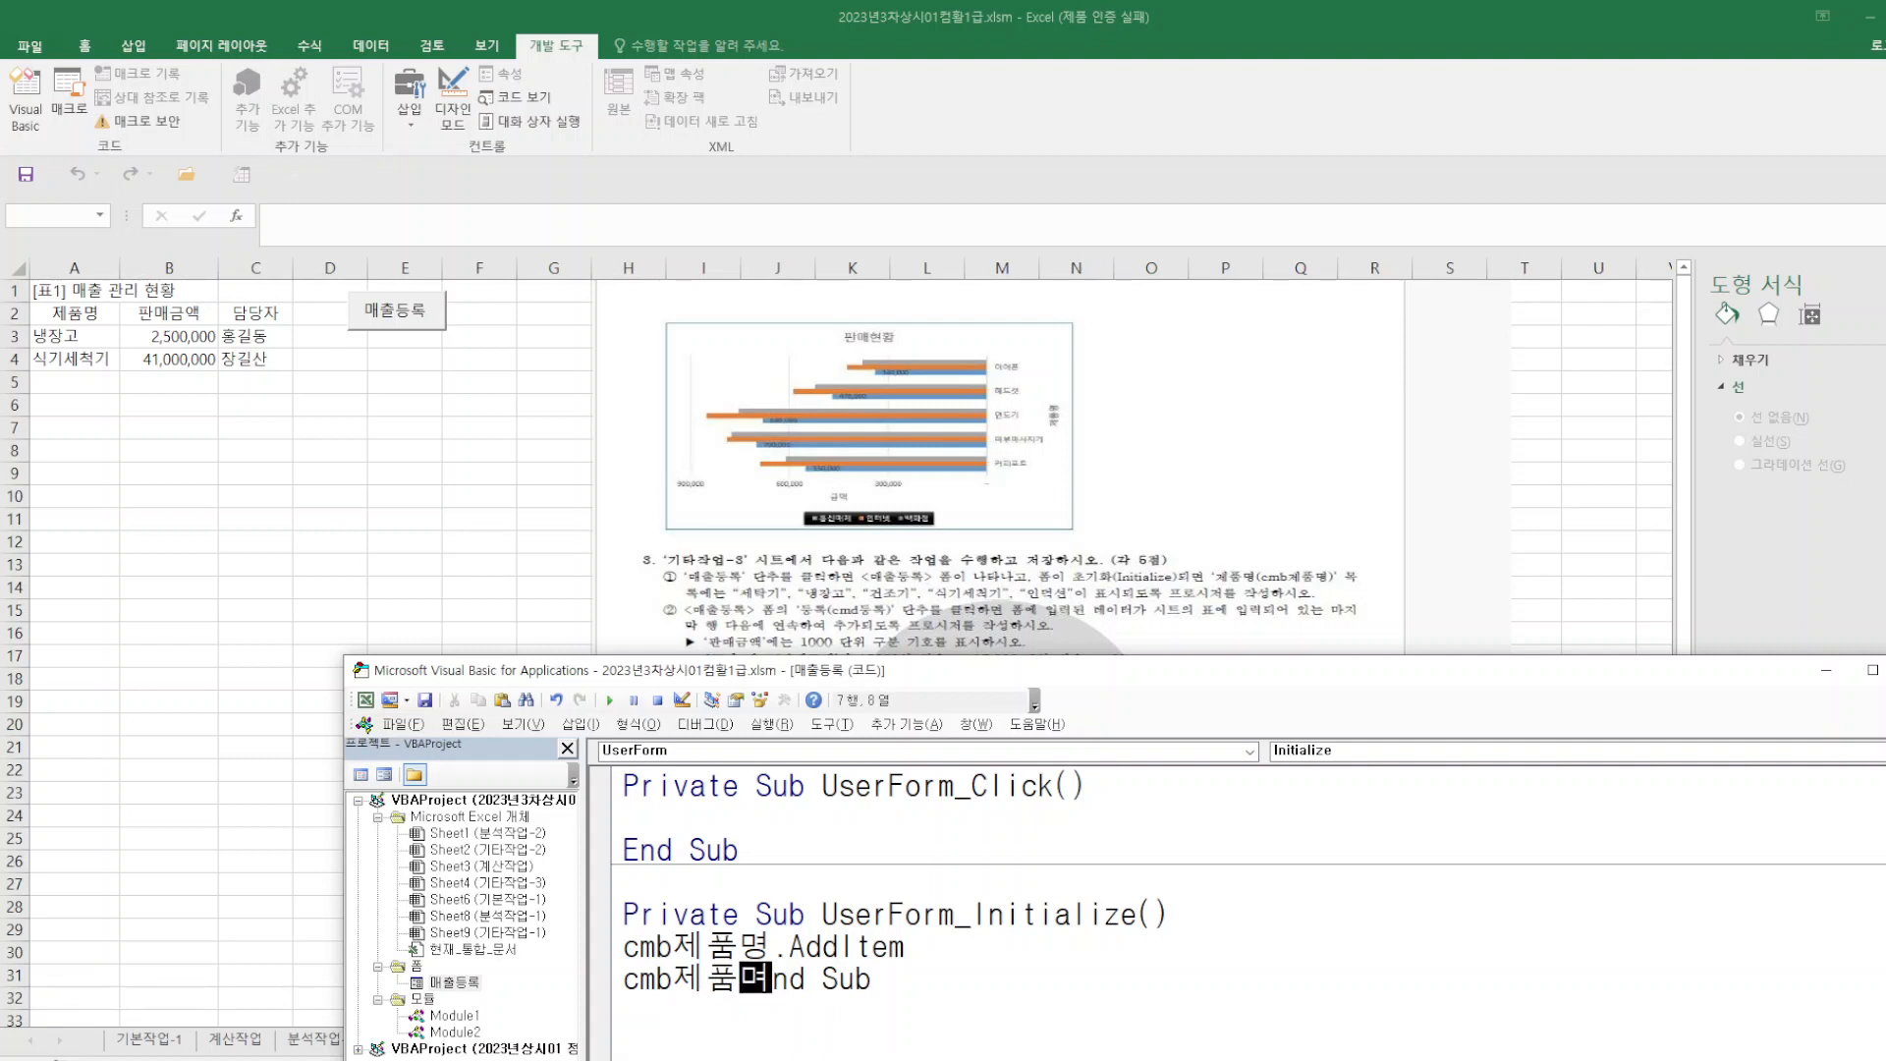
pyautogui.write('ㅇ')
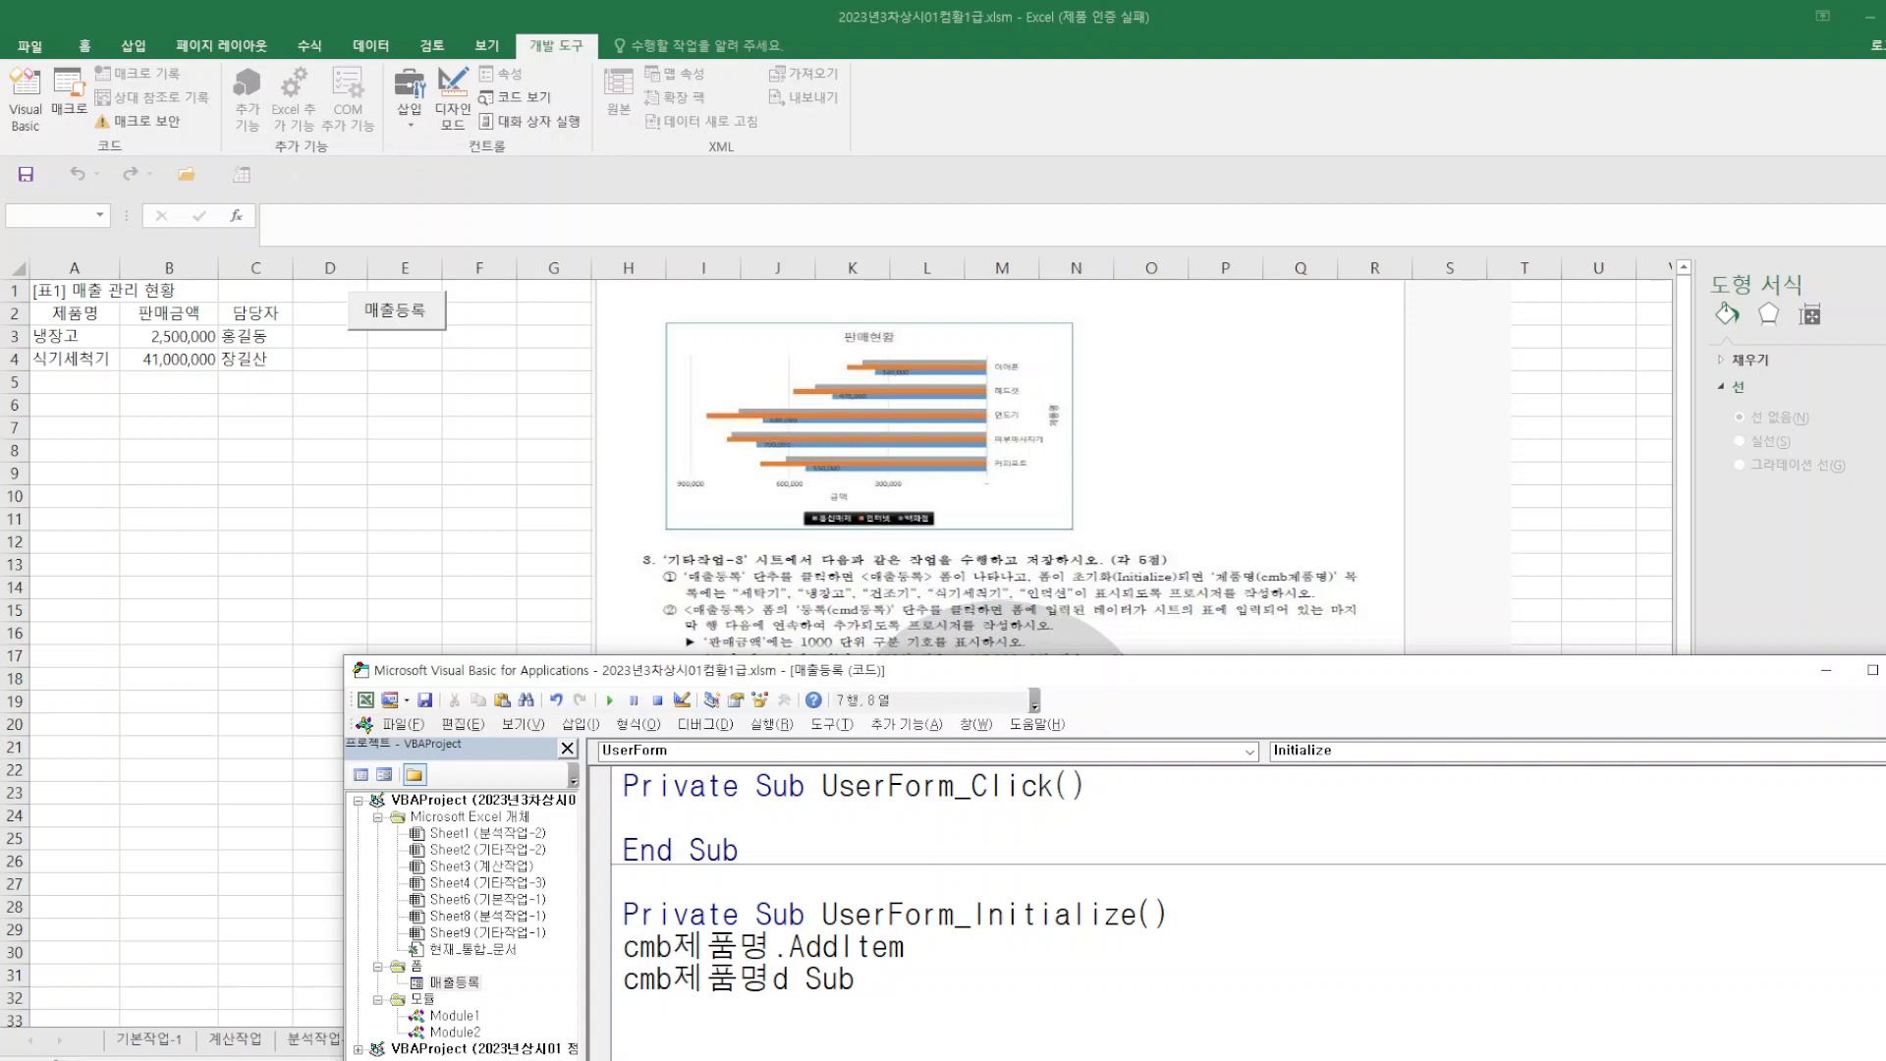
# - Separate the trailing d Sub from the cmb제품명 line onto its own line and restore it as End Sub
pyautogui.click(774, 983)
pyautogui.click(803, 1005)
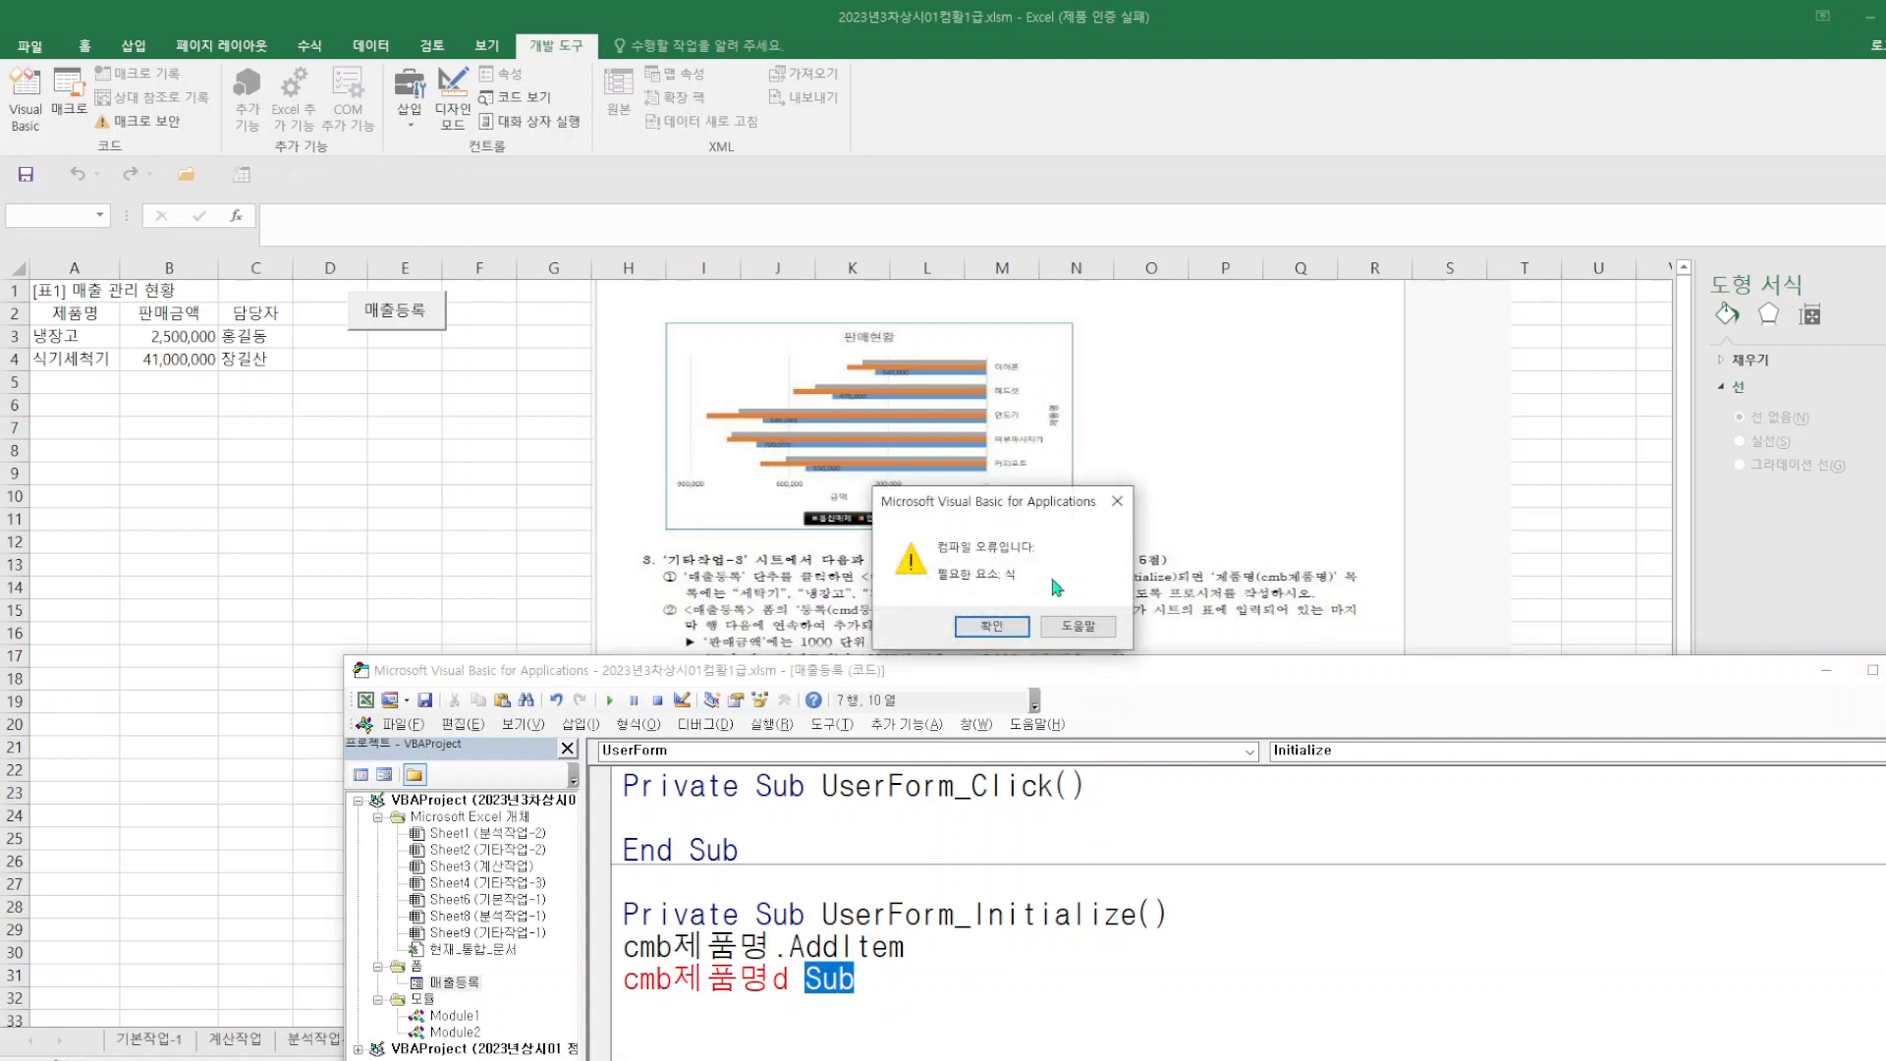
pyautogui.click(1116, 501)
pyautogui.click(948, 953)
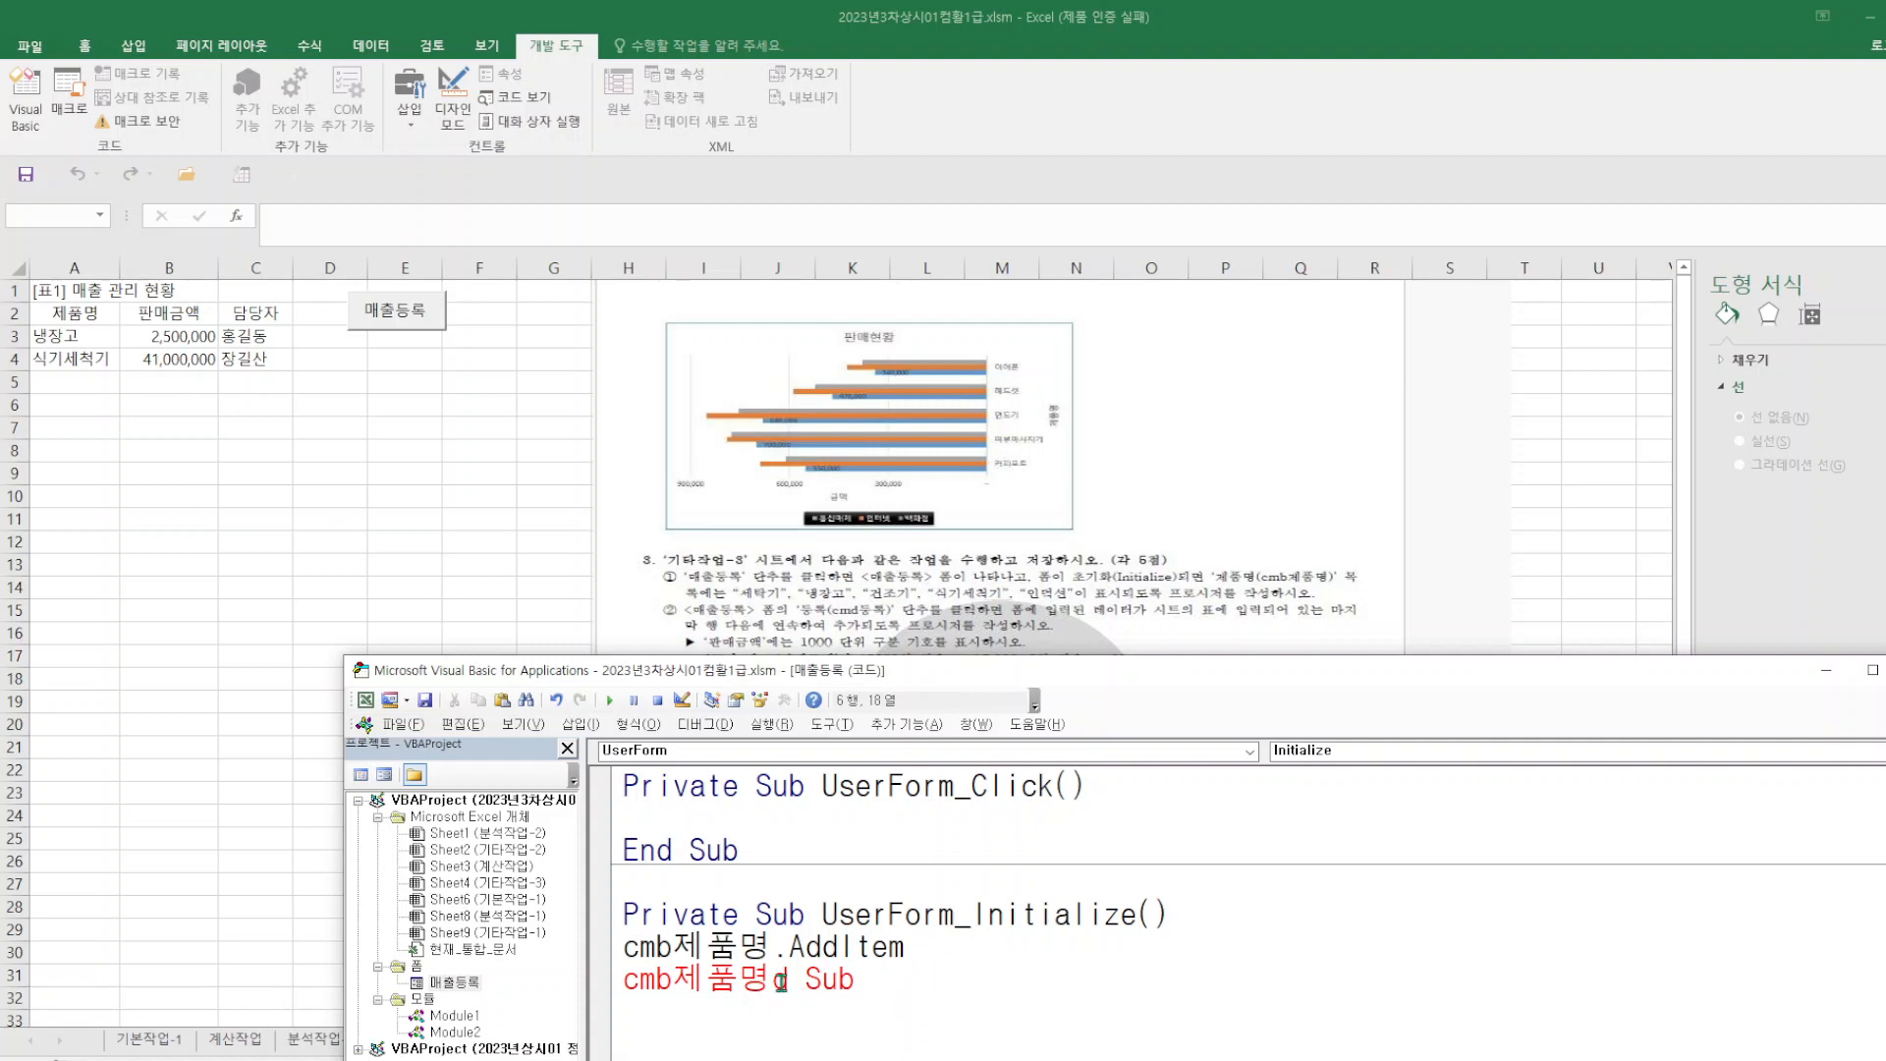
pyautogui.press('Return')
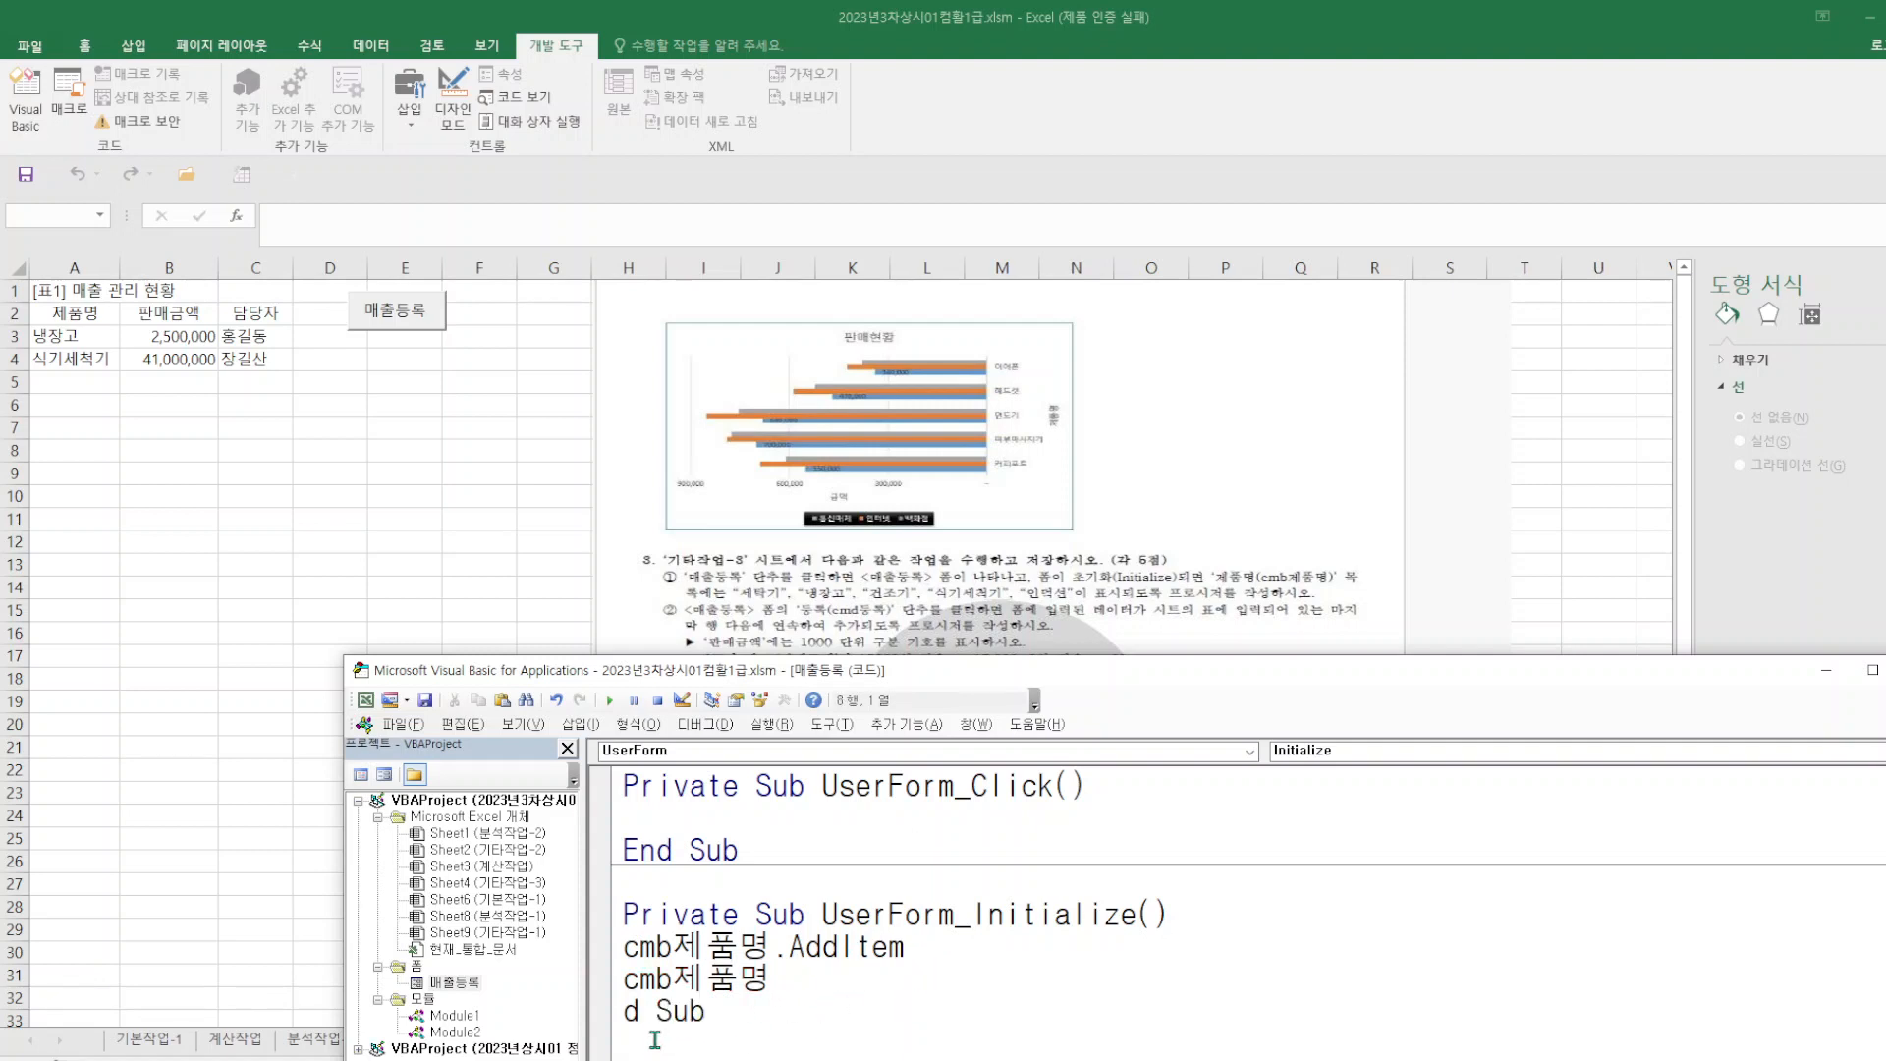
pyautogui.write('en')
# - Enter the string "세탁기" after cmb제품명 on the second line of UserForm_Initialize and copy that line
pyautogui.click(832, 973)
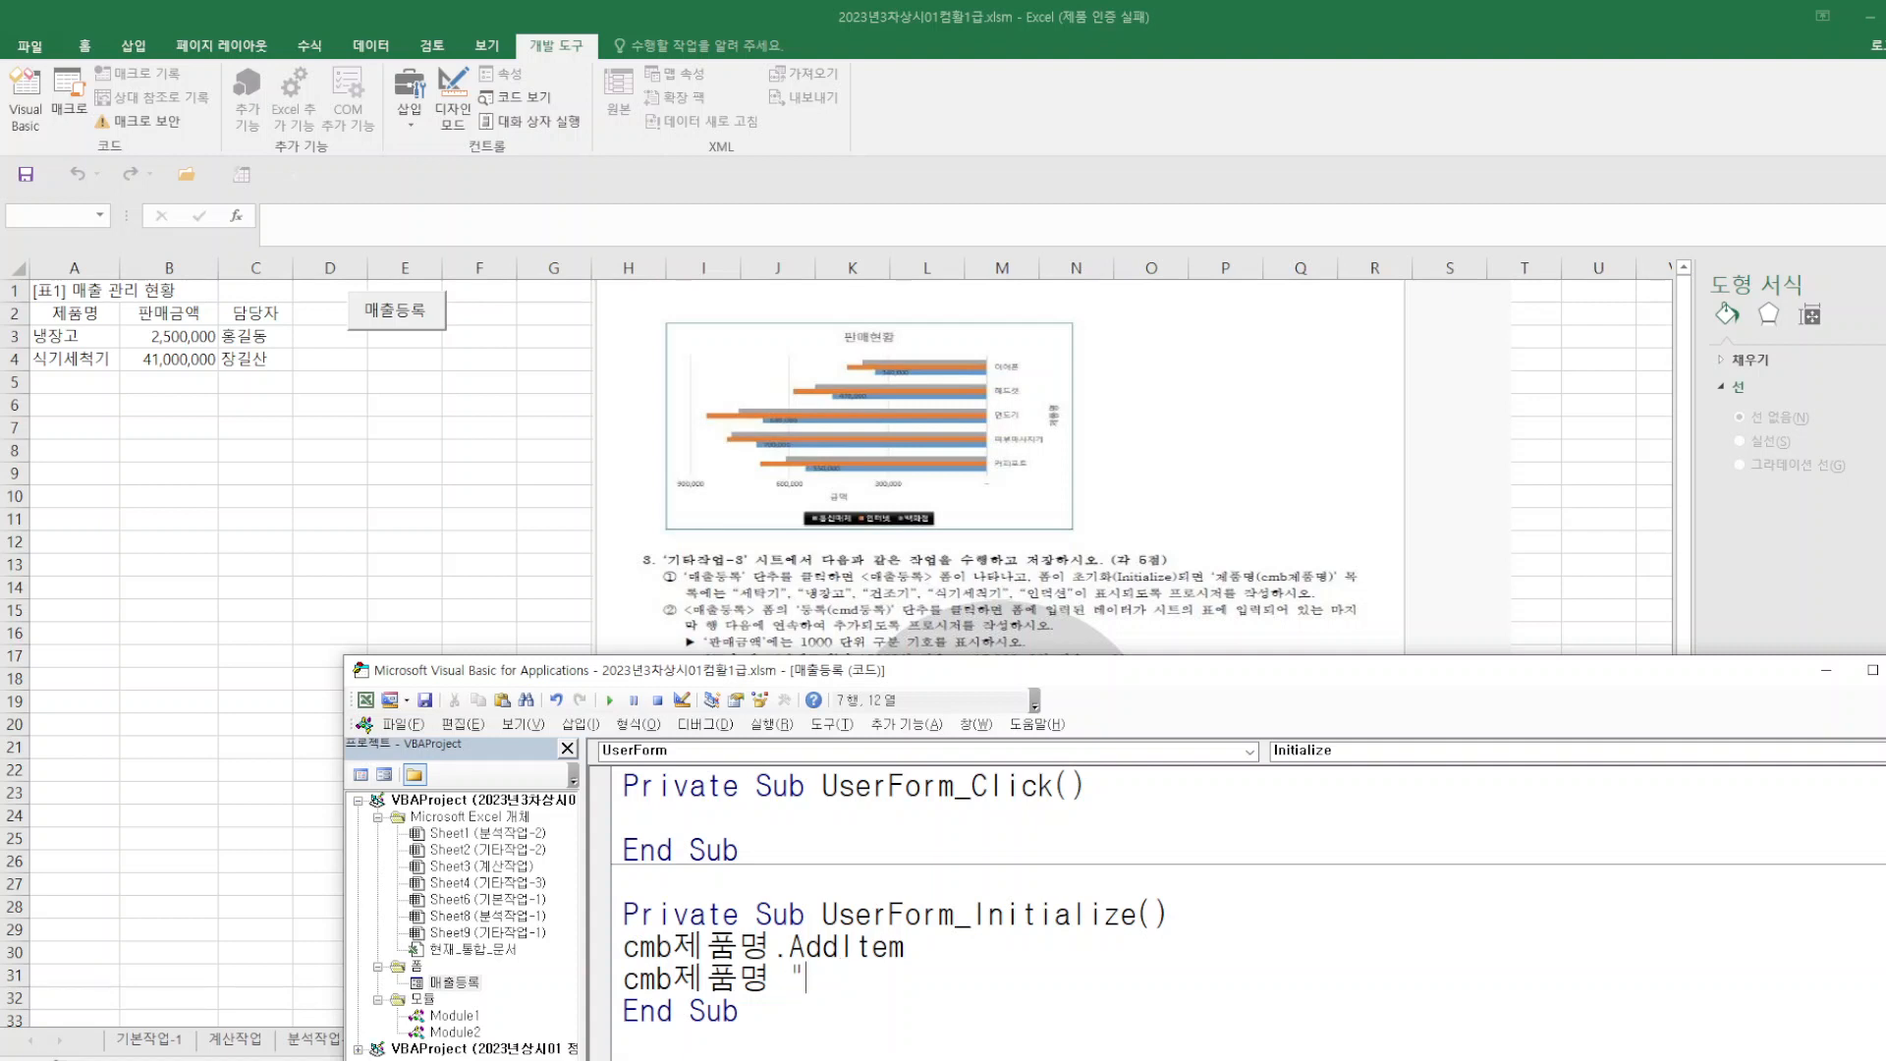
pyautogui.write('tp')
pyautogui.press('BackSpace')
pyautogui.press('BackSpace')
pyautogui.write('ㅅ세탁기"')
pyautogui.press('Return')
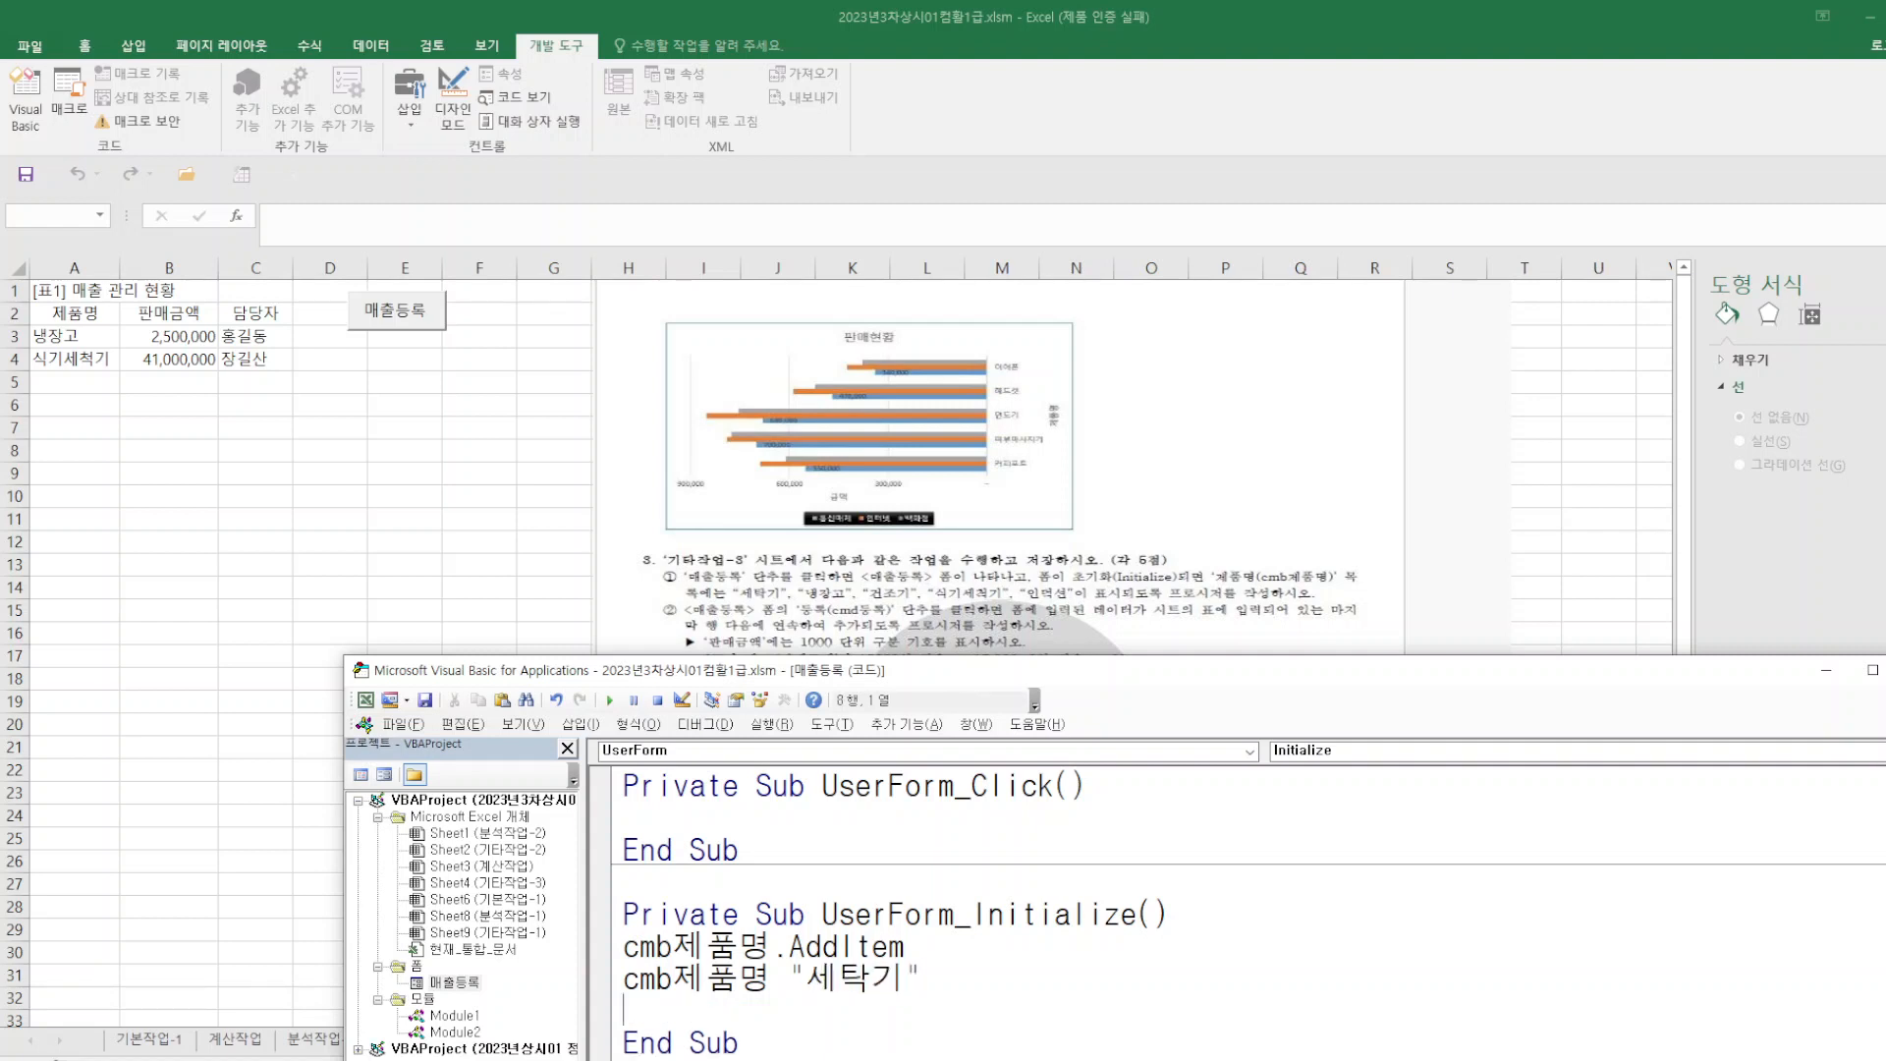
pyautogui.moveTo(623, 979); pyautogui.dragTo(916, 987)
pyautogui.rightClick(915, 988)
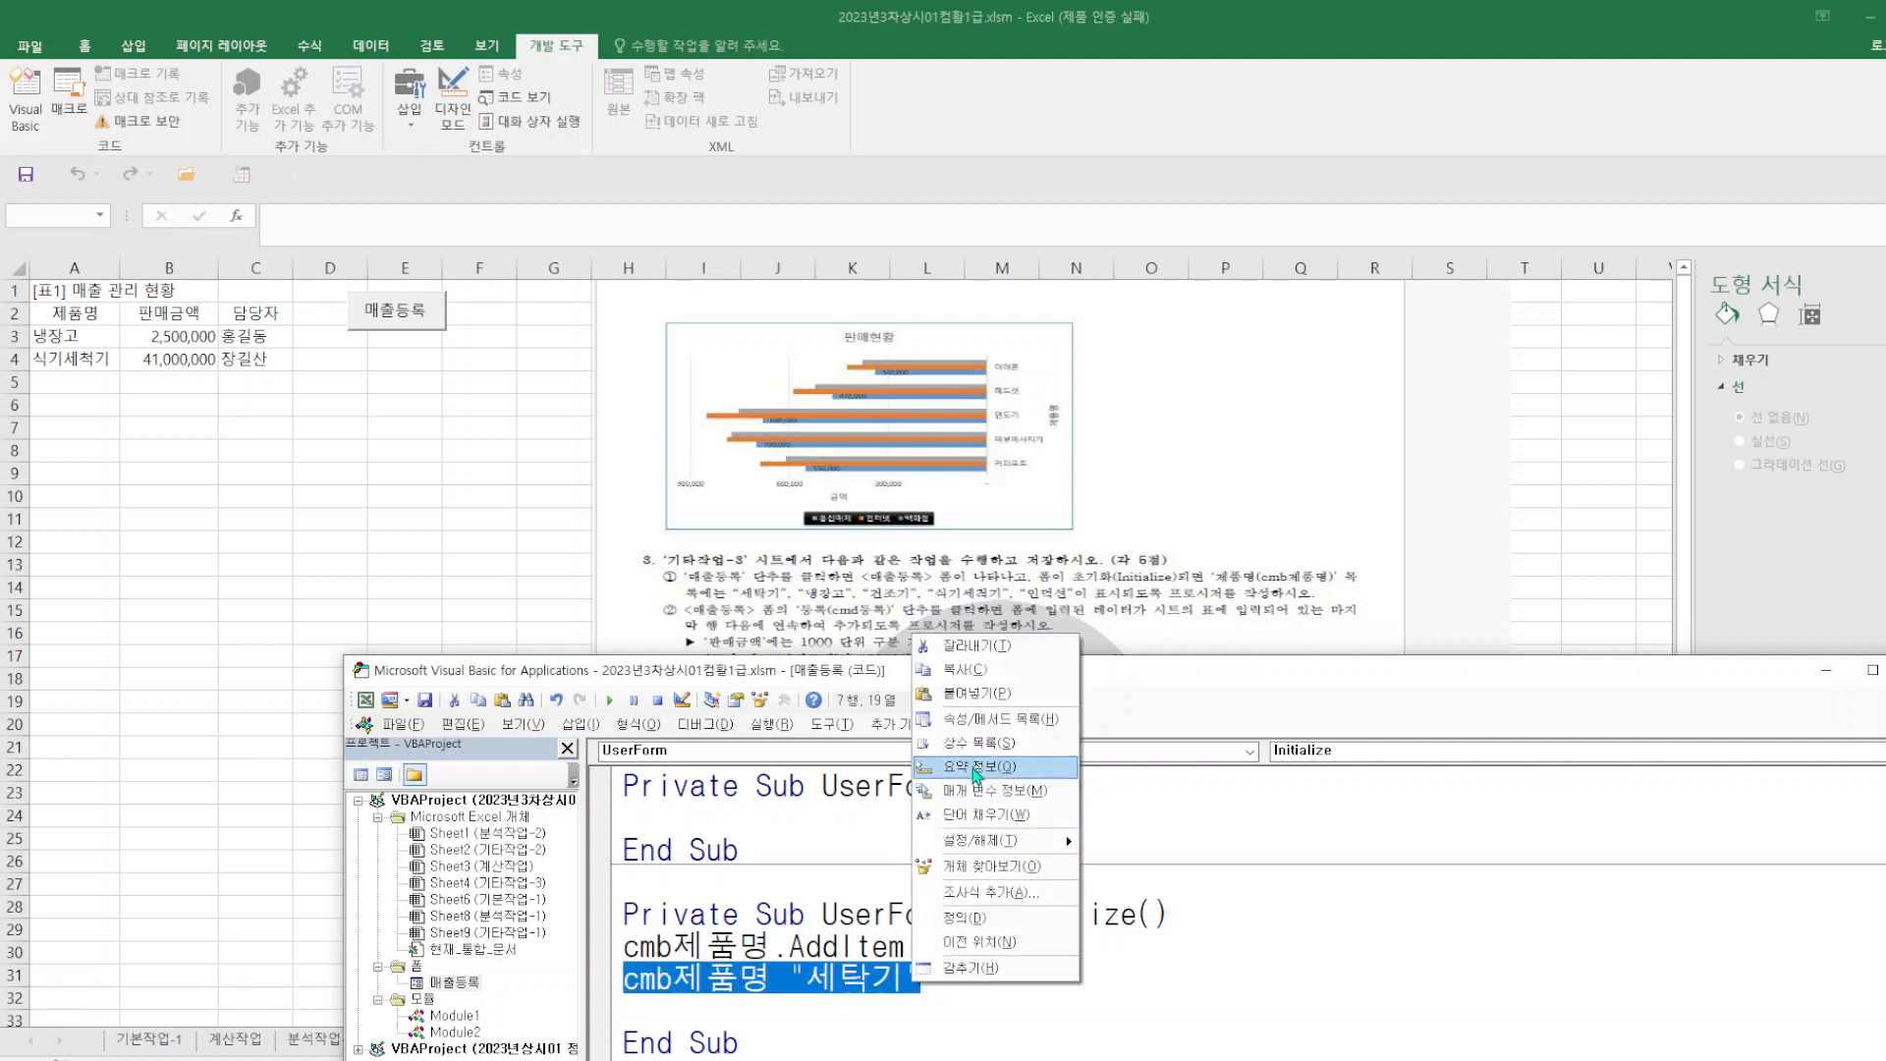
pyautogui.click(962, 675)
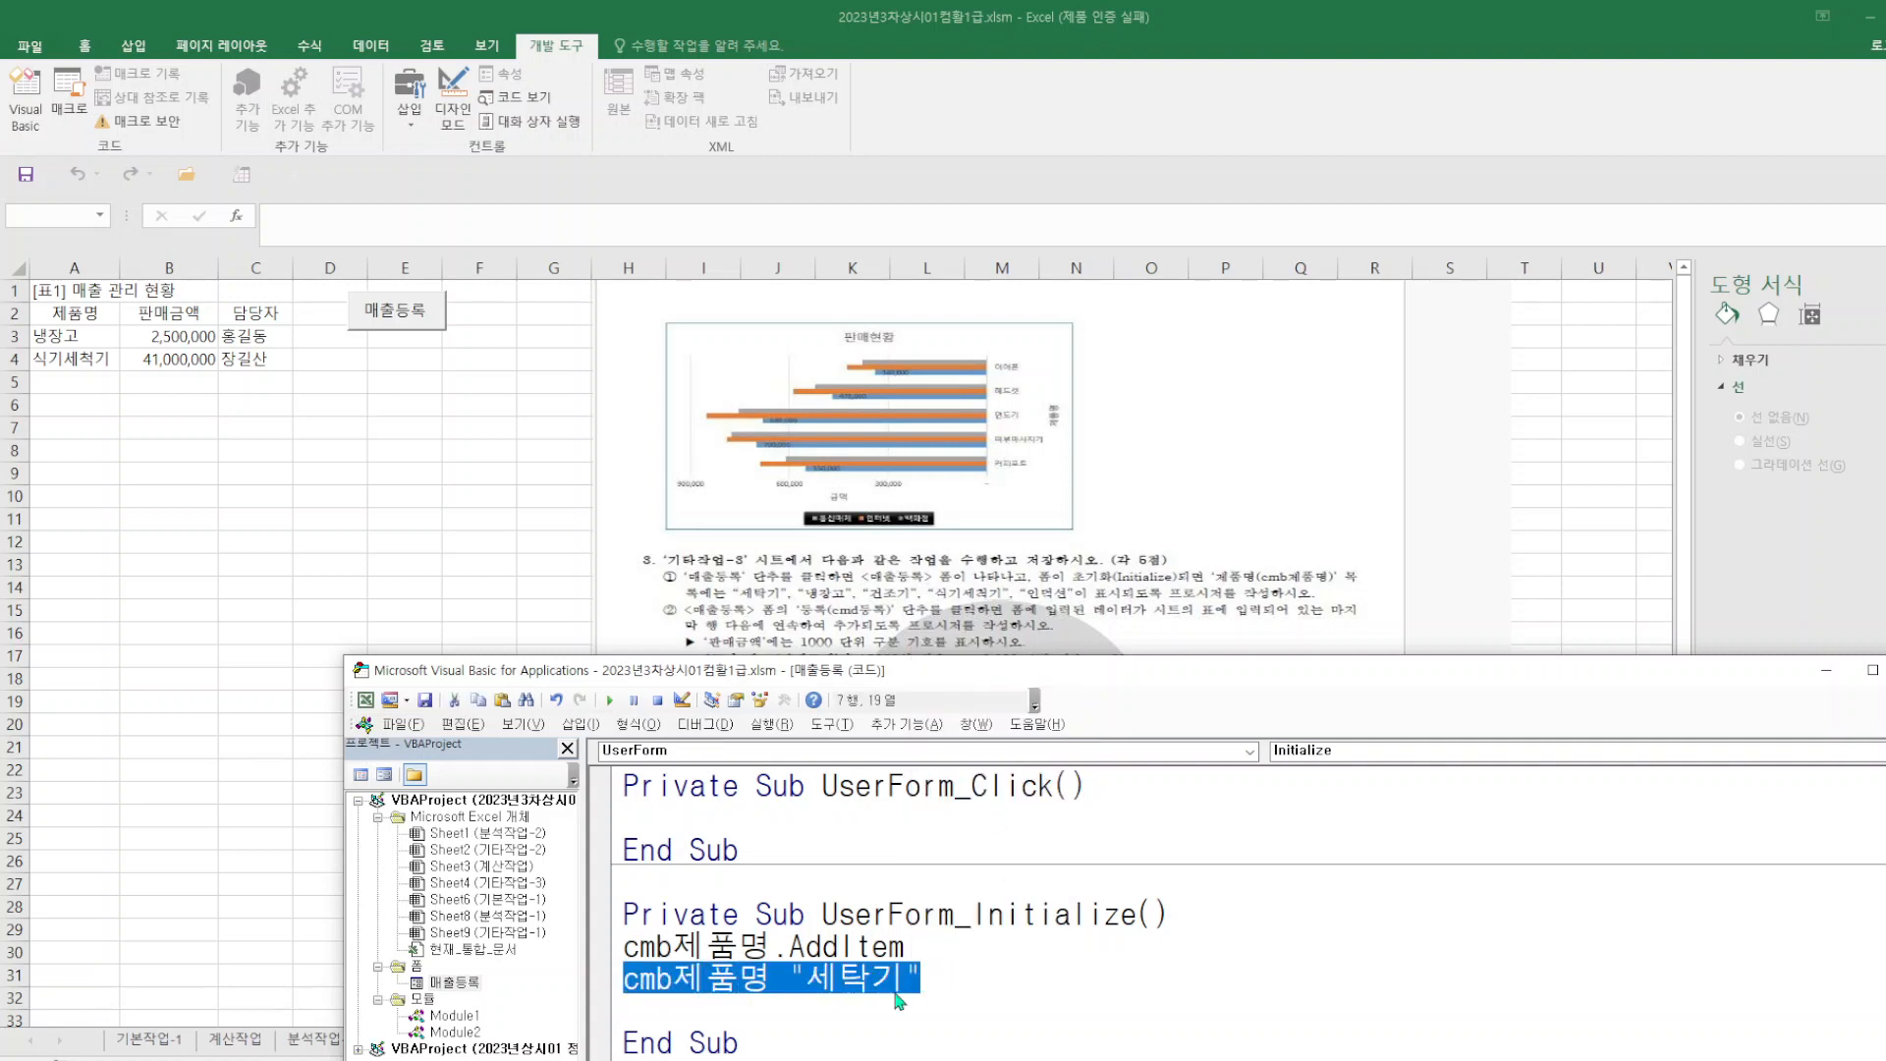
pyautogui.click(952, 1008)
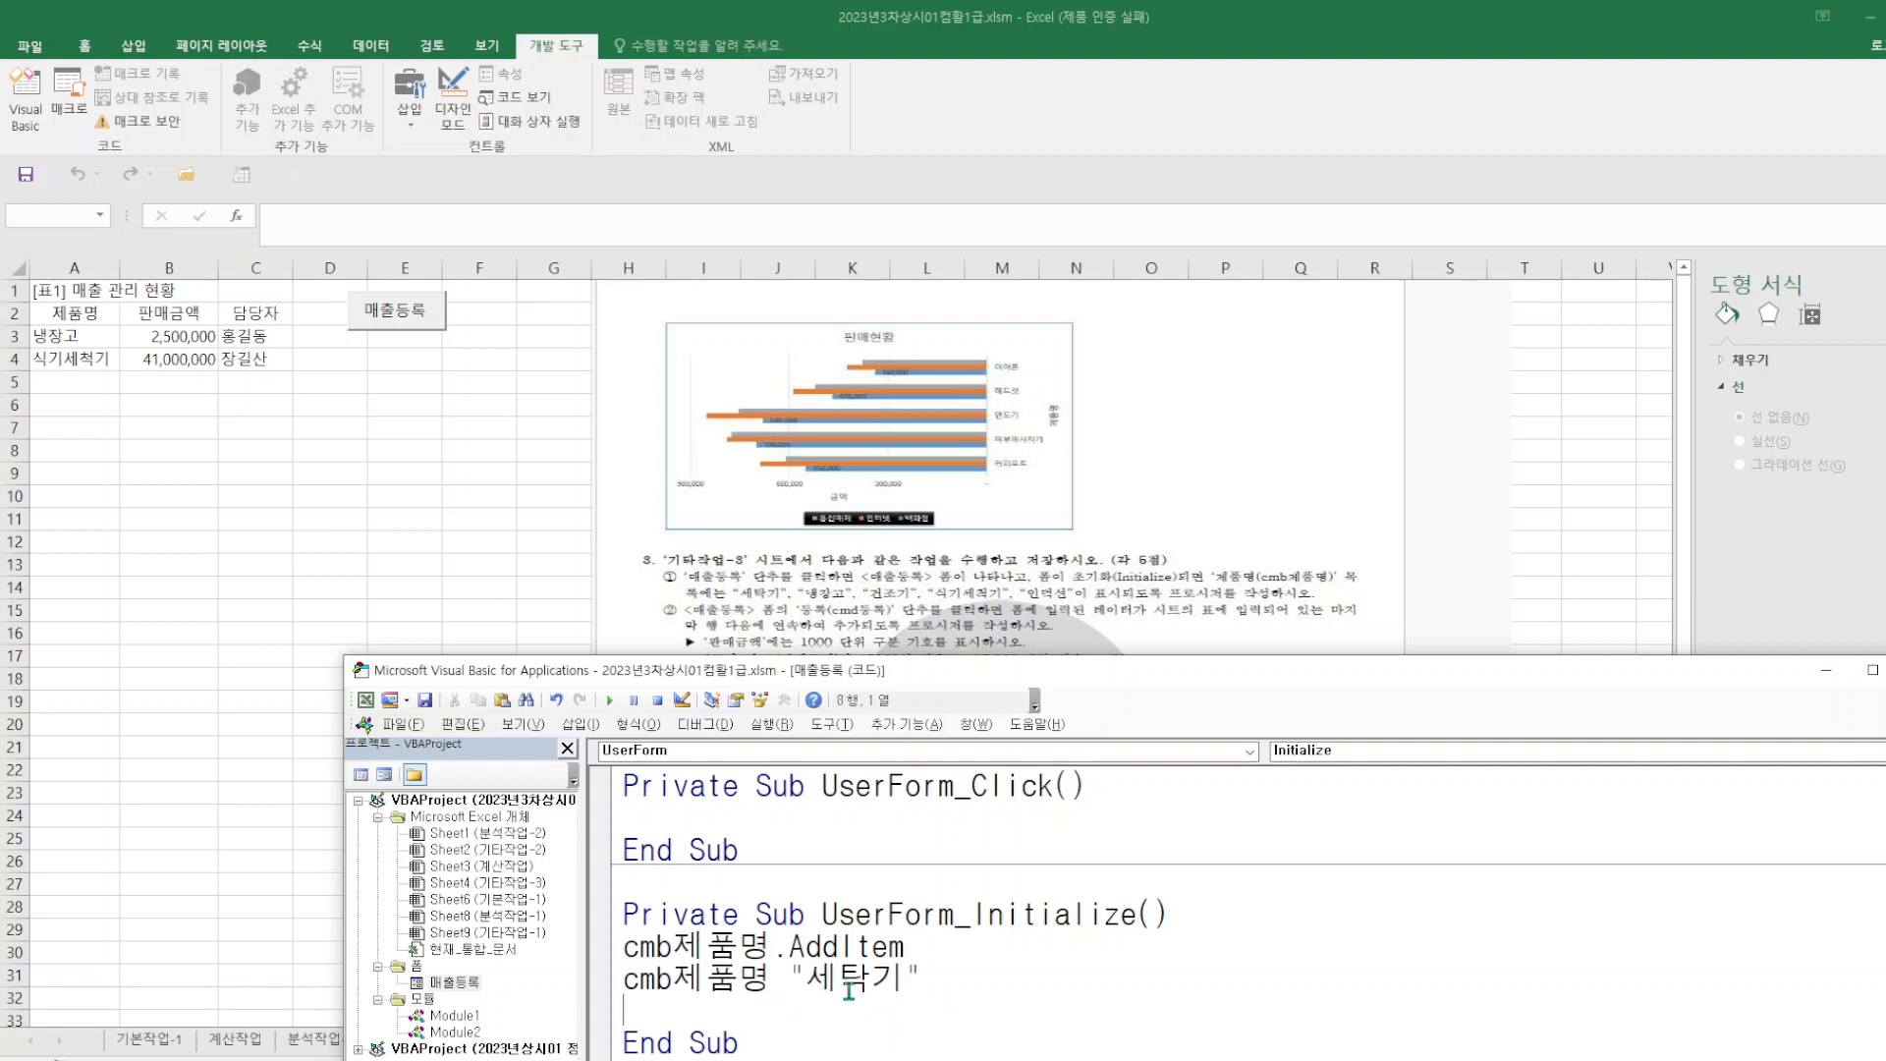
# - Remove the second cmb제품명 and move the string "세탁기" behind cmb제품명.AddItem on the first line
pyautogui.moveTo(778, 977)
pyautogui.mouseDown()
pyautogui.moveTo(624, 980)
pyautogui.moveTo(812, 977)
pyautogui.mouseUp()
pyautogui.press('Delete')
pyautogui.rightClick(812, 978)
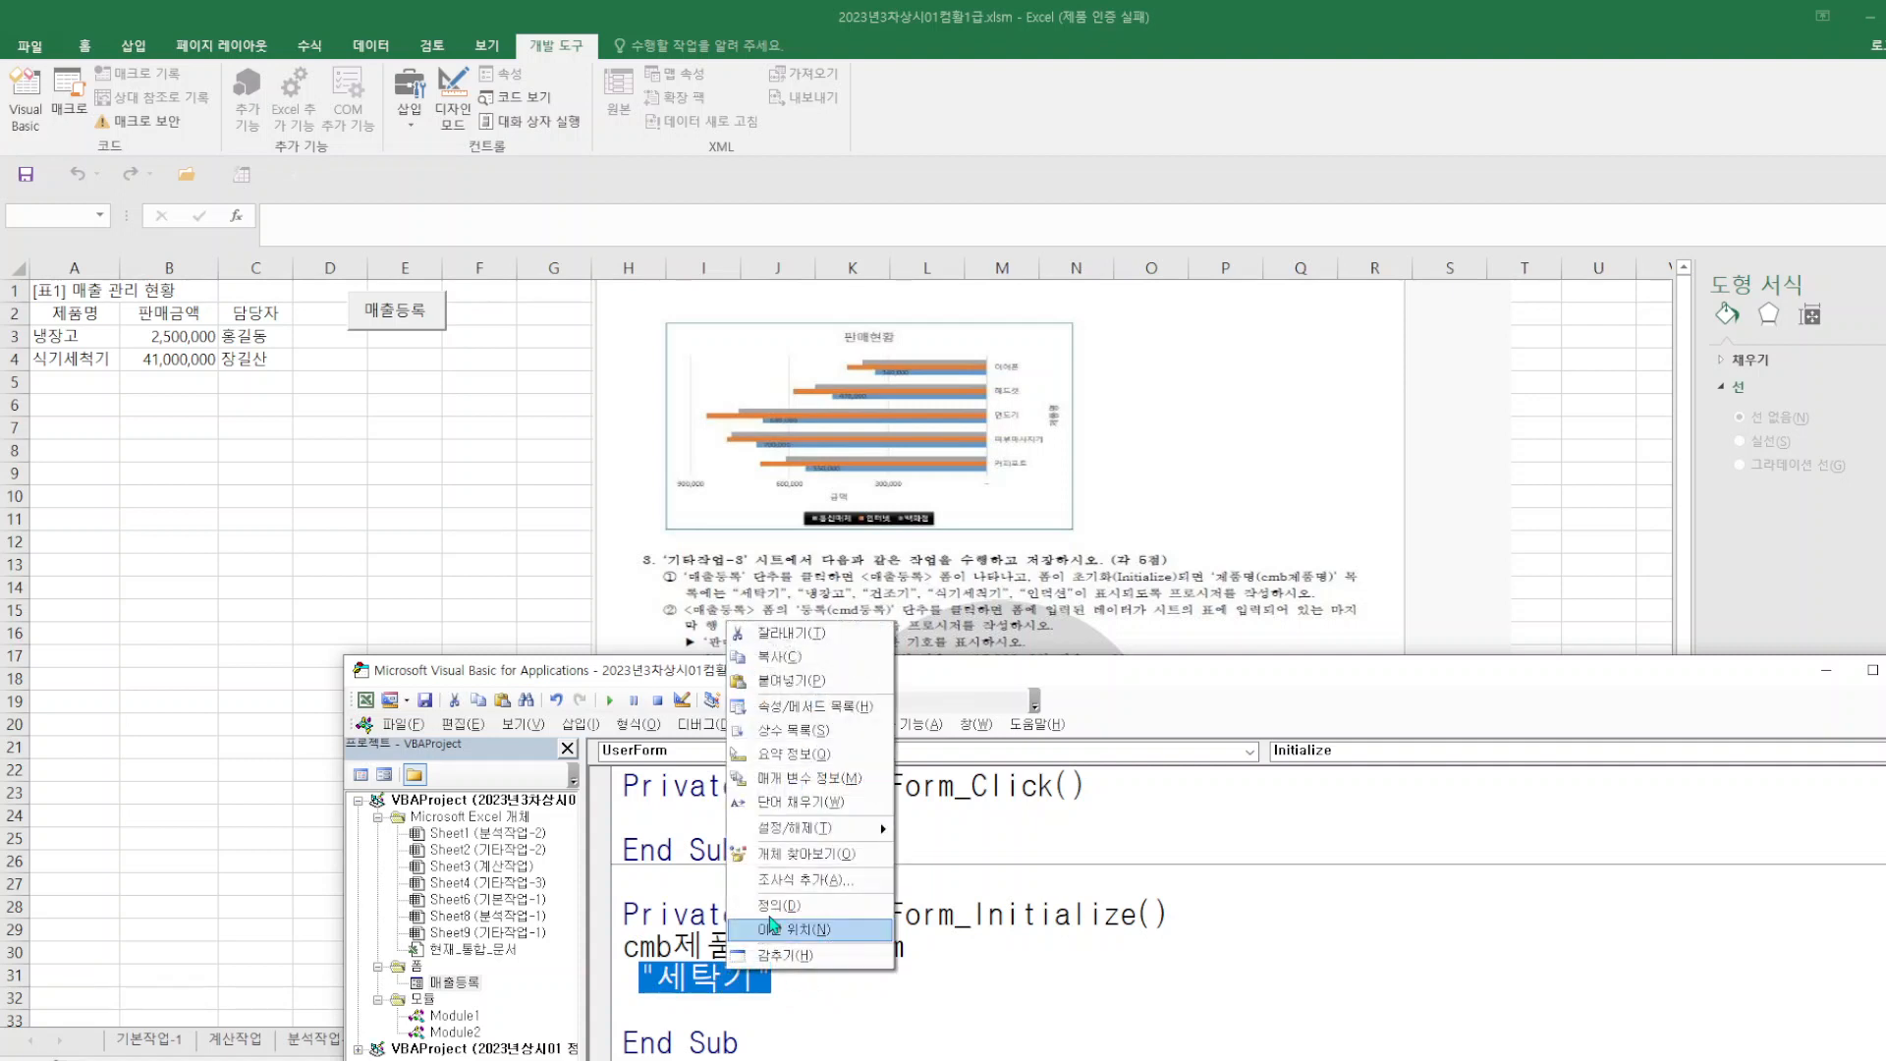
pyautogui.click(797, 639)
pyautogui.click(973, 959)
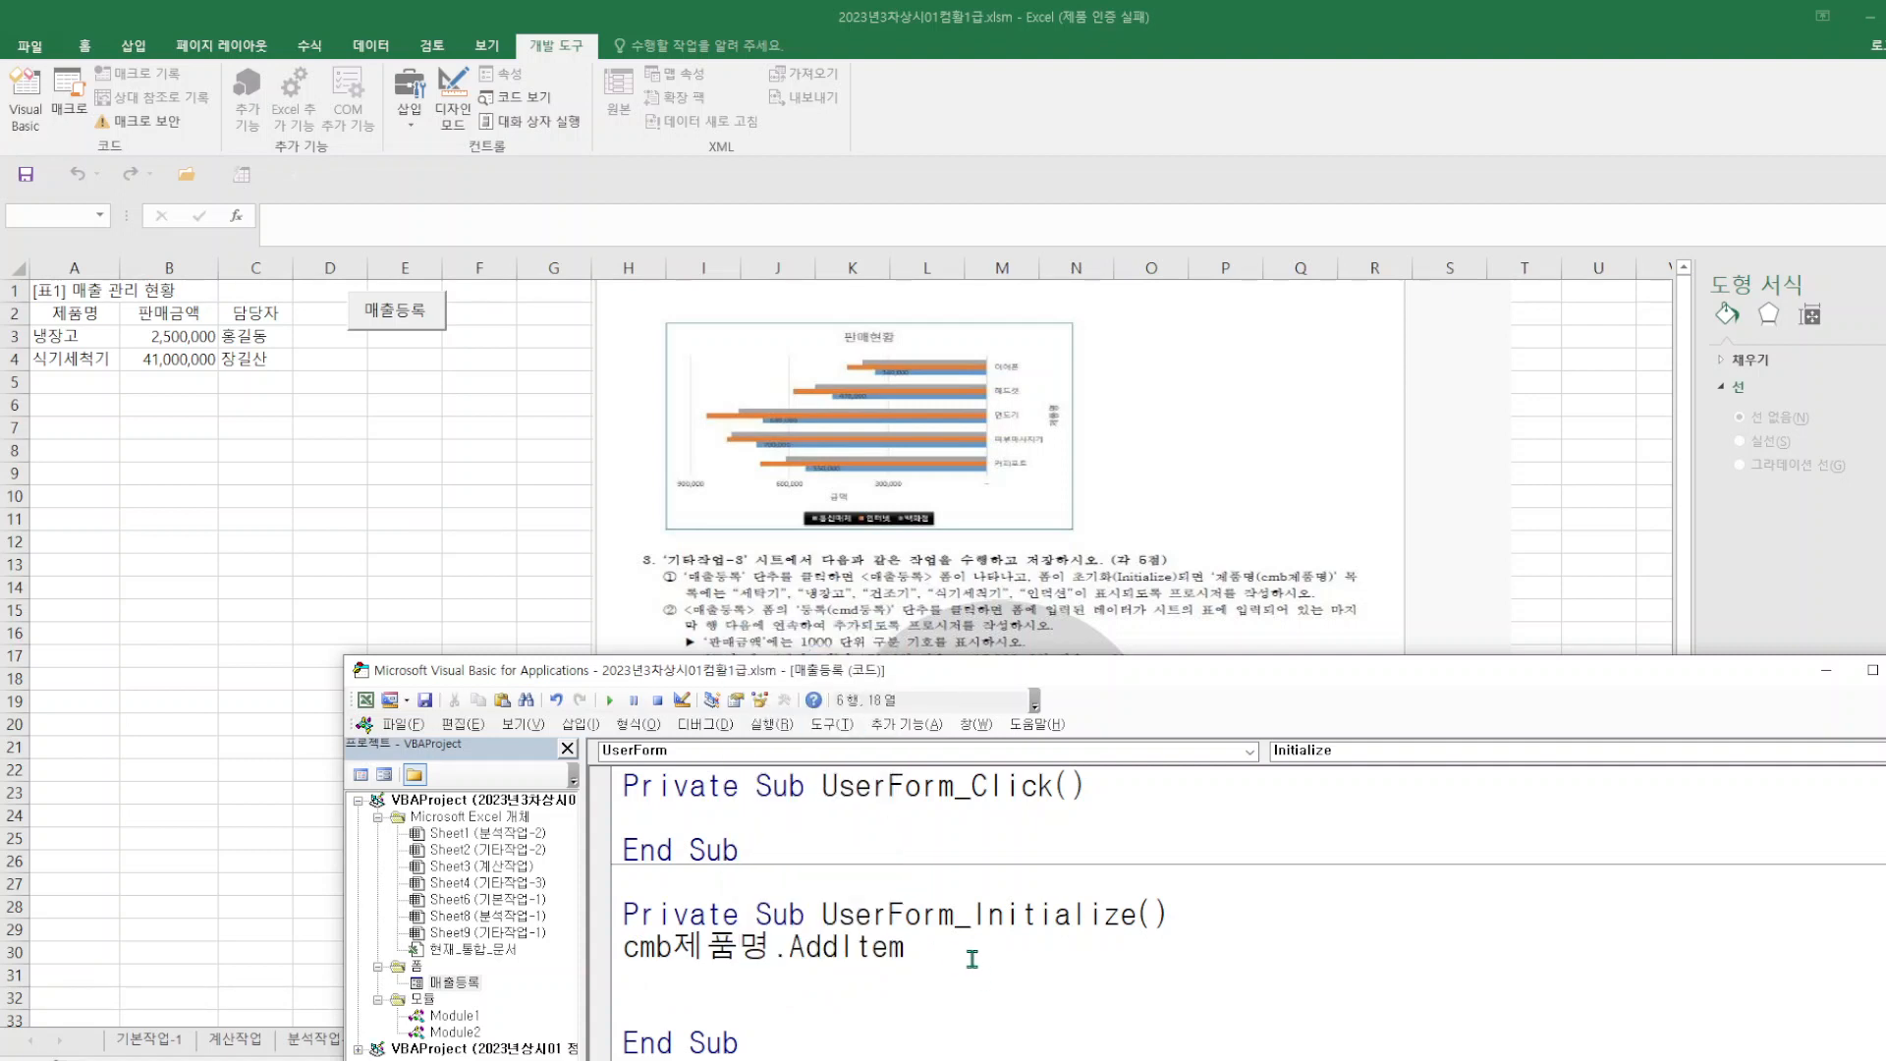
pyautogui.hotkey('ctrl', 'v')
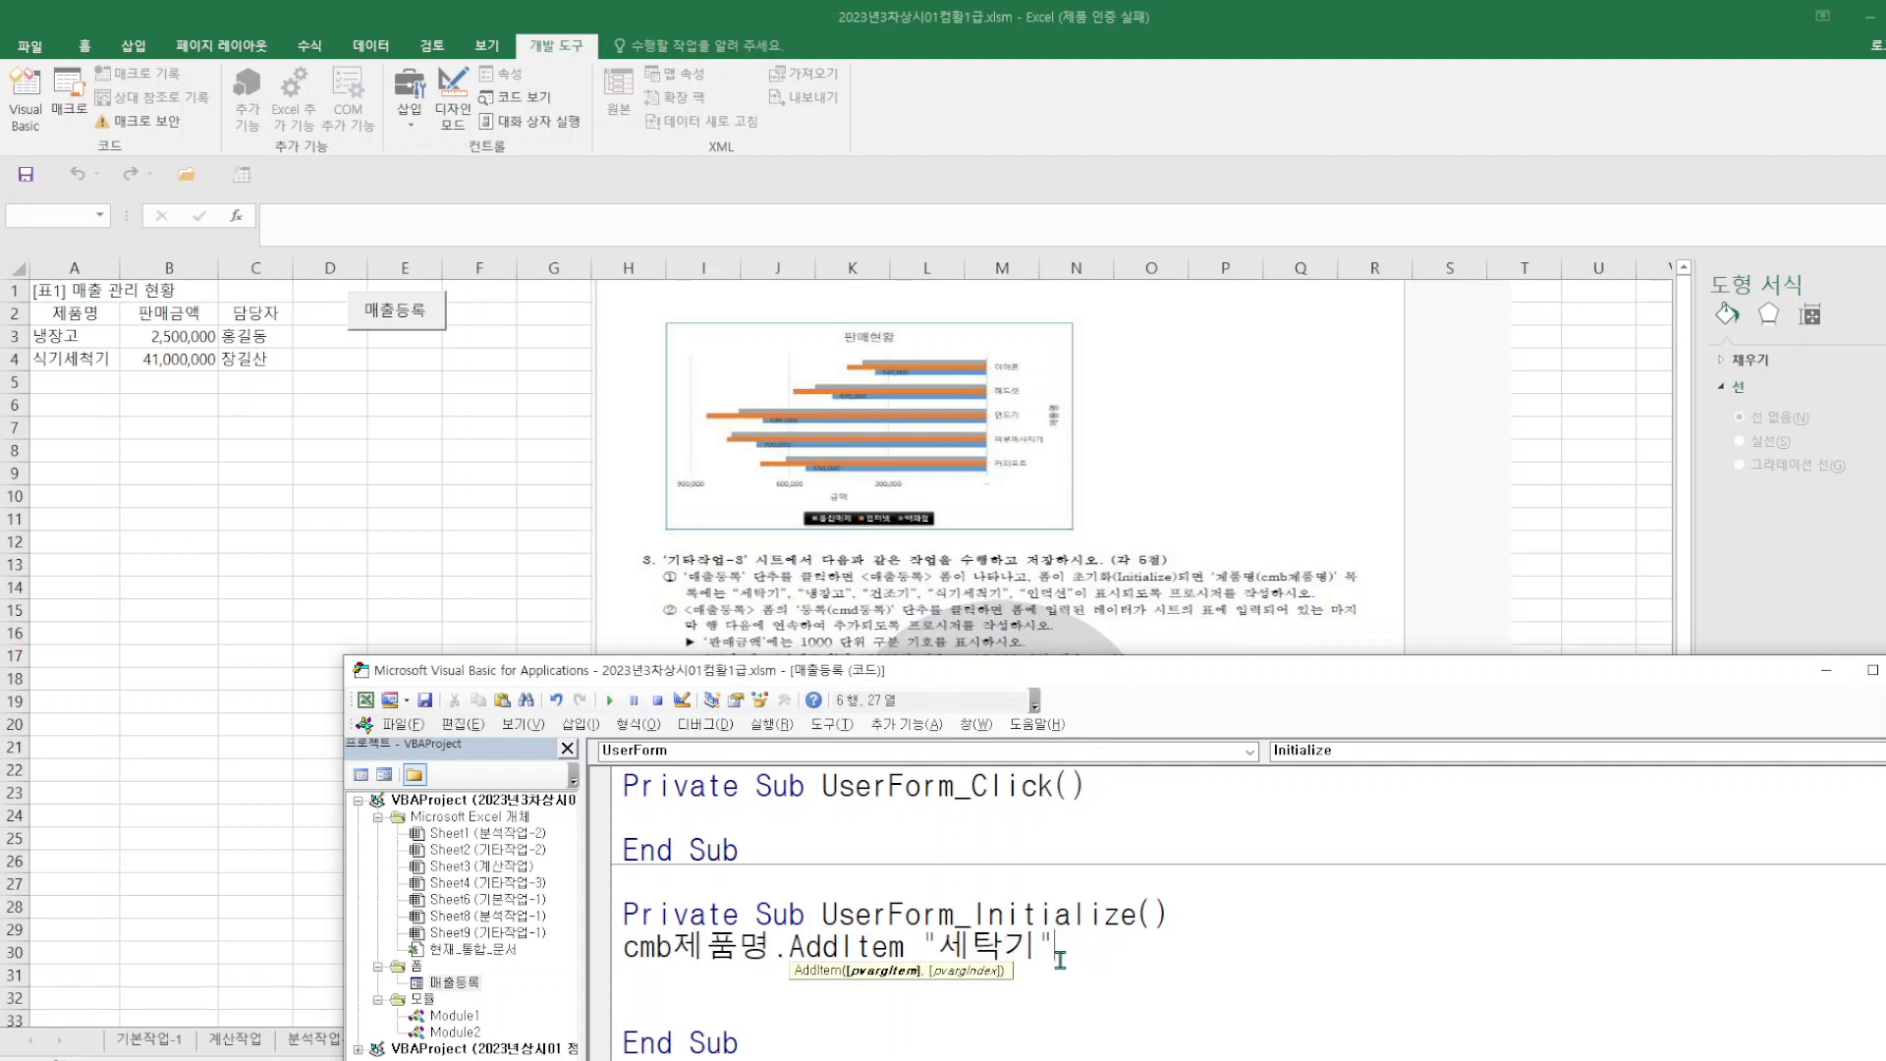
# - Duplicate the cmb제품명.AddItem "세탁기" line four times below itself in UserForm_Initialize
pyautogui.moveTo(1080, 951); pyautogui.dragTo(629, 948)
pyautogui.rightClick(652, 951)
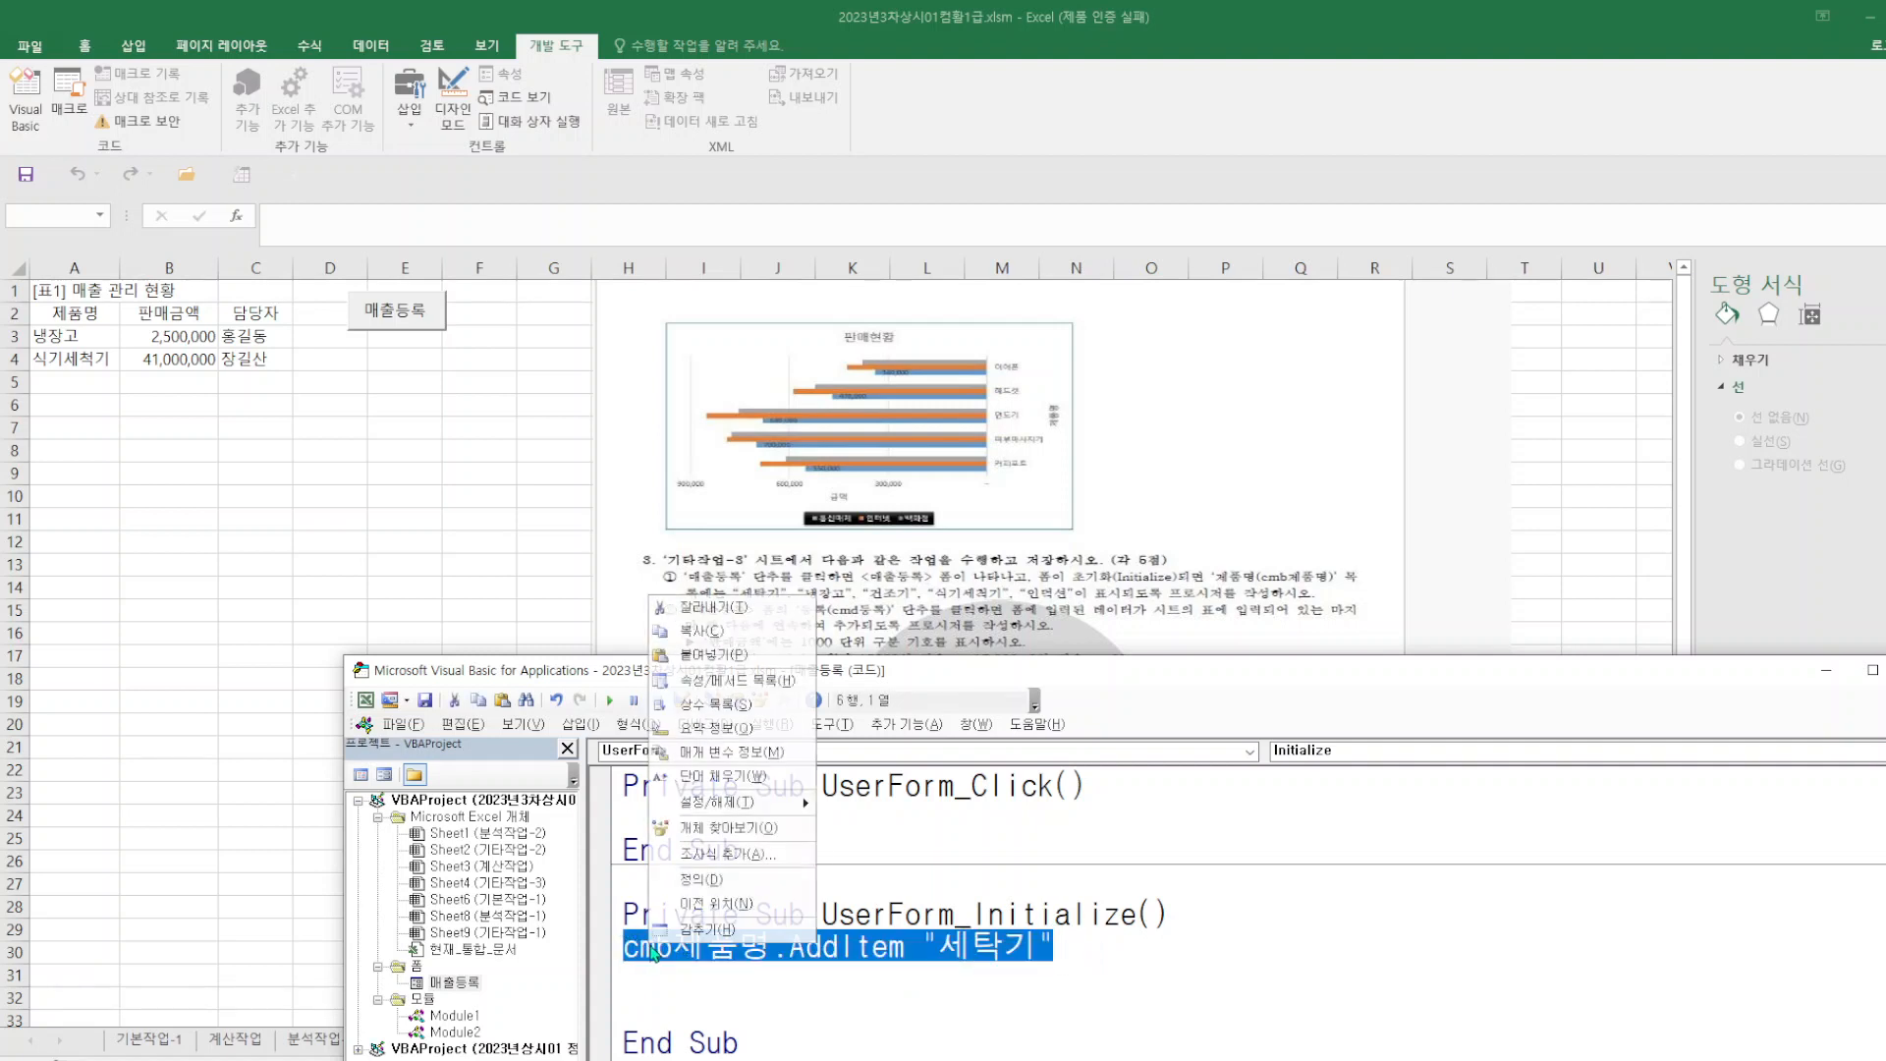
pyautogui.click(710, 632)
pyautogui.click(634, 990)
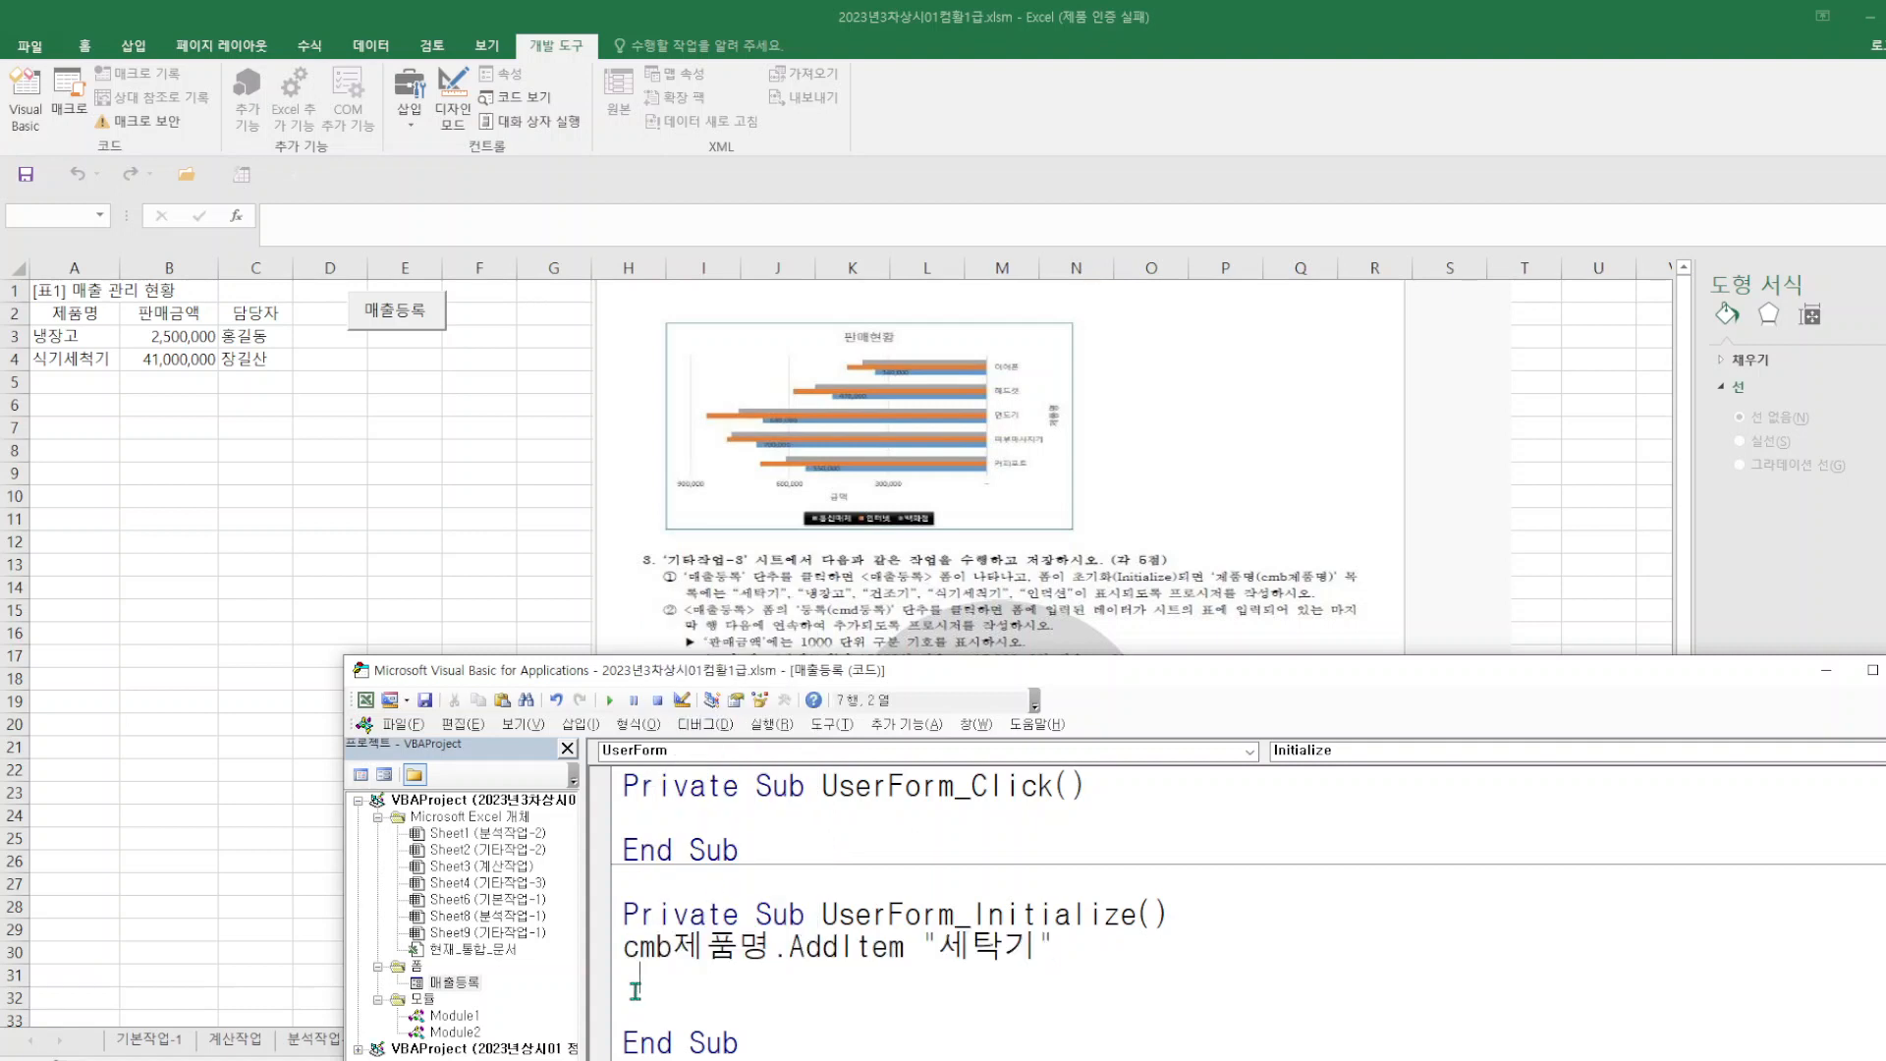
pyautogui.hotkey('ctrl', 'v')
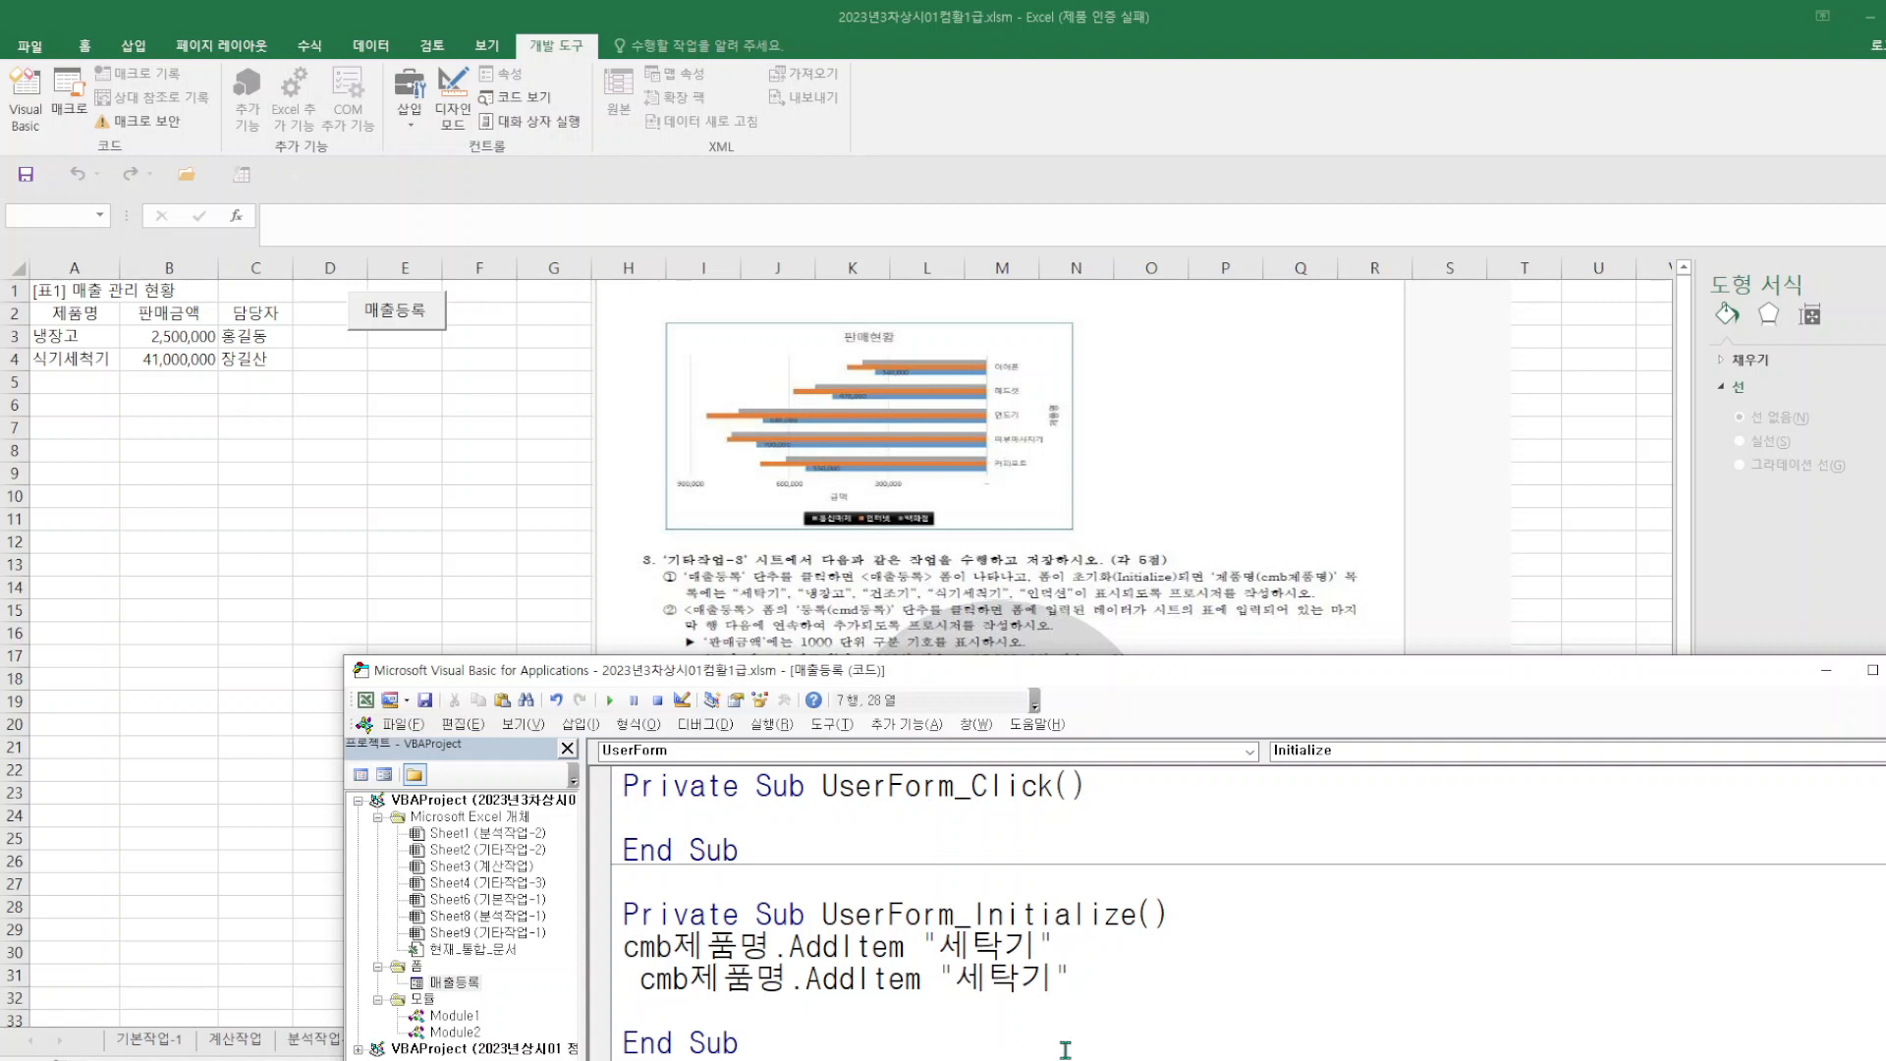
pyautogui.press('Return')
pyautogui.hotkey('ctrl', 'v')
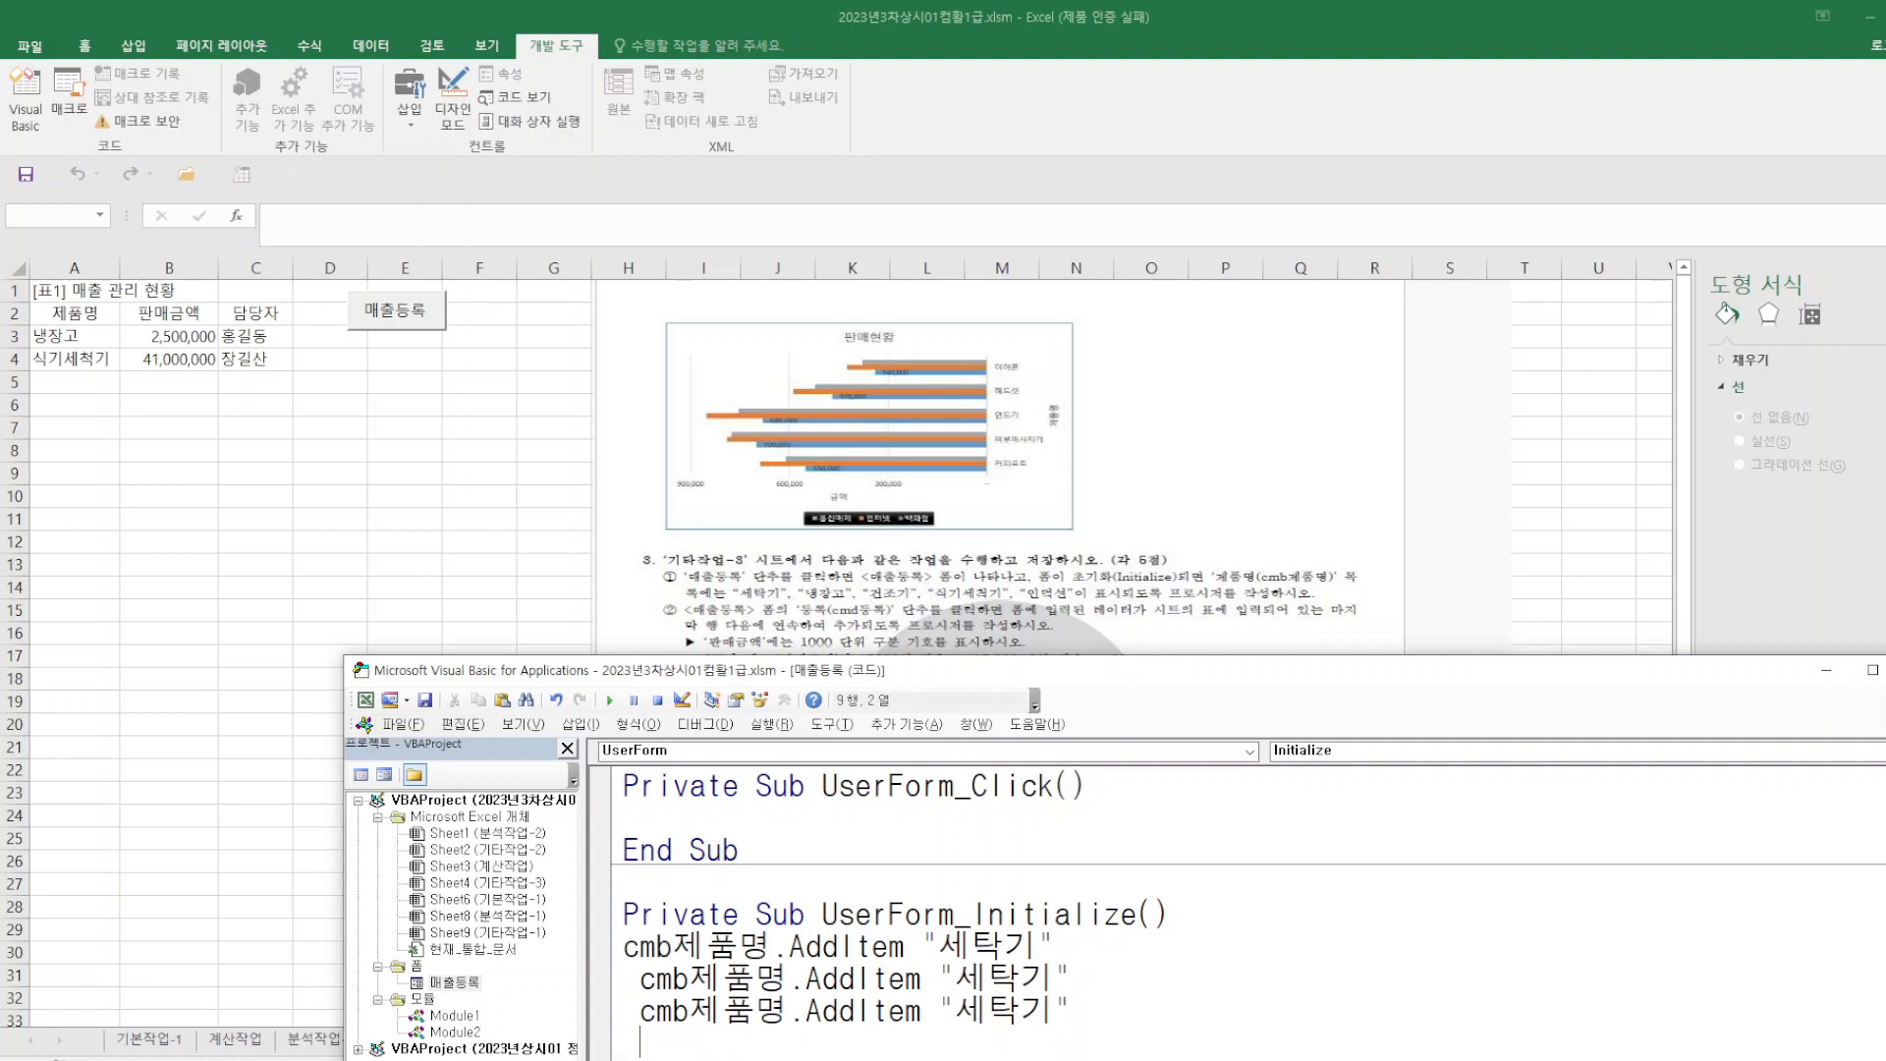
pyautogui.hotkey('ctrl', 'v')
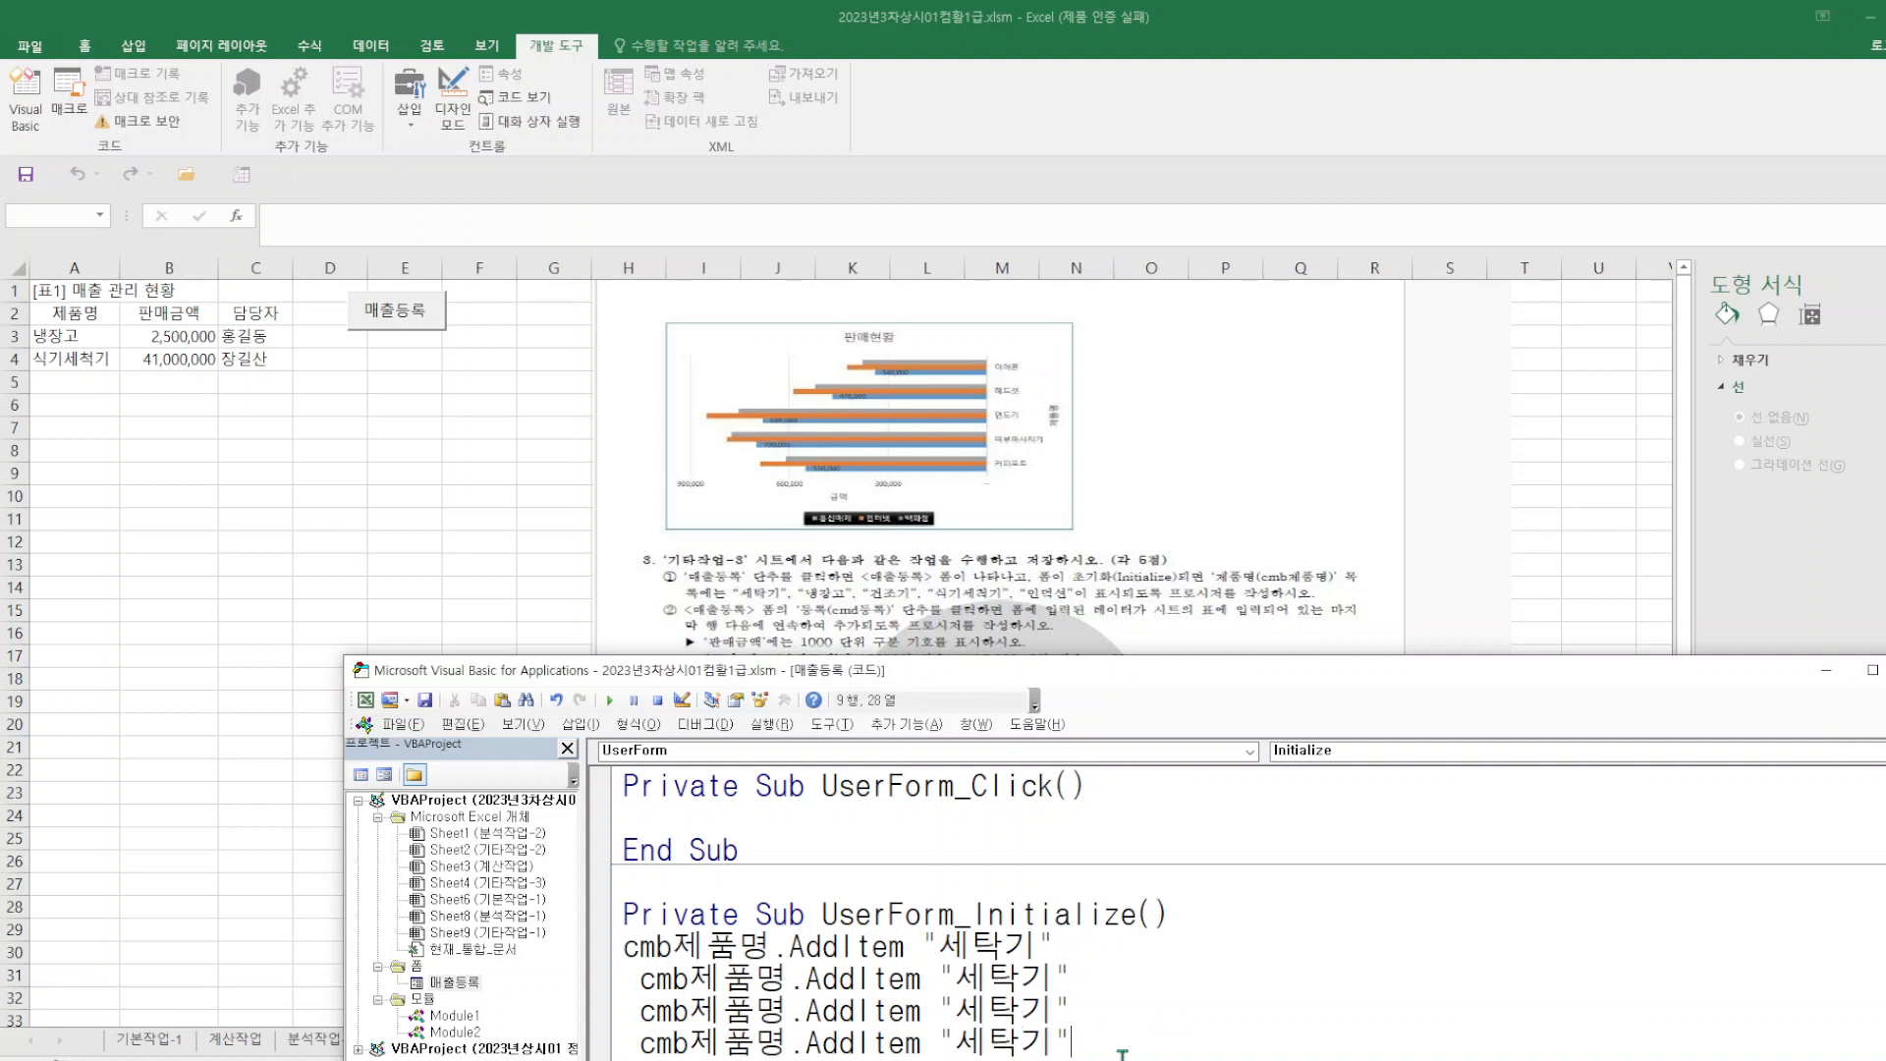
pyautogui.press('Return')
pyautogui.hotkey('ctrl', 'v')
# - Change the item in the second AddItem line to "냉장고" and the one in the third line to "건조기"
pyautogui.moveTo(1458, 681); pyautogui.dragTo(1396, 380)
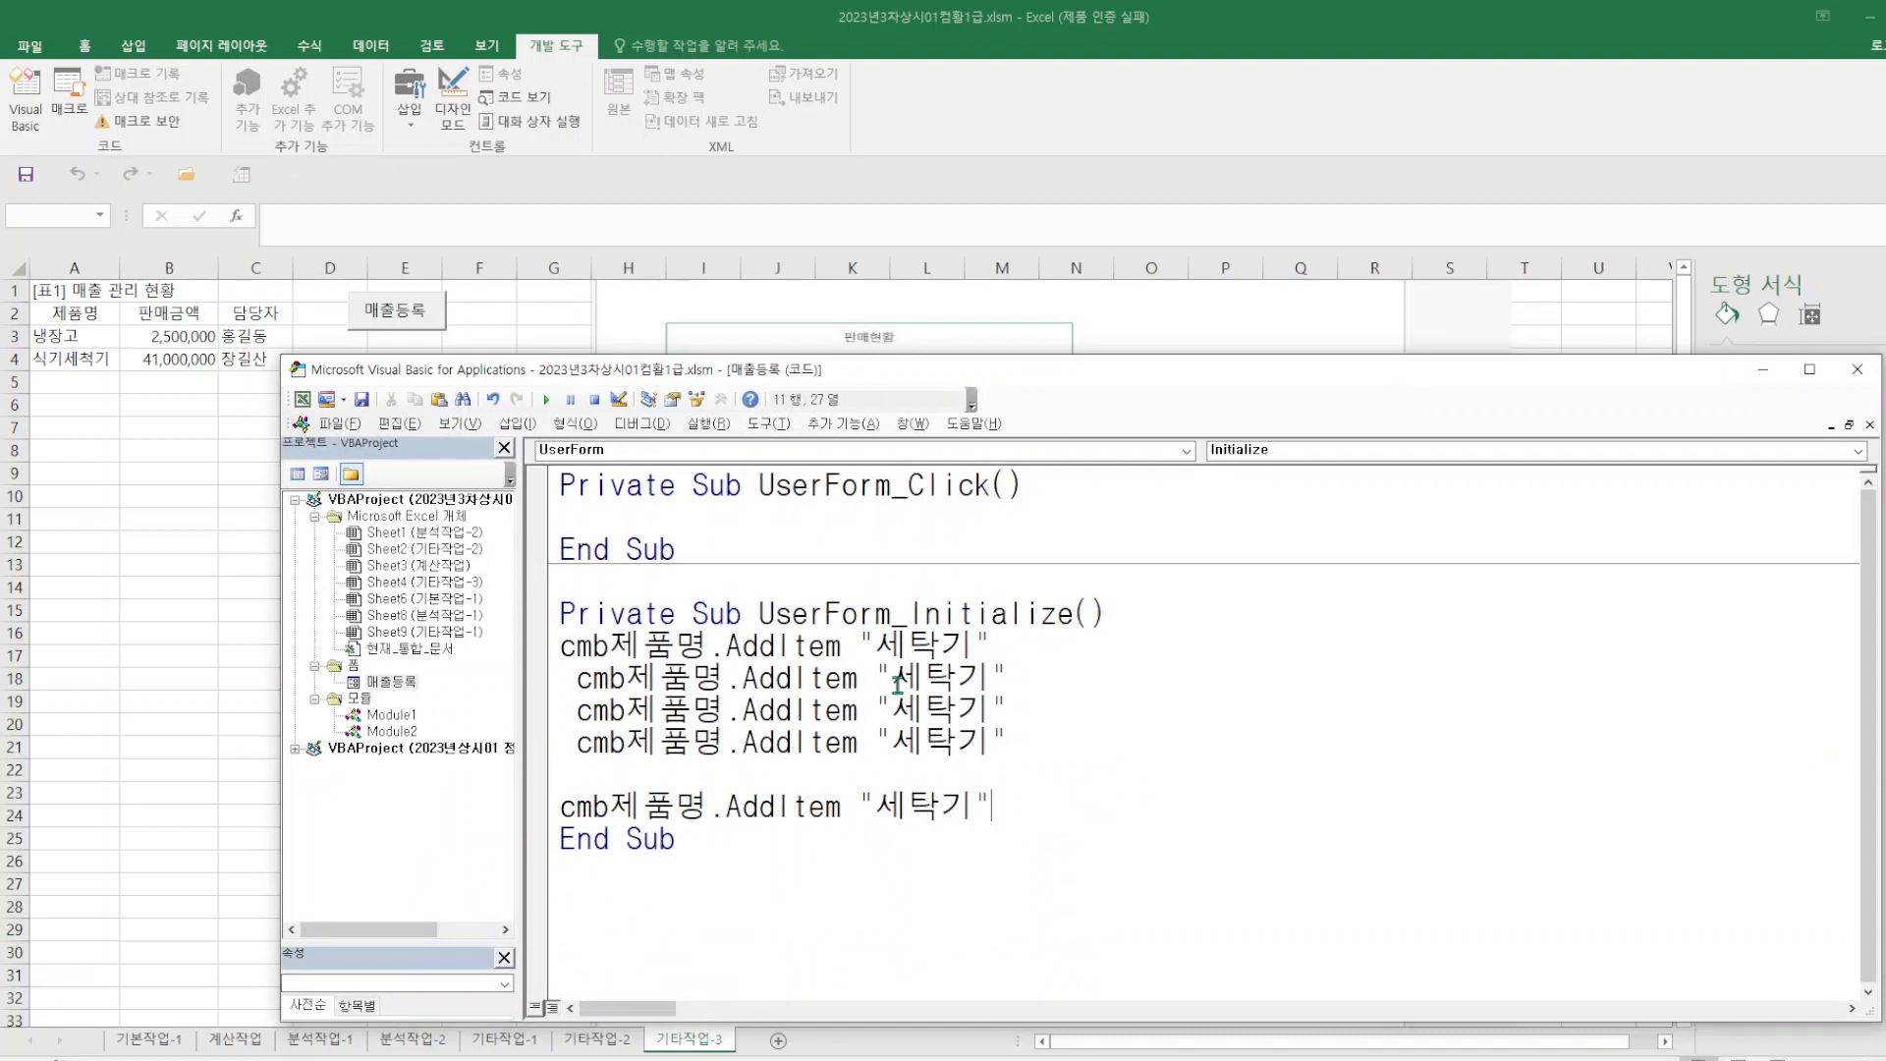
pyautogui.moveTo(891, 678); pyautogui.dragTo(992, 683)
pyautogui.write('건조')
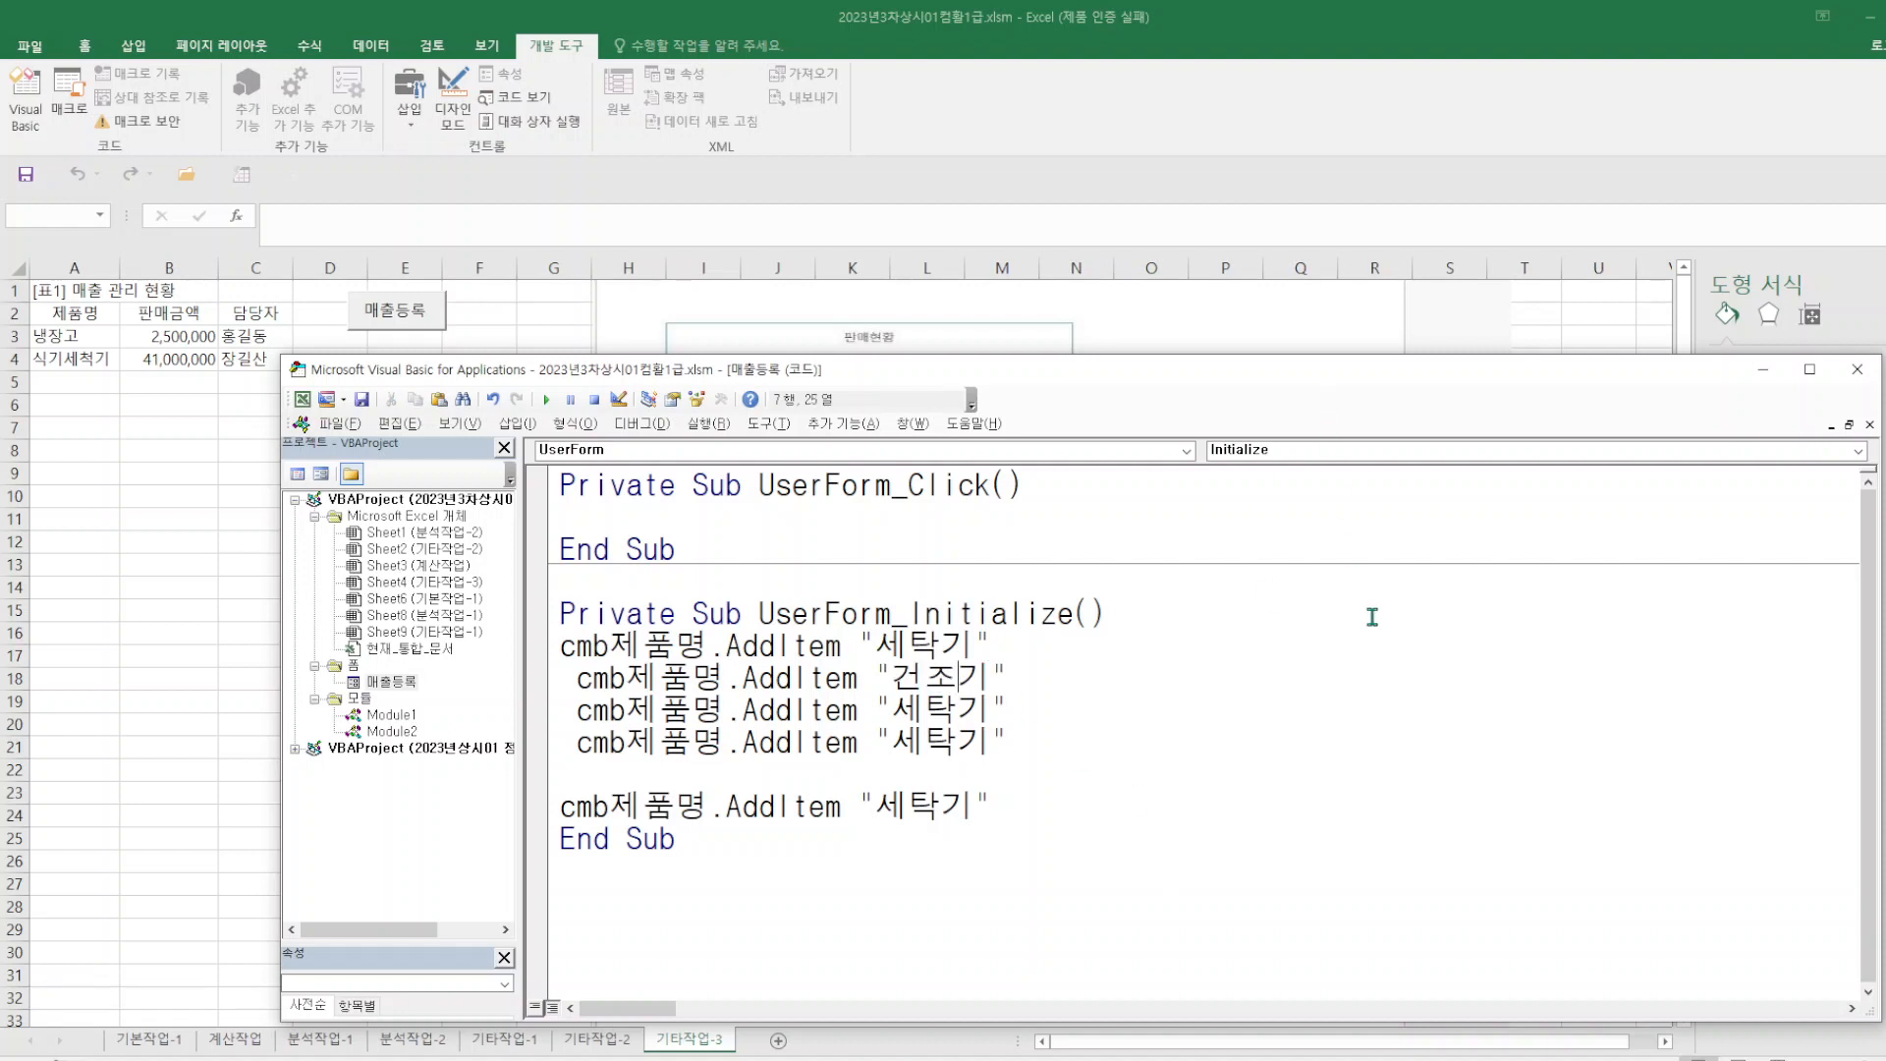
pyautogui.moveTo(1274, 378); pyautogui.dragTo(1260, 458)
pyautogui.moveTo(884, 767); pyautogui.dragTo(981, 766)
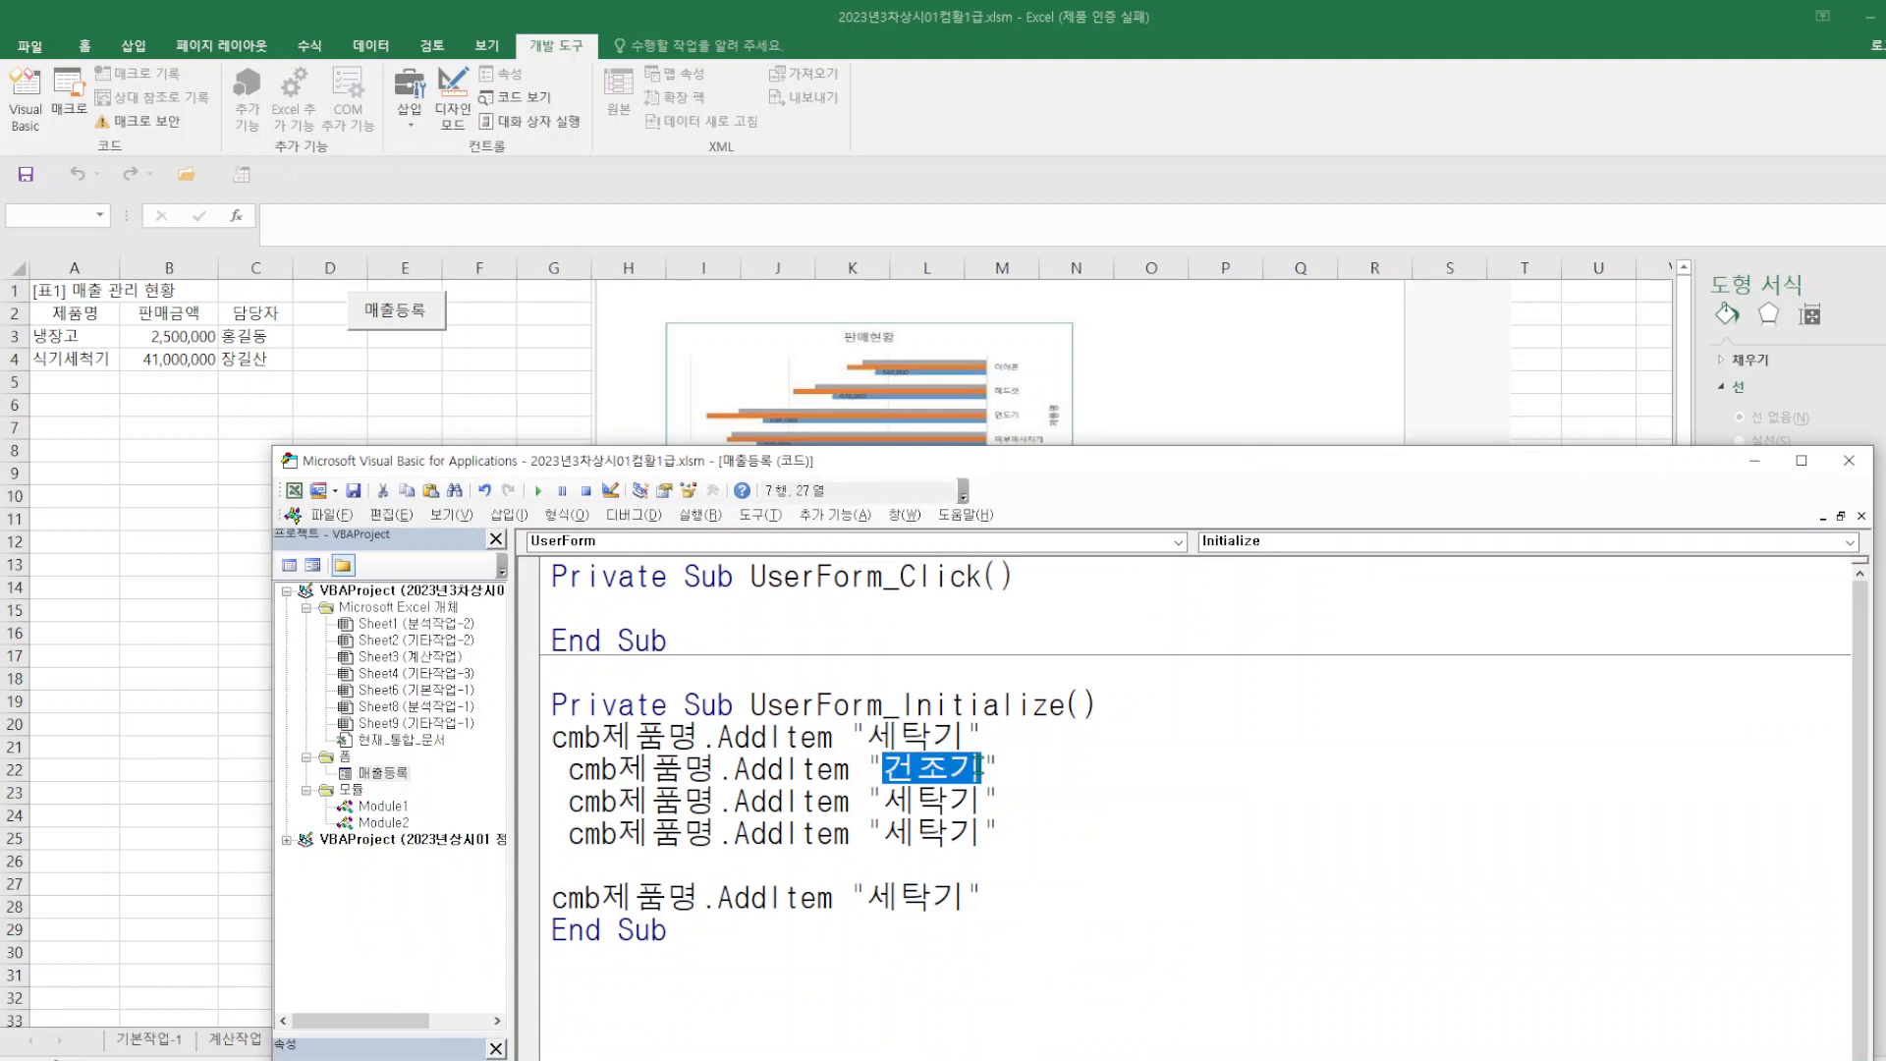
pyautogui.write('ㄴ')
pyautogui.write('냉장고')
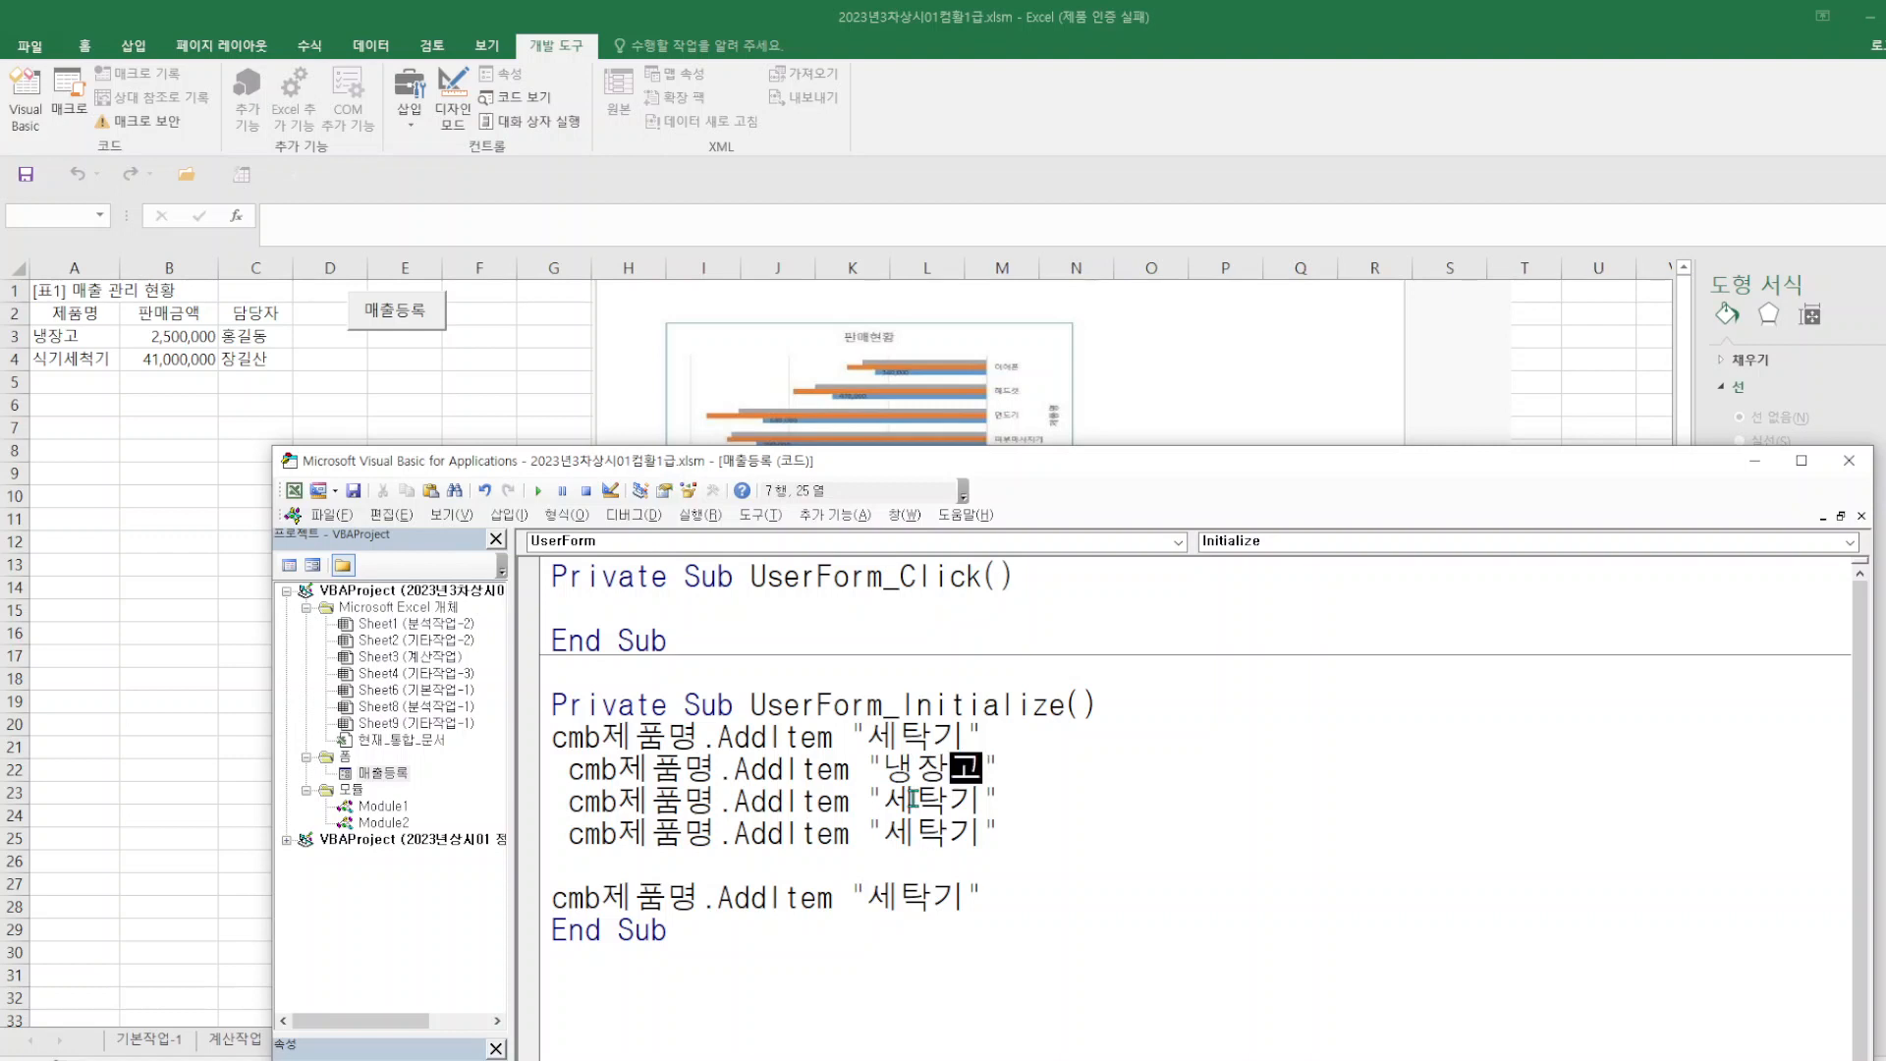
pyautogui.moveTo(883, 801); pyautogui.dragTo(916, 801)
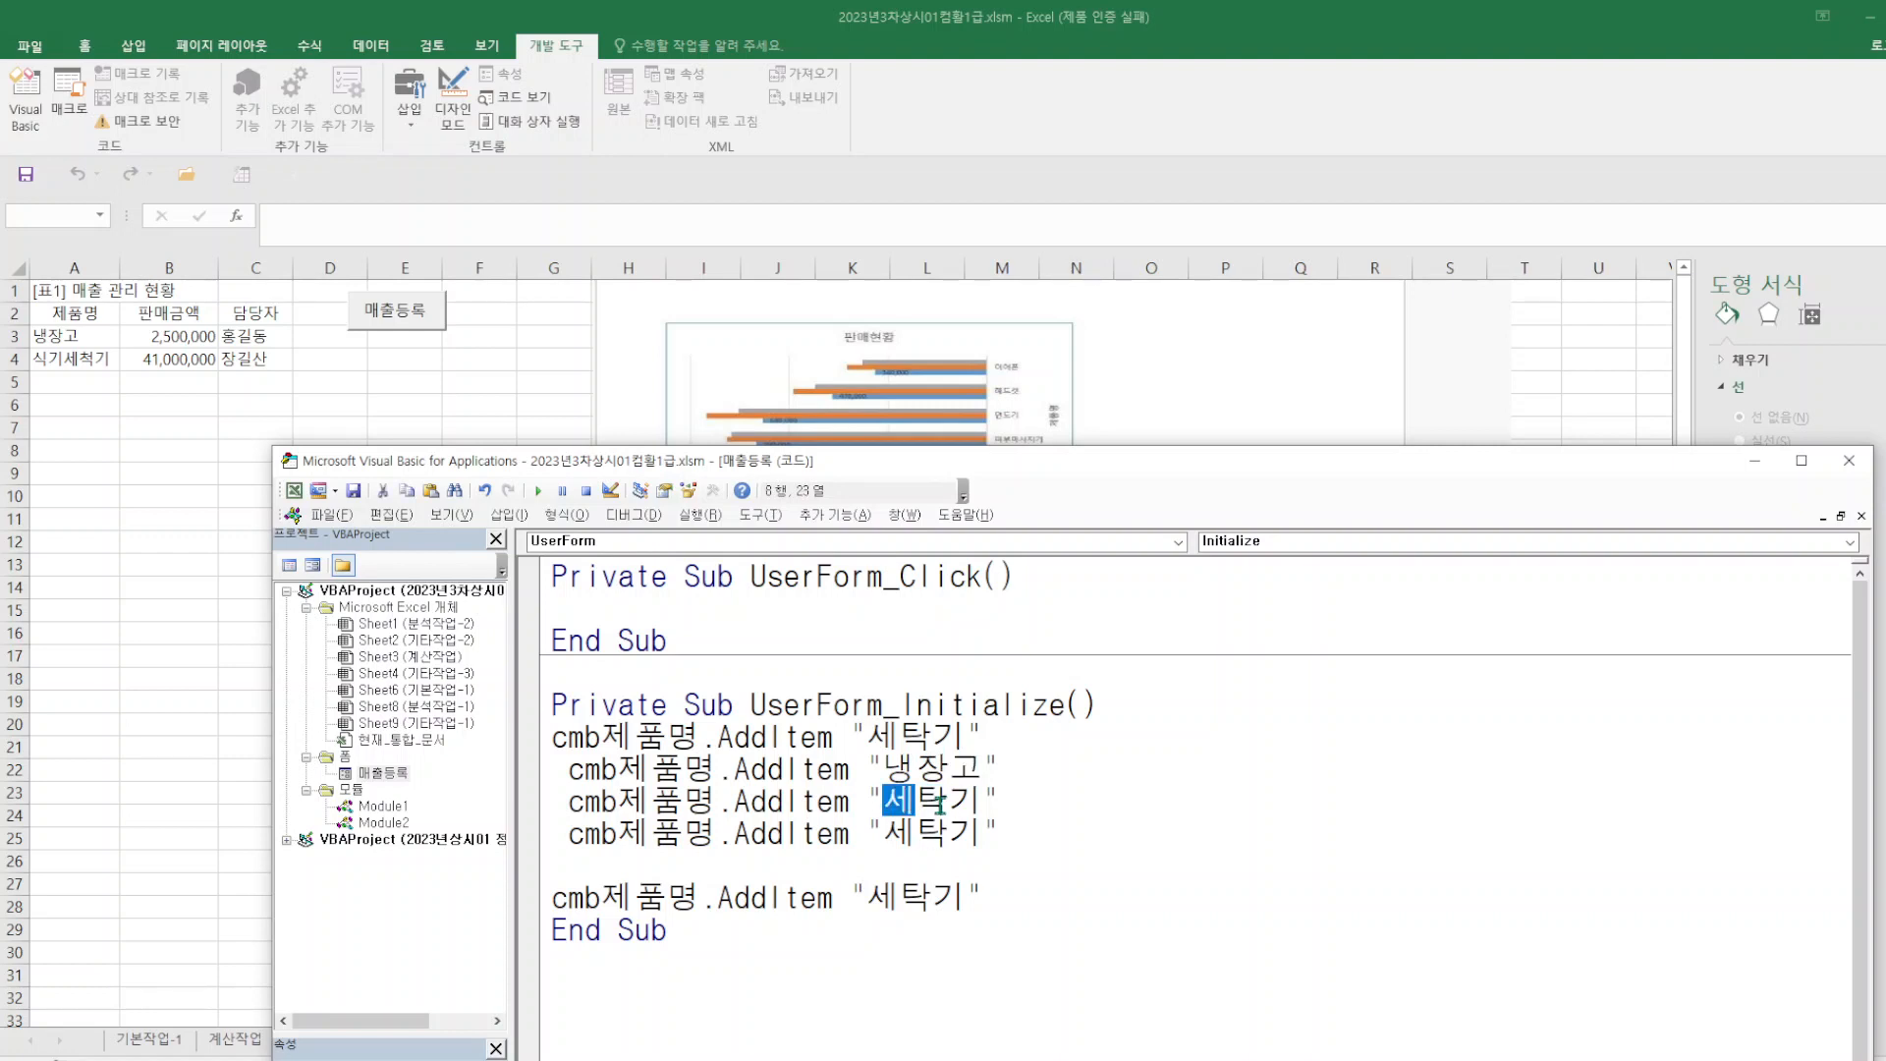
pyautogui.write('건조')
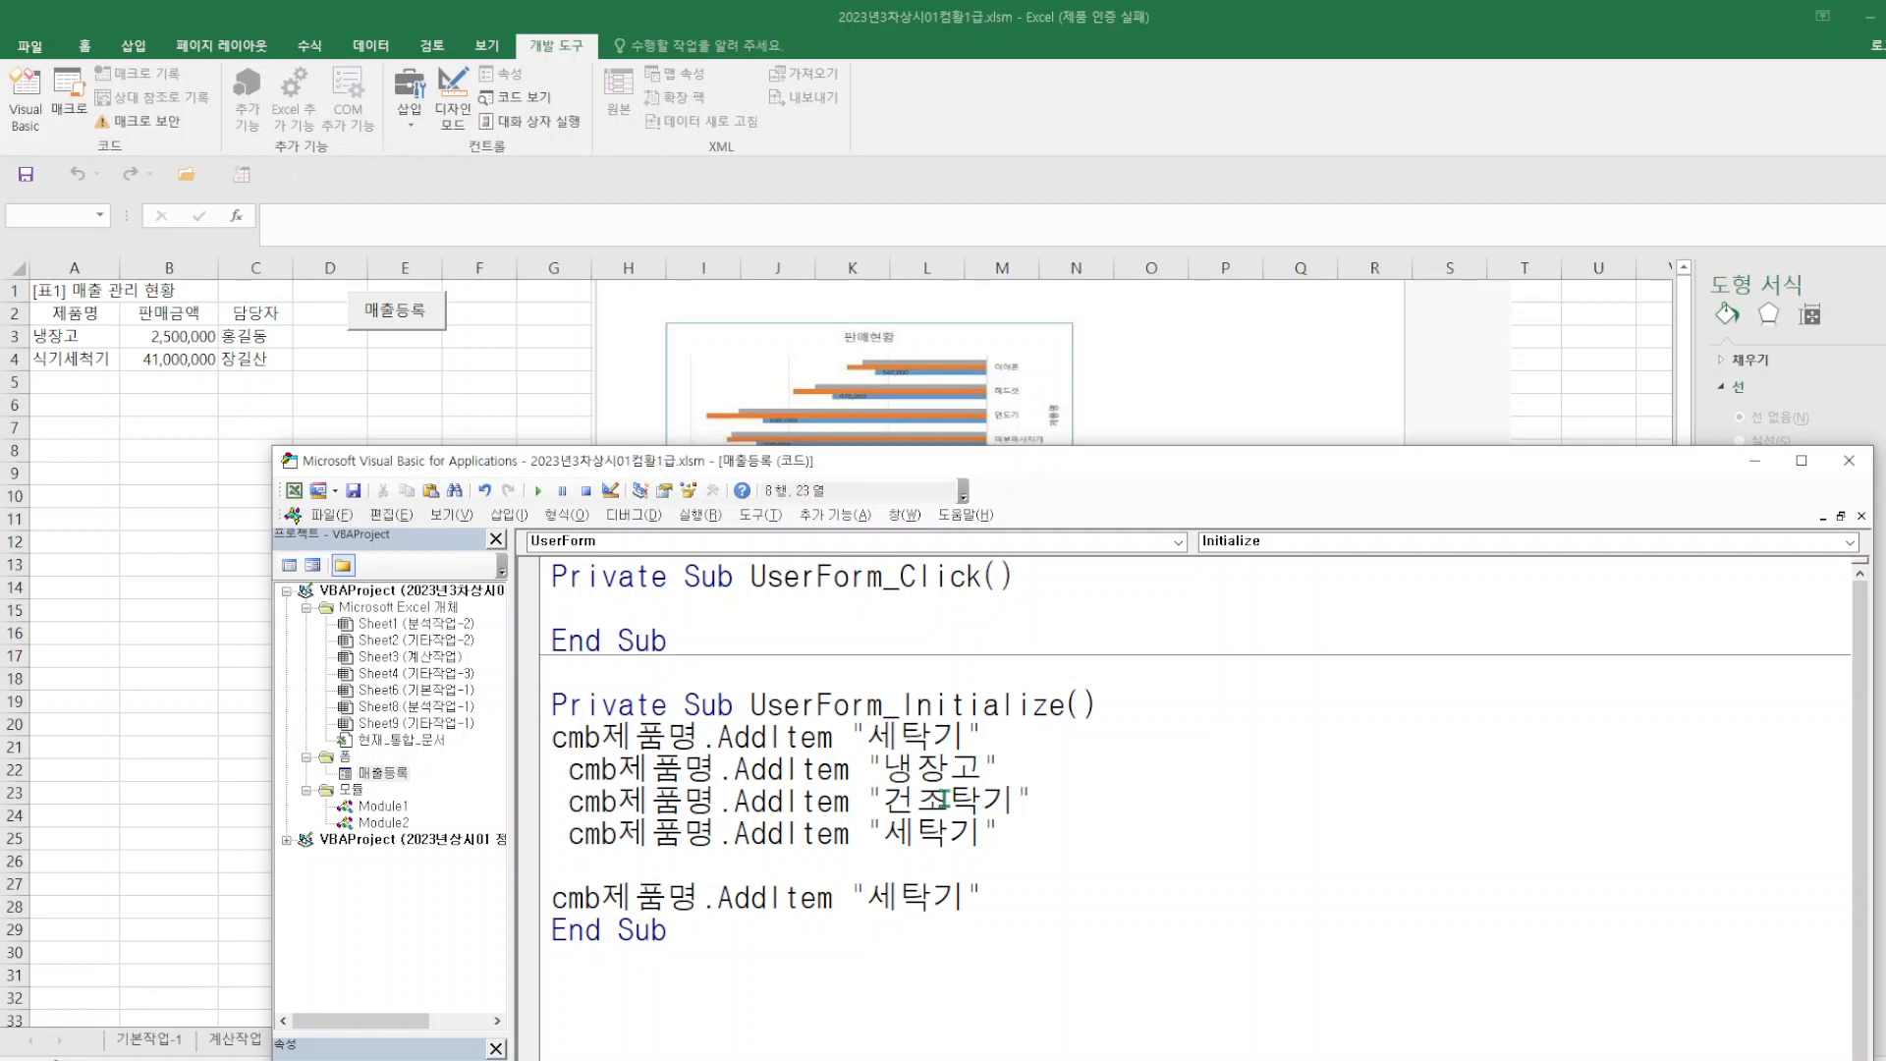
pyautogui.press('Delete')
# - Change the item in the fourth AddItem line to "식기세척기" and the one in the last line to "인덕션"
pyautogui.moveTo(1195, 467); pyautogui.dragTo(1276, 841)
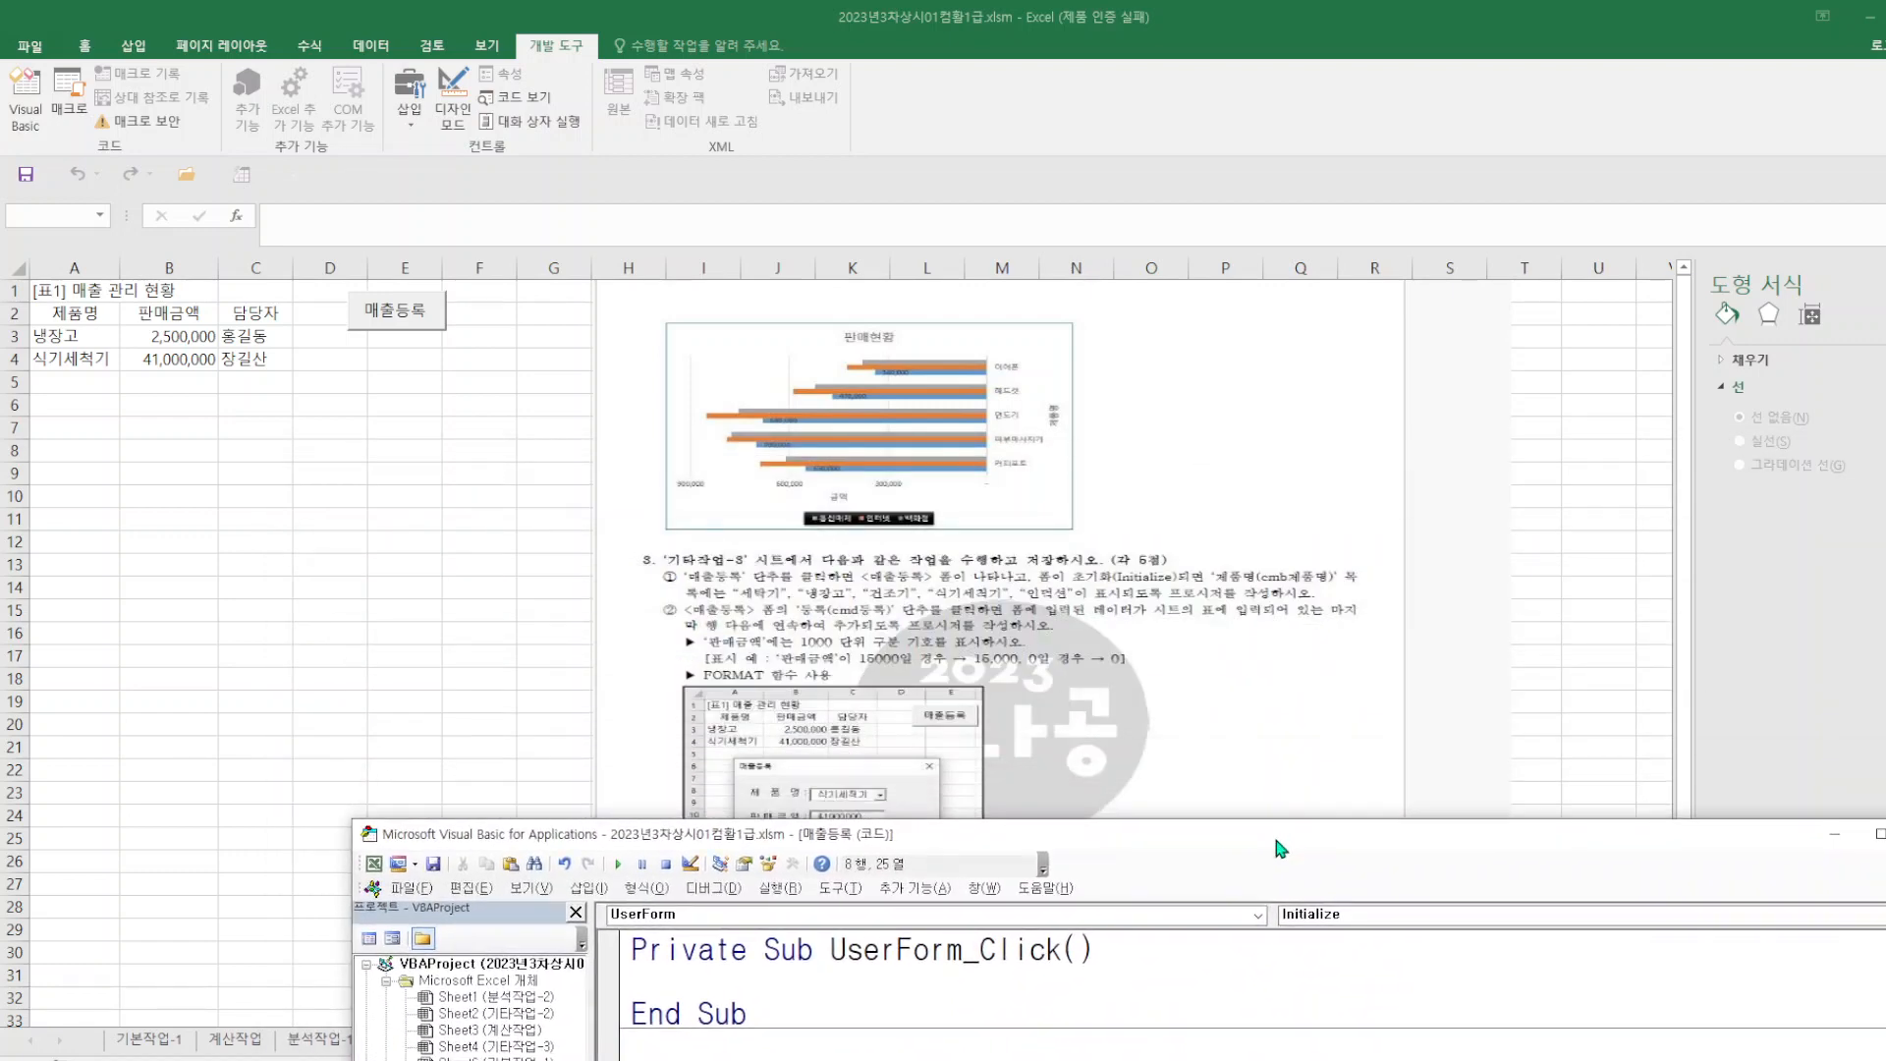
pyautogui.moveTo(1281, 848); pyautogui.dragTo(1238, 508)
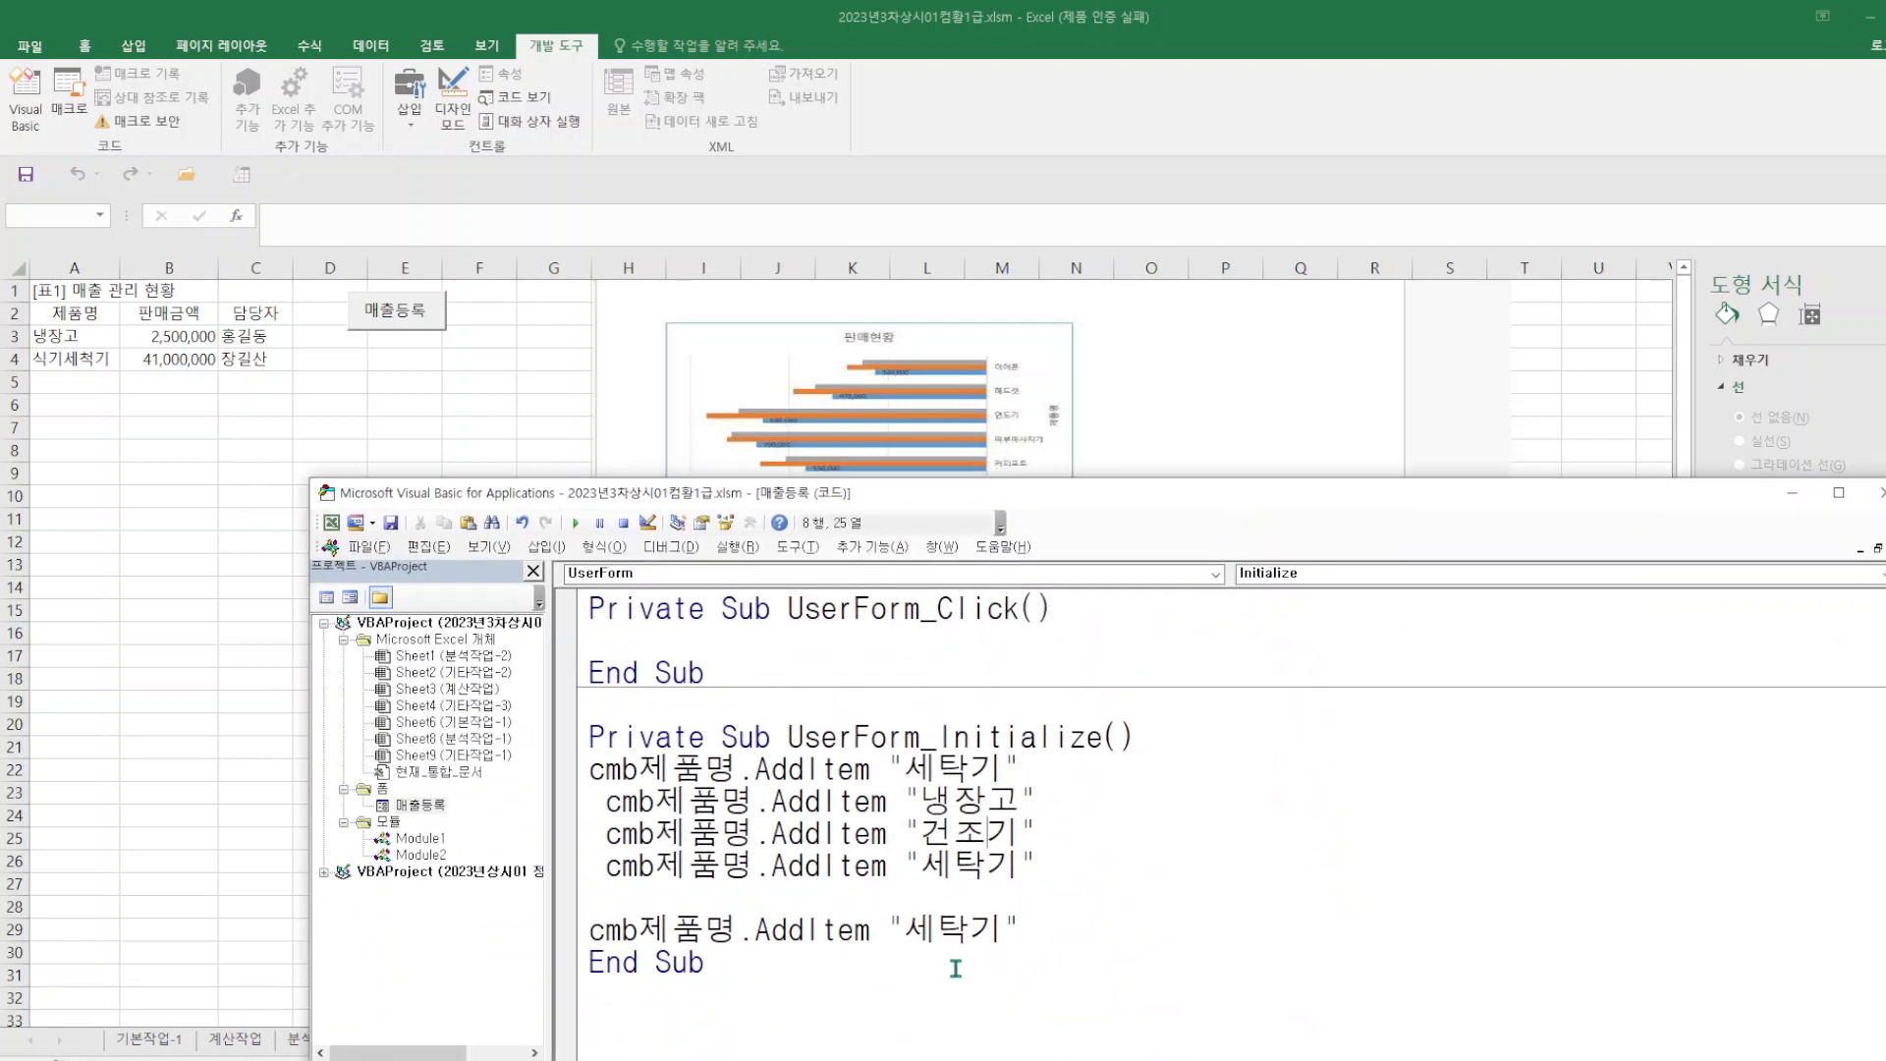
pyautogui.moveTo(926, 866); pyautogui.dragTo(994, 866)
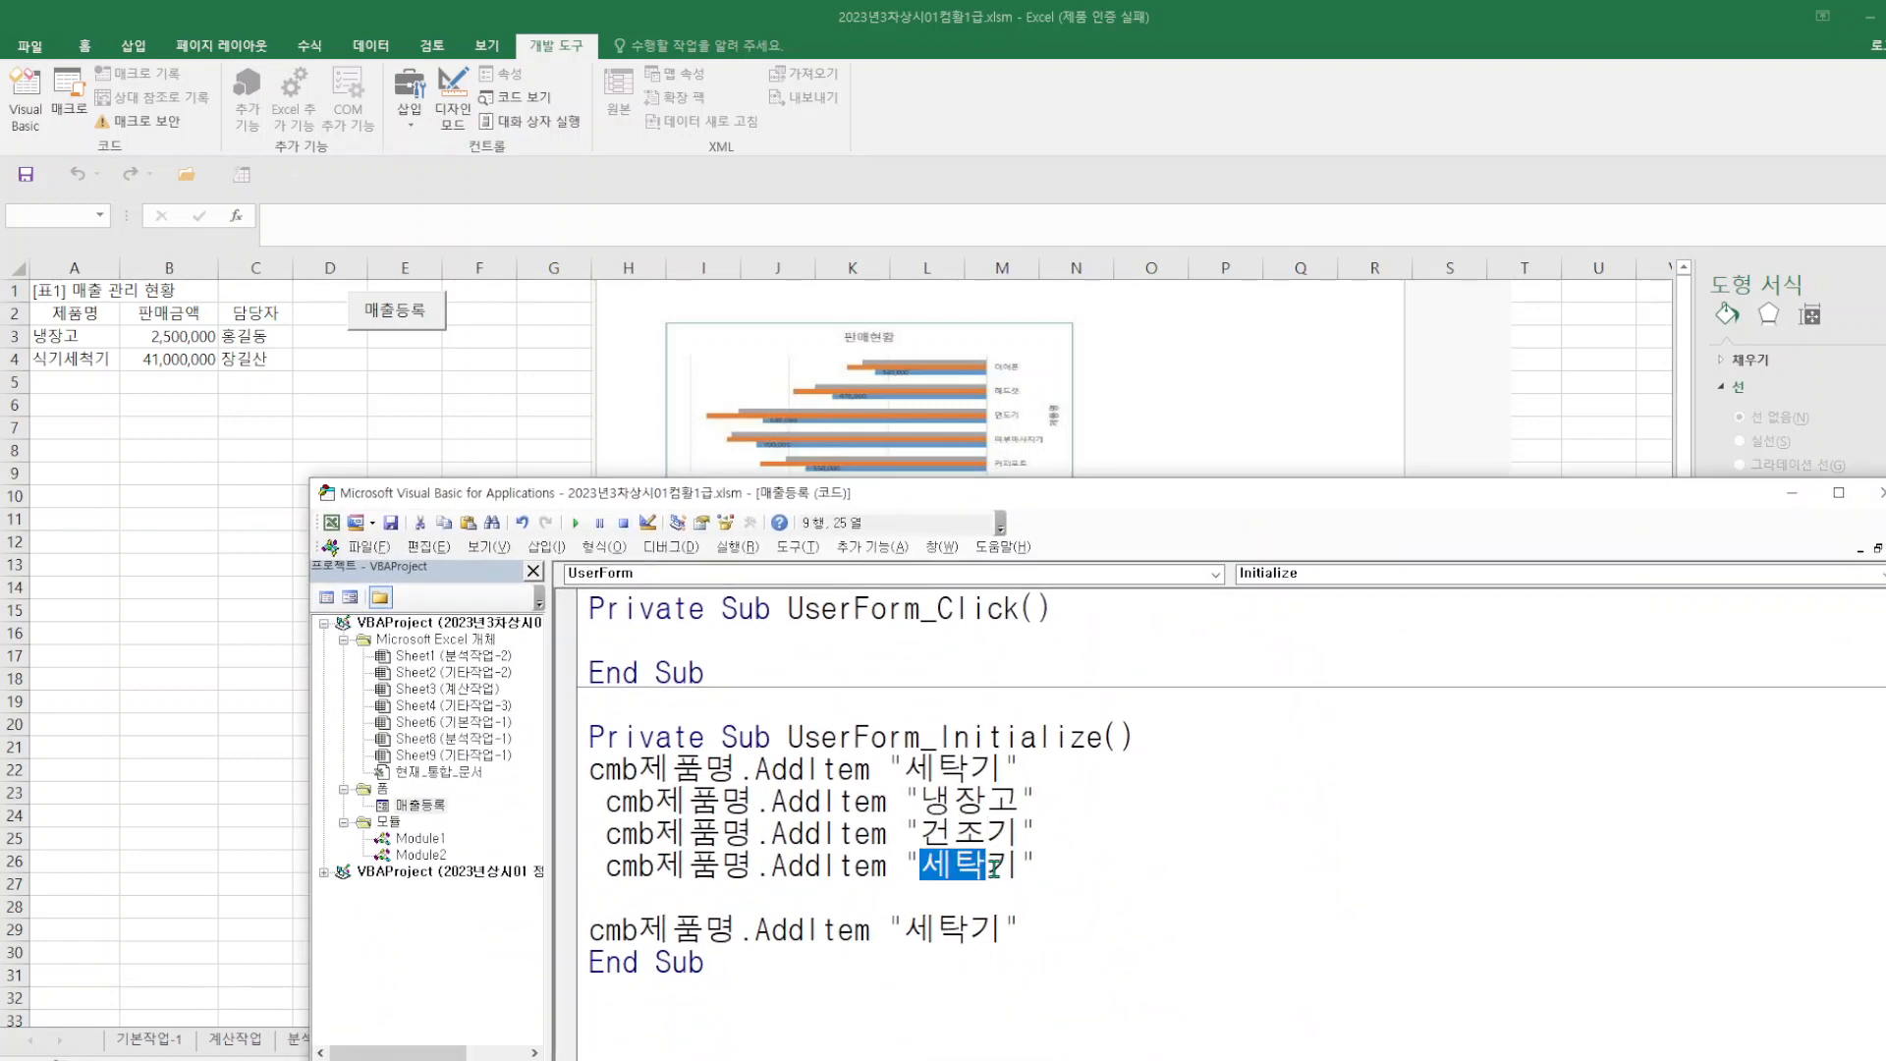
pyautogui.write('식기')
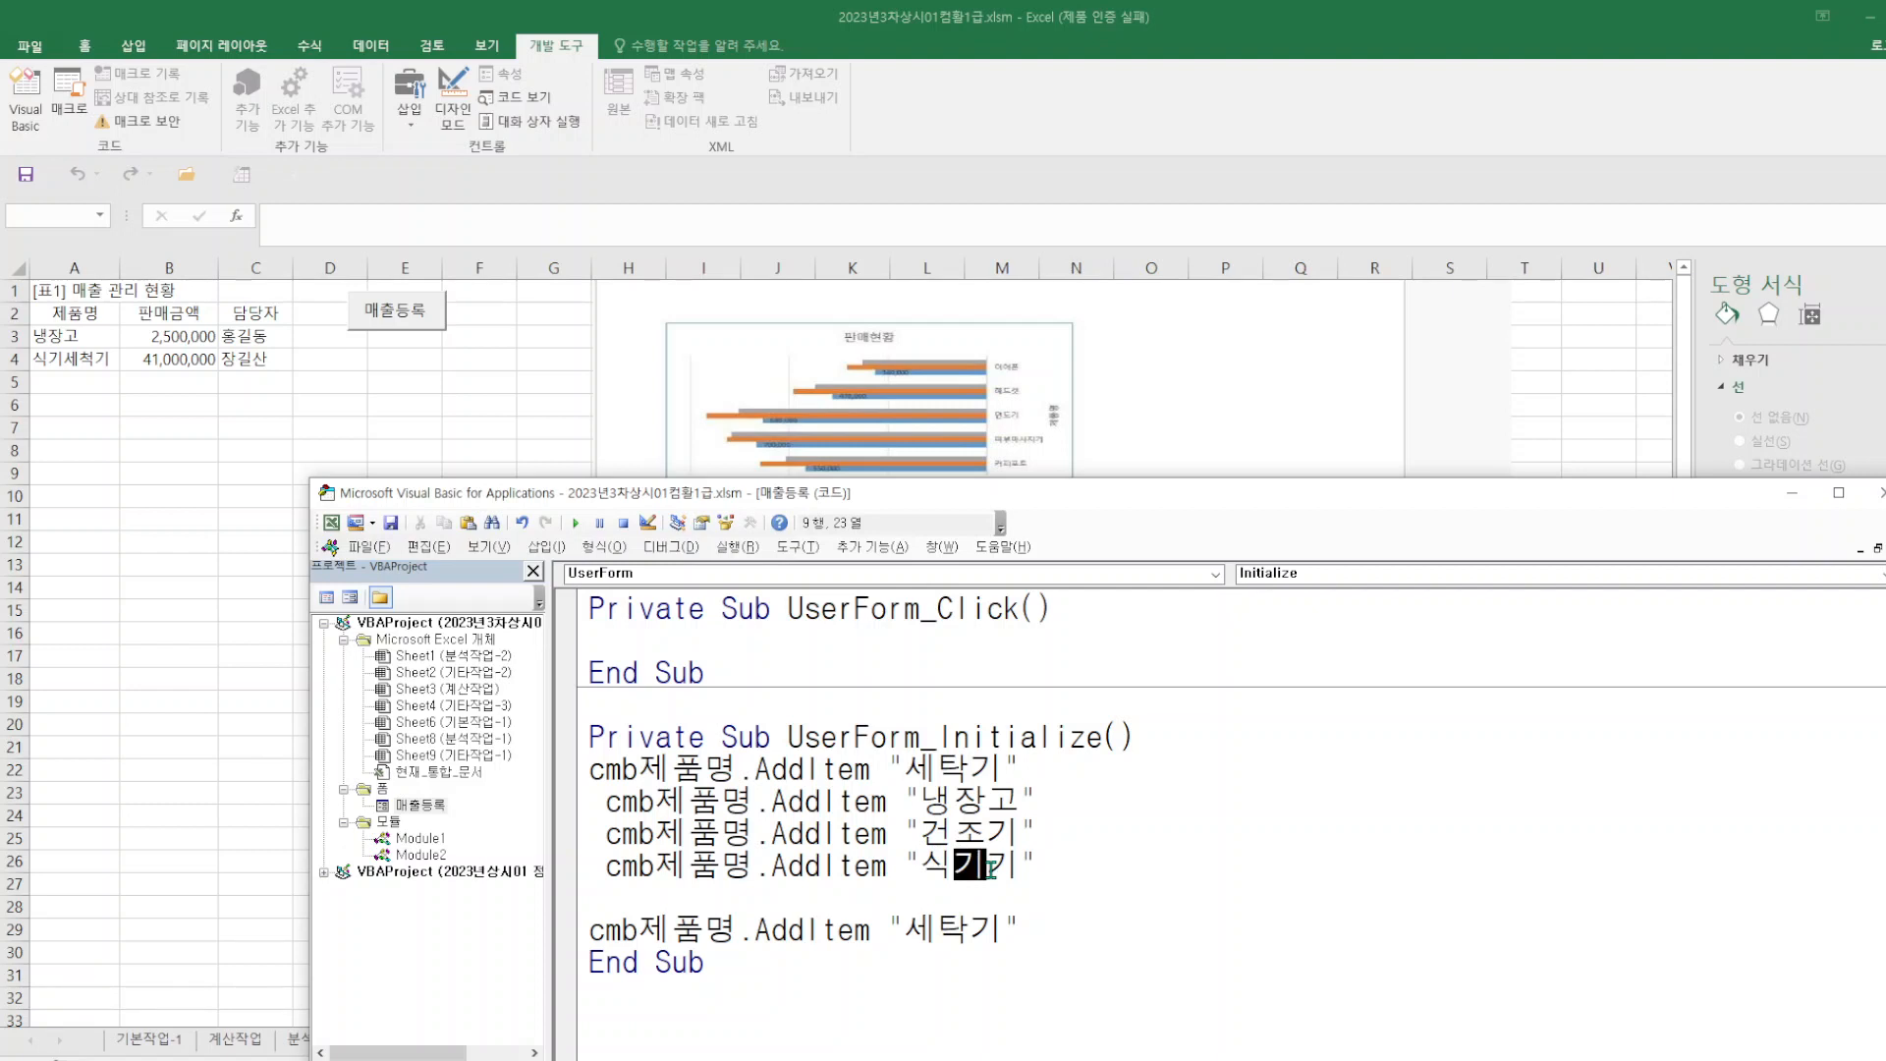
pyautogui.write('세척기')
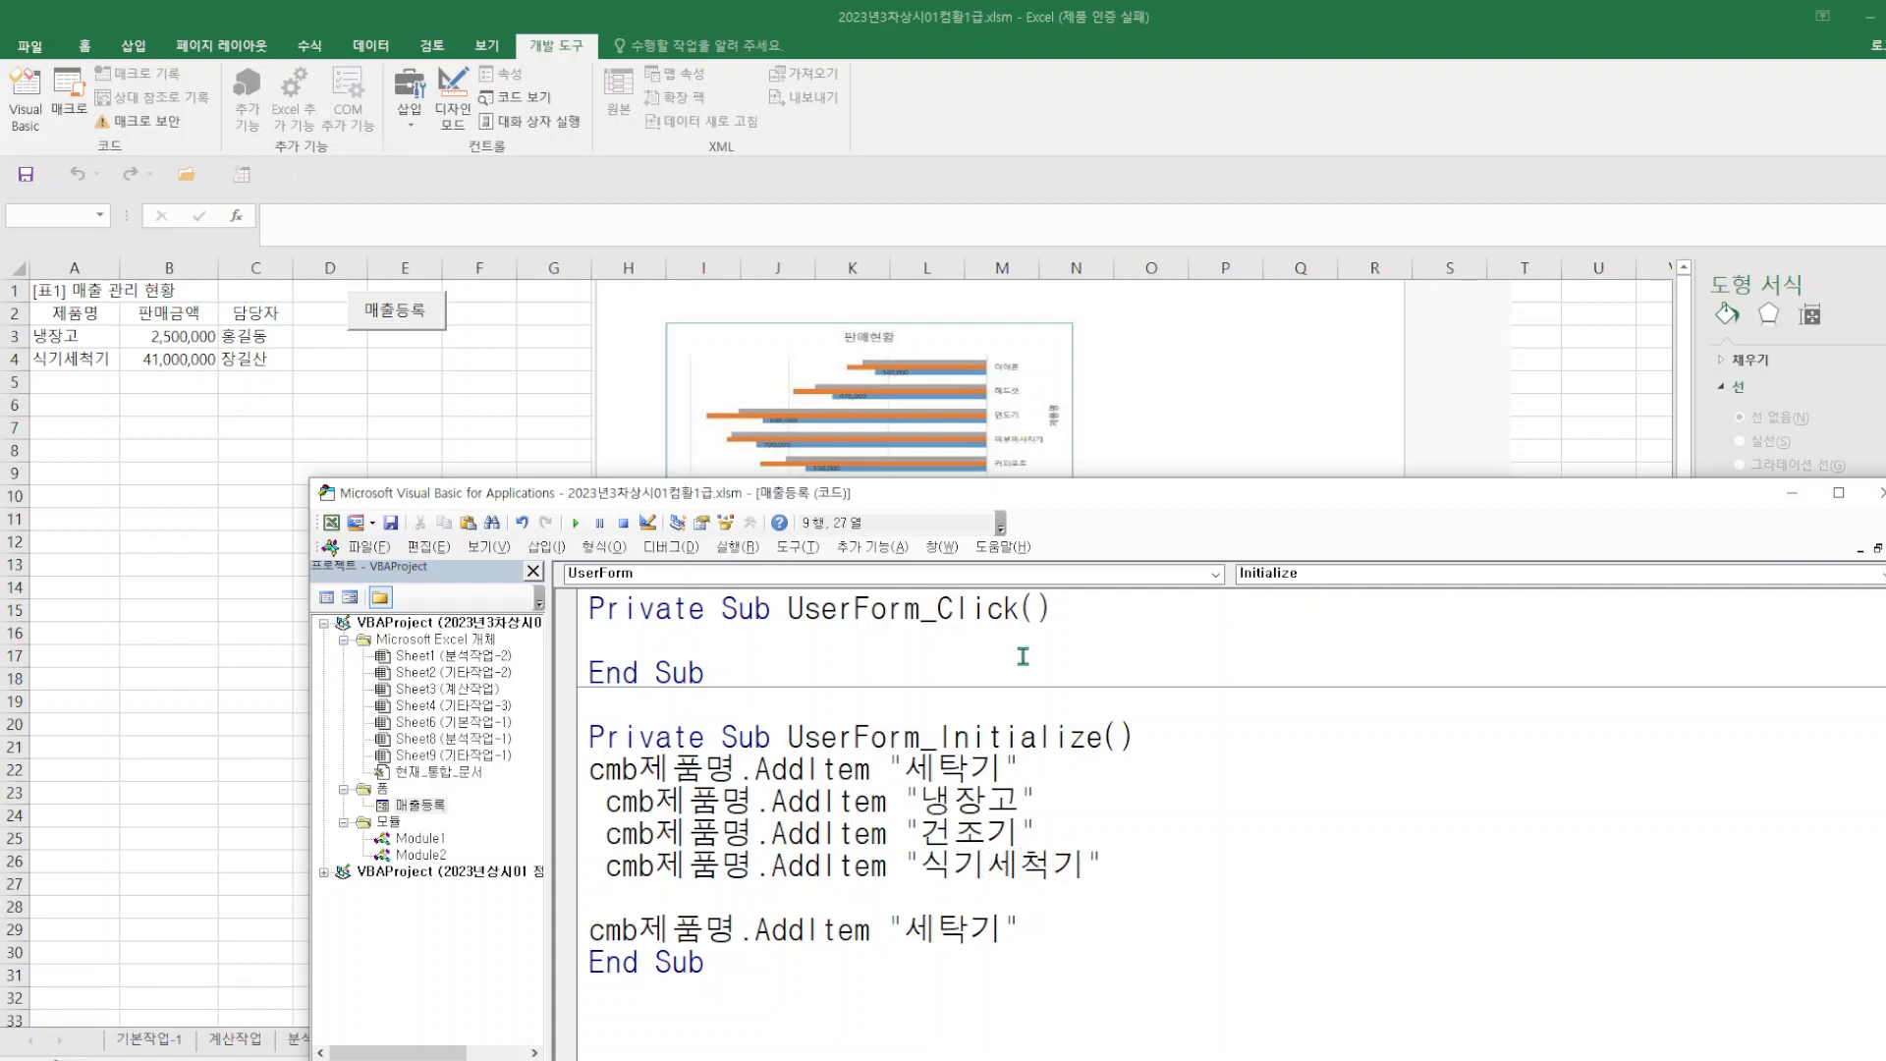
pyautogui.moveTo(904, 934); pyautogui.dragTo(996, 933)
pyautogui.write('인덕션')
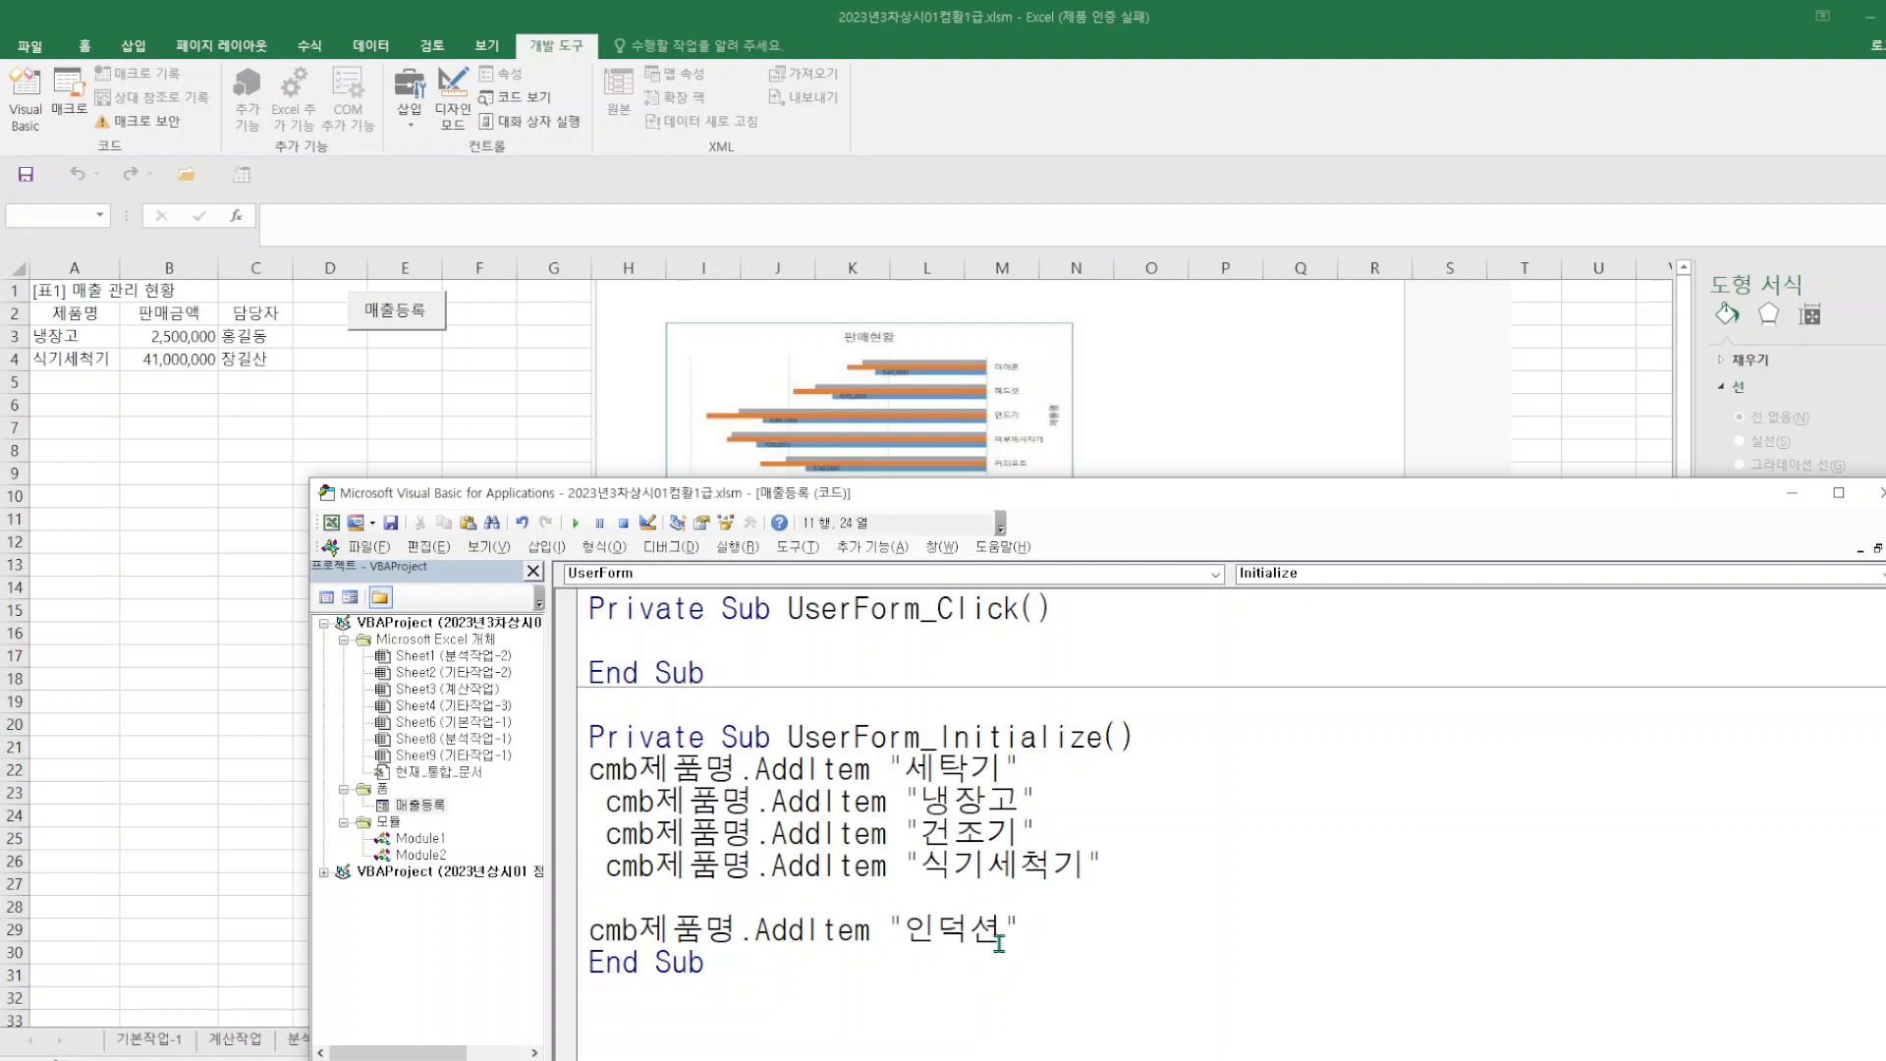
pyautogui.click(762, 897)
# - Return to the worksheet, open the form with the 매출등록 button, check the 제품명 list entries and close the form
pyautogui.click(369, 547)
pyautogui.click(419, 696)
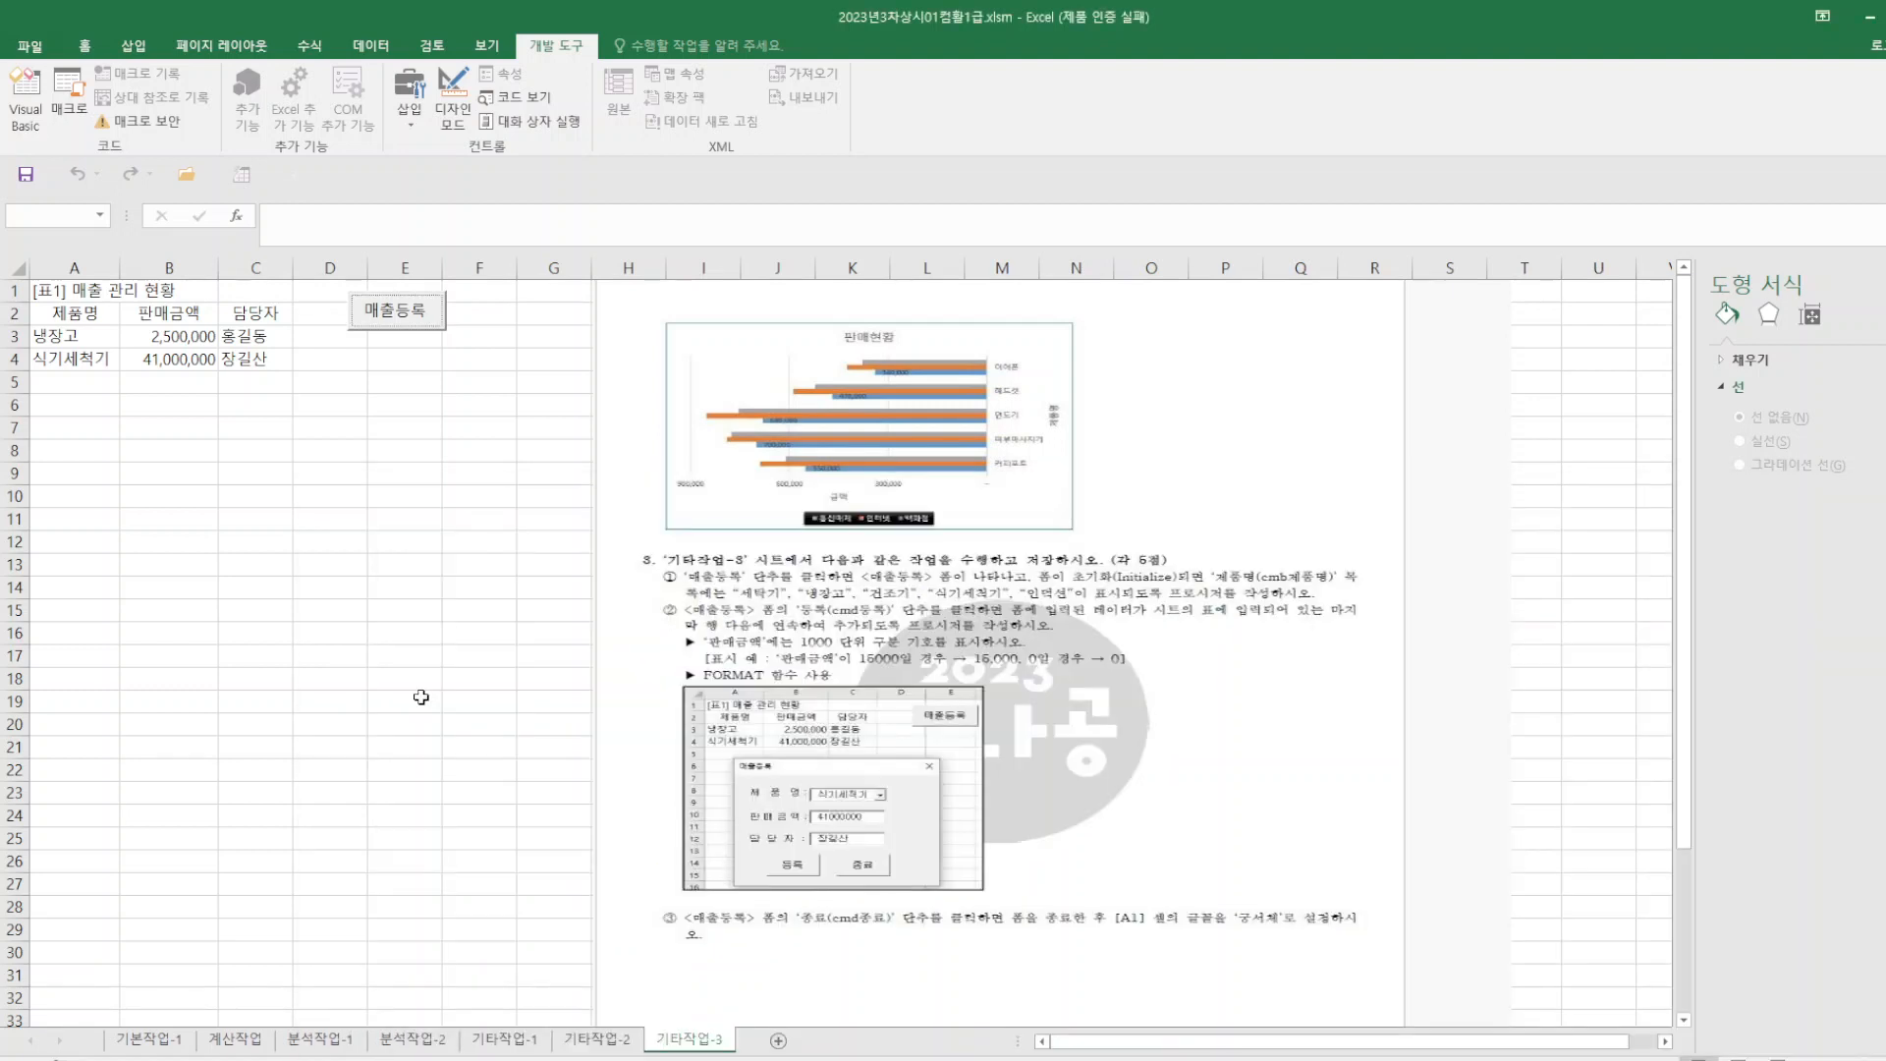
pyautogui.click(405, 314)
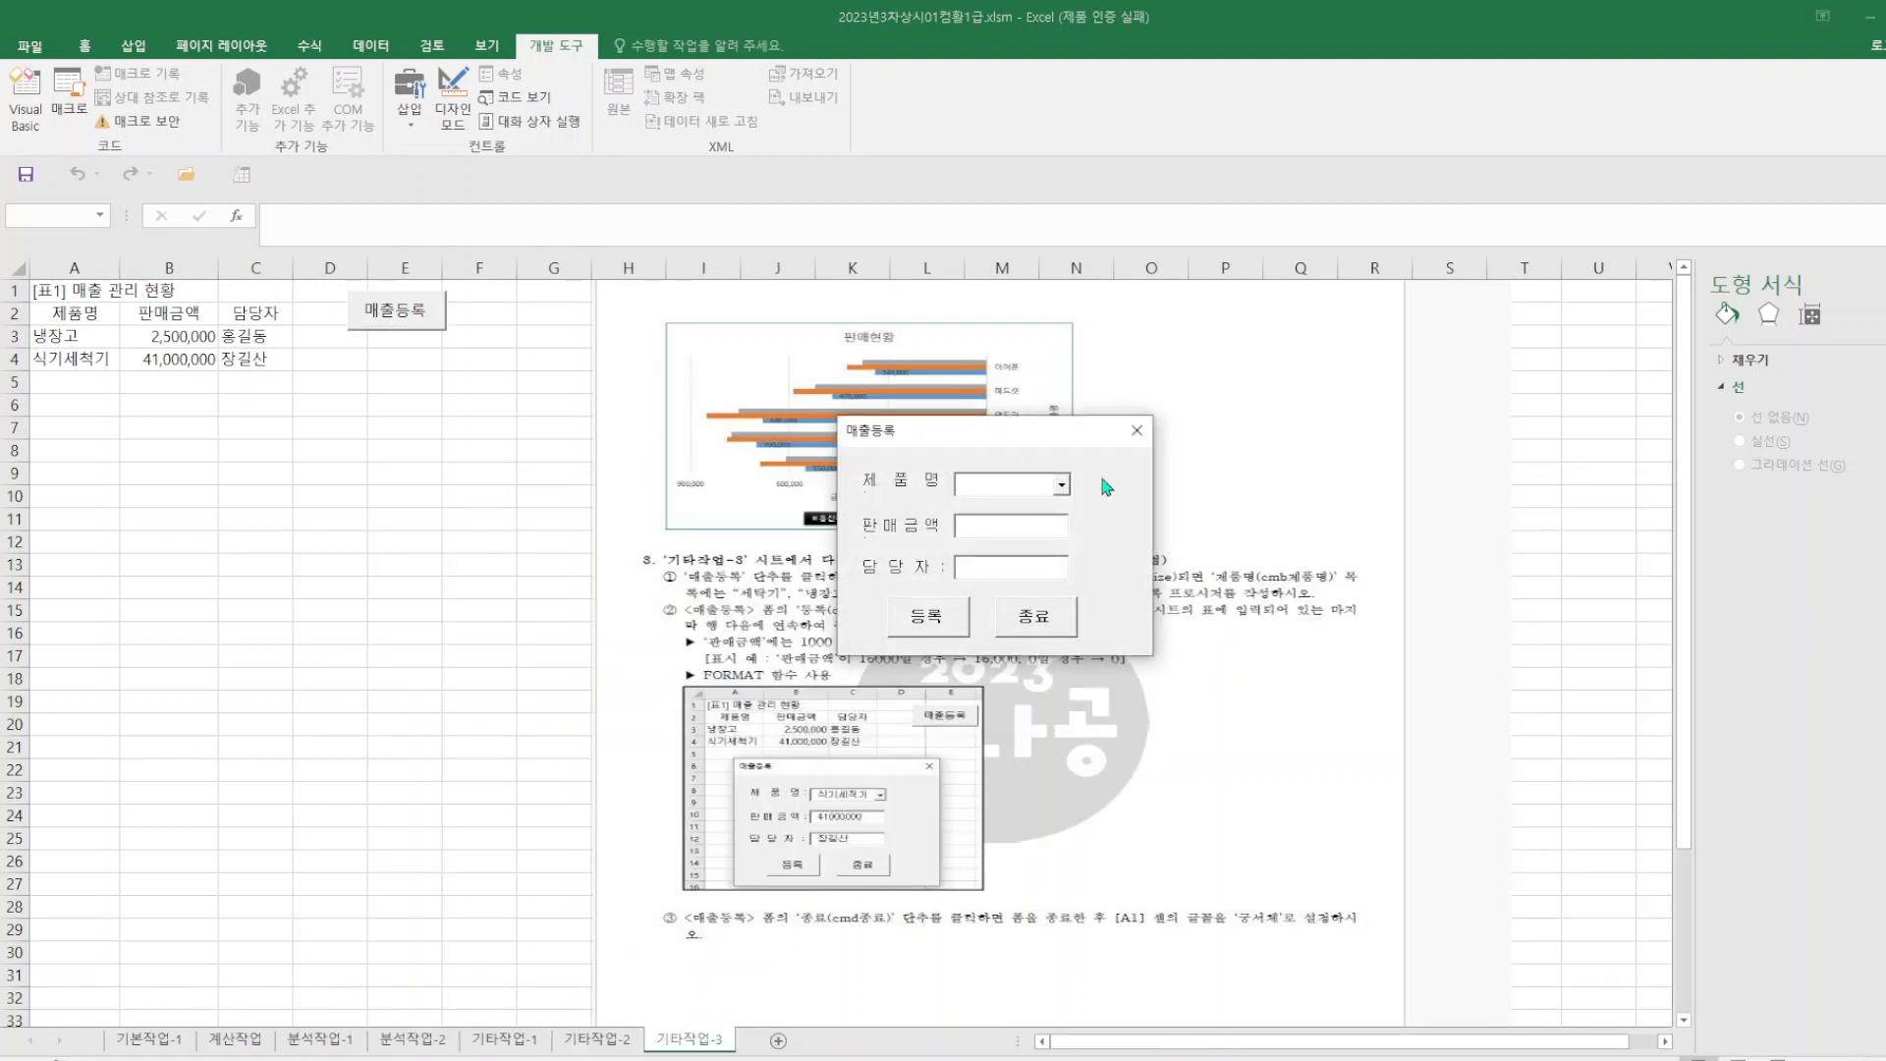
pyautogui.click(1062, 485)
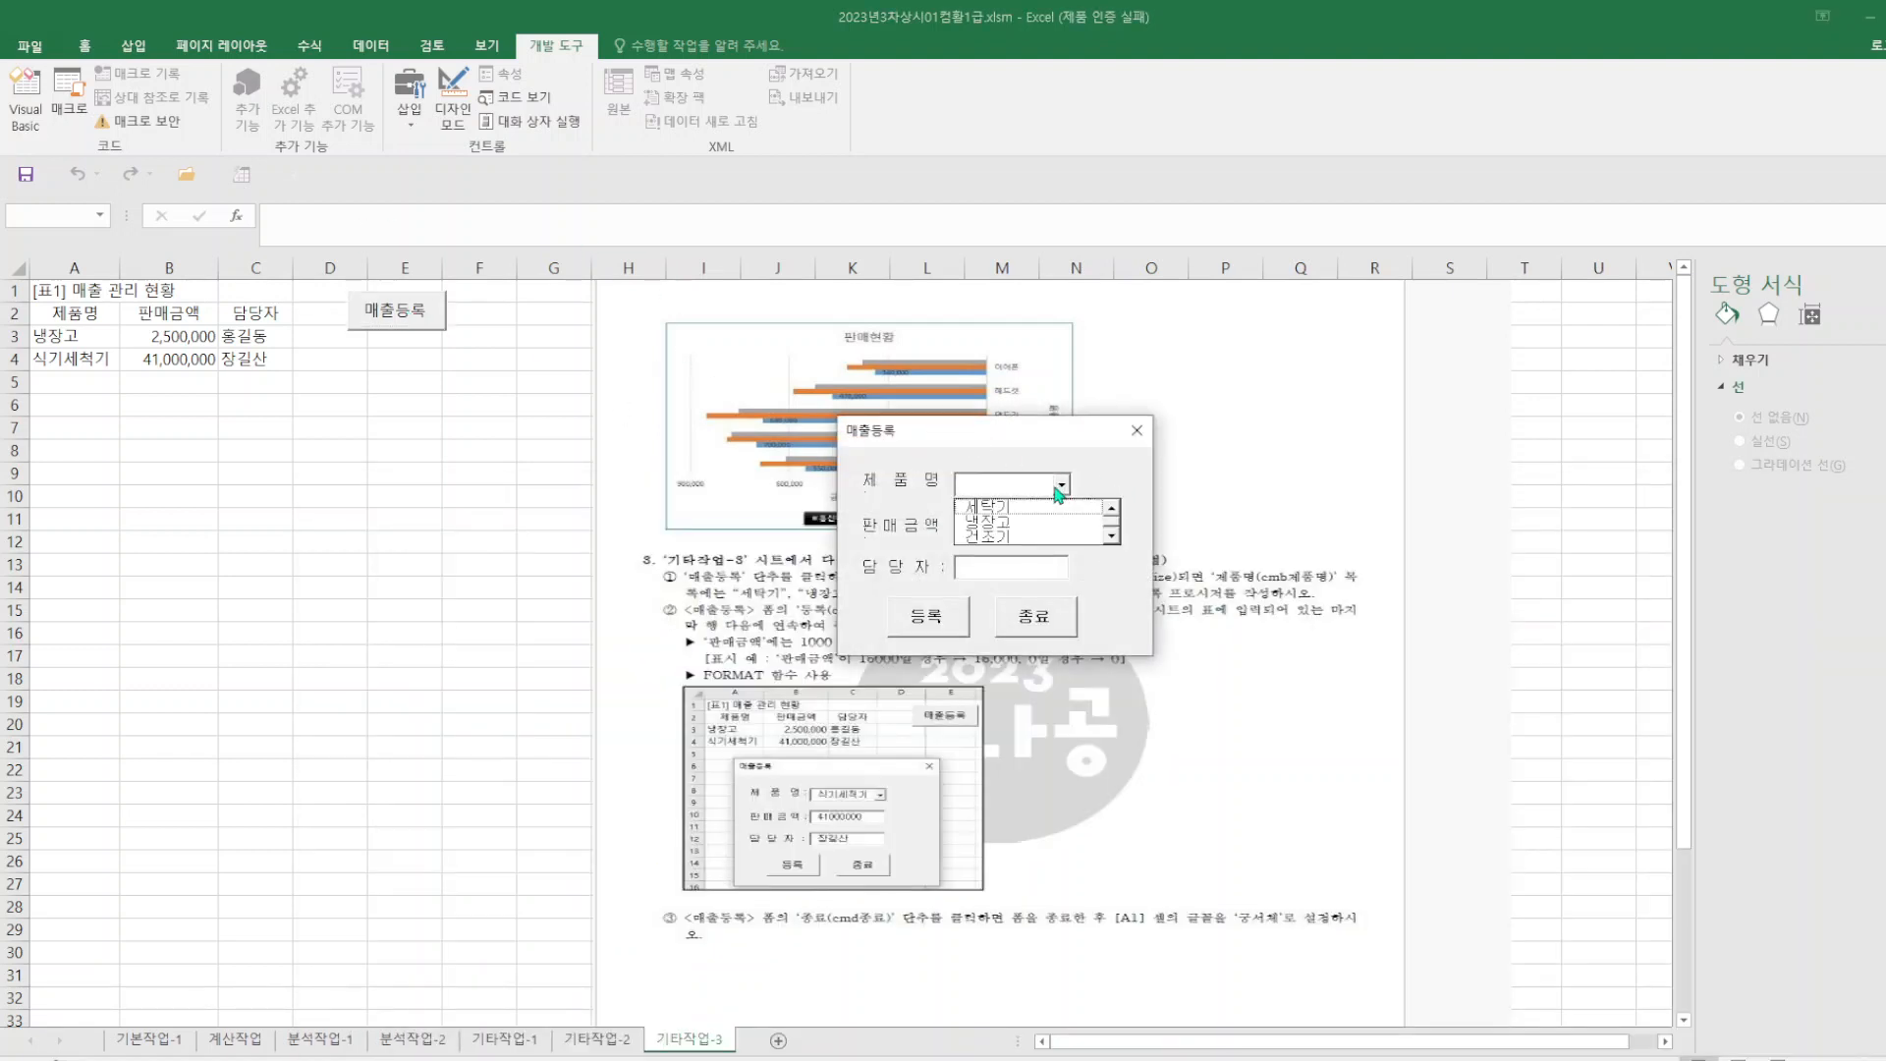
pyautogui.click(1112, 536)
pyautogui.click(1112, 536)
pyautogui.click(1137, 432)
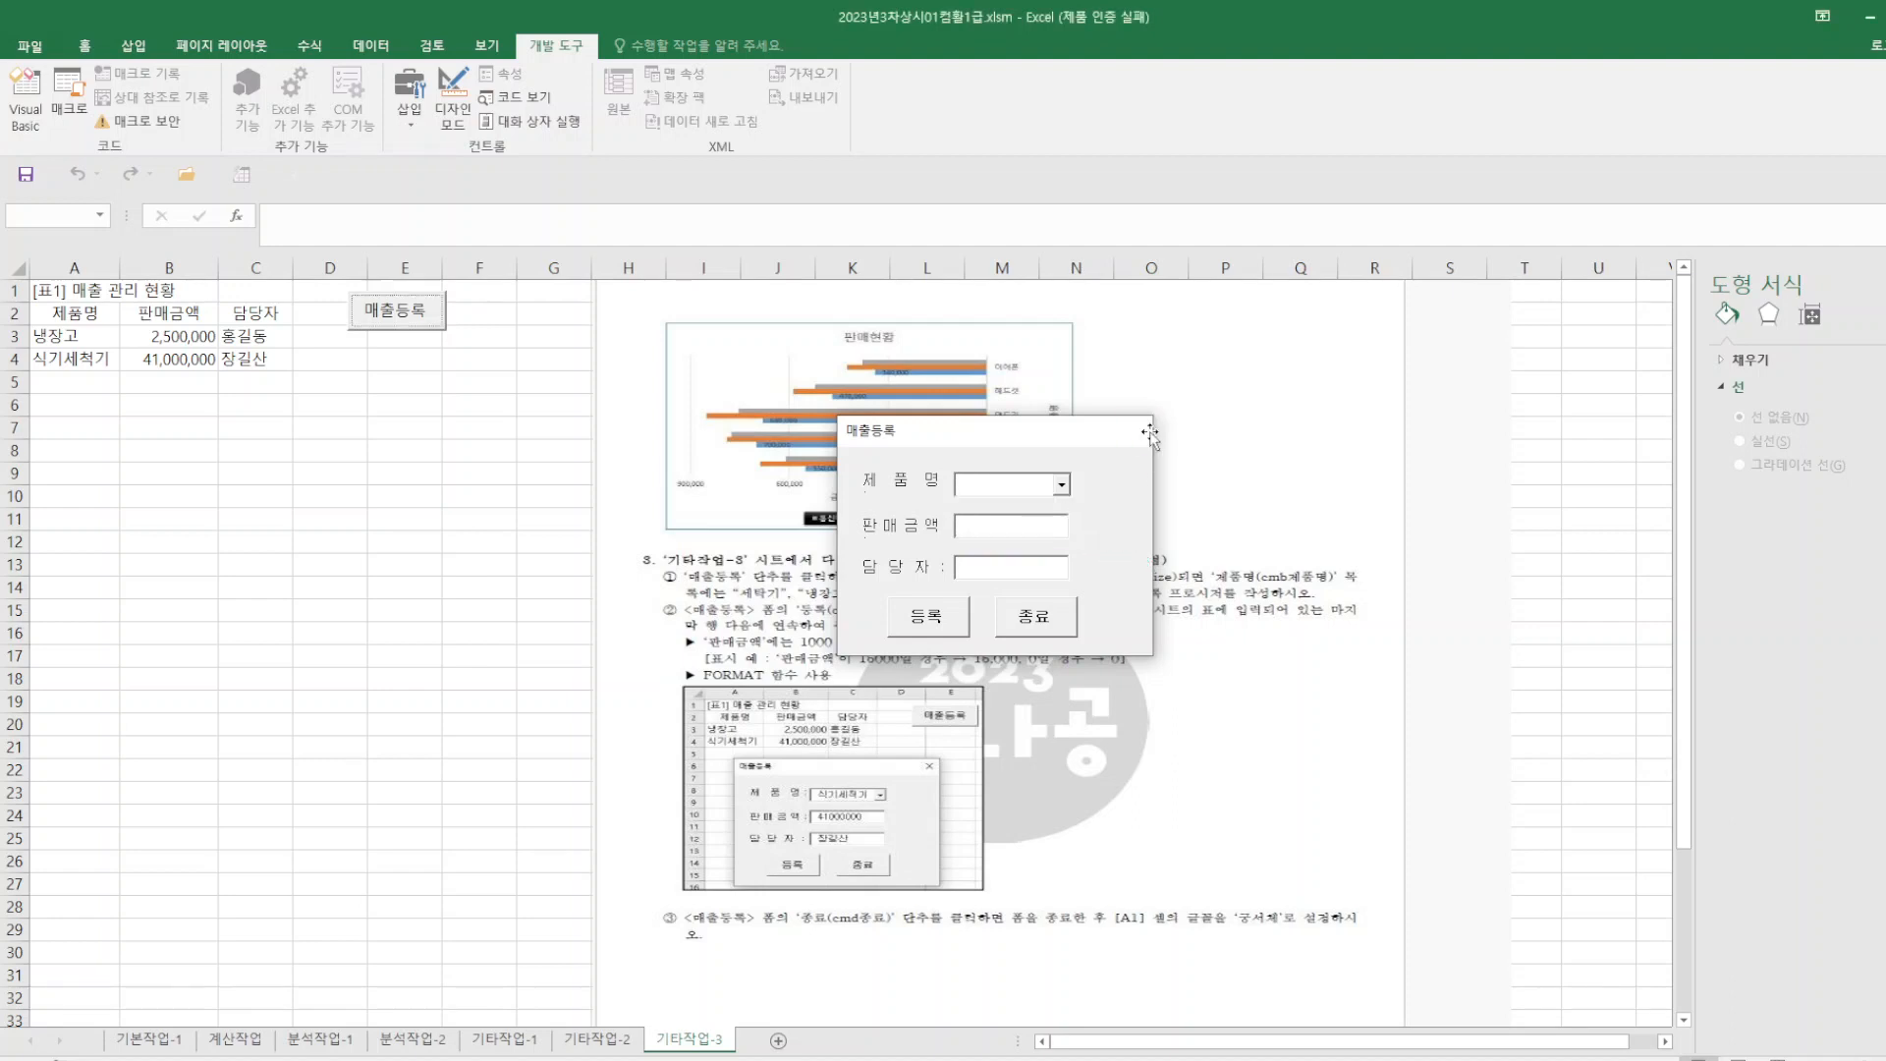
pyautogui.click(1137, 432)
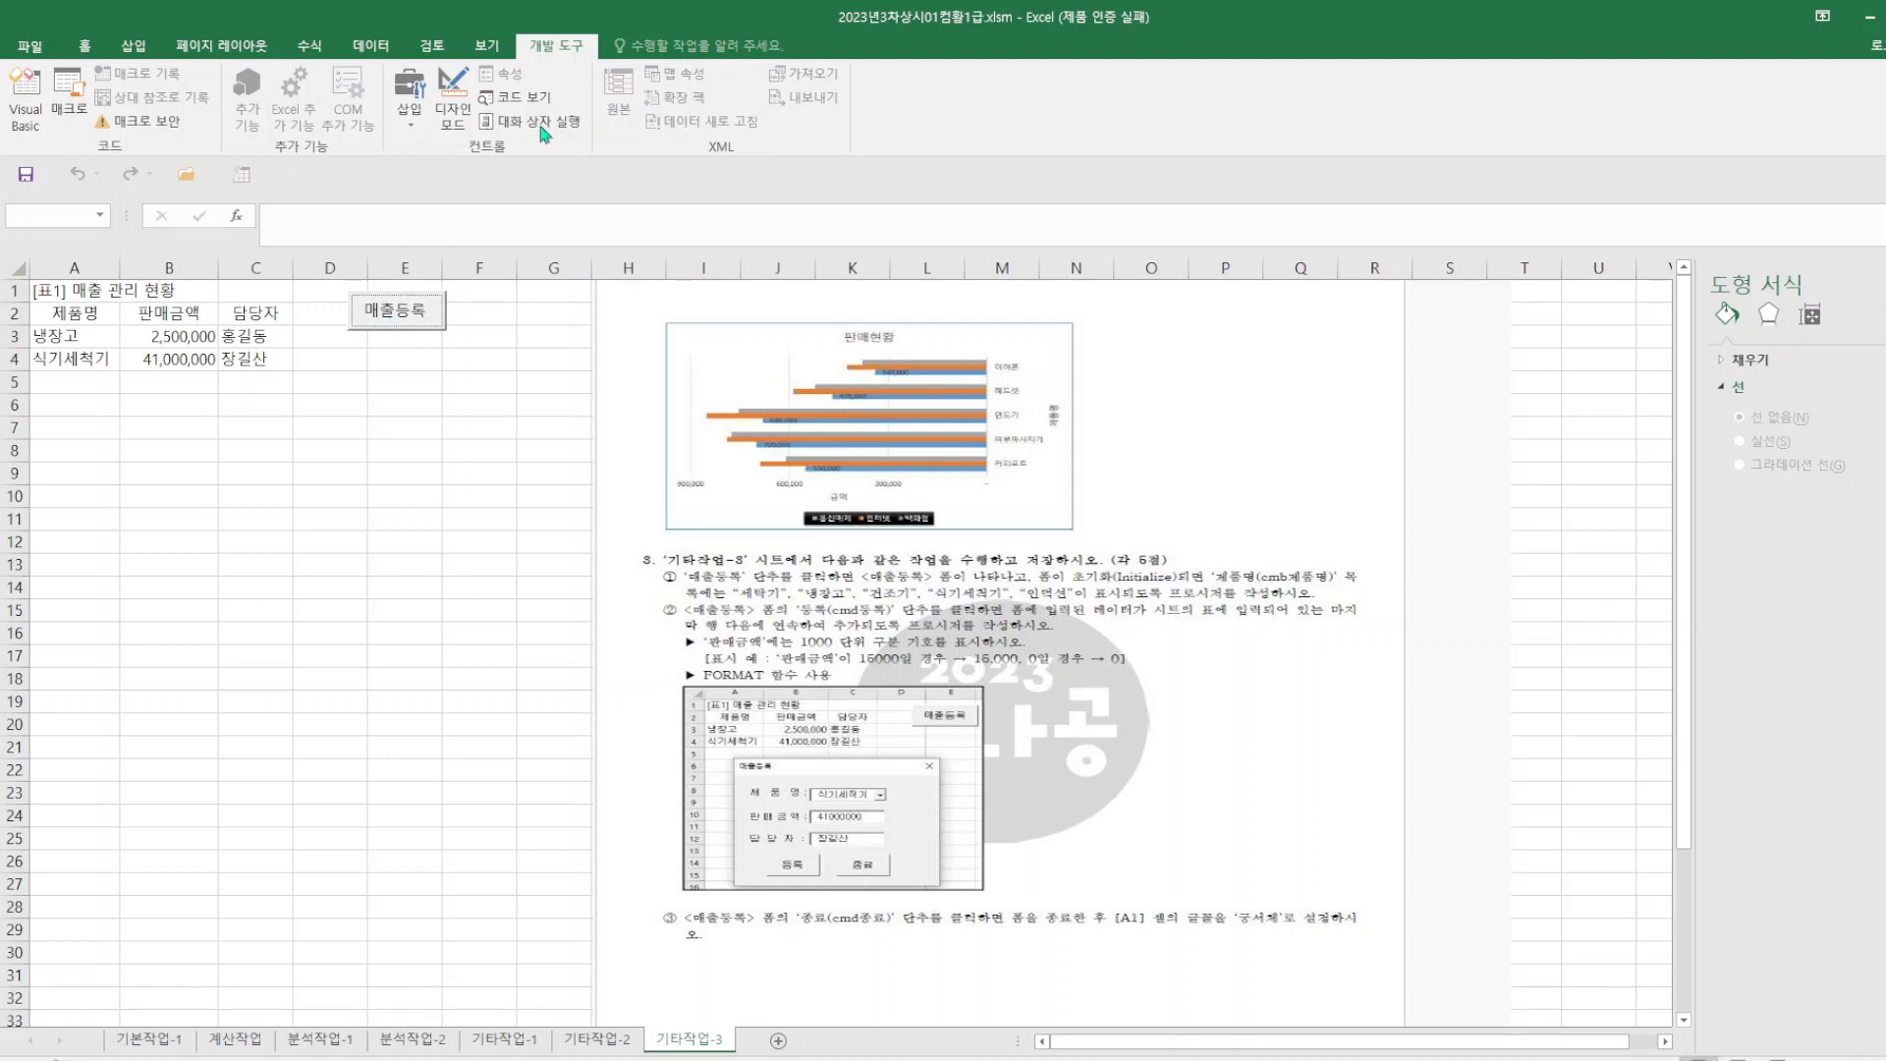
# - Open the 매출등록 form in the VBA editor and create the click event procedure of its 종료 button (cmd종료)
pyautogui.click(517, 97)
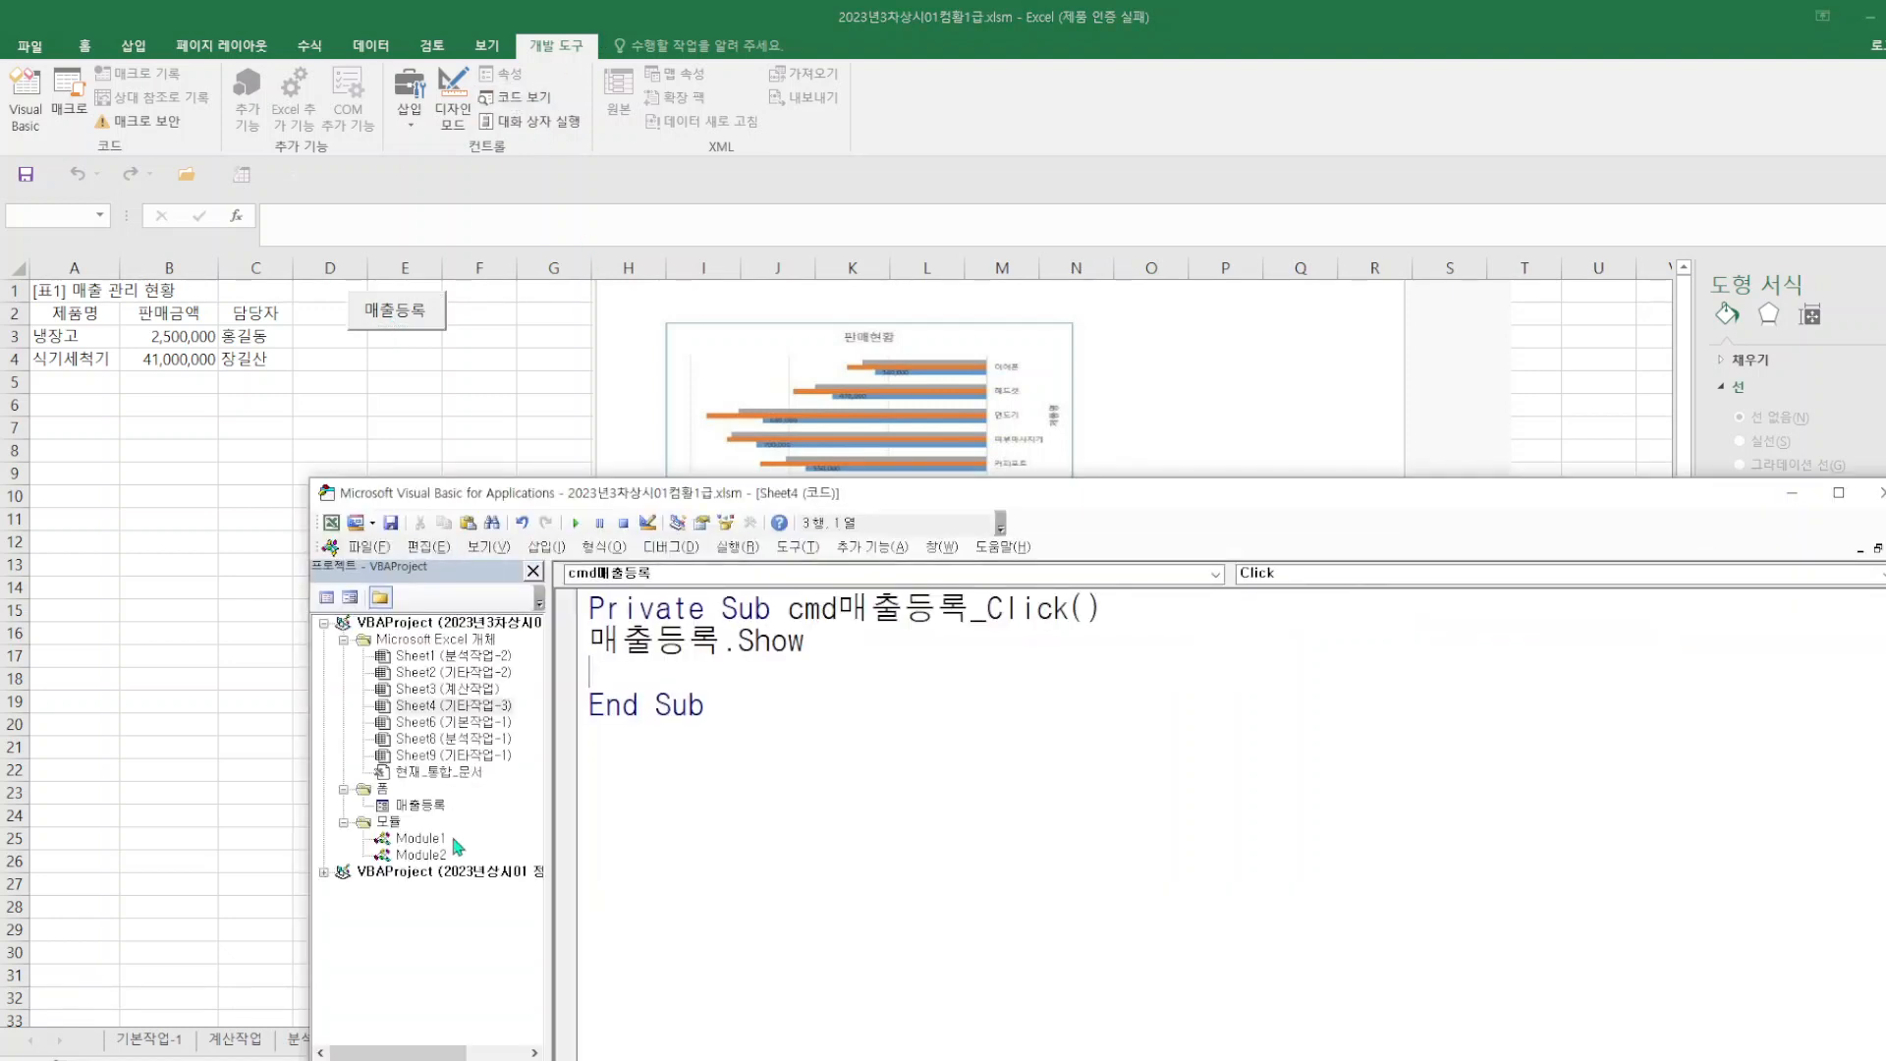
pyautogui.doubleClick(420, 804)
pyautogui.click(767, 776)
pyautogui.doubleClick(766, 777)
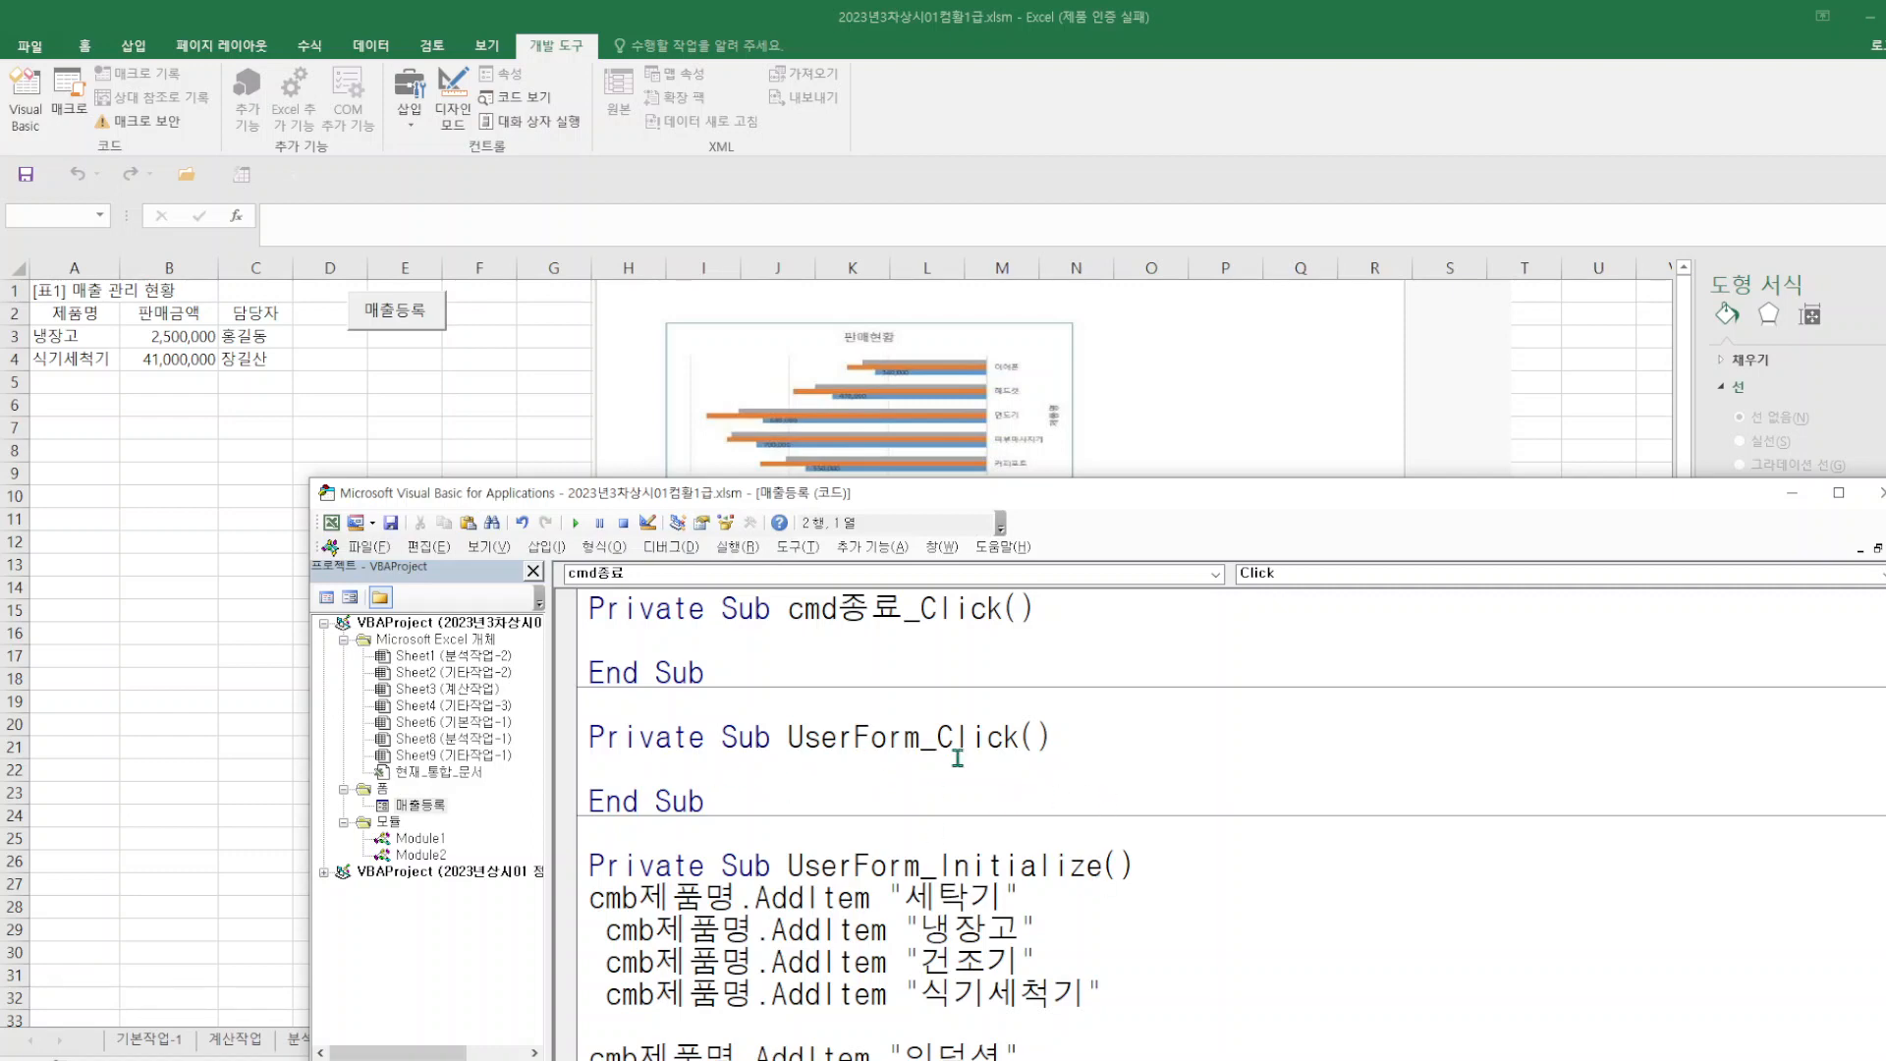
# - In the cmd종료 click event procedure, begin the statement [A1]=font for the cell's font setting
pyautogui.moveTo(1279, 494); pyautogui.dragTo(1205, 433)
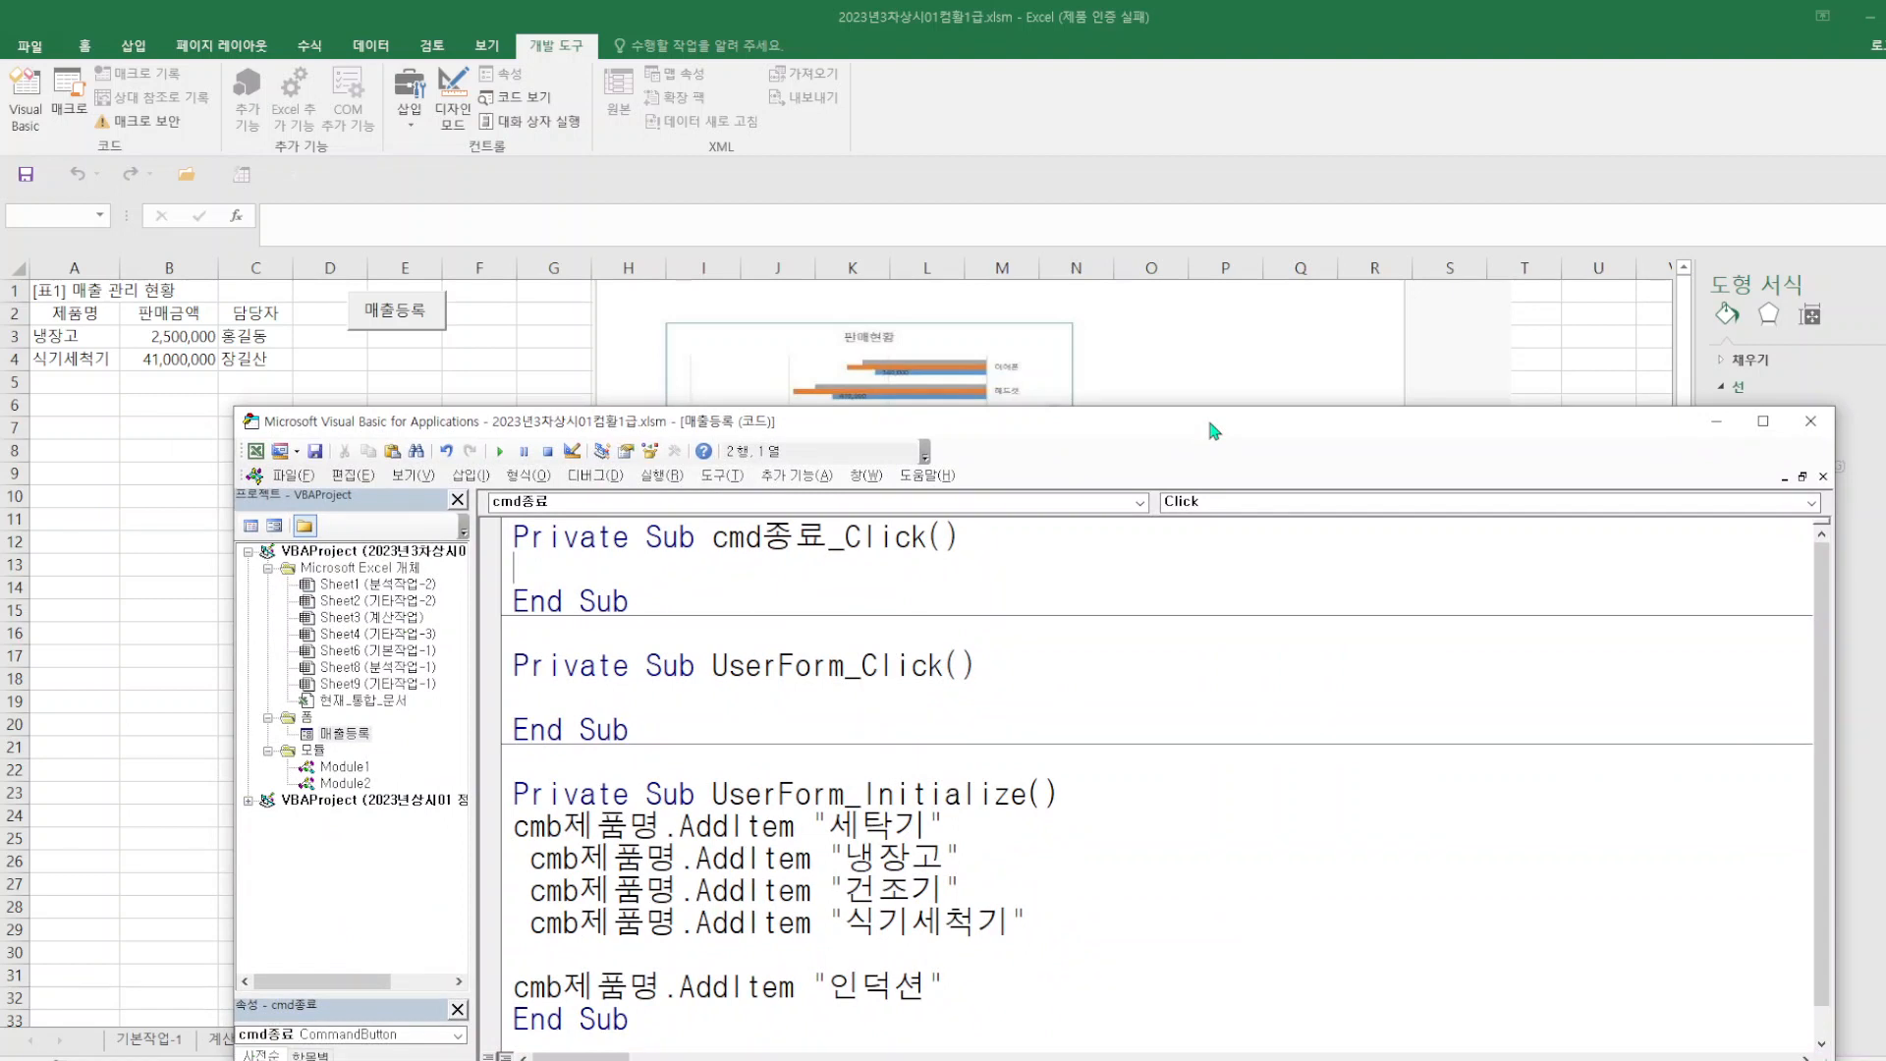
pyautogui.write('[a')
pyautogui.moveTo(1176, 428); pyautogui.dragTo(1048, 186)
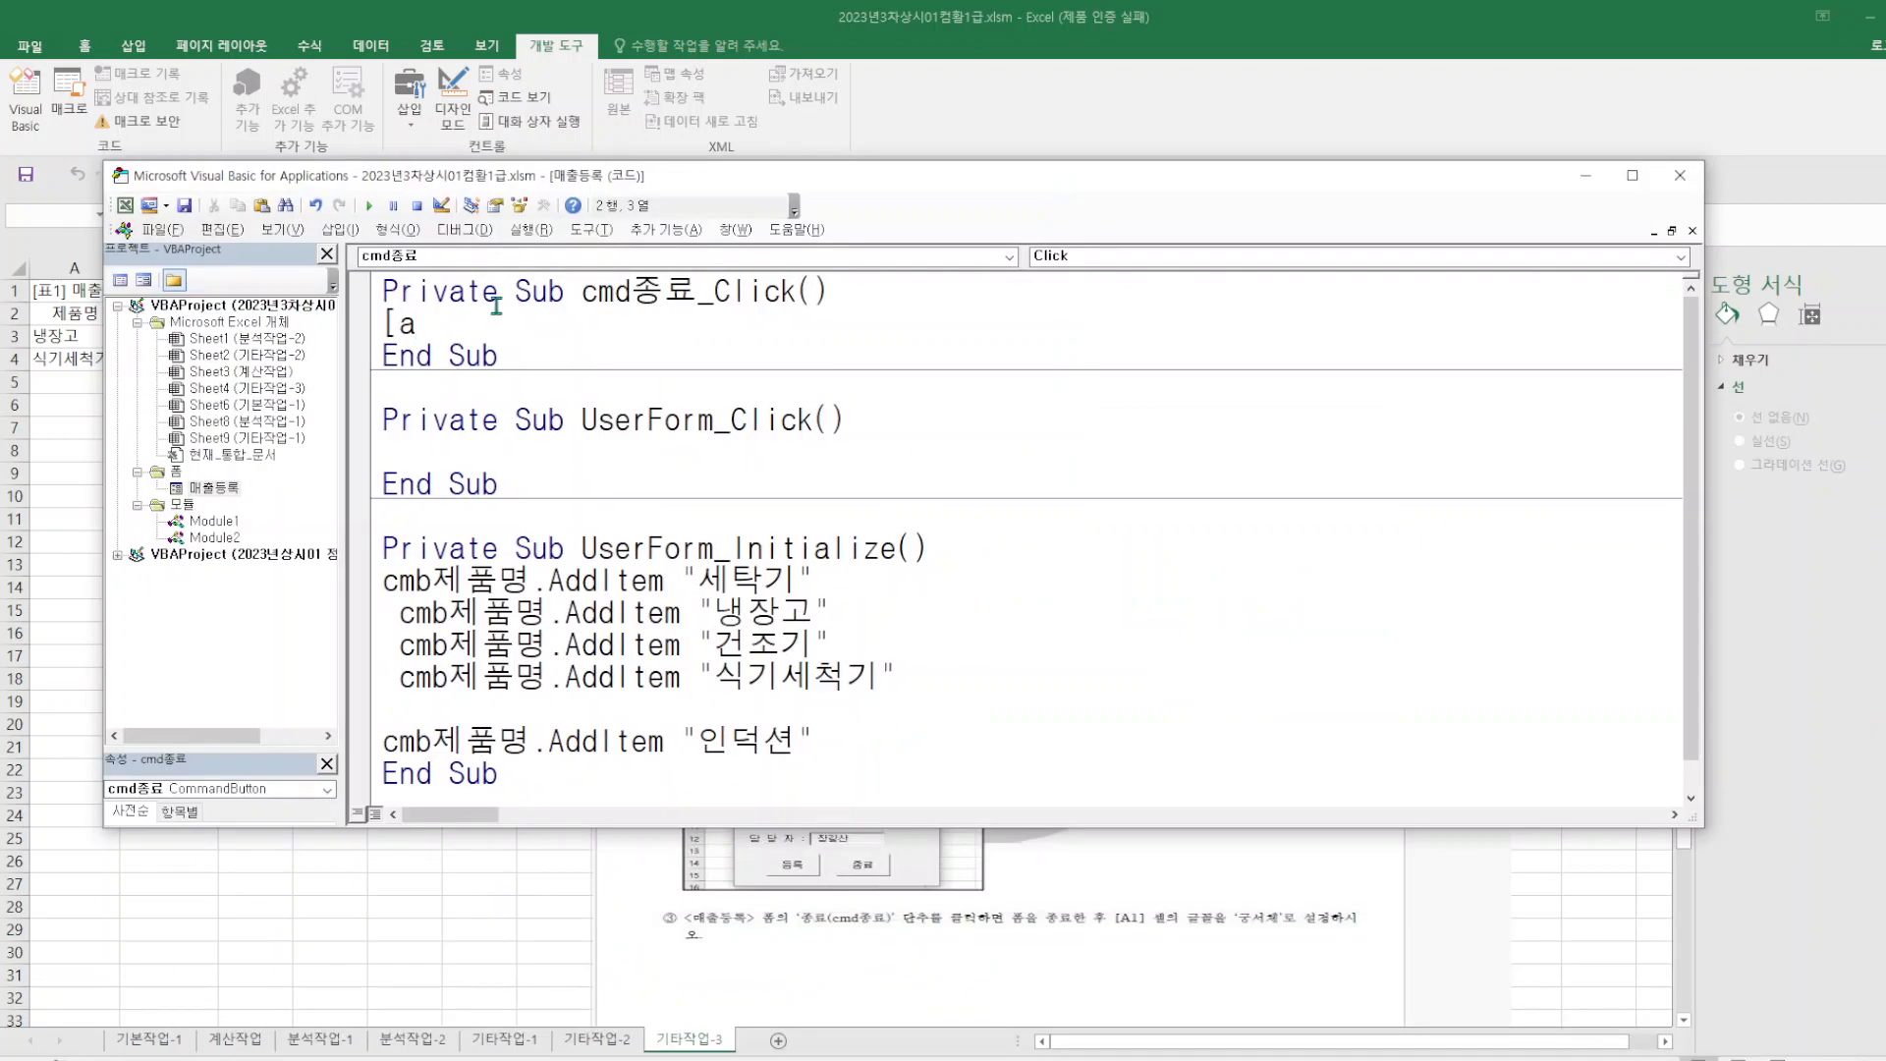
pyautogui.write('a')
pyautogui.press('BackSpace')
pyautogui.write('a')
pyautogui.press('BackSpace')
pyautogui.write('ㅁ1')
pyautogui.write('A')
pyautogui.write('1]=font')
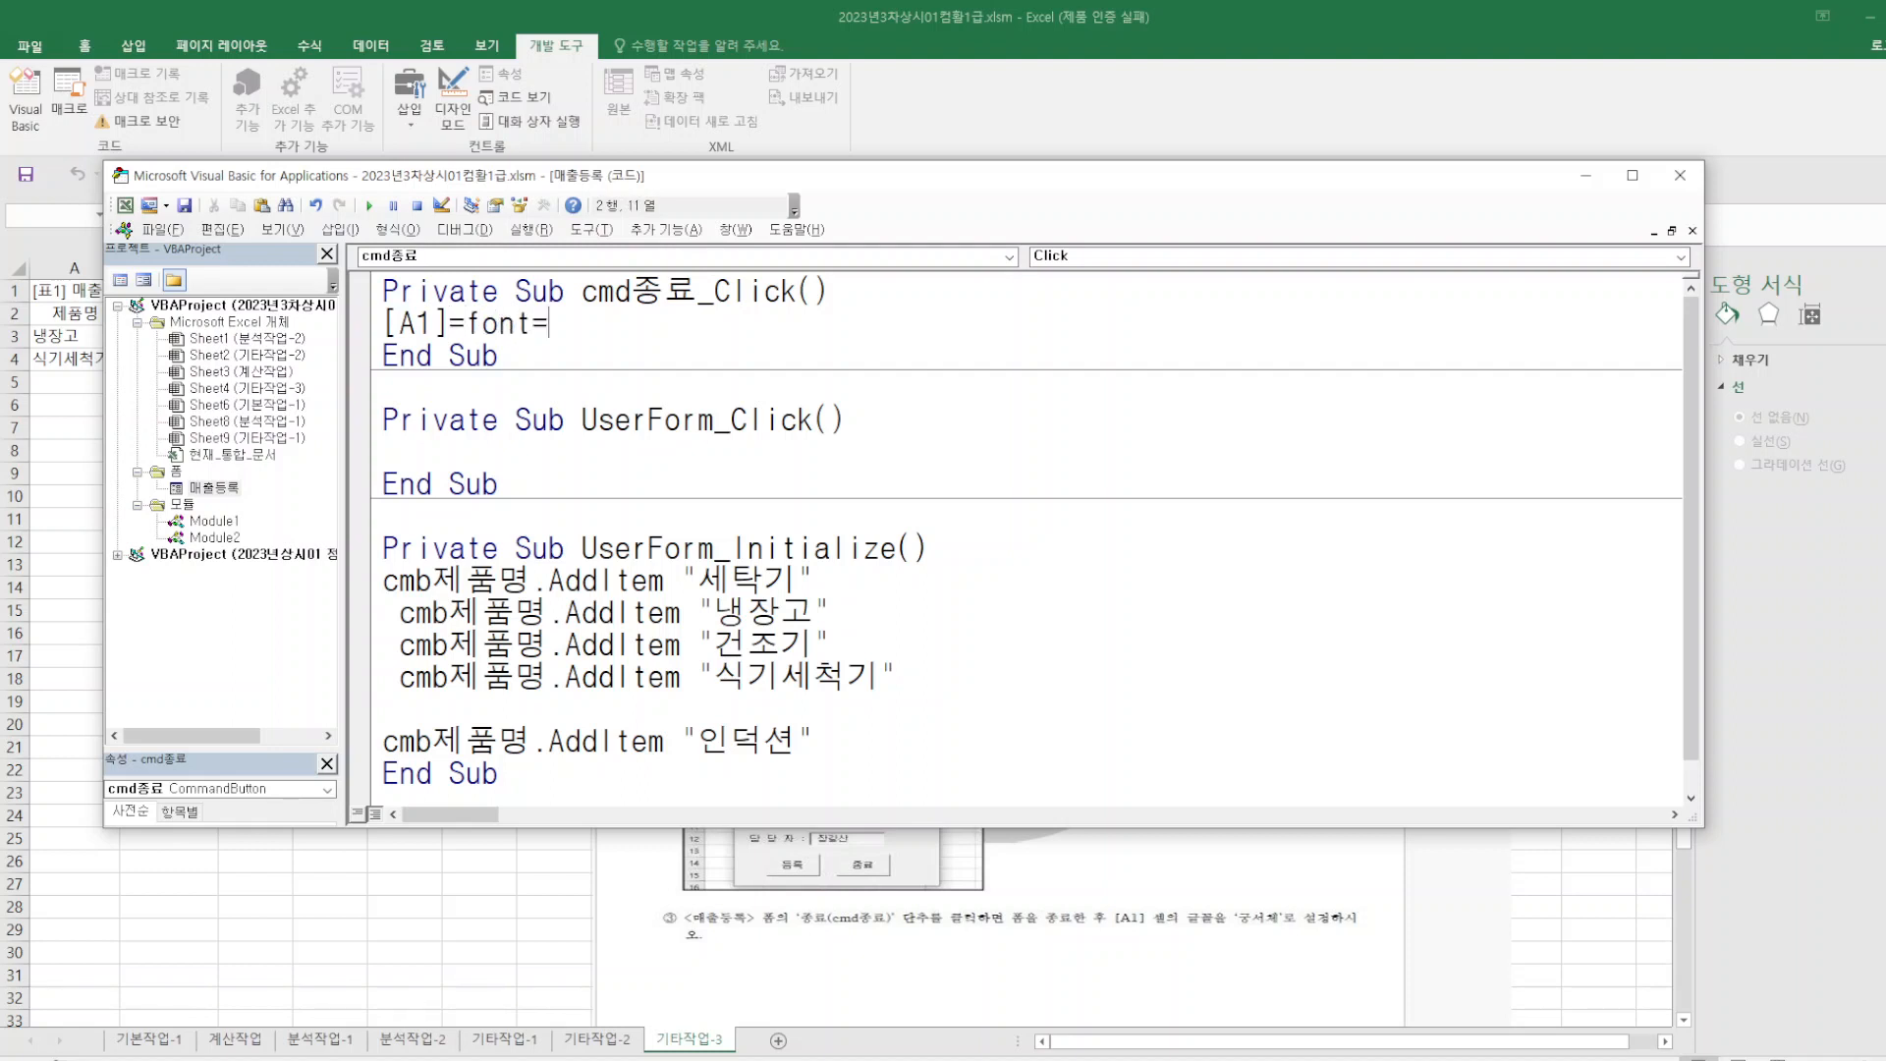
pyautogui.write('=')
pyautogui.press('Return')
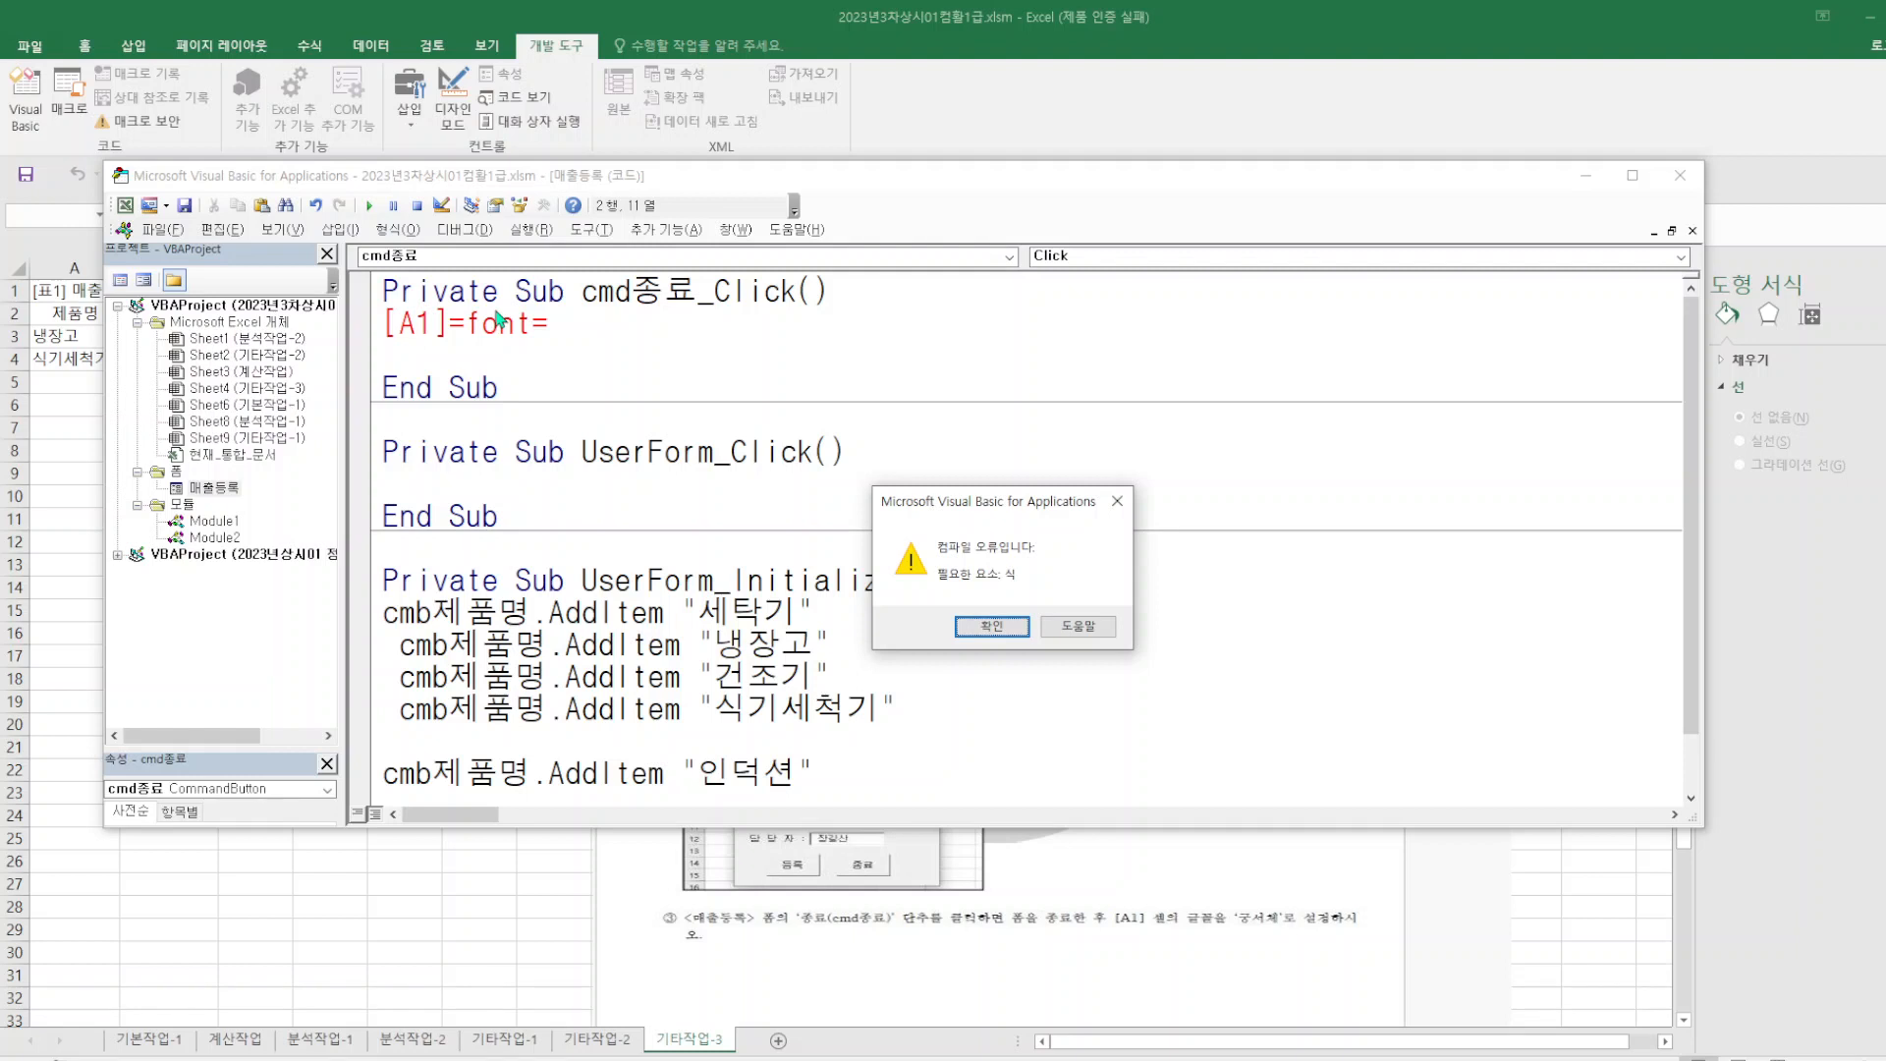
pyautogui.click(1116, 501)
pyautogui.press('BackSpace')
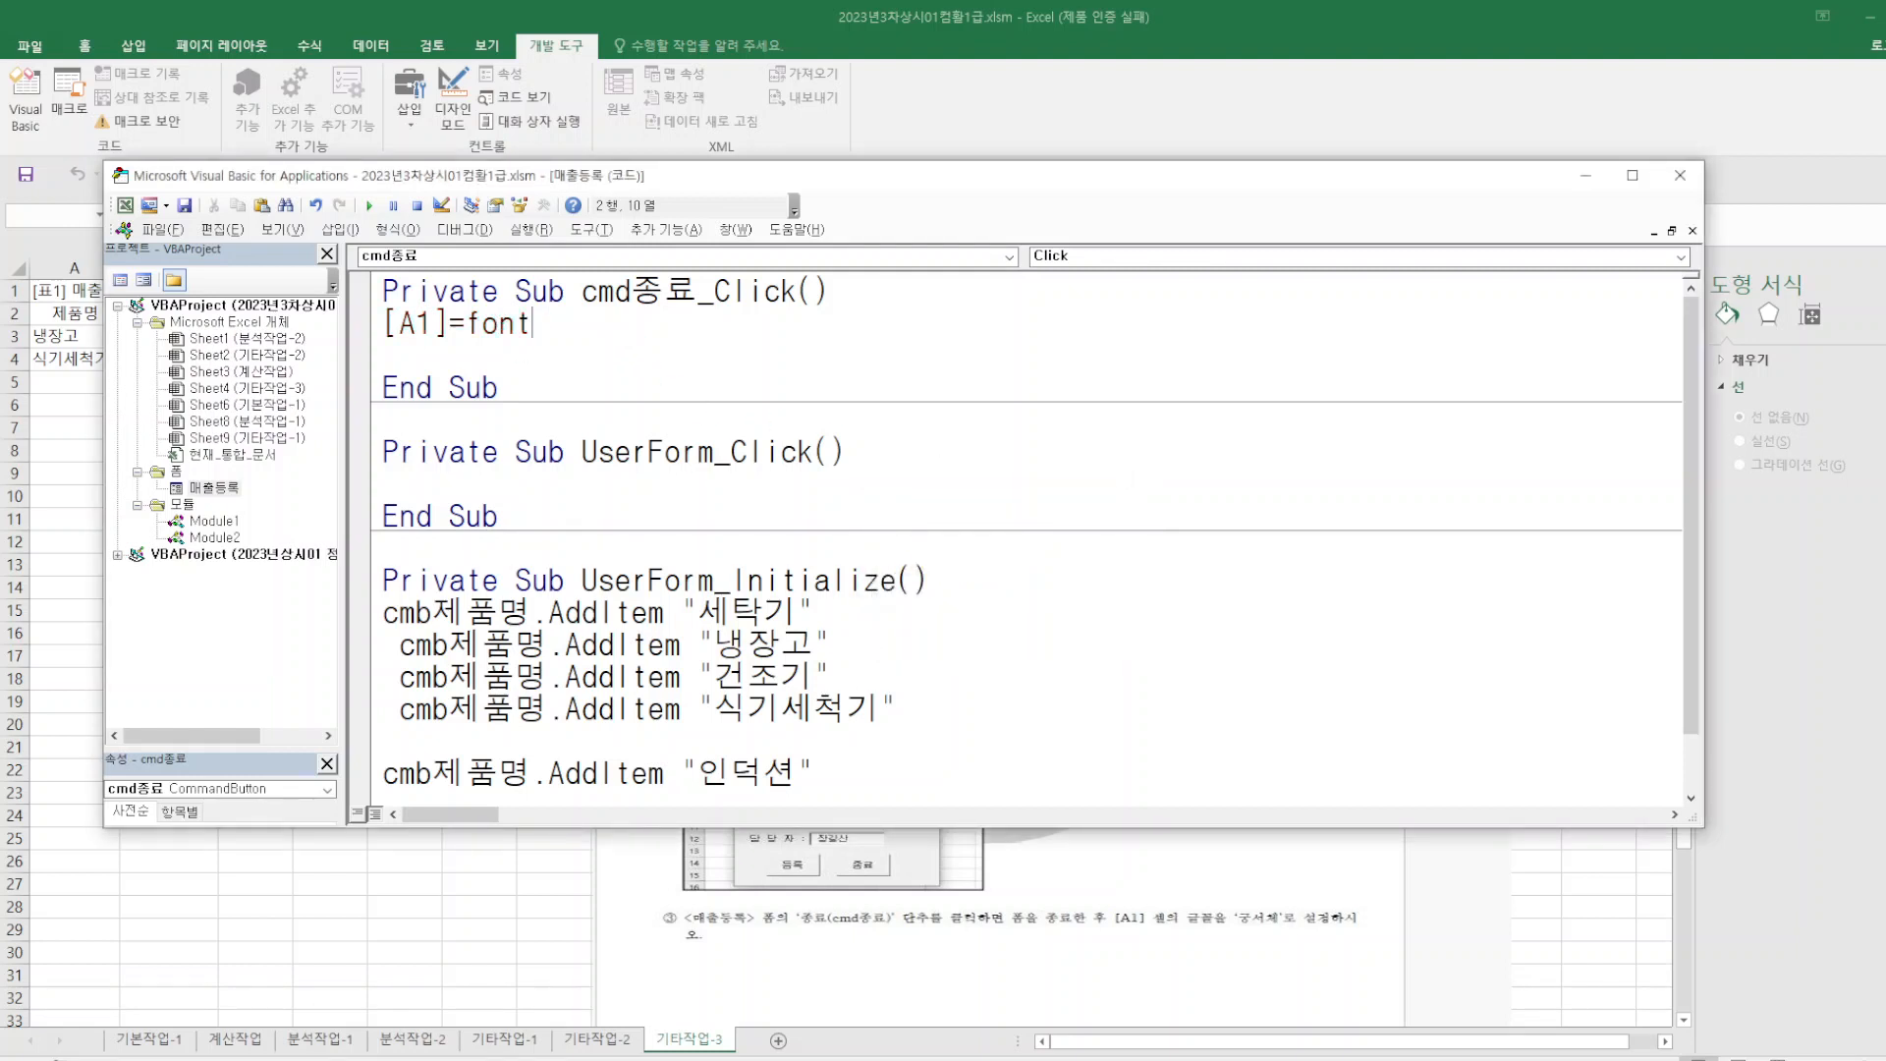
# - Extend the statement to read [A1]=font.Name"궁서체"
pyautogui.write(',"궁ㅅ체')
pyautogui.press('BackSpace')
pyautogui.press('BackSpace')
pyautogui.press('BackSpace')
pyautogui.write('서체"')
pyautogui.press('BackSpace')
pyautogui.write('.')
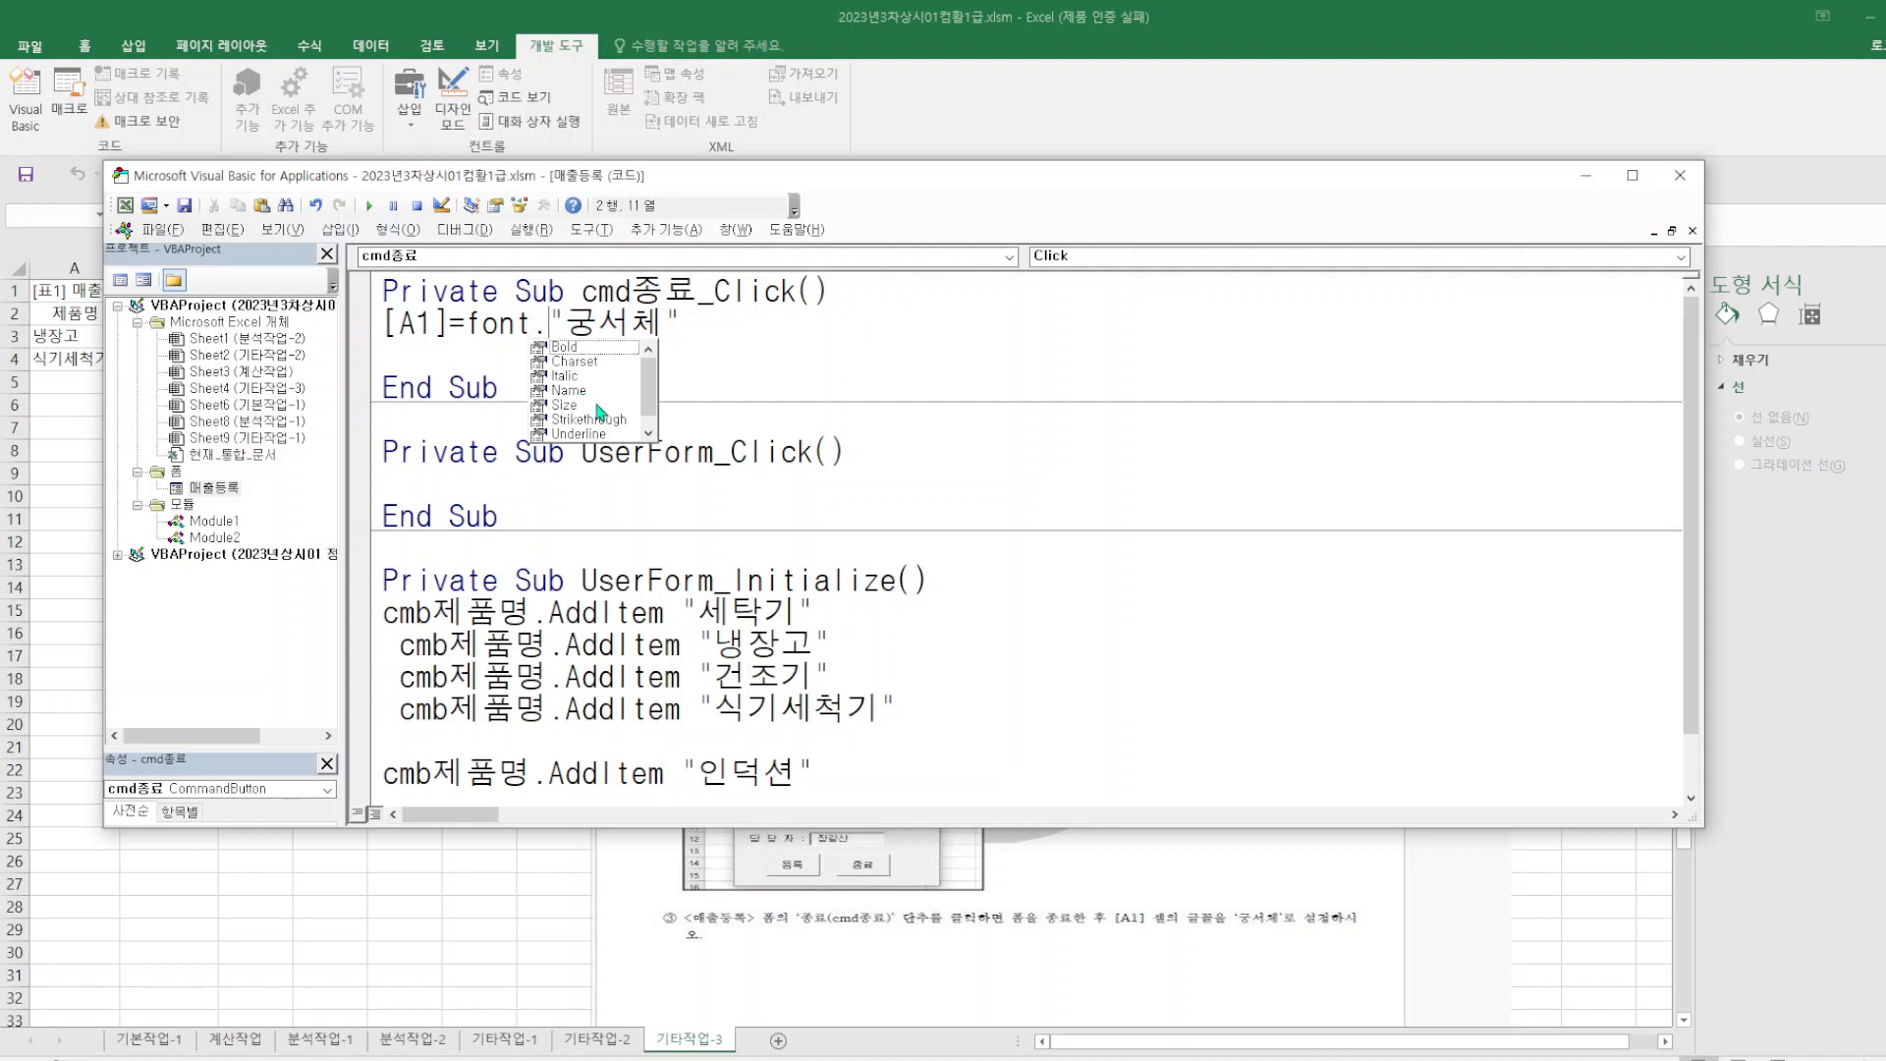
pyautogui.doubleClick(570, 390)
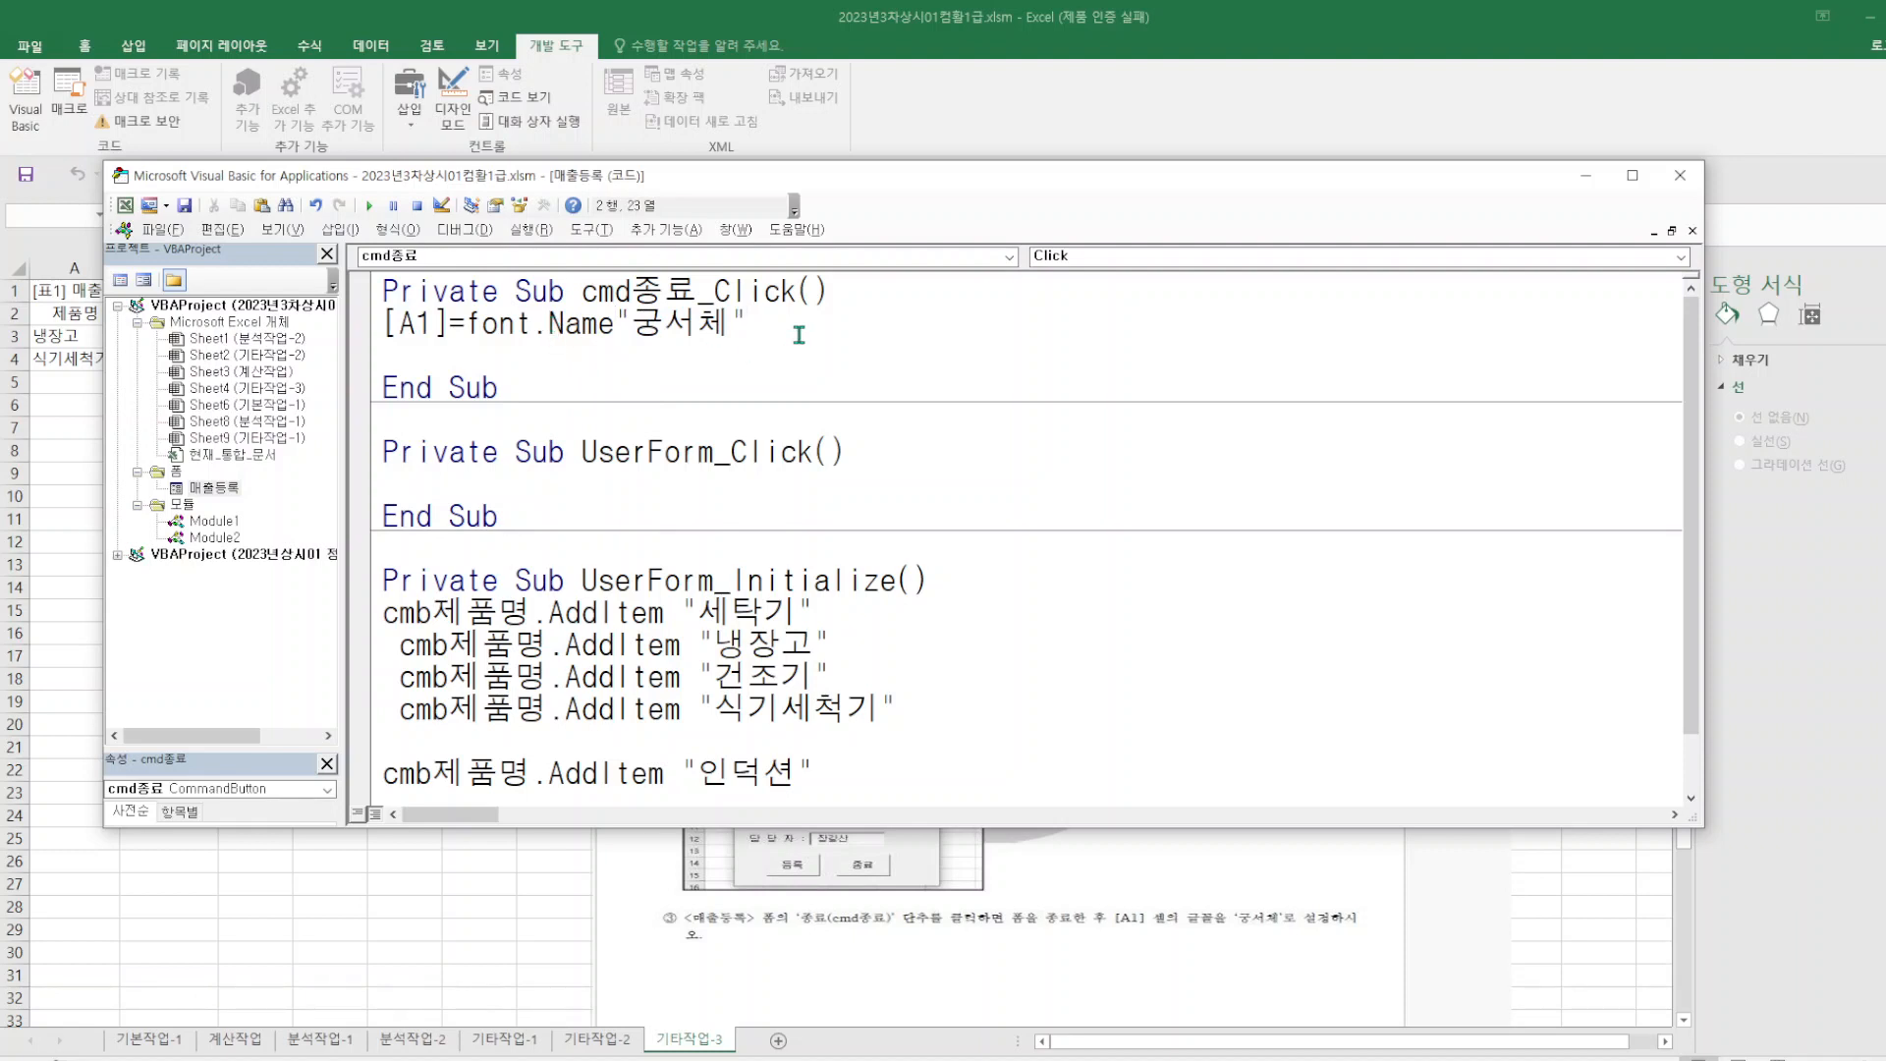
pyautogui.press('Return')
pyautogui.click(1113, 503)
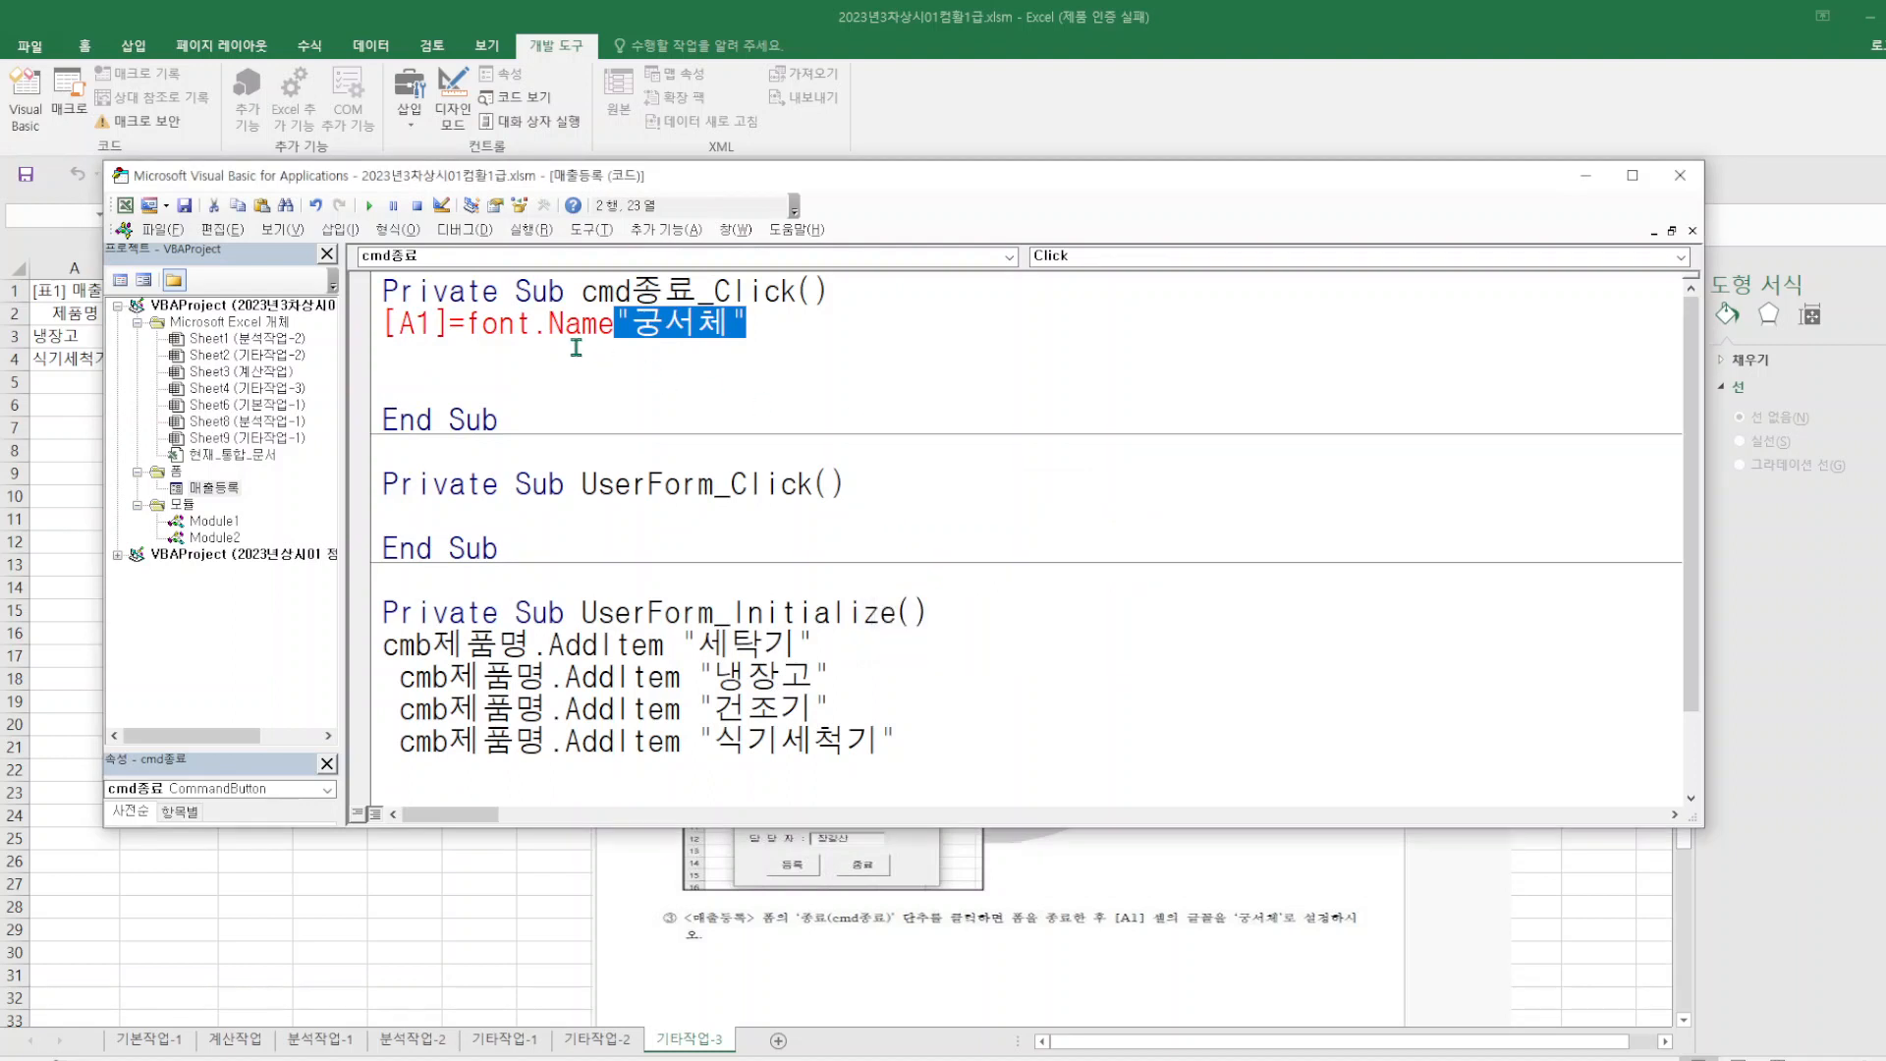
# - Correct the font statement to read [A1].FontName "궁서체"
pyautogui.click(547, 328)
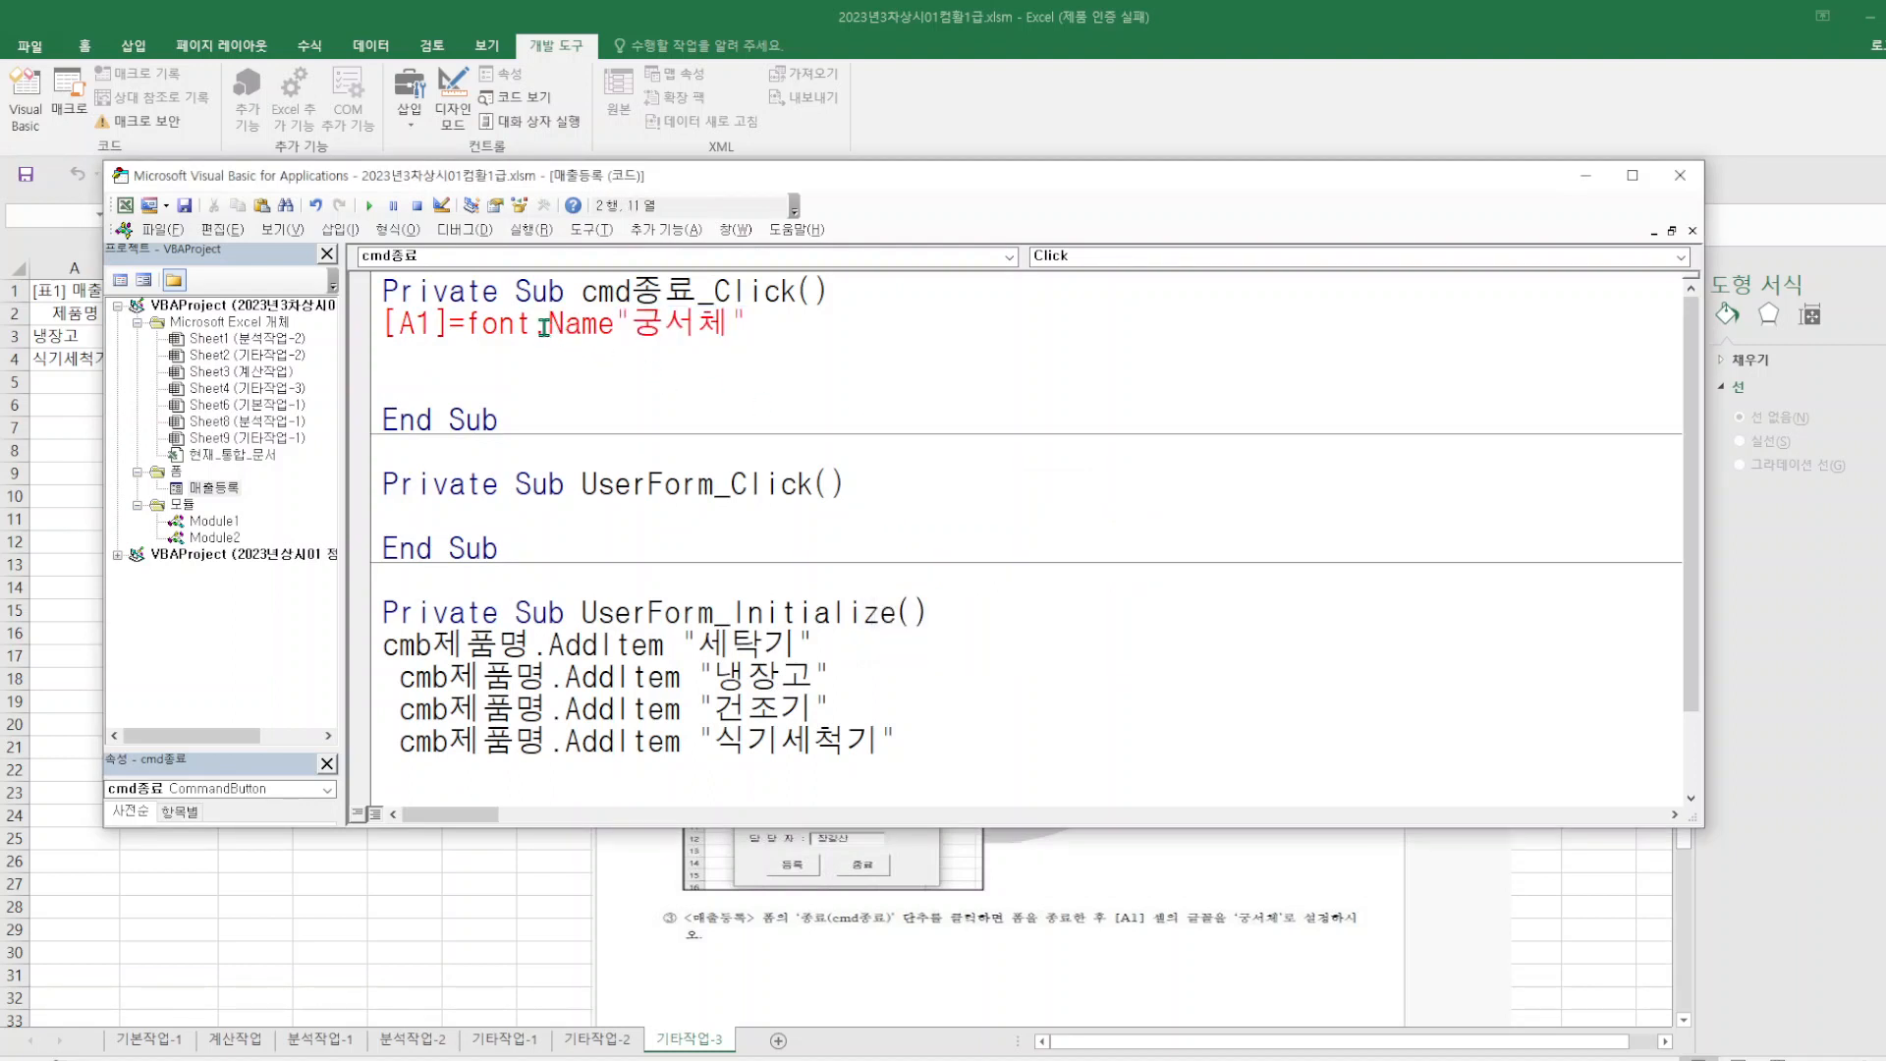
pyautogui.press('BackSpace')
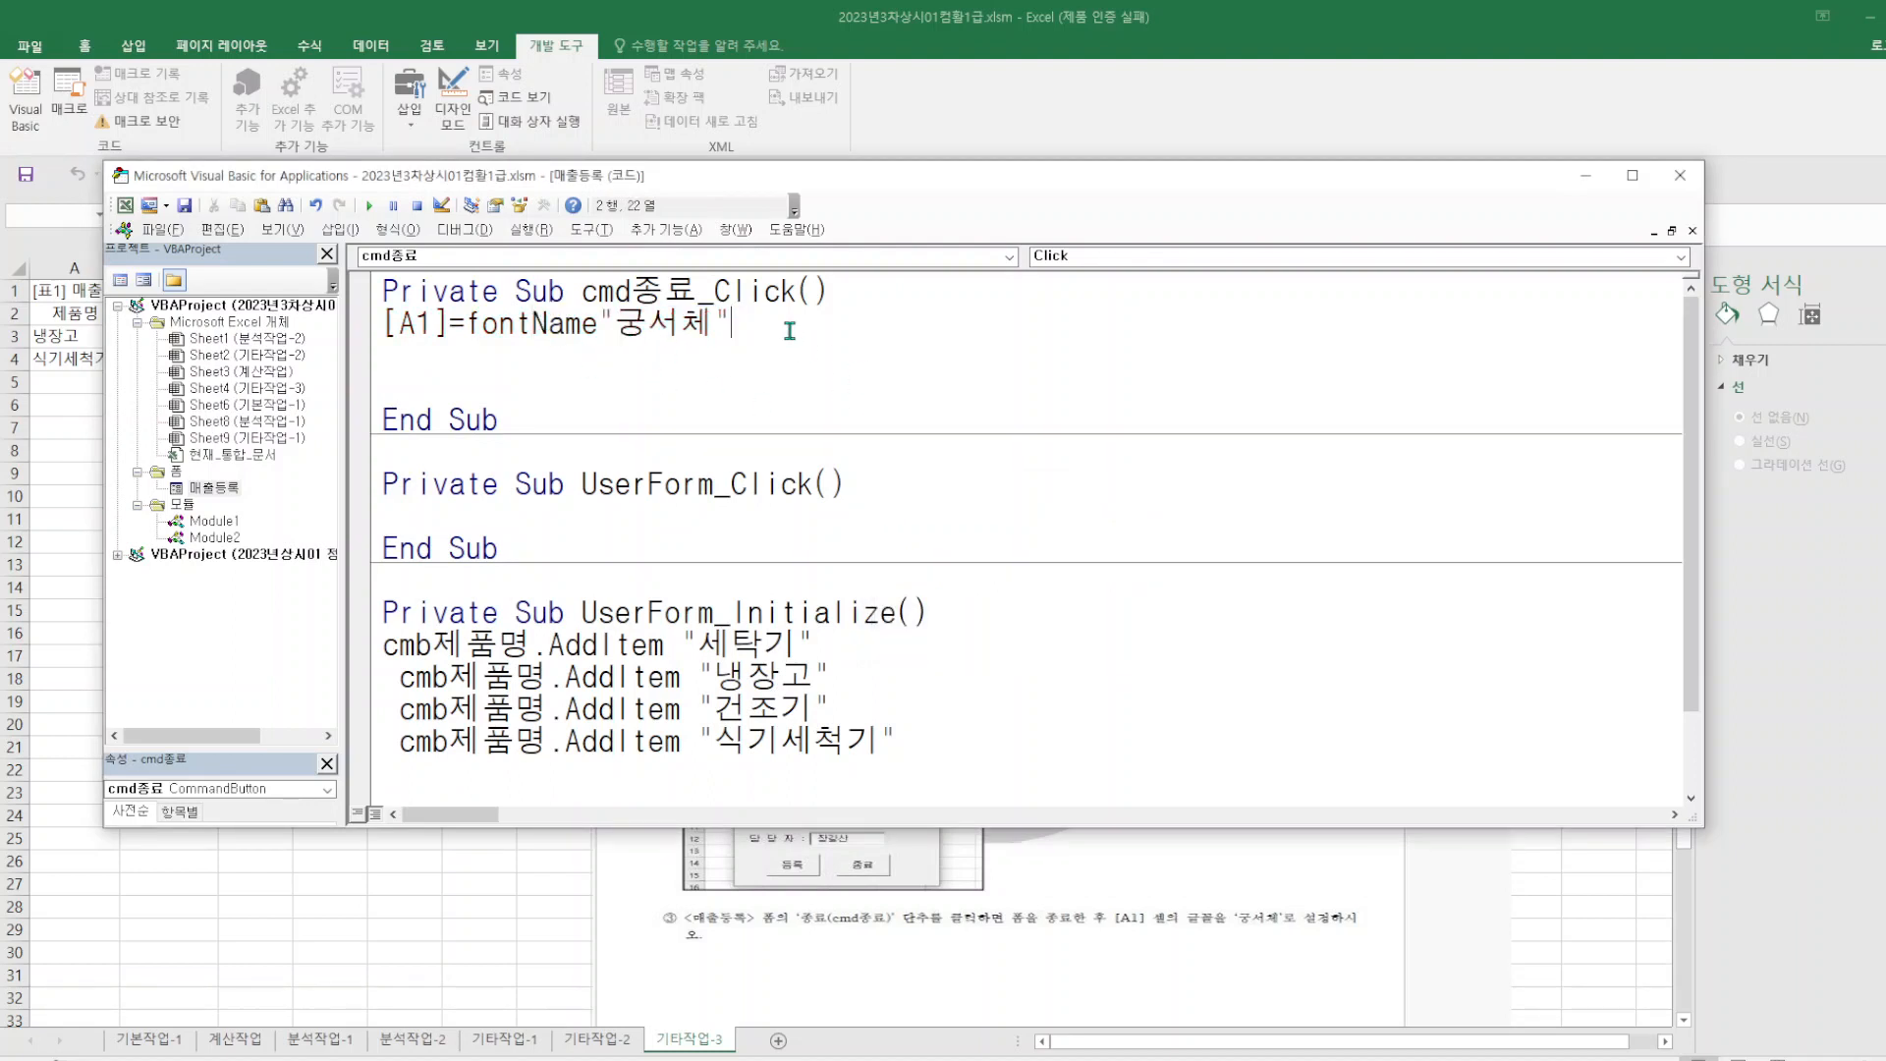
pyautogui.press('Return')
pyautogui.click(1112, 503)
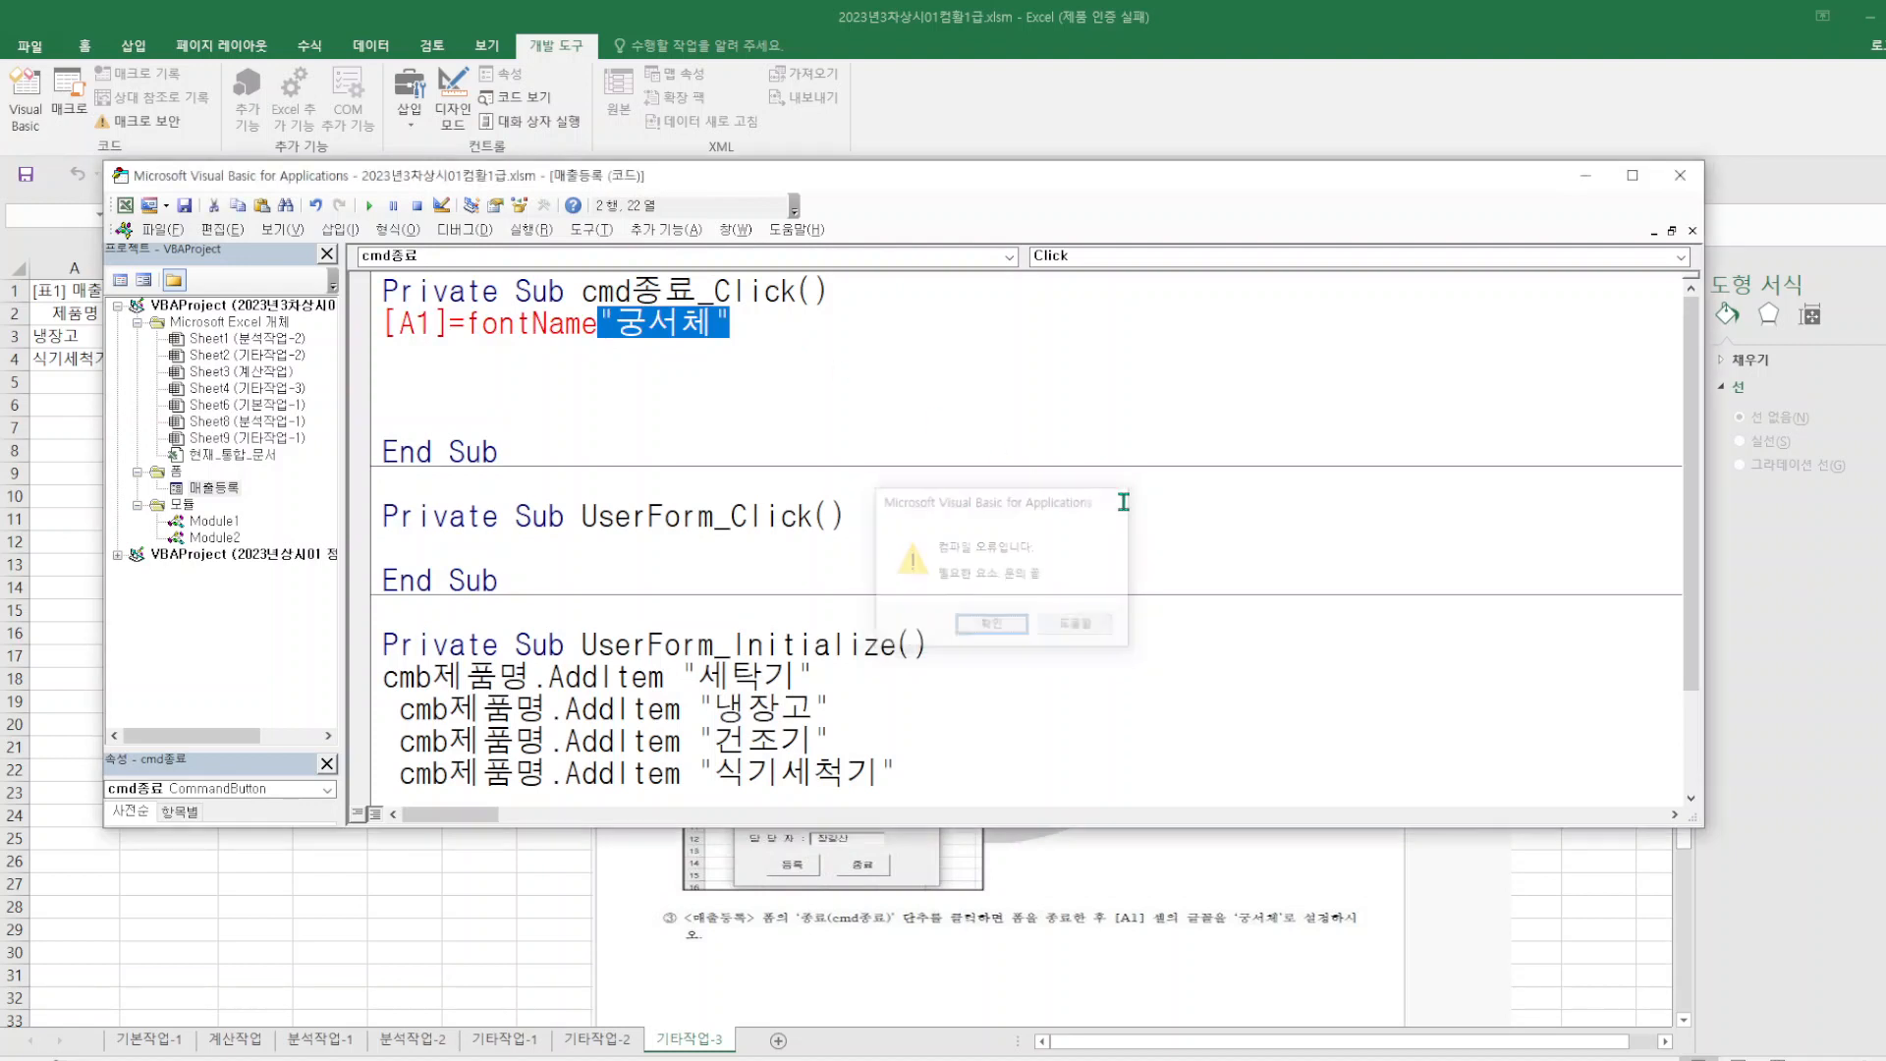
pyautogui.click(451, 322)
pyautogui.write('.')
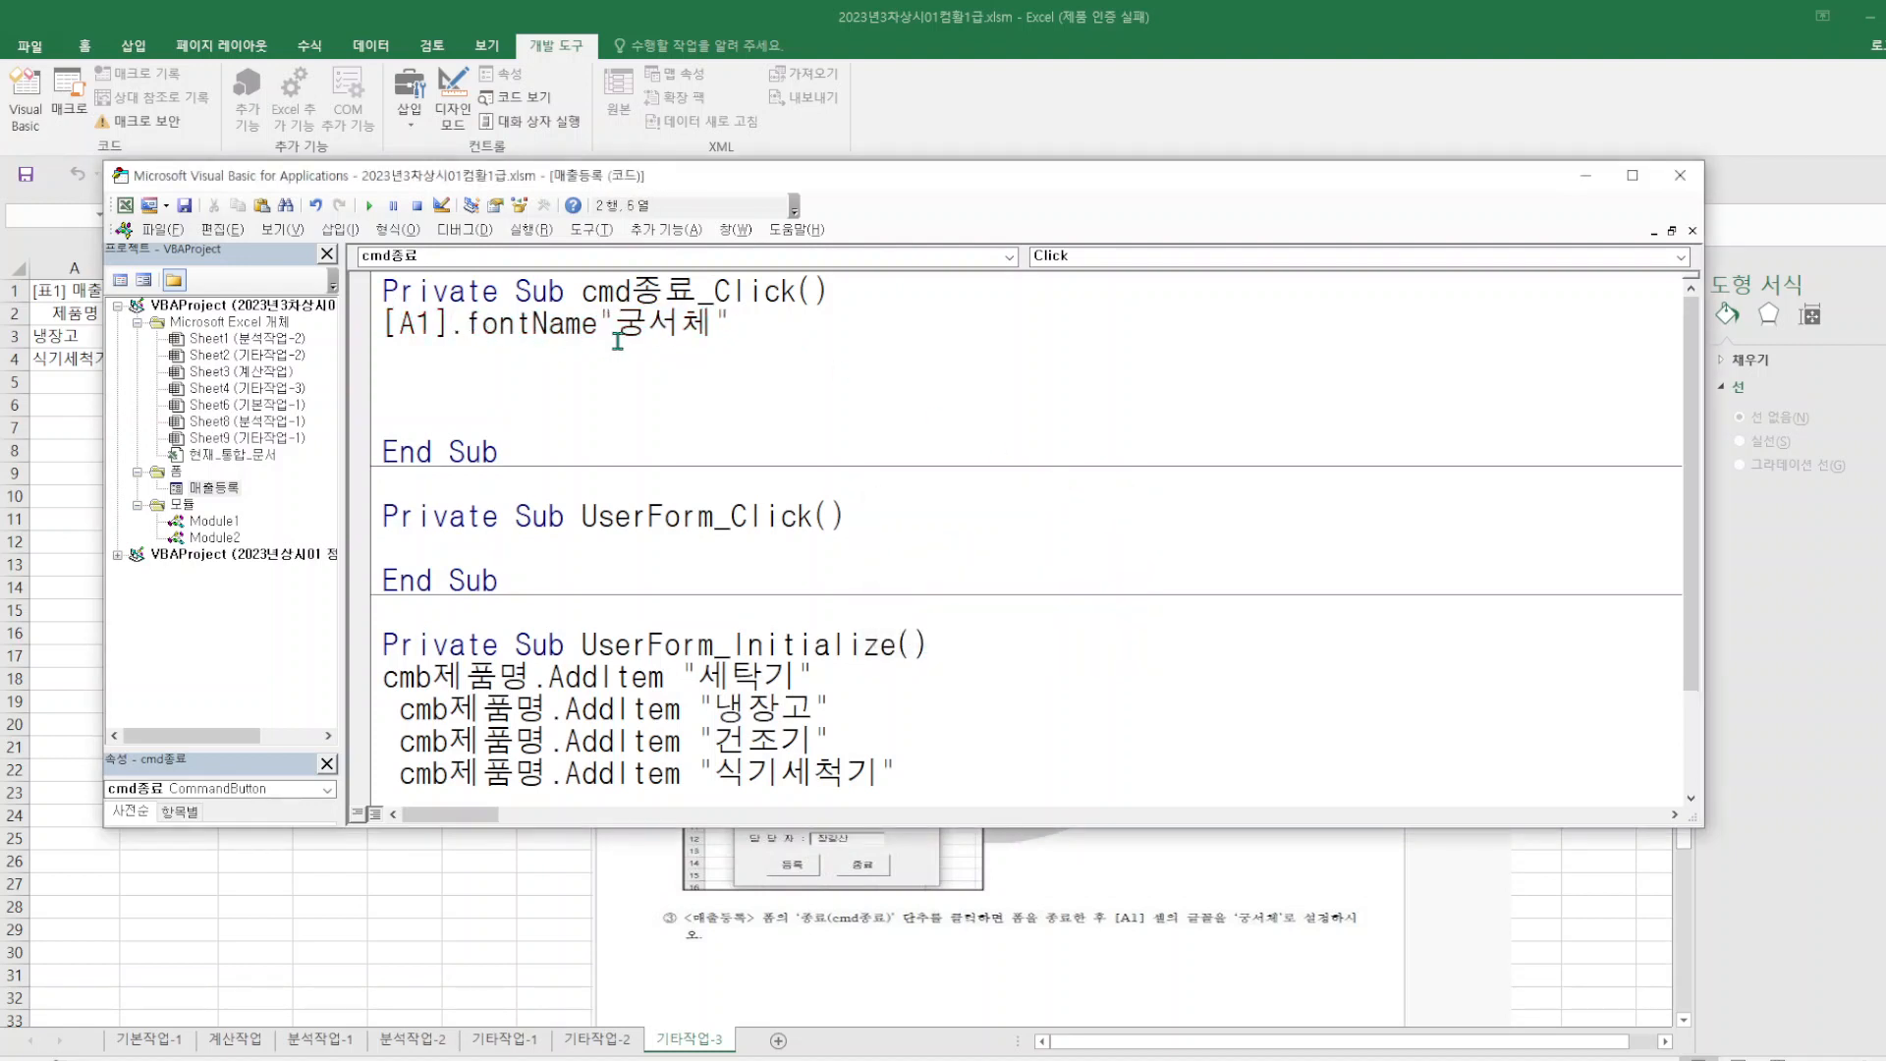
pyautogui.click(776, 334)
pyautogui.press('Return')
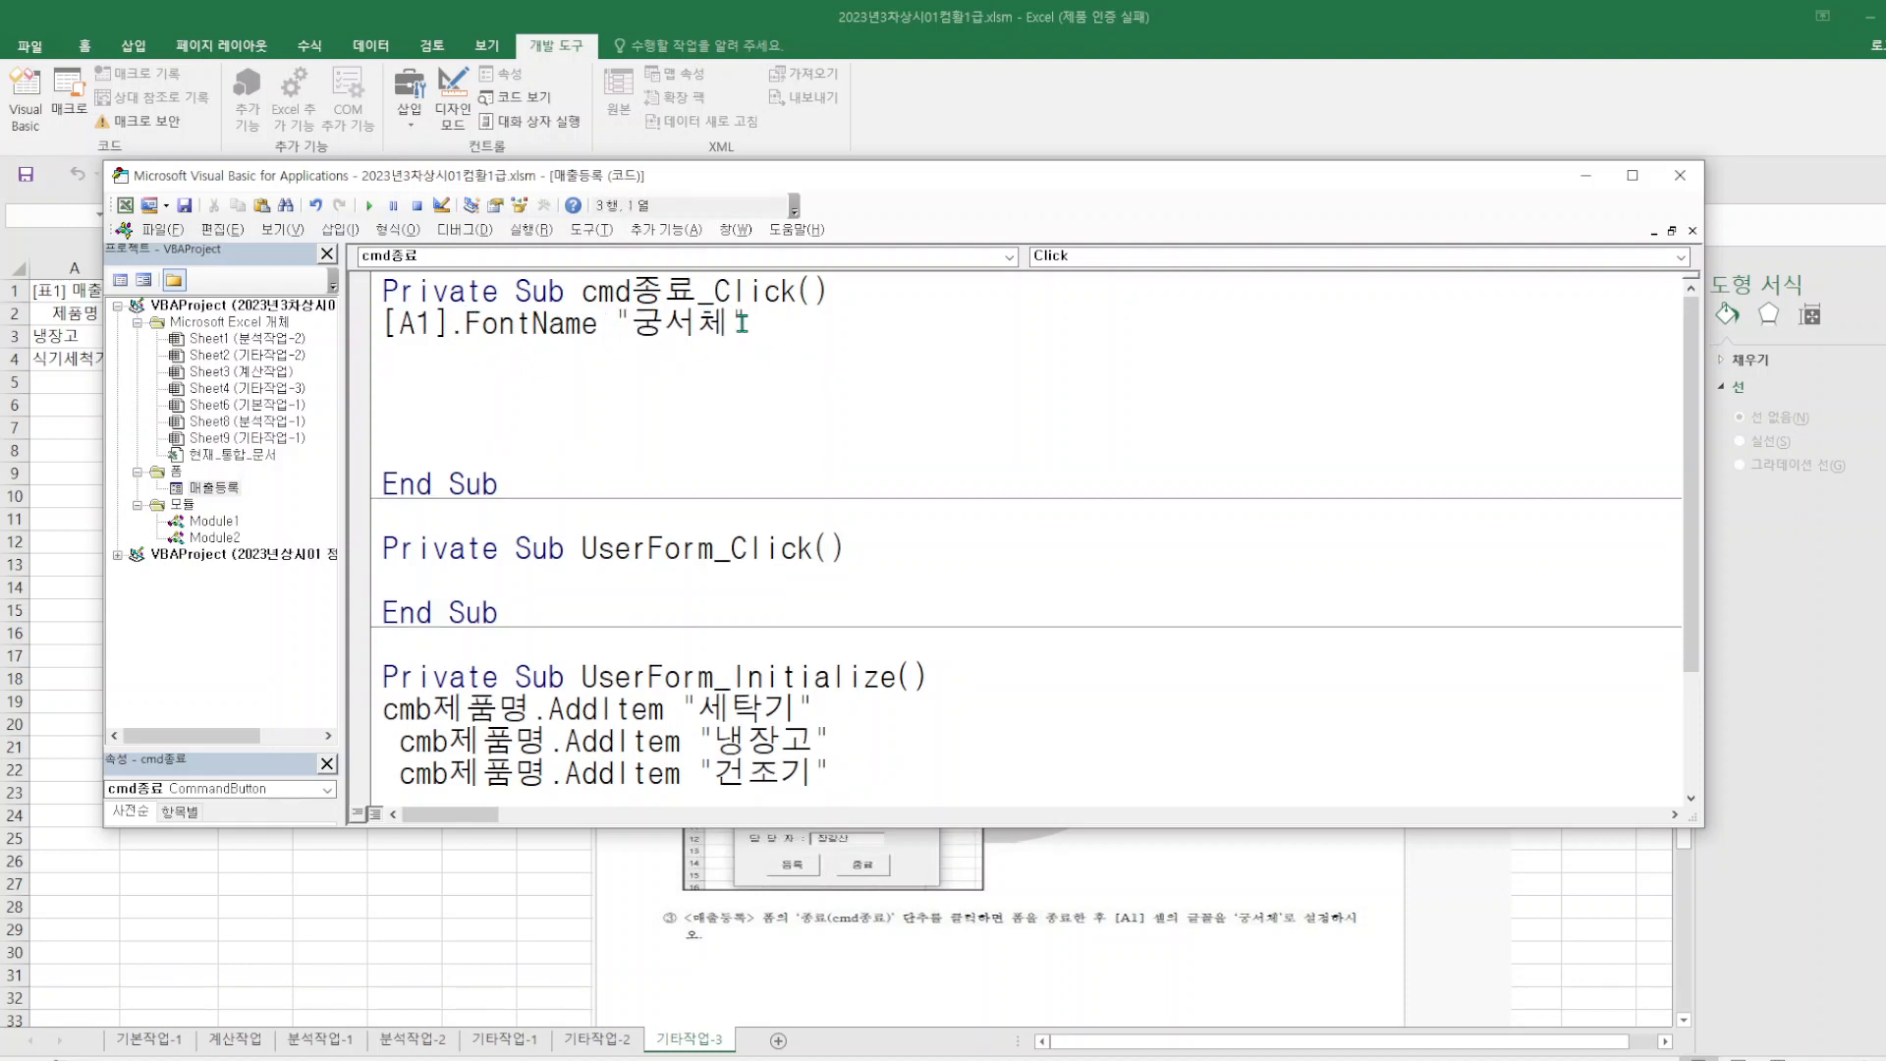
# - Add the line Unload Me below the font statement and return to the worksheet
pyautogui.write('ㅕ')
pyautogui.press('BackSpace')
pyautogui.write('unload me')
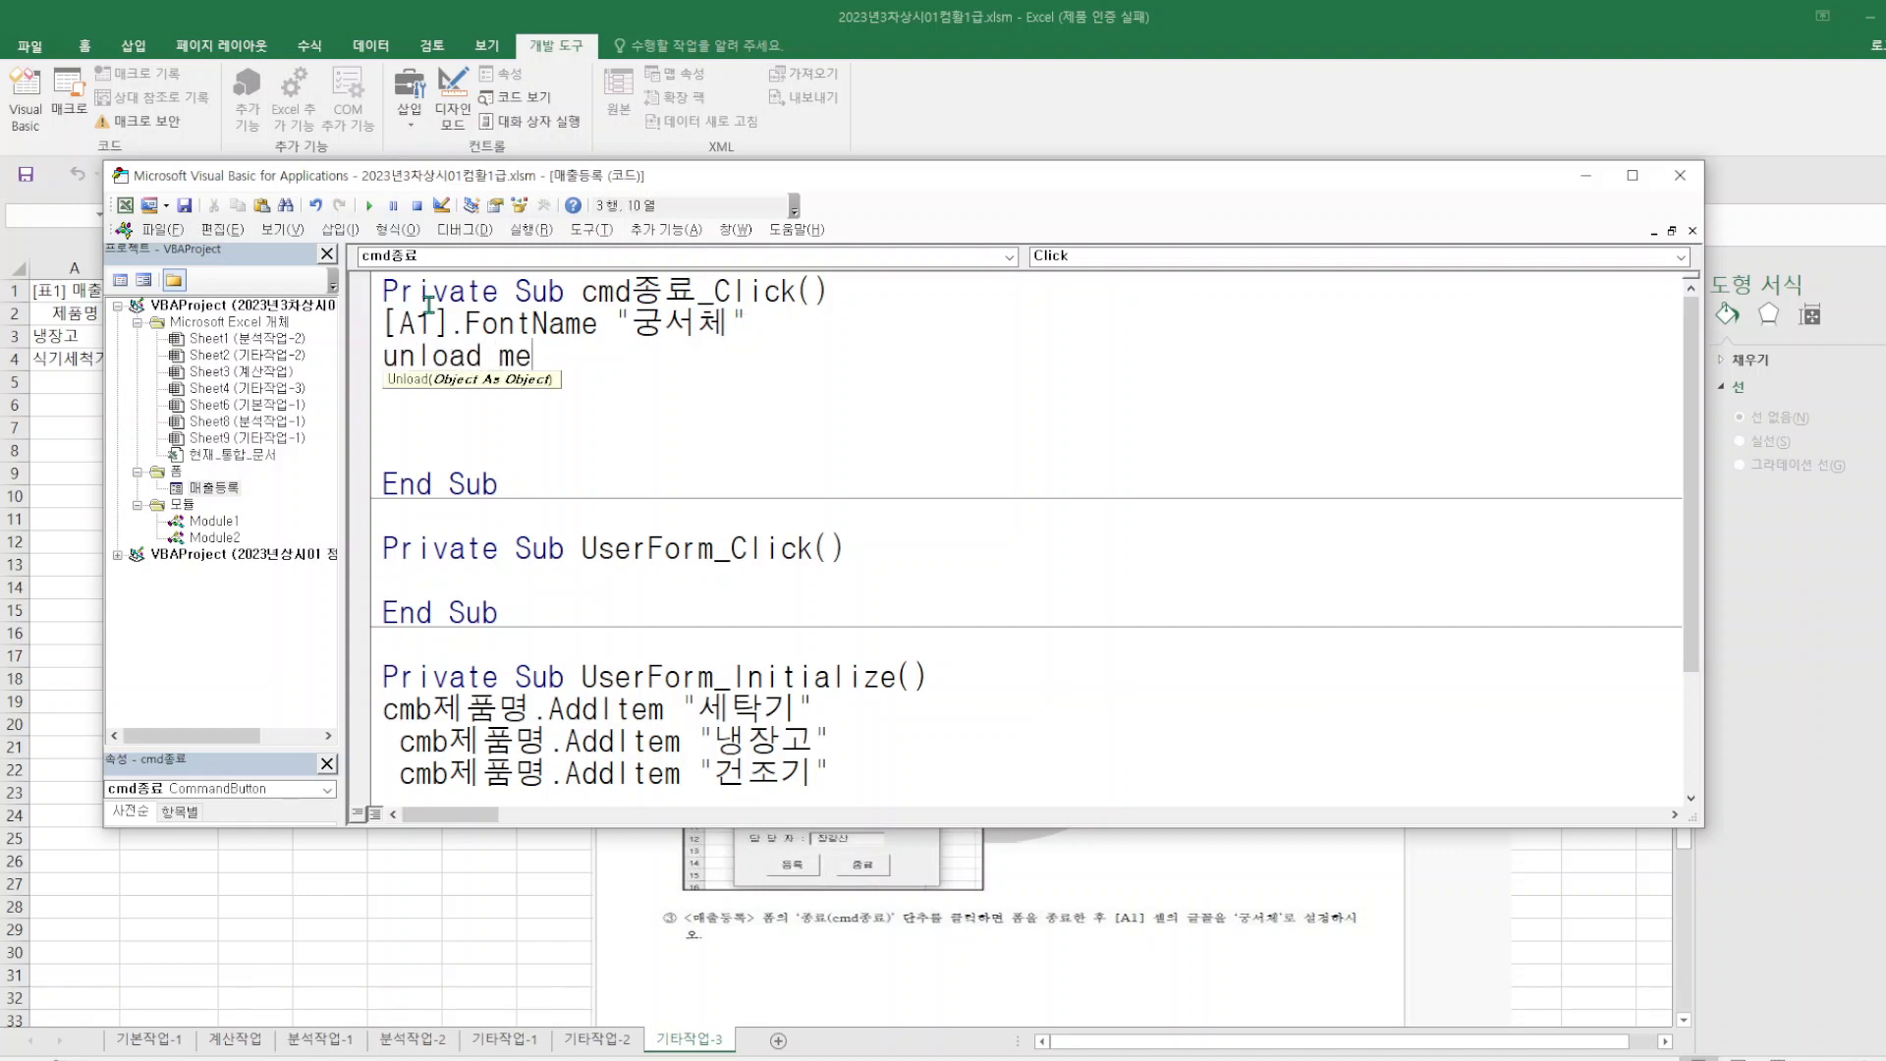
pyautogui.click(163, 229)
pyautogui.click(263, 379)
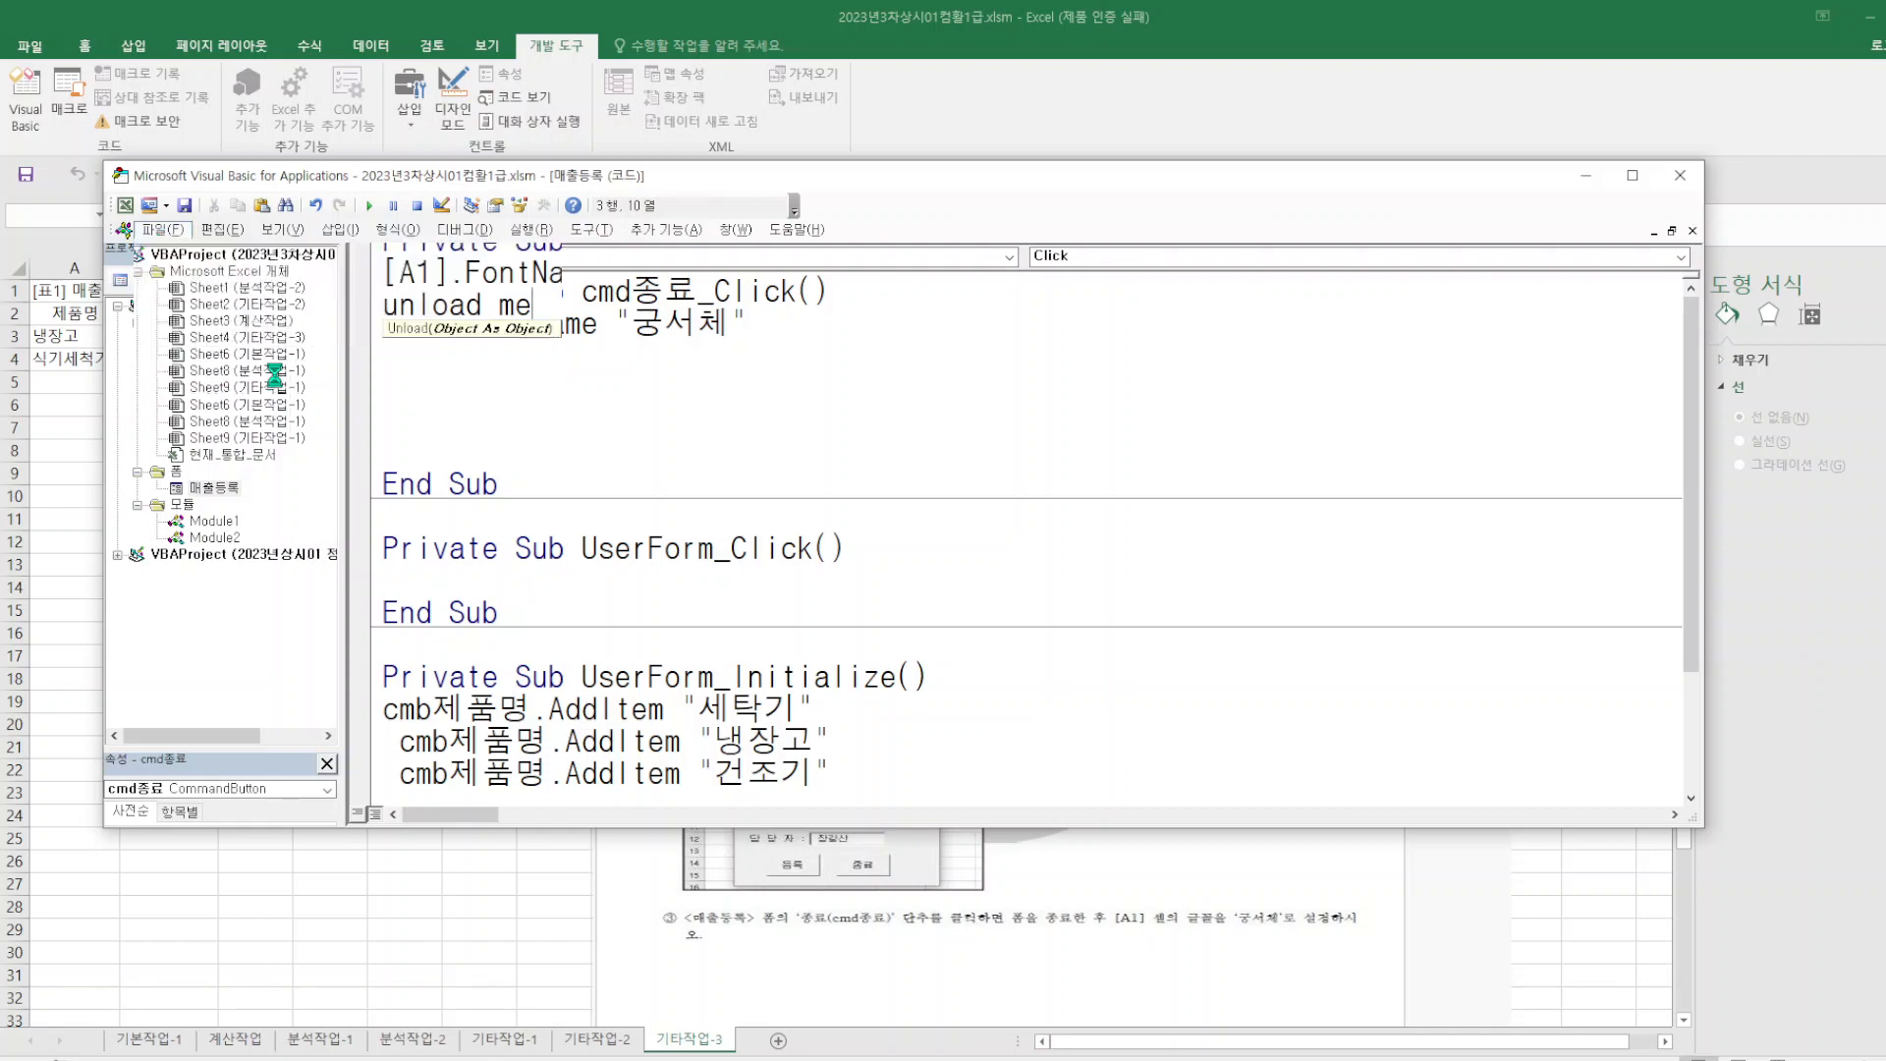
# - Open the 매출등록 form from the worksheet, test its 종료 button and end the halted run
pyautogui.click(421, 326)
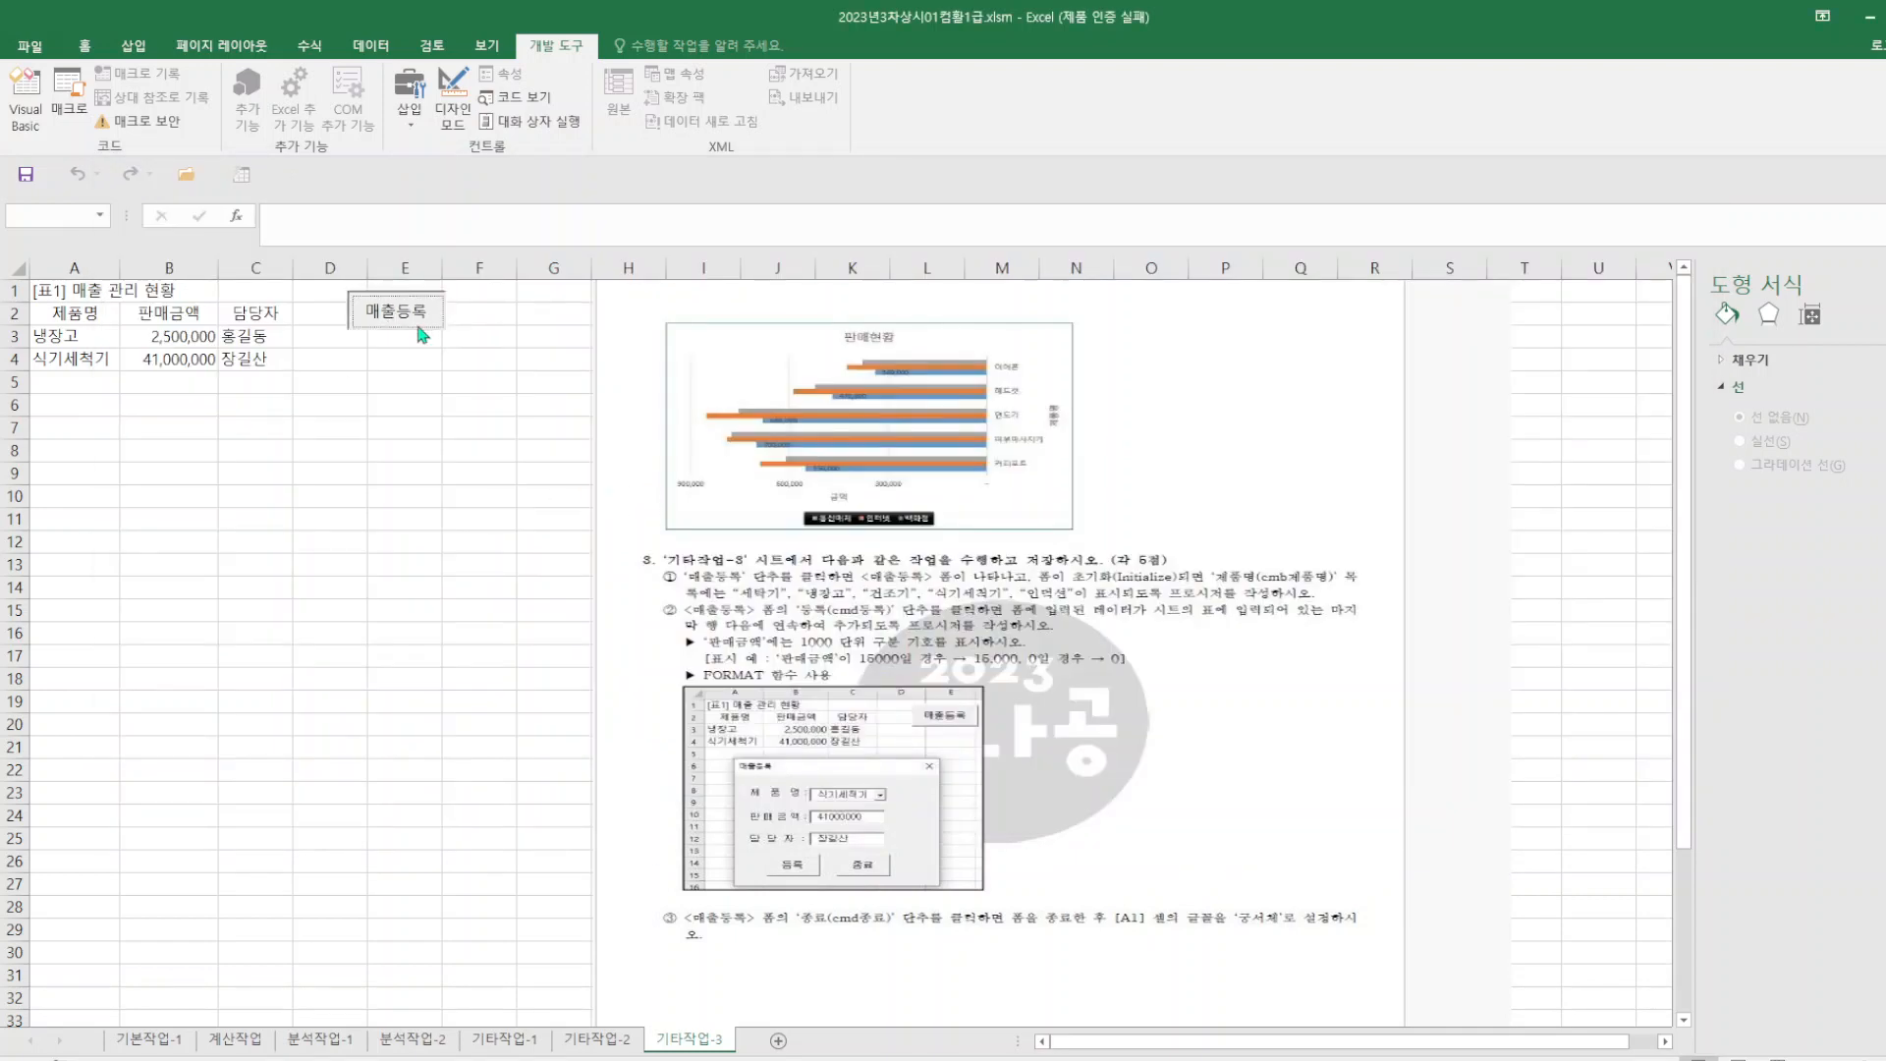
pyautogui.click(1060, 633)
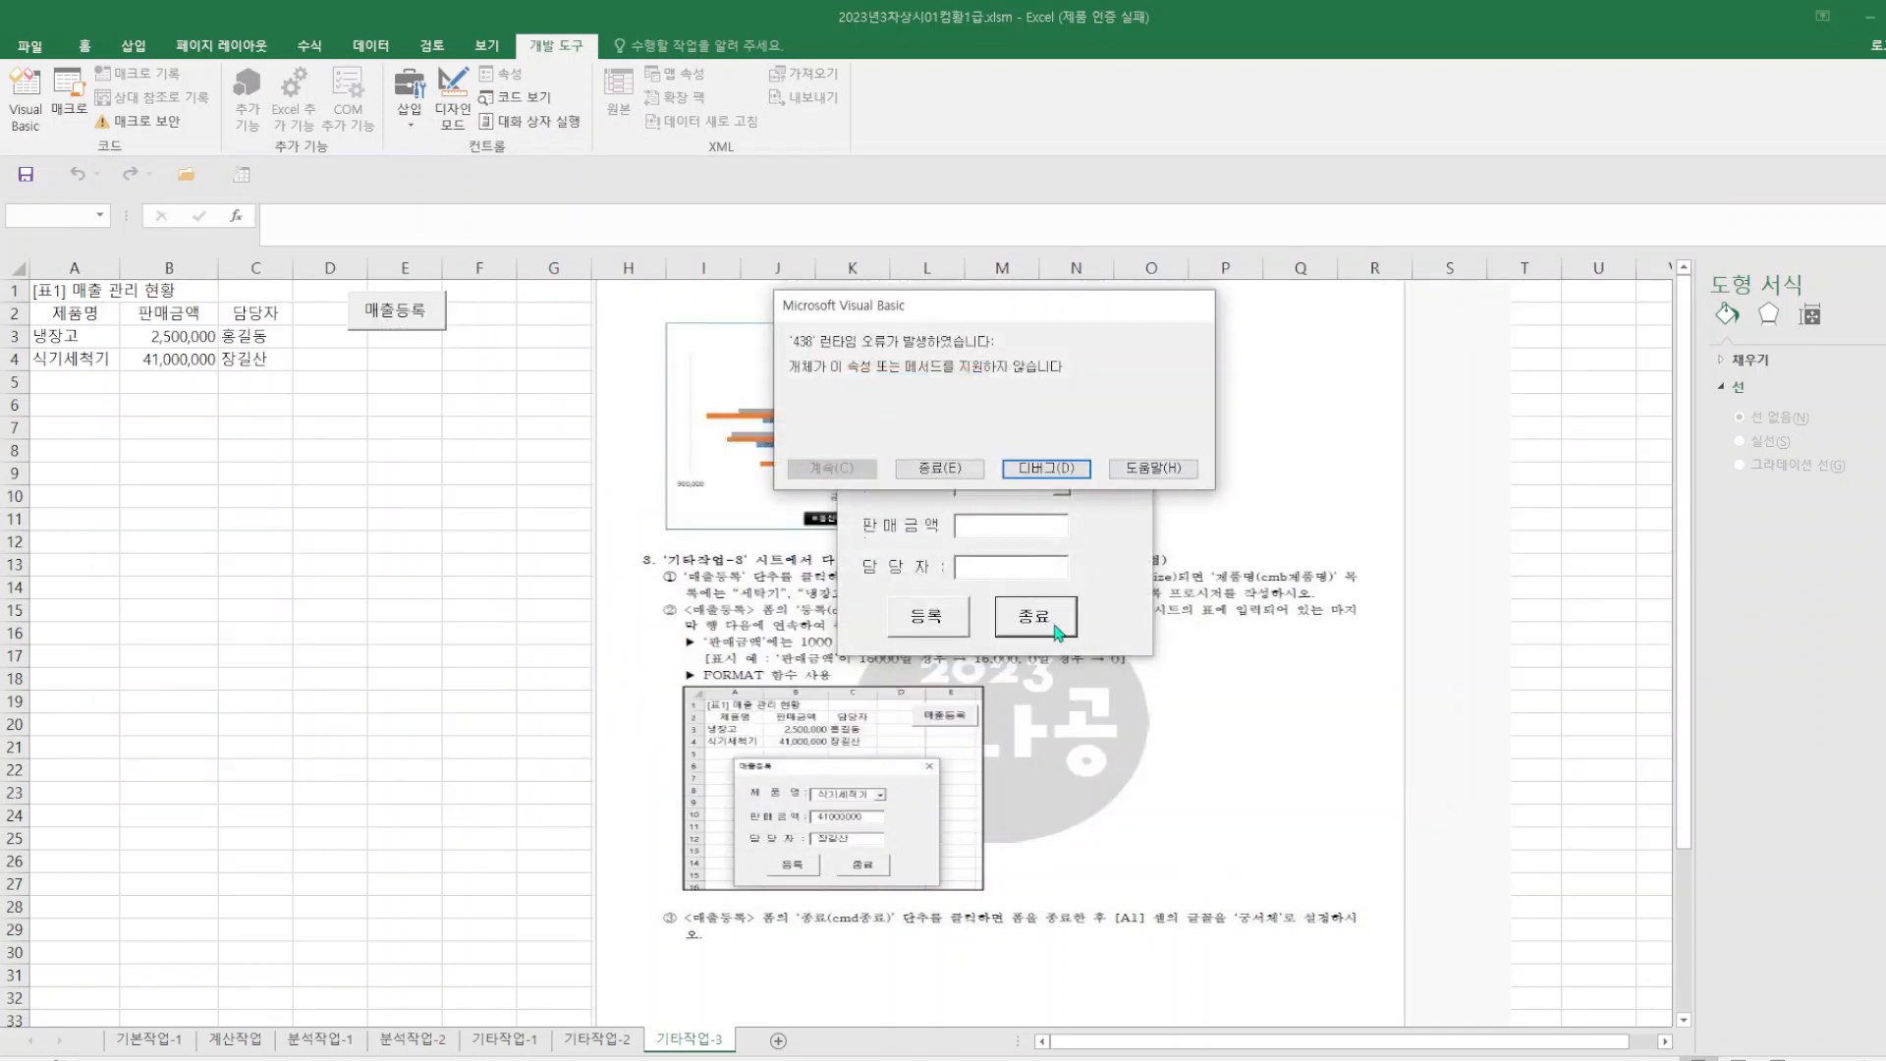
pyautogui.click(946, 469)
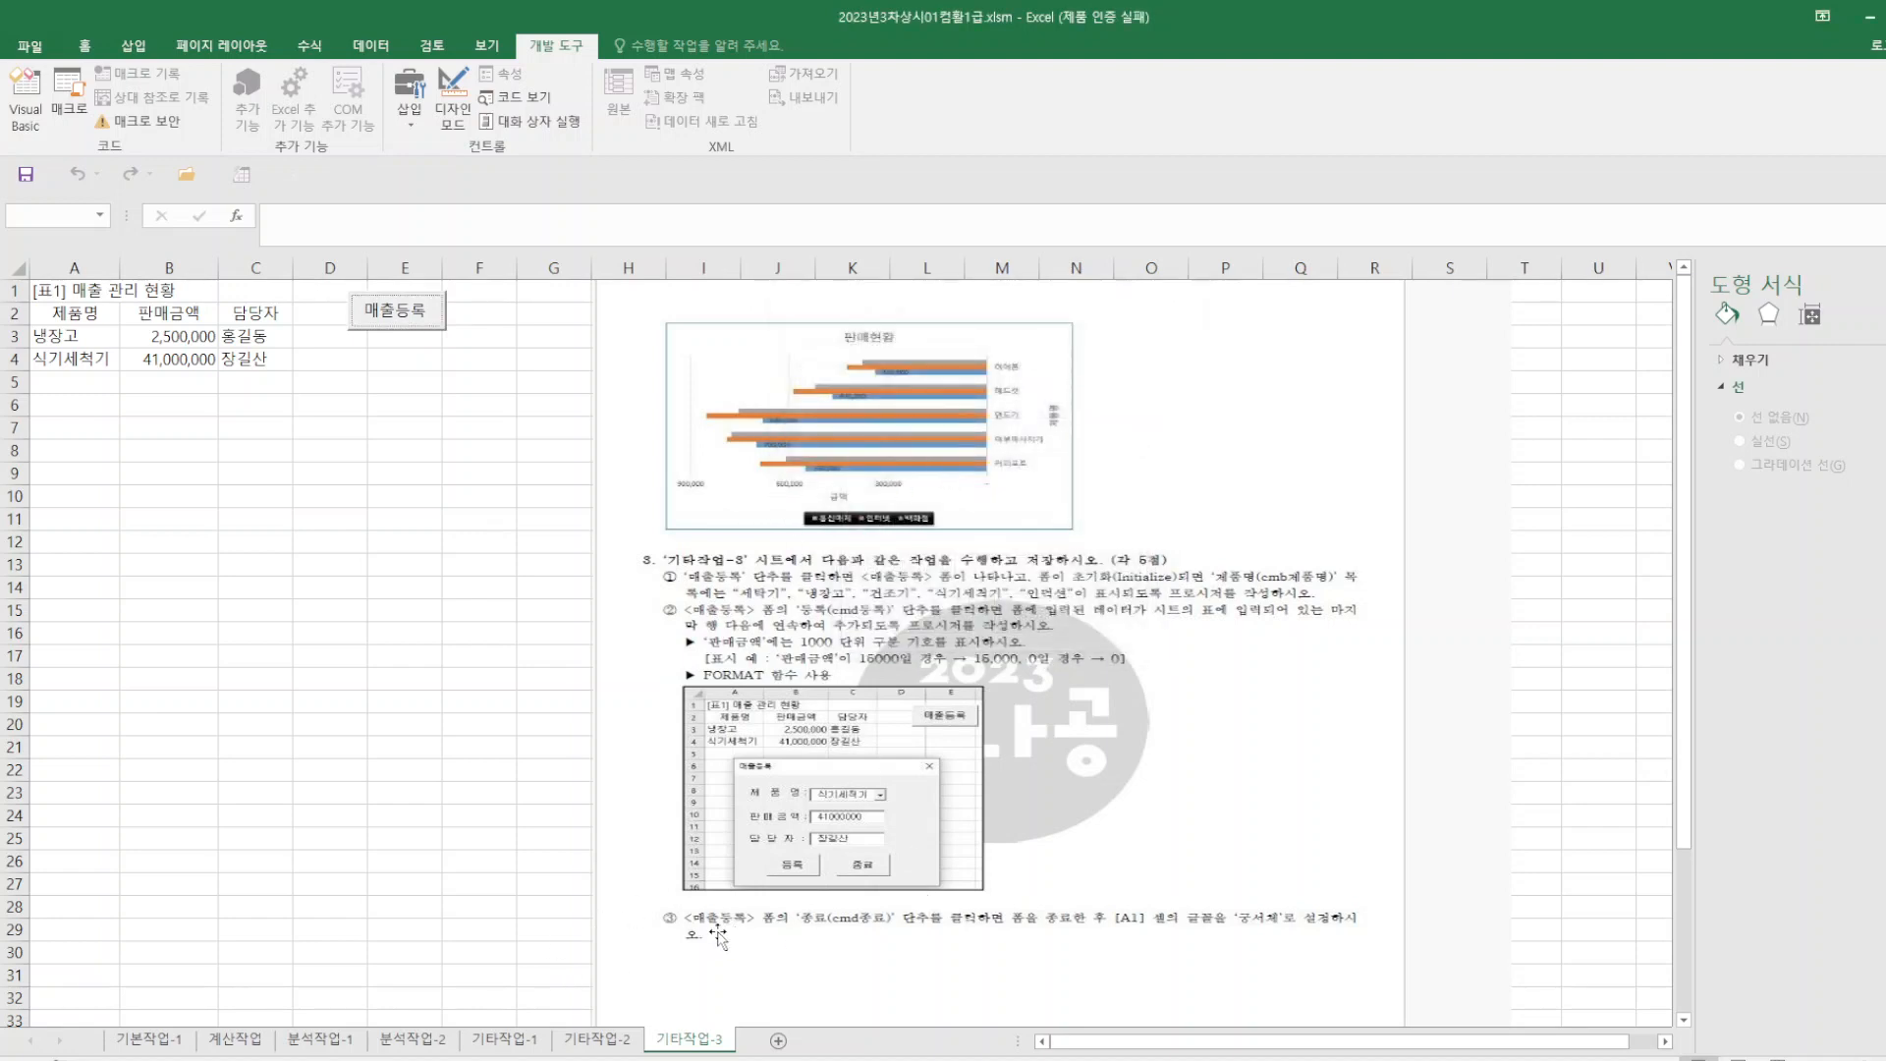
# - Save the workbook, switch to the answer workbook 2023년상시01 정답.xlsm and open its 기타작업-3 sheet
pyautogui.click(27, 174)
pyautogui.click(1144, 1060)
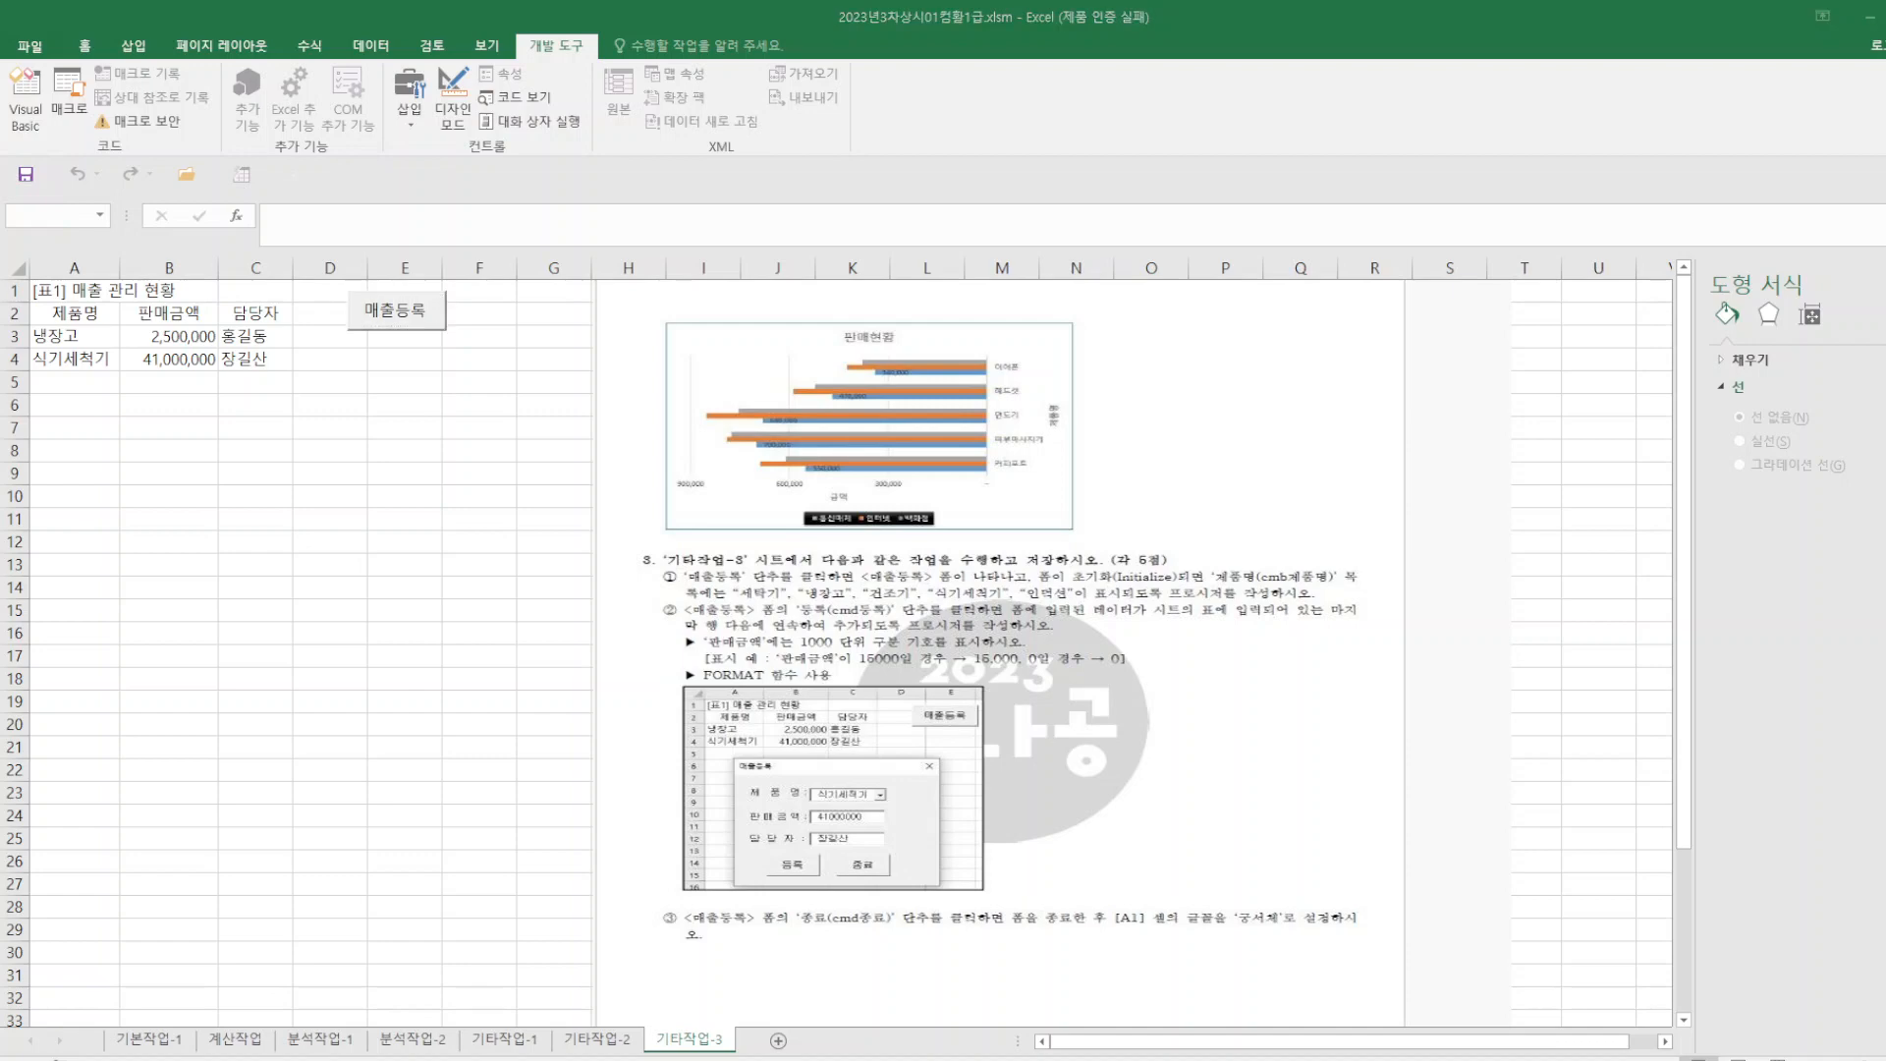
pyautogui.click(1256, 1041)
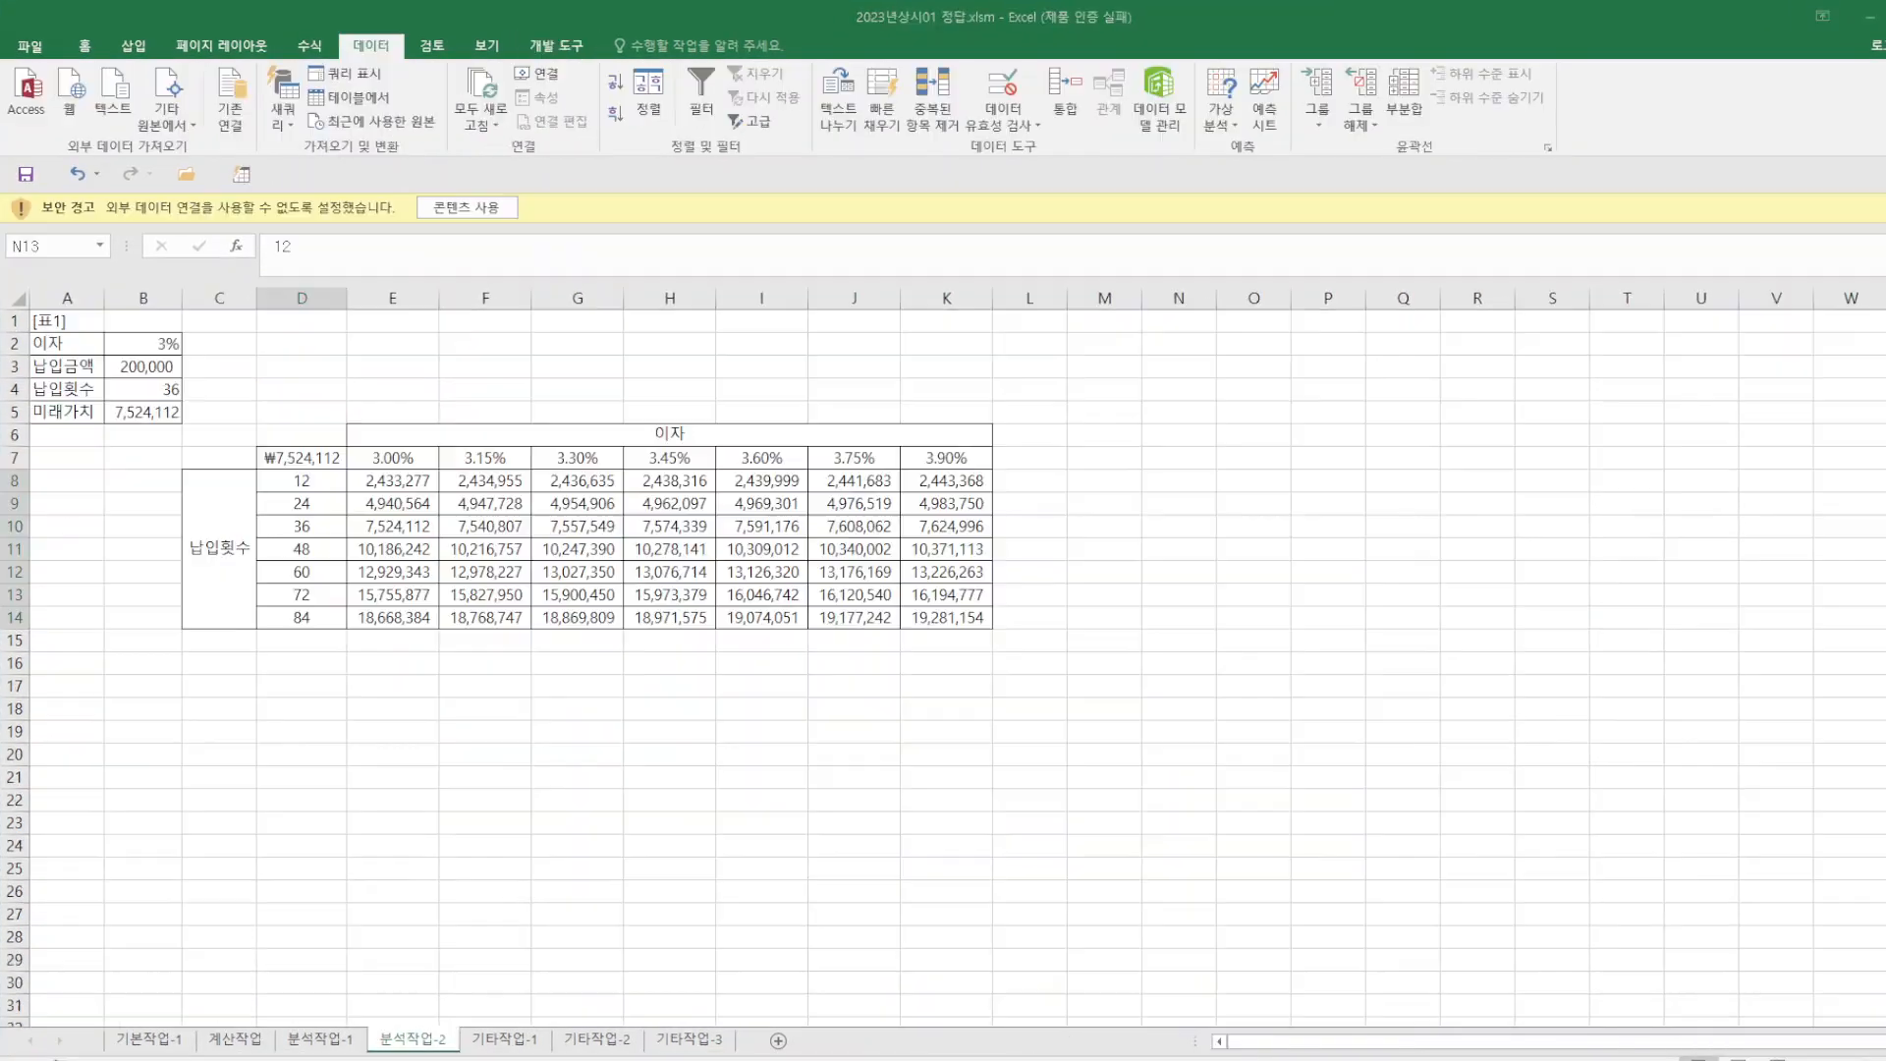
pyautogui.click(689, 1039)
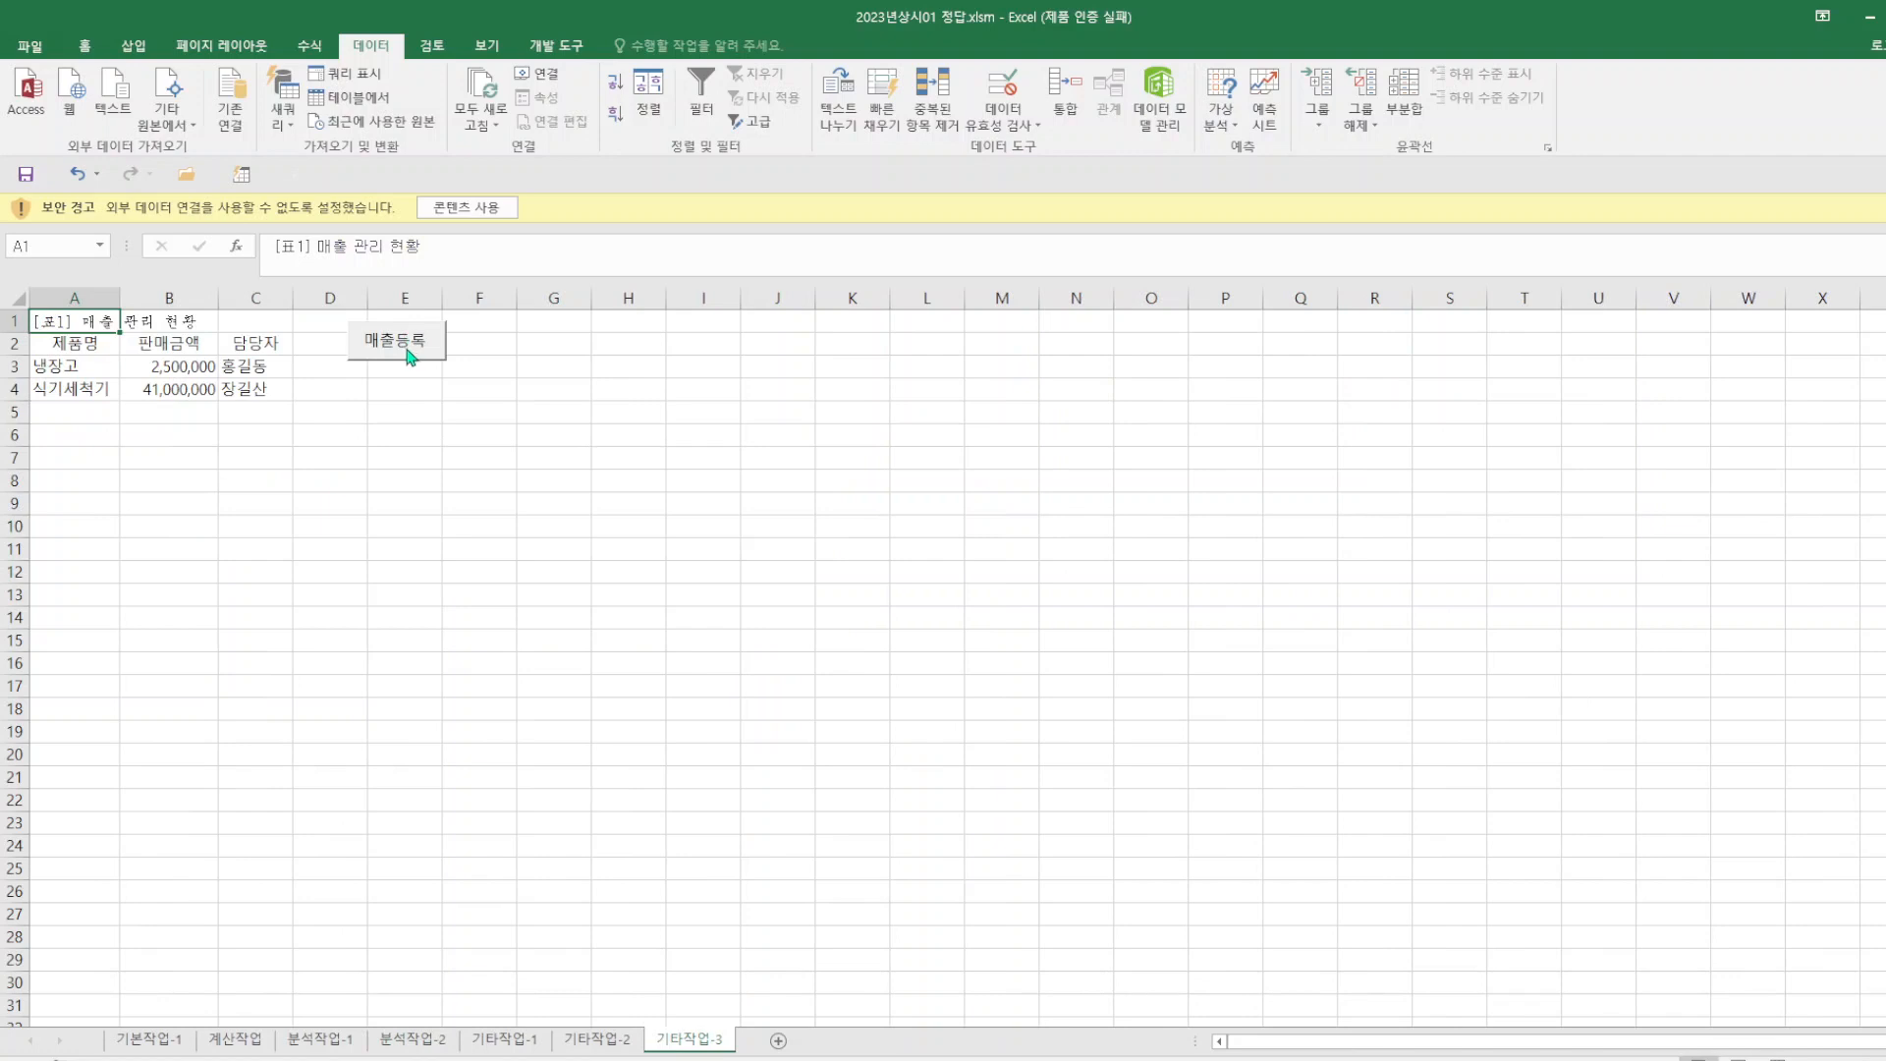
# - Test the answer workbook's 매출등록 form with 종료, enable the workbook's content, and open and close the form once more
pyautogui.click(410, 358)
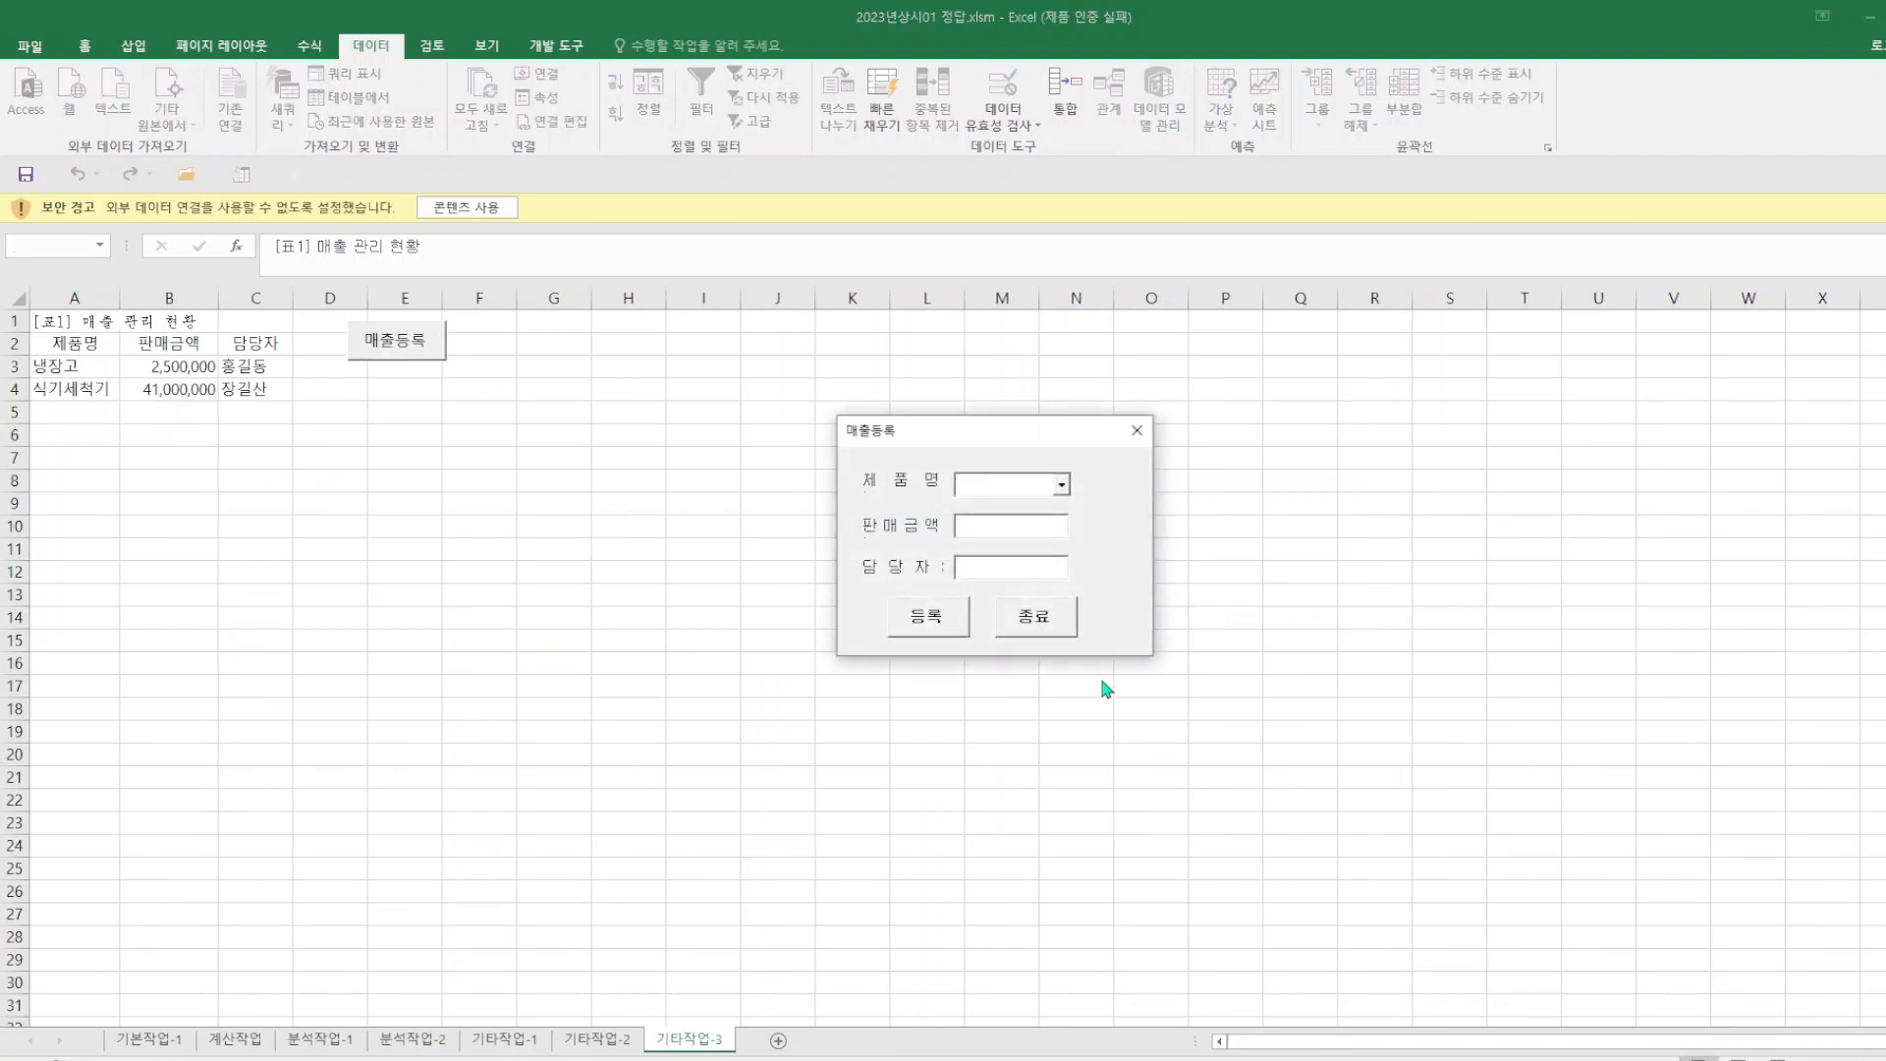
pyautogui.click(1064, 628)
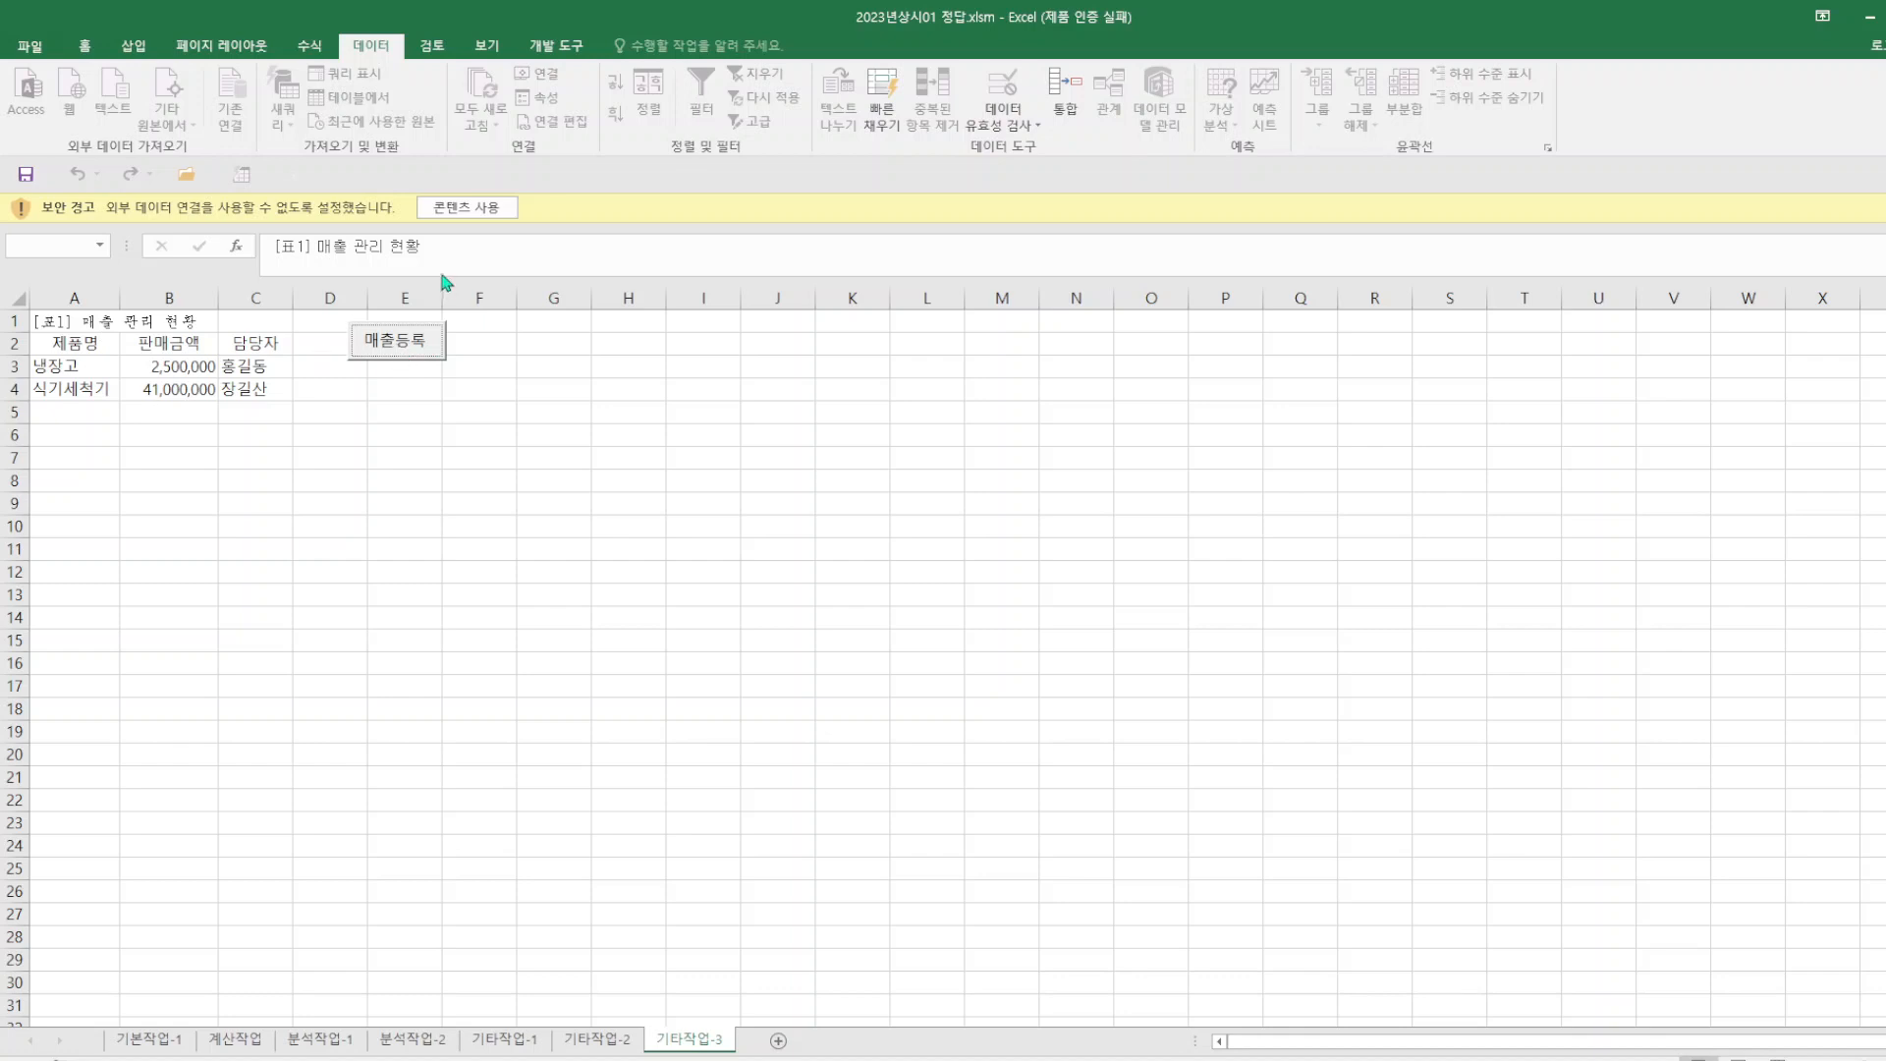
pyautogui.click(487, 209)
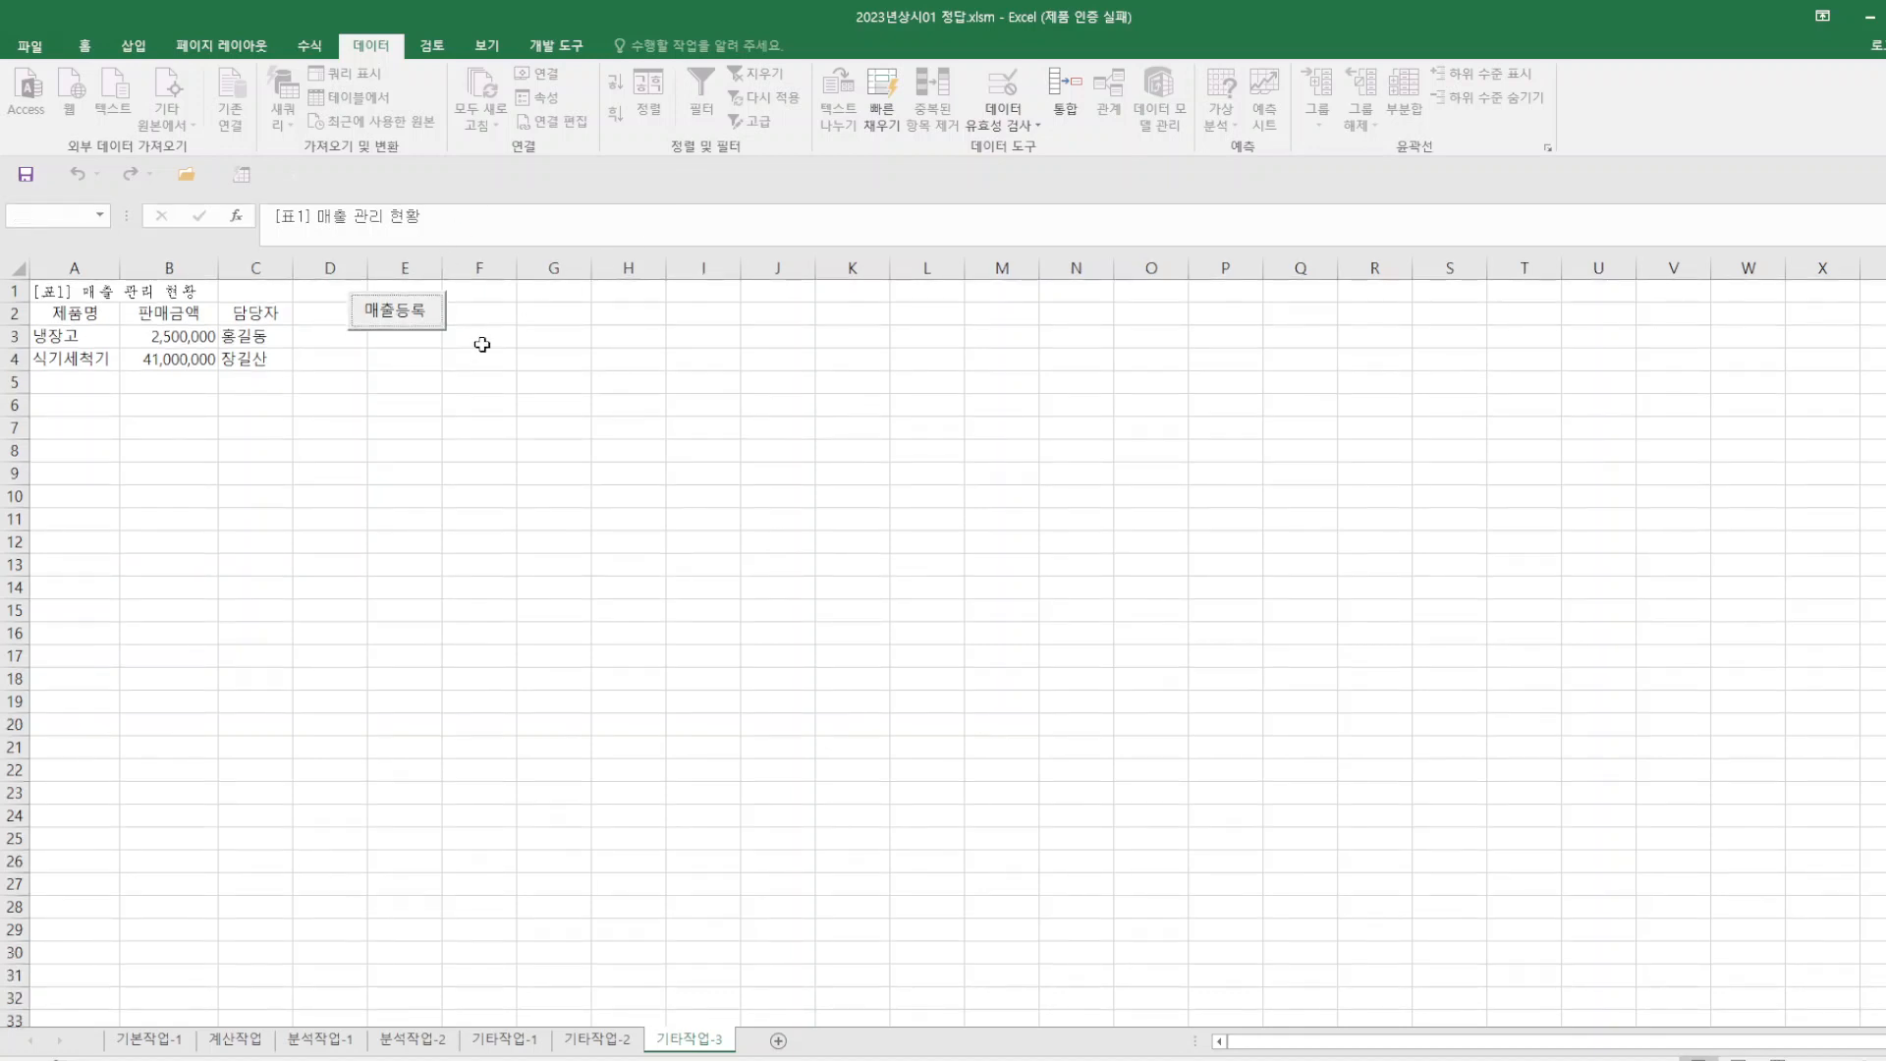
pyautogui.click(405, 322)
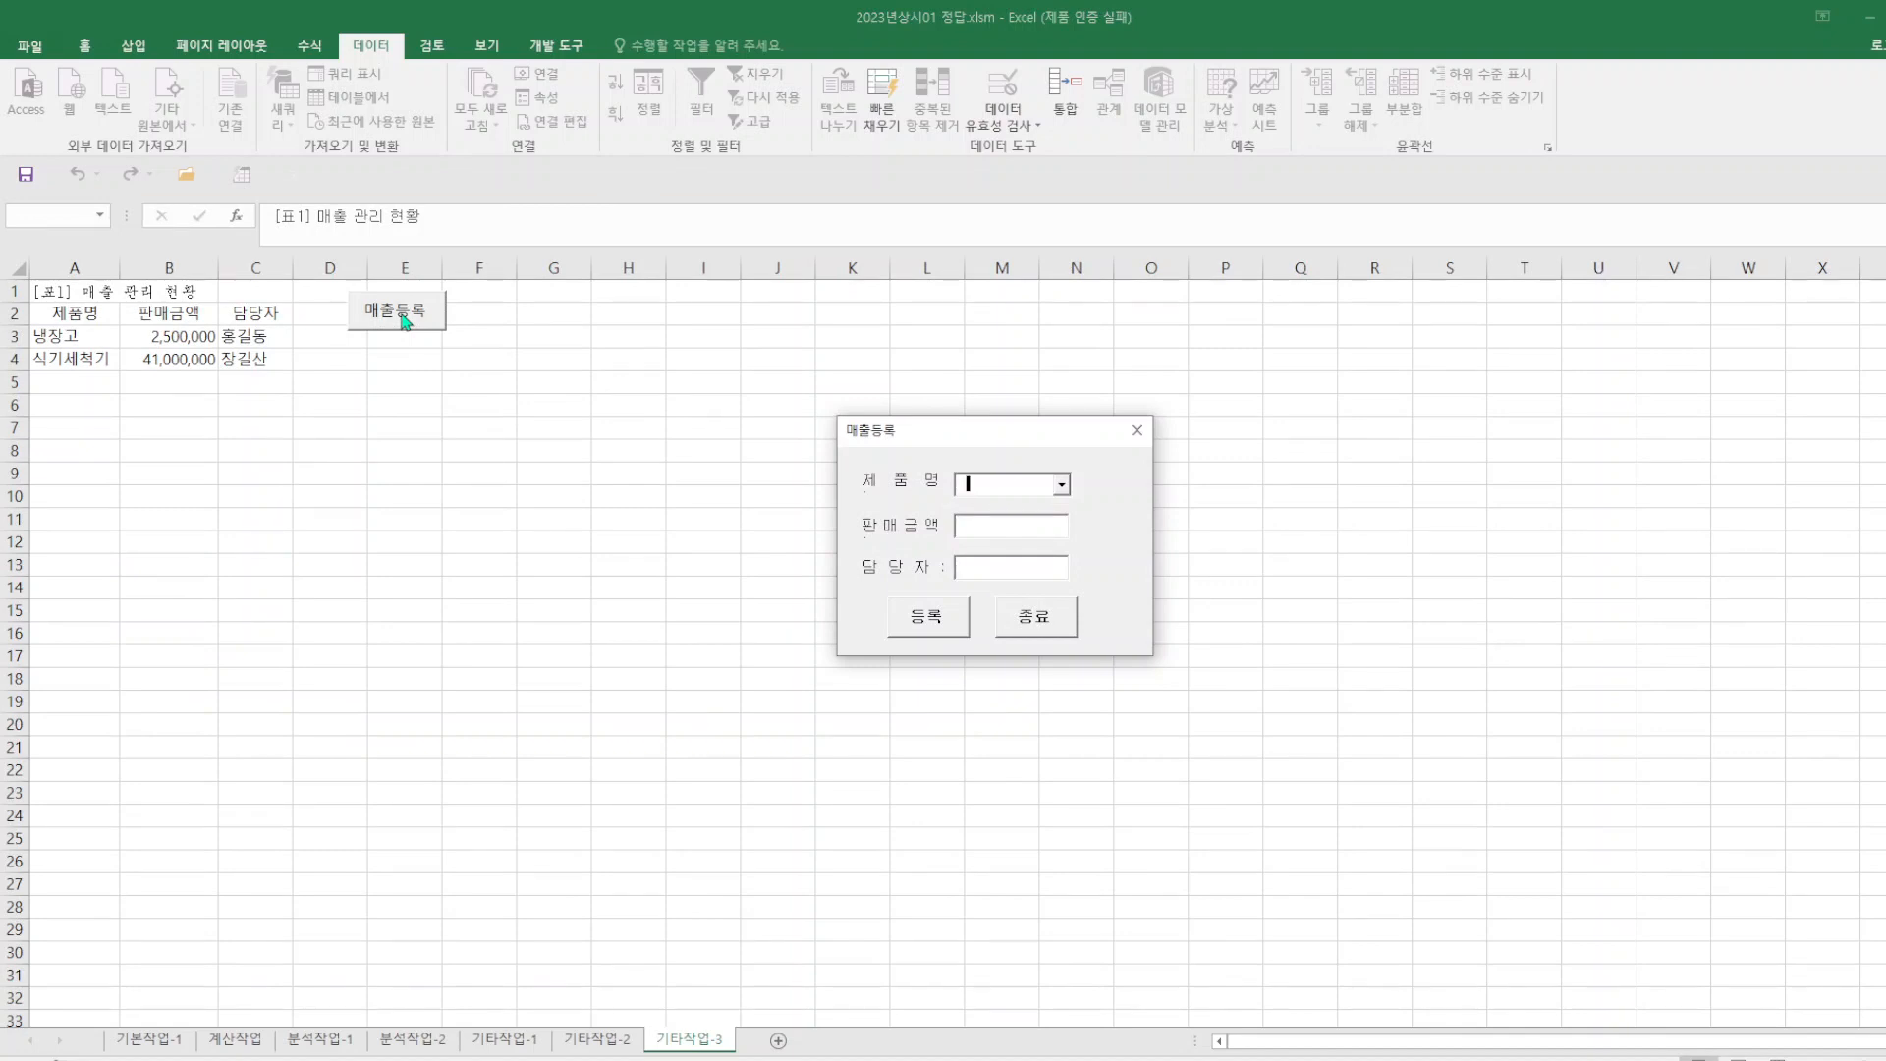
pyautogui.click(1136, 430)
# - Open the code of the answer workbook's 매출등록 form to examine its cmd종료 click procedure
pyautogui.click(560, 46)
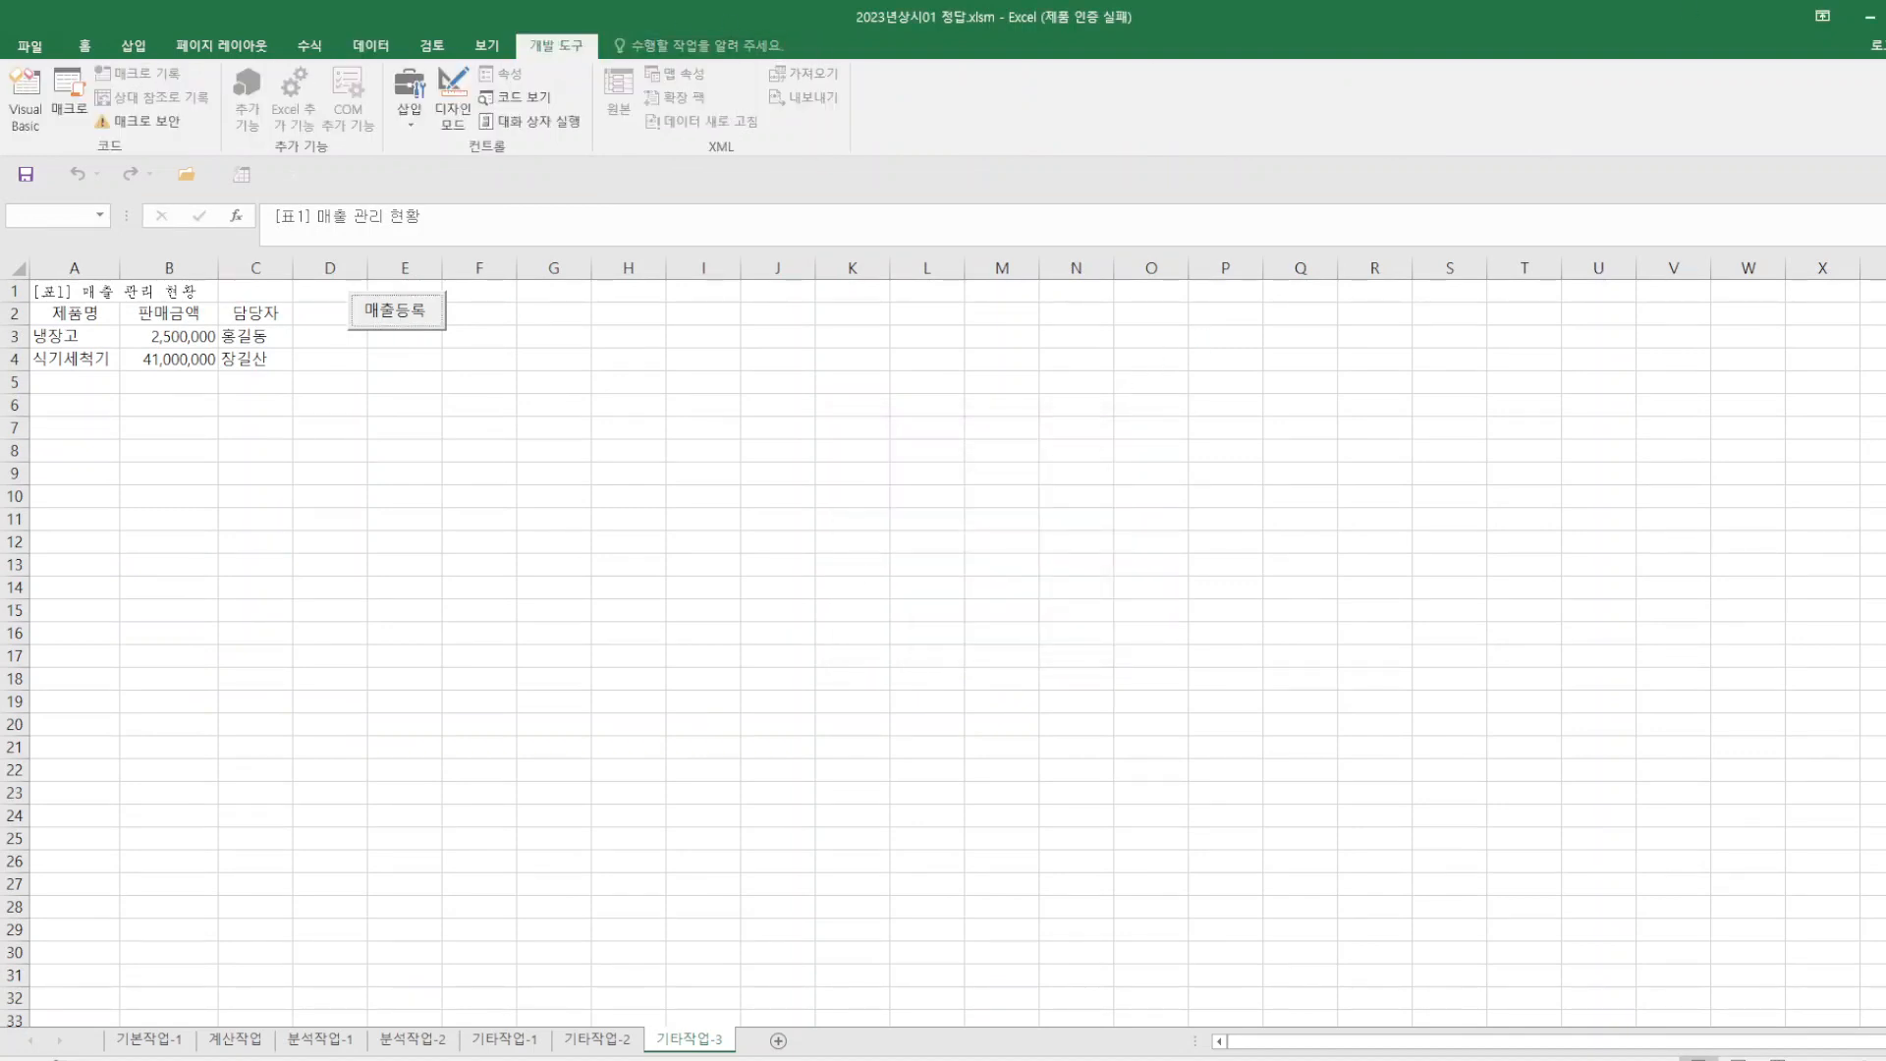
pyautogui.click(539, 100)
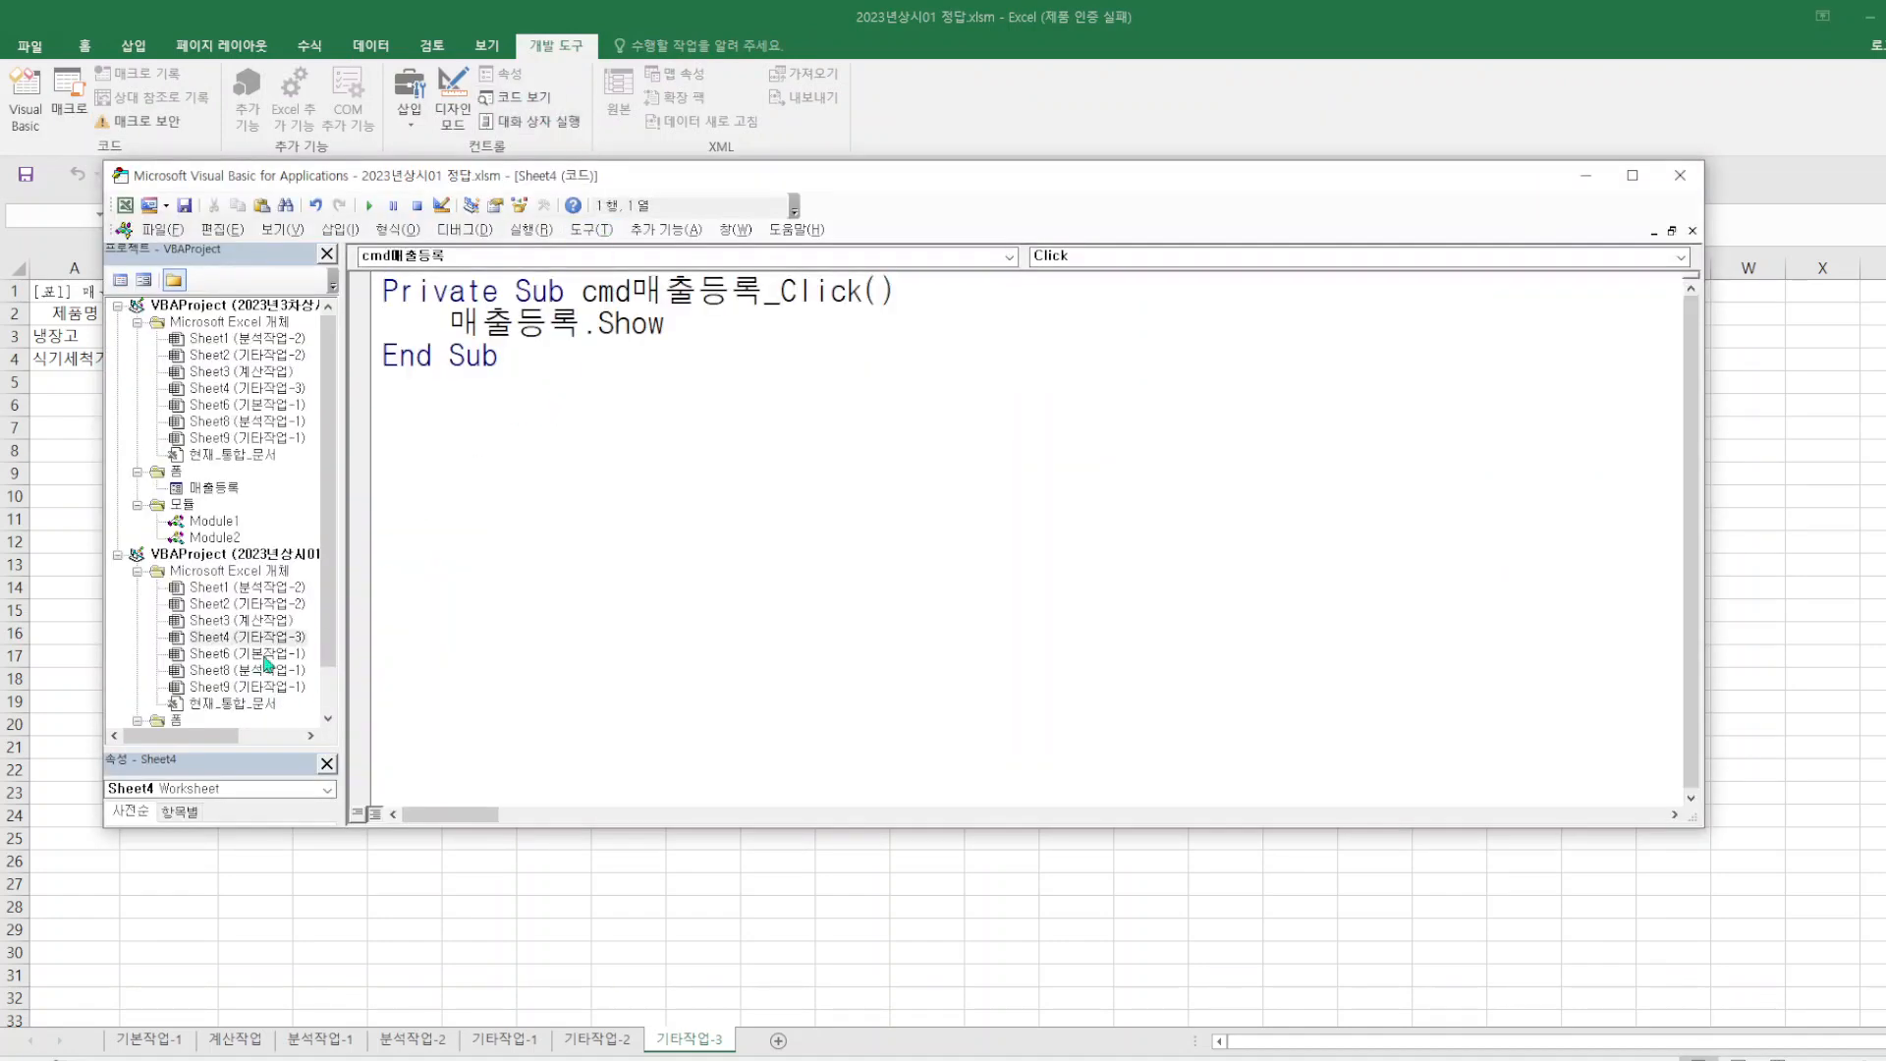
pyautogui.rightClick(222, 491)
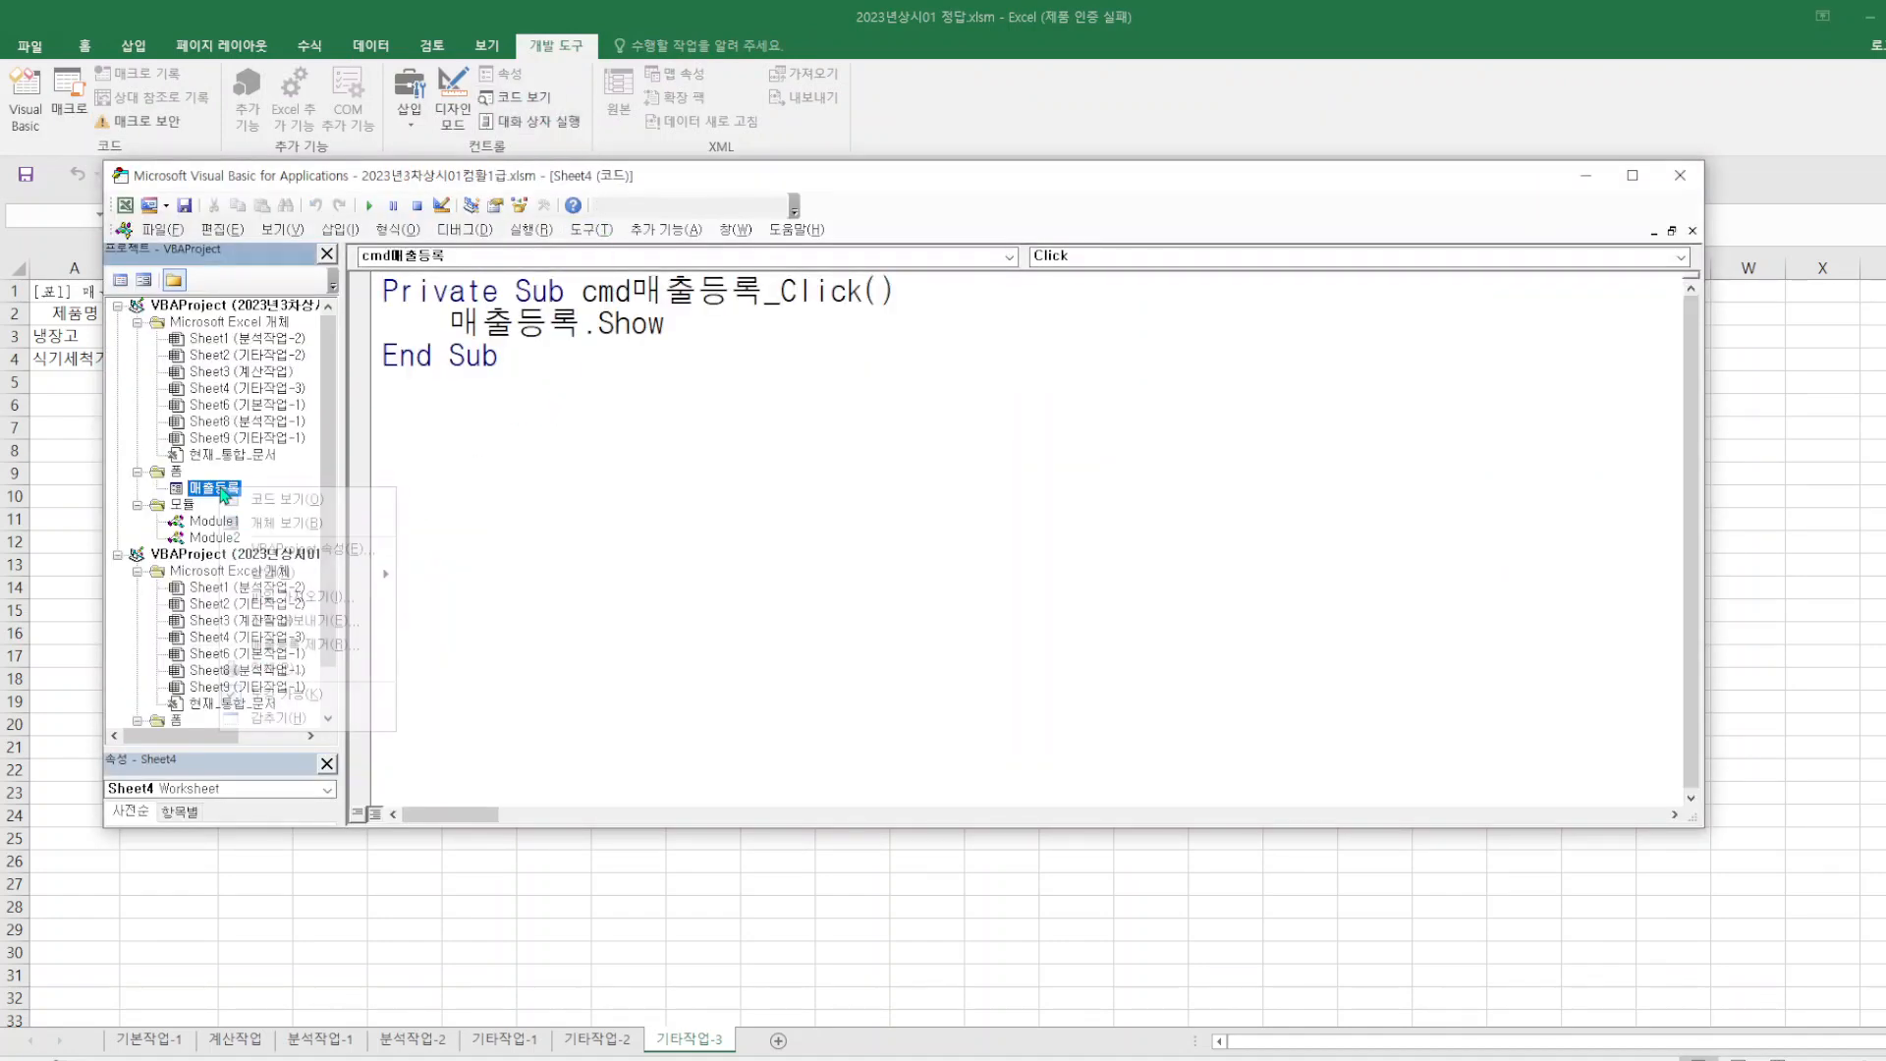
pyautogui.click(293, 501)
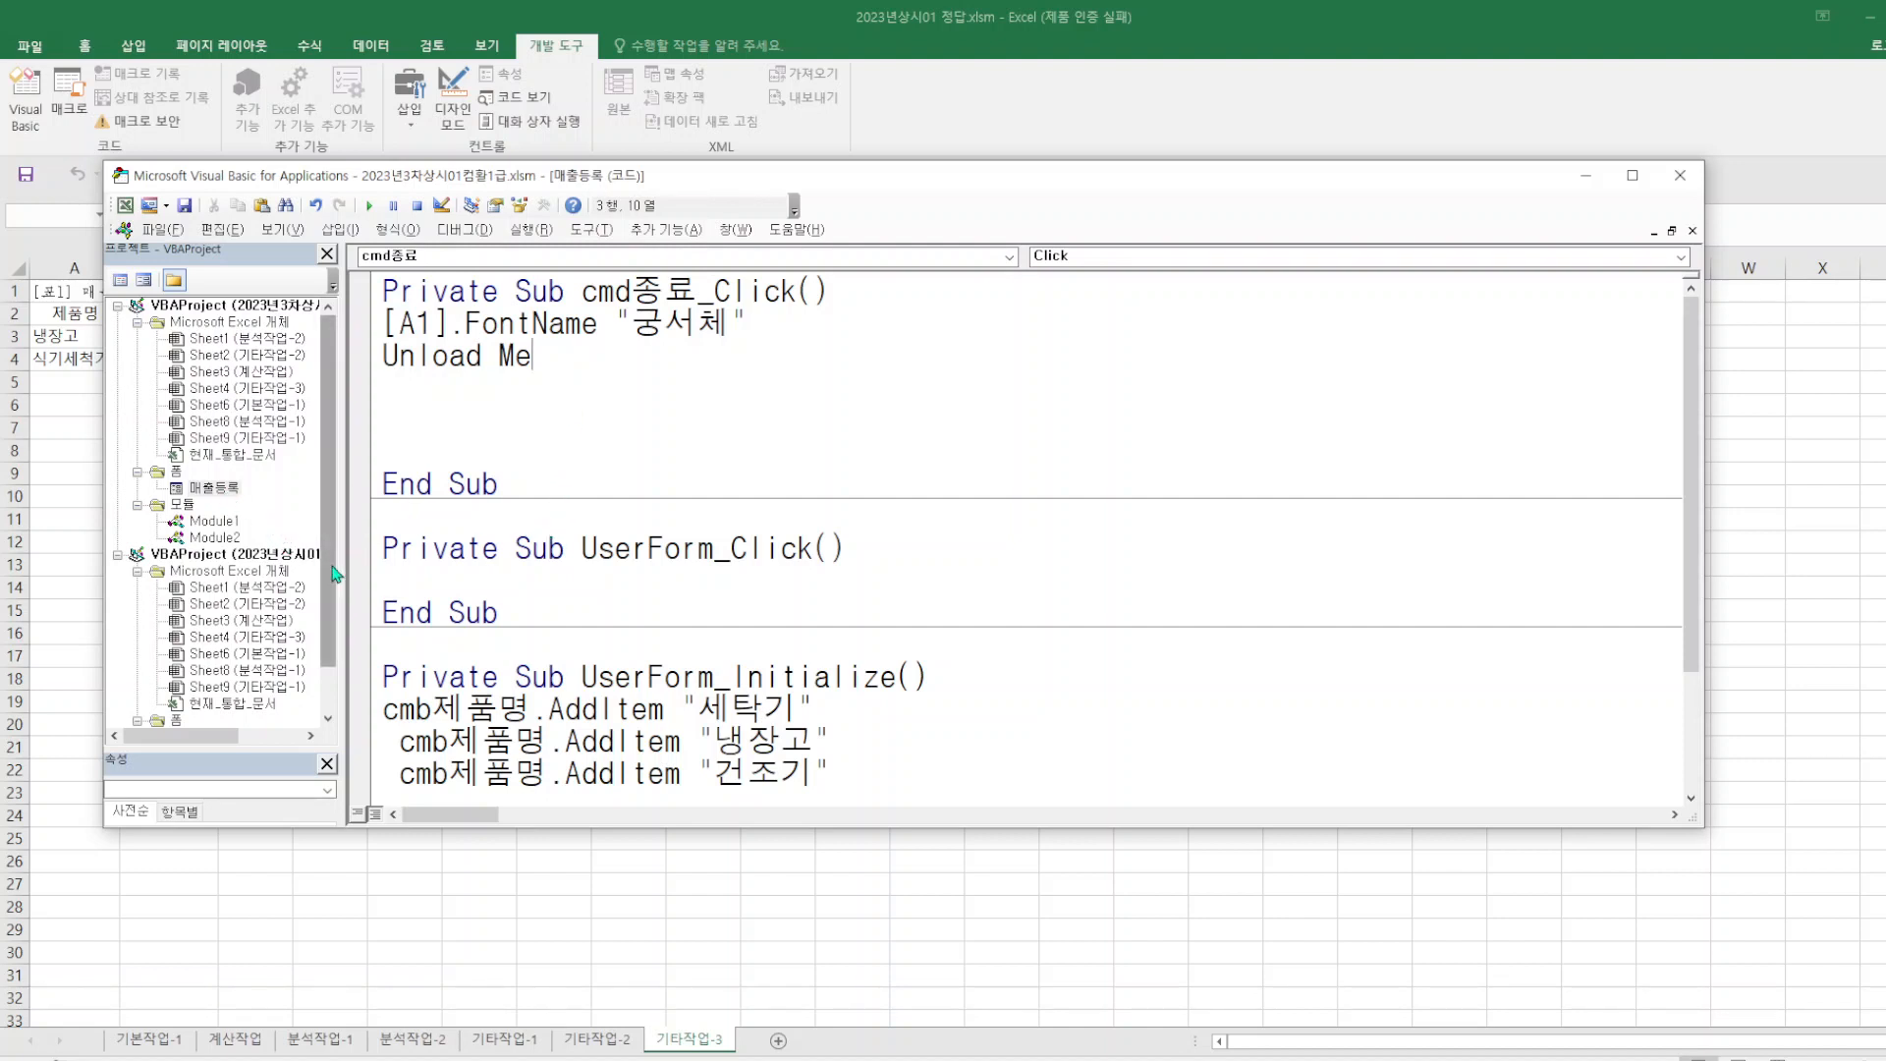
pyautogui.moveTo(327, 623); pyautogui.dragTo(327, 663)
pyautogui.click(225, 688)
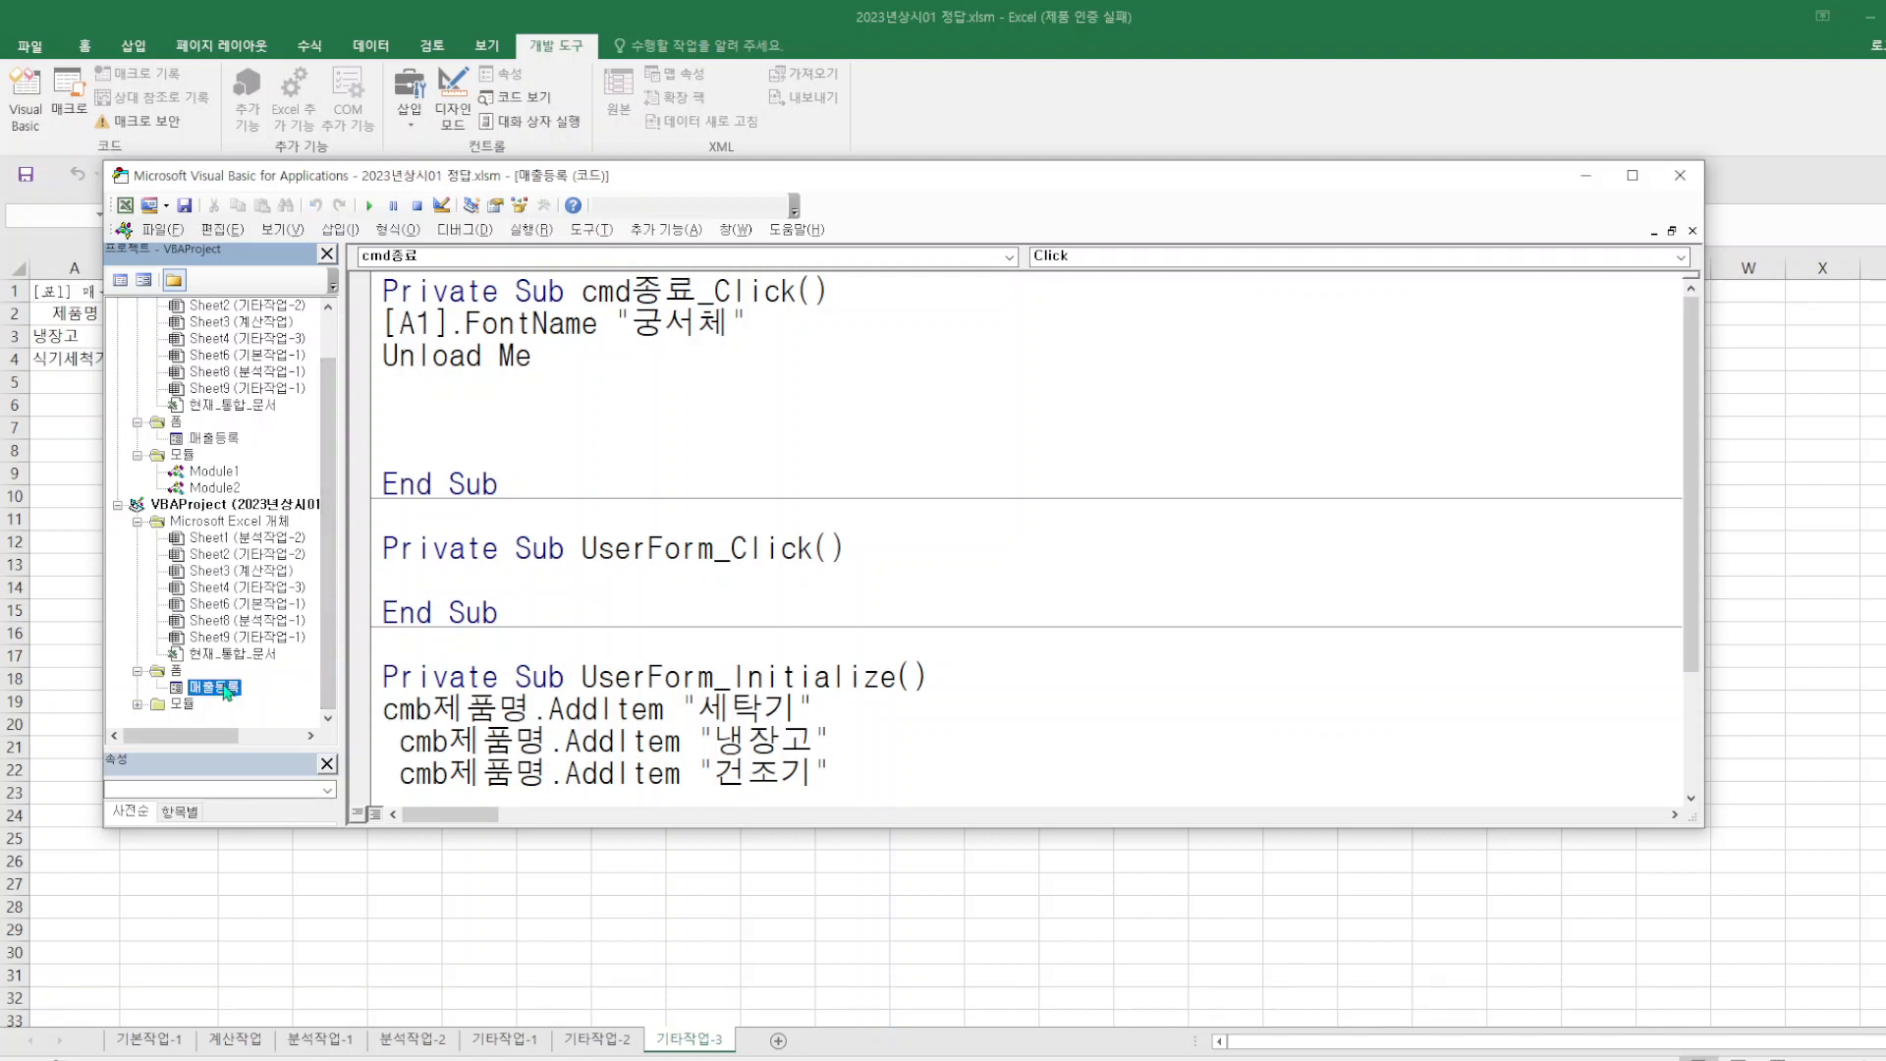
pyautogui.rightClick(226, 689)
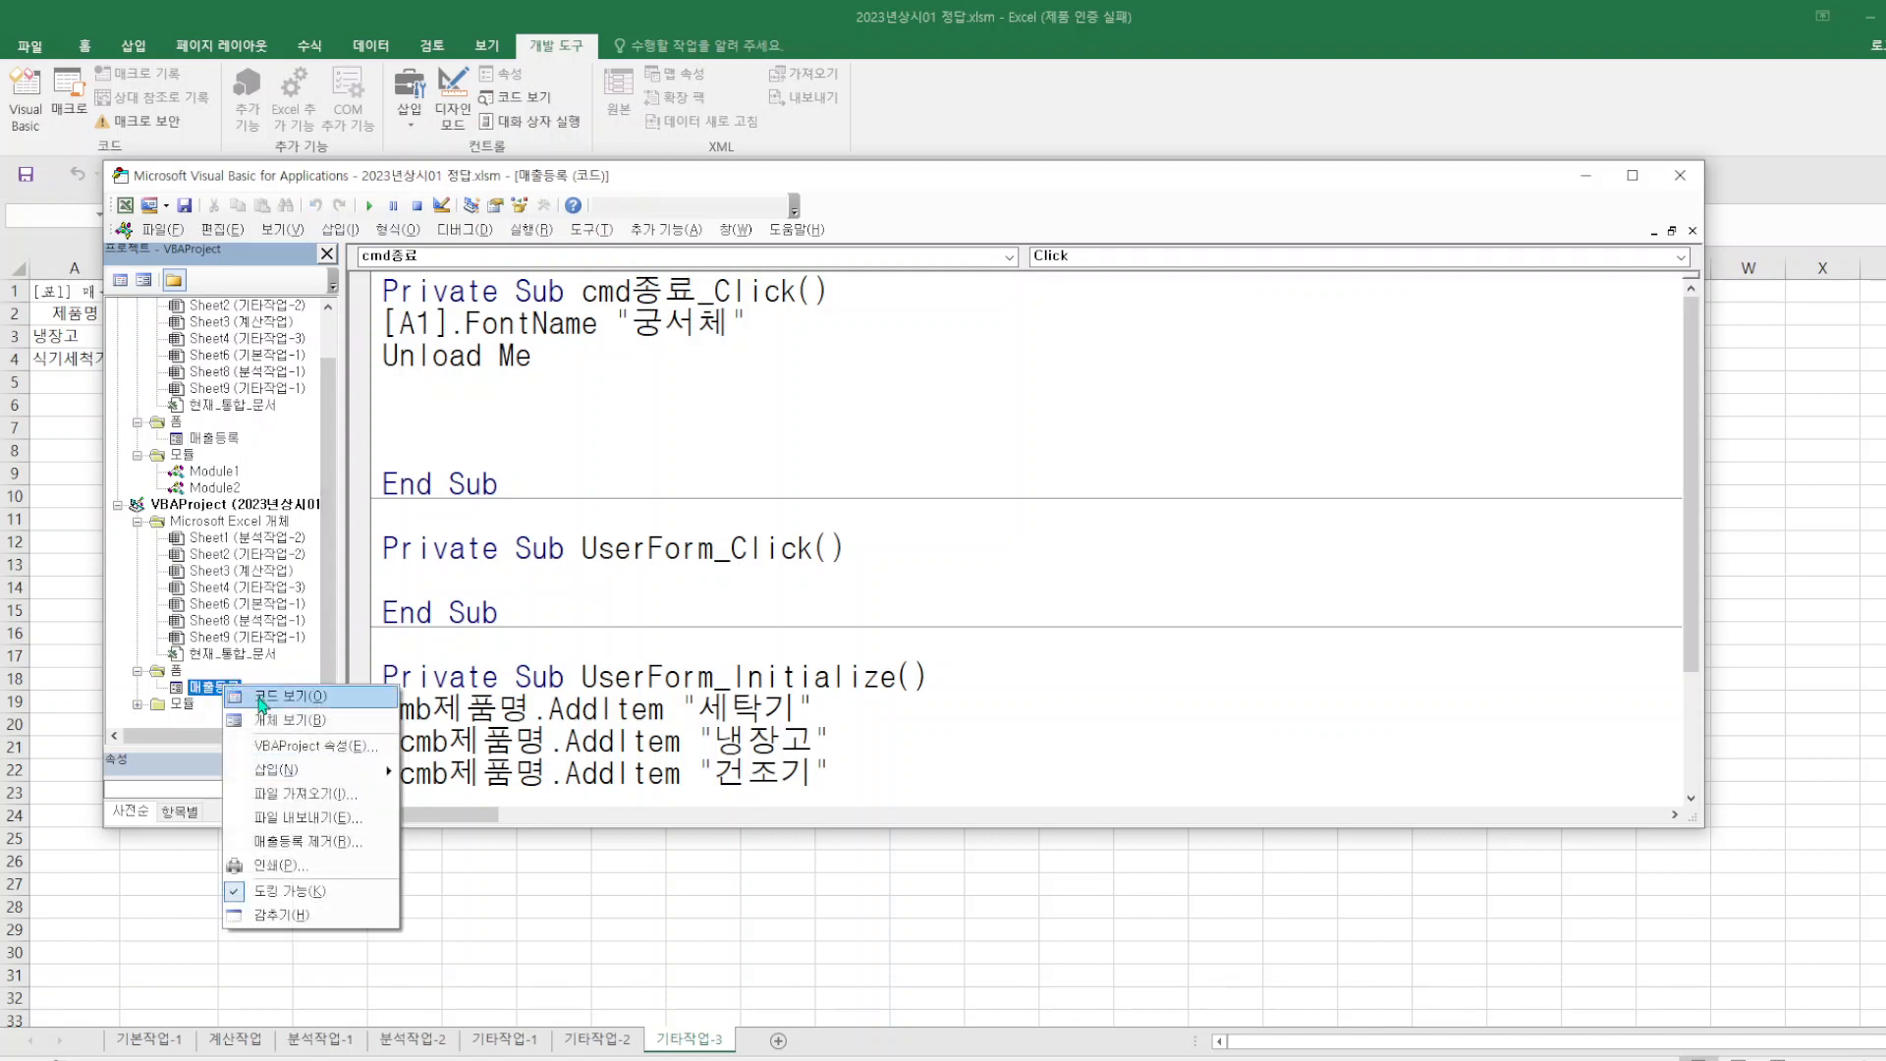
pyautogui.click(263, 696)
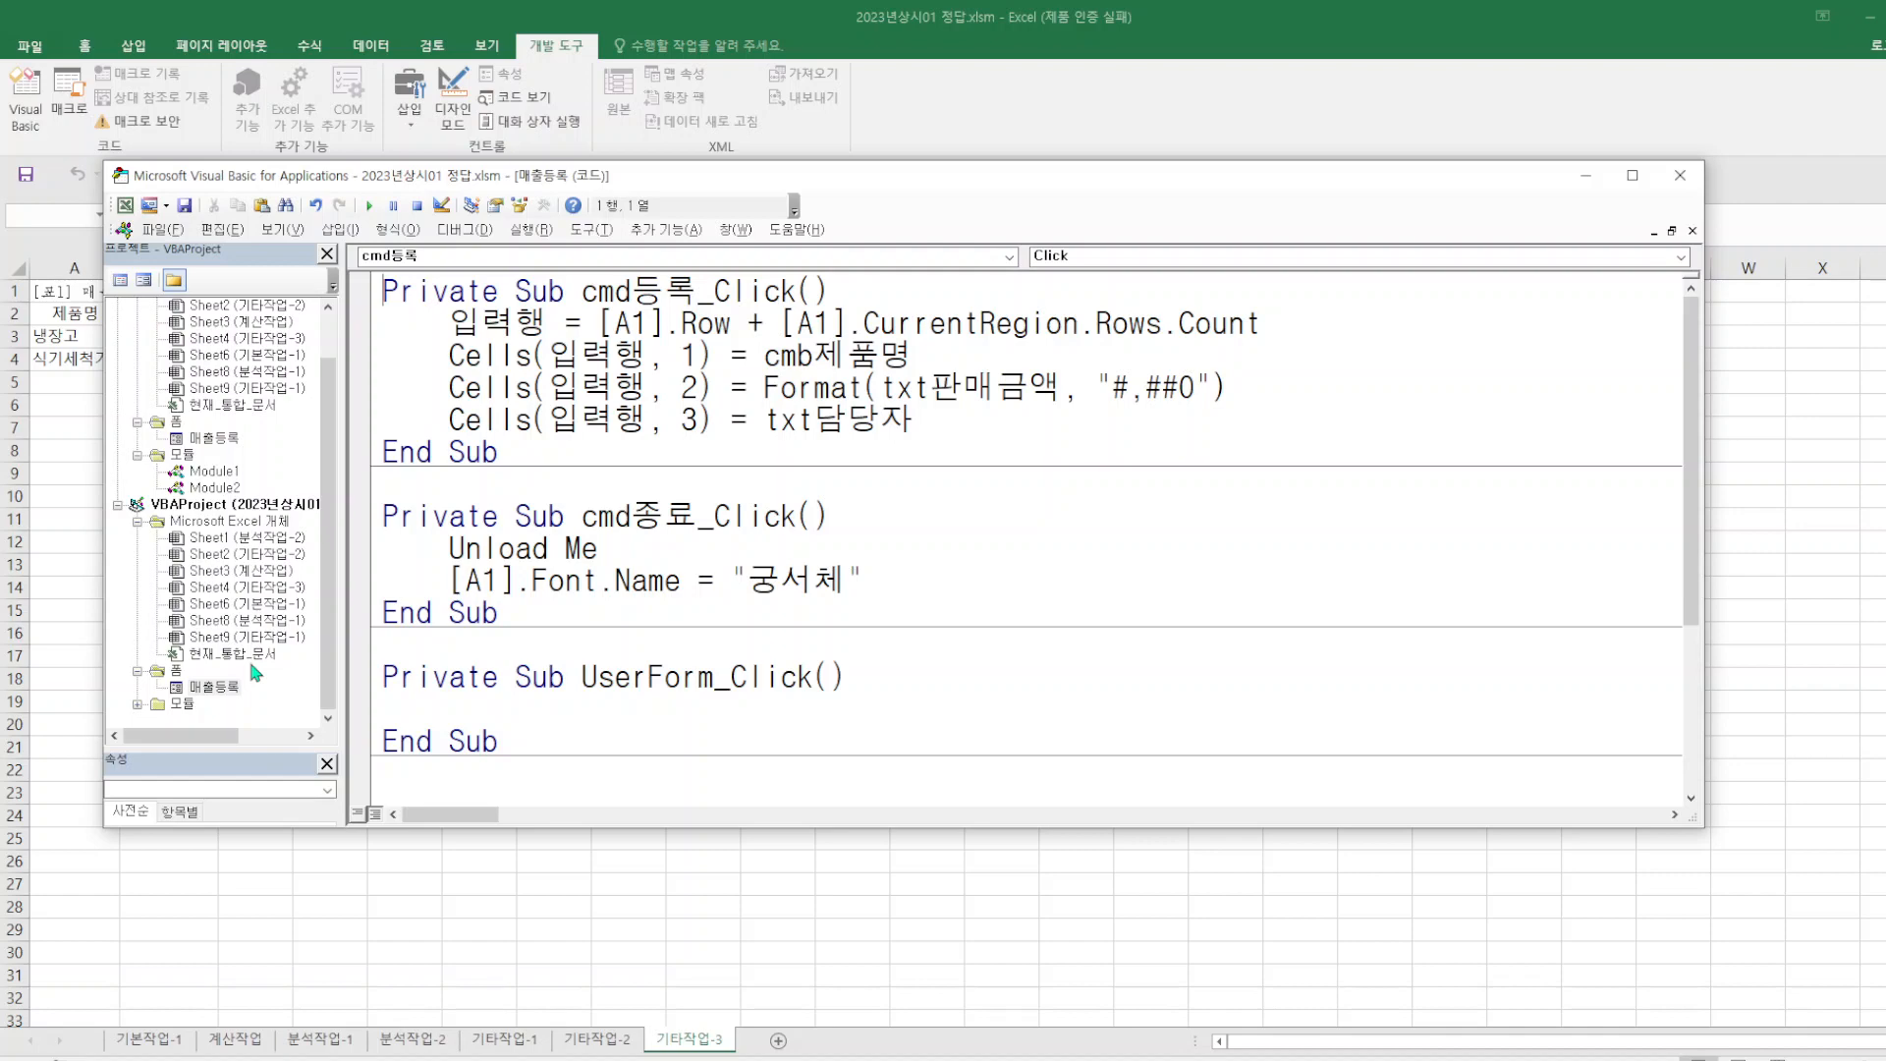
# - Switch back to the workbook 2023년3차상시01컴활1급.xlsm and open the code of its 매출등록 form
pyautogui.click(1586, 175)
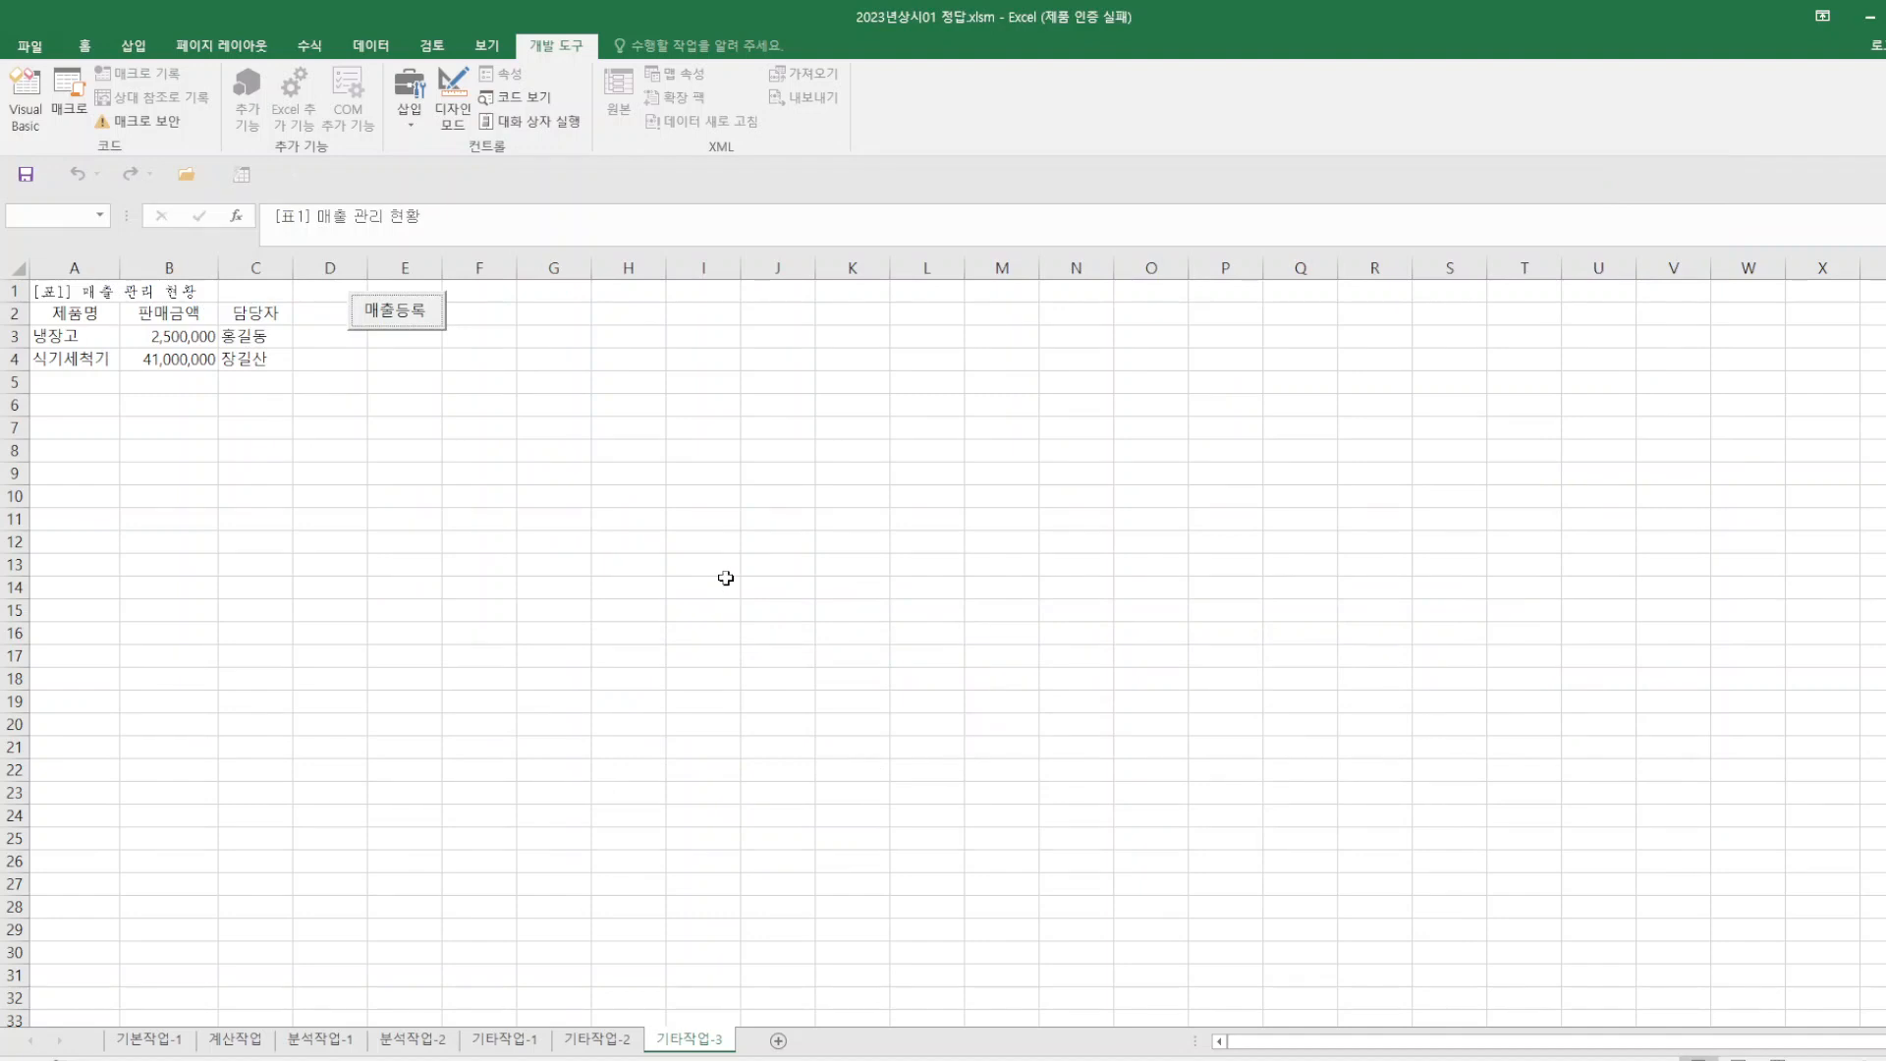
pyautogui.click(1869, 18)
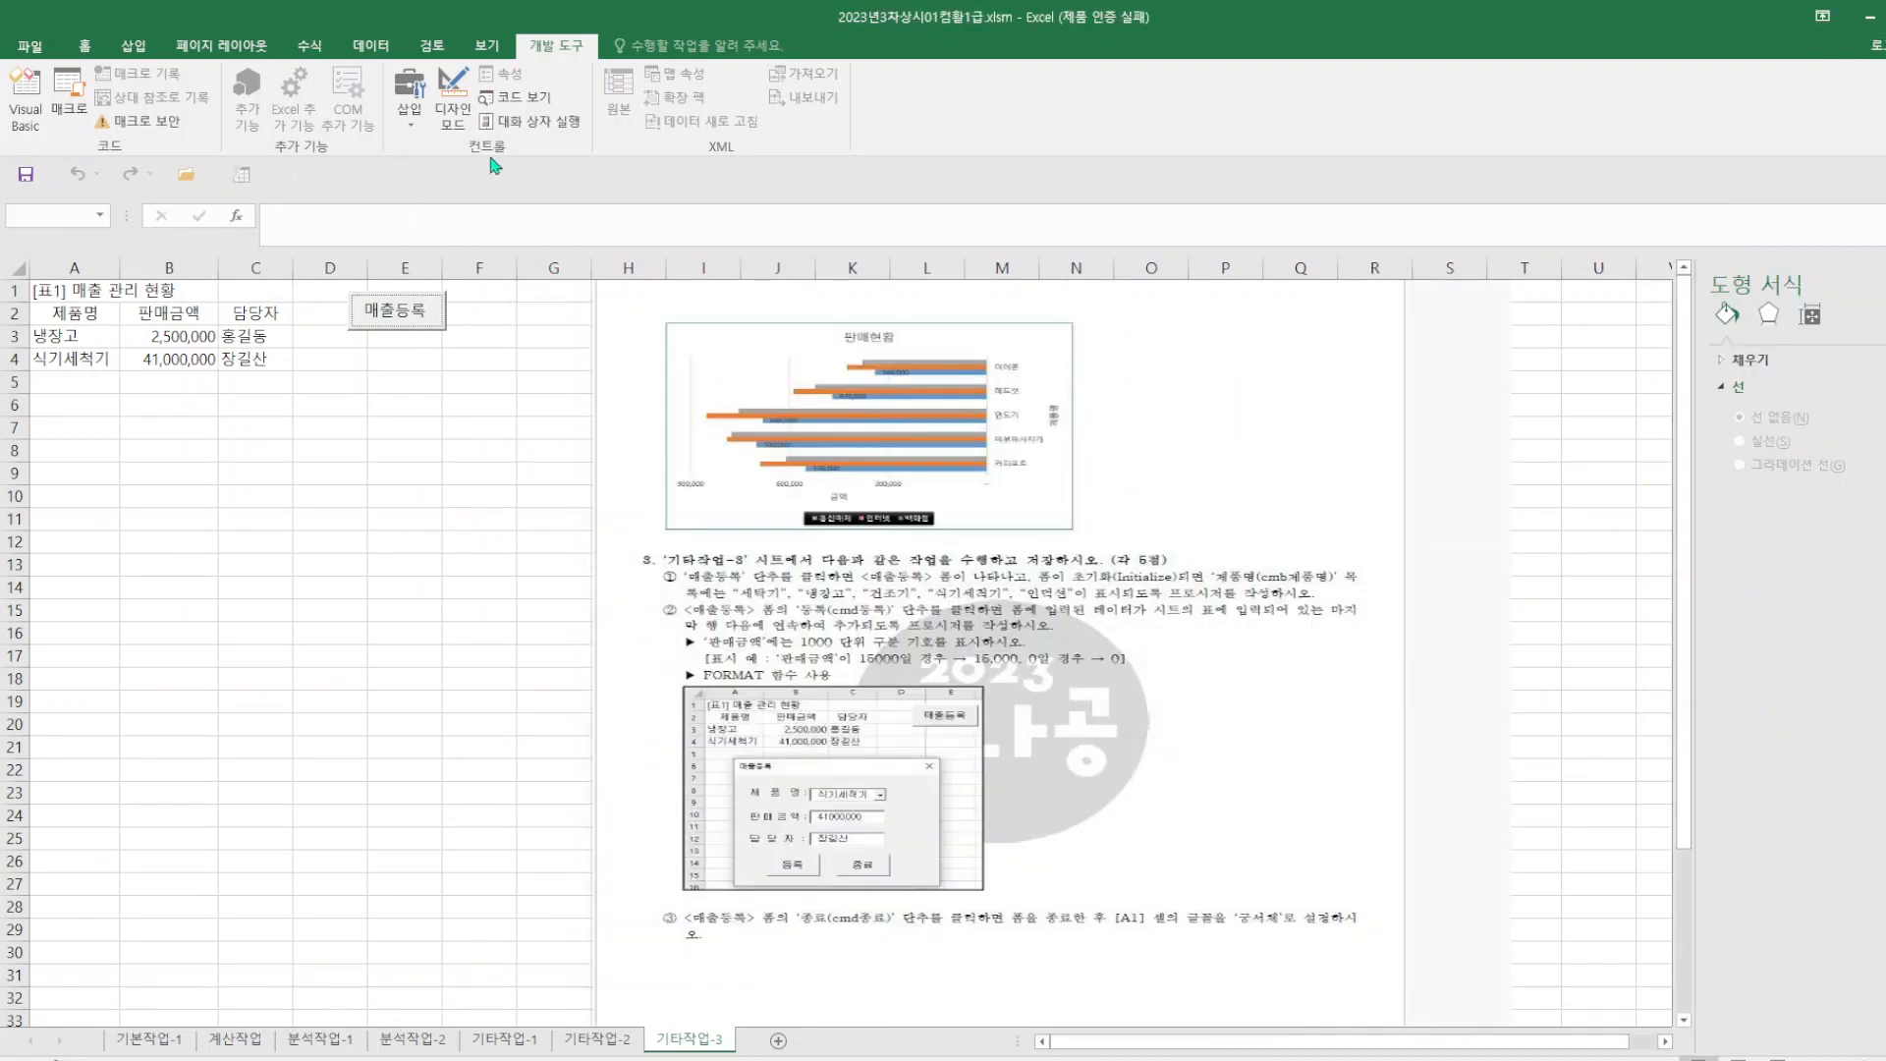
pyautogui.click(520, 97)
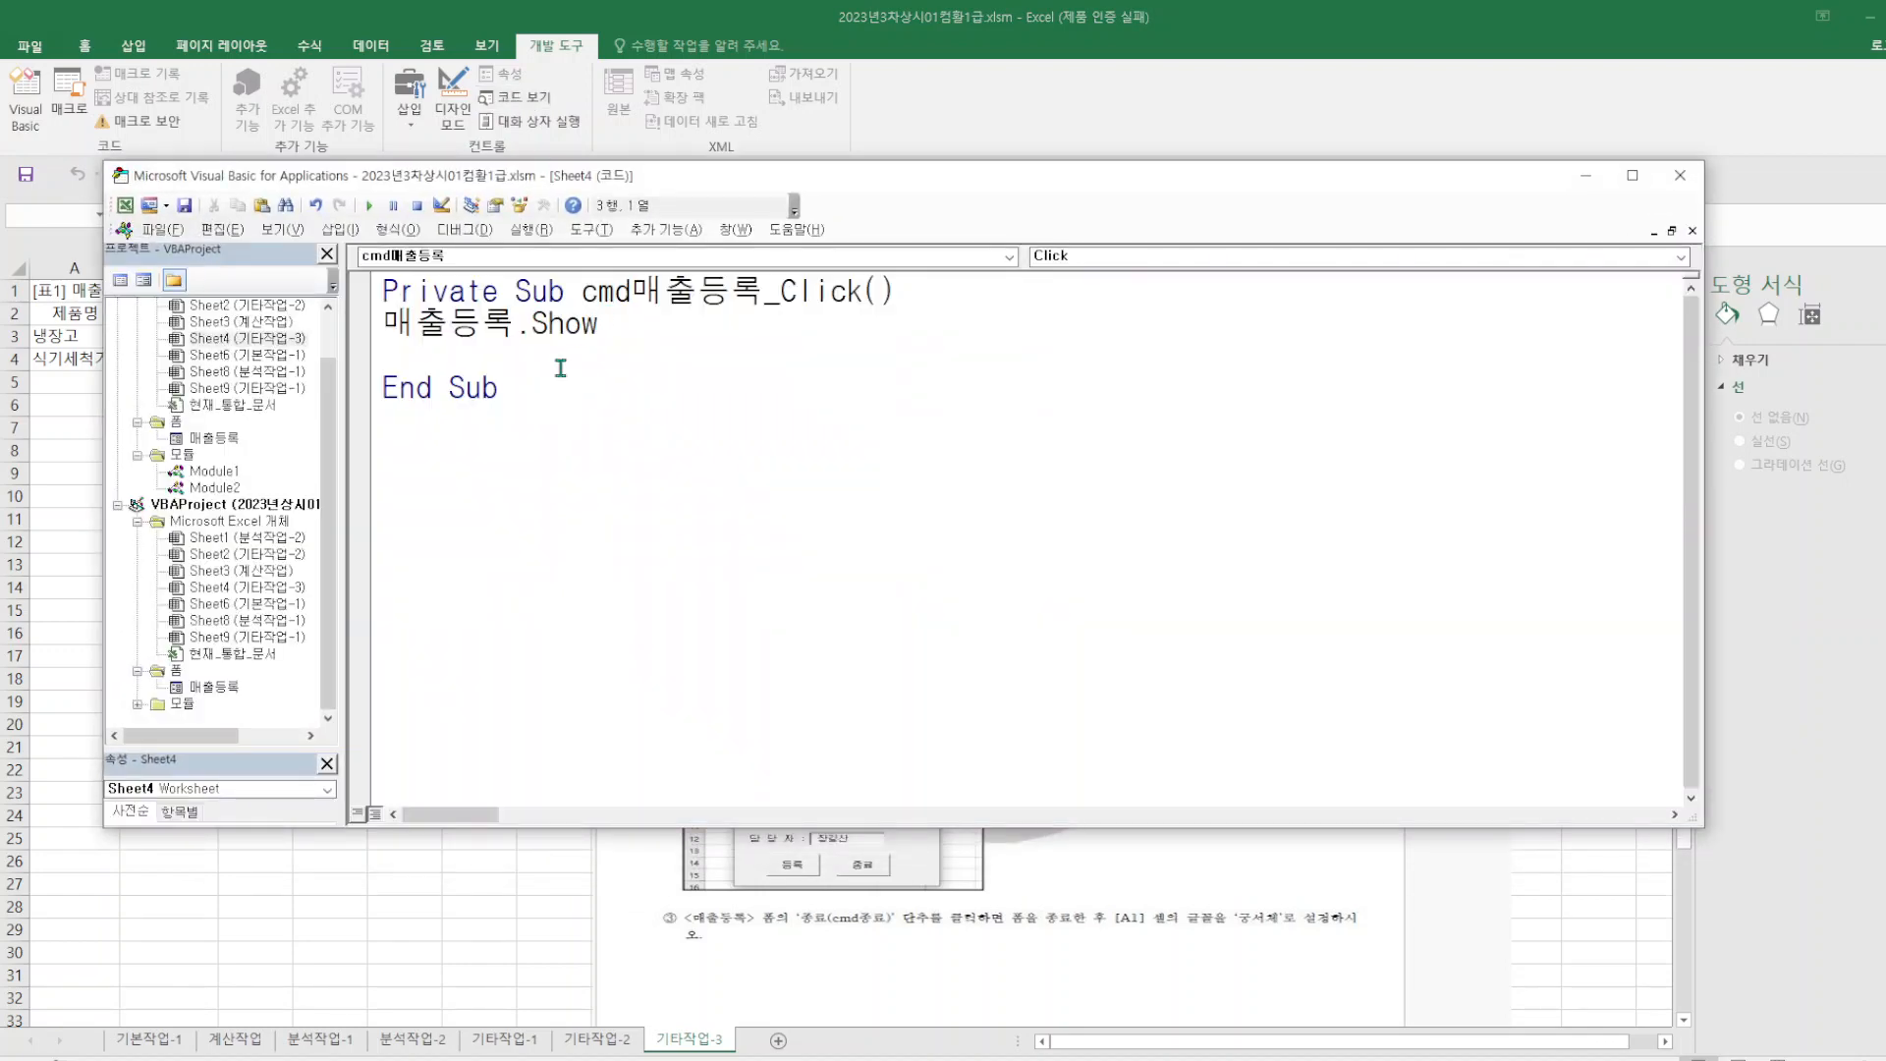
pyautogui.rightClick(220, 438)
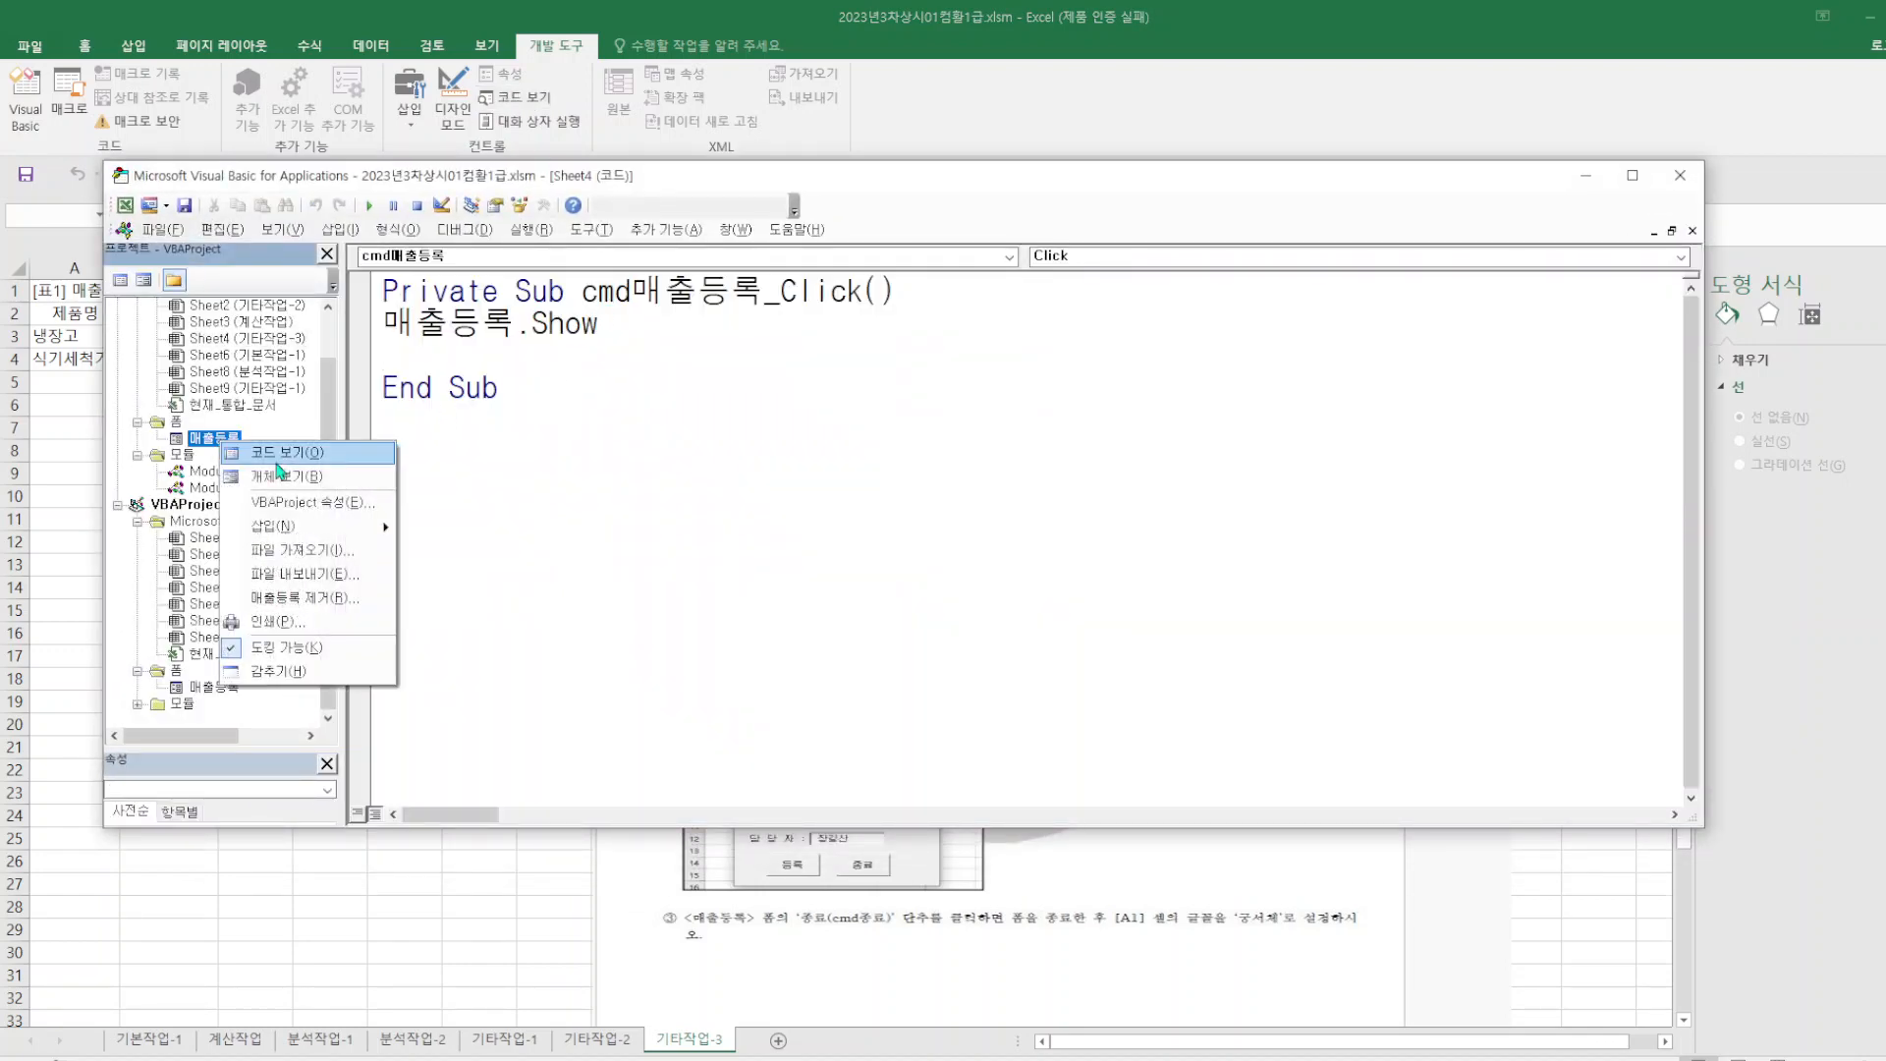
pyautogui.click(276, 453)
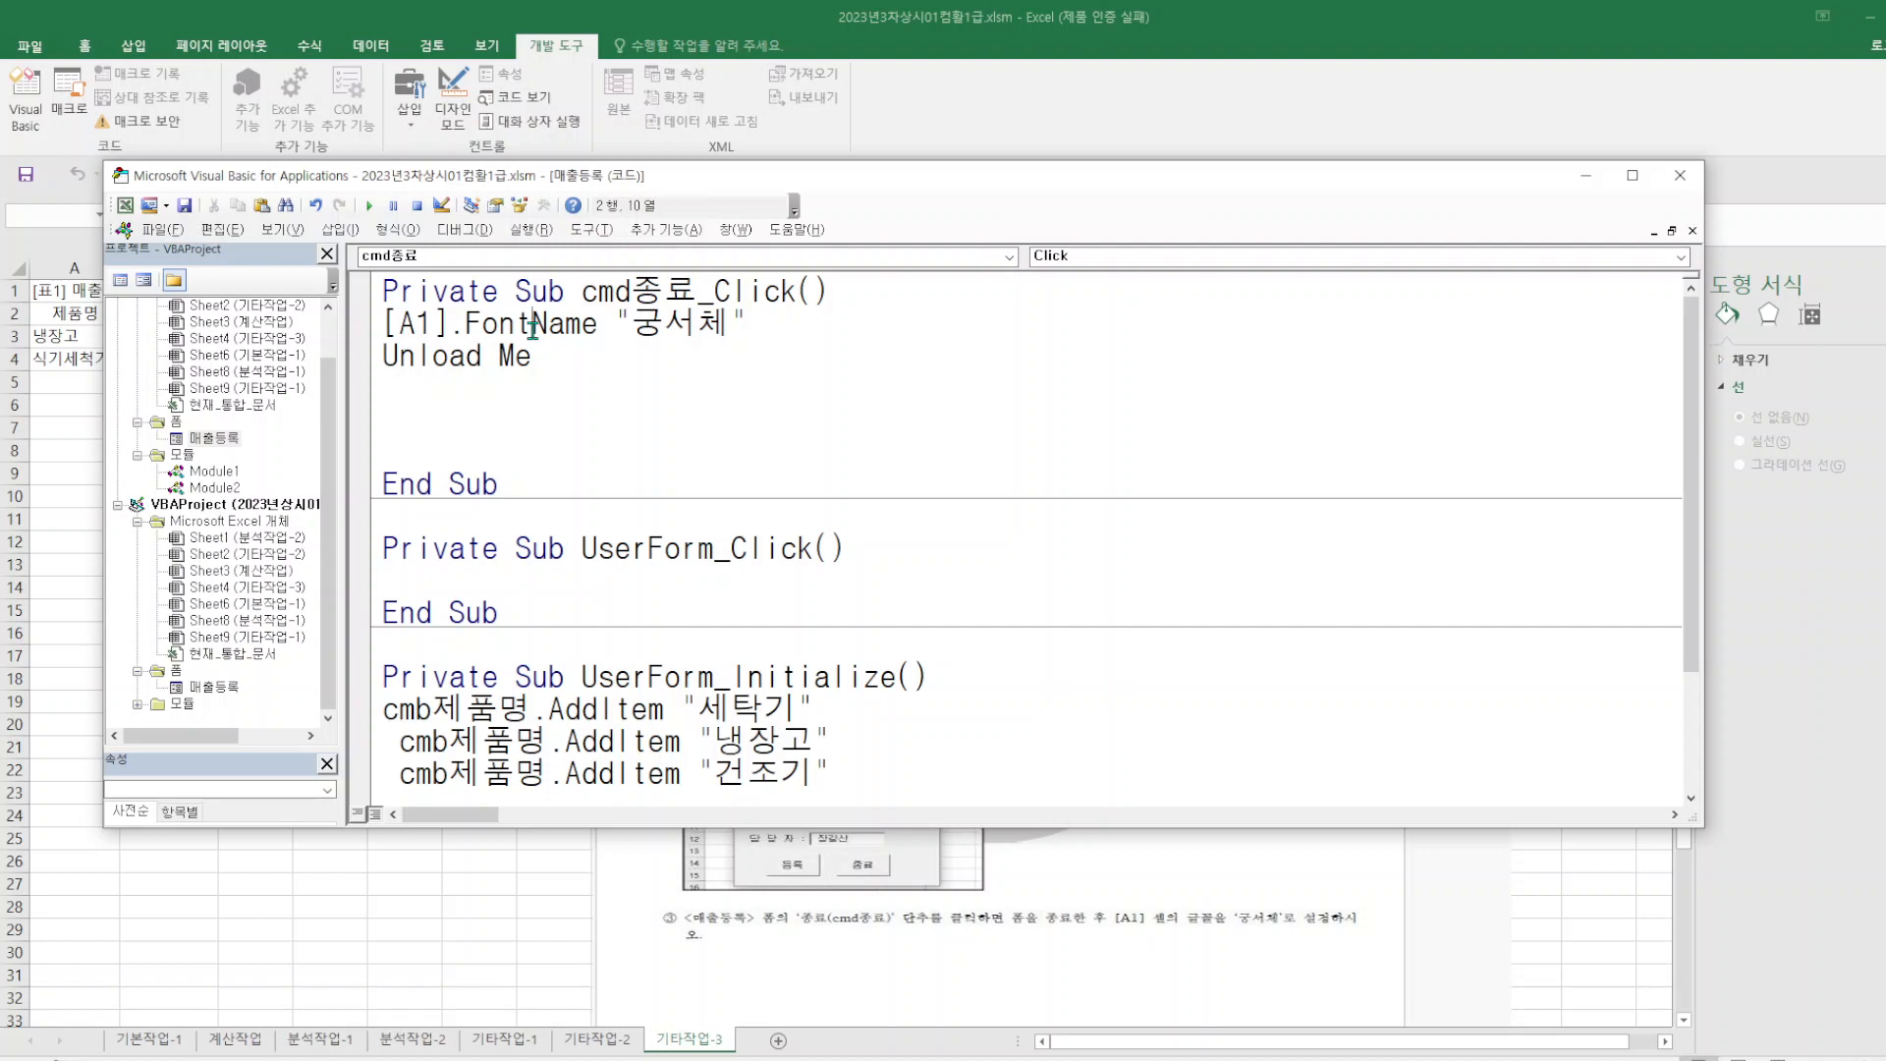
# - In cmd종료_Click, add the missing period to make [A1].Font.Name and move the Unload Me line above it
pyautogui.write('.')
pyautogui.moveTo(556, 360); pyautogui.dragTo(385, 358)
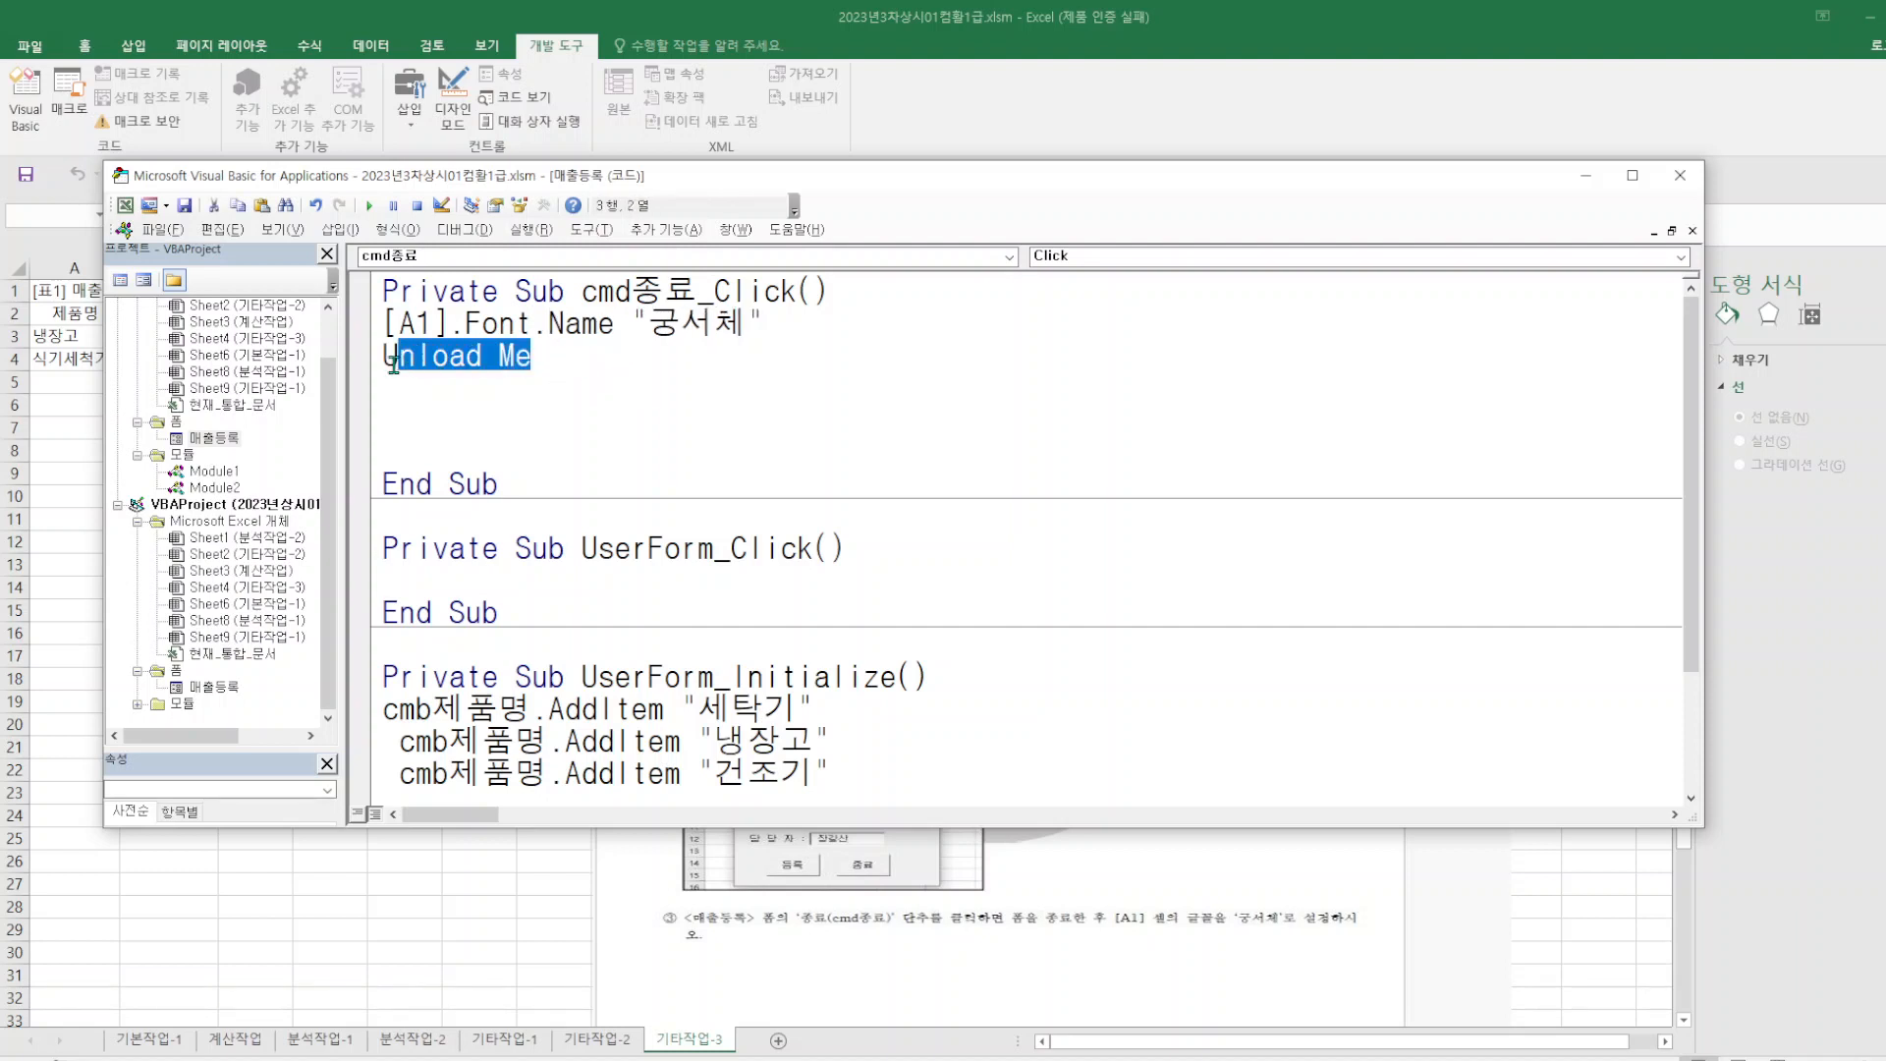
pyautogui.rightClick(424, 365)
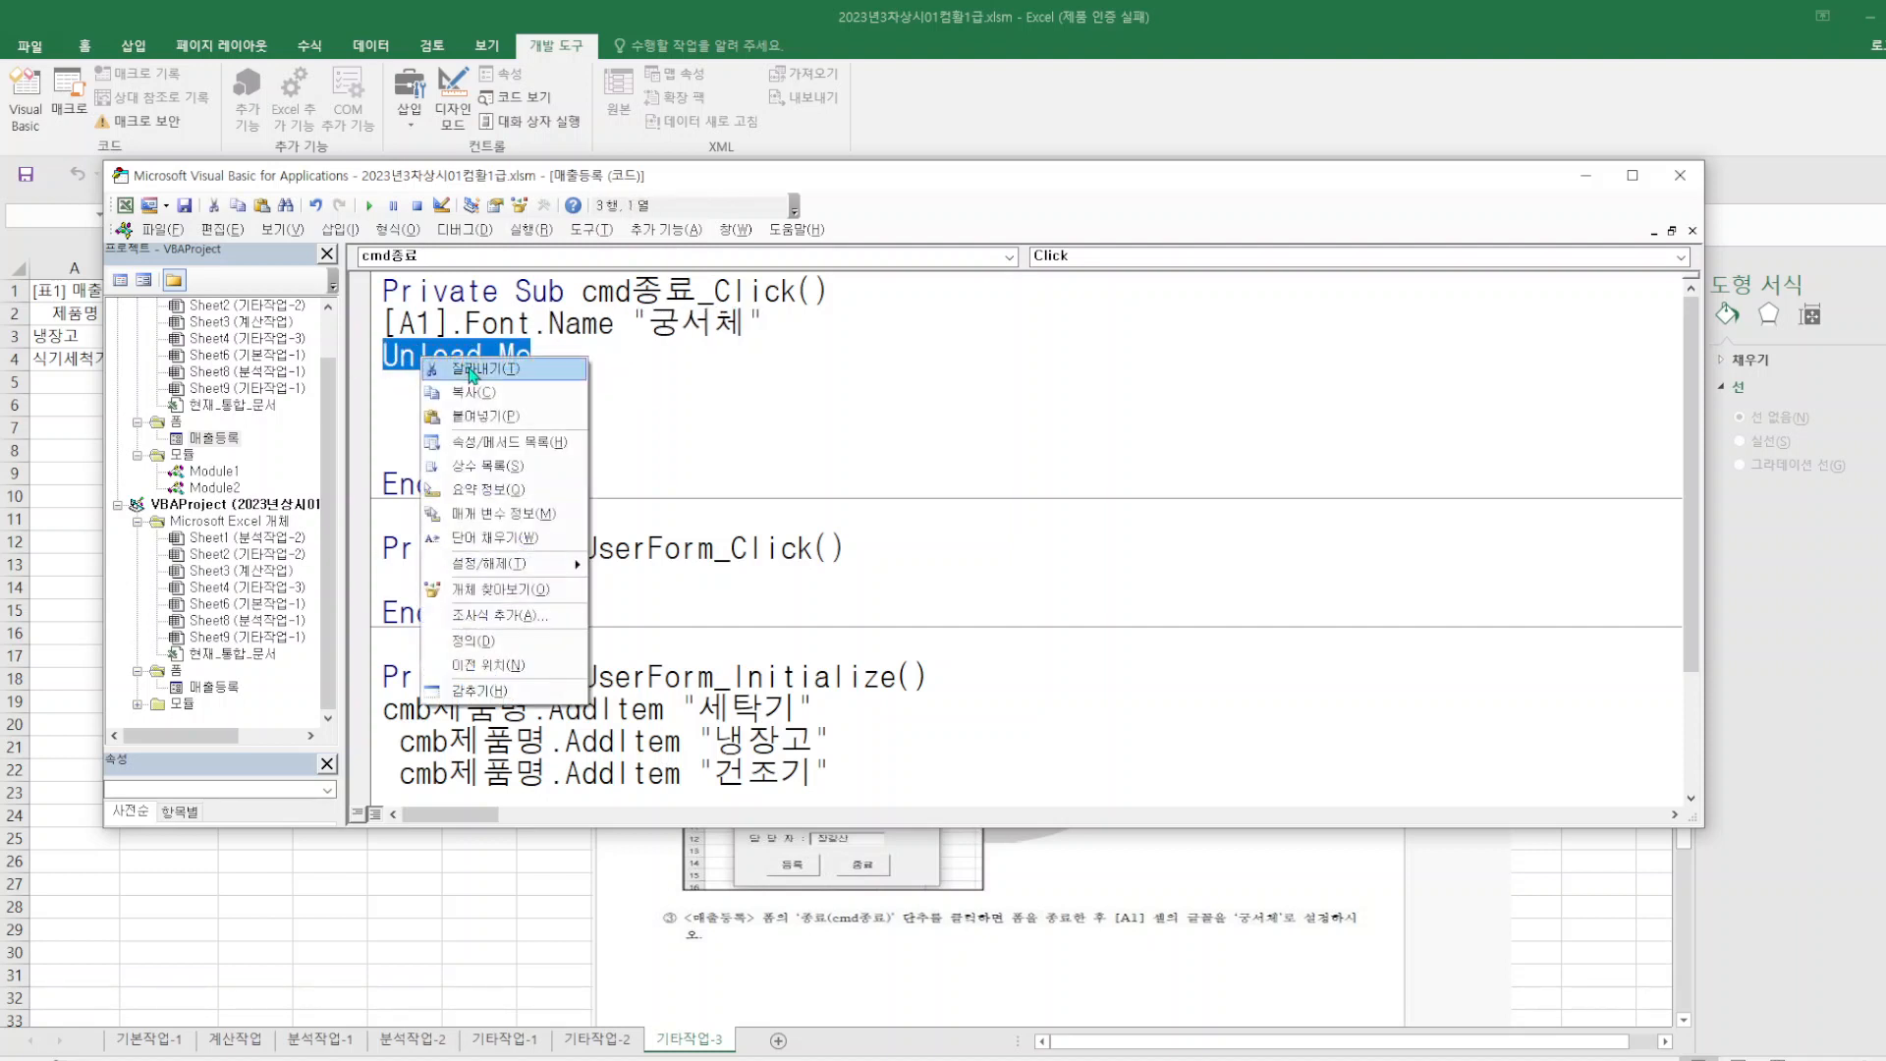
pyautogui.click(496, 370)
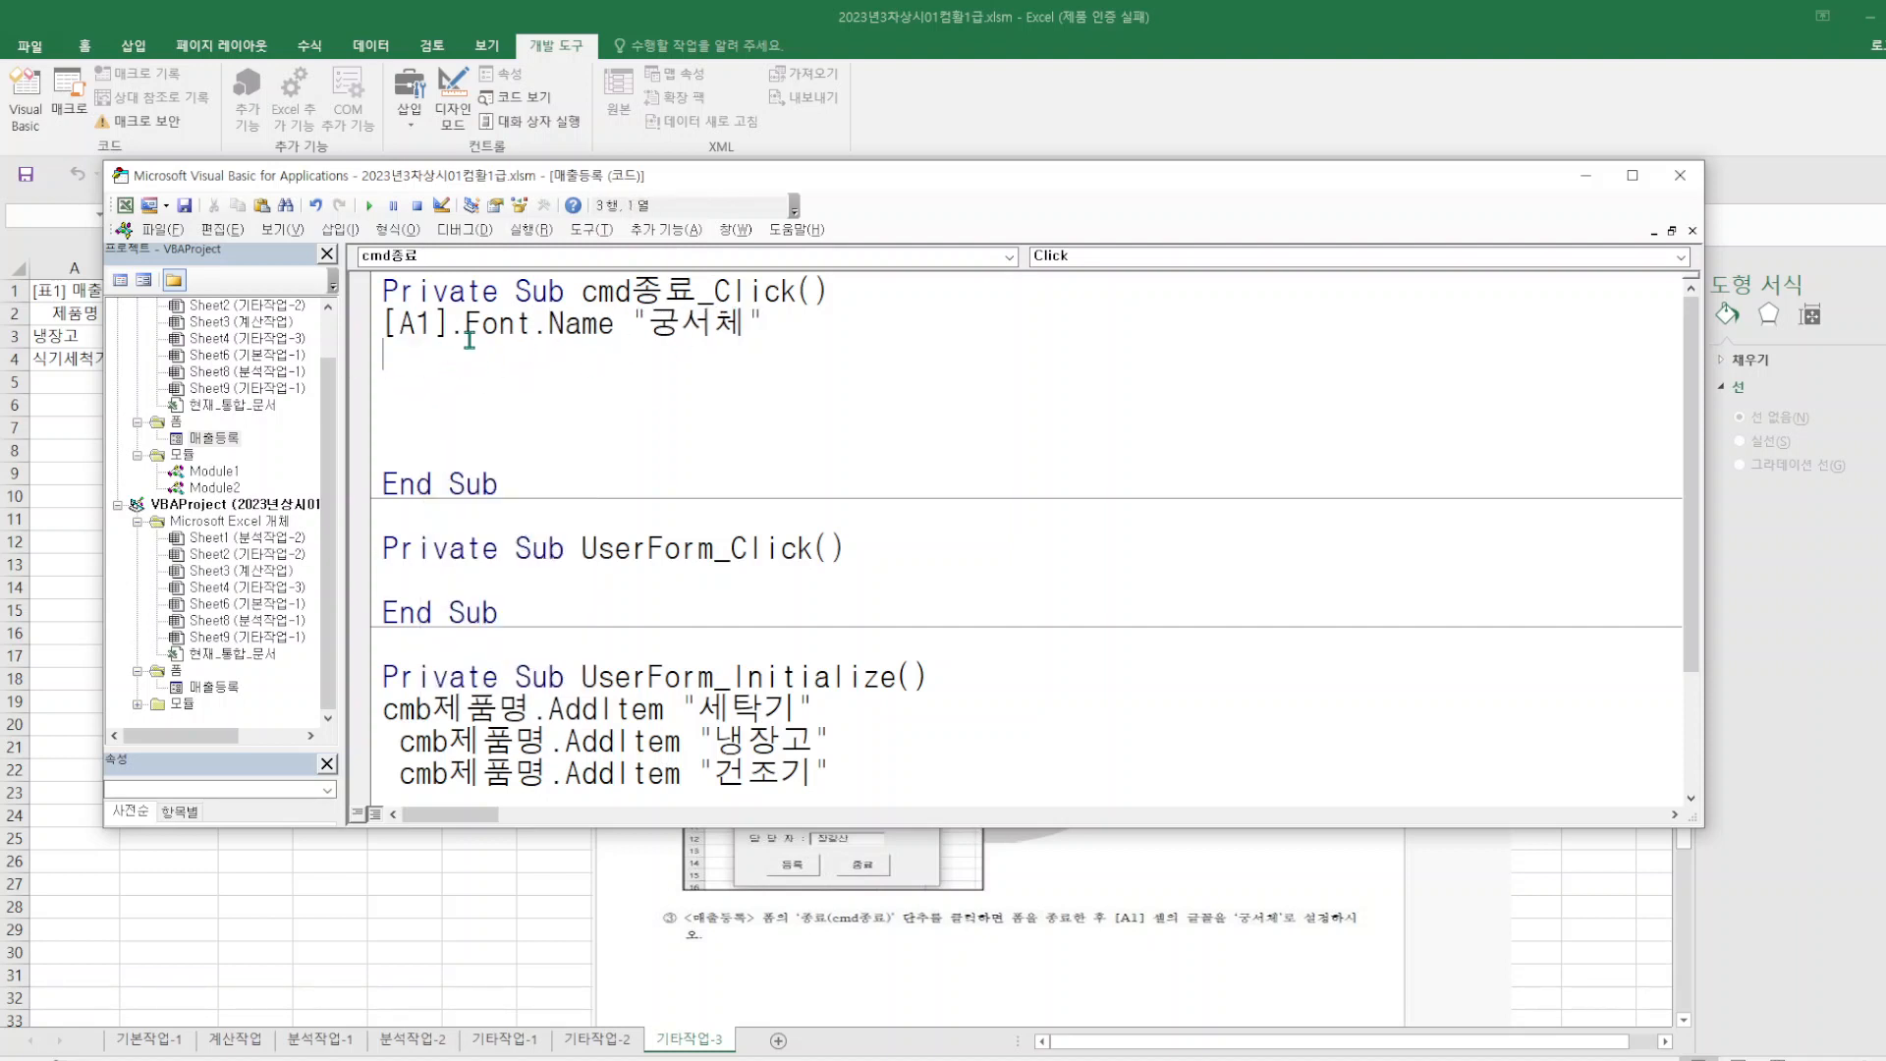
pyautogui.press('Return')
pyautogui.rightClick(412, 321)
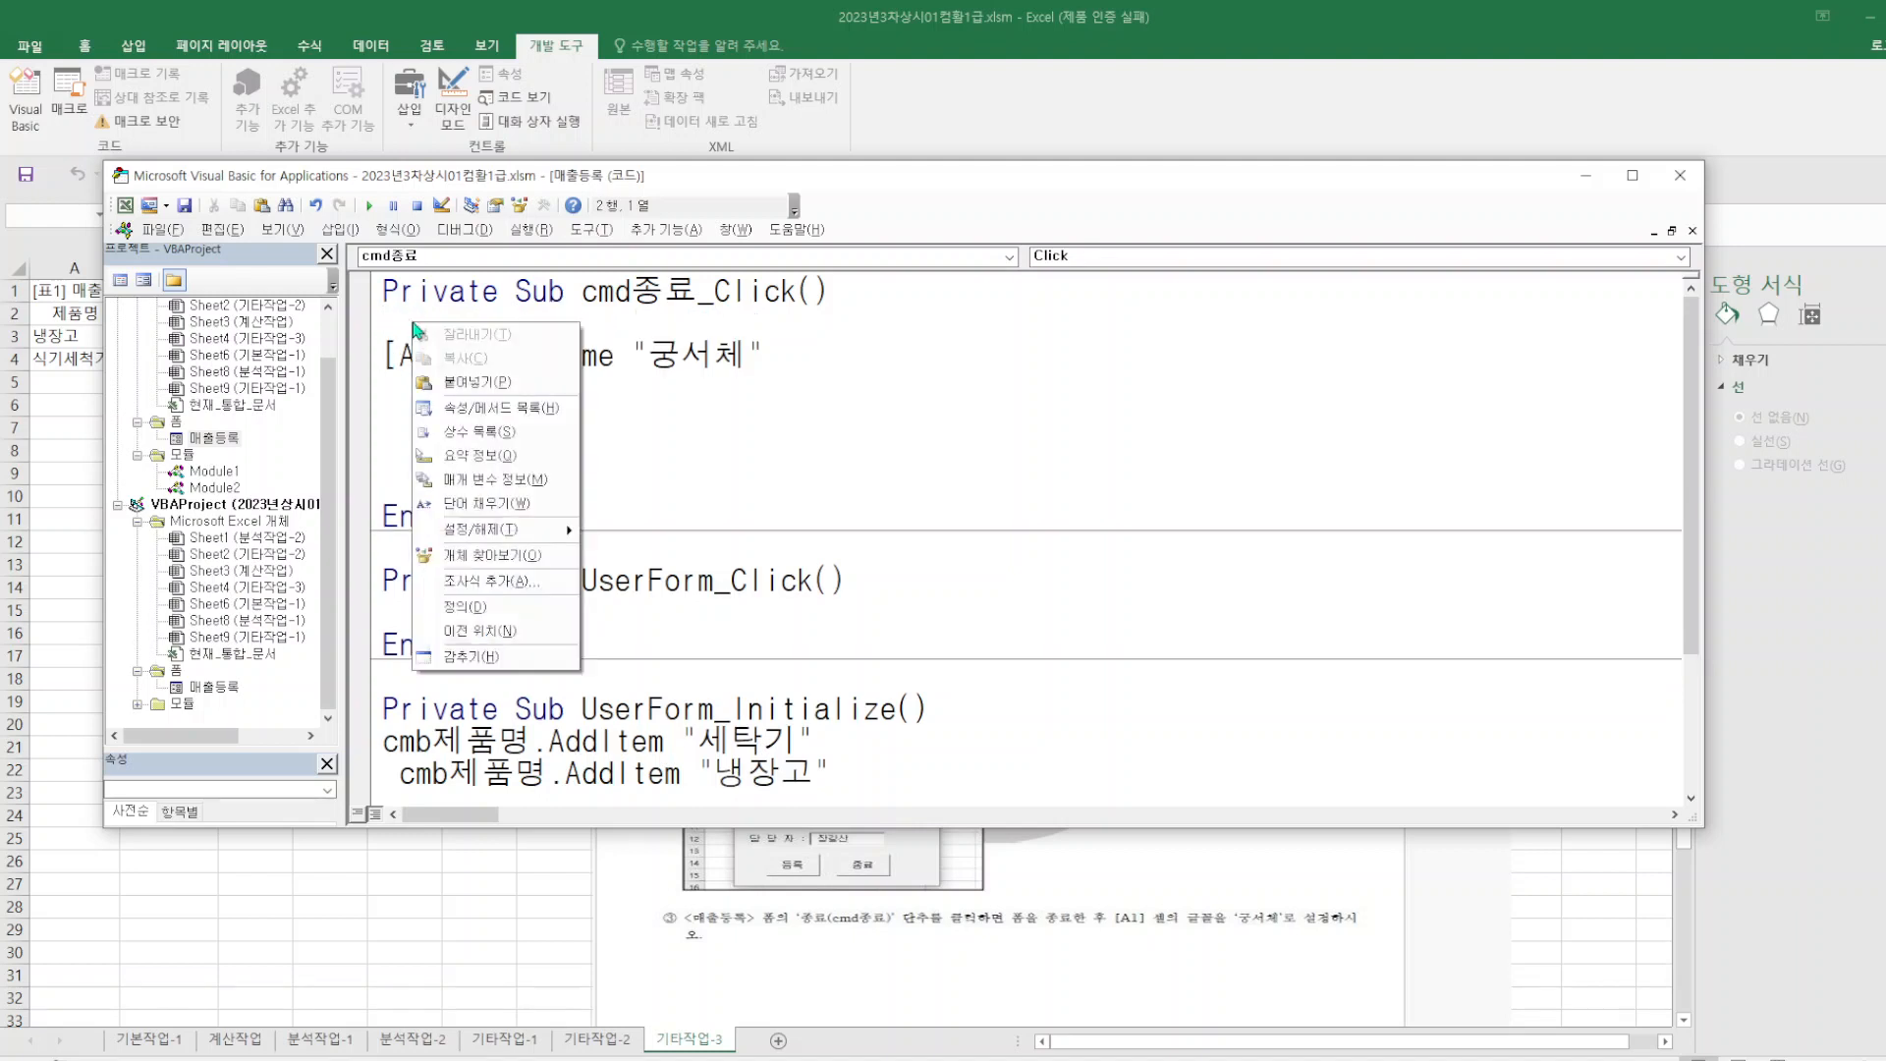
pyautogui.click(472, 384)
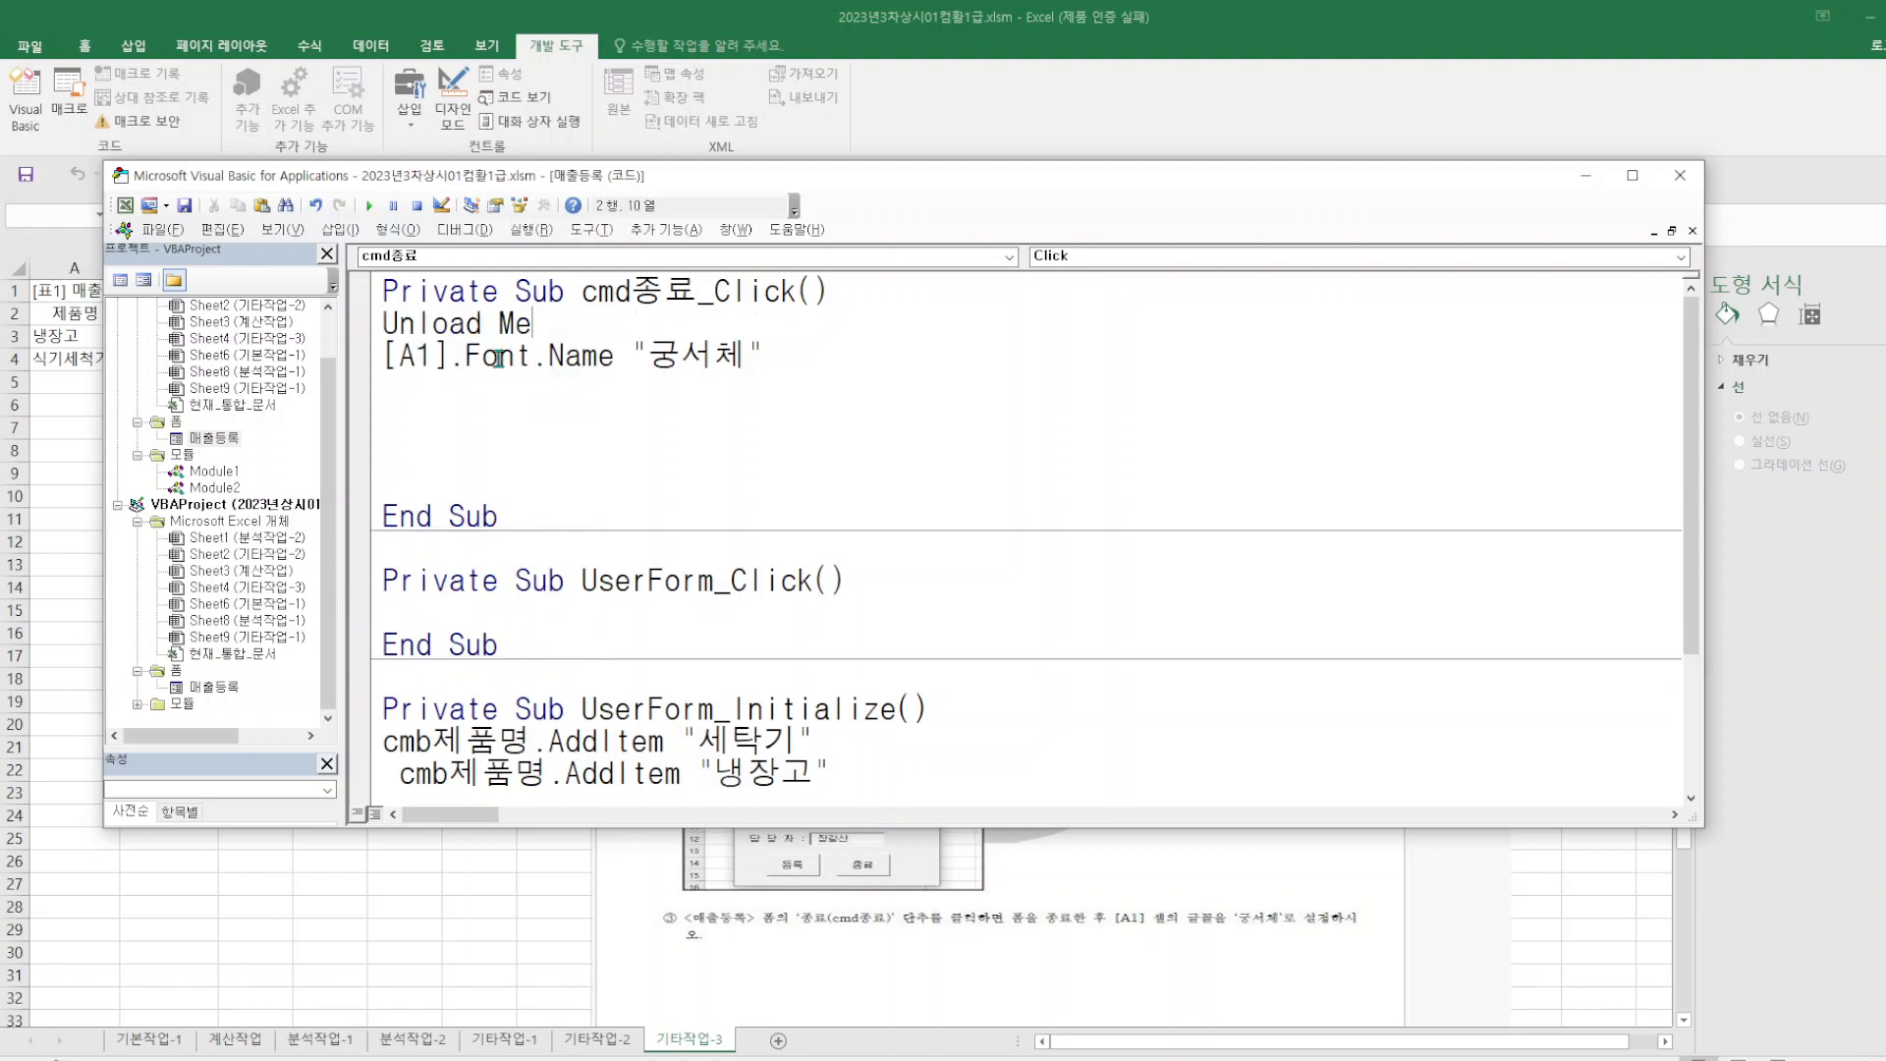
# - Return to the worksheet, test the 종료 button of the 매출등록 form, dismiss the error, and open and close the form once more
pyautogui.click(162, 229)
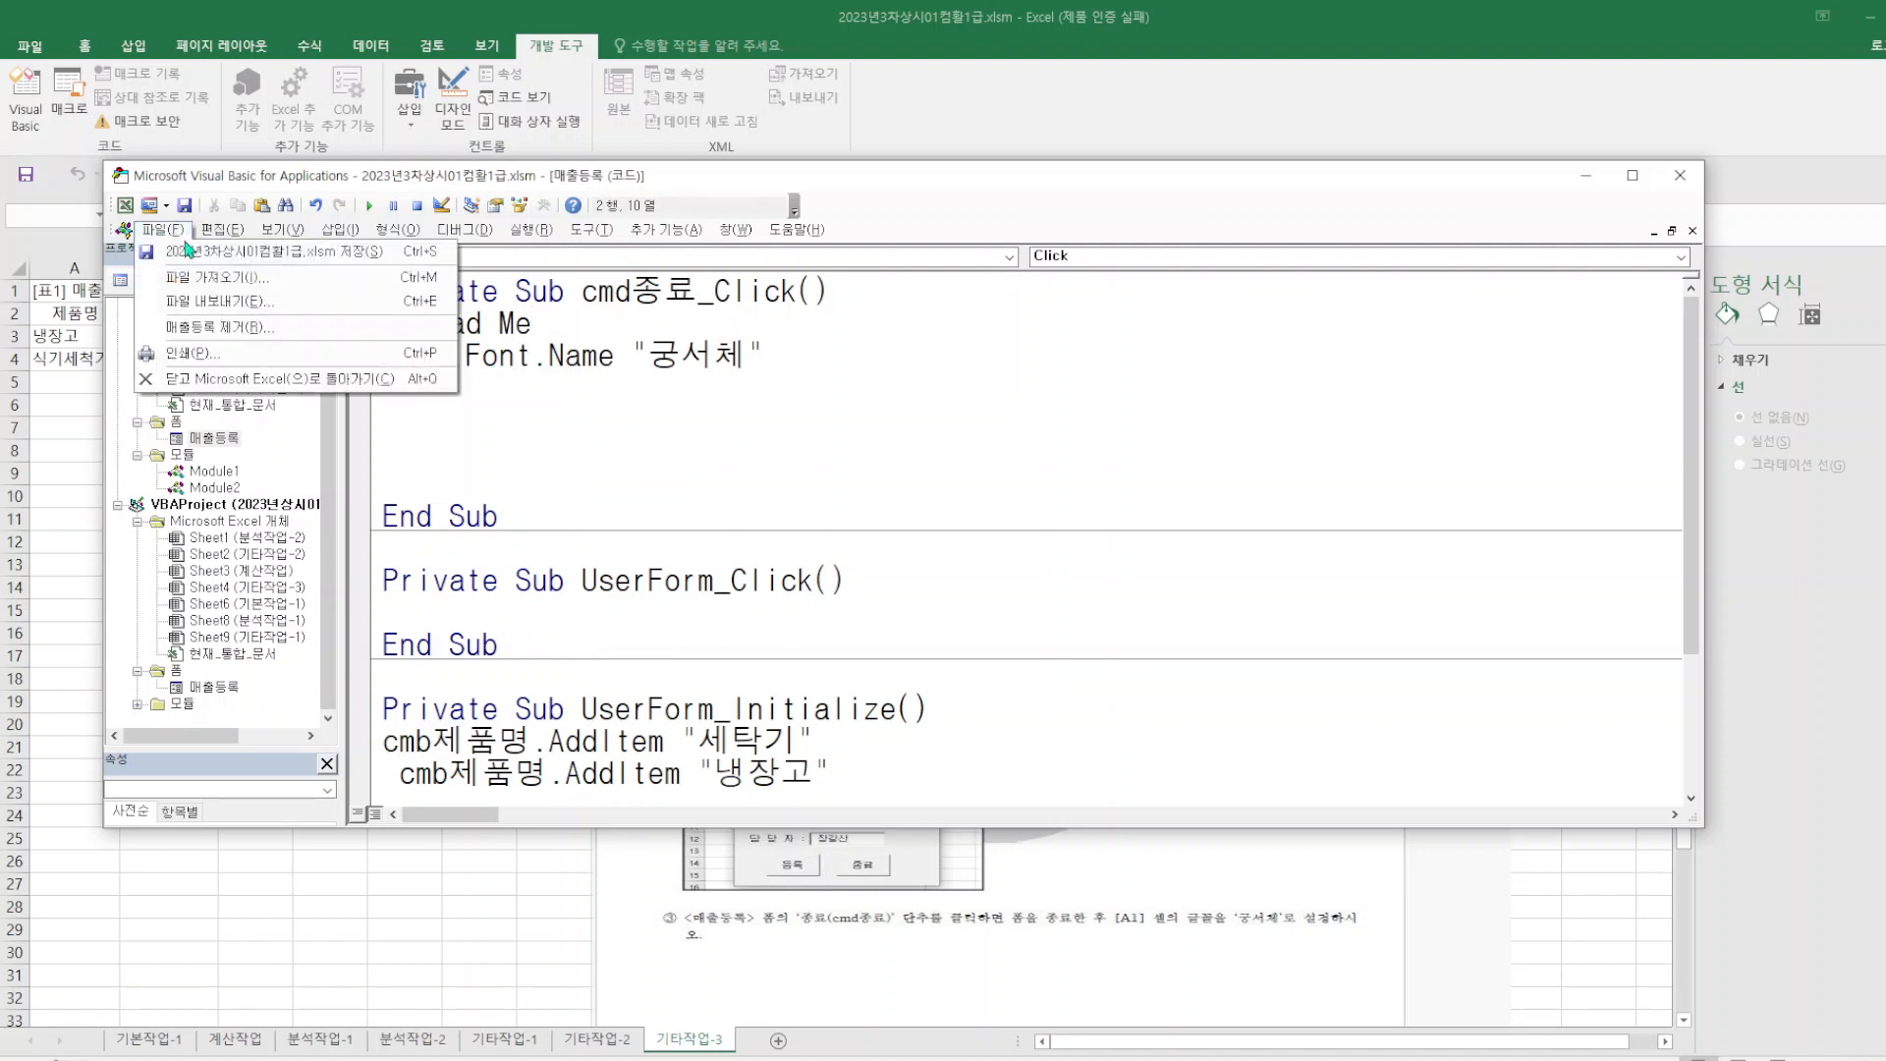
pyautogui.click(258, 378)
pyautogui.click(385, 321)
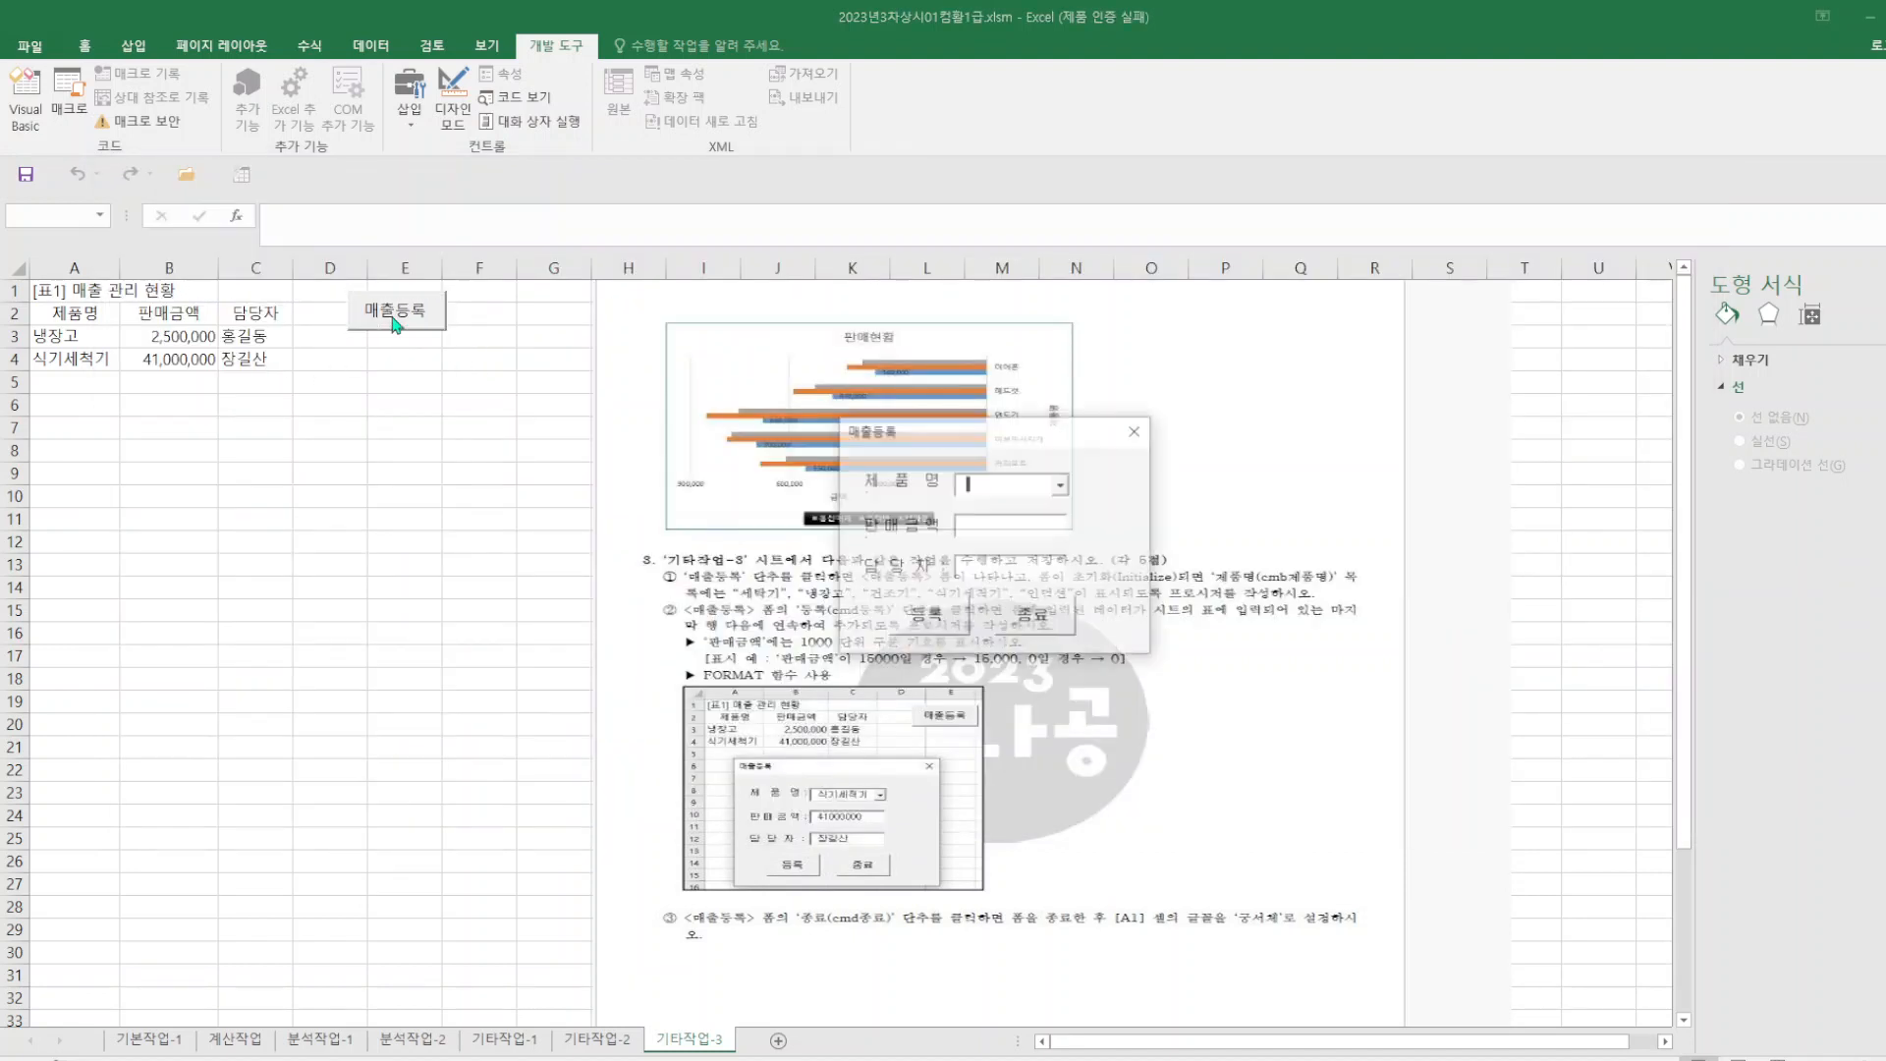
pyautogui.click(1034, 621)
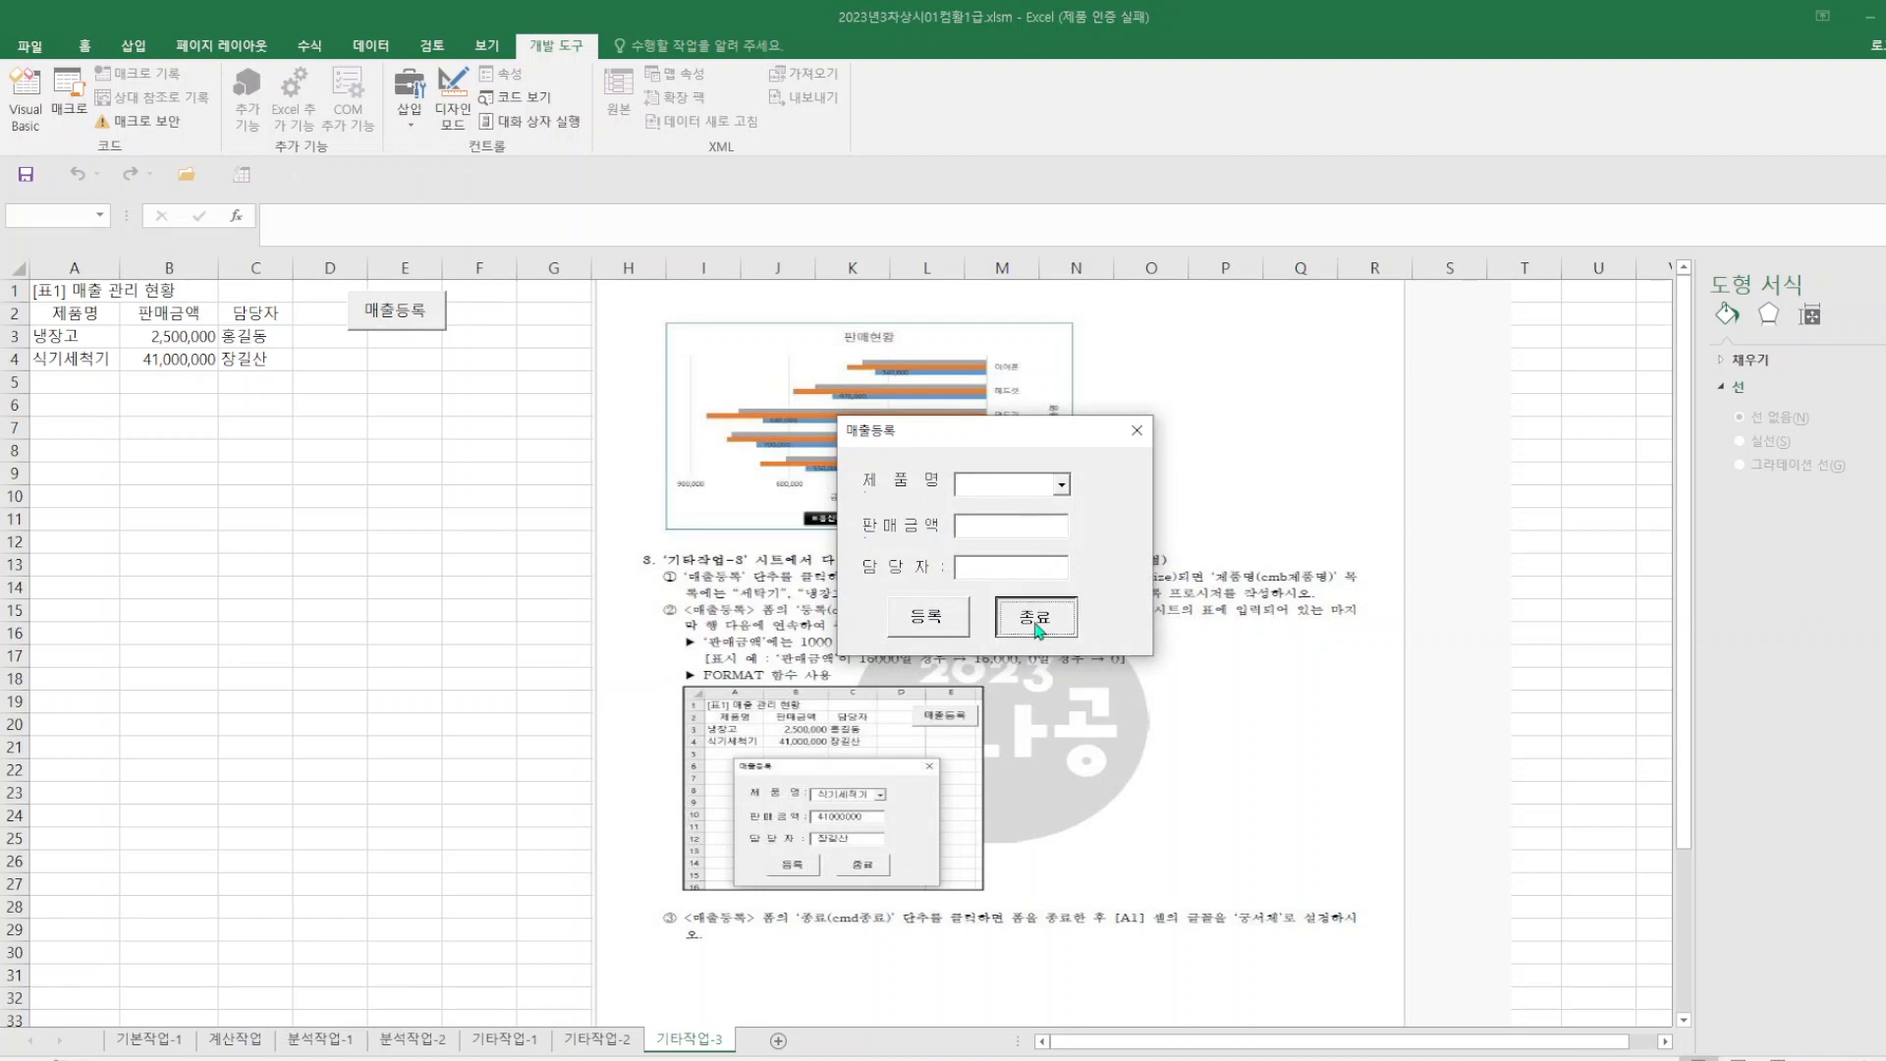
pyautogui.click(931, 474)
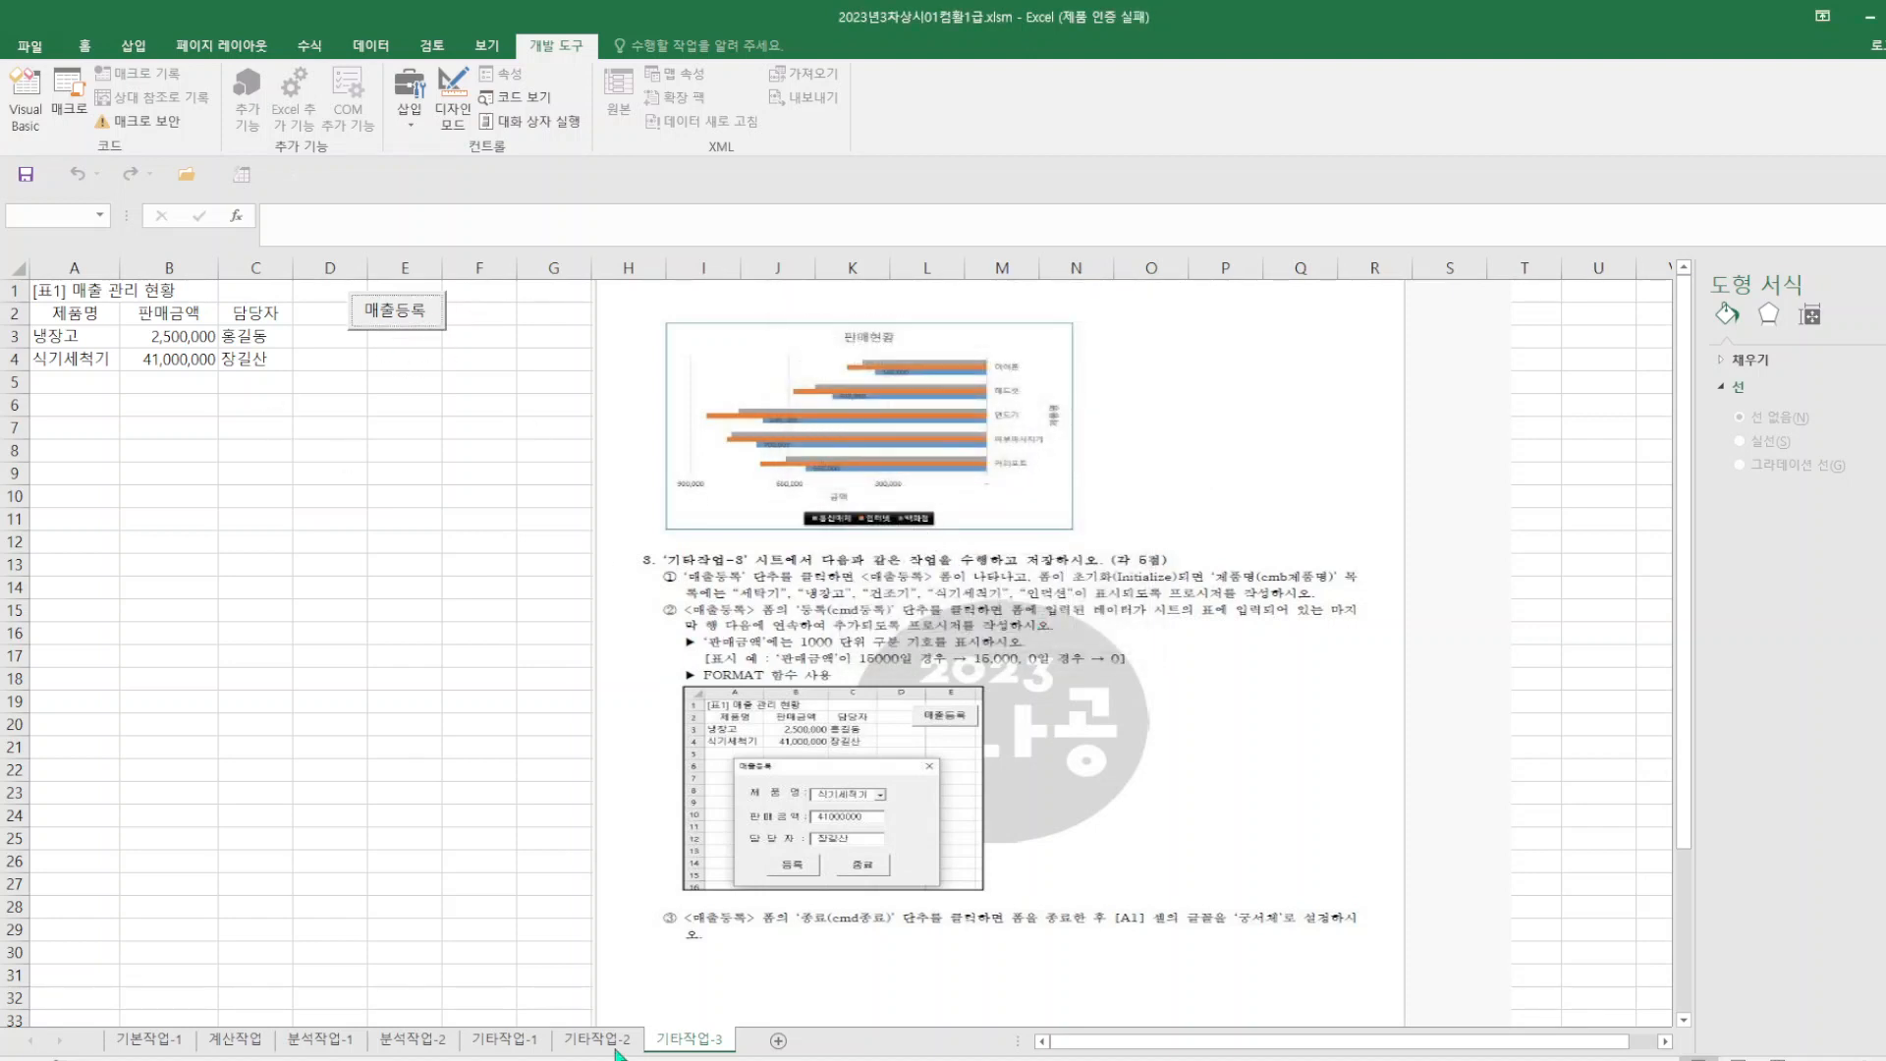
pyautogui.click(405, 313)
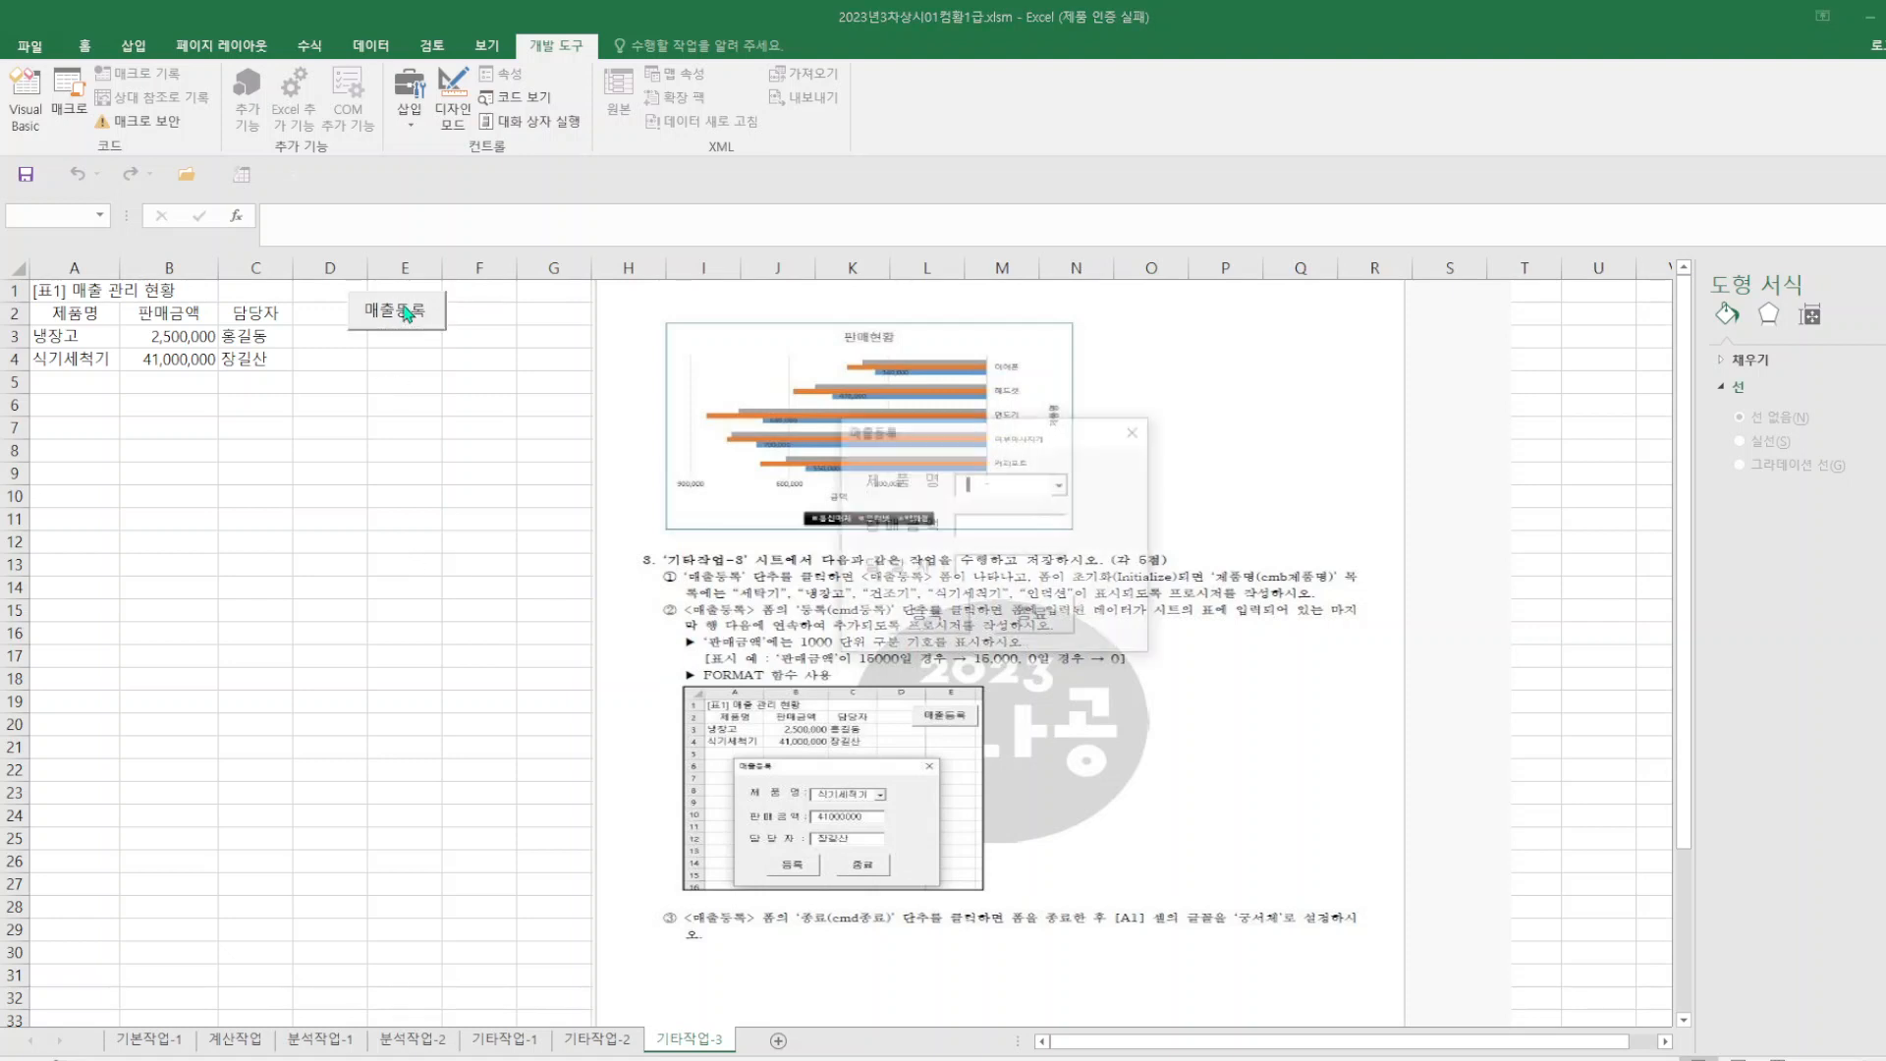
pyautogui.click(1138, 432)
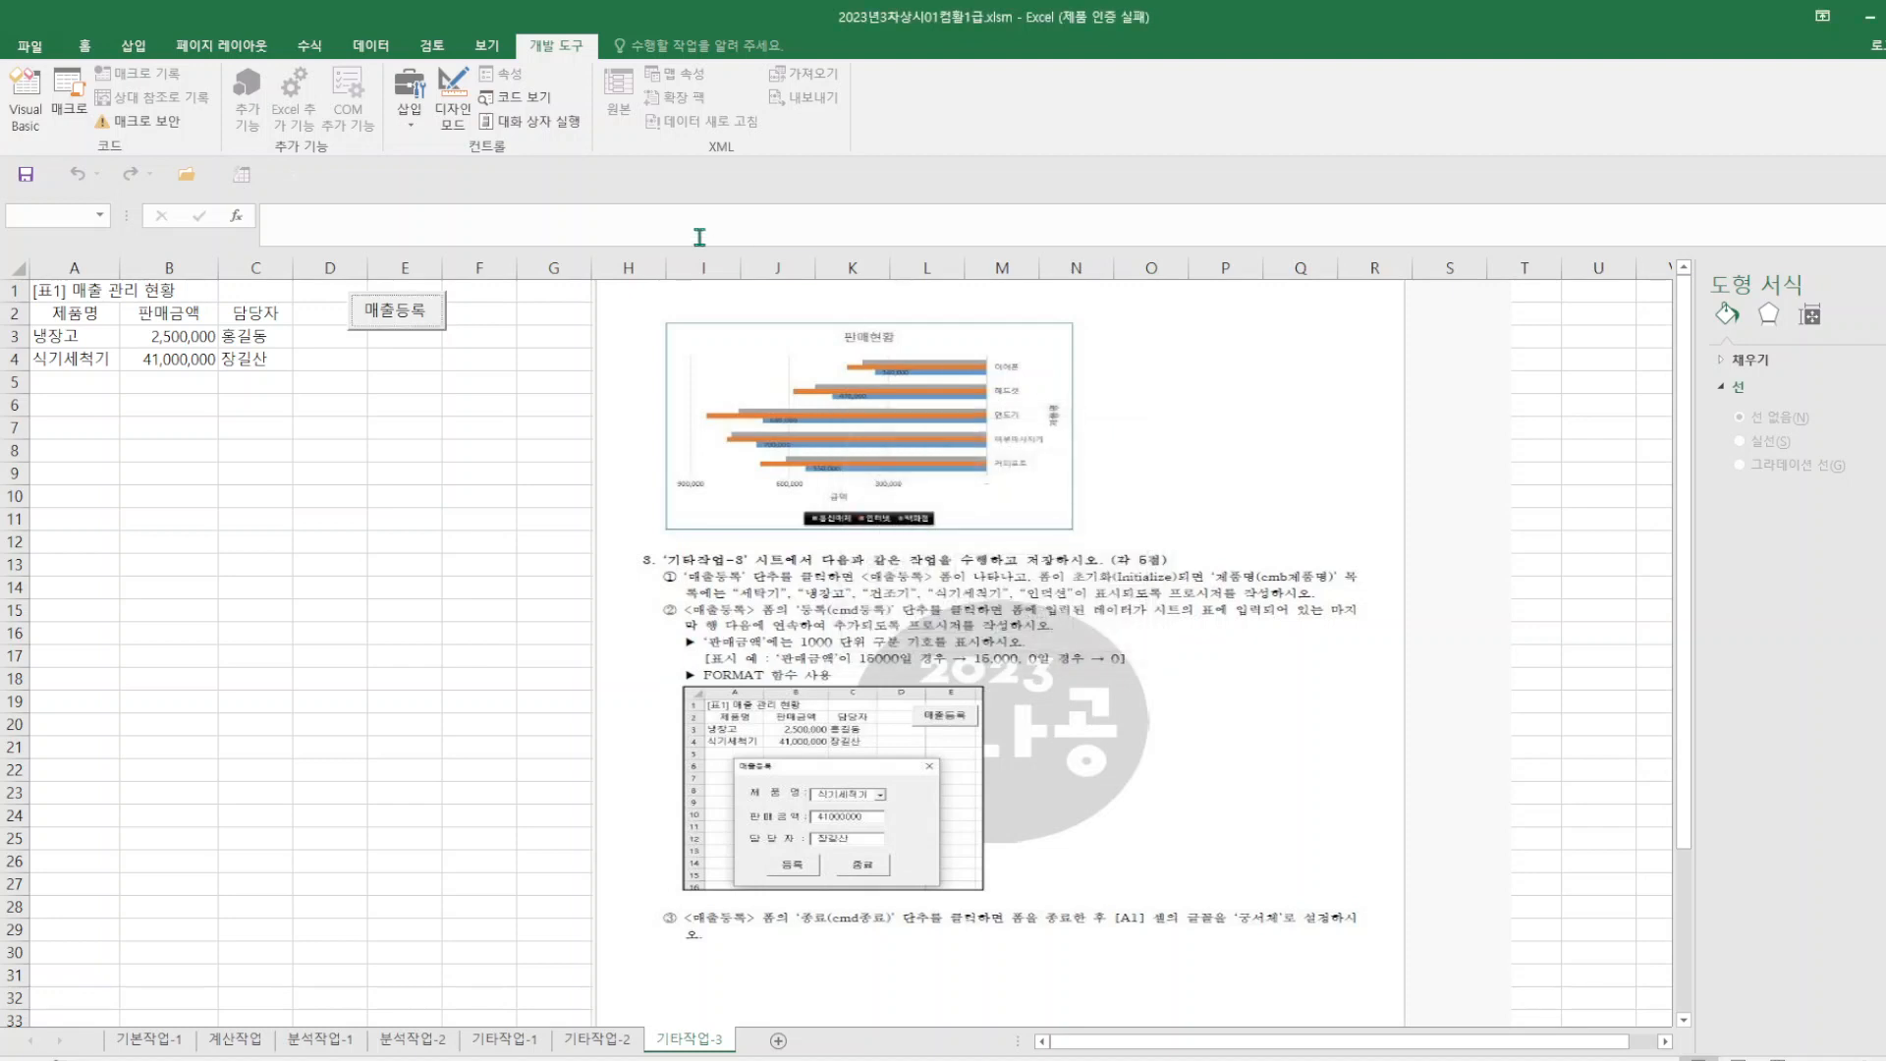
# - Open the code of the answer workbook's 매출등록 form and copy the Unload Me and [A1].Font.Name = "궁서체" lines from cmd종료_Click
pyautogui.click(511, 96)
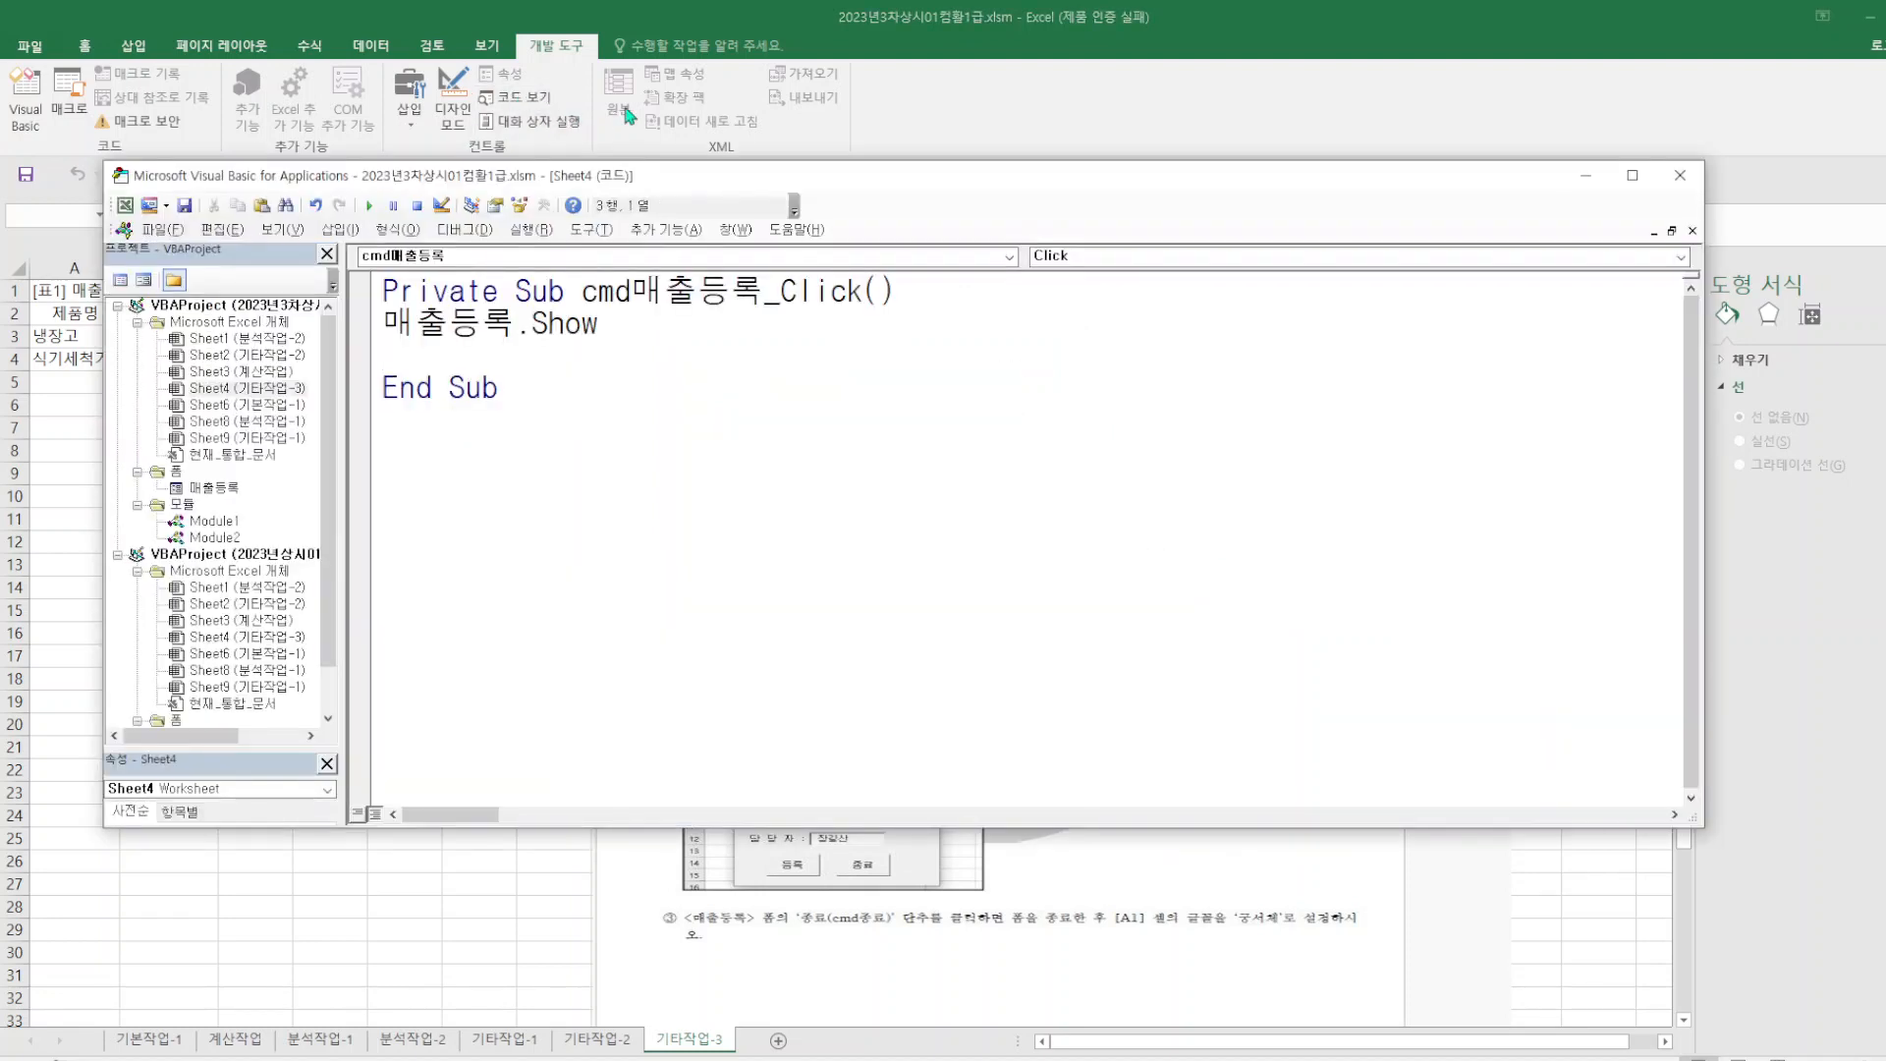
pyautogui.rightClick(213, 489)
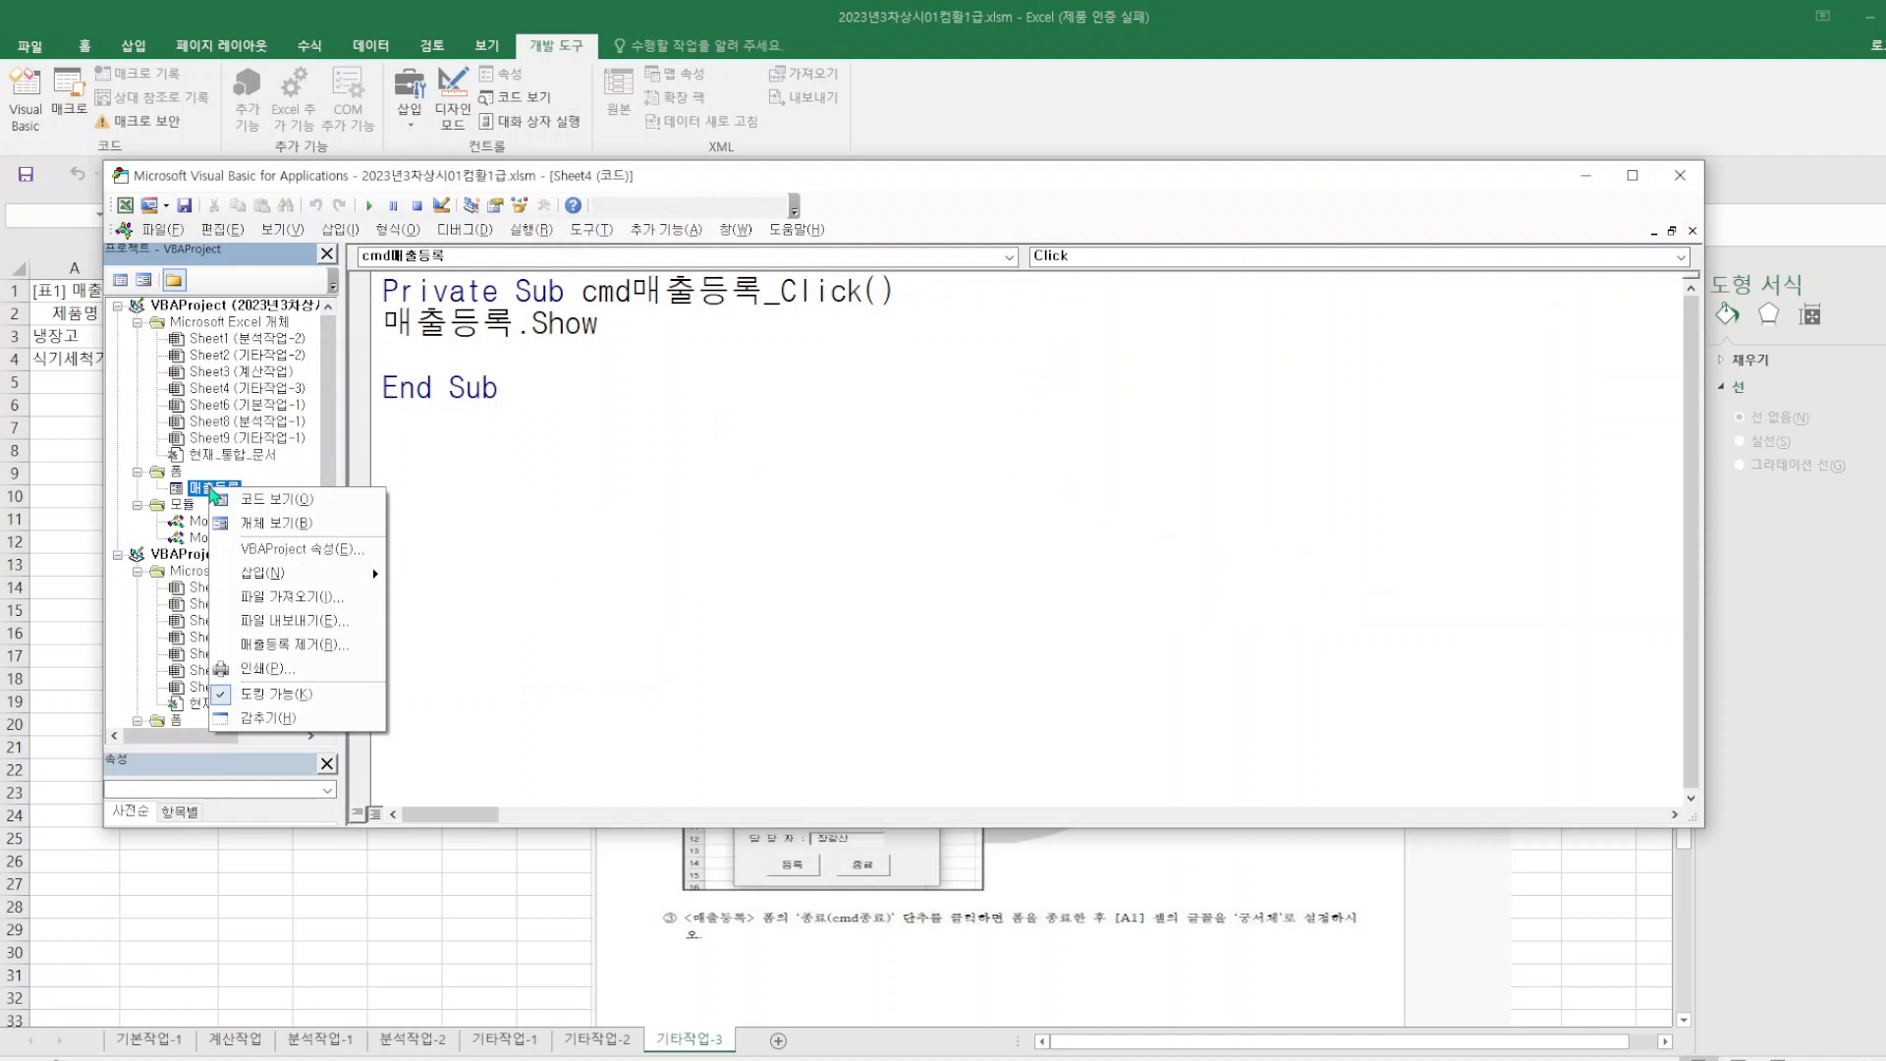
pyautogui.click(587, 570)
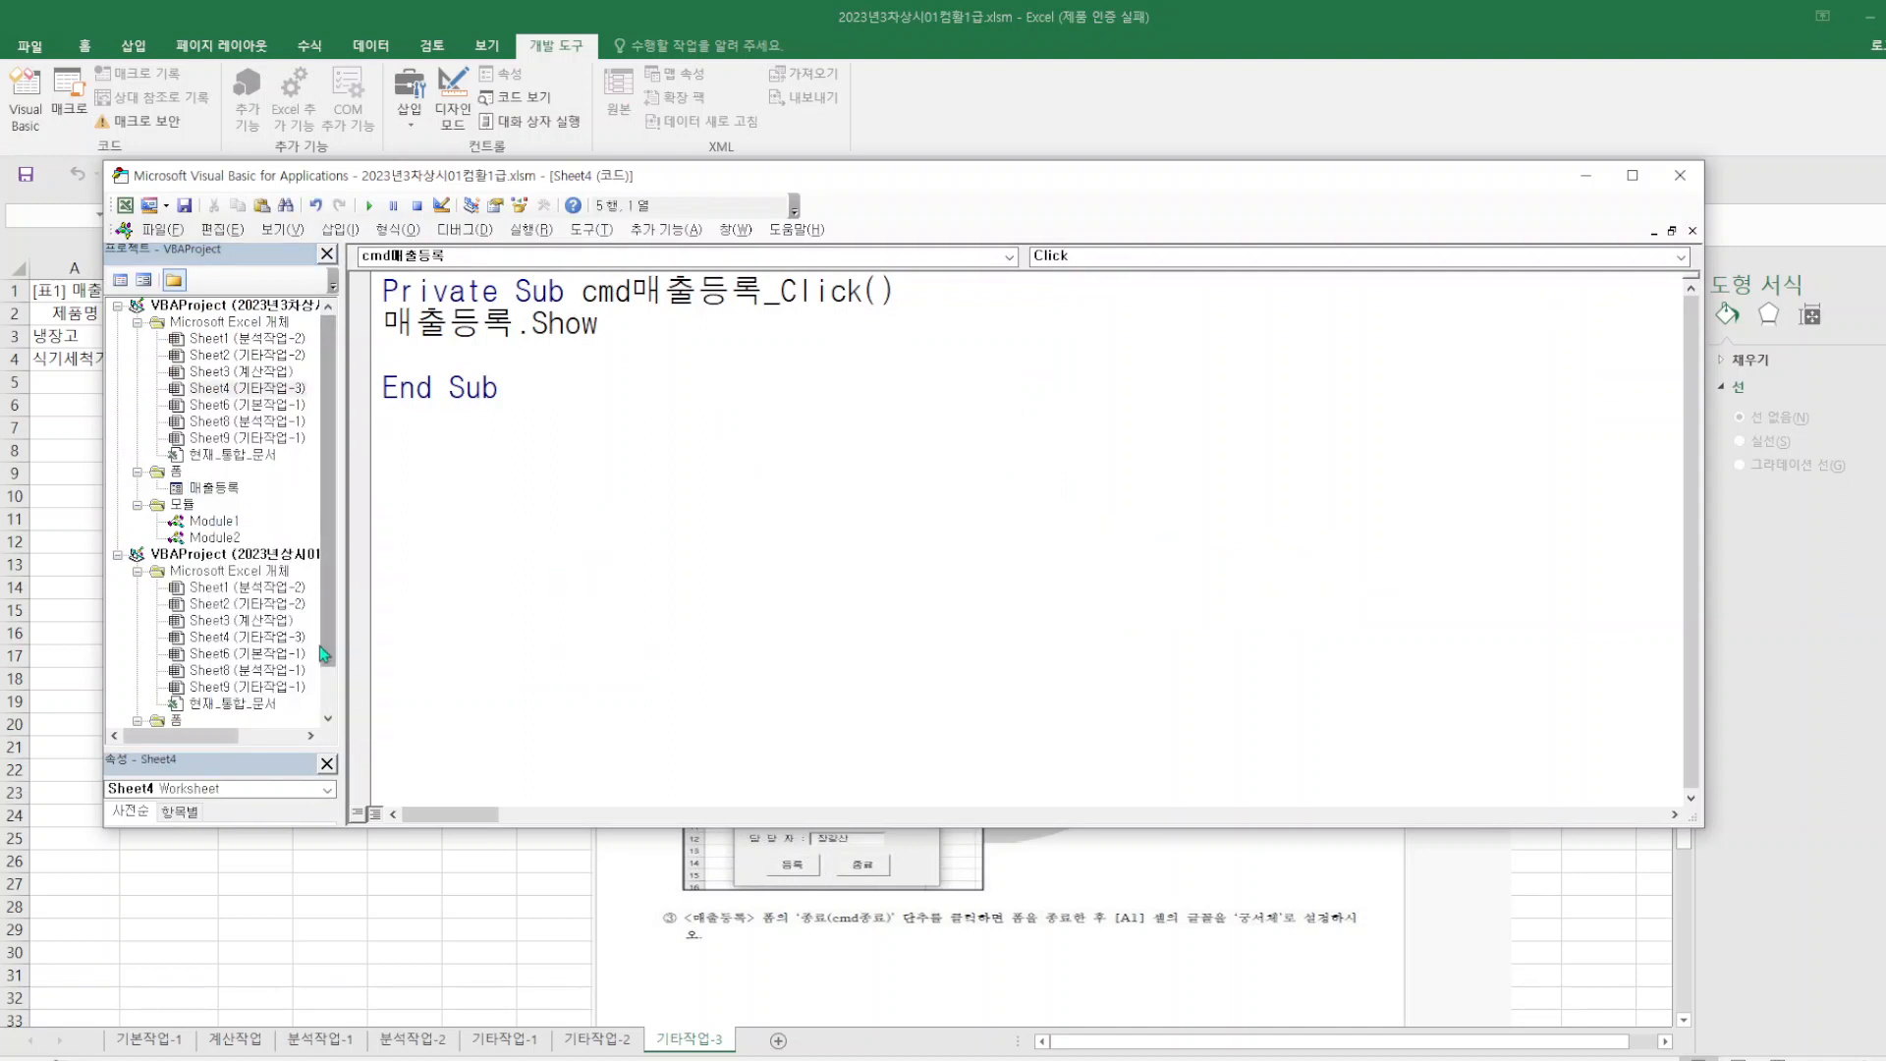
pyautogui.click(324, 654)
pyautogui.moveTo(325, 645); pyautogui.dragTo(325, 715)
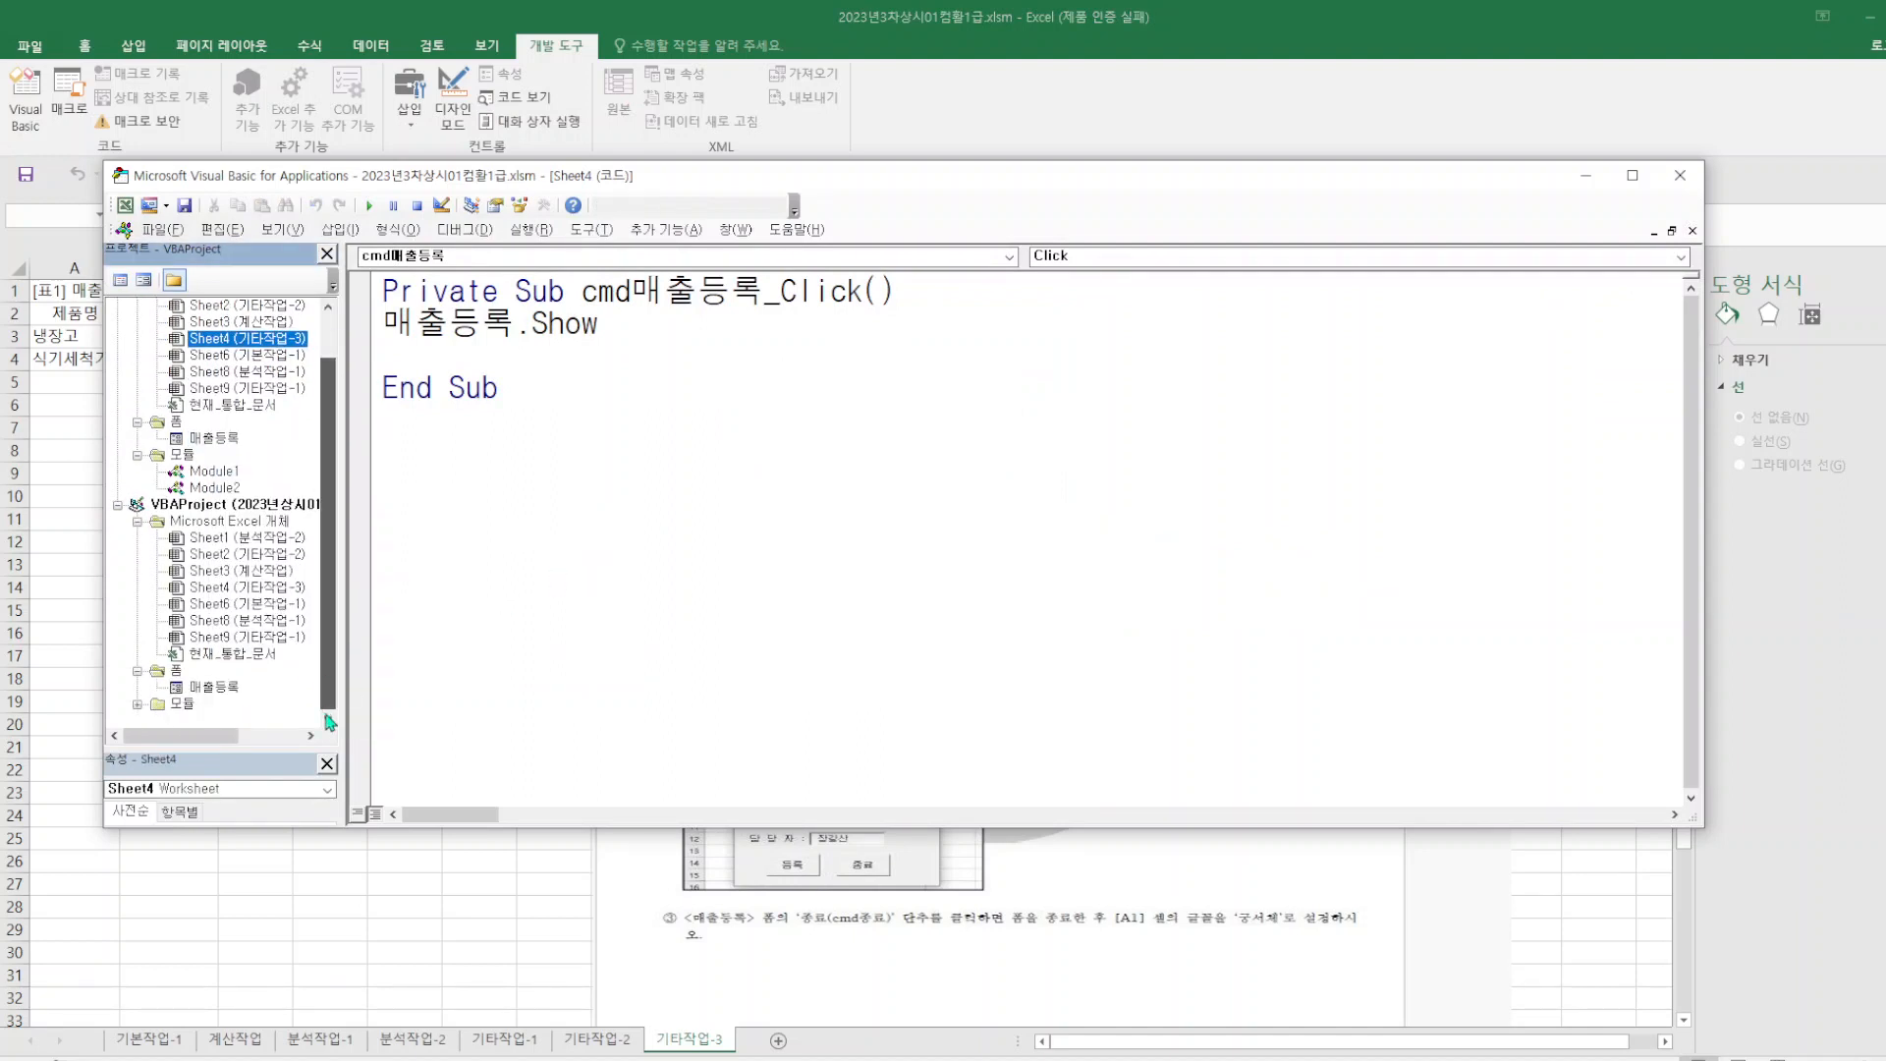
pyautogui.rightClick(208, 688)
pyautogui.click(252, 701)
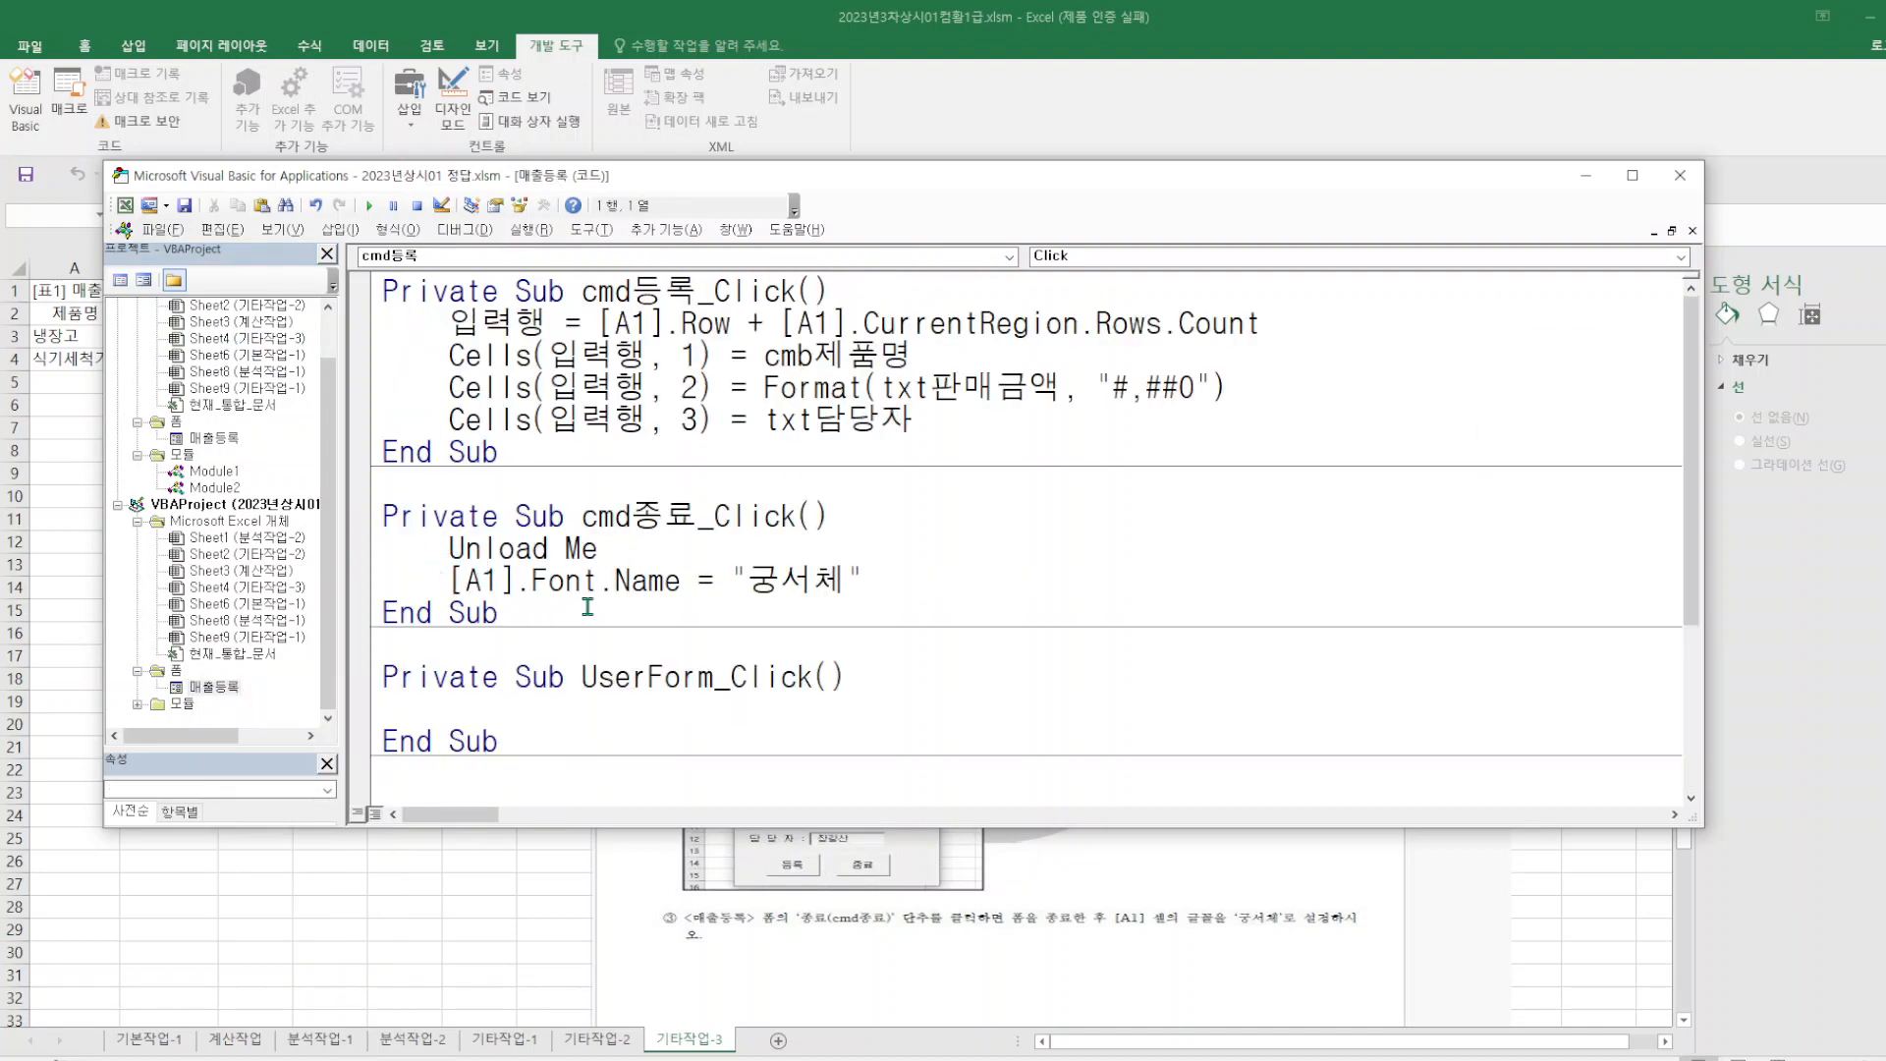
pyautogui.moveTo(864, 582); pyautogui.dragTo(425, 547)
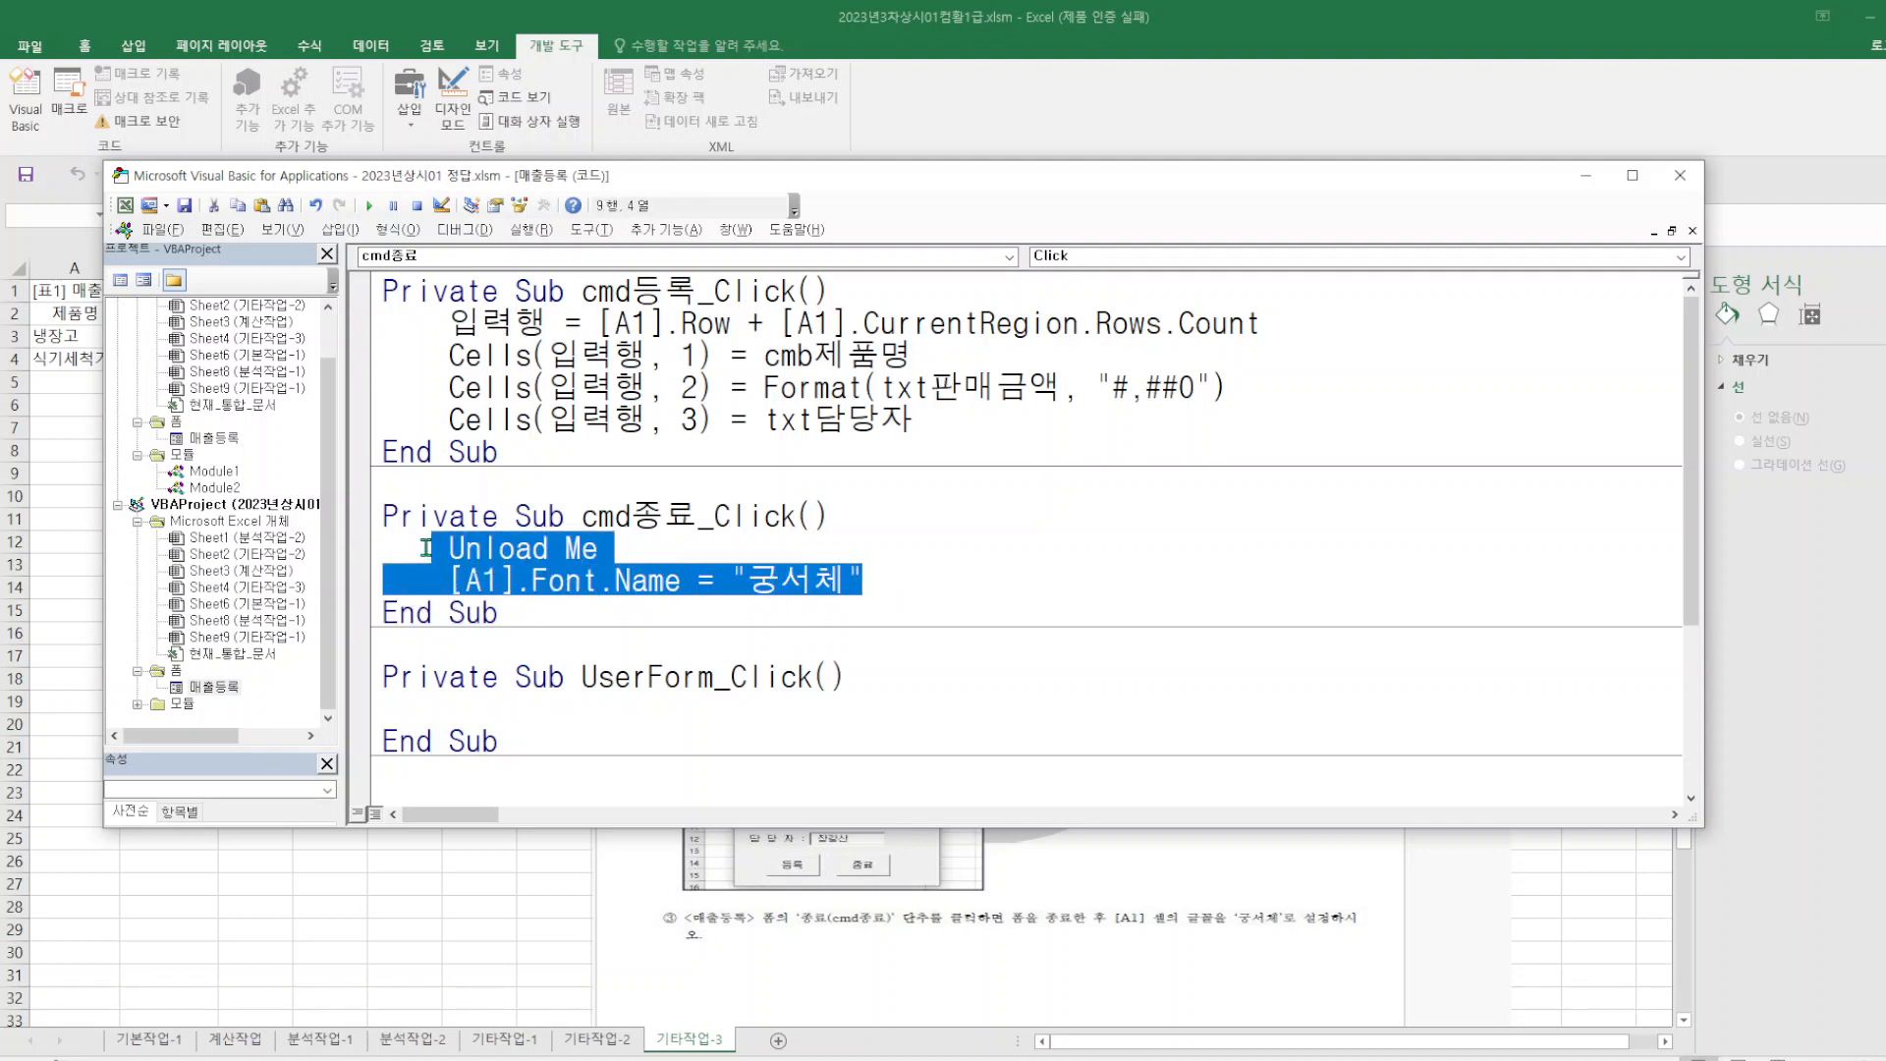
pyautogui.rightClick(546, 546)
pyautogui.click(613, 583)
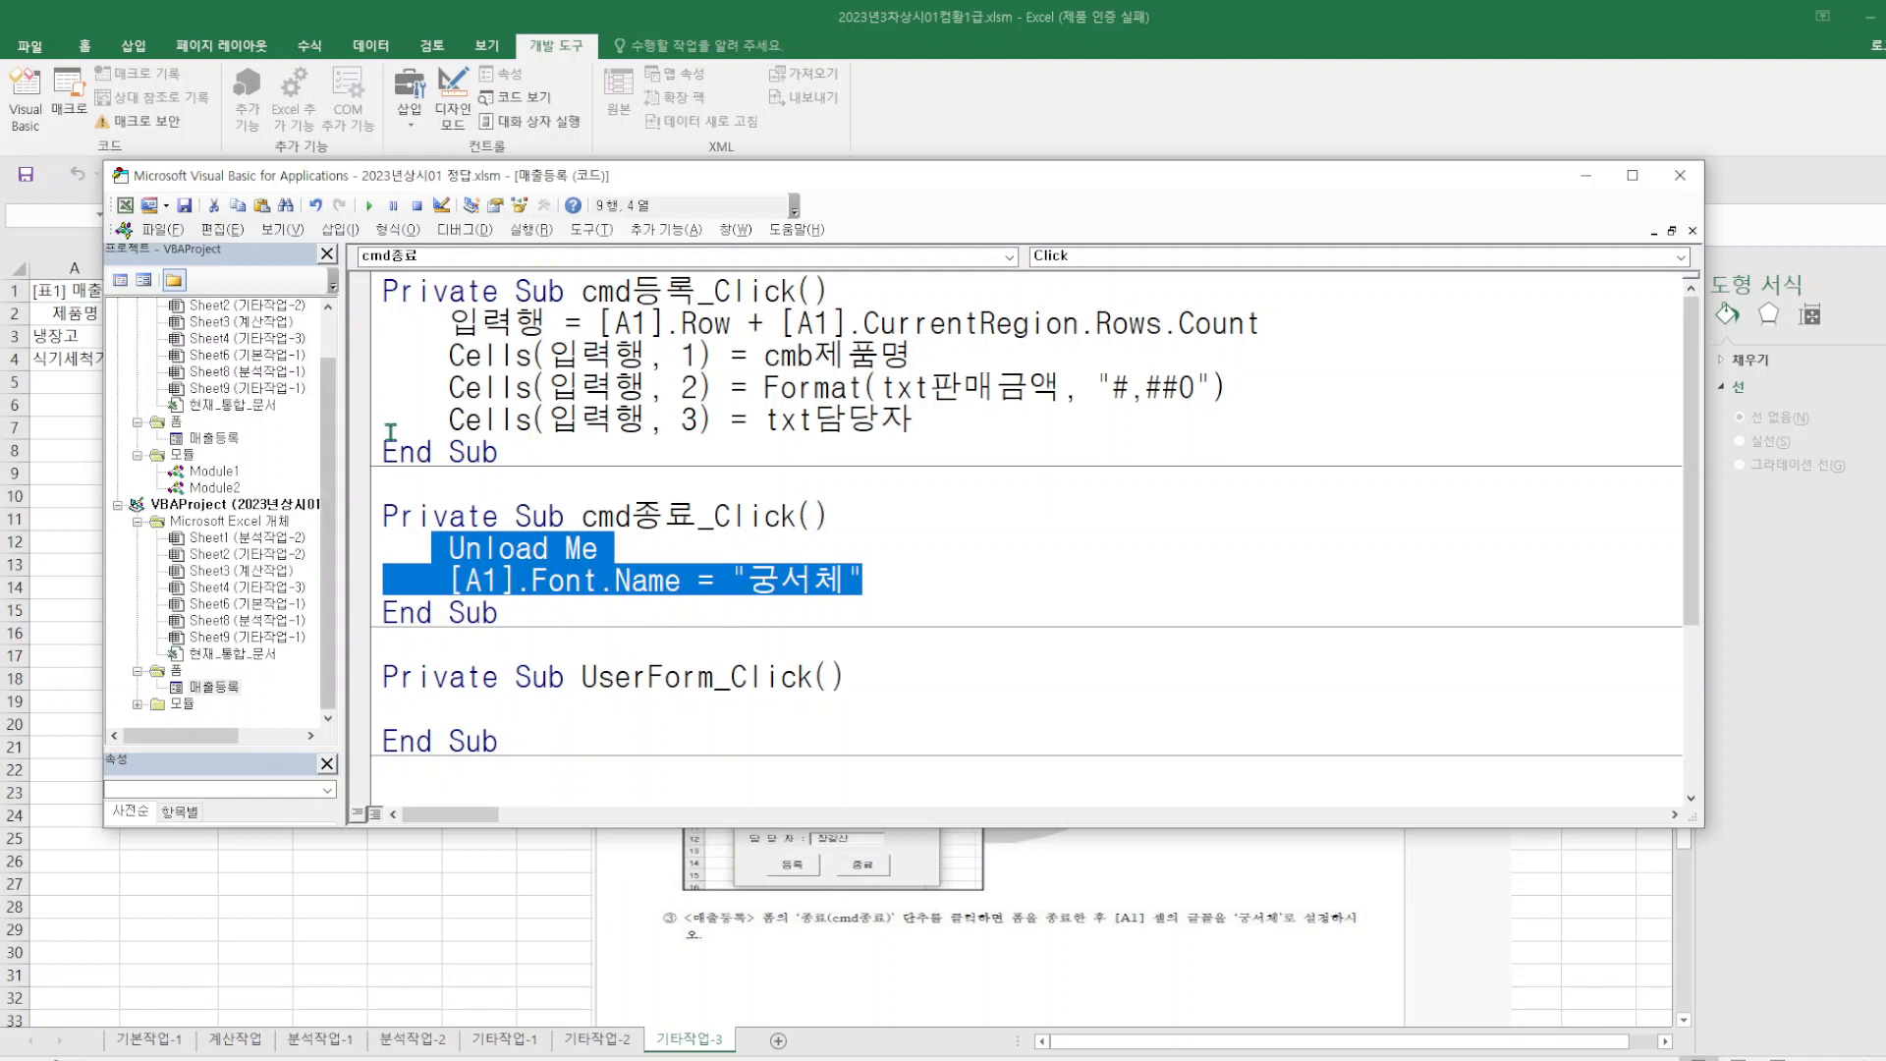
# - Replace the two lines in cmd종료_Click of the exam workbook's 매출등록 form with the copied Unload Me and [A1].Font.Name = "궁서체" lines
pyautogui.rightClick(231, 444)
pyautogui.click(252, 451)
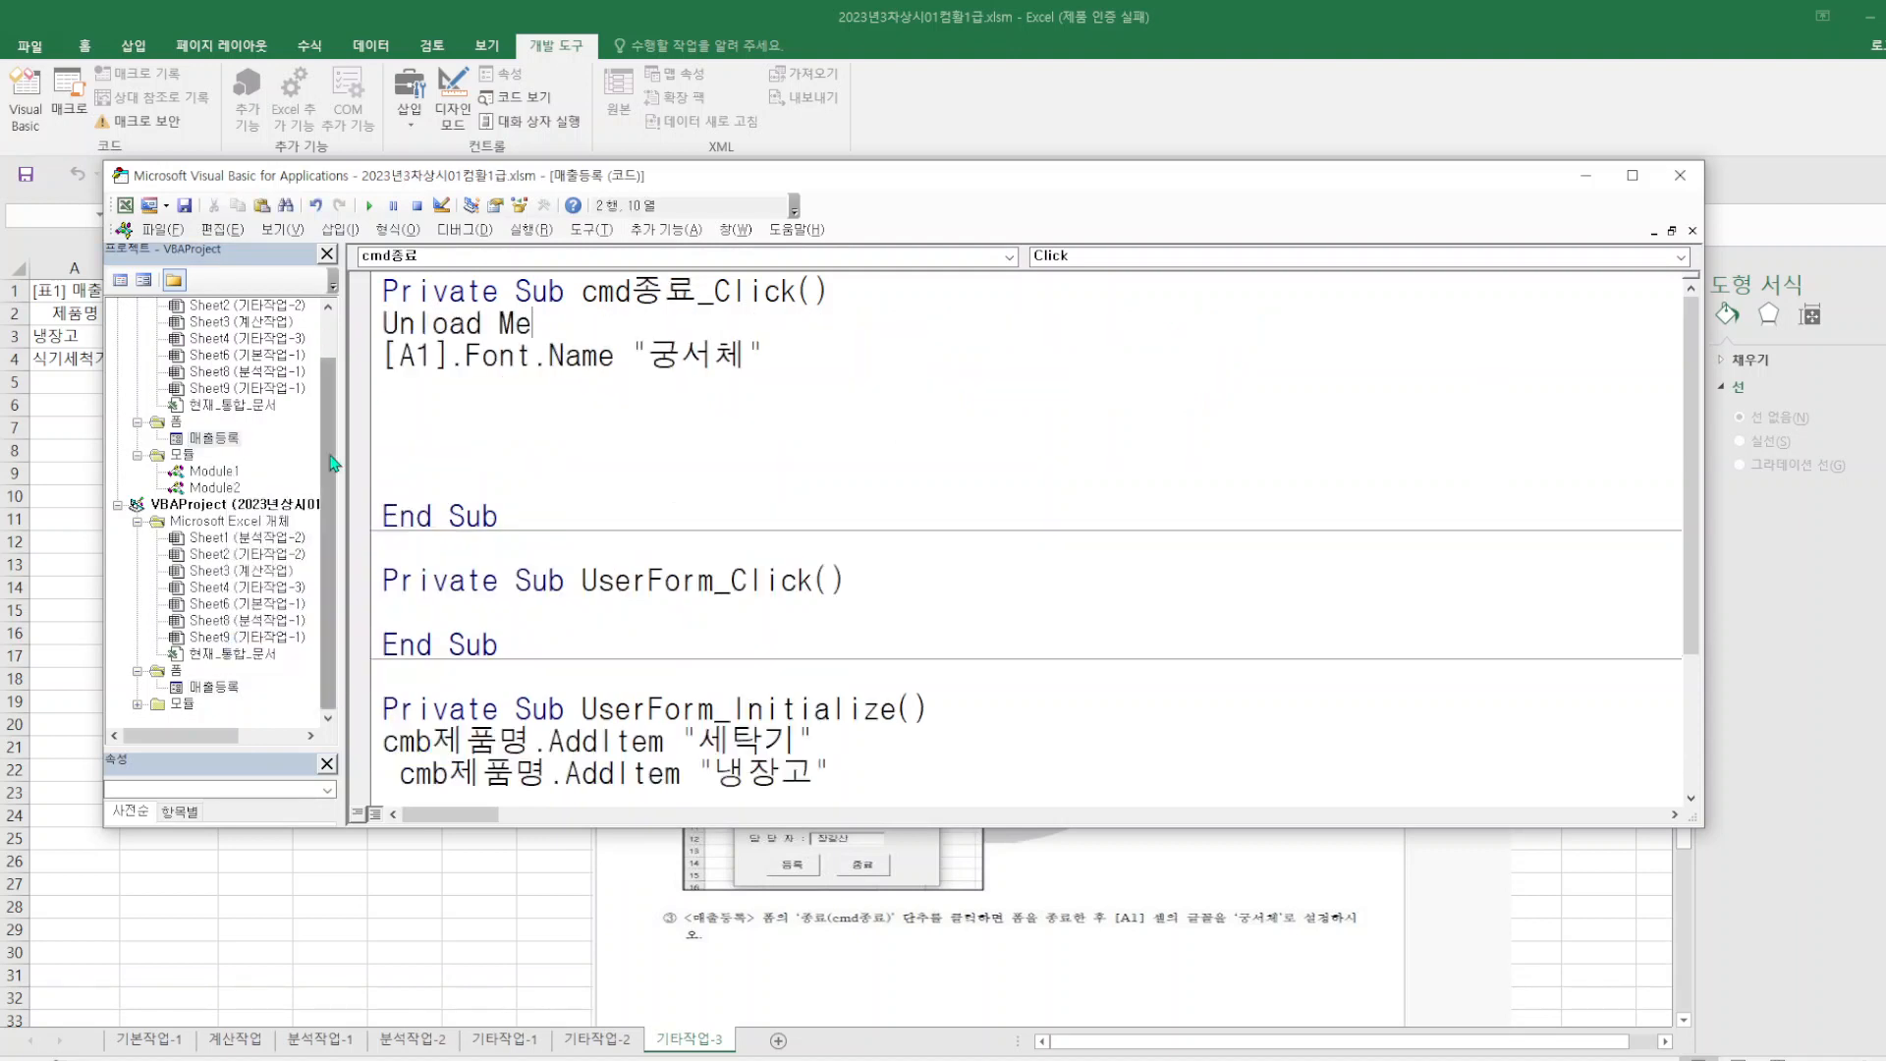
pyautogui.moveTo(768, 356); pyautogui.dragTo(371, 331)
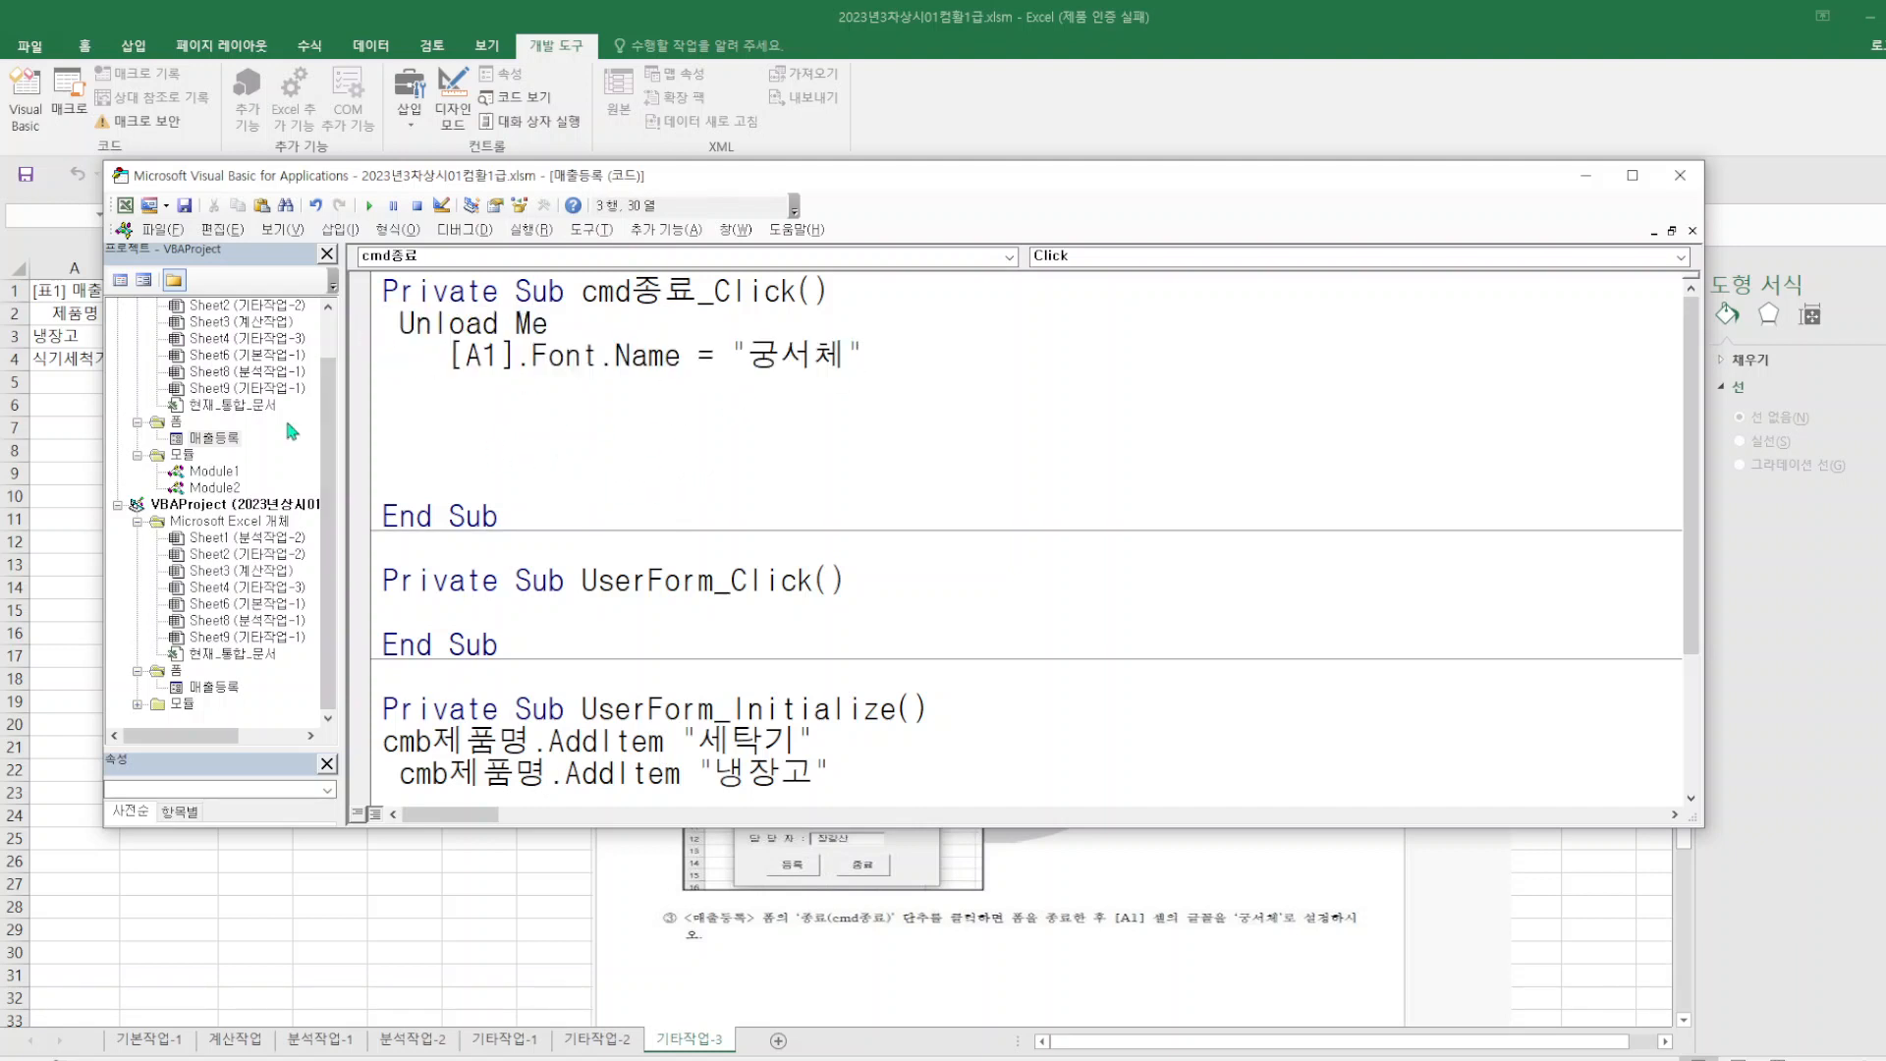
# - Return to the worksheet, run 종료 from the 매출등록 form to apply the font to A1, and save the workbook
pyautogui.click(162, 229)
pyautogui.click(211, 373)
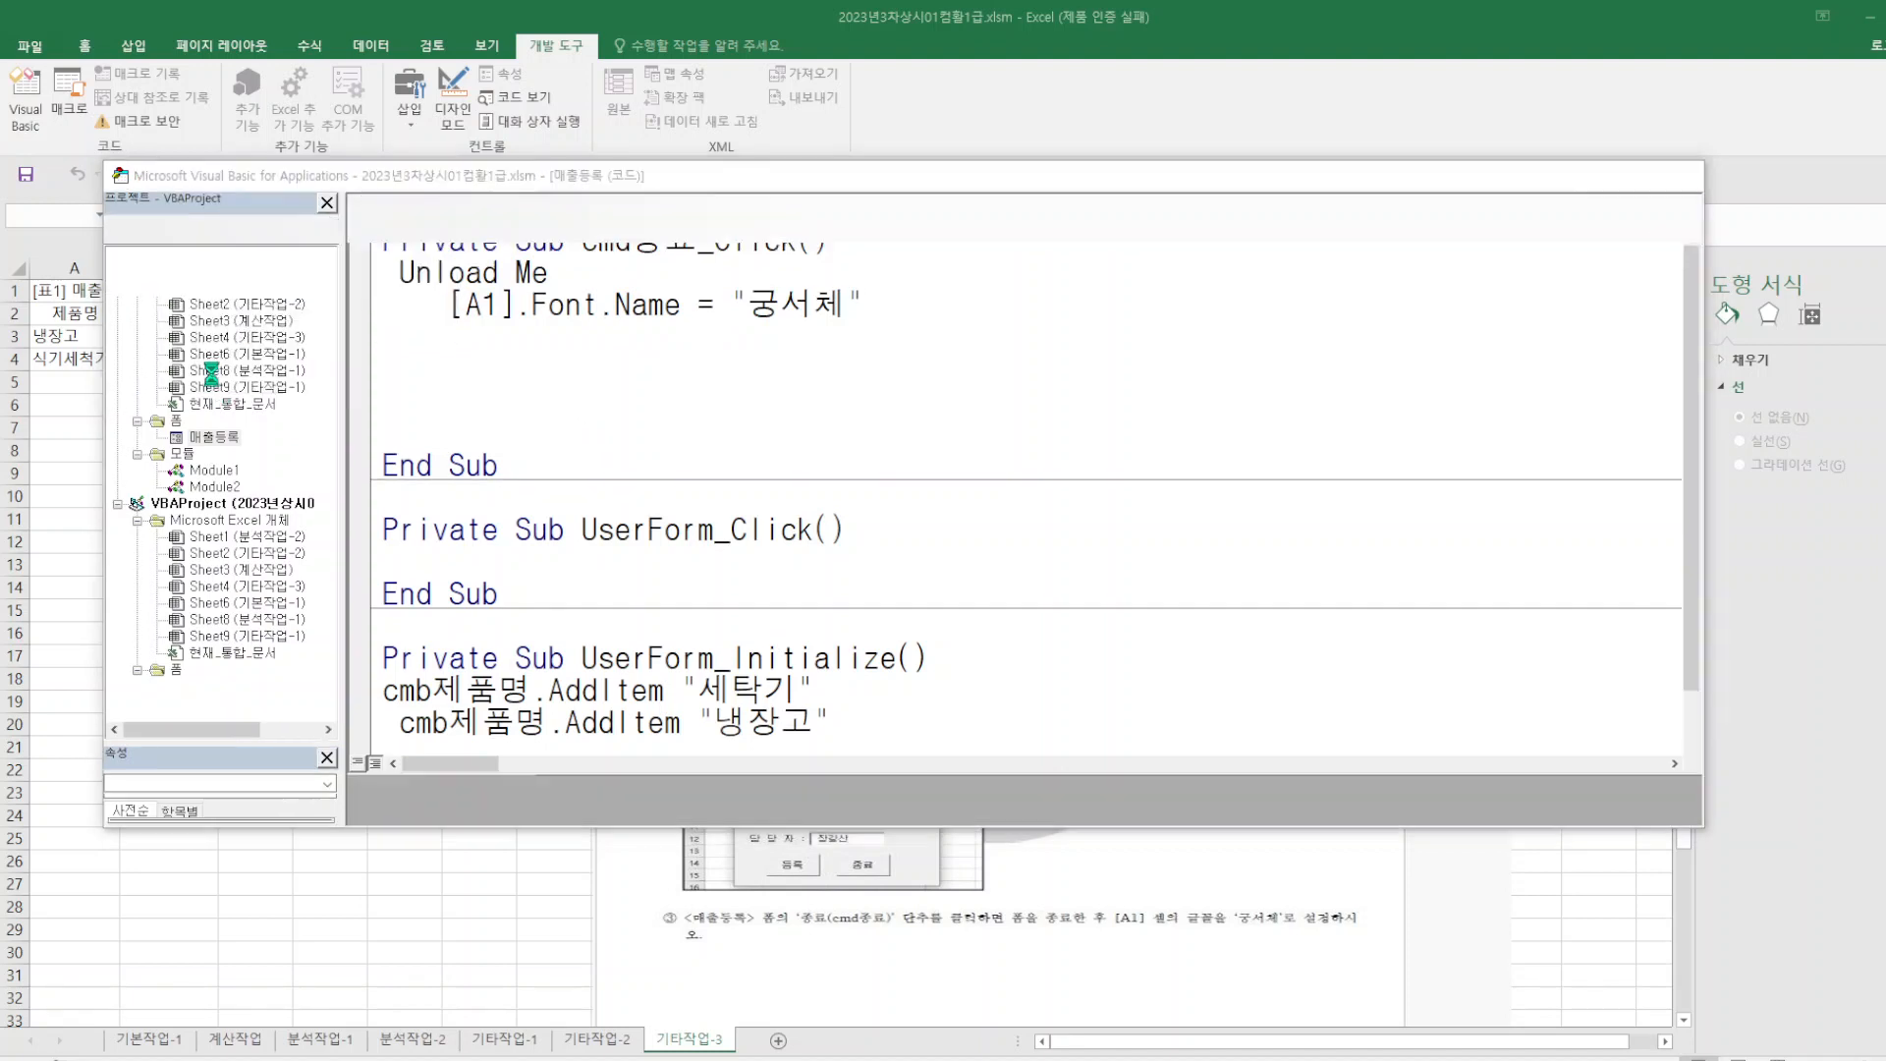
pyautogui.click(405, 319)
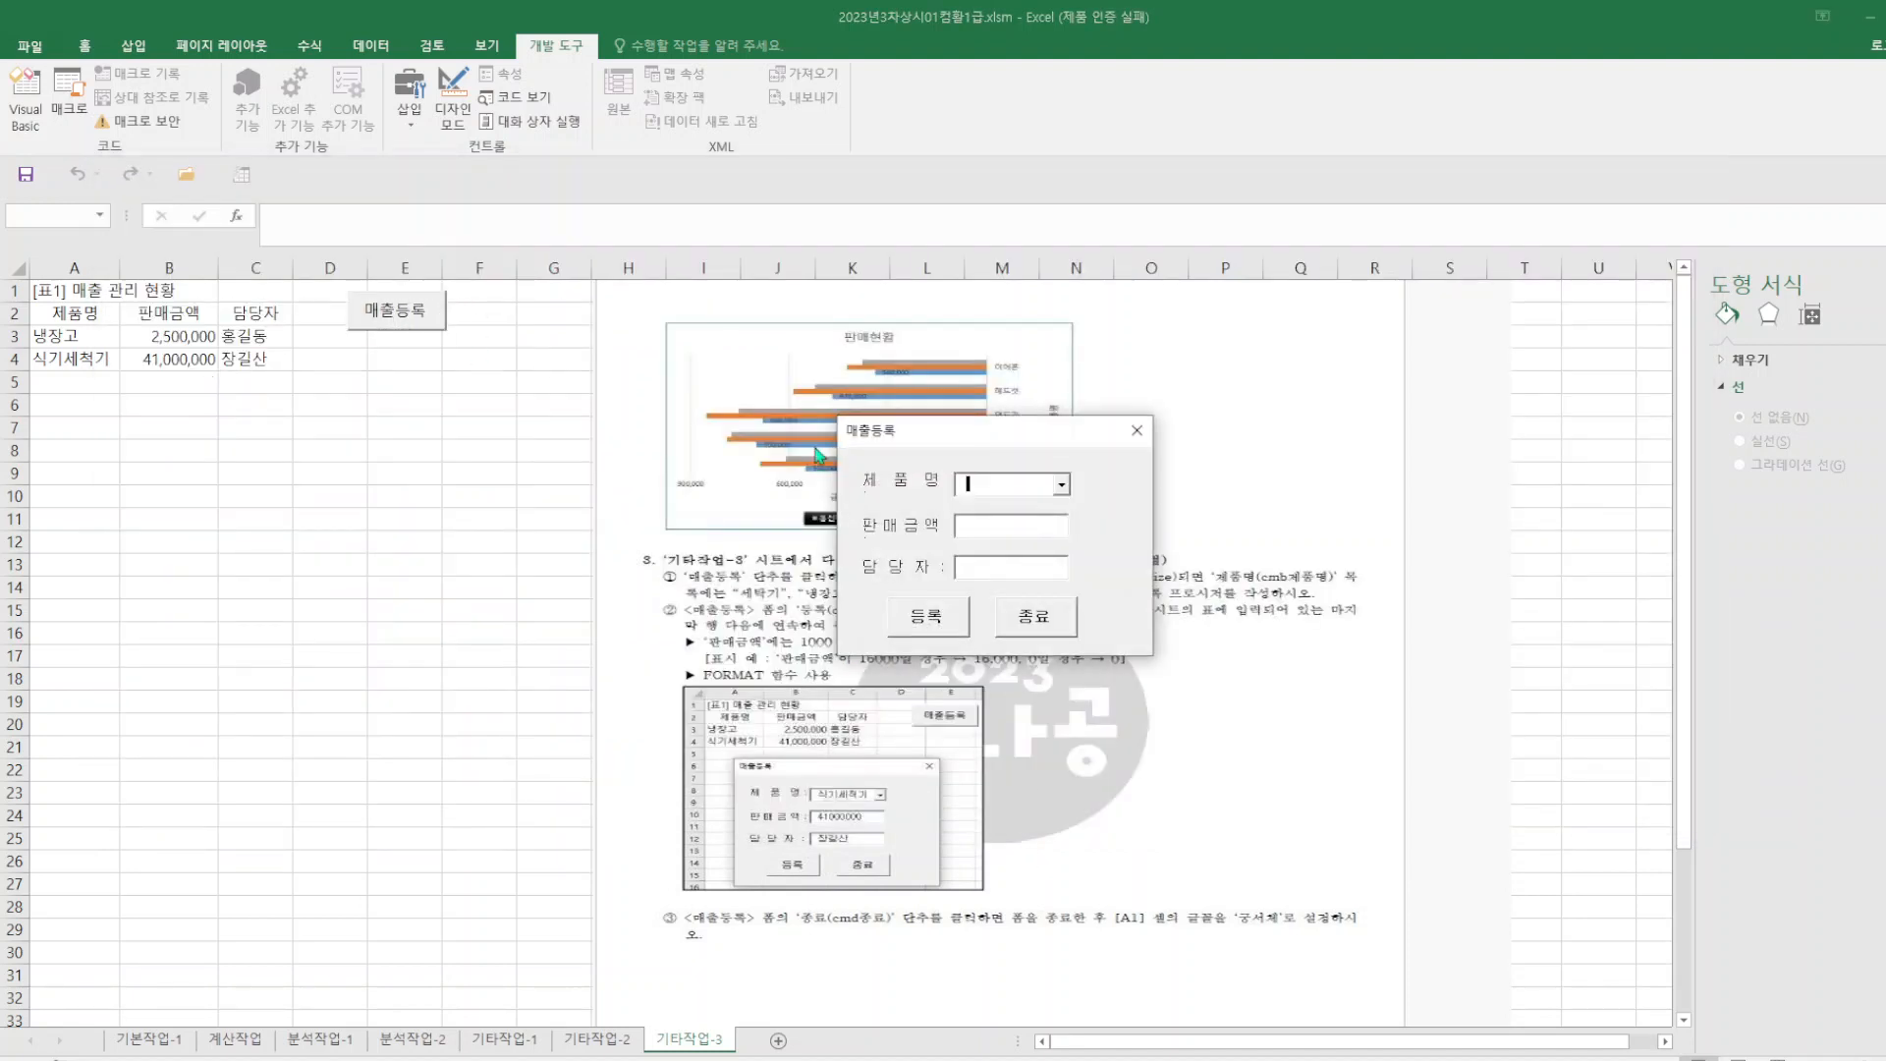
pyautogui.click(1033, 619)
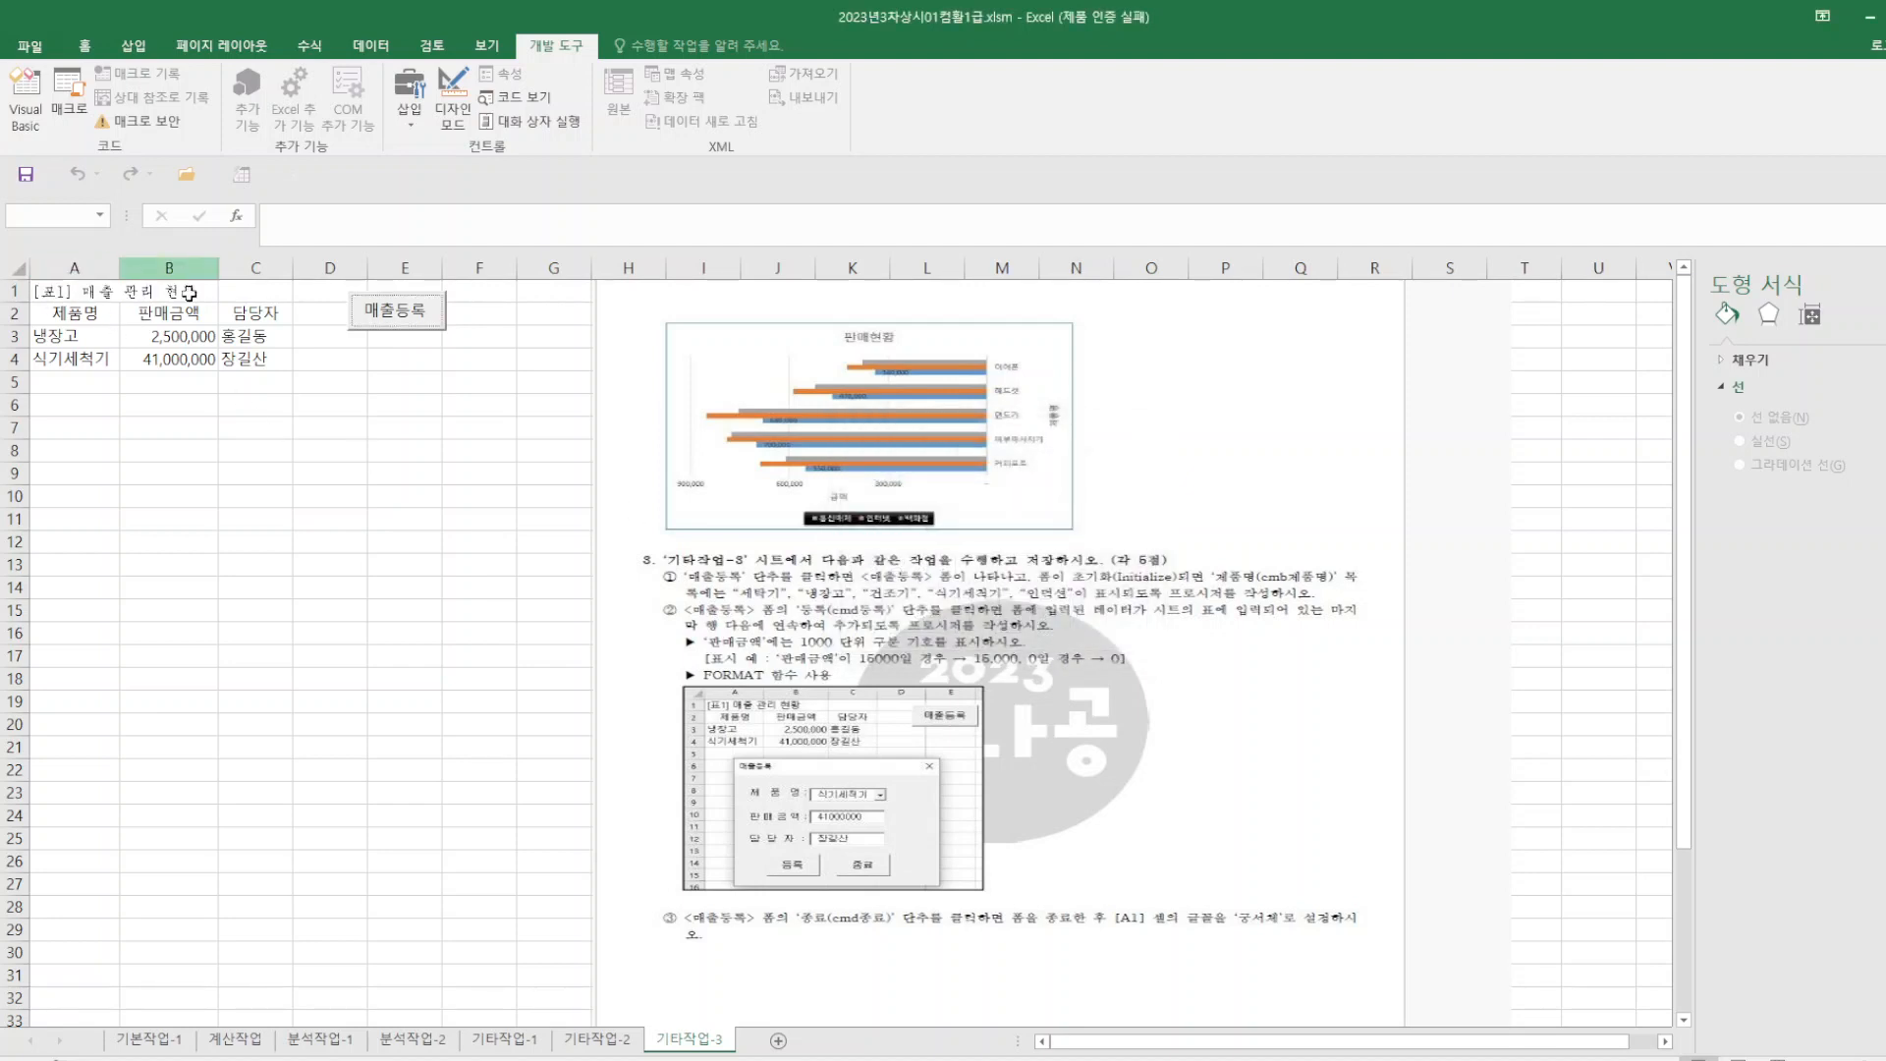
pyautogui.click(453, 513)
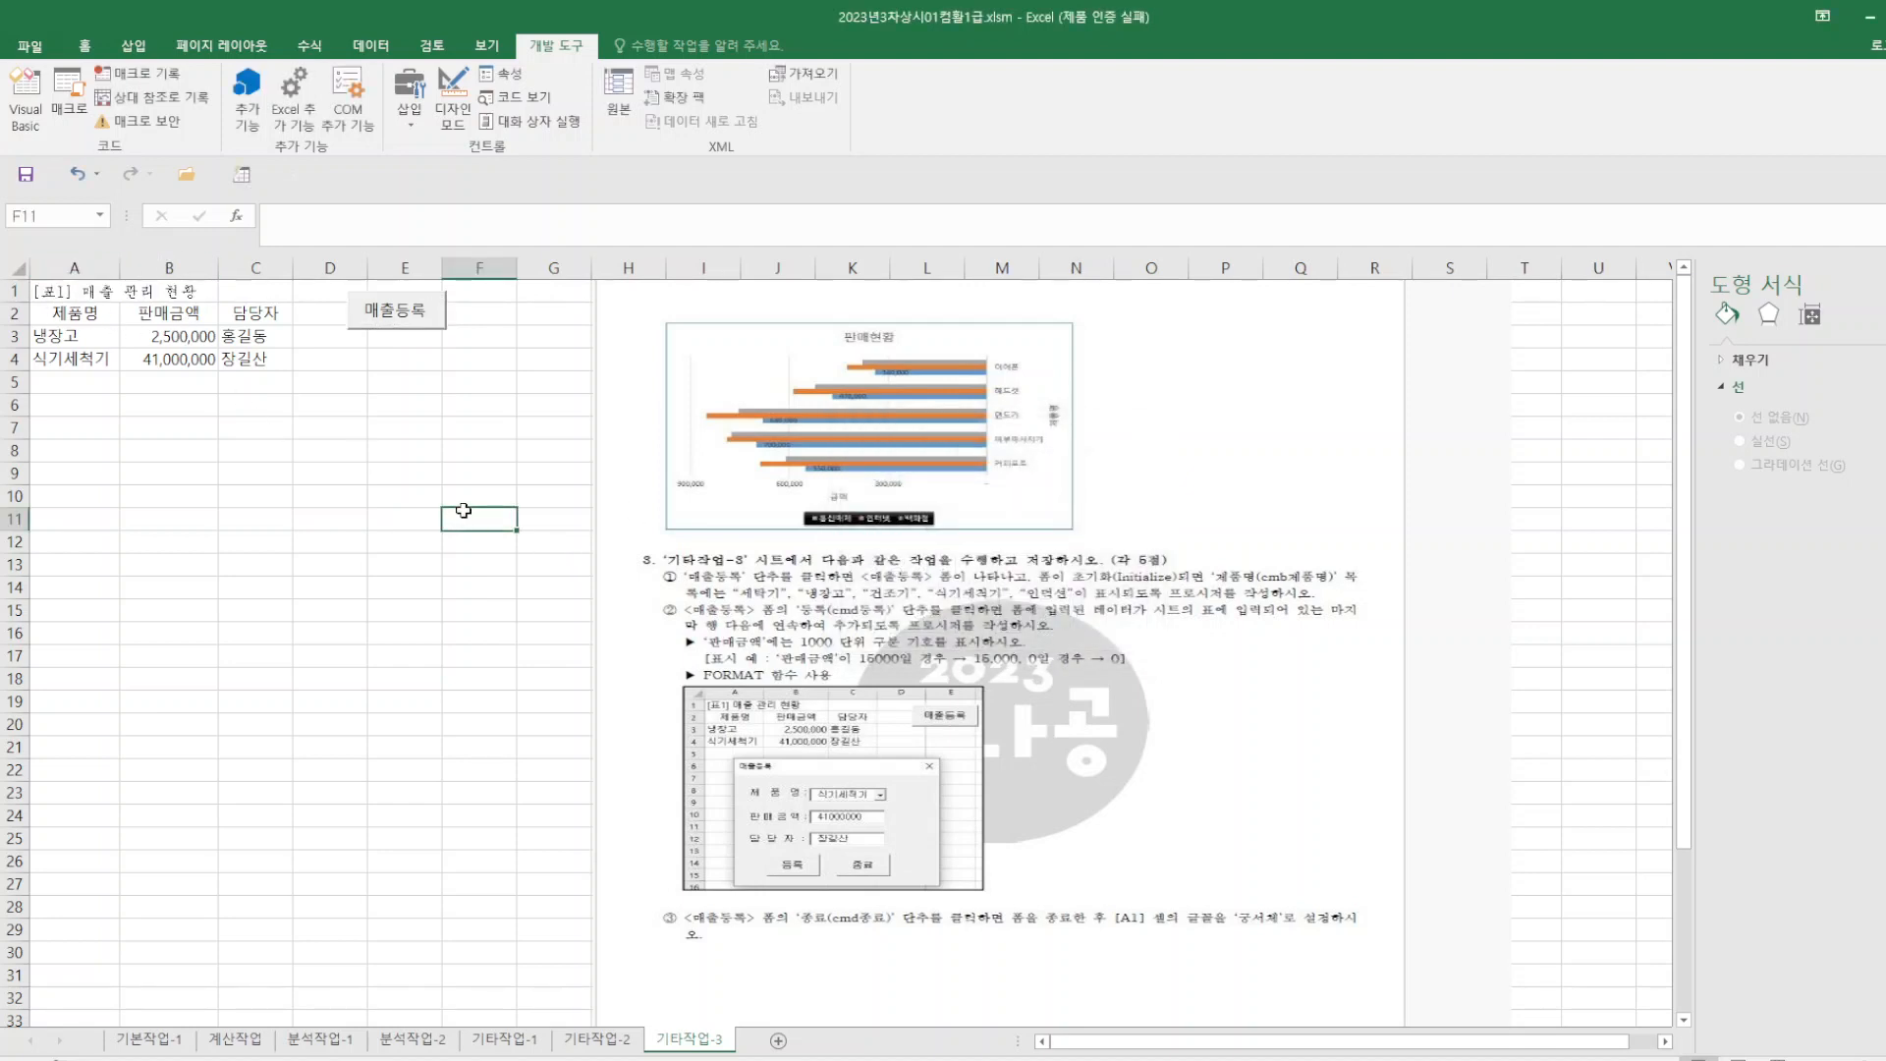
pyautogui.click(26, 177)
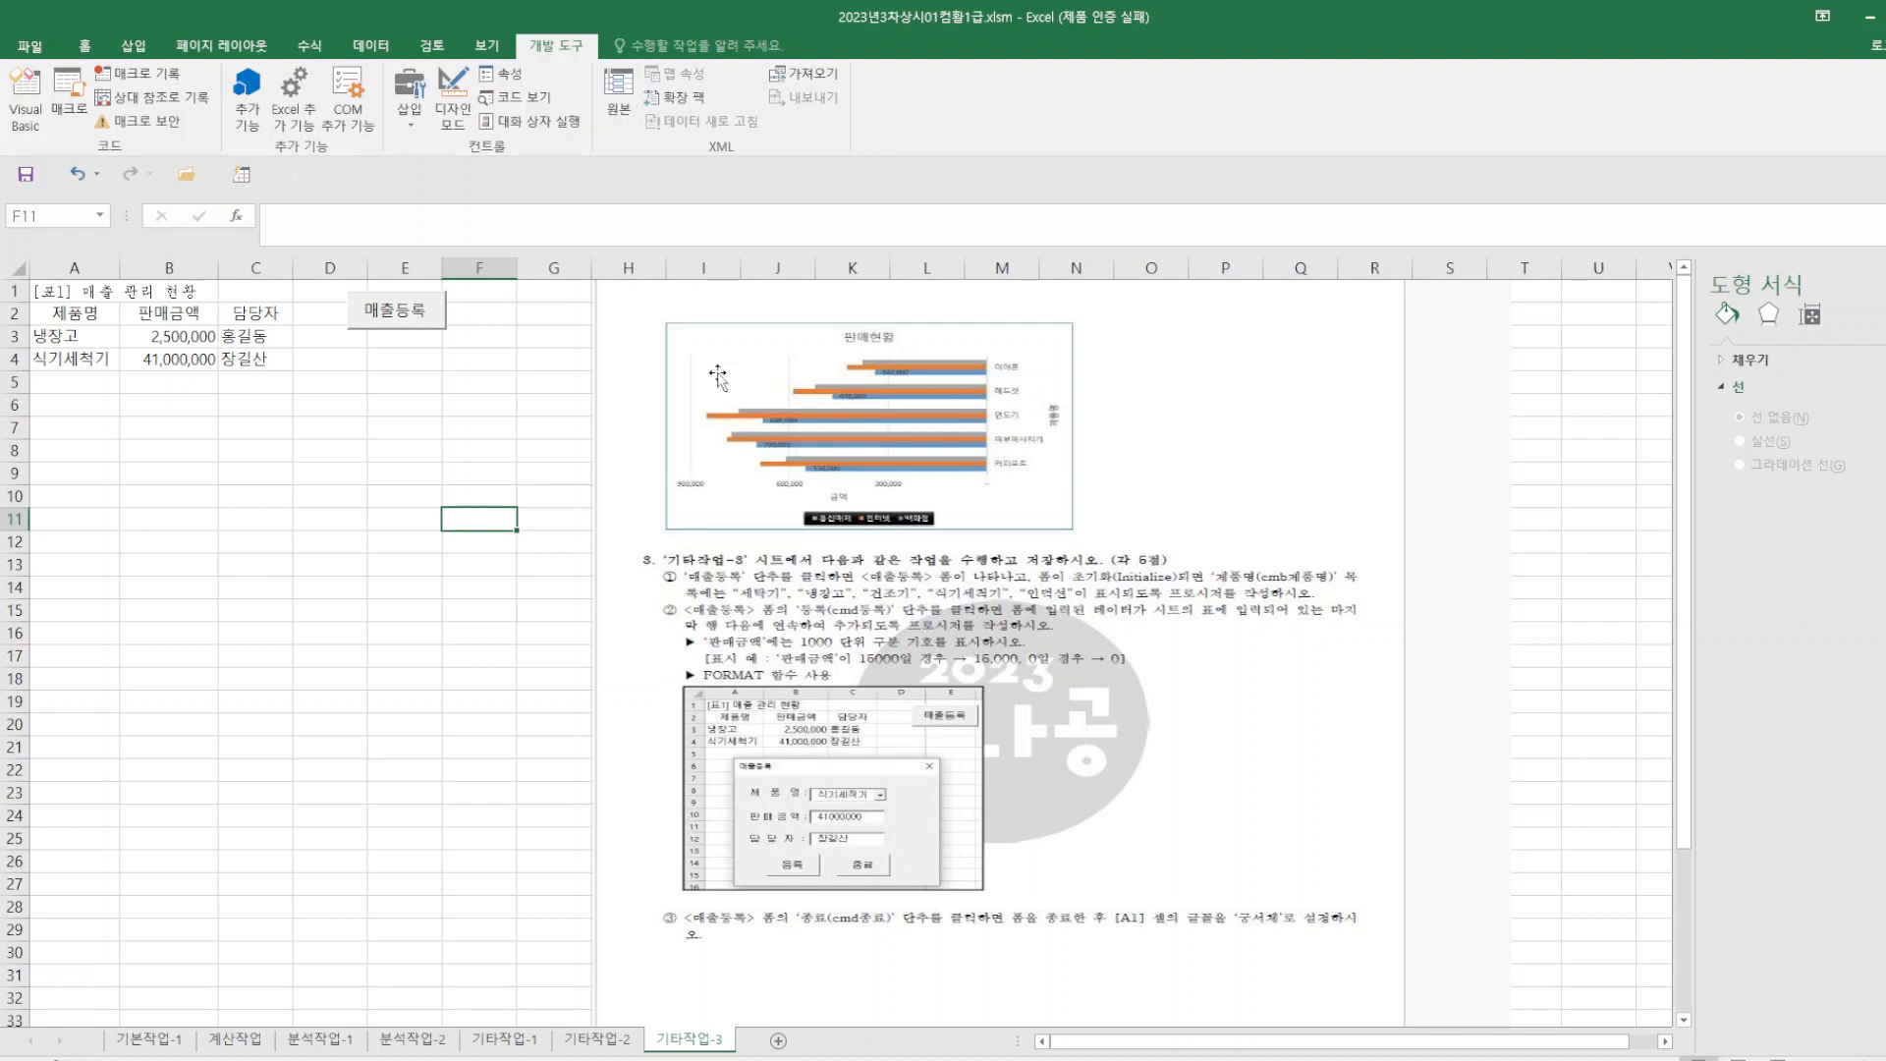